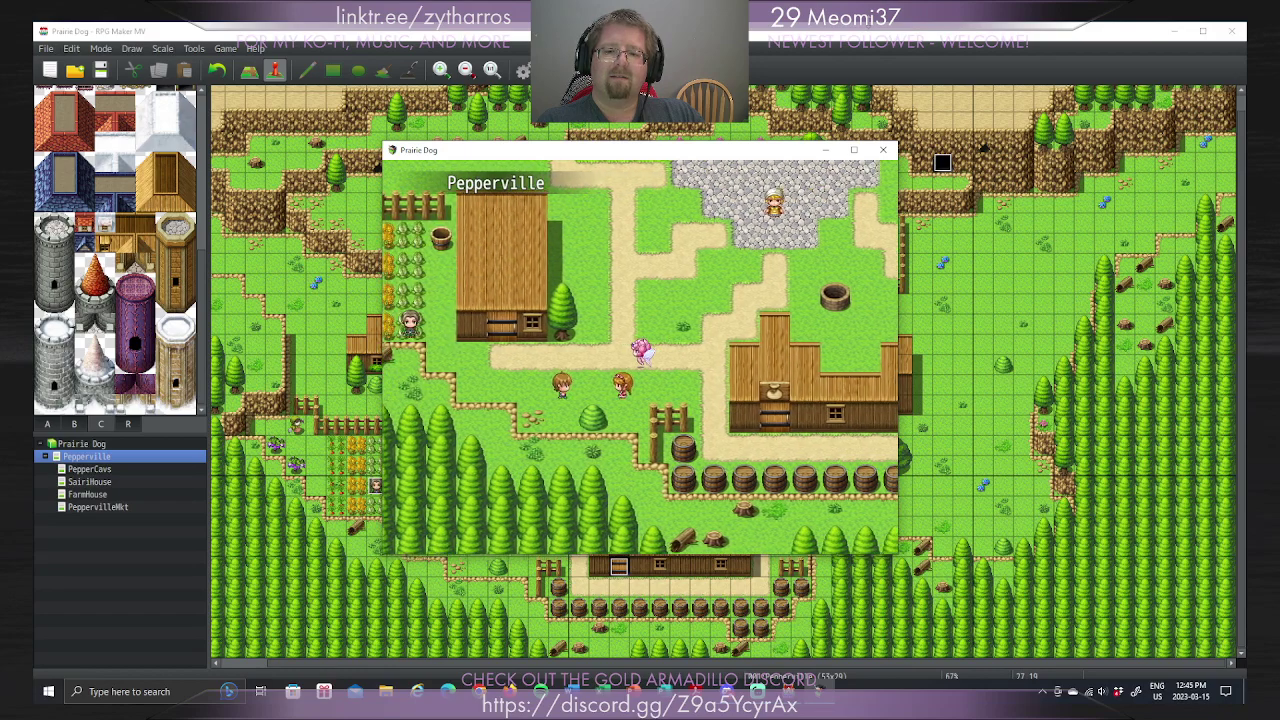
Step: Talk to both children below the farmhouse path in the playtest and read through their messages
{"action": "key", "text": "Up"}
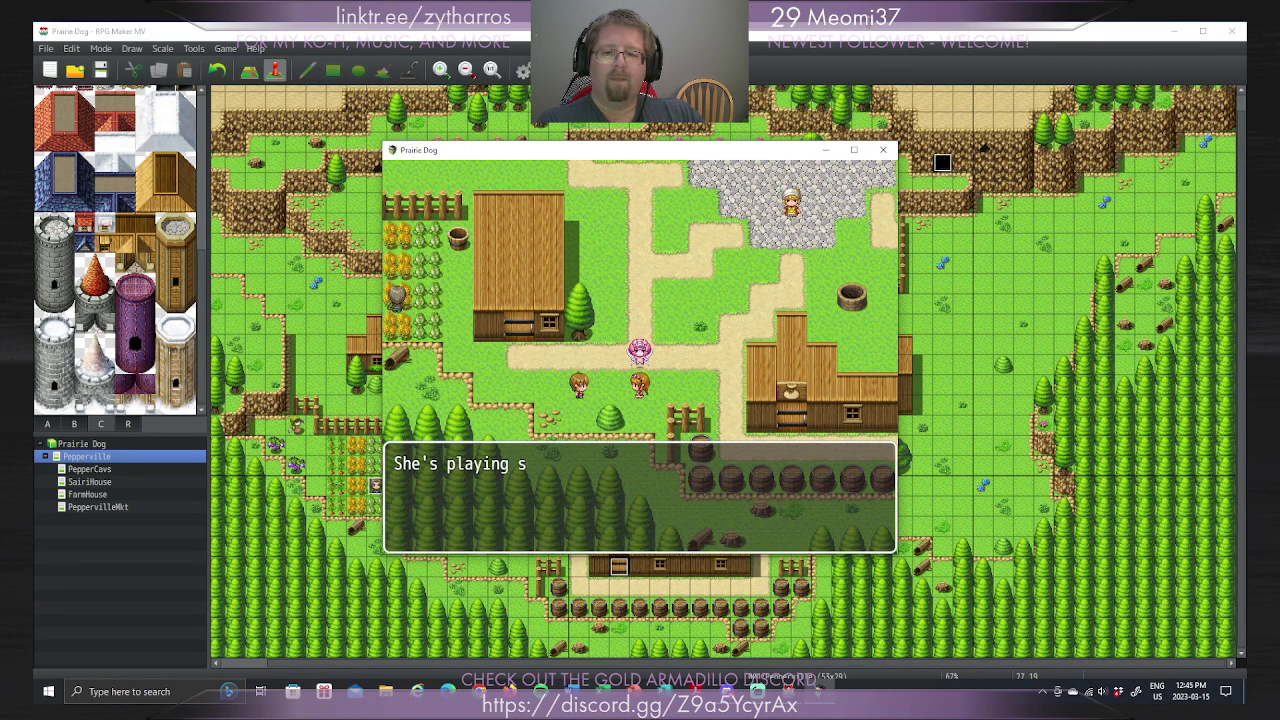
{"action": "key", "text": "Return"}
{"action": "key", "text": "Return"}
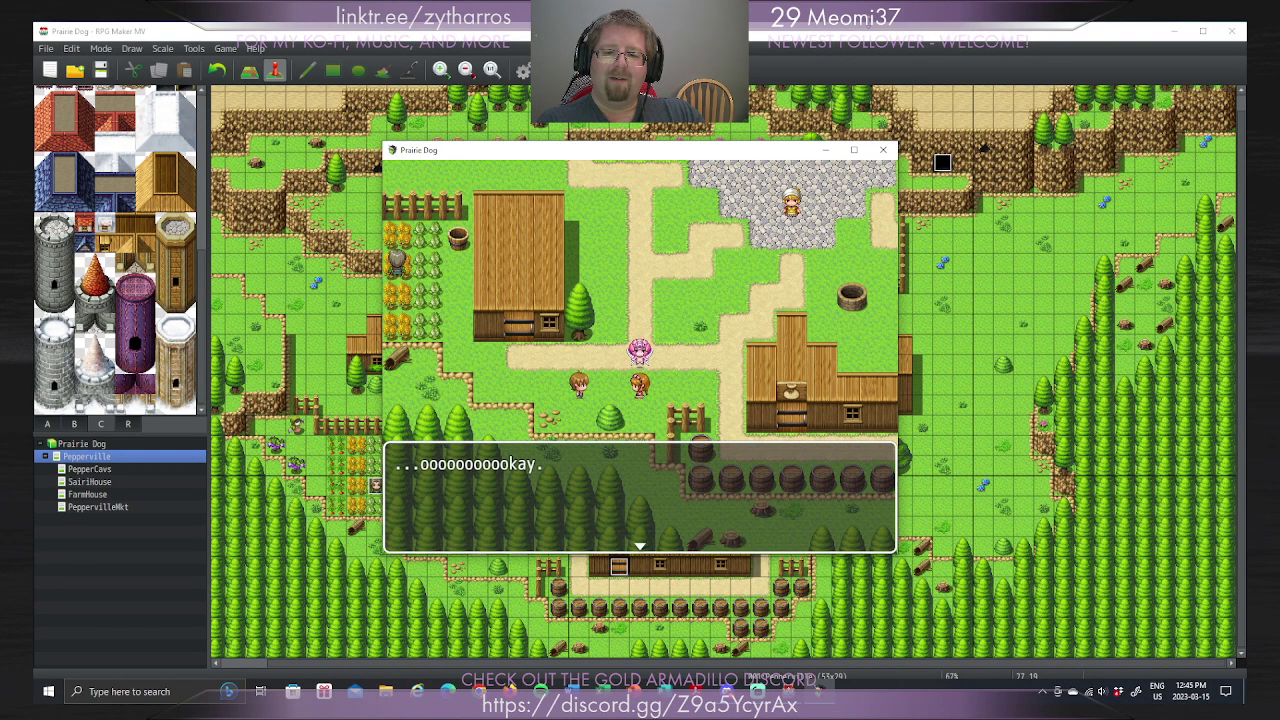
{"action": "key", "text": "Return"}
{"action": "key", "text": "Left"}
{"action": "key", "text": "Left"}
{"action": "key", "text": "Return"}
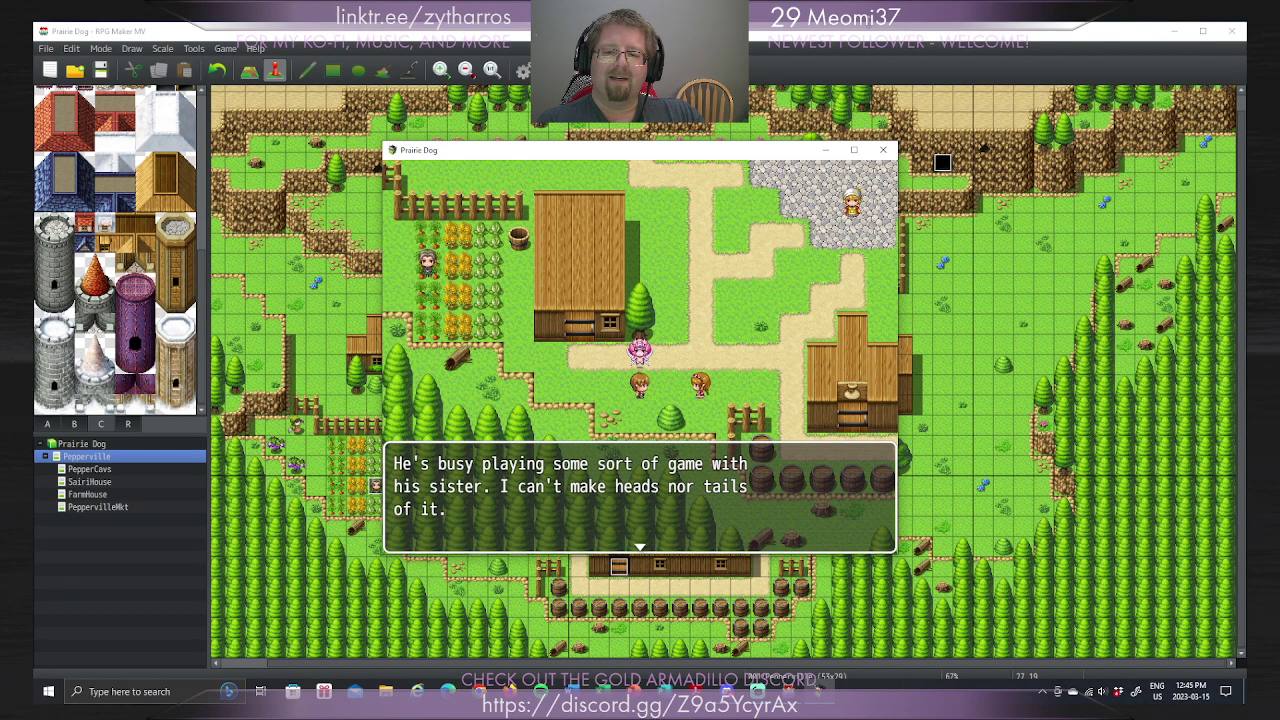
{"action": "key", "text": "Return"}
Step: Walk up the path to the woman on the stone plaza and talk to her
{"action": "key", "text": "Right"}
{"action": "key", "text": "Right"}
{"action": "key", "text": "Up"}
{"action": "key", "text": "Up"}
{"action": "key", "text": "Up"}
{"action": "key", "text": "Up"}
{"action": "key", "text": "Up"}
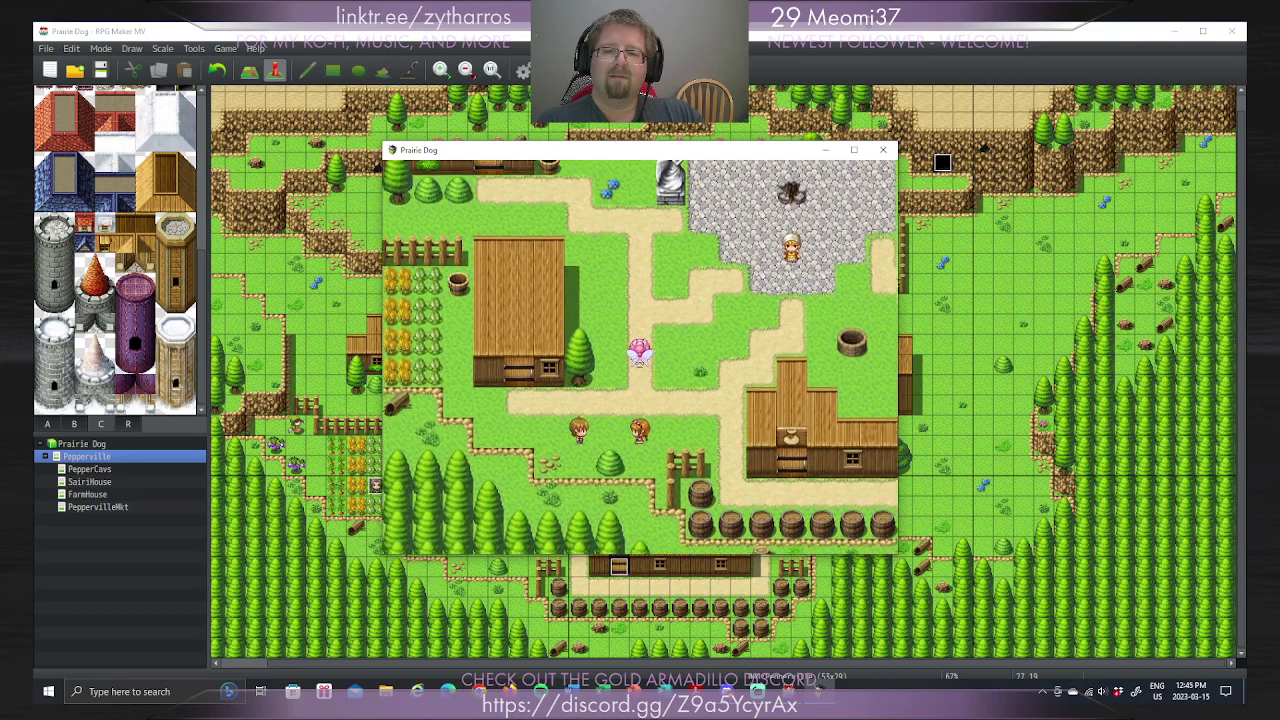
{"action": "key", "text": "Right"}
{"action": "key", "text": "Right"}
{"action": "key", "text": "Right"}
{"action": "key", "text": "Return"}
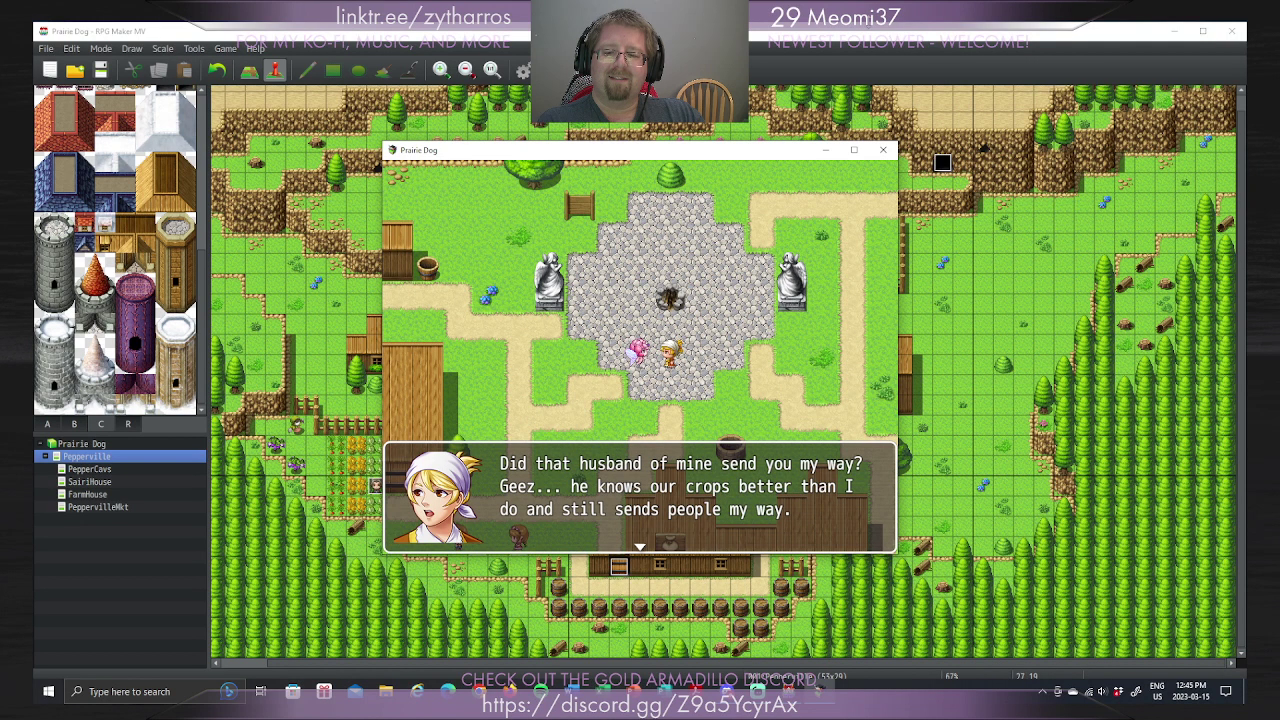
Step: Advance the woman's dialogue to open her crop shop, and leave the shop without buying anything
{"action": "key", "text": "Return"}
{"action": "key", "text": "Return"}
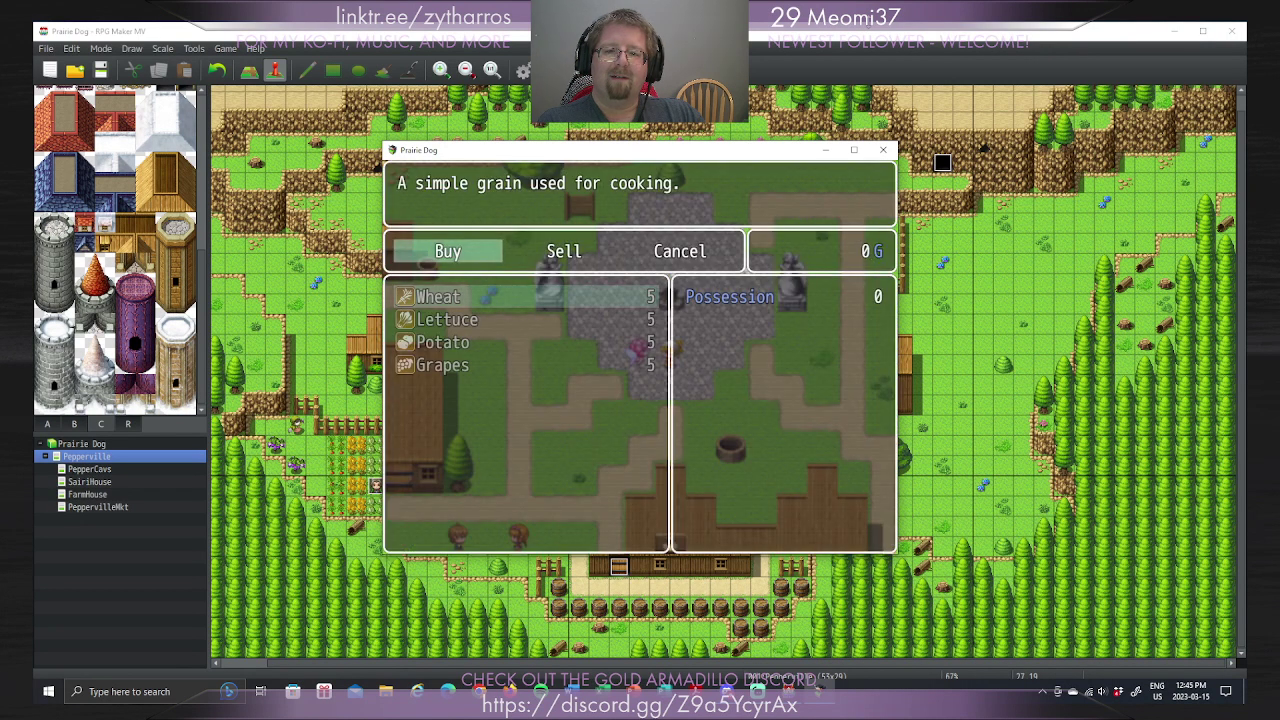
{"action": "key", "text": "Escape"}
{"action": "key", "text": "Escape"}
{"action": "key", "text": "Return"}
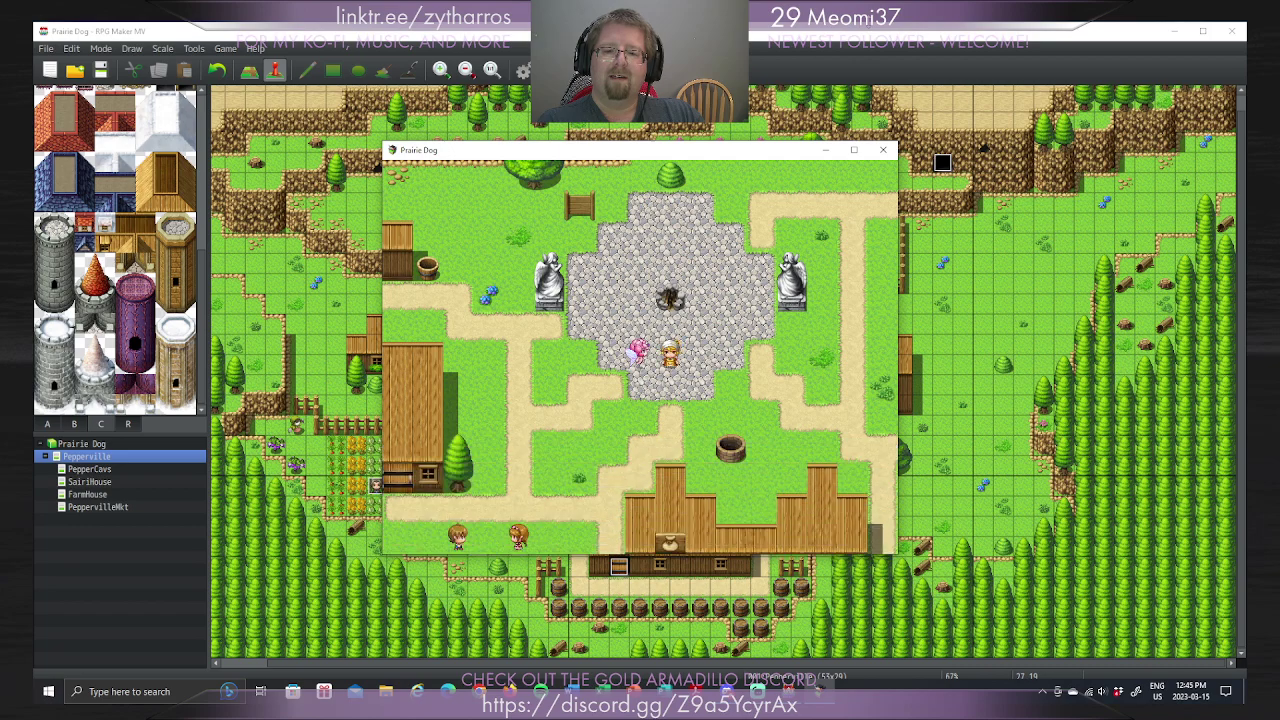
Step: Walk along the village paths past the farmhouse and back towards the stone plaza
{"action": "key", "text": "Left"}
{"action": "key", "text": "Down"}
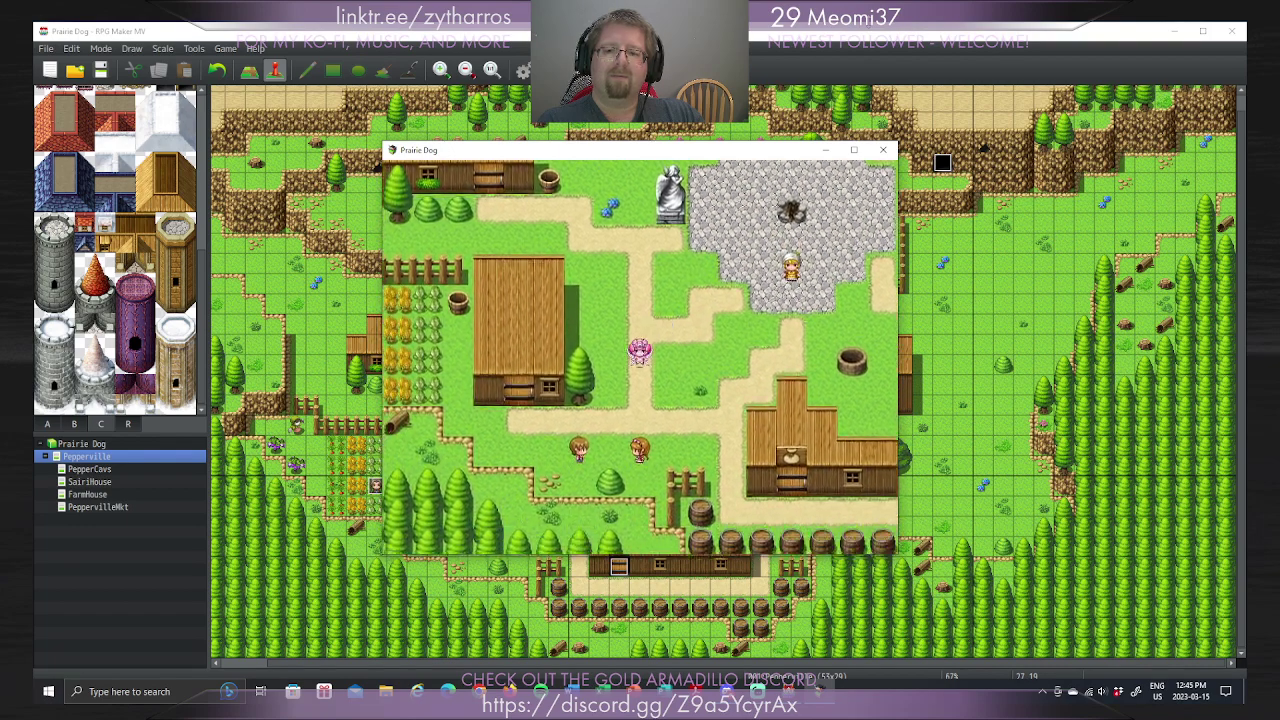
{"action": "key", "text": "Left"}
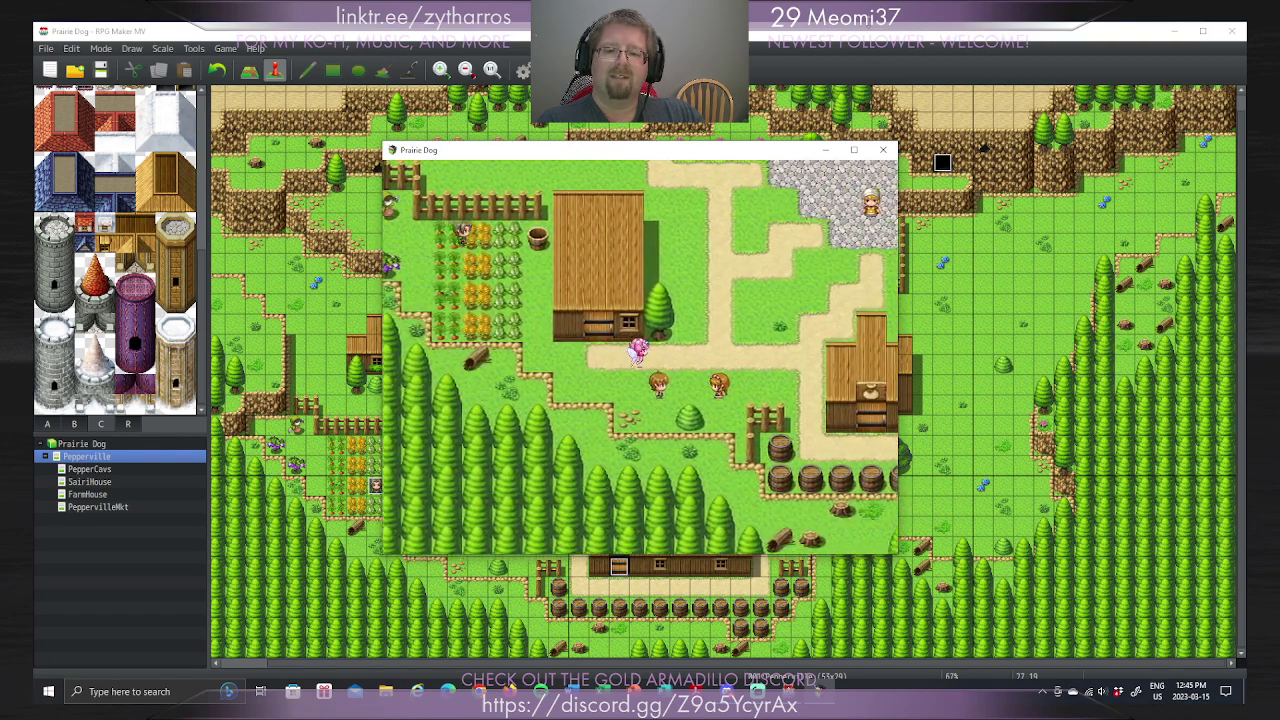
{"action": "key", "text": "Up"}
{"action": "key", "text": "Right"}
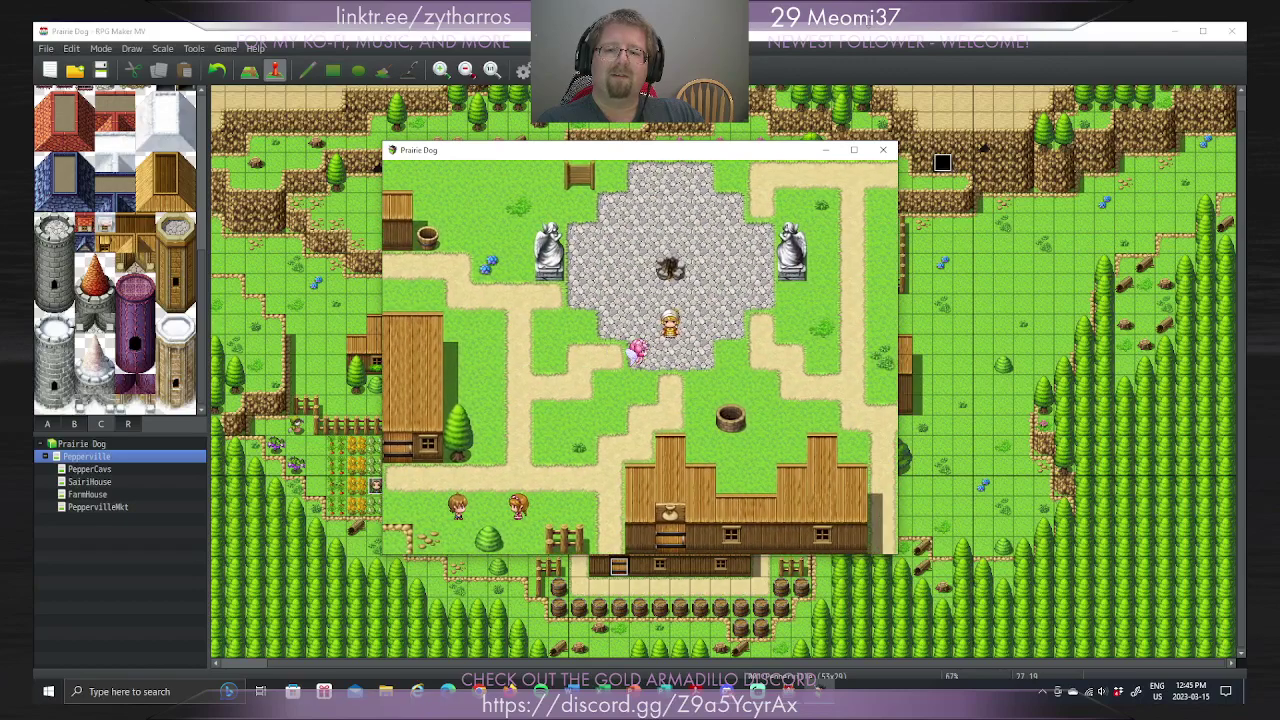
{"action": "key", "text": "Down"}
Step: End the game to the title screen and close the playtest window
{"action": "key", "text": "Escape"}
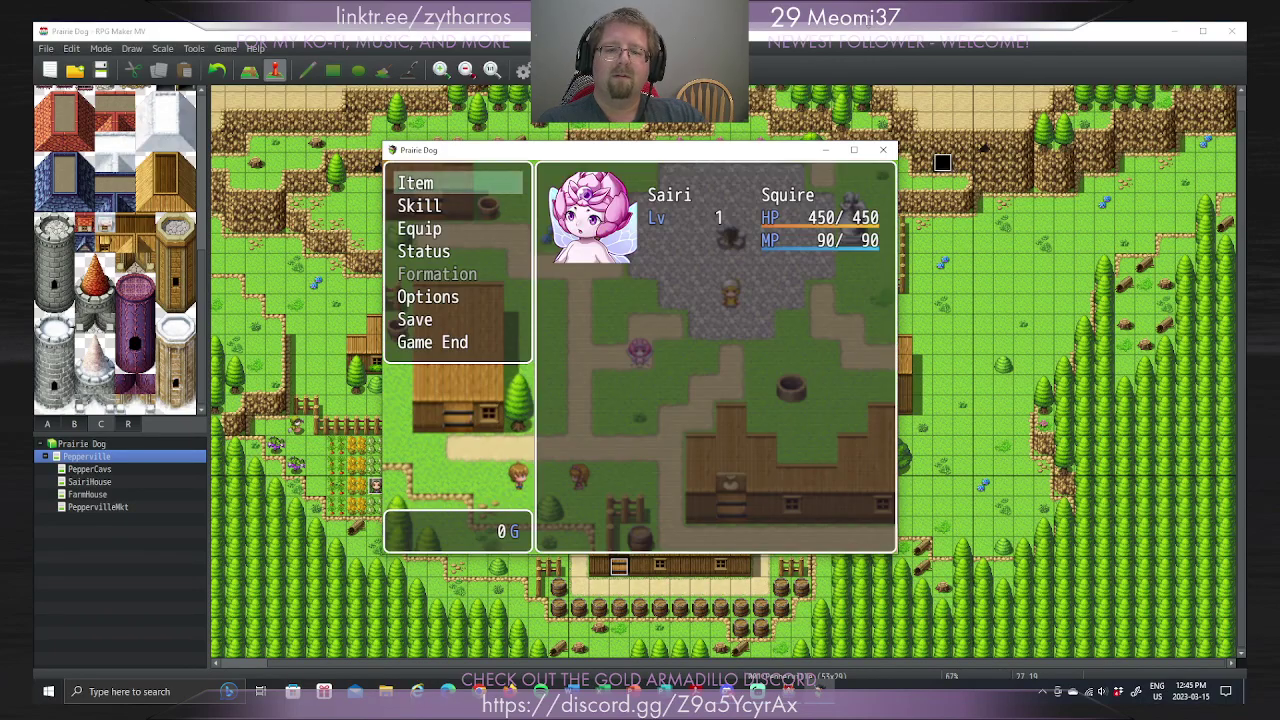
{"action": "key", "text": "Up"}
{"action": "key", "text": "Return"}
{"action": "key", "text": "Return"}
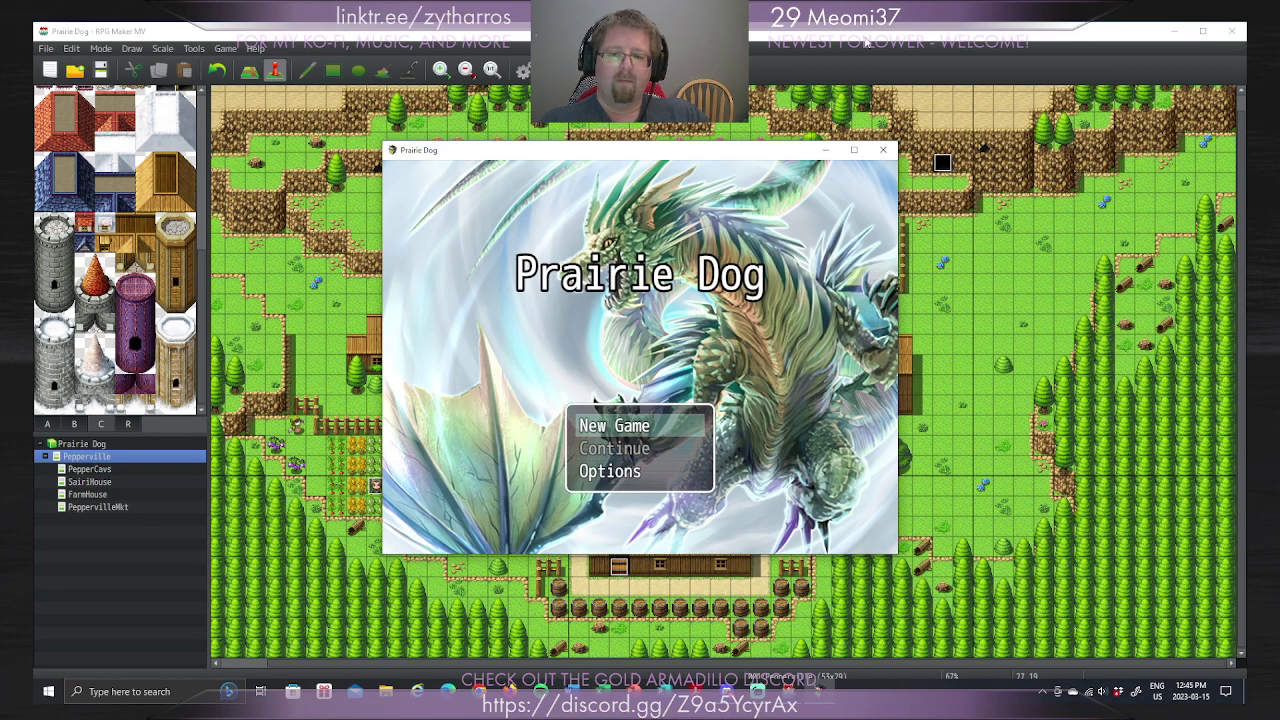
{"action": "left_click", "coordinate": [883, 150]}
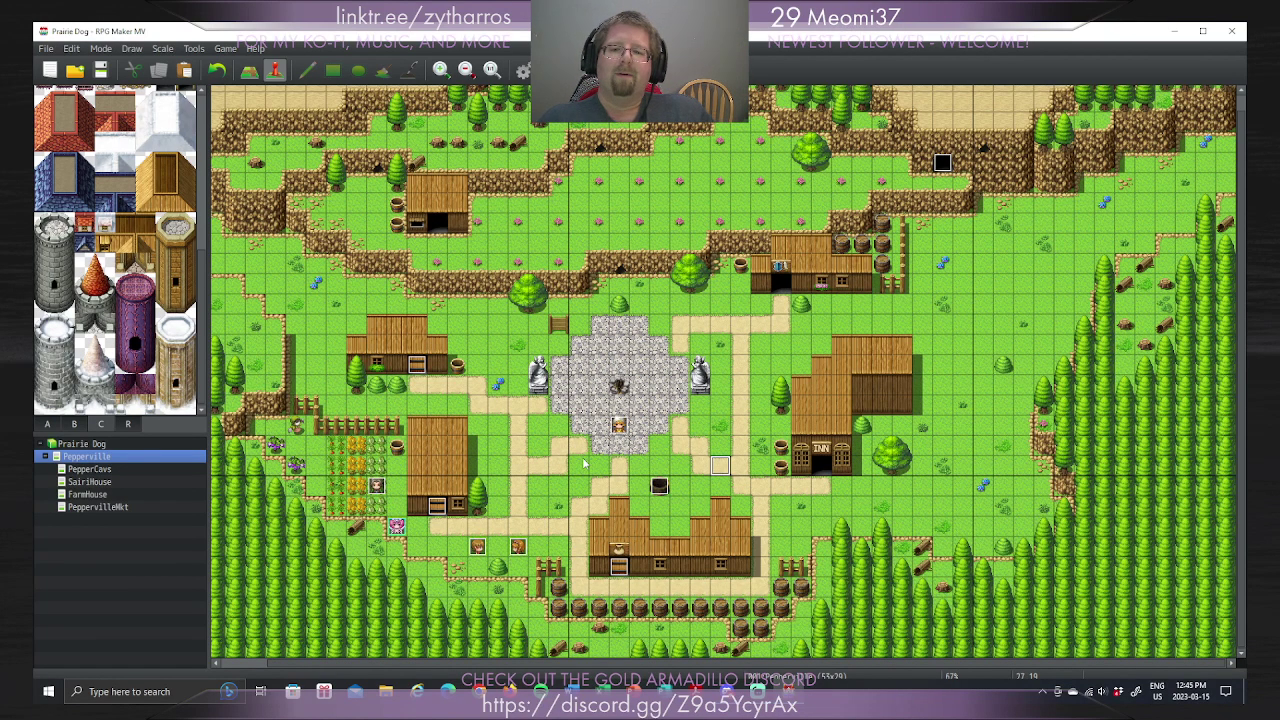
Step: Create an event on the wooden sign beside the stone plaza and add a Show Text command to it
{"action": "left_click", "coordinate": [250, 71]}
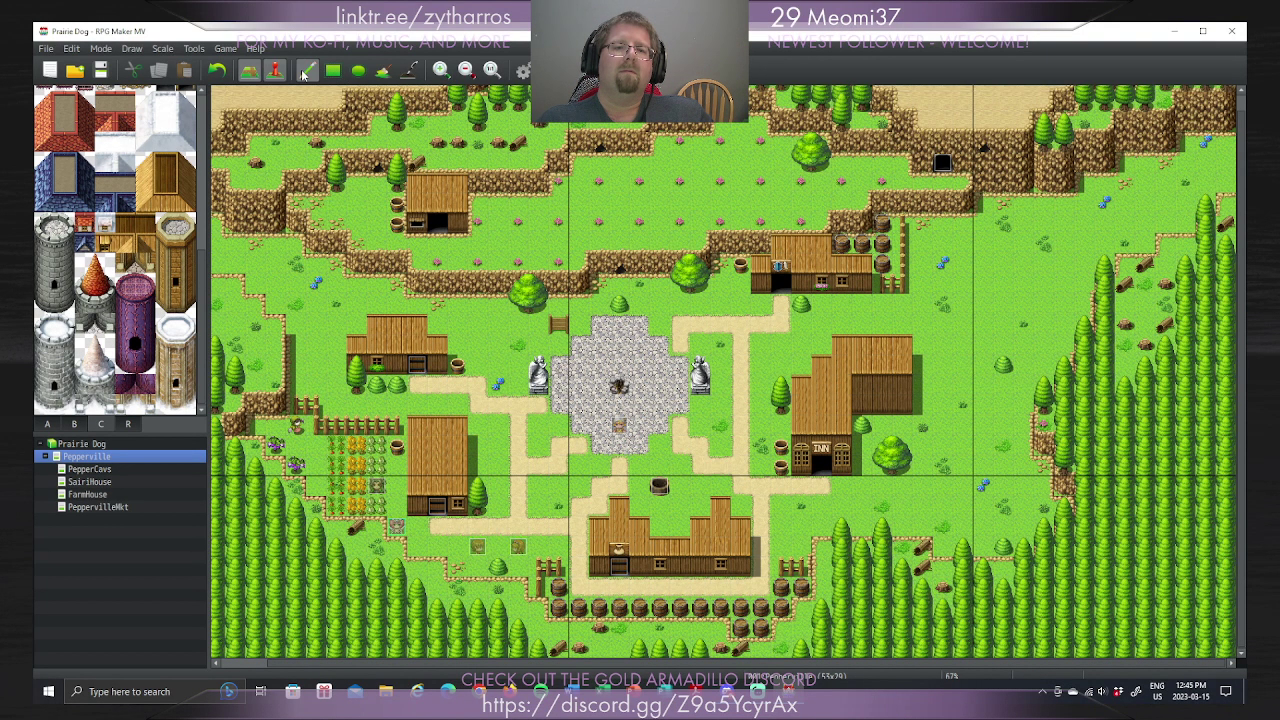
{"action": "left_click", "coordinate": [274, 71]}
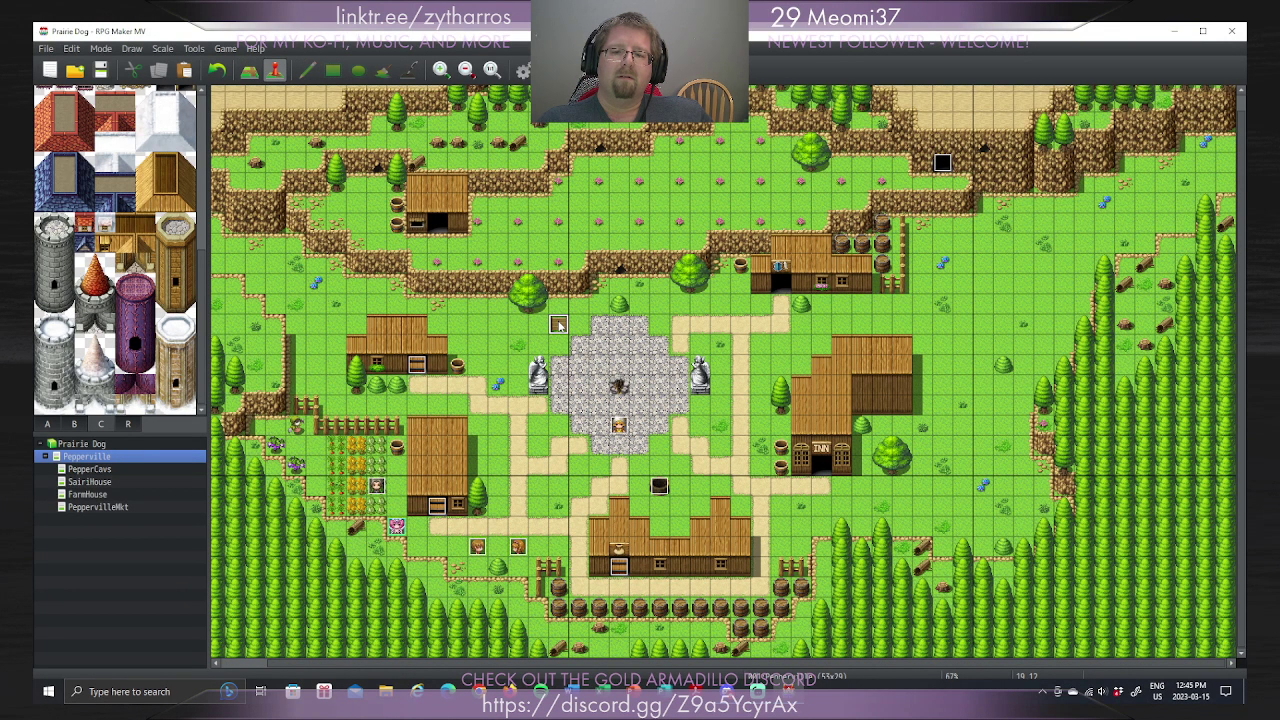
{"action": "double_click", "coordinate": [558, 323]}
{"action": "double_click", "coordinate": [600, 224]}
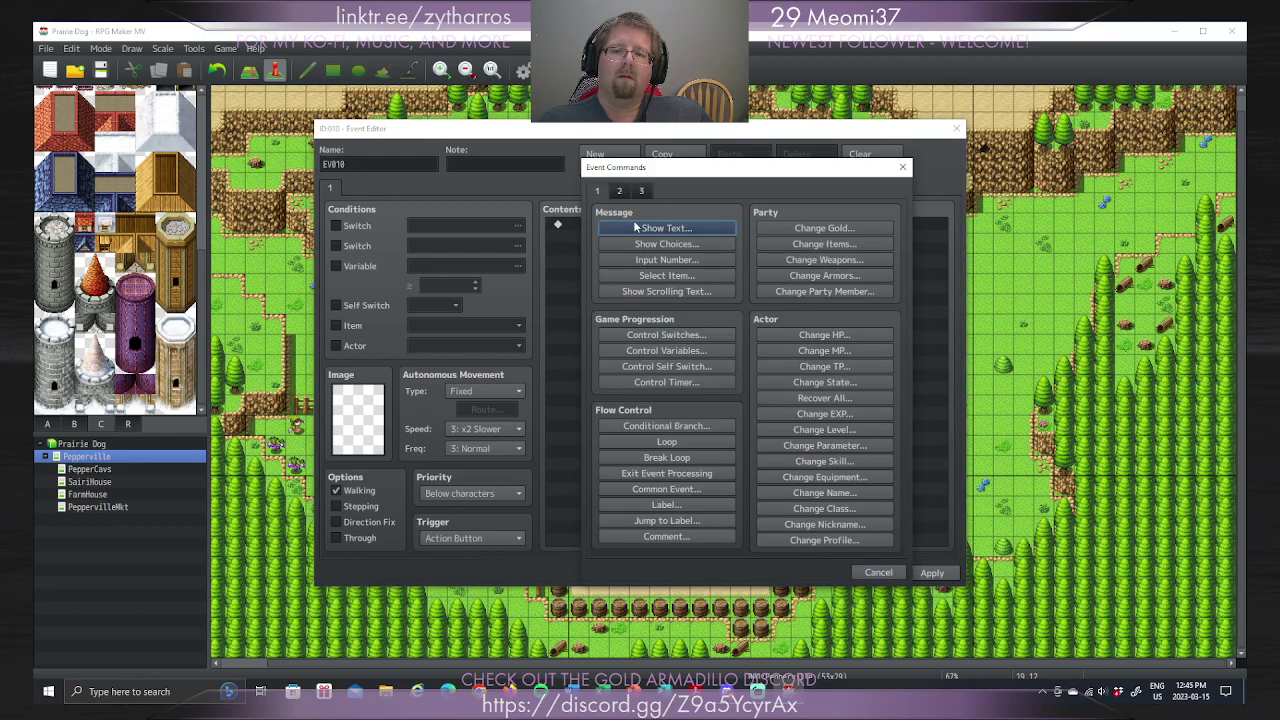
{"action": "left_click", "coordinate": [636, 228]}
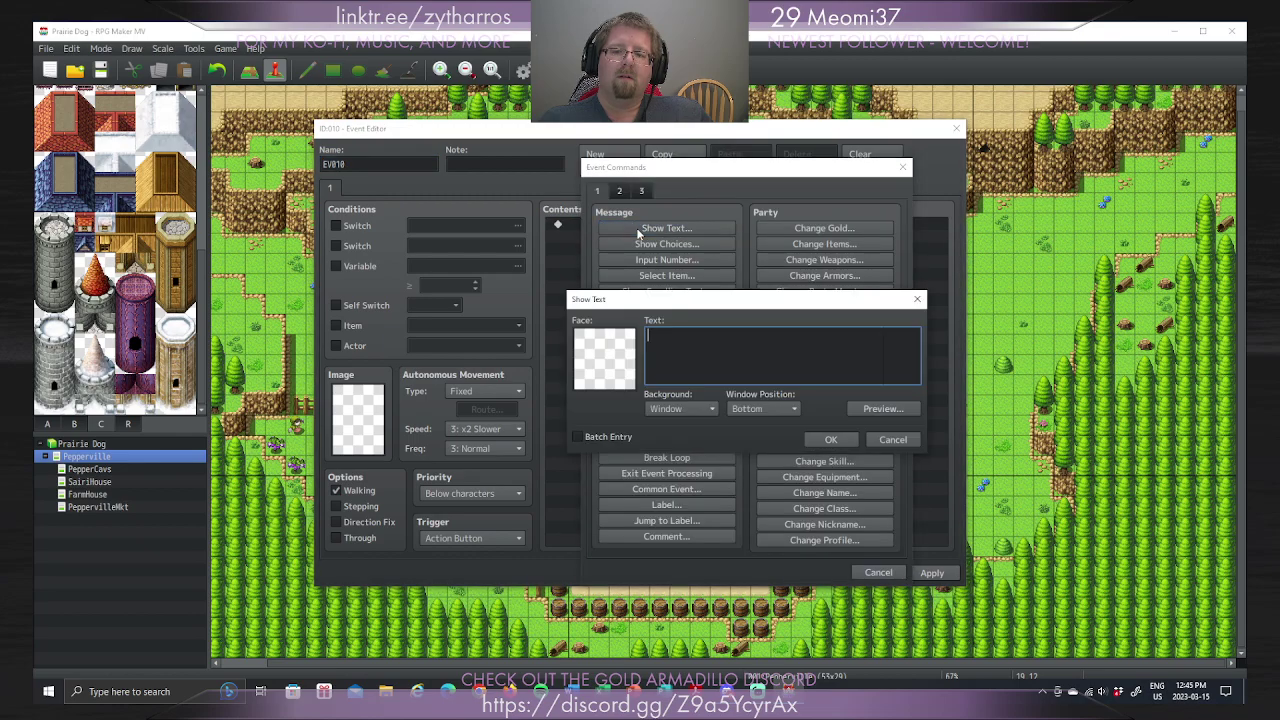
{"action": "double_click", "coordinate": [606, 348]}
{"action": "left_click", "coordinate": [565, 313]}
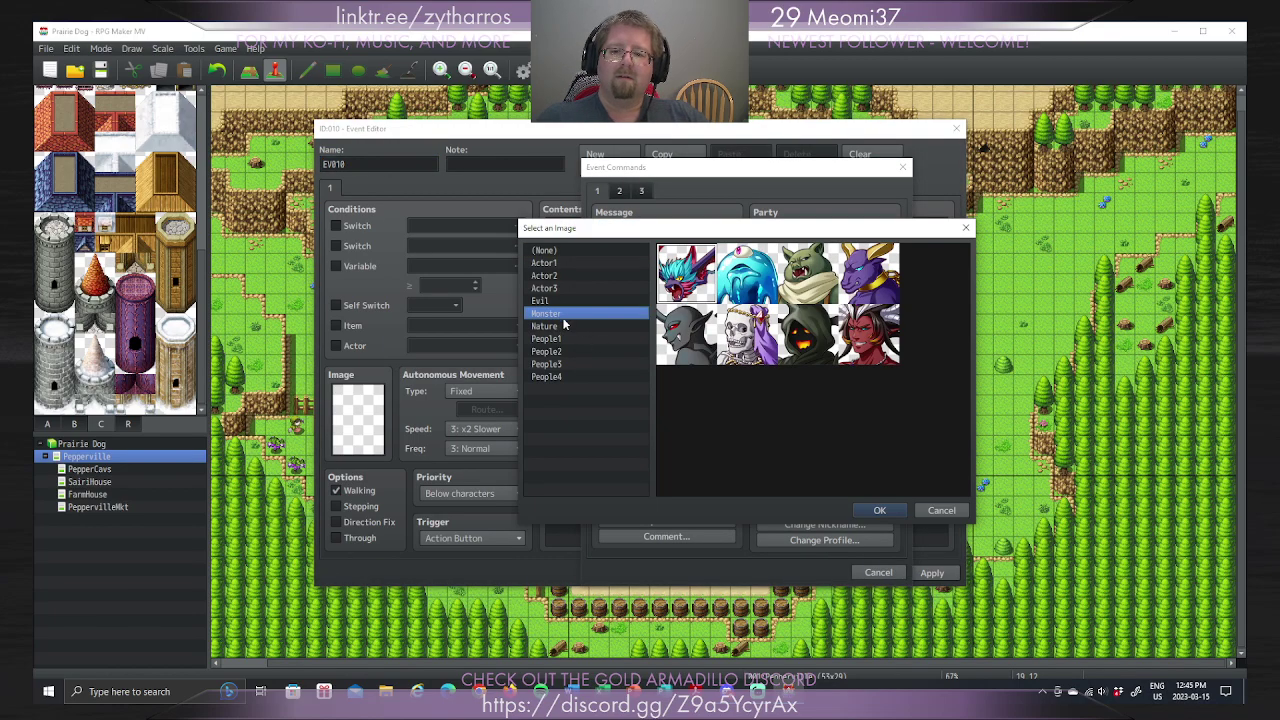
{"action": "left_click", "coordinate": [565, 326]}
{"action": "left_click", "coordinate": [565, 352]}
{"action": "left_click", "coordinate": [565, 339]}
{"action": "left_click", "coordinate": [563, 251]}
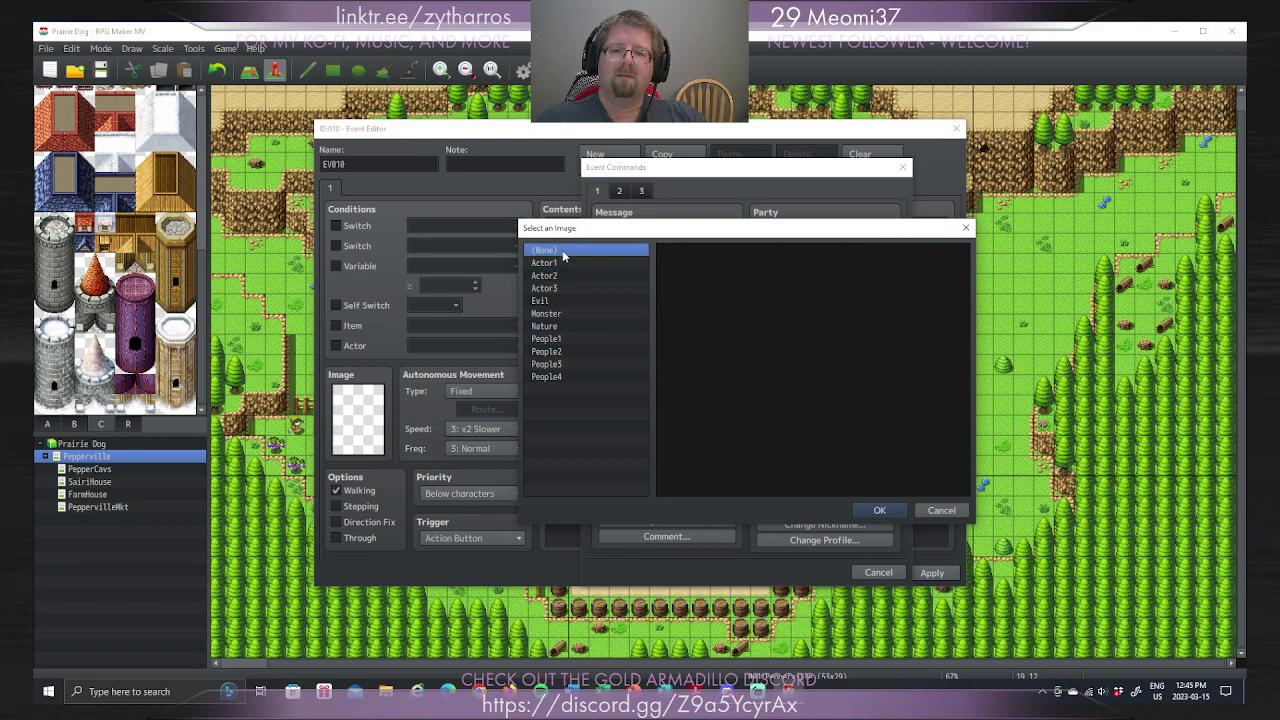
{"action": "left_click", "coordinate": [930, 511]}
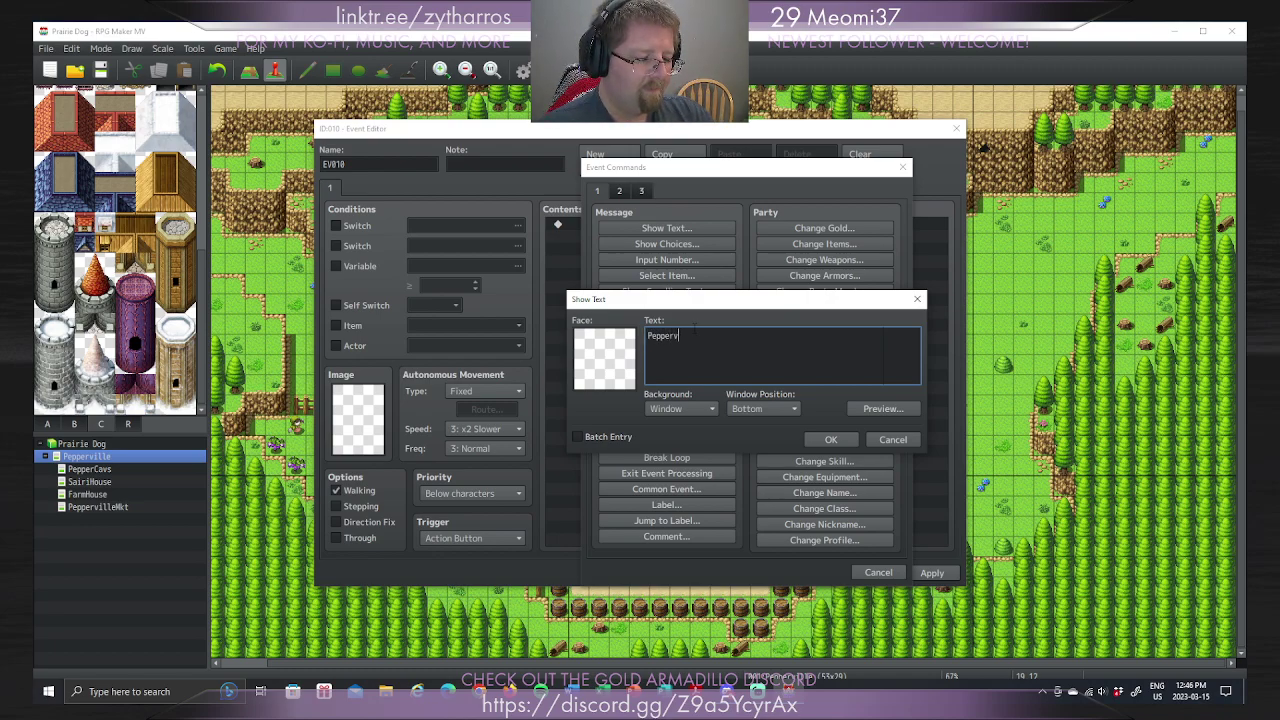
Step: Write the sign's message as "Pepperville" on the first line and "The village of tranquil breezes." on the second
{"action": "type", "text": "Pepperville -"}
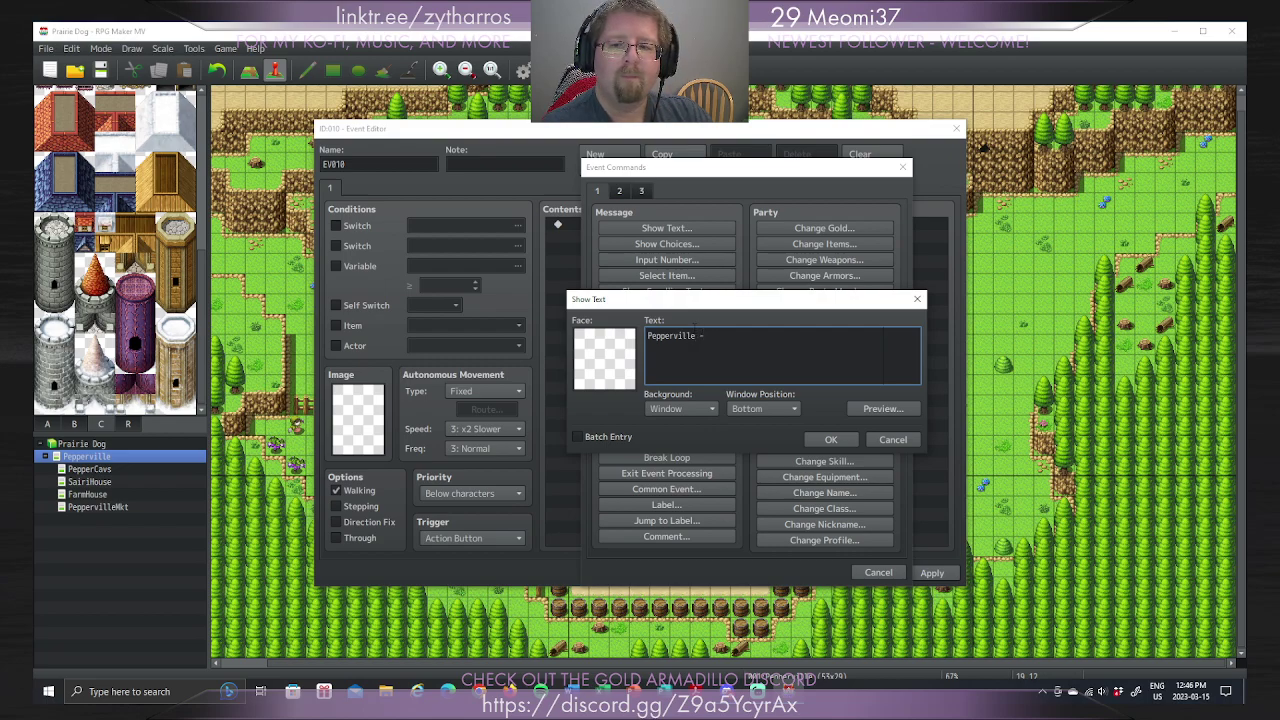
{"action": "type", "text": "= - th"}
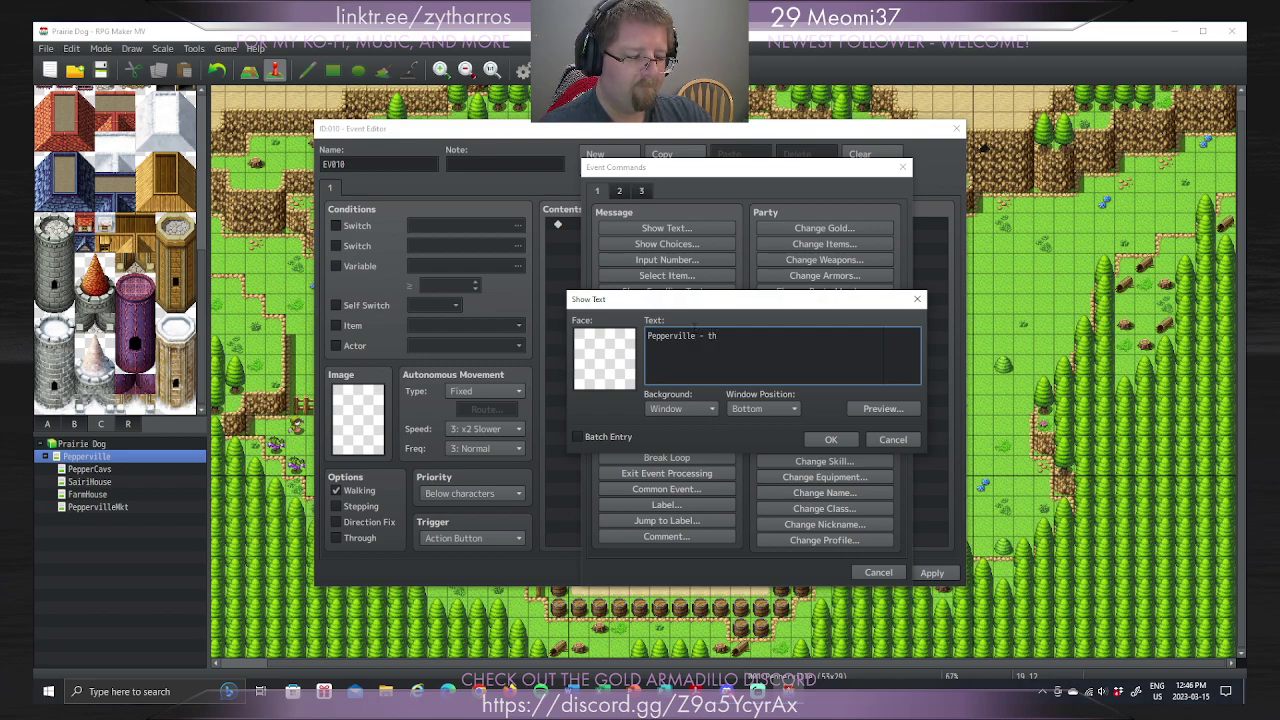
{"action": "type", "text": "e villaghe"}
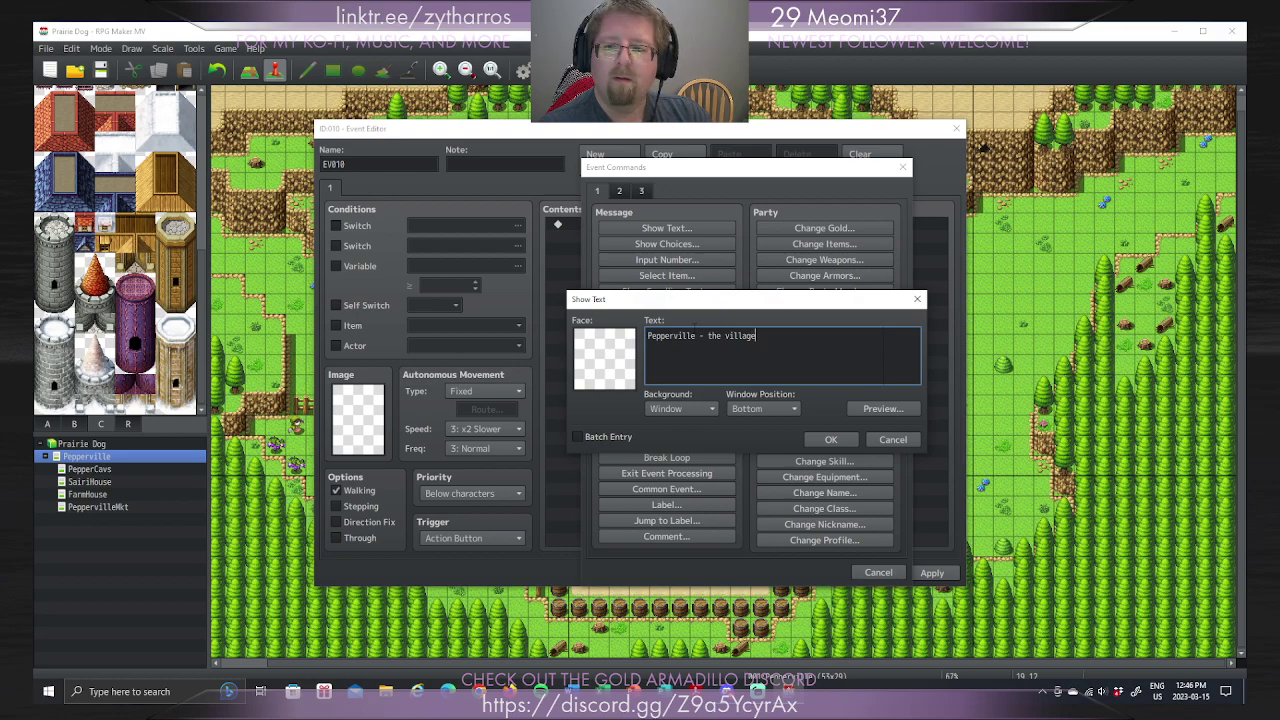
{"action": "type", "text": "of t"}
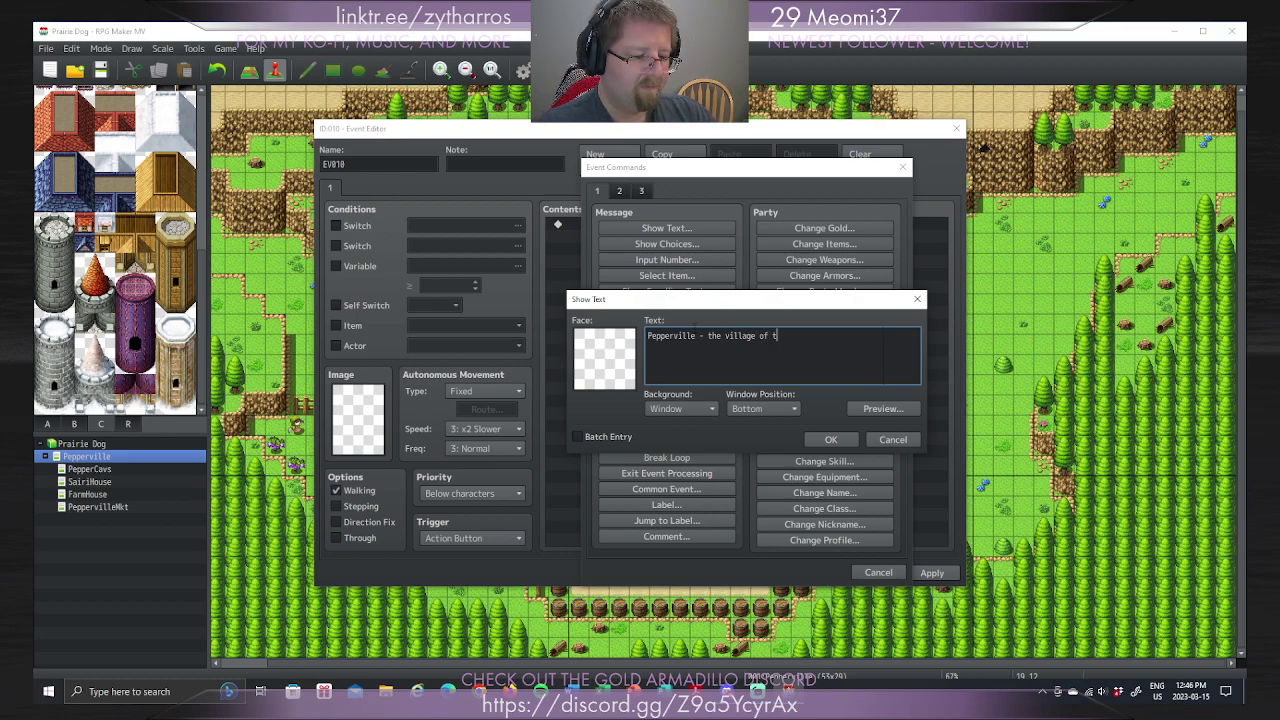
{"action": "key", "text": "BackSpace"}
{"action": "key", "text": "BackSpace"}
{"action": "key", "text": "BackSpace"}
{"action": "key", "text": "BackSpace"}
{"action": "key", "text": "BackSpace"}
{"action": "key", "text": "BackSpace"}
{"action": "key", "text": "BackSpace"}
{"action": "key", "text": "BackSpace"}
{"action": "key", "text": "BackSpace"}
{"action": "key", "text": "BackSpace"}
{"action": "key", "text": "BackSpace"}
{"action": "key", "text": "BackSpace"}
{"action": "key", "text": "BackSpace"}
{"action": "key", "text": "BackSpace"}
{"action": "key", "text": "BackSpace"}
{"action": "key", "text": "BackSpace"}
{"action": "key", "text": "BackSpace"}
{"action": "key", "text": "BackSpace"}
{"action": "key", "text": "BackSpace"}
{"action": "key", "text": "BackSpace"}
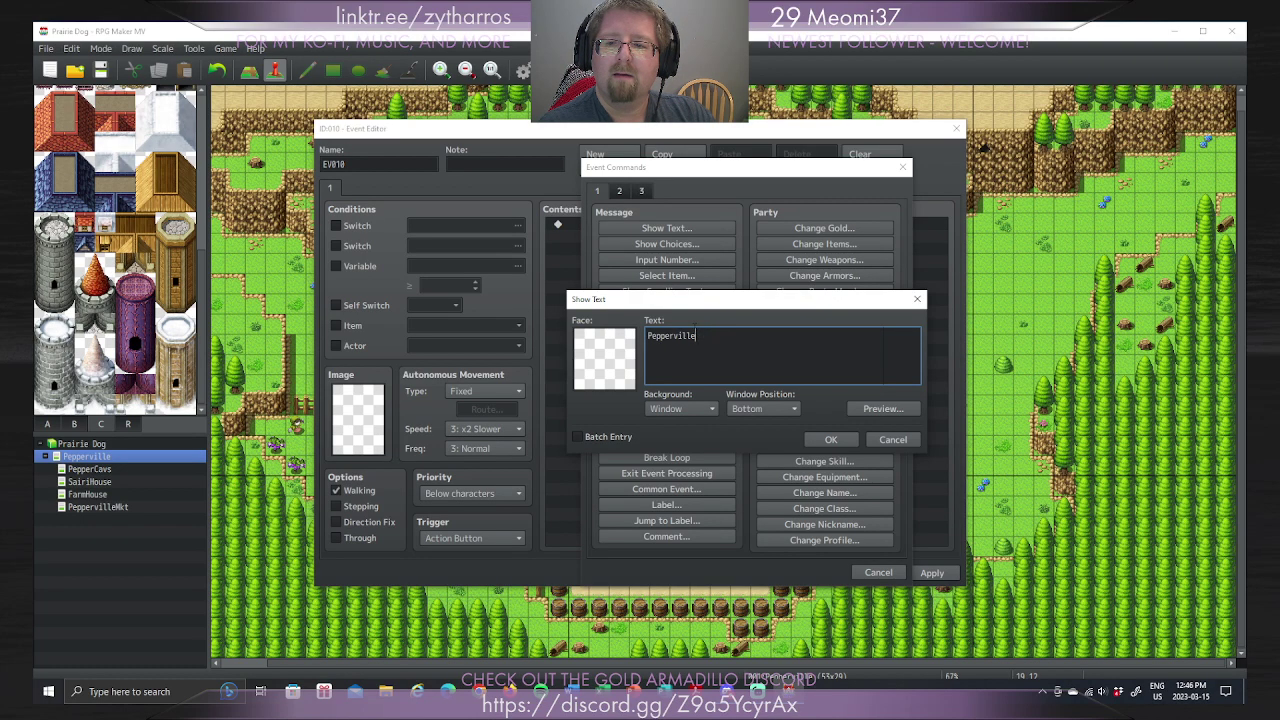
{"action": "type", "text": "The village of tranquil breezes."}
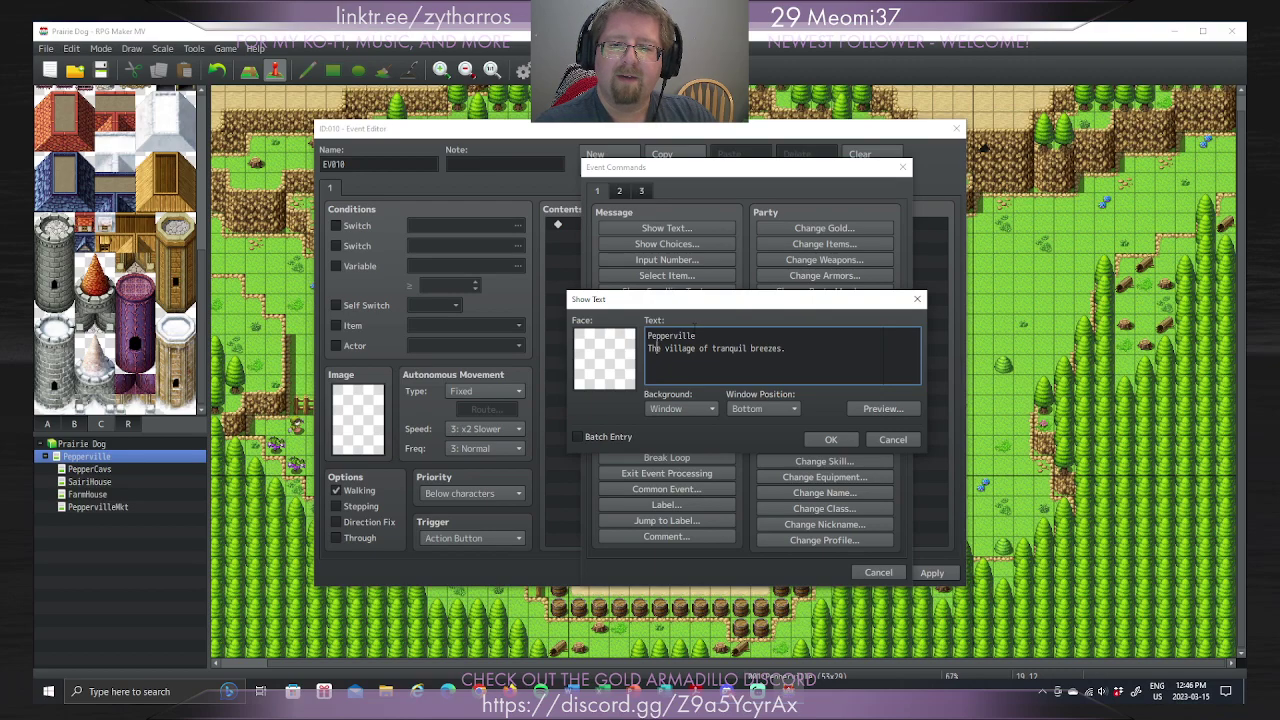
Step: Replace "village" with "valley" in the message's second line, and save the text command and the sign event
{"action": "key", "text": "Delete"}
{"action": "key", "text": "Delete"}
{"action": "key", "text": "Delete"}
{"action": "key", "text": "Delete"}
{"action": "key", "text": "Delete"}
{"action": "key", "text": "Delete"}
{"action": "type", "text": "alle"}
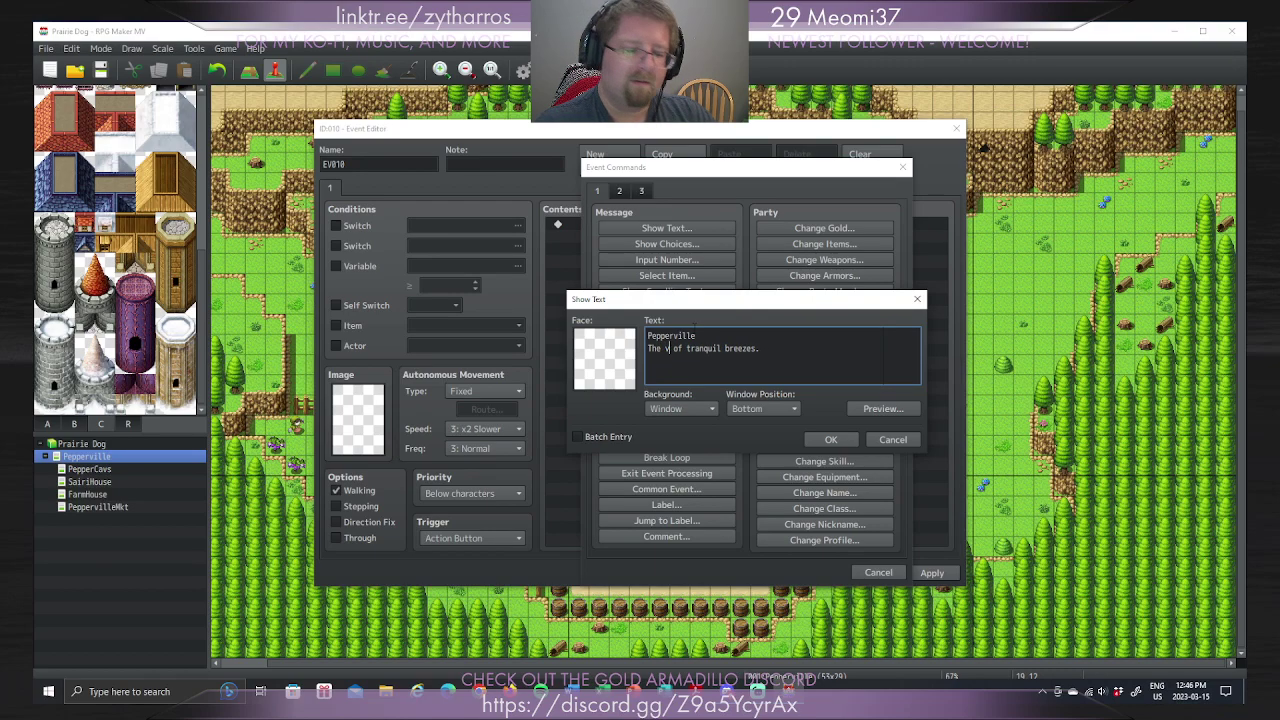
{"action": "type", "text": "y"}
{"action": "left_click", "coordinate": [781, 348]}
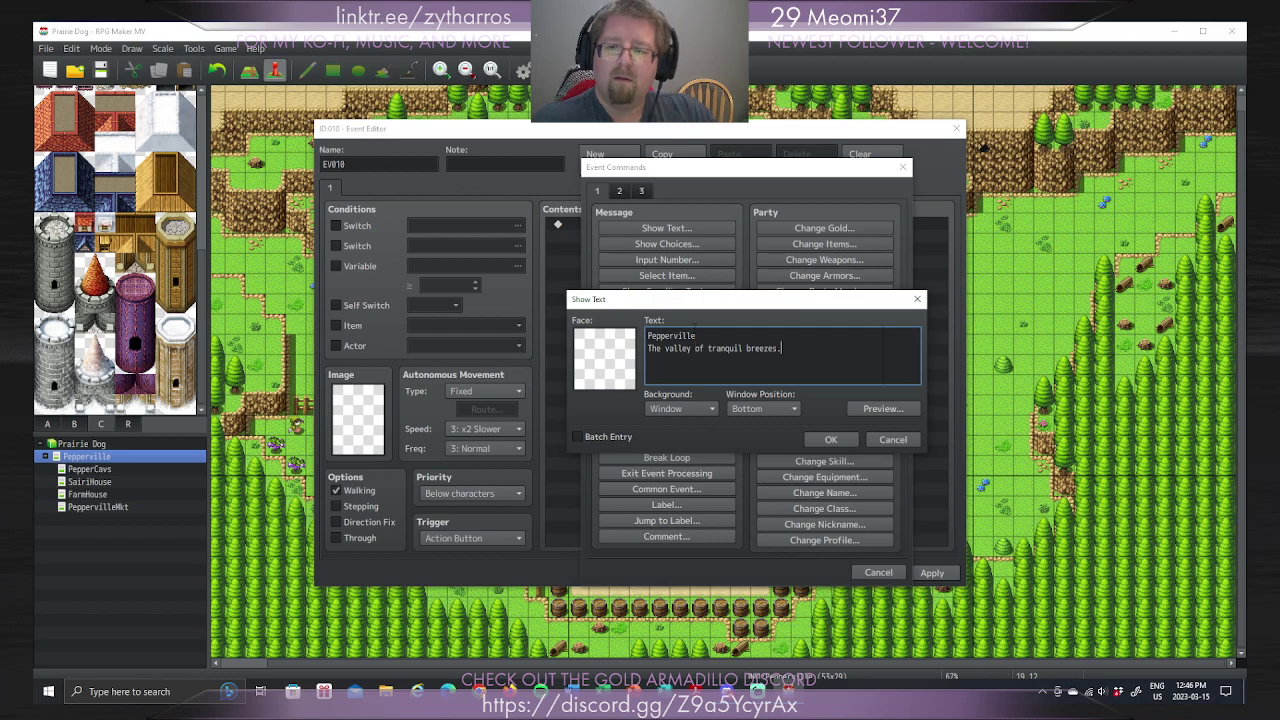
{"action": "left_click", "coordinate": [840, 440]}
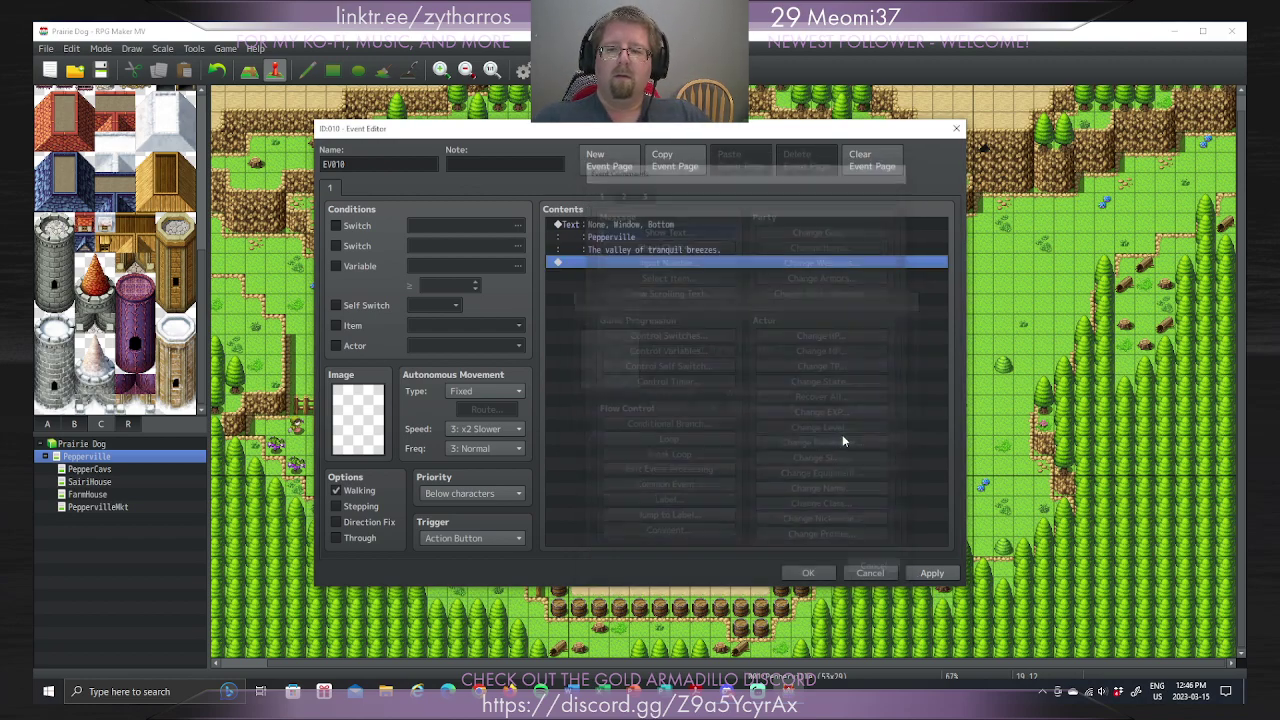
{"action": "left_click", "coordinate": [930, 575]}
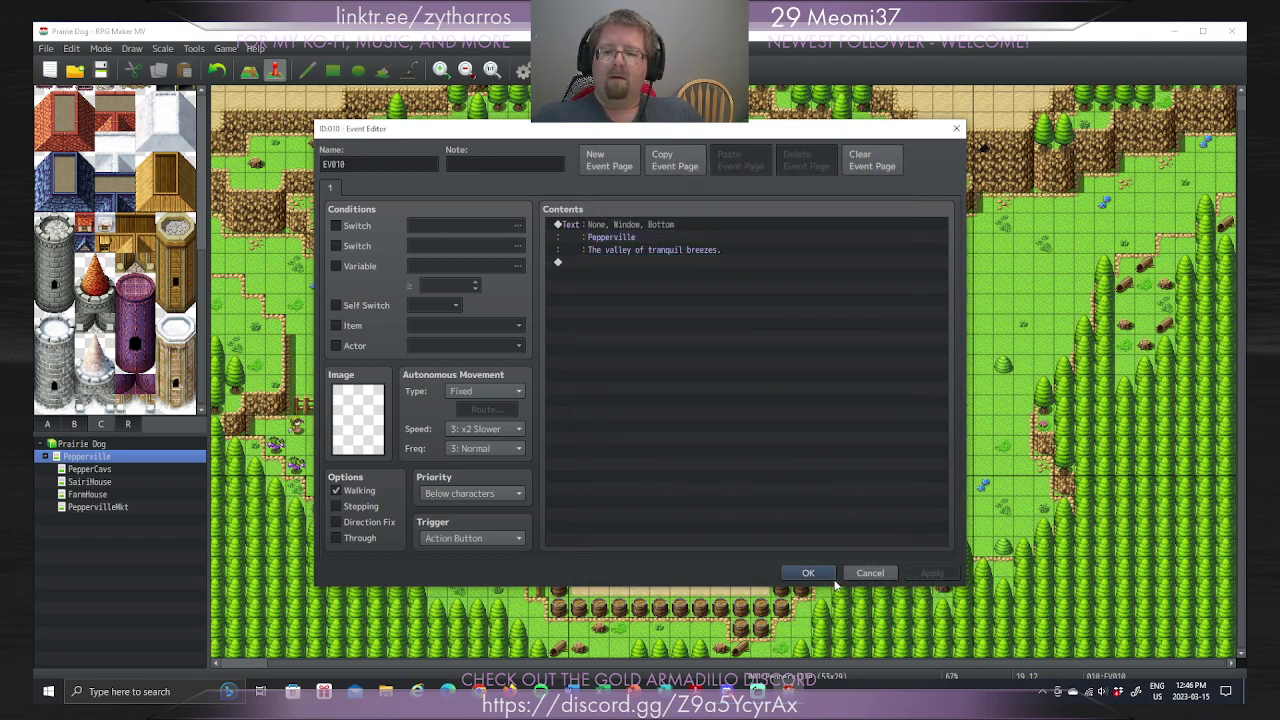
{"action": "left_click", "coordinate": [818, 574]}
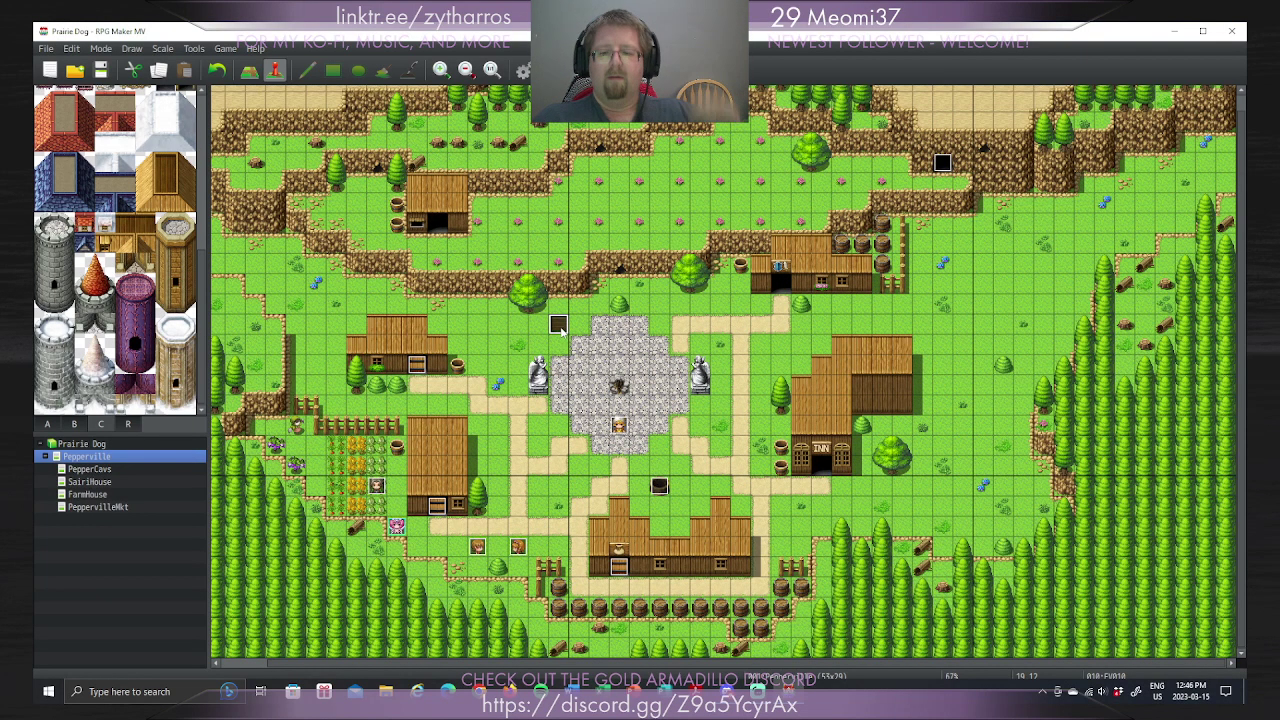
Step: Set the sign event's priority to Same as characters and save the event
{"action": "double_click", "coordinate": [558, 326]}
{"action": "left_click", "coordinate": [492, 493]}
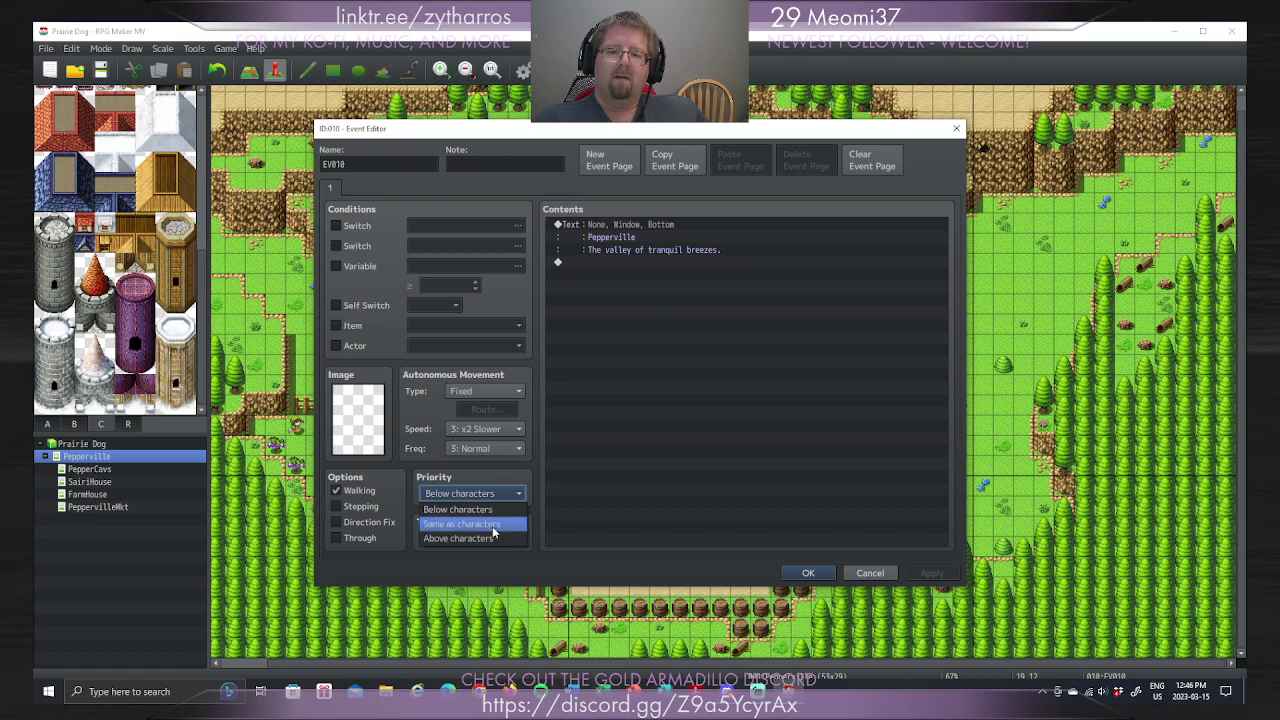
{"action": "left_click", "coordinate": [470, 510]}
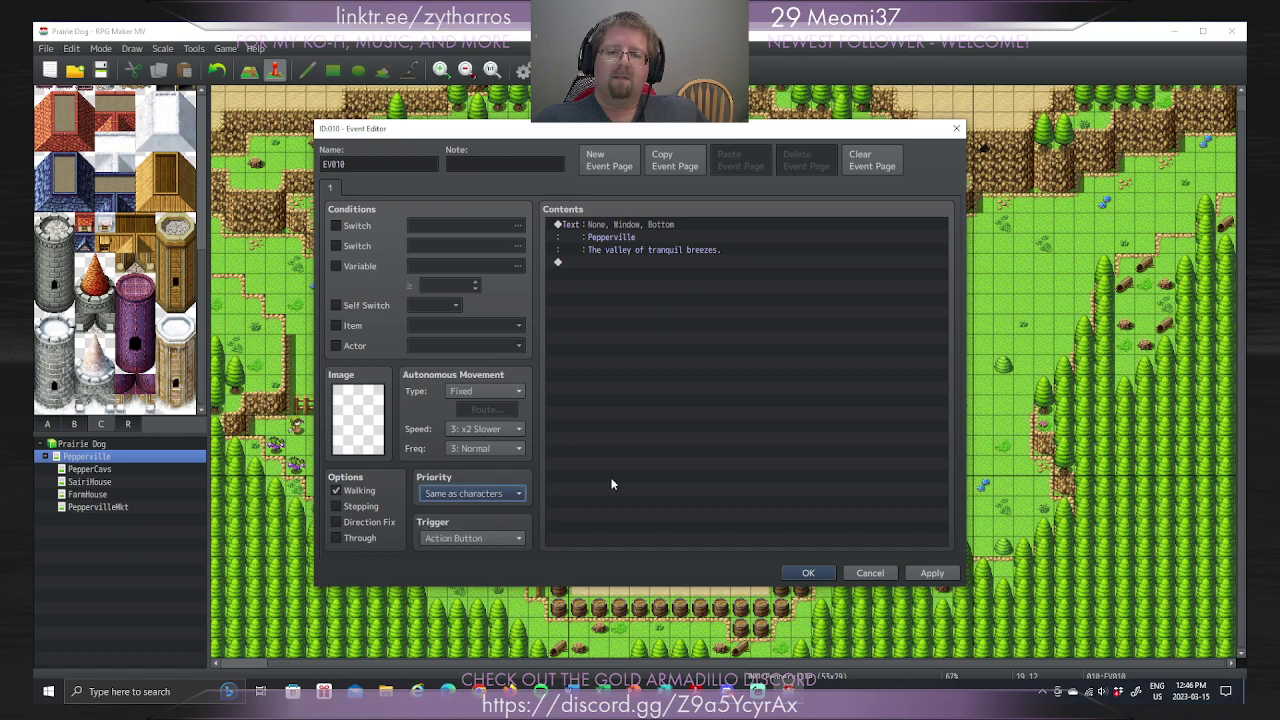
{"action": "left_click", "coordinate": [931, 574]}
{"action": "left_click", "coordinate": [805, 574]}
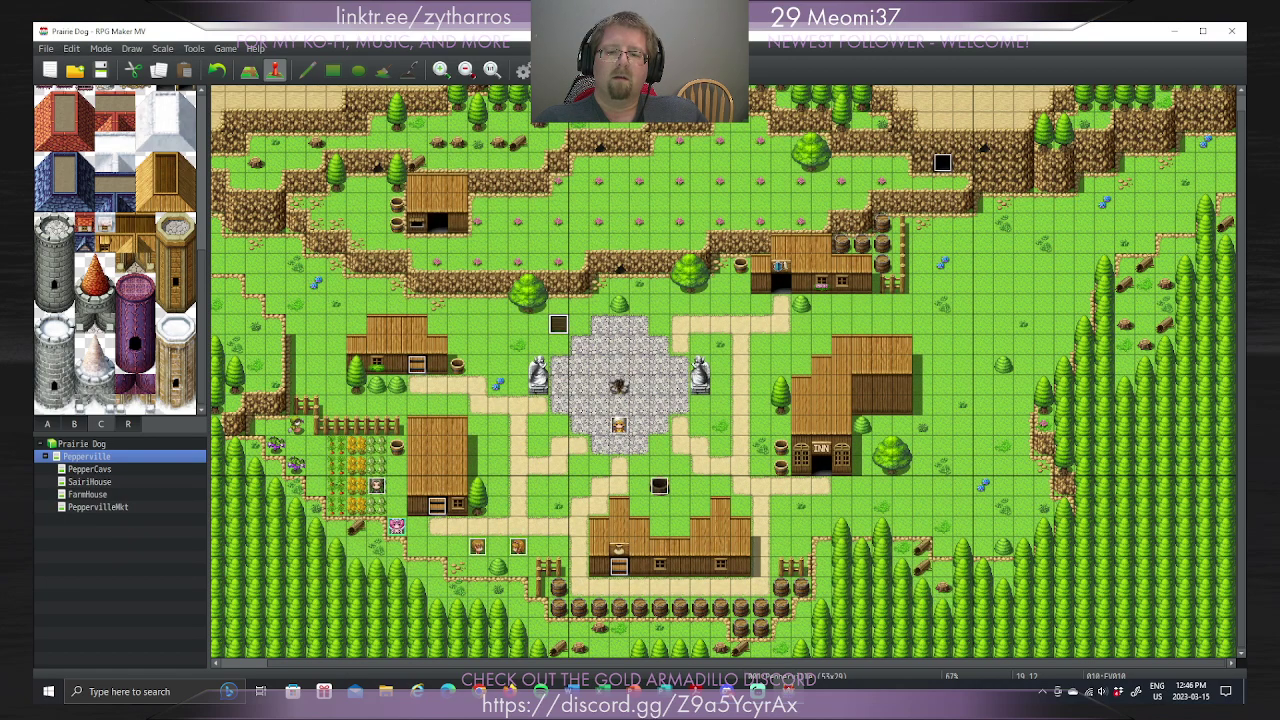
Step: In the sign event's text command, set the message background to Dim and the window position to Middle
{"action": "double_click", "coordinate": [558, 325]}
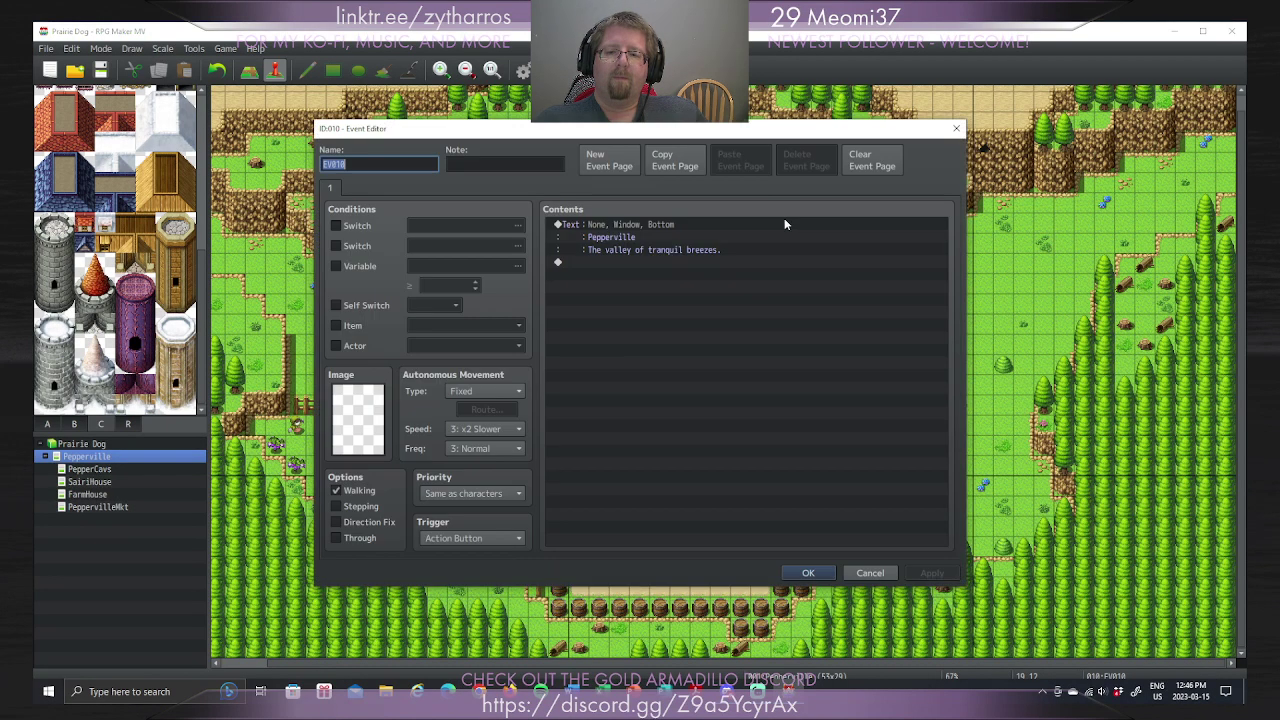
{"action": "right_click", "coordinate": [679, 224]}
{"action": "left_click", "coordinate": [700, 245]}
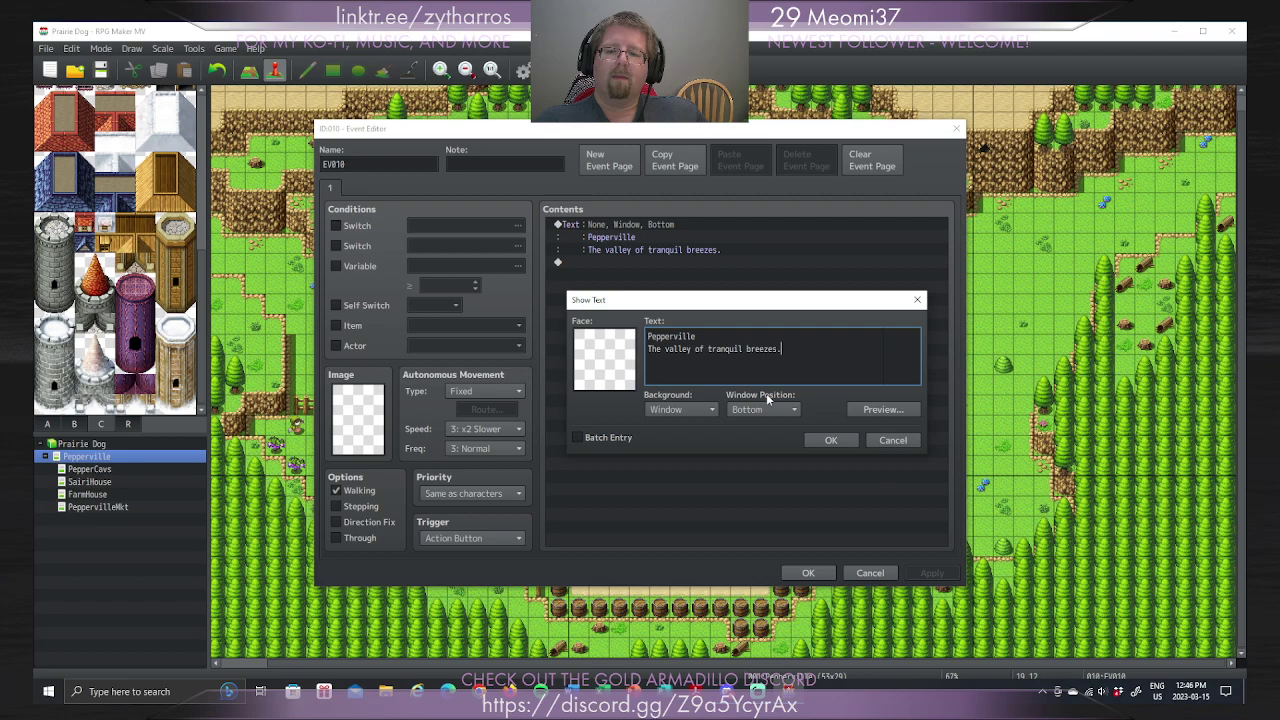
{"action": "left_click", "coordinate": [711, 410]}
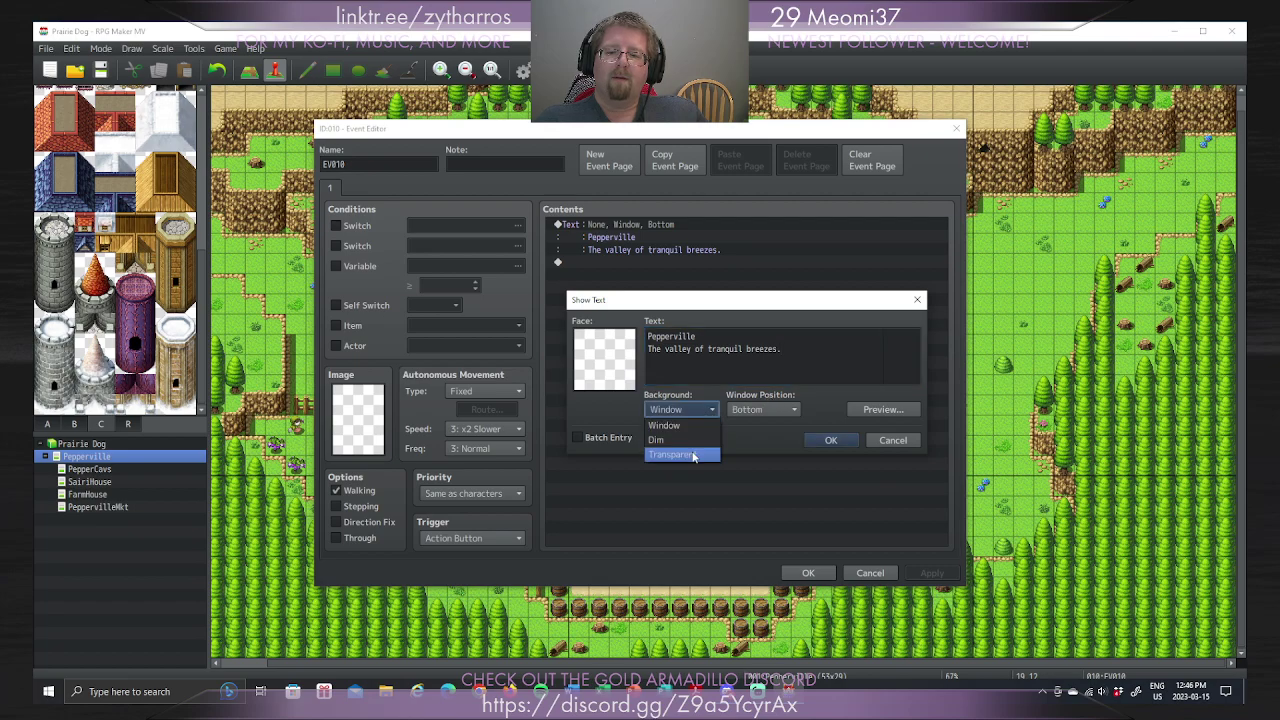
{"action": "left_click", "coordinate": [657, 440]}
{"action": "left_click", "coordinate": [770, 411]}
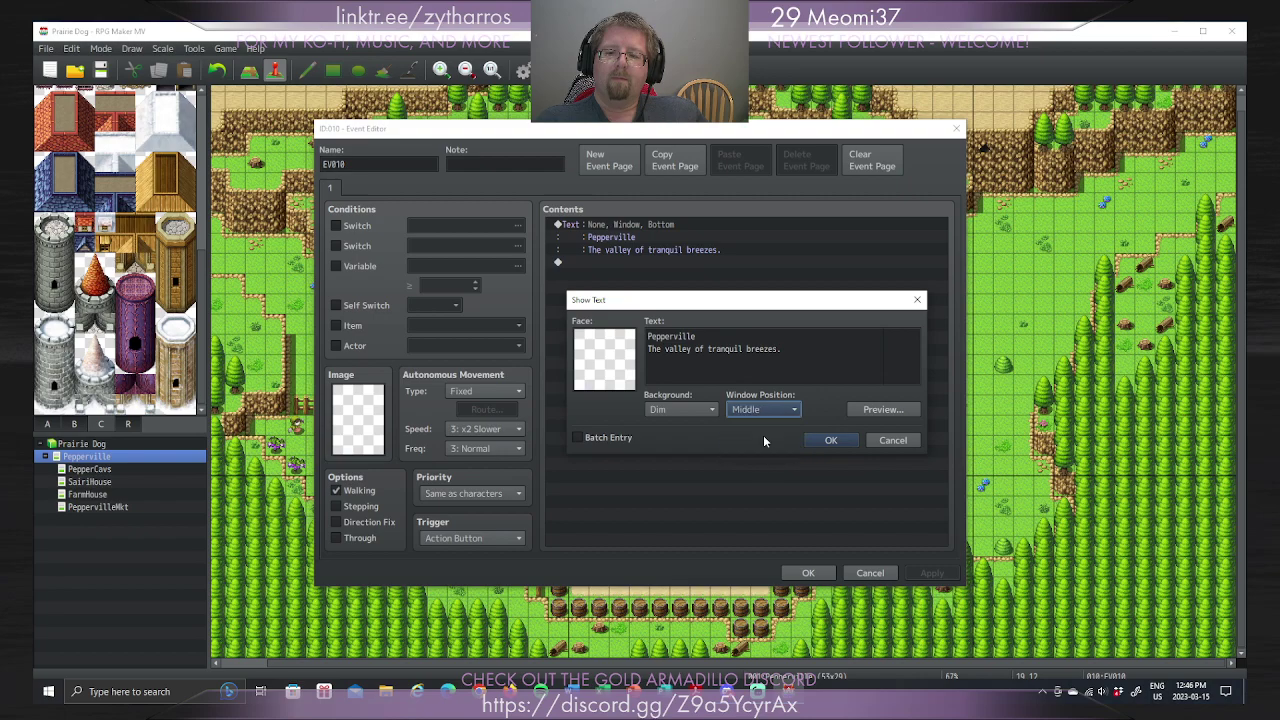
Step: Preview the sign's message, and save the text command and the sign event
{"action": "left_click", "coordinate": [862, 408]}
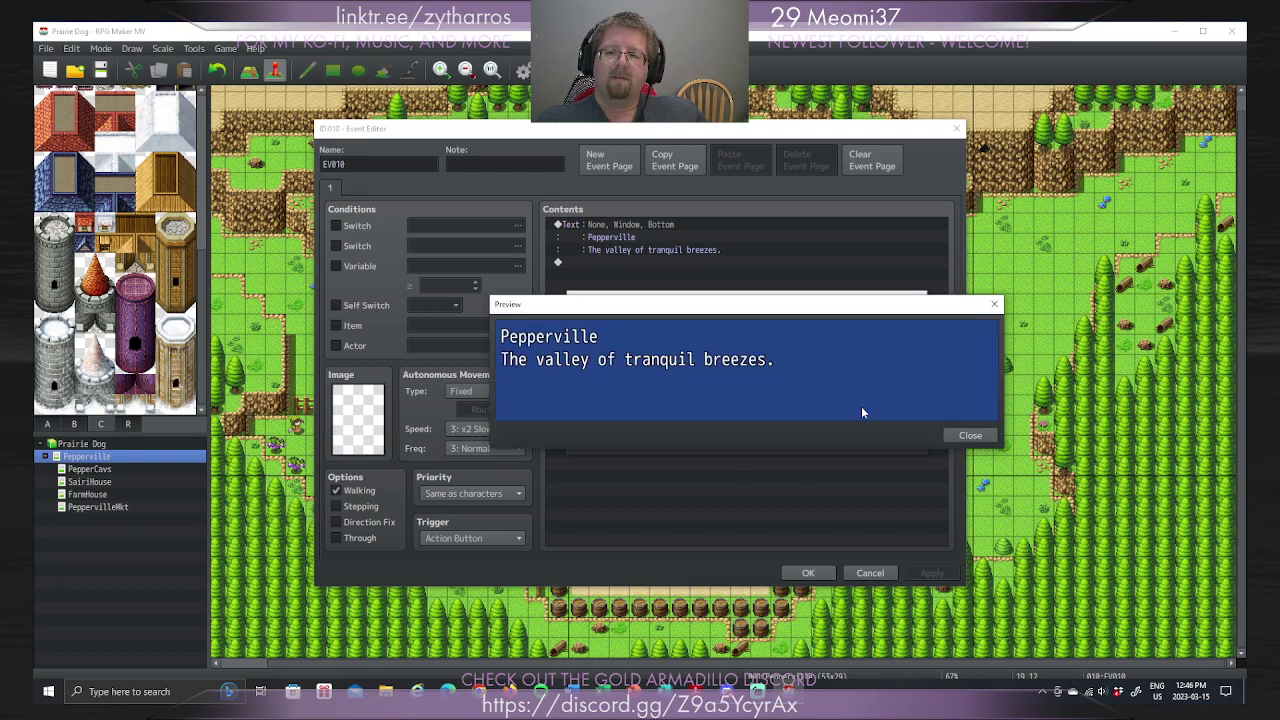
{"action": "left_click", "coordinate": [970, 437]}
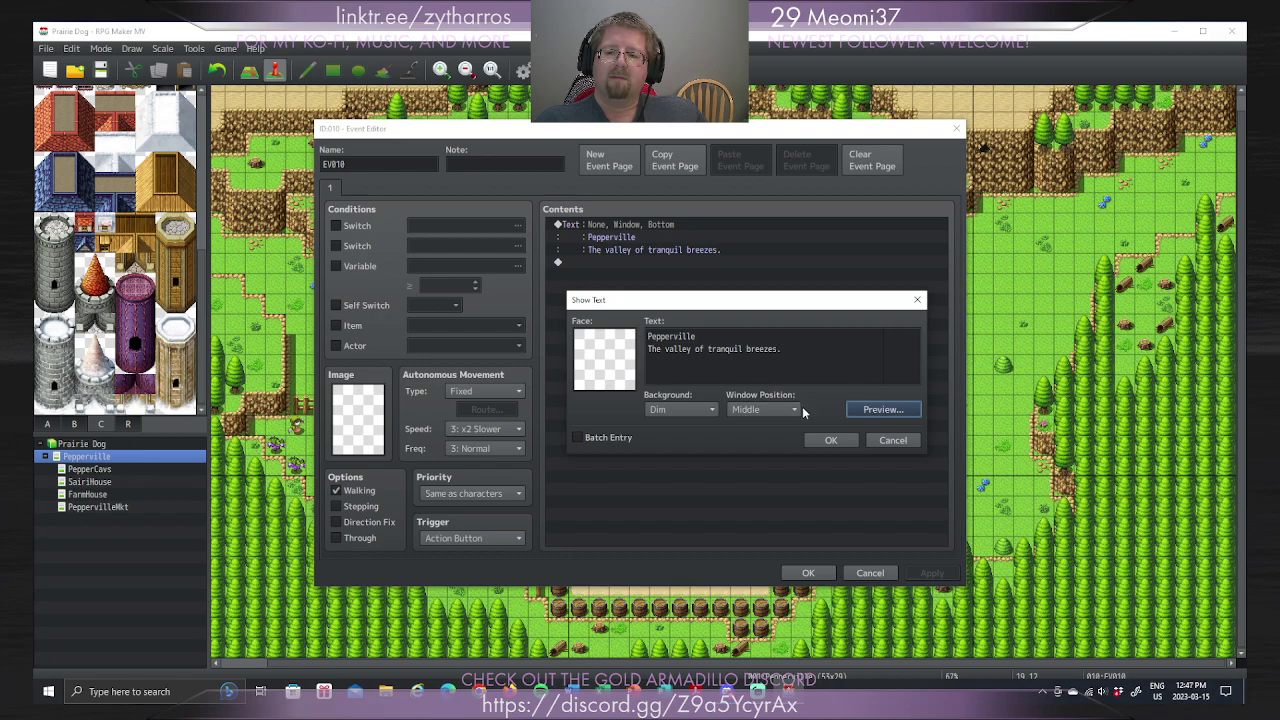
{"action": "left_click", "coordinate": [829, 442]}
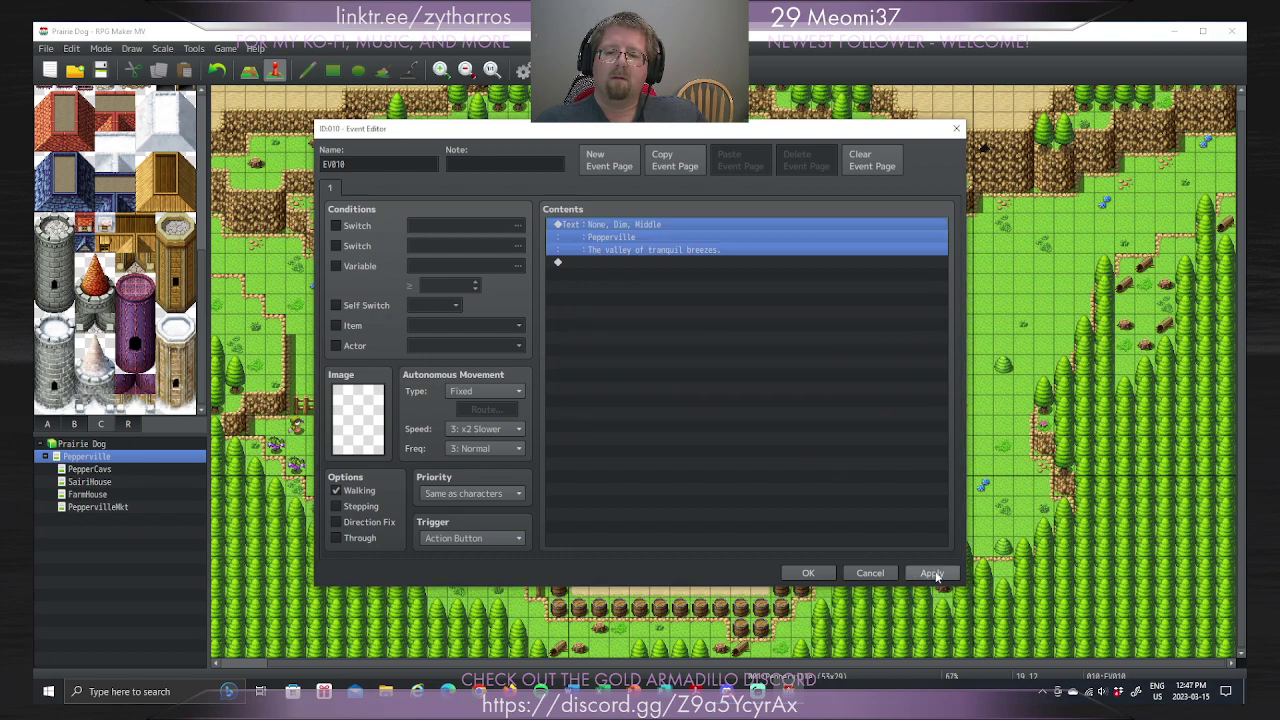
{"action": "left_click", "coordinate": [813, 572]}
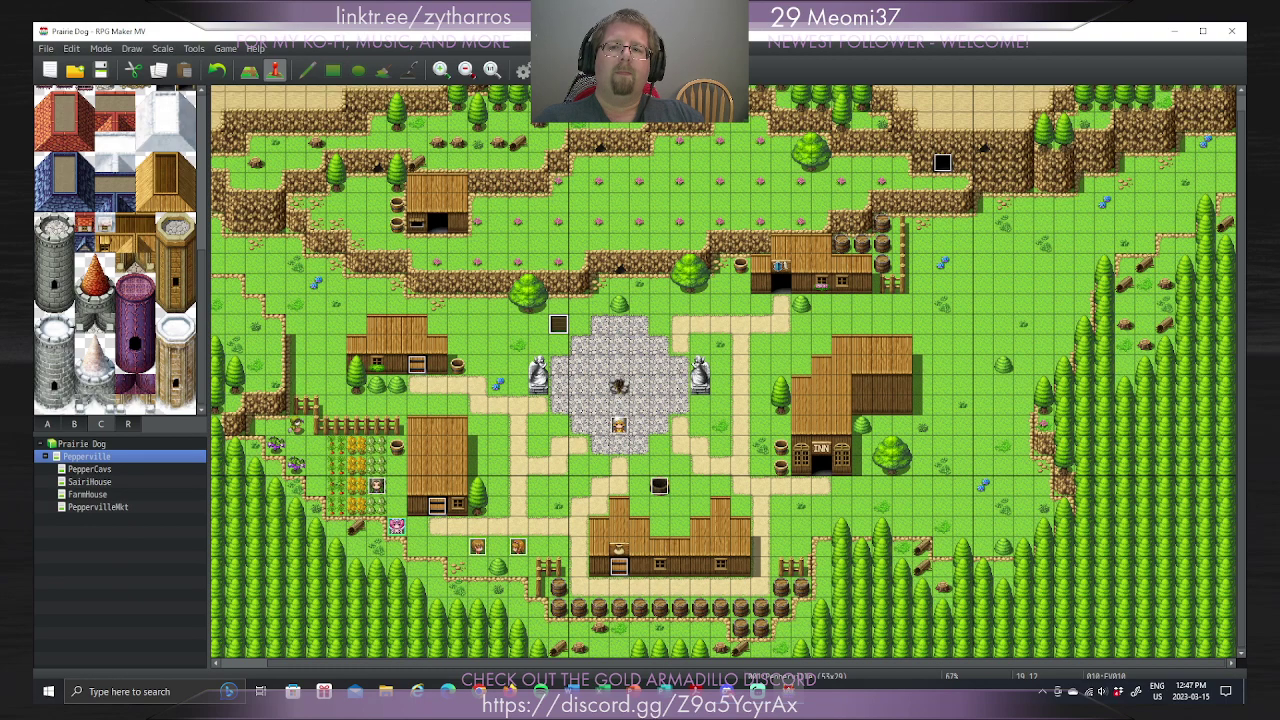
Step: Playtest the project with a new game and walk through Pepperville into the market
{"action": "key", "text": "ctrl+r"}
{"action": "left_click", "coordinate": [604, 381]}
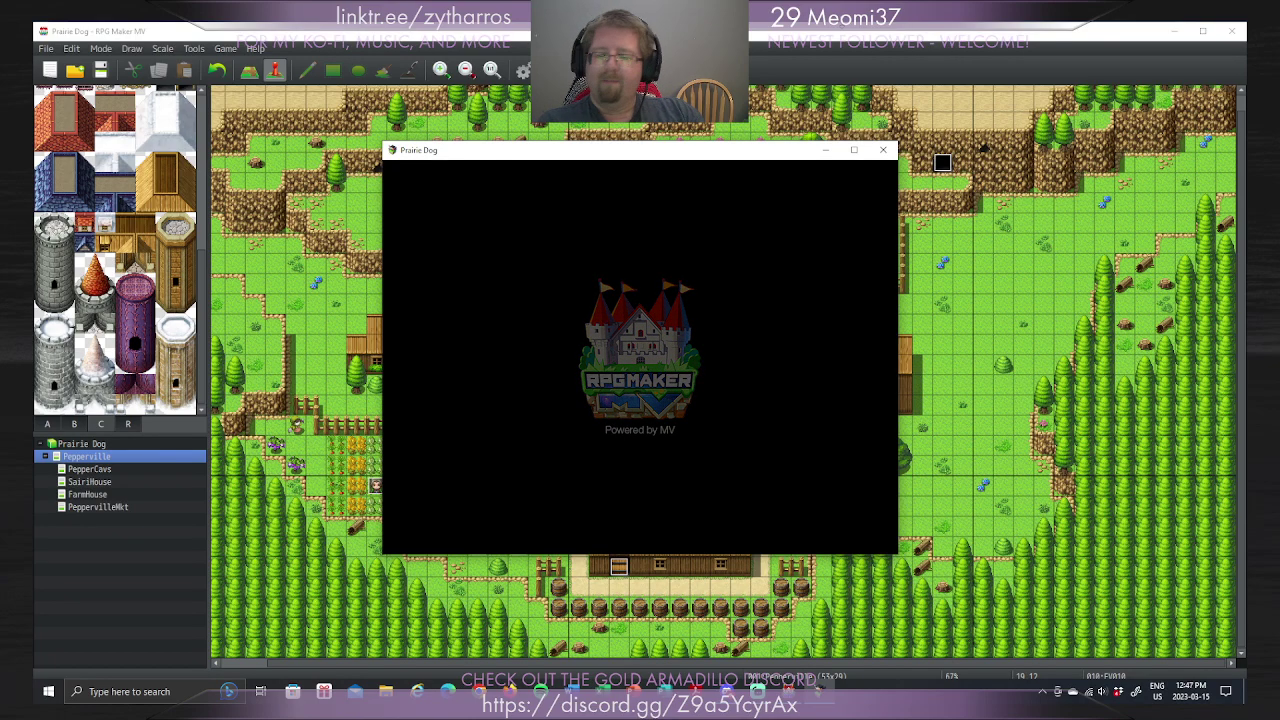
{"action": "key", "text": "Return"}
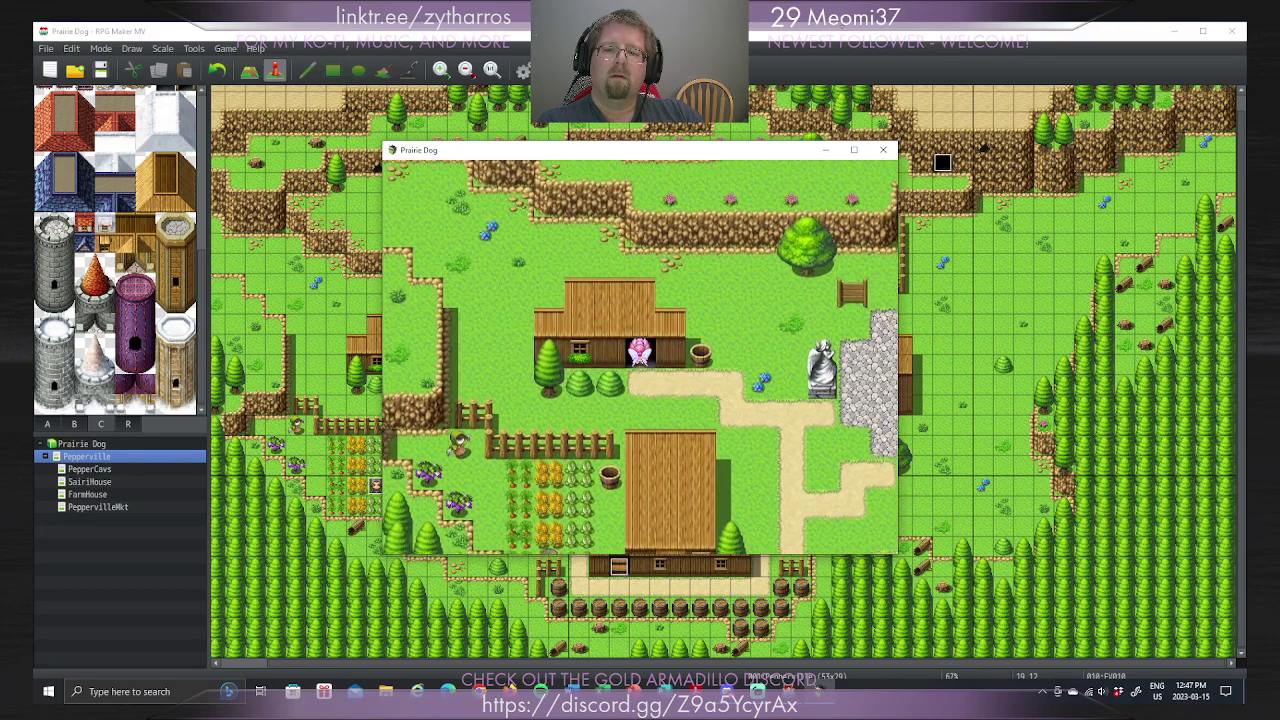
{"action": "key", "text": "Up"}
{"action": "key", "text": "Left"}
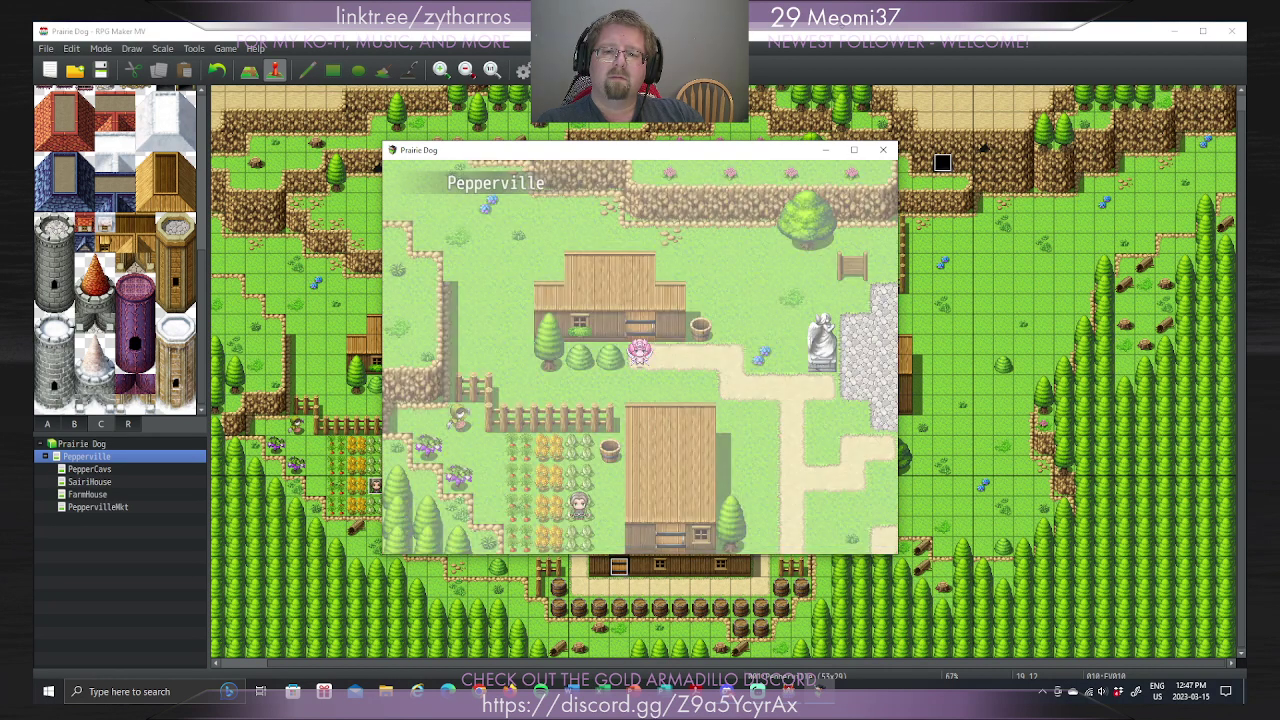
{"action": "key", "text": "Down"}
{"action": "key", "text": "Right"}
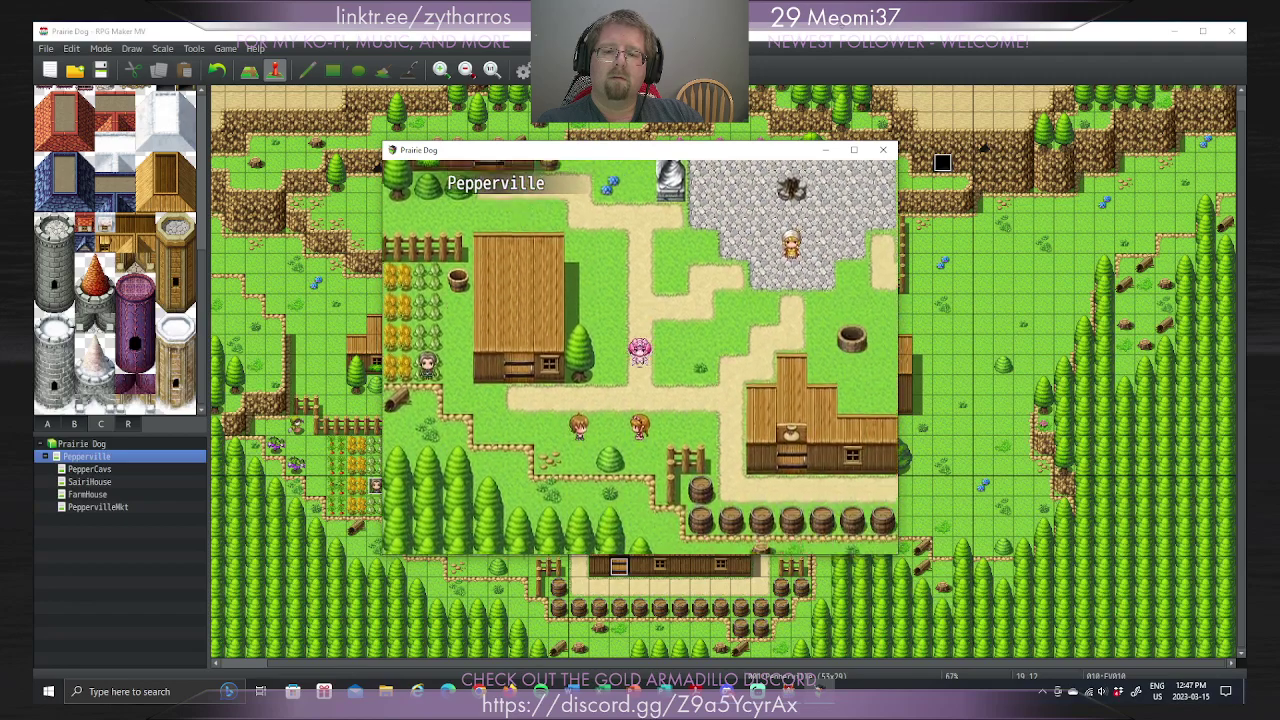
{"action": "key", "text": "Up"}
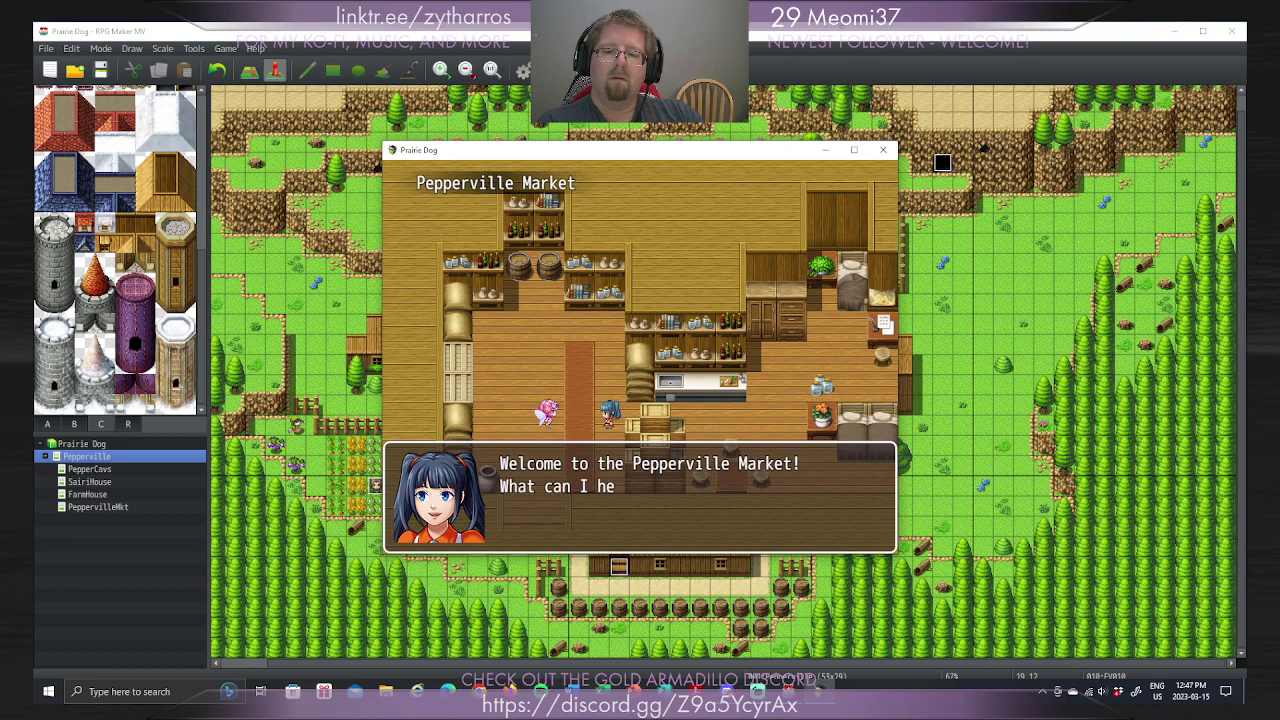
Step: Leave the market shop without buying, finish the shopkeeper's dialogue, and walk around the market interior
{"action": "key", "text": "Return"}
{"action": "key", "text": "Escape"}
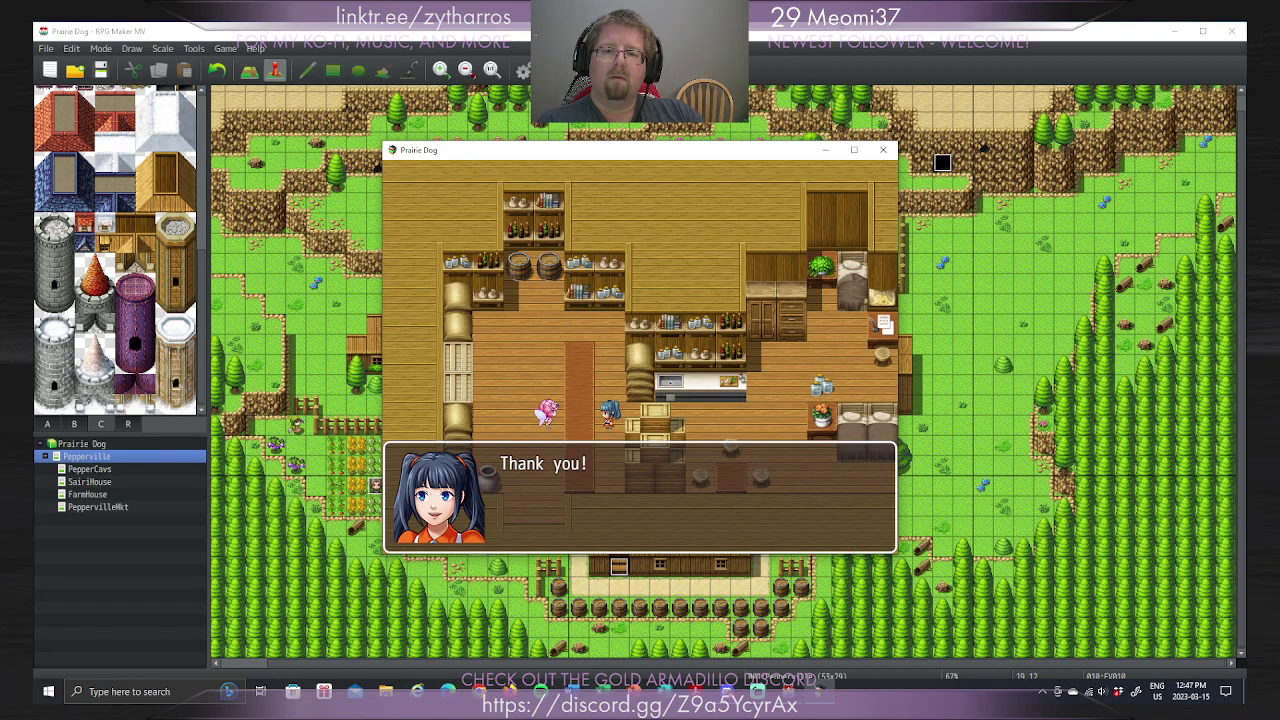
{"action": "key", "text": "Return"}
{"action": "key", "text": "Down"}
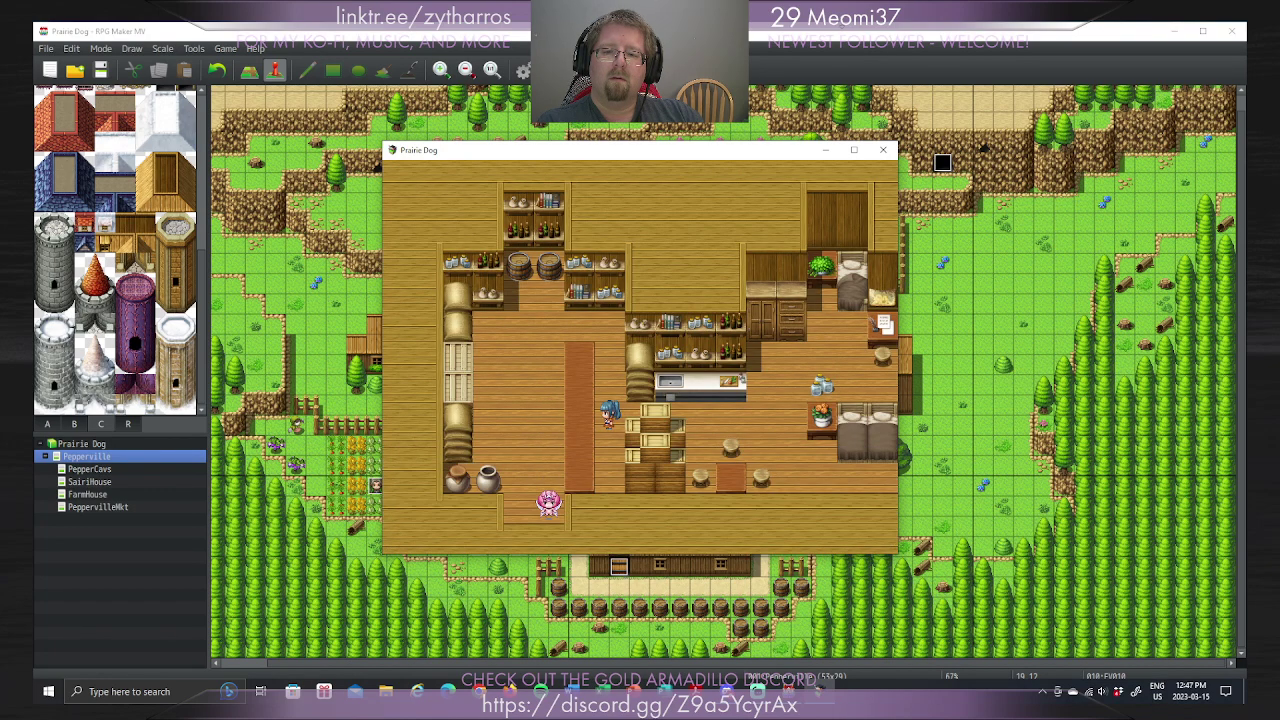
{"action": "key", "text": "Up"}
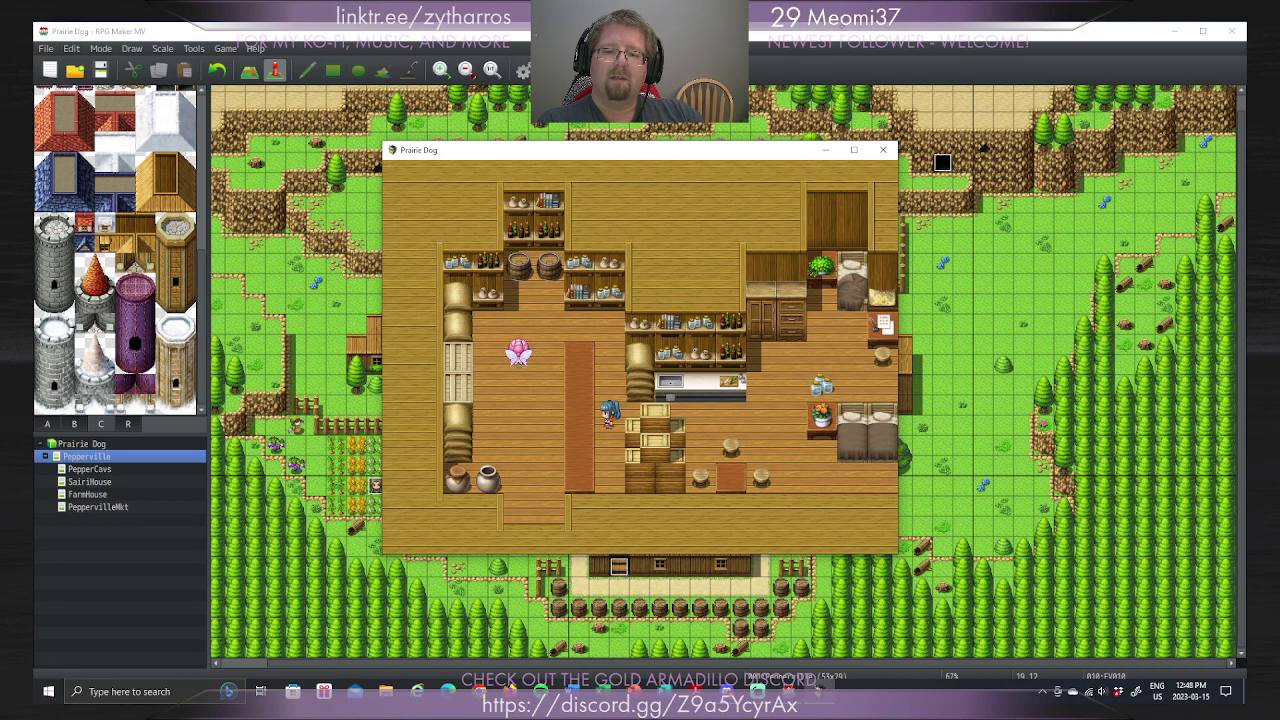
Step: End the running game to return to its title screen, and close the playtest
{"action": "key", "text": "Escape"}
{"action": "key", "text": "Up"}
{"action": "key", "text": "Return"}
{"action": "key", "text": "Return"}
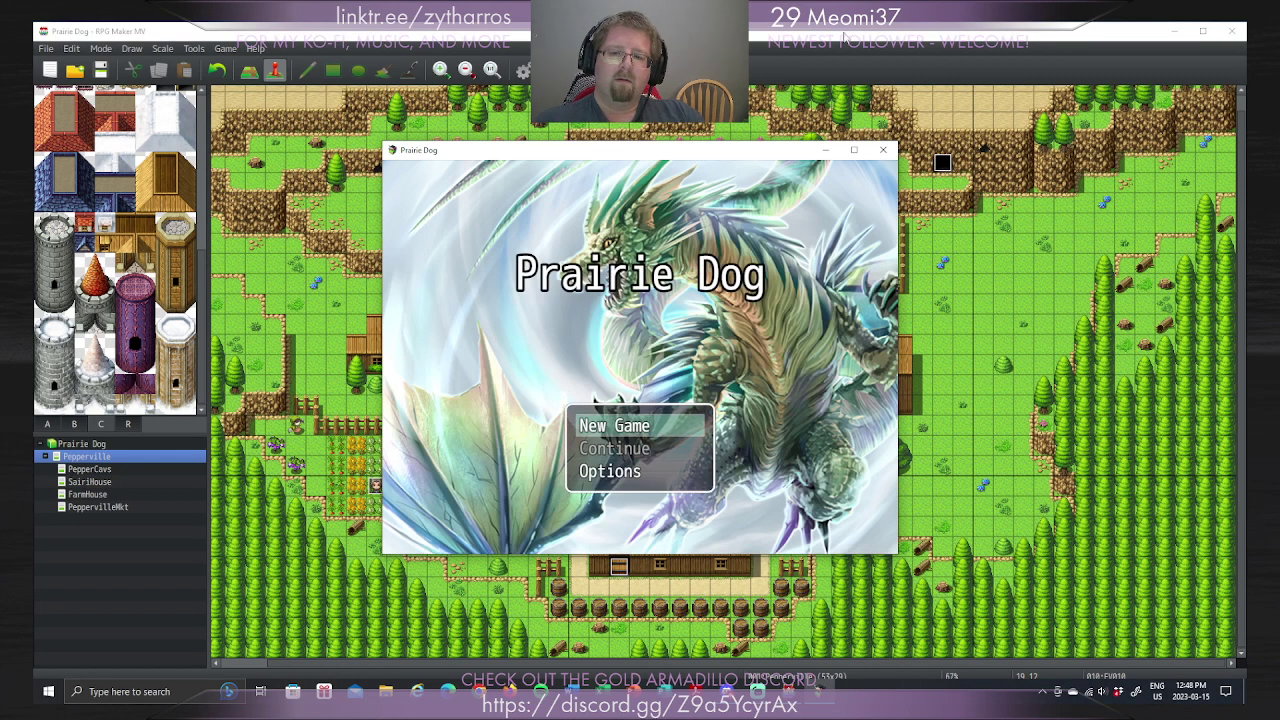
{"action": "left_click", "coordinate": [883, 150]}
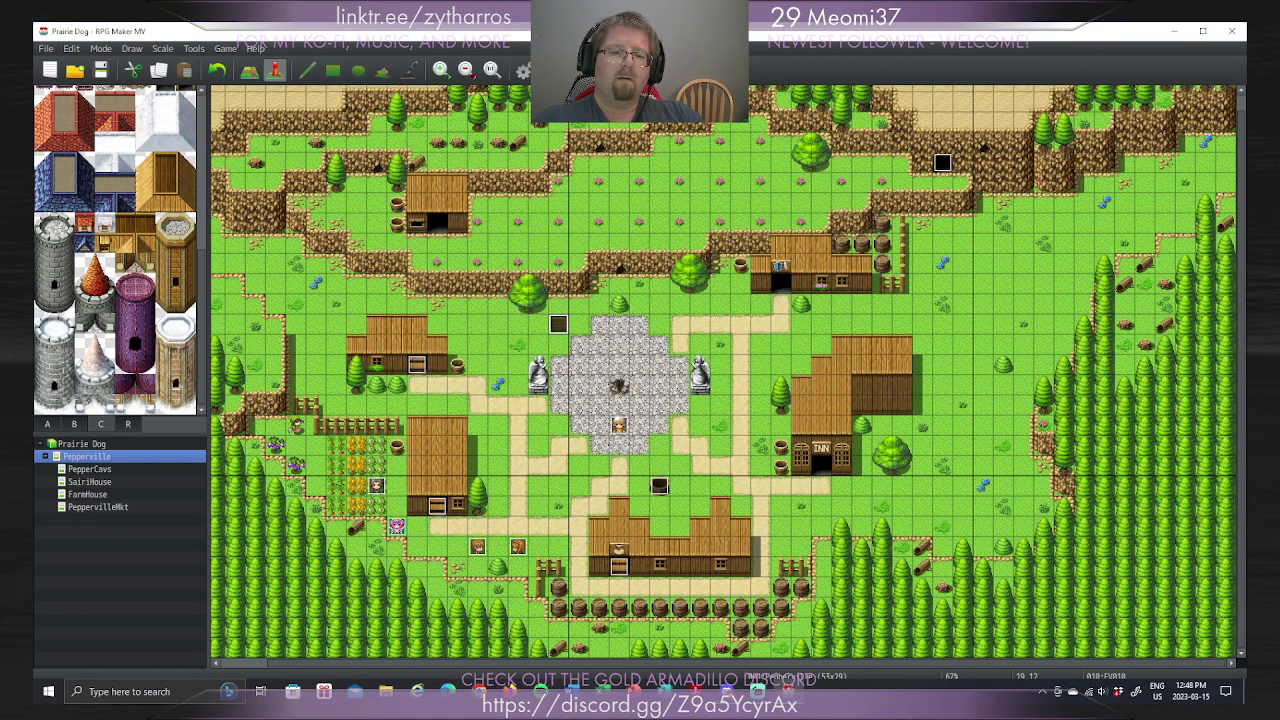
Step: Open the PeppervilleMkt map for tile editing and place two small tables on the open floor beside the long counter
{"action": "left_click", "coordinate": [108, 507]}
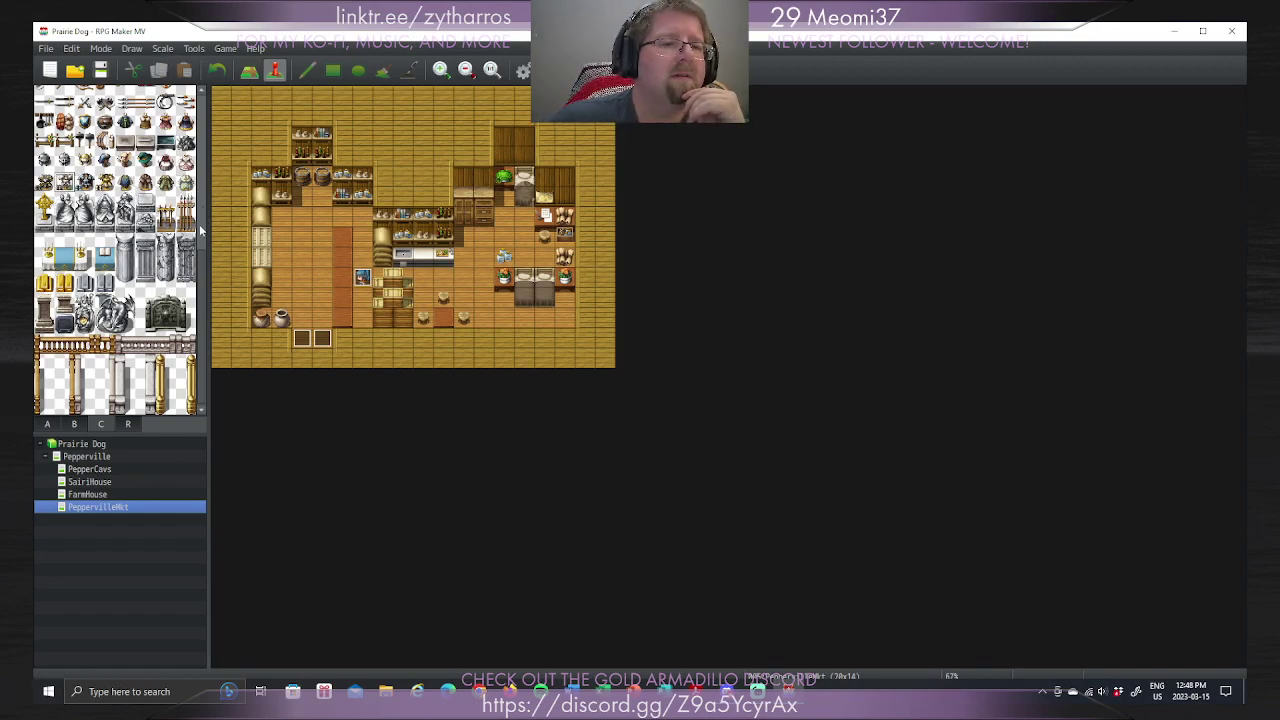
{"action": "scroll", "coordinate": [200, 220], "scroll_direction": "up", "scroll_amount": 3}
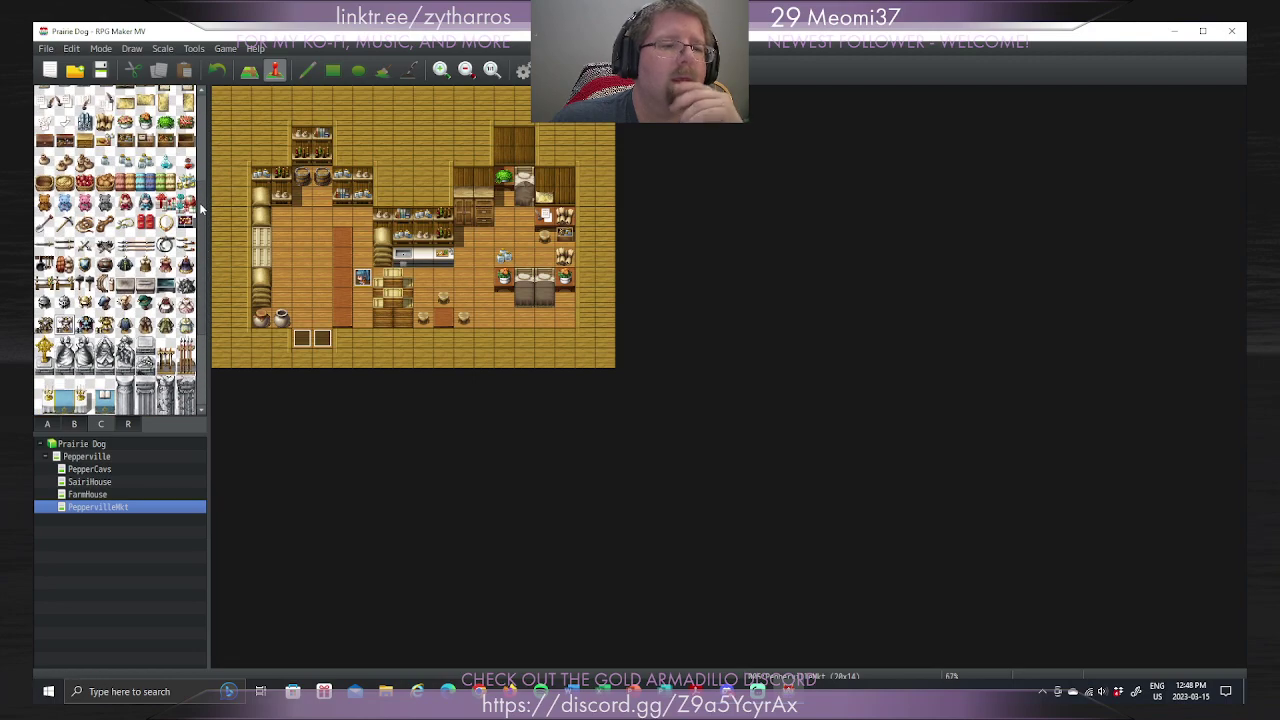
{"action": "scroll", "coordinate": [202, 220], "scroll_direction": "down", "scroll_amount": 1}
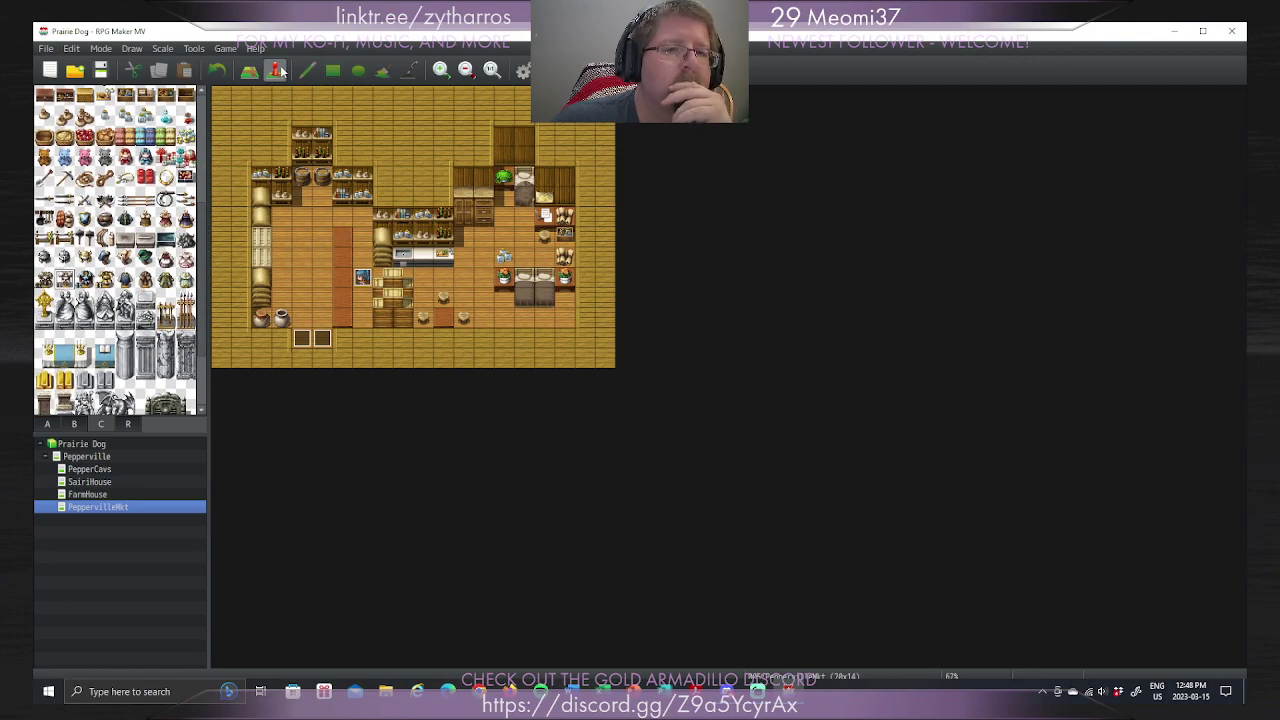
{"action": "left_click", "coordinate": [249, 70]}
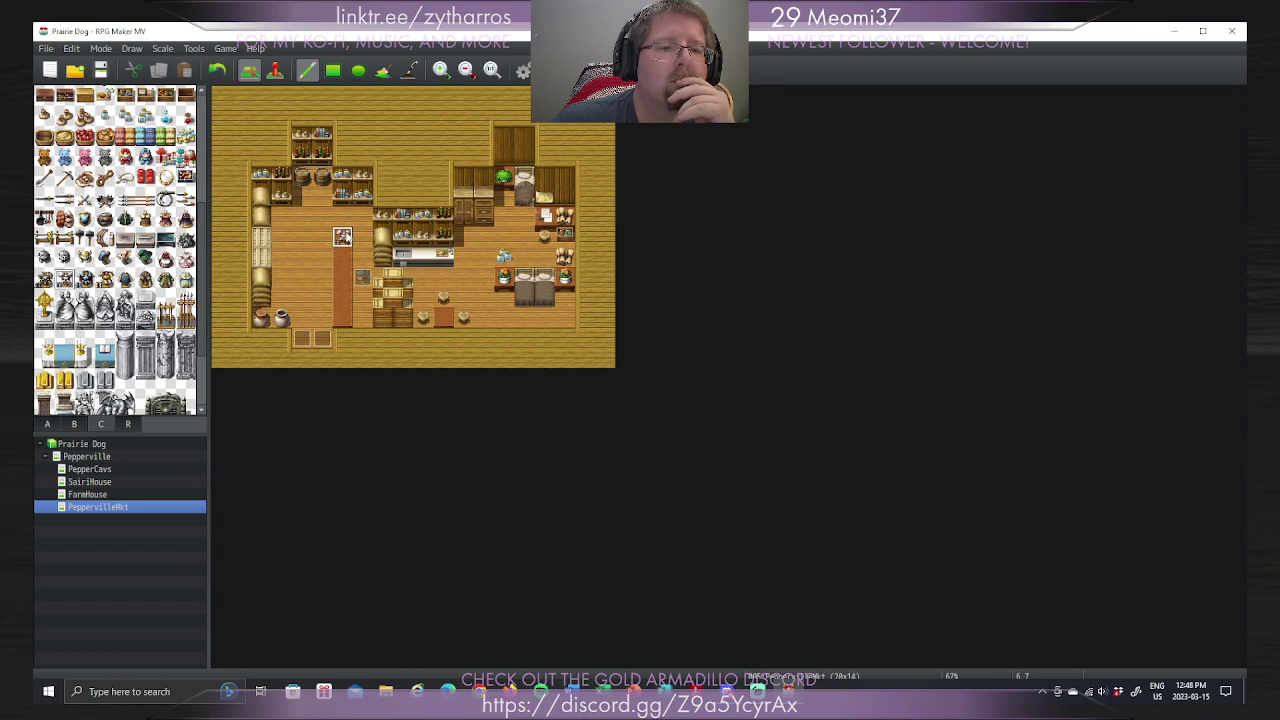
{"action": "left_click", "coordinate": [342, 237]}
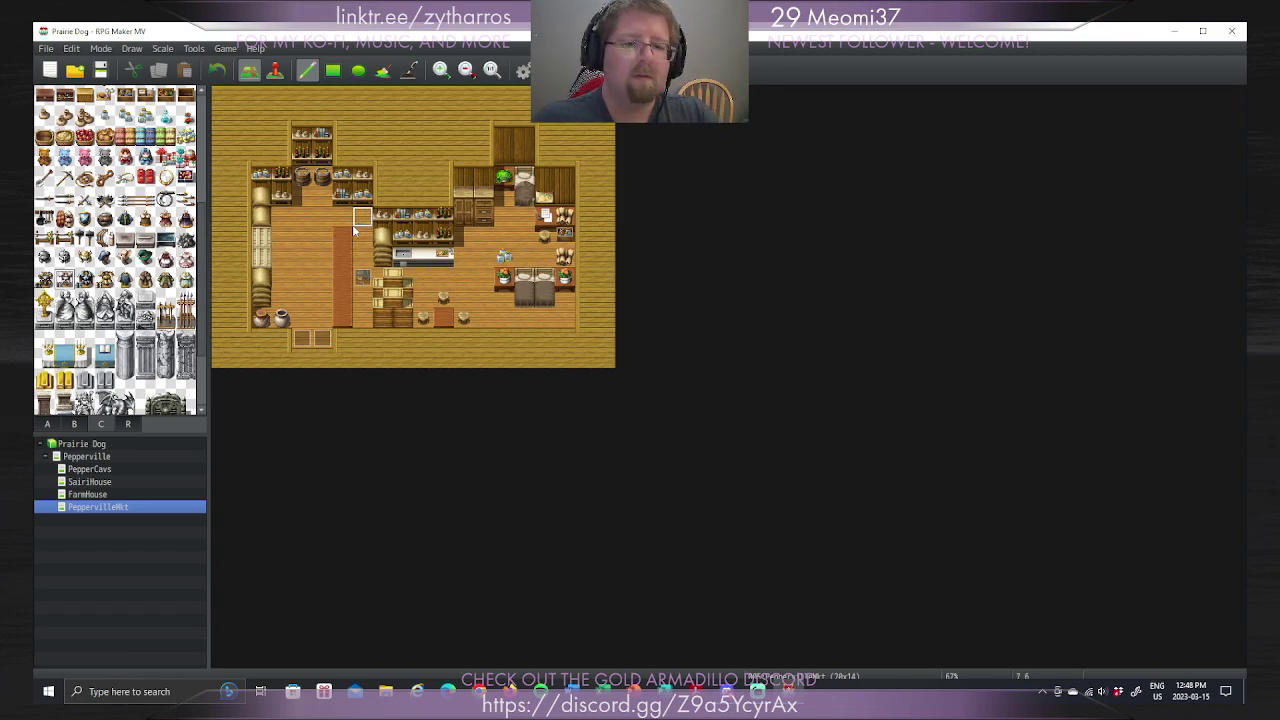
{"action": "left_click", "coordinate": [302, 238]}
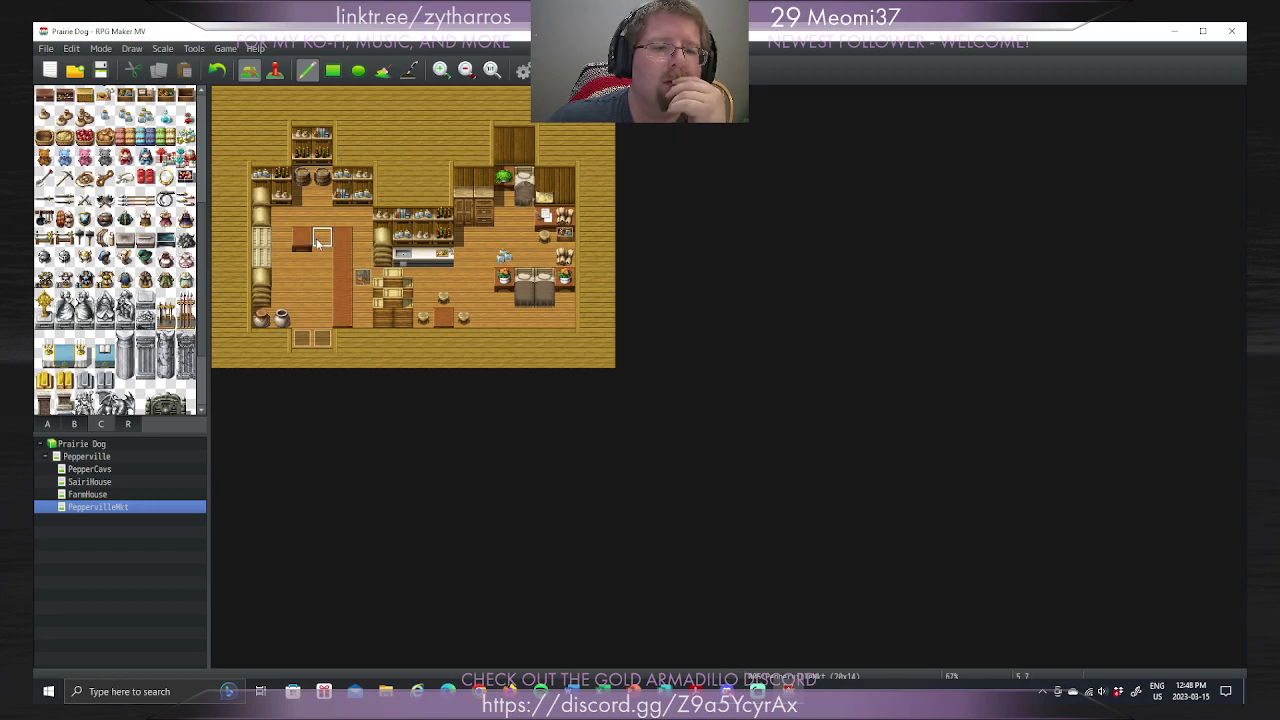
{"action": "left_click", "coordinate": [301, 237]}
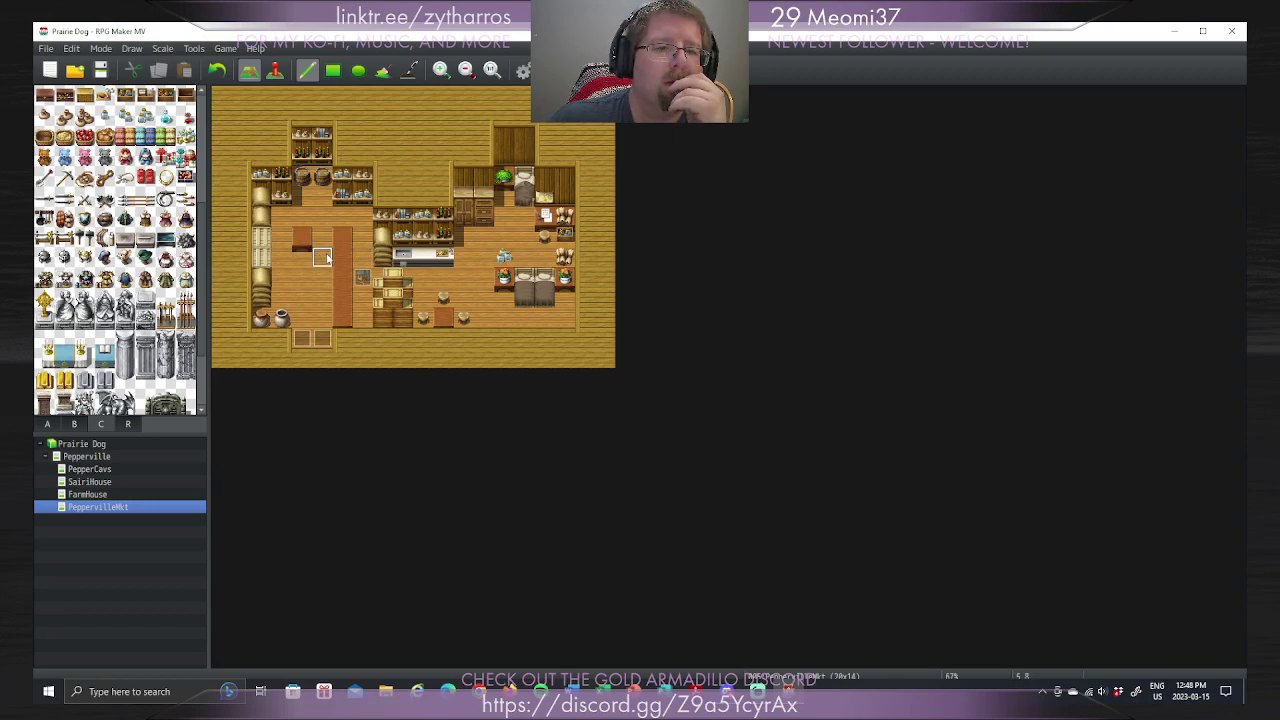
{"action": "left_click", "coordinate": [306, 286]}
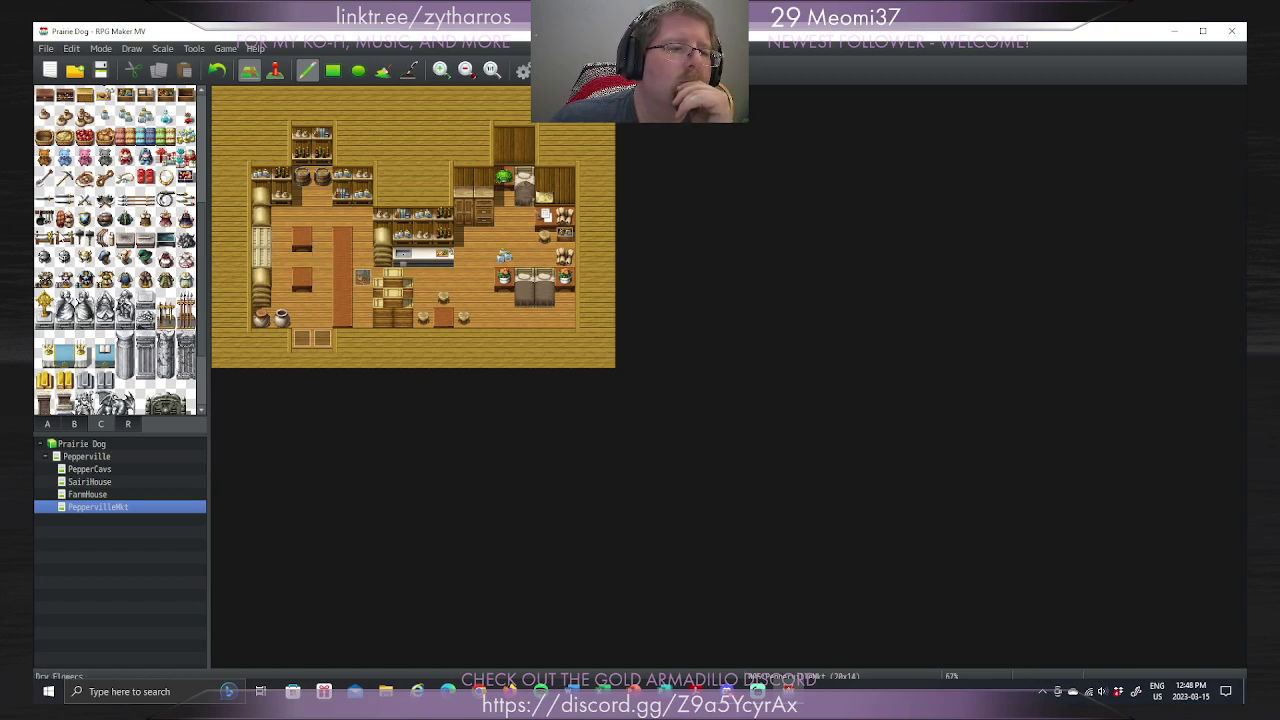
Step: Display weapon tiles on the two small tables and armor goods along the long counter in the market
{"action": "left_click", "coordinate": [45, 240]}
{"action": "left_click", "coordinate": [301, 237]}
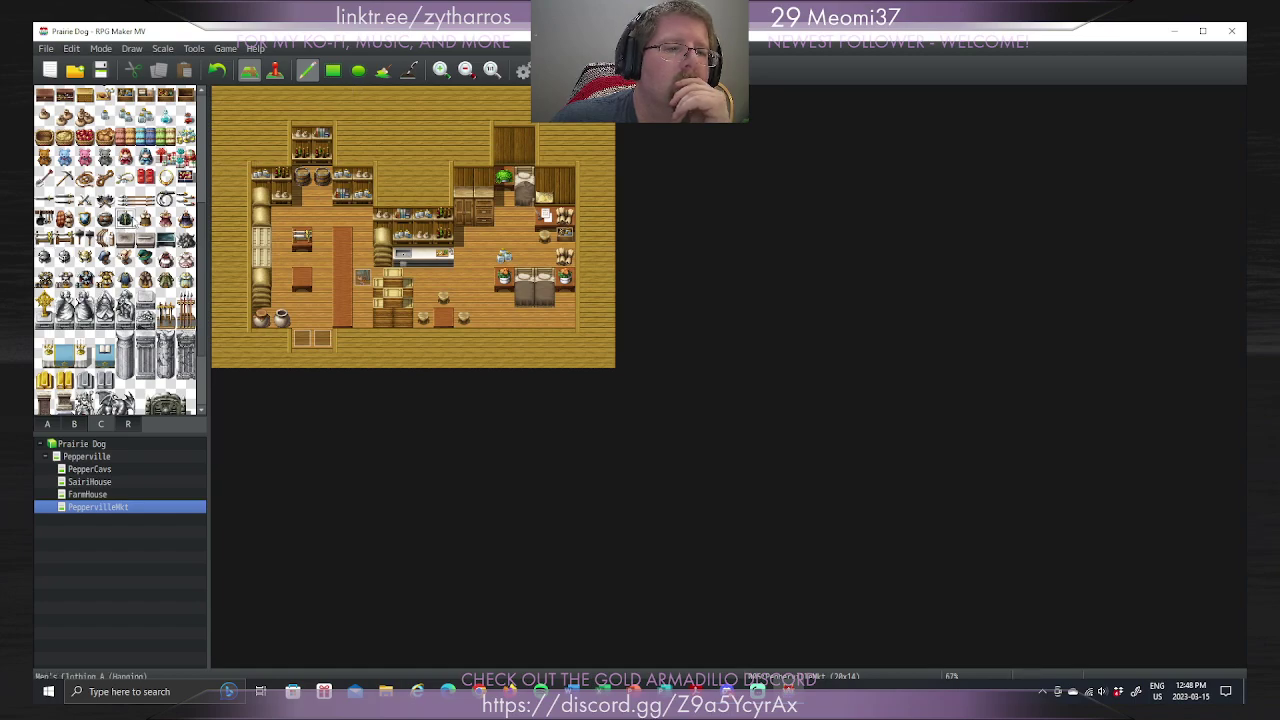
{"action": "left_click", "coordinate": [126, 220]}
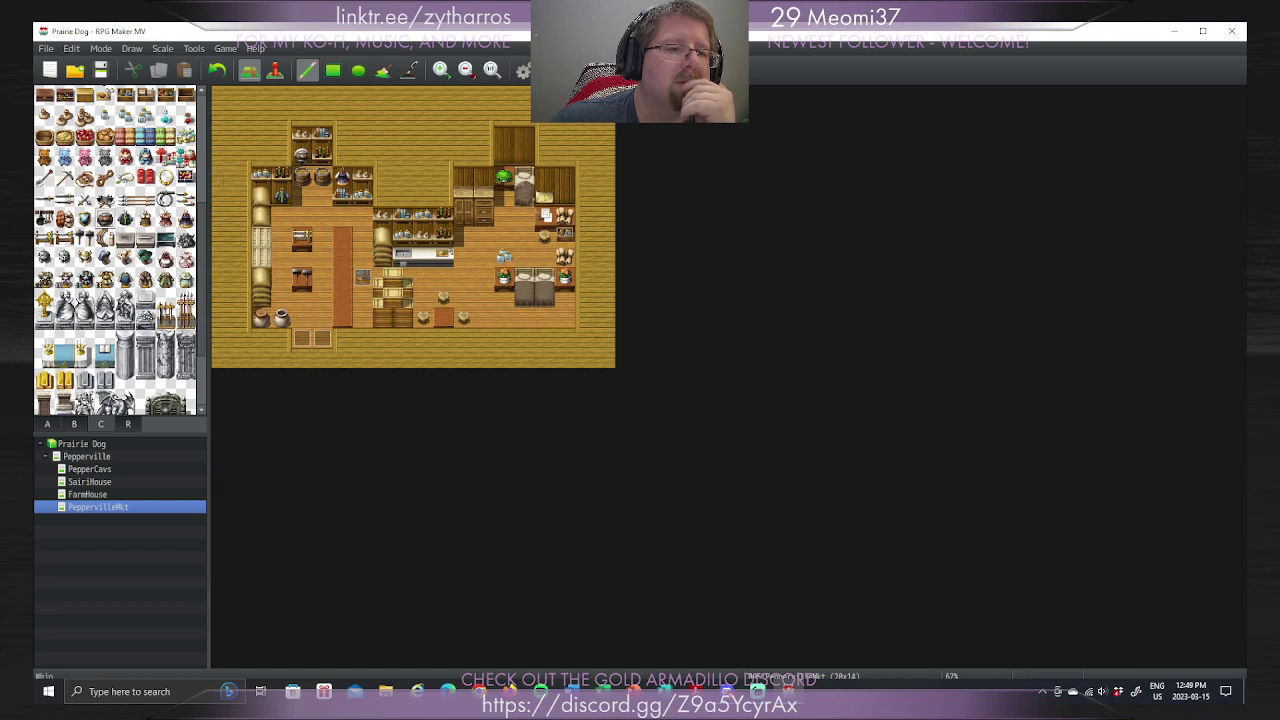
{"action": "left_click", "coordinate": [345, 233]}
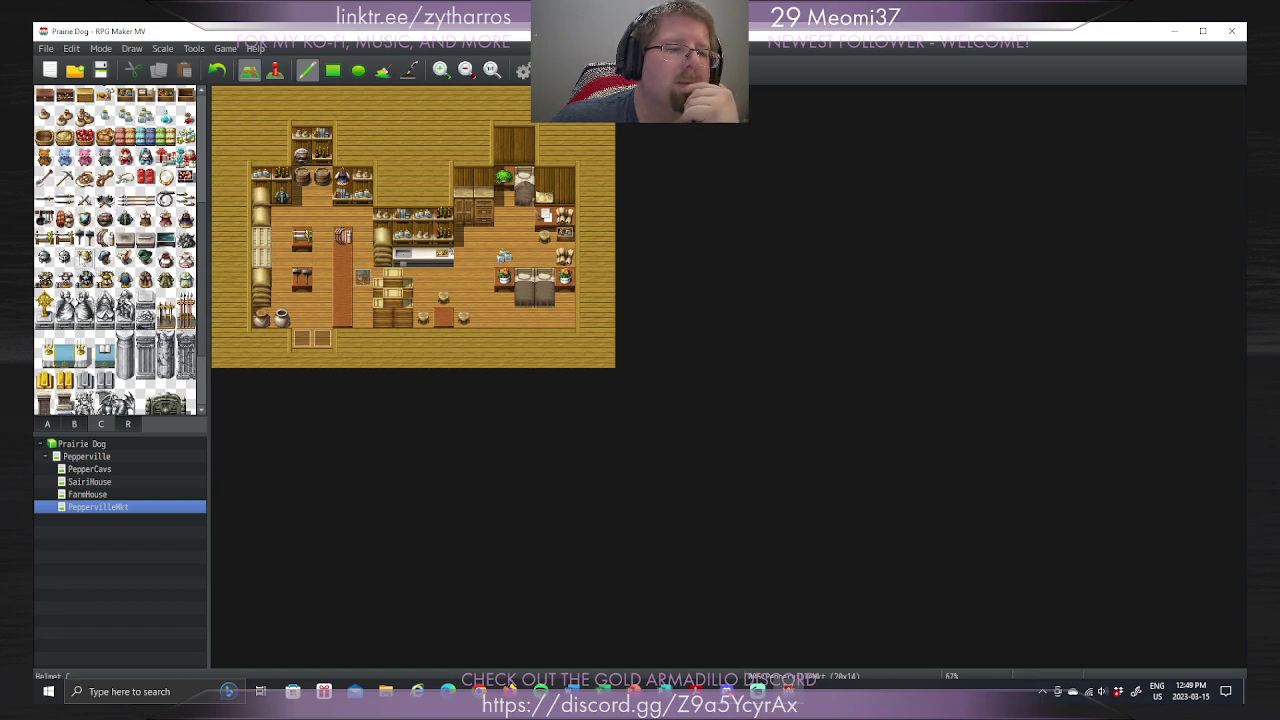
{"action": "left_click", "coordinate": [342, 317]}
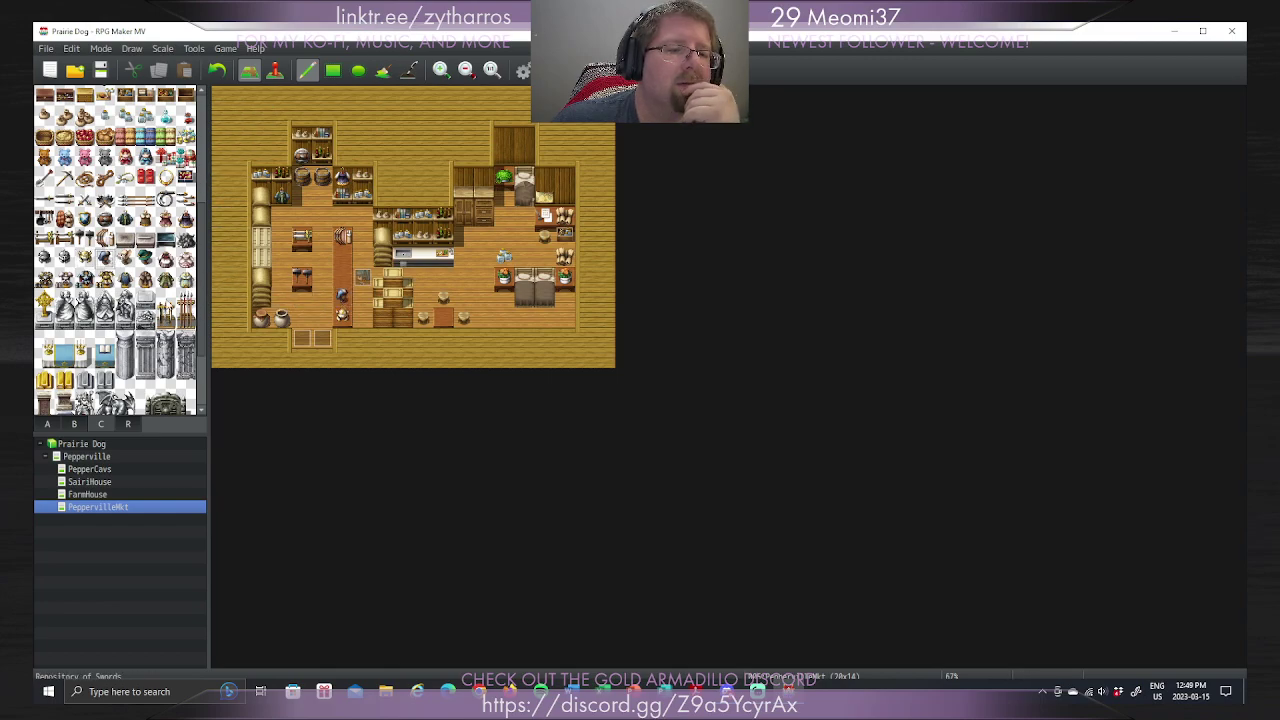
Step: Add a spear rack to the back alcove, crossed weapons on the long counter, and a weapon rack over the lower small table
{"action": "left_click", "coordinate": [165, 310]}
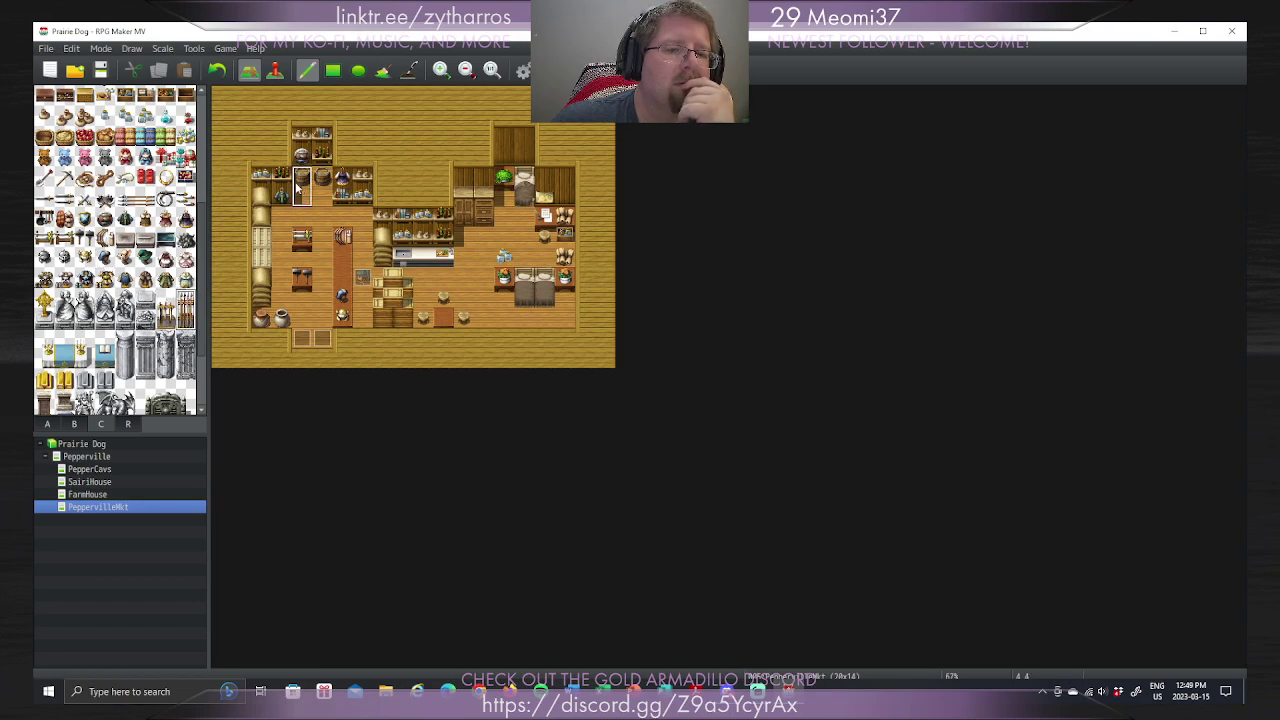
{"action": "left_click", "coordinate": [323, 162]}
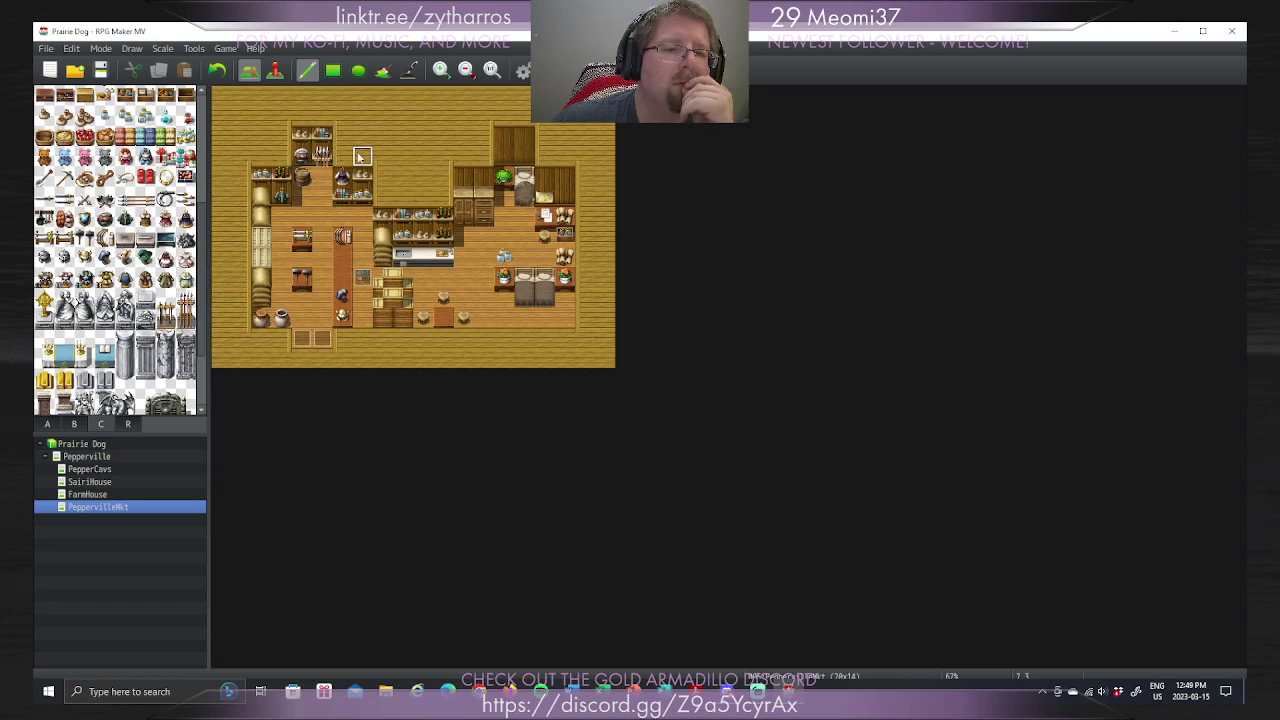
{"action": "key", "text": "ctrl+z"}
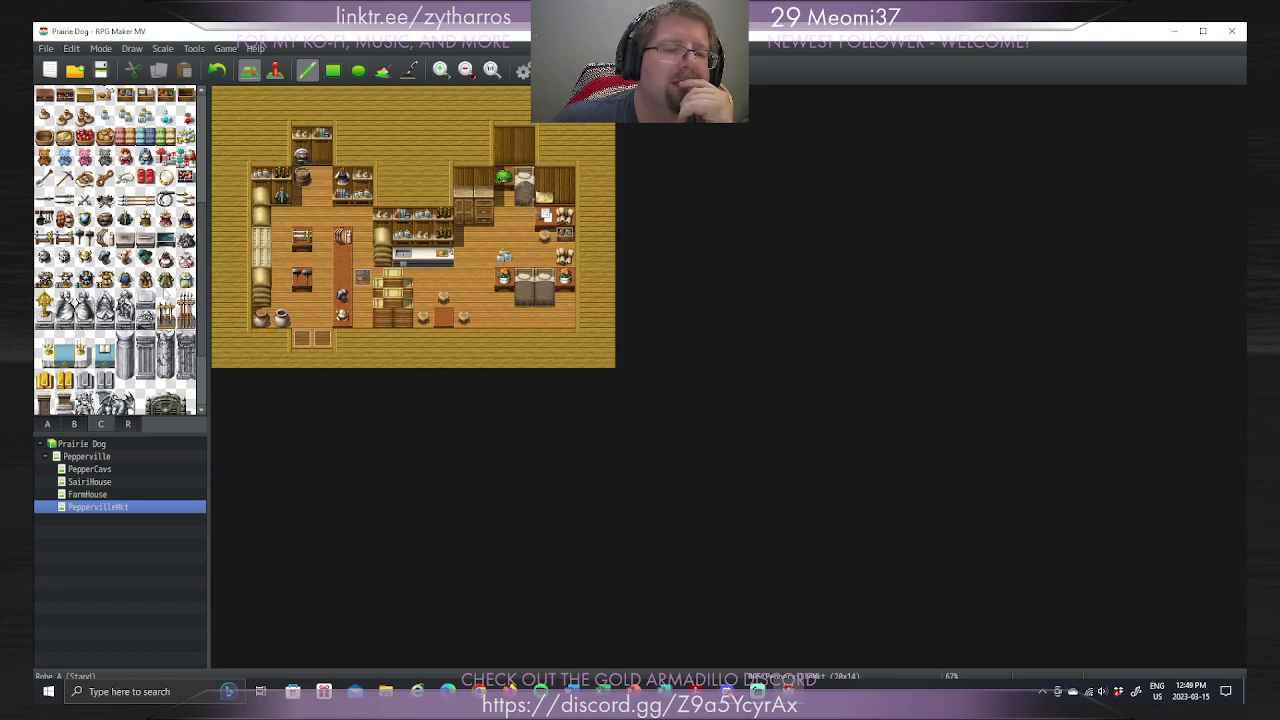
{"action": "left_click", "coordinate": [321, 160]}
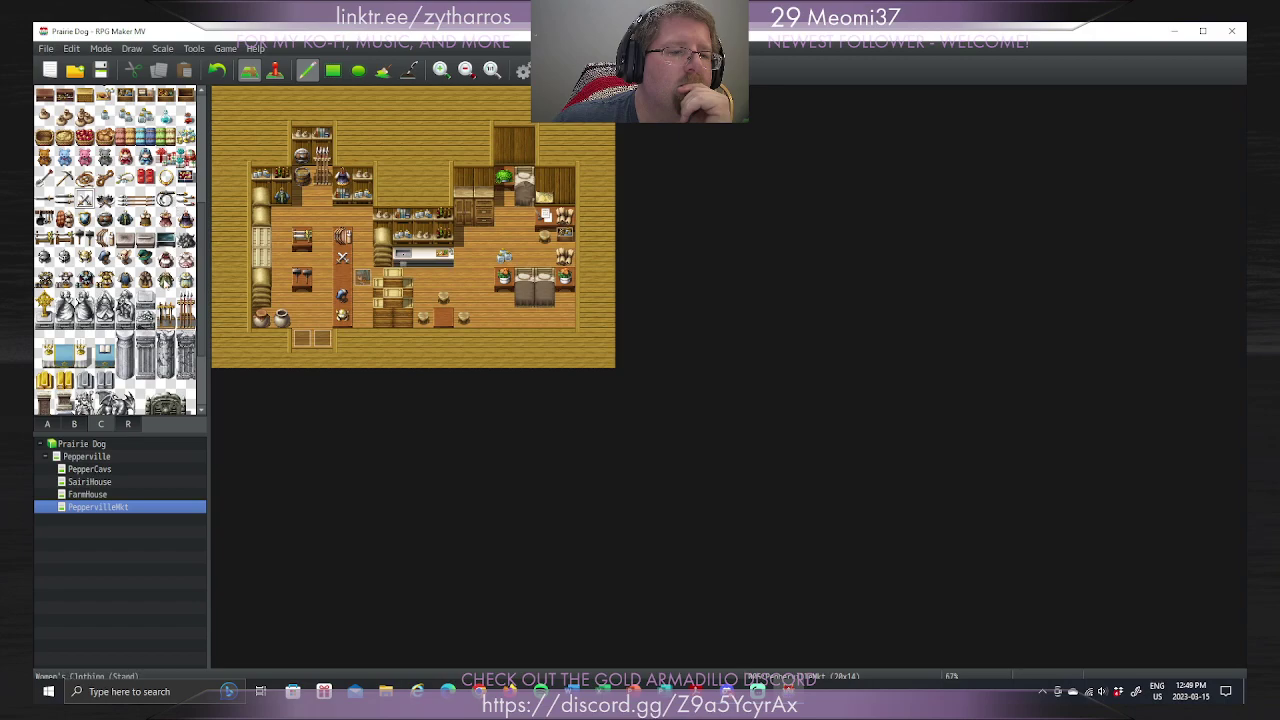
{"action": "left_click_drag", "start_coordinate": [165, 296], "coordinate": [165, 316]}
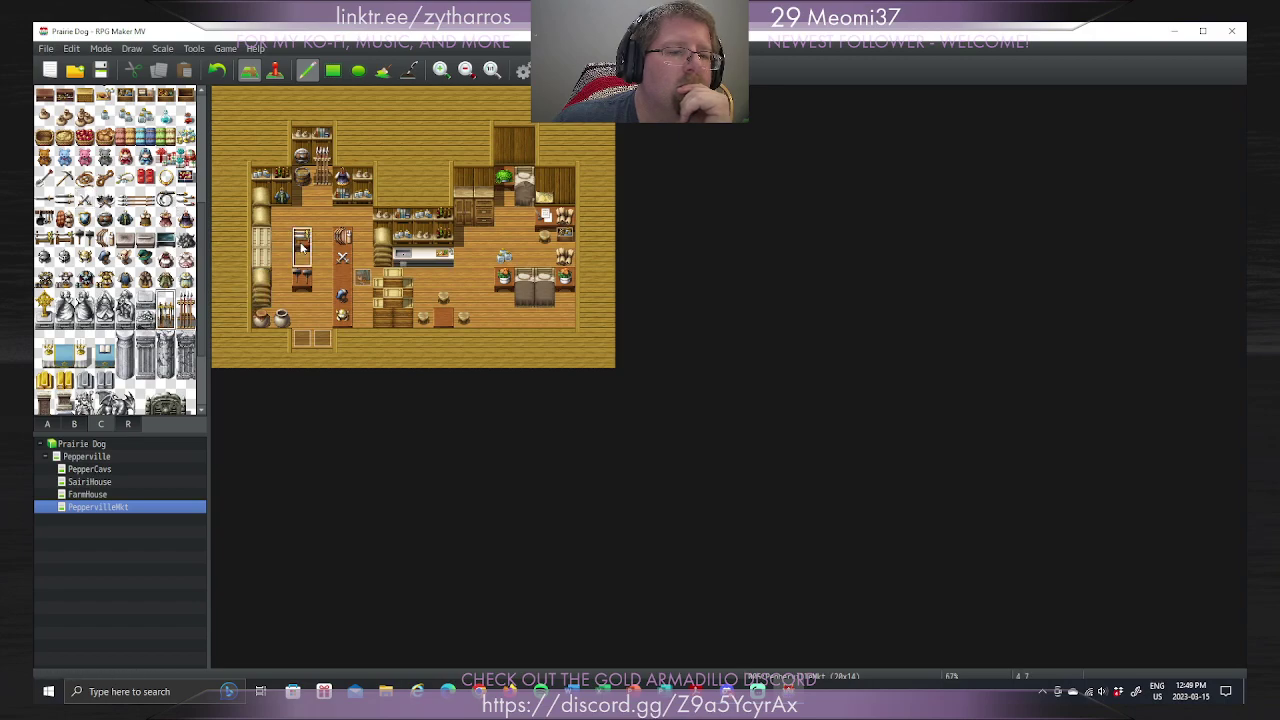
{"action": "left_click", "coordinate": [302, 278]}
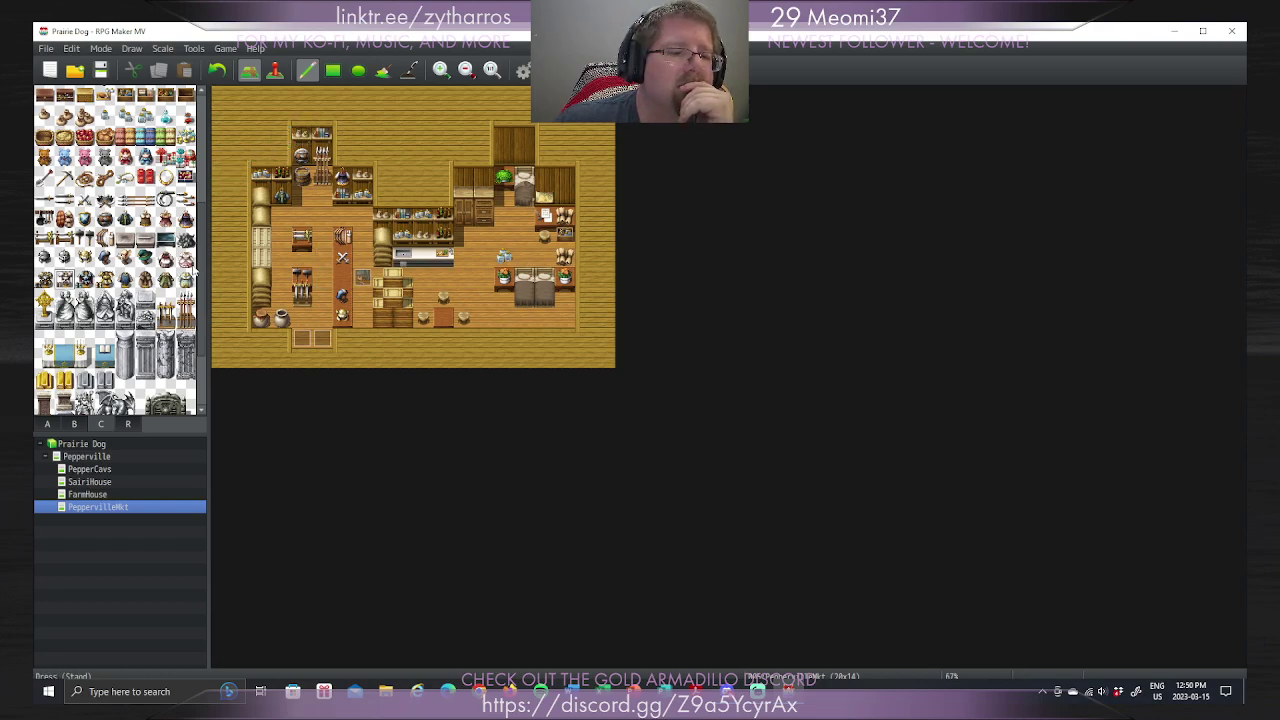
Step: Erase the armor and weapon tiles from the back alcove, the nearby shelves and the long counter
{"action": "scroll", "coordinate": [205, 240], "scroll_direction": "up", "scroll_amount": 1}
{"action": "scroll", "coordinate": [206, 230], "scroll_direction": "up", "scroll_amount": 2}
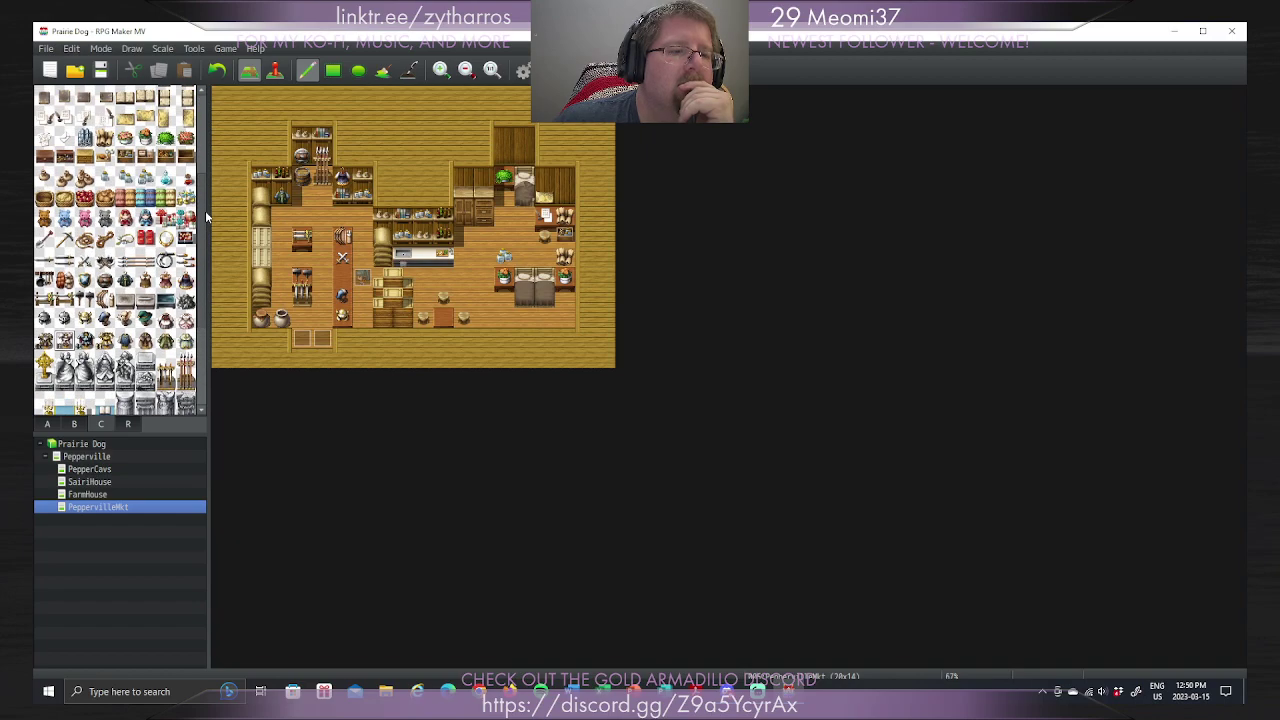
{"action": "left_click", "coordinate": [46, 201]}
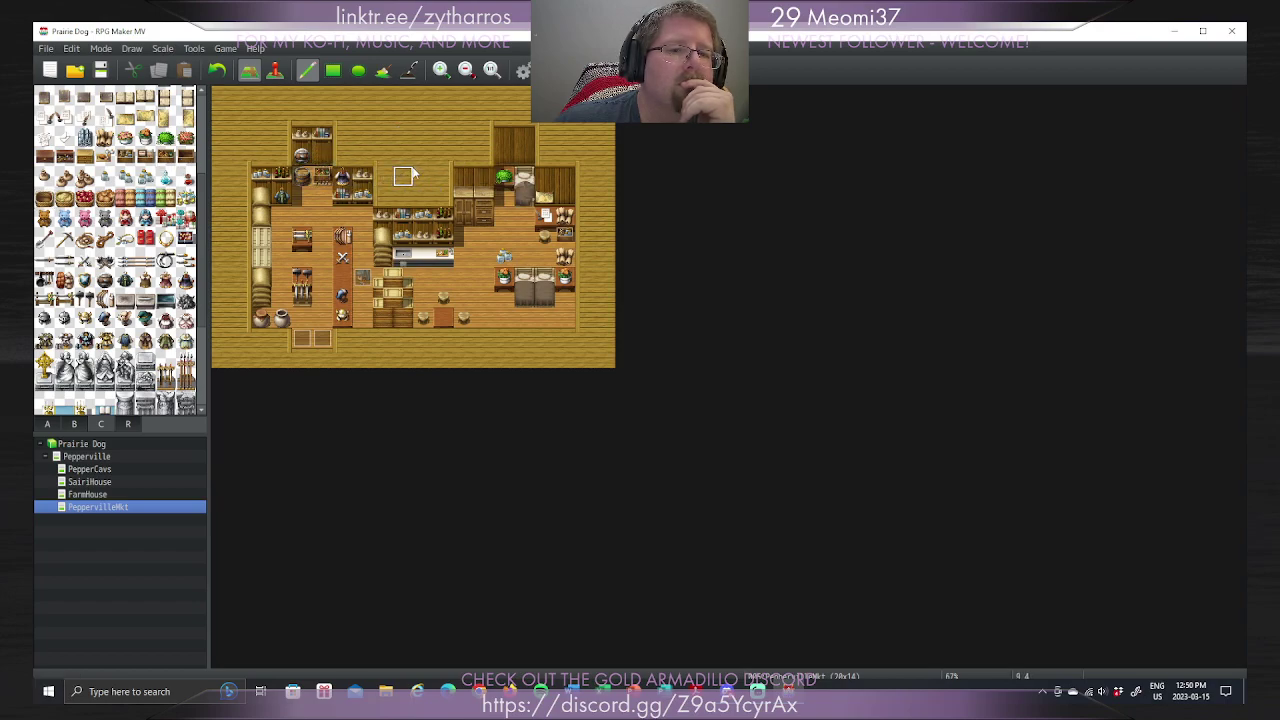
{"action": "left_click", "coordinate": [302, 157]}
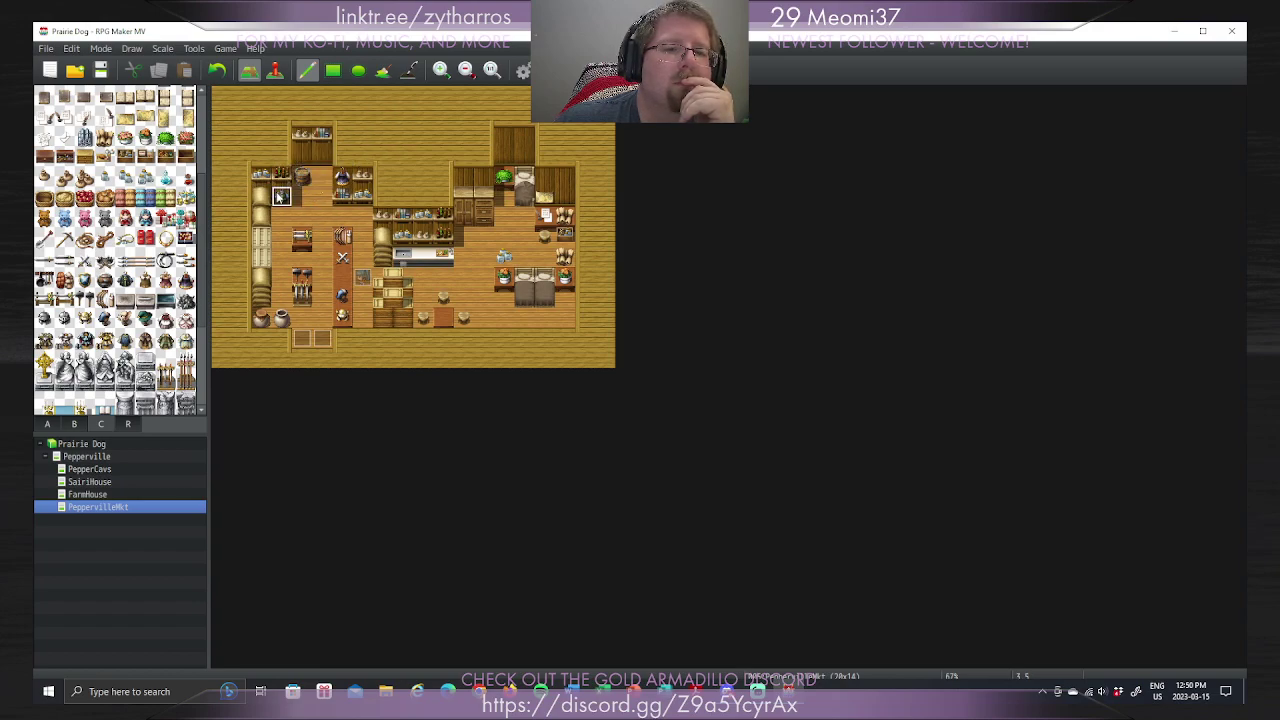
{"action": "left_click", "coordinate": [343, 177]}
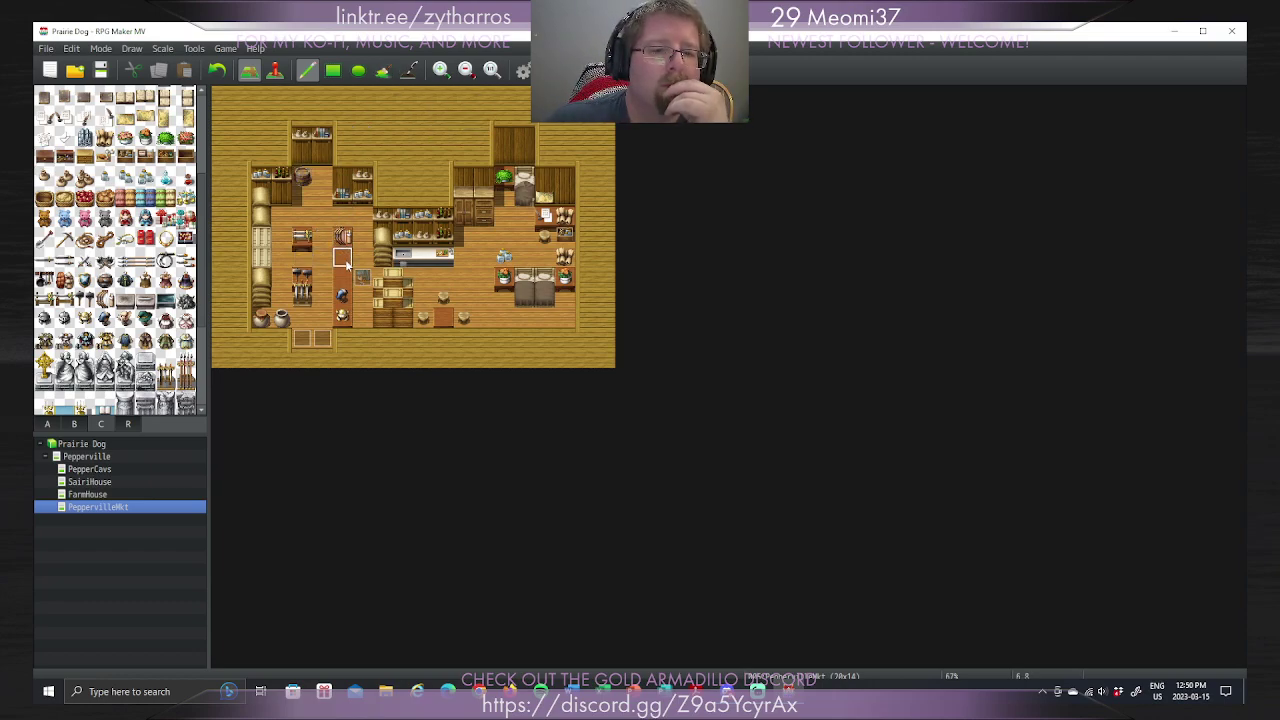
{"action": "mouse_move", "coordinate": [343, 258]}
{"action": "left_mouse_down"}
{"action": "mouse_move", "coordinate": [343, 237]}
{"action": "mouse_move", "coordinate": [343, 318]}
{"action": "left_mouse_up"}
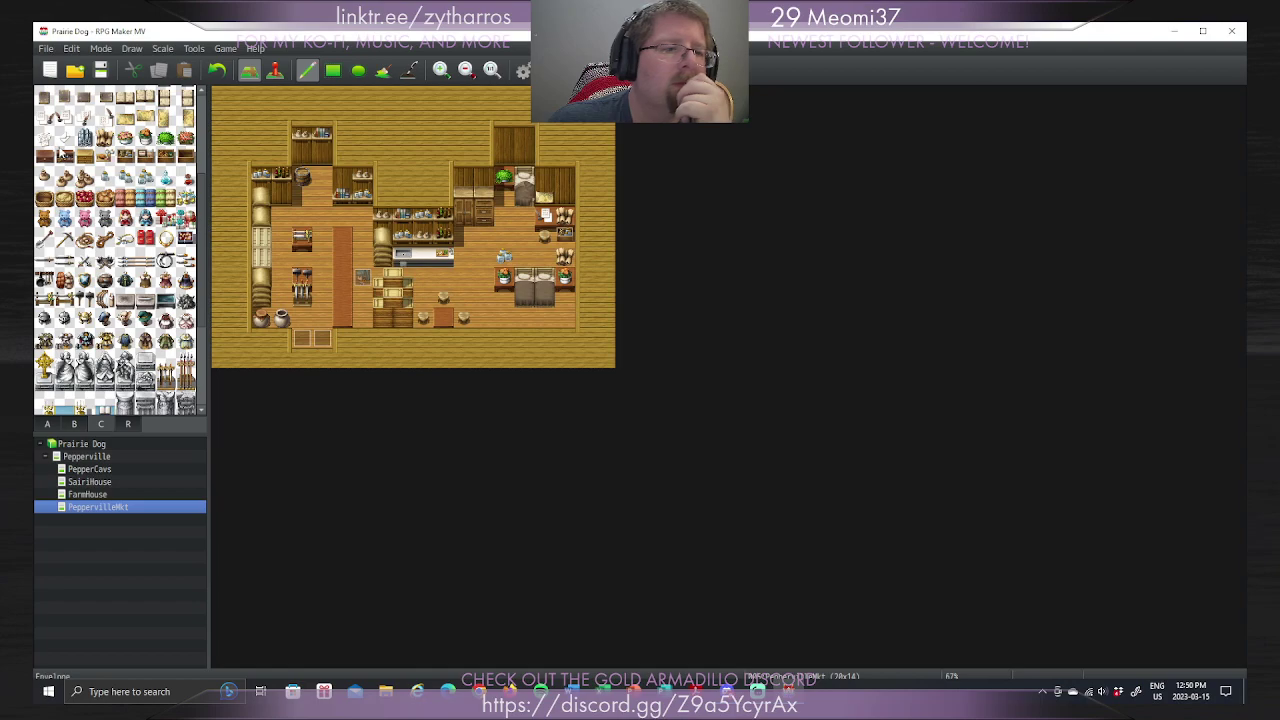
Step: Place different small box tiles along the cleared long counter
{"action": "left_click", "coordinate": [64, 157]}
{"action": "left_click", "coordinate": [343, 236]}
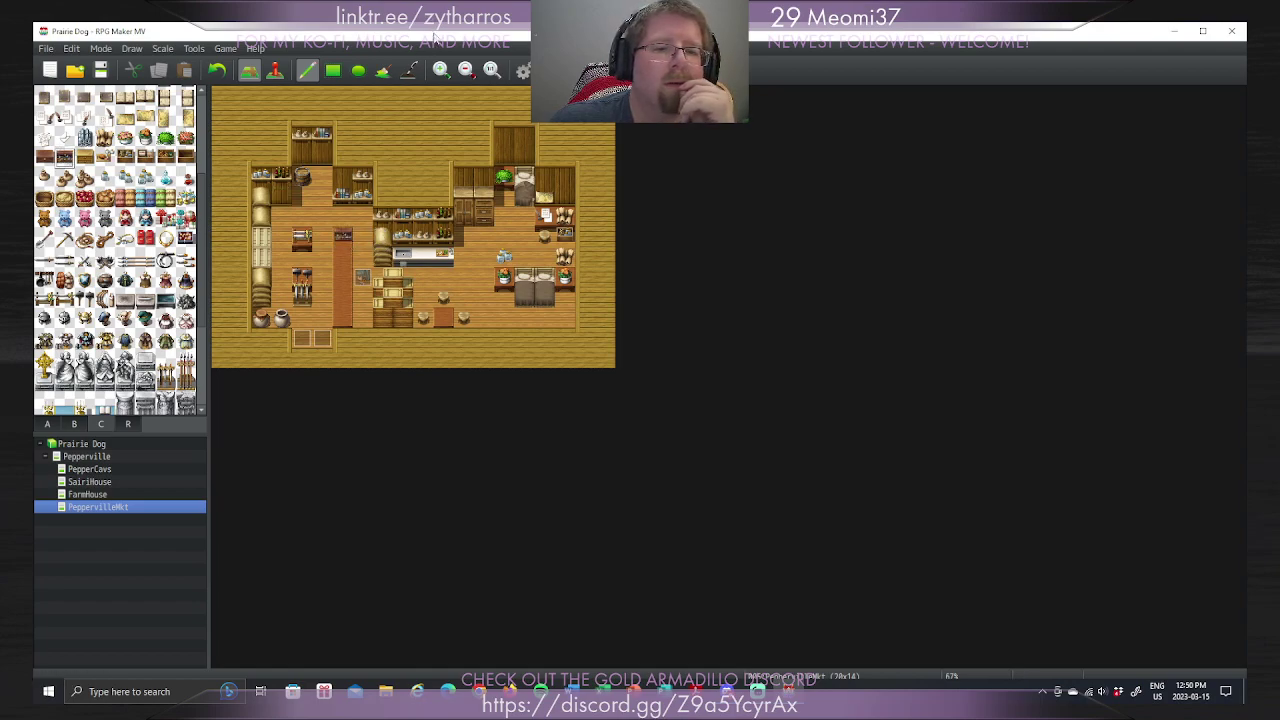
{"action": "left_click", "coordinate": [125, 160]}
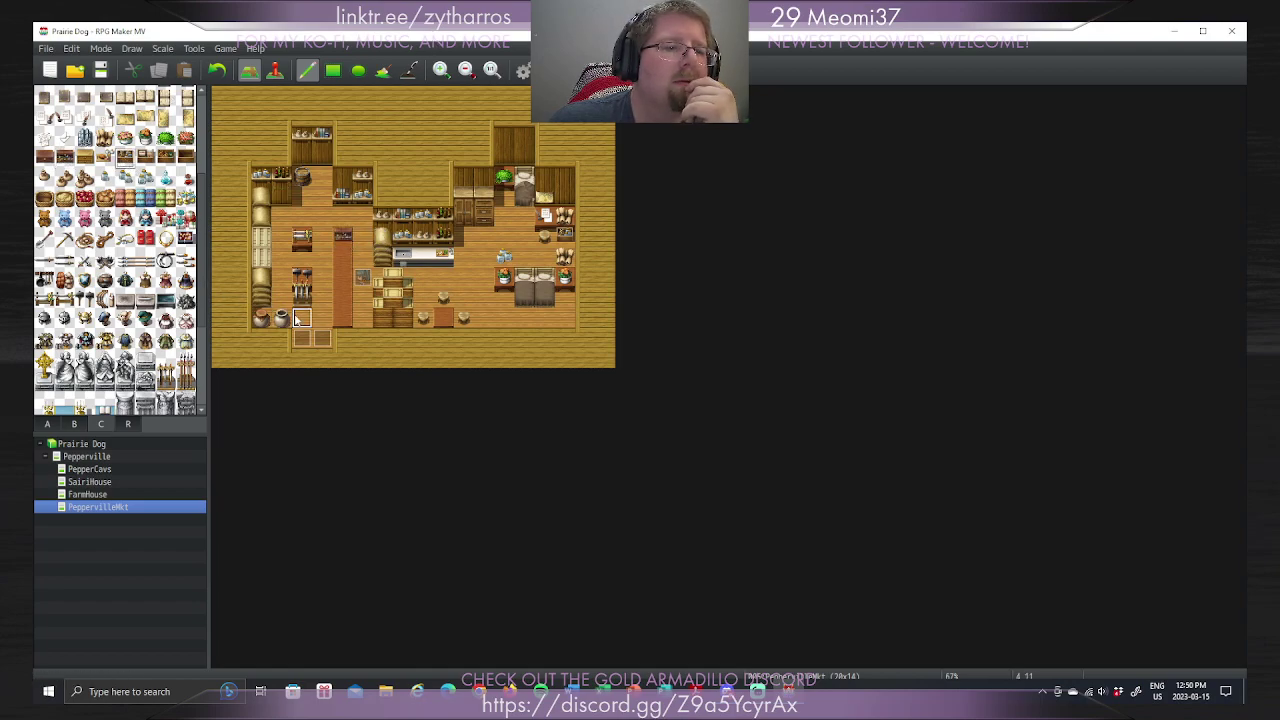
{"action": "left_click", "coordinate": [343, 316]}
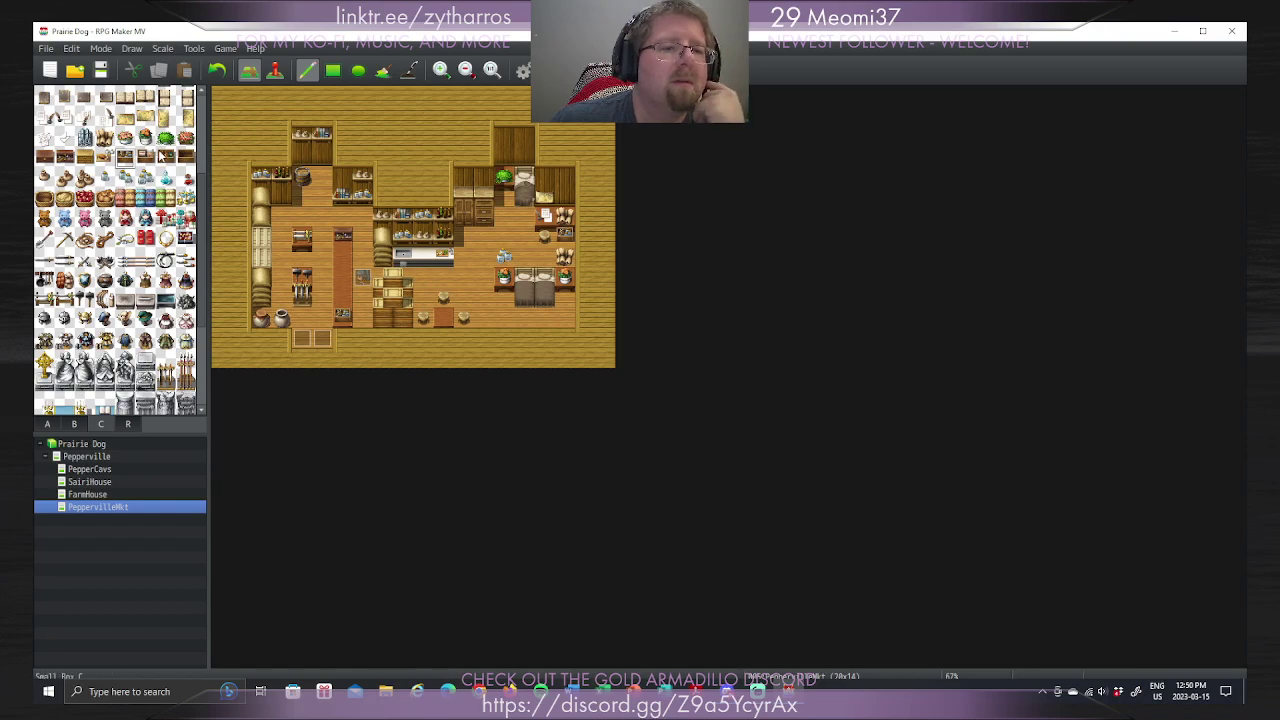
{"action": "left_click", "coordinate": [165, 158]}
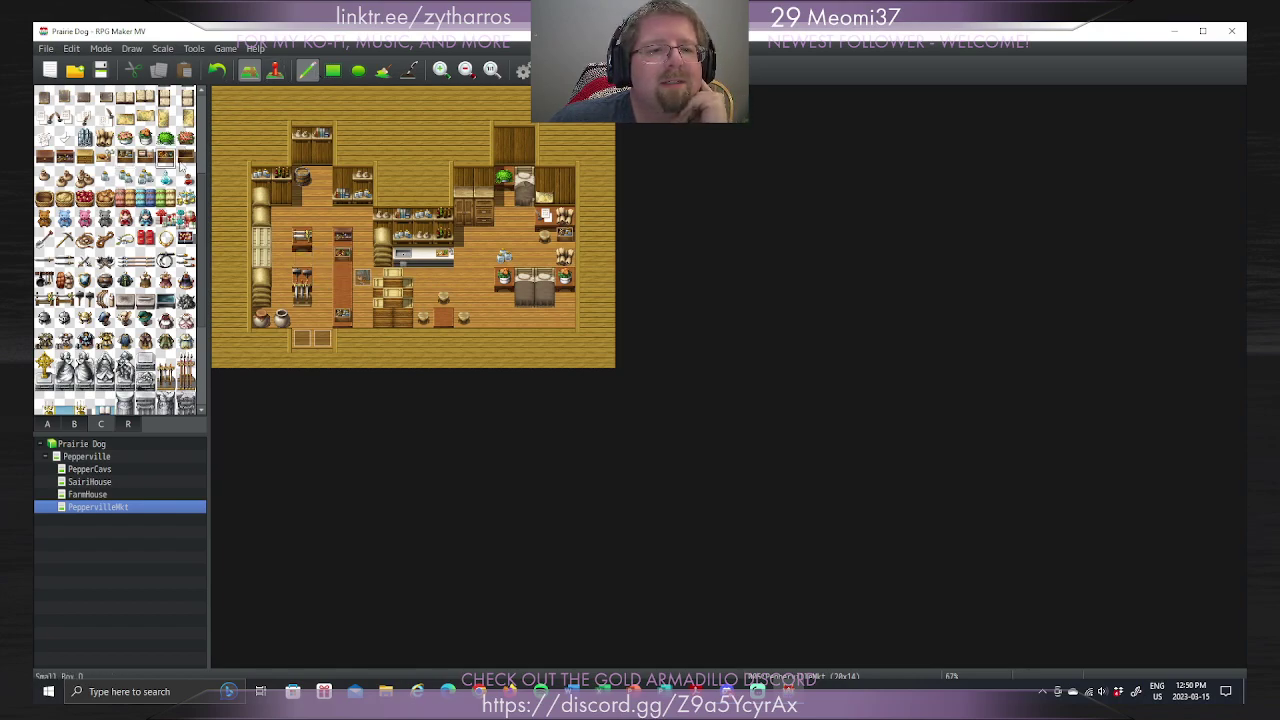
Step: Clear the weapons from the two small tables, displaying scrolls on the upper one and small bottles on the lower one
{"action": "left_click", "coordinate": [301, 238]}
{"action": "left_click", "coordinate": [301, 280]}
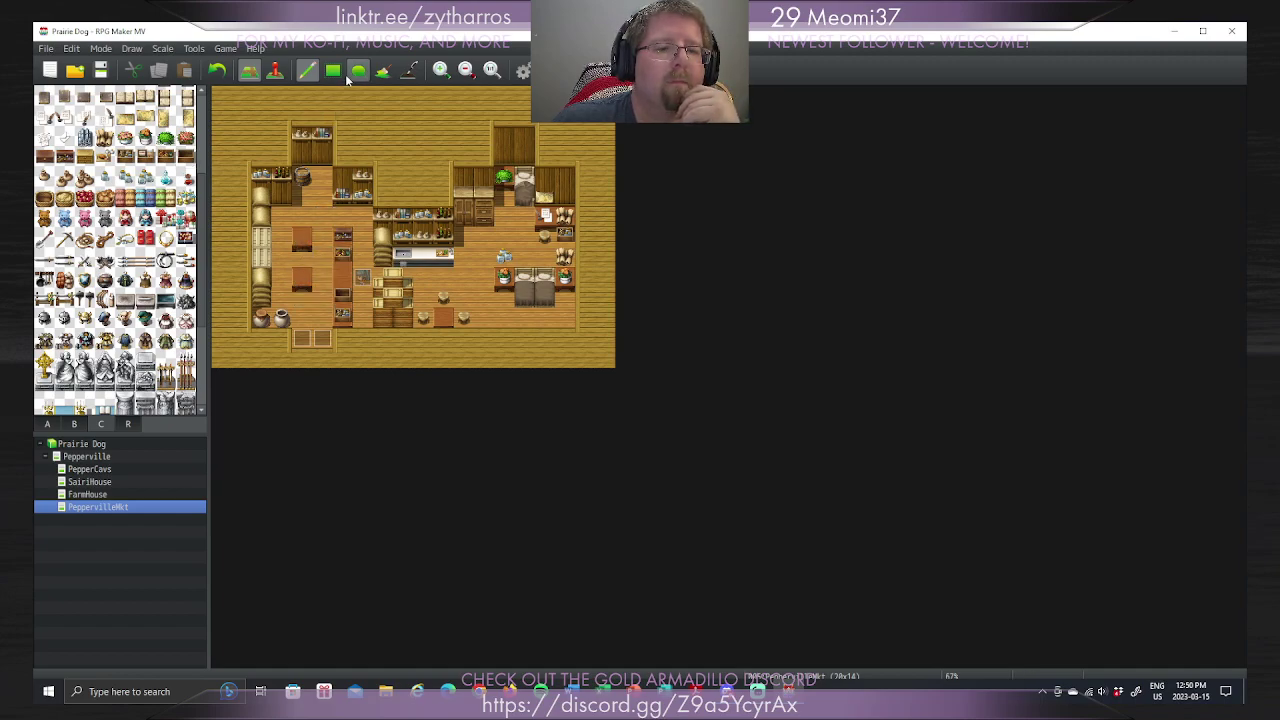
{"action": "left_click", "coordinate": [85, 179]}
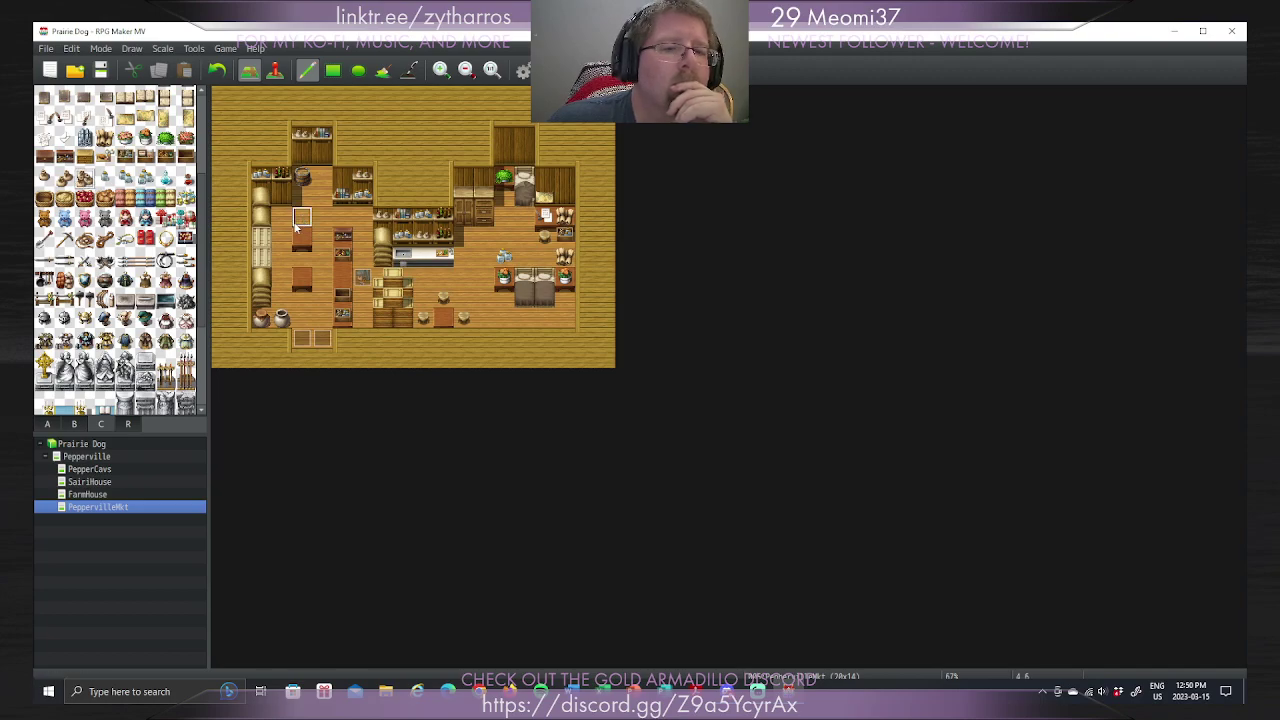
{"action": "left_click", "coordinate": [301, 238]}
{"action": "left_click", "coordinate": [125, 179]}
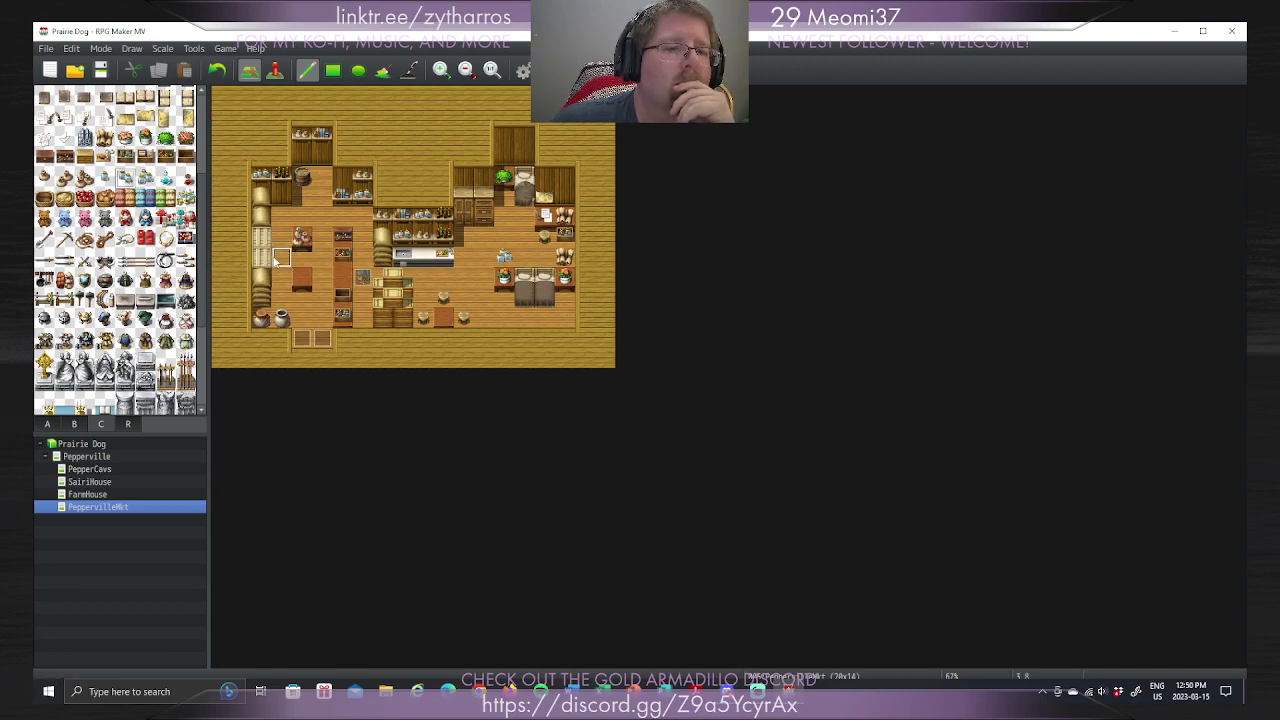
{"action": "left_click", "coordinate": [301, 276]}
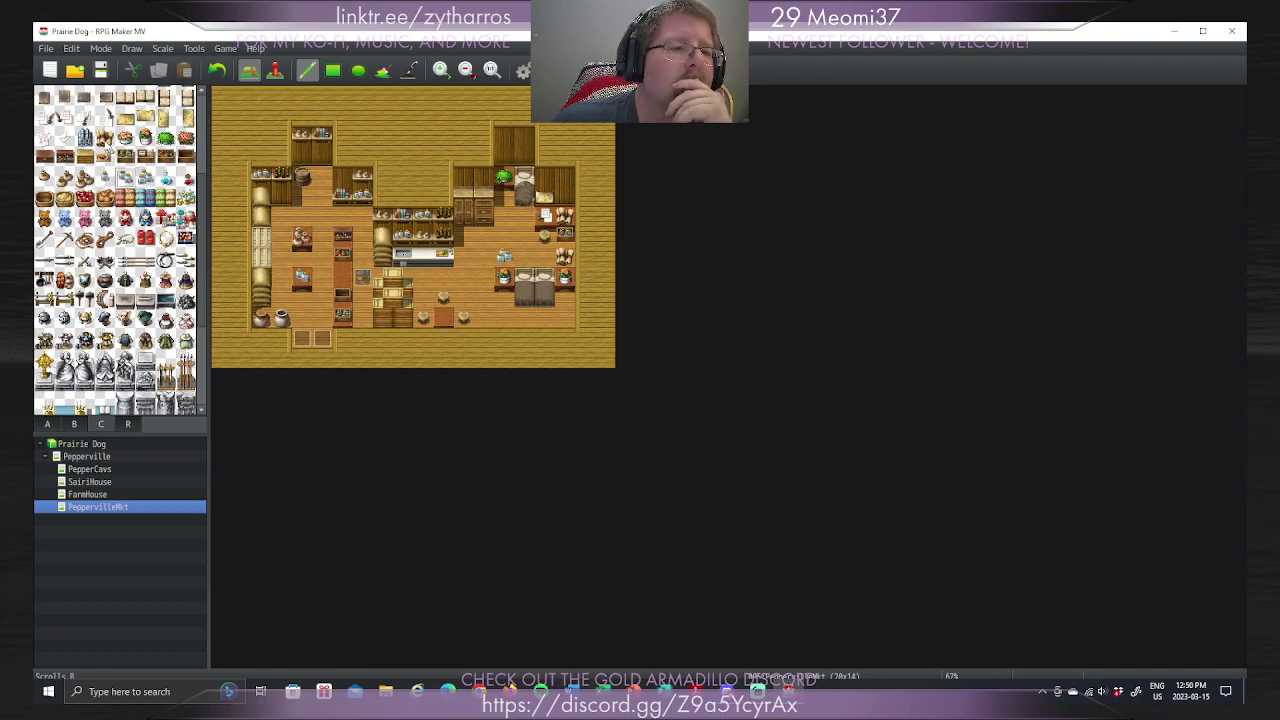
{"action": "left_click", "coordinate": [105, 140]}
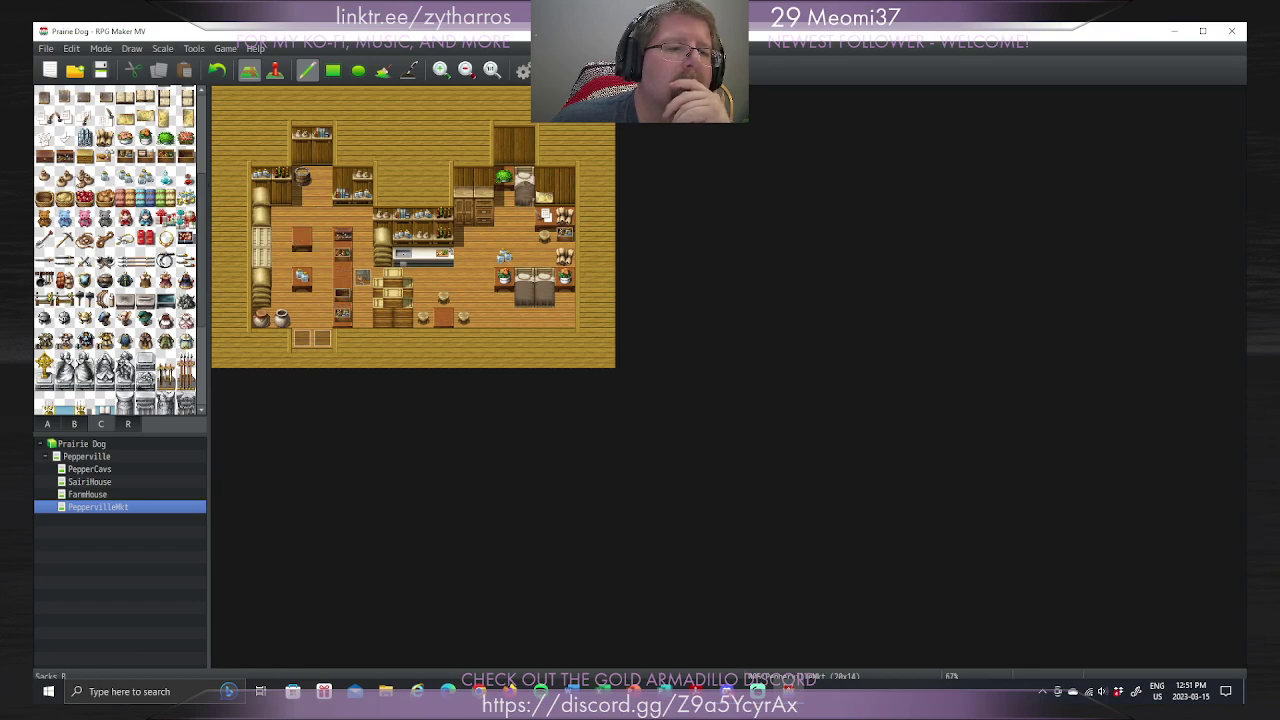
{"action": "left_click", "coordinate": [301, 238]}
{"action": "key", "text": "ctrl+z"}
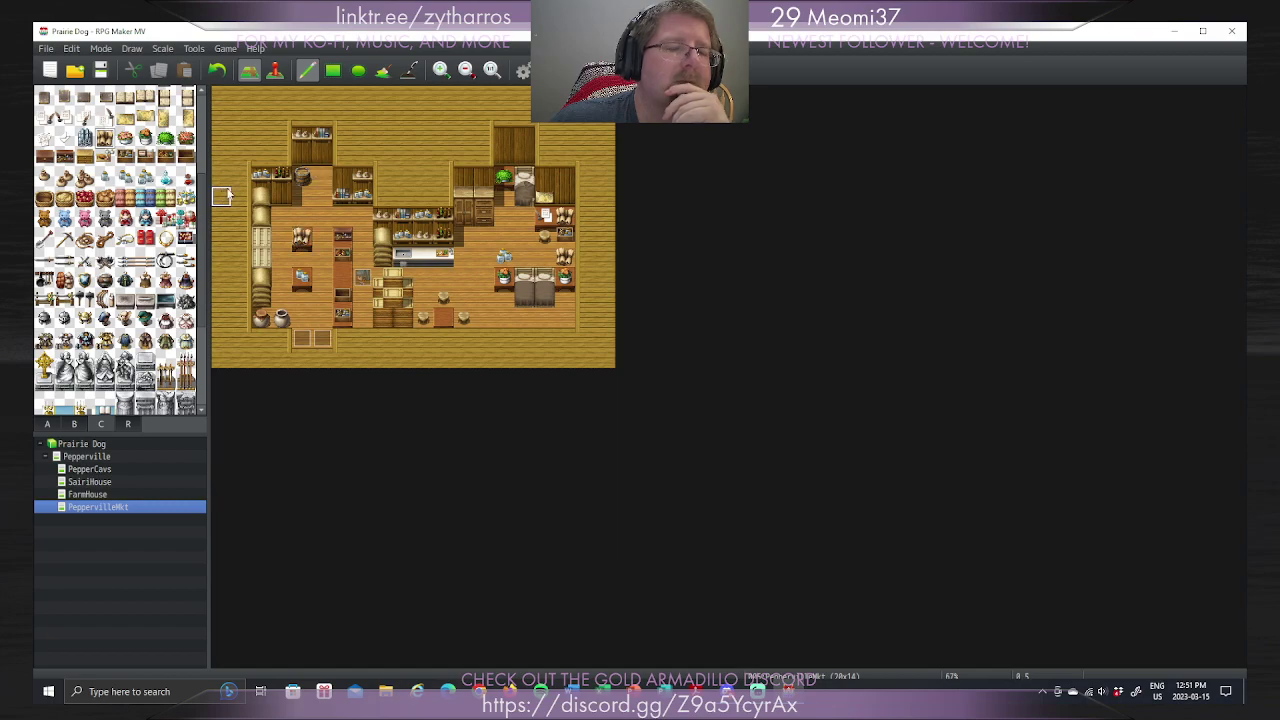
Step: Stock the lower shelf row of the back alcove with wine bottle tiles
{"action": "mouse_move", "coordinate": [205, 200]}
{"action": "left_mouse_down"}
{"action": "mouse_move", "coordinate": [214, 129]}
{"action": "mouse_move", "coordinate": [228, 315]}
{"action": "mouse_move", "coordinate": [217, 201]}
{"action": "left_mouse_up"}
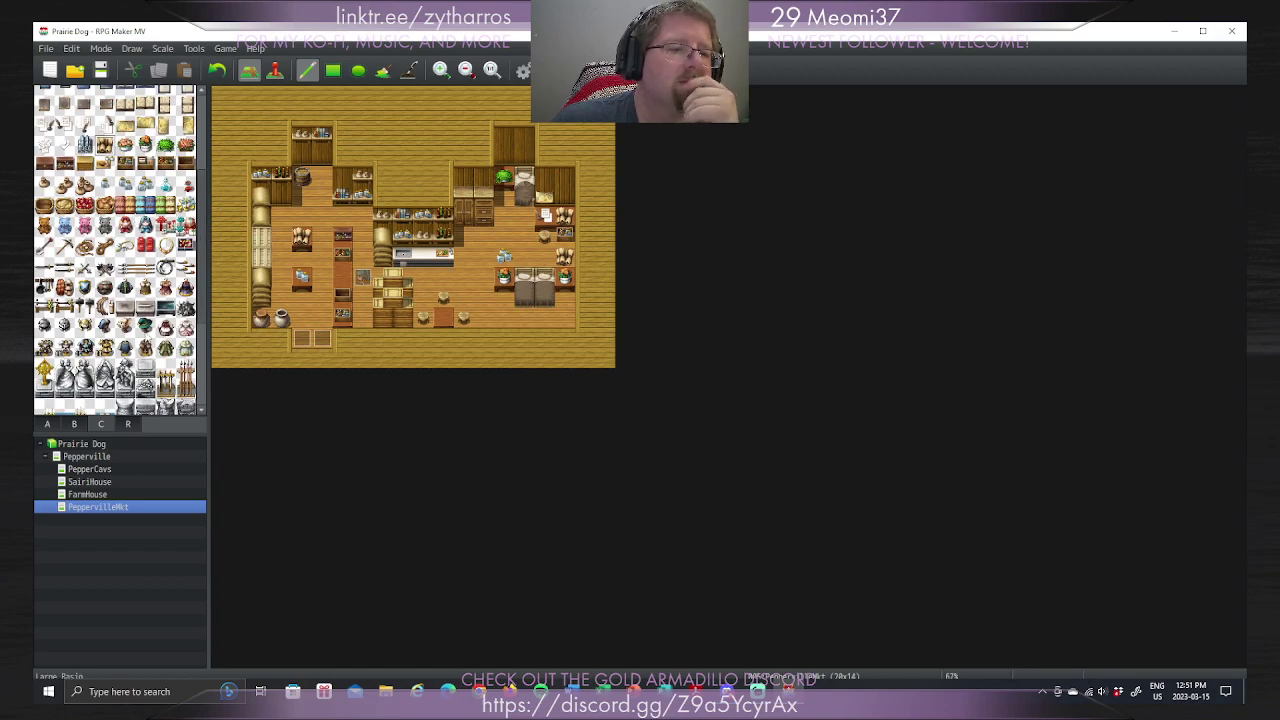
{"action": "left_click", "coordinate": [80, 425]}
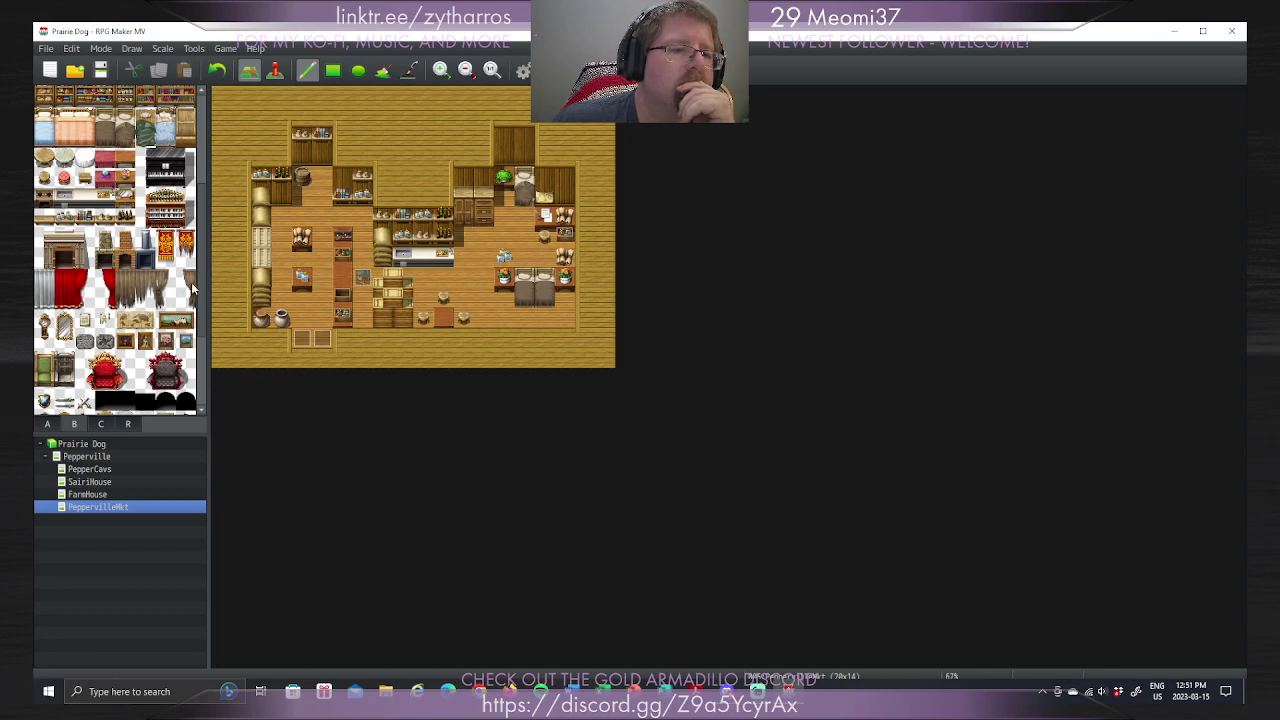
{"action": "left_click", "coordinate": [125, 219]}
{"action": "left_click", "coordinate": [322, 152]}
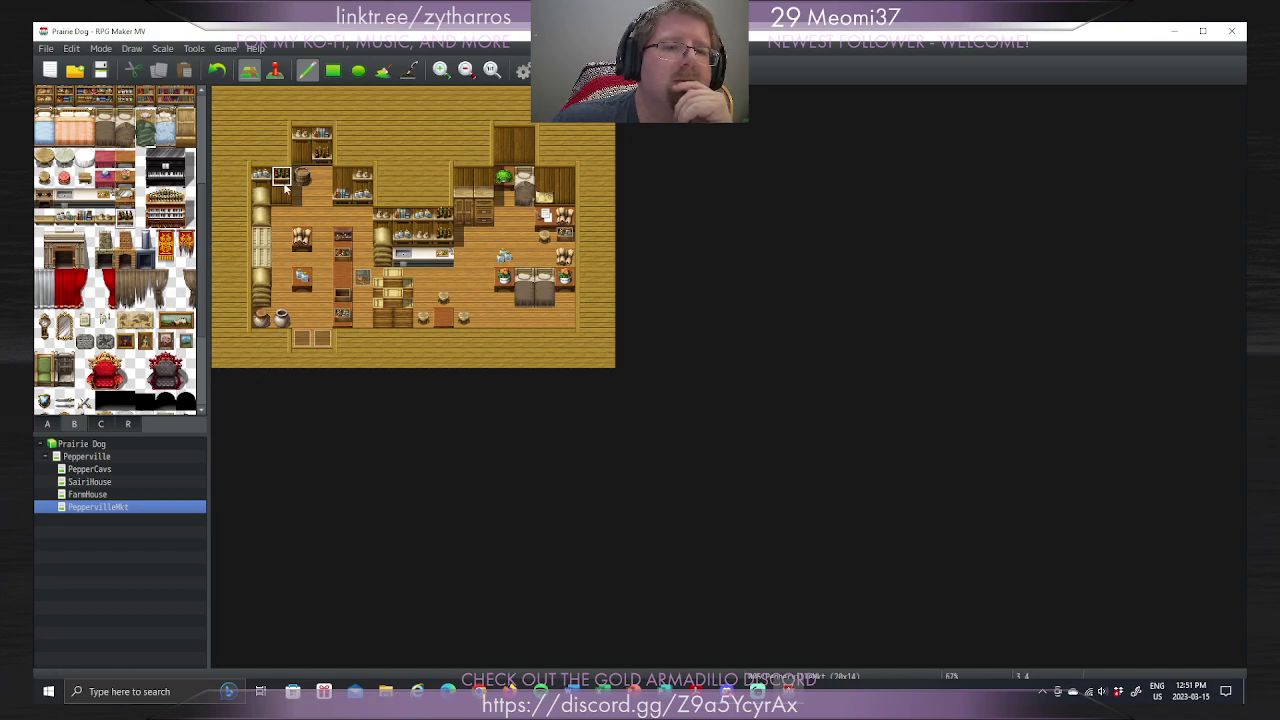
{"action": "left_click", "coordinate": [304, 156]}
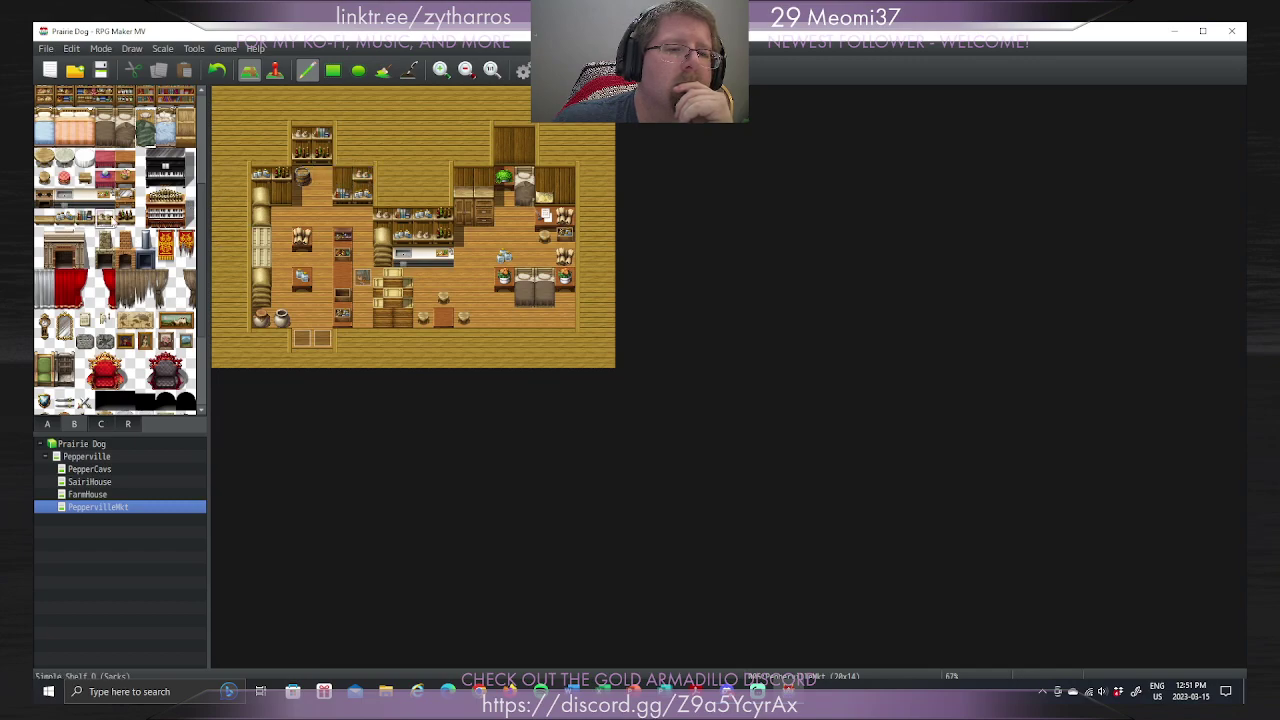
Step: Fill the floor of the back alcove with a two-by-two block of barrels and save the project
{"action": "left_click", "coordinate": [322, 176]}
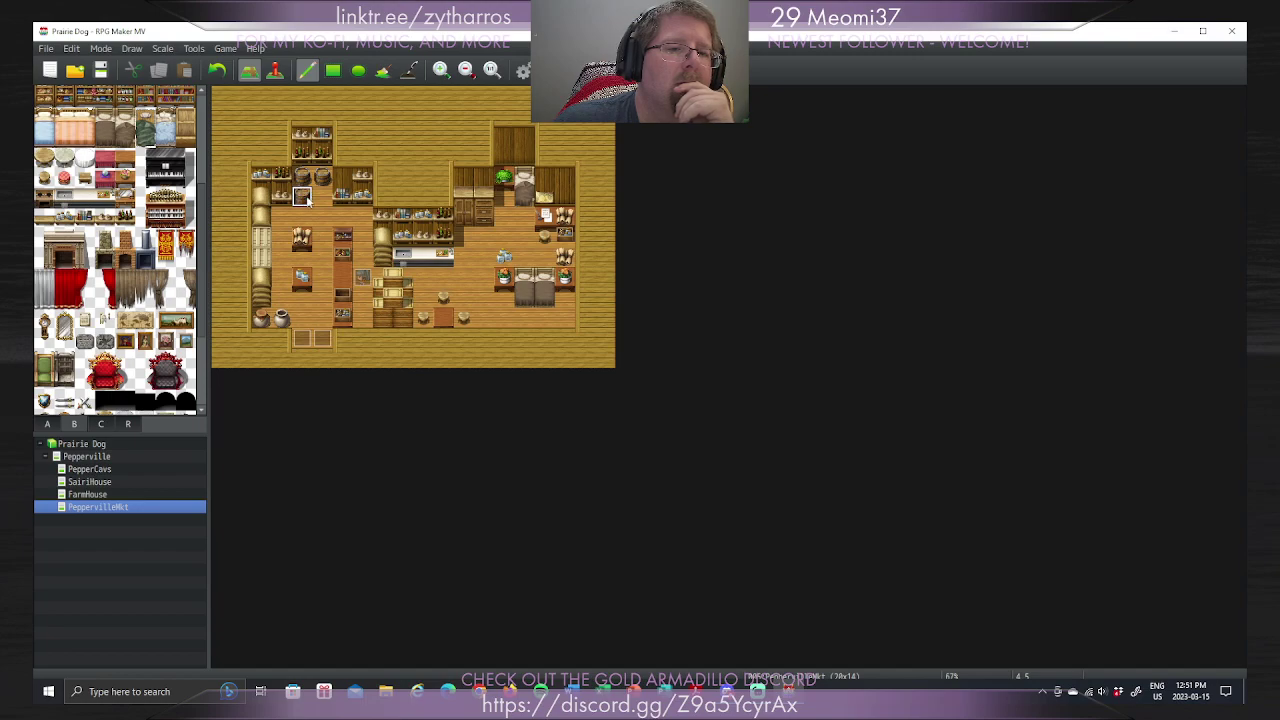
{"action": "left_click_drag", "start_coordinate": [304, 197], "coordinate": [322, 197]}
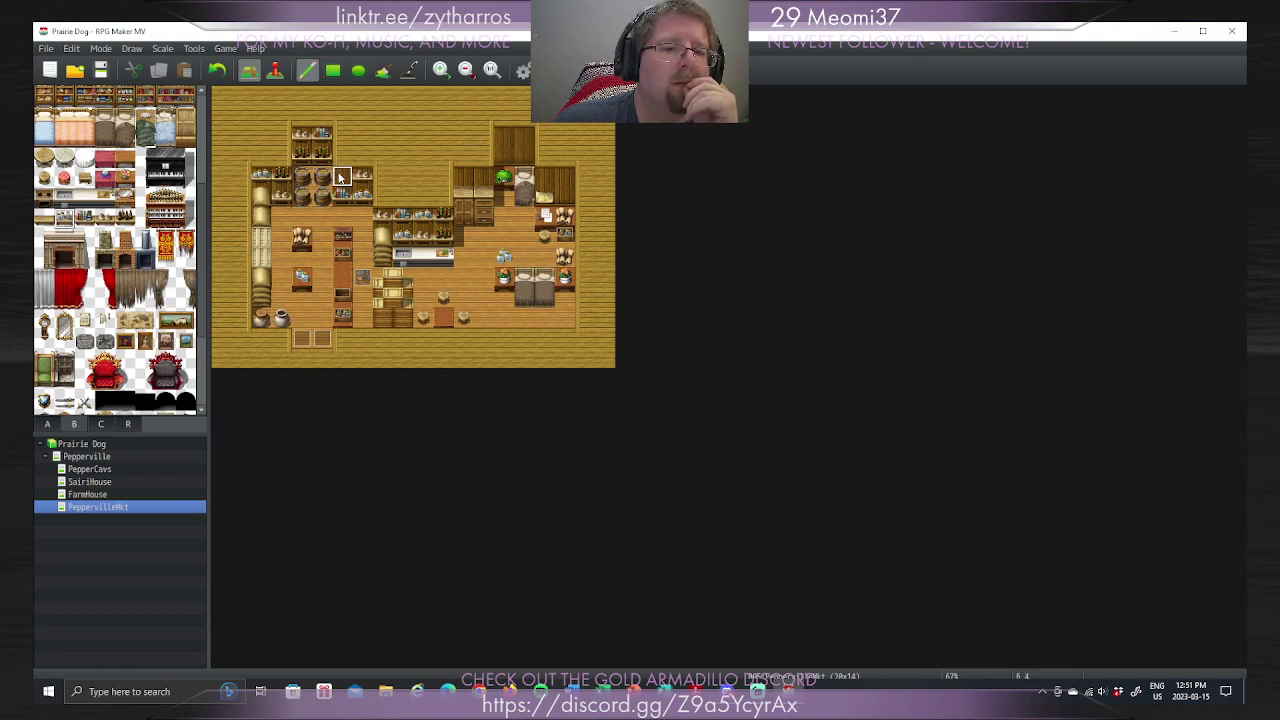
{"action": "left_click", "coordinate": [101, 70]}
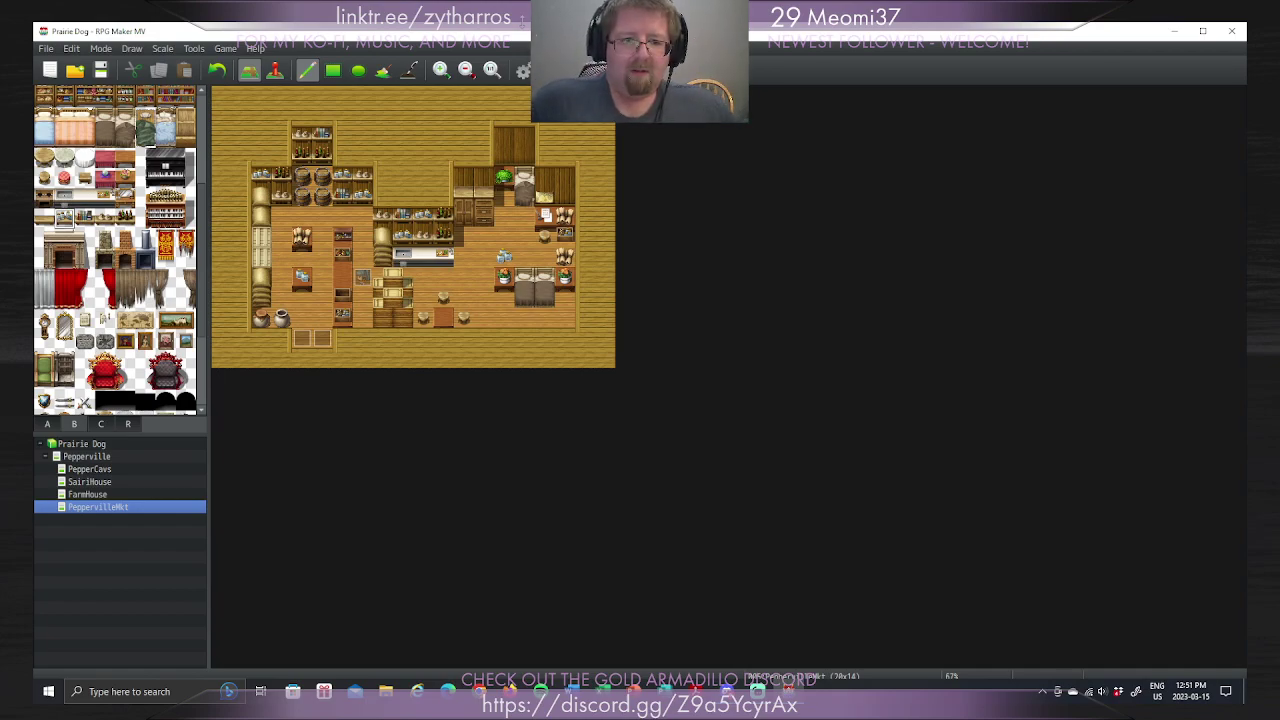
Step: Create an event on the stool beside the letter desk and give it the back-facing blond boy from the People1 character sheet
{"action": "left_click", "coordinate": [275, 70]}
{"action": "left_click", "coordinate": [541, 241]}
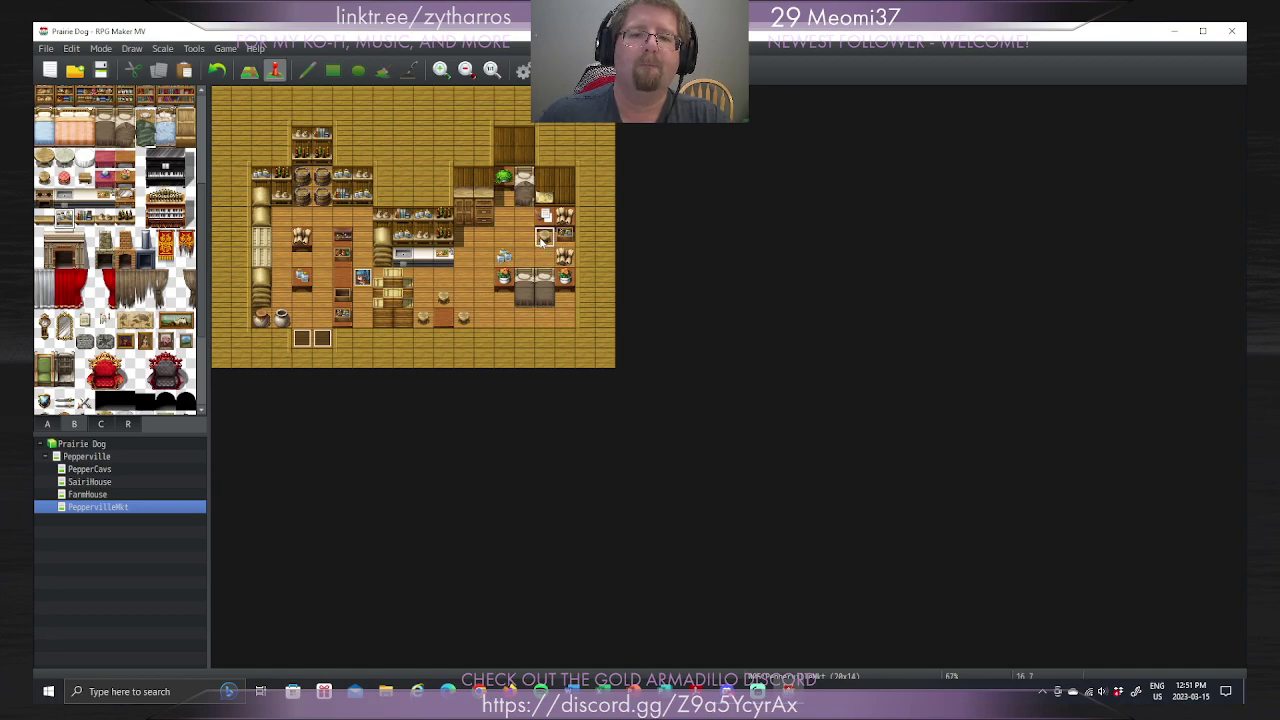
{"action": "double_click", "coordinate": [545, 241]}
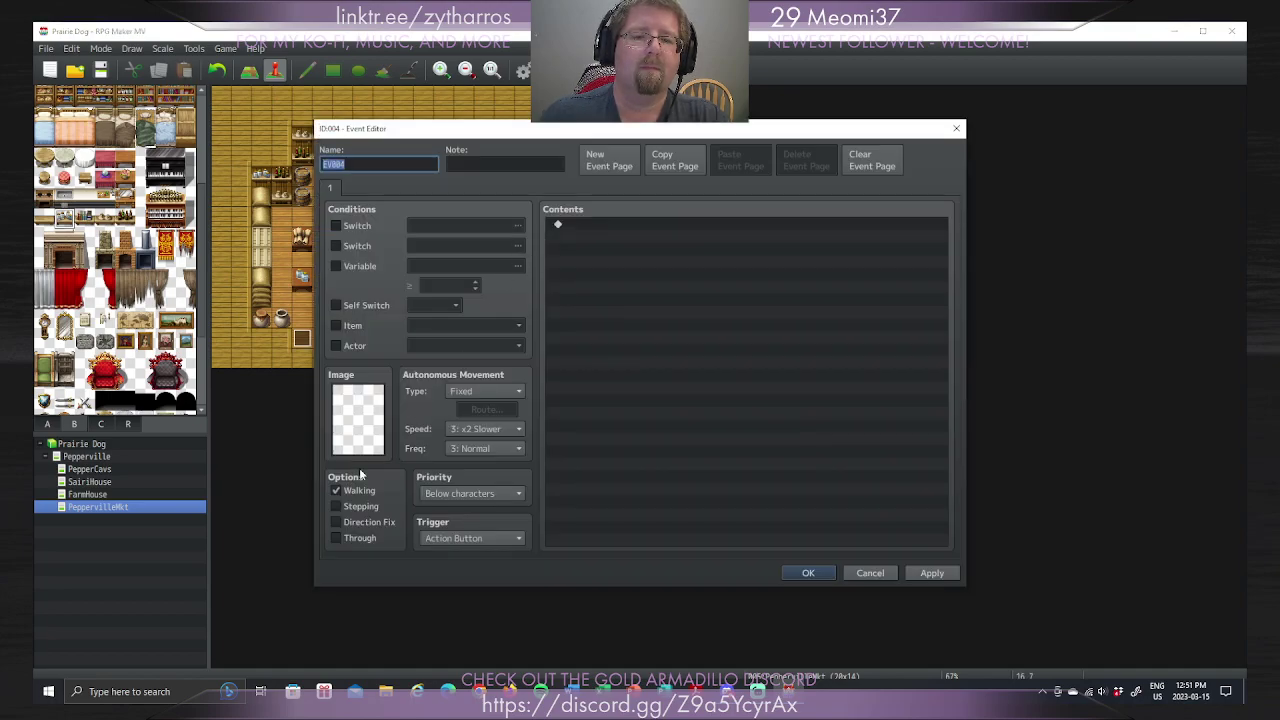
{"action": "double_click", "coordinate": [384, 418]}
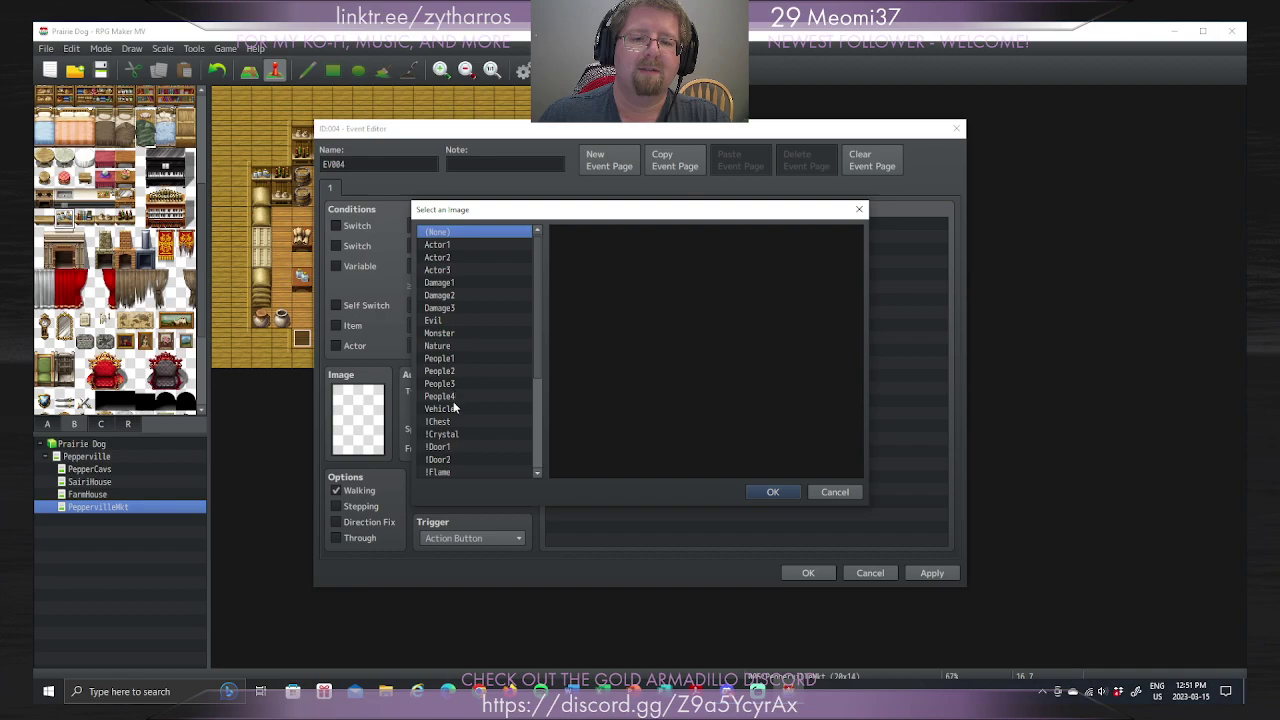
{"action": "left_click", "coordinate": [458, 360]}
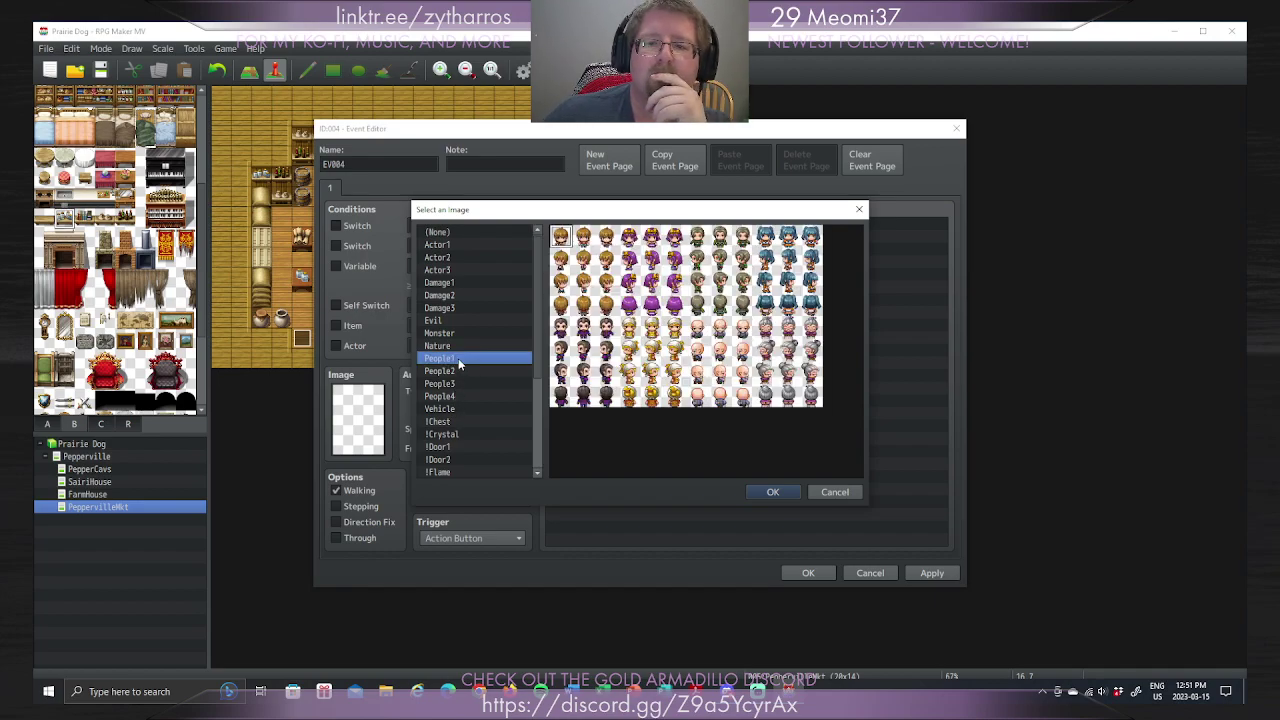
{"action": "left_click", "coordinate": [589, 243]}
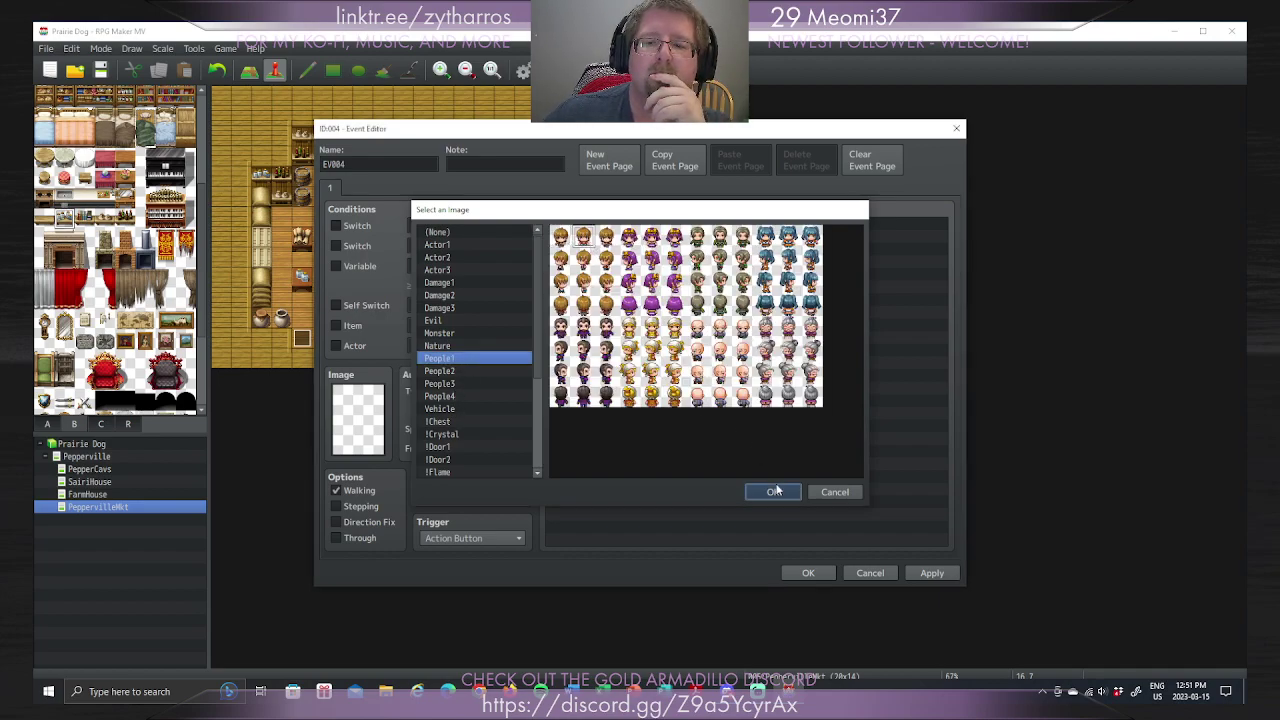
{"action": "left_click", "coordinate": [775, 491]}
{"action": "double_click", "coordinate": [366, 427]}
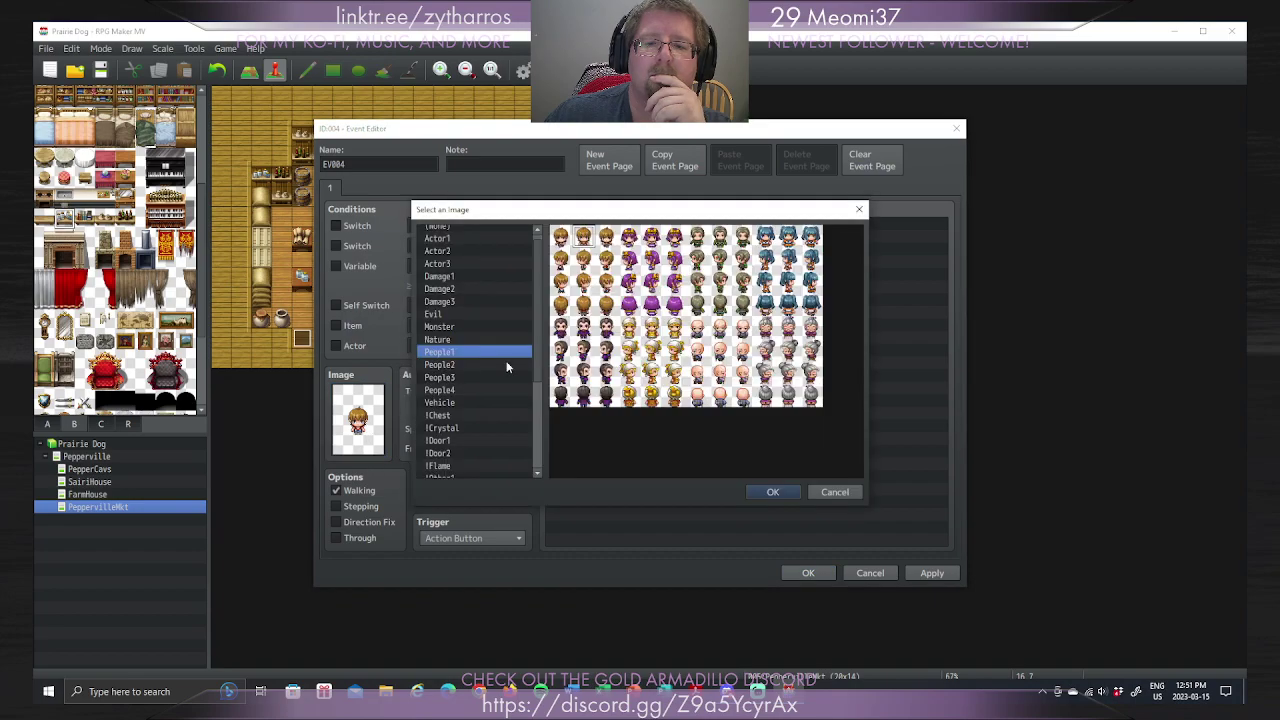
{"action": "left_click", "coordinate": [579, 304]}
{"action": "left_click", "coordinate": [773, 492]}
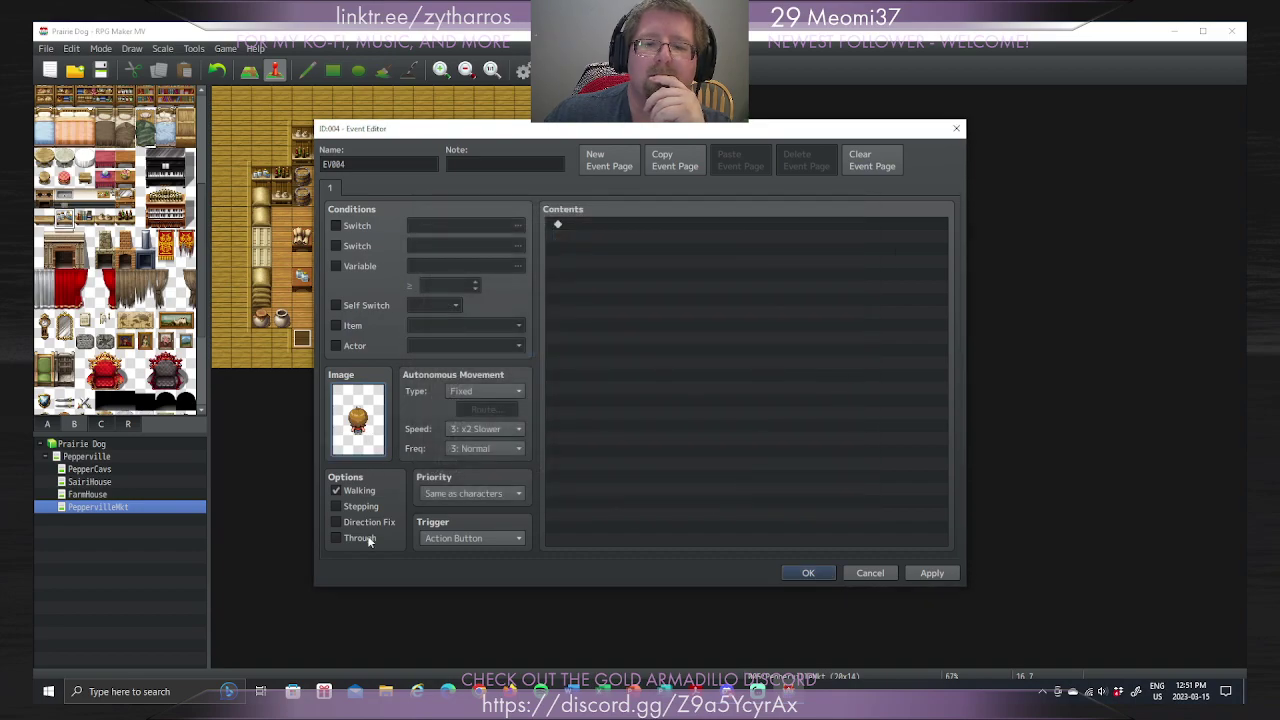
Step: Turn off the walking animation and turn on the stepping animation for the stool event, and save its changes
{"action": "left_click", "coordinate": [366, 490]}
{"action": "left_click", "coordinate": [365, 507]}
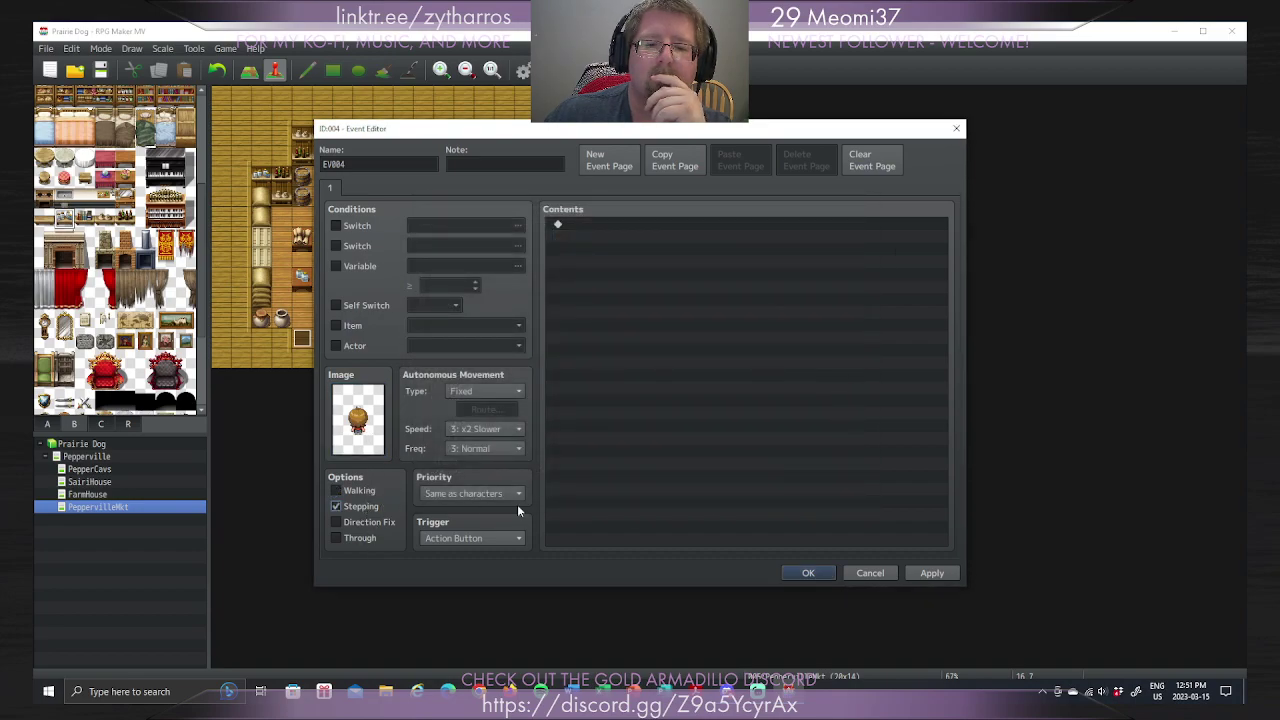
{"action": "left_click", "coordinate": [938, 572]}
{"action": "left_click", "coordinate": [808, 573]}
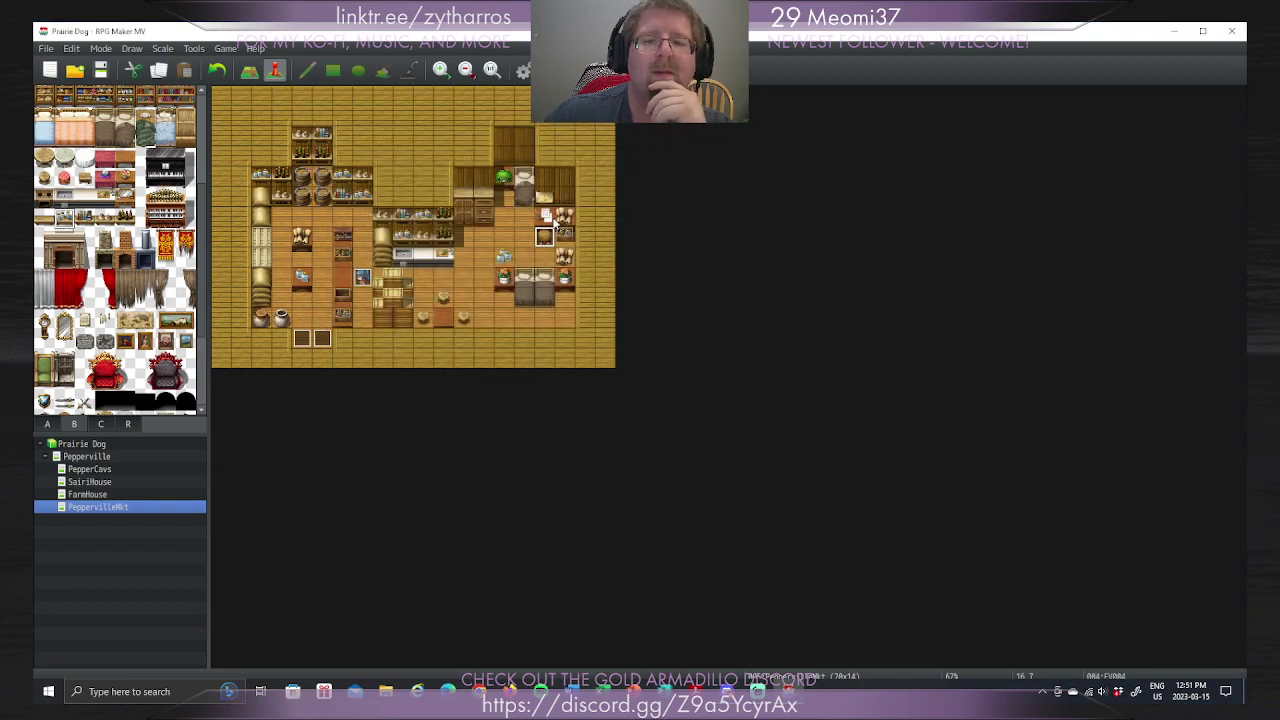
{"action": "left_click", "coordinate": [524, 238]}
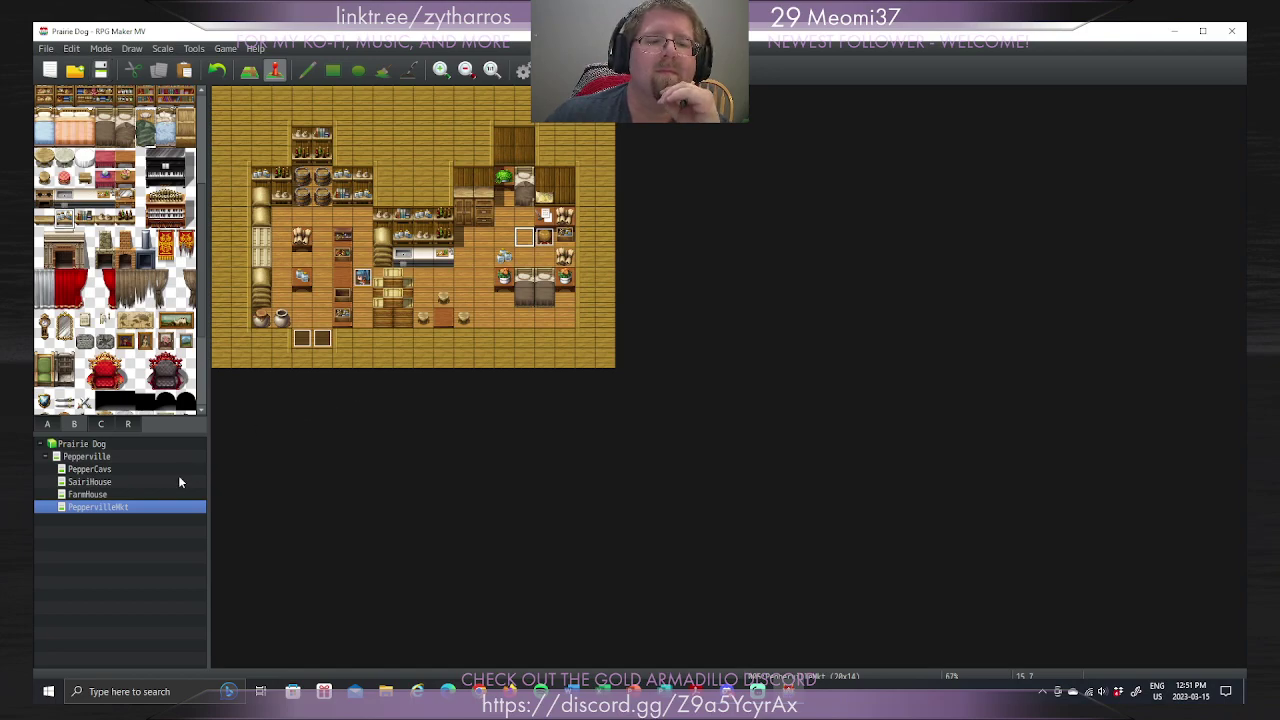
Step: On the Pepperville map, create an event just above the stone plaza's centre object, using People1's mustached man with Random movement
{"action": "left_click", "coordinate": [98, 458]}
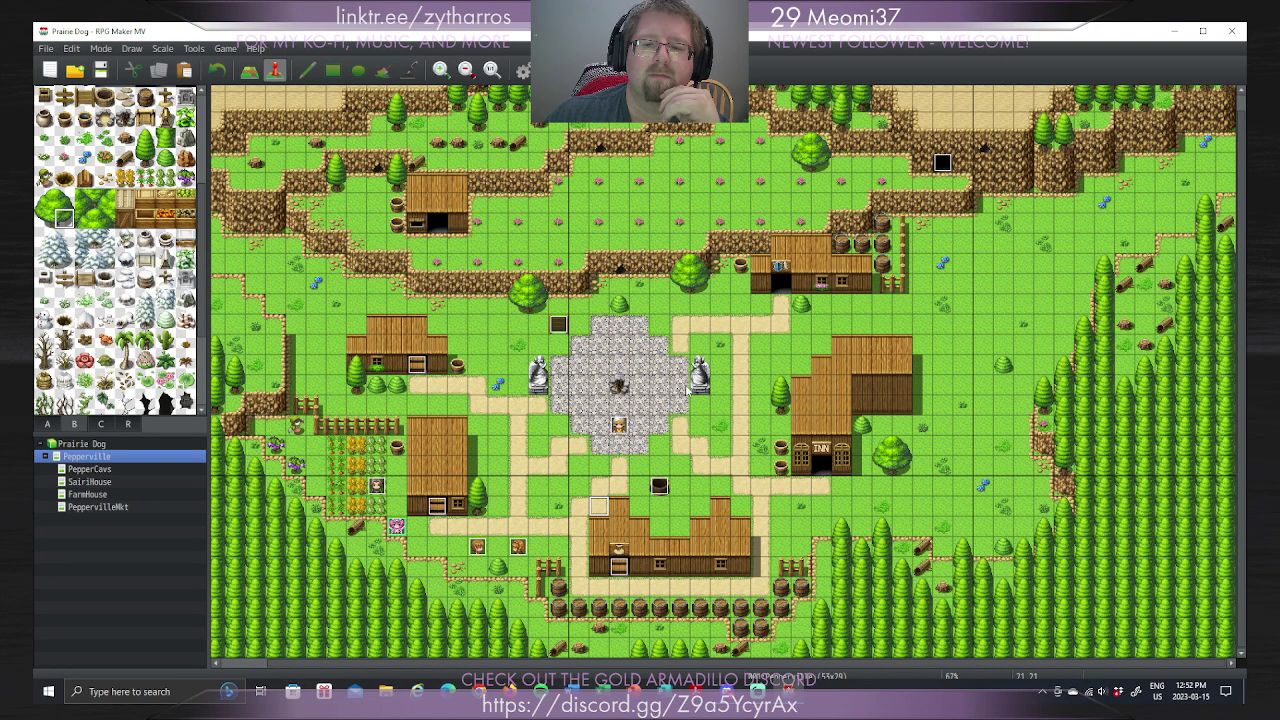
{"action": "double_click", "coordinate": [686, 392]}
{"action": "key", "text": "Escape"}
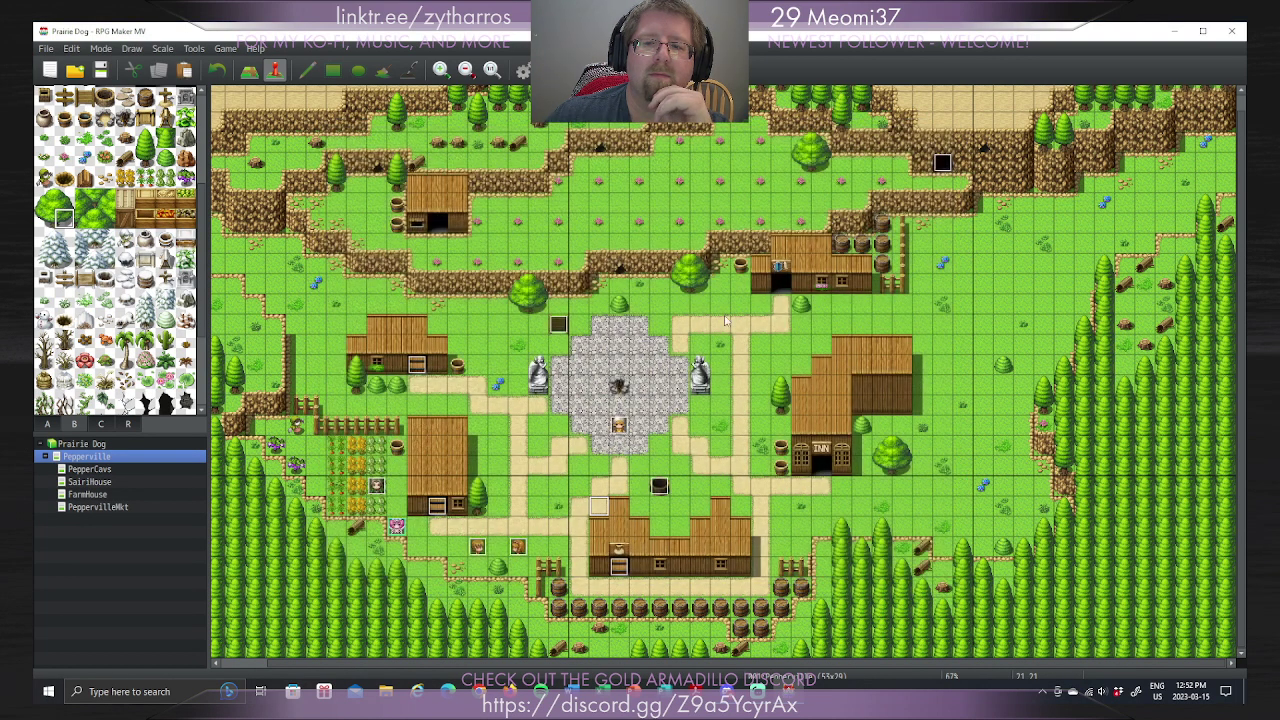
{"action": "left_click", "coordinate": [618, 367]}
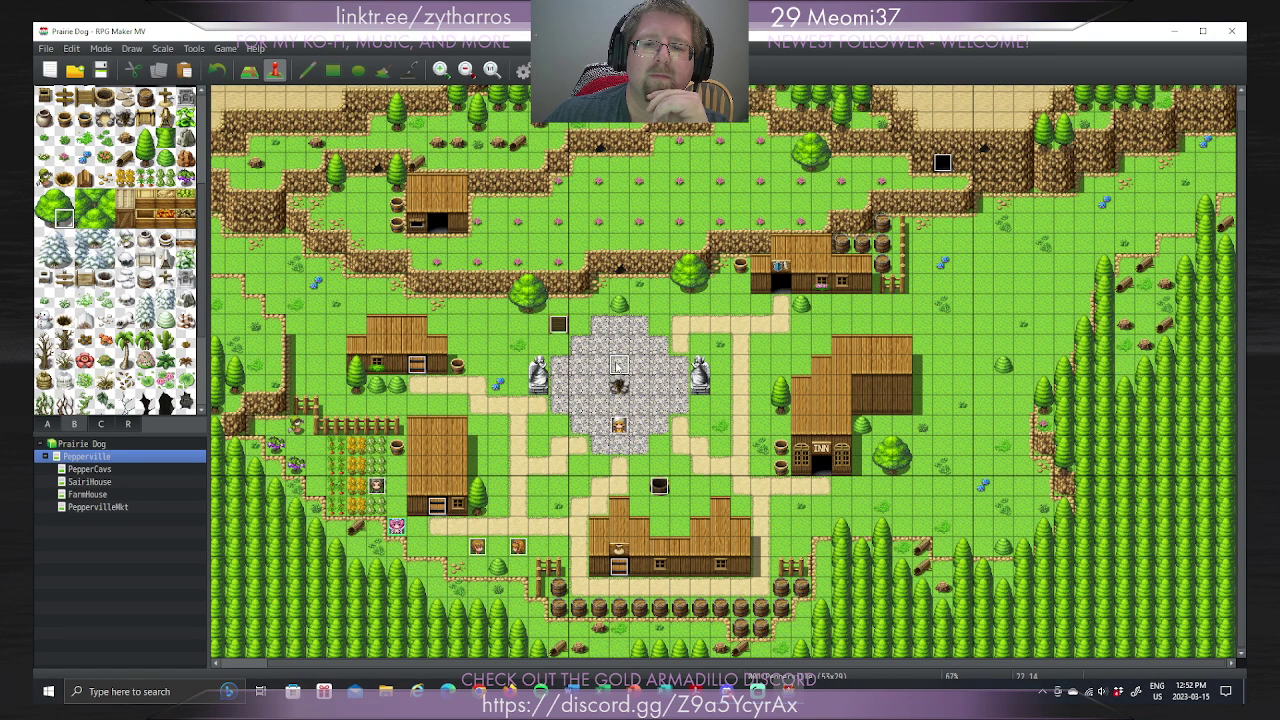
{"action": "double_click", "coordinate": [460, 334]}
{"action": "double_click", "coordinate": [372, 408]}
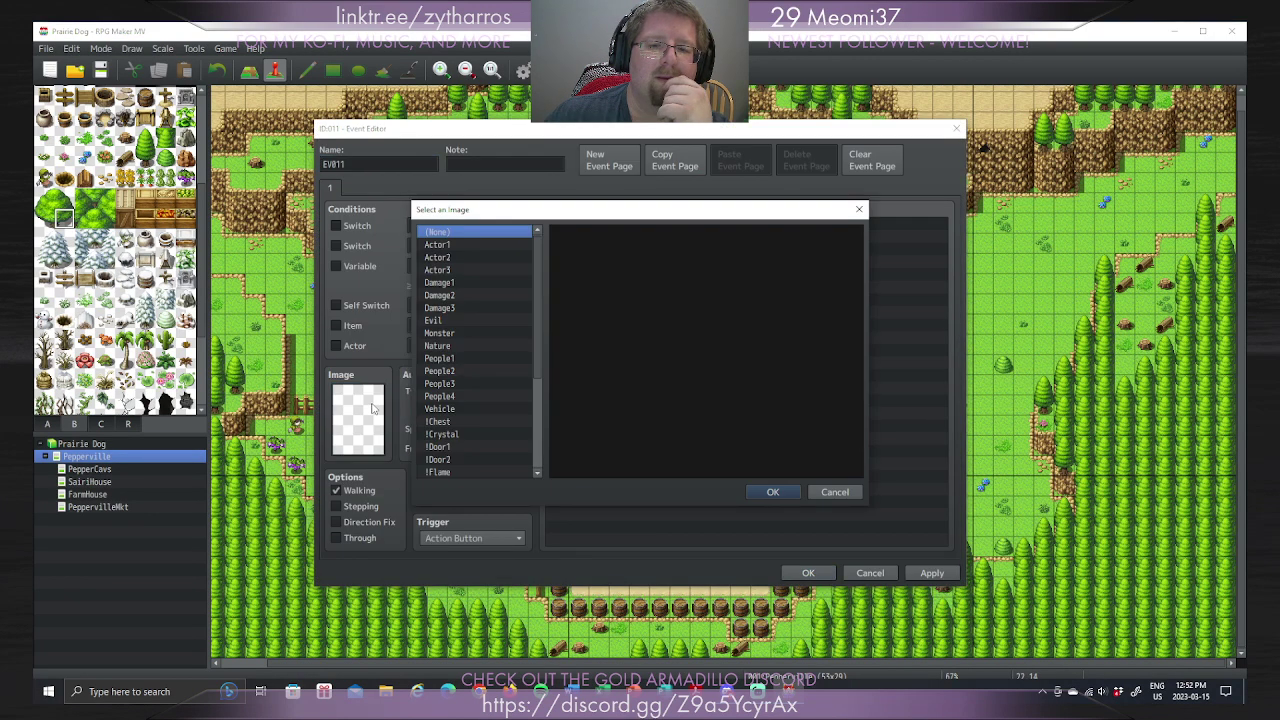
{"action": "left_click", "coordinate": [465, 360]}
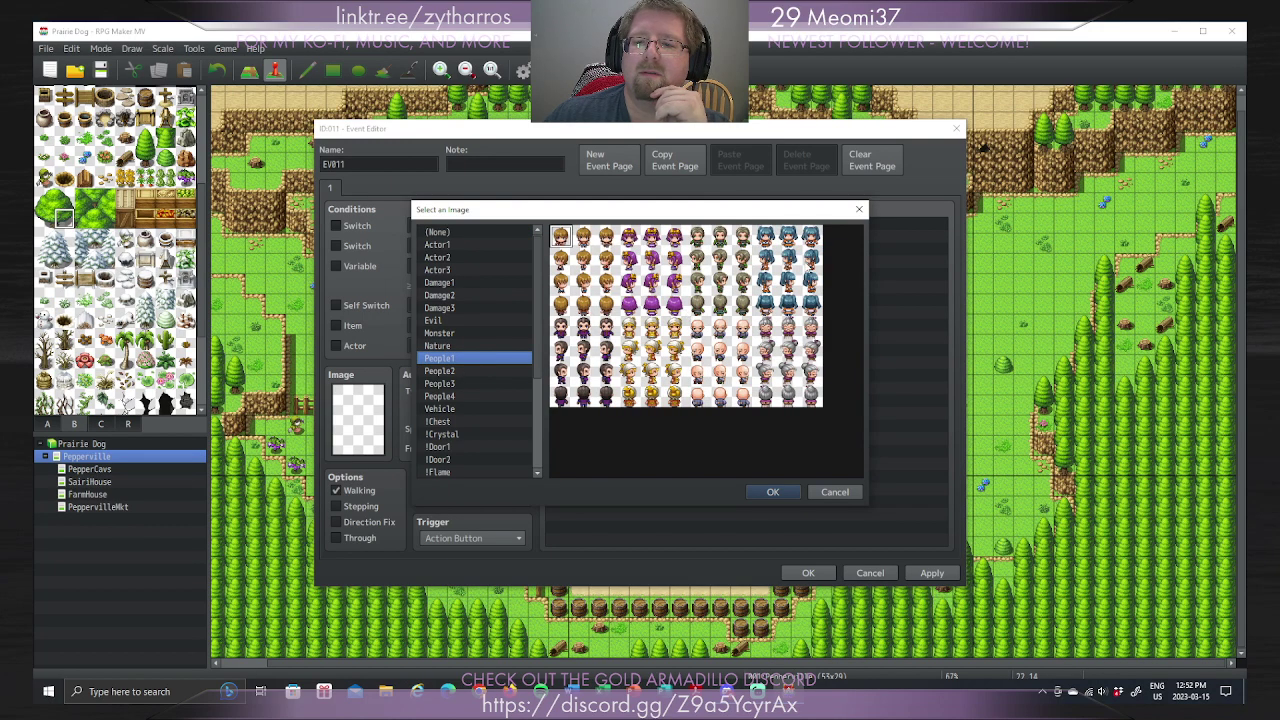
{"action": "left_click", "coordinate": [586, 330]}
{"action": "left_click", "coordinate": [772, 492]}
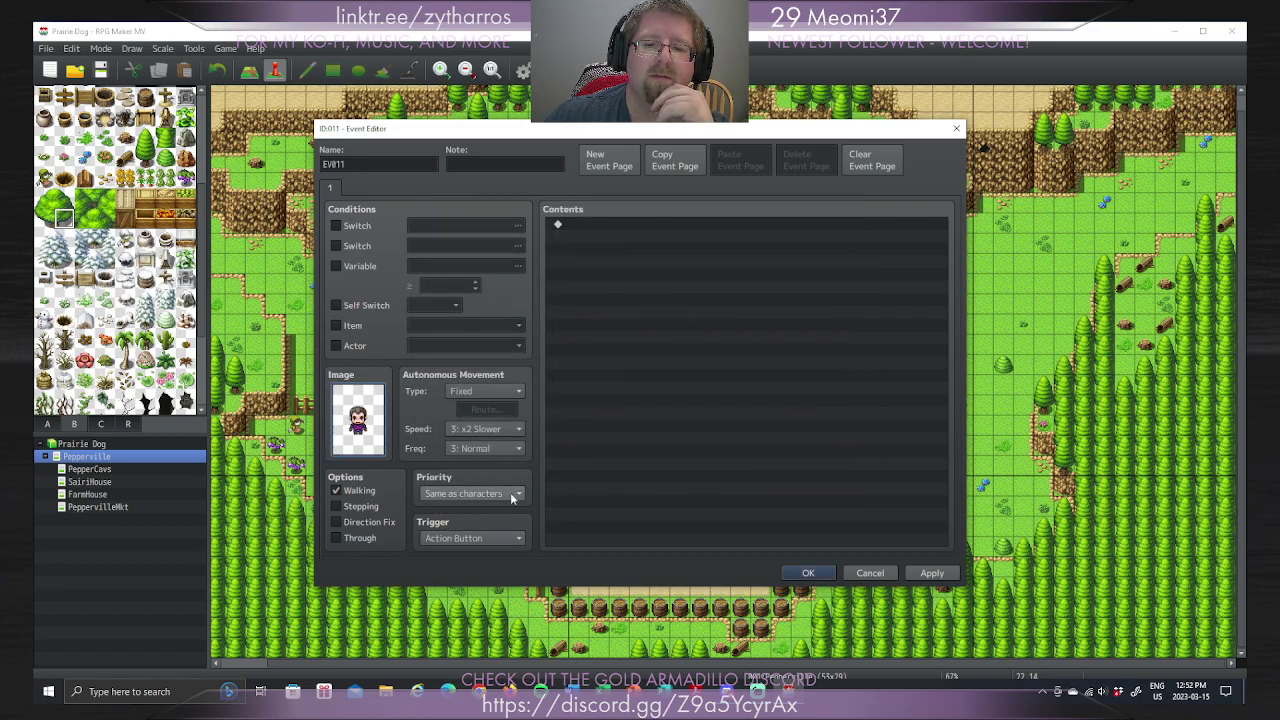
{"action": "left_click", "coordinate": [518, 391]}
{"action": "left_click", "coordinate": [480, 421]}
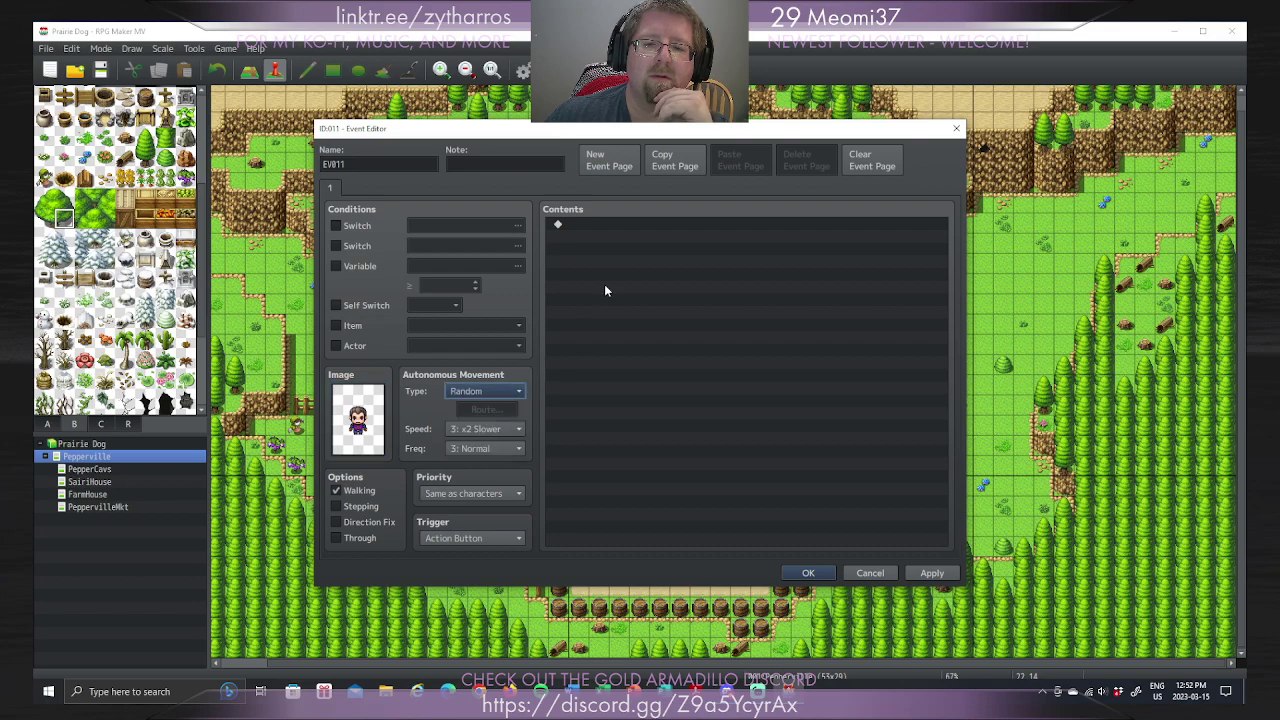
Step: Add a Show Text command to the plaza event with the mustached man's face from the People1 set
{"action": "double_click", "coordinate": [603, 224]}
{"action": "left_click", "coordinate": [660, 228]}
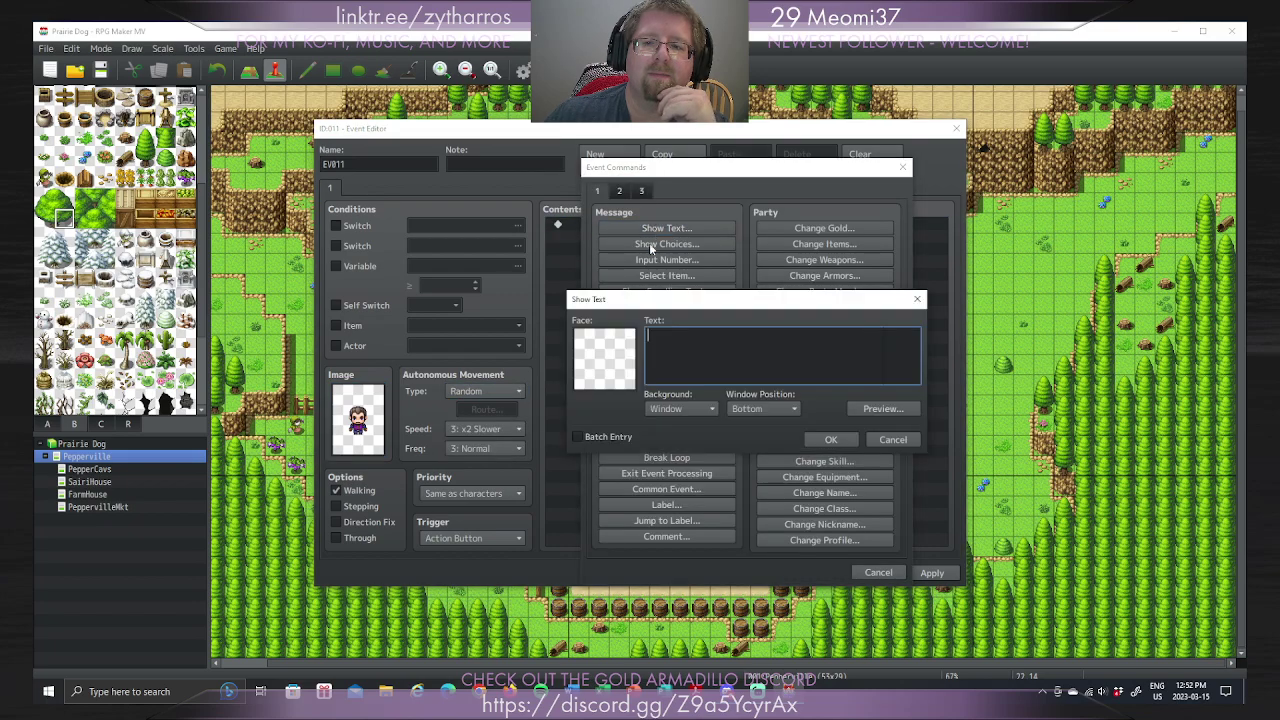
{"action": "double_click", "coordinate": [605, 362]}
{"action": "left_click", "coordinate": [547, 339]}
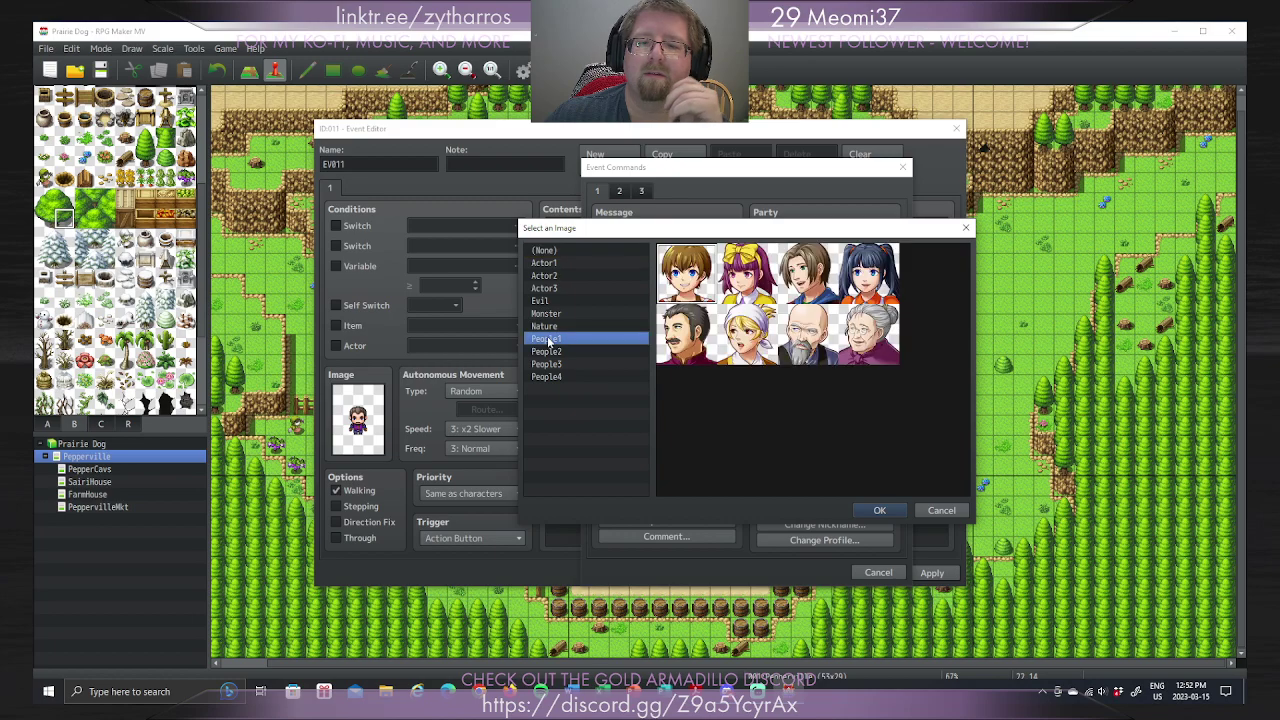
{"action": "left_click", "coordinate": [692, 345]}
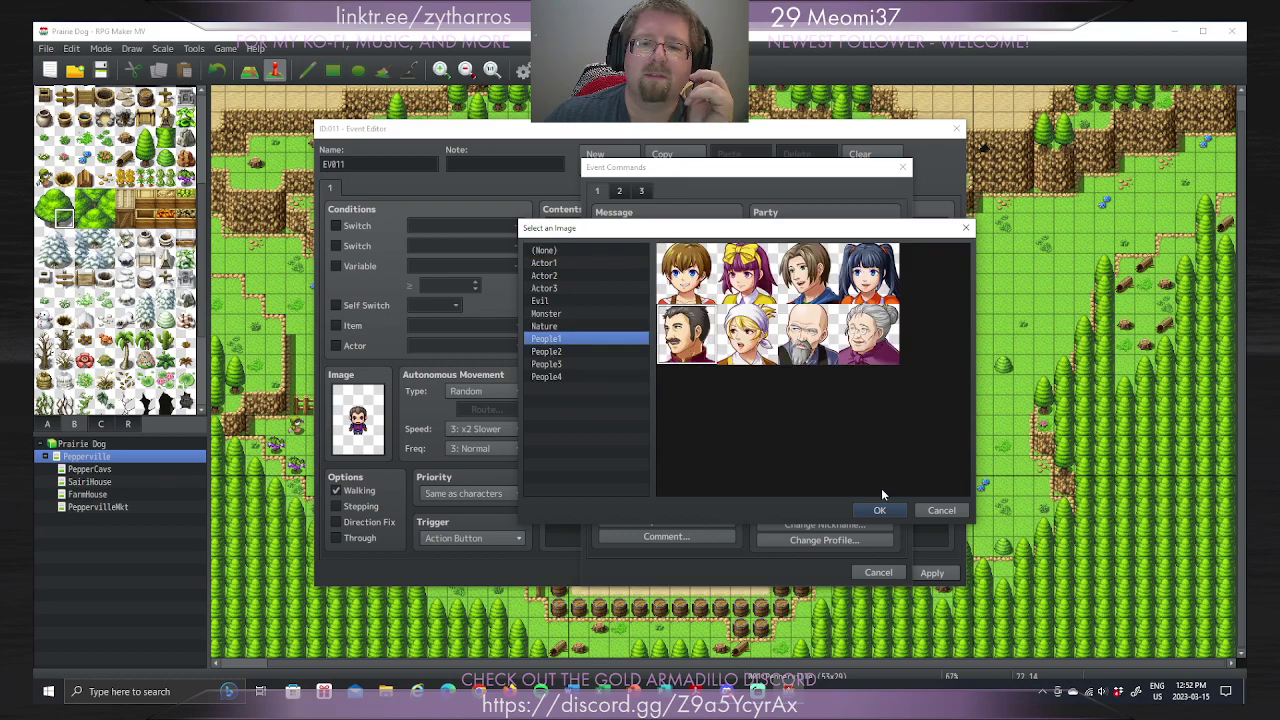
{"action": "left_click", "coordinate": [880, 511]}
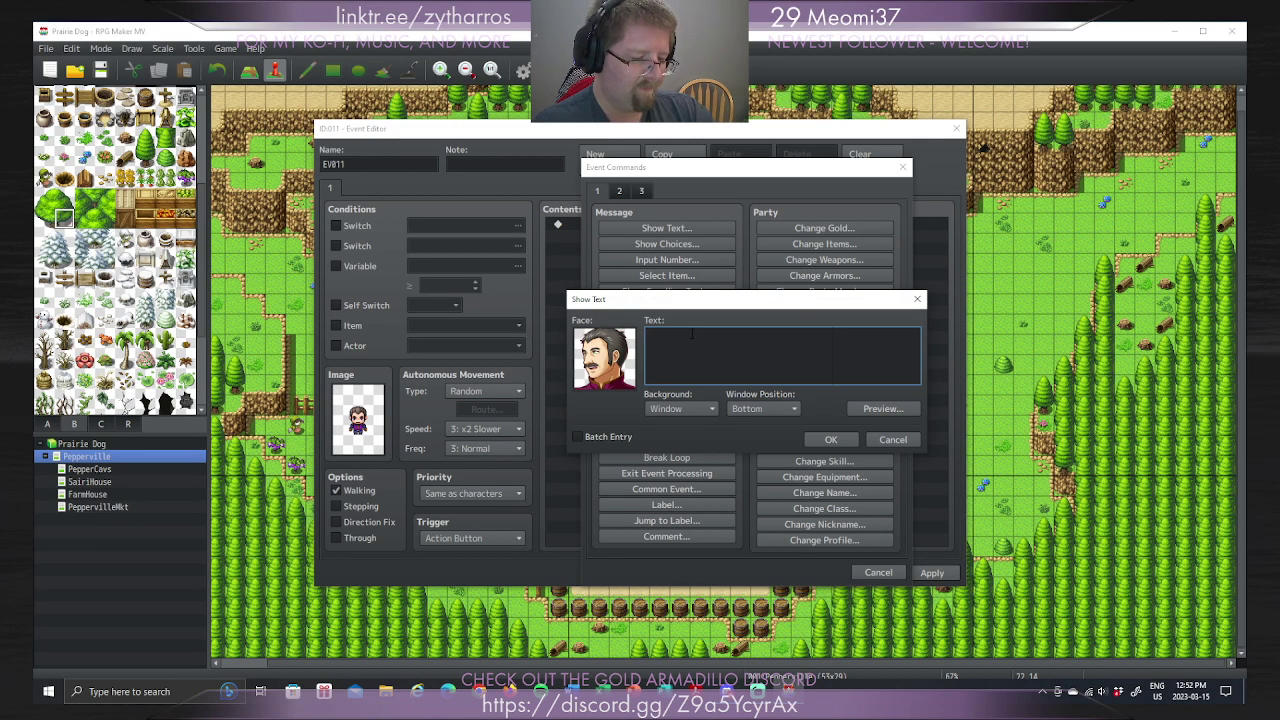
Step: Write "Get your items at the Pepperville" as the first line of the plaza man's message
{"action": "type", "text": "Get your "}
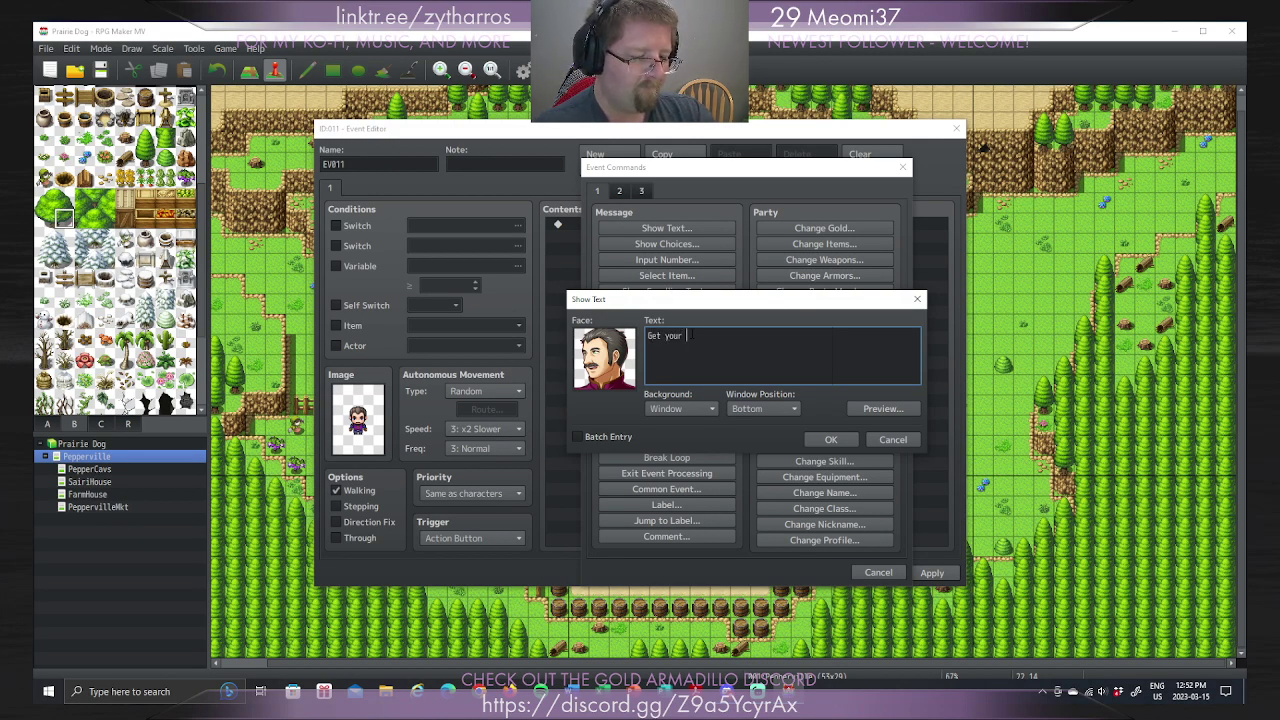
{"action": "type", "text": "potions and"}
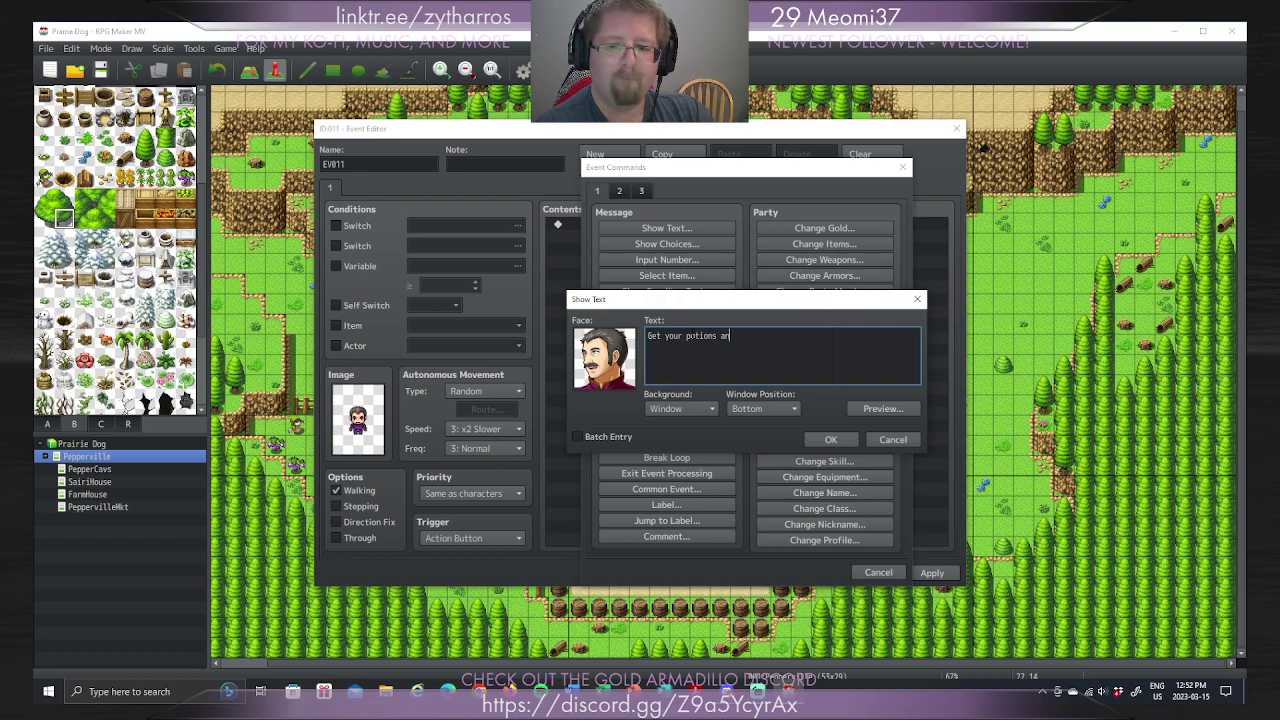
{"action": "key", "text": "BackSpace"}
{"action": "key", "text": "BackSpace"}
{"action": "key", "text": "BackSpace"}
{"action": "key", "text": "BackSpace"}
{"action": "key", "text": "BackSpace"}
{"action": "key", "text": "BackSpace"}
{"action": "key", "text": "BackSpace"}
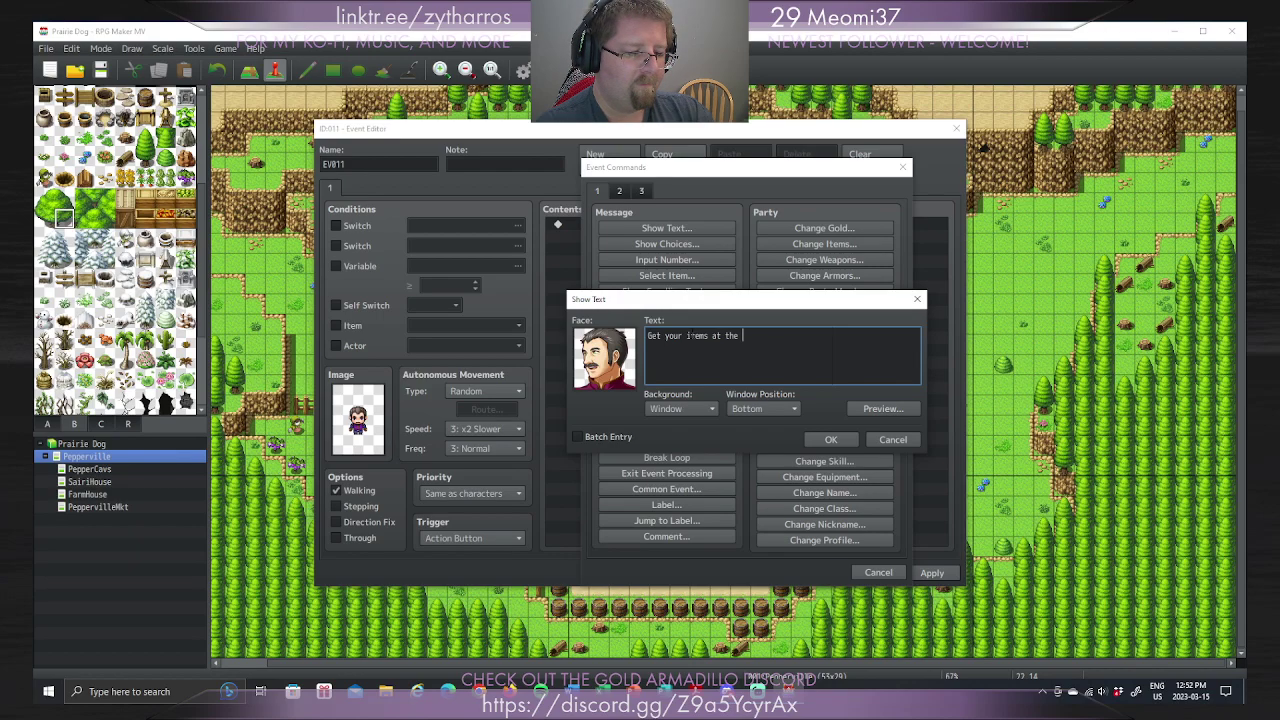
{"action": "type", "text": "pperville Market!"}
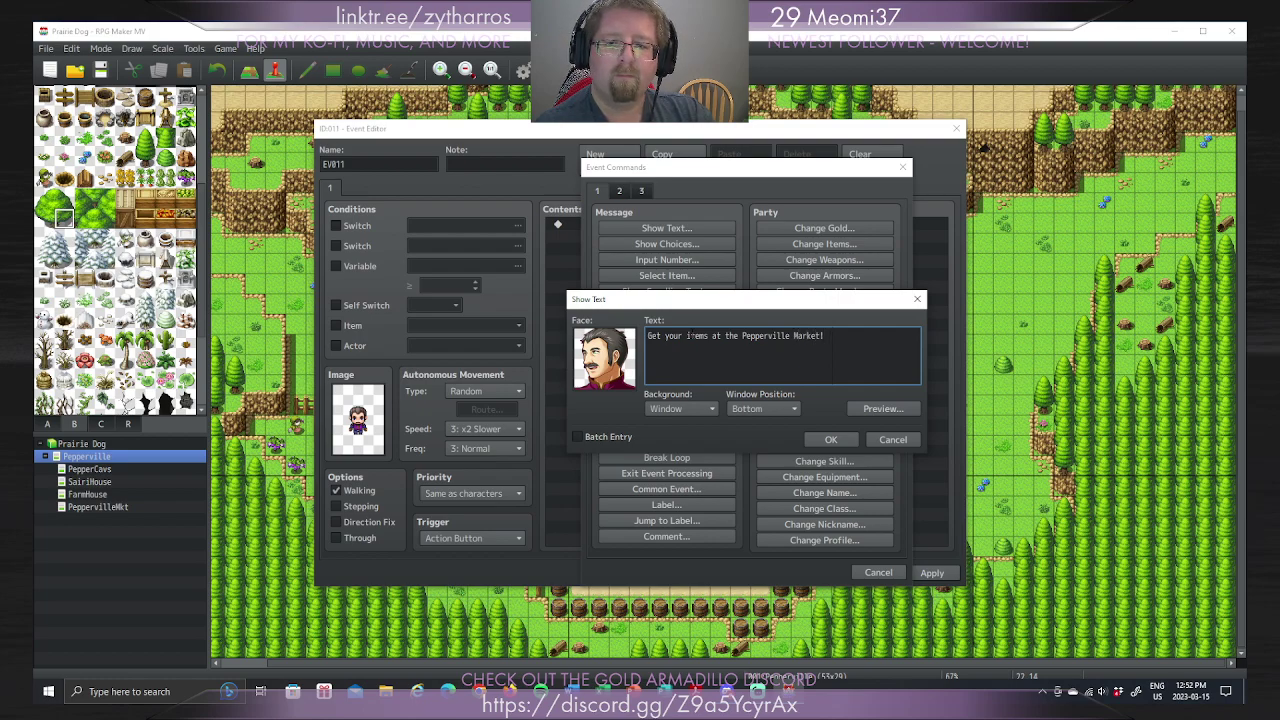
{"action": "key", "text": "BackSpace"}
{"action": "key", "text": "BackSpace"}
{"action": "key", "text": "BackSpace"}
{"action": "key", "text": "BackSpace"}
{"action": "key", "text": "BackSpace"}
{"action": "key", "text": "BackSpace"}
{"action": "key", "text": "BackSpace"}
{"action": "key", "text": "BackSpace"}
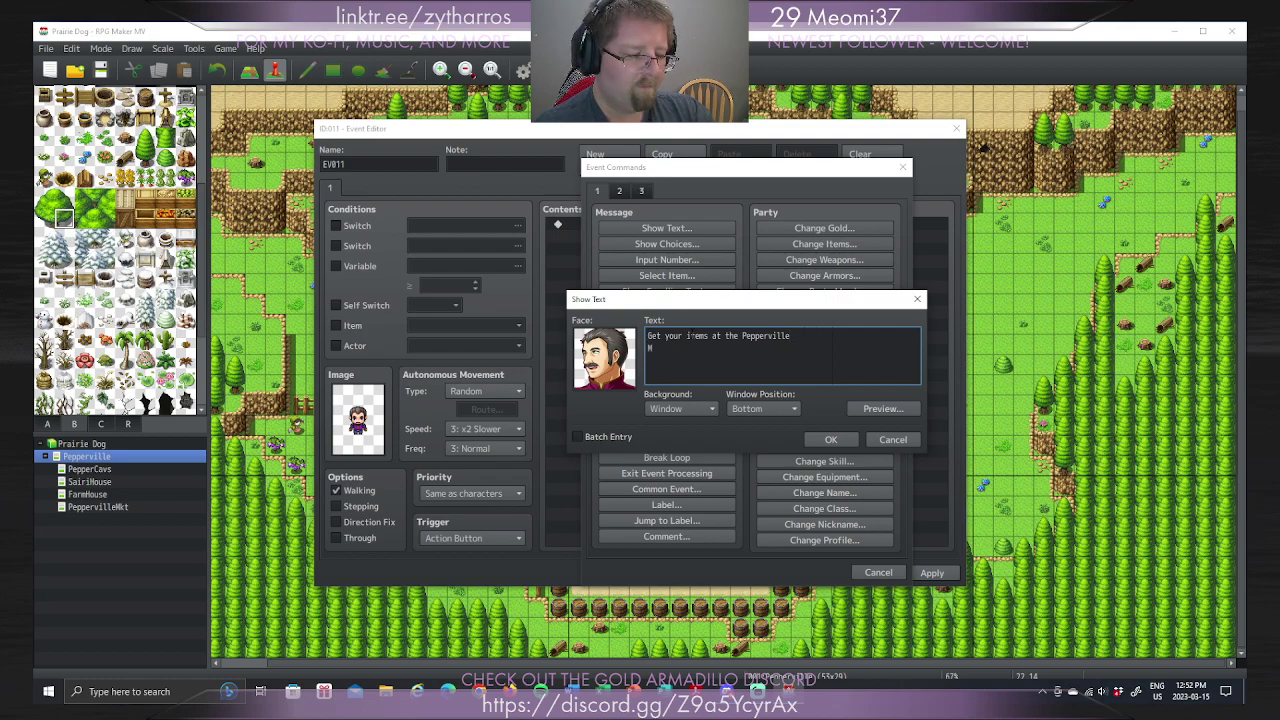
Step: Finish the message with "Market! Pre-made, pre-mixed, and", "pre-priced for your convenience!" and "Pepper your life today!" on separate lines, and save the event
{"action": "type", "text": "Market! Pre-made, pre-mixed, and"}
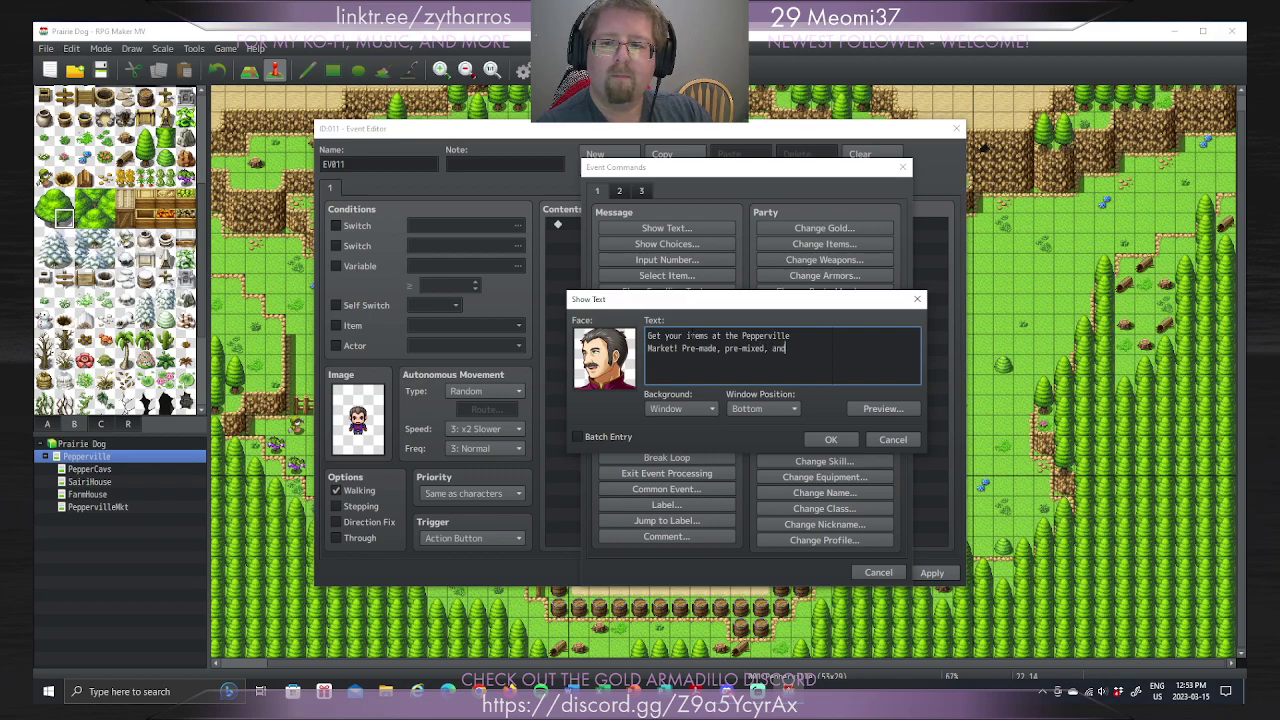
{"action": "type", "text": "-"}
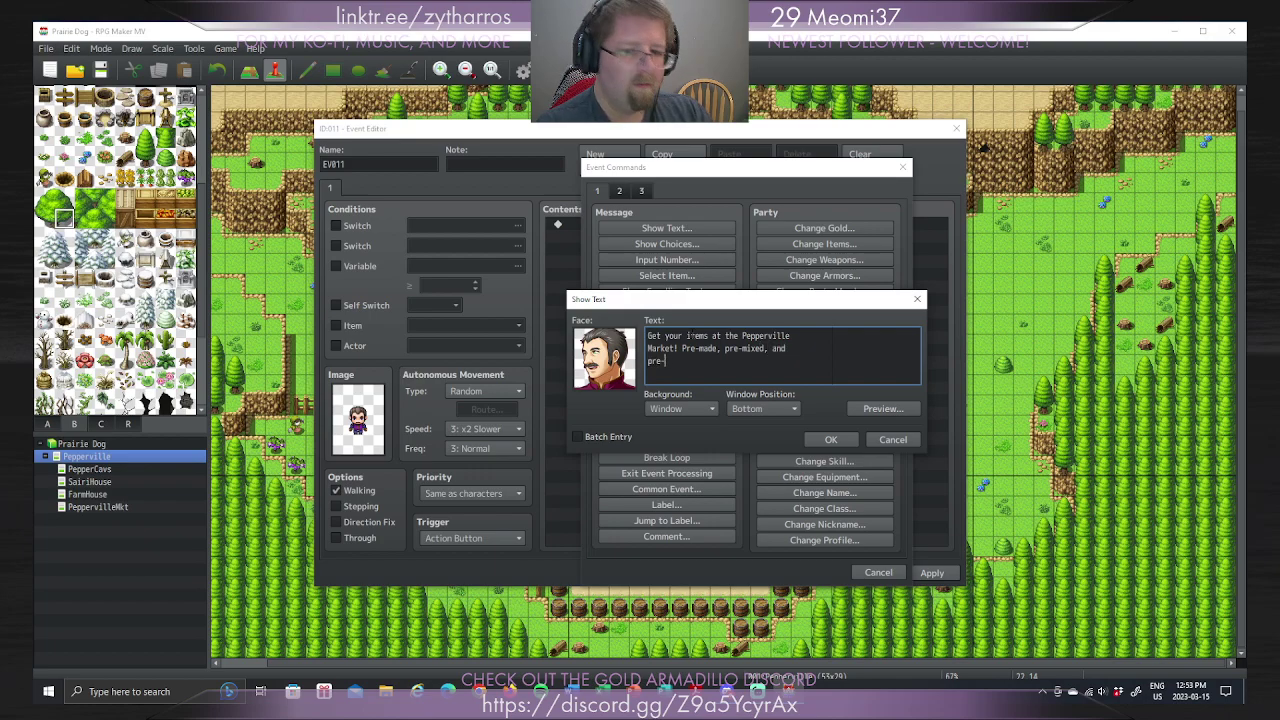
{"action": "type", "text": "priced "}
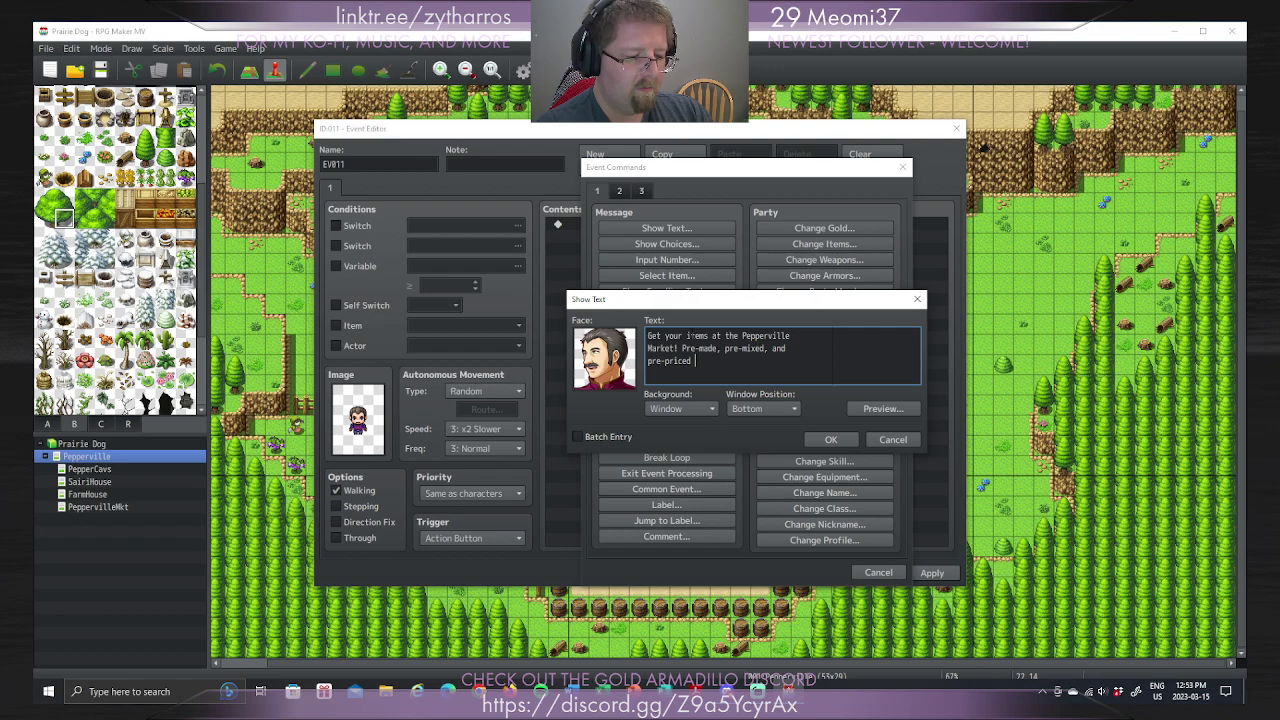
{"action": "type", "text": "for your conv"}
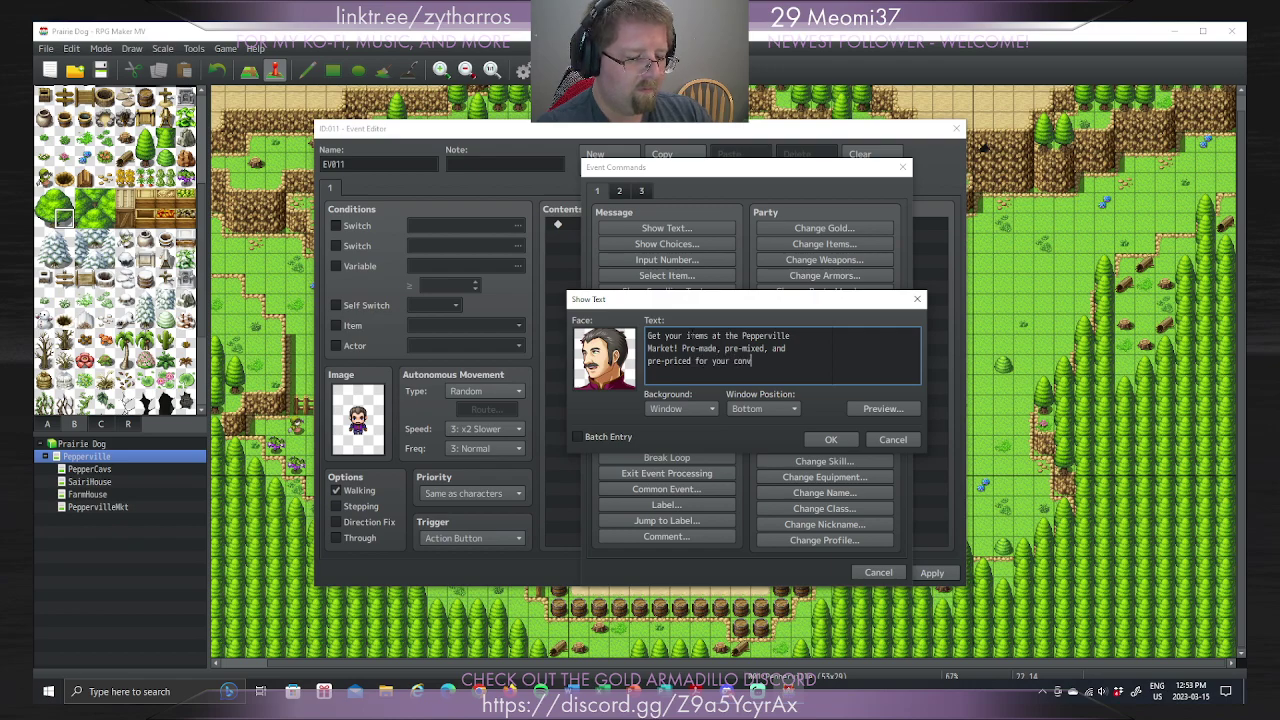
{"action": "type", "text": "enience!"}
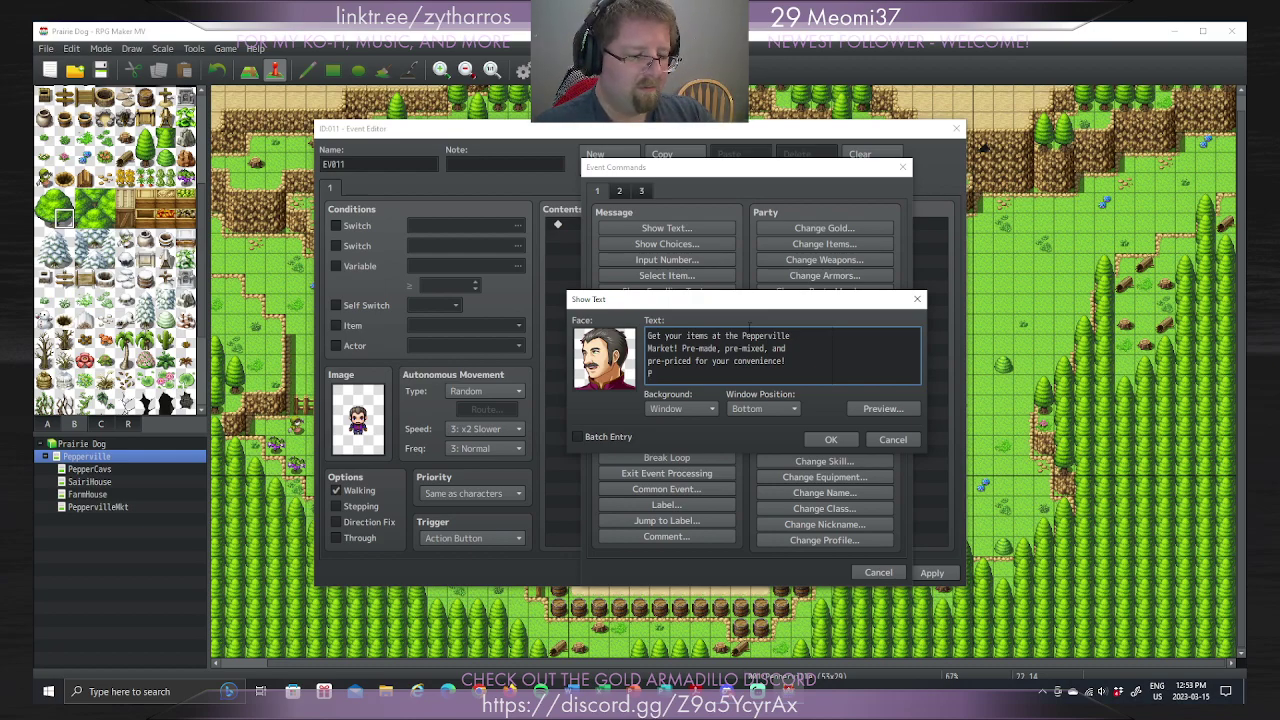
{"action": "type", "text": "r life today!"}
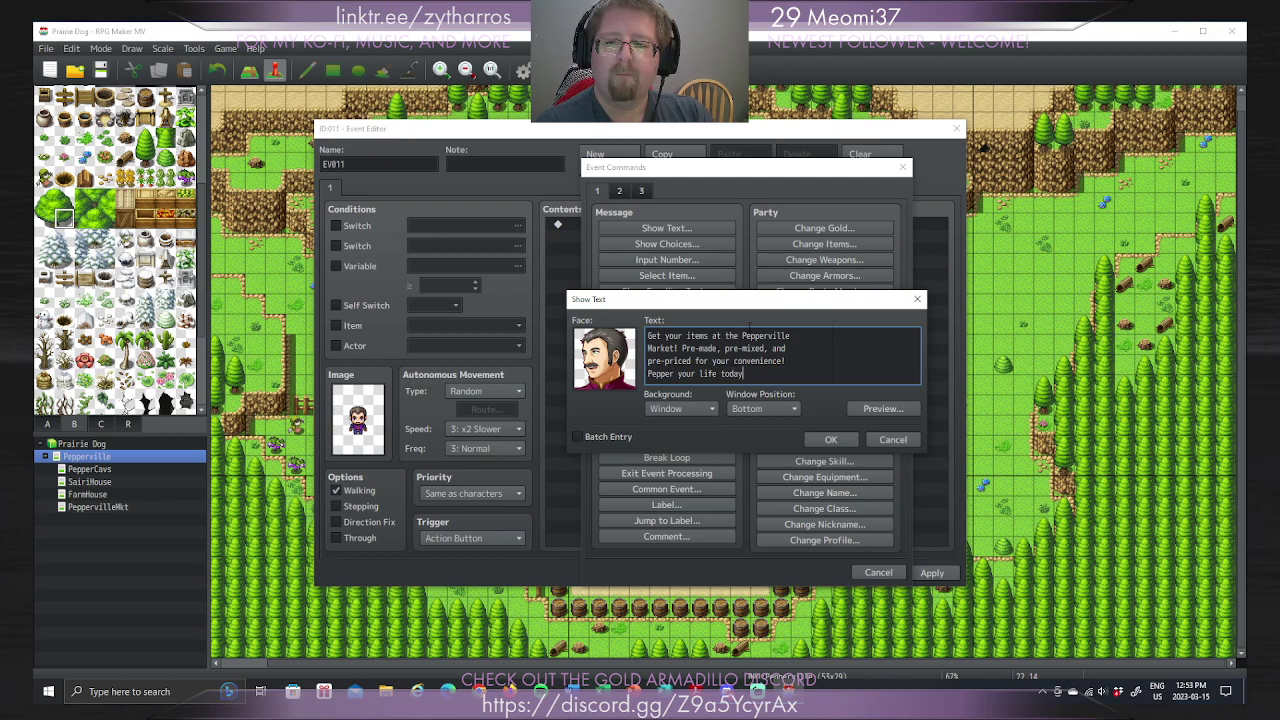
{"action": "left_click", "coordinate": [828, 439]}
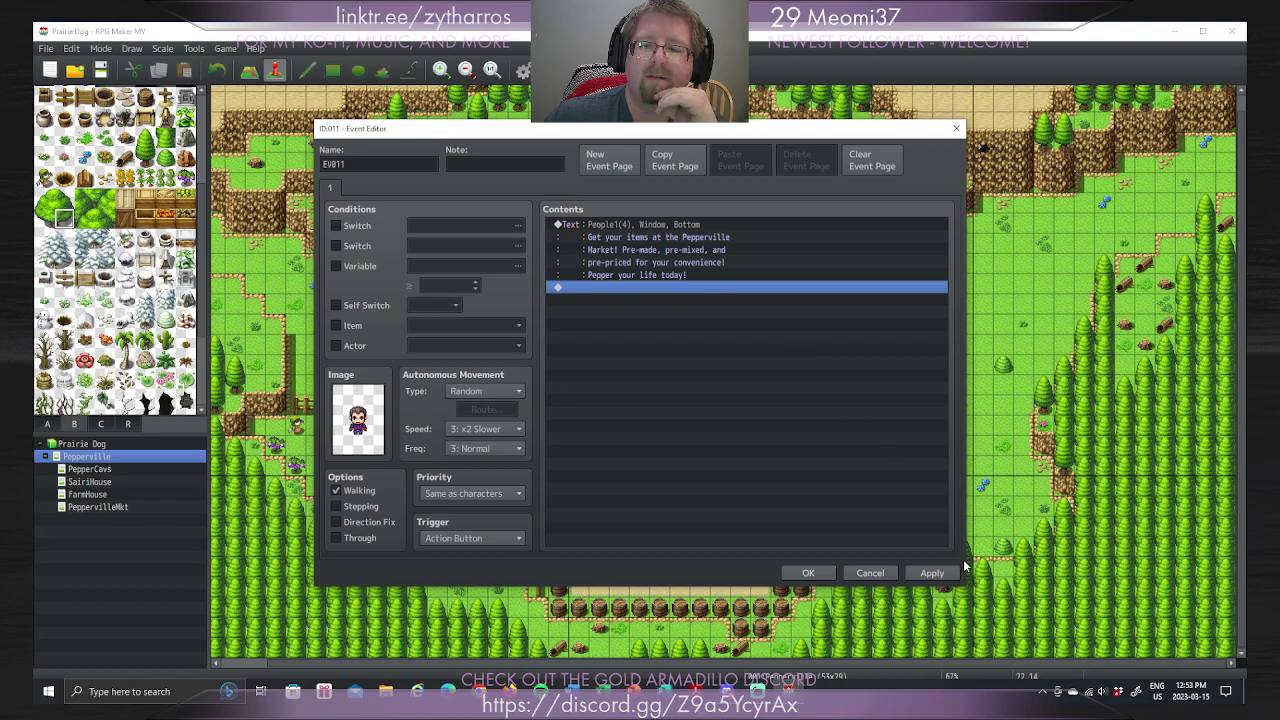
{"action": "left_click", "coordinate": [931, 572]}
{"action": "left_click", "coordinate": [822, 570]}
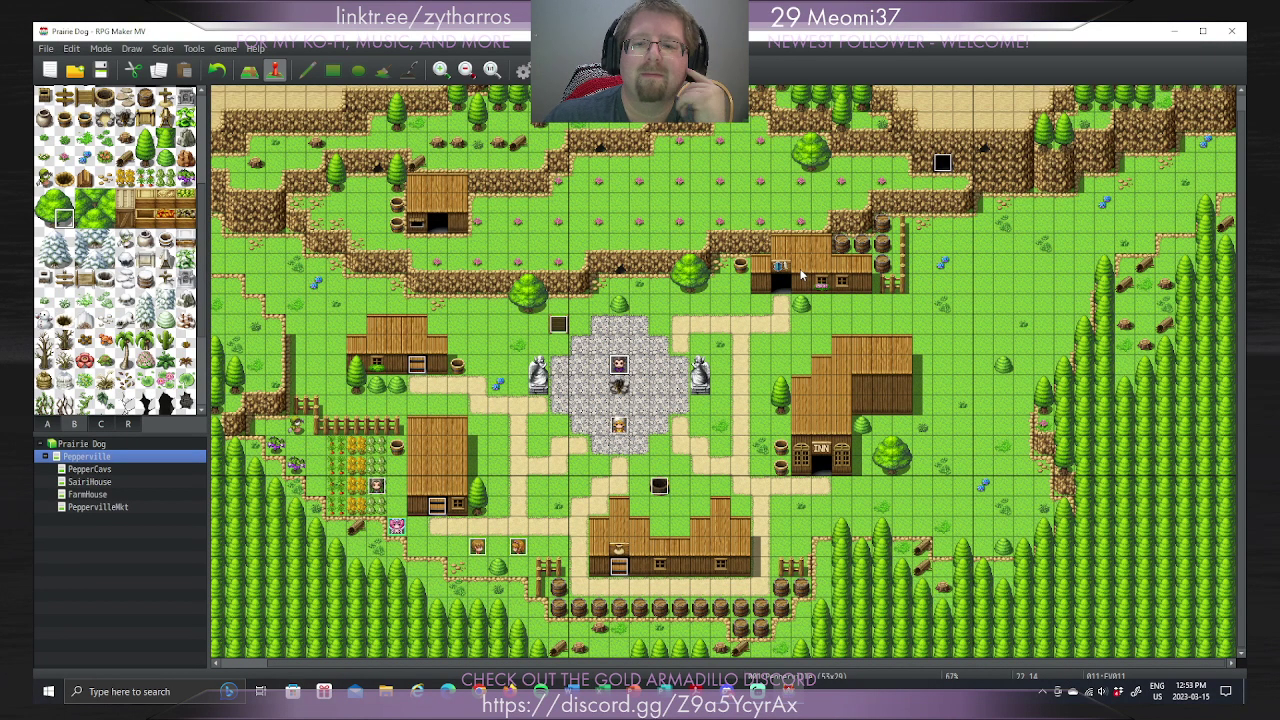
Step: Look through the town's interior maps and review the shopkeeper event's commands in PeppervilleMkt
{"action": "left_click", "coordinate": [123, 472]}
{"action": "left_click", "coordinate": [124, 479]}
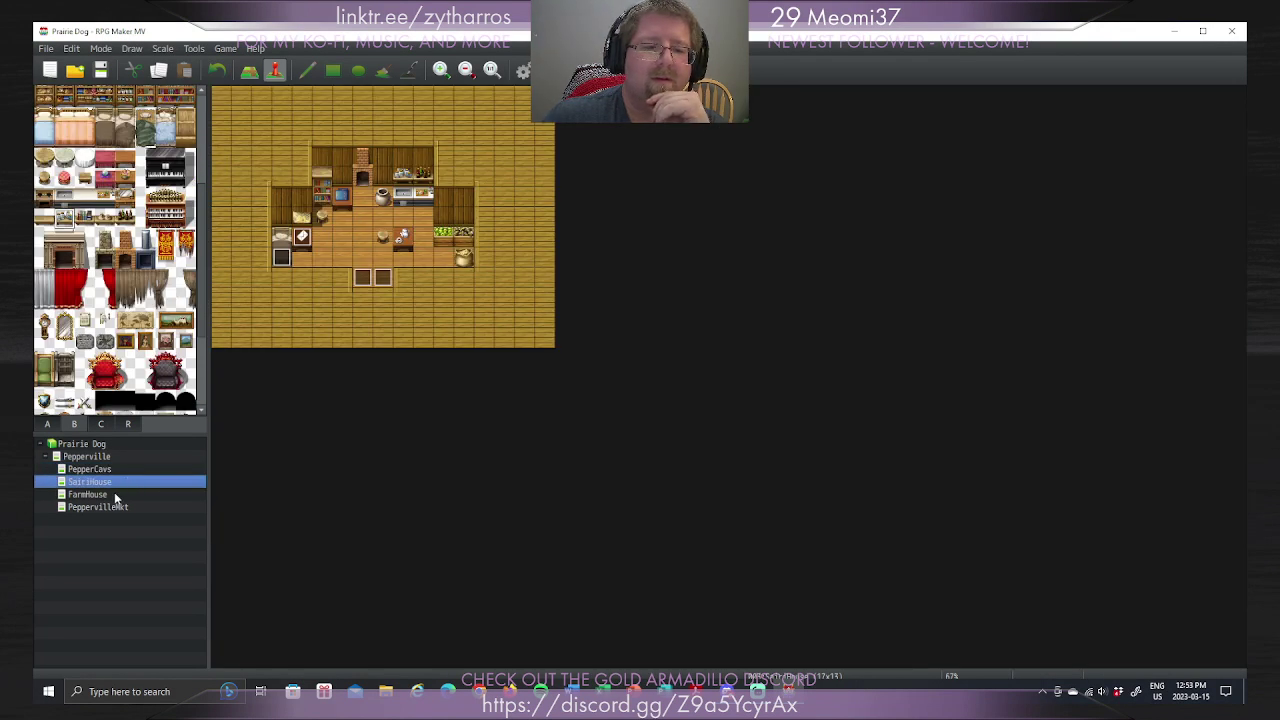
{"action": "left_click", "coordinate": [115, 494]}
{"action": "left_click", "coordinate": [150, 507]}
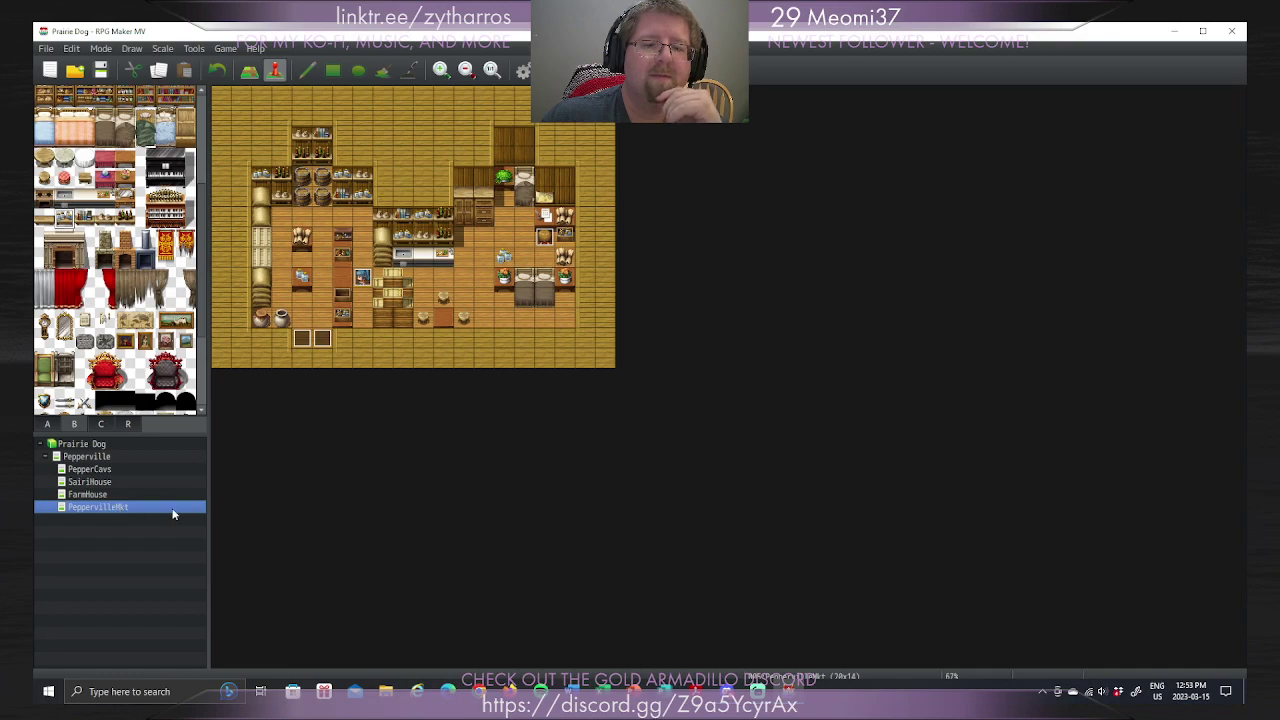
{"action": "left_click", "coordinate": [100, 469]}
{"action": "left_click", "coordinate": [100, 507]}
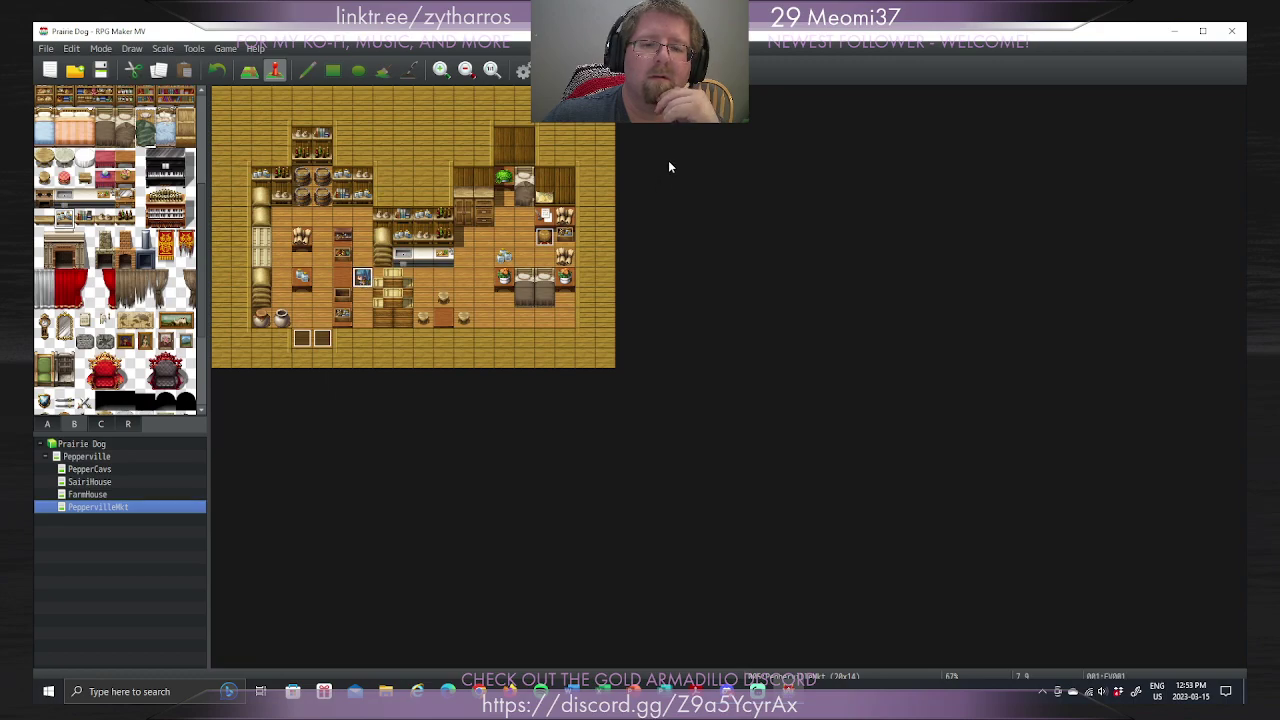
{"action": "key", "text": "Return"}
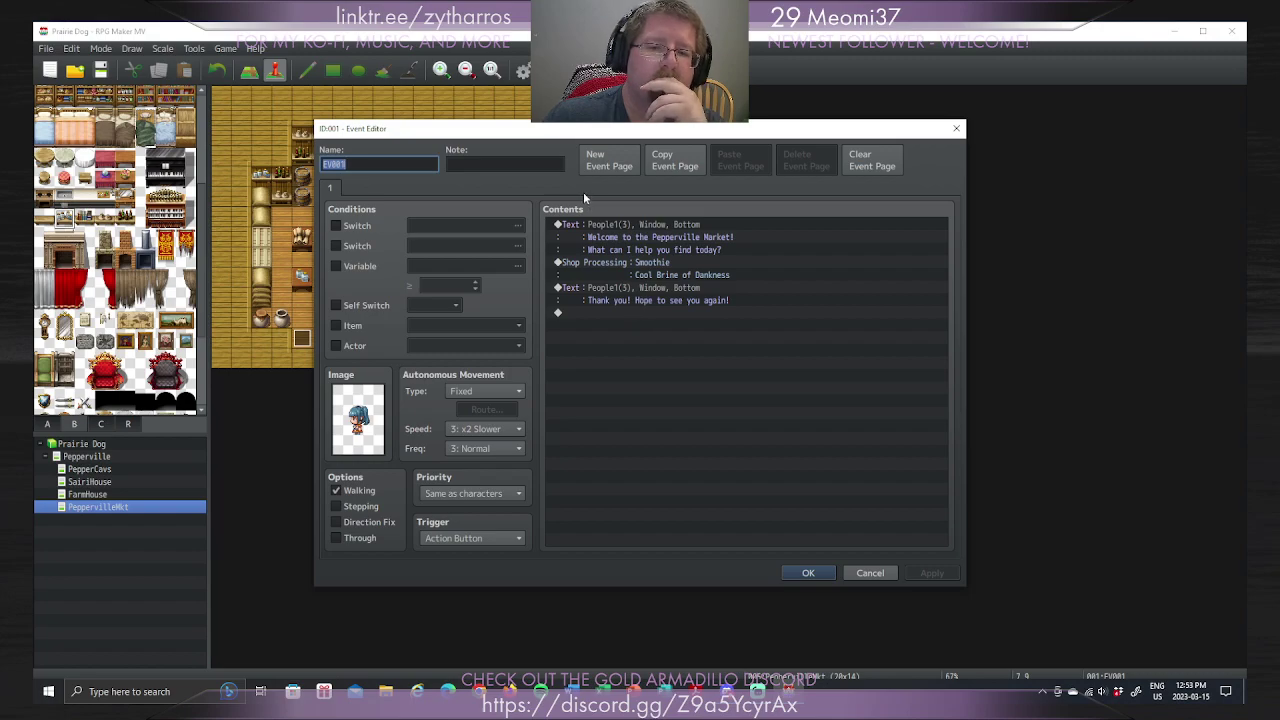
{"action": "left_click", "coordinate": [828, 573]}
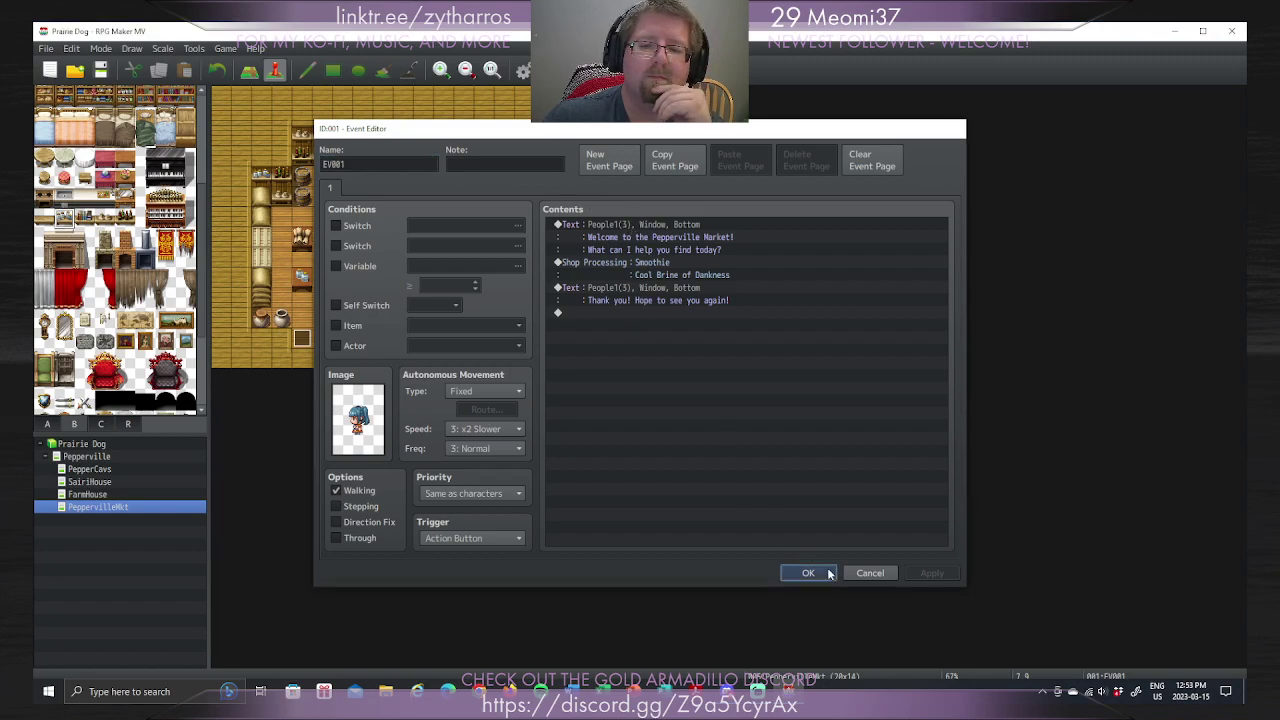
Step: Check the PepperCavs cave map and return to the Pepperville town map
{"action": "left_click", "coordinate": [80, 469]}
{"action": "left_click", "coordinate": [87, 457]}
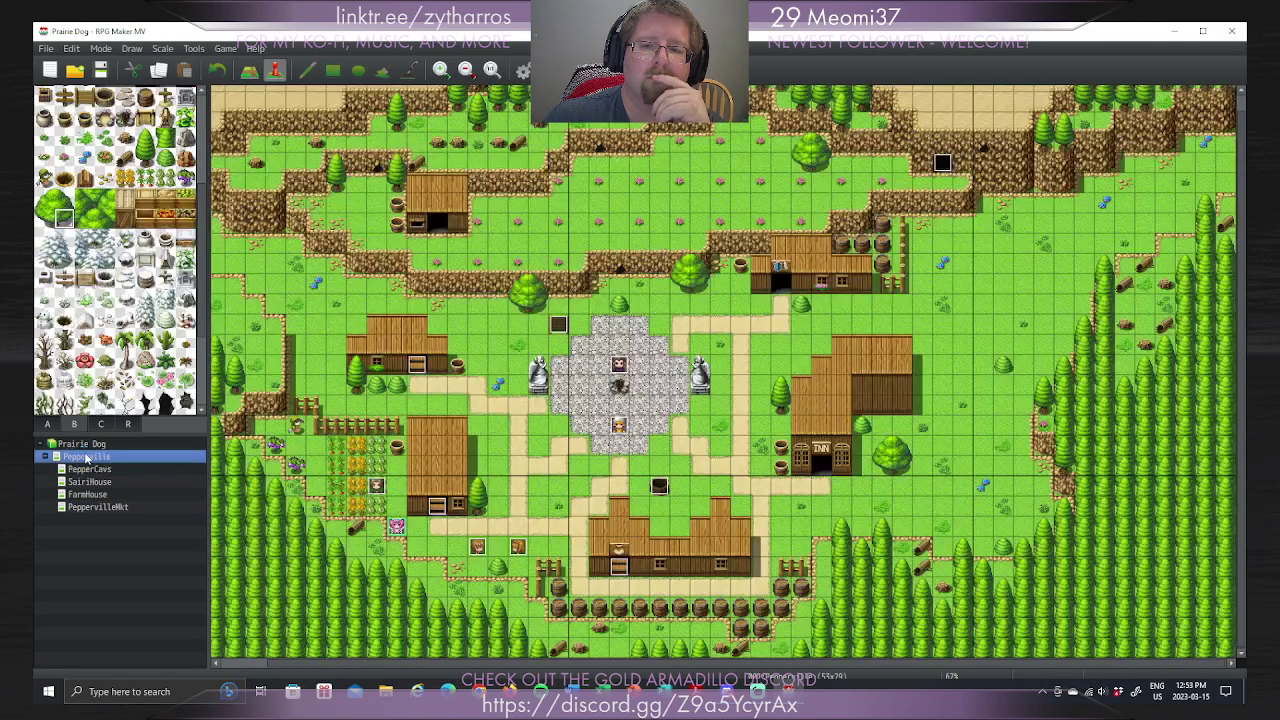
{"action": "left_click", "coordinate": [89, 470]}
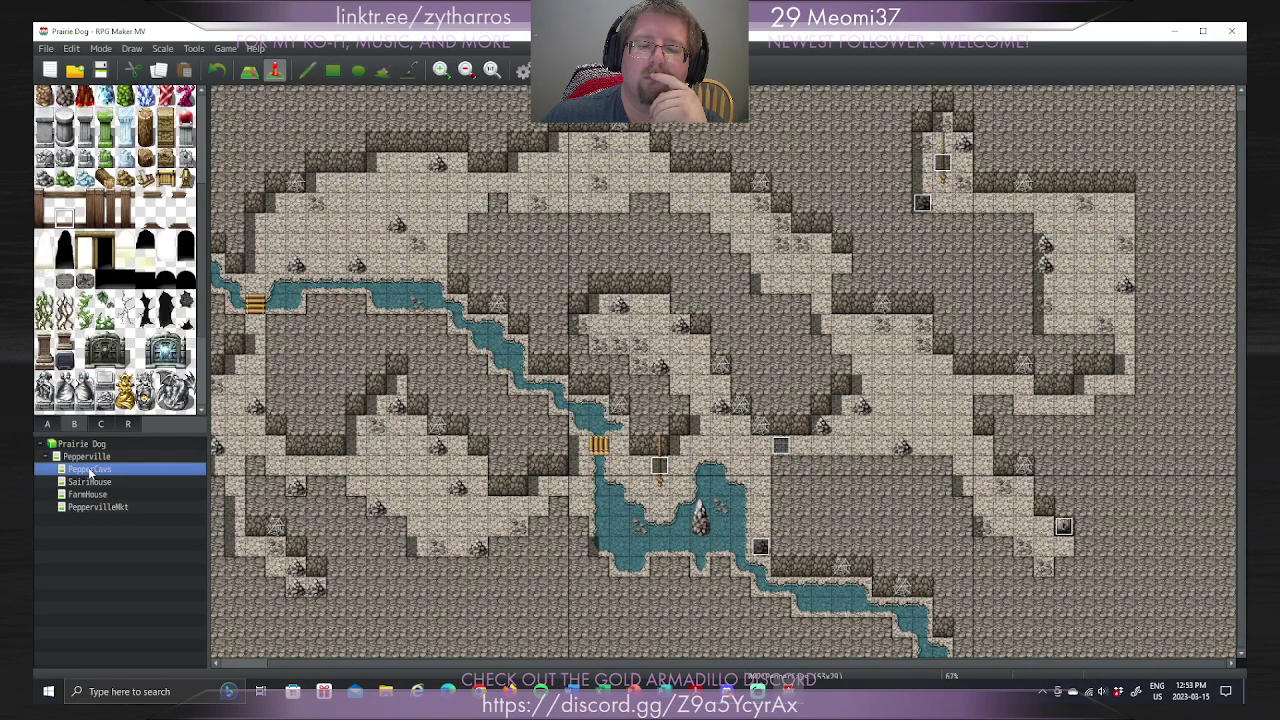
{"action": "left_click", "coordinate": [87, 457]}
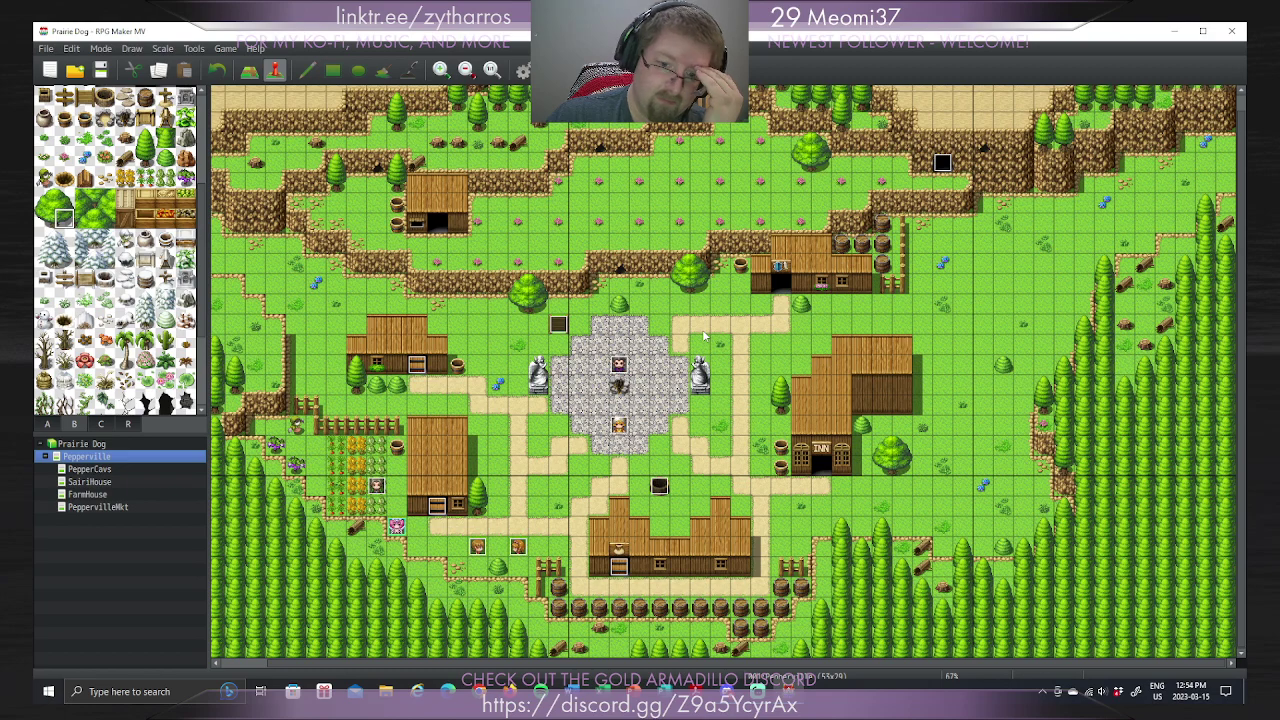
Step: Open the event of the man near the plaza's upper edge for editing
{"action": "left_click", "coordinate": [619, 366]}
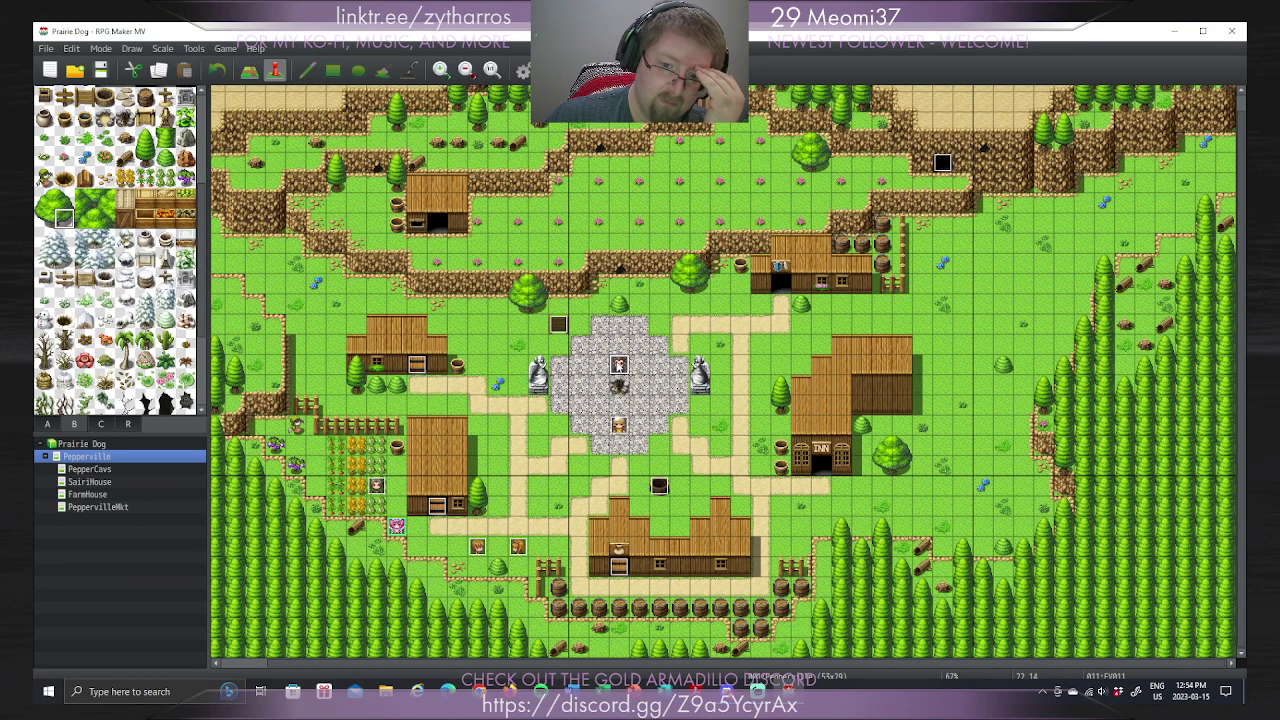
{"action": "double_click", "coordinate": [619, 366]}
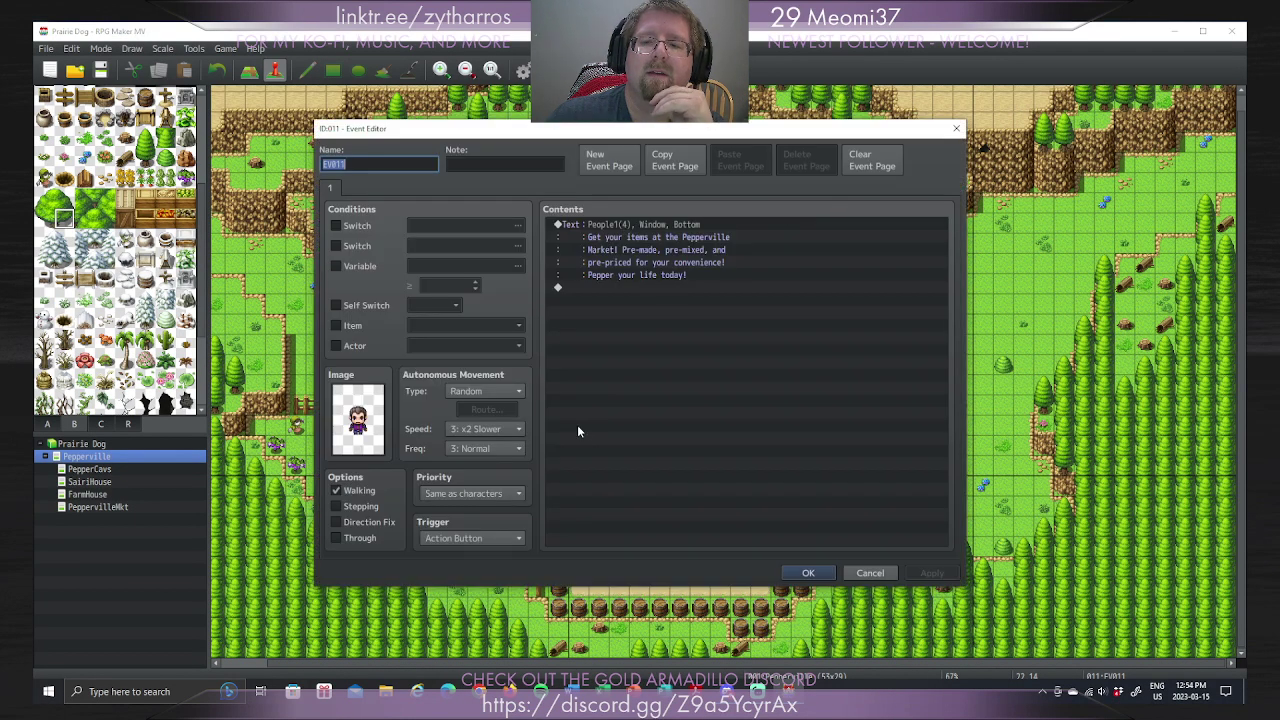
Step: Add a second event page conditioned on switch 0001 PepCavDoor and self switch A
{"action": "left_click", "coordinate": [605, 162]}
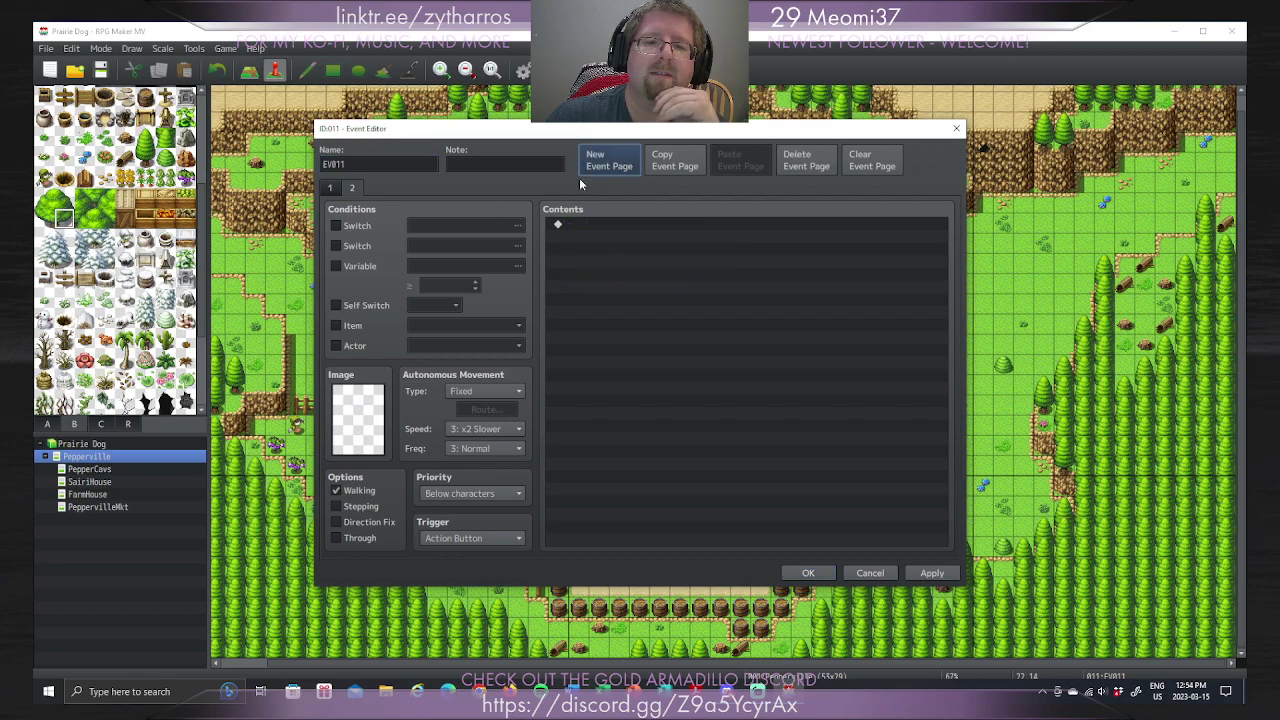
{"action": "left_click", "coordinate": [357, 246]}
{"action": "left_click", "coordinate": [356, 305]}
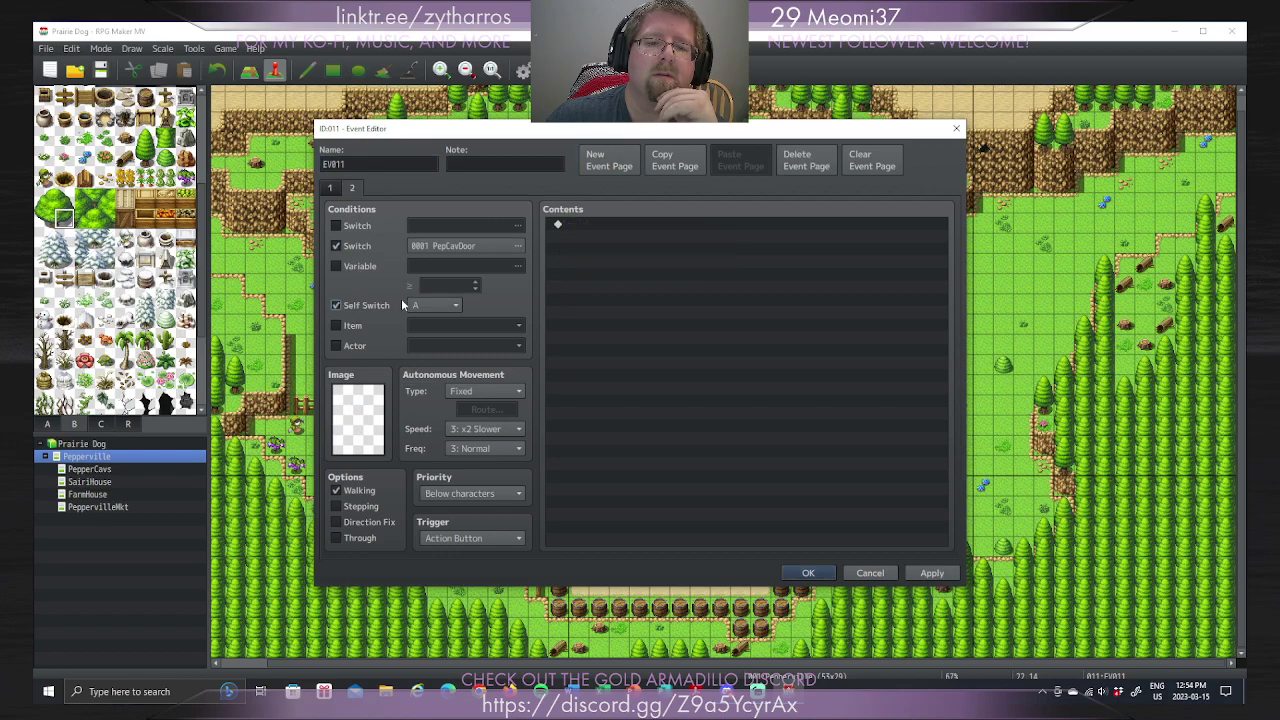
Step: Add a Control Self Switch command setting A to ON after the message on the first page
{"action": "left_click", "coordinate": [331, 187]}
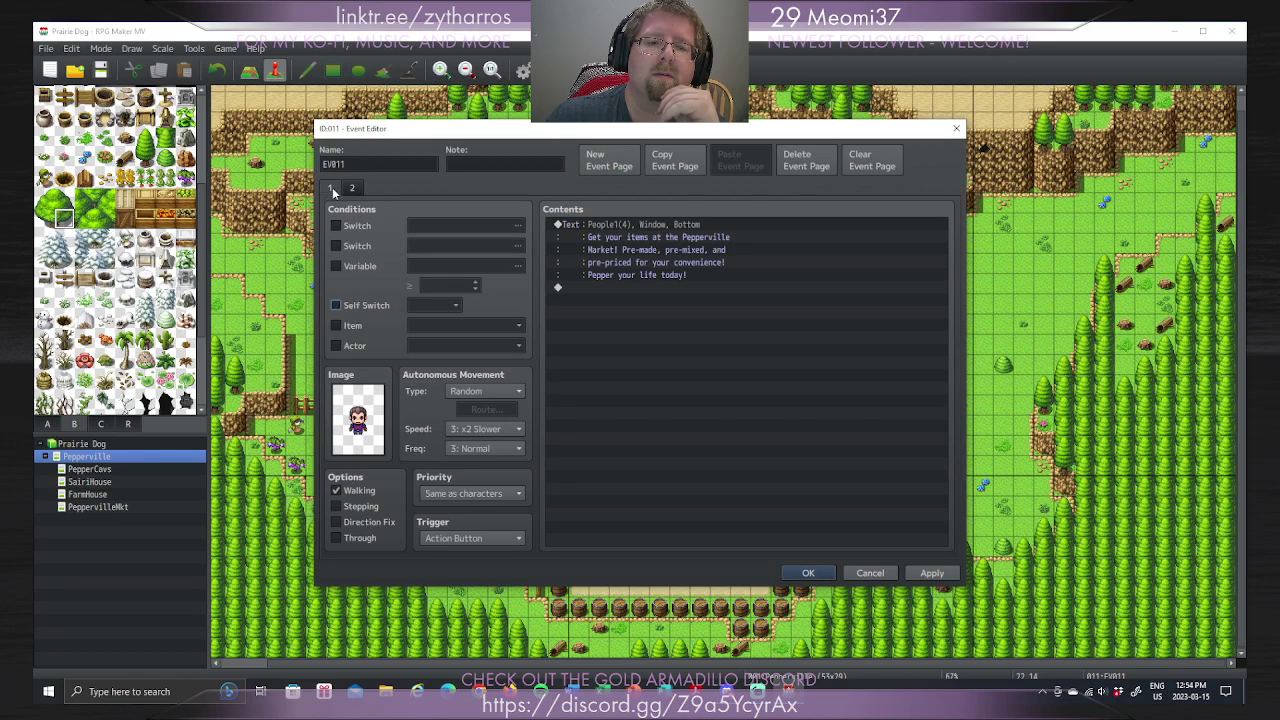
{"action": "left_click", "coordinate": [637, 288]}
{"action": "double_click", "coordinate": [637, 289]}
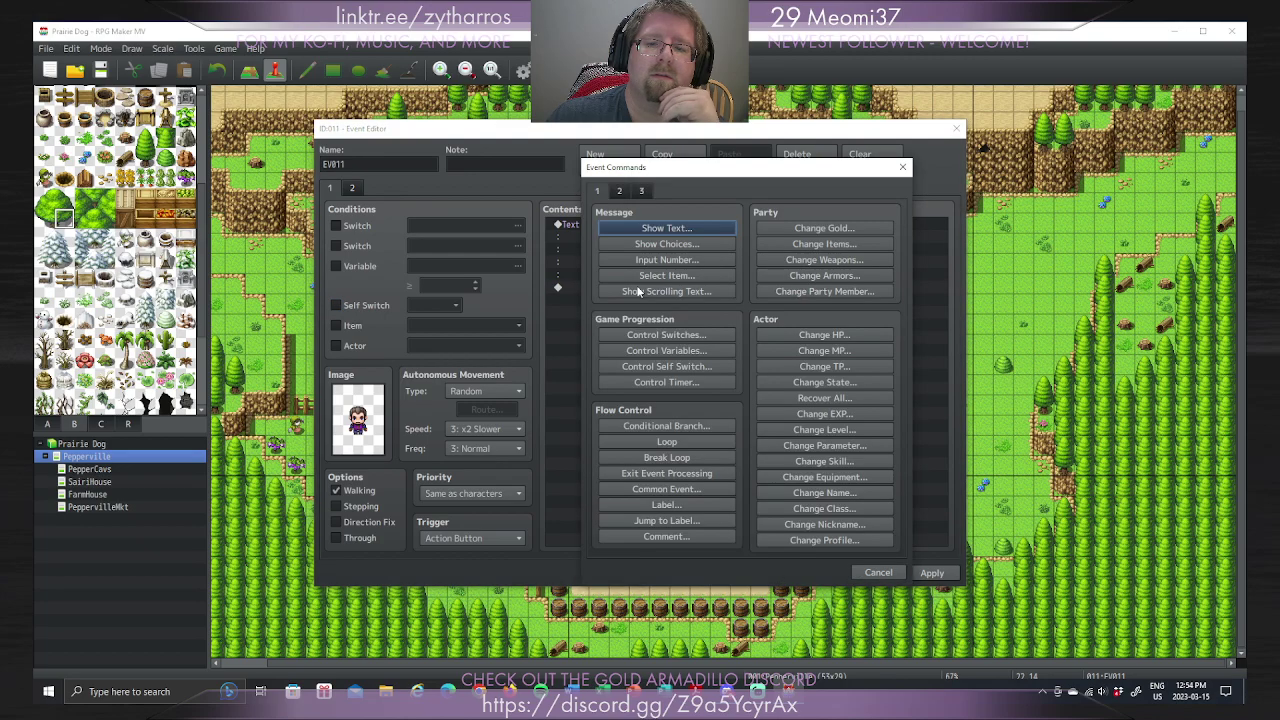
{"action": "left_click", "coordinate": [693, 366]}
{"action": "left_click", "coordinate": [727, 420]}
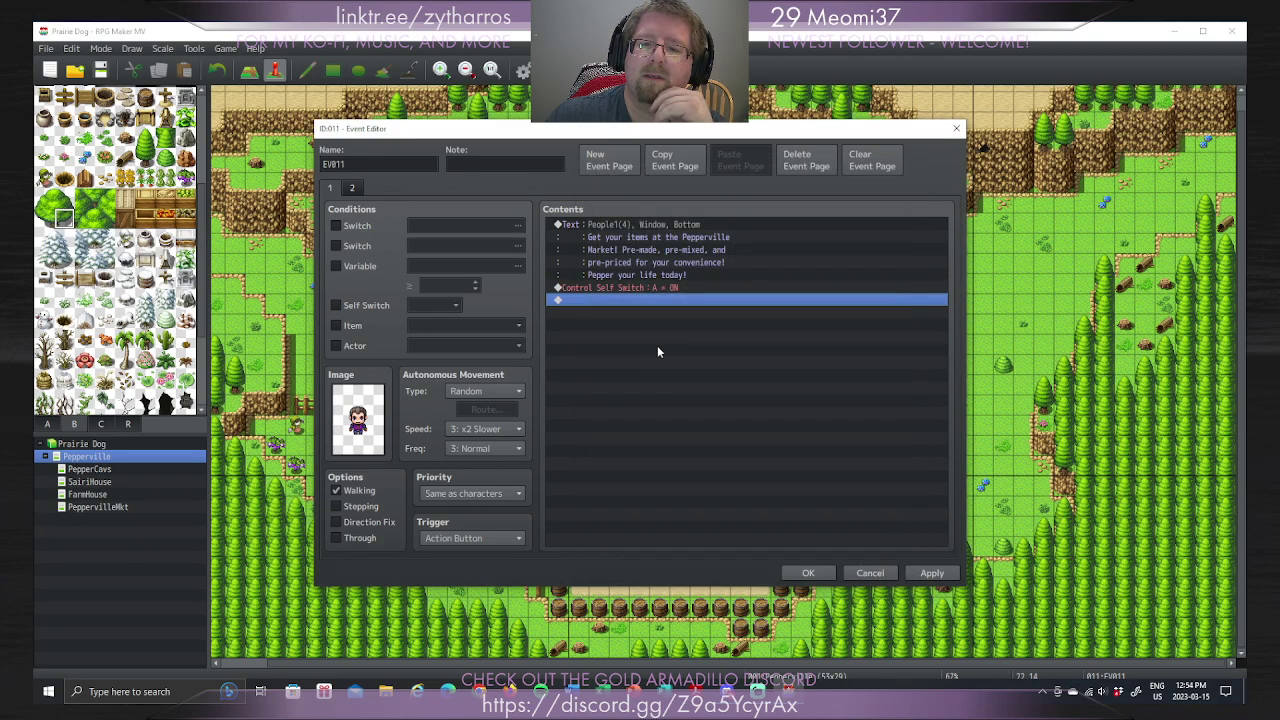
Step: Leave the blank second page without a character image and delete that page
{"action": "left_click", "coordinate": [352, 187]}
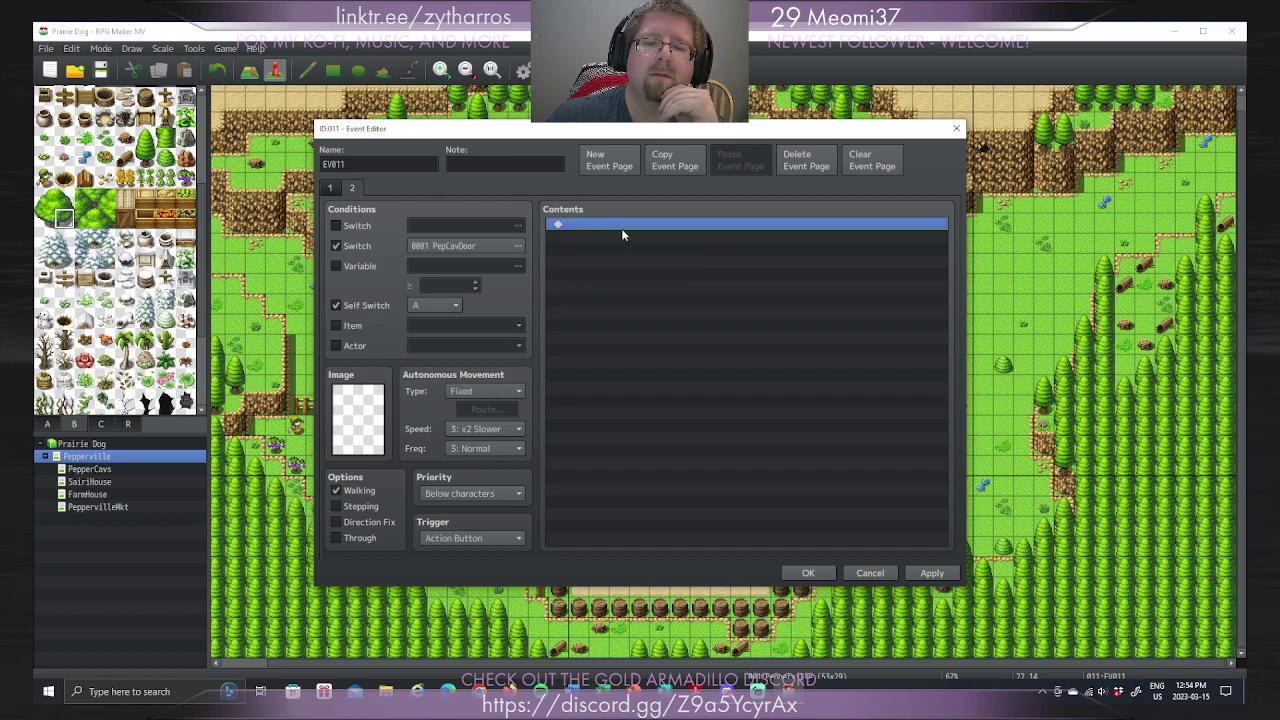
{"action": "double_click", "coordinate": [365, 425]}
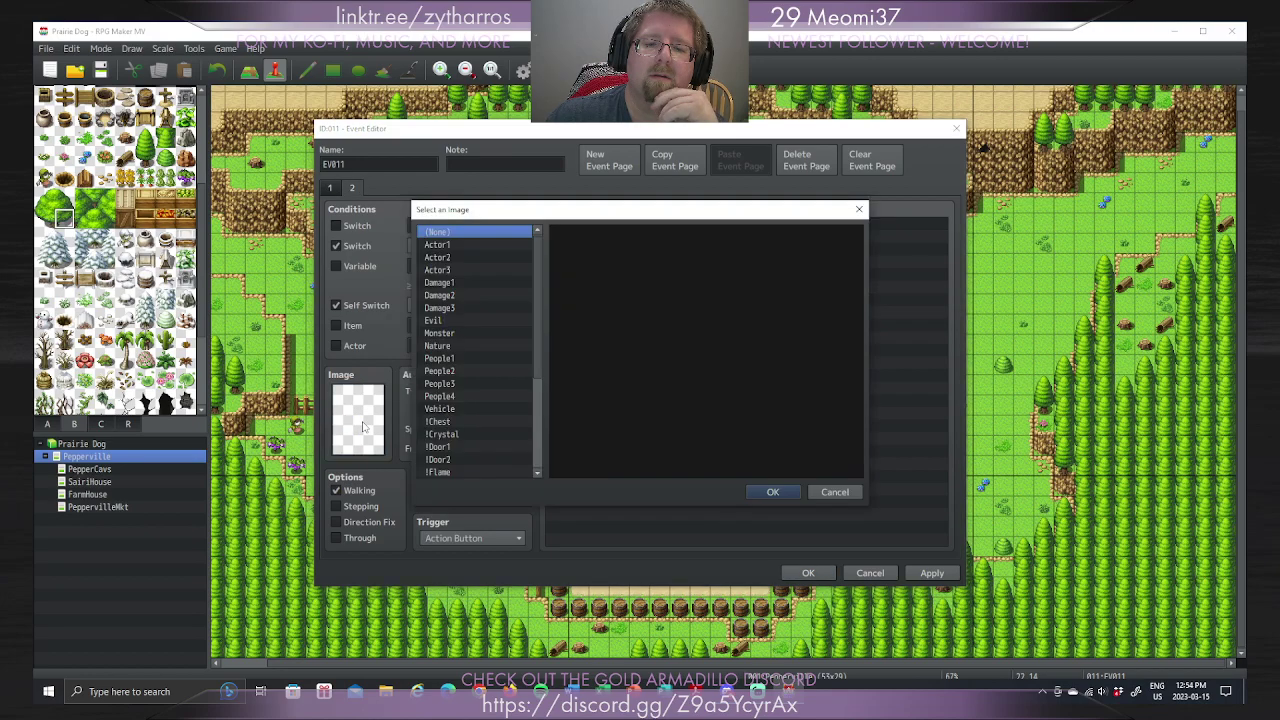
{"action": "left_click", "coordinate": [834, 491]}
{"action": "left_click", "coordinate": [330, 187]}
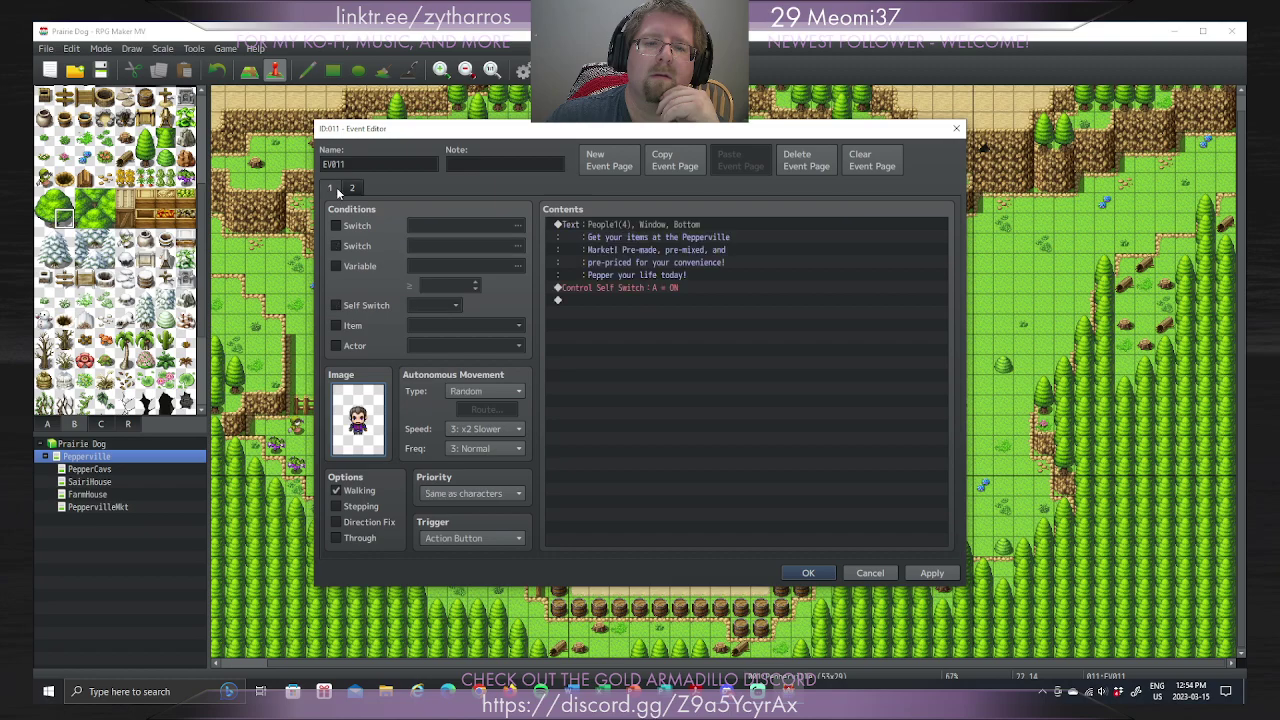
{"action": "left_click", "coordinate": [352, 187]}
{"action": "left_click", "coordinate": [829, 166]}
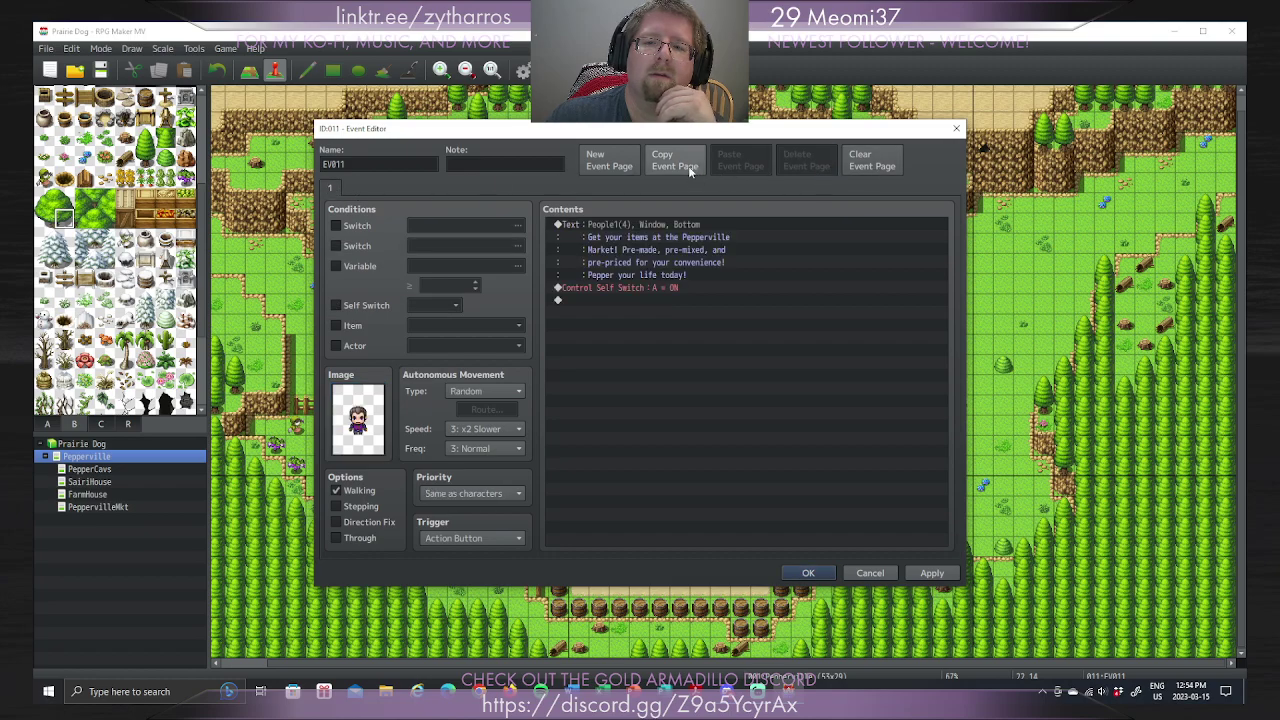
Step: Duplicate the first event page as page 2 and make it conditional on variable 0001
{"action": "left_click", "coordinate": [666, 160]}
{"action": "left_click", "coordinate": [764, 163]}
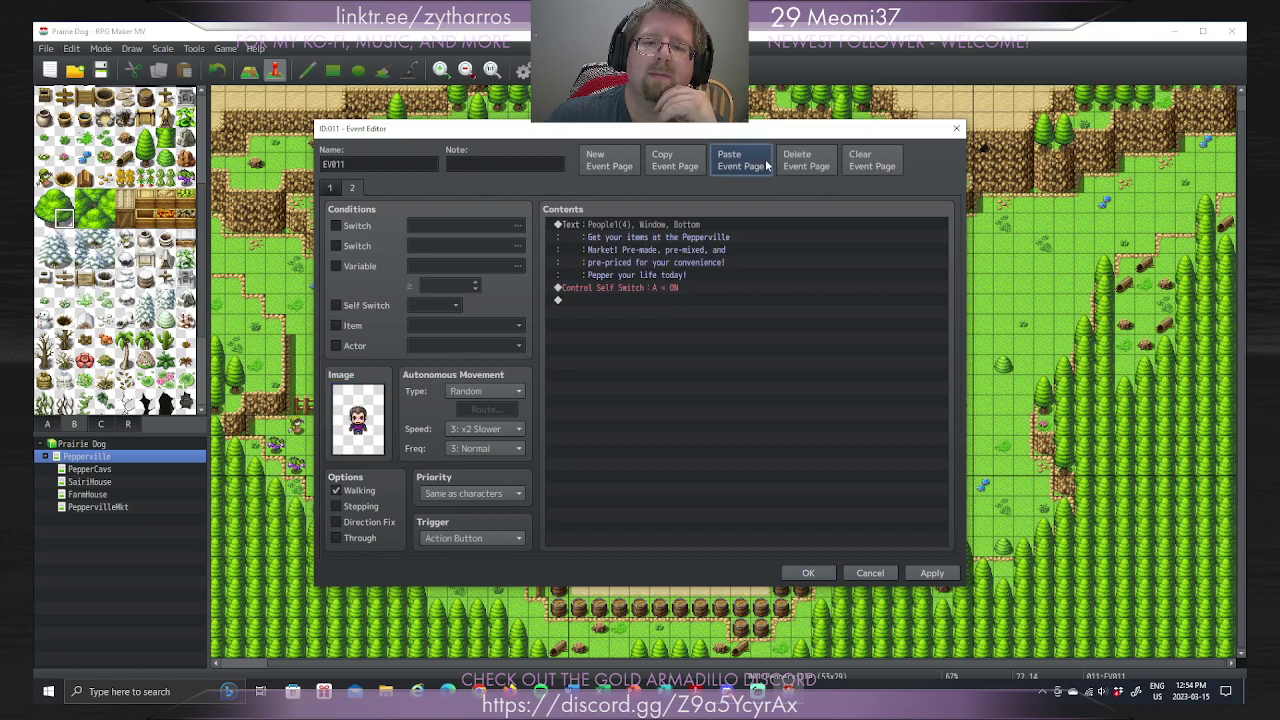
{"action": "left_click", "coordinate": [373, 268]}
{"action": "left_click", "coordinate": [372, 268]}
{"action": "left_click", "coordinate": [367, 304]}
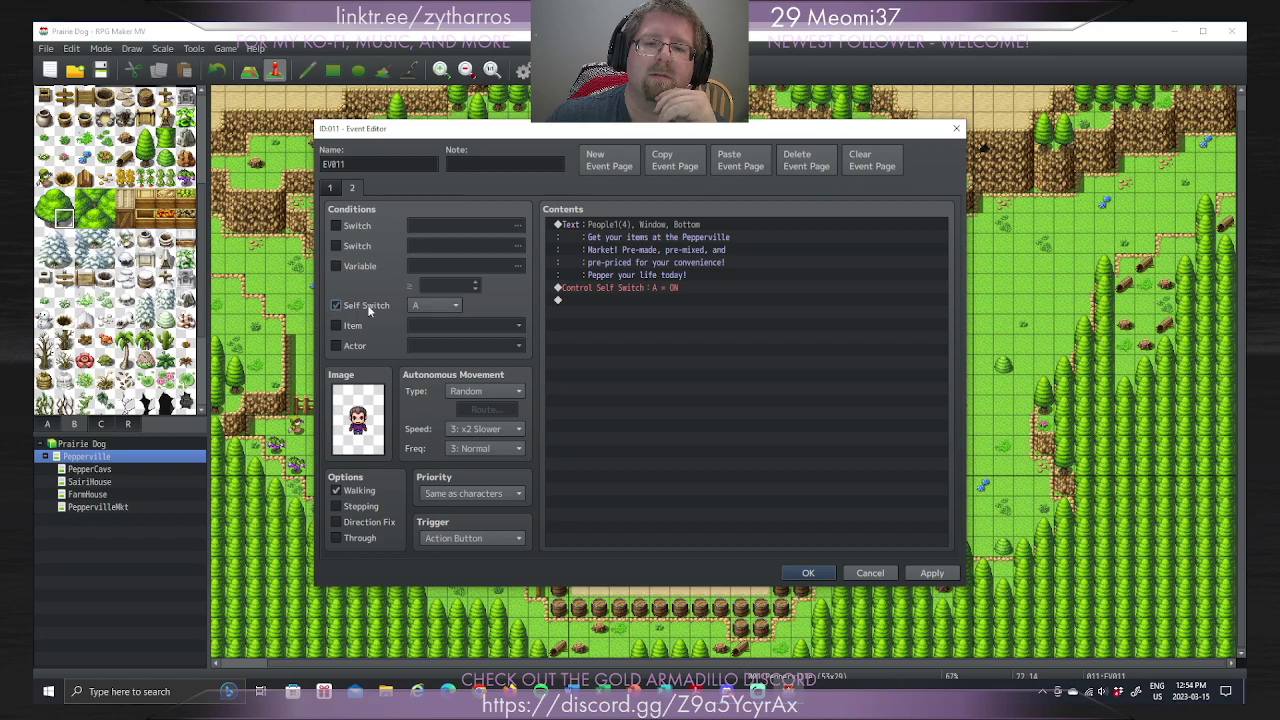
{"action": "left_click", "coordinate": [367, 304]}
{"action": "left_click", "coordinate": [366, 265]}
Step: Delete the Control Self Switch command from the second page
{"action": "left_click", "coordinate": [645, 288]}
{"action": "right_click", "coordinate": [648, 288]}
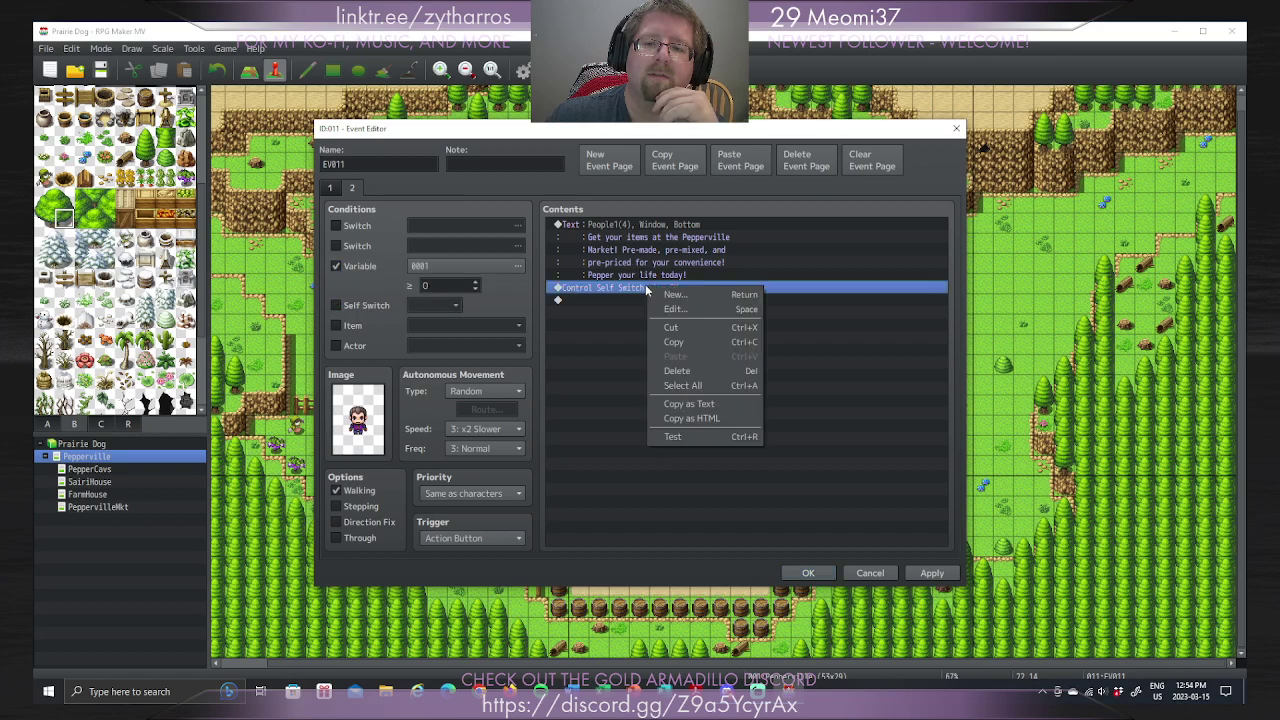
{"action": "left_click", "coordinate": [680, 371]}
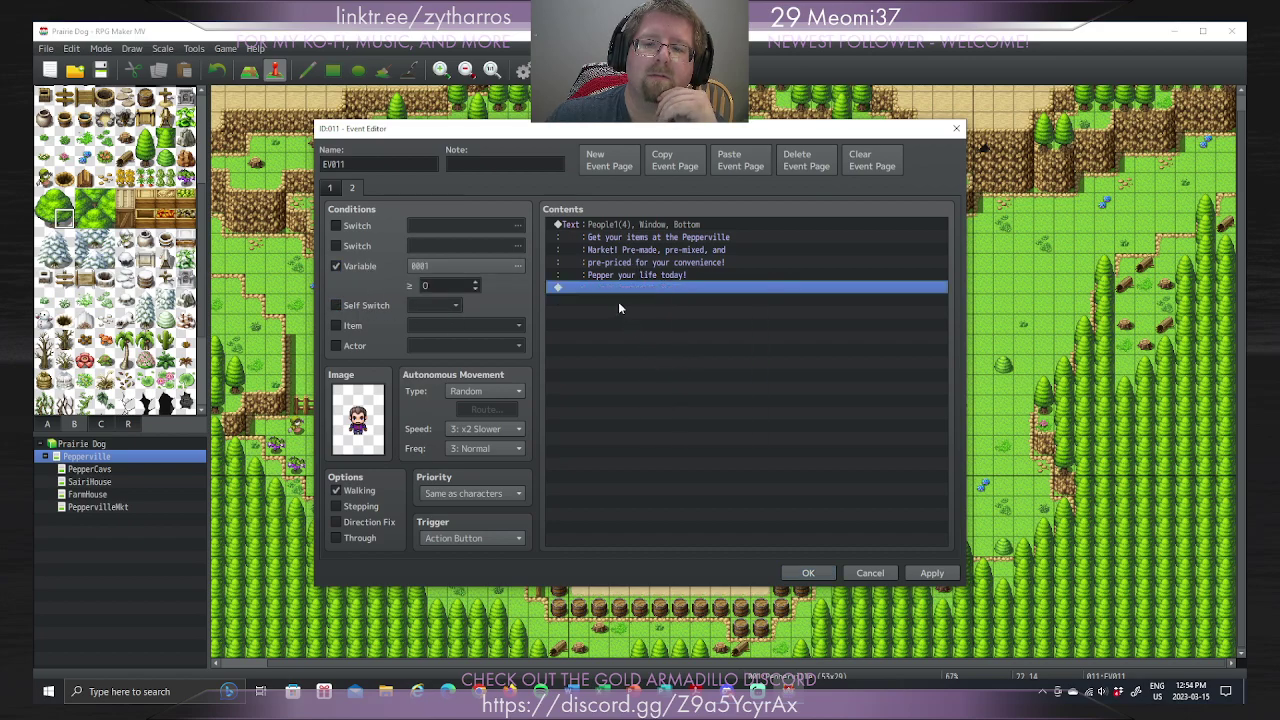
Step: Start a Control Variables command after the second page's message and name variable 0001 "PeppervilleMkt"
{"action": "double_click", "coordinate": [619, 289]}
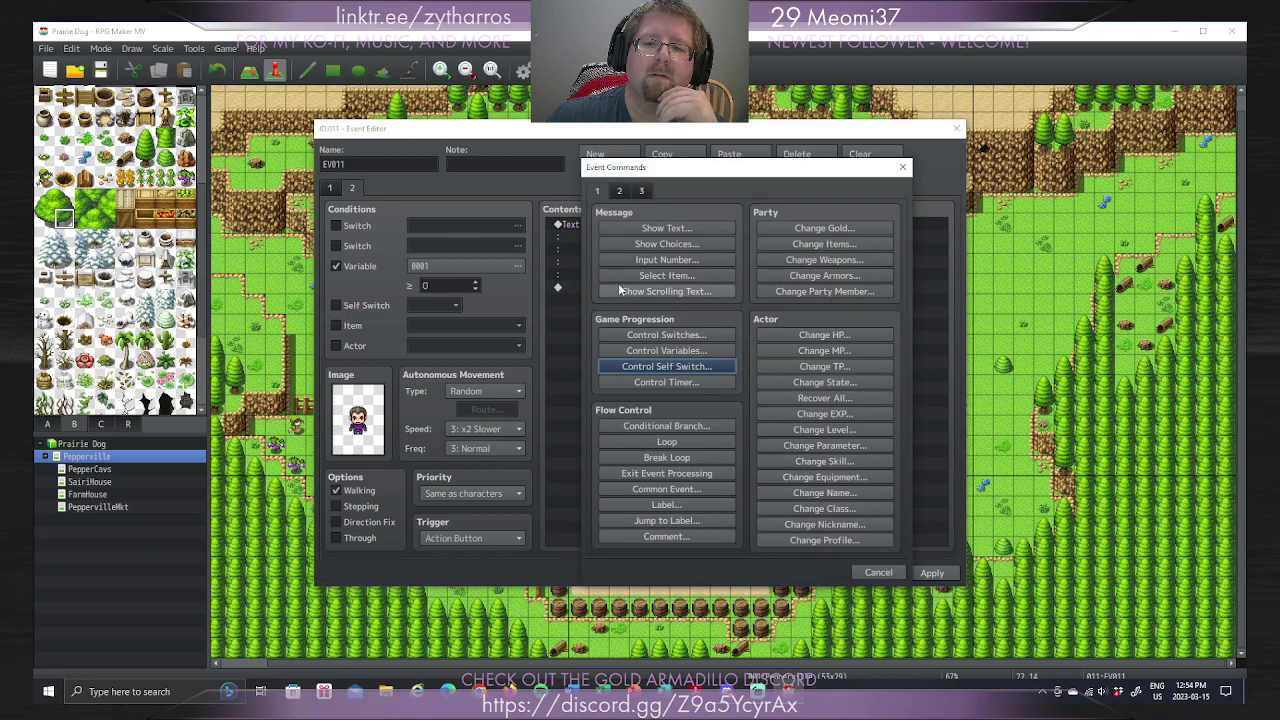
{"action": "left_click", "coordinate": [710, 354]}
{"action": "left_click", "coordinate": [772, 283]}
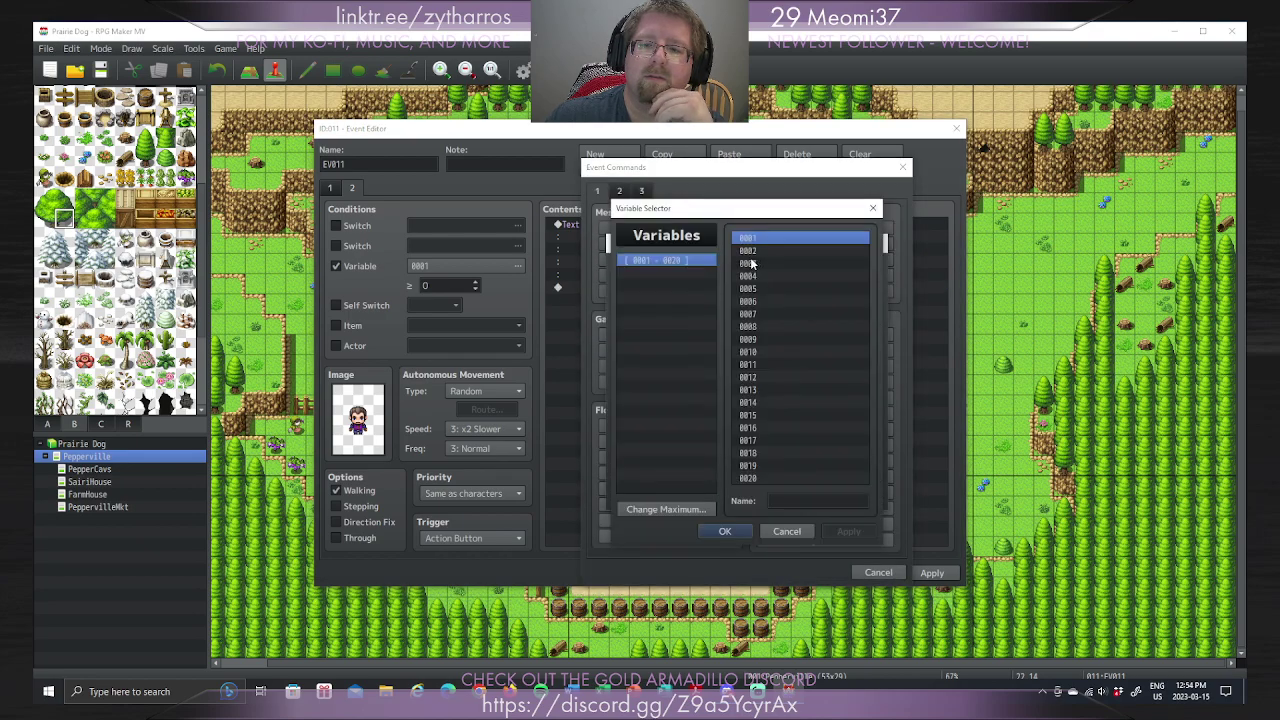
{"action": "left_click", "coordinate": [826, 499]}
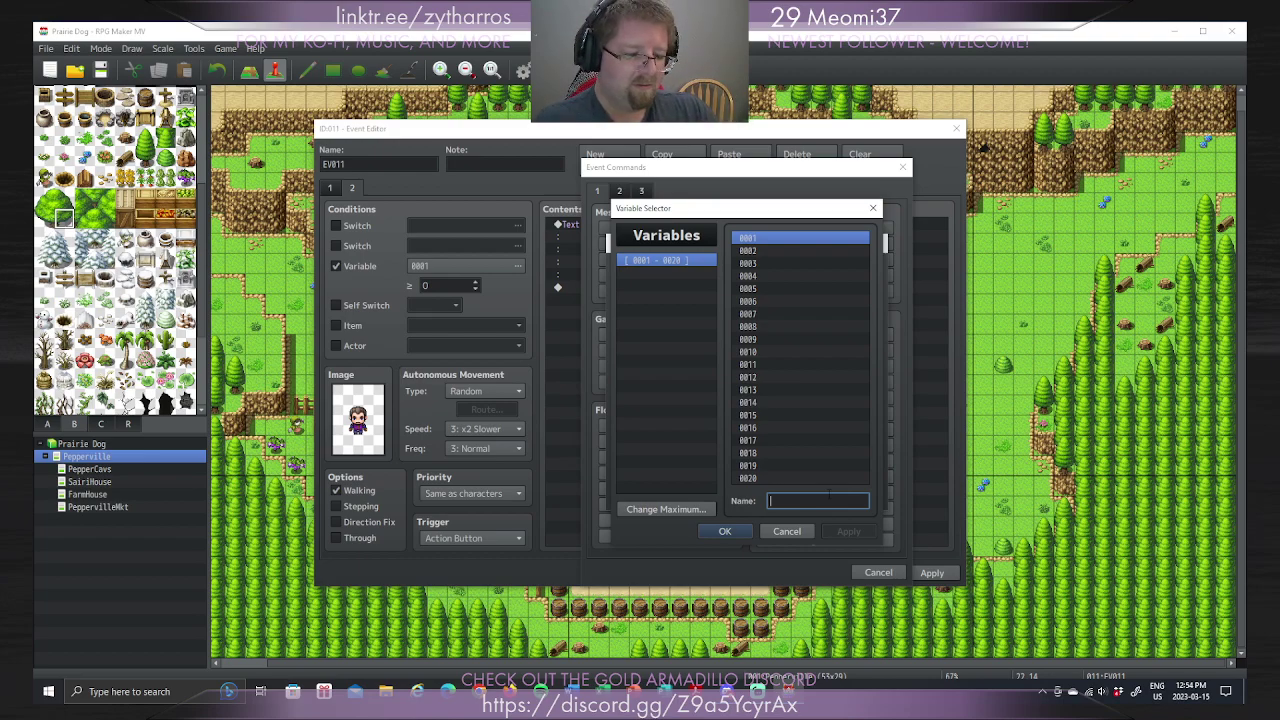
{"action": "type", "text": "Peppervi"}
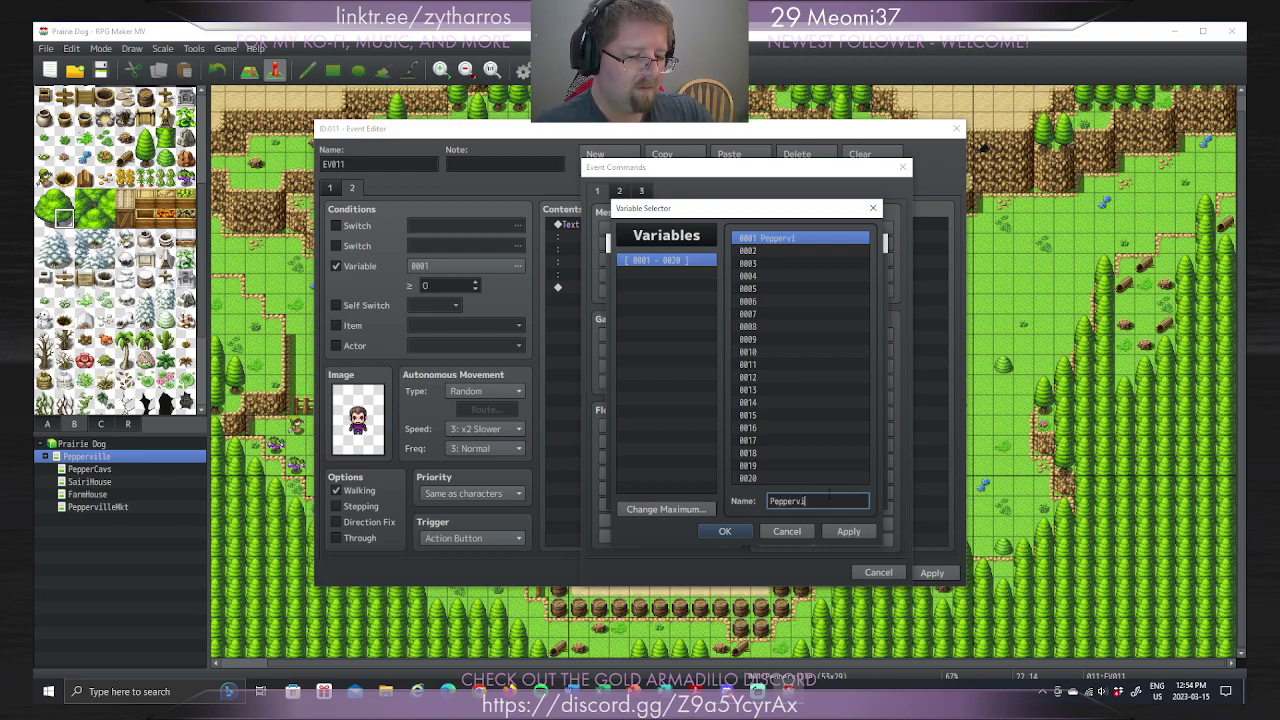
{"action": "type", "text": "lleMkt"}
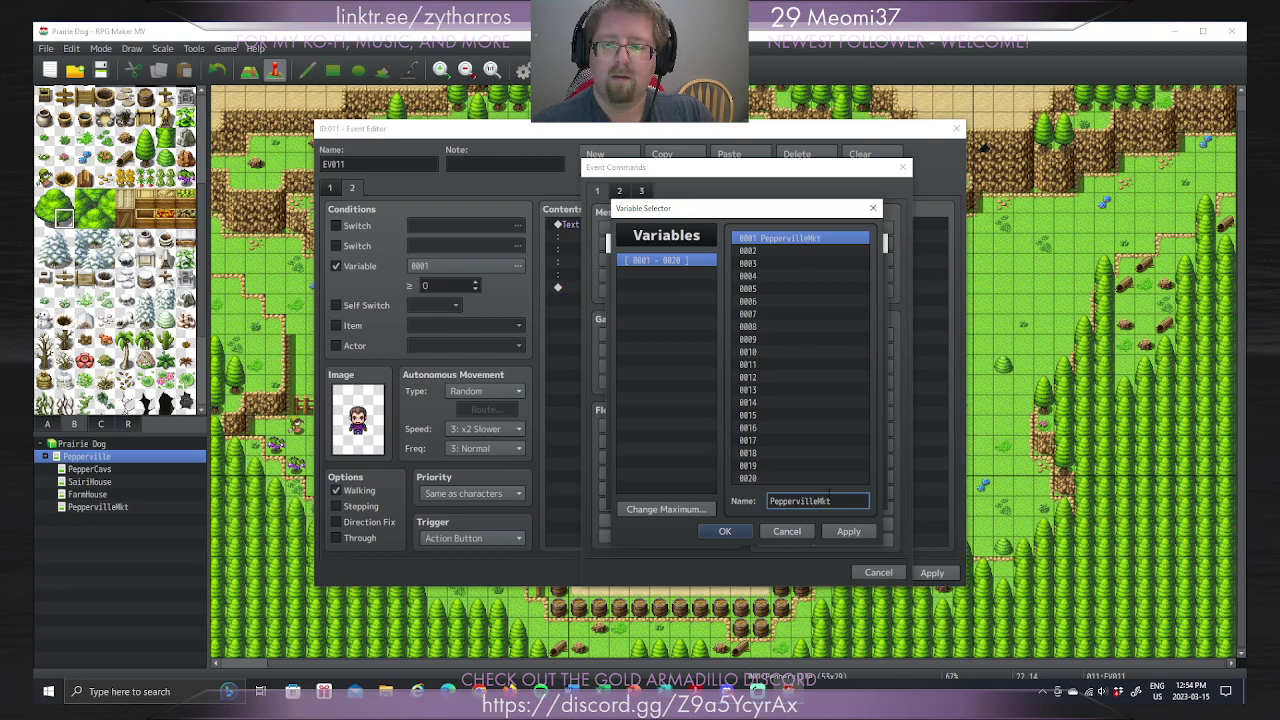
Step: Rename variable 0001 to "PVMHubby" and choose it for the Control Variables command
{"action": "key", "text": "BackSpace"}
{"action": "key", "text": "BackSpace"}
{"action": "key", "text": "BackSpace"}
{"action": "key", "text": "BackSpace"}
{"action": "key", "text": "BackSpace"}
{"action": "key", "text": "BackSpace"}
{"action": "key", "text": "BackSpace"}
{"action": "key", "text": "BackSpace"}
{"action": "key", "text": "BackSpace"}
{"action": "key", "text": "BackSpace"}
{"action": "type", "text": "V"}
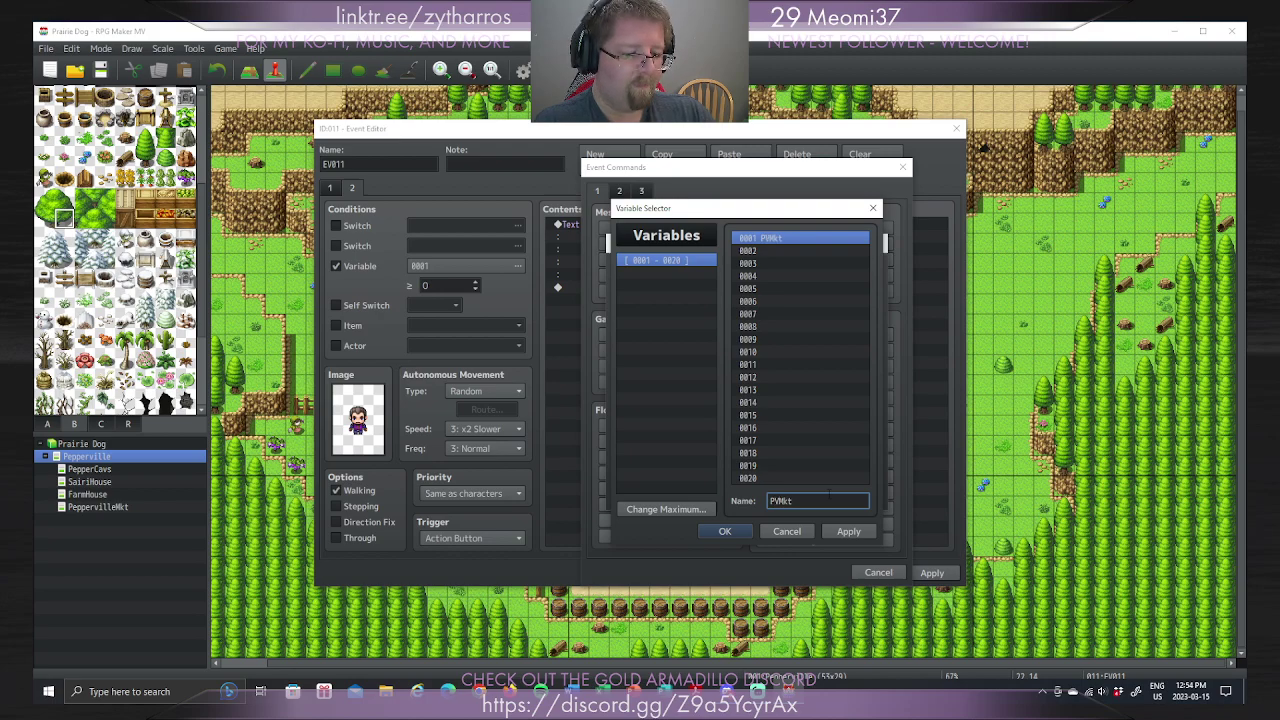
{"action": "key", "text": "Right"}
{"action": "key", "text": "Delete"}
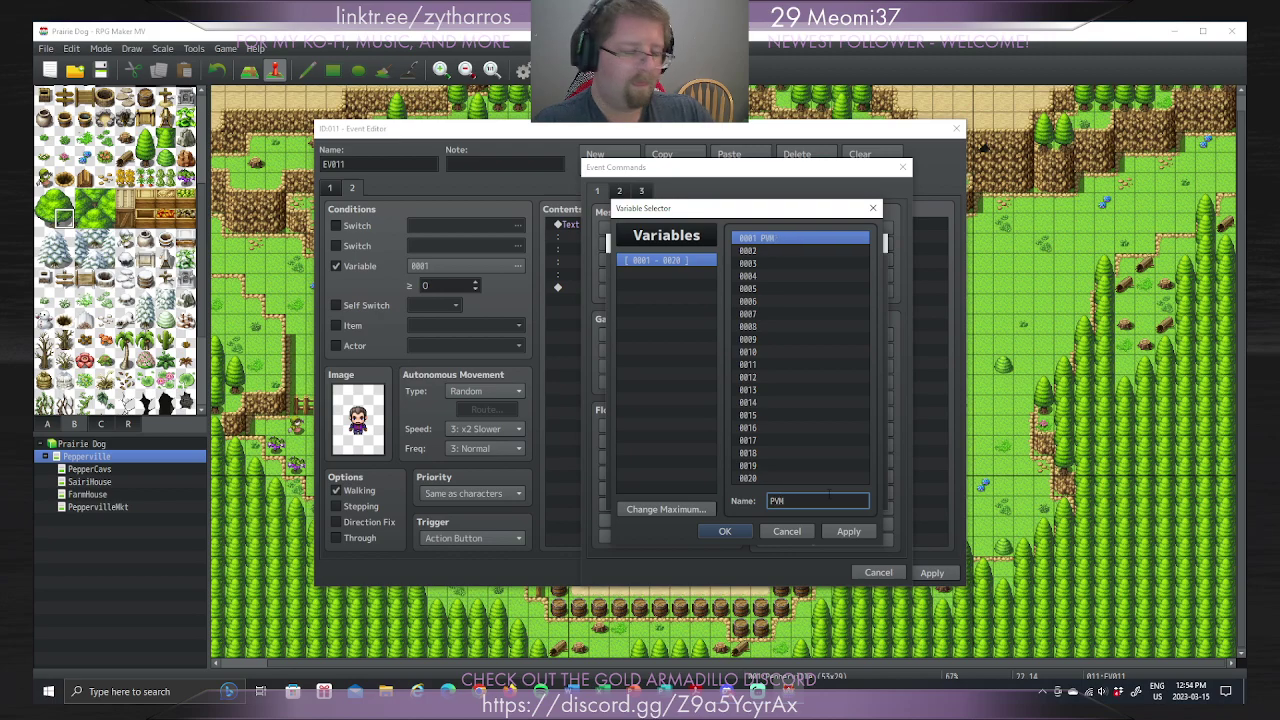
{"action": "type", "text": "by"}
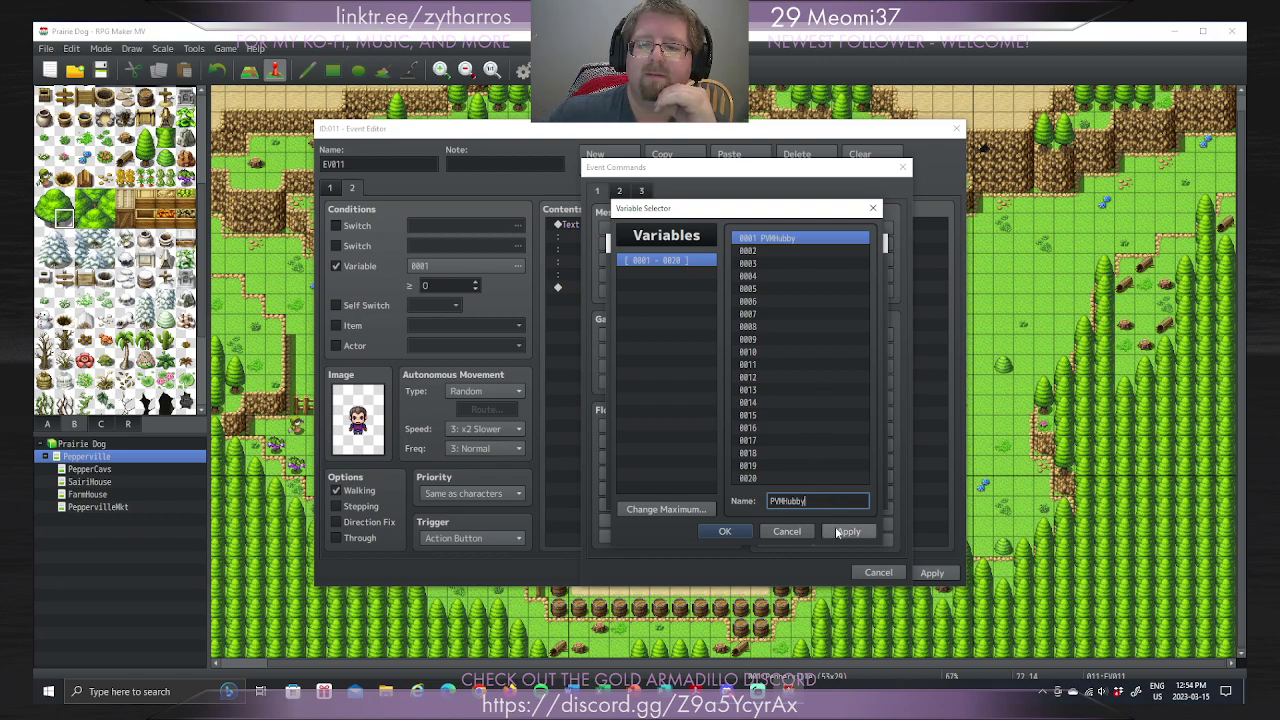
{"action": "left_click", "coordinate": [726, 531]}
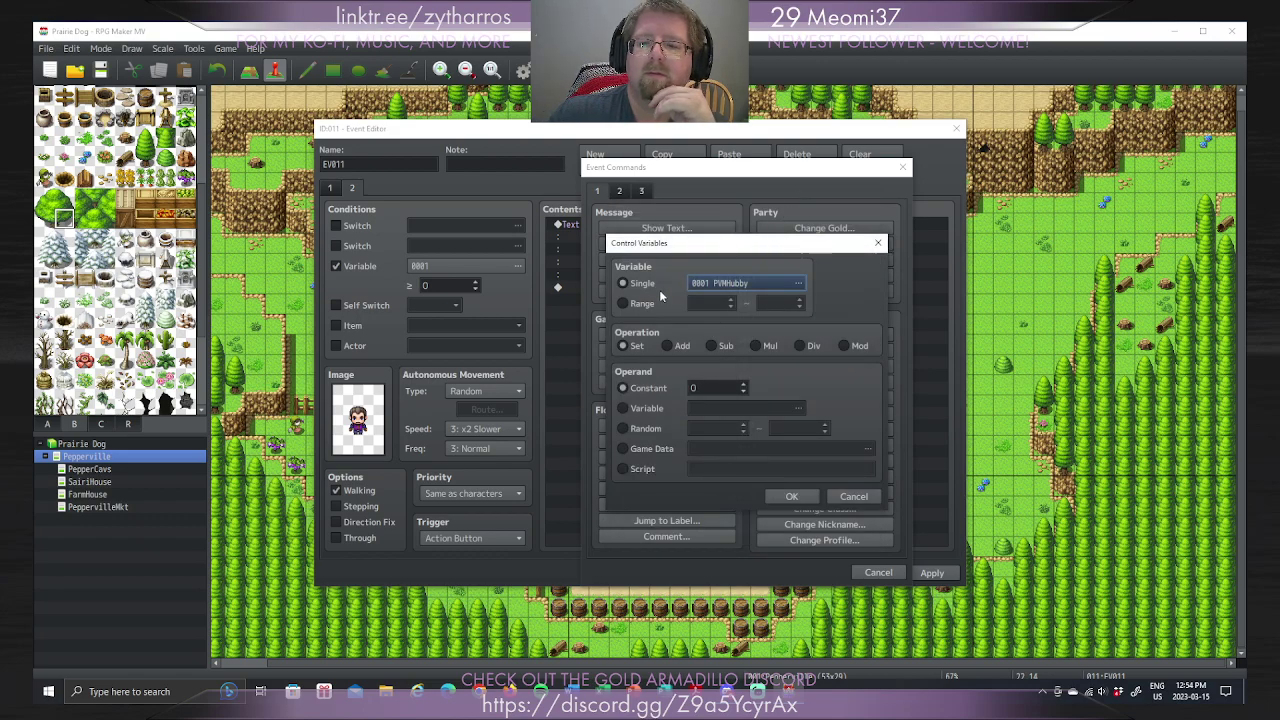
Step: Make the command add a constant 1 to PVMHubby, and assign PVMHubby to the second page's variable condition
{"action": "left_click", "coordinate": [676, 345]}
{"action": "left_click", "coordinate": [743, 384]}
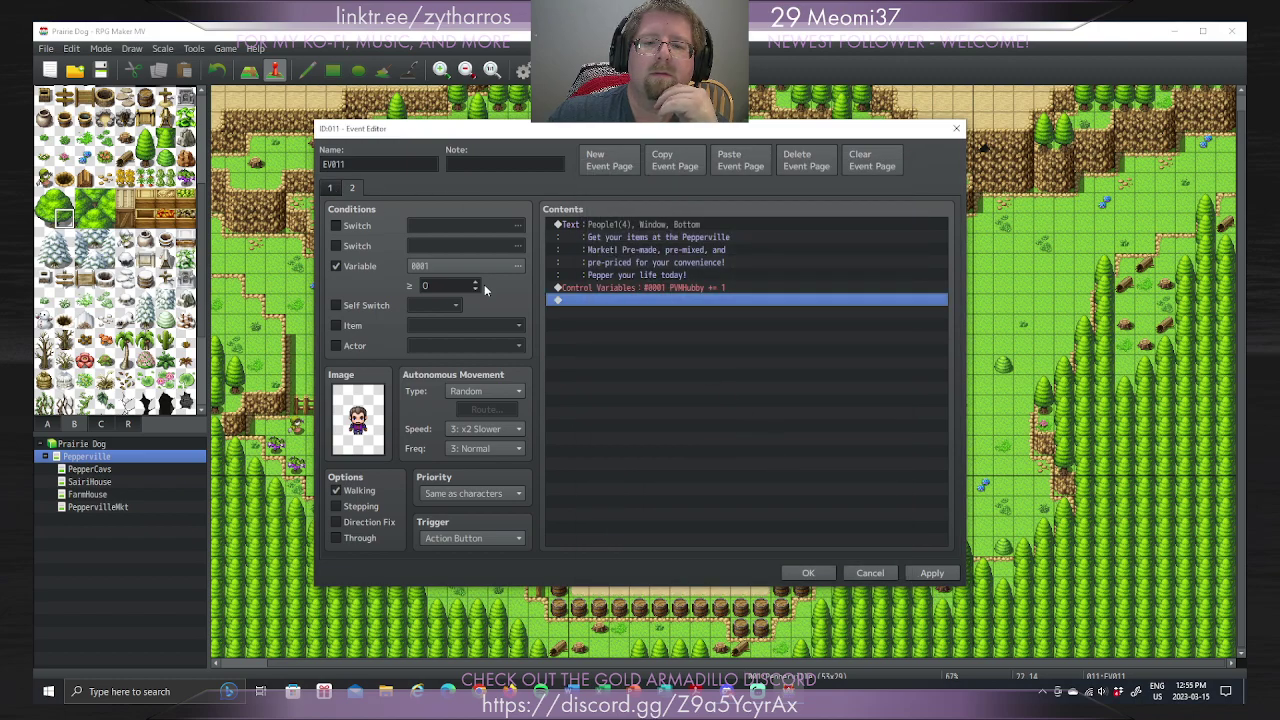
{"action": "left_click", "coordinate": [620, 262]}
Step: Copy the PVMHubby += 1 command from page 2 to page 1, replacing page 1's Control Self Switch command
{"action": "left_click", "coordinate": [688, 287]}
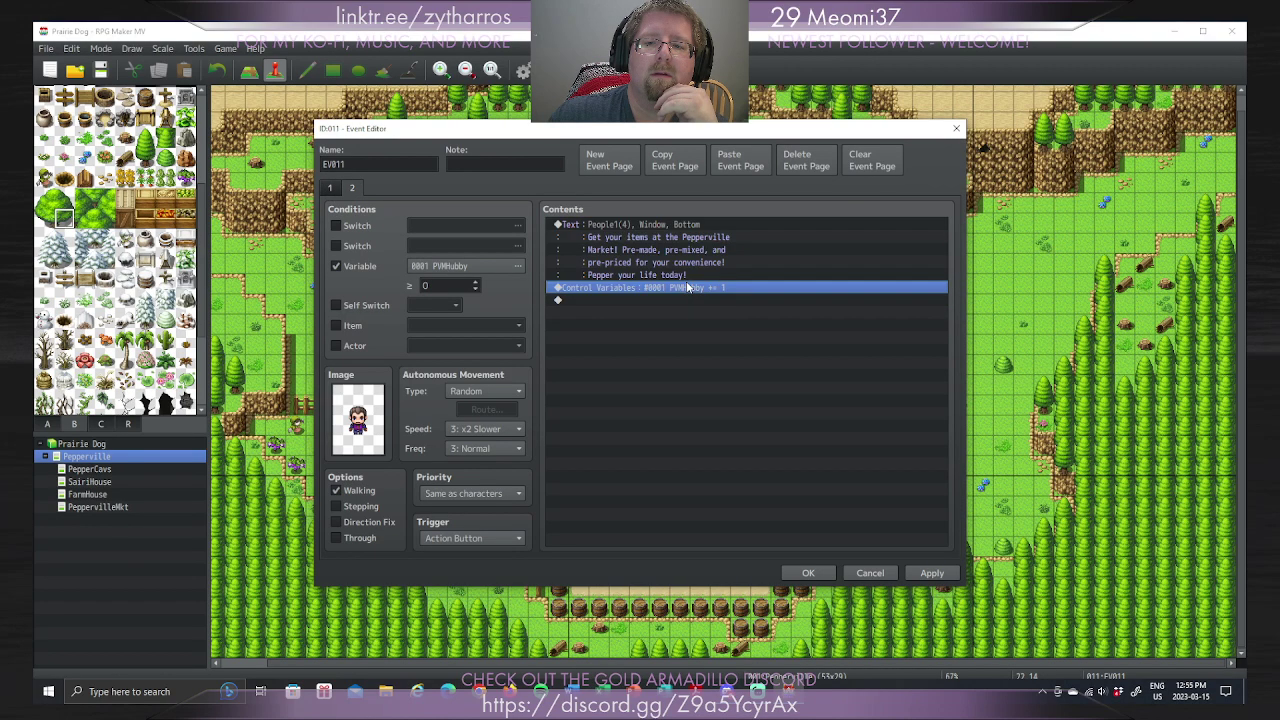
{"action": "right_click", "coordinate": [688, 287]}
{"action": "left_click", "coordinate": [726, 338]}
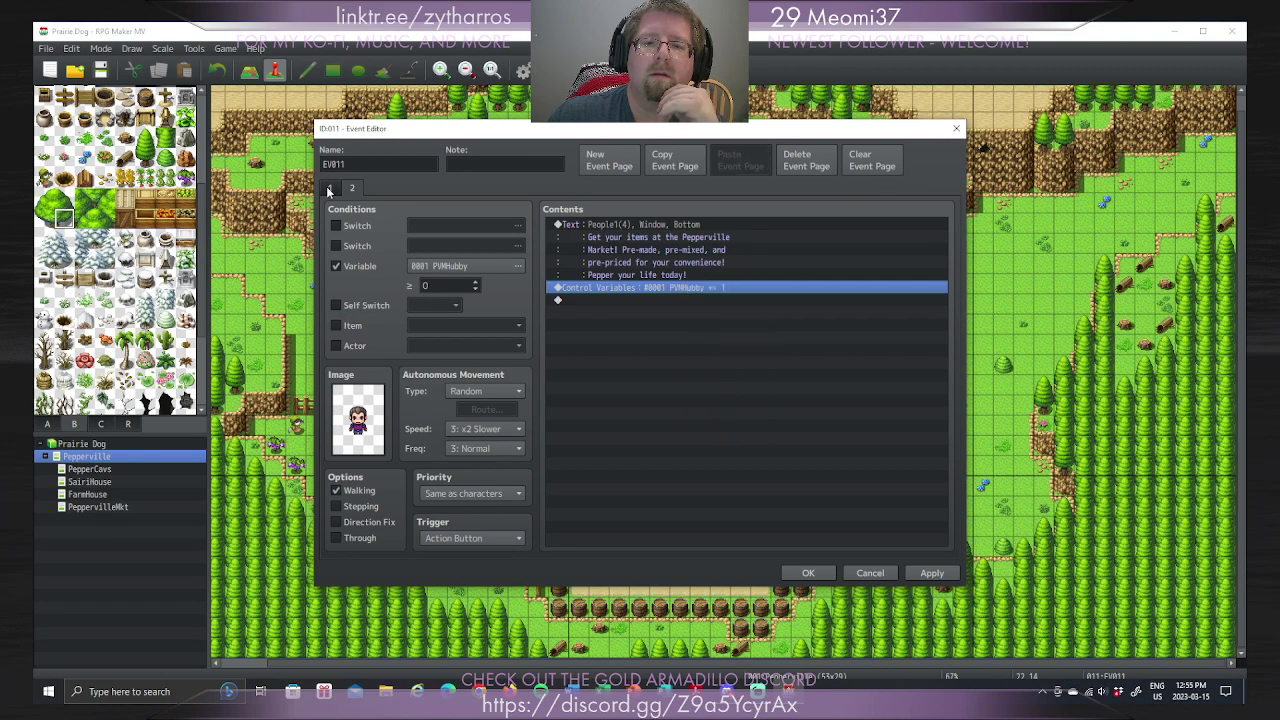
{"action": "left_click", "coordinate": [329, 188]}
{"action": "left_click", "coordinate": [641, 300]}
{"action": "right_click", "coordinate": [641, 300]}
{"action": "left_click", "coordinate": [698, 361]}
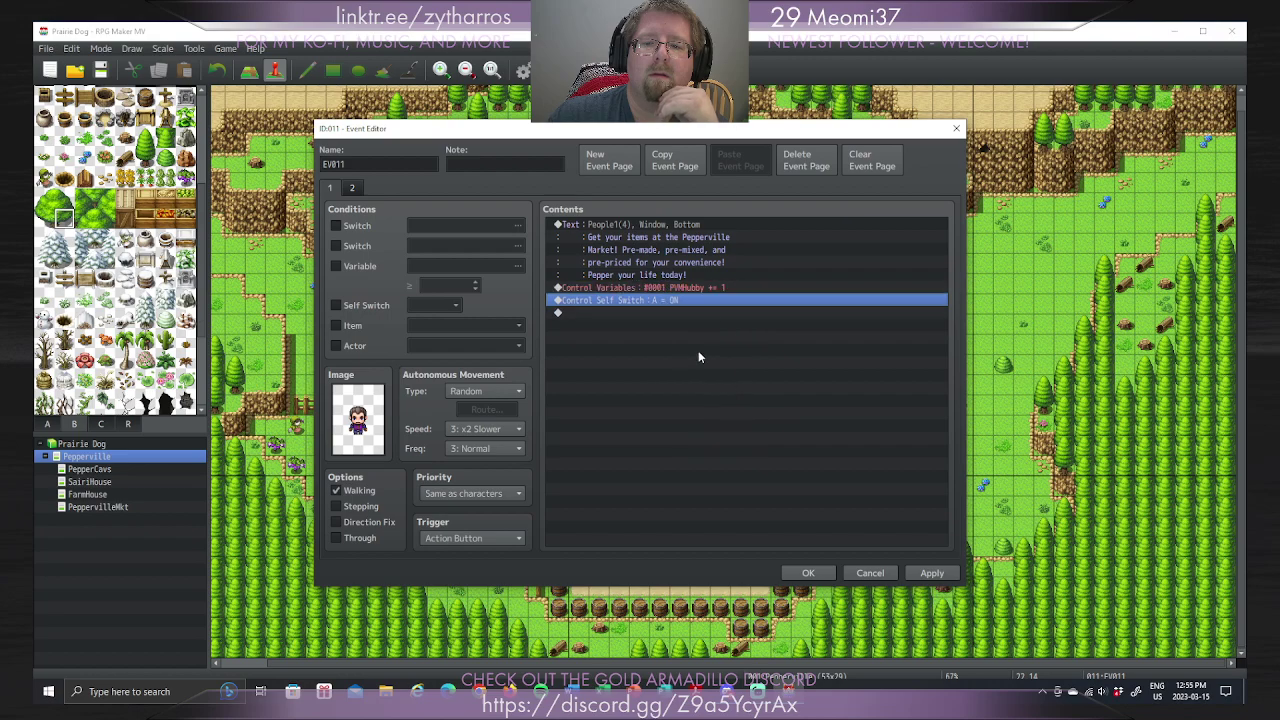
{"action": "key", "text": "Delete"}
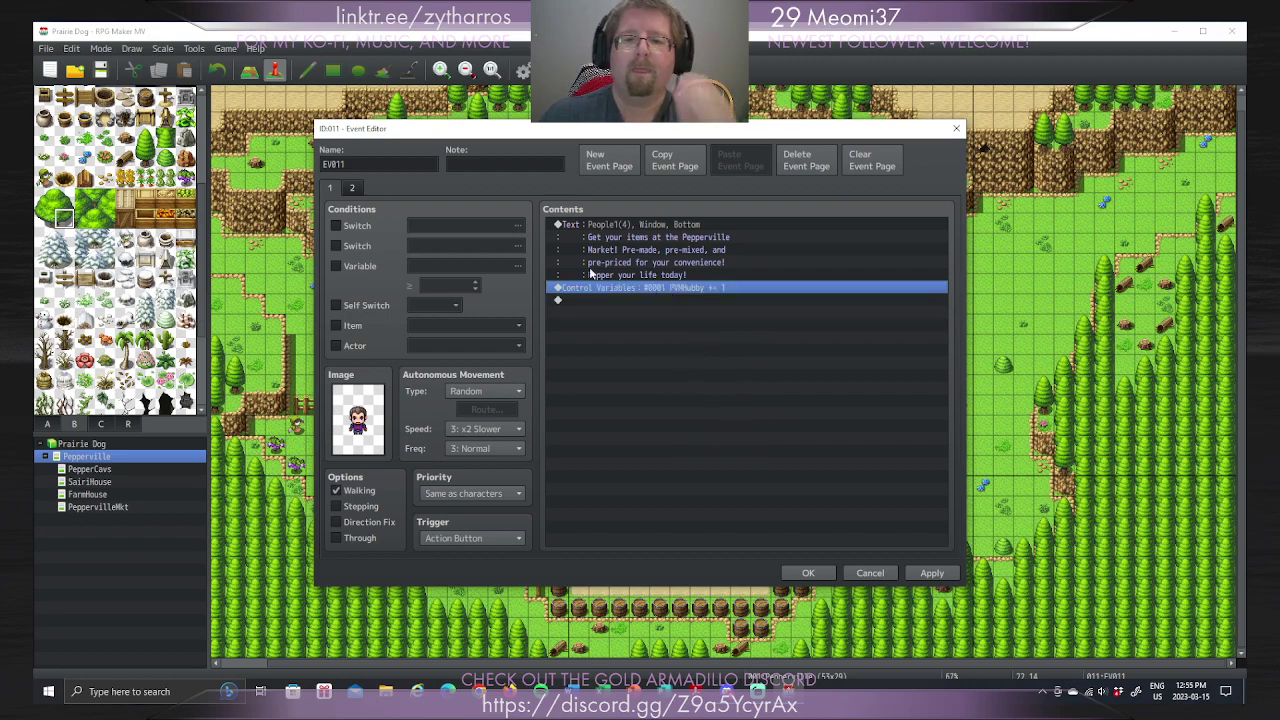
Step: Set the variable condition to PVMHubby ≥ 1 on page 2 and PVMHubby ≥ 0 on page 1
{"action": "left_click", "coordinate": [352, 188]}
{"action": "left_click", "coordinate": [450, 285]}
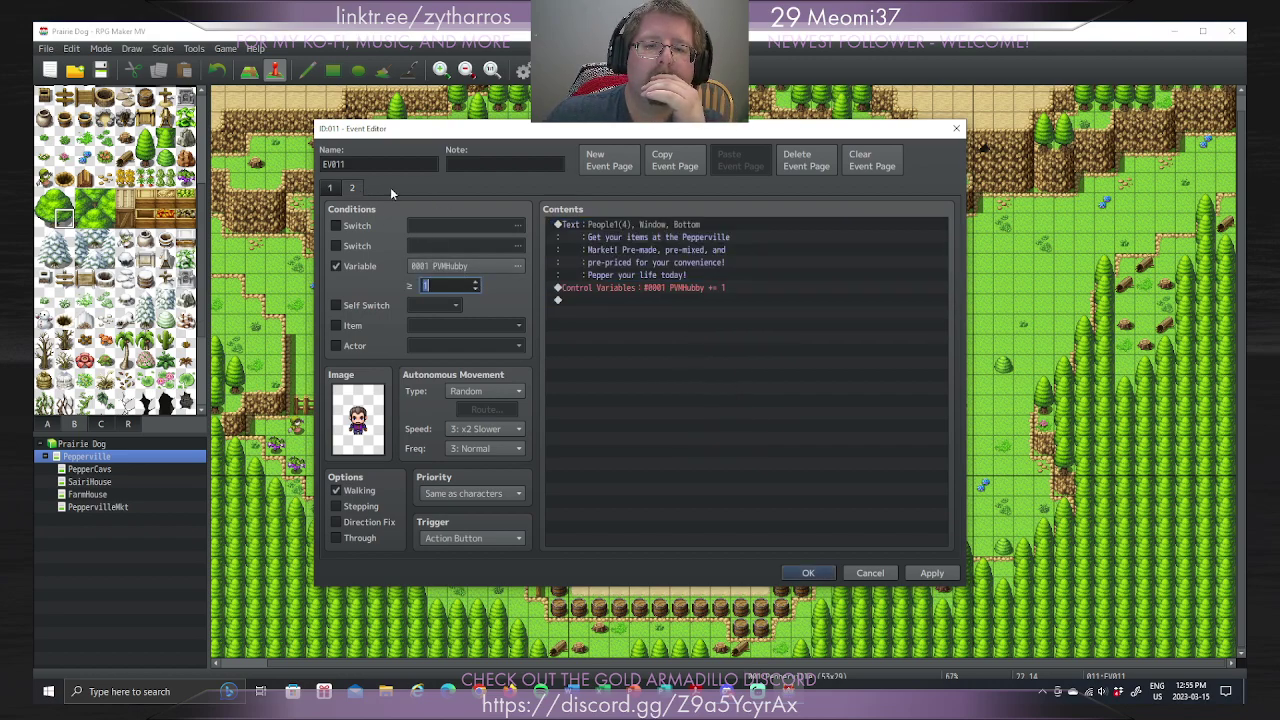
{"action": "left_click", "coordinate": [336, 187]}
{"action": "left_click", "coordinate": [368, 269]}
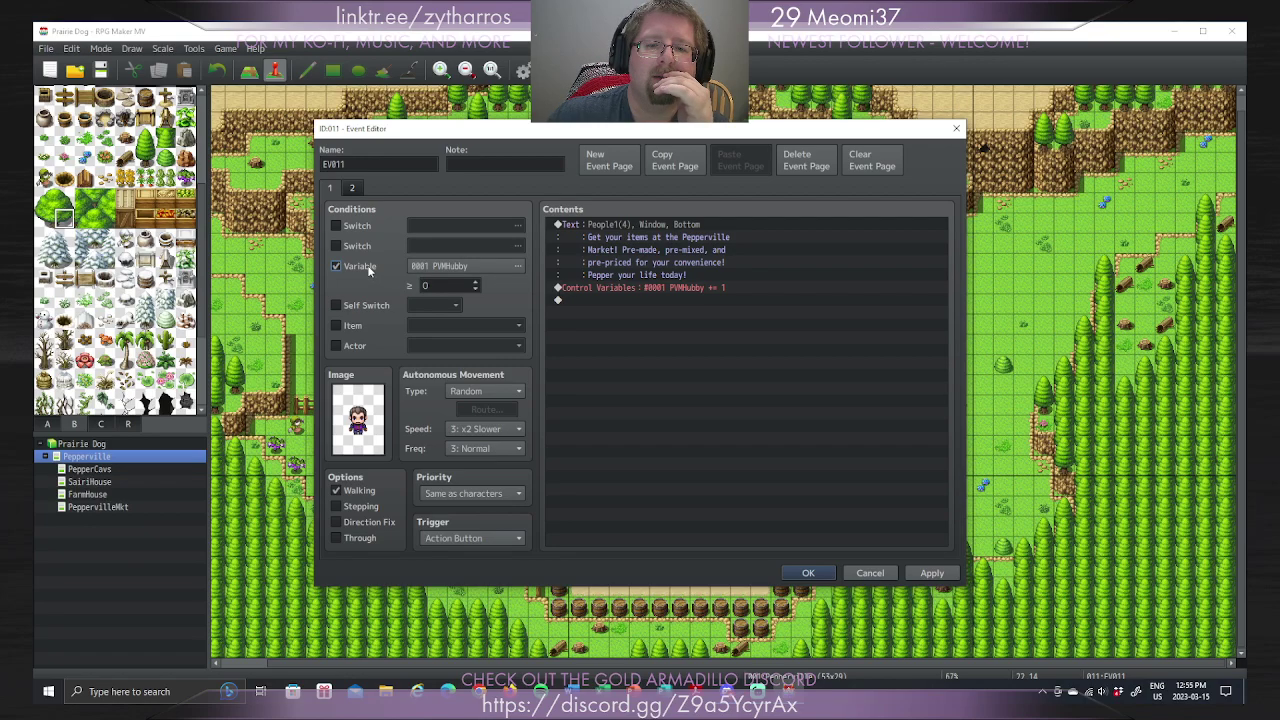
{"action": "left_click", "coordinate": [352, 189]}
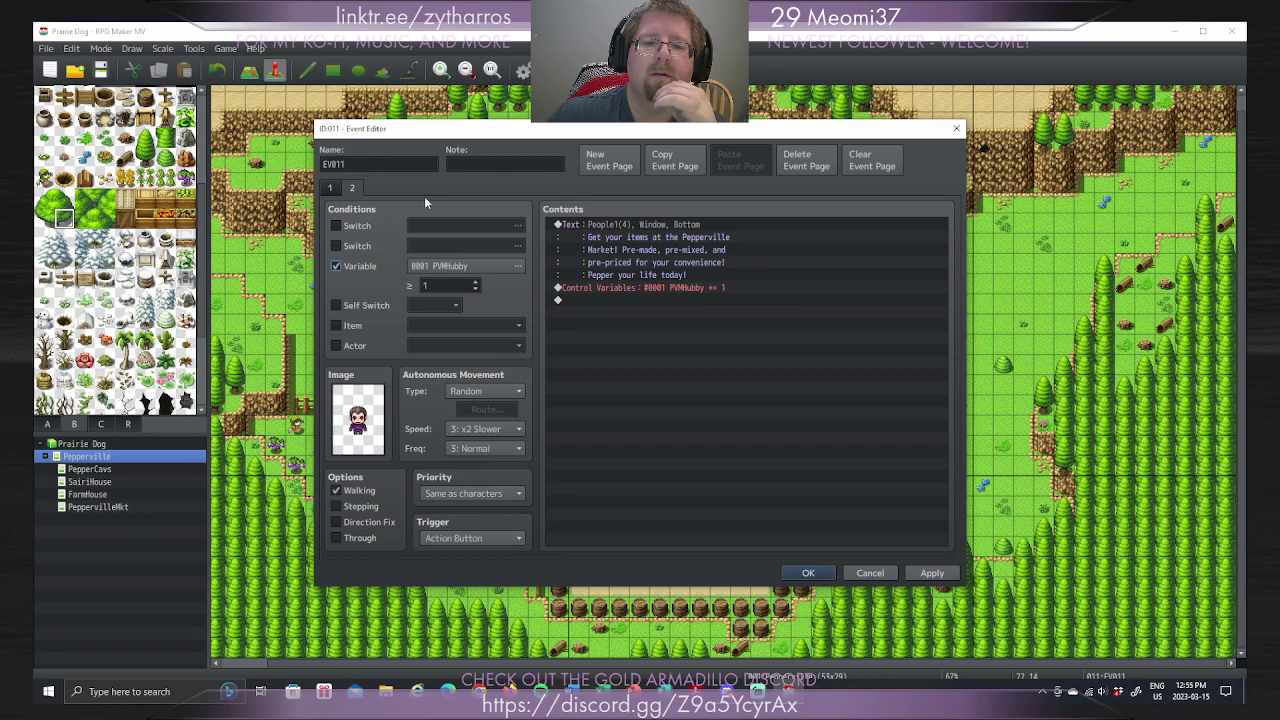
Step: Add a third page to the plaza man's event
{"action": "left_click", "coordinate": [608, 160]}
{"action": "left_click", "coordinate": [352, 188]}
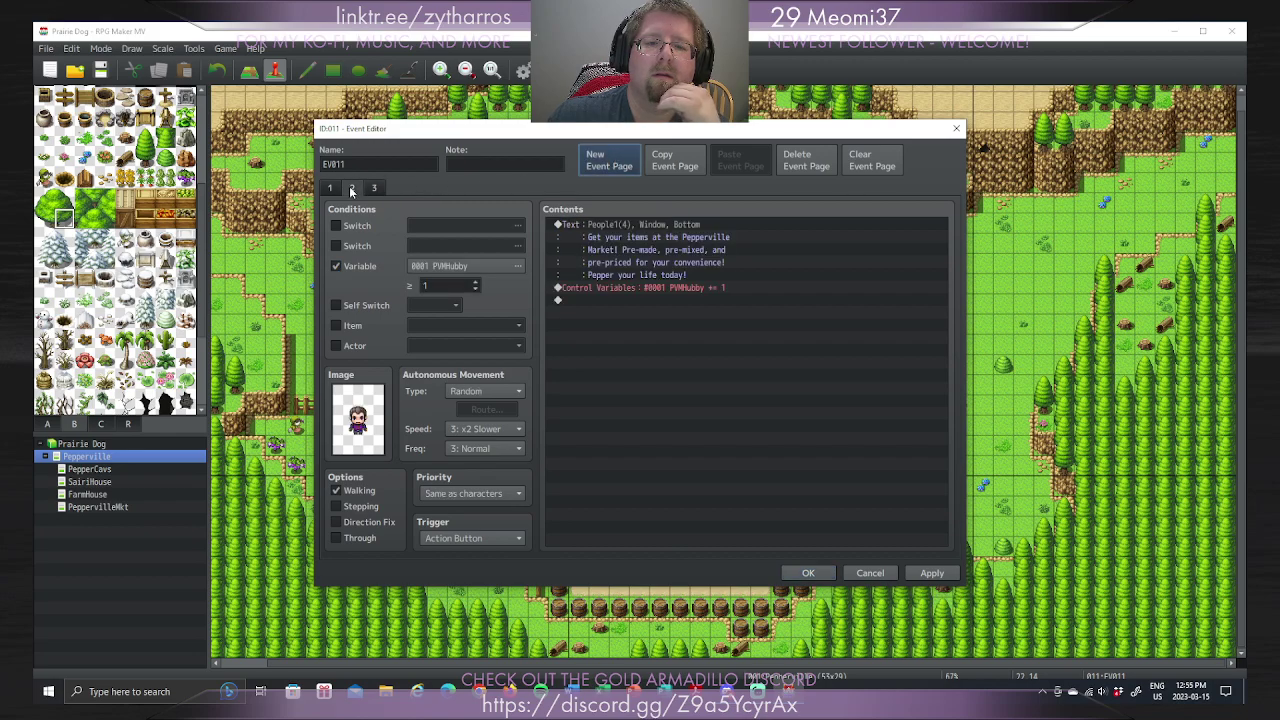
{"action": "right_click", "coordinate": [657, 288]}
{"action": "left_click", "coordinate": [694, 305]}
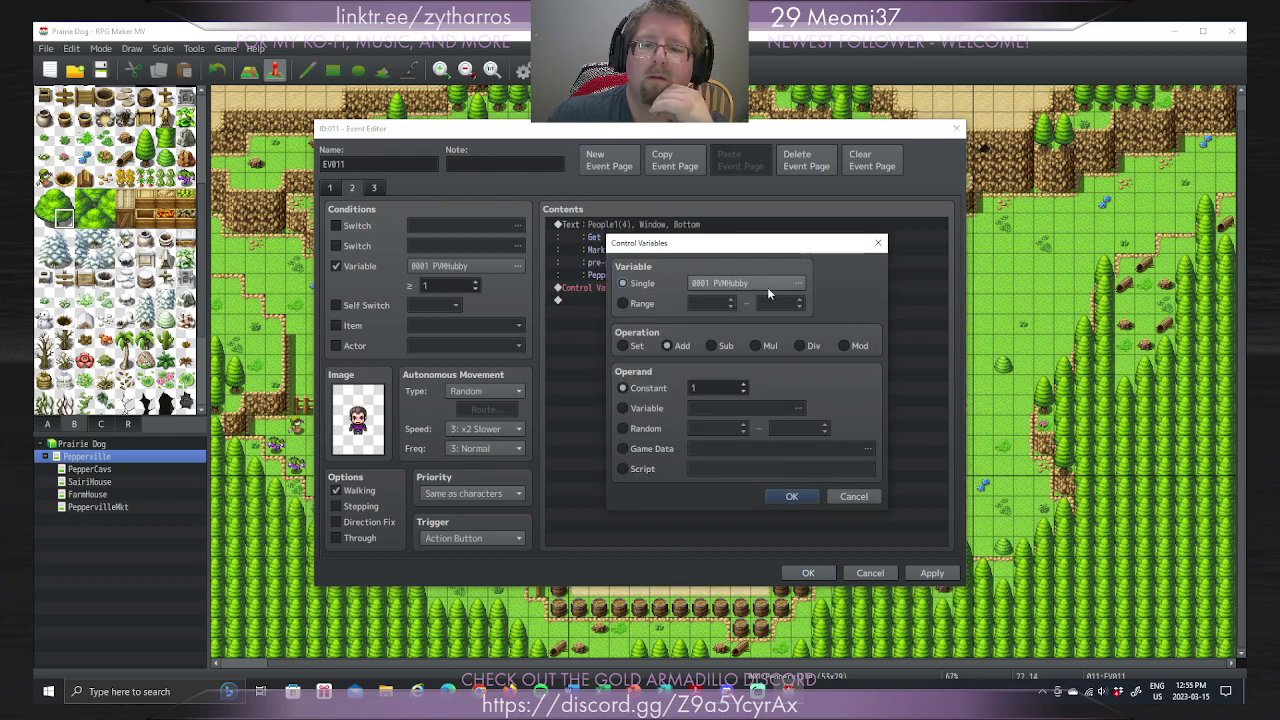
{"action": "left_click", "coordinate": [645, 428]}
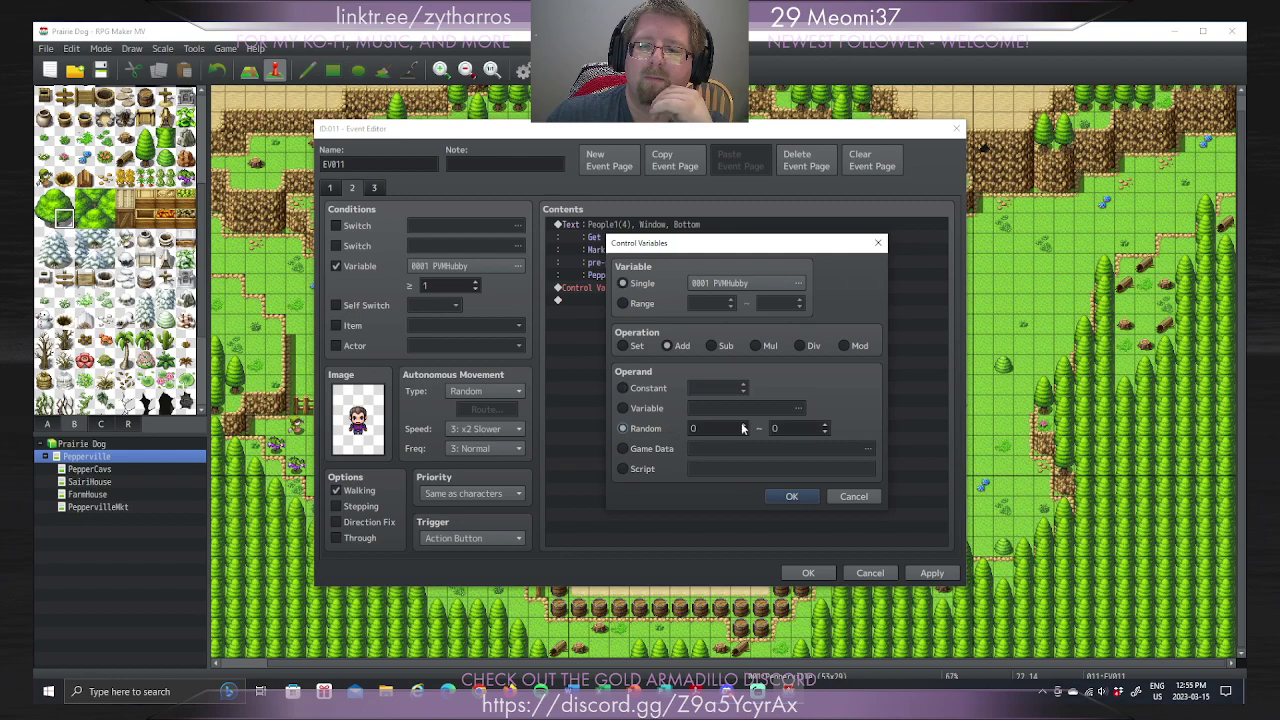
{"action": "double_click", "coordinate": [824, 428]}
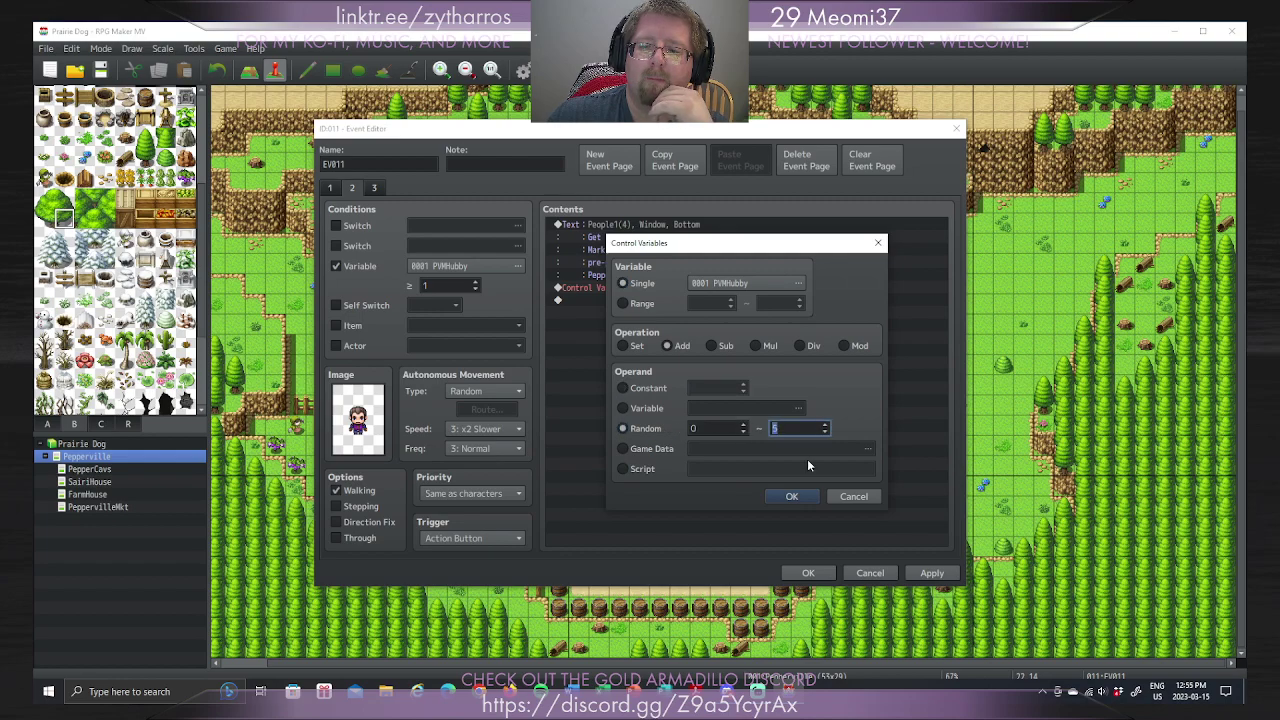
{"action": "key", "text": "Up"}
{"action": "key", "text": "Up"}
{"action": "key", "text": "Up"}
{"action": "left_click", "coordinate": [824, 436]}
{"action": "left_click", "coordinate": [650, 389]}
{"action": "left_click", "coordinate": [791, 496]}
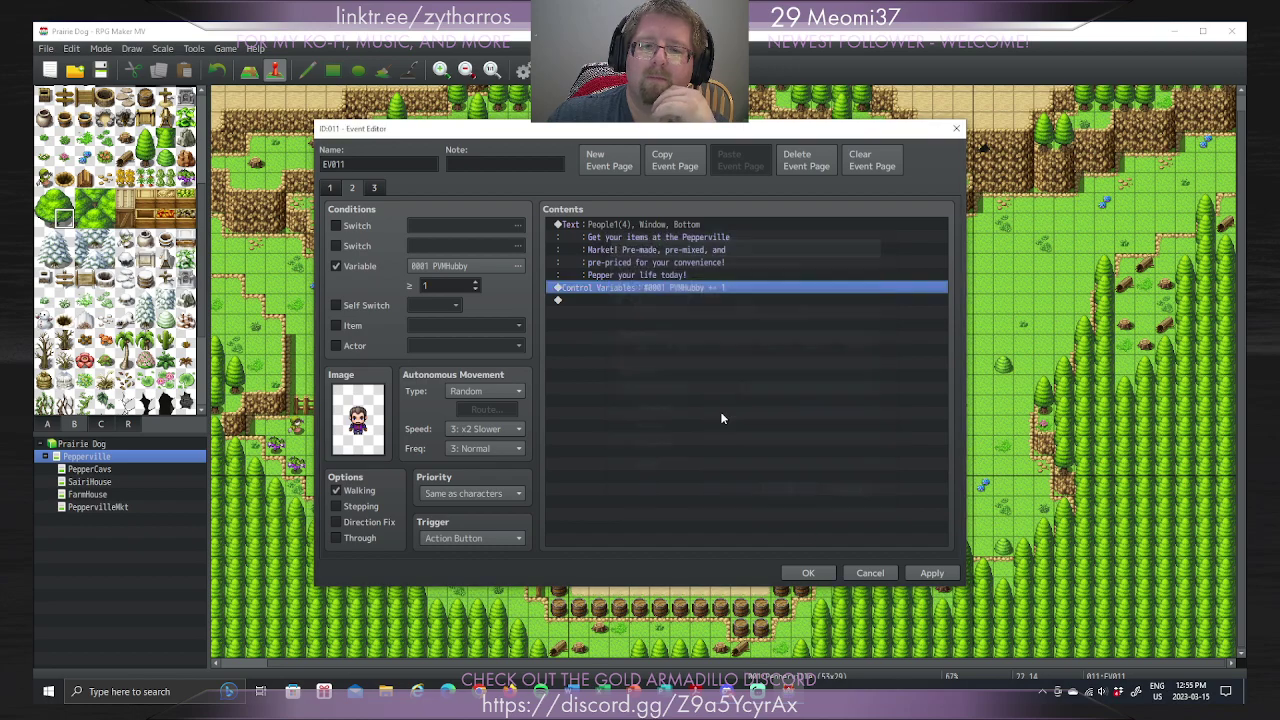
{"action": "left_click", "coordinate": [350, 189]}
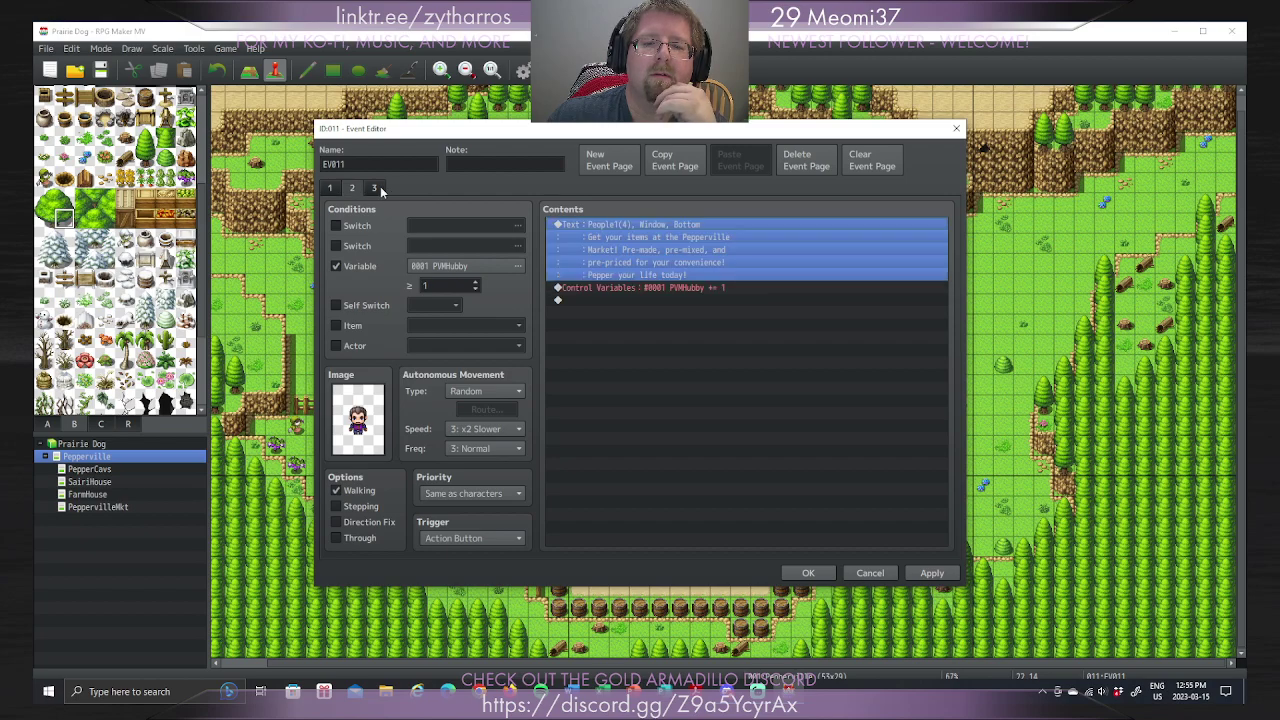
Step: Enable the variable condition on event page 3 and set it to PVMHubby ≥ 2
{"action": "left_click", "coordinate": [374, 188]}
{"action": "left_click", "coordinate": [360, 266]}
{"action": "left_click", "coordinate": [476, 283]}
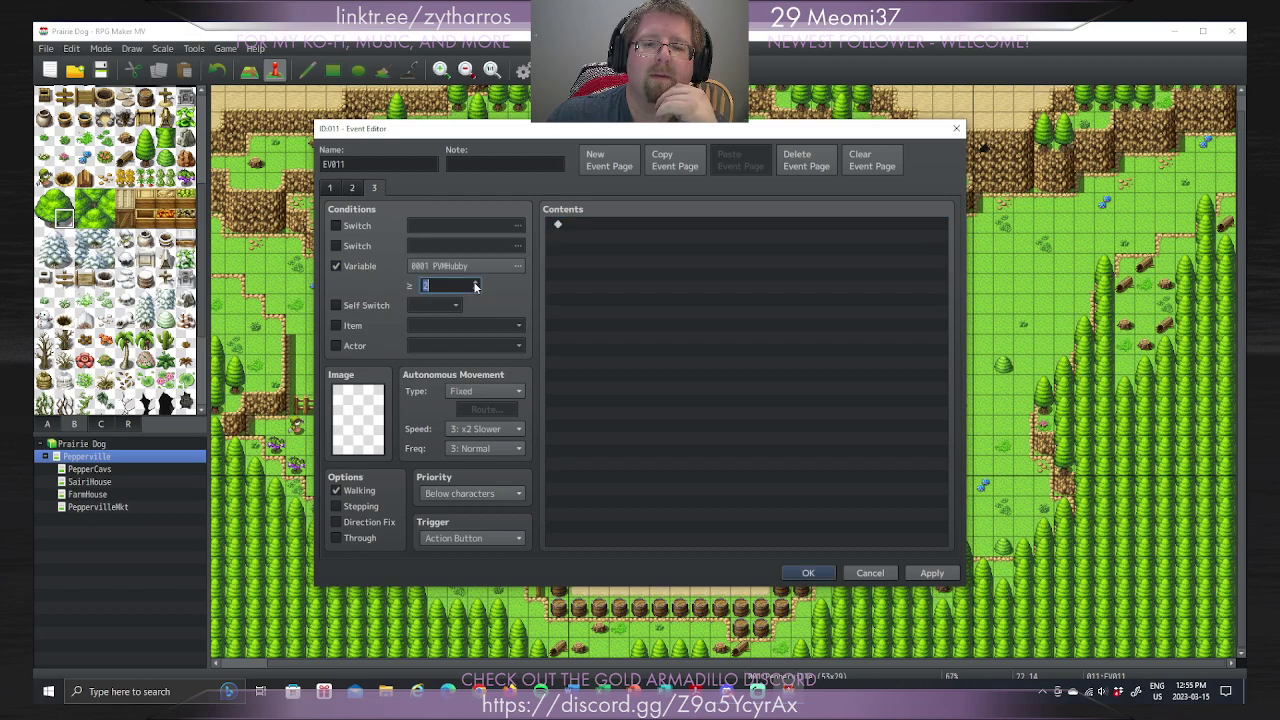
Step: Replace the page 2 message text with "Hello, Sairi! How are you today?"
{"action": "left_click", "coordinate": [351, 188]}
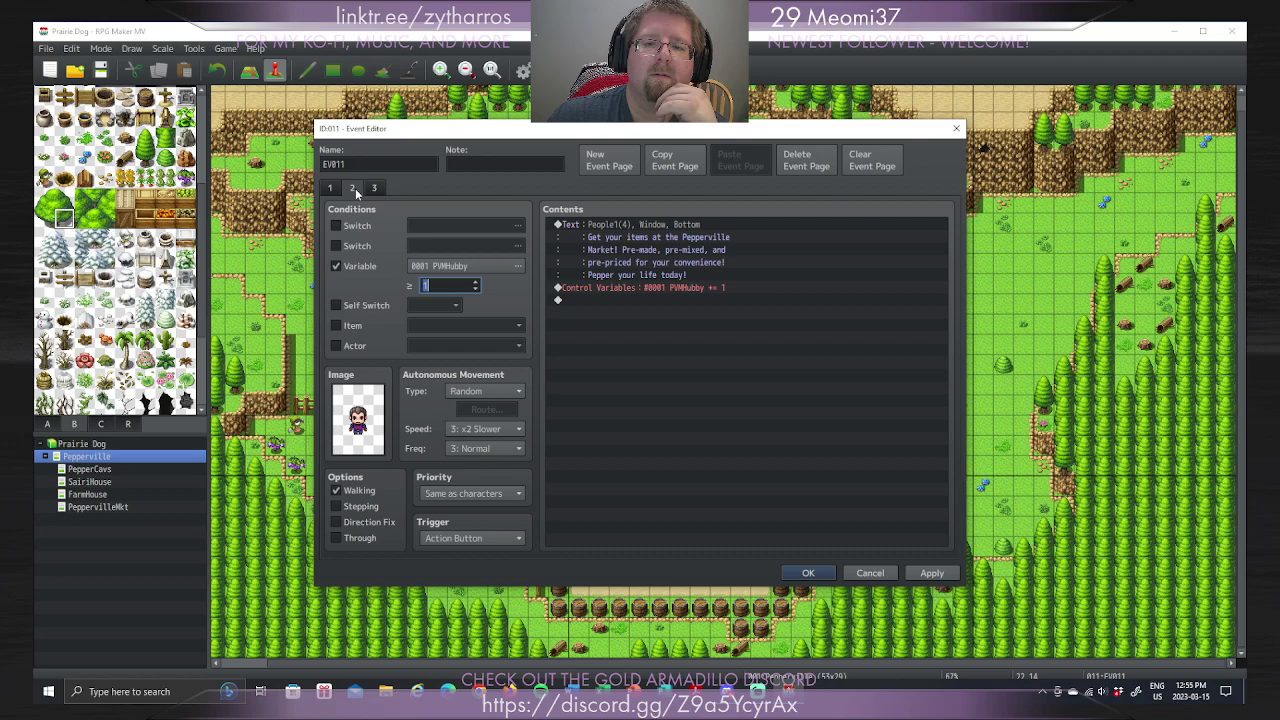
{"action": "left_click", "coordinate": [333, 188]}
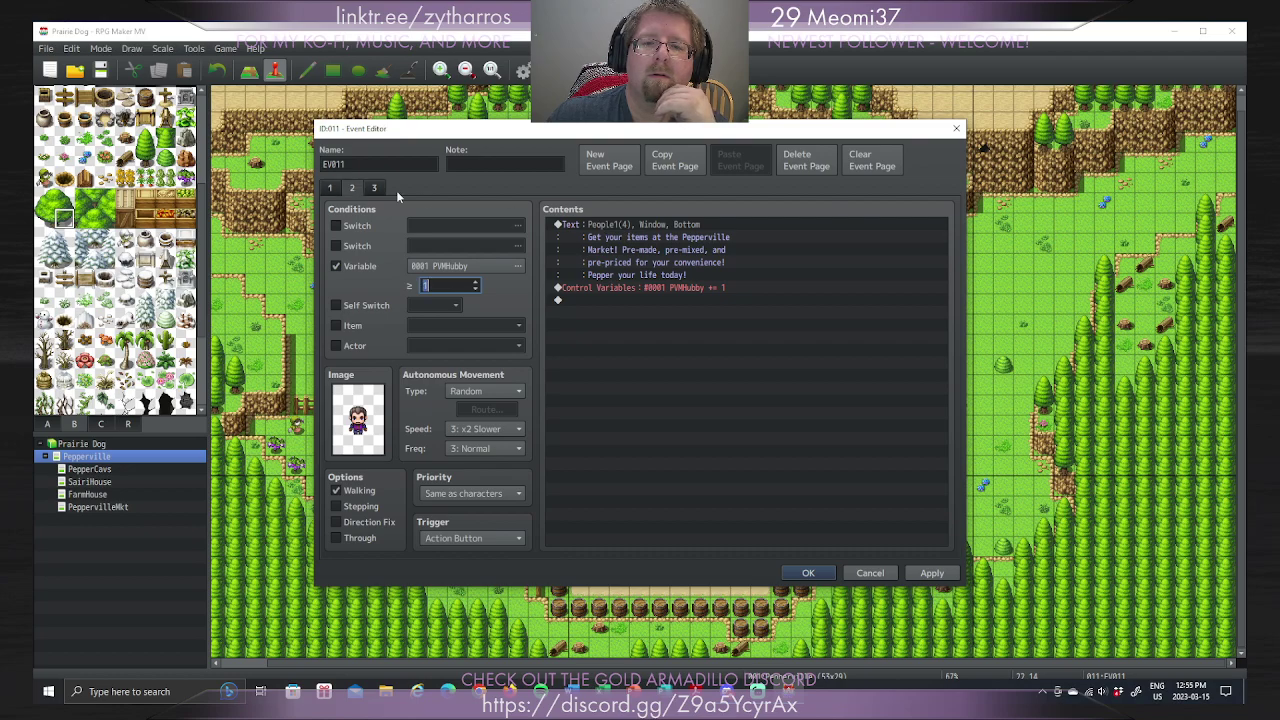
{"action": "left_click", "coordinate": [593, 224]}
{"action": "right_click", "coordinate": [593, 224]}
{"action": "left_click", "coordinate": [662, 254]}
{"action": "double_click", "coordinate": [662, 254]}
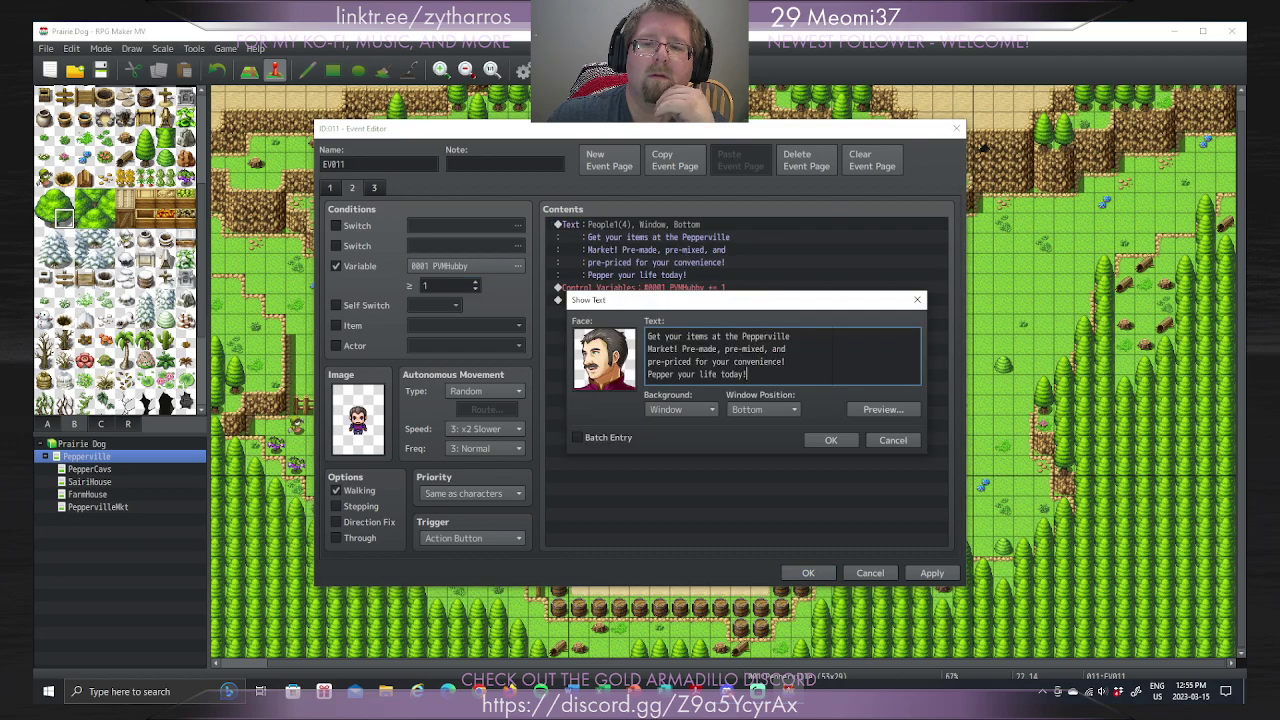
{"action": "key", "text": "ctrl+a"}
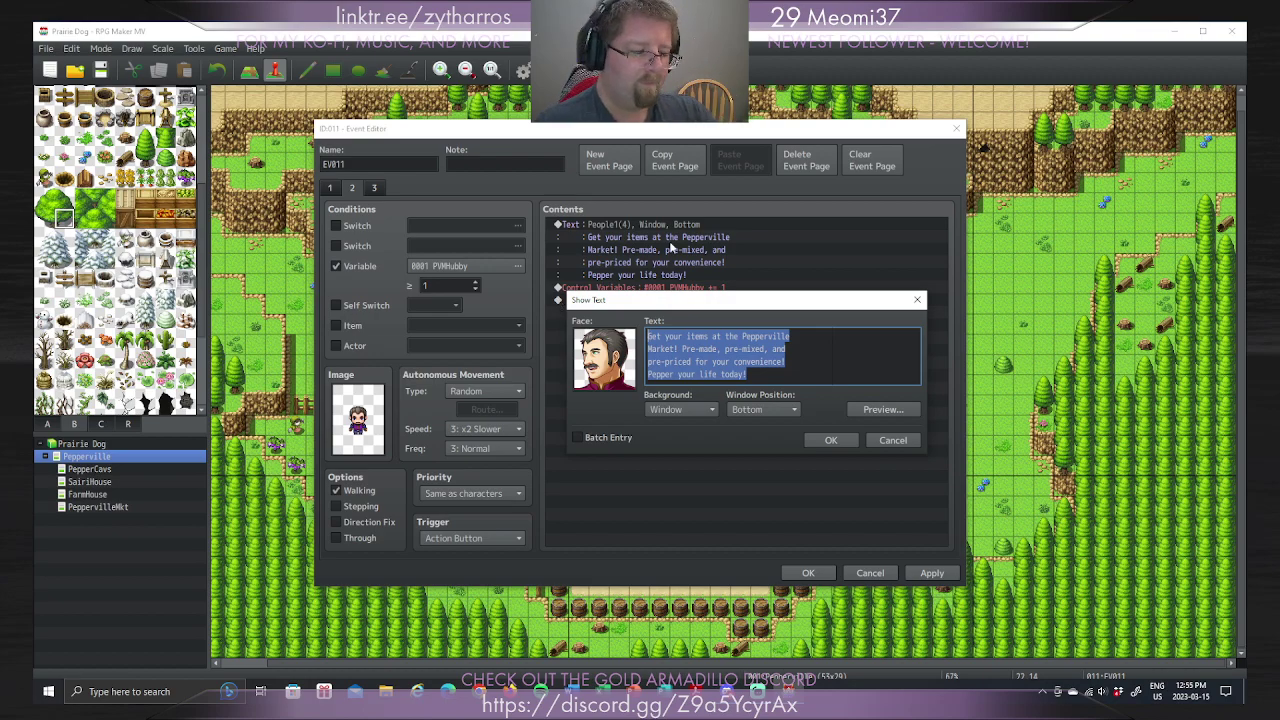
{"action": "type", "text": "Helo"}
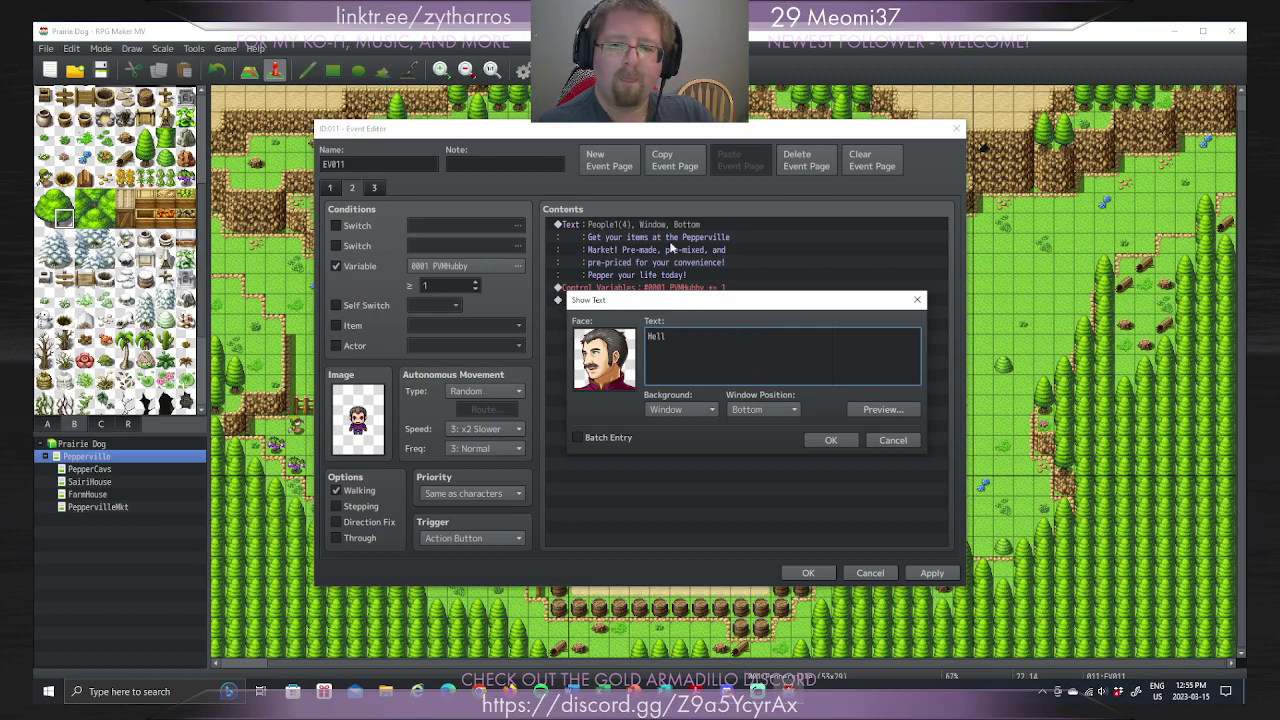
{"action": "type", "text": ", Sairi"}
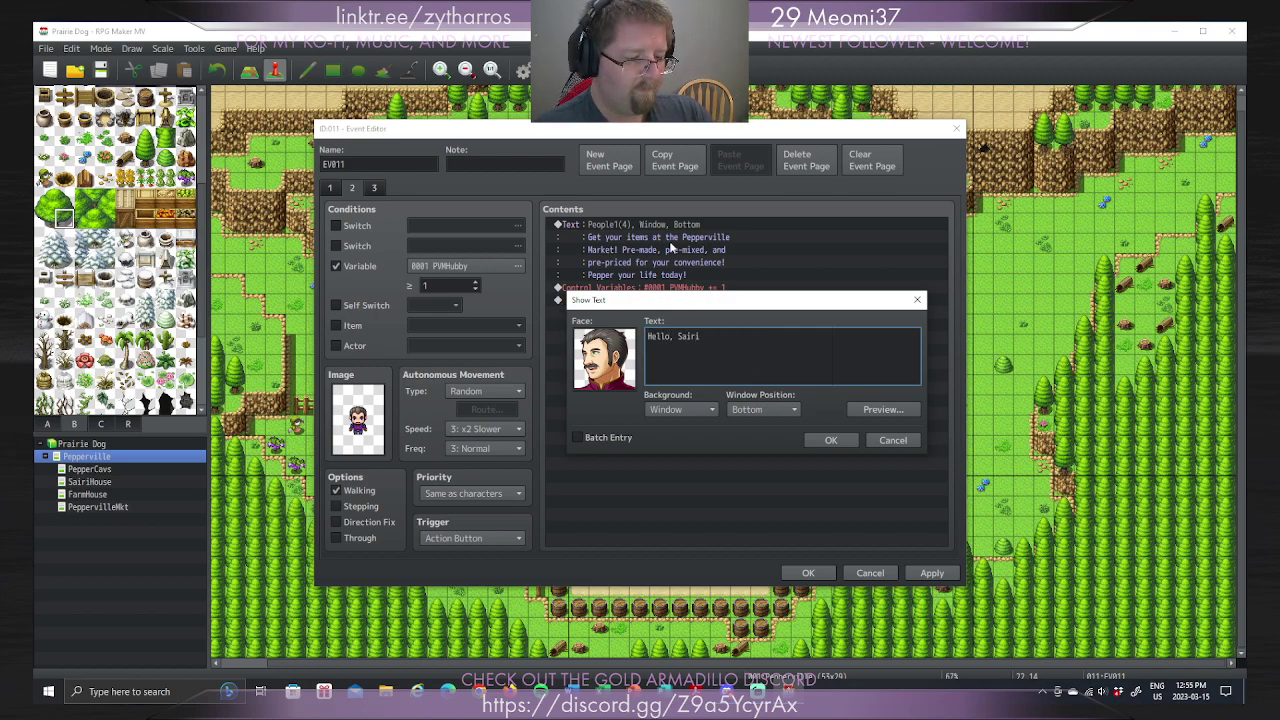
{"action": "type", "text": "! Are y"}
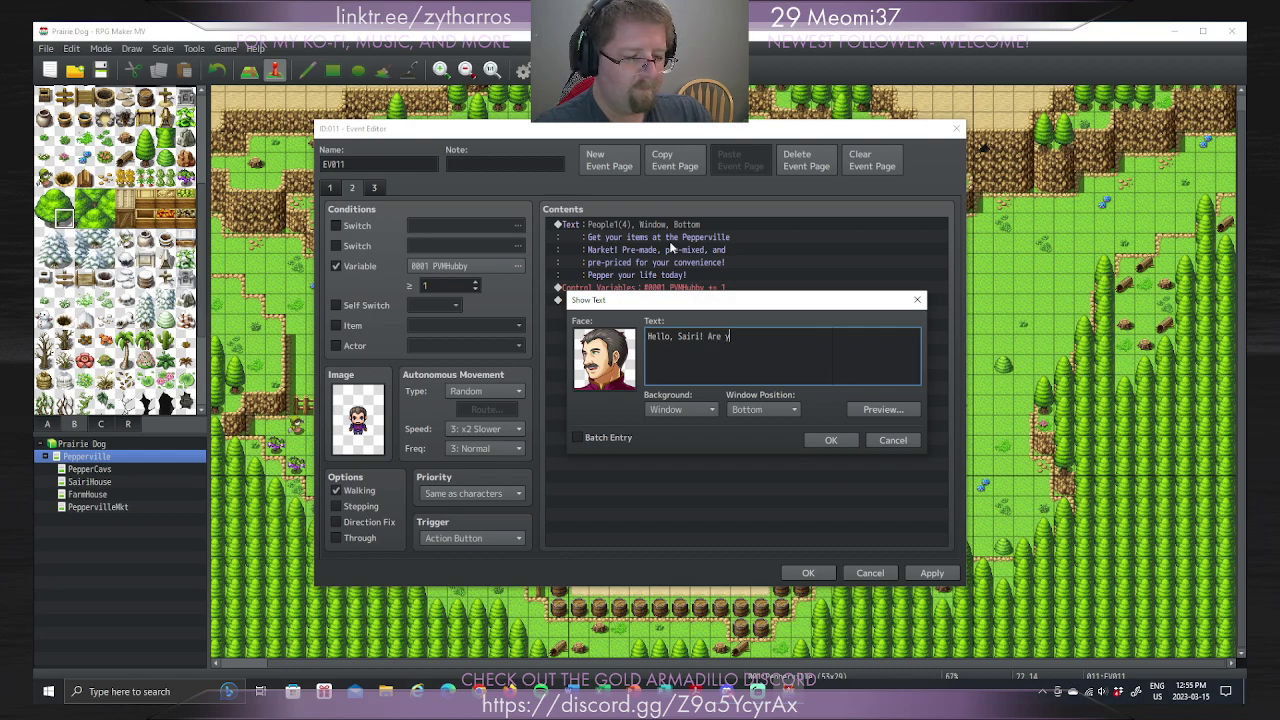
{"action": "type", "text": "ou looking for"}
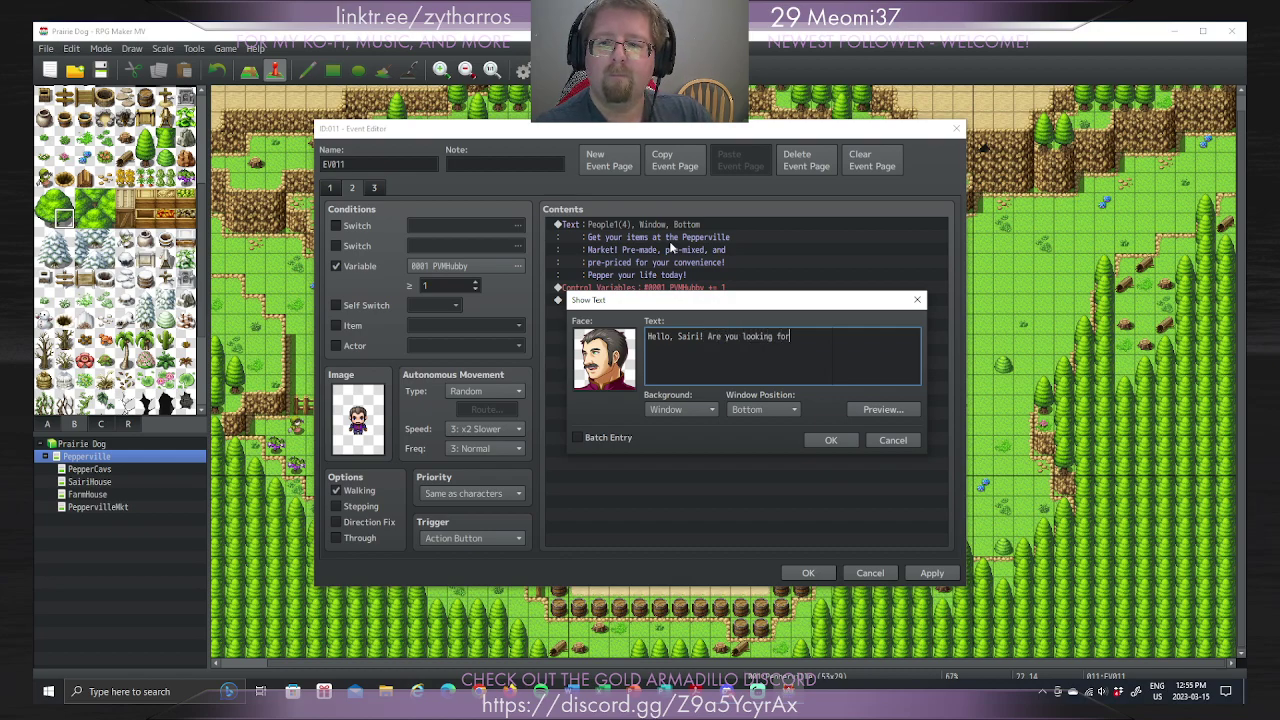
{"action": "key", "text": "BackSpace"}
{"action": "key", "text": "BackSpace"}
{"action": "key", "text": "BackSpace"}
{"action": "key", "text": "BackSpace"}
{"action": "key", "text": "BackSpace"}
{"action": "key", "text": "BackSpace"}
{"action": "key", "text": "BackSpace"}
{"action": "key", "text": "BackSpace"}
{"action": "key", "text": "BackSpace"}
{"action": "key", "text": "BackSpace"}
{"action": "key", "text": "BackSpace"}
{"action": "key", "text": "BackSpace"}
{"action": "key", "text": "BackSpace"}
{"action": "key", "text": "BackSpace"}
{"action": "key", "text": "BackSpace"}
{"action": "key", "text": "BackSpace"}
{"action": "key", "text": "BackSpace"}
{"action": "key", "text": "BackSpace"}
{"action": "key", "text": "BackSpace"}
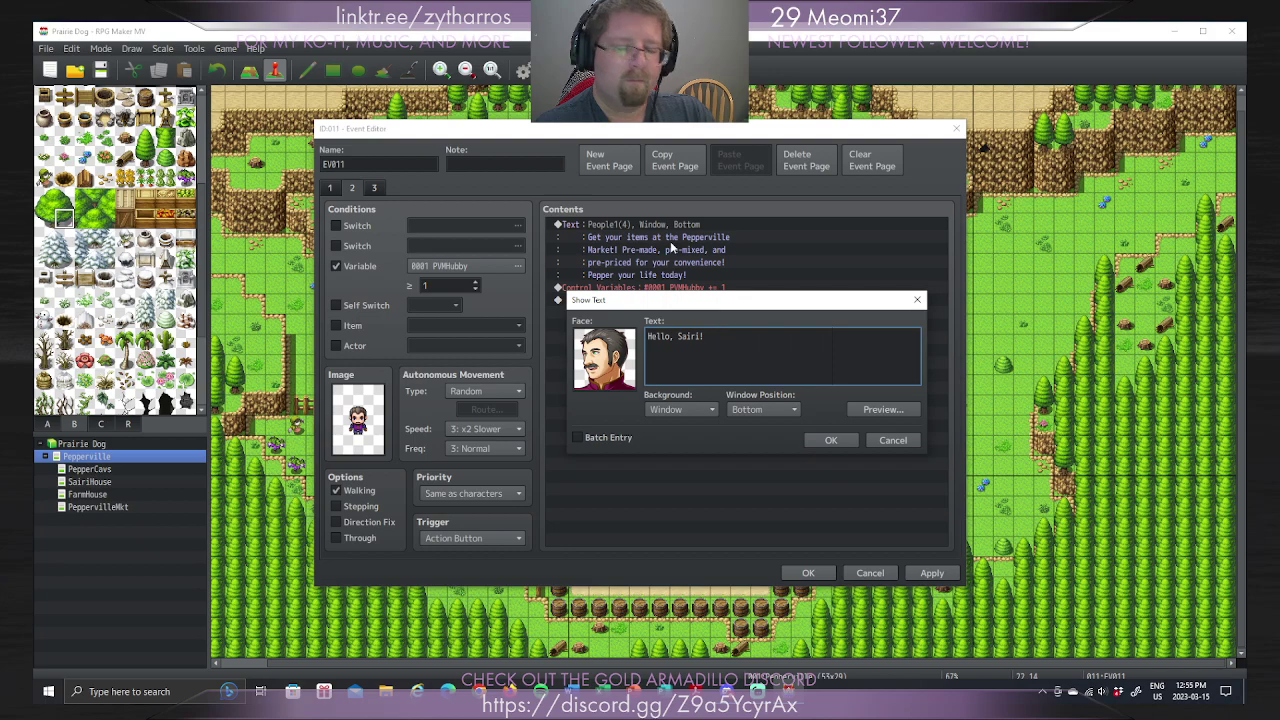
{"action": "type", "text": "How ar"}
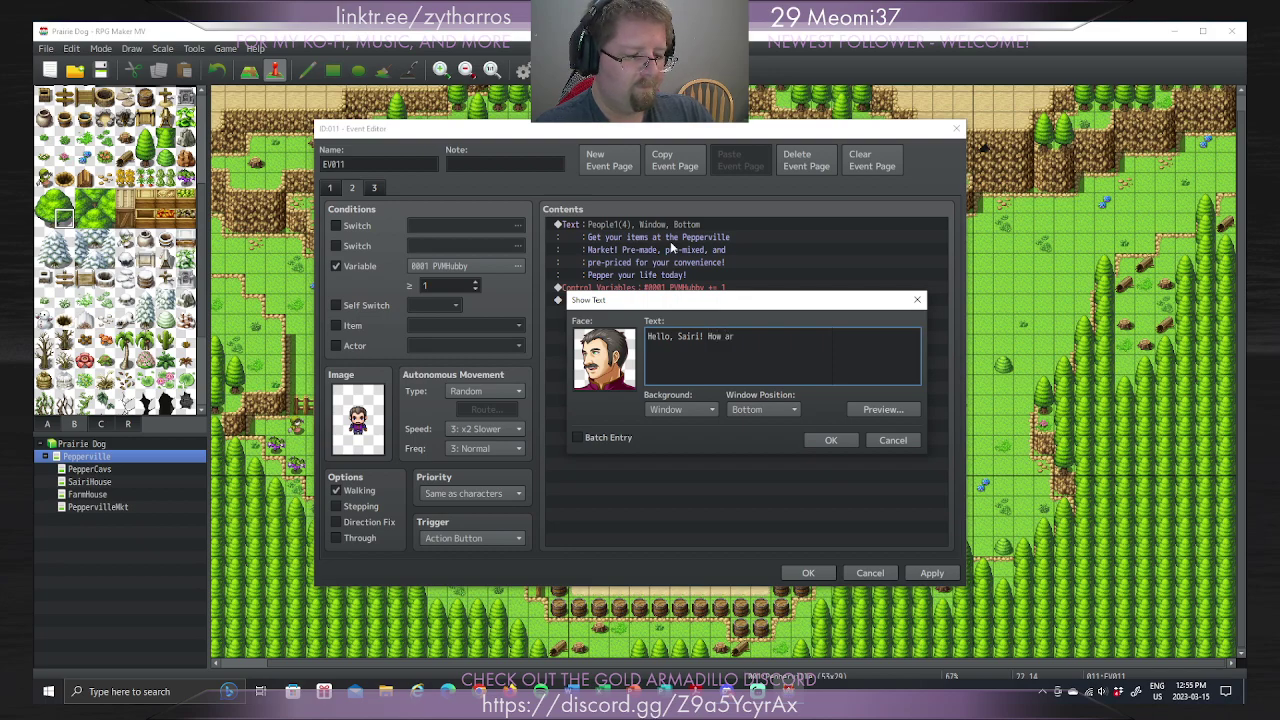
{"action": "type", "text": "e you today?"}
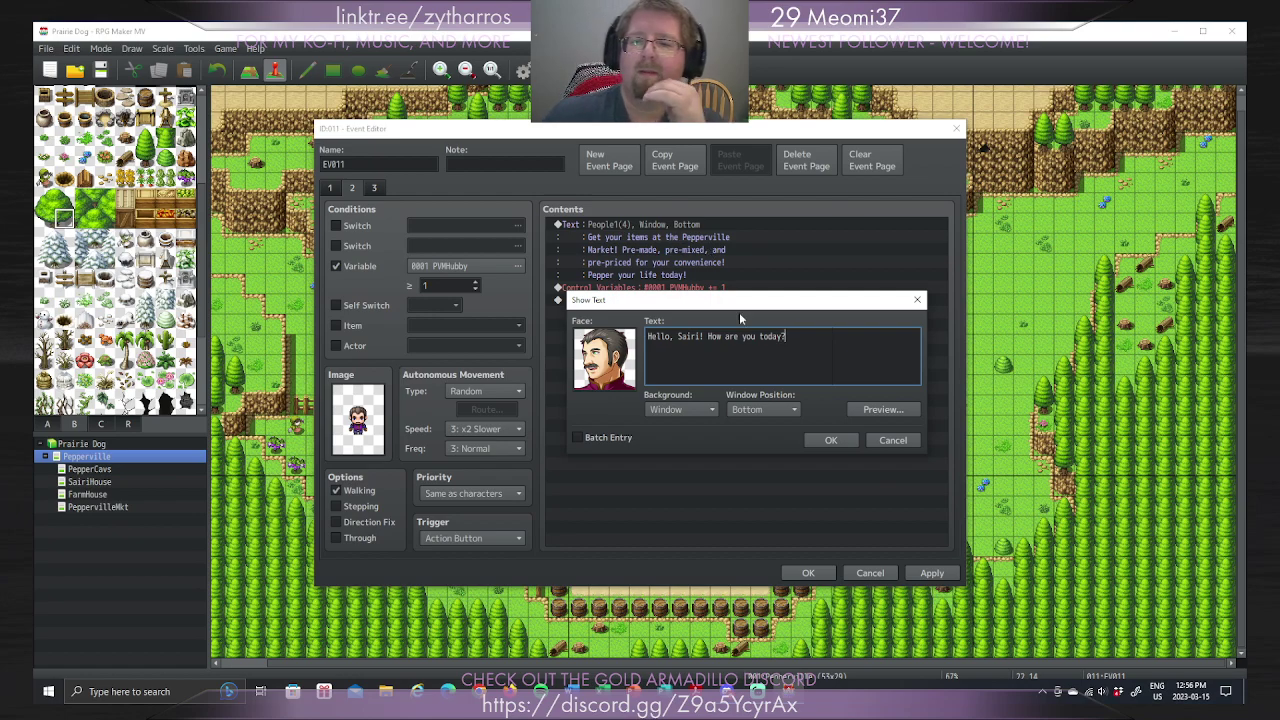
{"action": "left_click", "coordinate": [828, 440]}
Step: Open the command list for inserting a new command above page 2's Control Variables command
{"action": "right_click", "coordinate": [684, 252]}
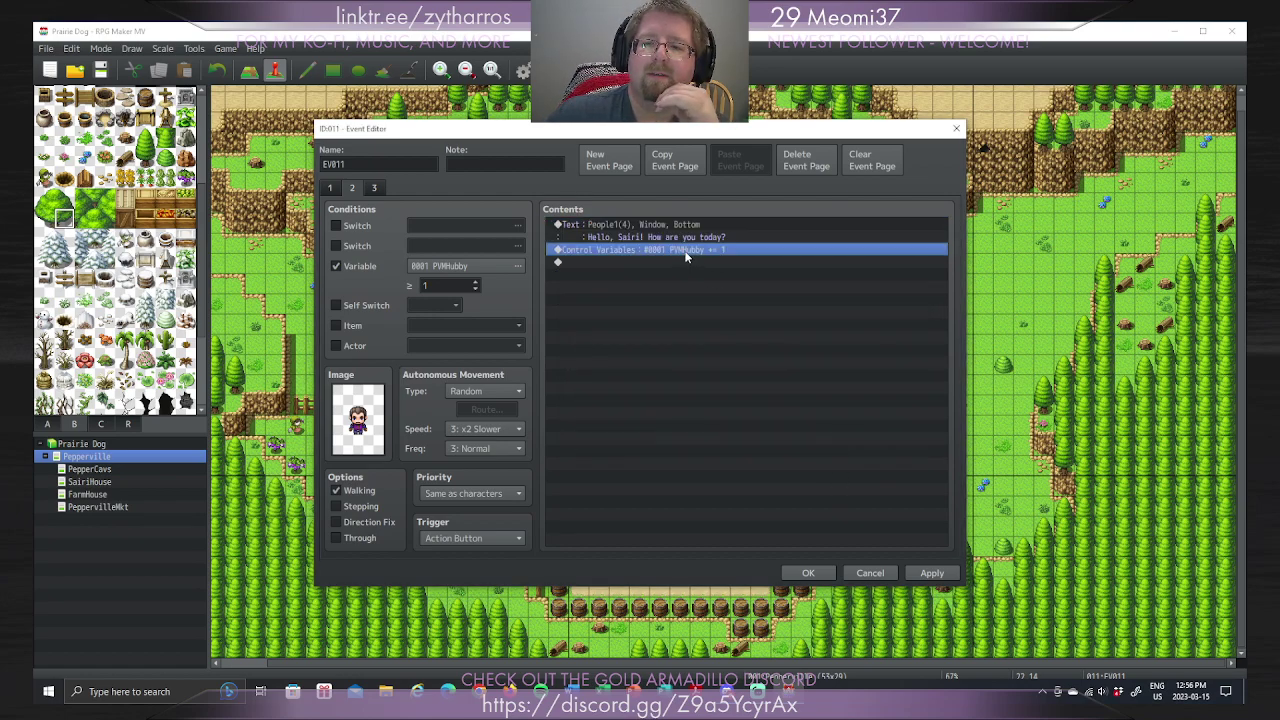
{"action": "left_click", "coordinate": [722, 261]}
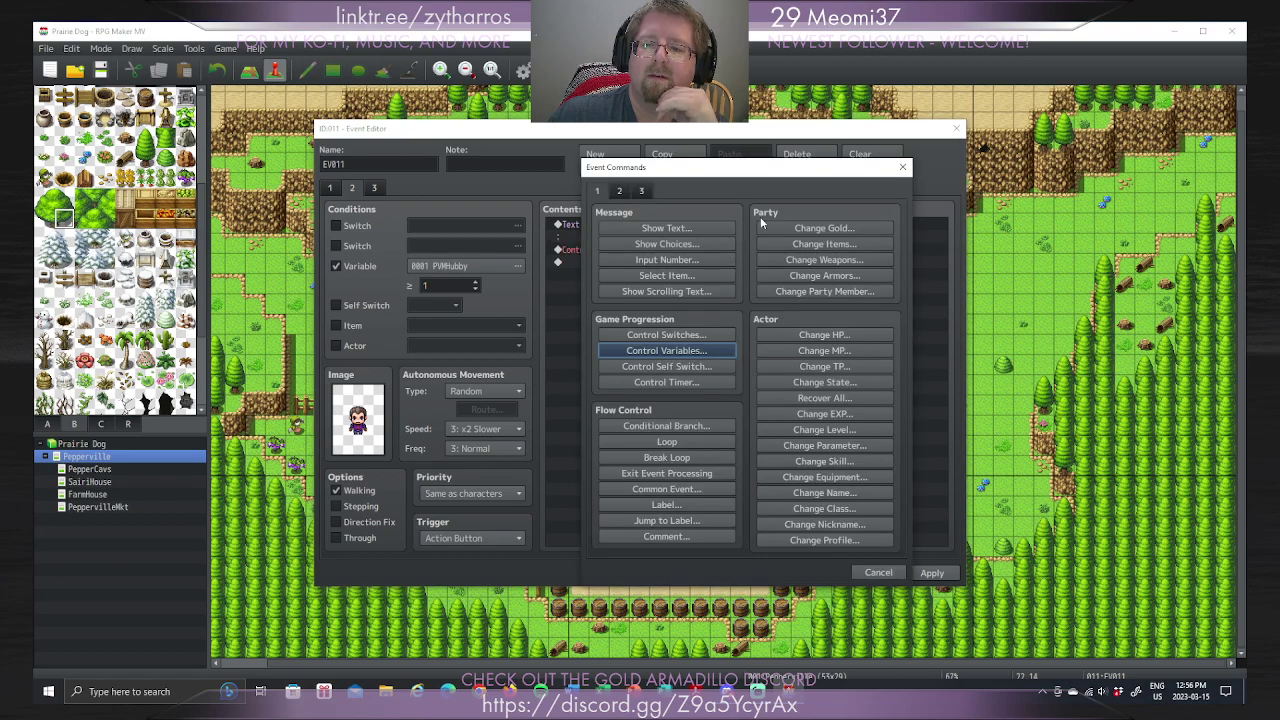
{"action": "left_click", "coordinate": [695, 243]}
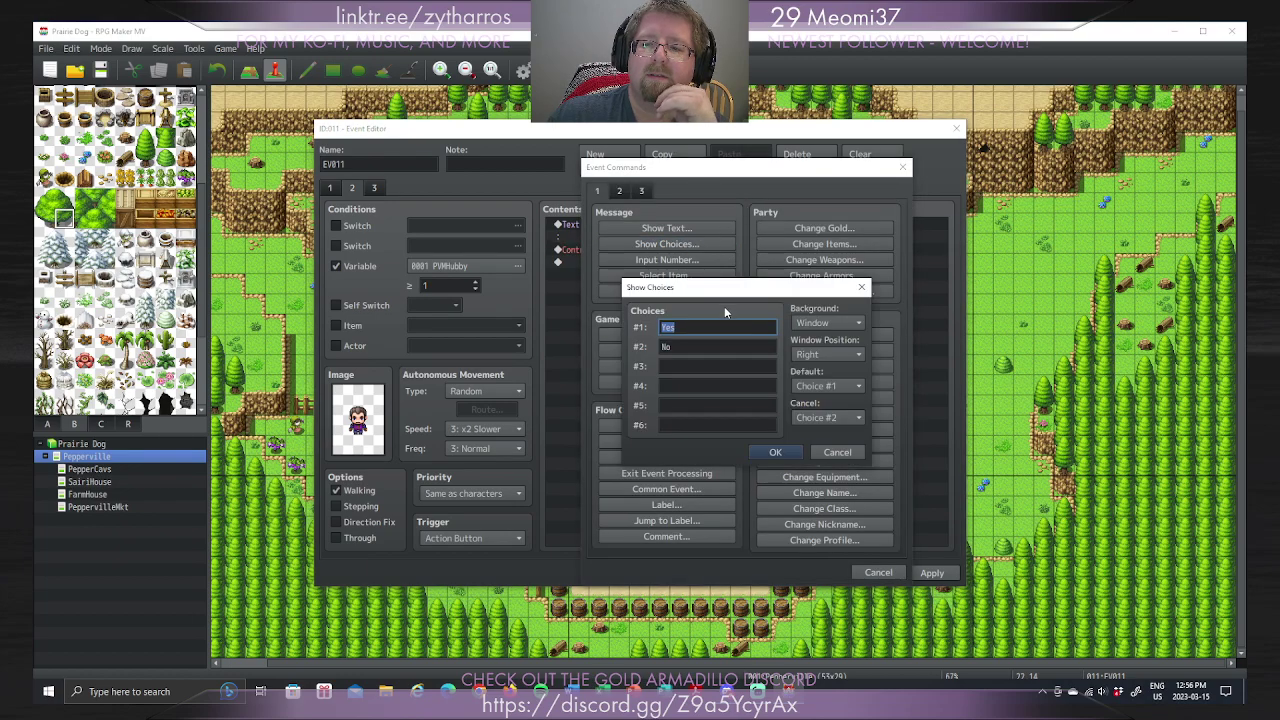
{"action": "type", "text": "Great!"}
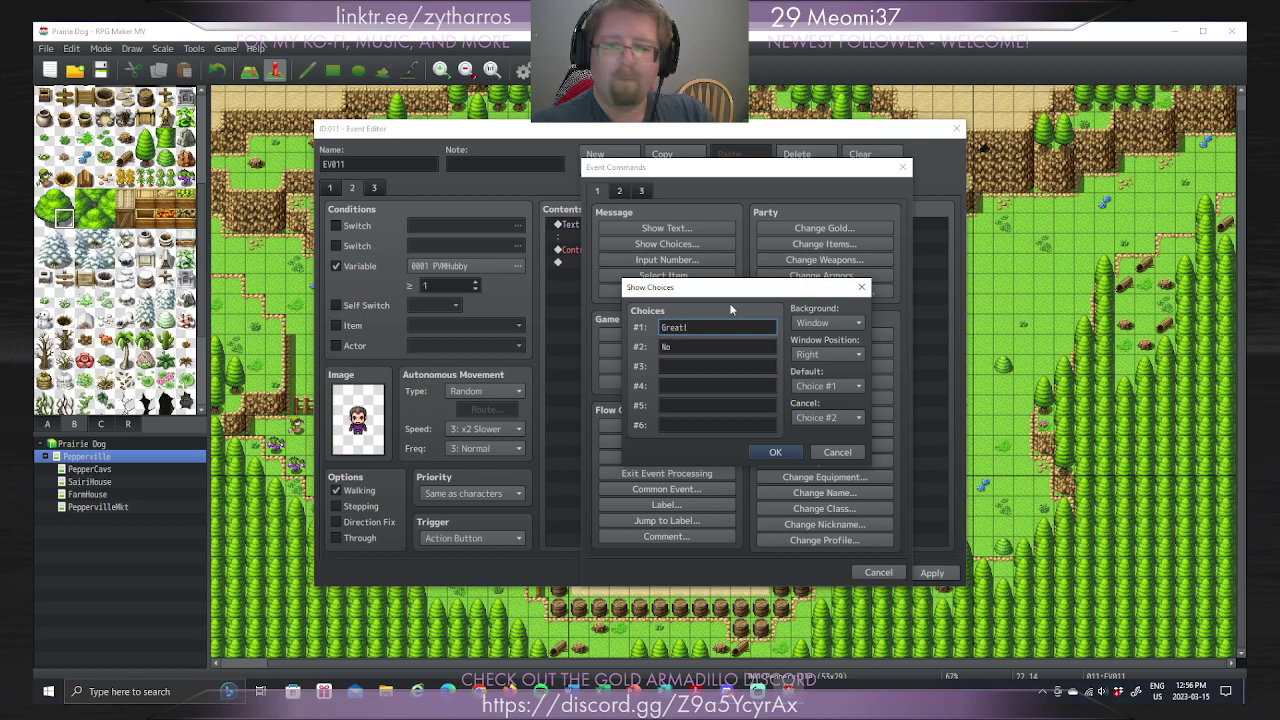
{"action": "key", "text": "Tab"}
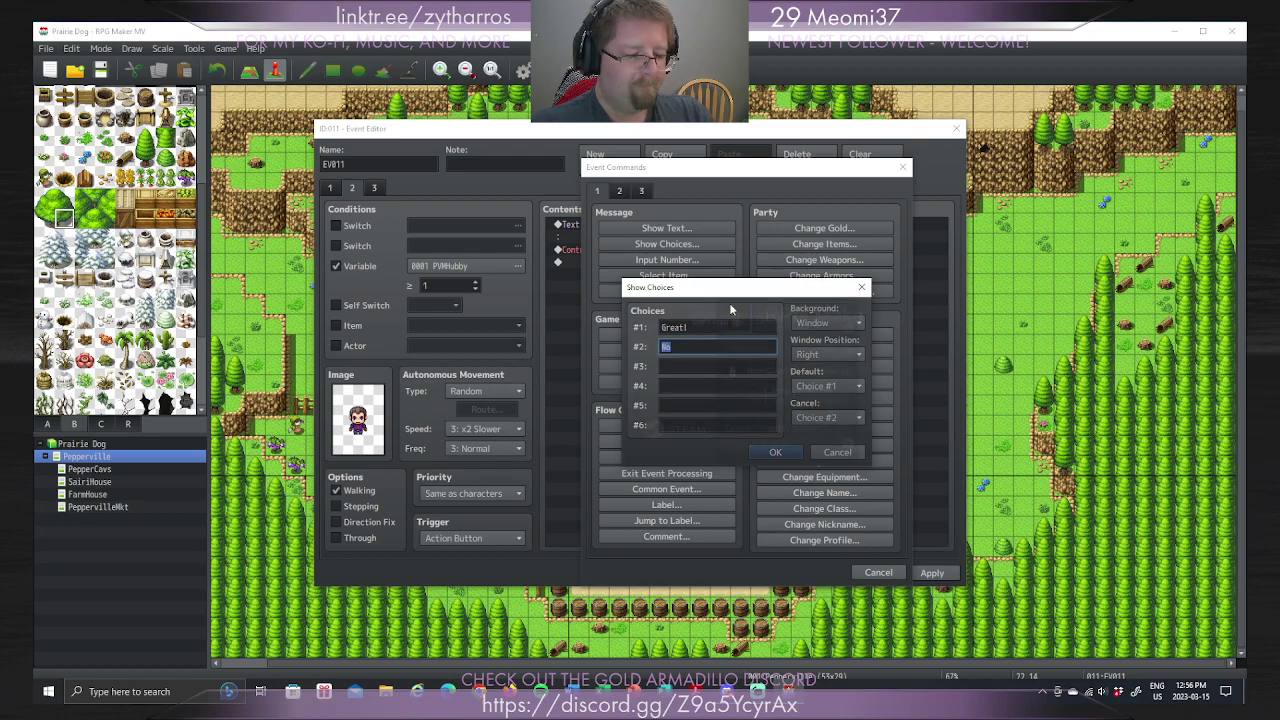
{"action": "key", "text": "shift+Tab"}
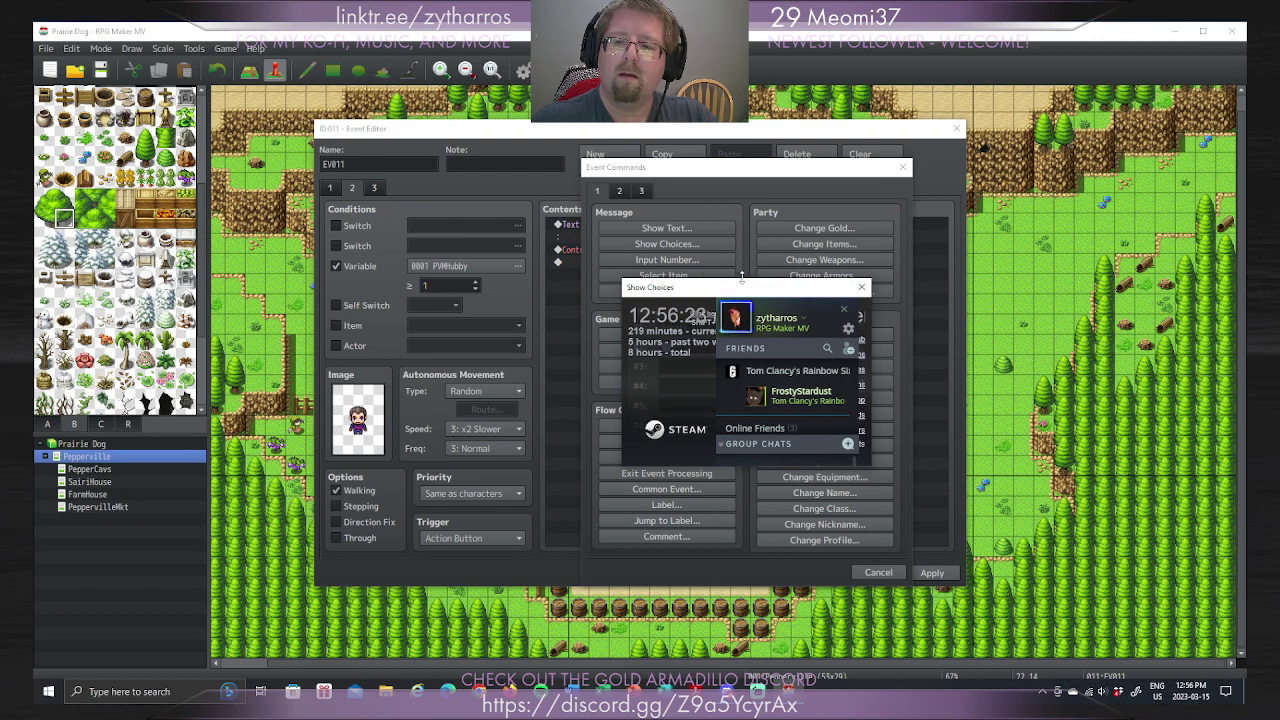
{"action": "key", "text": "shift+Tab"}
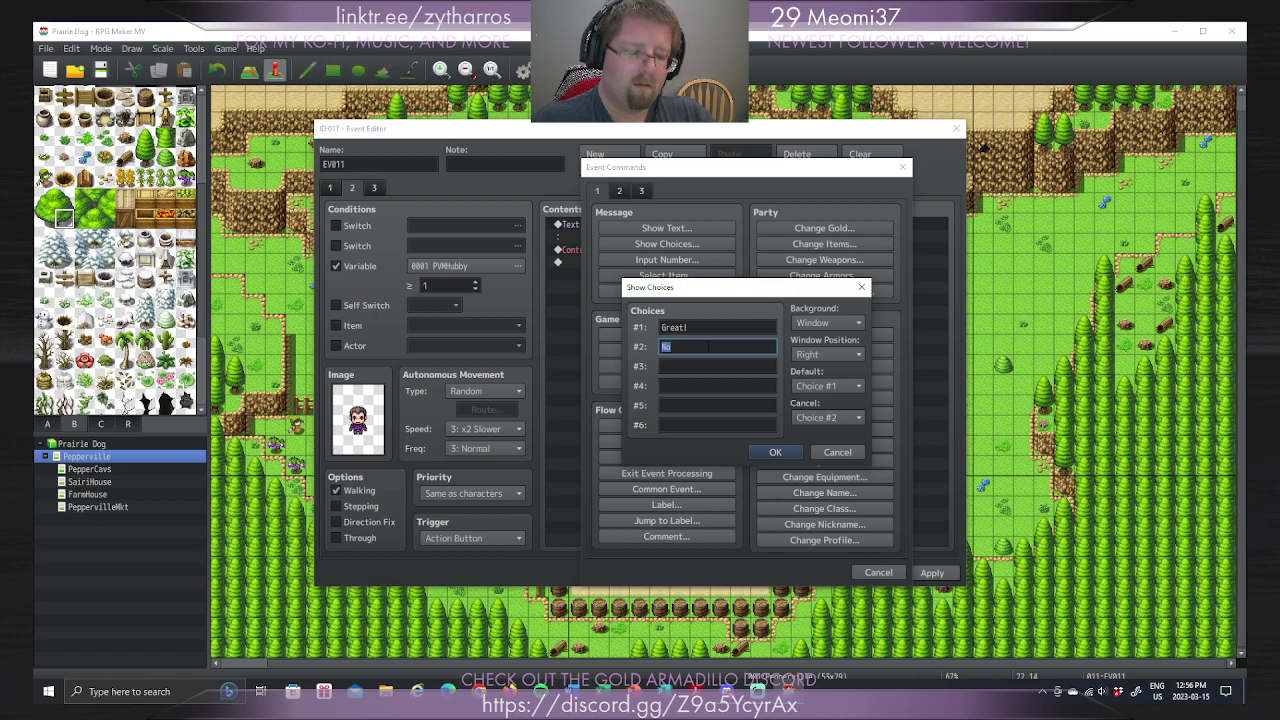
{"action": "key", "text": "BackSpace"}
{"action": "type", "text": "Good."}
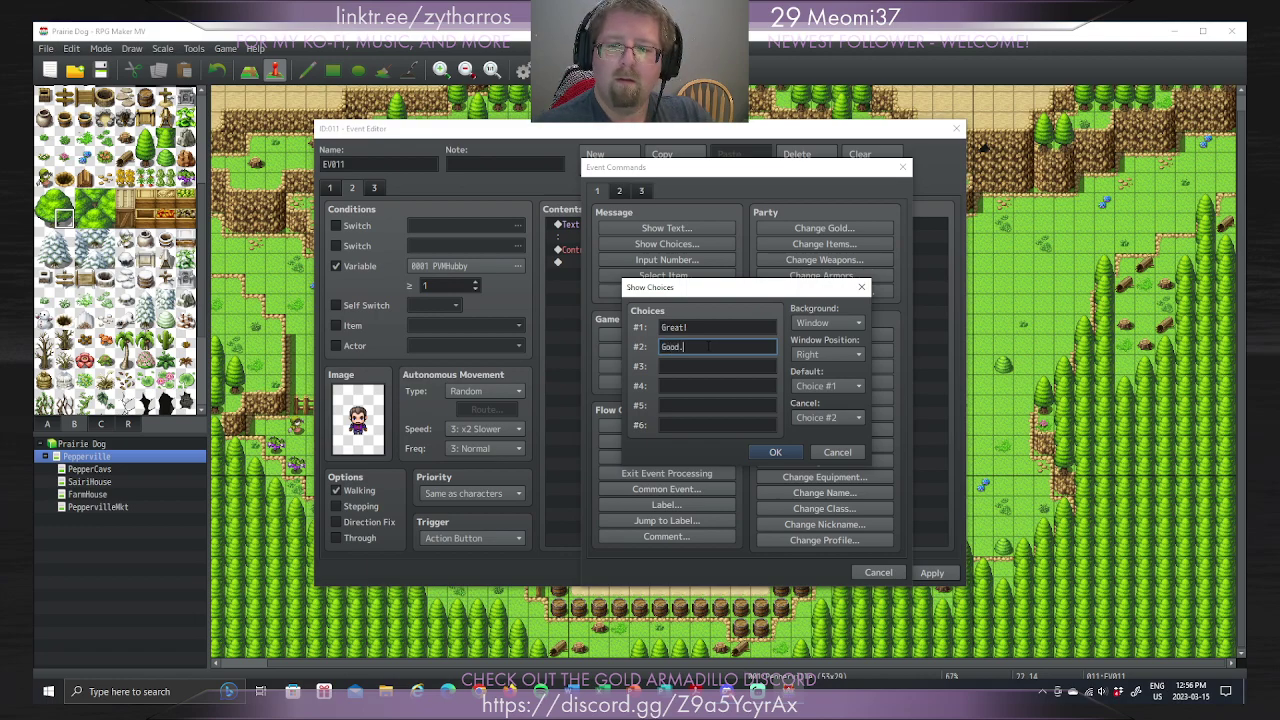
{"action": "key", "text": "Tab"}
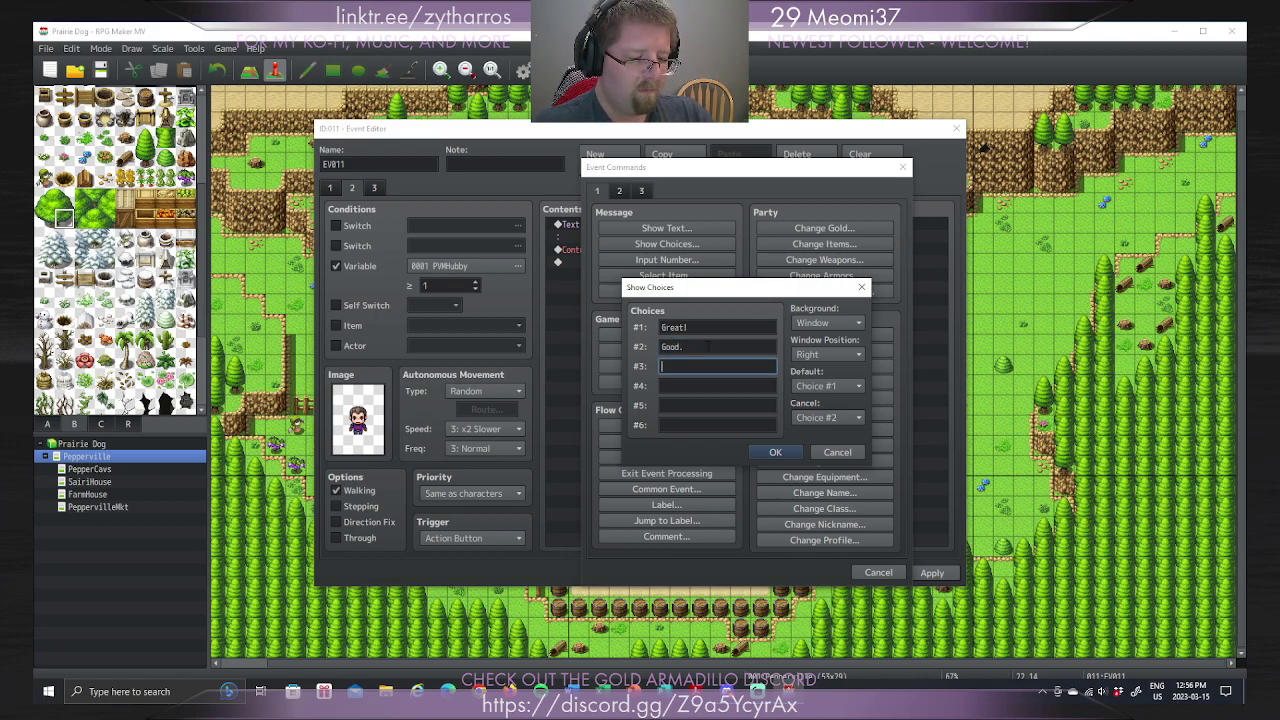
{"action": "type", "text": "Alrigfh"}
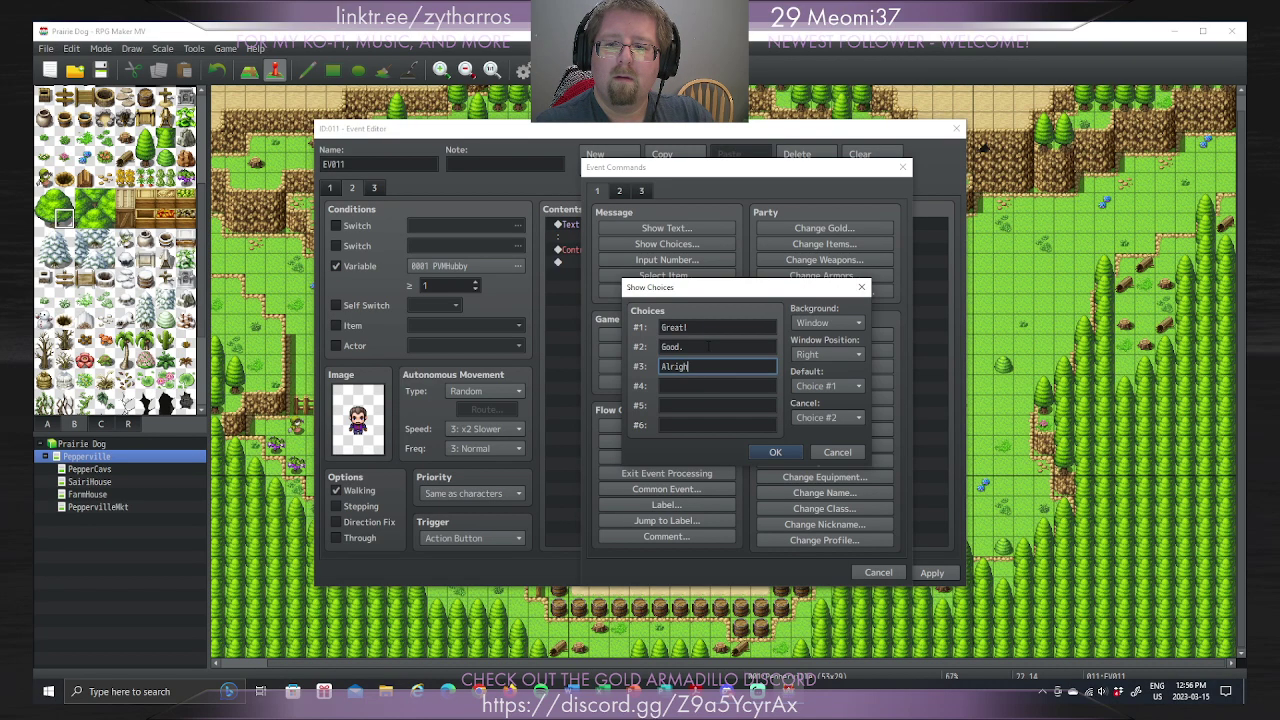
{"action": "key", "text": "Tab"}
{"action": "key", "text": "shift+Tab"}
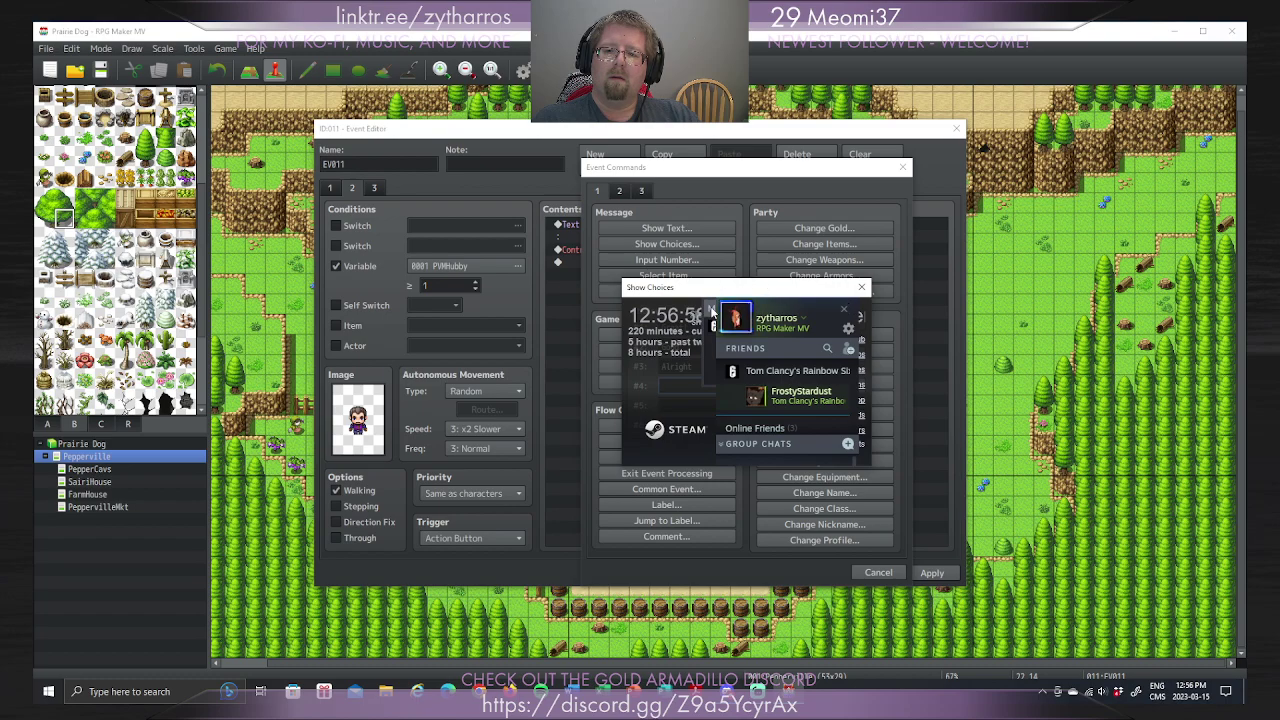
{"action": "right_click", "coordinate": [712, 310]}
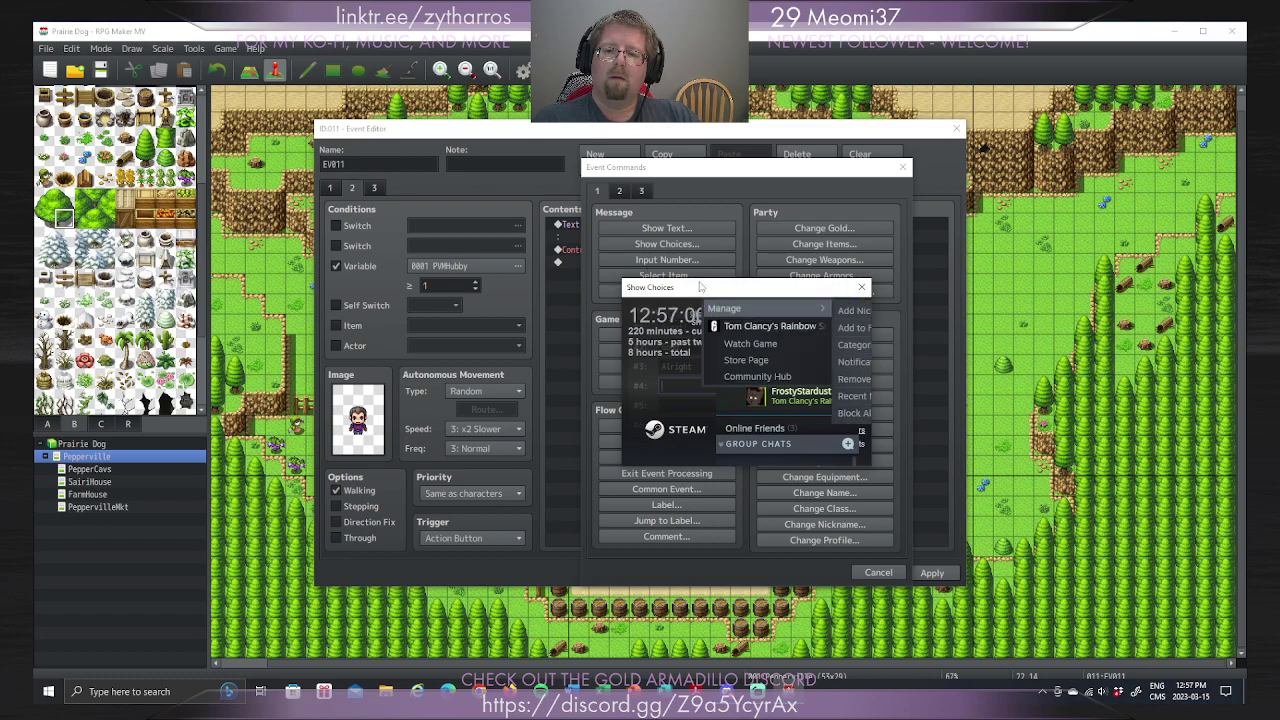
{"action": "mouse_move", "coordinate": [809, 308]}
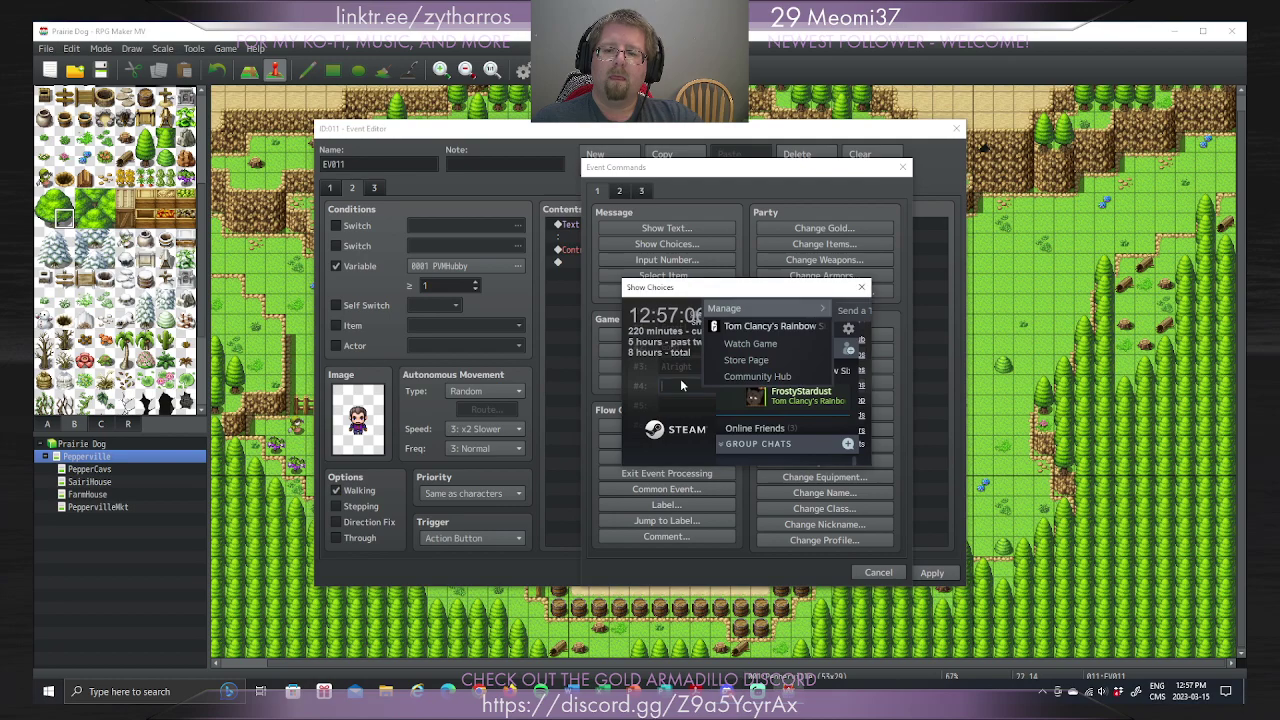
{"action": "key", "text": "shift+Tab"}
{"action": "key", "text": "Escape"}
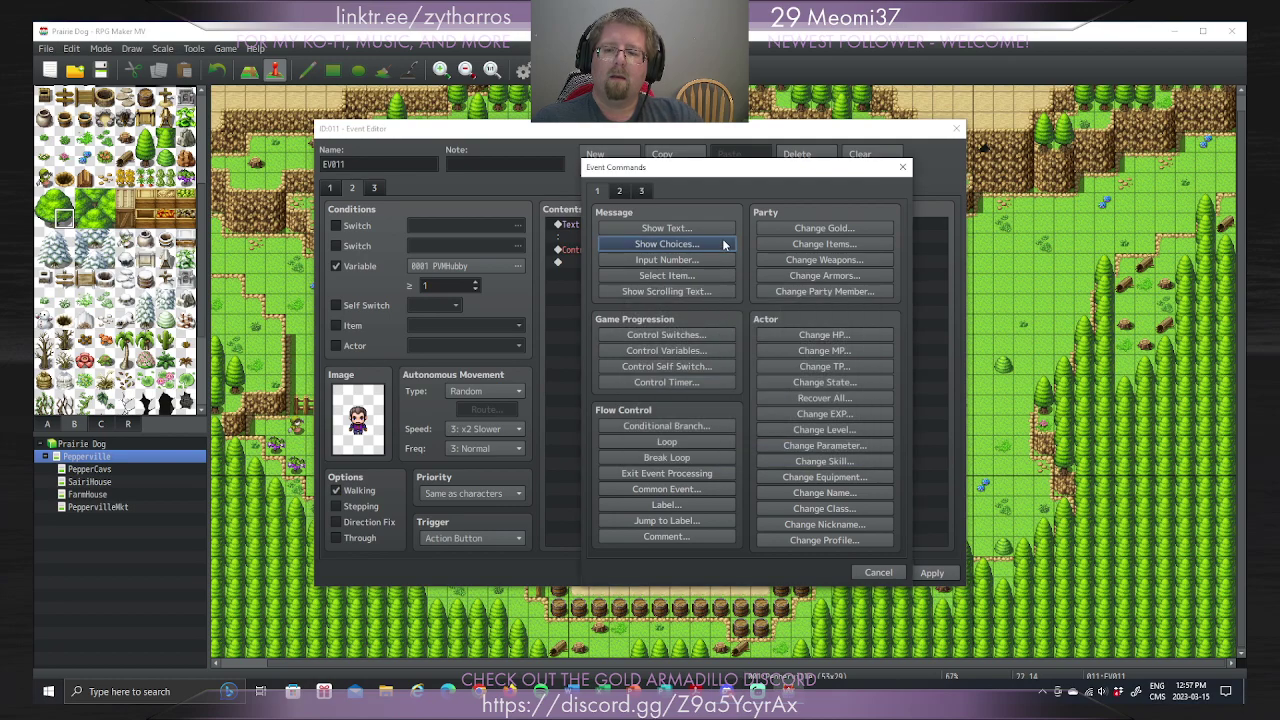
{"action": "left_click_drag", "start_coordinate": [740, 167], "coordinate": [595, 130]}
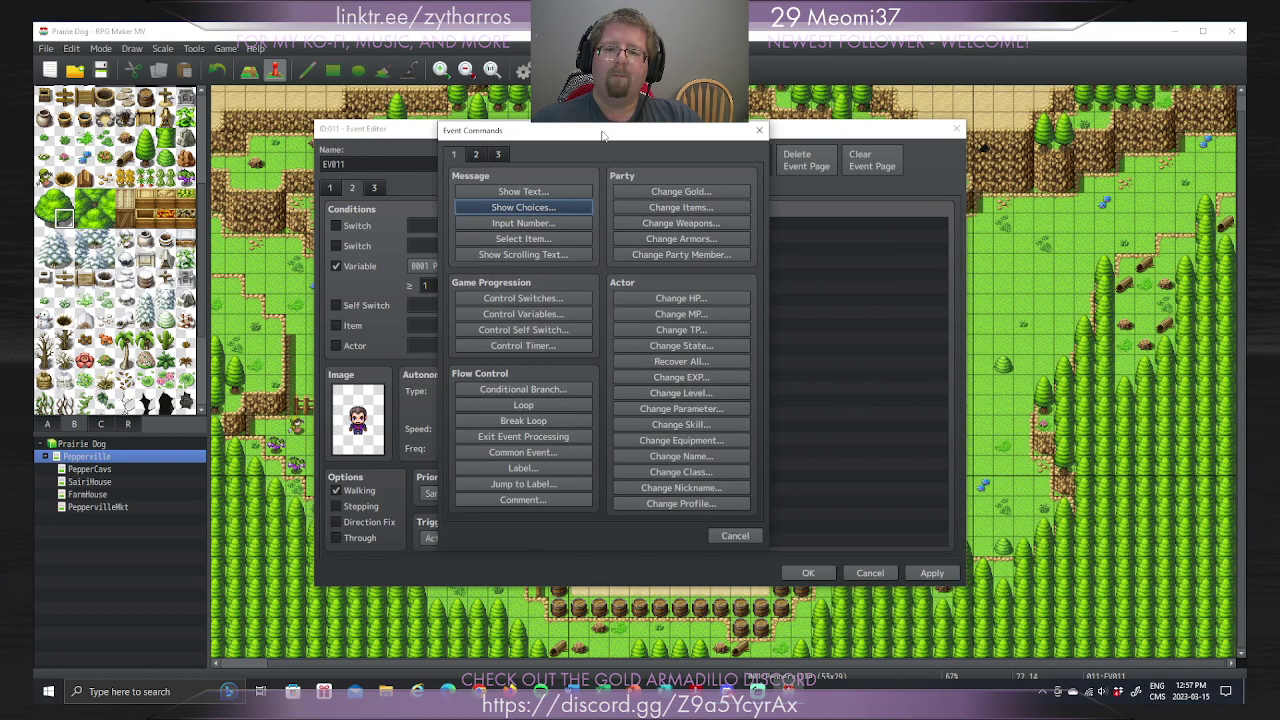
{"action": "left_click", "coordinate": [565, 208]}
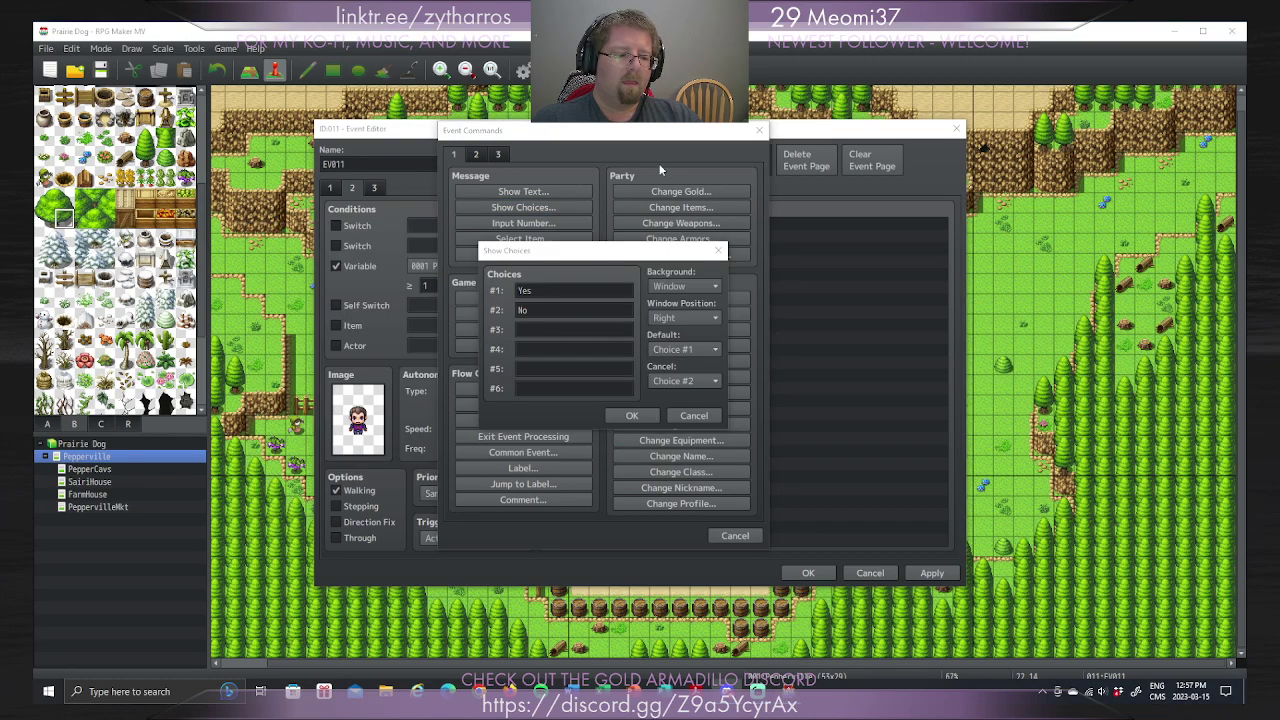
{"action": "left_click", "coordinate": [586, 288]}
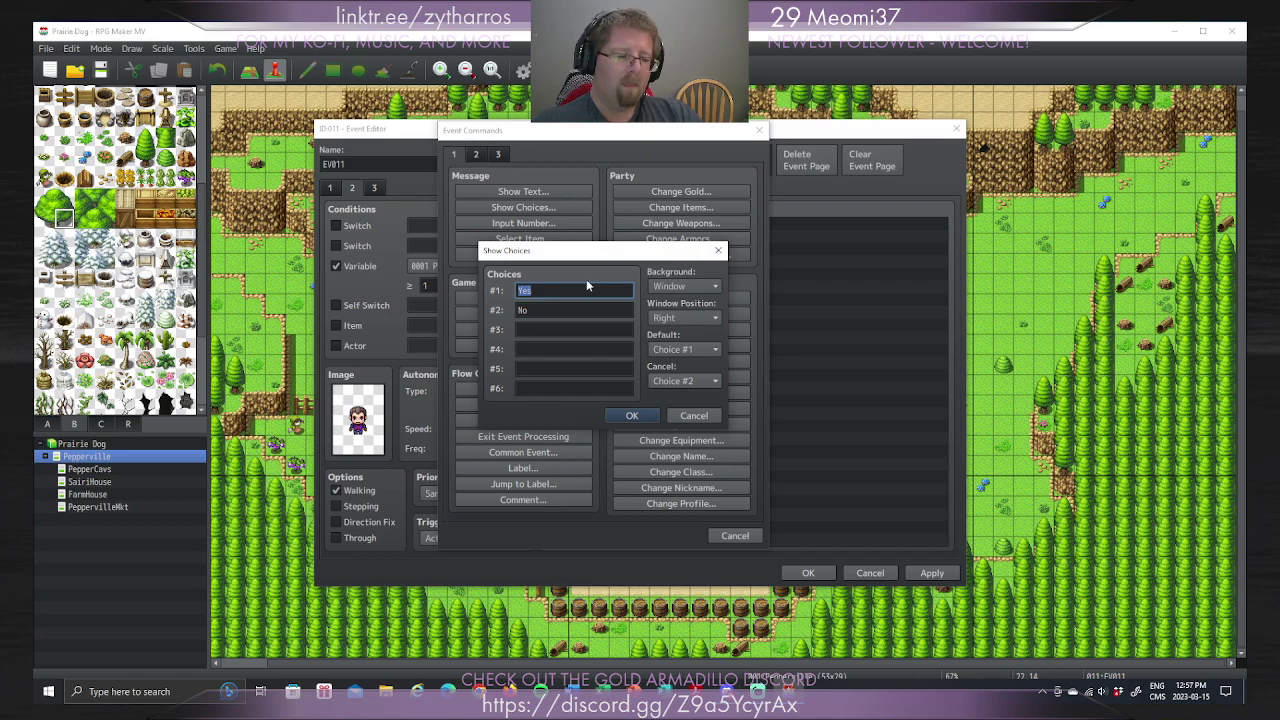
{"action": "key", "text": "Tab"}
{"action": "key", "text": "Tab"}
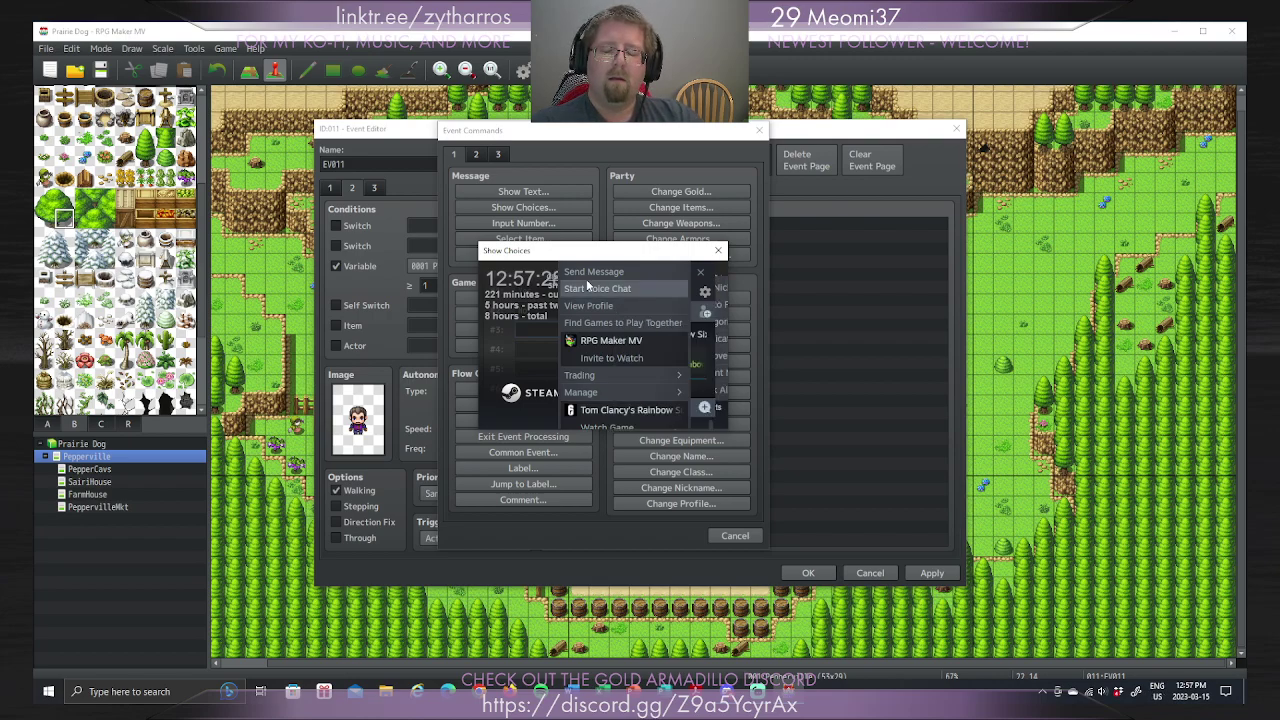
{"action": "key", "text": "shift+Tab"}
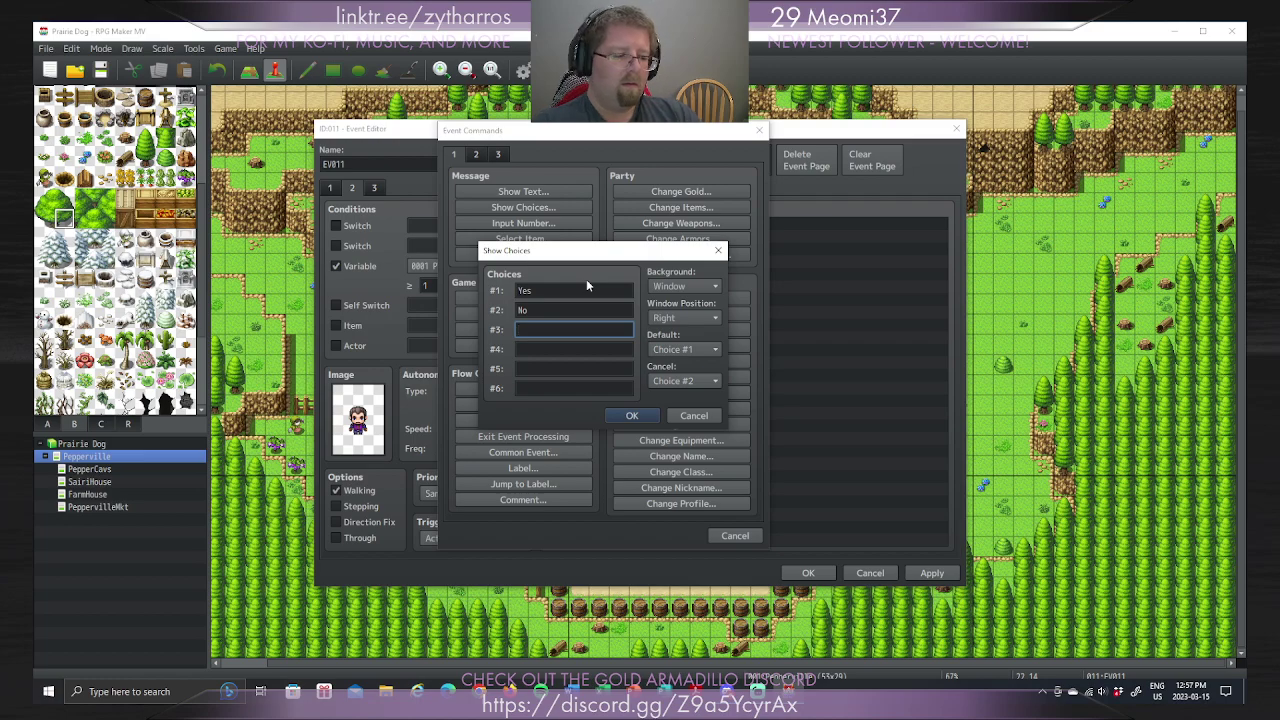
{"action": "key", "text": "super+space"}
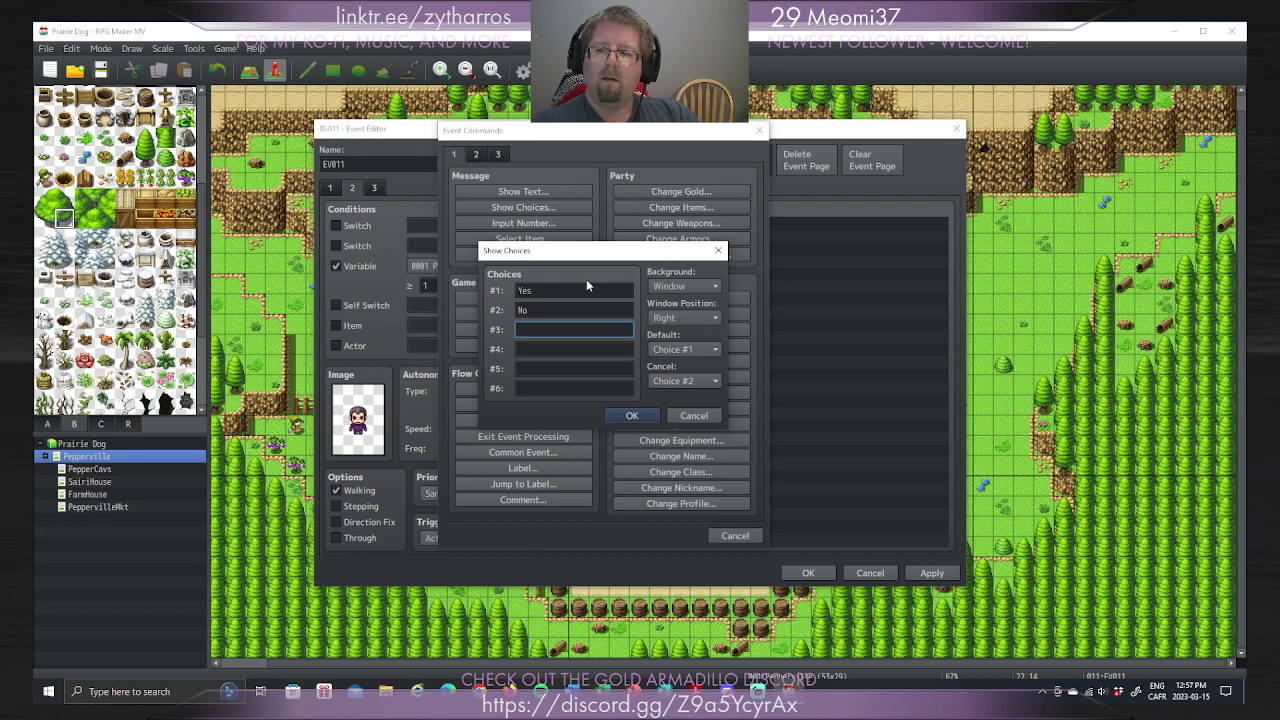
{"action": "key", "text": "super+space"}
{"action": "key", "text": "super+space"}
{"action": "key", "text": "super+space"}
{"action": "key", "text": "super+space"}
{"action": "key", "text": "super+space"}
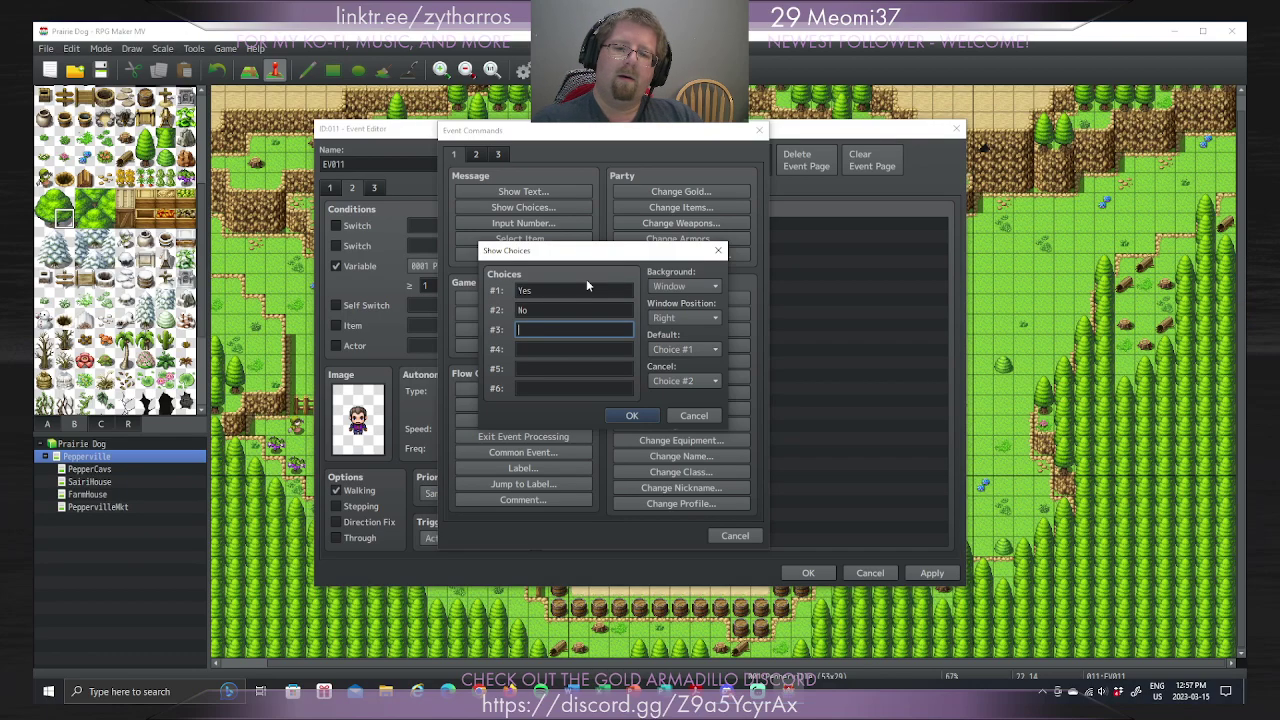
{"action": "left_click", "coordinate": [591, 290]}
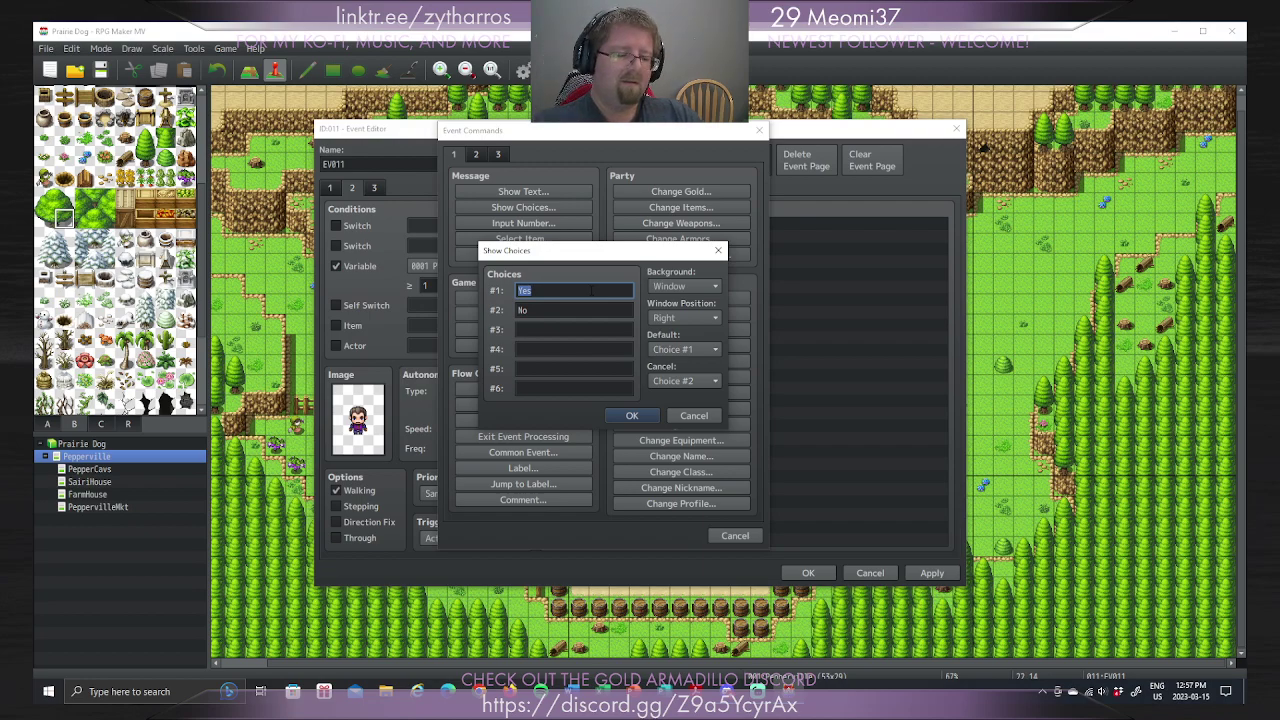
{"action": "key", "text": "Tab"}
{"action": "key", "text": "Tab"}
{"action": "key", "text": "Tab"}
{"action": "key", "text": "Tab"}
{"action": "key", "text": "Tab"}
{"action": "key", "text": "Tab"}
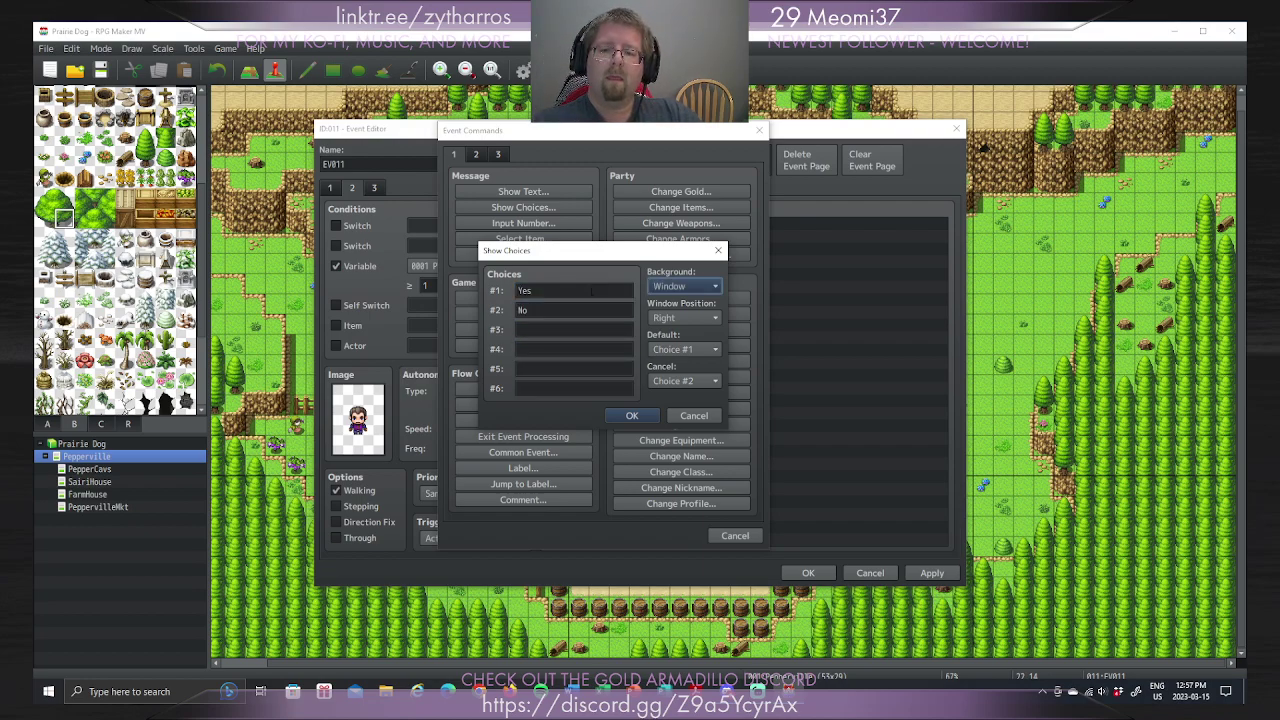
{"action": "double_click", "coordinate": [592, 290]}
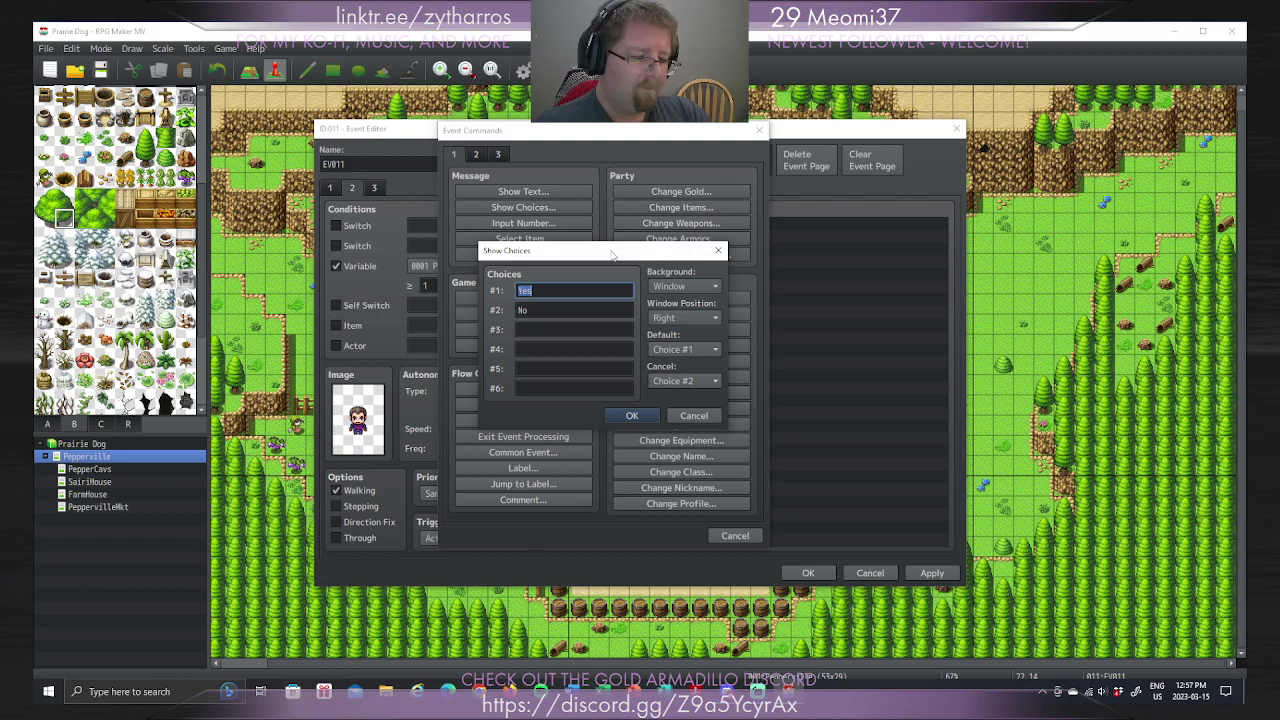
{"action": "type", "text": "GreaT!"}
{"action": "key", "text": "Tab"}
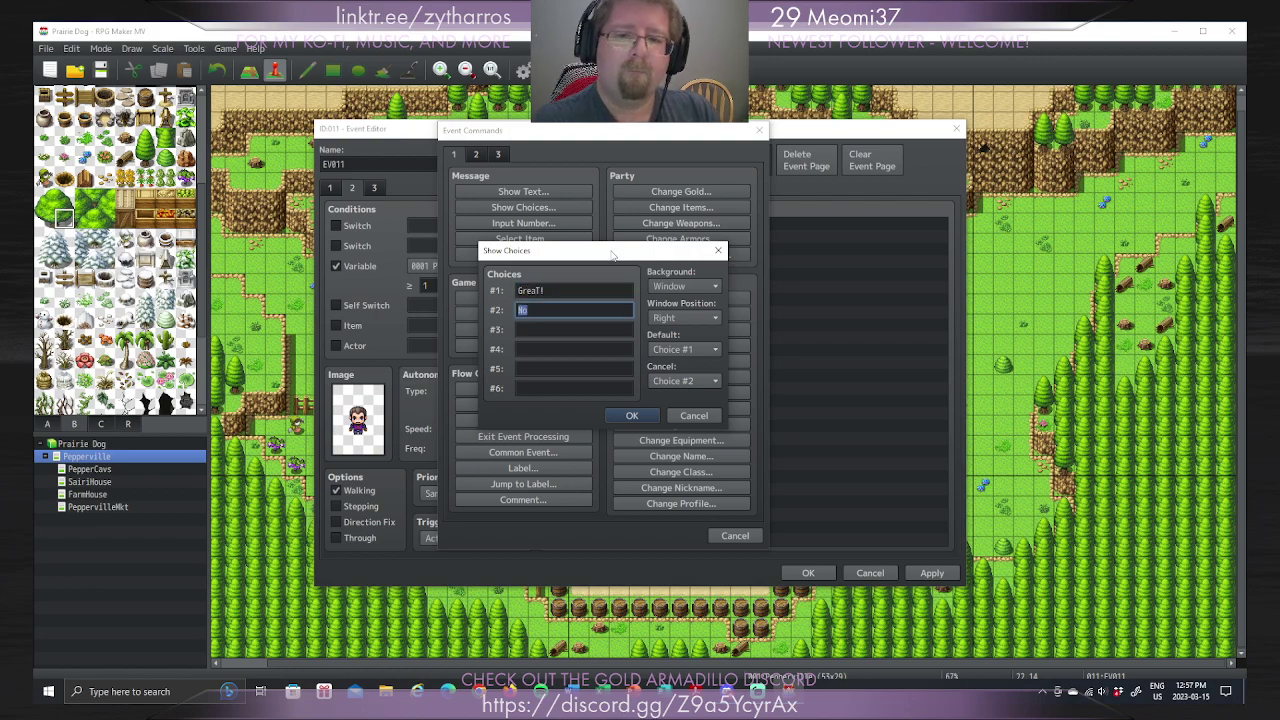
{"action": "key", "text": "BackSpace"}
{"action": "key", "text": "shift+Tab"}
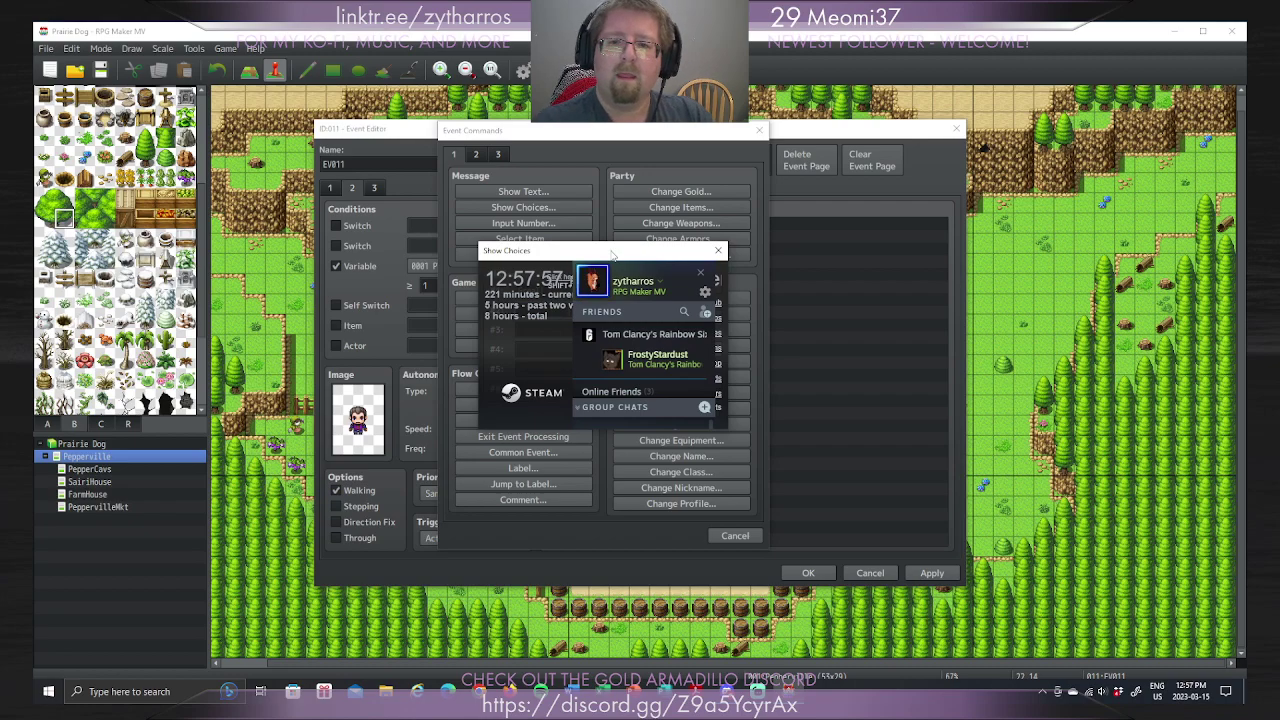
{"action": "key", "text": "shift+Tab"}
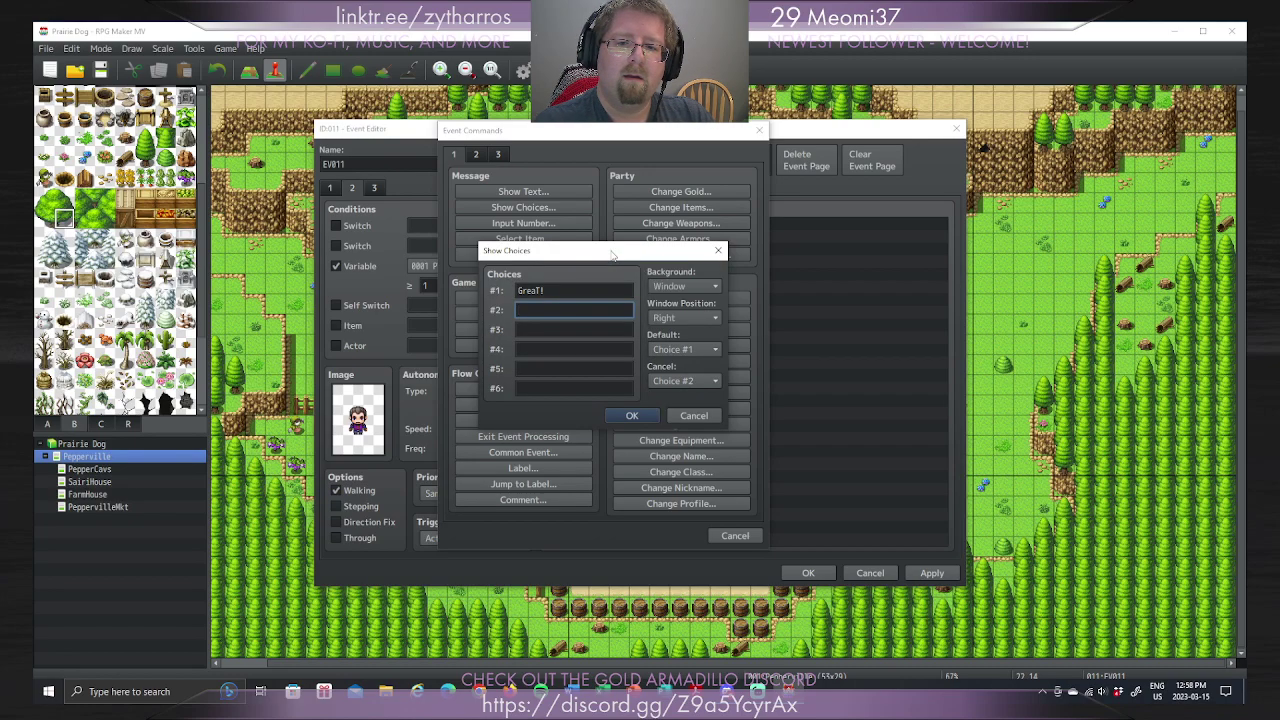
{"action": "key", "text": "shift+Tab"}
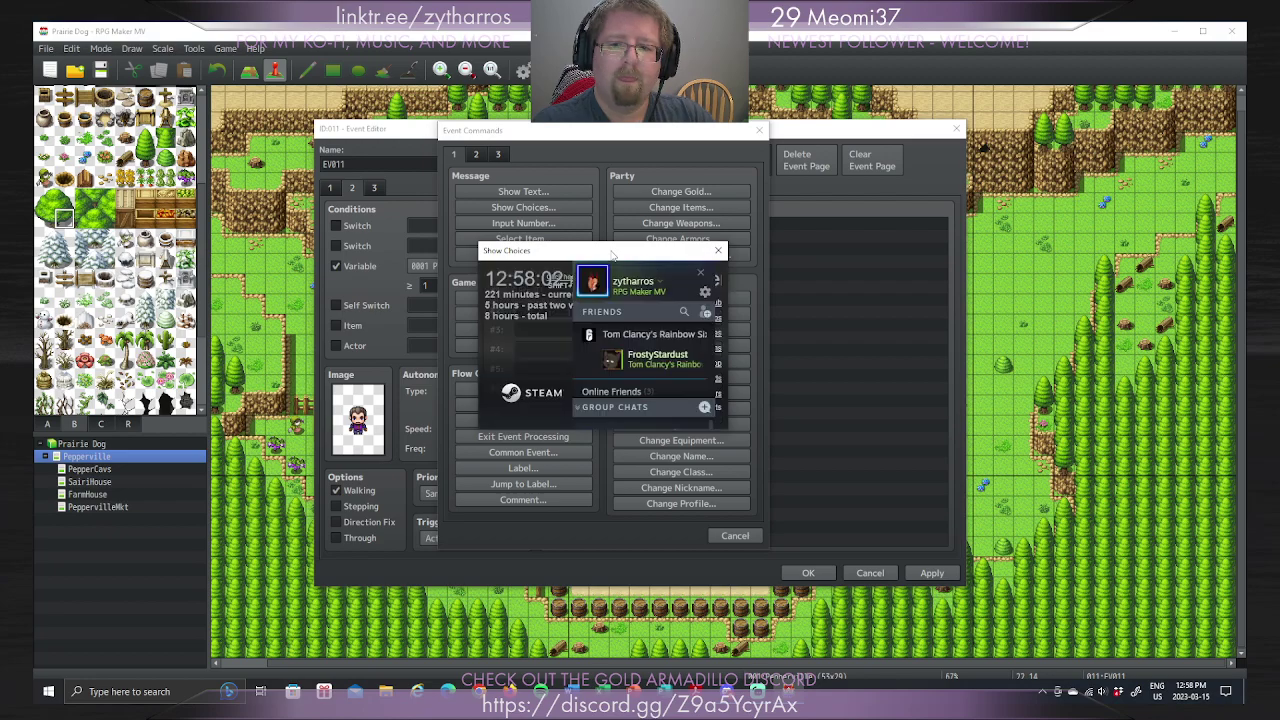
{"action": "key", "text": "Escape"}
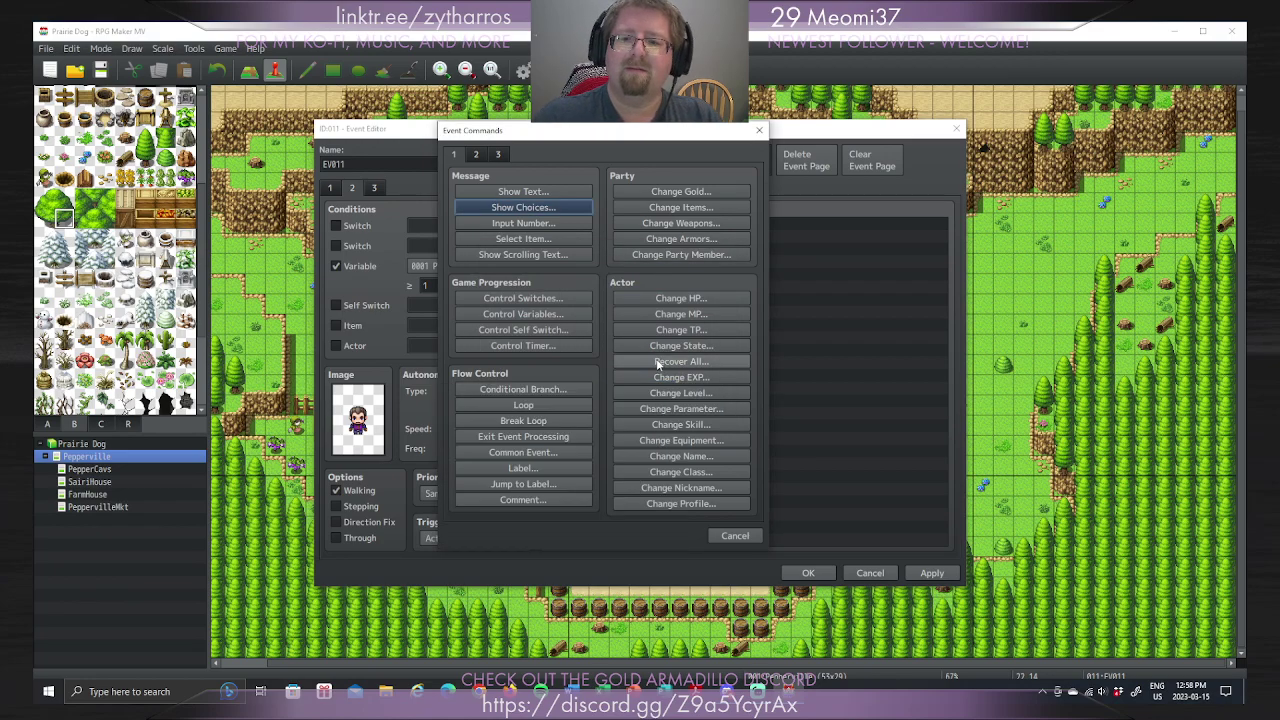
Step: Begin a Show Choices command on event page 2 with "Great!" as choice 1 and "Good" as choice 2
{"action": "left_click", "coordinate": [557, 206]}
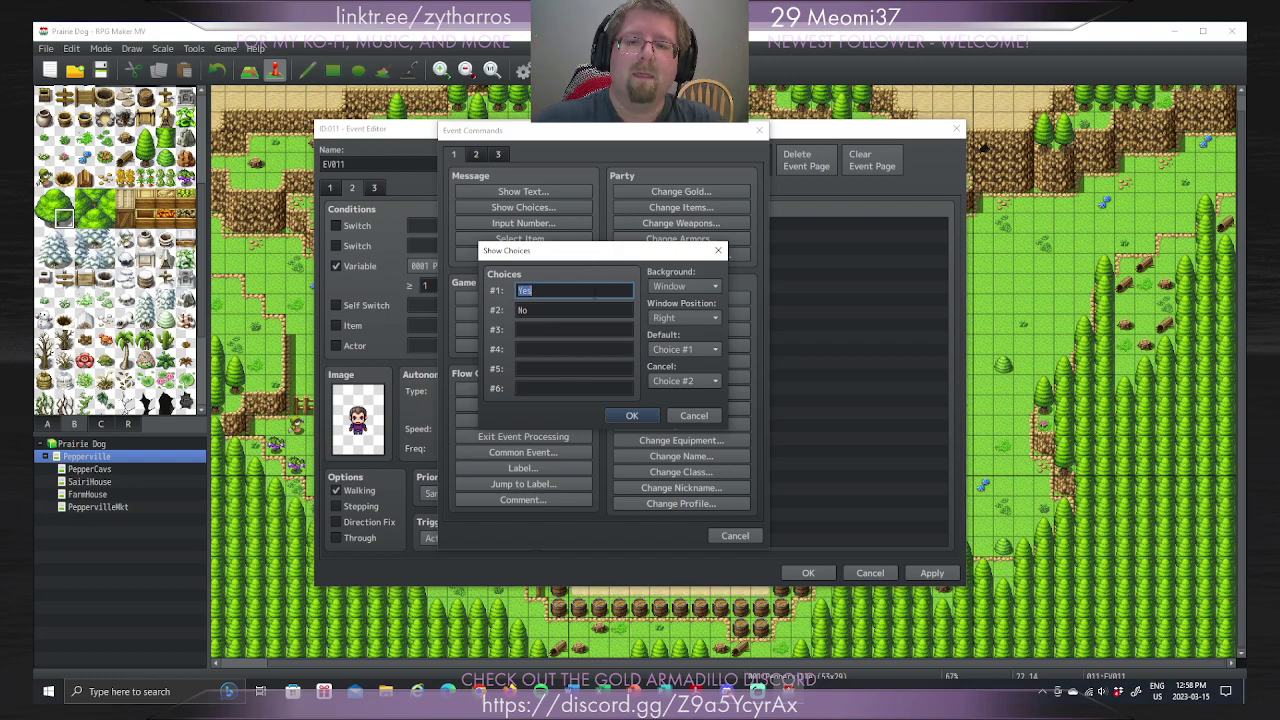
{"action": "left_click", "coordinate": [594, 290]}
{"action": "left_click_drag", "start_coordinate": [594, 290], "coordinate": [429, 287]}
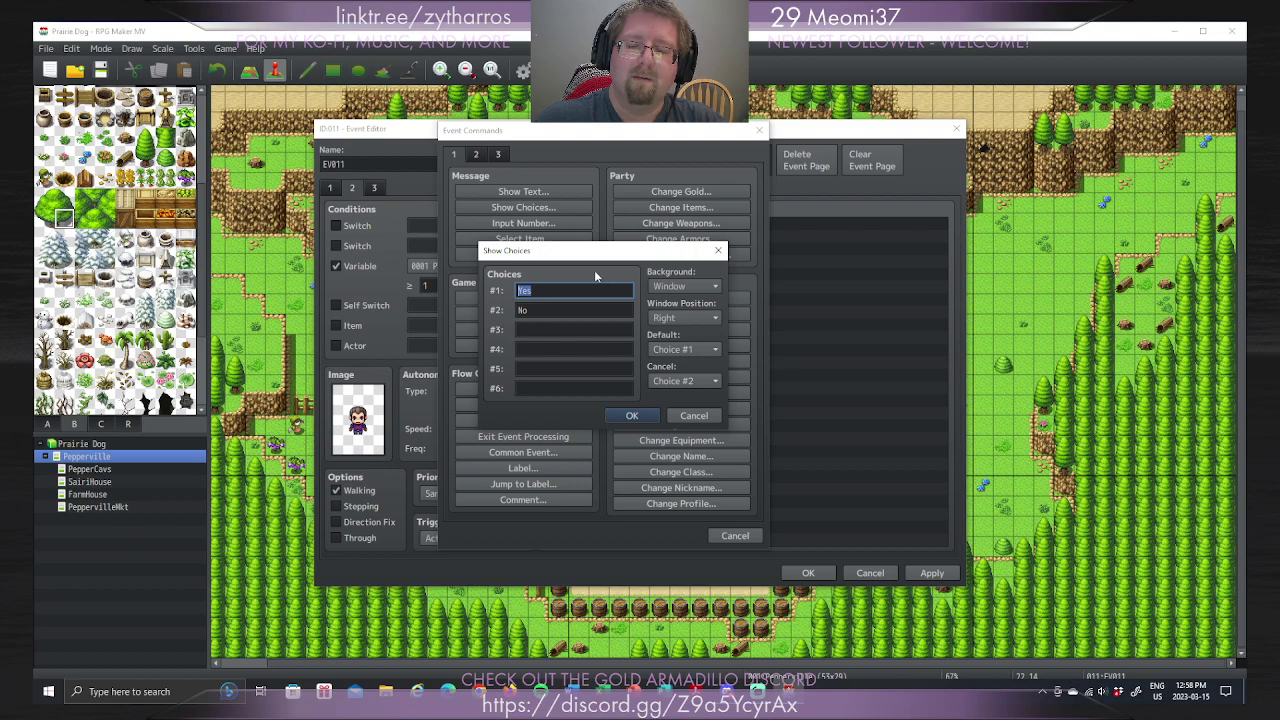
{"action": "type", "text": "Great!"}
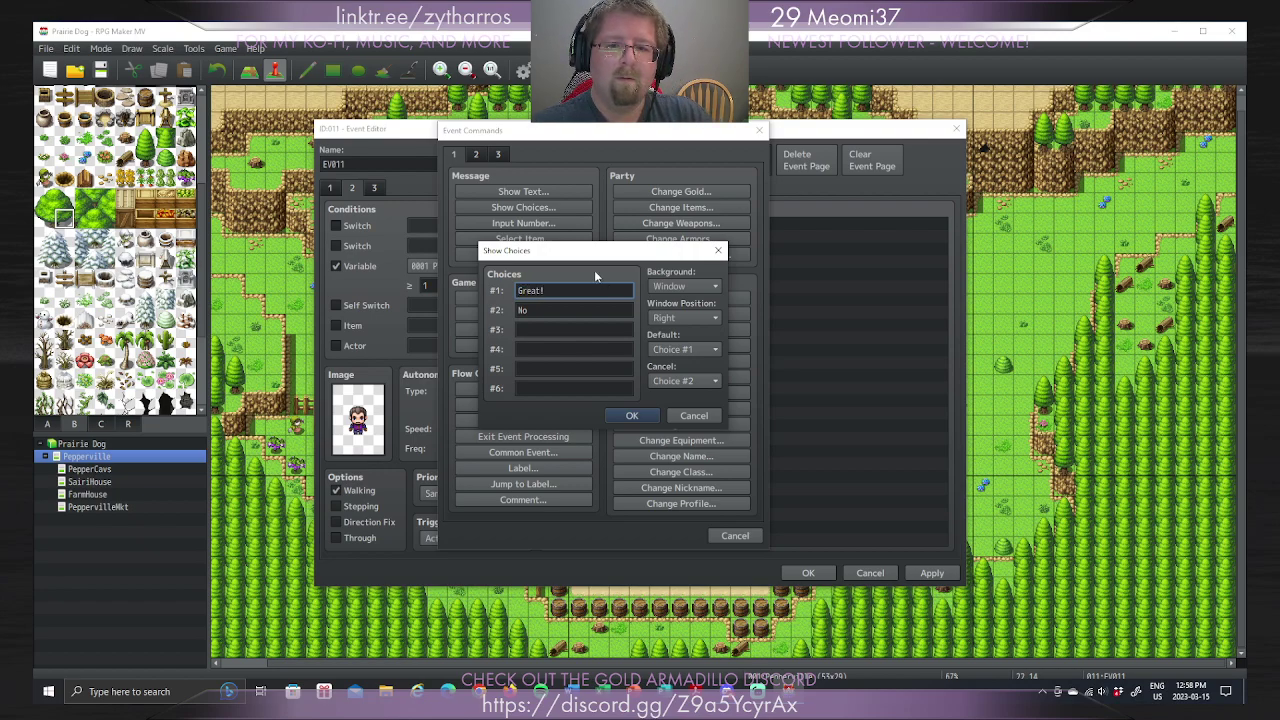
{"action": "key", "text": "Tab"}
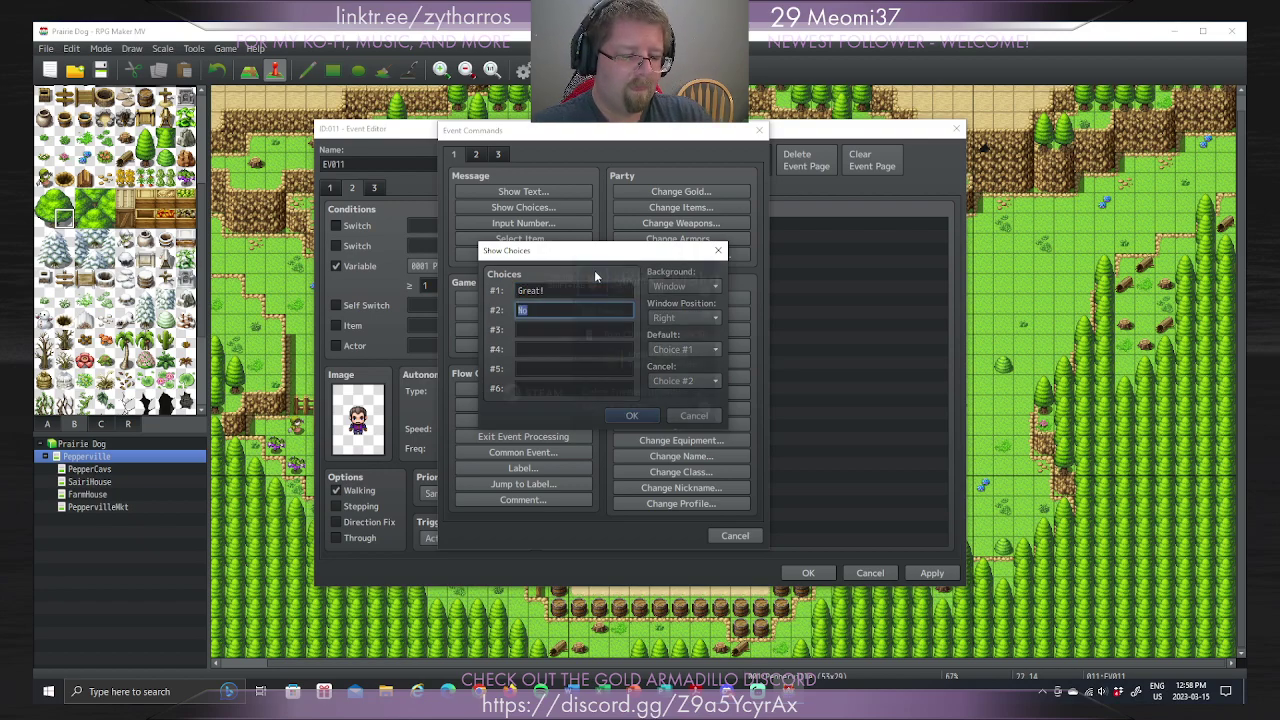
{"action": "key", "text": "shift+Tab"}
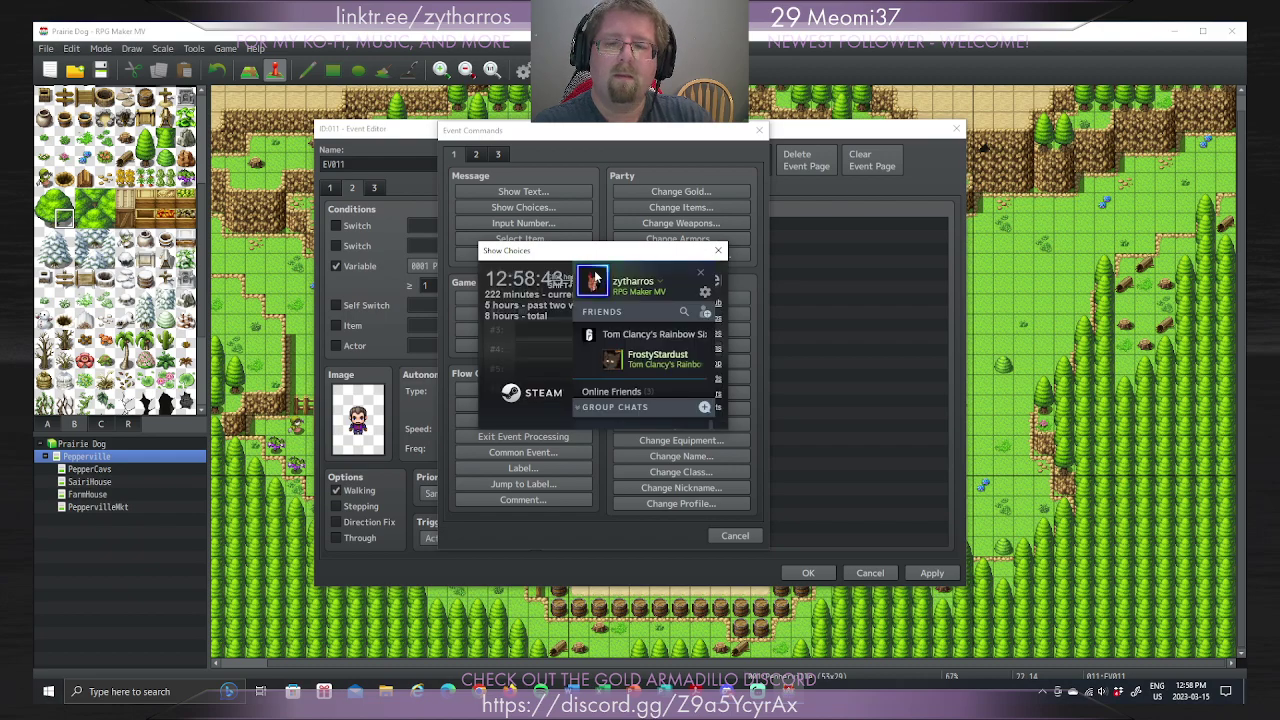
{"action": "key", "text": "shift+Tab"}
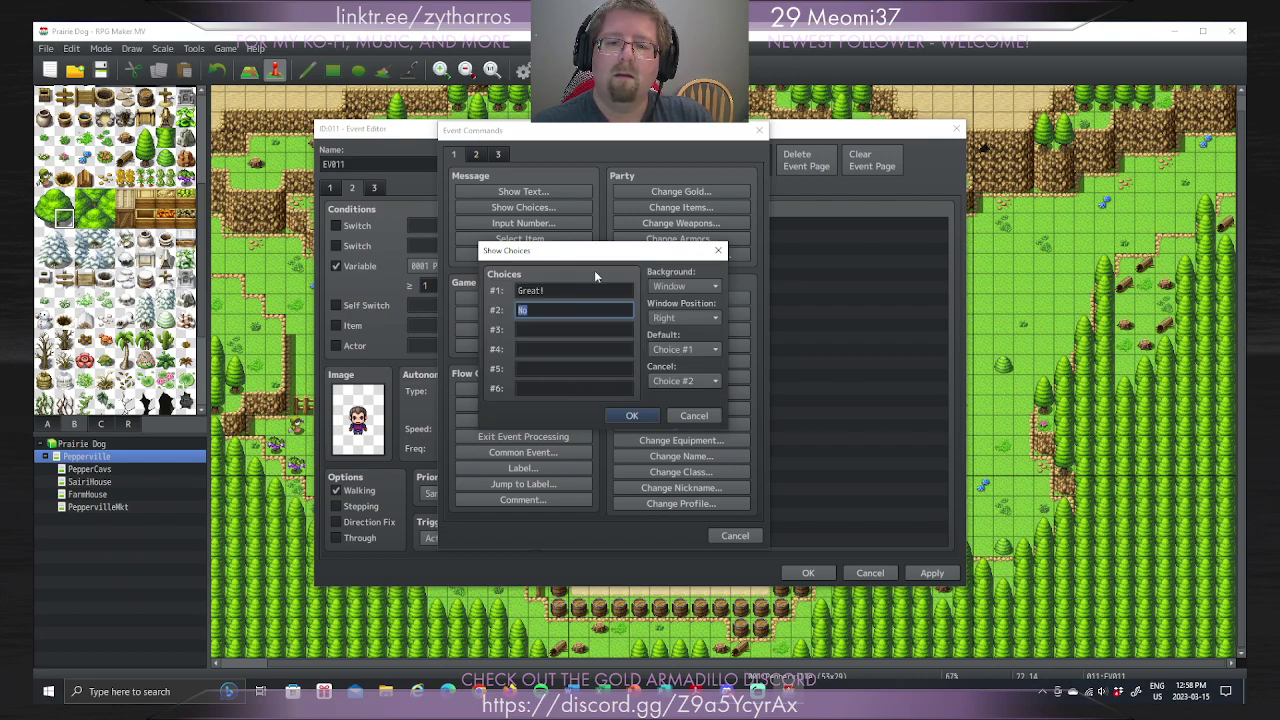
{"action": "type", "text": "Good"}
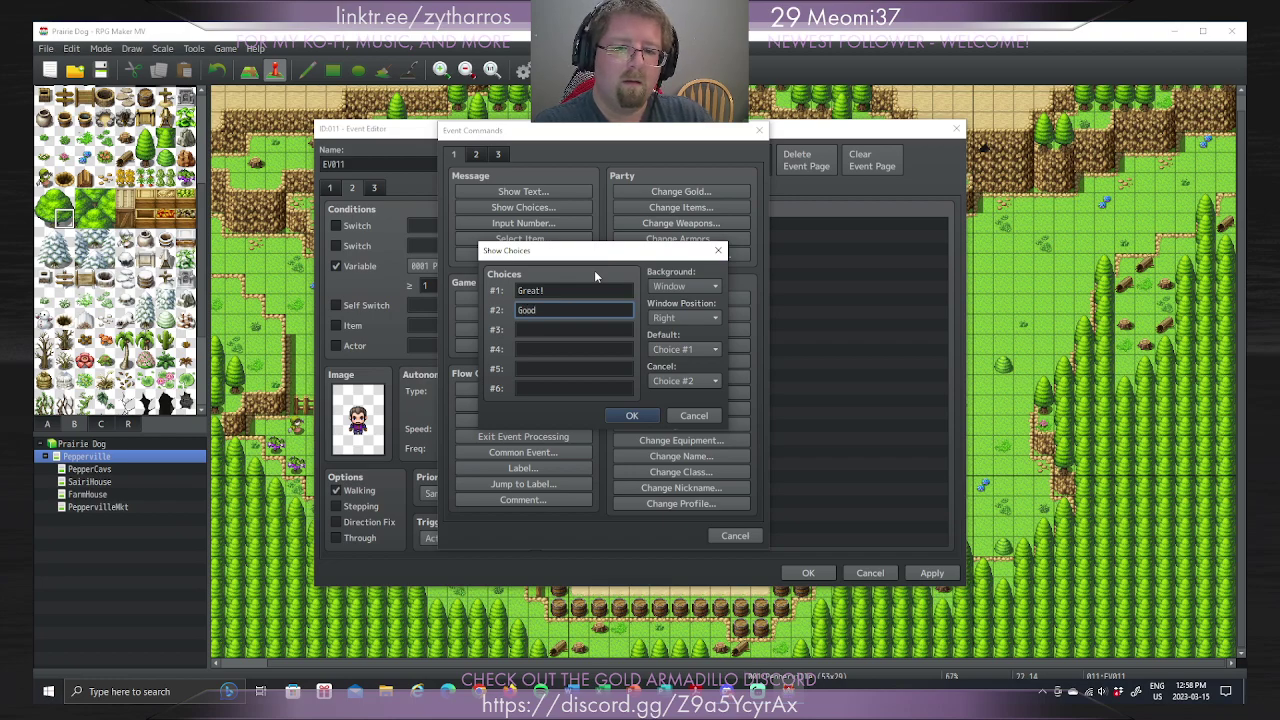
{"action": "key", "text": "shift+Tab"}
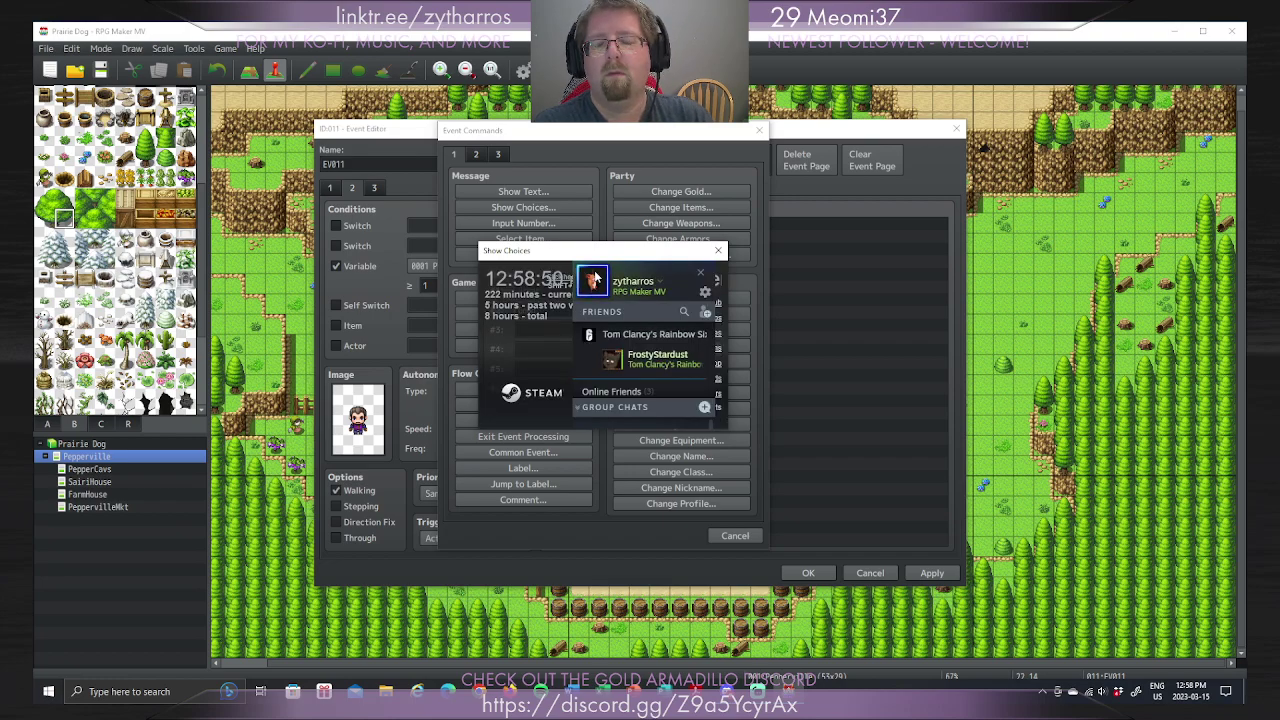
{"action": "key", "text": "shift+Tab"}
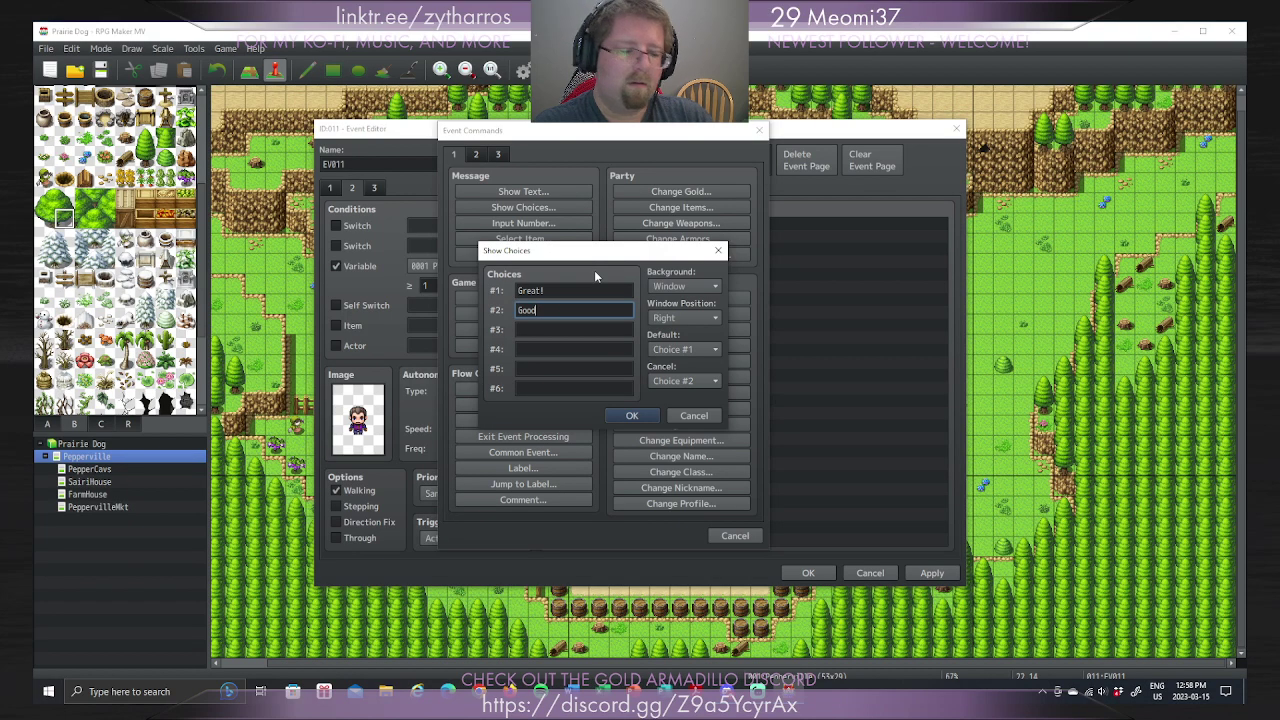
Step: Set choice 3 to "Okay." and choice 4 to "Not good..."
{"action": "key", "text": "Tab"}
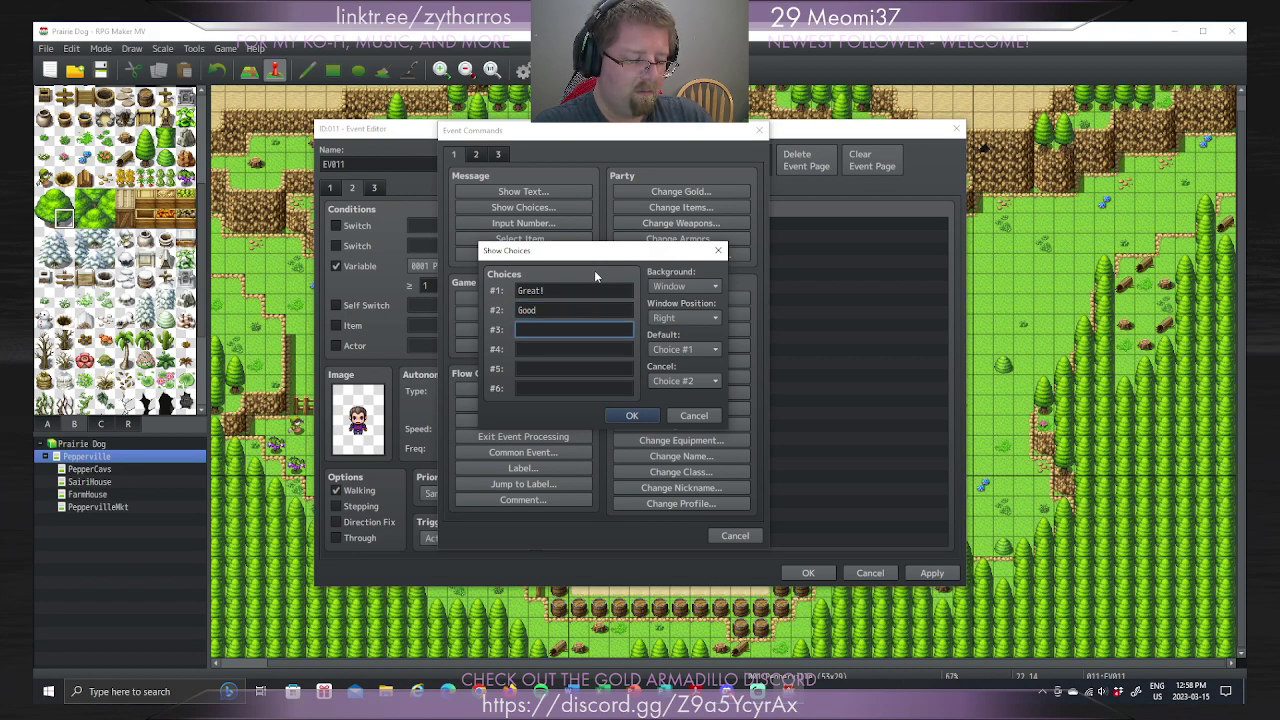
{"action": "type", "text": "Okay"}
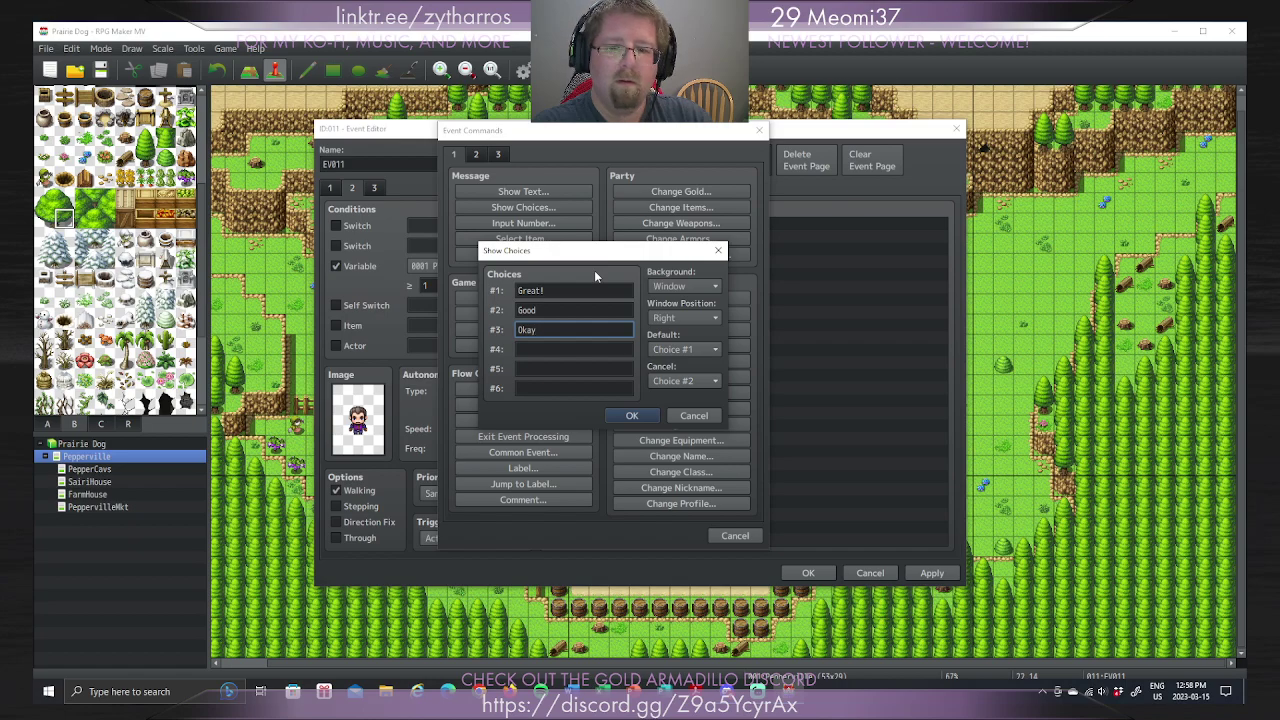
{"action": "type", "text": ".."}
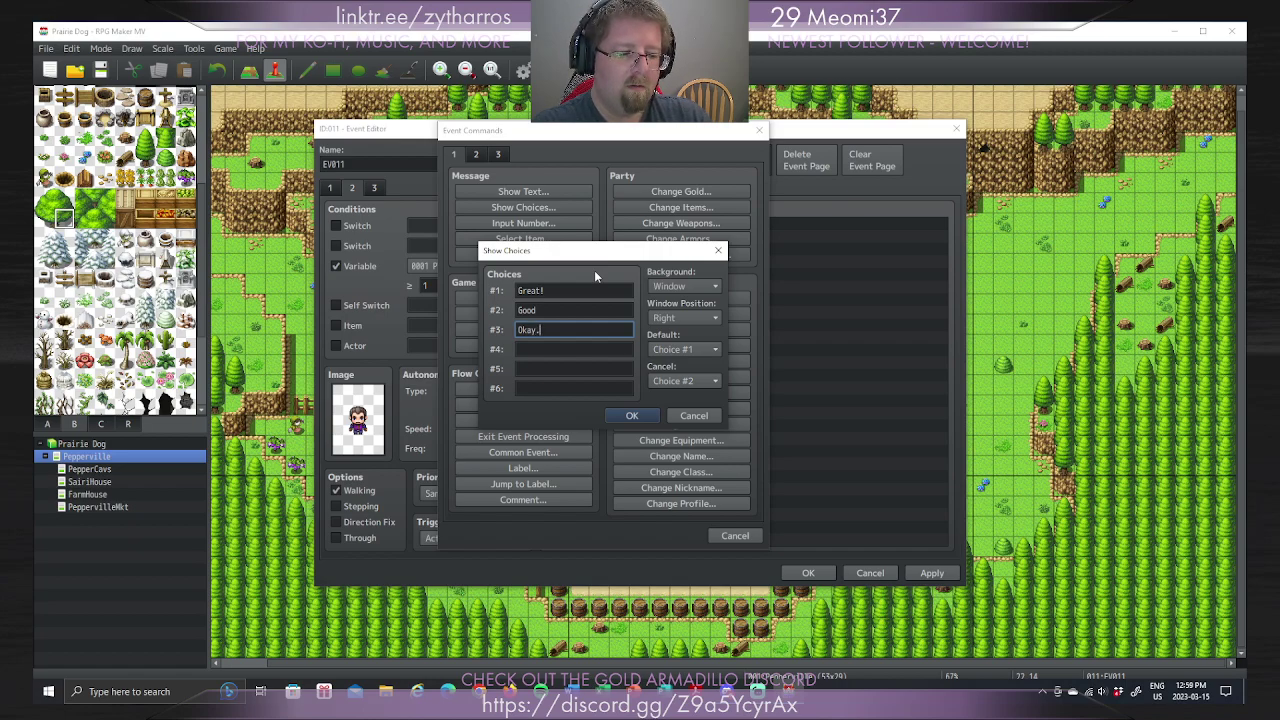
{"action": "key", "text": "Tab"}
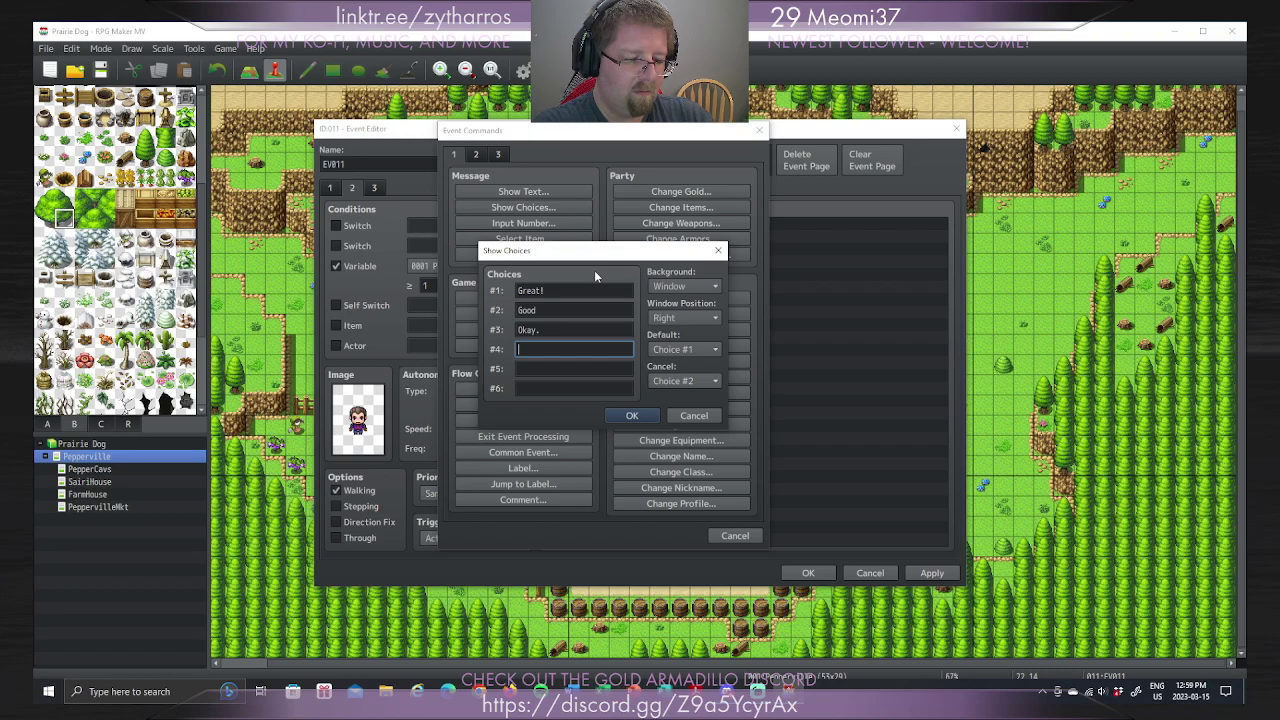
{"action": "type", "text": "Poo"}
{"action": "key", "text": "BackSpace"}
{"action": "key", "text": "BackSpace"}
{"action": "key", "text": "BackSpace"}
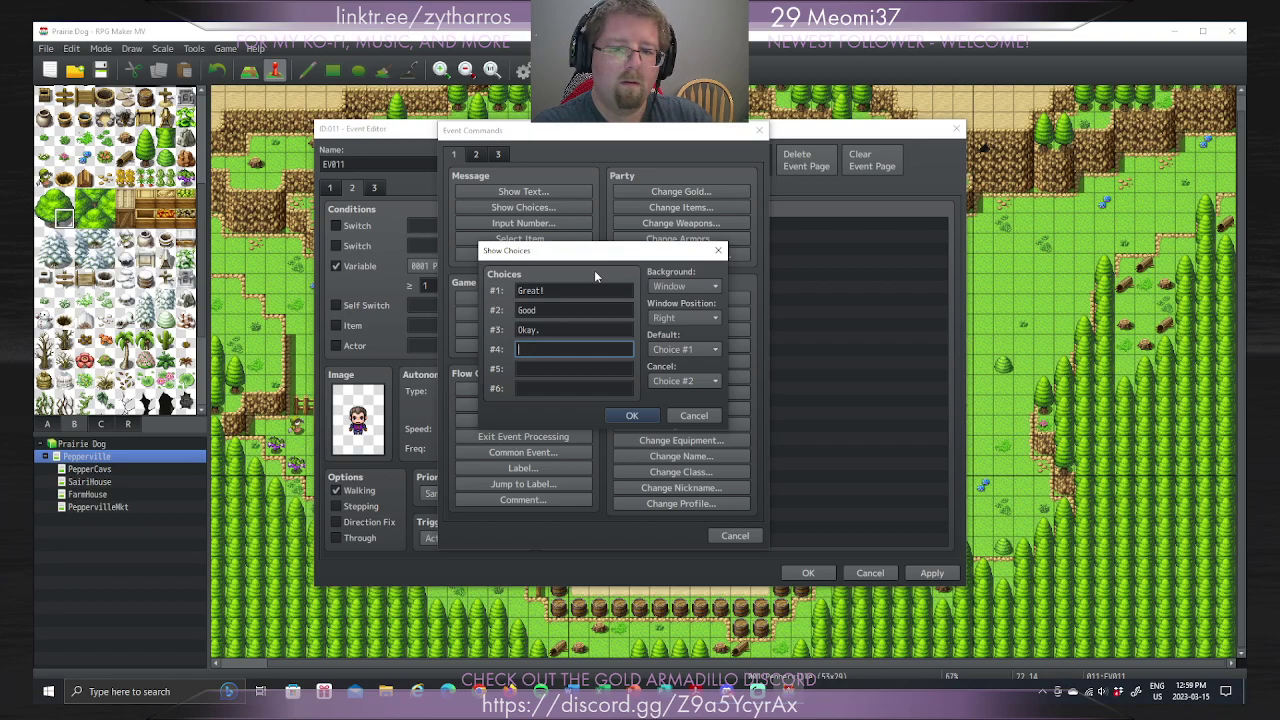
{"action": "type", "text": "Not good..."}
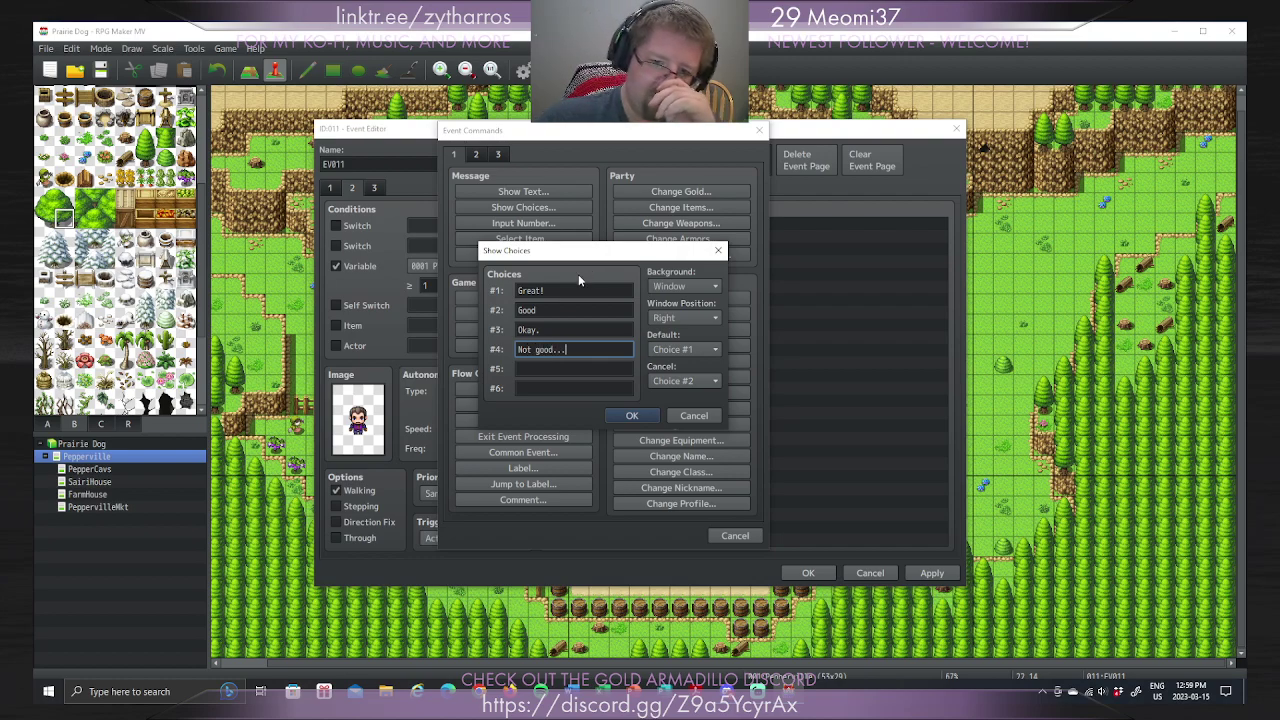
Step: Change choice 2 to "Good." and set the choice window's background to Dim
{"action": "left_click", "coordinate": [565, 312]}
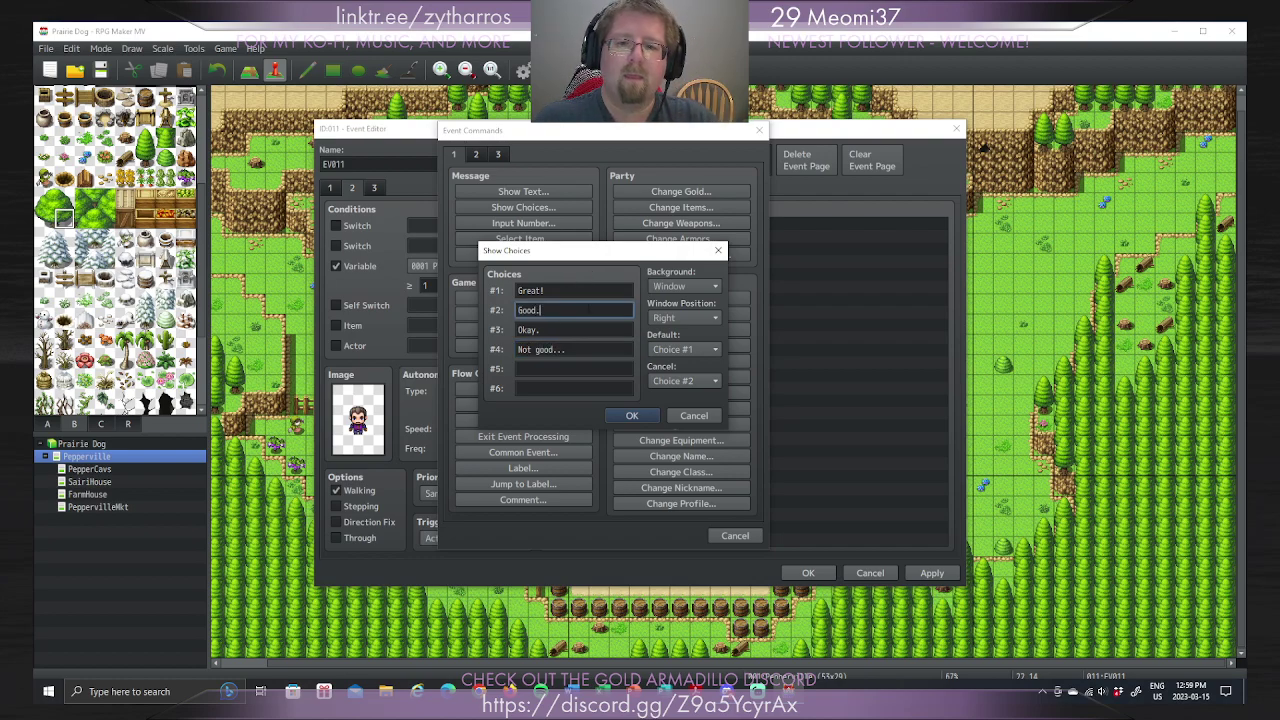
{"action": "left_click", "coordinate": [690, 287]}
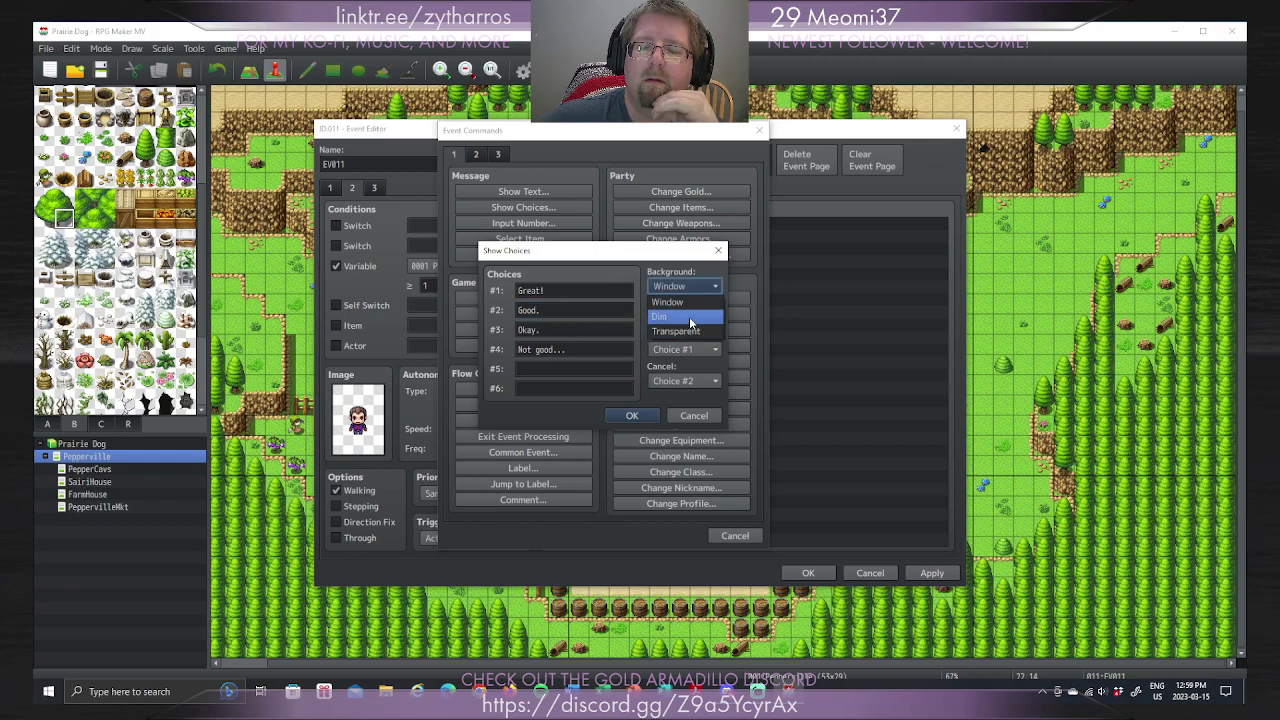
{"action": "left_click", "coordinate": [689, 316]}
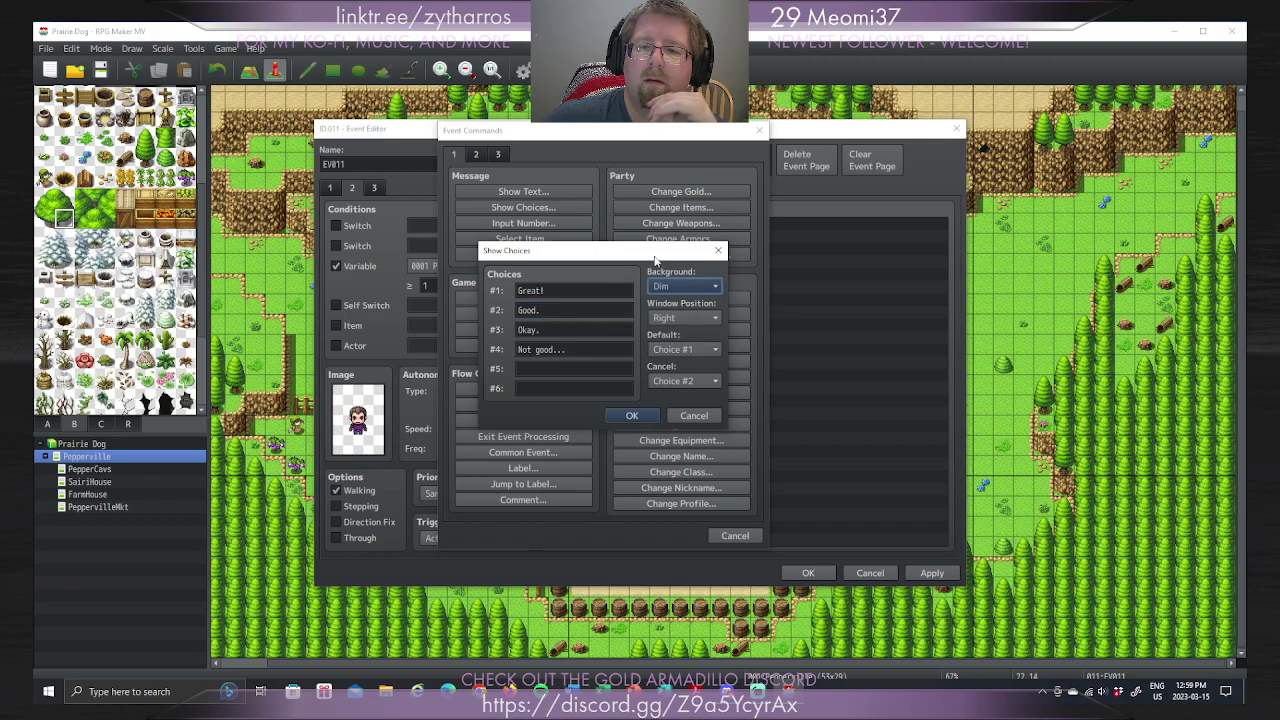
{"action": "left_click", "coordinate": [688, 349]}
{"action": "left_click", "coordinate": [688, 349]}
{"action": "left_click", "coordinate": [698, 381]}
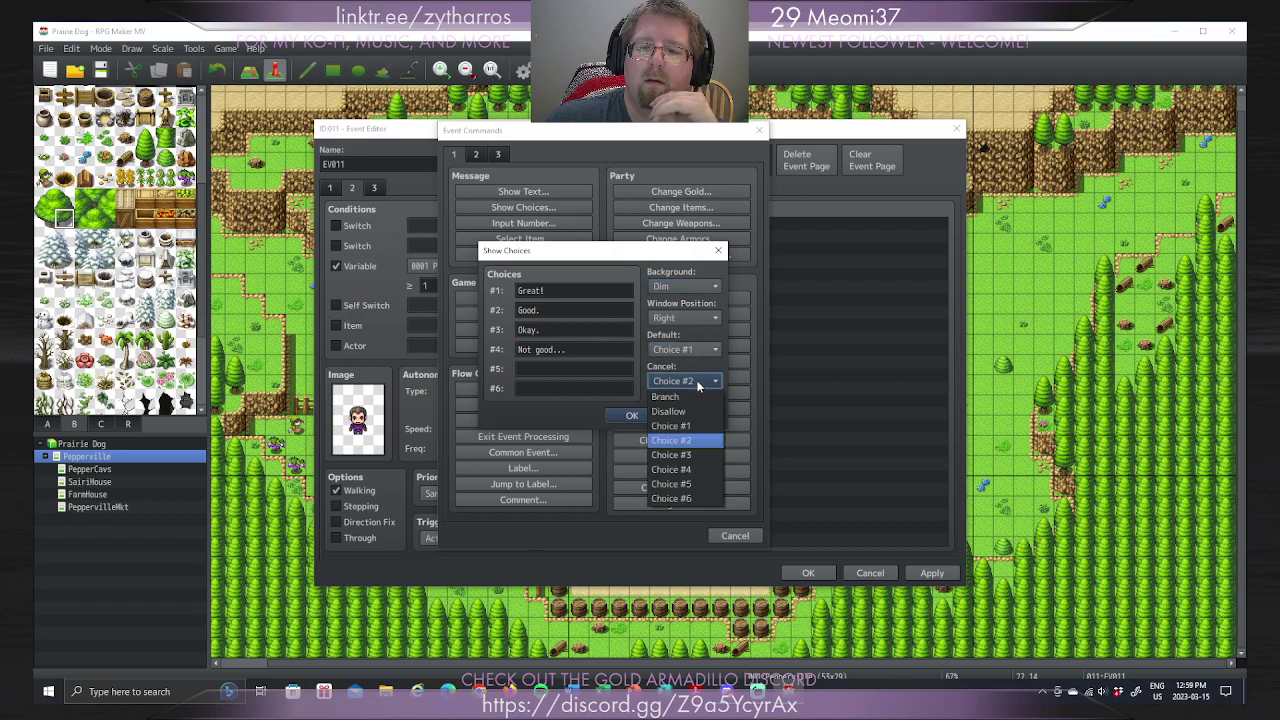
{"action": "left_click", "coordinate": [698, 383]}
Step: Add "Nevermind." as choice 5, set the cancel behaviour to Choice #5, and confirm the Show Choices command
{"action": "left_click", "coordinate": [619, 369]}
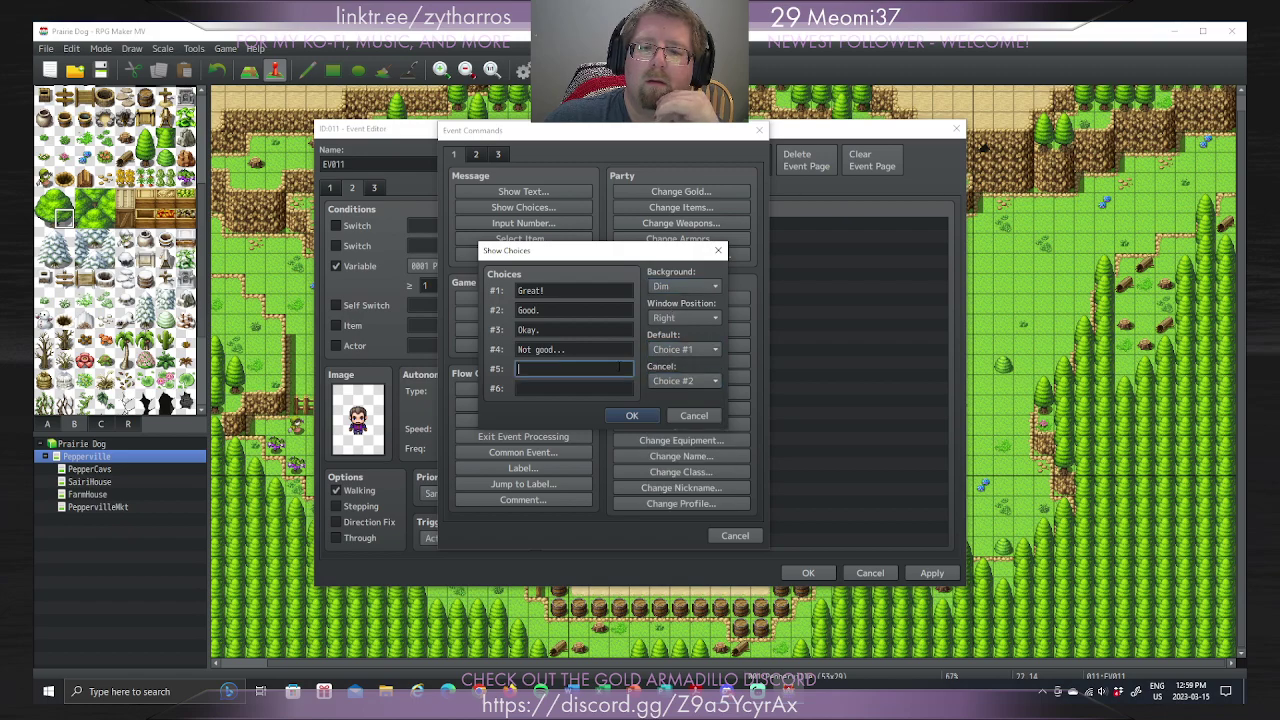
{"action": "type", "text": "Neverm"}
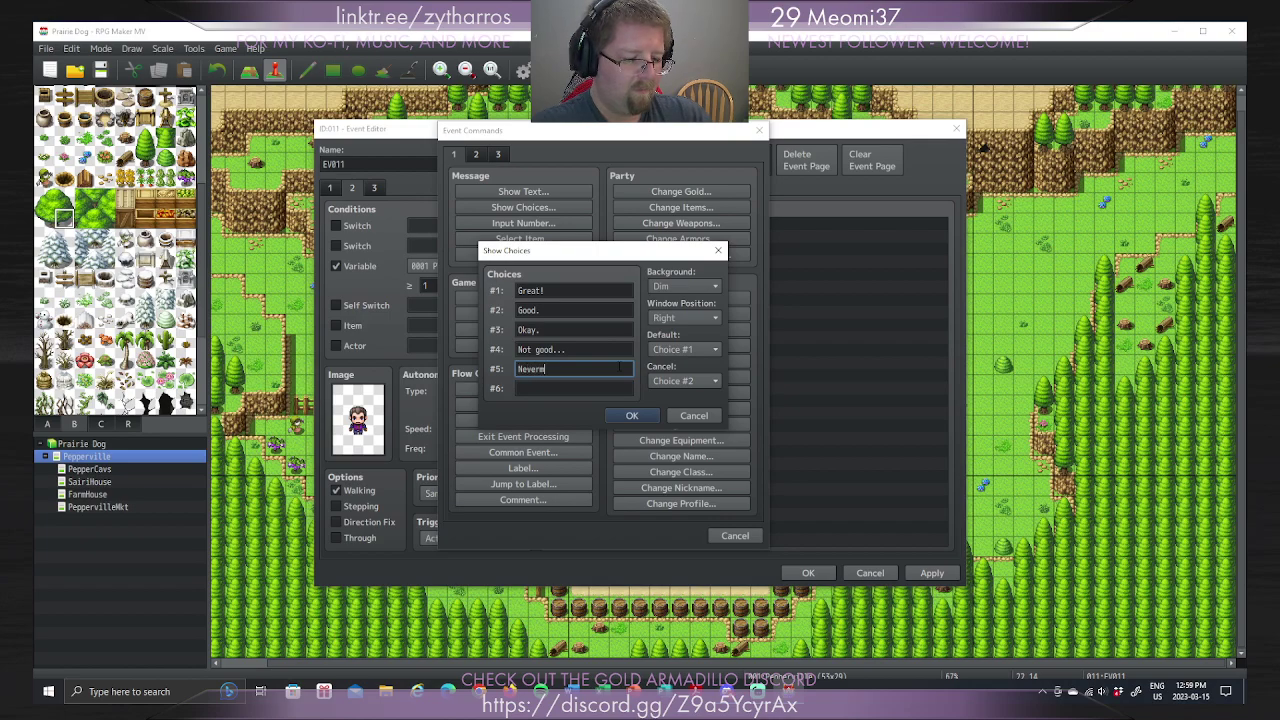
{"action": "type", "text": "ind."}
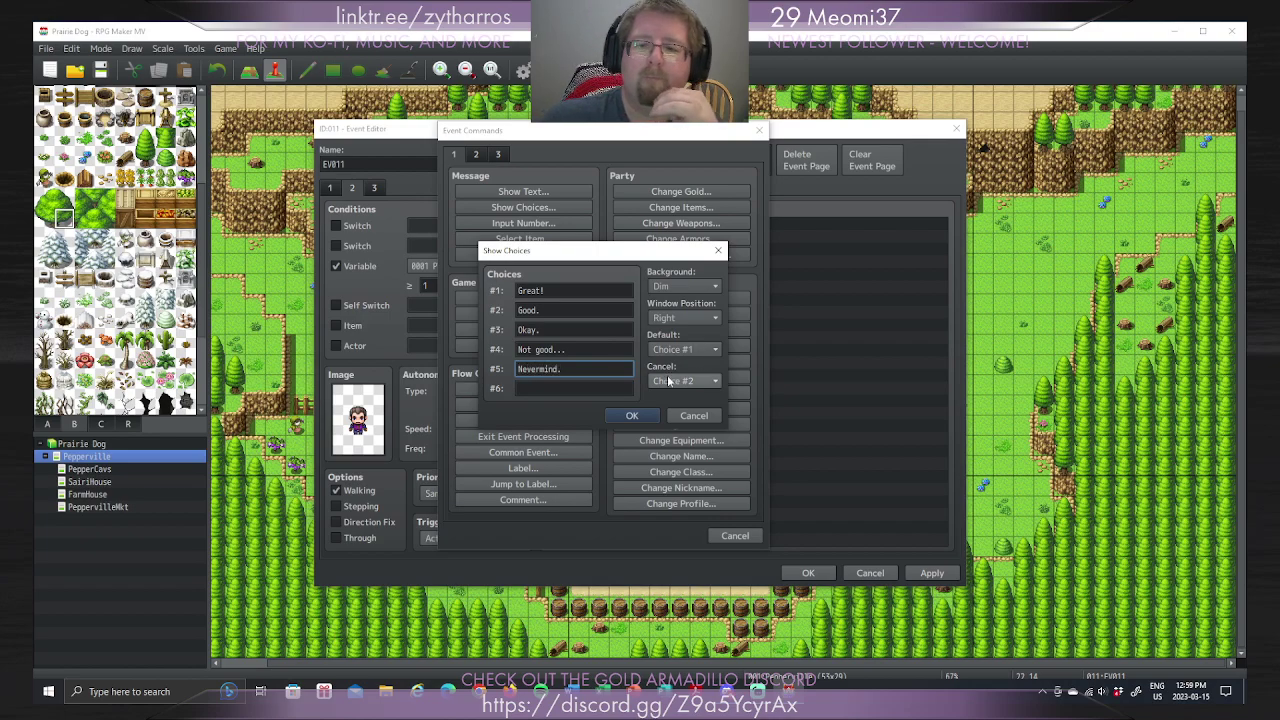
{"action": "left_click", "coordinate": [668, 381]}
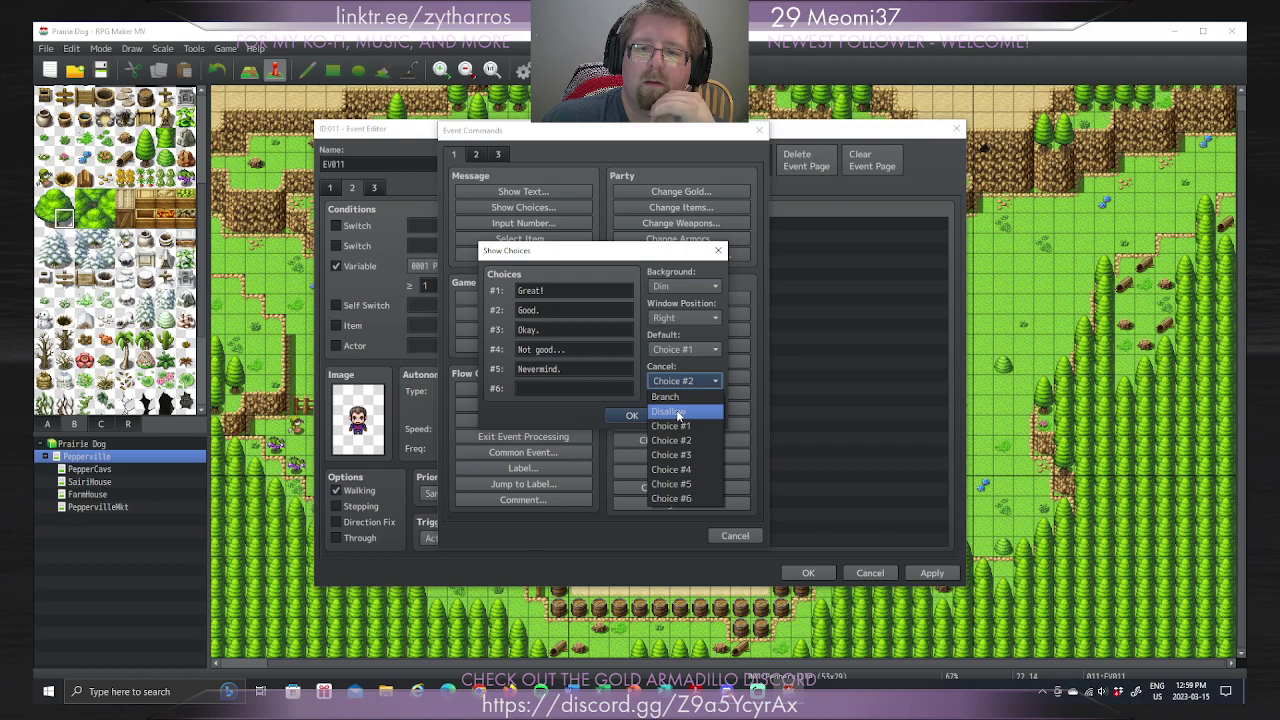
{"action": "left_click", "coordinate": [672, 484]}
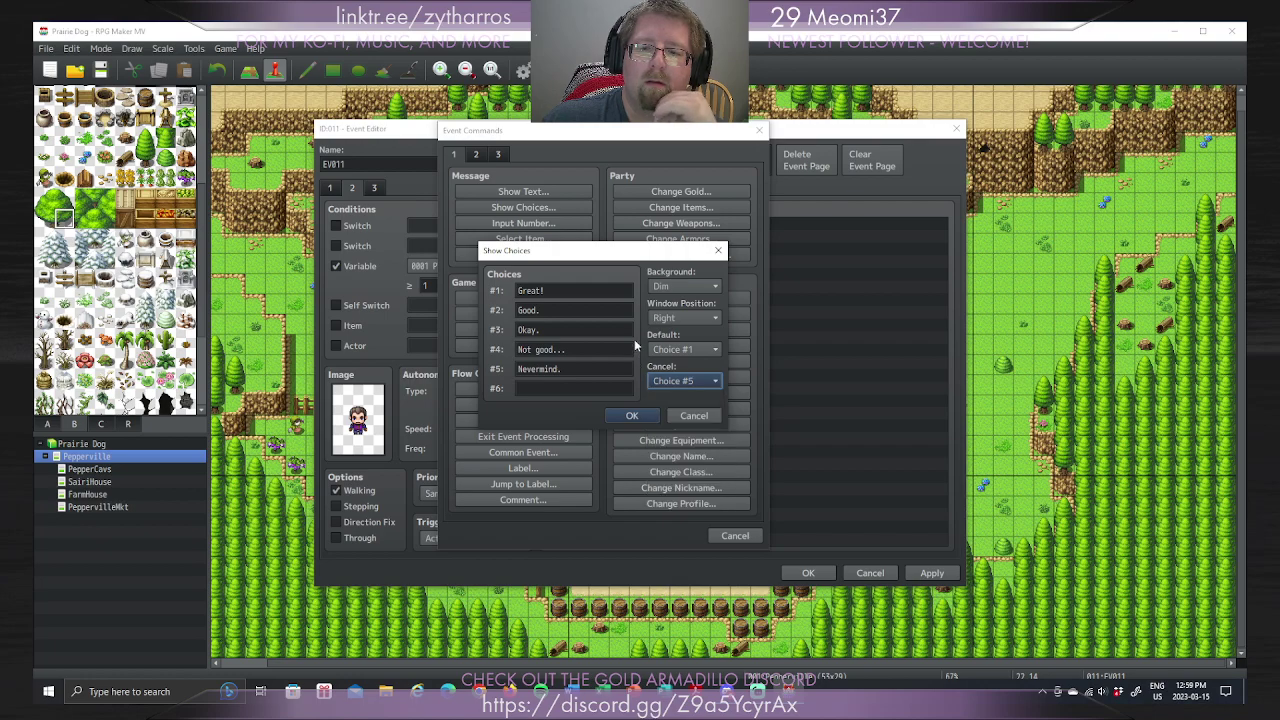
{"action": "left_click", "coordinate": [629, 416]}
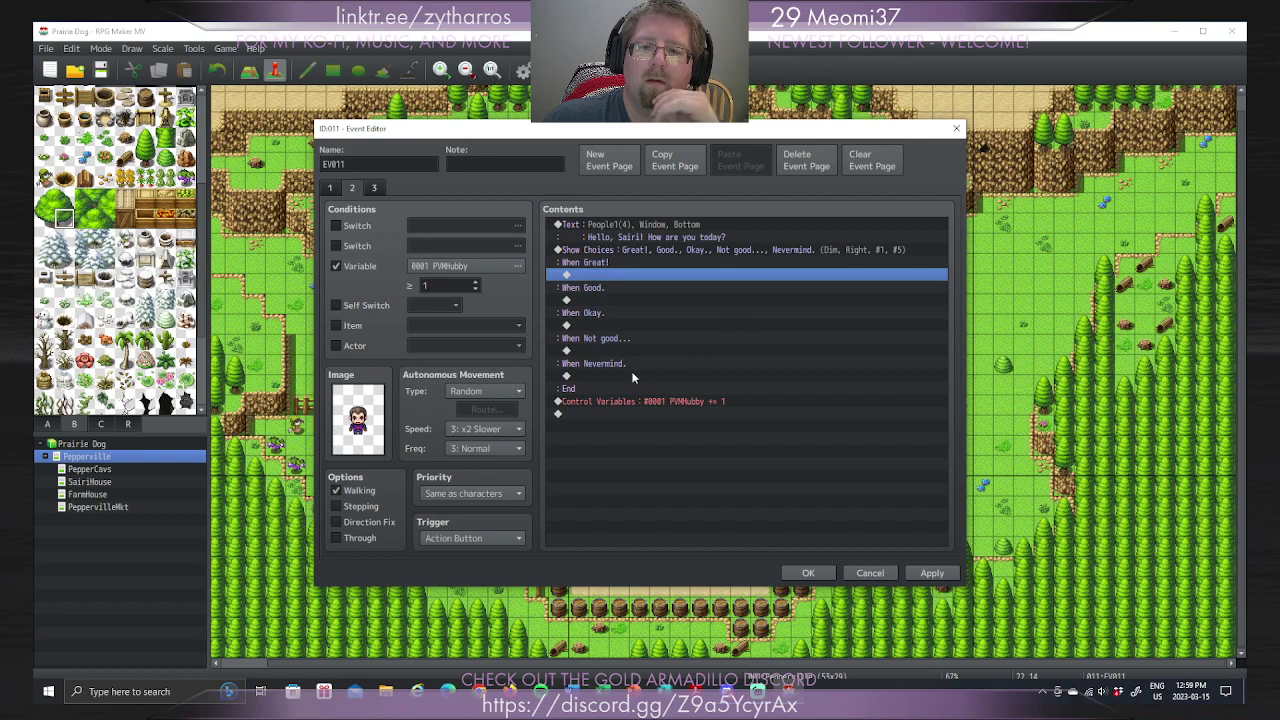
{"action": "double_click", "coordinate": [645, 275]}
{"action": "left_click", "coordinate": [619, 190]}
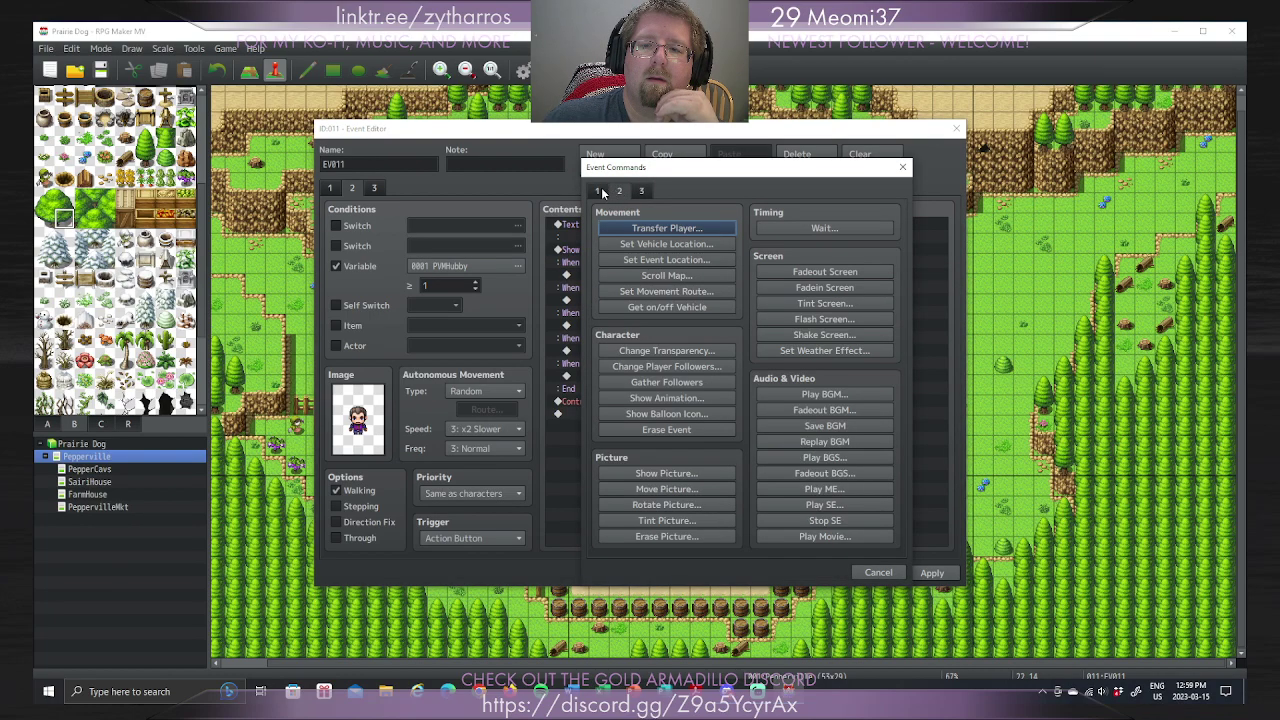
{"action": "left_click", "coordinate": [600, 189]}
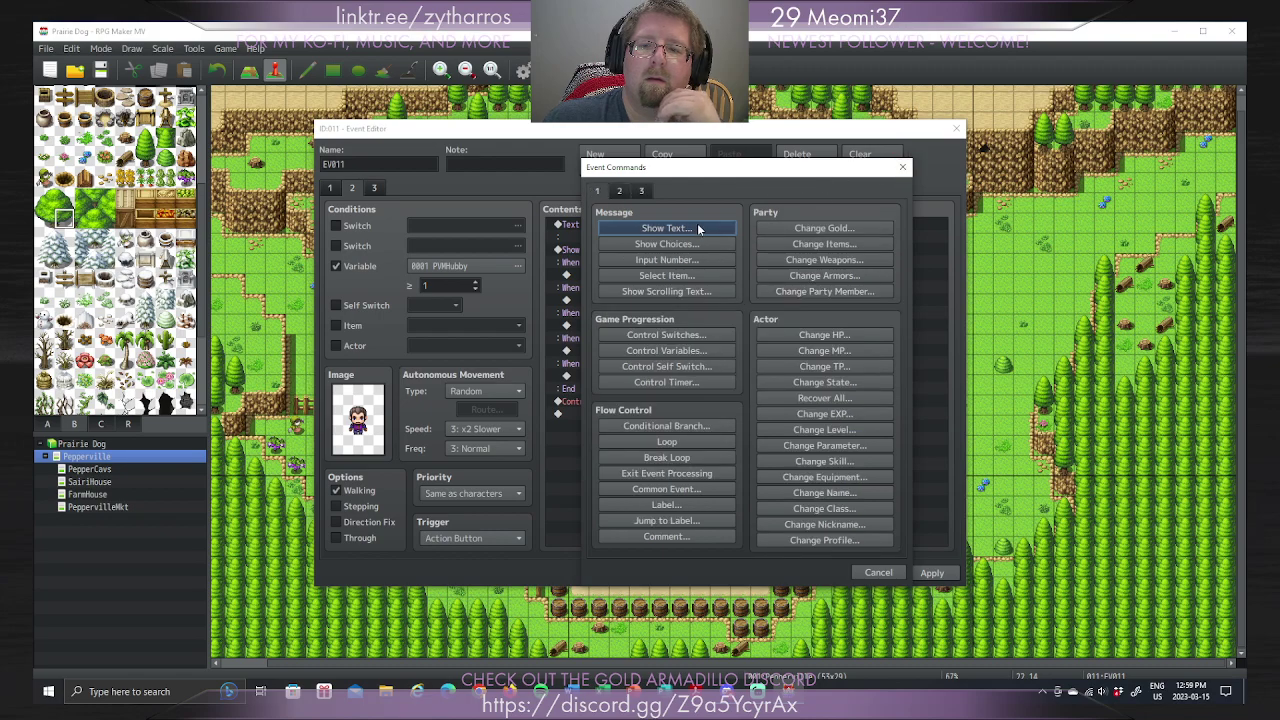
{"action": "left_click", "coordinate": [703, 229]}
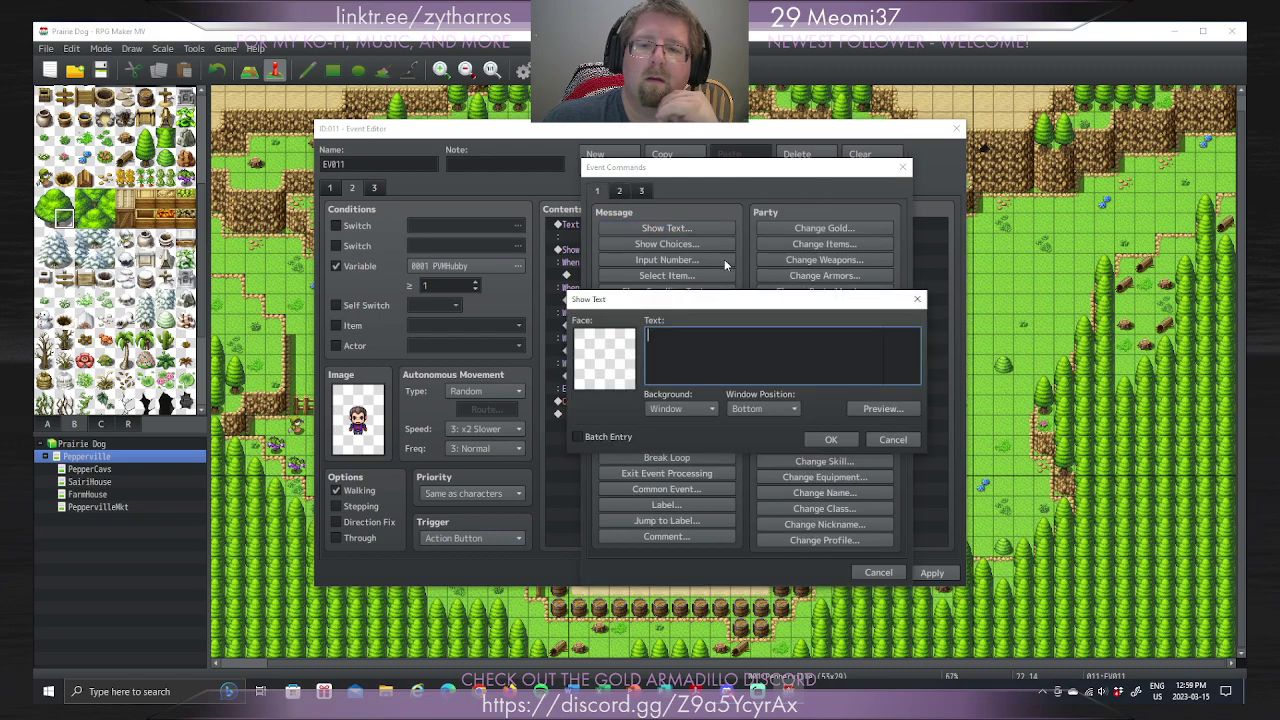
{"action": "left_click", "coordinate": [898, 438]}
{"action": "left_click", "coordinate": [902, 166]}
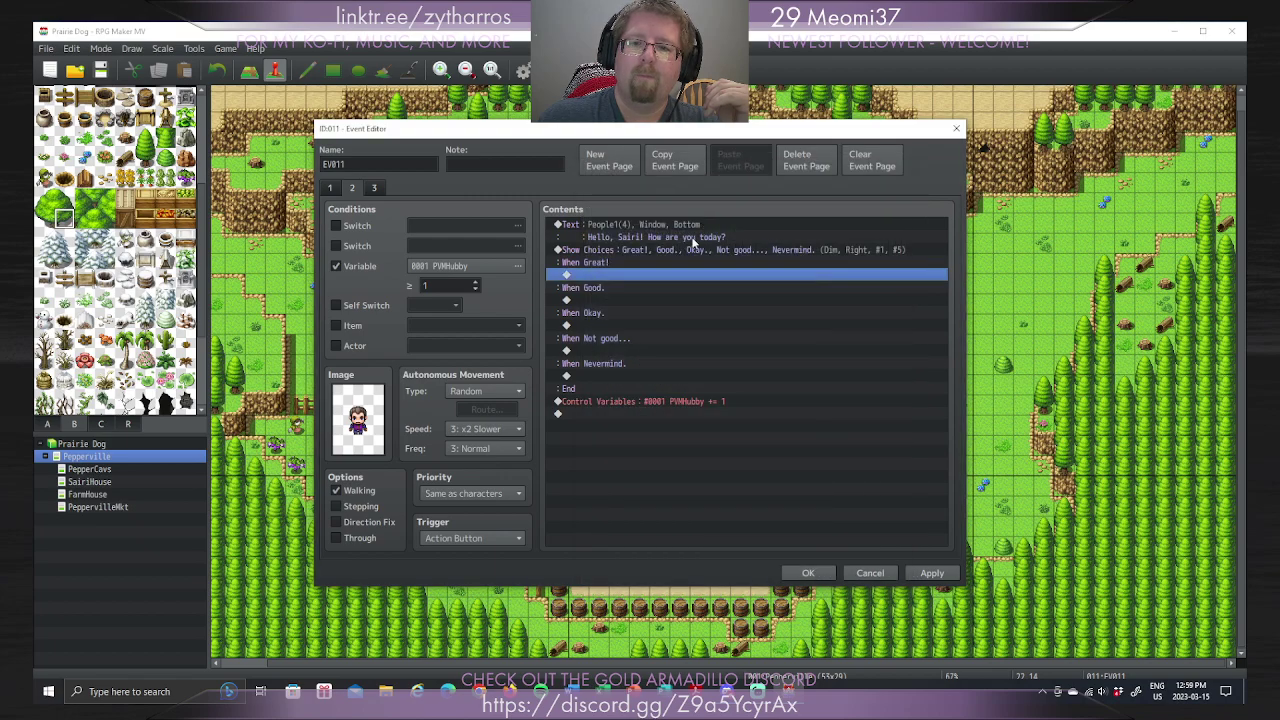
Step: Copy the opening greeting text command into the empty When Great! branch
{"action": "left_click", "coordinate": [681, 228]}
{"action": "right_click", "coordinate": [681, 228]}
{"action": "left_click", "coordinate": [659, 275]}
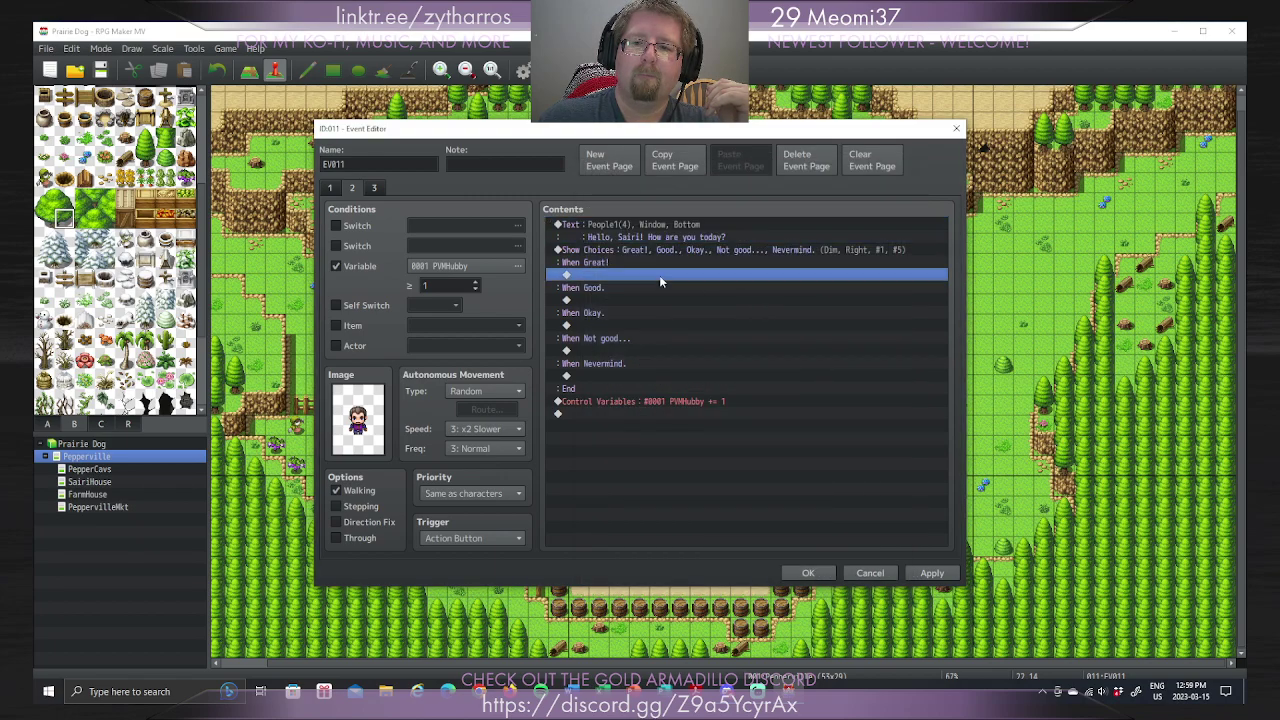
{"action": "right_click", "coordinate": [659, 275]}
{"action": "left_click", "coordinate": [720, 347]}
Step: Reword the copied message to "That's great to hear! I hope your day continues to be as excellent as it has been so far!" over three lines
{"action": "right_click", "coordinate": [660, 276]}
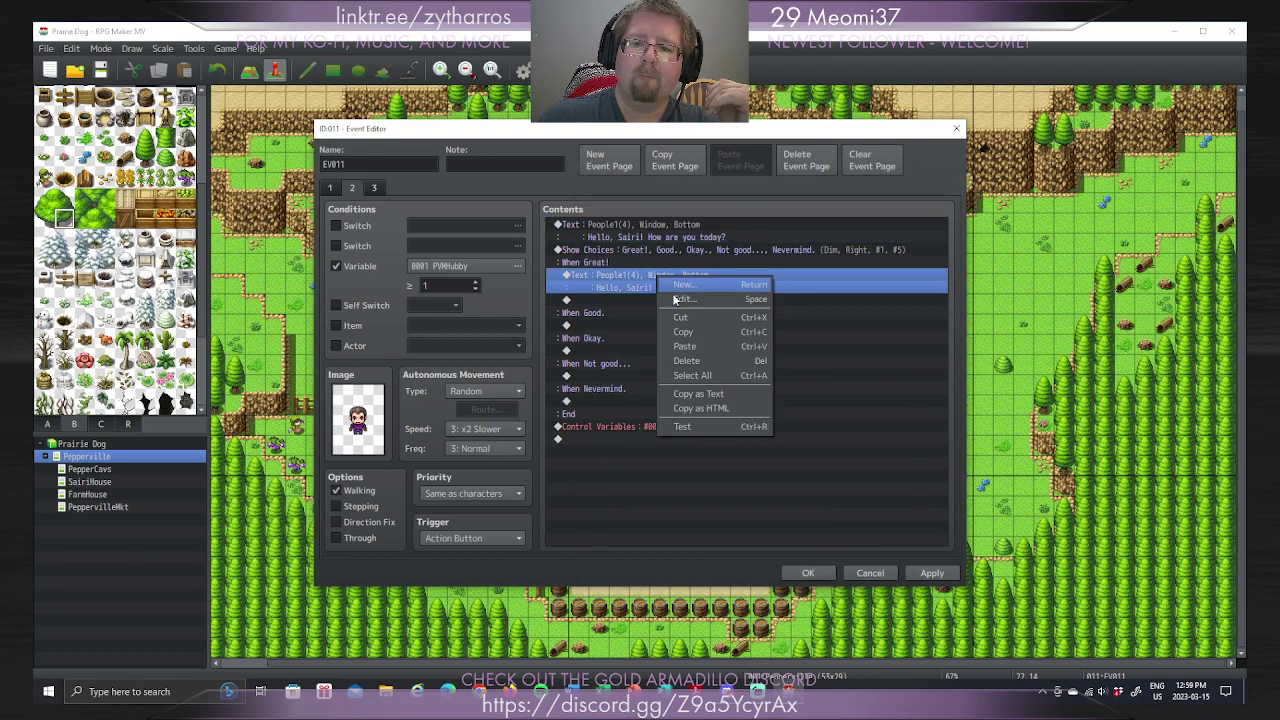
{"action": "left_click", "coordinate": [697, 302]}
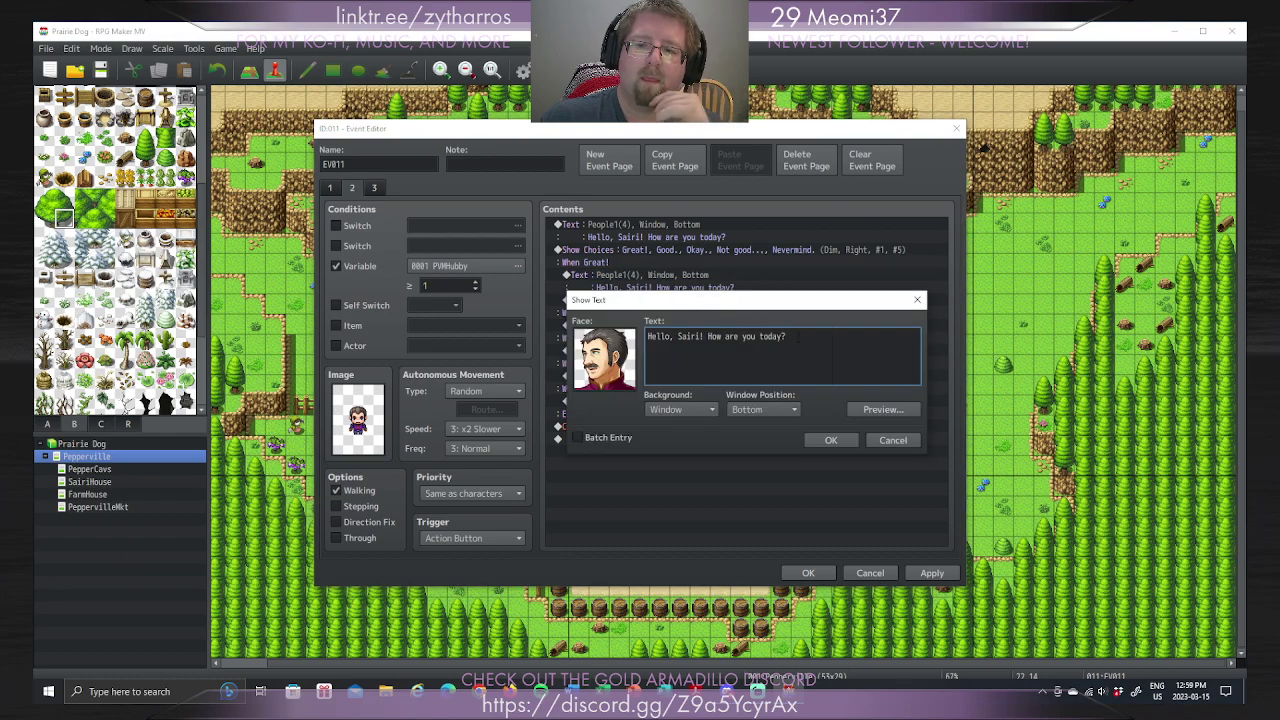
{"action": "key", "text": "ctrl+a"}
{"action": "type", "text": "Tha"}
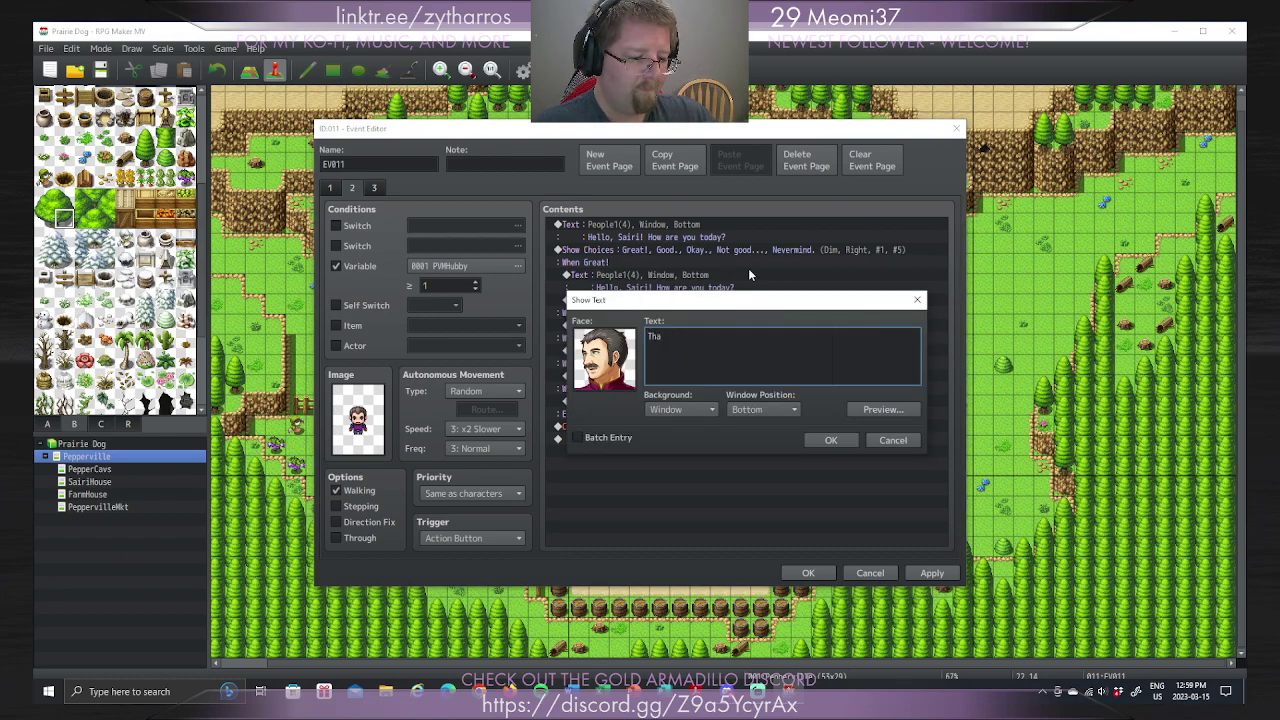
{"action": "type", "text": "t's great to he"}
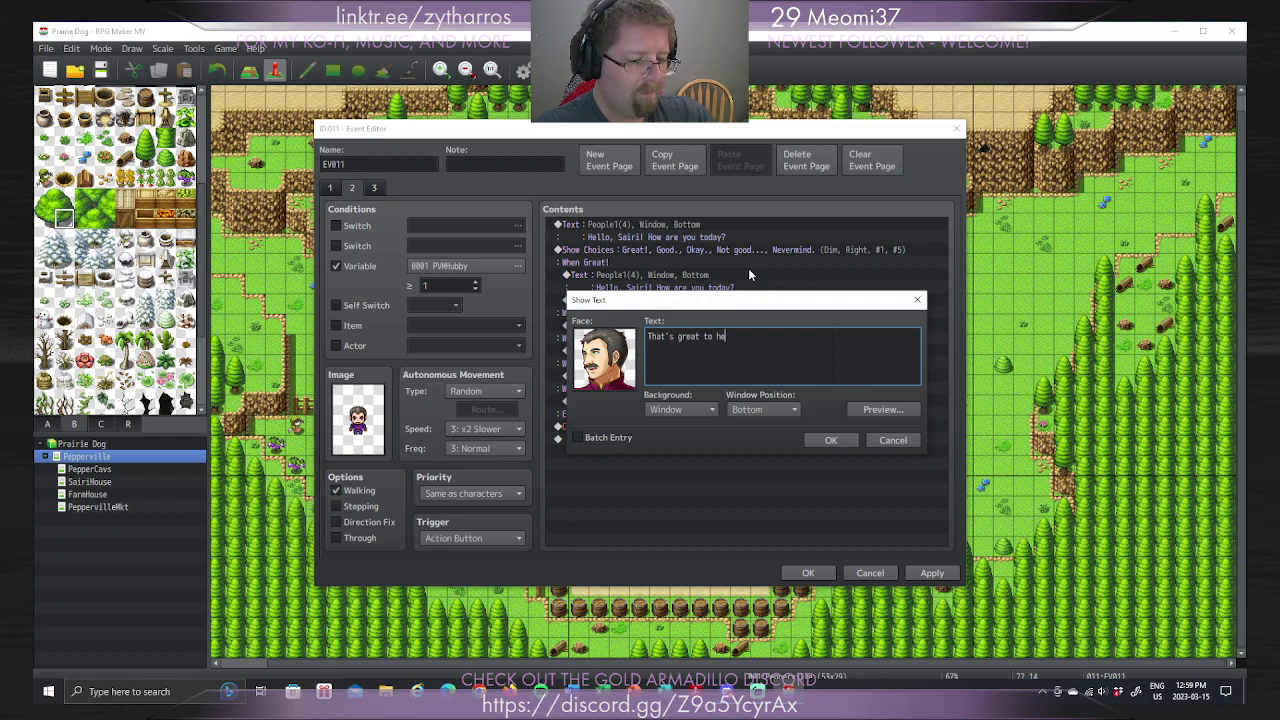
{"action": "type", "text": "ar! I hope"}
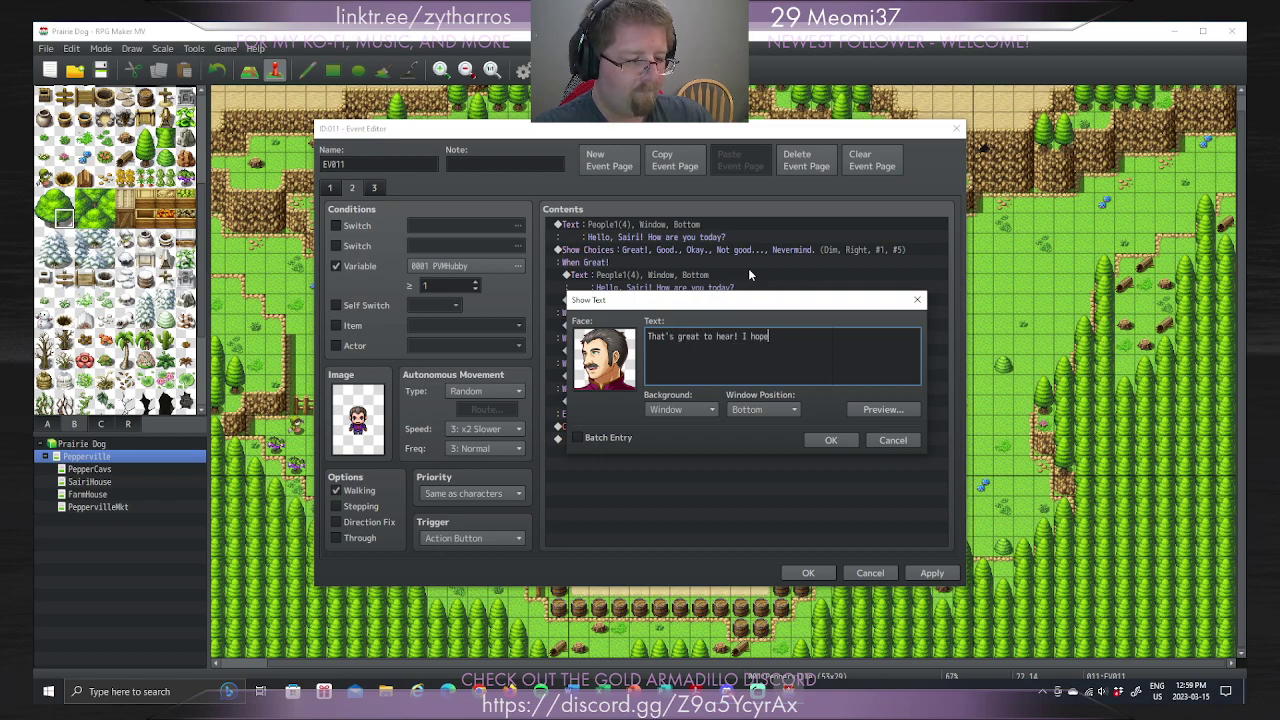
{"action": "type", "text": " your da"}
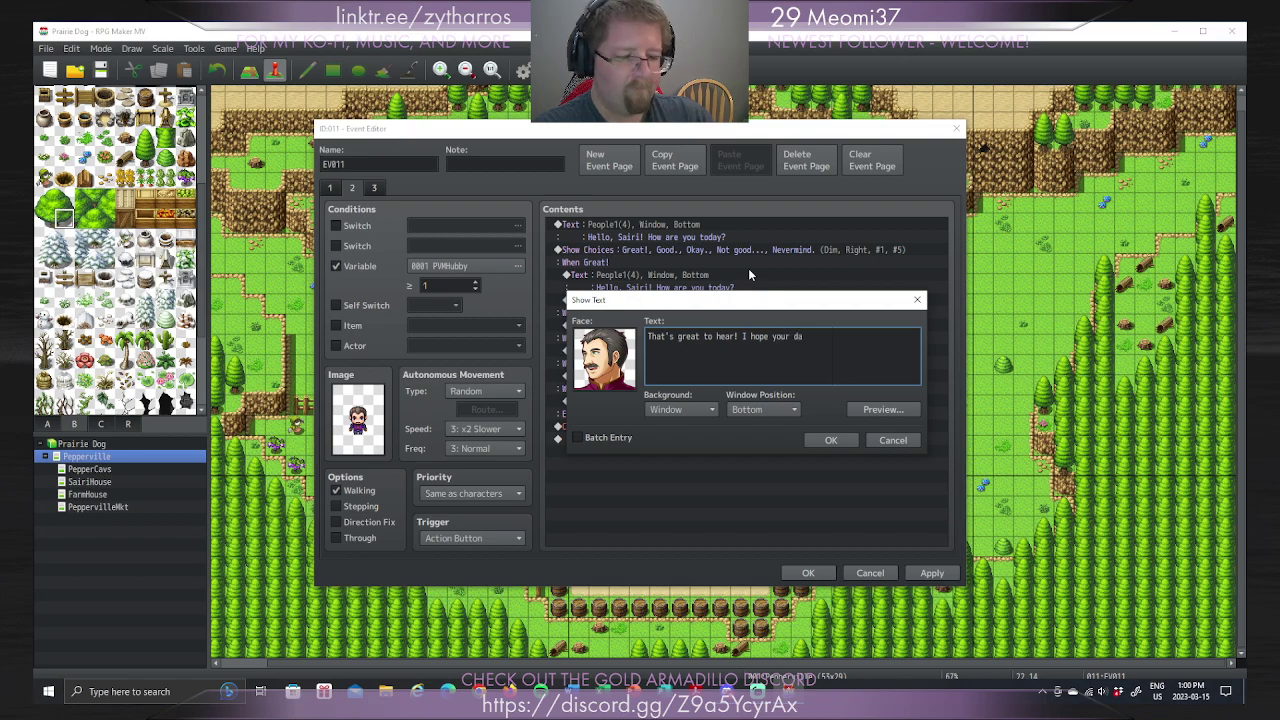
{"action": "type", "text": "y"}
{"action": "key", "text": "Return"}
{"action": "type", "text": "continue"}
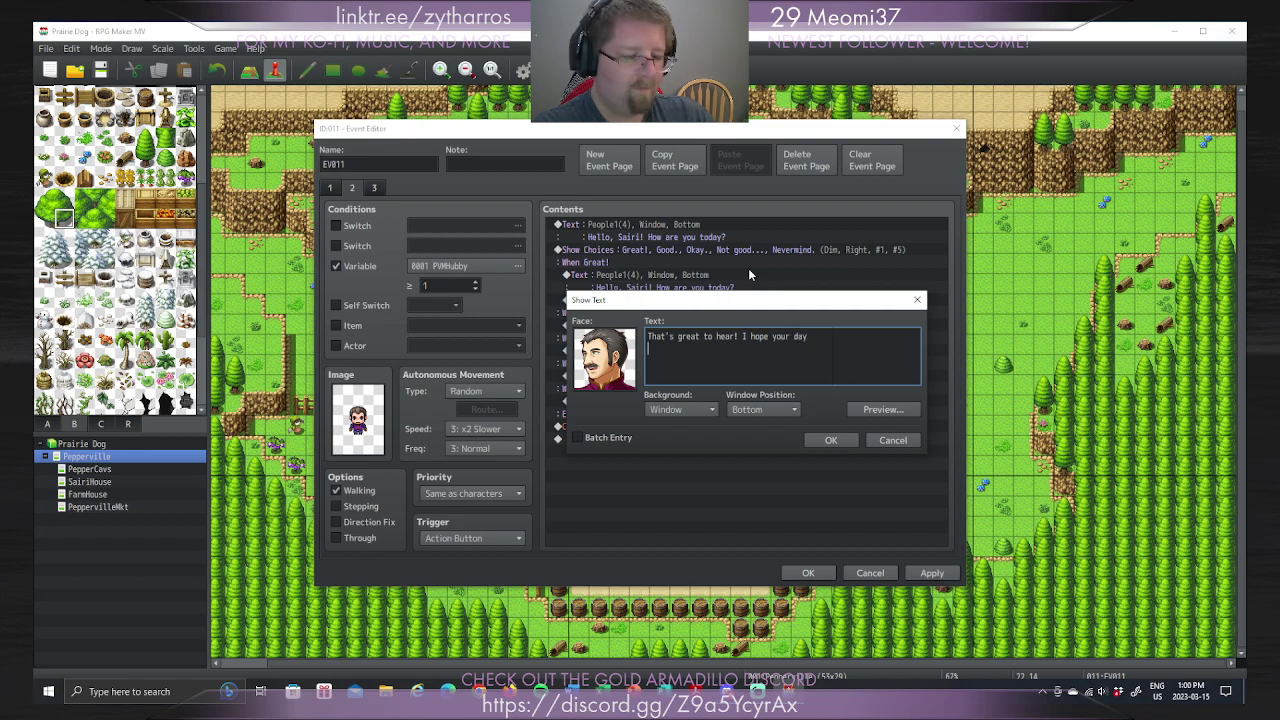
{"action": "type", "text": "s to be "}
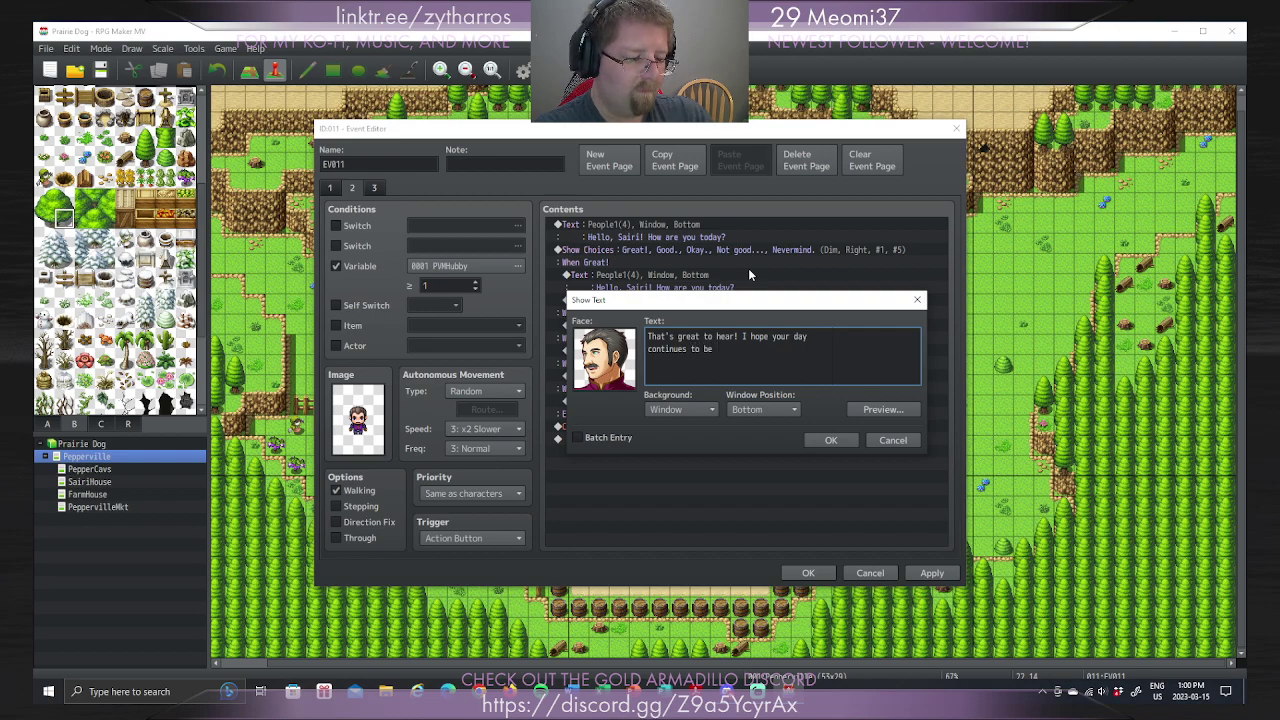
{"action": "type", "text": "as excellent "}
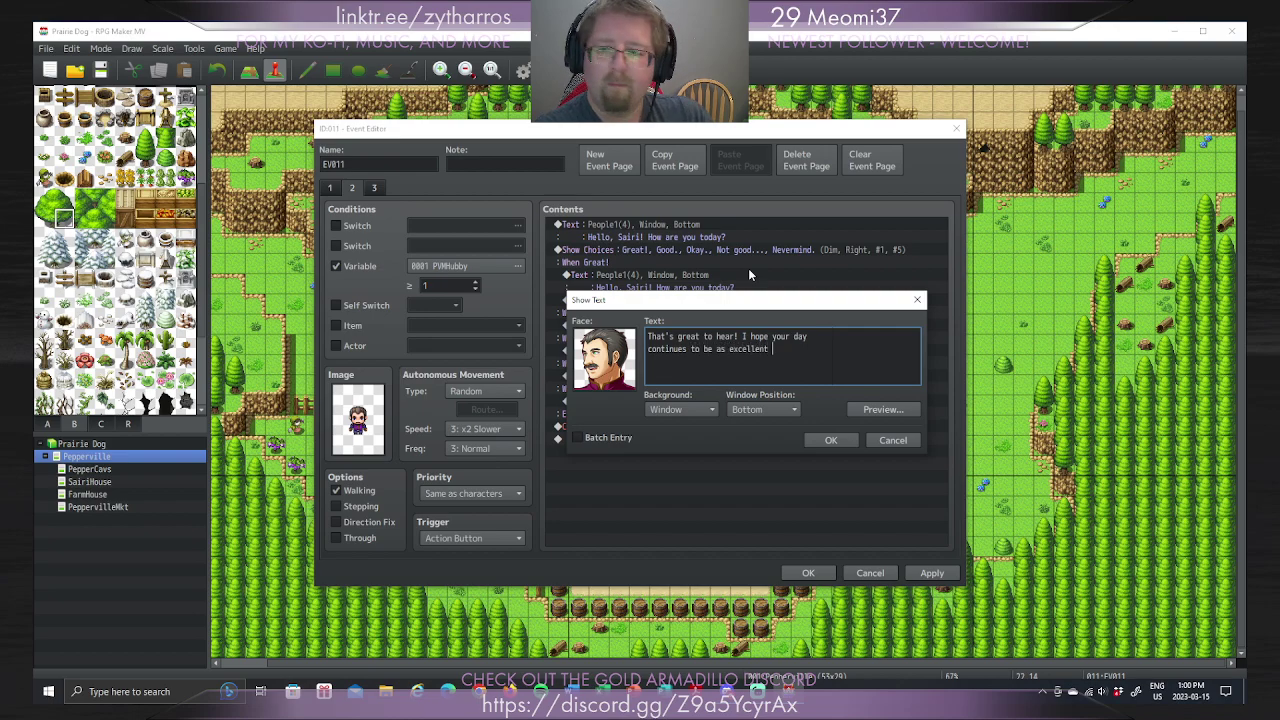
{"action": "type", "text": "as it"}
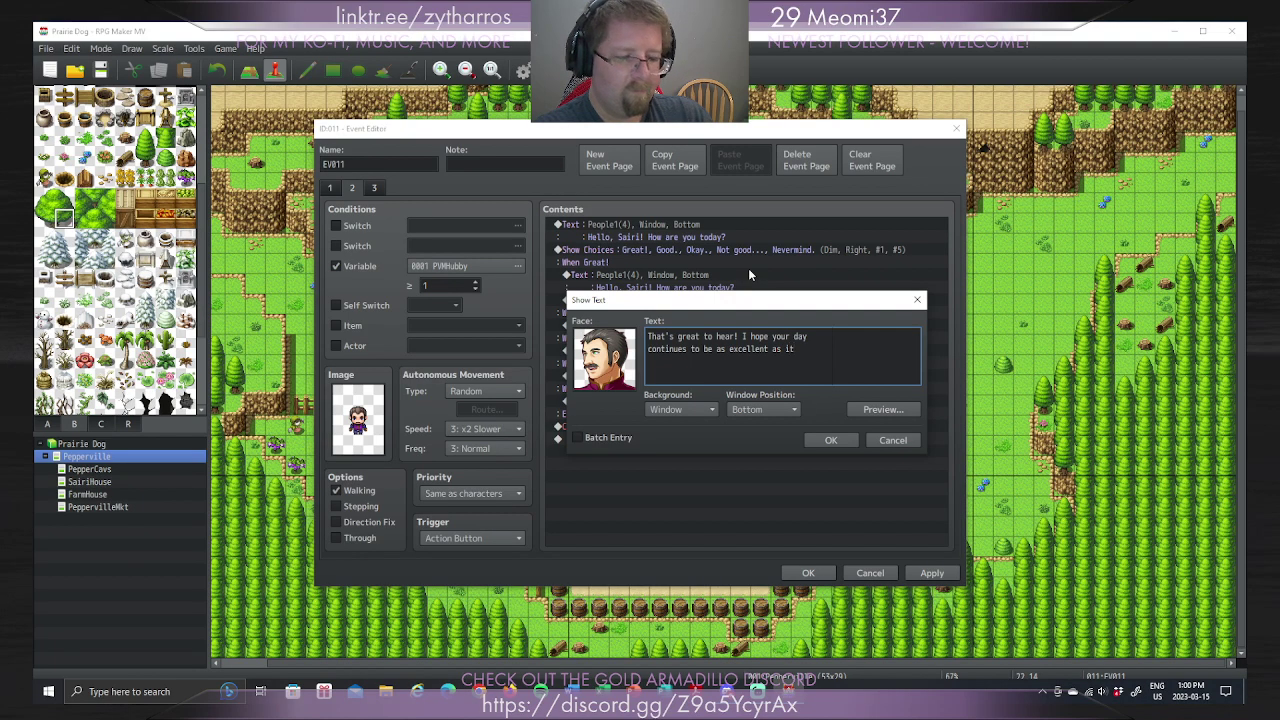
{"action": "key", "text": "Return"}
{"action": "type", "text": "has been o"}
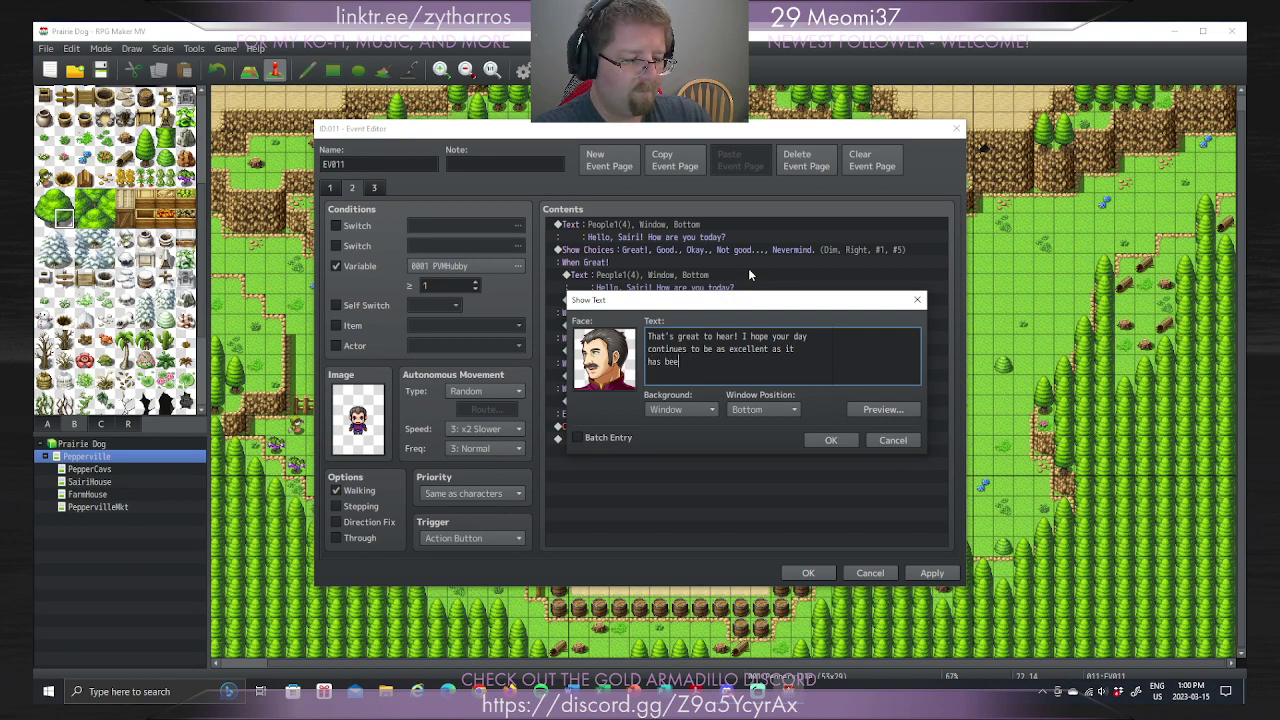
{"action": "key", "text": "BackSpace"}
{"action": "type", "text": "so far!"}
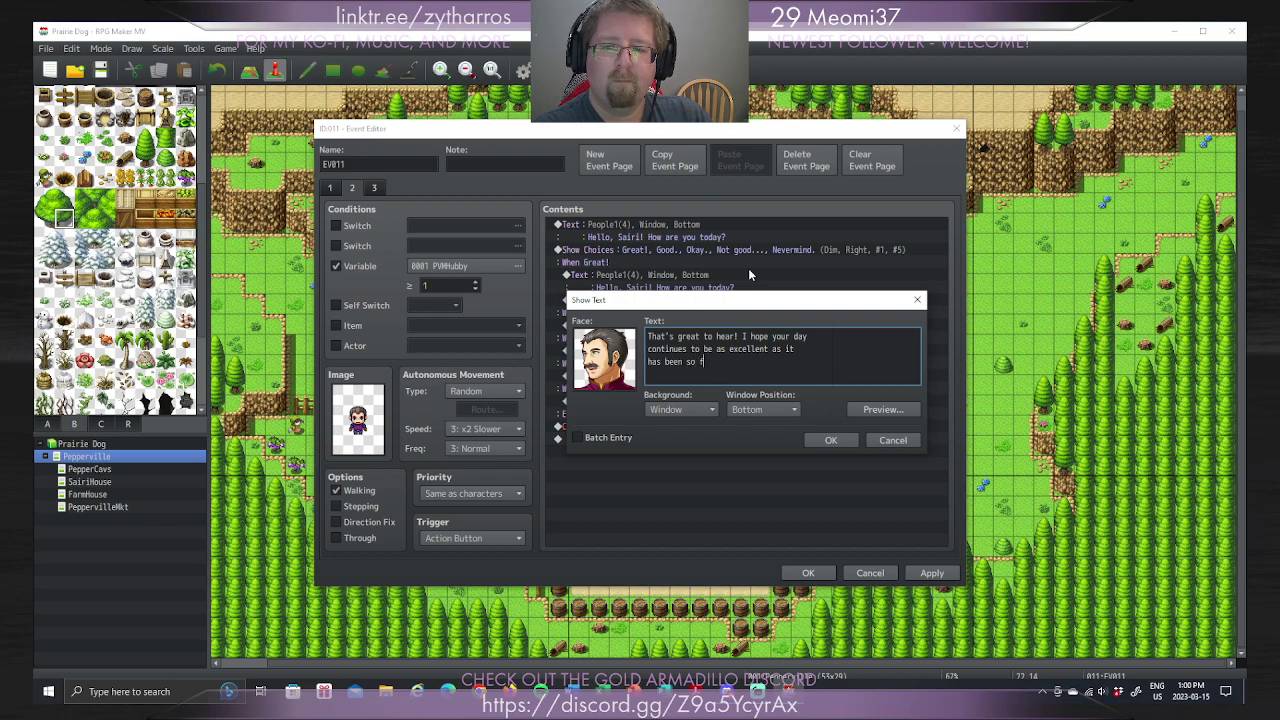
{"action": "key", "text": "BackSpace"}
{"action": "key", "text": "BackSpace"}
{"action": "type", "text": "r!"}
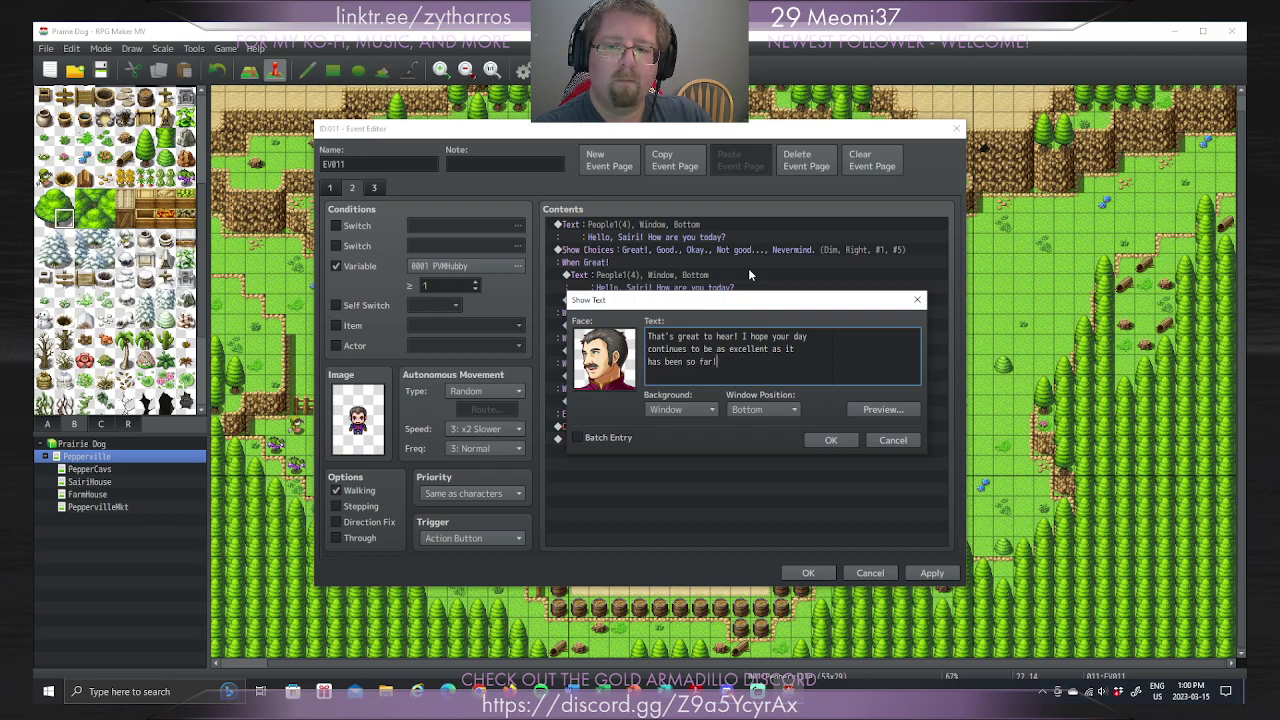
{"action": "left_click", "coordinate": [828, 440]}
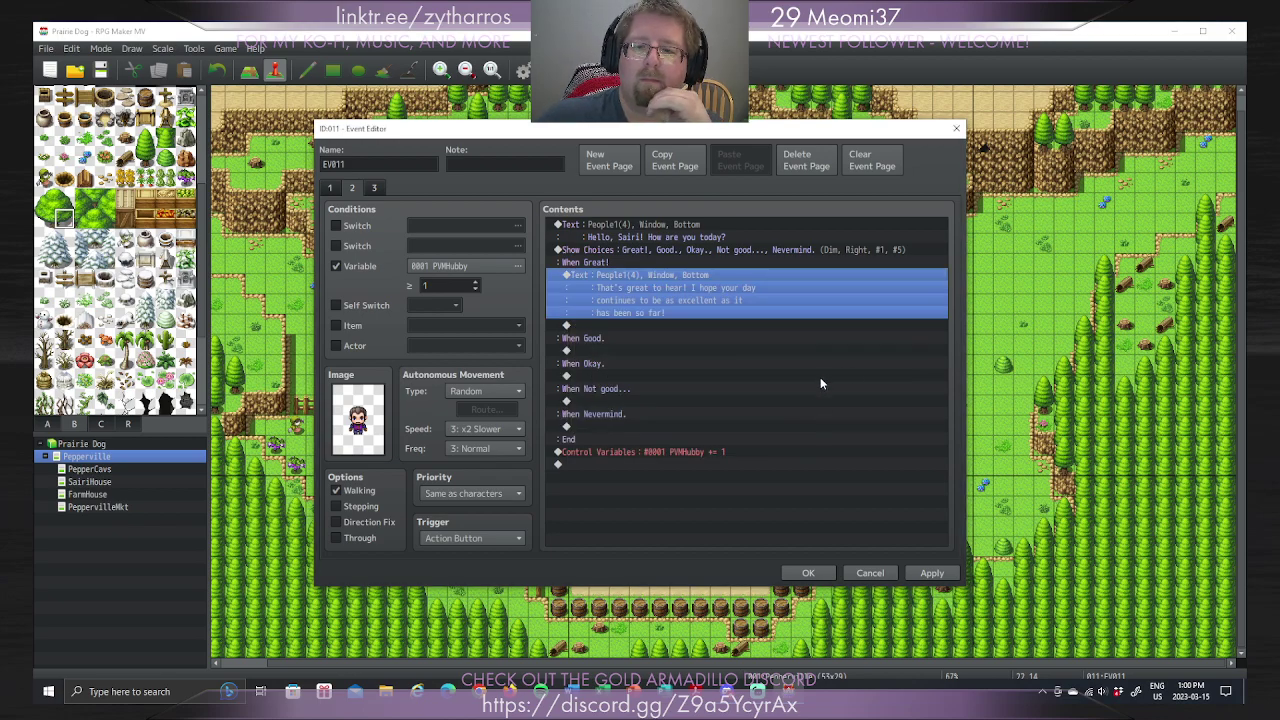
Step: Move the PVMHubby += 1 Control Variables command from below the choices to after the message in the When Great! branch
{"action": "right_click", "coordinate": [612, 452]}
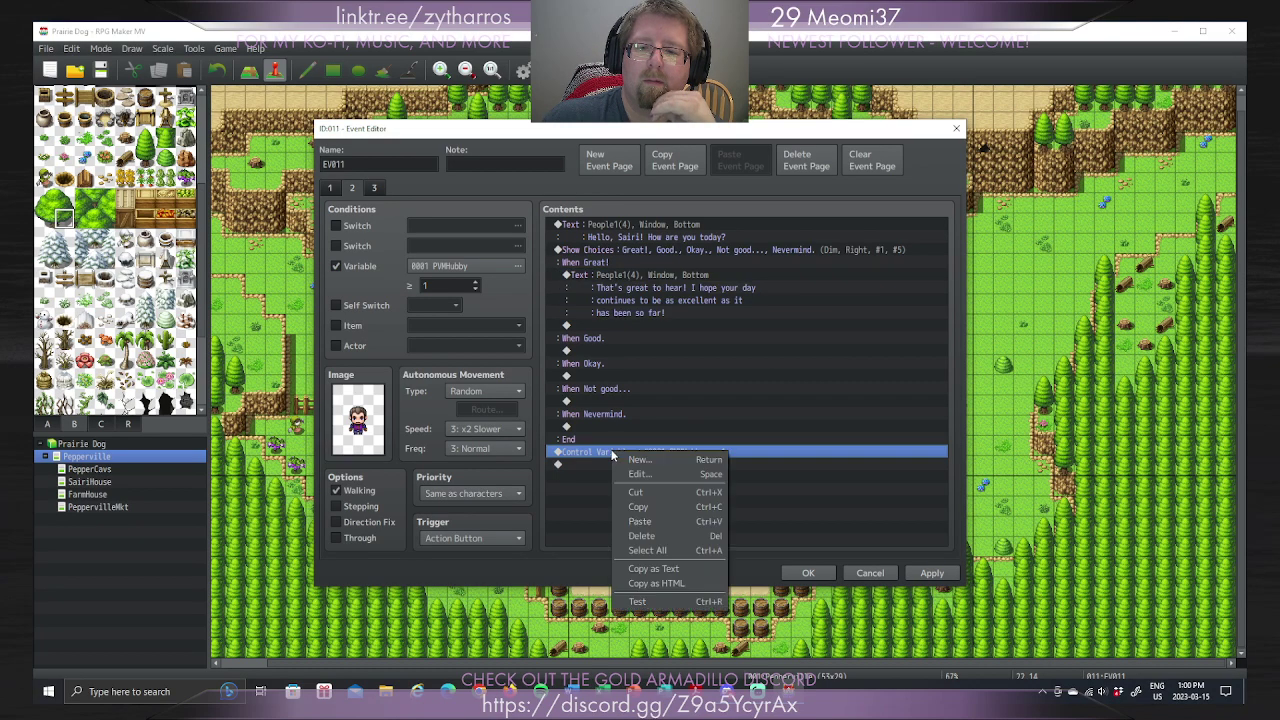
{"action": "left_click", "coordinate": [642, 490]}
{"action": "right_click", "coordinate": [678, 325]}
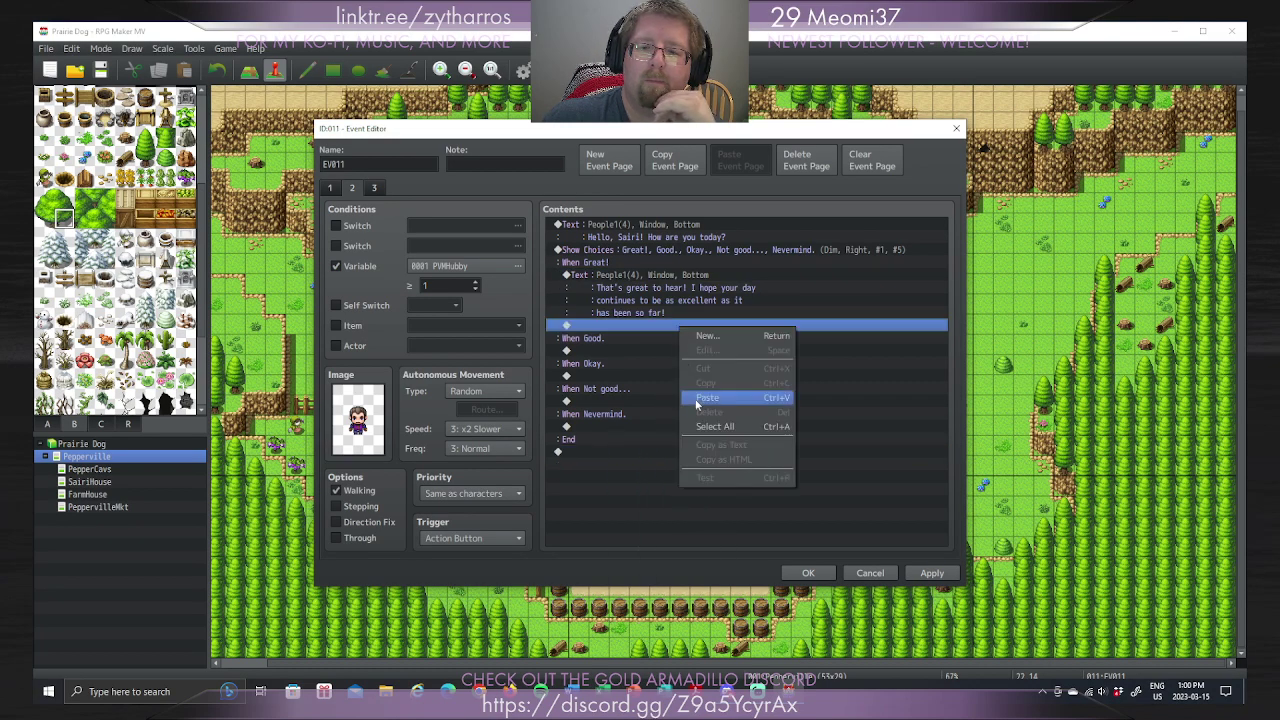
{"action": "left_click", "coordinate": [710, 401]}
Step: Insert an Exit Event Processing command after the Control Variables command in the When Great! branch
{"action": "right_click", "coordinate": [680, 343]}
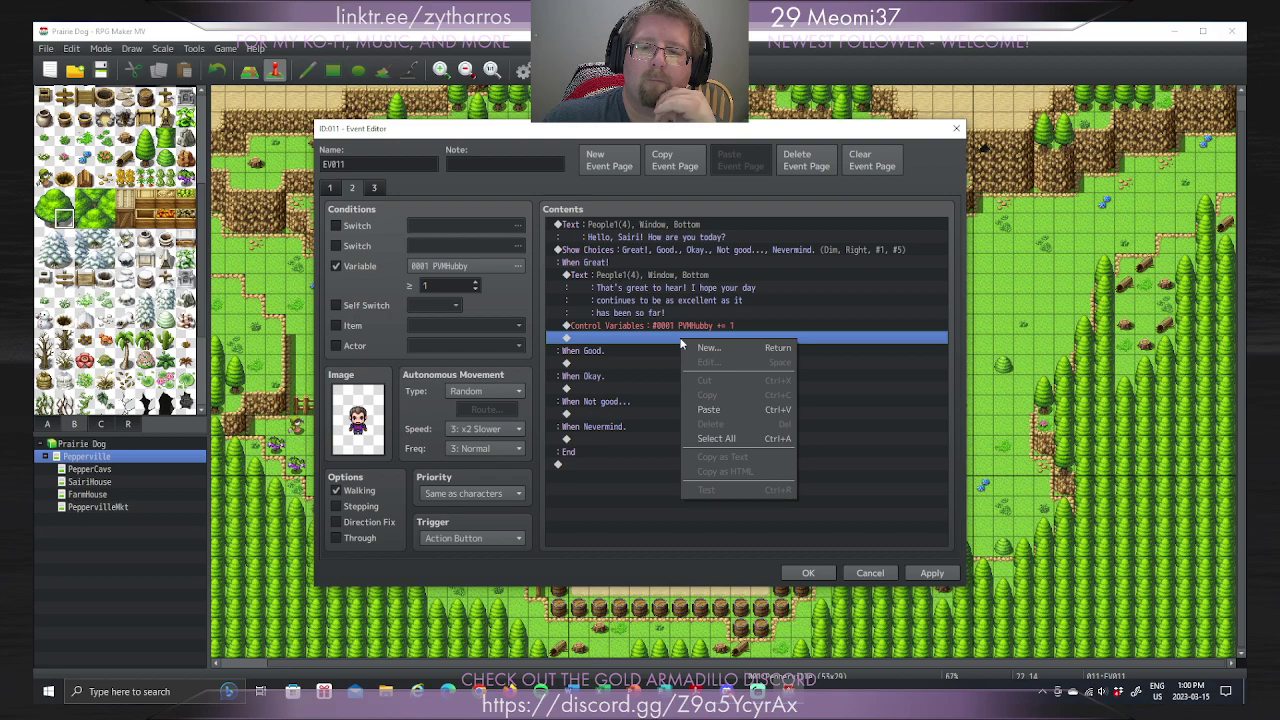
{"action": "left_click", "coordinate": [705, 348]}
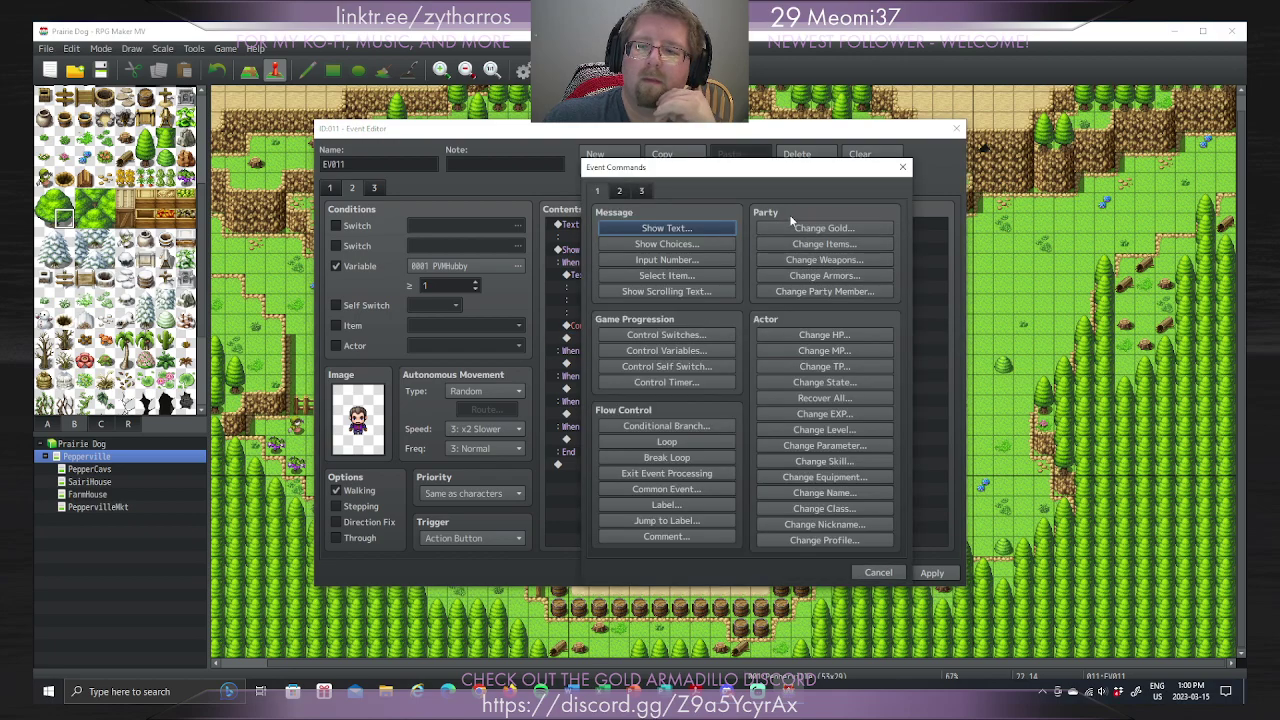
{"action": "left_click", "coordinate": [619, 190]}
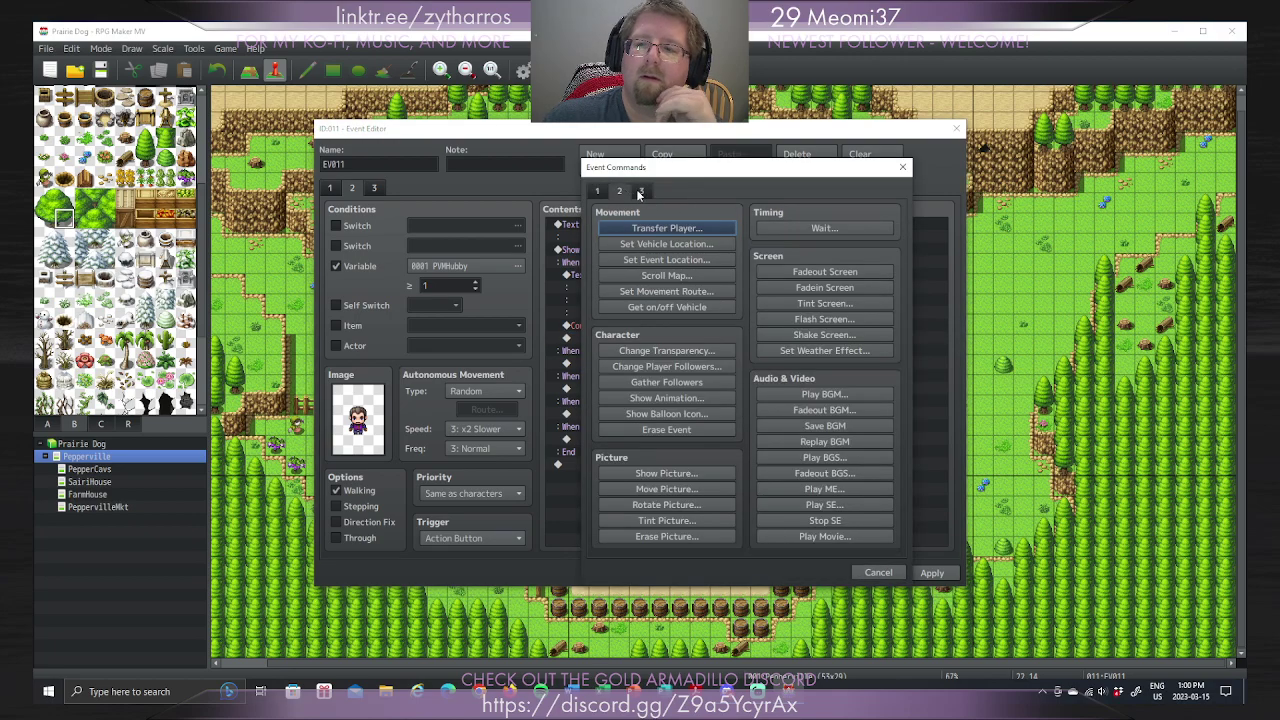
{"action": "left_click", "coordinate": [645, 190]}
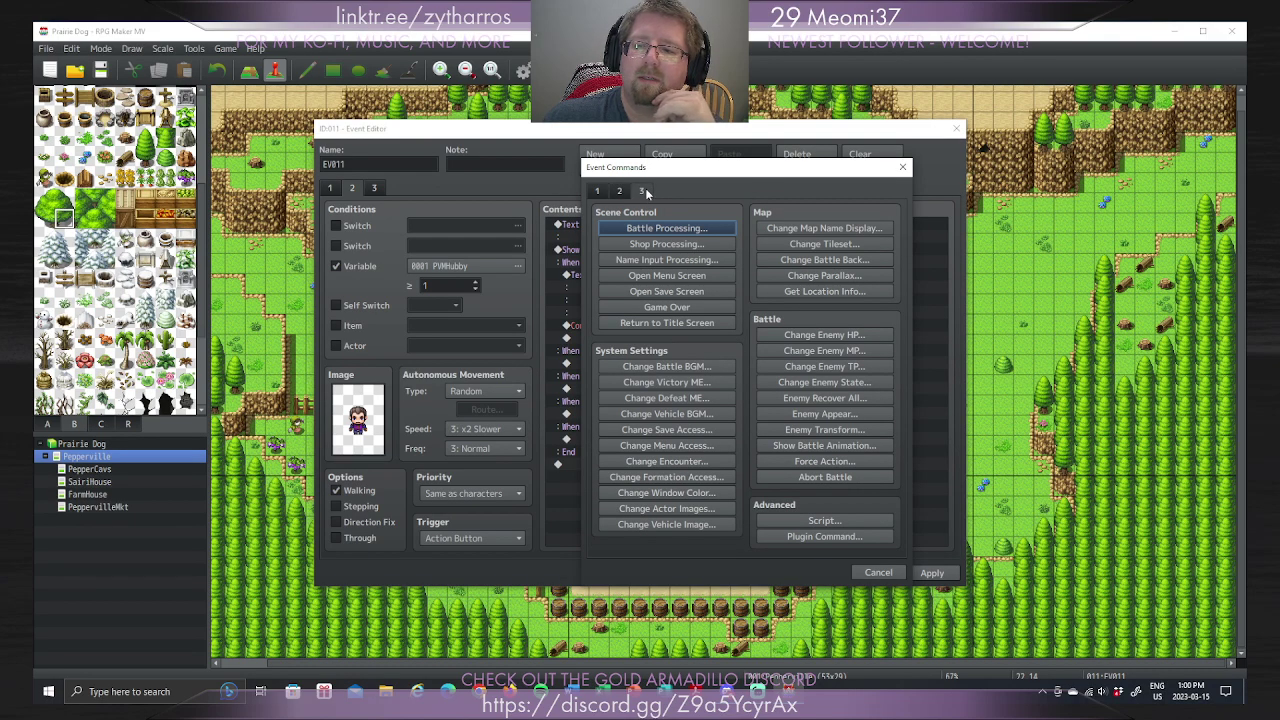
{"action": "left_click", "coordinate": [596, 190]}
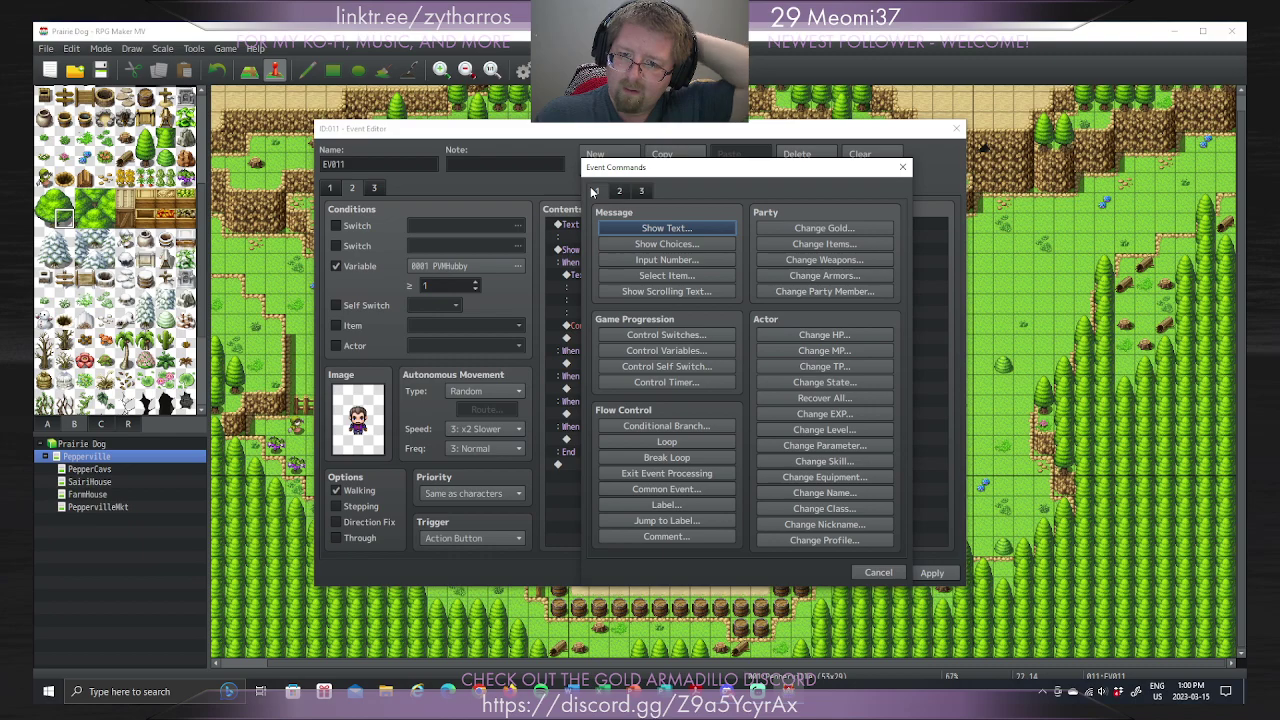
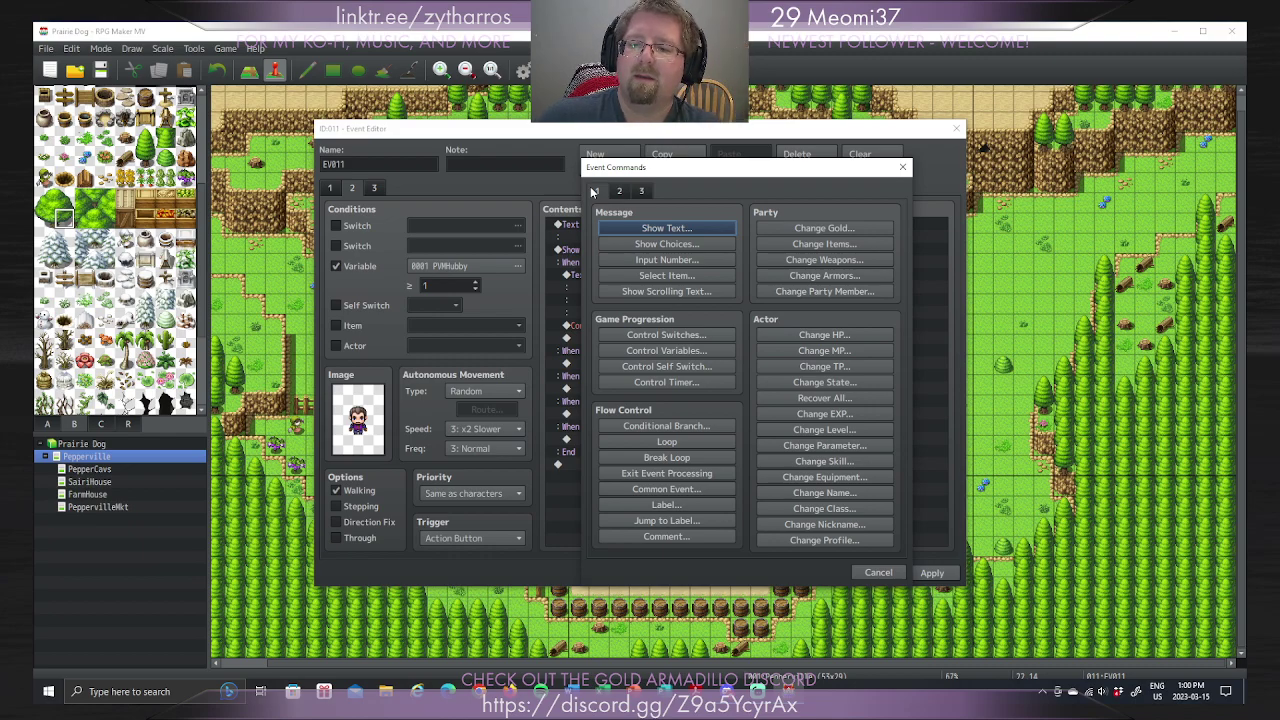
{"action": "left_click", "coordinate": [698, 473]}
{"action": "left_click", "coordinate": [587, 478]}
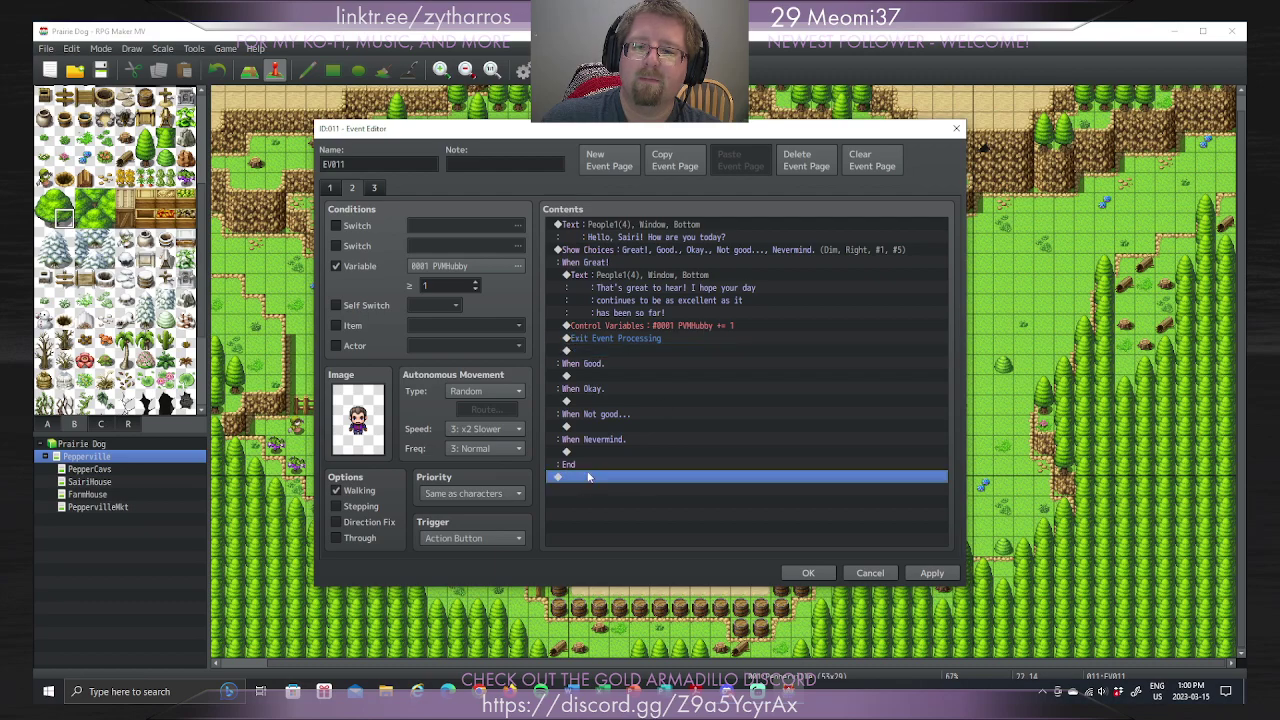
Step: Copy the message, Control Variables and Exit Event Processing commands from the When Great! branch into the empty When Good. branch
{"action": "left_click", "coordinate": [672, 280]}
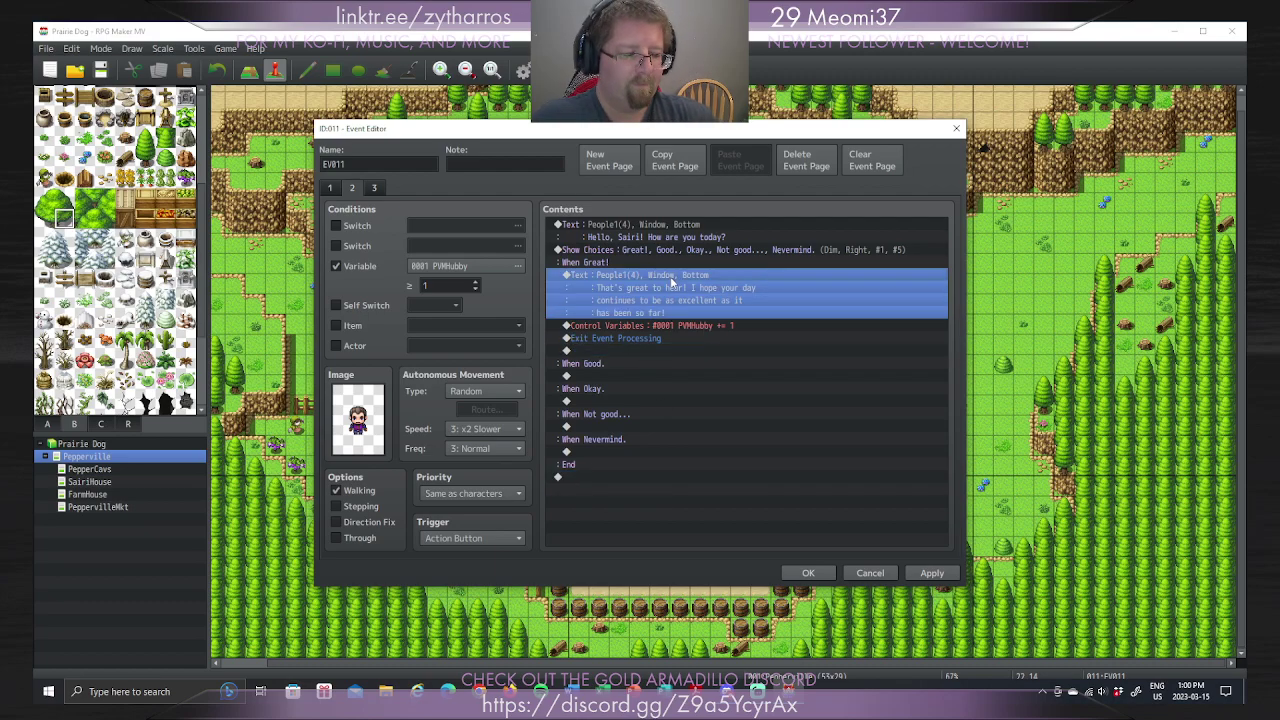
{"action": "left_click", "coordinate": [660, 340], "text": "shift"}
{"action": "right_click", "coordinate": [660, 340]}
{"action": "left_click", "coordinate": [710, 391]}
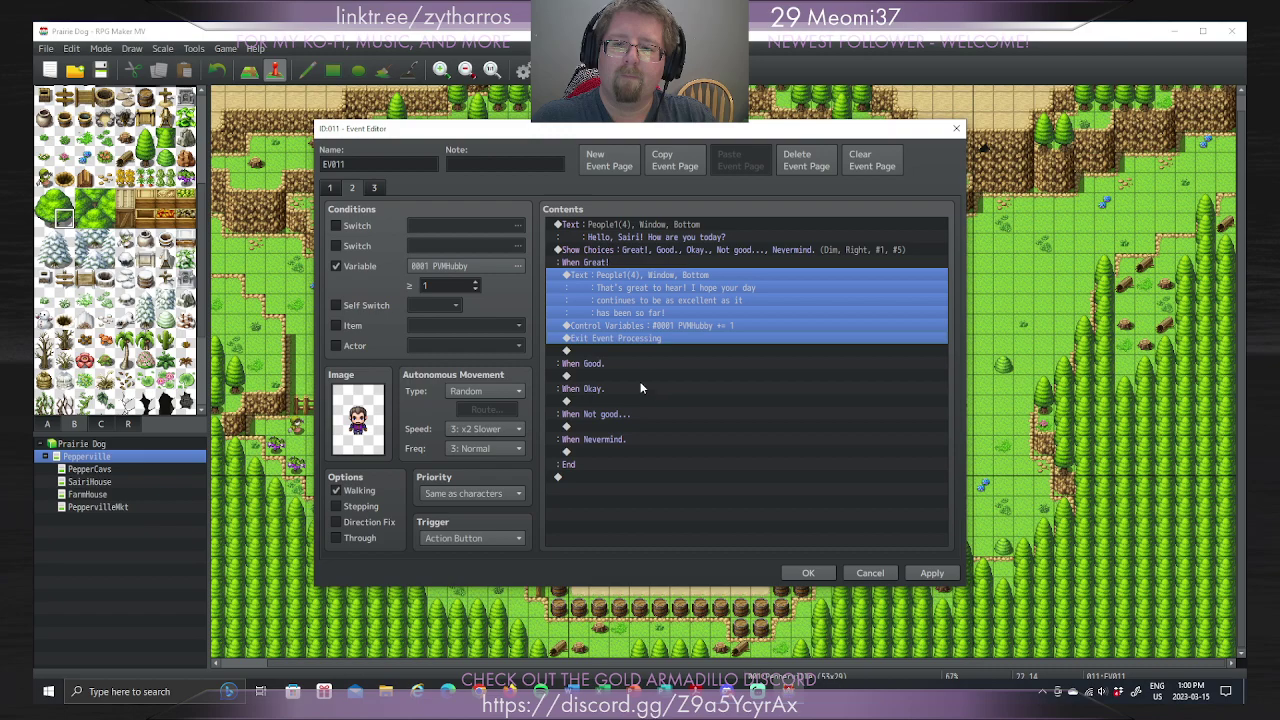
{"action": "right_click", "coordinate": [640, 376]}
{"action": "left_click", "coordinate": [664, 452]}
Step: Replace the text of the copied message in the When Good. branch with "Alright! Glad to hear you're doing well."
{"action": "right_click", "coordinate": [676, 380]}
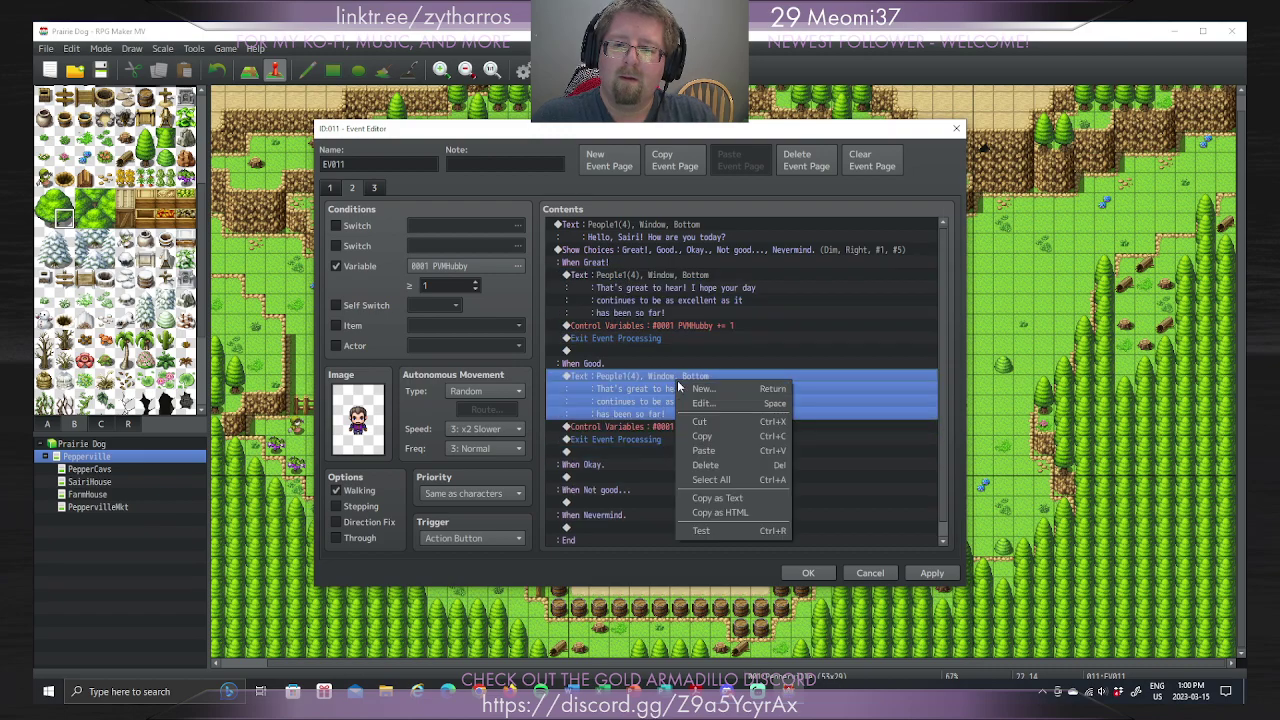
{"action": "left_click", "coordinate": [690, 404]}
{"action": "left_click_drag", "start_coordinate": [718, 361], "coordinate": [606, 312]}
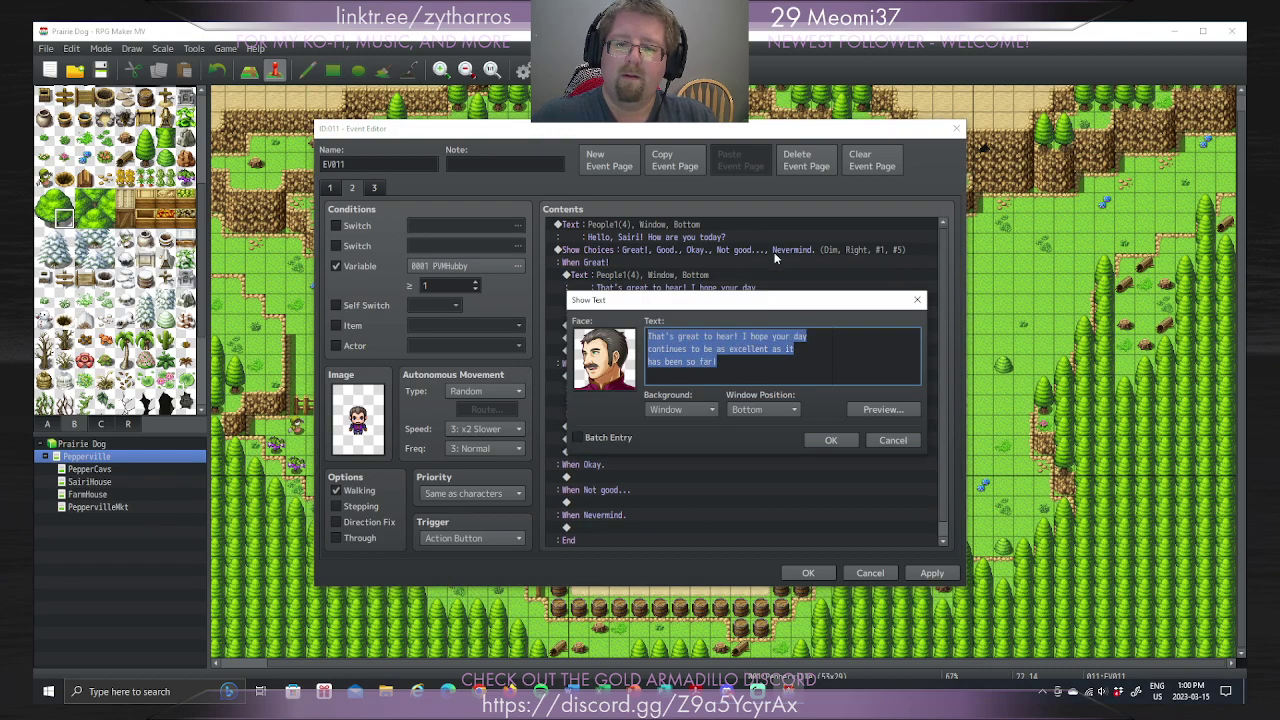
{"action": "key", "text": "BackSpace"}
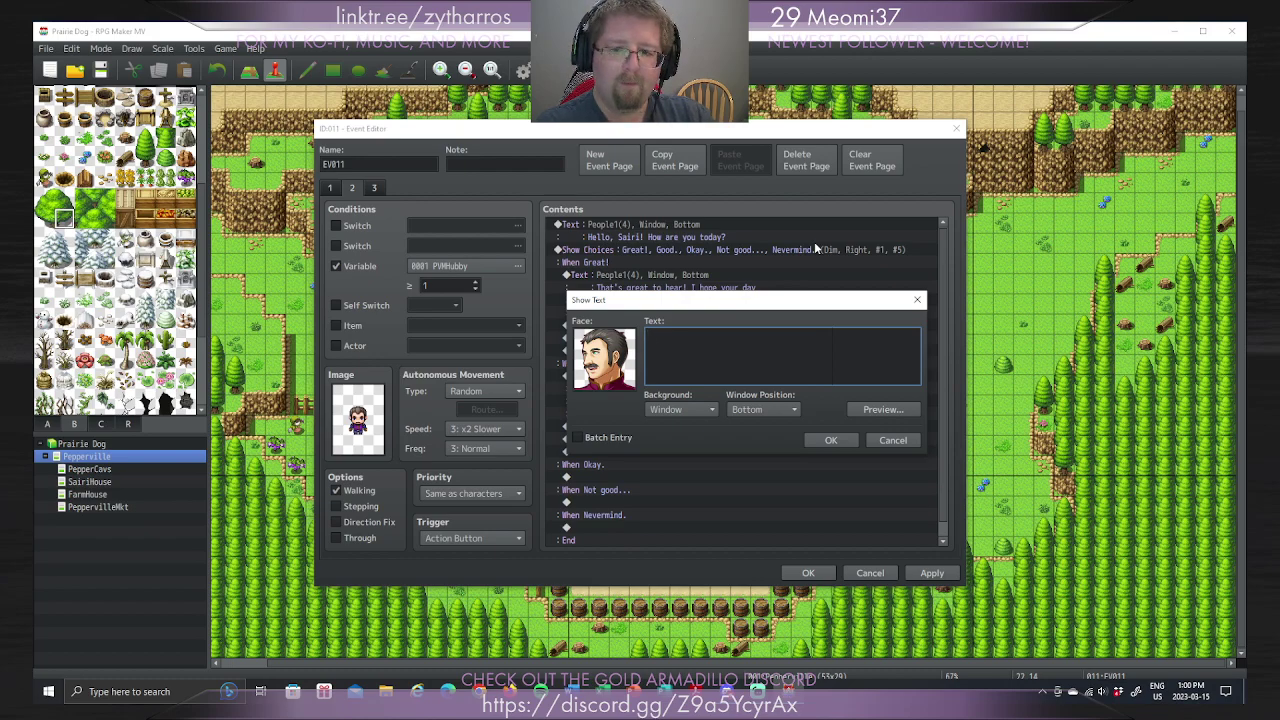
{"action": "type", "text": "A"}
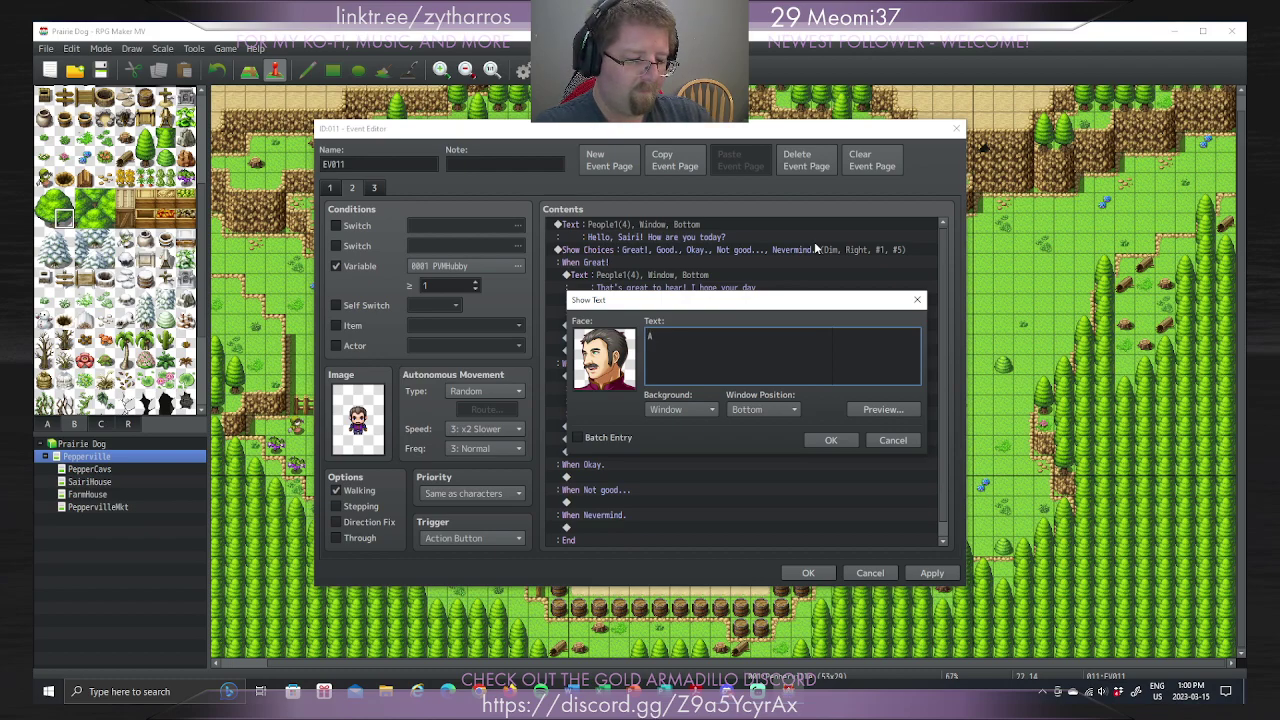
{"action": "type", "text": "lright"}
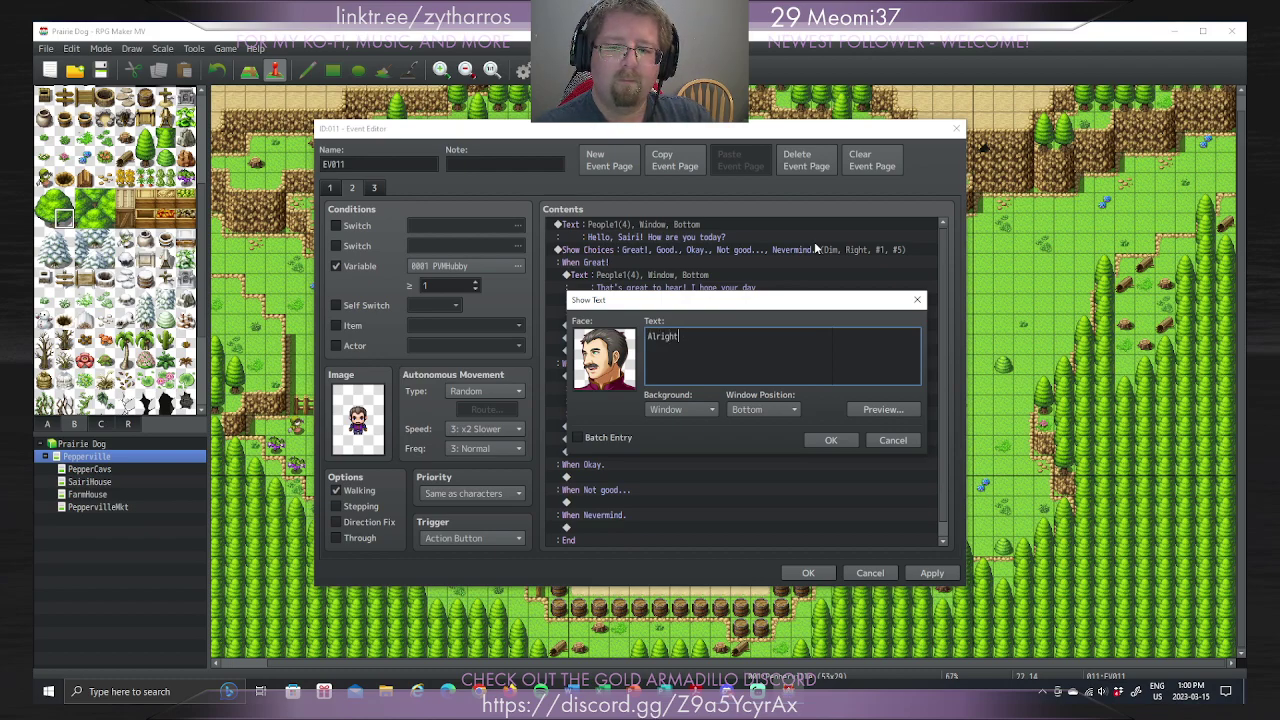
{"action": "type", "text": "! Gl"}
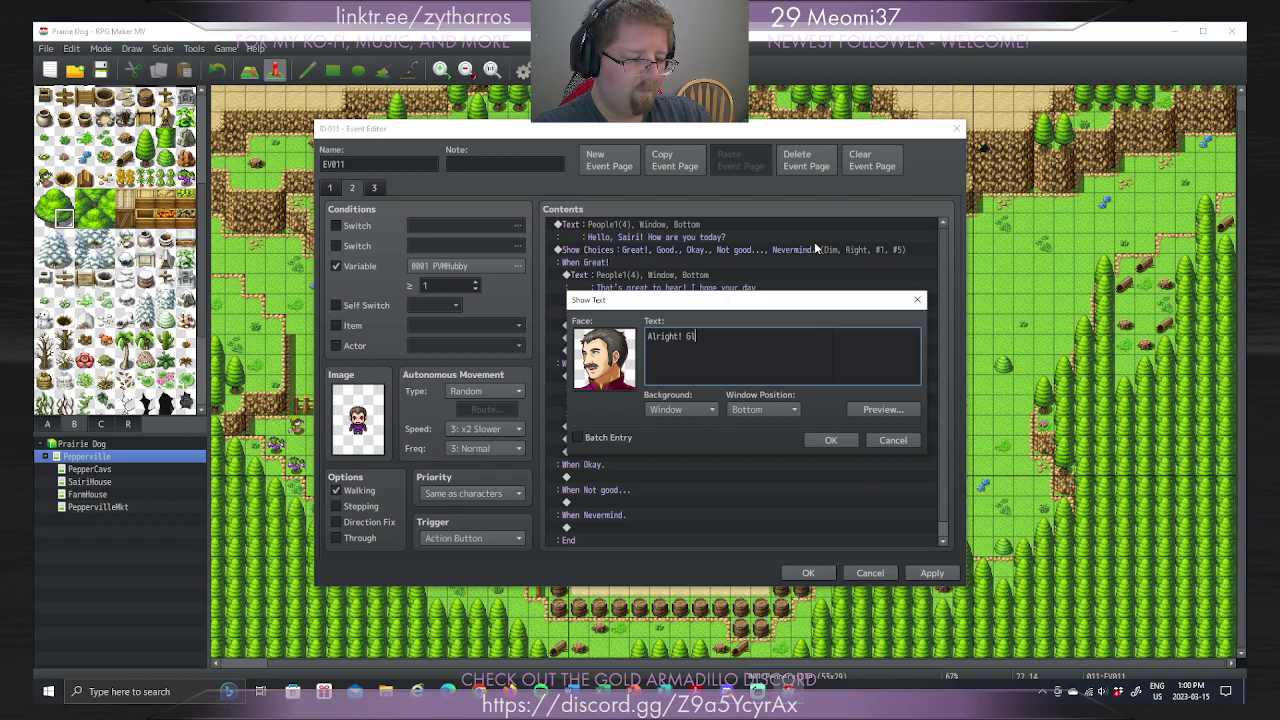
{"action": "type", "text": "ad to hear y"}
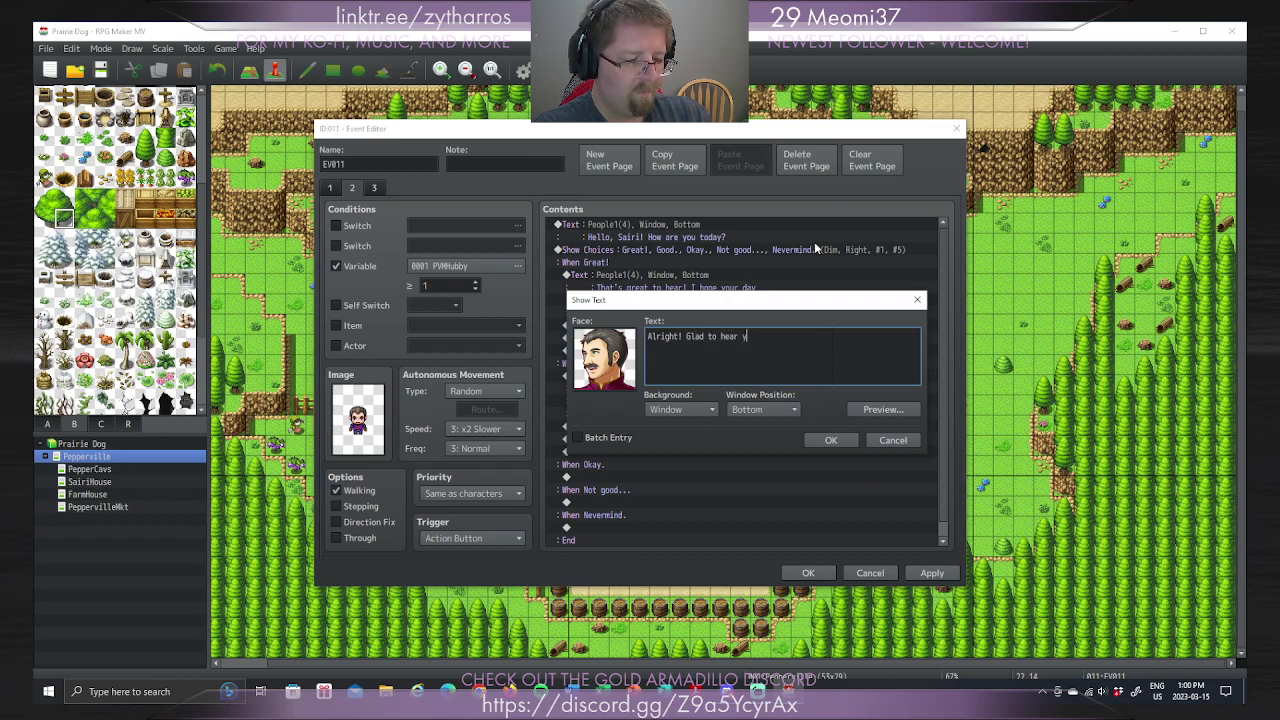
{"action": "type", "text": "ou're gaving"}
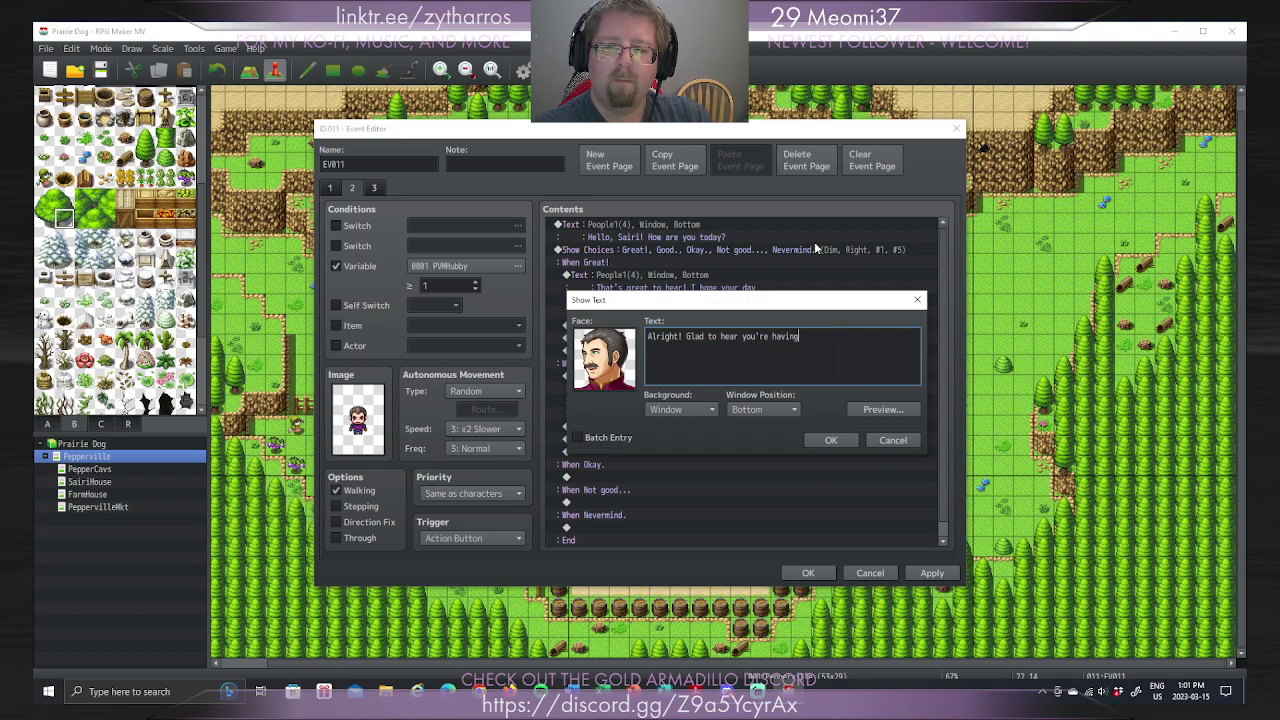
{"action": "key", "text": "BackSpace"}
{"action": "key", "text": "BackSpace"}
{"action": "key", "text": "BackSpace"}
{"action": "key", "text": "BackSpace"}
{"action": "key", "text": "BackSpace"}
{"action": "type", "text": "doing well"}
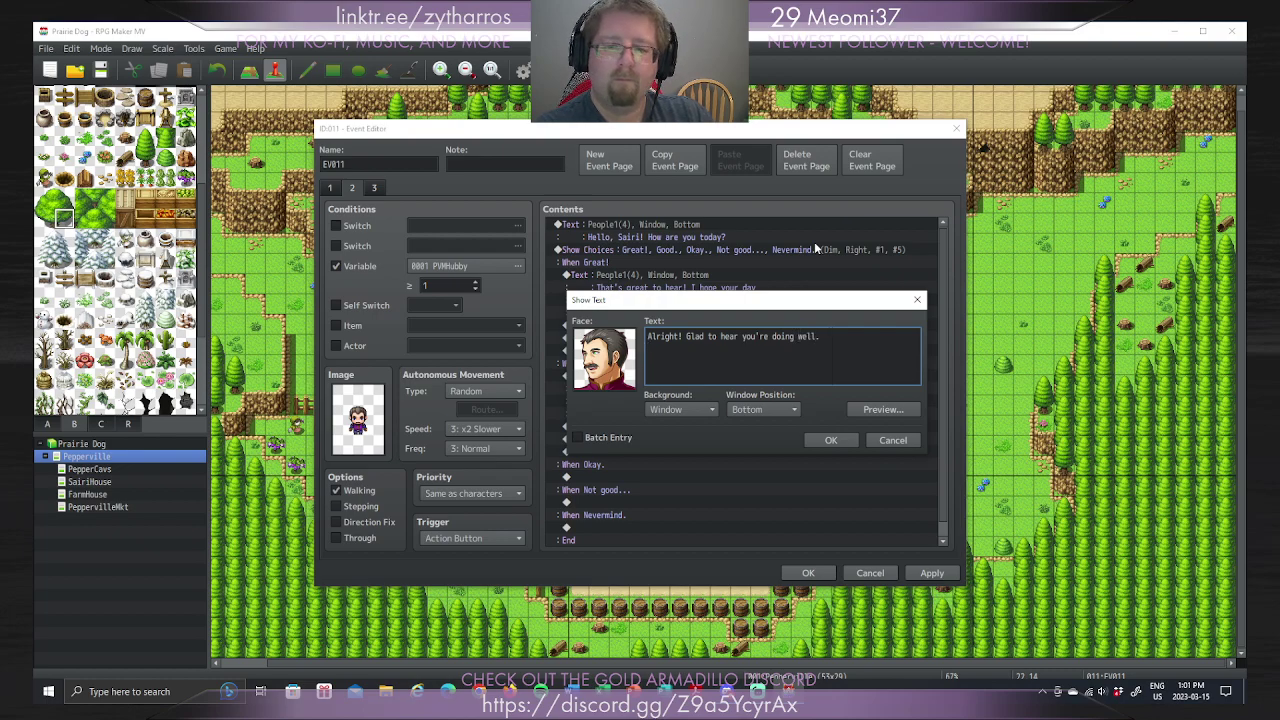
{"action": "type", "text": "."}
Step: Add the lines "Hope your day remains as pleasantr as" and "it has, or gets even better!" to the When Good. message and save it
{"action": "key", "text": "Return"}
{"action": "type", "text": "Hope"}
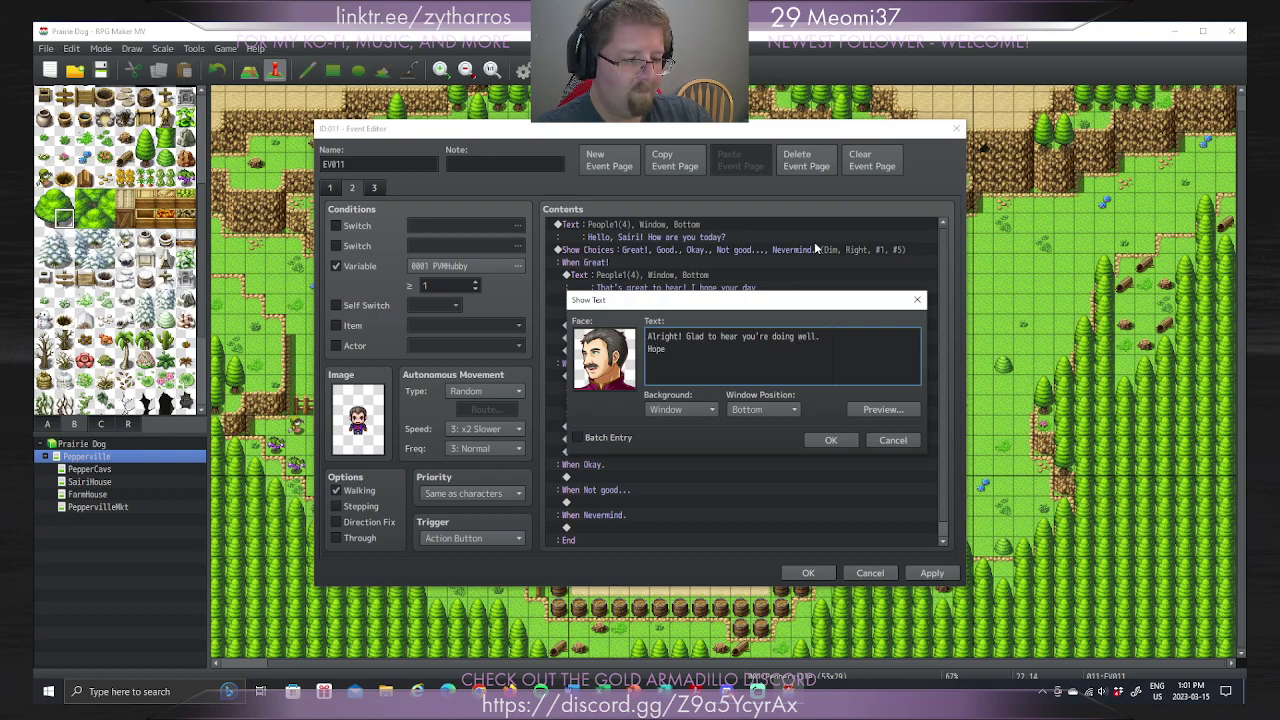
{"action": "type", "text": " your day"}
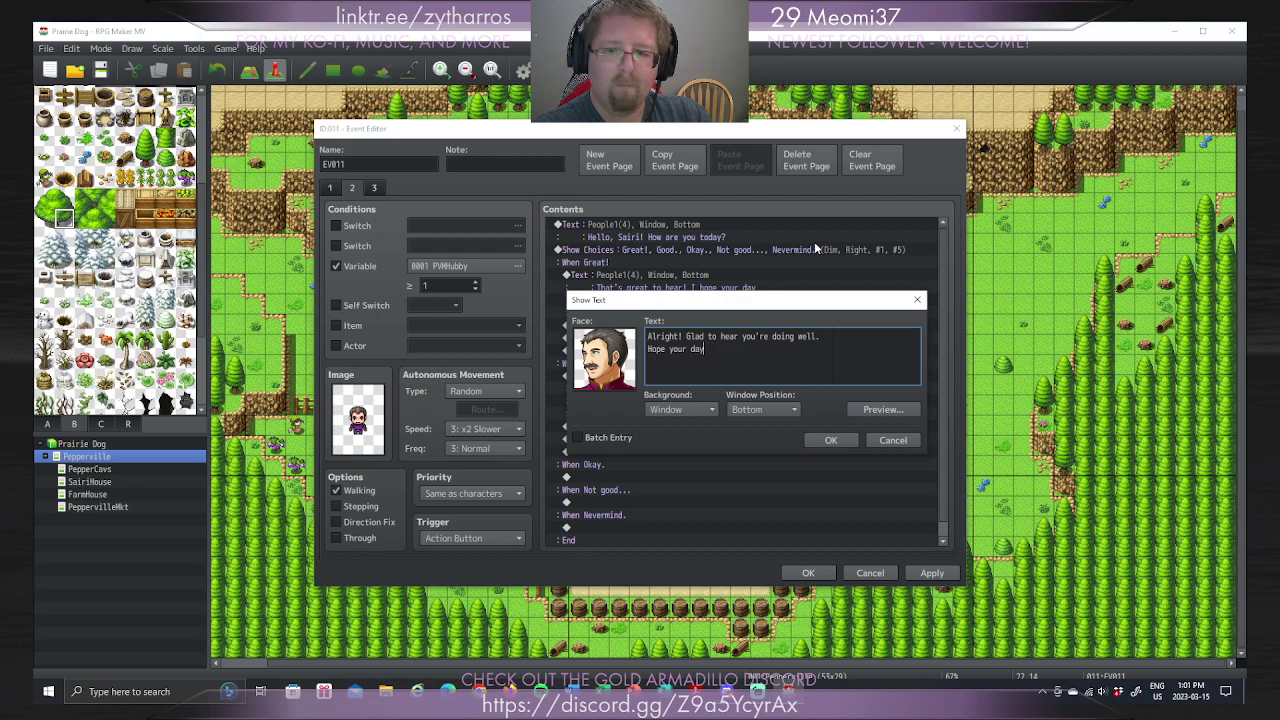
{"action": "type", "text": " remains as"}
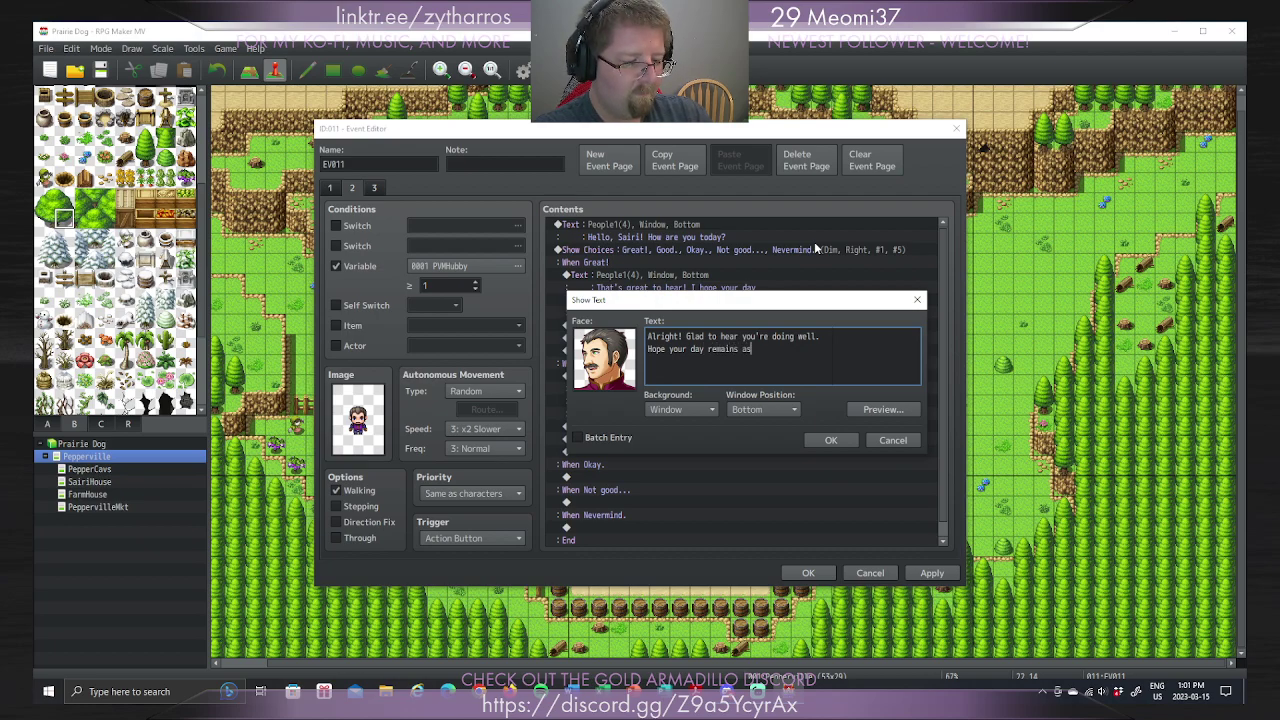
{"action": "type", "text": " pleasantr as this"}
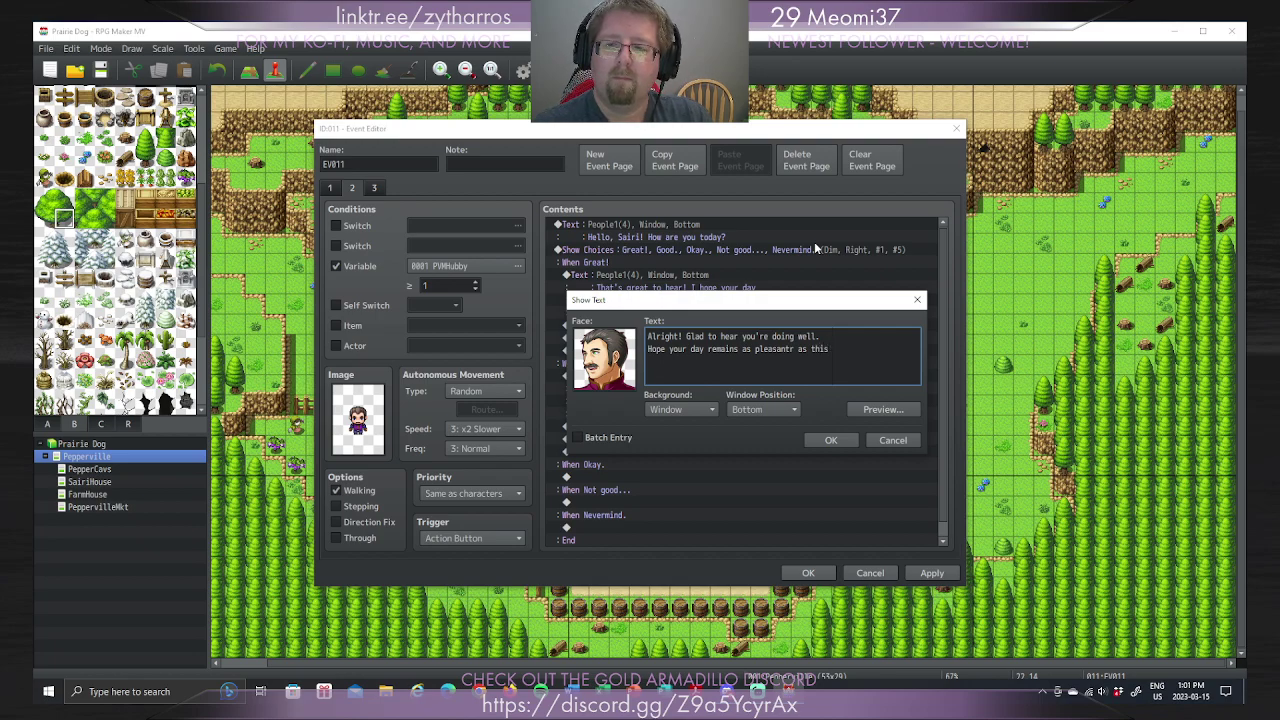
{"action": "key", "text": "BackSpace"}
{"action": "key", "text": "BackSpace"}
{"action": "key", "text": "BackSpace"}
{"action": "key", "text": "BackSpace"}
{"action": "type", "text": "it ha"}
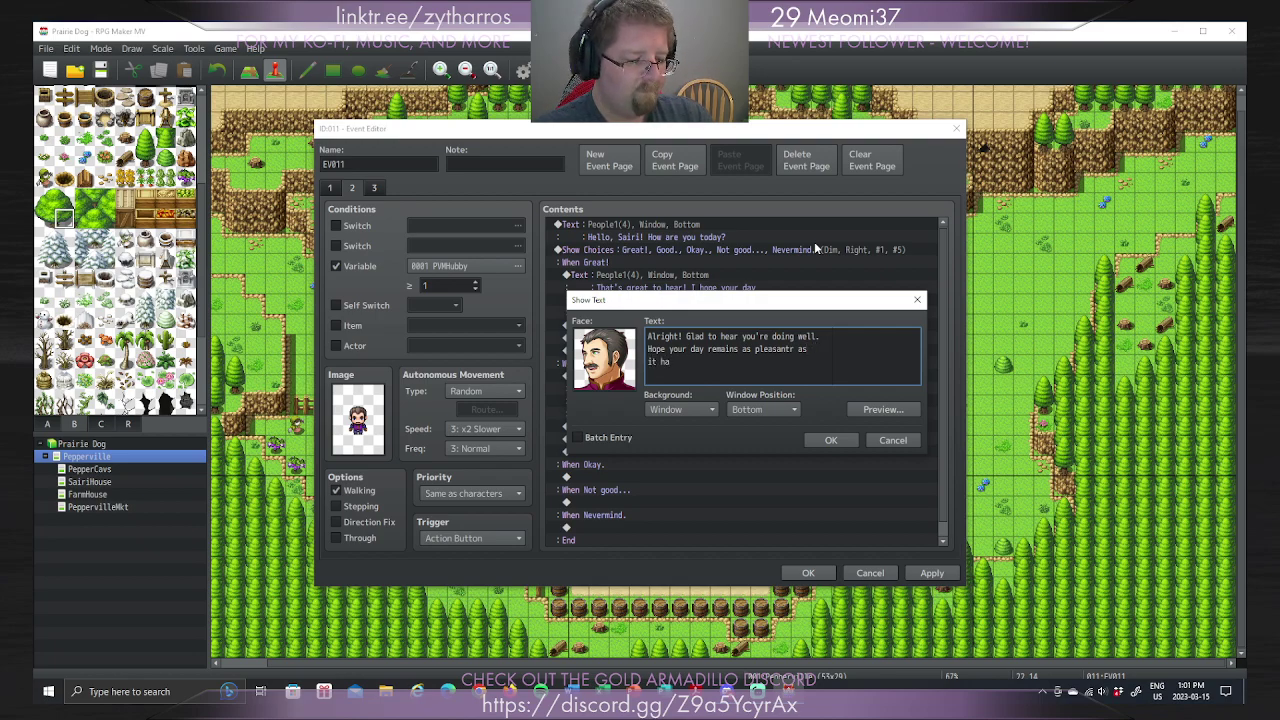
{"action": "type", "text": "s"}
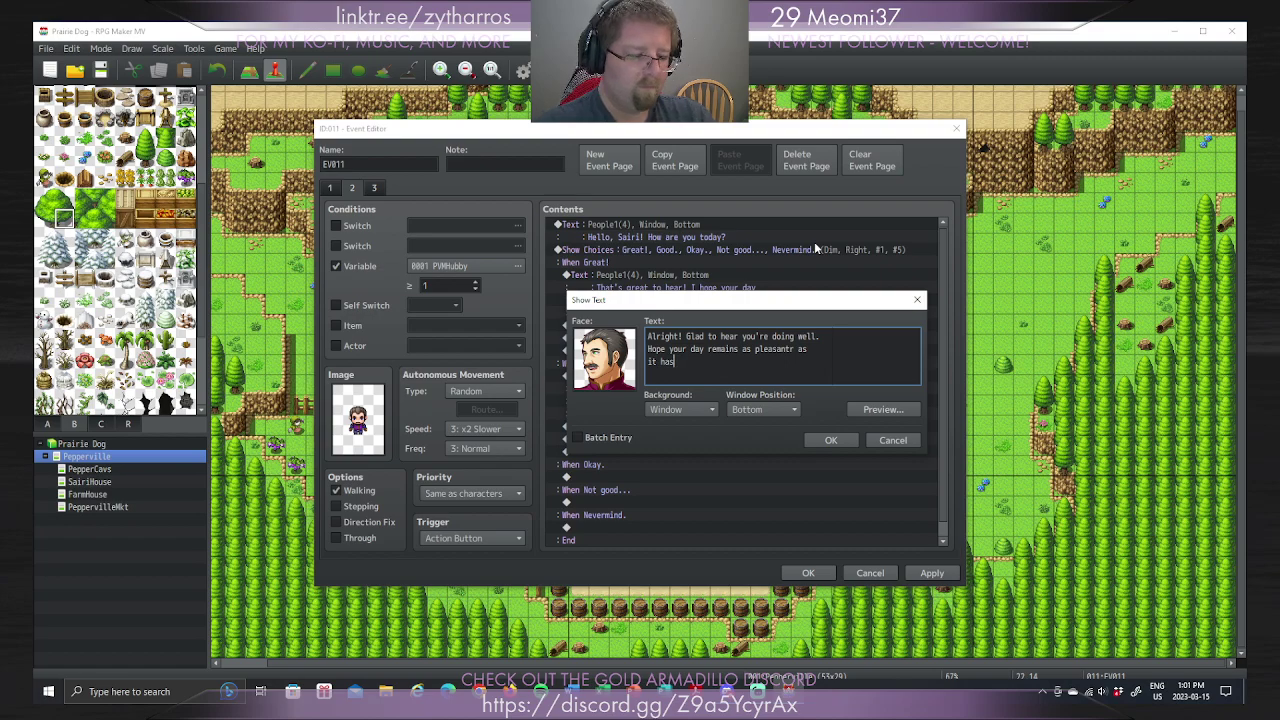
{"action": "type", "text": ", or gets ev"}
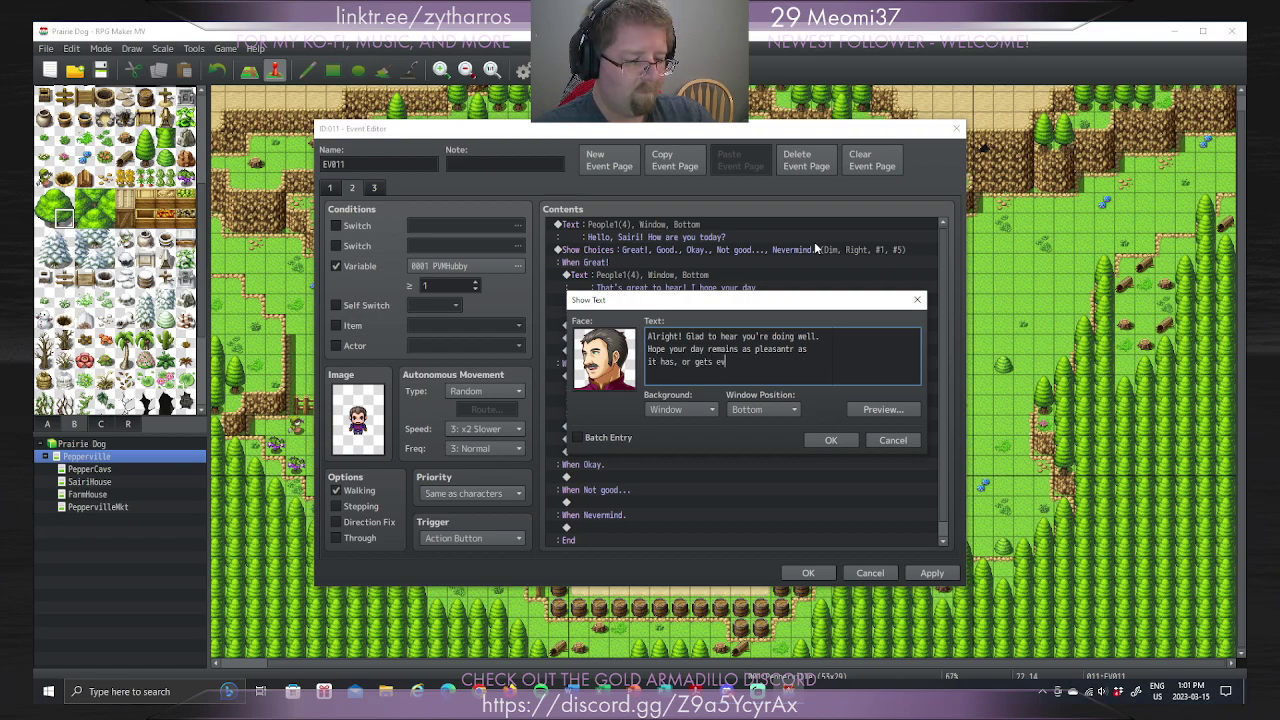
{"action": "type", "text": "en better!"}
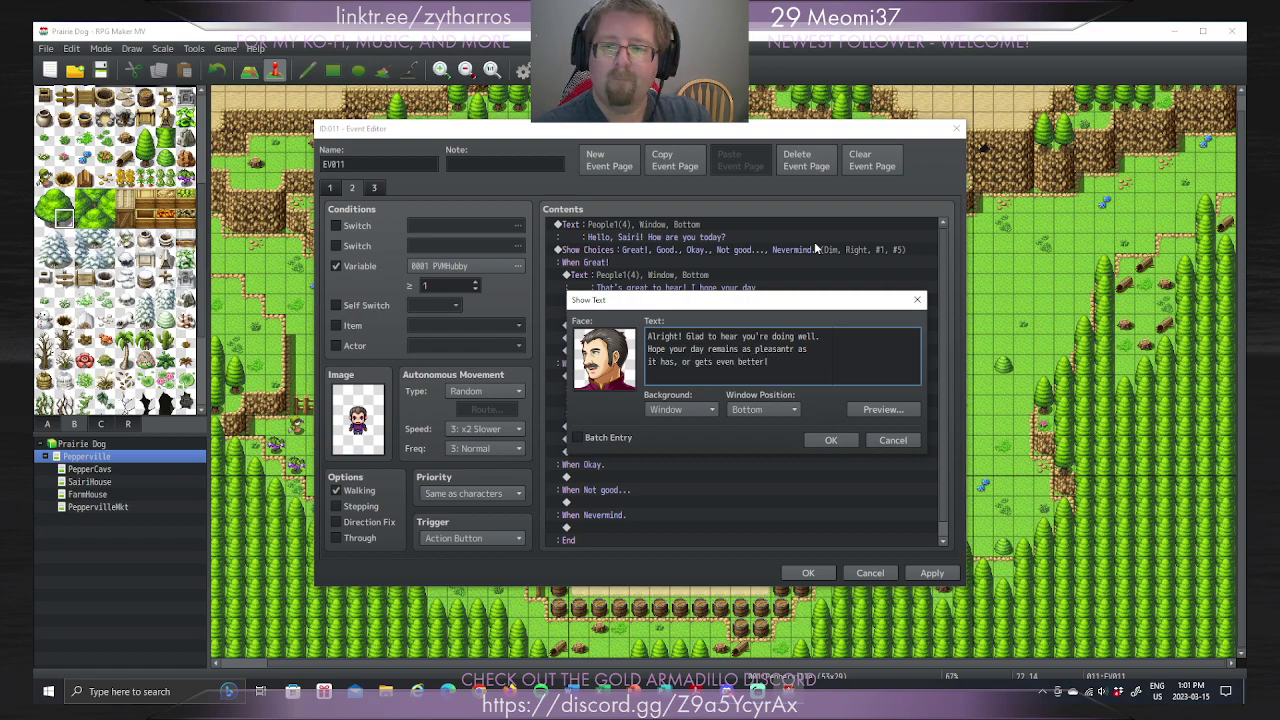
{"action": "left_click", "coordinate": [842, 444]}
Step: Paste the copied message, Control Variables and Exit Event Processing commands into the empty When Okay. branch
{"action": "left_click", "coordinate": [644, 474]}
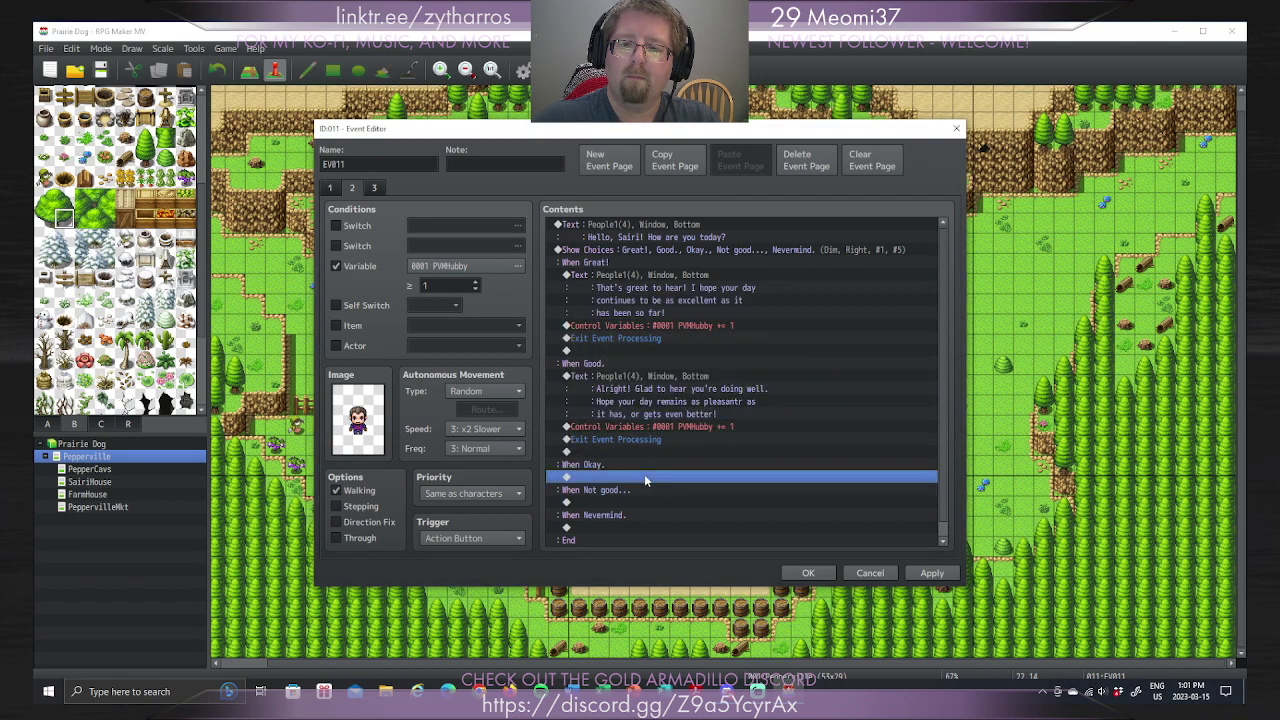
{"action": "right_click", "coordinate": [644, 474]}
{"action": "left_click", "coordinate": [680, 547]}
{"action": "scroll", "coordinate": [688, 480], "scroll_direction": "down", "scroll_amount": 2}
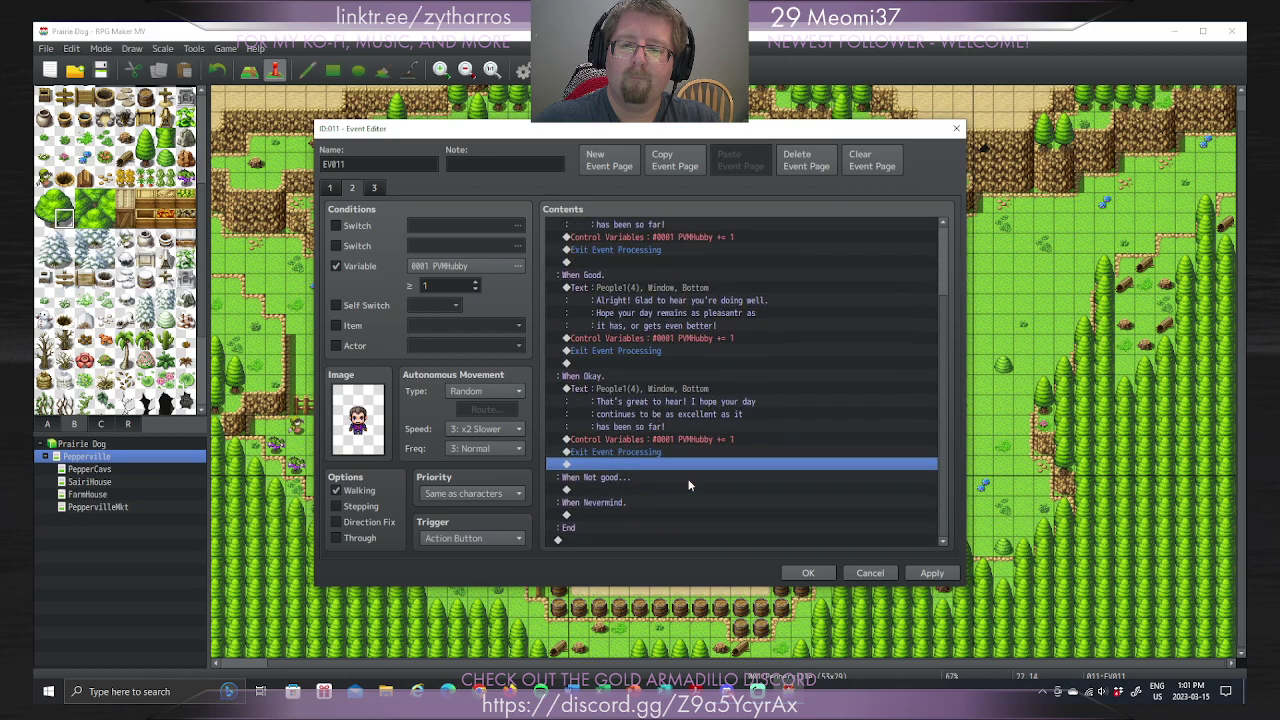
{"action": "left_click", "coordinate": [688, 389]}
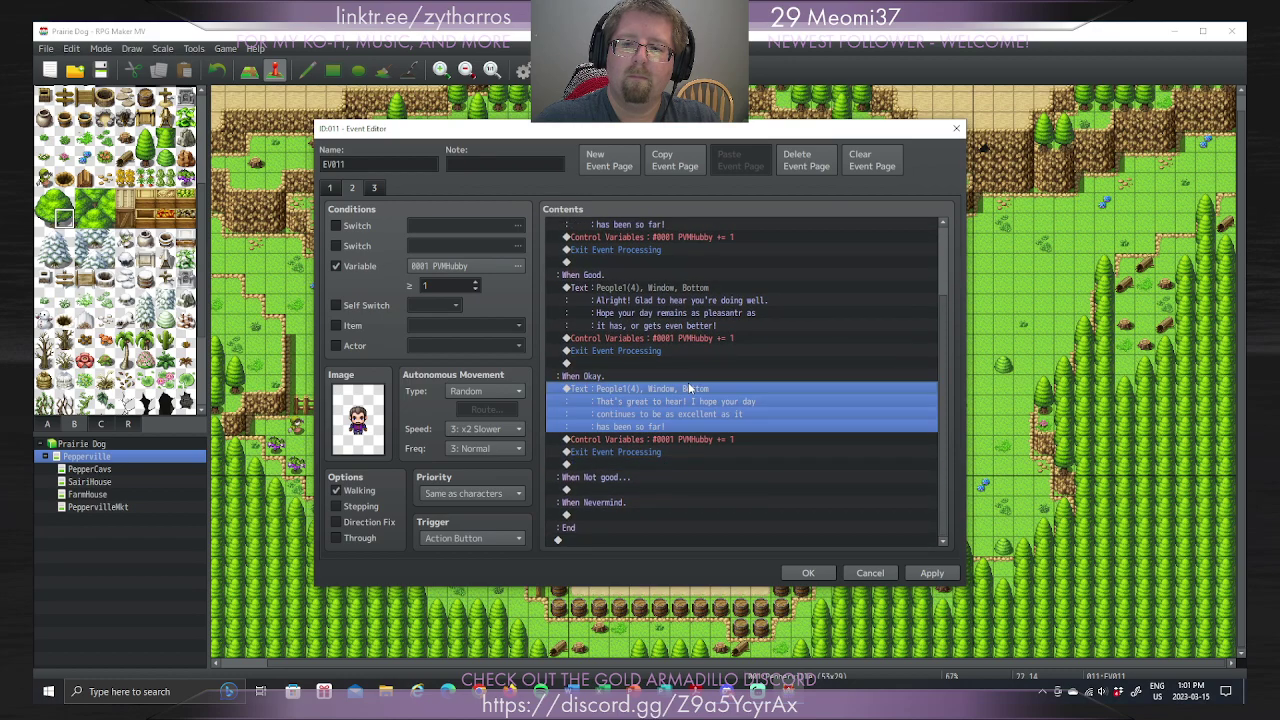
{"action": "left_click", "coordinate": [374, 189]}
{"action": "left_click", "coordinate": [352, 189]}
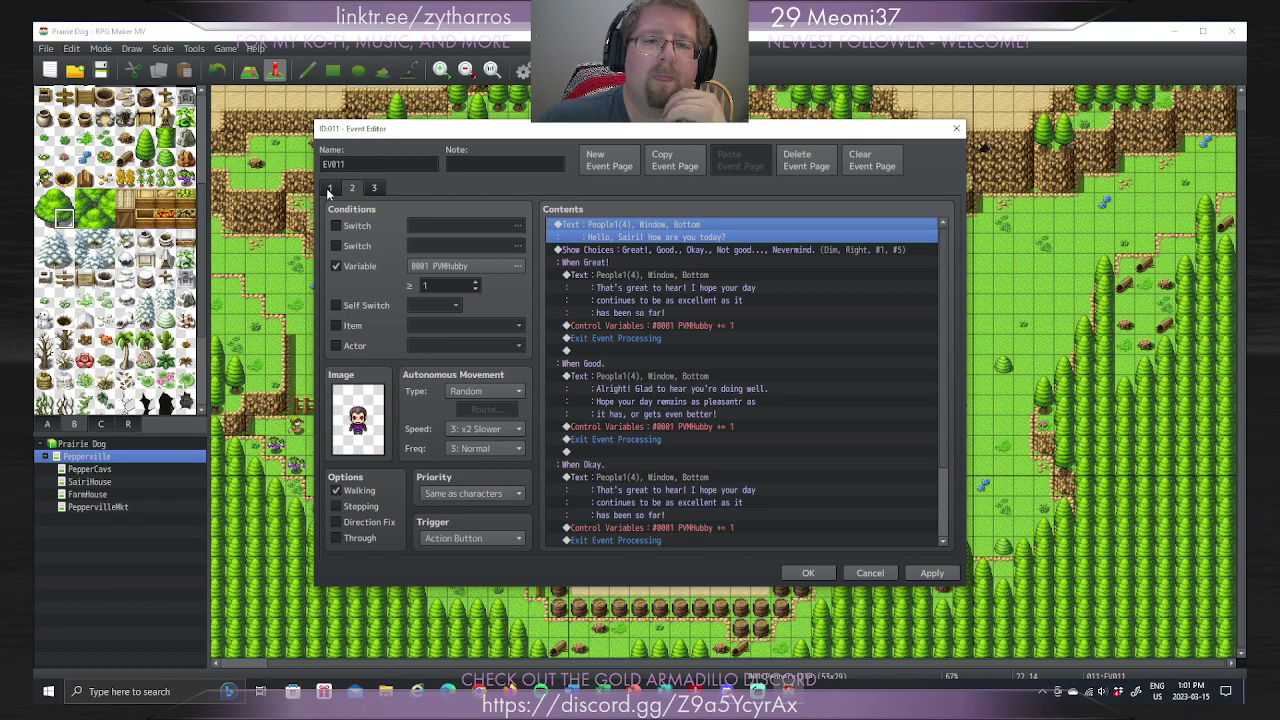
{"action": "left_click", "coordinate": [329, 189]}
{"action": "left_click", "coordinate": [352, 189]}
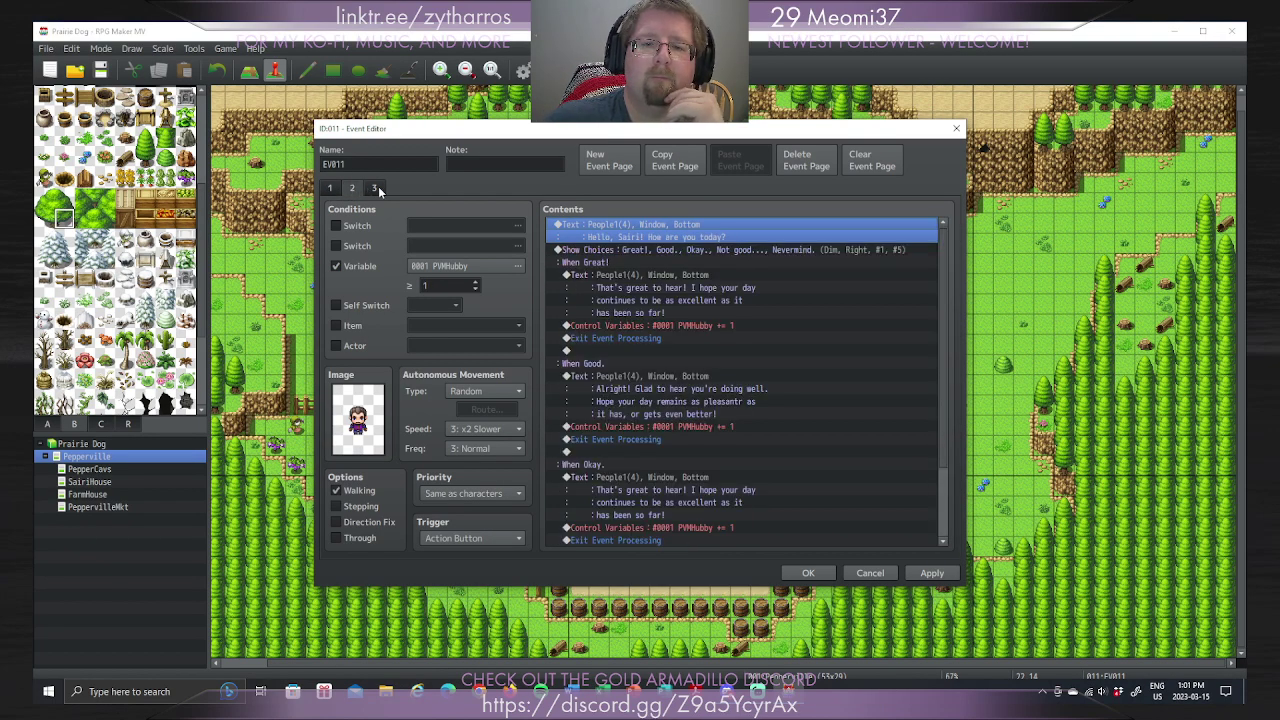
Step: Paste the same three copied commands into the empty When Not good... branch
{"action": "scroll", "coordinate": [705, 472], "scroll_direction": "down", "scroll_amount": 3}
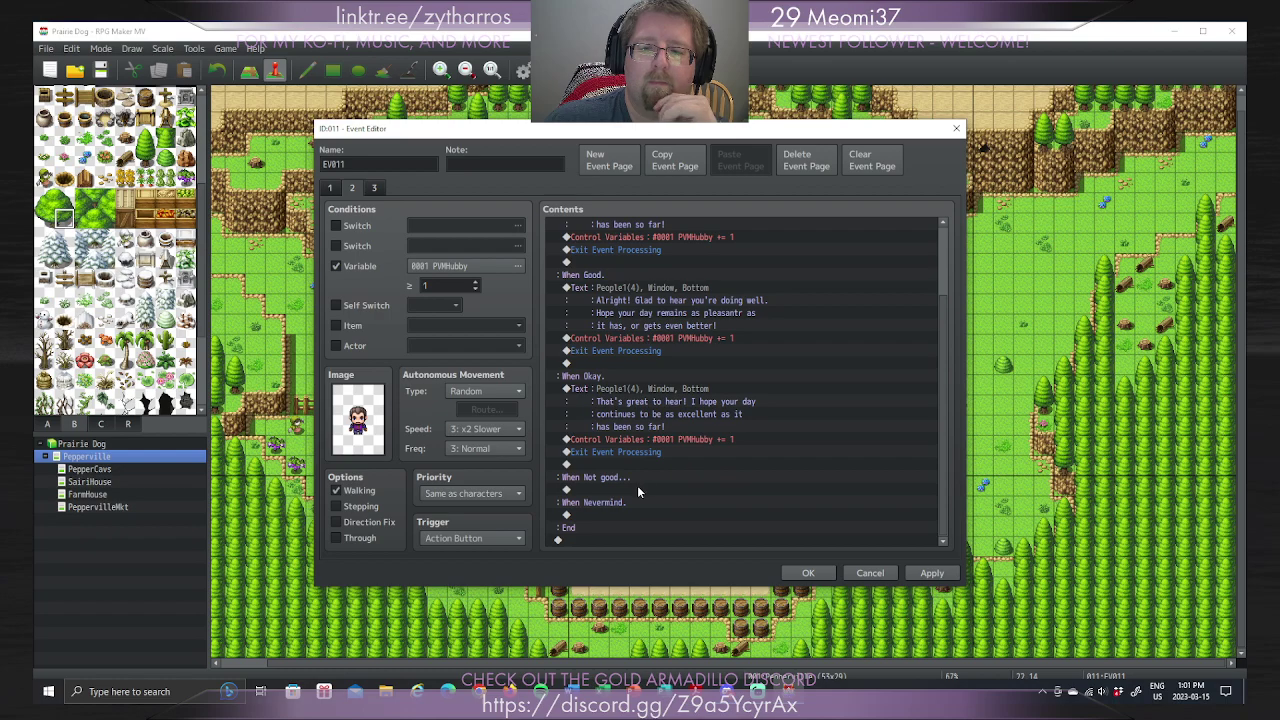
{"action": "right_click", "coordinate": [637, 488]}
{"action": "left_click", "coordinate": [672, 476]}
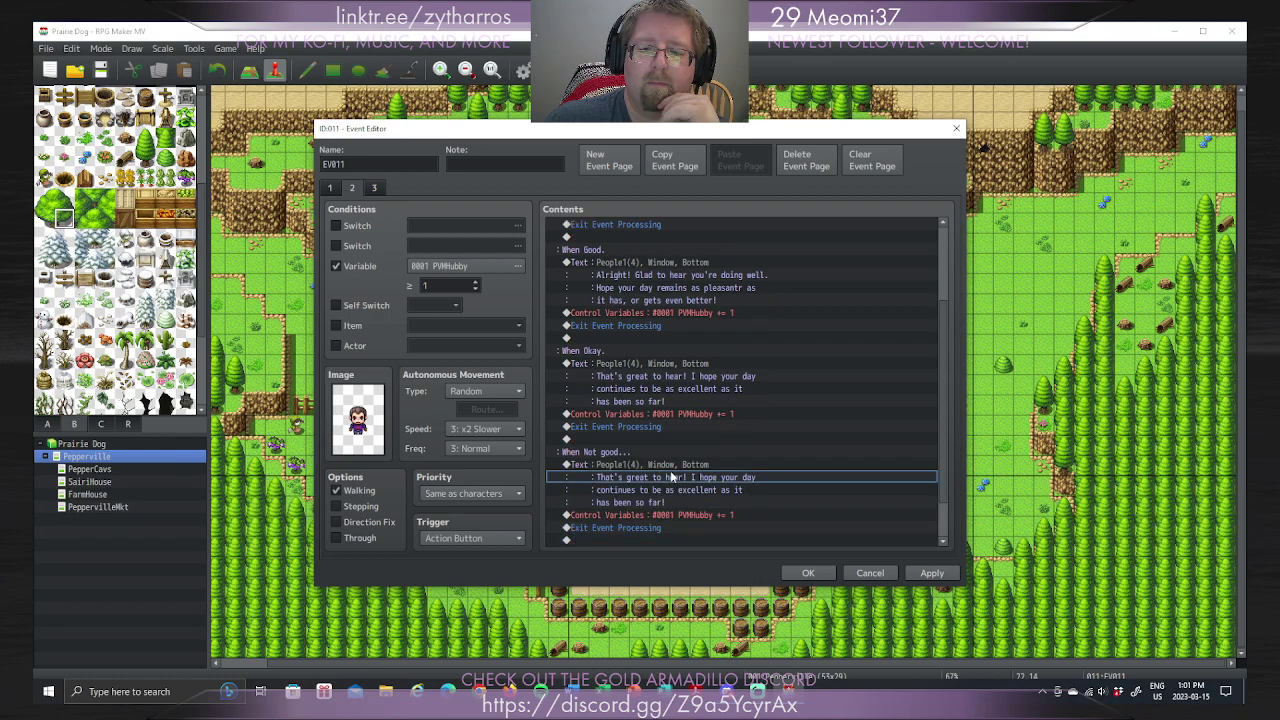
Step: Replace the text of the pasted message in the When Not good... branch with "May your day only improve from here."
{"action": "right_click", "coordinate": [672, 466]}
{"action": "left_click", "coordinate": [700, 475]}
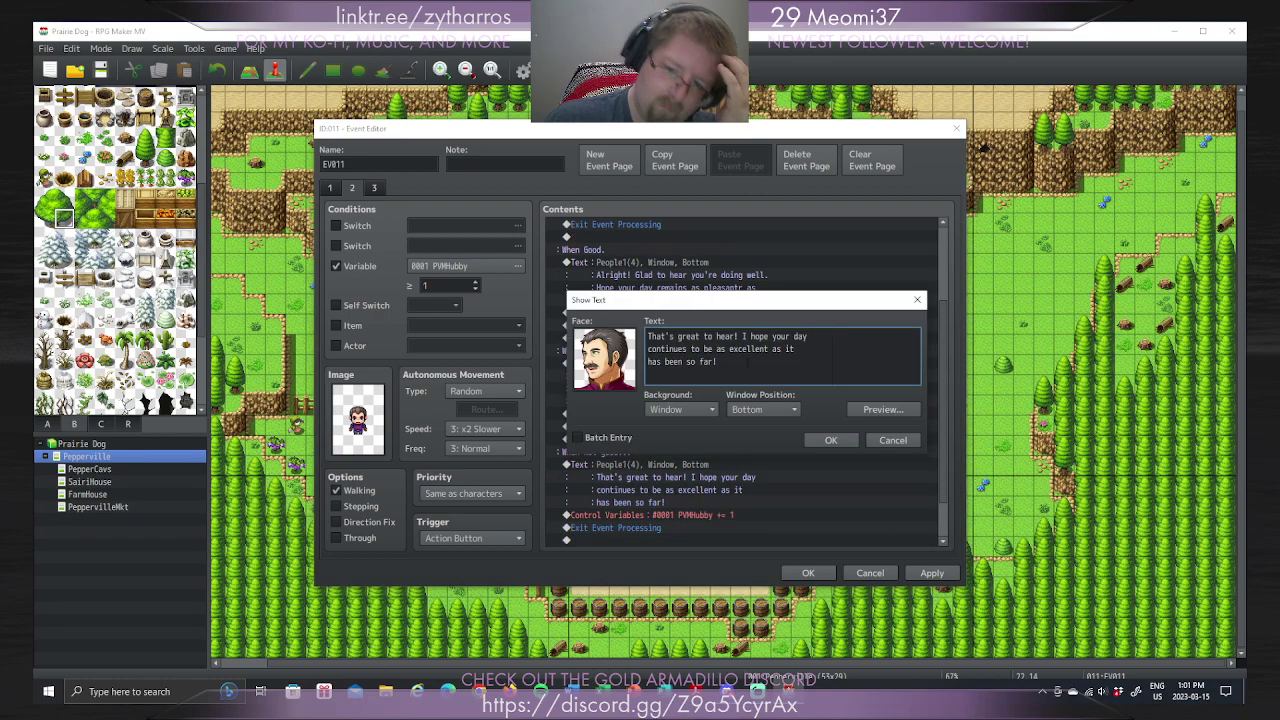
{"action": "key", "text": "ctrl+a"}
{"action": "key", "text": "Delete"}
{"action": "type", "text": "I"}
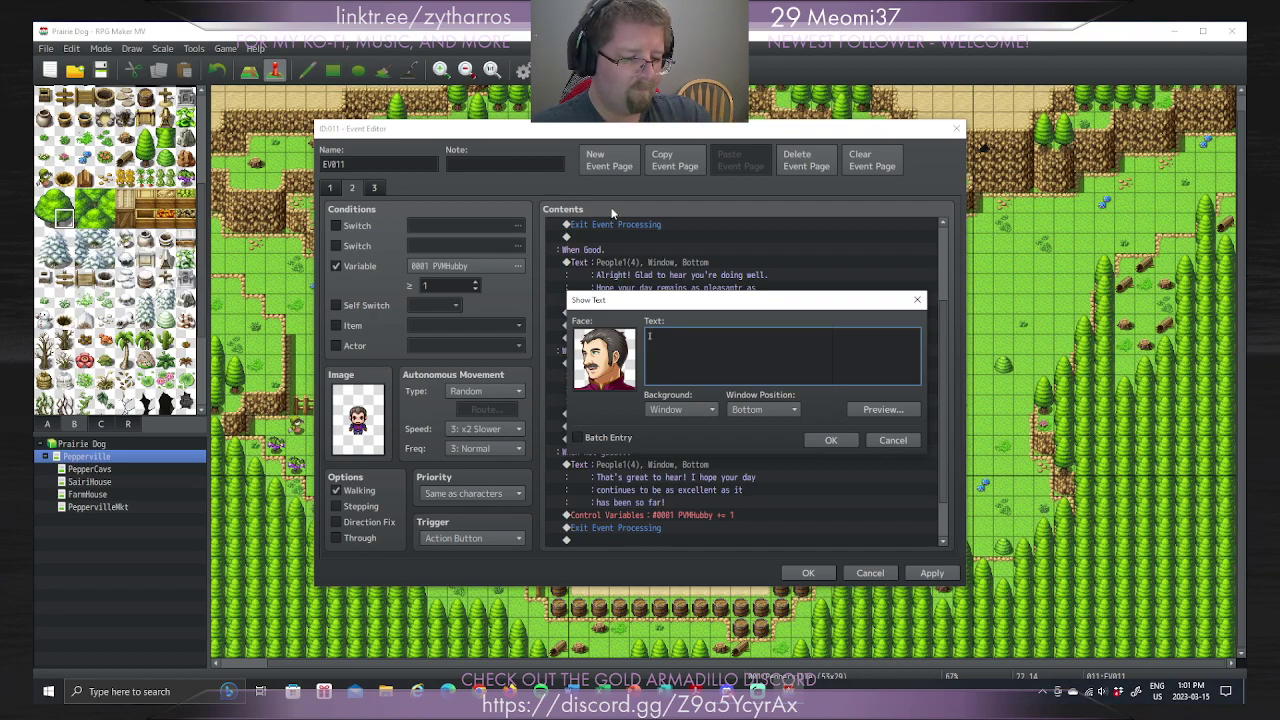
{"action": "type", "text": " say"}
{"action": "key", "text": "BackSpace"}
{"action": "key", "text": "BackSpace"}
{"action": "key", "text": "BackSpace"}
{"action": "key", "text": "BackSpace"}
{"action": "key", "text": "BackSpace"}
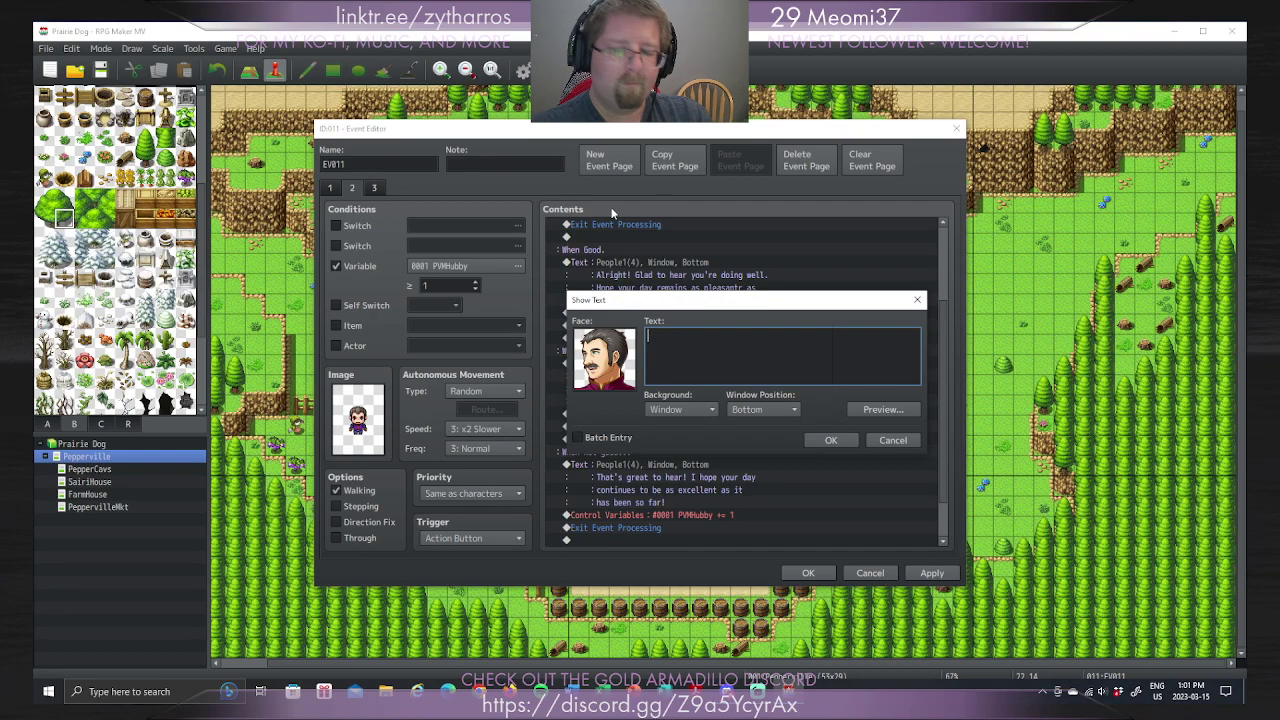
{"action": "type", "text": "May you"}
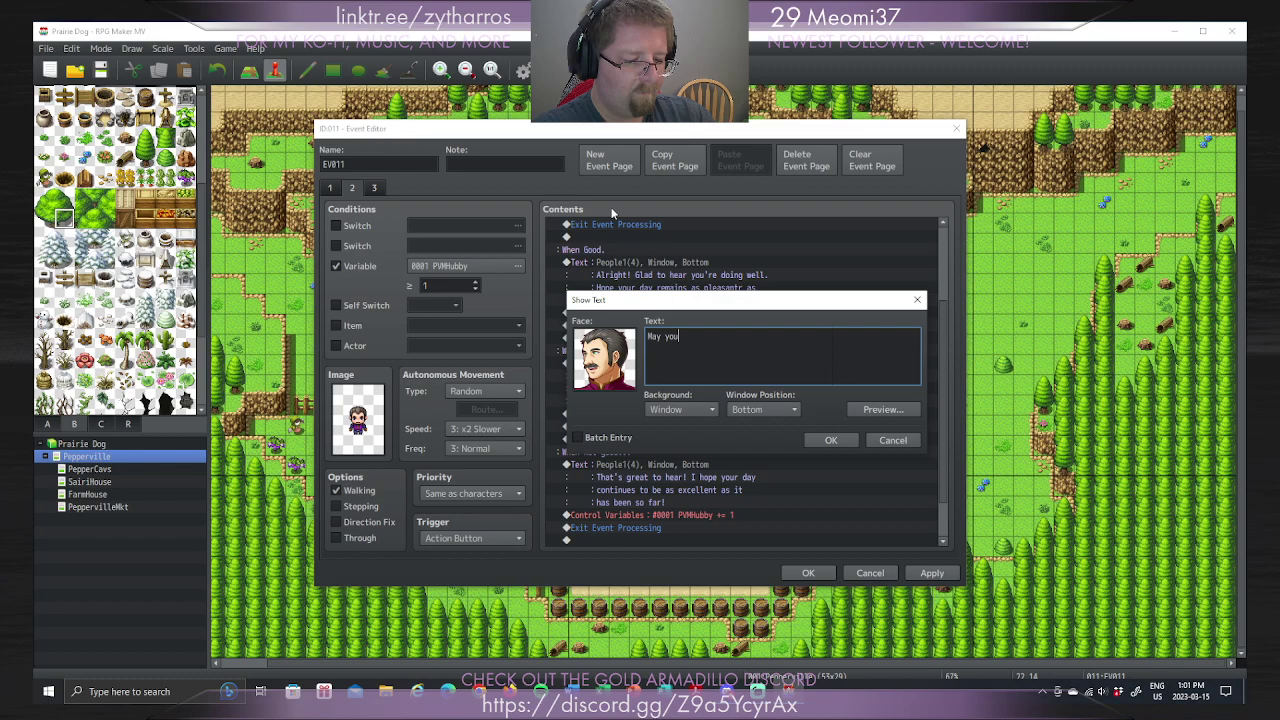
{"action": "type", "text": "r day"}
{"action": "type", "text": " only"}
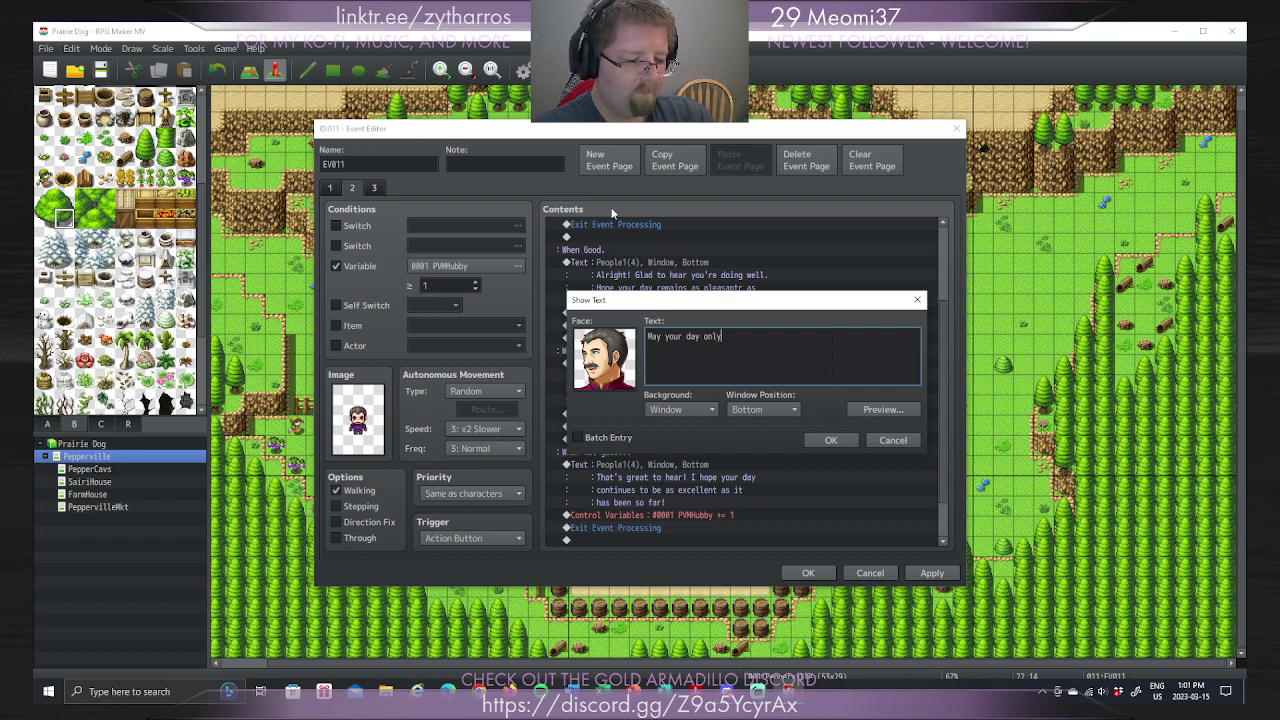
{"action": "type", "text": " improve from here."}
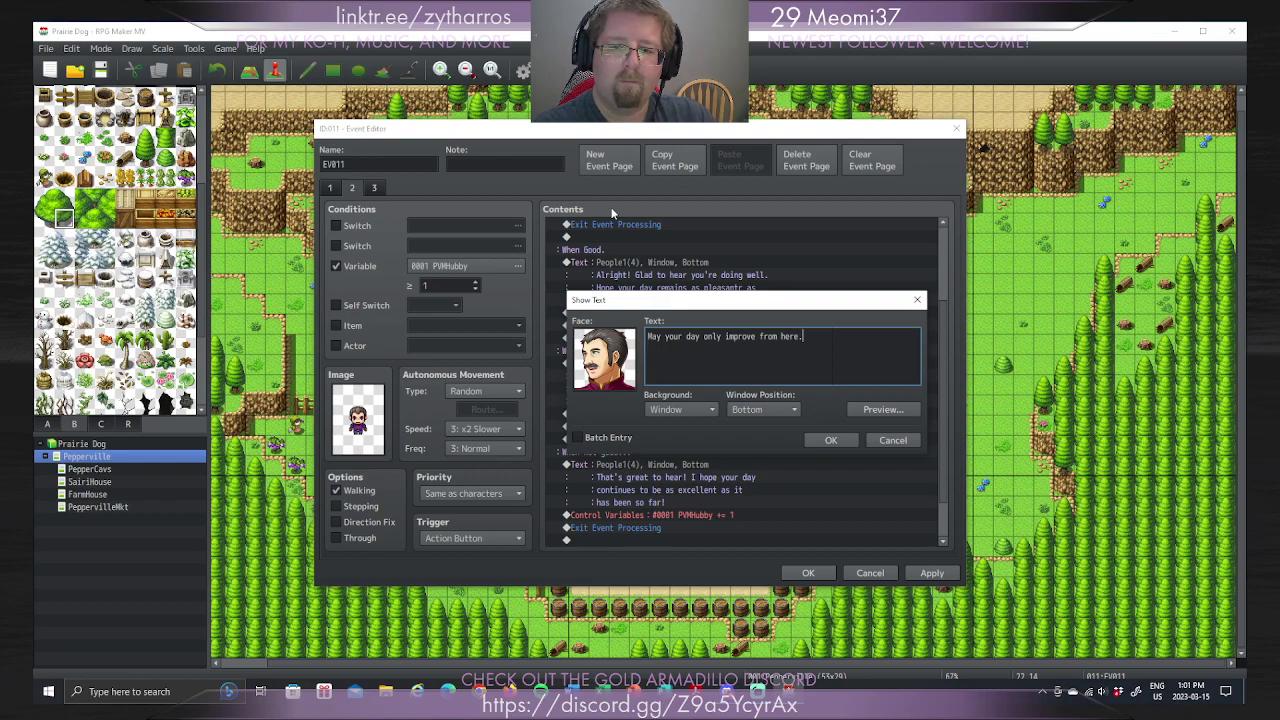
Step: Insert the line "I'm sorry to hear that." above the existing sentence in the When Not good... message
{"action": "key", "text": "Home"}
{"action": "key", "text": "Return"}
{"action": "key", "text": "Up"}
{"action": "type", "text": "I'm sdo"}
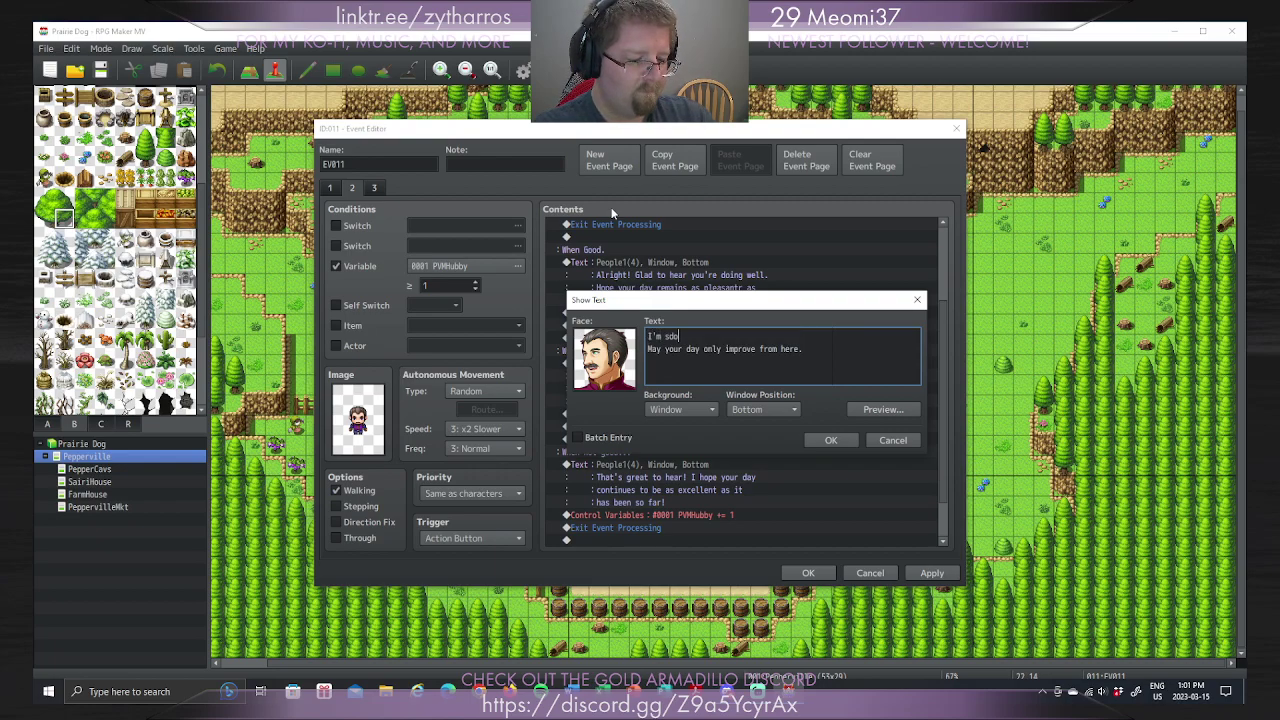
{"action": "key", "text": "BackSpace"}
{"action": "key", "text": "BackSpace"}
{"action": "type", "text": "orry to heat"}
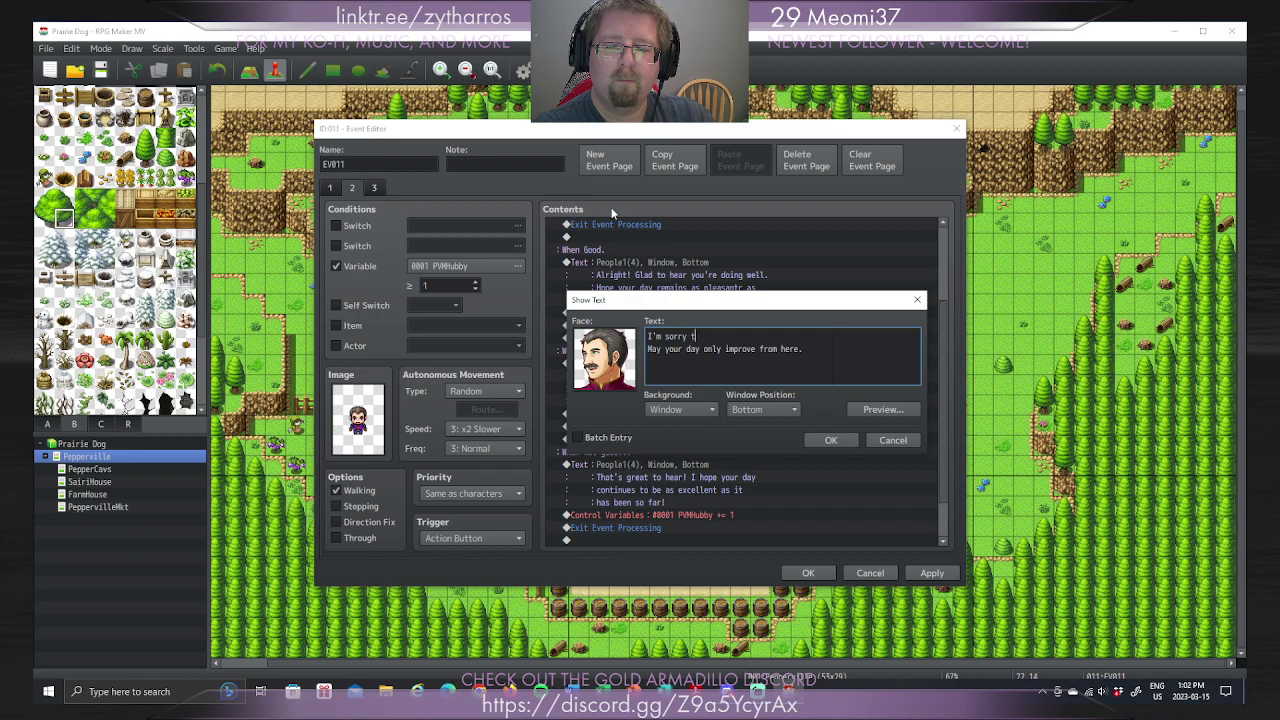
{"action": "key", "text": "BackSpace"}
{"action": "key", "text": "BackSpace"}
{"action": "type", "text": "r thast."}
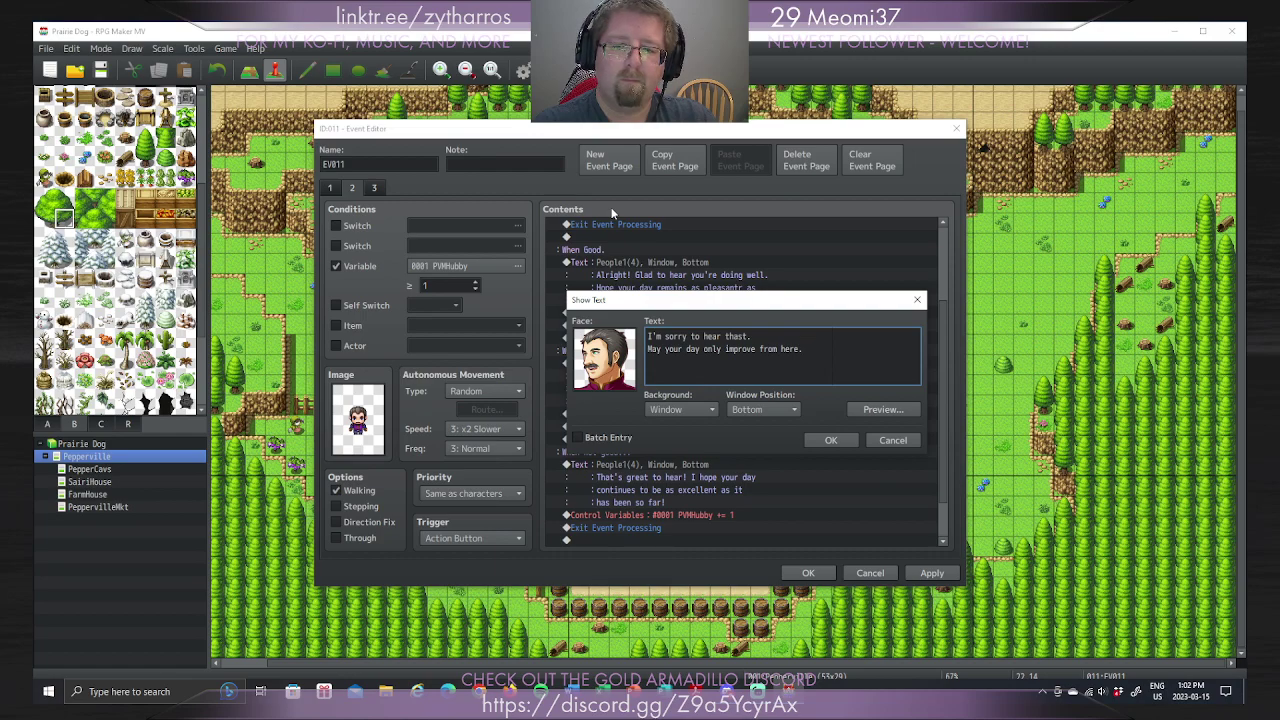
{"action": "key", "text": "Left"}
{"action": "key", "text": "BackSpace"}
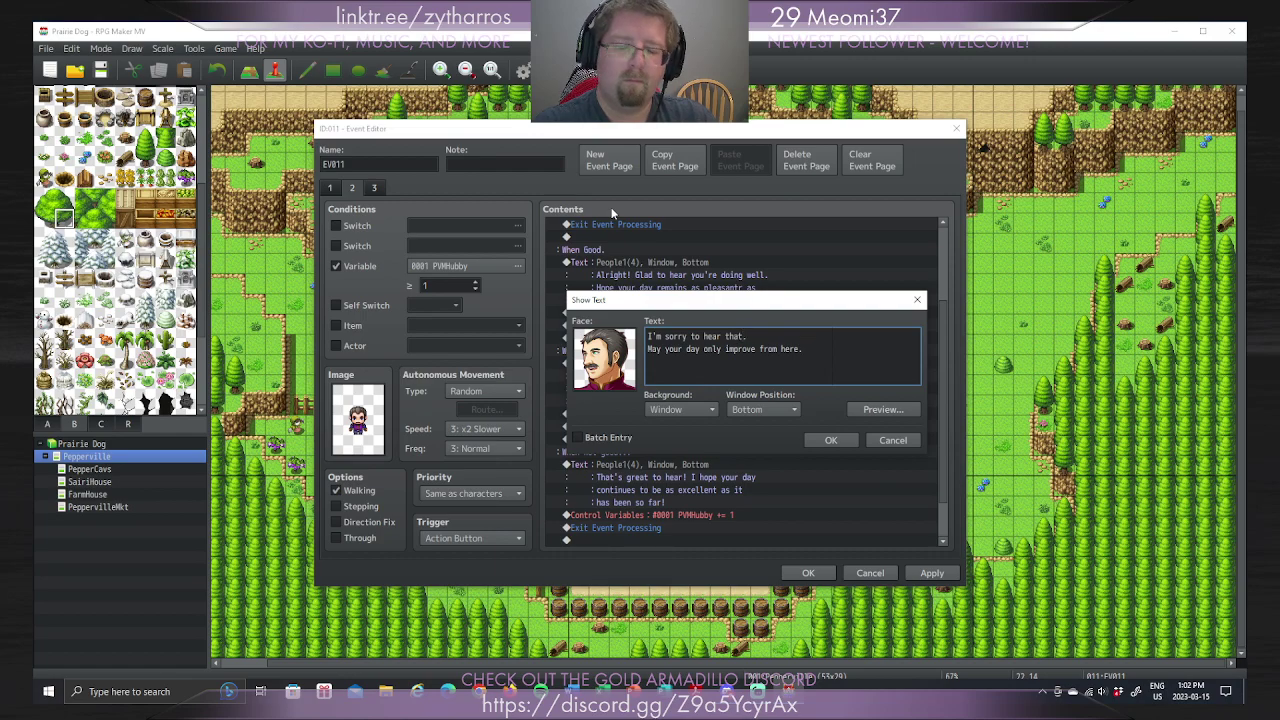
Step: Add "Keep your chin up!" after the first sentence, wrap "up!" onto the second line before "May your day", and save the message
{"action": "type", "text": "Keep y"}
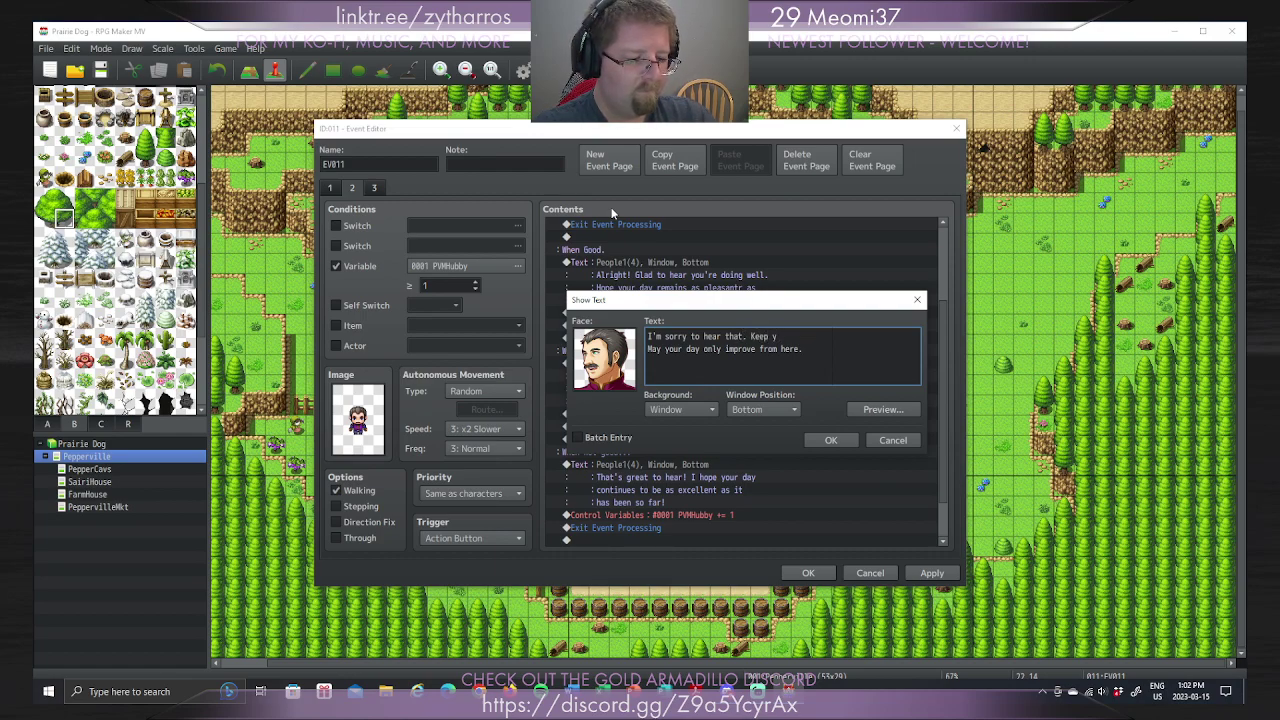
{"action": "type", "text": "ouir"}
{"action": "key", "text": "BackSpace"}
{"action": "key", "text": "BackSpace"}
{"action": "type", "text": "r"}
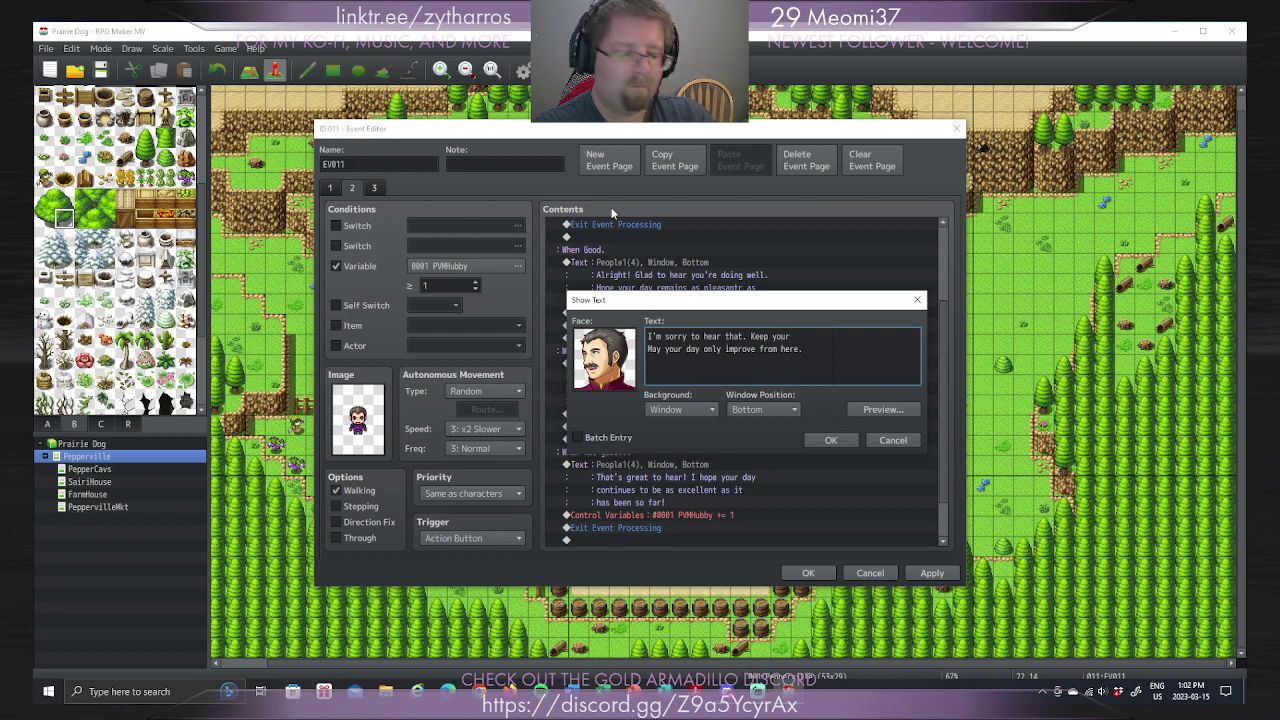
{"action": "type", "text": " chin up!"}
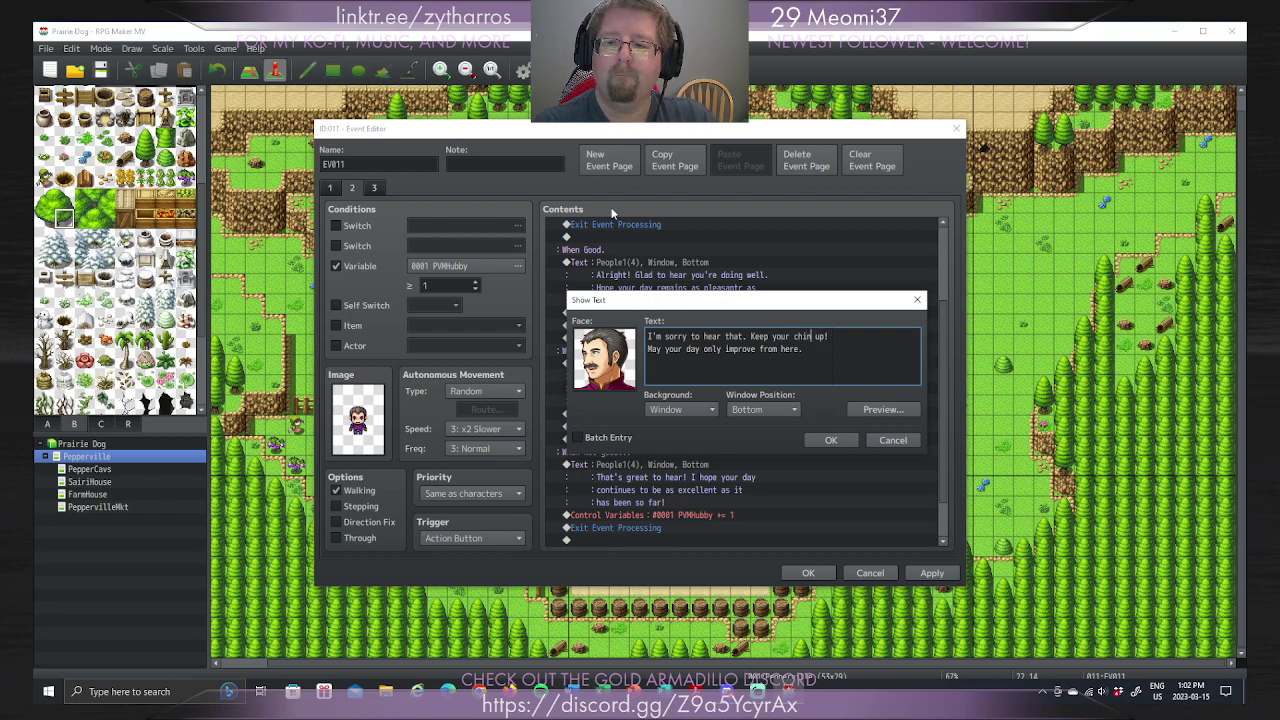
{"action": "key", "text": "Delete"}
{"action": "key", "text": "Return"}
{"action": "key", "text": "End"}
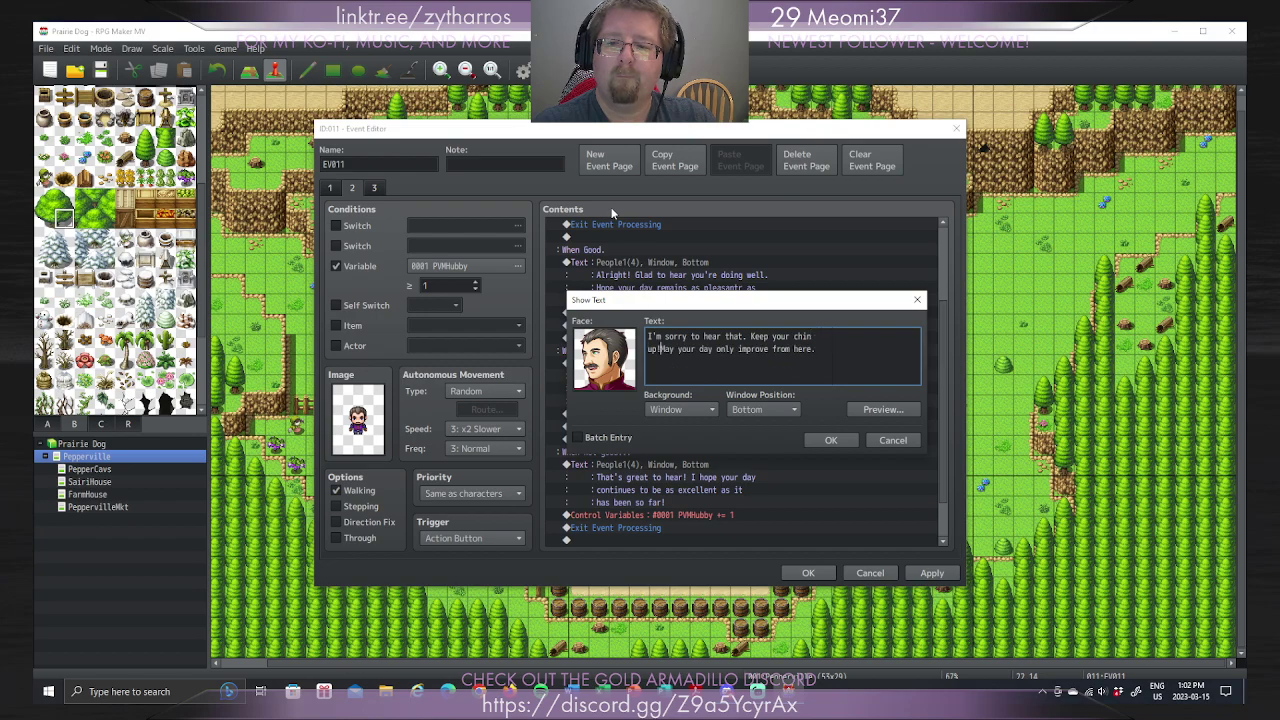
{"action": "key", "text": "Delete"}
{"action": "key", "text": "End"}
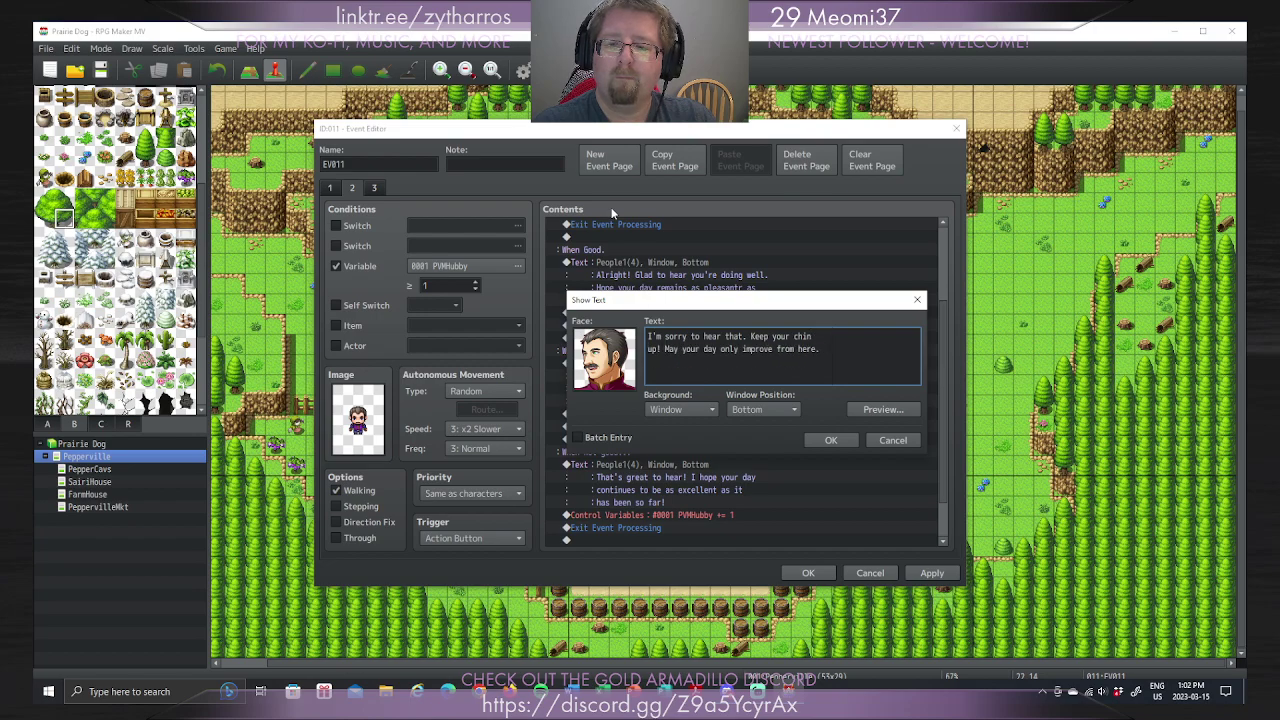
{"action": "left_click", "coordinate": [826, 441]}
Step: Paste the copied message, Control Variables and Exit Event Processing commands into the empty When Nevermind. branch
{"action": "scroll", "coordinate": [810, 432], "scroll_direction": "down", "scroll_amount": 1}
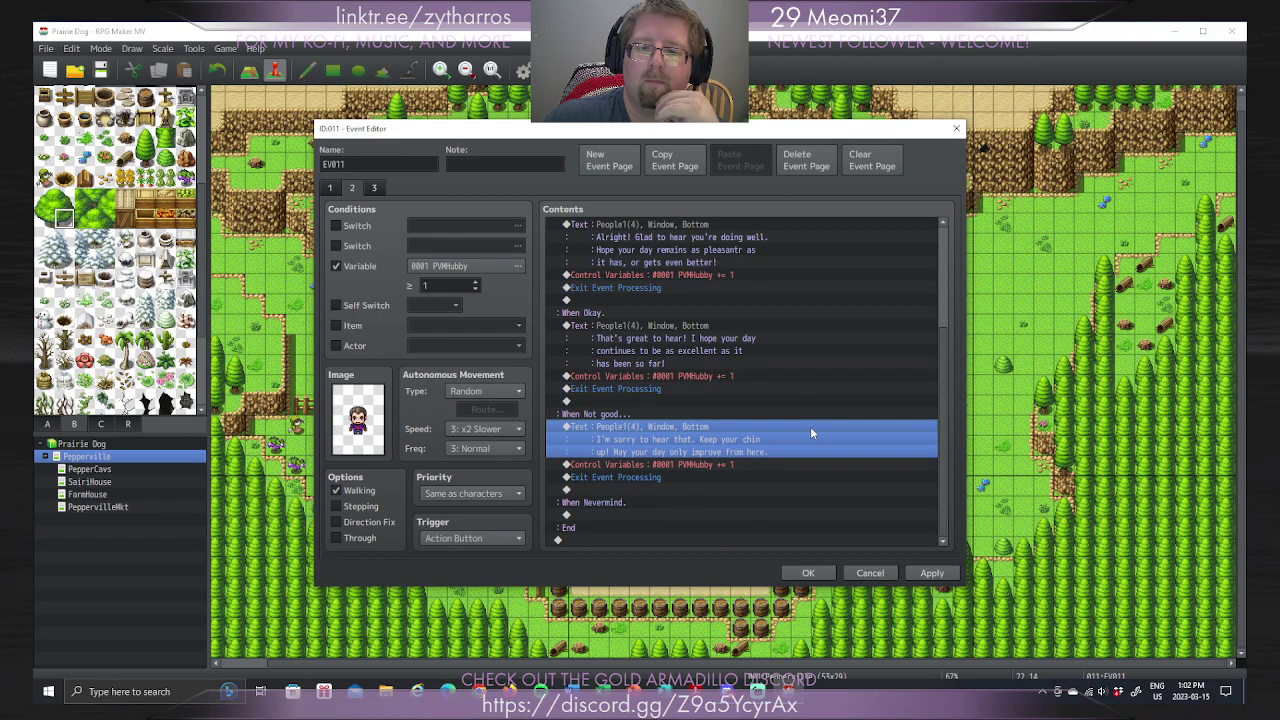
{"action": "left_click", "coordinate": [638, 515]}
{"action": "right_click", "coordinate": [638, 515]}
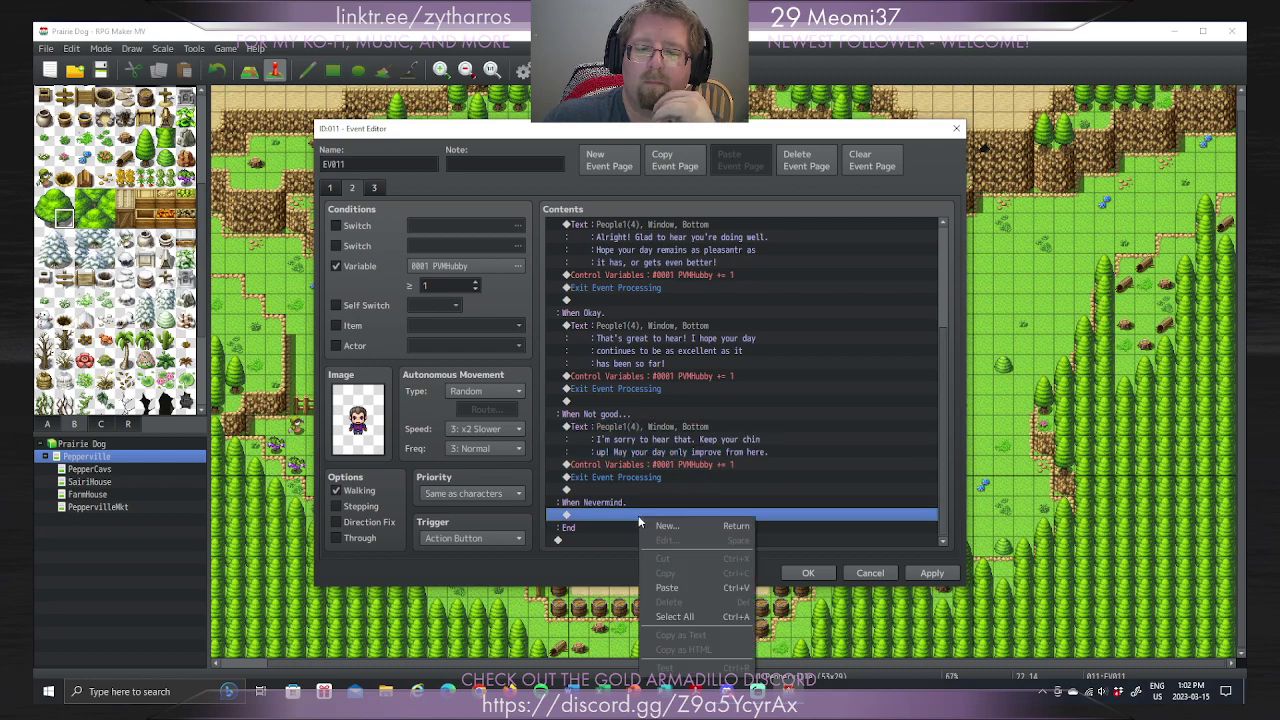
{"action": "left_click", "coordinate": [678, 588]}
Step: Replace the pasted When Nevermind. message text with the first line "A valid answer. However your day is, I"
{"action": "left_click", "coordinate": [669, 474]}
{"action": "right_click", "coordinate": [669, 474]}
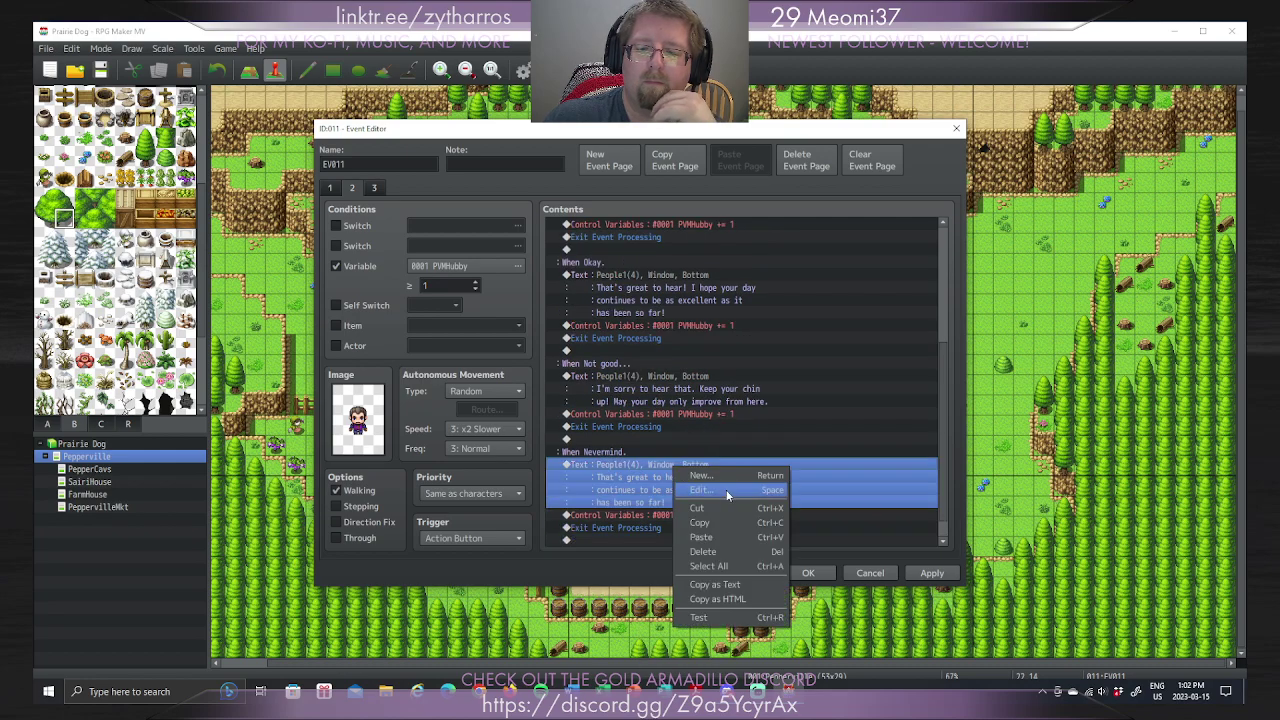
{"action": "left_click", "coordinate": [700, 489]}
{"action": "key", "text": "ctrl+a"}
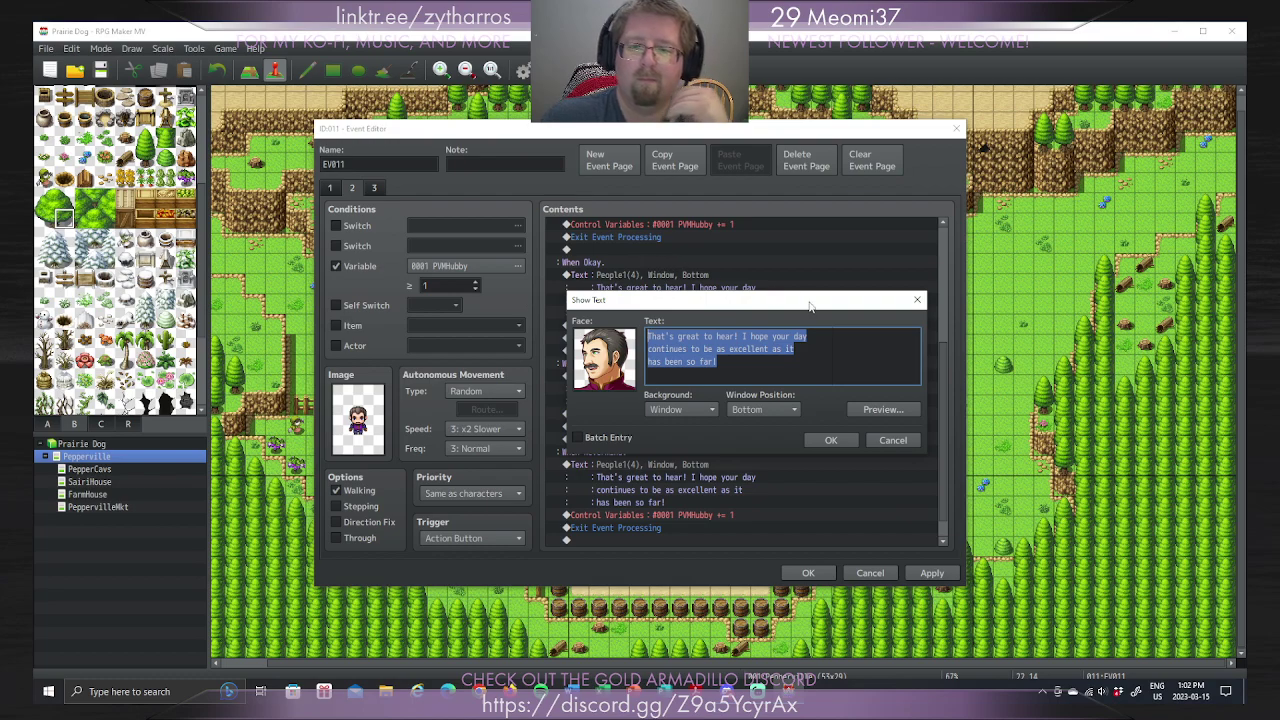
{"action": "key", "text": "BackSpace"}
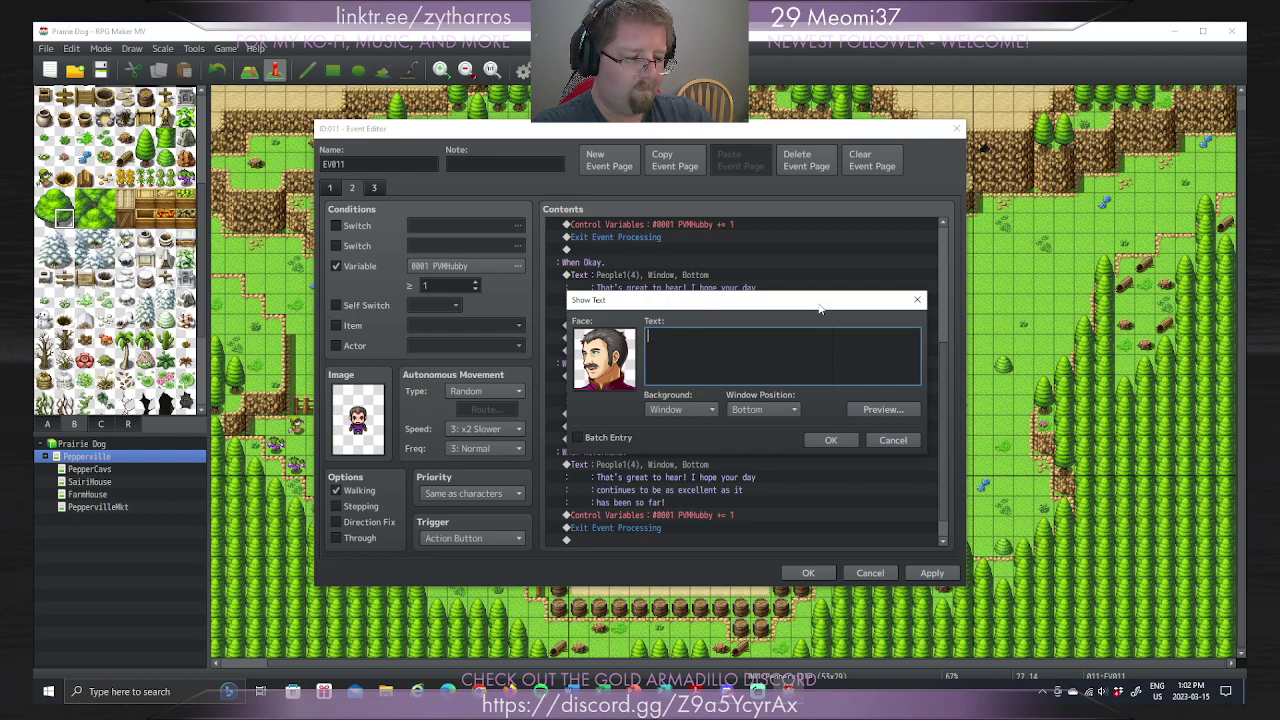
{"action": "type", "text": "A valid answe"}
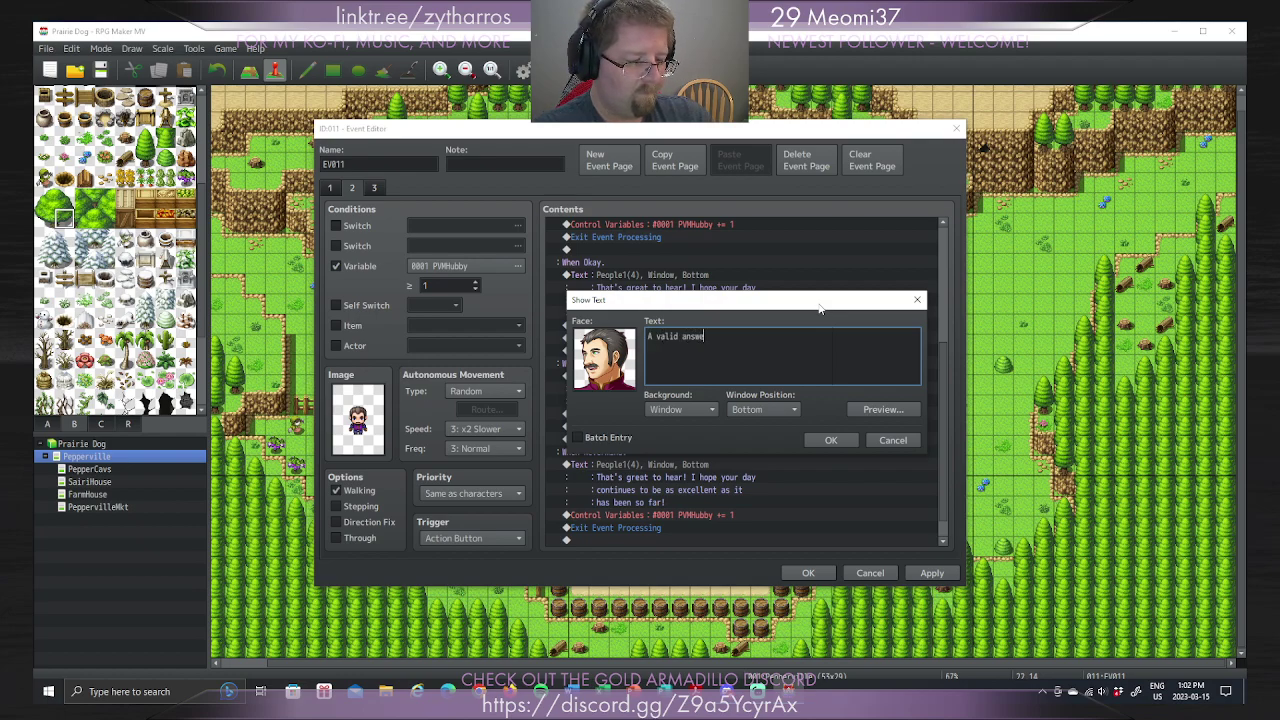
{"action": "type", "text": "r. Ho"}
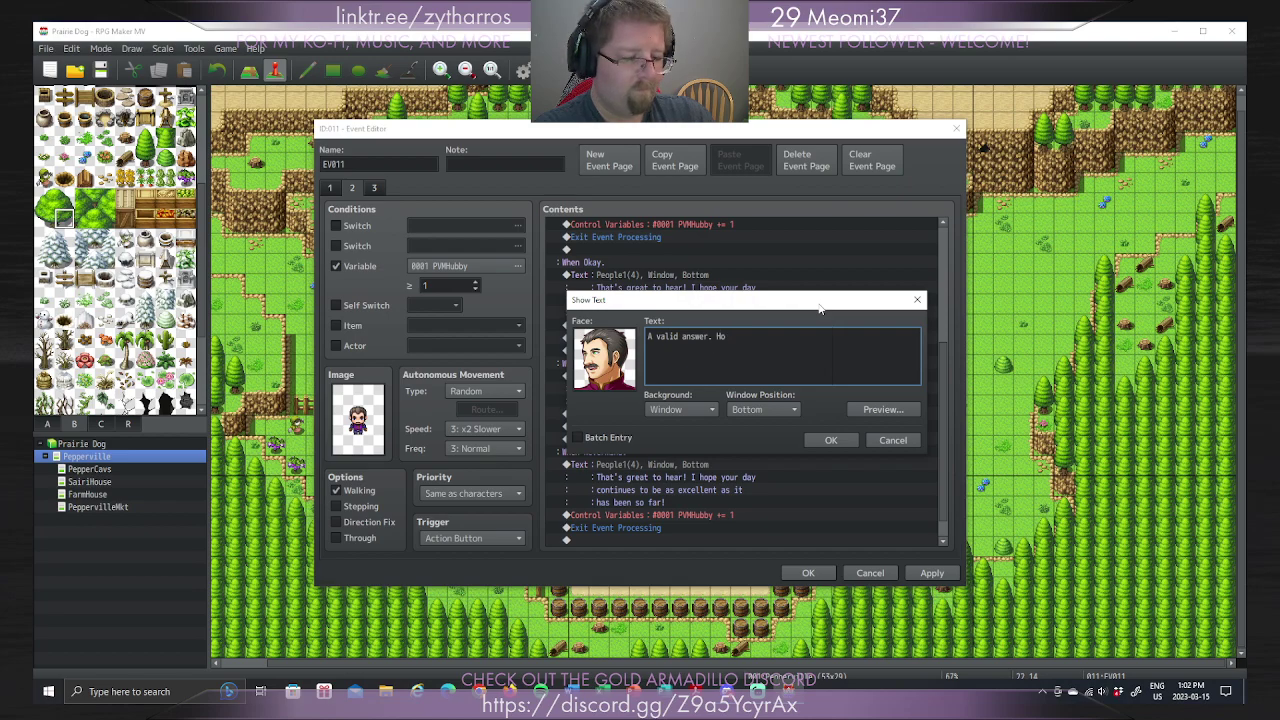
{"action": "type", "text": "wever your da"}
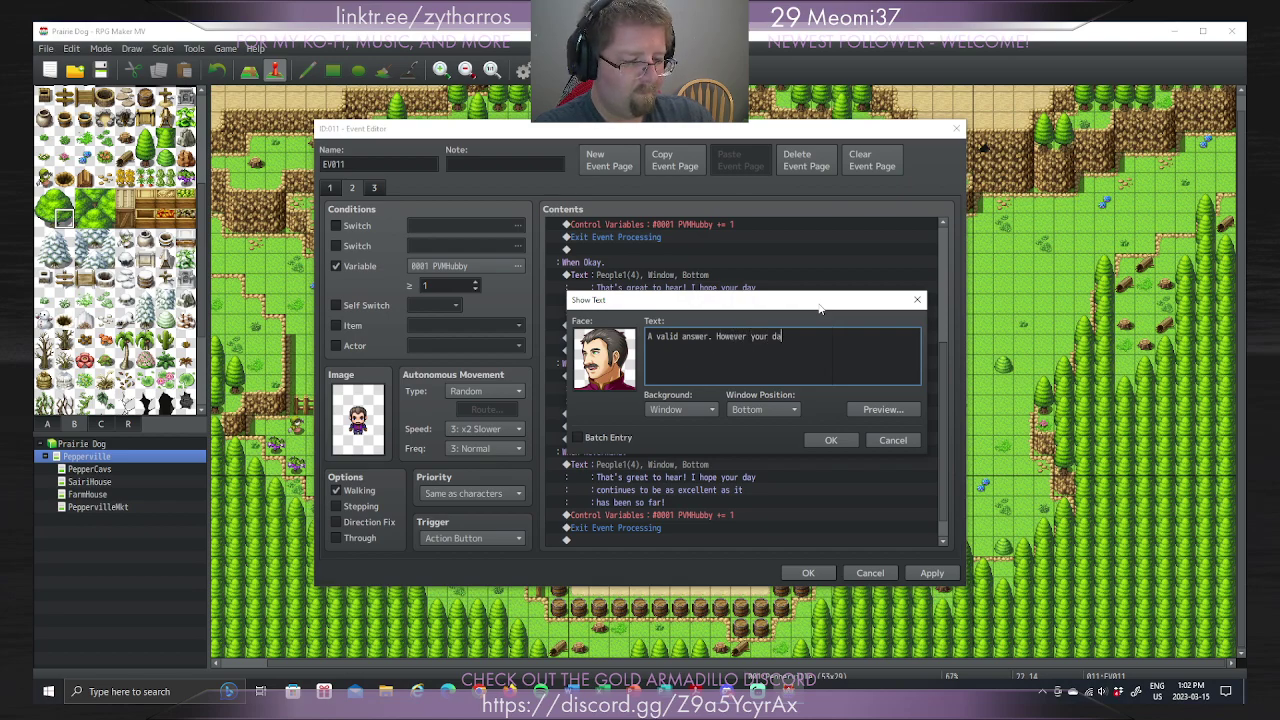
{"action": "type", "text": "y is, I'm su"}
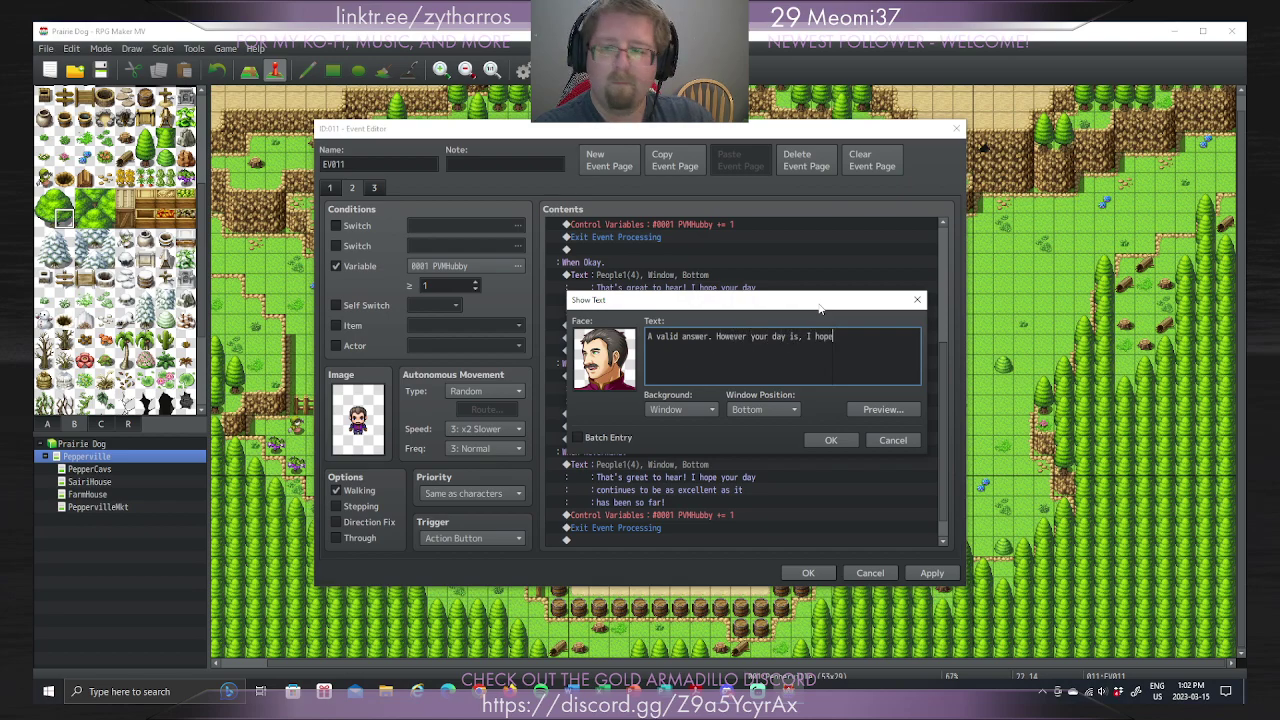
{"action": "key", "text": "BackSpace"}
{"action": "key", "text": "BackSpace"}
{"action": "key", "text": "BackSpace"}
{"action": "key", "text": "BackSpace"}
{"action": "key", "text": "BackSpace"}
Step: Continue the When Nevermind. message with the lines "hope it will turn good for you in the" and "end.", and save it
{"action": "type", "text": "hope you're"}
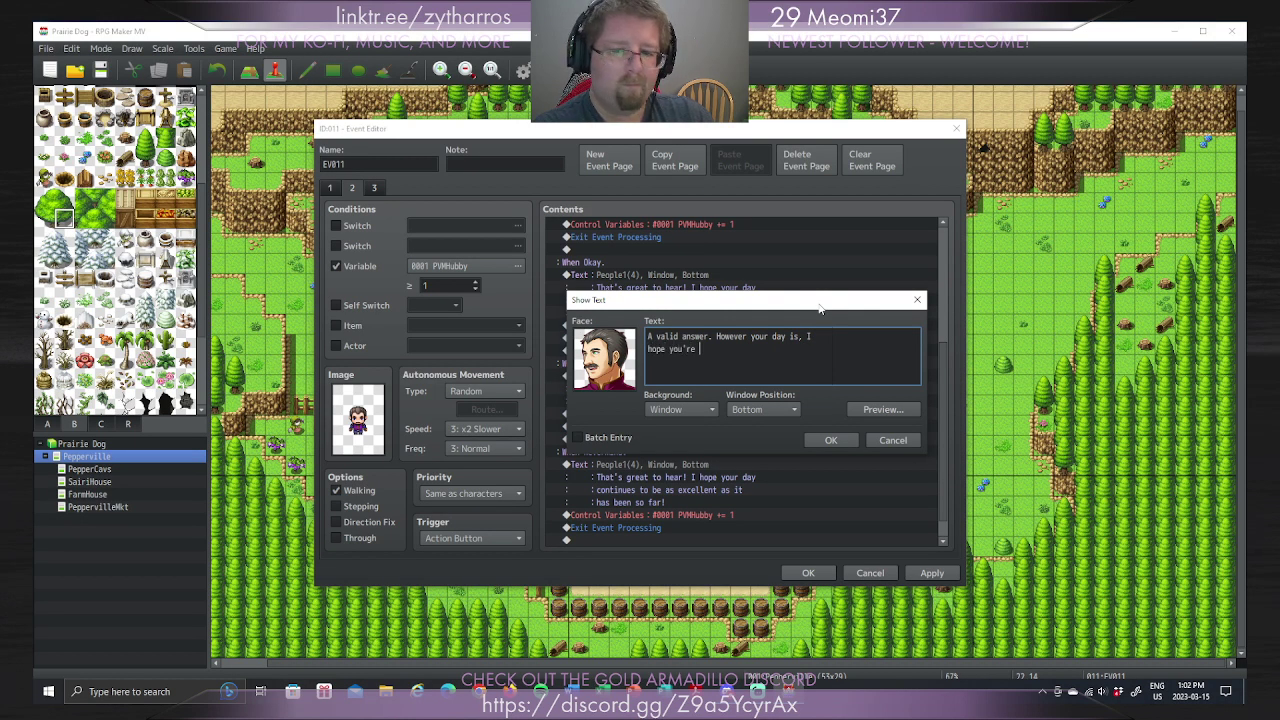
{"action": "key", "text": "BackSpace"}
{"action": "key", "text": "BackSpace"}
{"action": "key", "text": "BackSpace"}
{"action": "key", "text": "BackSpace"}
{"action": "key", "text": "BackSpace"}
{"action": "key", "text": "BackSpace"}
{"action": "type", "text": "i"}
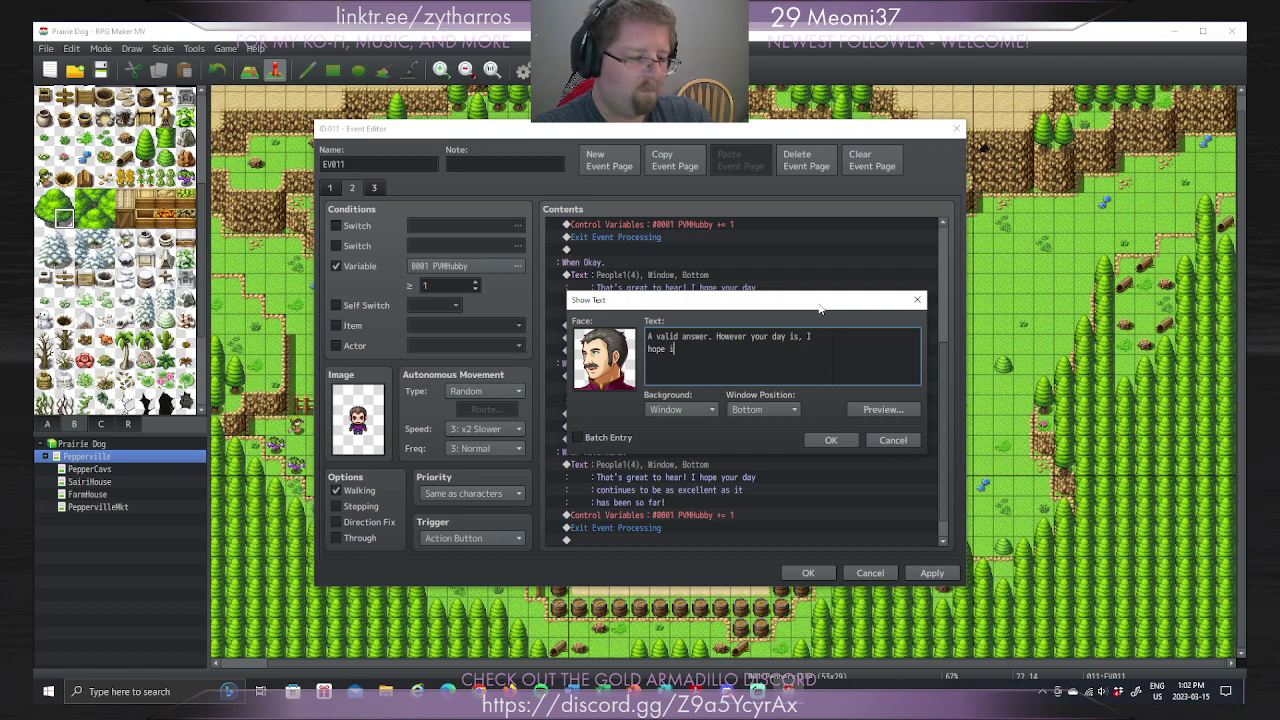
{"action": "type", "text": "t aill turn g"}
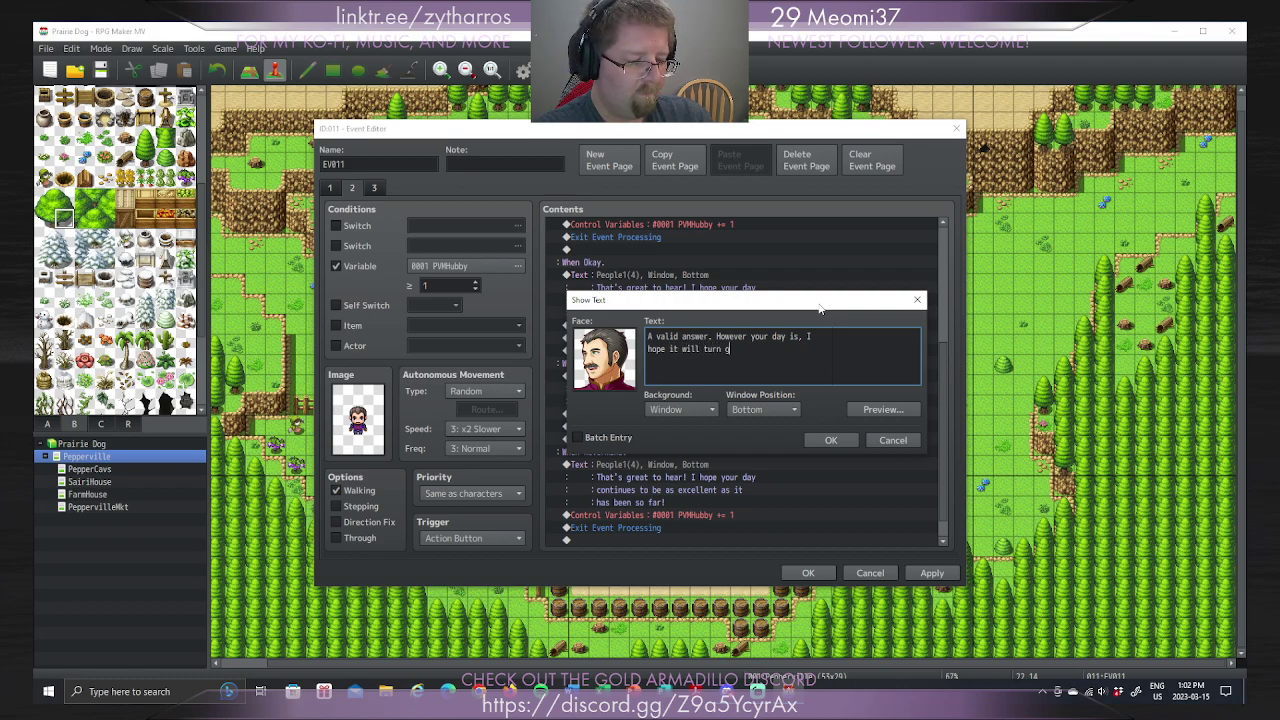
{"action": "type", "text": "ood for you in tyhe"}
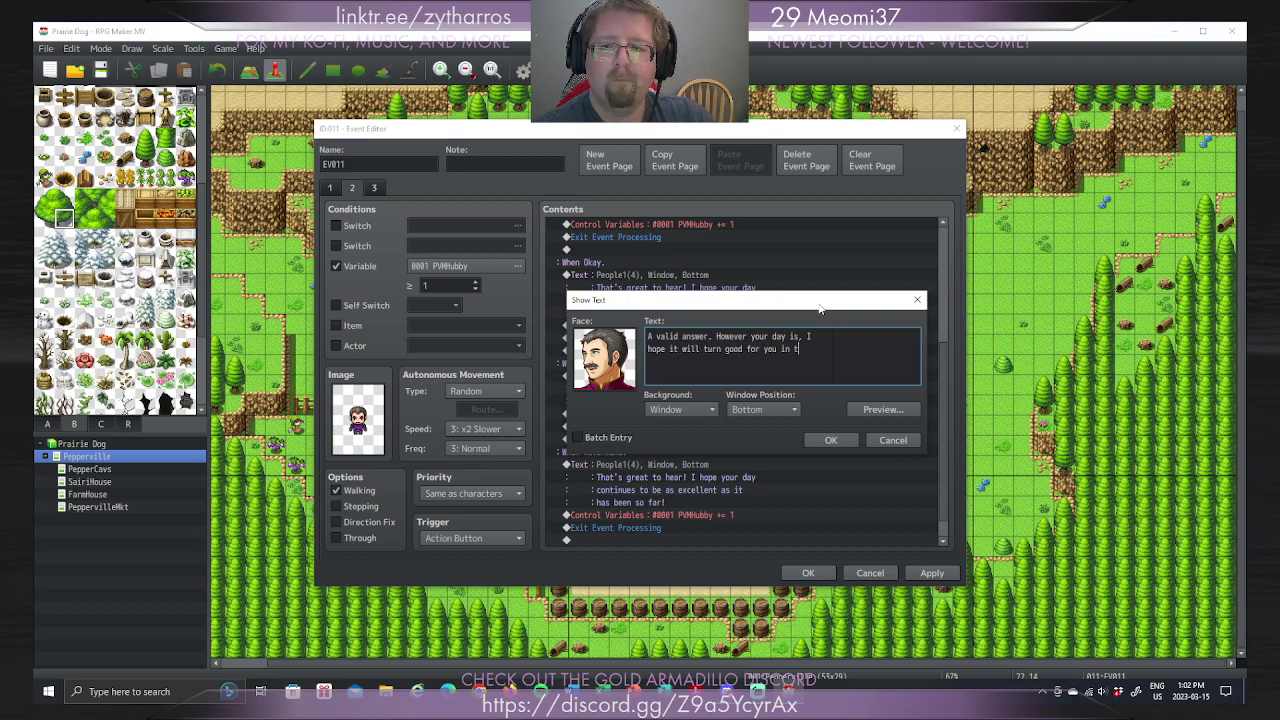
{"action": "key", "text": "BackSpace"}
{"action": "key", "text": "BackSpace"}
{"action": "key", "text": "BackSpace"}
{"action": "type", "text": "he e"}
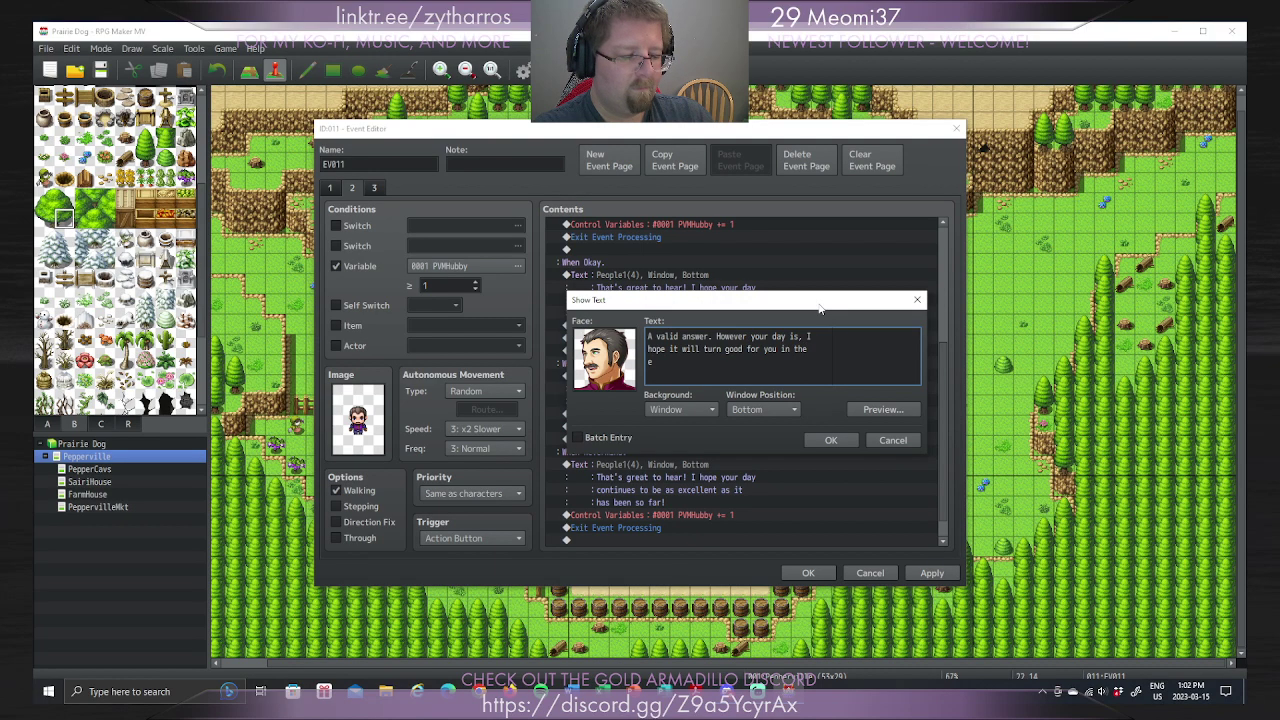
{"action": "type", "text": "nd."}
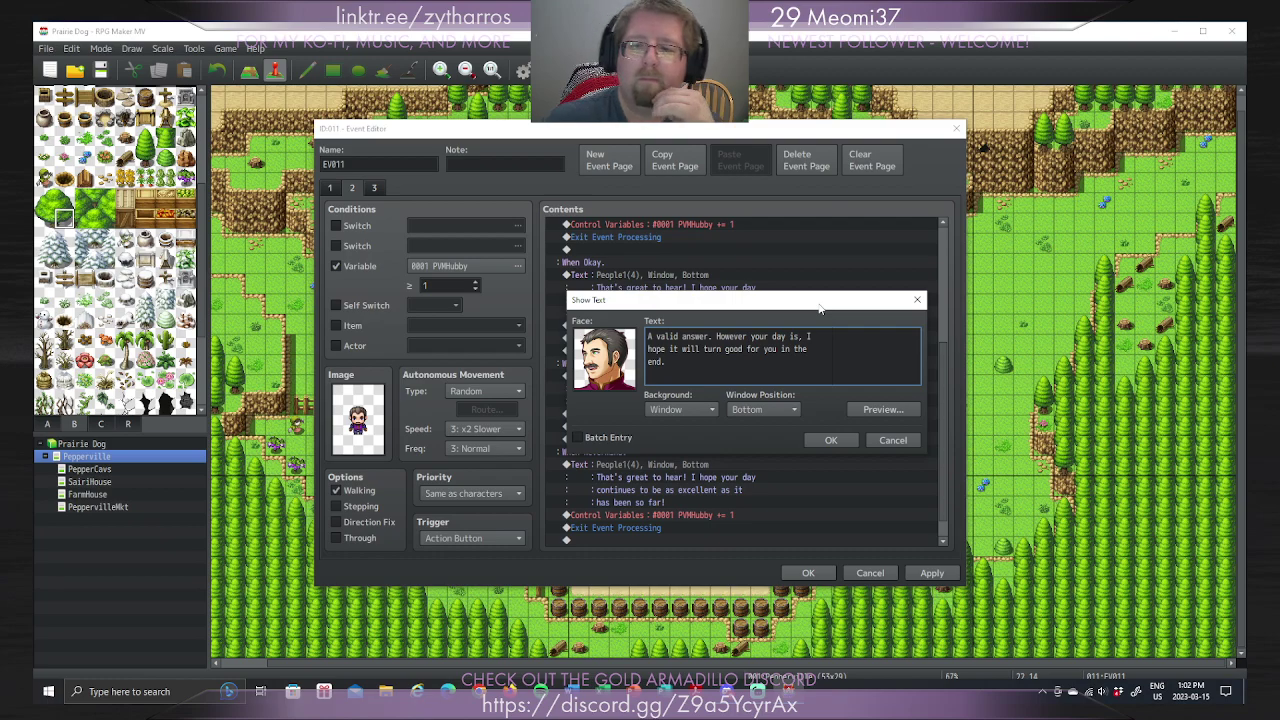
{"action": "key", "text": "Right"}
{"action": "key", "text": "Right"}
{"action": "key", "text": "Right"}
{"action": "key", "text": "Right"}
{"action": "key", "text": "Right"}
{"action": "key", "text": "Right"}
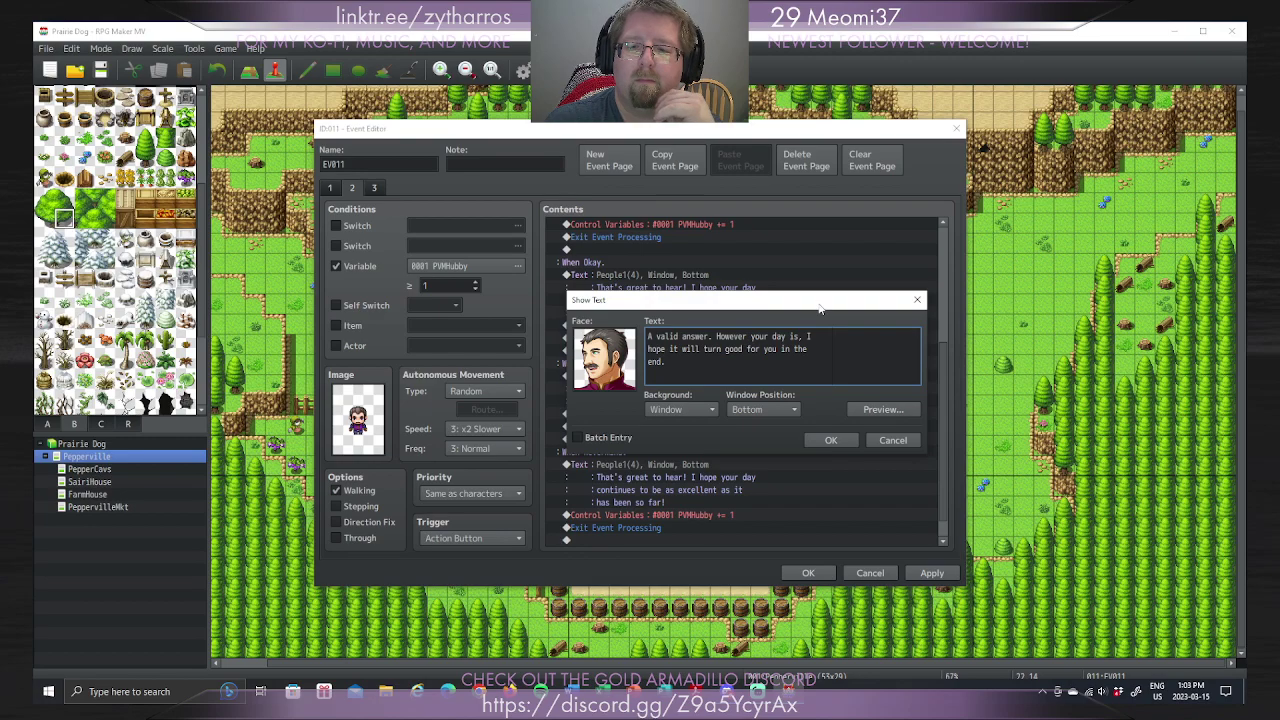
{"action": "left_click", "coordinate": [832, 441]}
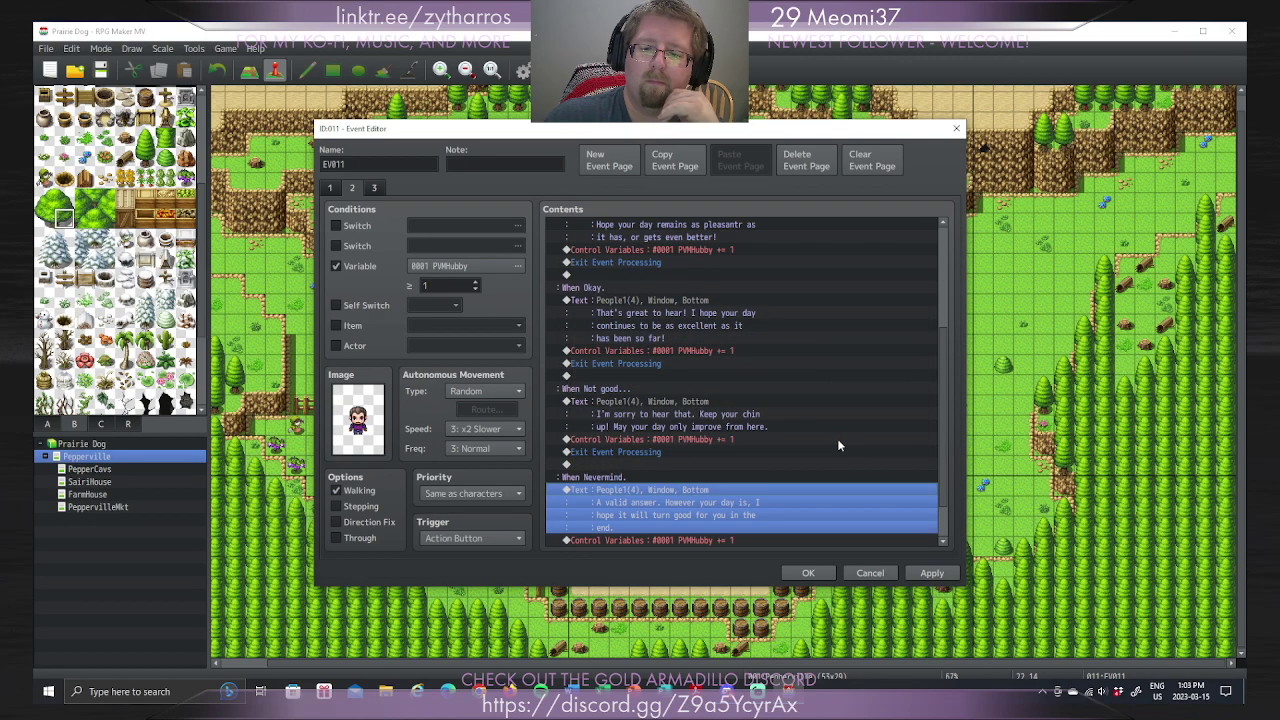
{"action": "scroll", "coordinate": [837, 427], "scroll_direction": "down", "scroll_amount": 2}
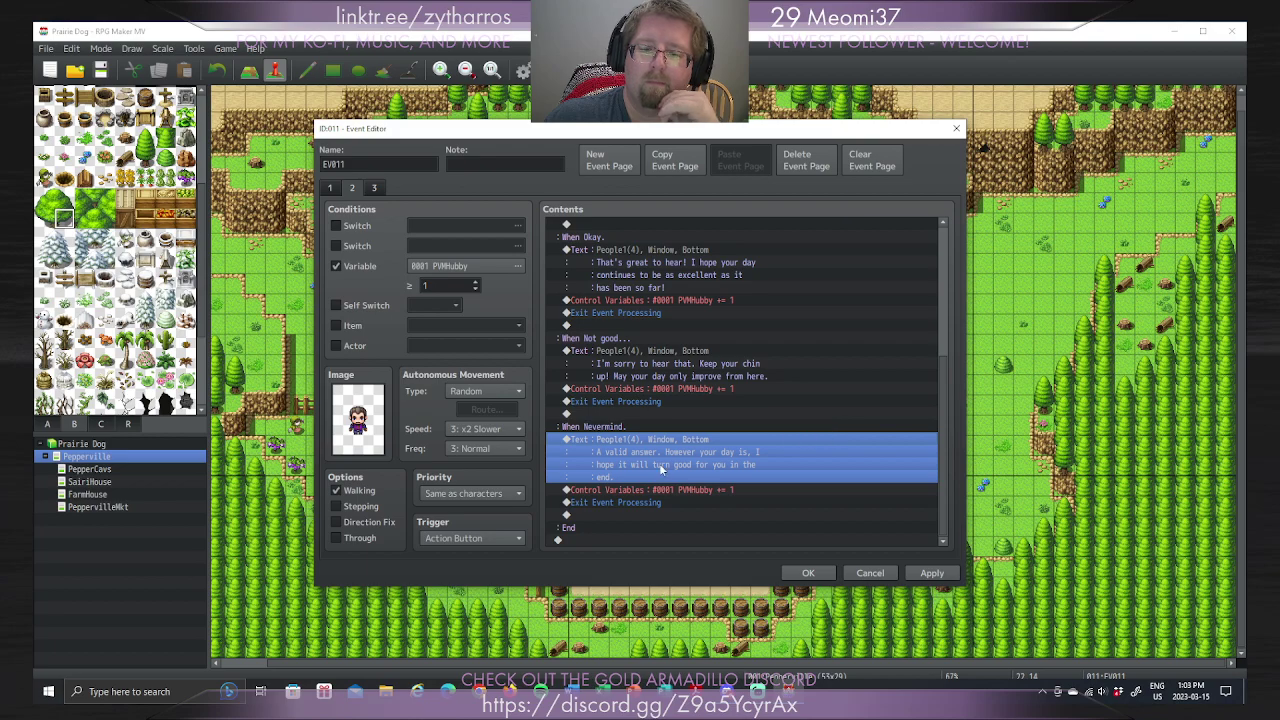
Step: Paste the copied message, Control Variables and Exit Event Processing commands into the empty contents of event page 3
{"action": "left_click", "coordinate": [376, 188]}
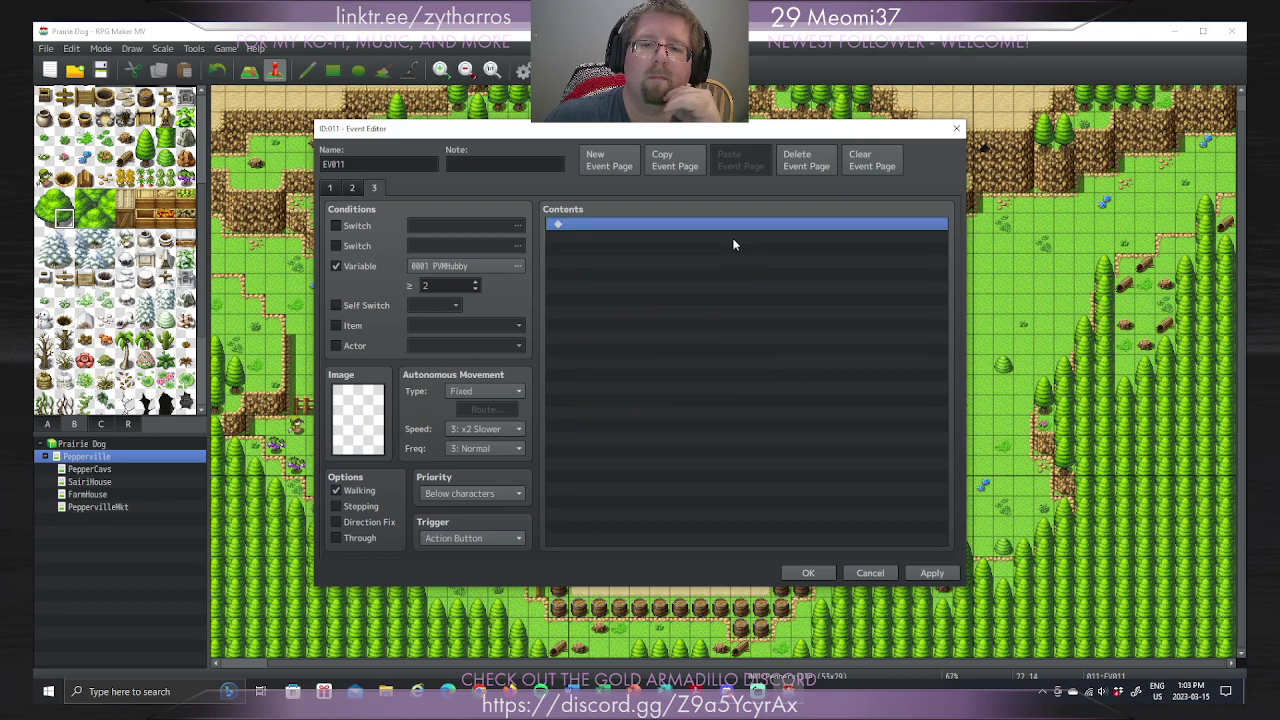
{"action": "right_click", "coordinate": [587, 224]}
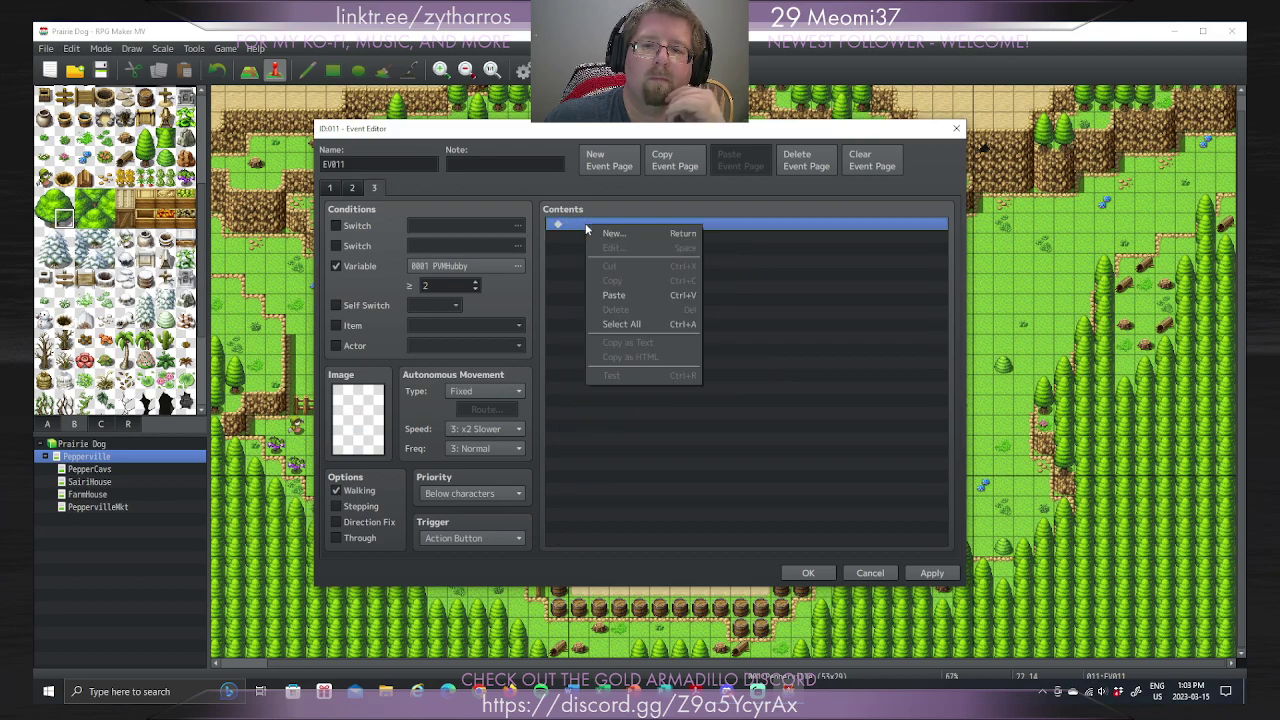
{"action": "left_click", "coordinate": [637, 297]}
Step: Open the pasted message on event page 3 for editing and clear its entire text
{"action": "right_click", "coordinate": [700, 223]}
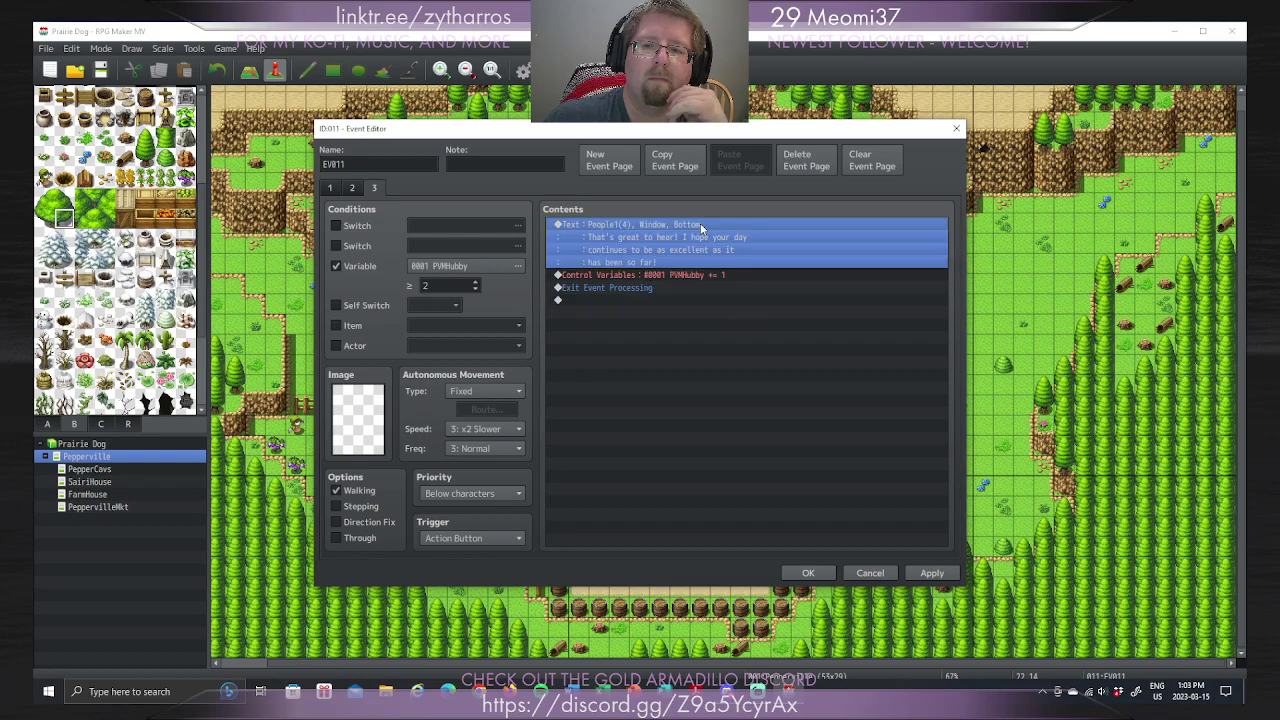
{"action": "left_click", "coordinate": [735, 248]}
{"action": "key", "text": "ctrl+a"}
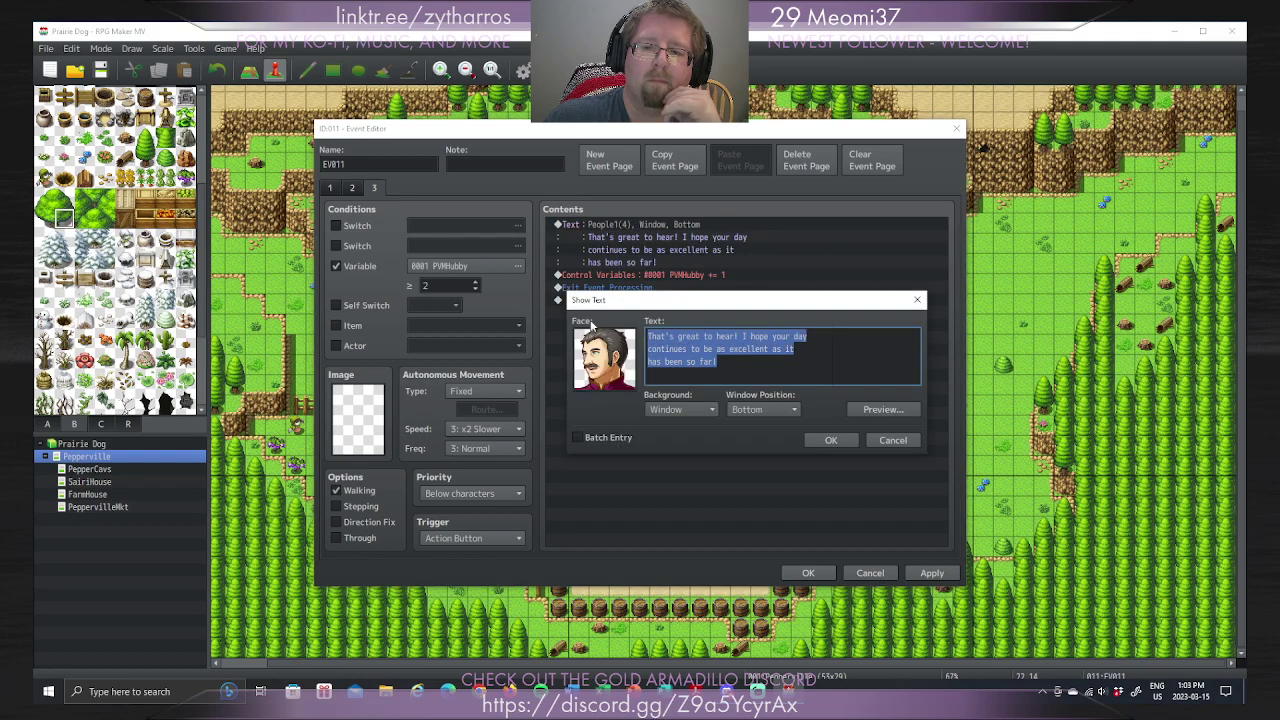
{"action": "key", "text": "BackSpace"}
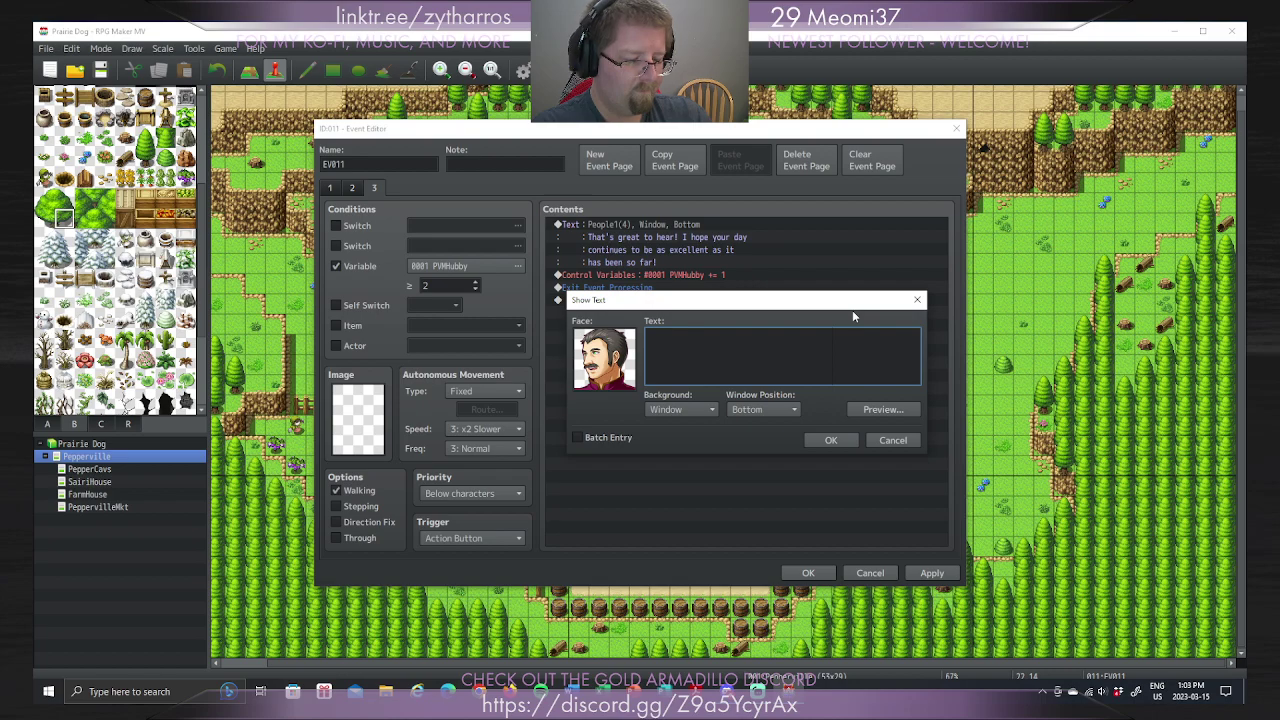
Step: Begin the new page 3 message text with "I'm beginning to wonder if"
{"action": "type", "text": "I'm b"}
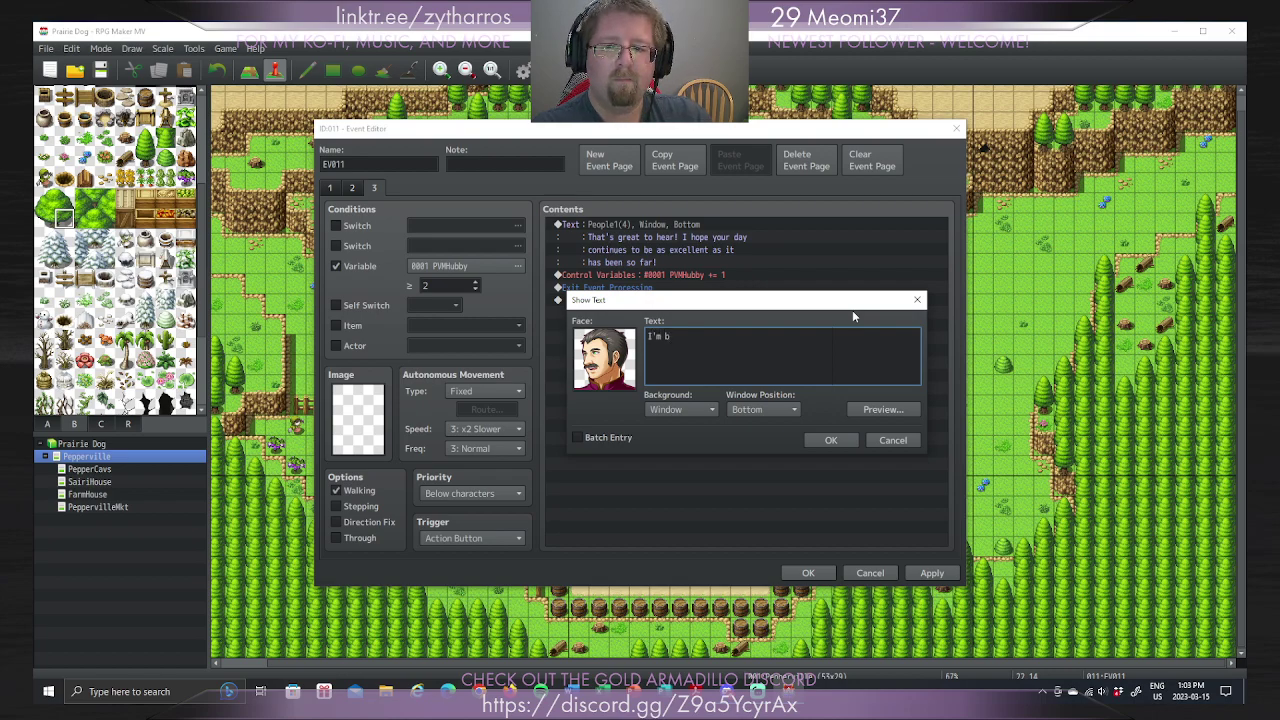
{"action": "type", "text": "eg"}
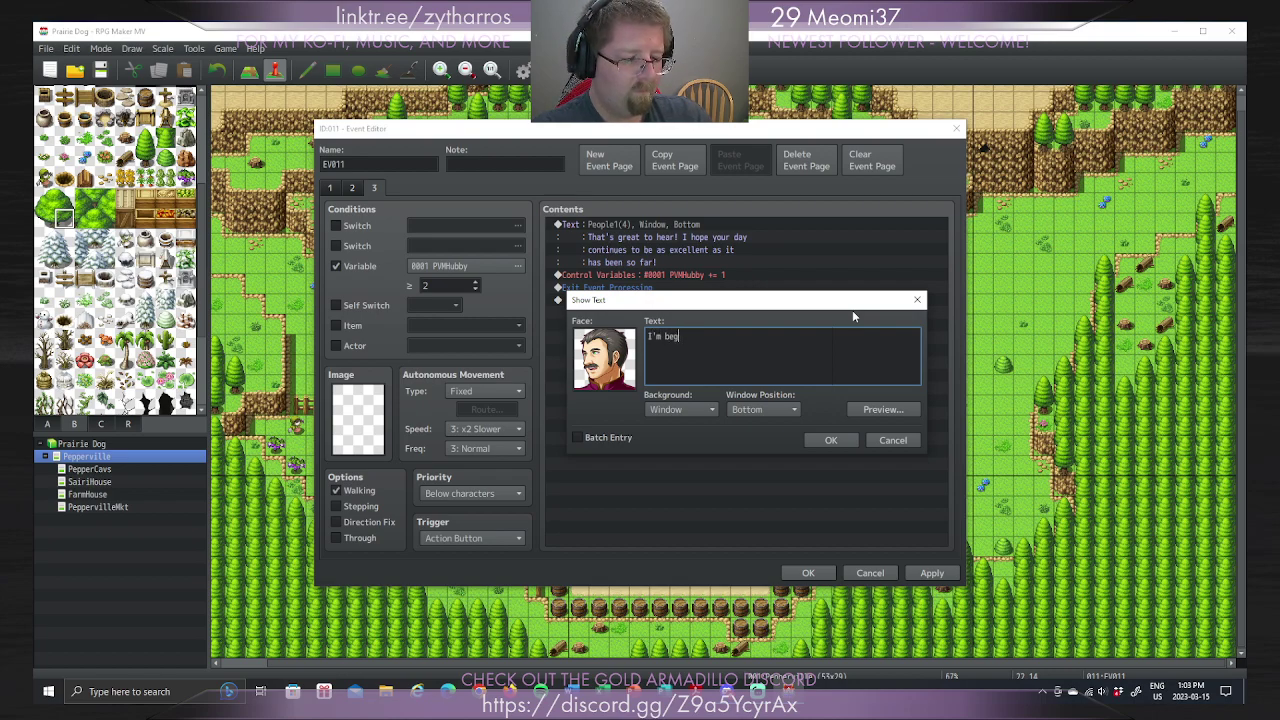
{"action": "type", "text": "innin"}
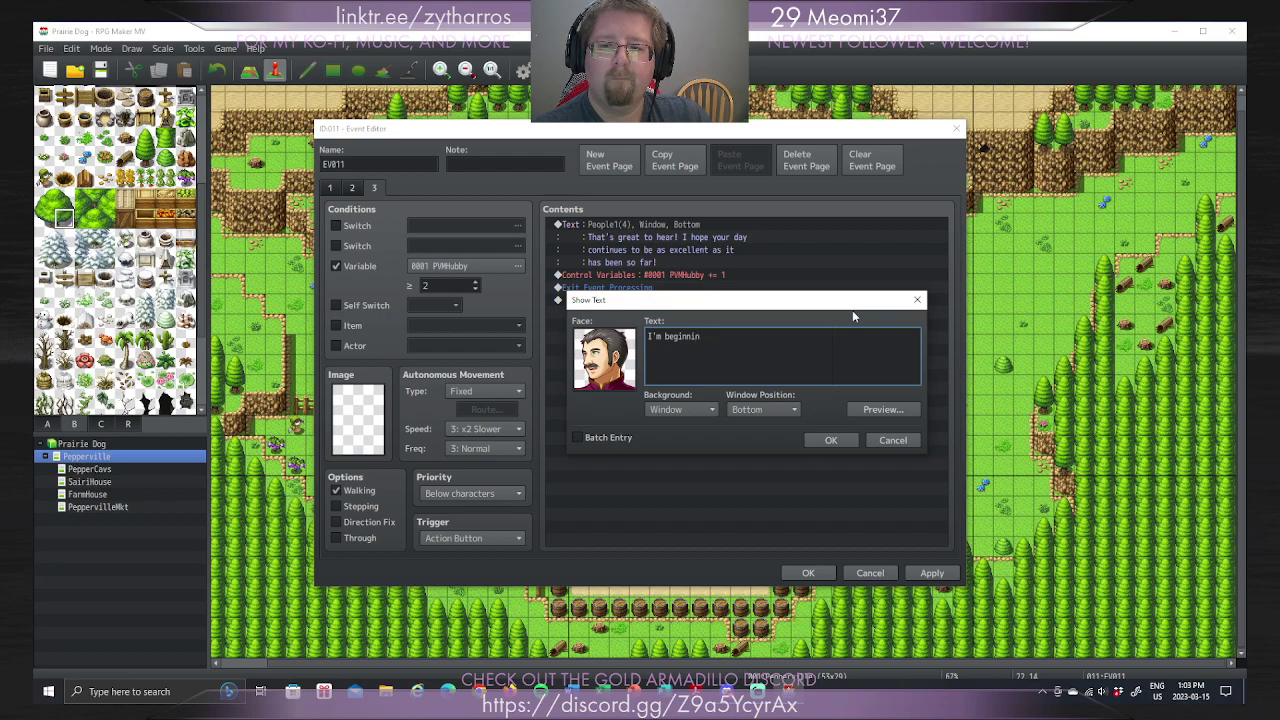
{"action": "type", "text": "g to wonderv b if"}
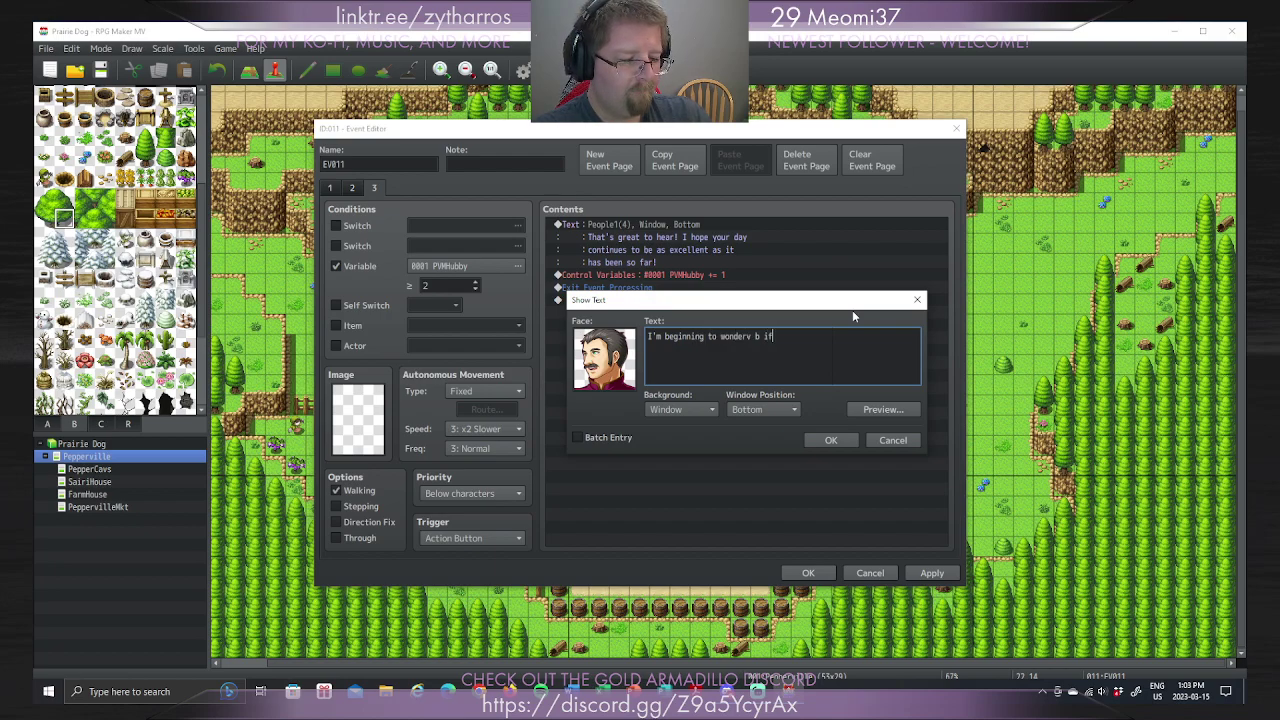
{"action": "key", "text": "BackSpace"}
{"action": "key", "text": "BackSpace"}
{"action": "key", "text": "BackSpace"}
{"action": "key", "text": "BackSpace"}
{"action": "key", "text": "BackSpace"}
{"action": "key", "text": "BackSpace"}
{"action": "type", "text": "if "}
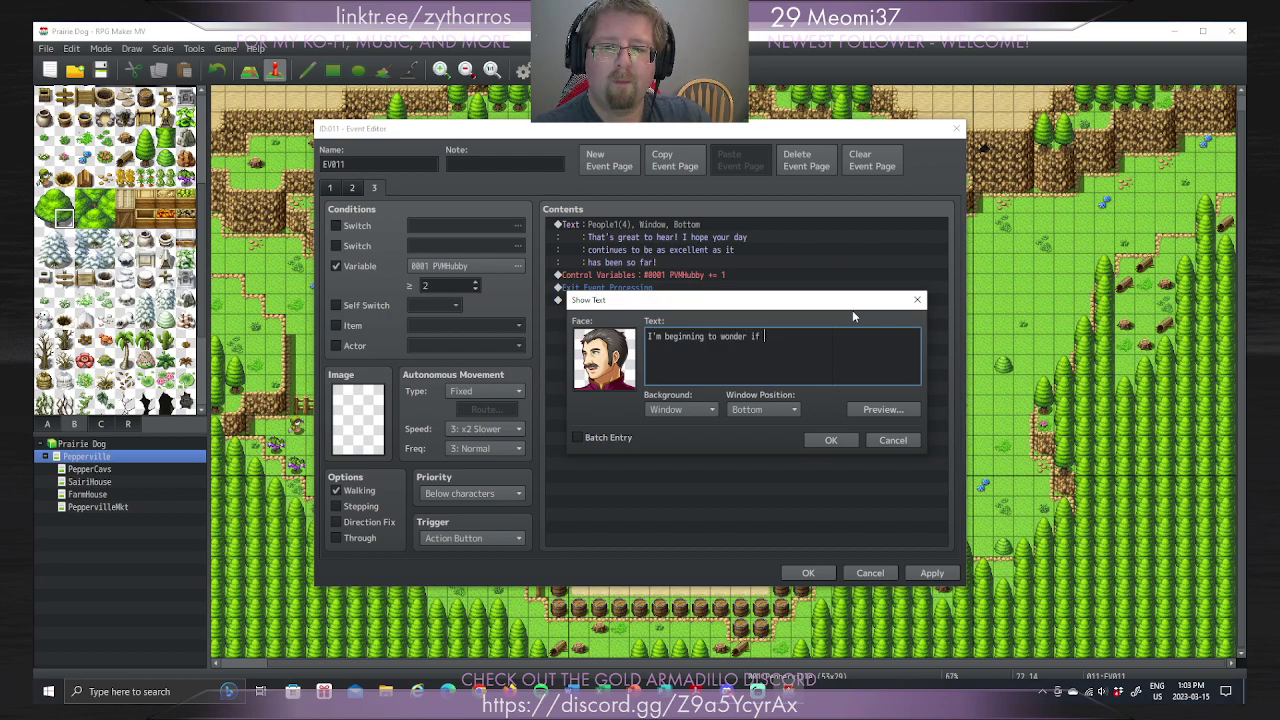
Step: Complete the message's first line with "we're pushing" and start the second line
{"action": "type", "text": "we're puy"}
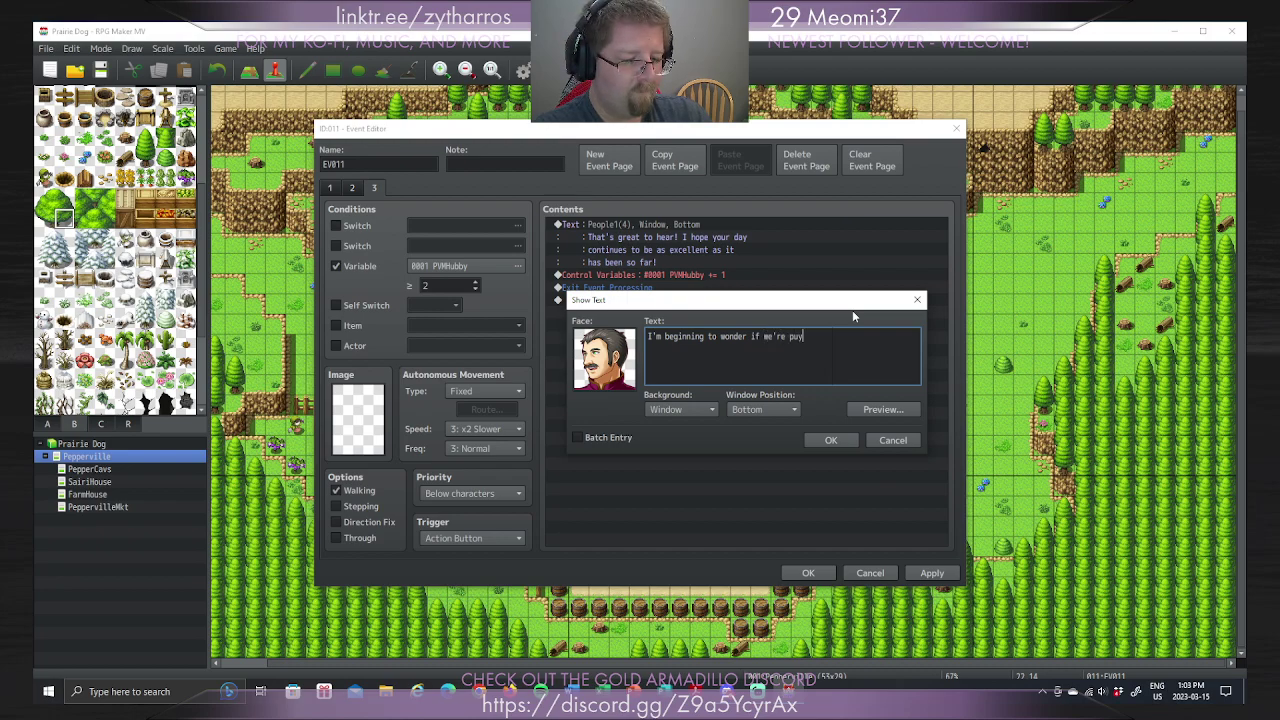
{"action": "key", "text": "BackSpace"}
{"action": "type", "text": "as"}
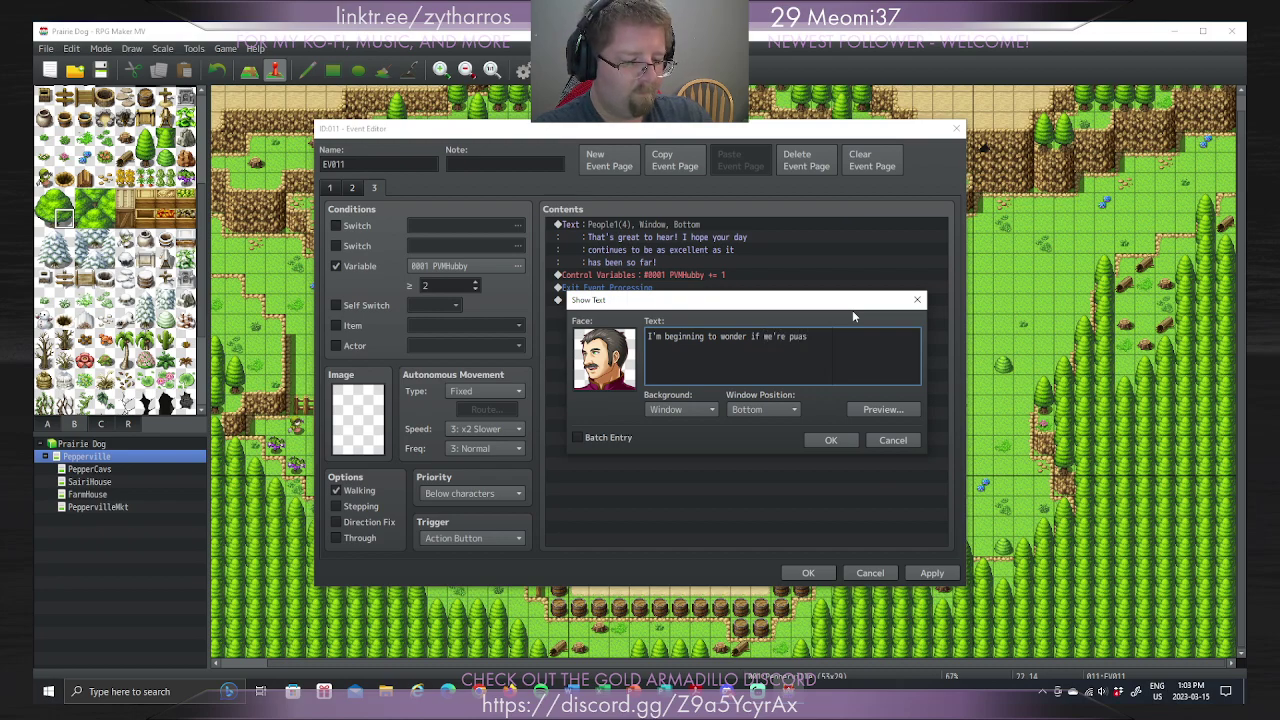
{"action": "key", "text": "BackSpace"}
{"action": "key", "text": "BackSpace"}
{"action": "type", "text": "sgi"}
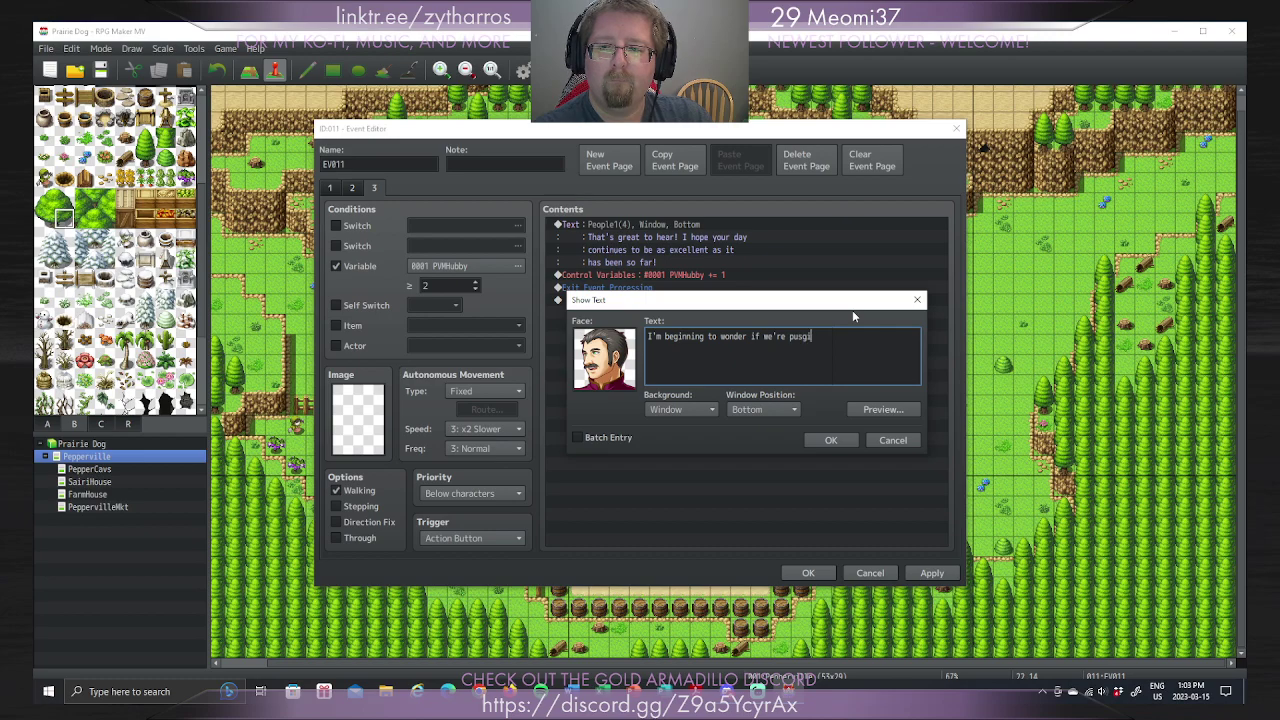
{"action": "key", "text": "BackSpace"}
{"action": "key", "text": "BackSpace"}
{"action": "type", "text": "hingou"}
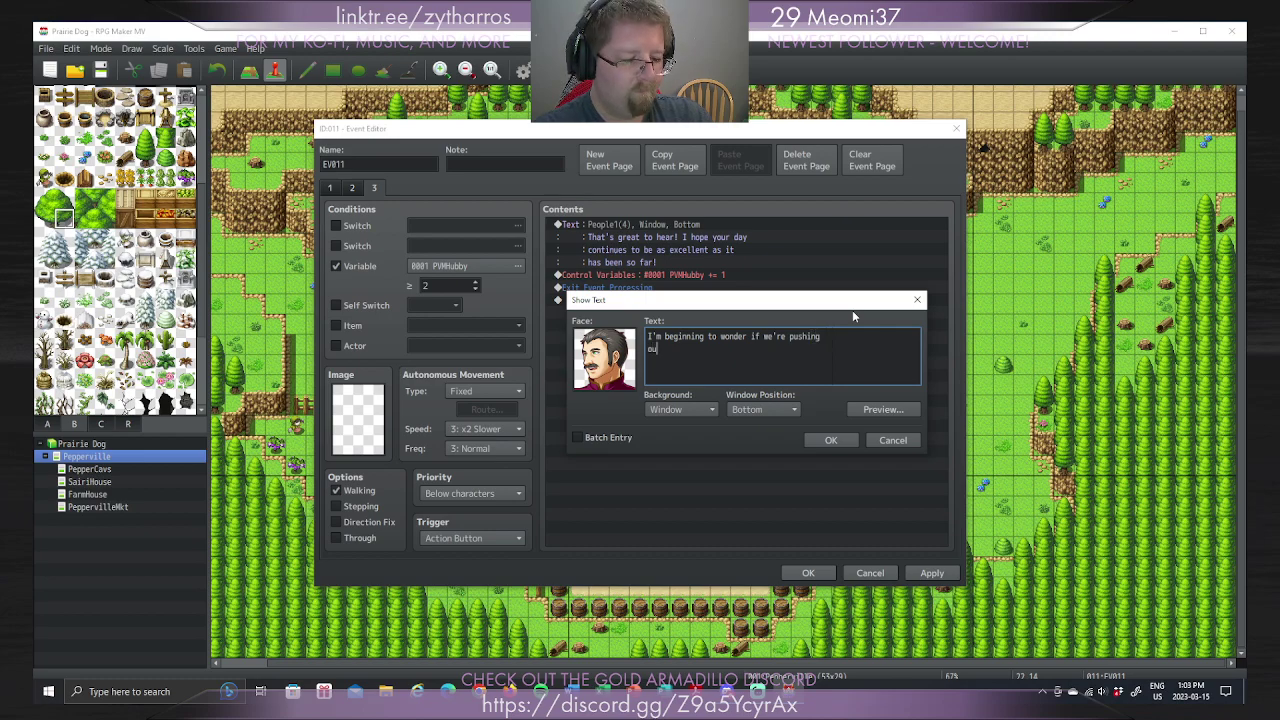
Step: Write the second message line as "our son too hard. All he does is study." and begin the third line with "I'd"
{"action": "type", "text": "r son too har"}
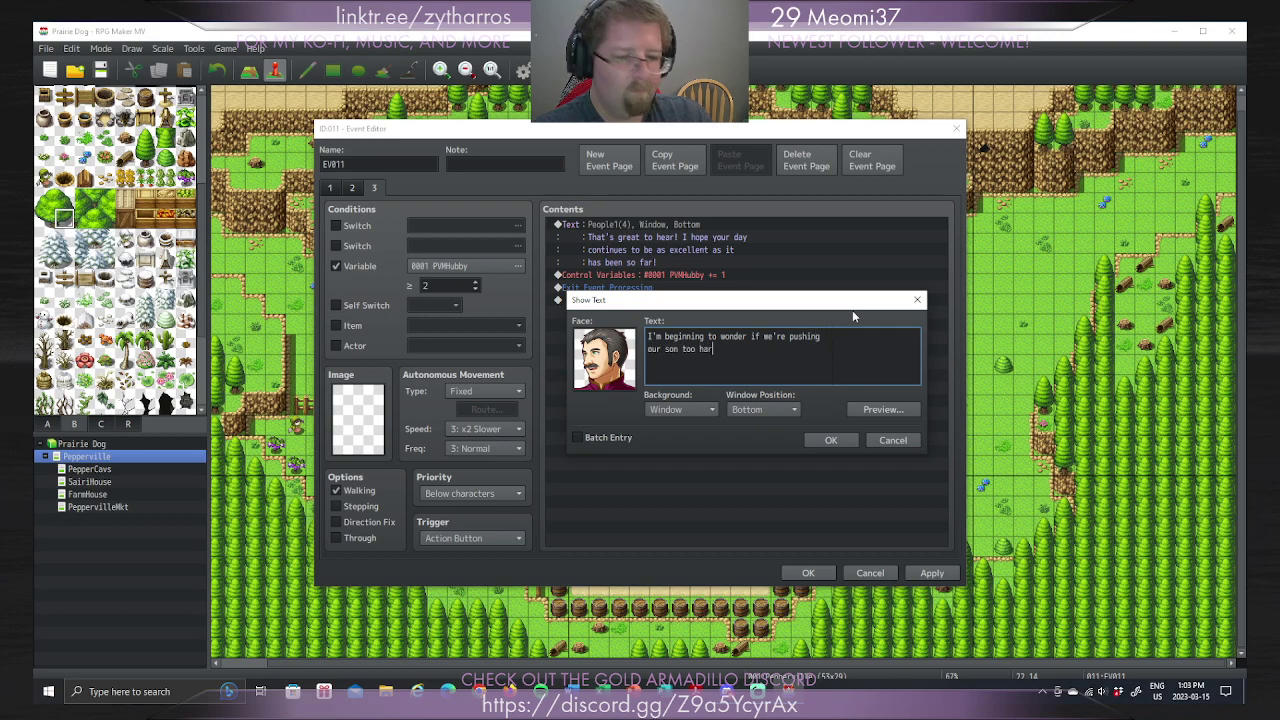
{"action": "type", "text": "d. All he "}
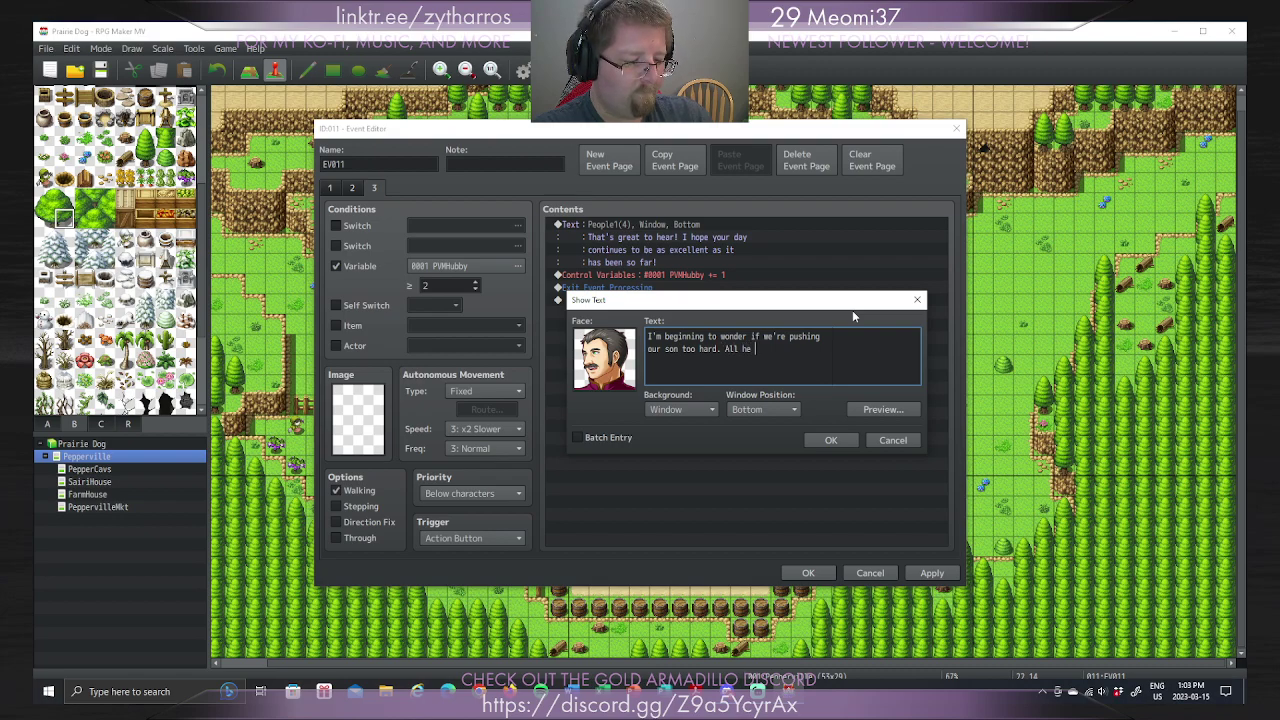
{"action": "type", "text": "does is stu"}
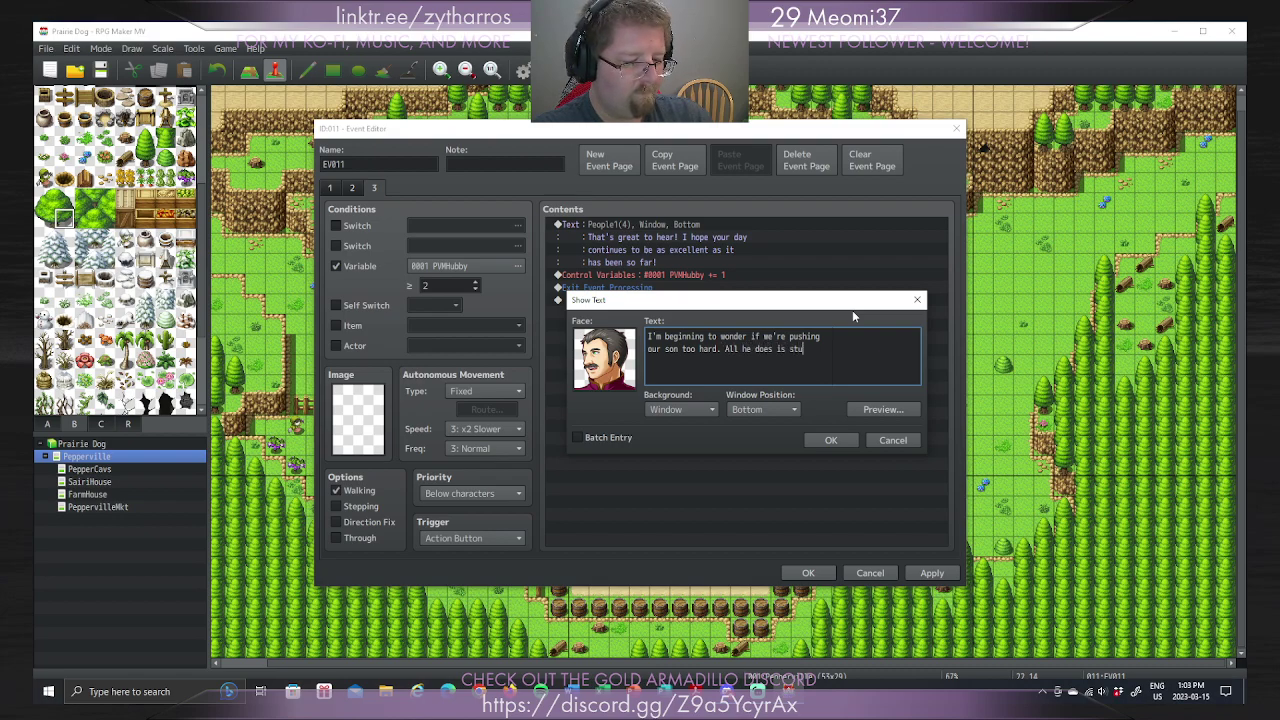
{"action": "type", "text": "dy.He"}
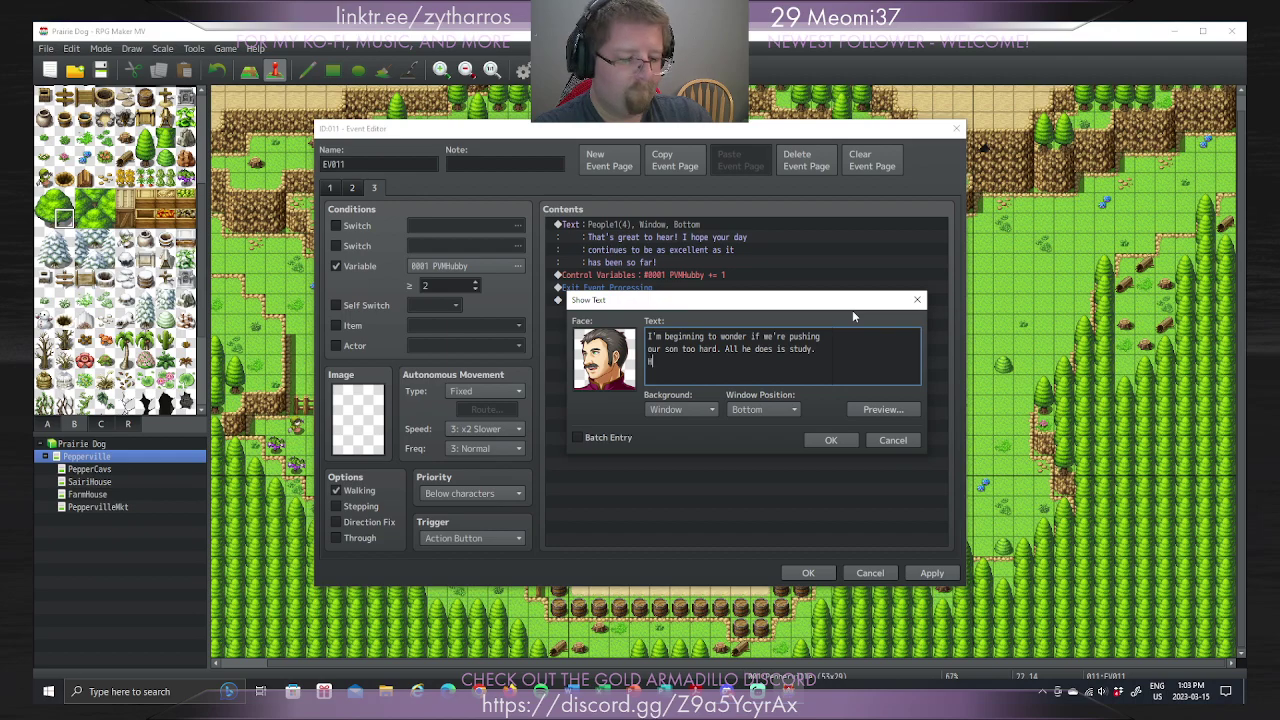
{"action": "key", "text": "BackSpace"}
{"action": "key", "text": "BackSpace"}
{"action": "key", "text": "BackSpace"}
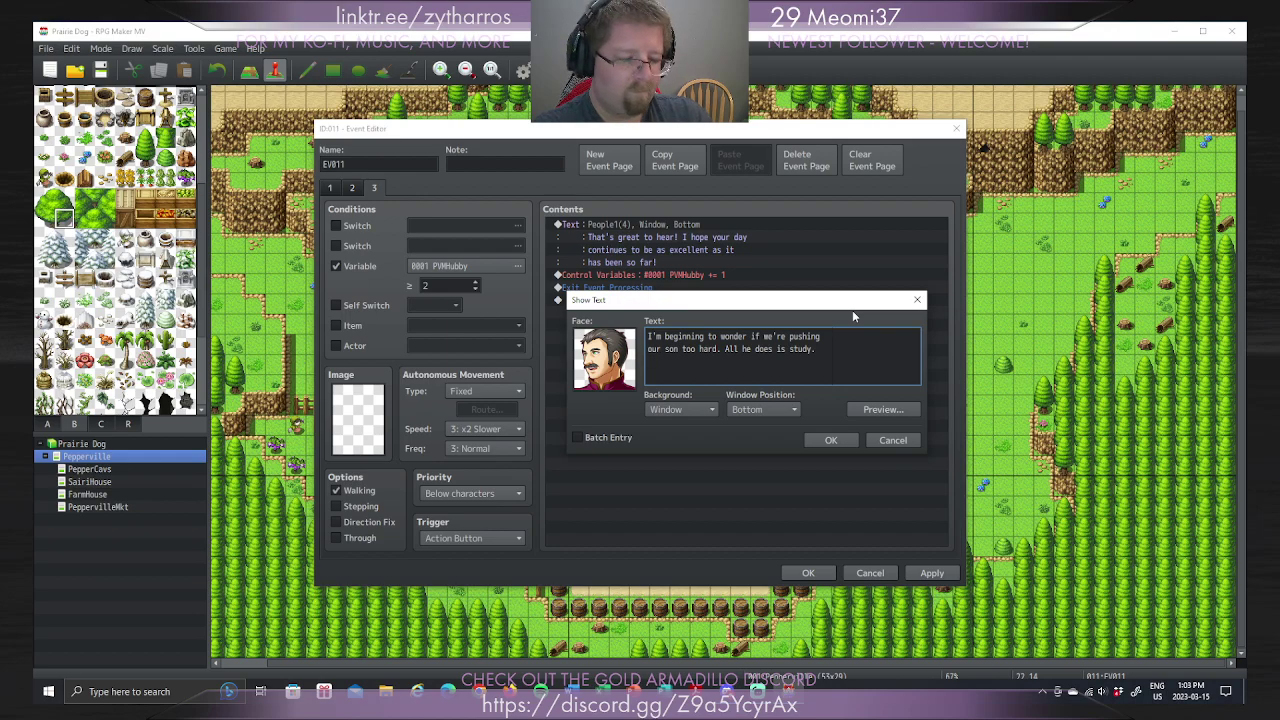
{"action": "type", "text": "I'd s"}
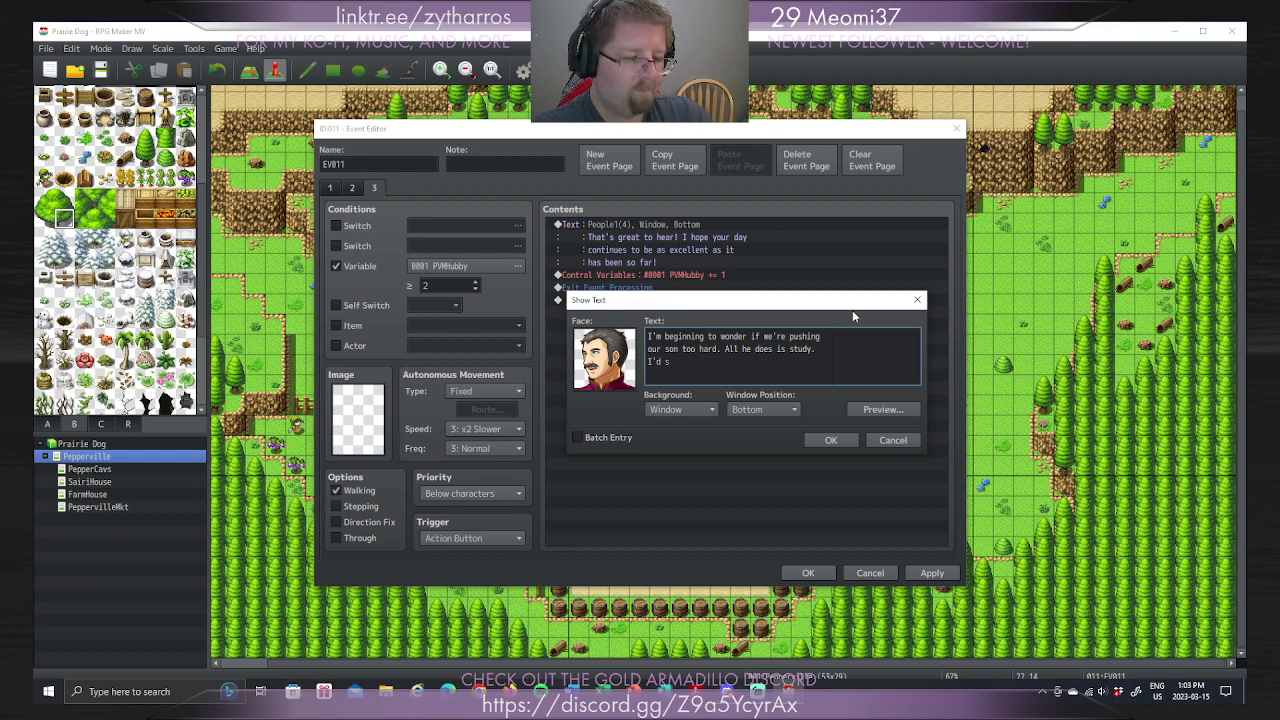
Step: Complete the third line of the message as "I'd suggest he get out and see the world,"
{"action": "type", "text": "uggest he"}
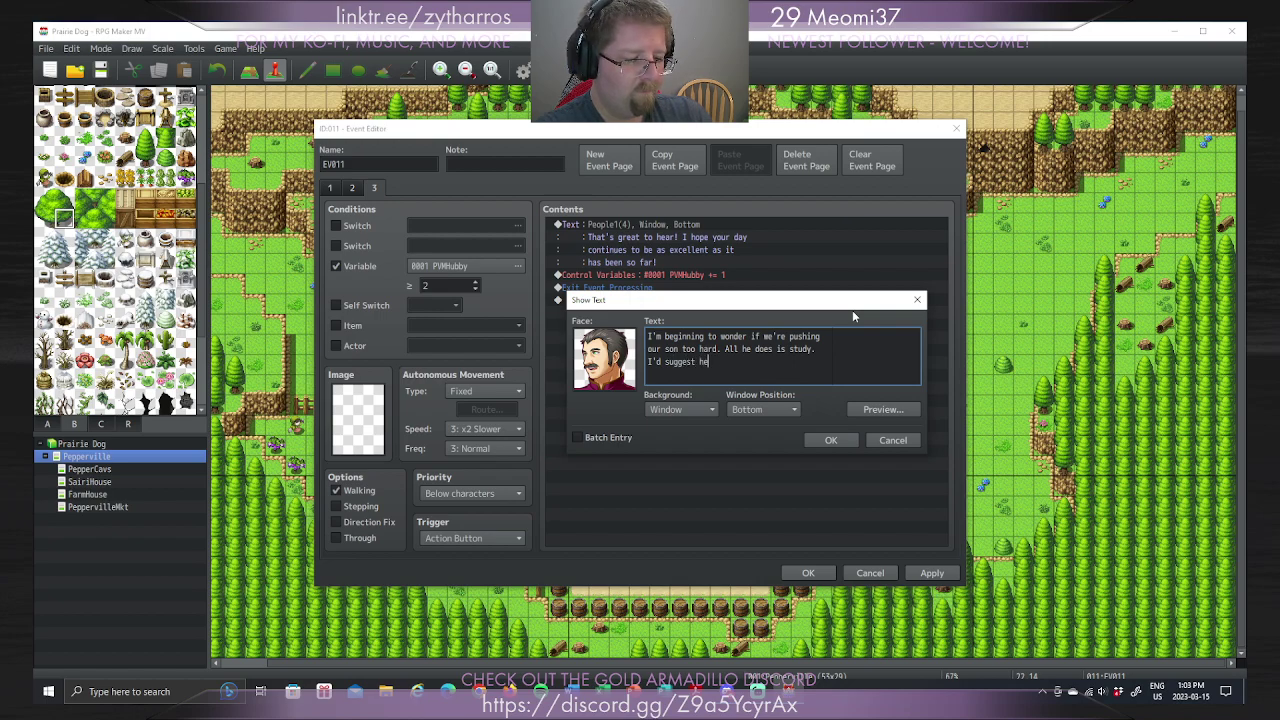
{"action": "type", "text": " bge"}
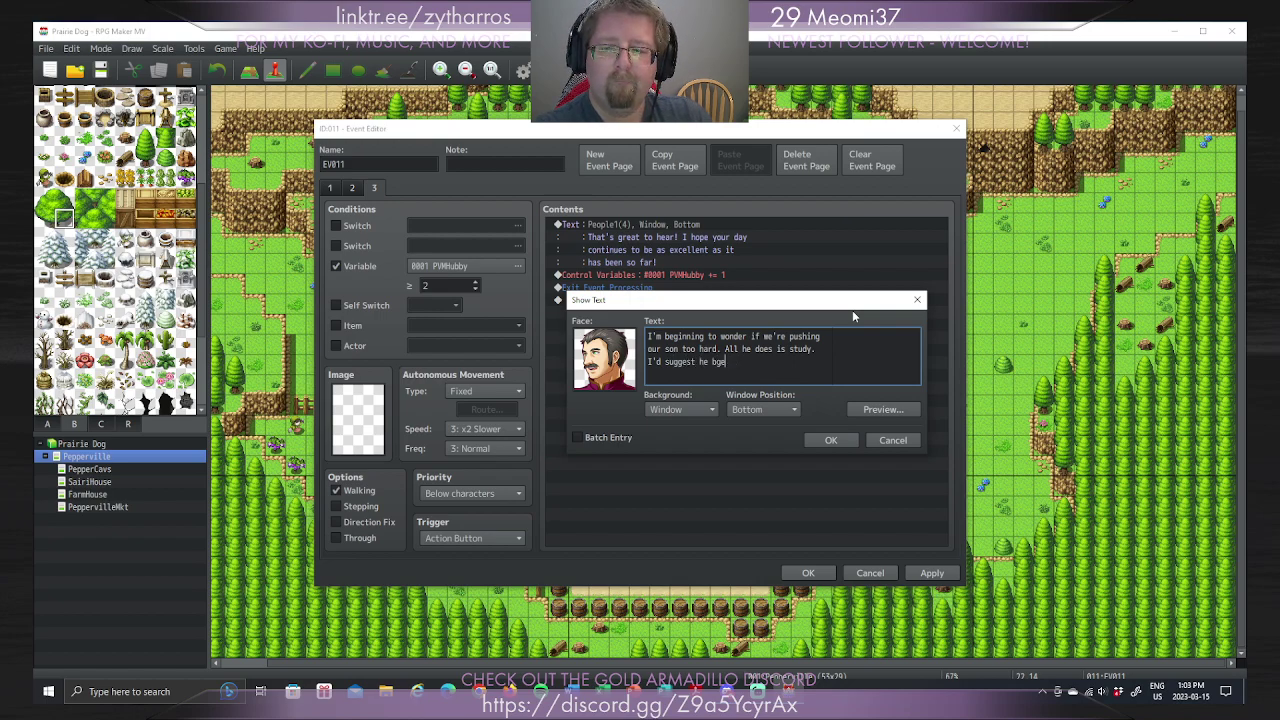
{"action": "key", "text": "BackSpace"}
{"action": "key", "text": "BackSpace"}
{"action": "key", "text": "BackSpace"}
{"action": "type", "text": "get out"}
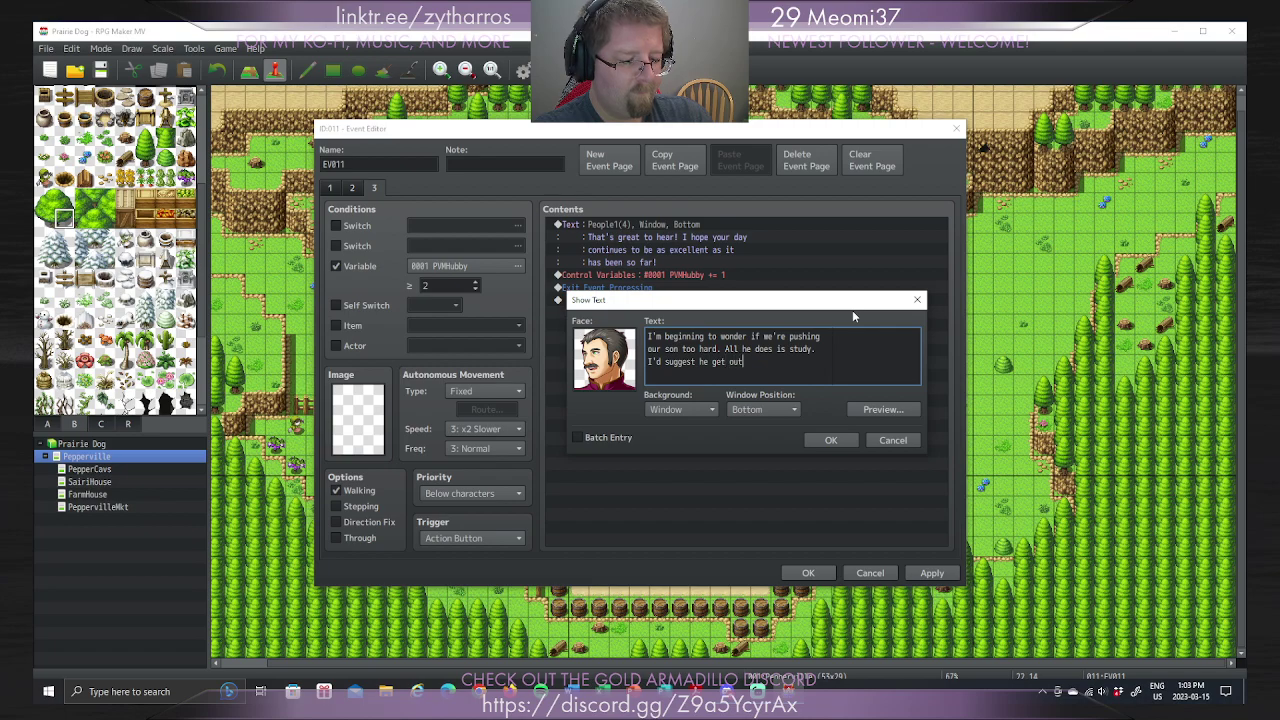
{"action": "type", "text": " aND"}
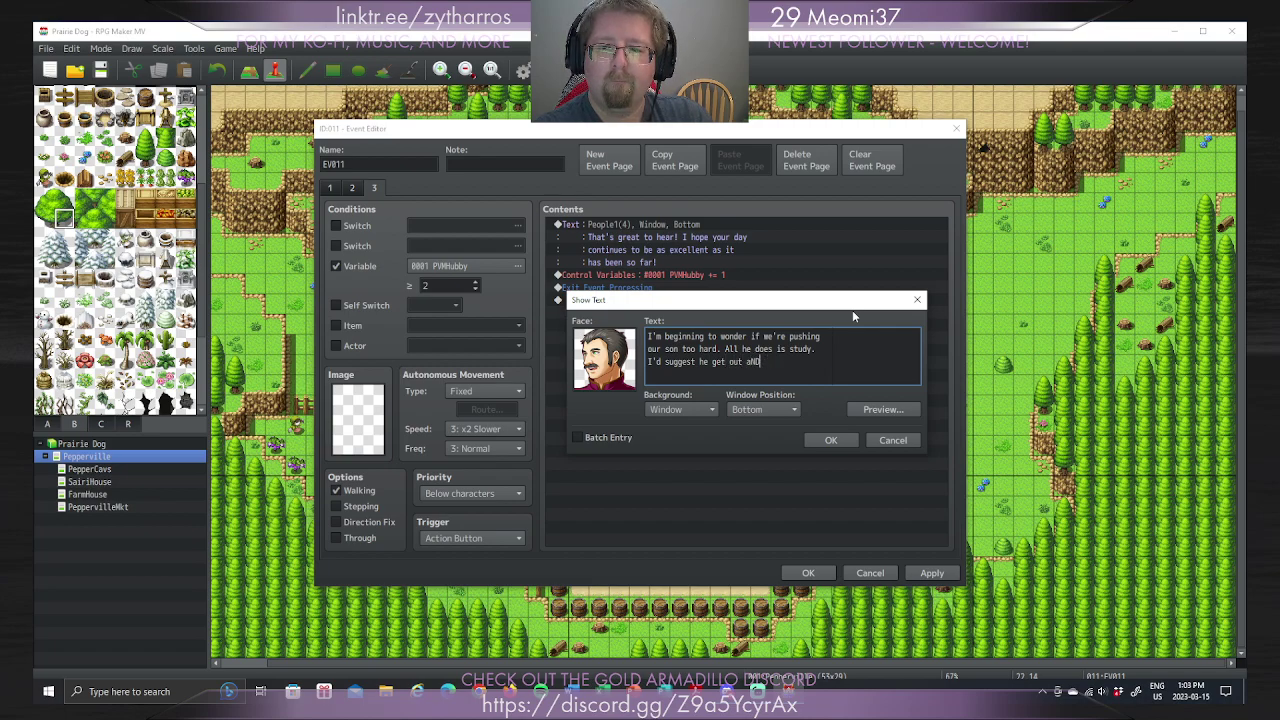
{"action": "key", "text": "BackSpace"}
{"action": "key", "text": "BackSpace"}
{"action": "type", "text": "nd see th"}
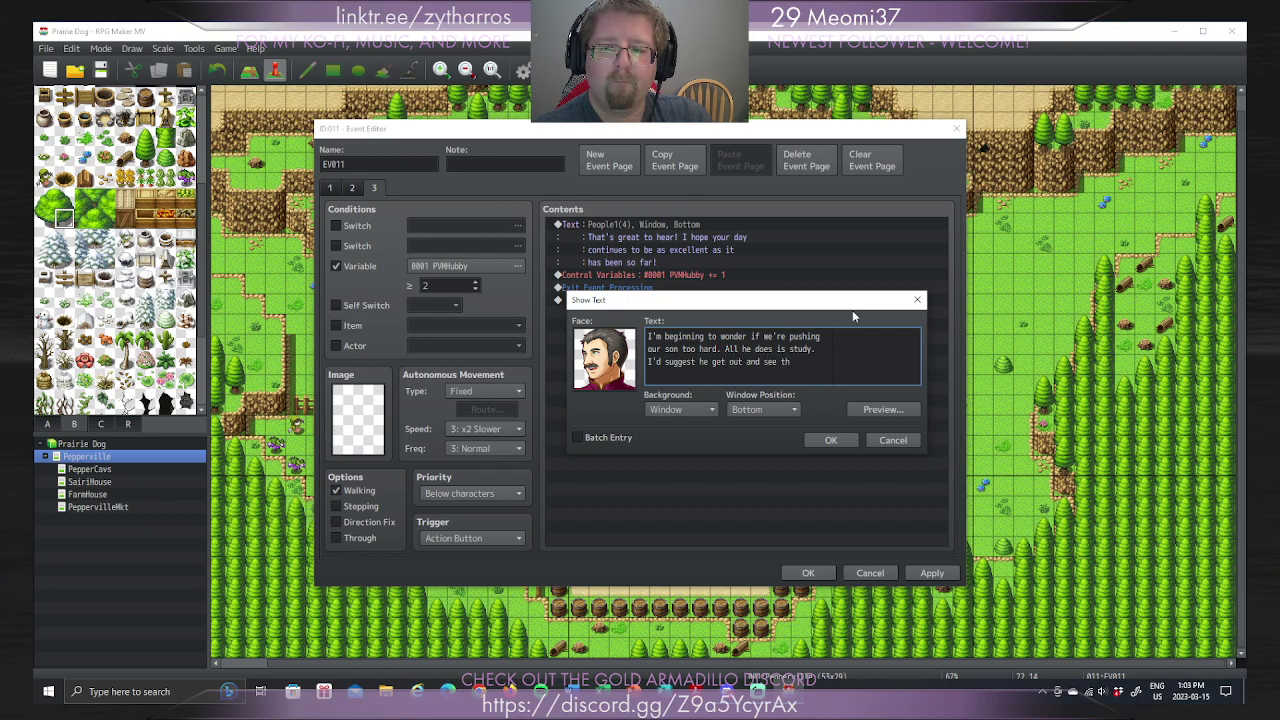
{"action": "type", "text": "e world,"}
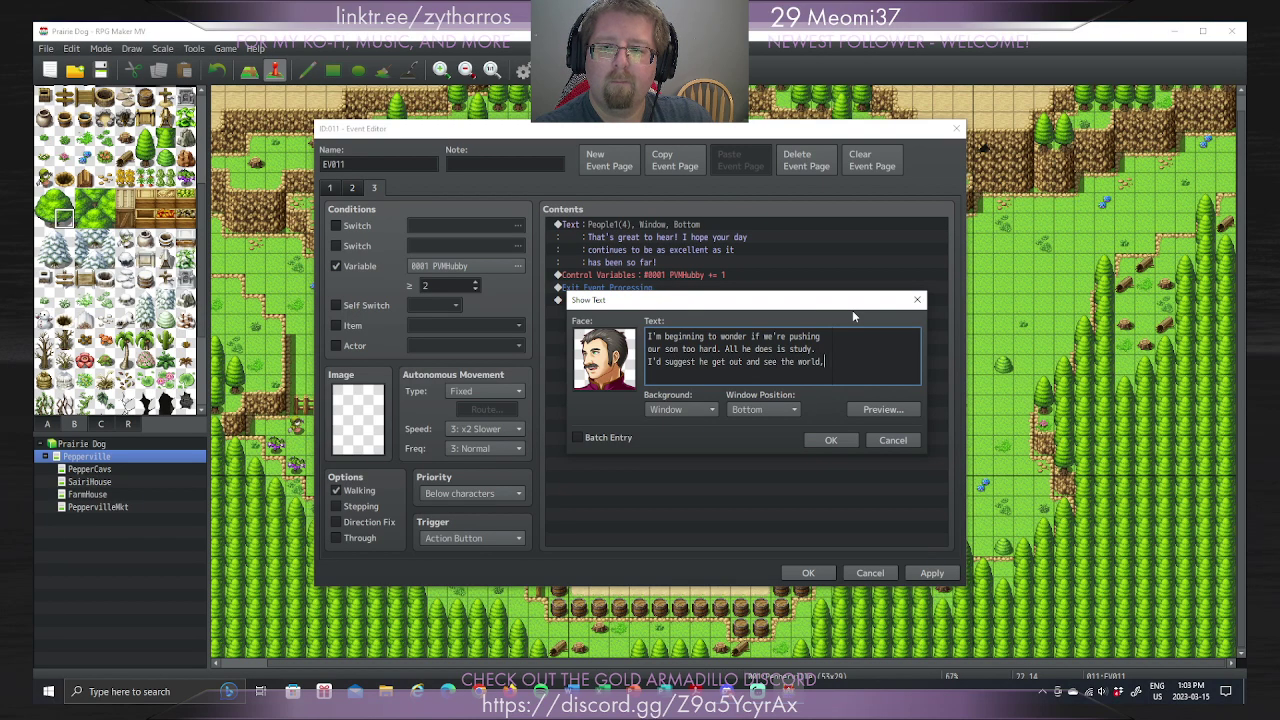
Step: Add "but..." as the fourth line of the message and accept the edited text
{"action": "key", "text": "Return"}
{"action": "type", "text": "but"}
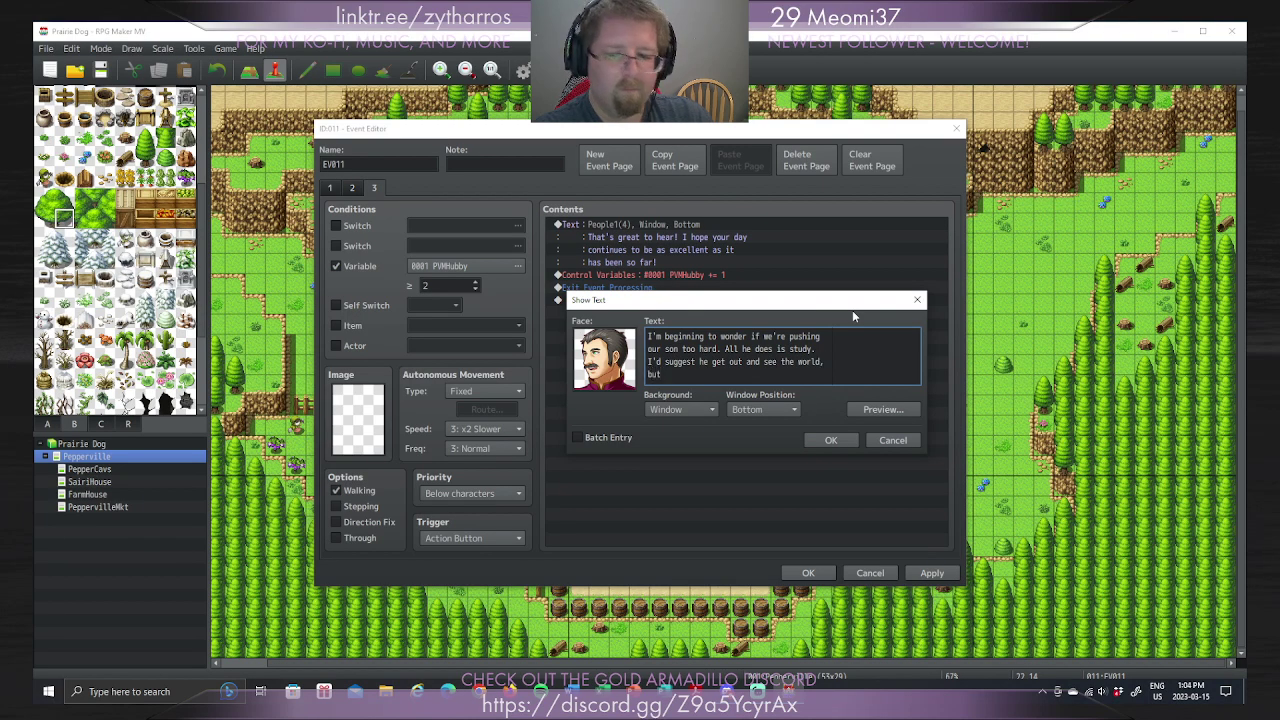
{"action": "type", "text": "..."}
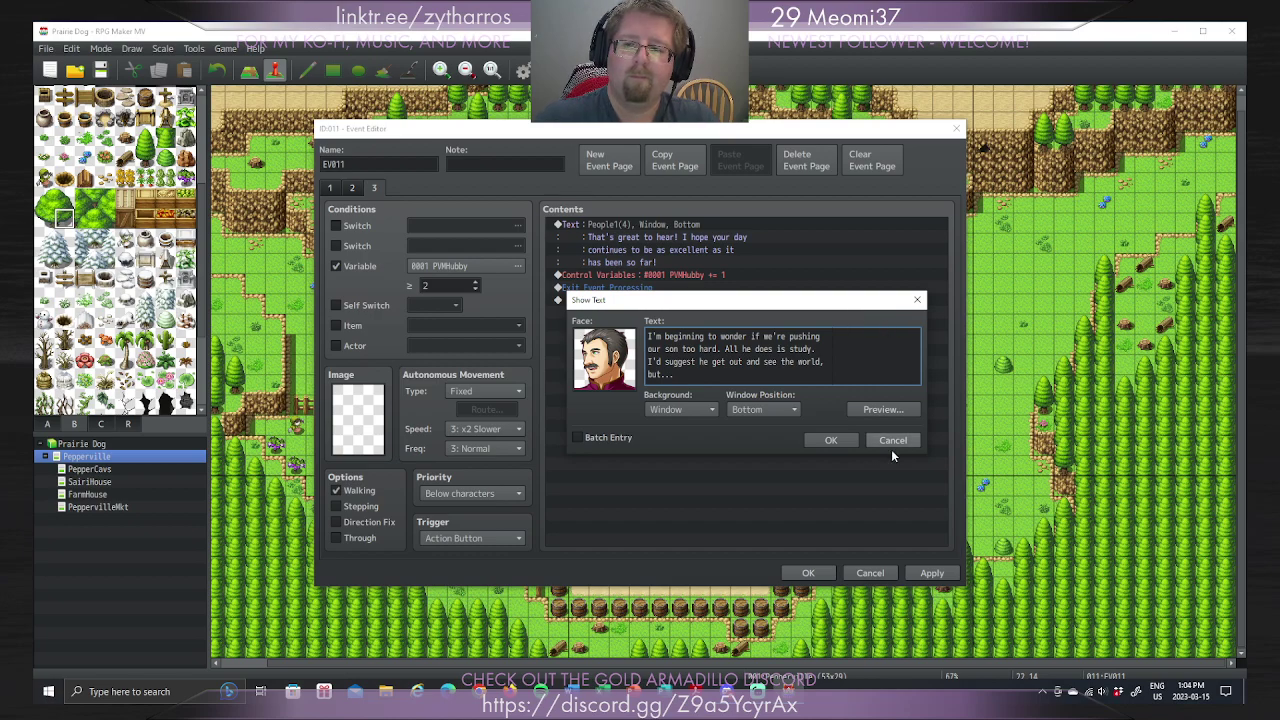
{"action": "left_click", "coordinate": [830, 440]}
Step: Duplicate the "I'm beginning to wonder" message directly above the Control Variables command
{"action": "right_click", "coordinate": [712, 258]}
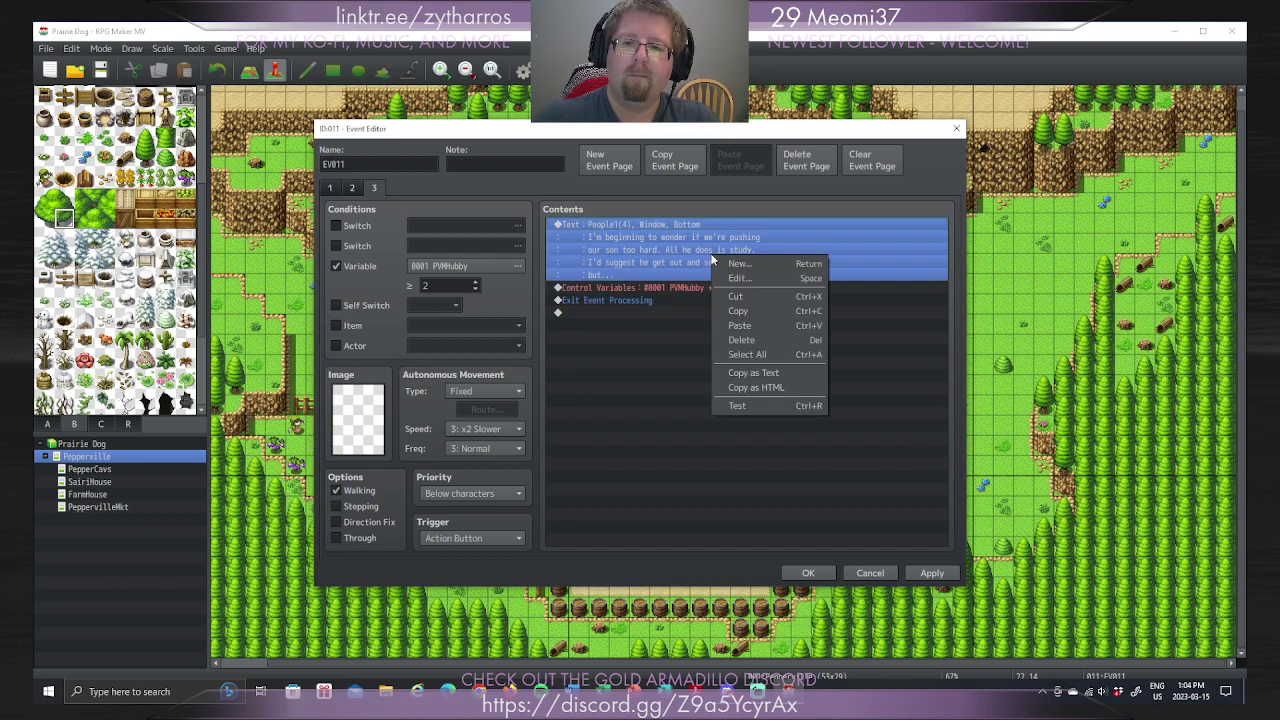
{"action": "left_click", "coordinate": [737, 311]}
{"action": "left_click", "coordinate": [714, 289]}
{"action": "right_click", "coordinate": [714, 289]}
{"action": "left_click", "coordinate": [740, 357]}
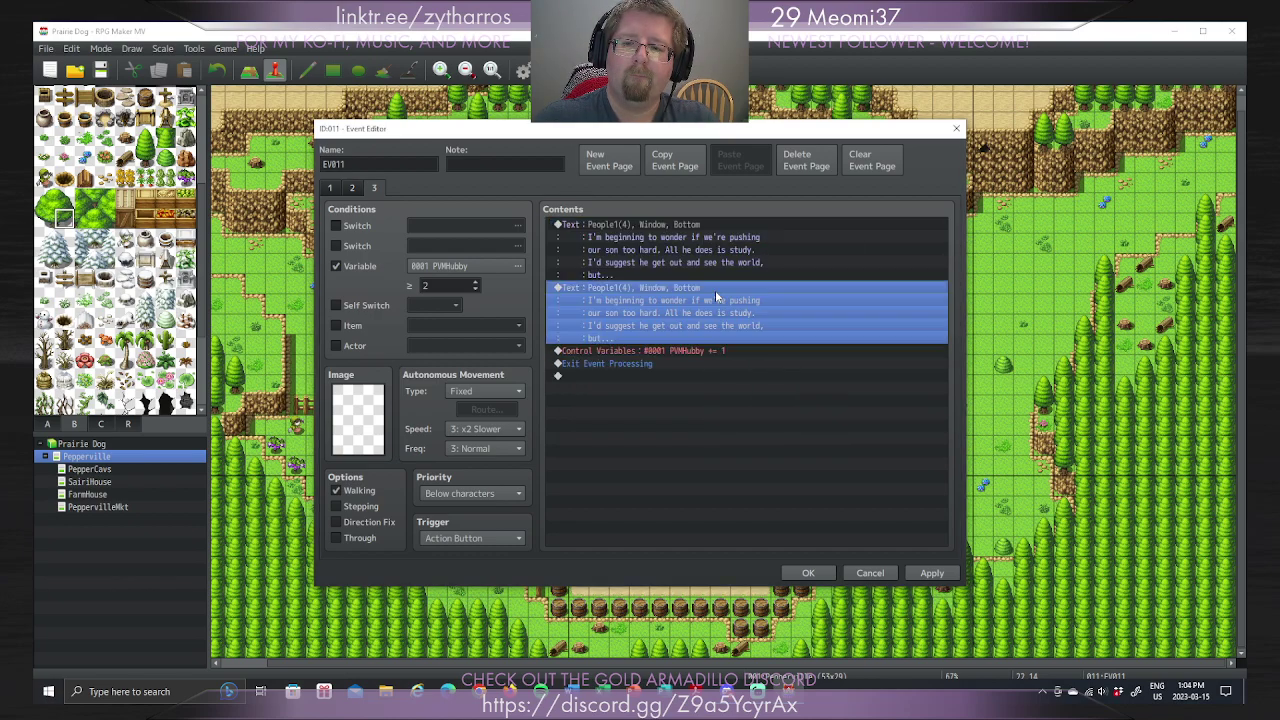
Step: Replace the duplicated message's whole text with "...sigh..."
{"action": "right_click", "coordinate": [715, 290]}
{"action": "left_click", "coordinate": [765, 318]}
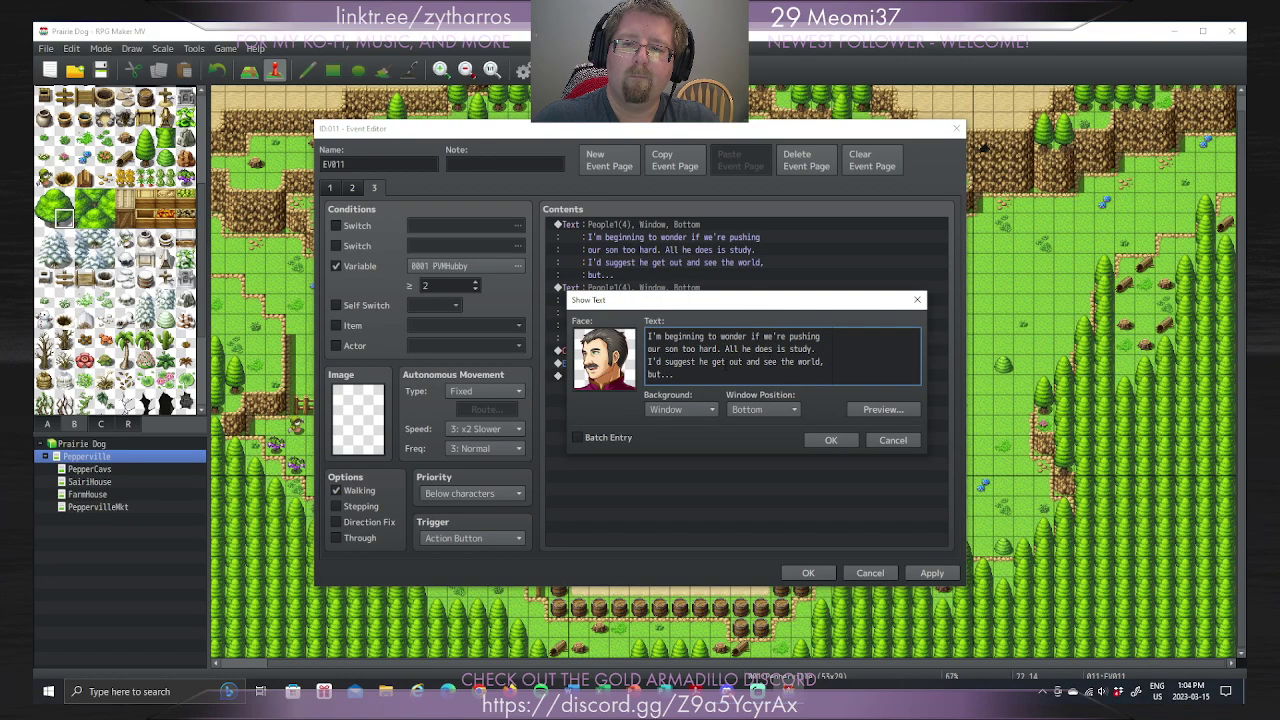
{"action": "key", "text": "ctrl+a"}
{"action": "key", "text": "BackSpace"}
{"action": "type", "text": ".."}
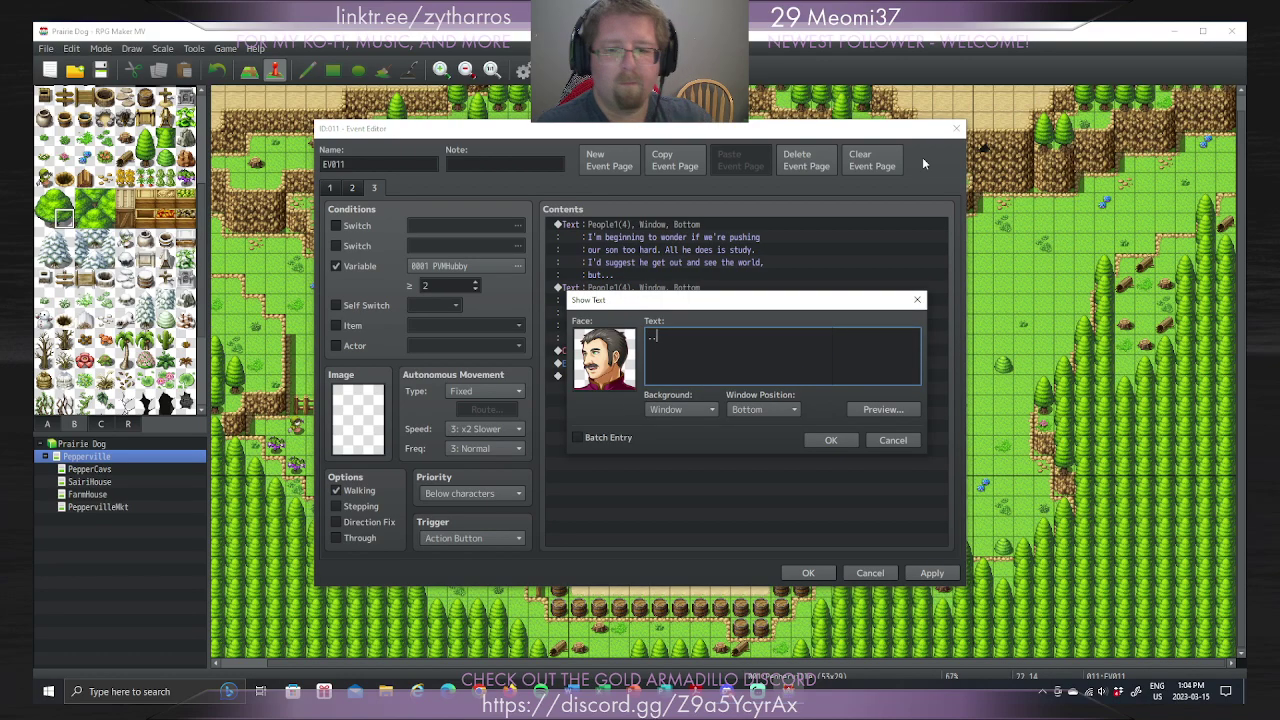
{"action": "type", "text": ".sigh..."}
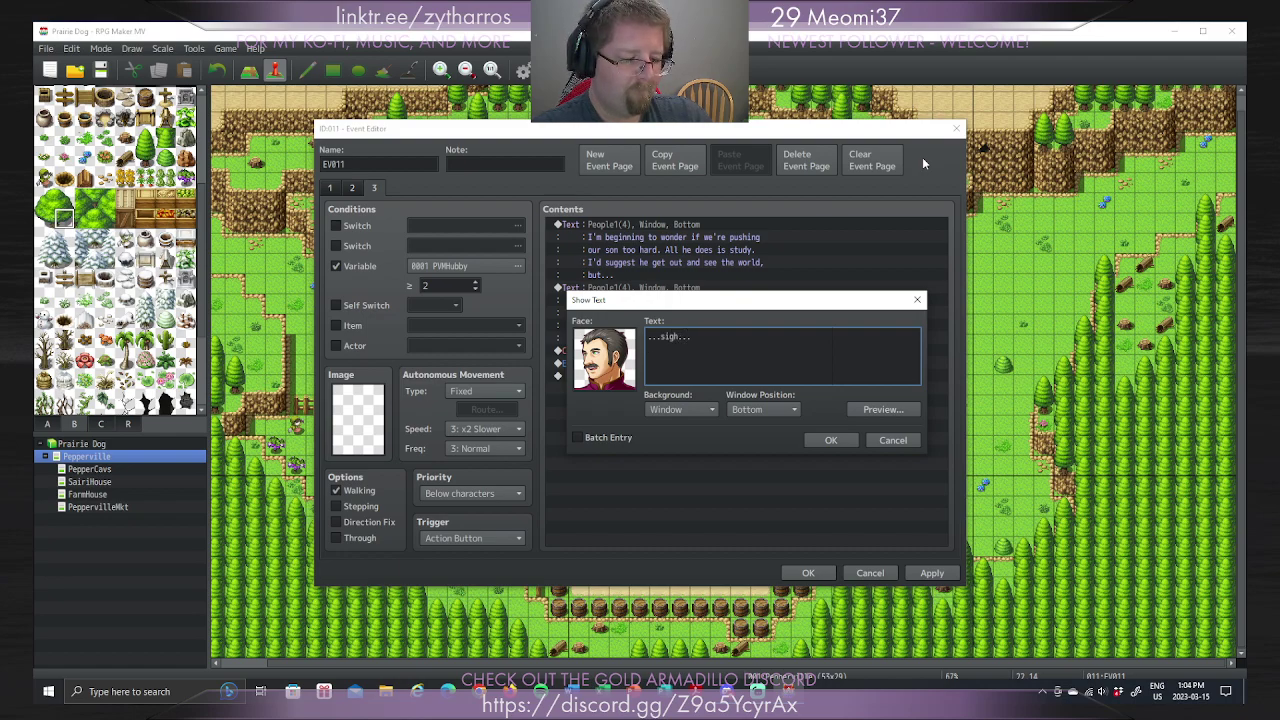
Step: Write the second line of the duplicated message as "...it'd be great if he could go to"
{"action": "key", "text": "Return"}
{"action": "type", "text": "...his mom wants"}
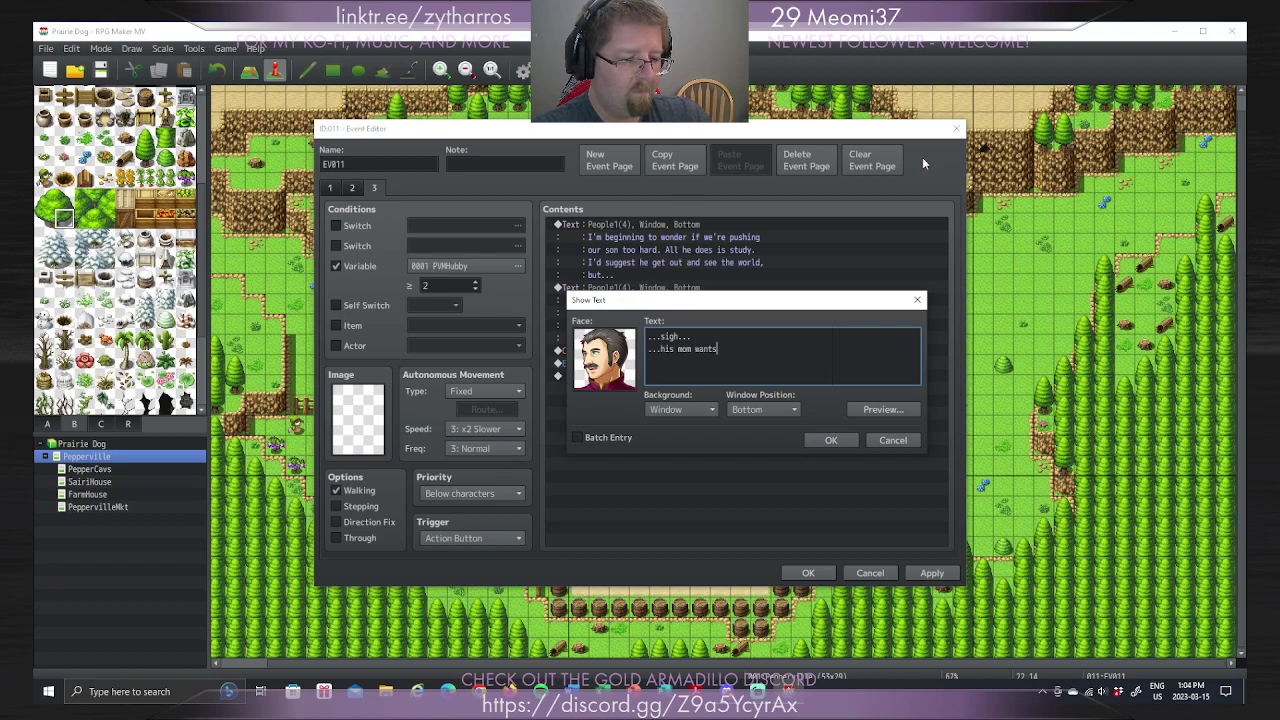
{"action": "key", "text": "BackSpace"}
{"action": "key", "text": "BackSpace"}
{"action": "key", "text": "BackSpace"}
{"action": "key", "text": "BackSpace"}
{"action": "key", "text": "BackSpace"}
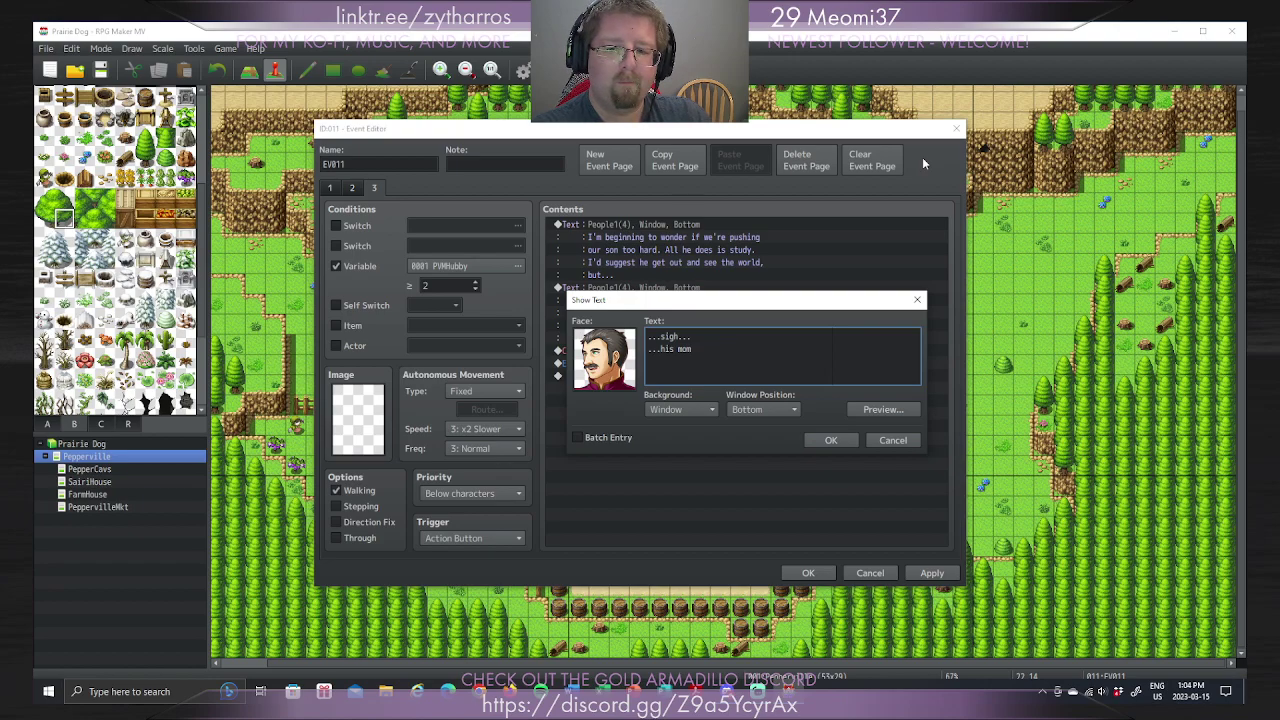
{"action": "key", "text": "BackSpace"}
{"action": "key", "text": "BackSpace"}
{"action": "key", "text": "BackSpace"}
{"action": "key", "text": "BackSpace"}
{"action": "key", "text": "BackSpace"}
{"action": "key", "text": "BackSpace"}
{"action": "key", "text": "BackSpace"}
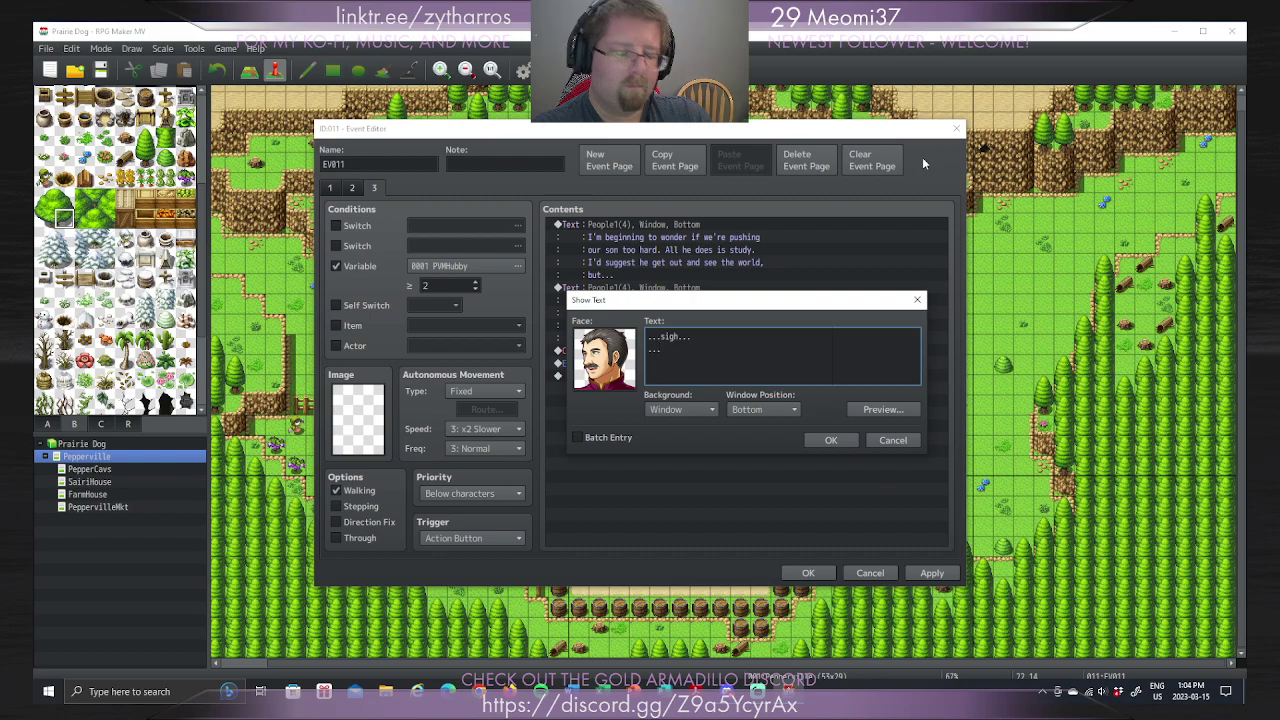
{"action": "type", "text": "it'd be g"}
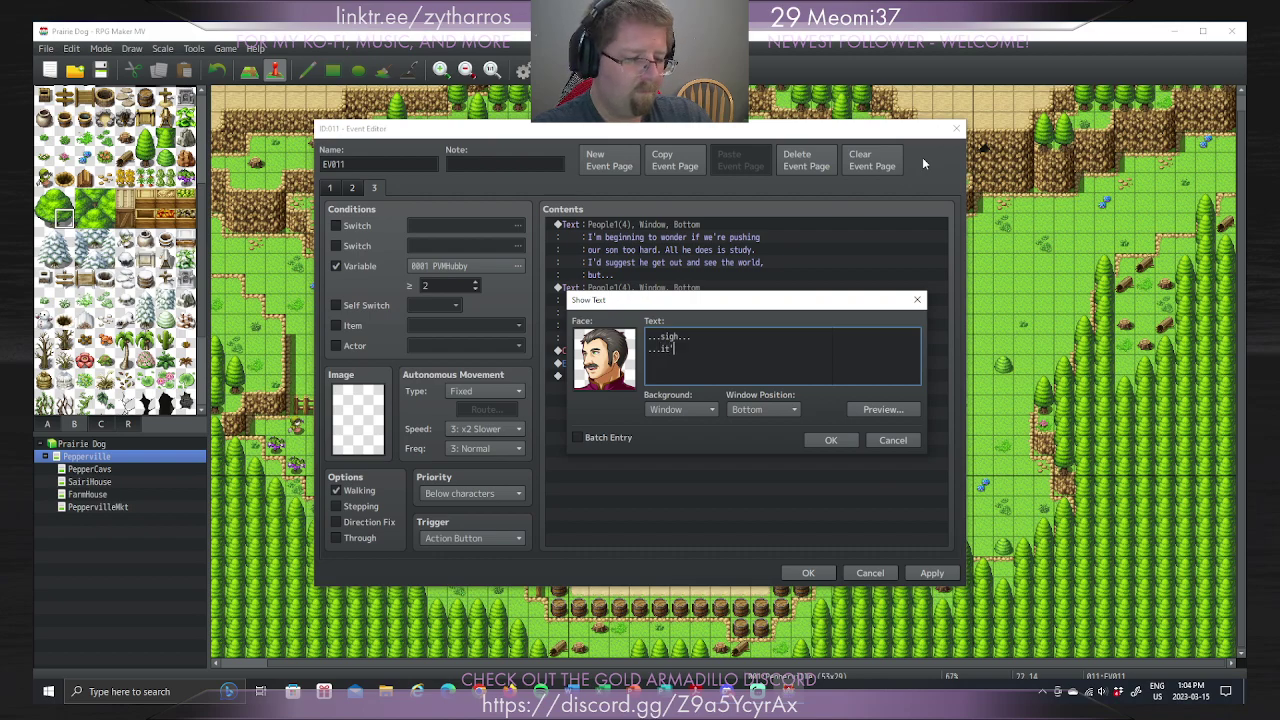
{"action": "type", "text": "reat"}
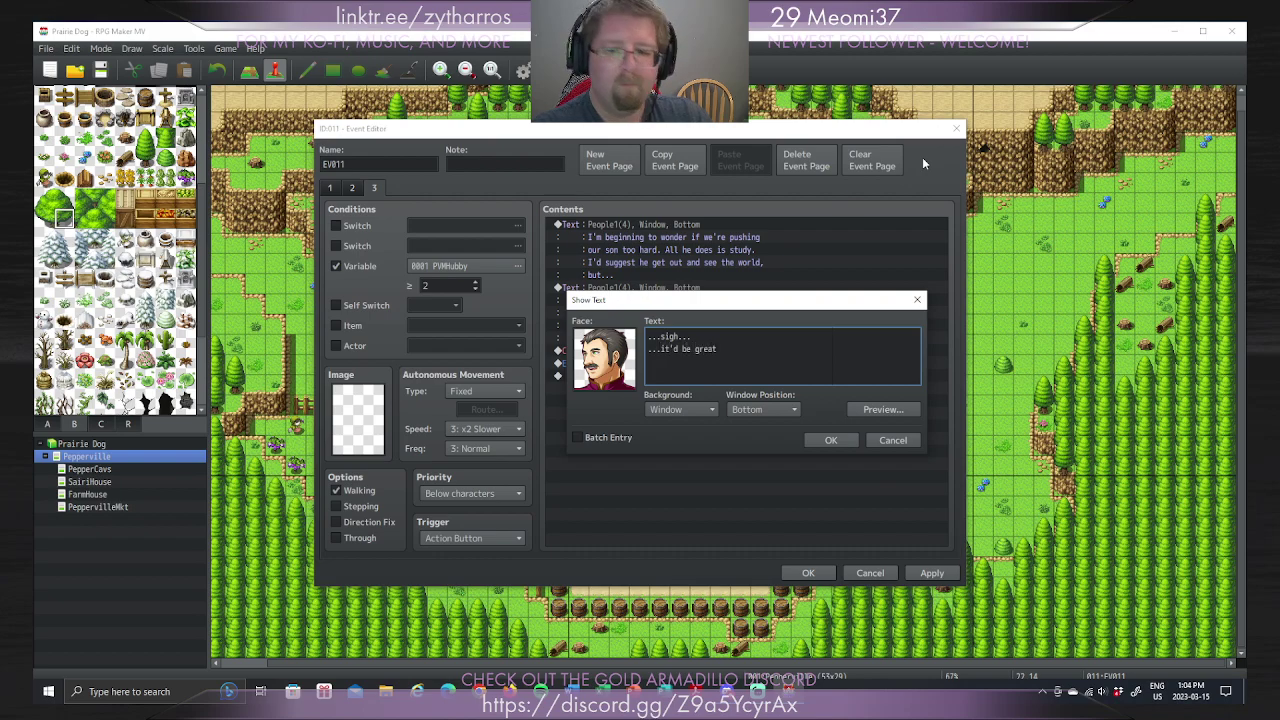
{"action": "type", "text": " if he "}
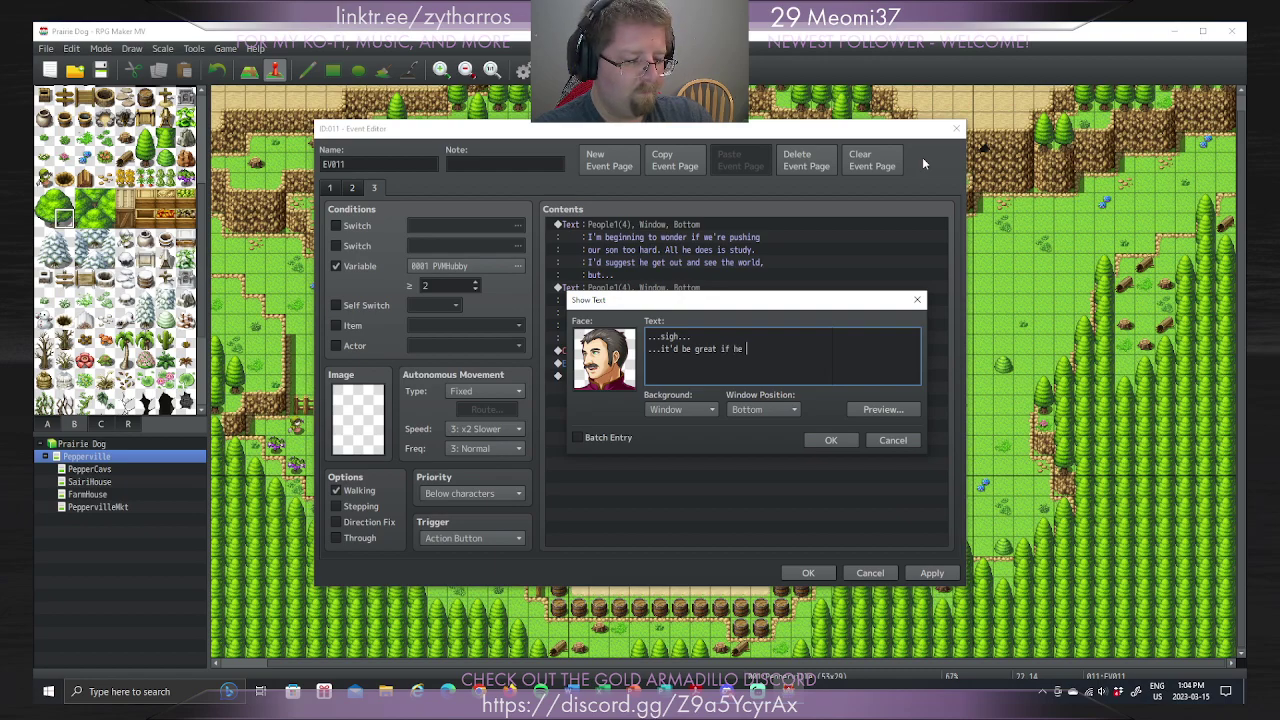
{"action": "type", "text": "could go to"}
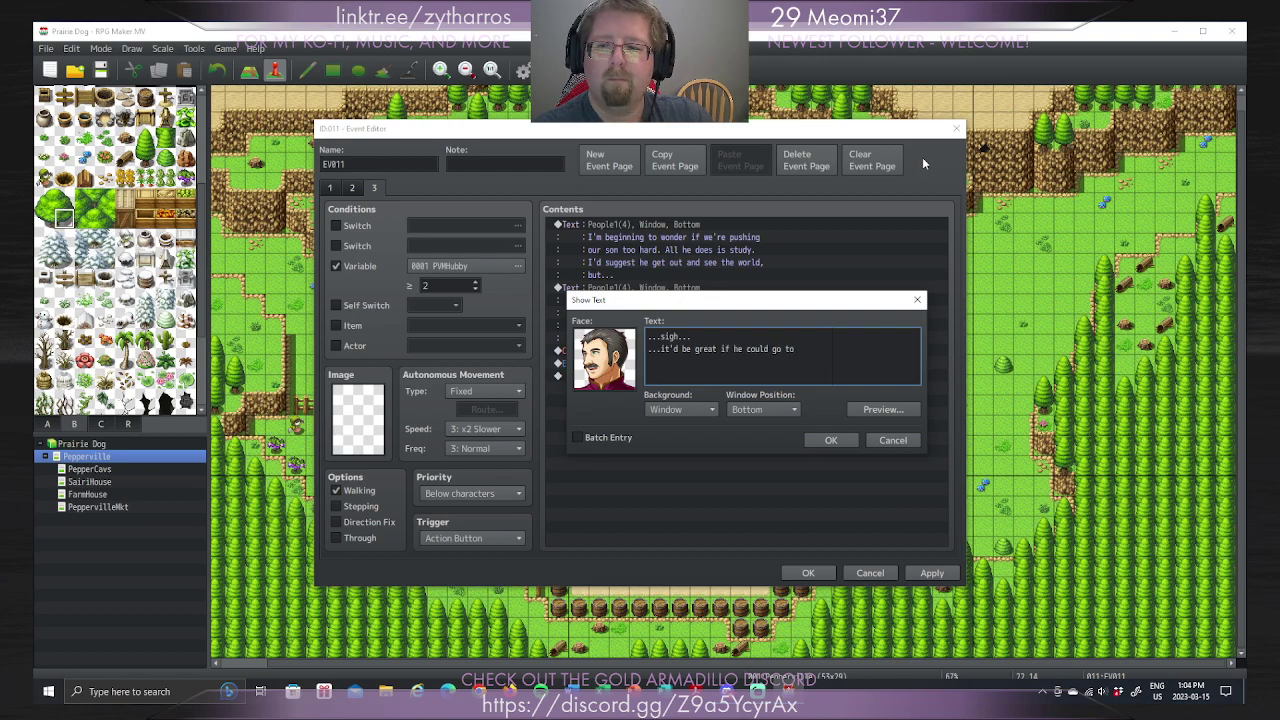
Step: Continue the message with the lines "the Fellingringr Academy in the" and "capital."
{"action": "key", "text": "Return"}
{"action": "type", "text": "the"}
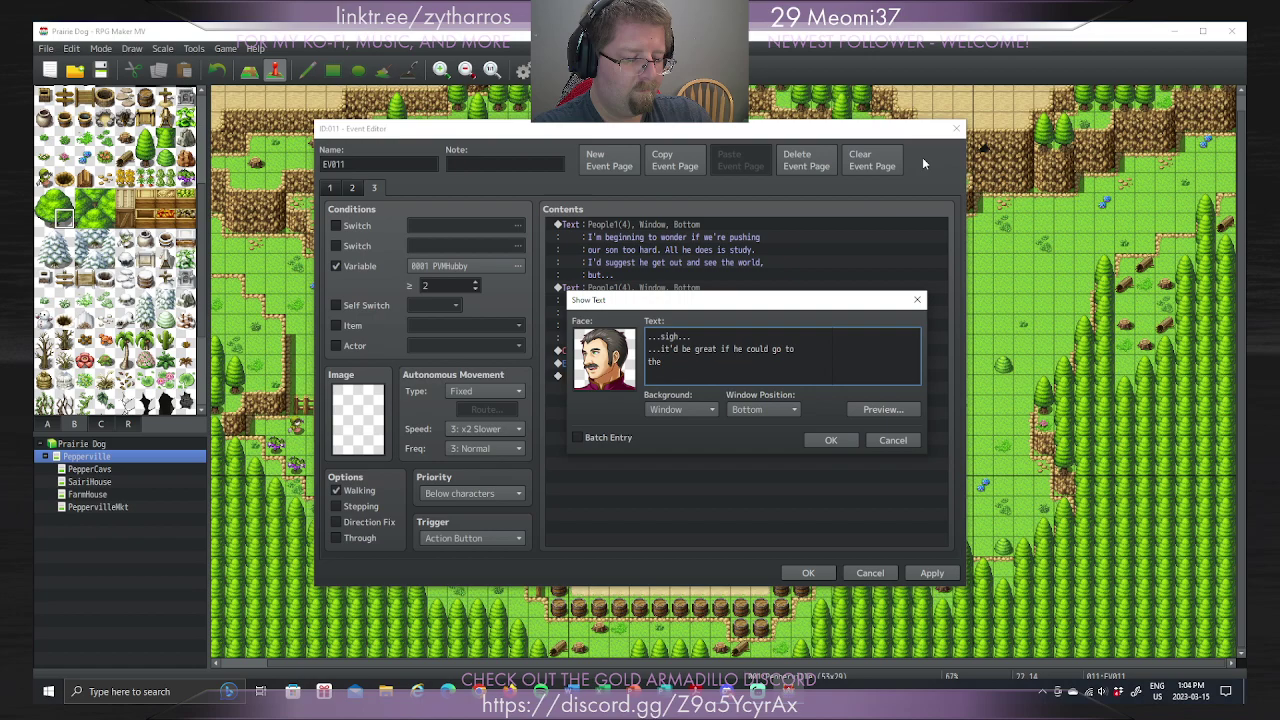
{"action": "type", "text": " Fellingringr"}
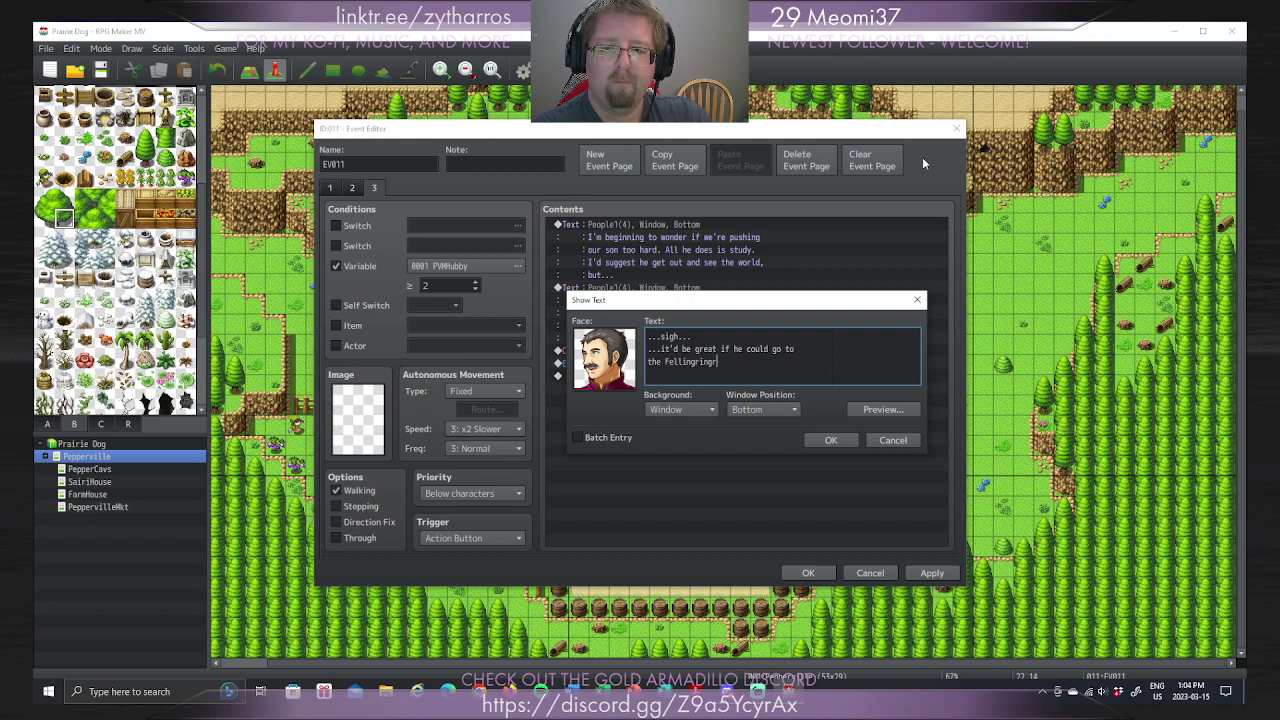
{"action": "type", "text": " A"}
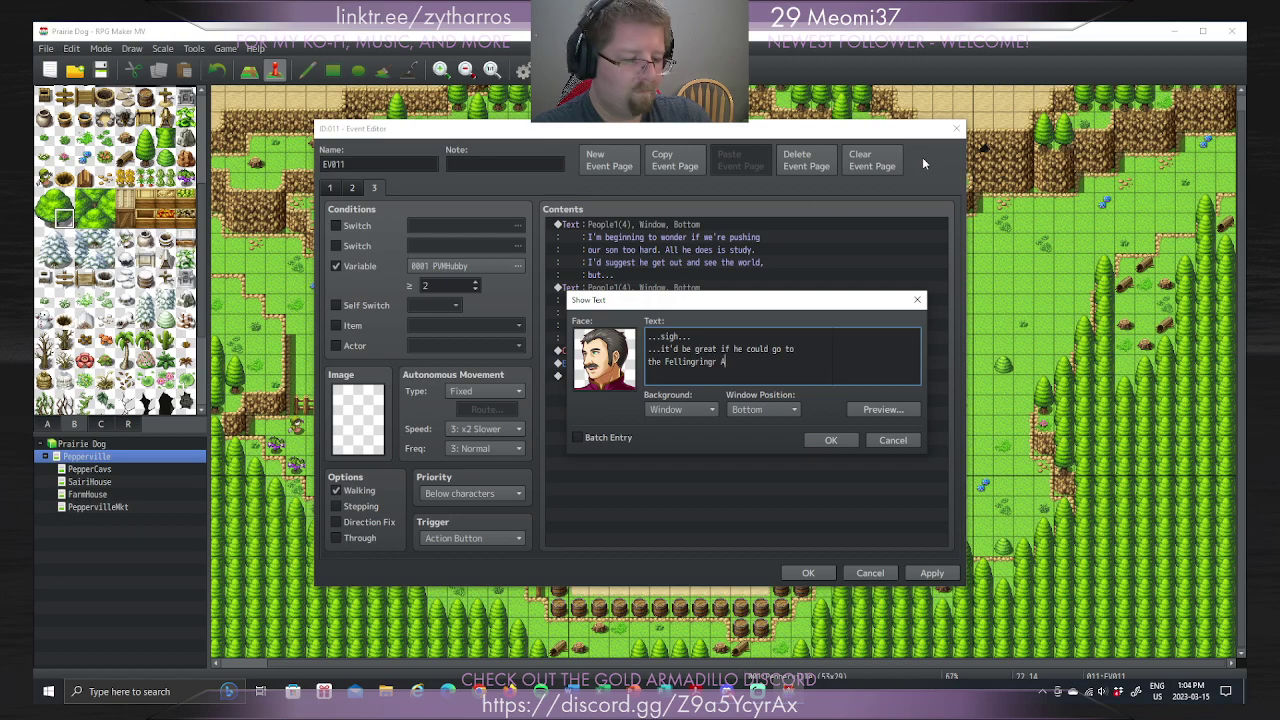
{"action": "type", "text": "cademy in"}
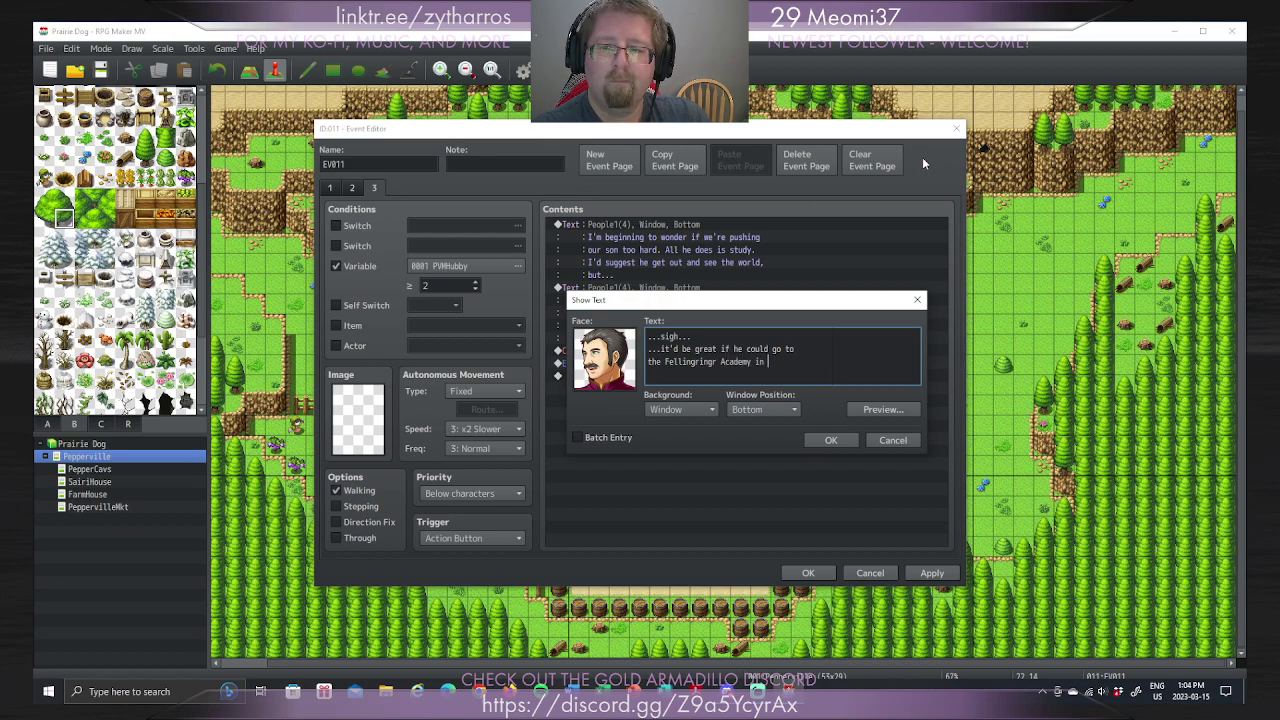
{"action": "type", "text": " to"}
{"action": "key", "text": "BackSpace"}
{"action": "key", "text": "BackSpace"}
{"action": "key", "text": "BackSpace"}
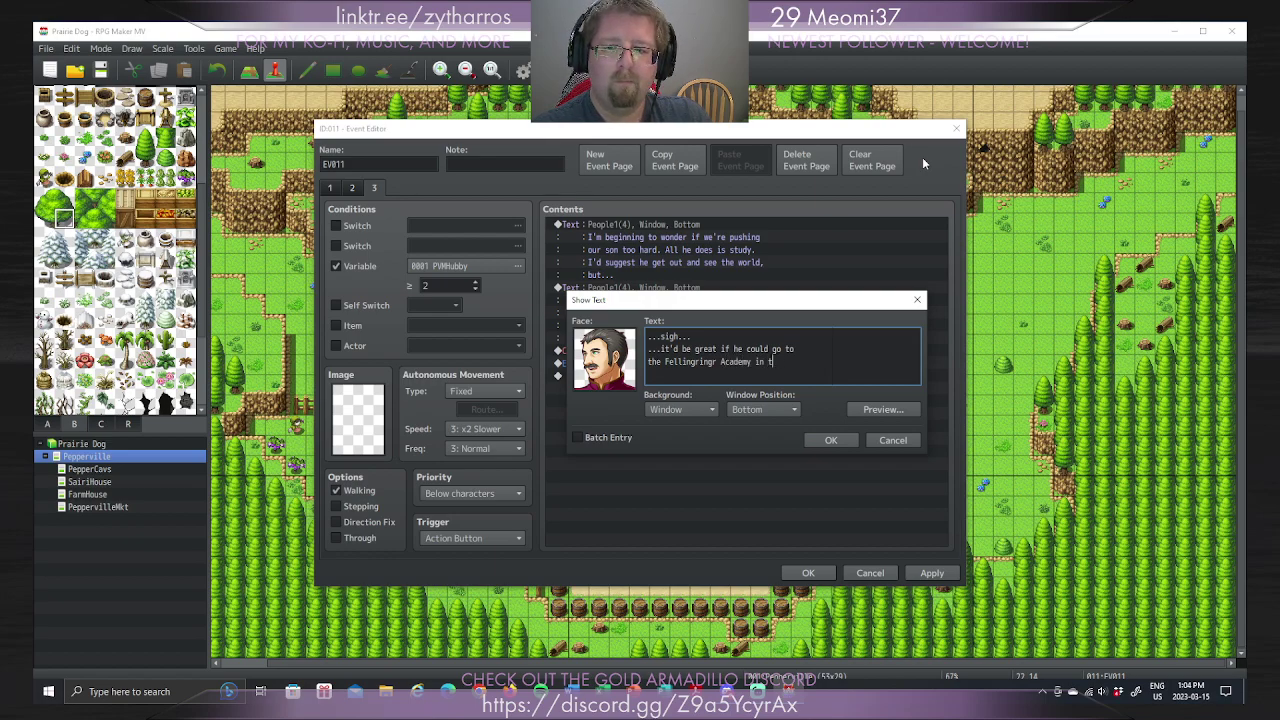
{"action": "type", "text": "the"}
{"action": "key", "text": "Return"}
{"action": "type", "text": "capi"}
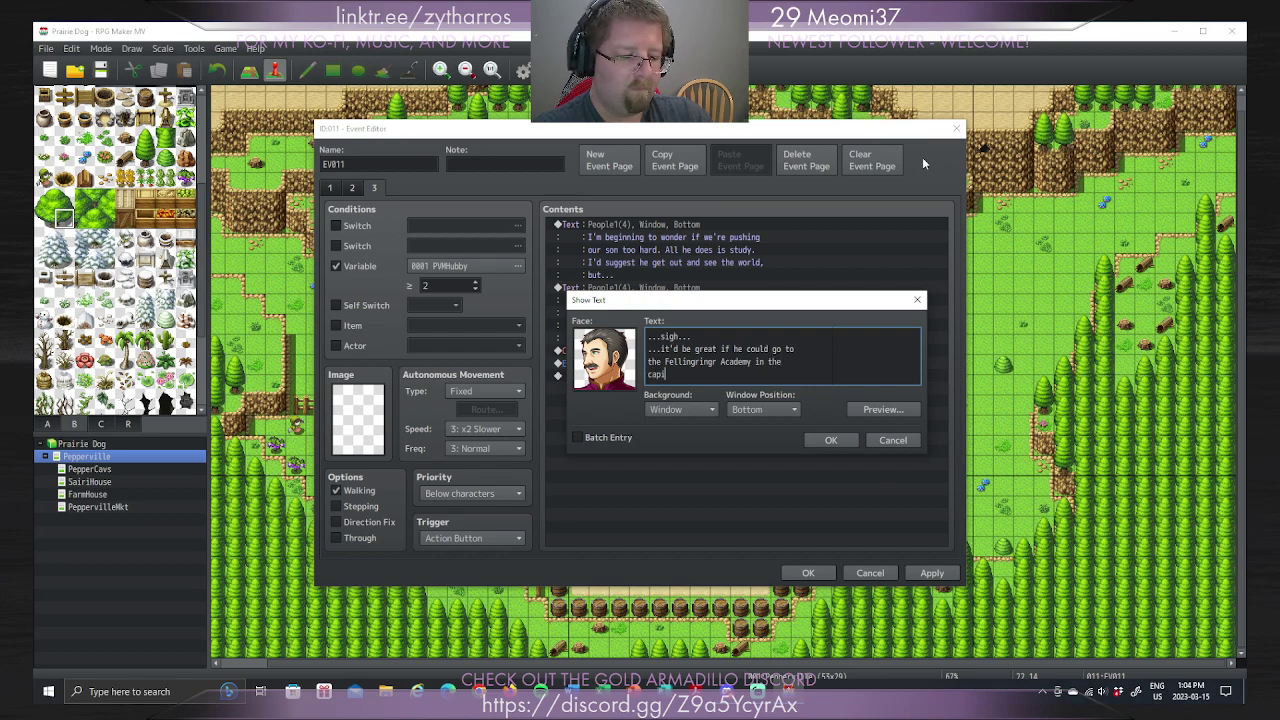
{"action": "type", "text": "tal."}
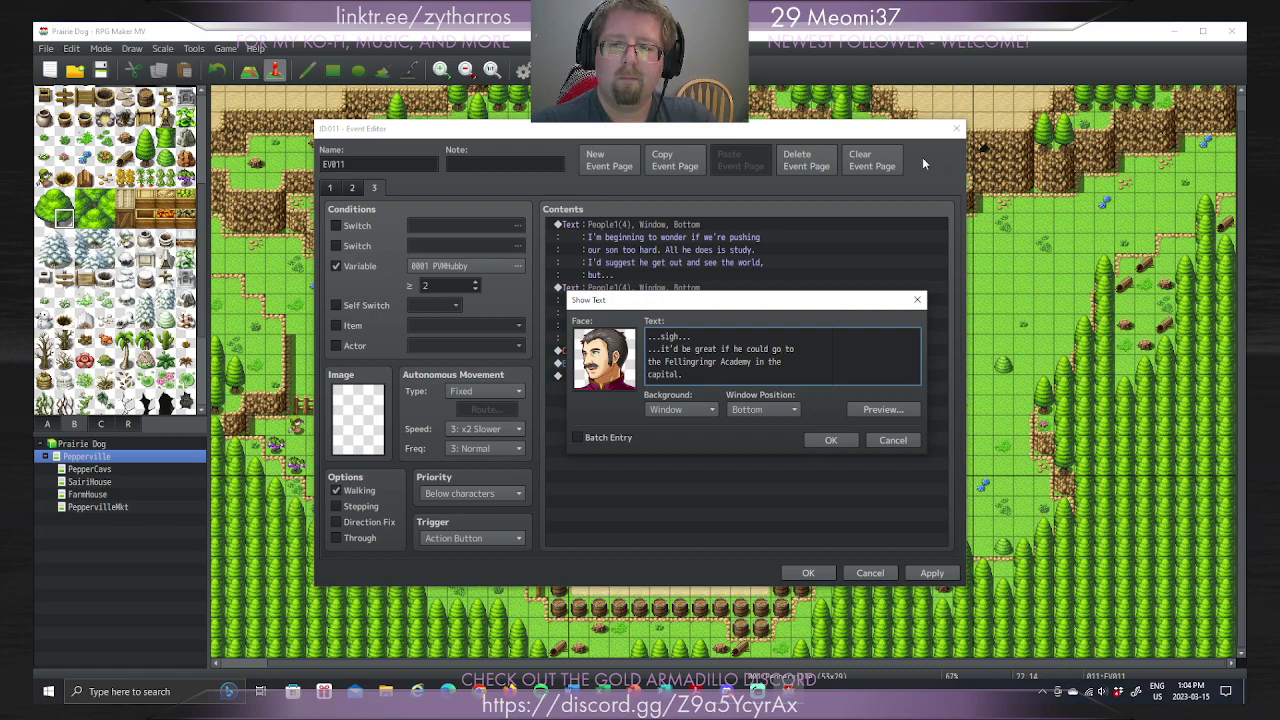
Step: Change "go" to "get" in the message's second line
{"action": "key", "text": "Up"}
{"action": "key", "text": "Up"}
{"action": "key", "text": "End"}
{"action": "key", "text": "Left"}
{"action": "key", "text": "Left"}
{"action": "key", "text": "Left"}
{"action": "key", "text": "Left"}
{"action": "key", "text": "BackSpace"}
{"action": "type", "text": "et"}
Step: Extend the message's last line to "capital instead of stay here." and accept the edited text
{"action": "key", "text": "Down"}
{"action": "key", "text": "Down"}
{"action": "key", "text": "End"}
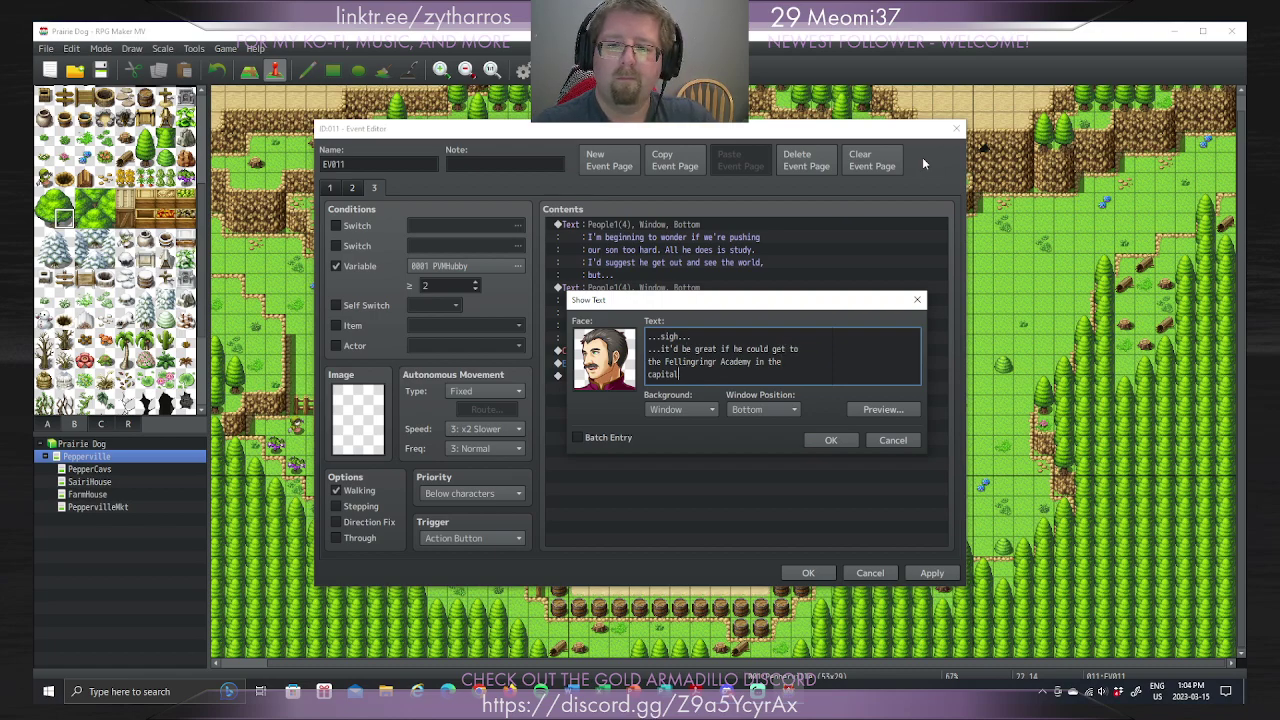
{"action": "type", "text": "insteado "}
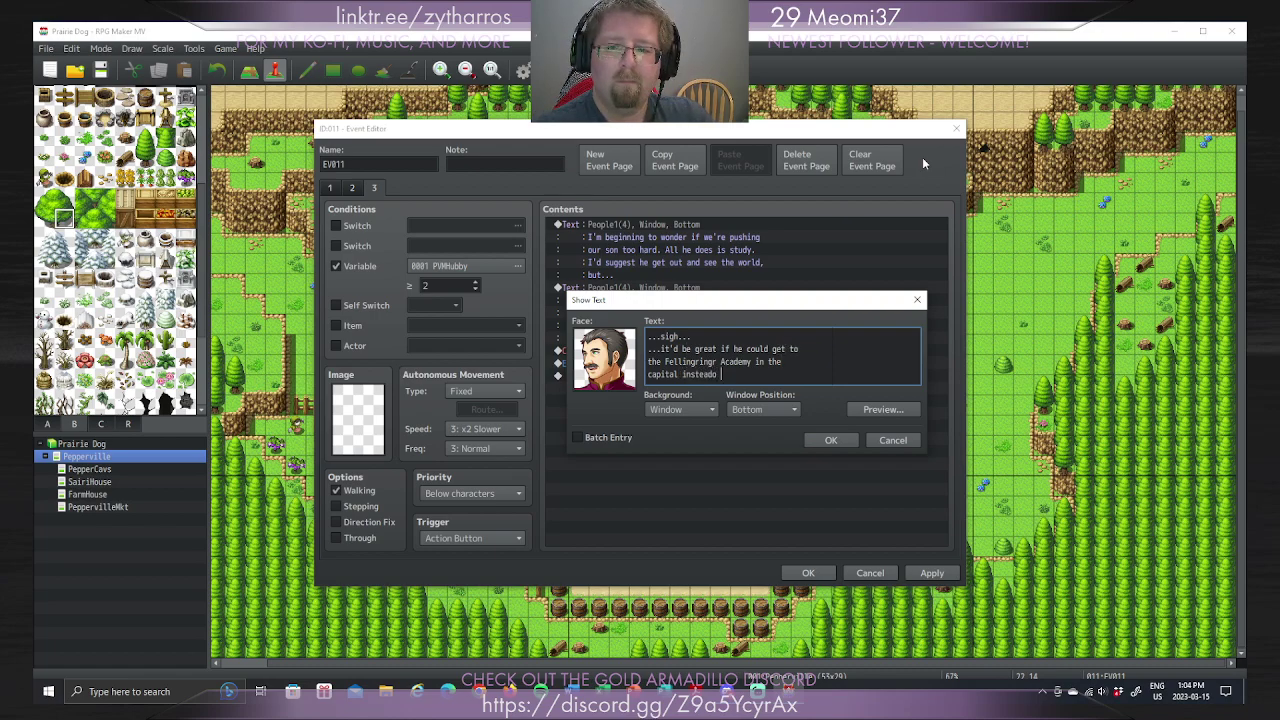
{"action": "key", "text": "BackSpace"}
{"action": "key", "text": "BackSpace"}
{"action": "type", "text": " of stay "}
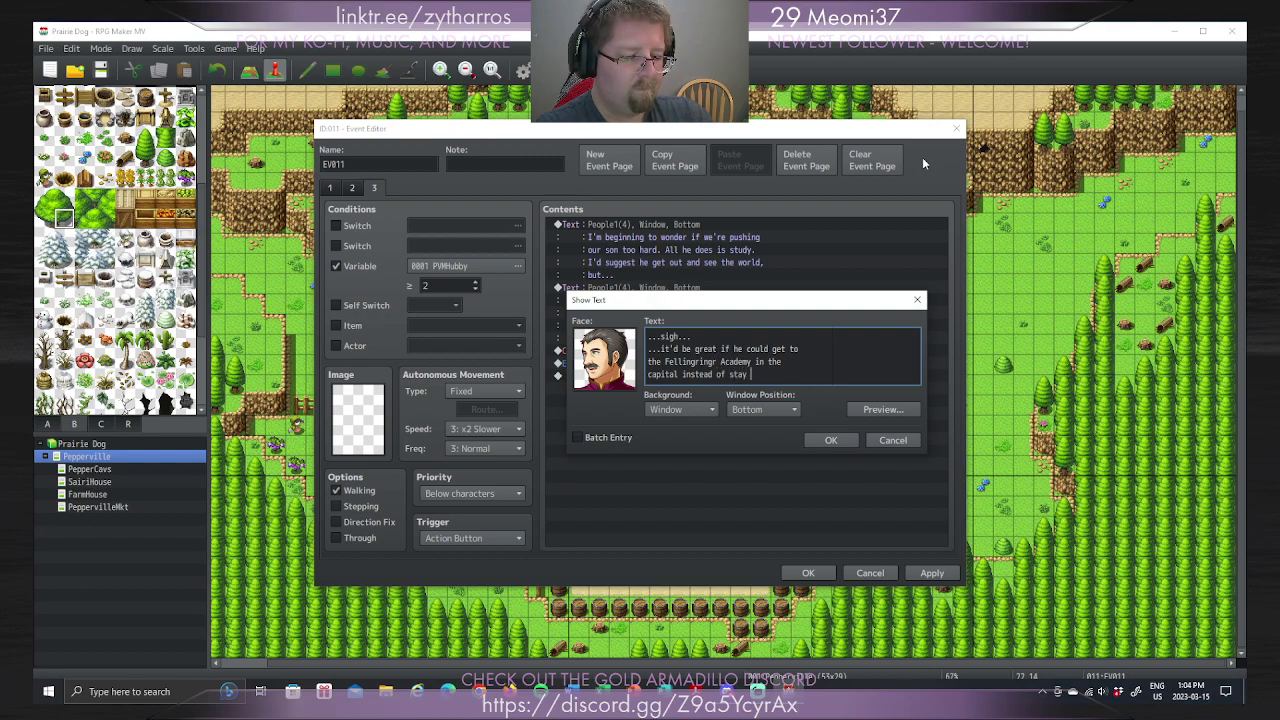
{"action": "type", "text": "here."}
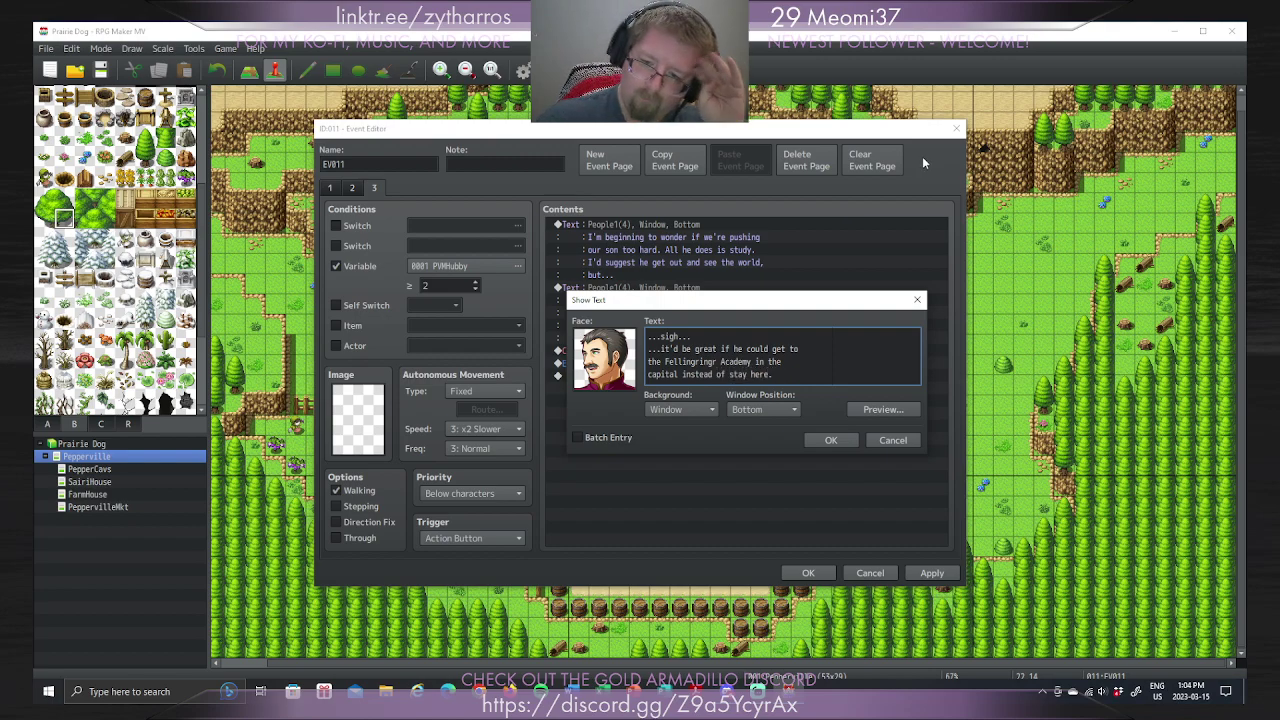
{"action": "left_click", "coordinate": [831, 441]}
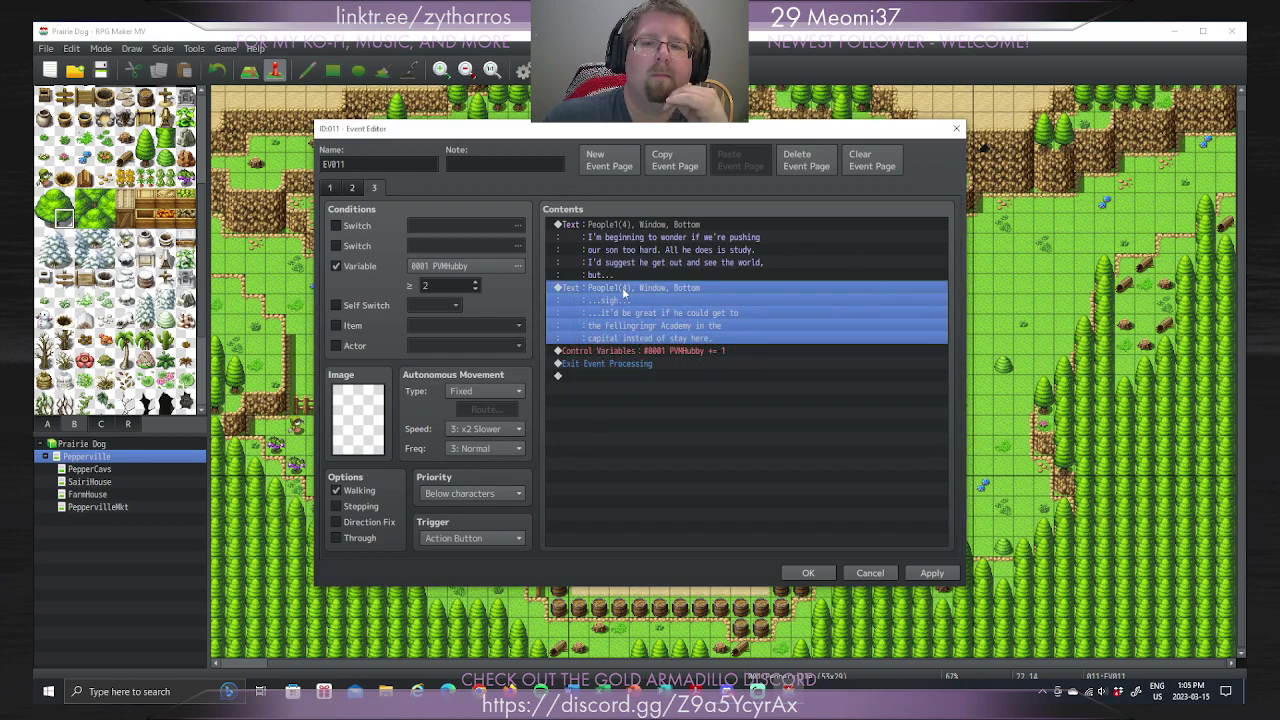
Step: Check the settings of the Control Variables command, look at event page 2, and return to page 3
{"action": "right_click", "coordinate": [667, 351]}
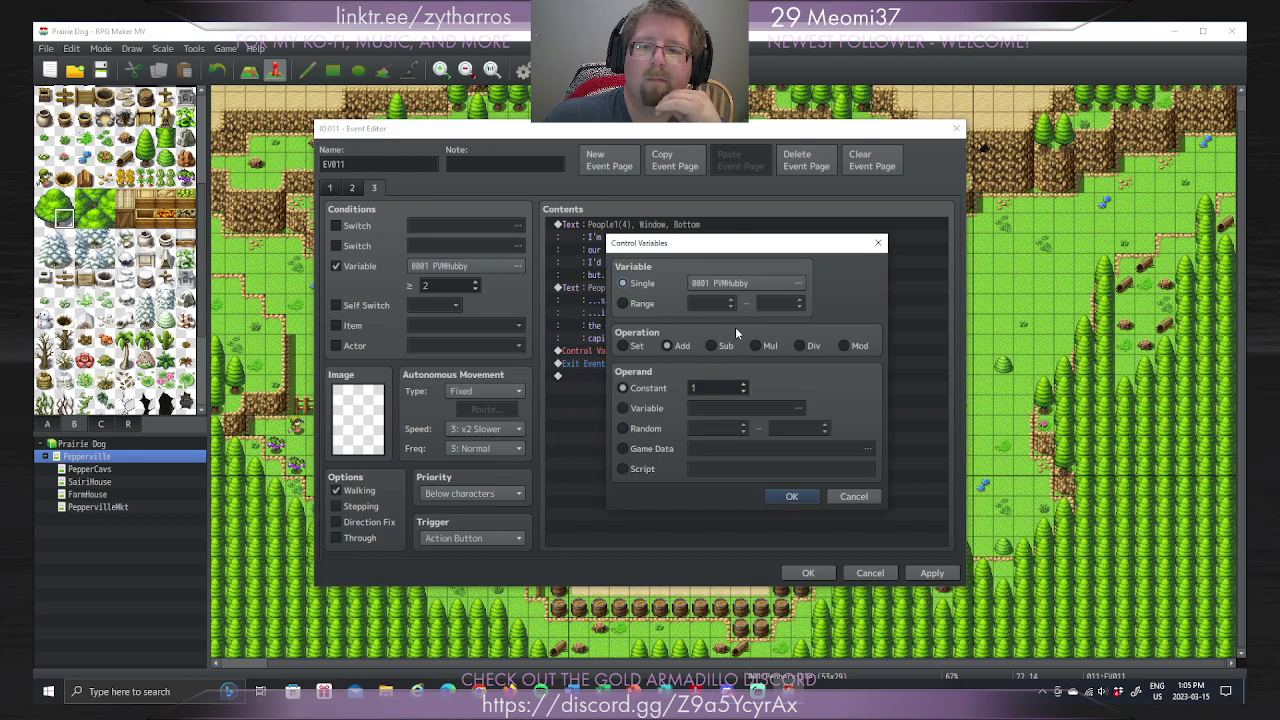
{"action": "left_click", "coordinate": [878, 243]}
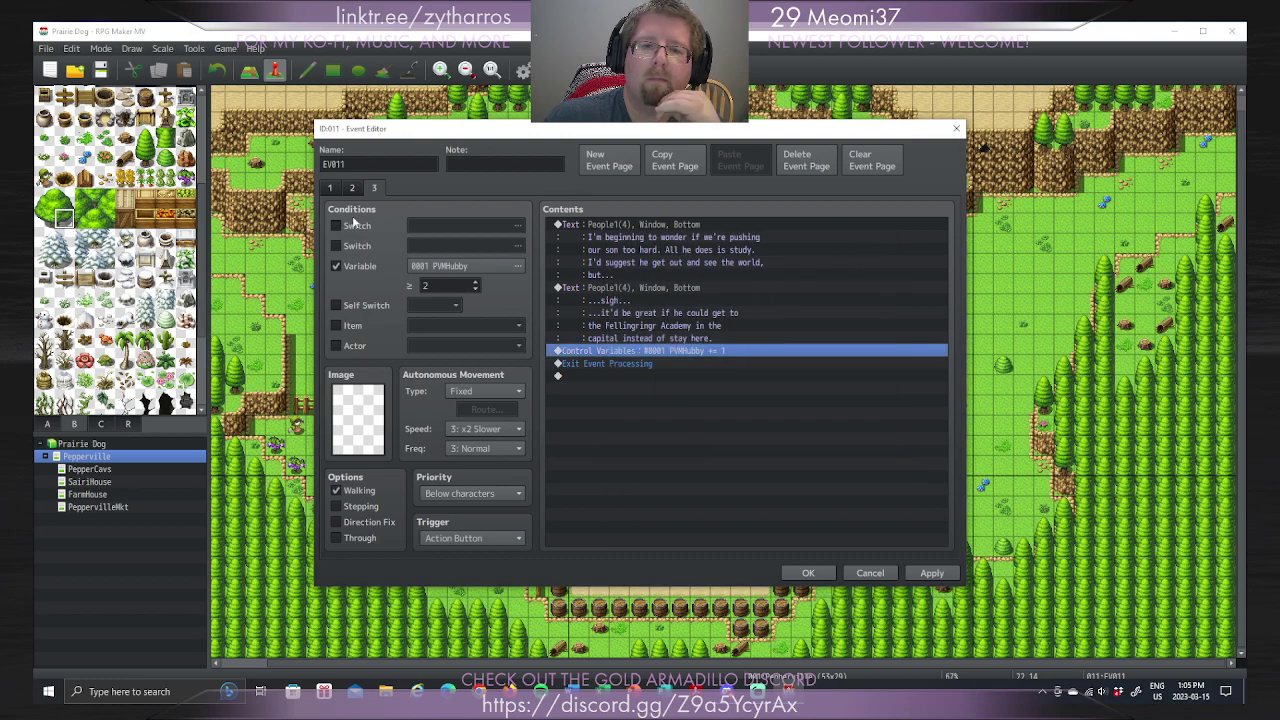
{"action": "left_click", "coordinate": [352, 187]}
{"action": "left_click", "coordinate": [374, 187]}
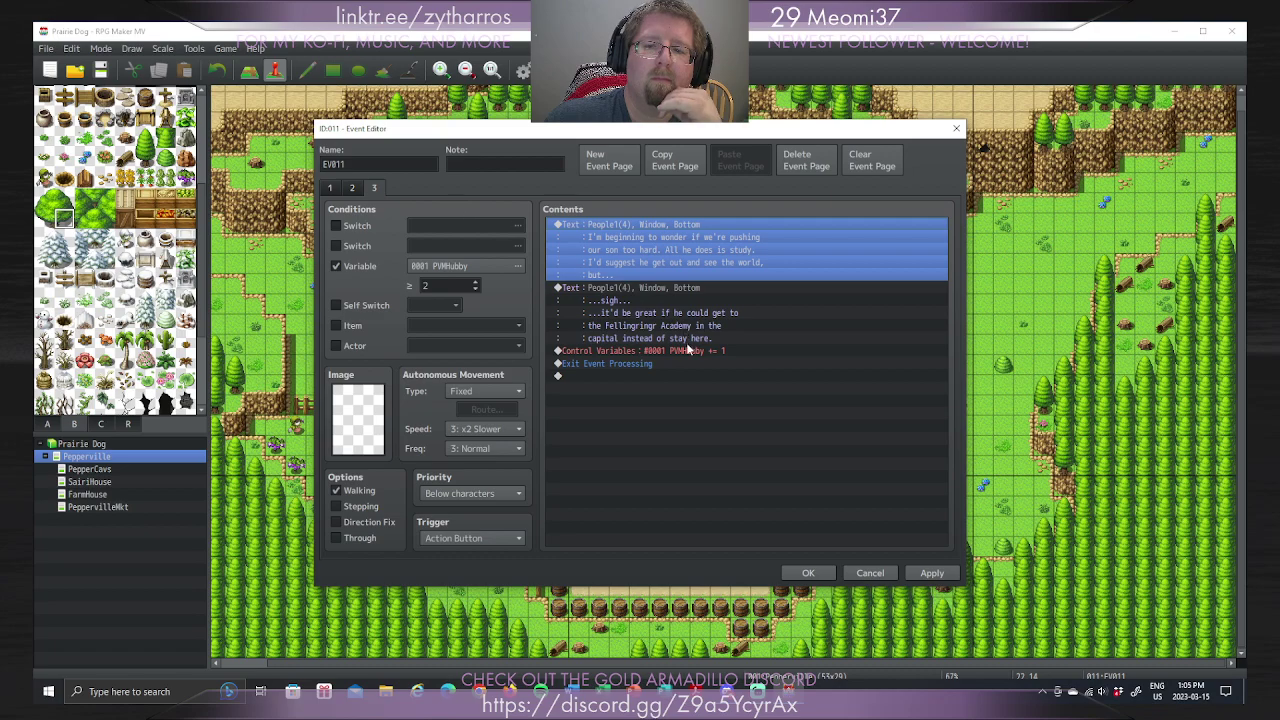
Step: Change page 3's Control Variables command to subtract 2 from PVMHubby
{"action": "right_click", "coordinate": [688, 350]}
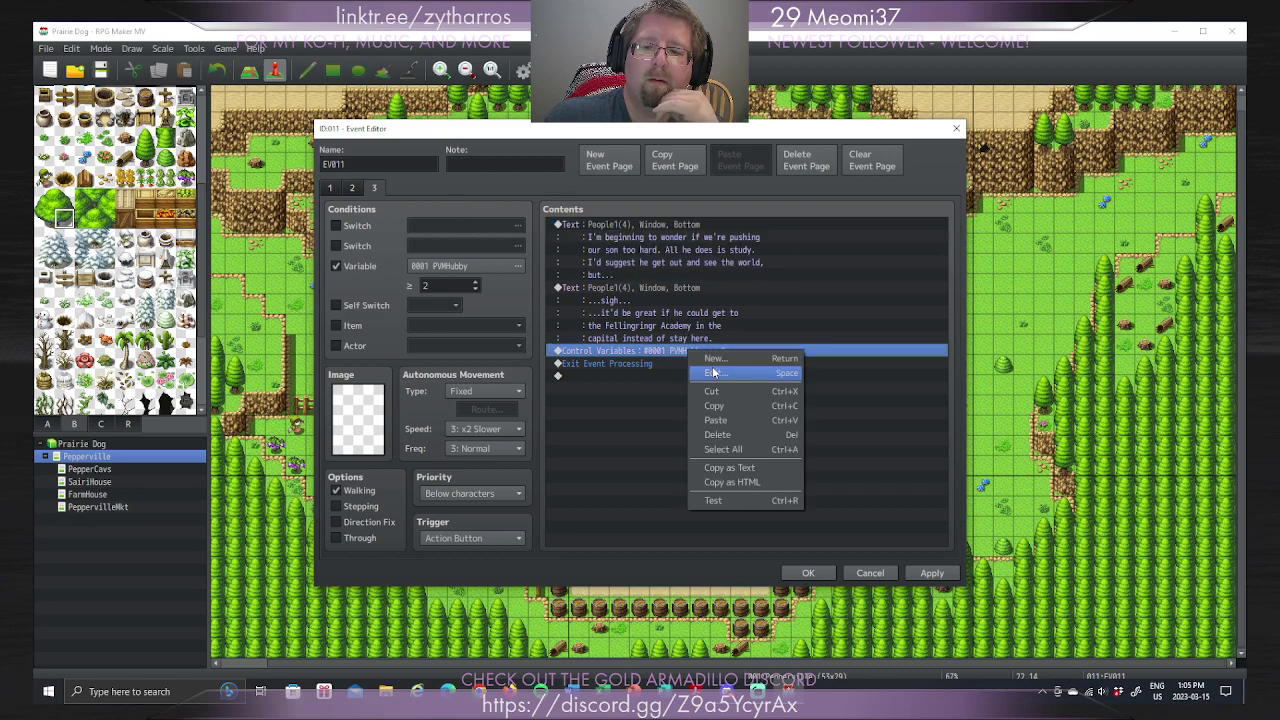
{"action": "left_click", "coordinate": [713, 372]}
{"action": "left_click", "coordinate": [724, 347]}
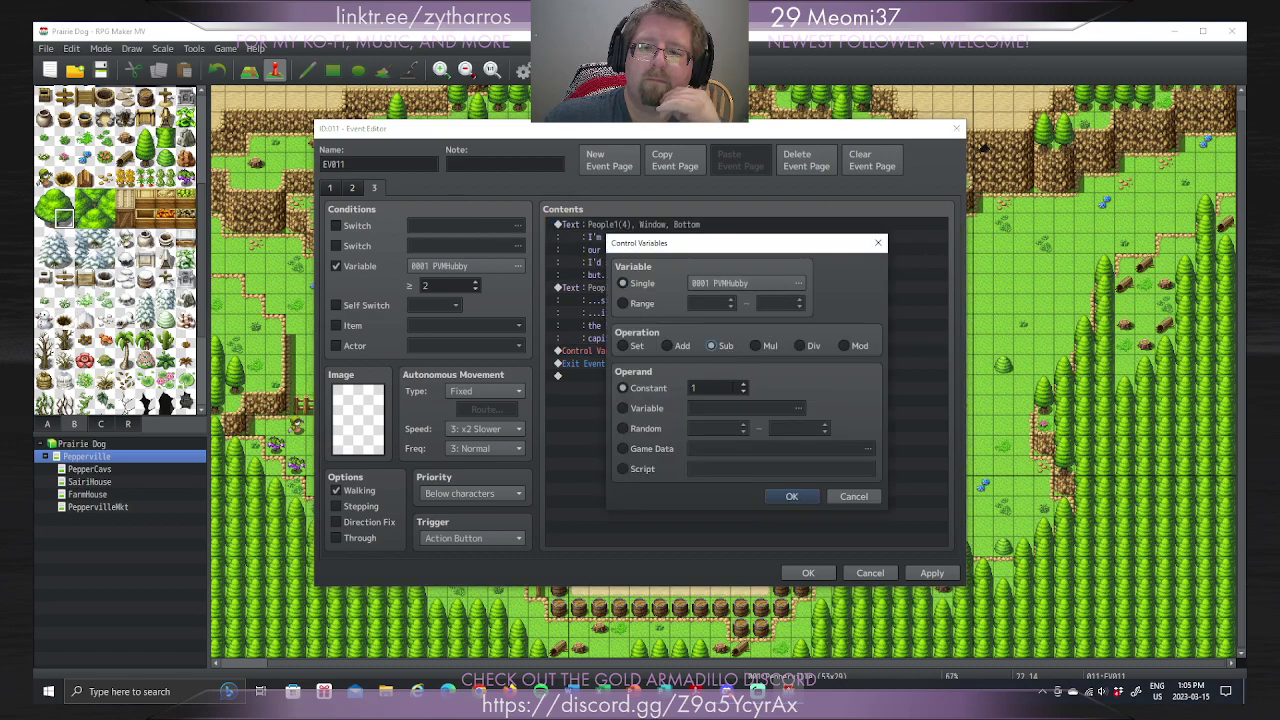
{"action": "left_click", "coordinate": [745, 385]}
{"action": "left_click", "coordinate": [797, 494]}
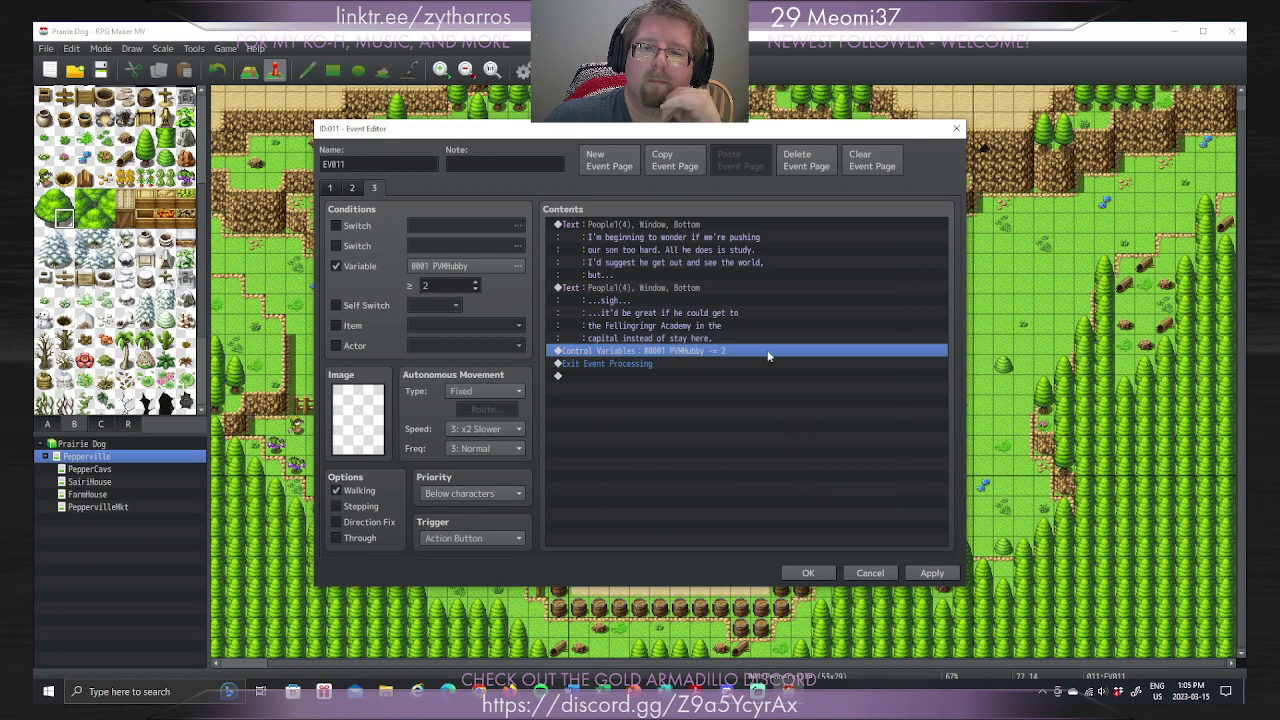
Step: Compare the event pages and set page 3's image to the dark-haired man in purple from the People1 sheet
{"action": "left_click", "coordinate": [330, 189]}
{"action": "left_click", "coordinate": [374, 188]}
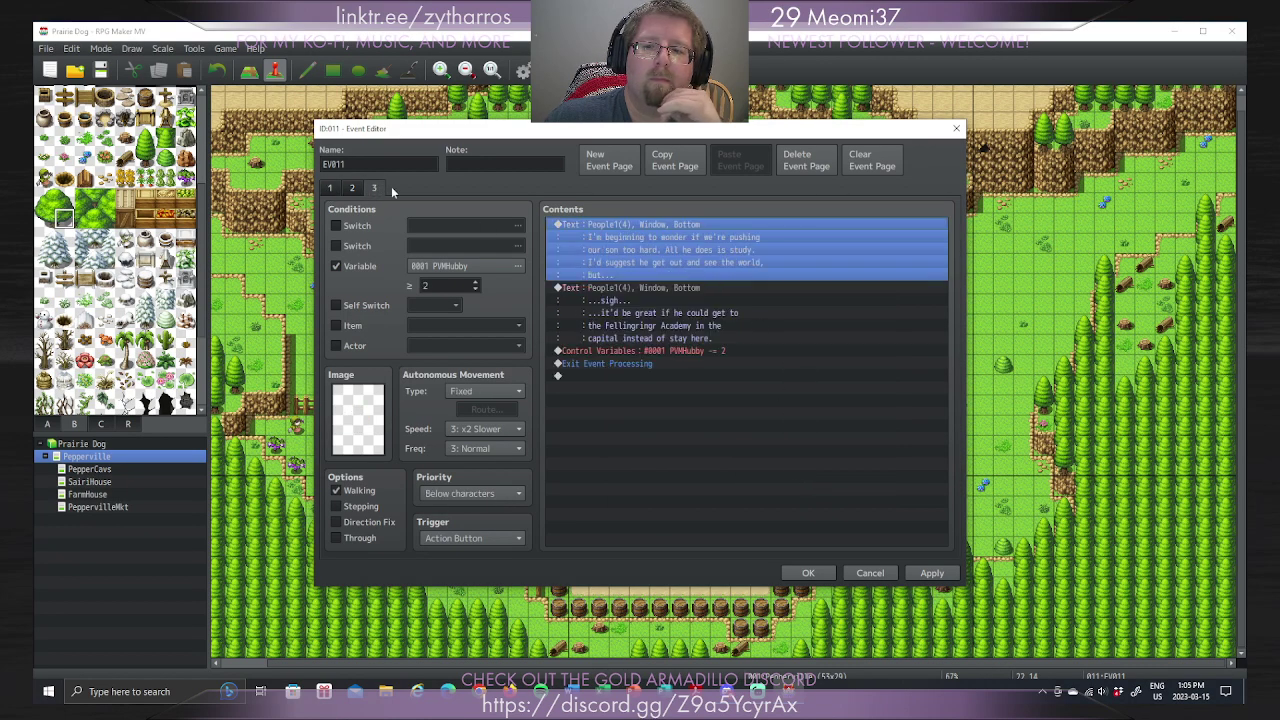
{"action": "left_click", "coordinate": [332, 188]}
{"action": "left_click", "coordinate": [350, 189]}
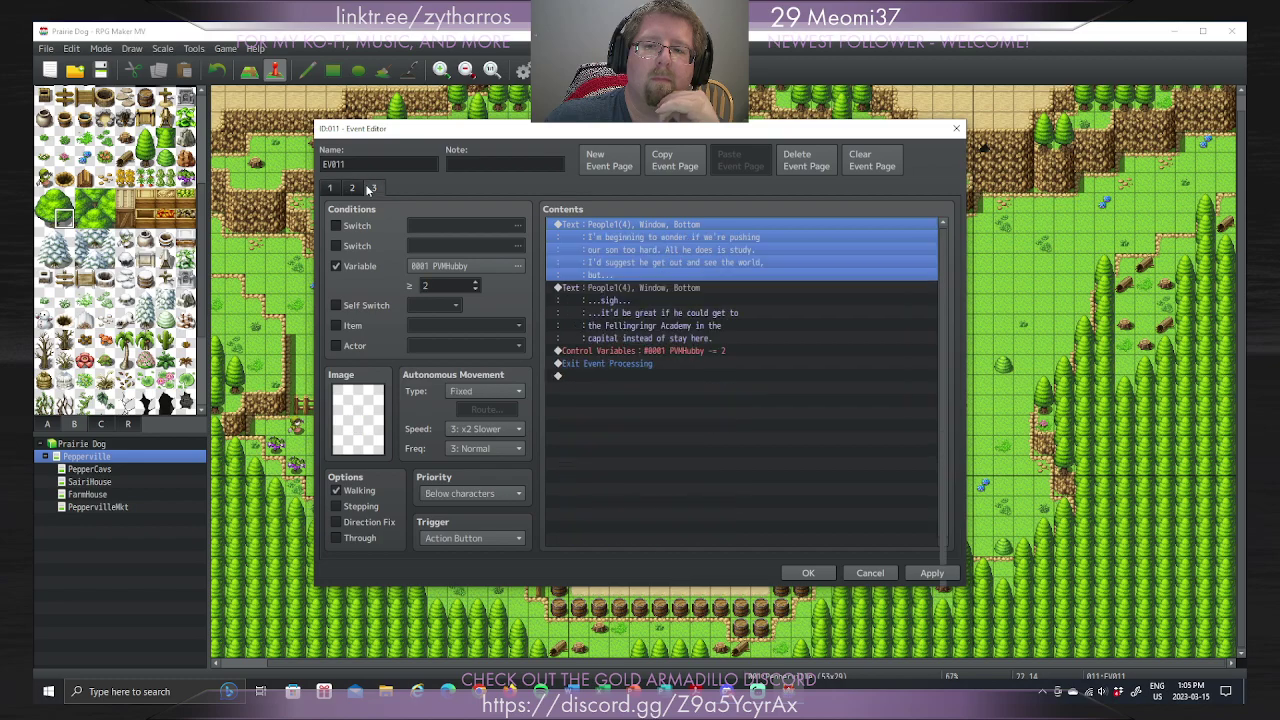
{"action": "left_click", "coordinate": [330, 189]}
{"action": "left_click", "coordinate": [375, 189]}
{"action": "left_click", "coordinate": [376, 189]}
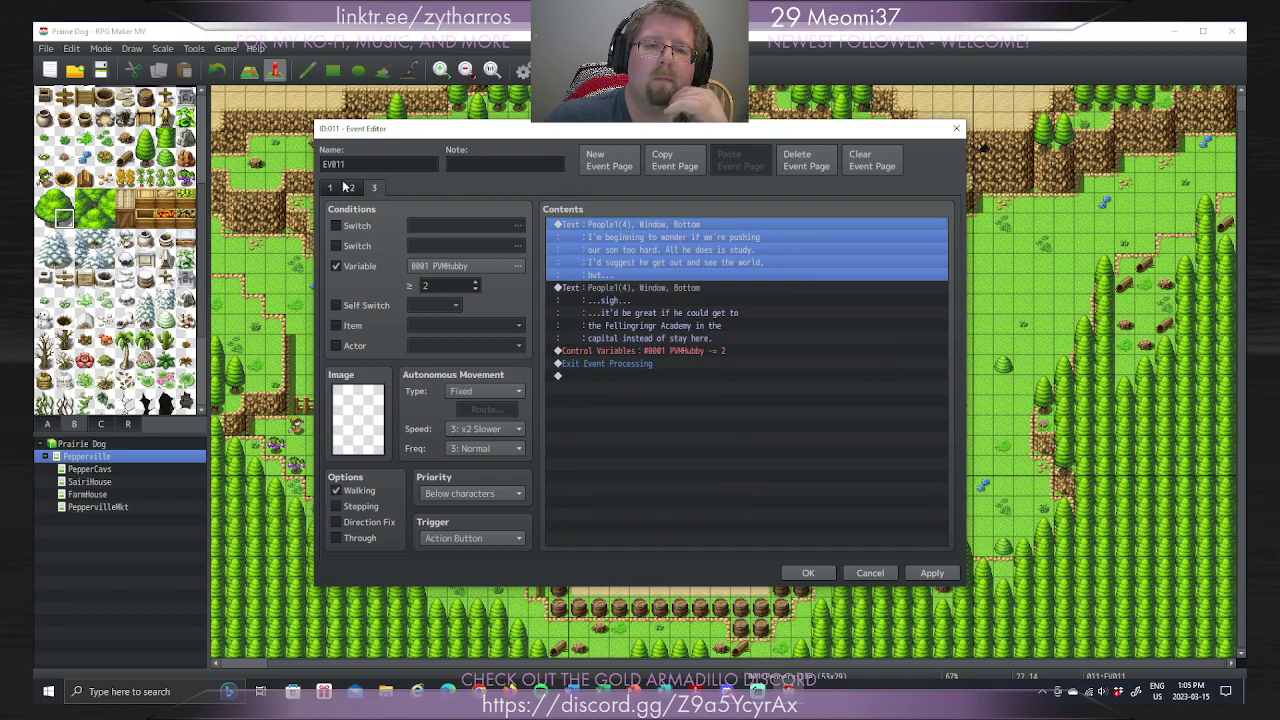
{"action": "double_click", "coordinate": [358, 420]}
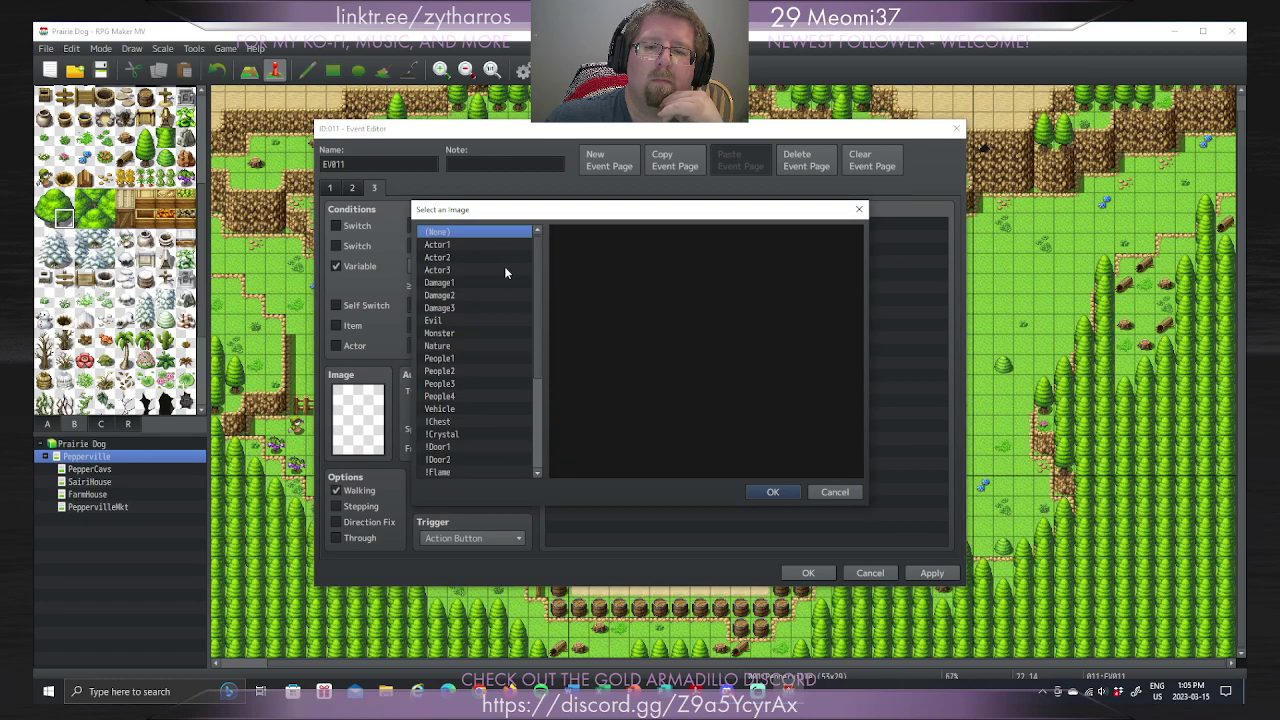
{"action": "left_click", "coordinate": [461, 359]}
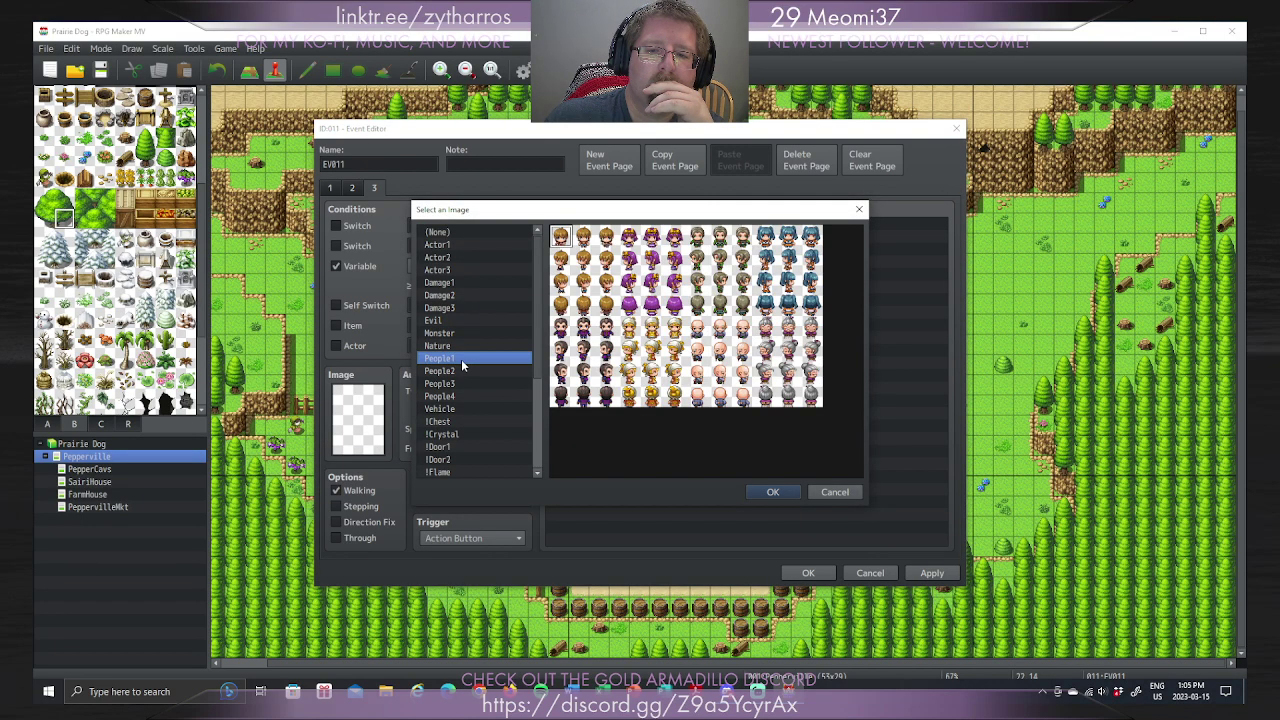
{"action": "left_click", "coordinate": [583, 328]}
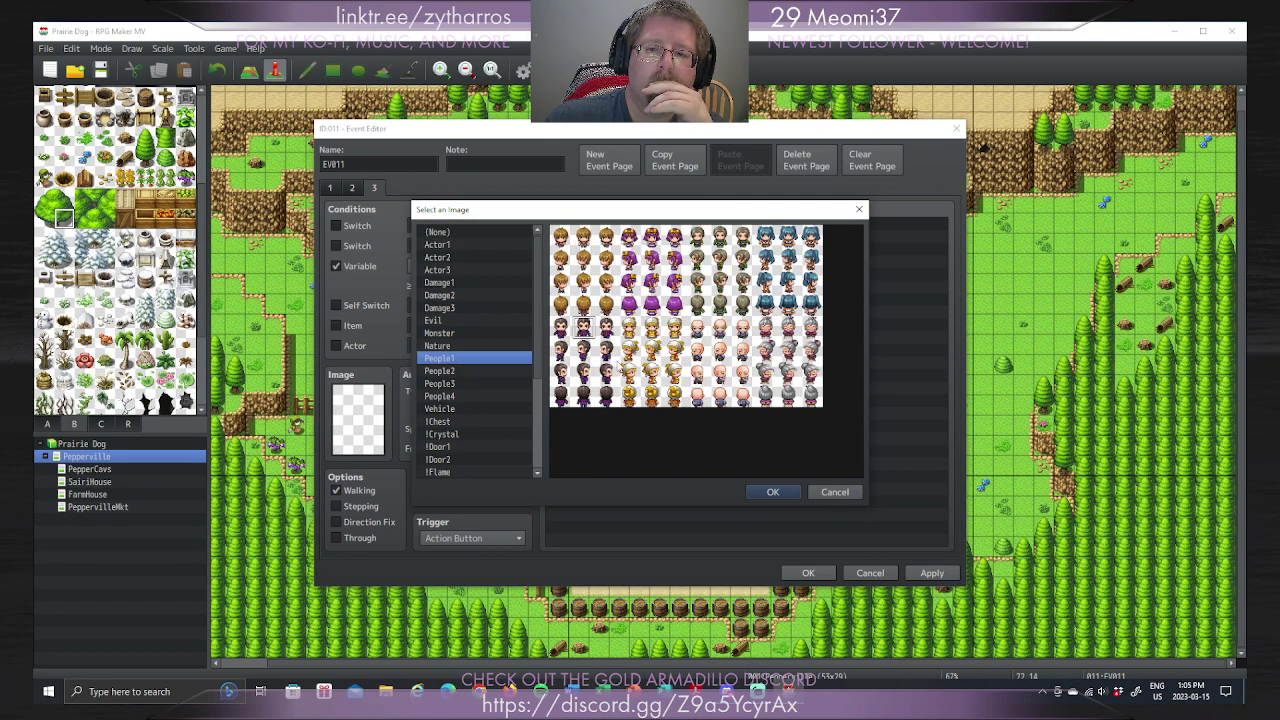
{"action": "left_click", "coordinate": [774, 492]}
Step: Compare page 3 with pages 1 and 2, try Random autonomous movement on page 3, and restore Fixed
{"action": "left_click", "coordinate": [329, 188]}
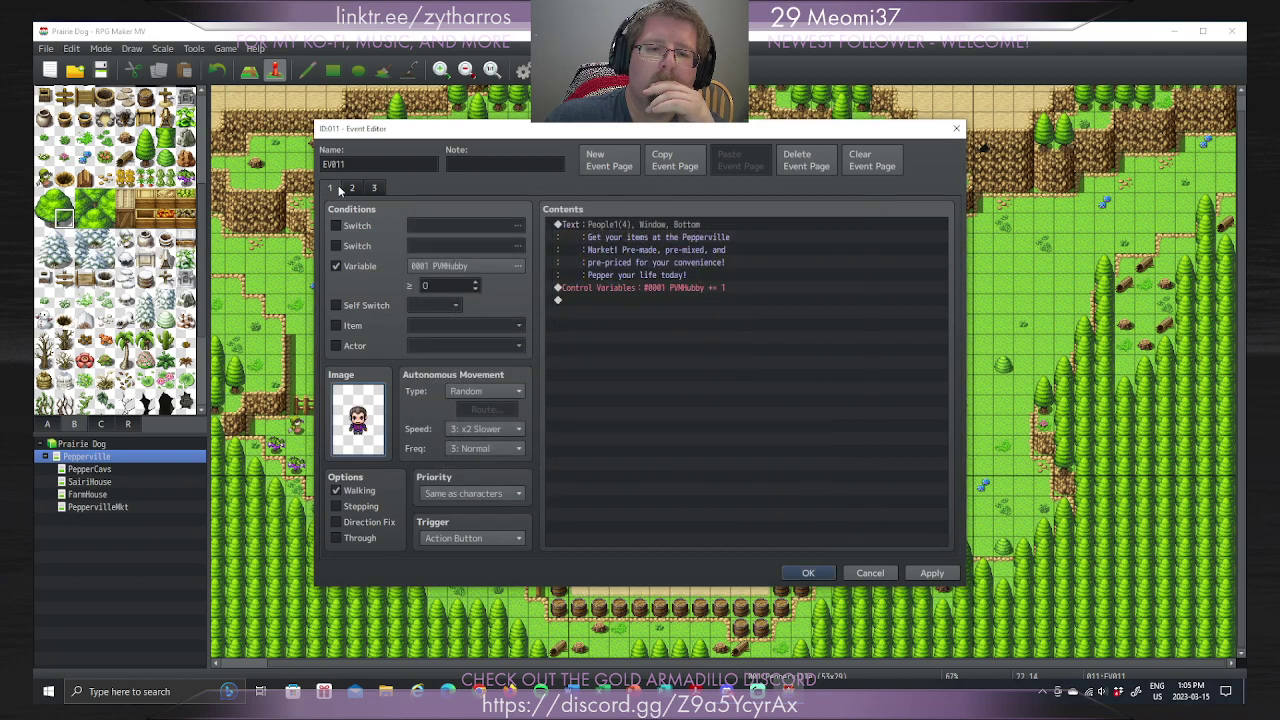
{"action": "left_click", "coordinate": [352, 188]}
{"action": "left_click", "coordinate": [374, 188]}
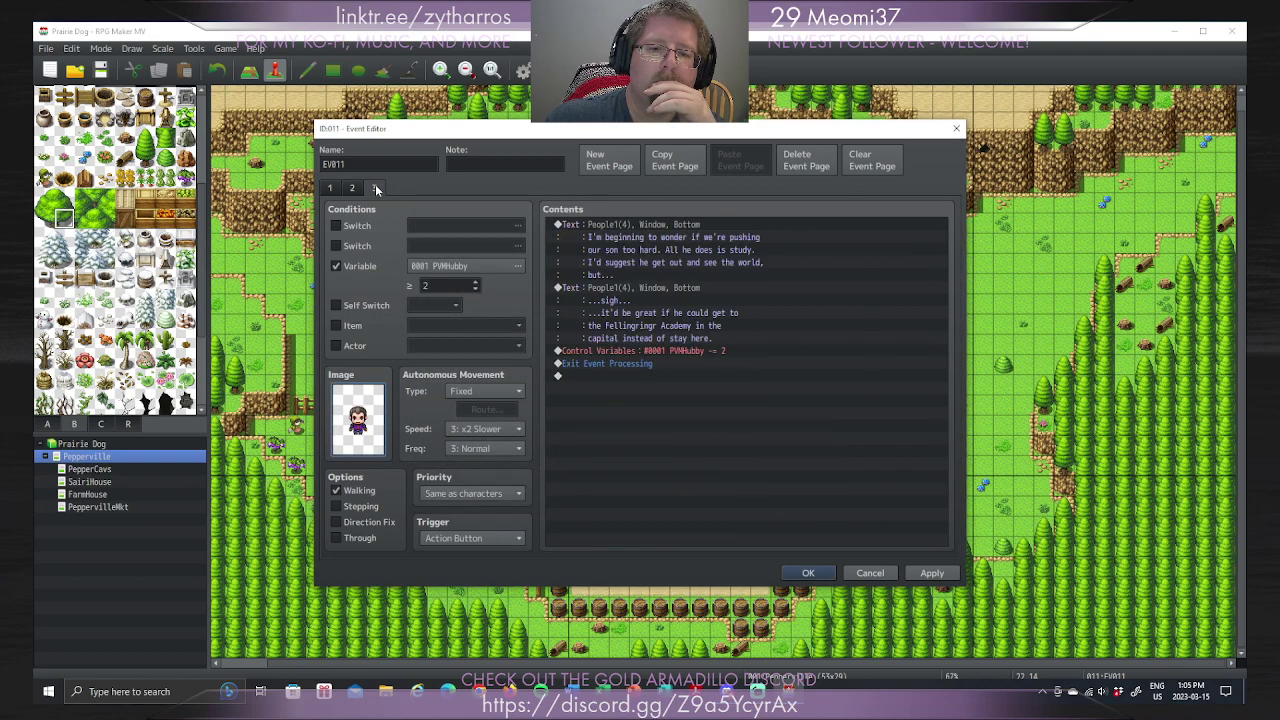
{"action": "left_click", "coordinate": [500, 391]}
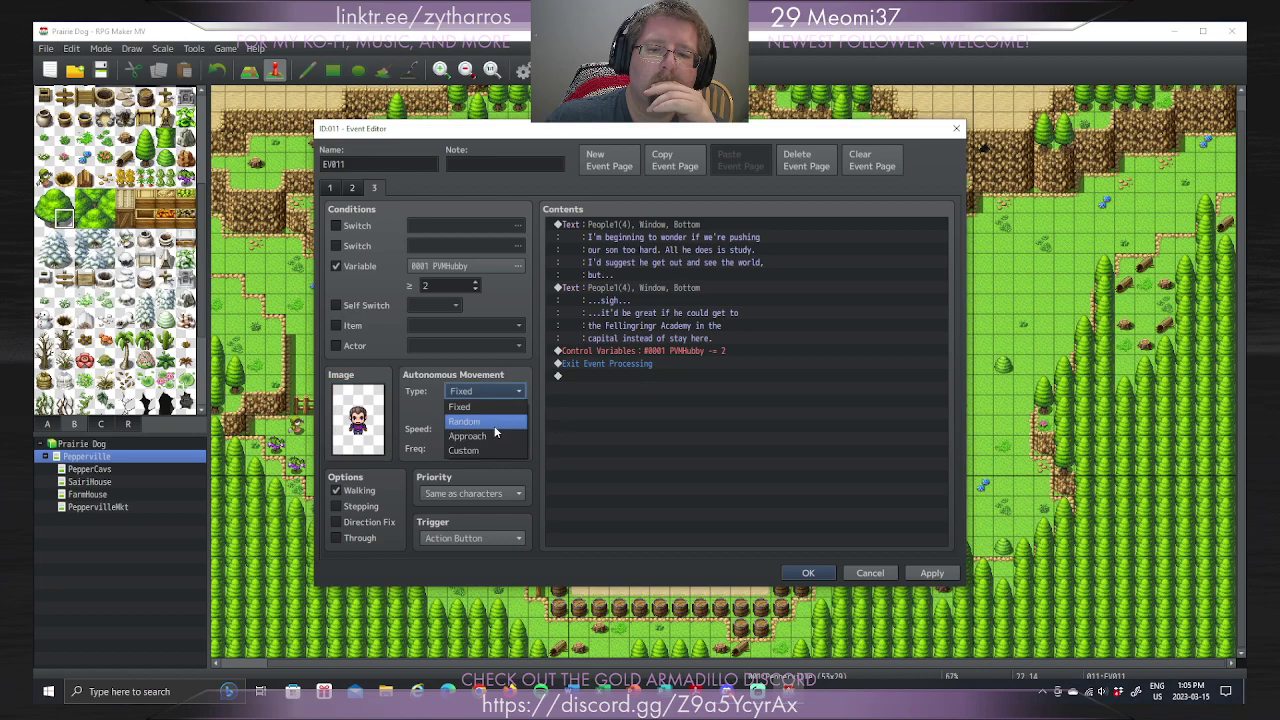
{"action": "left_click", "coordinate": [498, 421]}
{"action": "left_click", "coordinate": [495, 393]}
{"action": "left_click", "coordinate": [491, 408]}
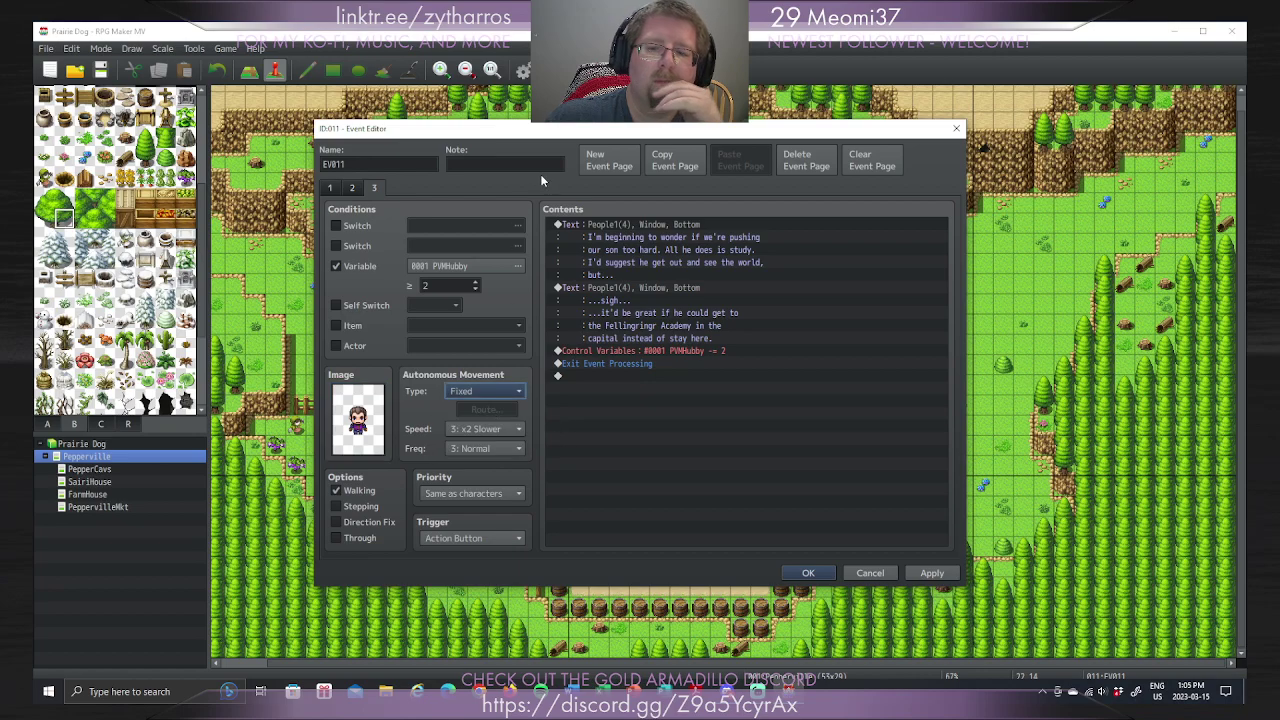
Step: Review event pages 1 to 3 and accept the changes to event EV011
{"action": "left_click", "coordinate": [332, 188]}
{"action": "left_click", "coordinate": [351, 187]}
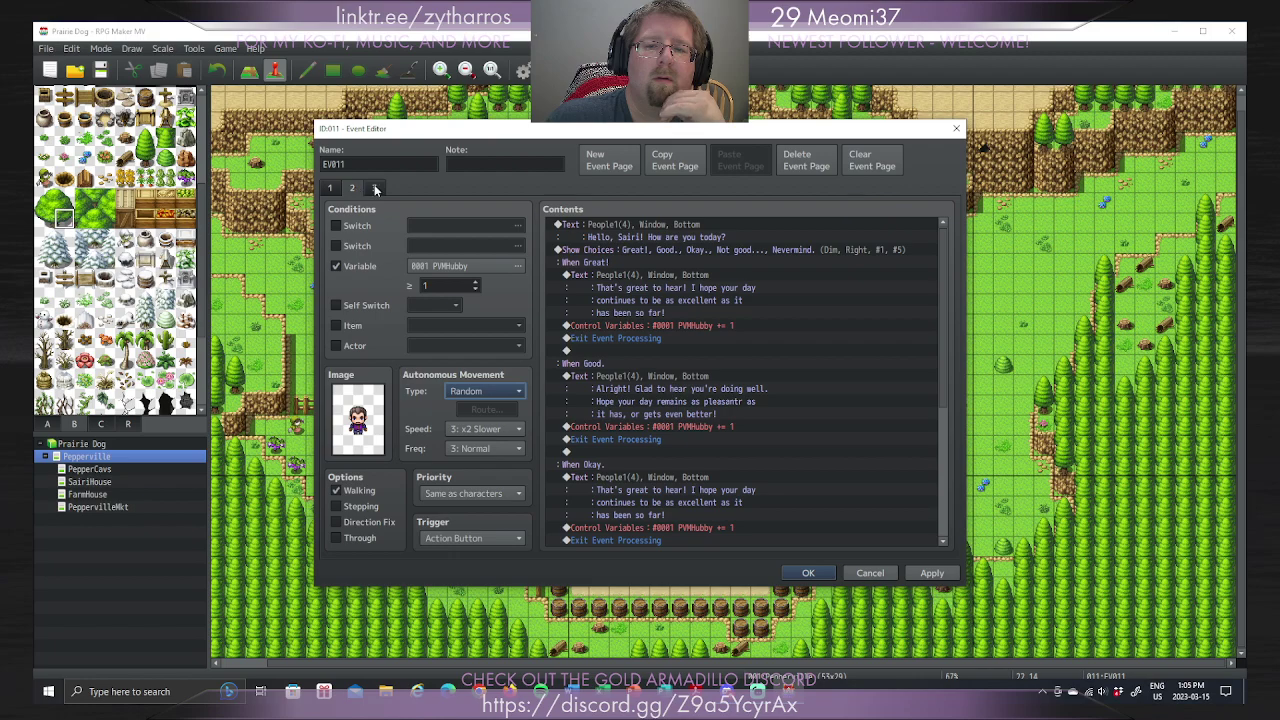
{"action": "left_click", "coordinate": [374, 188]}
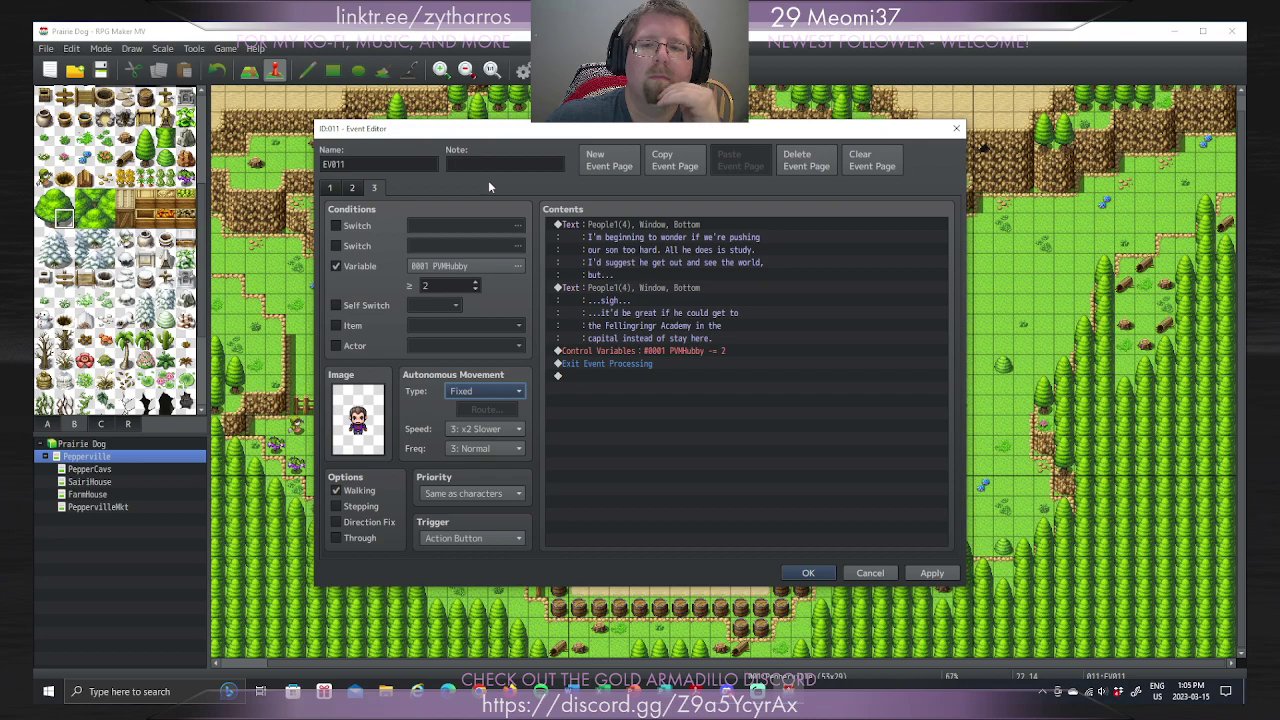
{"action": "left_click", "coordinate": [804, 574]}
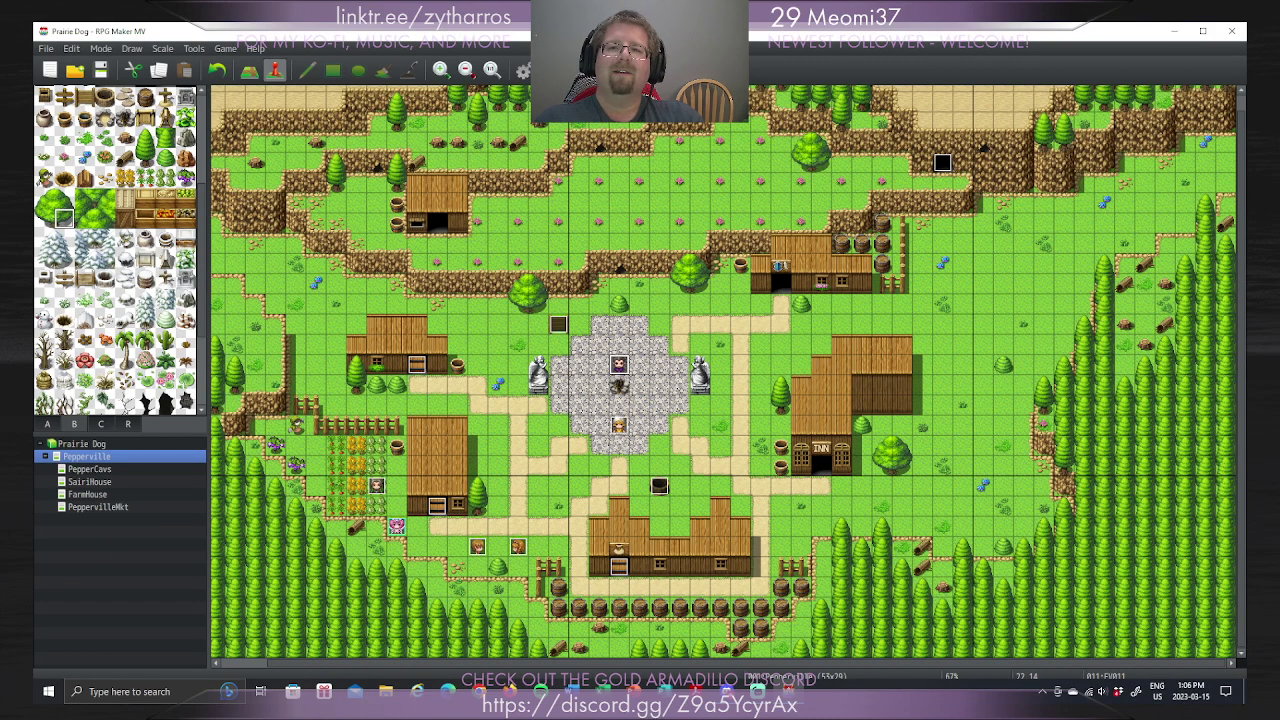
Step: Look through the existing maps under Pepperville, including PepperCavs, SairiHouse, FarmHouse and PeppervilleMkt
{"action": "left_click", "coordinate": [121, 470]}
{"action": "left_click", "coordinate": [121, 480]}
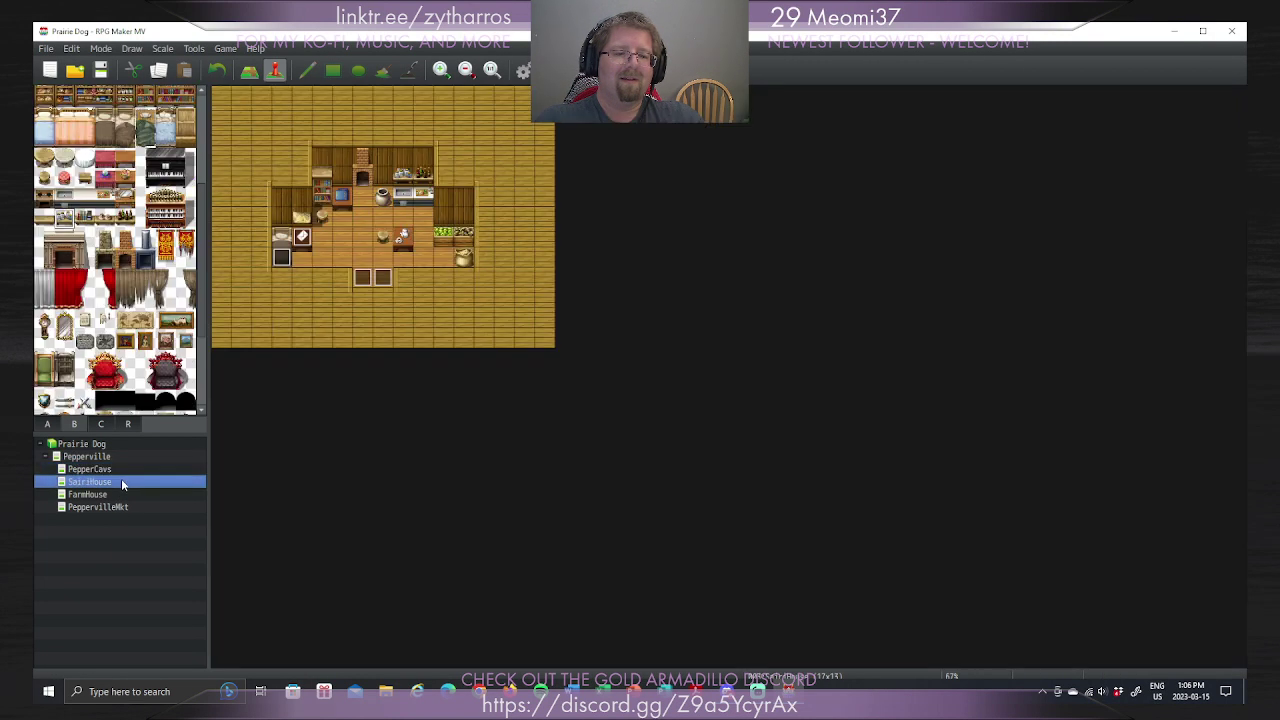
{"action": "left_click", "coordinate": [120, 494]}
{"action": "left_click", "coordinate": [119, 507]}
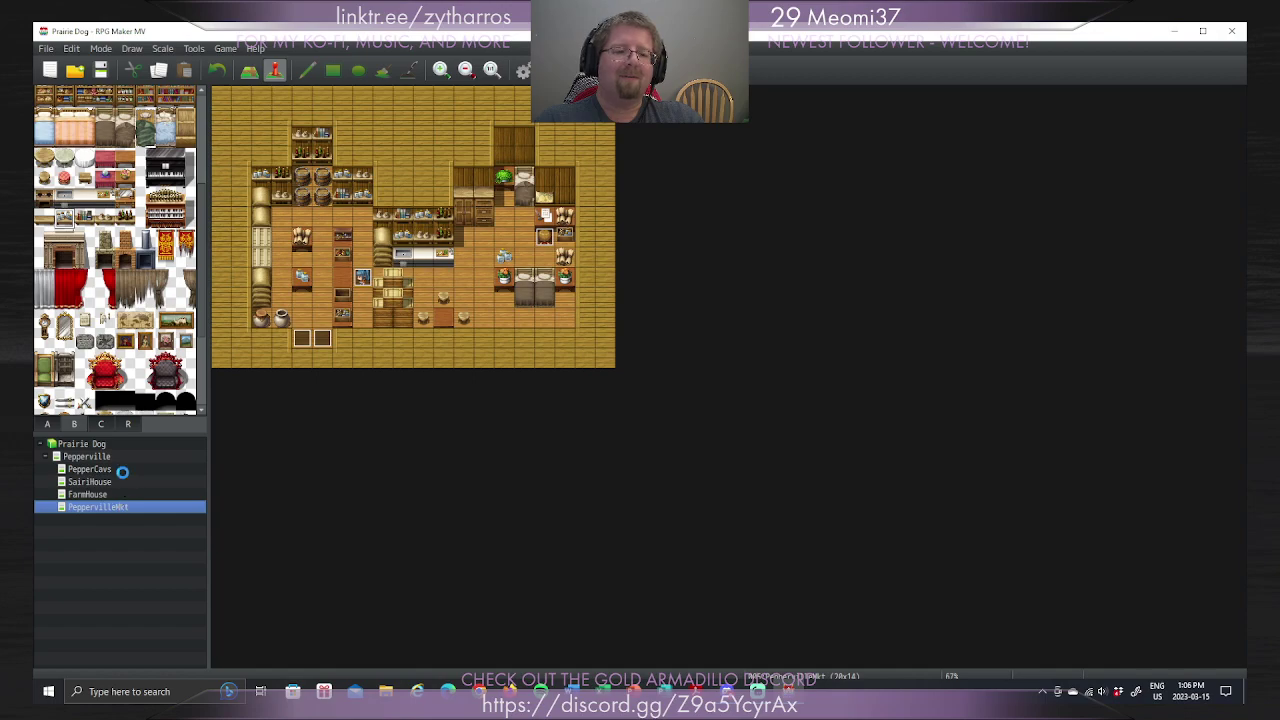
{"action": "left_click", "coordinate": [124, 457]}
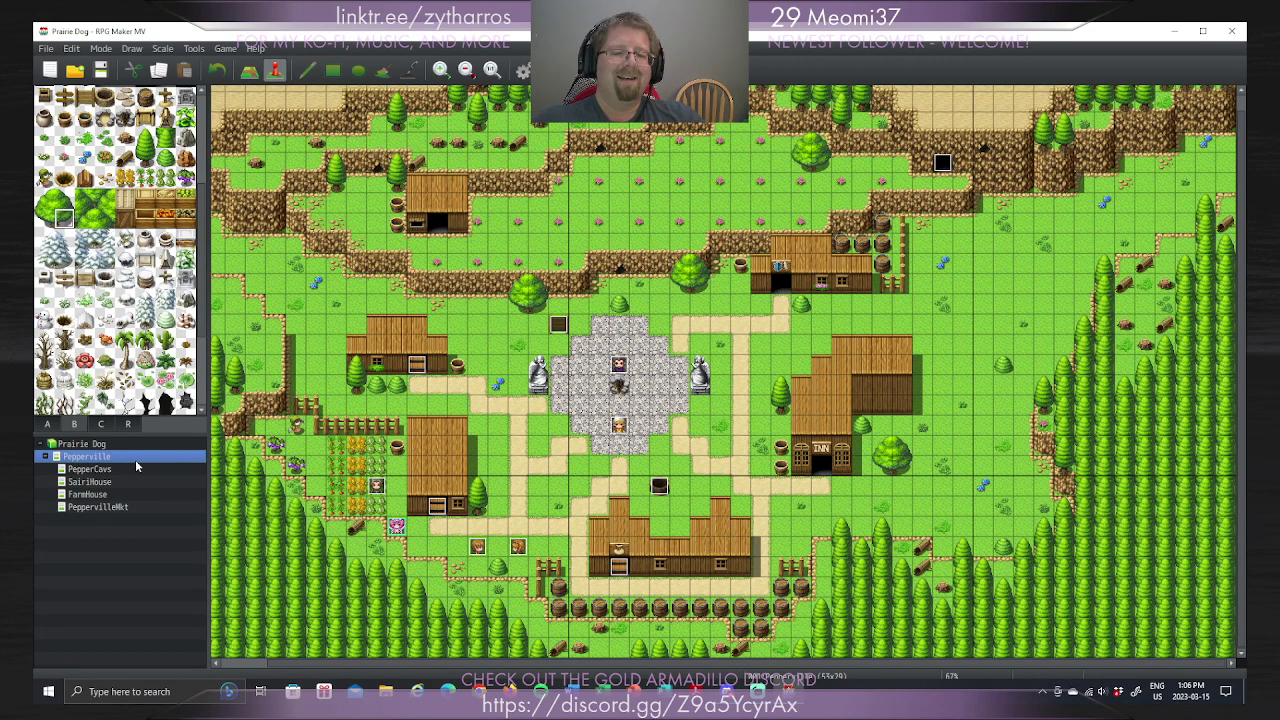
{"action": "right_click", "coordinate": [136, 464]}
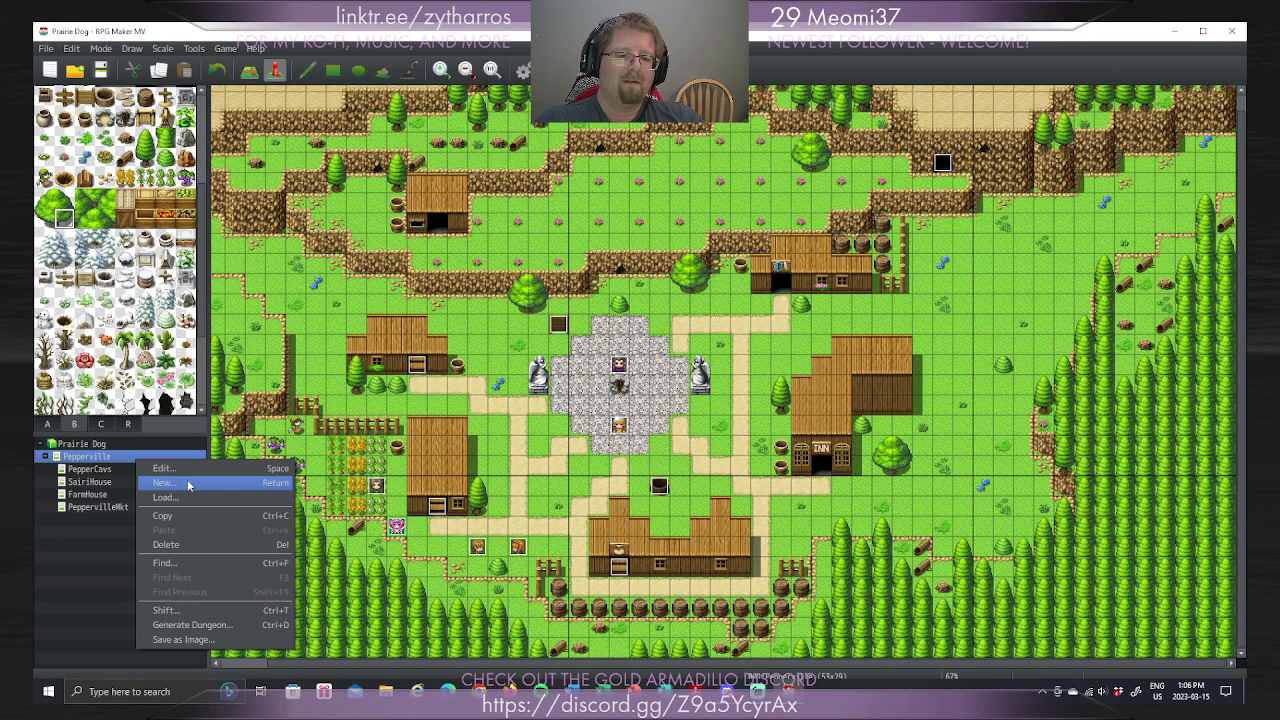
{"action": "left_click", "coordinate": [112, 469]}
{"action": "left_click", "coordinate": [115, 484]}
{"action": "left_click", "coordinate": [116, 495]}
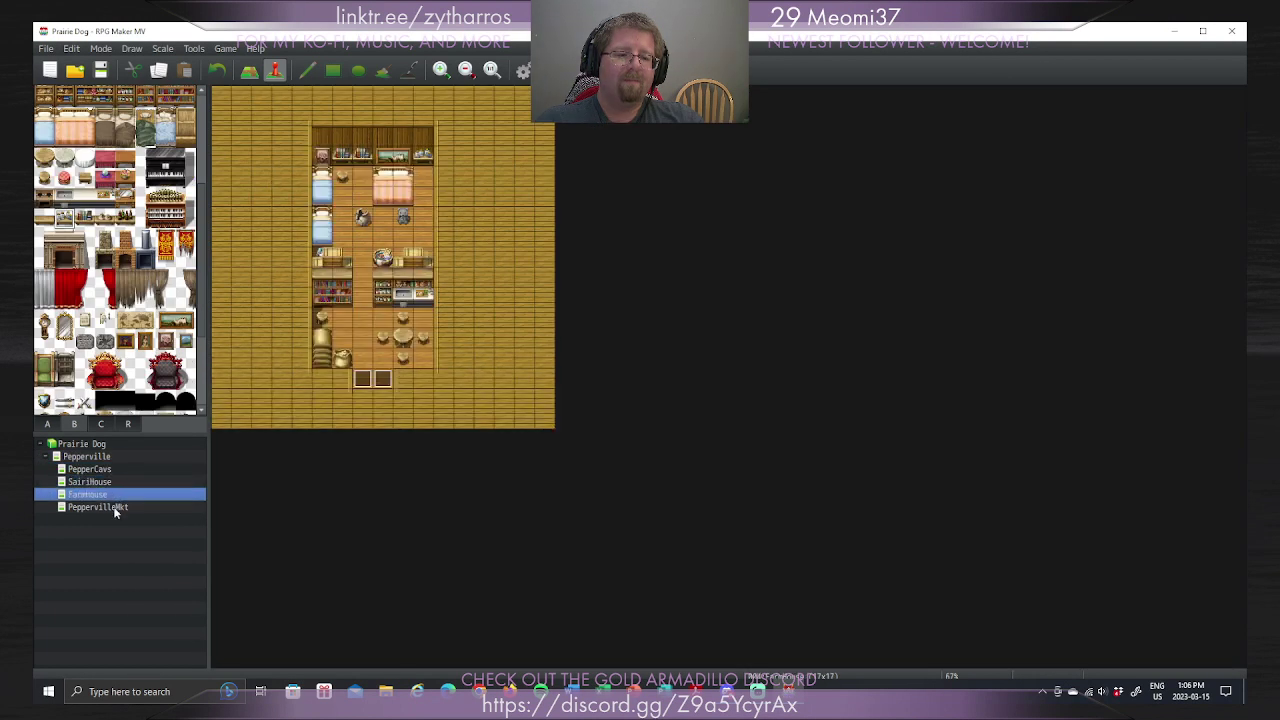
Step: Open the sample map library from the PeppervilleMkt map and preview the World samples and Normal Town
{"action": "left_click", "coordinate": [117, 507]}
{"action": "right_click", "coordinate": [121, 509]}
{"action": "left_click", "coordinate": [140, 545]}
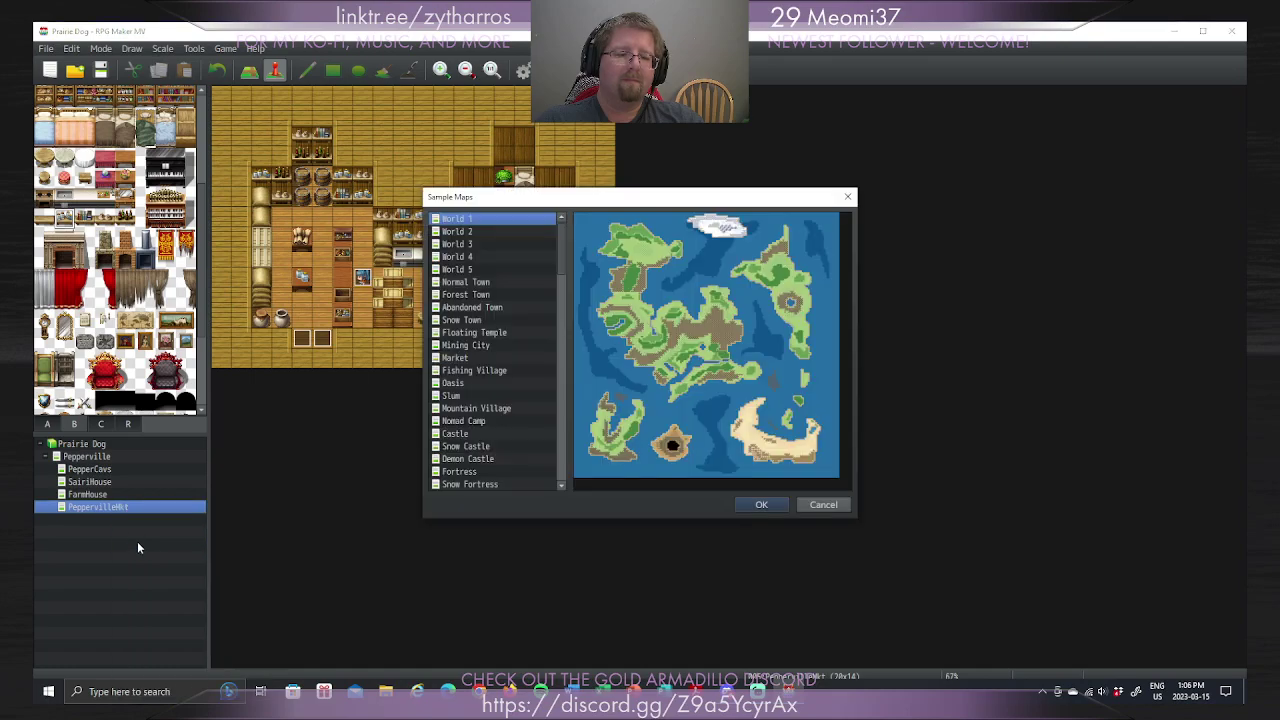
{"action": "left_click", "coordinate": [527, 233]}
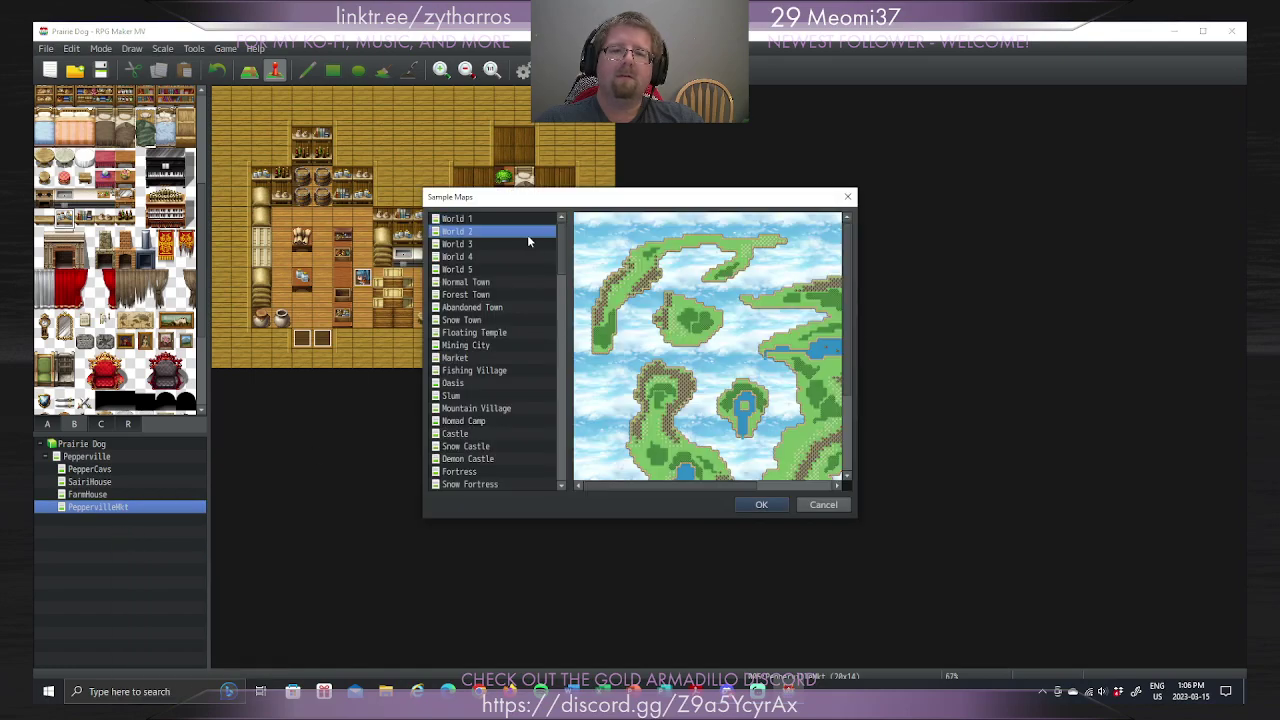
{"action": "left_click", "coordinate": [523, 256]}
{"action": "left_click", "coordinate": [520, 270]}
{"action": "left_click", "coordinate": [517, 283]}
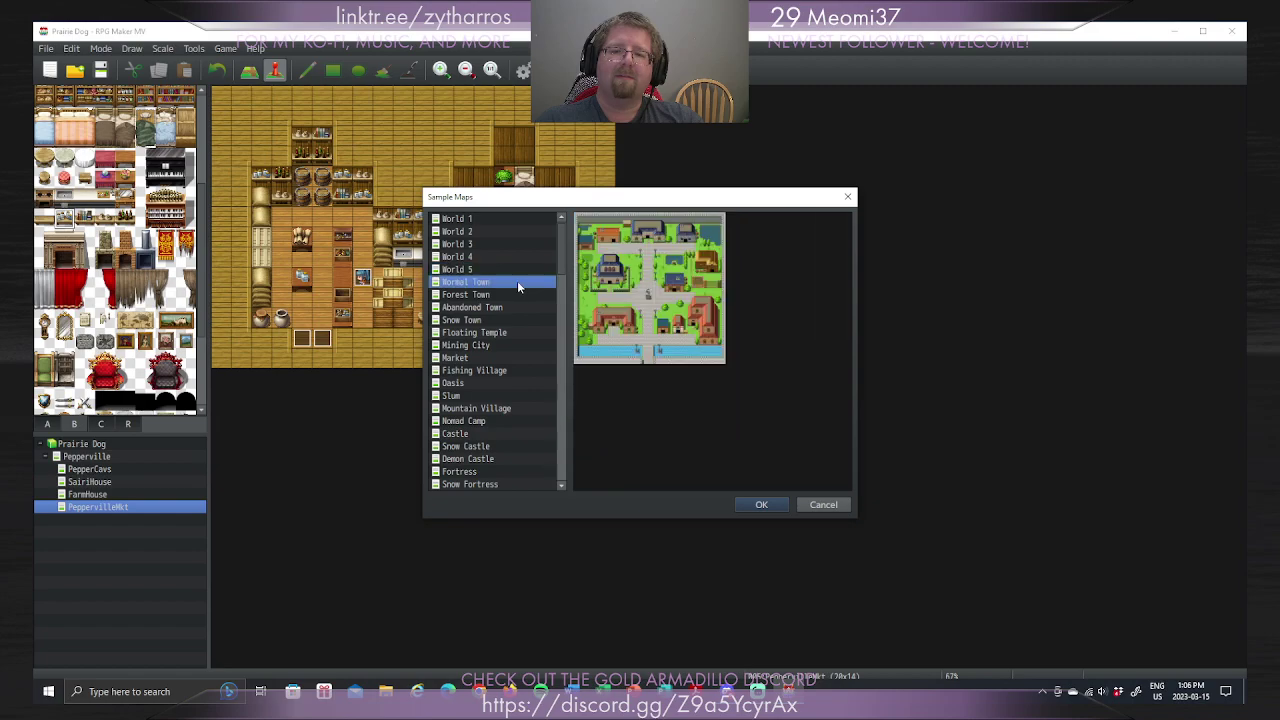
Step: Preview the sample maps from Forest Town through Demon Castle 1F
{"action": "key", "text": "Down"}
{"action": "key", "text": "Down"}
{"action": "key", "text": "Down"}
{"action": "key", "text": "Down"}
{"action": "key", "text": "Down"}
{"action": "key", "text": "Down"}
{"action": "key", "text": "Down"}
{"action": "key", "text": "Down"}
{"action": "key", "text": "Down"}
{"action": "key", "text": "Down"}
{"action": "key", "text": "Down"}
{"action": "key", "text": "Down"}
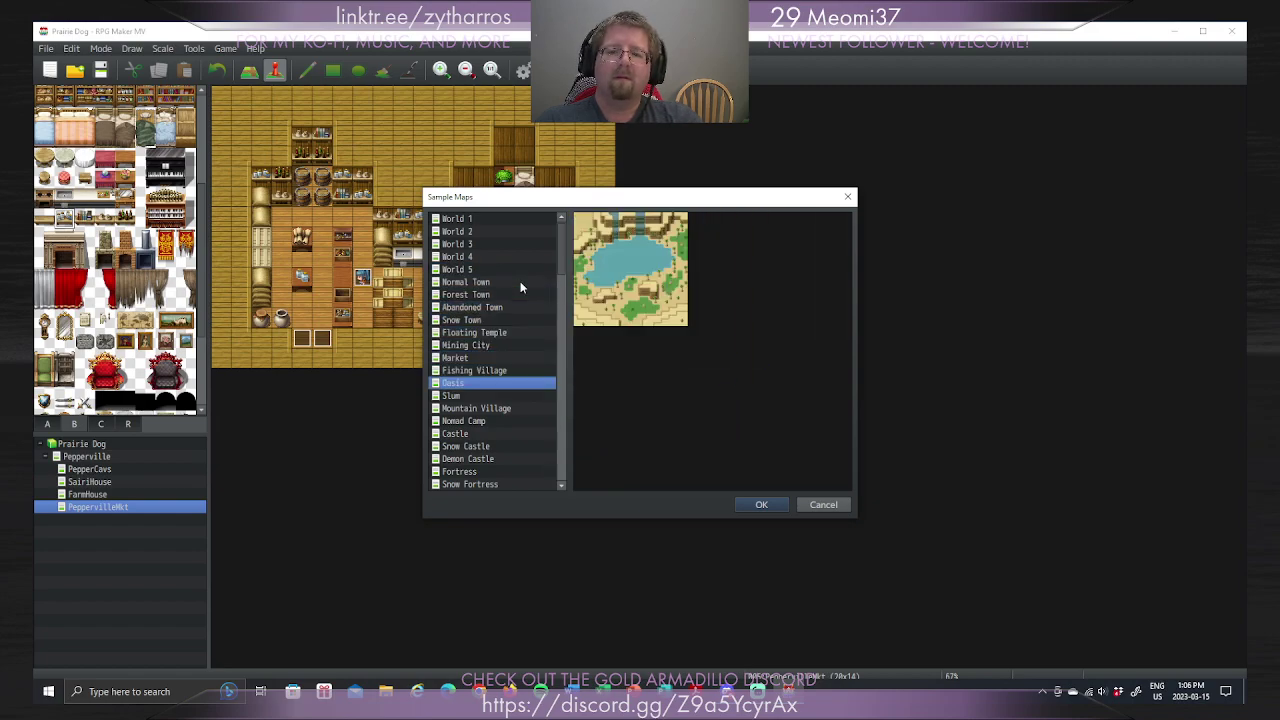
{"action": "key", "text": "Down"}
{"action": "key", "text": "Down"}
{"action": "key", "text": "Down"}
{"action": "key", "text": "Down"}
{"action": "key", "text": "Down"}
{"action": "key", "text": "Down"}
{"action": "key", "text": "Down"}
{"action": "key", "text": "Down"}
{"action": "key", "text": "Down"}
{"action": "key", "text": "Down"}
{"action": "key", "text": "Down"}
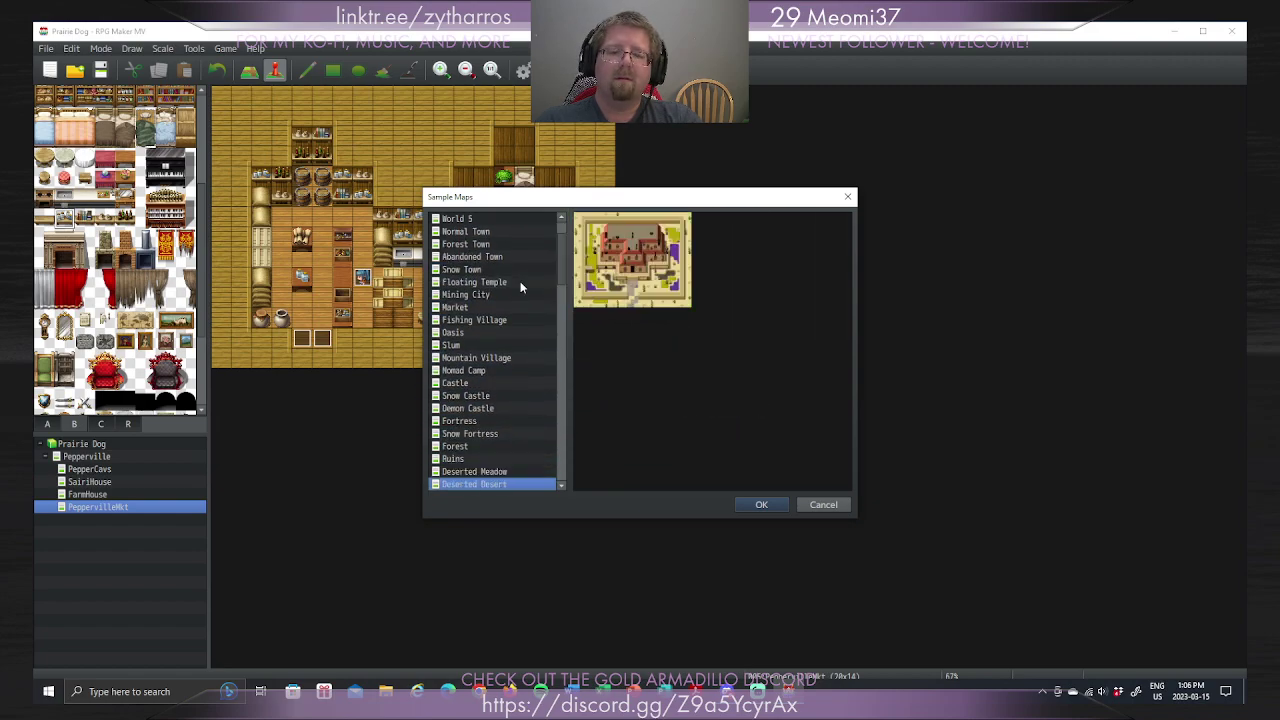
{"action": "key", "text": "Down"}
{"action": "key", "text": "Down"}
{"action": "key", "text": "Down"}
{"action": "key", "text": "Down"}
{"action": "key", "text": "Down"}
{"action": "key", "text": "Down"}
{"action": "key", "text": "Down"}
{"action": "key", "text": "Down"}
{"action": "key", "text": "Down"}
{"action": "key", "text": "Down"}
{"action": "key", "text": "Down"}
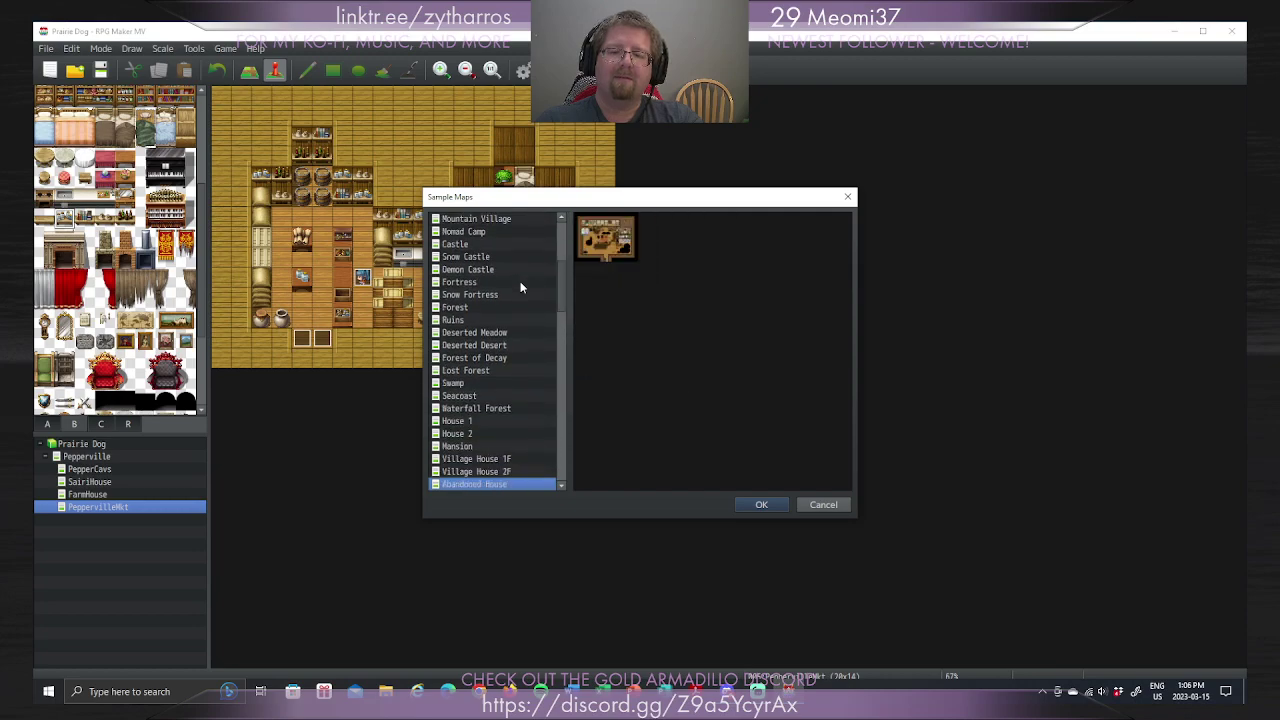
{"action": "key", "text": "Down"}
{"action": "key", "text": "Down"}
{"action": "key", "text": "Down"}
{"action": "key", "text": "Down"}
{"action": "key", "text": "Down"}
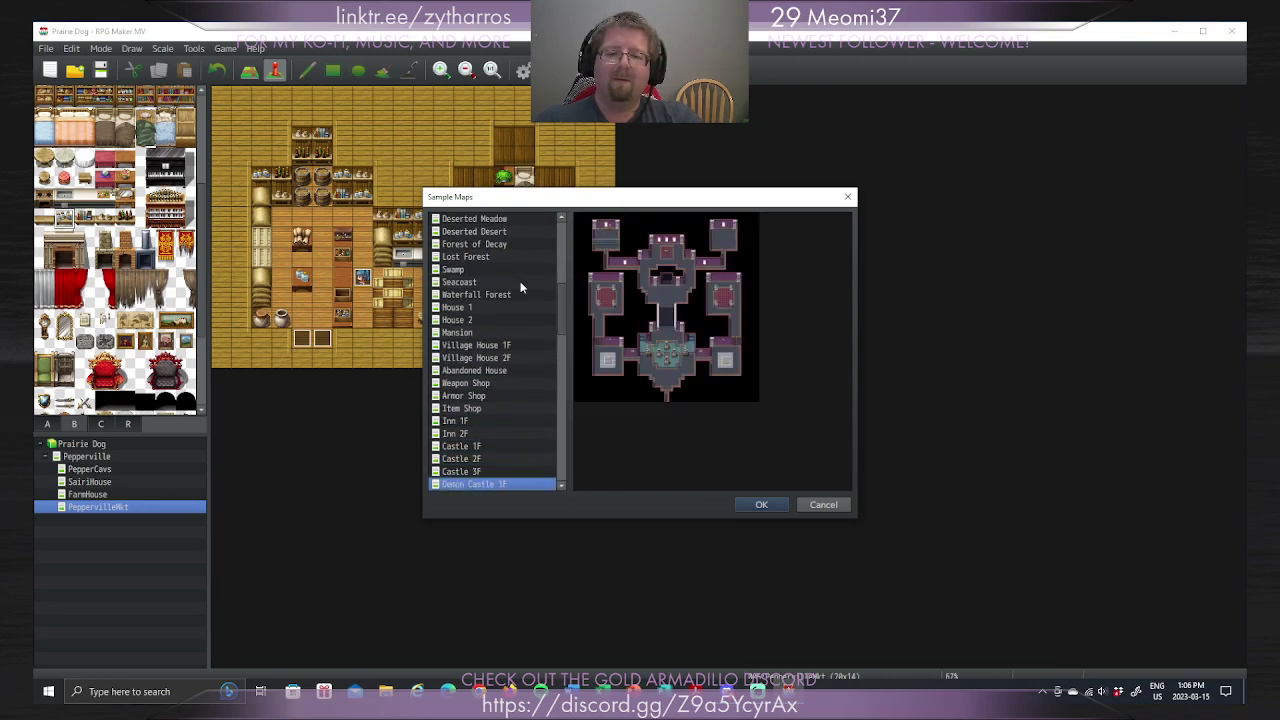
Step: Go back through the preceding castle, inn and shop samples to preview Weapon Shop again
{"action": "key", "text": "Up"}
{"action": "key", "text": "Up"}
{"action": "key", "text": "Up"}
{"action": "key", "text": "Up"}
{"action": "key", "text": "Up"}
{"action": "key", "text": "Up"}
{"action": "key", "text": "Up"}
{"action": "key", "text": "Down"}
{"action": "key", "text": "Down"}
{"action": "key", "text": "Up"}
{"action": "key", "text": "Up"}
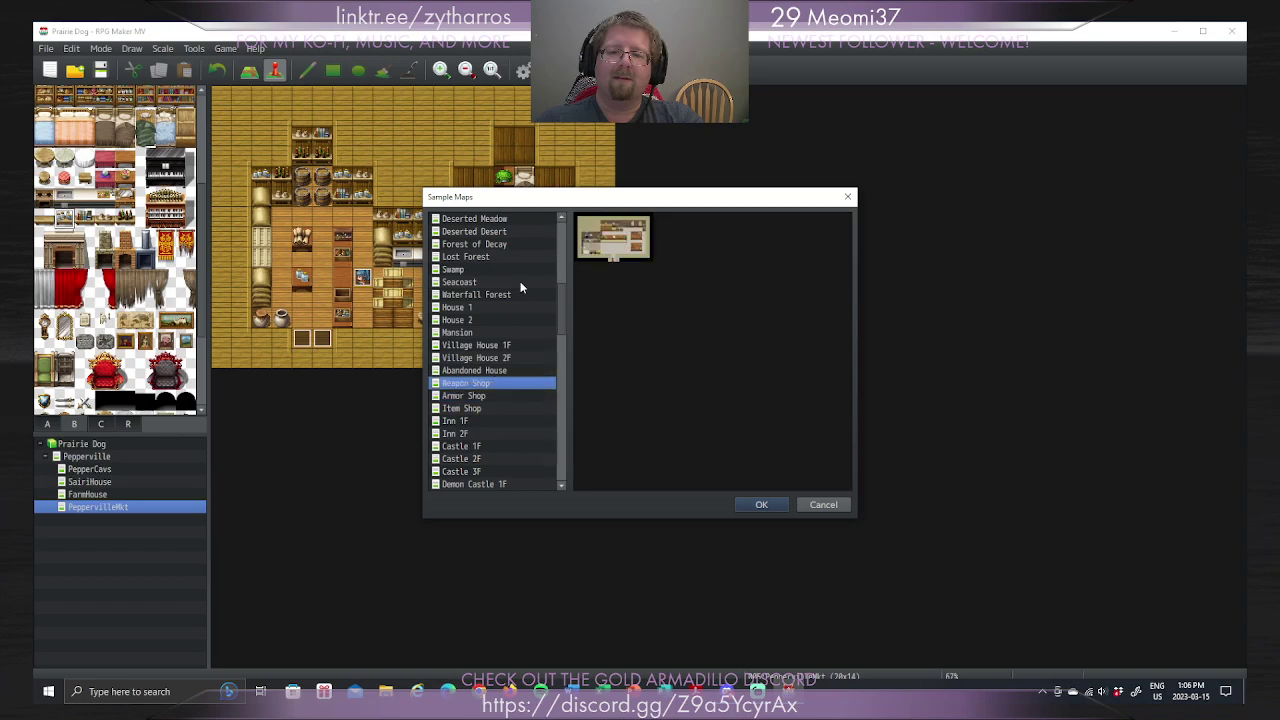
Step: Preview the sample maps from Armor Shop onward through the castles, caves and Small Town
{"action": "key", "text": "Down"}
{"action": "key", "text": "Down"}
{"action": "key", "text": "Down"}
{"action": "key", "text": "Down"}
{"action": "key", "text": "Down"}
{"action": "key", "text": "Down"}
{"action": "key", "text": "Down"}
{"action": "key", "text": "Down"}
{"action": "key", "text": "Down"}
{"action": "key", "text": "Down"}
{"action": "key", "text": "Down"}
{"action": "key", "text": "Down"}
{"action": "key", "text": "Down"}
{"action": "key", "text": "Down"}
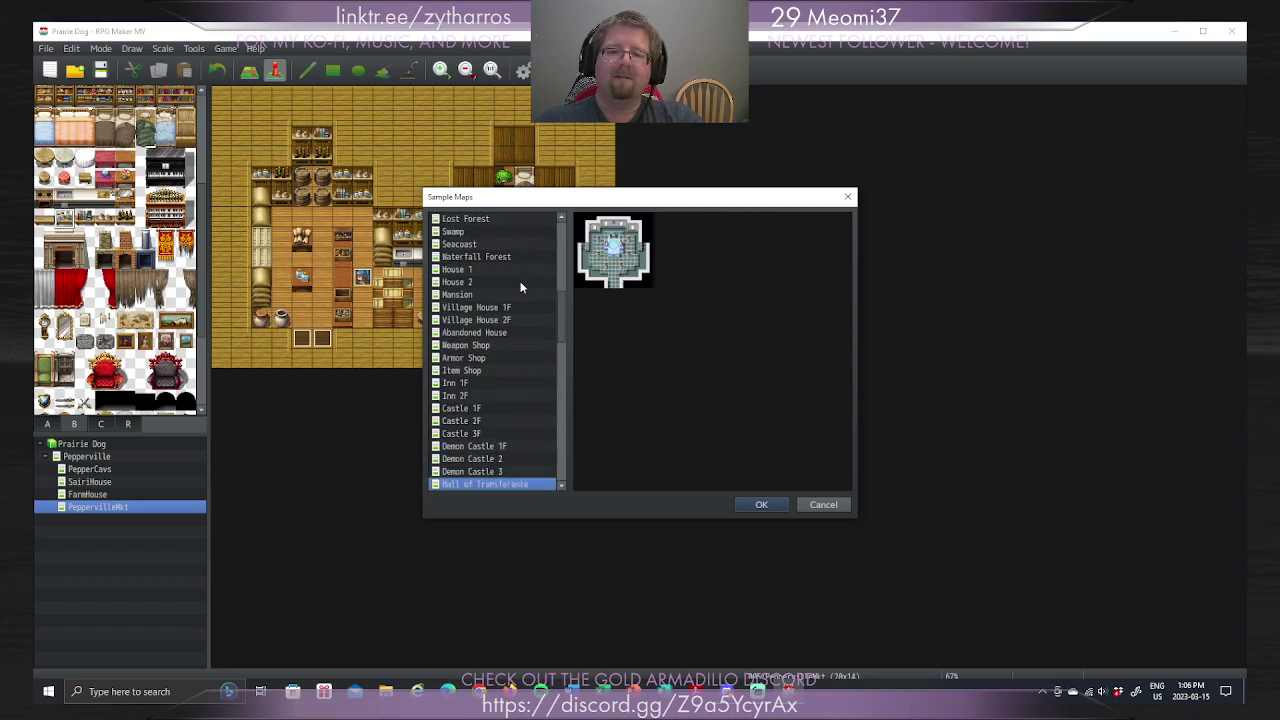
{"action": "key", "text": "Down"}
{"action": "key", "text": "Down"}
{"action": "key", "text": "Down"}
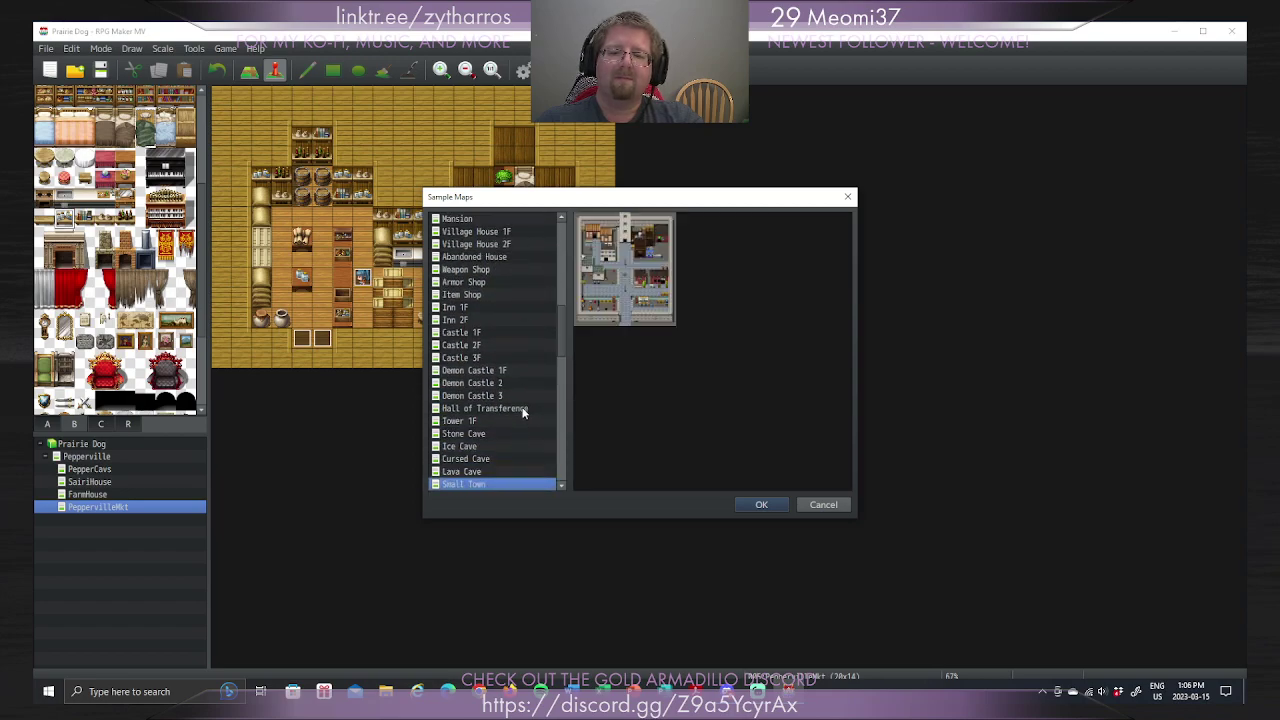
Step: Preview Hall of Transference again, followed by the tower, cave and first town samples
{"action": "left_click", "coordinate": [522, 409]}
{"action": "key", "text": "Down"}
{"action": "key", "text": "Down"}
{"action": "key", "text": "Down"}
{"action": "key", "text": "Down"}
{"action": "key", "text": "Down"}
{"action": "key", "text": "Down"}
{"action": "key", "text": "Down"}
{"action": "key", "text": "Down"}
{"action": "key", "text": "Down"}
{"action": "key", "text": "Down"}
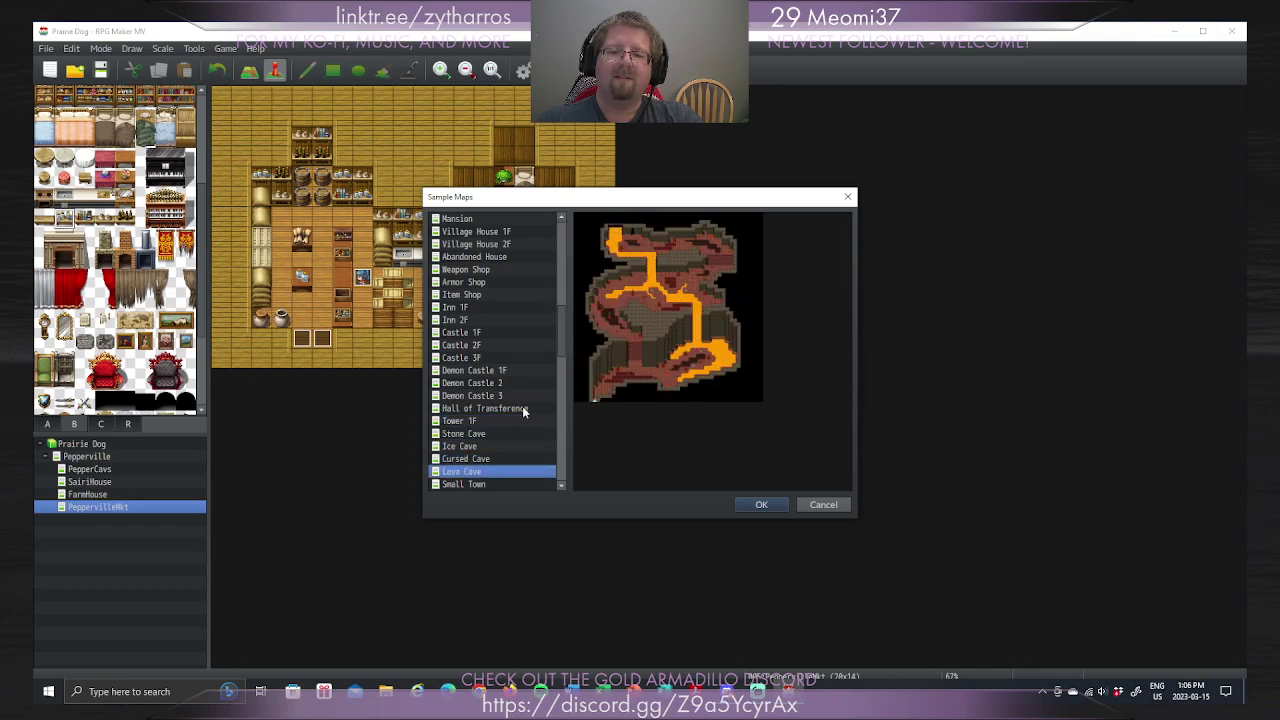
{"action": "key", "text": "Down"}
{"action": "key", "text": "Down"}
{"action": "key", "text": "Down"}
Step: Preview the sample maps from Trading City through Military Base, and go back to Downtown
{"action": "left_click", "coordinate": [519, 423]}
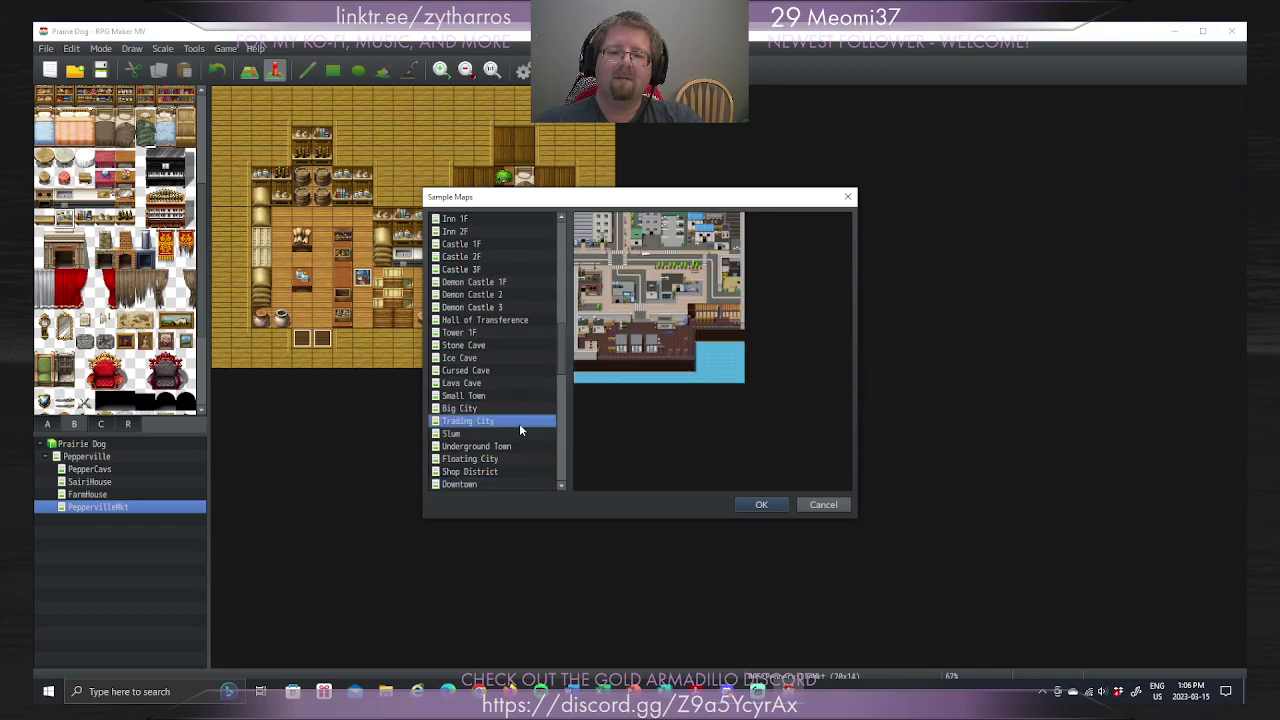
{"action": "left_click", "coordinate": [517, 429]}
{"action": "left_click", "coordinate": [520, 412]}
{"action": "left_click", "coordinate": [521, 433]}
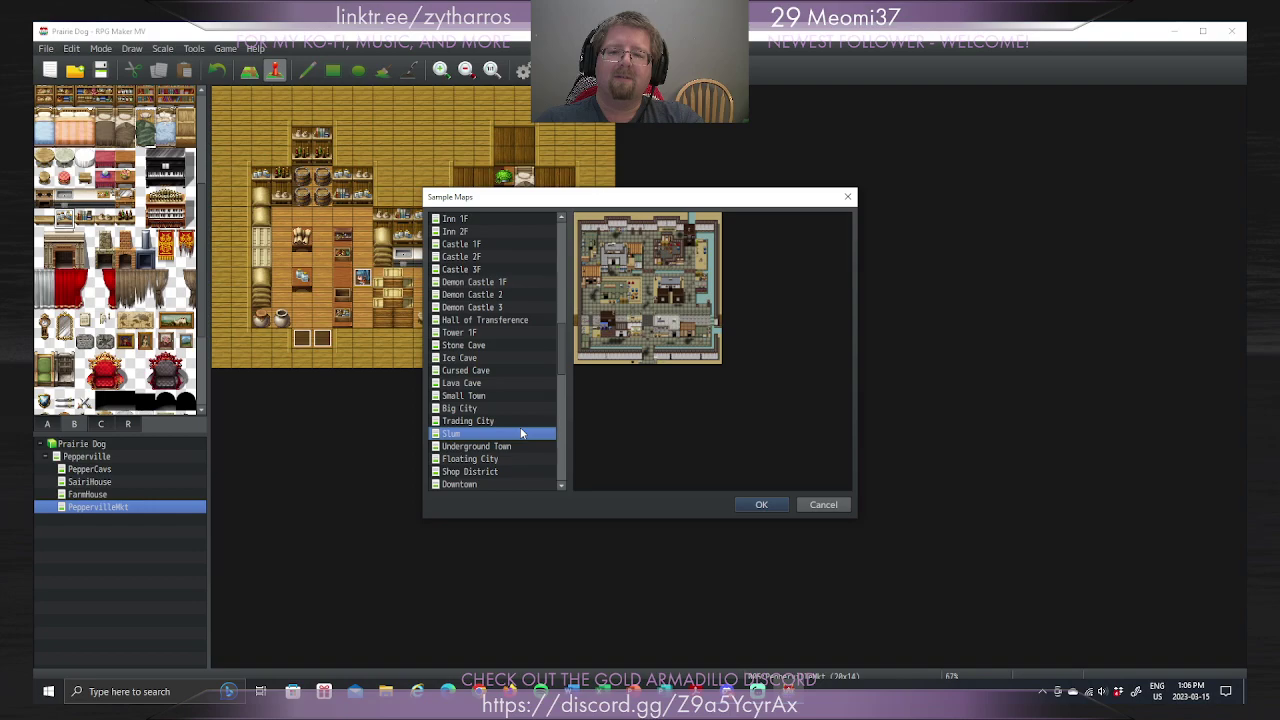
{"action": "left_click", "coordinate": [517, 446]}
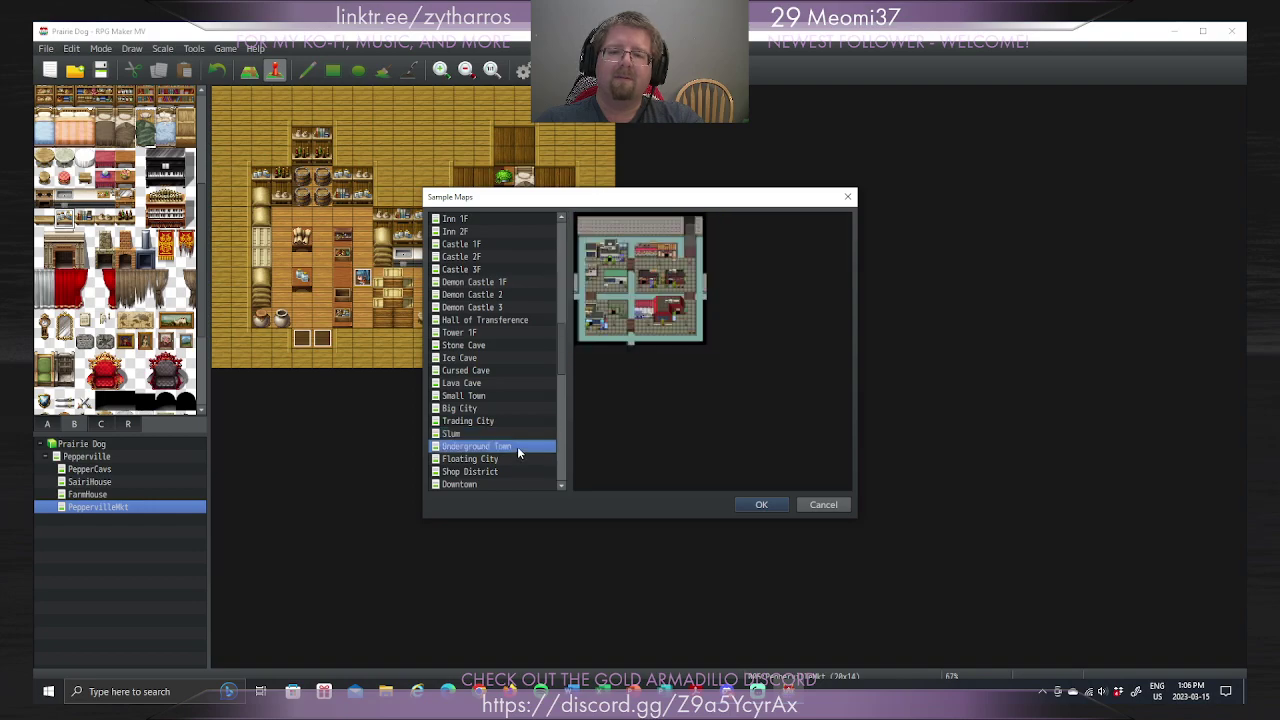
{"action": "key", "text": "Down"}
{"action": "key", "text": "Down"}
{"action": "key", "text": "Down"}
{"action": "key", "text": "Down"}
{"action": "key", "text": "Down"}
{"action": "key", "text": "Down"}
{"action": "key", "text": "Up"}
{"action": "key", "text": "Up"}
{"action": "key", "text": "Up"}
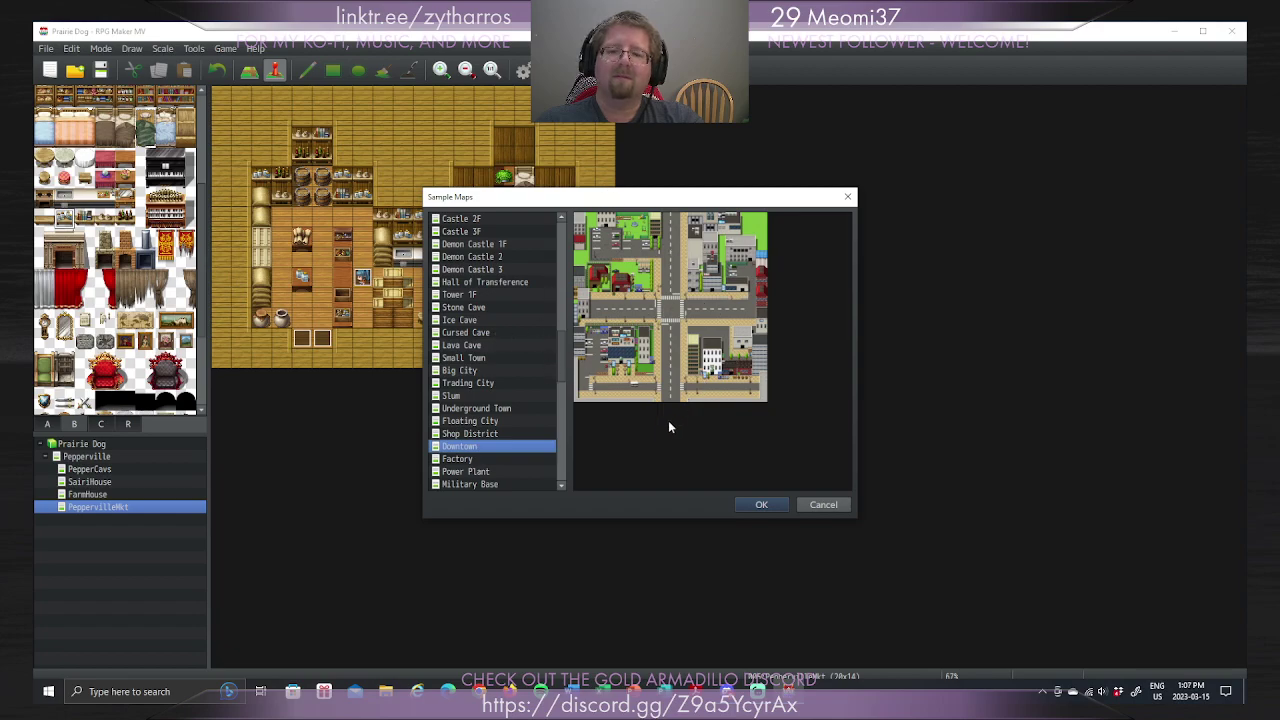
Step: Preview the sample maps that follow Downtown, through Business District, School and Harbor to Suburbs
{"action": "key", "text": "Down"}
{"action": "key", "text": "Down"}
{"action": "key", "text": "Down"}
{"action": "key", "text": "Down"}
{"action": "key", "text": "Down"}
{"action": "key", "text": "Down"}
{"action": "key", "text": "Down"}
{"action": "key", "text": "Down"}
{"action": "key", "text": "Down"}
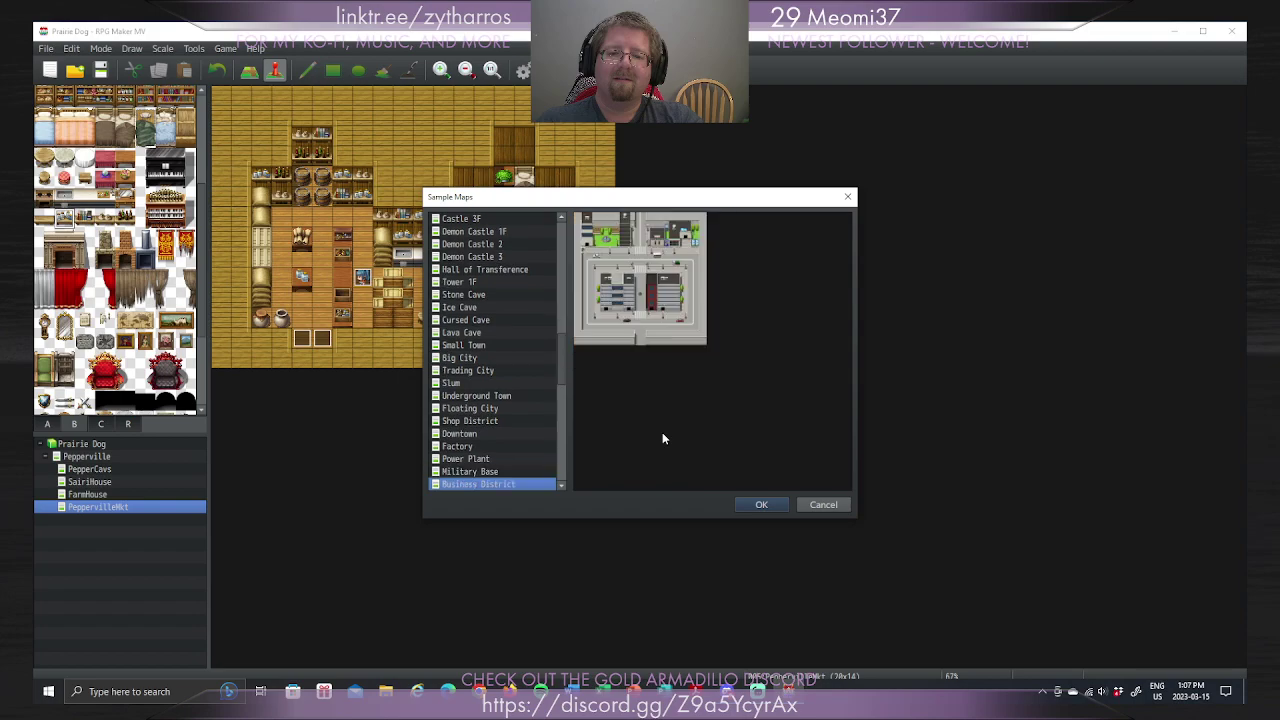
{"action": "key", "text": "Down"}
{"action": "key", "text": "Down"}
{"action": "key", "text": "Down"}
{"action": "key", "text": "Down"}
{"action": "key", "text": "Down"}
{"action": "key", "text": "Down"}
{"action": "key", "text": "Down"}
{"action": "key", "text": "Down"}
{"action": "key", "text": "Down"}
{"action": "key", "text": "Down"}
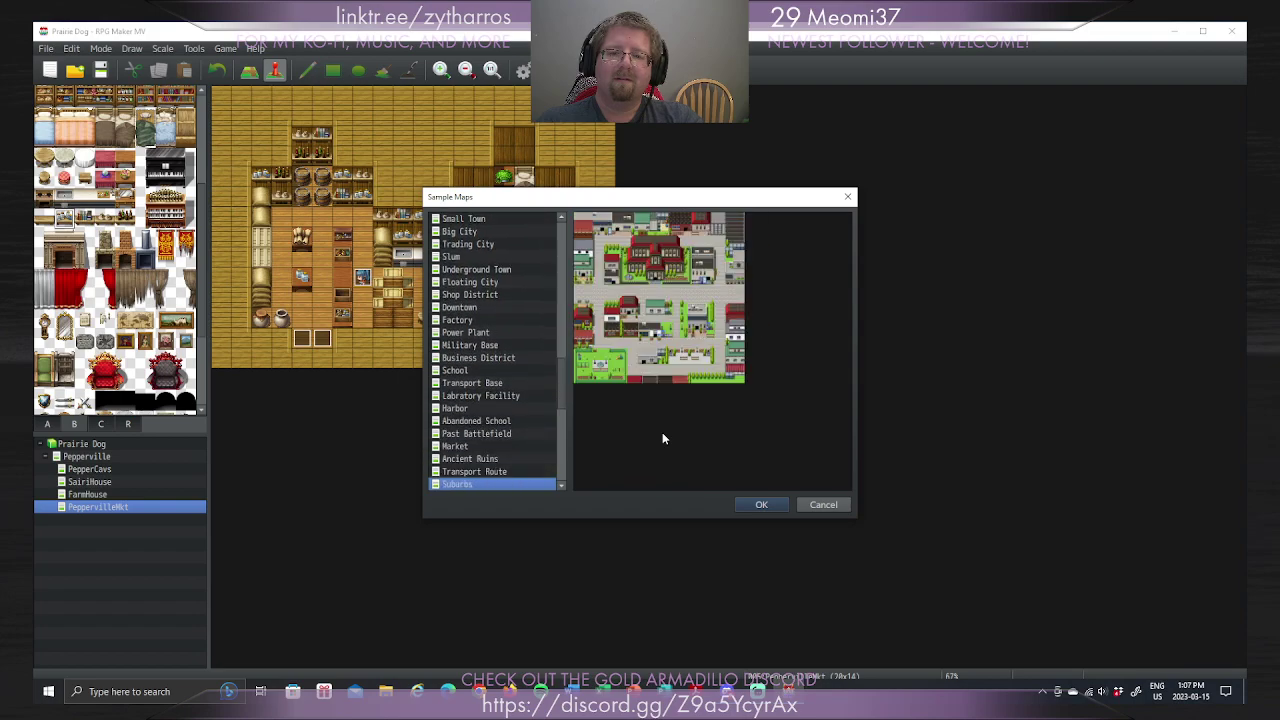
Step: Preview the sample maps from Park through the houses, shops, hotel and offices to the second Military Base
{"action": "key", "text": "Down"}
{"action": "key", "text": "Down"}
{"action": "key", "text": "Down"}
{"action": "key", "text": "Down"}
{"action": "key", "text": "Down"}
{"action": "key", "text": "Down"}
{"action": "key", "text": "Down"}
{"action": "key", "text": "Down"}
{"action": "key", "text": "Down"}
{"action": "key", "text": "Down"}
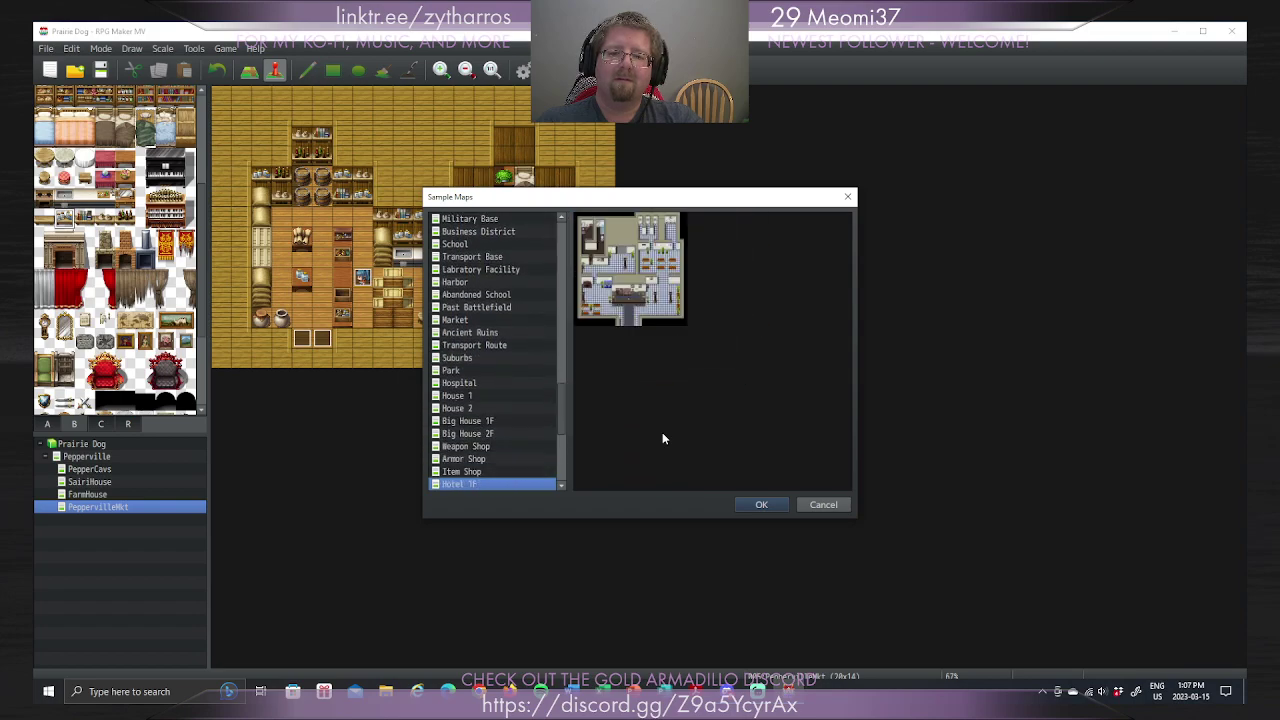
{"action": "key", "text": "Down"}
{"action": "key", "text": "Down"}
{"action": "key", "text": "Down"}
{"action": "key", "text": "Down"}
{"action": "key", "text": "Down"}
{"action": "key", "text": "Down"}
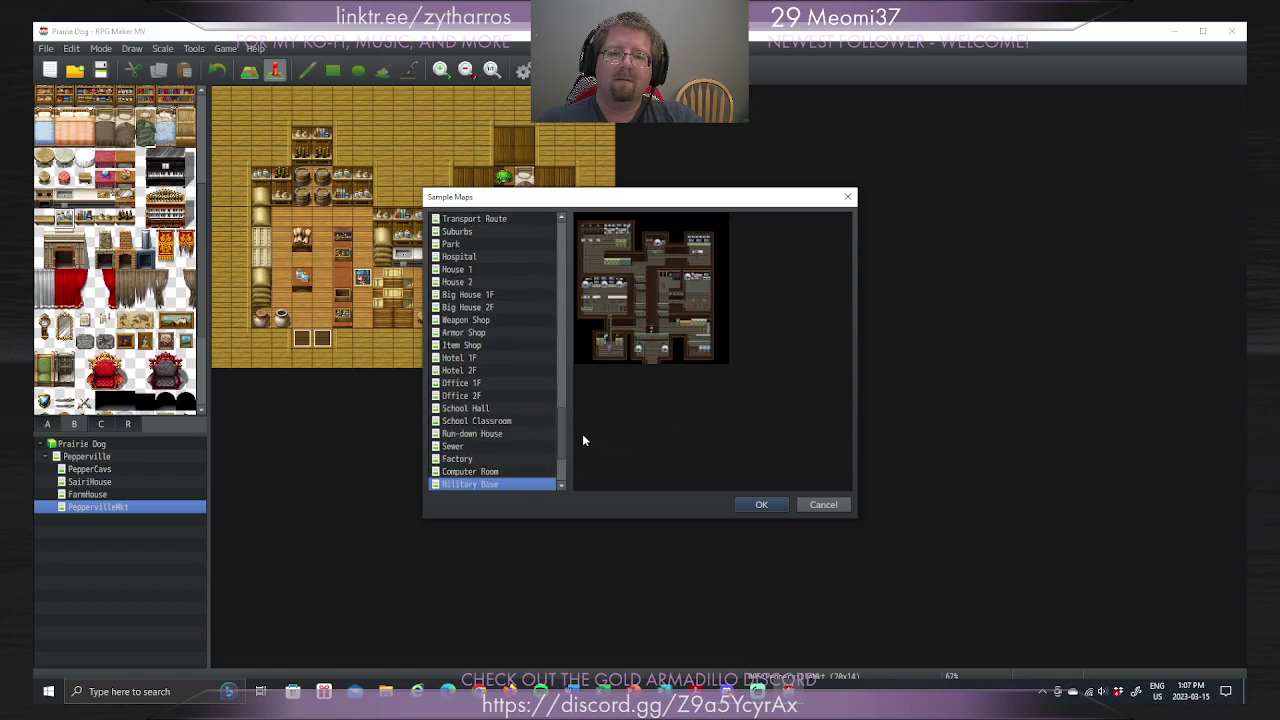
Step: Preview School Hall and School Classroom again, followed by the samples down to Ancient Ruins
{"action": "left_click", "coordinate": [487, 409]}
{"action": "left_click", "coordinate": [487, 395]}
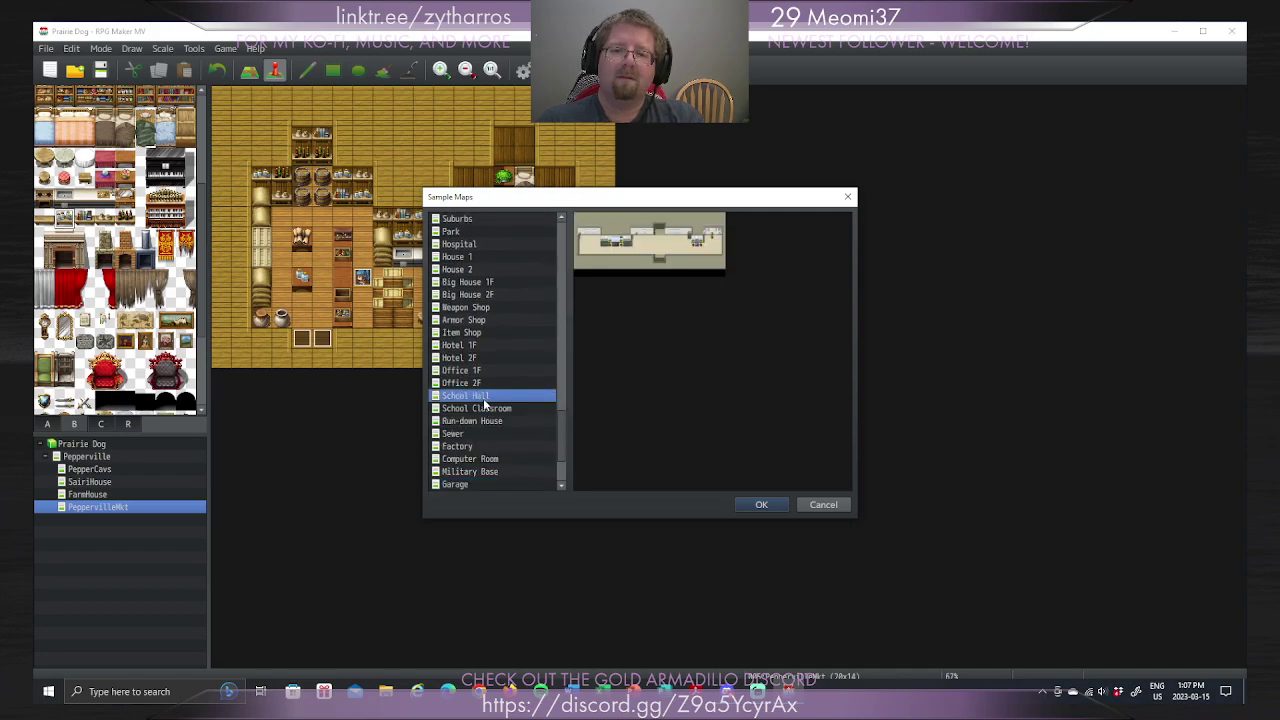
{"action": "left_click", "coordinate": [486, 408]}
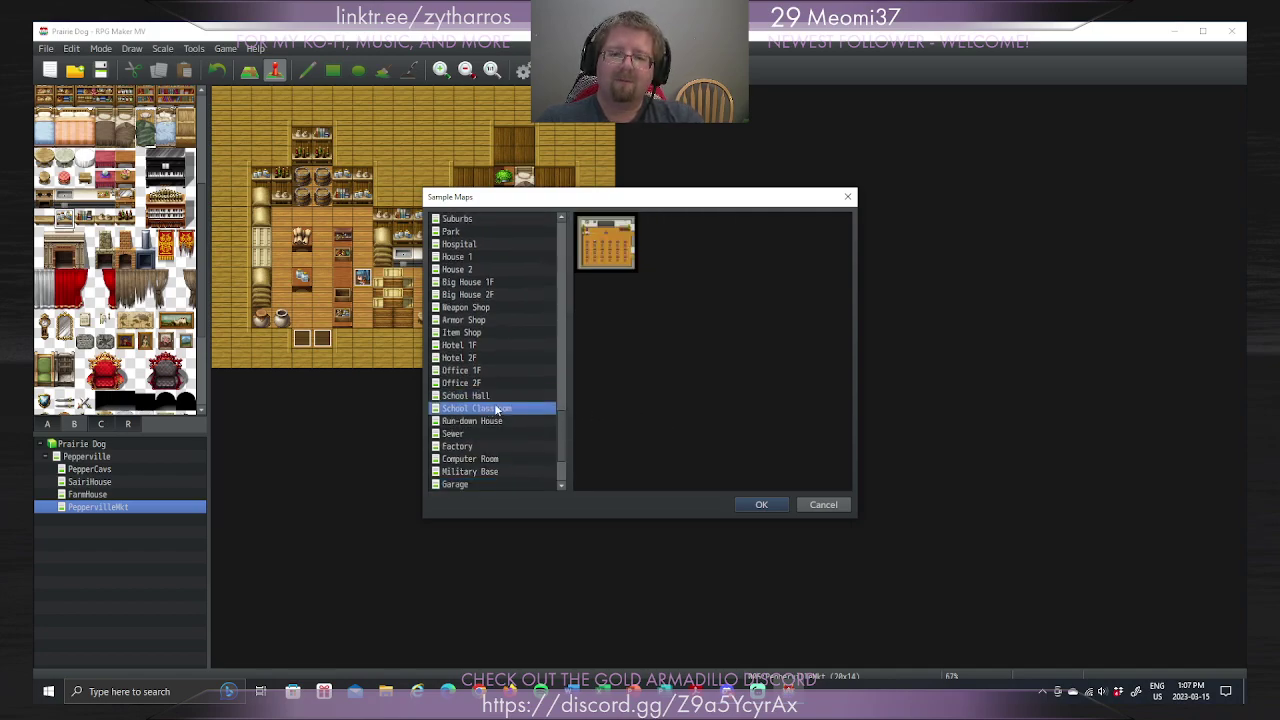
{"action": "key", "text": "Down"}
{"action": "key", "text": "Down"}
{"action": "key", "text": "Down"}
{"action": "key", "text": "Down"}
{"action": "key", "text": "Down"}
{"action": "key", "text": "Down"}
{"action": "key", "text": "Down"}
{"action": "key", "text": "Down"}
{"action": "key", "text": "Down"}
{"action": "key", "text": "Down"}
{"action": "key", "text": "Down"}
{"action": "key", "text": "Down"}
{"action": "key", "text": "Down"}
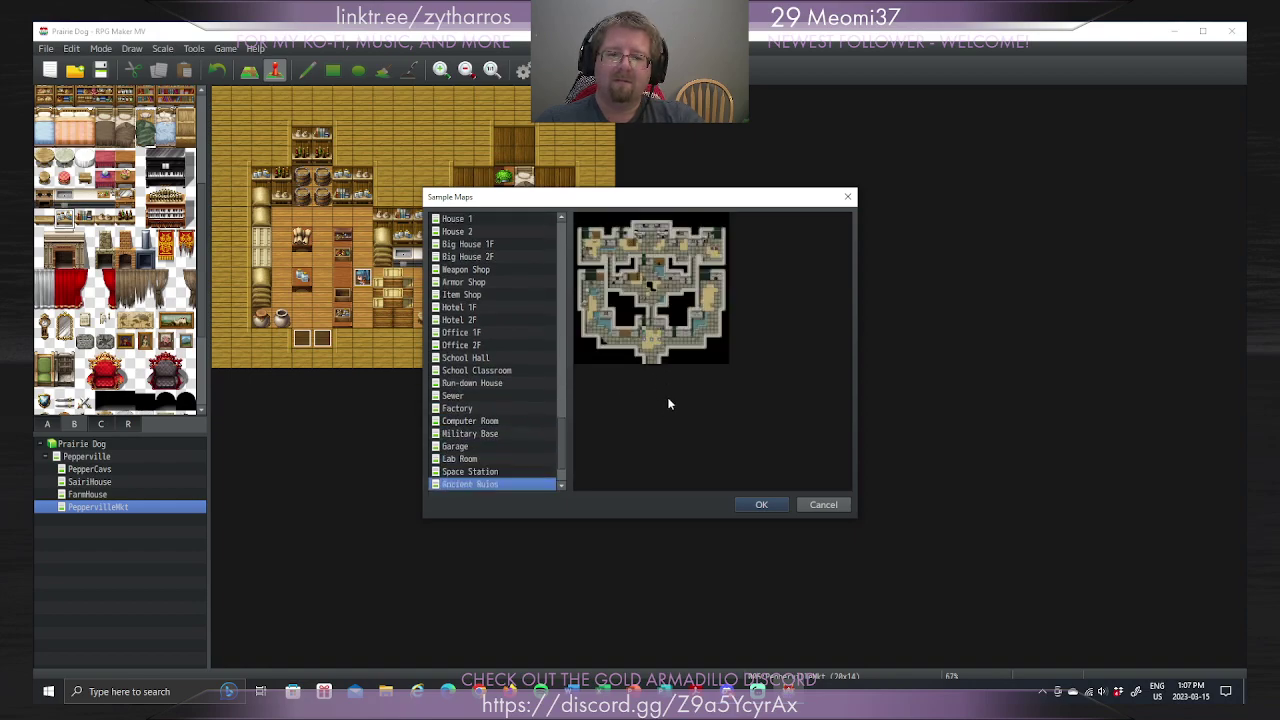
Step: Preview the samples from Computer Room through the last Hospital, and leave the sample maps without loading one
{"action": "left_click", "coordinate": [505, 371]}
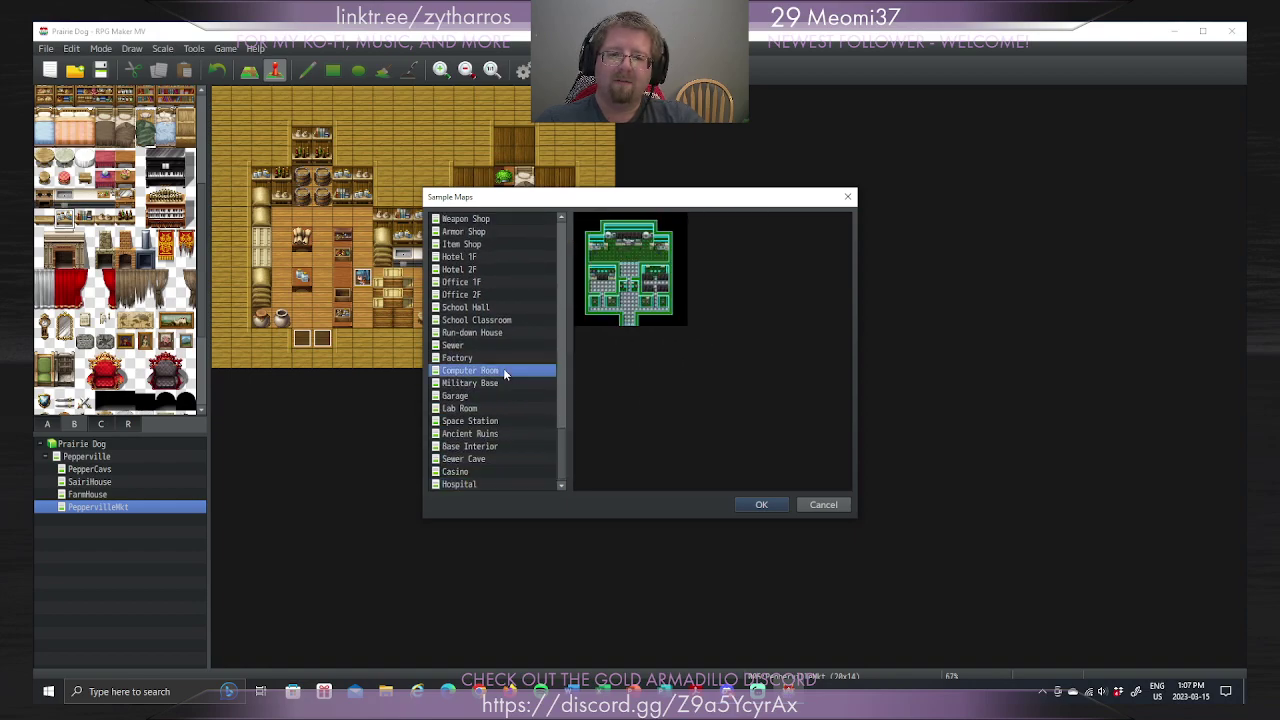
{"action": "key", "text": "Down"}
{"action": "key", "text": "Down"}
{"action": "key", "text": "Down"}
{"action": "key", "text": "Down"}
{"action": "key", "text": "Down"}
{"action": "key", "text": "Down"}
{"action": "key", "text": "Down"}
{"action": "key", "text": "Down"}
{"action": "key", "text": "Down"}
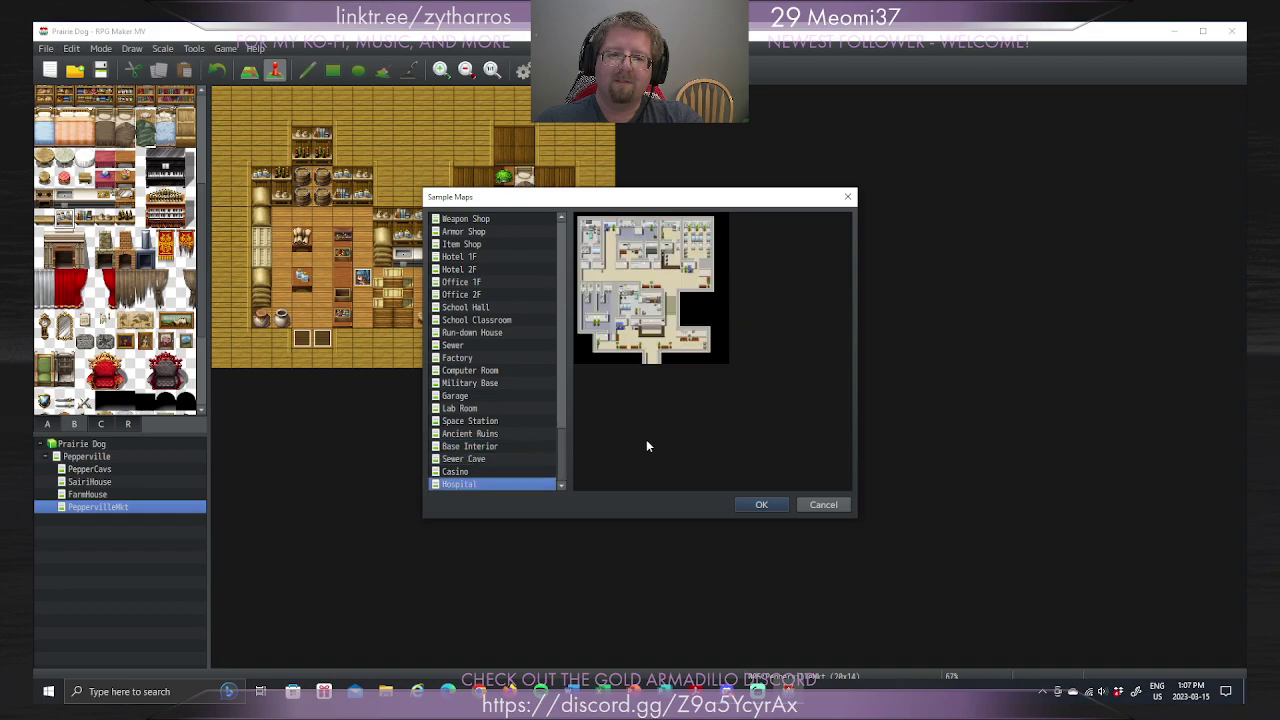
{"action": "left_click", "coordinate": [823, 504]}
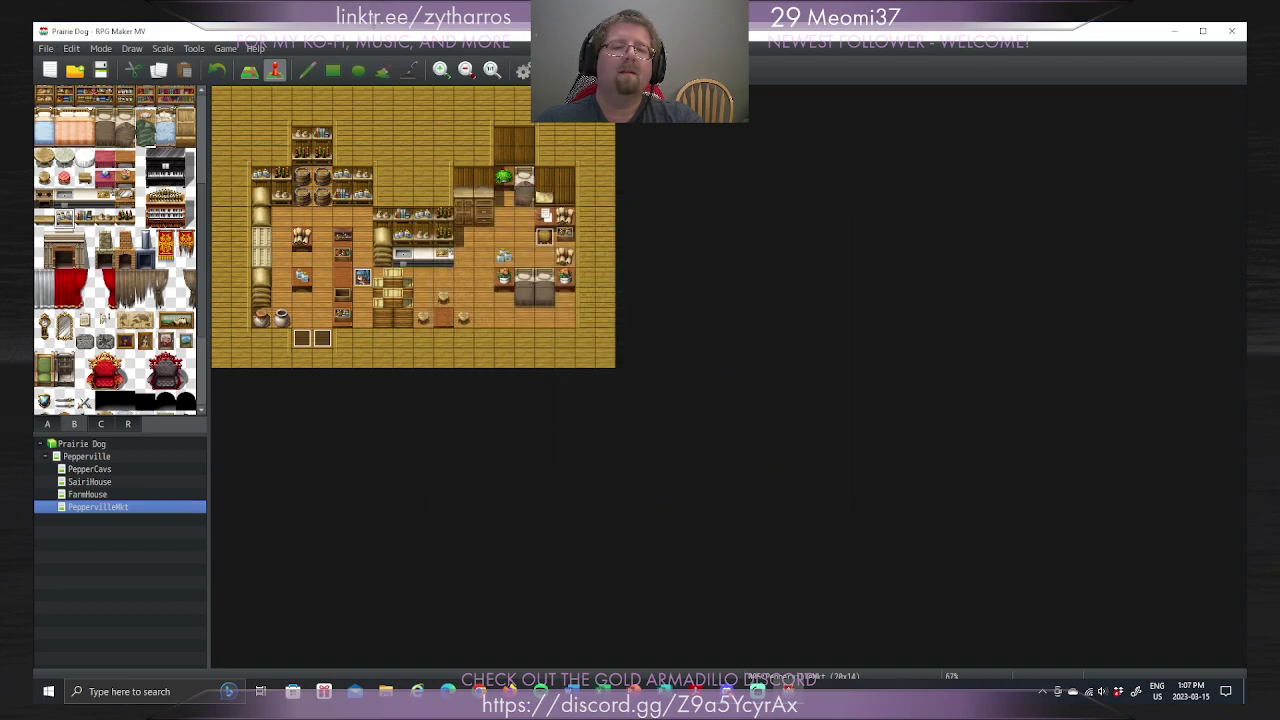
Step: Copy the PeppervilleMkt map and paste the copy under the Pepperville map
{"action": "right_click", "coordinate": [115, 503]}
{"action": "left_click", "coordinate": [121, 560]}
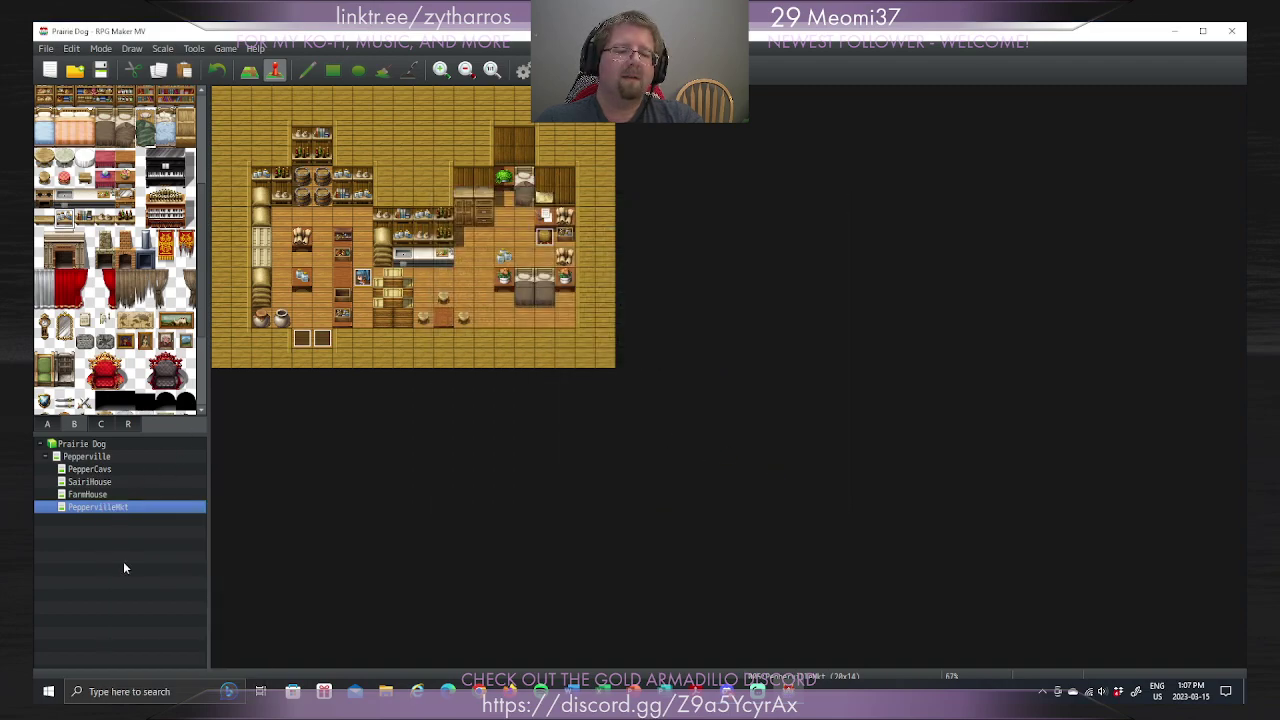
{"action": "left_click", "coordinate": [90, 456]}
{"action": "right_click", "coordinate": [92, 456]}
{"action": "left_click", "coordinate": [120, 538]}
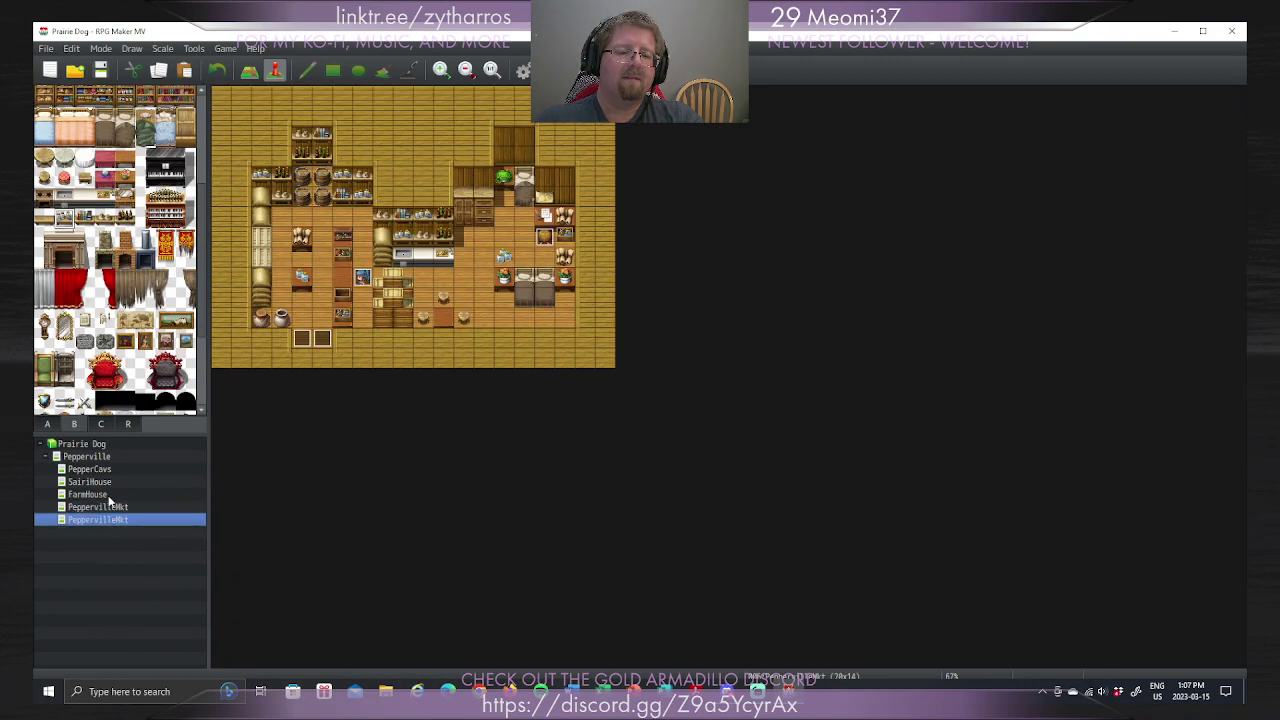
Step: Rename the pasted map copy PeppervilleInn and set its display name to Pepperville Inn
{"action": "left_click", "coordinate": [111, 496]}
{"action": "right_click", "coordinate": [116, 521]}
{"action": "left_click", "coordinate": [157, 521]}
{"action": "key", "text": "End"}
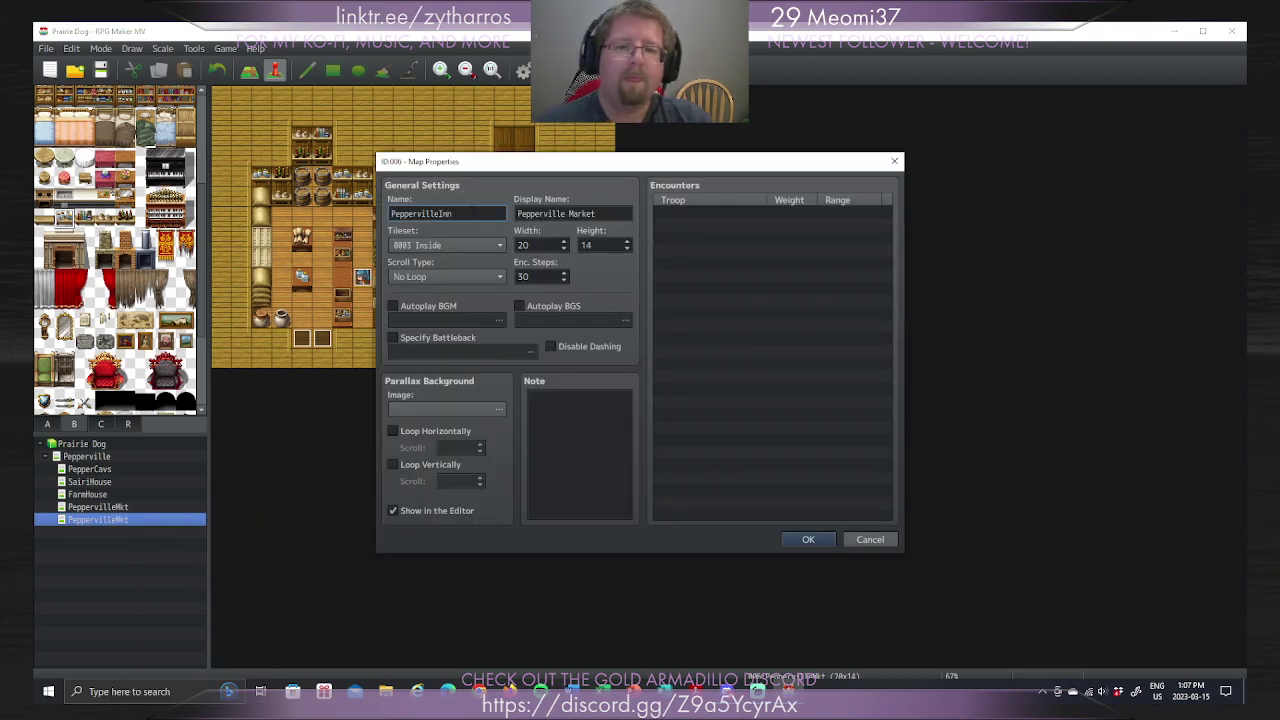
{"action": "key", "text": "Tab"}
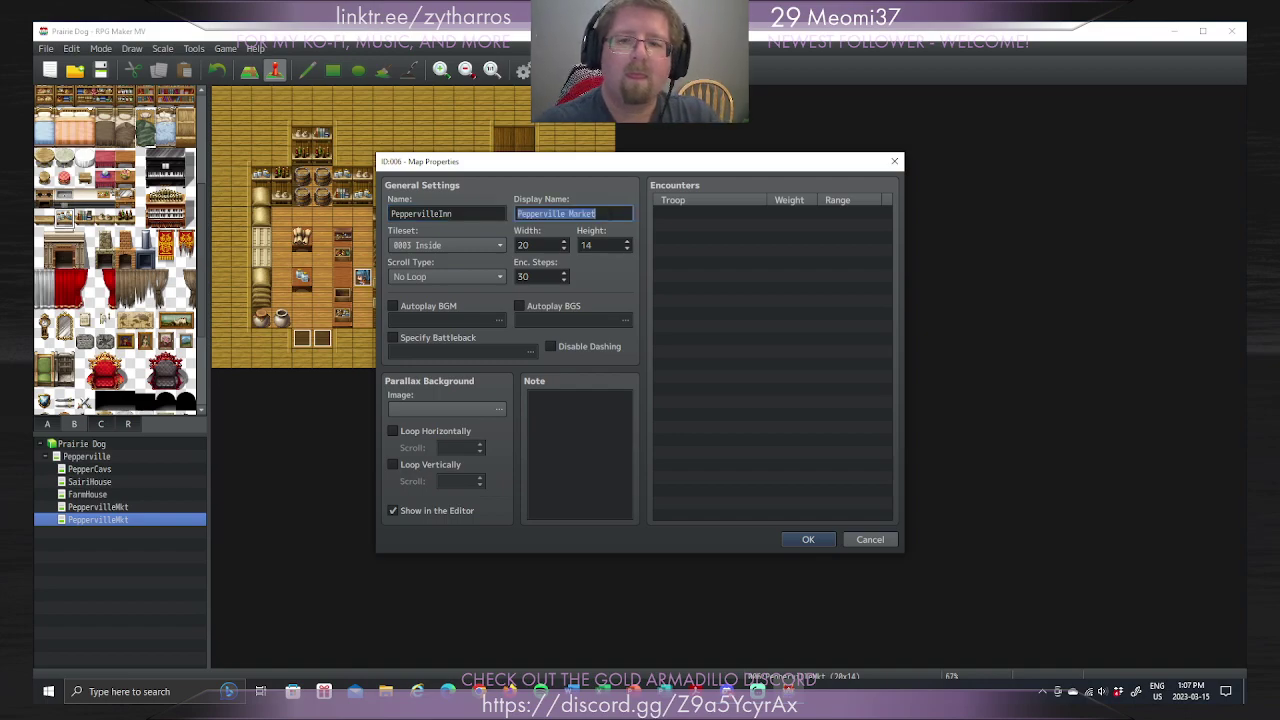
{"action": "key", "text": "End"}
{"action": "key", "text": "BackSpace"}
{"action": "key", "text": "BackSpace"}
{"action": "key", "text": "BackSpace"}
{"action": "key", "text": "BackSpace"}
{"action": "key", "text": "BackSpace"}
{"action": "key", "text": "BackSpace"}
{"action": "key", "text": "BackSpace"}
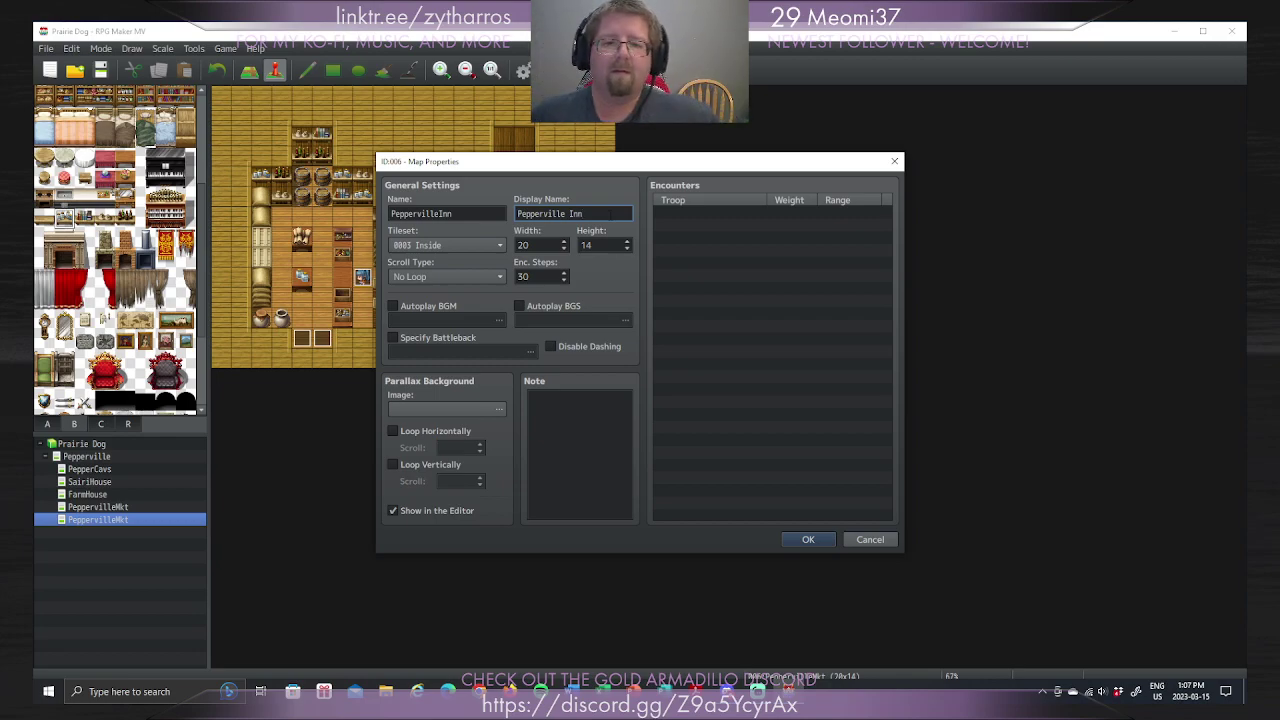
{"action": "left_click", "coordinate": [789, 538]}
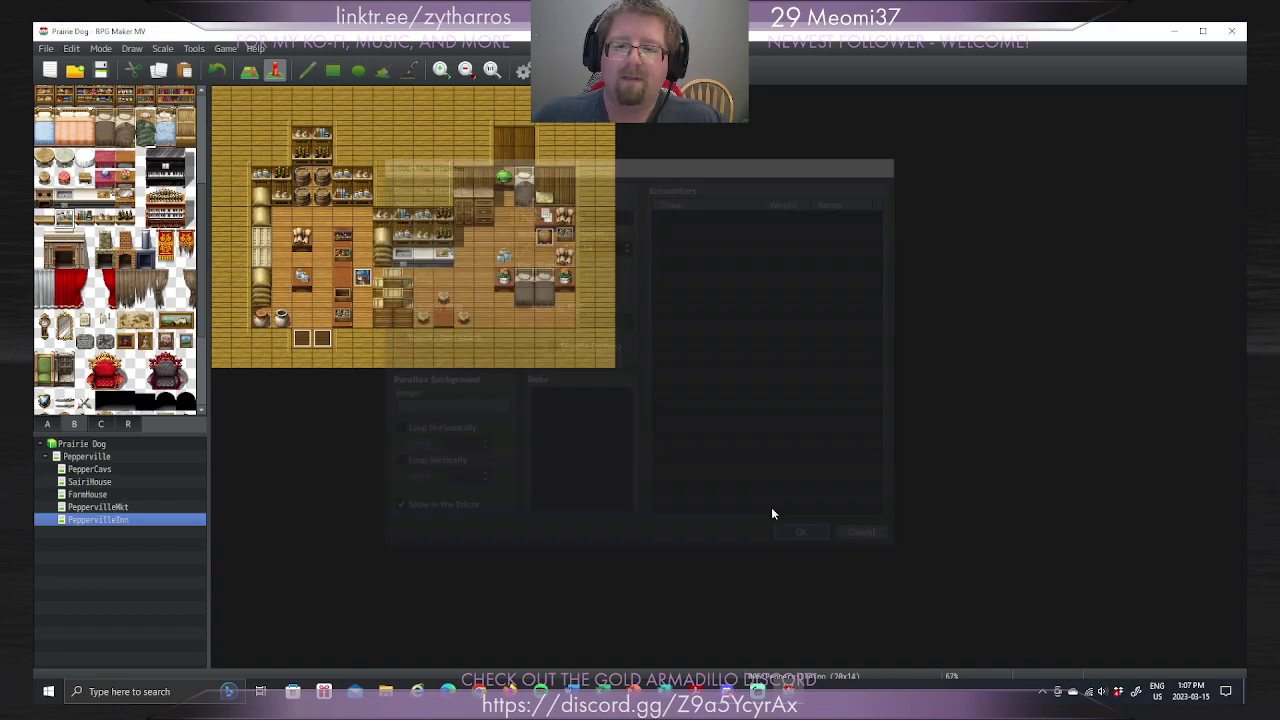
Step: Cover the entire PeppervilleInn map with the tan wooden tile from tileset page A using the Rectangle tool
{"action": "left_click", "coordinate": [249, 70]}
{"action": "left_click", "coordinate": [333, 70]}
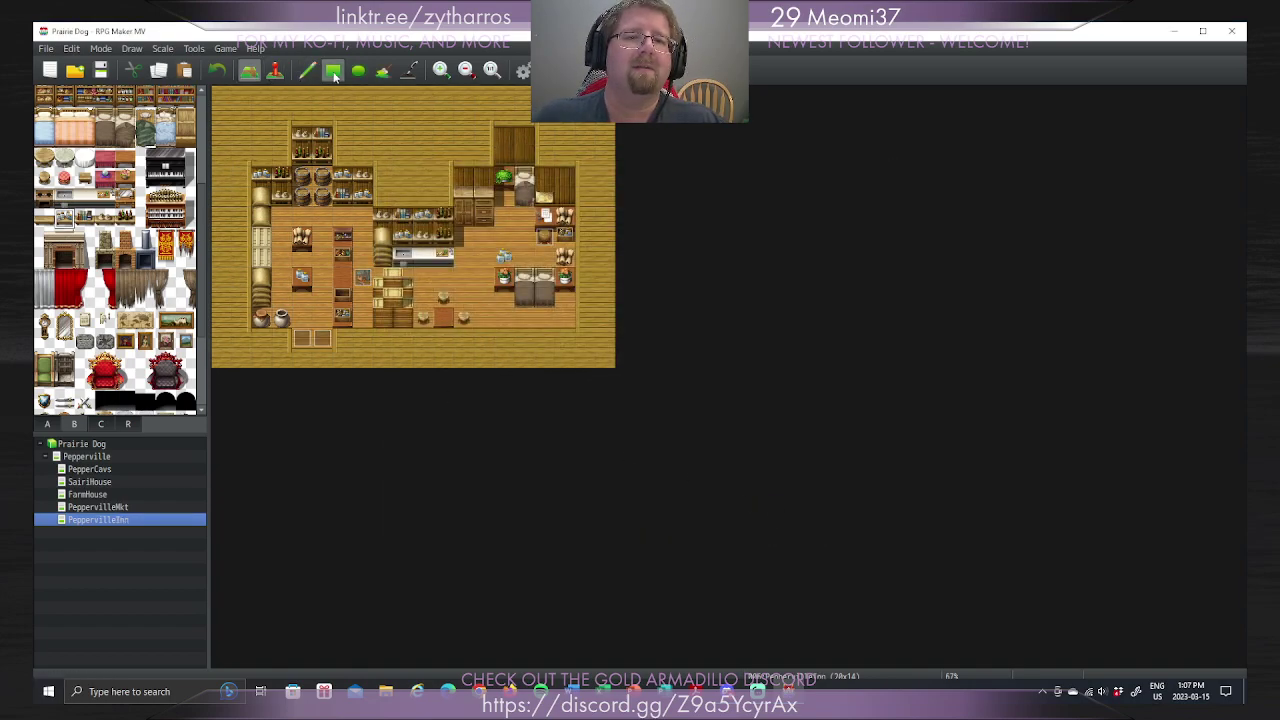
{"action": "left_click_drag", "start_coordinate": [216, 96], "coordinate": [604, 409]}
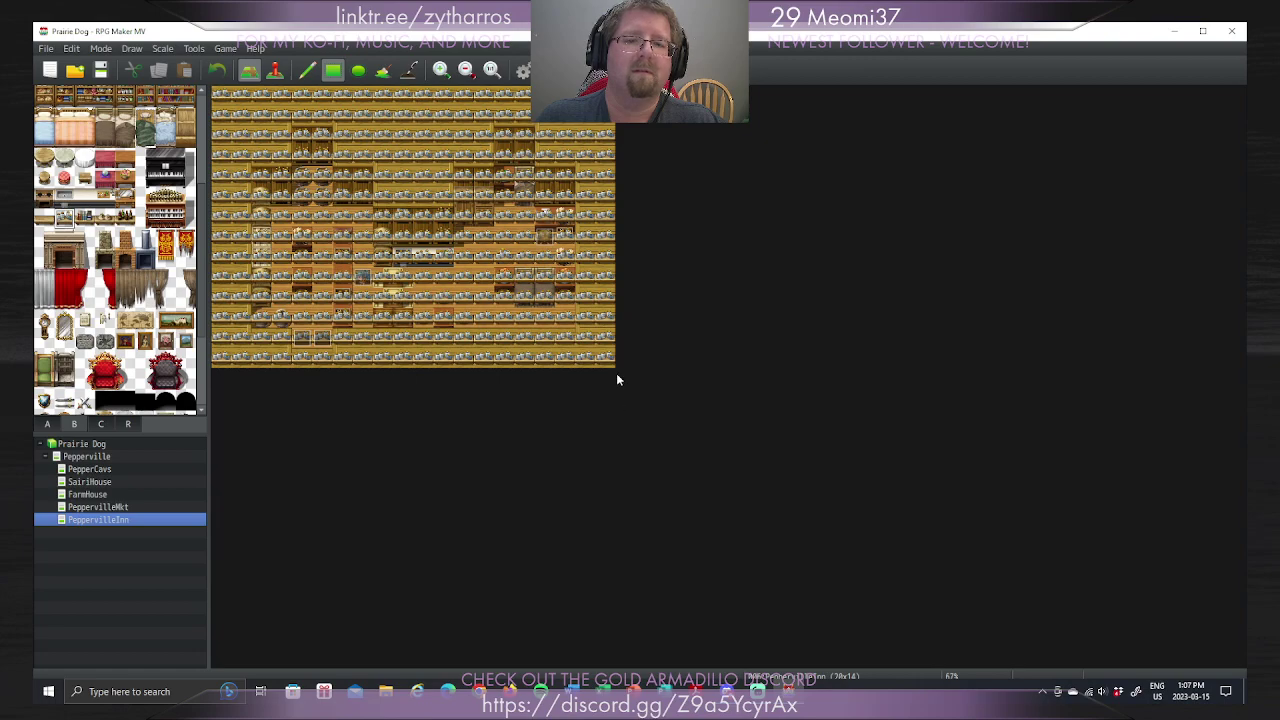
{"action": "key", "text": "ctrl+z"}
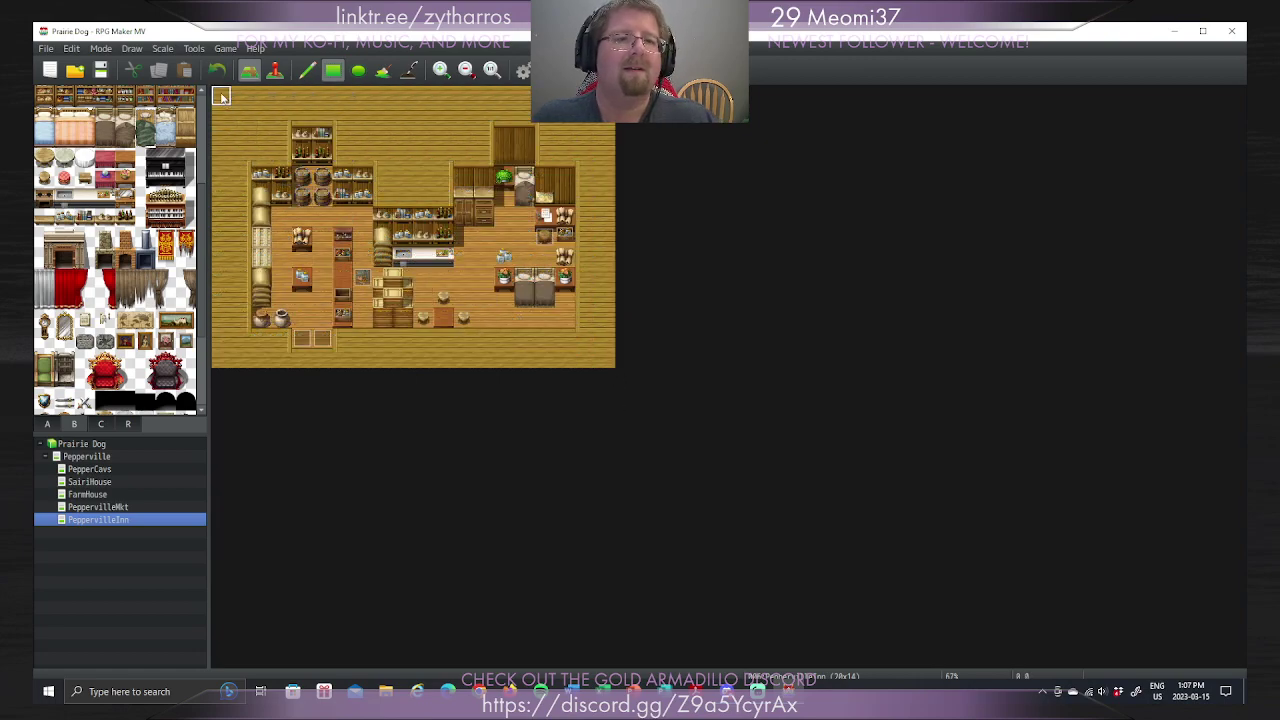
{"action": "left_click", "coordinate": [55, 422]}
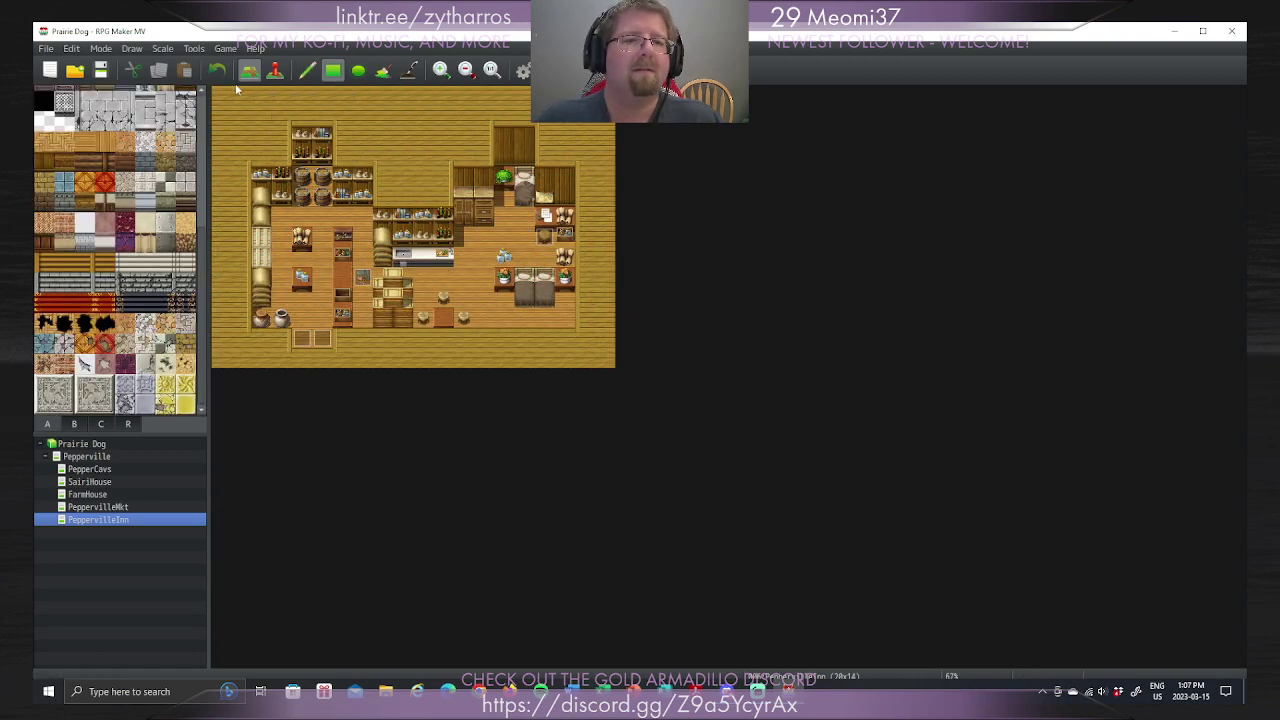
{"action": "left_click_drag", "start_coordinate": [218, 95], "coordinate": [577, 343]}
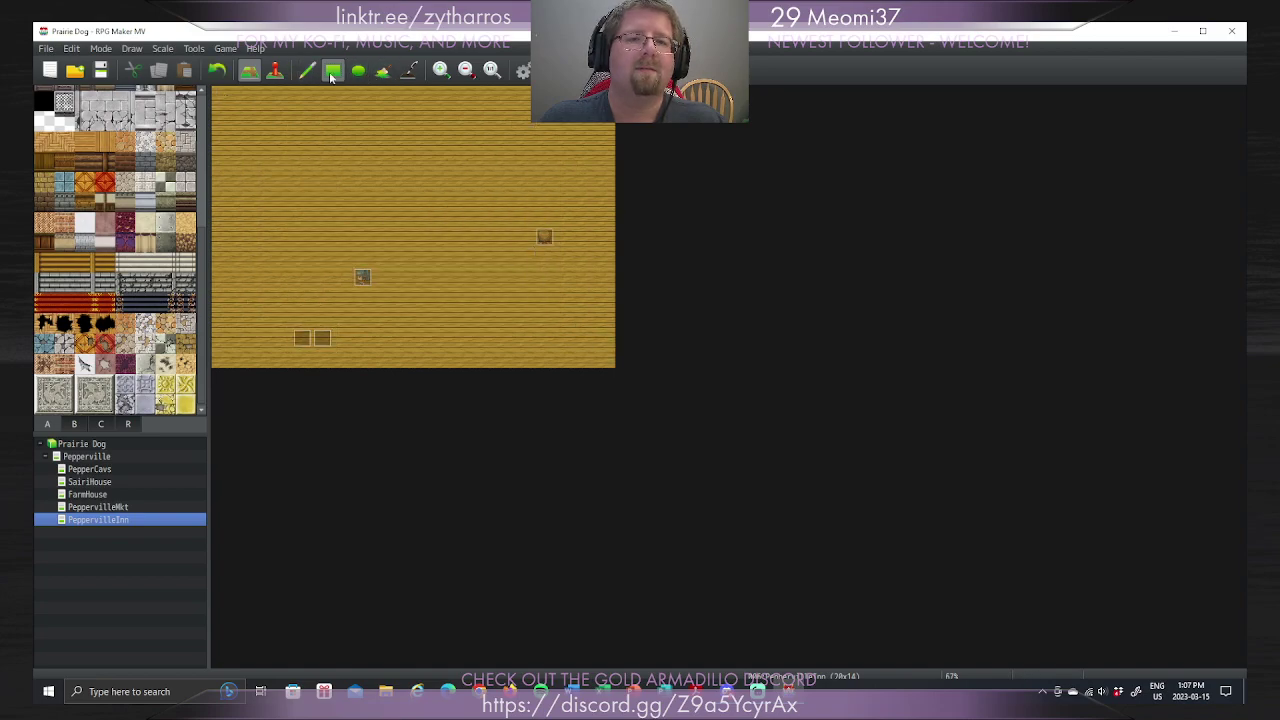
Step: Delete the two character events copied from the market, keeping the pair of exit events near the lower edge
{"action": "left_click", "coordinate": [275, 70]}
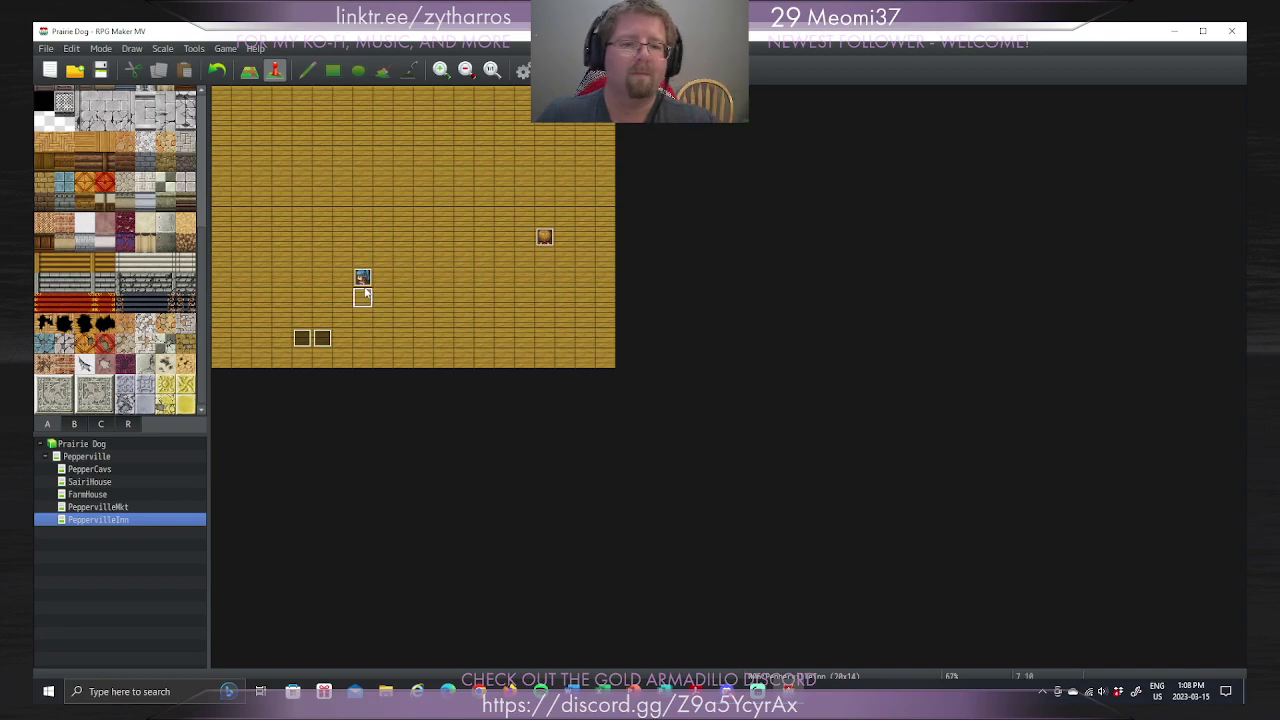
{"action": "left_click", "coordinate": [362, 278]}
{"action": "key", "text": "Delete"}
{"action": "left_click", "coordinate": [544, 236]}
{"action": "key", "text": "Delete"}
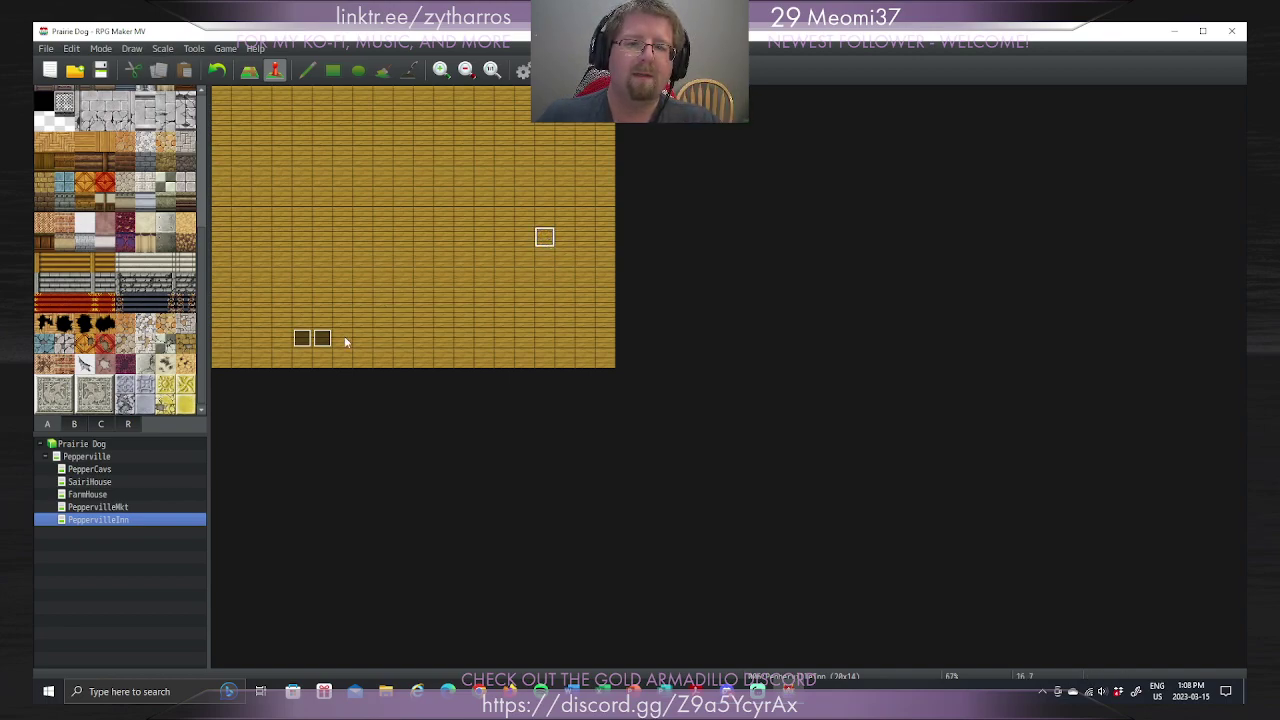
{"action": "left_click", "coordinate": [342, 338]}
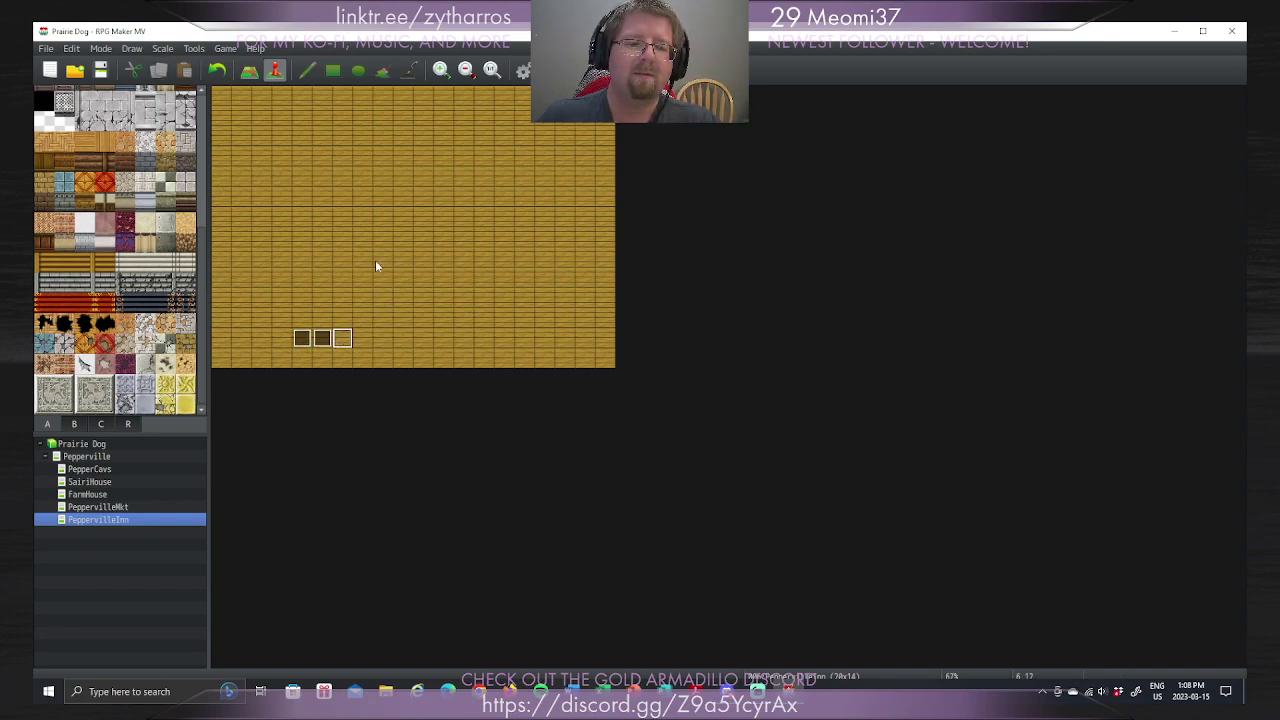
Step: Return to map drawing with the Pencil tool and pick the wooden plank floor tile from tileset page A
{"action": "left_click", "coordinate": [249, 70]}
{"action": "left_click", "coordinate": [307, 70]}
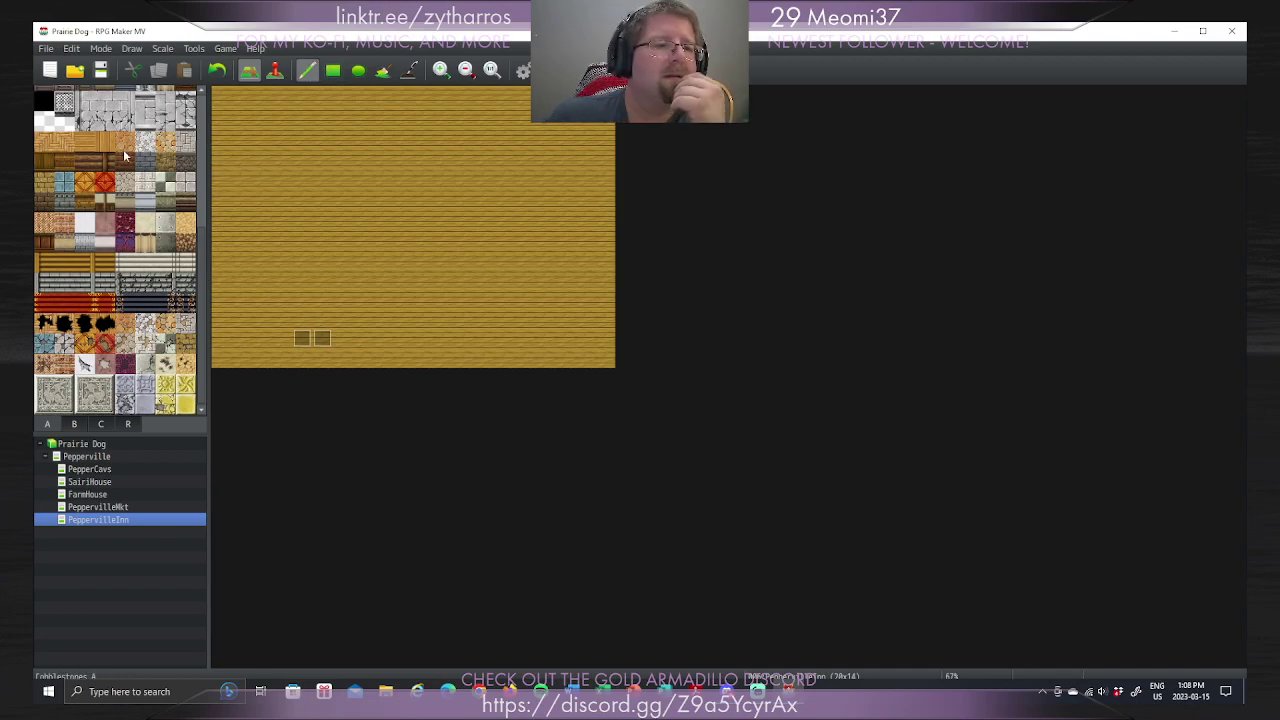
{"action": "left_click", "coordinate": [44, 163]}
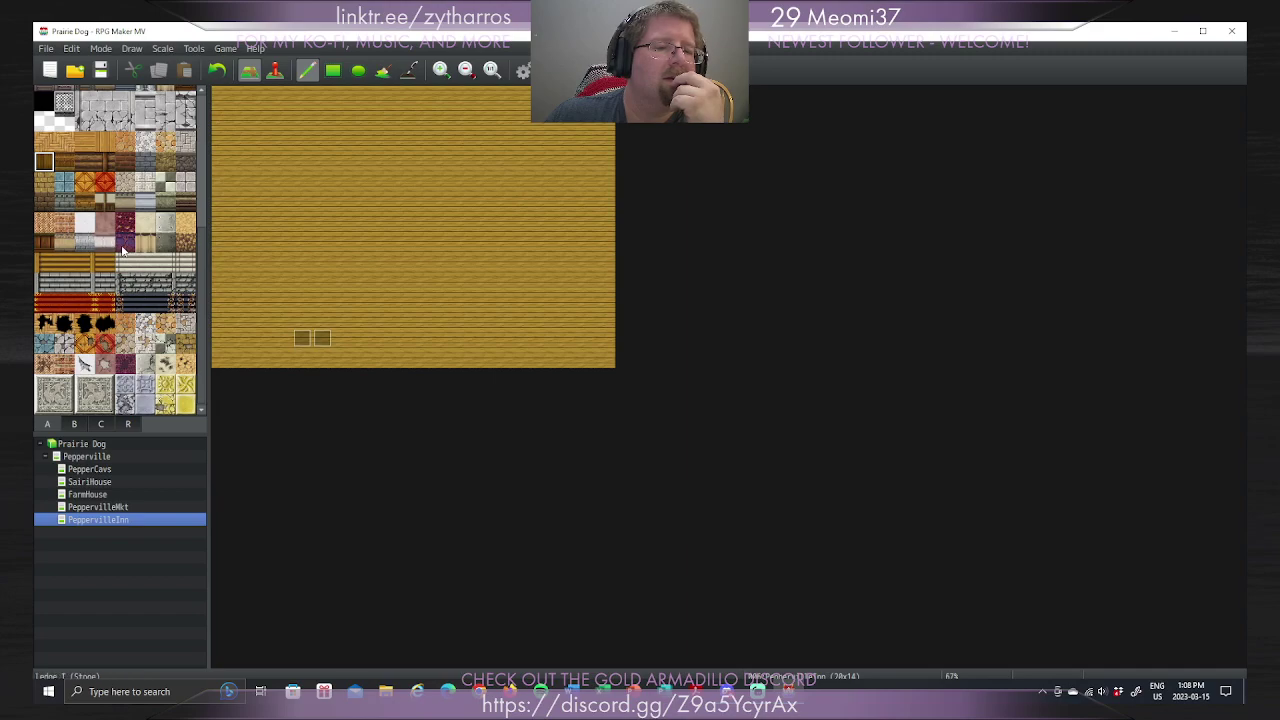
{"action": "left_click_drag", "start_coordinate": [203, 263], "coordinate": [209, 126]}
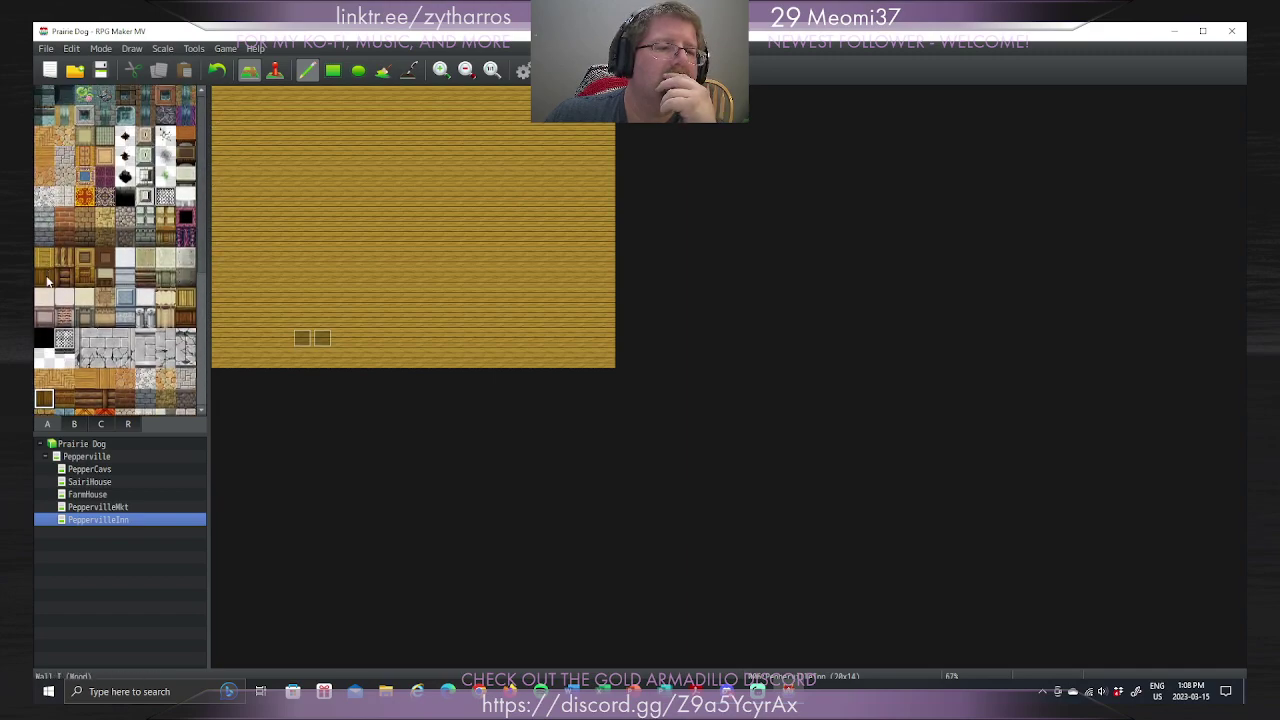
{"action": "left_click", "coordinate": [44, 257]}
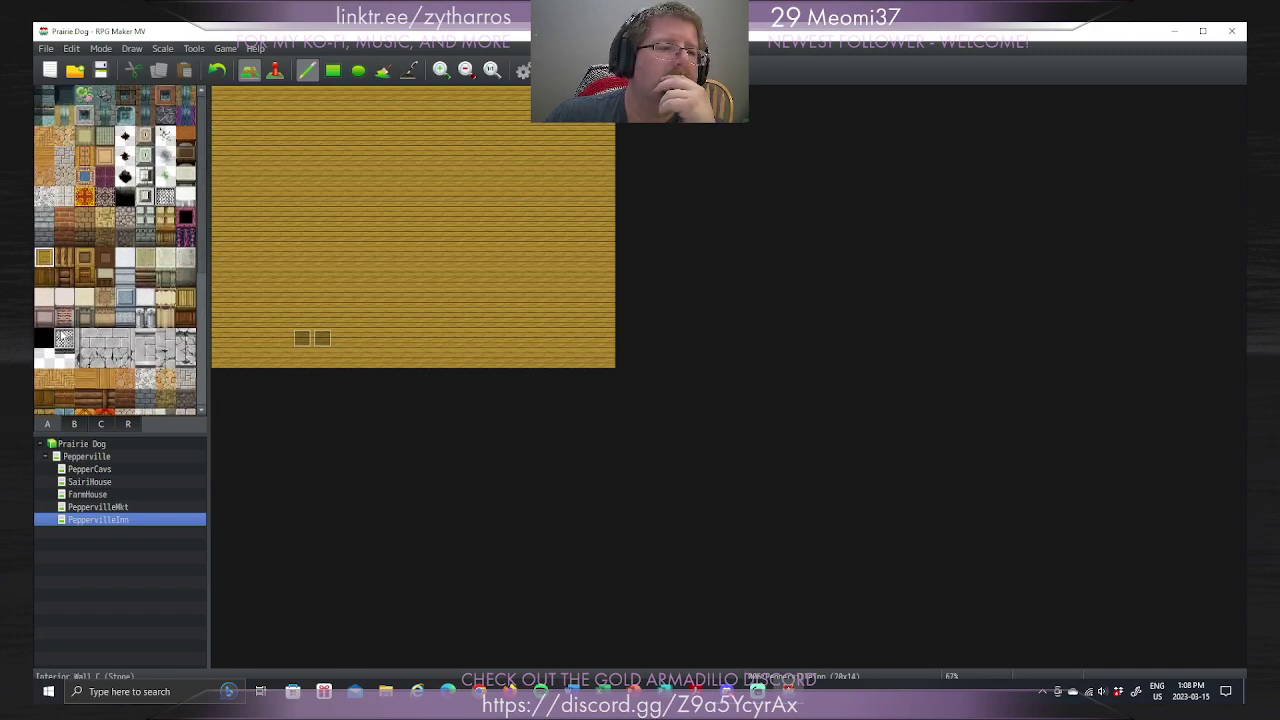
{"action": "left_click", "coordinate": [44, 156]}
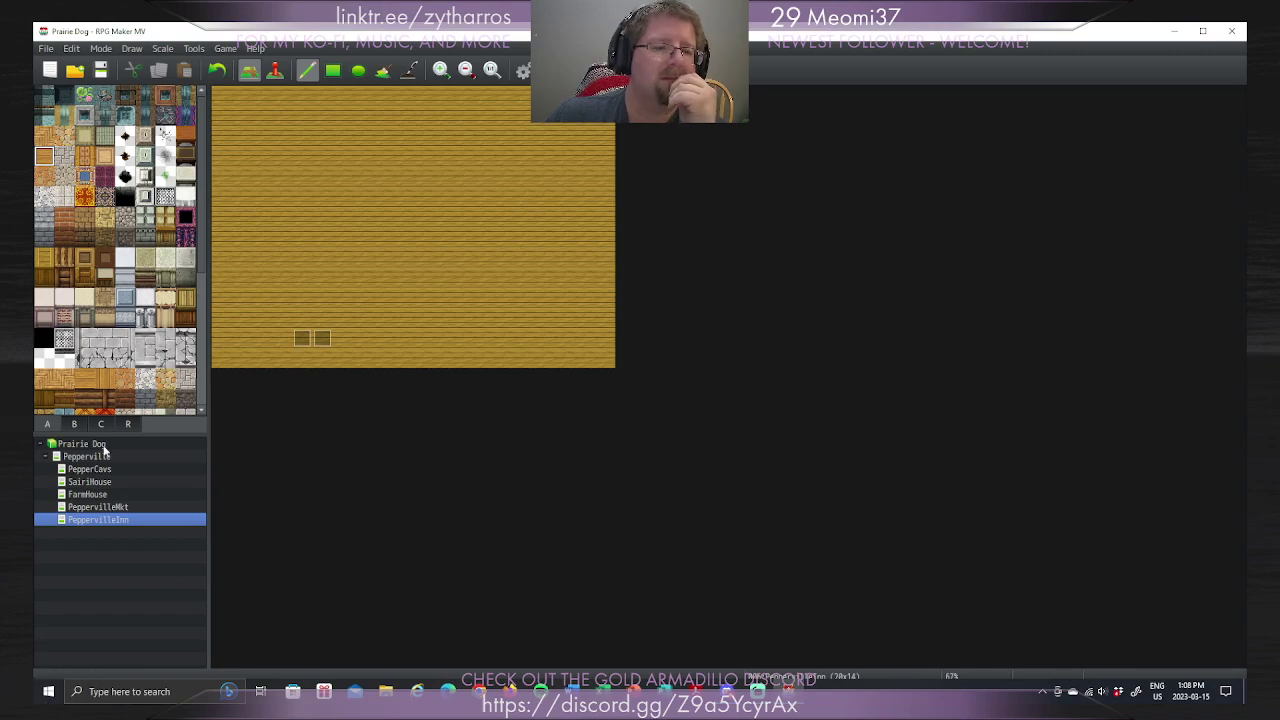
Step: Open the PeppervilleMkt map to examine its floor and wall tiles as a reference for the inn
{"action": "left_click", "coordinate": [74, 424]}
{"action": "left_click", "coordinate": [47, 424]}
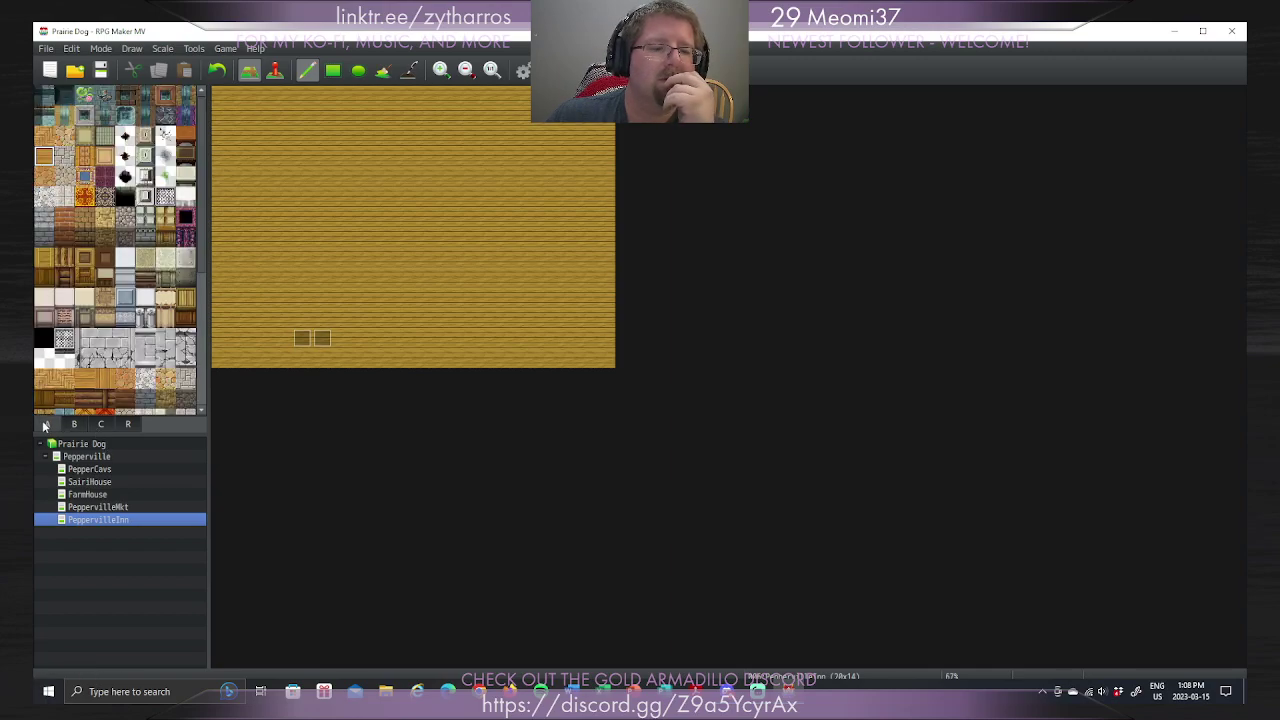
{"action": "left_click", "coordinate": [98, 507]}
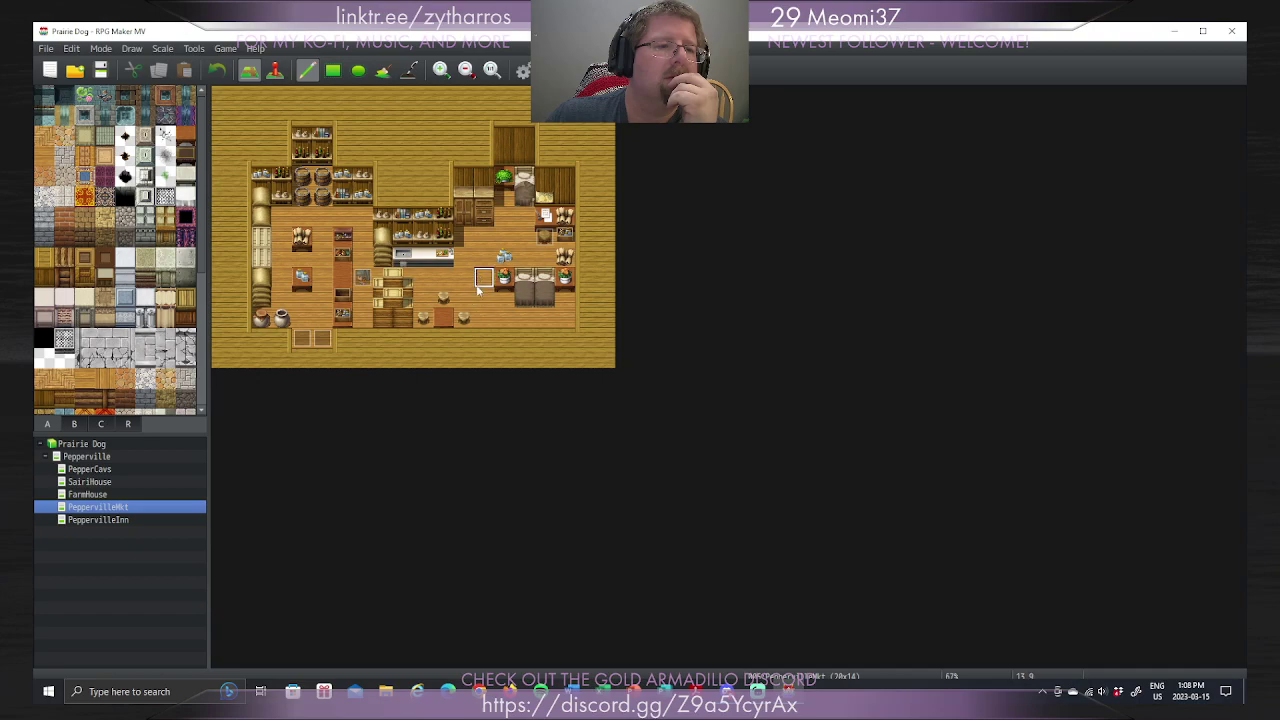
Step: Paint a six-by-five-tile room in PeppervilleInn above the exit events with the reddish patterned floor tile, using the Rectangle tool and Pepperville's inn exterior as reference
{"action": "left_click_drag", "start_coordinate": [205, 214], "coordinate": [209, 177]}
{"action": "left_click", "coordinate": [43, 155]}
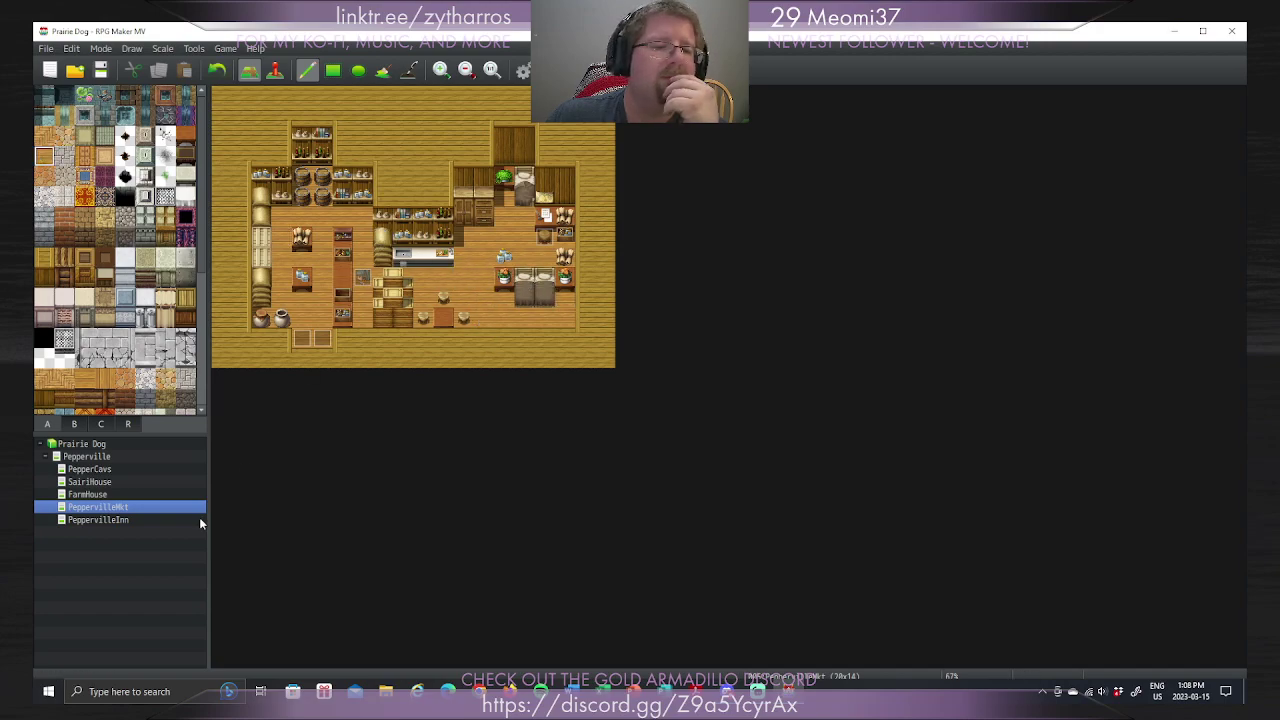
{"action": "left_click", "coordinate": [112, 519]}
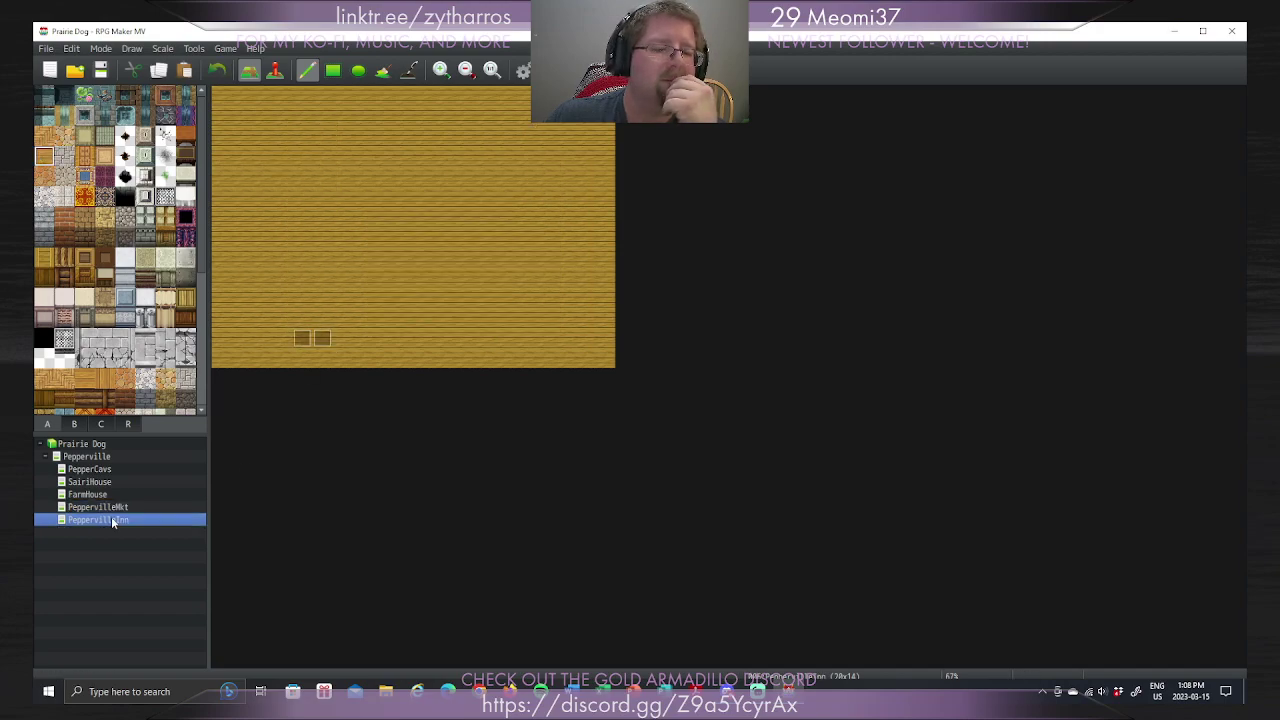
{"action": "left_click", "coordinate": [85, 158]}
{"action": "left_click", "coordinate": [334, 73]}
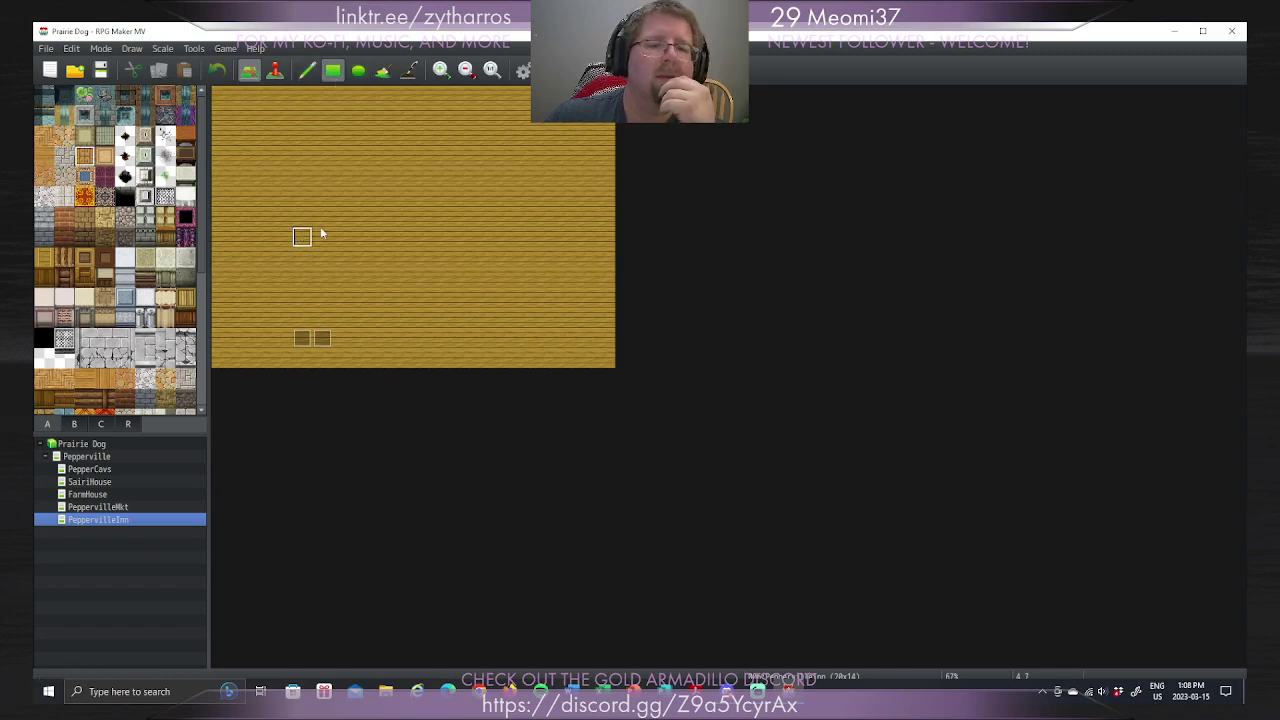
{"action": "left_click", "coordinate": [112, 456]}
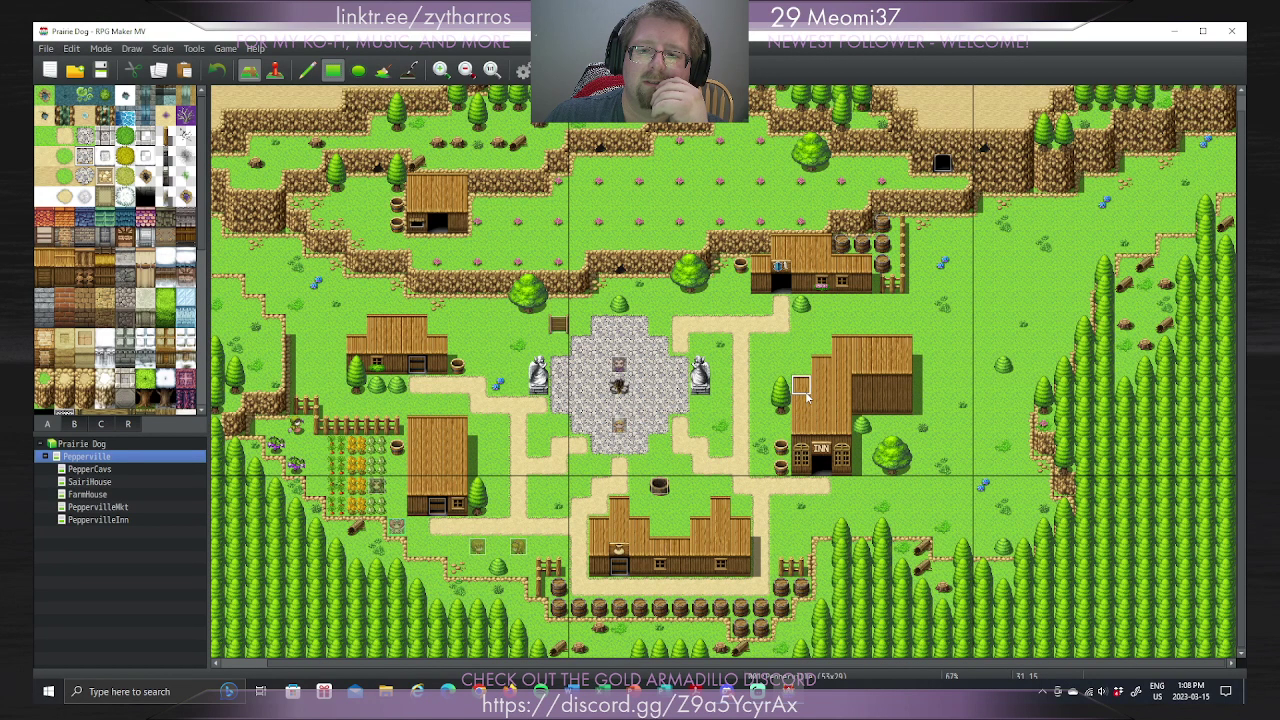
{"action": "left_click", "coordinate": [118, 520]}
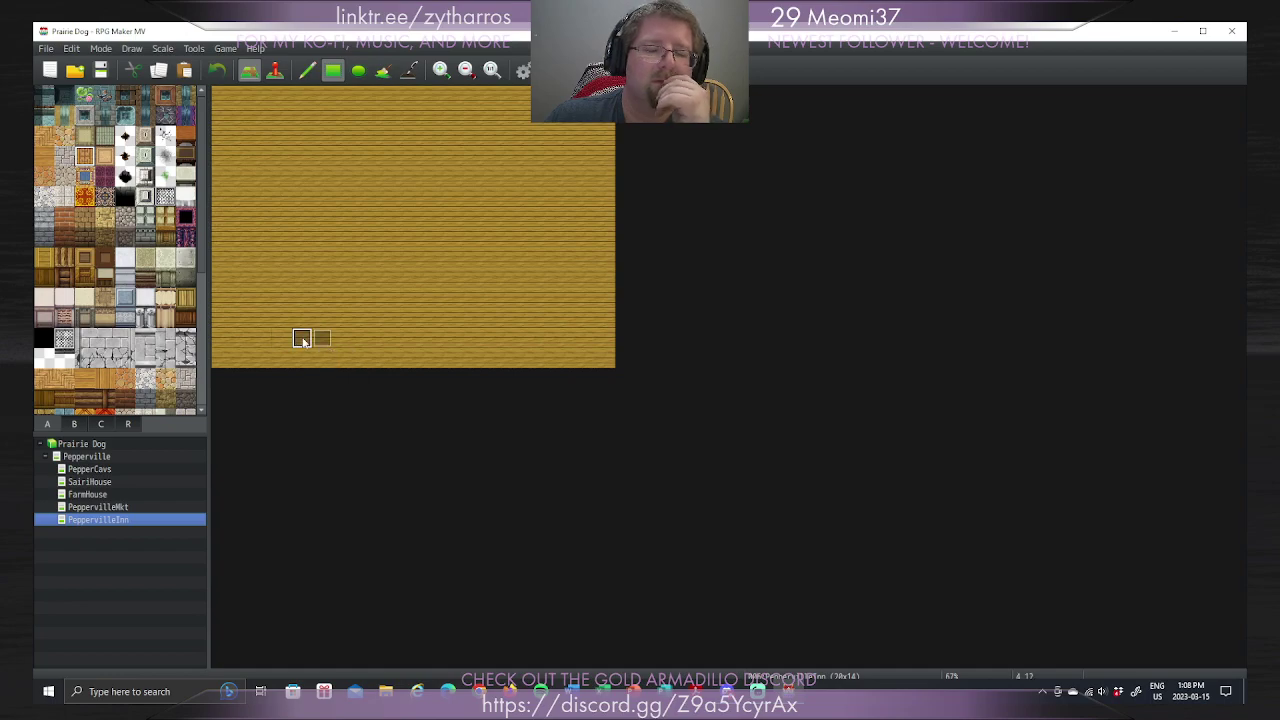
{"action": "left_click", "coordinate": [104, 456]}
{"action": "left_click", "coordinate": [100, 519]}
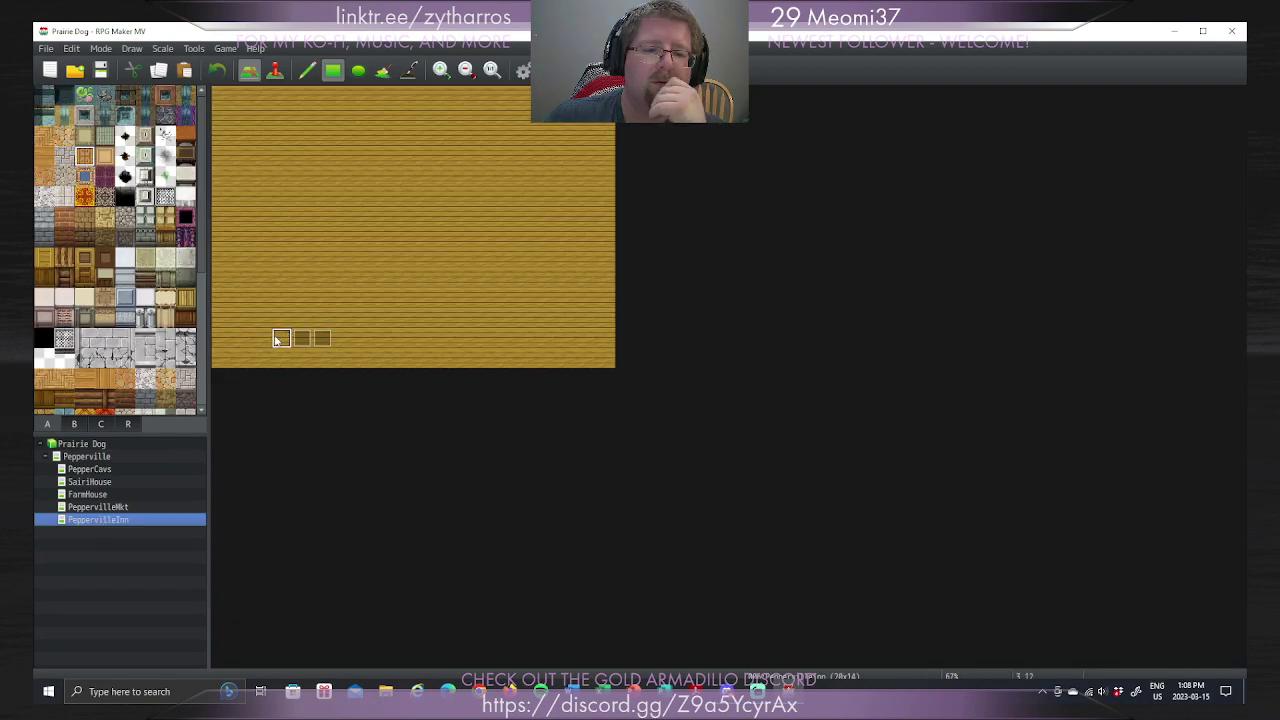
{"action": "left_click_drag", "start_coordinate": [264, 321], "coordinate": [290, 322]}
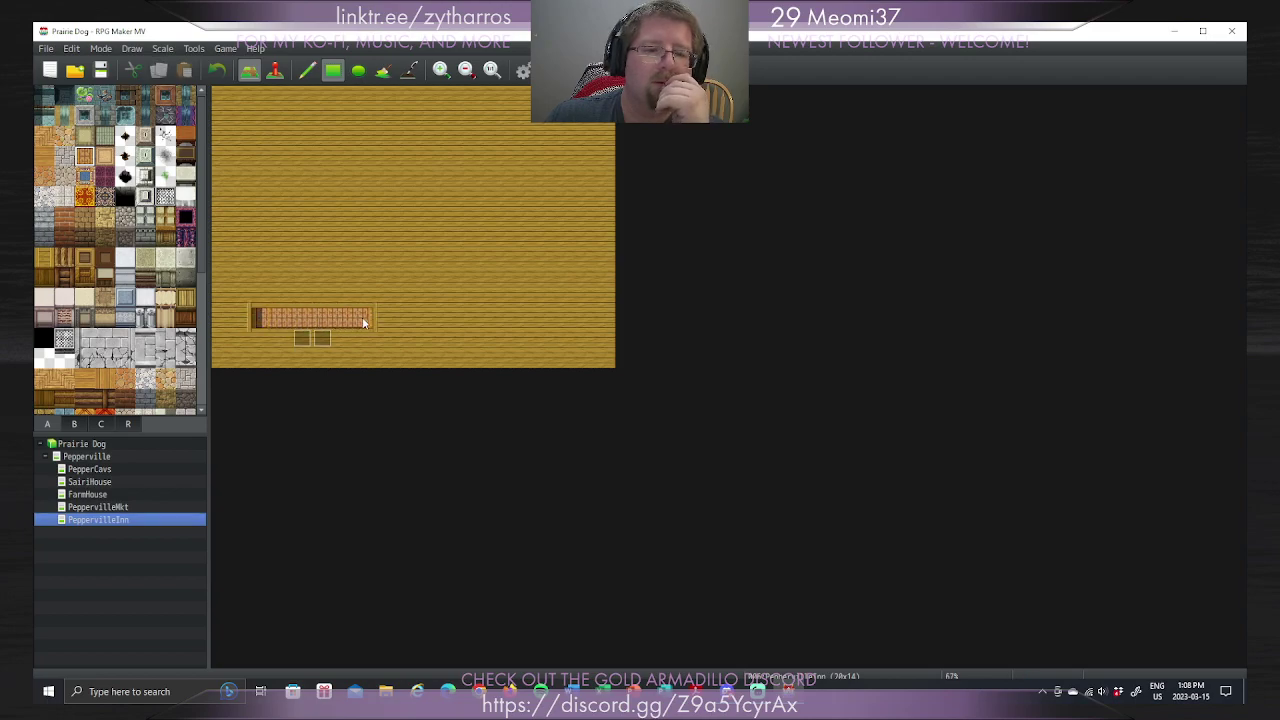
{"action": "left_click_drag", "start_coordinate": [365, 322], "coordinate": [366, 322]}
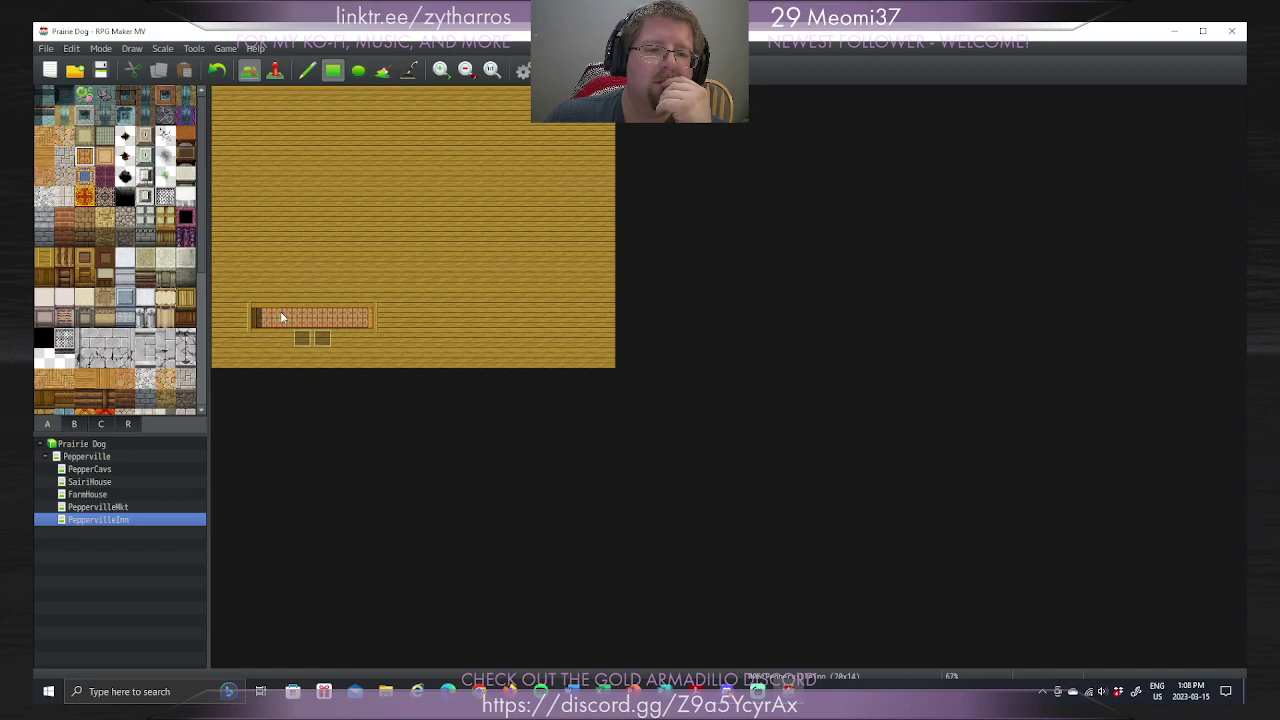
{"action": "mouse_move", "coordinate": [281, 318]}
{"action": "left_mouse_down"}
{"action": "mouse_move", "coordinate": [281, 275]}
{"action": "mouse_move", "coordinate": [317, 240]}
{"action": "mouse_move", "coordinate": [357, 240]}
{"action": "left_mouse_up"}
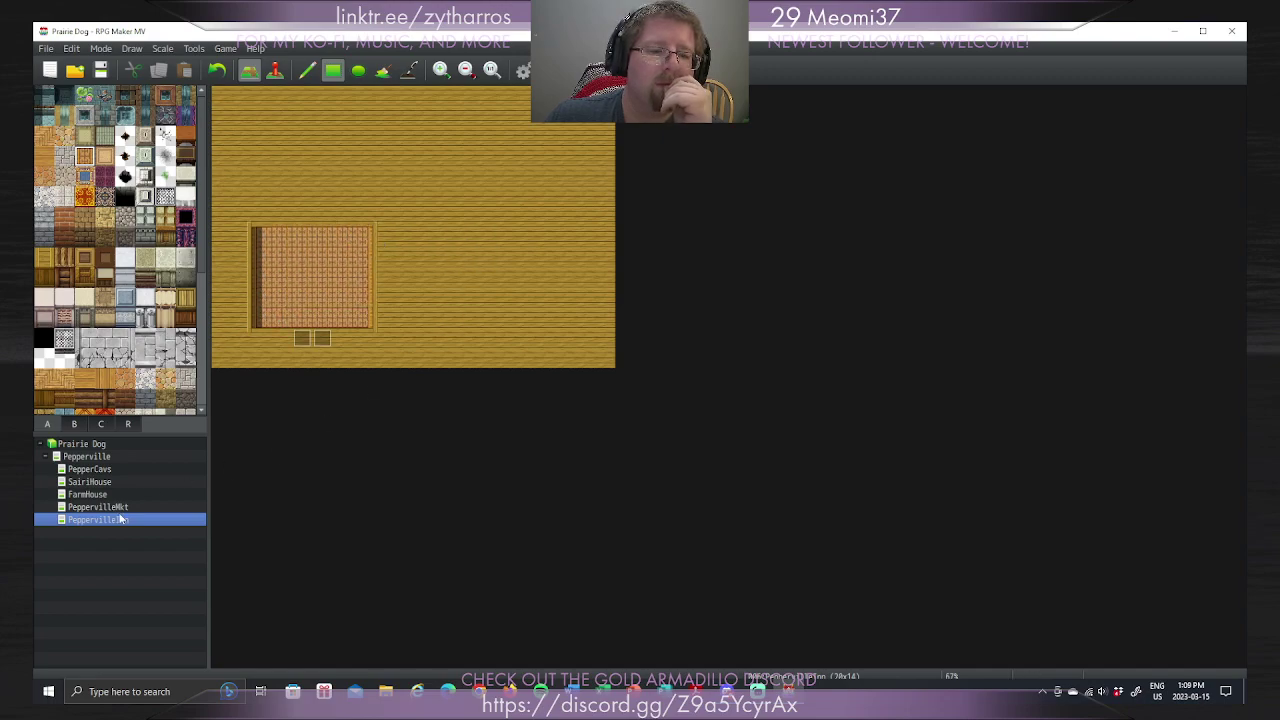
Step: Check the inn's exterior on the Pepperville map and extend the room's floor upward with a section three tiles wide and three high
{"action": "left_click", "coordinate": [88, 456]}
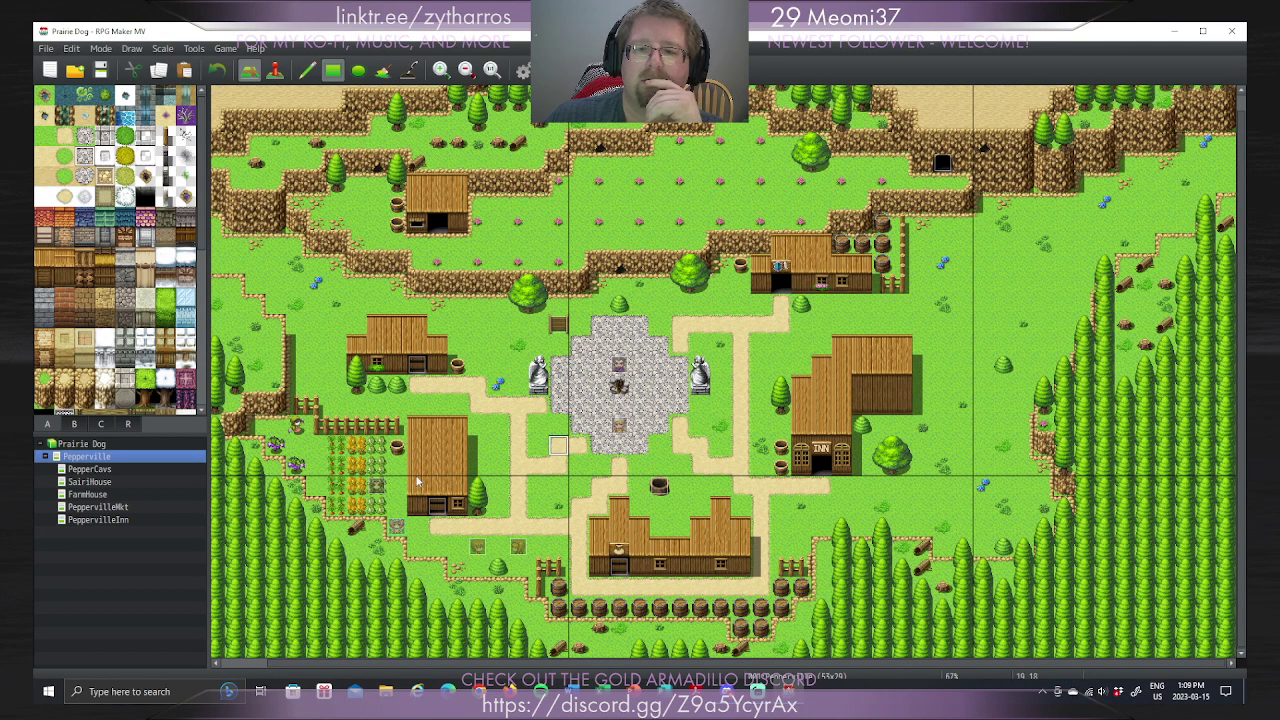
{"action": "left_click", "coordinate": [125, 520]}
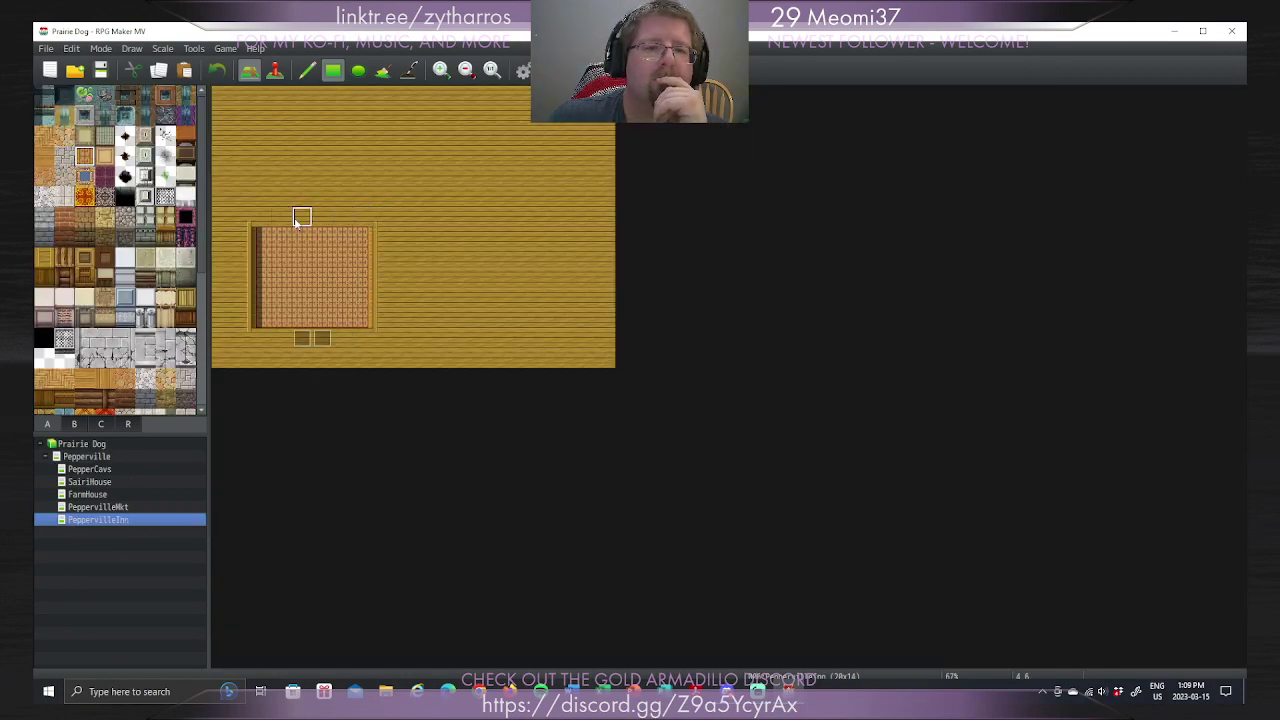
{"action": "left_click_drag", "start_coordinate": [297, 214], "coordinate": [304, 205]}
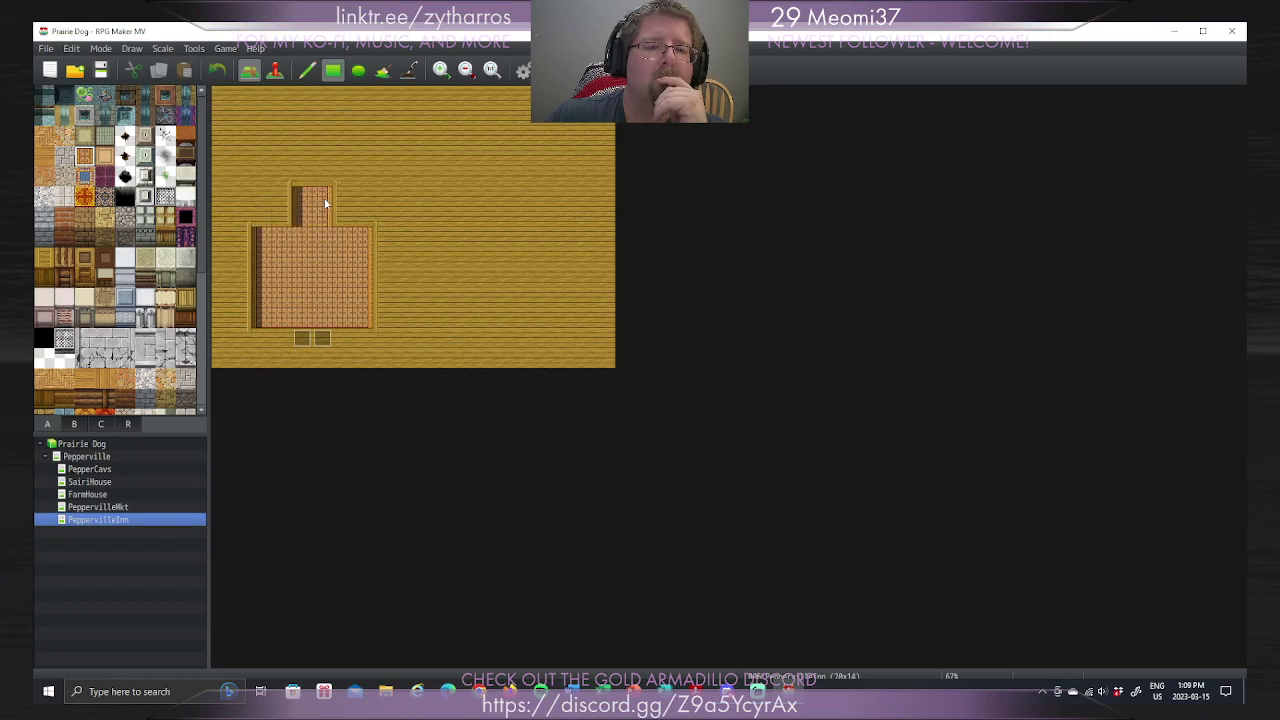
{"action": "left_click_drag", "start_coordinate": [334, 183], "coordinate": [344, 183]}
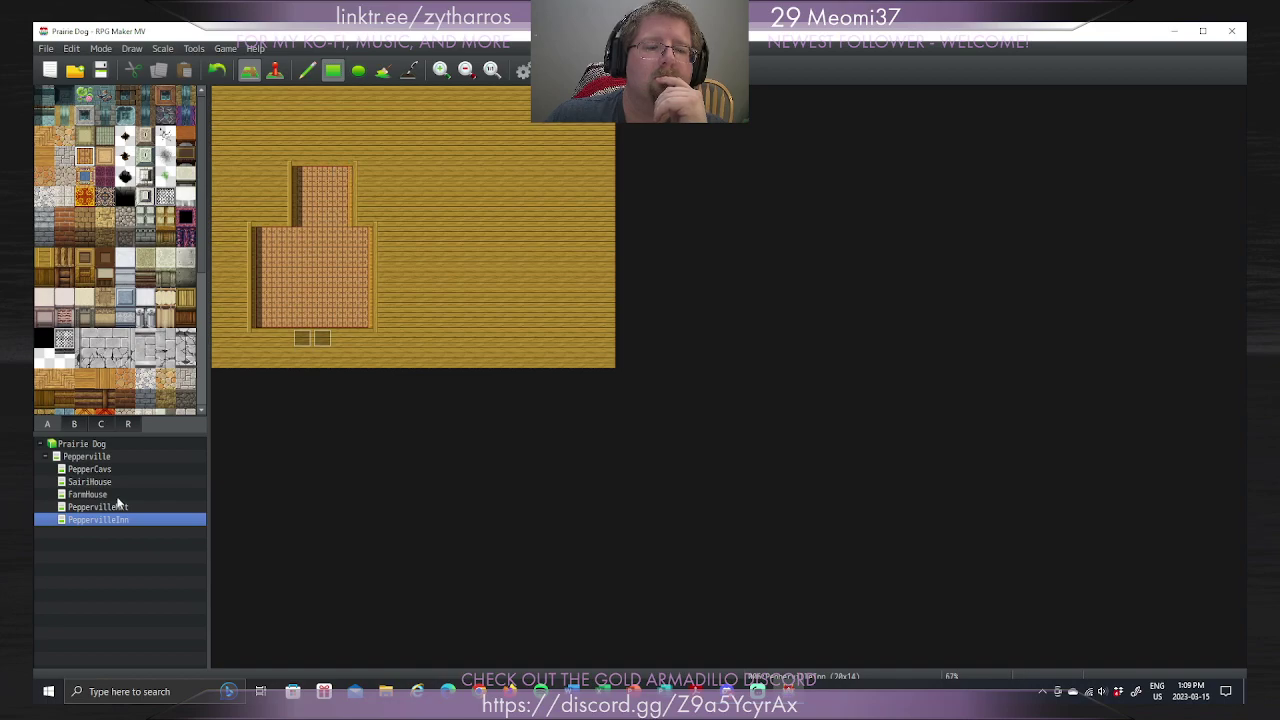
Step: Compare with the inn's exterior again and enlarge the upper floor section to four tiles wide and four high
{"action": "left_click", "coordinate": [95, 457]}
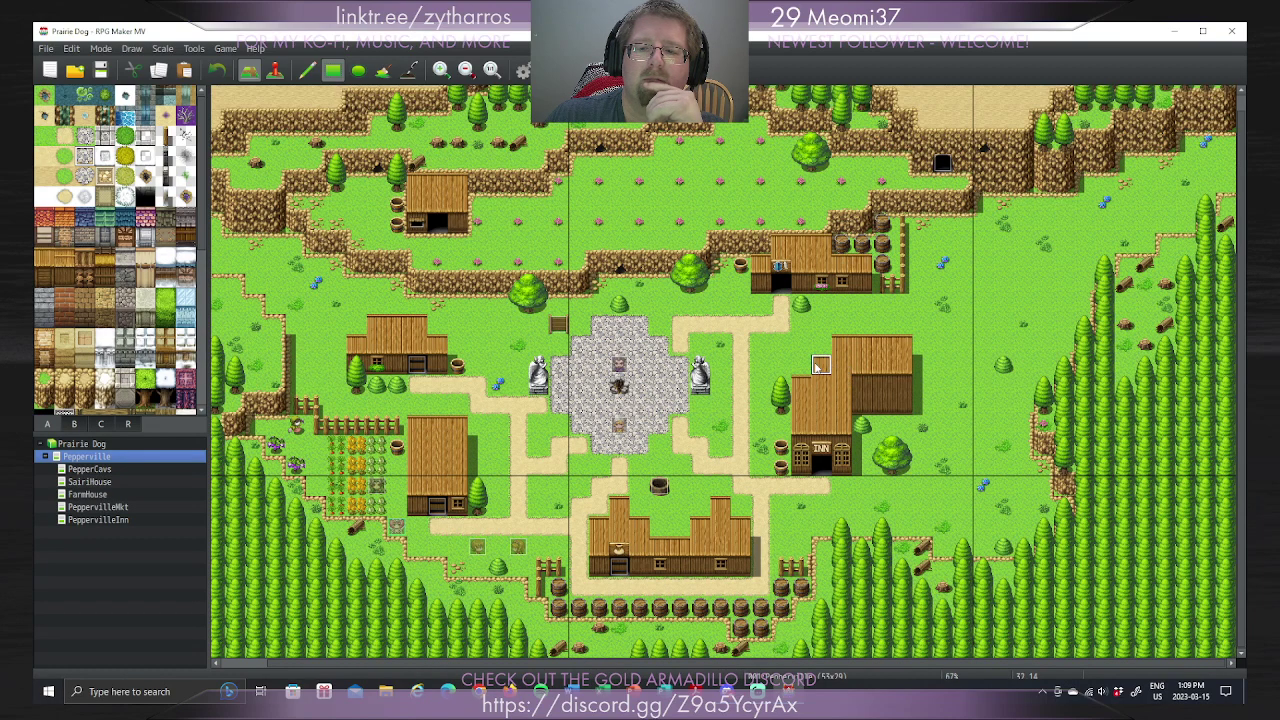
{"action": "left_click", "coordinate": [118, 520]}
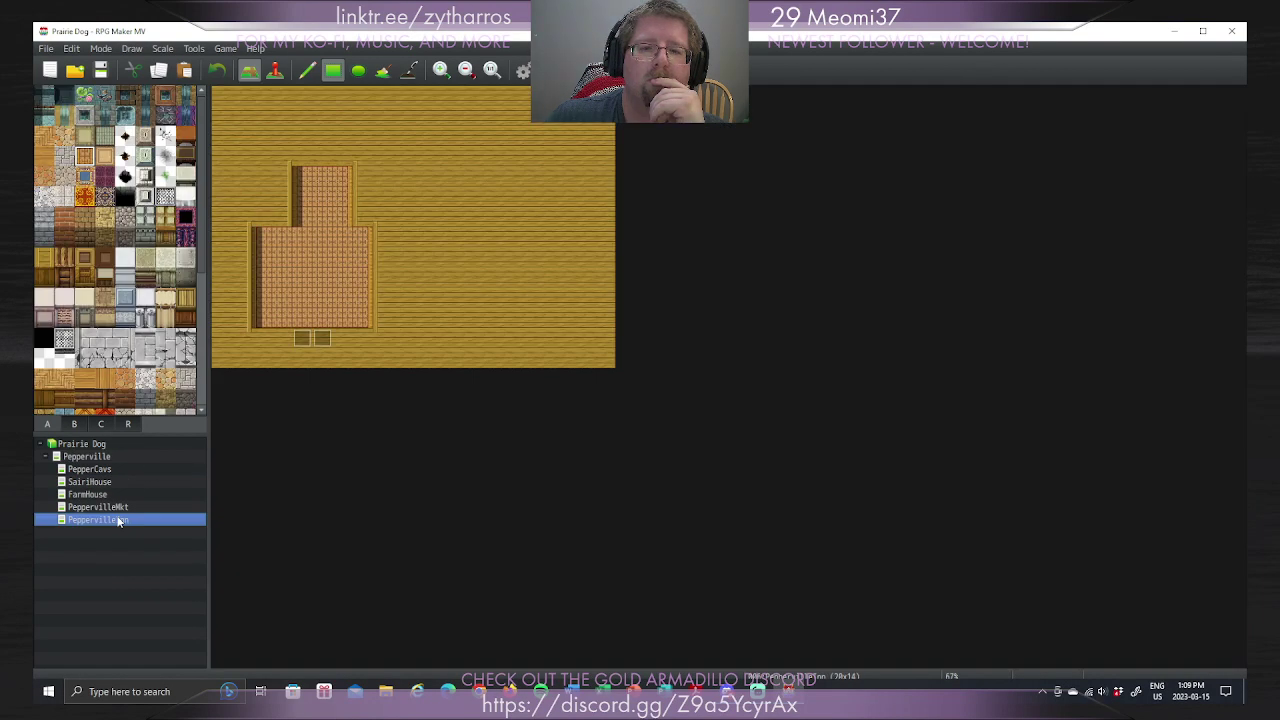
{"action": "left_click", "coordinate": [366, 178]}
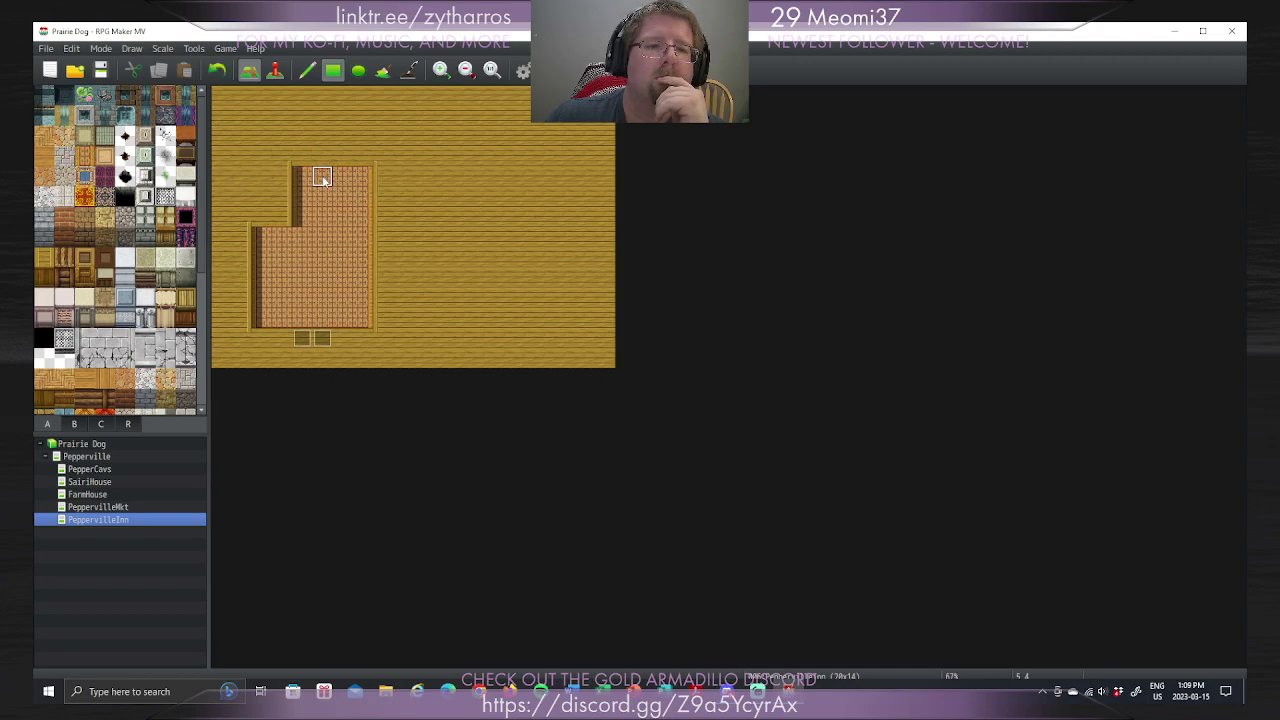
{"action": "left_click", "coordinate": [297, 177]}
{"action": "left_click", "coordinate": [304, 180]}
{"action": "right_click_drag", "start_coordinate": [304, 180], "coordinate": [358, 184]}
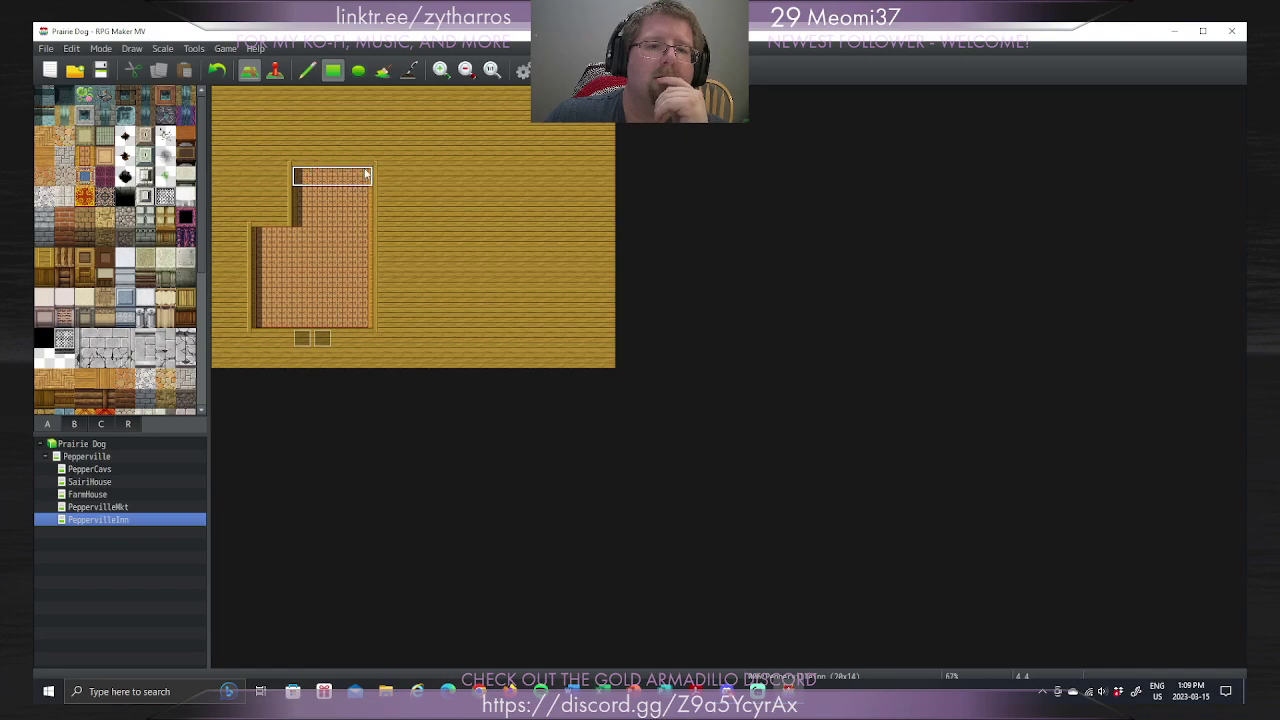
{"action": "left_click", "coordinate": [366, 166]}
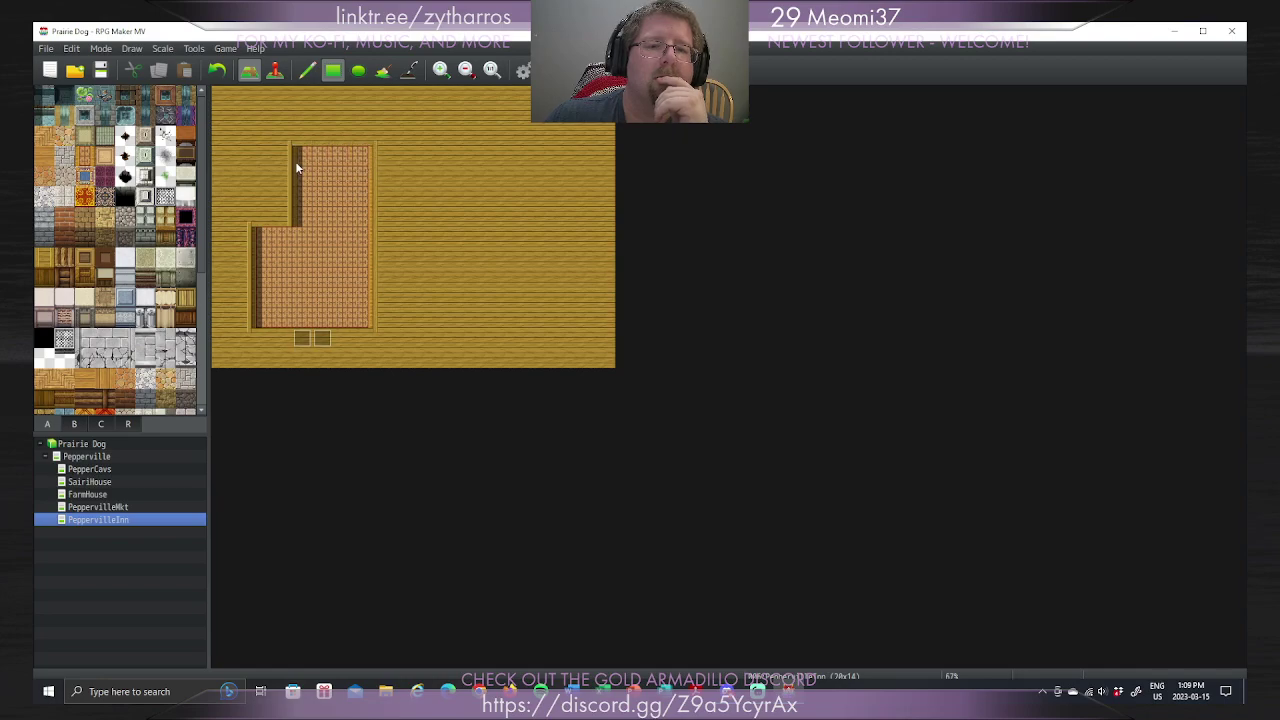
{"action": "right_click", "coordinate": [298, 218]}
Step: Add an east wing six tiles wide and eight high to the inn floor, following the inn's outline on the Pepperville map
{"action": "left_click", "coordinate": [95, 457]}
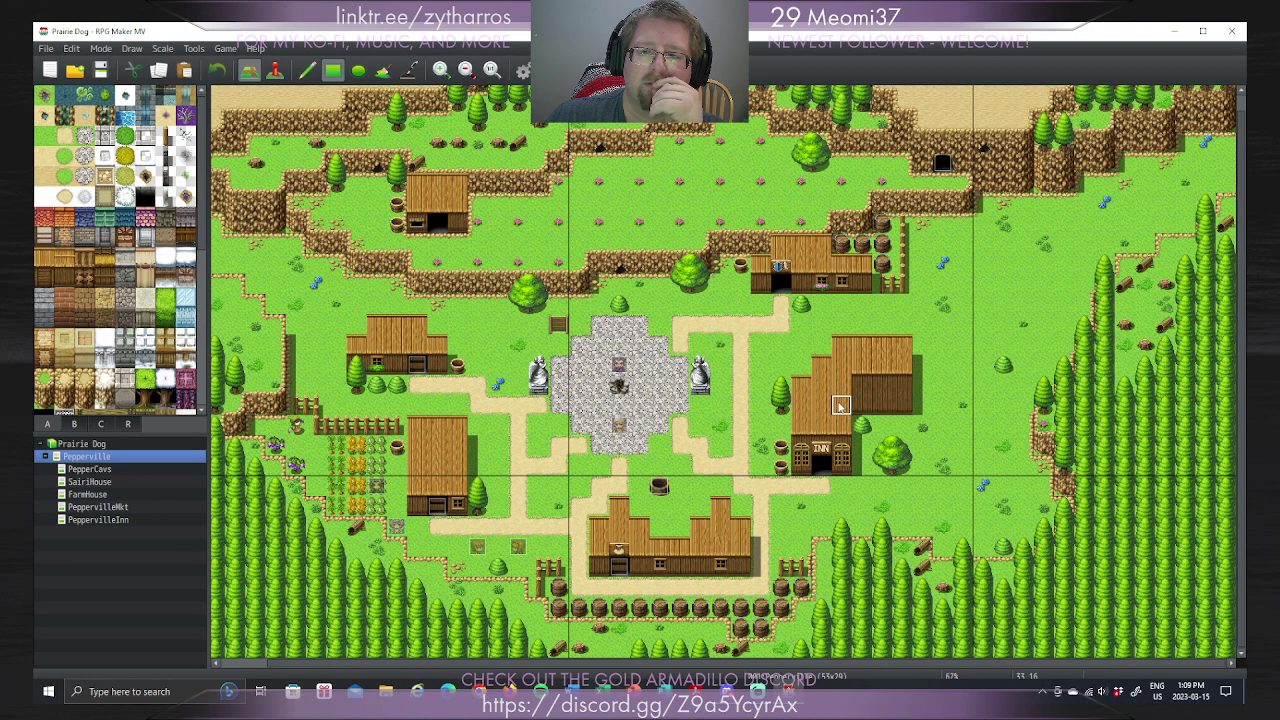
{"action": "left_click", "coordinate": [100, 520]}
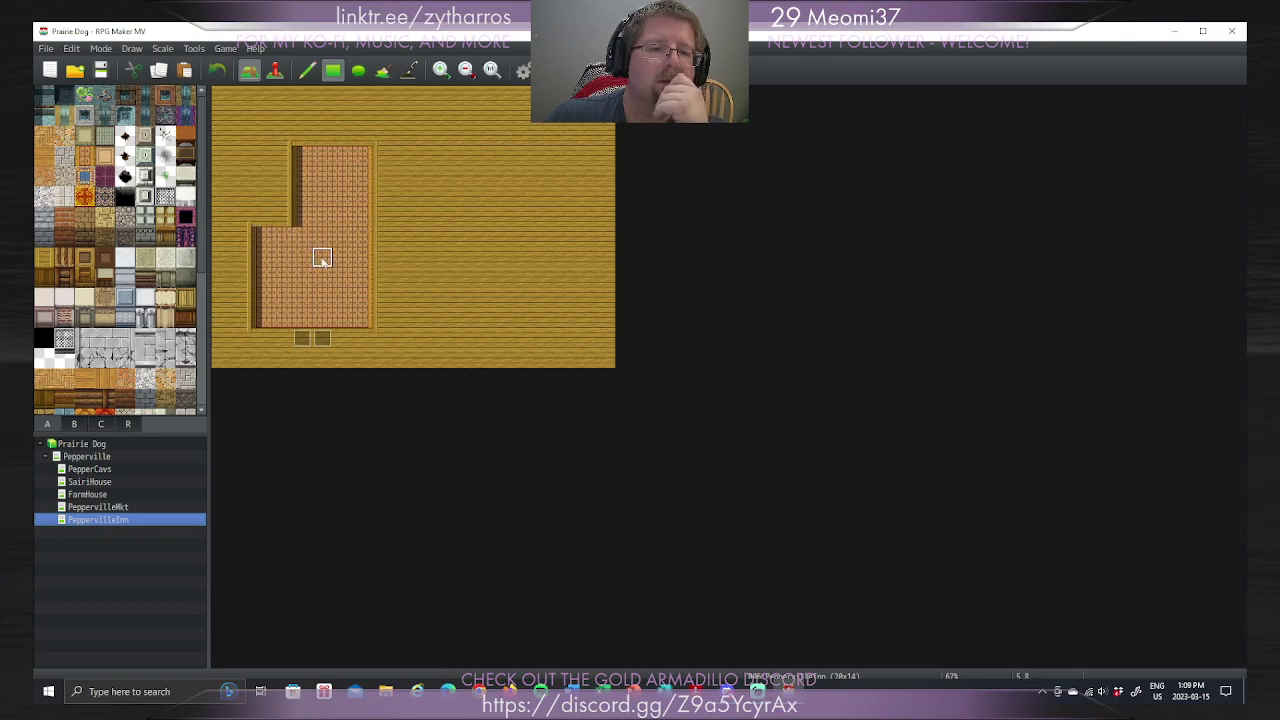
{"action": "left_click_drag", "start_coordinate": [370, 258], "coordinate": [446, 259]}
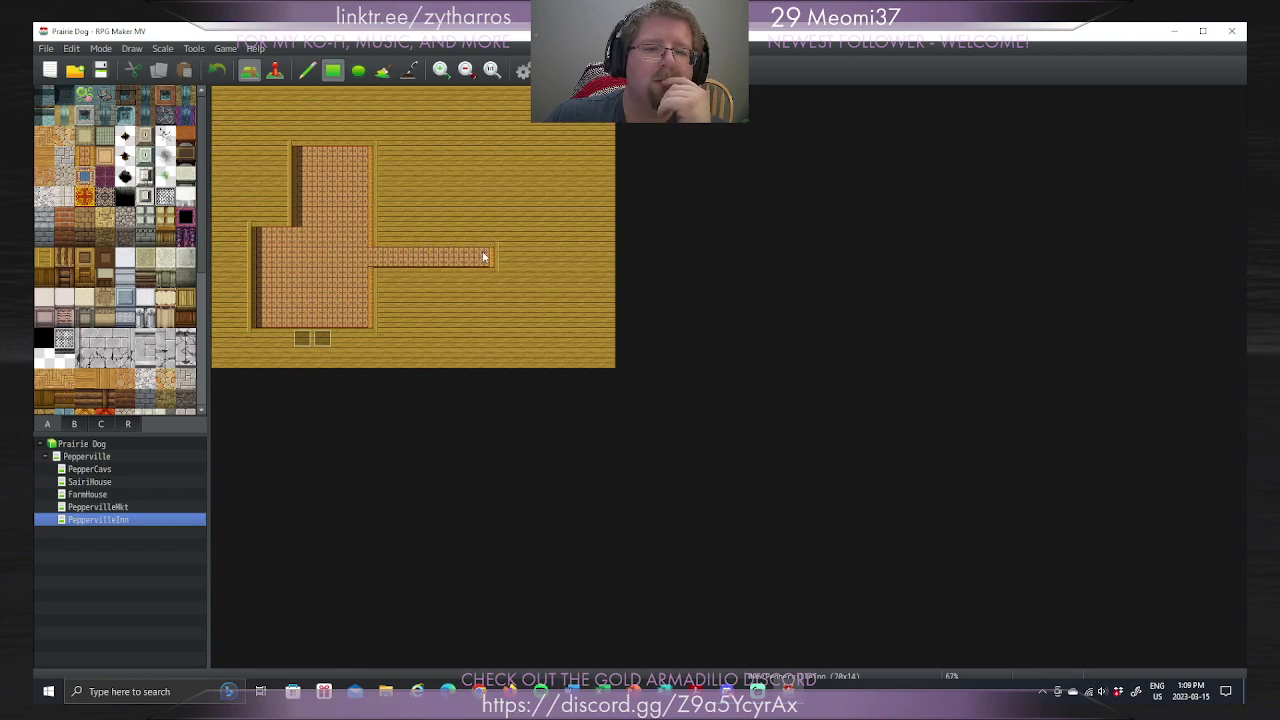
{"action": "left_click", "coordinate": [85, 456]}
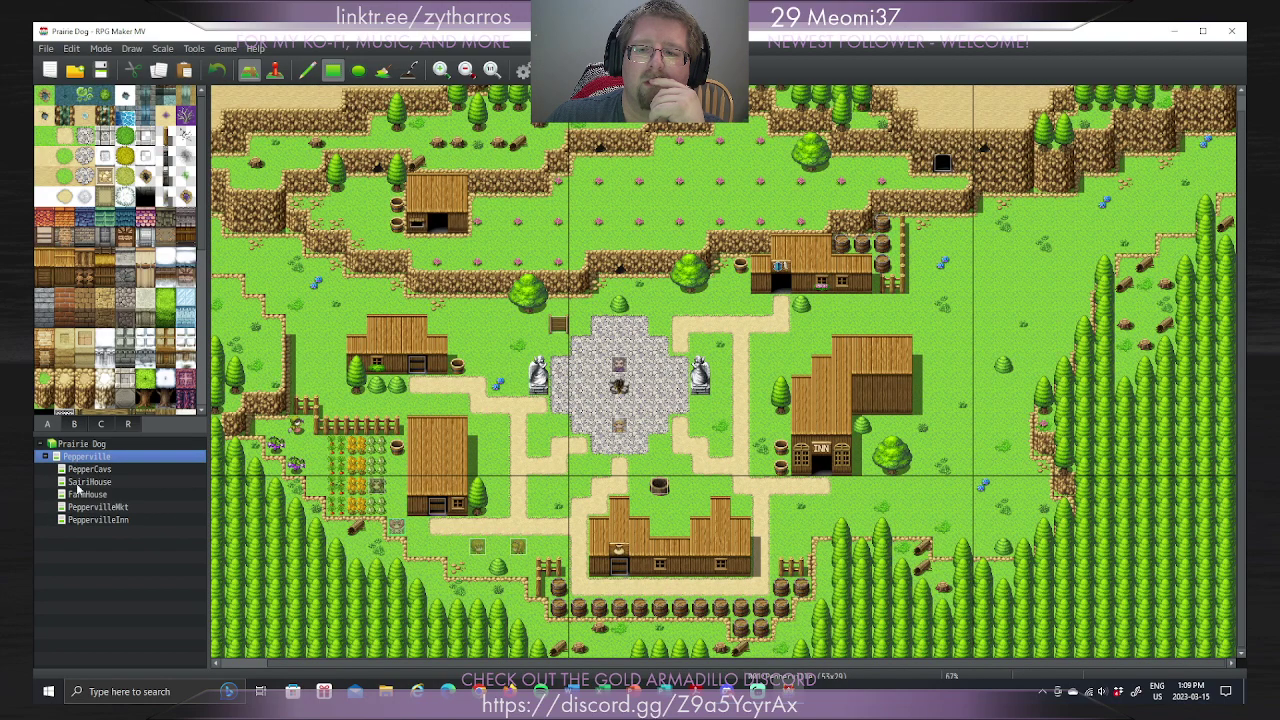
{"action": "left_click", "coordinate": [88, 520]}
{"action": "mouse_move", "coordinate": [486, 257]}
{"action": "left_mouse_down"}
{"action": "mouse_move", "coordinate": [380, 229]}
{"action": "mouse_move", "coordinate": [384, 116]}
{"action": "left_mouse_up"}
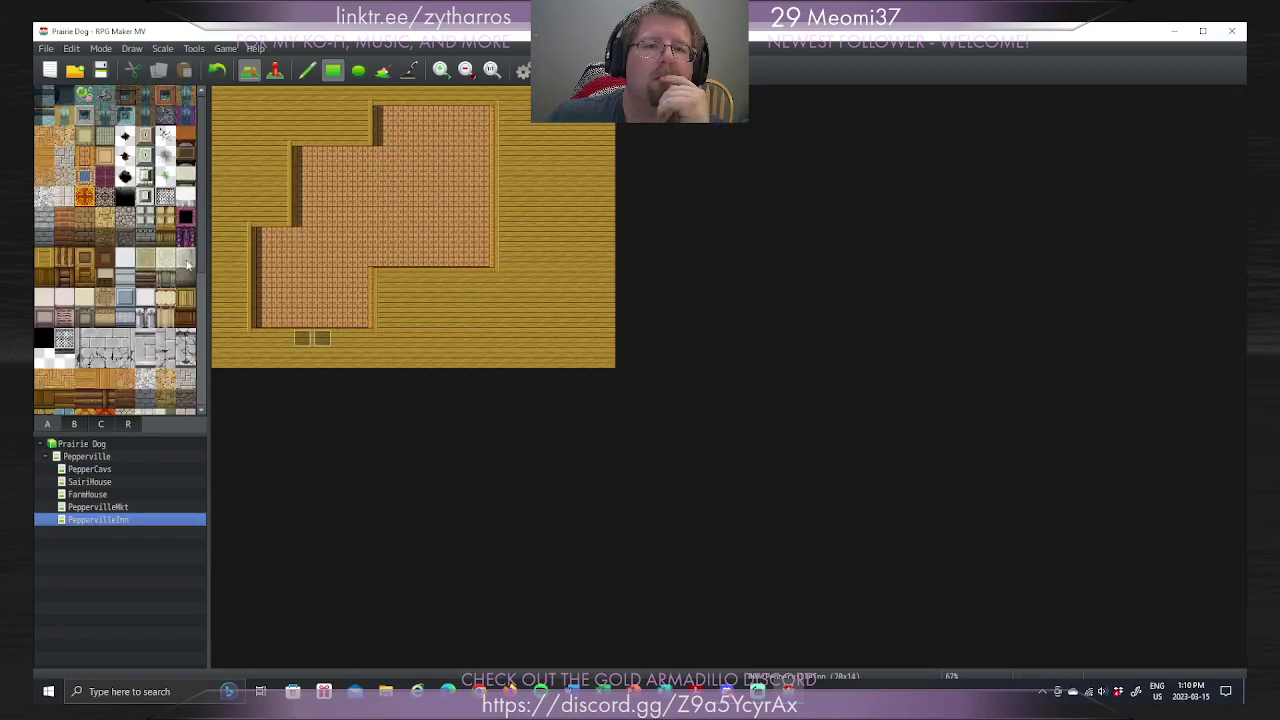
Step: Recheck the inn's exterior and clear the upper section and east wing back to wooden wall, keeping the six-by-five lower room
{"action": "left_click", "coordinate": [104, 458]}
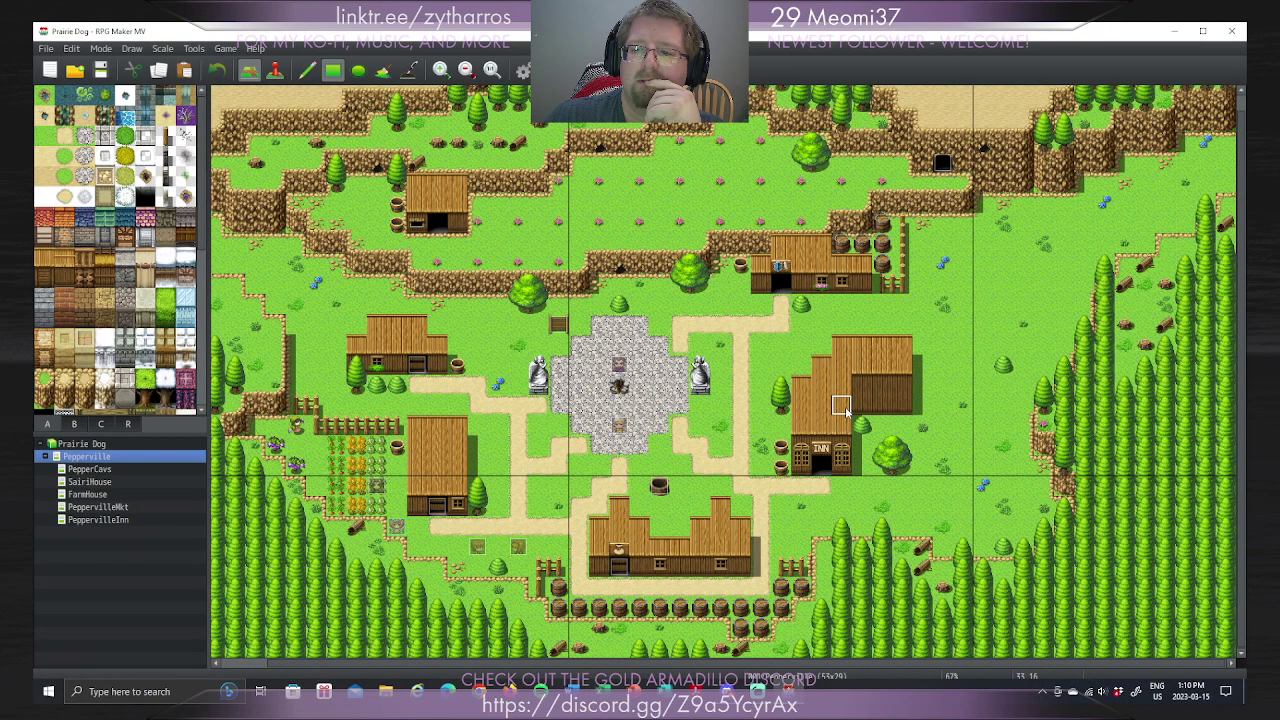
{"action": "left_click", "coordinate": [121, 520]}
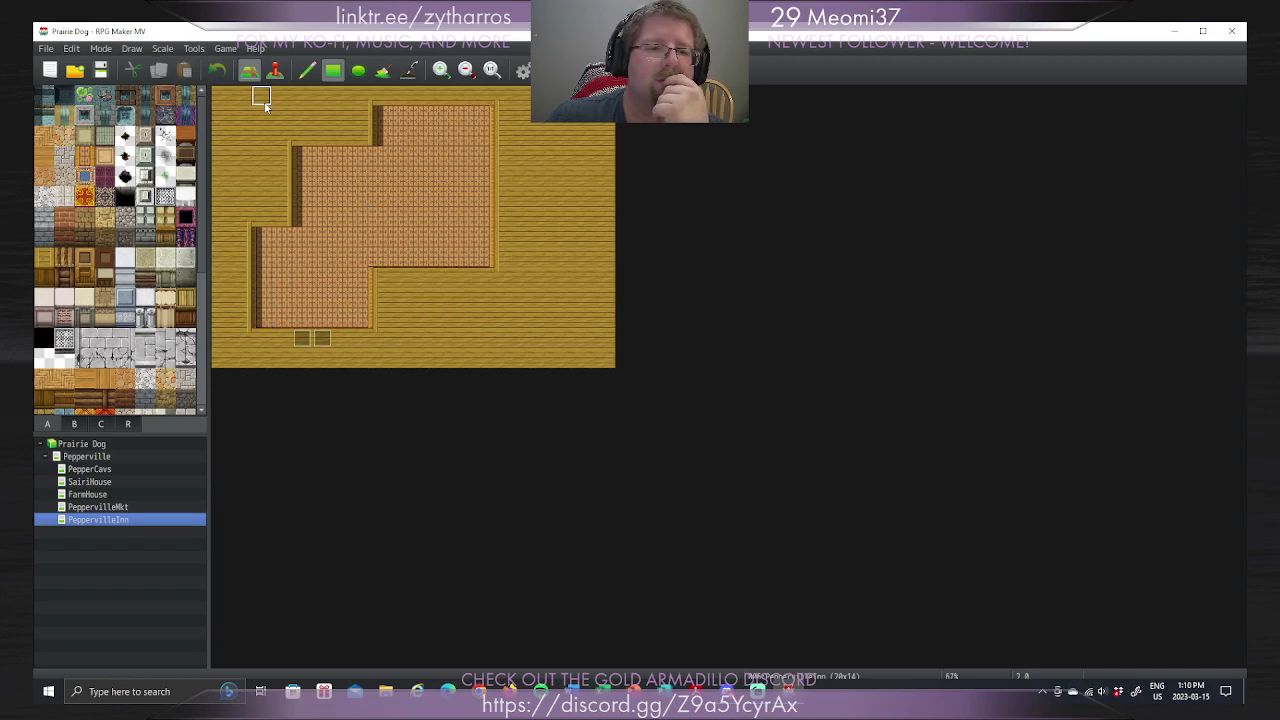
{"action": "left_click_drag", "start_coordinate": [218, 104], "coordinate": [388, 302]}
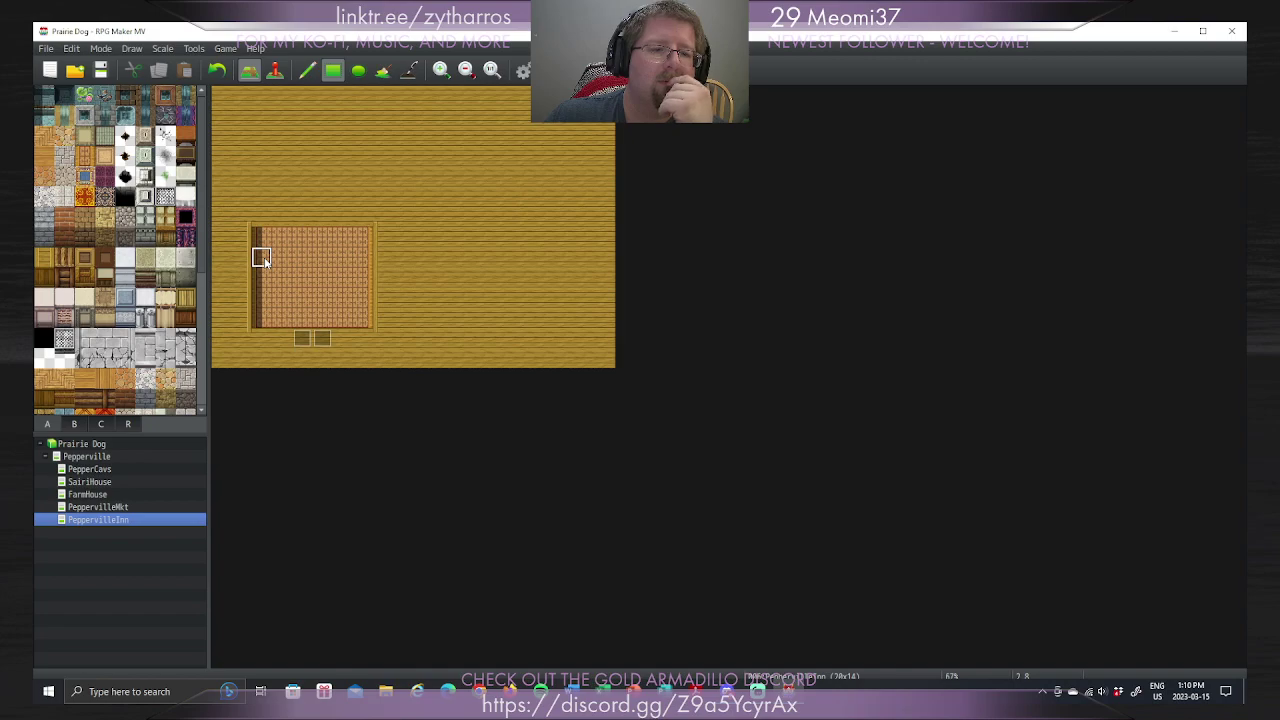
Step: Extend the lower room's patterned floor upward to six tiles wide and ten high, checking the inn's exterior on the Pepperville map
{"action": "mouse_move", "coordinate": [262, 236]}
{"action": "left_mouse_down"}
{"action": "mouse_move", "coordinate": [265, 205]}
{"action": "mouse_move", "coordinate": [350, 200]}
{"action": "left_mouse_up"}
{"action": "left_click", "coordinate": [88, 458]}
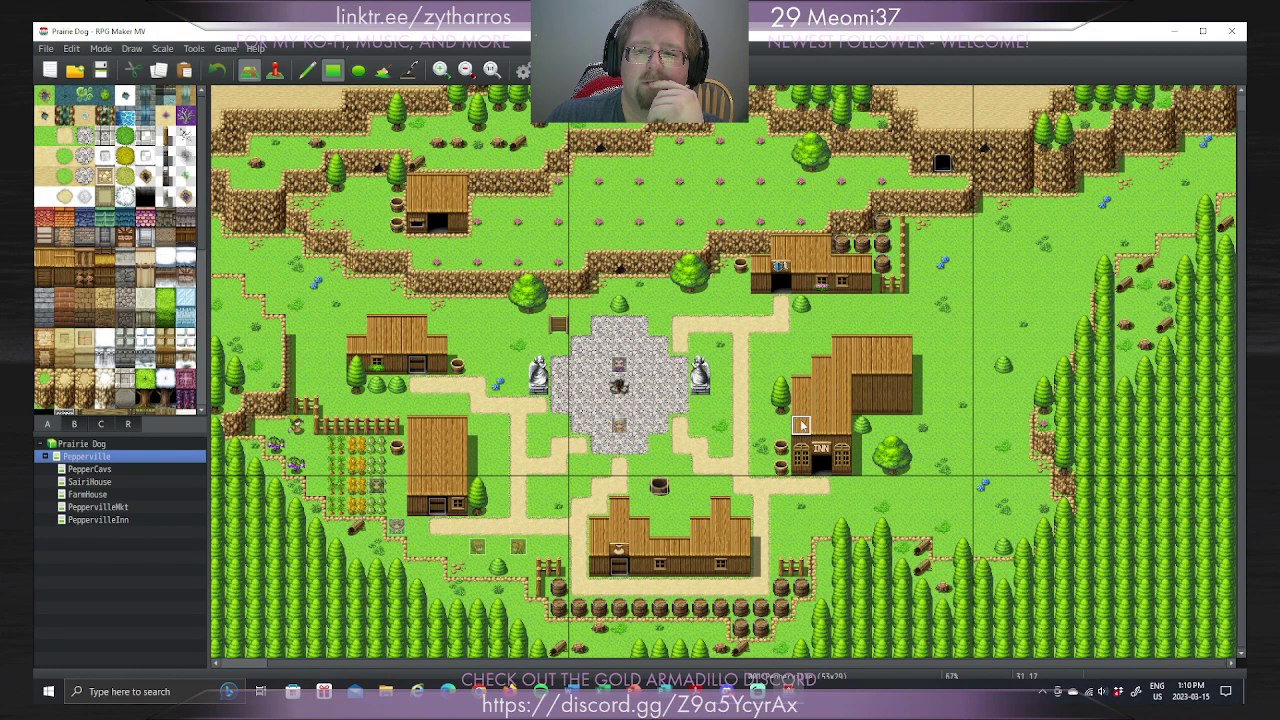
{"action": "left_click", "coordinate": [112, 522]}
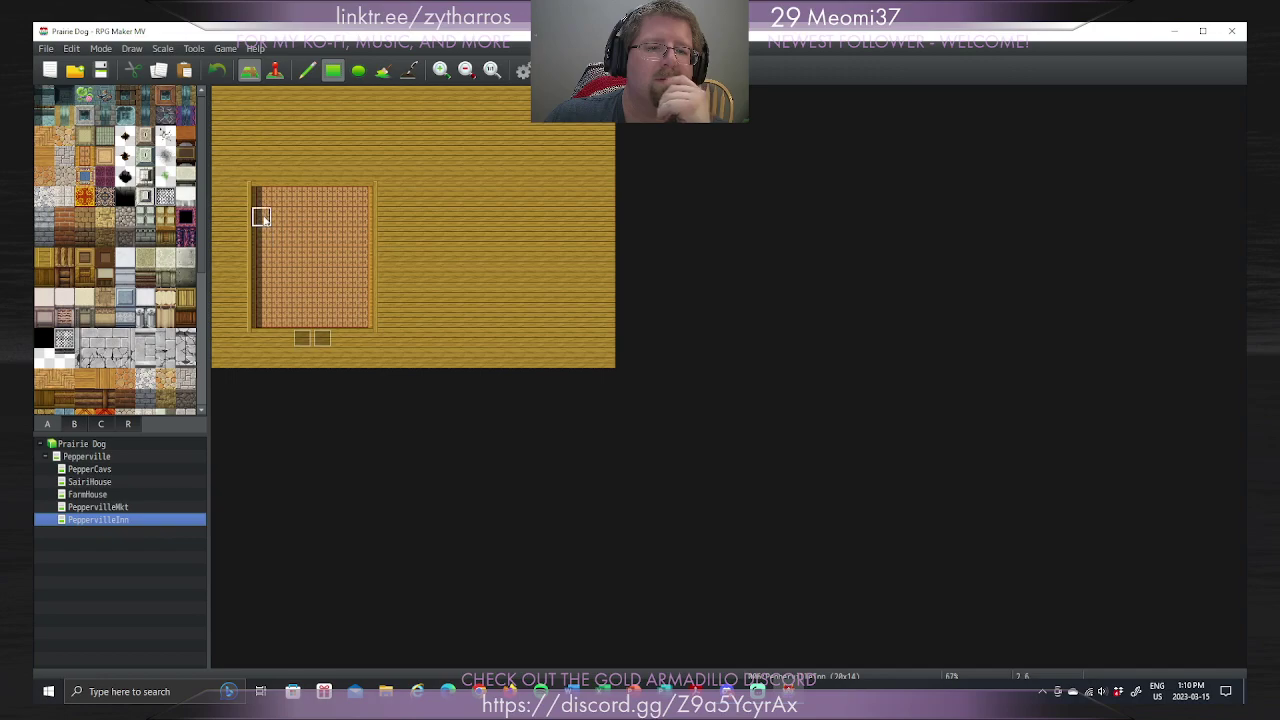
{"action": "left_click_drag", "start_coordinate": [262, 199], "coordinate": [362, 144]}
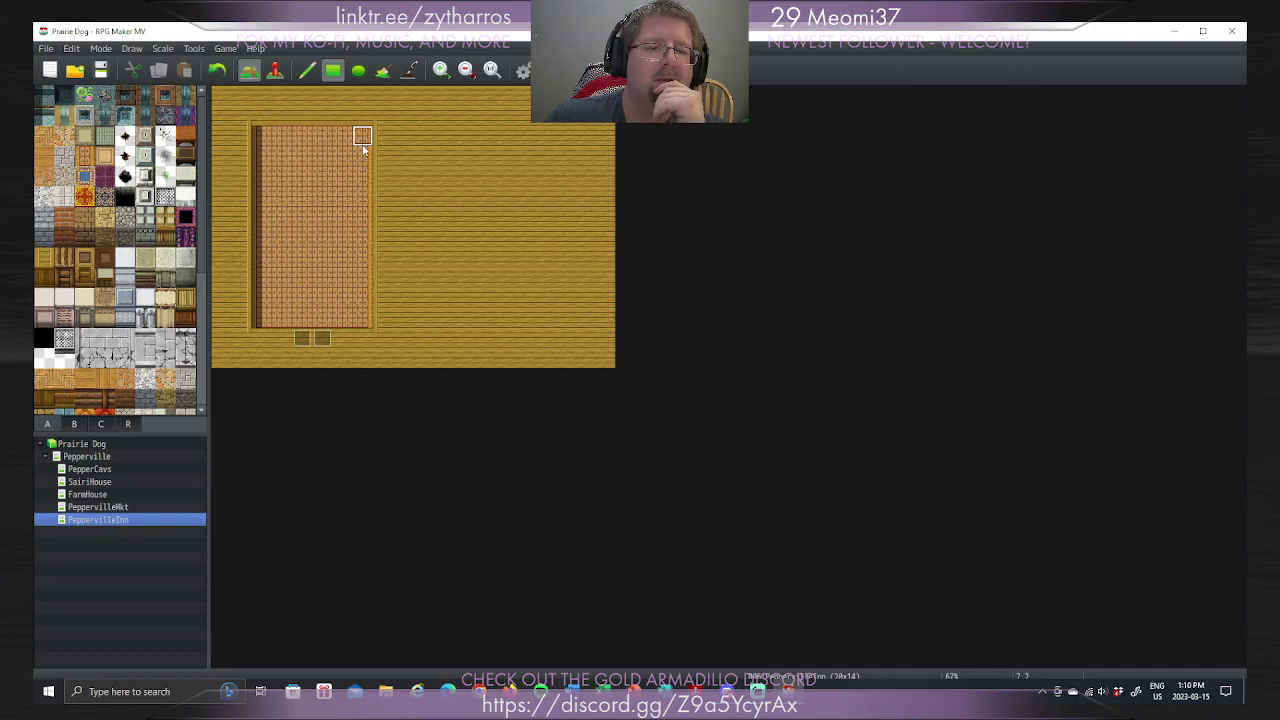
Step: Set the PeppervilleInn map's height to 30 tiles in its map properties
{"action": "right_click", "coordinate": [125, 521]}
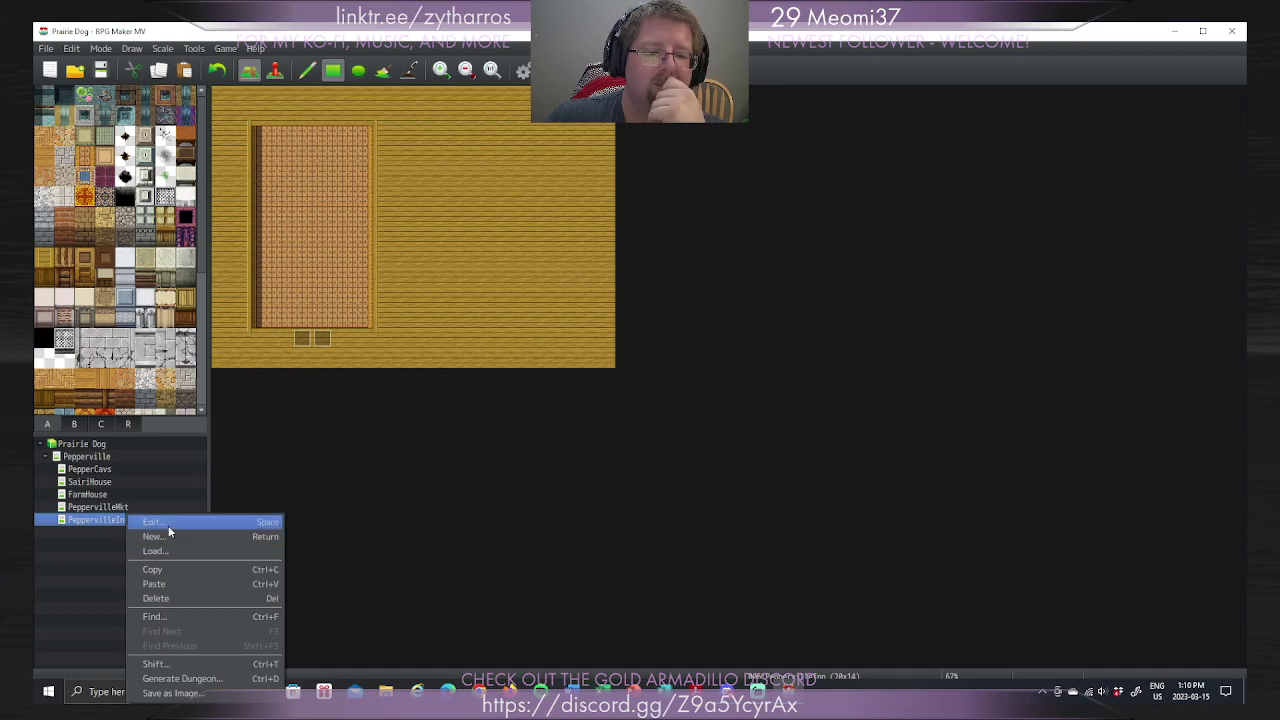
{"action": "left_click", "coordinate": [168, 525]}
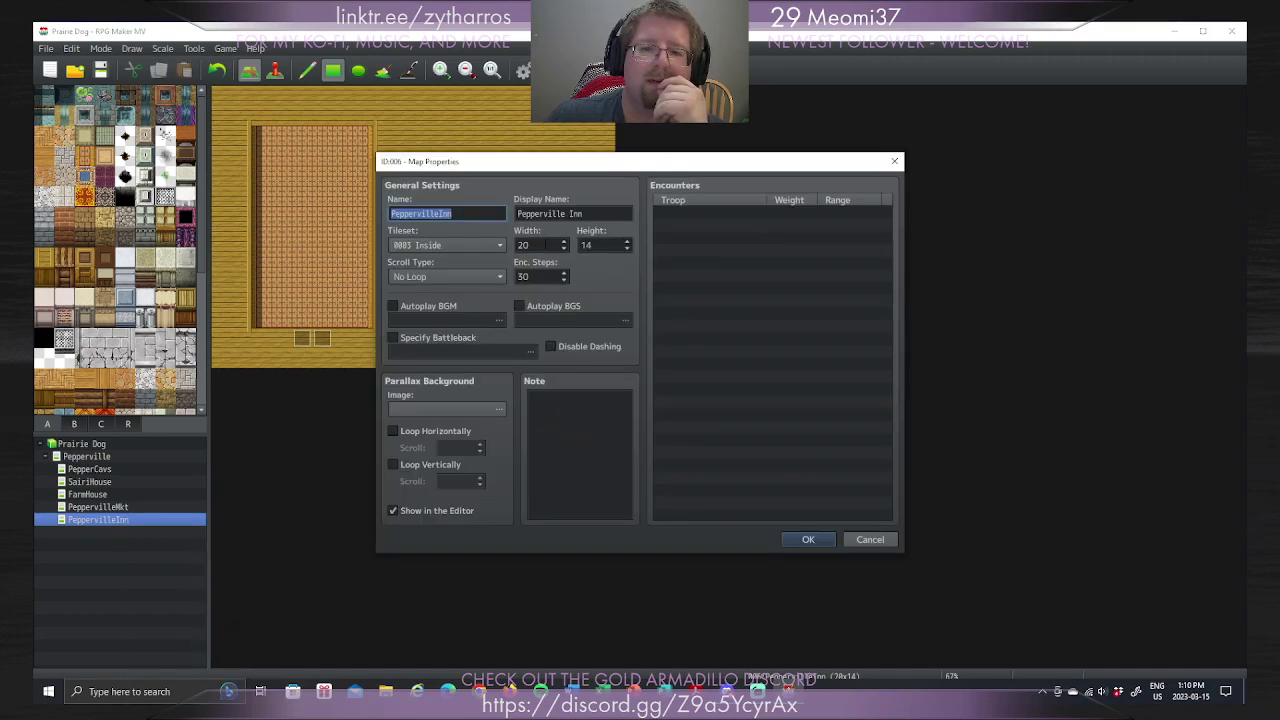
{"action": "key", "text": "Tab"}
{"action": "key", "text": "Tab"}
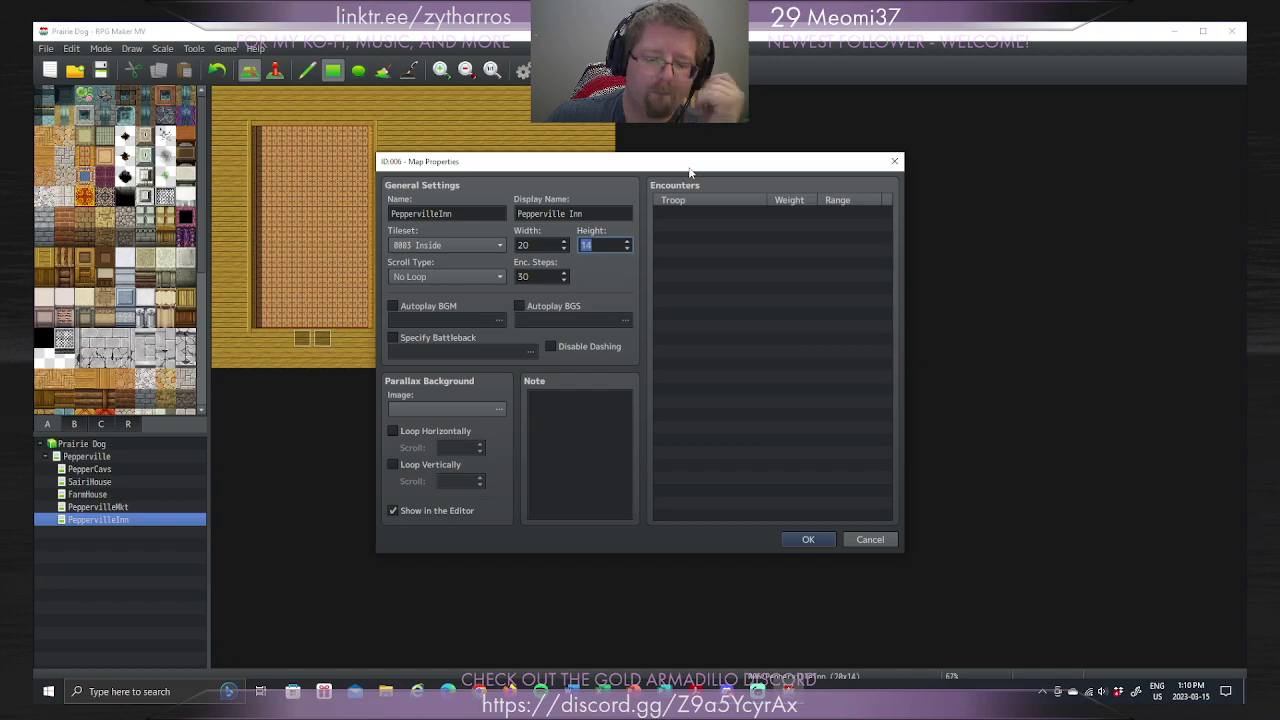
{"action": "type", "text": "30"}
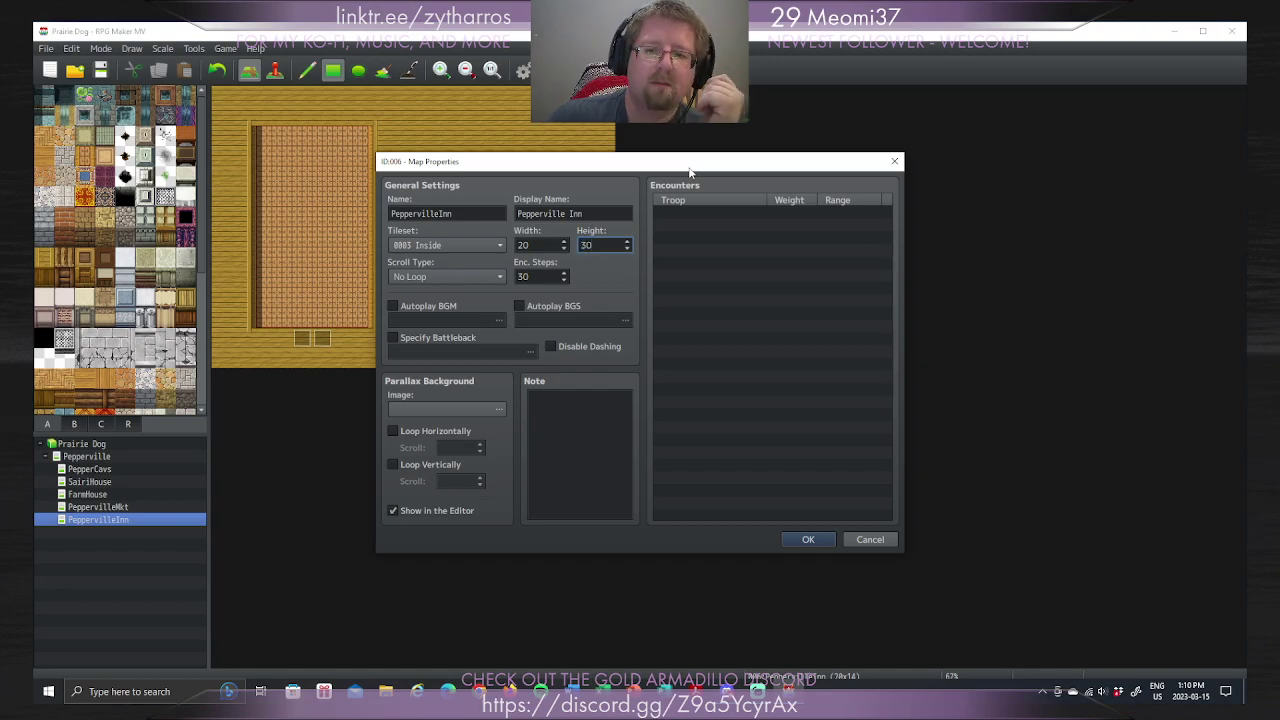
{"action": "left_click", "coordinate": [806, 539]}
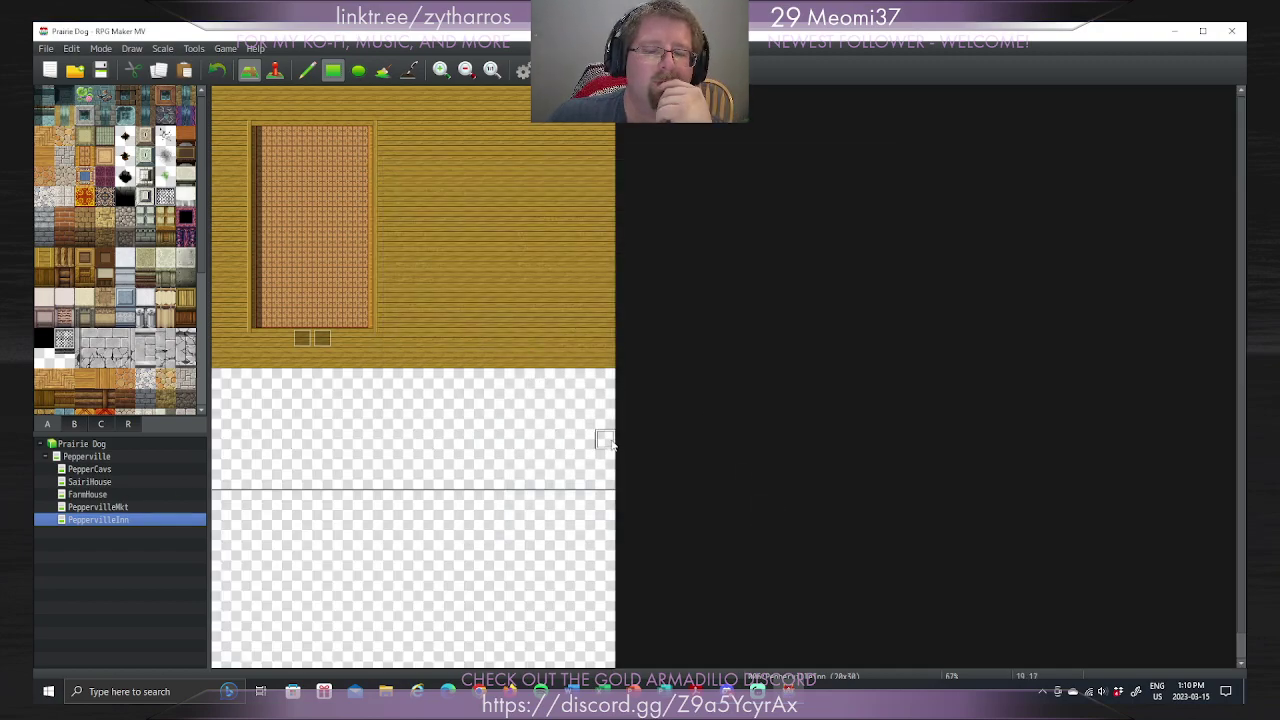
Step: Shift the whole PeppervilleInn map ten tiles upward using a negative Y offset, with the X offset at 0
{"action": "scroll", "coordinate": [612, 443], "scroll_direction": "down", "scroll_amount": 1}
{"action": "right_click", "coordinate": [72, 518]}
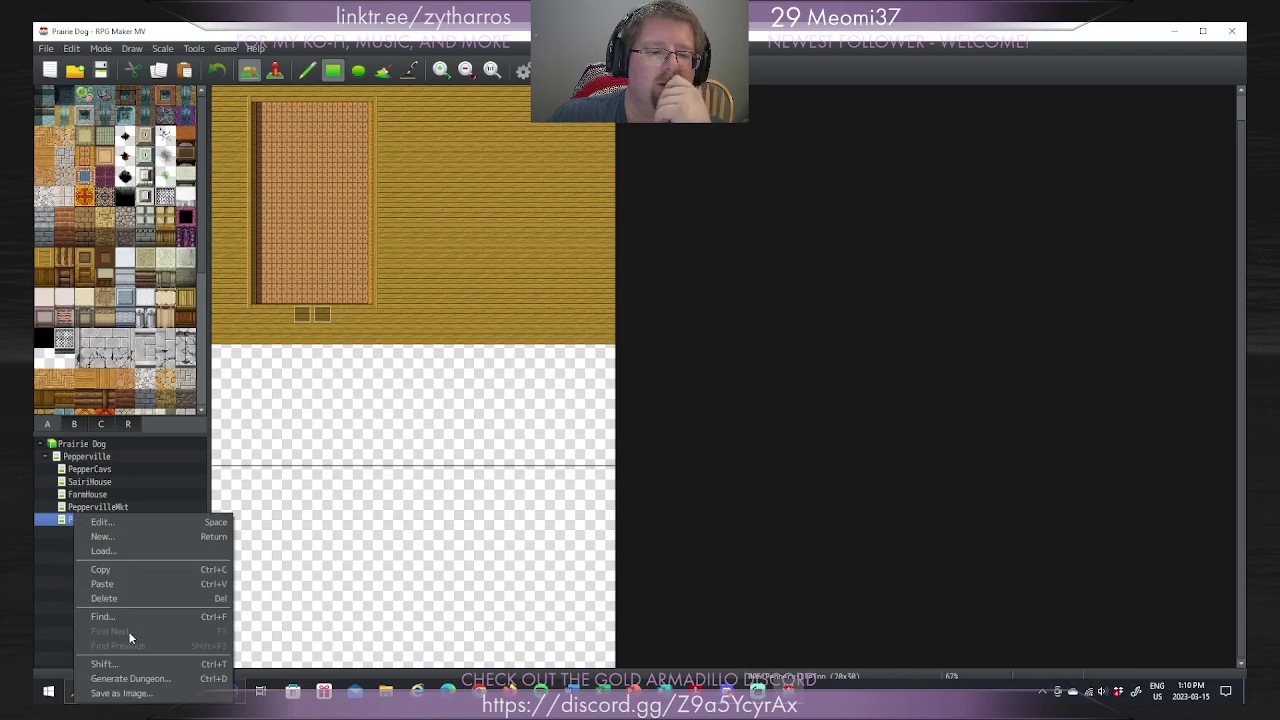
{"action": "left_click", "coordinate": [126, 663]}
{"action": "key", "text": "Tab"}
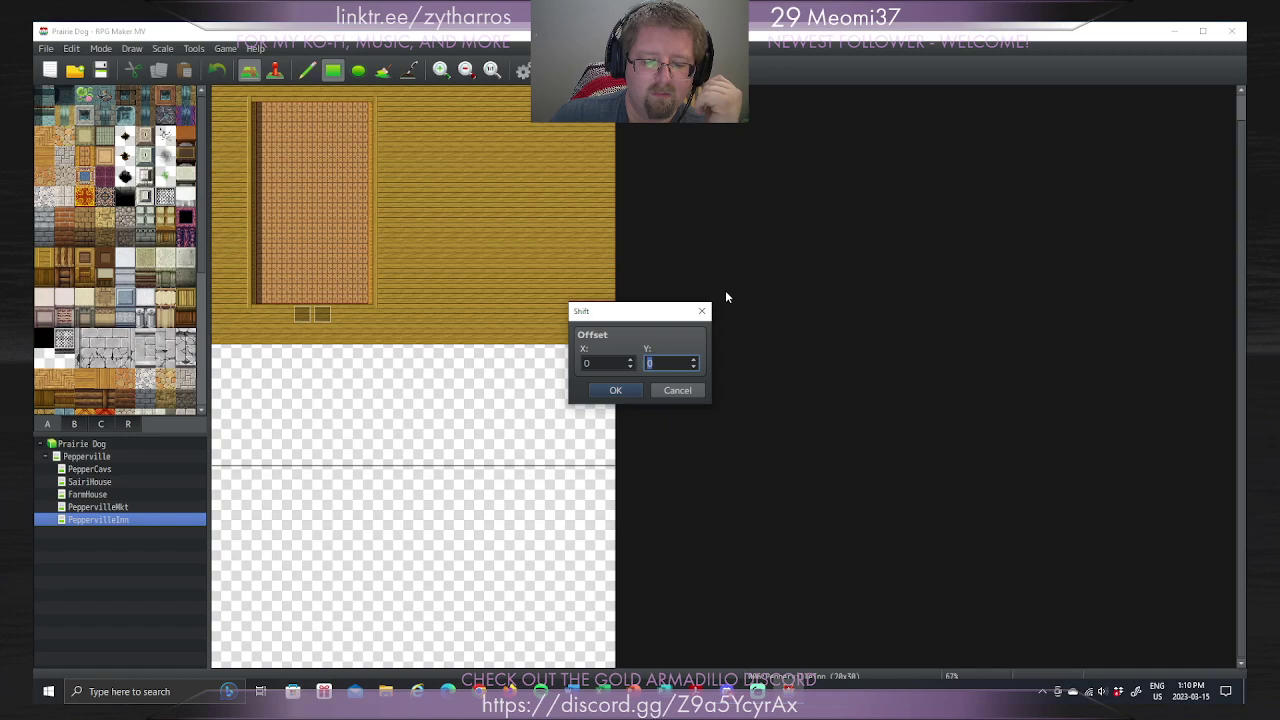
{"action": "type", "text": "-6"}
{"action": "key", "text": "Return"}
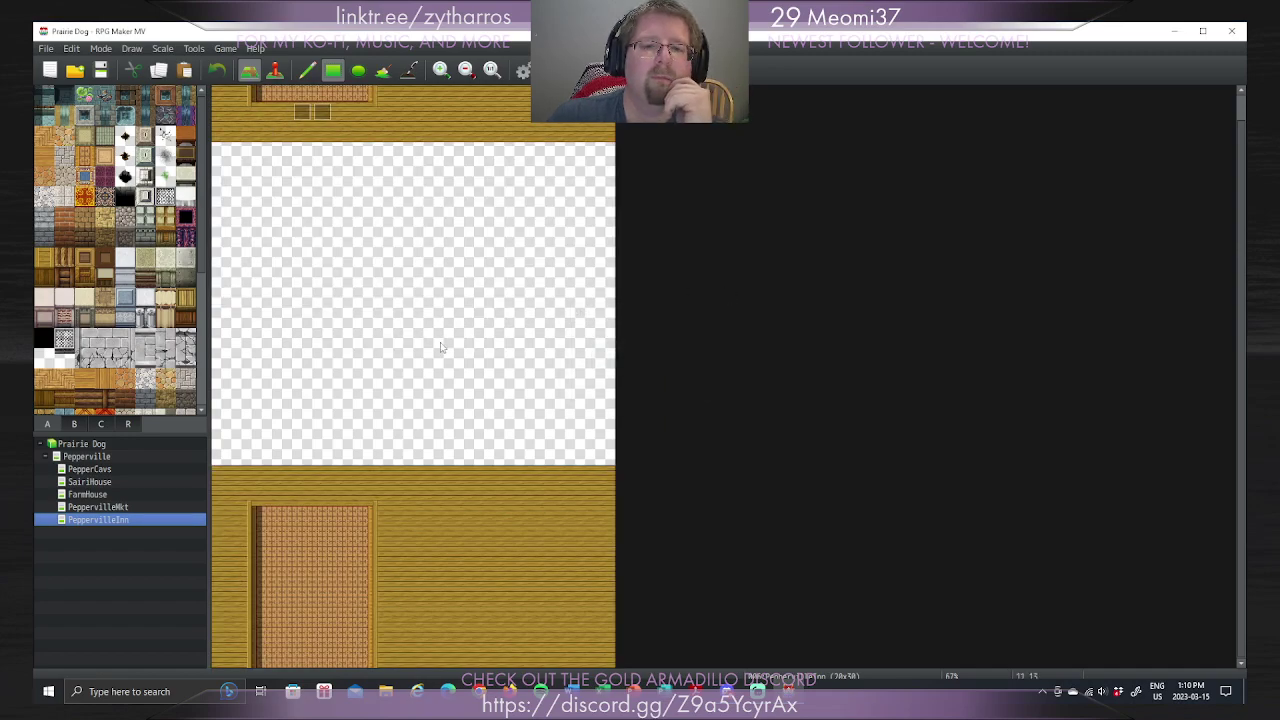
Step: Check the PeppervilleInn map properties and shift the map five more tiles upward with the X offset at 0
{"action": "right_click", "coordinate": [101, 524]}
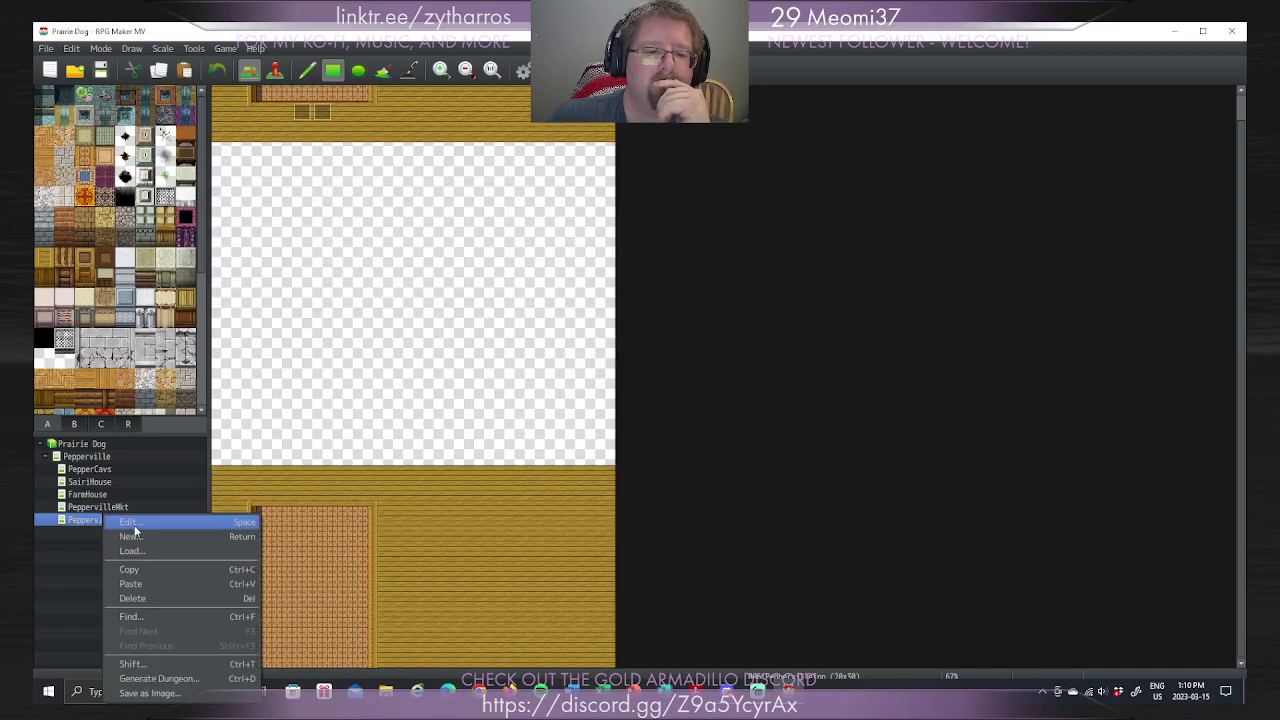
{"action": "left_click", "coordinate": [131, 522]}
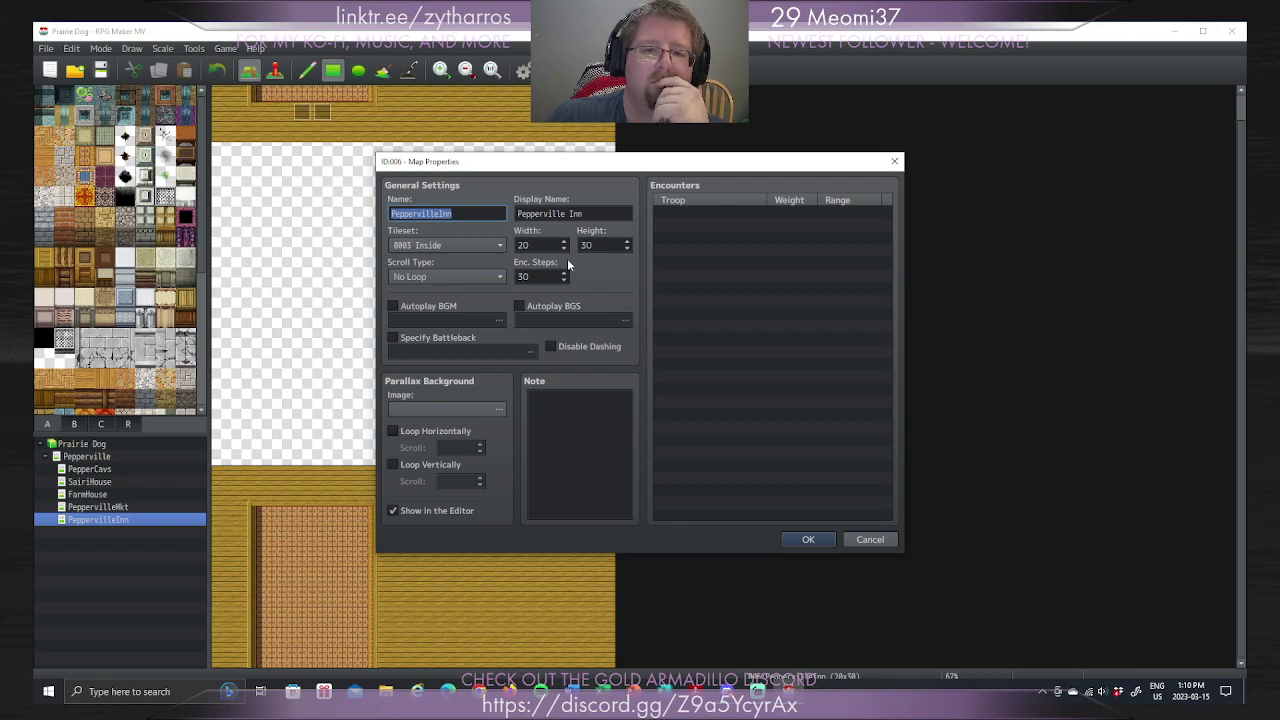
{"action": "left_click", "coordinate": [885, 542]}
{"action": "right_click", "coordinate": [101, 518]}
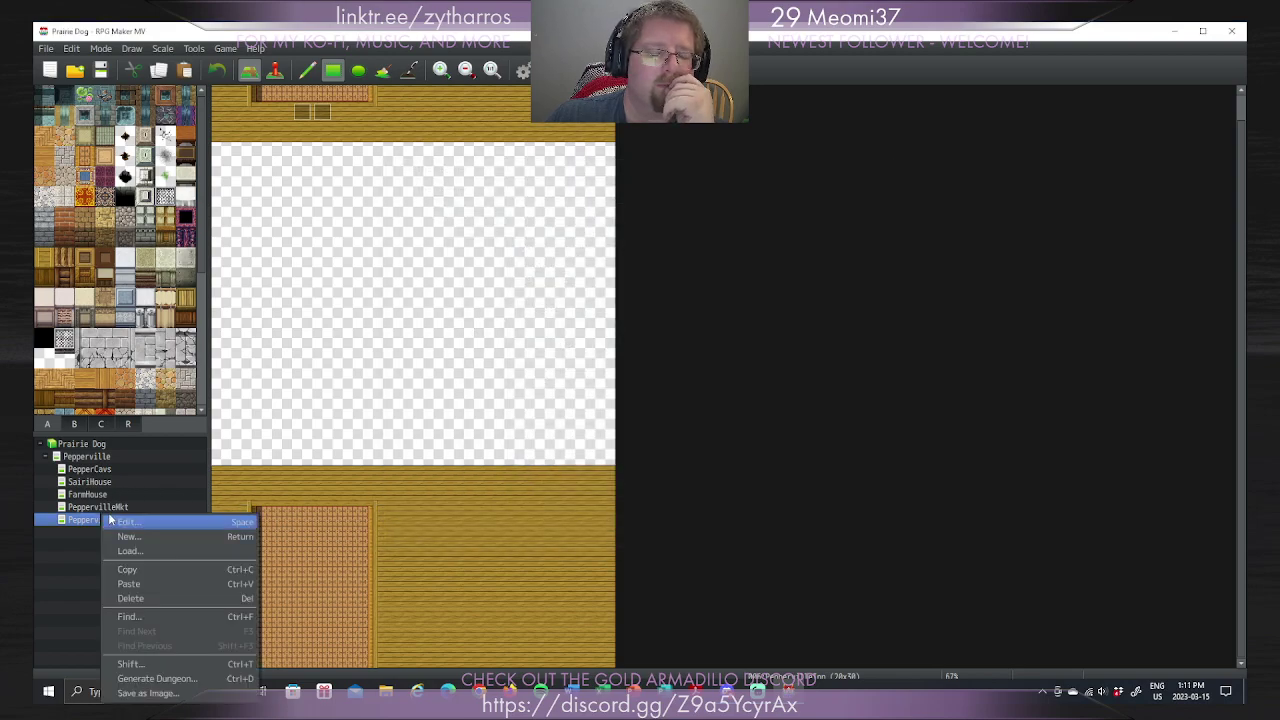
{"action": "left_click", "coordinate": [152, 664]}
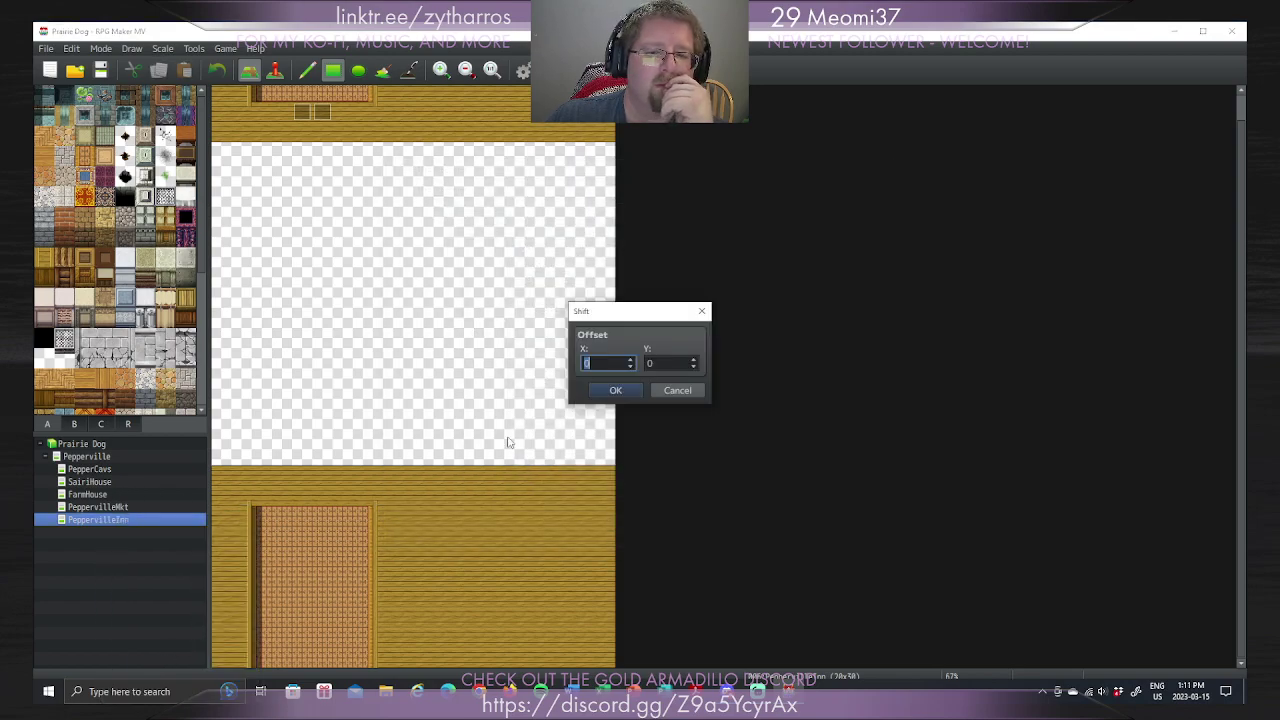
{"action": "key", "text": "Tab"}
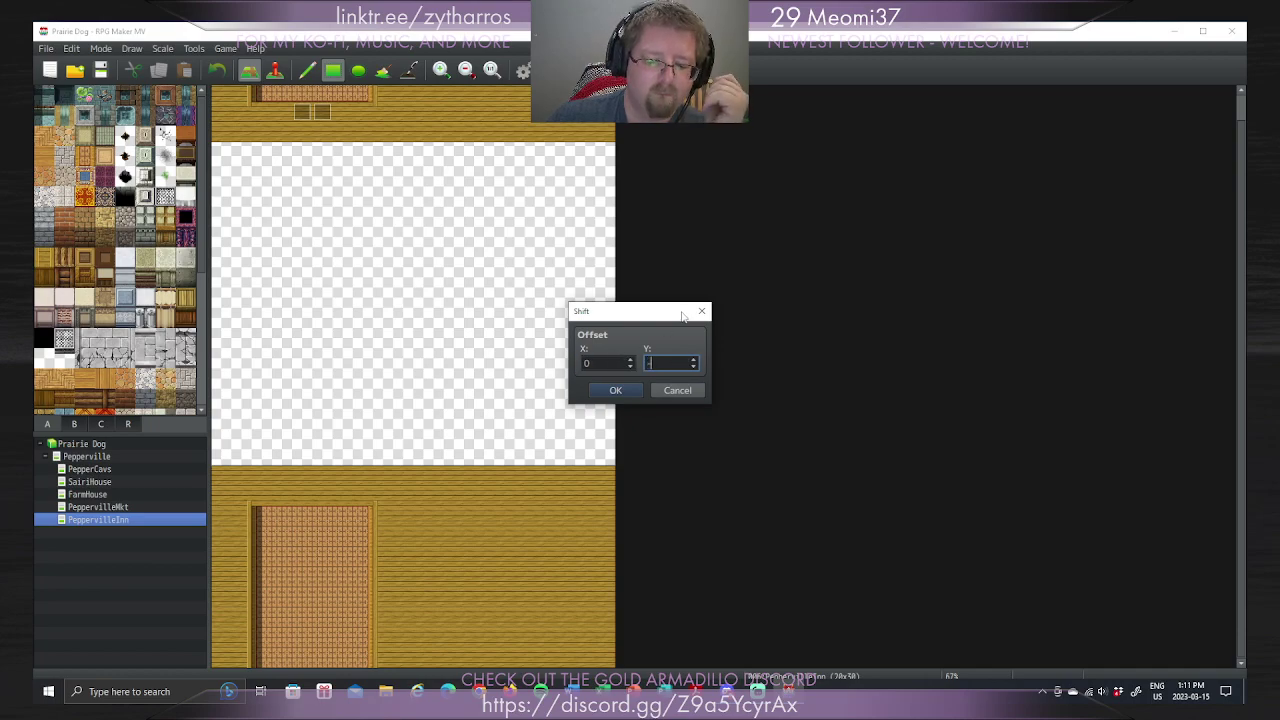
{"action": "key", "text": "Return"}
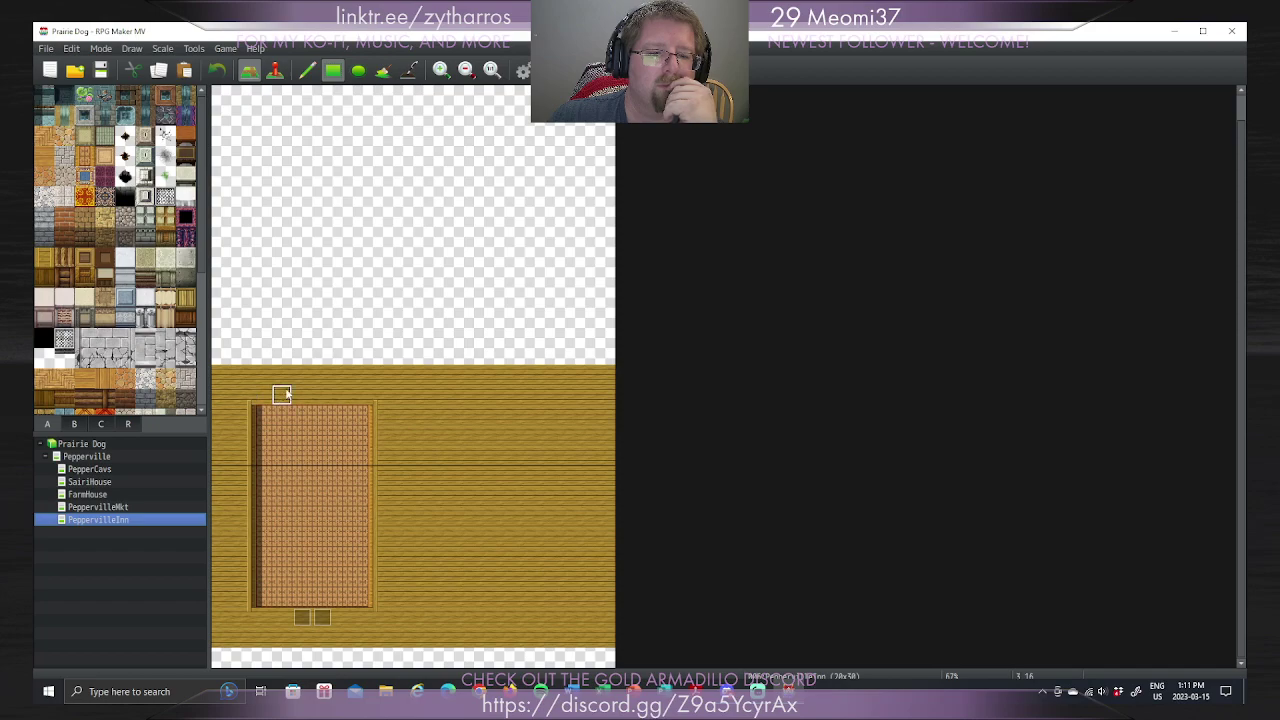
Step: Extend the patterned floor above the room with a four-by-four block topped by a two-by-two block, following the inn's exterior on the Pepperville map
{"action": "left_click_drag", "start_coordinate": [303, 394], "coordinate": [305, 376]}
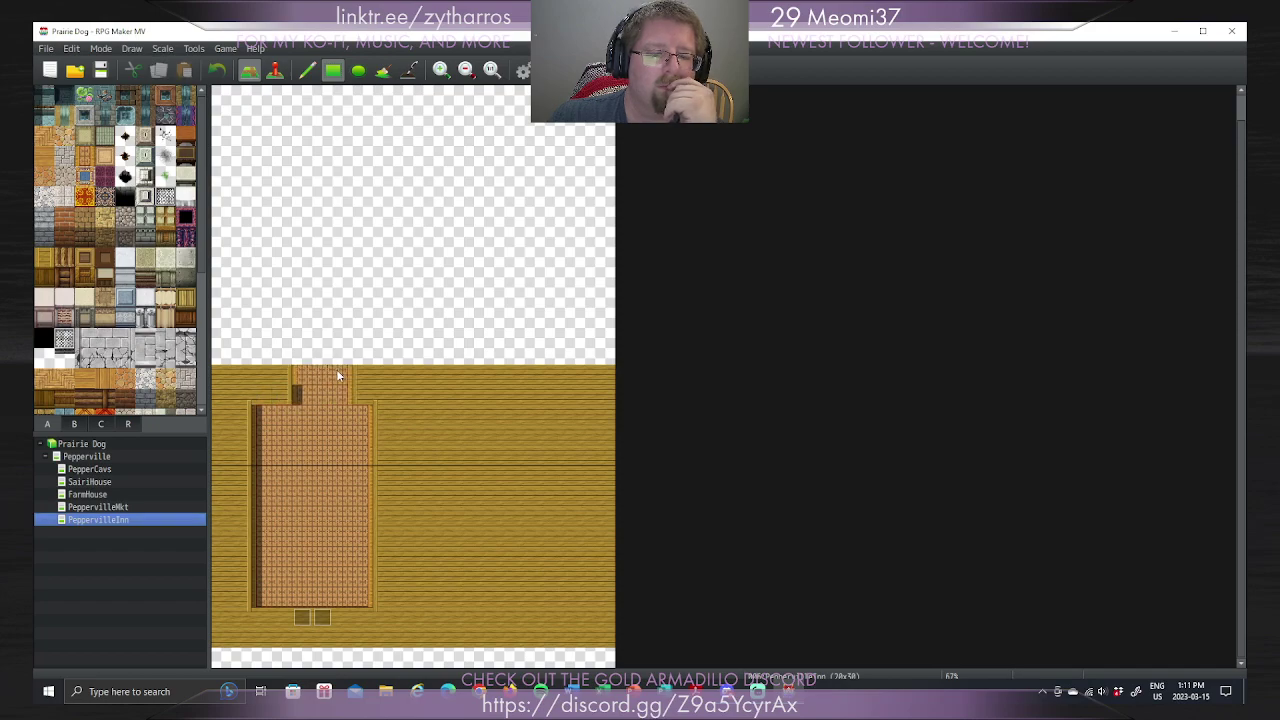
{"action": "mouse_move", "coordinate": [312, 374]}
{"action": "left_mouse_down"}
{"action": "mouse_move", "coordinate": [361, 374]}
{"action": "mouse_move", "coordinate": [308, 352]}
{"action": "mouse_move", "coordinate": [368, 341]}
{"action": "left_mouse_up"}
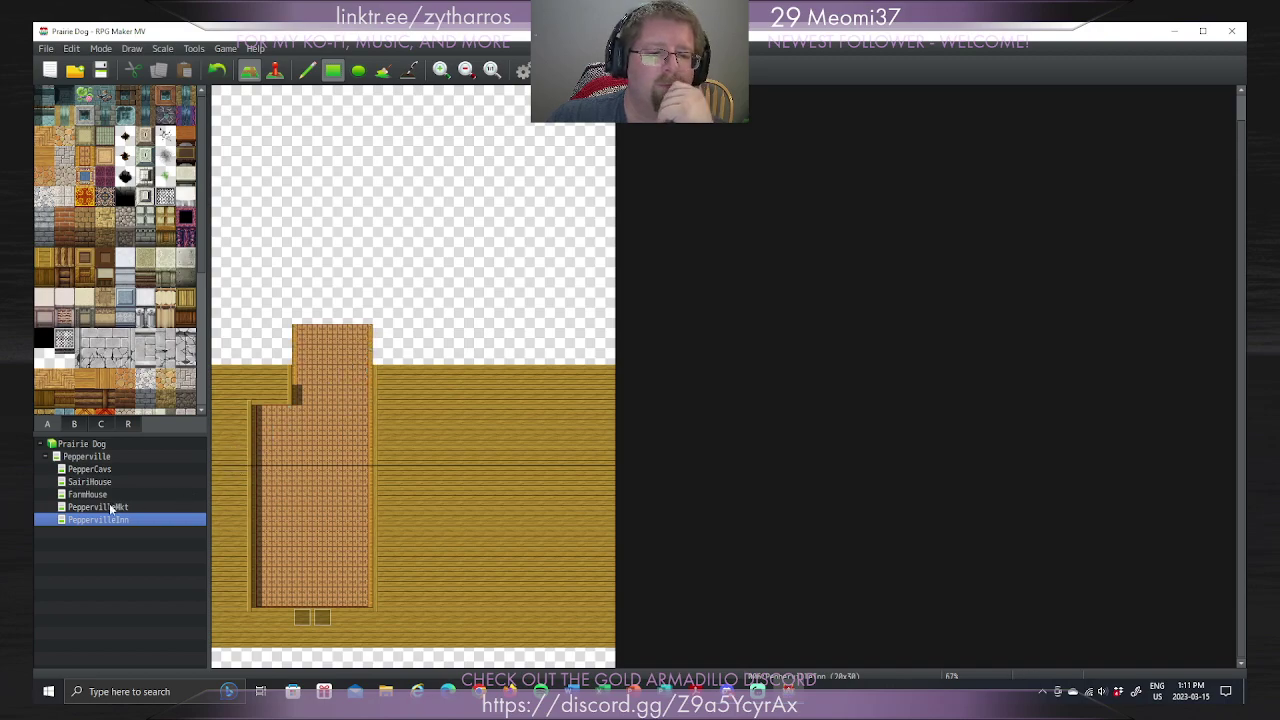
{"action": "left_click", "coordinate": [107, 455]}
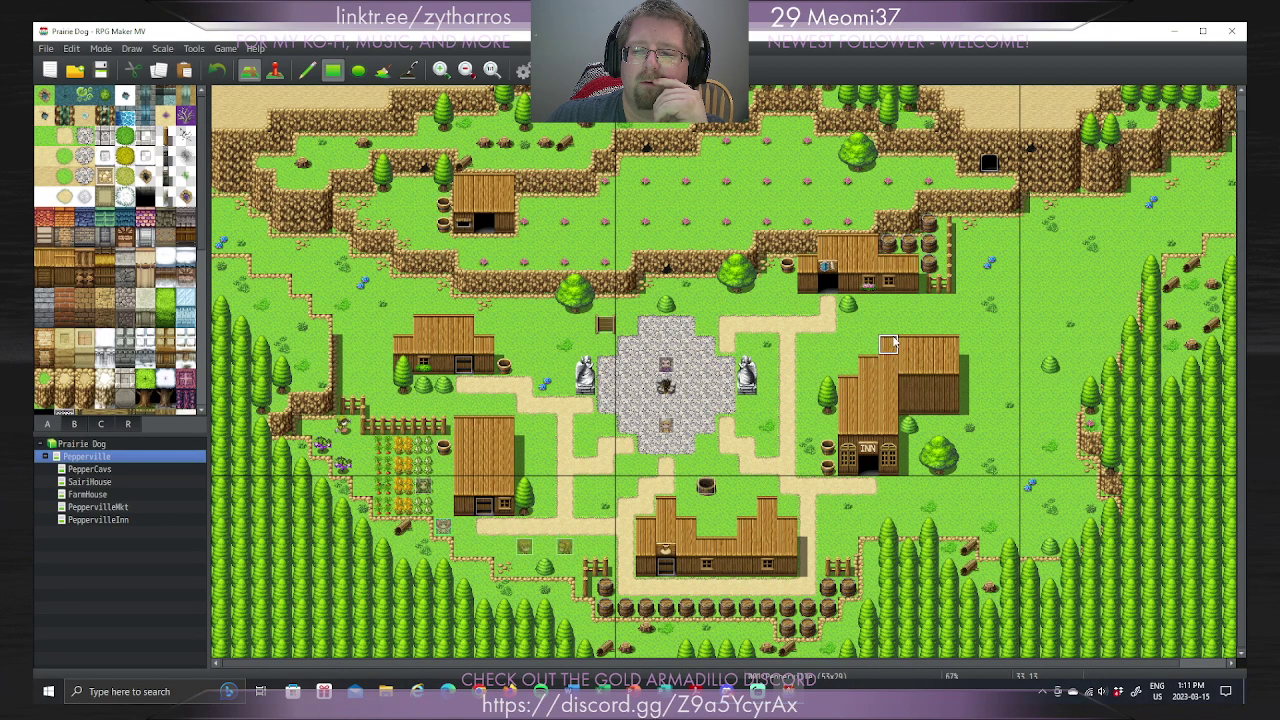
{"action": "left_click", "coordinate": [98, 520]}
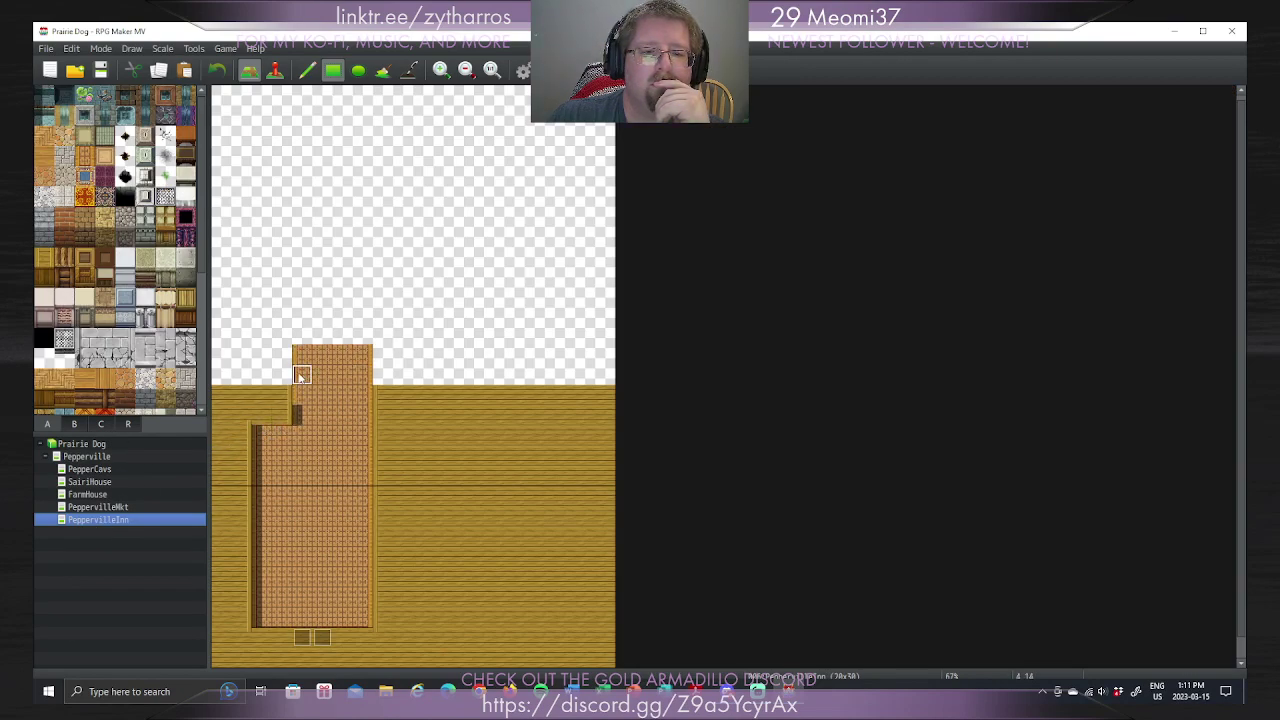
{"action": "left_click", "coordinate": [341, 336]}
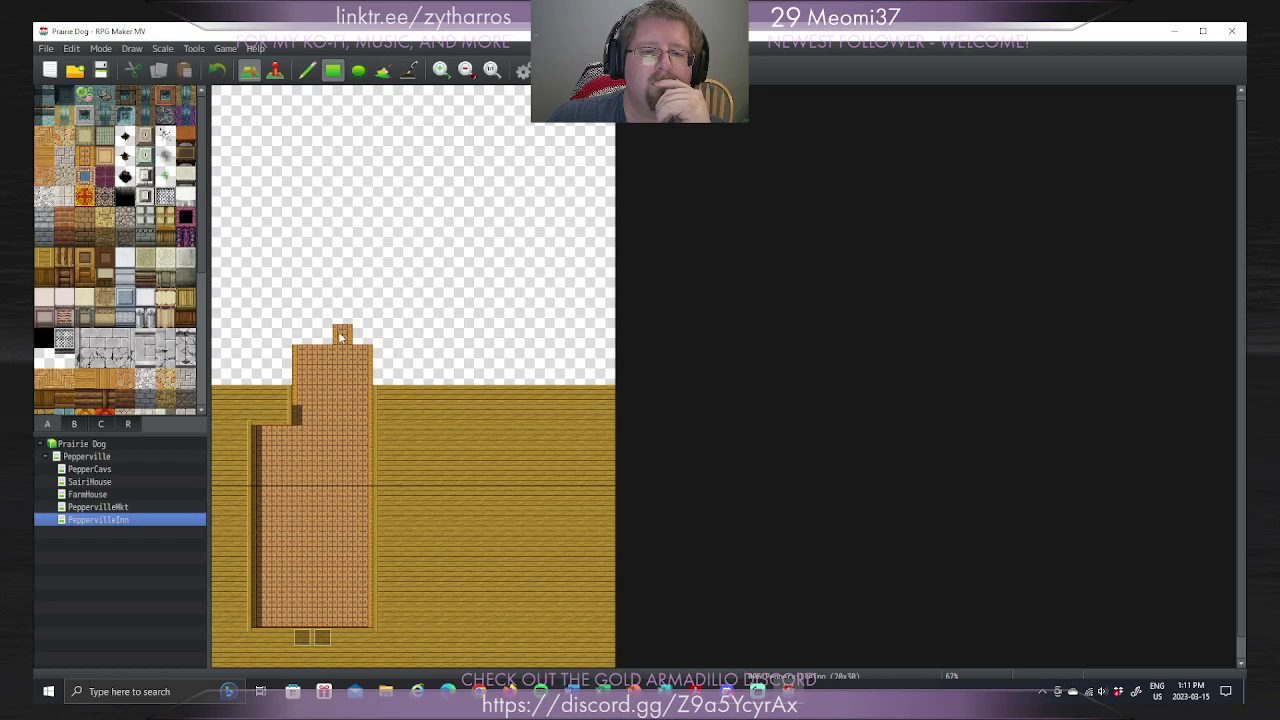
{"action": "mouse_move", "coordinate": [340, 337]}
{"action": "left_mouse_down"}
{"action": "mouse_move", "coordinate": [345, 310]}
{"action": "mouse_move", "coordinate": [373, 311]}
{"action": "left_mouse_up"}
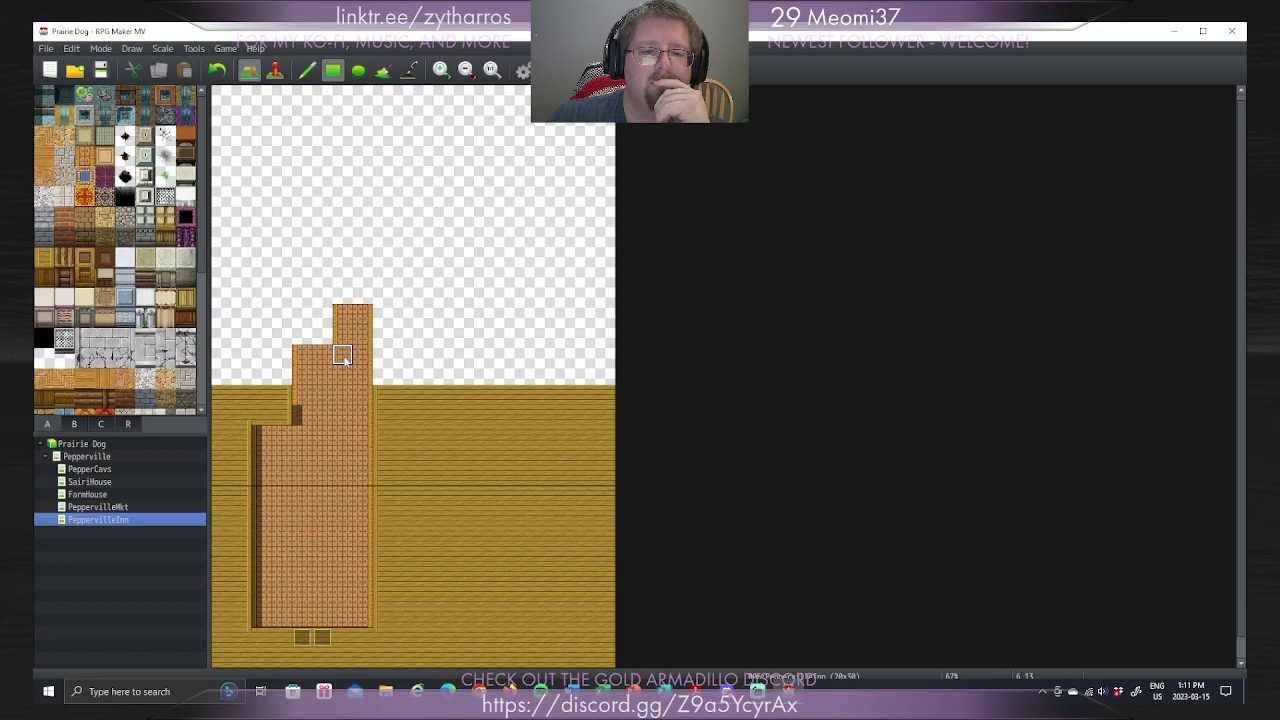
Step: Recheck the inn's exterior, trim both stepped floor sections to two tiles high with wooden wall, and fill the blank map area with it
{"action": "left_click", "coordinate": [110, 458]}
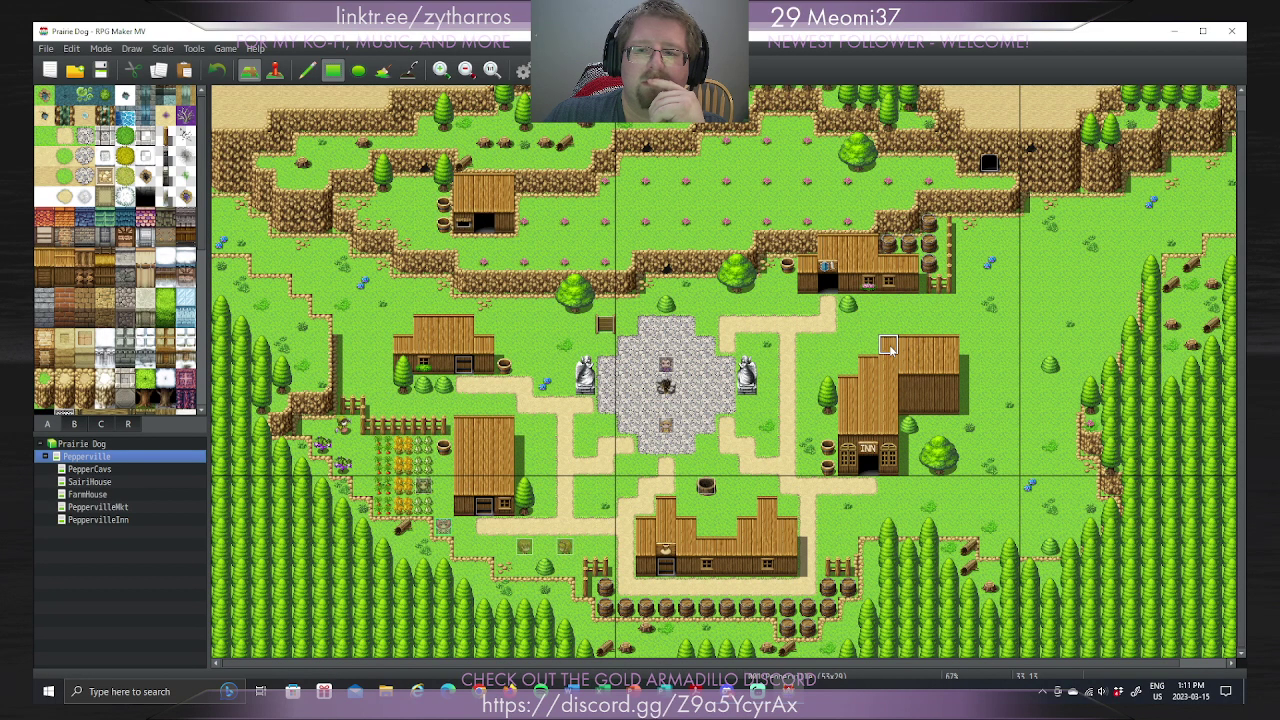
{"action": "left_click", "coordinate": [104, 520]}
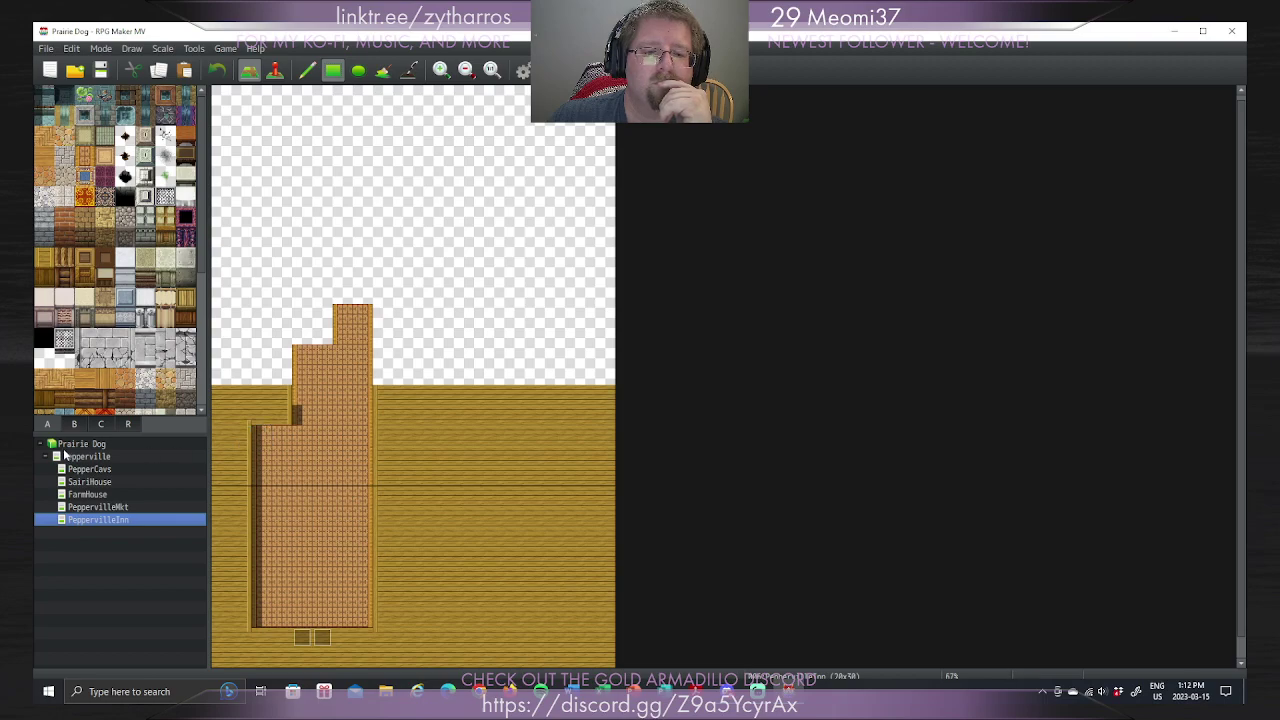
{"action": "left_click", "coordinate": [84, 455]}
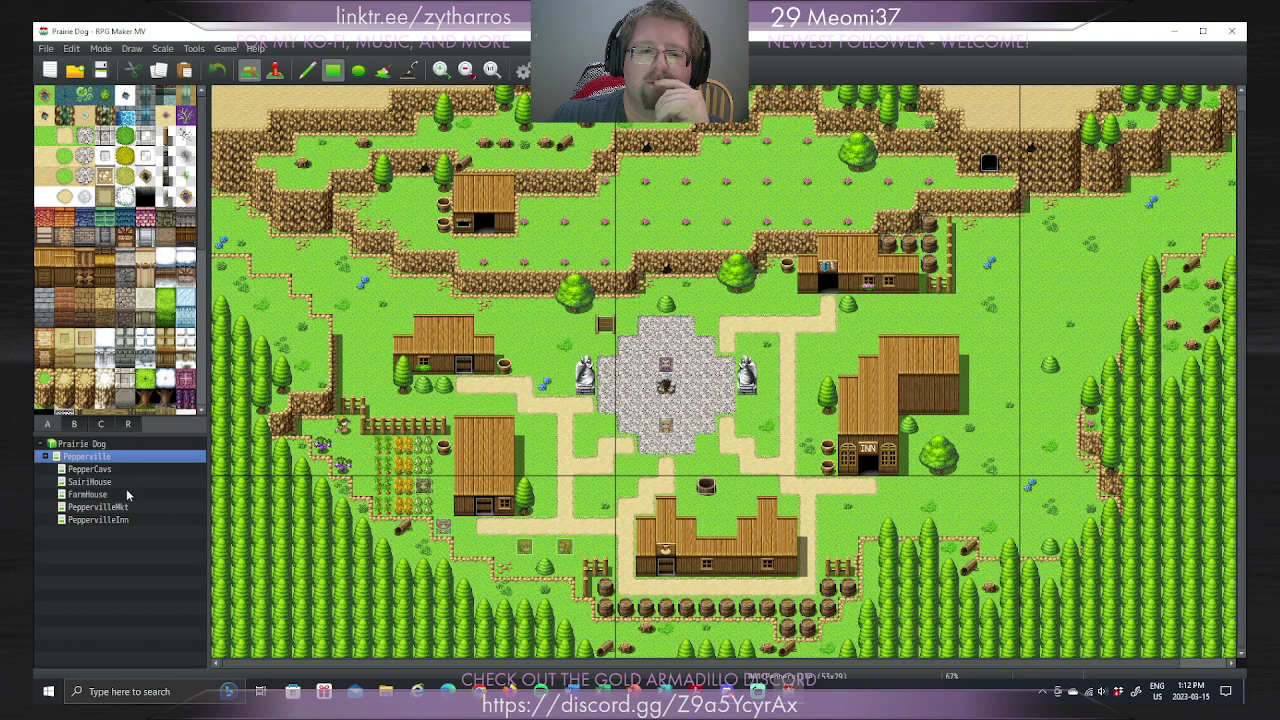
{"action": "left_click", "coordinate": [115, 520]}
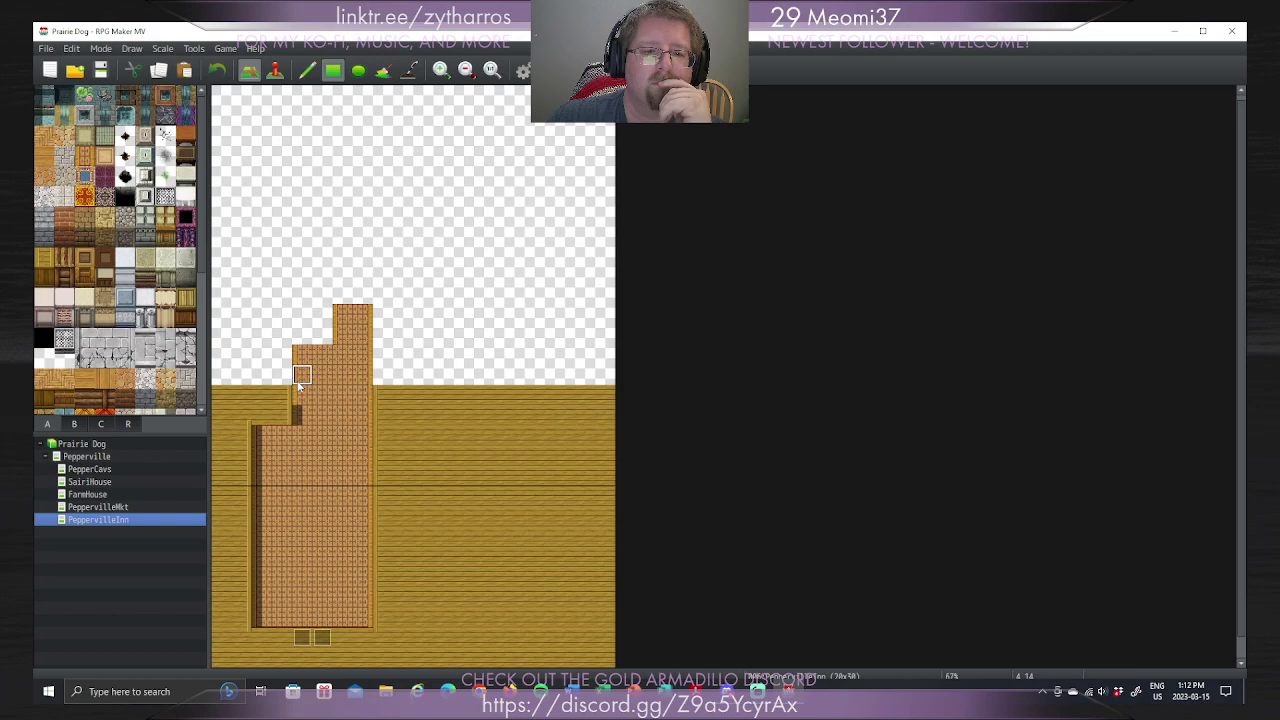
{"action": "right_click_drag", "start_coordinate": [281, 333], "coordinate": [322, 336]}
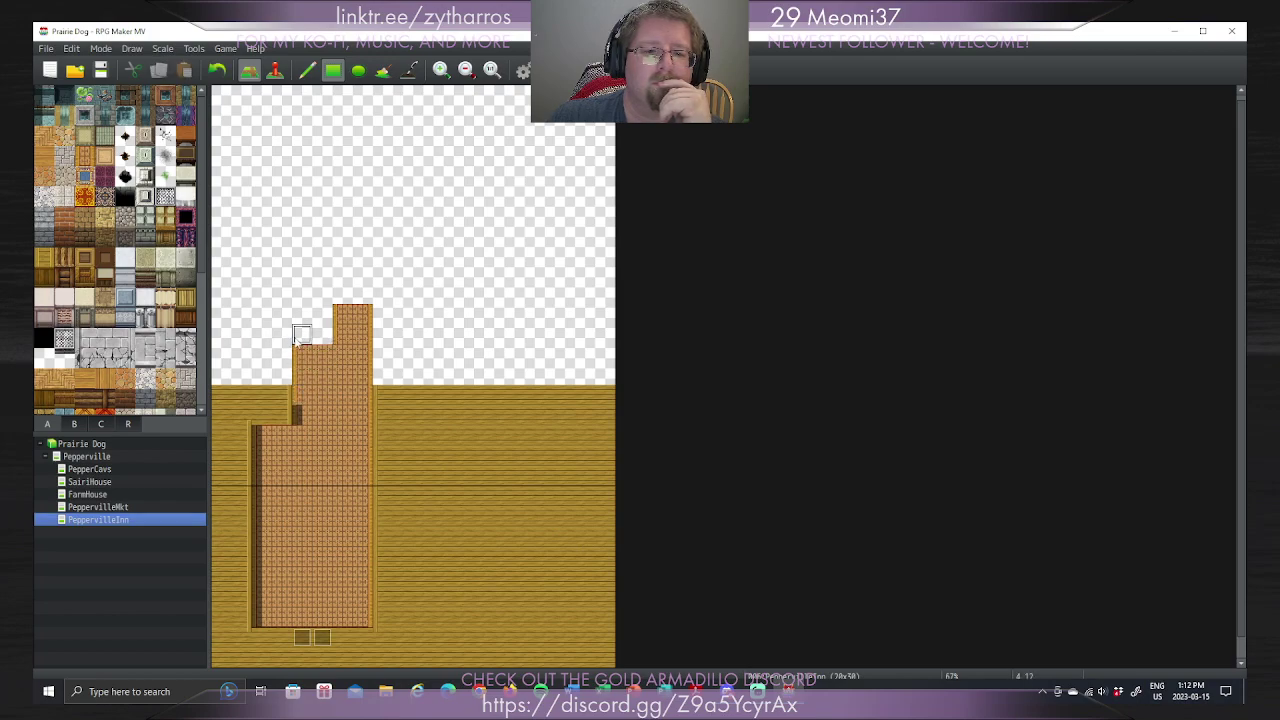
{"action": "right_click", "coordinate": [257, 394]}
{"action": "left_click_drag", "start_coordinate": [306, 354], "coordinate": [327, 371]}
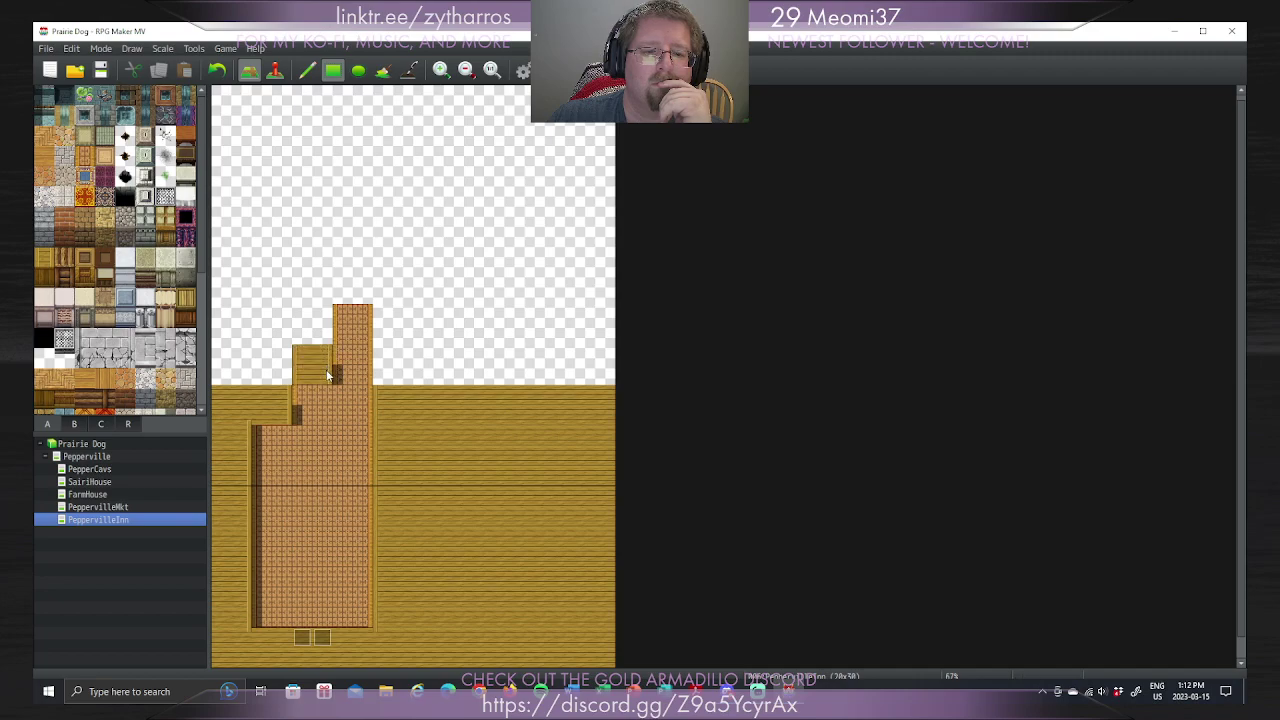
{"action": "mouse_move", "coordinate": [343, 315]}
{"action": "left_mouse_down"}
{"action": "mouse_move", "coordinate": [337, 290]}
{"action": "mouse_move", "coordinate": [360, 337]}
{"action": "left_mouse_up"}
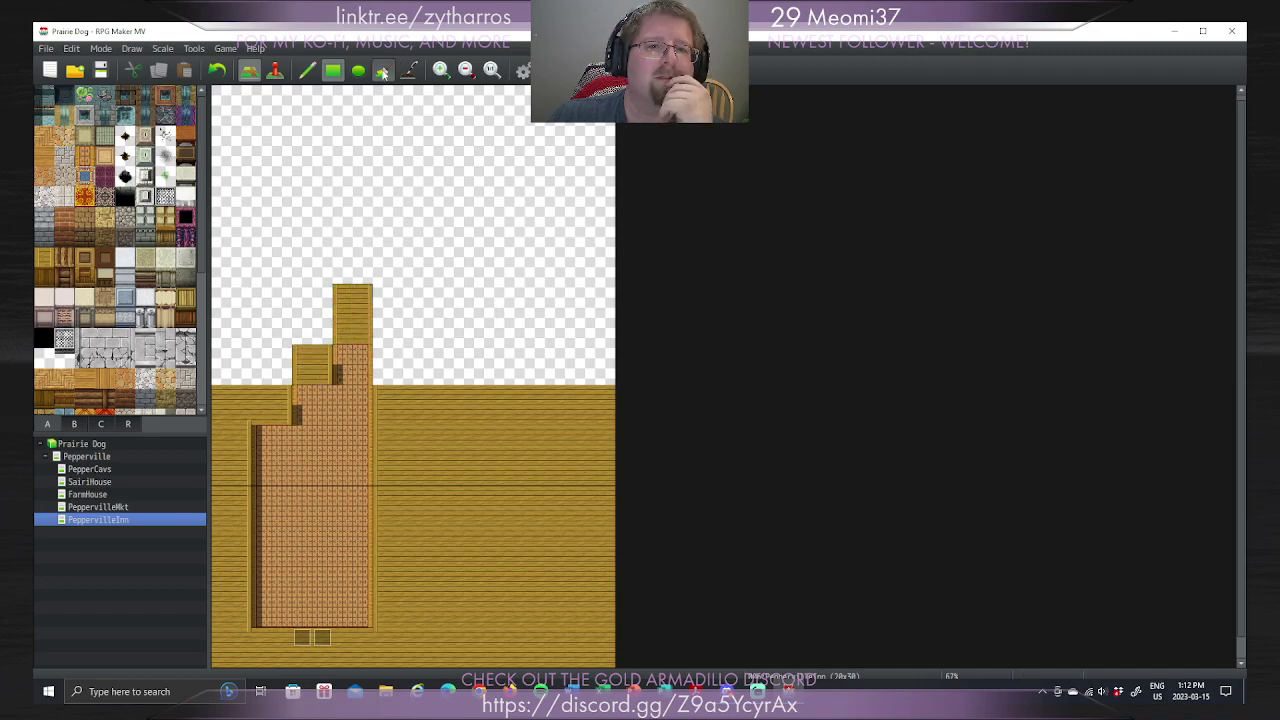
{"action": "left_click", "coordinate": [428, 252]}
Step: Add an east wing of patterned floor six tiles wide and seven high, flush with the floor's upper edge, following the inn's outline on Pepperville
{"action": "left_click", "coordinate": [307, 70]}
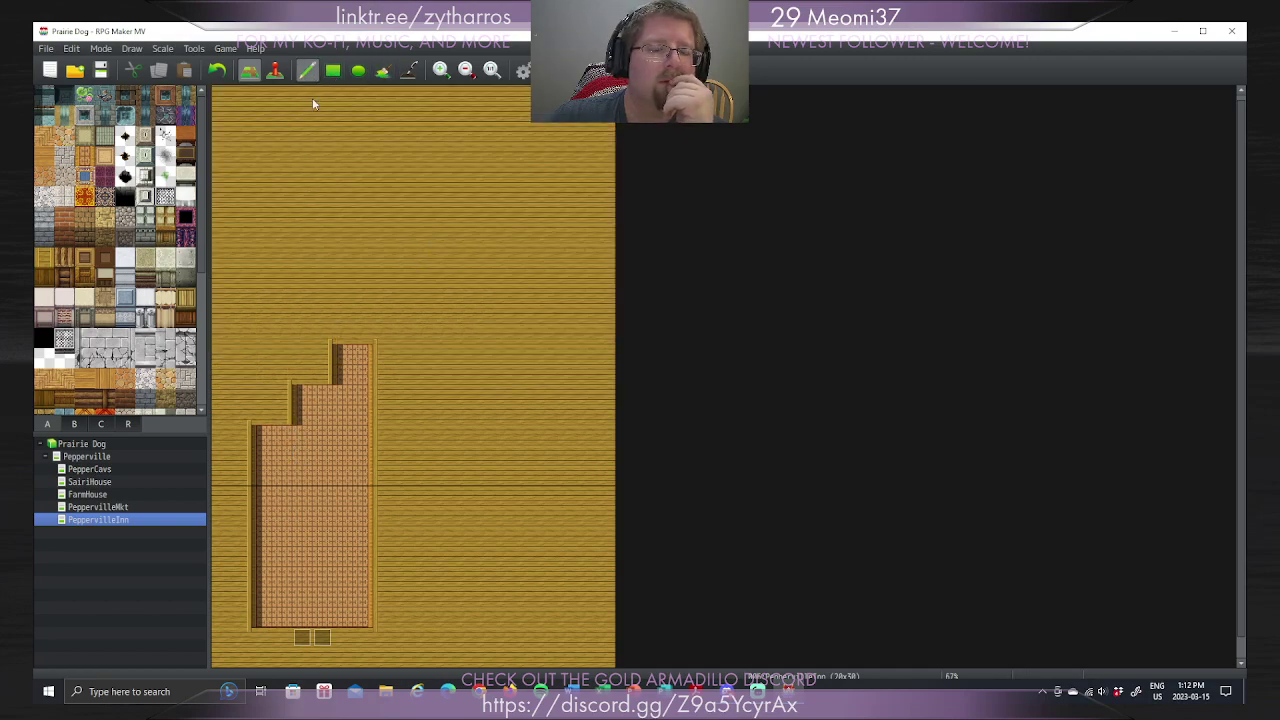
{"action": "left_click", "coordinate": [104, 458]}
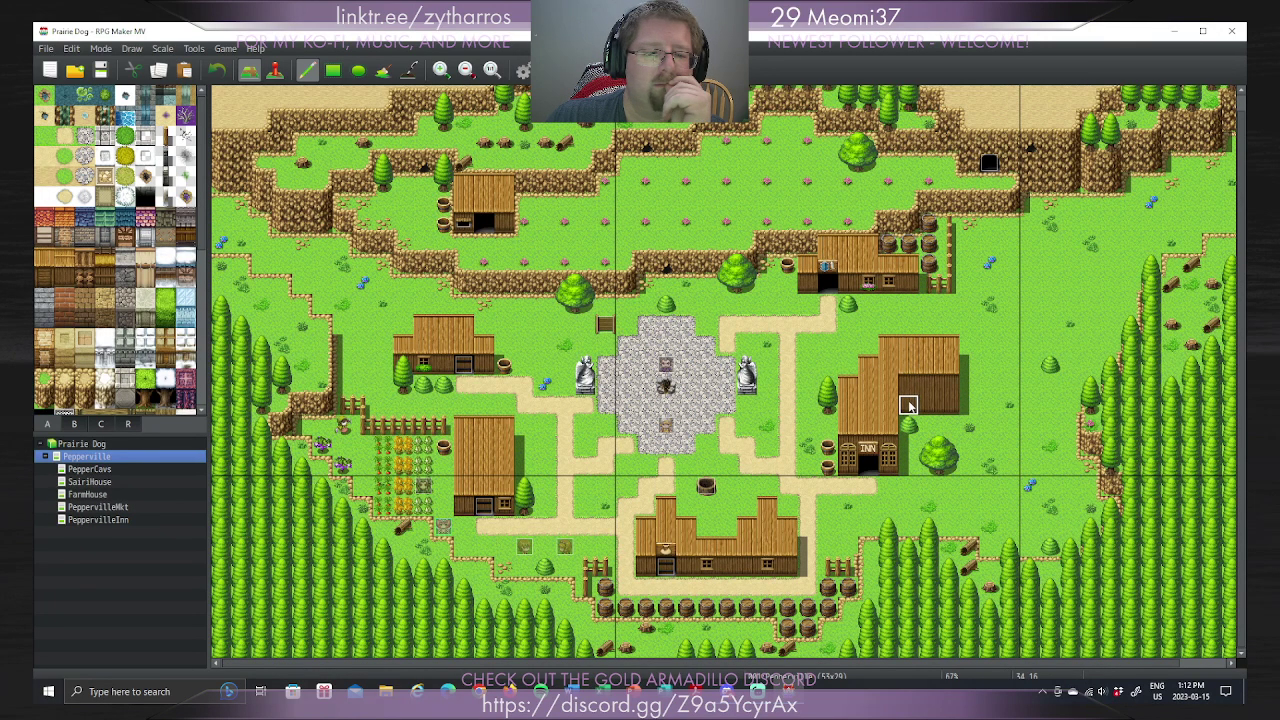
{"action": "left_click", "coordinate": [111, 519]}
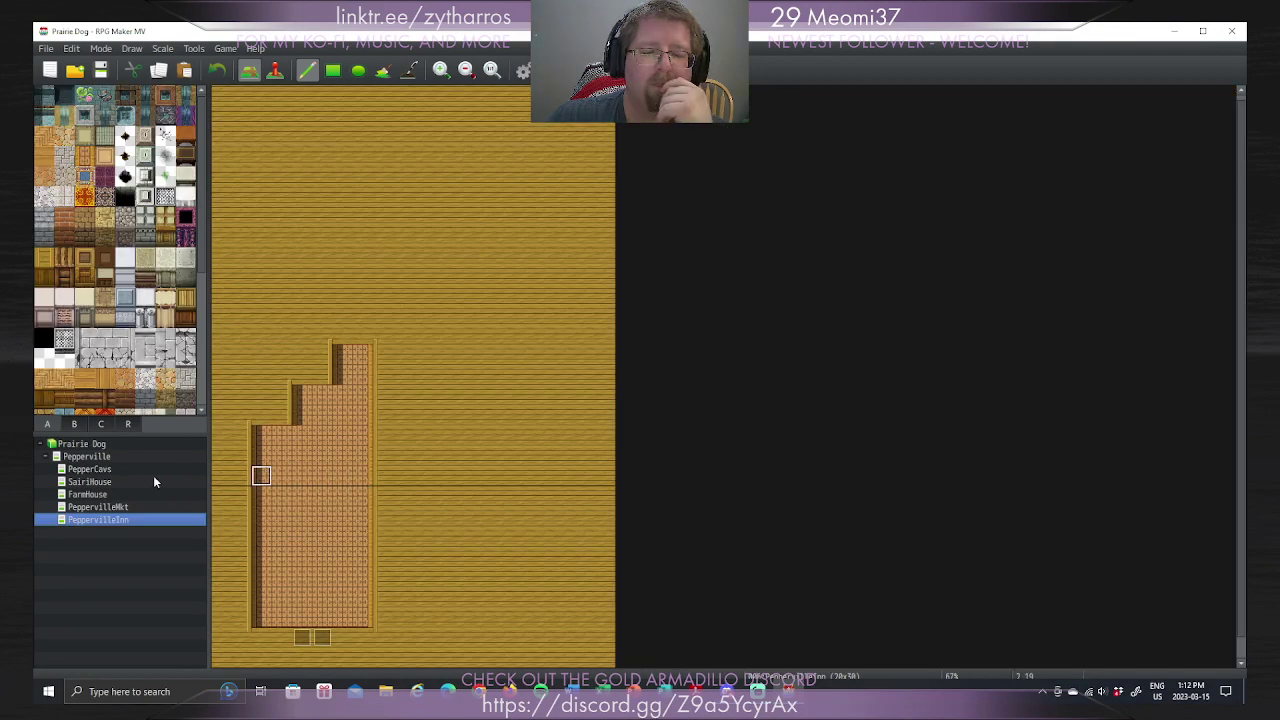
{"action": "left_click", "coordinate": [95, 457]}
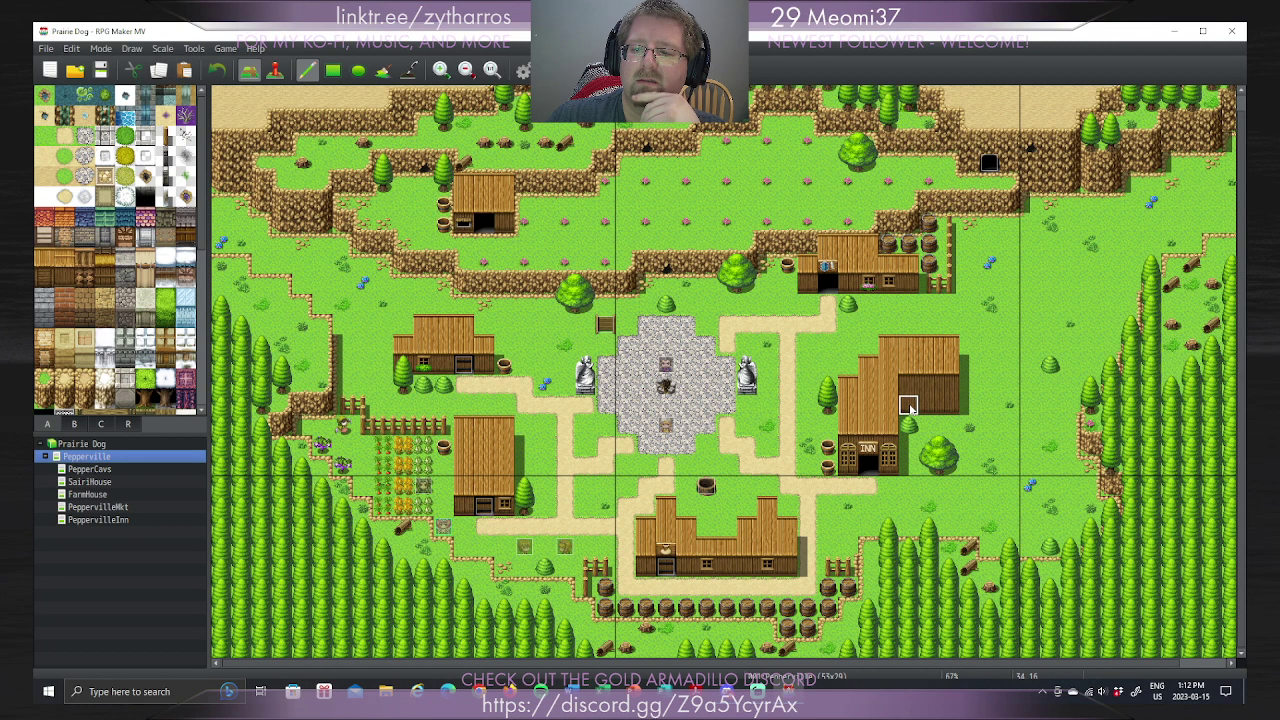
{"action": "left_click", "coordinate": [151, 519]}
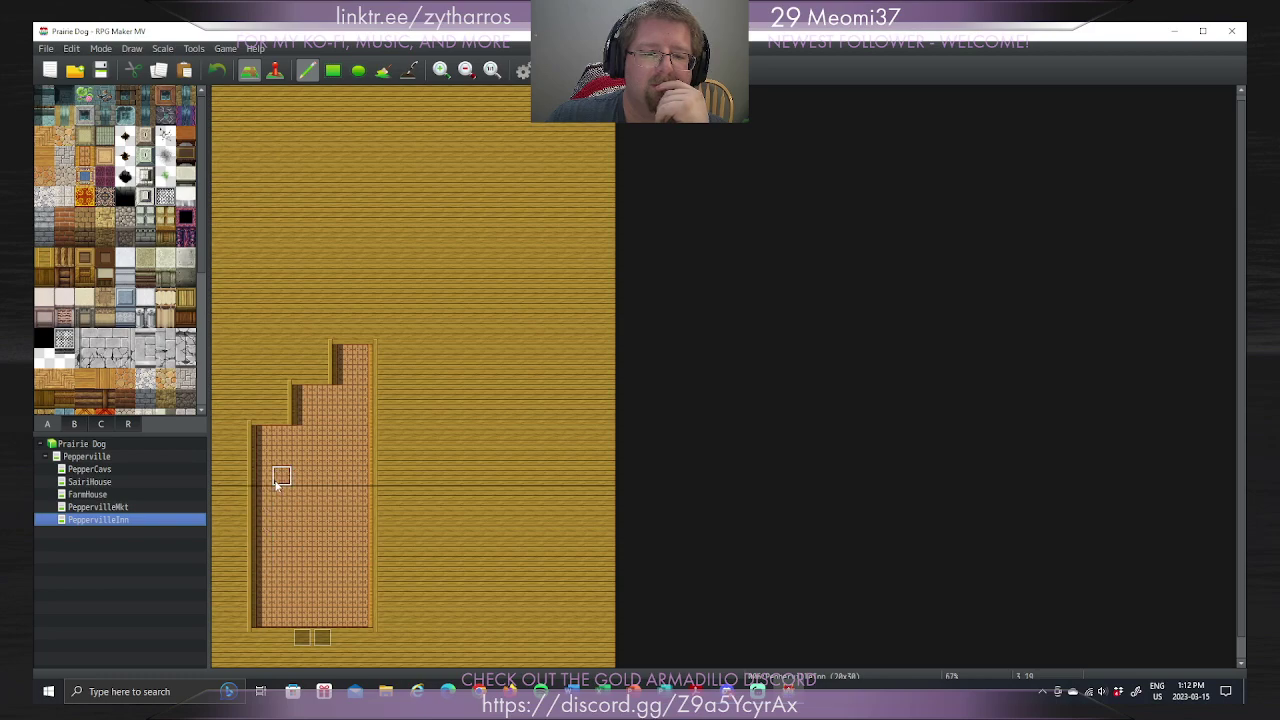
{"action": "mouse_move", "coordinate": [382, 458]}
{"action": "left_mouse_down"}
{"action": "mouse_move", "coordinate": [430, 455]}
{"action": "mouse_move", "coordinate": [424, 477]}
{"action": "mouse_move", "coordinate": [443, 474]}
{"action": "mouse_move", "coordinate": [443, 457]}
{"action": "mouse_move", "coordinate": [463, 457]}
{"action": "mouse_move", "coordinate": [423, 477]}
{"action": "mouse_move", "coordinate": [486, 474]}
{"action": "mouse_move", "coordinate": [484, 458]}
{"action": "left_mouse_up"}
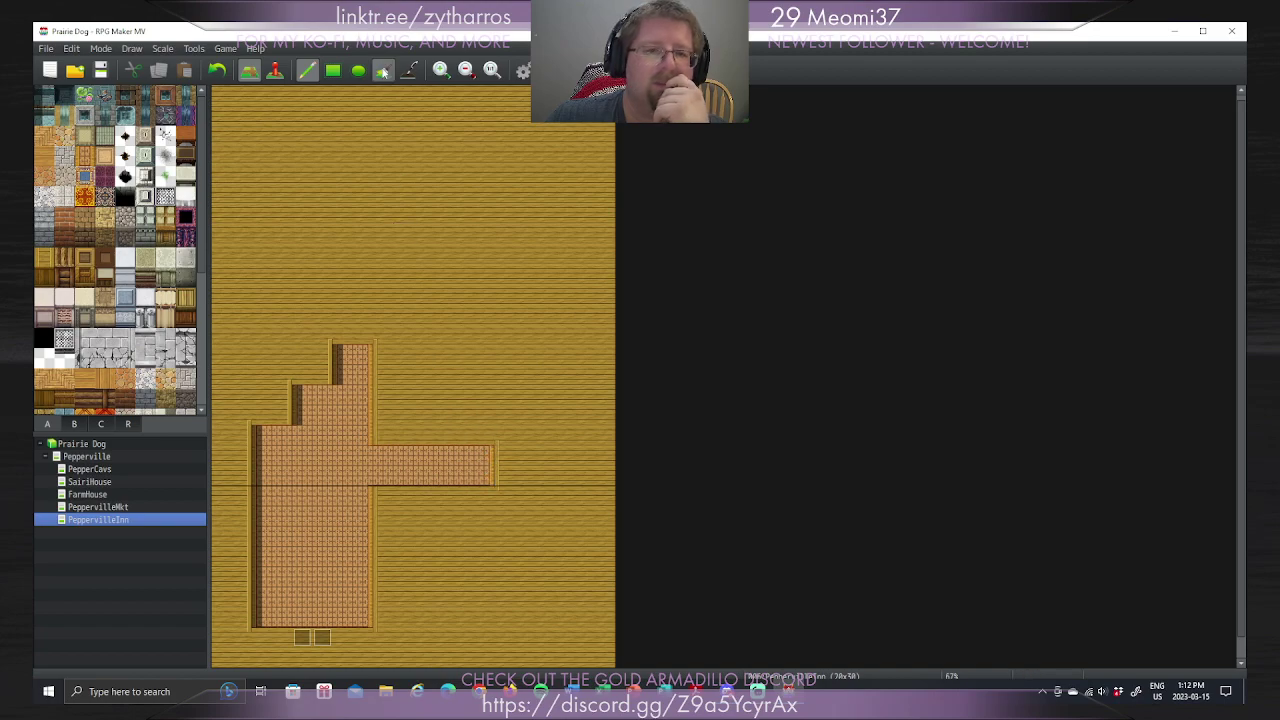
{"action": "left_click", "coordinate": [333, 70]}
{"action": "left_click_drag", "start_coordinate": [396, 354], "coordinate": [484, 359]}
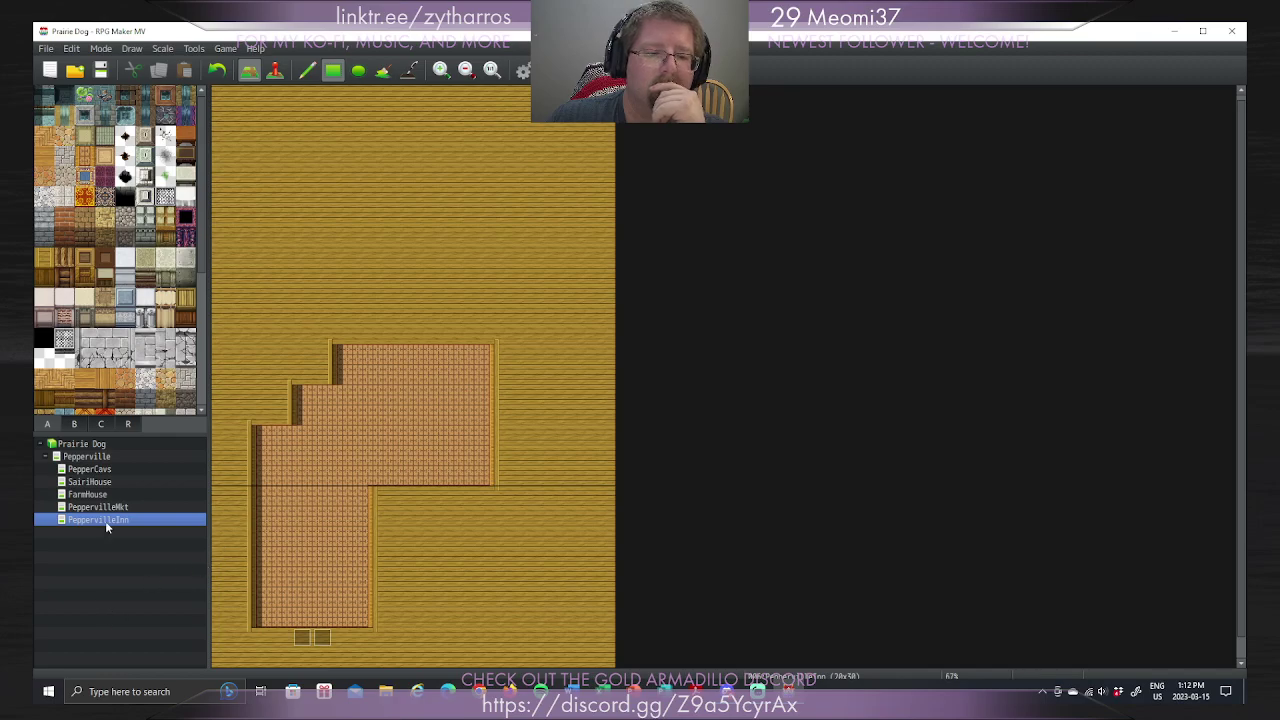
Step: Check the inn's exterior on Pepperville, copy the whole floor plan with its surrounding wall, and restamp it nine tiles higher, covering leftover floor
{"action": "left_click", "coordinate": [104, 455]}
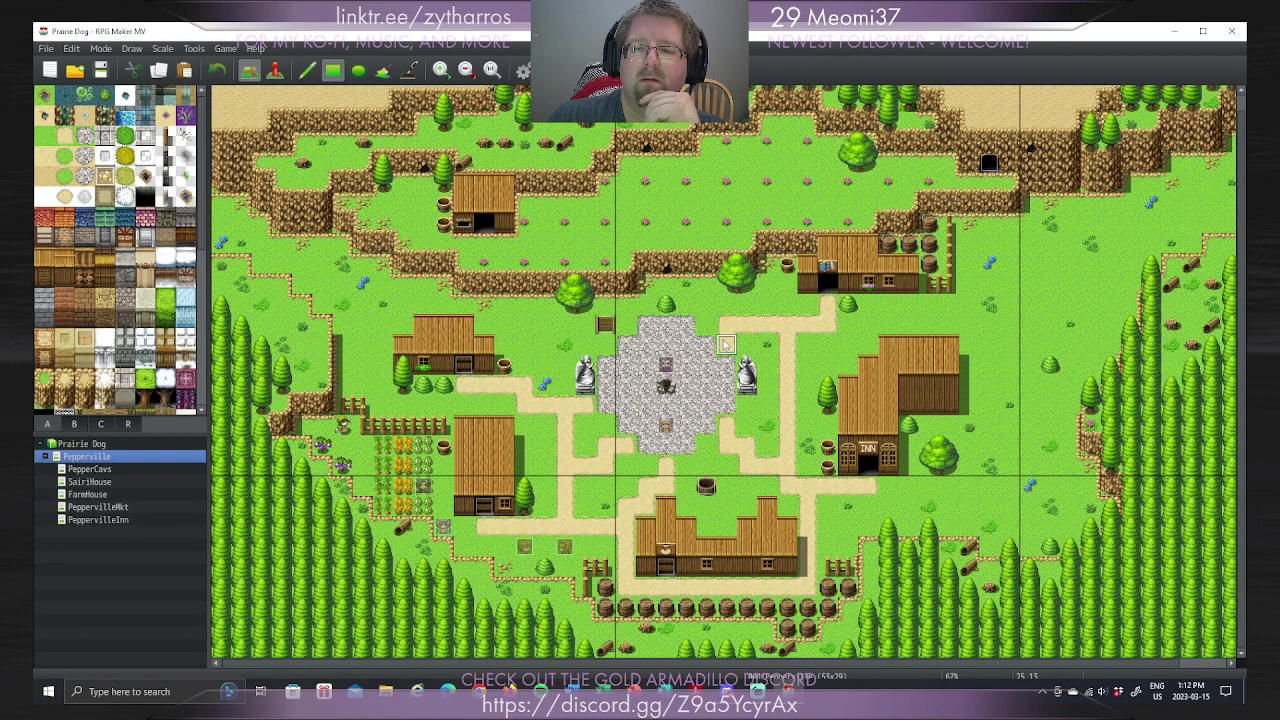
{"action": "left_click", "coordinate": [96, 520]}
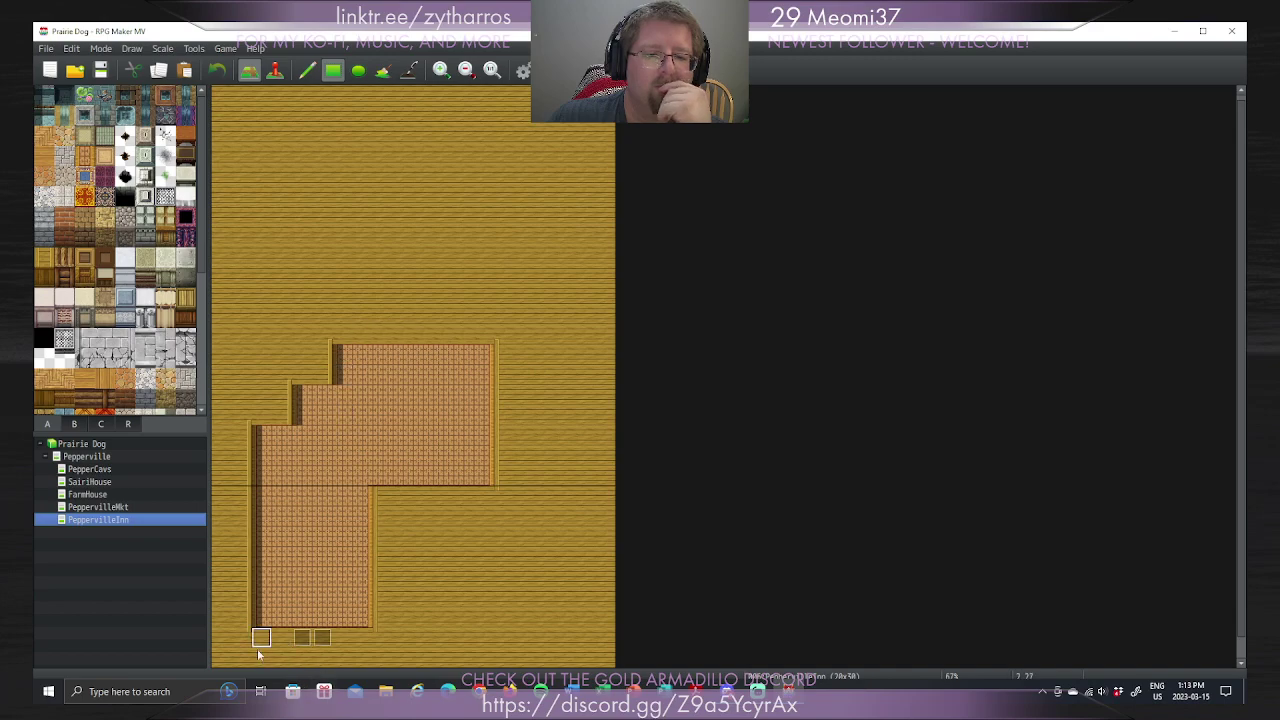
{"action": "right_click_drag", "start_coordinate": [214, 657], "coordinate": [540, 337]}
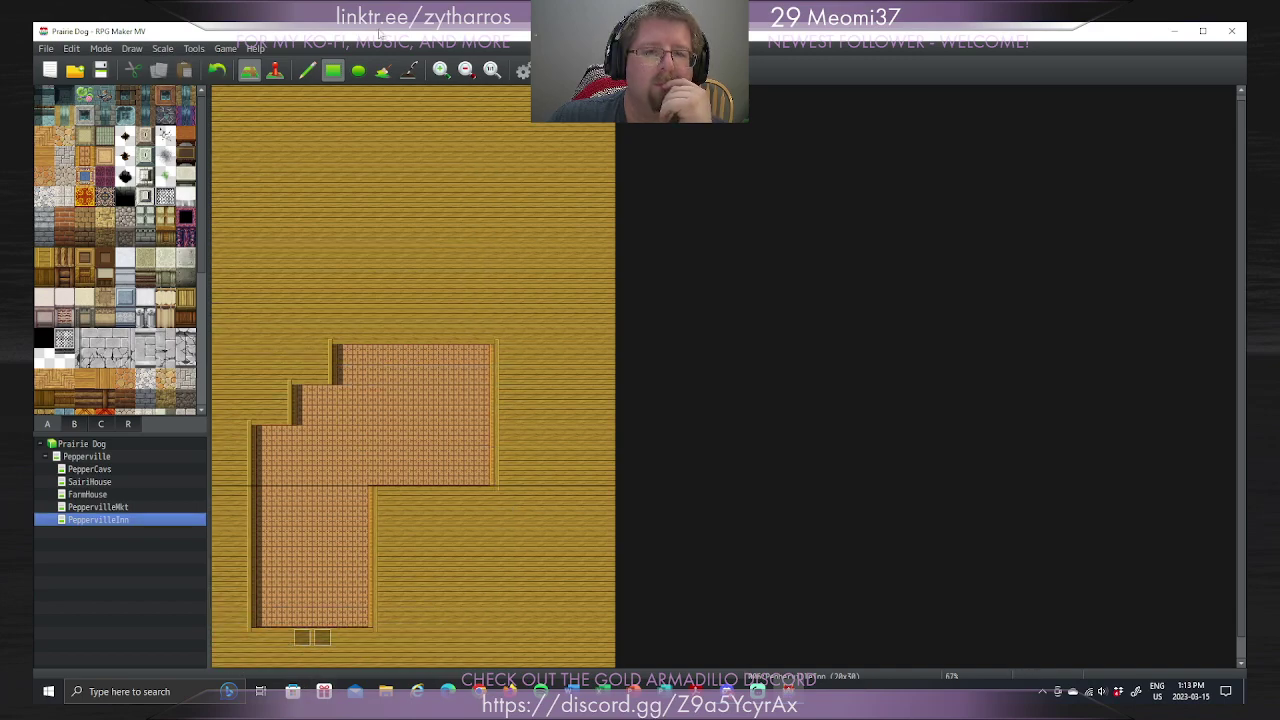
{"action": "left_click", "coordinate": [307, 70]}
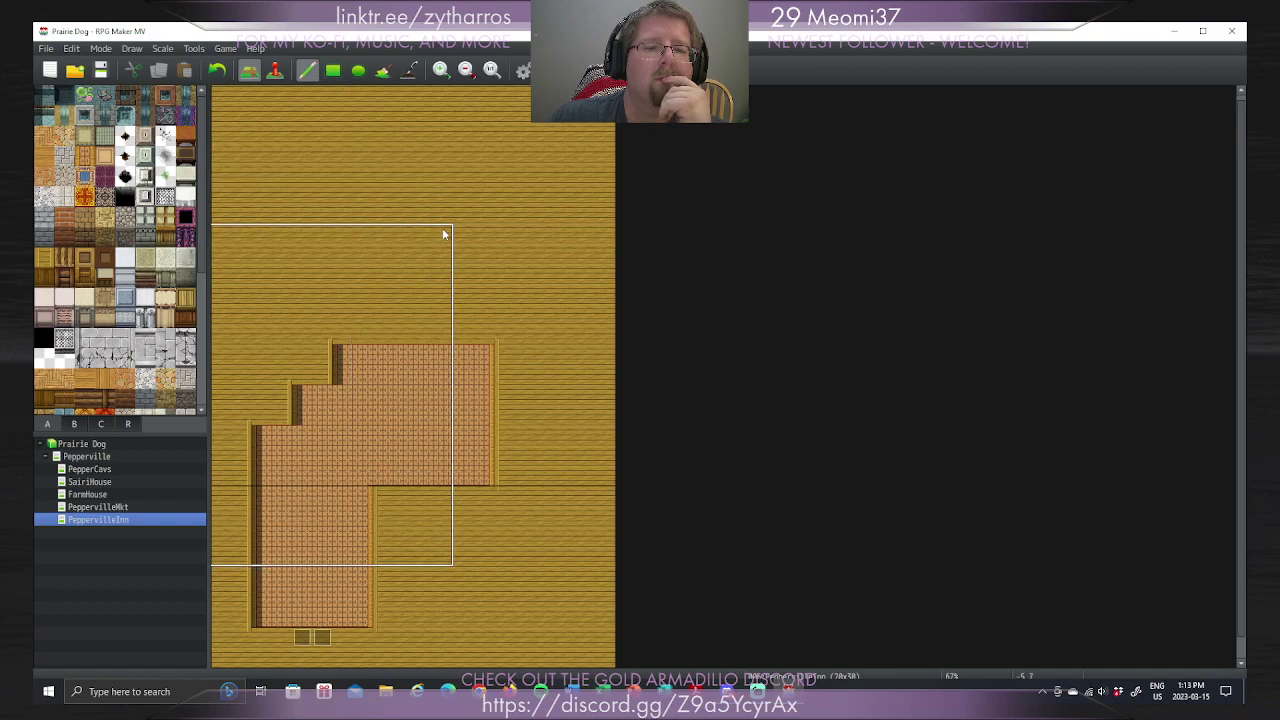
{"action": "left_click", "coordinate": [546, 298]}
{"action": "left_click", "coordinate": [549, 250]}
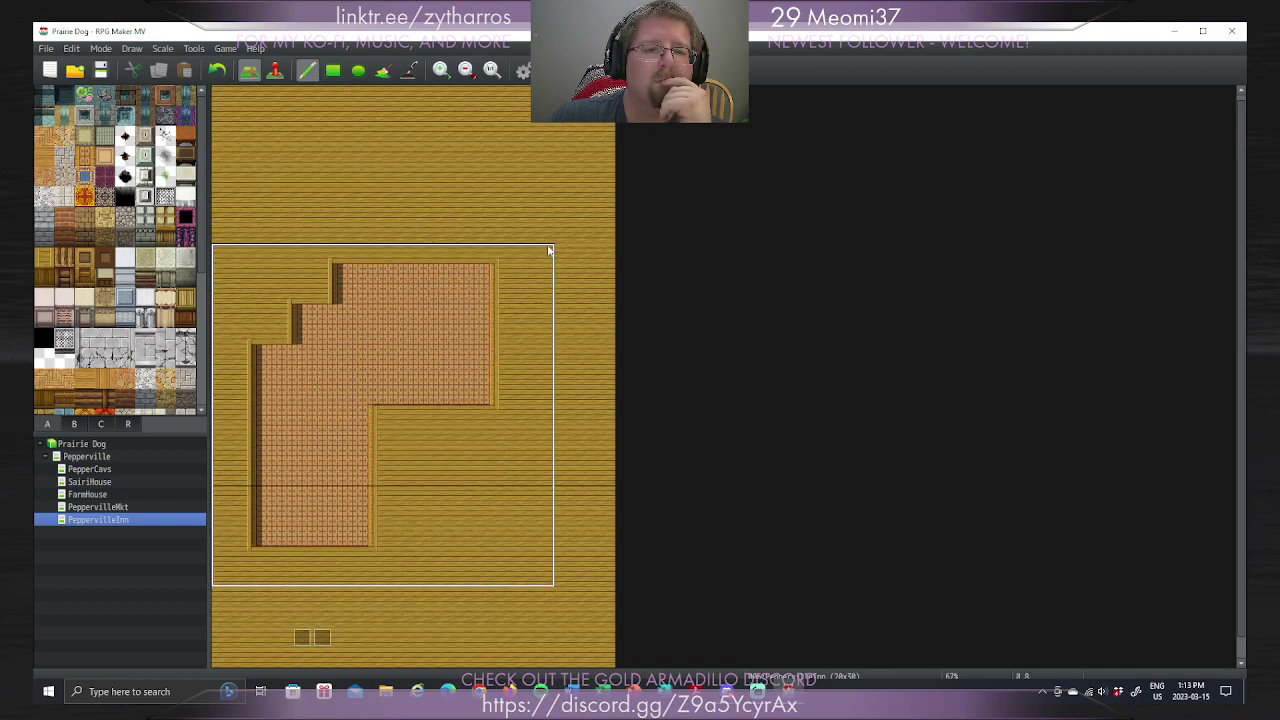
{"action": "left_click", "coordinate": [543, 194]}
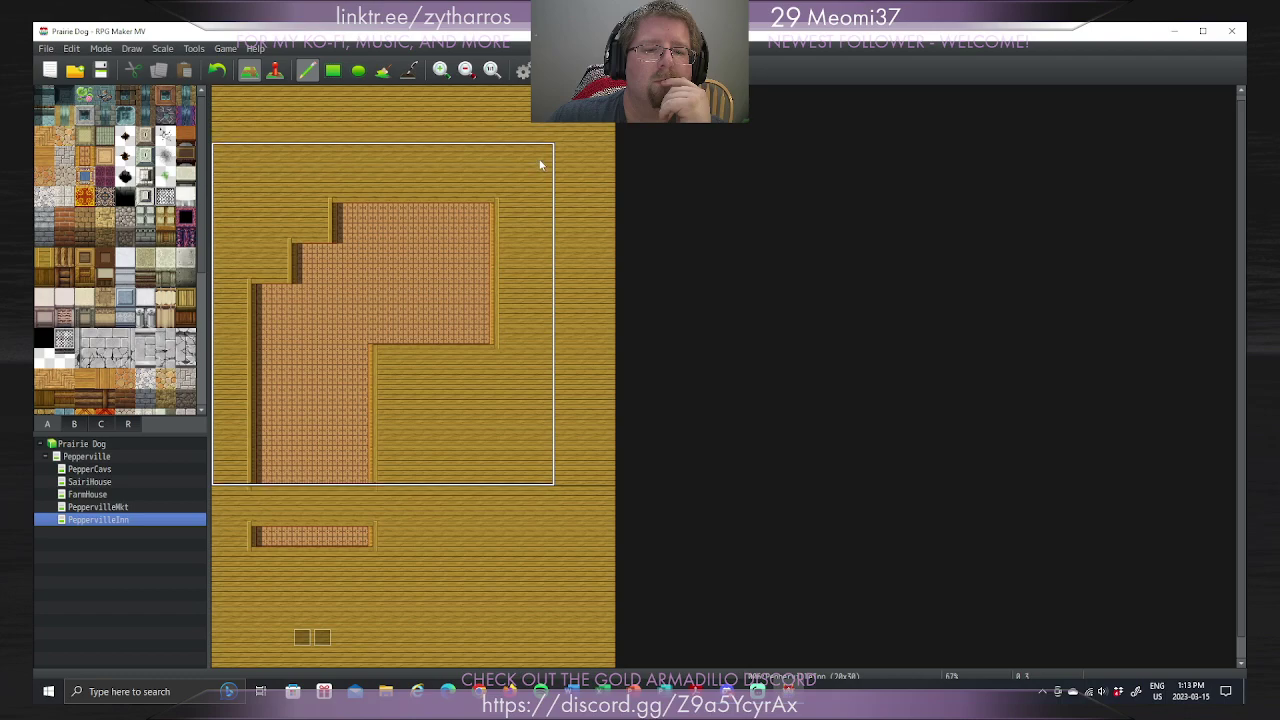
{"action": "left_click", "coordinate": [537, 240]}
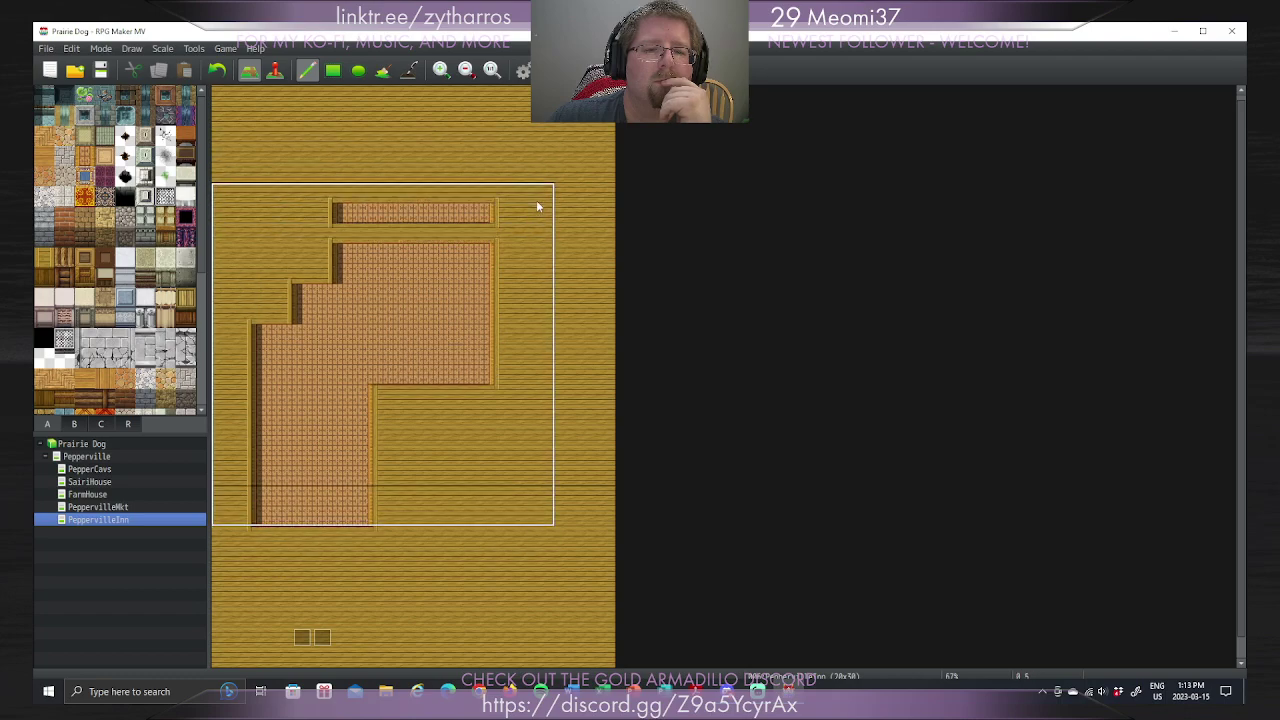
{"action": "left_click", "coordinate": [537, 218]}
{"action": "left_click", "coordinate": [537, 196]}
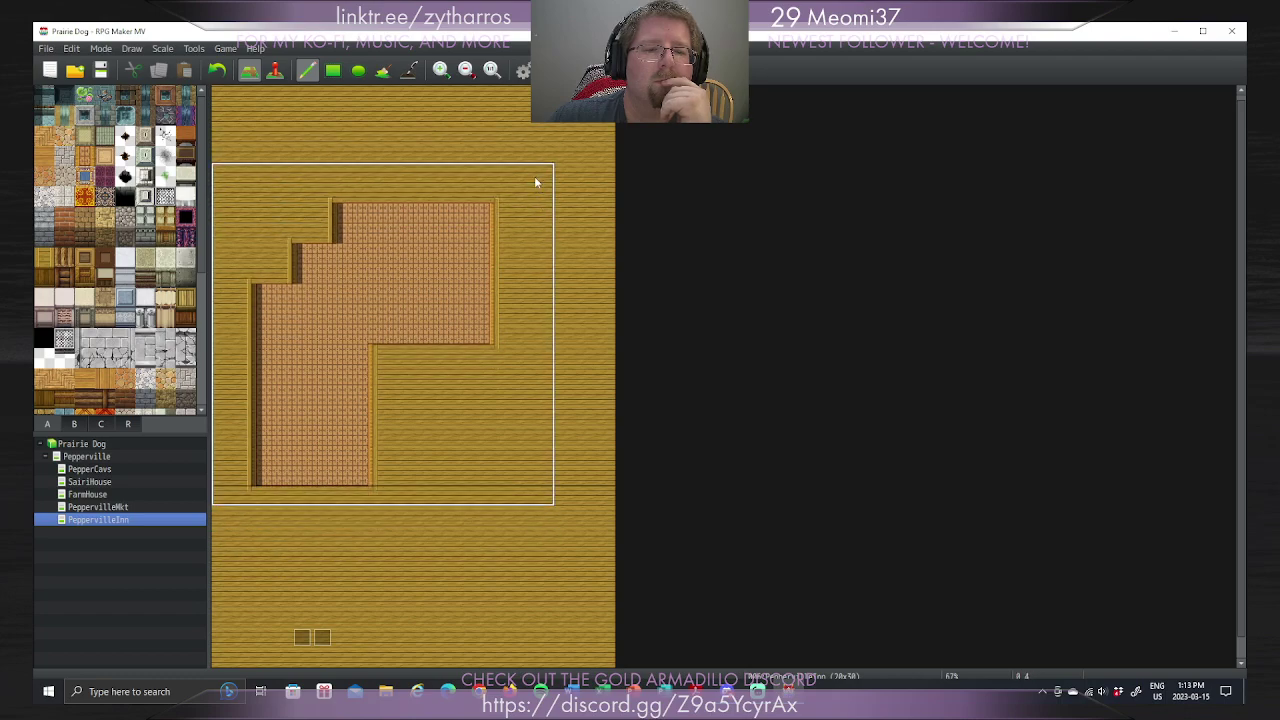
{"action": "left_click", "coordinate": [536, 175]}
{"action": "left_click", "coordinate": [531, 165]}
{"action": "left_click", "coordinate": [548, 164]}
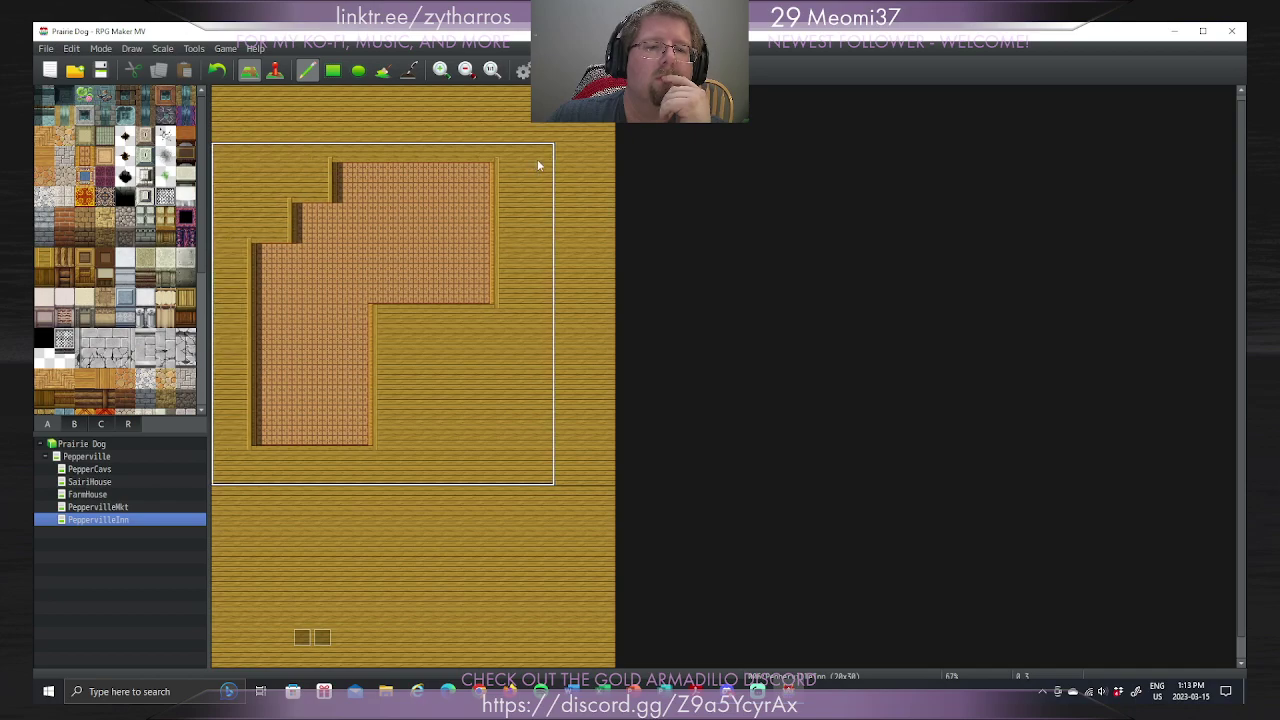
Step: Shift the copied floor plan one tile to the right and one tile up, undoing any further upward shift
{"action": "left_click", "coordinate": [560, 164]}
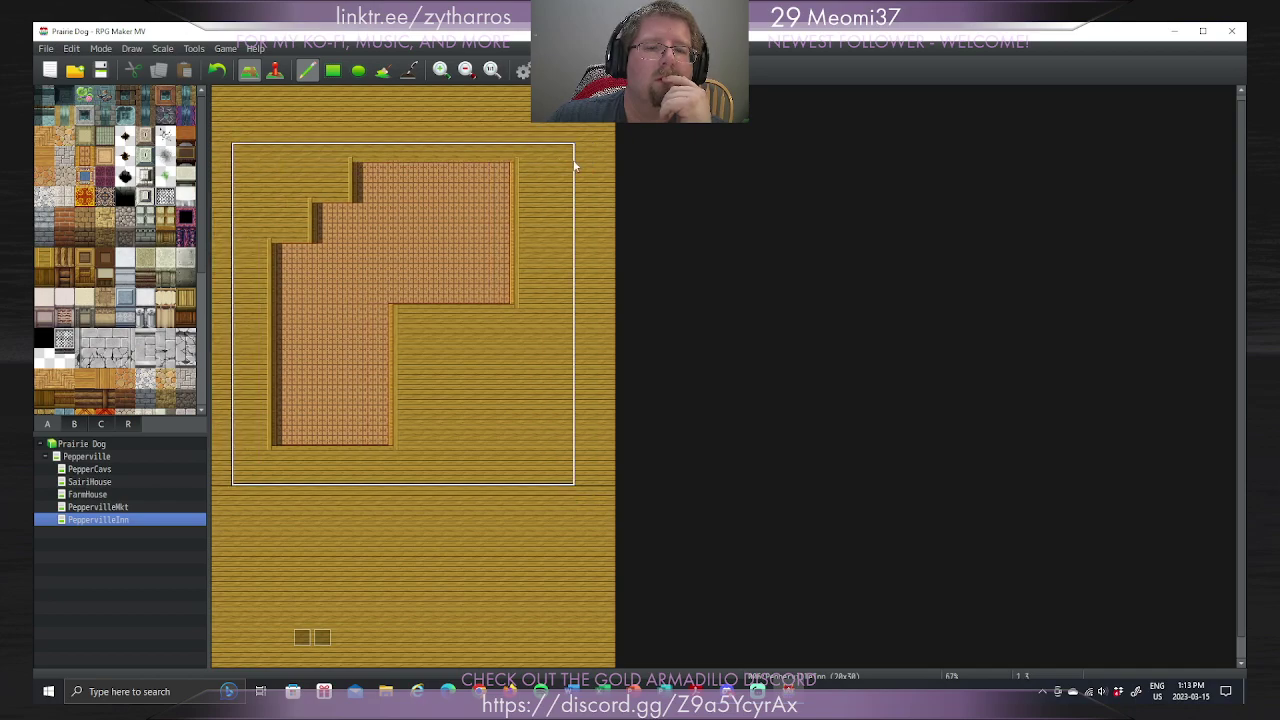
{"action": "left_click", "coordinate": [574, 140]}
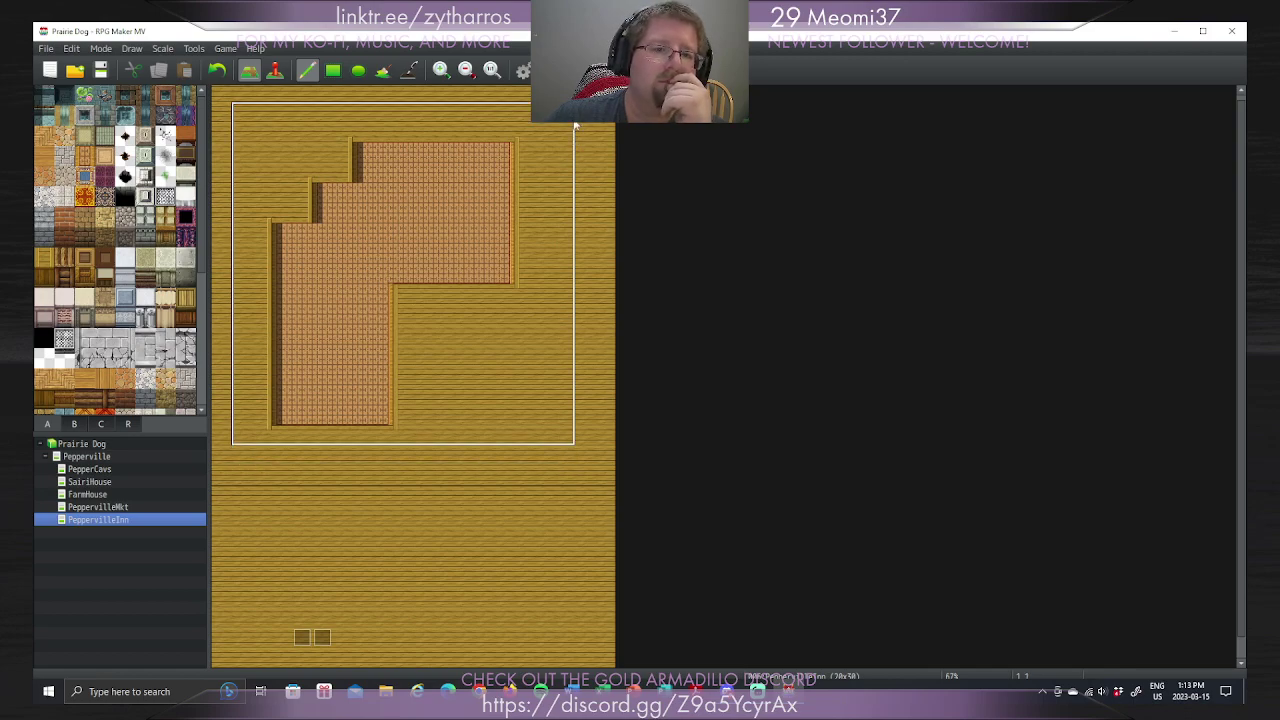
{"action": "left_click", "coordinate": [575, 125]}
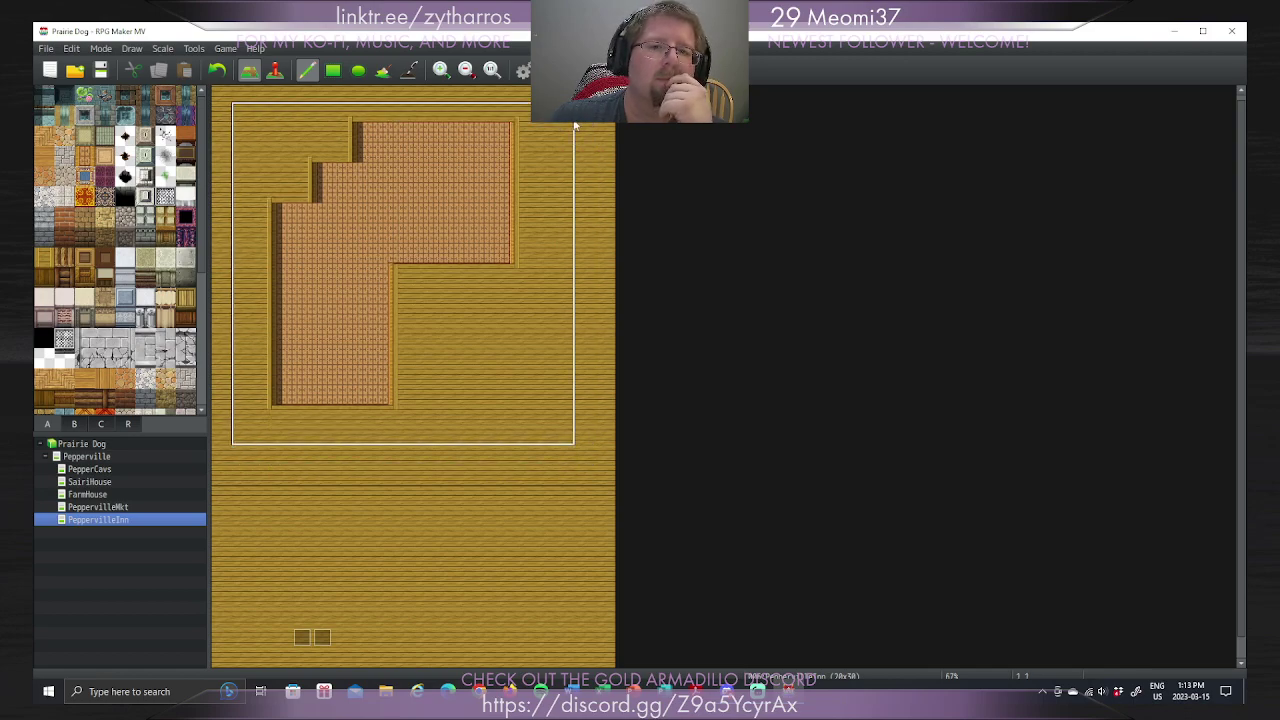
{"action": "key", "text": "ctrl+z"}
{"action": "left_click", "coordinate": [555, 125]}
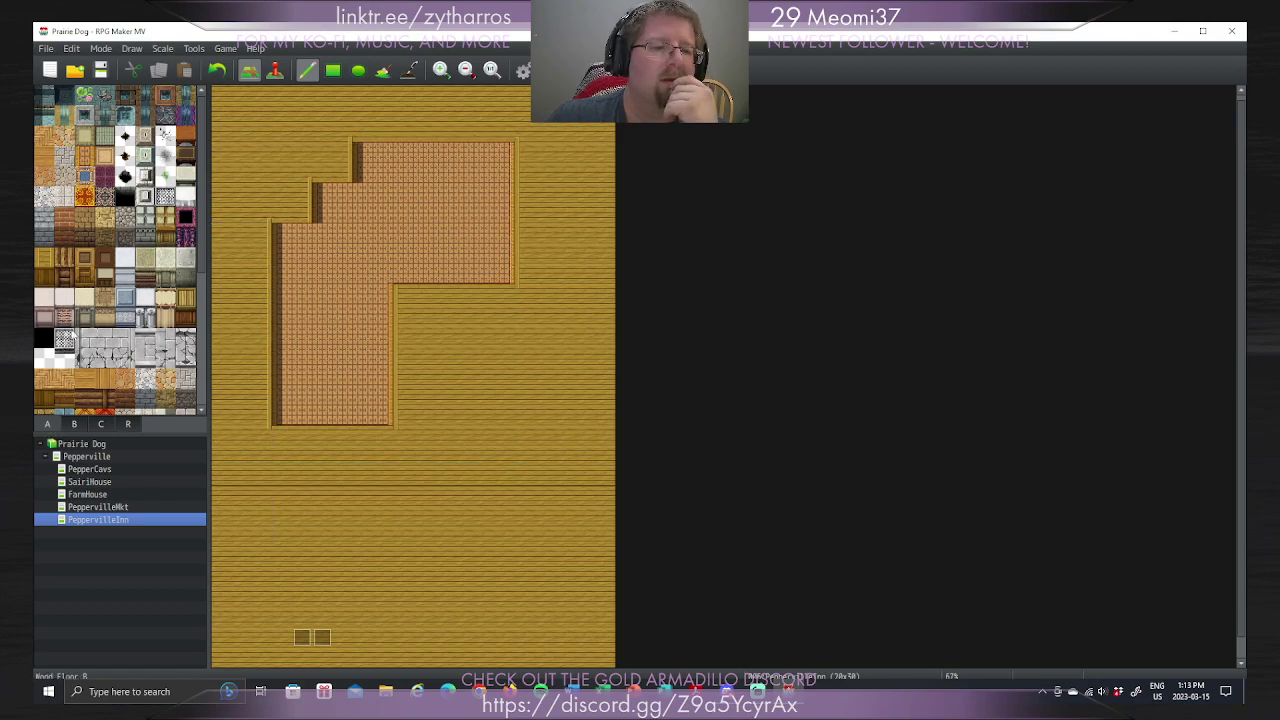
Step: Paint a two-tile-high dark wooden wall above all three stepped upper edges of the floor
{"action": "left_click", "coordinate": [44, 264]}
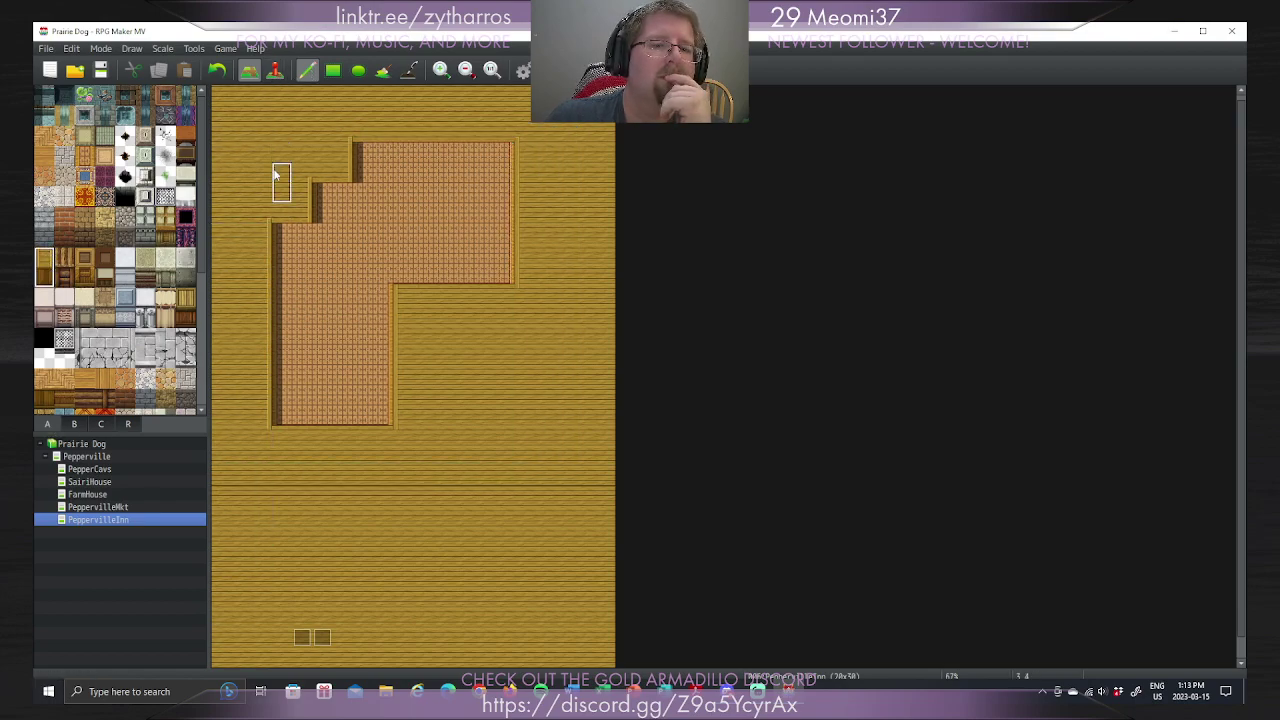
{"action": "left_click", "coordinate": [281, 205]}
{"action": "mouse_move", "coordinate": [281, 183]}
{"action": "left_mouse_down"}
{"action": "mouse_move", "coordinate": [319, 143]}
{"action": "mouse_move", "coordinate": [339, 155]}
{"action": "mouse_move", "coordinate": [341, 130]}
{"action": "mouse_move", "coordinate": [365, 115]}
{"action": "mouse_move", "coordinate": [496, 122]}
{"action": "mouse_move", "coordinate": [504, 103]}
{"action": "mouse_move", "coordinate": [355, 106]}
{"action": "left_mouse_up"}
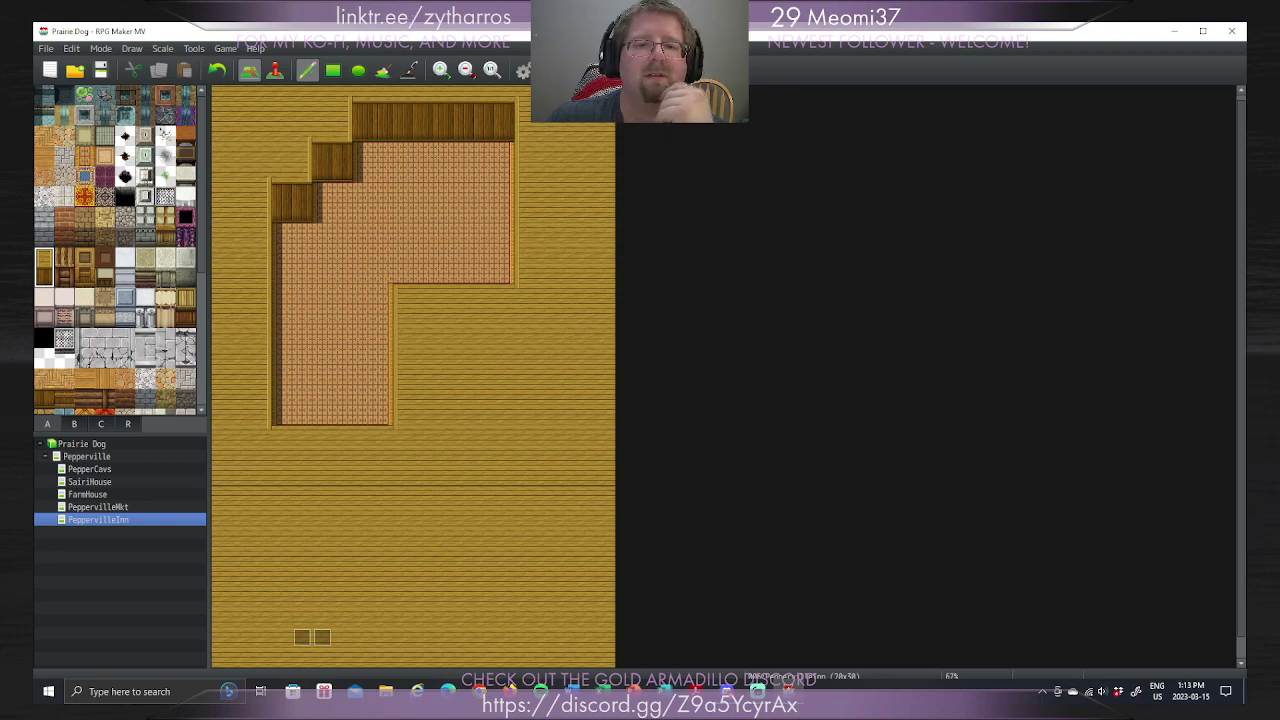
Step: Add a two-tile-wide floor entrance below the room's lower edge and move the two entrance events onto it
{"action": "right_click", "coordinate": [403, 129]}
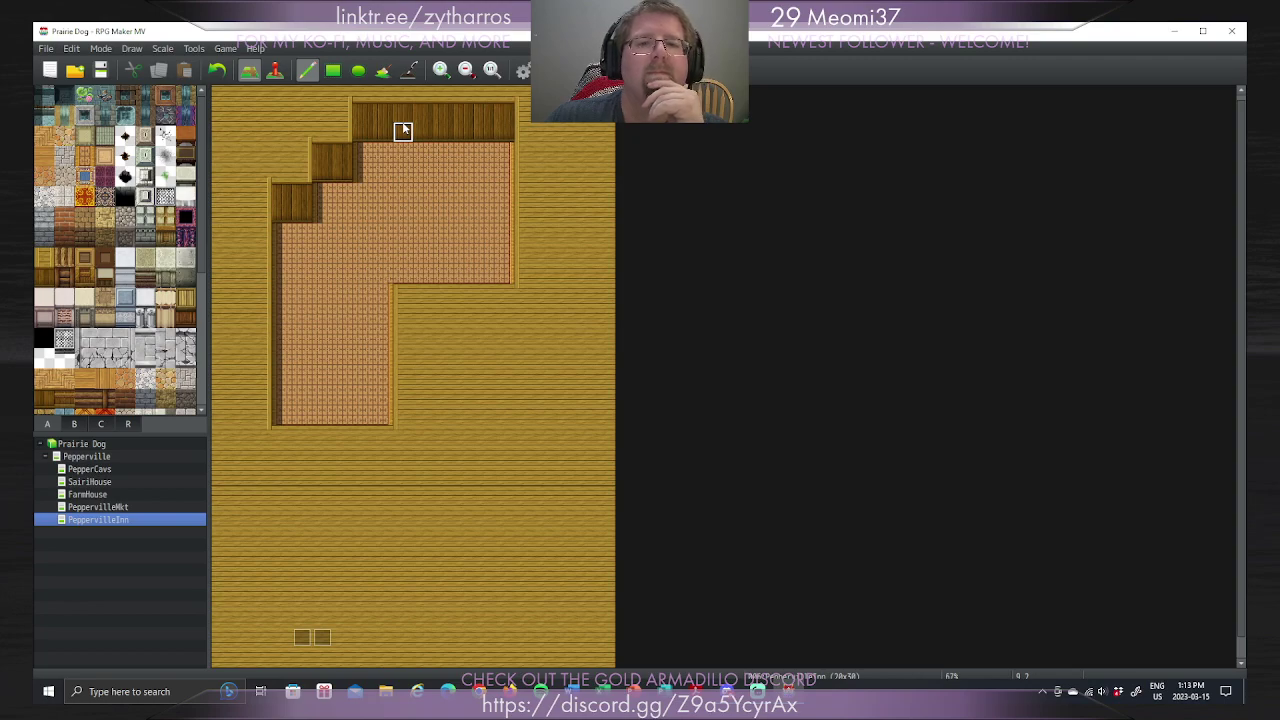
{"action": "left_click", "coordinate": [330, 435]}
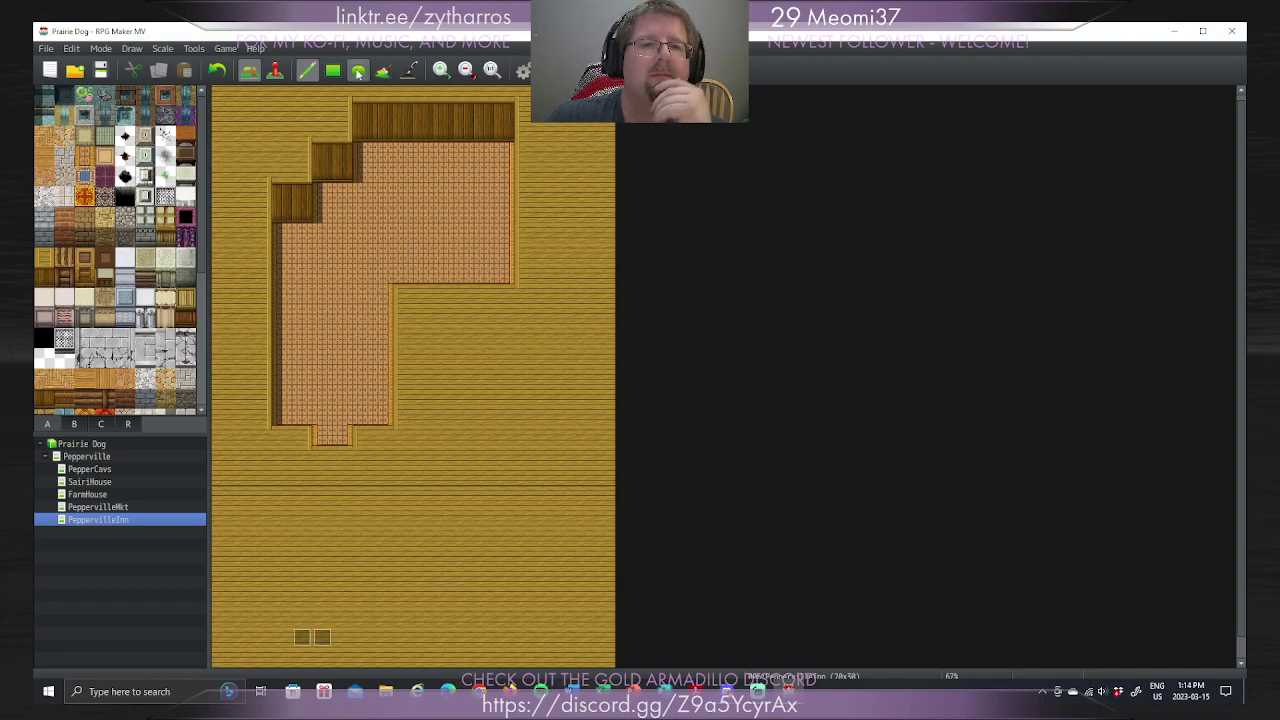
{"action": "left_click", "coordinate": [275, 71]}
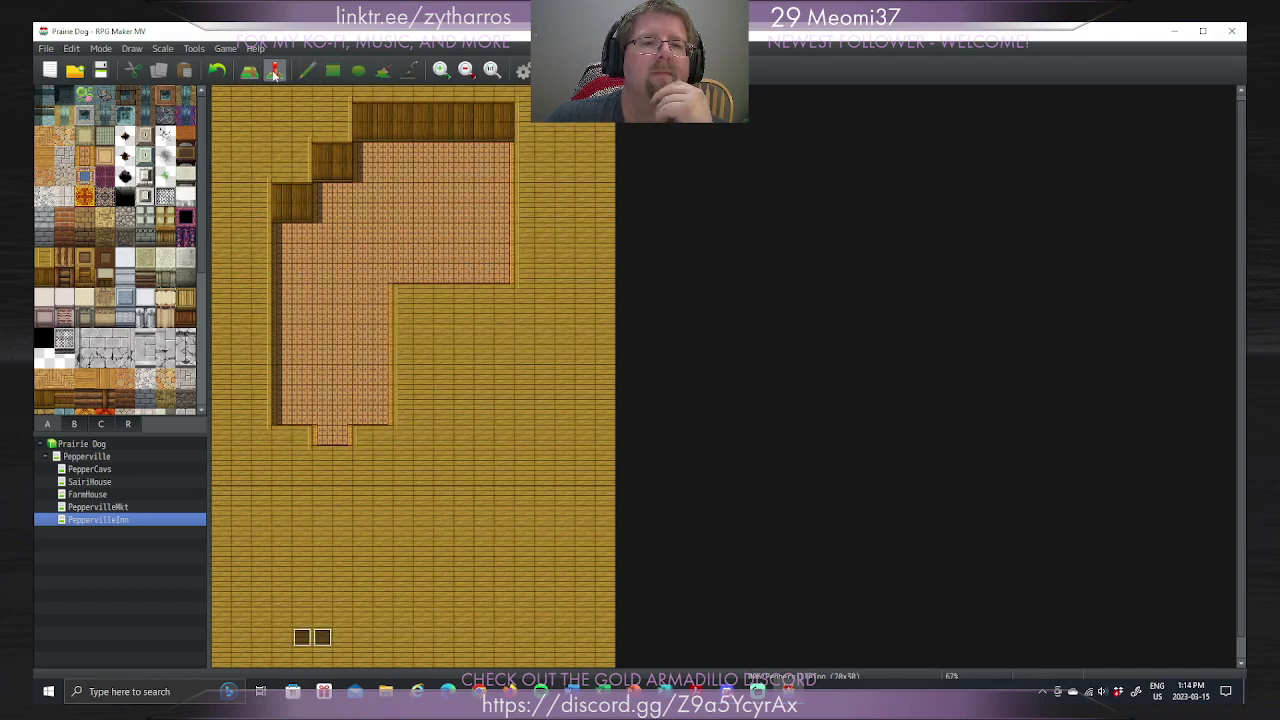
{"action": "left_click", "coordinate": [322, 436]}
{"action": "key", "text": "ctrl+v"}
{"action": "left_click", "coordinate": [342, 436]}
{"action": "key", "text": "ctrl+v"}
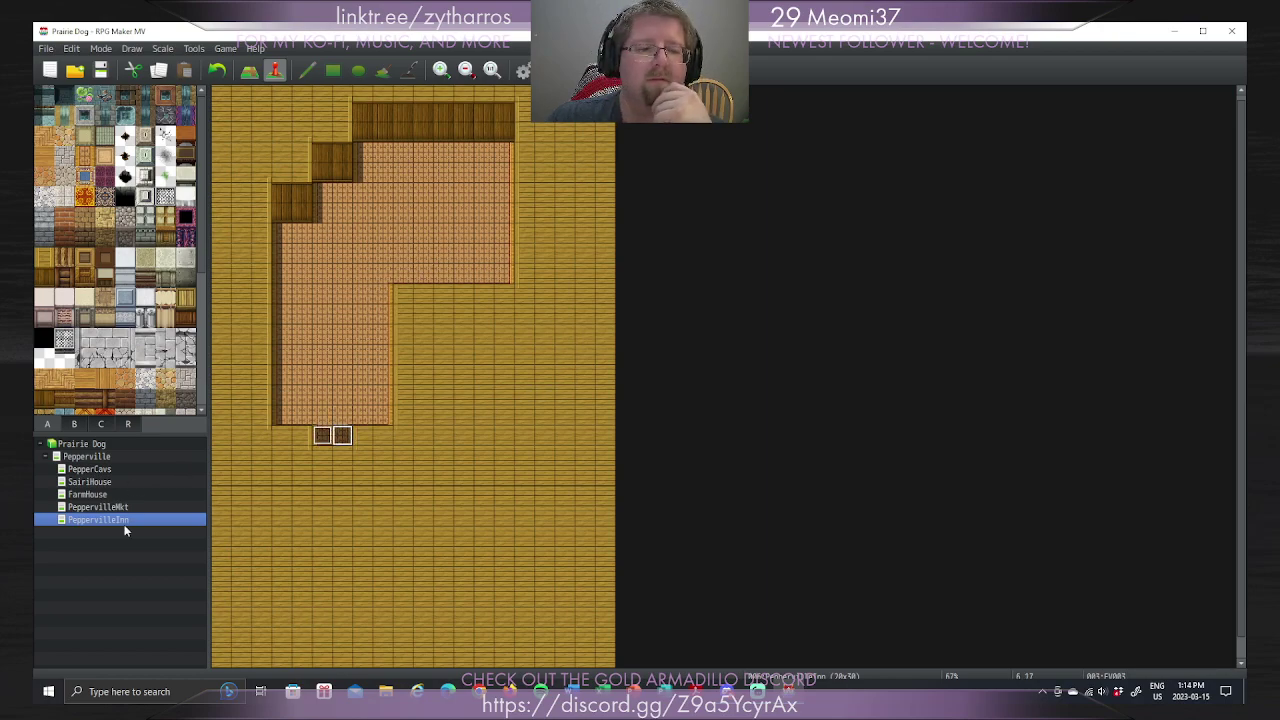
Step: Set the PeppervilleInn map's height to 20 in its map properties
{"action": "scroll", "coordinate": [526, 370], "scroll_direction": "down", "scroll_amount": 1}
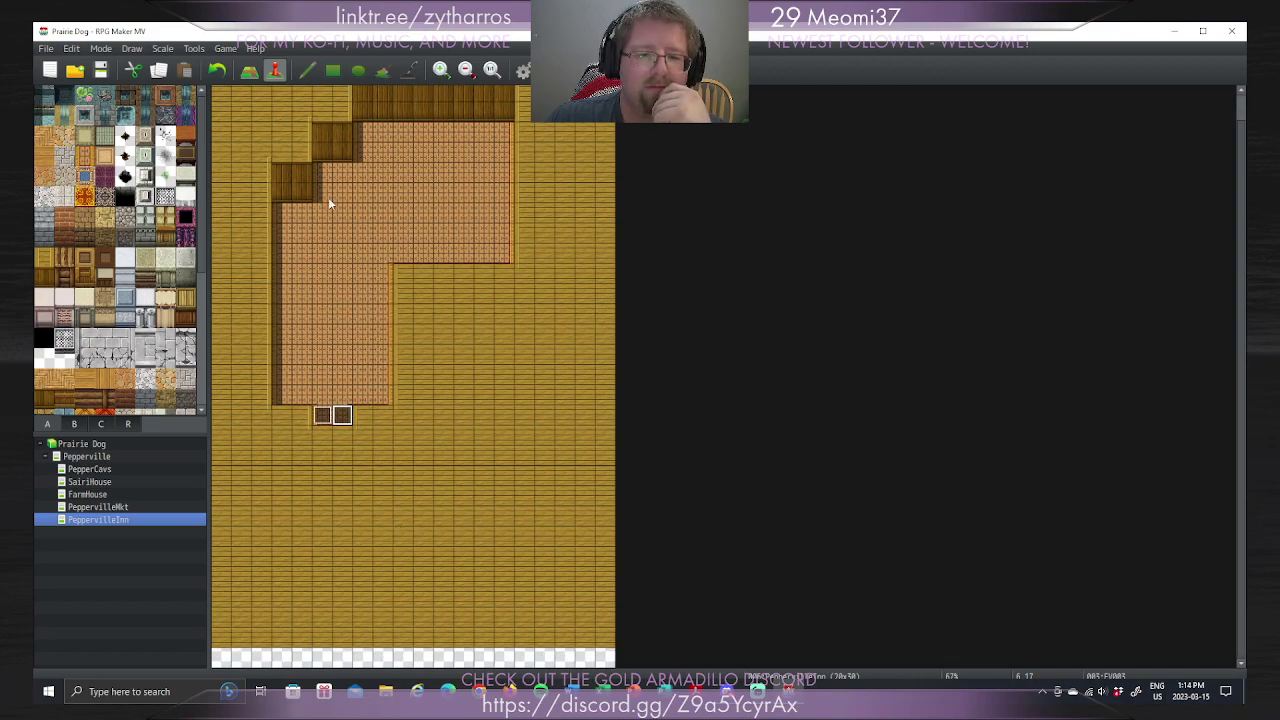
{"action": "left_click", "coordinate": [251, 70]}
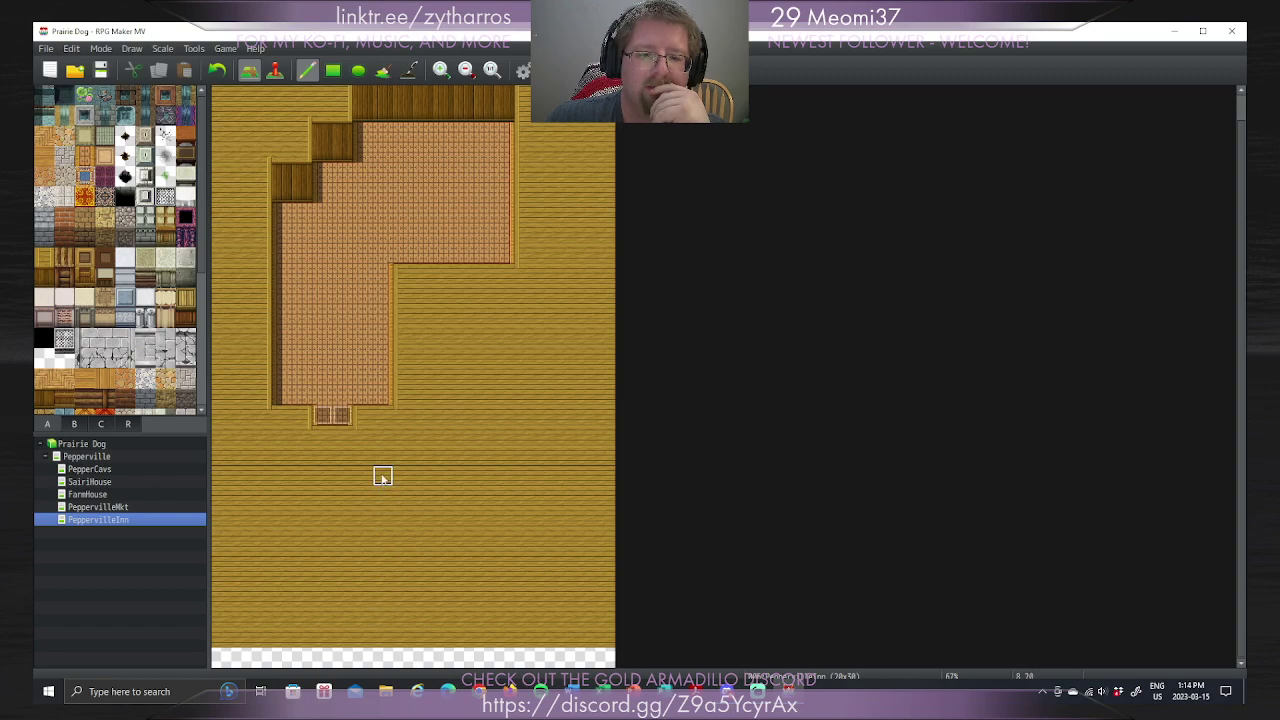
{"action": "right_click", "coordinate": [125, 519]}
{"action": "left_click", "coordinate": [157, 525]}
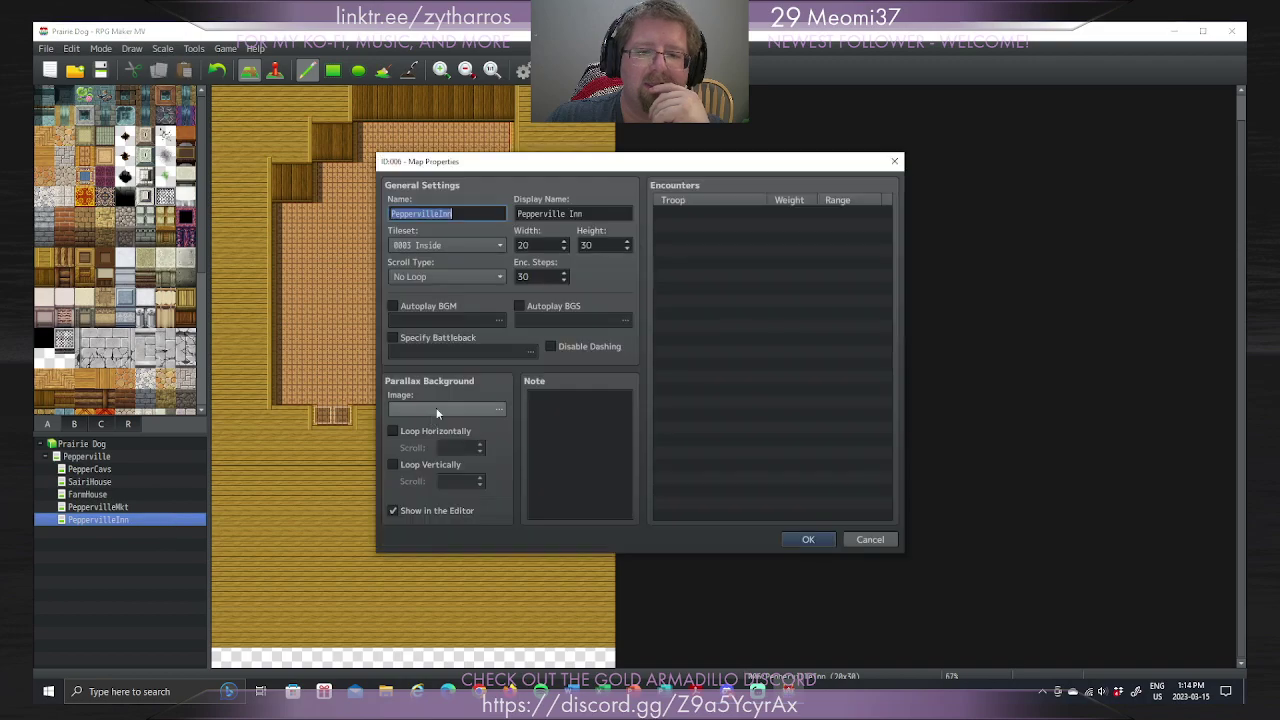
{"action": "double_click", "coordinate": [606, 245]}
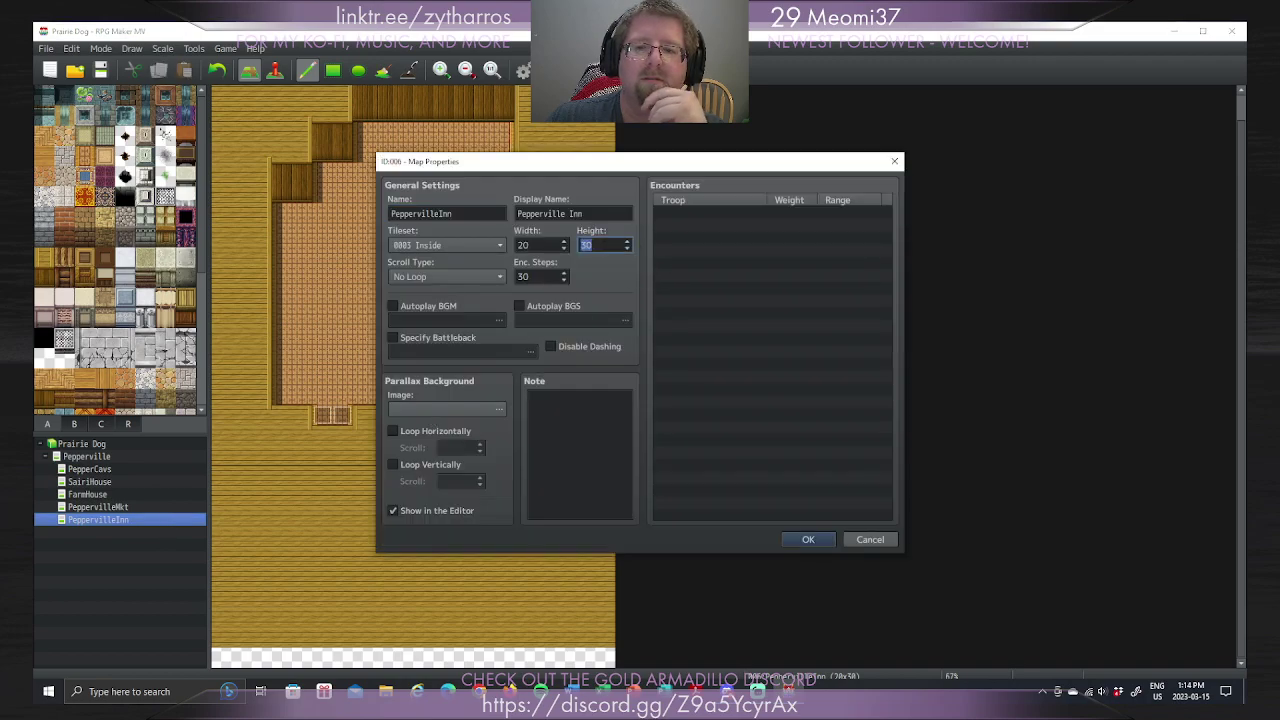
{"action": "type", "text": "20"}
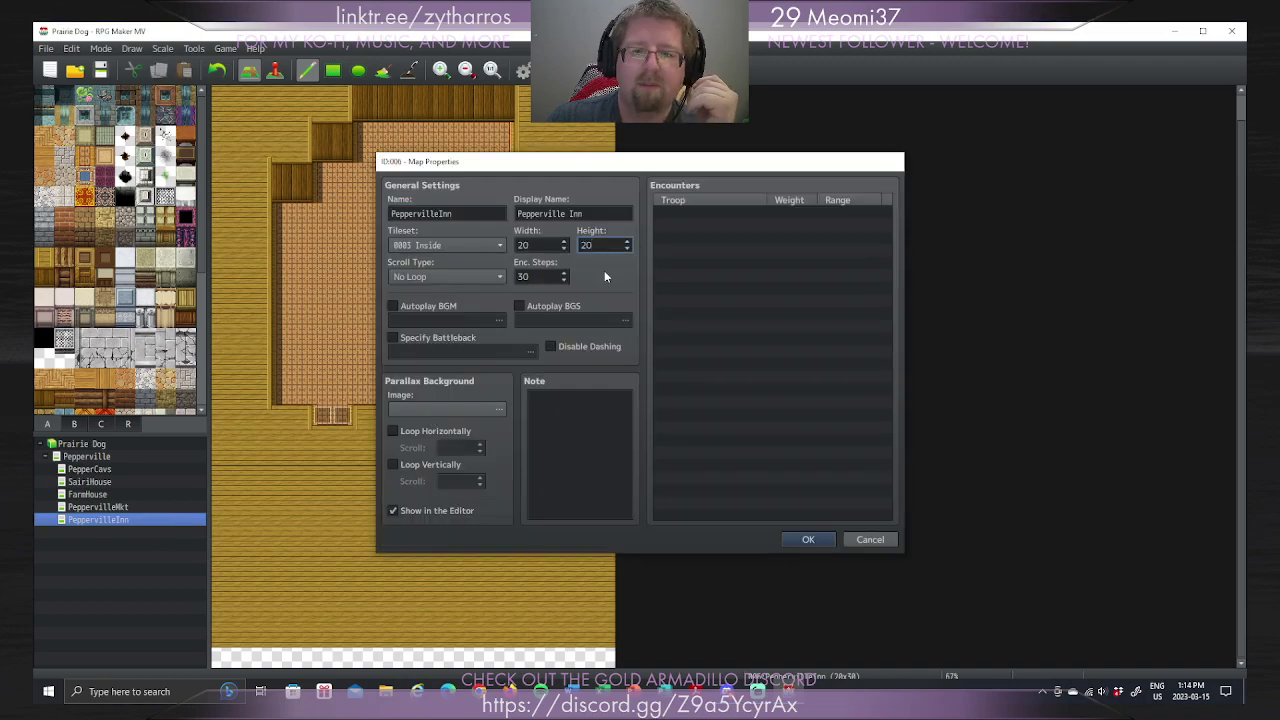
{"action": "key", "text": "Return"}
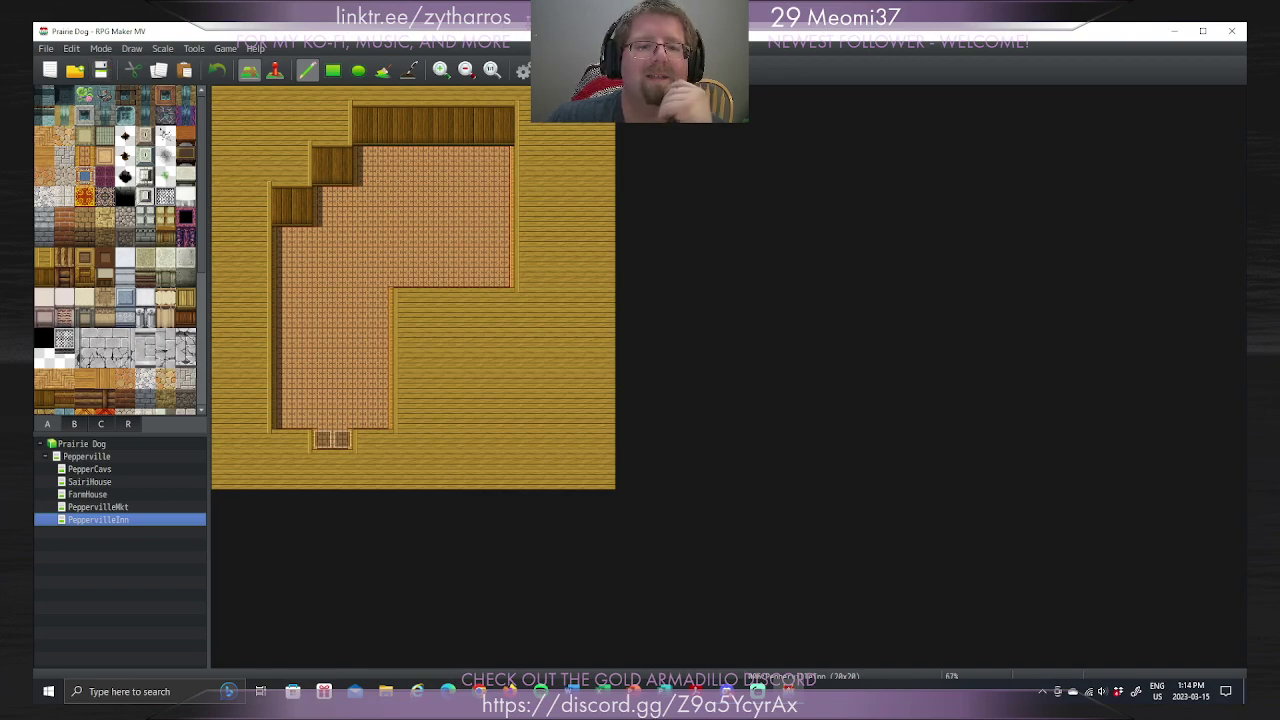
Step: Compare the inn's layout with the furnished PeppervilleMkt and FarmHouse interiors, and look through the available interior tiles
{"action": "left_click", "coordinate": [92, 508]}
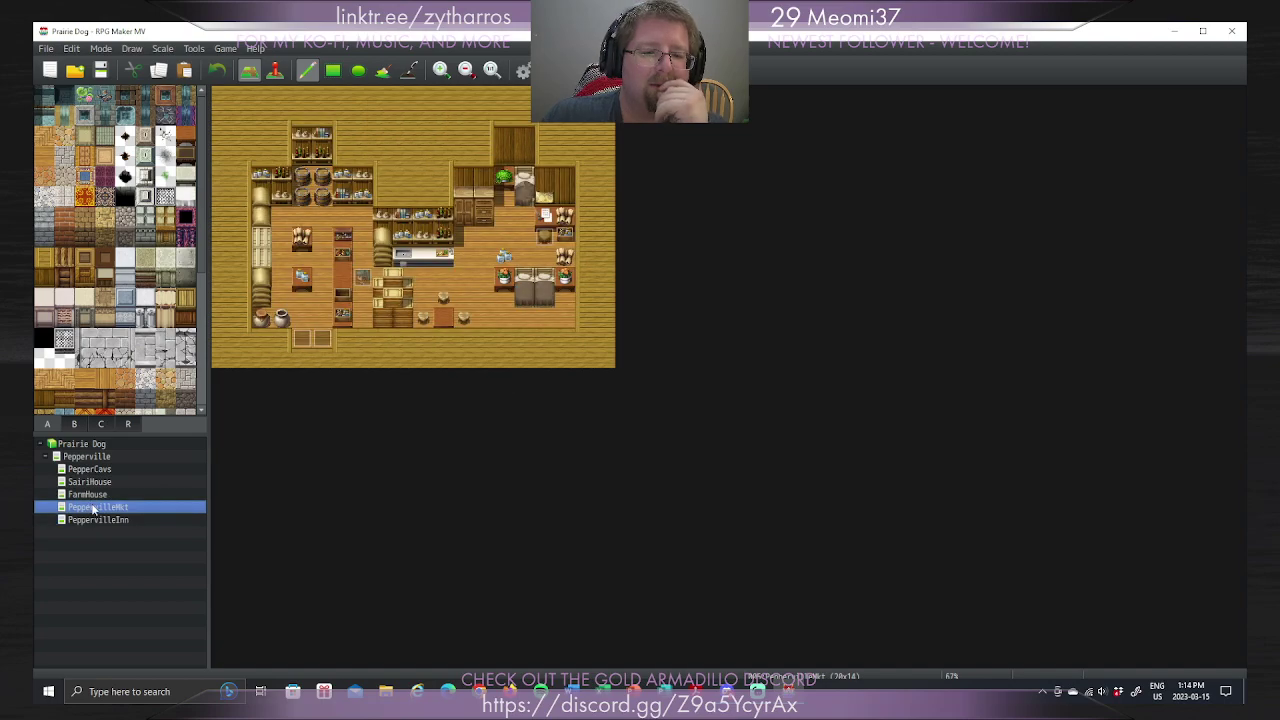
{"action": "key", "text": "Up"}
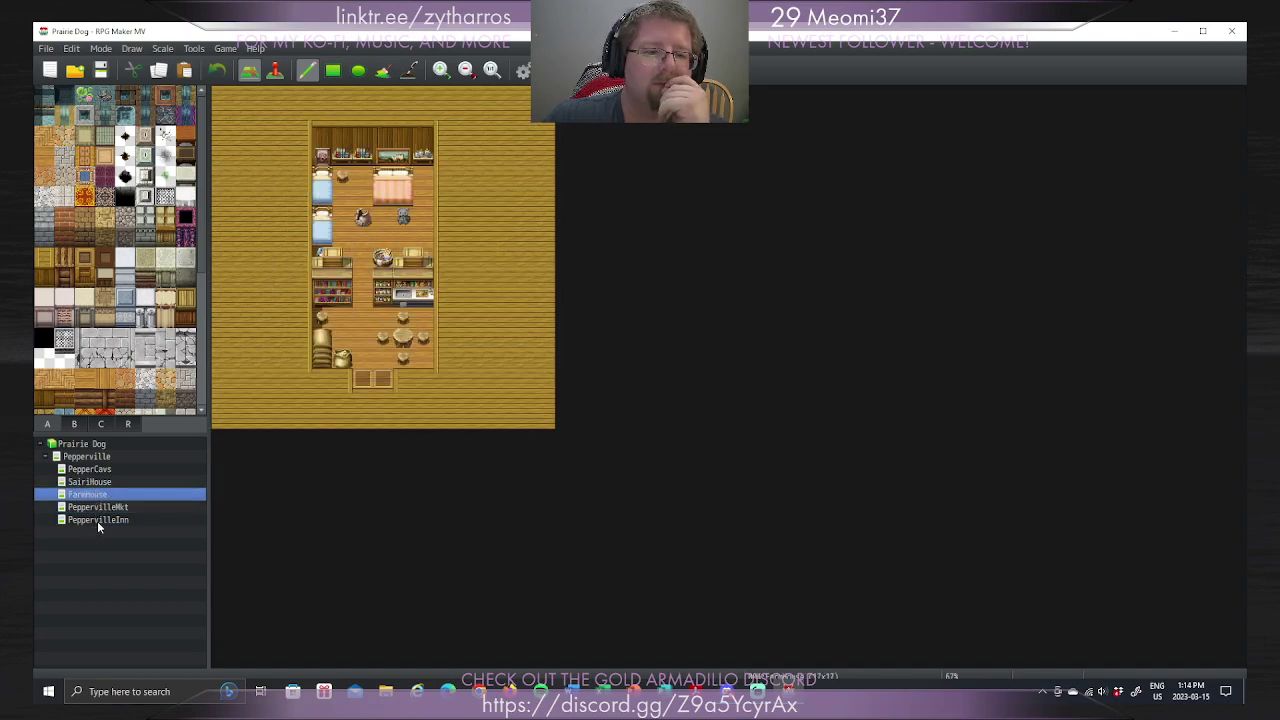
{"action": "left_click", "coordinate": [97, 521]}
{"action": "left_click", "coordinate": [97, 495]}
{"action": "left_click", "coordinate": [98, 509]}
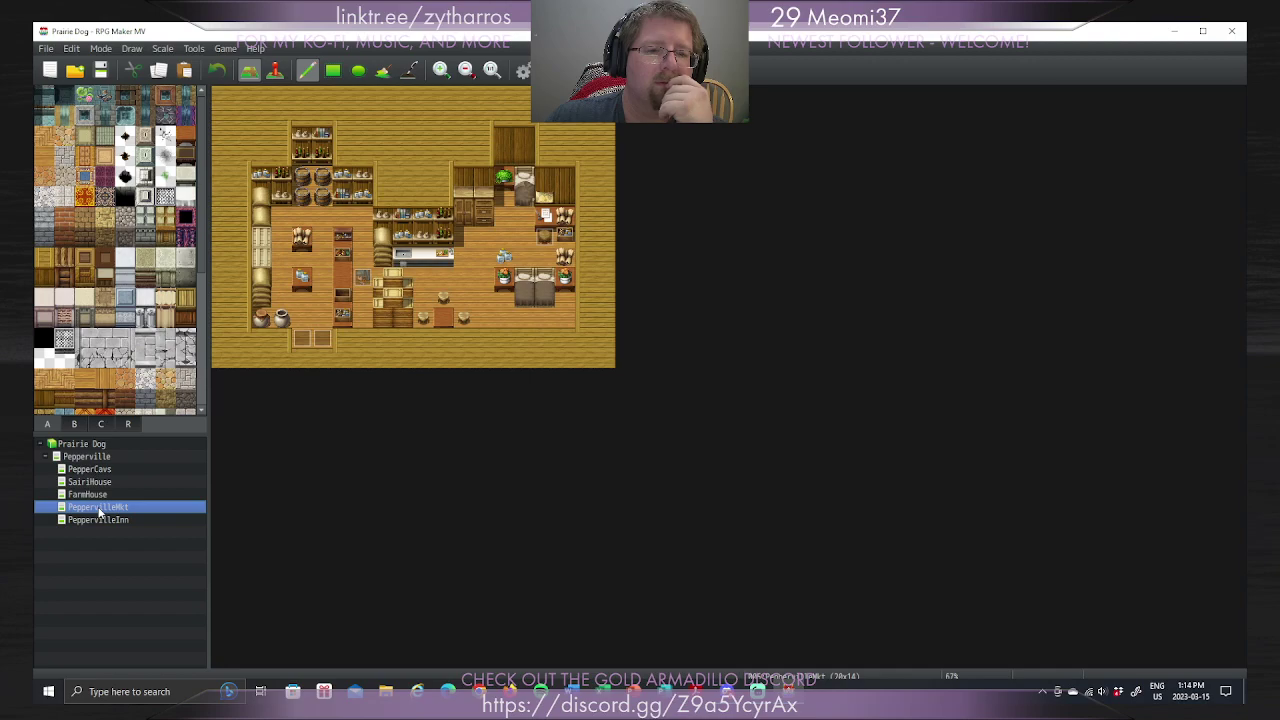
{"action": "left_click", "coordinate": [105, 521]}
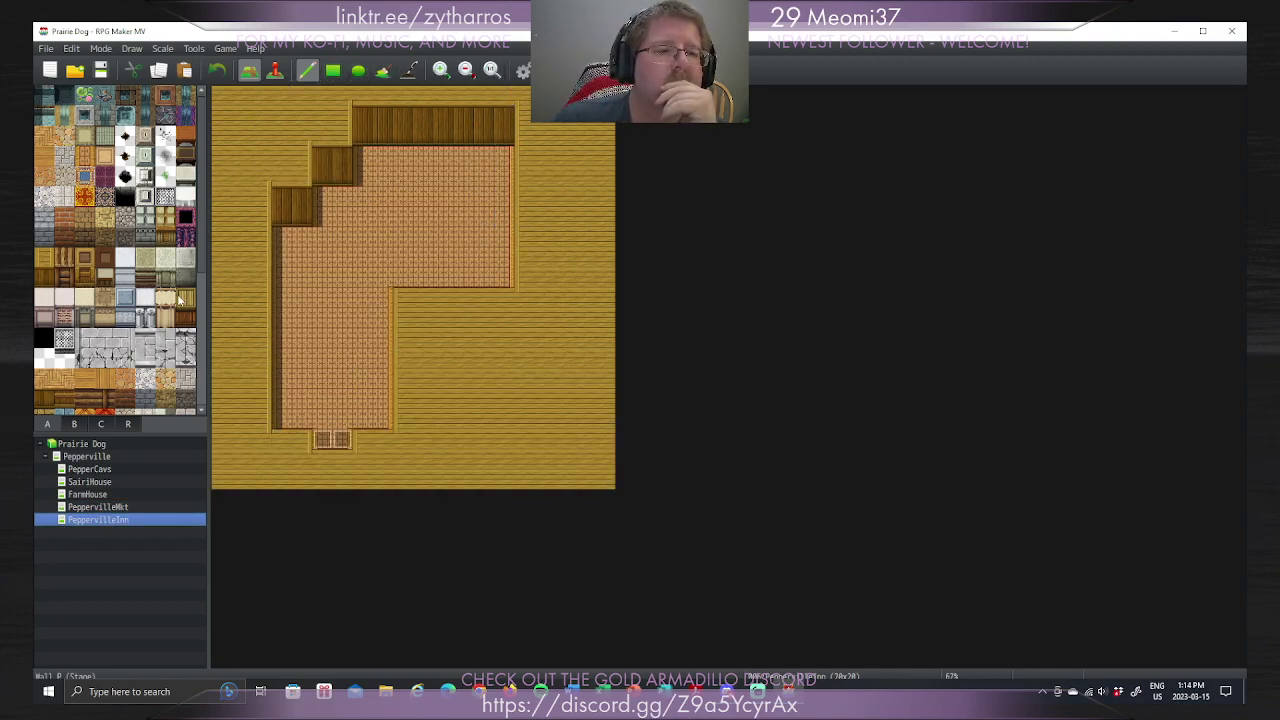
{"action": "scroll", "coordinate": [203, 266], "scroll_direction": "down", "scroll_amount": 5}
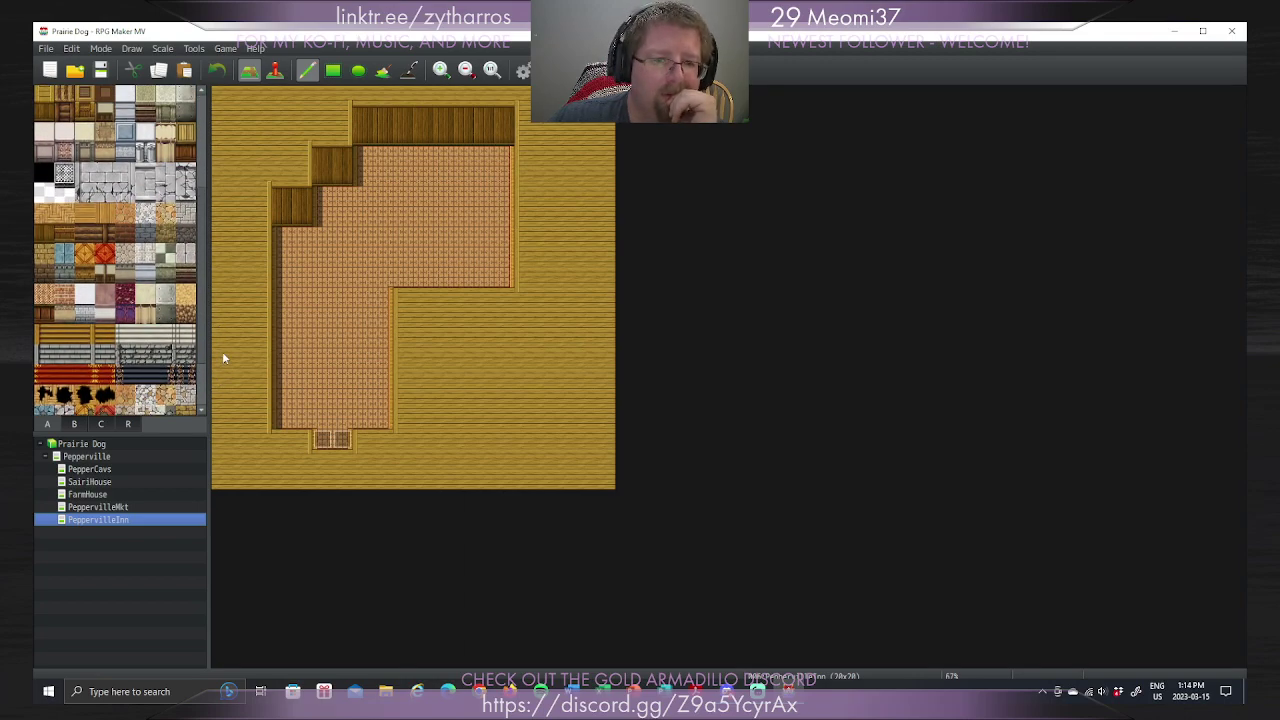
{"action": "scroll", "coordinate": [204, 260], "scroll_direction": "up", "scroll_amount": 4}
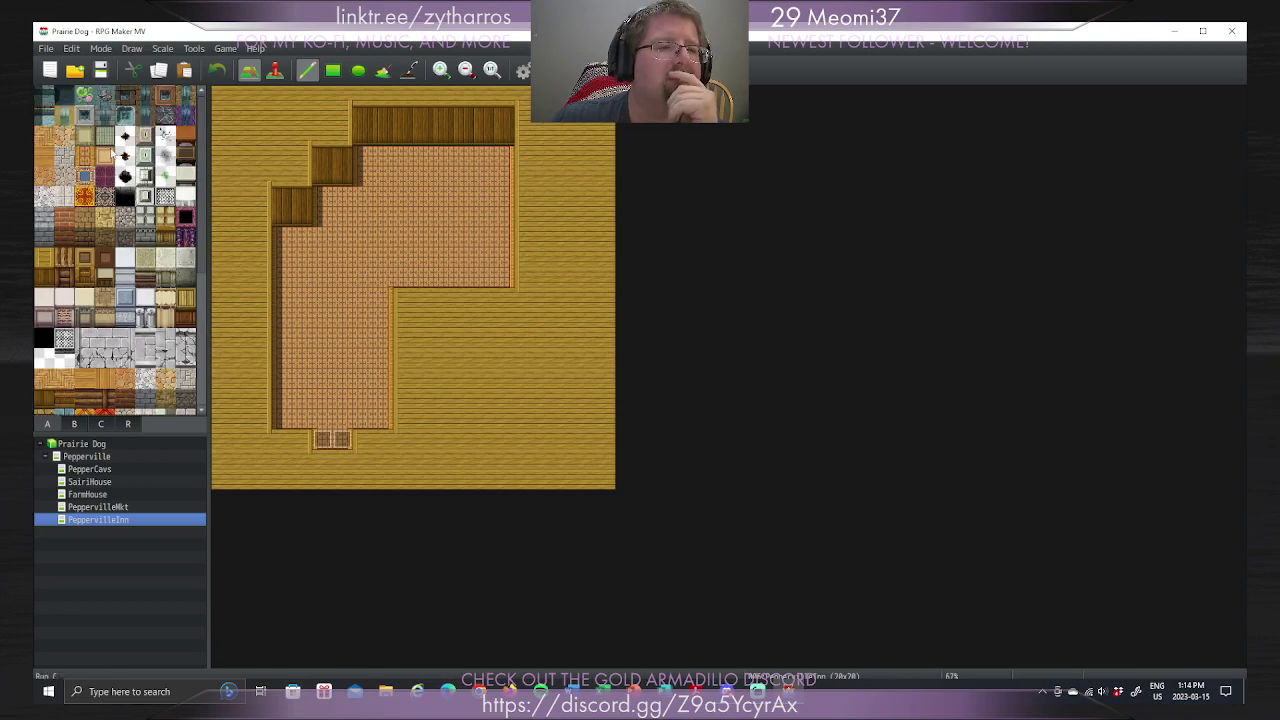
Step: Try painting a brown counter column one tile wide and four tiles high, up from the floor's lower edge beside the entrance
{"action": "left_click", "coordinate": [186, 136]}
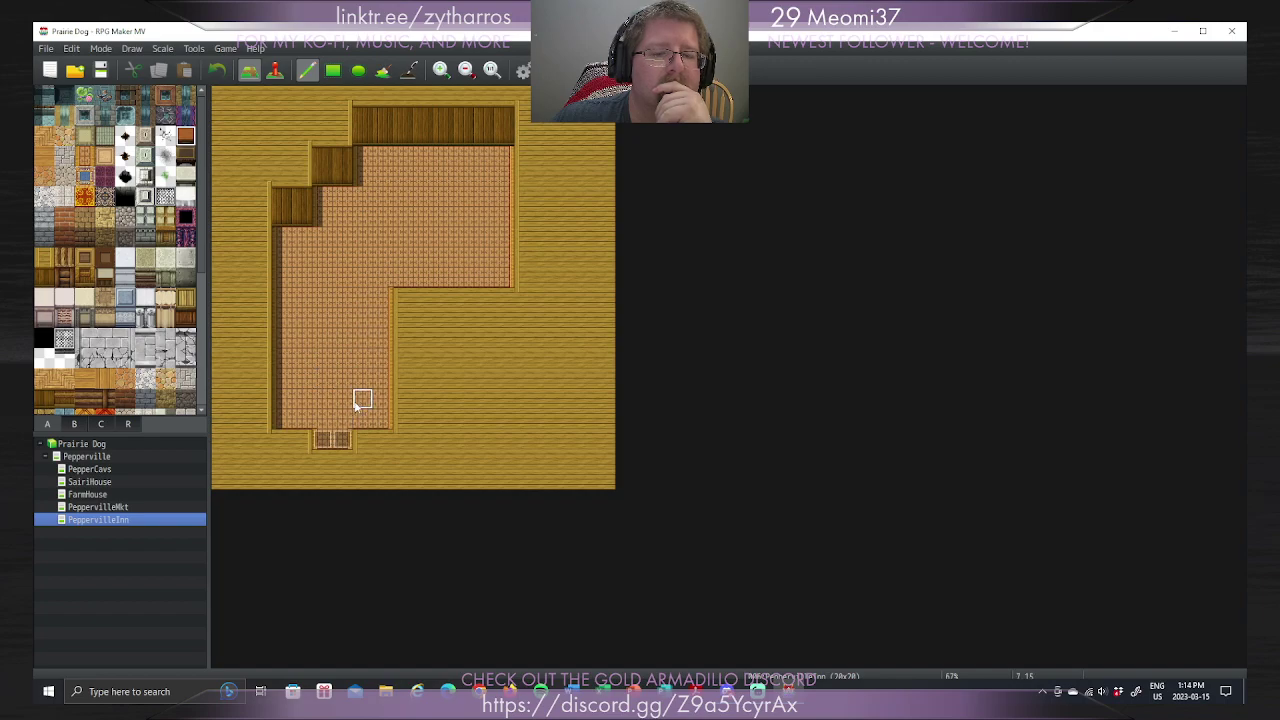
{"action": "left_click_drag", "start_coordinate": [363, 420], "coordinate": [357, 363]}
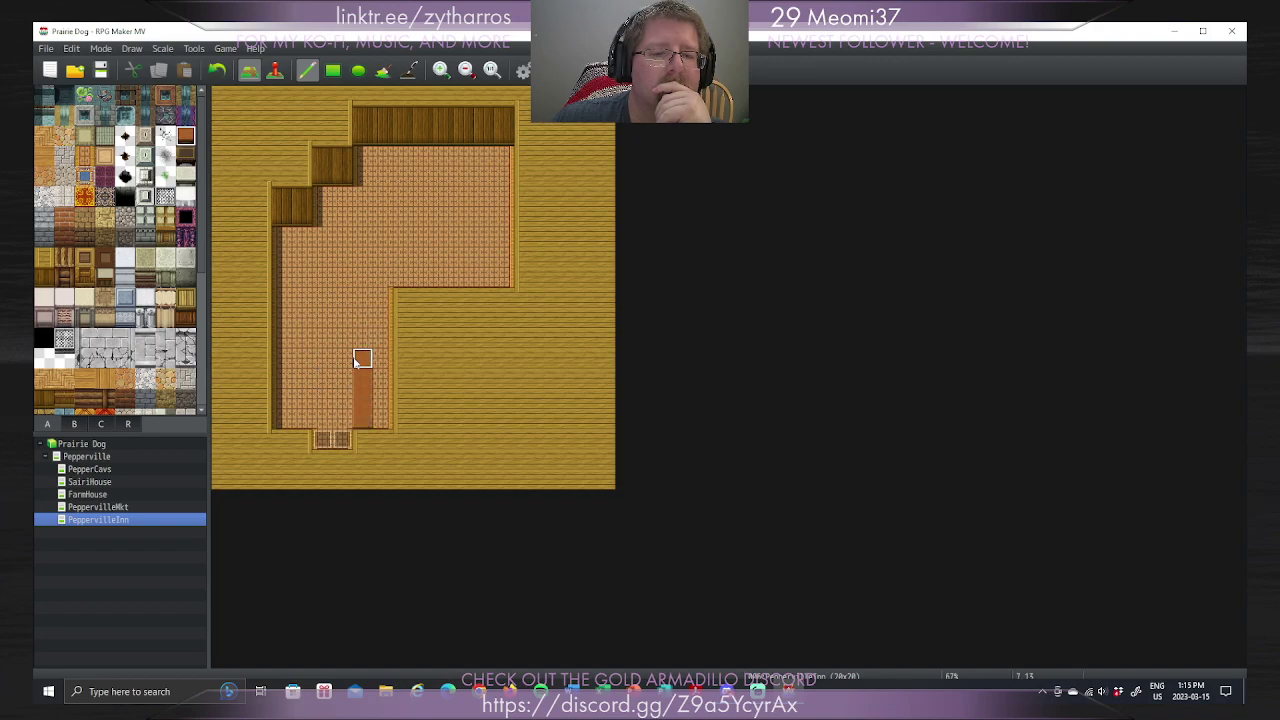
{"action": "left_click", "coordinate": [362, 358]}
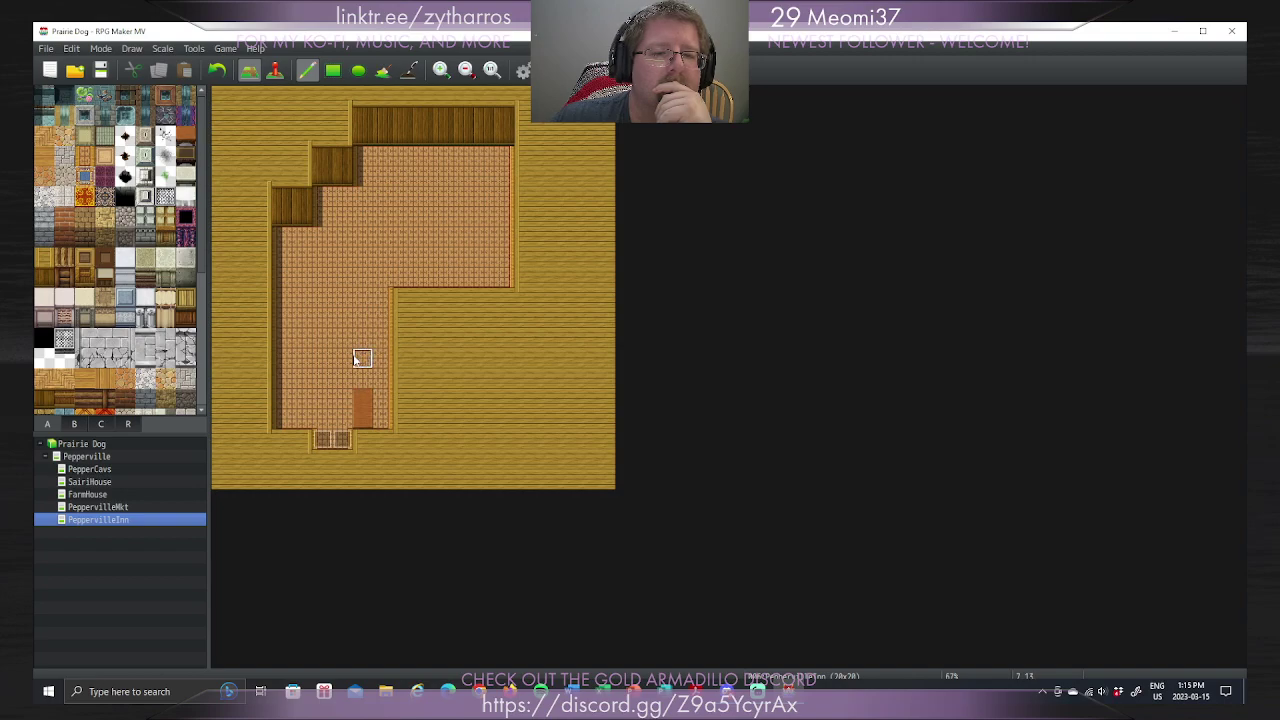
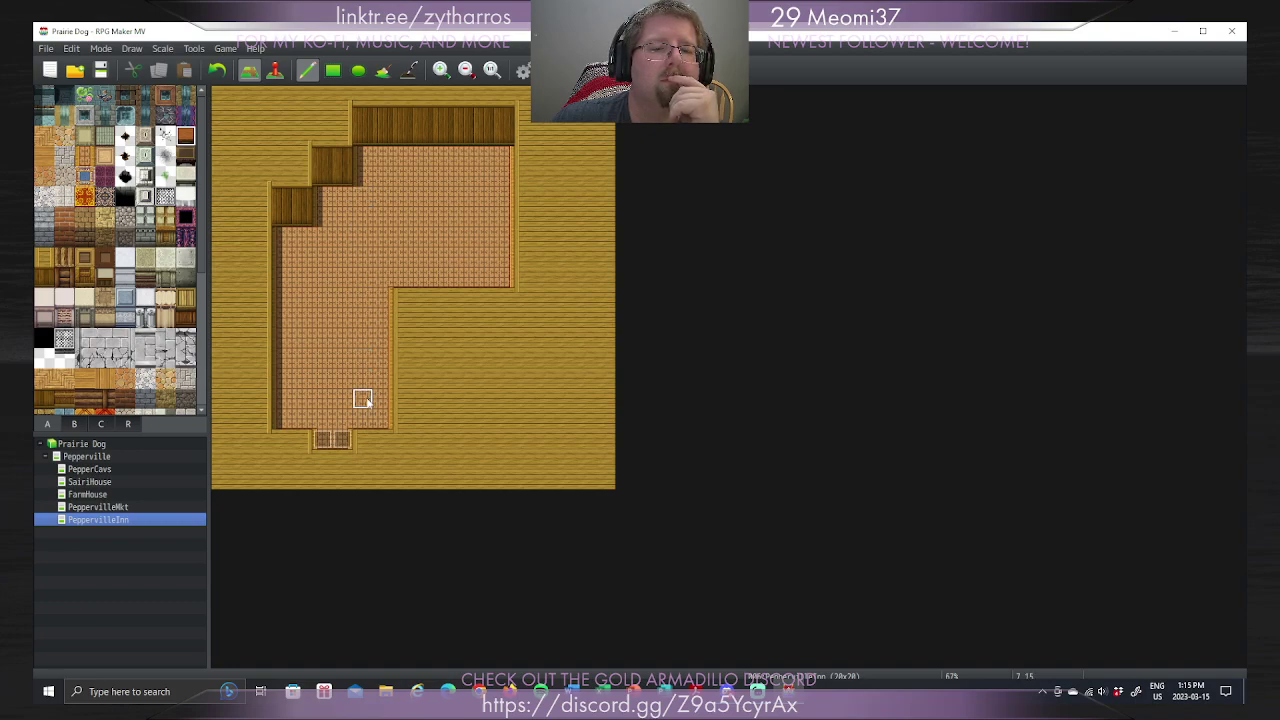
Step: Run the brown counter across the floor above the entrance and nine tiles up through the room's narrow lower wing
{"action": "mouse_move", "coordinate": [306, 420]}
{"action": "left_mouse_down"}
{"action": "mouse_move", "coordinate": [299, 407]}
{"action": "mouse_move", "coordinate": [360, 401]}
{"action": "mouse_move", "coordinate": [362, 307]}
{"action": "left_mouse_up"}
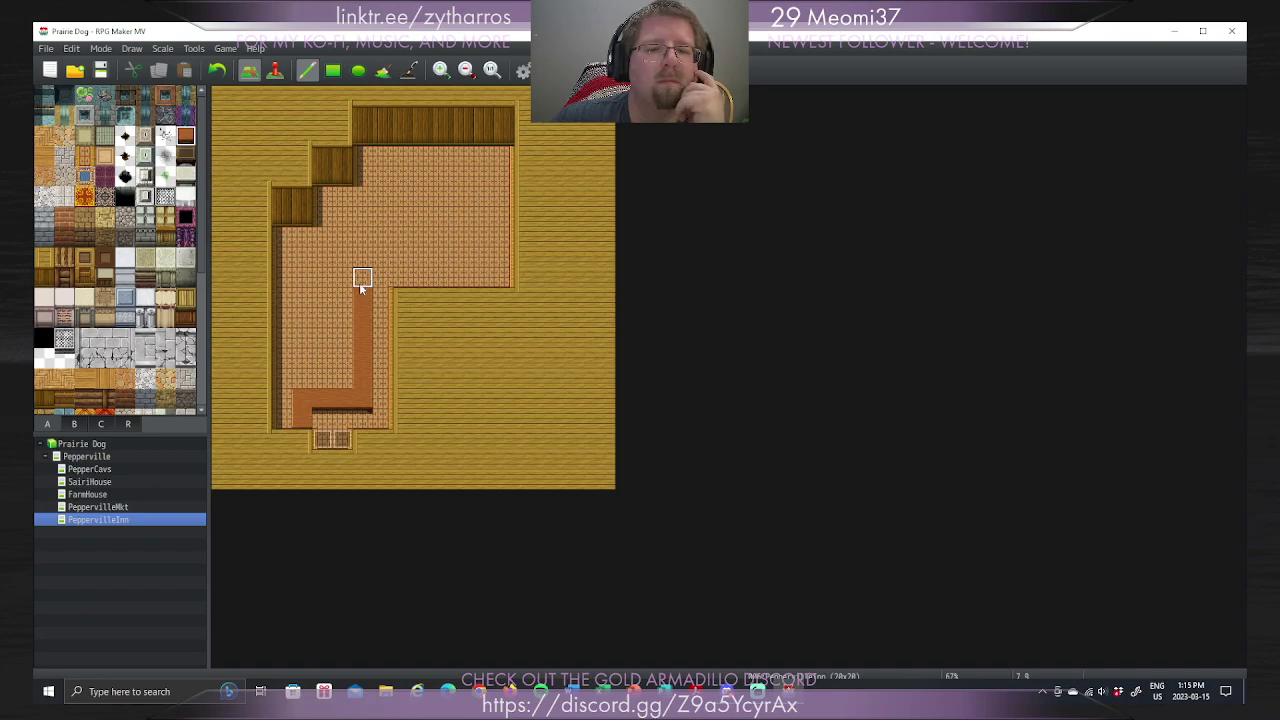
{"action": "left_click", "coordinate": [362, 278]}
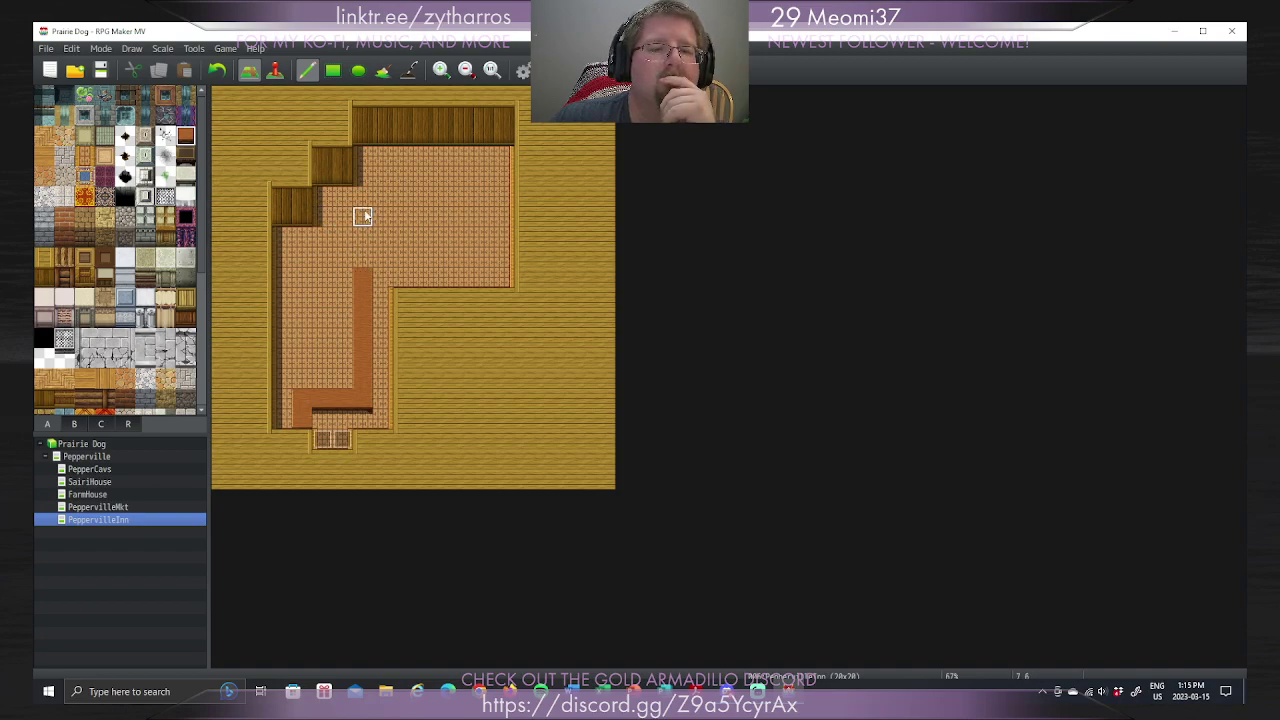
{"action": "mouse_move", "coordinate": [300, 237]}
{"action": "left_mouse_down"}
{"action": "mouse_move", "coordinate": [343, 237]}
{"action": "mouse_move", "coordinate": [363, 258]}
{"action": "mouse_move", "coordinate": [343, 237]}
{"action": "left_mouse_up"}
{"action": "right_click", "coordinate": [297, 251]}
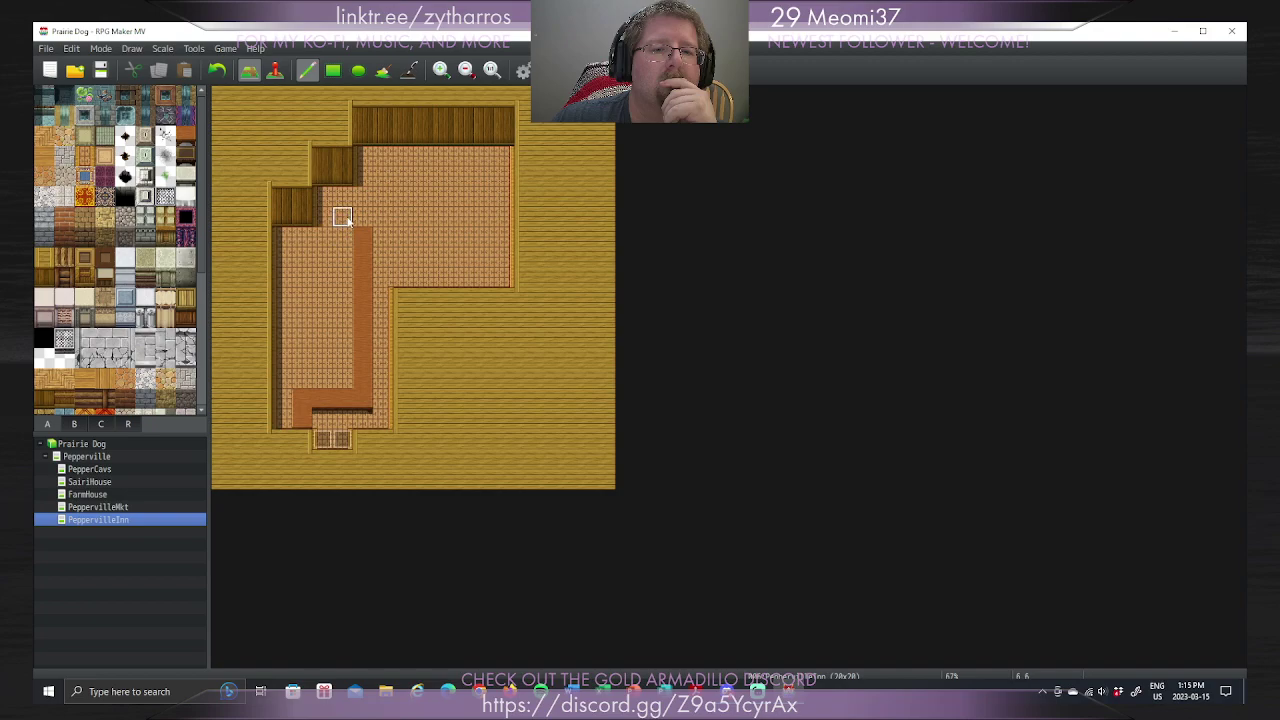
Step: Shift the counter's long column one tile left, extend it up to ten tiles, and restore the floor in its old column
{"action": "mouse_move", "coordinate": [343, 196]}
{"action": "left_mouse_down"}
{"action": "mouse_move", "coordinate": [345, 236]}
{"action": "mouse_move", "coordinate": [383, 220]}
{"action": "mouse_move", "coordinate": [368, 238]}
{"action": "mouse_move", "coordinate": [367, 402]}
{"action": "mouse_move", "coordinate": [346, 394]}
{"action": "mouse_move", "coordinate": [342, 263]}
{"action": "left_mouse_up"}
{"action": "right_click", "coordinate": [343, 400]}
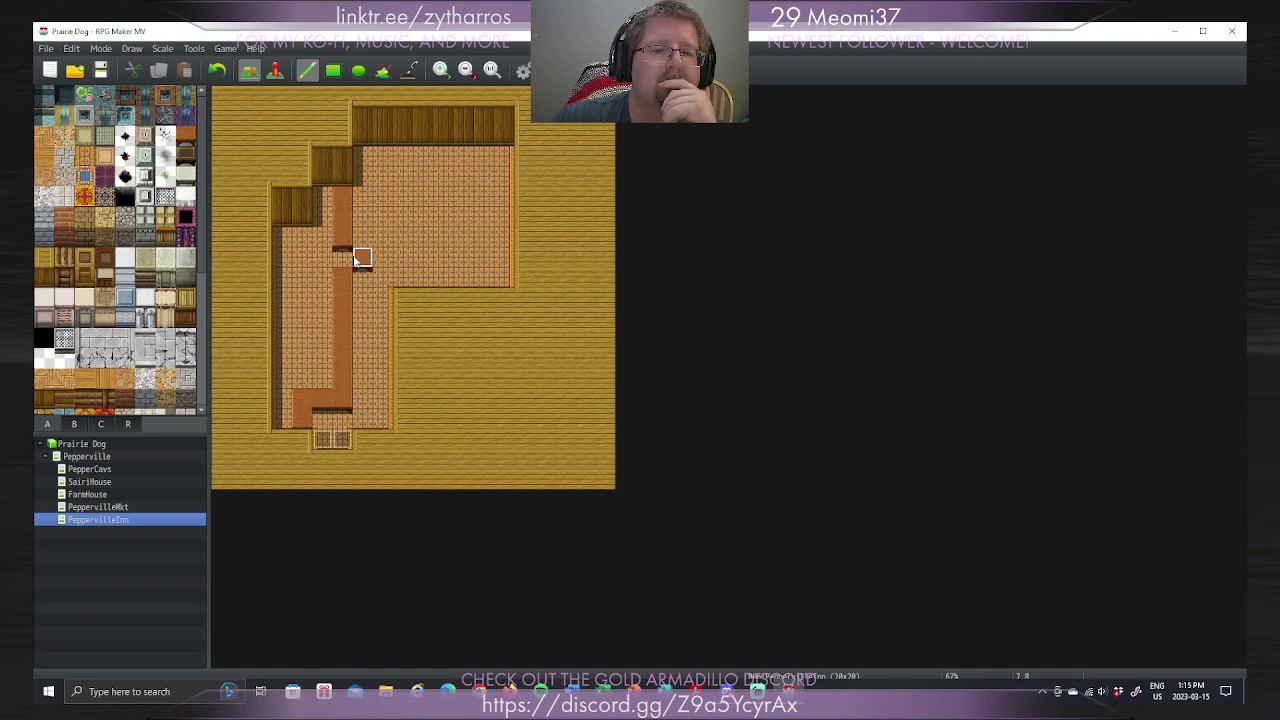
{"action": "right_click", "coordinate": [383, 237]}
{"action": "left_click", "coordinate": [362, 258]}
{"action": "left_click", "coordinate": [343, 197]}
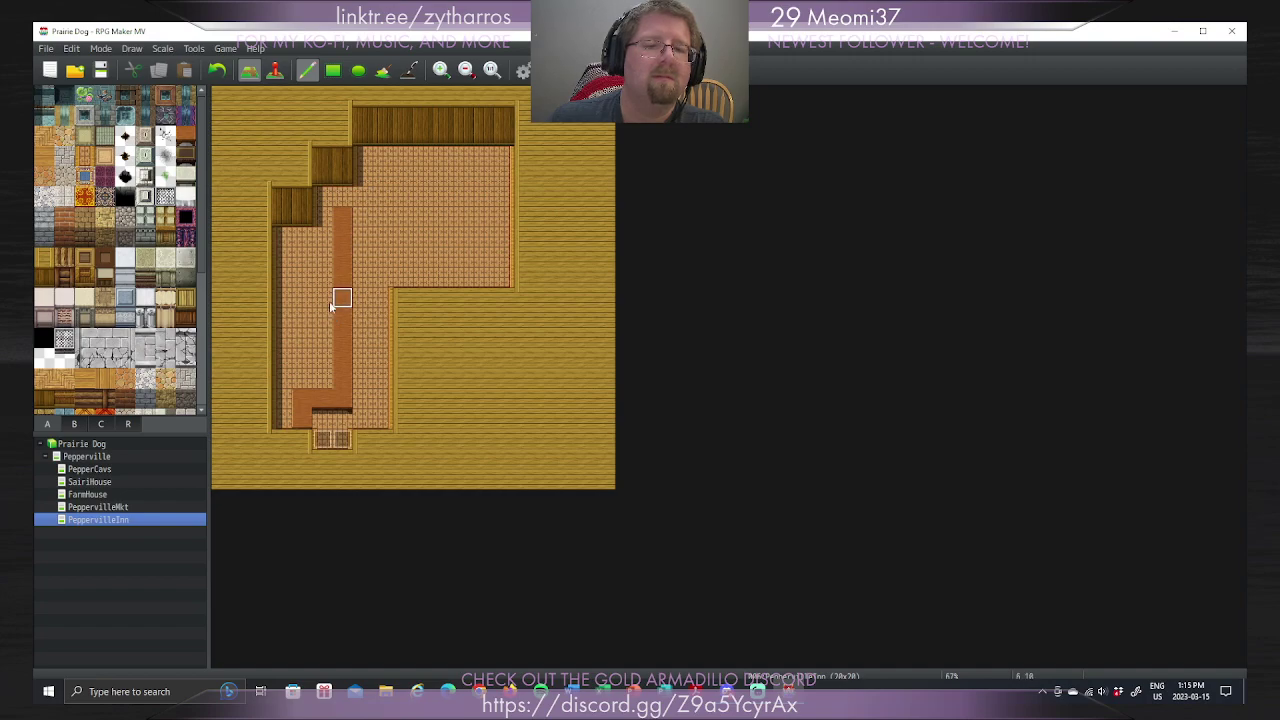
Step: Place the brick fireplace on the right tile of the middle, two-tile-wide wall section
{"action": "left_click", "coordinate": [75, 424]}
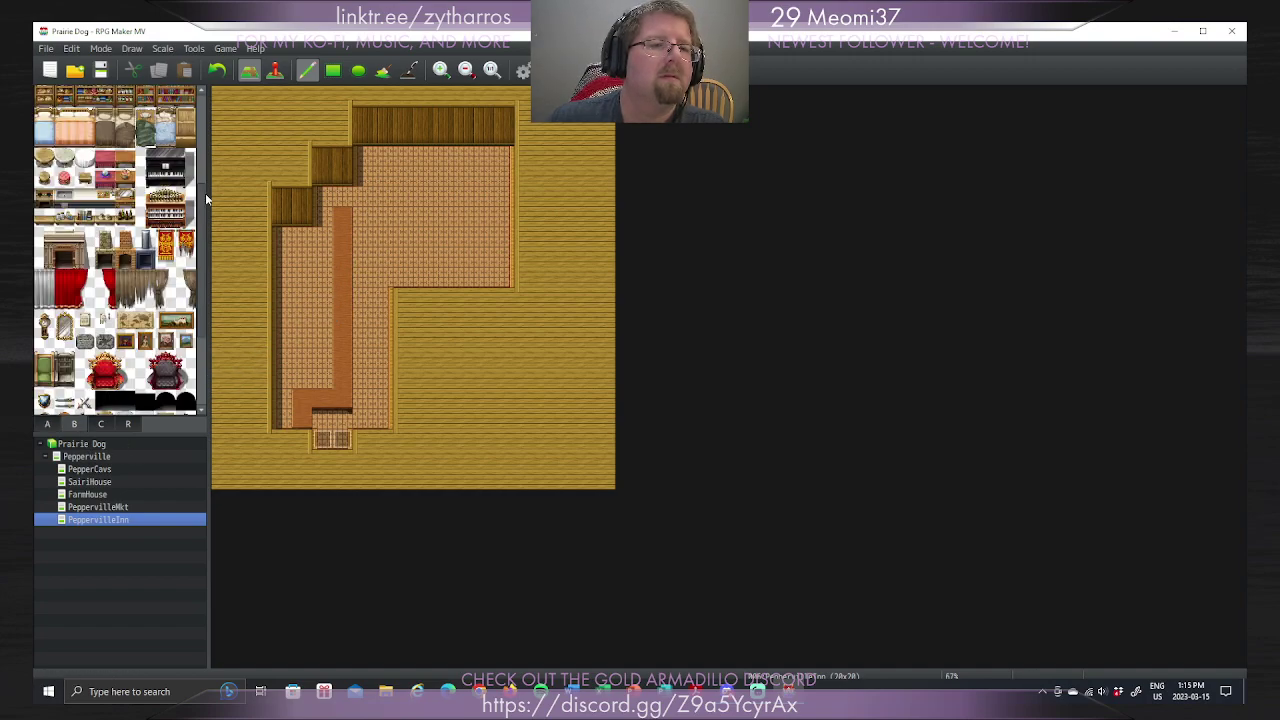
{"action": "scroll", "coordinate": [174, 228], "scroll_direction": "down", "scroll_amount": 1}
{"action": "scroll", "coordinate": [174, 228], "scroll_direction": "up", "scroll_amount": 2}
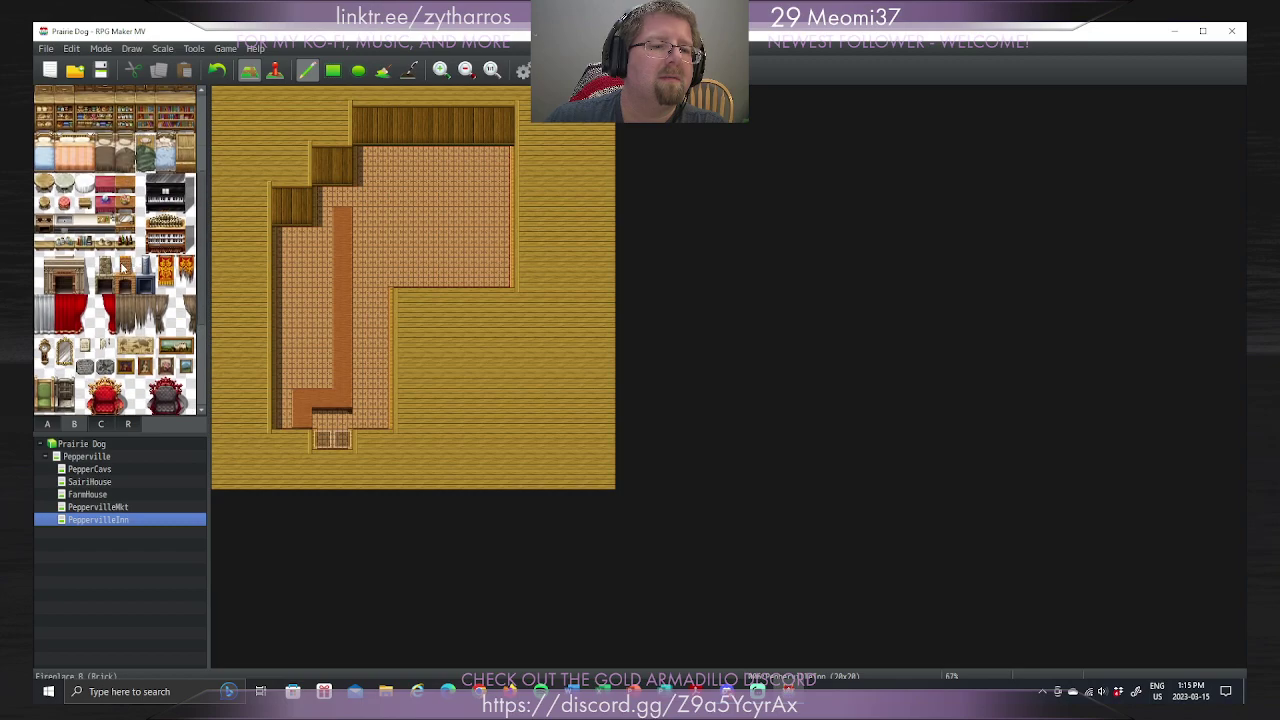
{"action": "left_click_drag", "start_coordinate": [124, 262], "coordinate": [124, 283]}
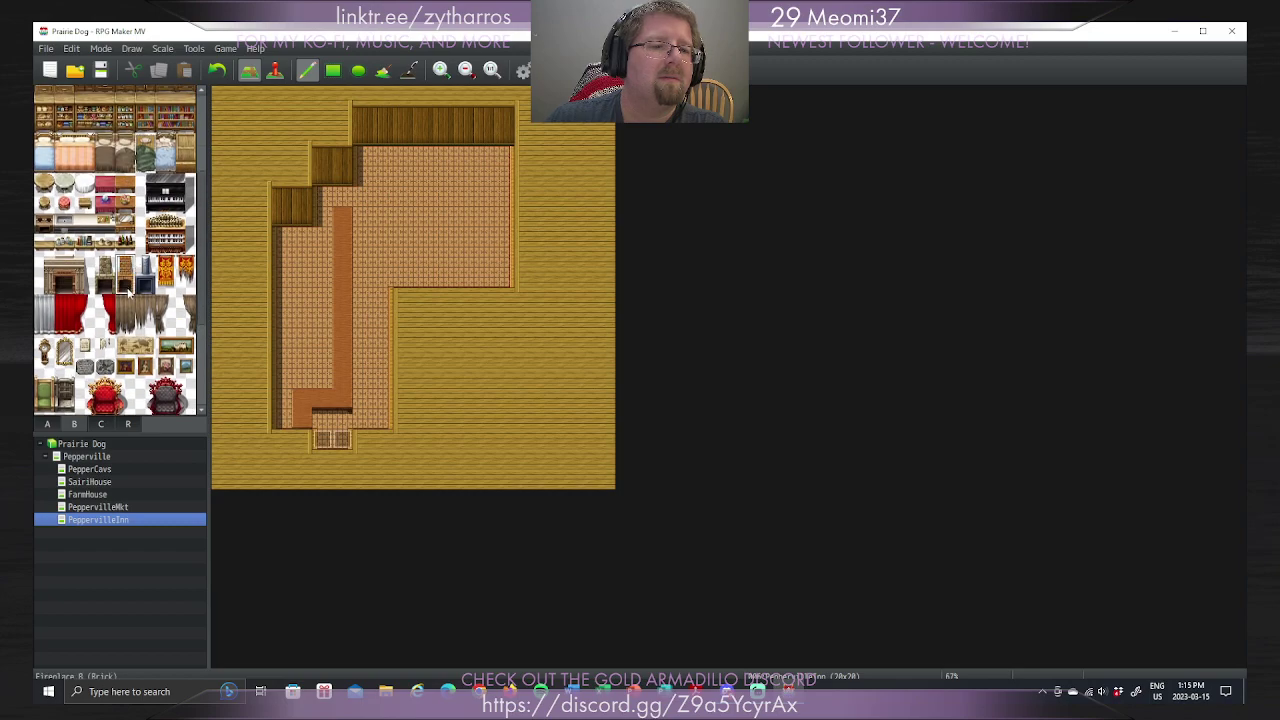
{"action": "left_click", "coordinate": [326, 158]}
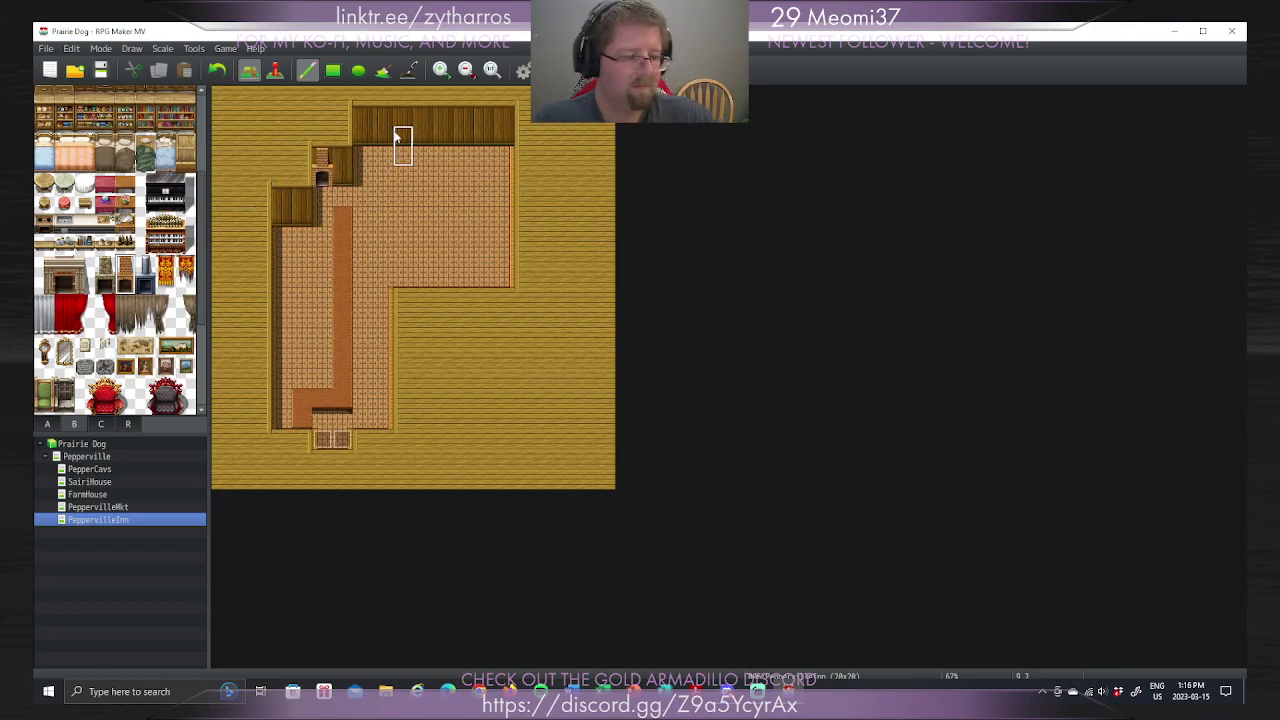
{"action": "key", "text": "ctrl+z"}
{"action": "left_click", "coordinate": [343, 160]}
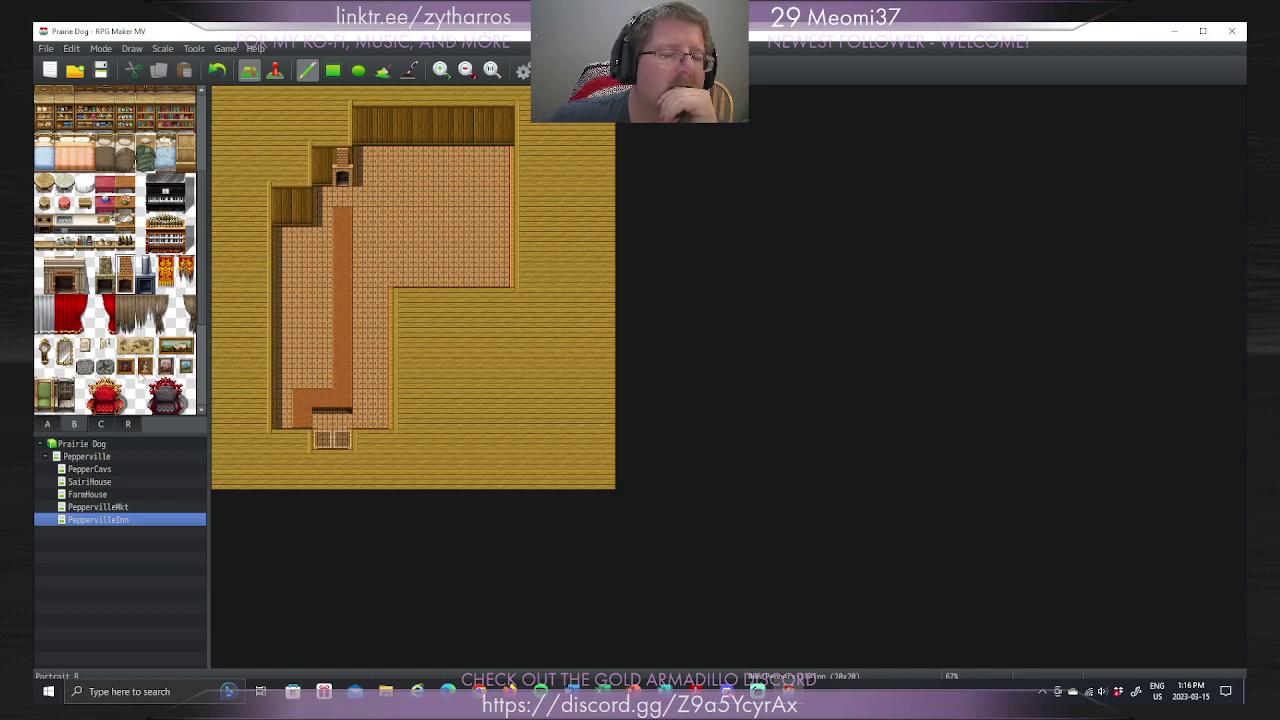
Step: Hang the two-tile-wide parchment map on the upper row of the leftmost wall section
{"action": "left_click", "coordinate": [175, 346]}
{"action": "left_click", "coordinate": [292, 216]}
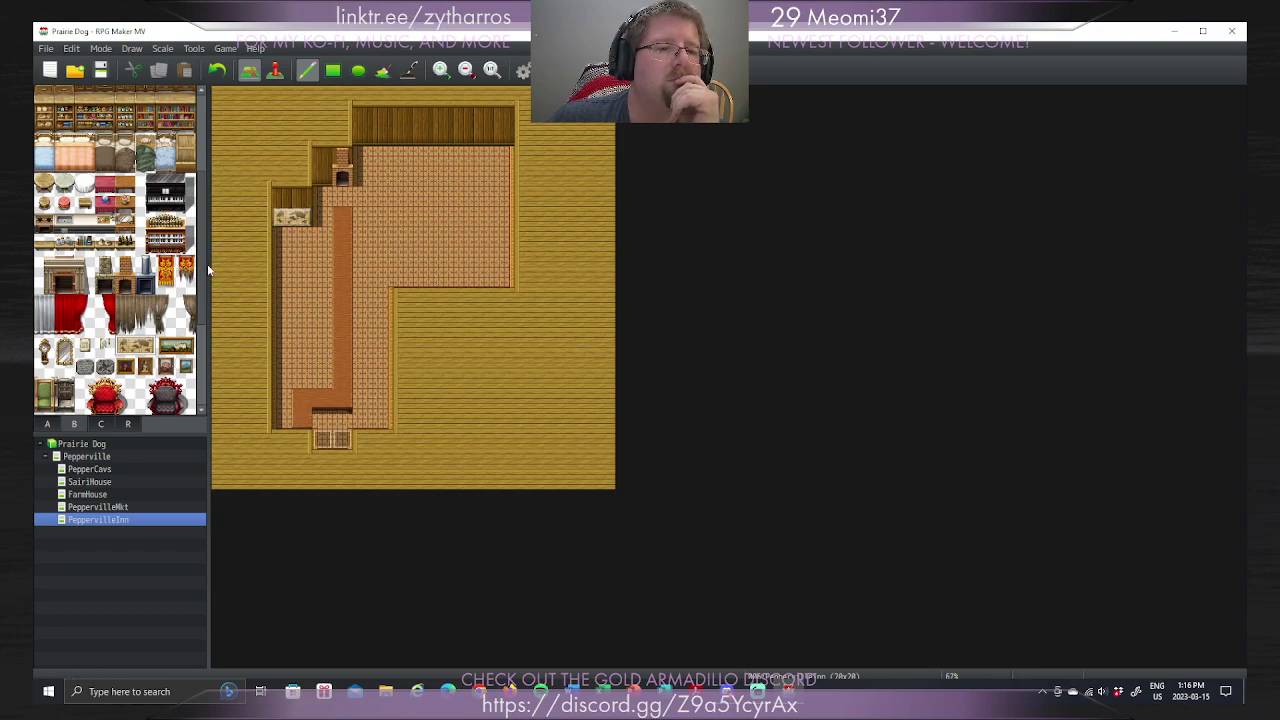
{"action": "left_click_drag", "start_coordinate": [203, 268], "coordinate": [205, 210]}
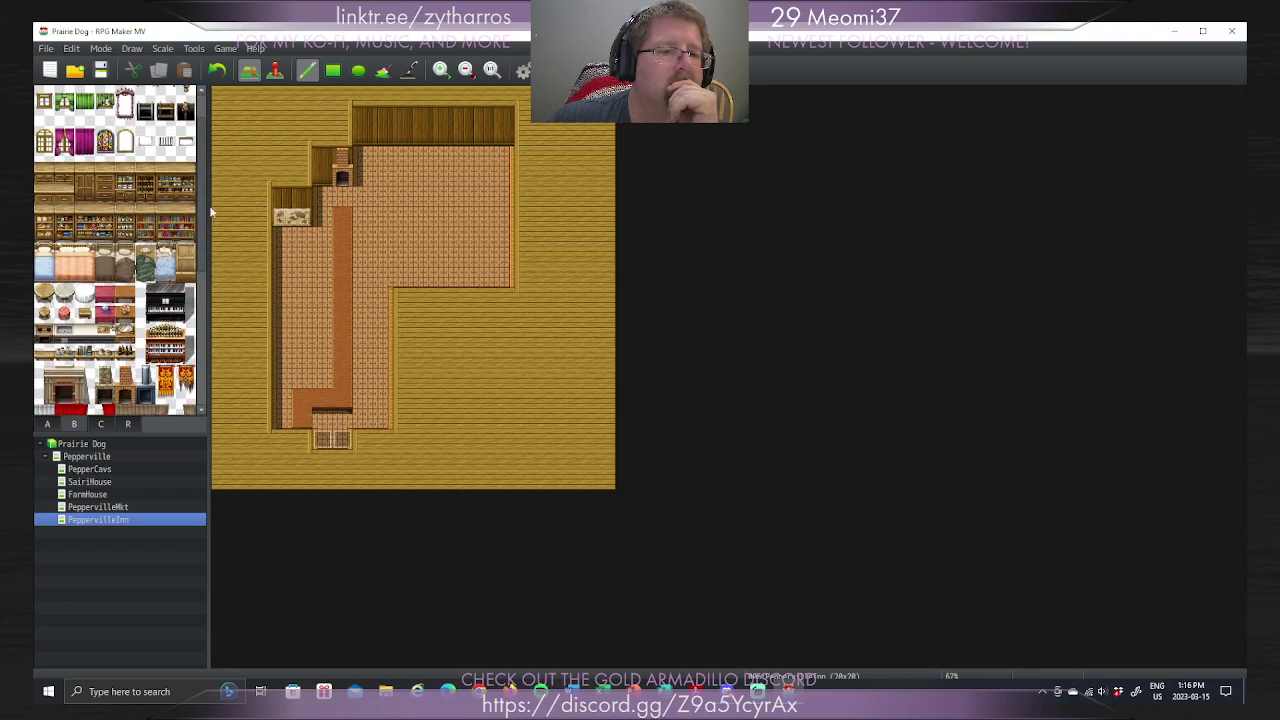
{"action": "key", "text": "ctrl+z"}
{"action": "left_click", "coordinate": [290, 197]}
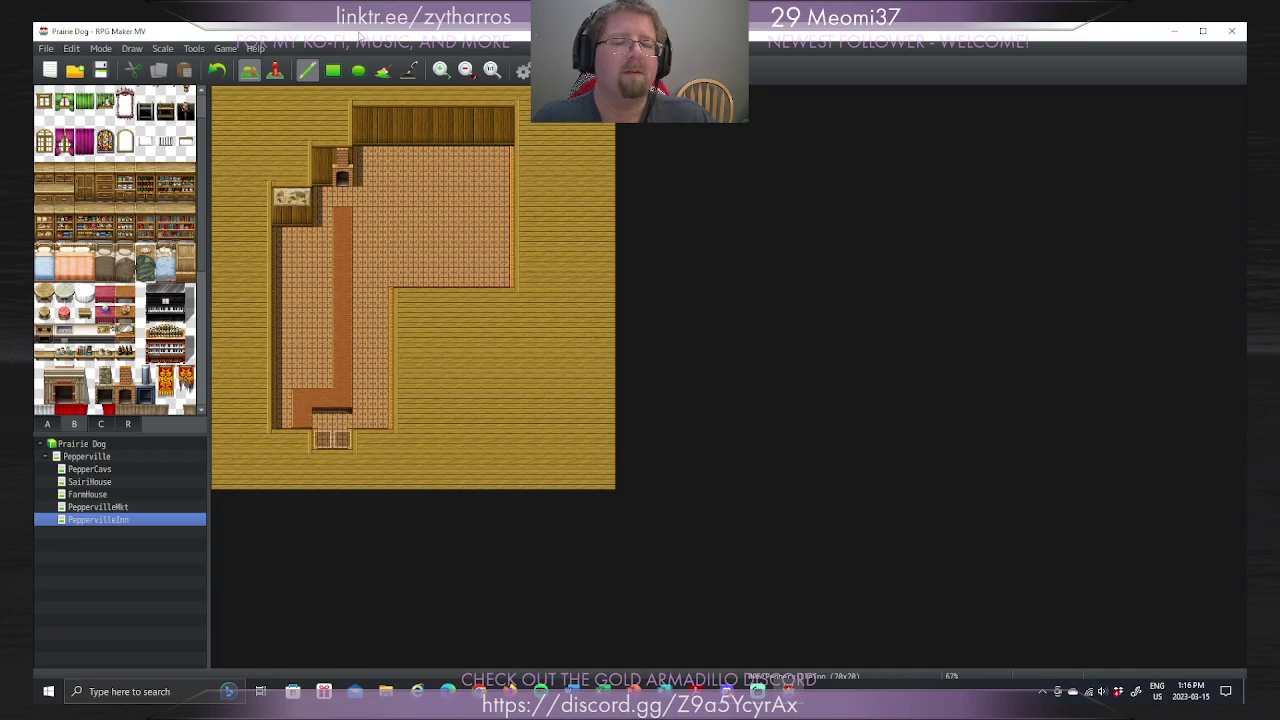
Step: Hang the clock on the wall directly left of the brick fireplace
{"action": "scroll", "coordinate": [200, 295], "scroll_direction": "down", "scroll_amount": 3}
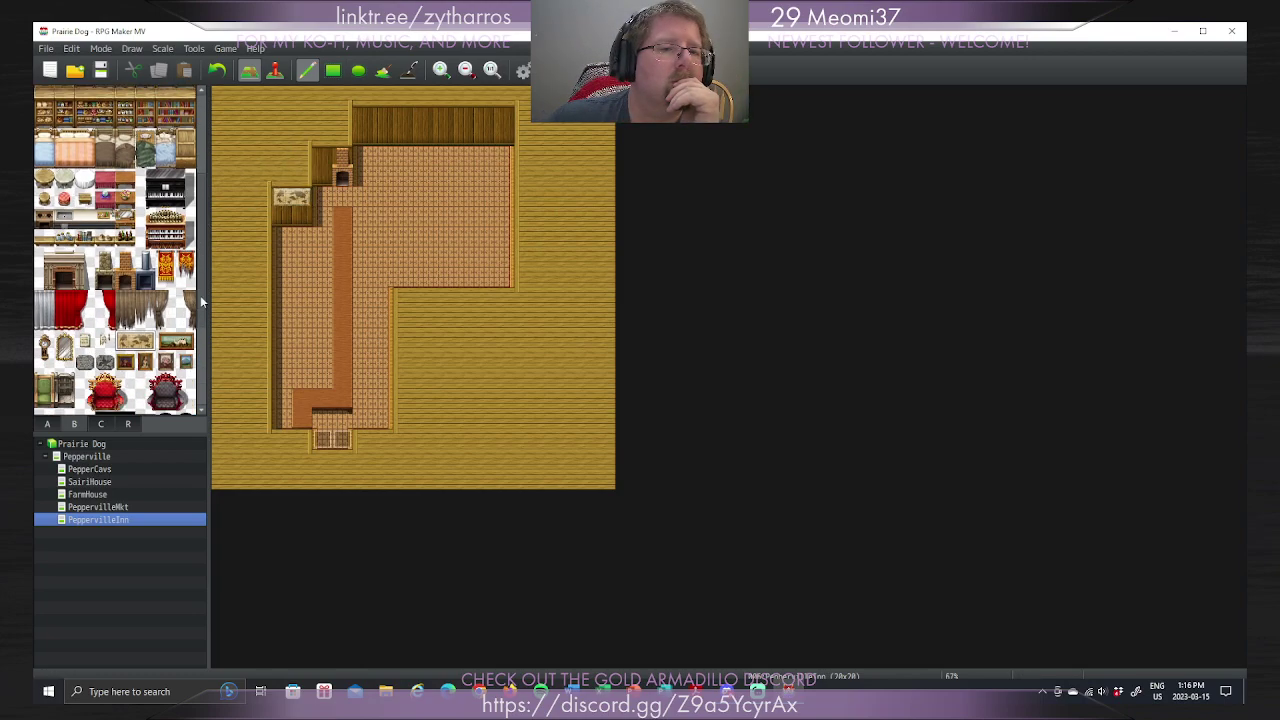
{"action": "scroll", "coordinate": [150, 400], "scroll_direction": "down", "scroll_amount": 5}
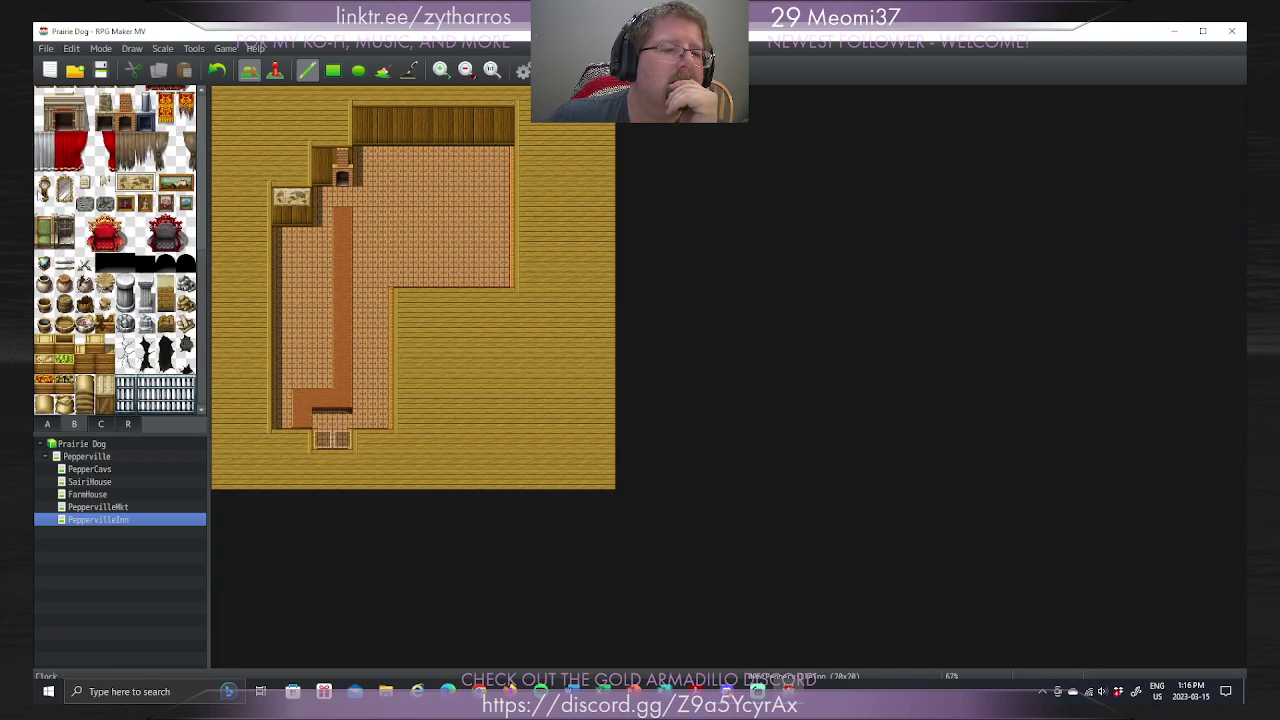
{"action": "left_click", "coordinate": [44, 188]}
{"action": "left_click", "coordinate": [322, 162]}
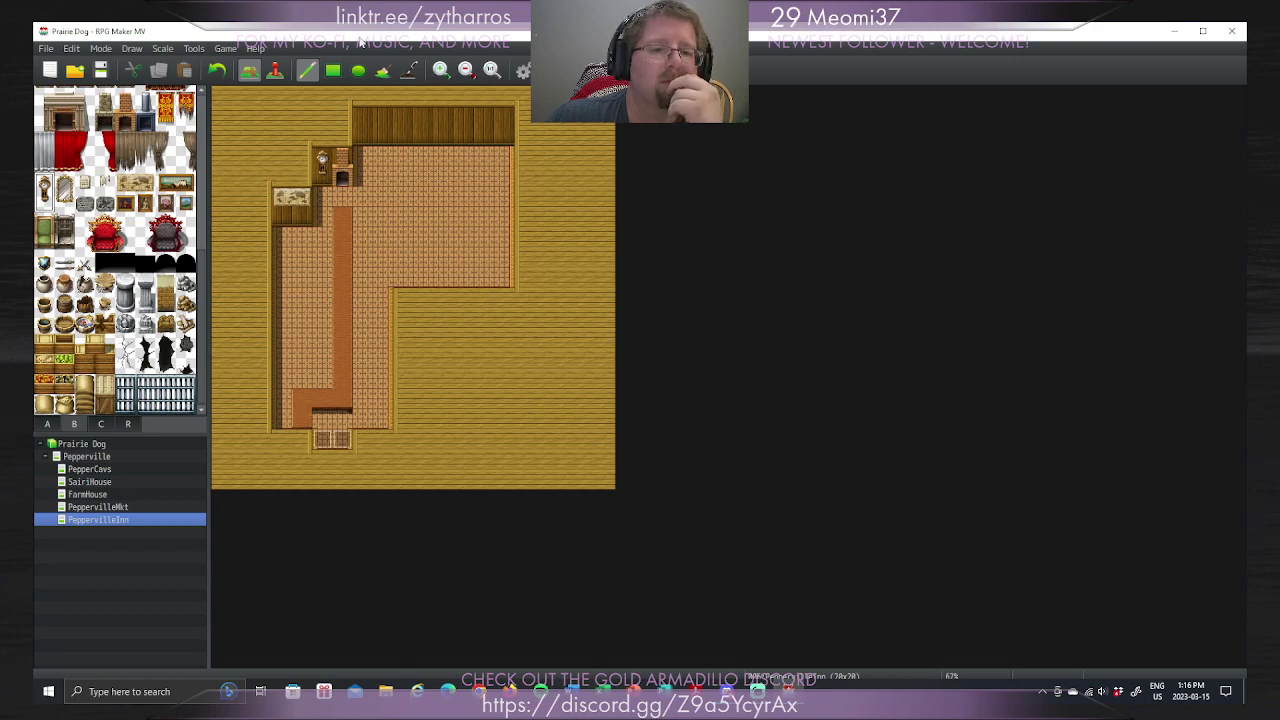
Step: Remove the counter column's top tile and extend the counter three tiles from its upper end to the room's left wall
{"action": "left_click", "coordinate": [322, 238]}
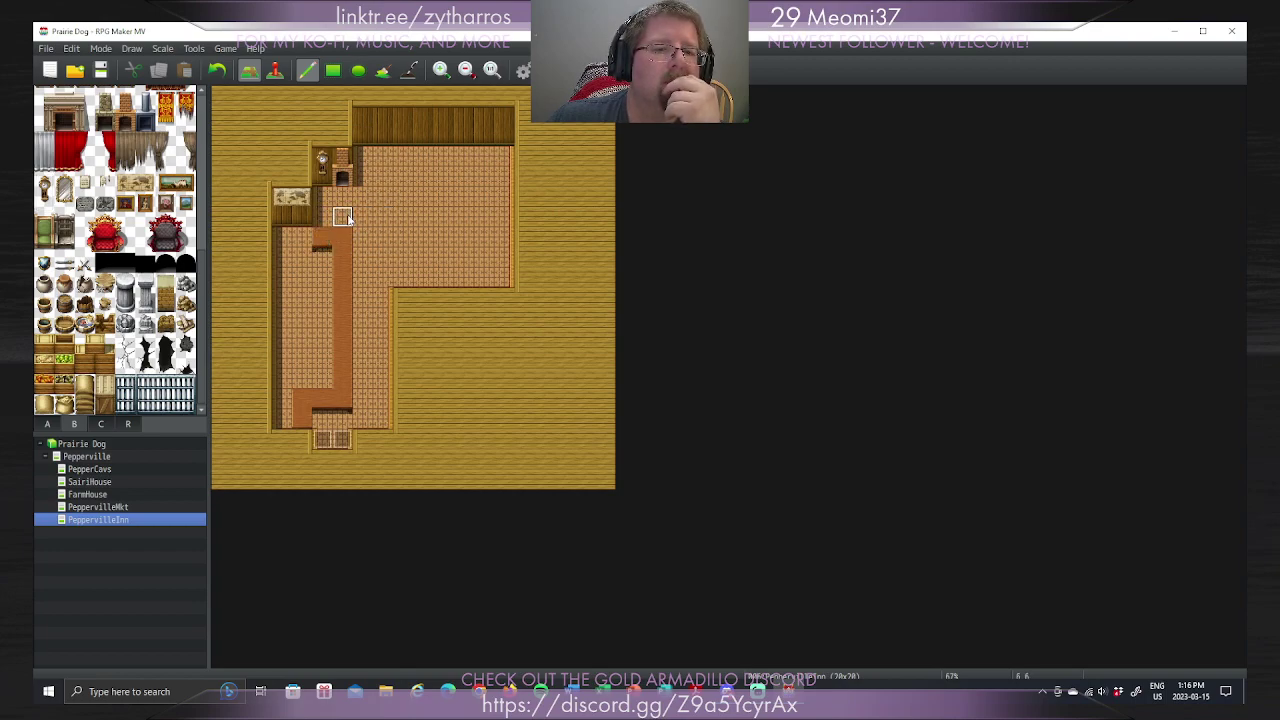
{"action": "left_click", "coordinate": [300, 238]}
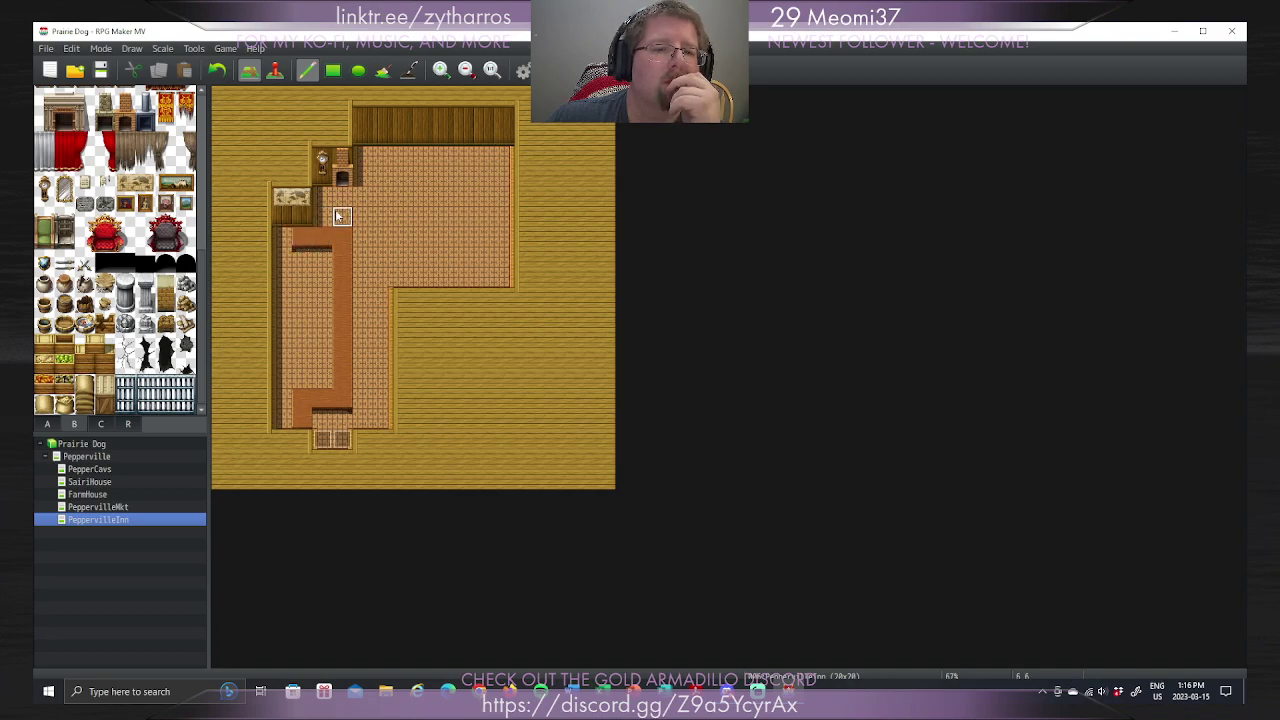
{"action": "left_click", "coordinate": [283, 238]}
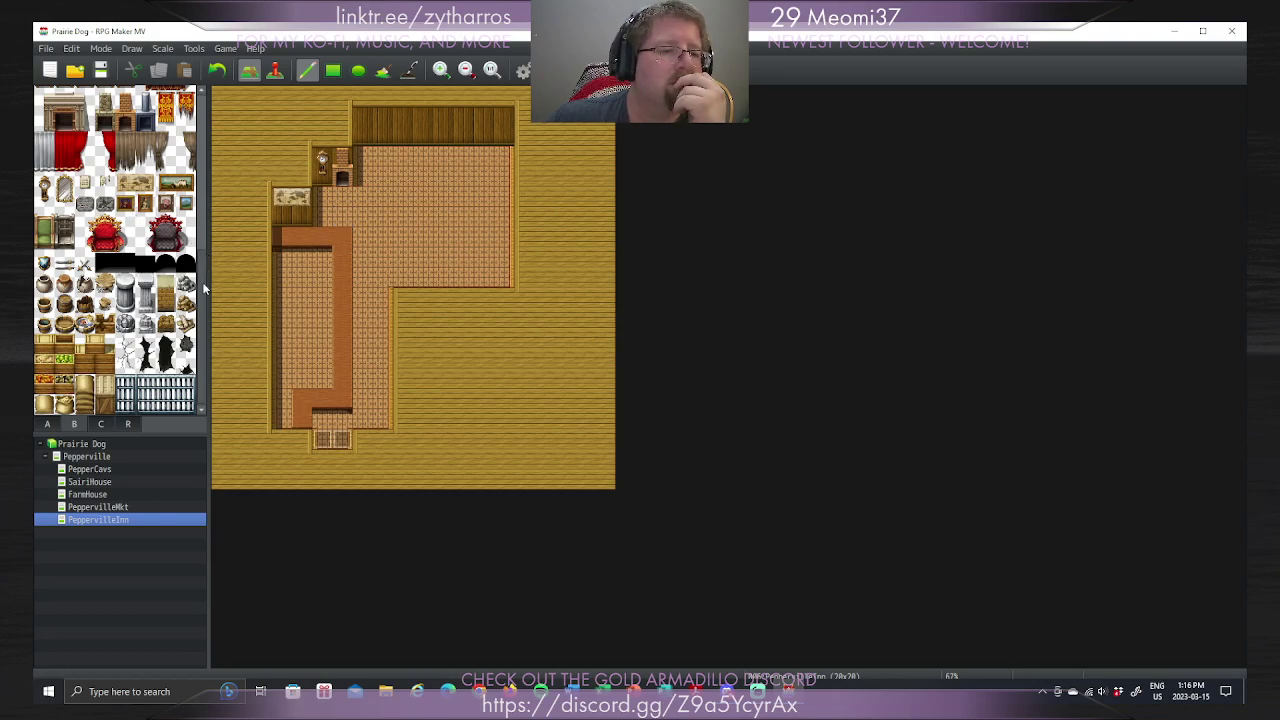
Step: Stack sacks four tiles high along the room's left wall, up from the floor's lower-left corner
{"action": "scroll", "coordinate": [214, 157], "scroll_direction": "up", "scroll_amount": 3}
{"action": "scroll", "coordinate": [220, 263], "scroll_direction": "down", "scroll_amount": 3}
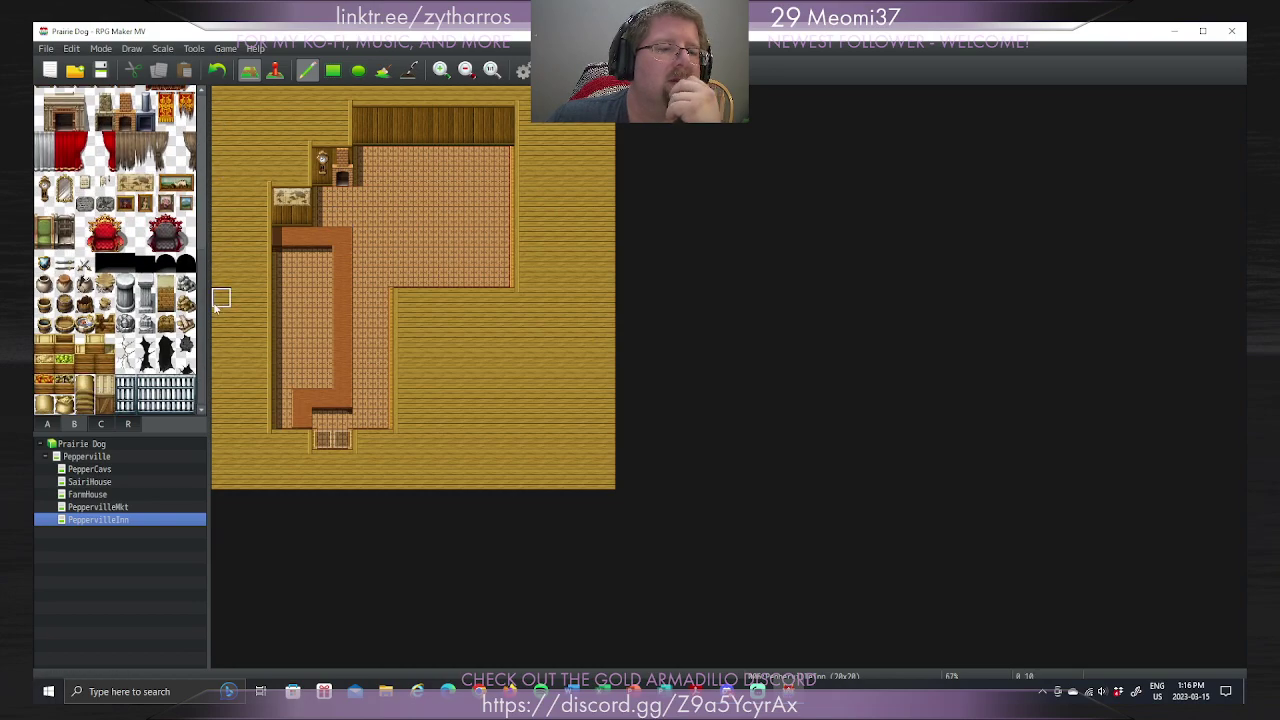
{"action": "left_click", "coordinate": [281, 398]}
{"action": "left_click", "coordinate": [282, 405]}
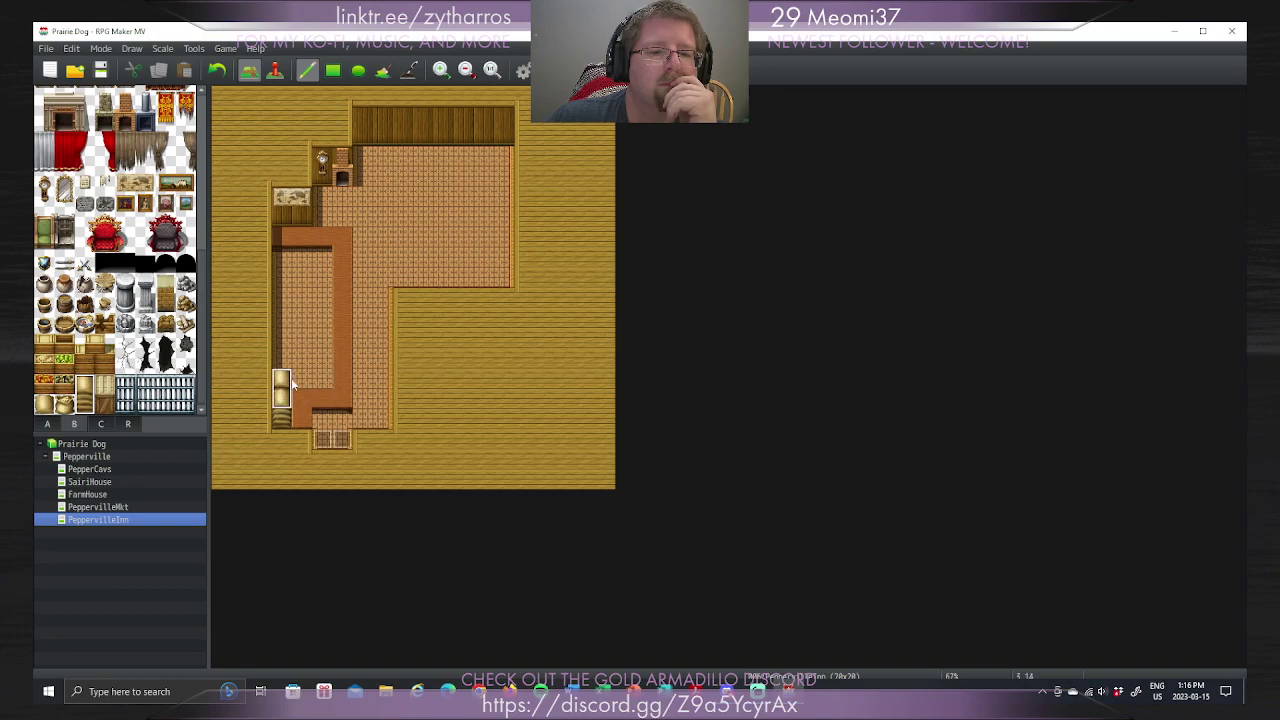
{"action": "left_click", "coordinate": [282, 366]}
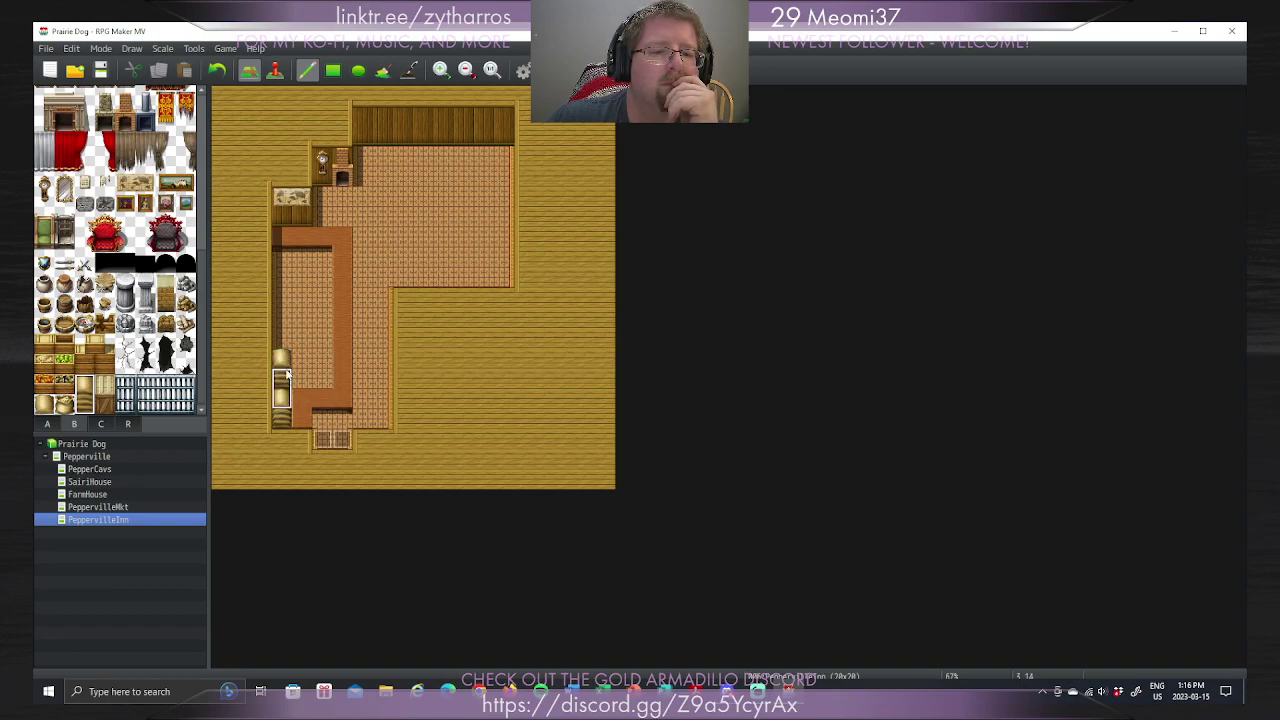
{"action": "left_click", "coordinate": [282, 410]}
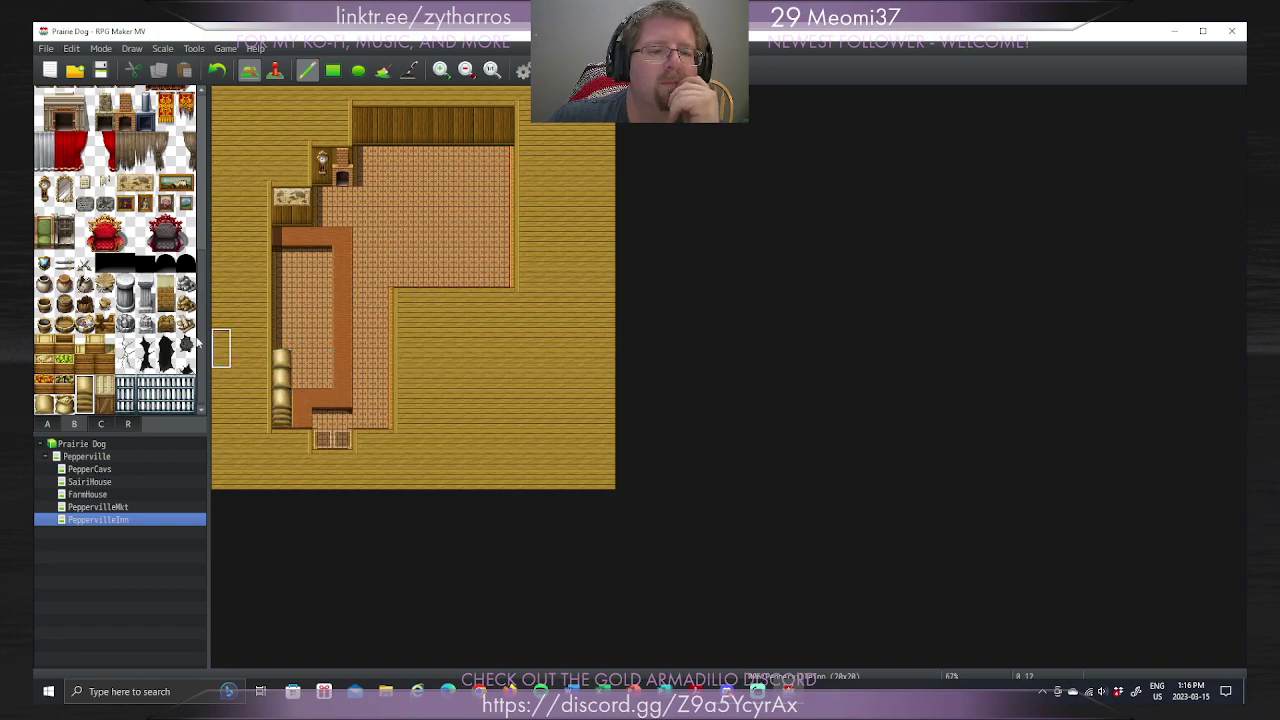
Step: Place crates two tiles high beside the sacks behind the counter, and restore the brown counter tile below them
{"action": "left_click", "coordinate": [104, 392]}
{"action": "left_click", "coordinate": [303, 388]}
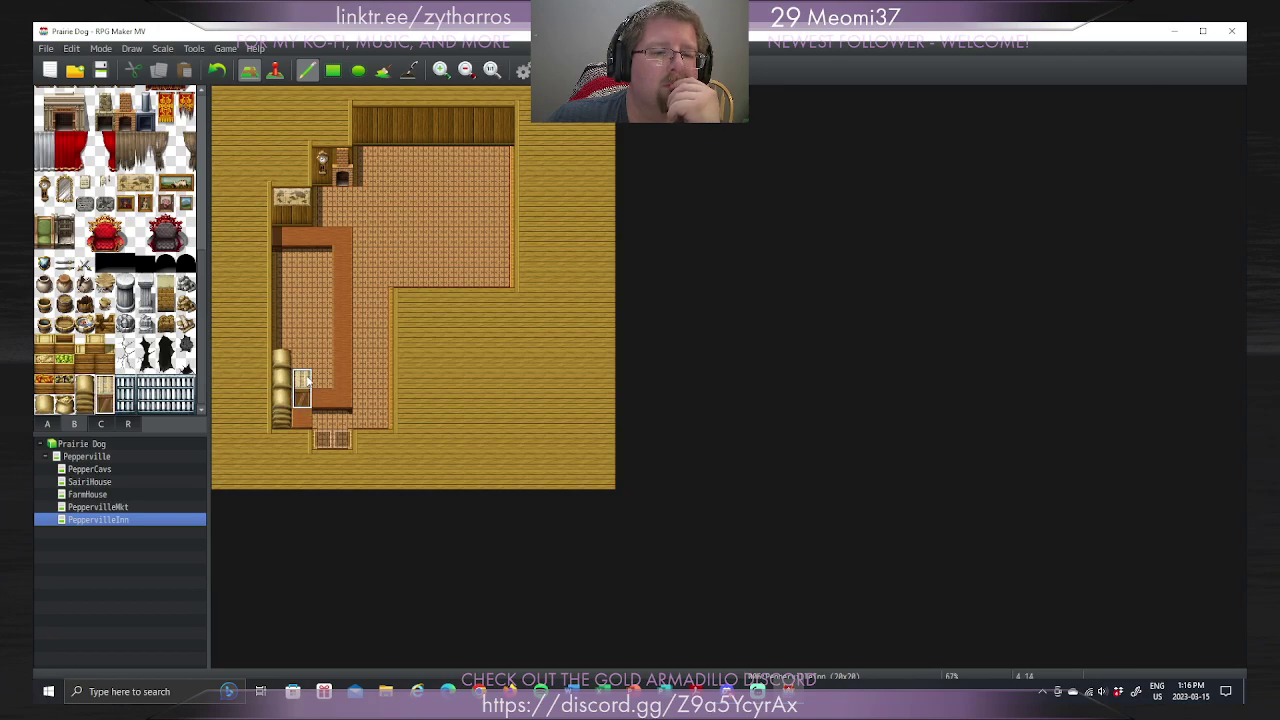
{"action": "right_click", "coordinate": [303, 400]}
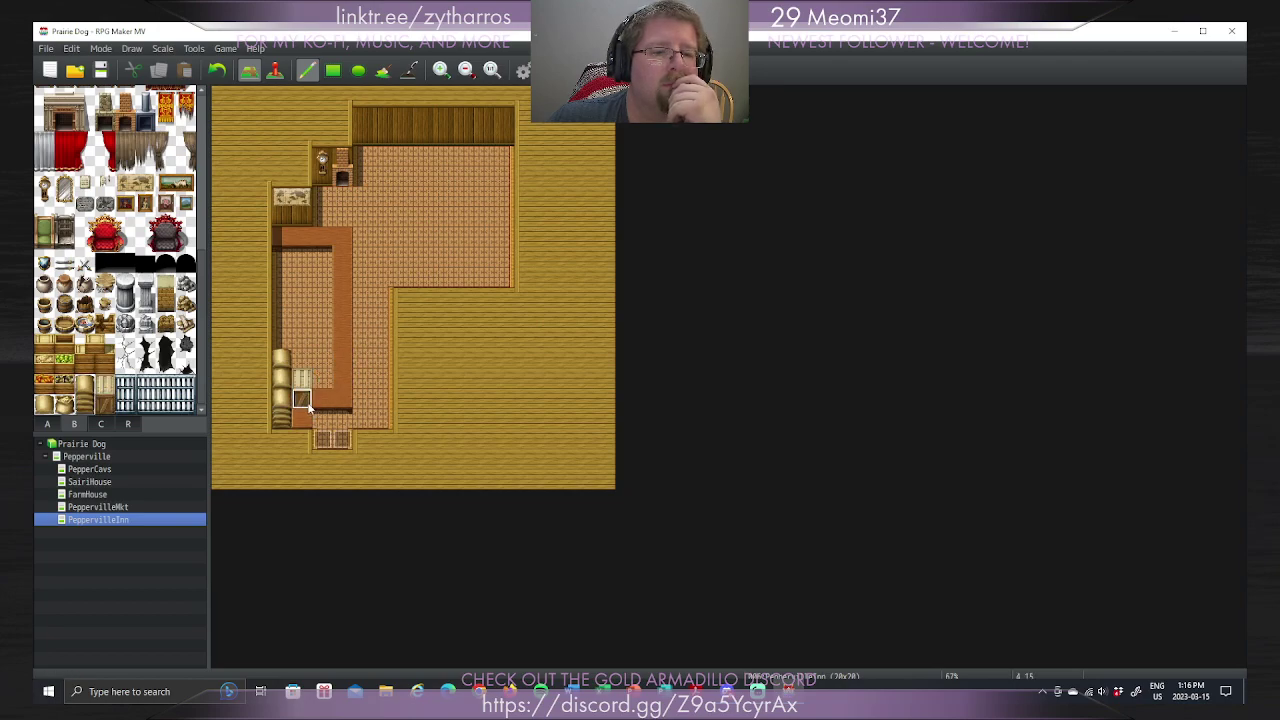
{"action": "left_click", "coordinate": [105, 398]}
{"action": "left_click", "coordinate": [302, 368]}
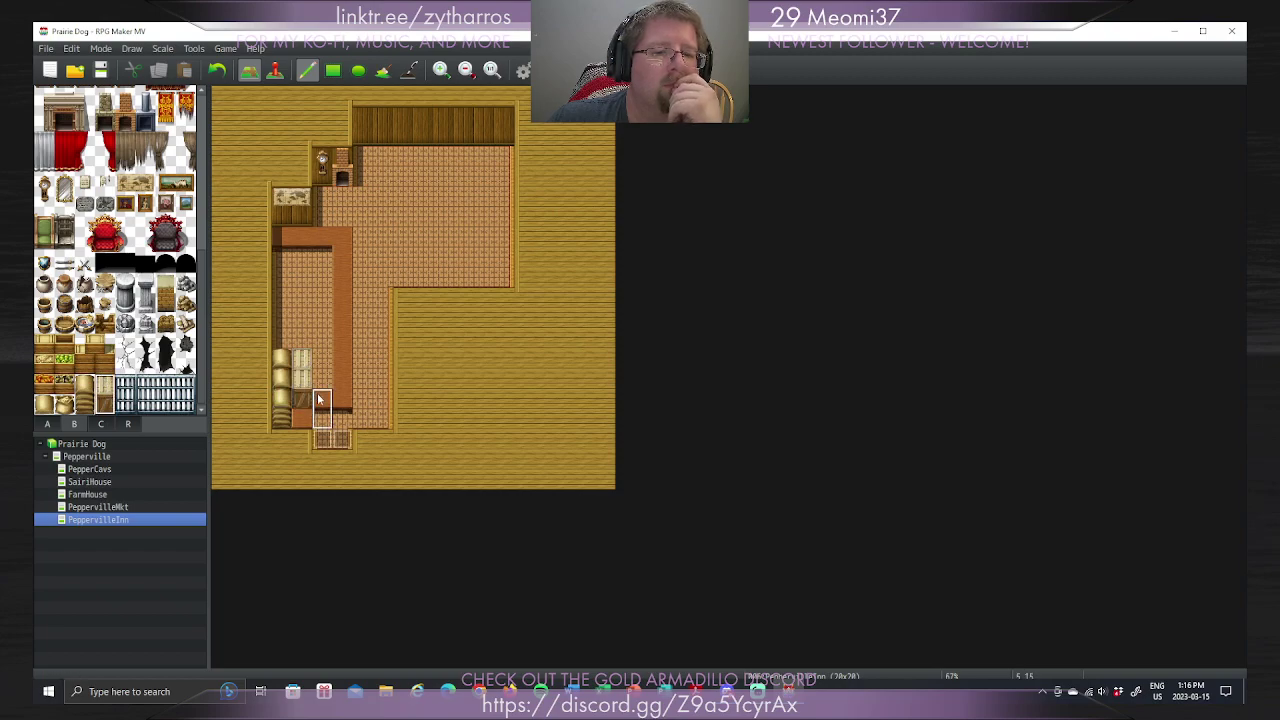
{"action": "right_click", "coordinate": [320, 400]}
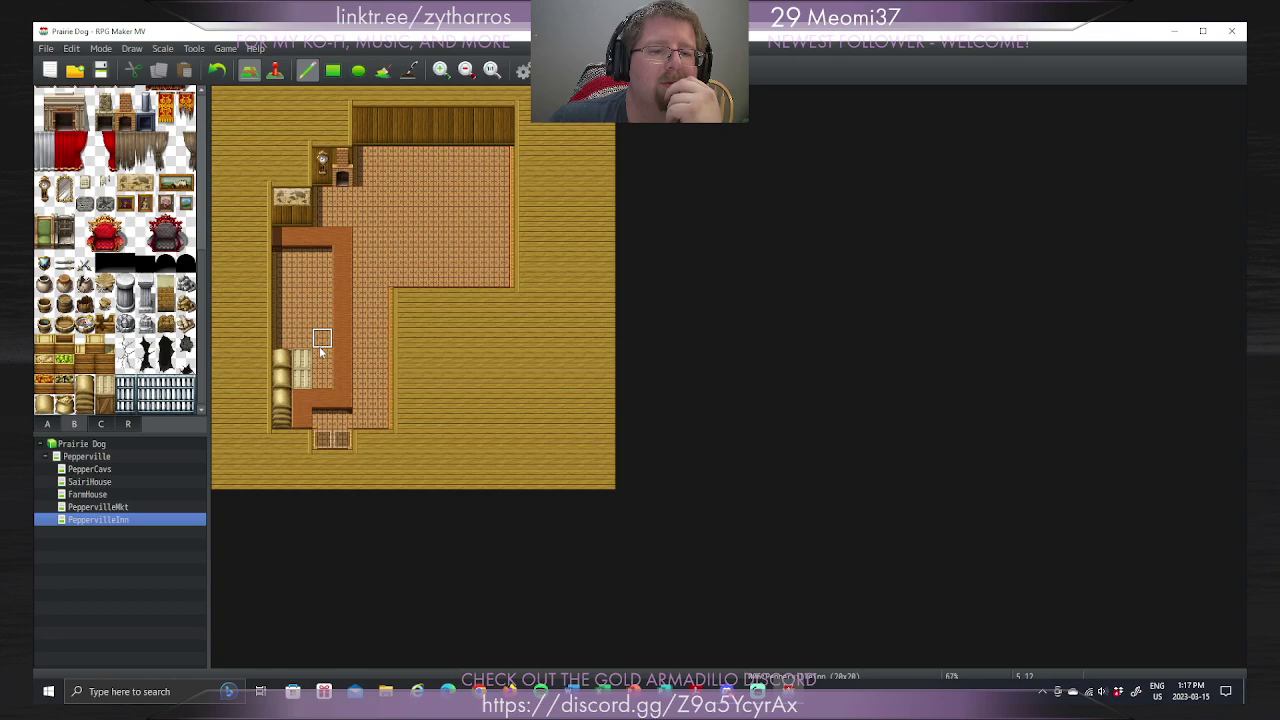
Step: Try placing the blue single bed against the left wall just below the counter's upper arm, and undo it
{"action": "left_click_drag", "start_coordinate": [205, 286], "coordinate": [208, 246]}
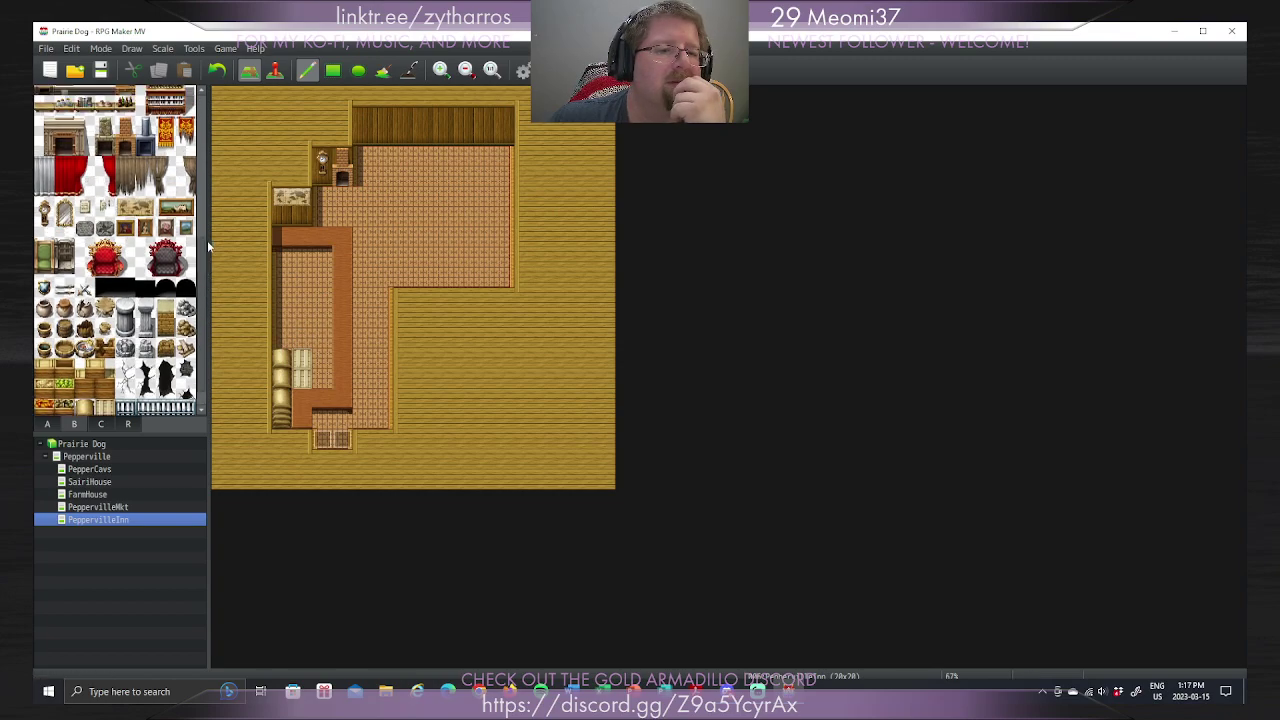
{"action": "scroll", "coordinate": [208, 246], "scroll_direction": "up", "scroll_amount": 1}
{"action": "scroll", "coordinate": [208, 246], "scroll_direction": "down", "scroll_amount": 2}
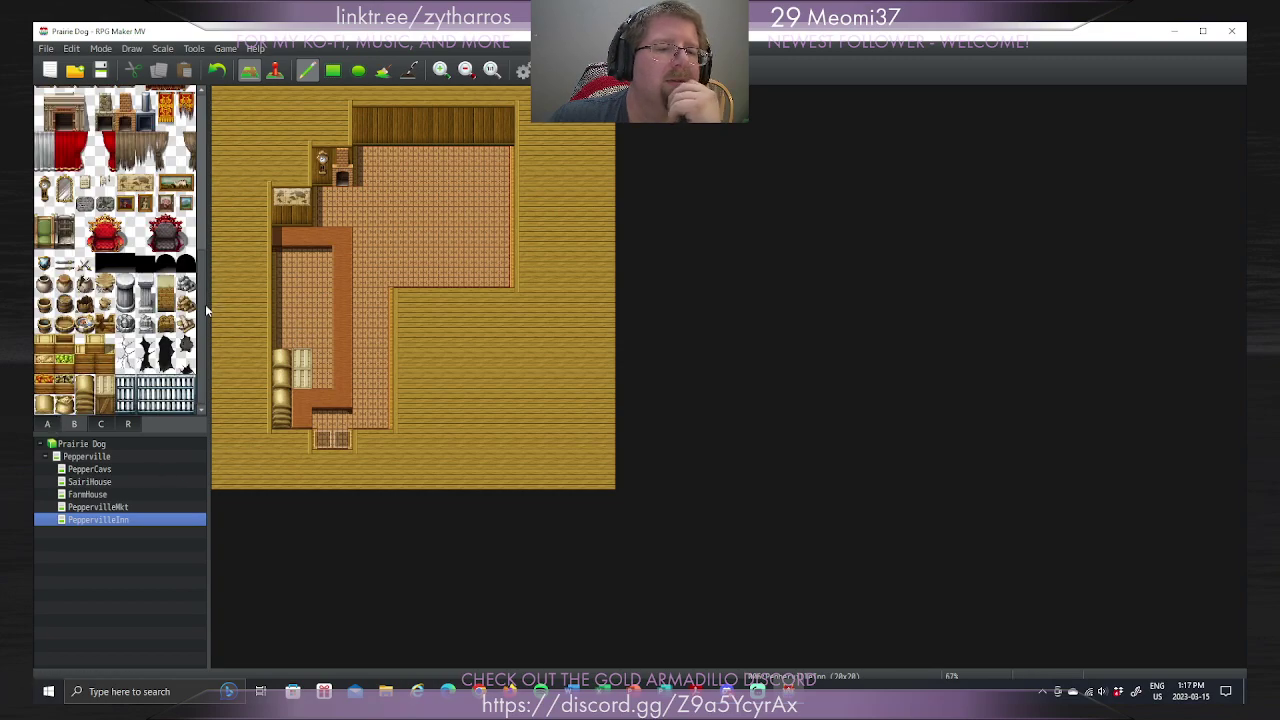
{"action": "left_click_drag", "start_coordinate": [206, 311], "coordinate": [216, 138]}
{"action": "left_click_drag", "start_coordinate": [44, 296], "coordinate": [44, 316]}
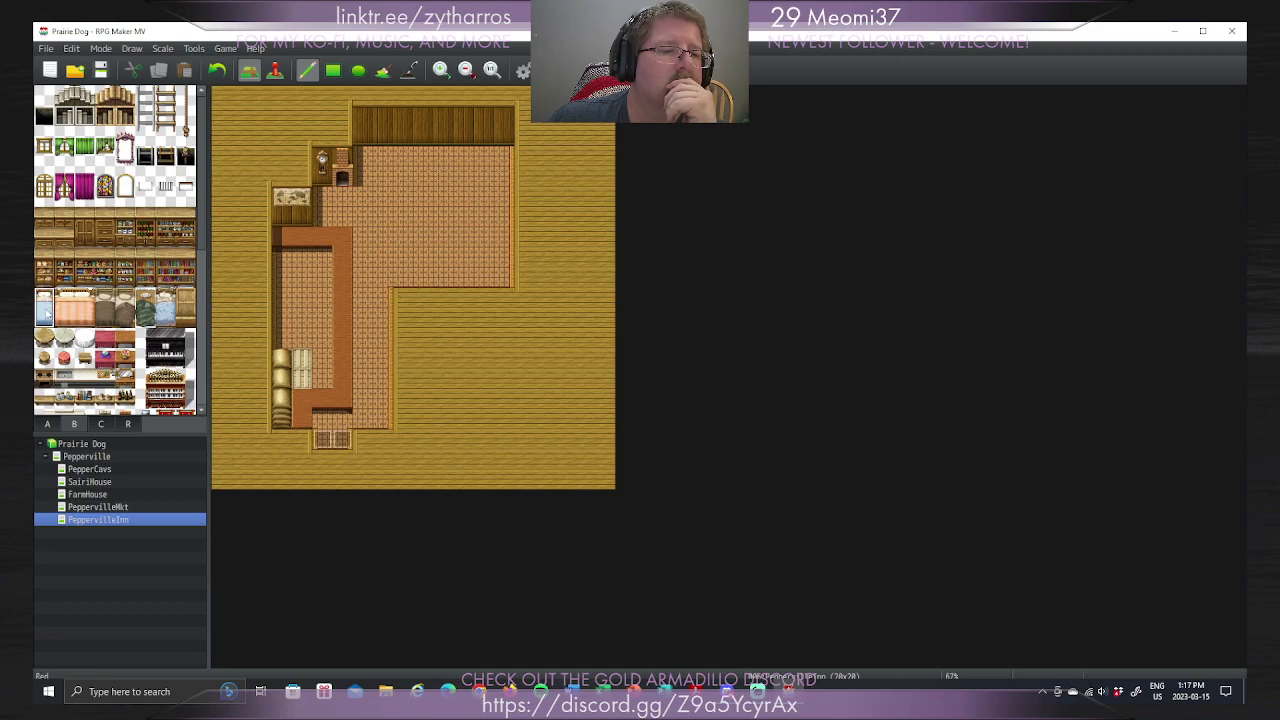
{"action": "left_click", "coordinate": [281, 258]}
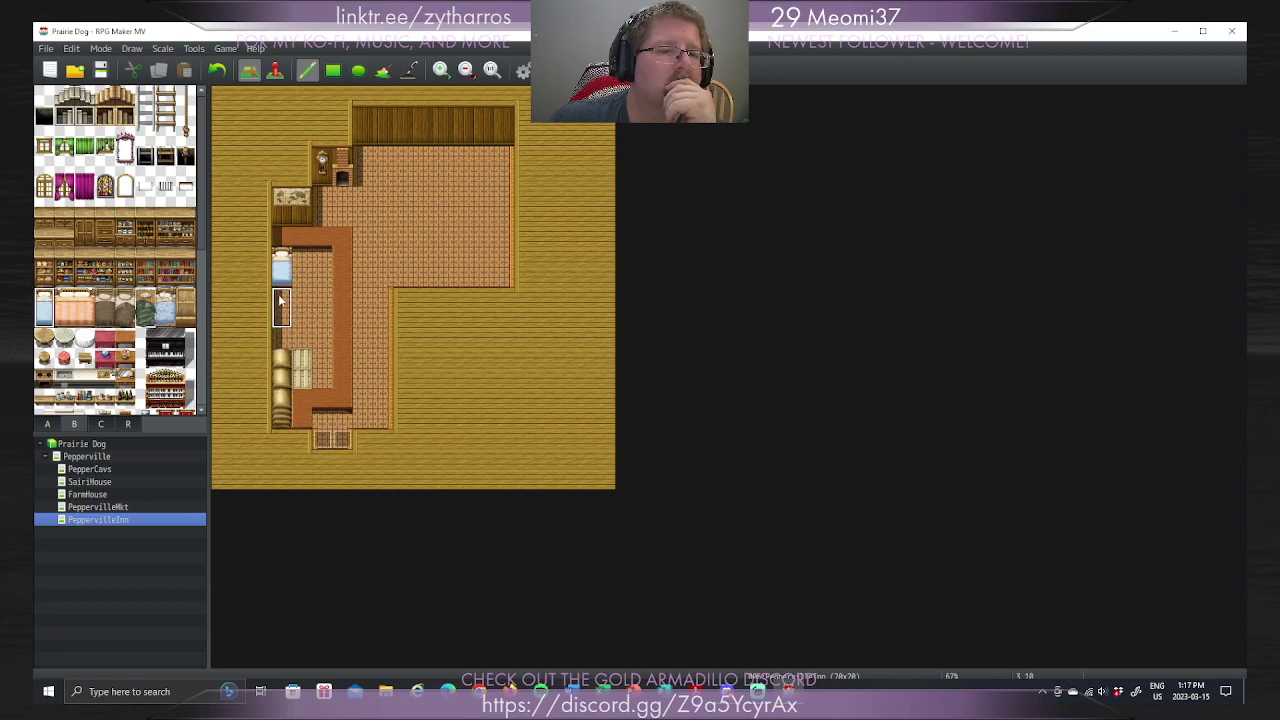
{"action": "key", "text": "ctrl+z"}
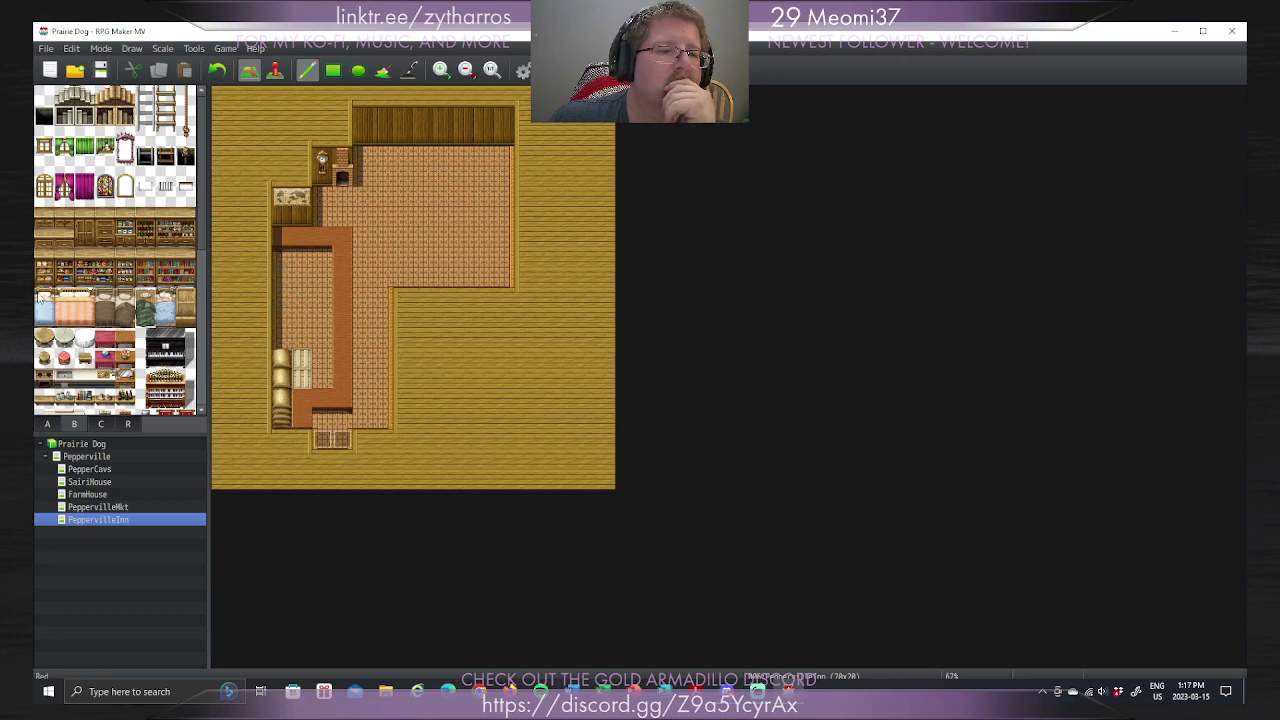
Step: Place the blue single bed against the room's left wall, with its foot over the top tile of the sack stack
{"action": "left_click_drag", "start_coordinate": [44, 296], "coordinate": [44, 316]}
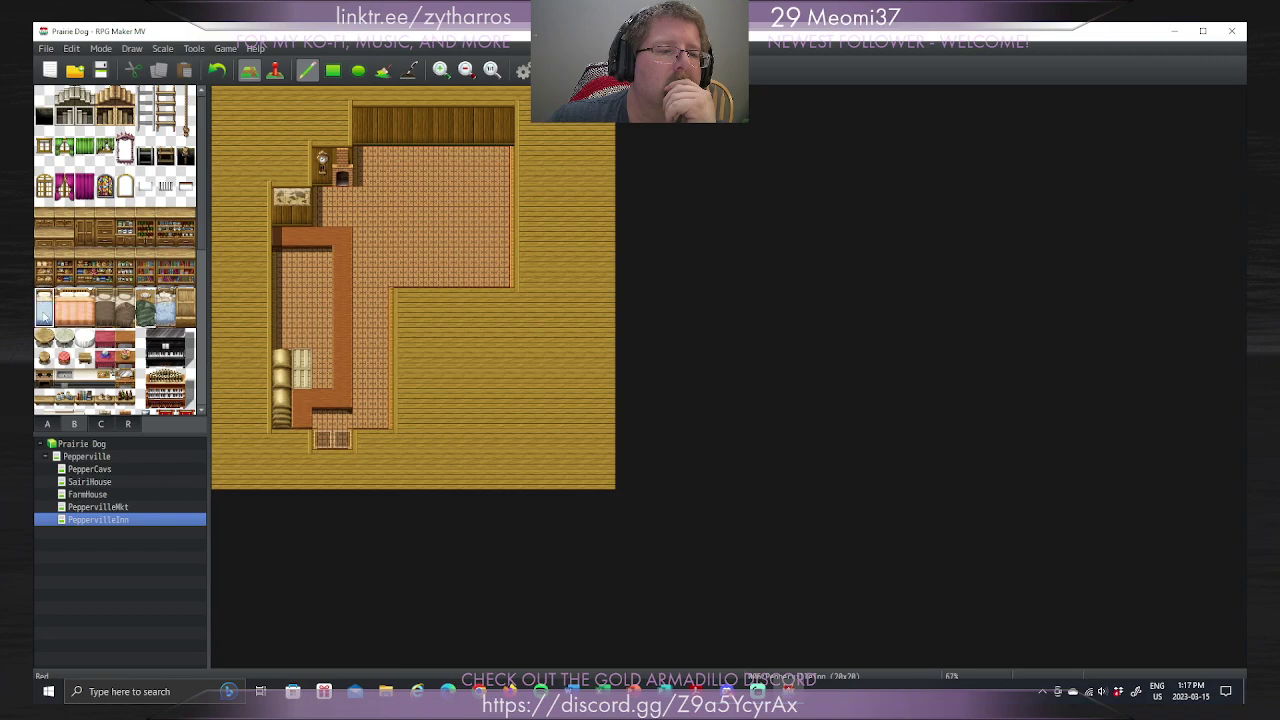
{"action": "left_click", "coordinate": [281, 320]}
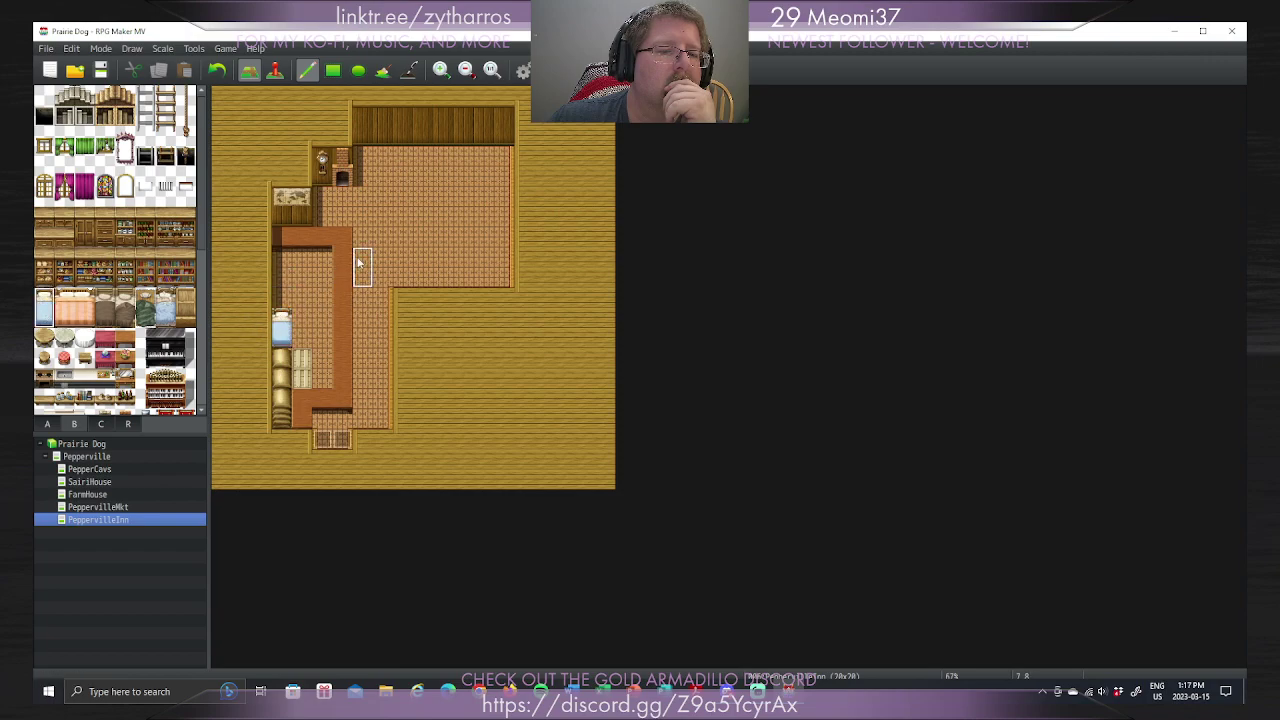
{"action": "key", "text": "ctrl+z"}
{"action": "left_click", "coordinate": [281, 340]}
{"action": "key", "text": "ctrl+z"}
{"action": "key", "text": "ctrl+z"}
{"action": "key", "text": "ctrl+z"}
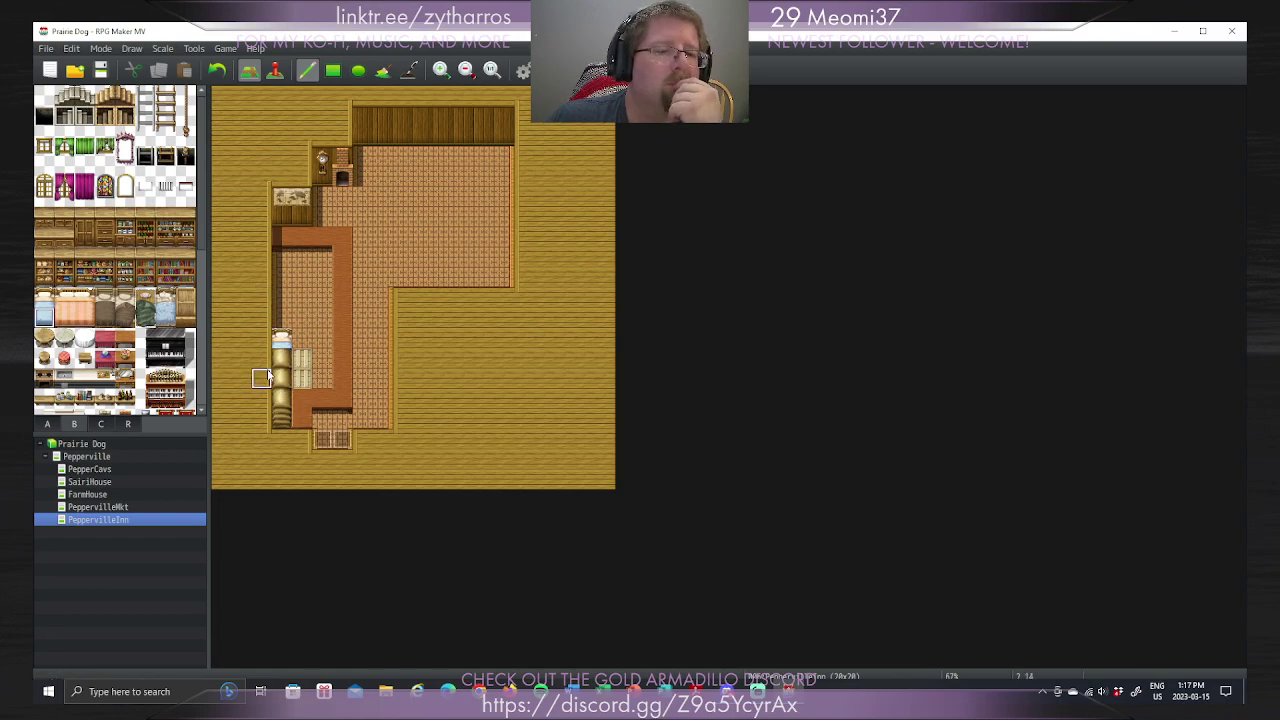
{"action": "key", "text": "ctrl+z"}
{"action": "key", "text": "ctrl+z"}
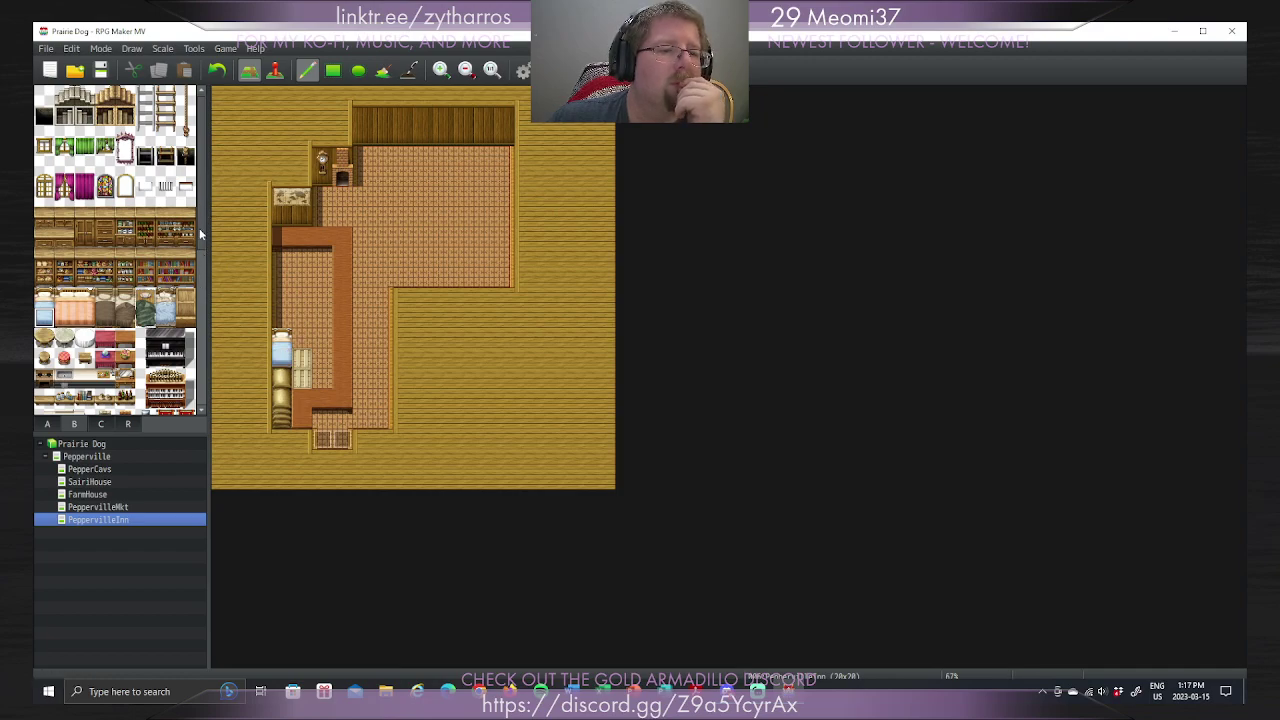
Step: Cover the foot of the blue bed with a sack tile at the top of the stack
{"action": "left_click_drag", "start_coordinate": [200, 234], "coordinate": [189, 433]}
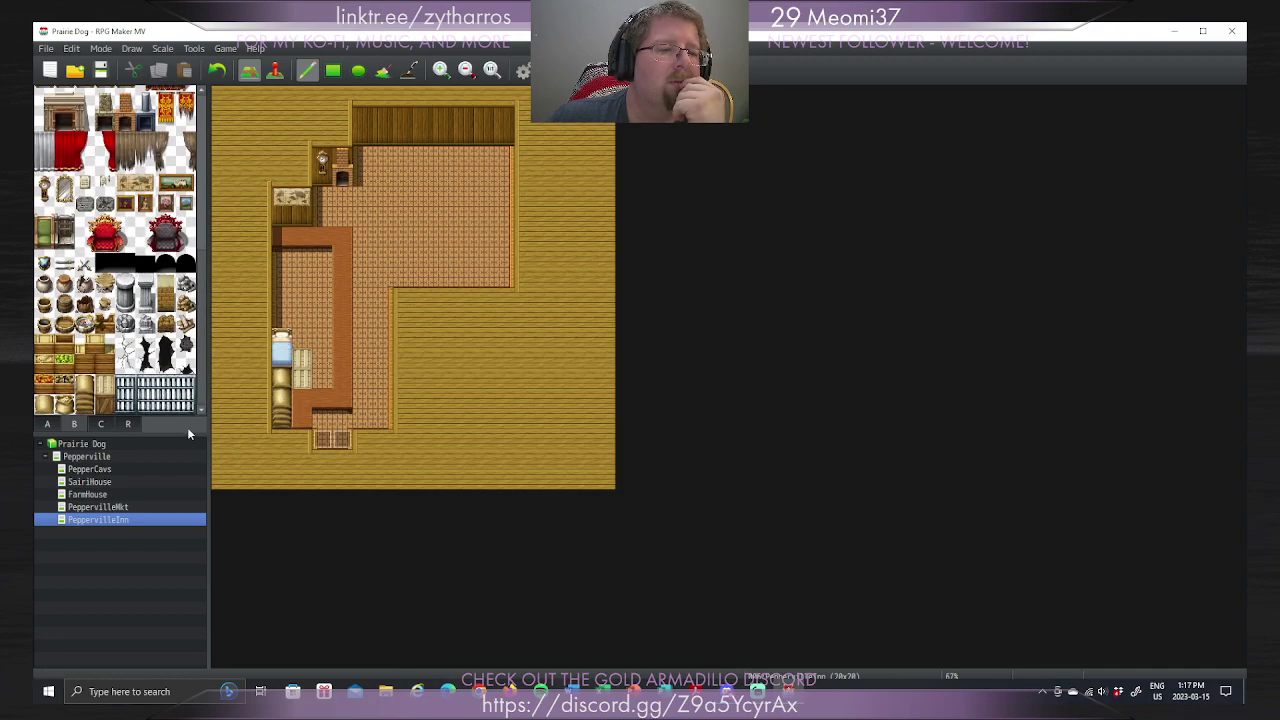
{"action": "left_click", "coordinate": [84, 385]}
{"action": "left_click", "coordinate": [282, 358]}
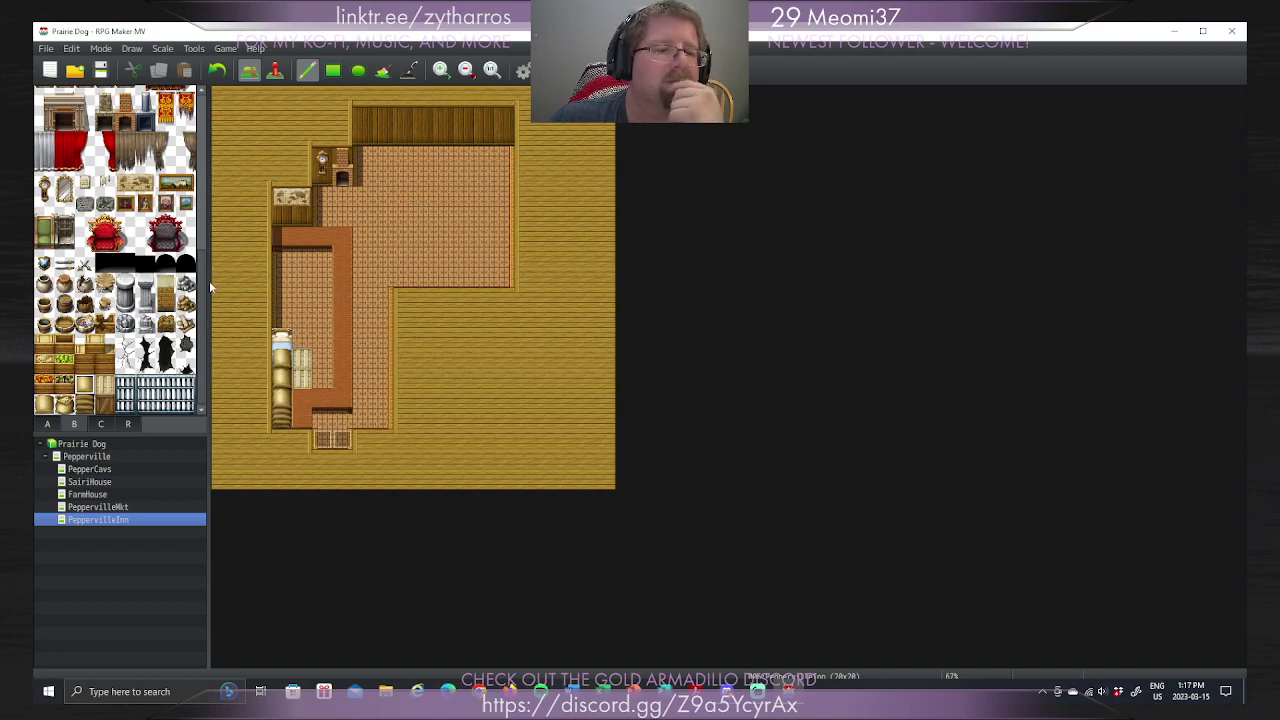
Step: Try a sink and kitchen counters on the brown counter's upper arm, and clear the arm's three tiles back to floor
{"action": "left_click_drag", "start_coordinate": [204, 305], "coordinate": [245, 150]}
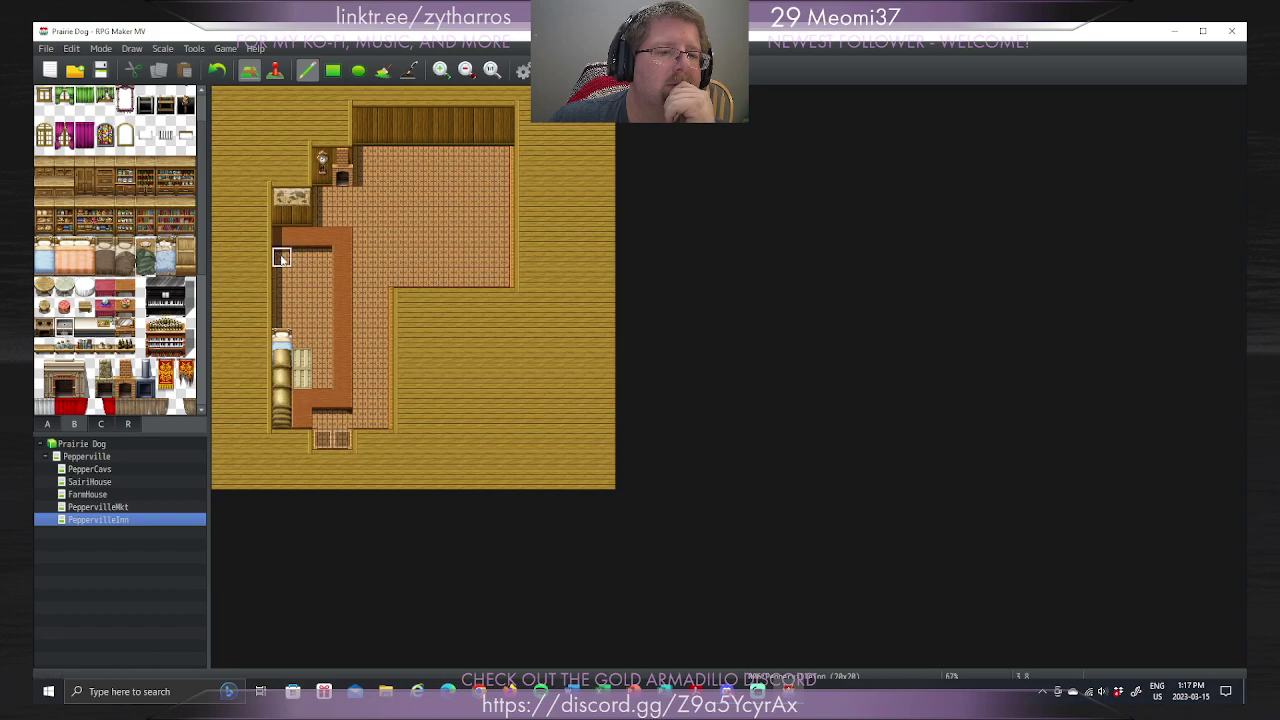
{"action": "left_click", "coordinate": [281, 236]}
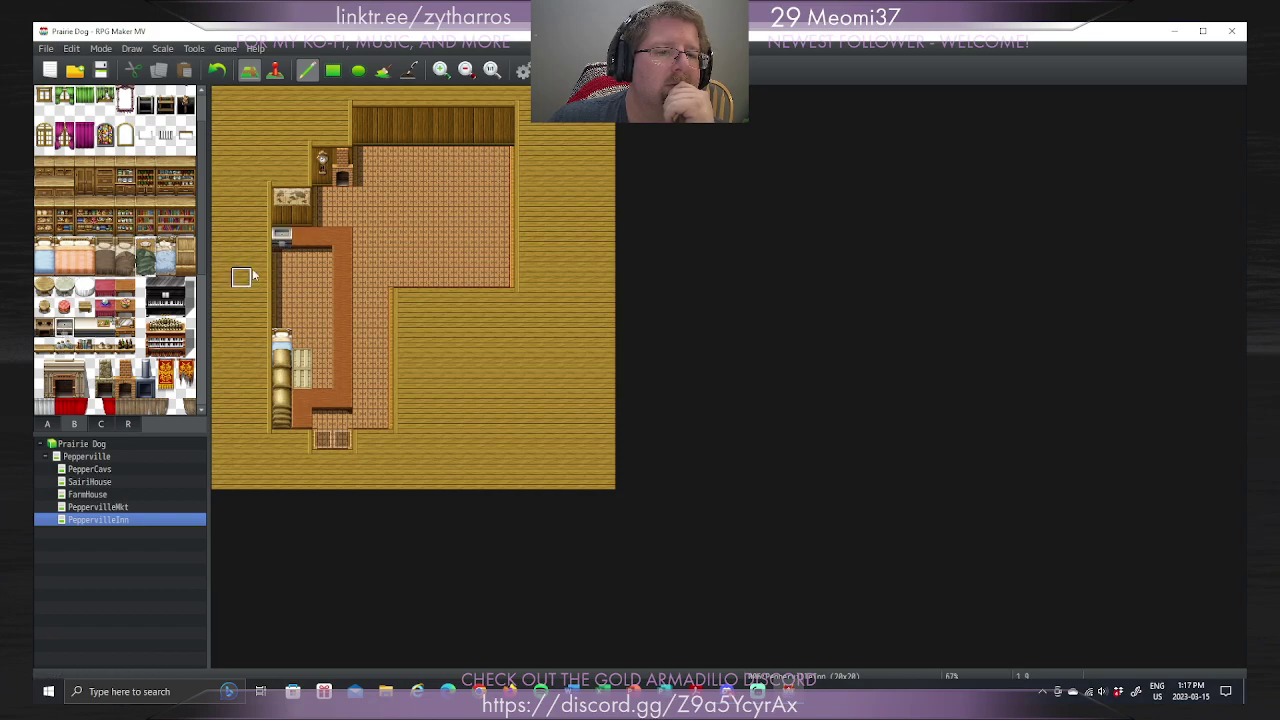
{"action": "left_click", "coordinate": [88, 323]}
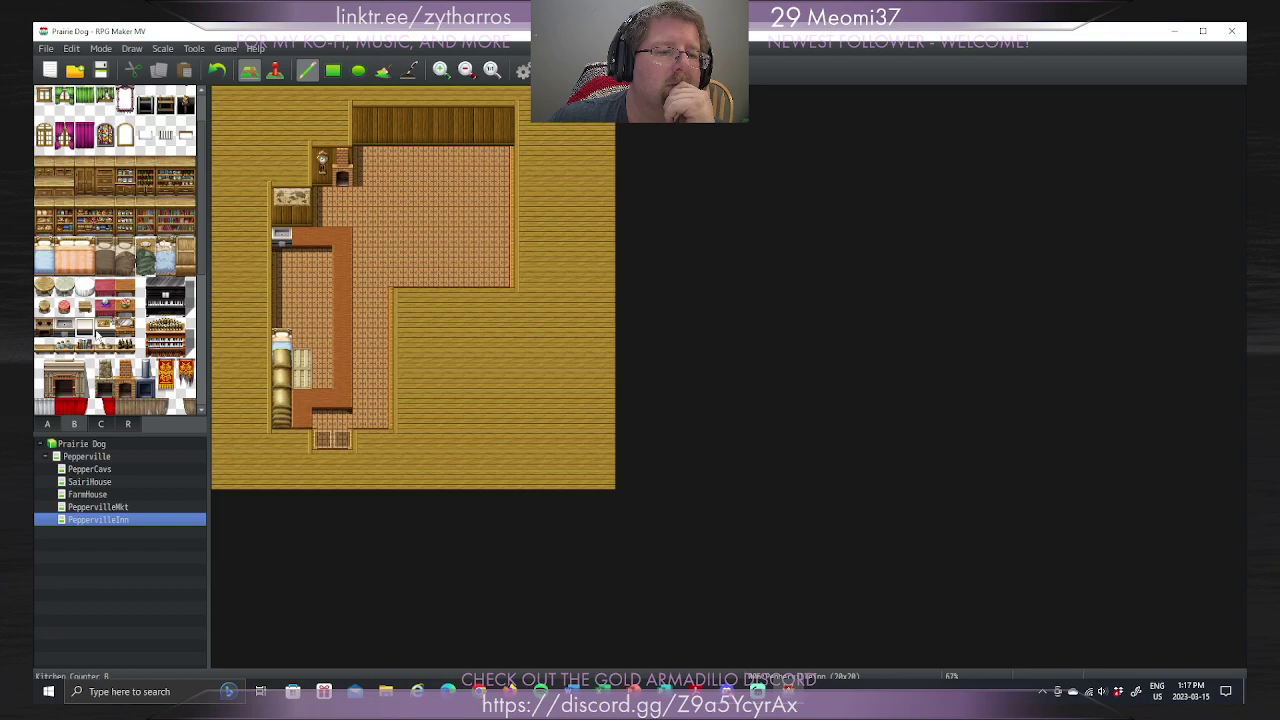
{"action": "left_click", "coordinate": [313, 237]}
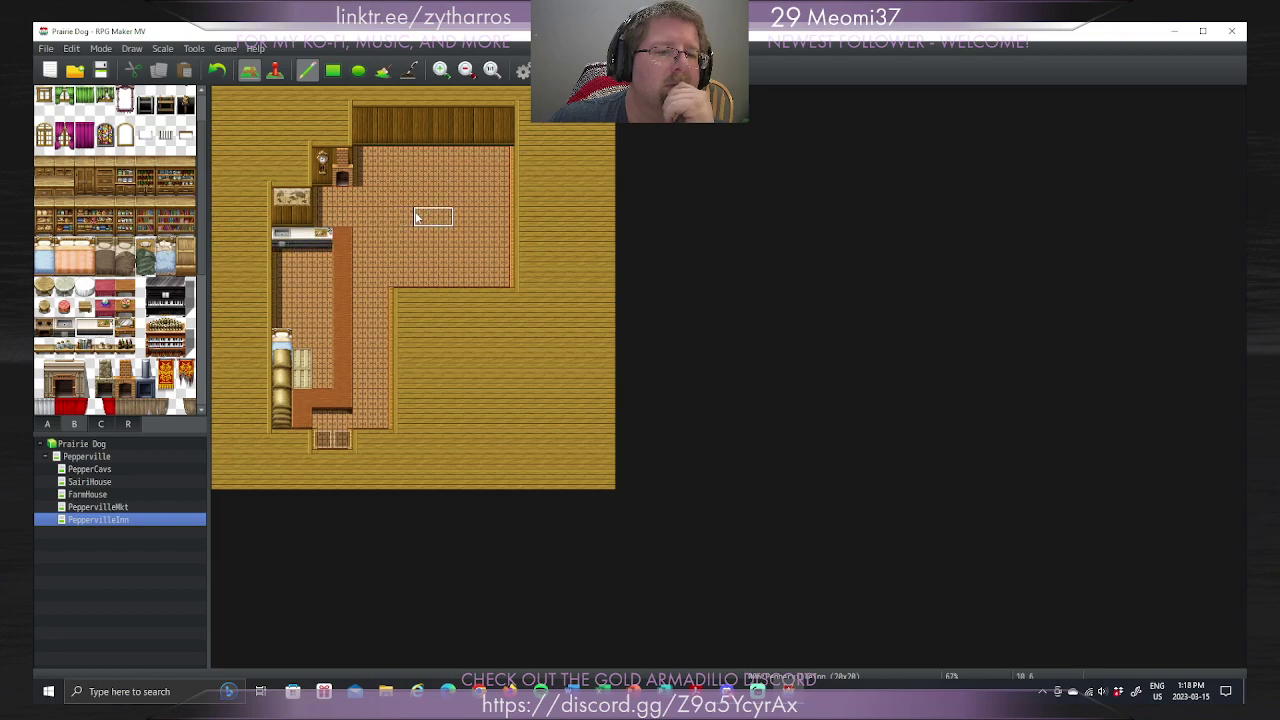
{"action": "key", "text": "ctrl+z"}
{"action": "key", "text": "ctrl+z"}
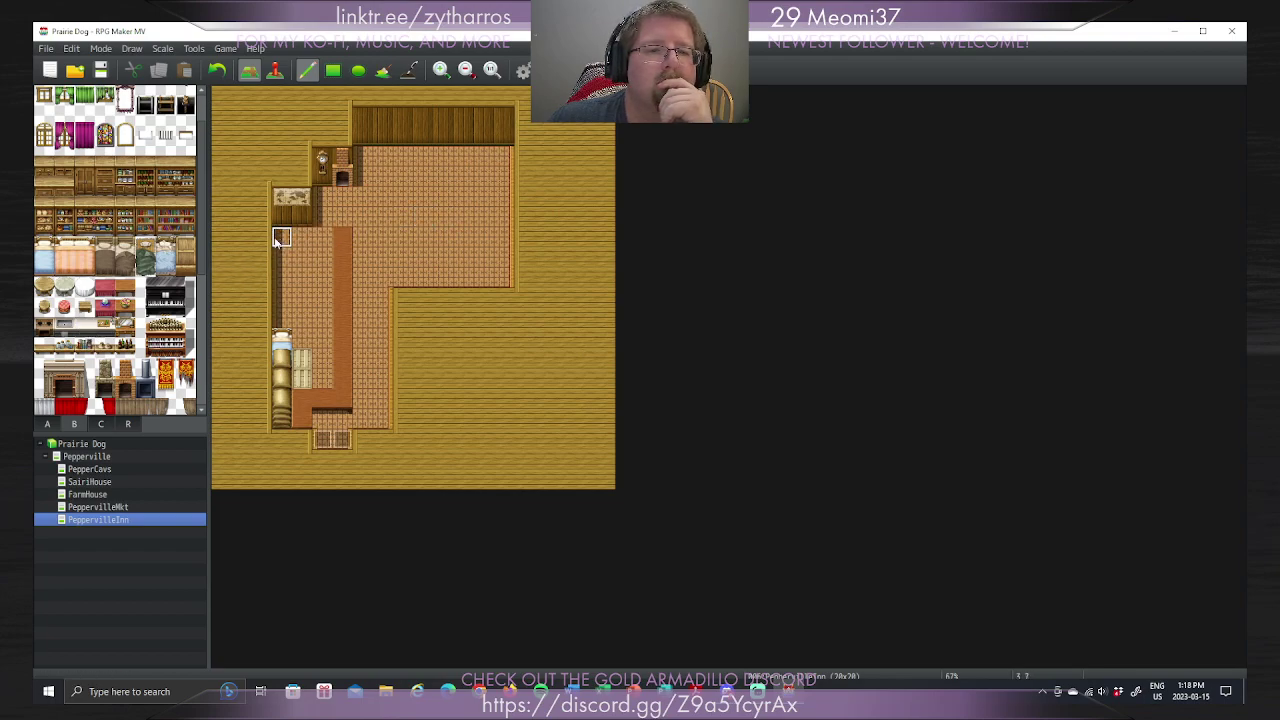
Step: Place a sink, Kitchen Counter B and Kitchen Counter A in a row from the left wall where the upper arm was
{"action": "left_click_drag", "start_coordinate": [61, 325], "coordinate": [108, 326]}
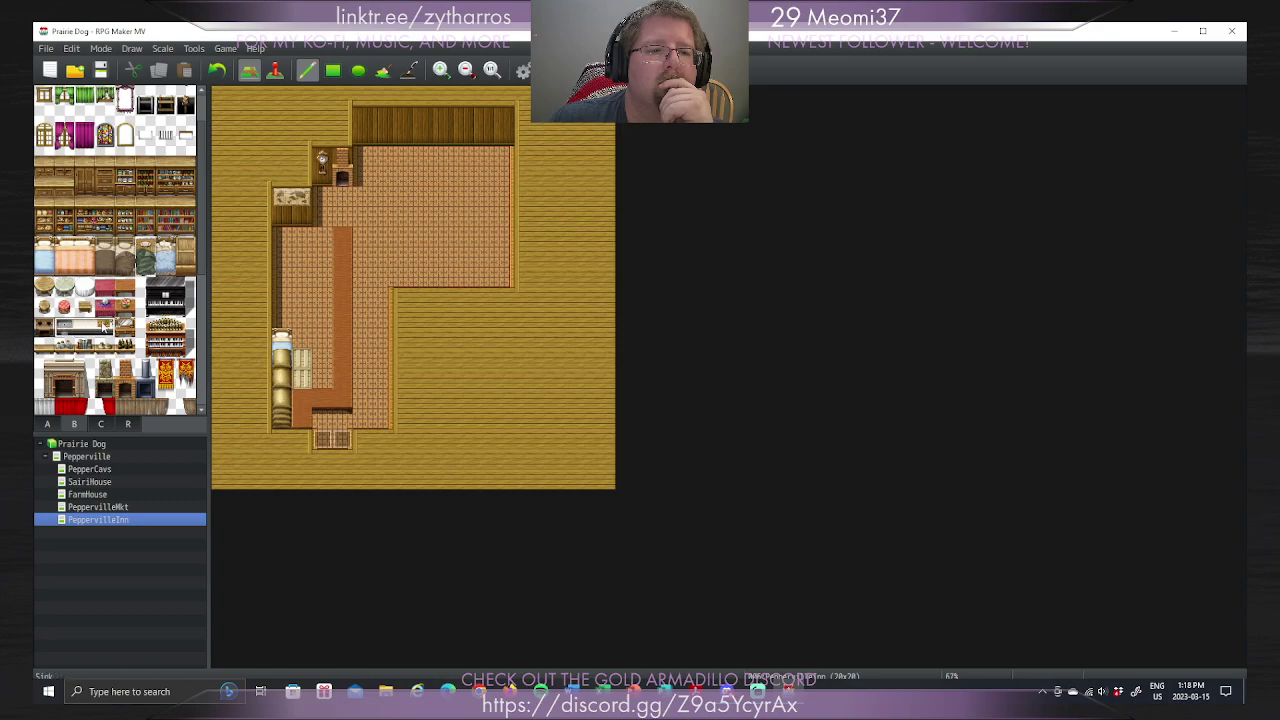
{"action": "left_click", "coordinate": [280, 236]}
{"action": "left_click", "coordinate": [300, 233]}
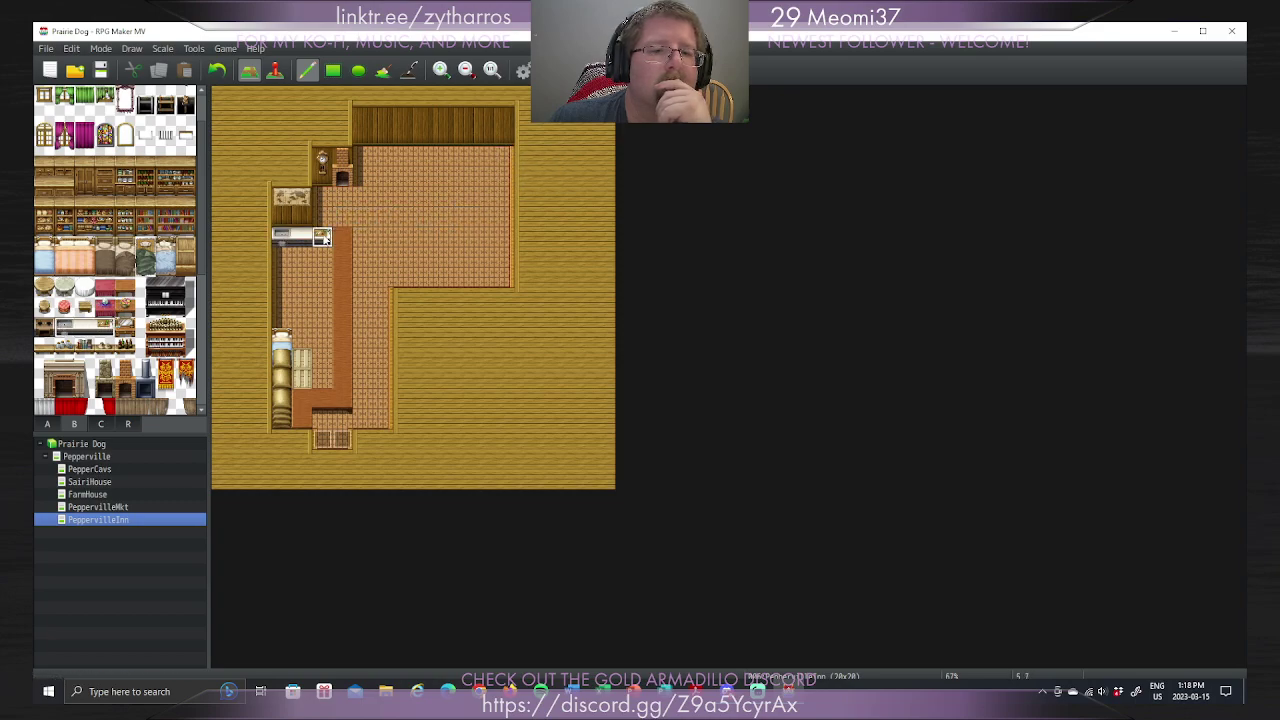
{"action": "left_click", "coordinate": [84, 327]}
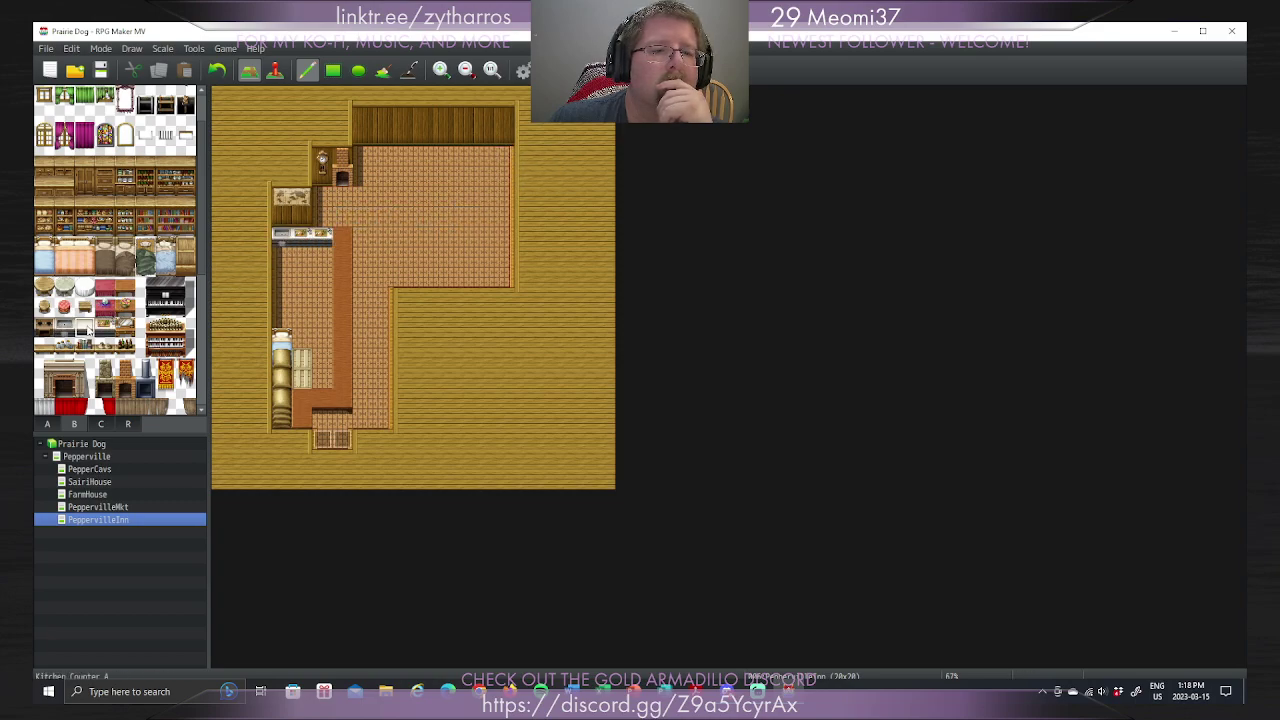
{"action": "left_click", "coordinate": [322, 236]}
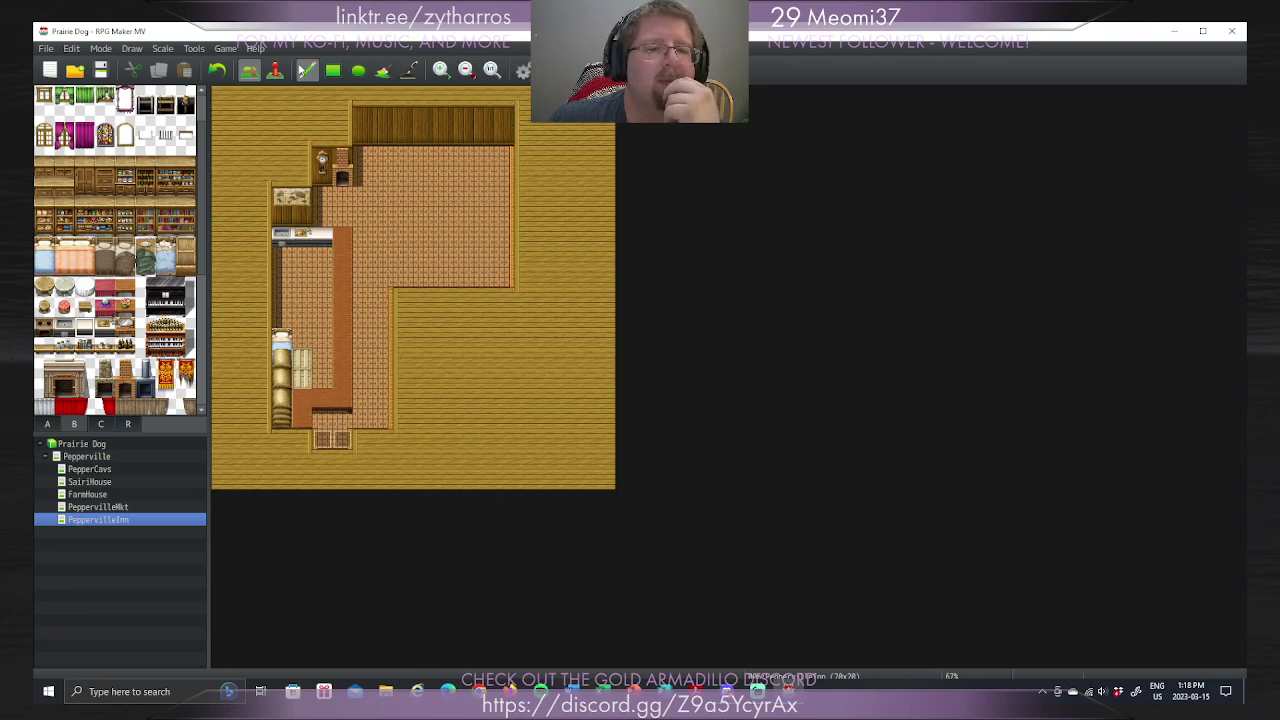
Step: Remove the top two tiles of the brown counter column, and replace the sink with a plain kitchen counter
{"action": "left_click", "coordinate": [341, 238]}
{"action": "left_click", "coordinate": [341, 258]}
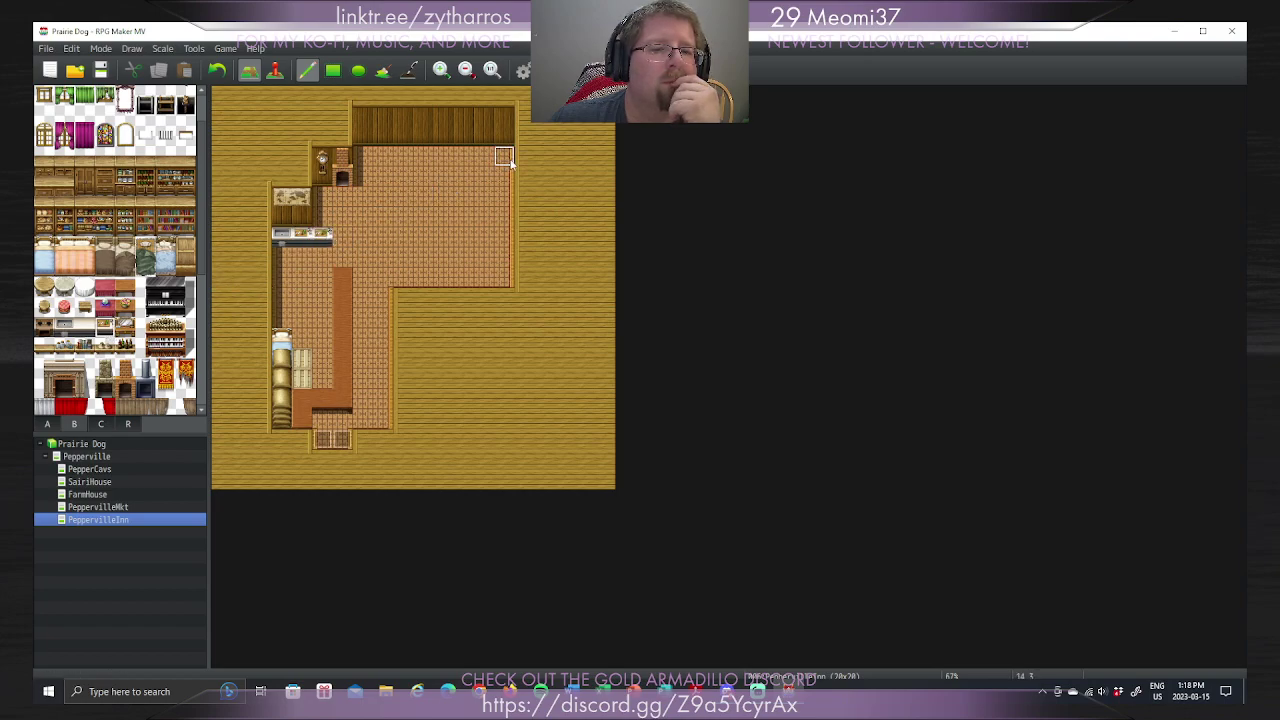
{"action": "key", "text": "ctrl+z"}
{"action": "key", "text": "ctrl+z"}
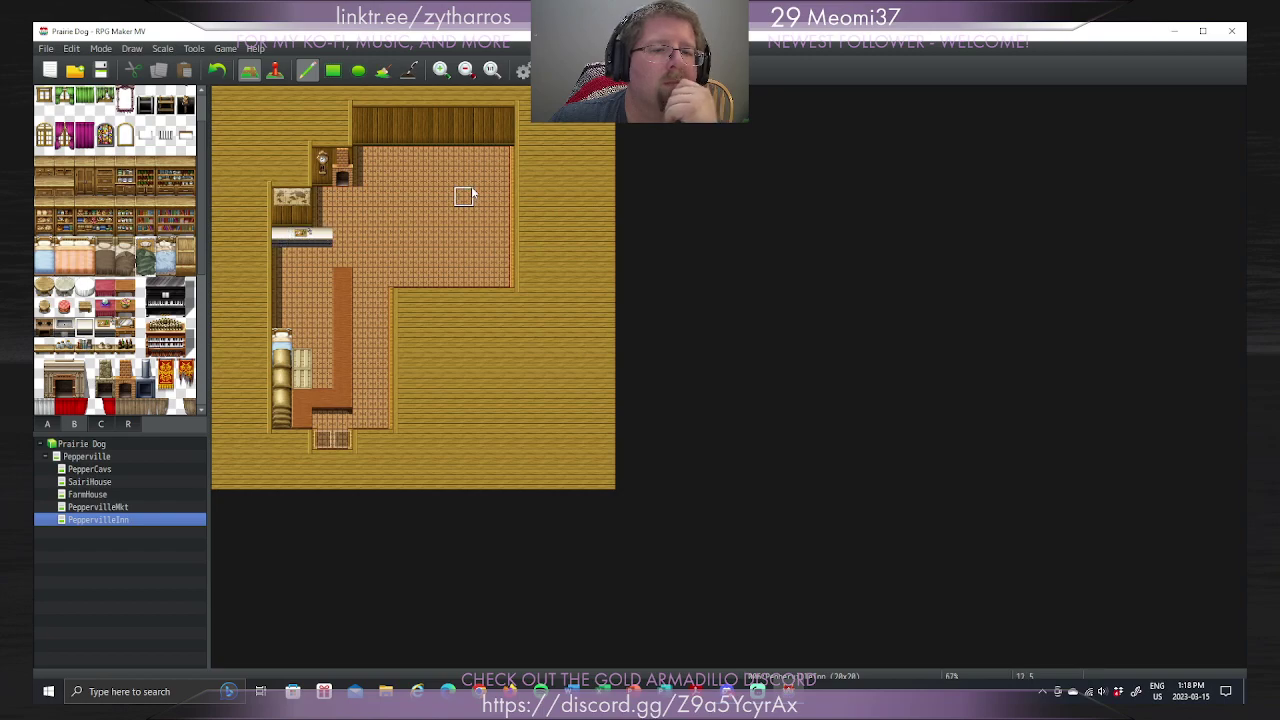
Step: Complete the four-tile kitchen row with a stove at the left wall and a sink at its right end
{"action": "left_click", "coordinate": [75, 330]}
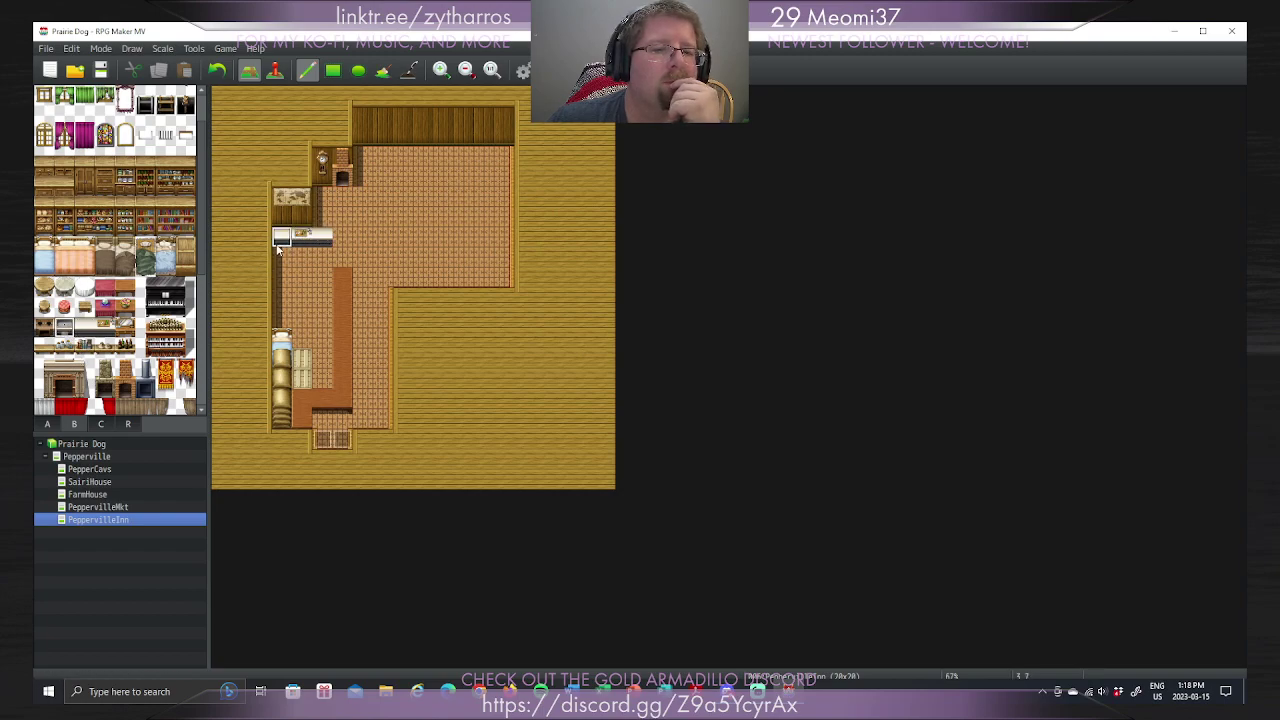
{"action": "right_click", "coordinate": [280, 253]}
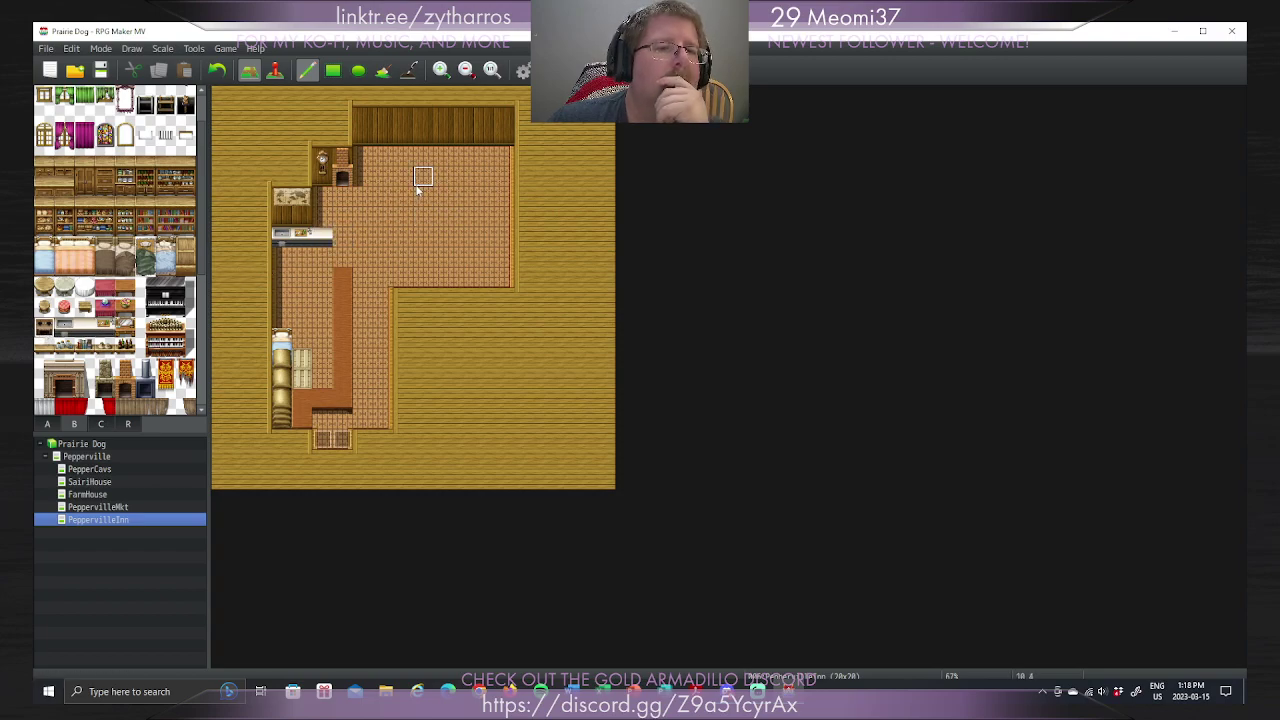
{"action": "left_click", "coordinate": [342, 237]}
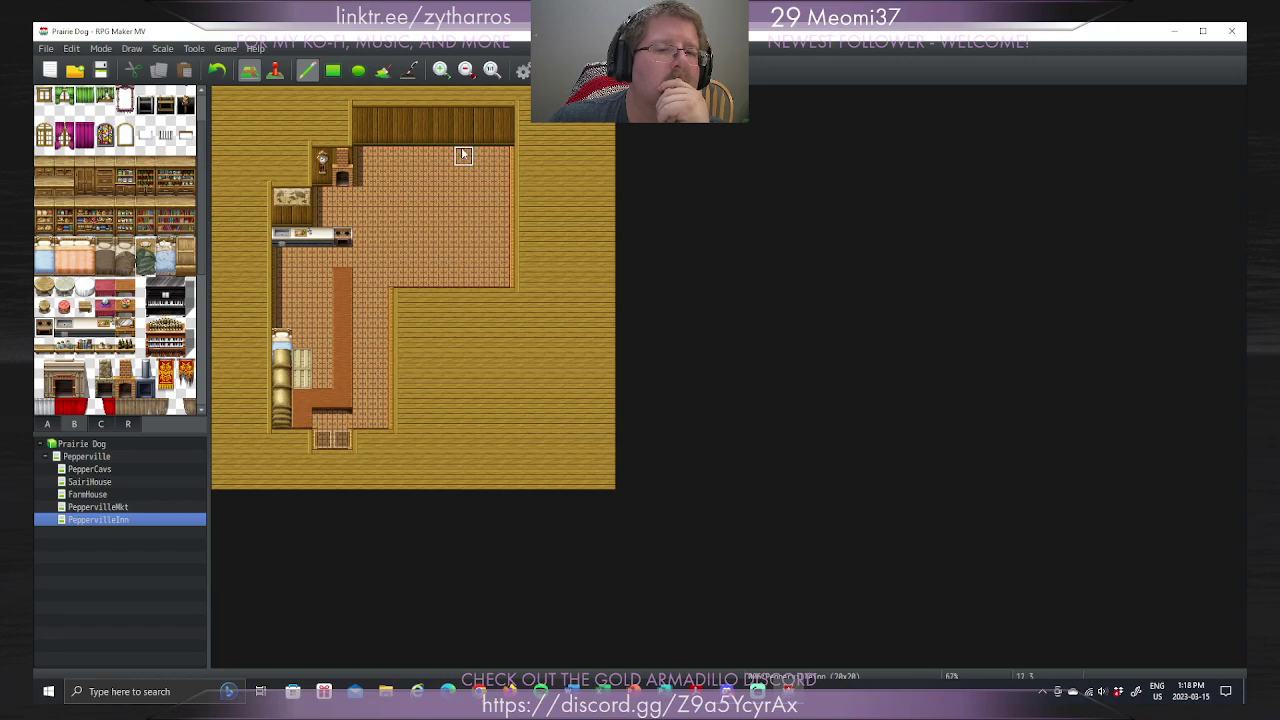
{"action": "left_click", "coordinate": [300, 240]}
{"action": "left_click", "coordinate": [76, 328]}
{"action": "left_click", "coordinate": [343, 237]}
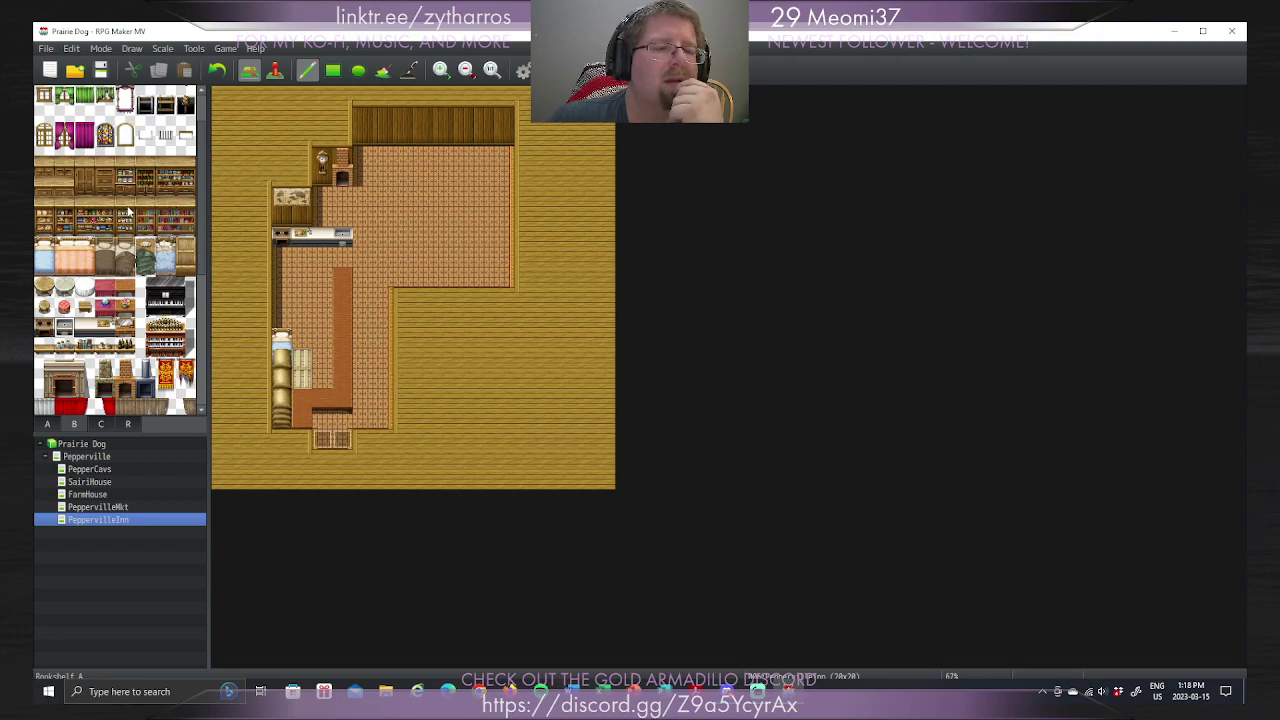
Step: Replace the blue bed at the left wall with the grey-brown single bed, and cover its foot with a sack tile
{"action": "left_click", "coordinate": [90, 214]}
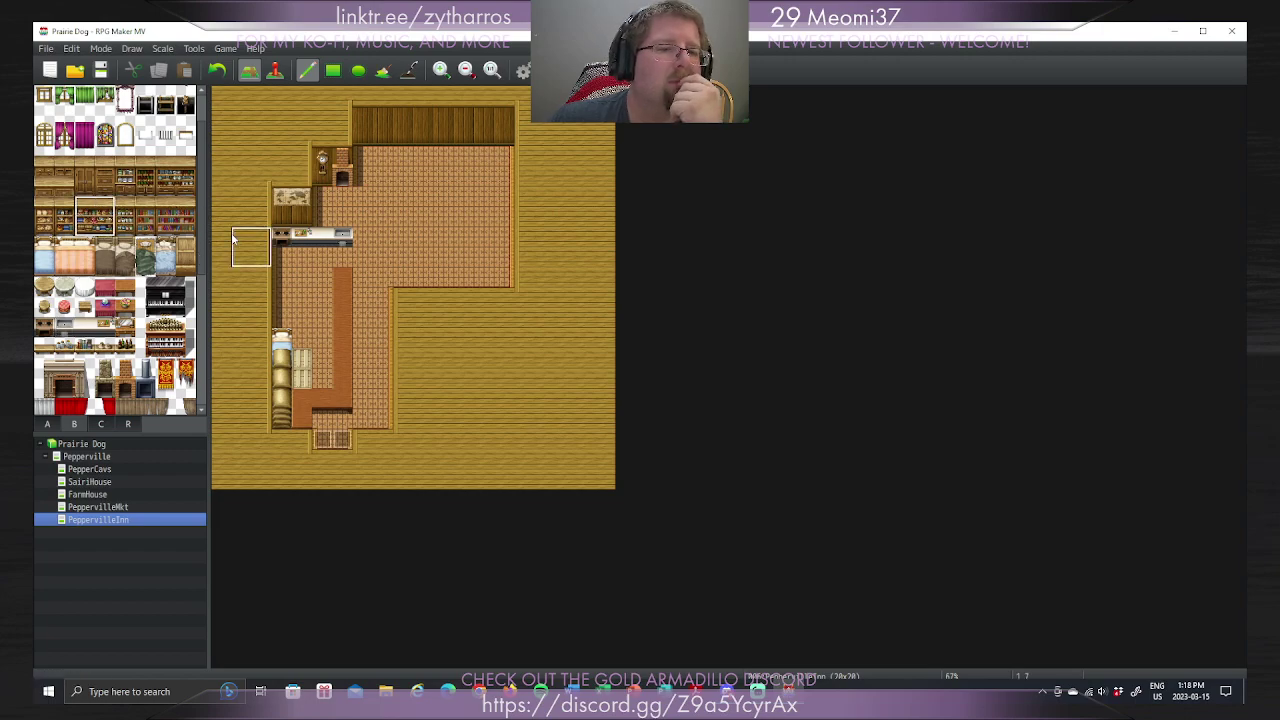
{"action": "left_click", "coordinate": [105, 266]}
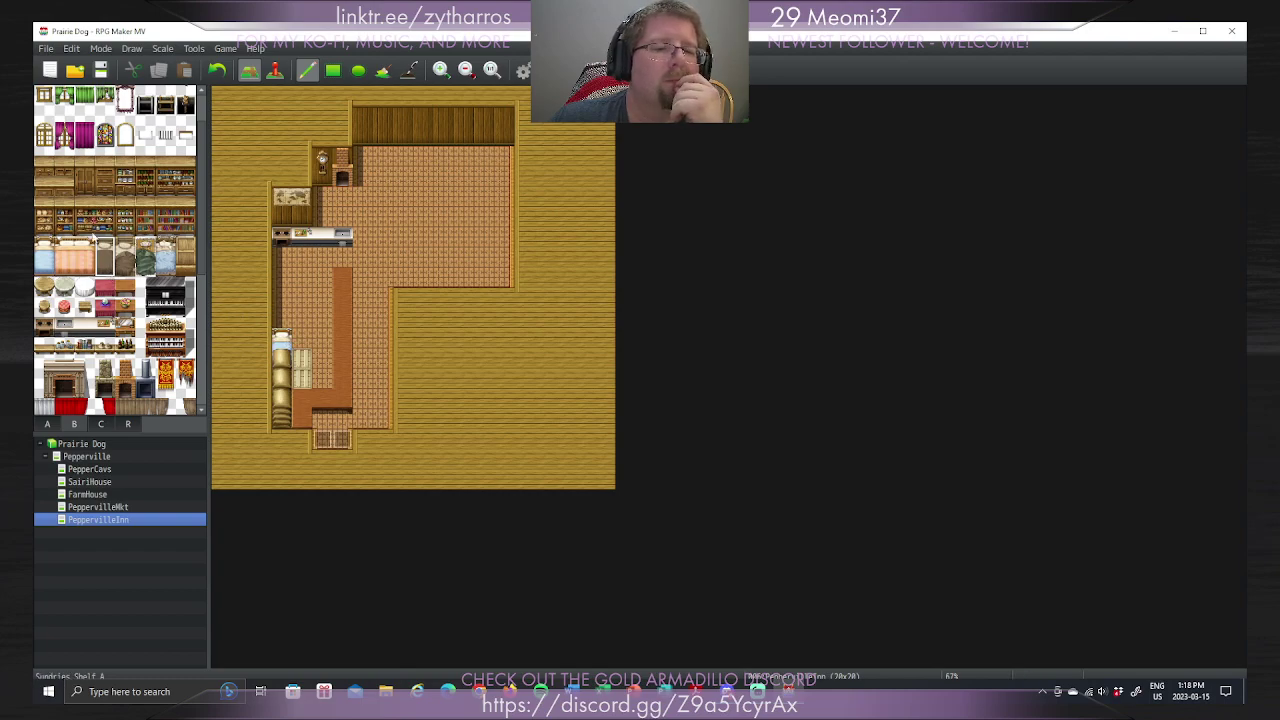
{"action": "left_click", "coordinate": [285, 336]}
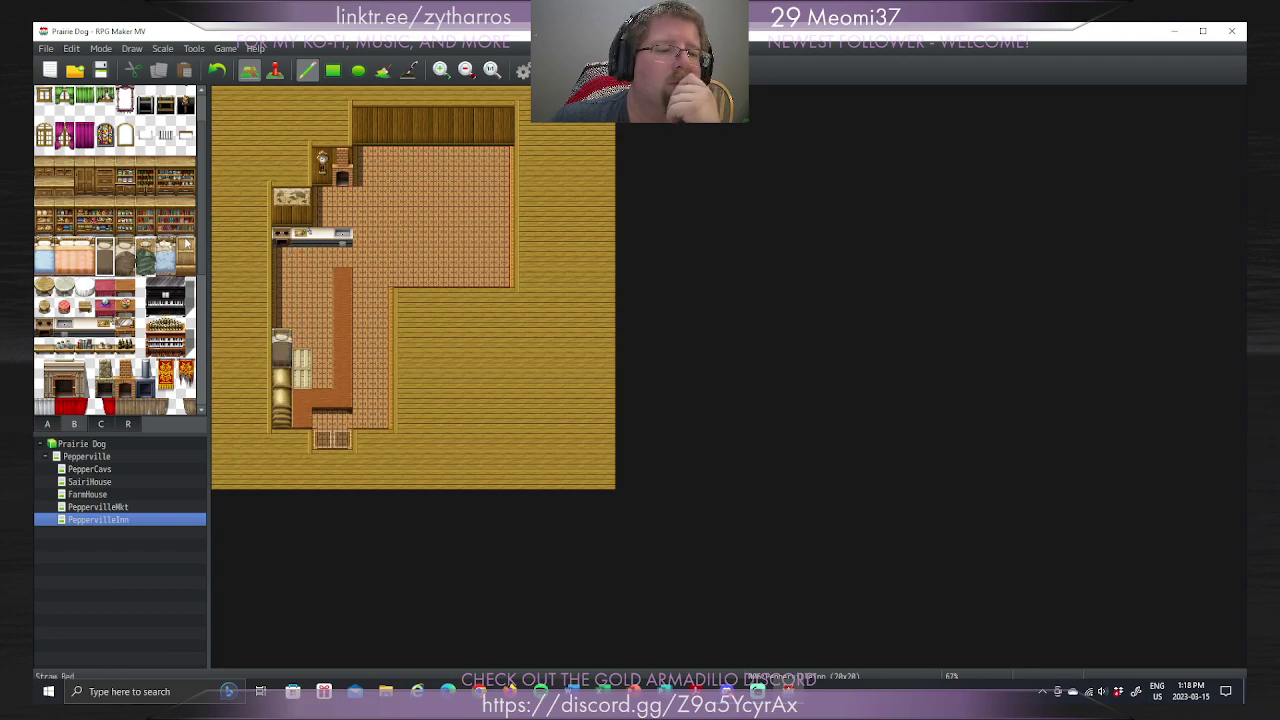
{"action": "scroll", "coordinate": [205, 234], "scroll_direction": "up", "scroll_amount": 1}
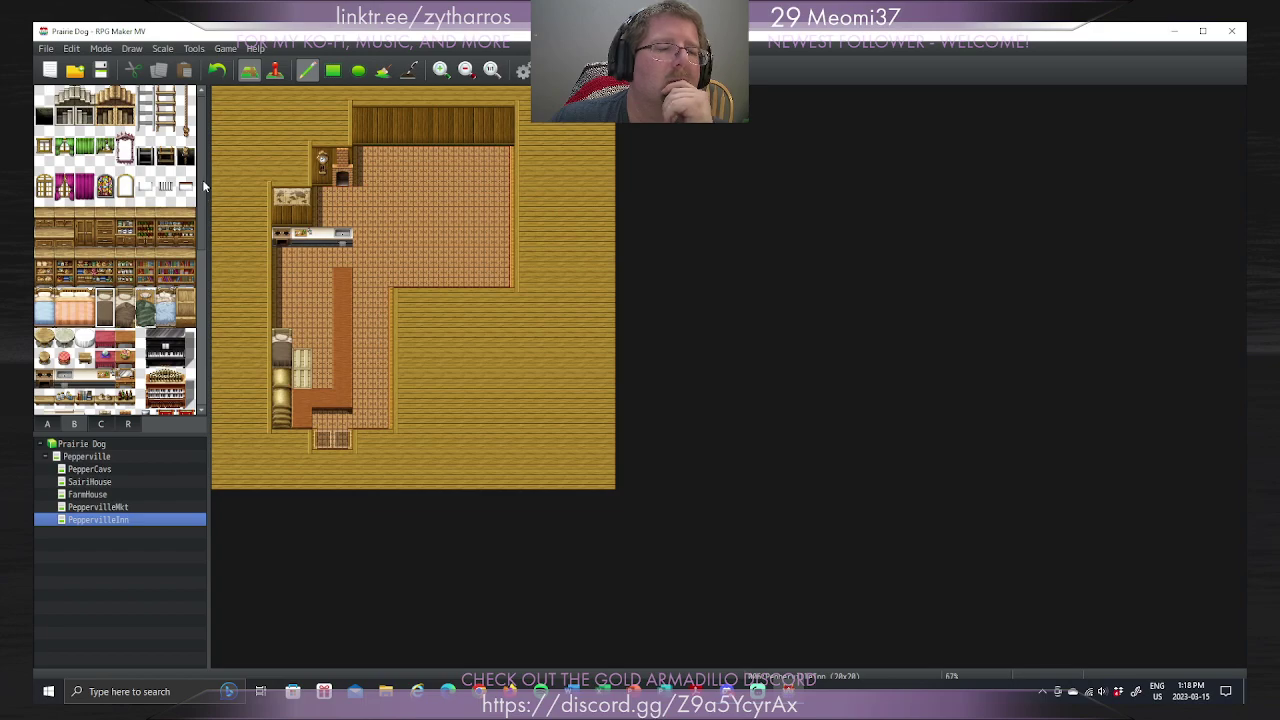
{"action": "left_click", "coordinate": [186, 278]}
{"action": "scroll", "coordinate": [203, 250], "scroll_direction": "down", "scroll_amount": 5}
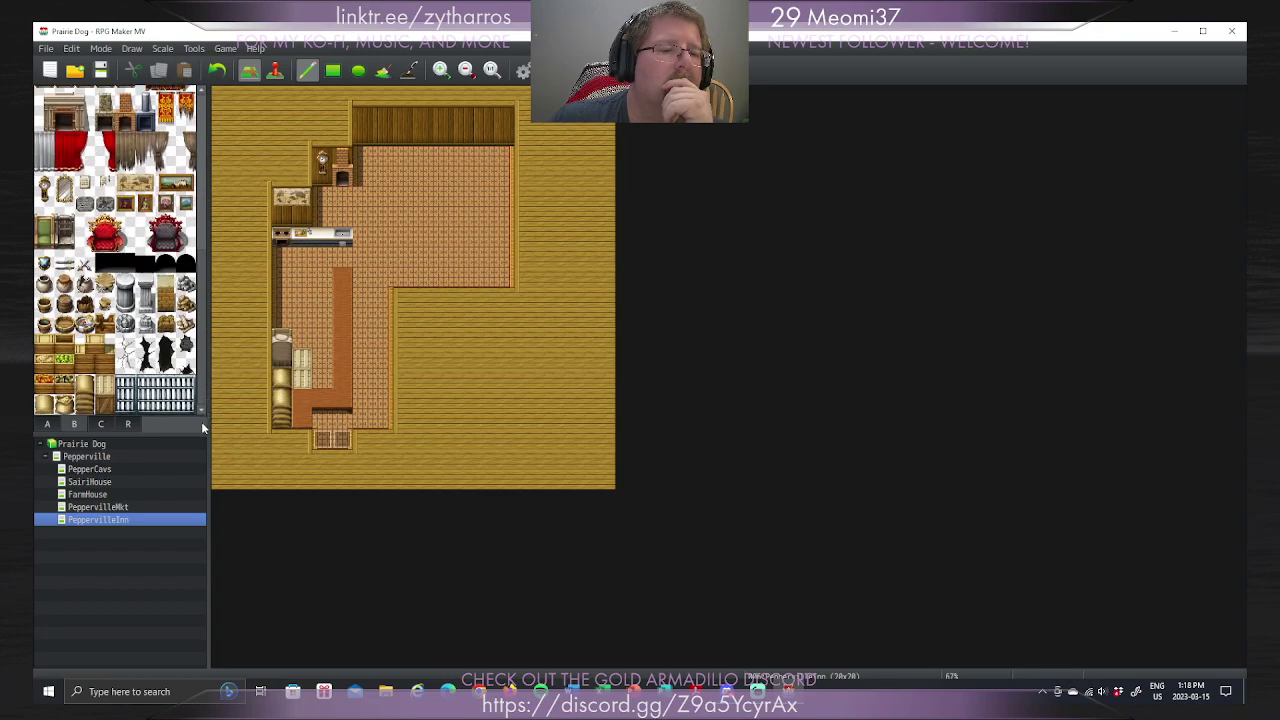
{"action": "left_click", "coordinate": [84, 383]}
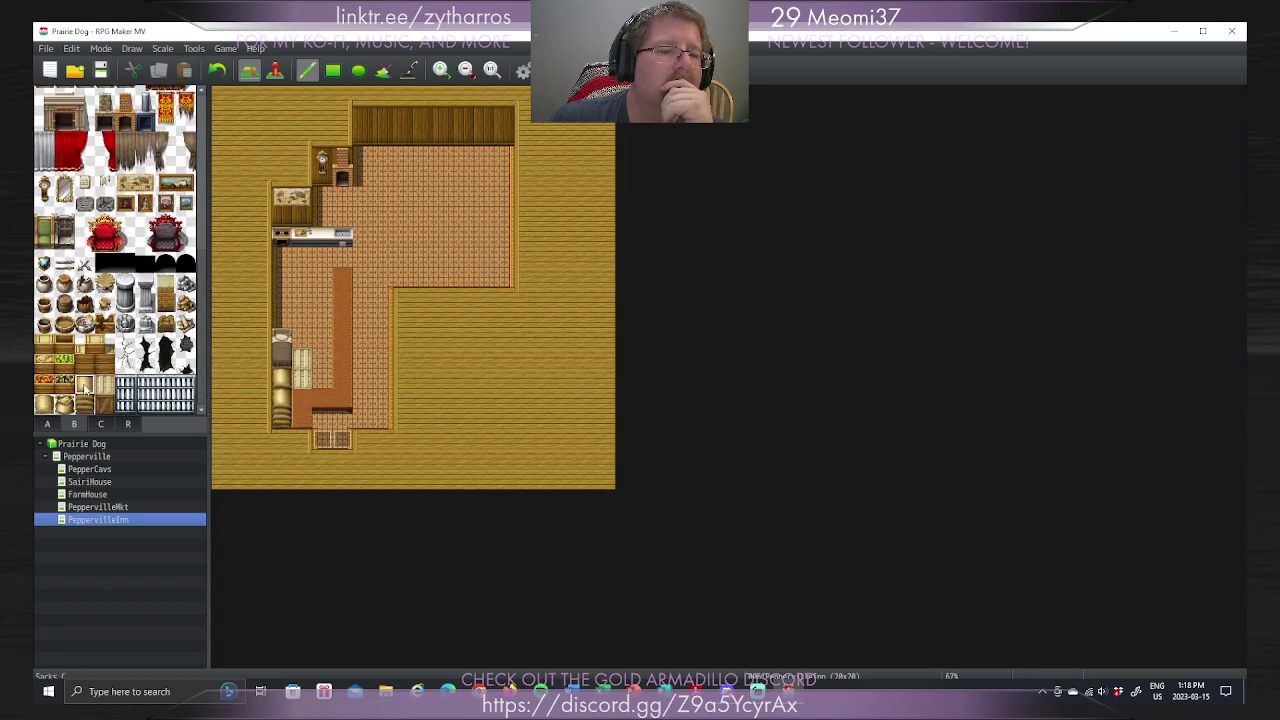
{"action": "left_click", "coordinate": [281, 358]}
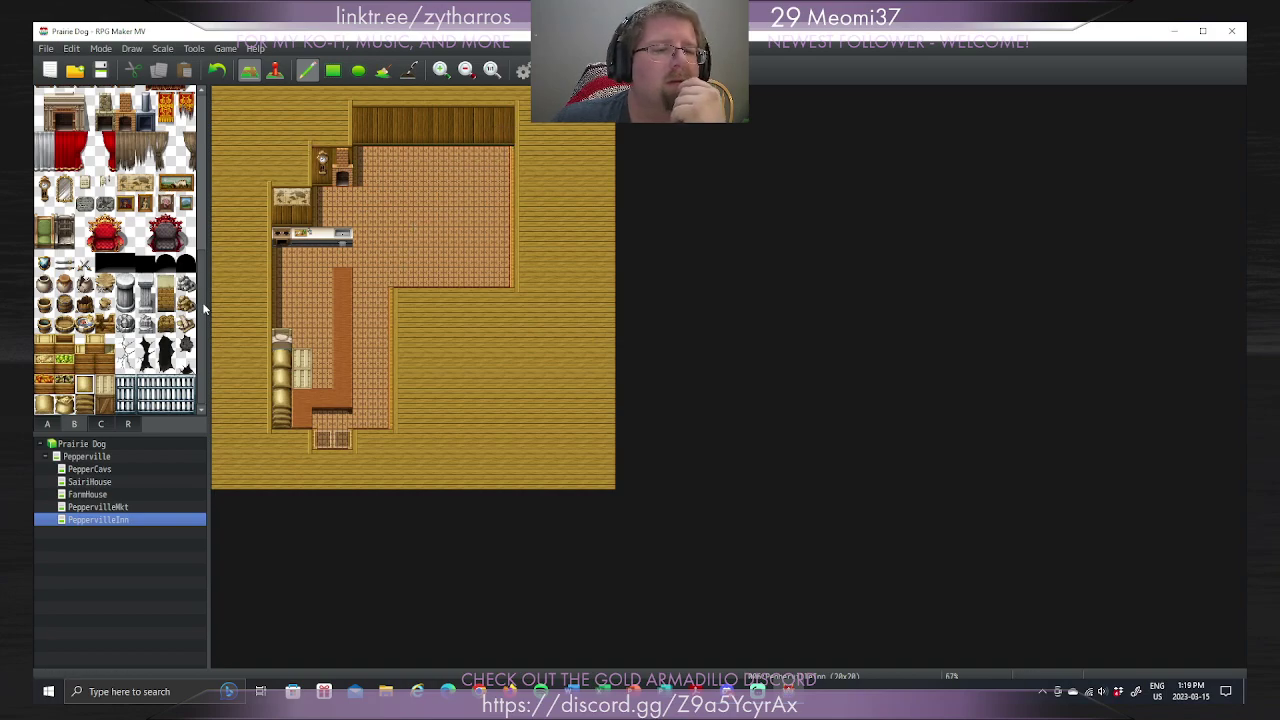
Step: Place a bookshelf against the left wall between the kitchen row and the bed, with a sundries shelf on its right
{"action": "scroll", "coordinate": [203, 308], "scroll_direction": "up", "scroll_amount": 5}
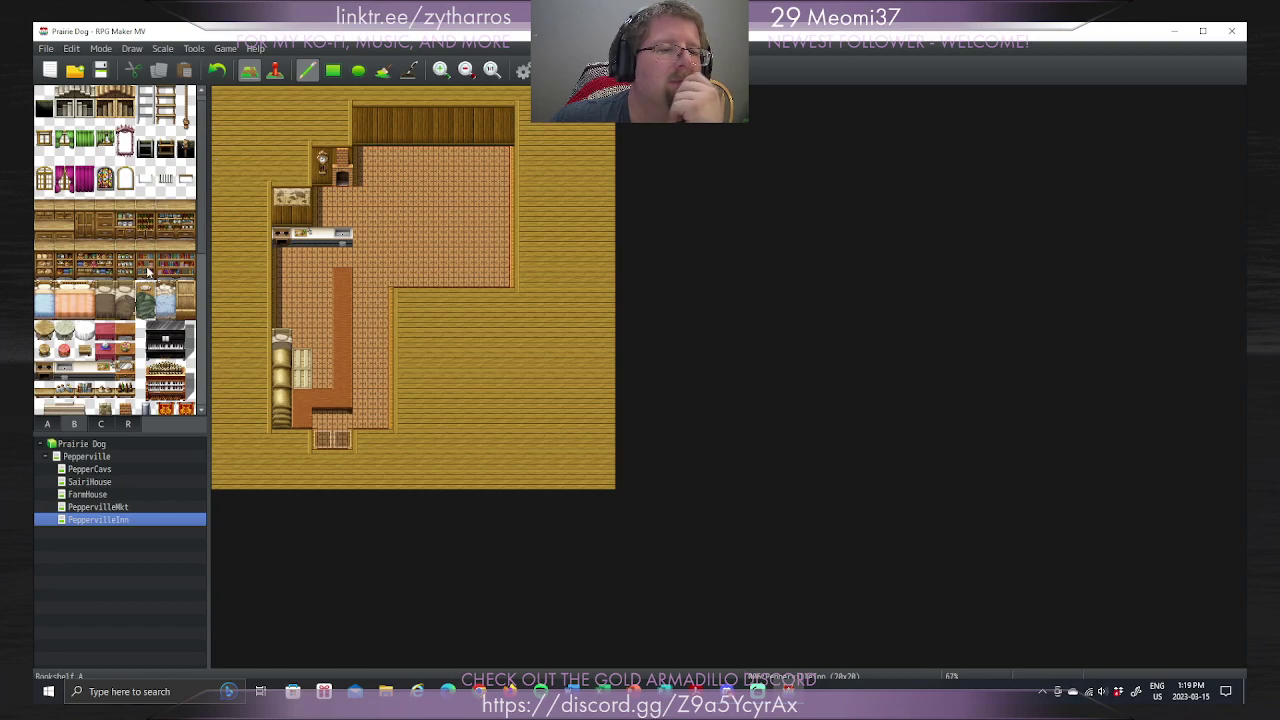
{"action": "left_click_drag", "start_coordinate": [146, 250], "coordinate": [146, 269]}
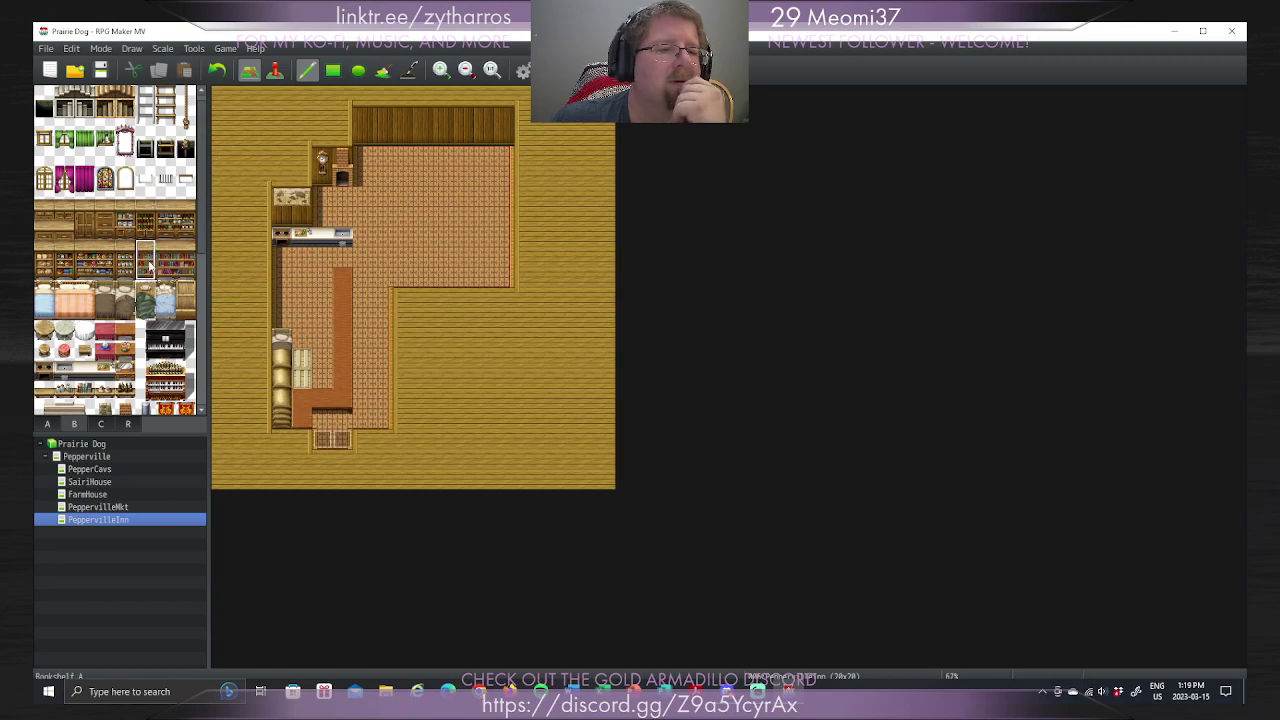
{"action": "left_click", "coordinate": [285, 290]}
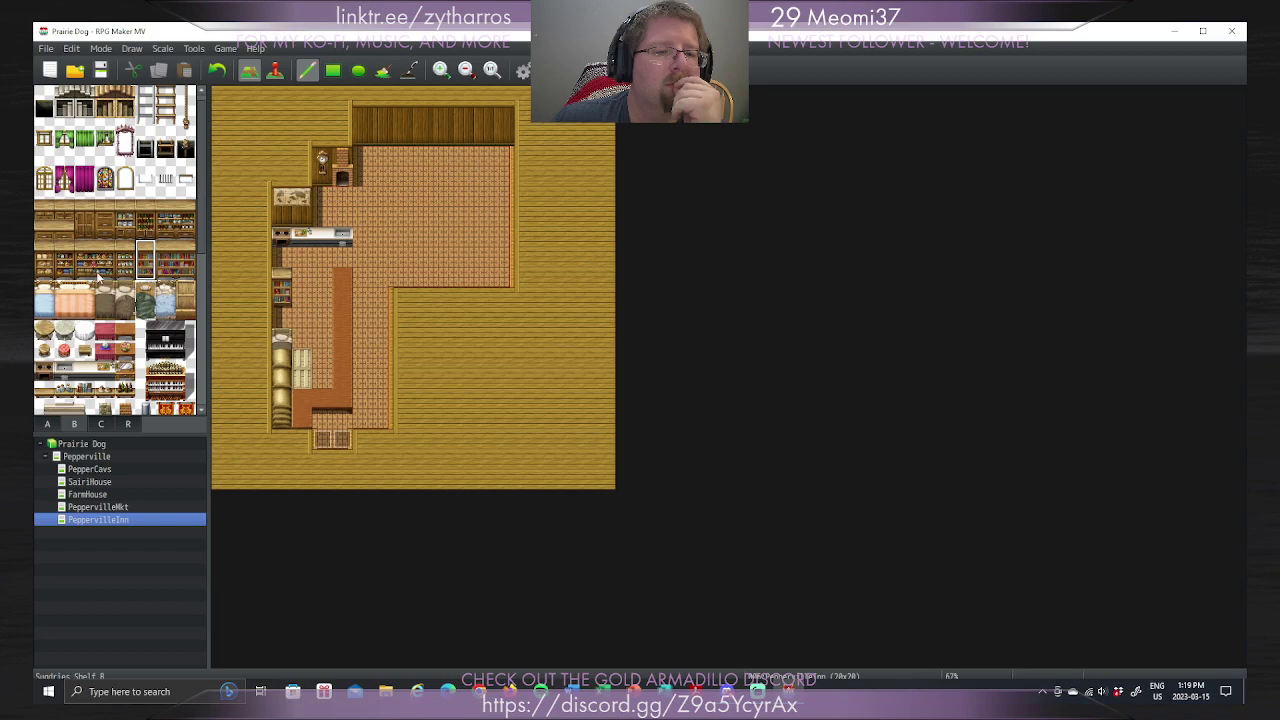
{"action": "left_click", "coordinate": [298, 290]}
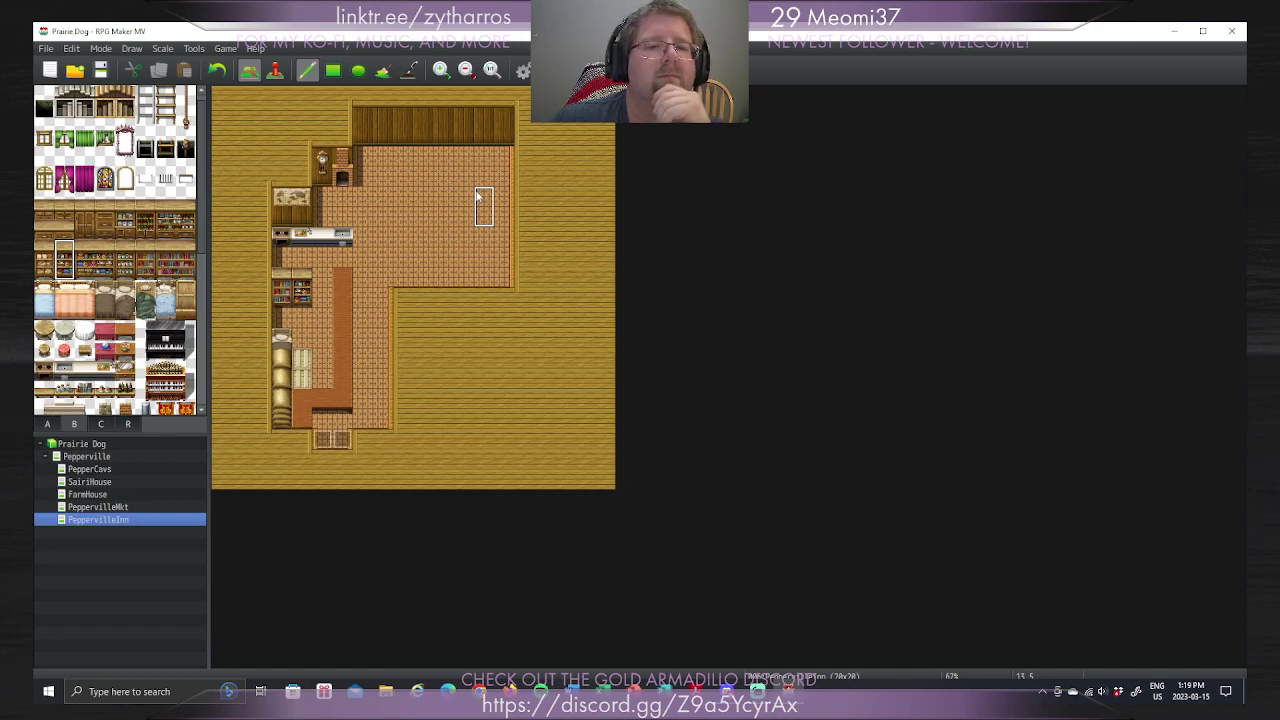
Step: Place two blue single beds one tile apart along the upper wall, in the right part of the large room
{"action": "left_click", "coordinate": [48, 292]}
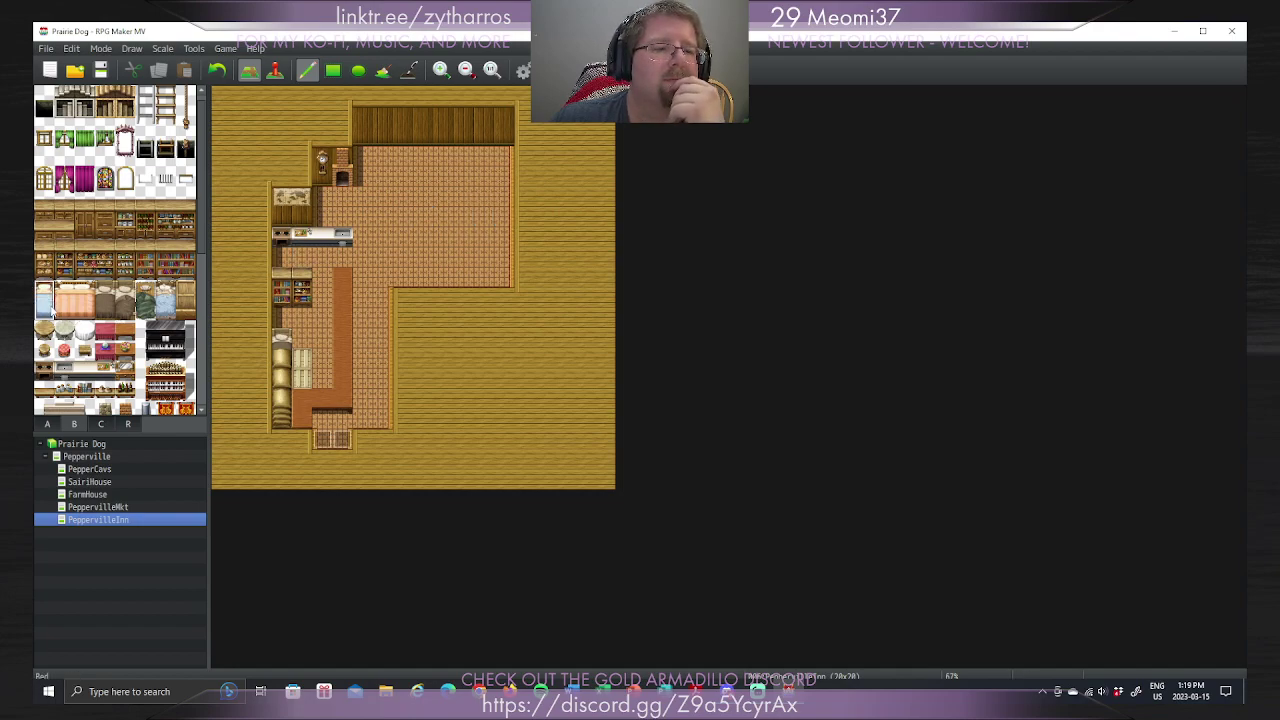
{"action": "left_click", "coordinate": [487, 167]}
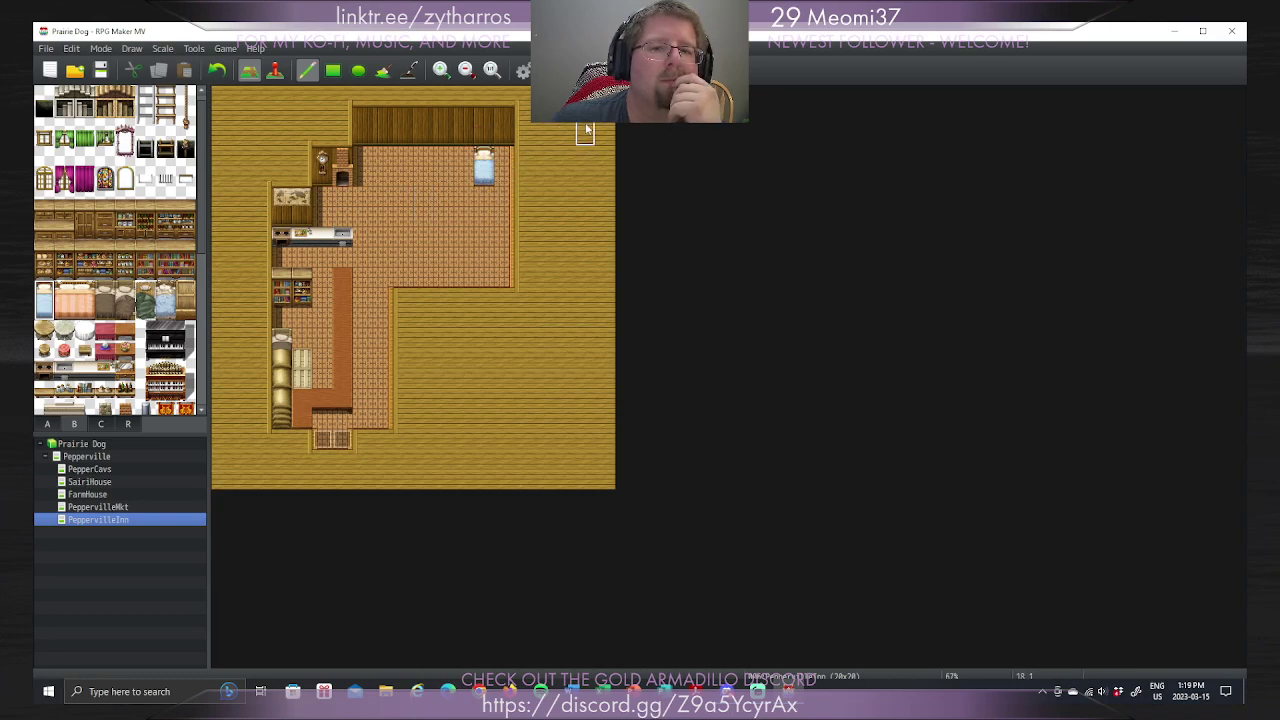
{"action": "left_click", "coordinate": [446, 168]}
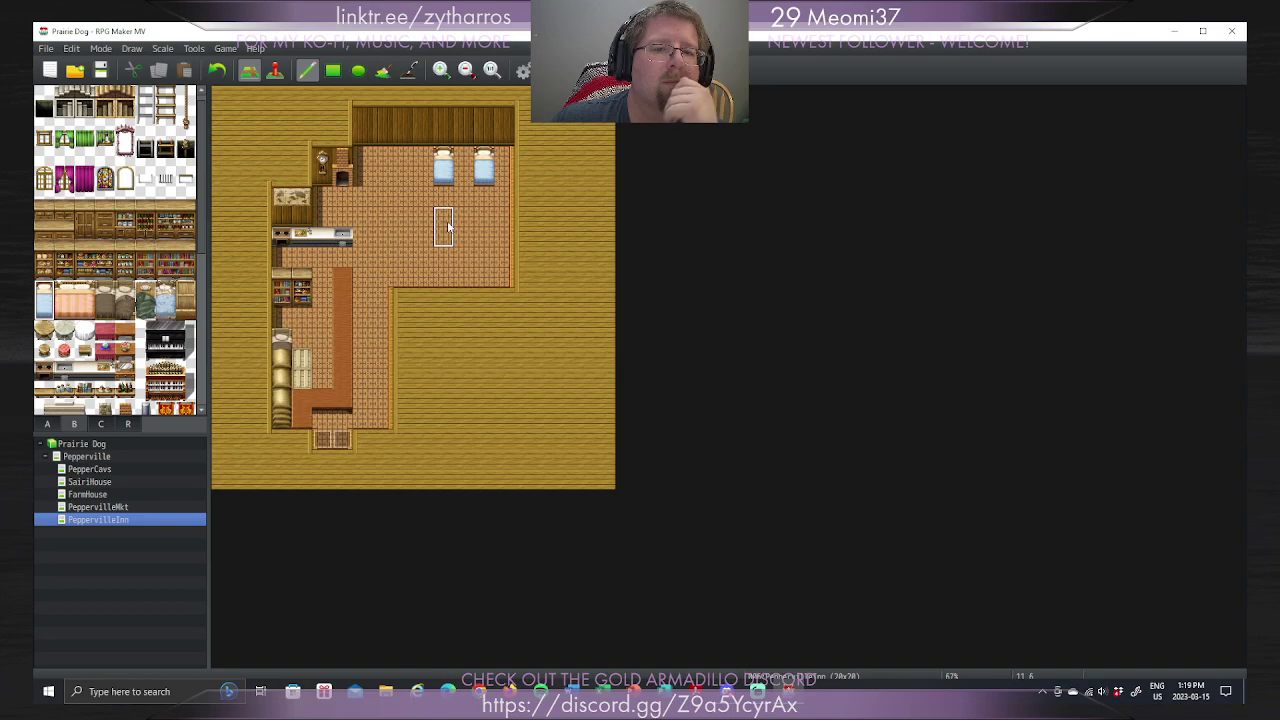
Step: Add a second pair of blue single beds below the first and move the block of four beds one tile down
{"action": "left_click", "coordinate": [486, 228]}
{"action": "left_click", "coordinate": [446, 228]}
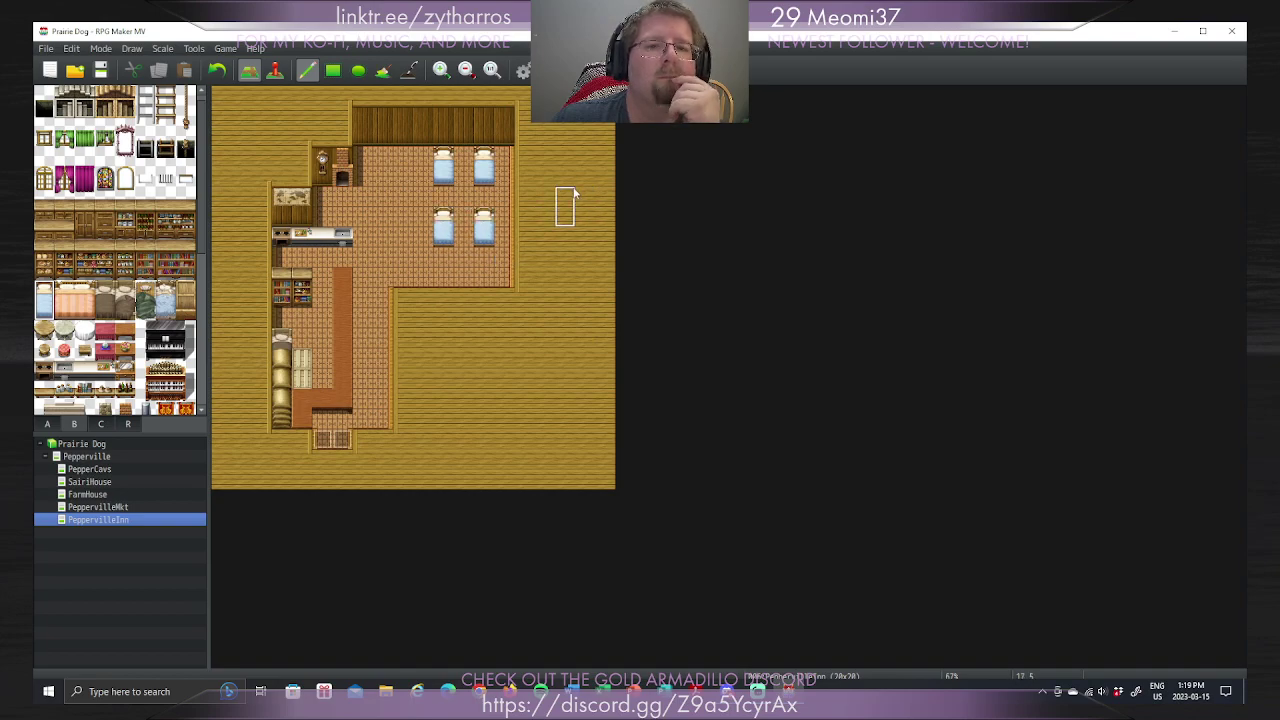
{"action": "right_click_drag", "start_coordinate": [440, 152], "coordinate": [483, 245]}
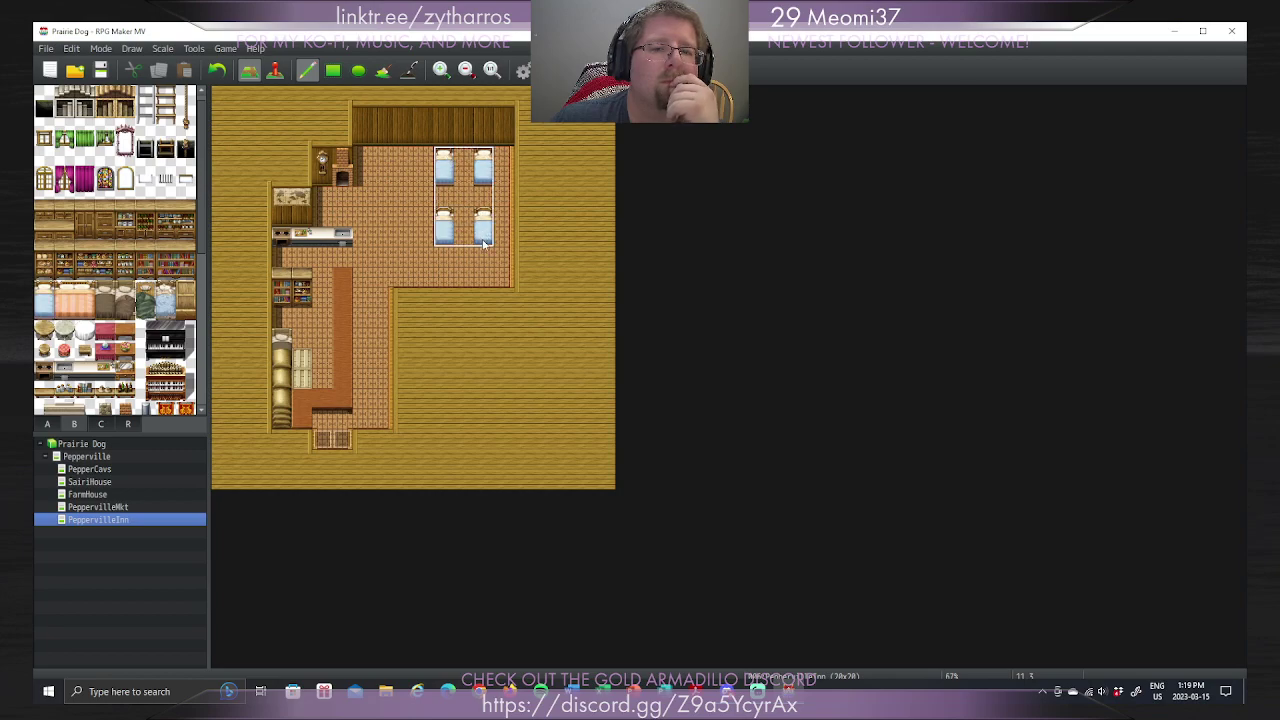
{"action": "left_click", "coordinate": [443, 178]}
{"action": "right_click", "coordinate": [403, 194]}
{"action": "left_click_drag", "start_coordinate": [442, 157], "coordinate": [483, 157]}
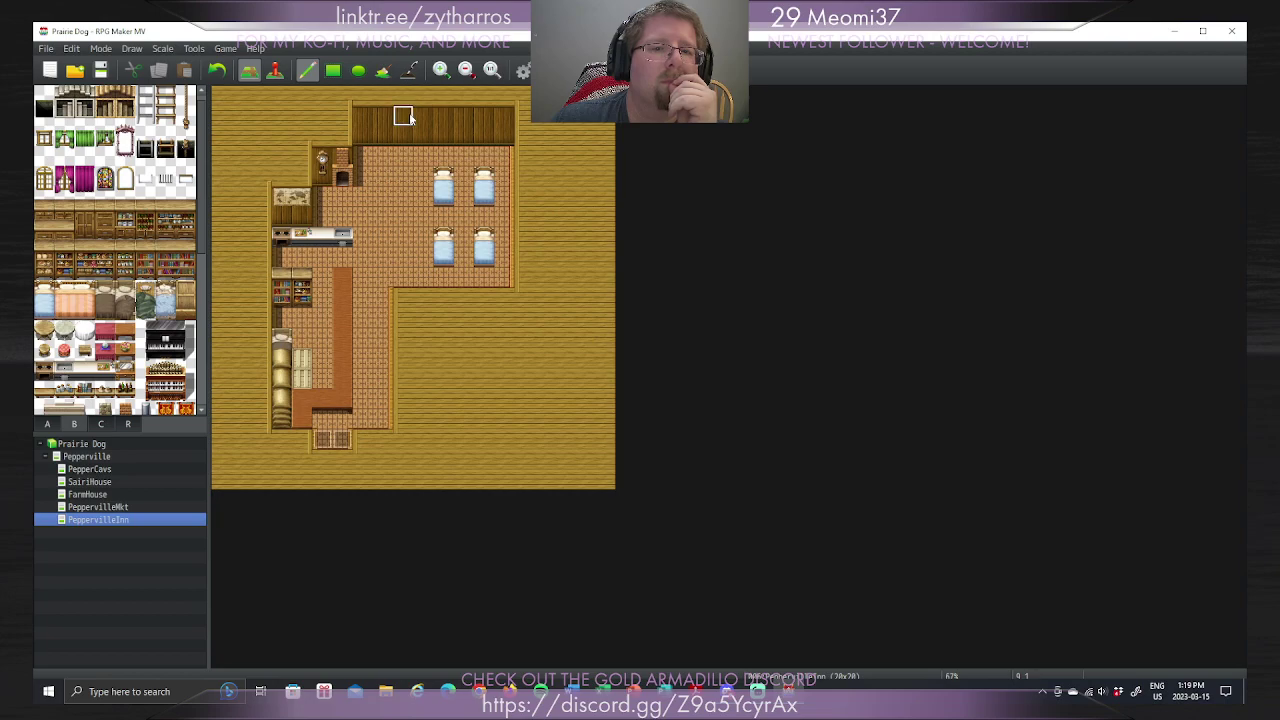
Step: Divide the guest beds from the main room with a vertical wall, leaving a one-tile doorway with a wooden wall face above it
{"action": "left_click_drag", "start_coordinate": [403, 117], "coordinate": [403, 277]}
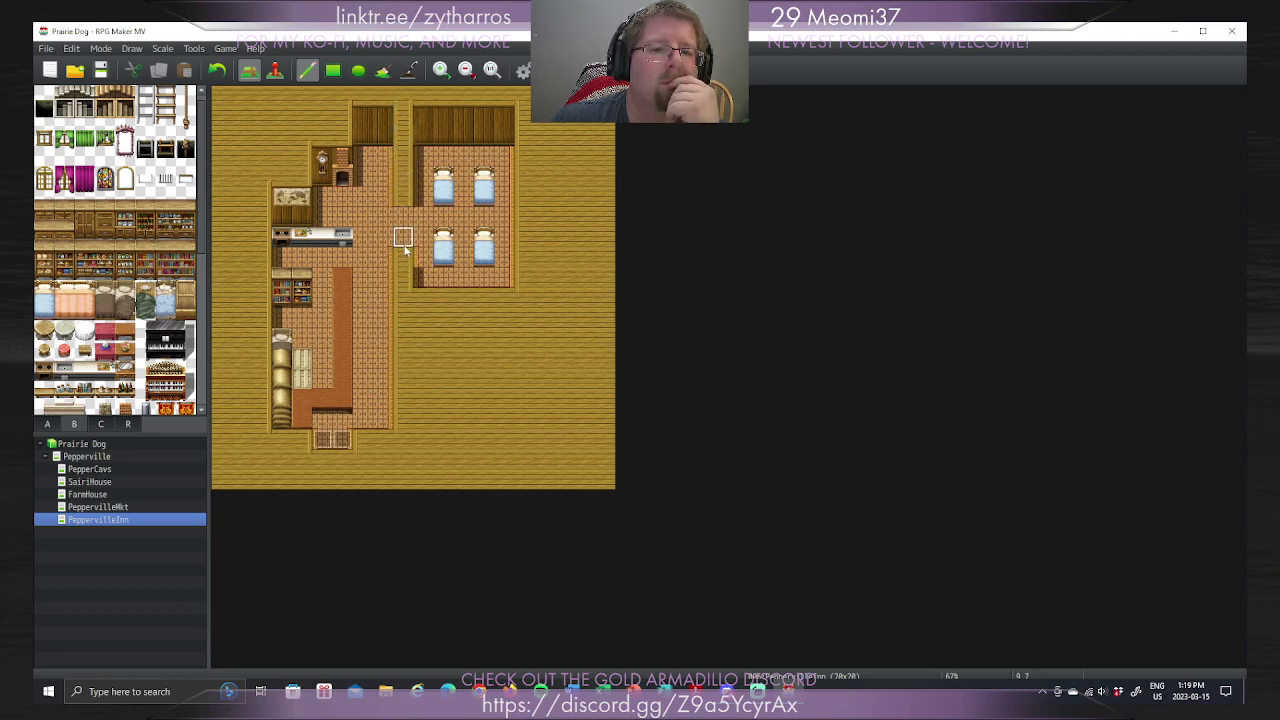
{"action": "right_click_drag", "start_coordinate": [423, 114], "coordinate": [421, 132]}
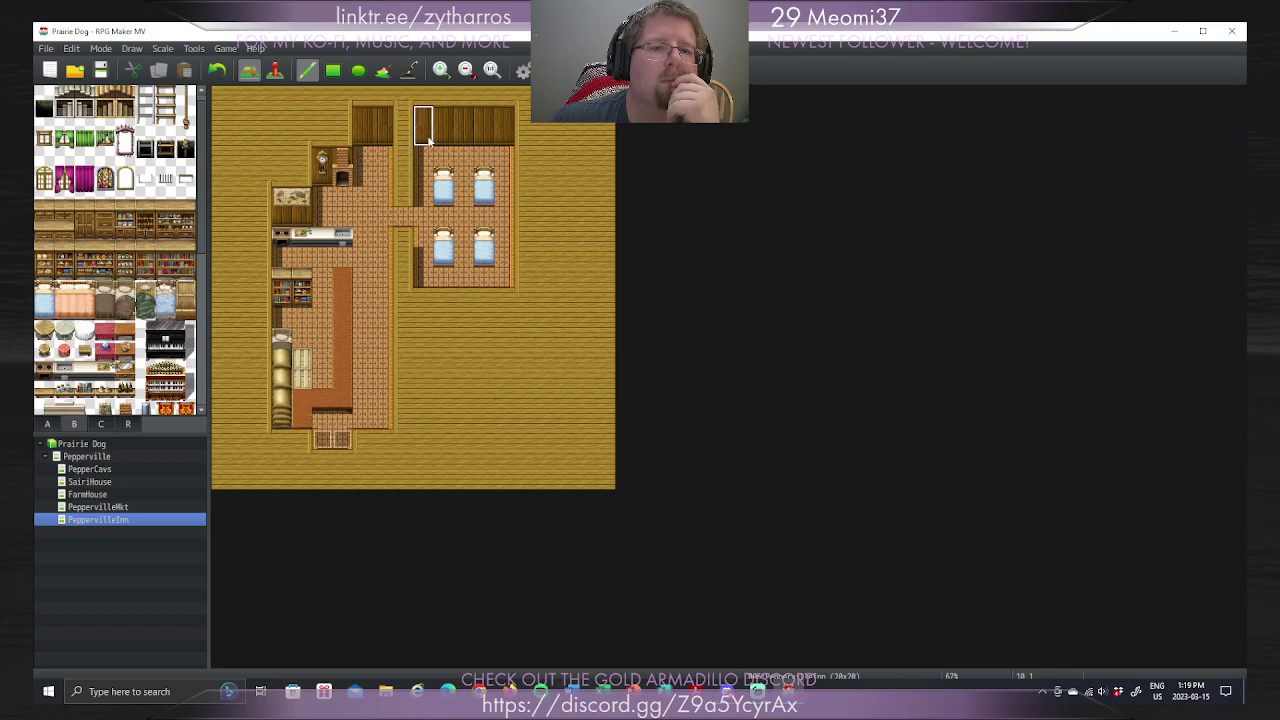
{"action": "left_click", "coordinate": [409, 203]}
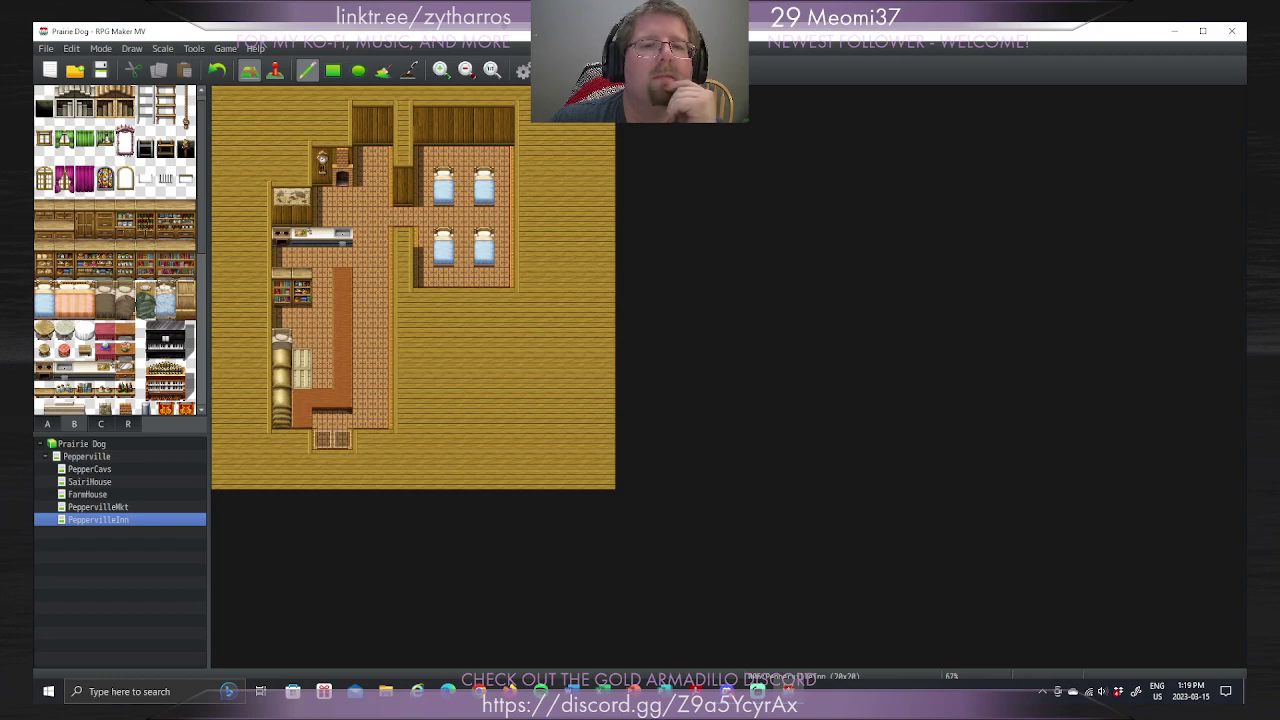
Step: Try a two-tile-wide wall face without the lower partition, and restore the dividing wall with its one-tile doorway
{"action": "left_click", "coordinate": [387, 170]}
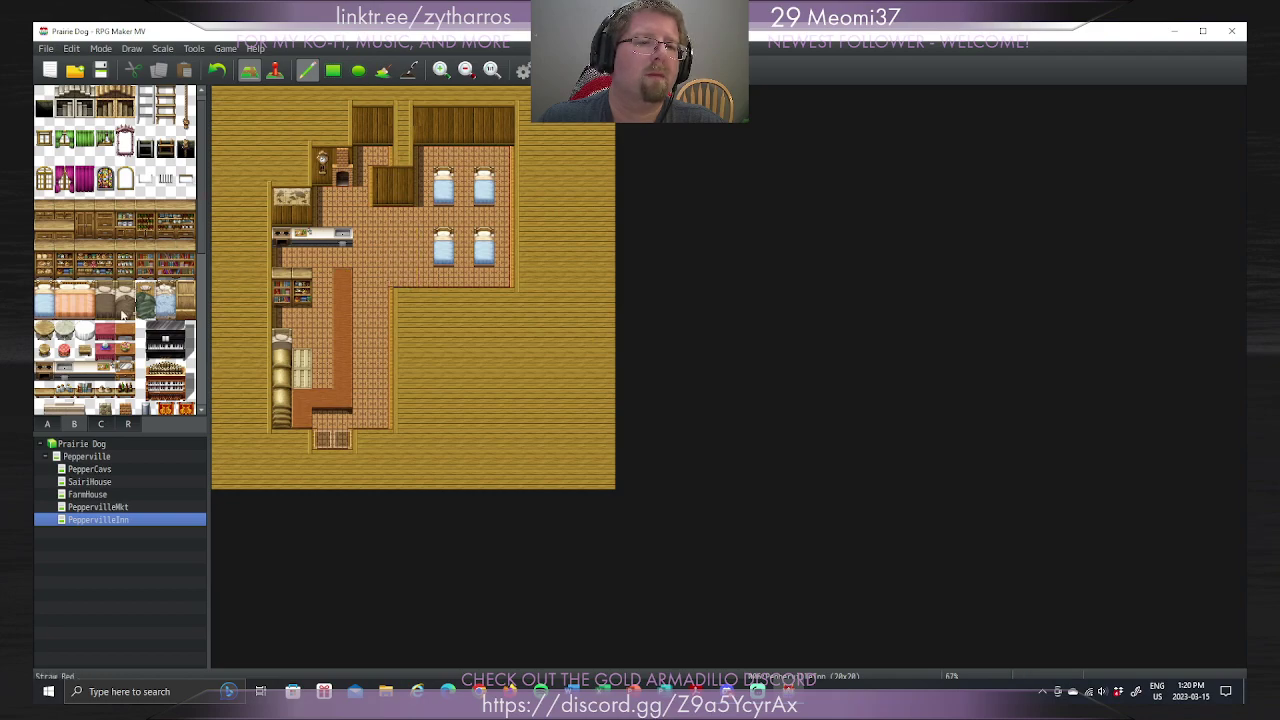
{"action": "scroll", "coordinate": [150, 220], "scroll_direction": "down", "scroll_amount": 5}
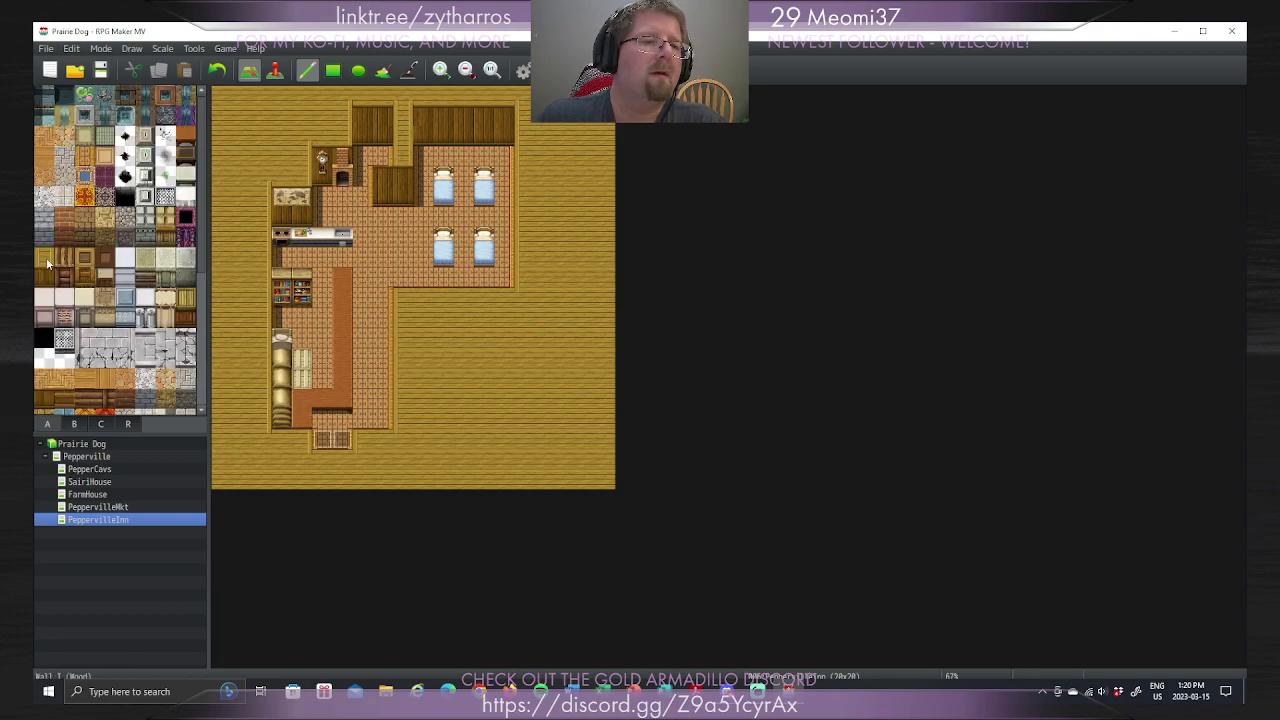
{"action": "mouse_move", "coordinate": [406, 277]}
{"action": "left_mouse_down"}
{"action": "mouse_move", "coordinate": [406, 240]}
{"action": "mouse_move", "coordinate": [409, 263]}
{"action": "left_mouse_up"}
{"action": "mouse_move", "coordinate": [400, 190]}
{"action": "left_mouse_down"}
{"action": "mouse_move", "coordinate": [383, 135]}
{"action": "mouse_move", "coordinate": [388, 196]}
{"action": "left_mouse_up"}
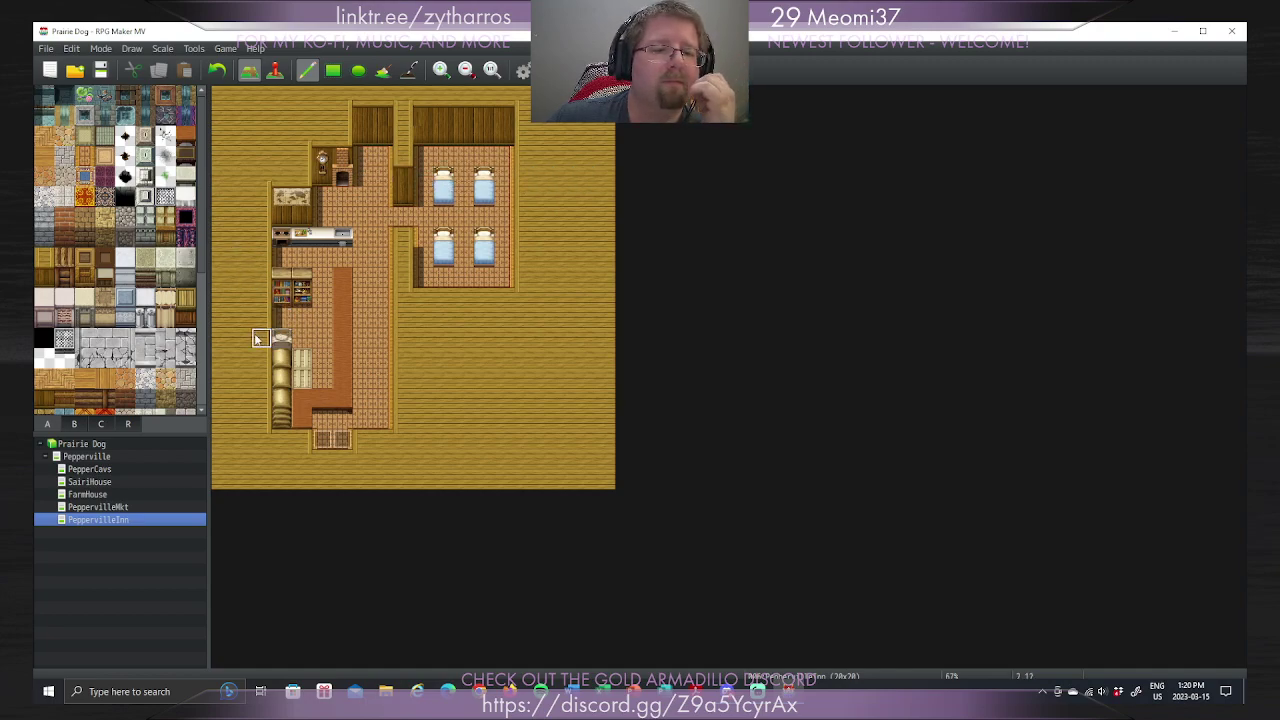
Step: Try a Cheap Bed A against the left wall at the kitchen row, with stove, food counter and sink to its right
{"action": "left_click_drag", "start_coordinate": [200, 257], "coordinate": [208, 104]}
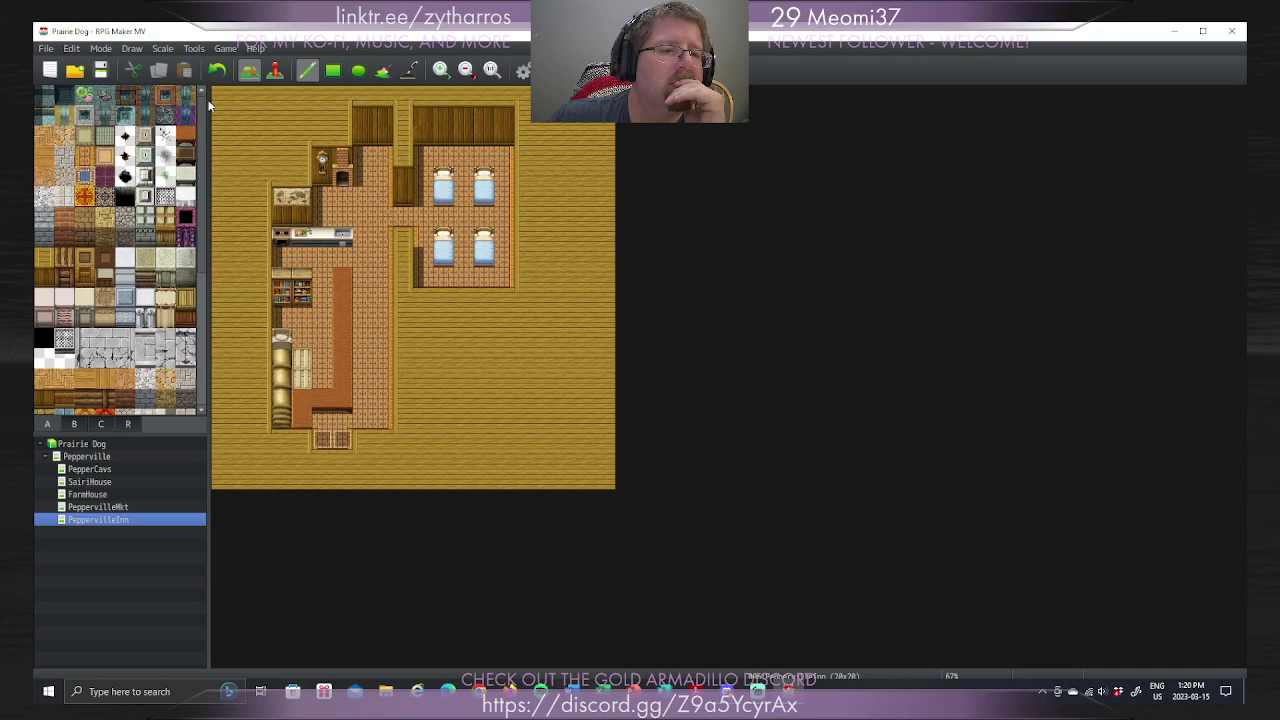
{"action": "left_click", "coordinate": [74, 424]}
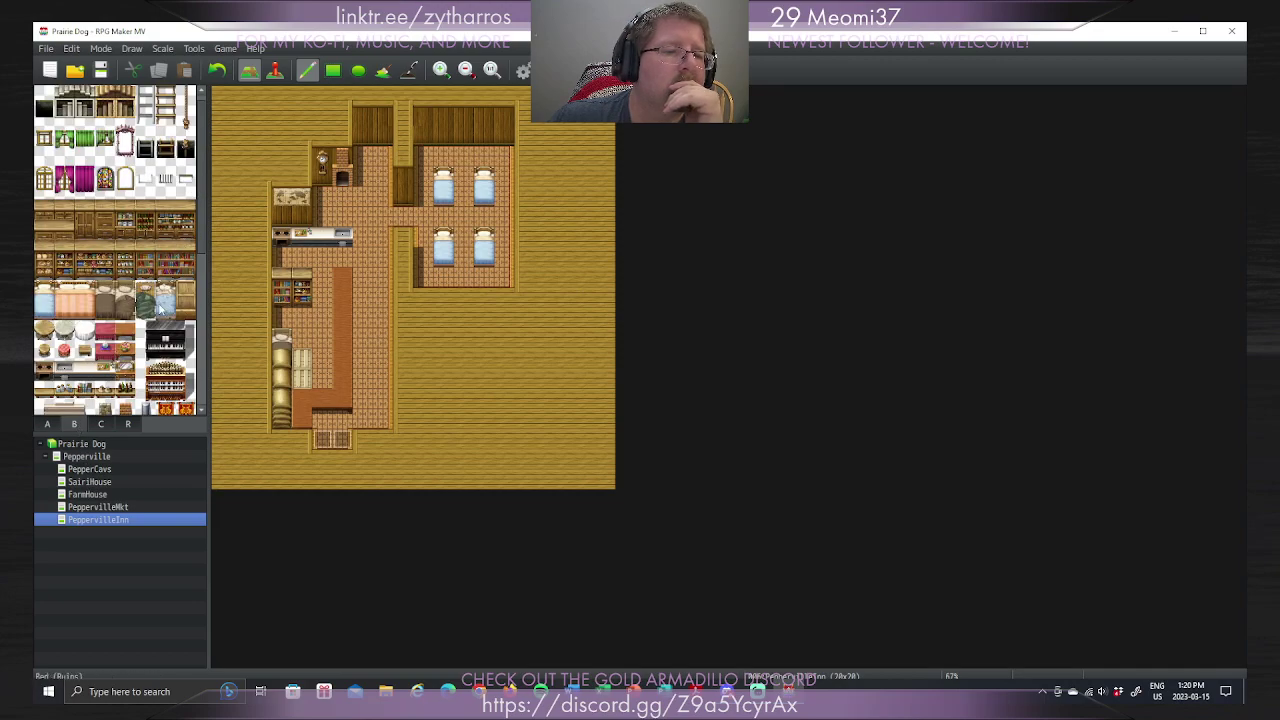
{"action": "left_click", "coordinate": [146, 310]}
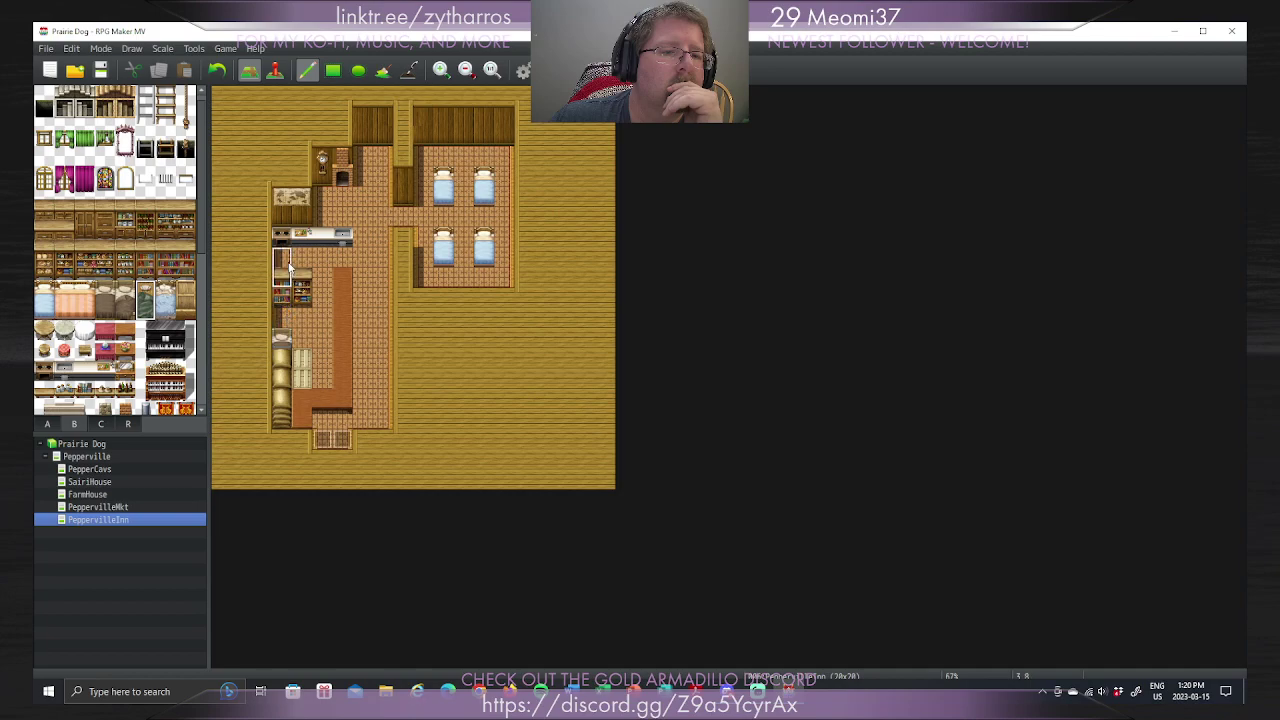
{"action": "left_click", "coordinate": [105, 307]}
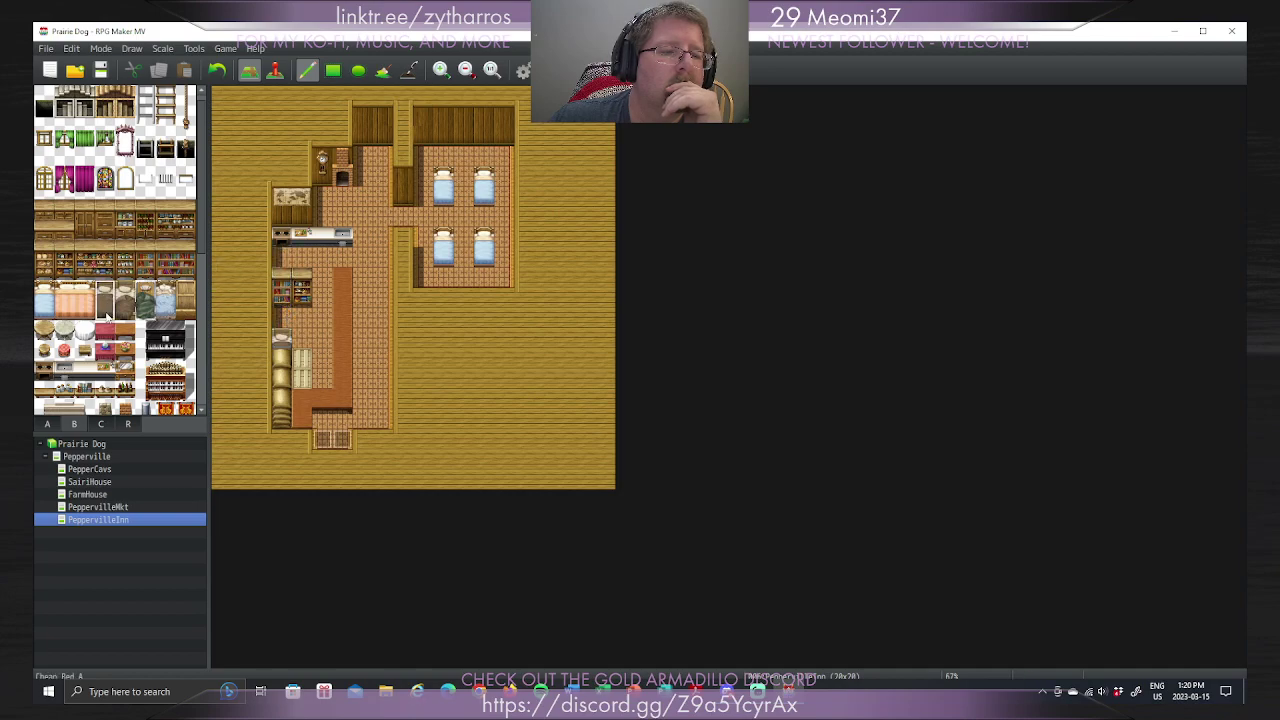
{"action": "left_click", "coordinate": [284, 240]}
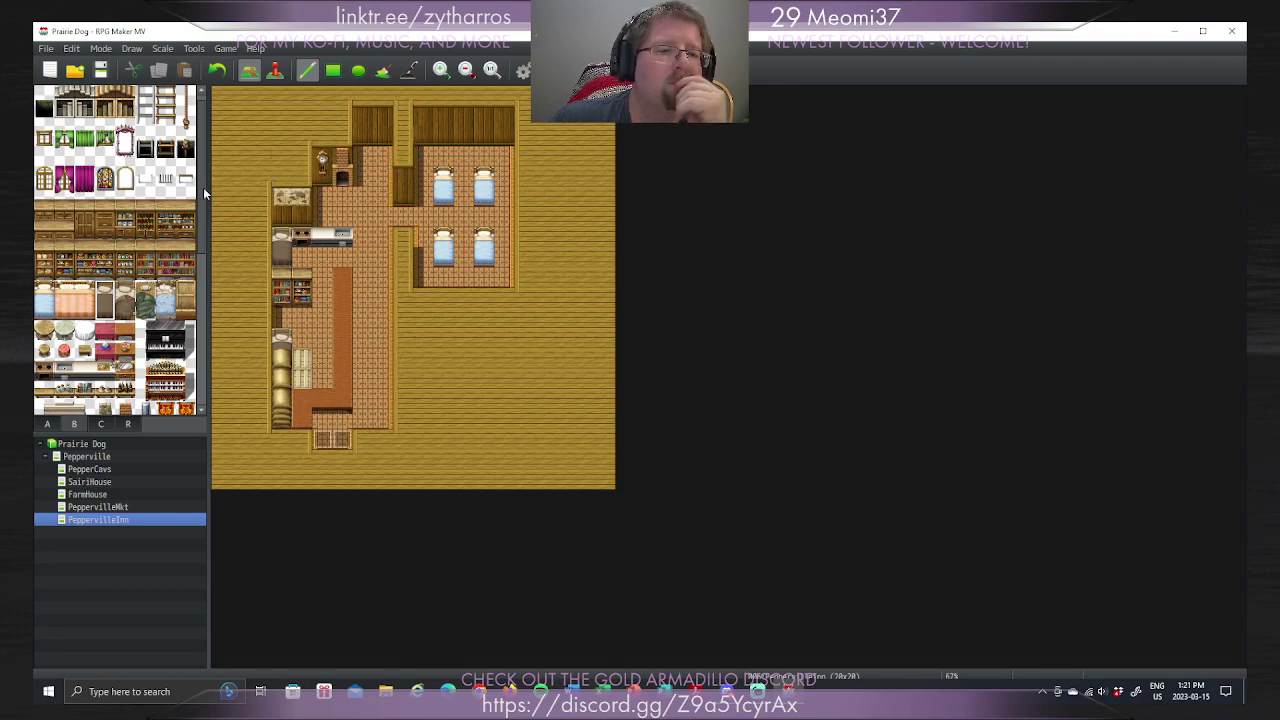
{"action": "left_click", "coordinate": [105, 371]}
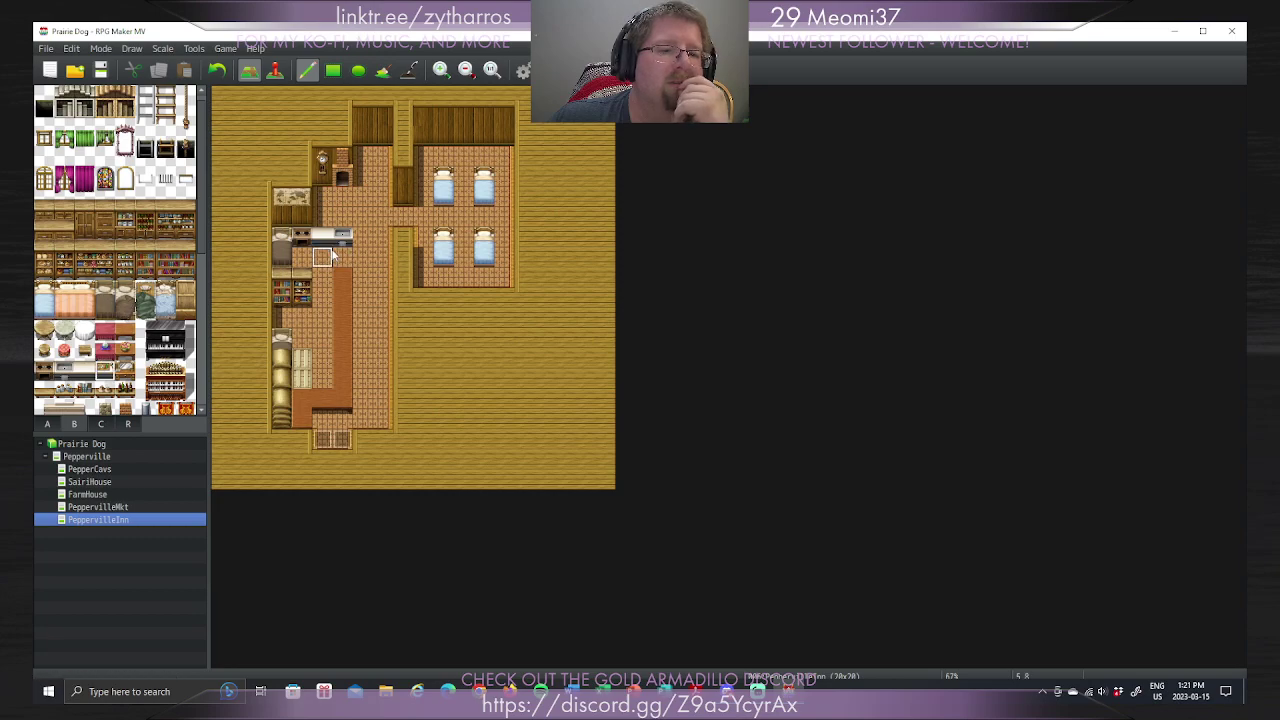
{"action": "left_click", "coordinate": [323, 237]}
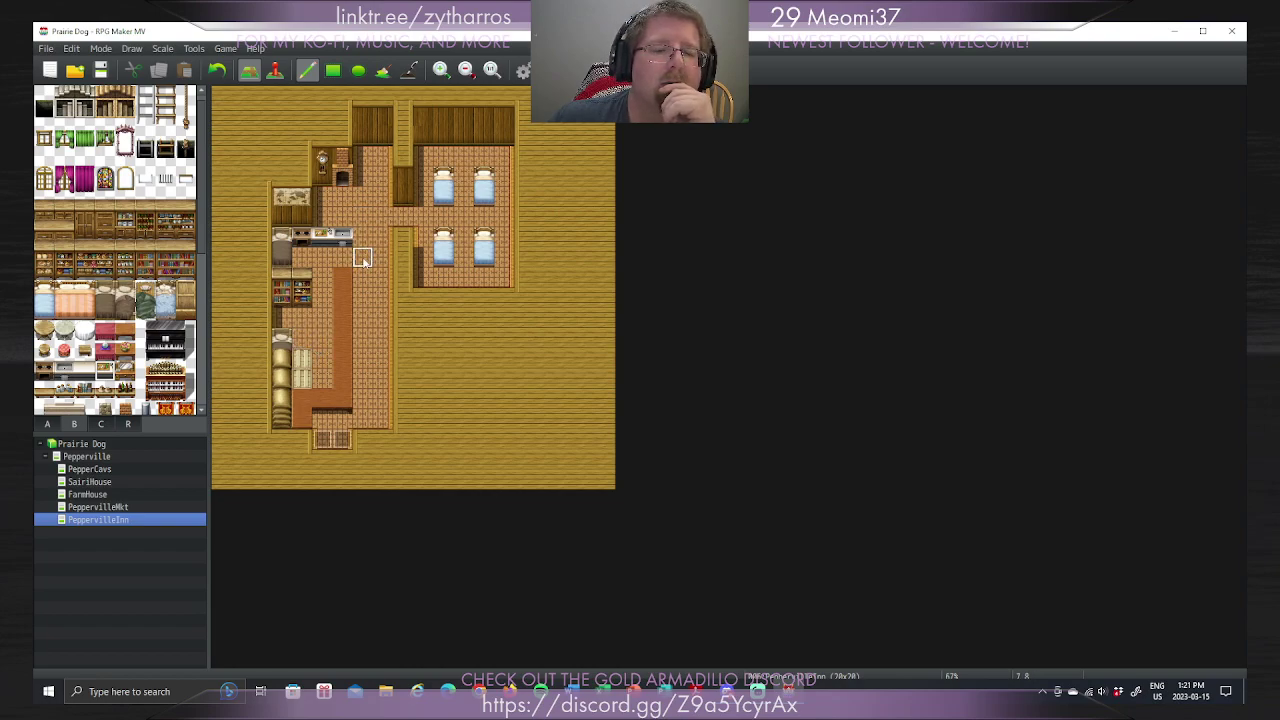
Step: Clear all furniture behind the counter, move the counter's vertical run one tile right and extend it one tile up
{"action": "mouse_move", "coordinate": [300, 340]}
{"action": "left_mouse_down"}
{"action": "mouse_move", "coordinate": [305, 388]}
{"action": "mouse_move", "coordinate": [280, 372]}
{"action": "mouse_move", "coordinate": [283, 346]}
{"action": "mouse_move", "coordinate": [284, 421]}
{"action": "mouse_move", "coordinate": [303, 281]}
{"action": "mouse_move", "coordinate": [284, 283]}
{"action": "mouse_move", "coordinate": [291, 320]}
{"action": "mouse_move", "coordinate": [307, 298]}
{"action": "mouse_move", "coordinate": [286, 239]}
{"action": "mouse_move", "coordinate": [360, 234]}
{"action": "left_mouse_up"}
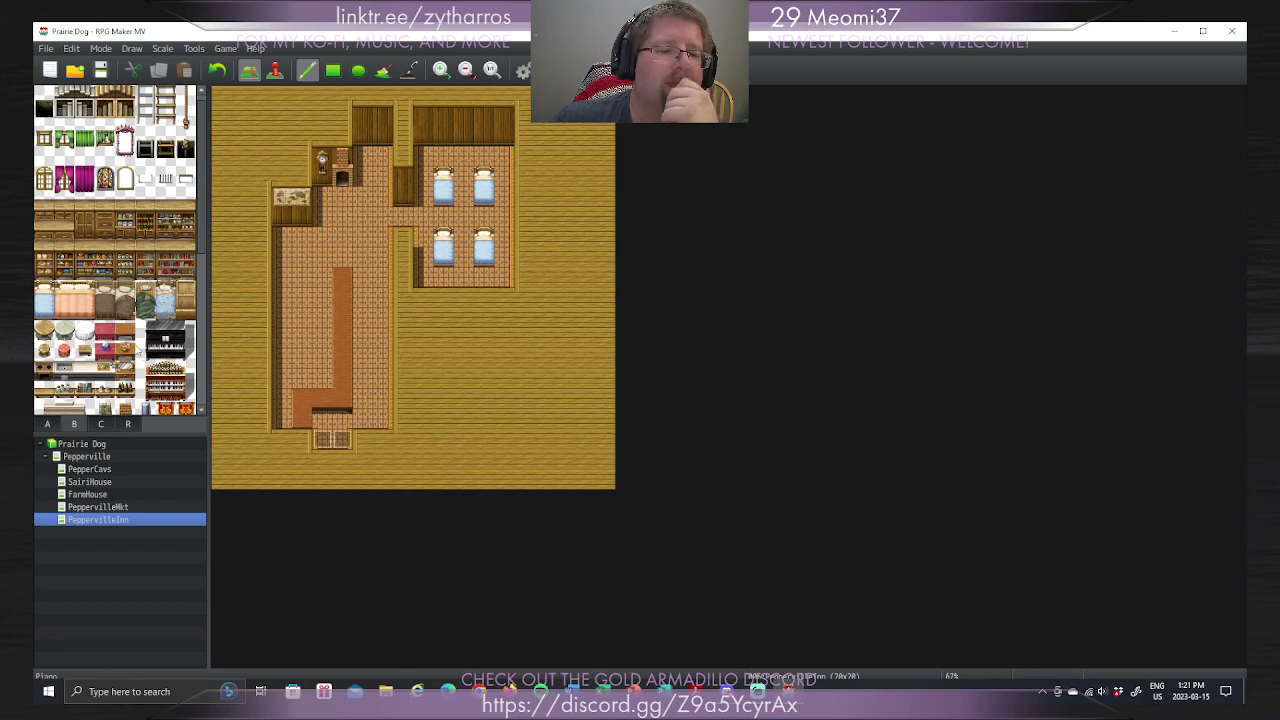
{"action": "left_click_drag", "start_coordinate": [60, 286], "coordinate": [86, 312]}
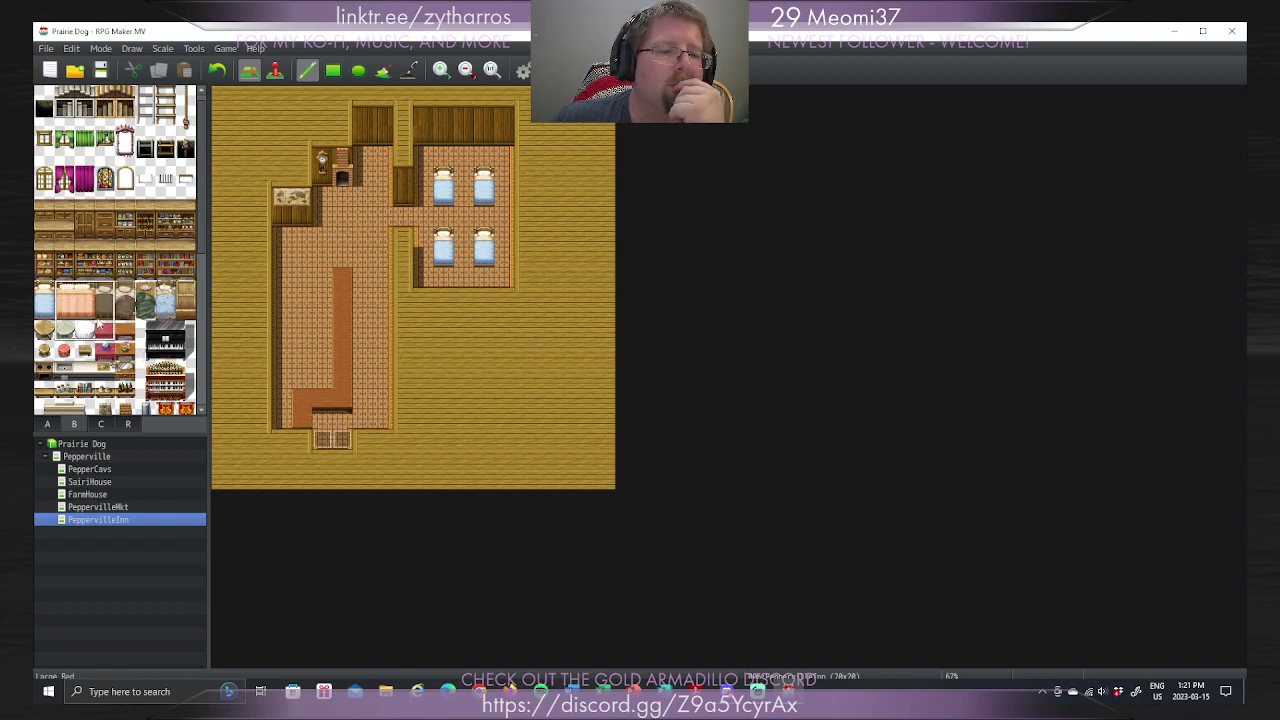
{"action": "right_click", "coordinate": [302, 288]}
{"action": "mouse_move", "coordinate": [343, 280]}
{"action": "left_mouse_down"}
{"action": "mouse_move", "coordinate": [343, 400]}
{"action": "mouse_move", "coordinate": [363, 400]}
{"action": "mouse_move", "coordinate": [362, 260]}
{"action": "left_mouse_up"}
{"action": "right_click", "coordinate": [337, 394]}
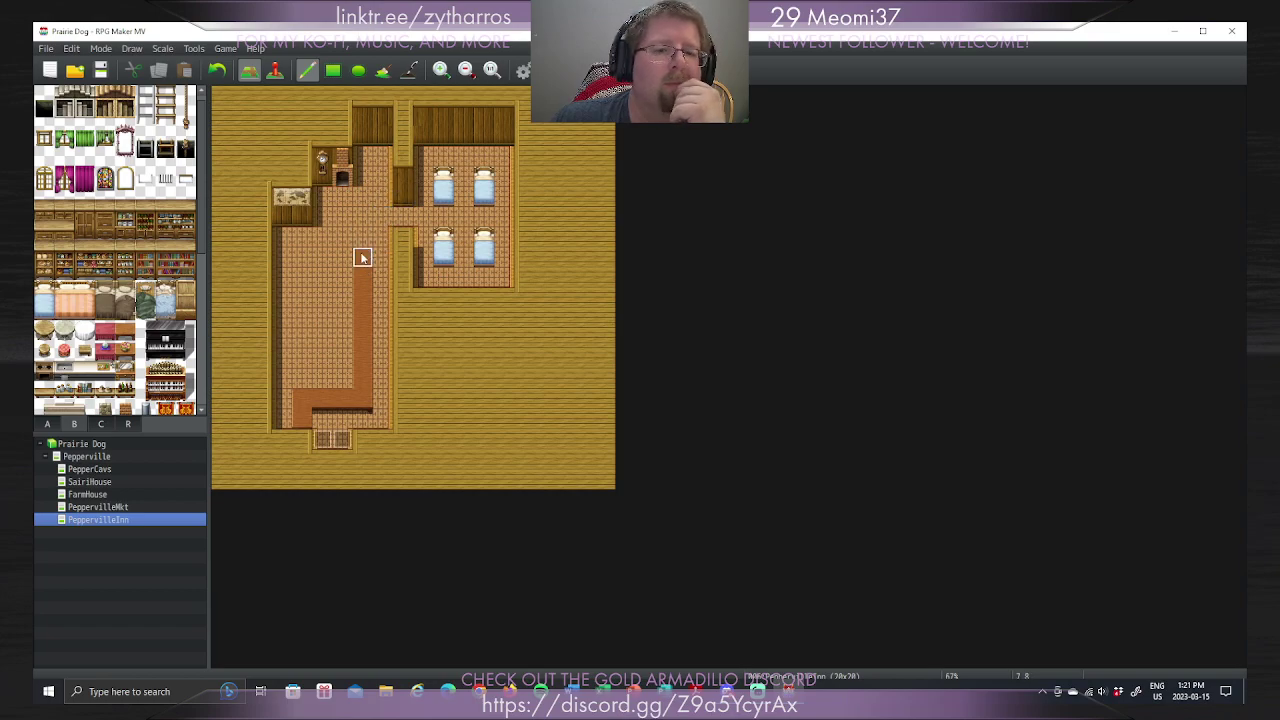
{"action": "left_click", "coordinate": [341, 258]}
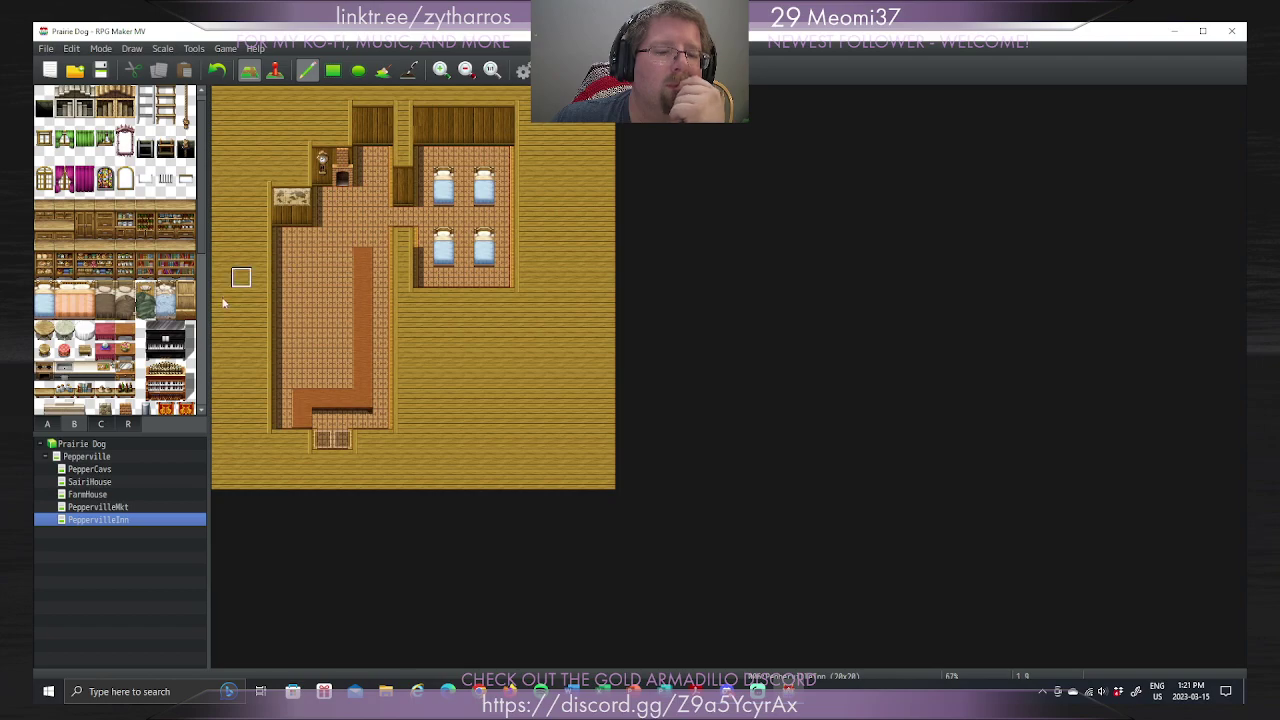
Step: Place a four-tile kitchen row from the left wall, add a counter tile at its right end and leave a one-tile gap below that tile
{"action": "left_click_drag", "start_coordinate": [37, 368], "coordinate": [106, 370]}
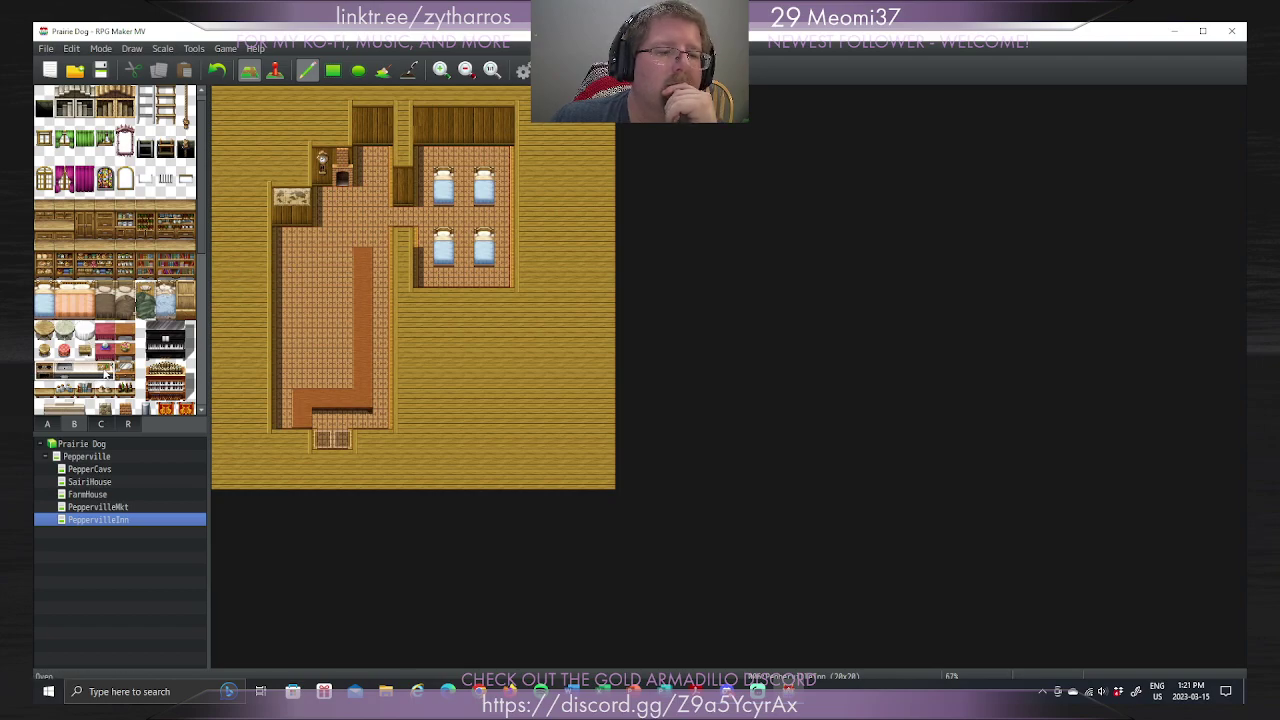
{"action": "left_click", "coordinate": [289, 241]}
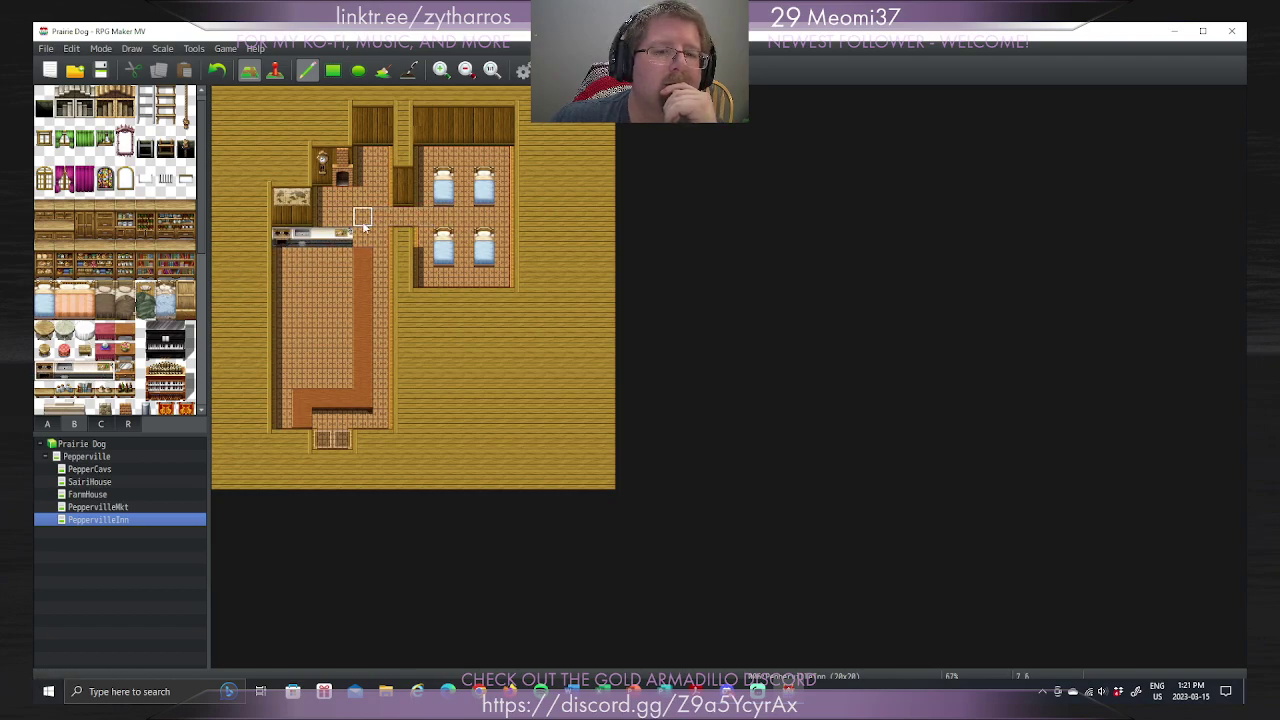
{"action": "right_click", "coordinate": [363, 257]}
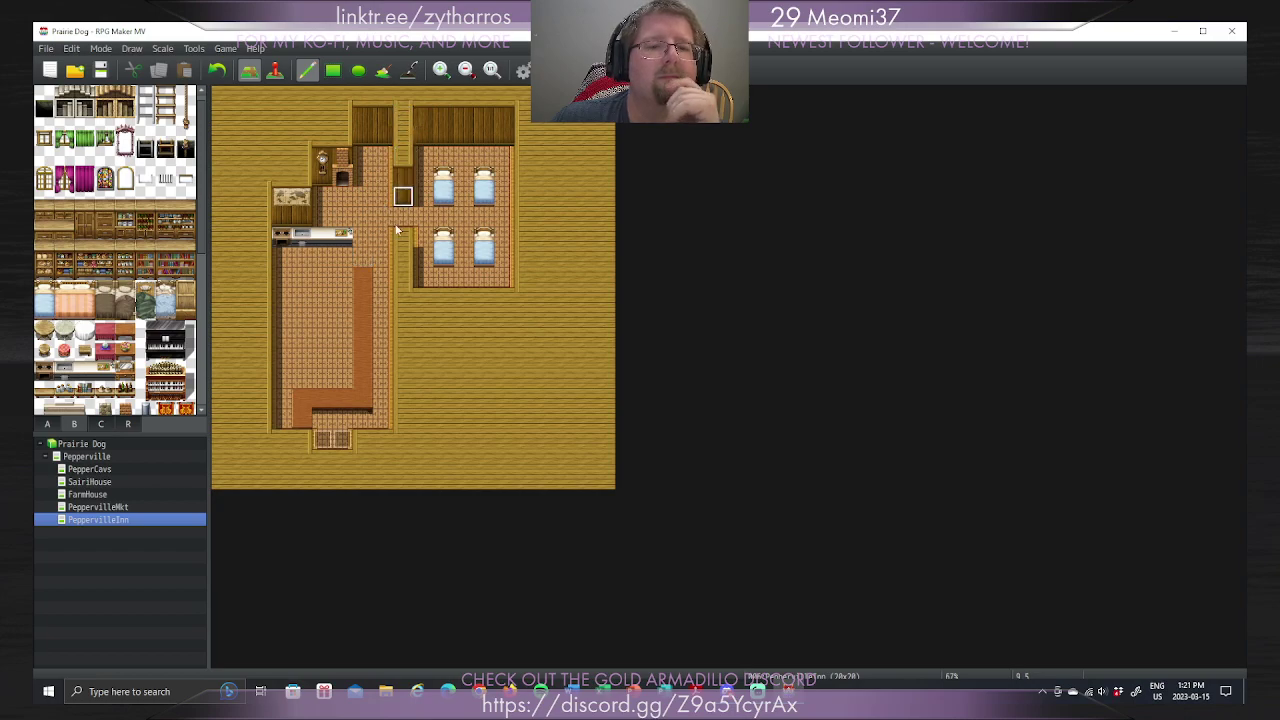
{"action": "left_click", "coordinate": [363, 239]}
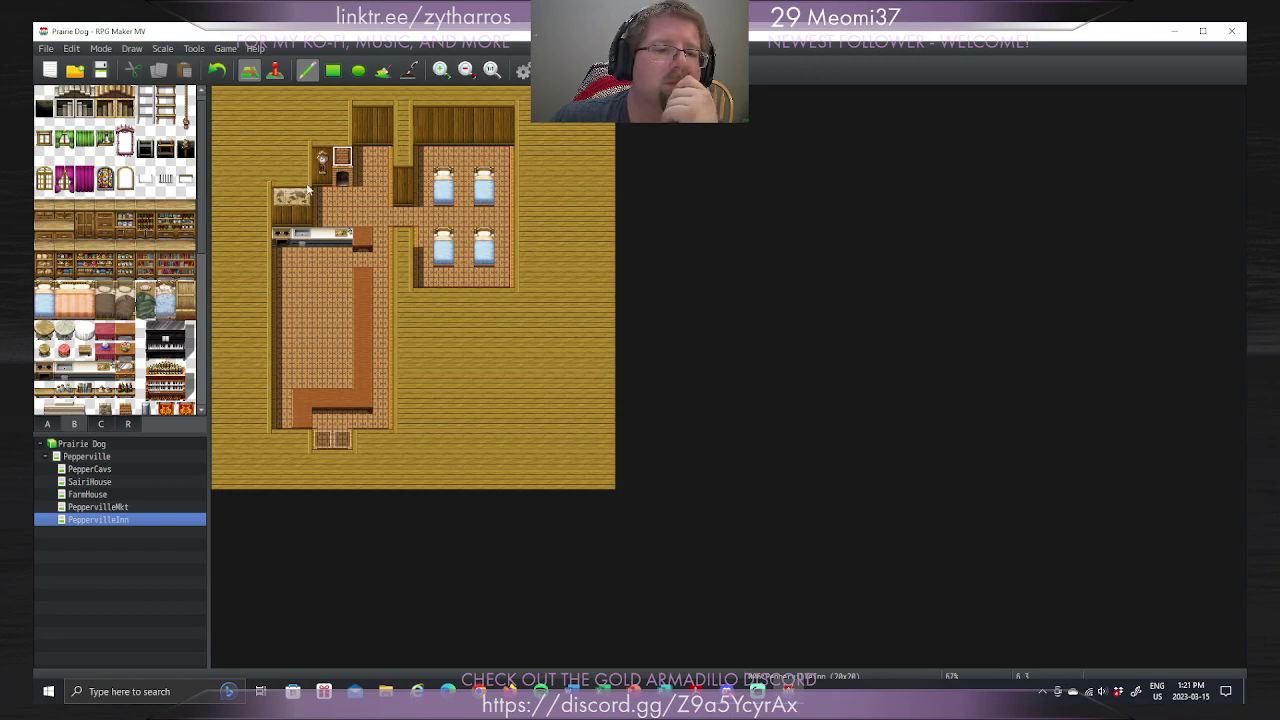
Step: Place a two-tile-wide stack of wooden crates against the left wall behind the counter, and clear the duplicate stack beside it
{"action": "left_click_drag", "start_coordinate": [88, 298], "coordinate": [62, 312]}
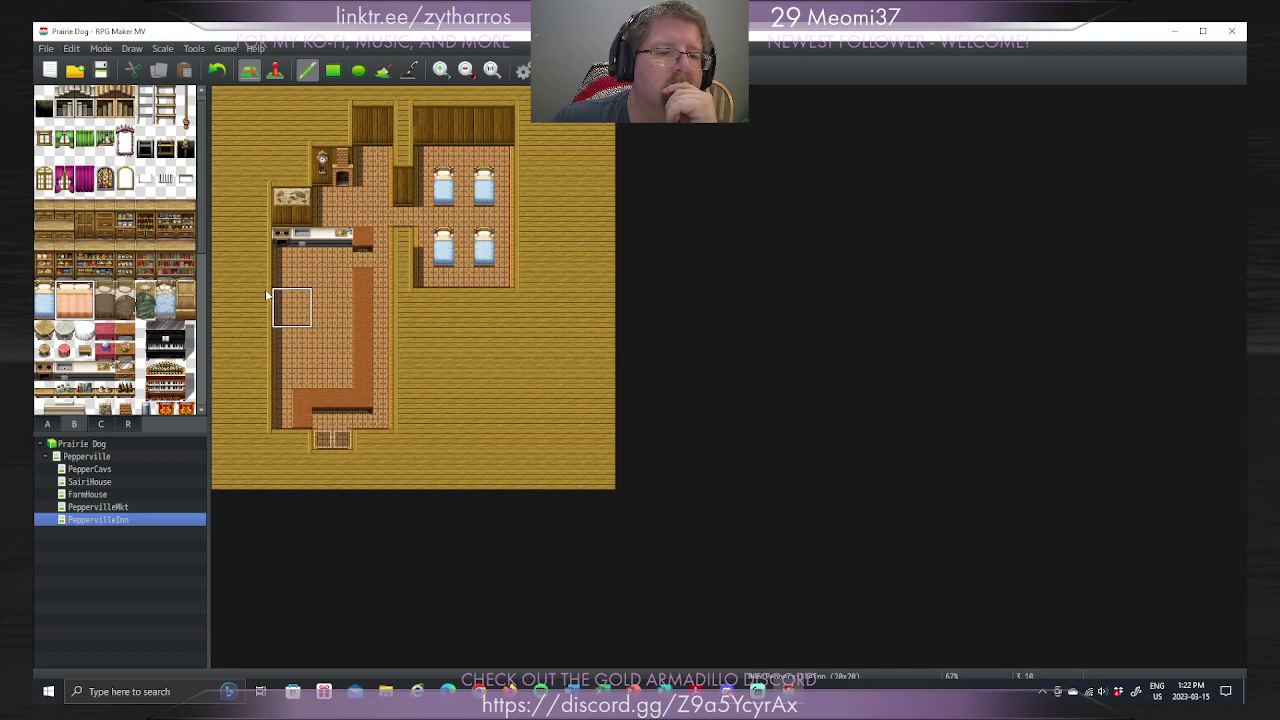
{"action": "scroll", "coordinate": [197, 345], "scroll_direction": "down", "scroll_amount": 3}
{"action": "scroll", "coordinate": [197, 345], "scroll_direction": "down", "scroll_amount": 3}
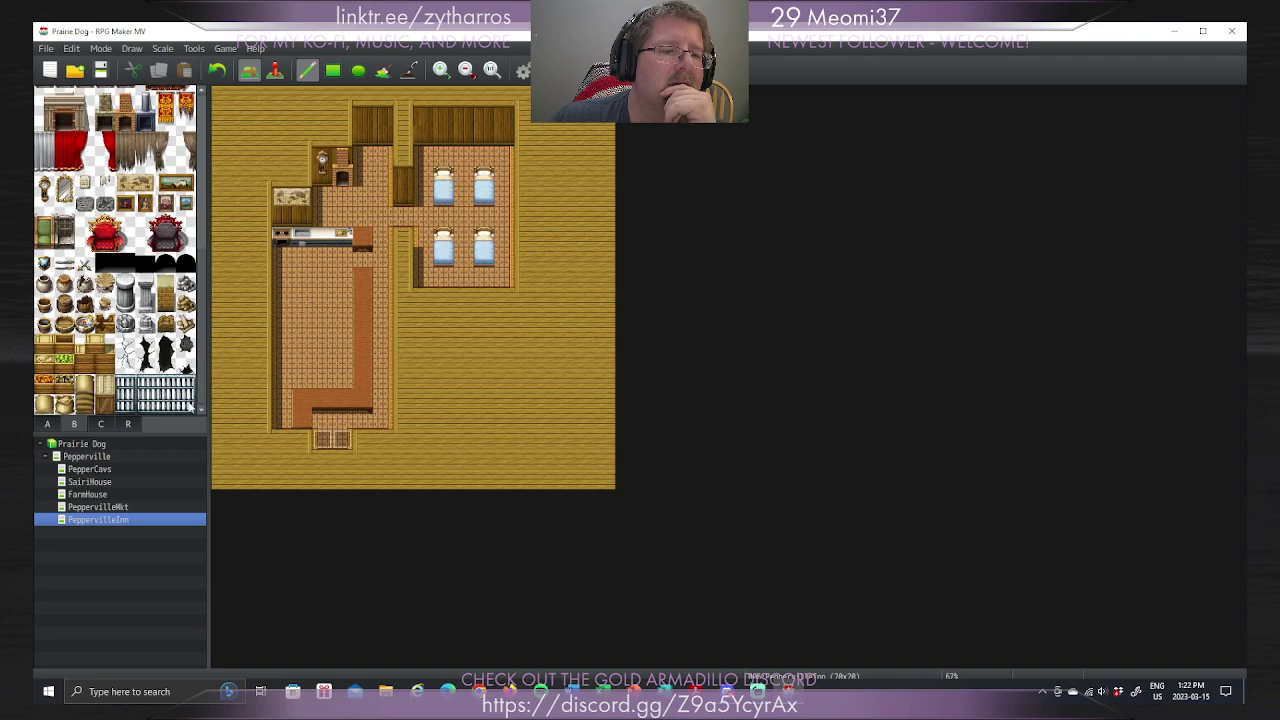
{"action": "left_click", "coordinate": [281, 339]}
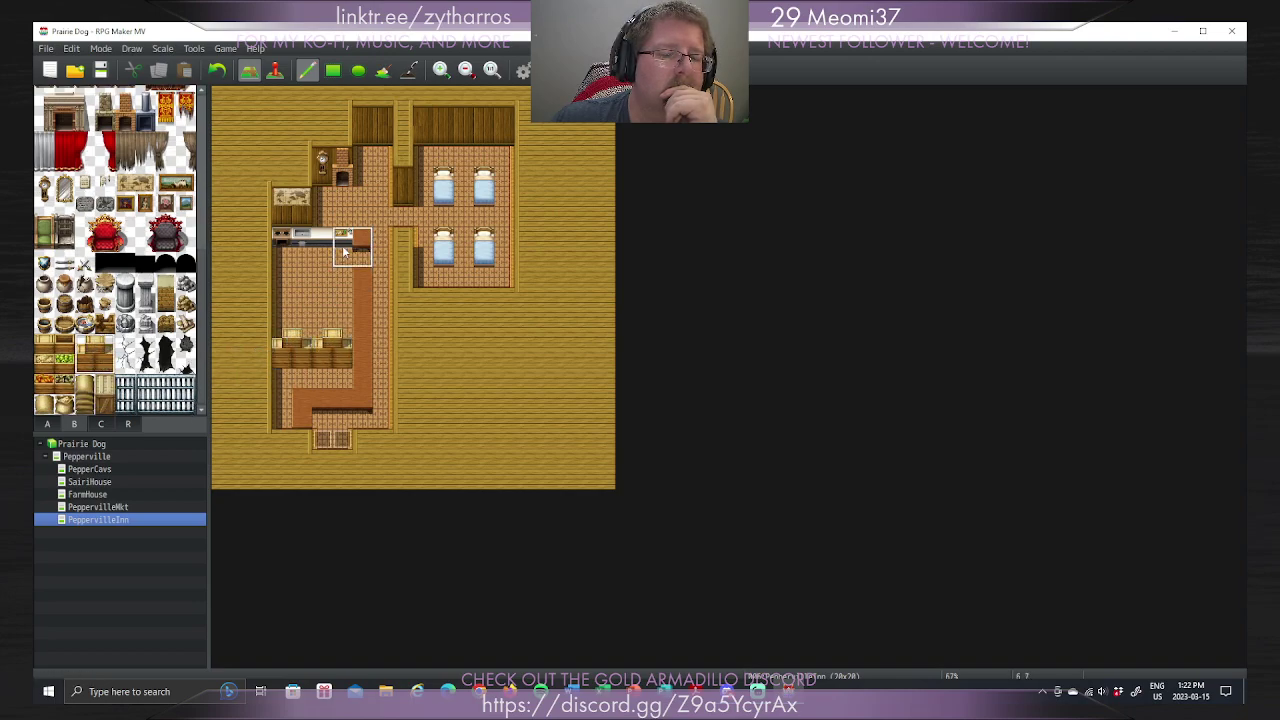
{"action": "right_click", "coordinate": [320, 306]}
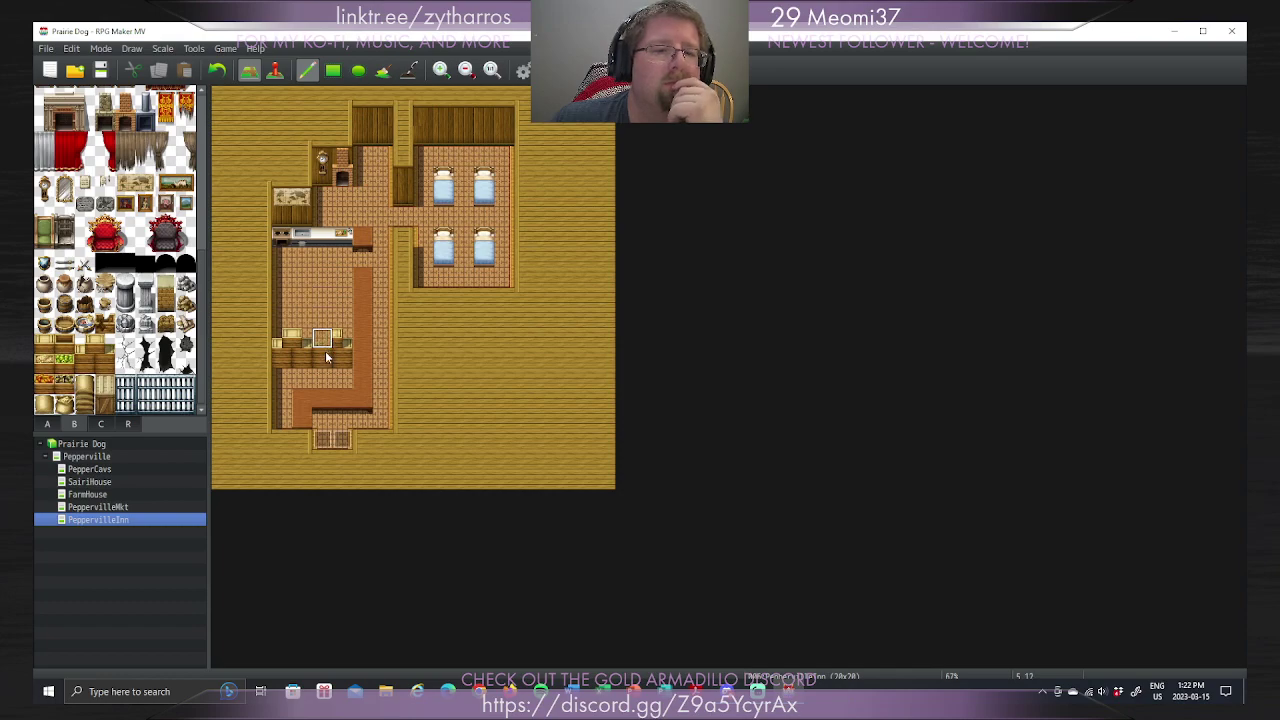
{"action": "left_click", "coordinate": [325, 351]}
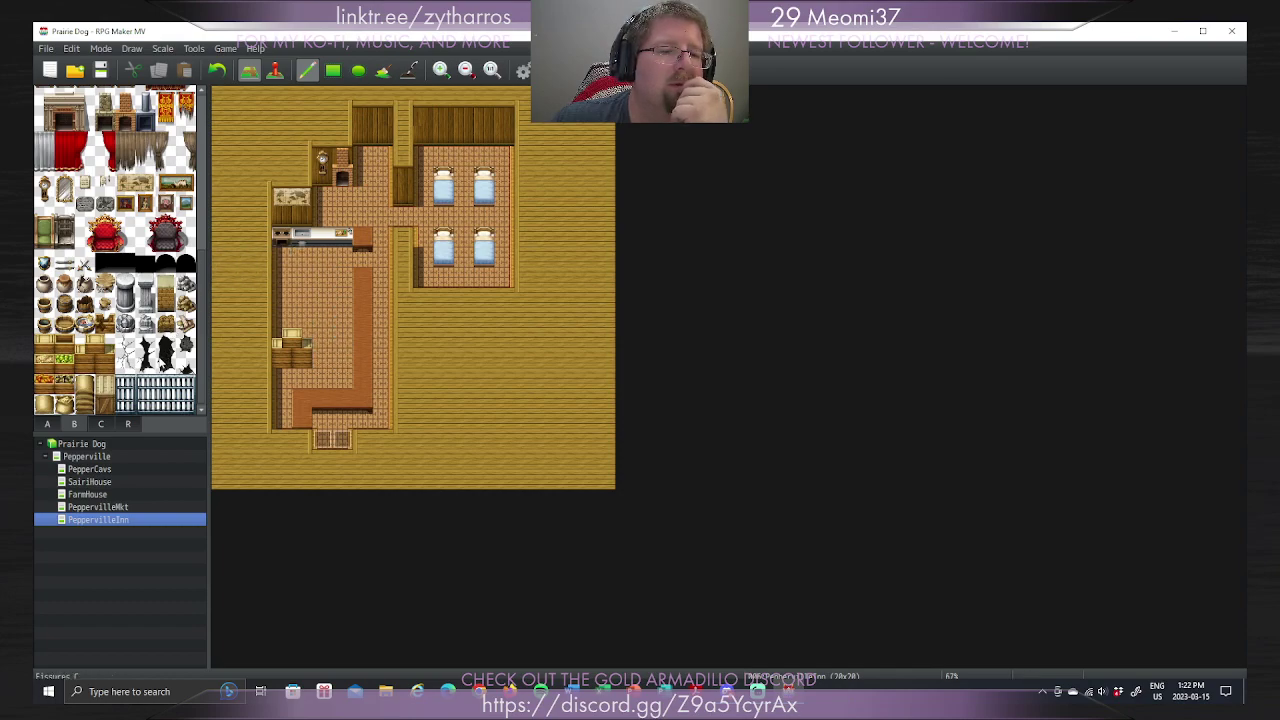
Step: Place a slatted crate against the counter, shift the crate stack one tile right beside it, and extend the counter's lower run to the left wall
{"action": "left_click_drag", "start_coordinate": [107, 385], "coordinate": [106, 403]}
{"action": "left_click", "coordinate": [320, 350]}
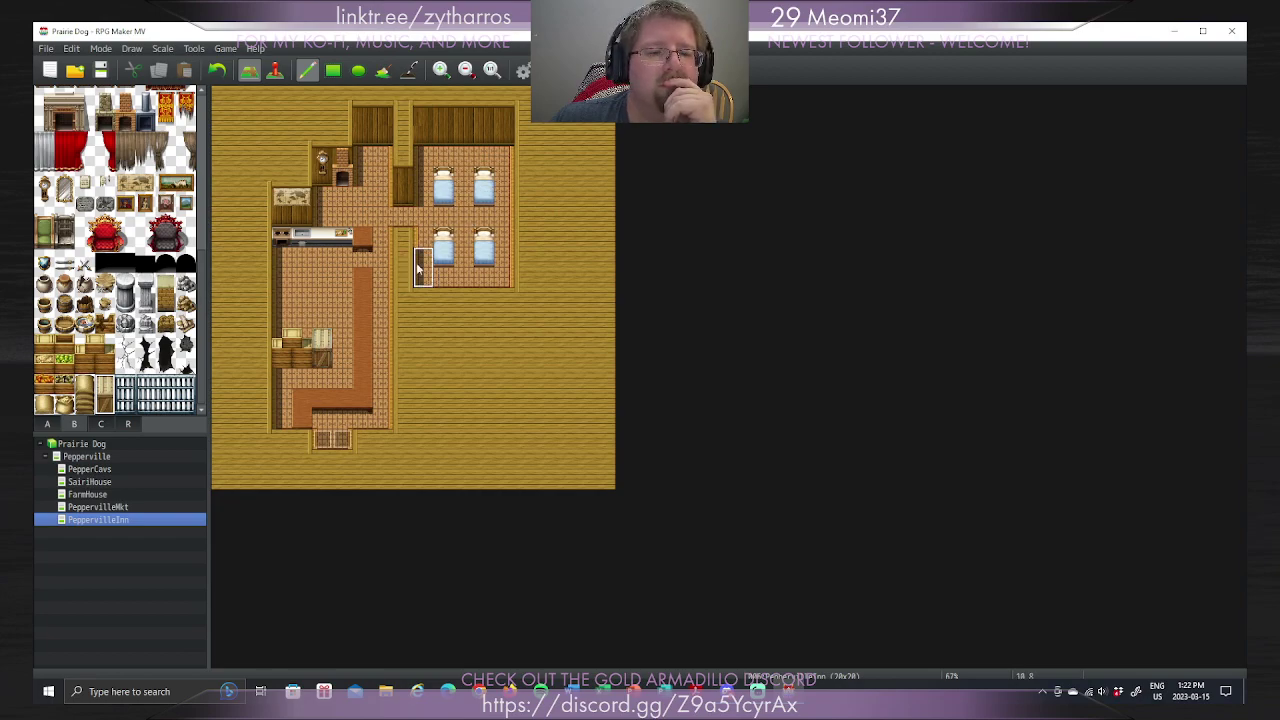
{"action": "left_click", "coordinate": [342, 352]}
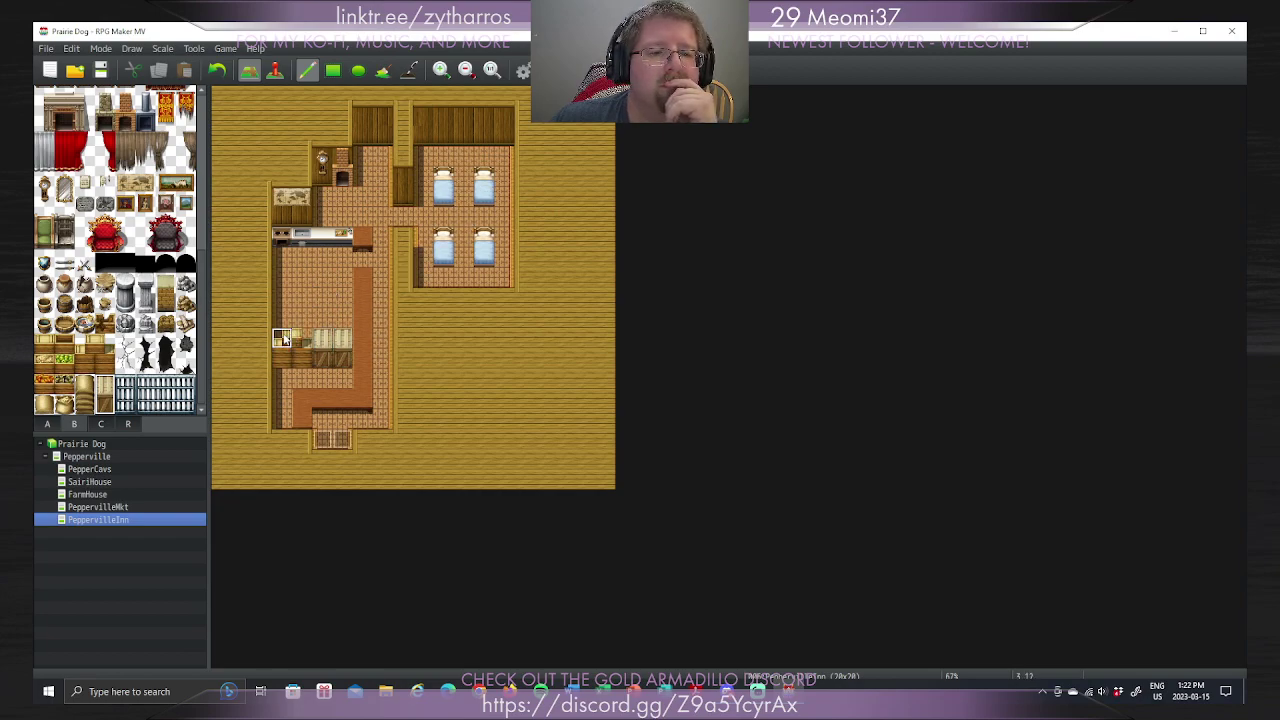
{"action": "left_click", "coordinate": [312, 352]}
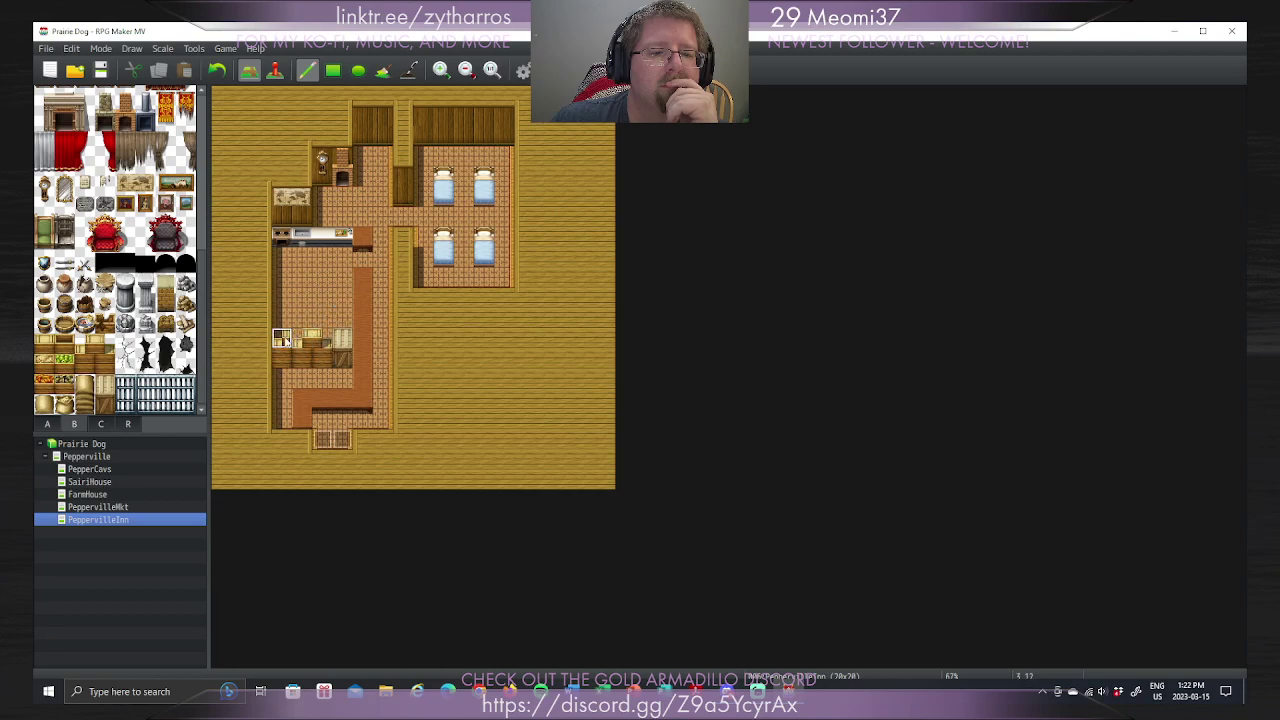
{"action": "right_click", "coordinate": [283, 366]}
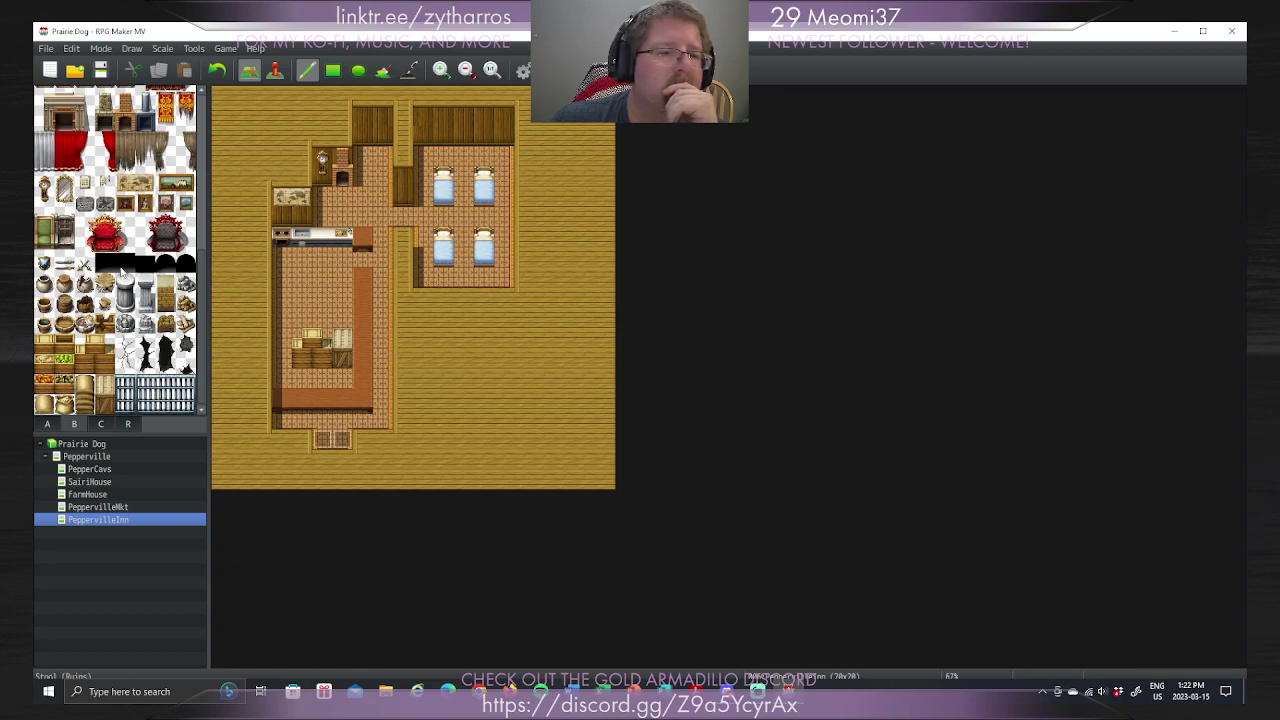
Step: Place the large pink bed over the top of the crate stack behind the counter and redraw a crate top over its foot
{"action": "scroll", "coordinate": [110, 250], "scroll_direction": "up", "scroll_amount": 5}
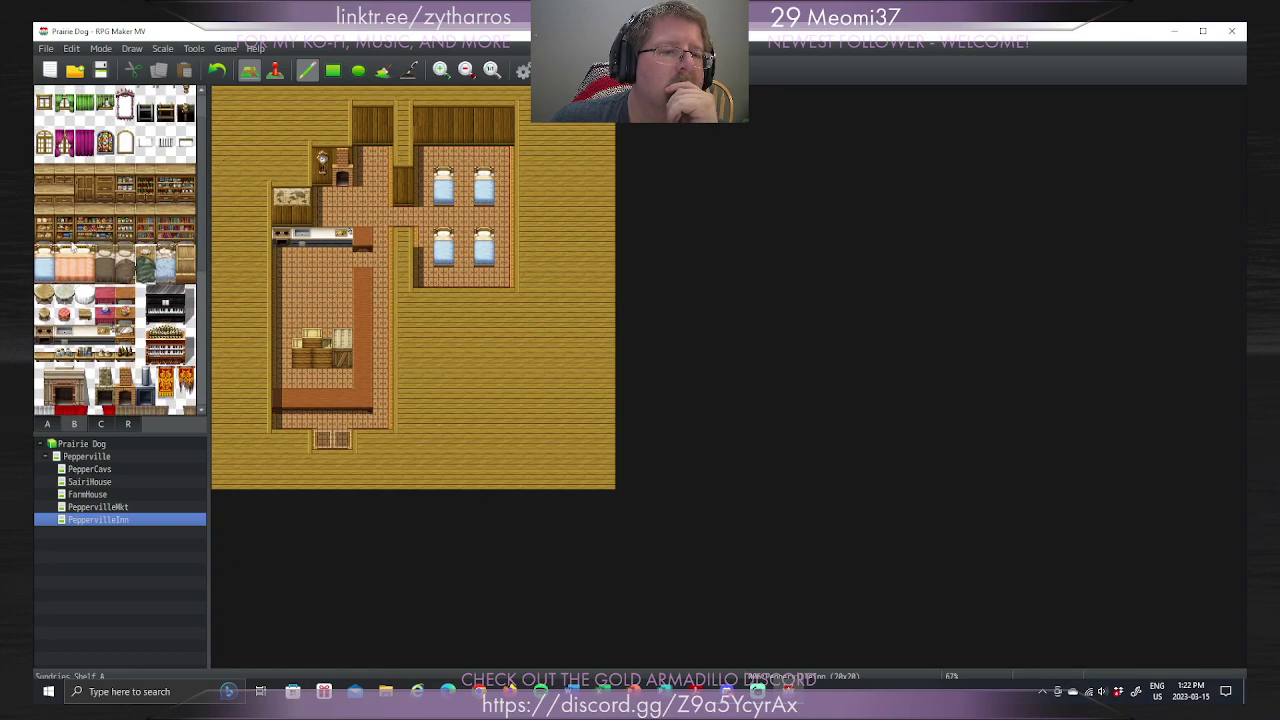
{"action": "left_click_drag", "start_coordinate": [64, 252], "coordinate": [84, 272]}
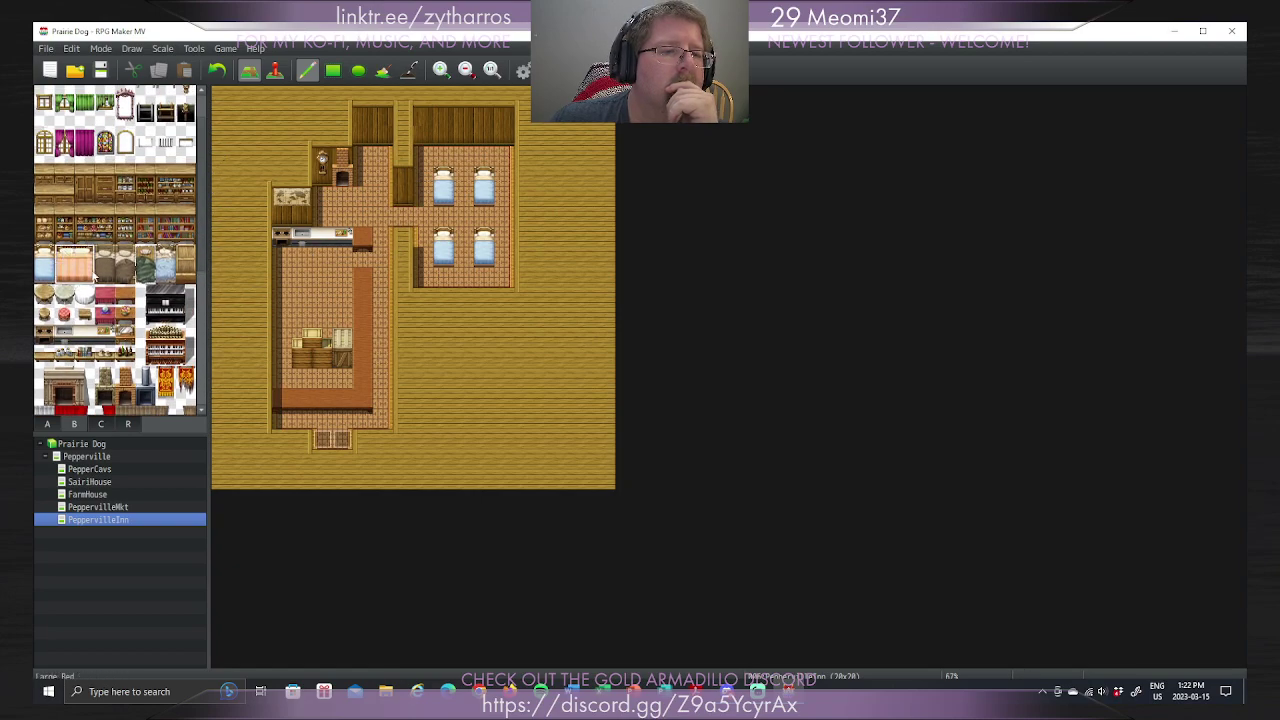
{"action": "left_click", "coordinate": [306, 326]}
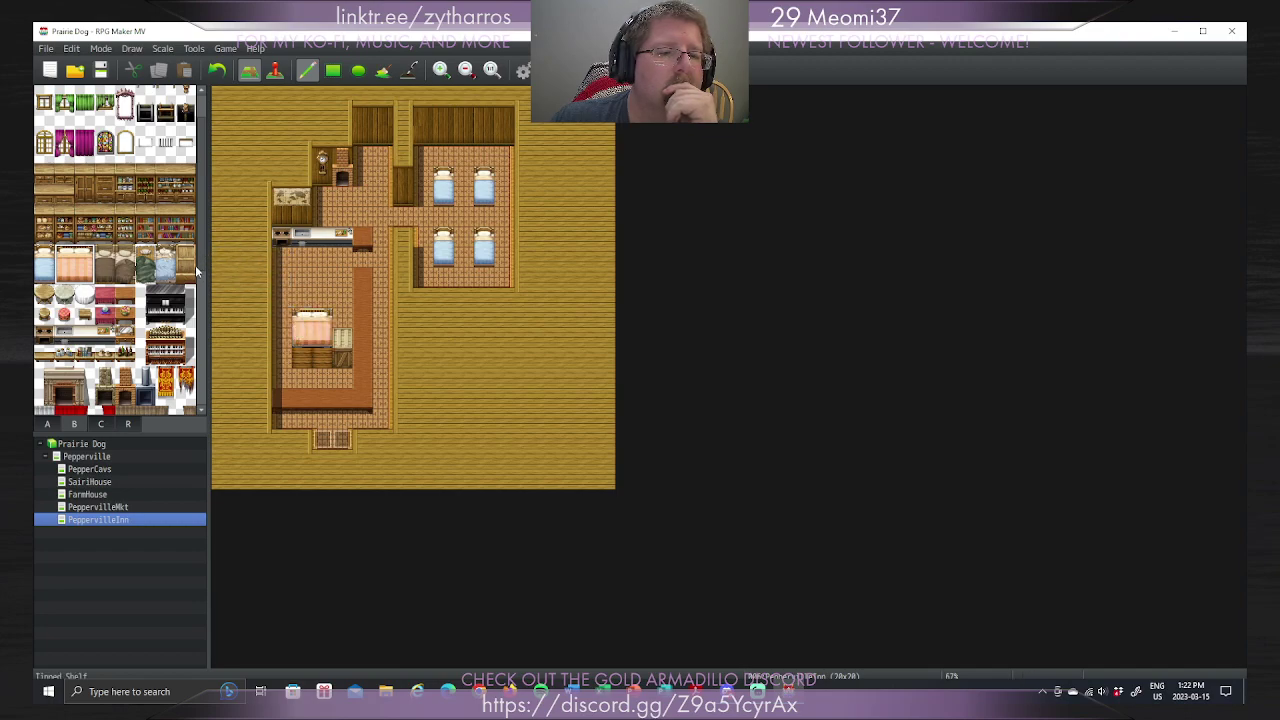
{"action": "left_click_drag", "start_coordinate": [204, 266], "coordinate": [205, 405]}
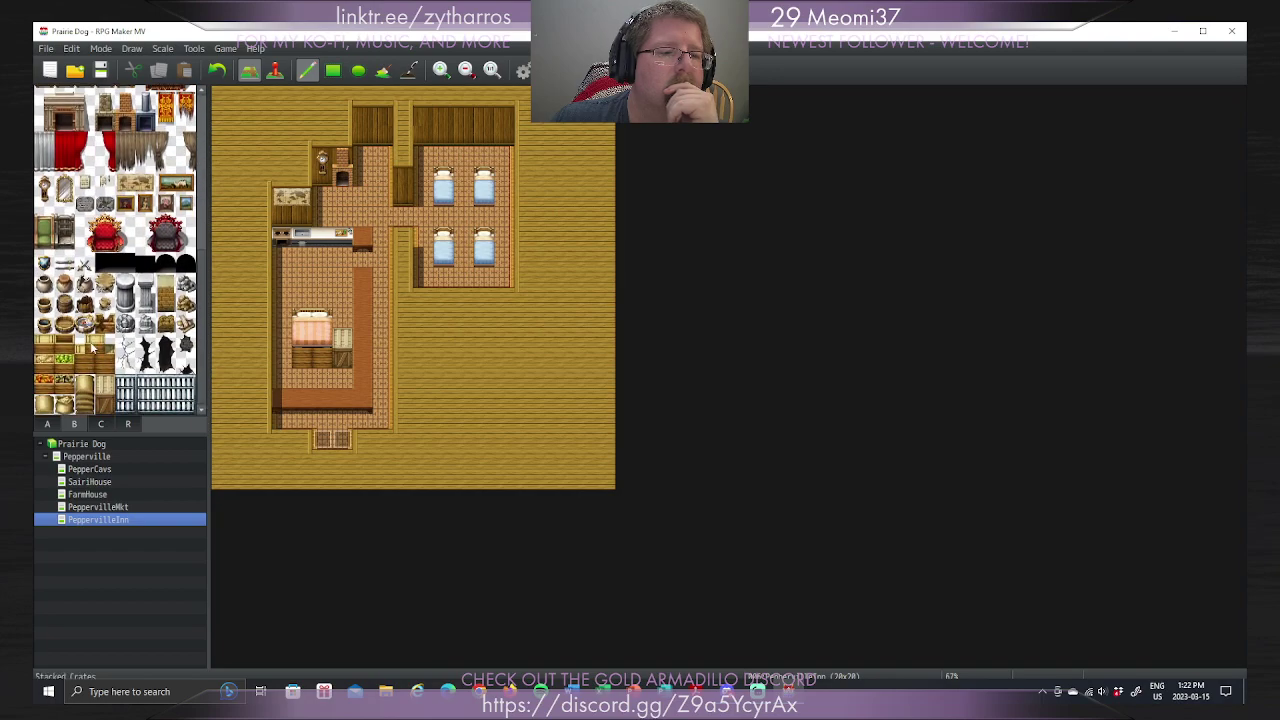
{"action": "left_click_drag", "start_coordinate": [100, 347], "coordinate": [112, 349]}
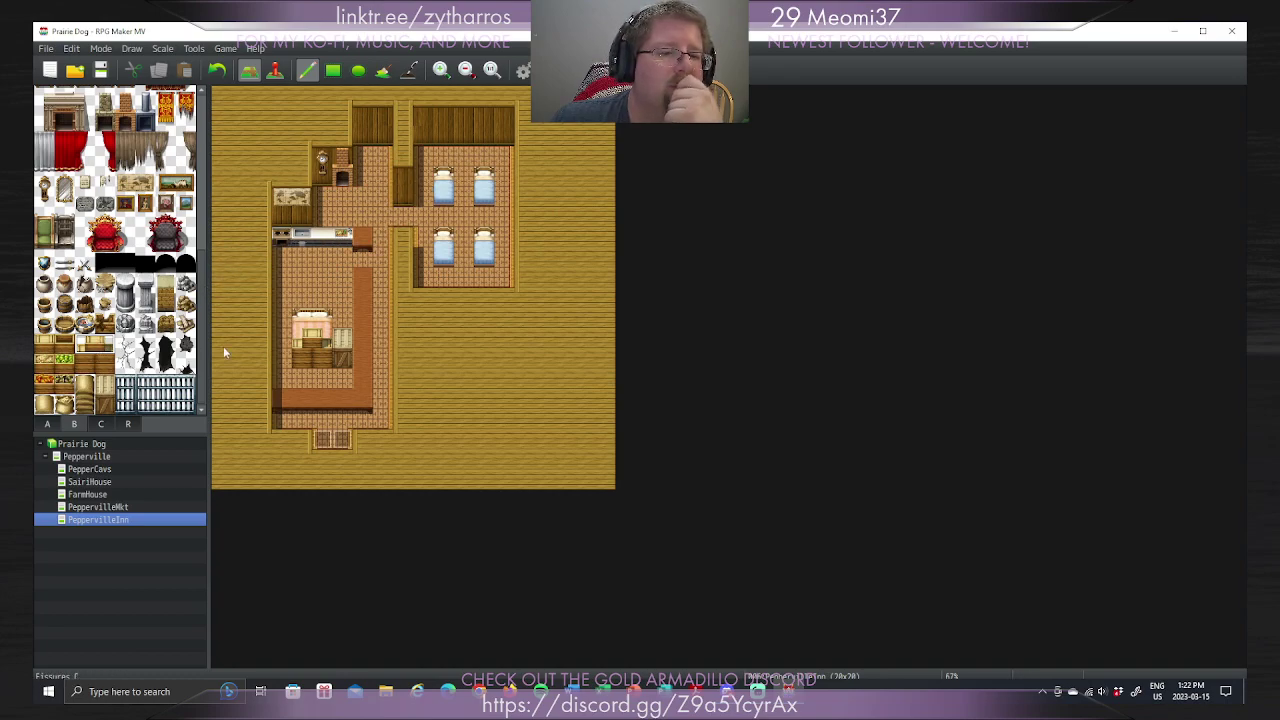
Step: Clear the counter's vertical run back to floor up to the kitchen row, keeping one tile above its lower run
{"action": "right_click", "coordinate": [382, 338]}
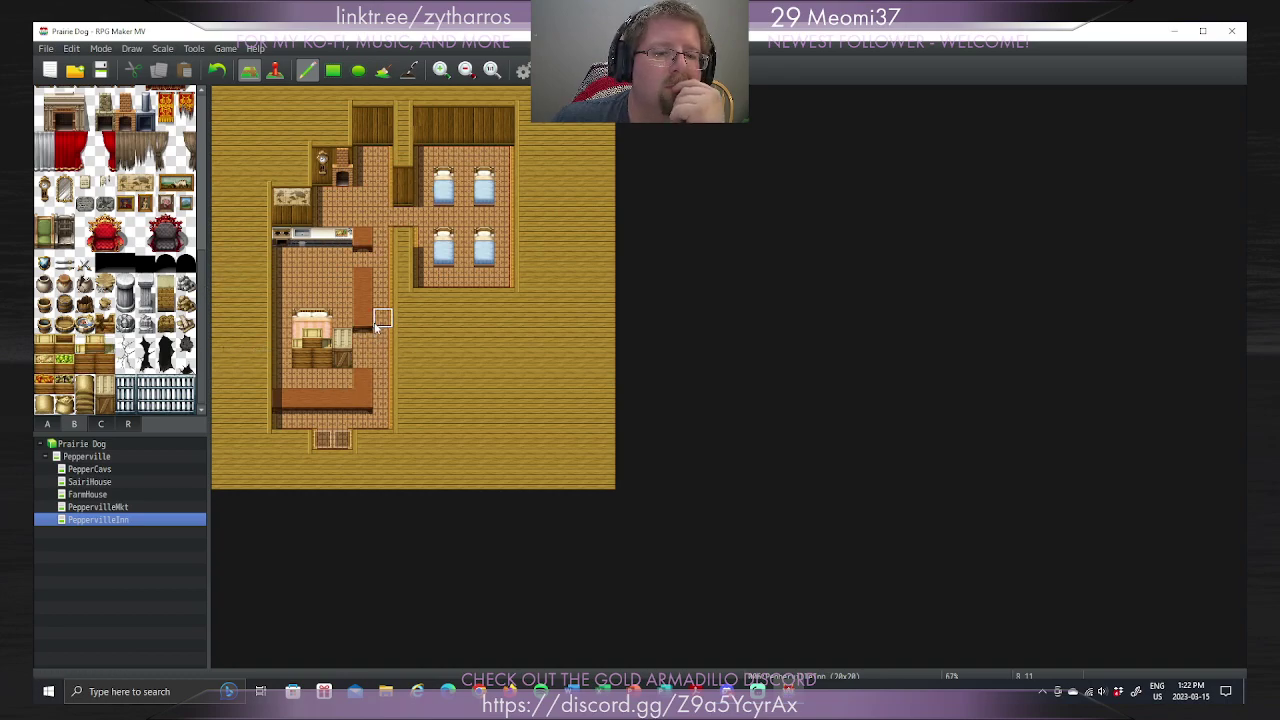
{"action": "mouse_move", "coordinate": [378, 325]}
{"action": "left_mouse_down"}
{"action": "mouse_move", "coordinate": [366, 288]}
{"action": "mouse_move", "coordinate": [366, 313]}
{"action": "mouse_move", "coordinate": [366, 240]}
{"action": "left_mouse_up"}
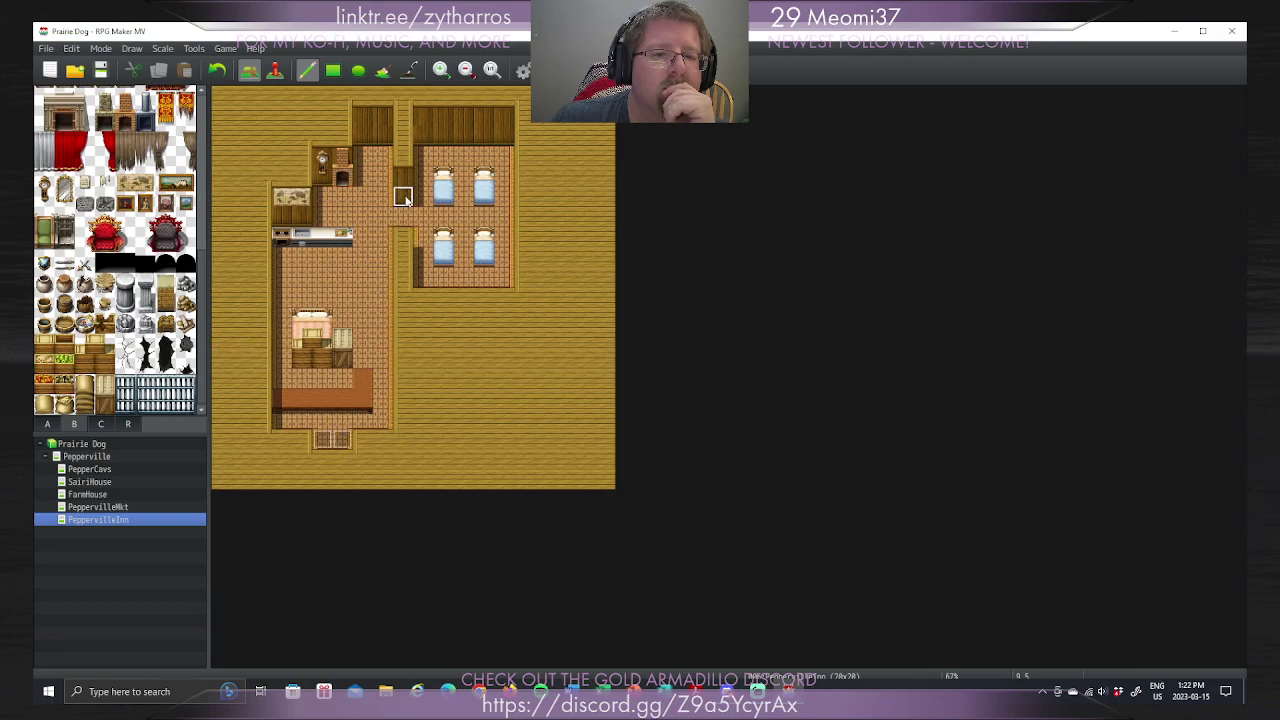
Step: Paint a four-tile-wide wooden wall across the room over the bed and crates, copying the wall beside the guest bedroom entrance
{"action": "right_click_drag", "start_coordinate": [405, 198], "coordinate": [404, 178]}
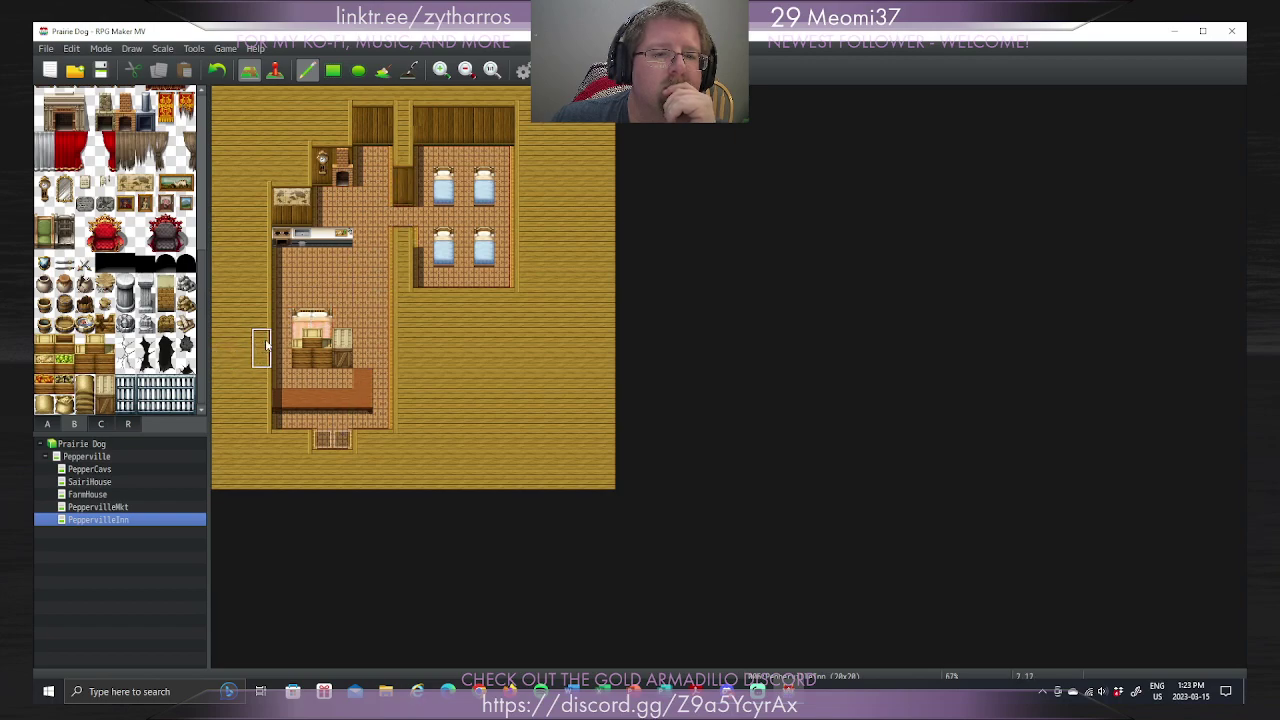
{"action": "mouse_move", "coordinate": [281, 347]}
{"action": "left_mouse_down"}
{"action": "mouse_move", "coordinate": [337, 347]}
{"action": "mouse_move", "coordinate": [364, 309]}
{"action": "mouse_move", "coordinate": [287, 339]}
{"action": "mouse_move", "coordinate": [285, 361]}
{"action": "mouse_move", "coordinate": [409, 255]}
{"action": "mouse_move", "coordinate": [410, 243]}
{"action": "mouse_move", "coordinate": [299, 324]}
{"action": "mouse_move", "coordinate": [343, 325]}
{"action": "mouse_move", "coordinate": [398, 207]}
{"action": "mouse_move", "coordinate": [363, 358]}
{"action": "left_mouse_up"}
{"action": "right_click", "coordinate": [283, 320]}
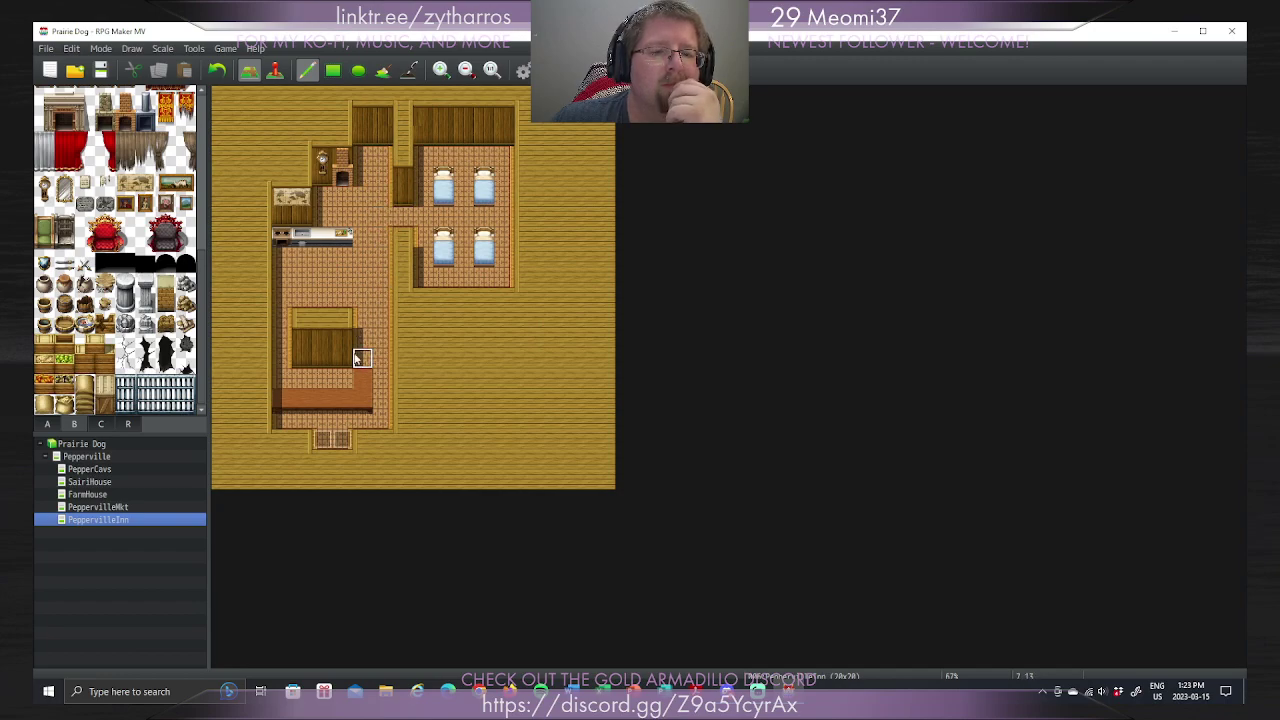
{"action": "right_click_drag", "start_coordinate": [363, 315], "coordinate": [363, 358]}
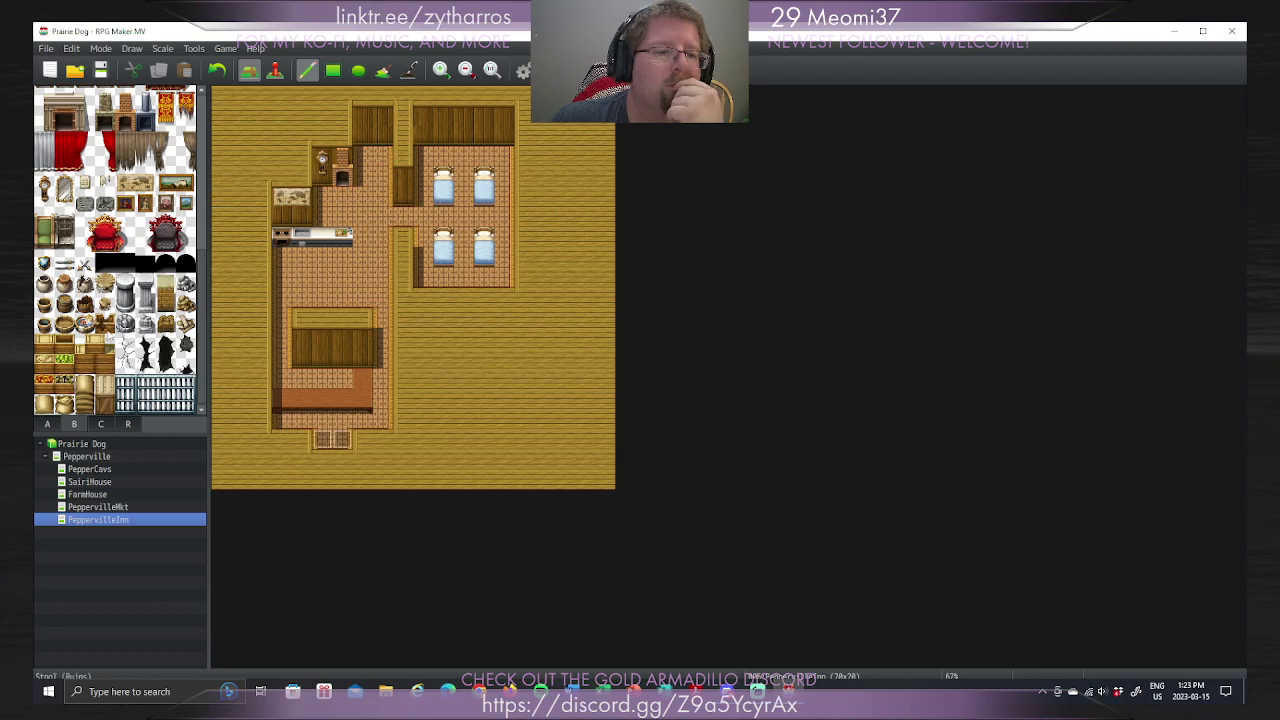
Step: Place the head of the large pink bed behind the new wall and a stacked-crate top beside it
{"action": "left_click", "coordinate": [47, 424]}
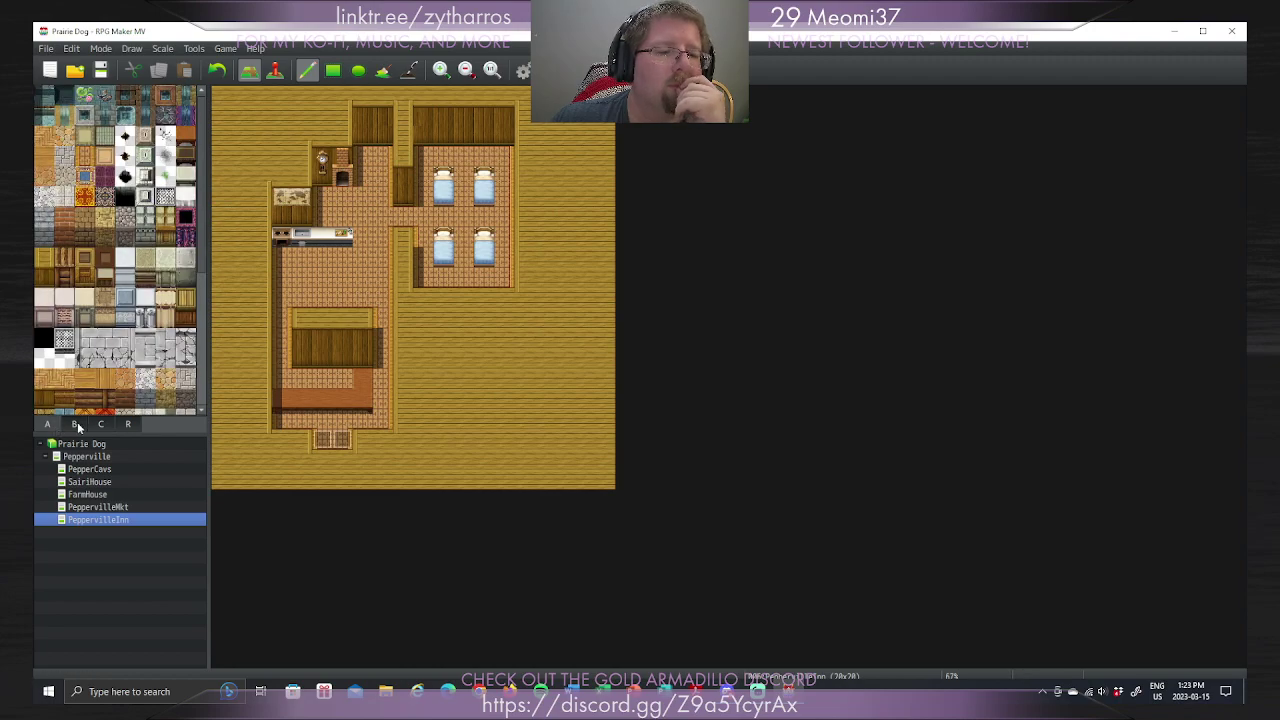
{"action": "left_click", "coordinate": [75, 424]}
{"action": "scroll", "coordinate": [202, 247], "scroll_direction": "up", "scroll_amount": 2}
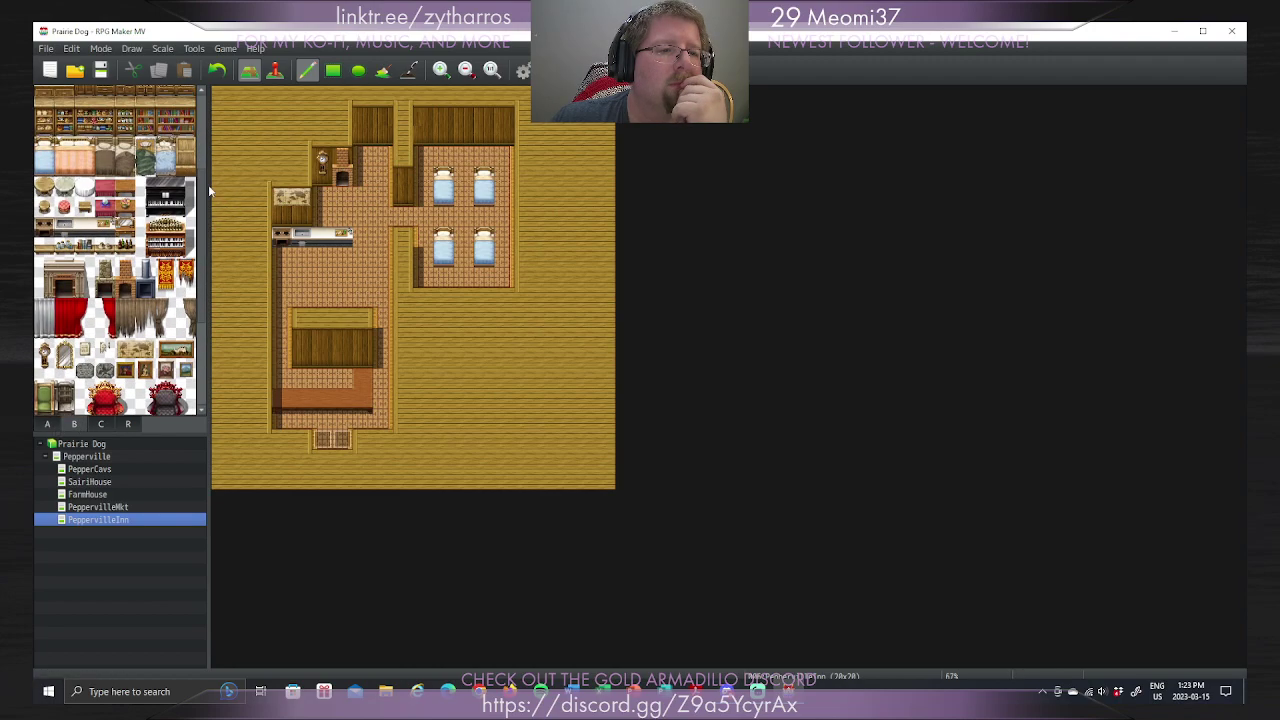
{"action": "scroll", "coordinate": [204, 200], "scroll_direction": "up", "scroll_amount": 2}
{"action": "left_click_drag", "start_coordinate": [64, 213], "coordinate": [86, 213]}
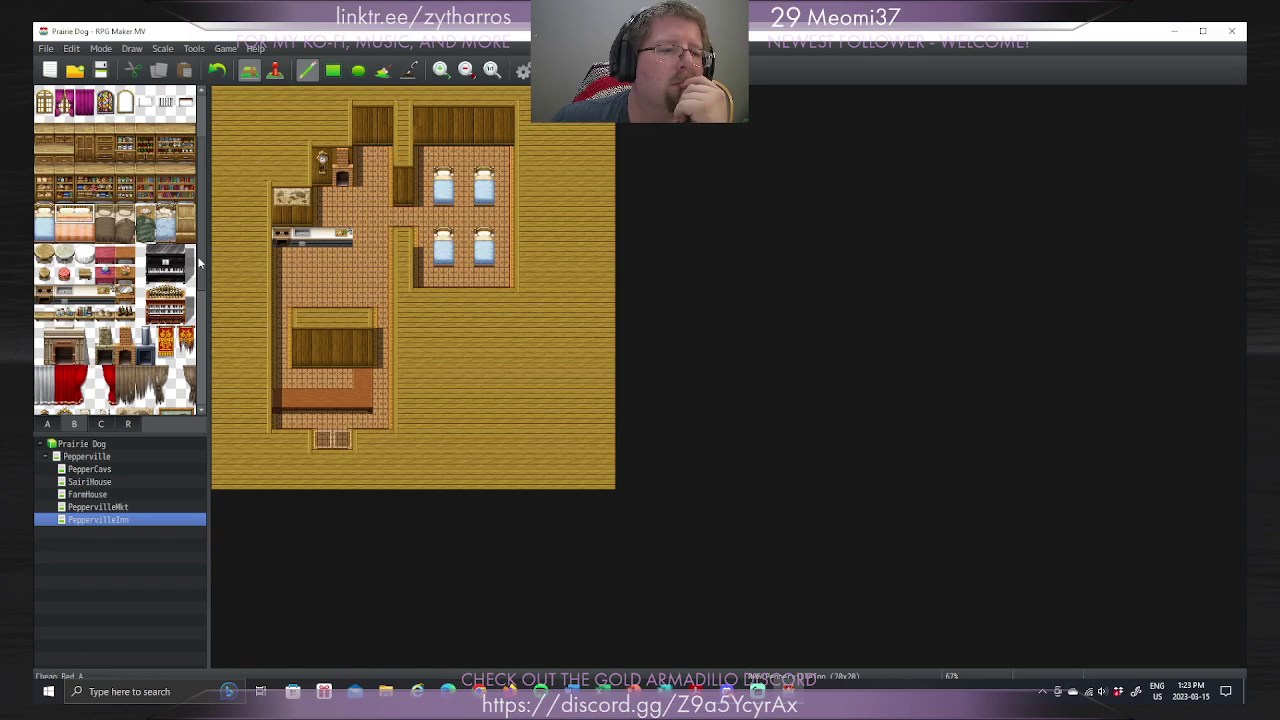
{"action": "left_click", "coordinate": [312, 297]}
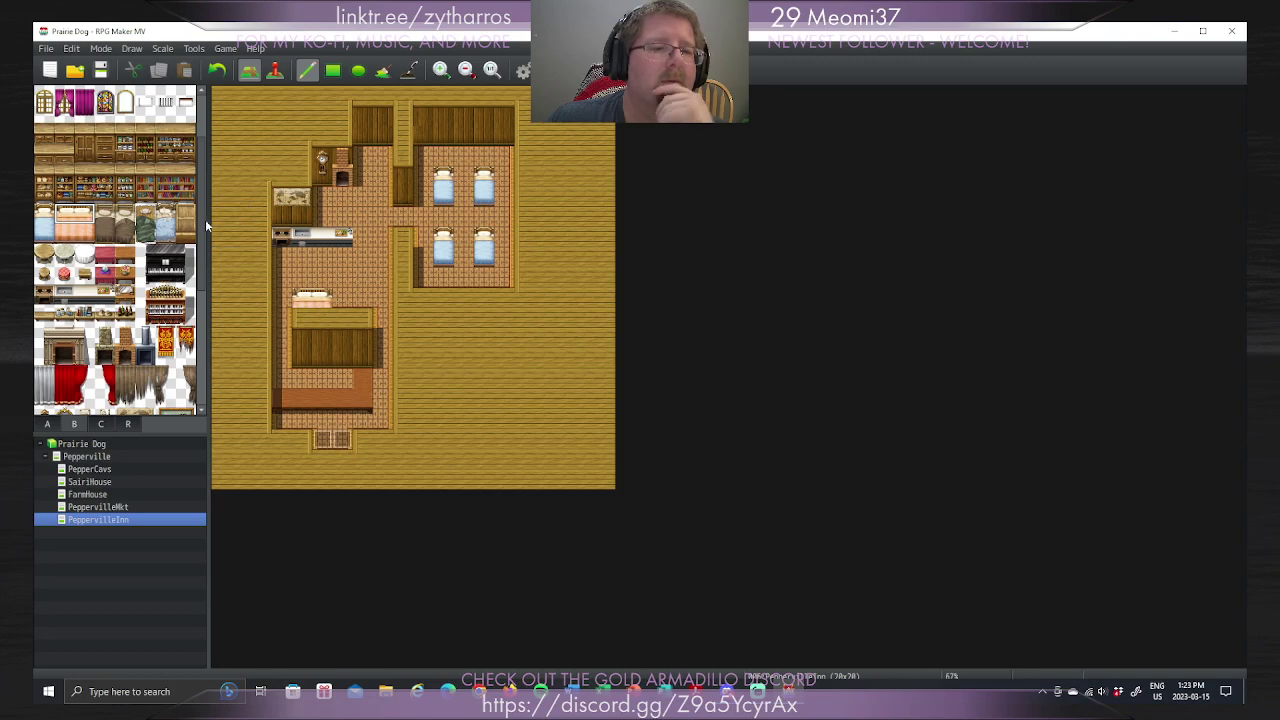
{"action": "left_click_drag", "start_coordinate": [205, 226], "coordinate": [204, 350]}
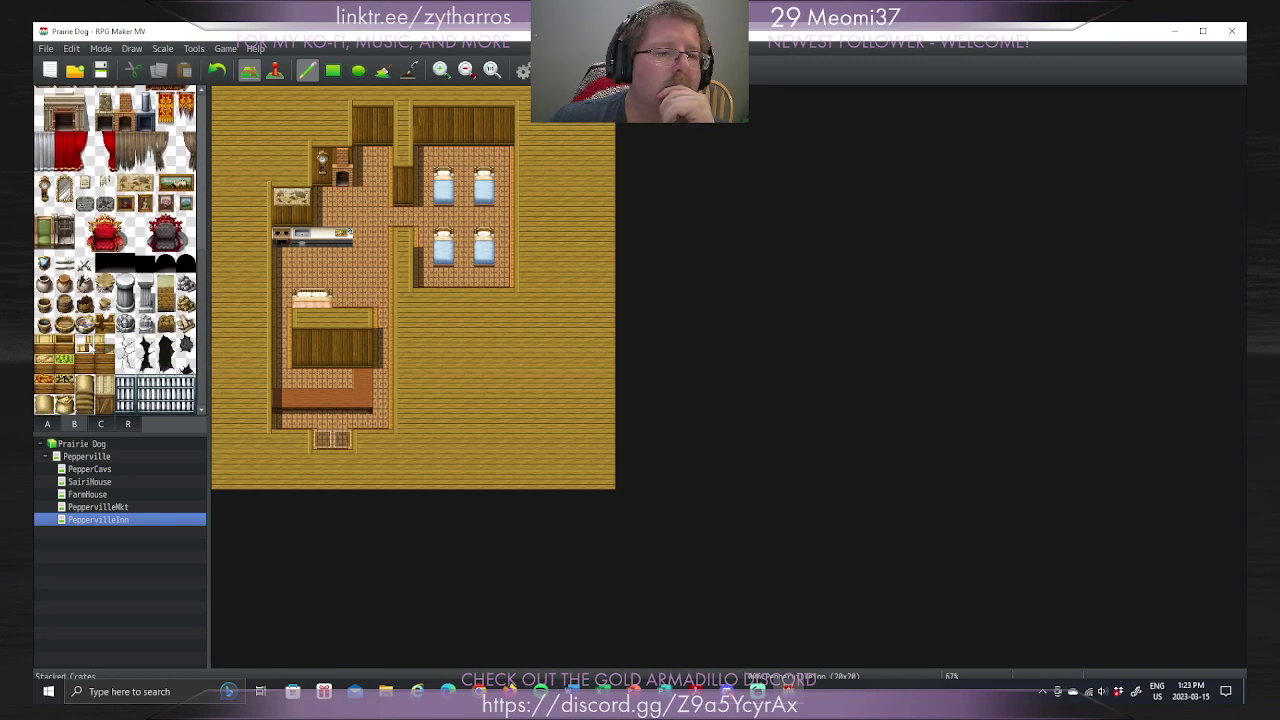
{"action": "left_click", "coordinate": [102, 344]}
{"action": "left_click", "coordinate": [352, 298]}
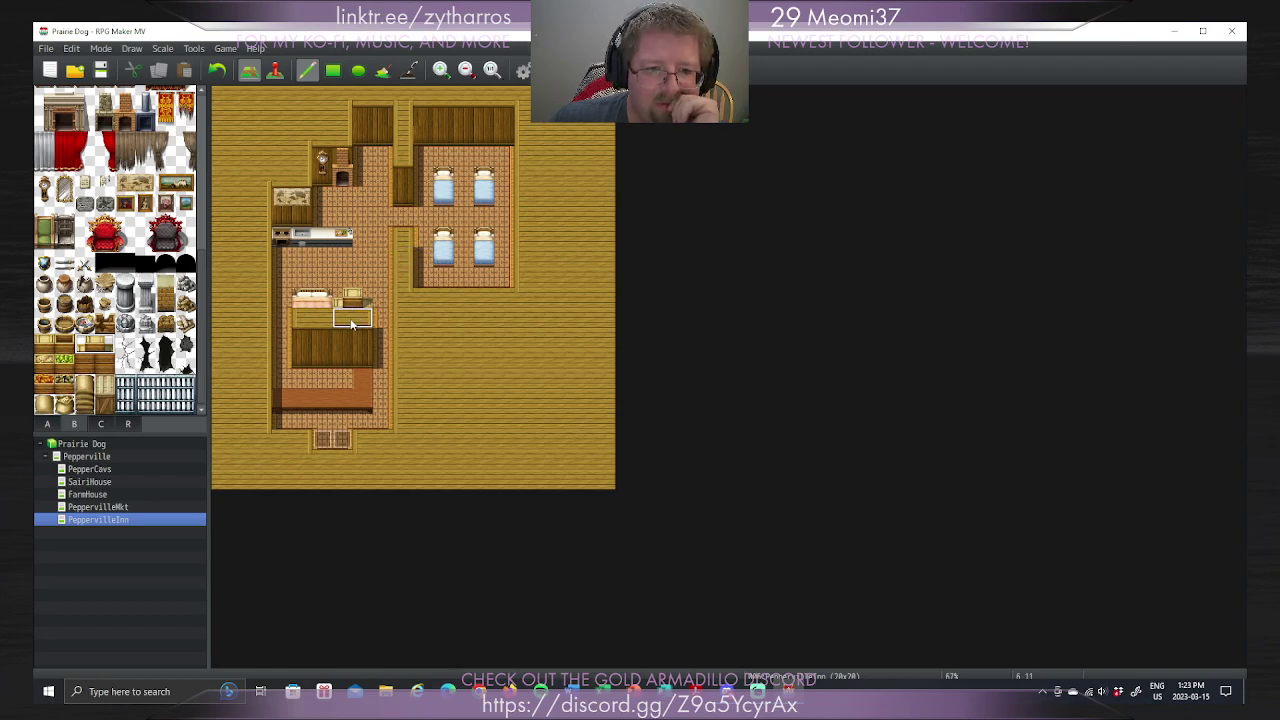
Step: Replace the new wall, bed and crates with a crate row: slatted crate at the left wall, one-tile gap, slatted crate, stacked crates
{"action": "right_click", "coordinate": [330, 375]}
{"action": "mouse_move", "coordinate": [300, 375]}
{"action": "left_mouse_down"}
{"action": "mouse_move", "coordinate": [323, 279]}
{"action": "mouse_move", "coordinate": [335, 315]}
{"action": "mouse_move", "coordinate": [310, 307]}
{"action": "mouse_move", "coordinate": [291, 342]}
{"action": "mouse_move", "coordinate": [351, 323]}
{"action": "mouse_move", "coordinate": [359, 300]}
{"action": "mouse_move", "coordinate": [359, 348]}
{"action": "mouse_move", "coordinate": [352, 361]}
{"action": "mouse_move", "coordinate": [337, 330]}
{"action": "left_mouse_up"}
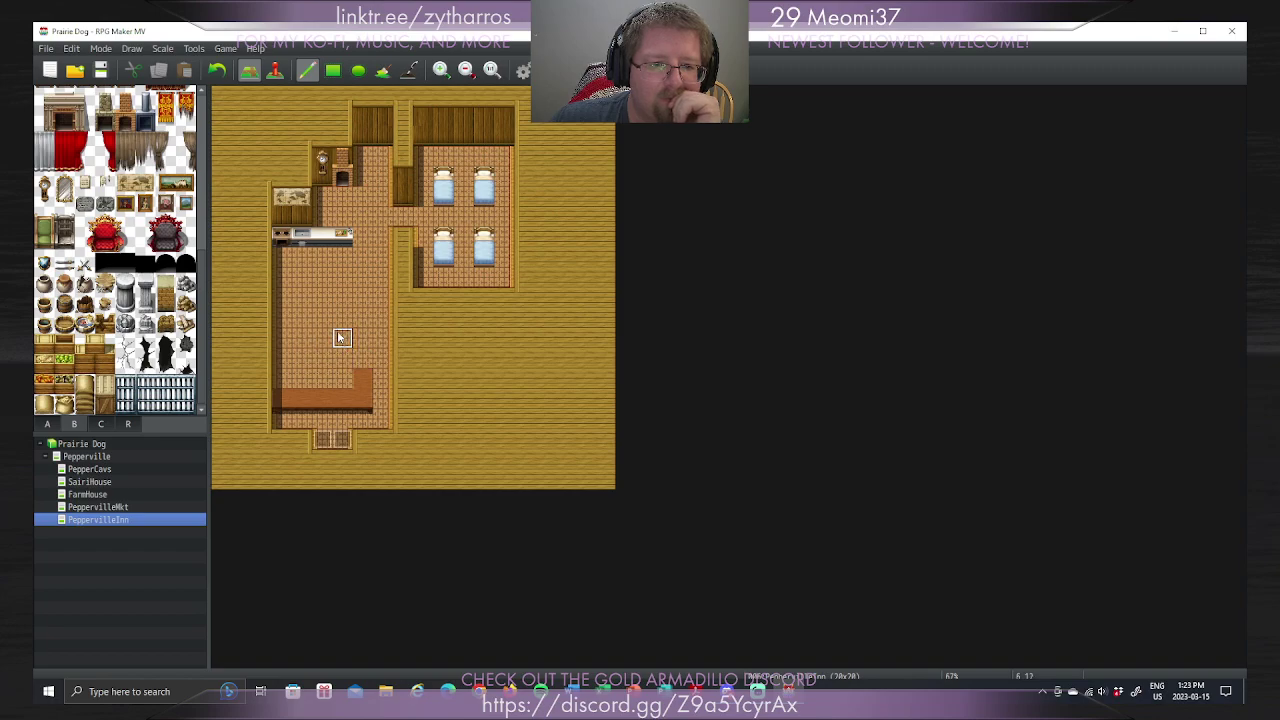
{"action": "left_click_drag", "start_coordinate": [85, 345], "coordinate": [106, 366]}
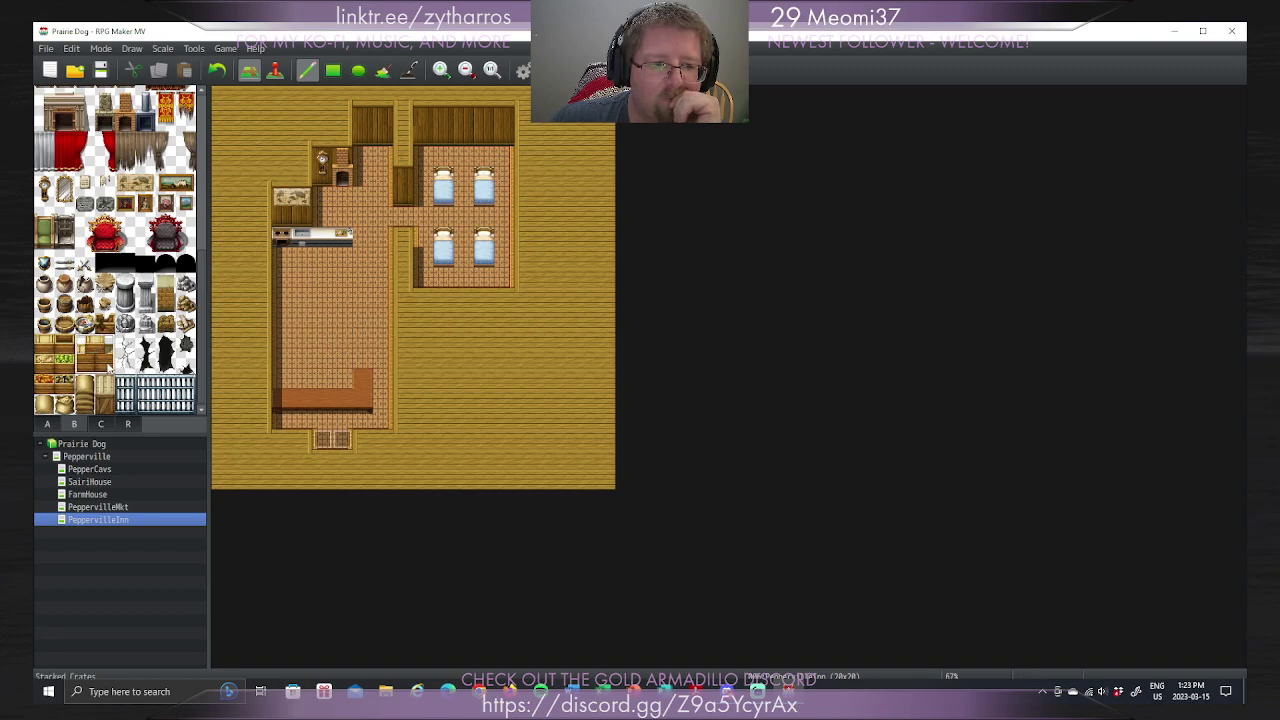
{"action": "left_click", "coordinate": [350, 347]}
{"action": "left_click", "coordinate": [302, 345]}
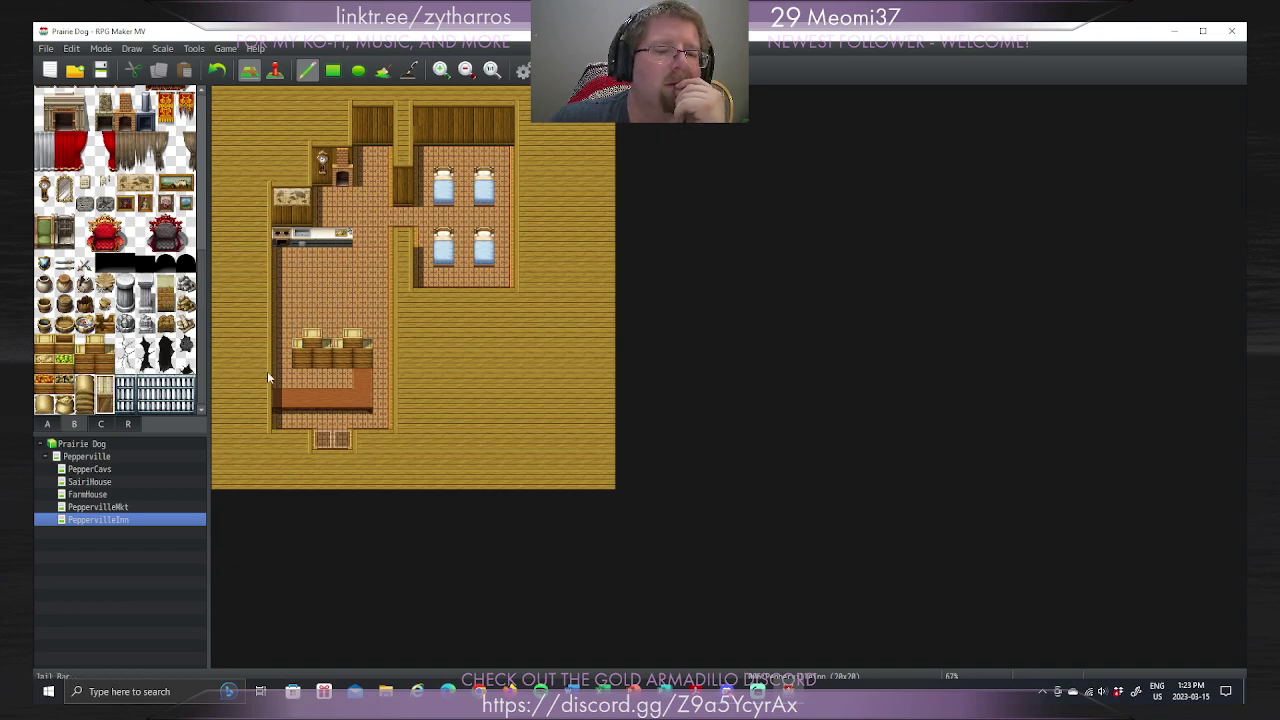
{"action": "left_click", "coordinate": [323, 349]}
{"action": "left_click", "coordinate": [282, 349]}
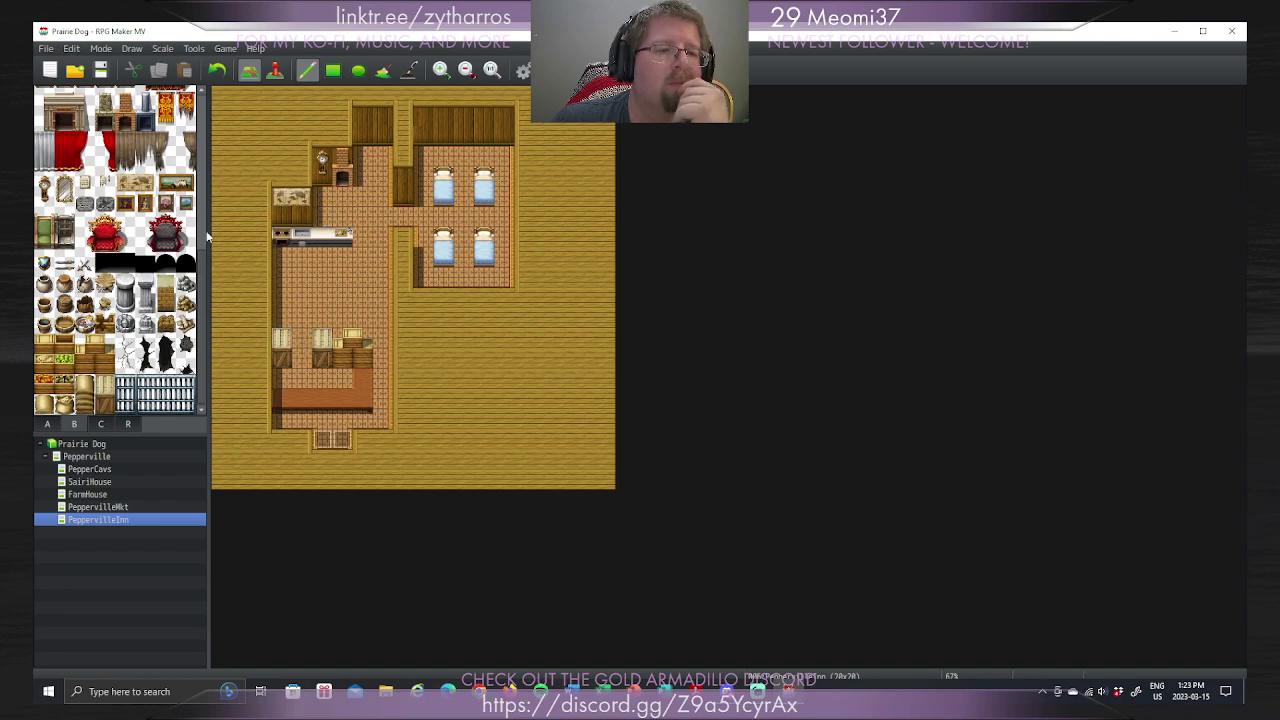
Step: Place two brown single beds end to end along the left wall and redraw the slatted crate's top over the lower bed's foot
{"action": "left_click_drag", "start_coordinate": [201, 263], "coordinate": [214, 150]}
{"action": "left_click_drag", "start_coordinate": [64, 227], "coordinate": [84, 227]}
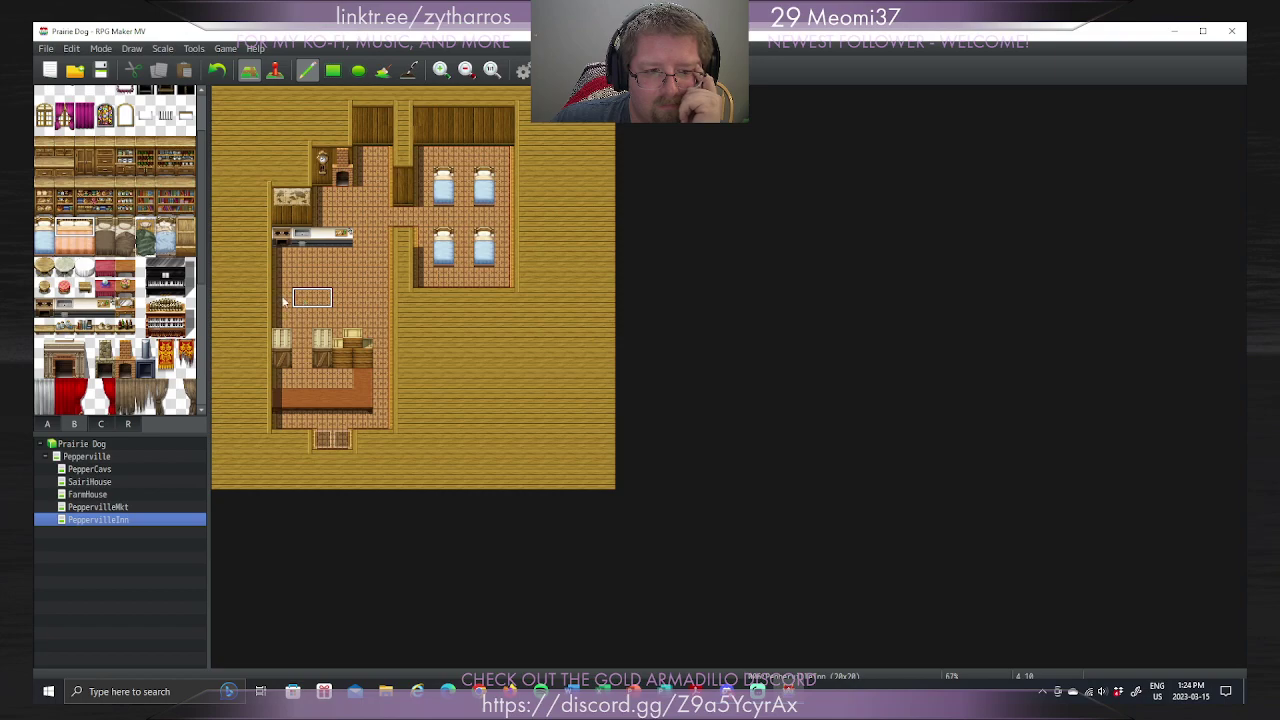
{"action": "left_click_drag", "start_coordinate": [106, 236], "coordinate": [106, 254]}
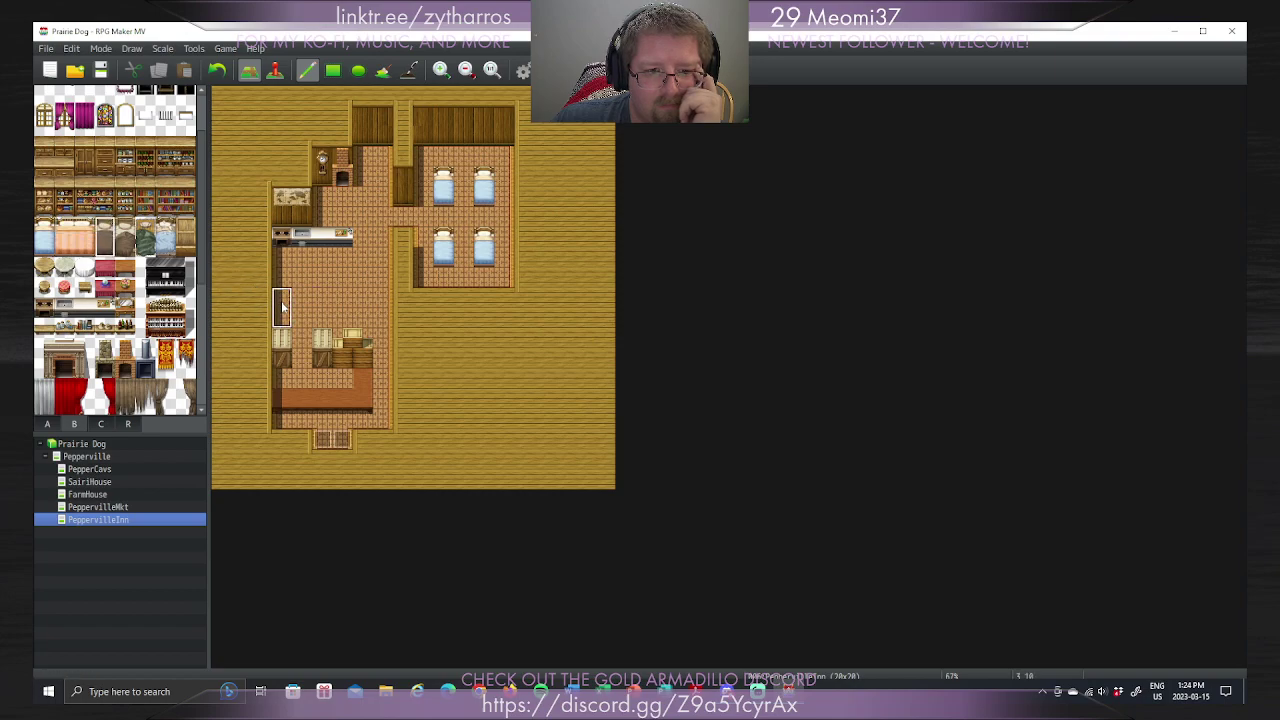
{"action": "left_click", "coordinate": [282, 318]}
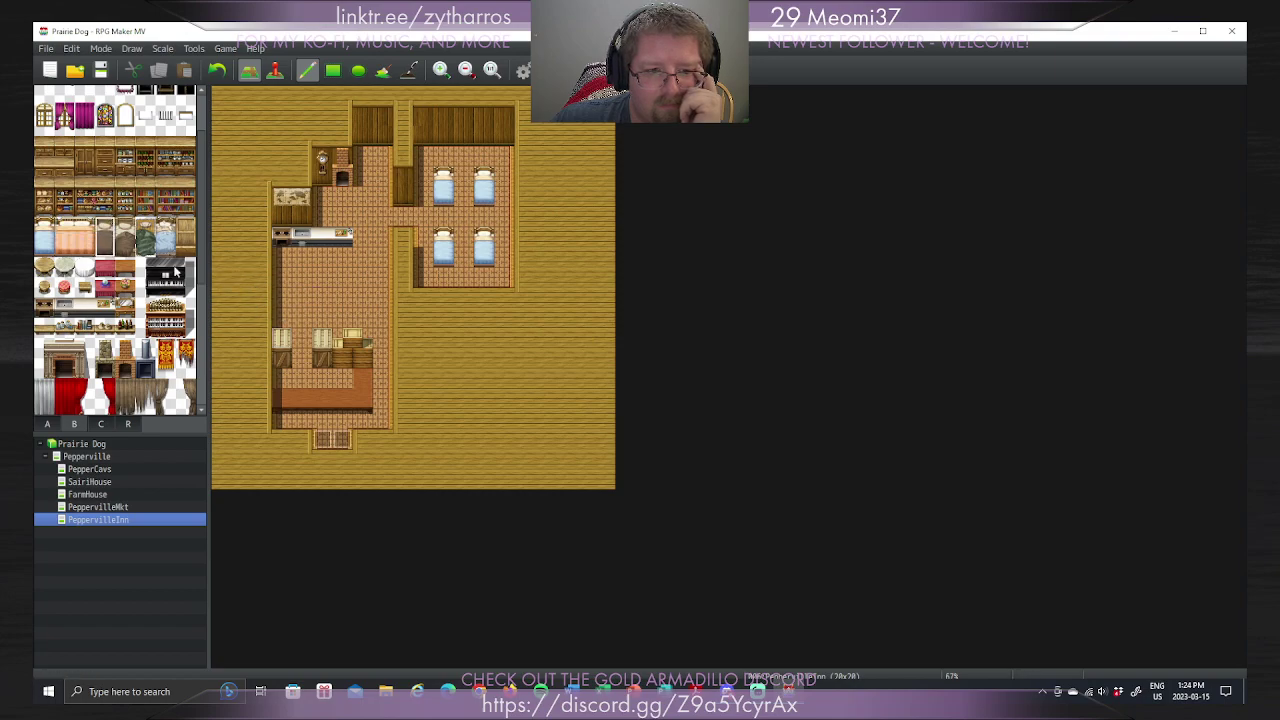
{"action": "left_click", "coordinate": [282, 286]}
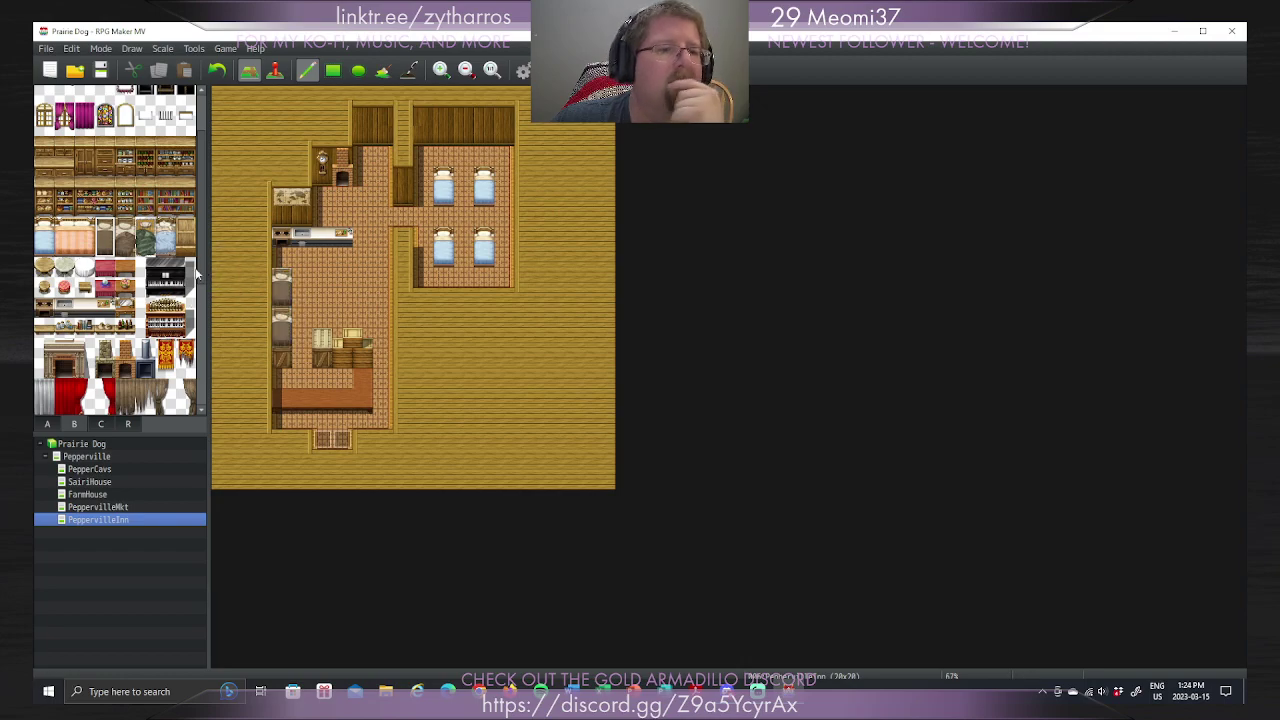
{"action": "scroll", "coordinate": [197, 275], "scroll_direction": "down", "scroll_amount": 5}
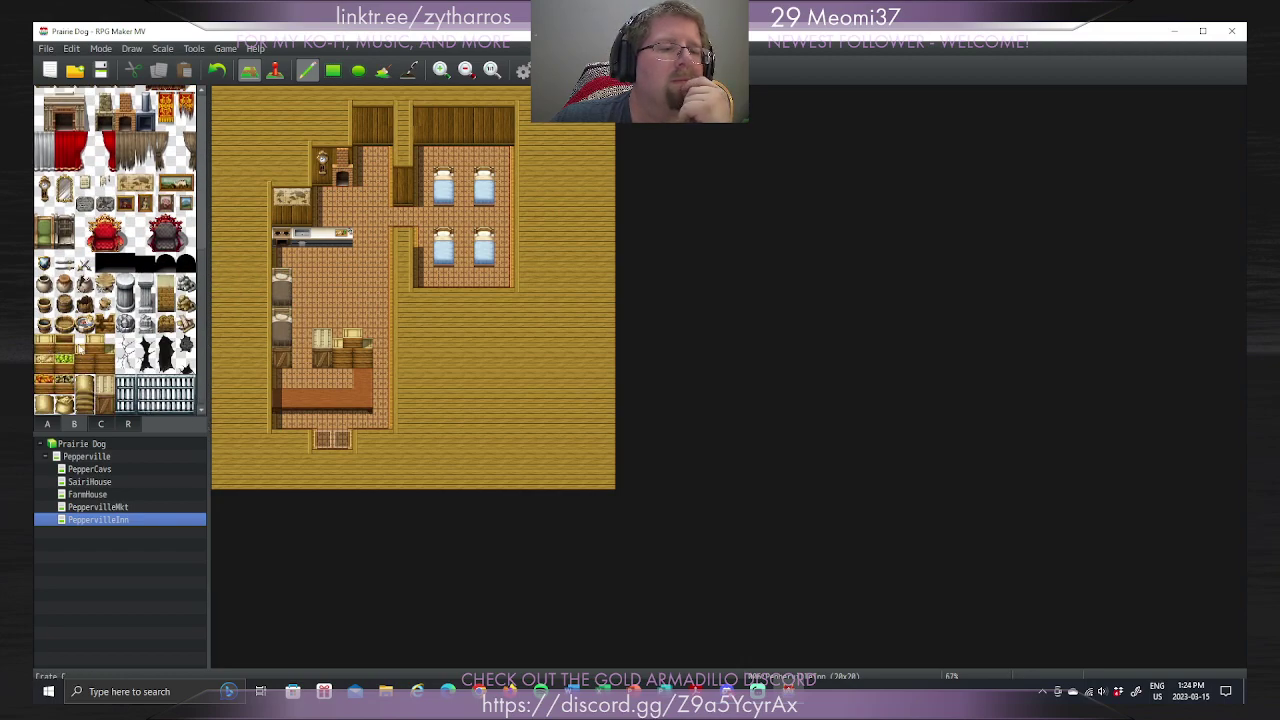
{"action": "left_click", "coordinate": [97, 348]}
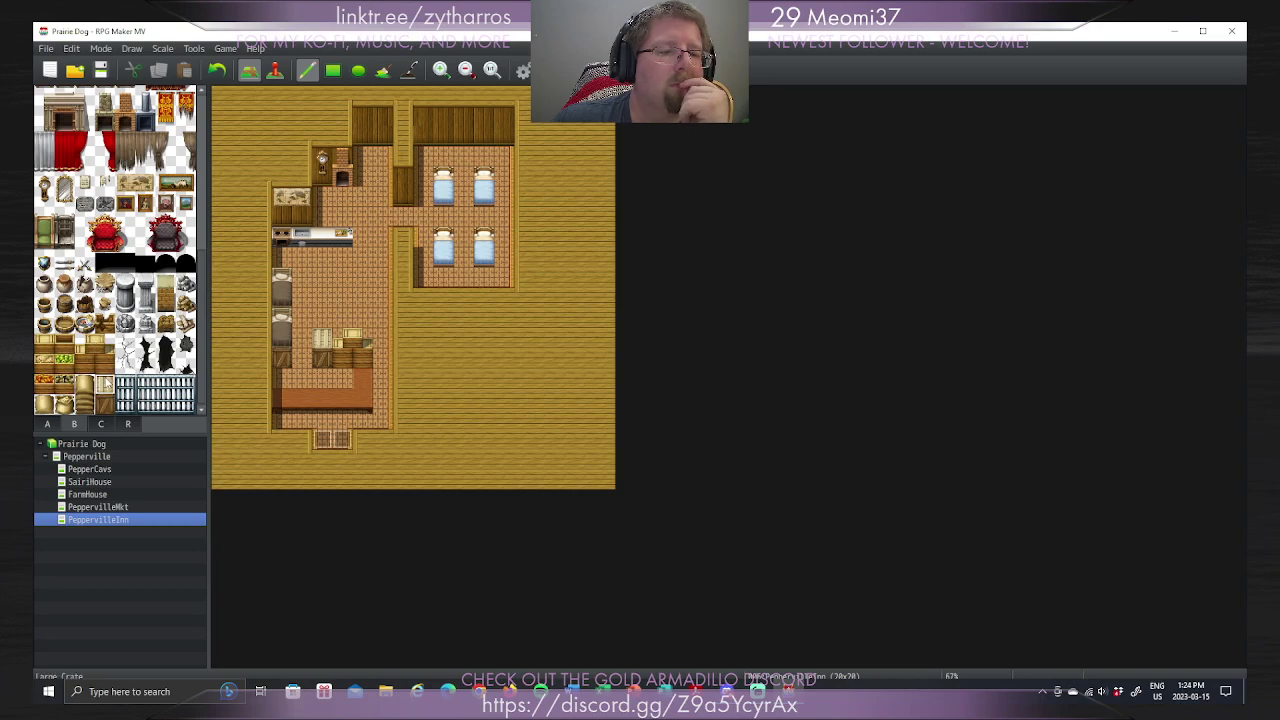
{"action": "left_click", "coordinate": [282, 338]}
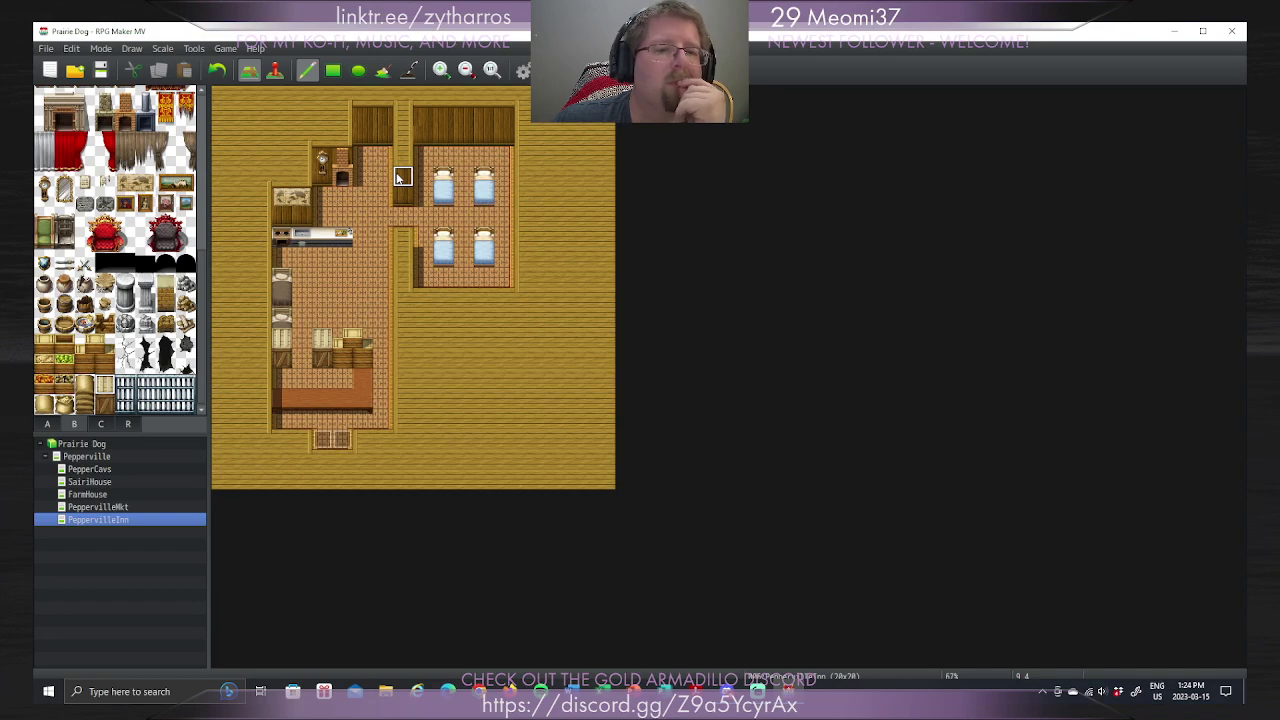
Step: Place barrels on the right end of the crate row and on the two tiles directly above it
{"action": "left_click", "coordinate": [64, 303]}
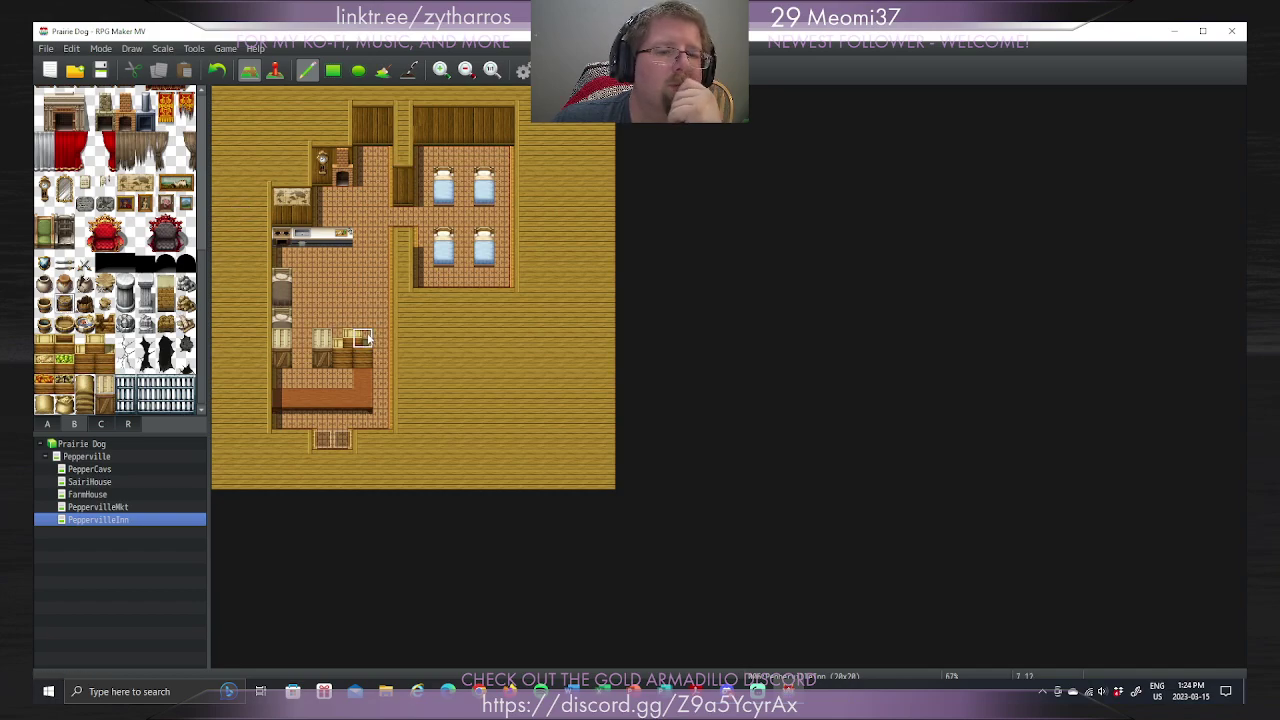
{"action": "left_click", "coordinate": [363, 338]}
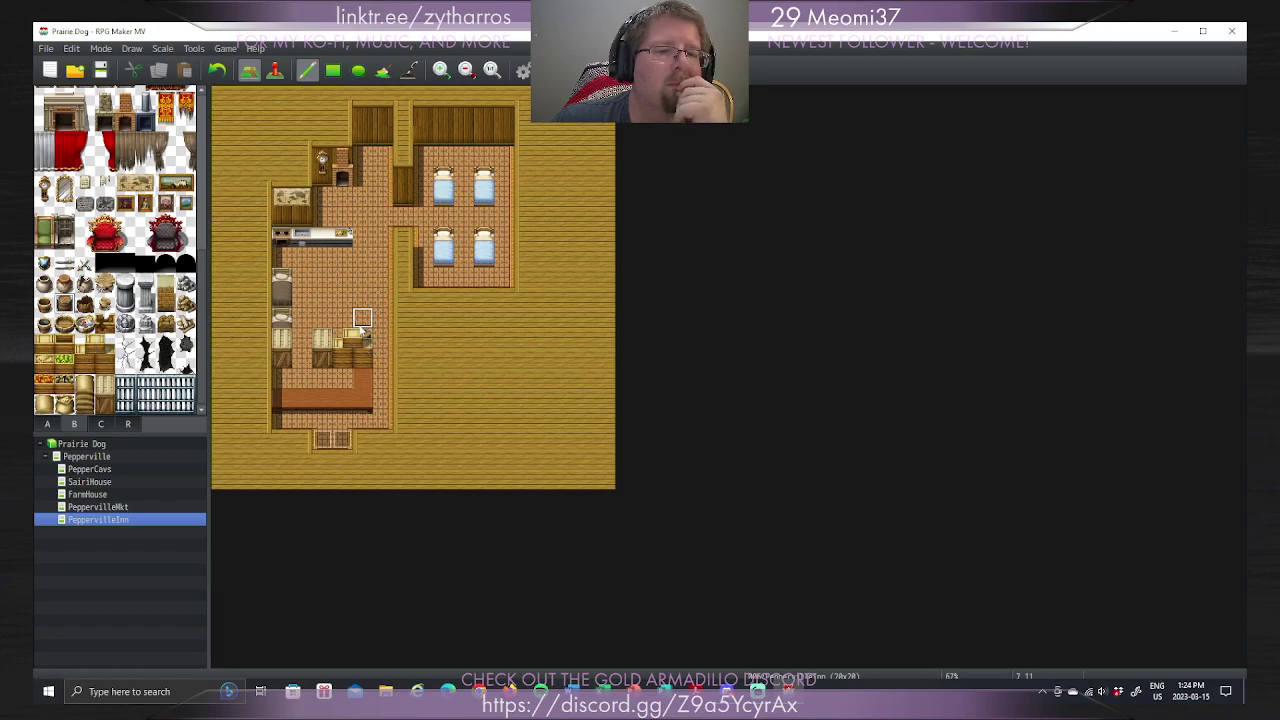
{"action": "left_click", "coordinate": [363, 318]}
{"action": "left_click", "coordinate": [363, 298]}
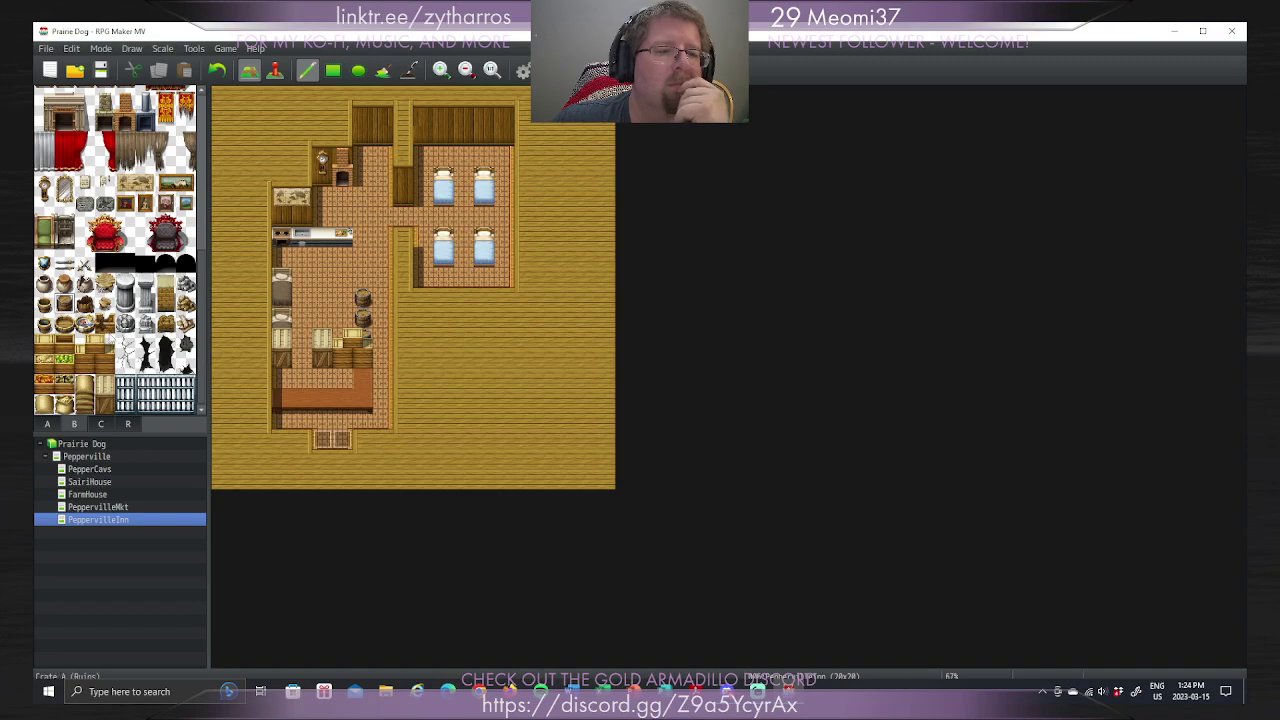
Step: Place one small crate above the barrels, two in a column across from the beds, and a basket at the kitchen row's right end
{"action": "left_click", "coordinate": [44, 343]}
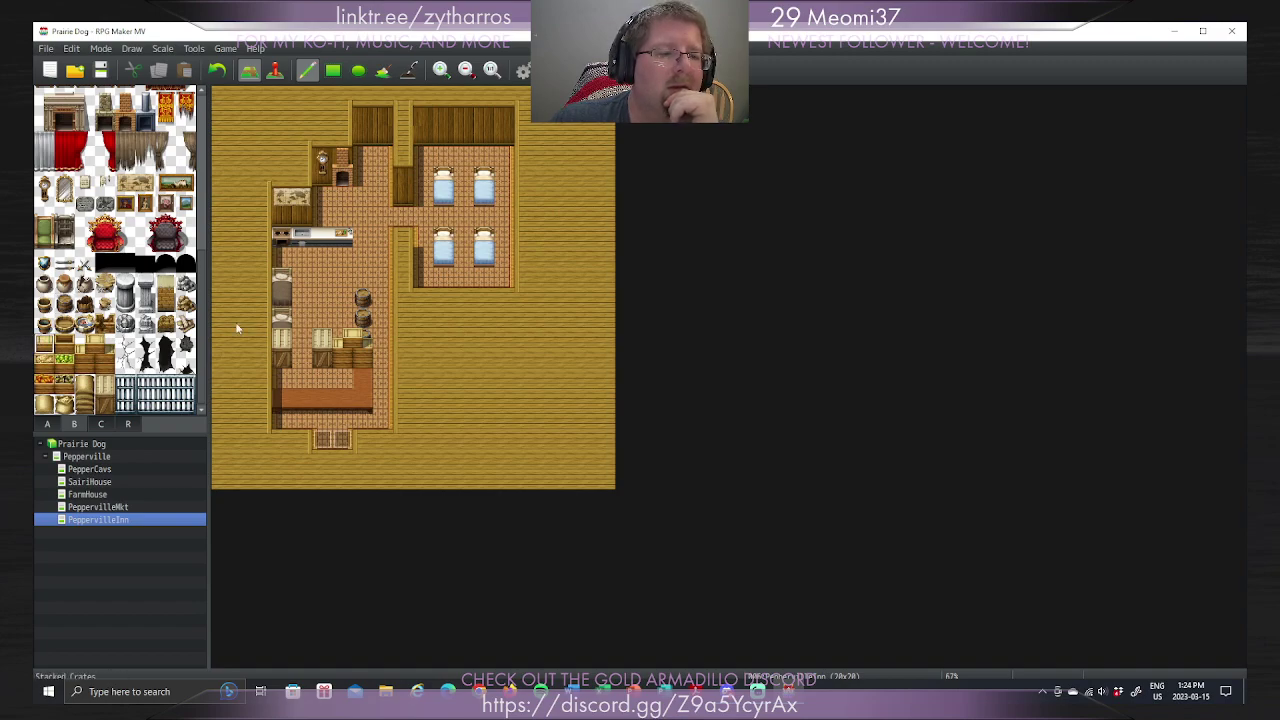
{"action": "left_click", "coordinate": [363, 273]}
{"action": "left_click", "coordinate": [322, 295]}
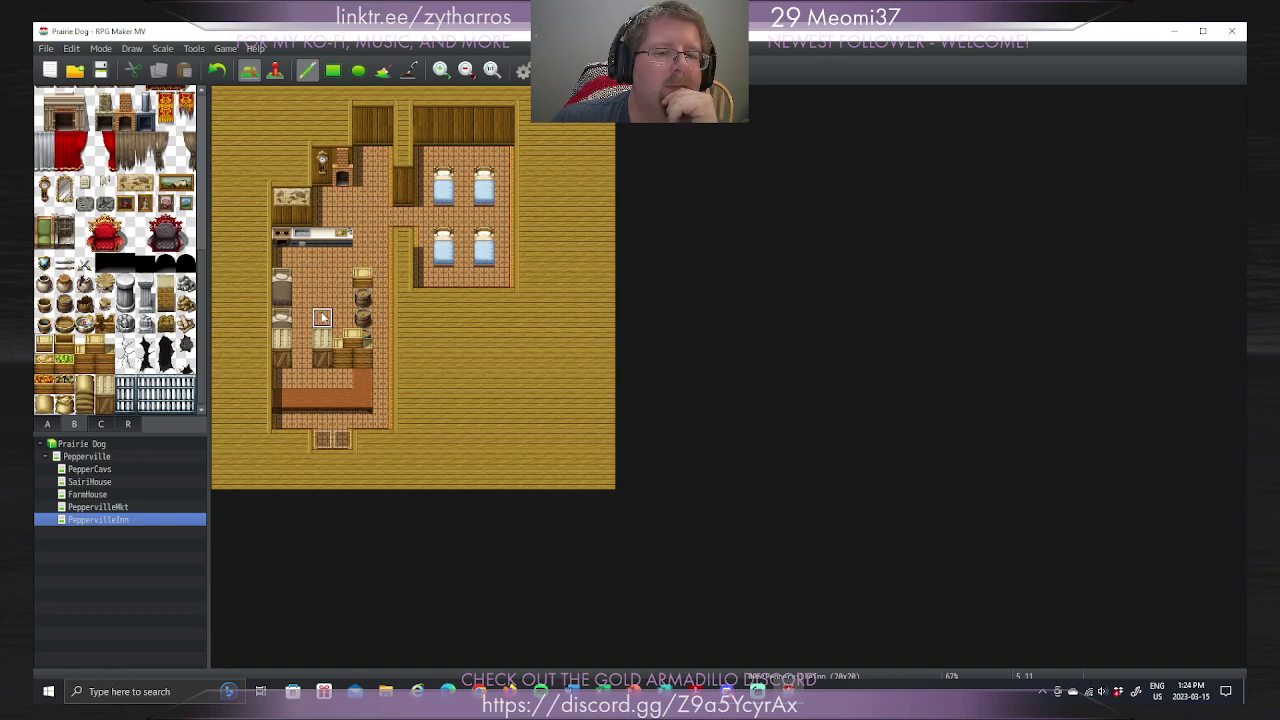
{"action": "left_click", "coordinate": [322, 273]}
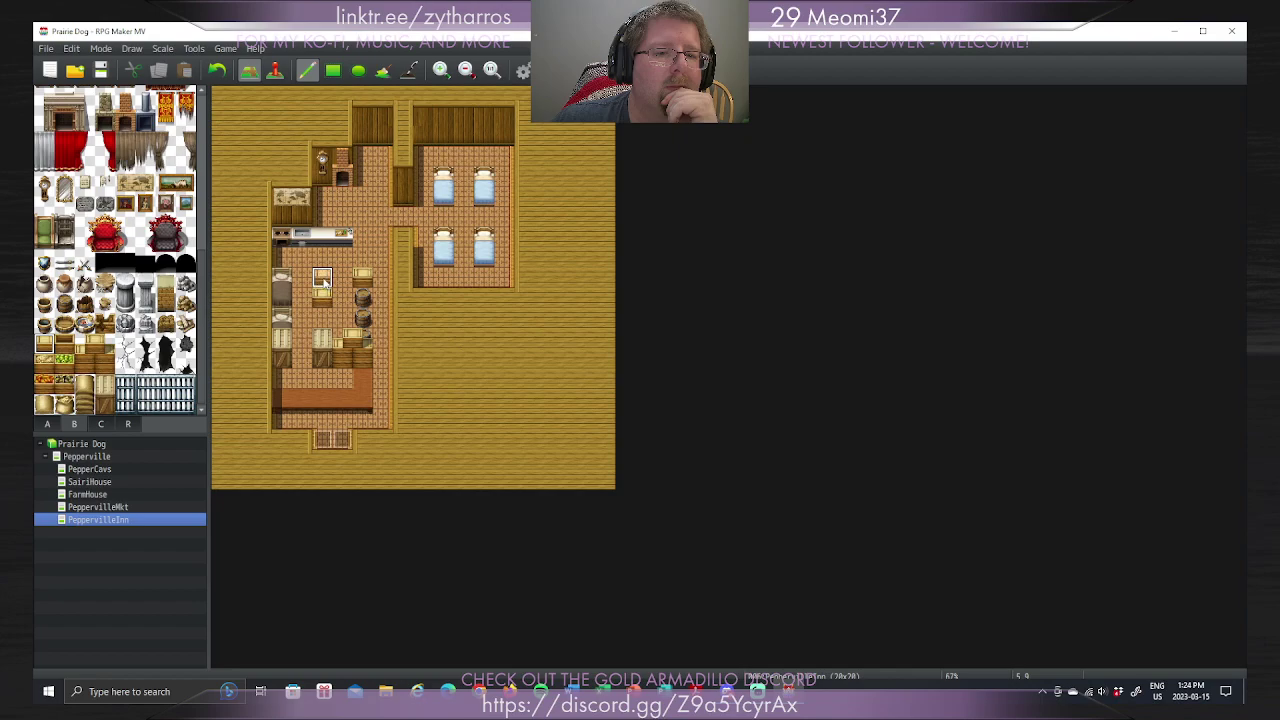
{"action": "left_click", "coordinate": [66, 325]}
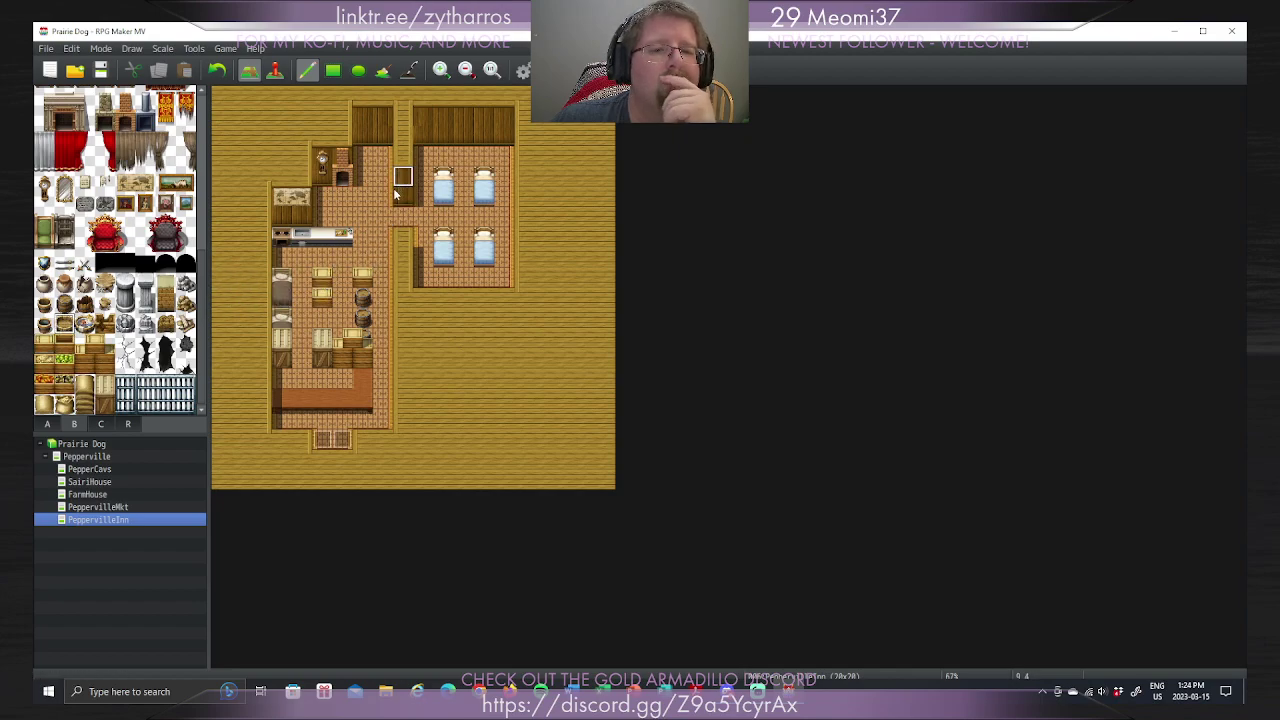
{"action": "left_click", "coordinate": [362, 237]}
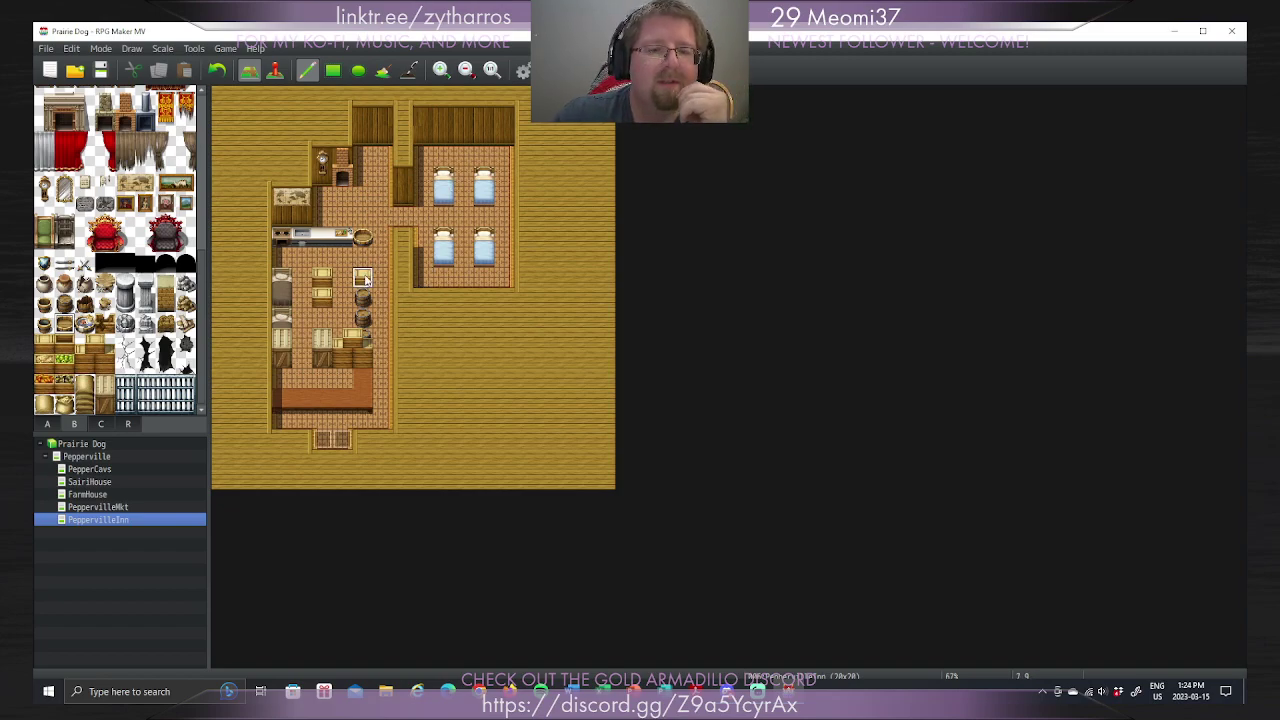
Step: Extend the reddish-brown counter straight up to just below the kitchen row, replacing the barrels, the small crate and the crates beside the one-tile gap
{"action": "left_click", "coordinate": [362, 378]}
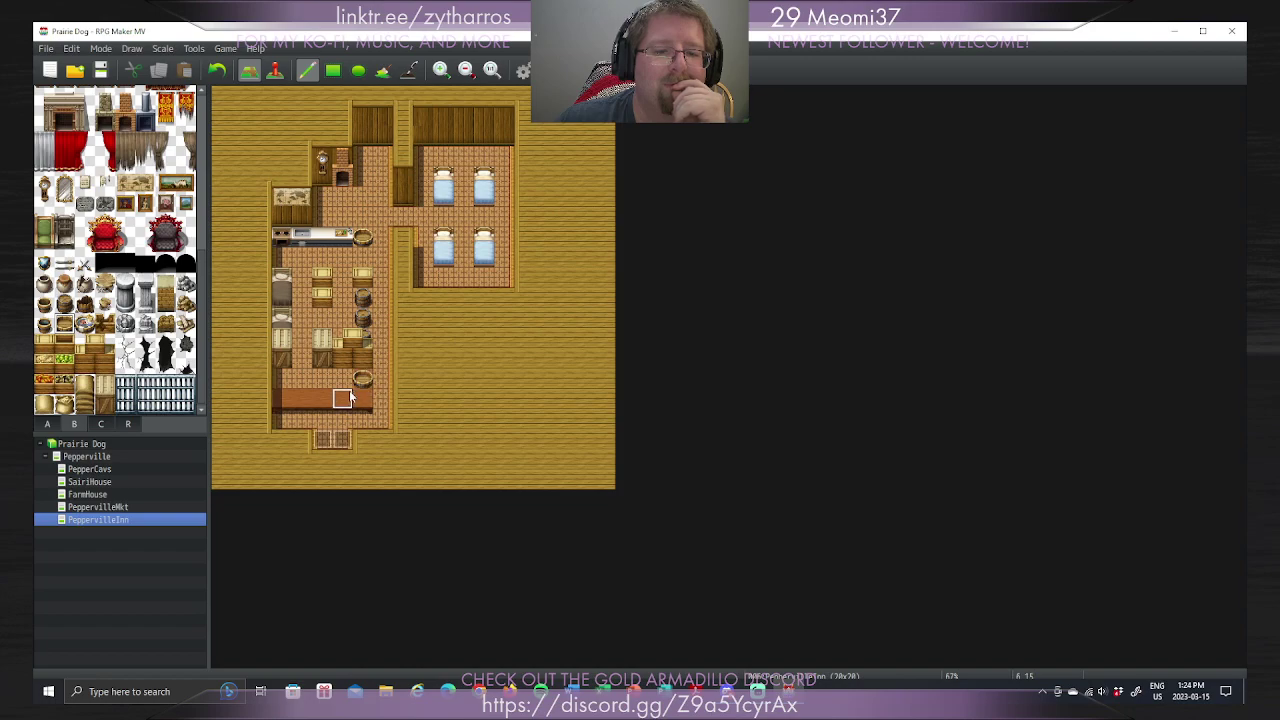
{"action": "key", "text": "ctrl+z"}
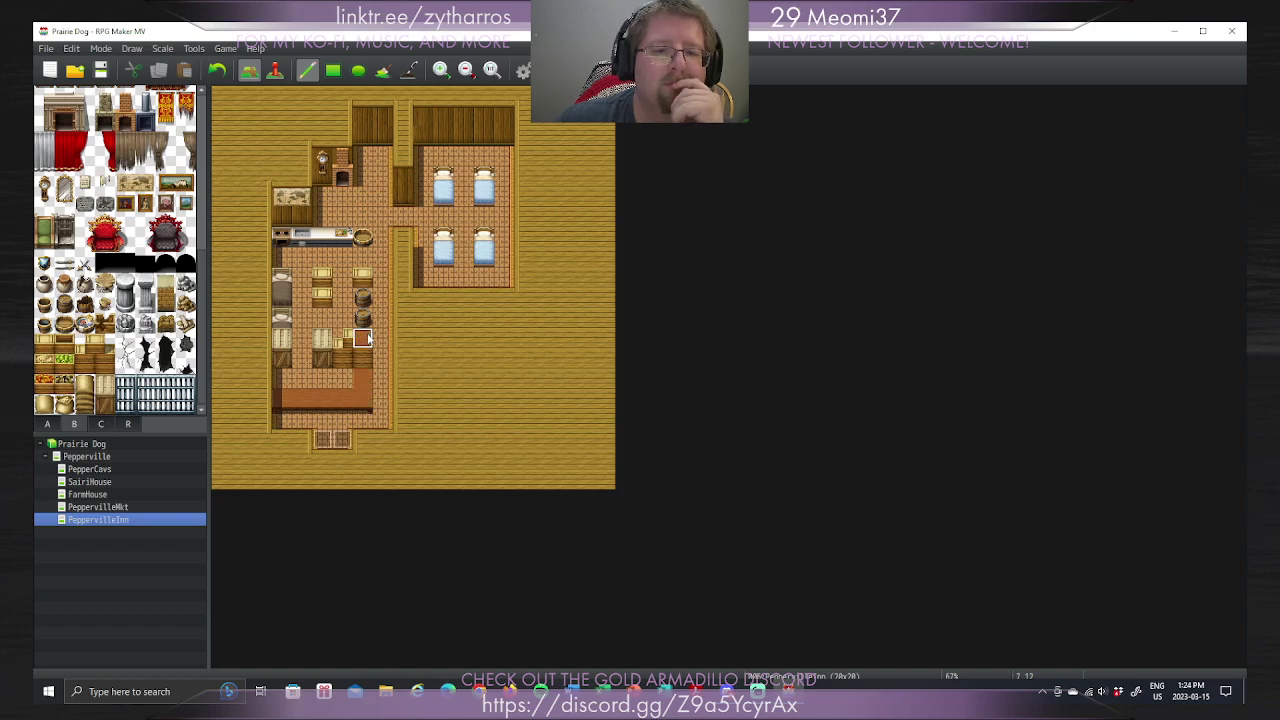
{"action": "mouse_move", "coordinate": [364, 340]}
{"action": "left_mouse_down"}
{"action": "mouse_move", "coordinate": [365, 264]}
{"action": "mouse_move", "coordinate": [376, 262]}
{"action": "left_mouse_up"}
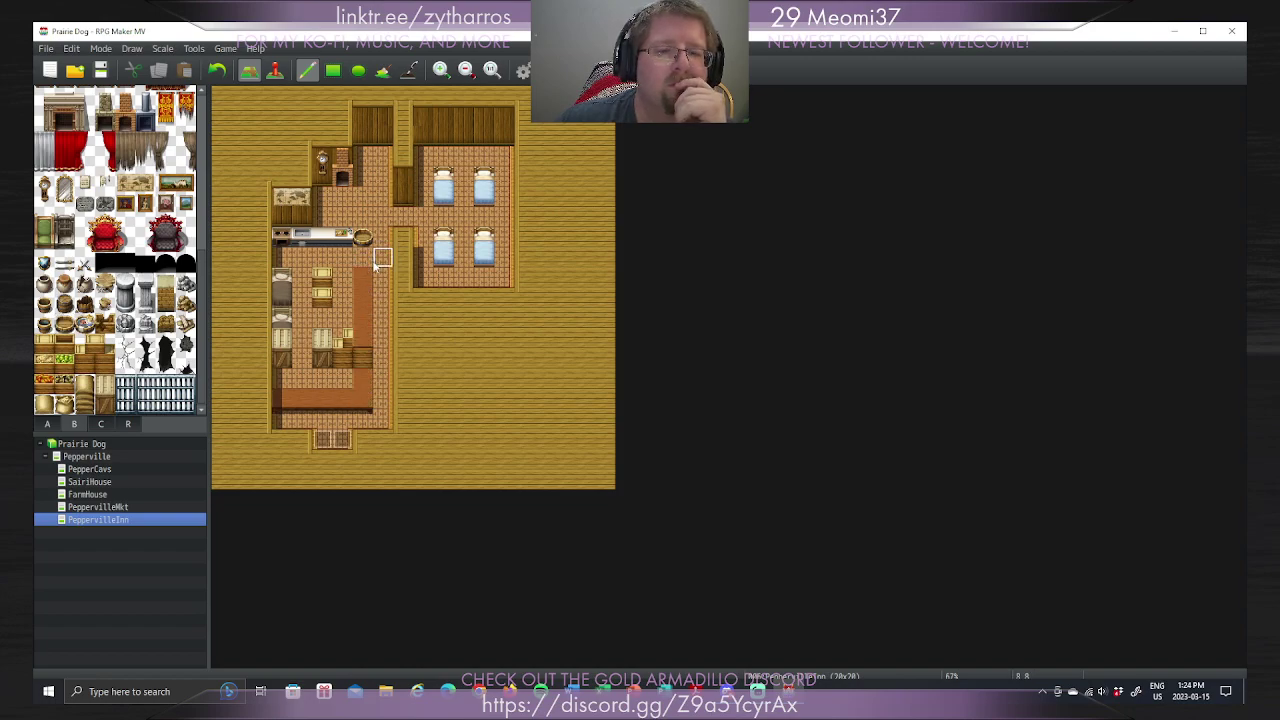
{"action": "left_click", "coordinate": [103, 346]}
{"action": "left_click", "coordinate": [363, 340]}
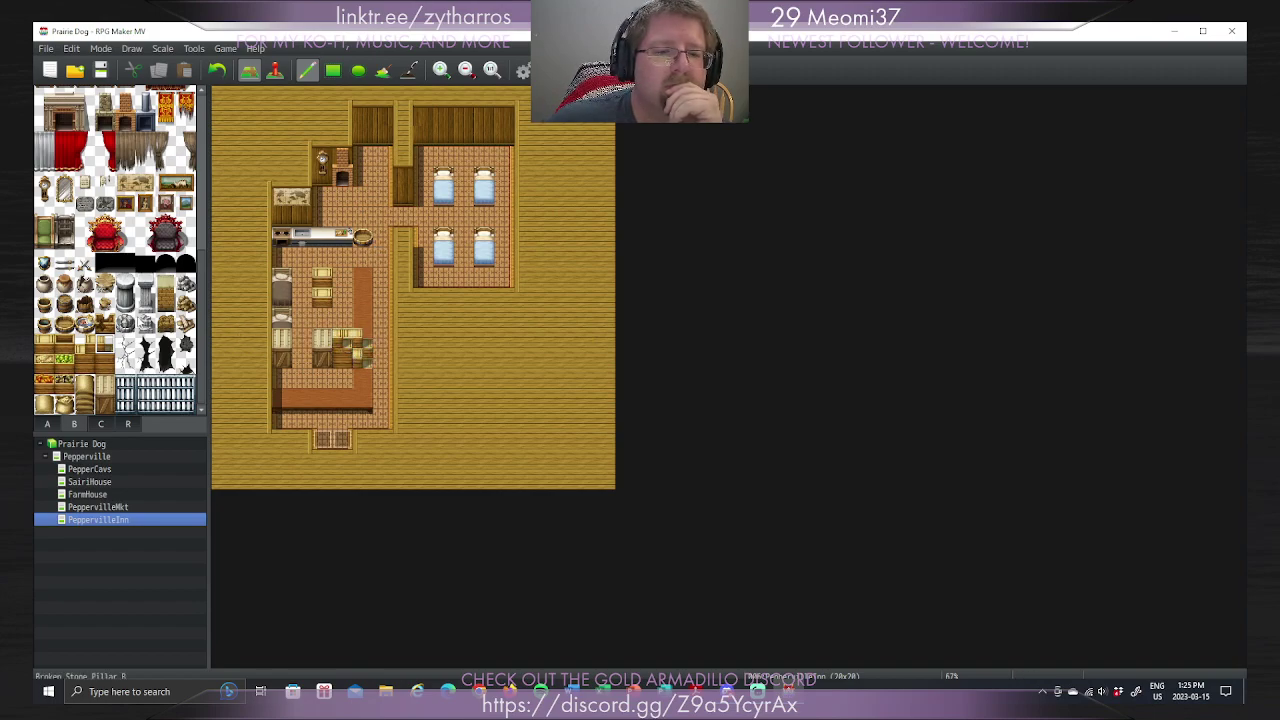
{"action": "mouse_move", "coordinate": [376, 357]}
{"action": "left_mouse_down"}
{"action": "mouse_move", "coordinate": [336, 355]}
{"action": "mouse_move", "coordinate": [363, 347]}
{"action": "mouse_move", "coordinate": [369, 320]}
{"action": "mouse_move", "coordinate": [368, 368]}
{"action": "mouse_move", "coordinate": [371, 316]}
{"action": "mouse_move", "coordinate": [333, 363]}
{"action": "left_mouse_up"}
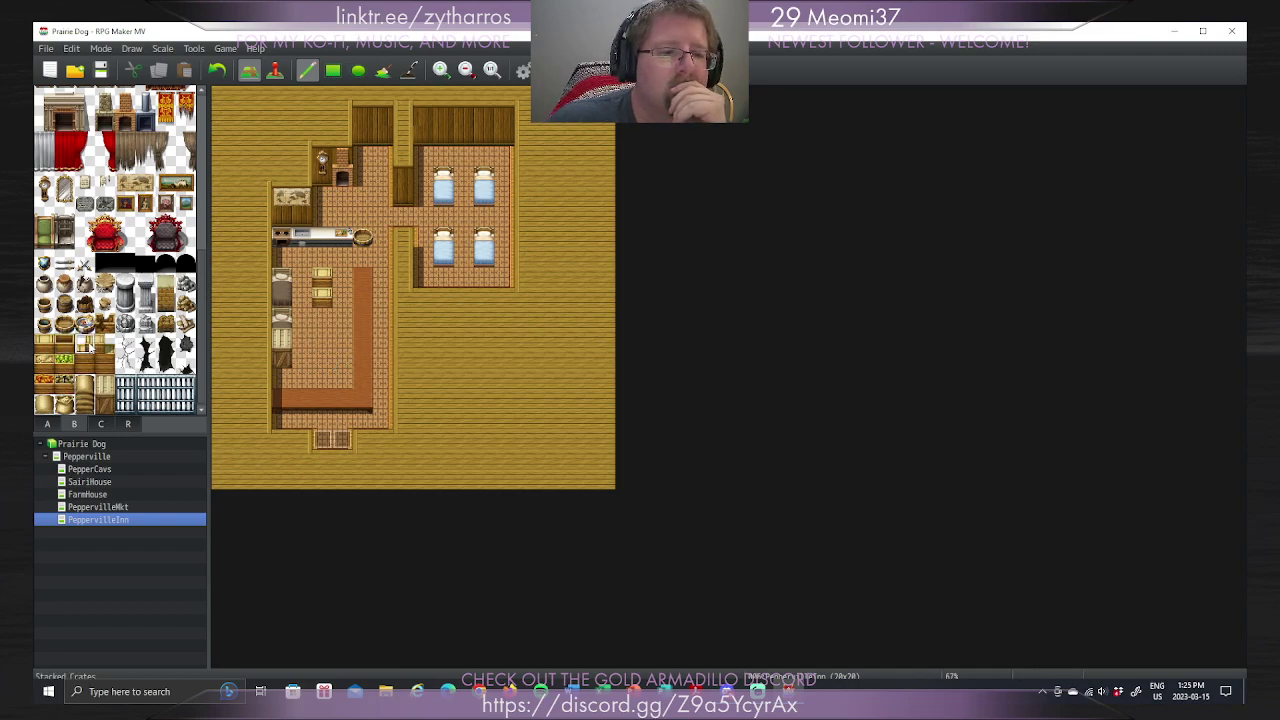
Step: Stack overlapping crates in a two-tile-wide column against the extended counter, from the former crate row up to level with the upper staff bed
{"action": "left_click_drag", "start_coordinate": [84, 342], "coordinate": [105, 363]}
{"action": "left_click", "coordinate": [327, 345]}
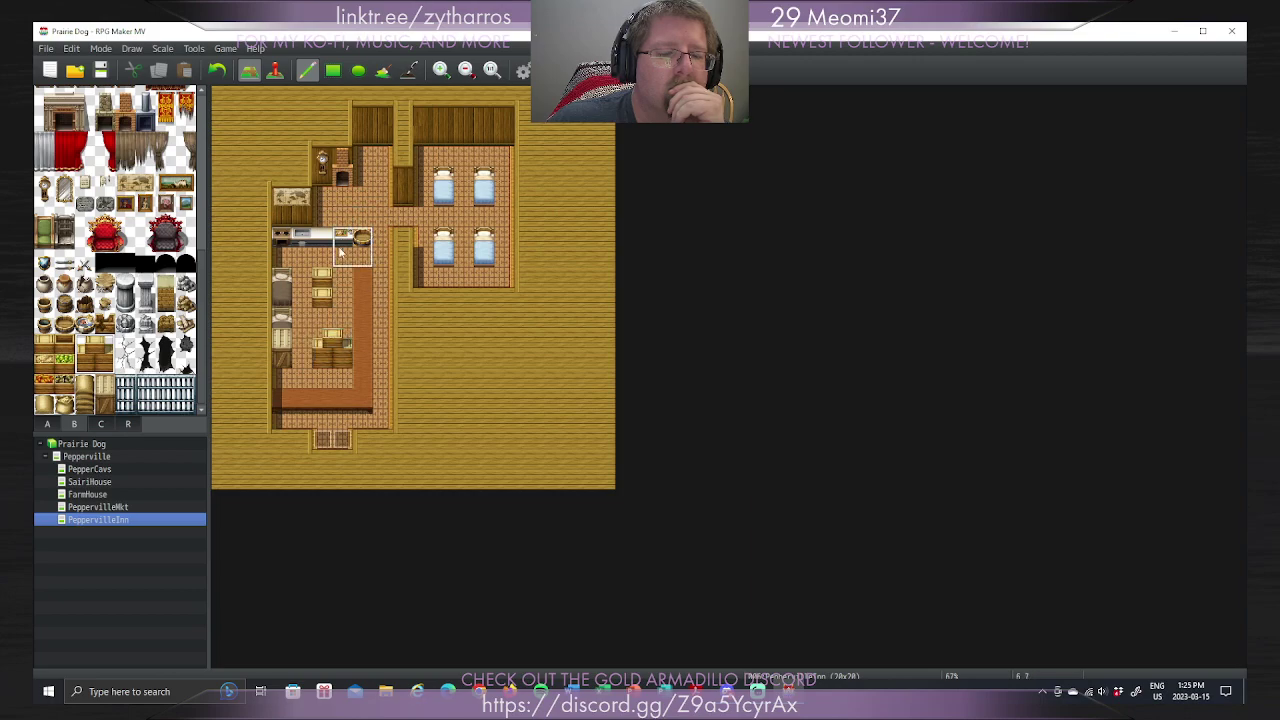
{"action": "left_click", "coordinate": [321, 330]}
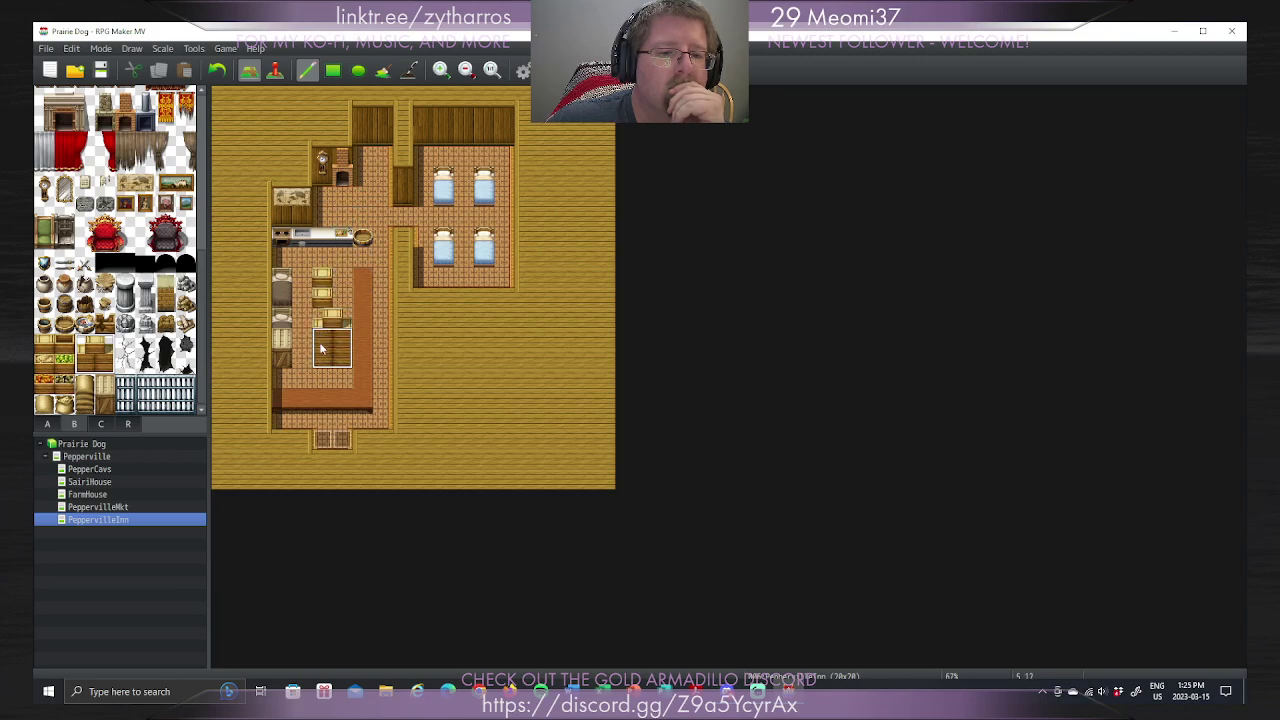
{"action": "key", "text": "ctrl+z"}
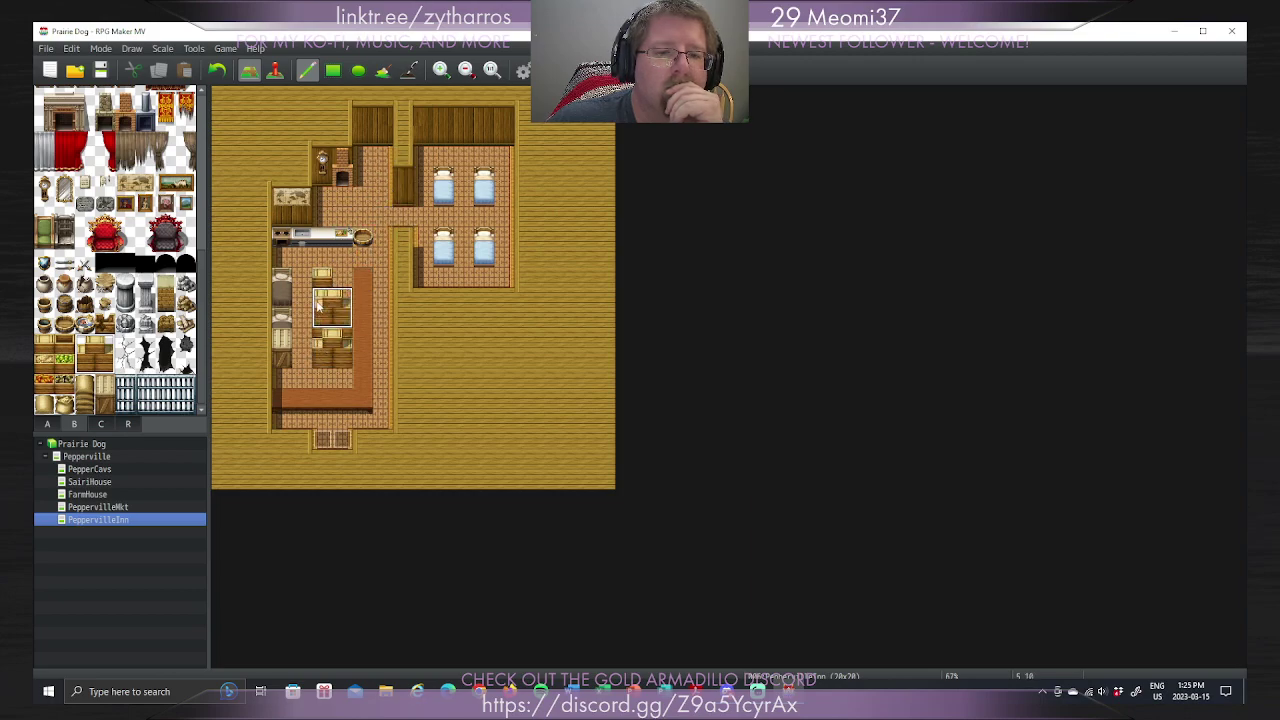
{"action": "left_click", "coordinate": [325, 343]}
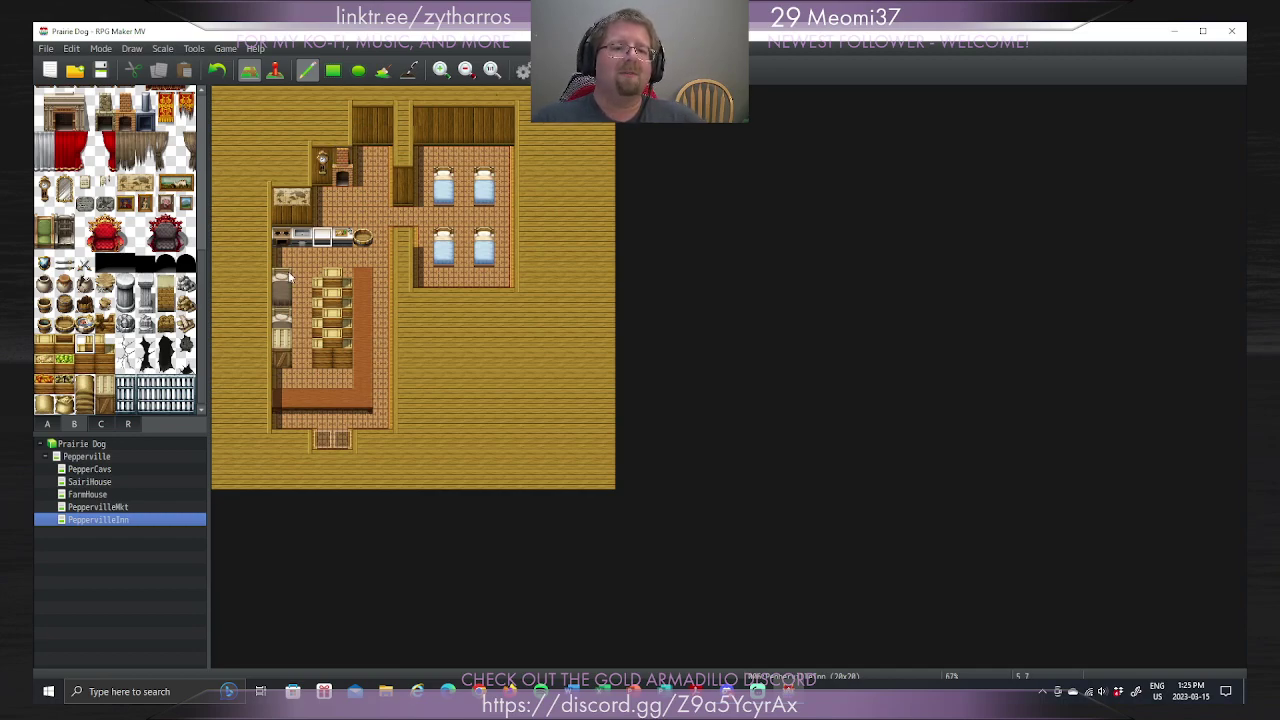
{"action": "left_click", "coordinate": [85, 349]}
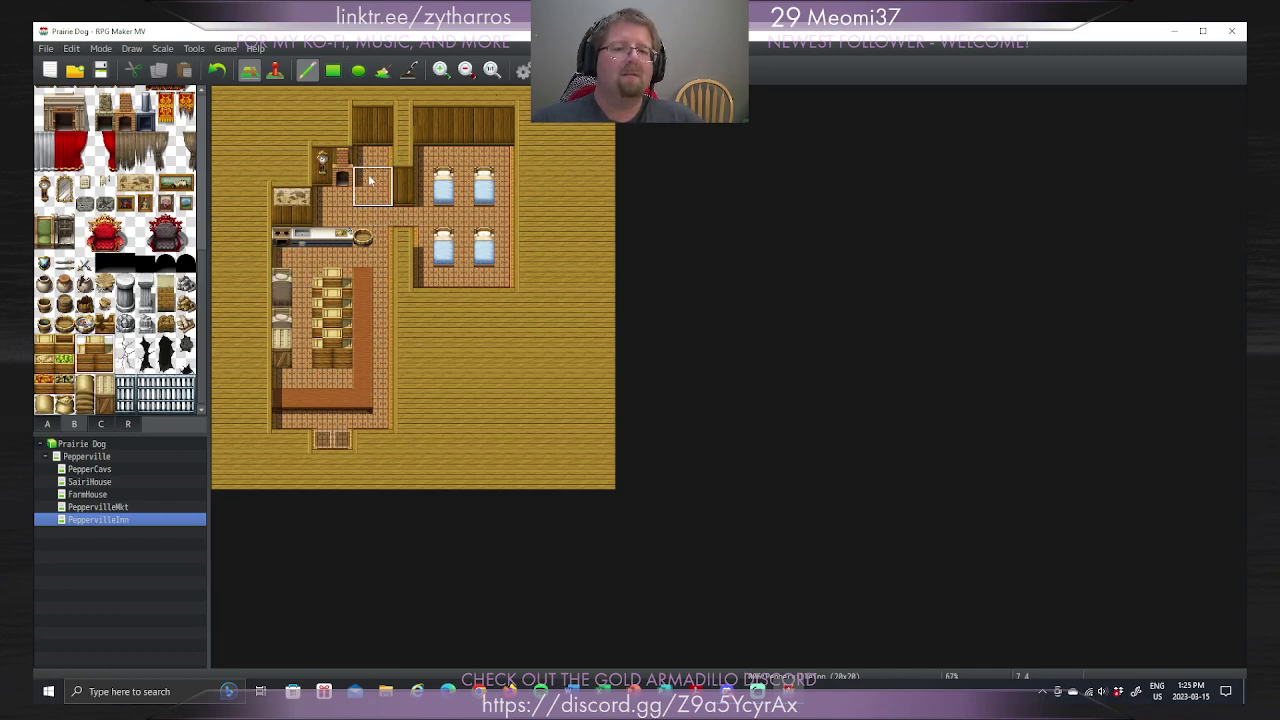
Step: Place stacked crates in the small northern alcove and a low row of crates along the wall behind the kitchen counter
{"action": "left_click", "coordinate": [367, 141]}
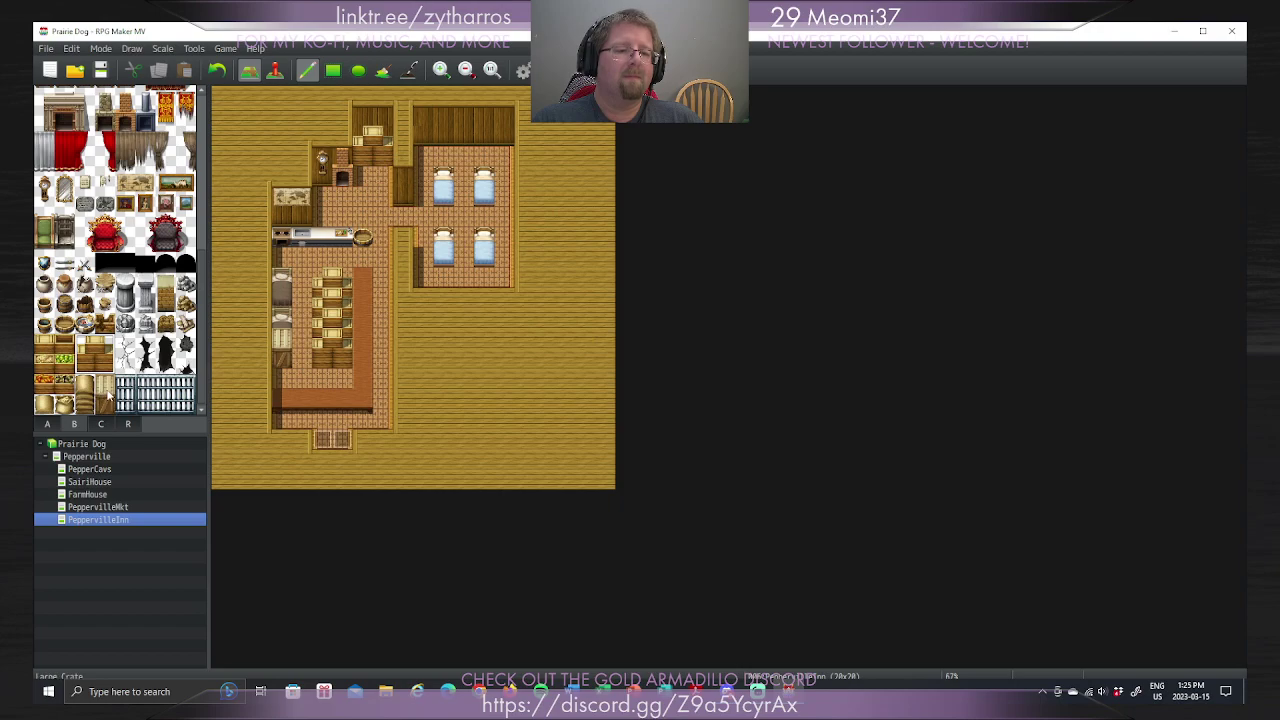
{"action": "left_click", "coordinate": [94, 354]}
{"action": "left_click", "coordinate": [321, 217]}
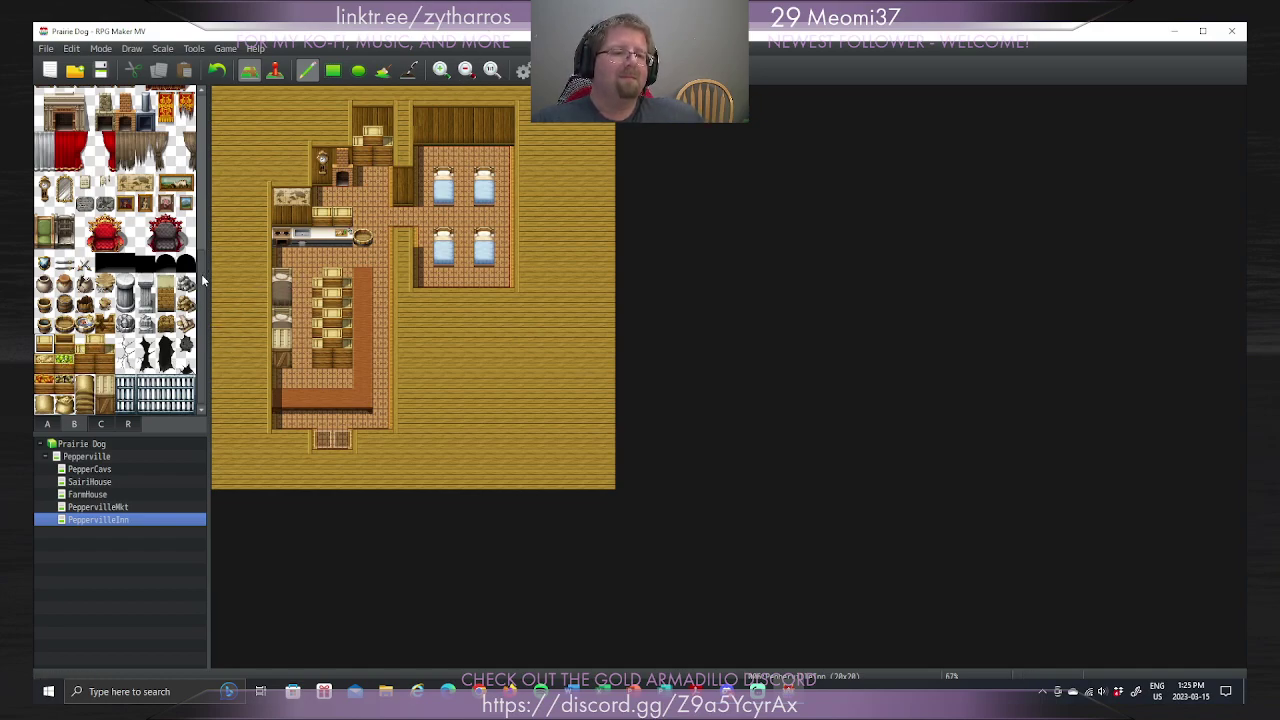
Step: Decorate the L-shaped brown counter with the green leafy item at its two ends and its corner
{"action": "scroll", "coordinate": [202, 280], "scroll_direction": "up", "scroll_amount": 5}
{"action": "left_click", "coordinate": [101, 424]}
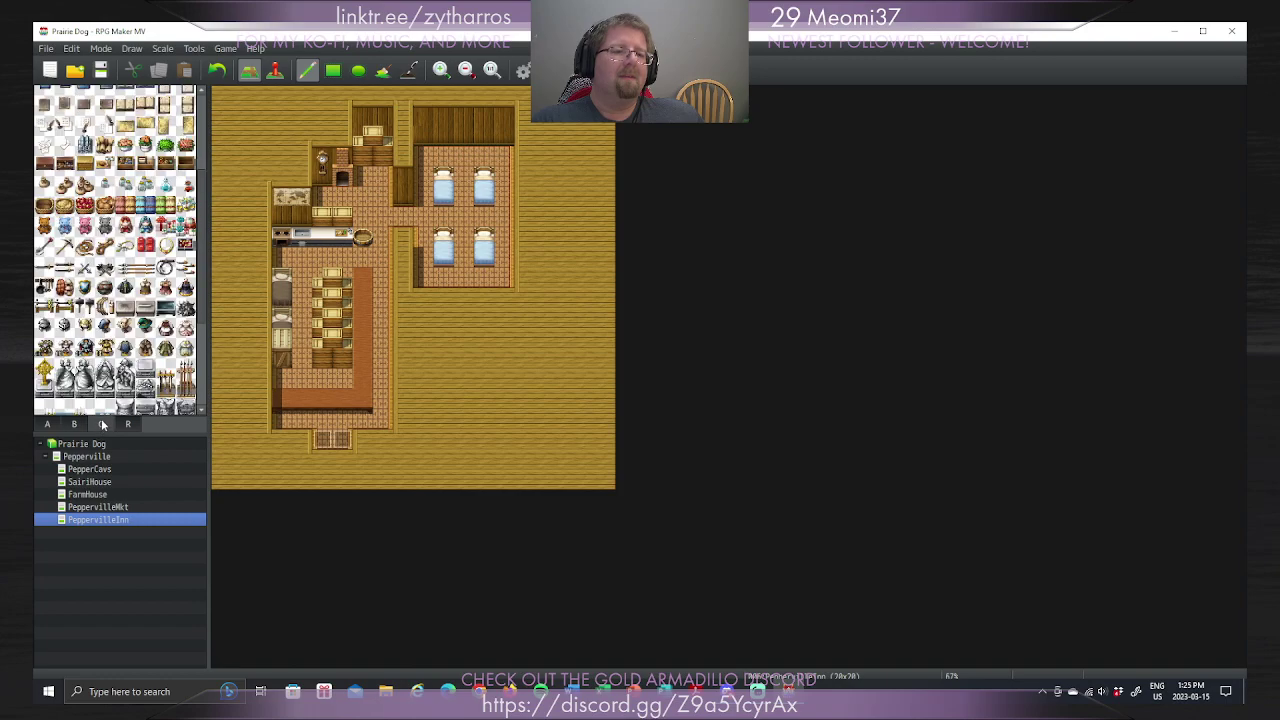
{"action": "left_click", "coordinate": [167, 147]}
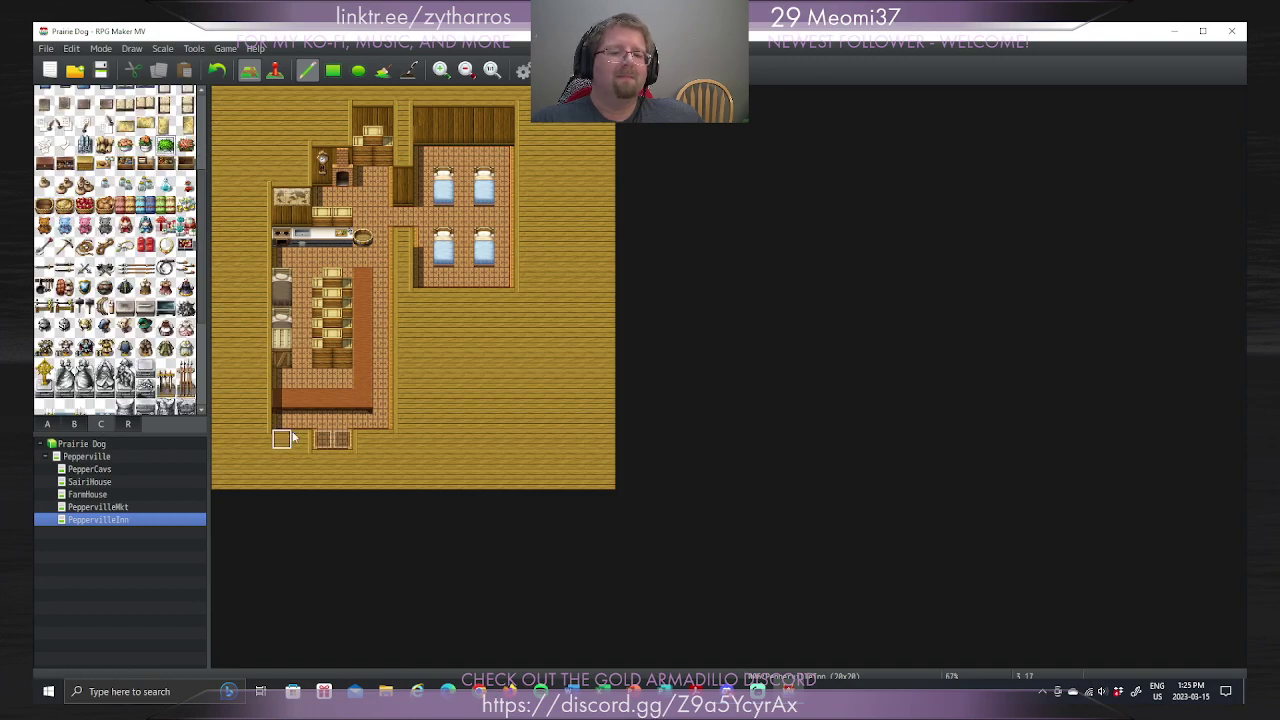
{"action": "left_click", "coordinate": [283, 400]}
{"action": "left_click", "coordinate": [363, 400]}
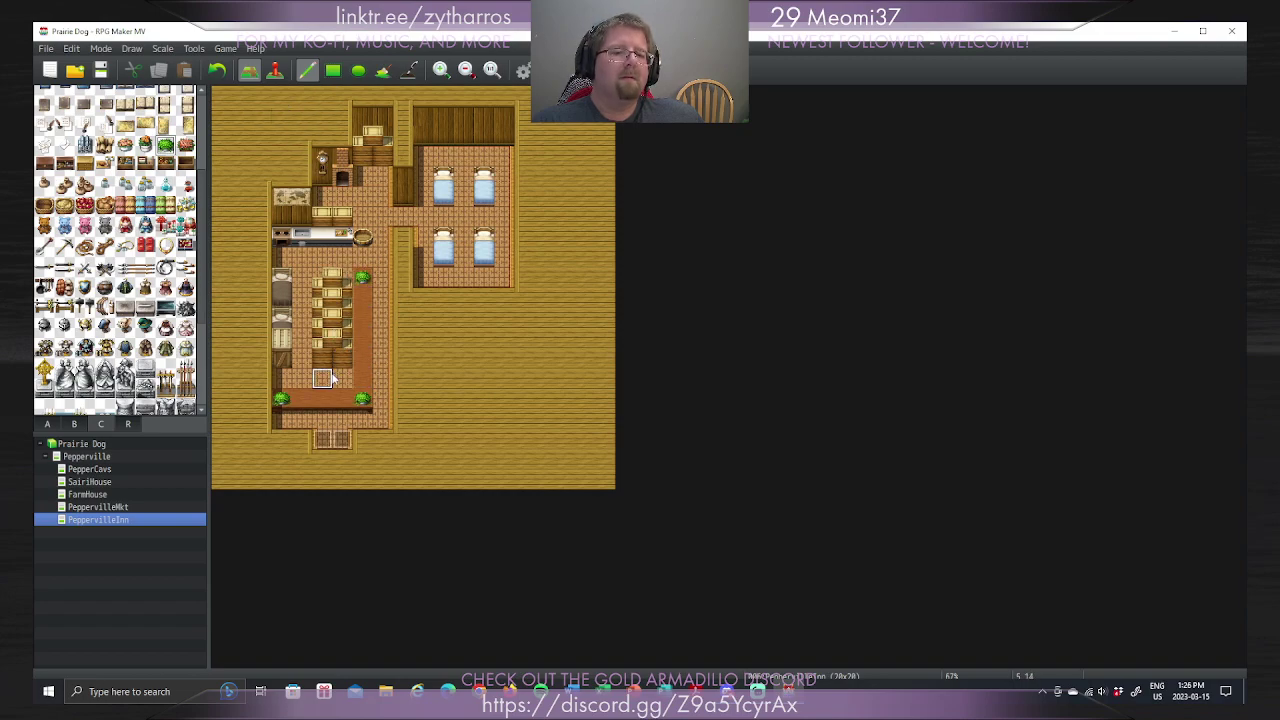
Step: Clear the stacked crates from the floor inside the L-shaped counter
{"action": "mouse_move", "coordinate": [334, 316]}
{"action": "left_mouse_down"}
{"action": "mouse_move", "coordinate": [333, 270]}
{"action": "mouse_move", "coordinate": [320, 360]}
{"action": "left_mouse_up"}
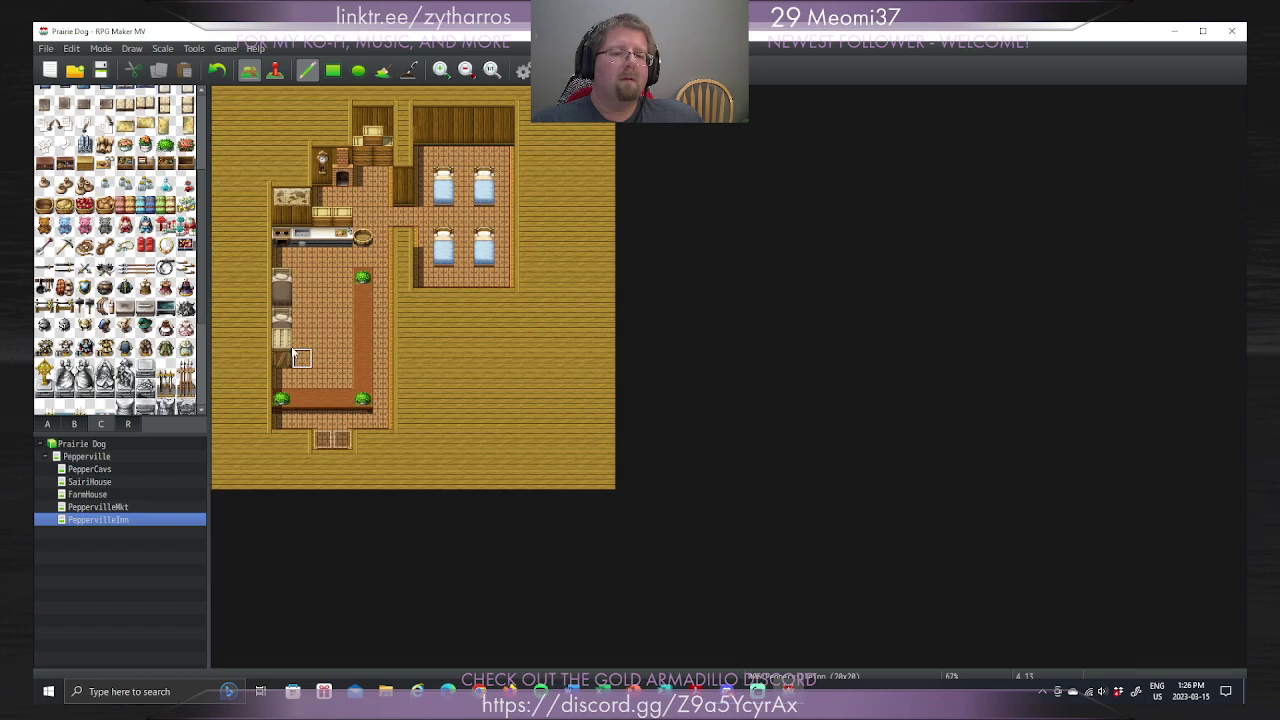
{"action": "left_click", "coordinate": [322, 306]}
{"action": "left_click_drag", "start_coordinate": [322, 310], "coordinate": [324, 360]}
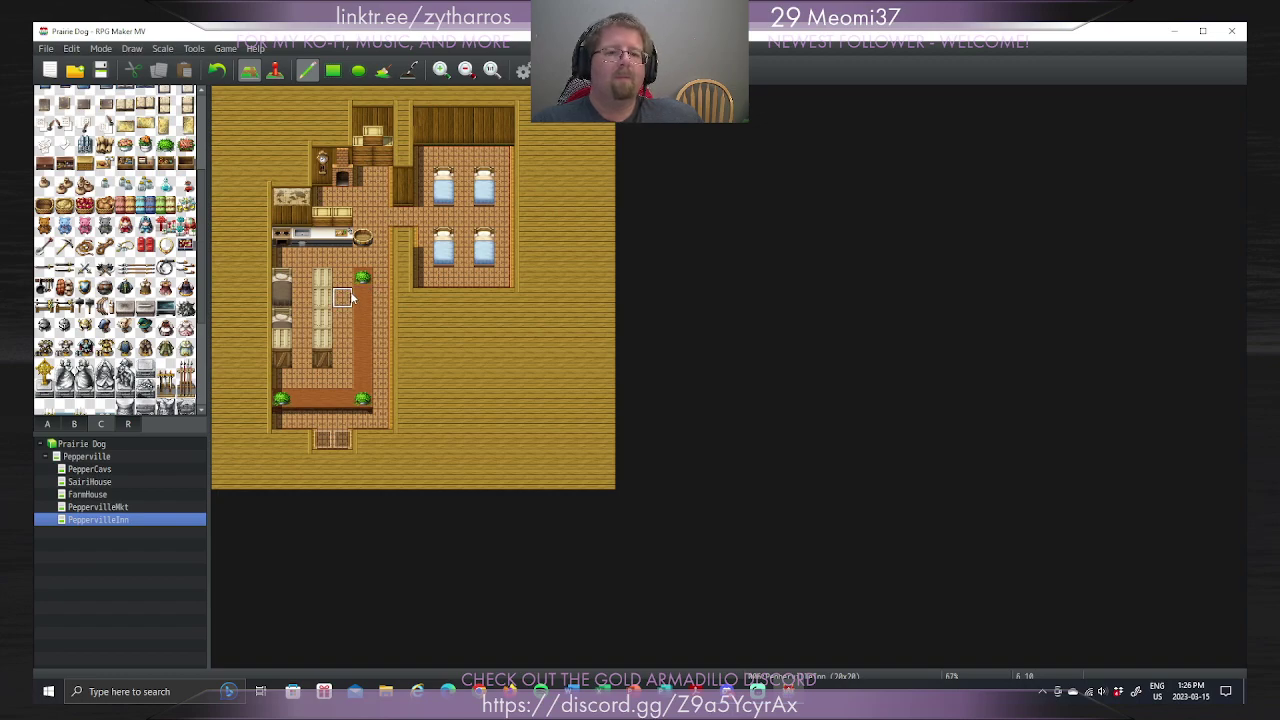
{"action": "mouse_move", "coordinate": [338, 283]}
{"action": "left_mouse_down"}
{"action": "mouse_move", "coordinate": [322, 292]}
{"action": "mouse_move", "coordinate": [323, 357]}
{"action": "mouse_move", "coordinate": [300, 340]}
{"action": "left_mouse_up"}
Step: Place a two-tile-wide bottle shelf at the north end of the floor inside the L-shaped counter
{"action": "scroll", "coordinate": [120, 250], "scroll_direction": "down", "scroll_amount": 3}
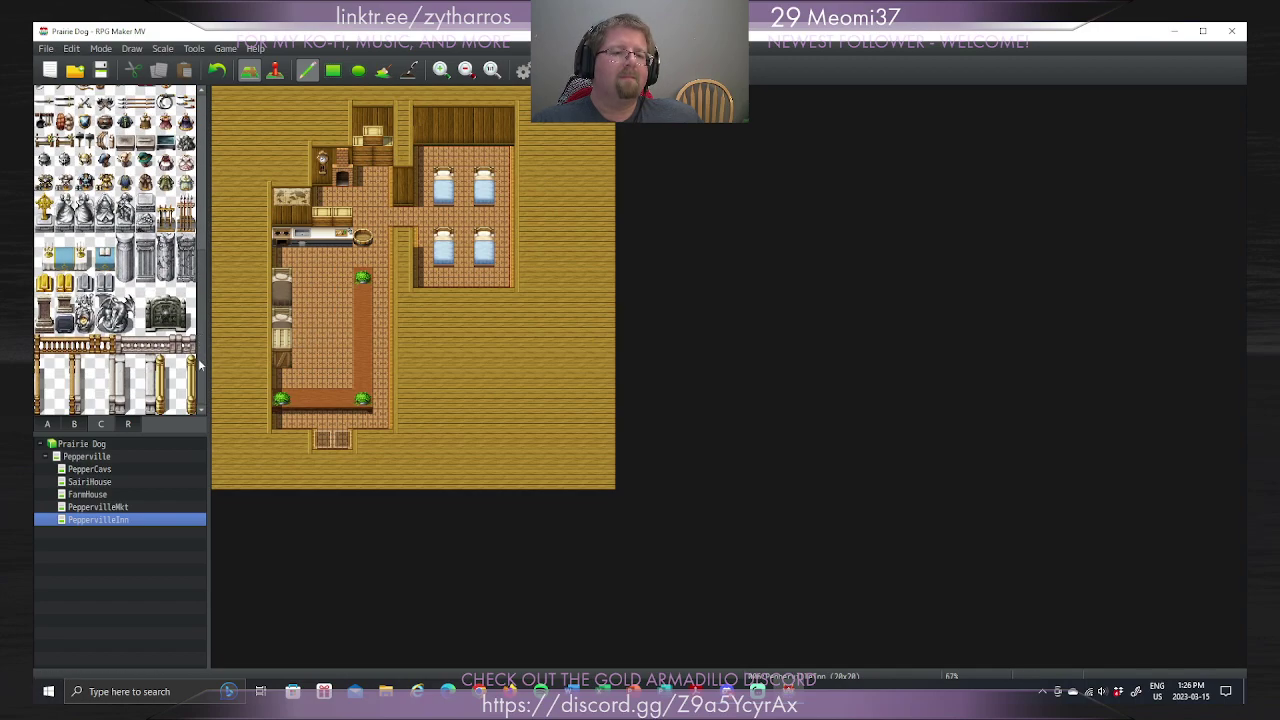
{"action": "scroll", "coordinate": [207, 338], "scroll_direction": "down", "scroll_amount": 5}
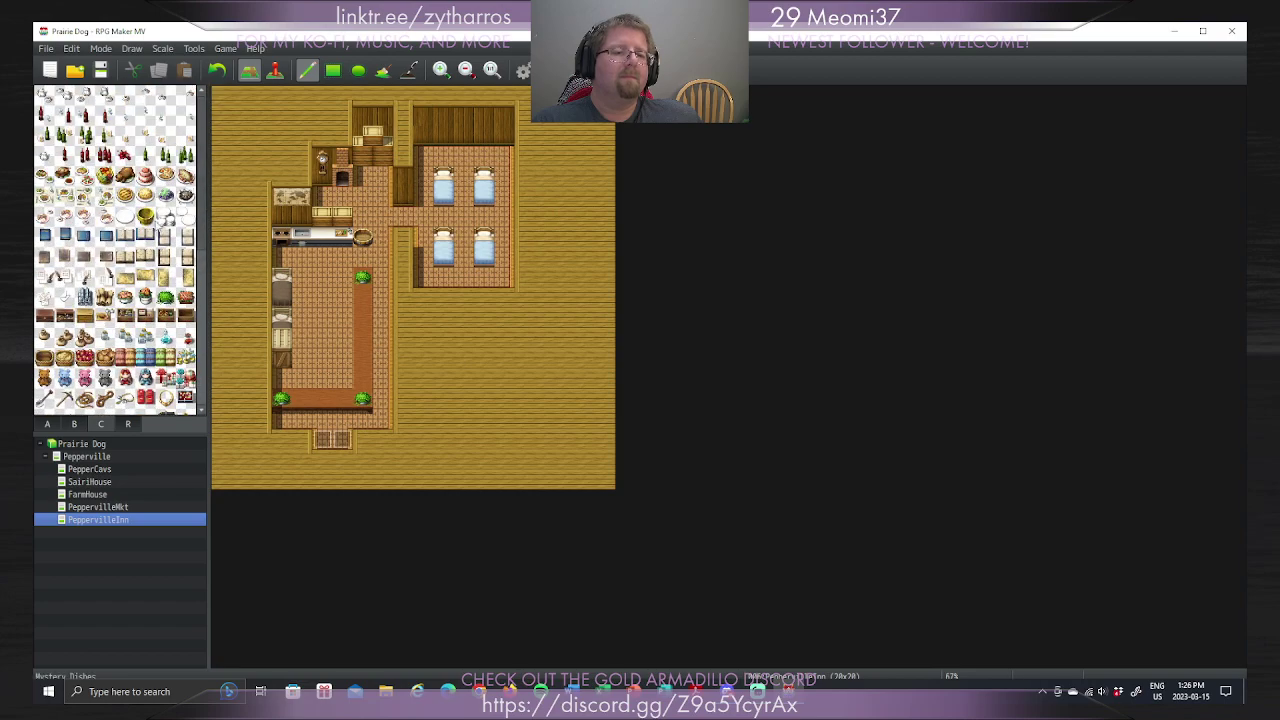
{"action": "left_click", "coordinate": [80, 424]}
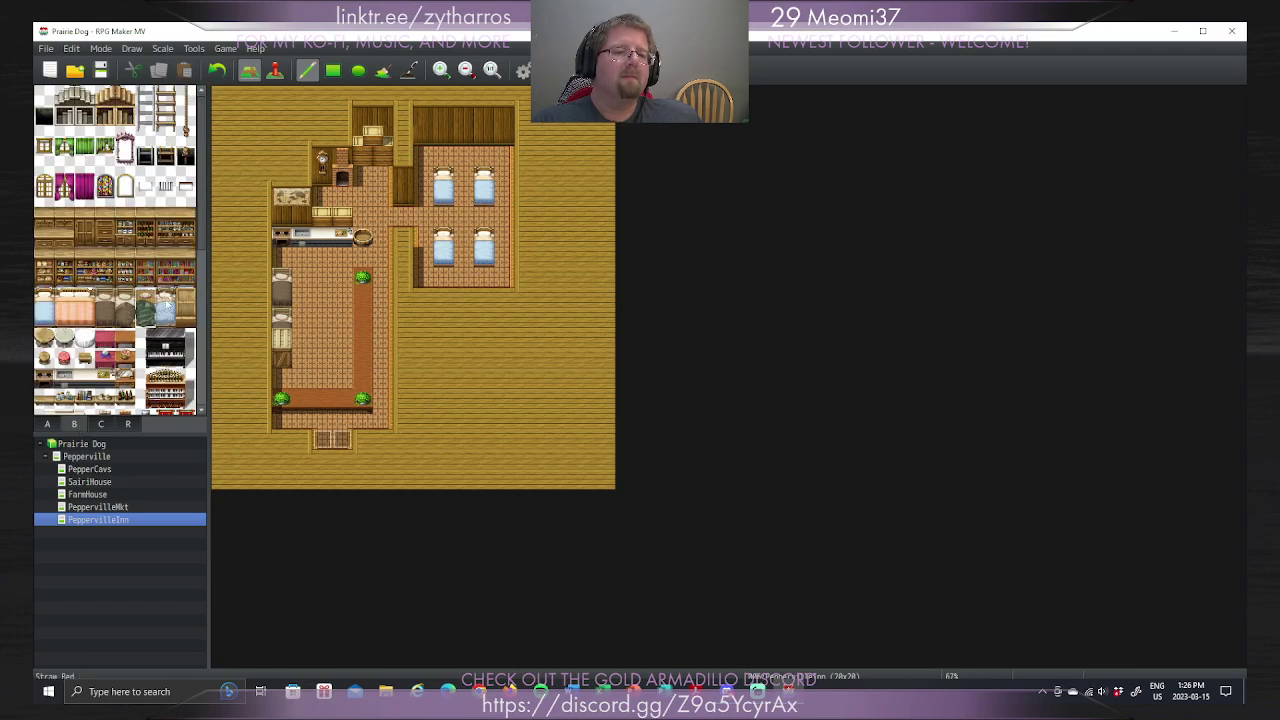
{"action": "scroll", "coordinate": [201, 232], "scroll_direction": "down", "scroll_amount": 2}
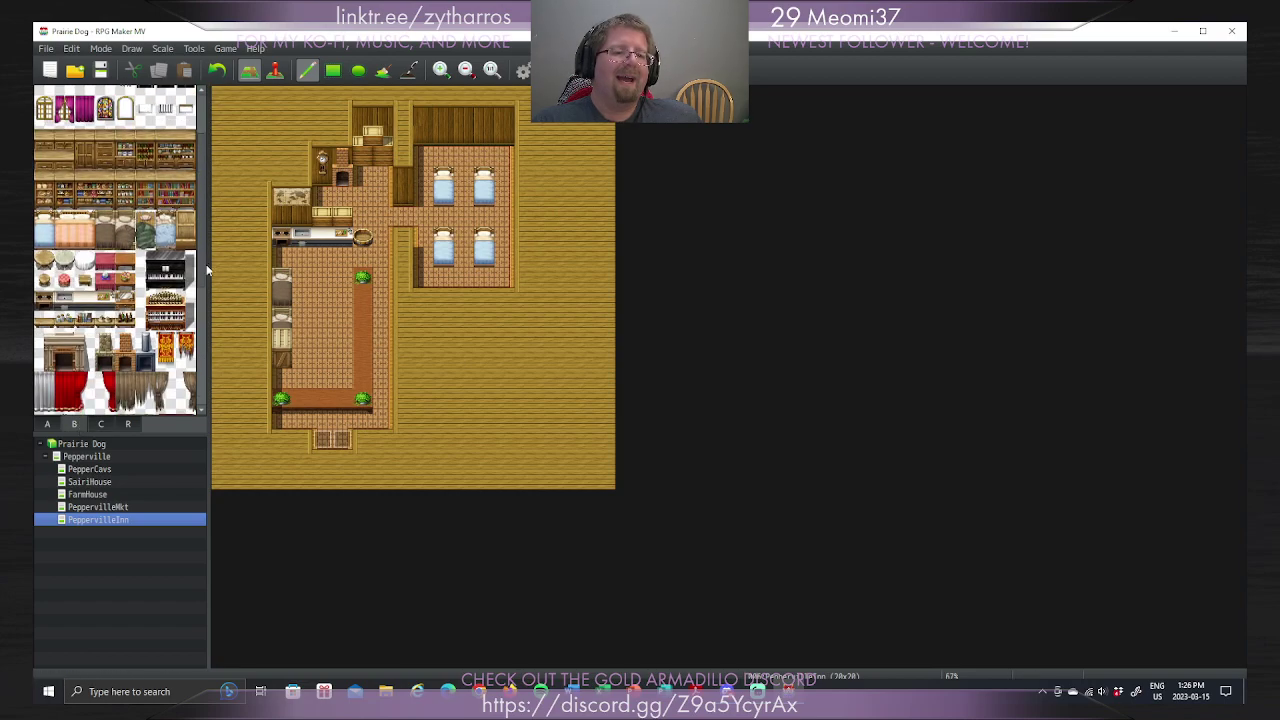
{"action": "scroll", "coordinate": [207, 270], "scroll_direction": "up", "scroll_amount": 2}
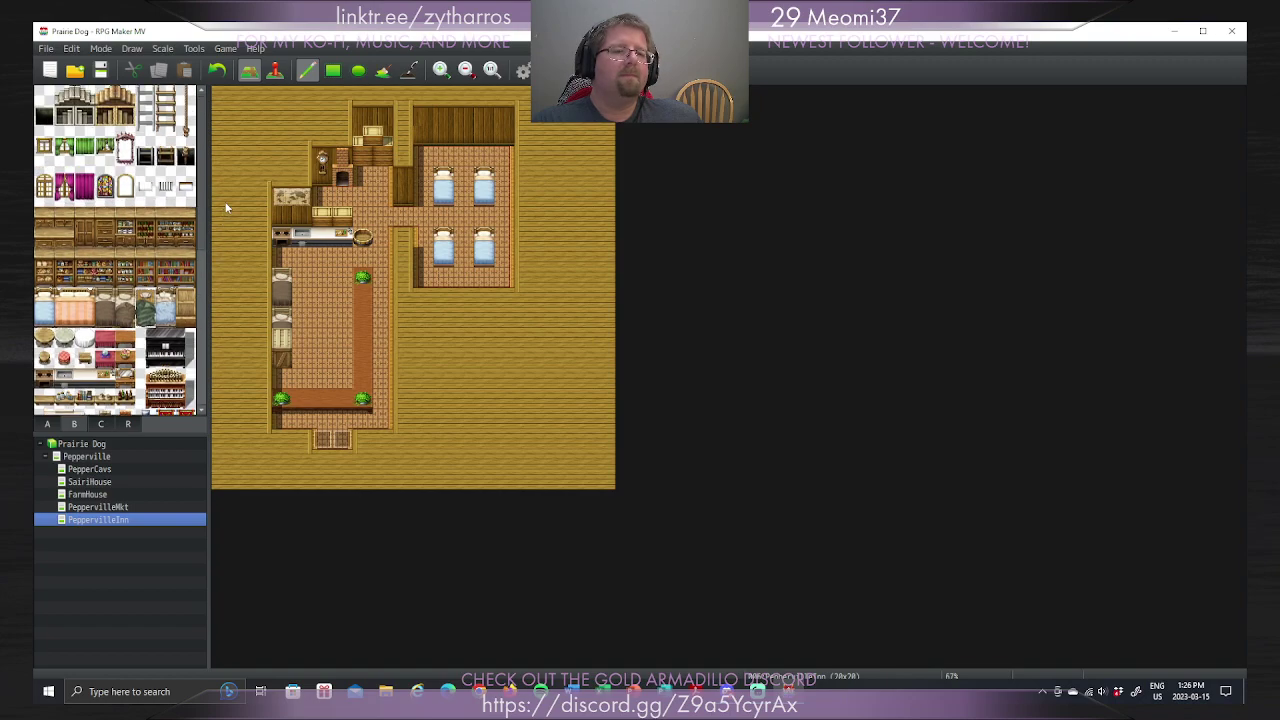
{"action": "left_click_drag", "start_coordinate": [165, 216], "coordinate": [185, 238]}
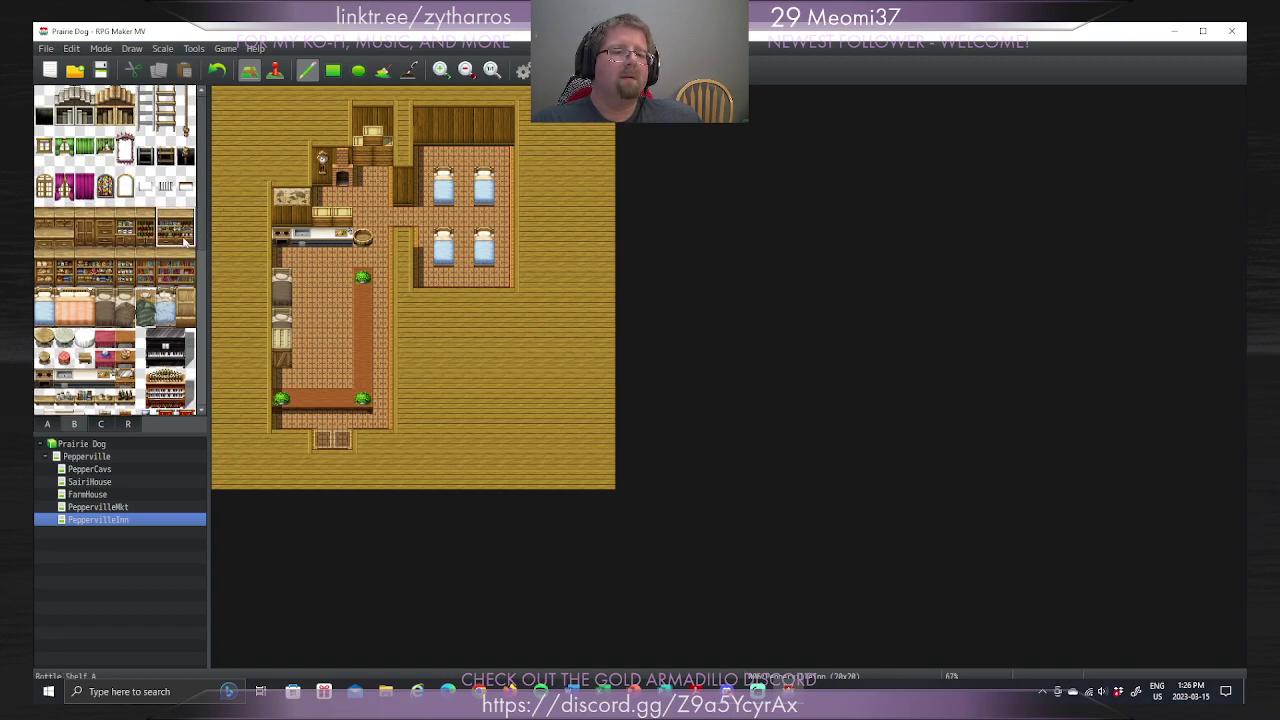
{"action": "left_click", "coordinate": [318, 262]}
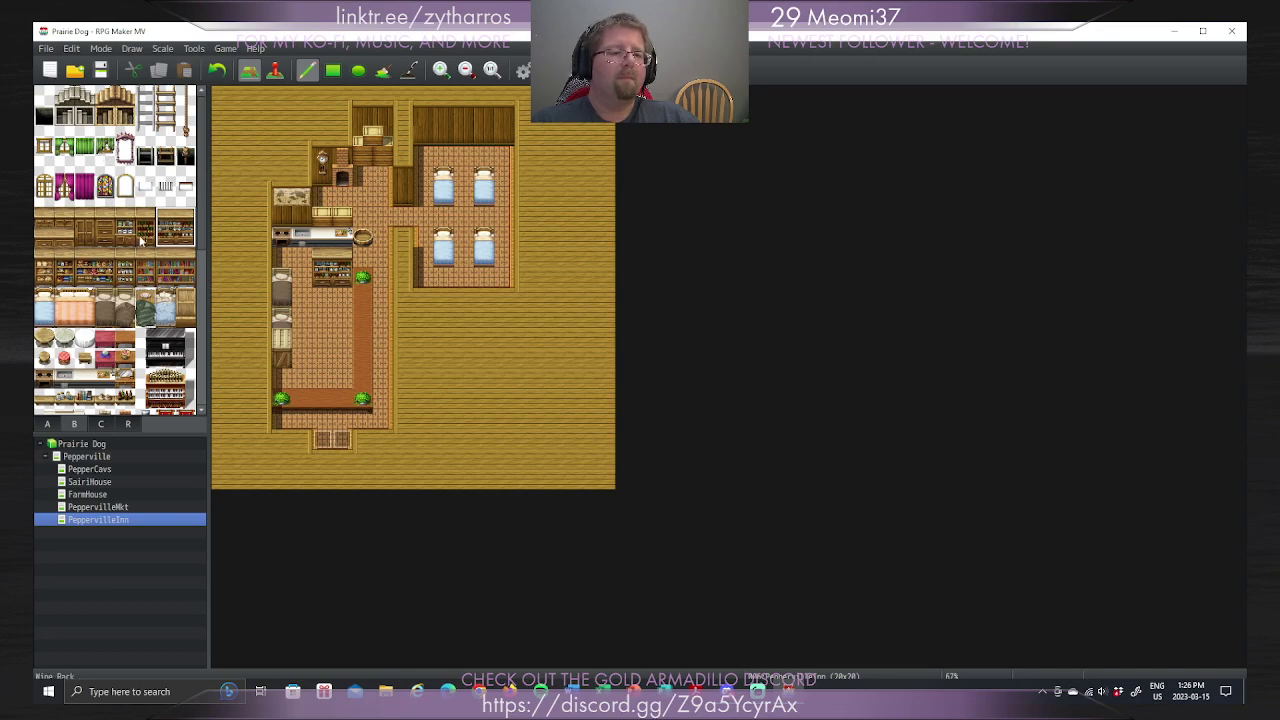
Step: Stack two-tile-wide crates in a column directly below the bottle shelf inside the counter area
{"action": "left_click_drag", "start_coordinate": [152, 220], "coordinate": [152, 240]}
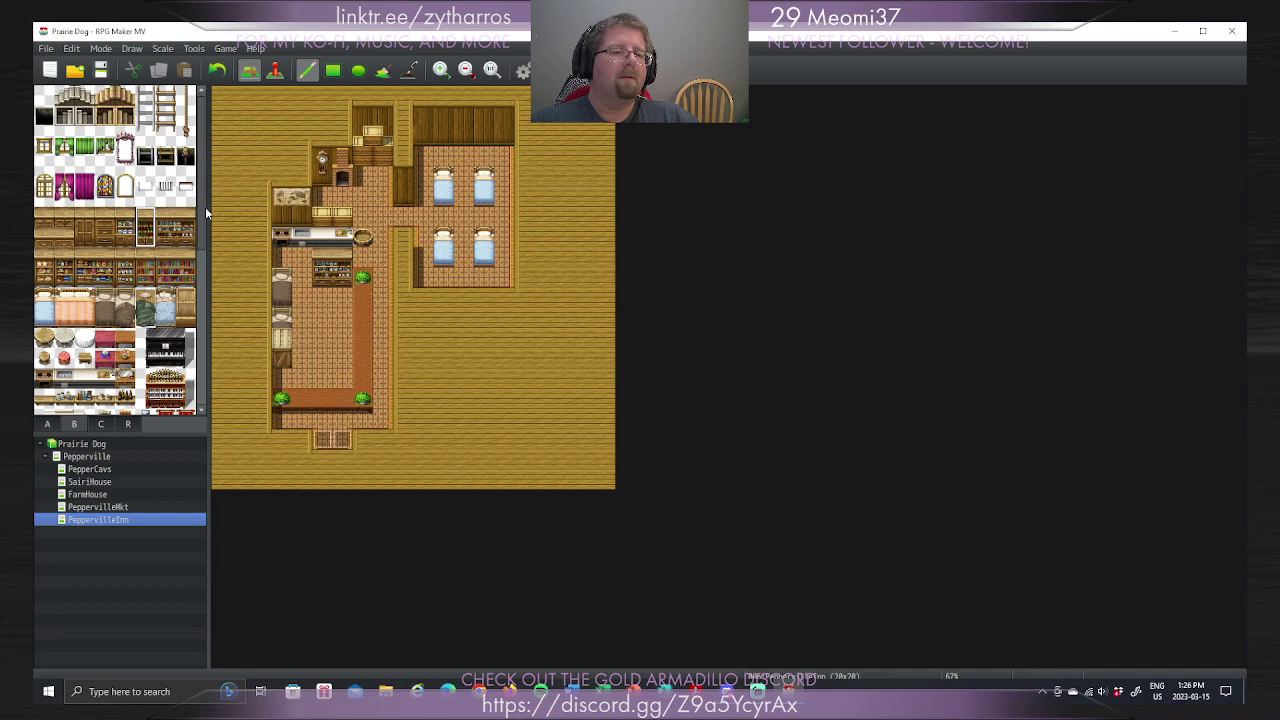
{"action": "left_click_drag", "start_coordinate": [205, 207], "coordinate": [208, 334]}
{"action": "left_click_drag", "start_coordinate": [78, 338], "coordinate": [104, 360]}
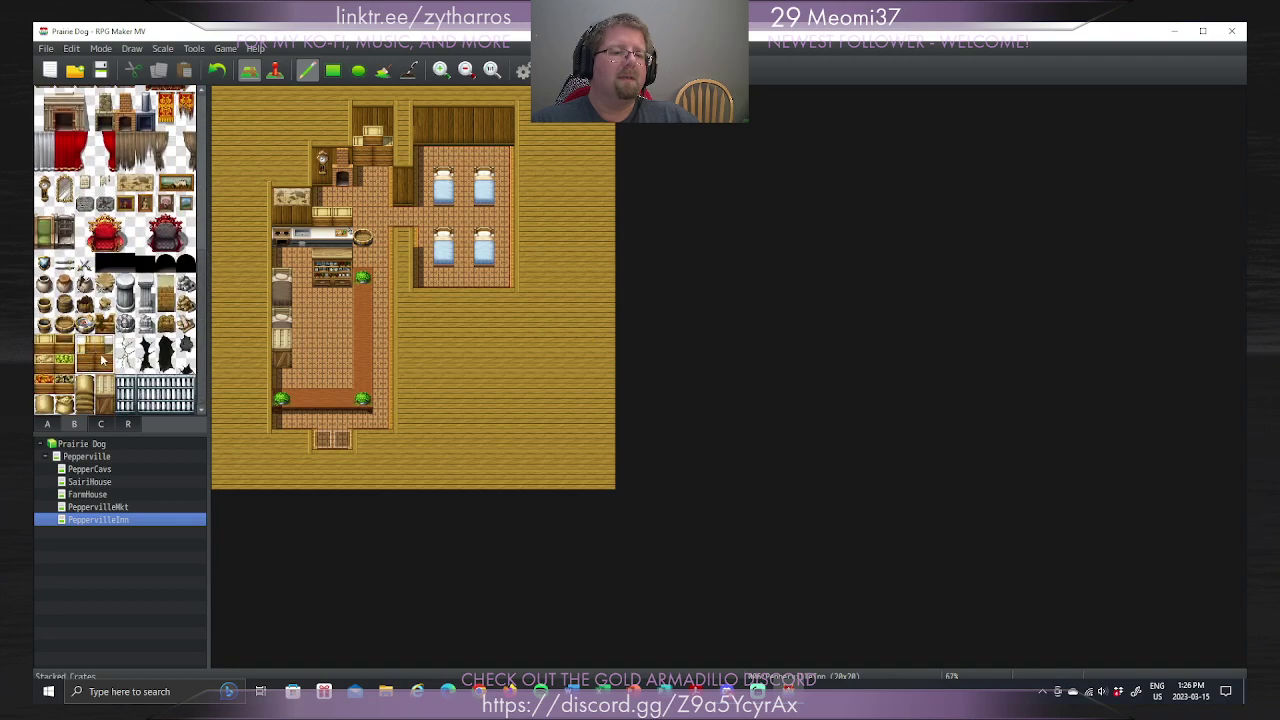
{"action": "left_click", "coordinate": [327, 347]}
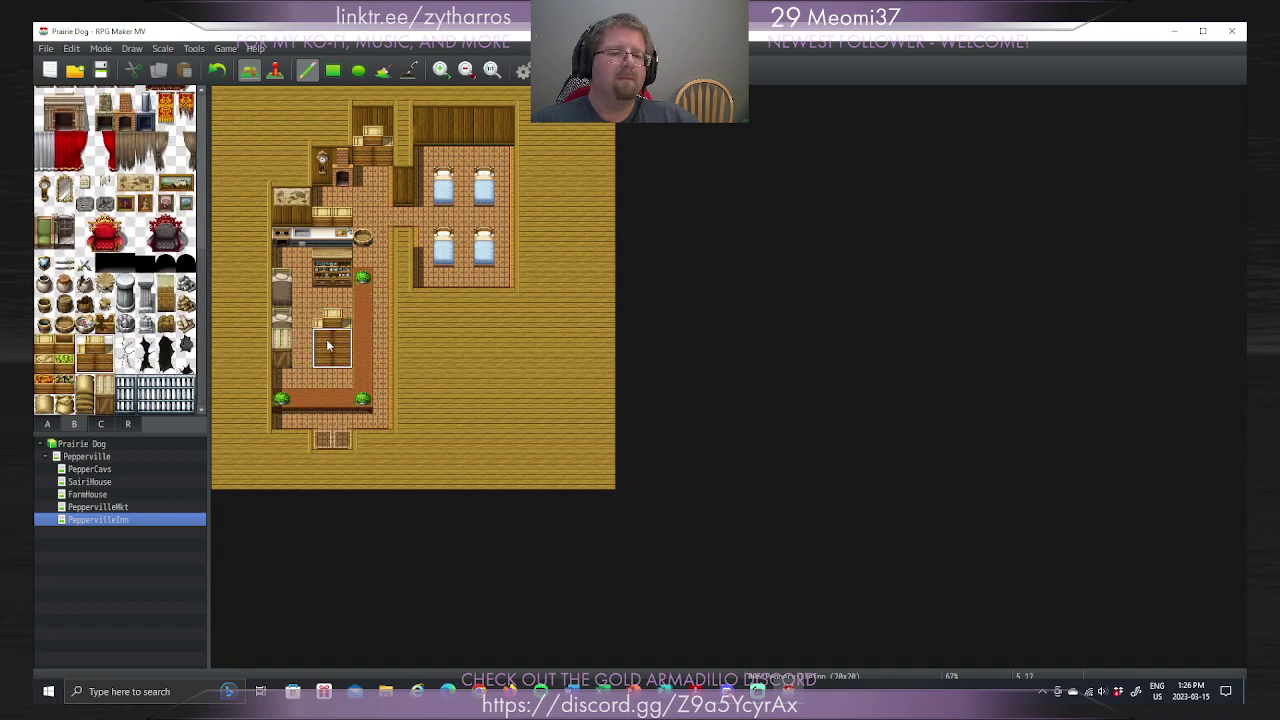
{"action": "left_click", "coordinate": [330, 305]}
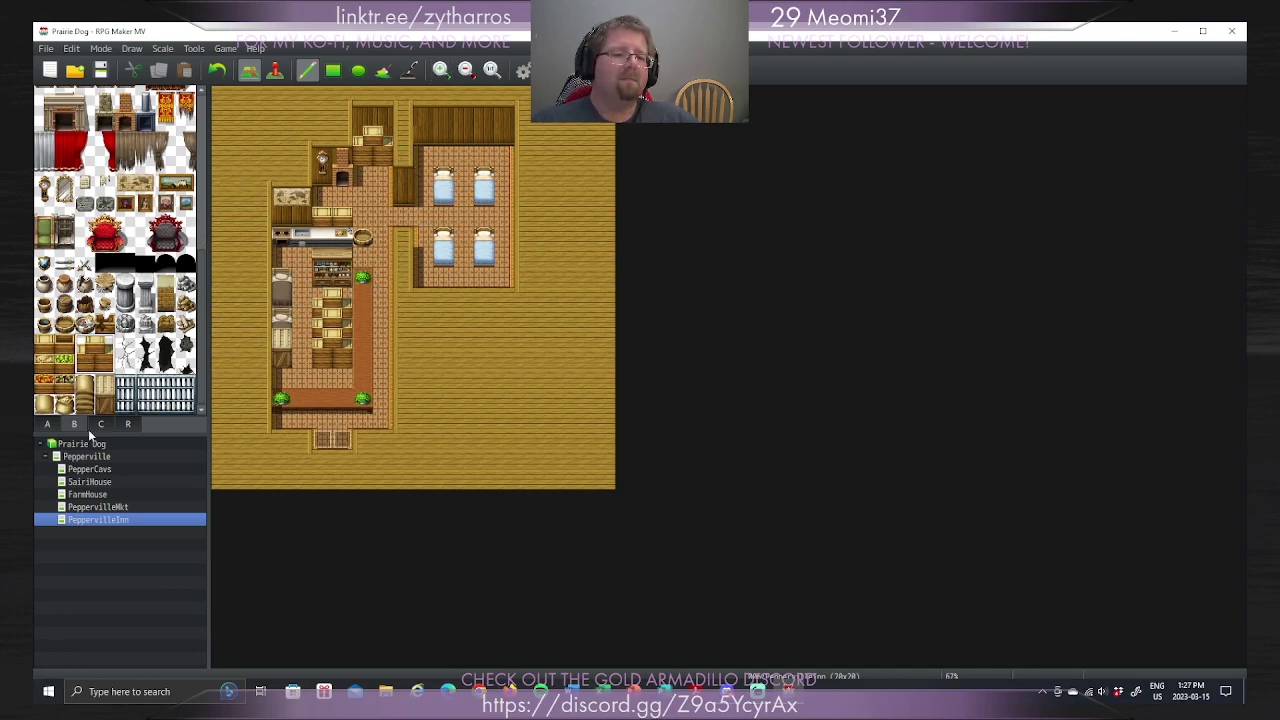
Step: Add simple shelves of bottles to the two wall tiles directly below the wall map
{"action": "scroll", "coordinate": [203, 263], "scroll_direction": "up", "scroll_amount": 5}
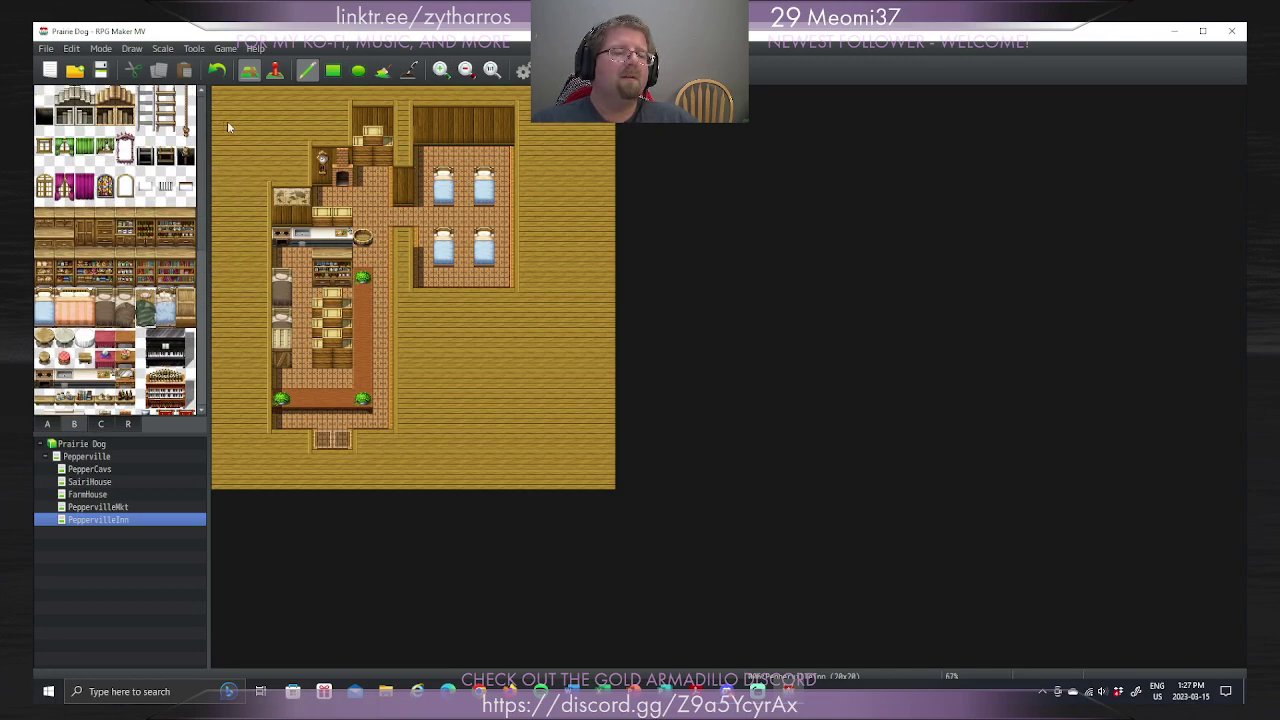
{"action": "scroll", "coordinate": [120, 220], "scroll_direction": "down", "scroll_amount": 5}
{"action": "left_click", "coordinate": [113, 226]}
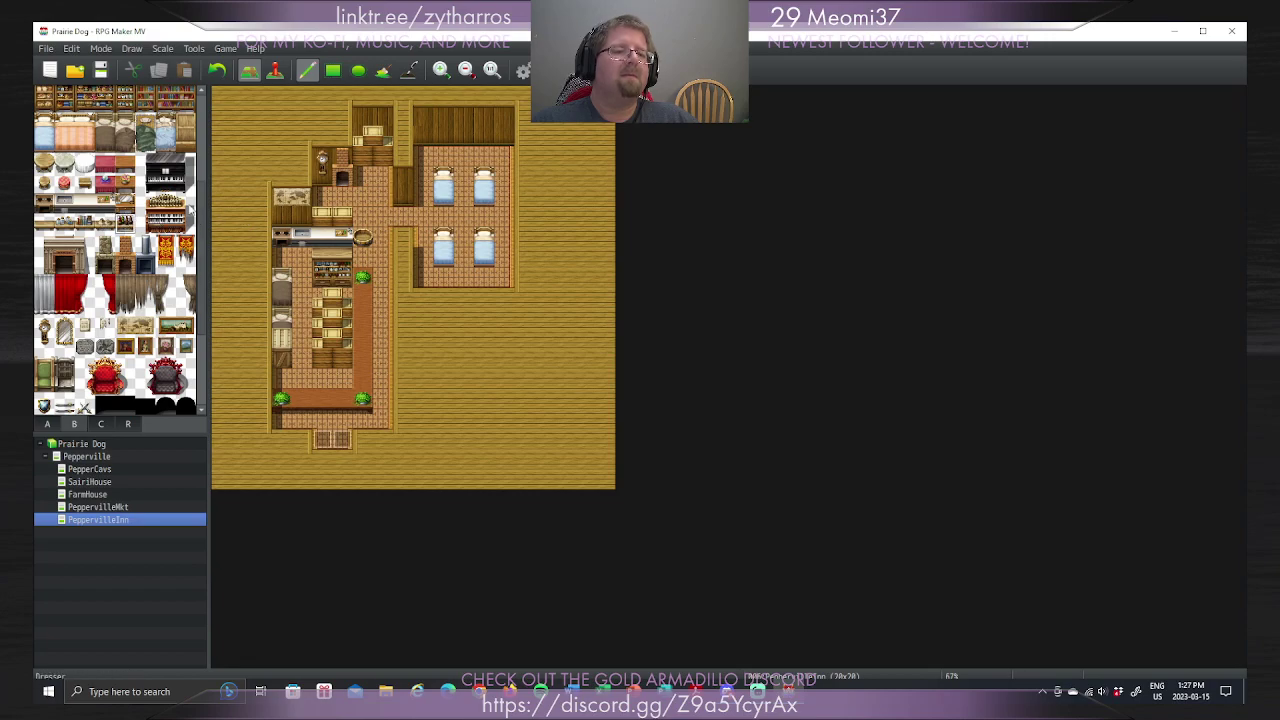
{"action": "left_click", "coordinate": [302, 216]}
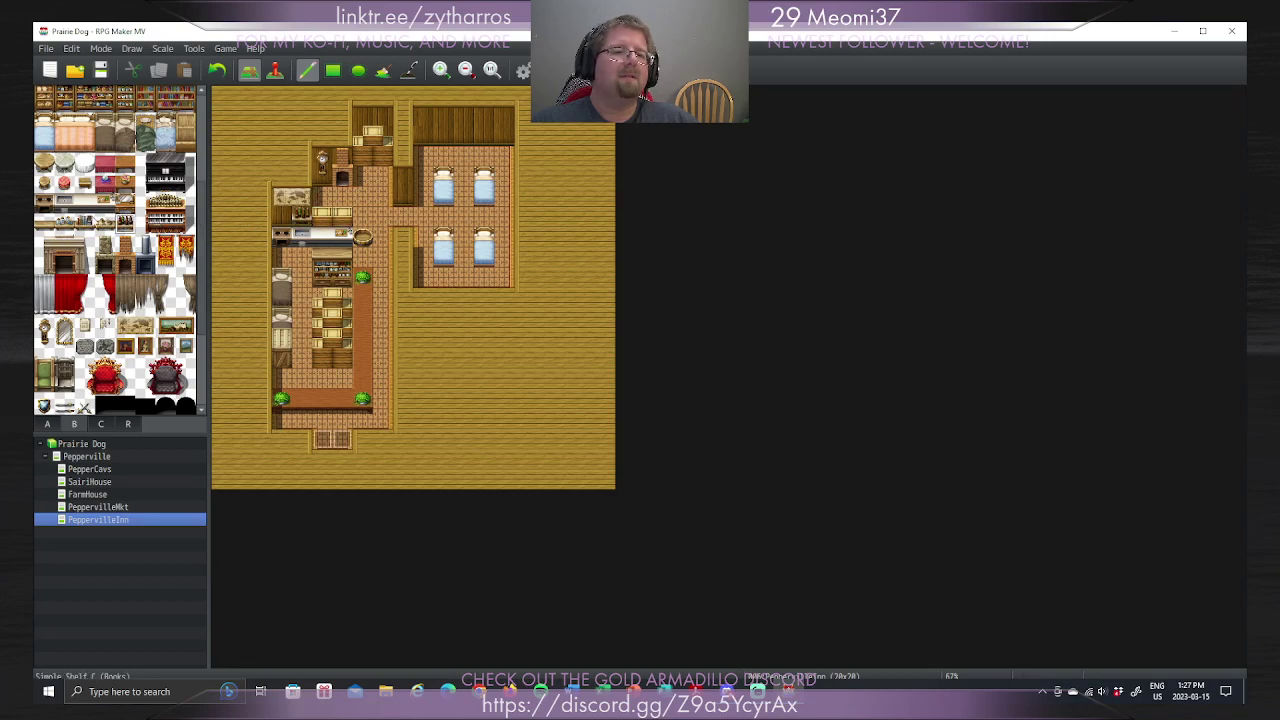
{"action": "left_click", "coordinate": [66, 222]}
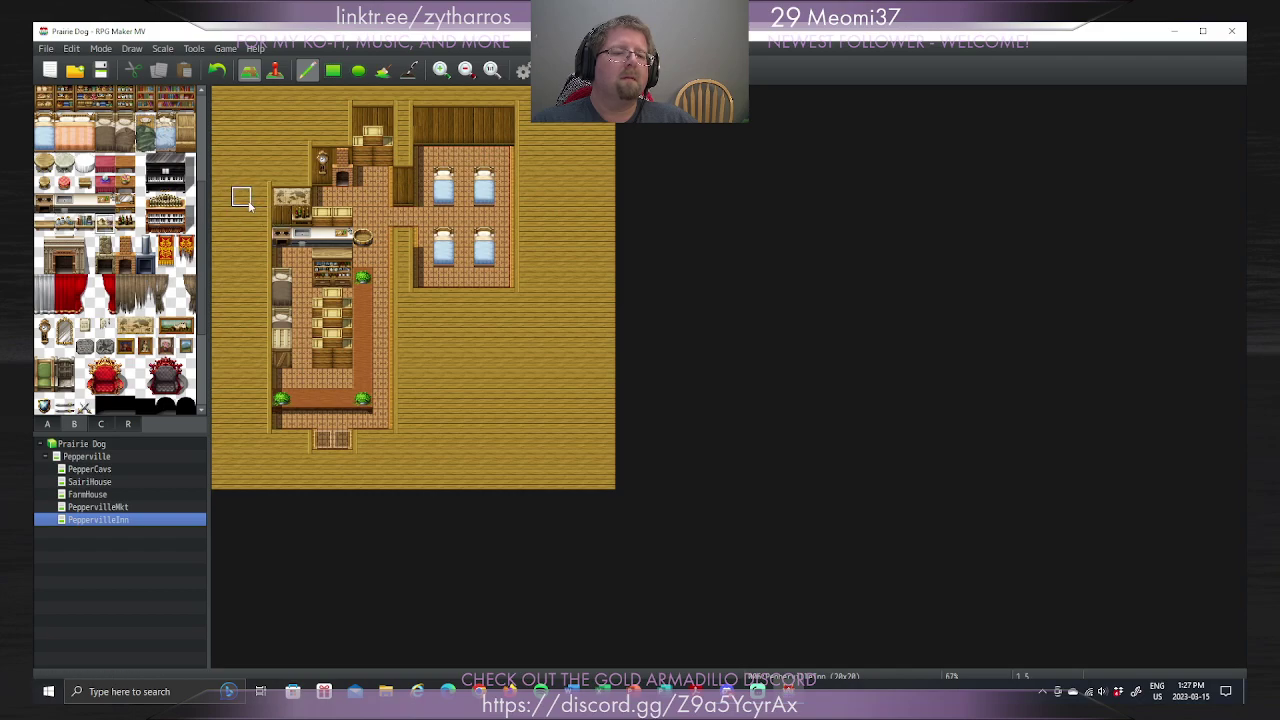
{"action": "left_click", "coordinate": [300, 217]}
{"action": "left_click", "coordinate": [120, 226]}
{"action": "left_click", "coordinate": [285, 216]}
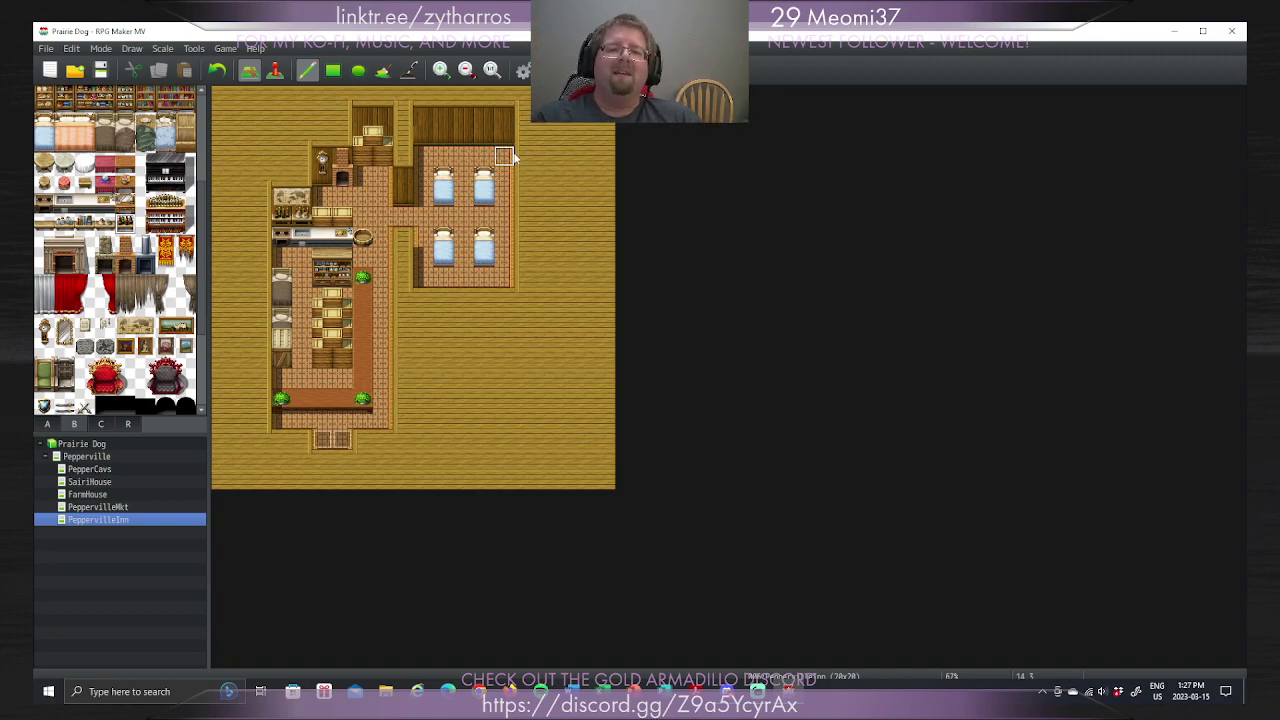
Step: Erase the four beds in the eastern bedroom and place a blue bed in each corner of the room
{"action": "mouse_move", "coordinate": [484, 180]}
{"action": "left_mouse_down"}
{"action": "mouse_move", "coordinate": [484, 268]}
{"action": "mouse_move", "coordinate": [462, 262]}
{"action": "mouse_move", "coordinate": [436, 188]}
{"action": "left_mouse_up"}
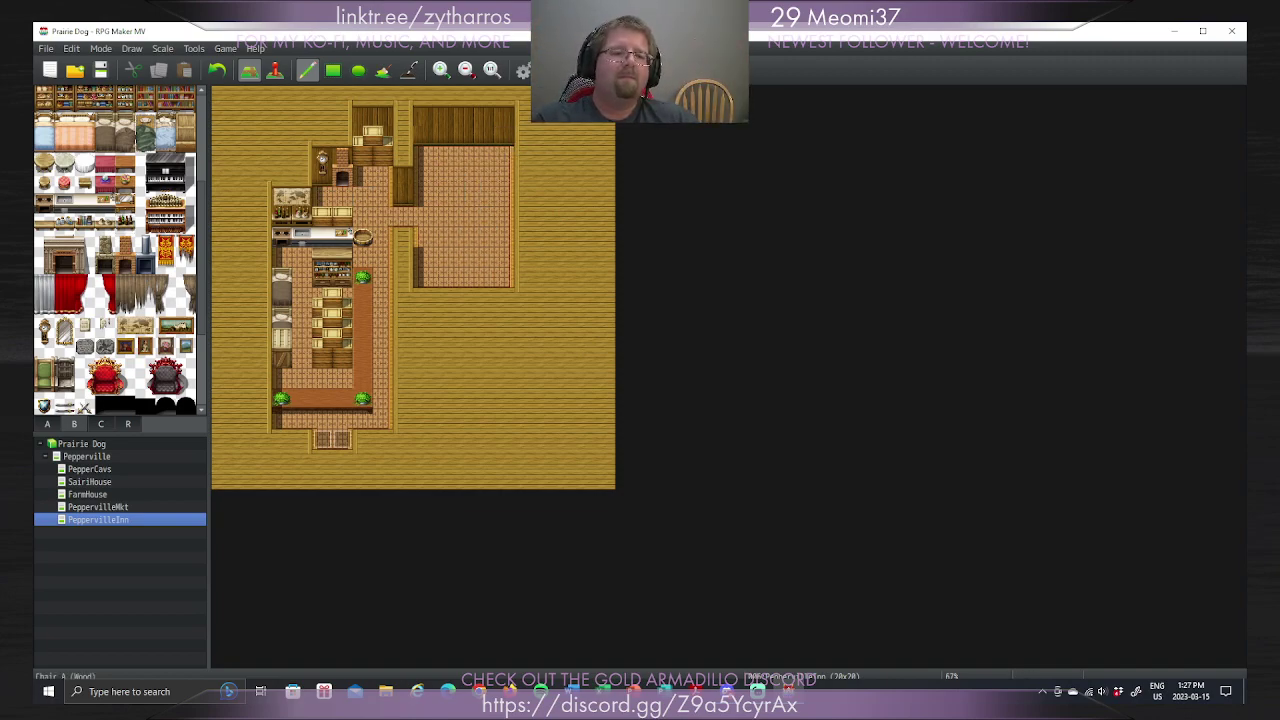
{"action": "left_click", "coordinate": [46, 424]}
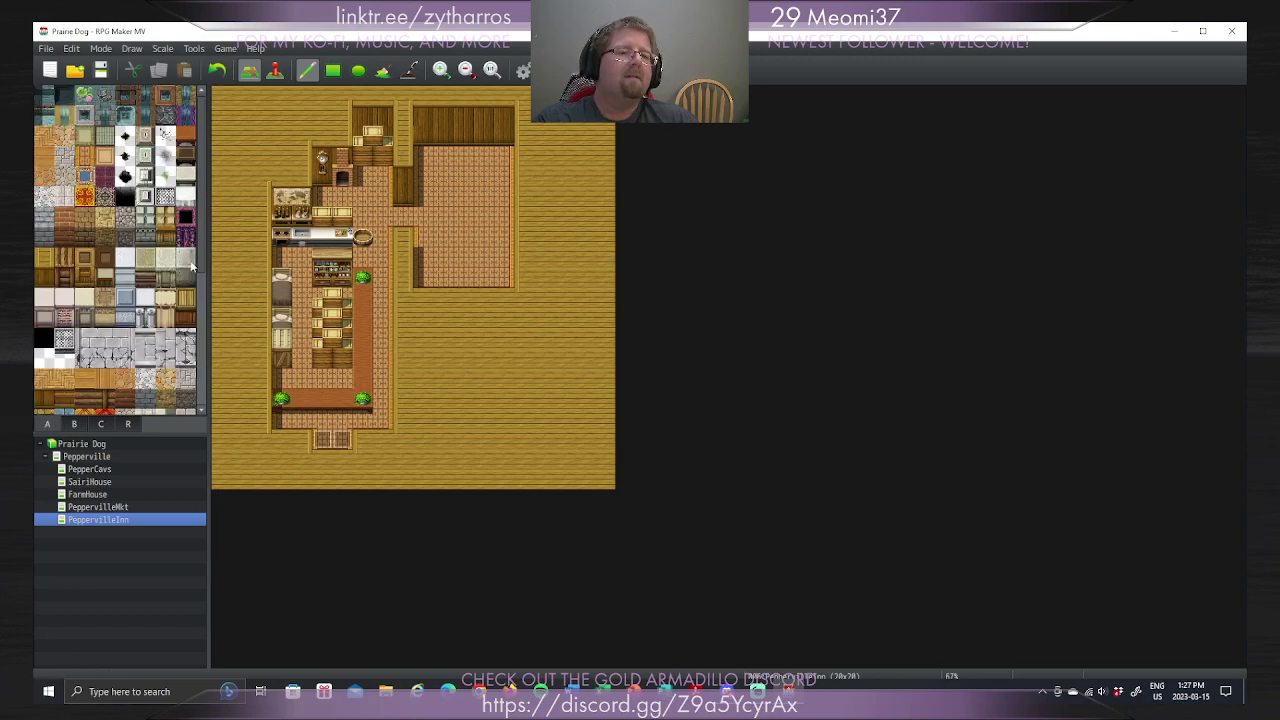
{"action": "left_click", "coordinate": [80, 423]}
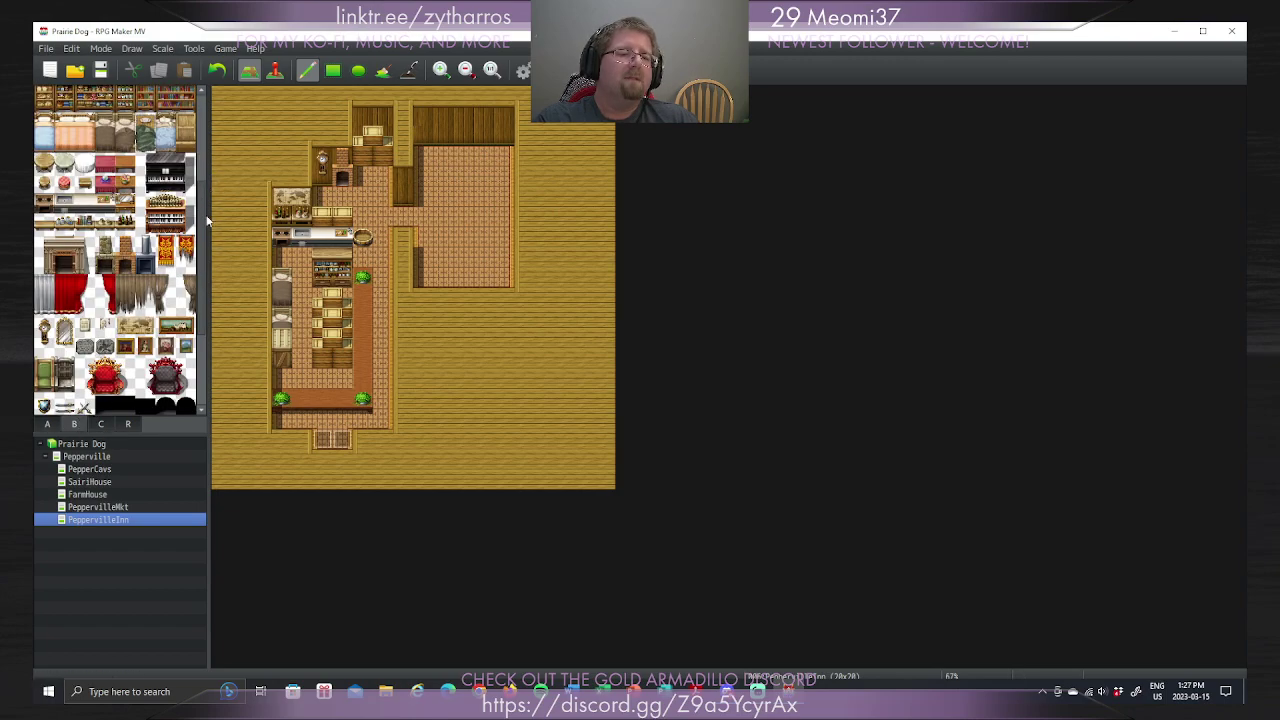
{"action": "left_click", "coordinate": [46, 124]}
{"action": "left_click", "coordinate": [423, 157]}
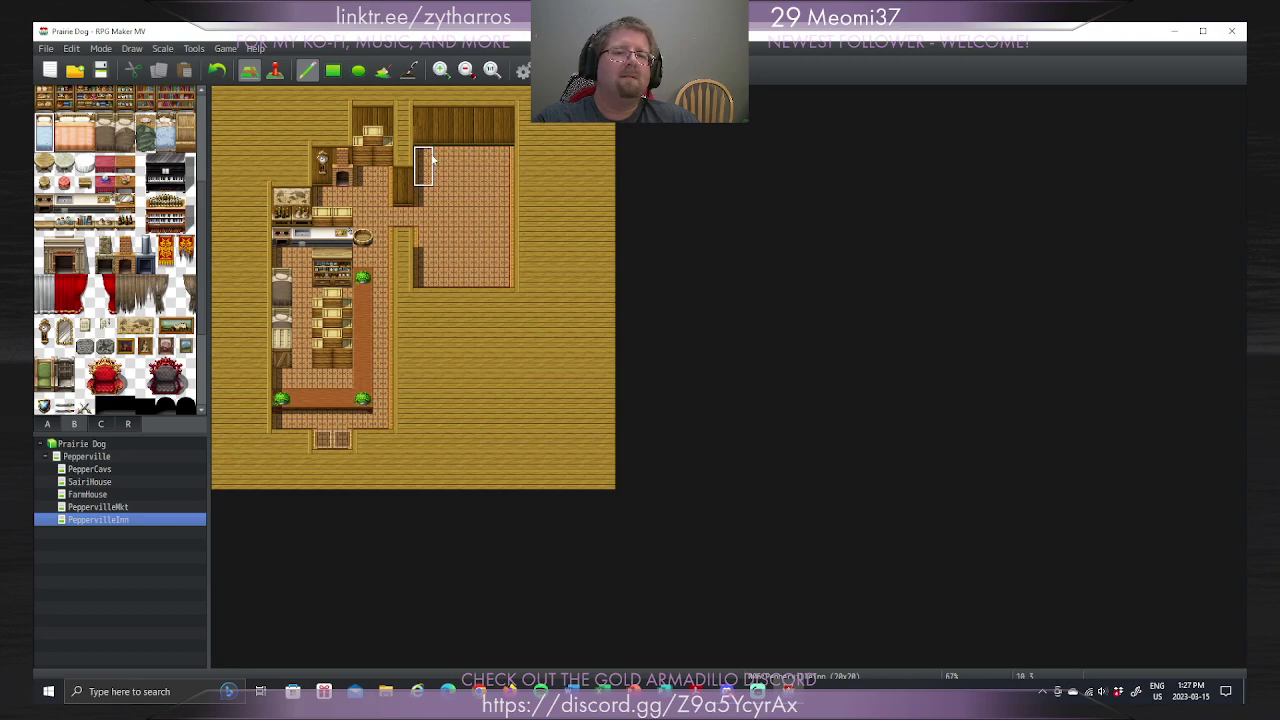
{"action": "left_click", "coordinate": [504, 157]}
{"action": "left_click", "coordinate": [504, 258]}
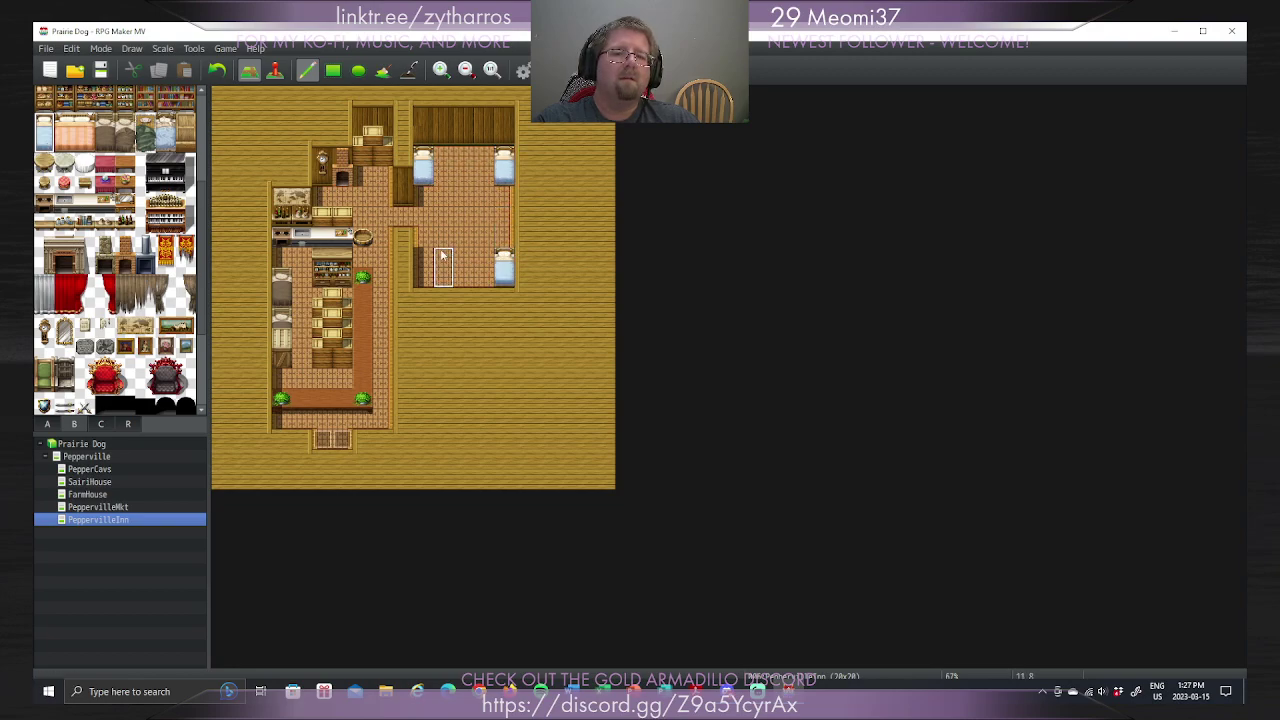
{"action": "left_click", "coordinate": [423, 258]}
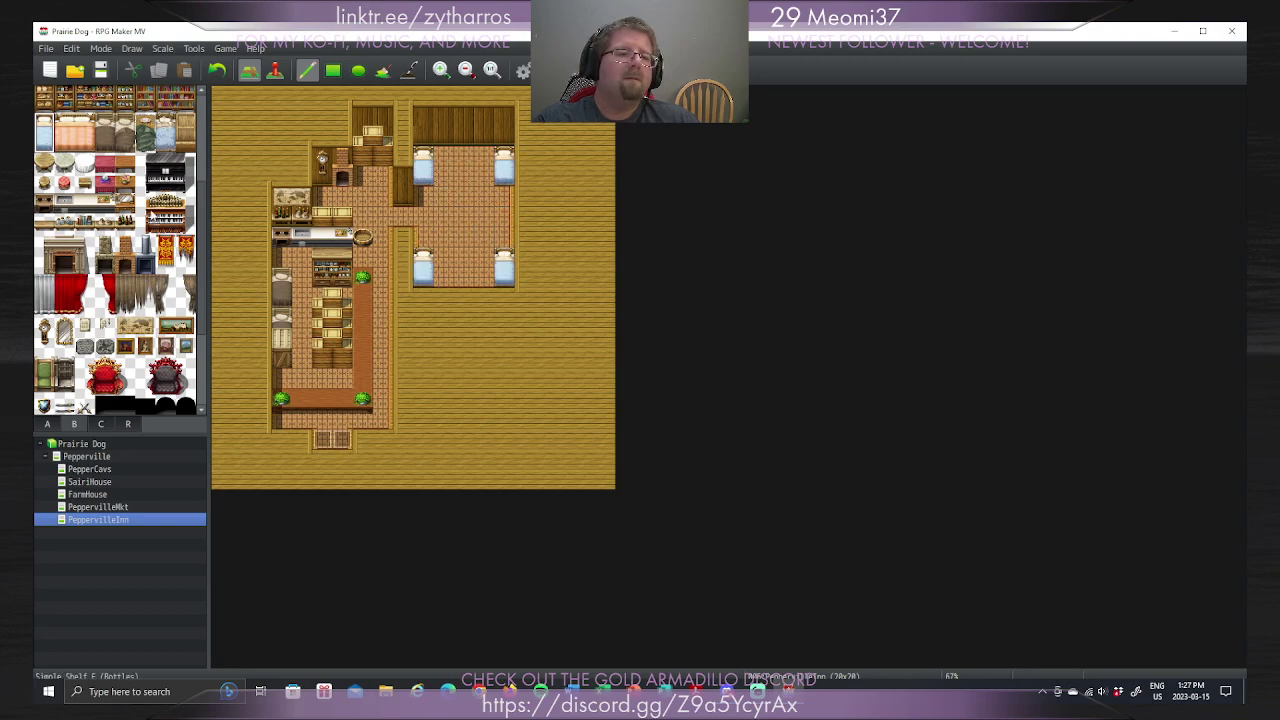
Step: Place a one-tile brown table in the middle of the bedroom with a wooden stool on each of its four sides
{"action": "left_click", "coordinate": [50, 425]}
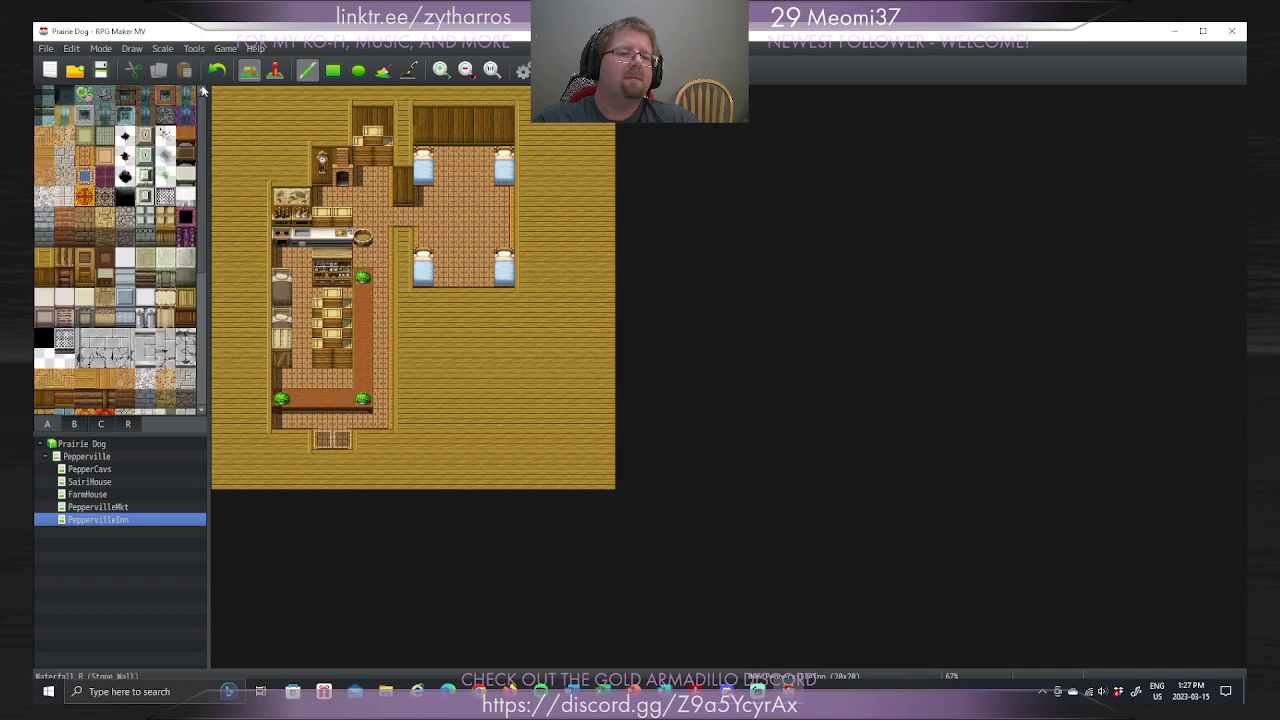
{"action": "left_click", "coordinate": [464, 220]}
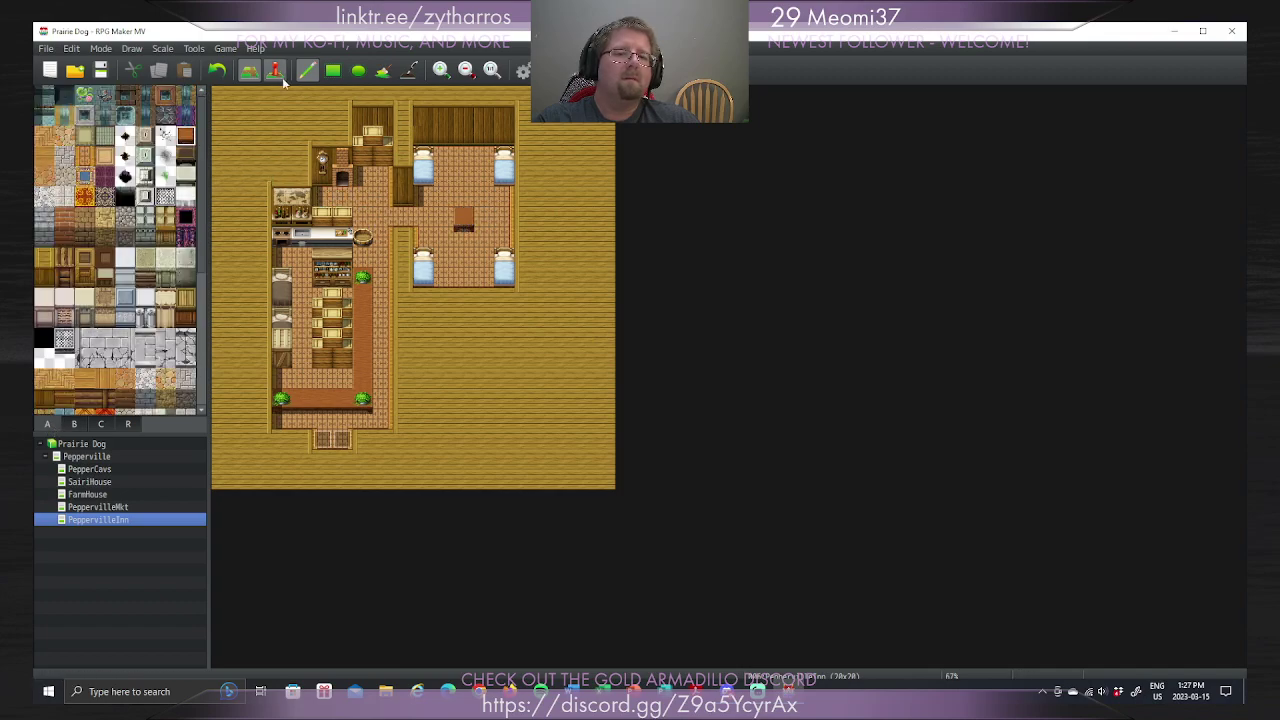
{"action": "left_click", "coordinate": [75, 424]}
{"action": "left_click", "coordinate": [45, 181]}
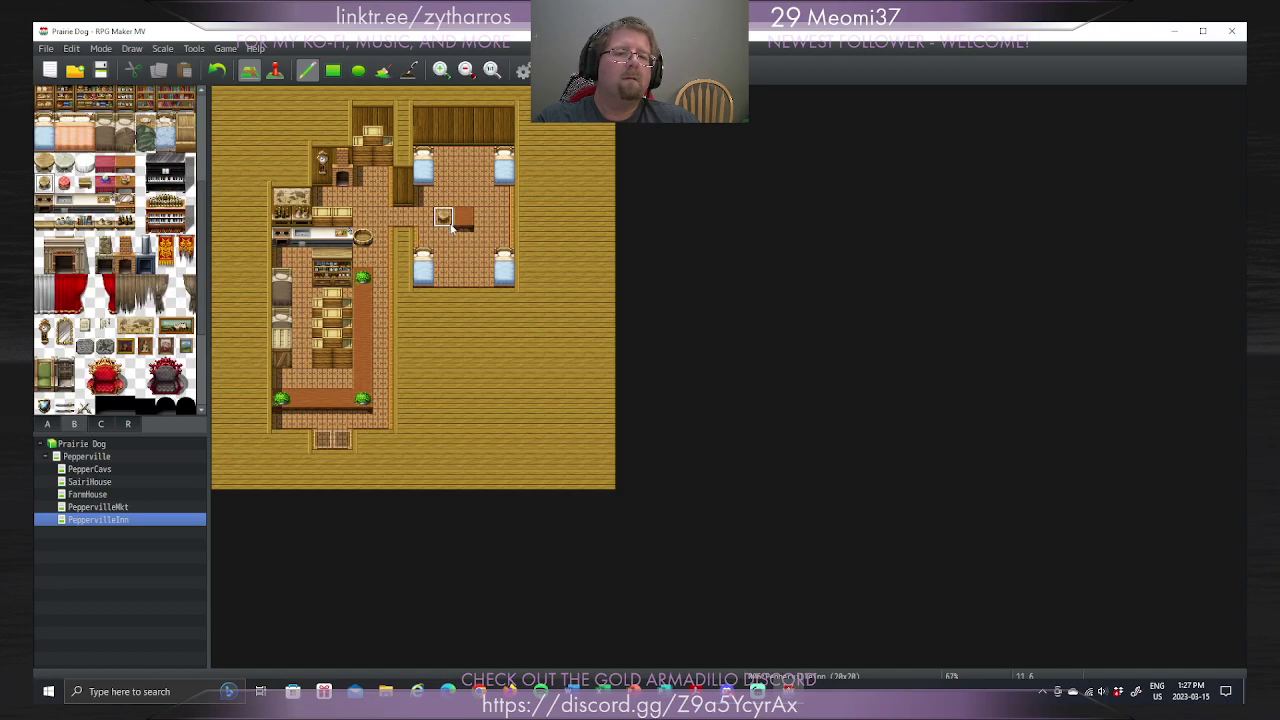
{"action": "left_click", "coordinate": [463, 196]}
{"action": "left_click", "coordinate": [484, 218]}
{"action": "left_click", "coordinate": [463, 238]}
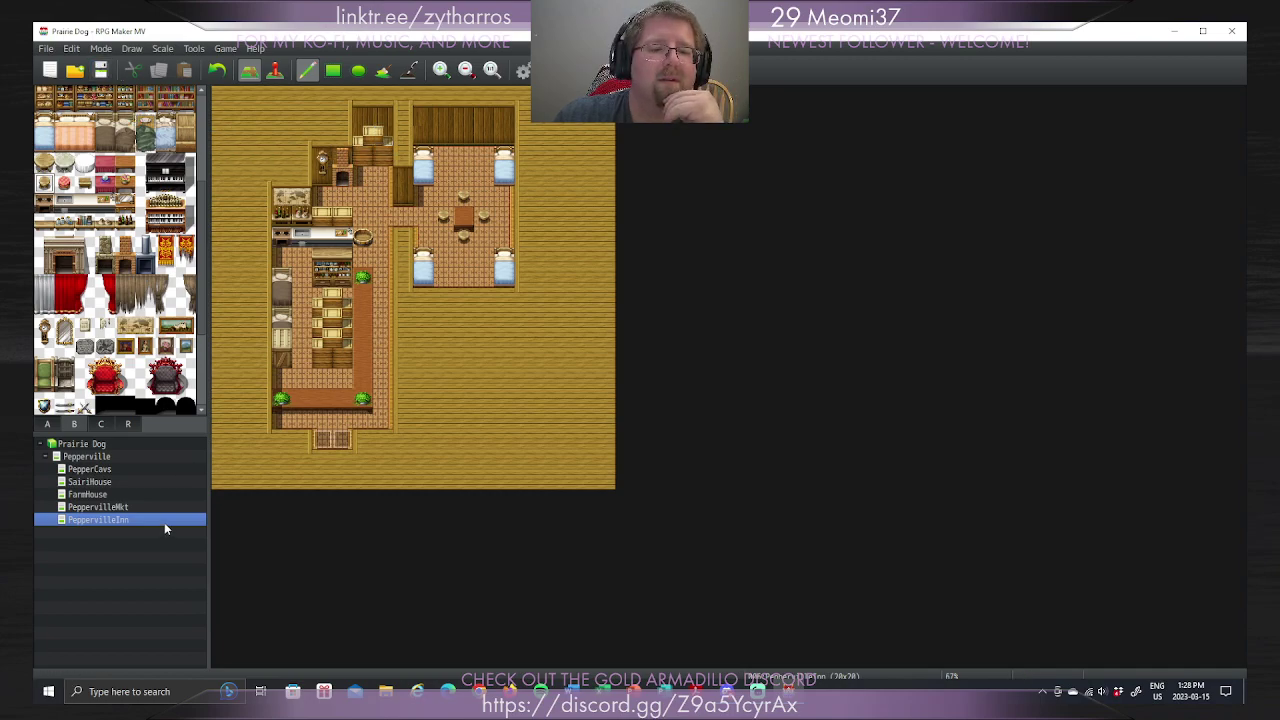
Step: Set the Transfer Player destination of the inn's western entrance event to Pepperville (32,20), the tile below the inn door
{"action": "right_click", "coordinate": [324, 432]}
{"action": "left_click", "coordinate": [367, 444]}
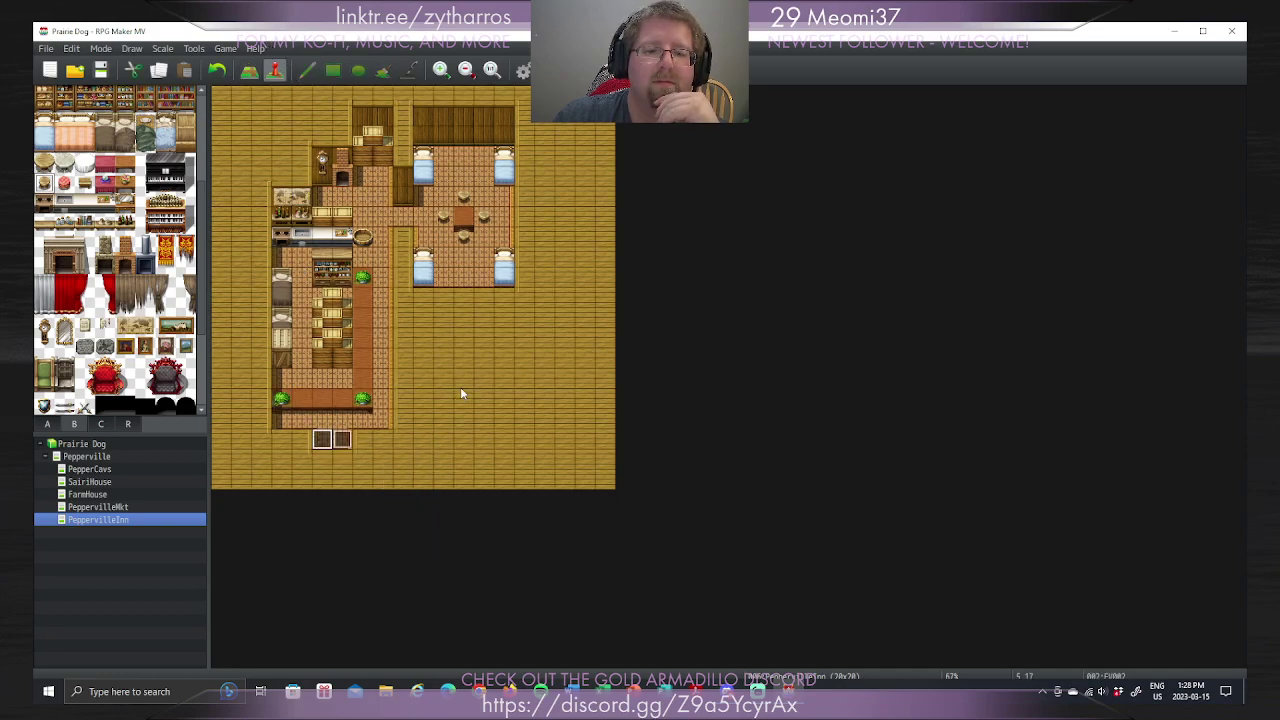
{"action": "key", "text": "Return"}
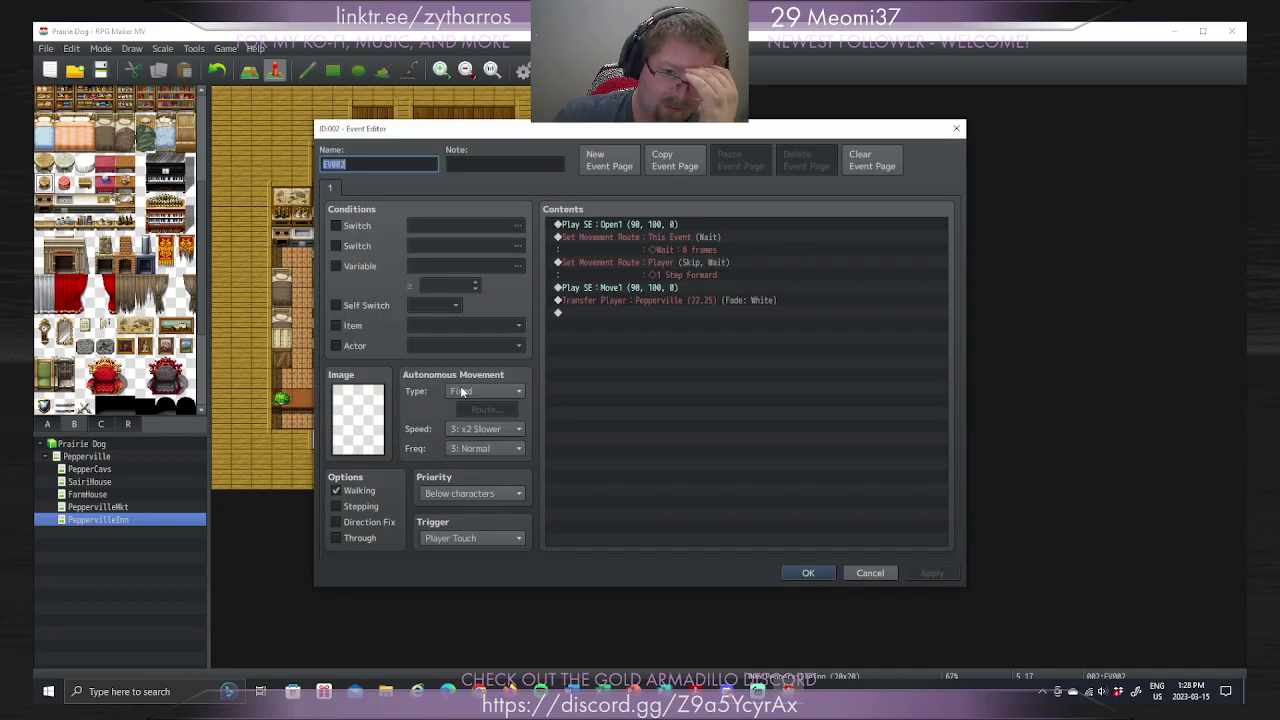
{"action": "left_click", "coordinate": [672, 300]}
{"action": "right_click", "coordinate": [672, 300]}
{"action": "left_click", "coordinate": [703, 326]}
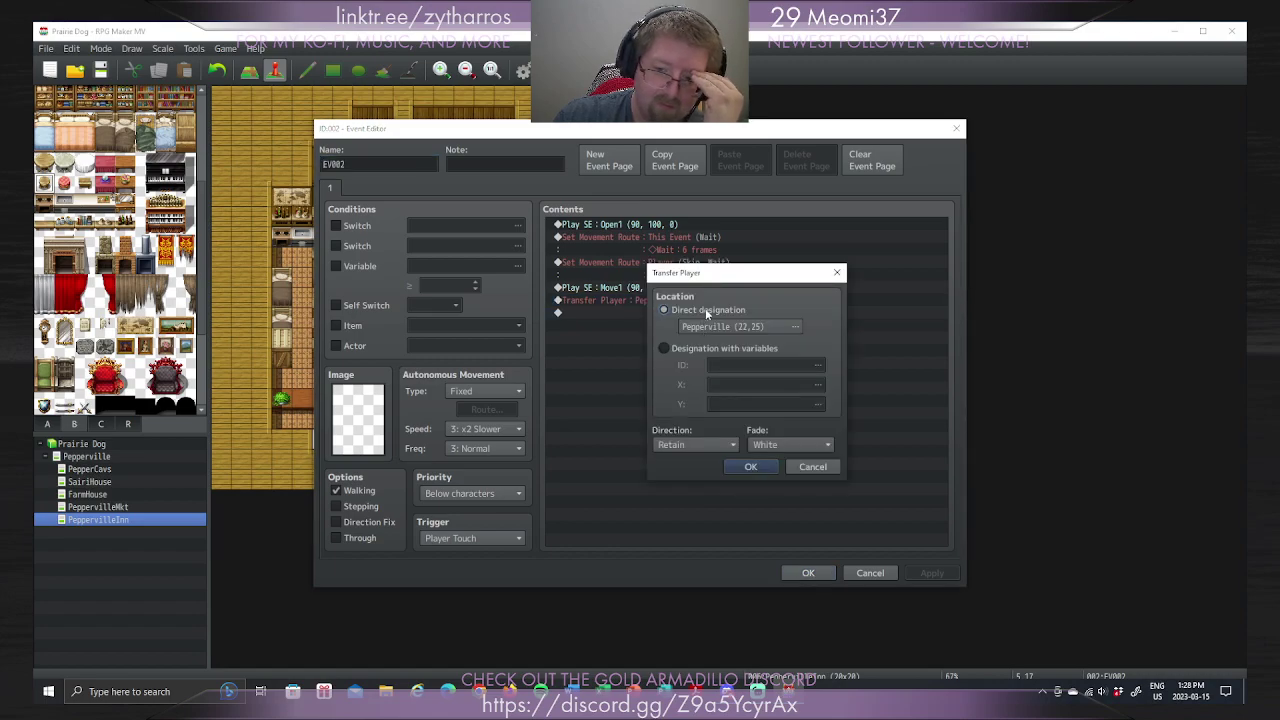
{"action": "left_click", "coordinate": [750, 327]}
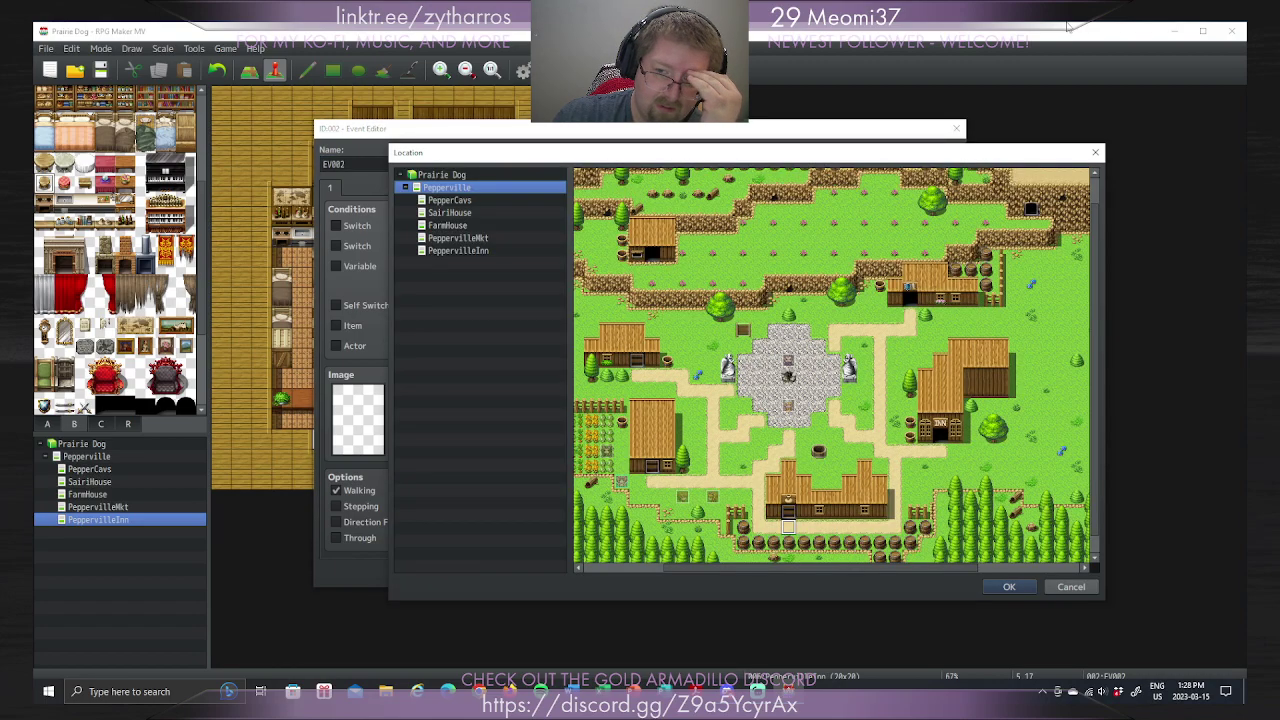
{"action": "left_click", "coordinate": [940, 452]}
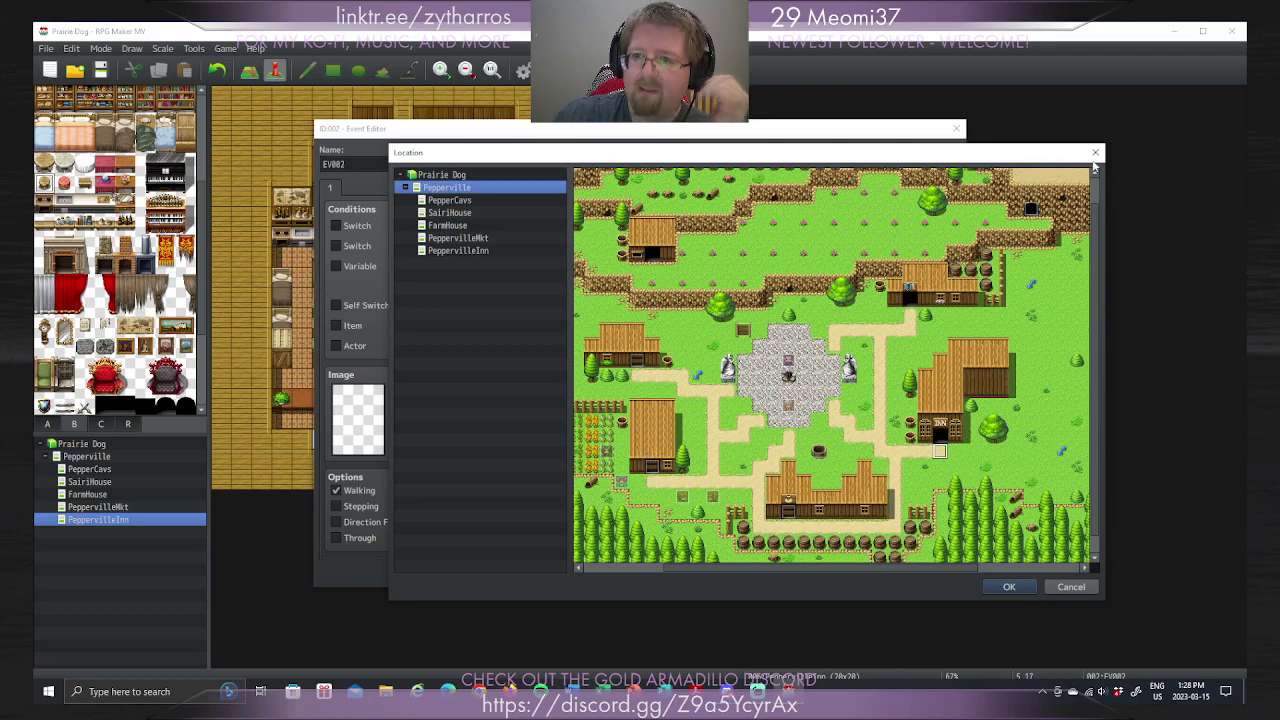
{"action": "left_click", "coordinate": [1004, 589]}
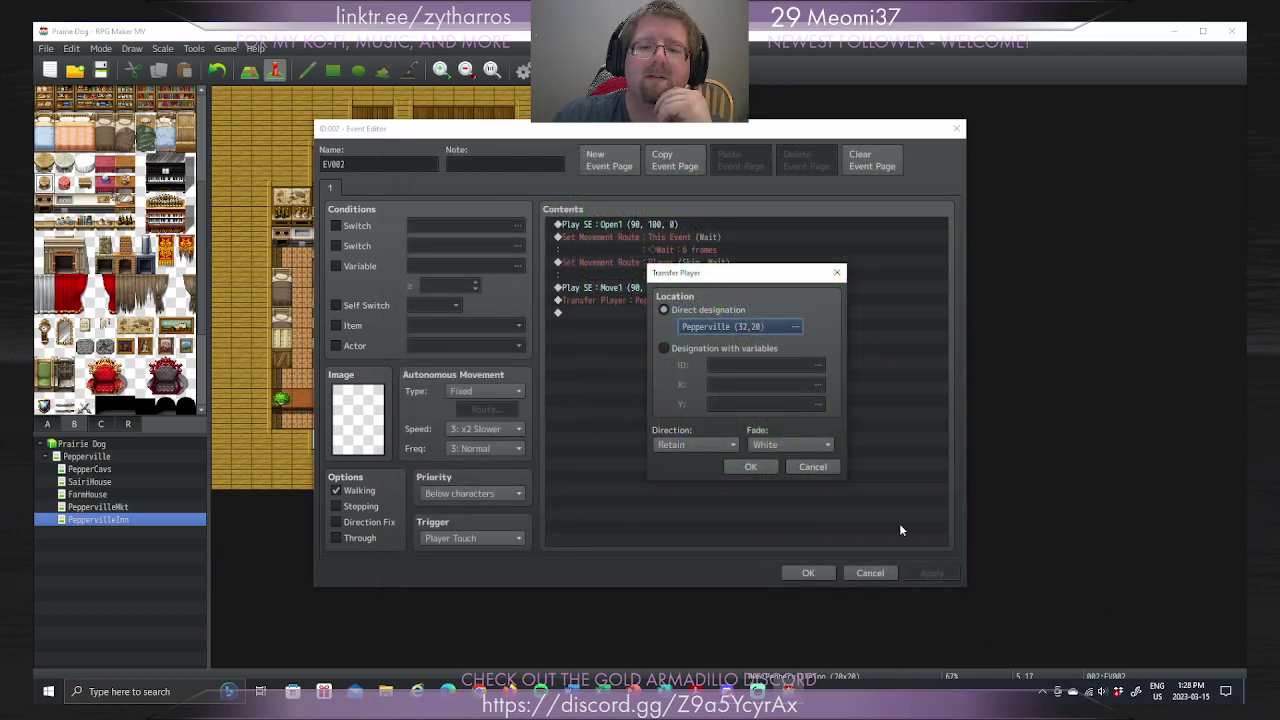
{"action": "left_click", "coordinate": [750, 466]}
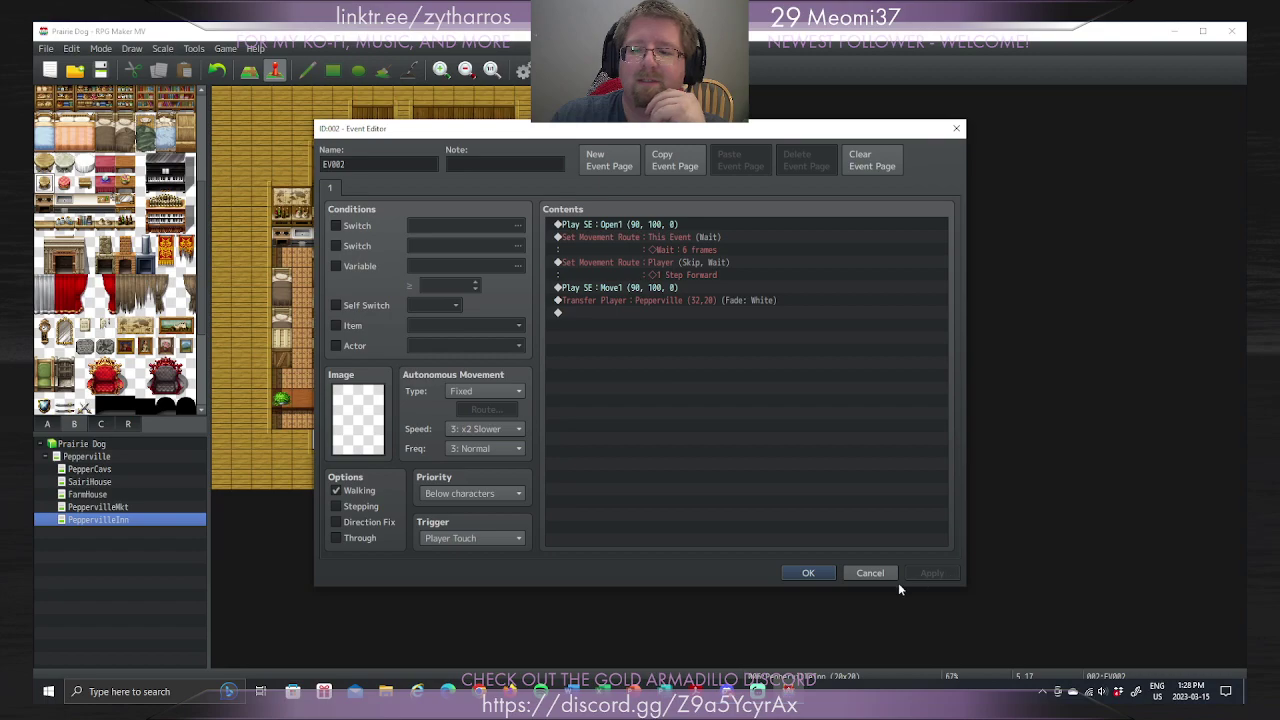
{"action": "left_click", "coordinate": [808, 574]}
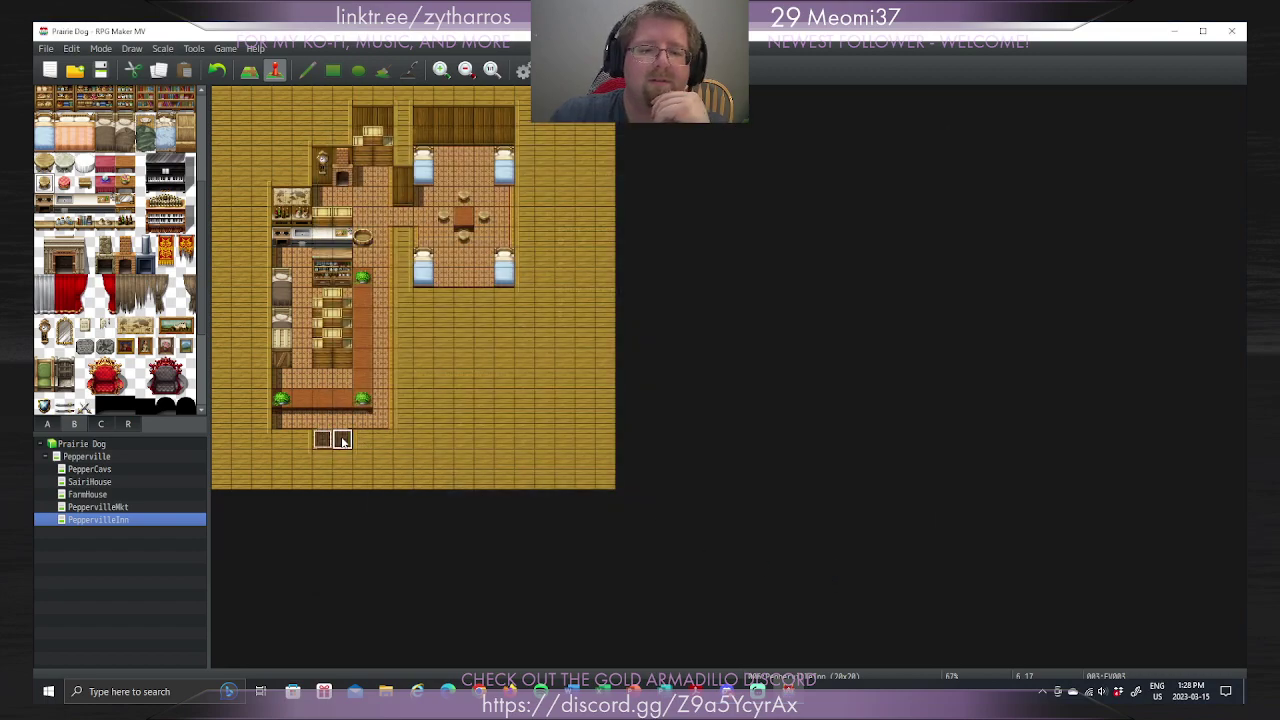
Step: Set the Transfer Player destination of the inn's eastern entrance event to Pepperville (32,20) as well
{"action": "double_click", "coordinate": [565, 340]}
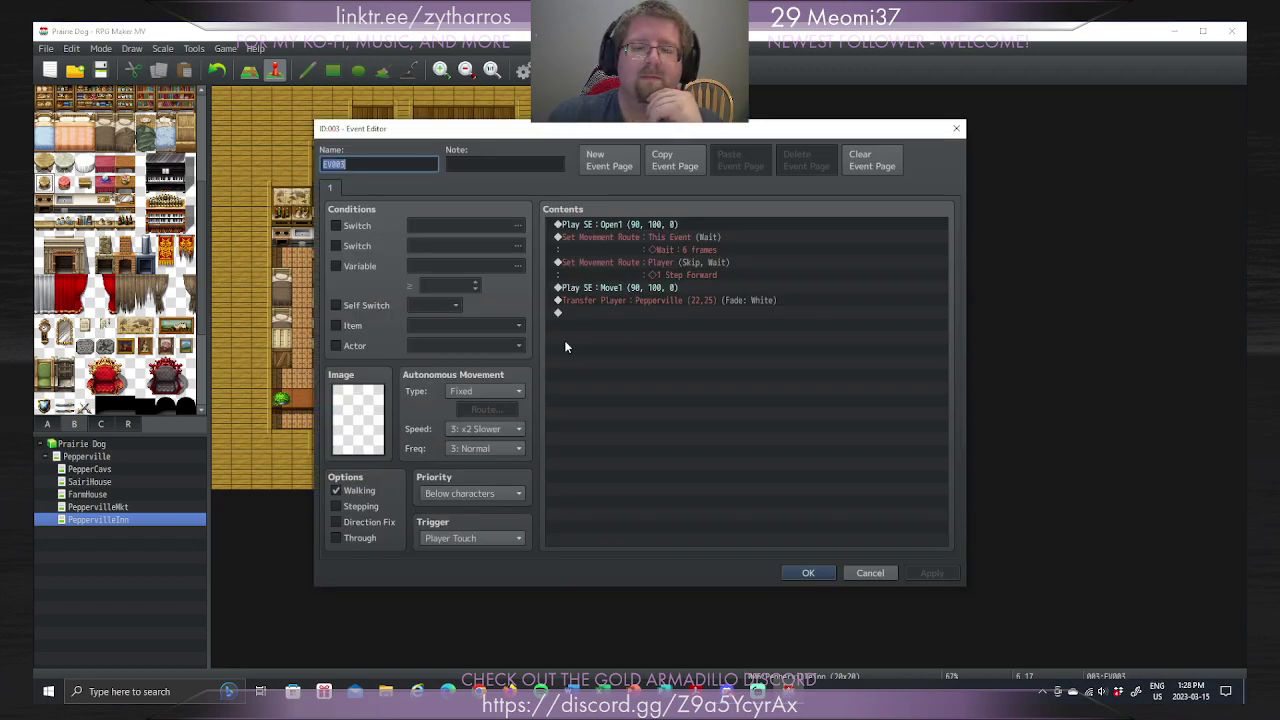
{"action": "right_click", "coordinate": [622, 300]}
{"action": "left_click", "coordinate": [655, 320]}
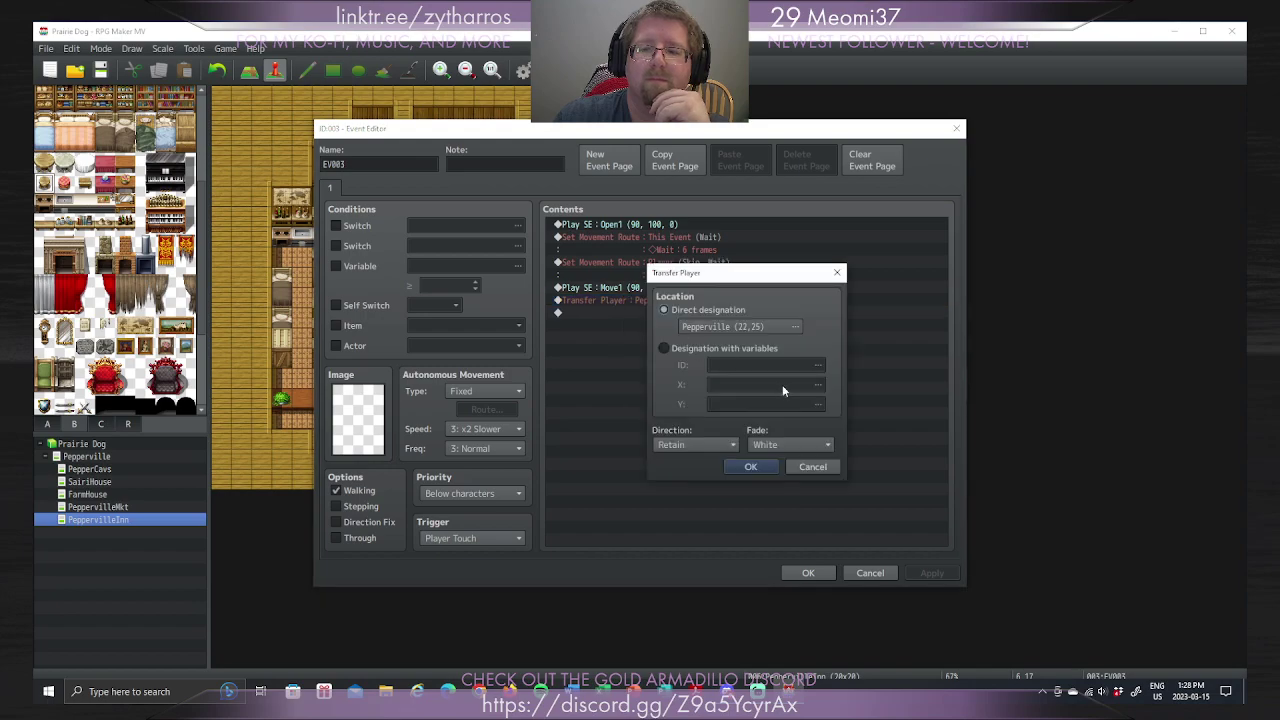
{"action": "left_click", "coordinate": [789, 326]}
{"action": "left_click", "coordinate": [941, 455]}
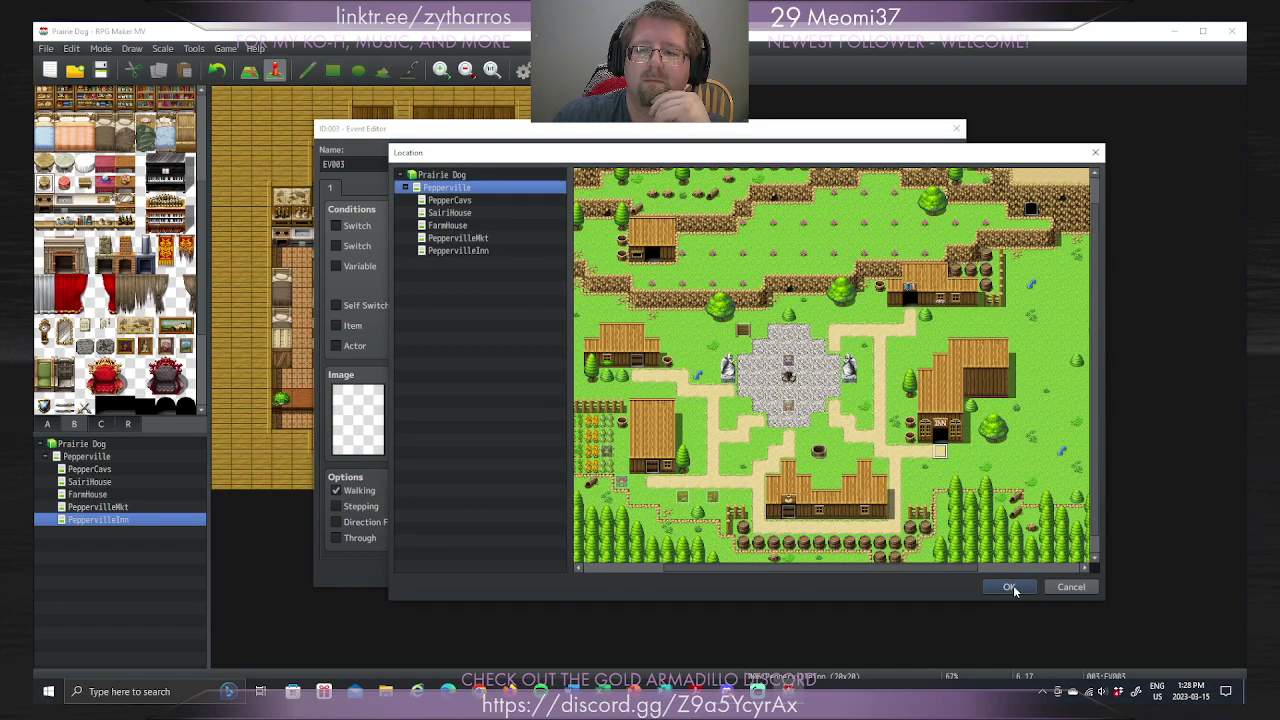
{"action": "left_click", "coordinate": [1009, 587]}
{"action": "left_click", "coordinate": [750, 467]}
{"action": "left_click", "coordinate": [923, 570]}
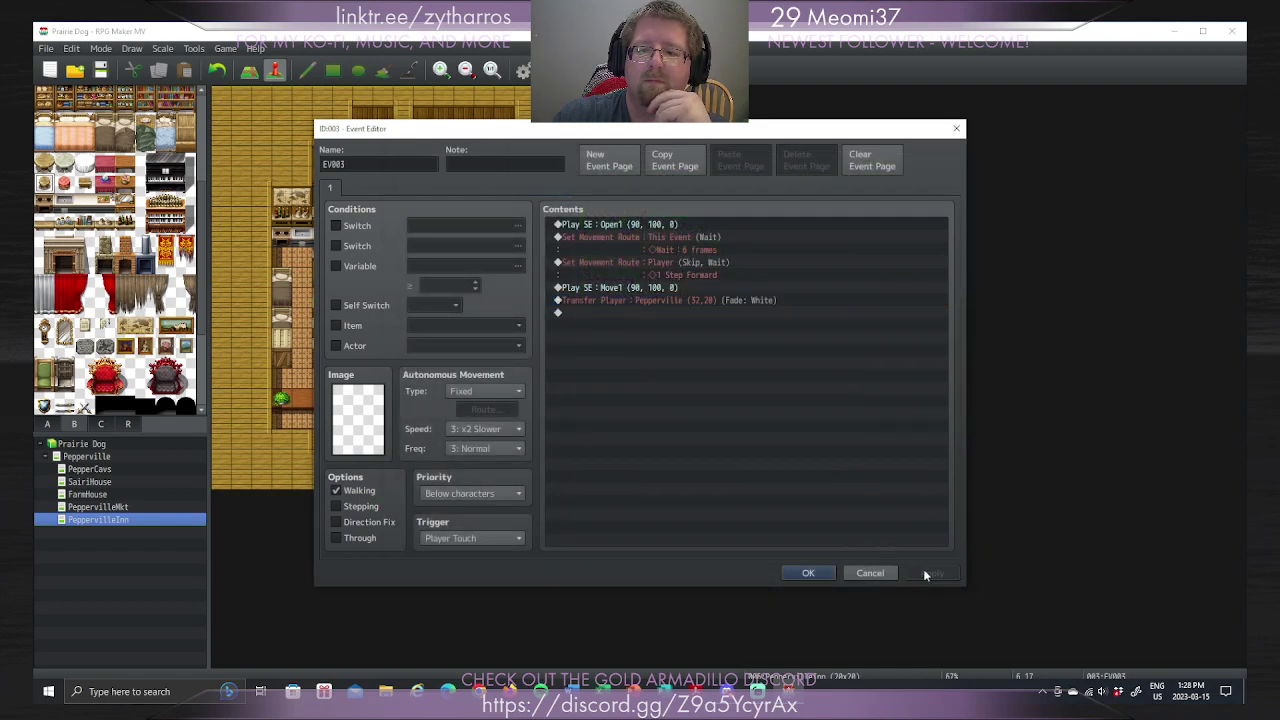
{"action": "left_click", "coordinate": [810, 574]}
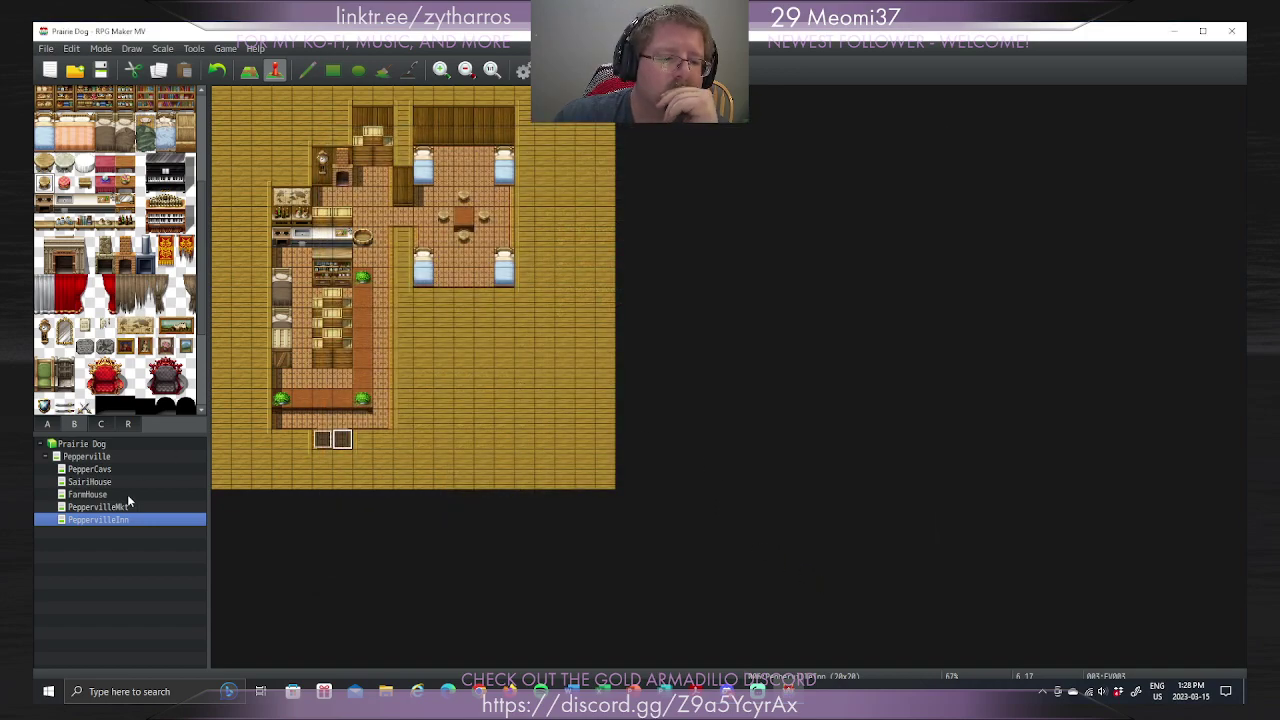
Step: Copy the door event of the southern market building on the Pepperville map and paste it onto the inn's doorway
{"action": "left_click", "coordinate": [92, 456]}
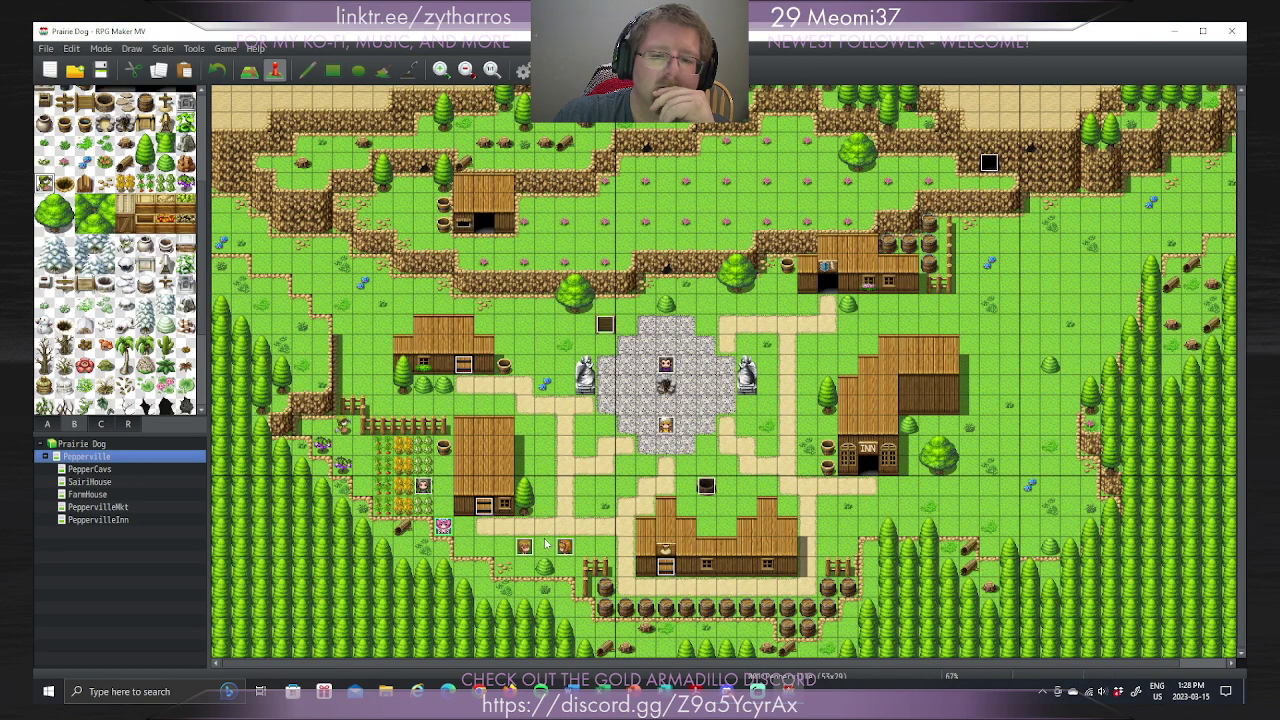
{"action": "right_click", "coordinate": [668, 566]}
{"action": "left_click", "coordinate": [694, 581]}
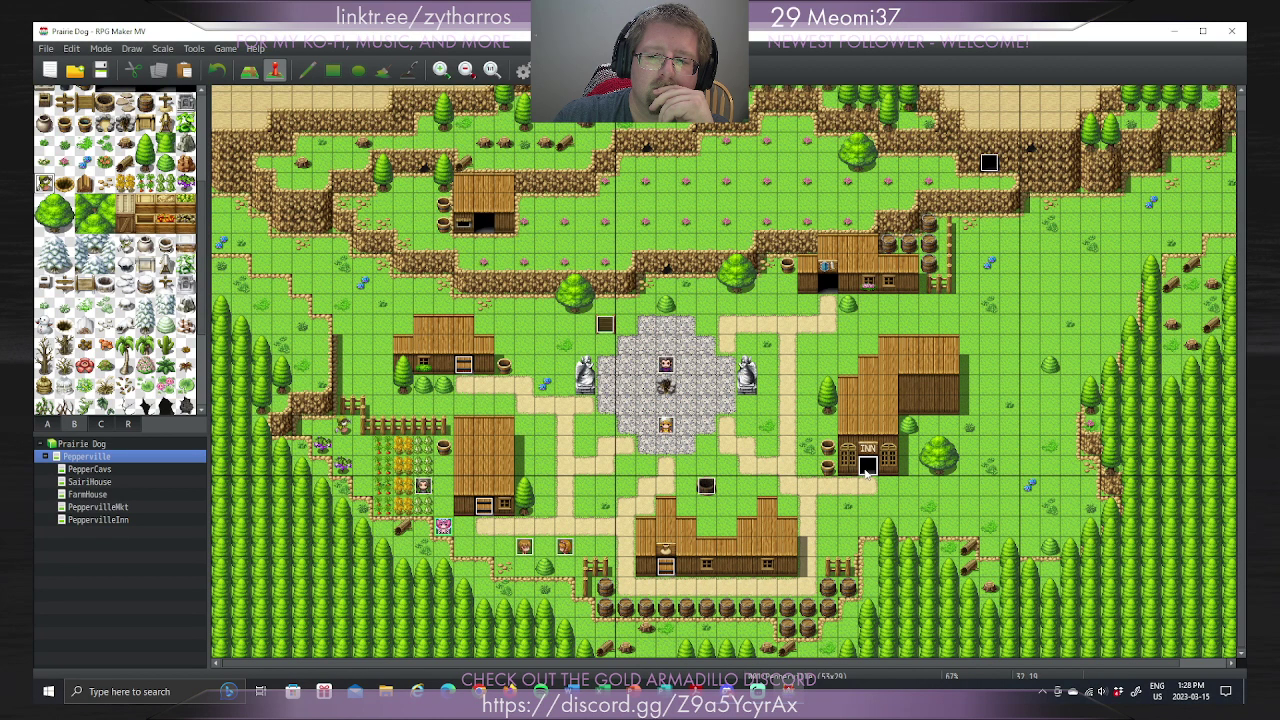
{"action": "right_click", "coordinate": [866, 470]}
{"action": "left_click", "coordinate": [896, 541]}
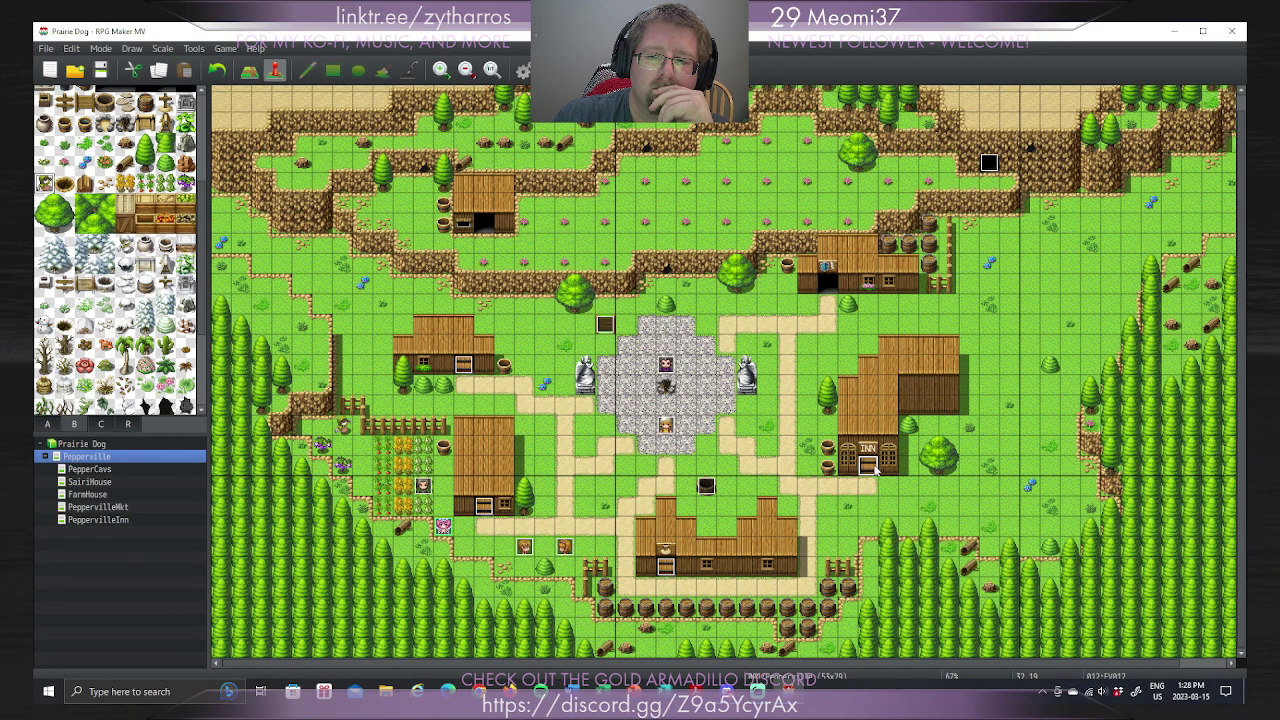
Step: Change the inn door event's Transfer Player destination to Pepperville (32,20), the tile just below the door
{"action": "double_click", "coordinate": [867, 466]}
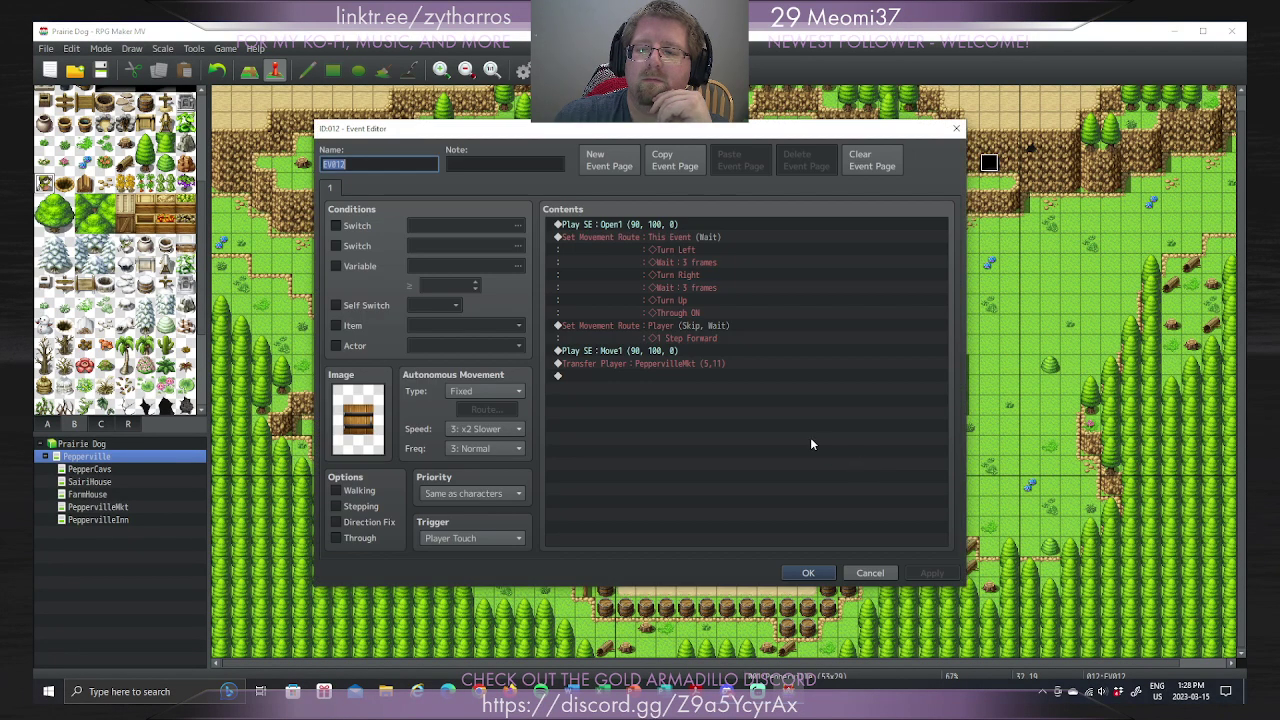
{"action": "left_click", "coordinate": [681, 365]}
{"action": "right_click", "coordinate": [681, 365]}
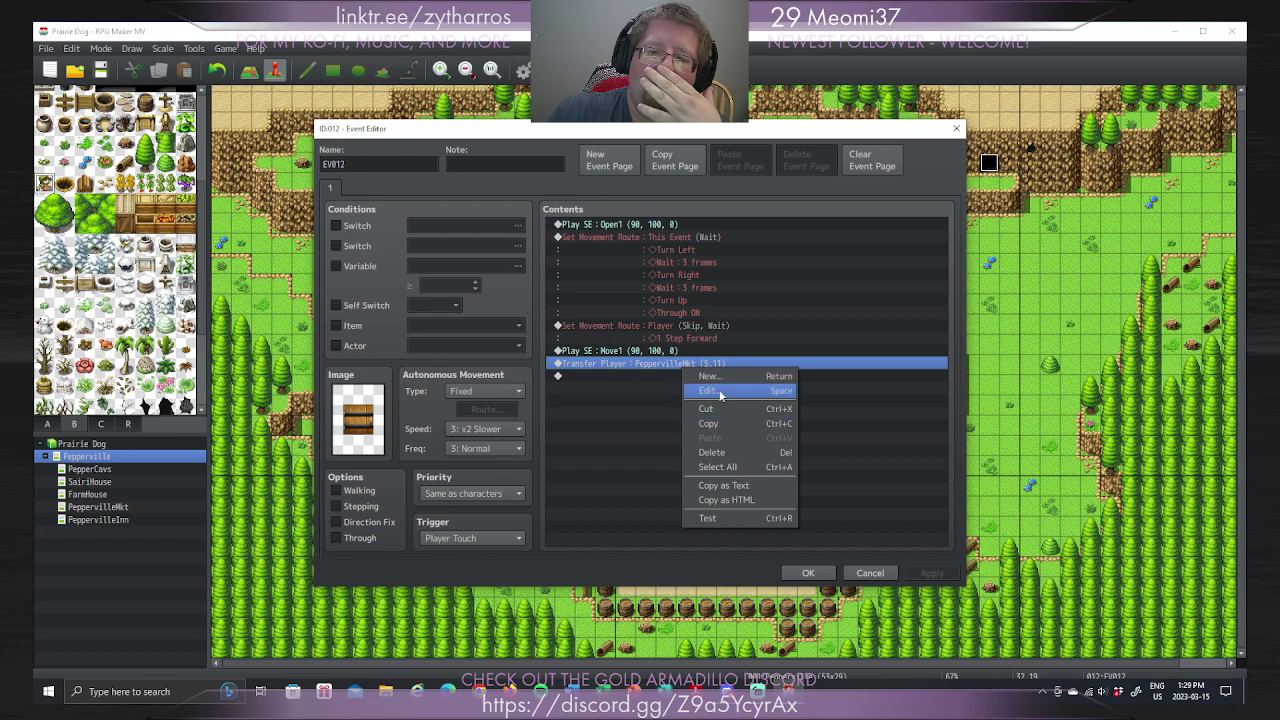
{"action": "left_click", "coordinate": [712, 390]}
{"action": "left_click", "coordinate": [767, 322]}
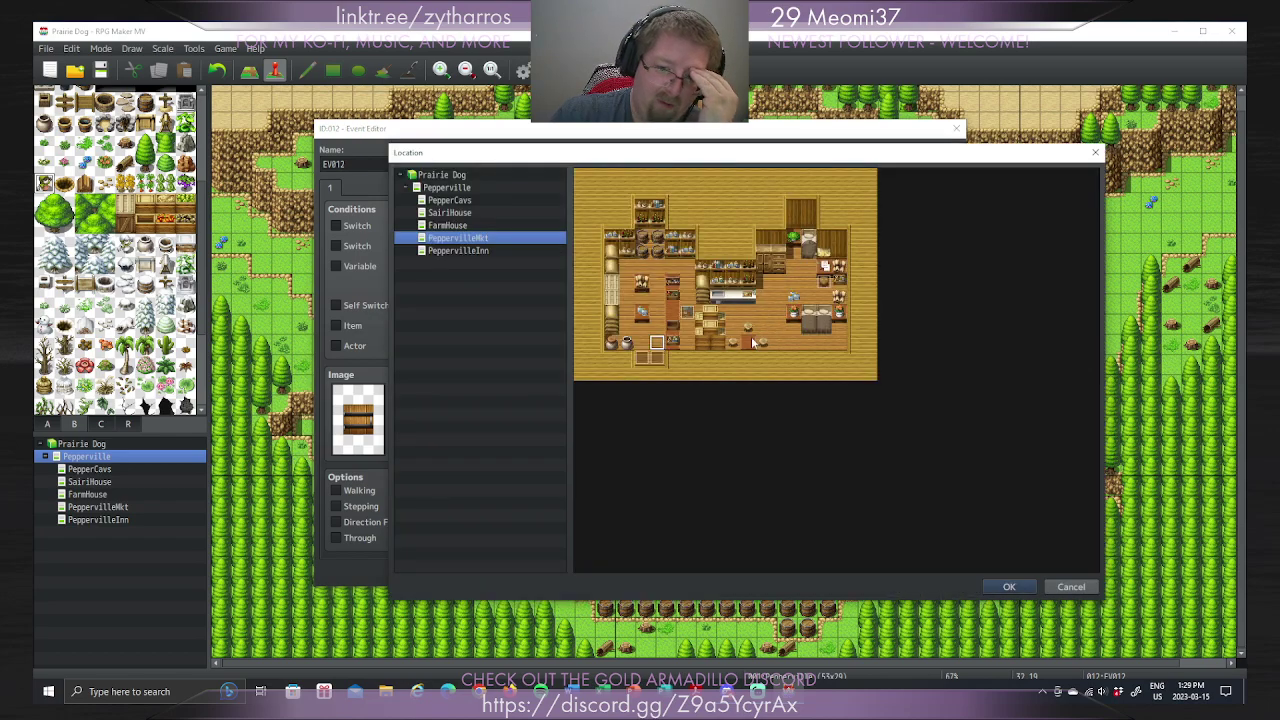
{"action": "left_click", "coordinate": [465, 188]}
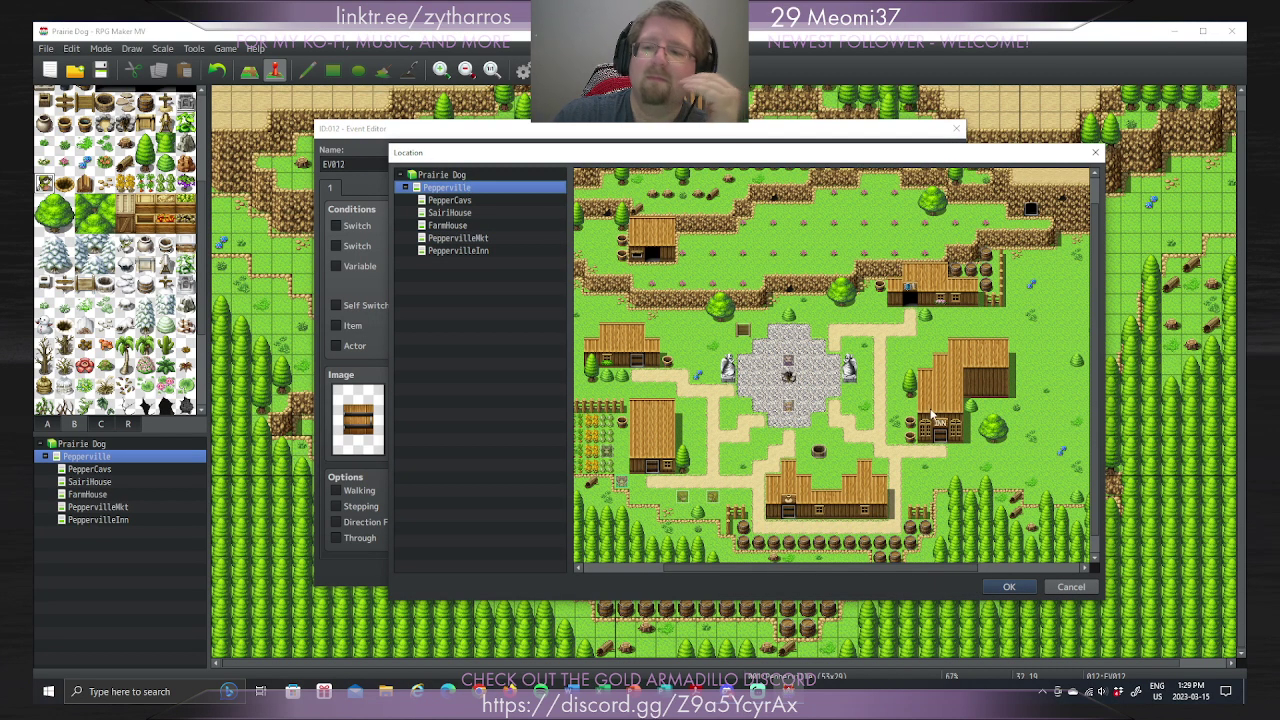
{"action": "left_click", "coordinate": [940, 450]}
{"action": "left_click", "coordinate": [1009, 587]}
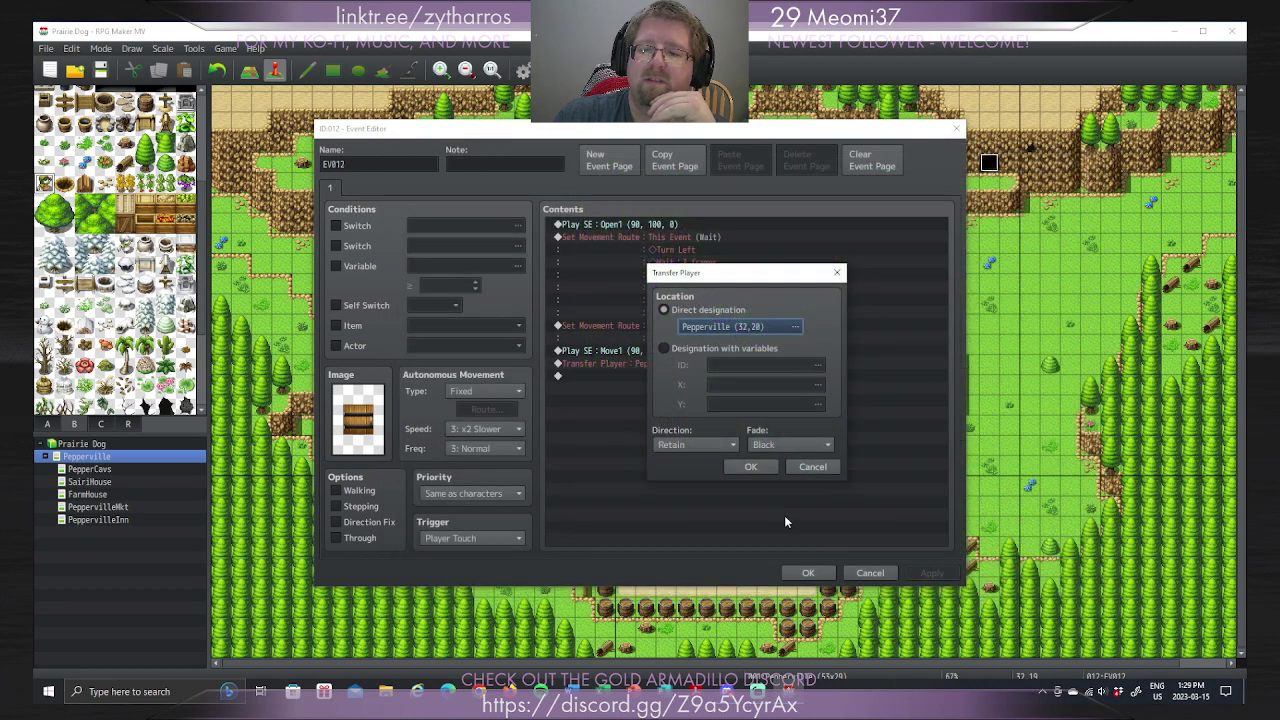
{"action": "left_click", "coordinate": [752, 467]}
{"action": "left_click", "coordinate": [808, 573]}
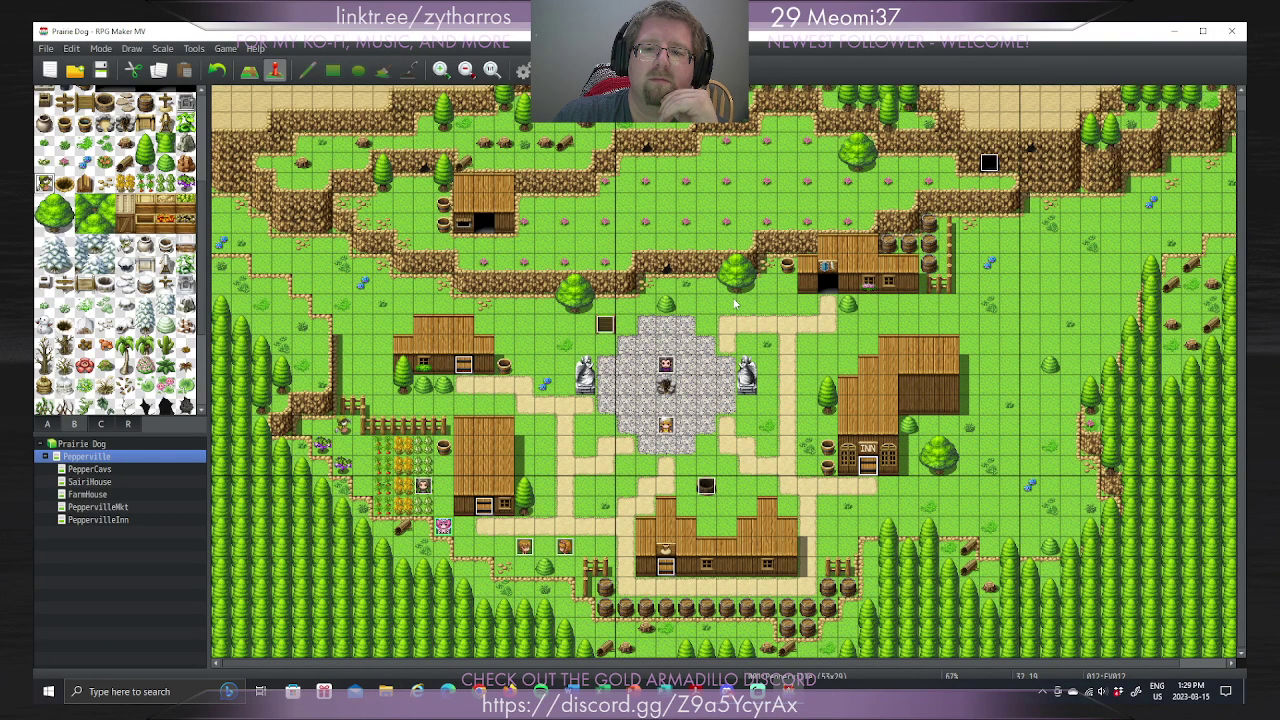
Step: Move the villager event north of the plaza's centre two tiles east and one tile north, and playtest a new game
{"action": "left_click_drag", "start_coordinate": [666, 366], "coordinate": [707, 346]}
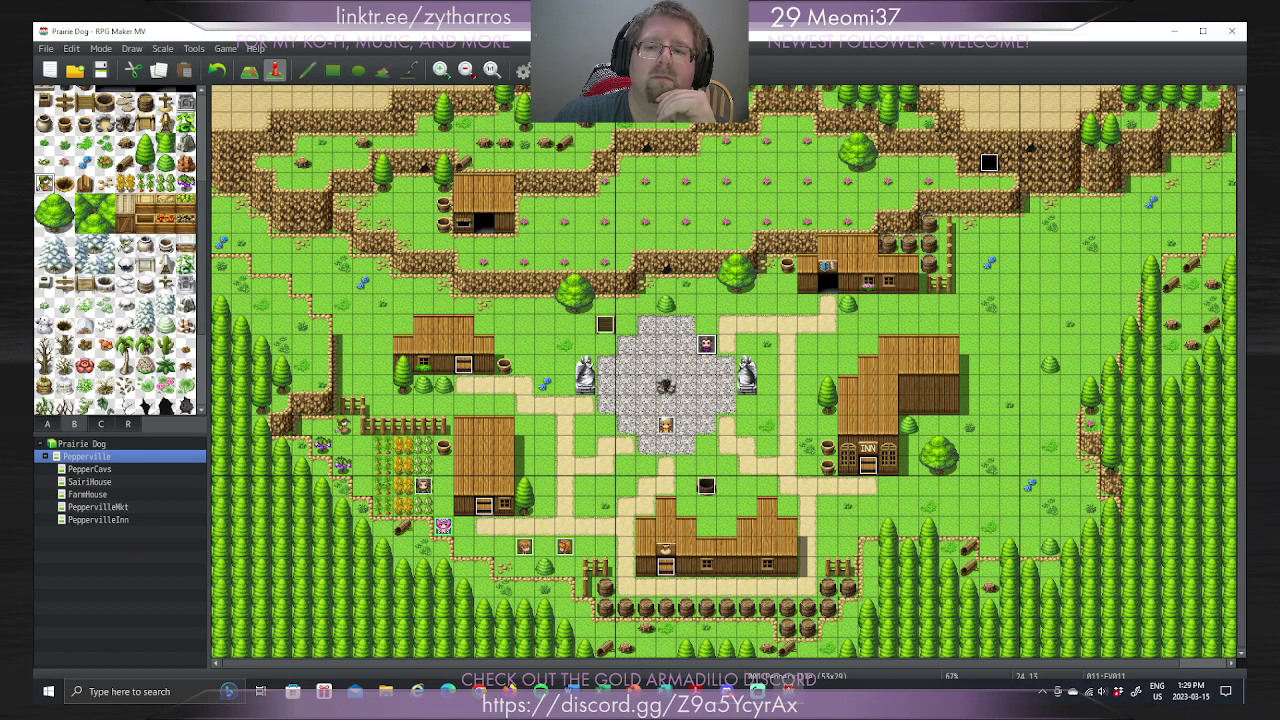
{"action": "key", "text": "ctrl+r"}
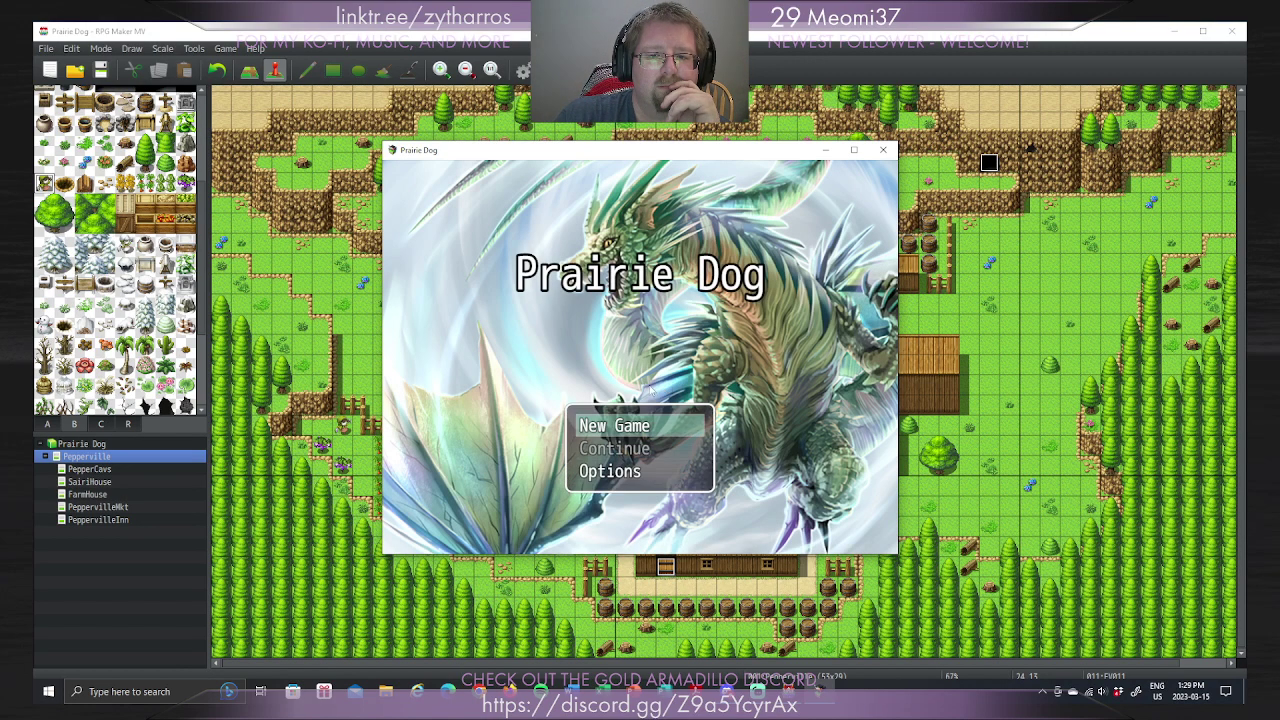
{"action": "left_click", "coordinate": [630, 433]}
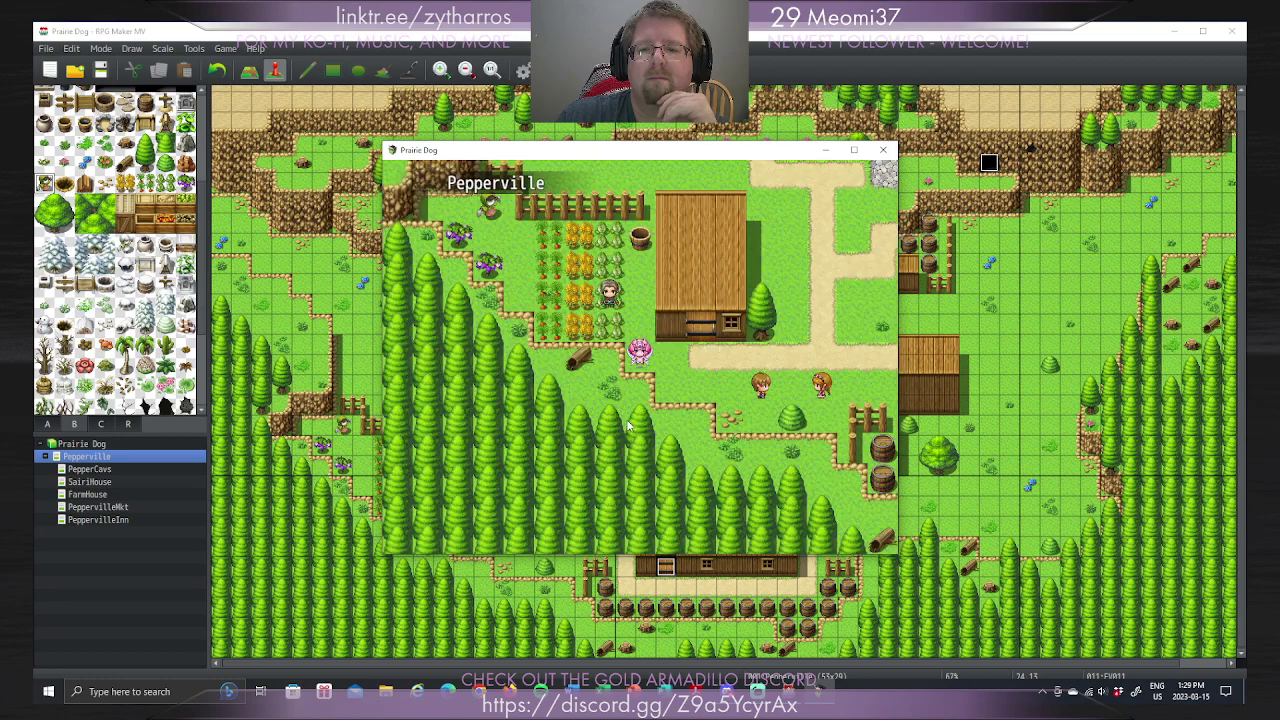
Step: Walk the player character northeast across the plaza to the villager near the eastern statue and talk to him
{"action": "key", "text": "Up"}
{"action": "key", "text": "Right"}
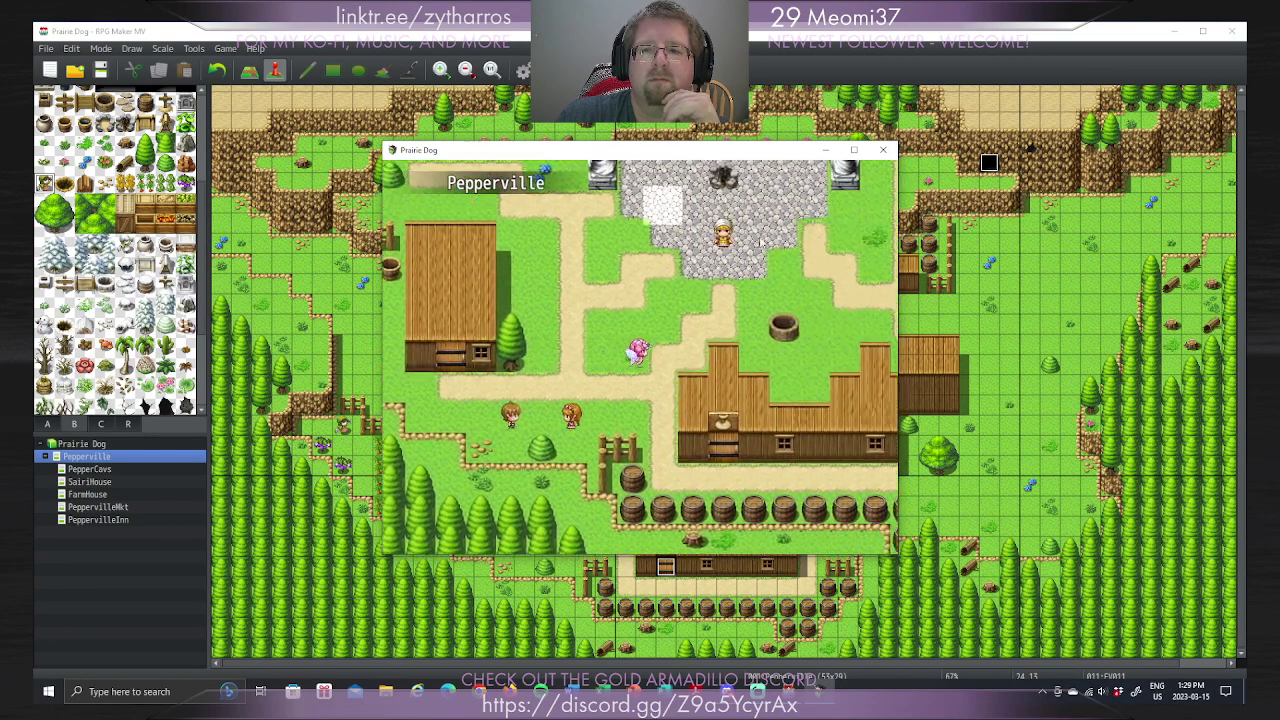
{"action": "key", "text": "Up"}
{"action": "key", "text": "Right"}
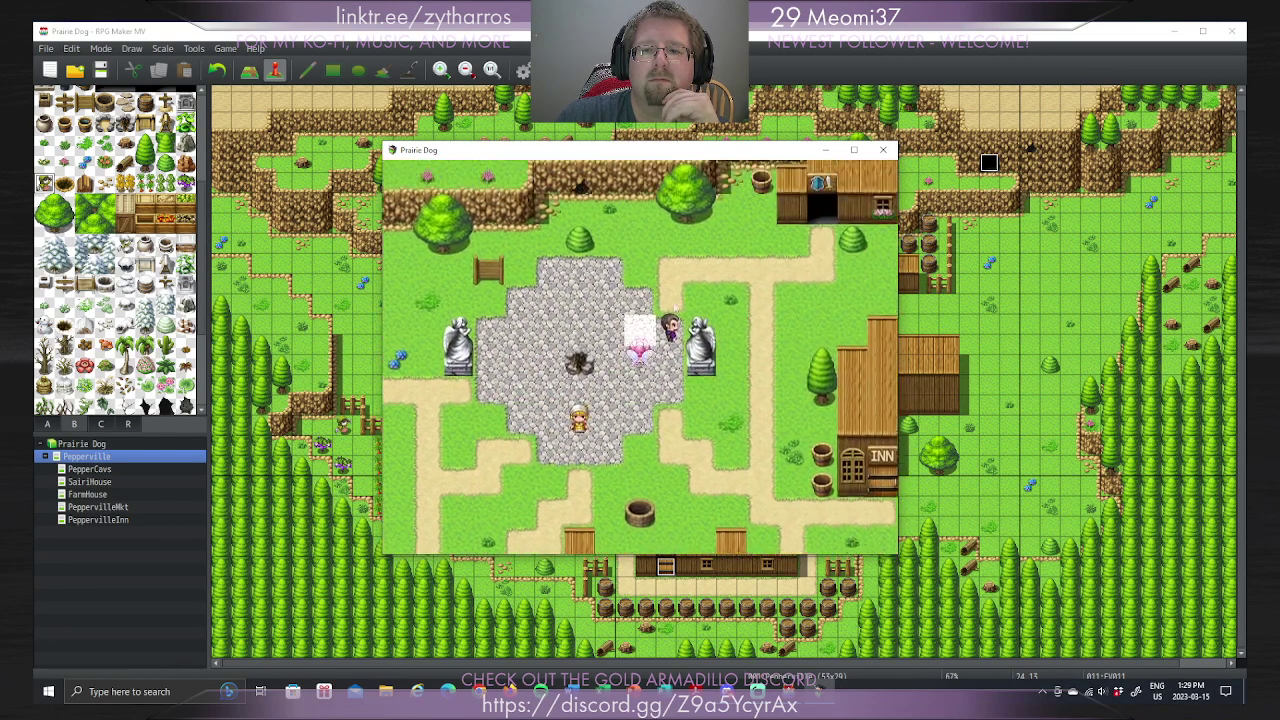
{"action": "key", "text": "Right"}
{"action": "key", "text": "Return"}
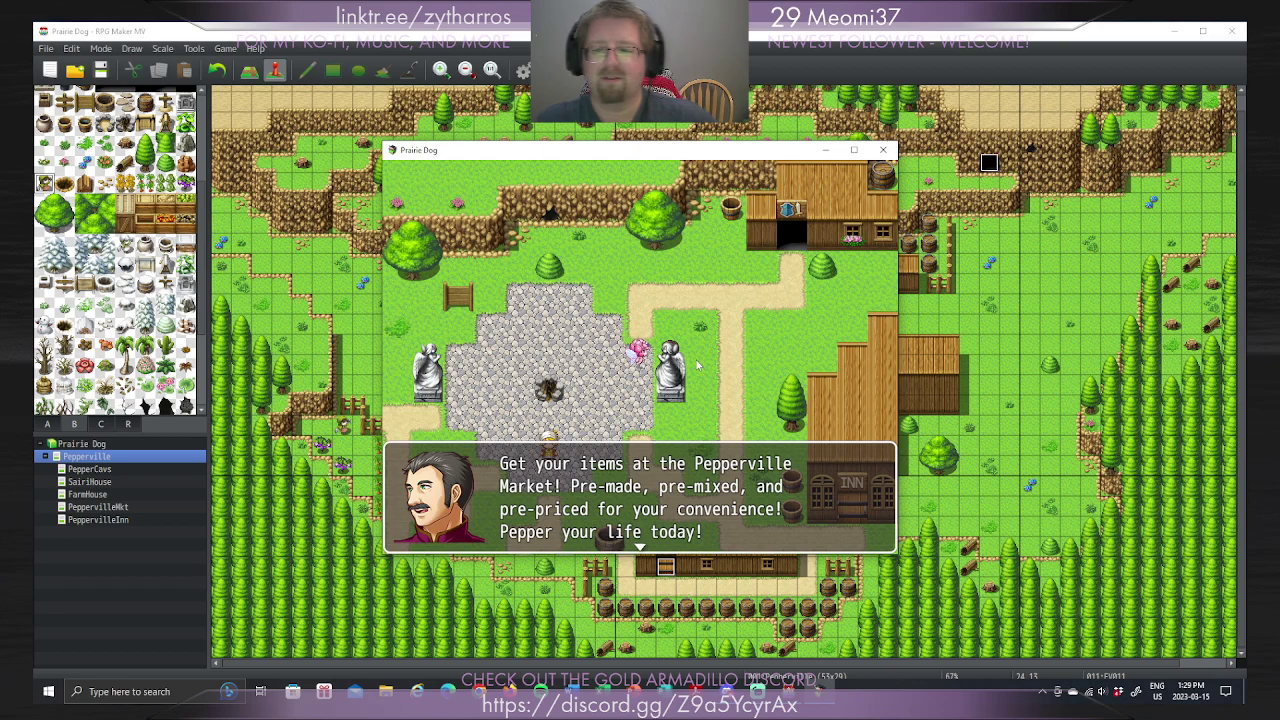
{"action": "key", "text": "Return"}
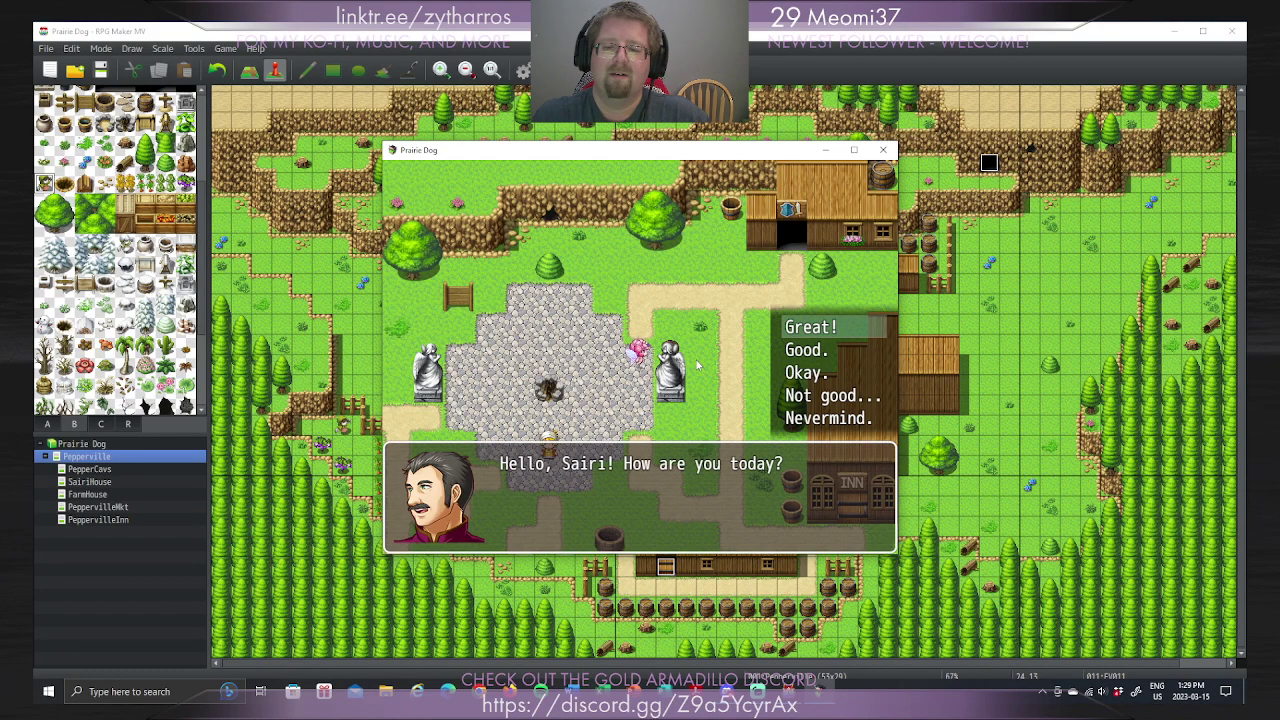
Step: Answer the villager's greeting with "Great!" and read through the rest of his dialogue
{"action": "left_click", "coordinate": [826, 325]}
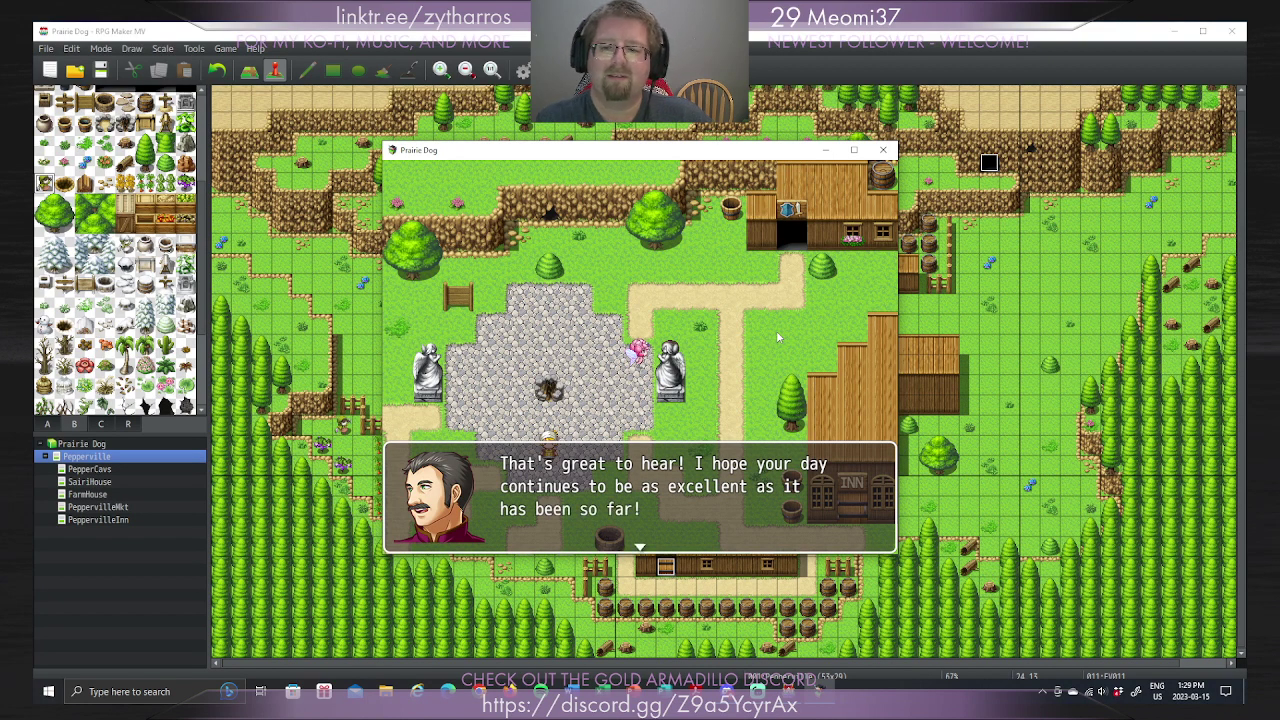
{"action": "key", "text": "Return"}
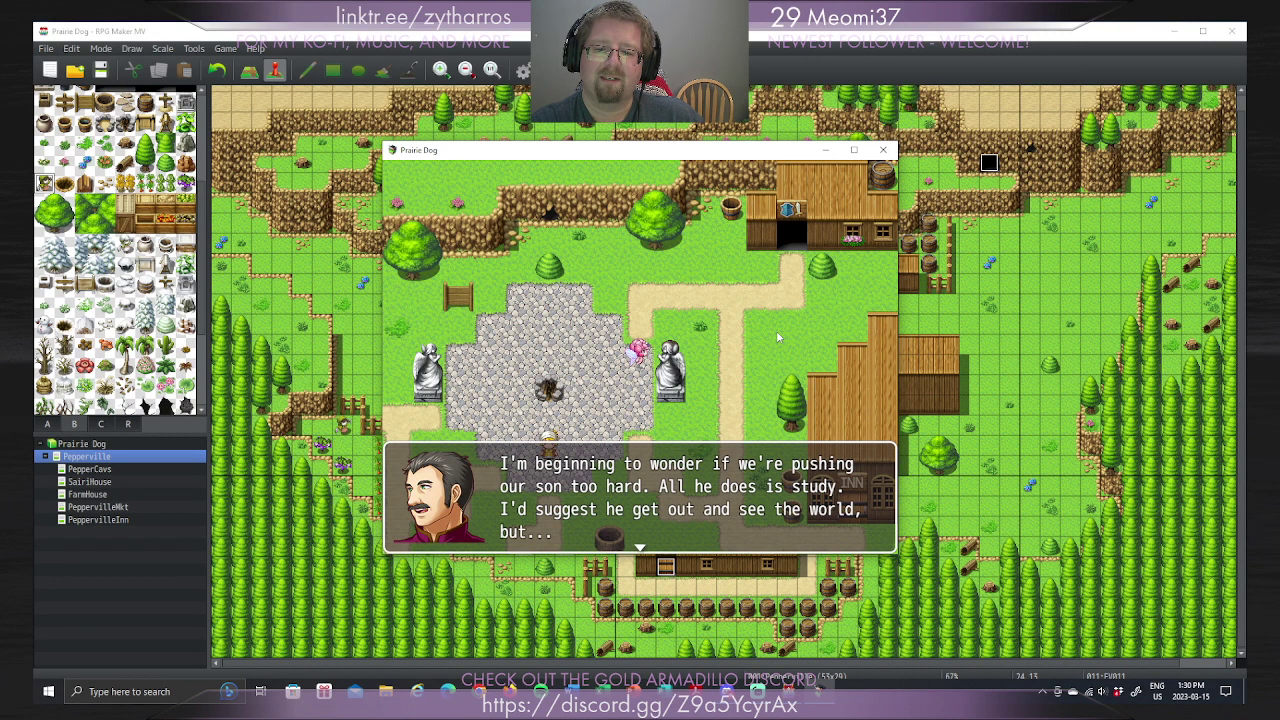
{"action": "key", "text": "Return"}
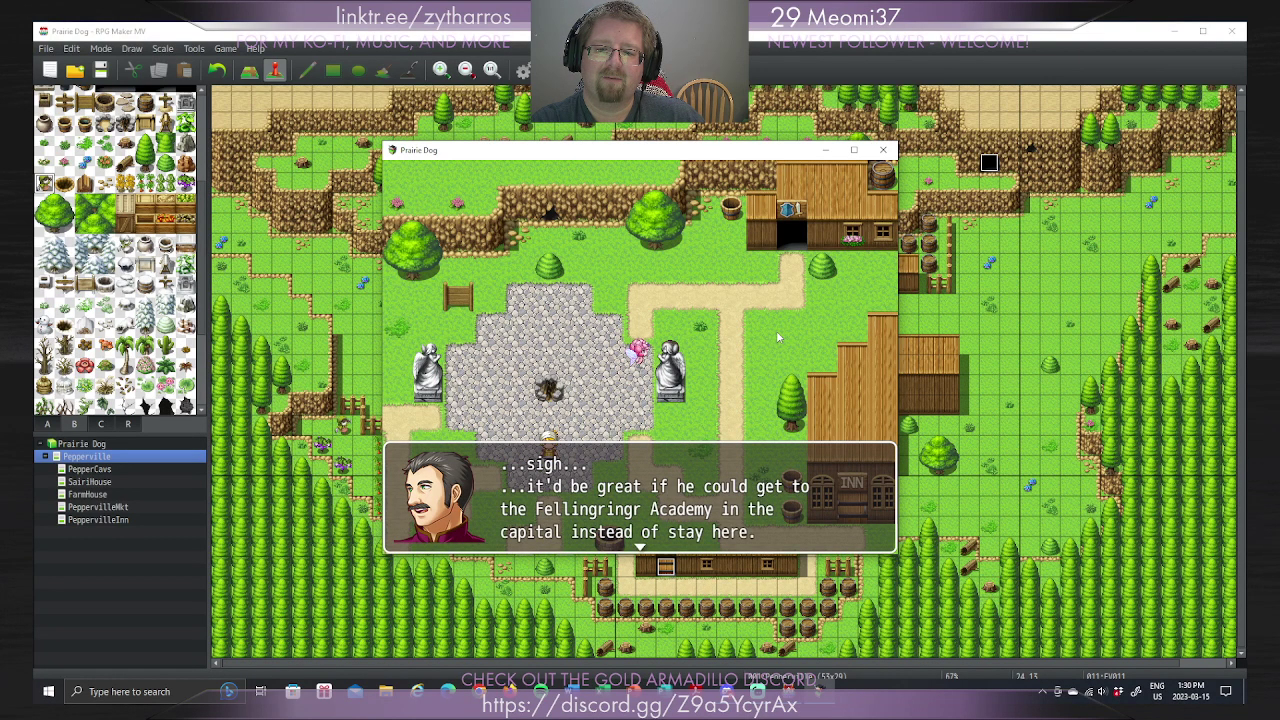
{"action": "key", "text": "Return"}
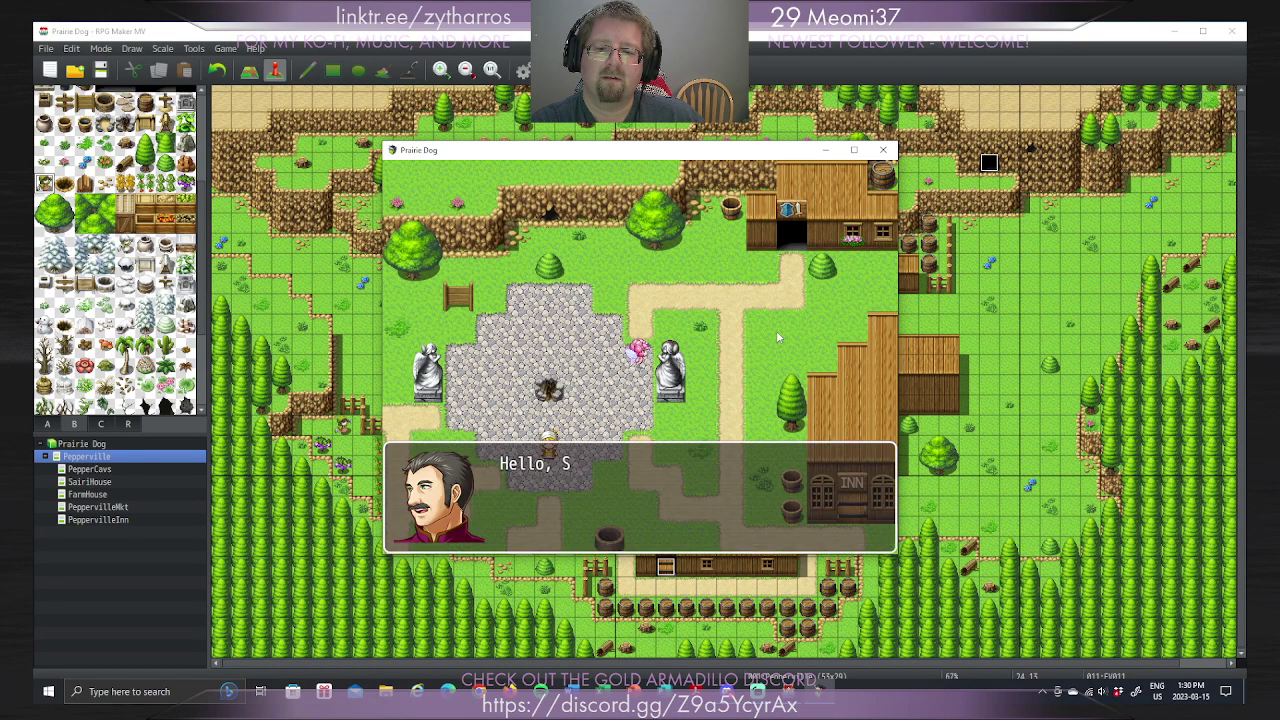
Step: Talk to the villager near the eastern statue again and read through his lines up to the Pepperville Market advertisement
{"action": "key", "text": "Return"}
{"action": "key", "text": "Return"}
{"action": "key", "text": "Return"}
{"action": "key", "text": "Return"}
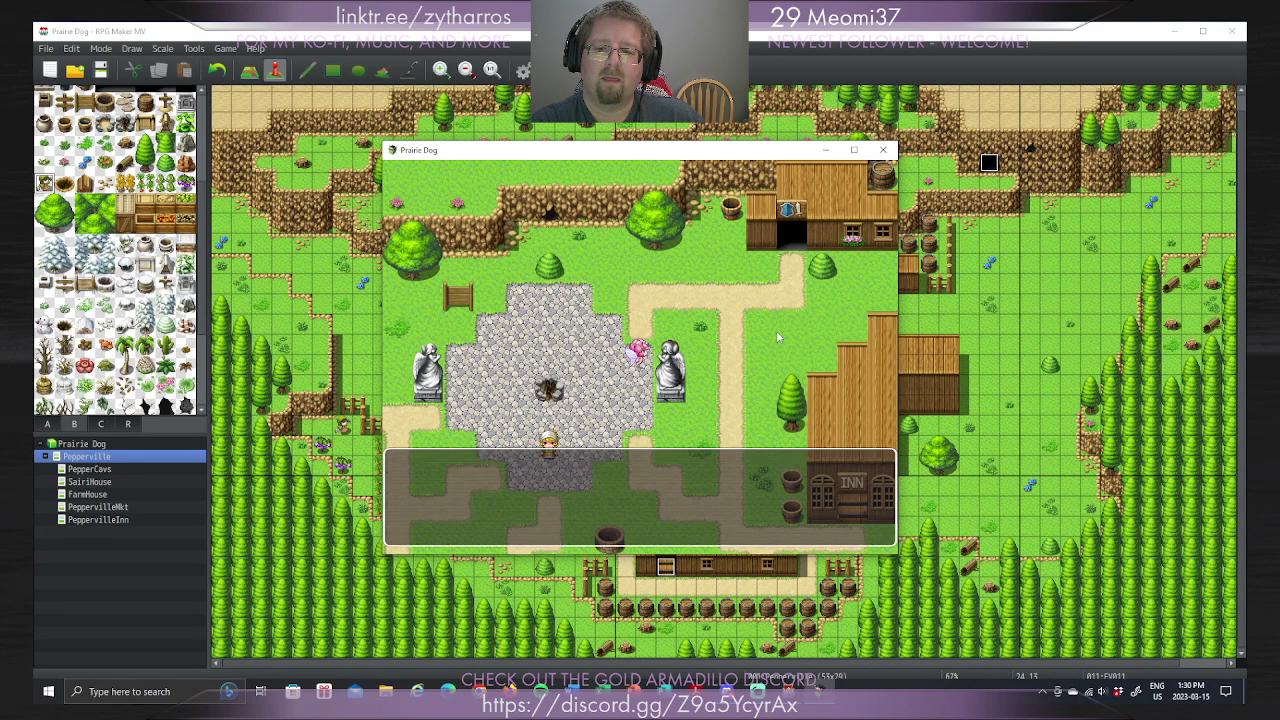
{"action": "key", "text": "Return"}
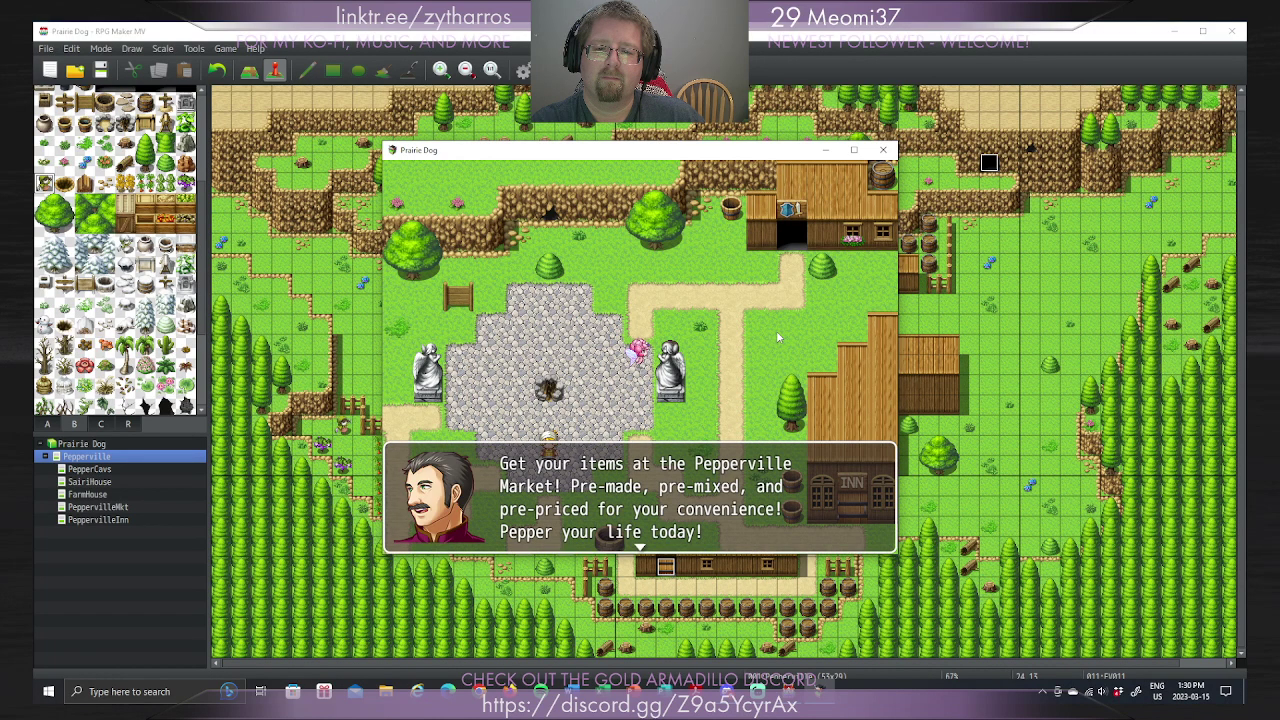
Step: Answer the villager's greeting with "Okay." and read his reply to the end
{"action": "key", "text": "Return"}
{"action": "key", "text": "Down"}
{"action": "key", "text": "Down"}
{"action": "key", "text": "Return"}
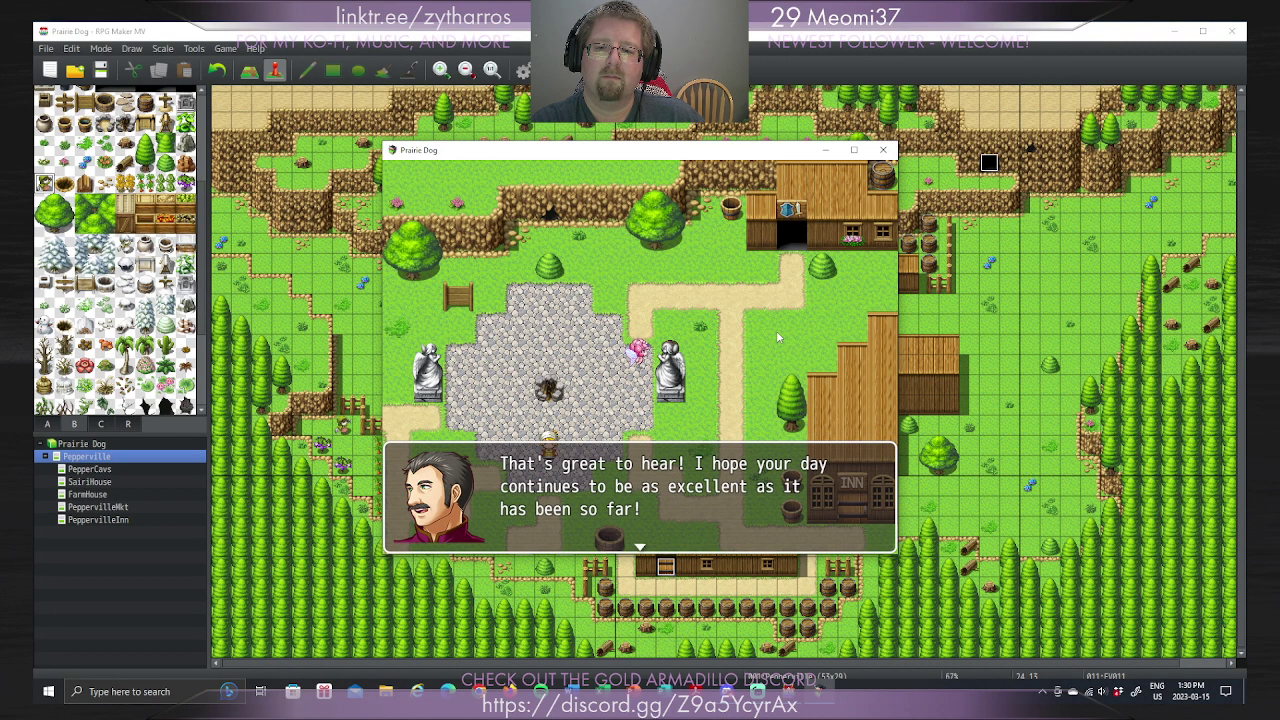
{"action": "key", "text": "Return"}
{"action": "key", "text": "Return"}
{"action": "key", "text": "Return"}
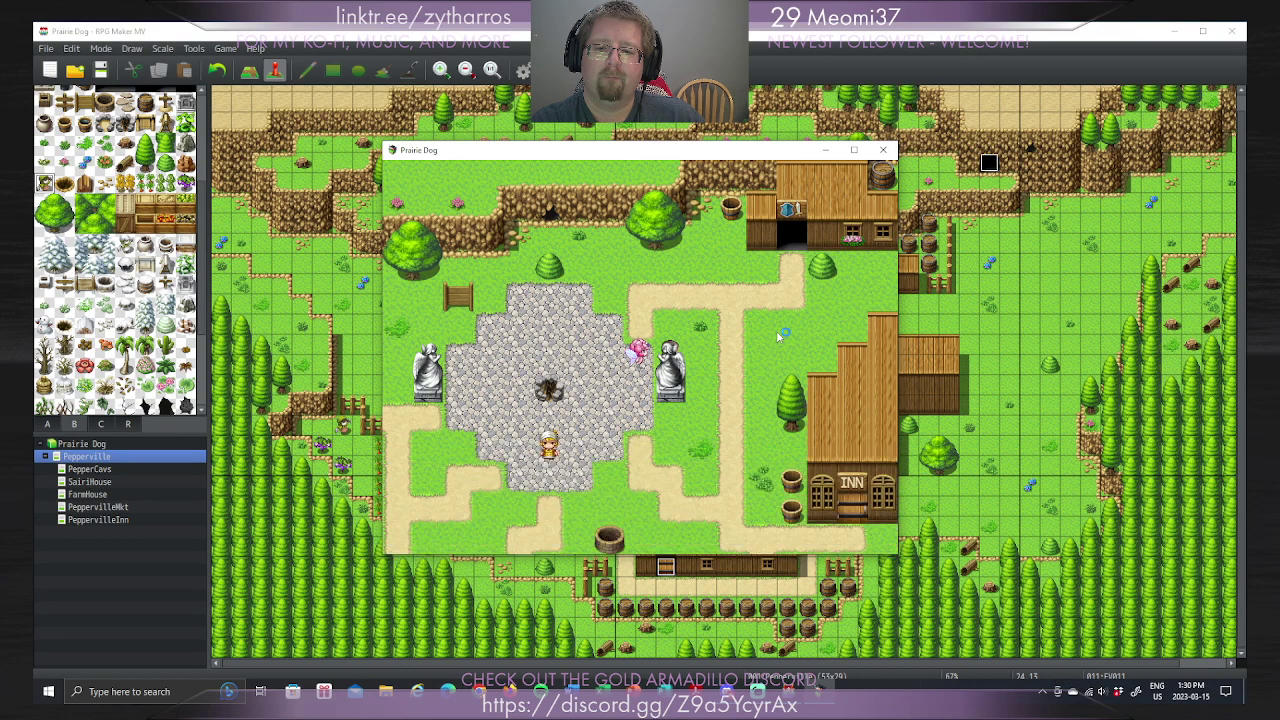
Step: Talk to the villager again, answer "Not good...", and read his sympathetic reply and the lines about the Fellingringr Academy
{"action": "key", "text": "Return"}
{"action": "key", "text": "Return"}
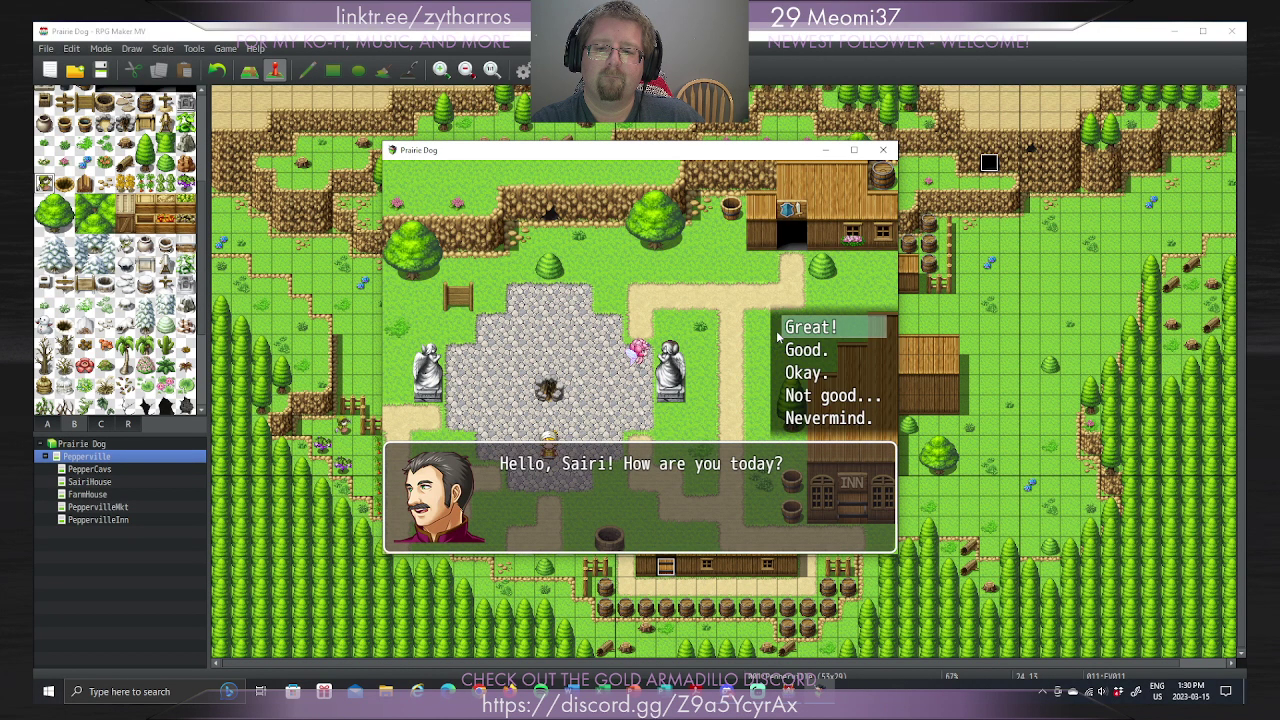
{"action": "key", "text": "Down"}
{"action": "key", "text": "Down"}
{"action": "key", "text": "Down"}
{"action": "key", "text": "Return"}
{"action": "key", "text": "Return"}
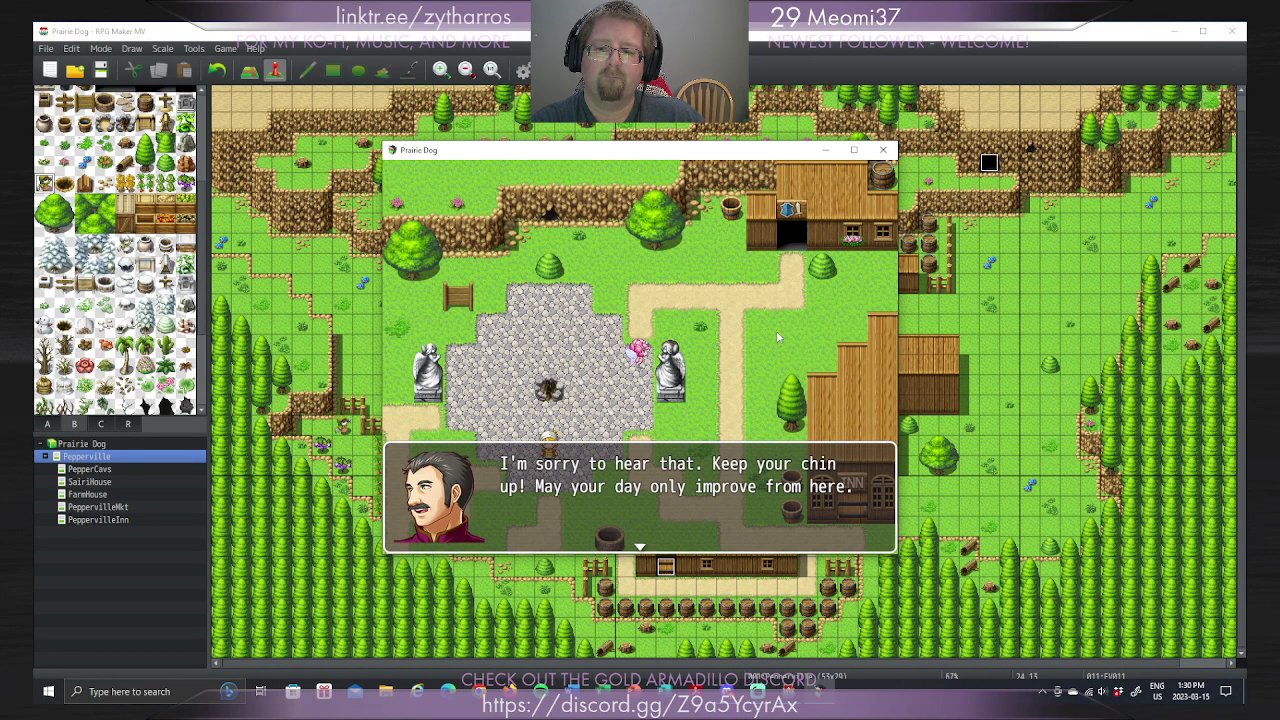
{"action": "key", "text": "Return"}
{"action": "key", "text": "Return"}
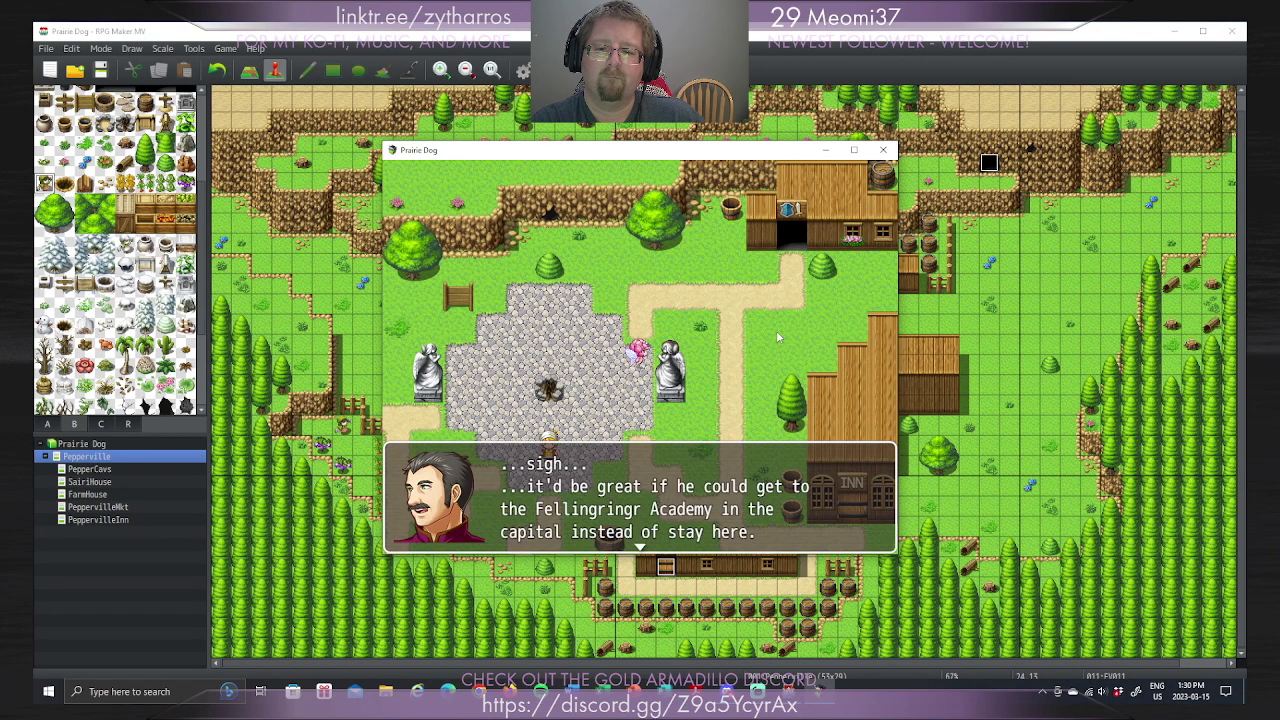
Step: Start another conversation with the villager, pick an answer to his greeting, and continue to his market lines
{"action": "key", "text": "Return"}
{"action": "key", "text": "Return"}
{"action": "key", "text": "Return"}
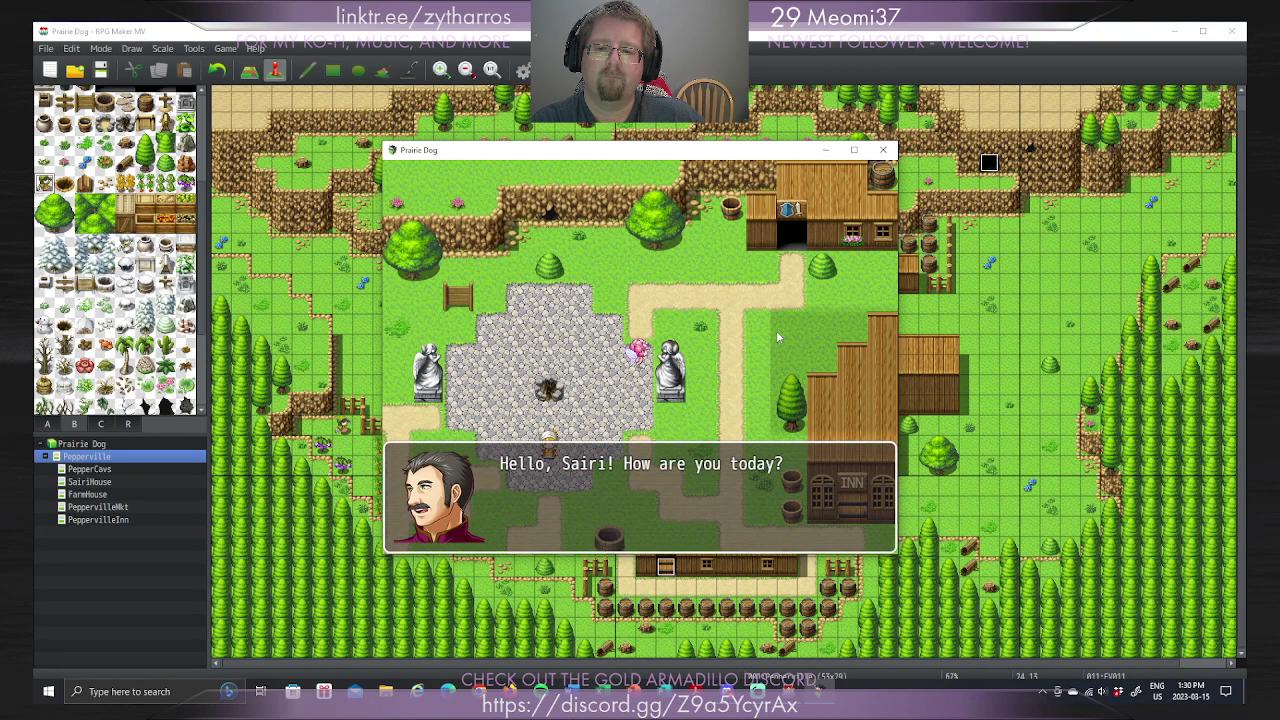
{"action": "key", "text": "Down"}
{"action": "key", "text": "Return"}
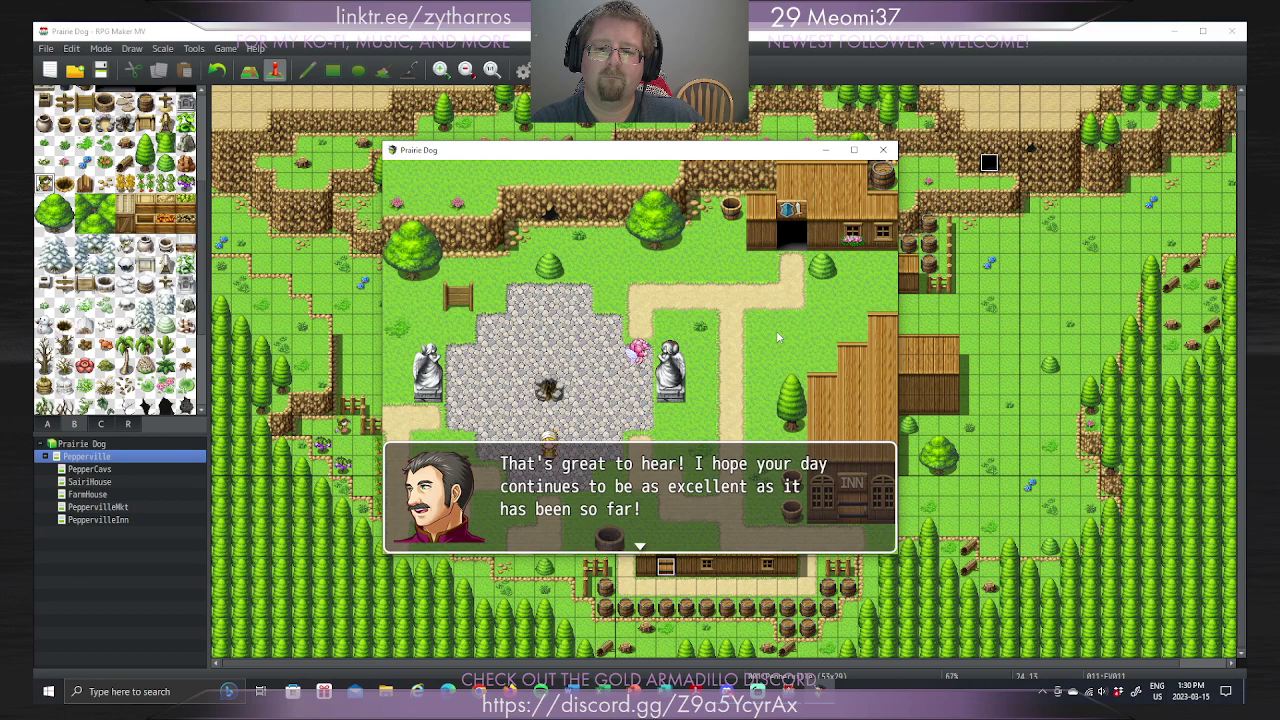
{"action": "key", "text": "Return"}
{"action": "key", "text": "Return"}
{"action": "key", "text": "Return"}
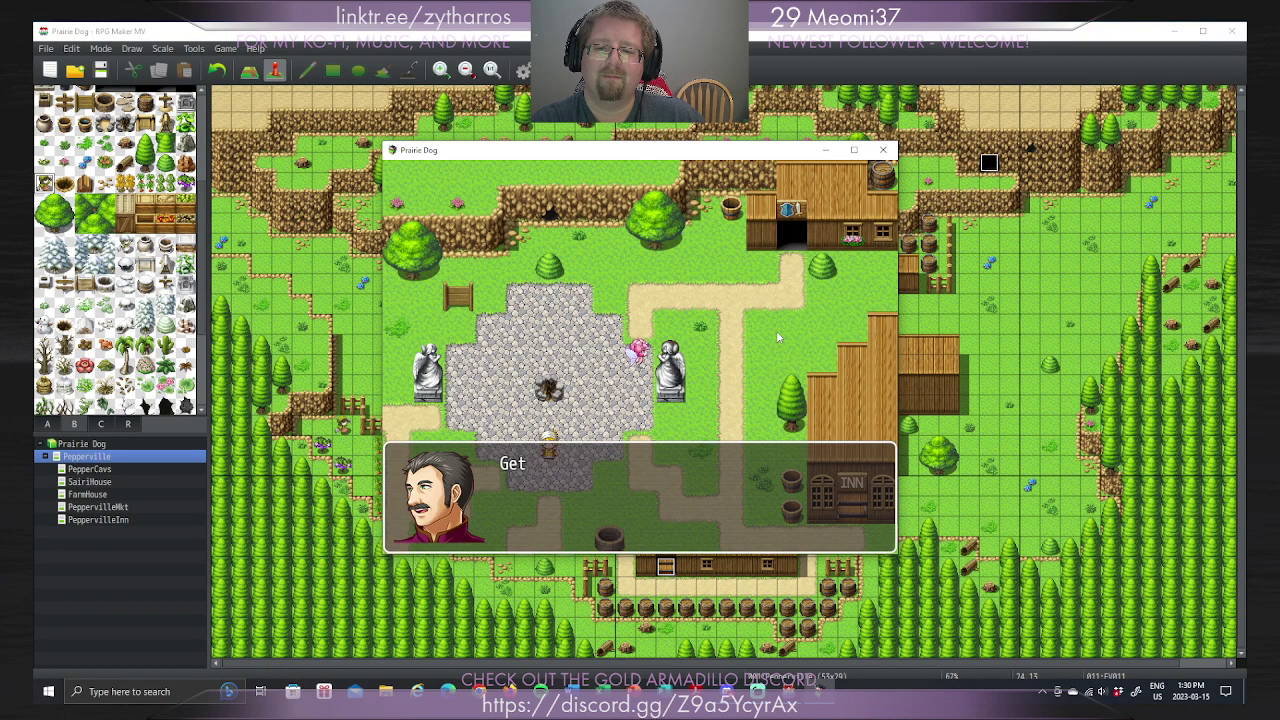
Step: Answer the villager's greeting with "Nevermind." and read his response
{"action": "key", "text": "Return"}
{"action": "key", "text": "Return"}
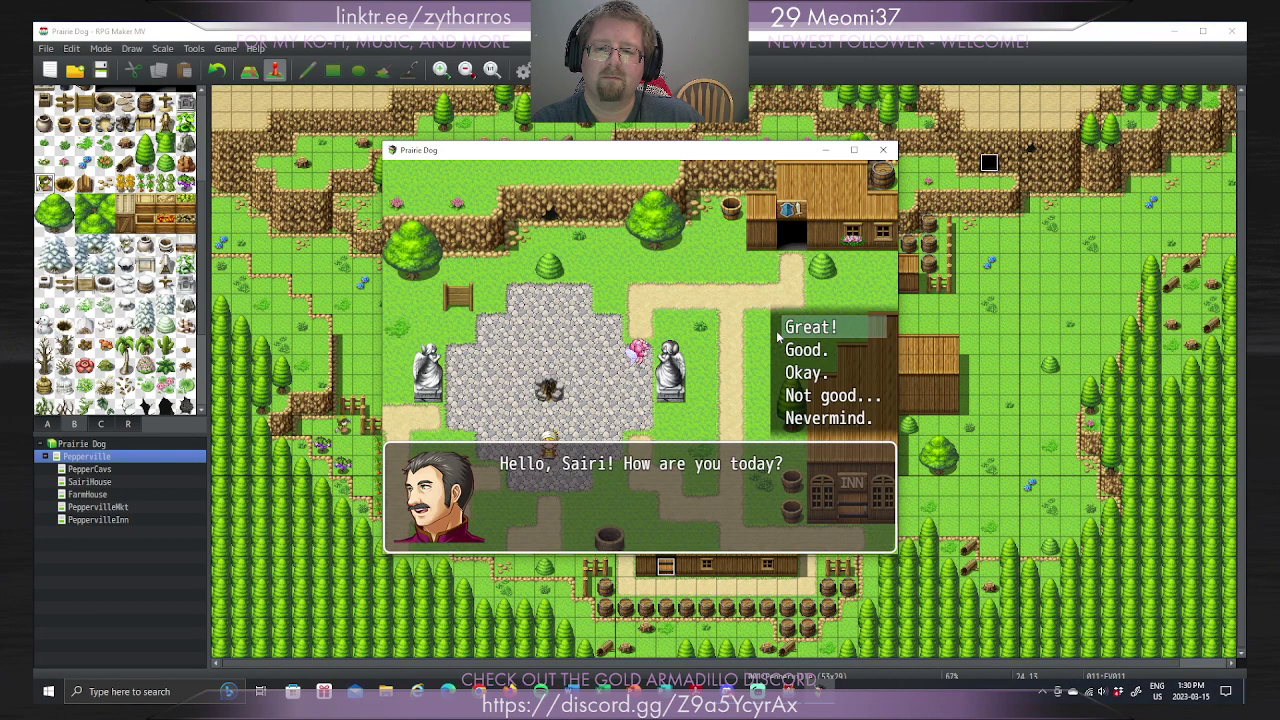
{"action": "key", "text": "Up"}
{"action": "key", "text": "Return"}
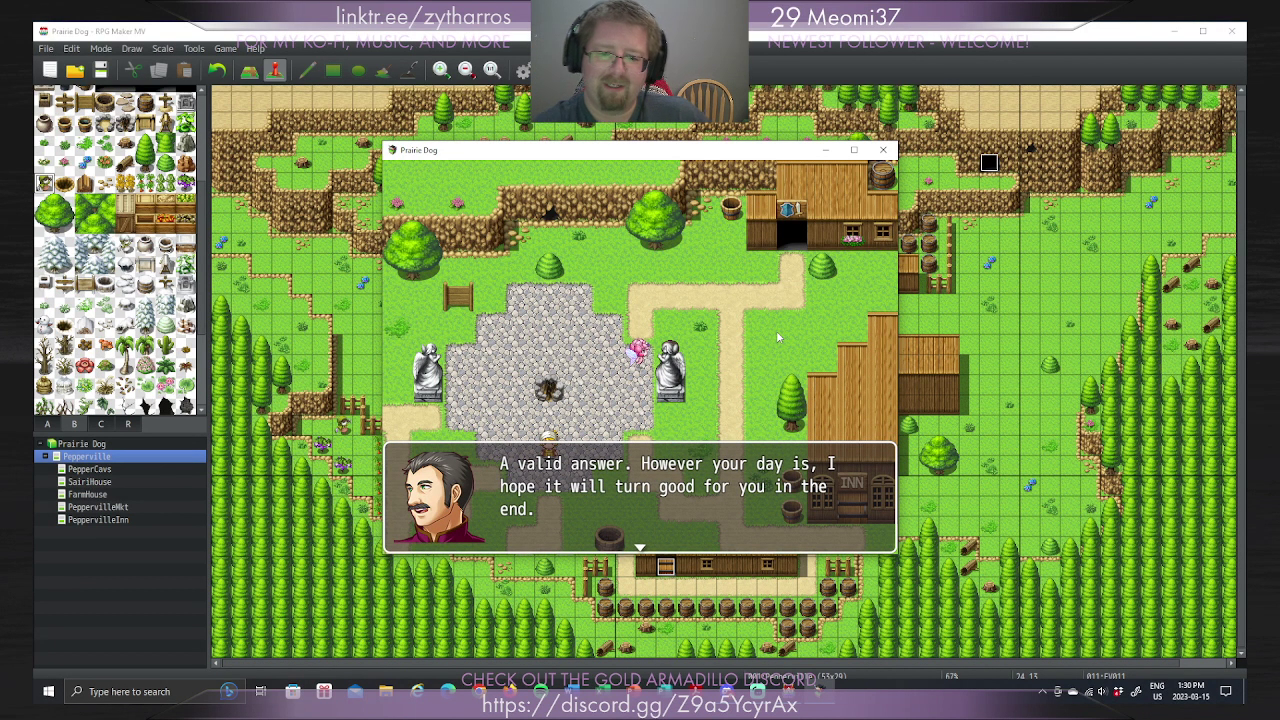
{"action": "key", "text": "Return"}
Step: End the playtest through the Game End option, return to the title screen, and close the game window
{"action": "key", "text": "Escape"}
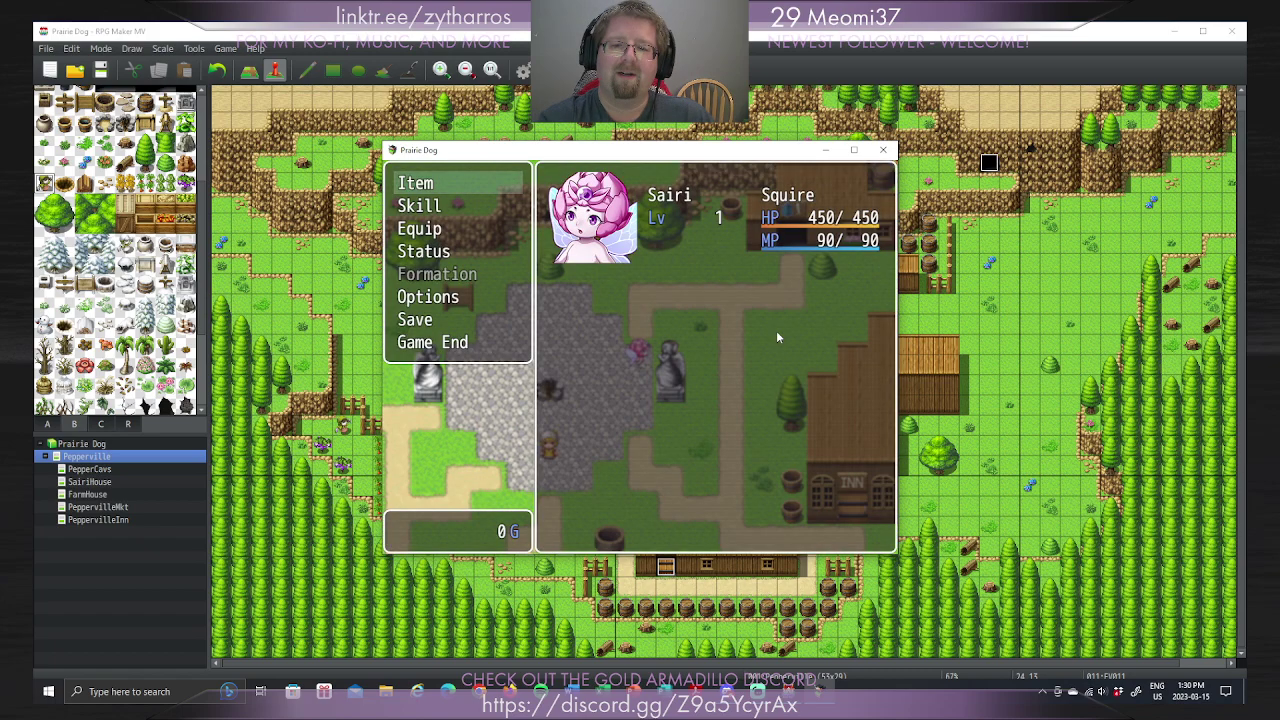
{"action": "key", "text": "Up"}
{"action": "key", "text": "Return"}
{"action": "key", "text": "Return"}
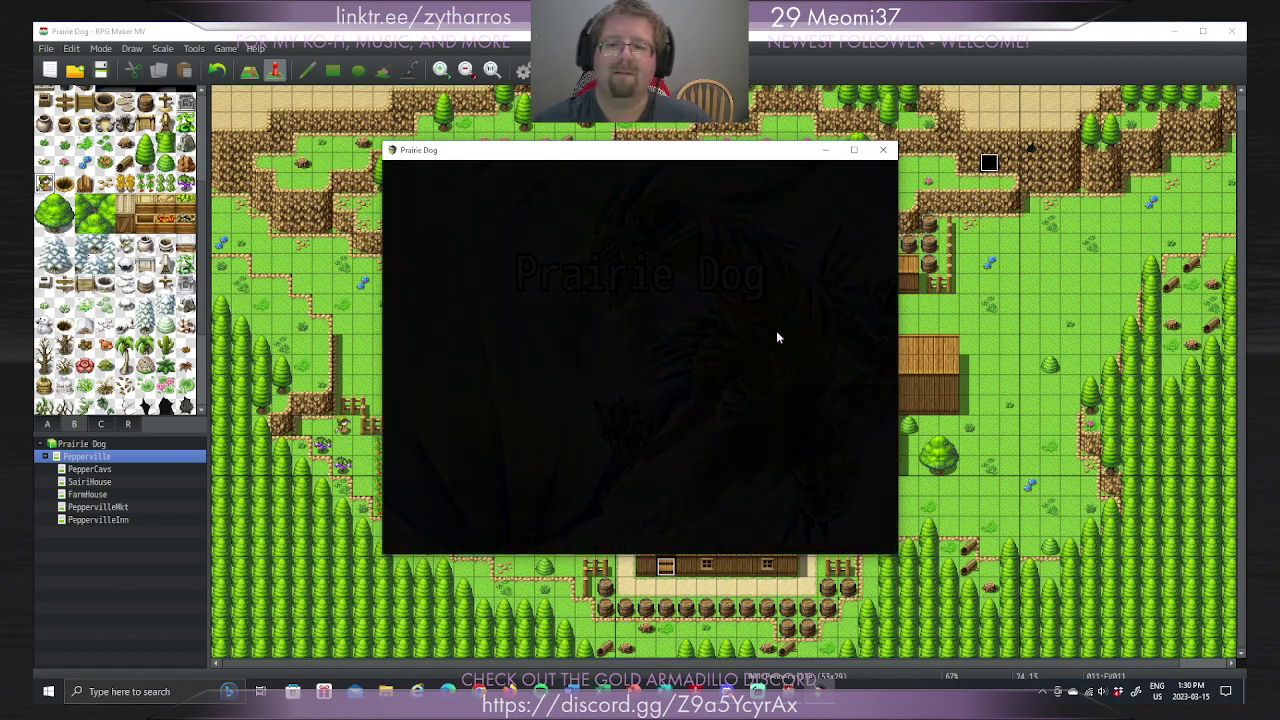
{"action": "left_click", "coordinate": [884, 151]}
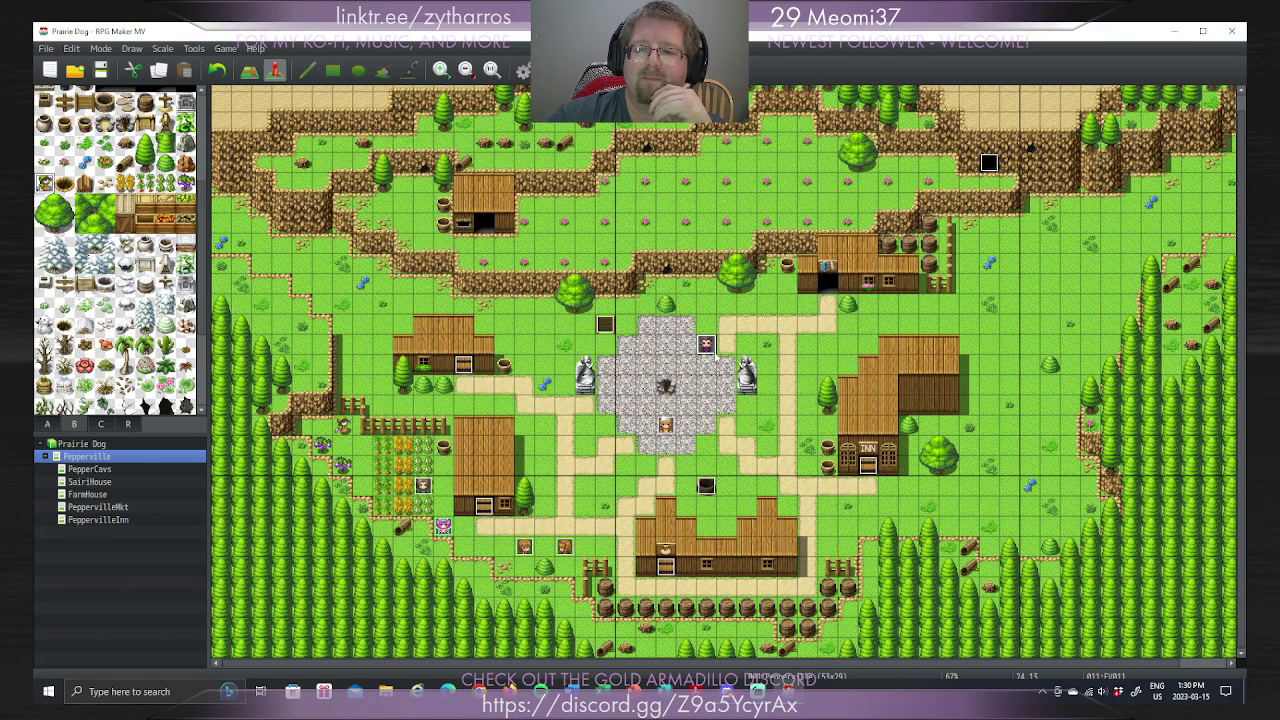
Step: On page 2 of event EV011, replace the villager's reply to "Okay." with the line "A middling day, hm? There are those."
{"action": "double_click", "coordinate": [883, 238]}
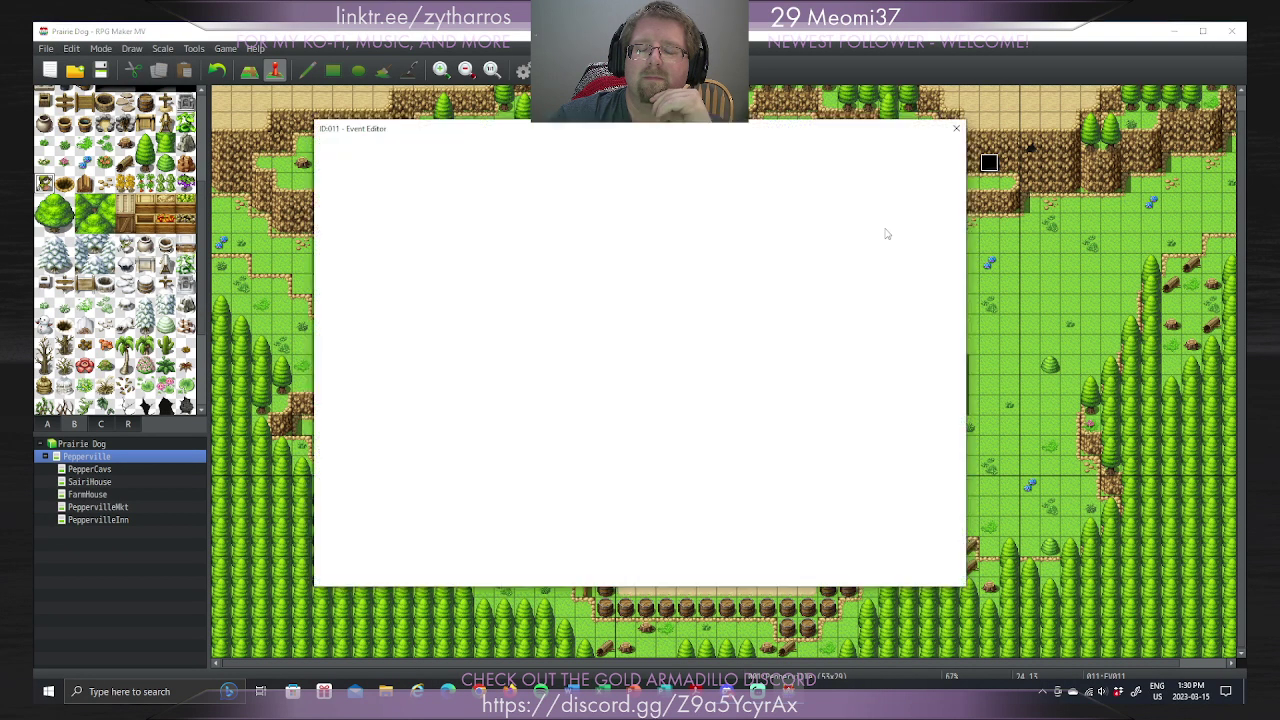
{"action": "left_click", "coordinate": [360, 189]}
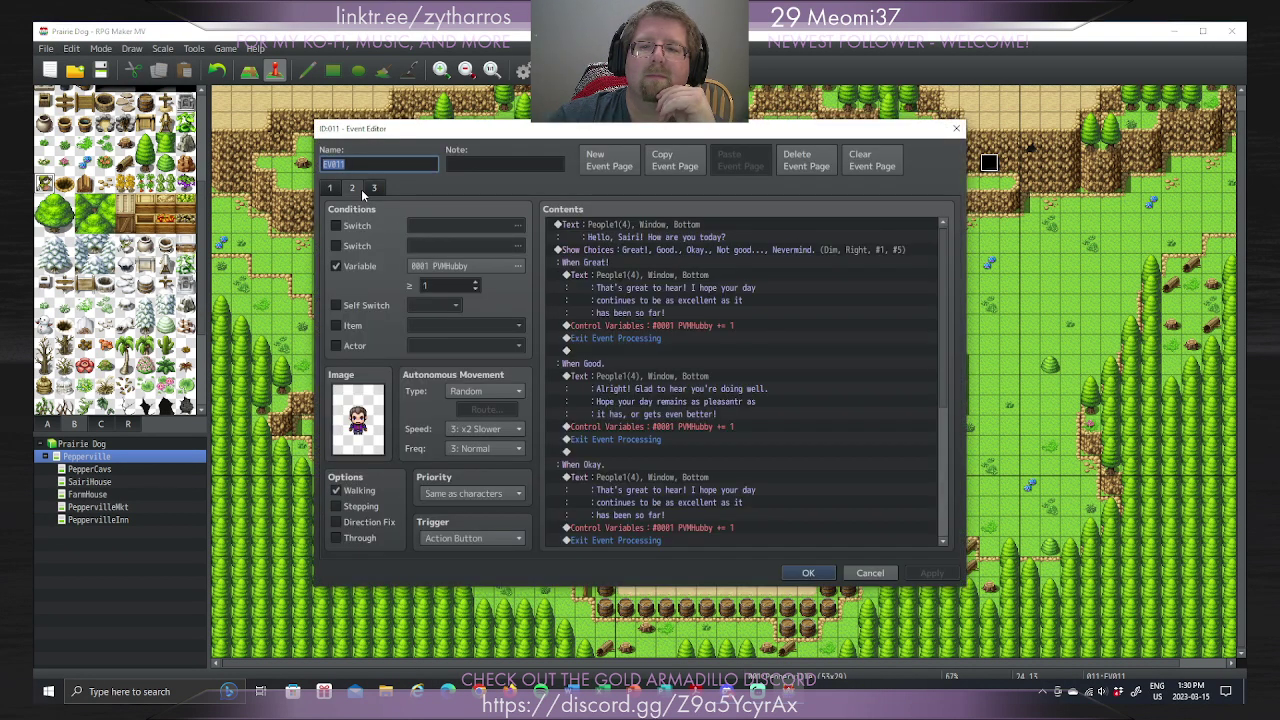
{"action": "right_click", "coordinate": [705, 488]}
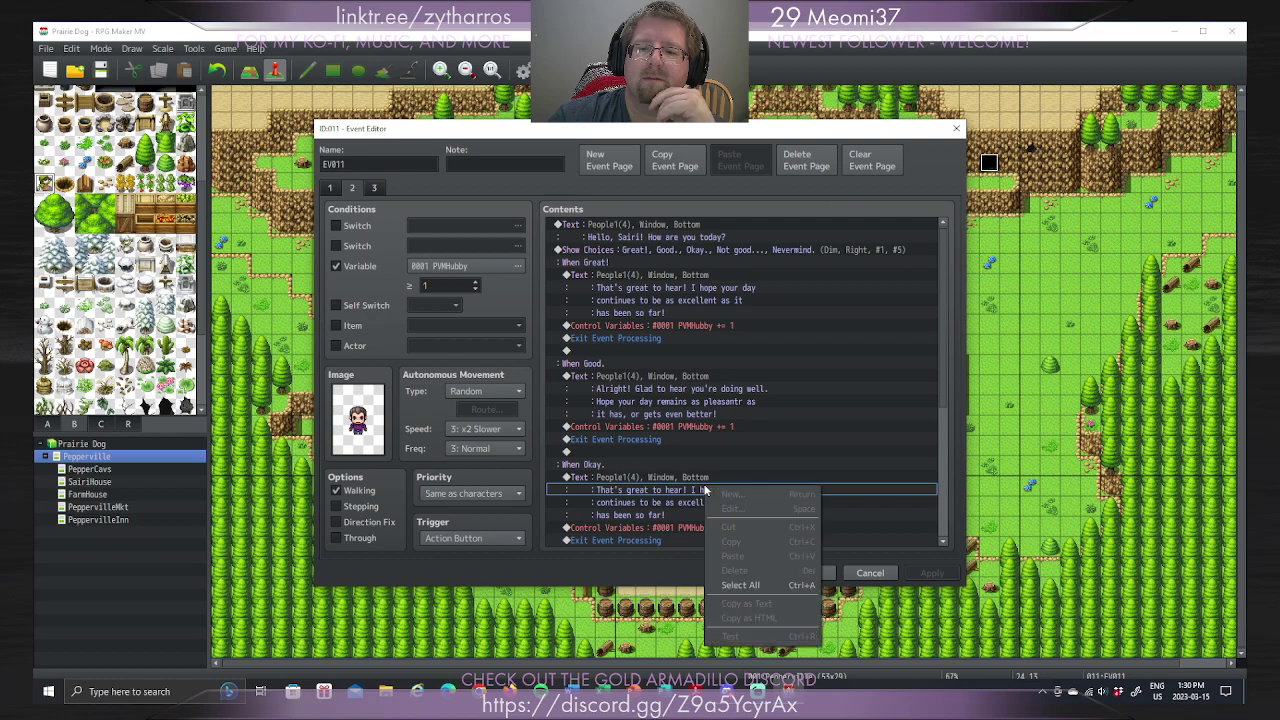
{"action": "left_click", "coordinate": [686, 478]}
{"action": "right_click", "coordinate": [686, 478]}
{"action": "left_click", "coordinate": [711, 499]}
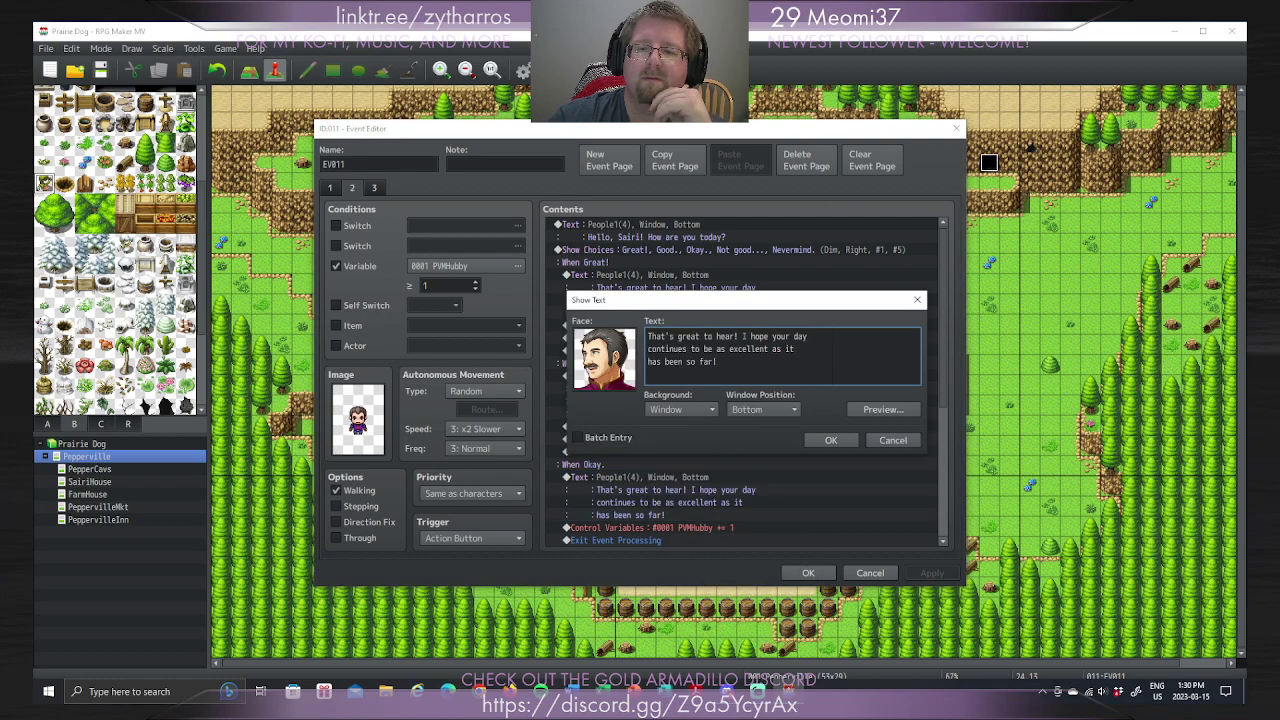
{"action": "key", "text": "ctrl+a"}
{"action": "key", "text": "Delete"}
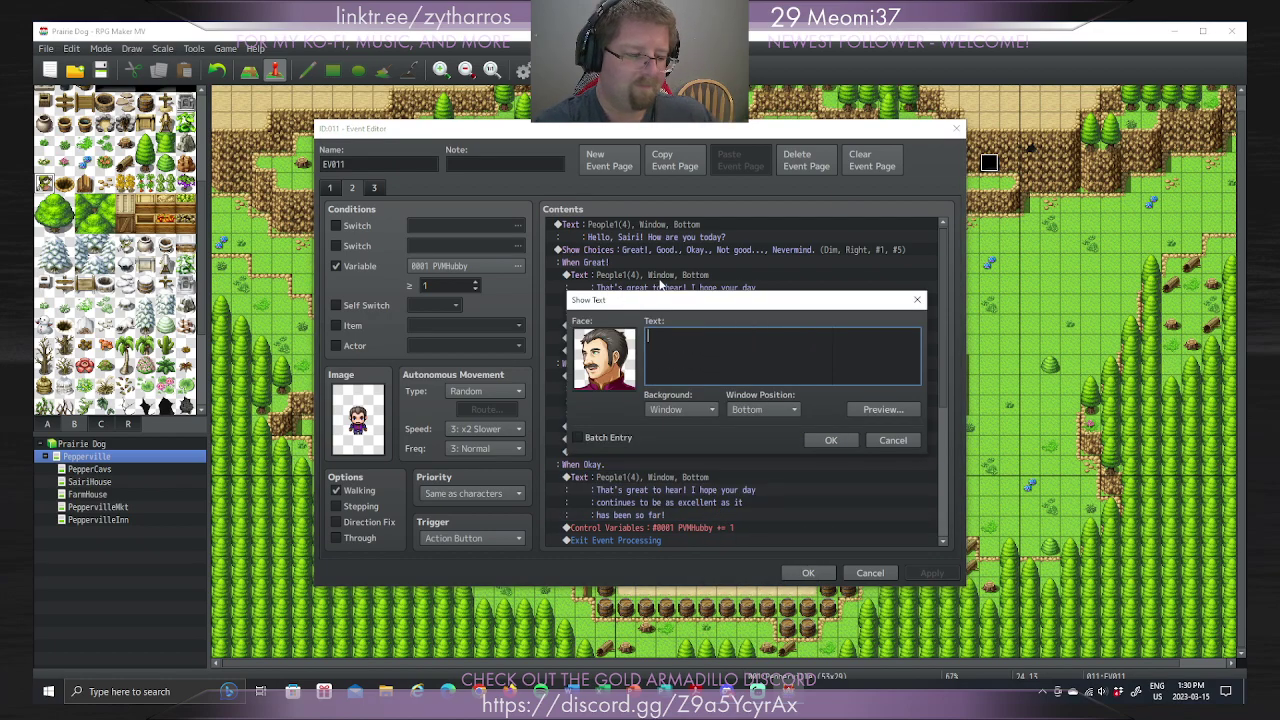
{"action": "type", "text": "A middling day, hm? The"}
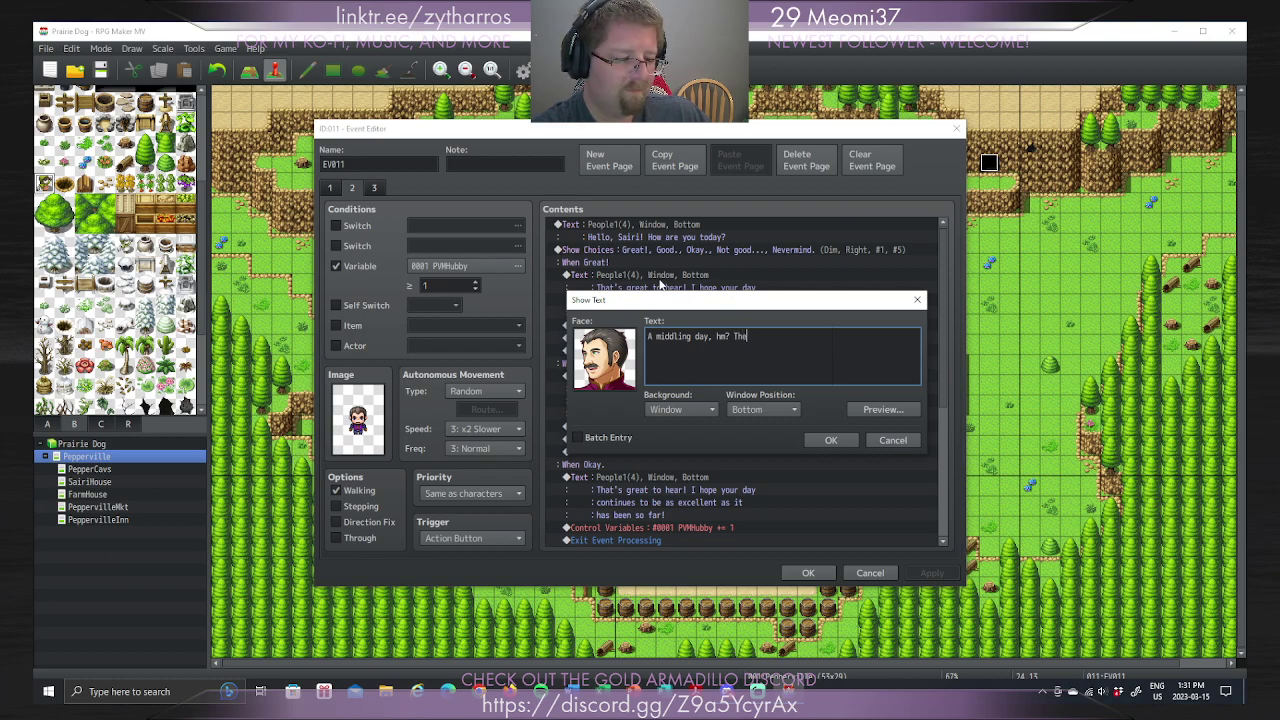
{"action": "type", "text": "re aRF"}
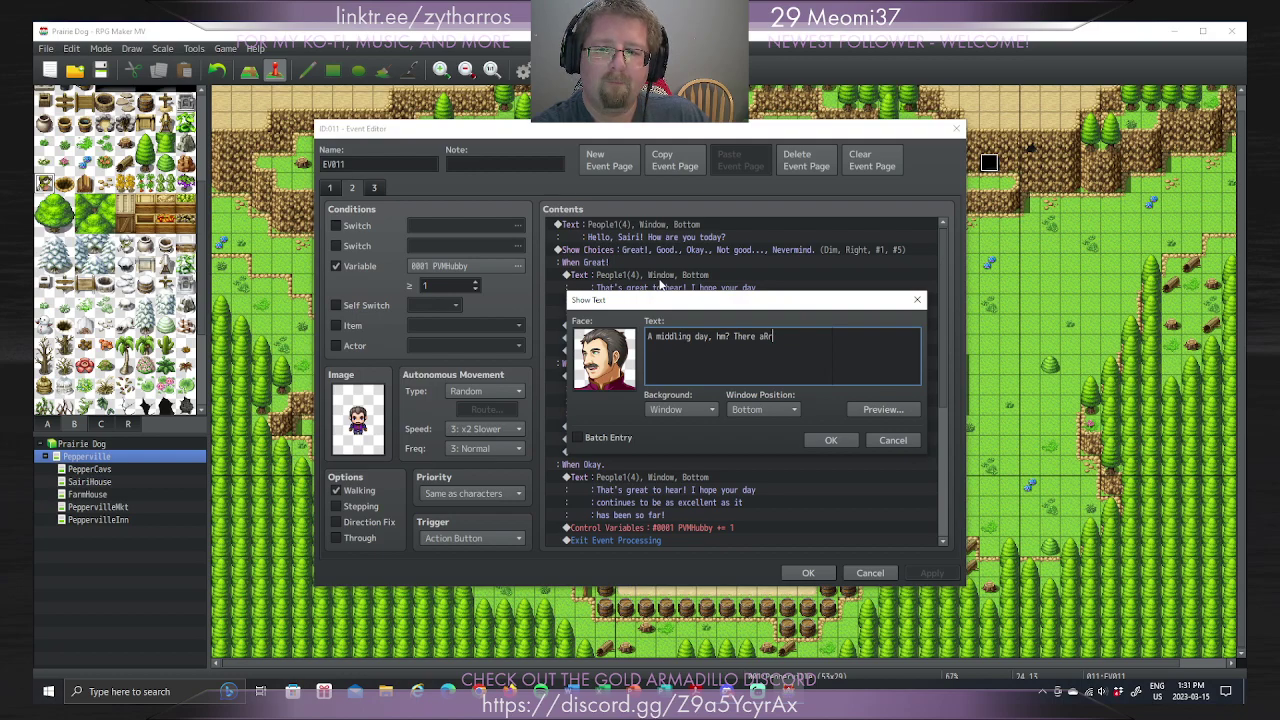
{"action": "key", "text": "BackSpace"}
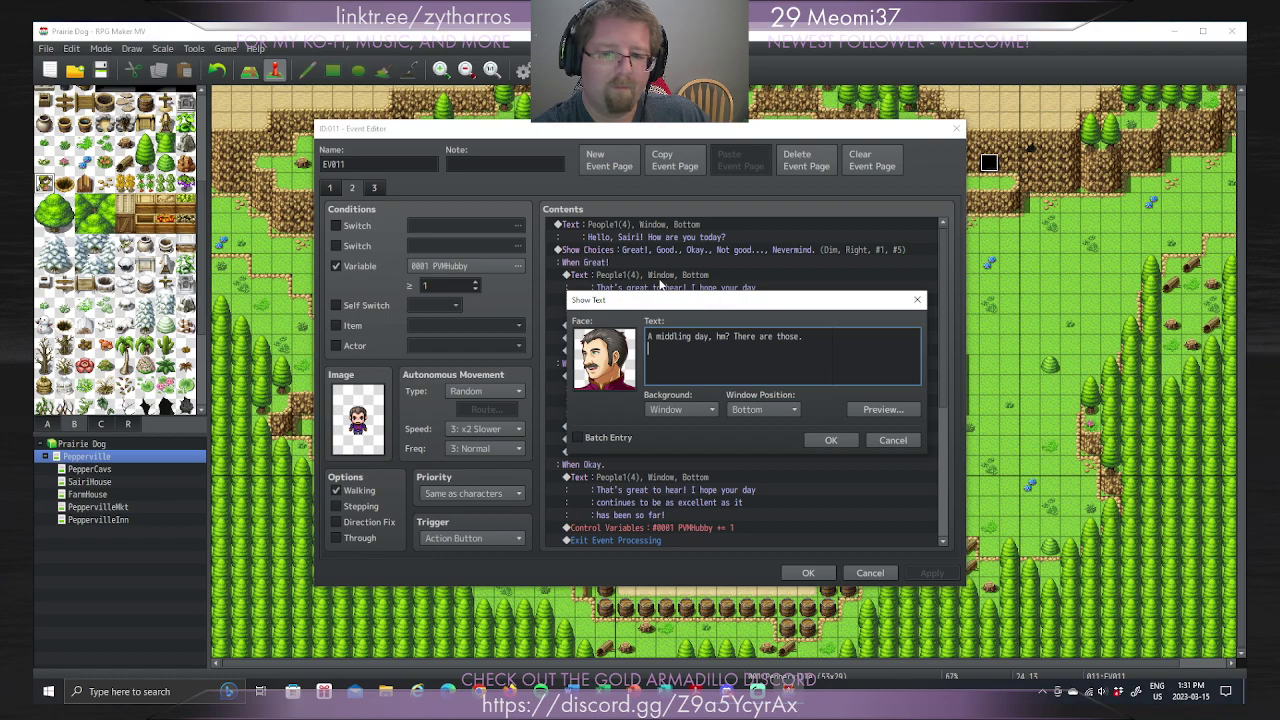
Step: Add the second line "I hope it improves for you from here." to the "Okay." reply and save the event
{"action": "key", "text": "Return"}
{"action": "type", "text": "I hope yo"}
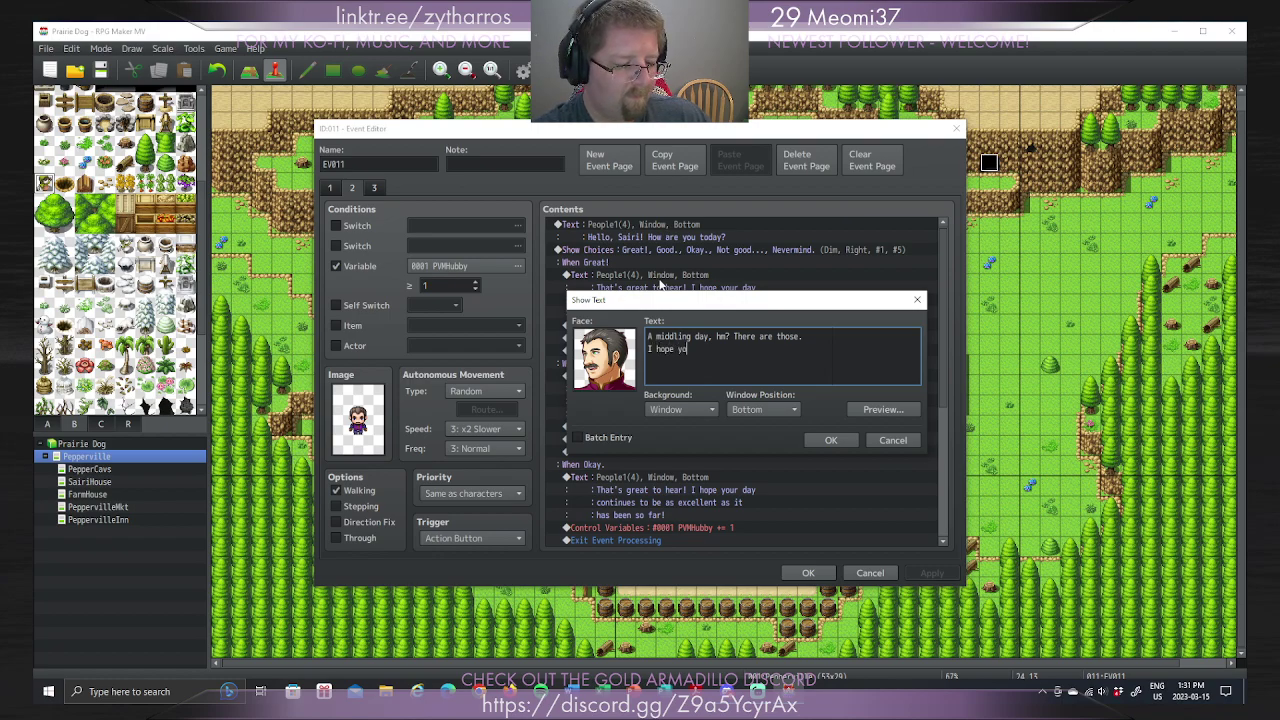
{"action": "type", "text": "ur "}
{"action": "type", "text": "it improves for you fr"}
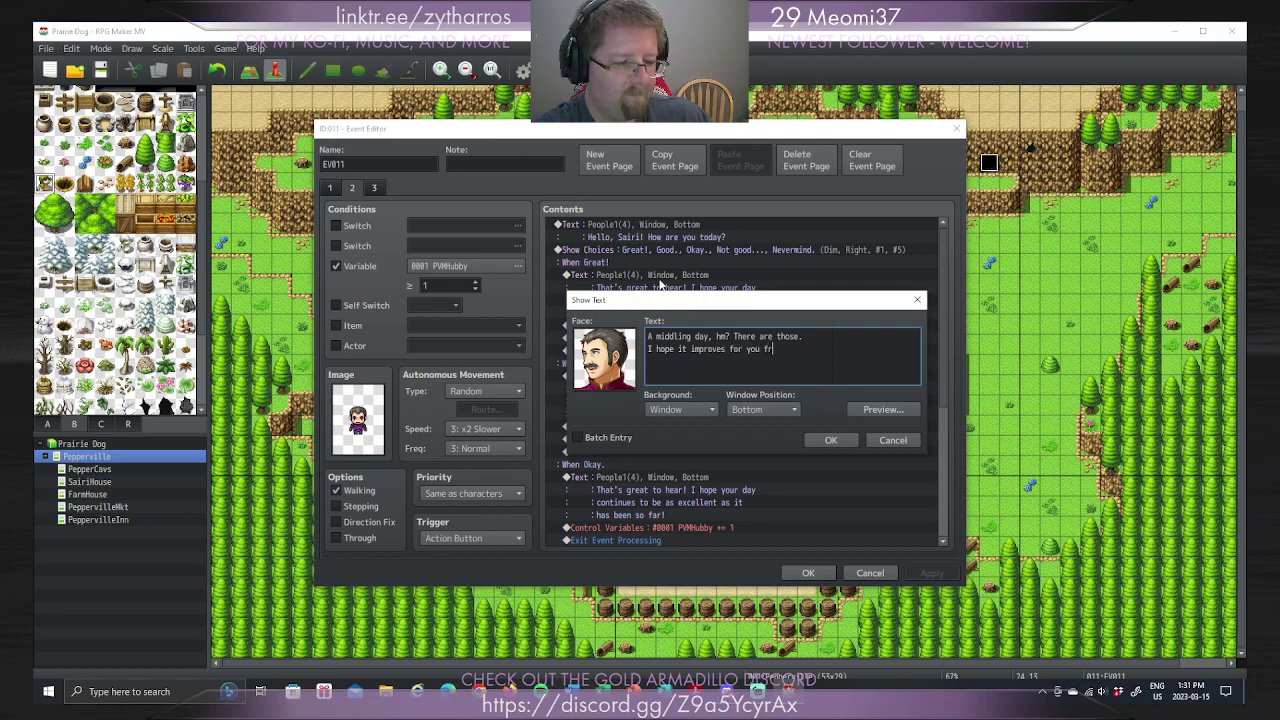
{"action": "type", "text": "ie"}
{"action": "key", "text": "BackSpace"}
{"action": "type", "text": "om here."}
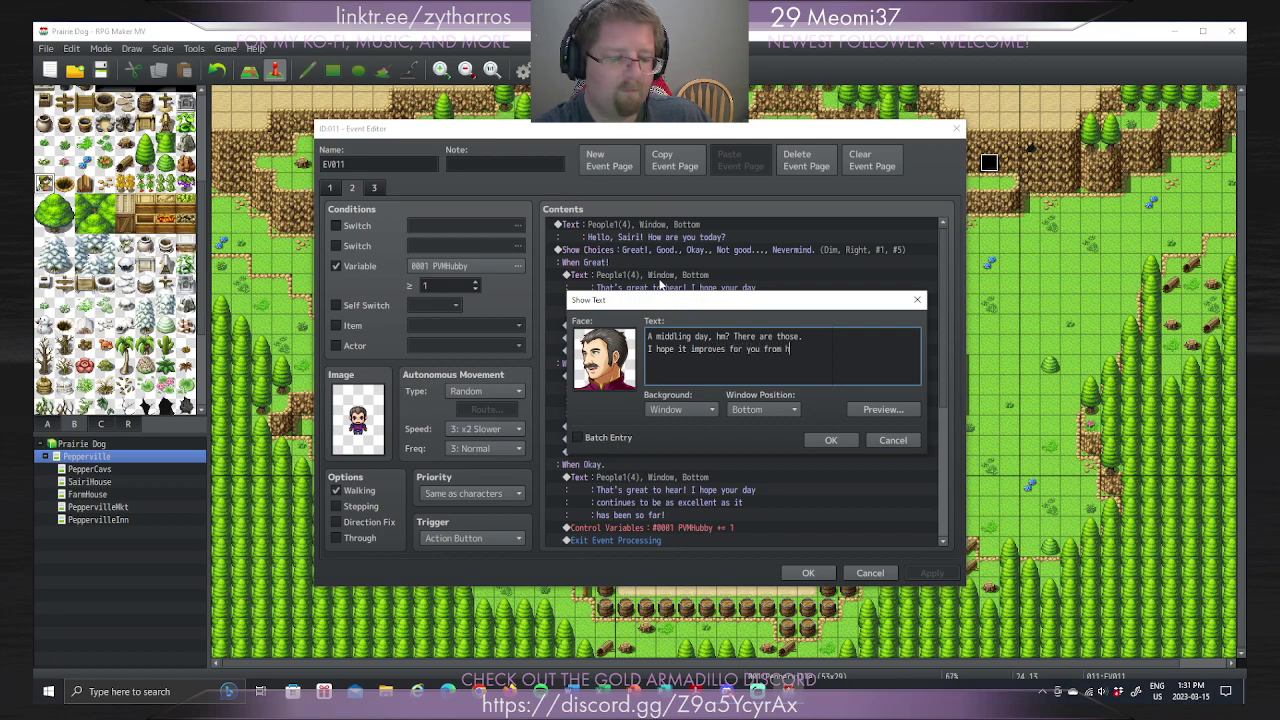
{"action": "left_click", "coordinate": [830, 441]}
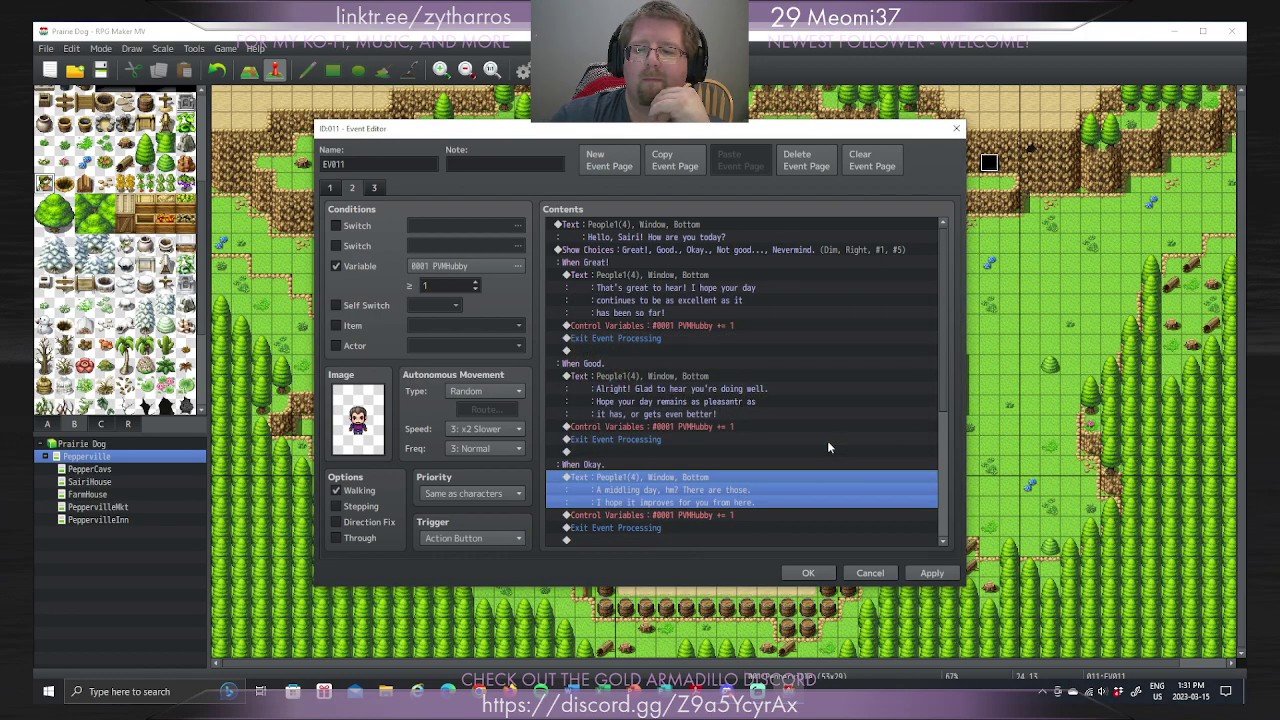
{"action": "left_click", "coordinate": [932, 572]}
{"action": "left_click", "coordinate": [809, 573]}
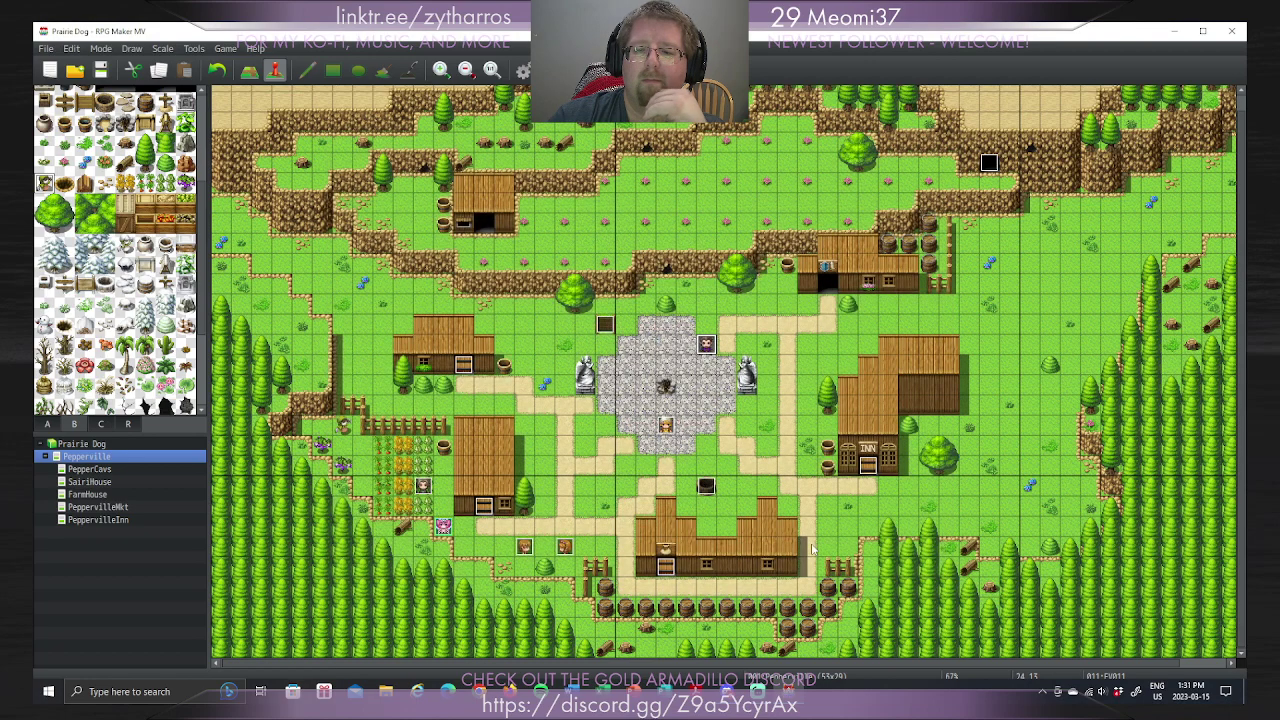
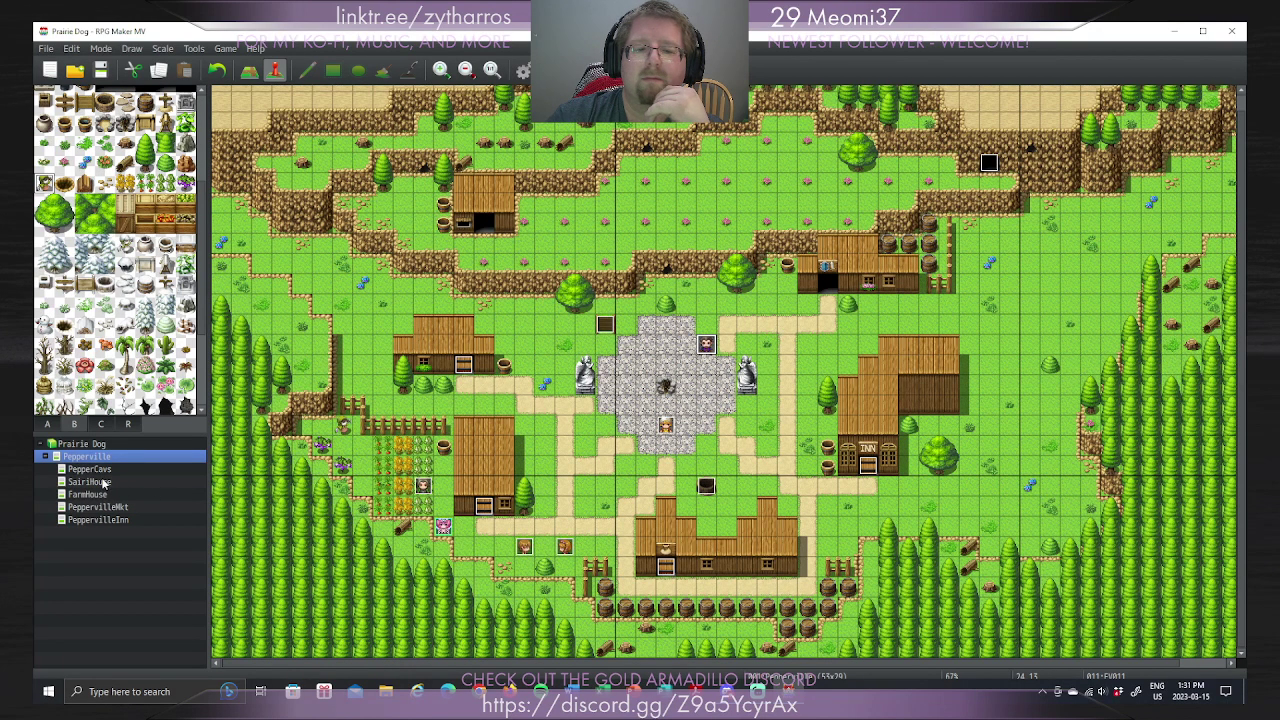
Step: Open the PeppervilleInn map for event editing
{"action": "left_click", "coordinate": [100, 520]}
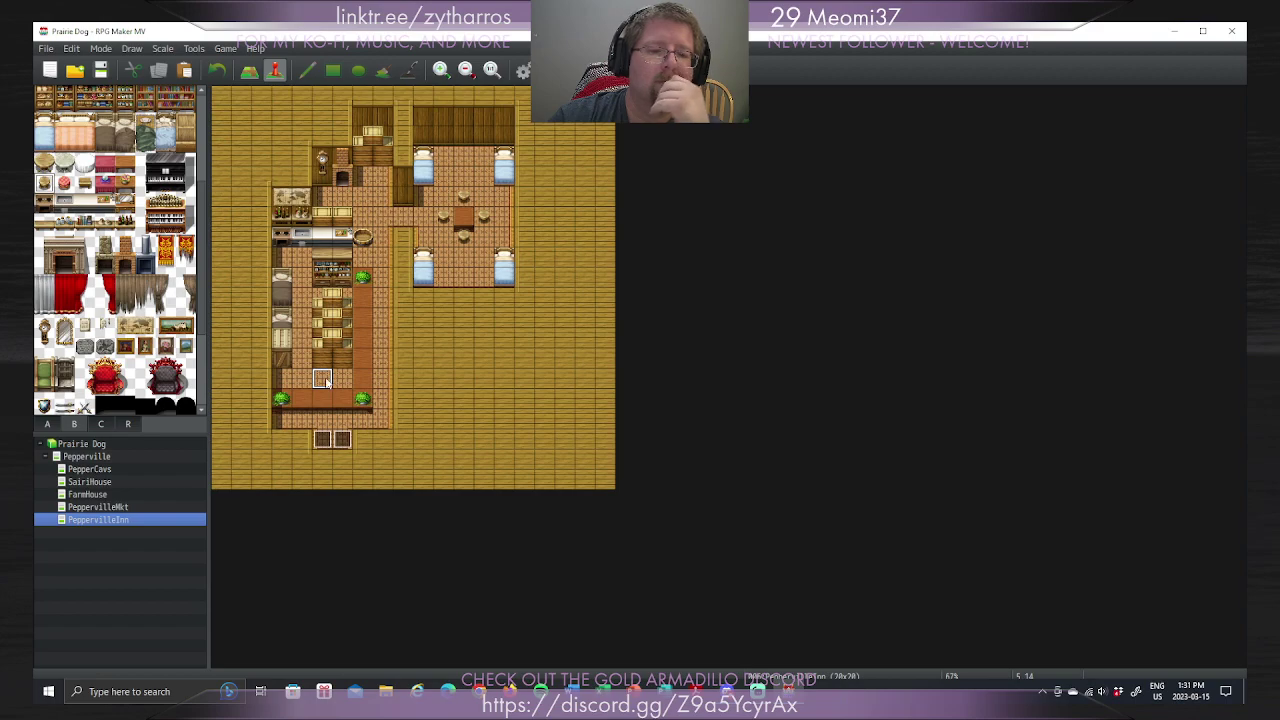
Step: Create a new event behind the inn's counter and give it the front-facing green-capped character image from People4
{"action": "double_click", "coordinate": [580, 415]}
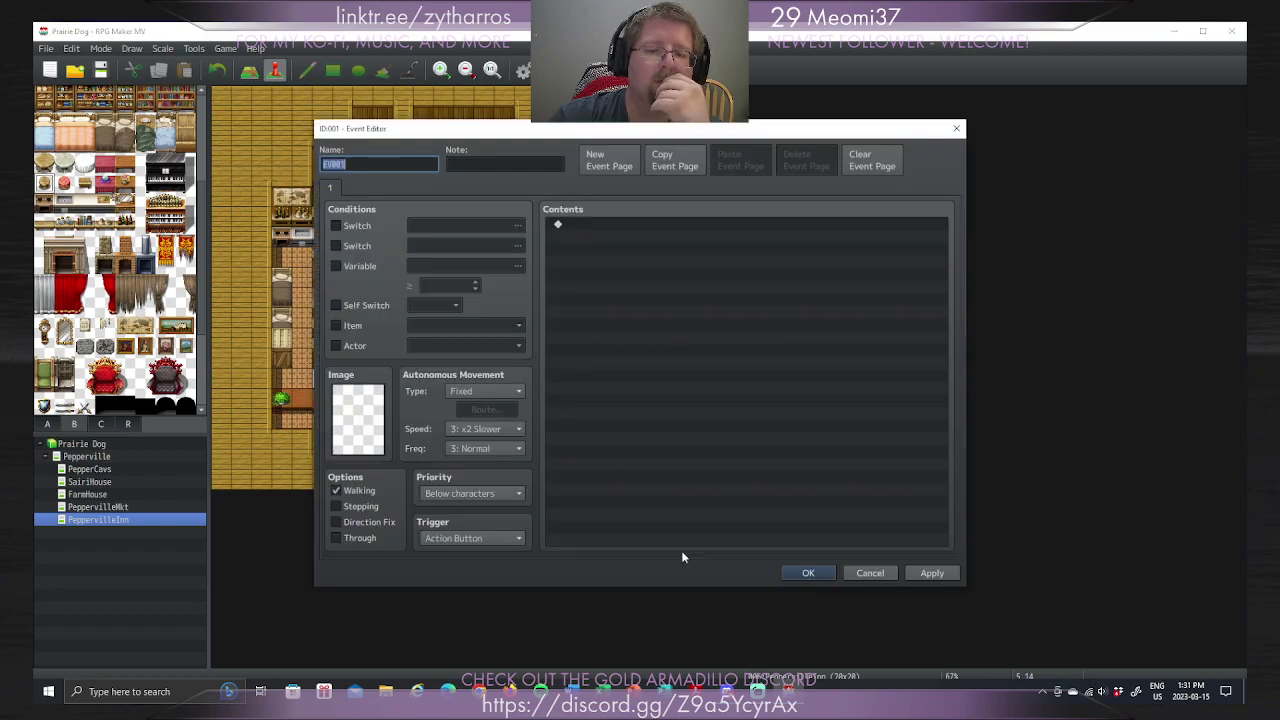
{"action": "double_click", "coordinate": [345, 428]}
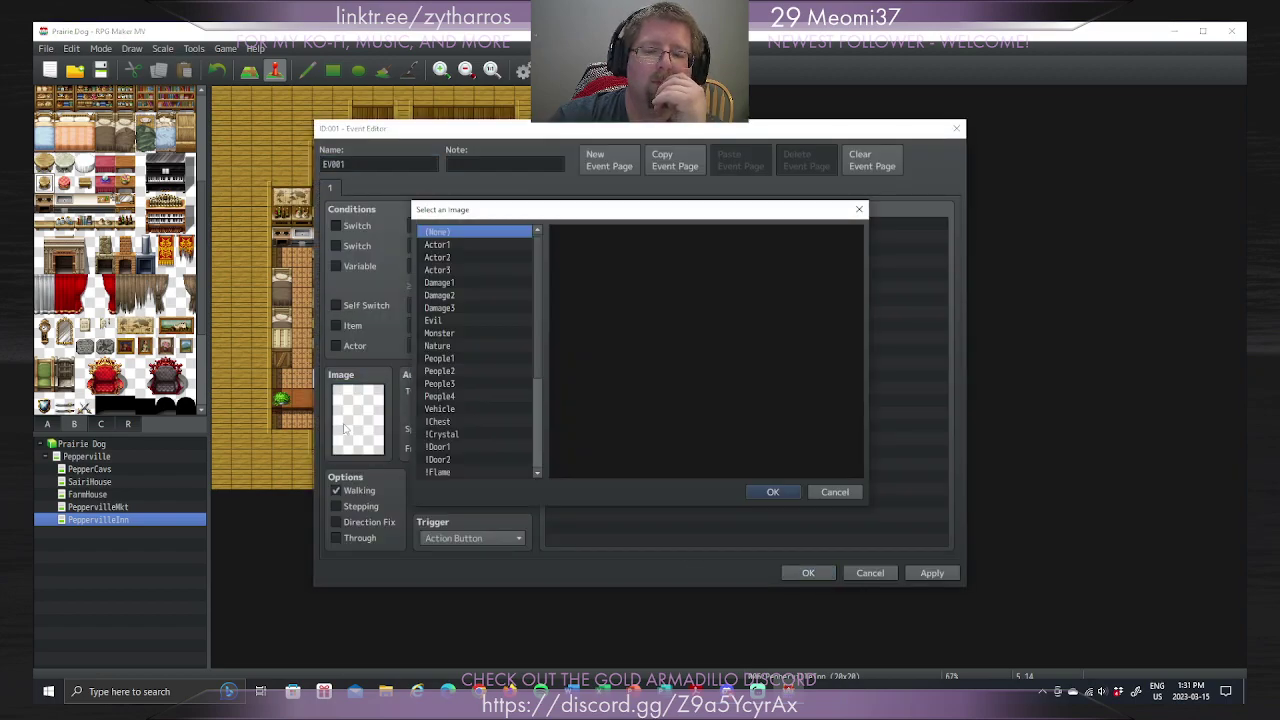
{"action": "left_click", "coordinate": [449, 358]}
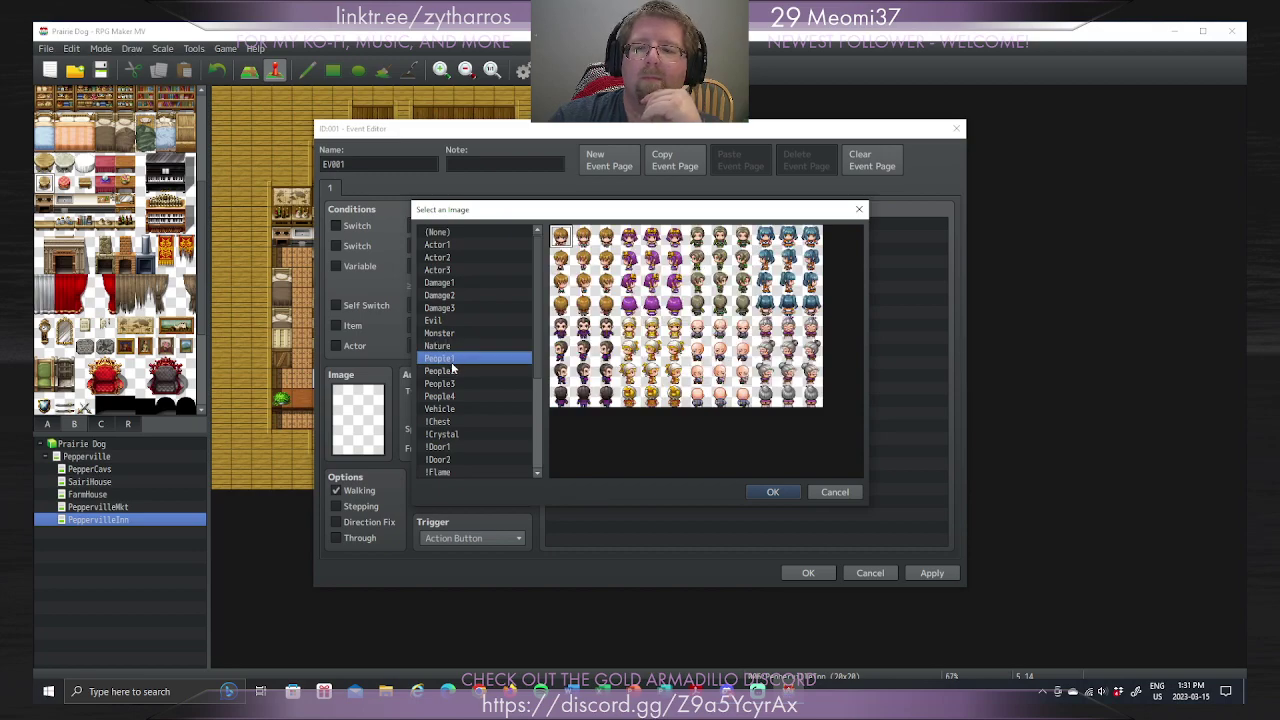
{"action": "left_click", "coordinate": [788, 330]}
{"action": "left_click", "coordinate": [458, 372]}
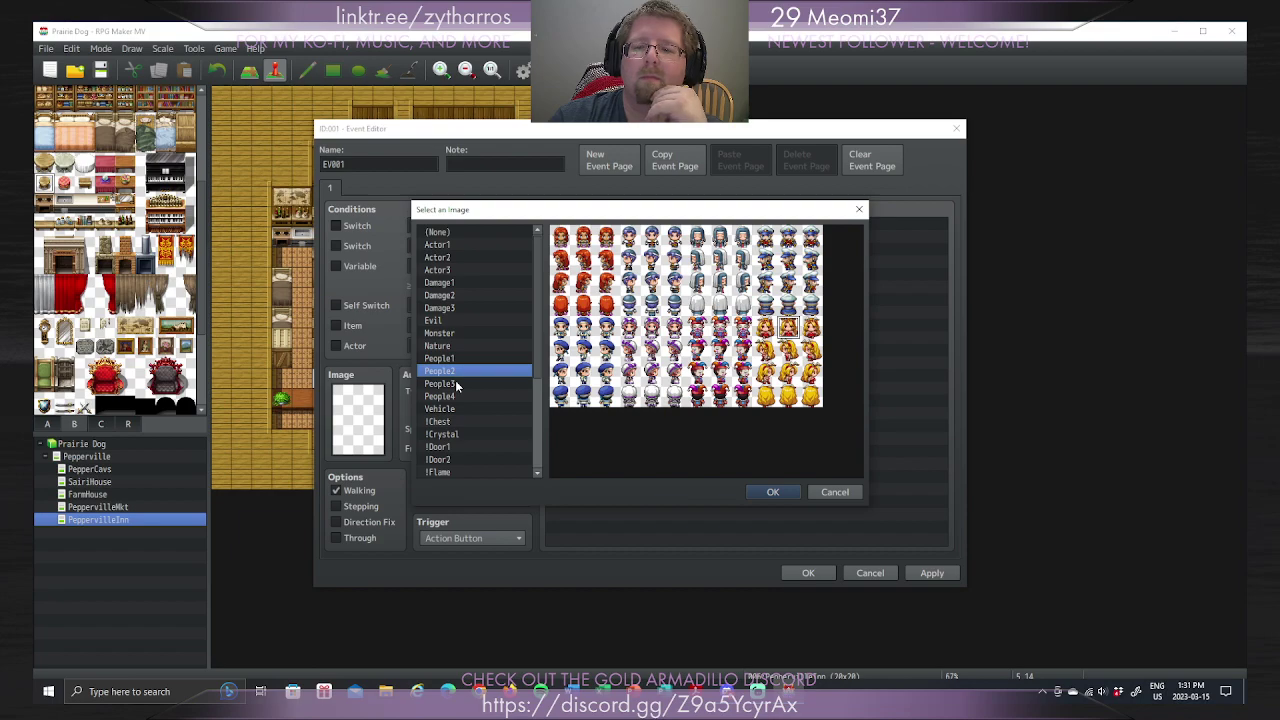
{"action": "left_click", "coordinate": [455, 384]}
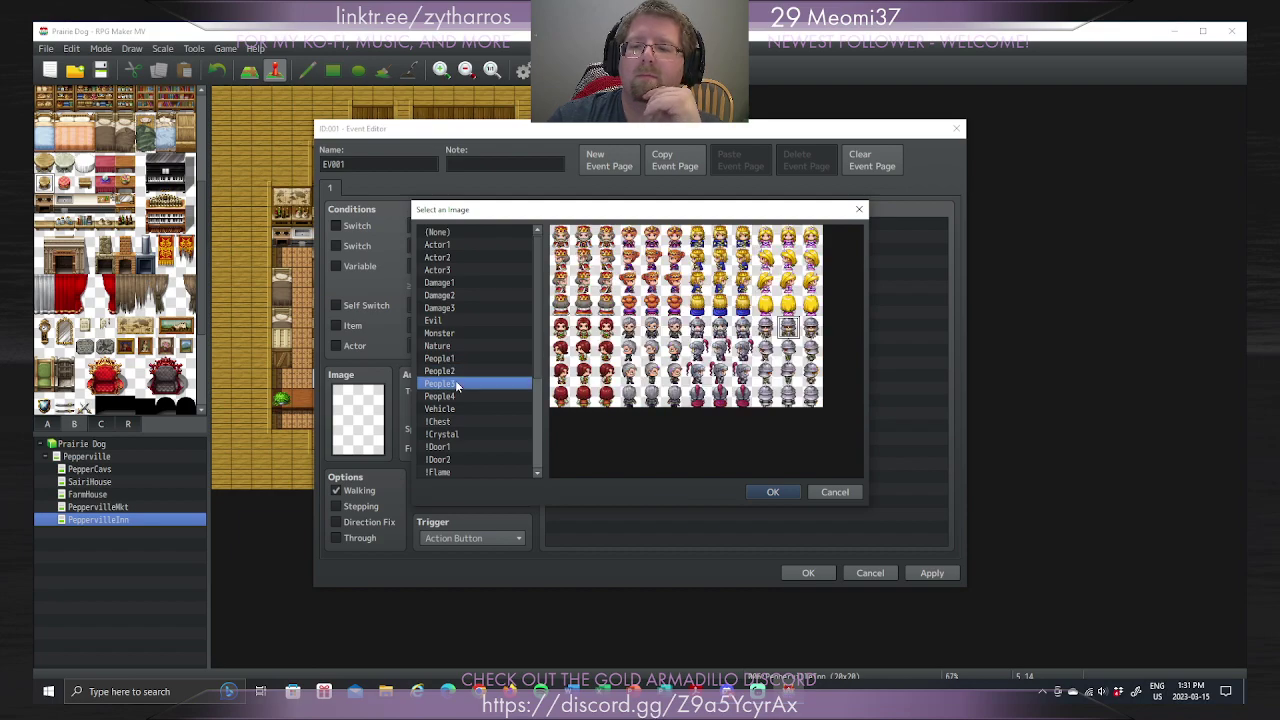
{"action": "left_click", "coordinate": [455, 398]}
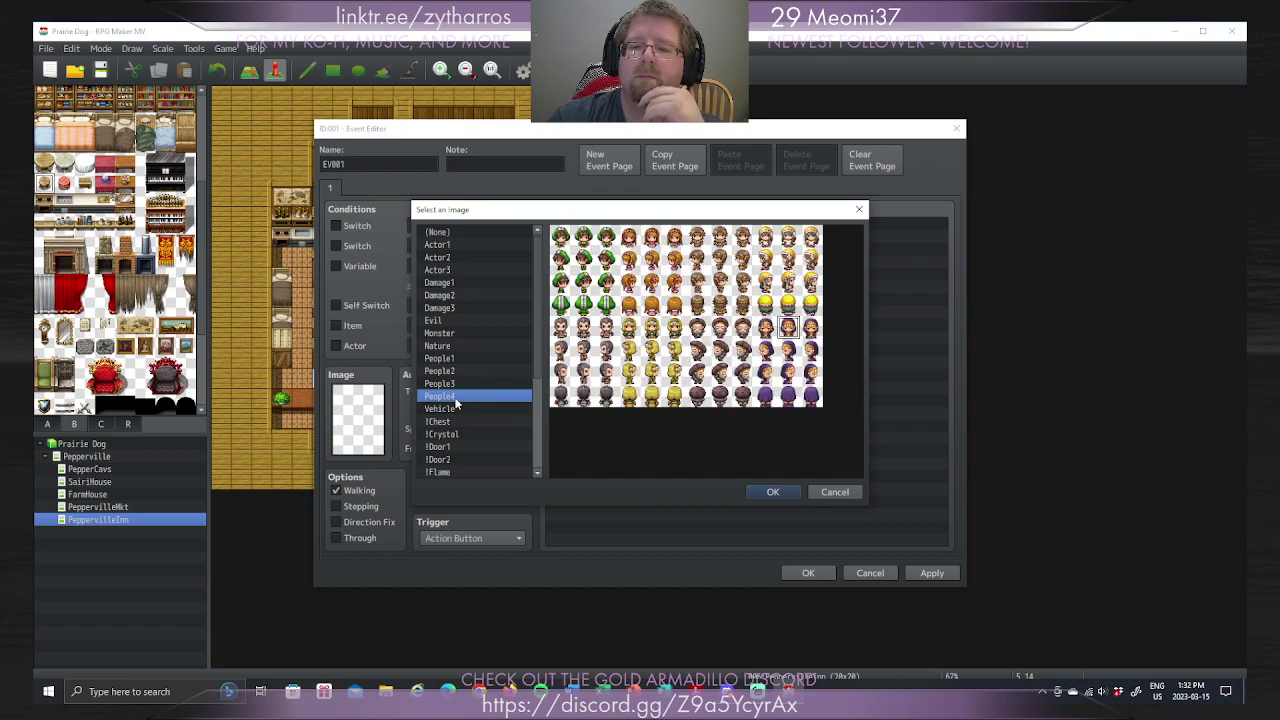
{"action": "left_click", "coordinate": [588, 240]}
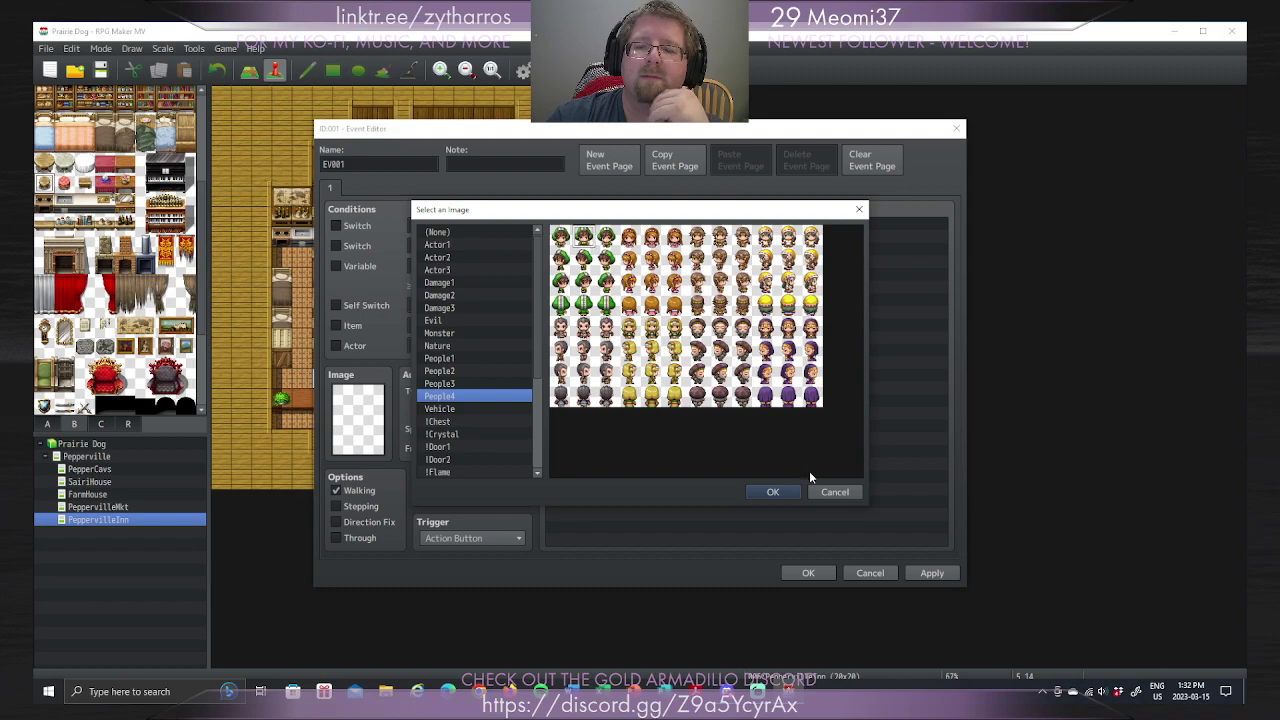
{"action": "left_click", "coordinate": [773, 493]}
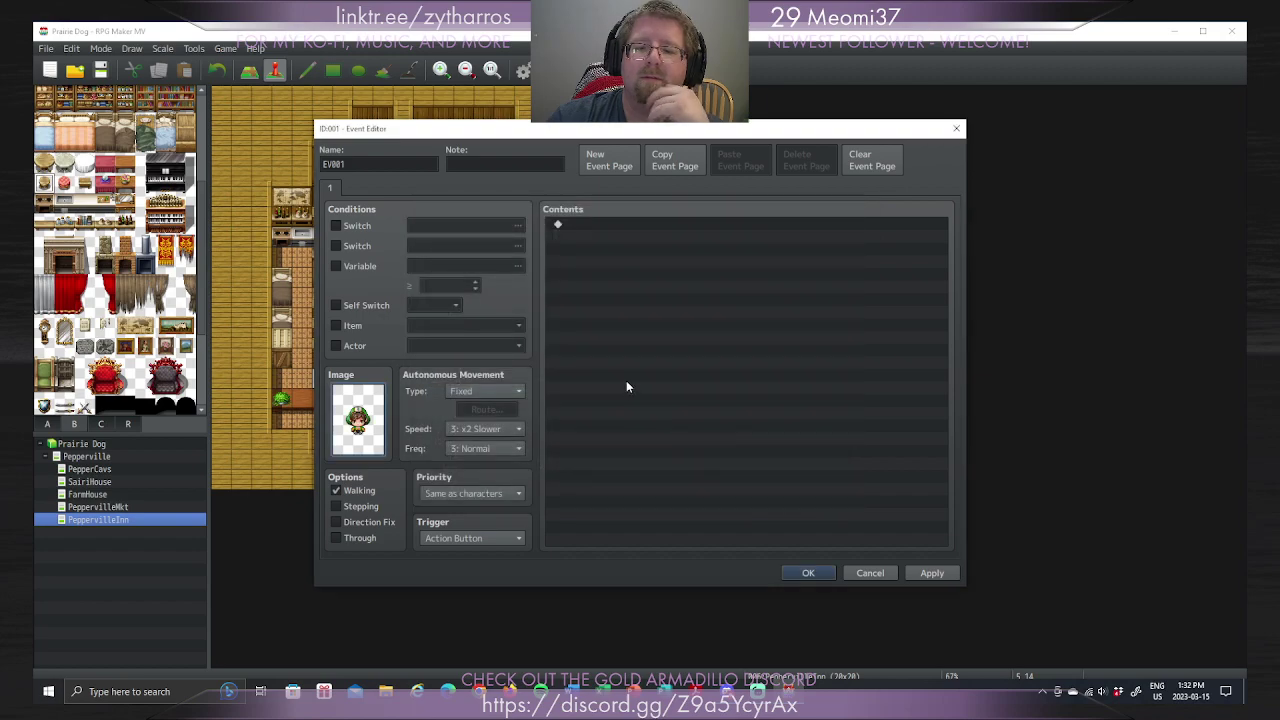
Step: Add a Show Text message reading "'S jus' me an' my da' runnin'" with the second line "this inn. How can we help yuh?"
{"action": "double_click", "coordinate": [633, 225]}
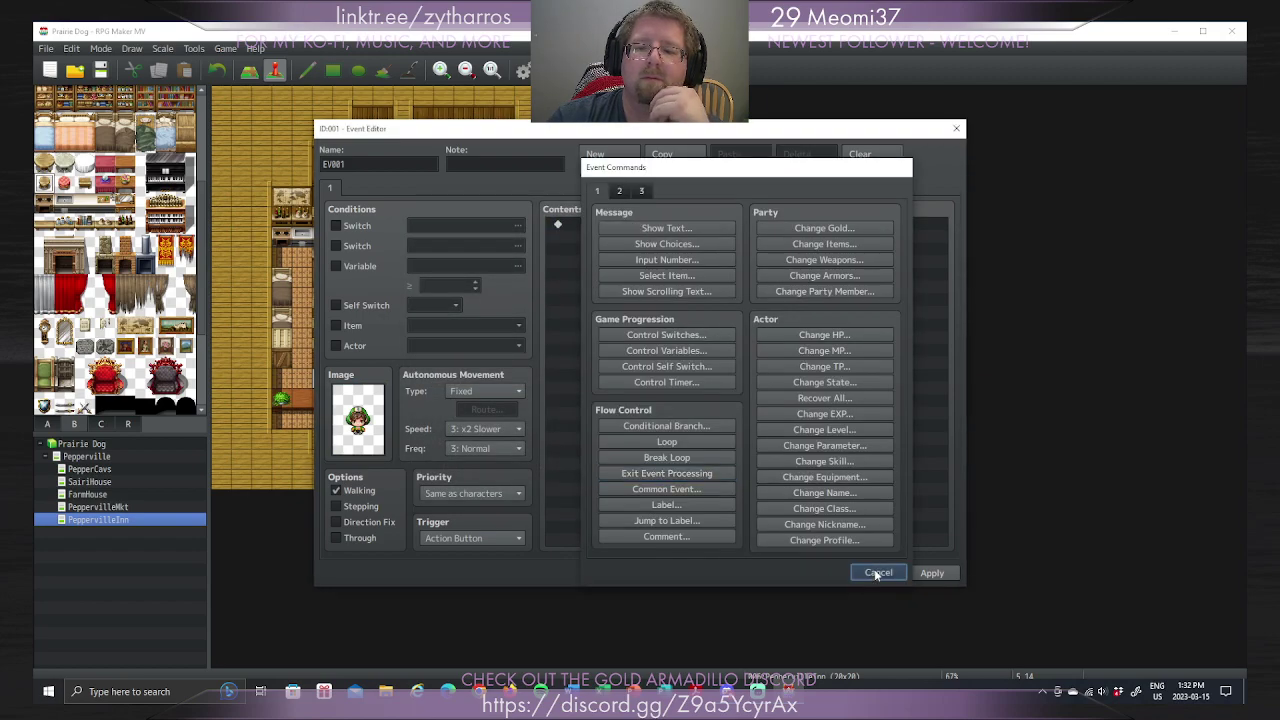
{"action": "left_click", "coordinate": [876, 573]}
{"action": "double_click", "coordinate": [658, 223]}
{"action": "left_click", "coordinate": [632, 227]}
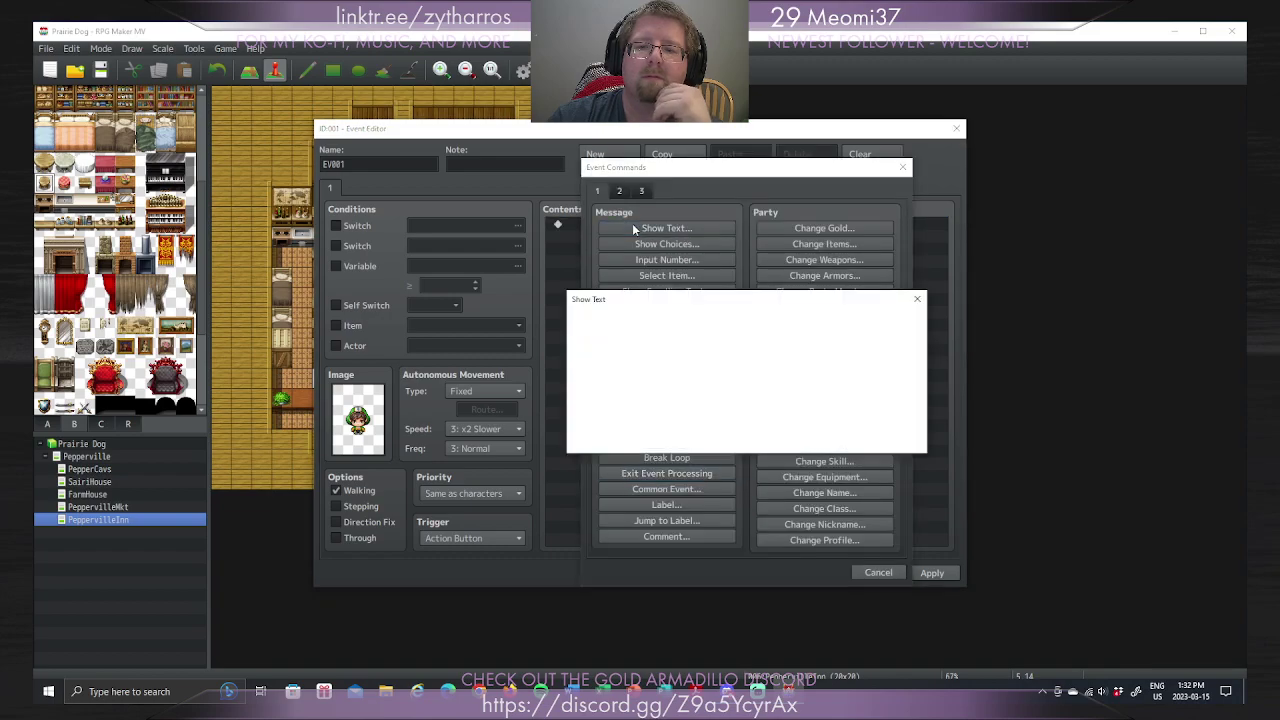
{"action": "type", "text": "'S "}
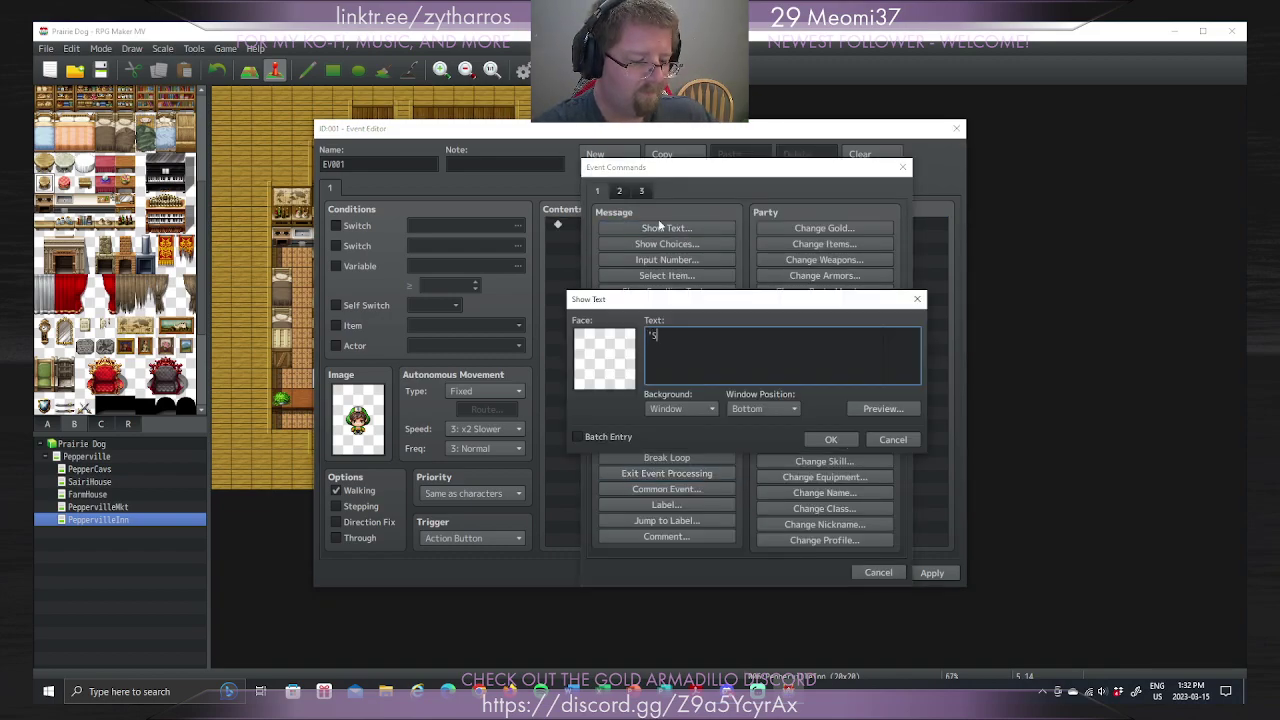
{"action": "type", "text": "jus' me "}
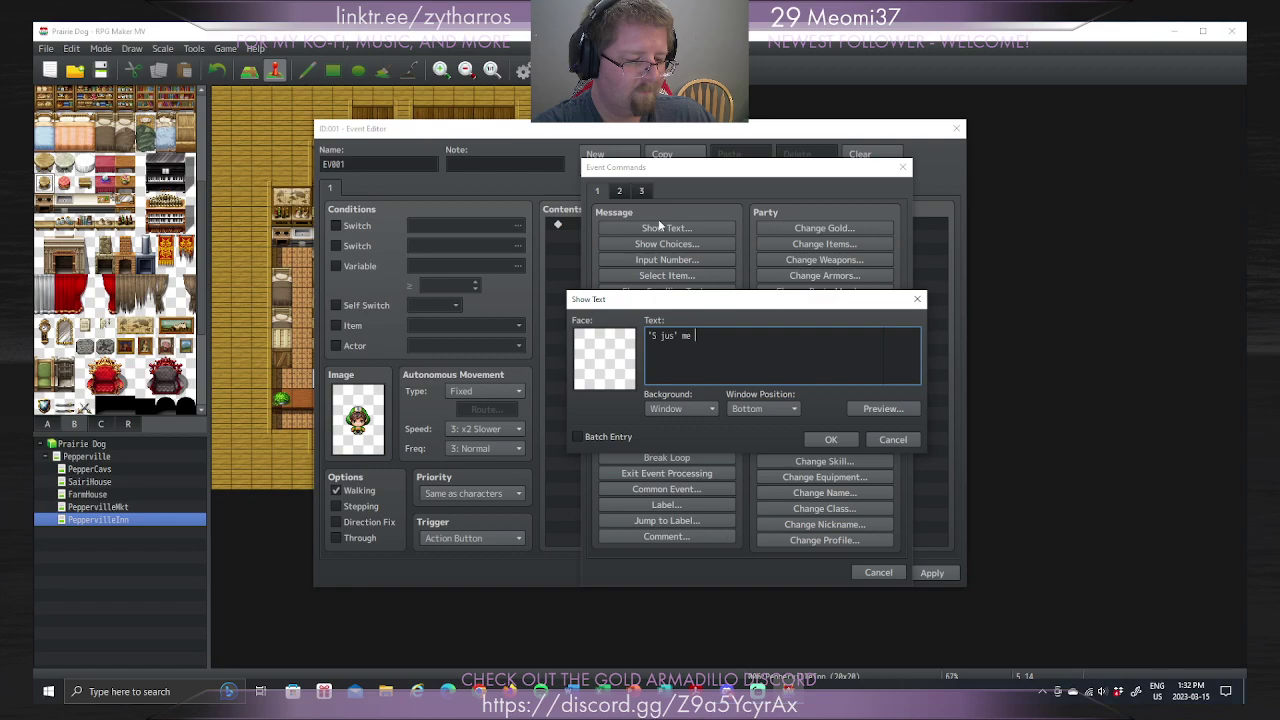
{"action": "type", "text": "an' my "}
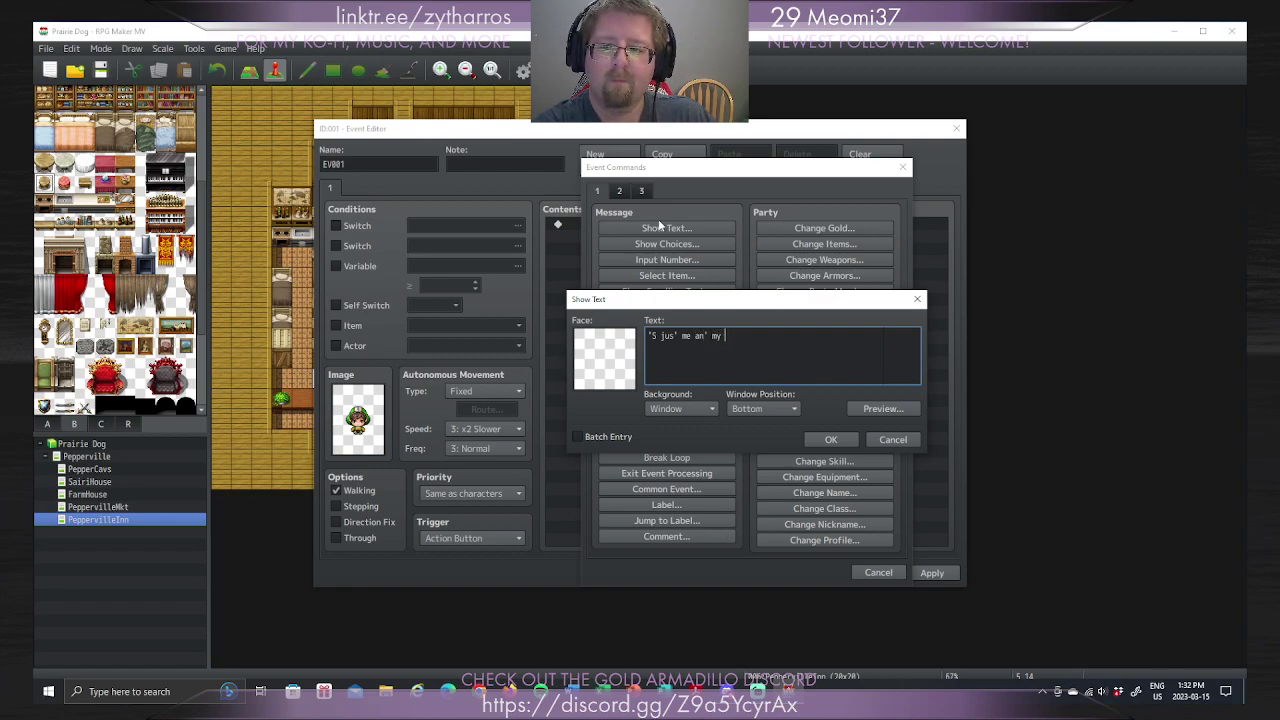
{"action": "type", "text": "da' r"}
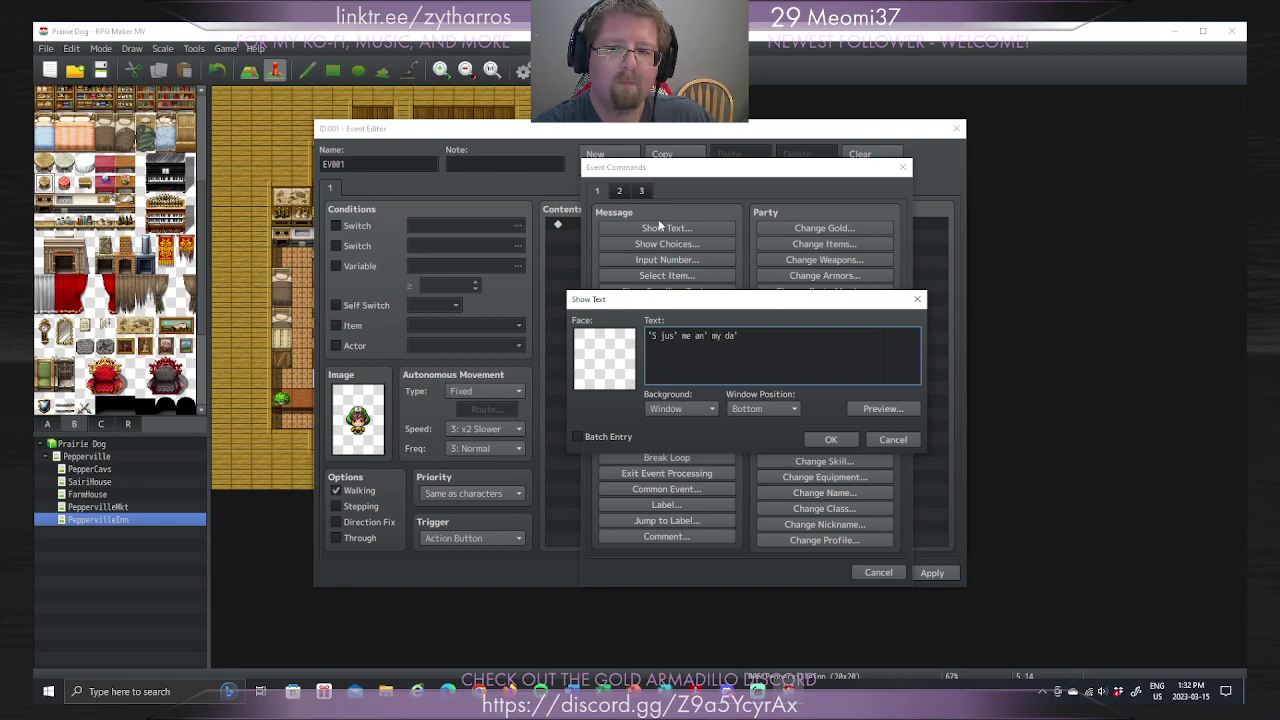
{"action": "type", "text": "unnin'"}
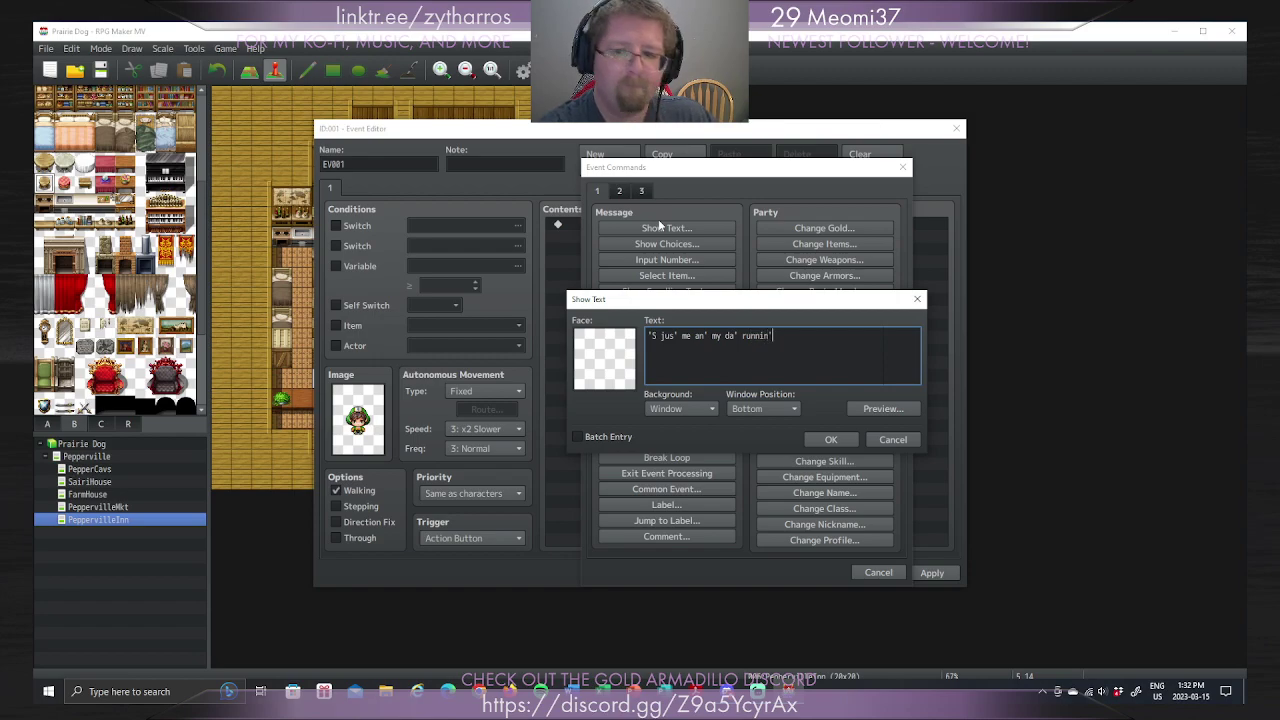
{"action": "key", "text": "Return"}
{"action": "type", "text": "this"}
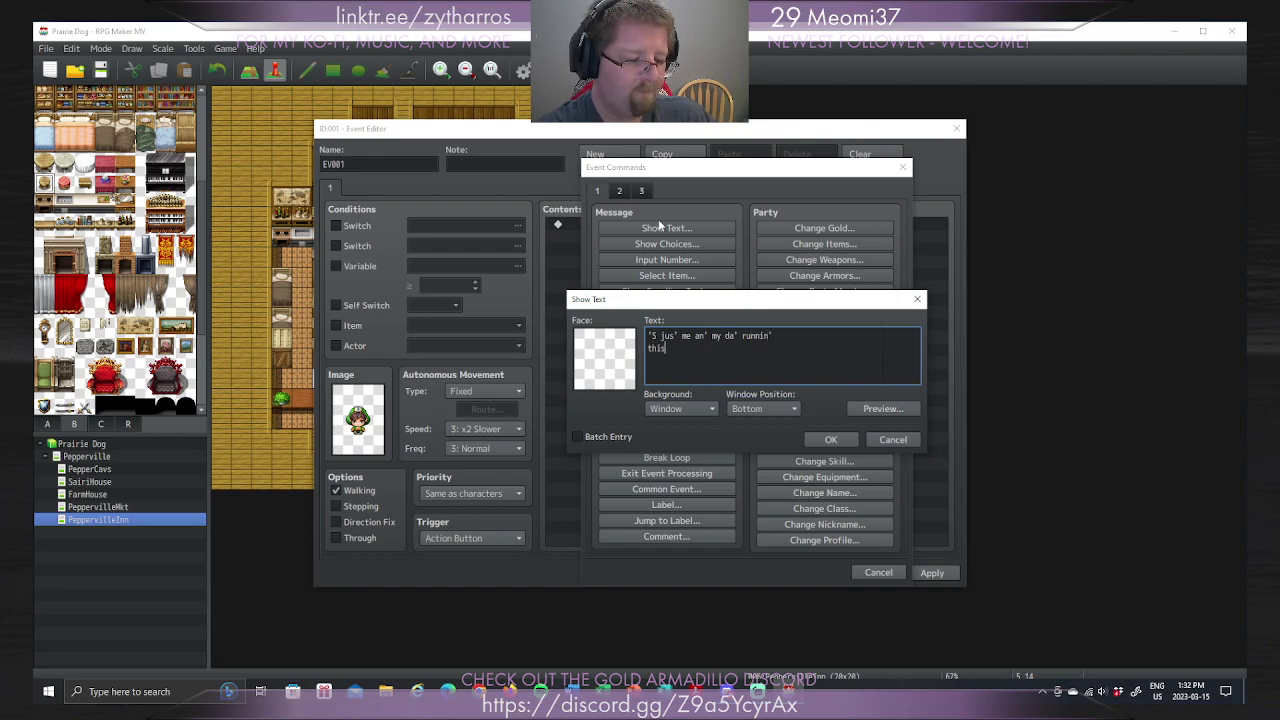
{"action": "type", "text": " inn. How"}
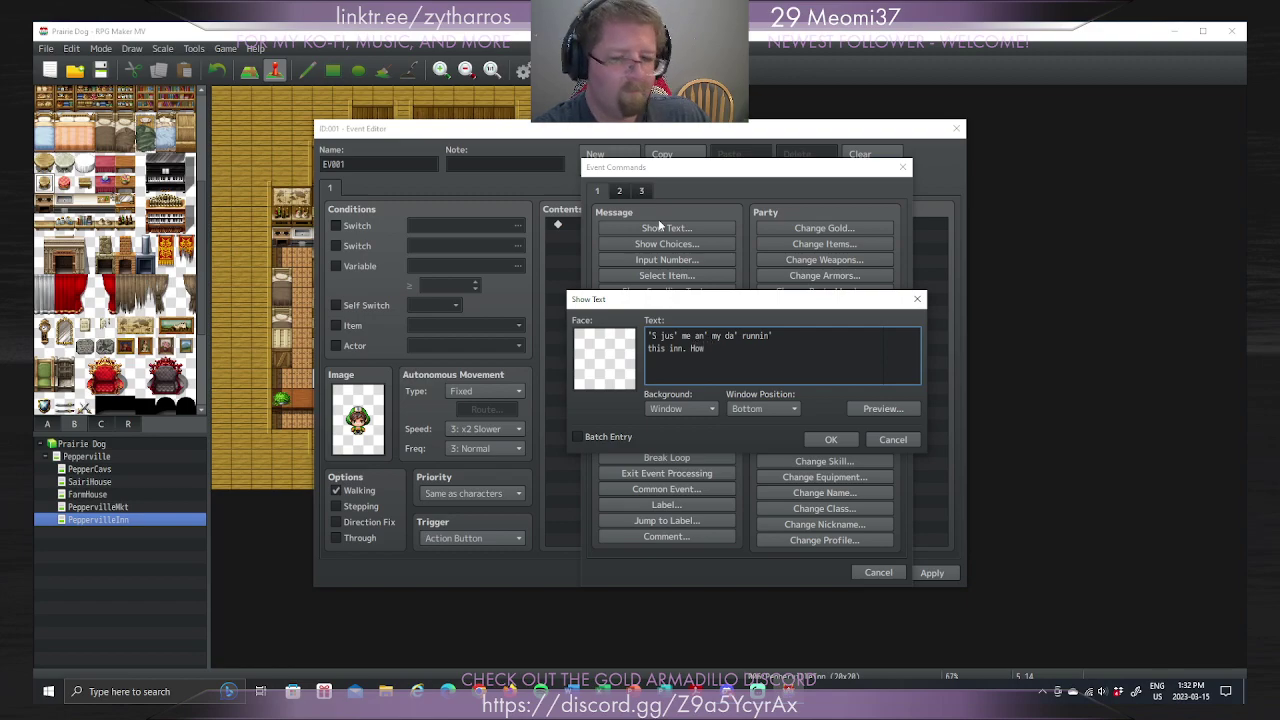
{"action": "type", "text": " ca"}
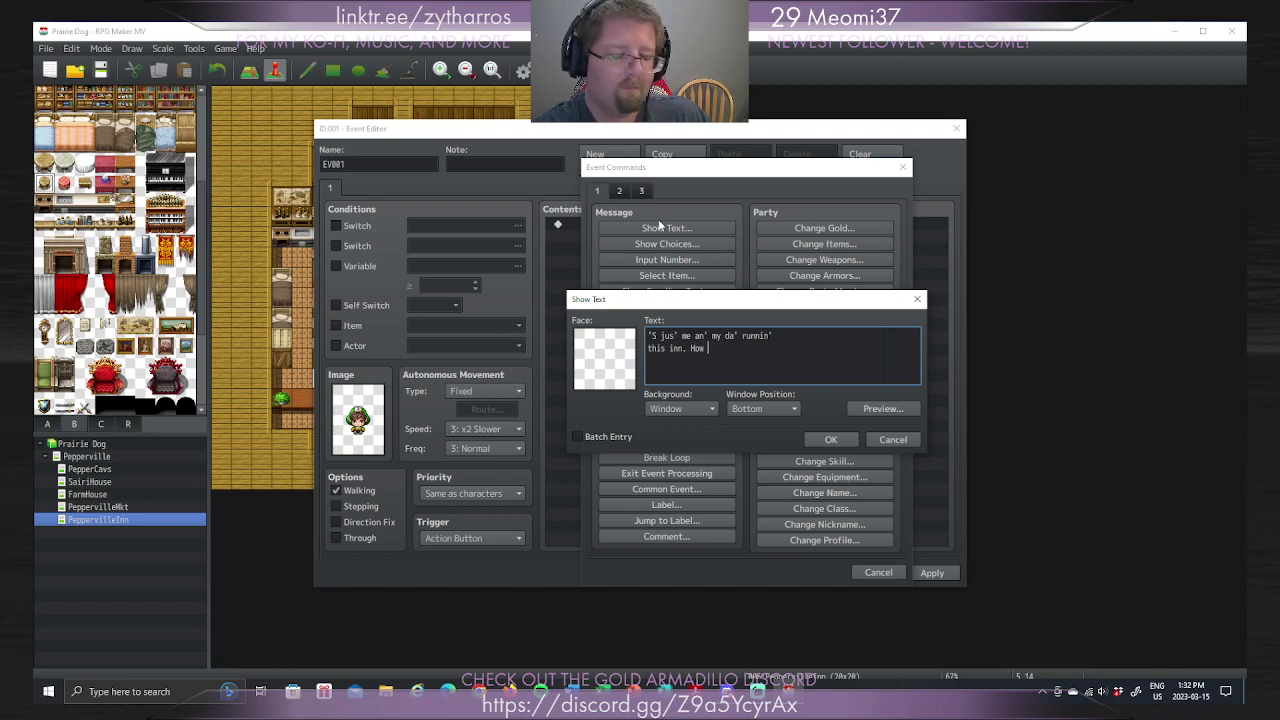
{"action": "type", "text": "n we"}
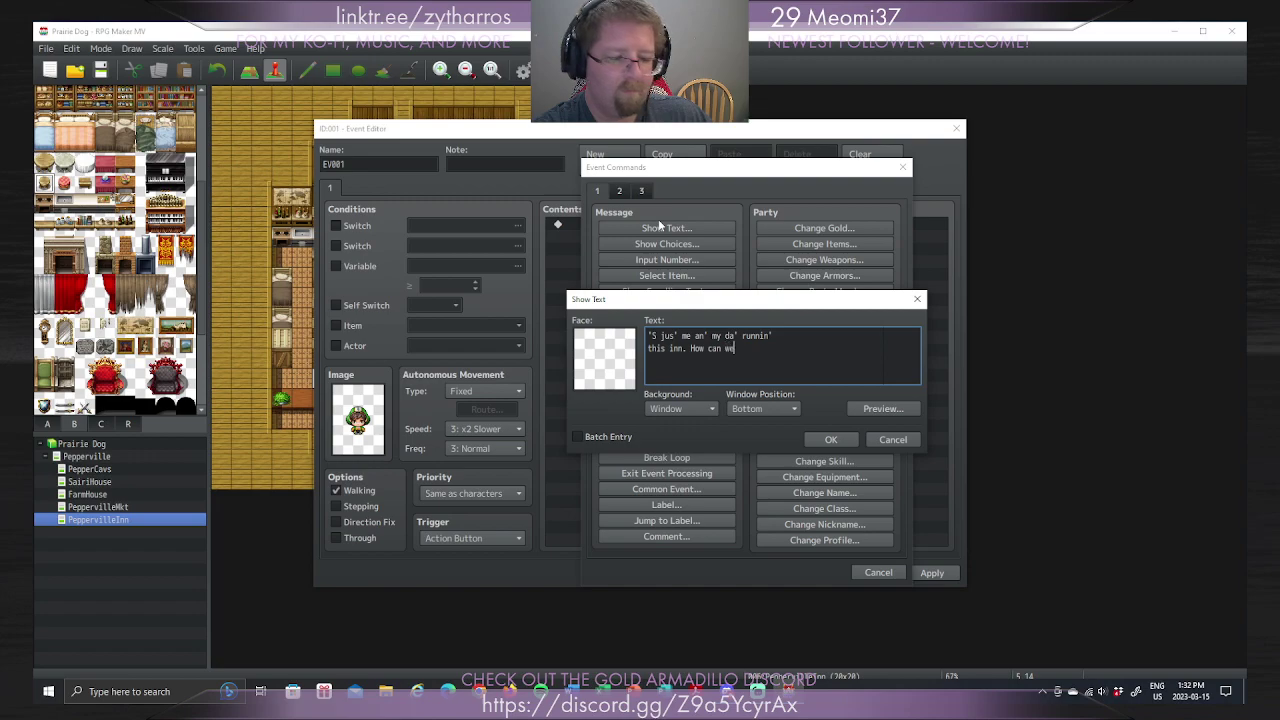
{"action": "type", "text": " help y"}
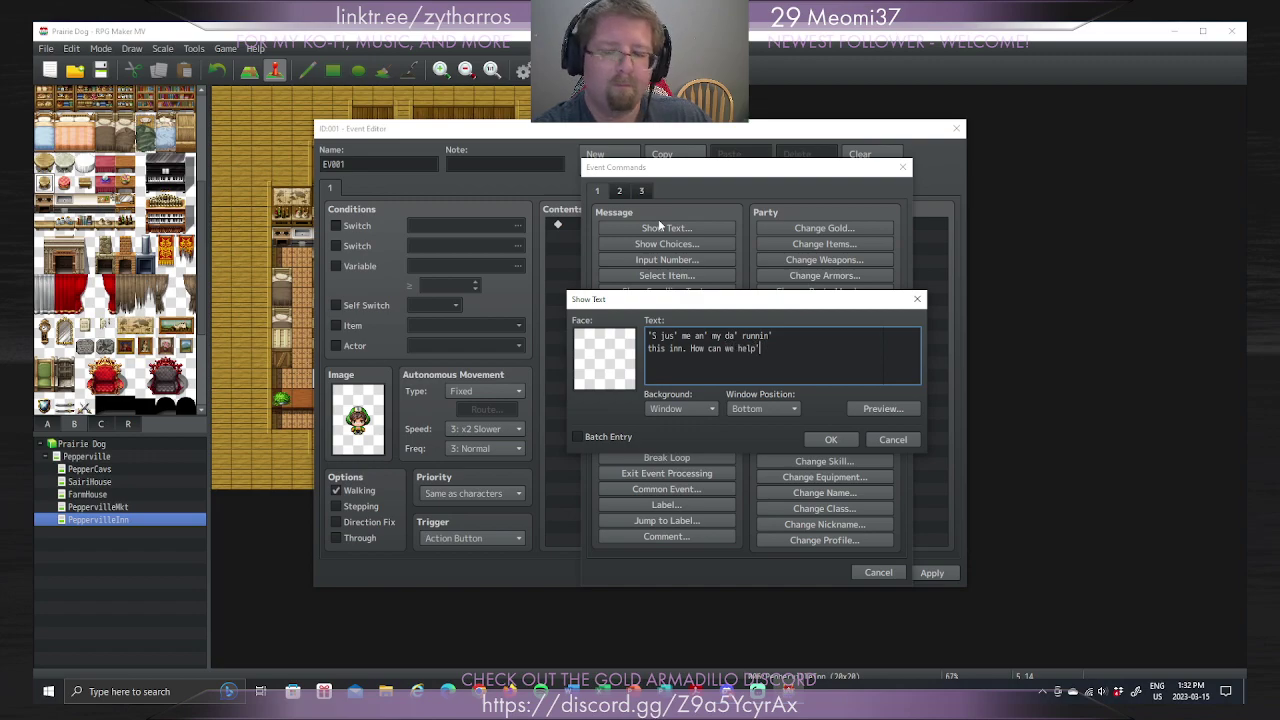
{"action": "type", "text": "uh?"}
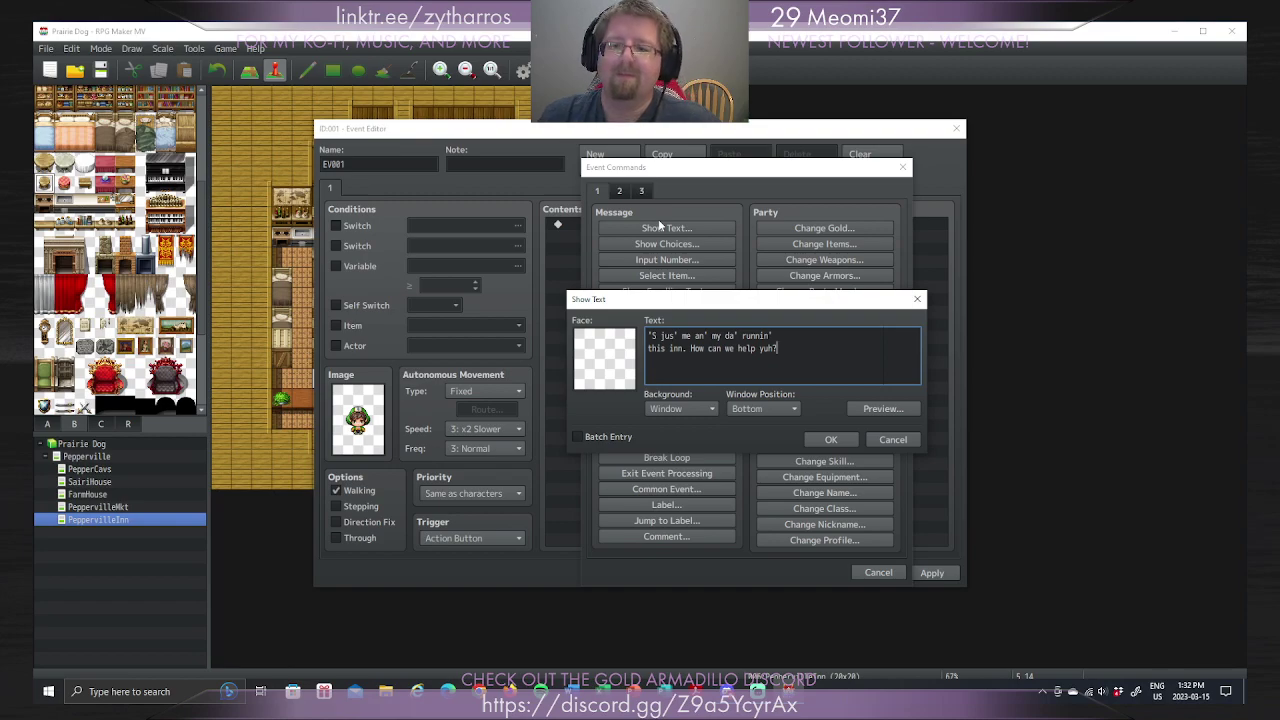
Step: Assign the green-capped People4 face to the message, insert it, and discard the new event
{"action": "double_click", "coordinate": [618, 365]}
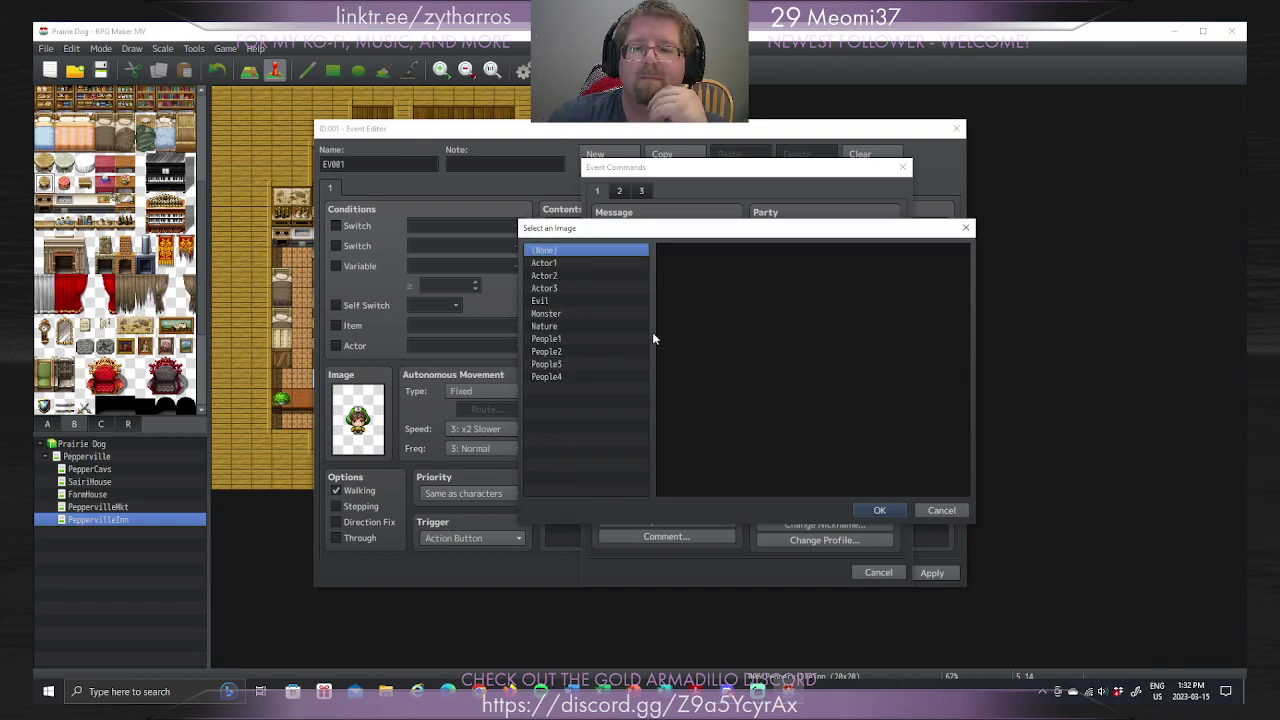
{"action": "left_click", "coordinate": [565, 364]}
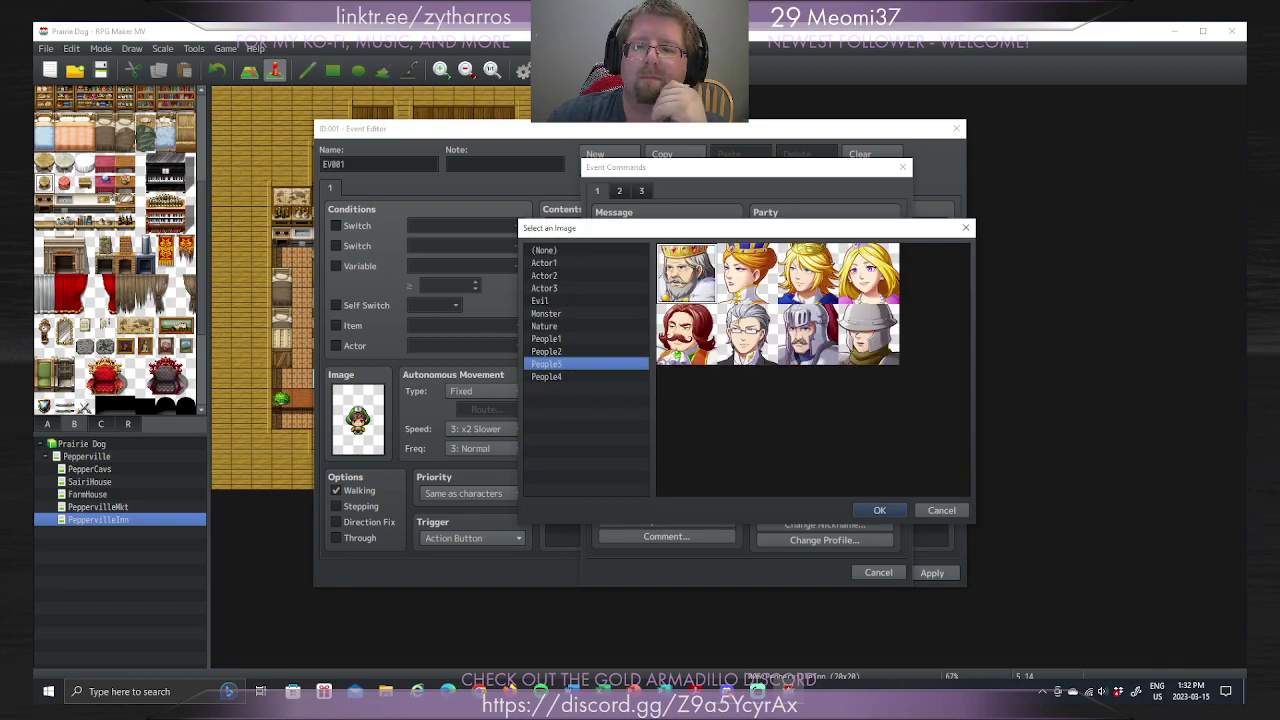
{"action": "left_click", "coordinate": [880, 509]}
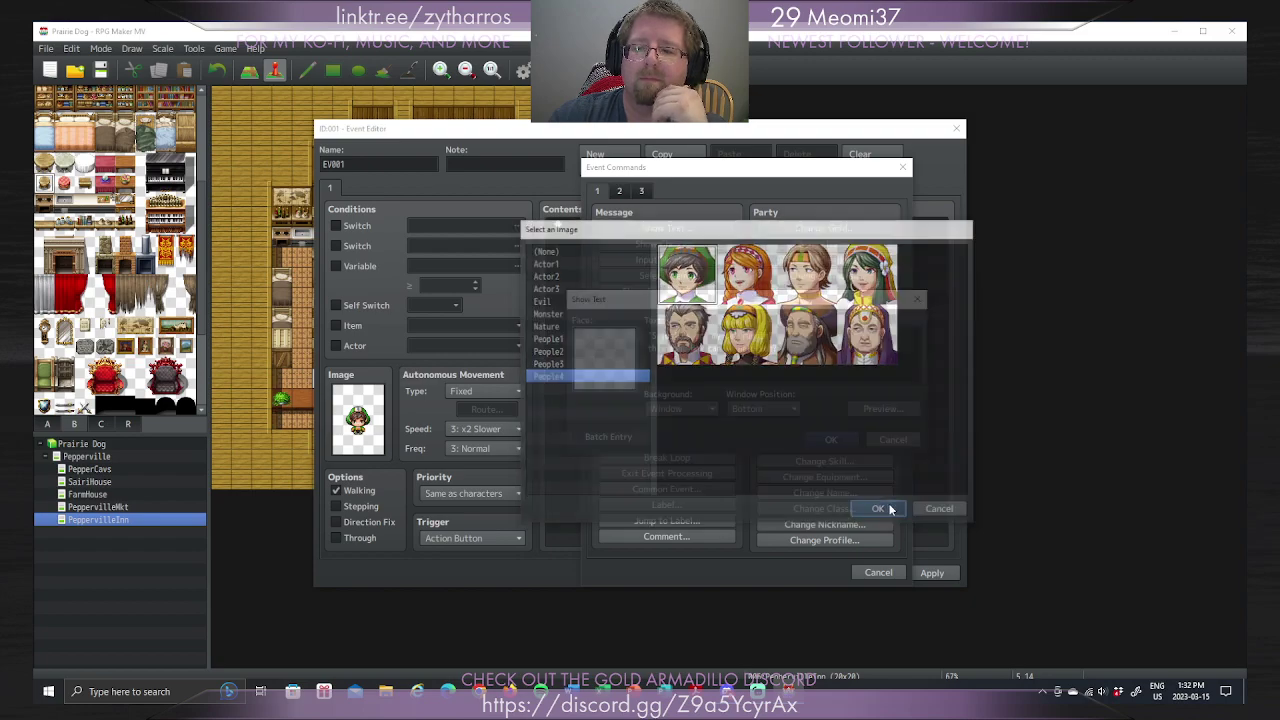
{"action": "left_click", "coordinate": [818, 348]}
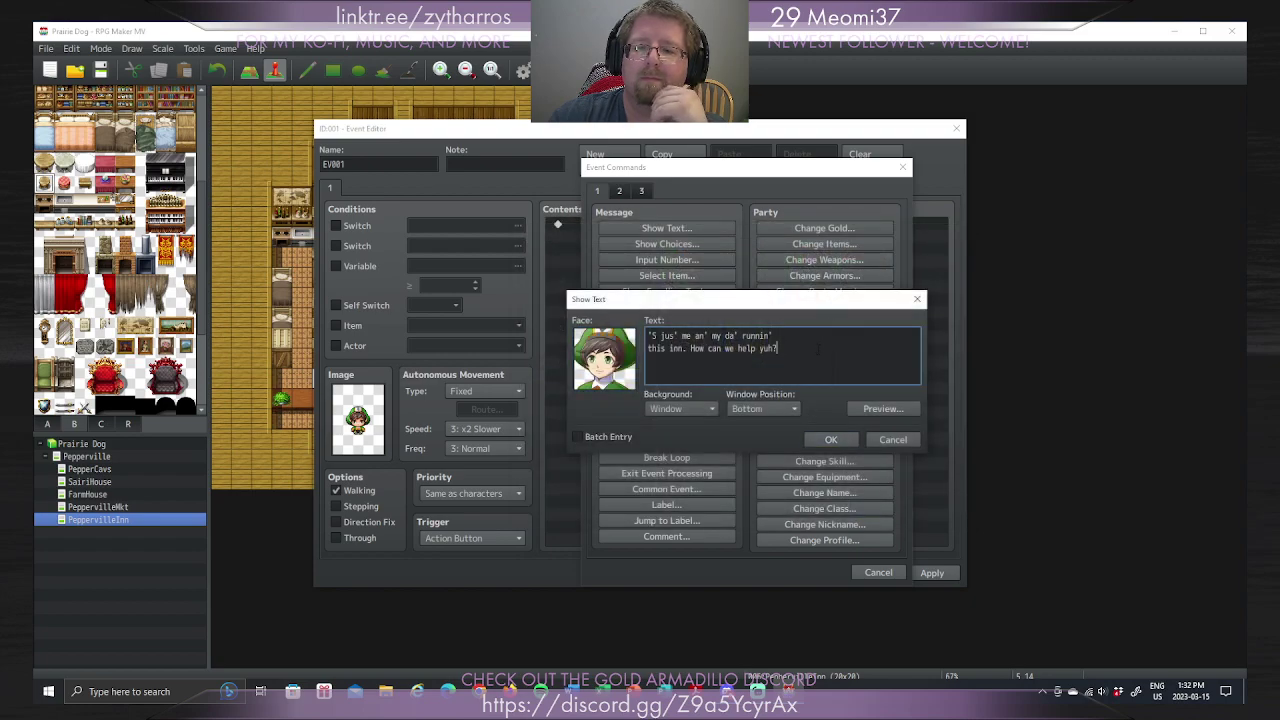
{"action": "left_click", "coordinate": [829, 440]}
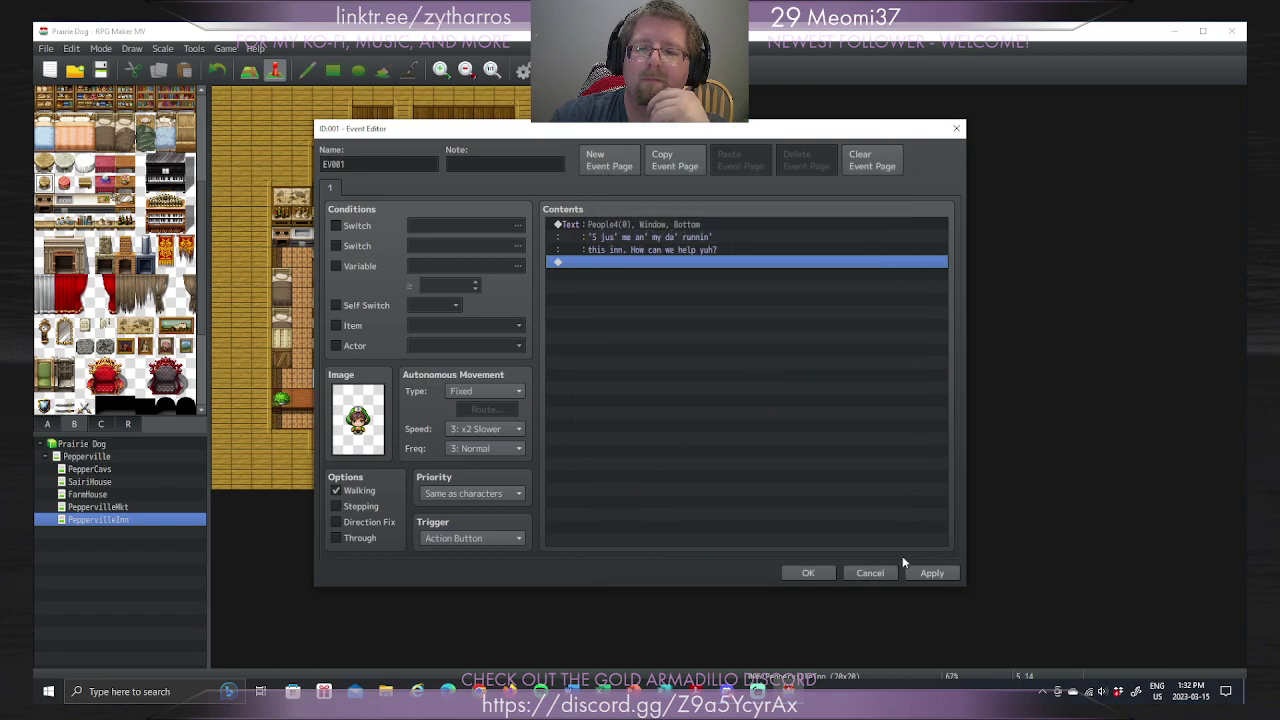
{"action": "left_click", "coordinate": [882, 574]}
{"action": "left_click", "coordinate": [646, 378]}
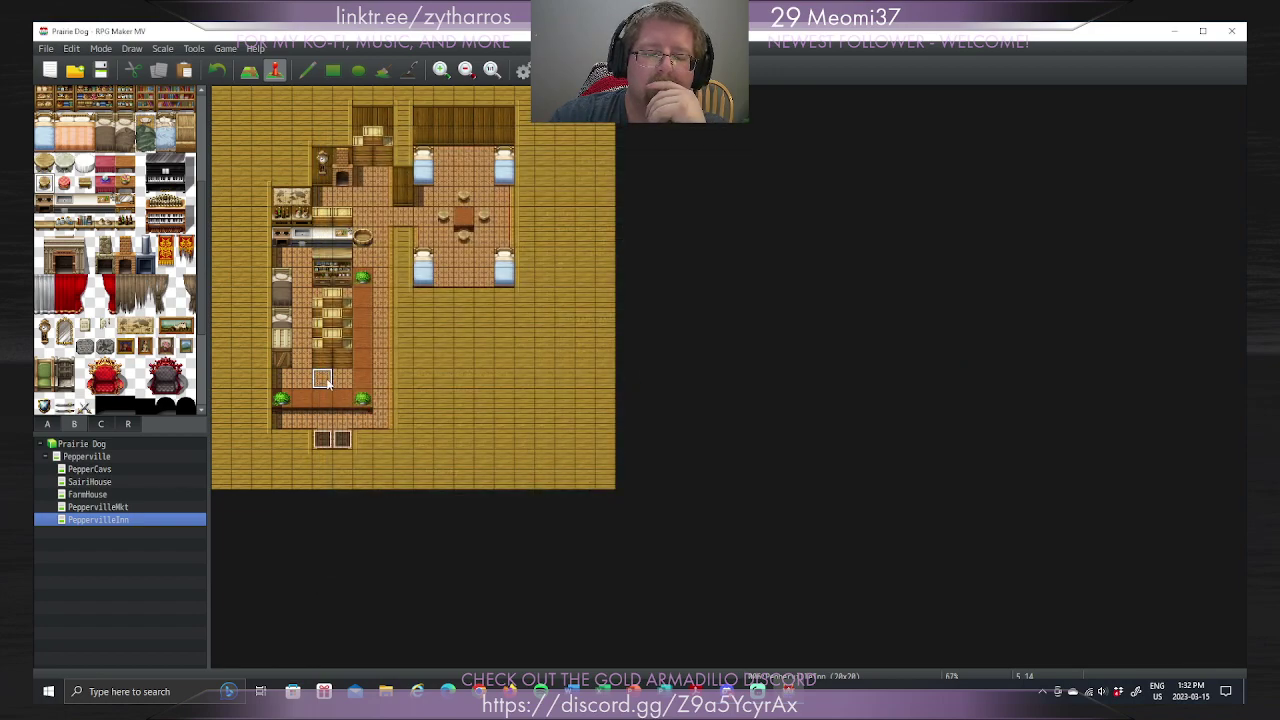
Step: Quick-create an Inn event on the tile behind the counter, using the green-capped People4 character and a price of 10
{"action": "right_click", "coordinate": [324, 378]}
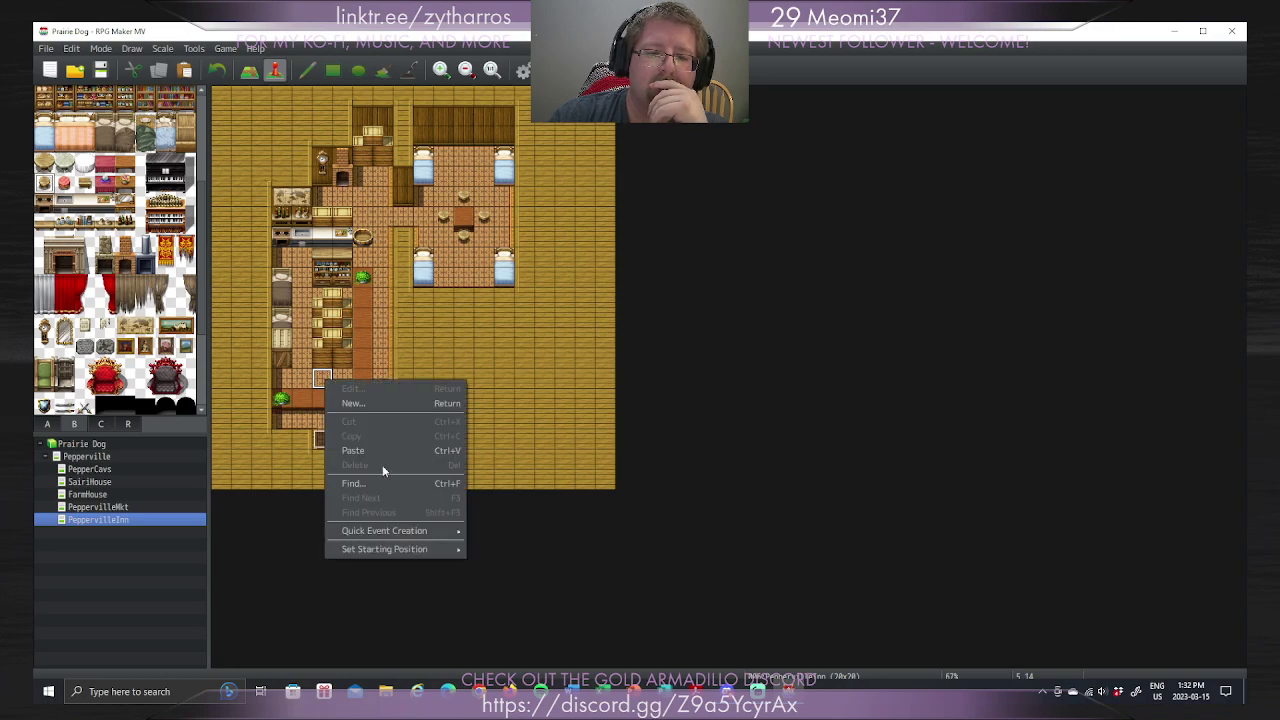
{"action": "mouse_move", "coordinate": [374, 531]}
{"action": "left_click", "coordinate": [522, 560]}
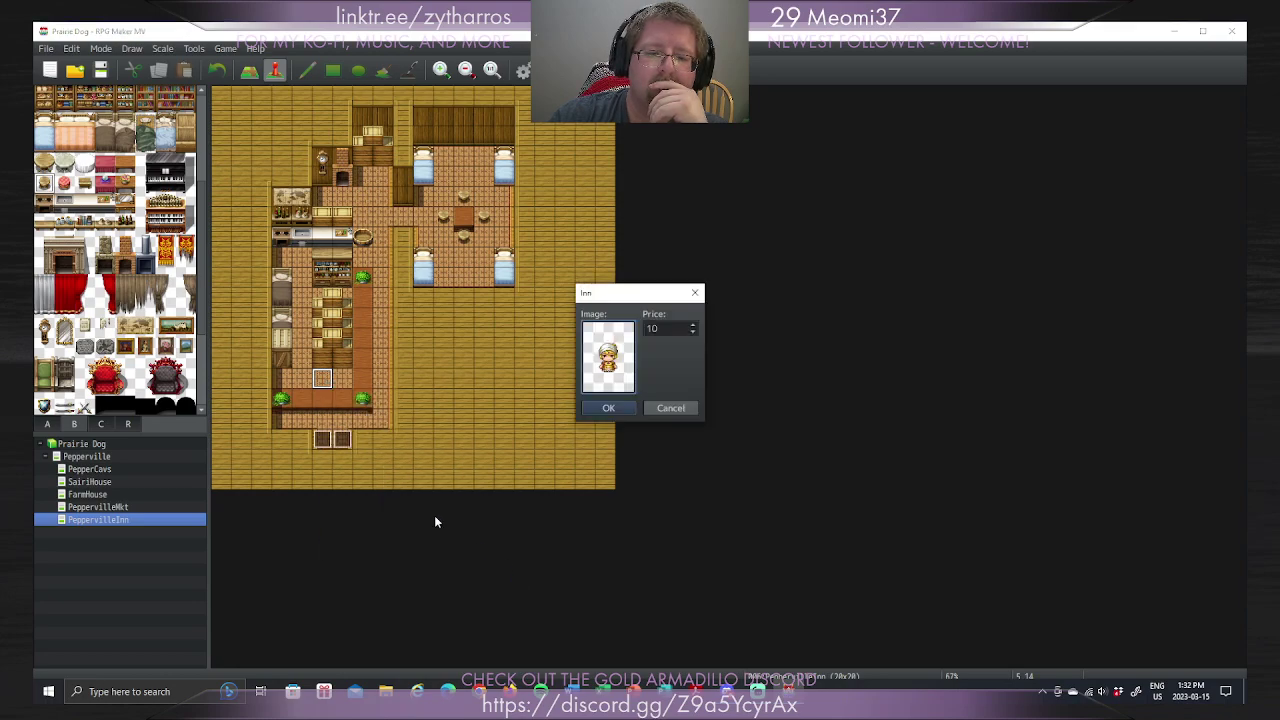
{"action": "double_click", "coordinate": [618, 364]}
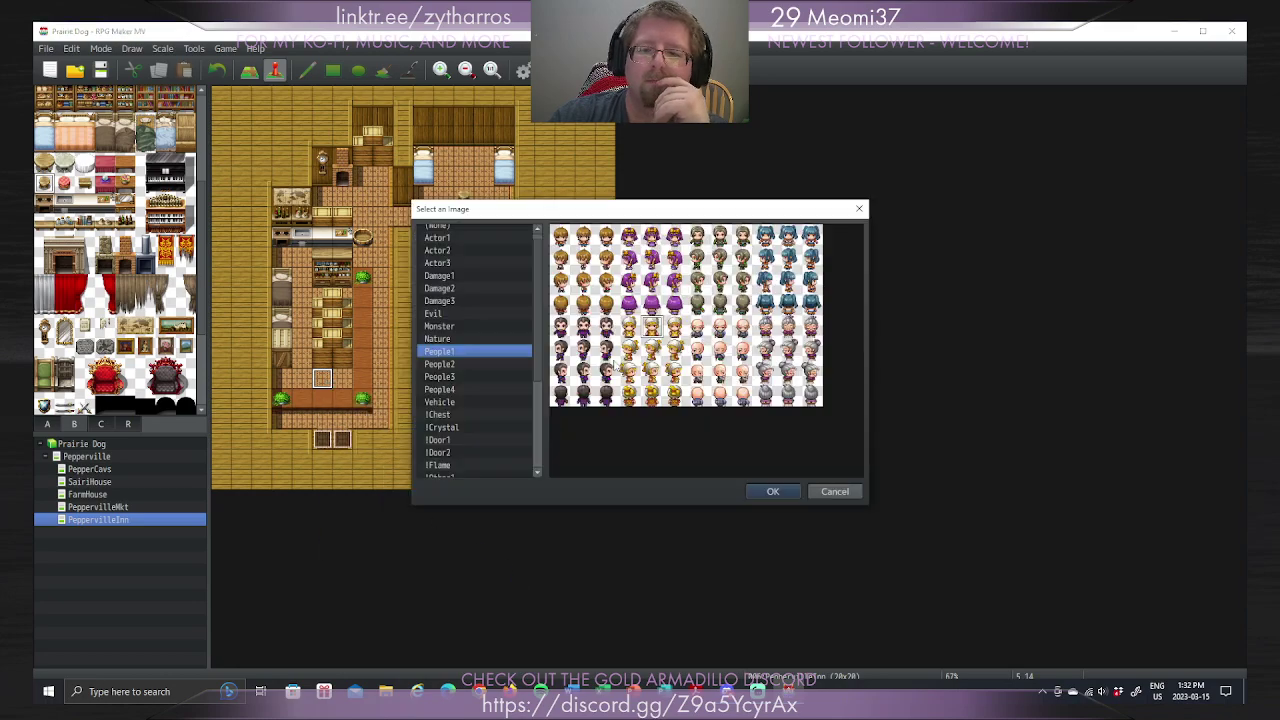
{"action": "left_click", "coordinate": [455, 390]}
{"action": "left_click", "coordinate": [584, 258]}
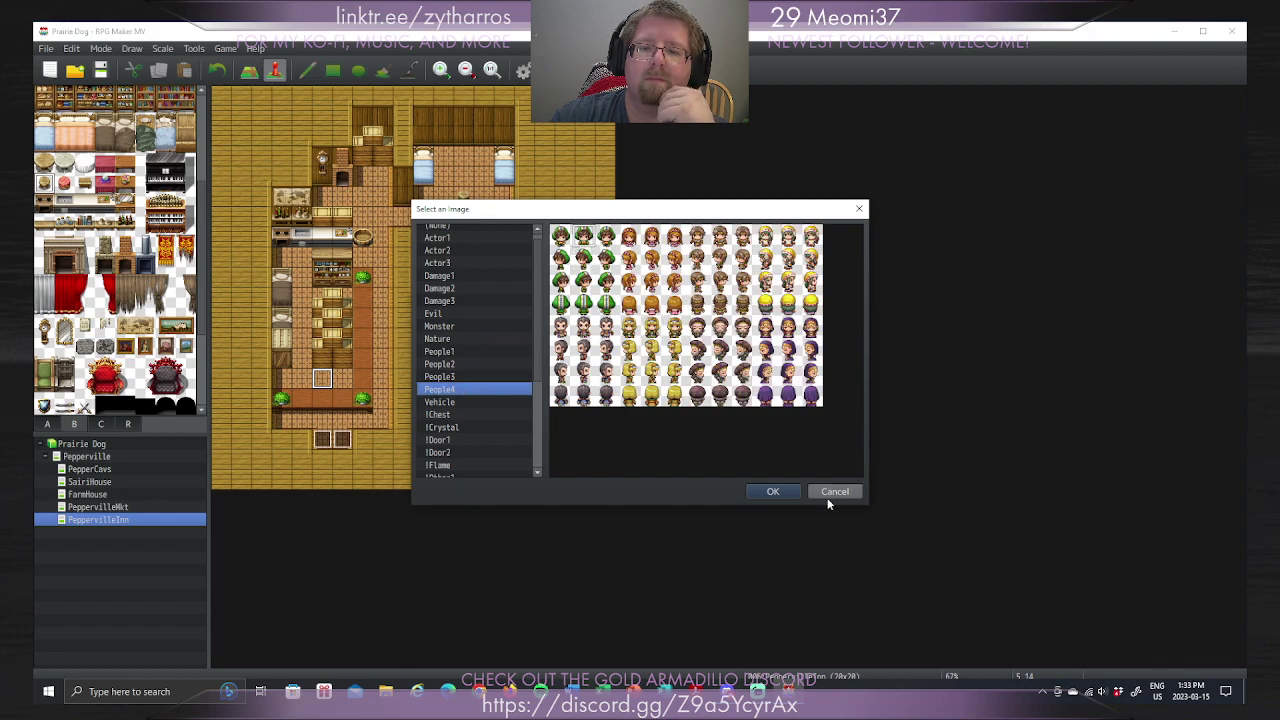
{"action": "left_click", "coordinate": [774, 491]}
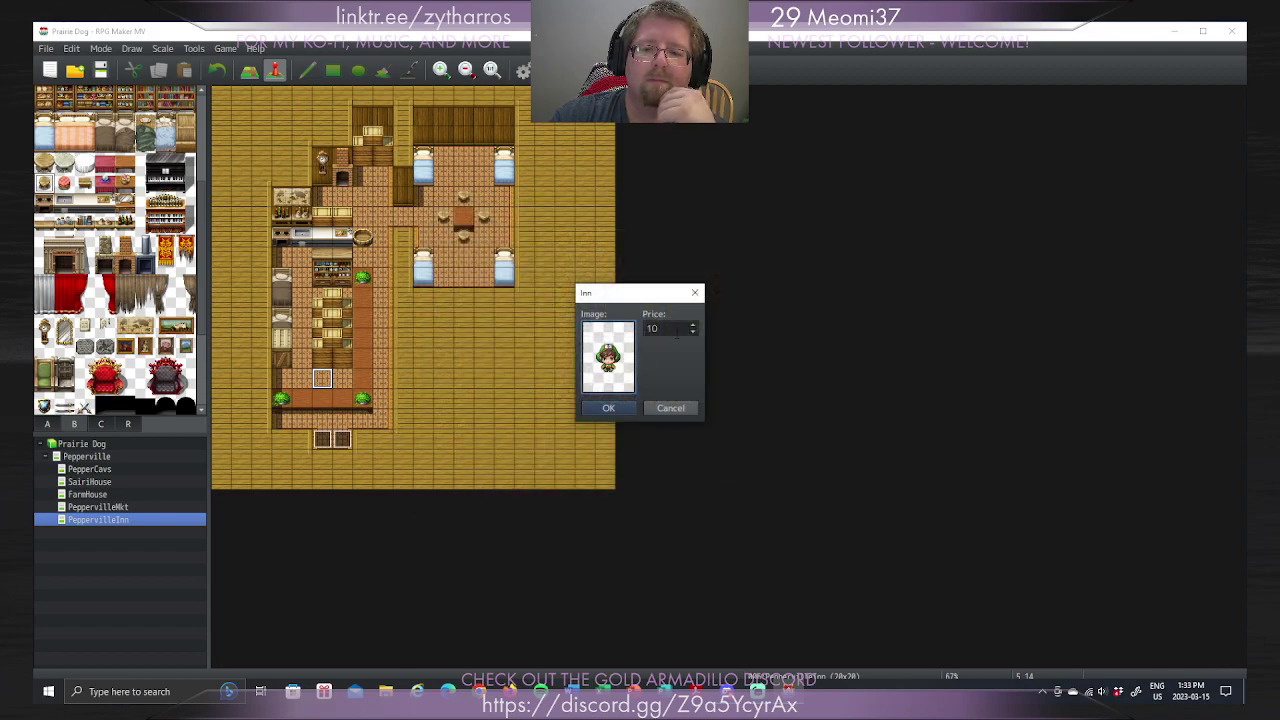
{"action": "left_click", "coordinate": [610, 408]}
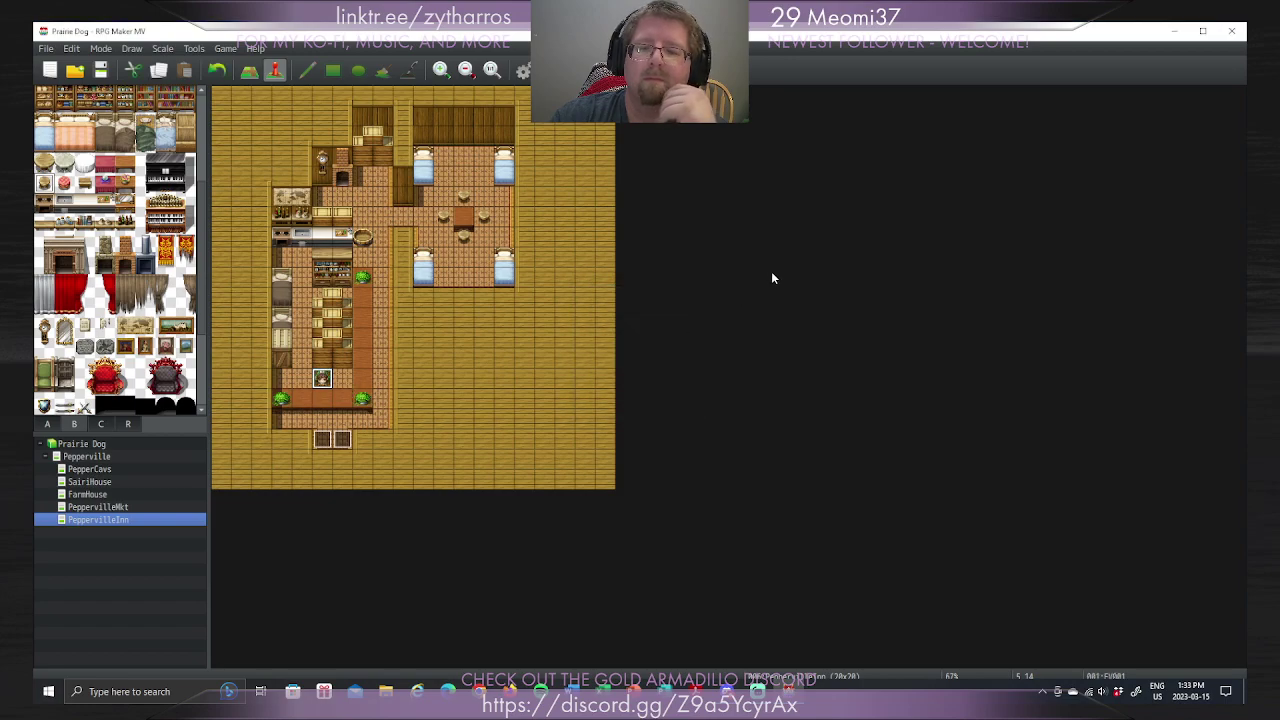
Step: Open the inn event behind the counter and review its nightly price message
{"action": "key", "text": "Return"}
{"action": "left_click", "coordinate": [687, 222]}
{"action": "right_click", "coordinate": [702, 222]}
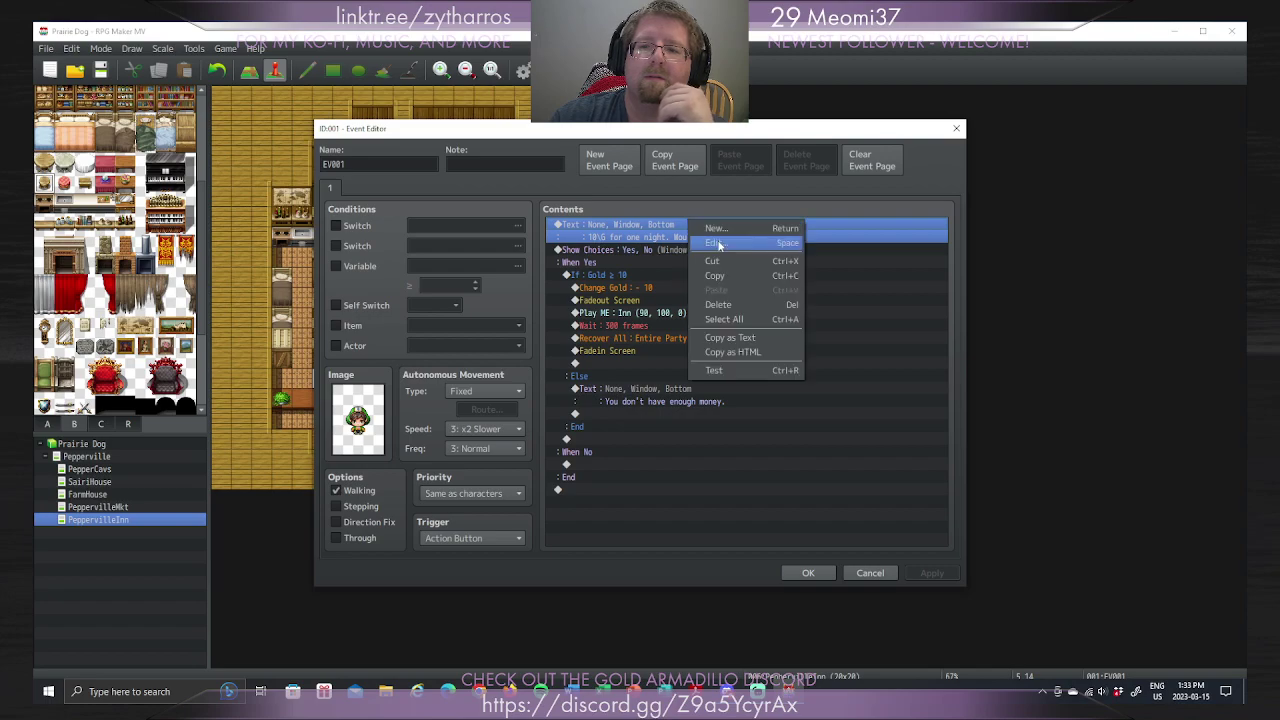
{"action": "left_click", "coordinate": [718, 243]}
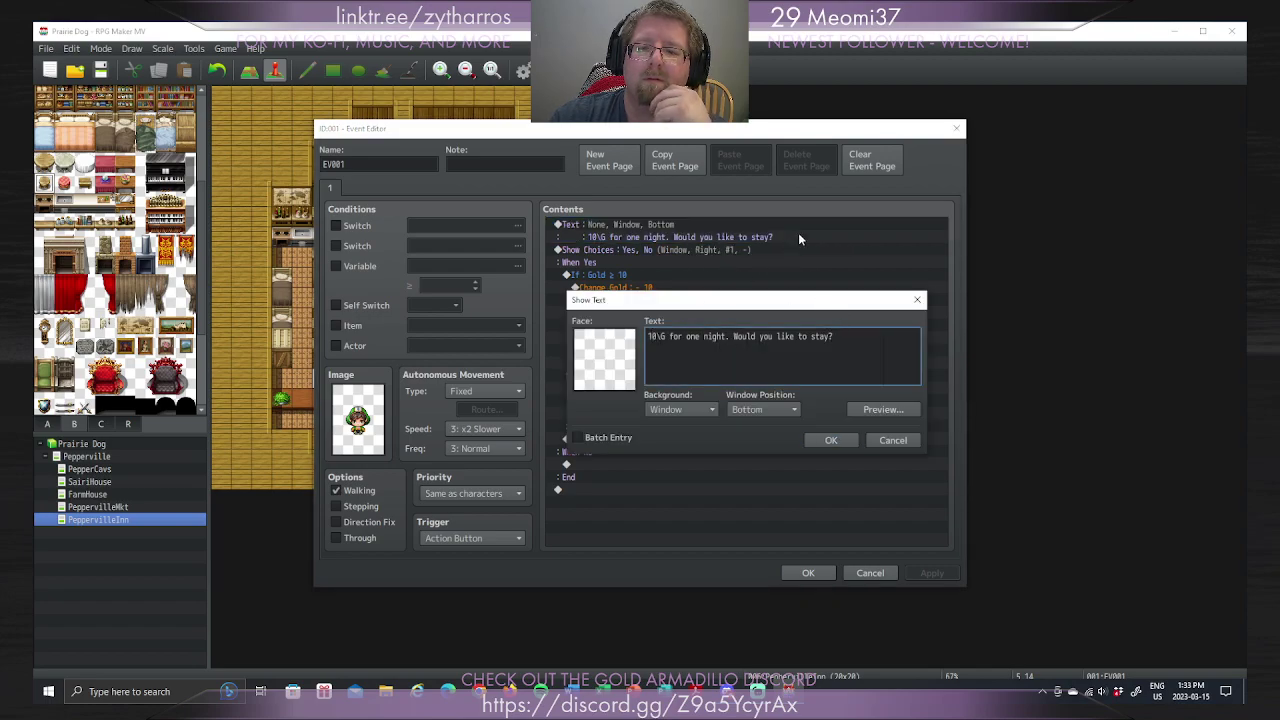
{"action": "left_click", "coordinate": [890, 442]}
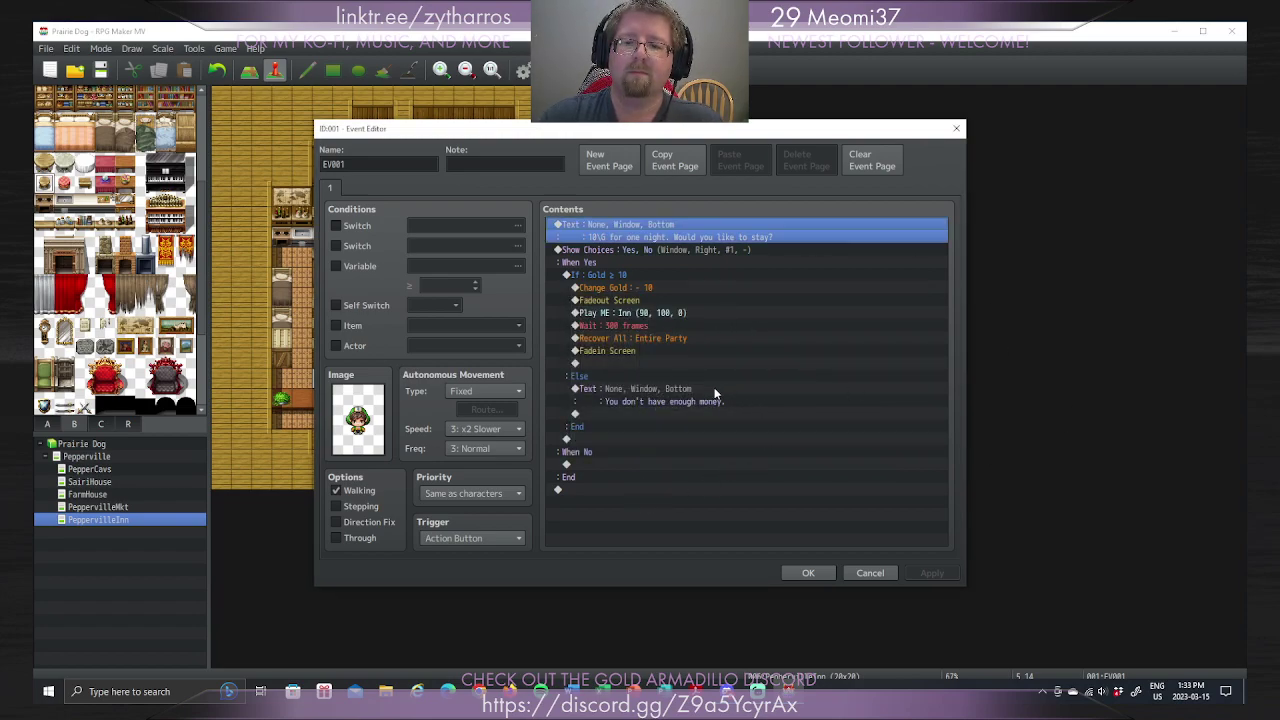
Step: Start a new Show Text command above the price message and assign it the green-capped People4 face
{"action": "right_click", "coordinate": [669, 234]}
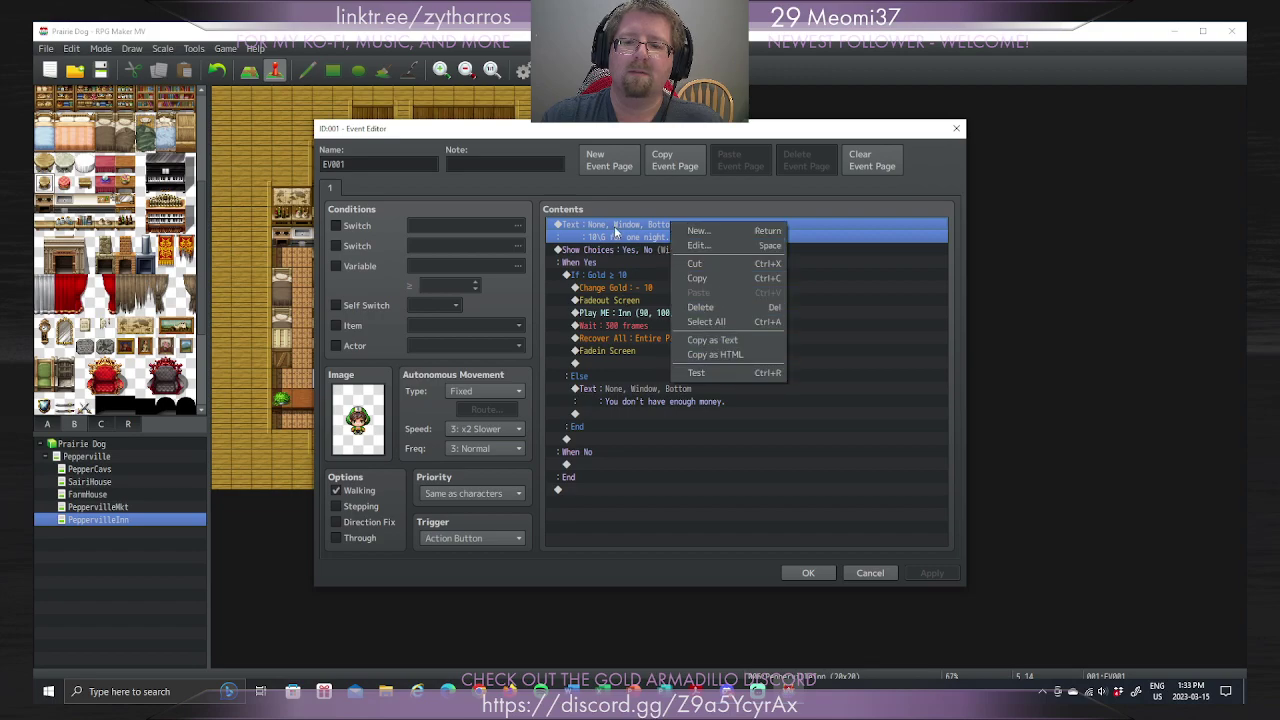
{"action": "left_click", "coordinate": [708, 231]}
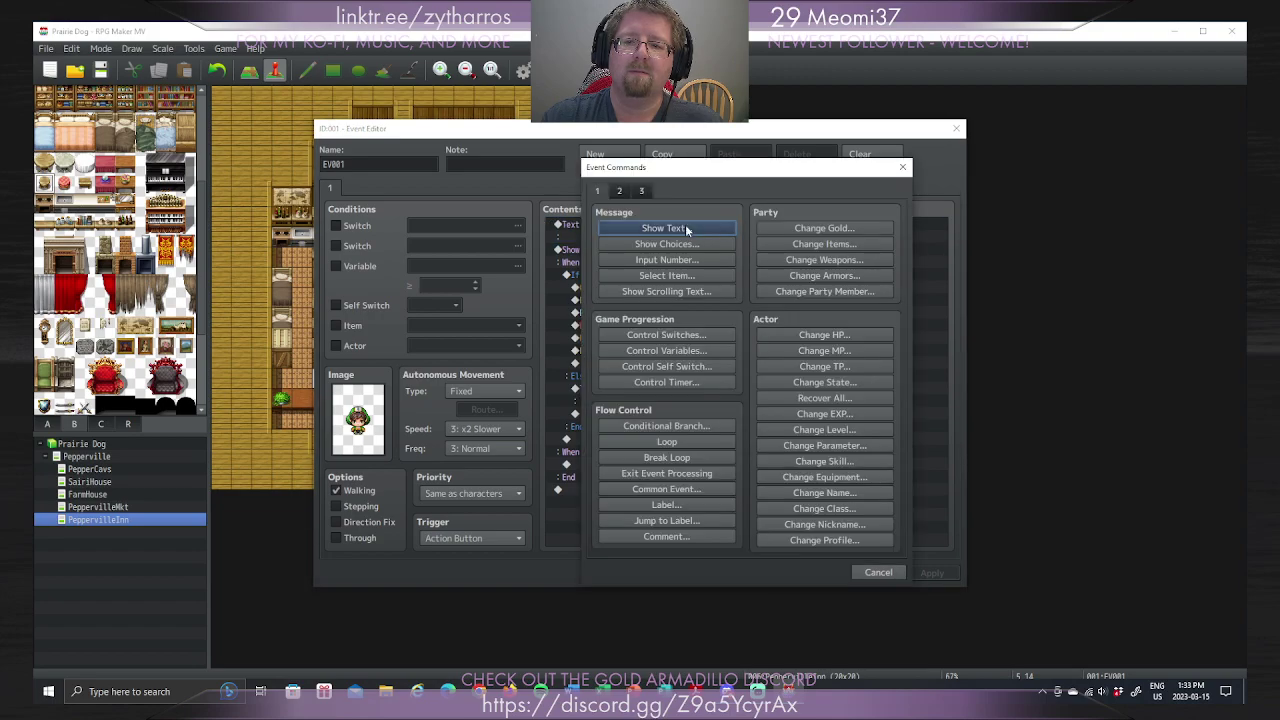
{"action": "left_click", "coordinate": [685, 226]}
{"action": "double_click", "coordinate": [627, 365]}
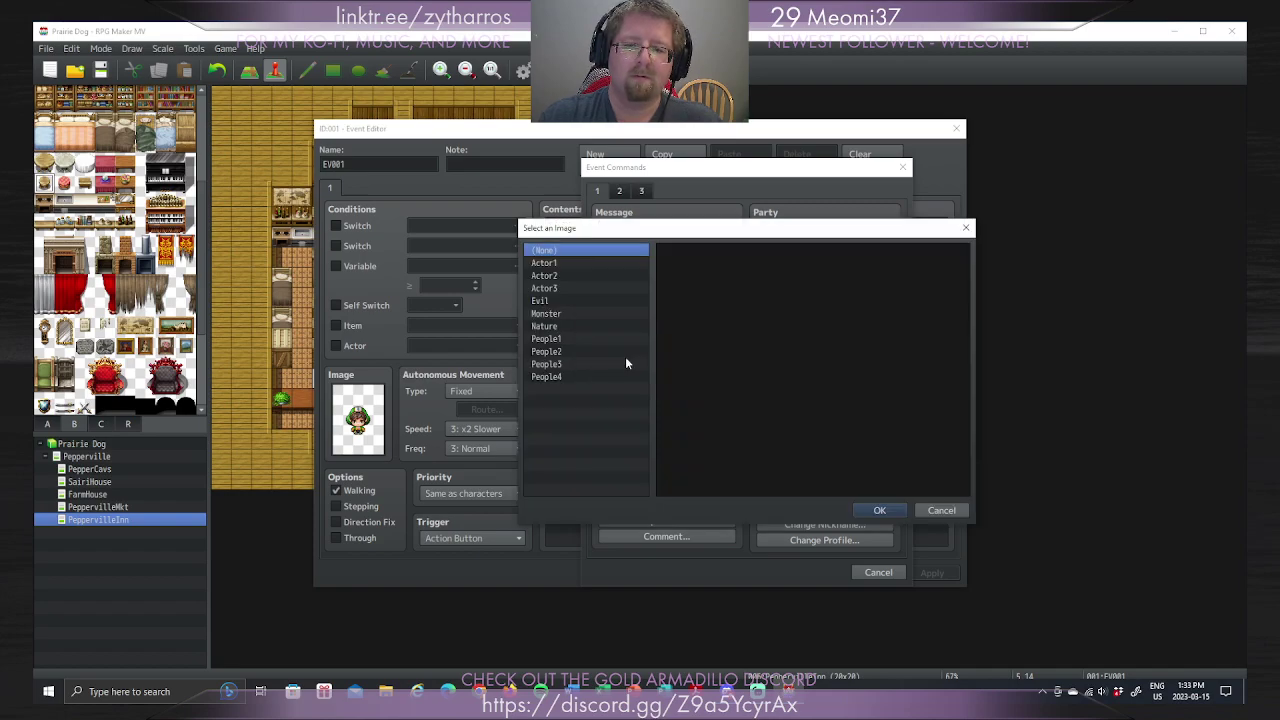
{"action": "left_click", "coordinate": [555, 377]}
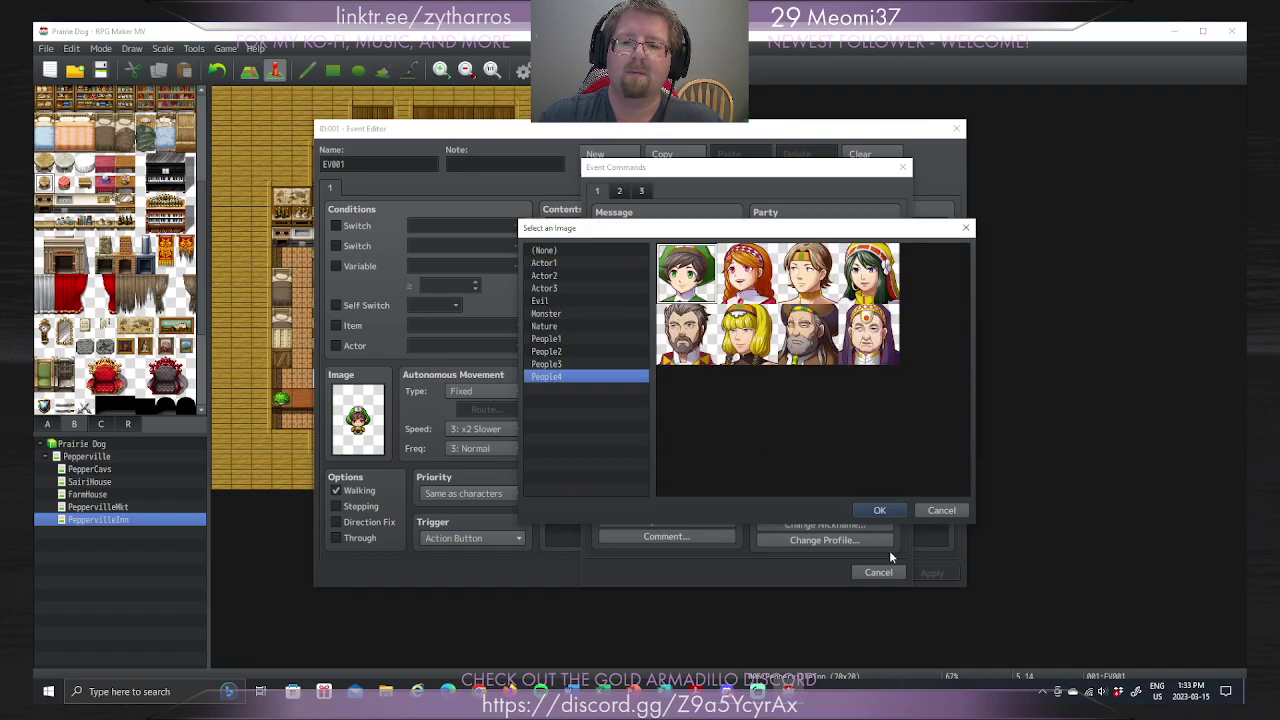
{"action": "double_click", "coordinate": [695, 281]}
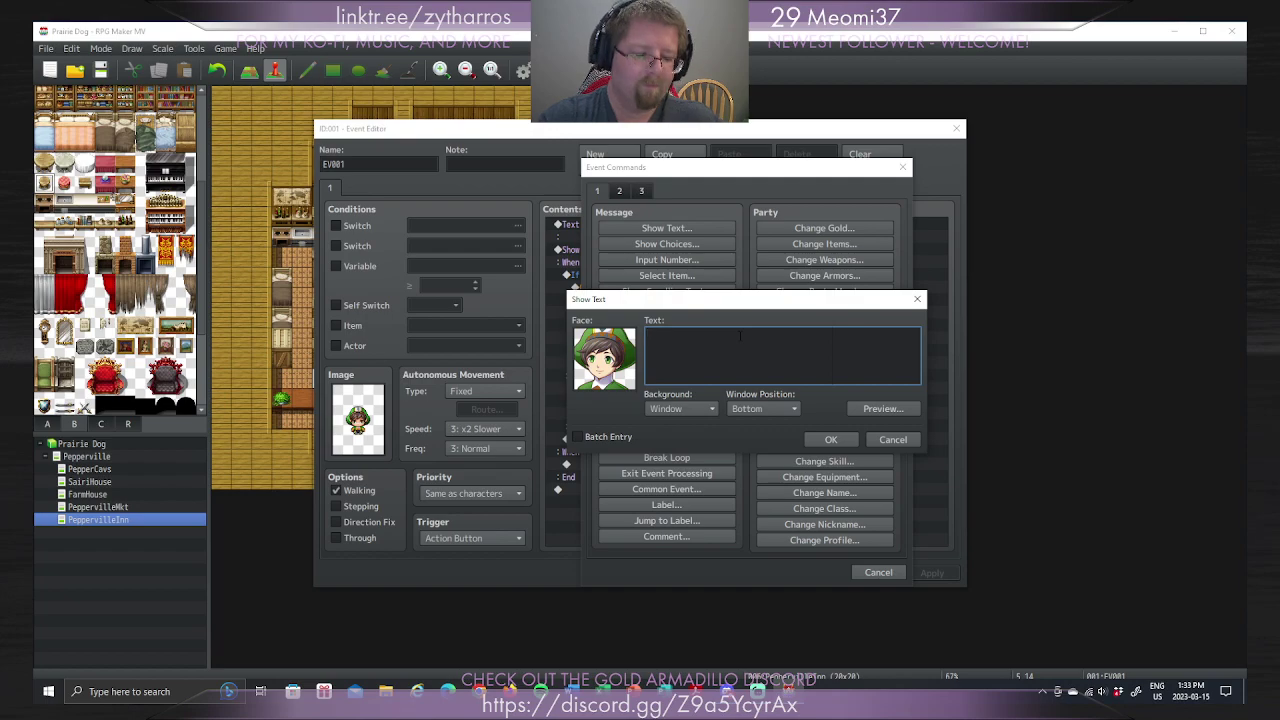
Step: Enter "'S jus' me an' my da' runnin' this inn." and the second line "He does all th'cookin' an' other stuff." as the message
{"action": "type", "text": "'S jus' n"}
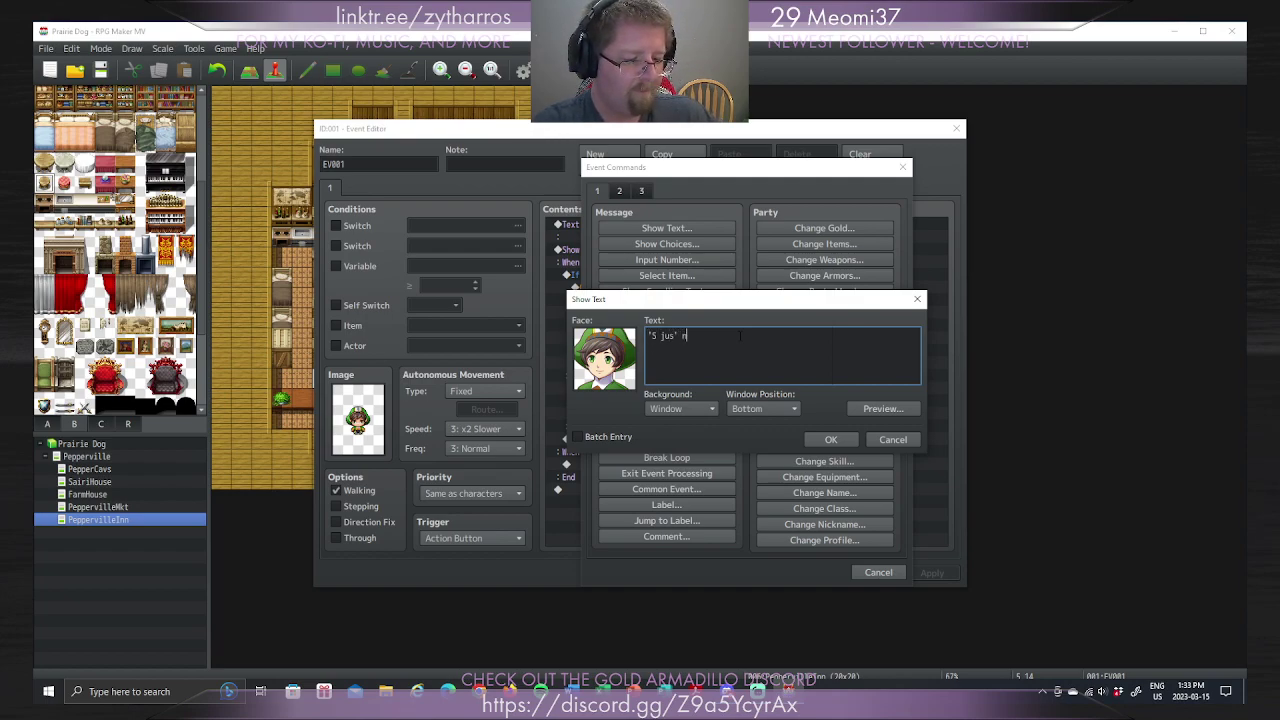
{"action": "type", "text": "e an' my da' r"}
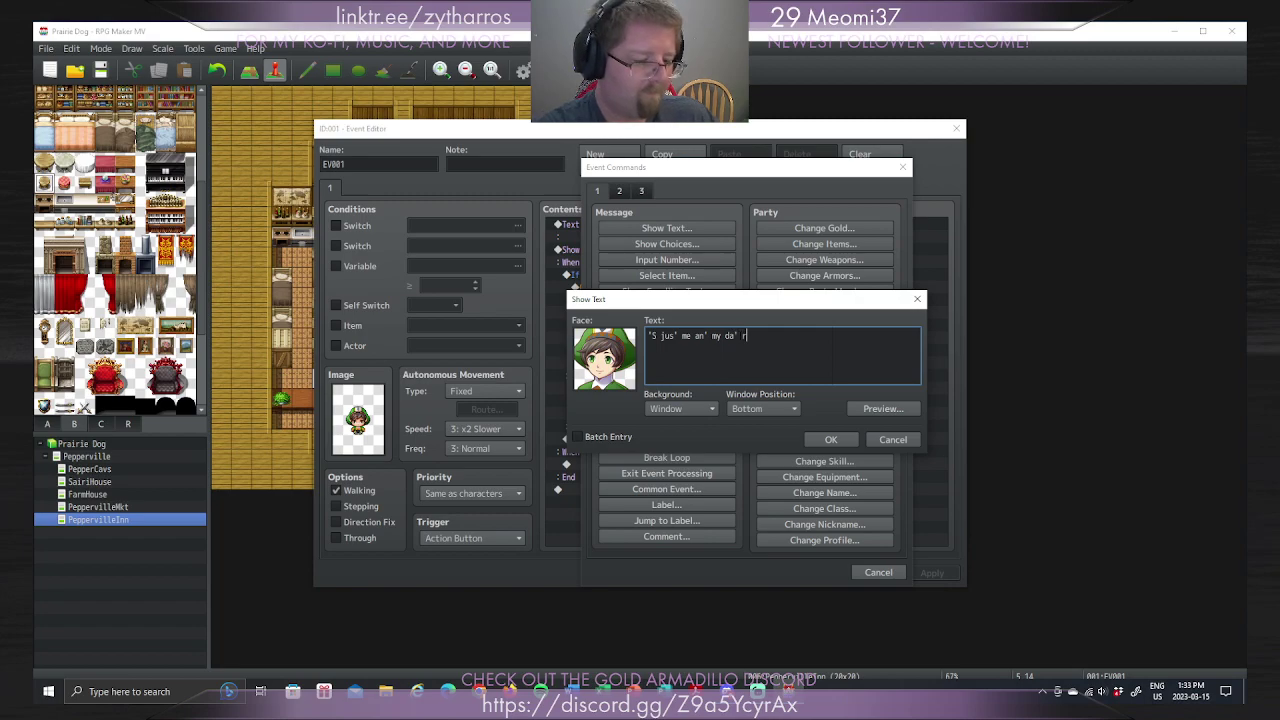
{"action": "type", "text": "unnin' this inn."}
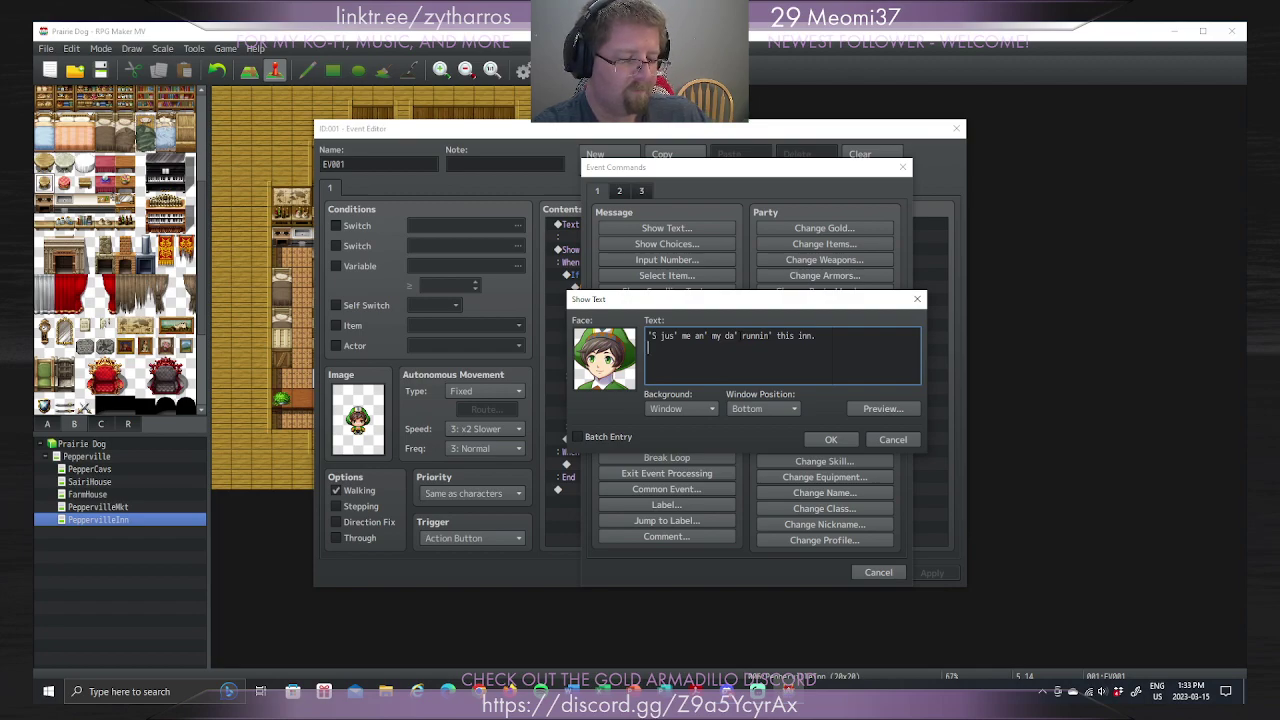
{"action": "type", "text": "He does al"}
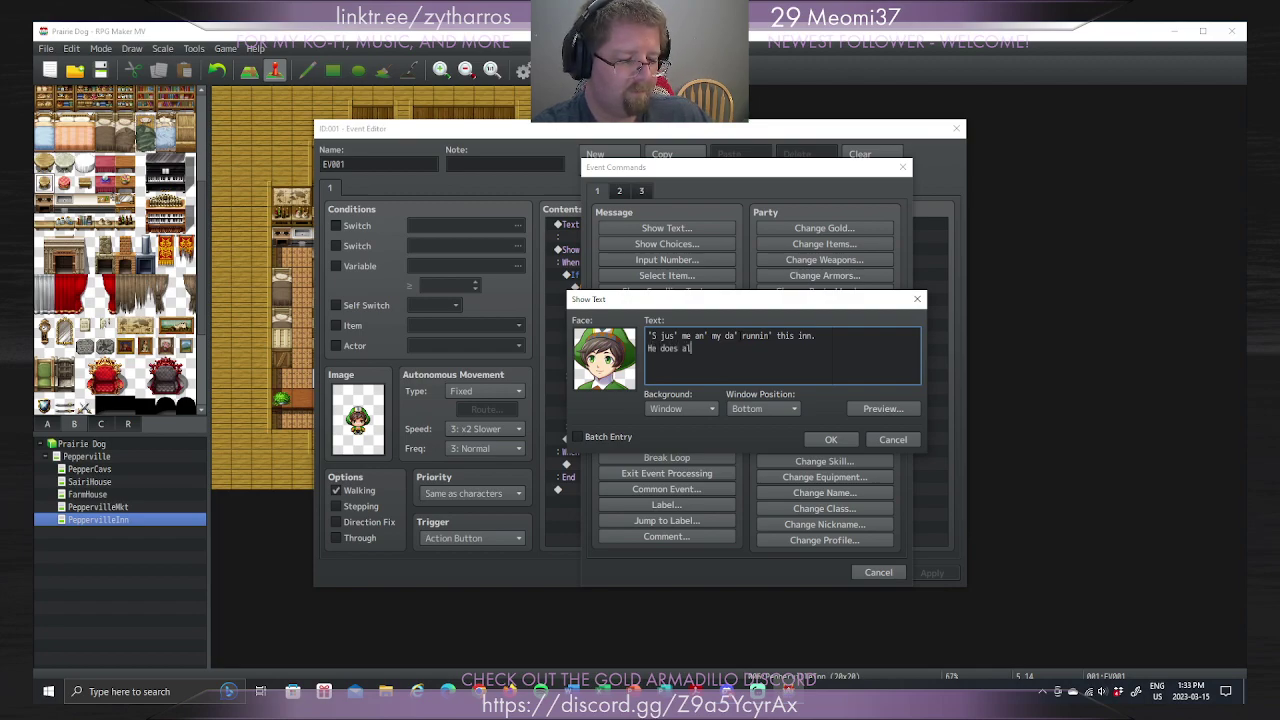
{"action": "type", "text": "l th'cookin' anfd"}
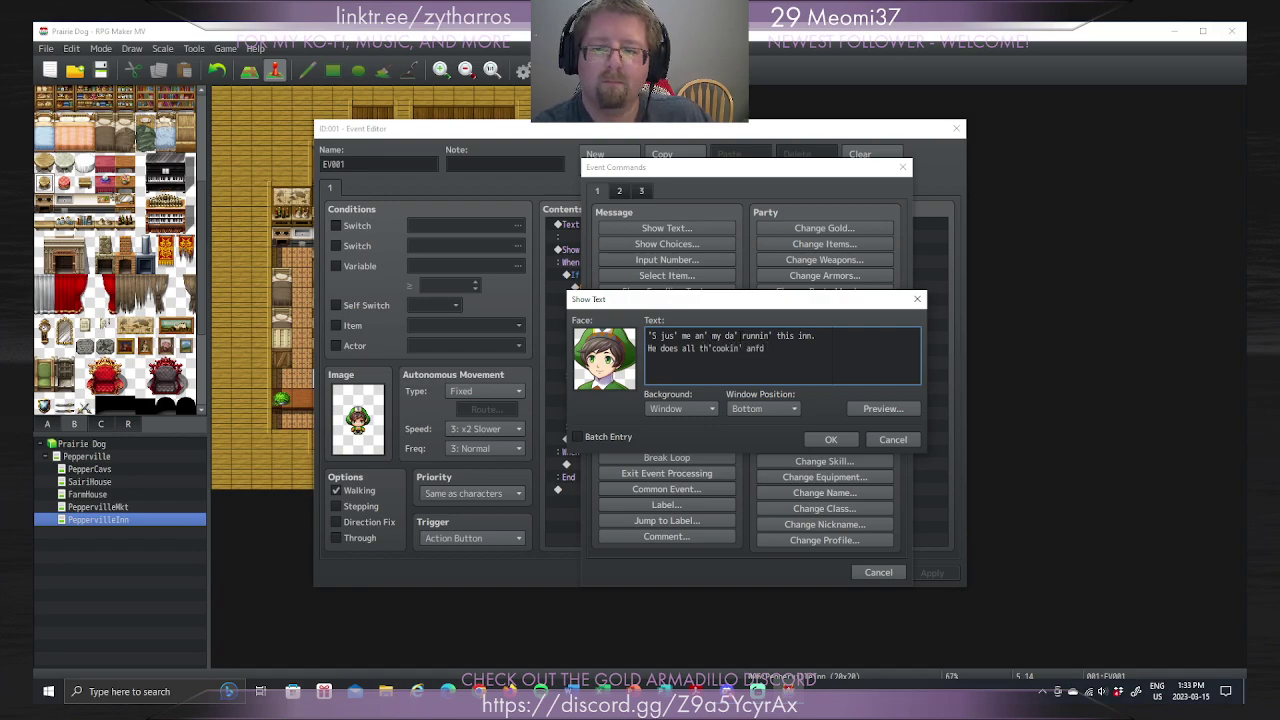
{"action": "key", "text": "BackSpace"}
{"action": "key", "text": "BackSpace"}
{"action": "type", "text": "' "}
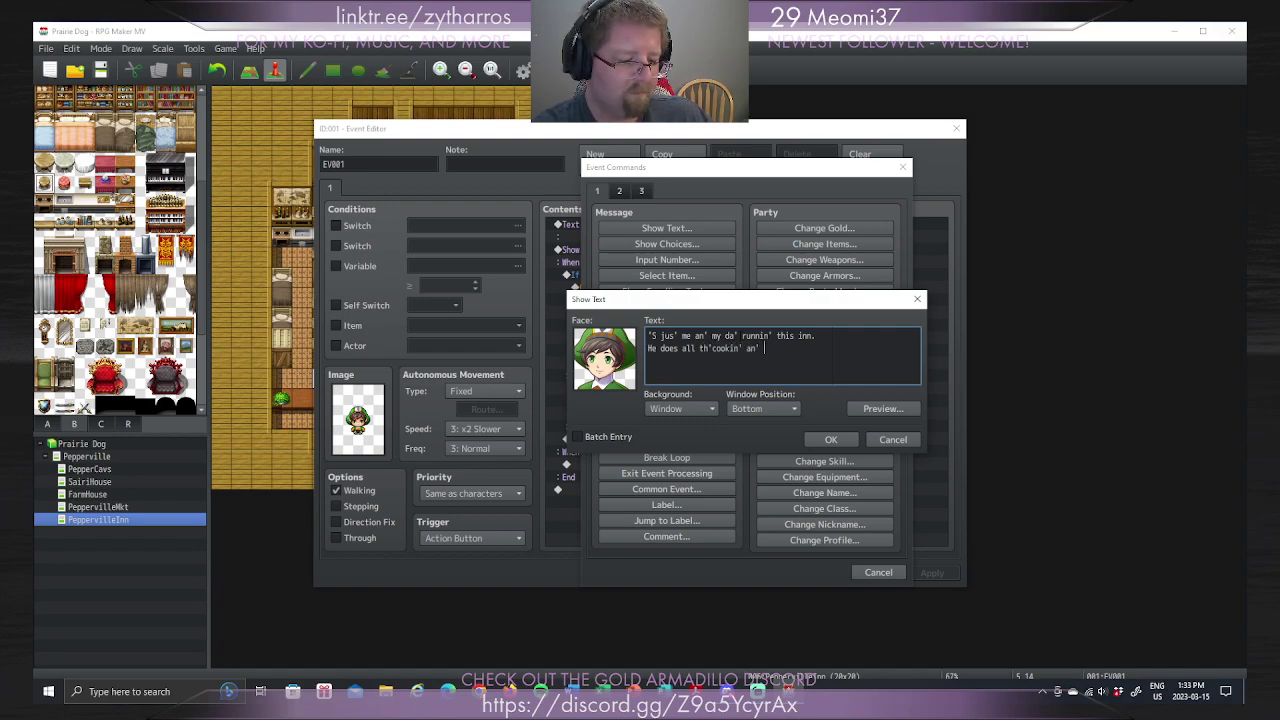
{"action": "type", "text": "other st"}
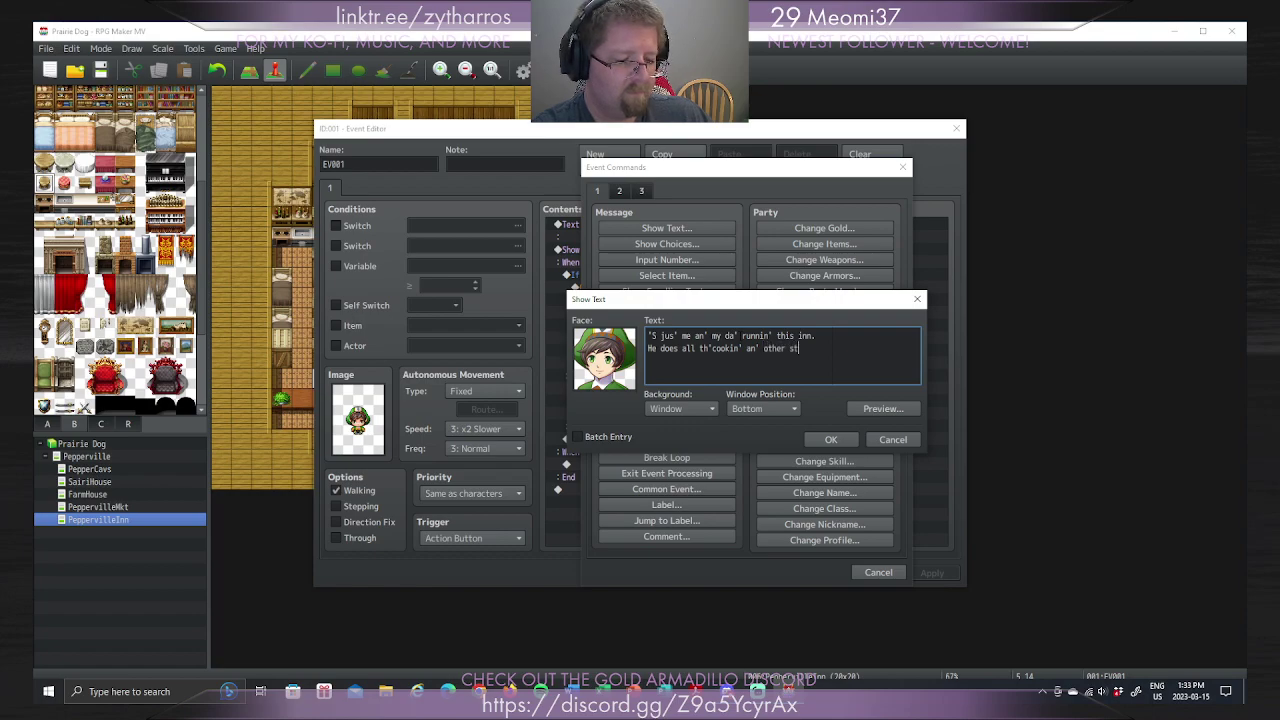
{"action": "type", "text": "uff."}
Step: Add the third line "I run th' fron' counter." and insert the message into the event
{"action": "key", "text": "Return"}
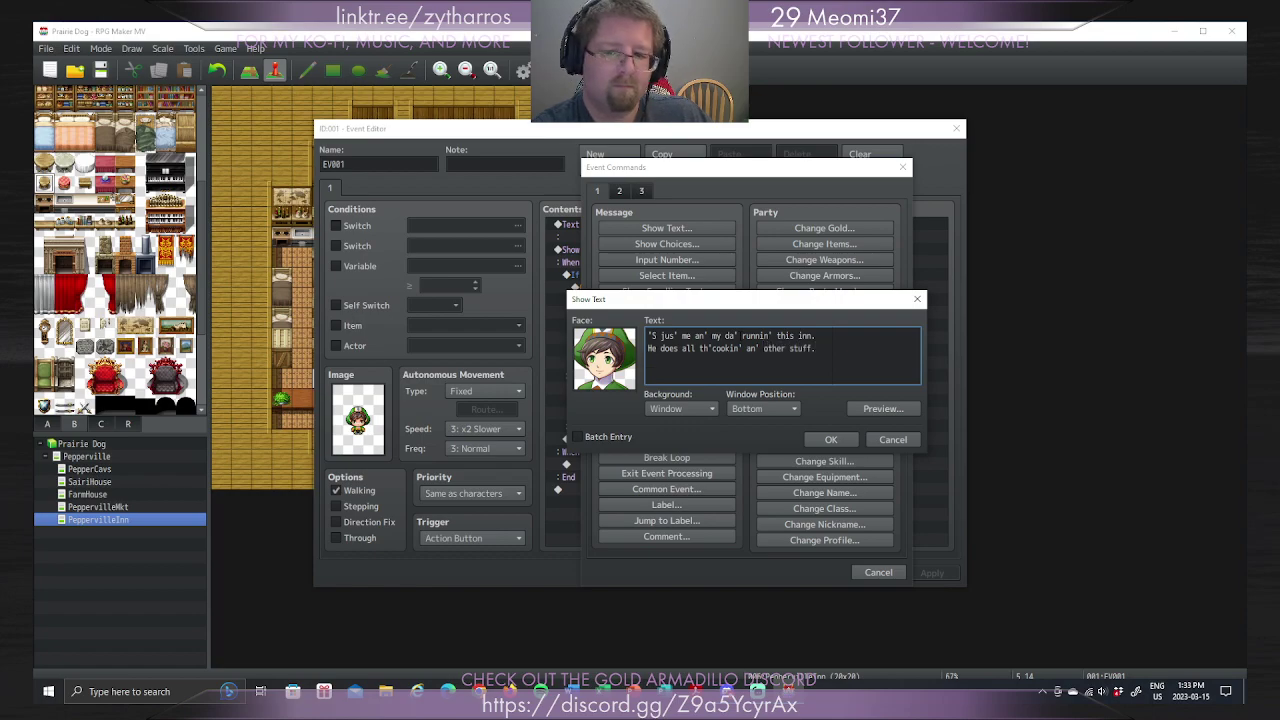
{"action": "type", "text": "I run t"}
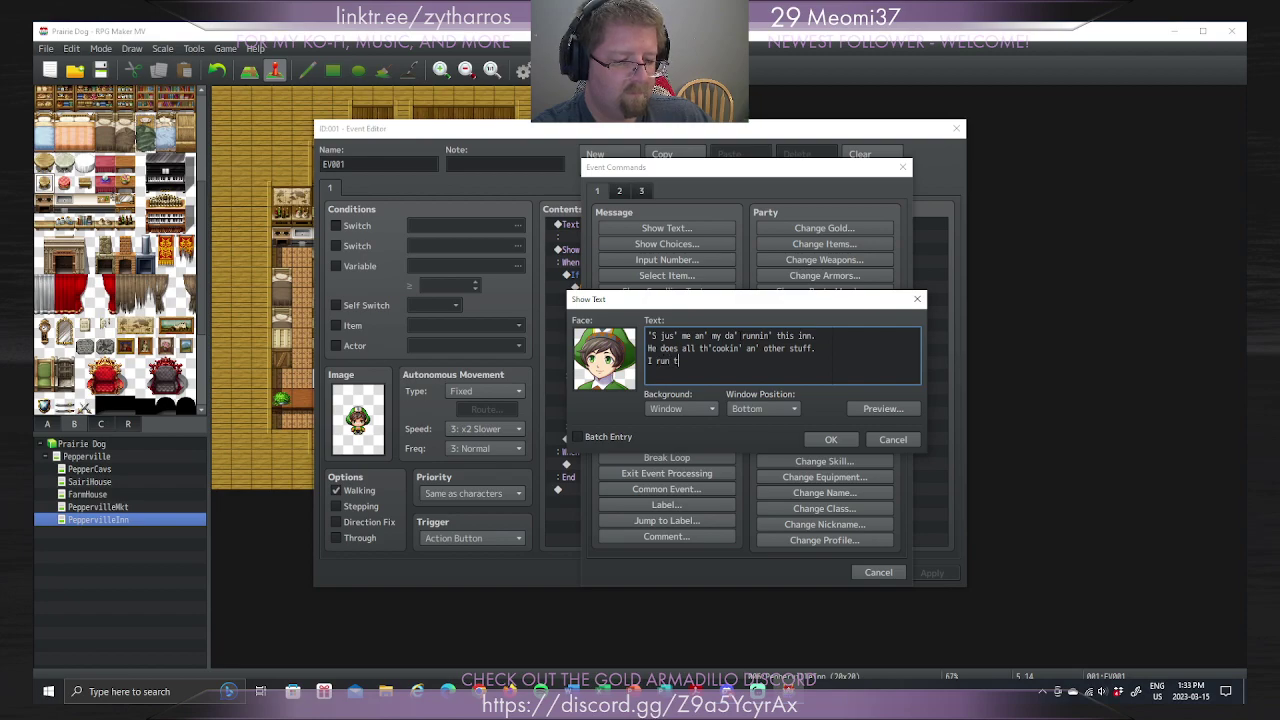
{"action": "type", "text": "h' fron'"}
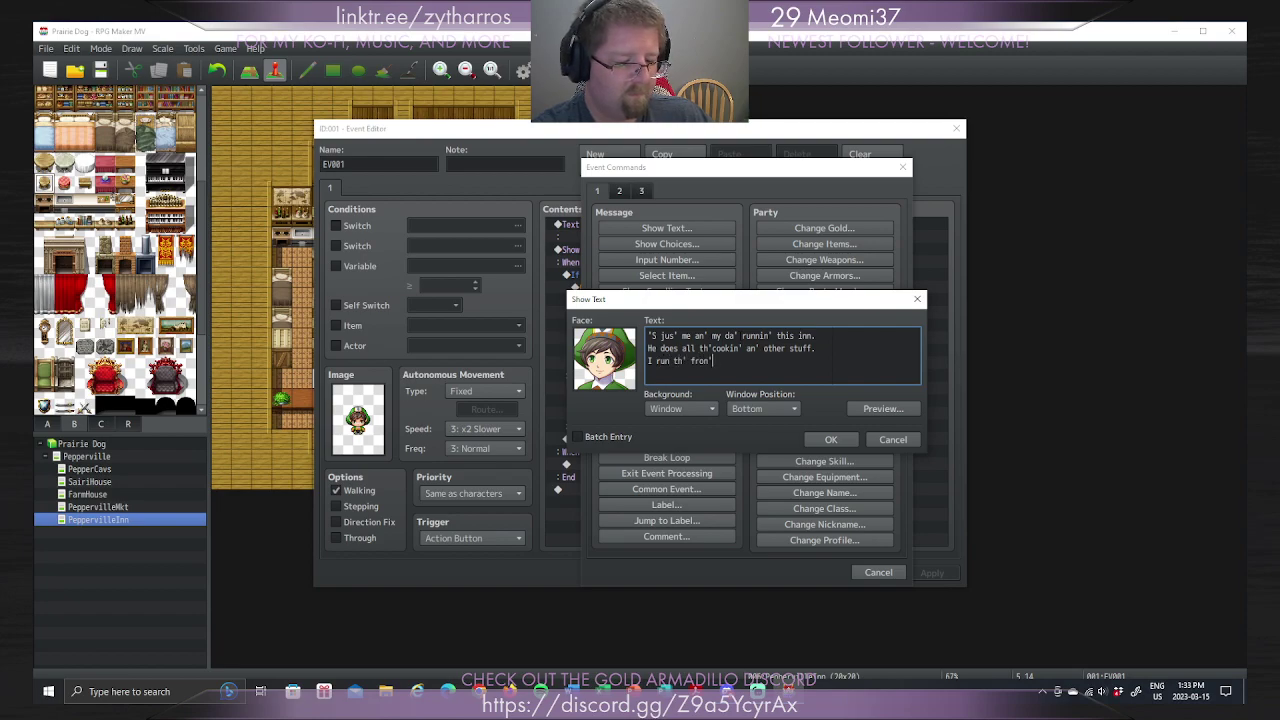
{"action": "type", "text": " count"}
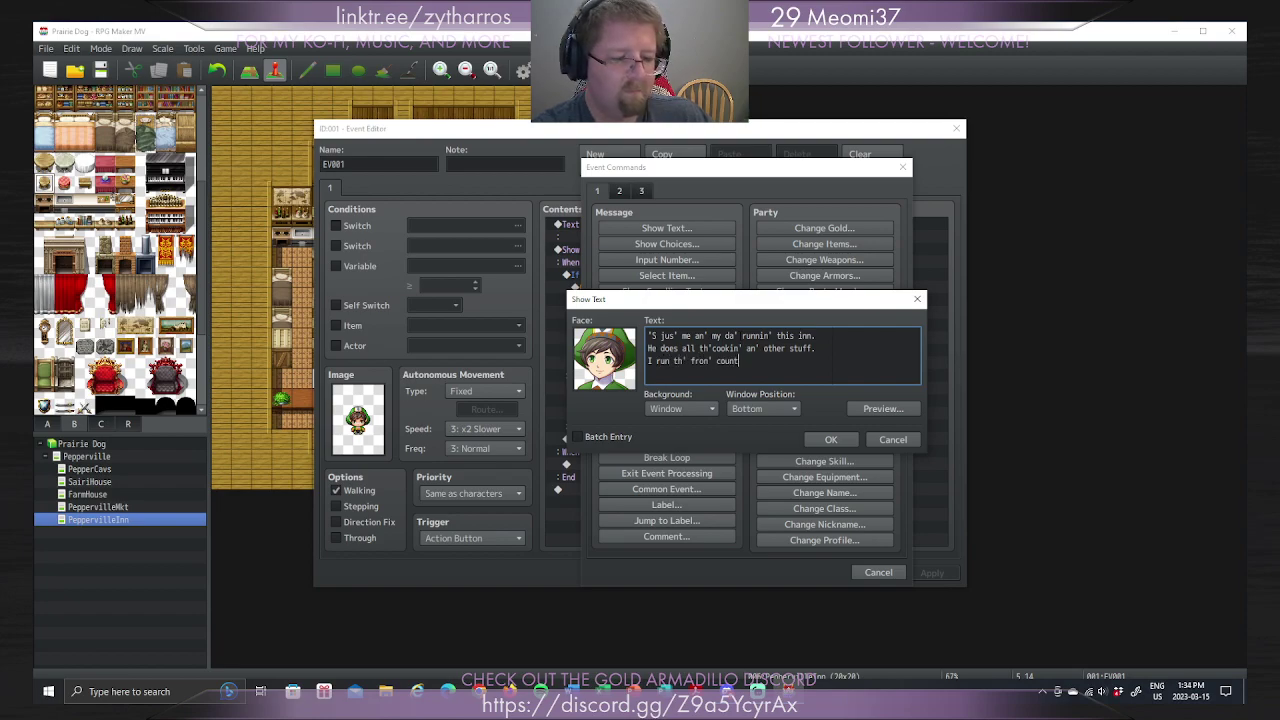
{"action": "type", "text": "er."}
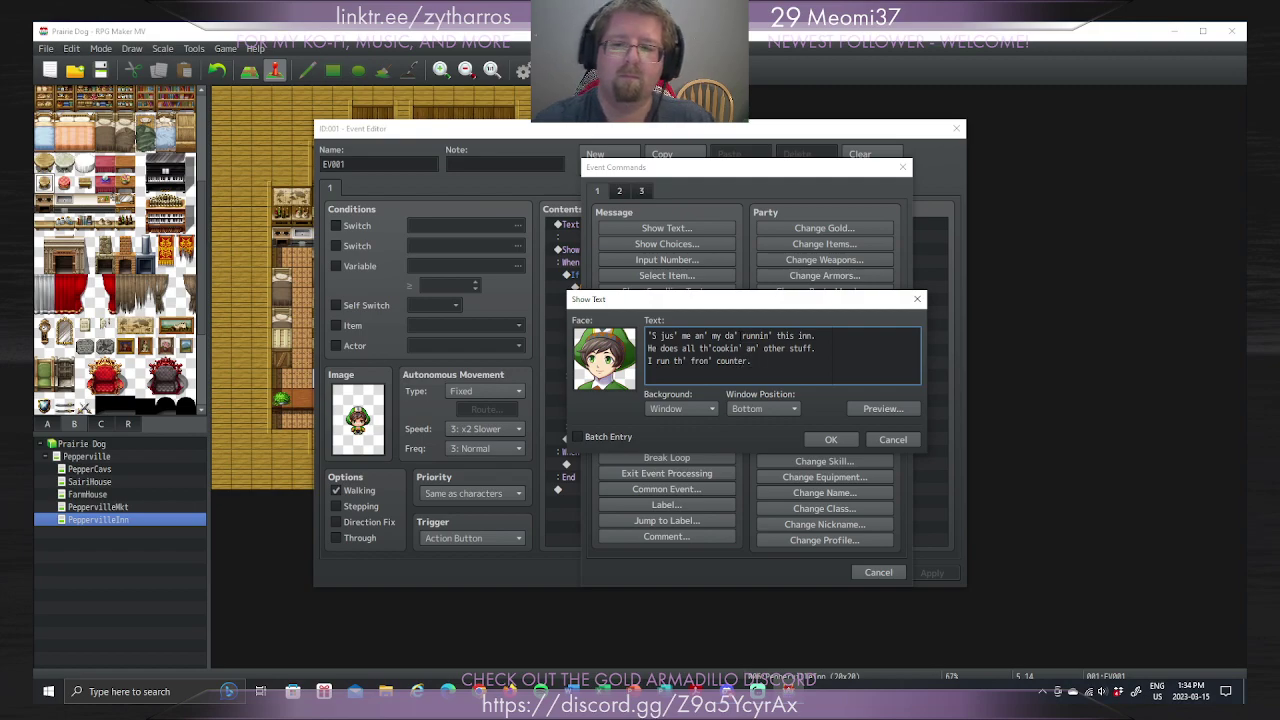
{"action": "left_click", "coordinate": [838, 439]}
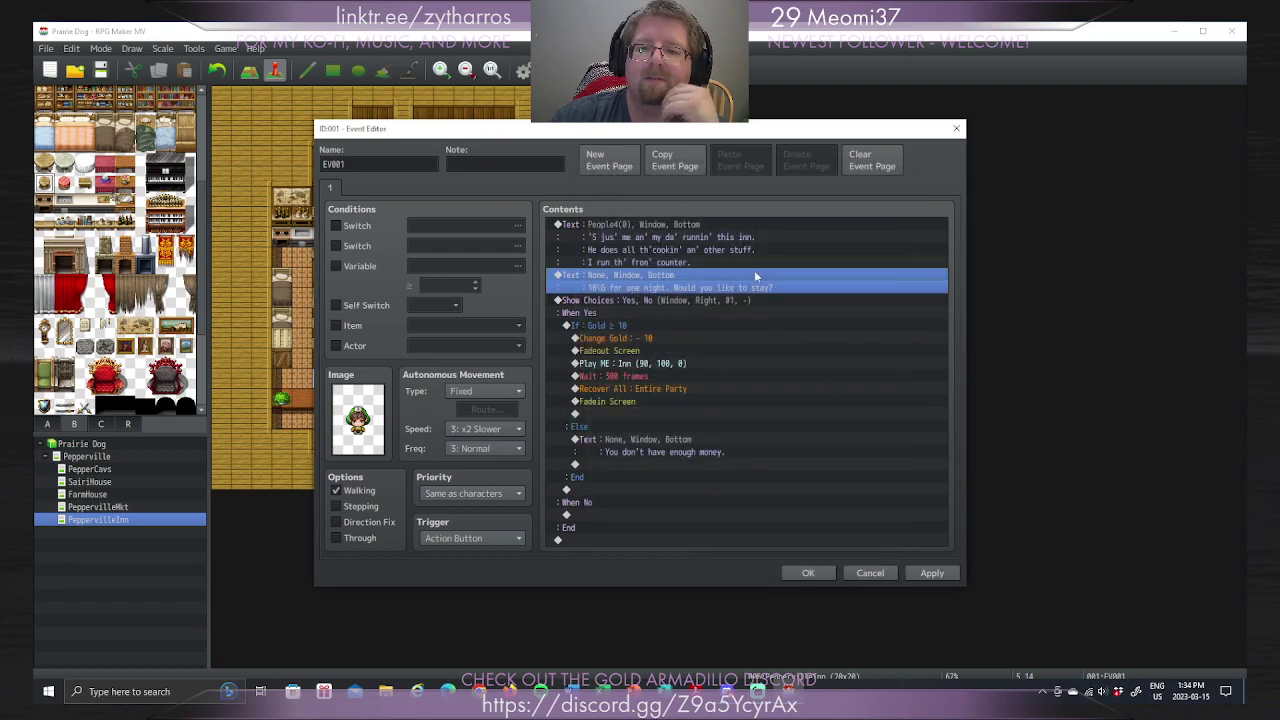
Step: In the nightly price message, change "night" to "nigh'" and "you like" to "y'like"
{"action": "right_click", "coordinate": [737, 274]}
{"action": "left_click", "coordinate": [770, 298]}
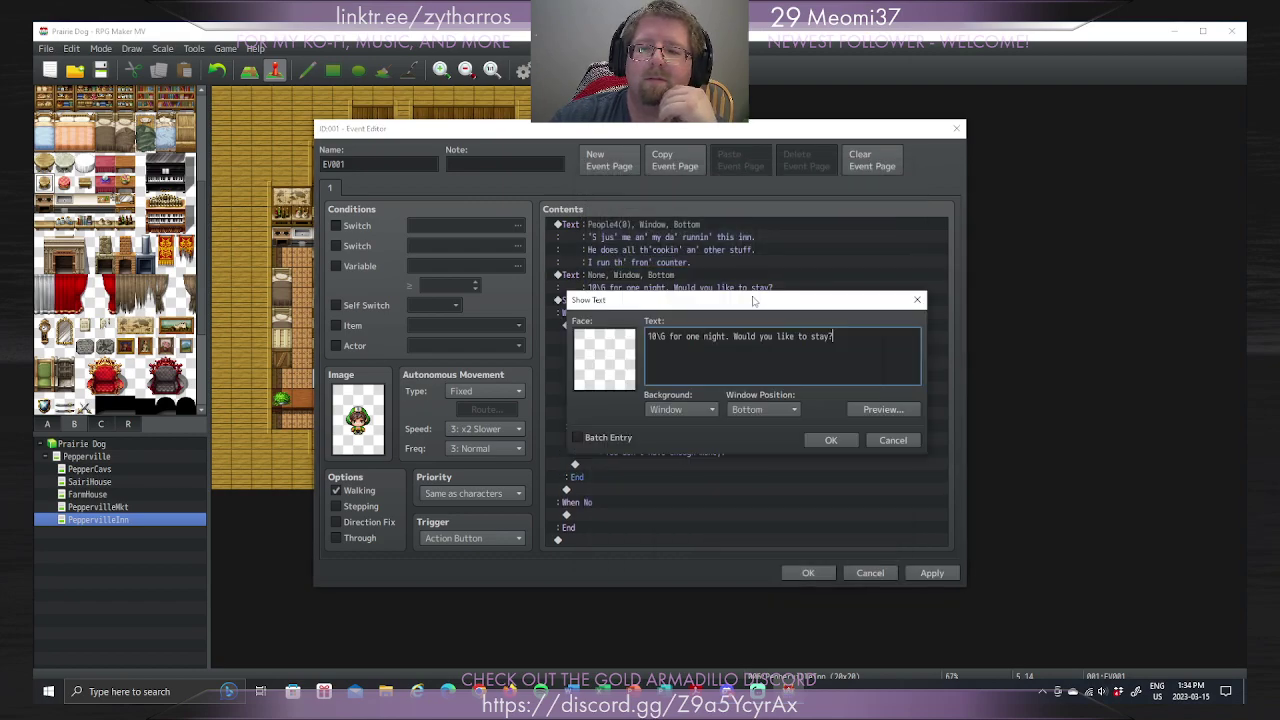
{"action": "key", "text": "BackSpace"}
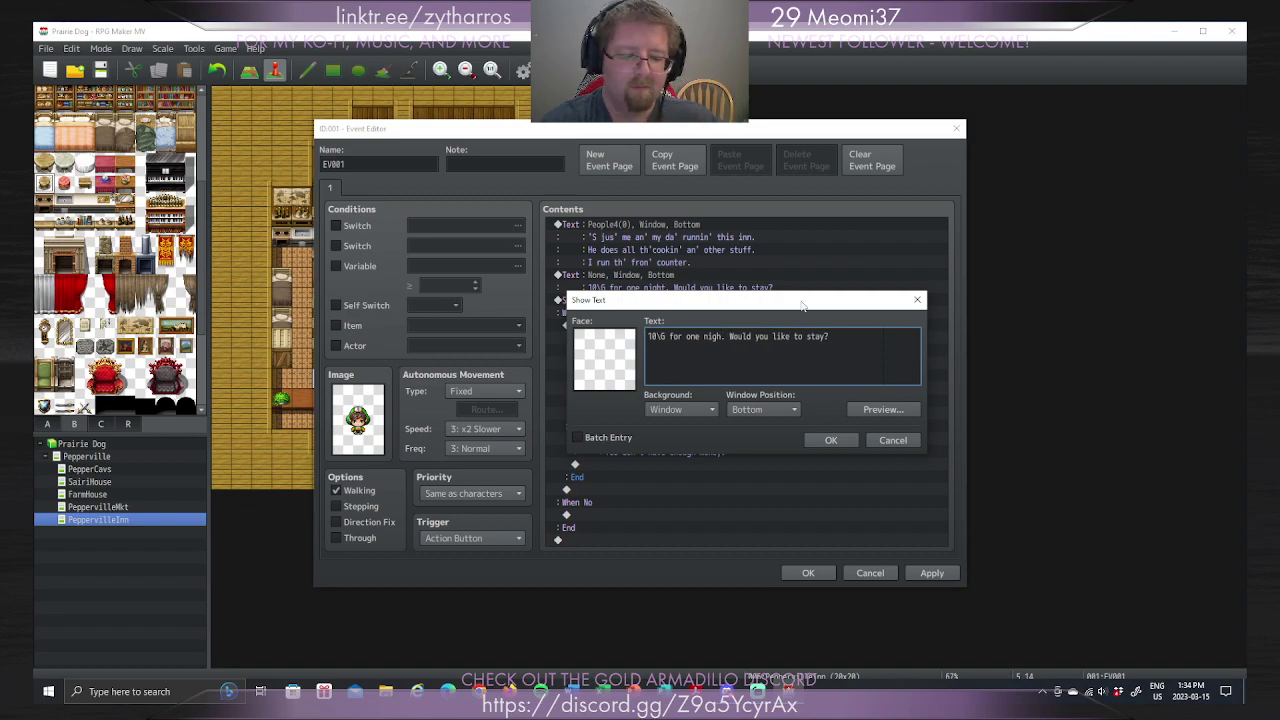
{"action": "type", "text": "'"}
{"action": "key", "text": "Right"}
{"action": "key", "text": "Right"}
{"action": "key", "text": "Right"}
{"action": "key", "text": "Right"}
{"action": "key", "text": "Right"}
{"action": "key", "text": "Delete"}
{"action": "key", "text": "Delete"}
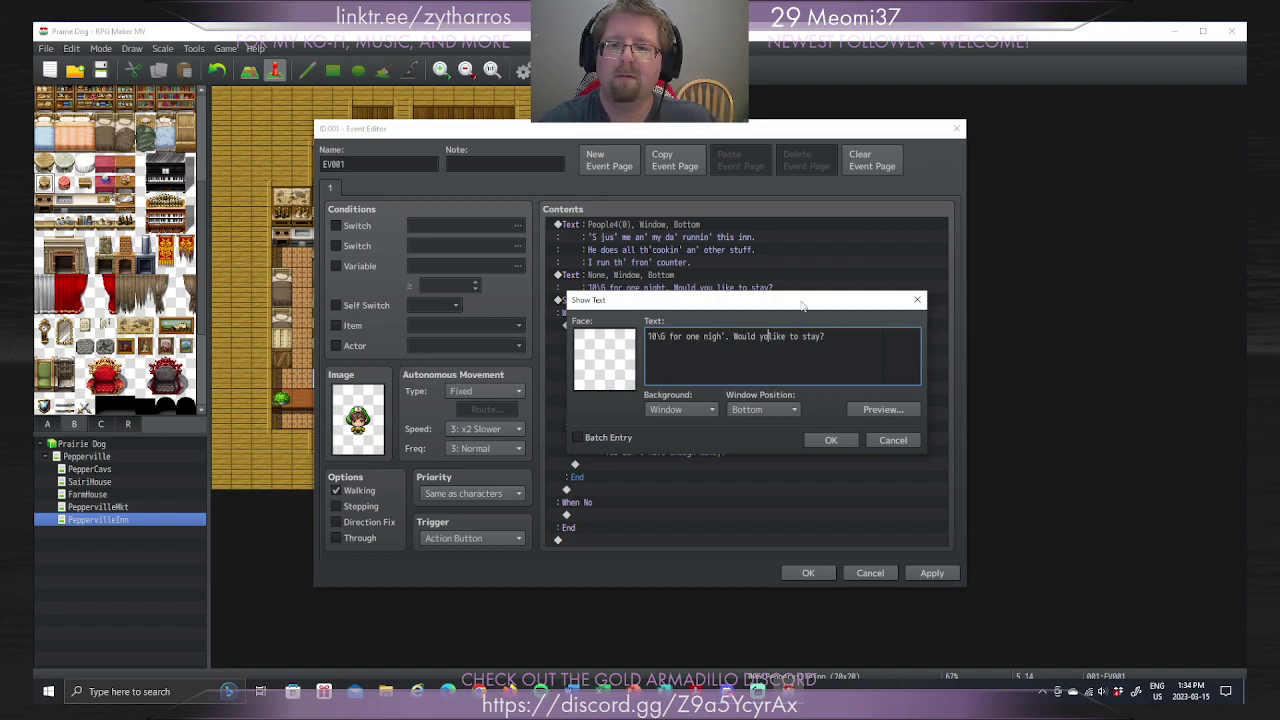
{"action": "key", "text": "End"}
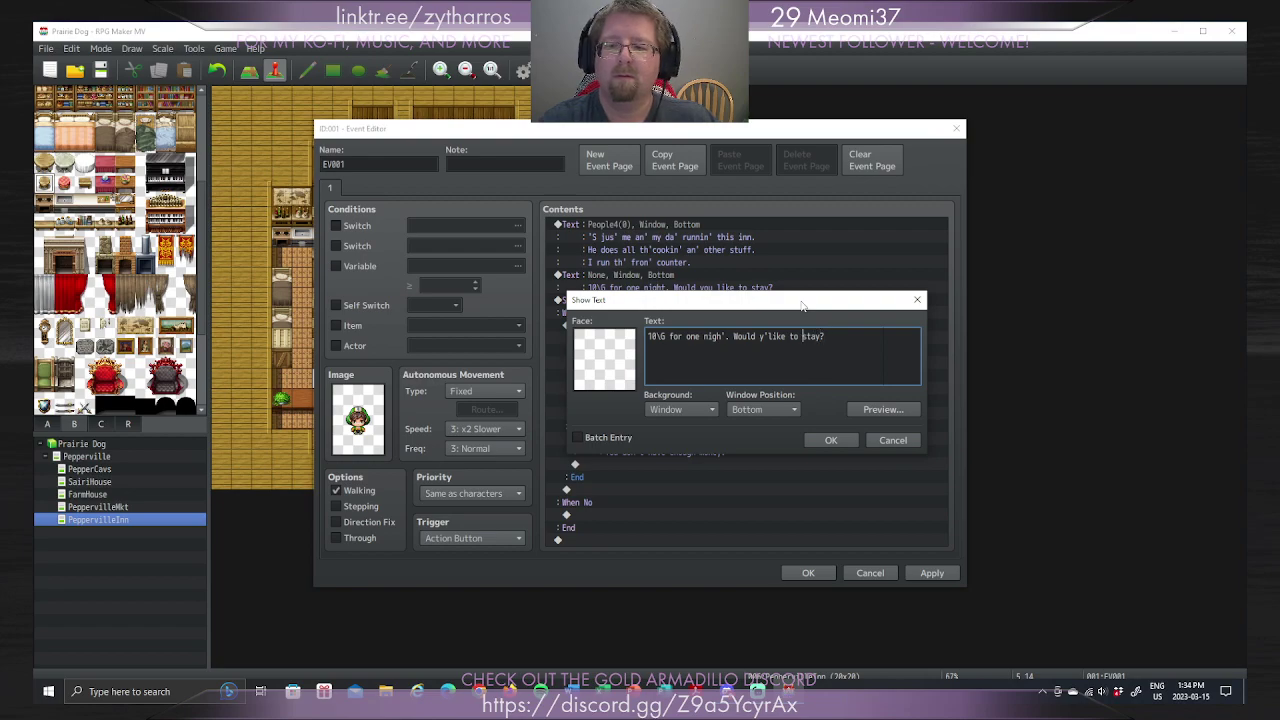
Step: Change "to stay" to "t'stay" in the price message and save the edited text
{"action": "key", "text": "Left"}
{"action": "key", "text": "Left"}
{"action": "key", "text": "Left"}
{"action": "key", "text": "Left"}
{"action": "key", "text": "Left"}
{"action": "key", "text": "BackSpace"}
{"action": "key", "text": "BackSpace"}
{"action": "type", "text": "'"}
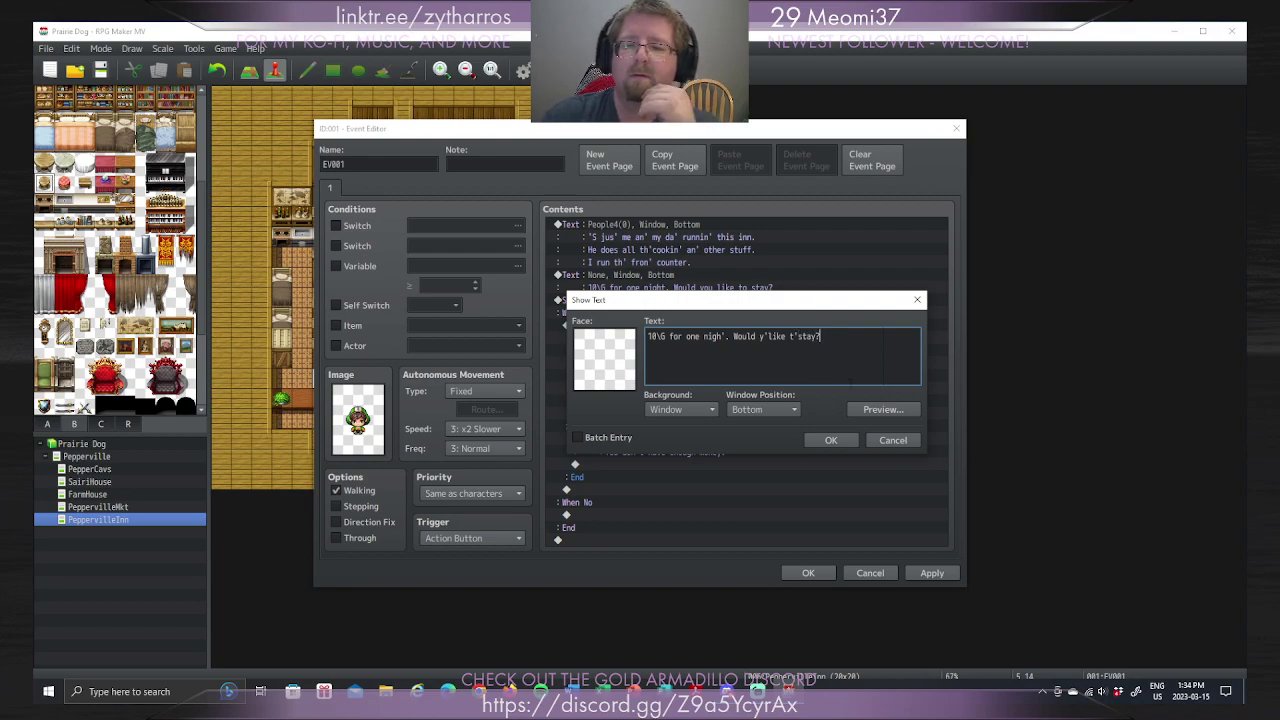
{"action": "left_click", "coordinate": [831, 441]}
{"action": "left_click", "coordinate": [830, 300]}
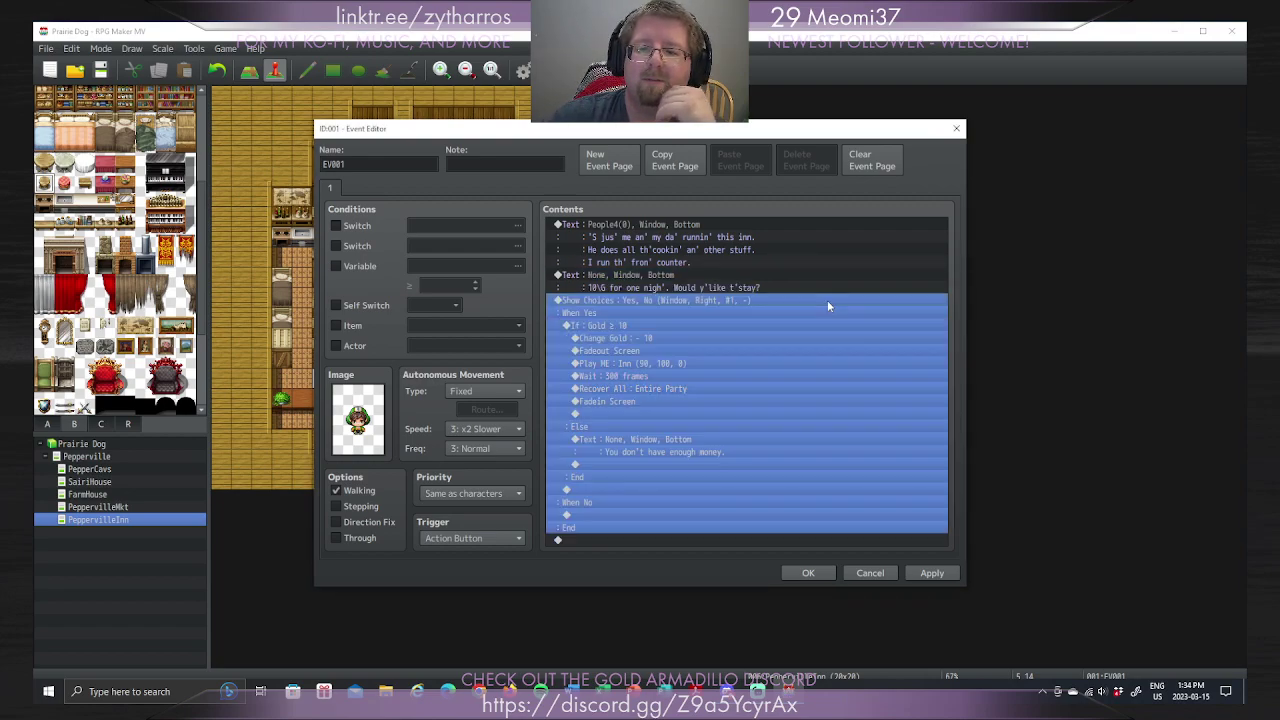
{"action": "left_click", "coordinate": [864, 276]}
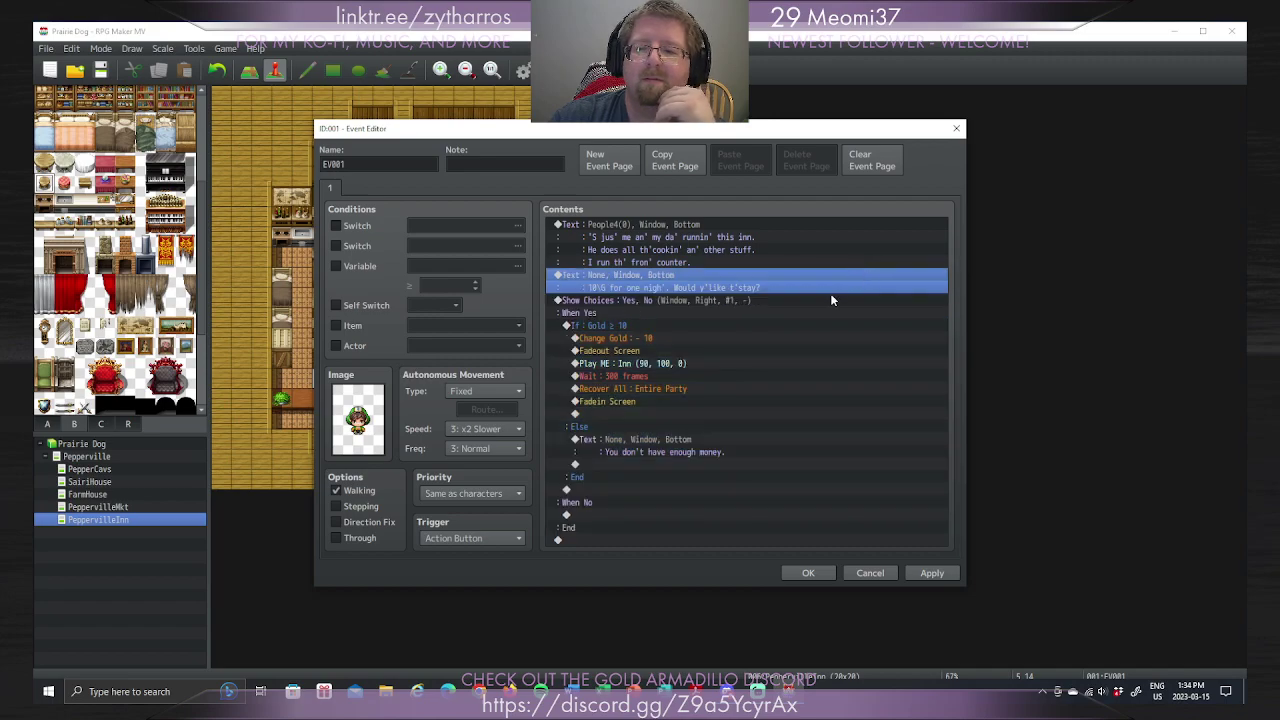
{"action": "left_click", "coordinate": [830, 300]}
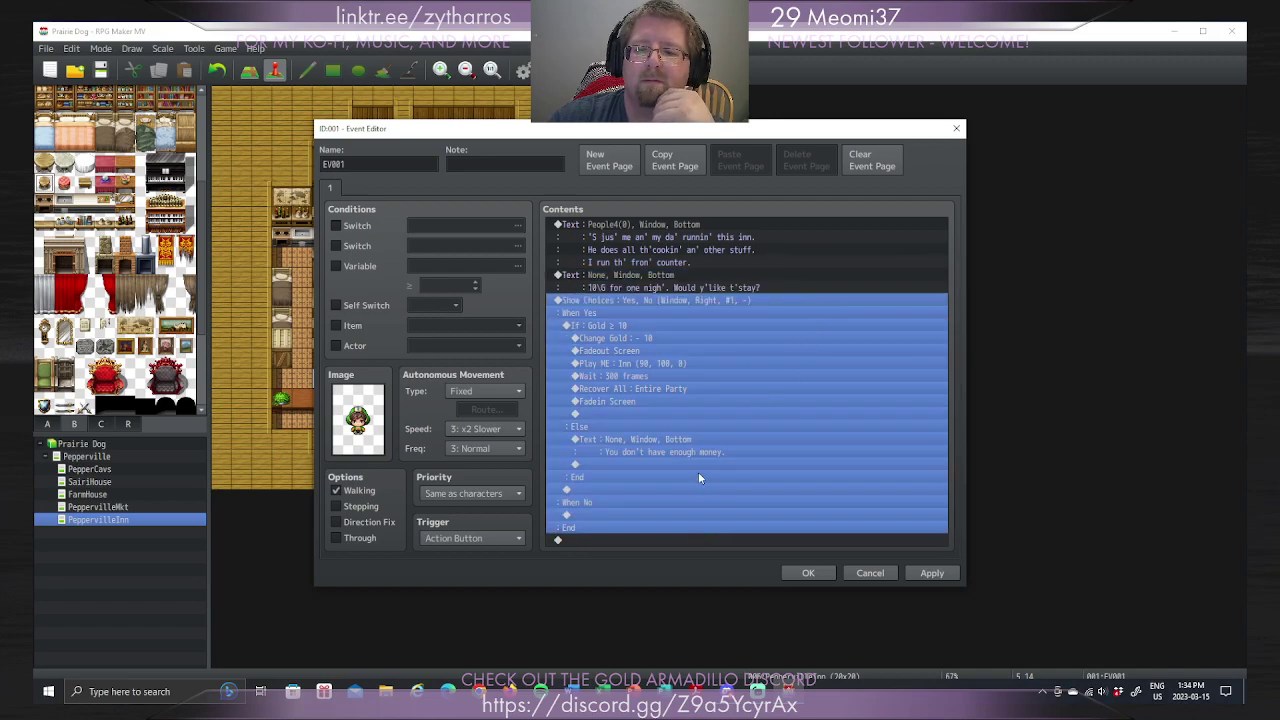
Step: Open the message about lacking money in the Else branch and change "don't" to "don'"
{"action": "left_click", "coordinate": [700, 440]}
{"action": "right_click", "coordinate": [700, 440]}
{"action": "left_click", "coordinate": [740, 448]}
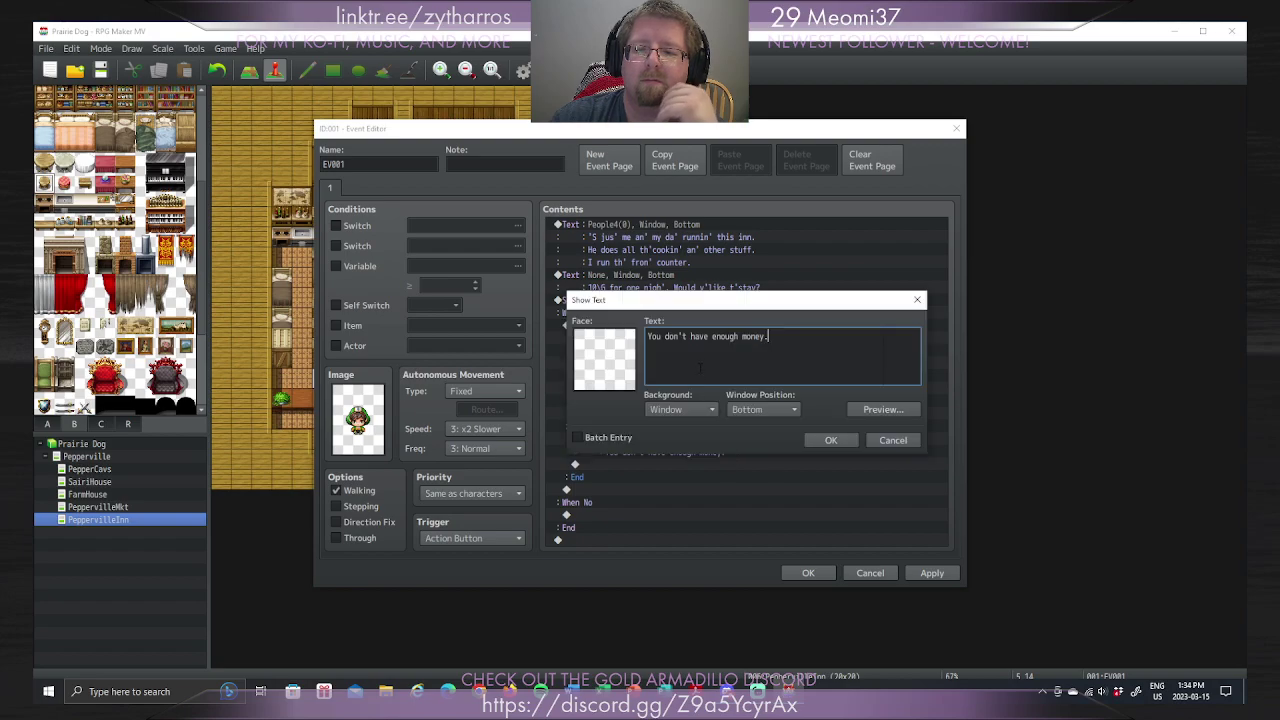
{"action": "key", "text": "Left"}
{"action": "key", "text": "Left"}
{"action": "key", "text": "Left"}
{"action": "key", "text": "Left"}
{"action": "key", "text": "Left"}
{"action": "key", "text": "Left"}
{"action": "key", "text": "Left"}
{"action": "key", "text": "Left"}
{"action": "key", "text": "Left"}
{"action": "key", "text": "Left"}
{"action": "key", "text": "Left"}
{"action": "key", "text": "Left"}
{"action": "key", "text": "Left"}
{"action": "key", "text": "Left"}
{"action": "key", "text": "Left"}
{"action": "key", "text": "Left"}
{"action": "key", "text": "Left"}
{"action": "key", "text": "Left"}
{"action": "key", "text": "Left"}
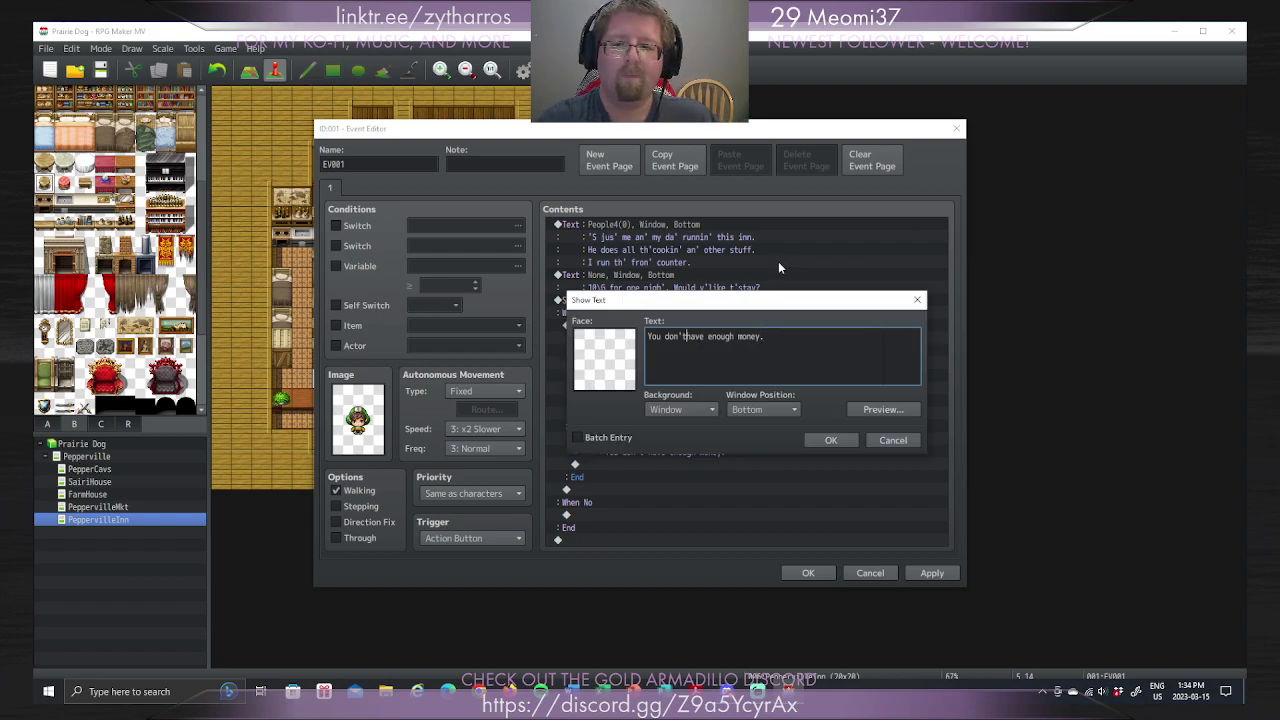
{"action": "key", "text": "BackSpace"}
Step: Replace "enough" with "'nuff" in the message about lacking money
{"action": "key", "text": "End"}
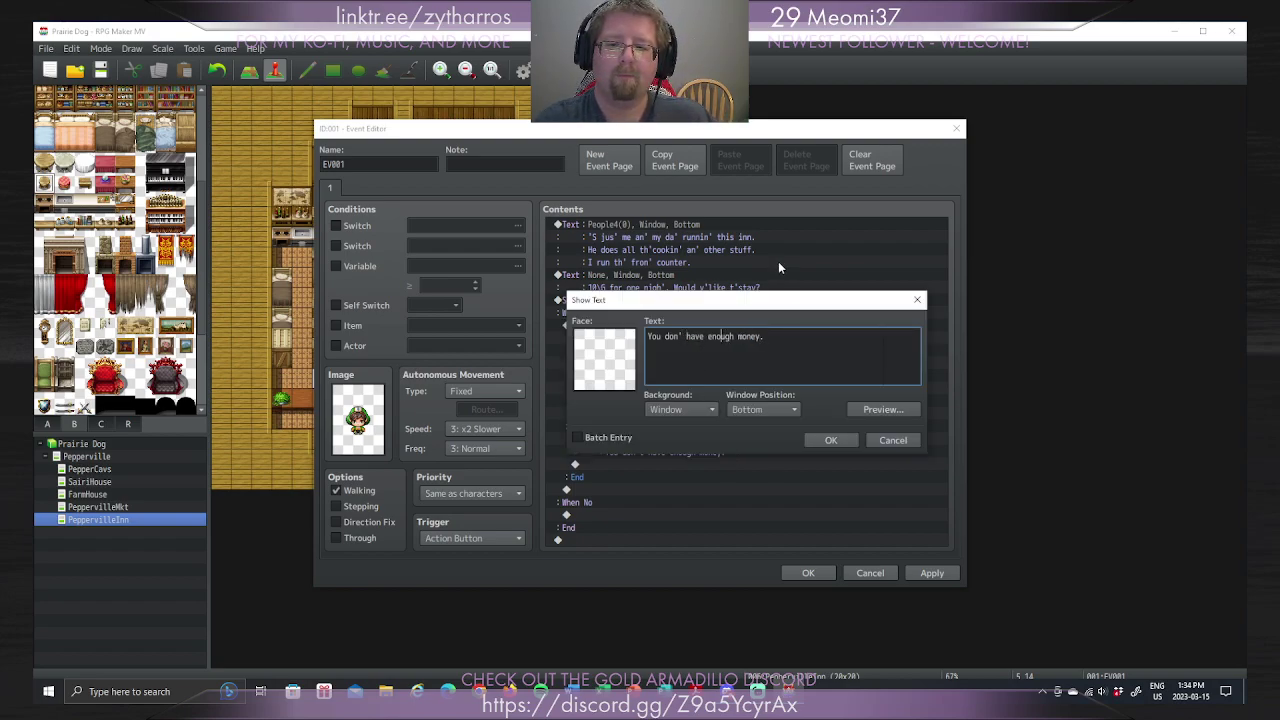
{"action": "key", "text": "Left"}
{"action": "key", "text": "Left"}
{"action": "key", "text": "Left"}
{"action": "key", "text": "Left"}
{"action": "key", "text": "Left"}
{"action": "key", "text": "Left"}
{"action": "key", "text": "Left"}
{"action": "key", "text": "Left"}
{"action": "key", "text": "Left"}
{"action": "key", "text": "Left"}
{"action": "key", "text": "Left"}
{"action": "key", "text": "Left"}
{"action": "type", "text": "'n"}
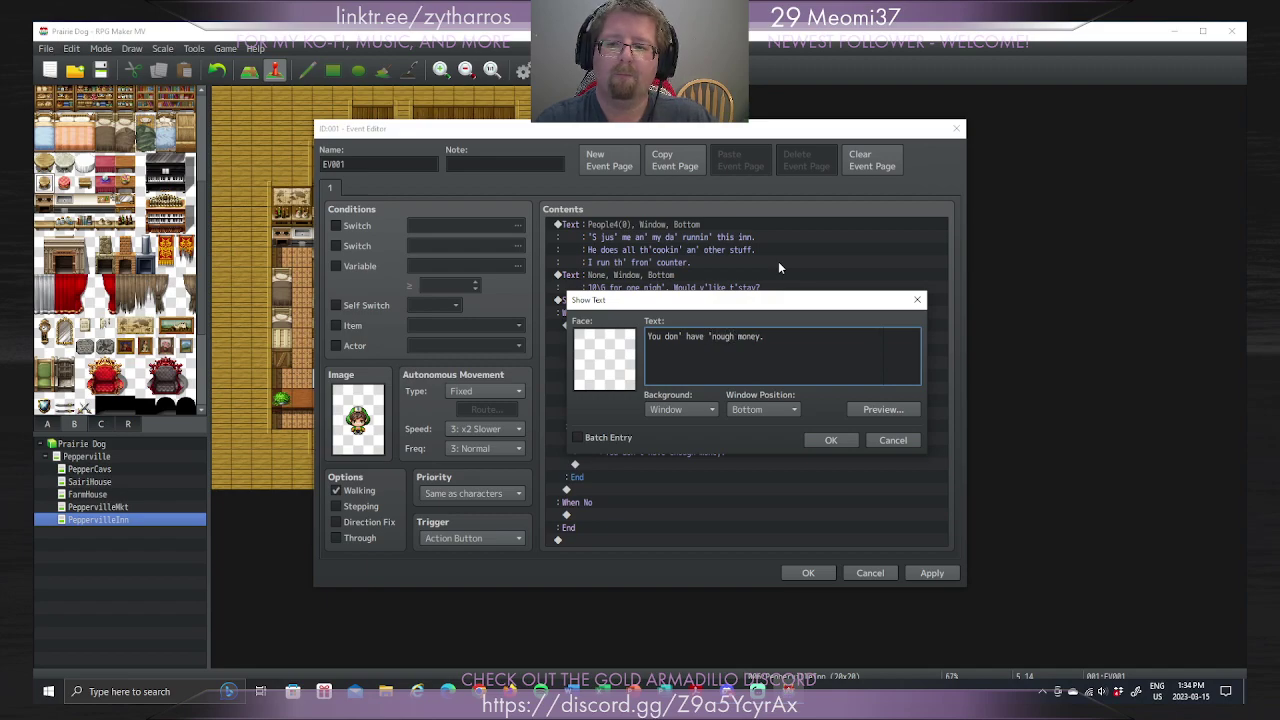
{"action": "key", "text": "Delete"}
{"action": "key", "text": "Delete"}
{"action": "key", "text": "Delete"}
{"action": "key", "text": "Delete"}
{"action": "key", "text": "Delete"}
{"action": "key", "text": "Delete"}
{"action": "type", "text": "uff"}
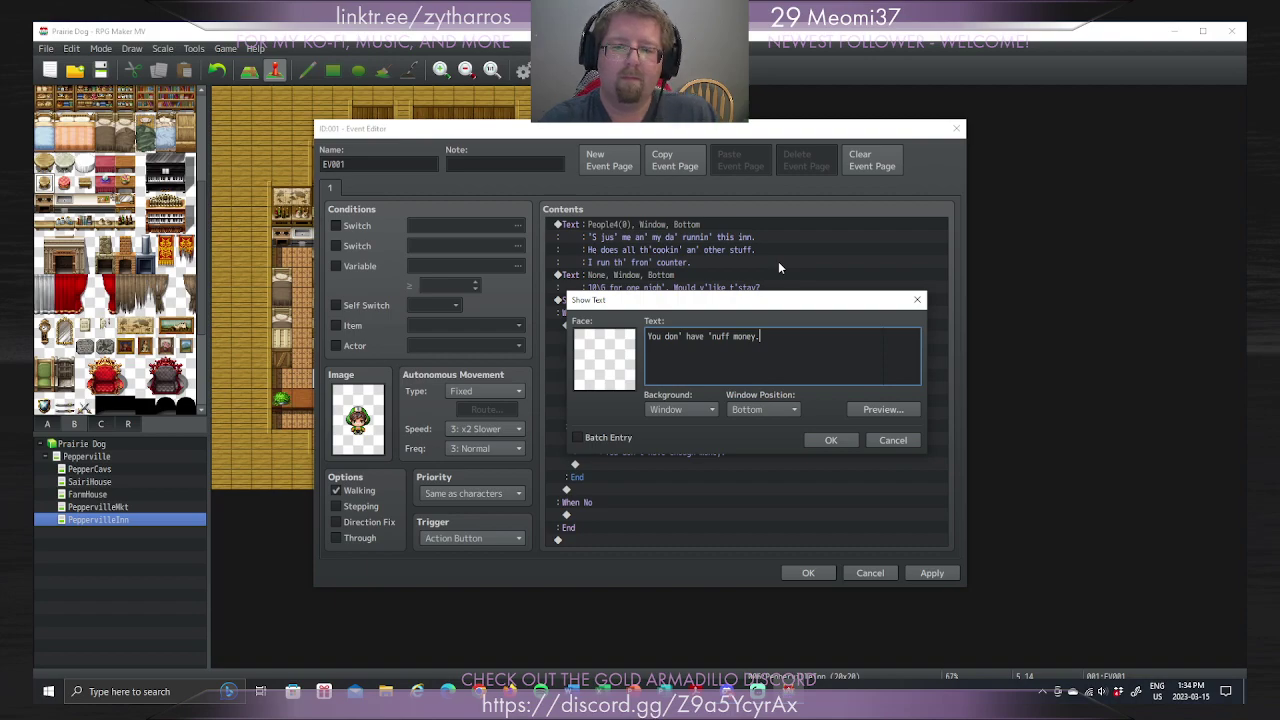
Step: Reword the start of the lacking-money message to read "I'm sorry. Seems you don' have 'nuff money"
{"action": "key", "text": "Home"}
{"action": "type", "text": "I'"}
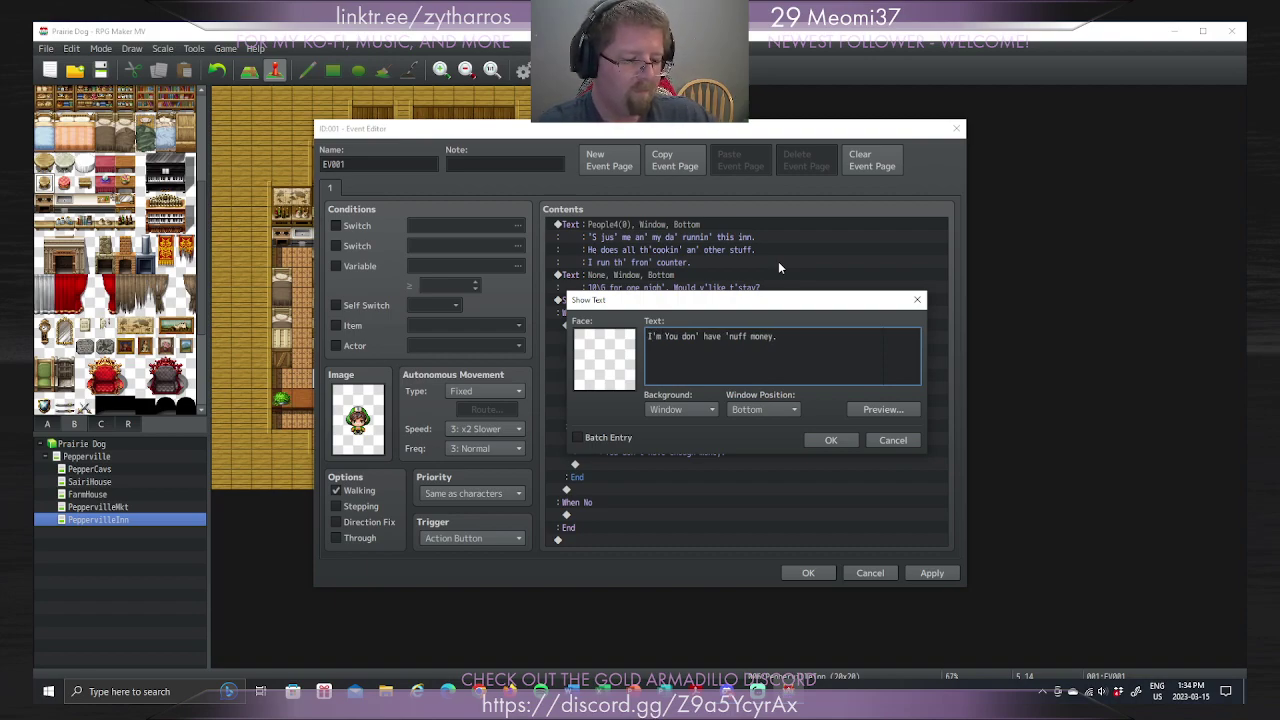
{"action": "type", "text": "m sorry"}
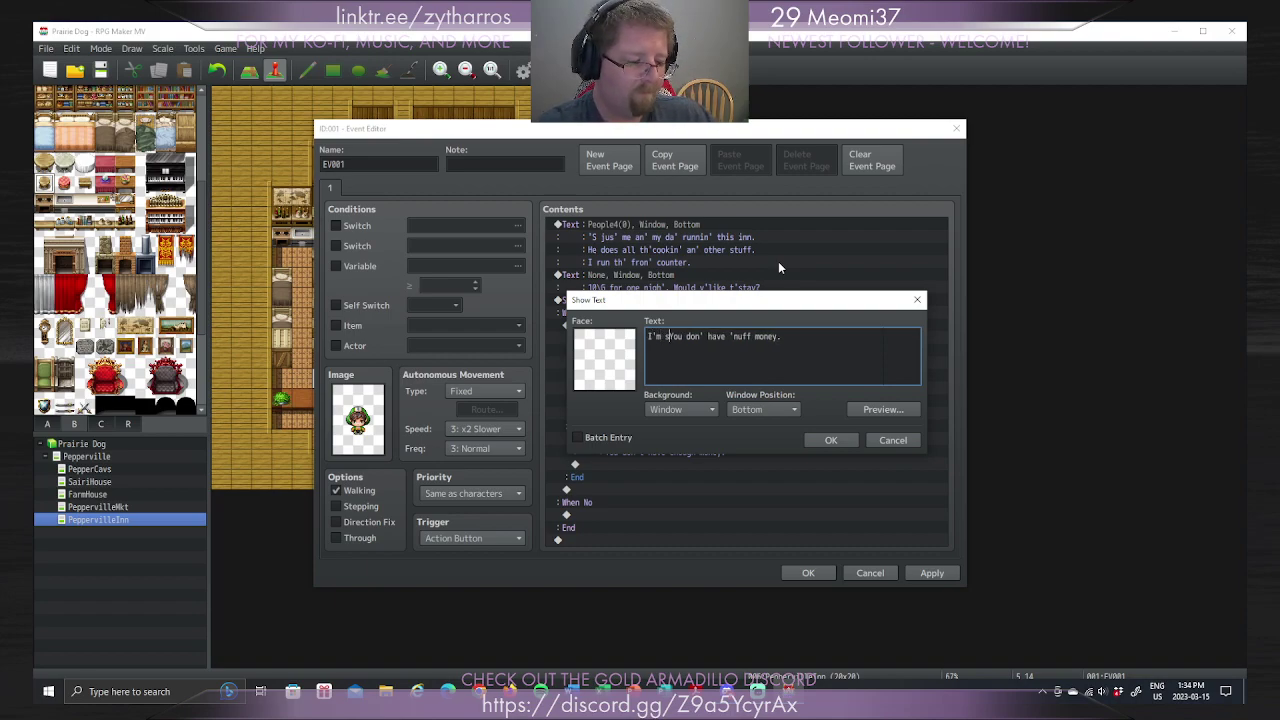
{"action": "type", "text": ". "}
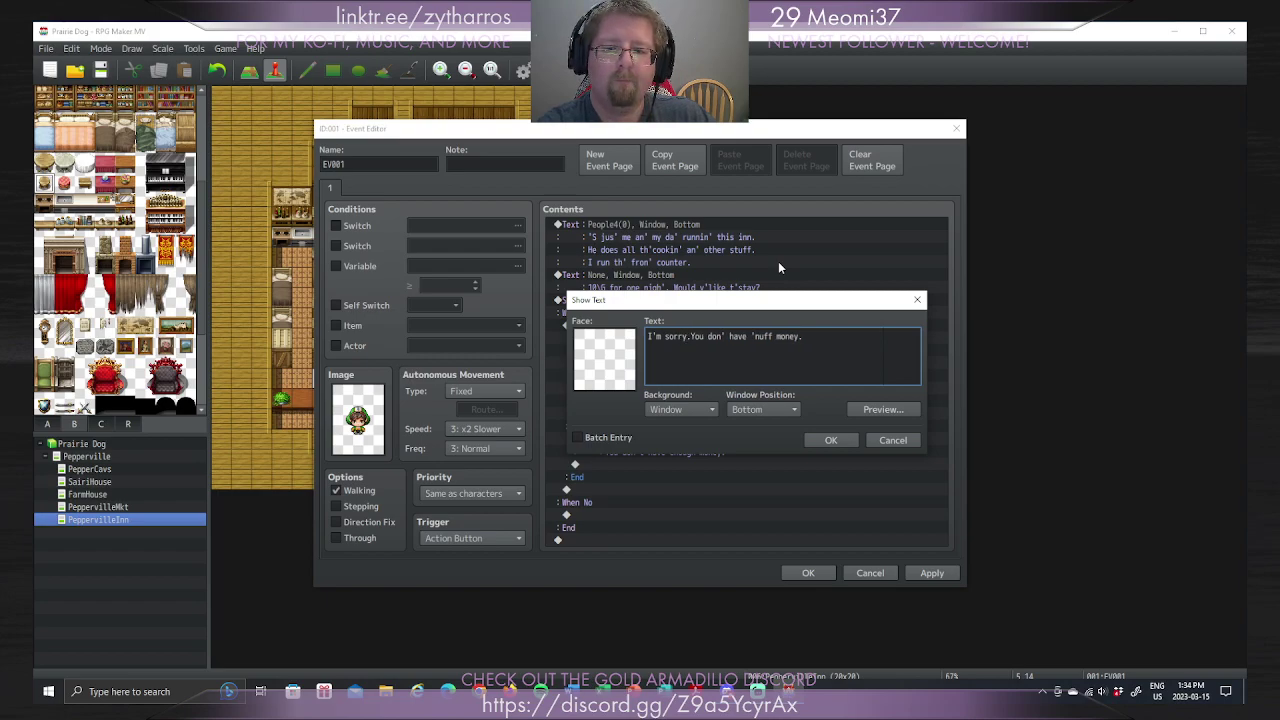
{"action": "type", "text": "Seems"}
{"action": "key", "text": "Delete"}
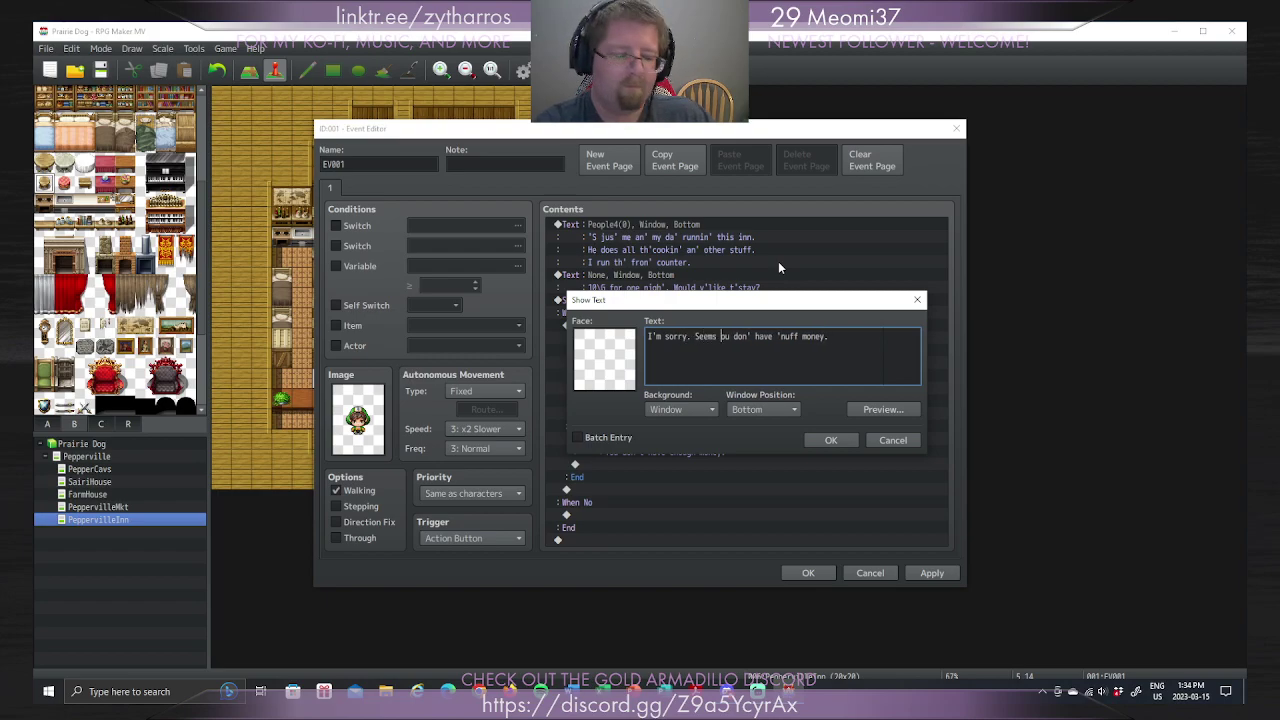
{"action": "type", "text": "yu"}
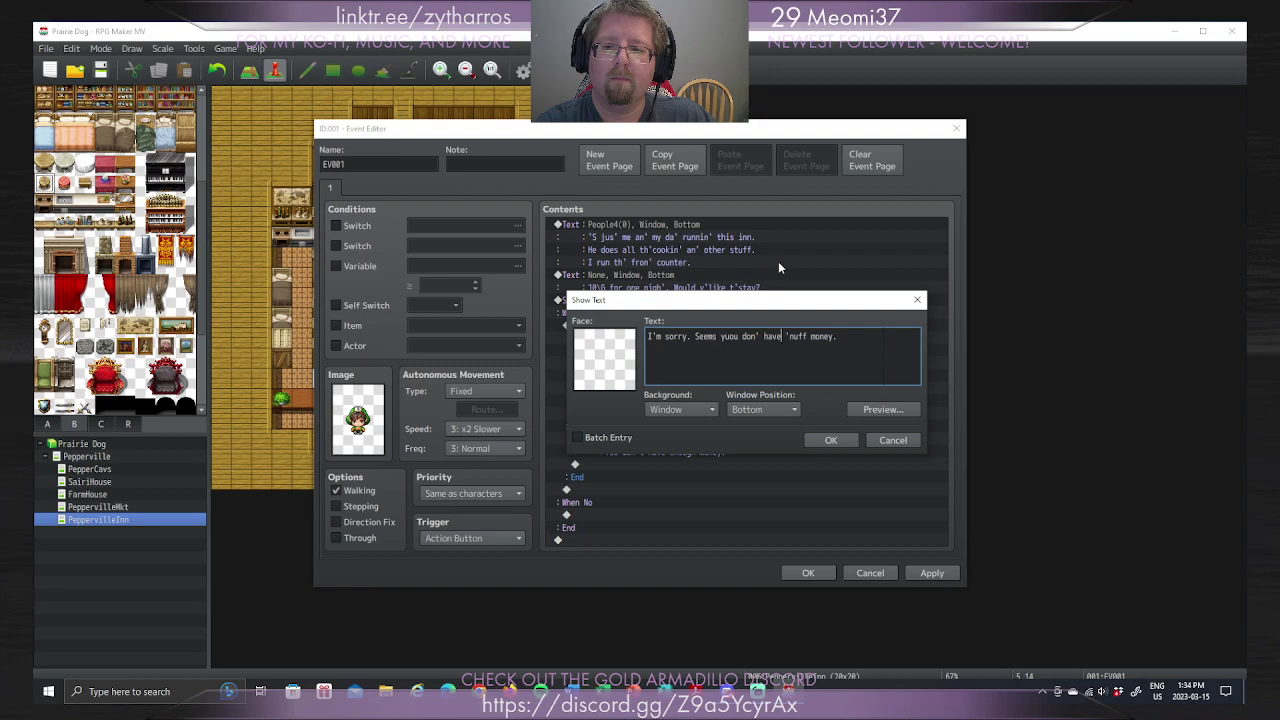
{"action": "key", "text": "BackSpace"}
{"action": "key", "text": "End"}
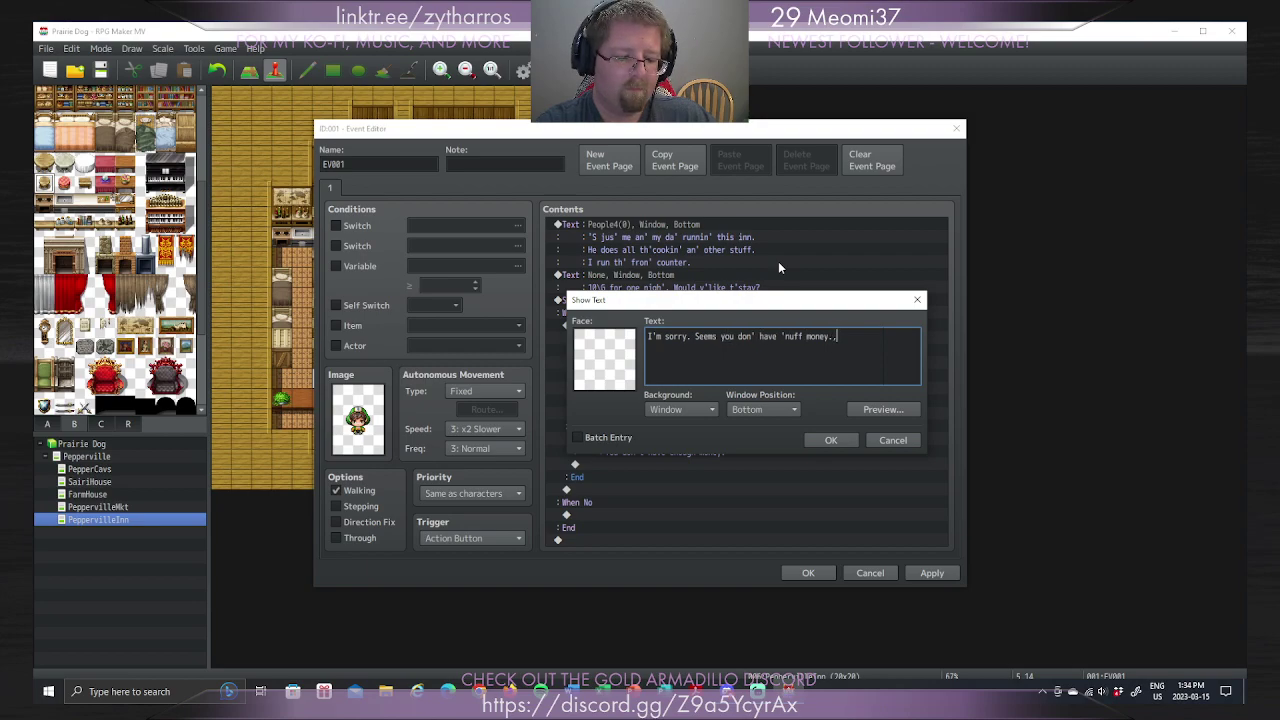
Step: End the first line with a comma and add a second line reading "'n we can' give you th' room for free."
{"action": "key", "text": "BackSpace"}
{"action": "type", "text": ","}
{"action": "key", "text": "Return"}
{"action": "type", "text": "'n we "}
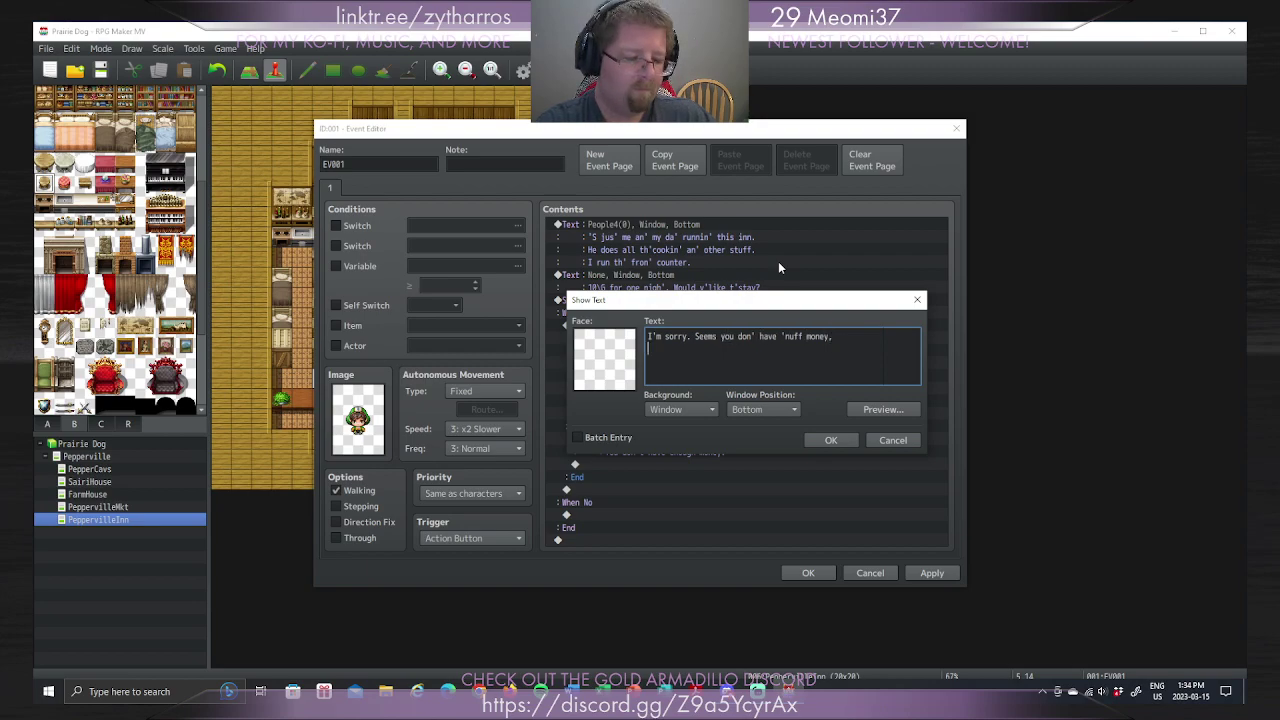
{"action": "type", "text": "can'"}
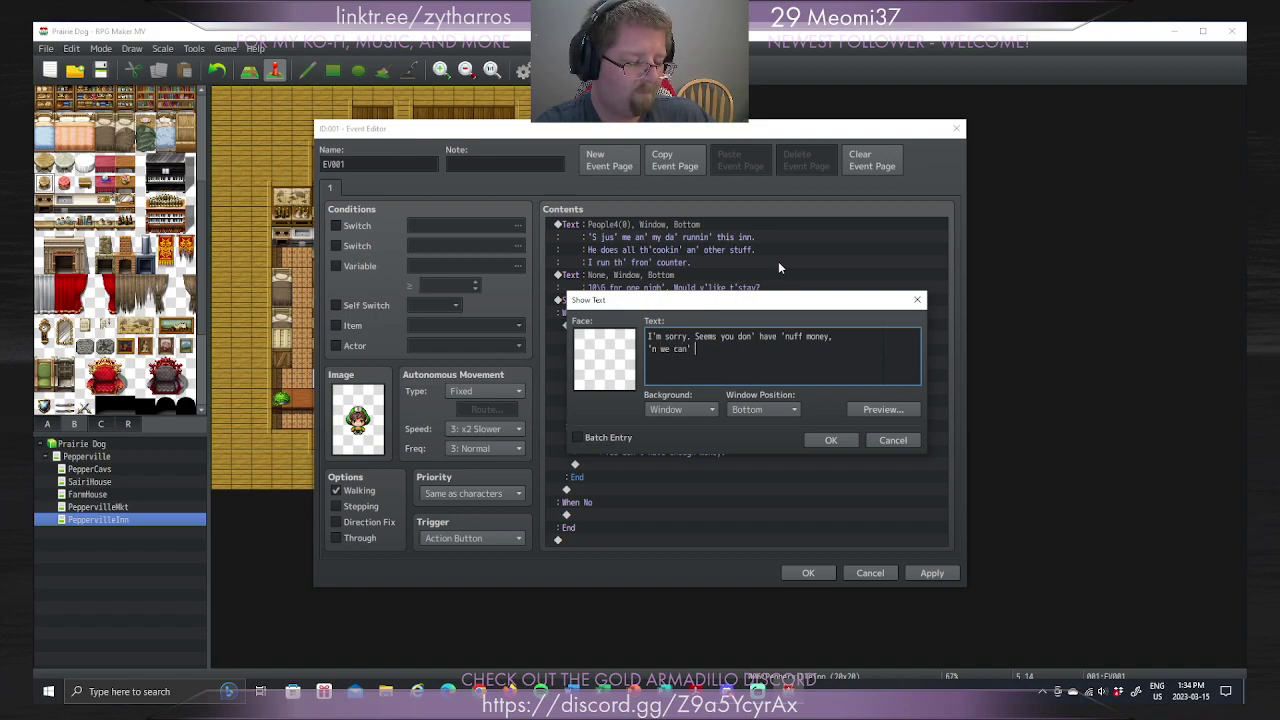
{"action": "type", "text": " give you th'"}
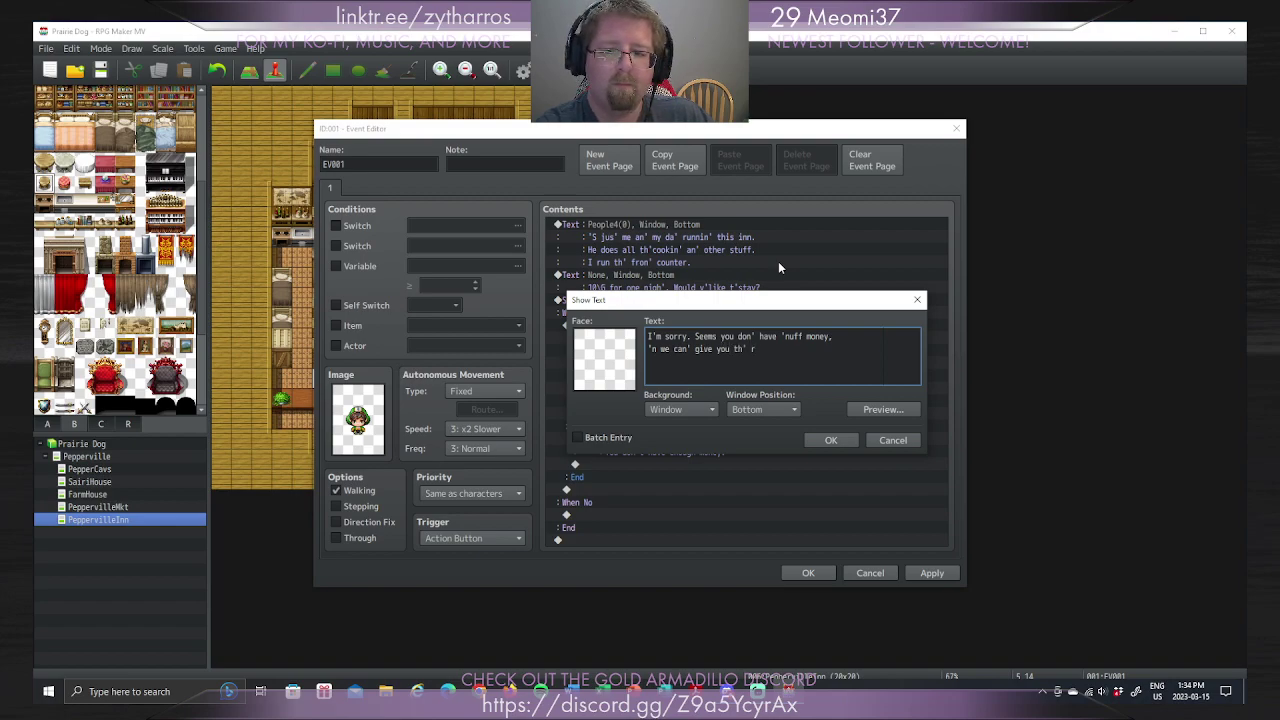
{"action": "type", "text": " room for free."}
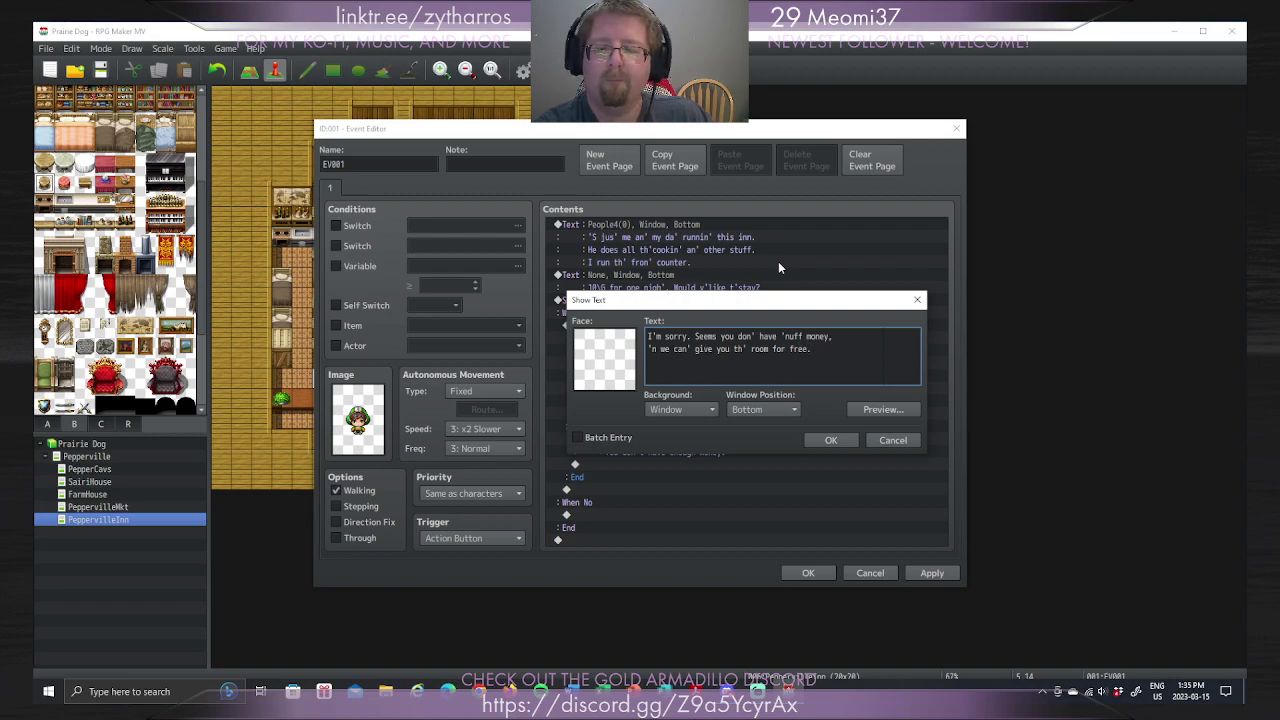
Step: Remove the opening "I'm sorry." so the lacking-money message starts with "Seems"
{"action": "key", "text": "Delete"}
{"action": "key", "text": "Delete"}
{"action": "key", "text": "Delete"}
{"action": "key", "text": "Delete"}
{"action": "key", "text": "Delete"}
{"action": "key", "text": "Delete"}
{"action": "key", "text": "Delete"}
{"action": "key", "text": "Delete"}
{"action": "key", "text": "Delete"}
{"action": "key", "text": "Delete"}
{"action": "key", "text": "Delete"}
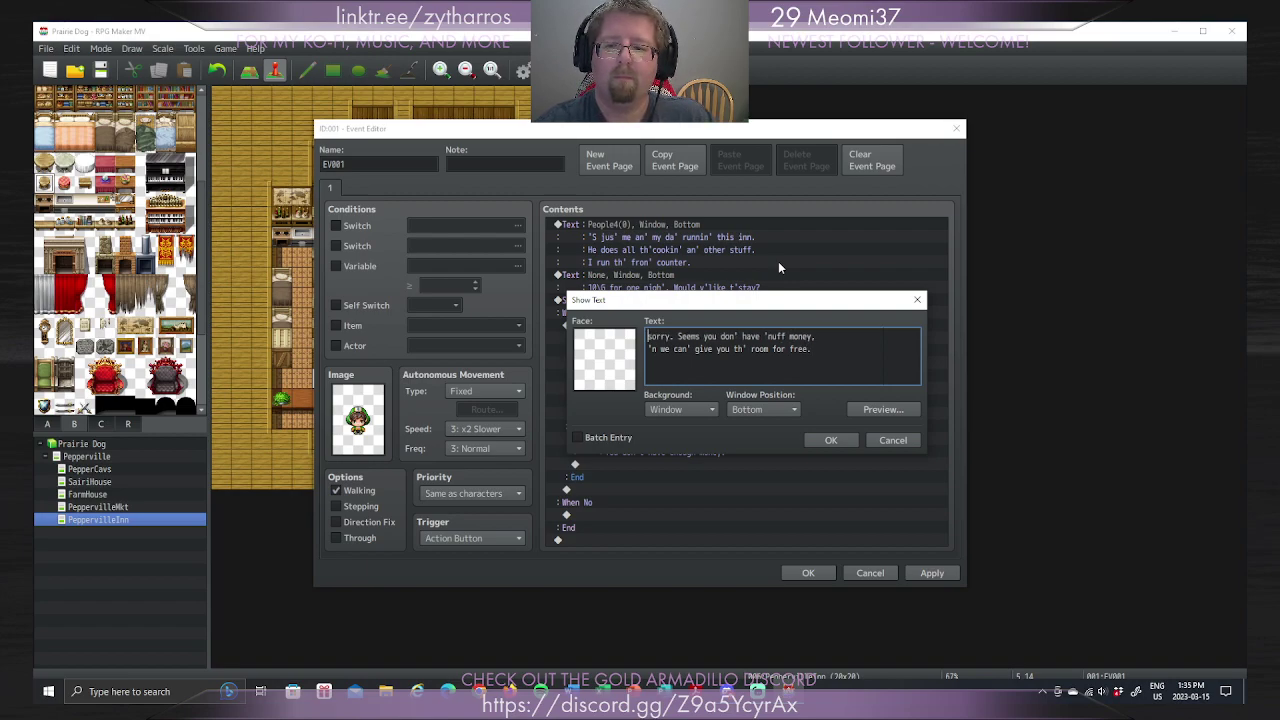
Step: Join the two lines of the message and put the line break after "'n we" instead
{"action": "key", "text": "End"}
{"action": "key", "text": "Delete"}
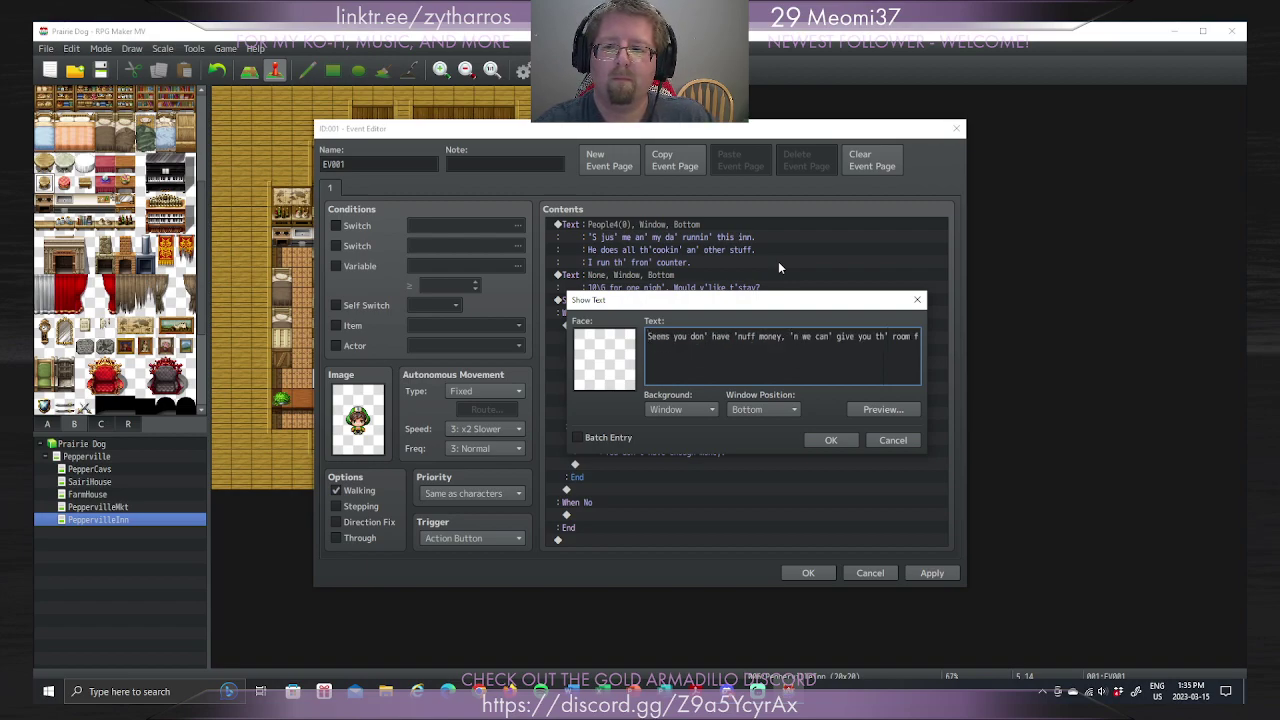
{"action": "key", "text": "Right"}
{"action": "key", "text": "Right"}
{"action": "key", "text": "Right"}
{"action": "key", "text": "Right"}
{"action": "key", "text": "Right"}
{"action": "key", "text": "Delete"}
{"action": "key", "text": "Return"}
Step: Append "Sorry." to the end of the lacking-money message and save the text
{"action": "key", "text": "End"}
{"action": "type", "text": "D"}
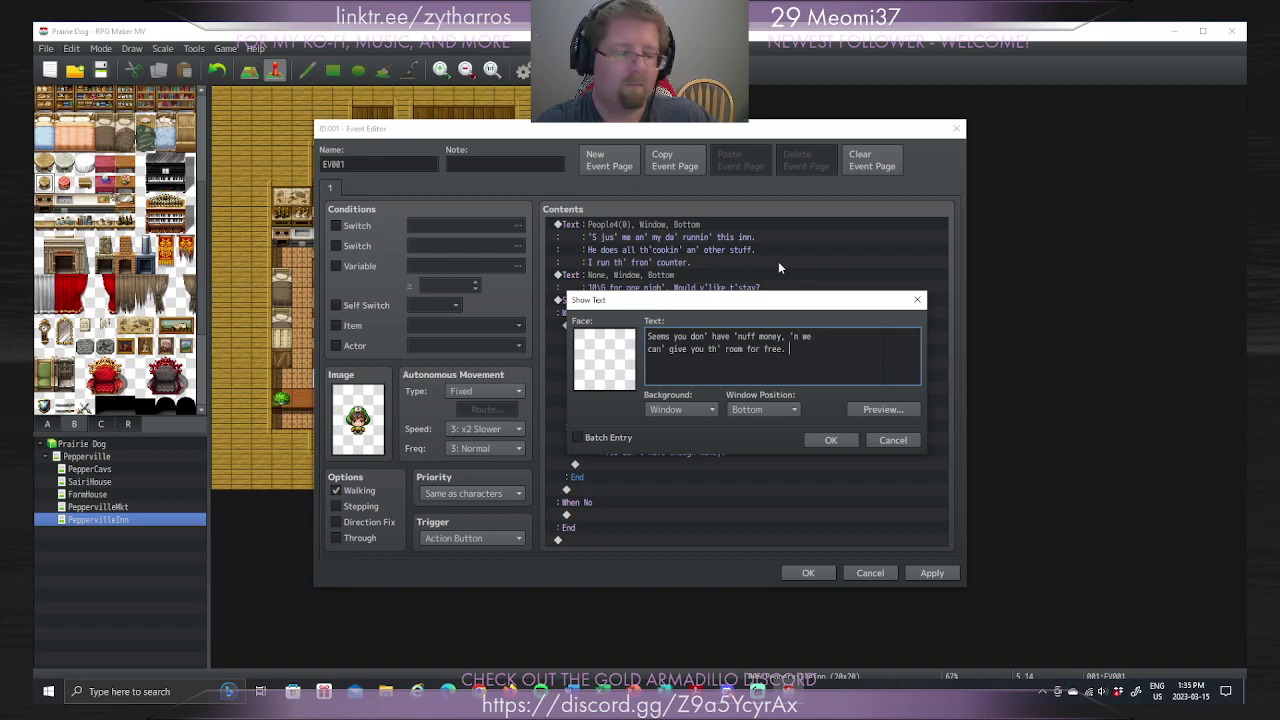
{"action": "key", "text": "BackSpace"}
{"action": "type", "text": "Sorry."}
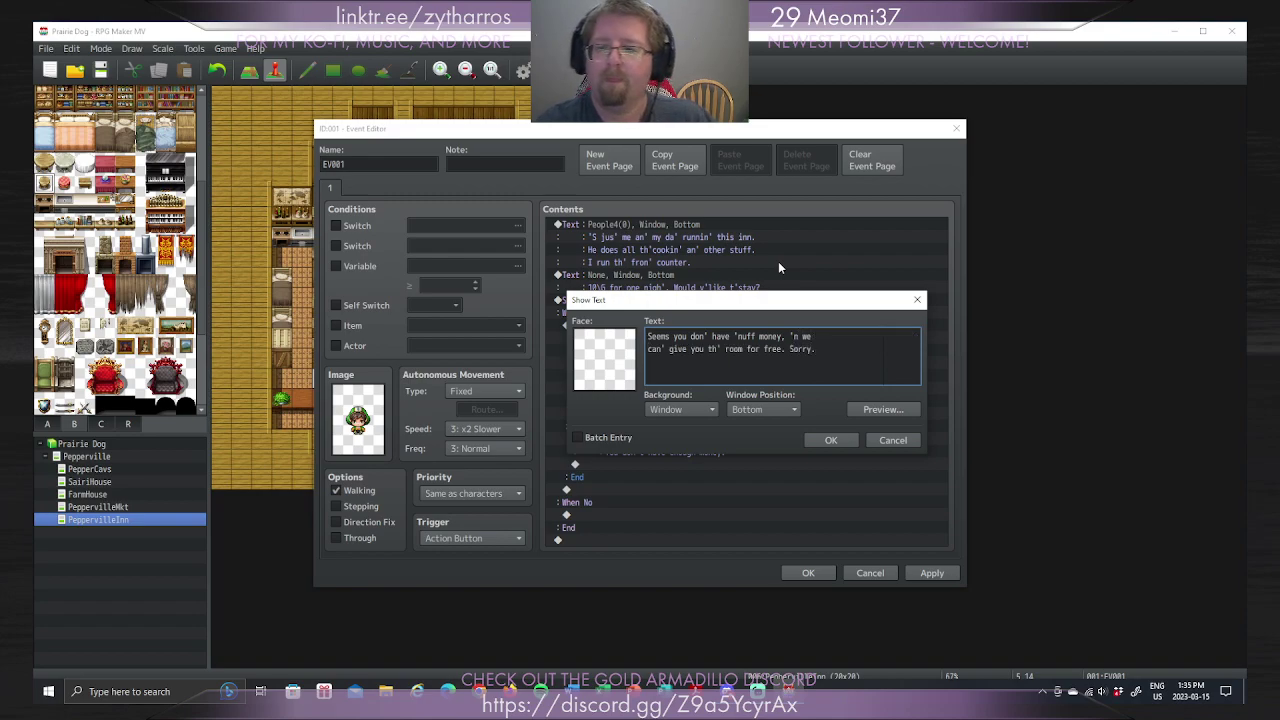
{"action": "left_click", "coordinate": [830, 440]}
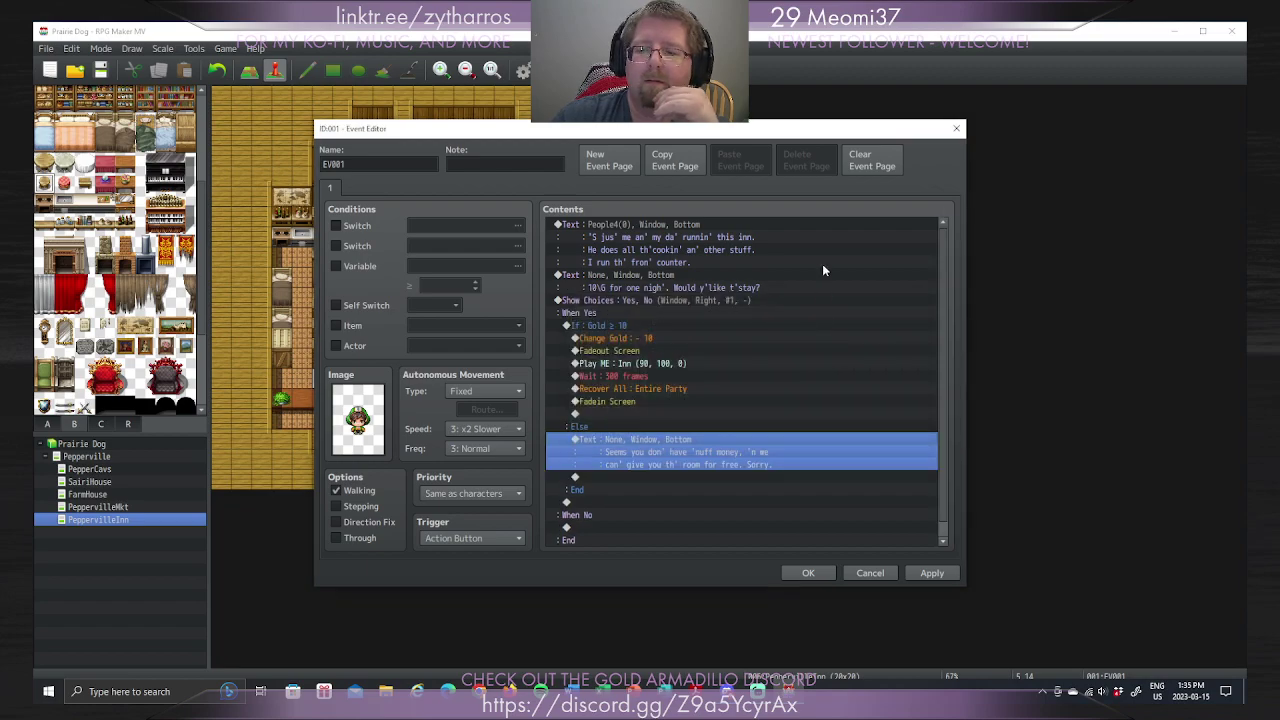
Step: Add a Show Text command after Fadein Screen in the Gold ≥ 10 branch, with the green-capped People4 face
{"action": "left_click", "coordinate": [720, 414]}
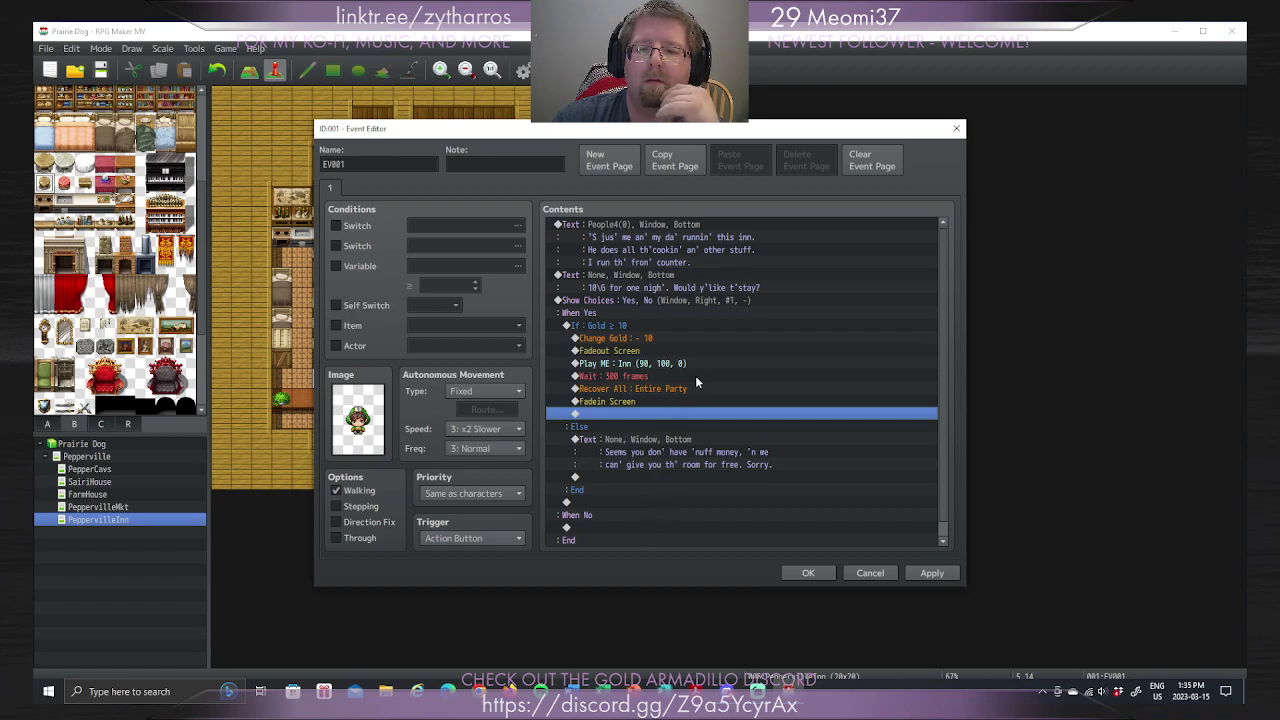
{"action": "double_click", "coordinate": [683, 415]}
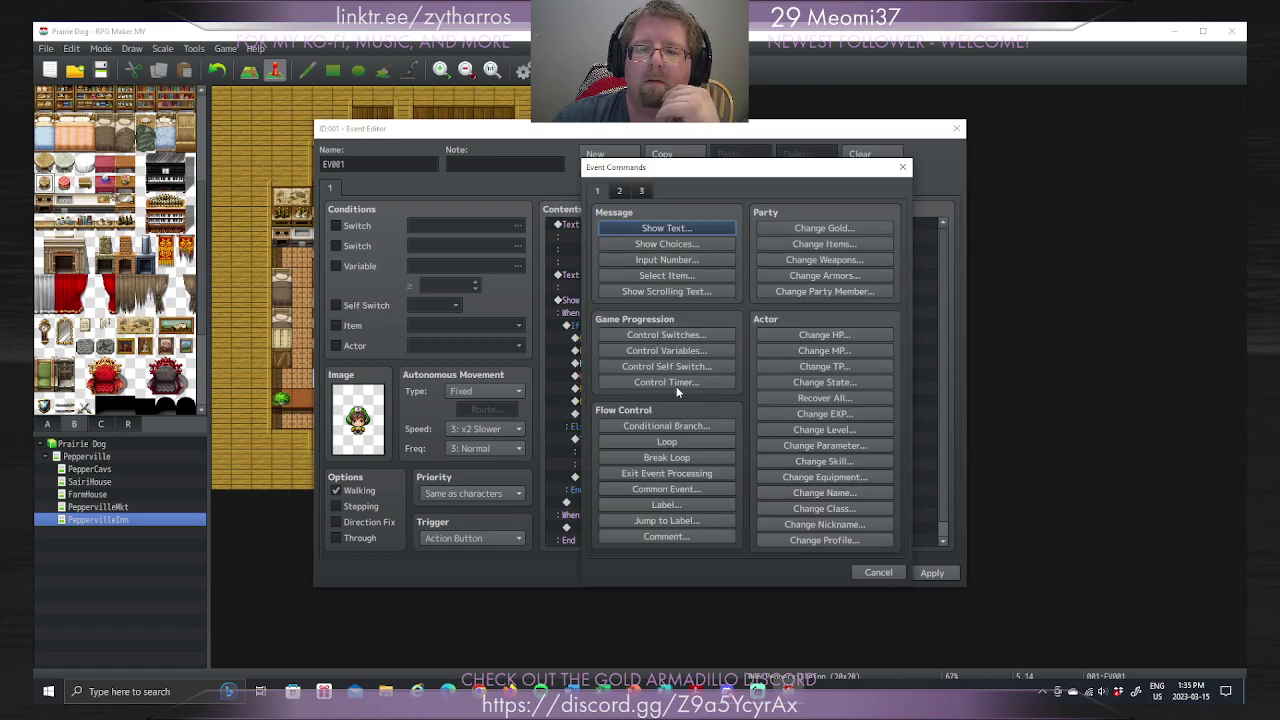
{"action": "left_click", "coordinate": [666, 228]}
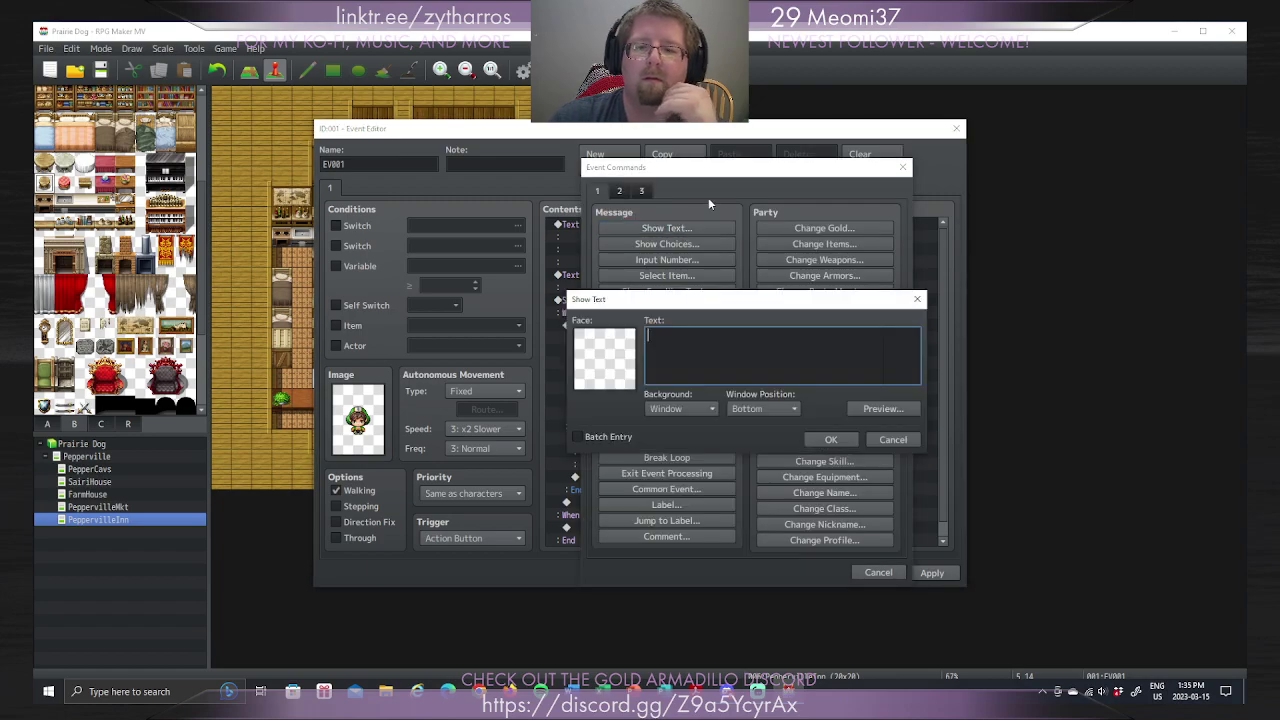
{"action": "double_click", "coordinate": [611, 352]}
{"action": "left_click", "coordinate": [553, 377]}
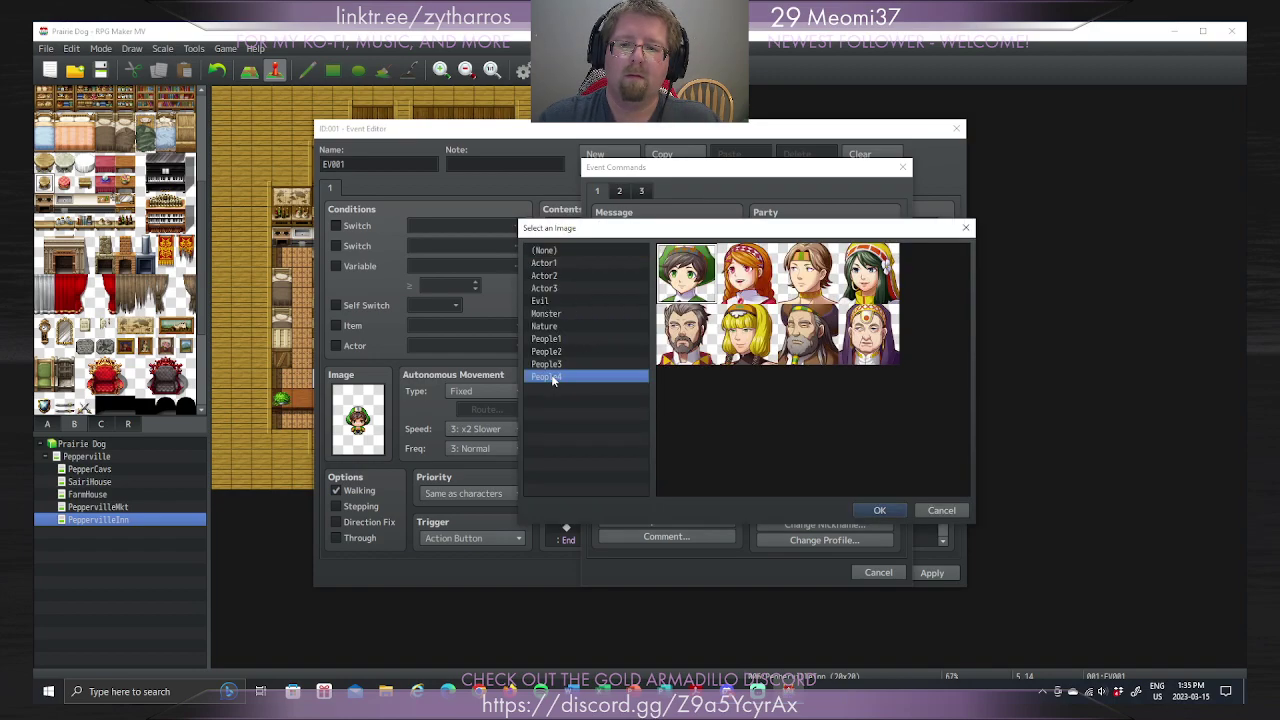
{"action": "left_click", "coordinate": [879, 511]}
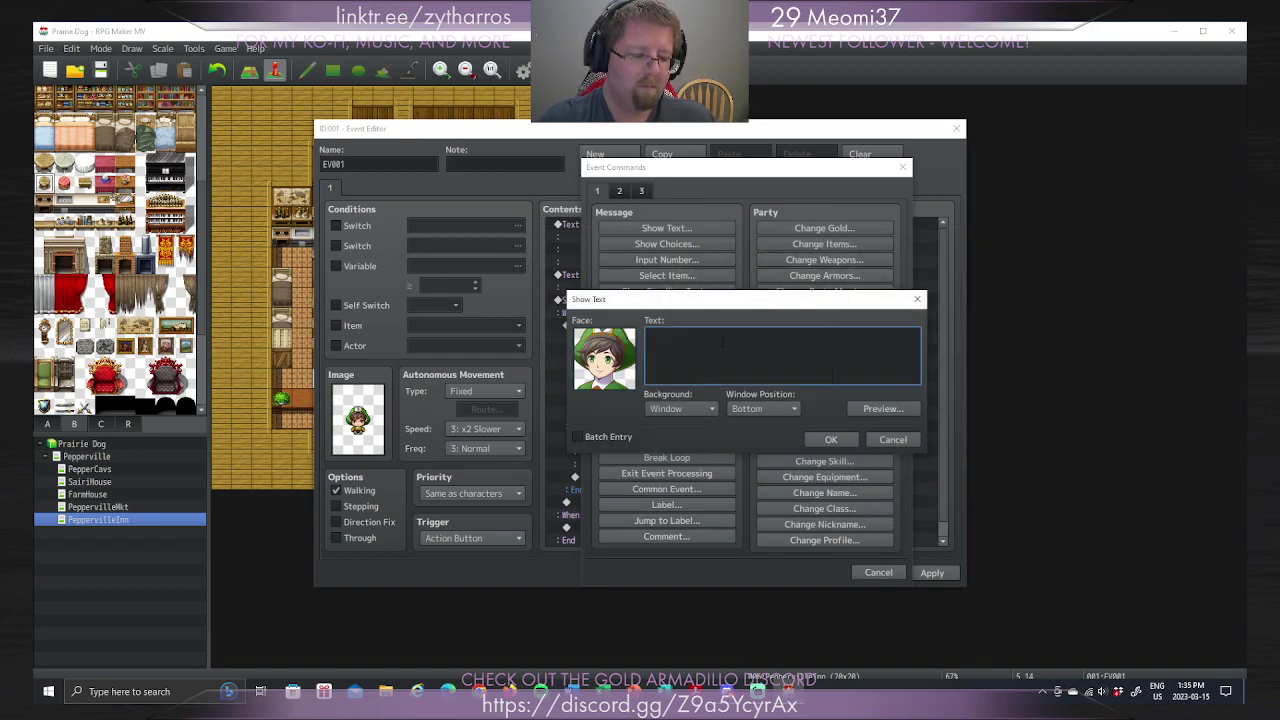
Step: Enter "Hope'n the beds were comfy 'nuff." as the first line of the new message
{"action": "type", "text": "Hoe"}
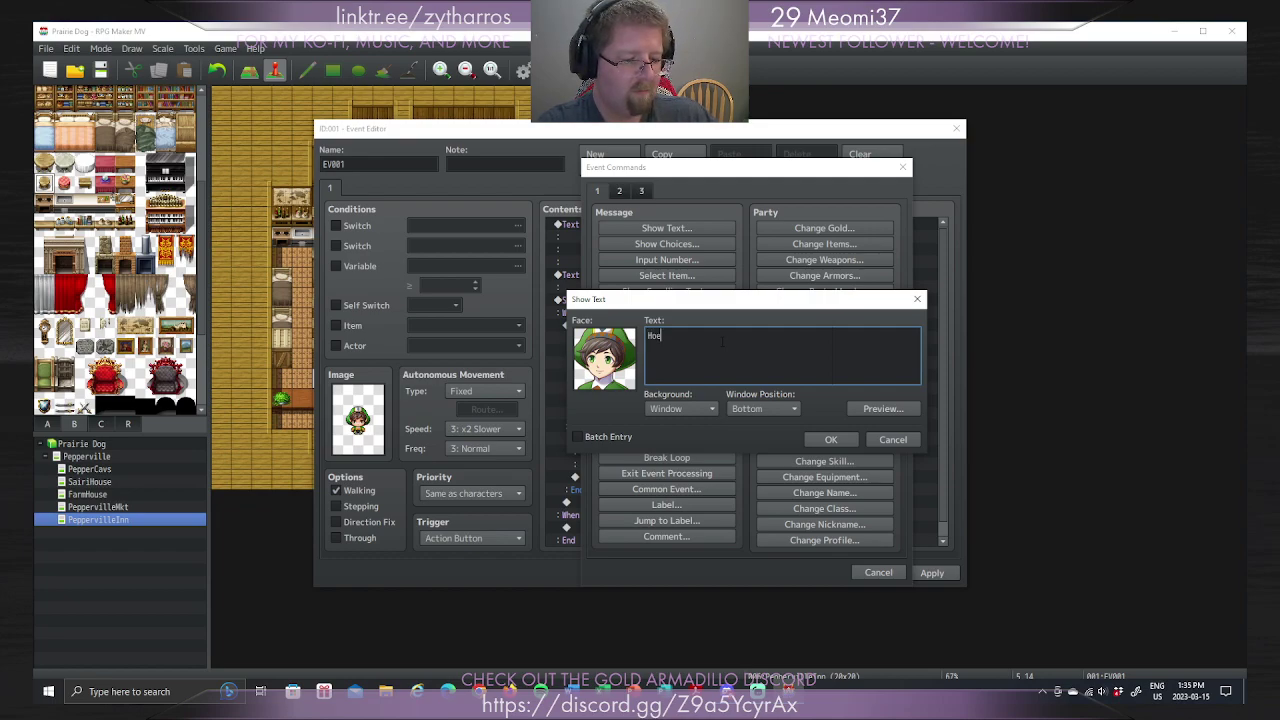
{"action": "key", "text": "BackSpace"}
{"action": "key", "text": "BackSpace"}
{"action": "key", "text": "BackSpace"}
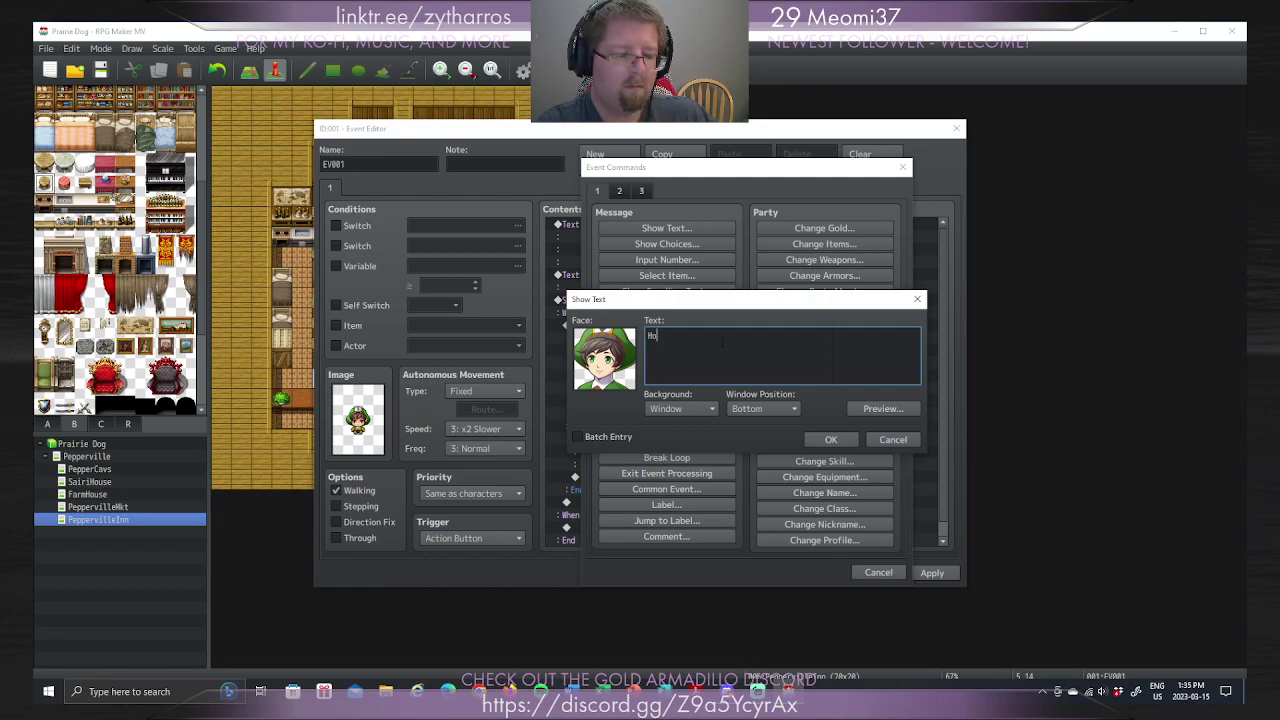
{"action": "type", "text": "pe'n the"}
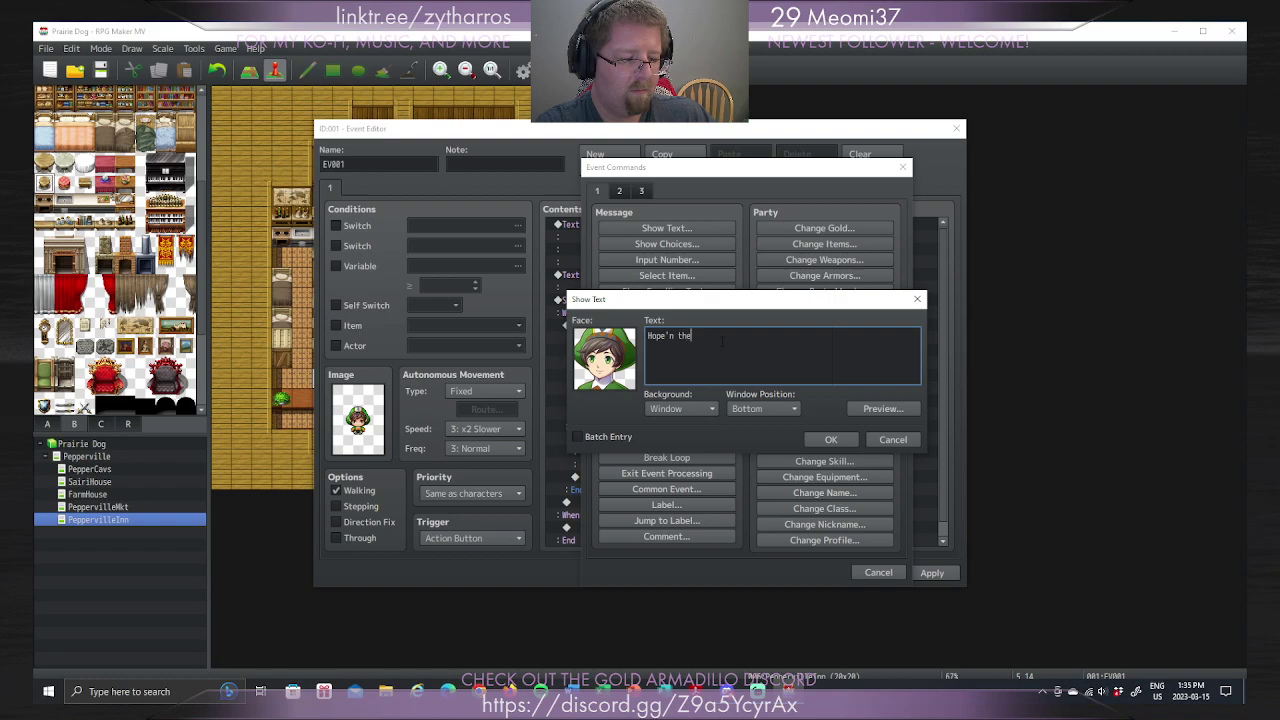
{"action": "type", "text": " beds wer"}
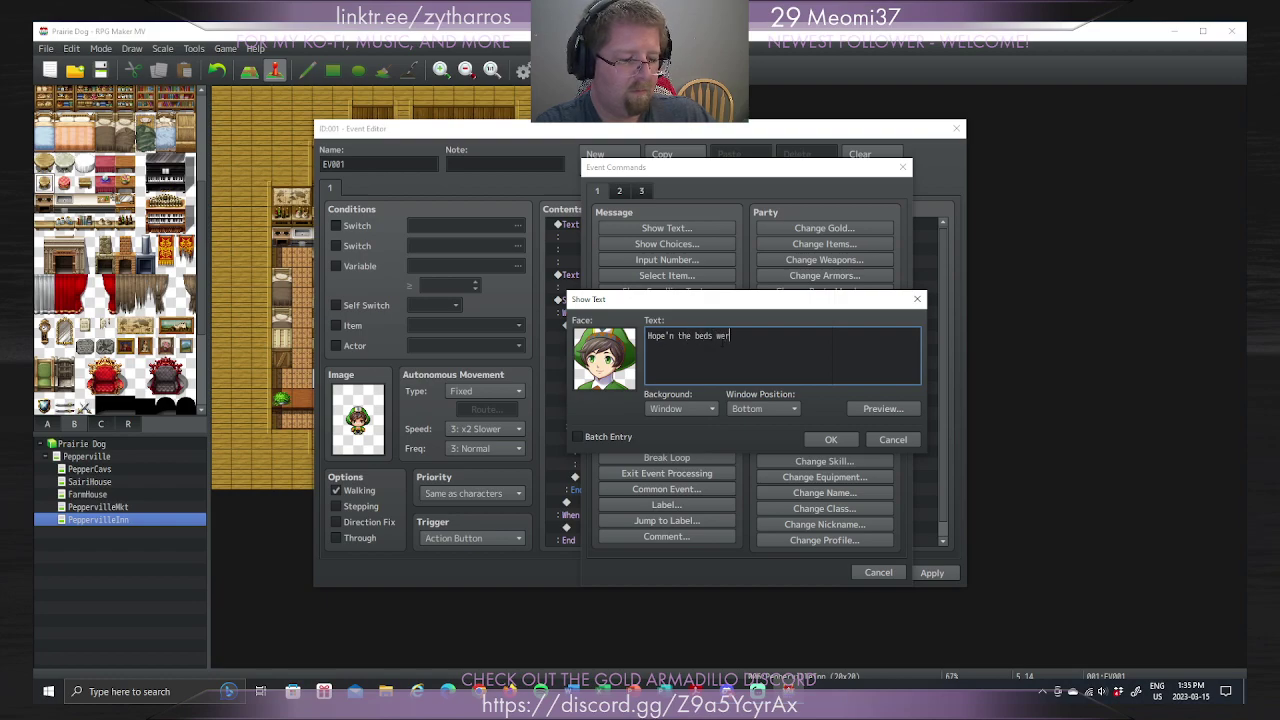
{"action": "type", "text": "e comfy "}
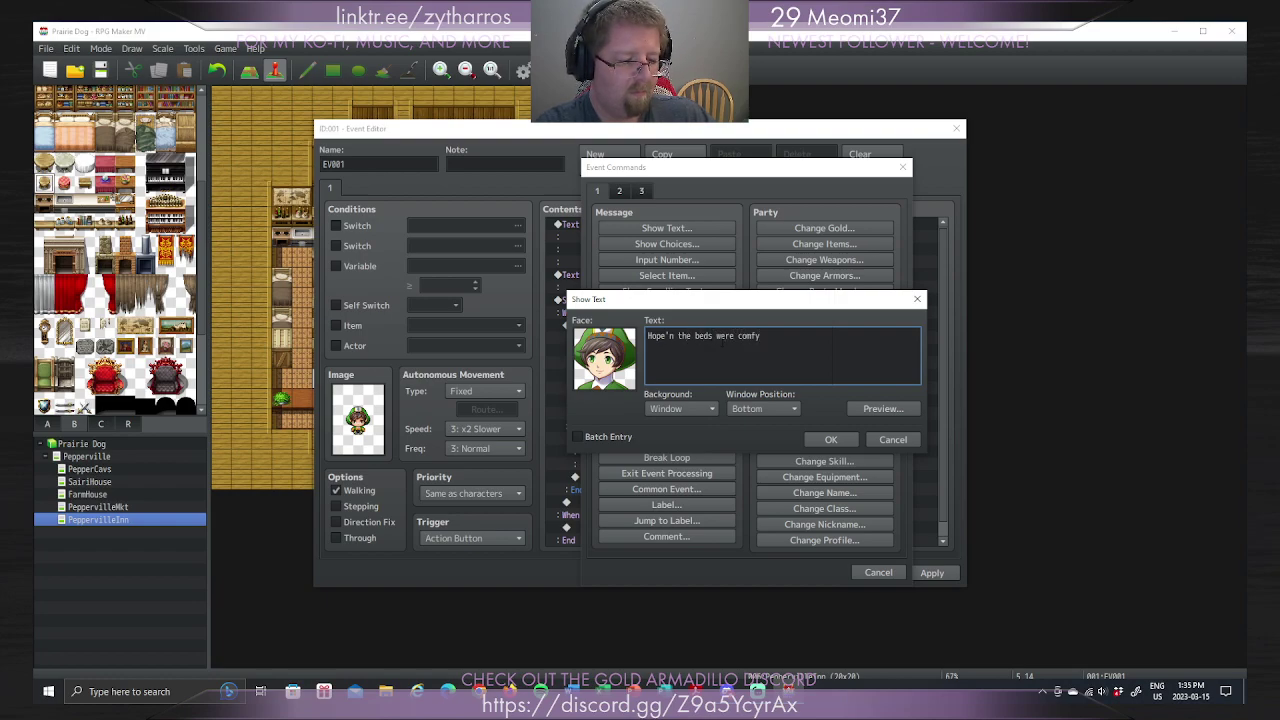
{"action": "type", "text": "'nuff"}
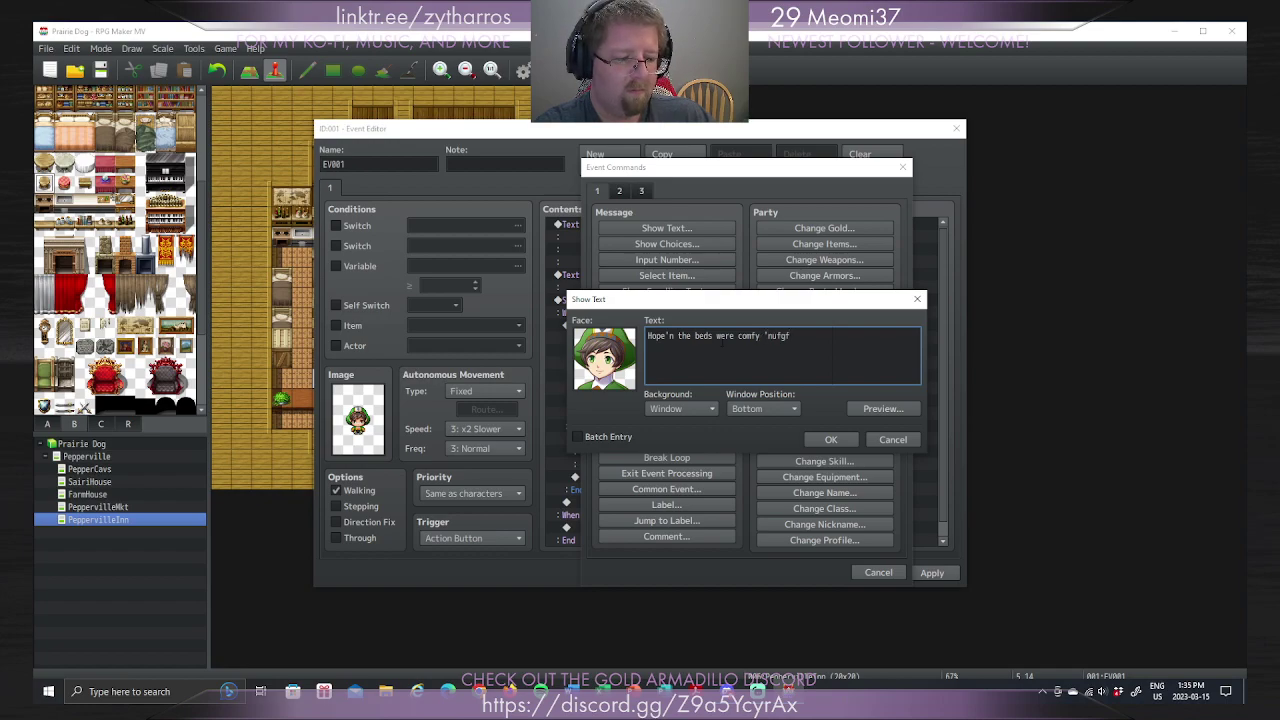
{"action": "type", "text": "."}
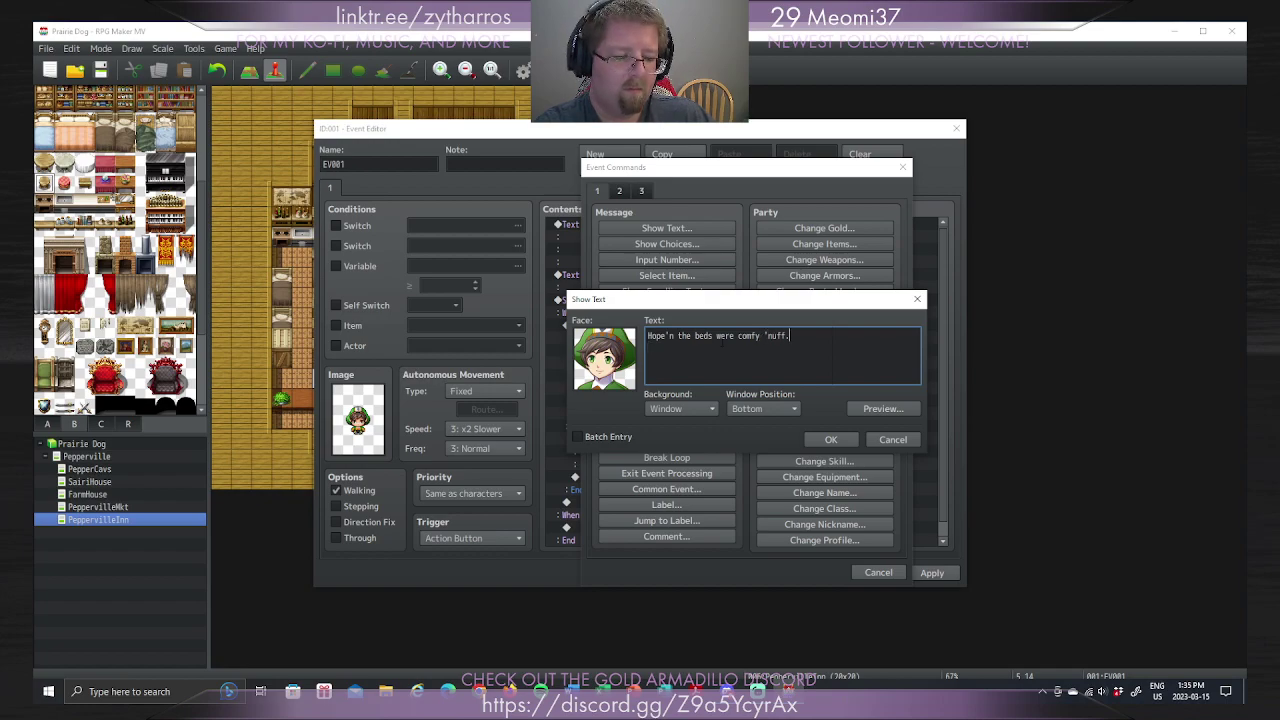
Step: Add the second line "Take care 'n come back!" to the after-stay message
{"action": "key", "text": "Return"}
{"action": "type", "text": "Take c"}
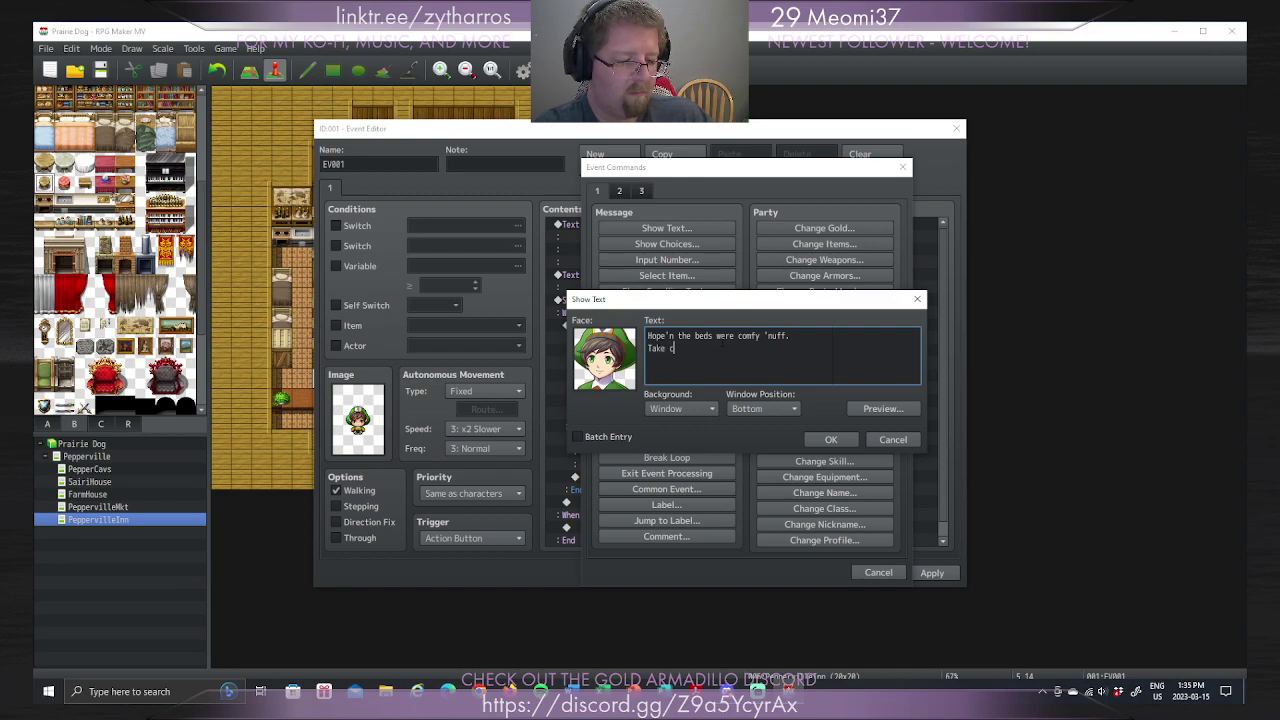
{"action": "type", "text": "are 'n co"}
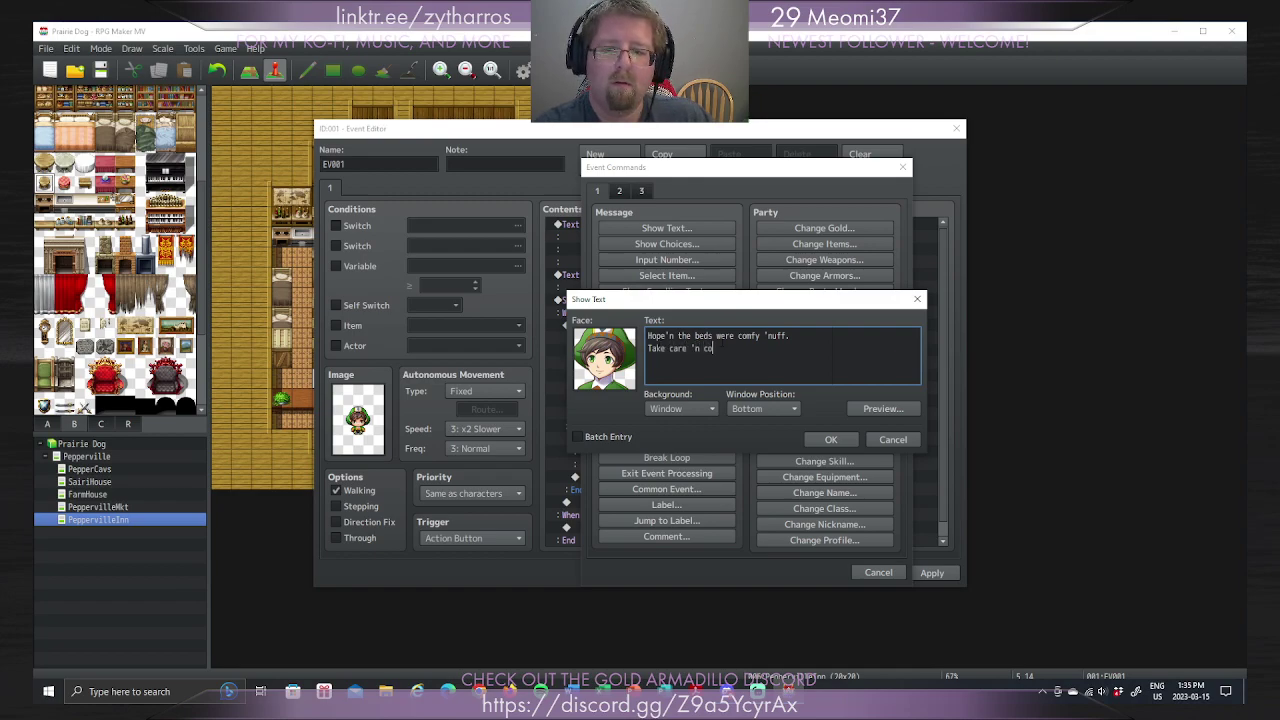
{"action": "type", "text": "me back!"}
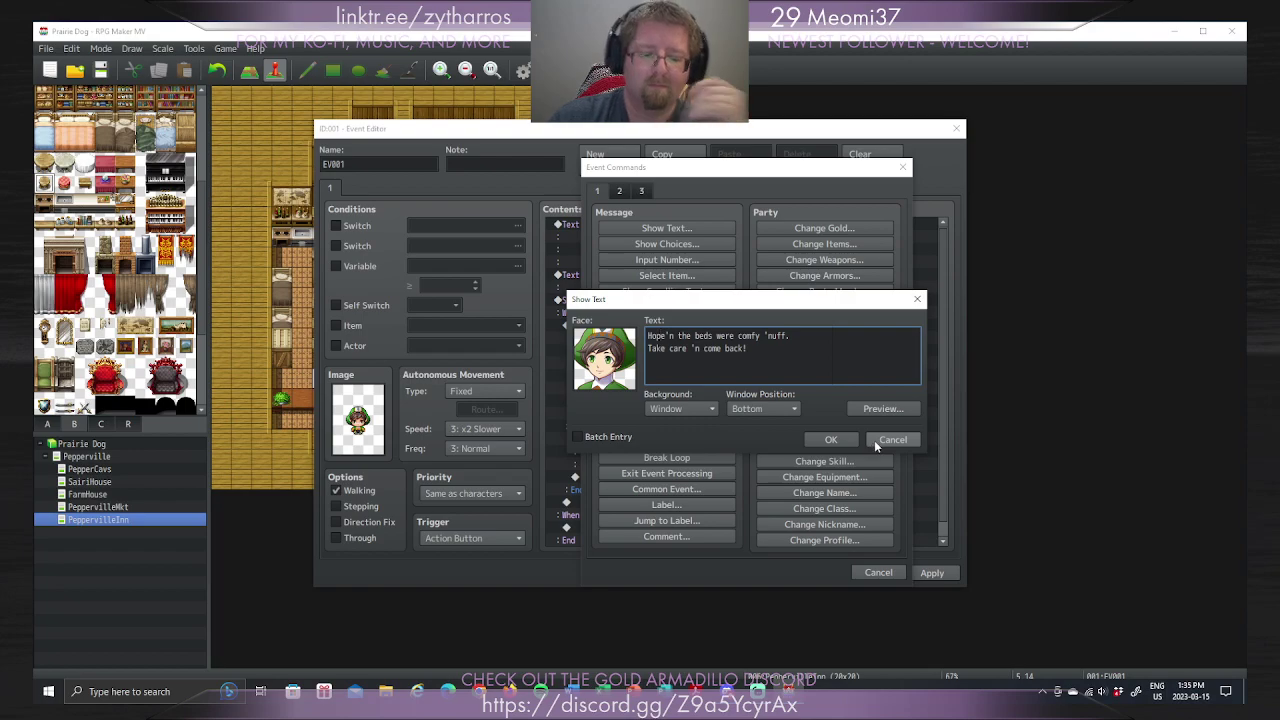
Step: Change "Hope'n" to "Hopin'" at the start of the after-stay message
{"action": "key", "text": "Delete"}
{"action": "key", "text": "Delete"}
{"action": "type", "text": "i"}
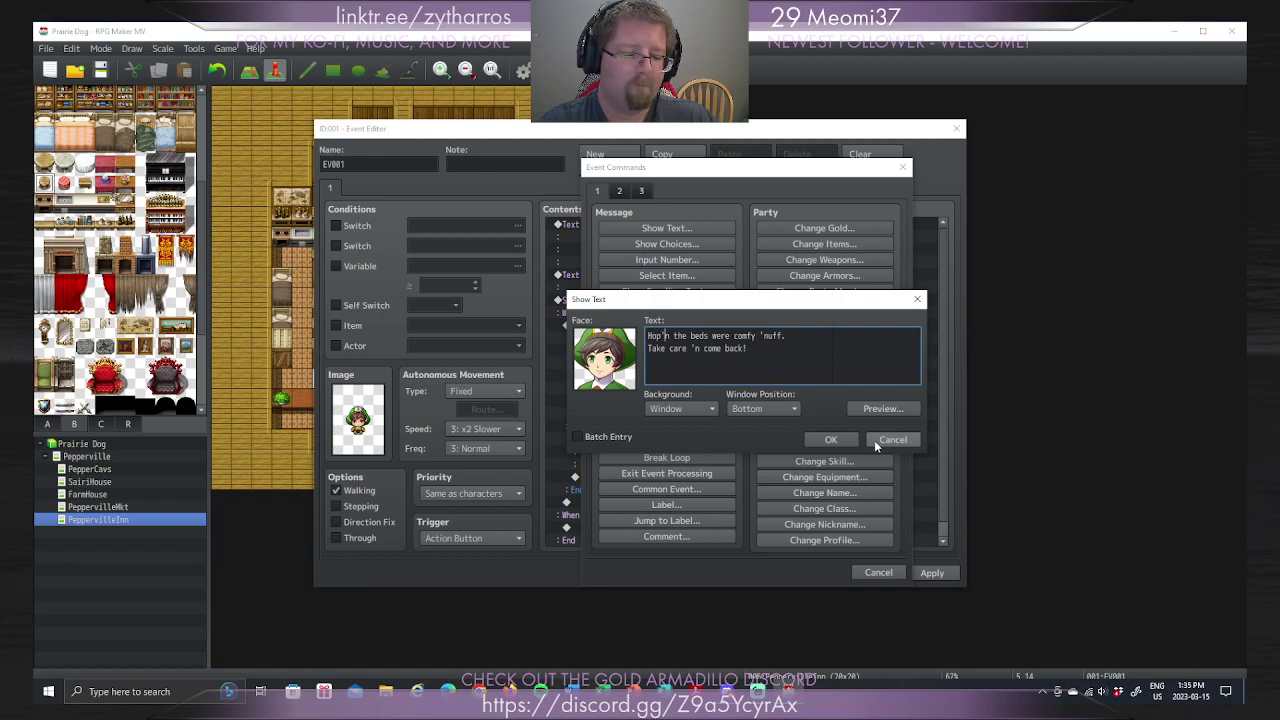
{"action": "key", "text": "Delete"}
{"action": "type", "text": "in'"}
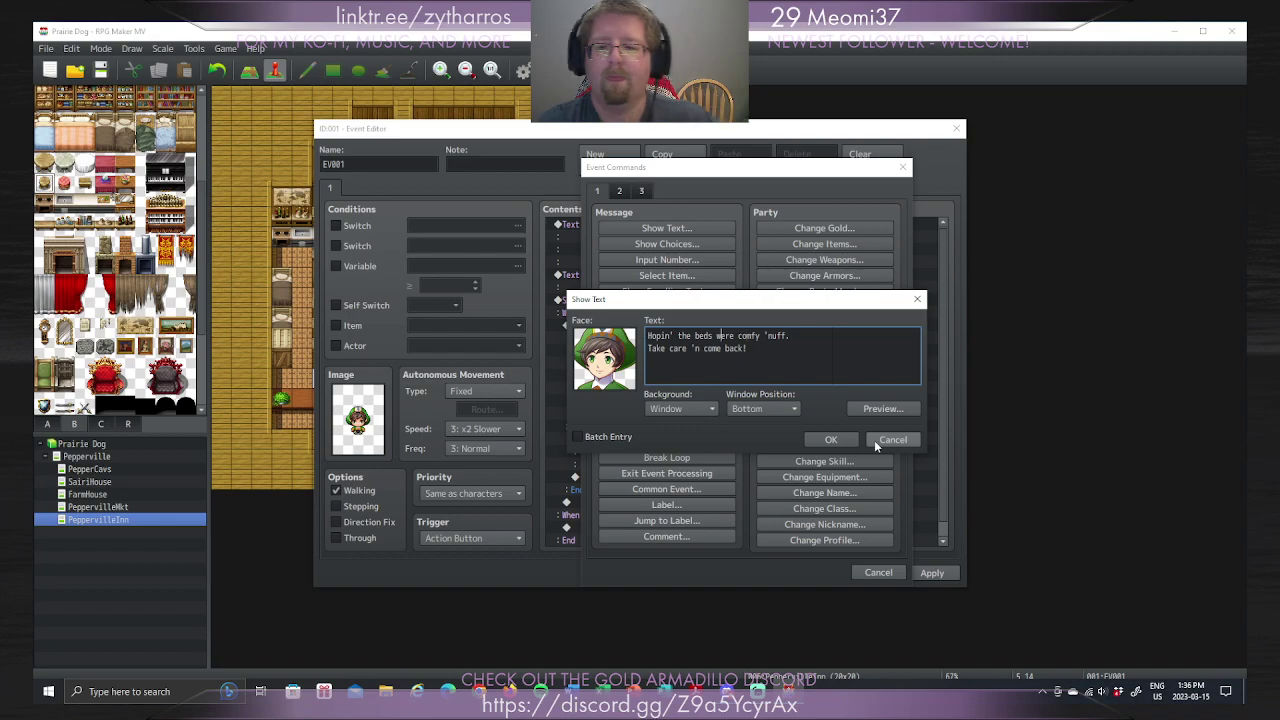
Step: Change "the beds" to "th' beds" in the after-stay message, then save the message and the innkeeper event
{"action": "key", "text": "Right"}
{"action": "key", "text": "Right"}
{"action": "key", "text": "Right"}
{"action": "key", "text": "Delete"}
{"action": "type", "text": "'"}
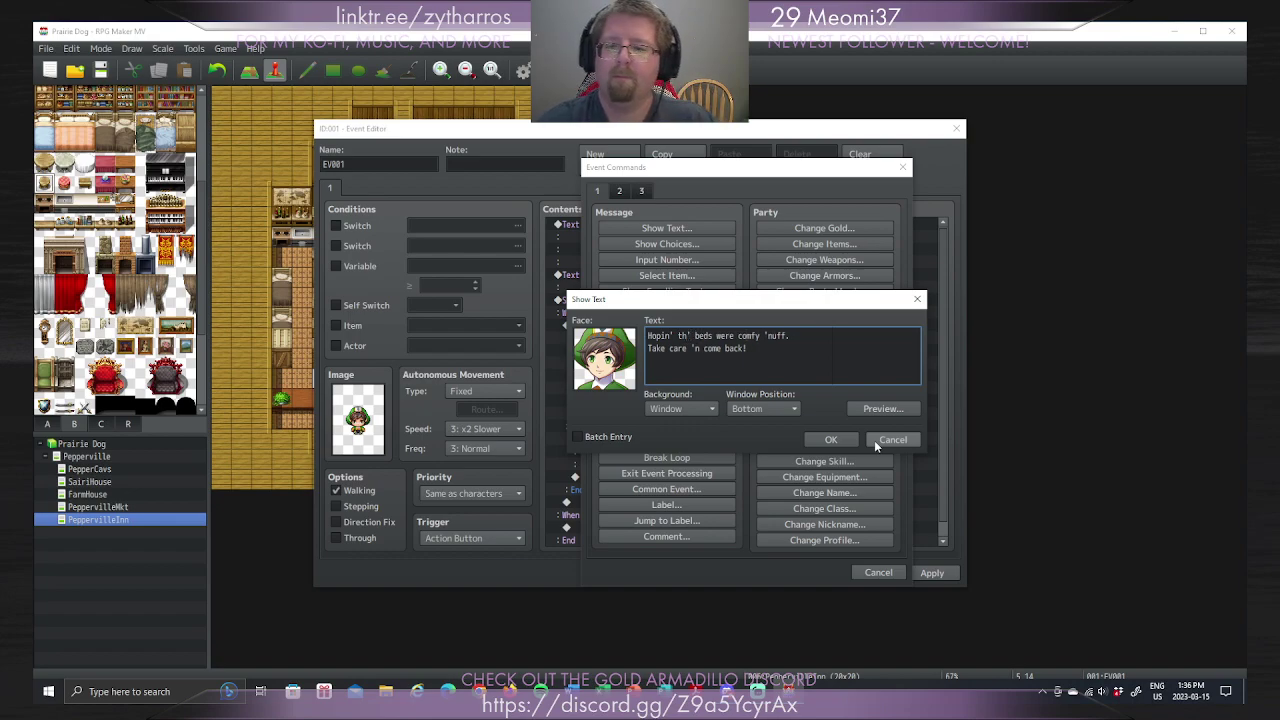
{"action": "left_click", "coordinate": [836, 440]}
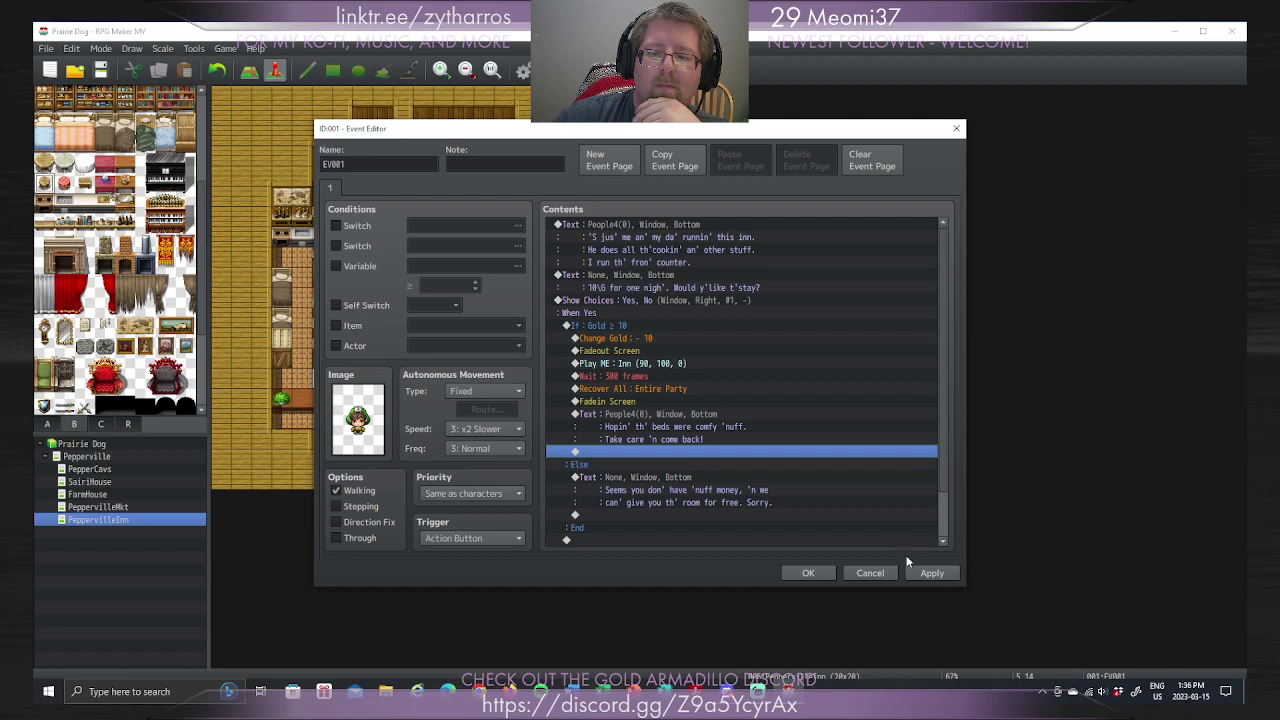
{"action": "left_click", "coordinate": [808, 573]}
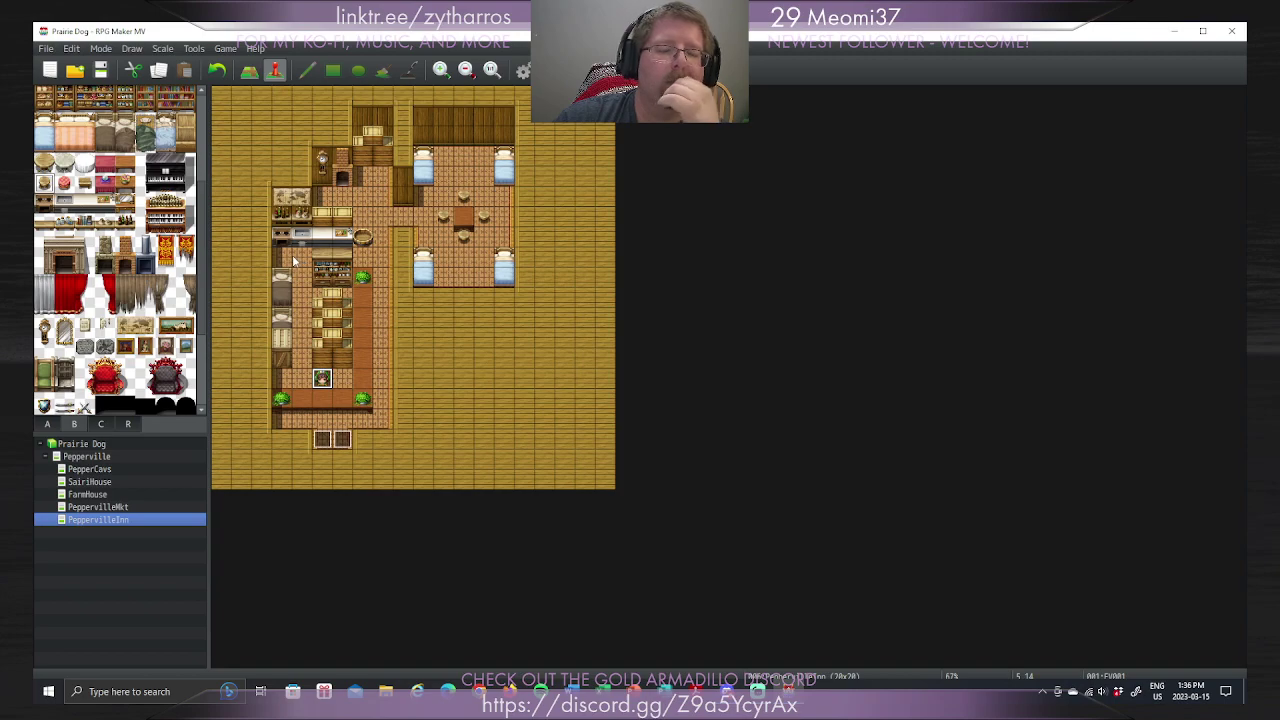
Step: Create an event on the tile between the basket and the upper plant, using the brown-haired man's sprite from People4
{"action": "double_click", "coordinate": [368, 261]}
{"action": "double_click", "coordinate": [358, 418]}
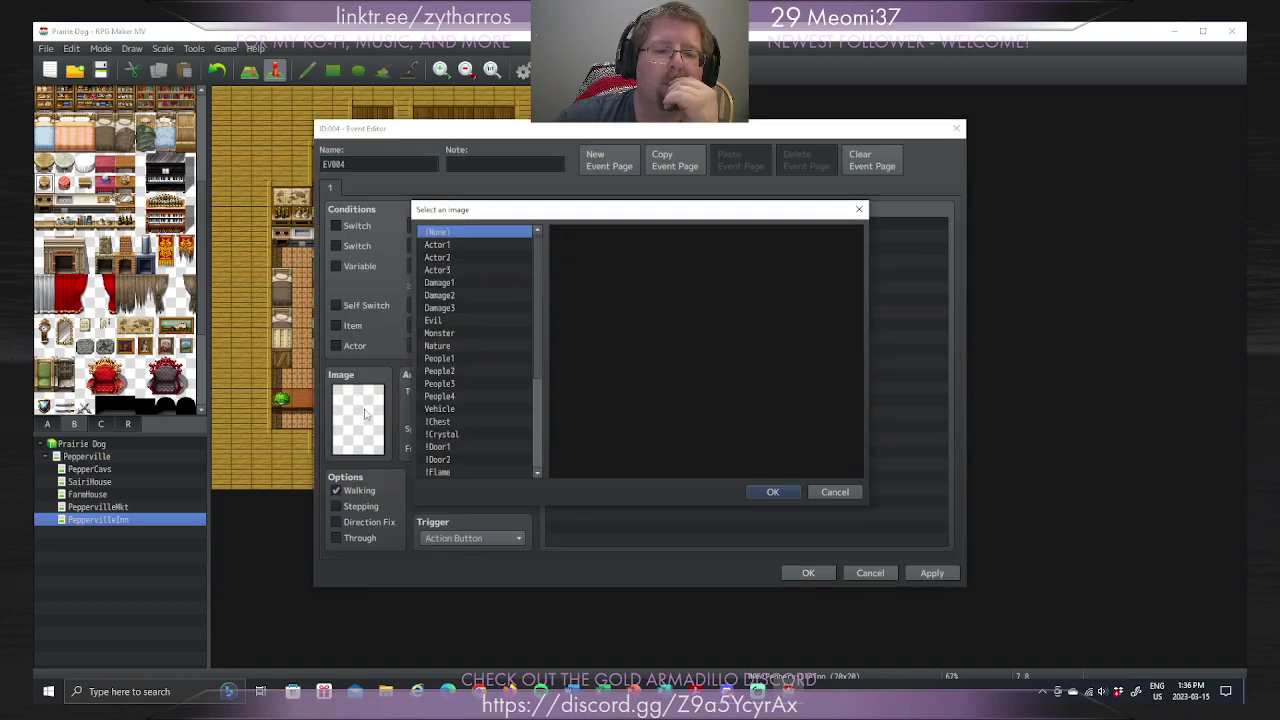
{"action": "left_click", "coordinate": [440, 358]}
{"action": "left_click", "coordinate": [440, 371]}
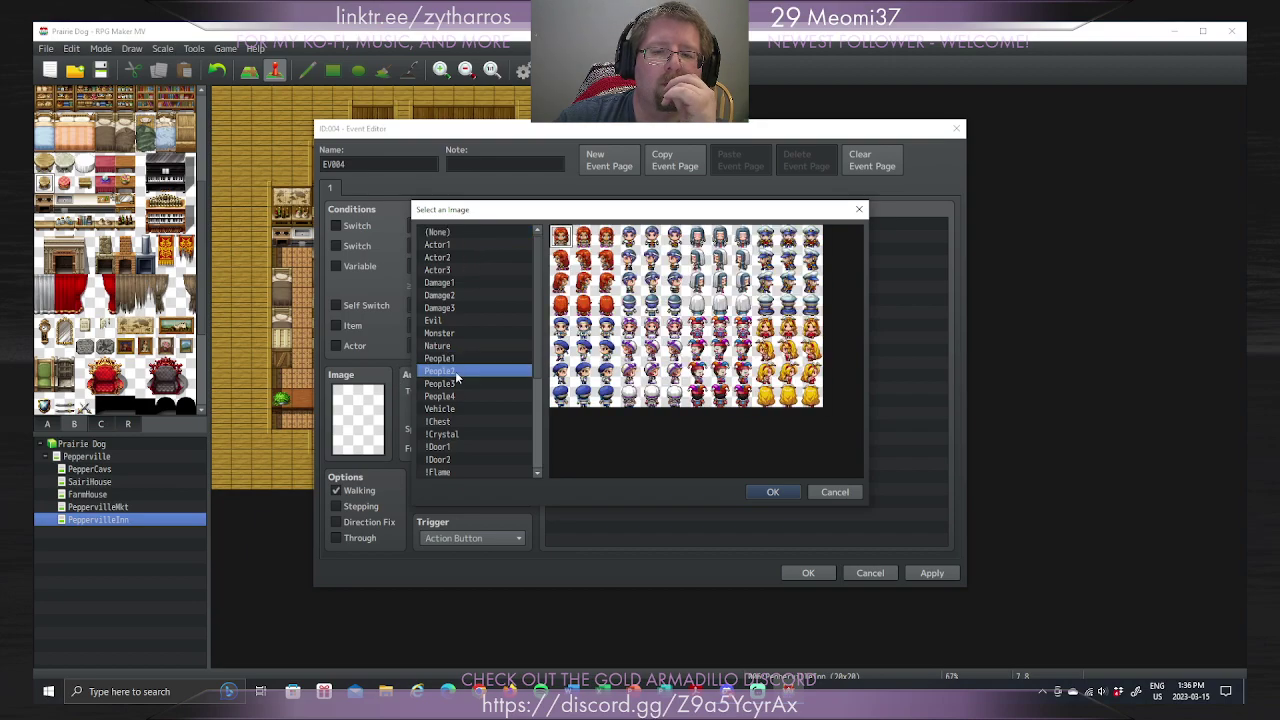
{"action": "left_click", "coordinate": [455, 396]}
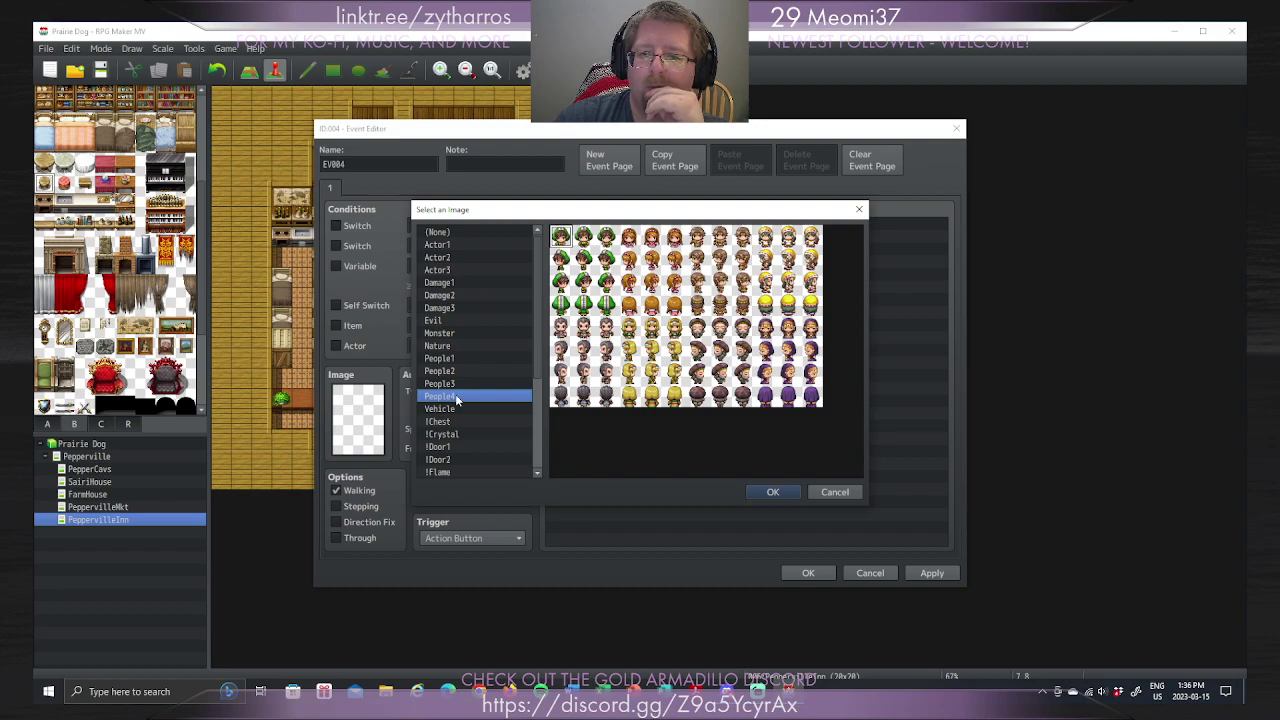
{"action": "left_click", "coordinate": [720, 237]}
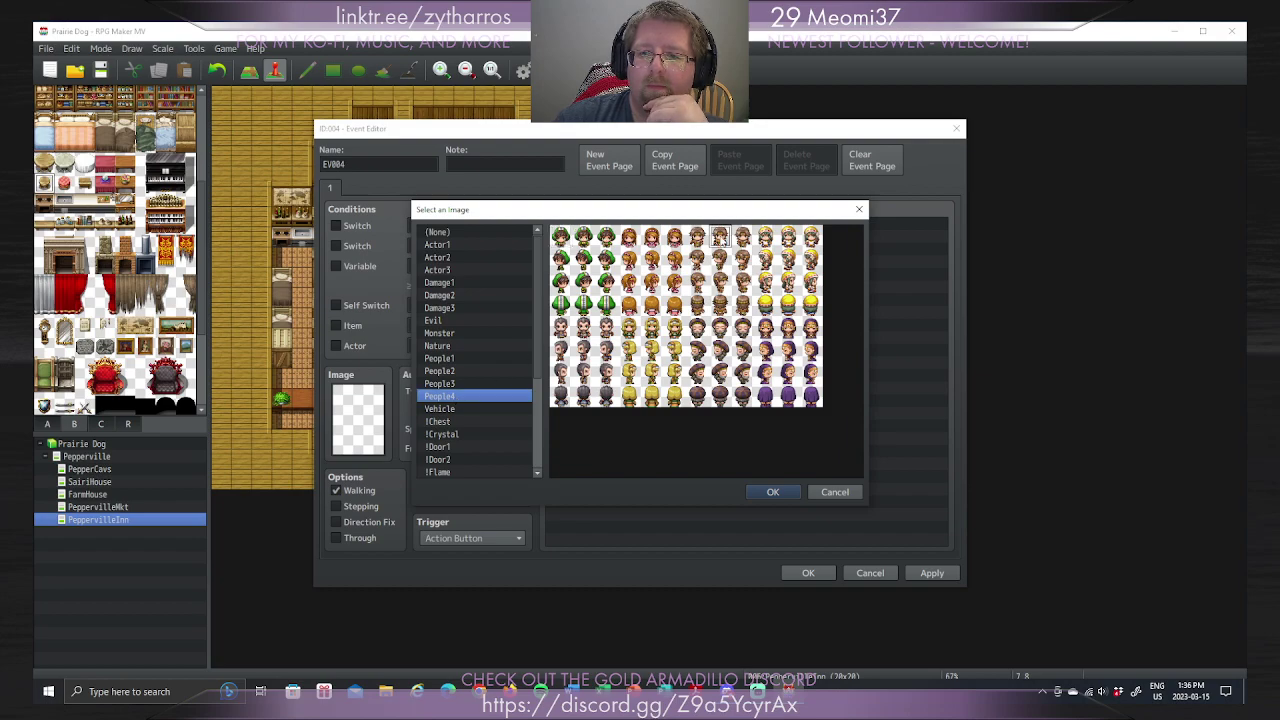
{"action": "left_click", "coordinate": [772, 491]}
Step: Add a Show Text command to the new event with the grey-bearded, dark-haired man's face from People4
{"action": "left_click", "coordinate": [603, 223]}
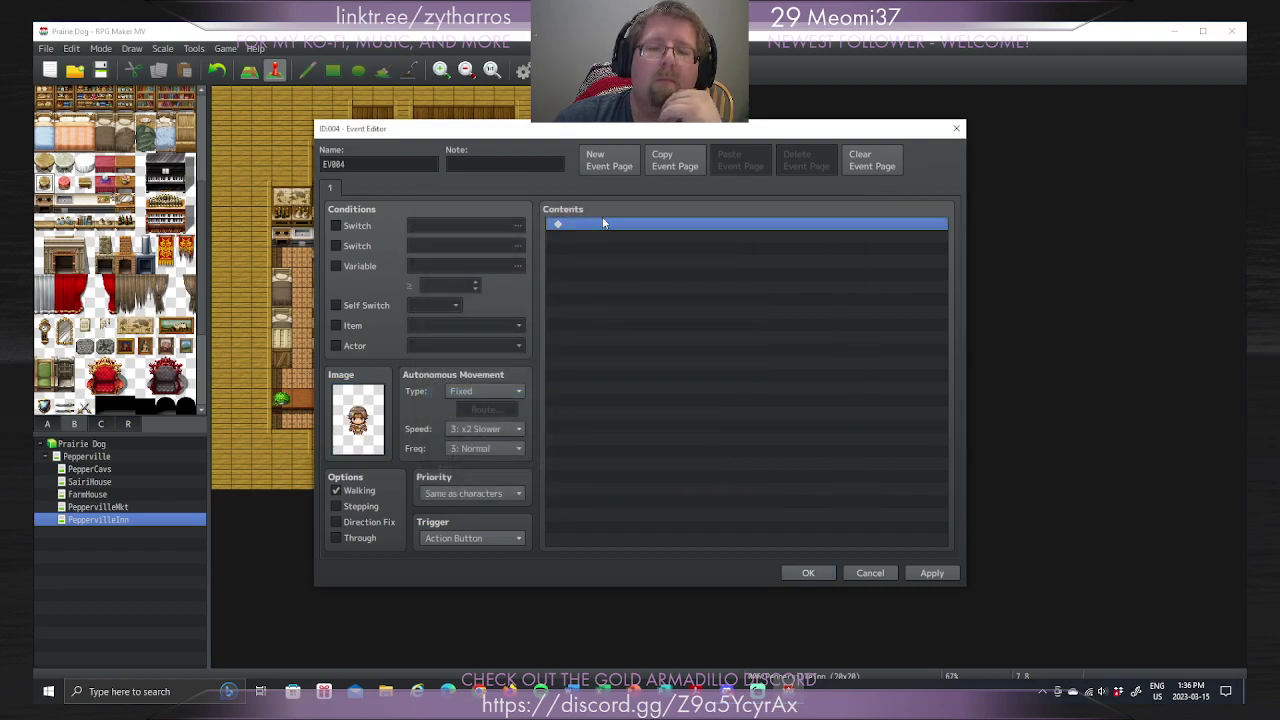
{"action": "double_click", "coordinate": [603, 223]}
{"action": "left_click", "coordinate": [618, 228]}
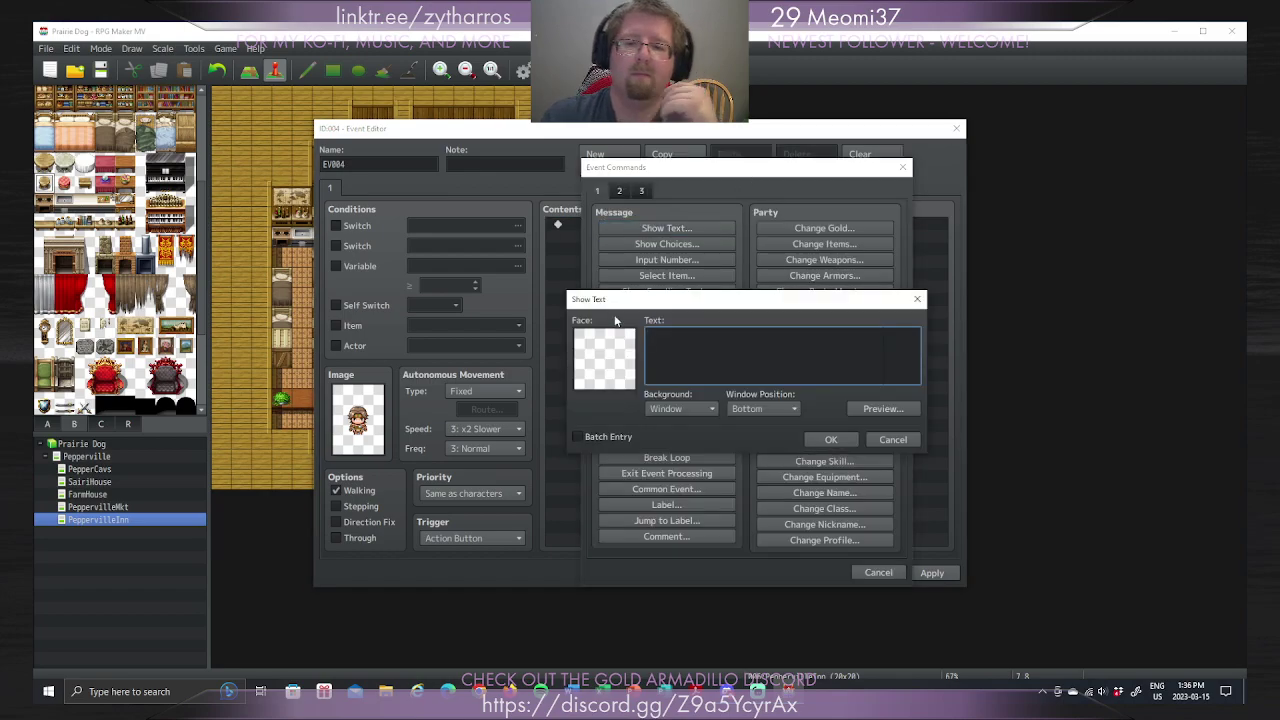
{"action": "double_click", "coordinate": [606, 336]}
{"action": "left_click", "coordinate": [555, 288]}
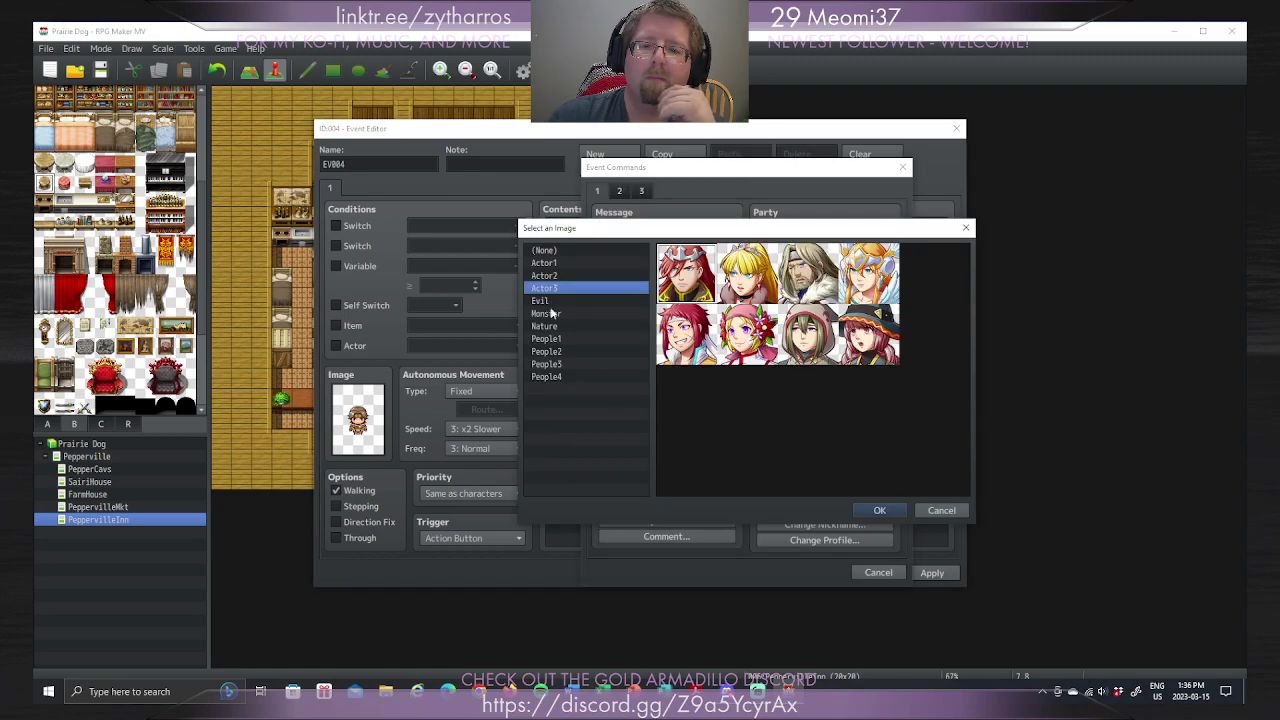
{"action": "left_click", "coordinate": [550, 377]}
{"action": "left_click", "coordinate": [801, 338]}
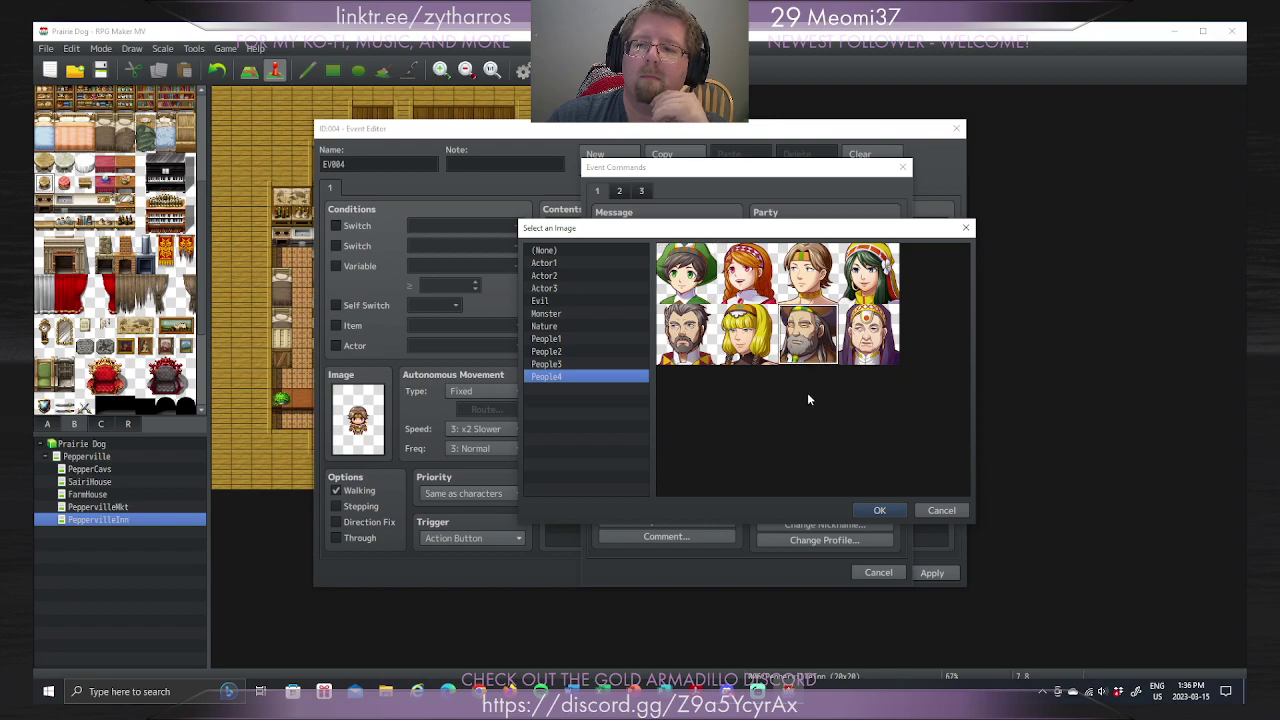
{"action": "left_click", "coordinate": [808, 303]}
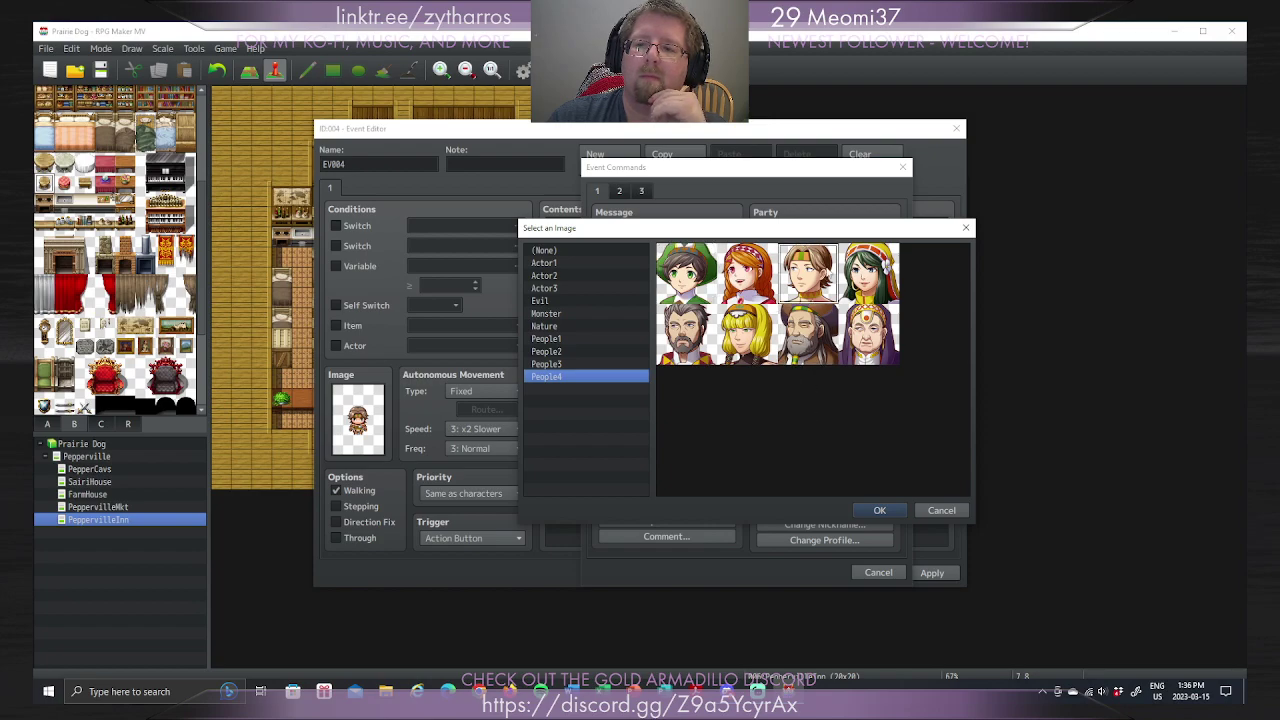
{"action": "left_click", "coordinate": [686, 334]}
{"action": "left_click", "coordinate": [880, 512]}
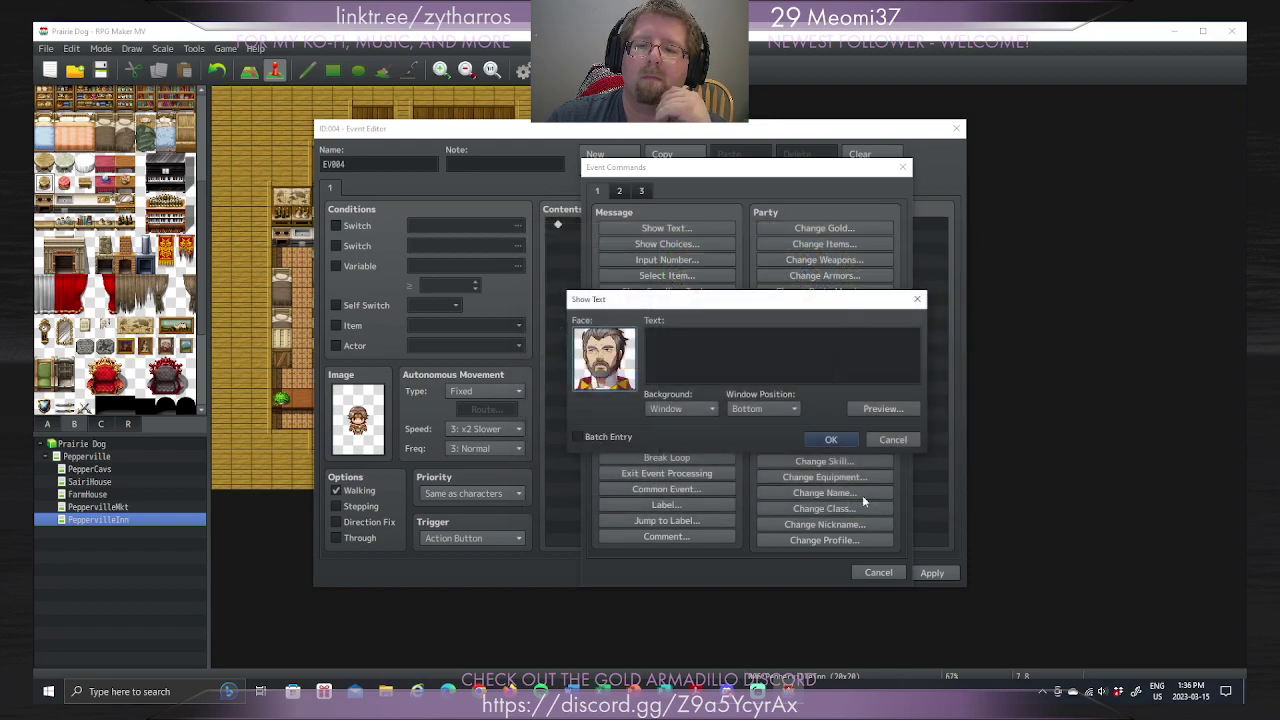
Step: Enter "I'll make y'th'bes' damned meal y'ever et" as the first line of the cook's message
{"action": "left_click", "coordinate": [648, 336]}
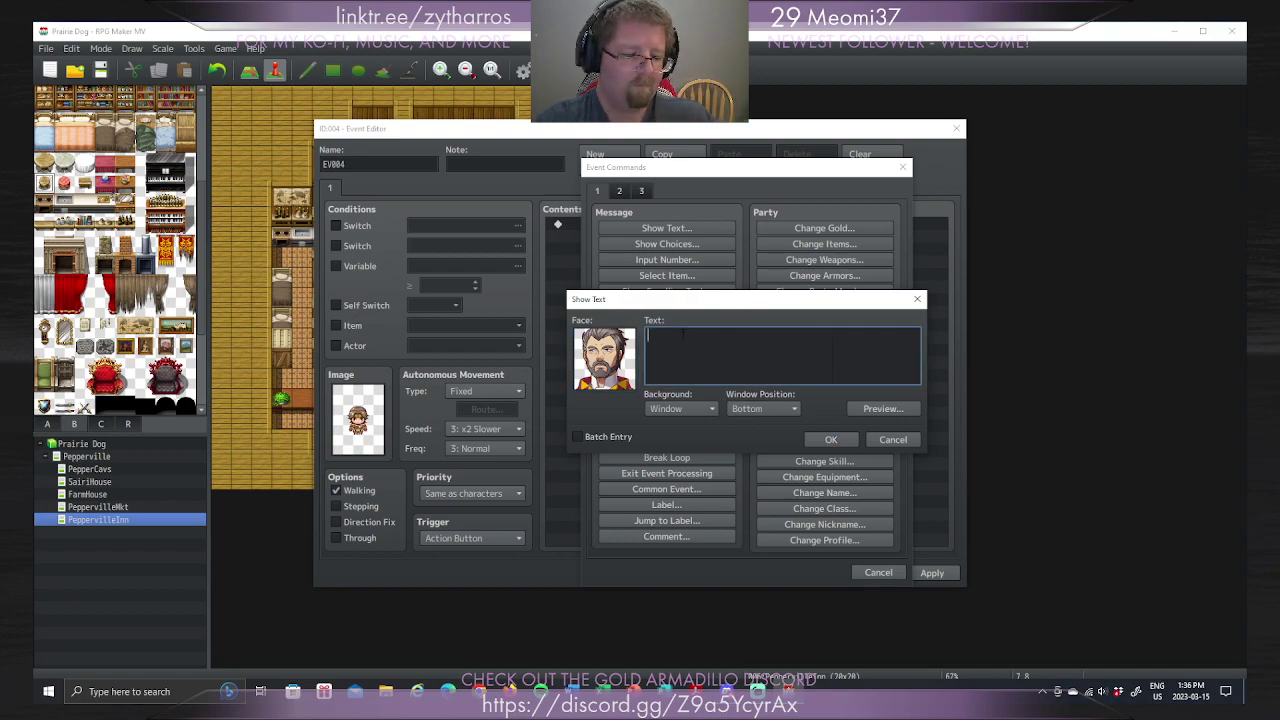
{"action": "type", "text": "I'll make"}
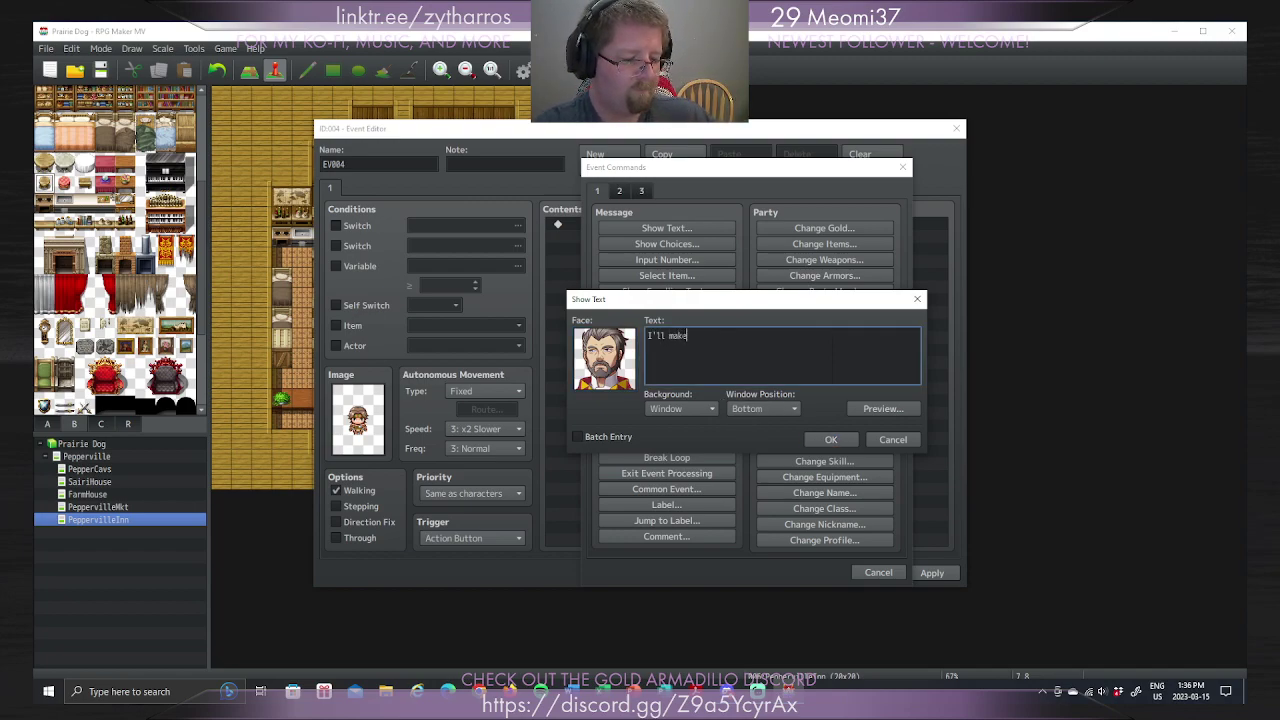
{"action": "type", "text": " y"}
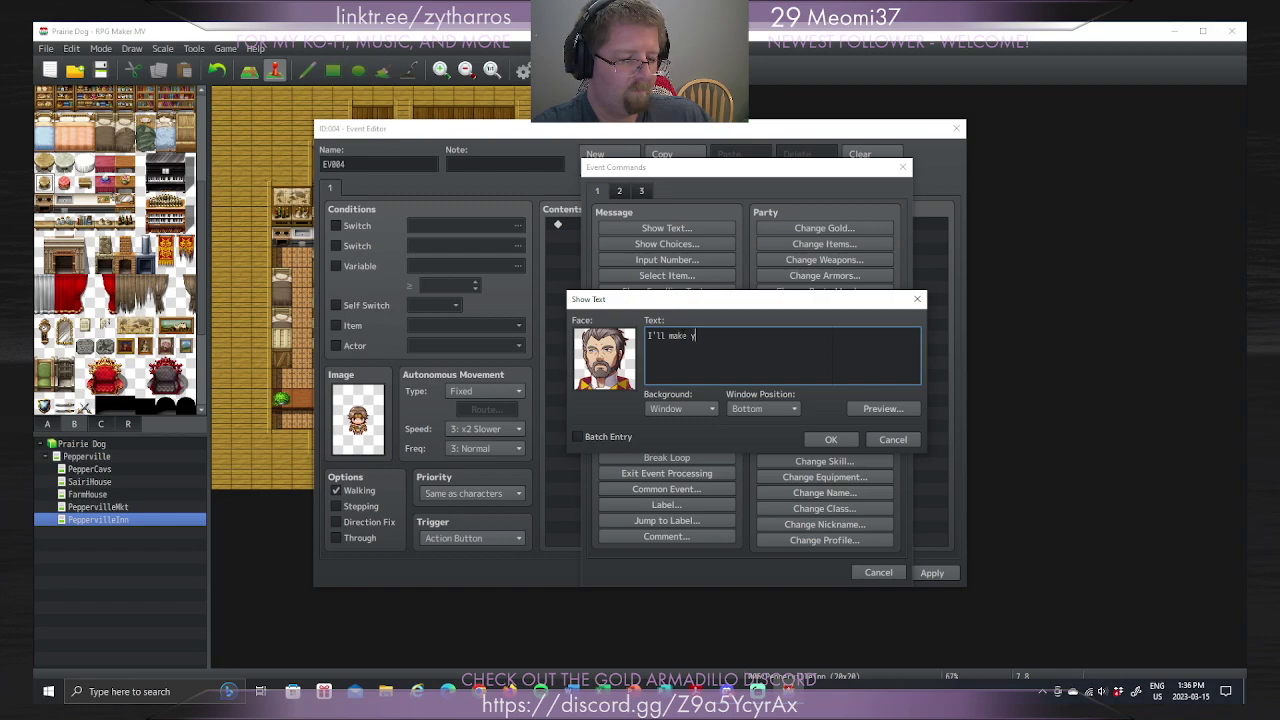
{"action": "type", "text": "'th'bes' da"}
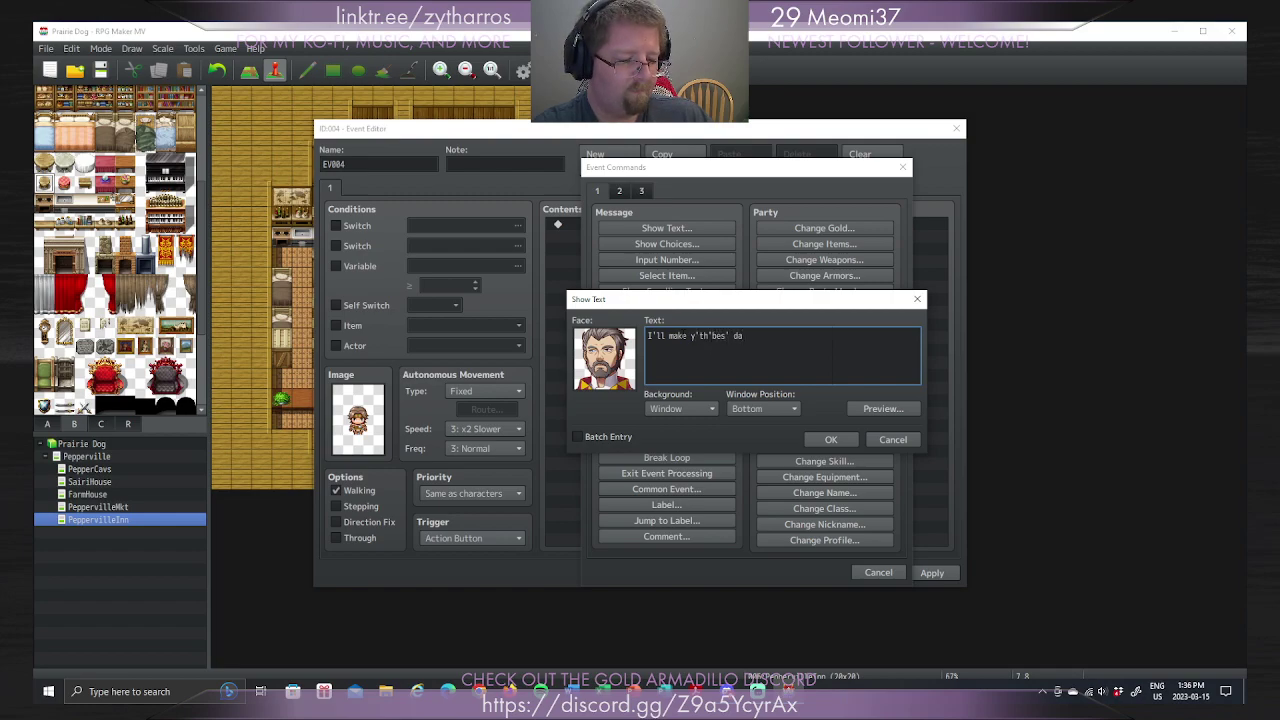
{"action": "type", "text": "mned meal"}
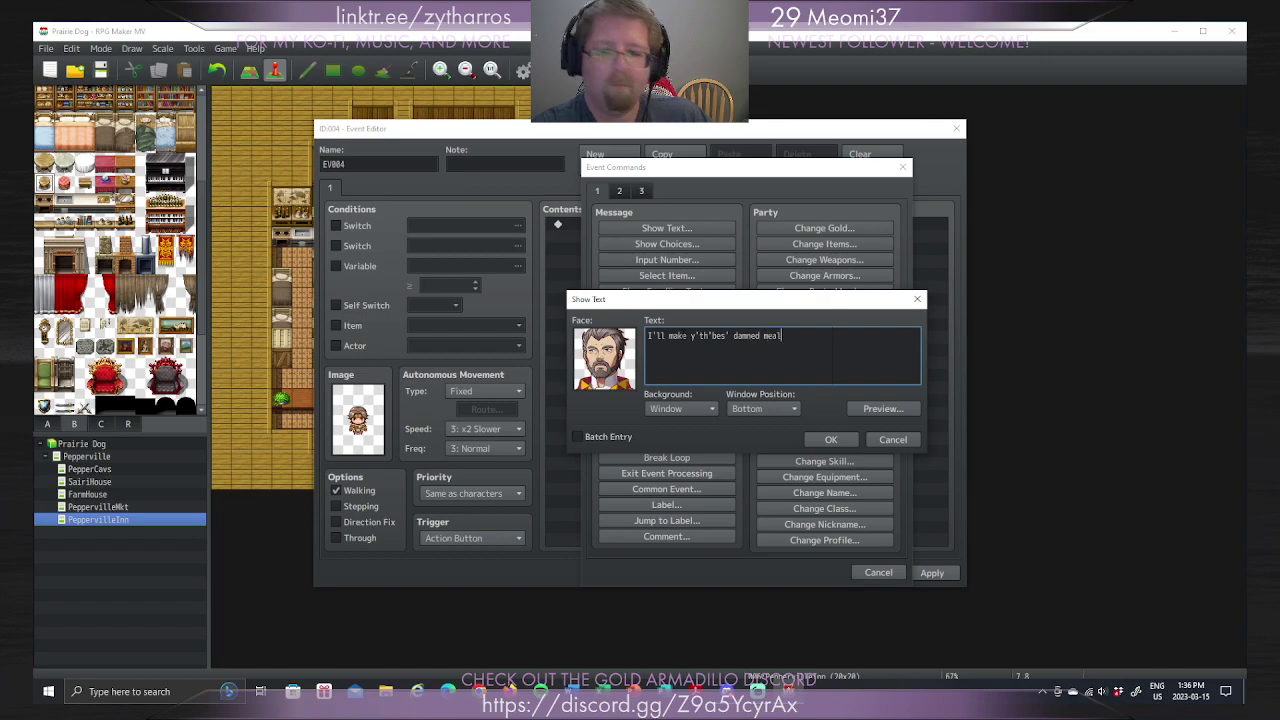
{"action": "type", "text": " y'ever"}
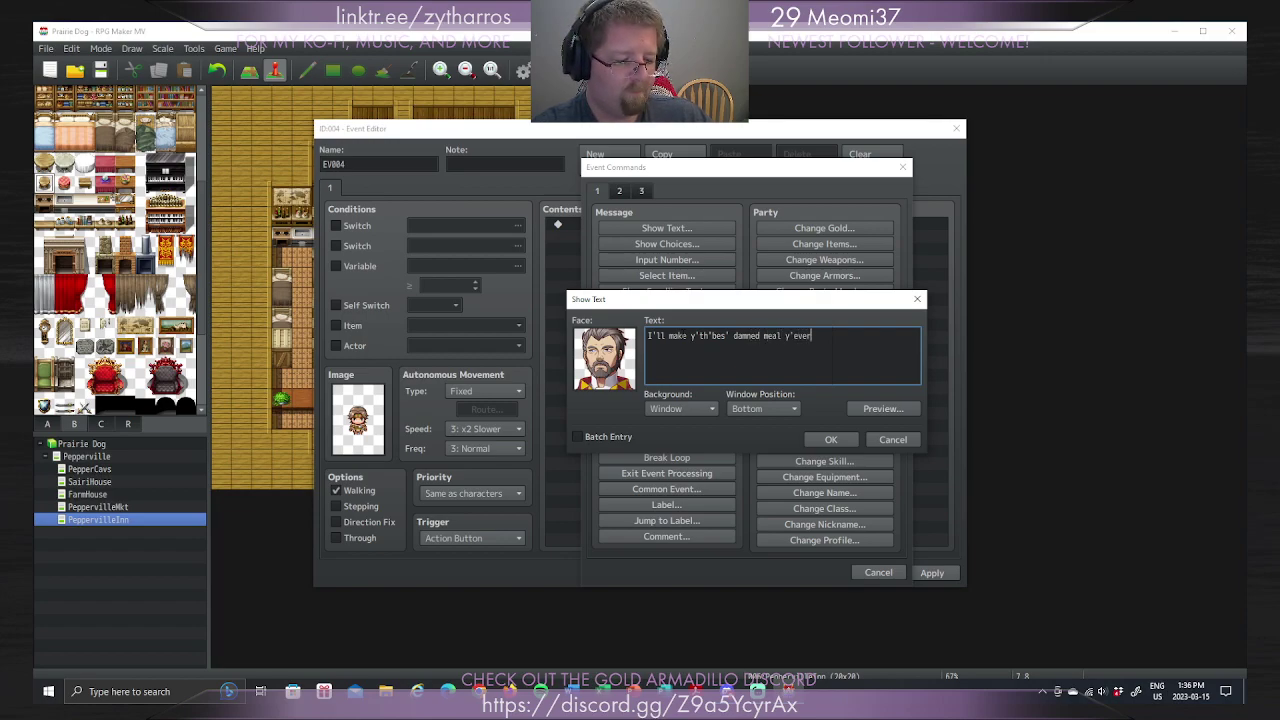
{"action": "type", "text": " eti"}
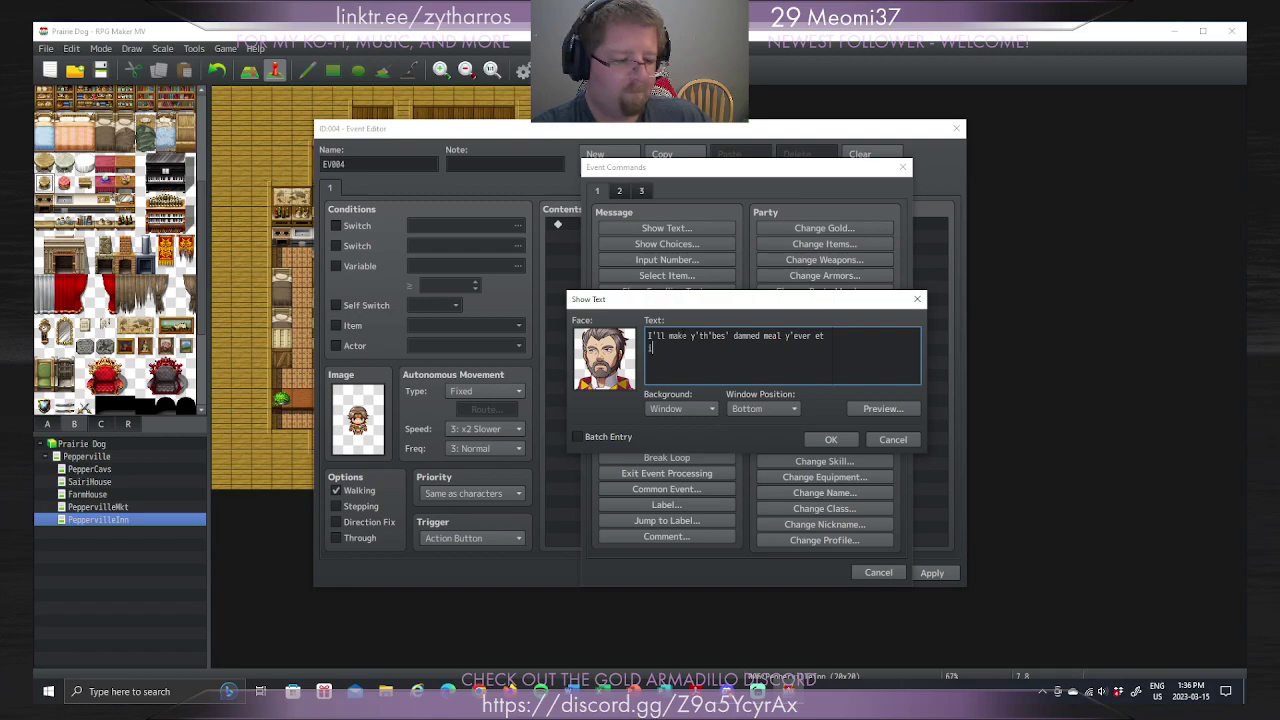
Step: Complete the second line as "if y'stay here. Guaranteed." and save the message
{"action": "type", "text": "f y'stay"}
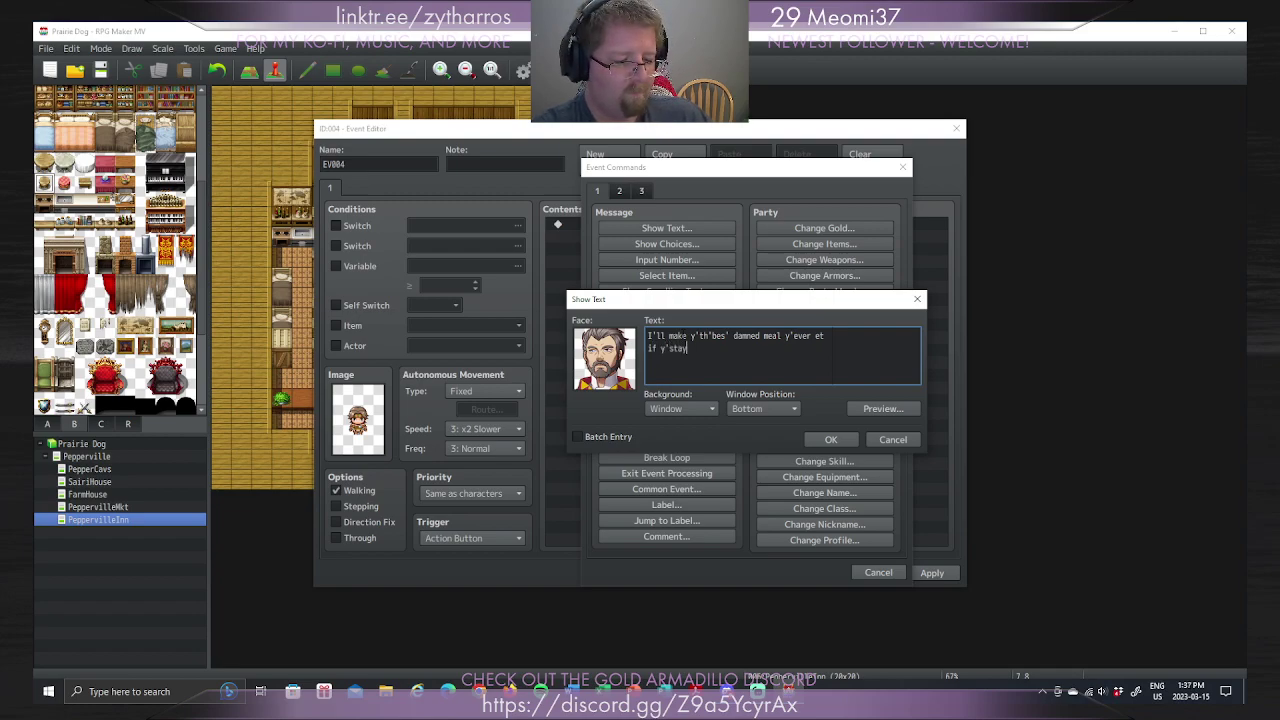
{"action": "type", "text": " here."}
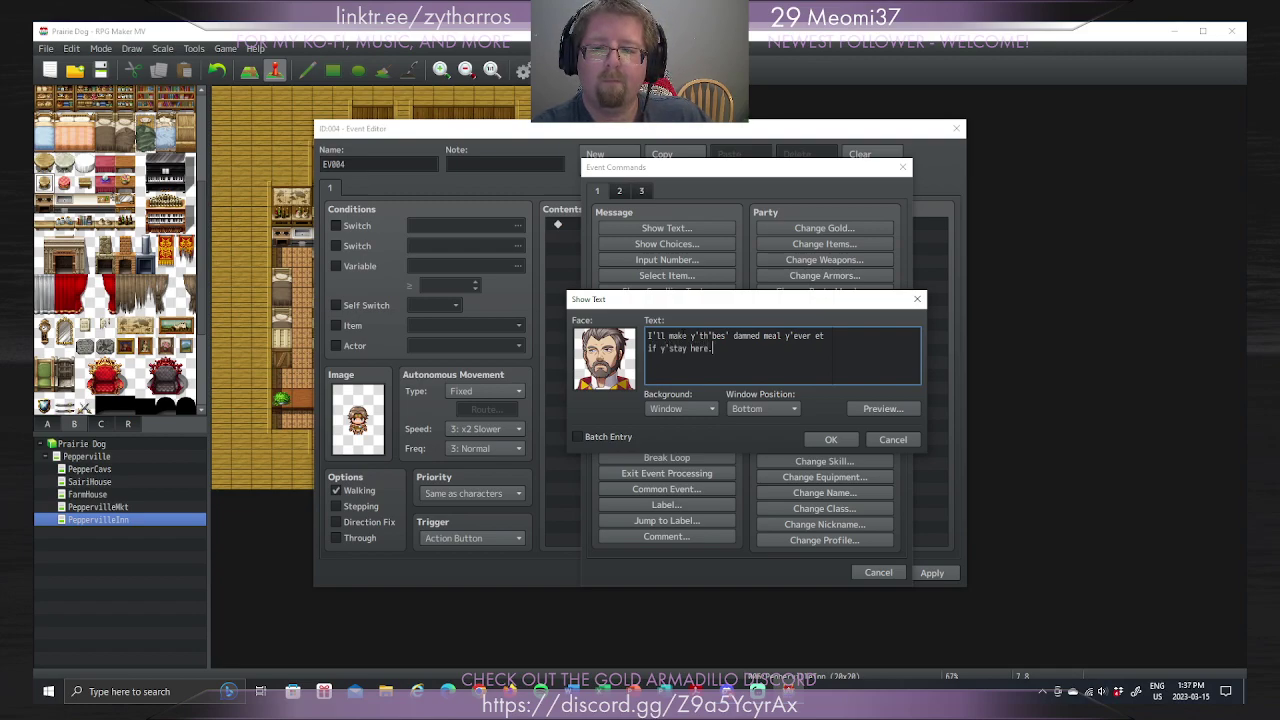
{"action": "type", "text": " Gaar"}
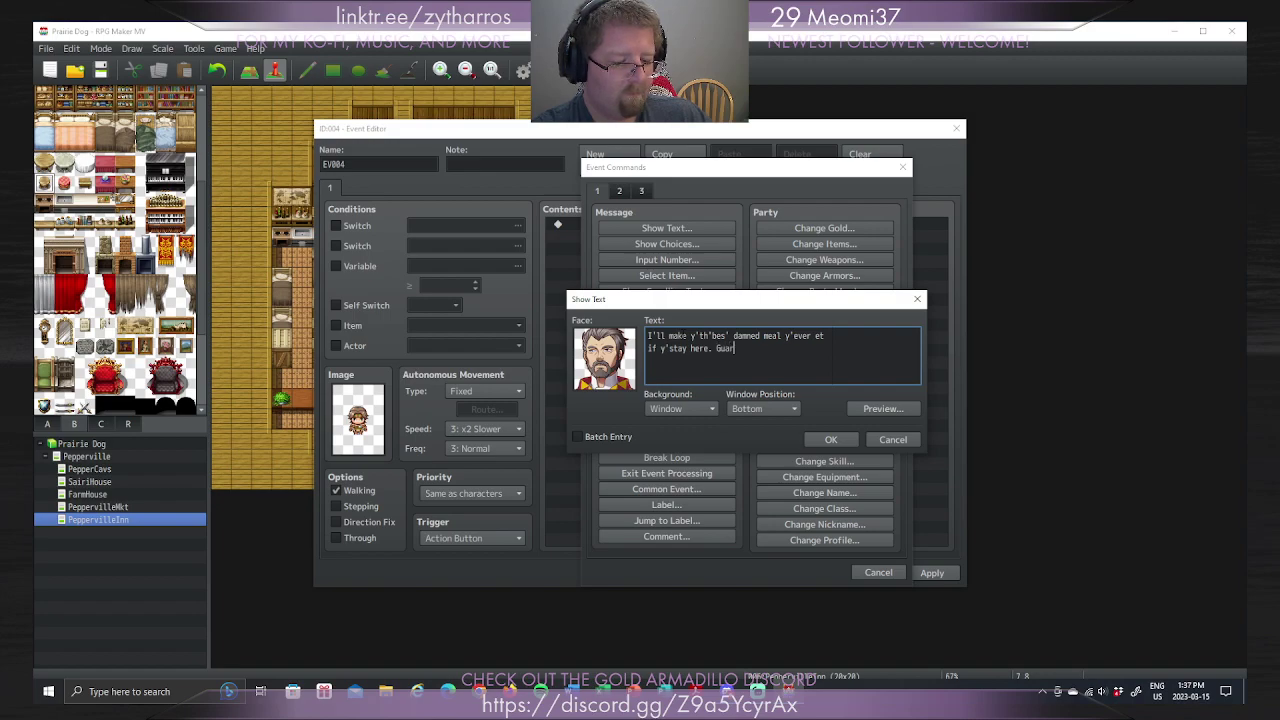
{"action": "type", "text": "anteed."}
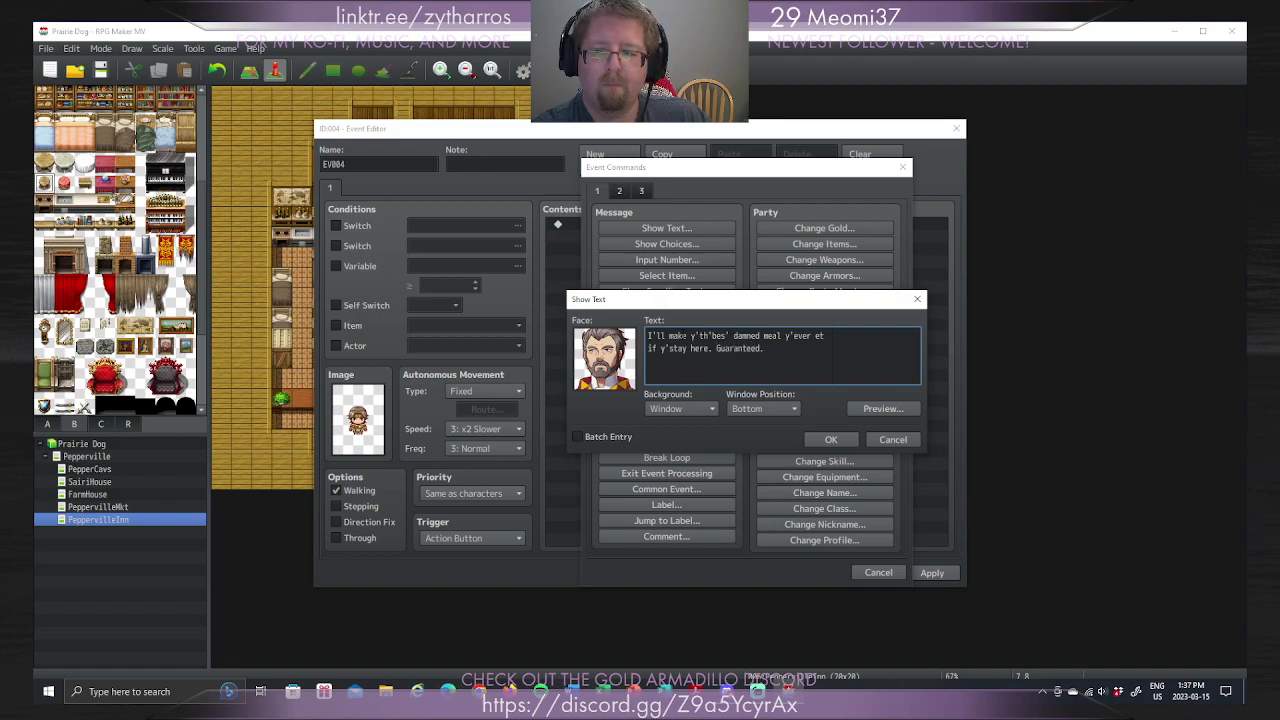
{"action": "left_click", "coordinate": [826, 442]}
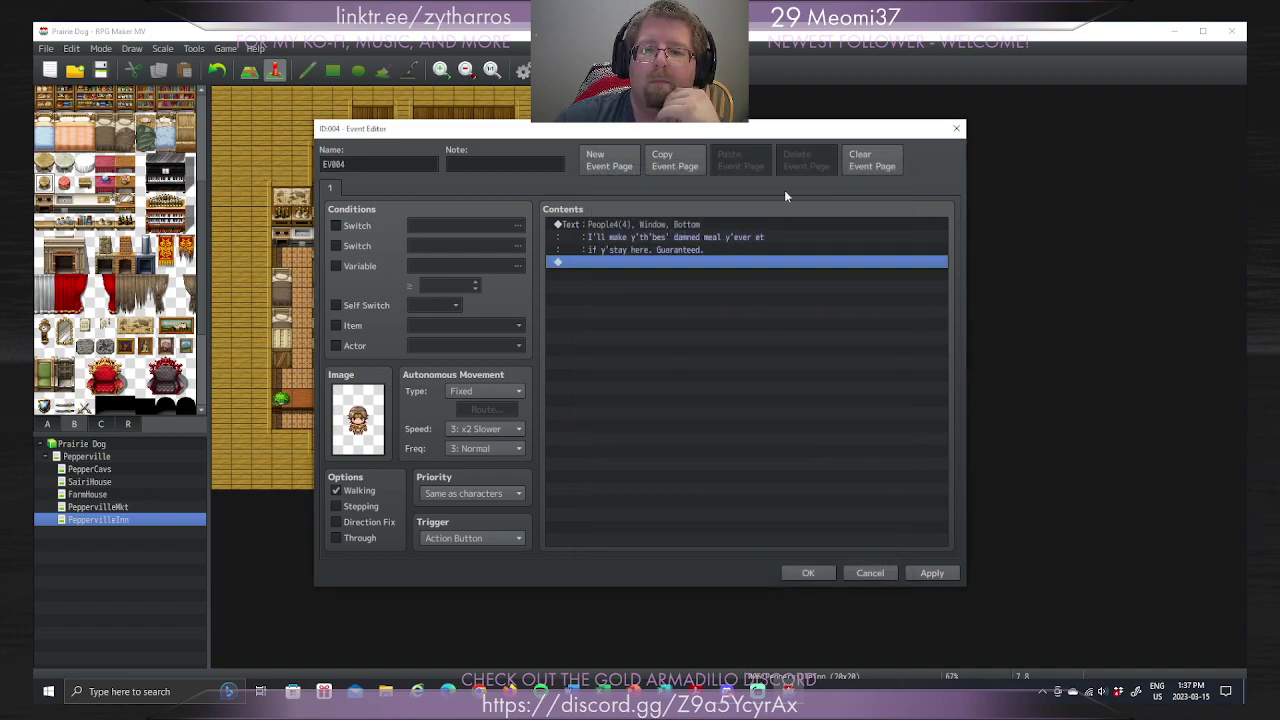
Step: Change "y'stay" to "y'stays" in the cook's message, then save the message and the cook event
{"action": "right_click", "coordinate": [688, 228]}
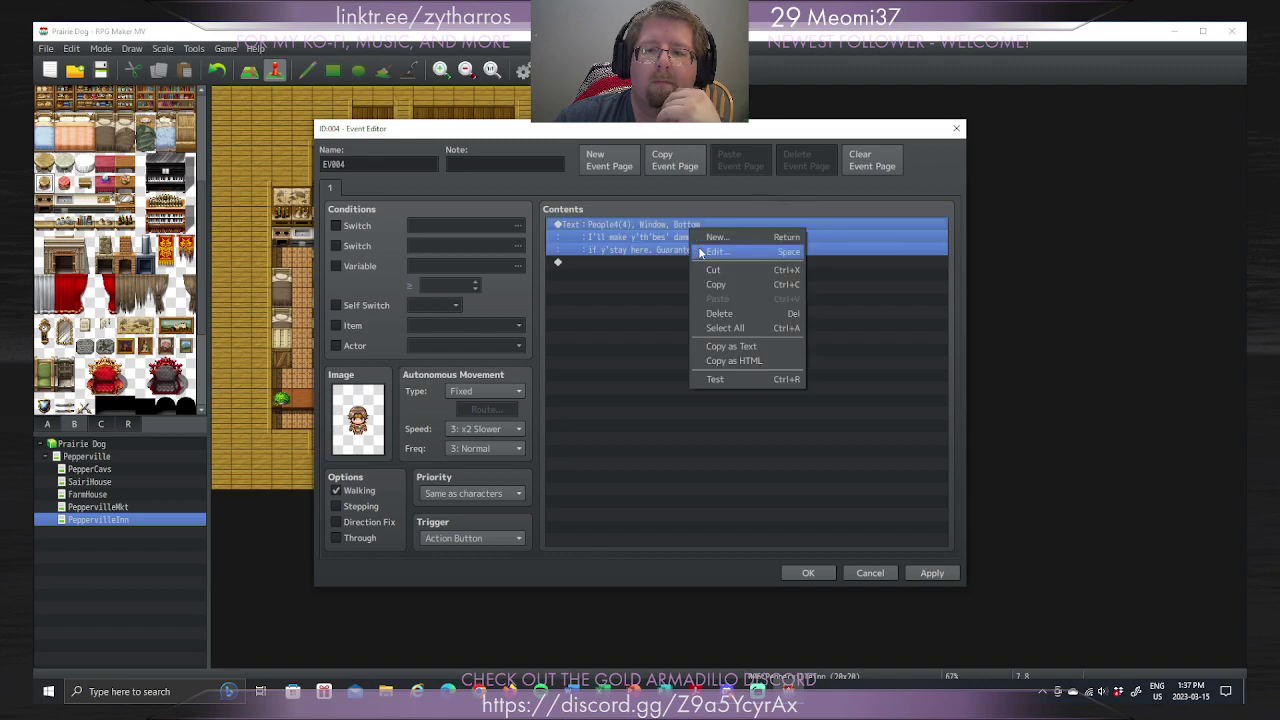
{"action": "left_click", "coordinate": [720, 251]}
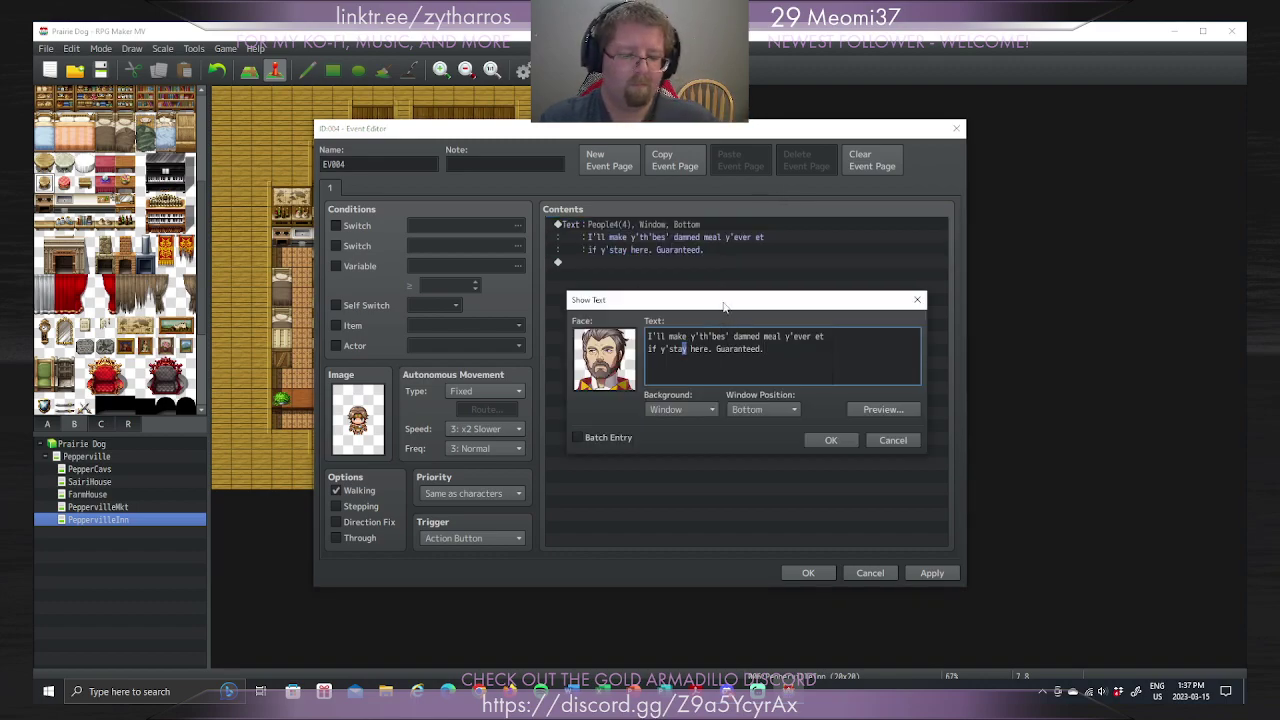
{"action": "type", "text": "s"}
{"action": "key", "text": "BackSpace"}
{"action": "key", "text": "Right"}
{"action": "type", "text": "s"}
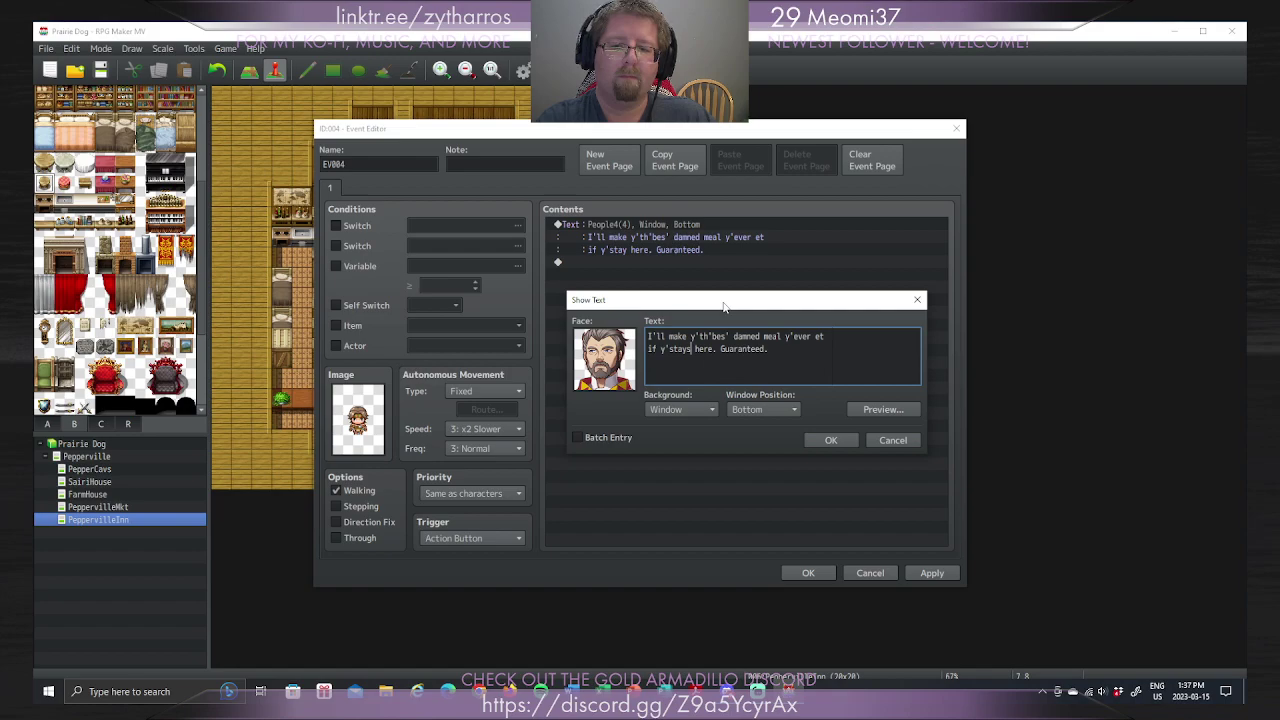
{"action": "left_click", "coordinate": [830, 440]}
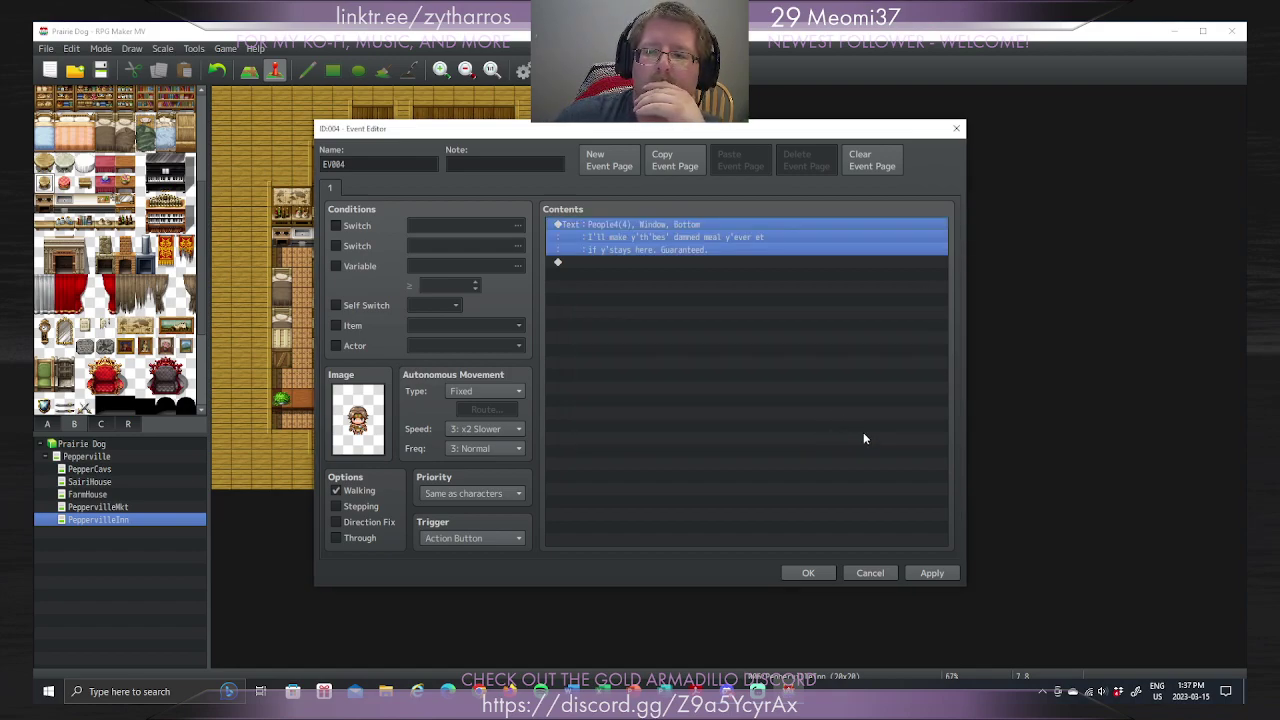
{"action": "left_click", "coordinate": [932, 573]}
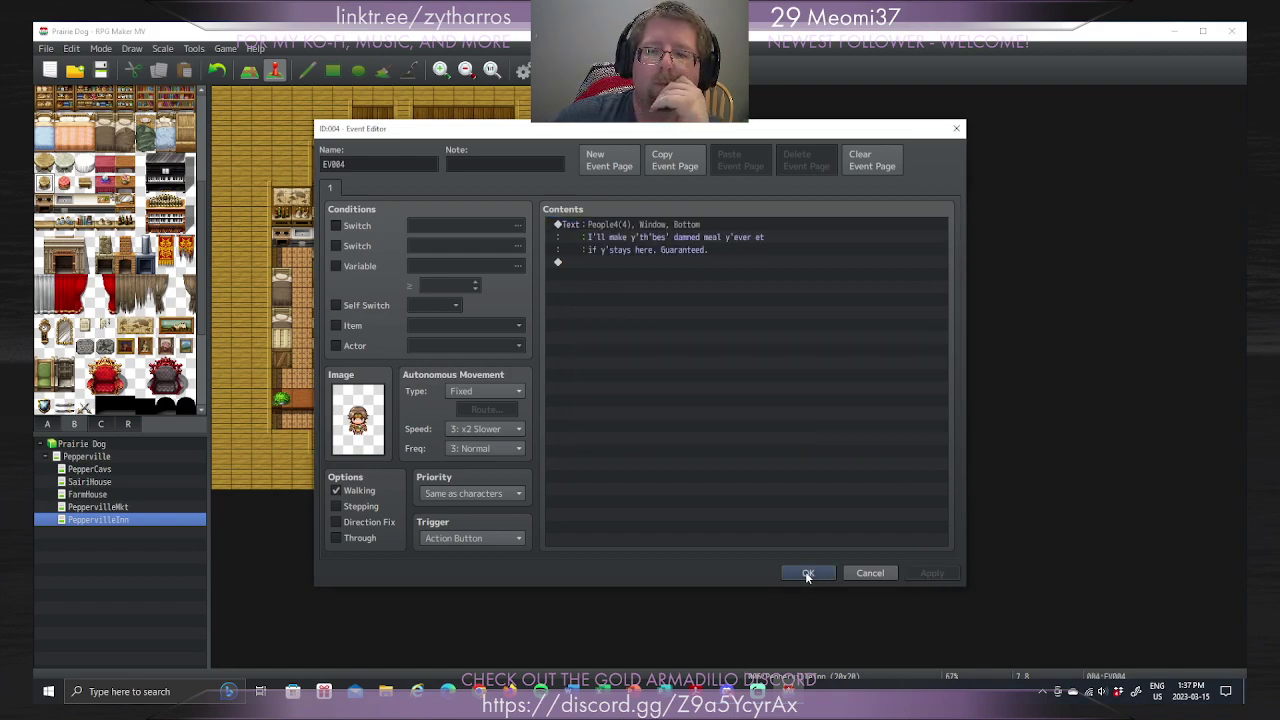
{"action": "left_click", "coordinate": [807, 574]}
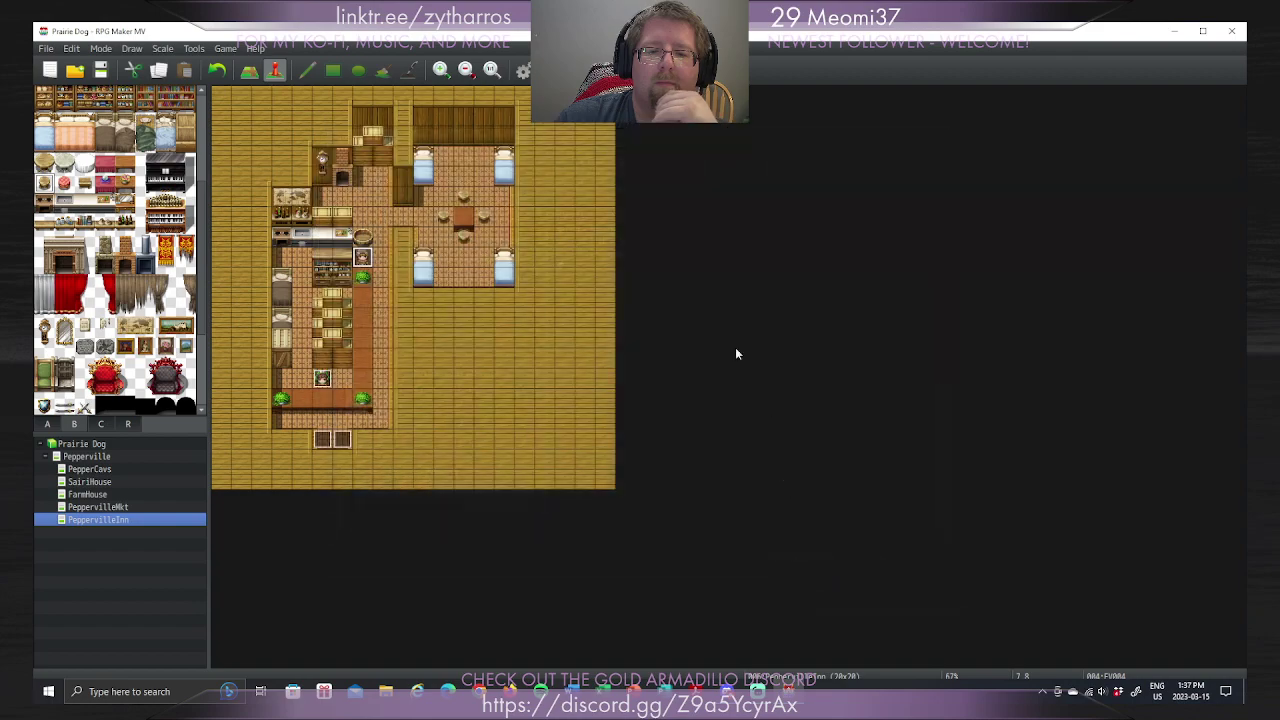
Step: Review the green-capped innkeeper event's movement type options, dialogue and command list
{"action": "left_click", "coordinate": [322, 379]}
{"action": "key", "text": "Return"}
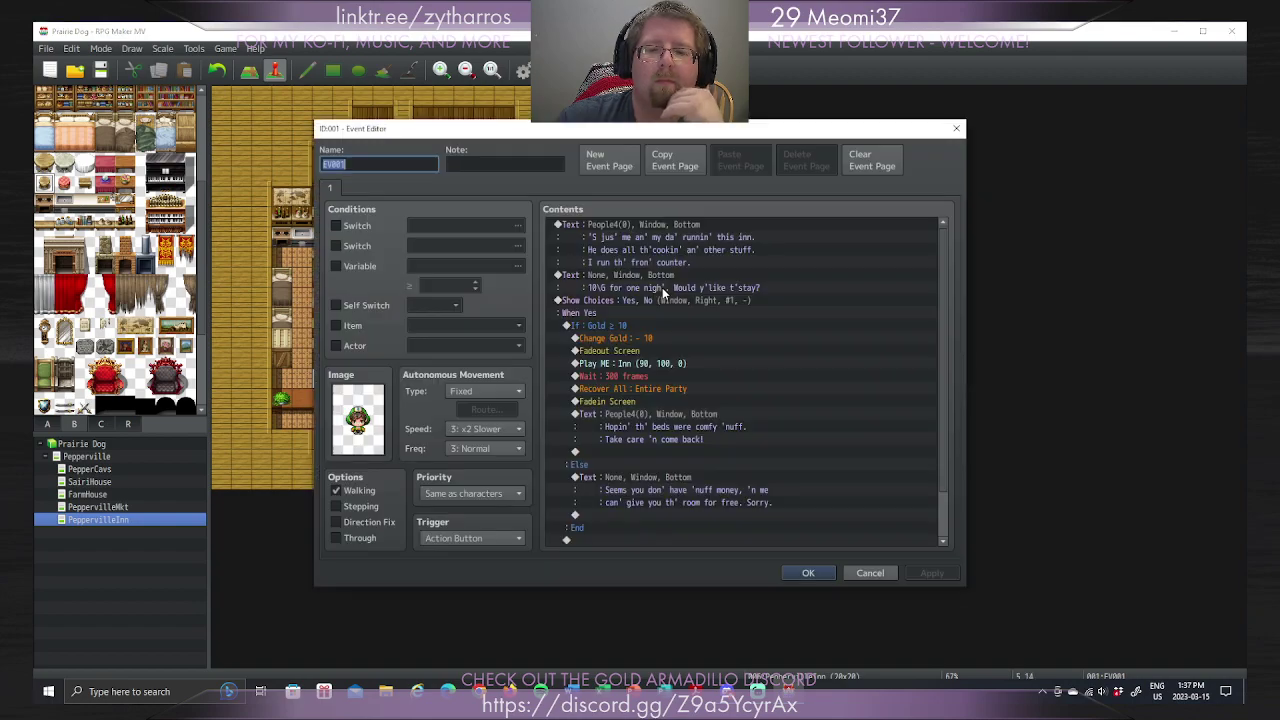
{"action": "left_click", "coordinate": [462, 397]}
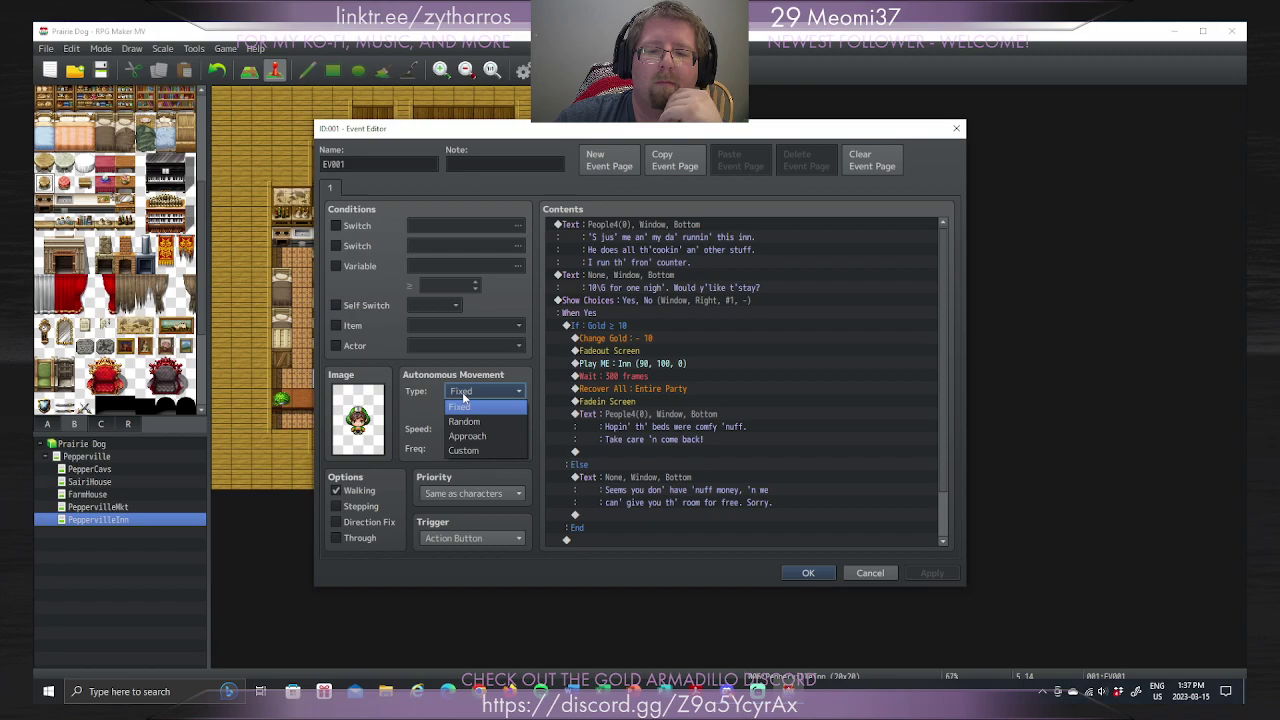
{"action": "left_click", "coordinate": [463, 405]}
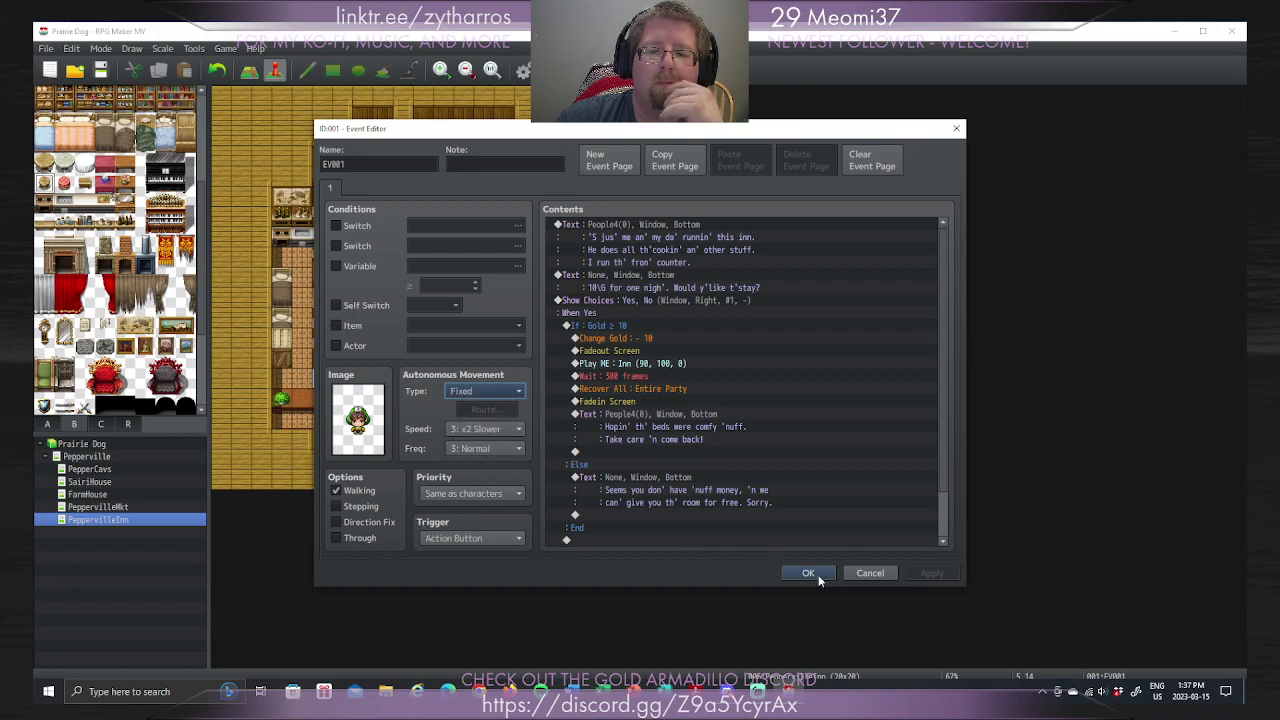
{"action": "scroll", "coordinate": [628, 305], "scroll_direction": "down", "scroll_amount": 1}
{"action": "scroll", "coordinate": [628, 305], "scroll_direction": "up", "scroll_amount": 1}
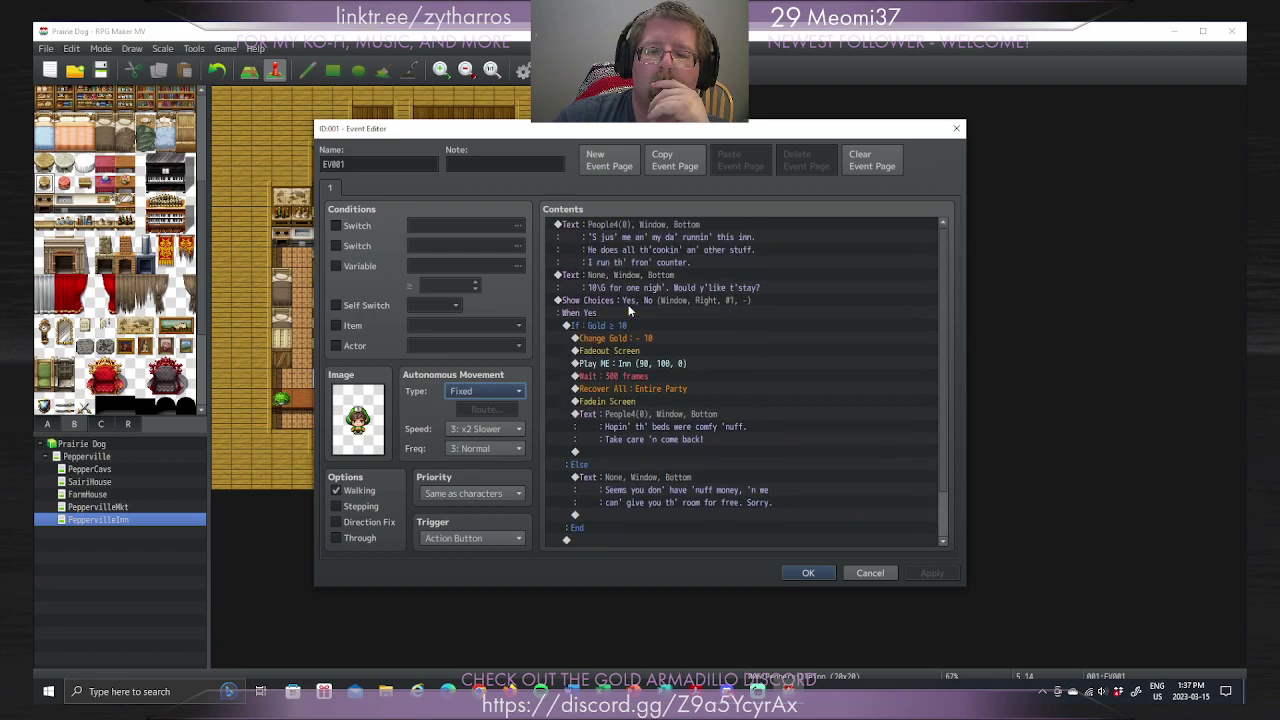
{"action": "left_click", "coordinate": [820, 576]}
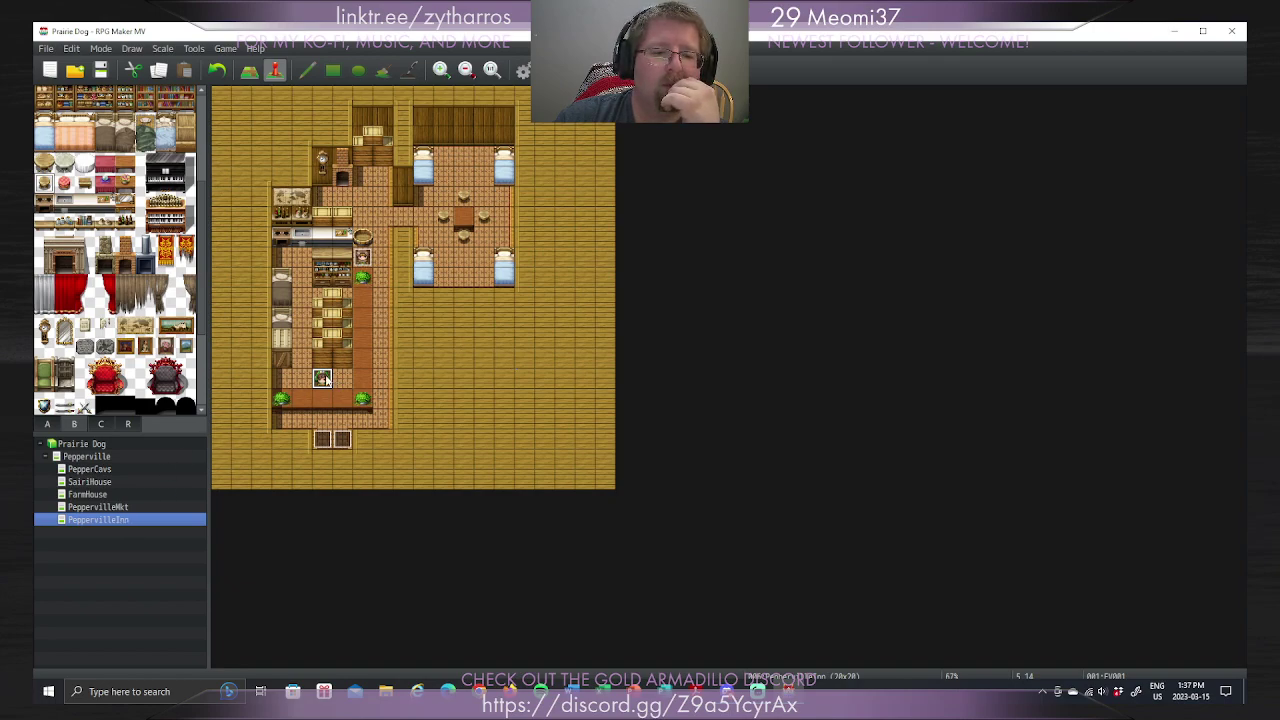
{"action": "key", "text": "Return"}
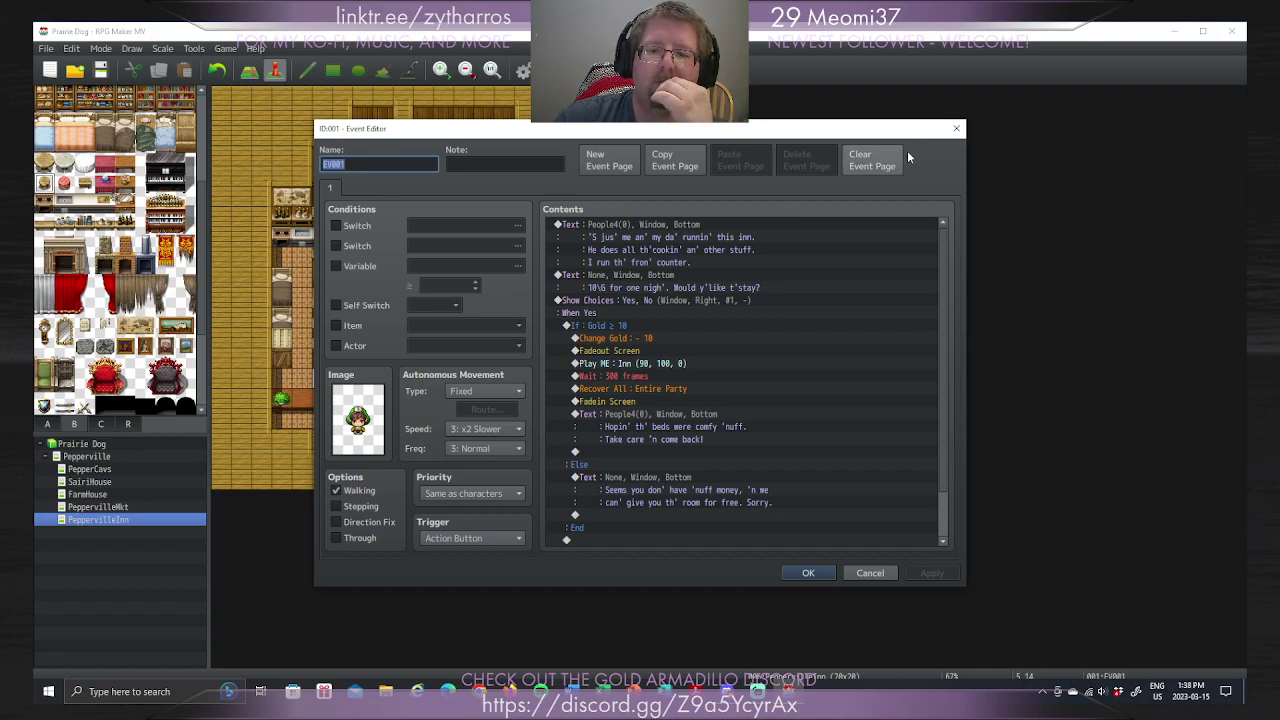
{"action": "left_click", "coordinate": [957, 130]}
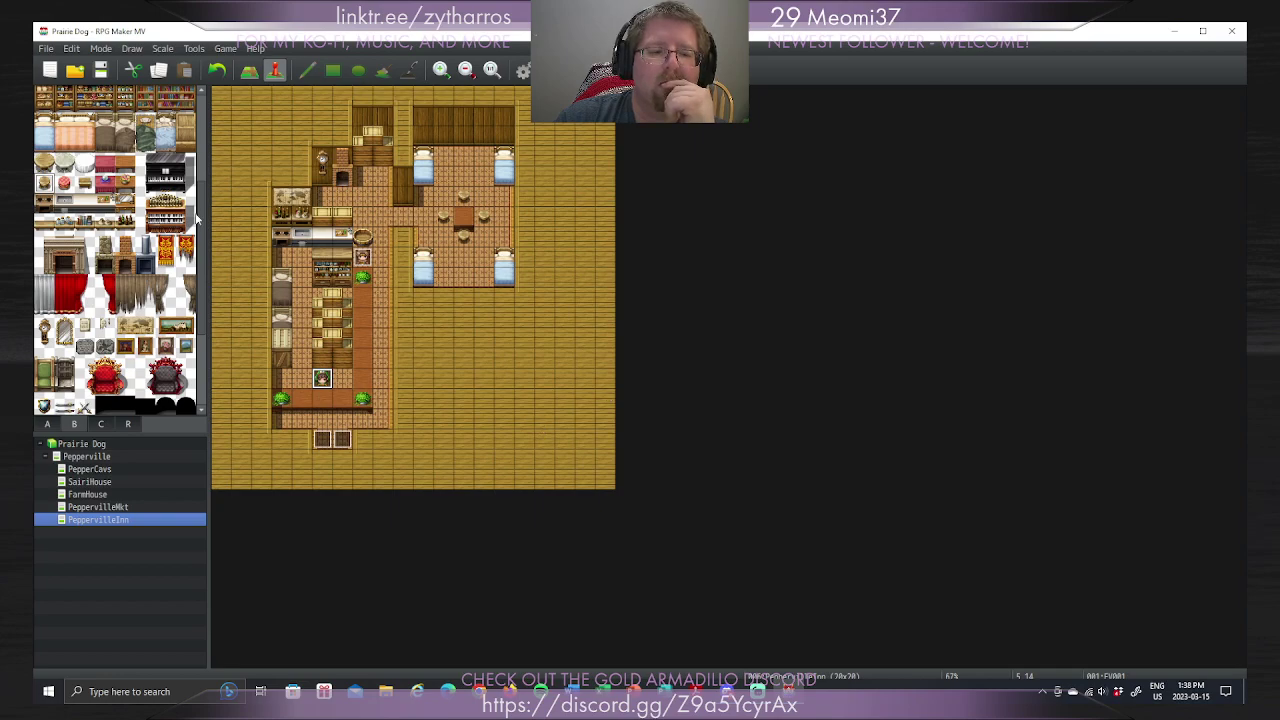
Step: Save the project, then paint a shadow with the shadow pen on the inn's long counter beside the stacked crates
{"action": "left_click", "coordinate": [104, 70]}
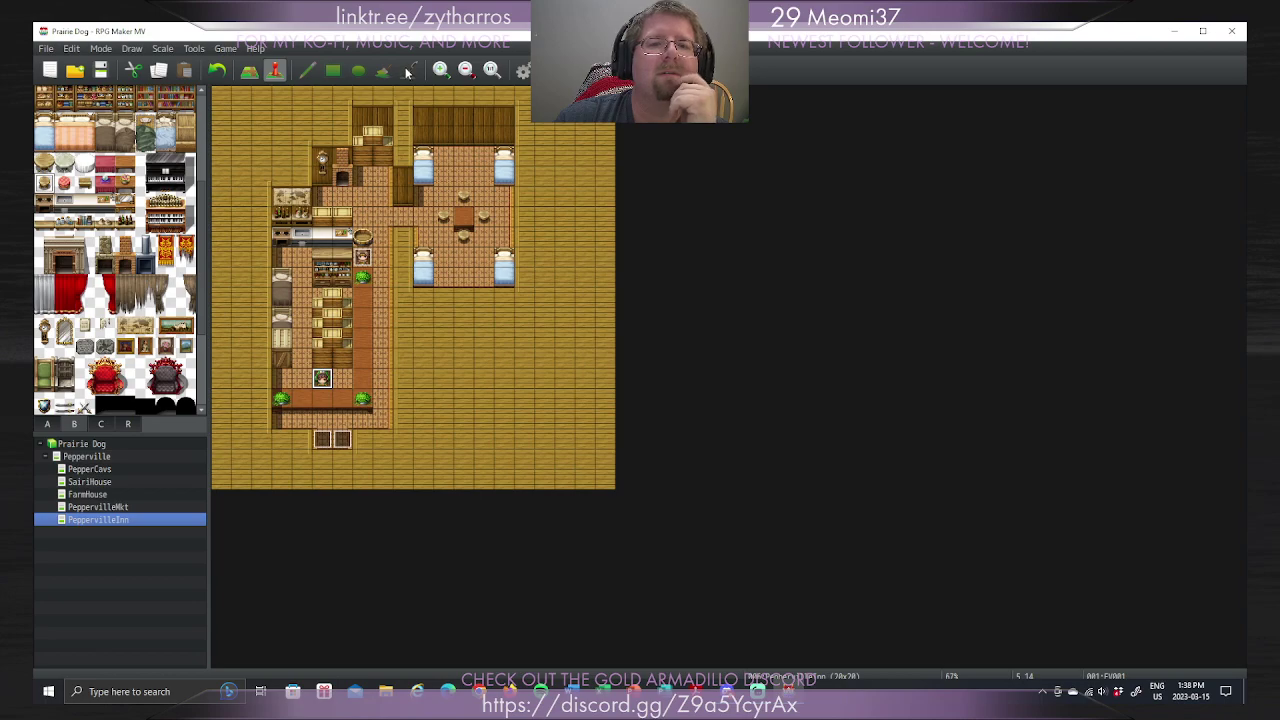
{"action": "left_click", "coordinate": [250, 70]}
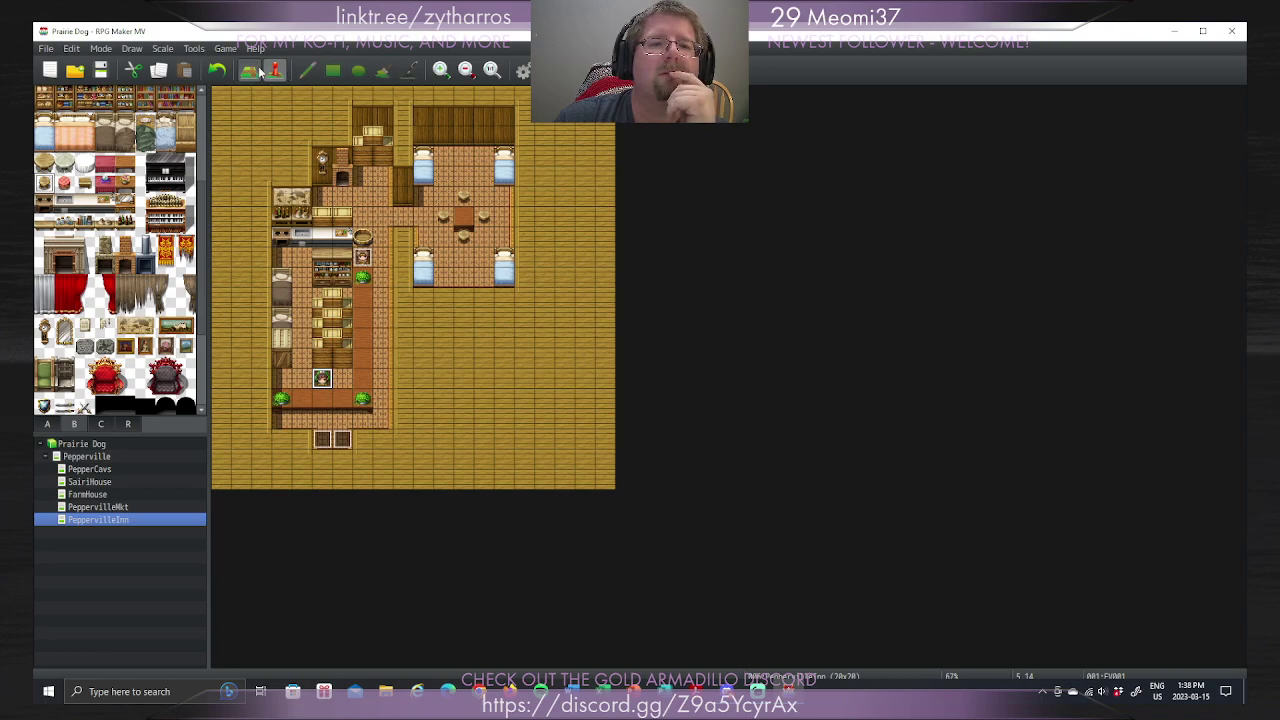
{"action": "left_click", "coordinate": [408, 70]}
{"action": "mouse_move", "coordinate": [456, 184]}
{"action": "left_mouse_down"}
{"action": "mouse_move", "coordinate": [462, 204]}
{"action": "mouse_move", "coordinate": [477, 185]}
{"action": "left_mouse_up"}
{"action": "mouse_move", "coordinate": [447, 183]}
{"action": "left_mouse_down"}
{"action": "mouse_move", "coordinate": [478, 205]}
{"action": "mouse_move", "coordinate": [488, 172]}
{"action": "mouse_move", "coordinate": [490, 190]}
{"action": "left_mouse_up"}
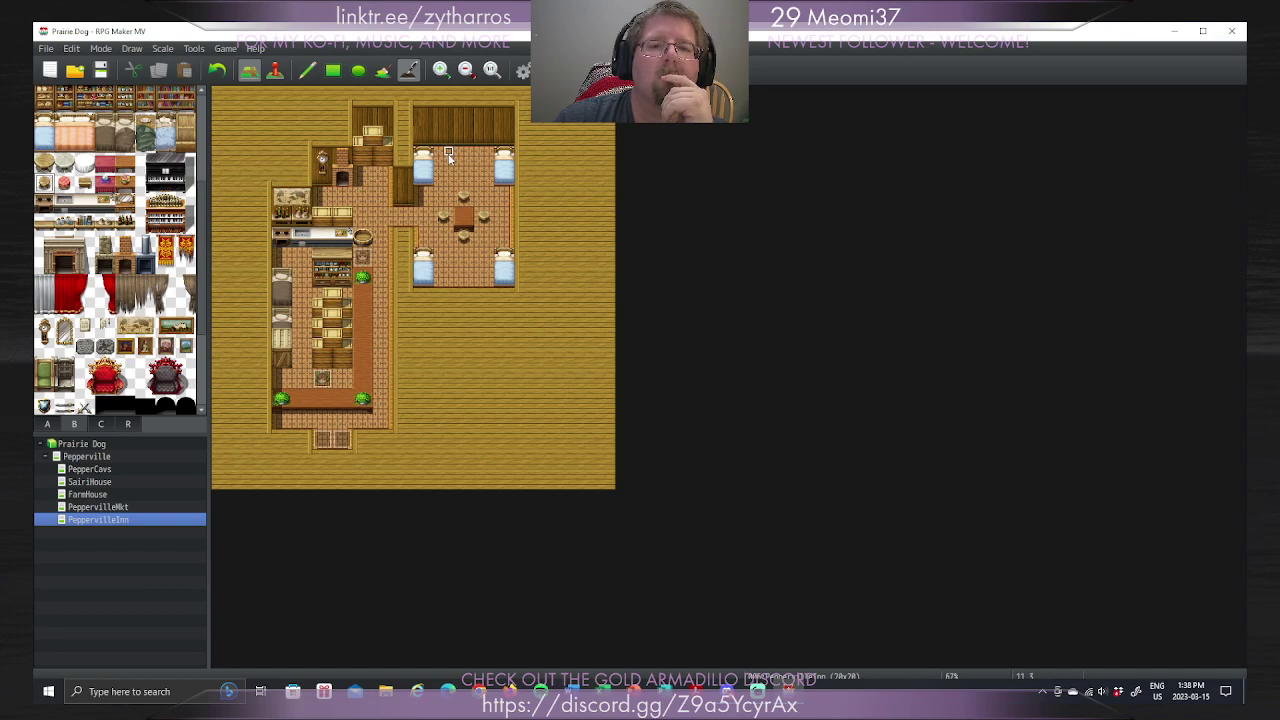
{"action": "left_click", "coordinate": [407, 74]}
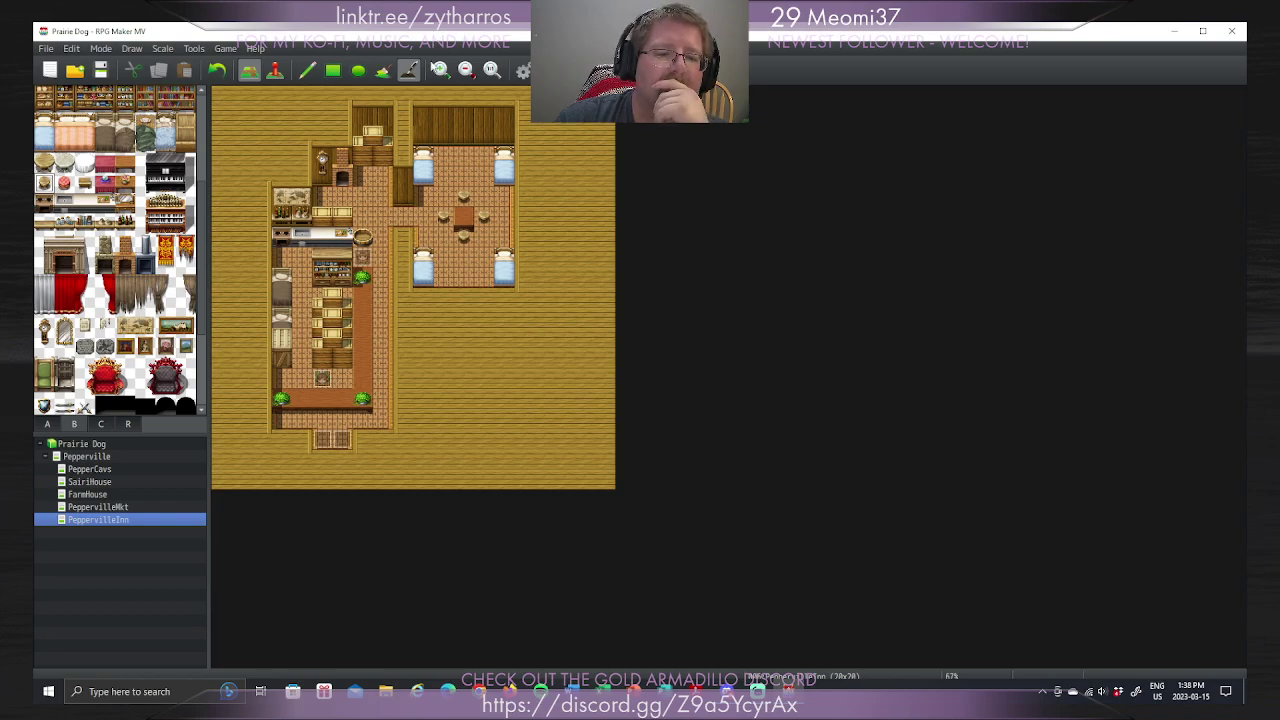
{"action": "mouse_move", "coordinate": [357, 355]}
{"action": "left_mouse_down"}
{"action": "mouse_move", "coordinate": [357, 296]}
{"action": "mouse_move", "coordinate": [388, 304]}
{"action": "mouse_move", "coordinate": [358, 343]}
{"action": "left_mouse_up"}
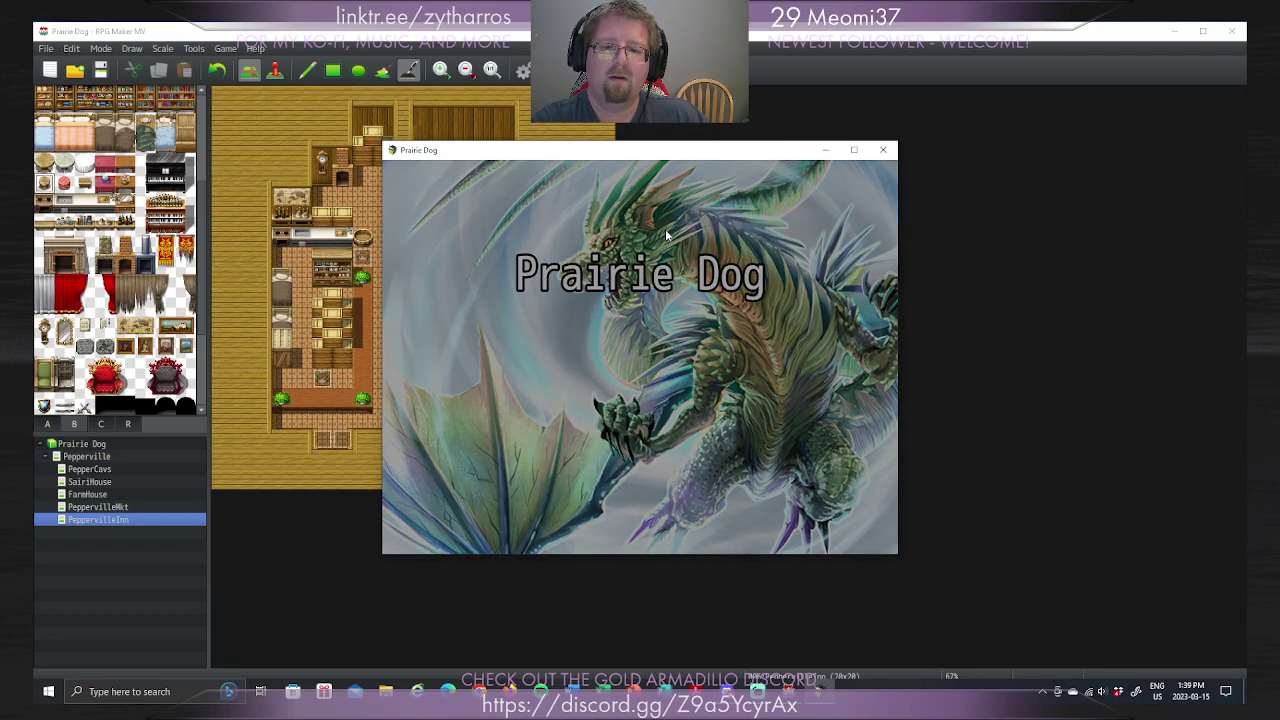
Step: Start a new game in the playtest, walk through Pepperville to the inn and test its door
{"action": "key", "text": "Return"}
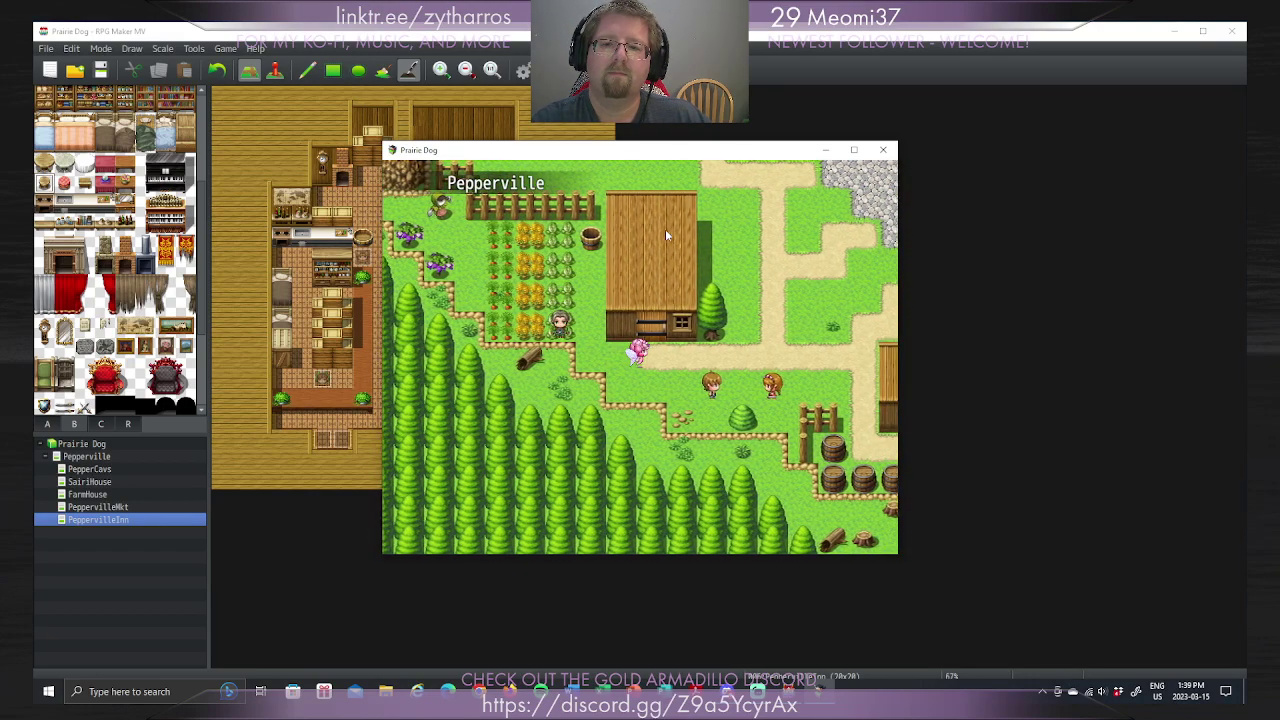
{"action": "key", "text": "Right"}
{"action": "key", "text": "Up"}
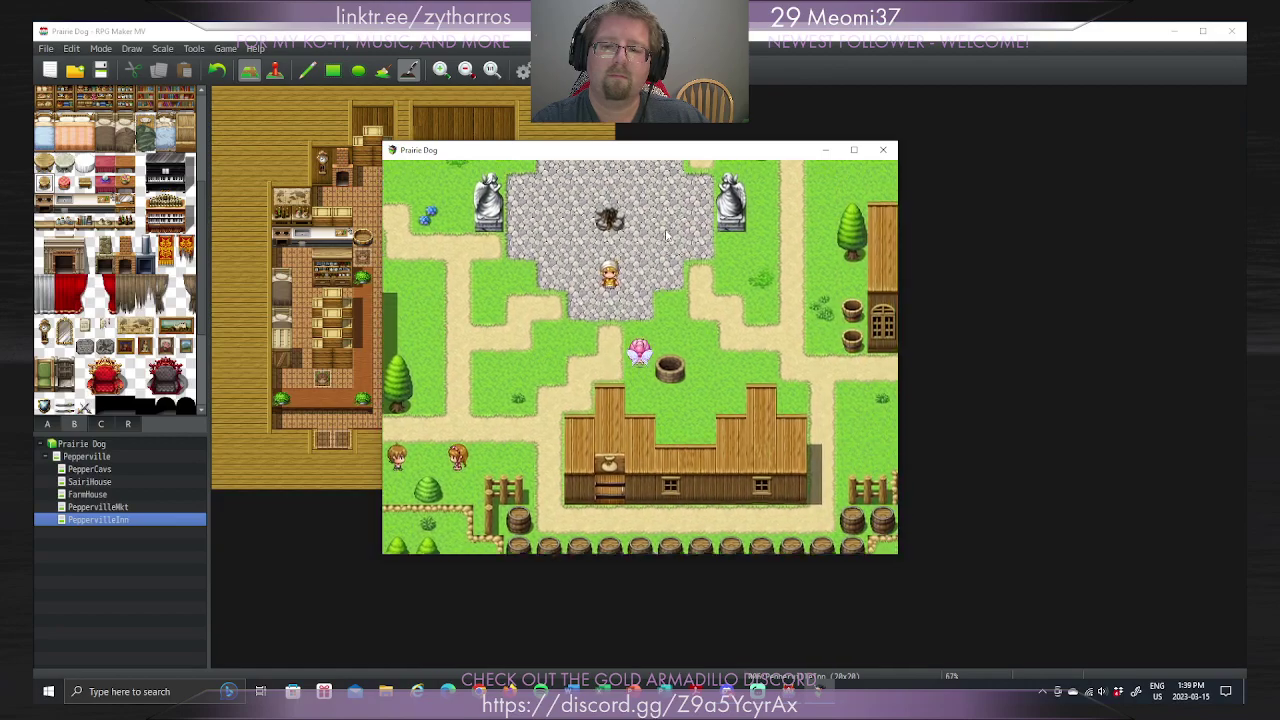
{"action": "key", "text": "Right"}
{"action": "key", "text": "Up"}
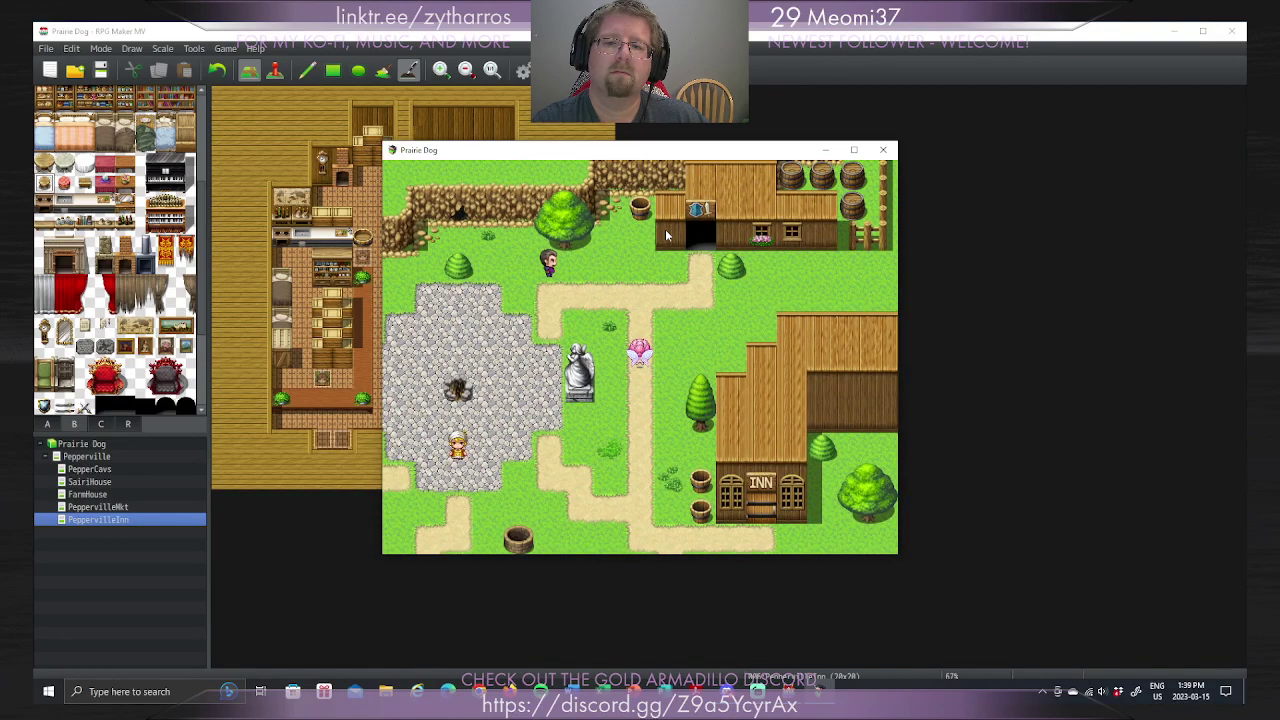
{"action": "key", "text": "Down"}
{"action": "key", "text": "Right"}
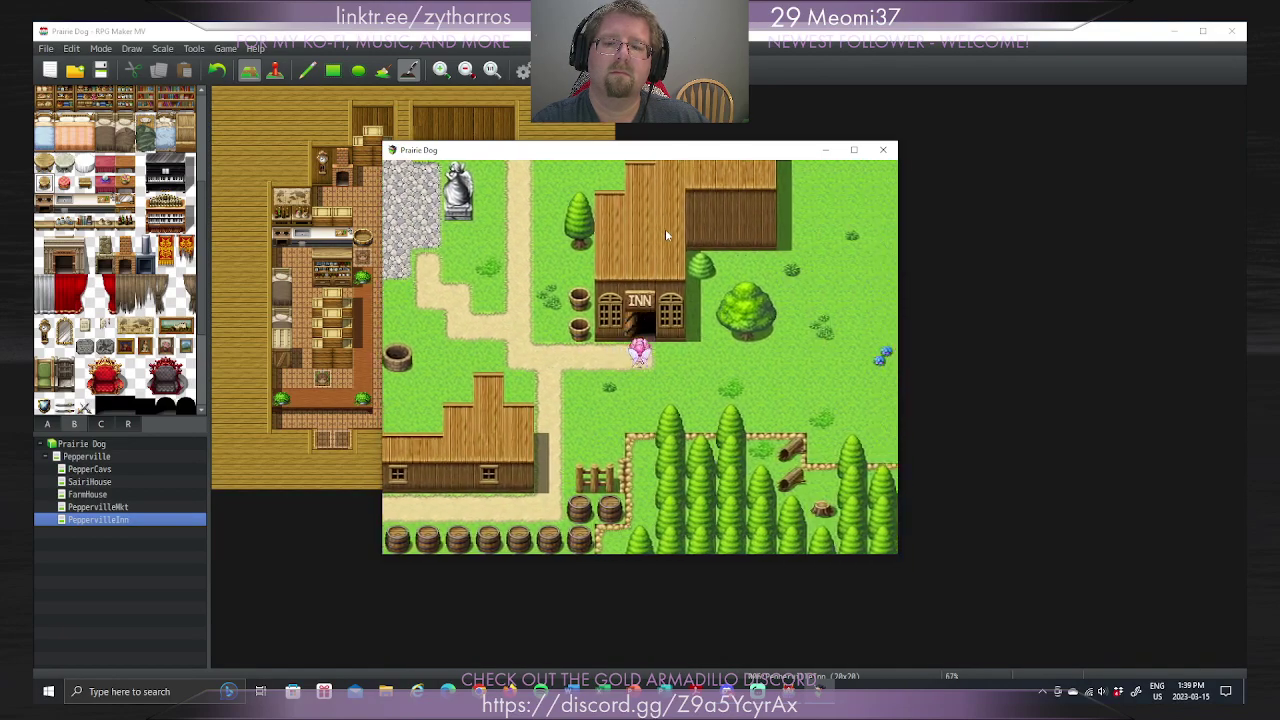
{"action": "key", "text": "Up"}
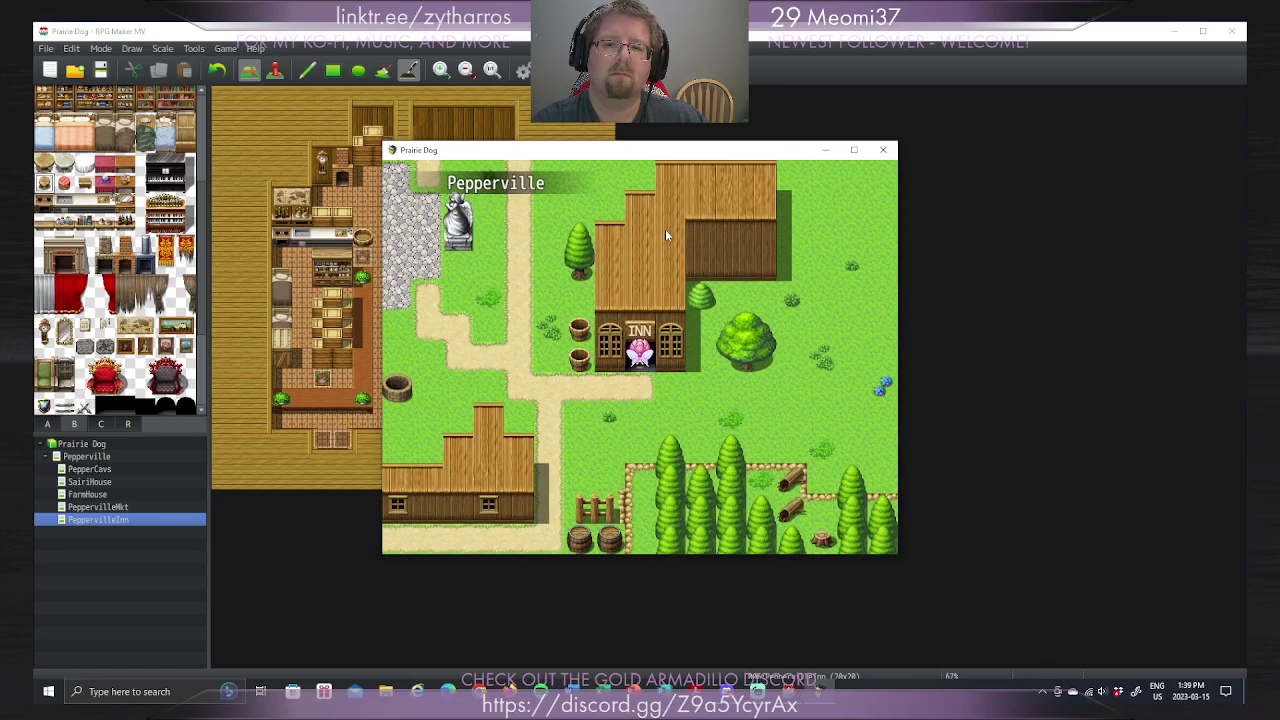
Step: Step away from the inn door, return the playtest to the title screen and close the game window
{"action": "key", "text": "Down"}
{"action": "key", "text": "Escape"}
{"action": "key", "text": "Up"}
{"action": "key", "text": "Return"}
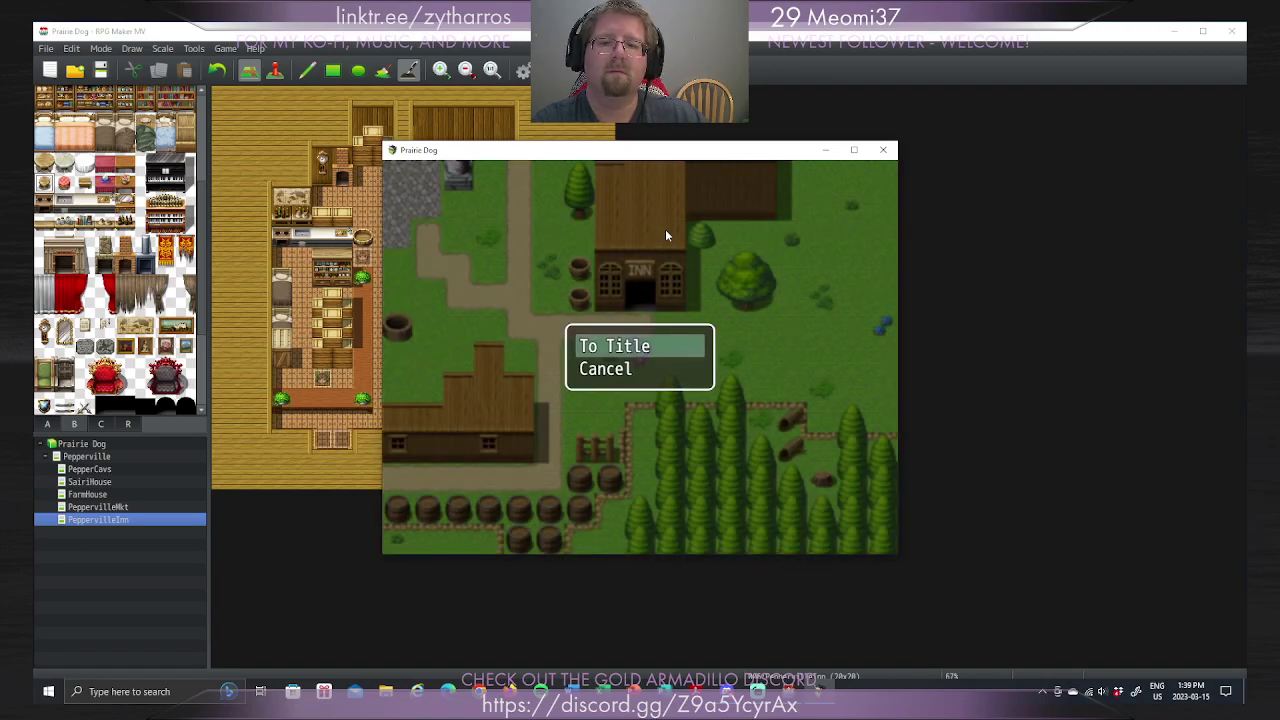
{"action": "key", "text": "Return"}
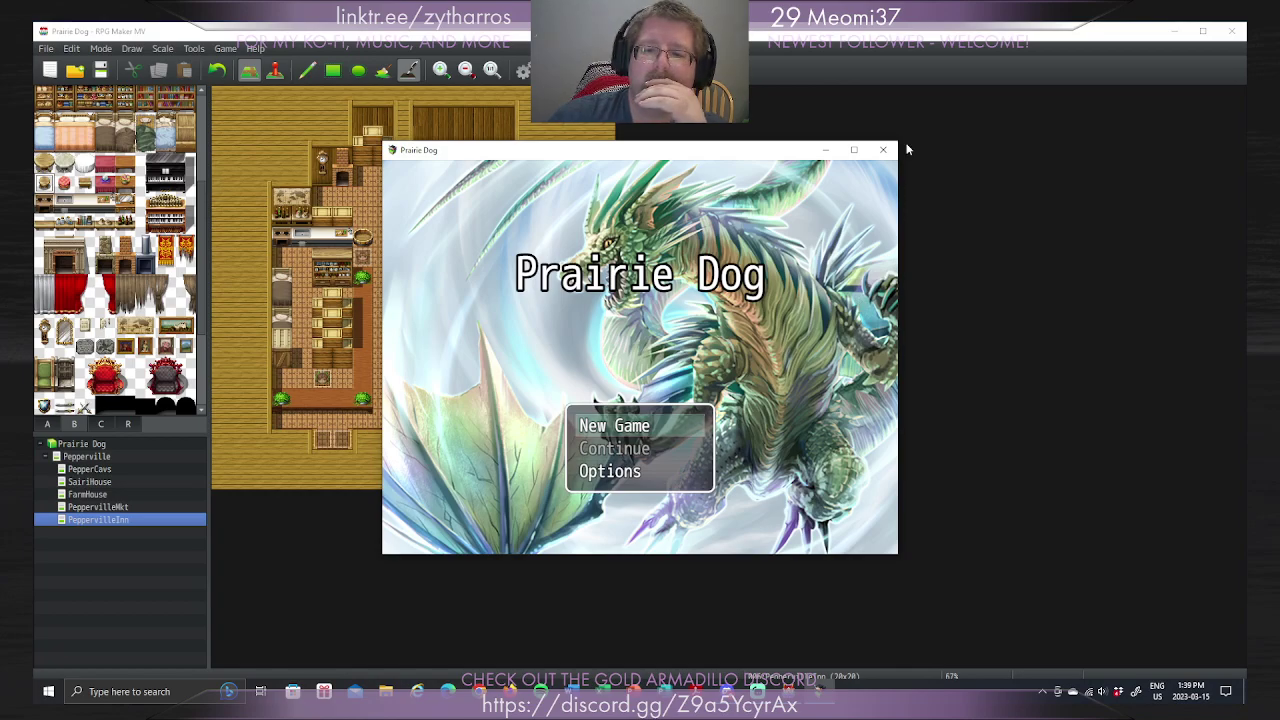
{"action": "left_click", "coordinate": [883, 149]}
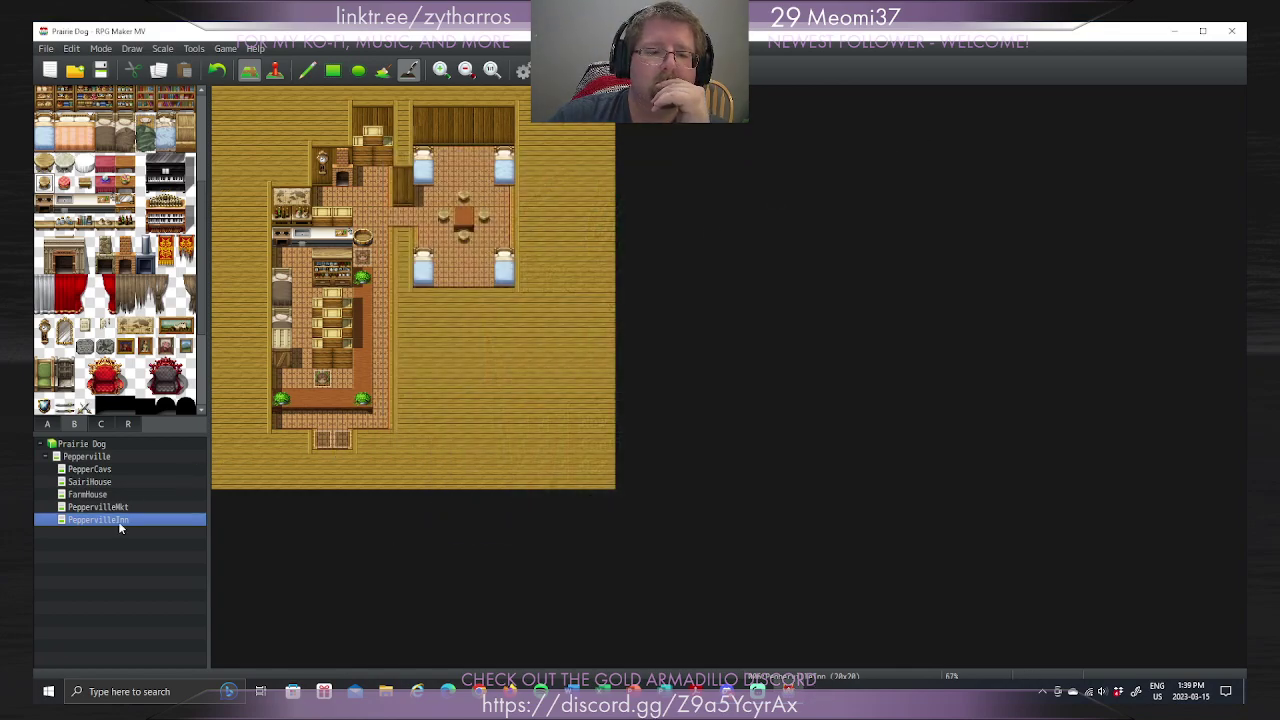
Step: Set the Transfer Player destination of Pepperville's inn door event to PeppervilleInn (5,16) and save the event
{"action": "left_click", "coordinate": [100, 456]}
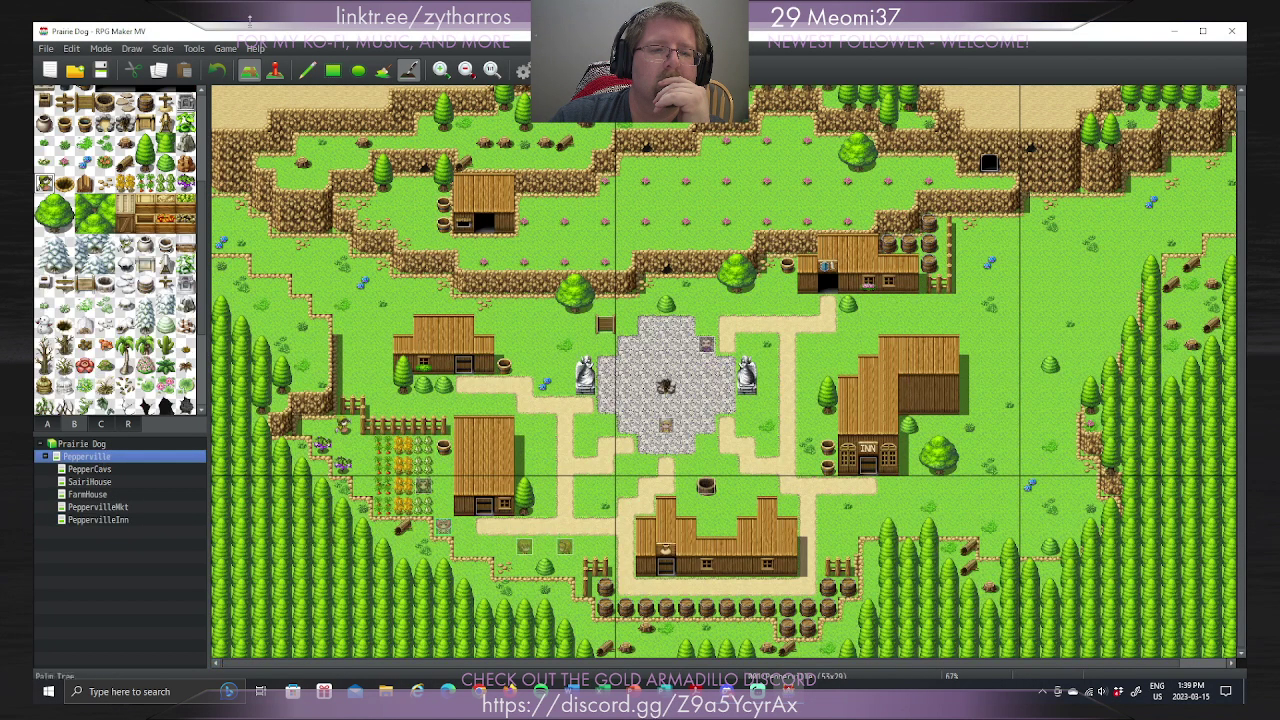
{"action": "left_click", "coordinate": [274, 69]}
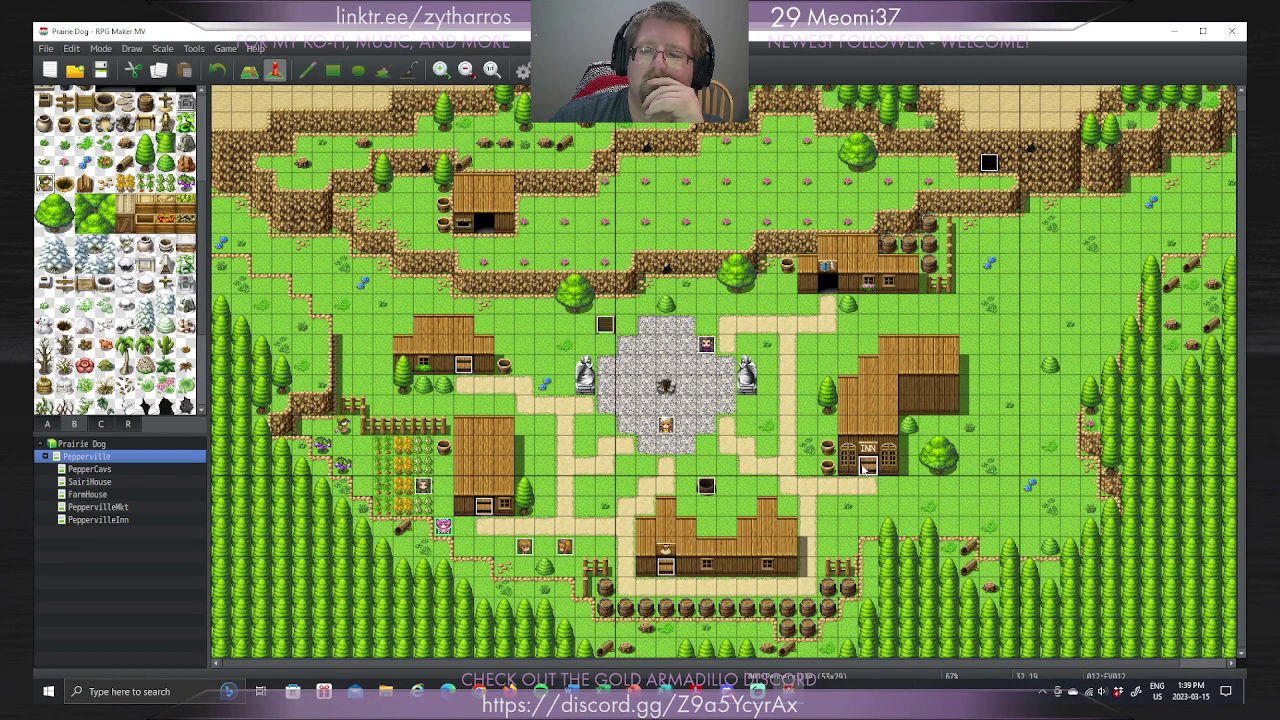
{"action": "double_click", "coordinate": [826, 282]}
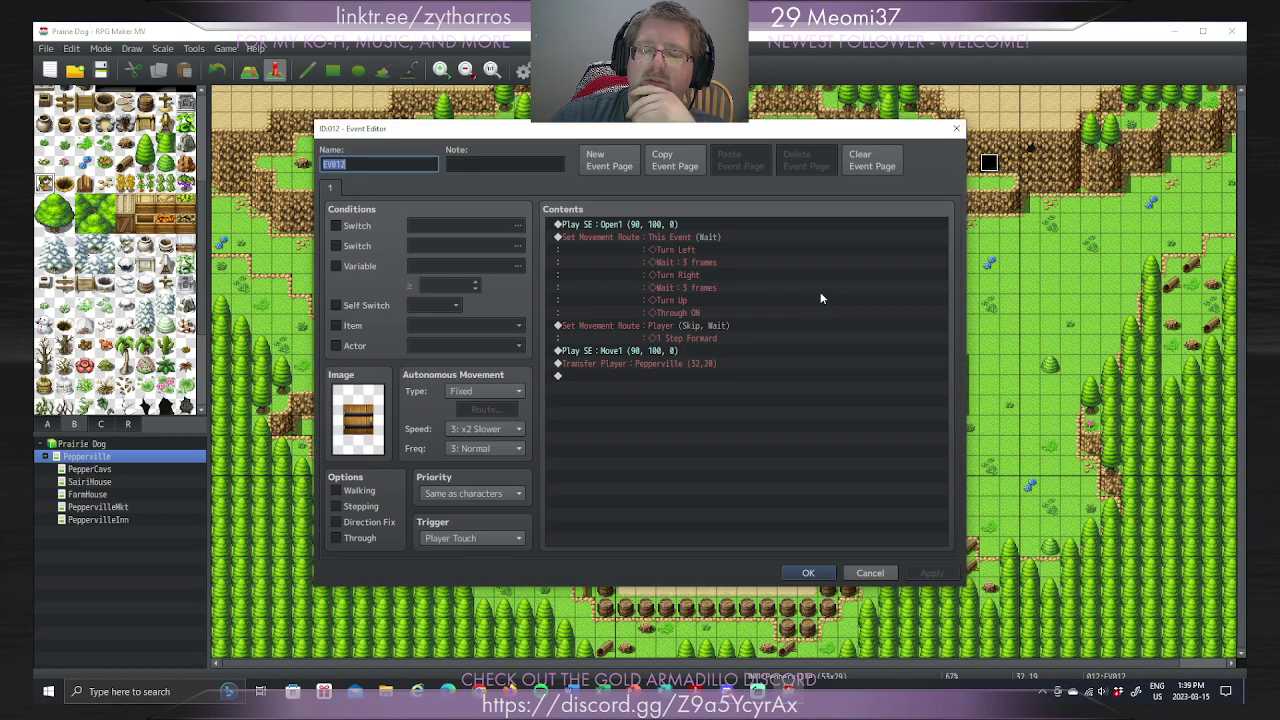
{"action": "left_click", "coordinate": [658, 350]}
{"action": "right_click", "coordinate": [700, 364]}
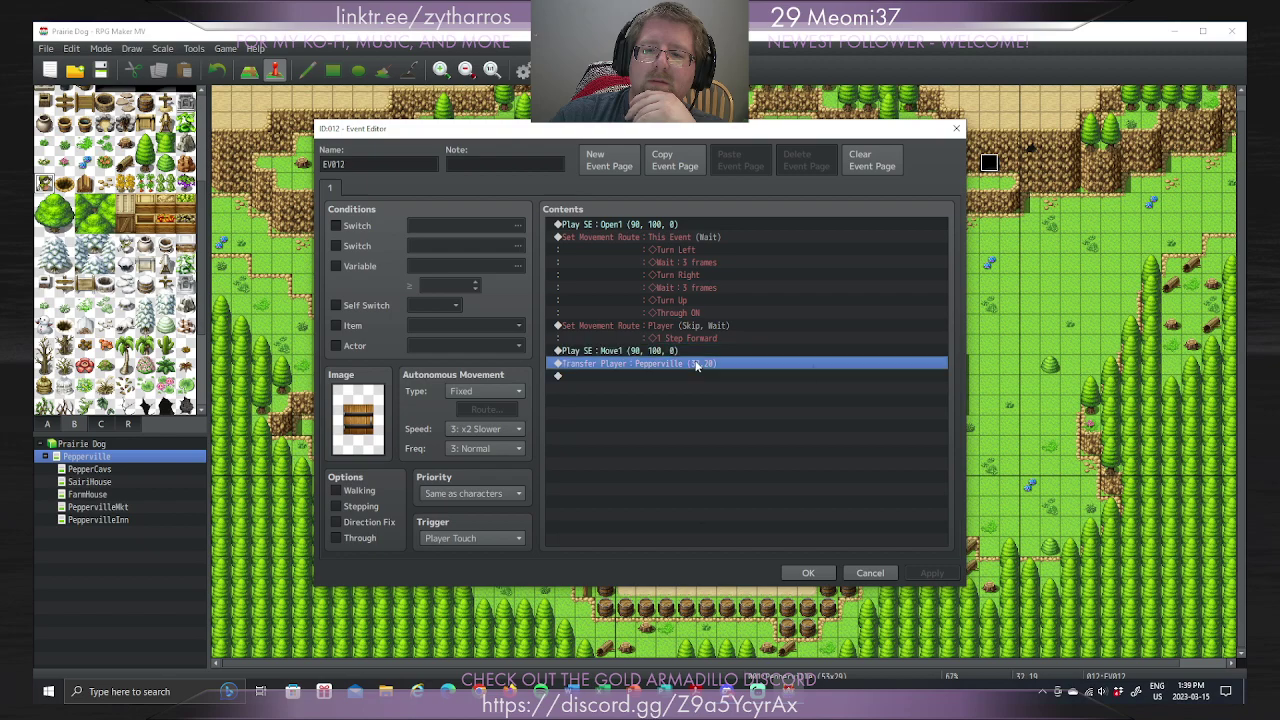
{"action": "left_click", "coordinate": [730, 378]}
{"action": "left_click", "coordinate": [740, 327]}
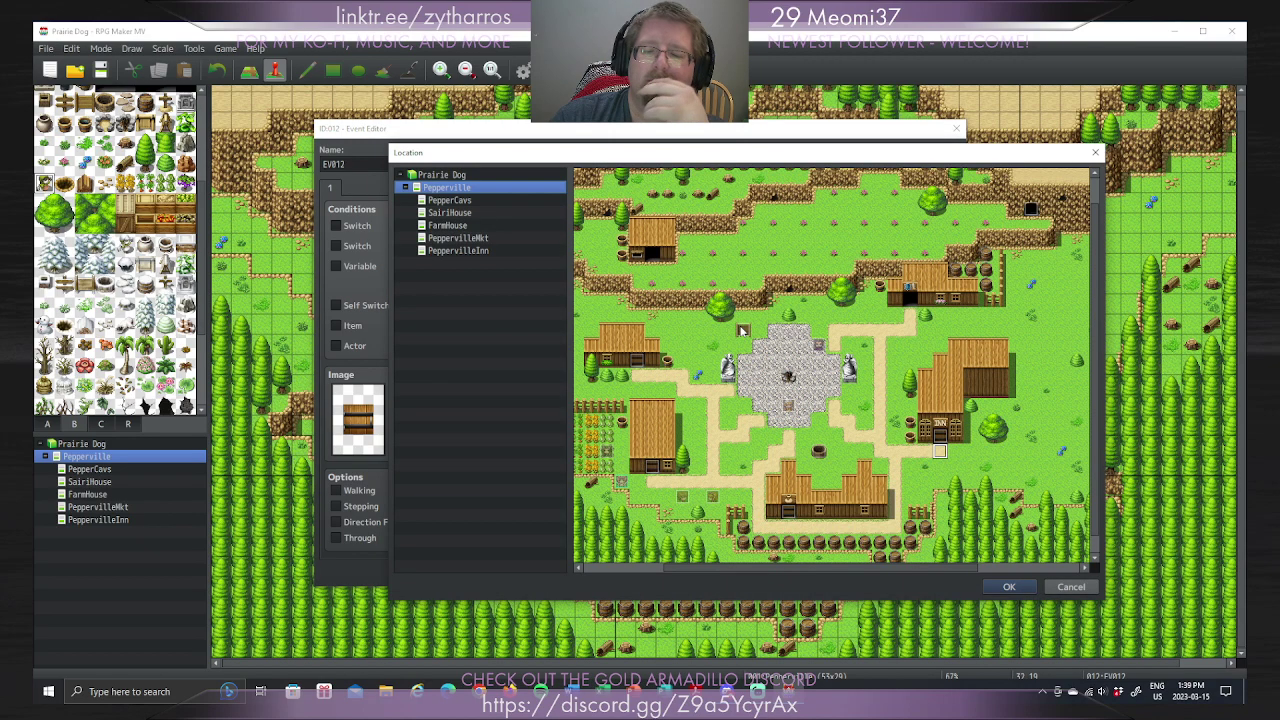
{"action": "left_click", "coordinate": [478, 252]}
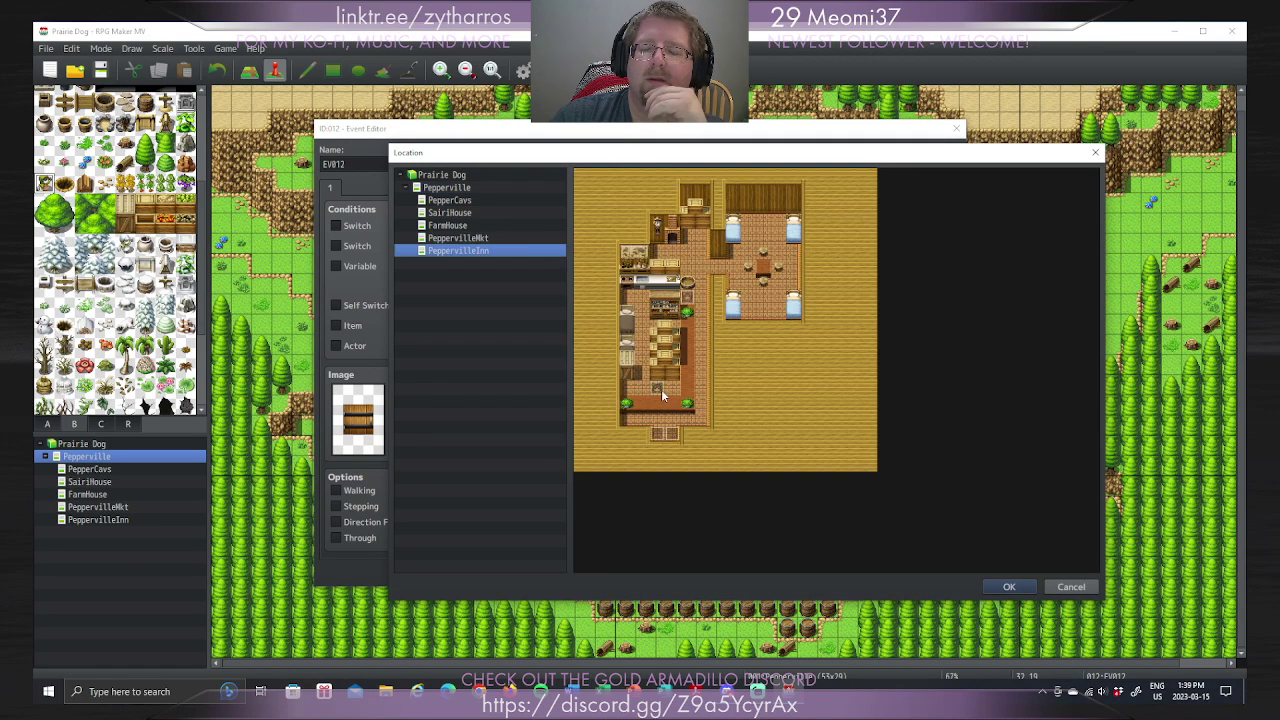
{"action": "left_click", "coordinate": [1005, 587]}
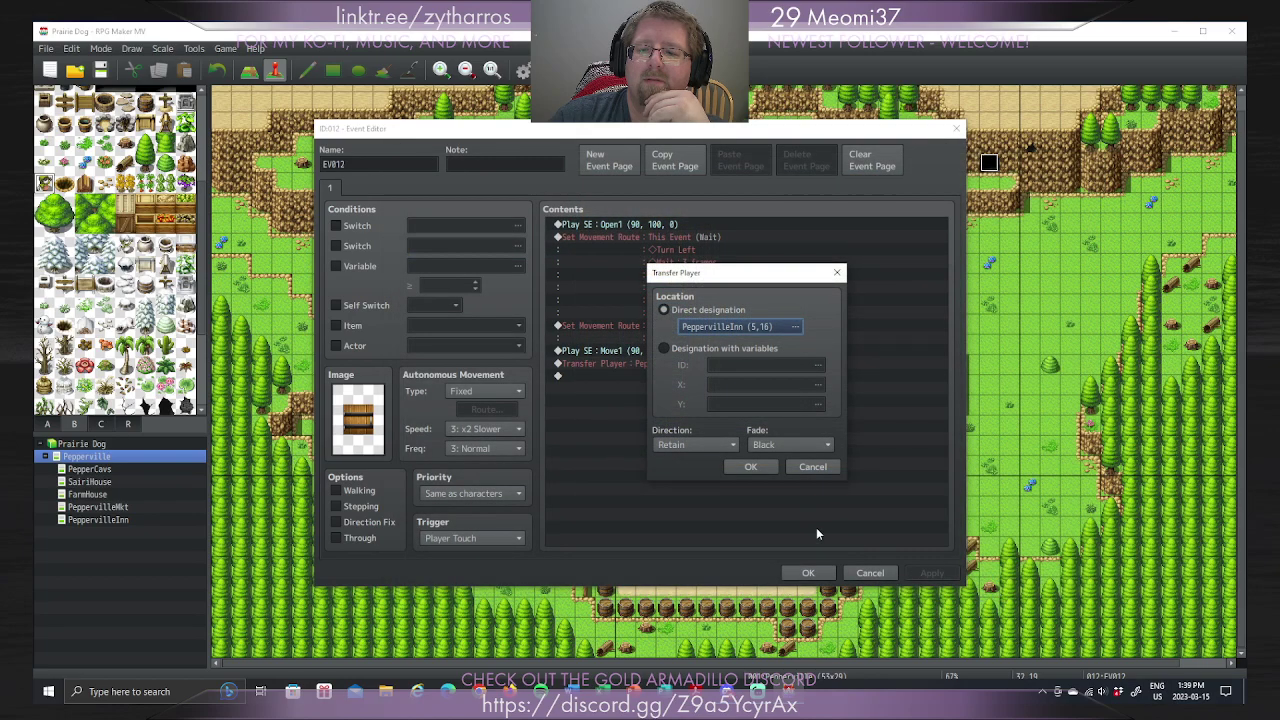
{"action": "left_click", "coordinate": [752, 469]}
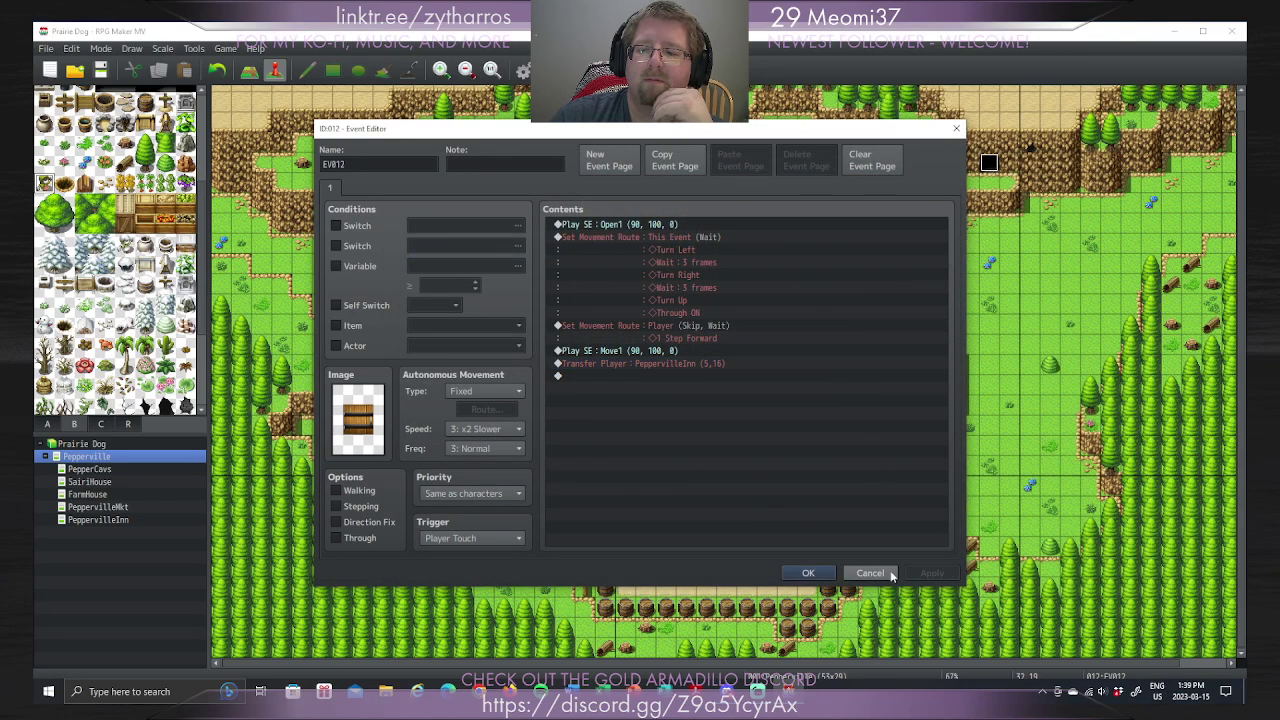
{"action": "left_click", "coordinate": [810, 573]}
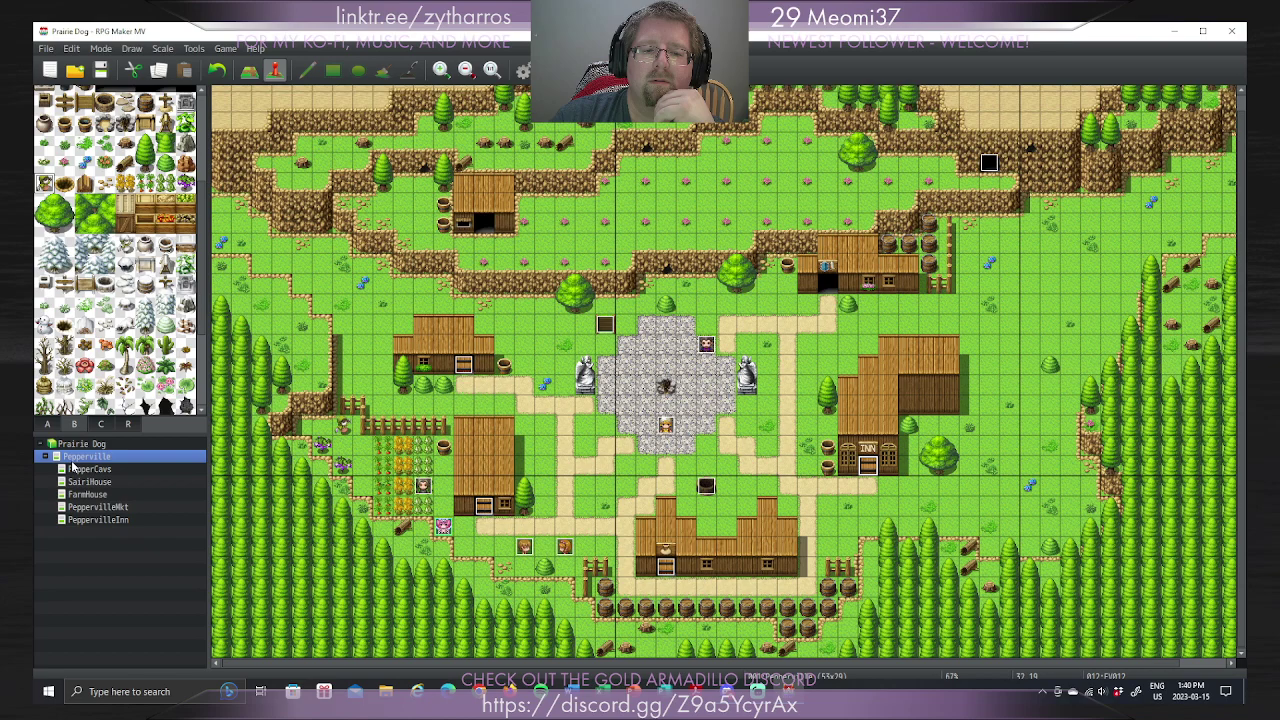
Step: Check the transfer destination of the exit event on the PeppervilleInn map, then close the event
{"action": "left_click", "coordinate": [100, 520]}
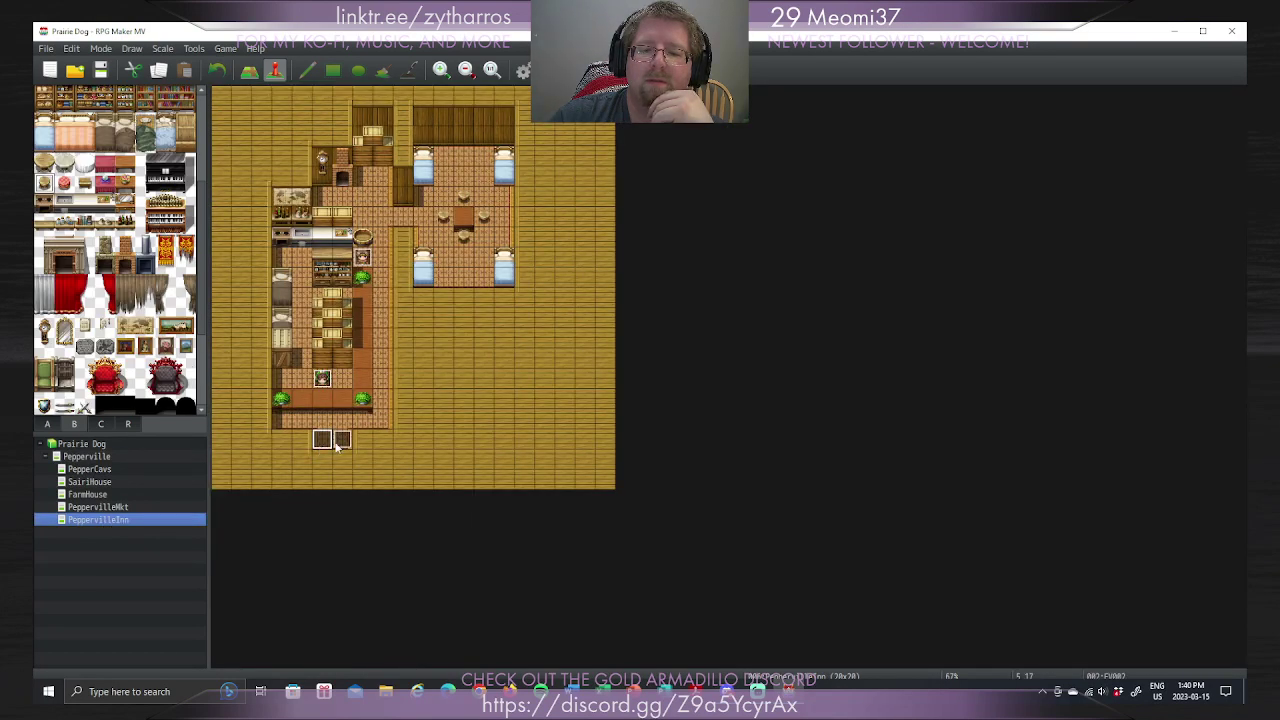
{"action": "key", "text": "Return"}
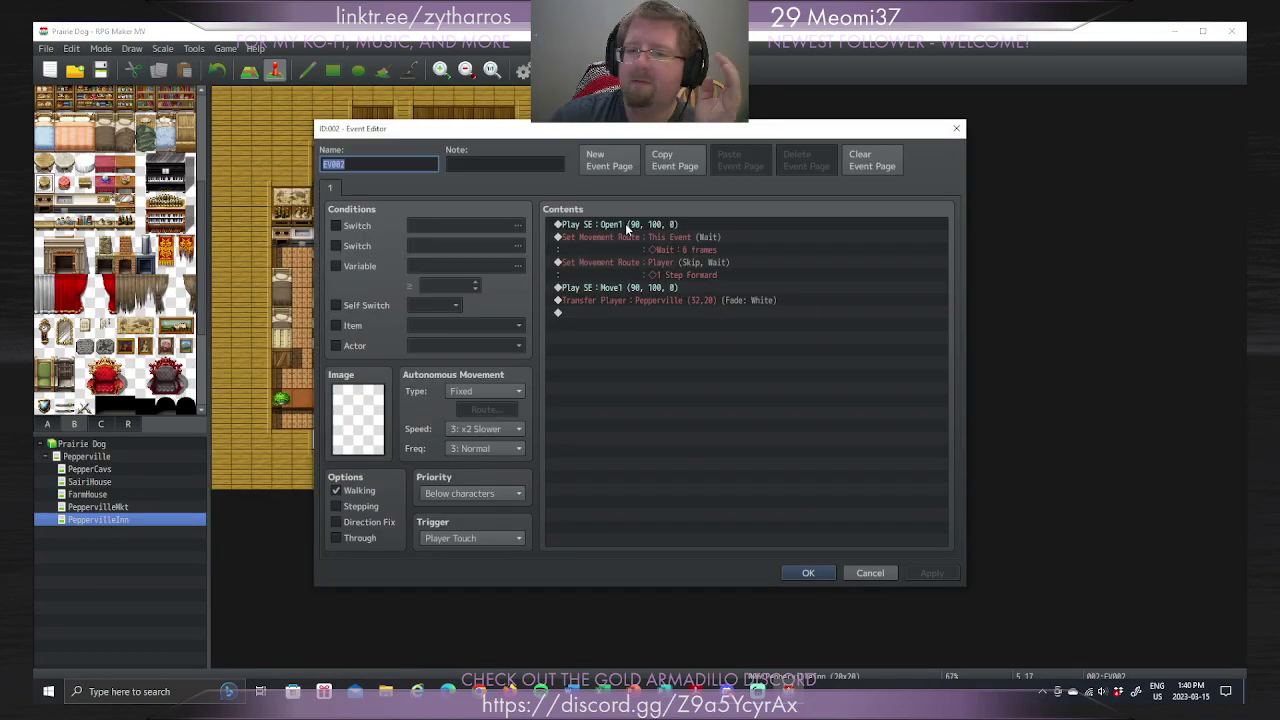
{"action": "right_click", "coordinate": [633, 298]}
{"action": "left_click", "coordinate": [660, 323]}
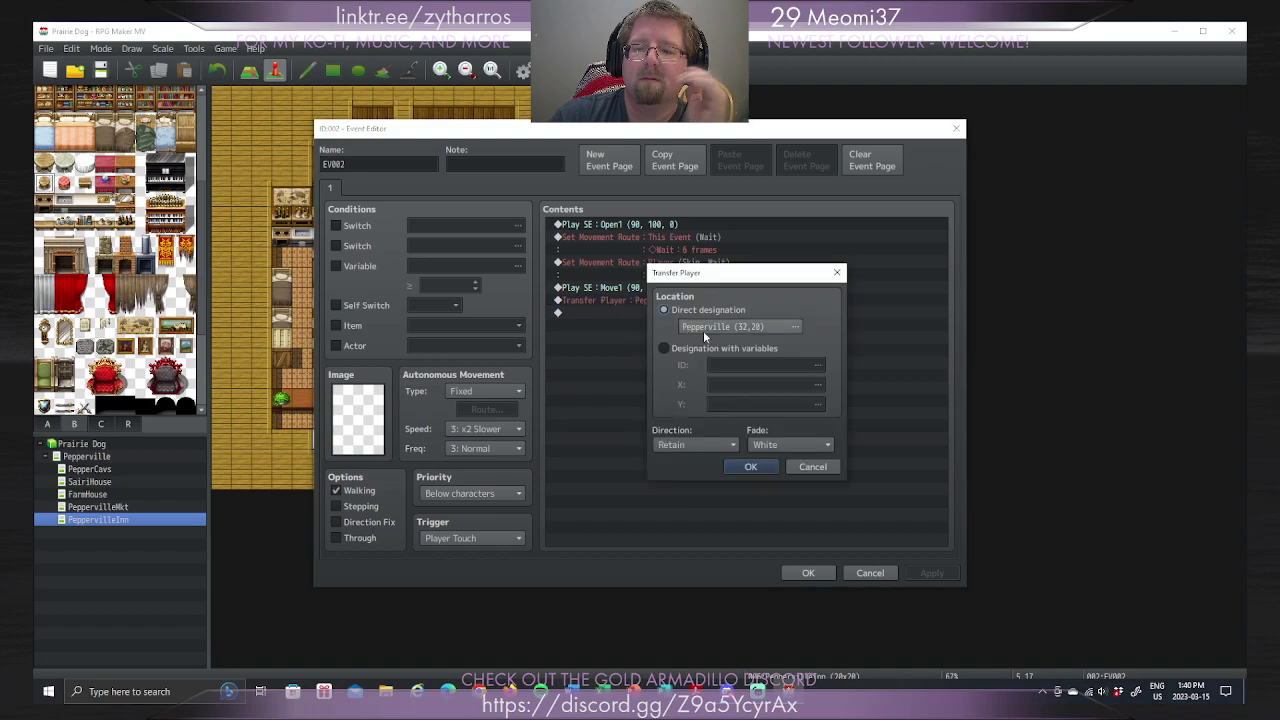
{"action": "left_click", "coordinate": [733, 333]}
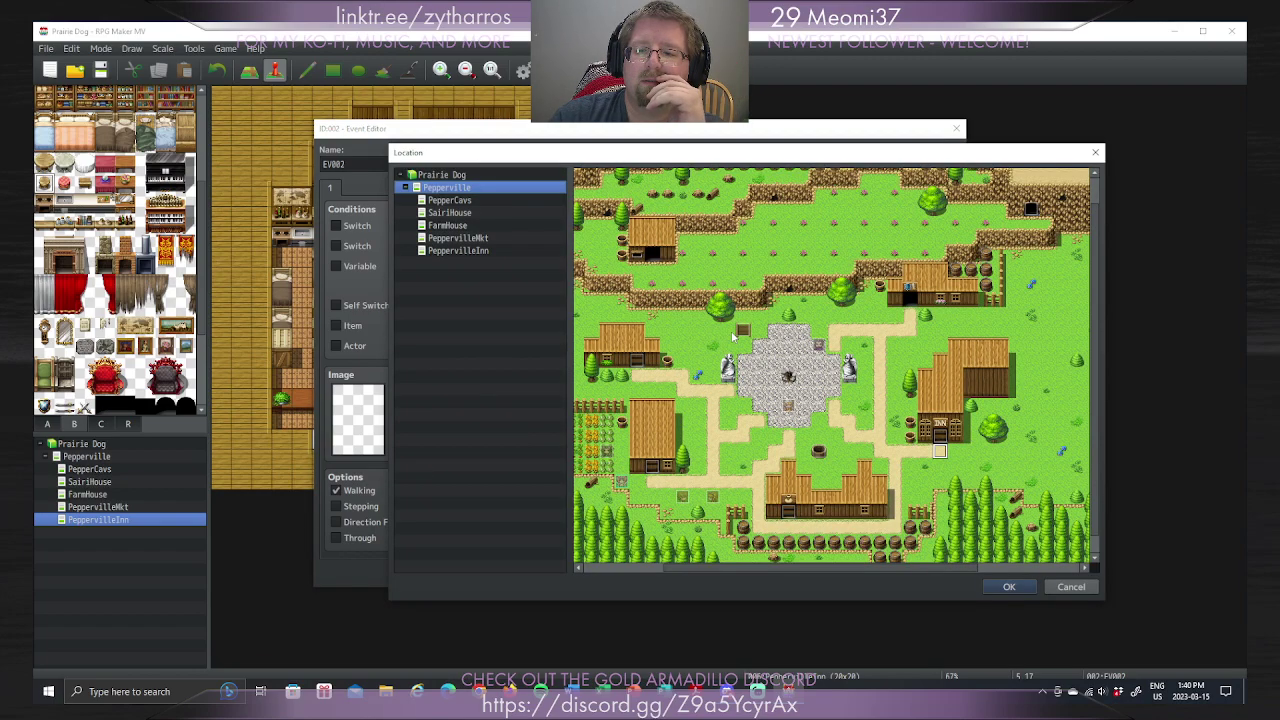
{"action": "left_click", "coordinate": [1068, 587]}
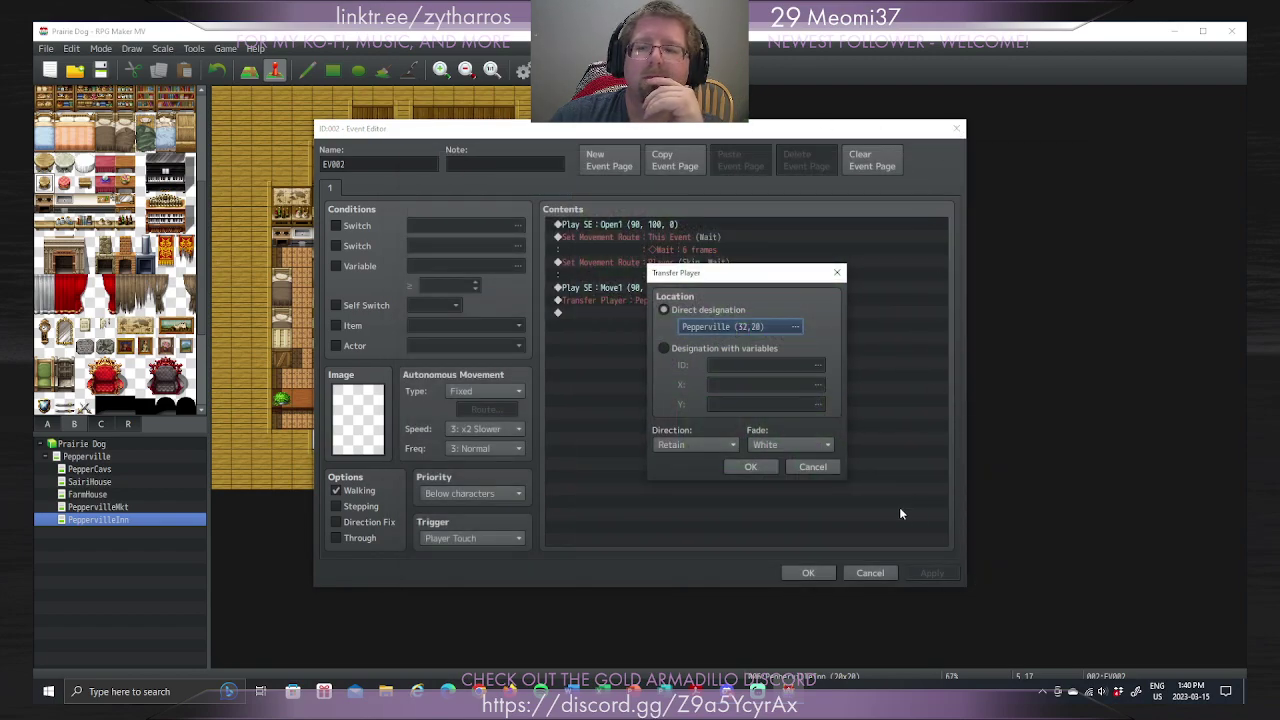
{"action": "left_click", "coordinate": [751, 467]}
{"action": "left_click", "coordinate": [918, 575]}
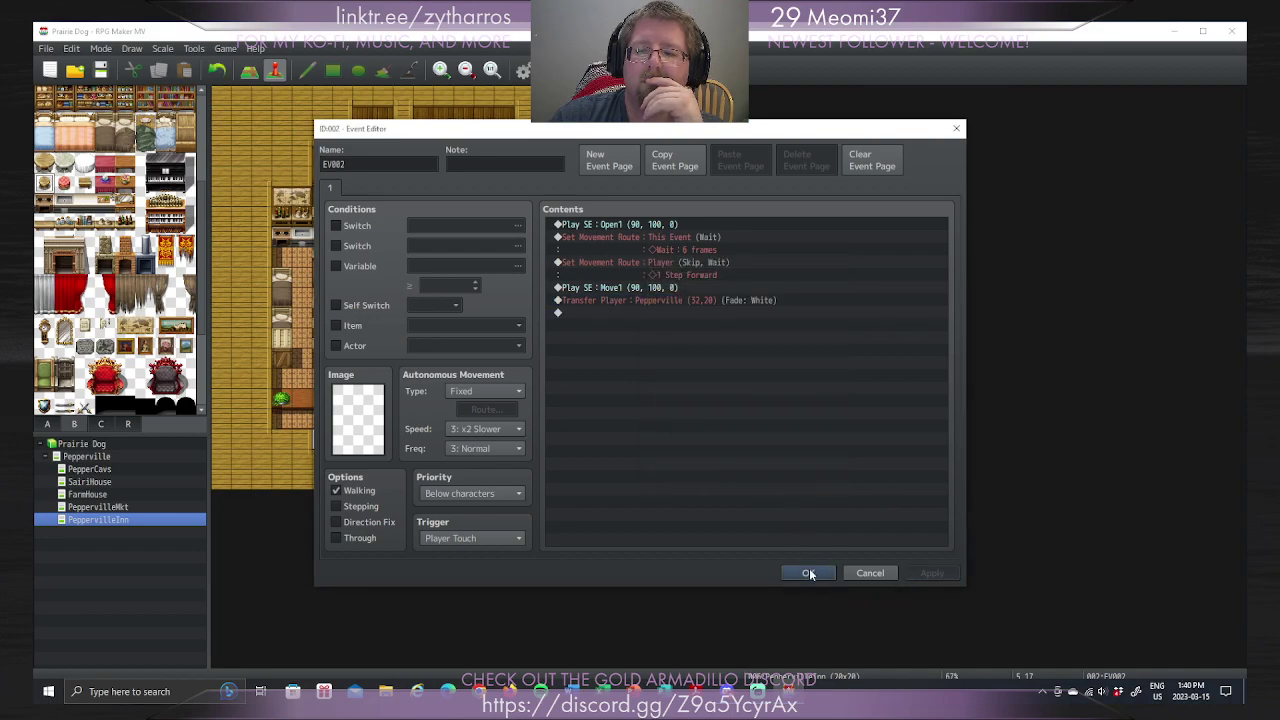
{"action": "left_click", "coordinate": [808, 572]}
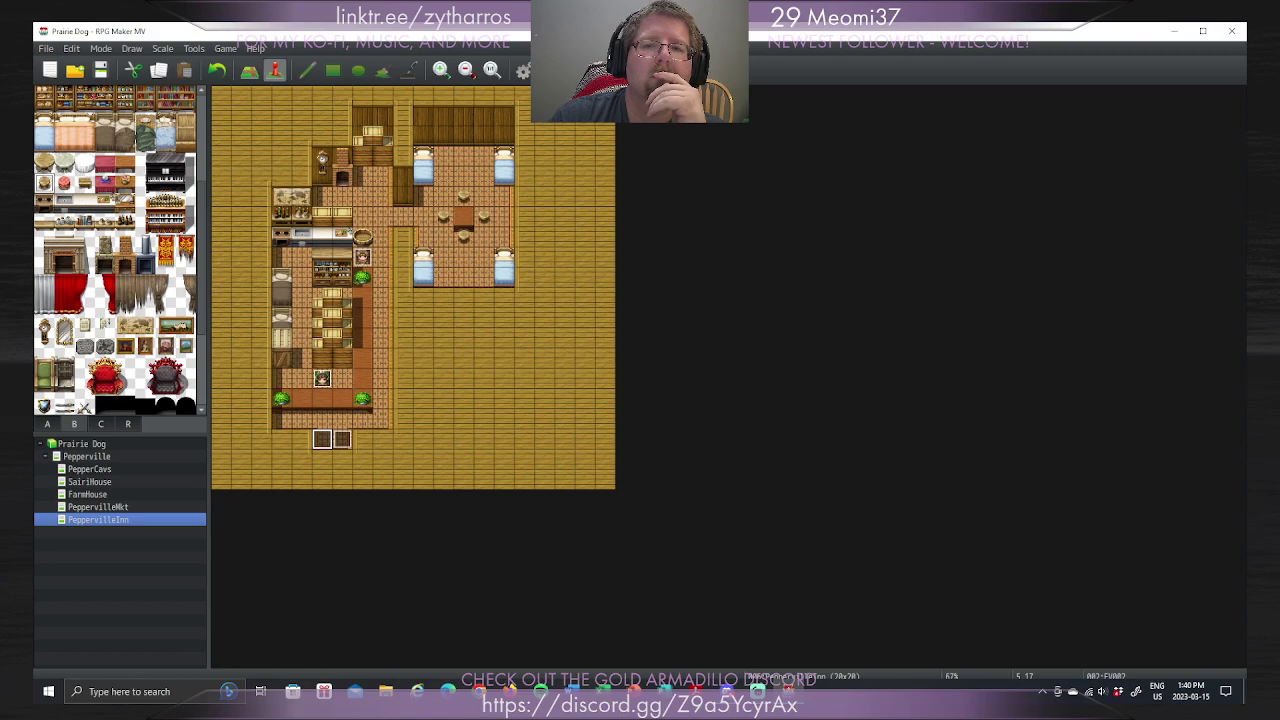
Step: Playtest the project with a new game and walk through Pepperville into the market
{"action": "key", "text": "ctrl+r"}
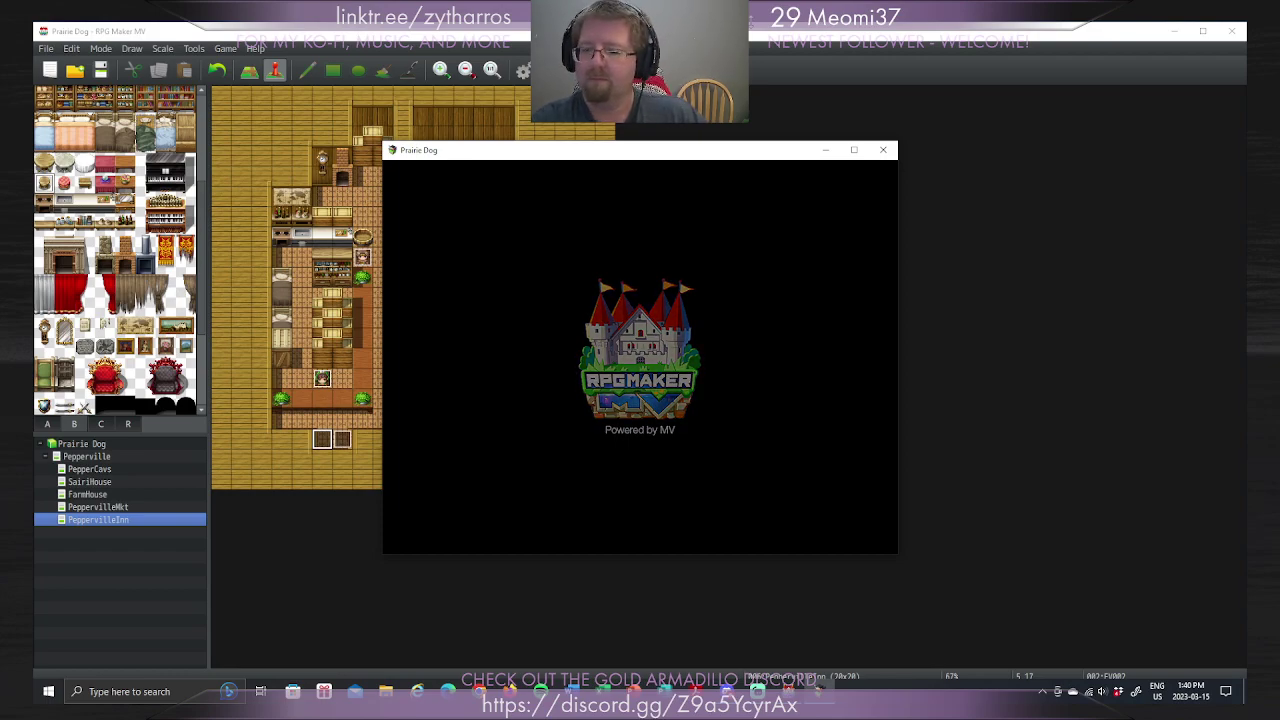
{"action": "key", "text": "Return"}
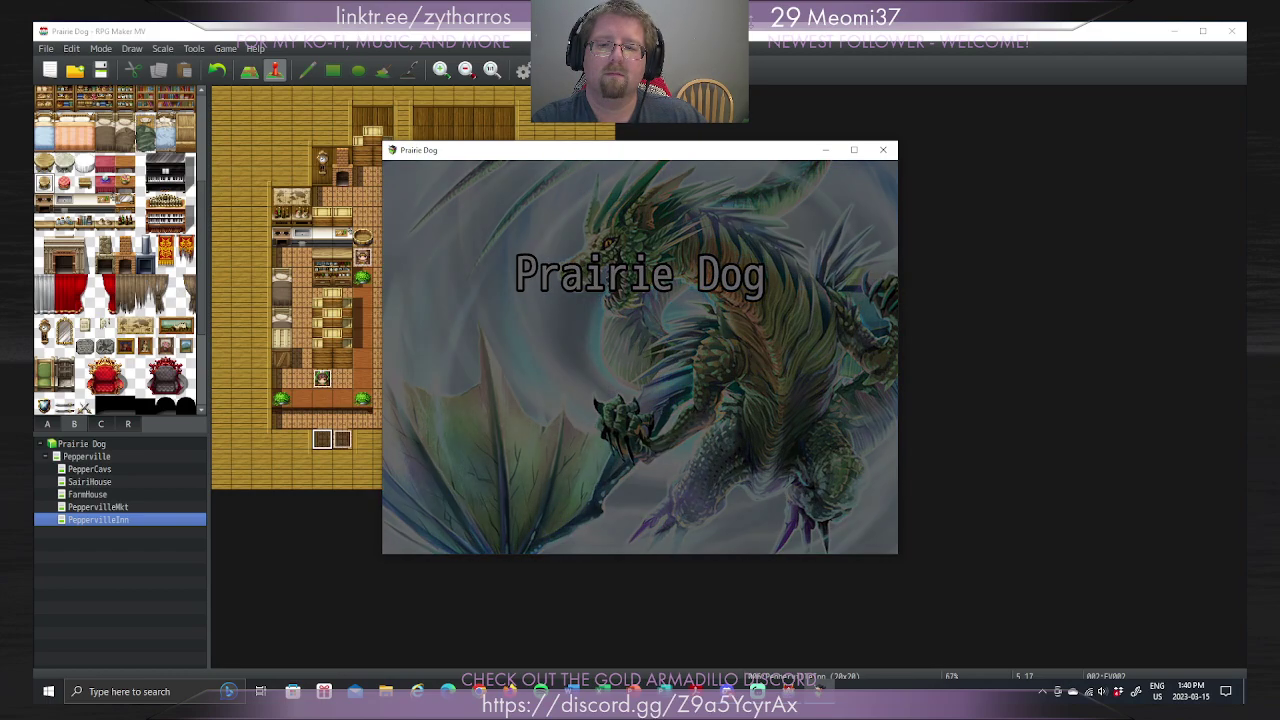
{"action": "key", "text": "Right"}
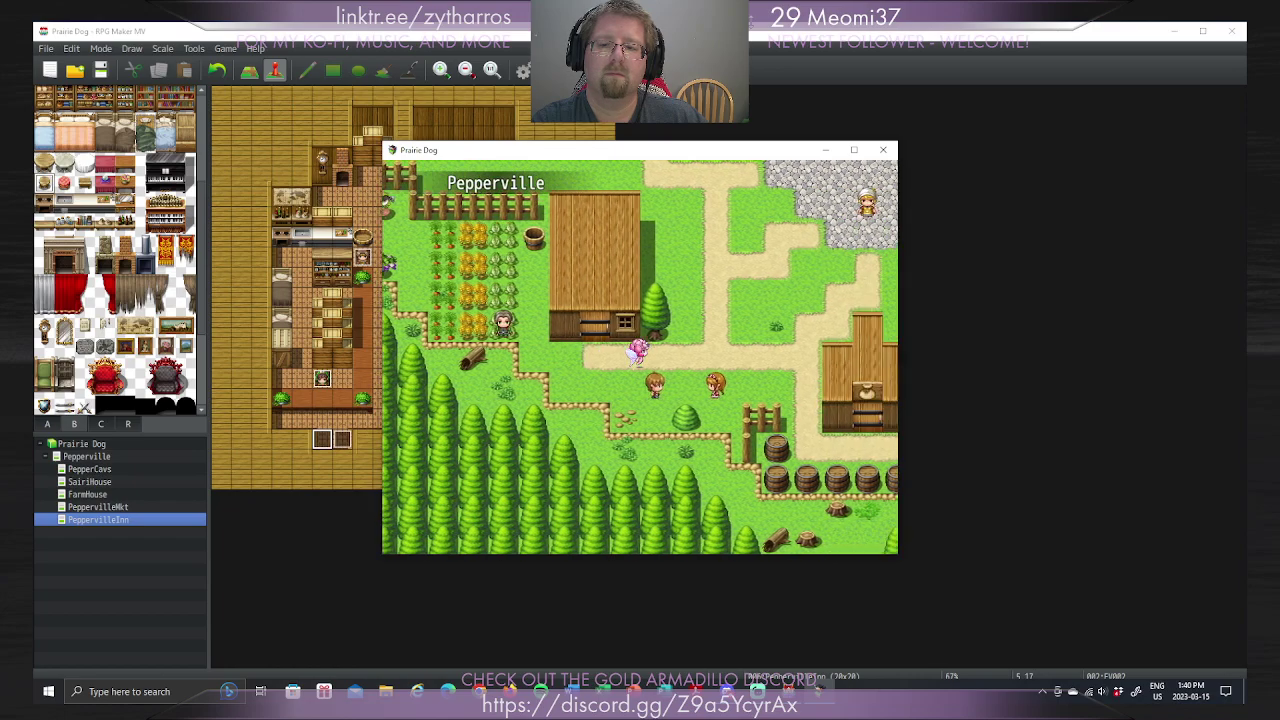
{"action": "key", "text": "Down"}
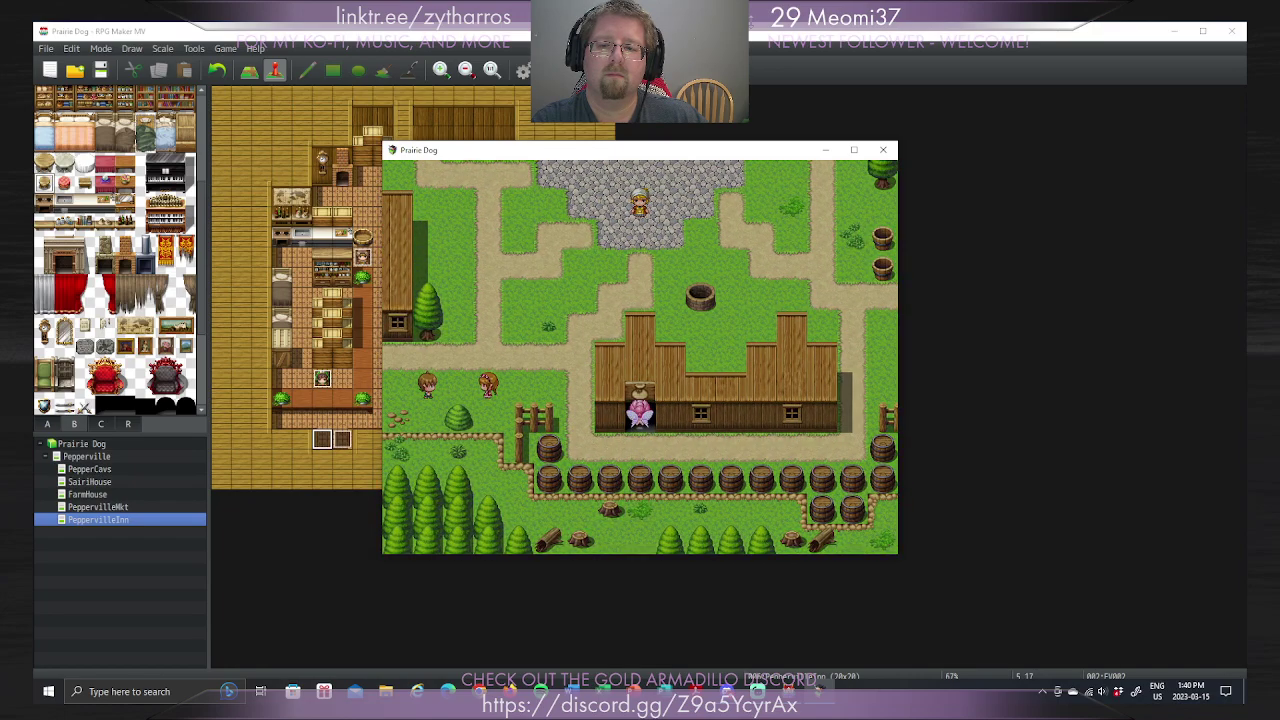
{"action": "key", "text": "Up"}
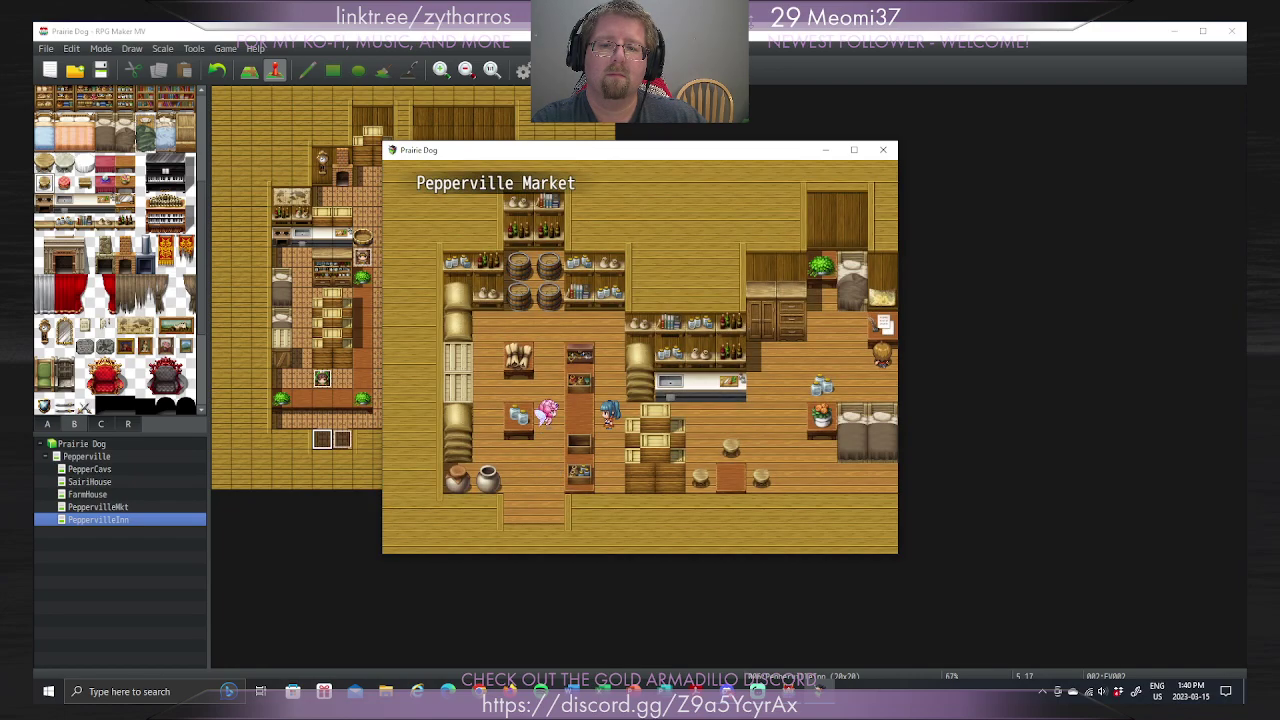
Step: Talk to the market shopkeeper, view the shop's Buy list, finish the conversation and leave the market
{"action": "key", "text": "Return"}
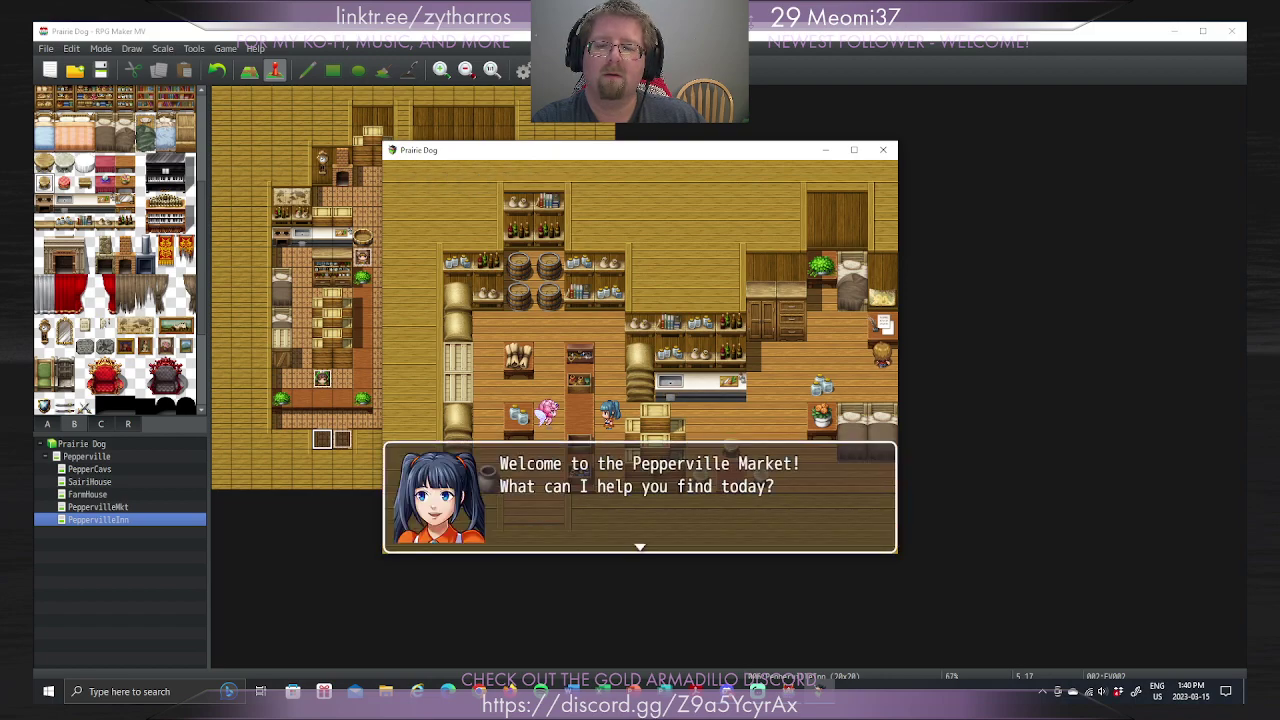
{"action": "key", "text": "Return"}
{"action": "key", "text": "Return"}
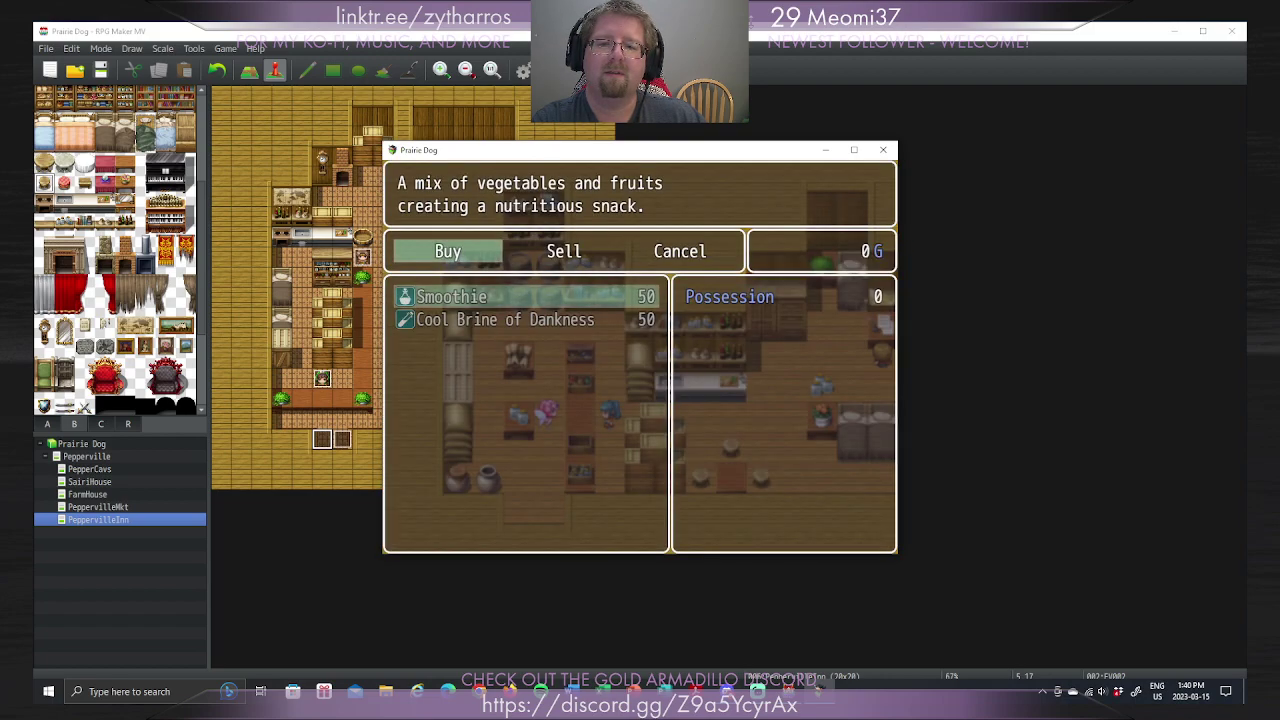
{"action": "key", "text": "Escape"}
{"action": "key", "text": "Escape"}
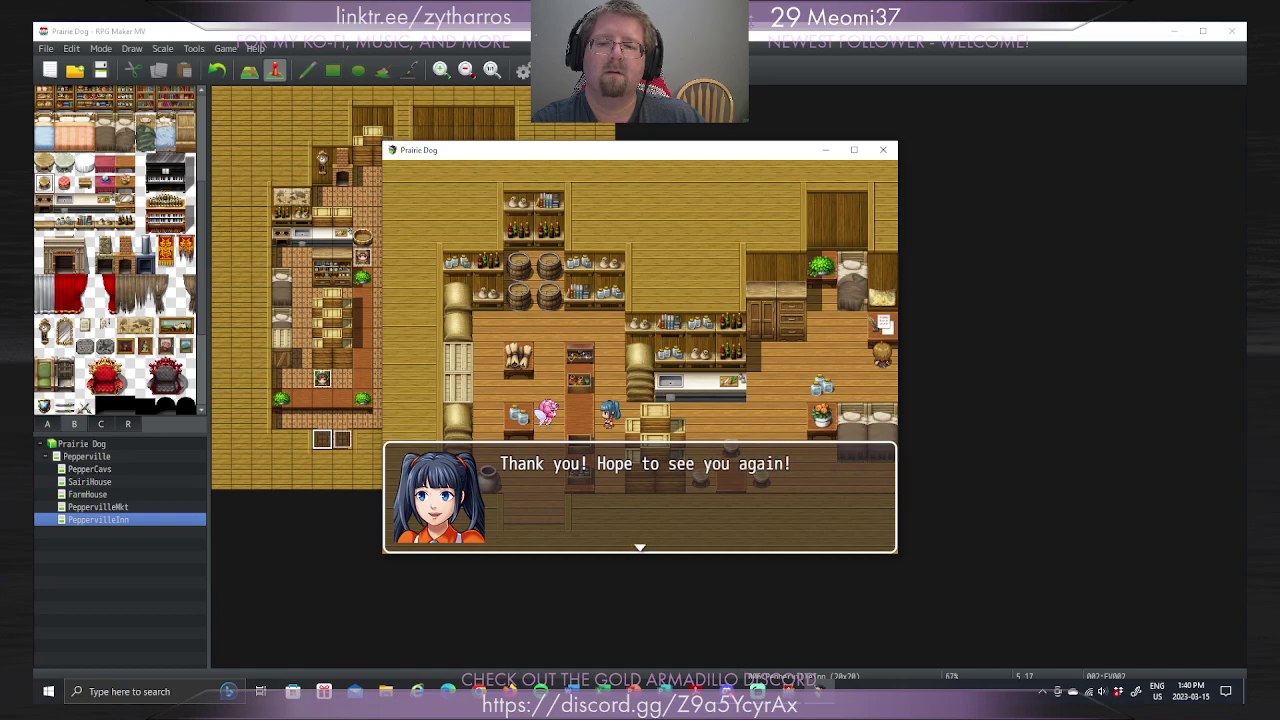
{"action": "key", "text": "Return"}
{"action": "key", "text": "Down"}
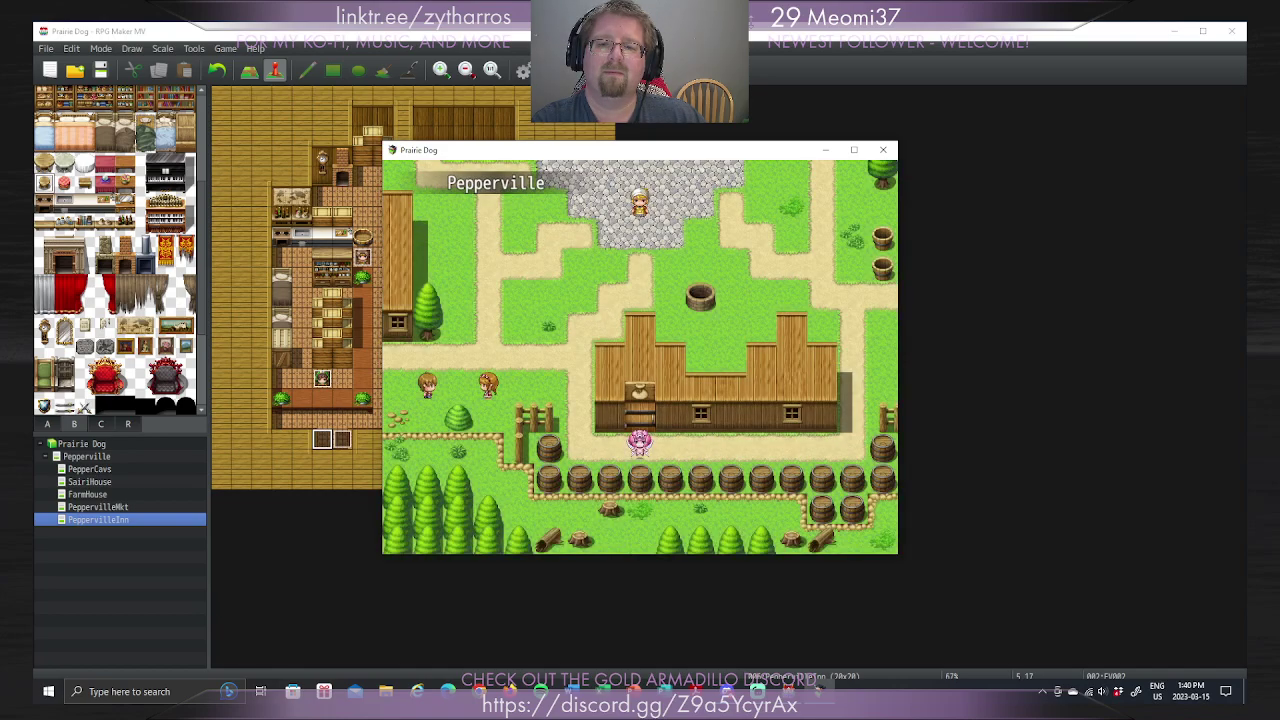
Step: Enter the inn and test the innkeeper's one-night stay dialogue and the cook's dialogue
{"action": "key", "text": "Right"}
{"action": "key", "text": "Up"}
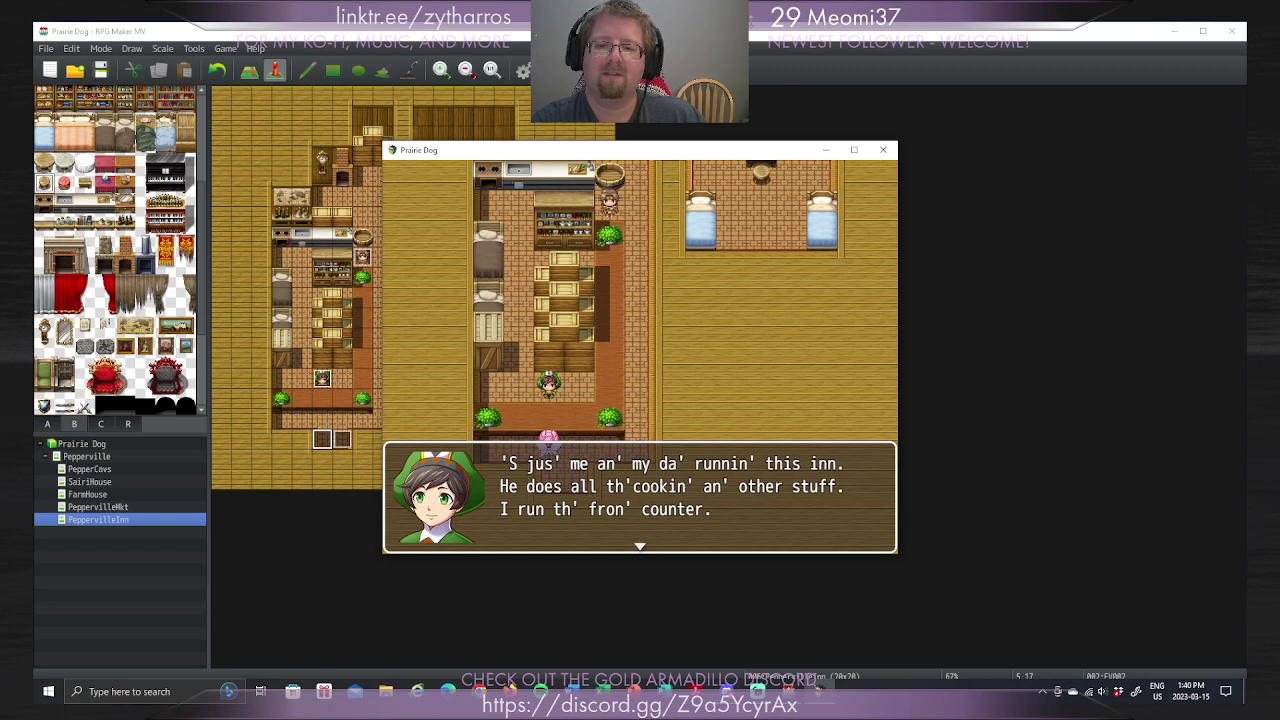
{"action": "key", "text": "Return"}
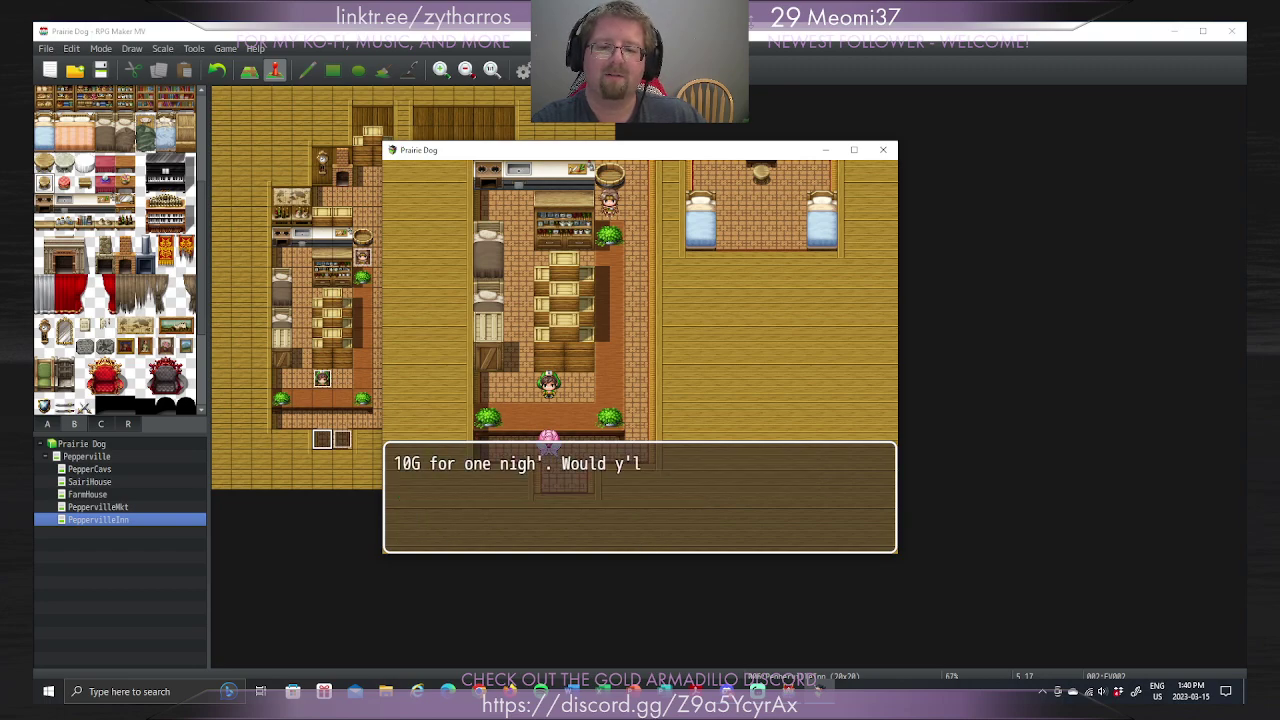
{"action": "key", "text": "Down"}
{"action": "key", "text": "Return"}
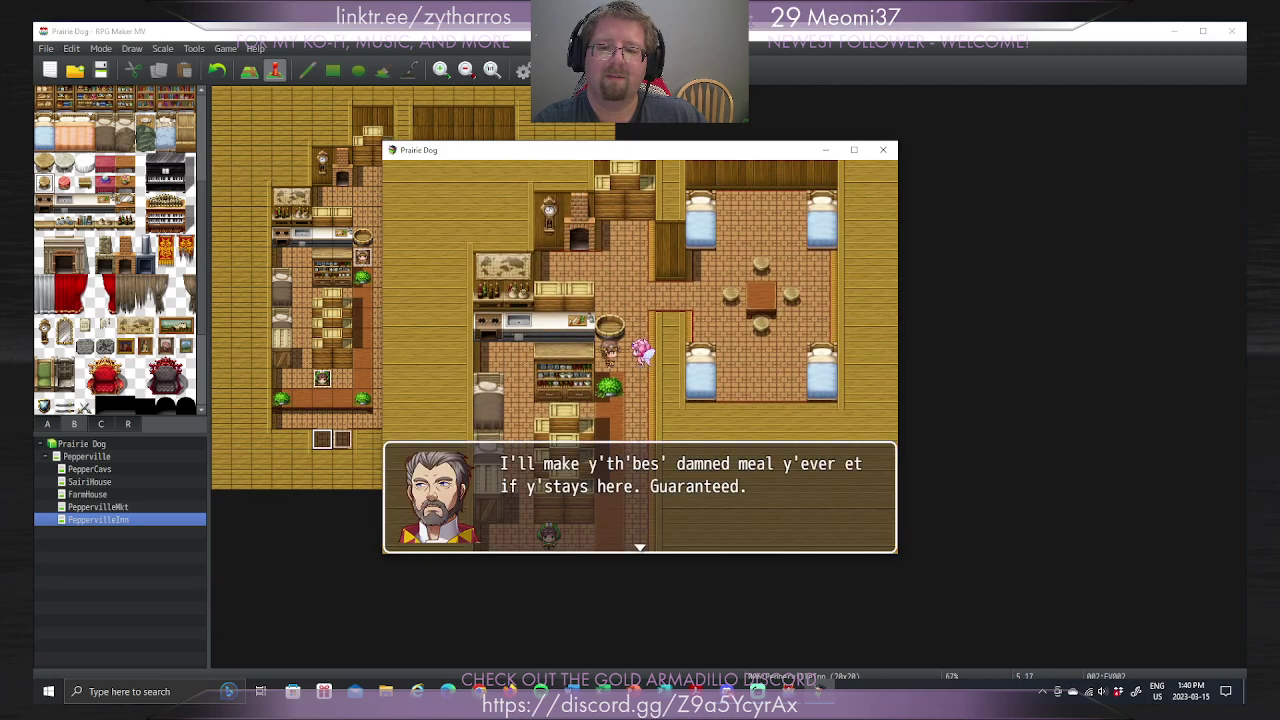
{"action": "key", "text": "Return"}
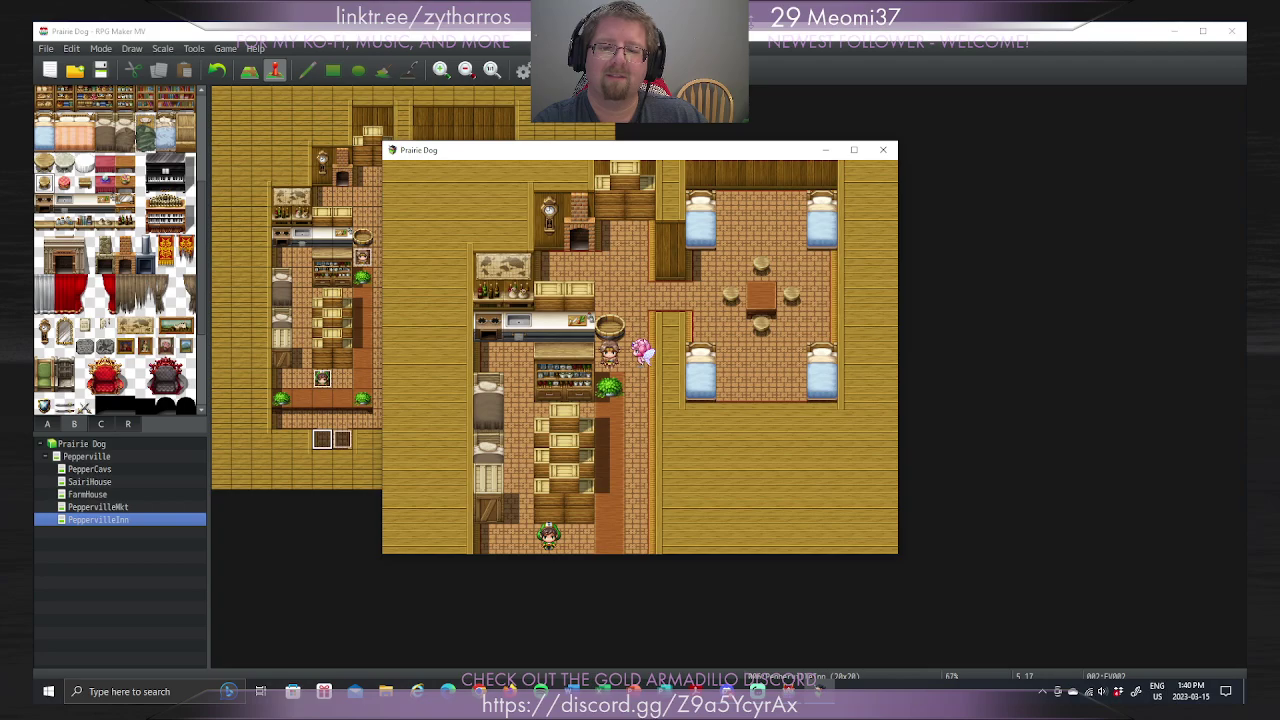
{"action": "key", "text": "Return"}
{"action": "key", "text": "Return"}
Step: Walk through the caves, climb out by the hillside hut and test the cave entrance at the meadow's eastern end
{"action": "key", "text": "Down"}
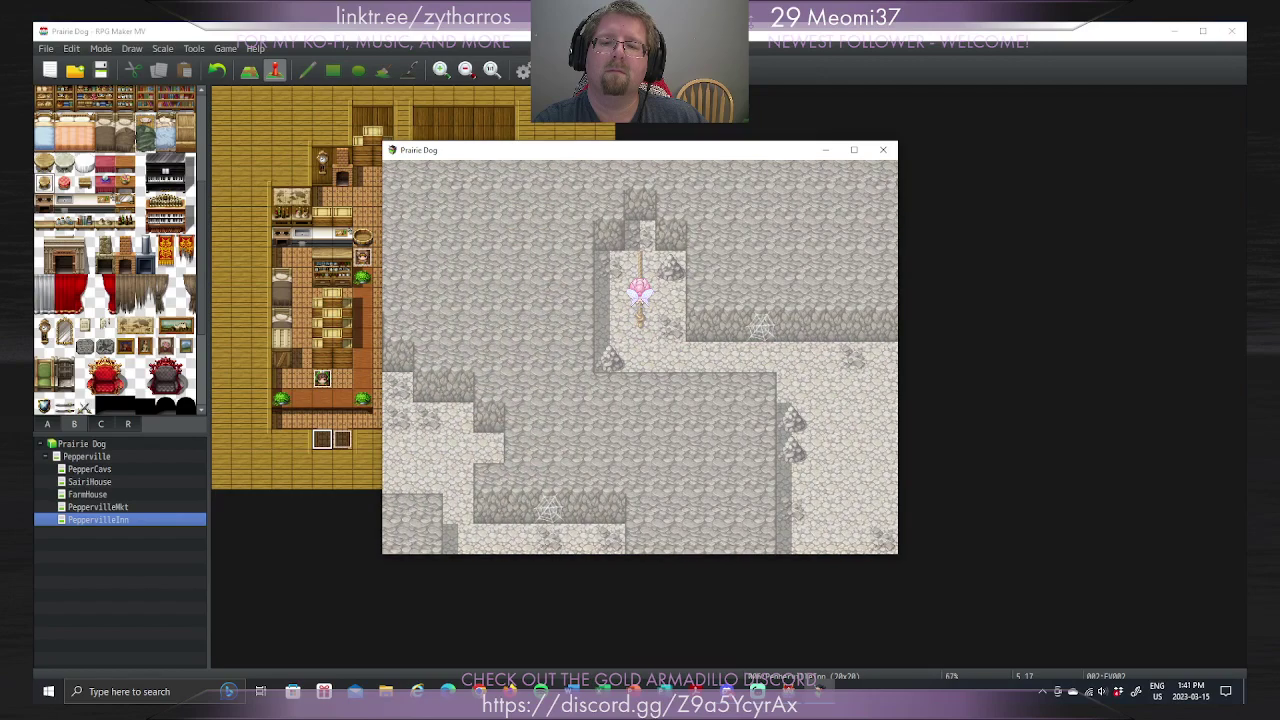
{"action": "key", "text": "Up"}
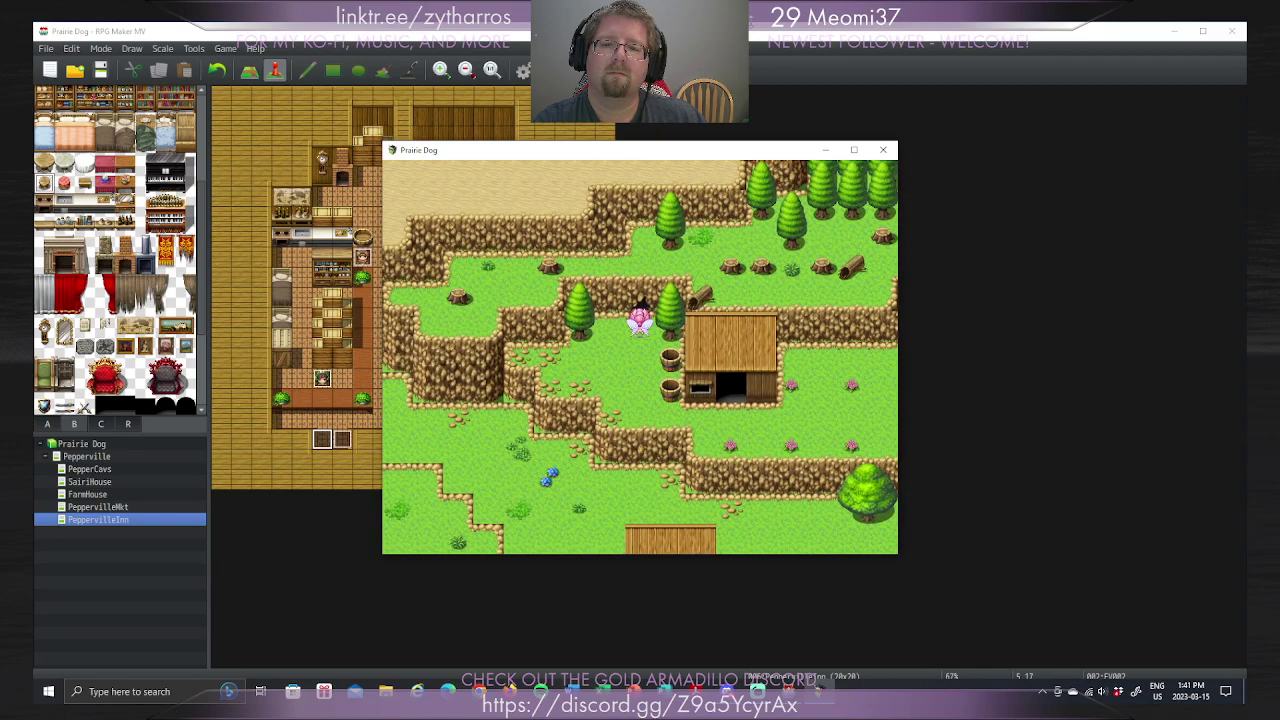
{"action": "key", "text": "Down"}
{"action": "key", "text": "Right"}
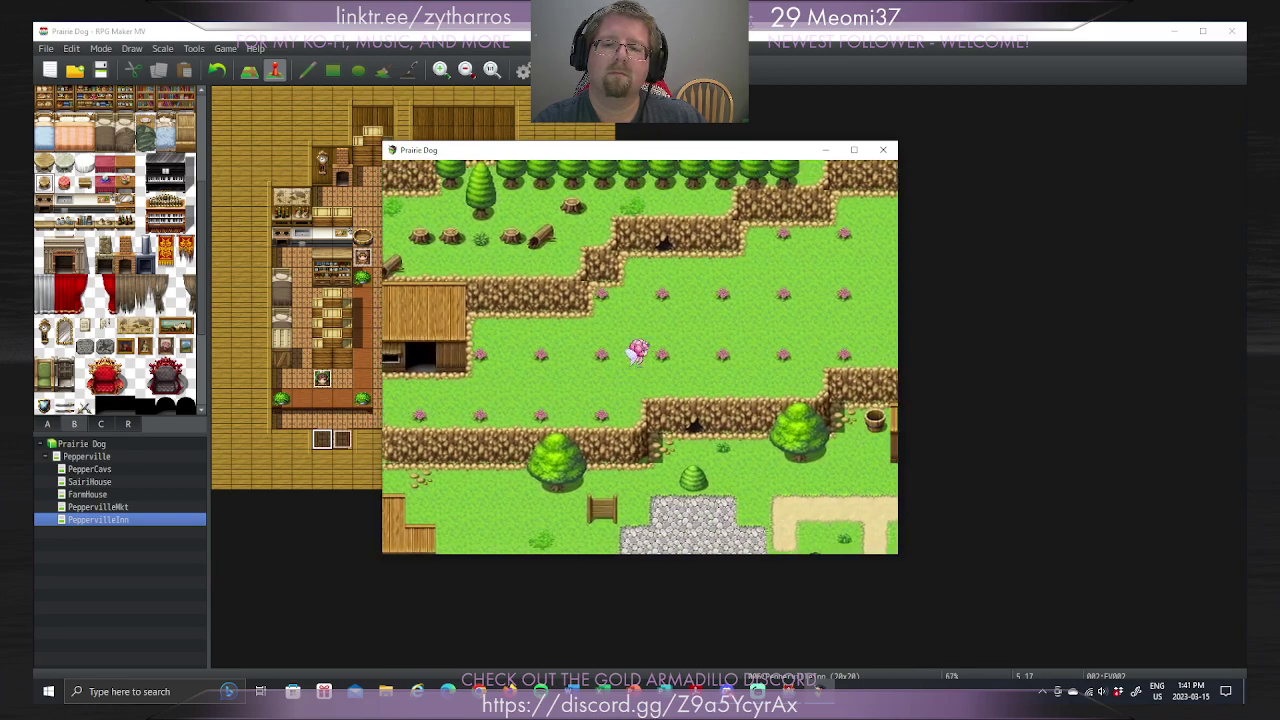
{"action": "key", "text": "Up"}
{"action": "key", "text": "Right"}
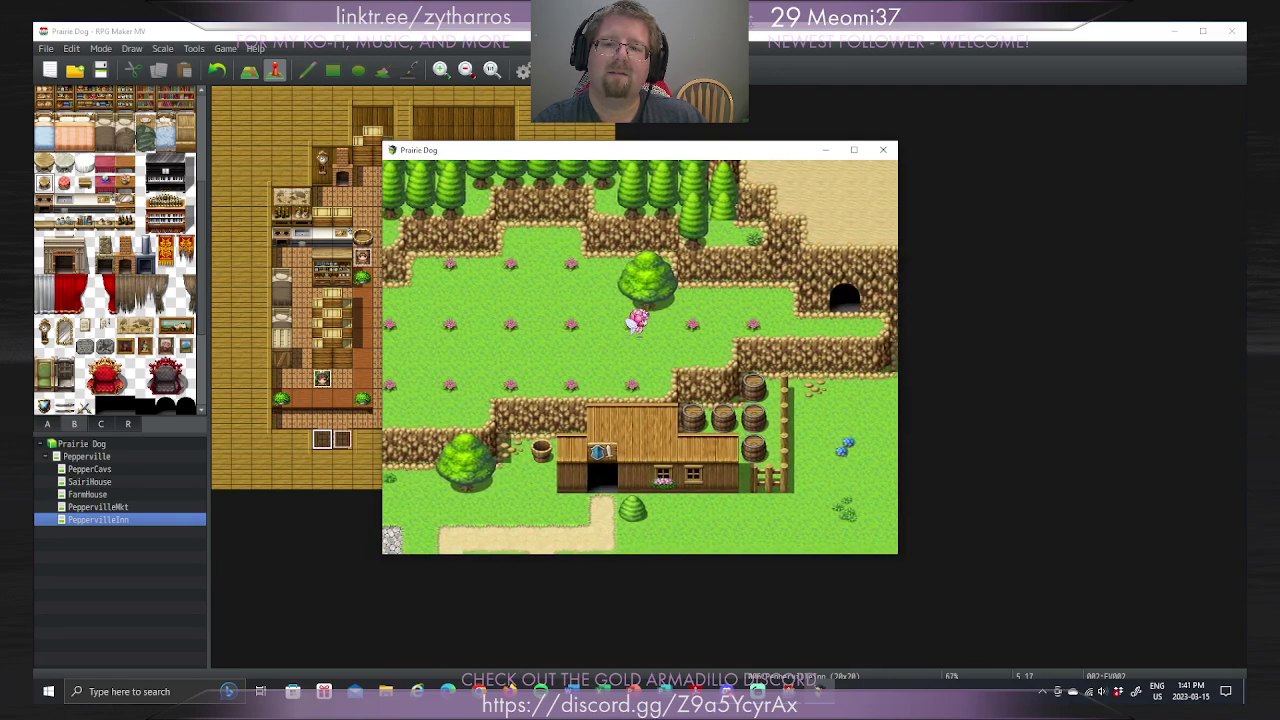
{"action": "key", "text": "Right"}
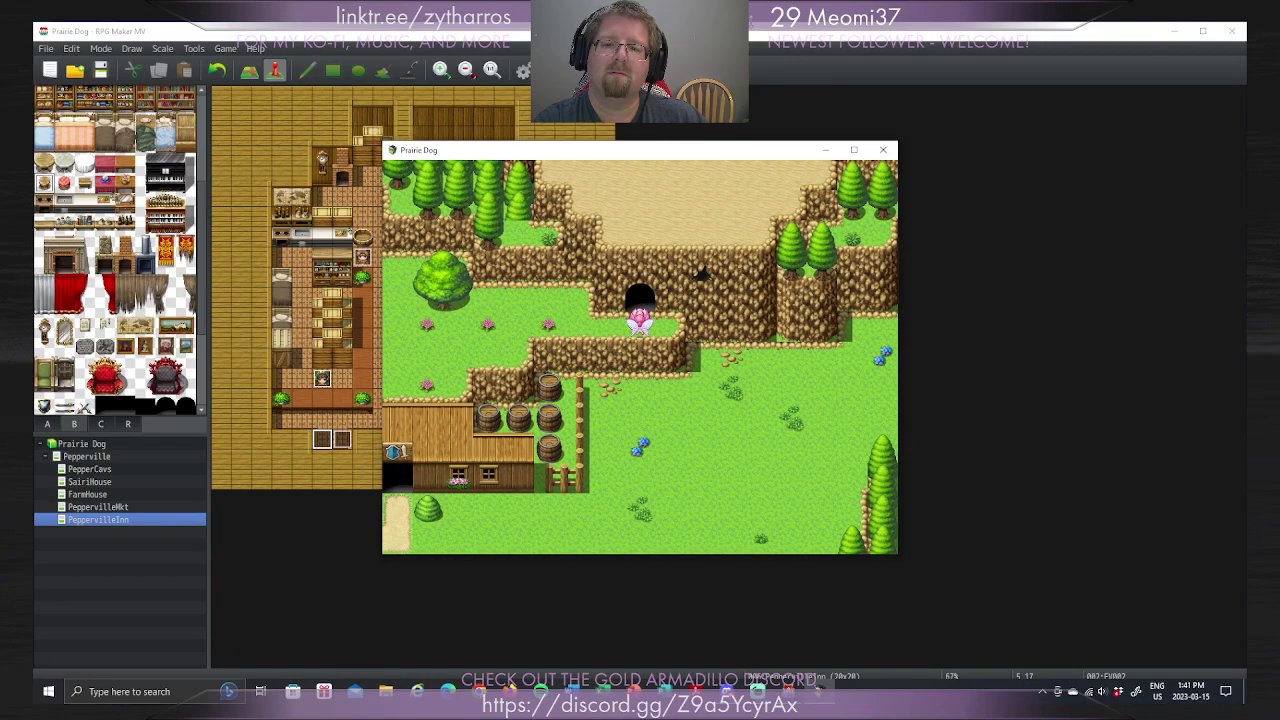
Step: End the game from the in-game menu, return to the title screen and close the playtest window
{"action": "key", "text": "Escape"}
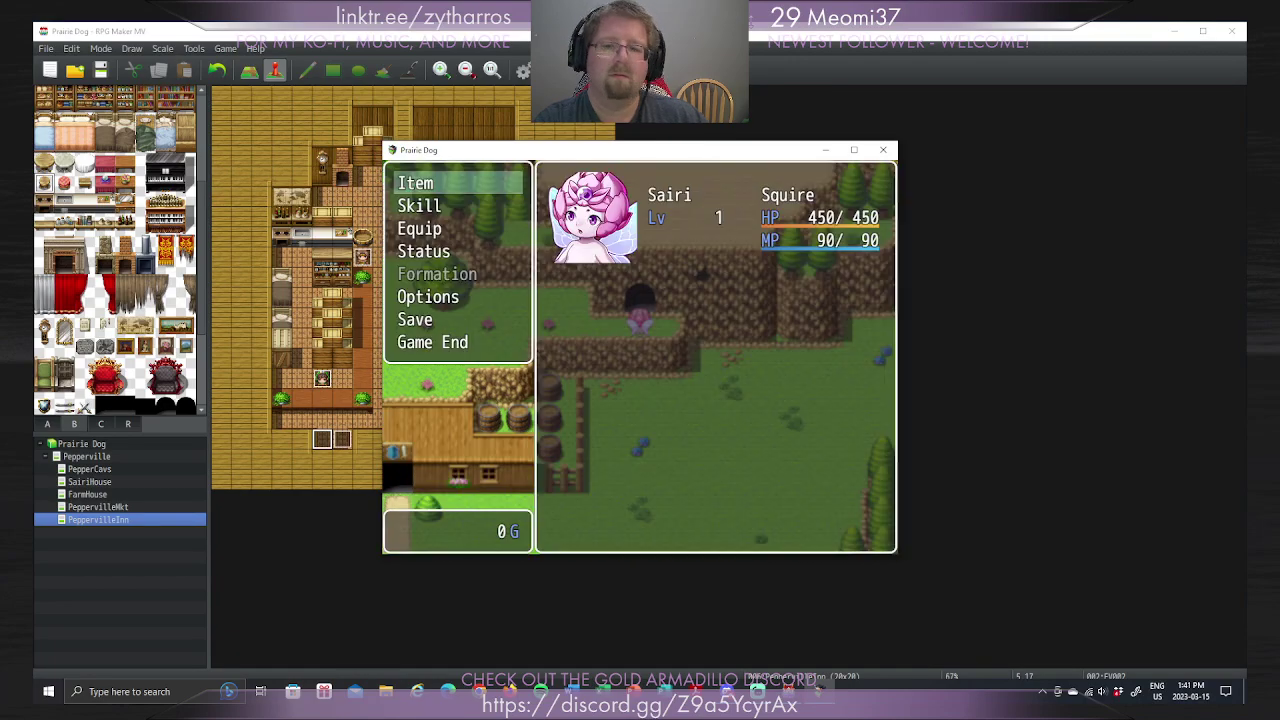
{"action": "key", "text": "Up"}
{"action": "key", "text": "Return"}
{"action": "key", "text": "Return"}
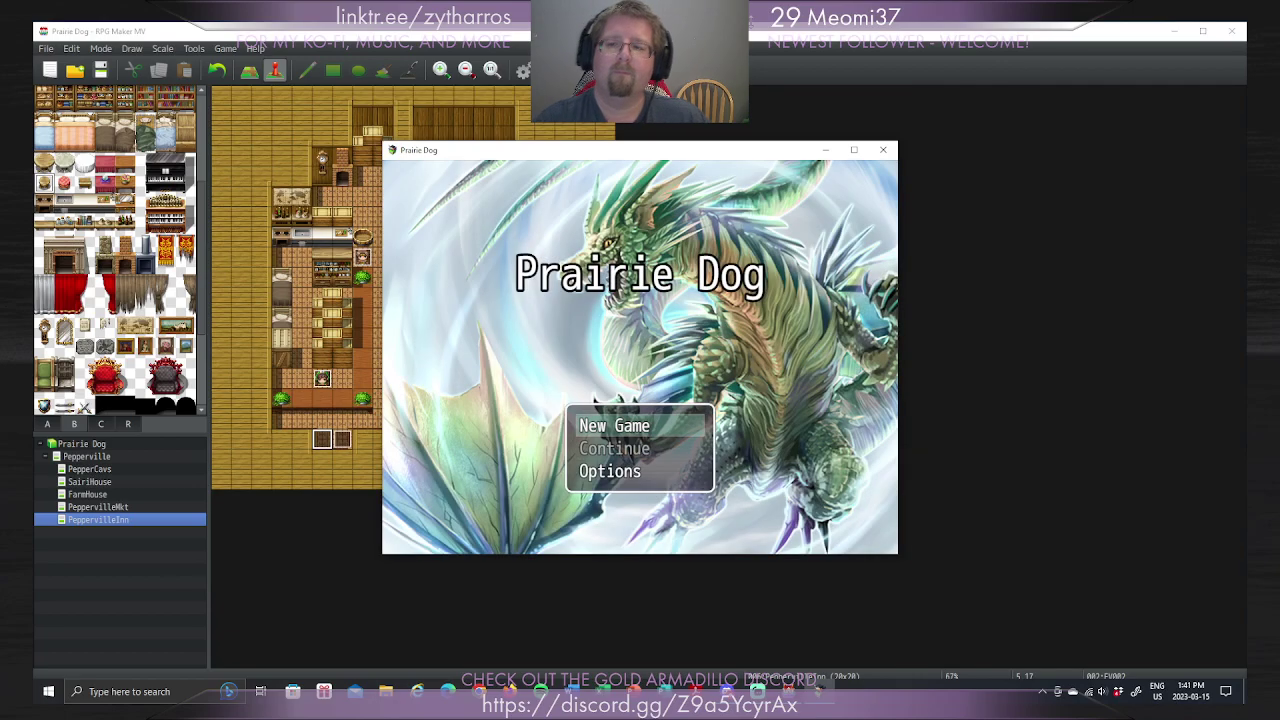
{"action": "left_click", "coordinate": [883, 150]}
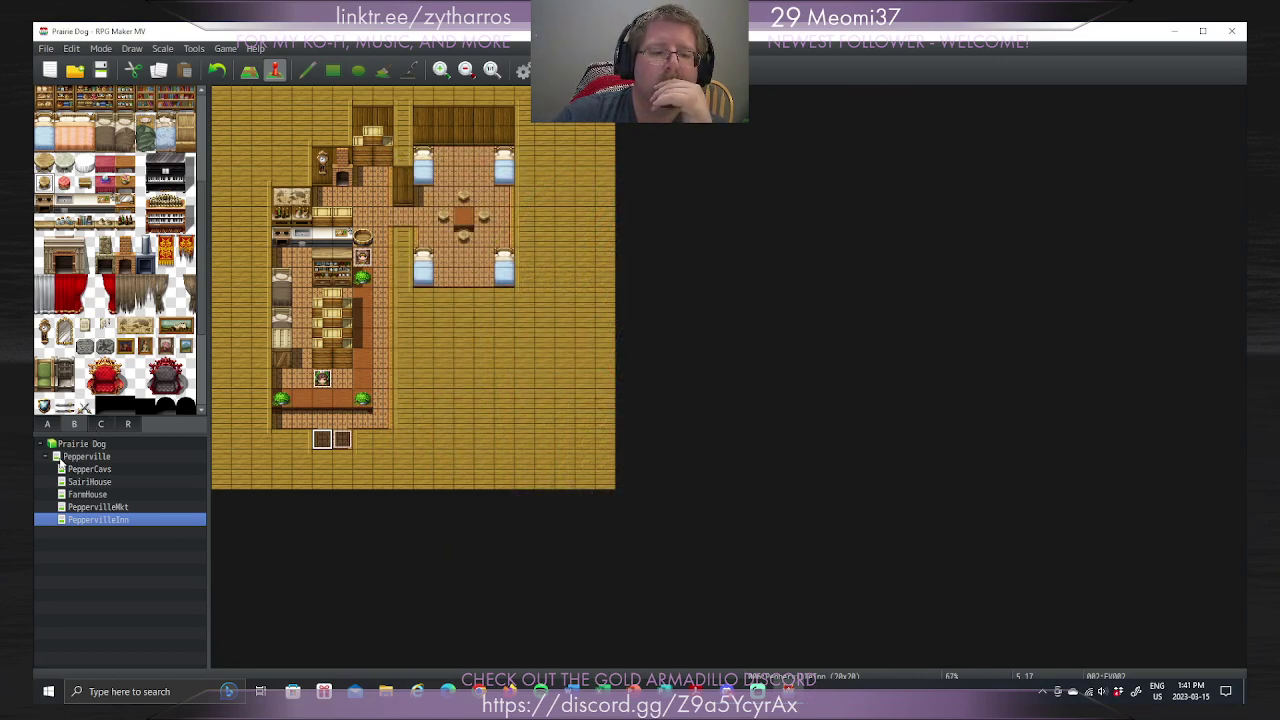
Step: Set the priority of Pepperville's northeastern cave entrance event to Same as characters and save the event
{"action": "left_click", "coordinate": [60, 460]}
{"action": "right_click", "coordinate": [988, 160]}
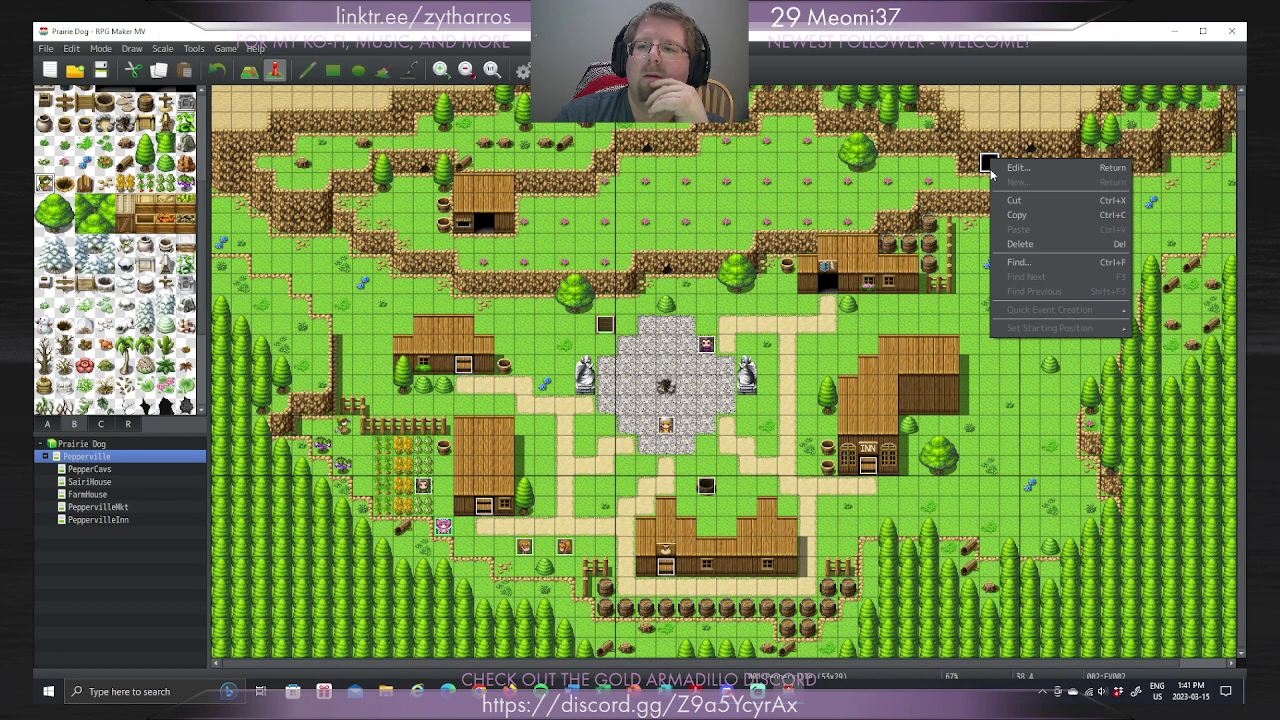
{"action": "left_click", "coordinate": [1003, 177]}
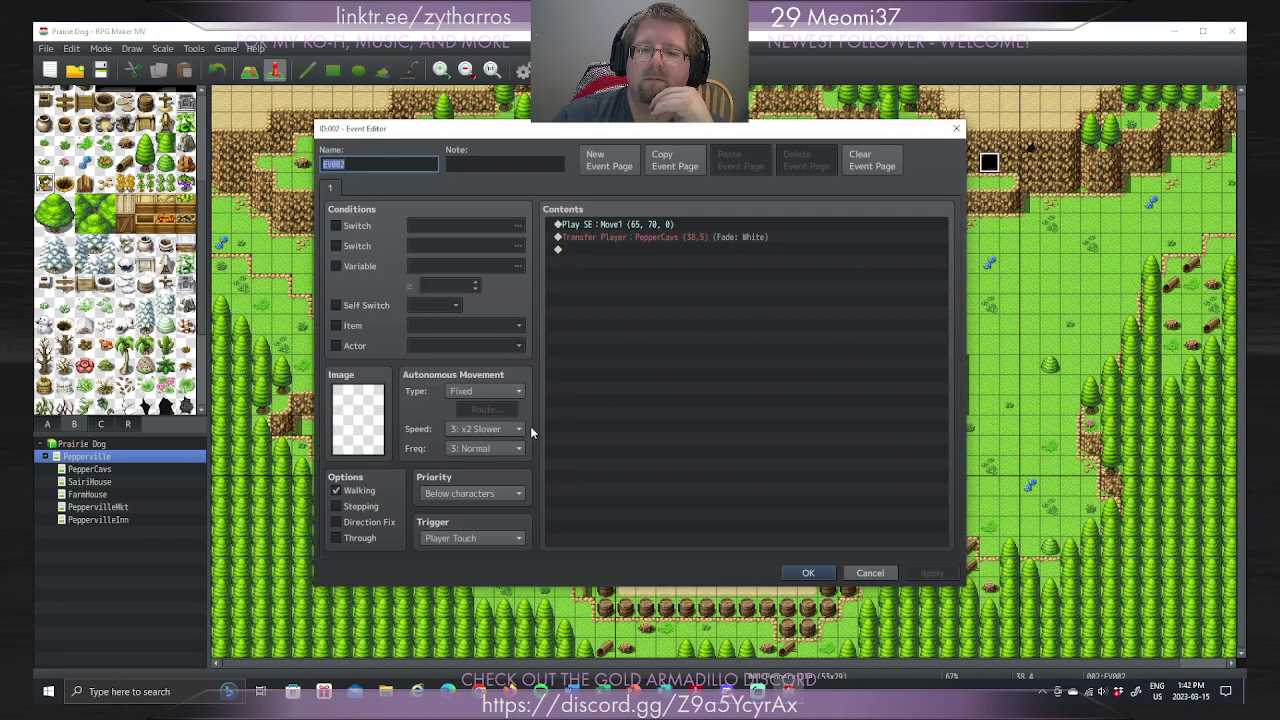
{"action": "left_click", "coordinate": [502, 494]}
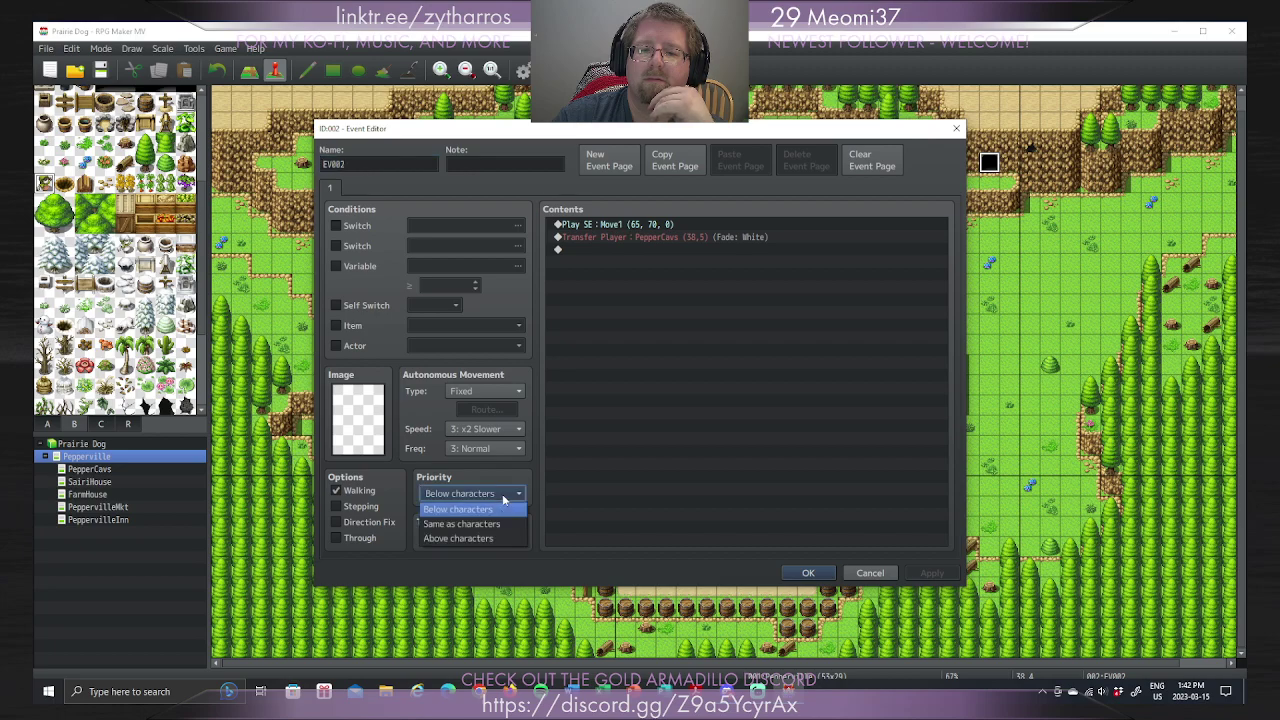
{"action": "left_click", "coordinate": [490, 520]}
{"action": "left_click", "coordinate": [930, 573]}
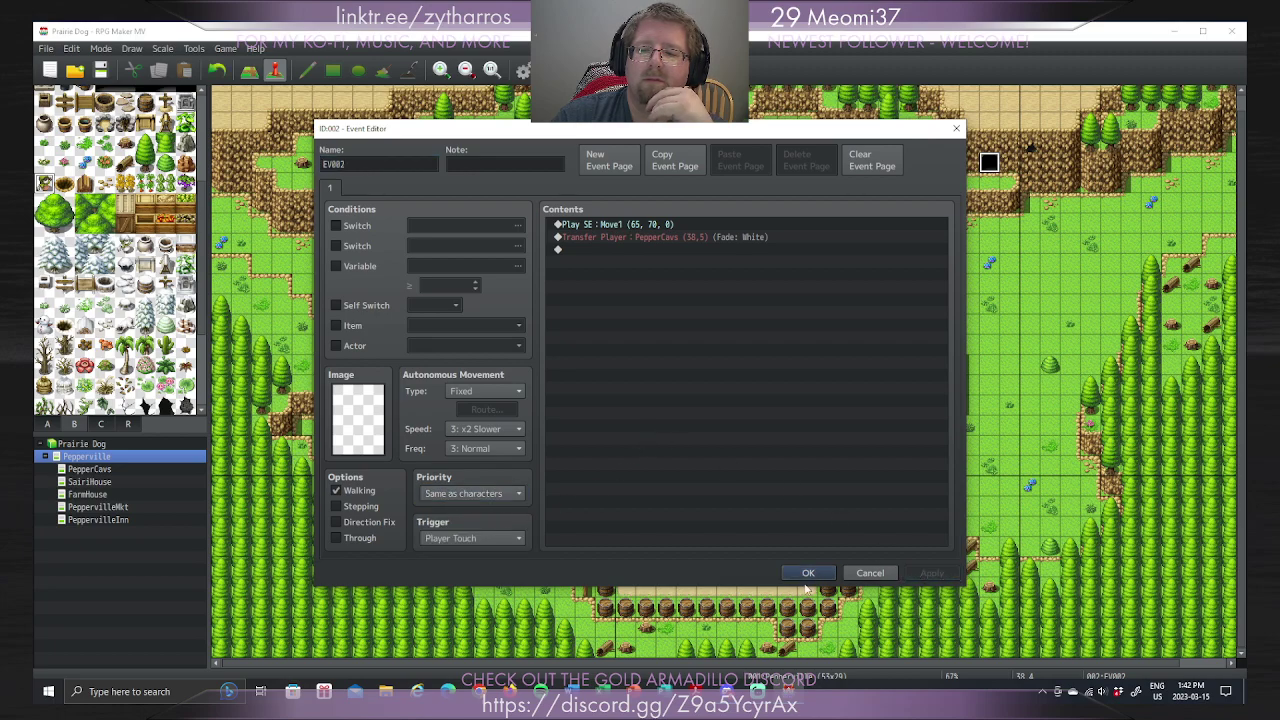
{"action": "left_click", "coordinate": [808, 573]}
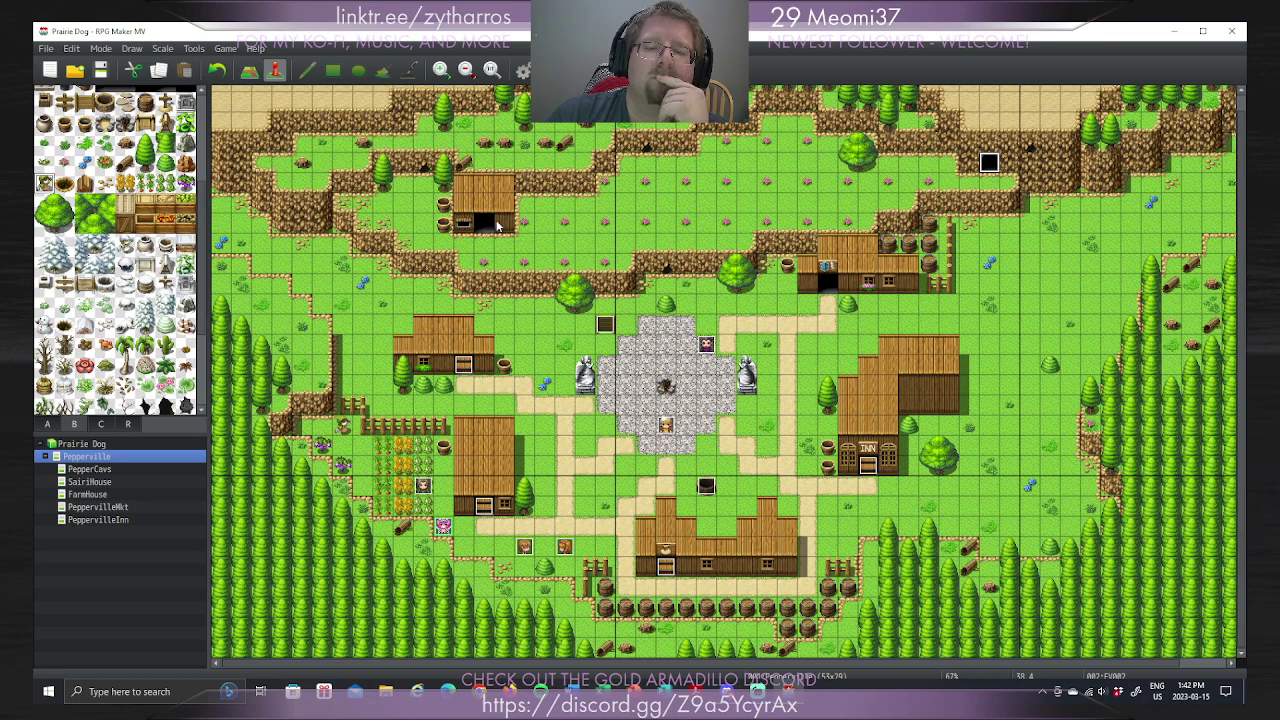
Step: Look through the PepperCavs, SairiHouse, FarmHouse, PeppervilleMkt and PeppervilleInn maps, then check the settings of Pepperville's well event
{"action": "left_click", "coordinate": [110, 468]}
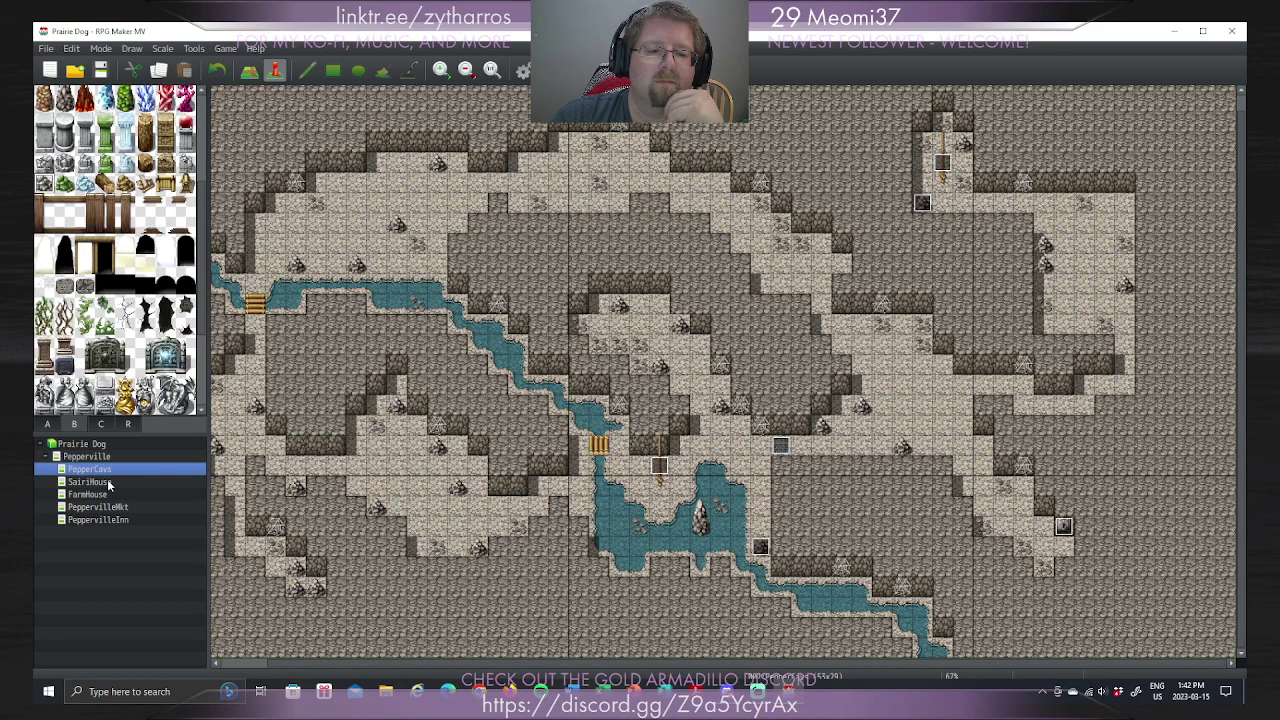
{"action": "left_click", "coordinate": [110, 483]}
{"action": "left_click", "coordinate": [103, 495]}
{"action": "left_click", "coordinate": [106, 508]}
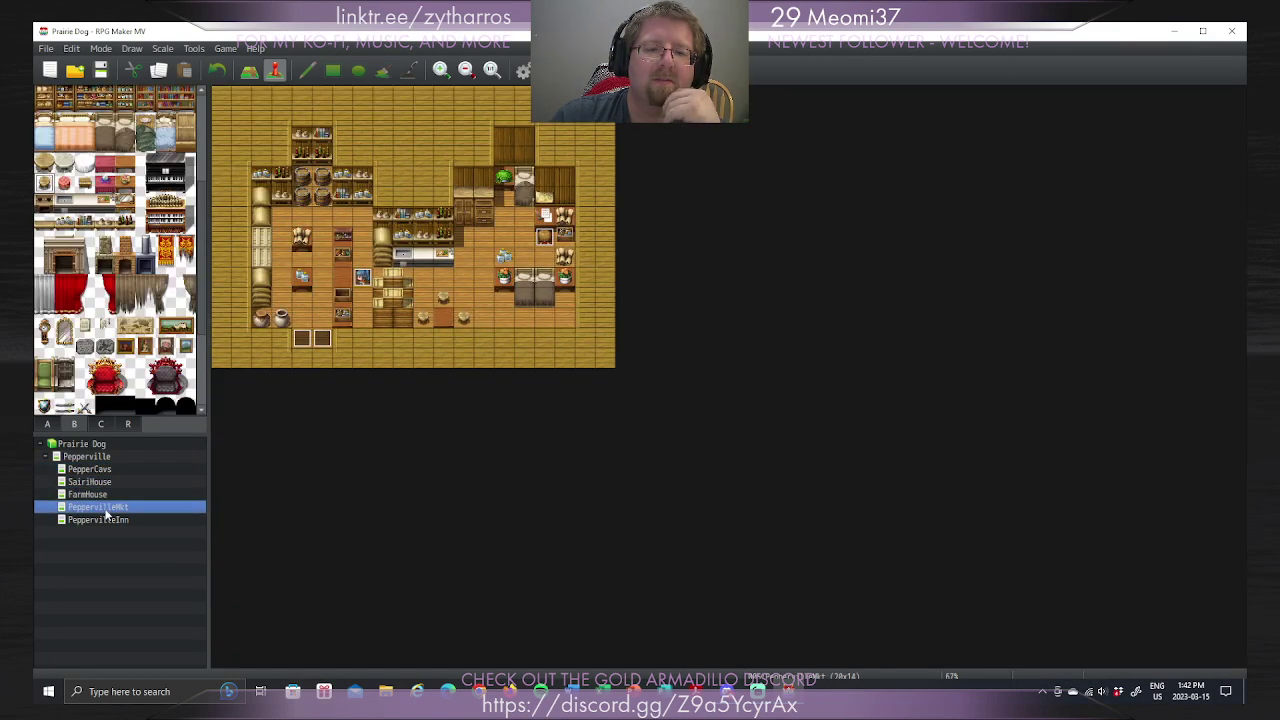
{"action": "left_click", "coordinate": [108, 521]}
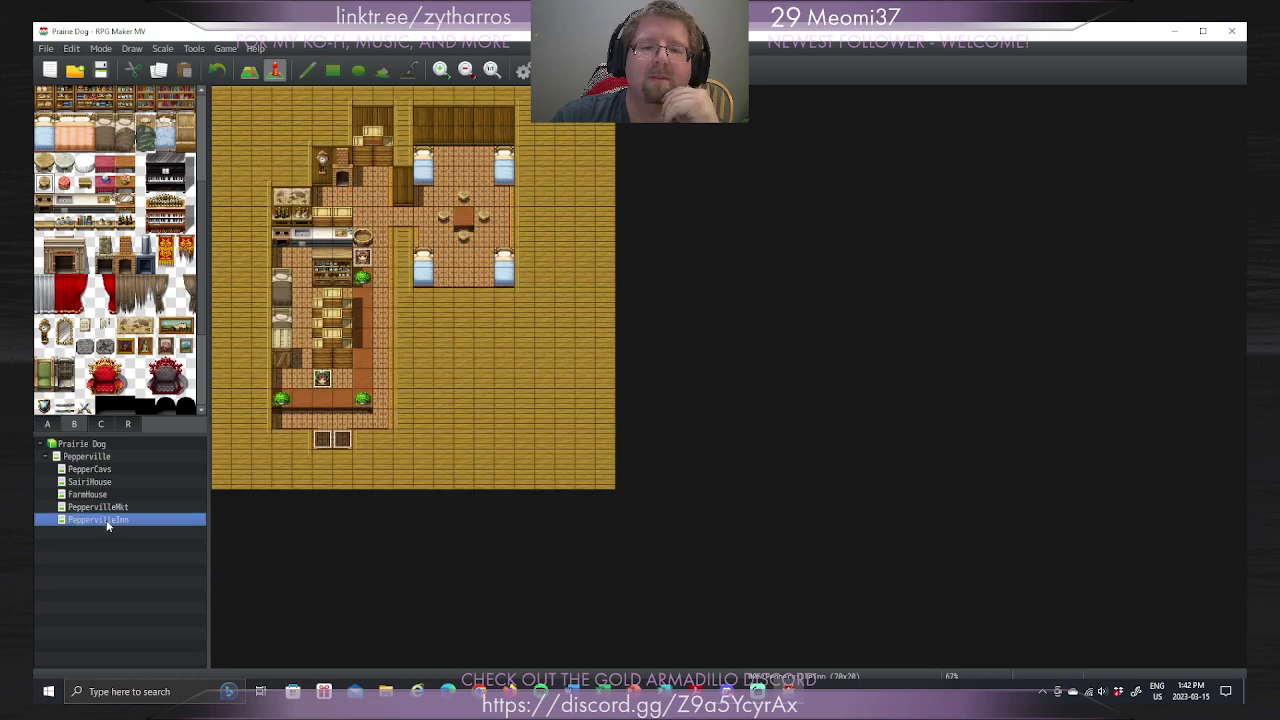
{"action": "left_click", "coordinate": [94, 457]}
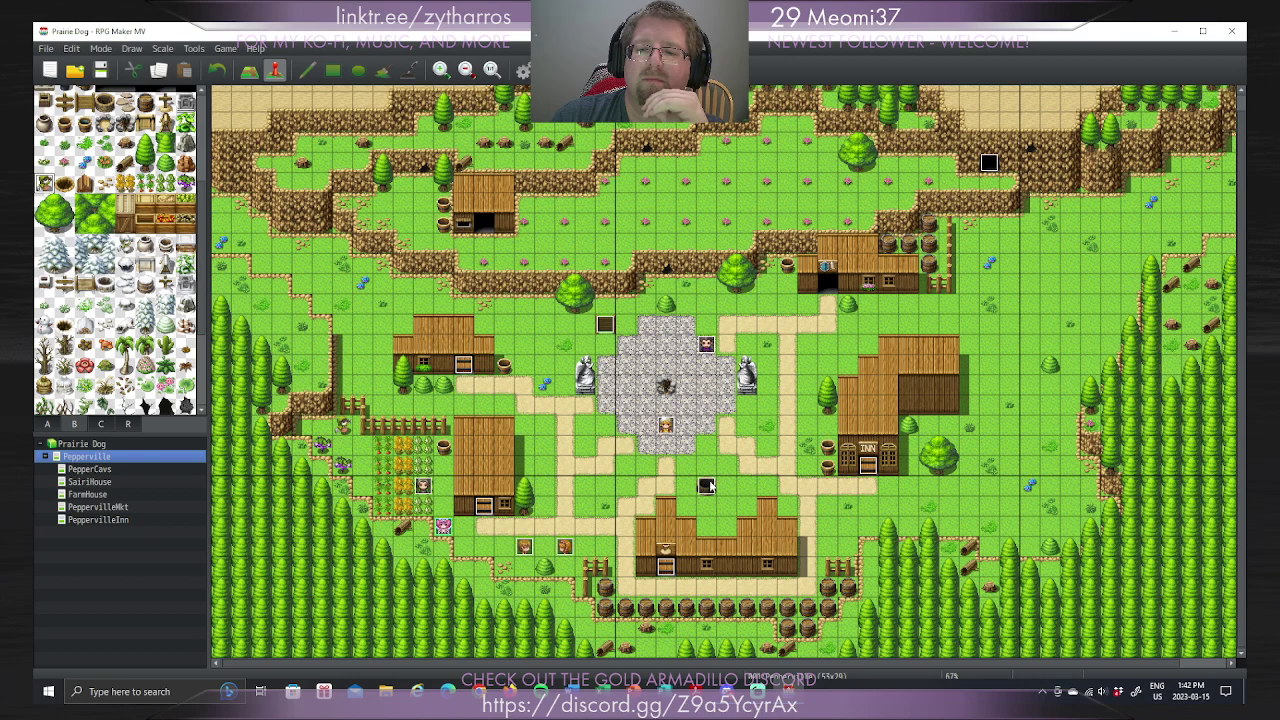
{"action": "double_click", "coordinate": [918, 303]}
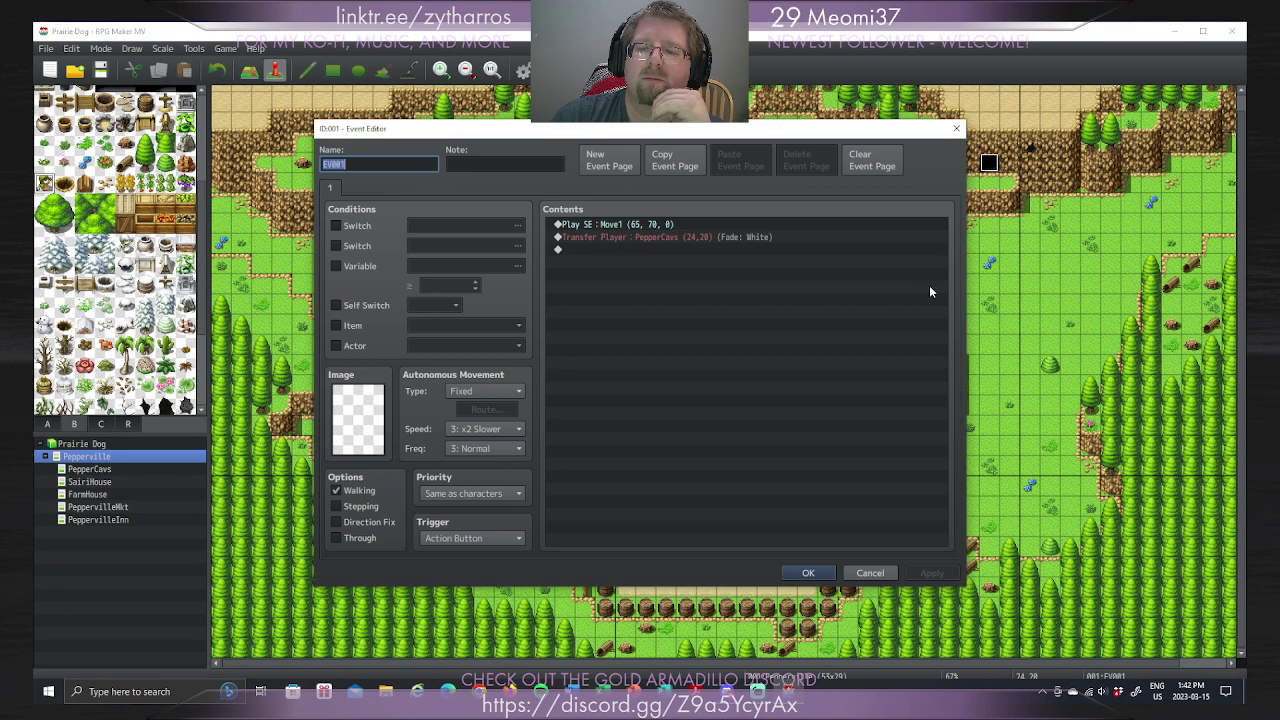
{"action": "left_click", "coordinate": [956, 129]}
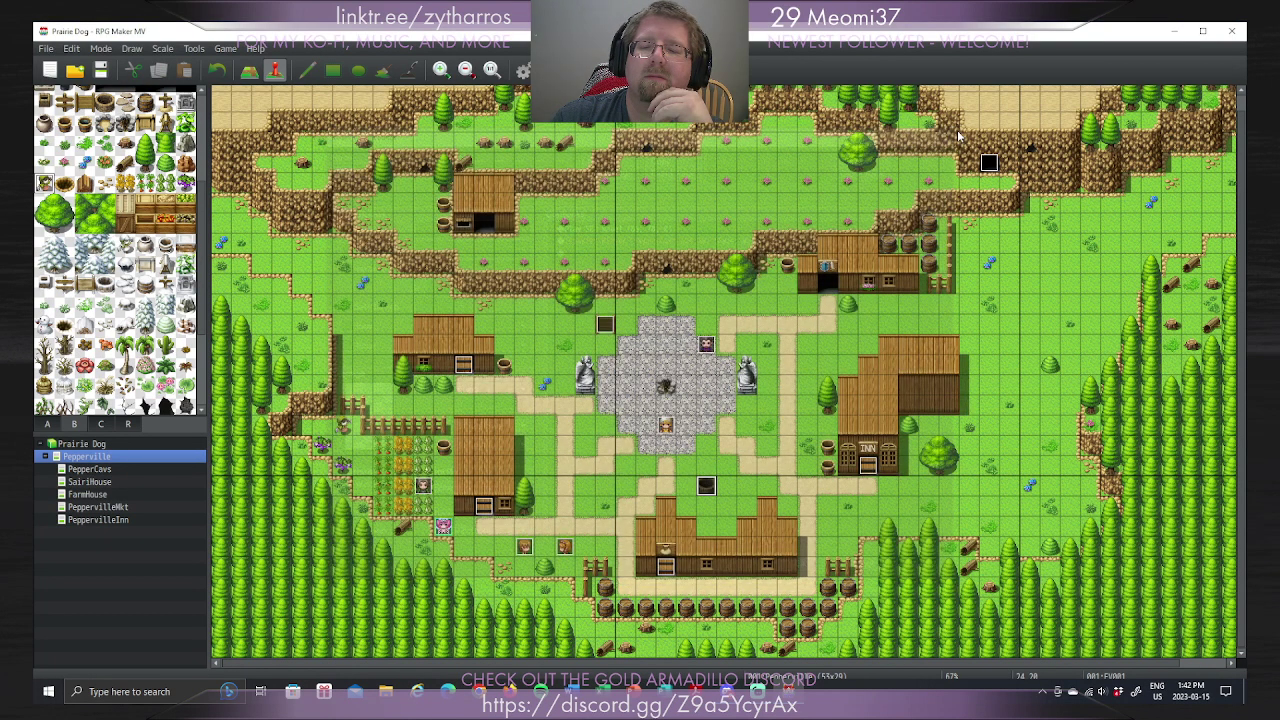
Step: Create an event on the firewood at the centre of Pepperville's plaza and give it a large flame image from the !Flame sheet
{"action": "left_click", "coordinate": [666, 385]}
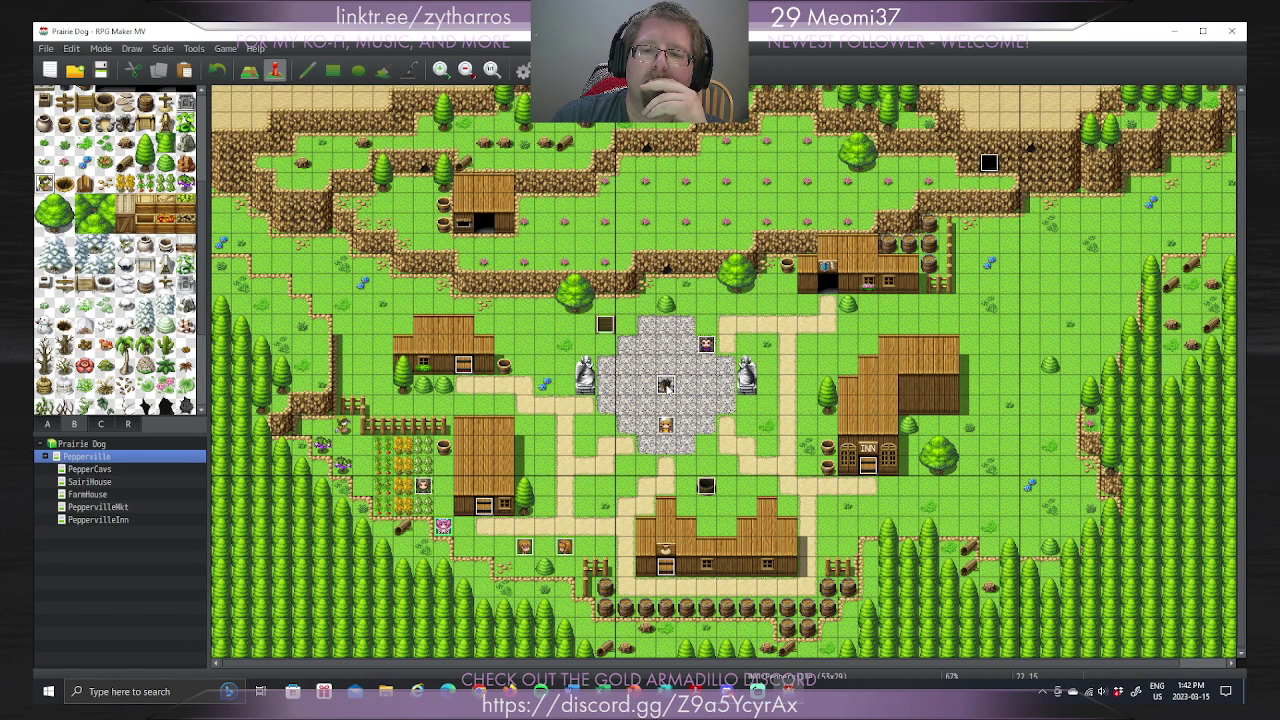
{"action": "double_click", "coordinate": [458, 373]}
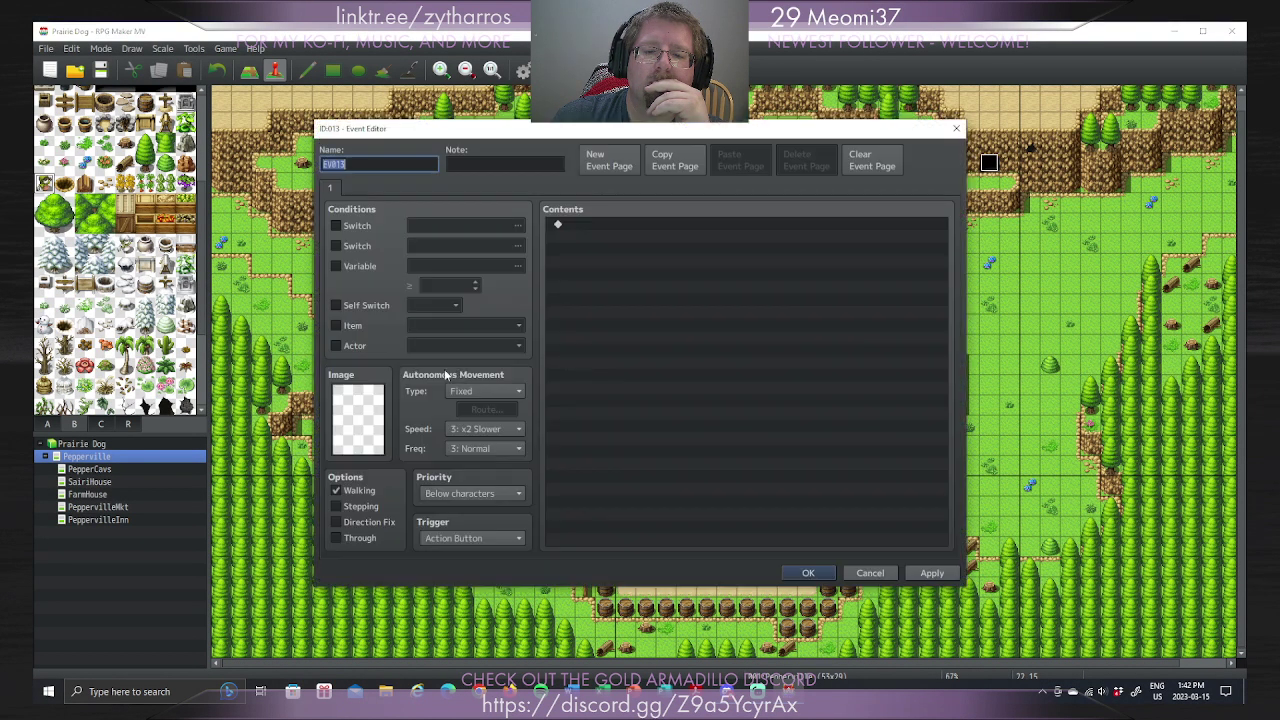
{"action": "double_click", "coordinate": [348, 421]}
{"action": "scroll", "coordinate": [460, 355], "scroll_direction": "down", "scroll_amount": 3}
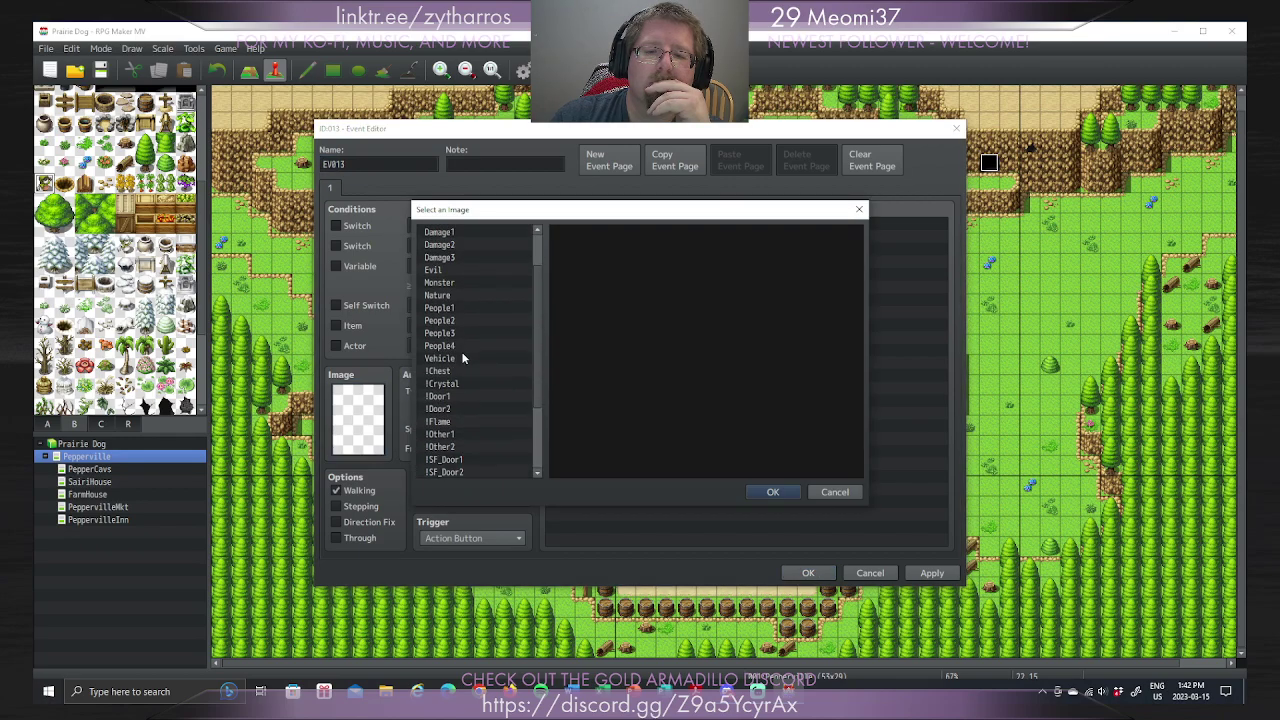
{"action": "left_click", "coordinate": [457, 371]}
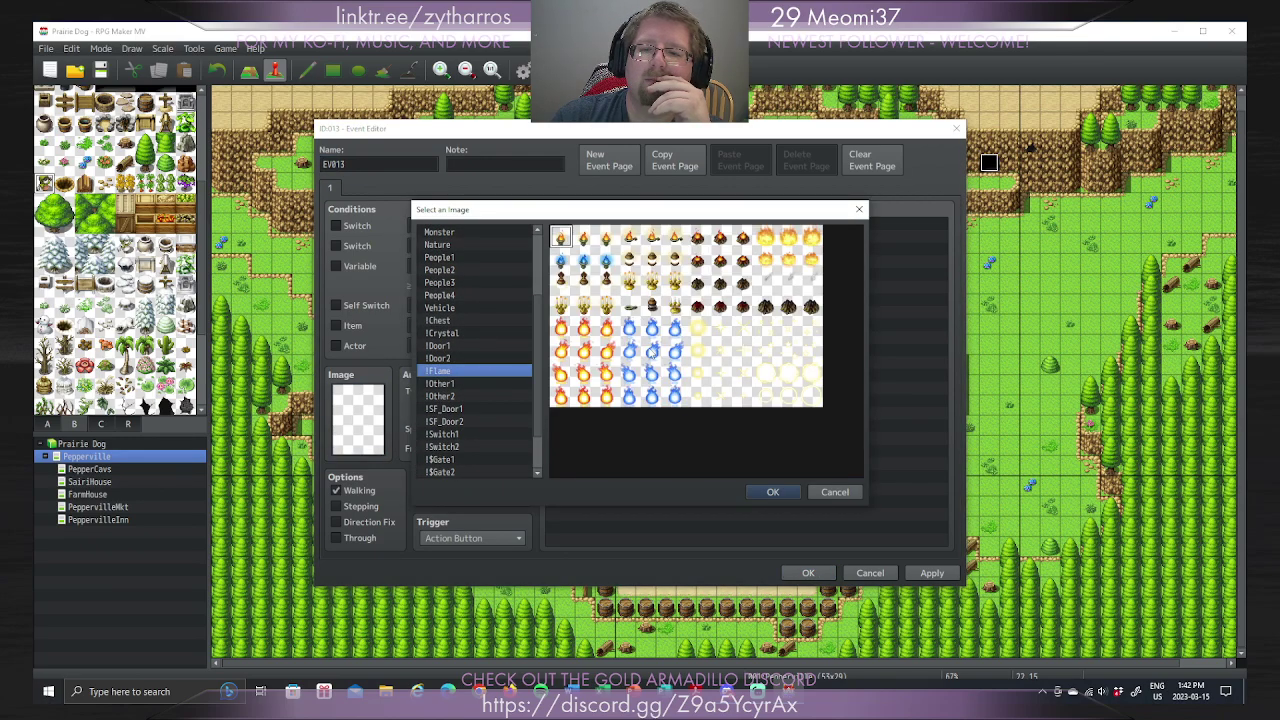
{"action": "left_click", "coordinate": [789, 240]}
{"action": "left_click", "coordinate": [772, 491]}
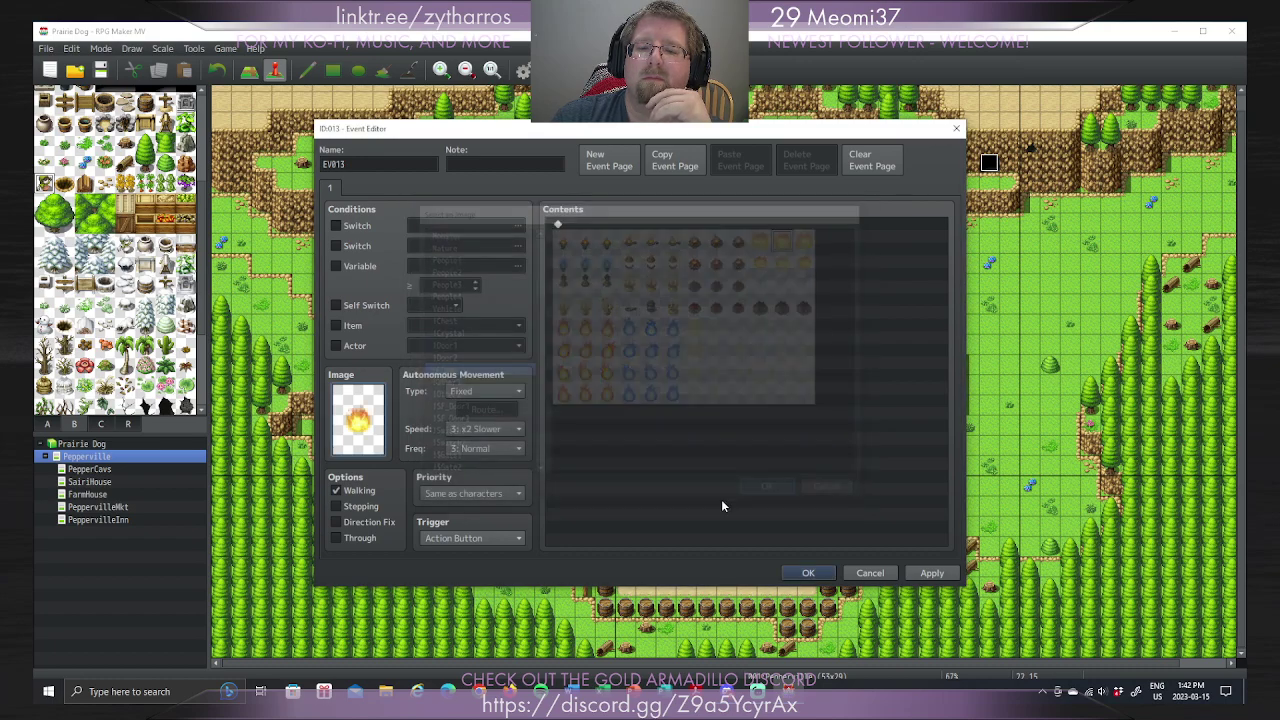
Step: Turn on Stepping and Direction Fix and turn off Walking for the plaza flame event, and save it
{"action": "left_click", "coordinate": [360, 506]}
{"action": "left_click", "coordinate": [359, 490]}
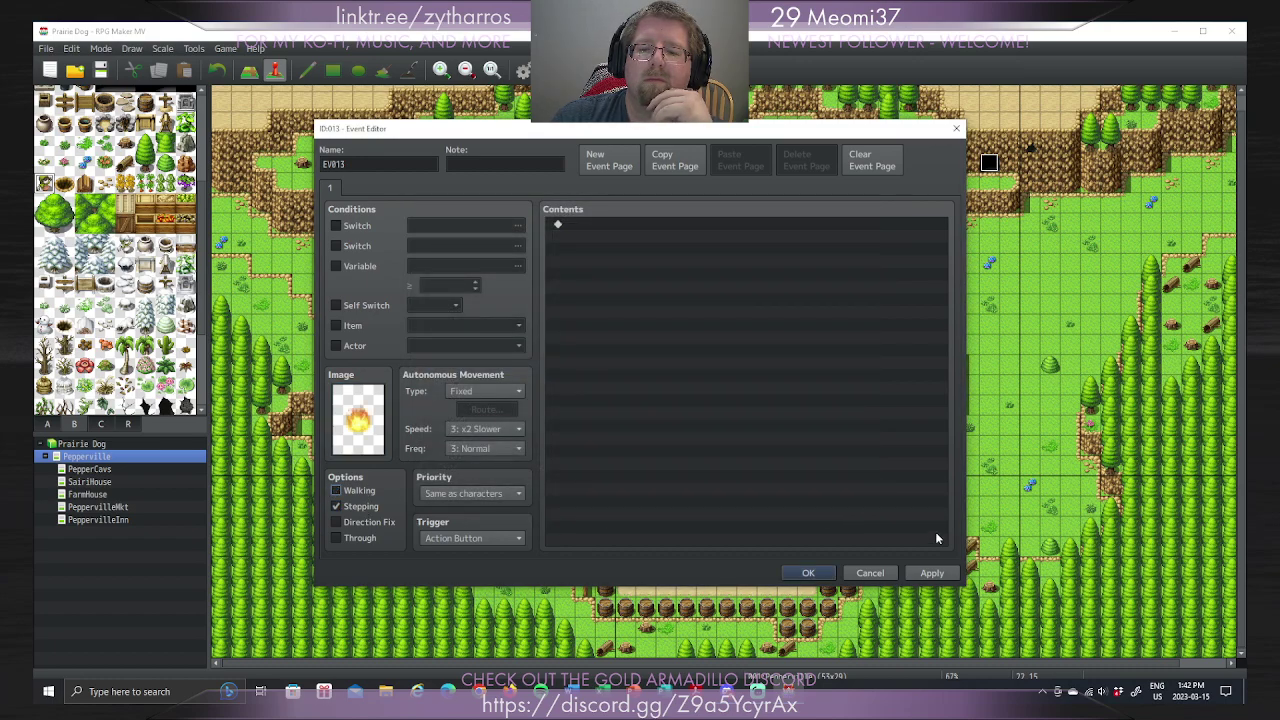
{"action": "left_click", "coordinate": [931, 573]}
{"action": "left_click", "coordinate": [808, 573]}
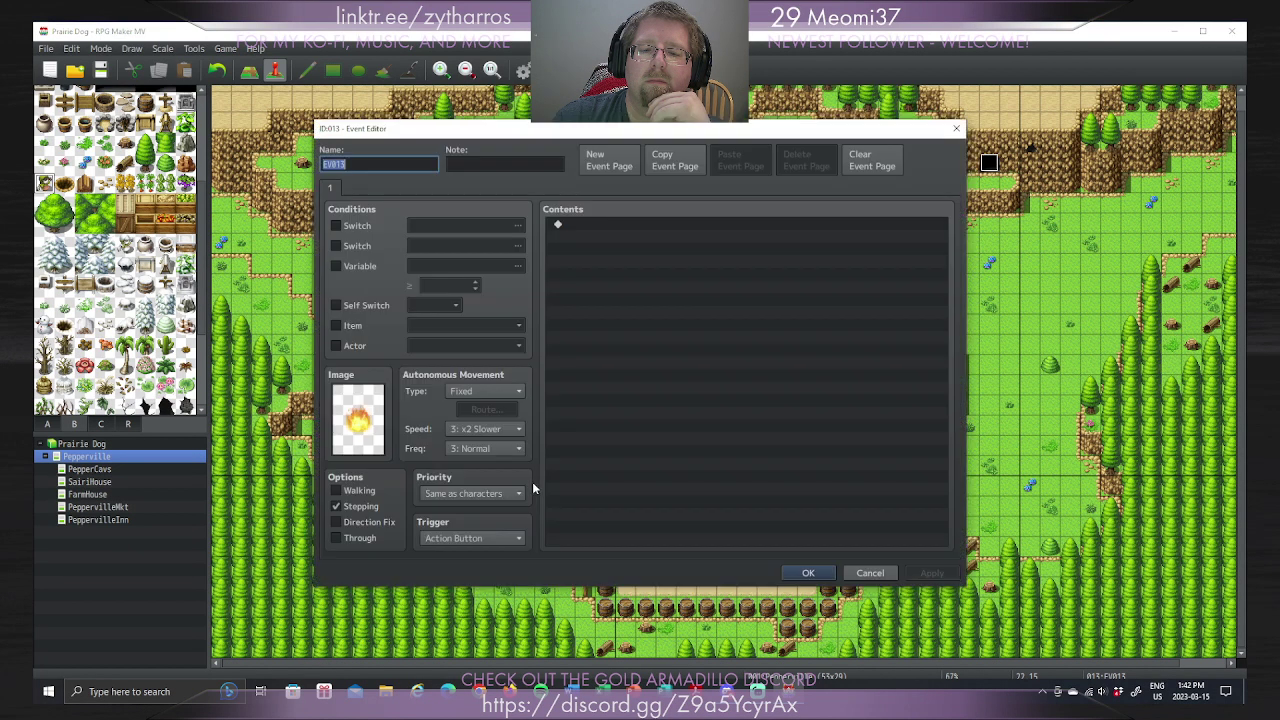
{"action": "double_click", "coordinate": [665, 387]}
{"action": "left_click", "coordinate": [371, 522]}
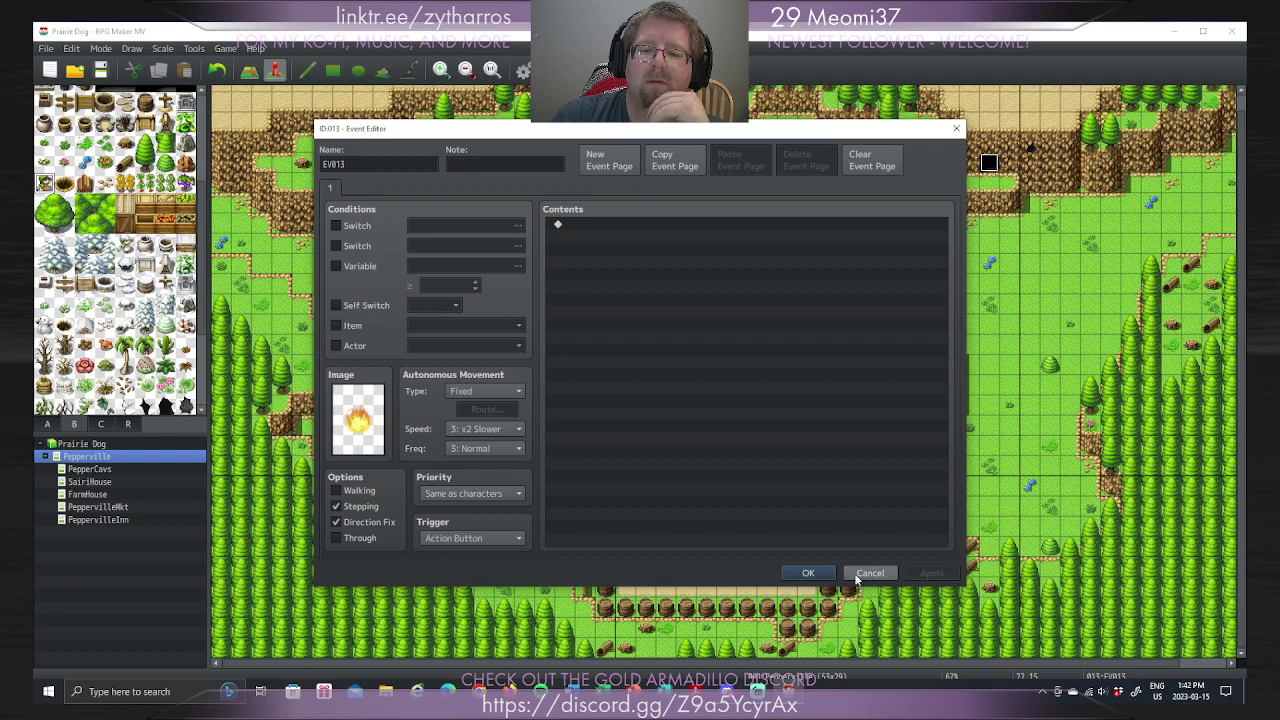
{"action": "left_click", "coordinate": [808, 573]}
Step: Save the changes to the game, start a new game in a playtest and walk to the plaza
{"action": "key", "text": "ctrl+r"}
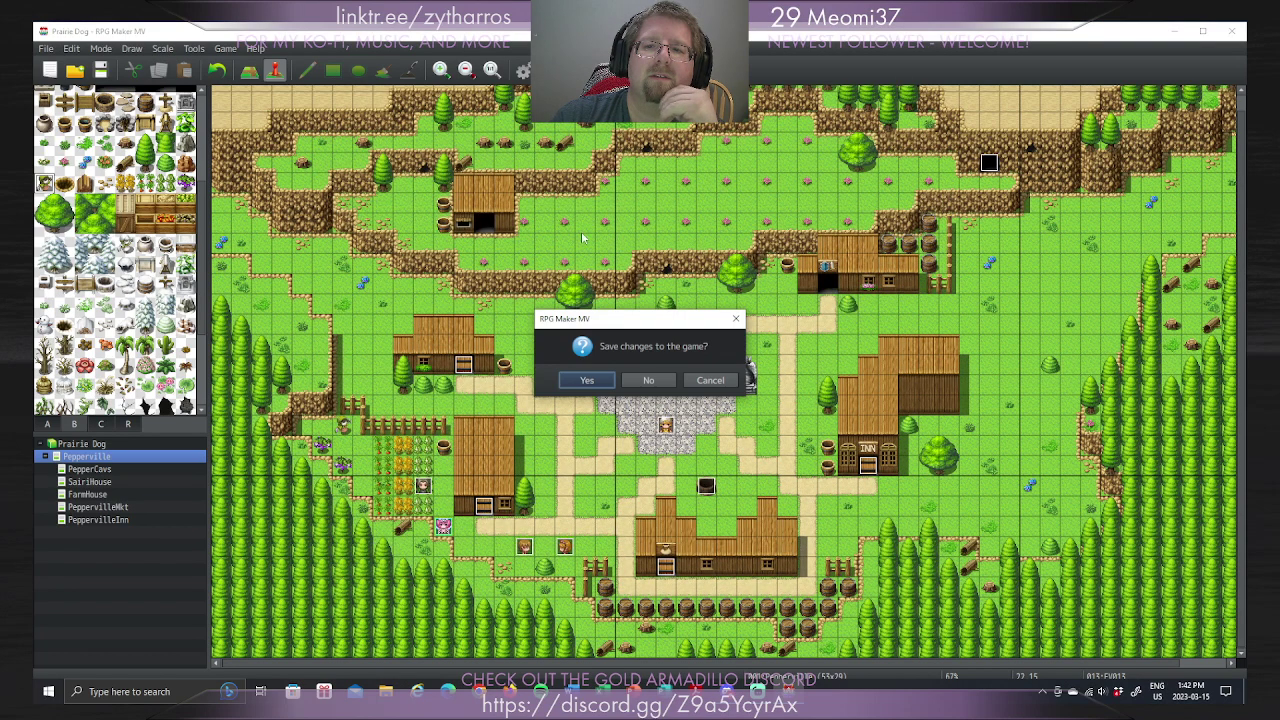
{"action": "left_click", "coordinate": [572, 379]}
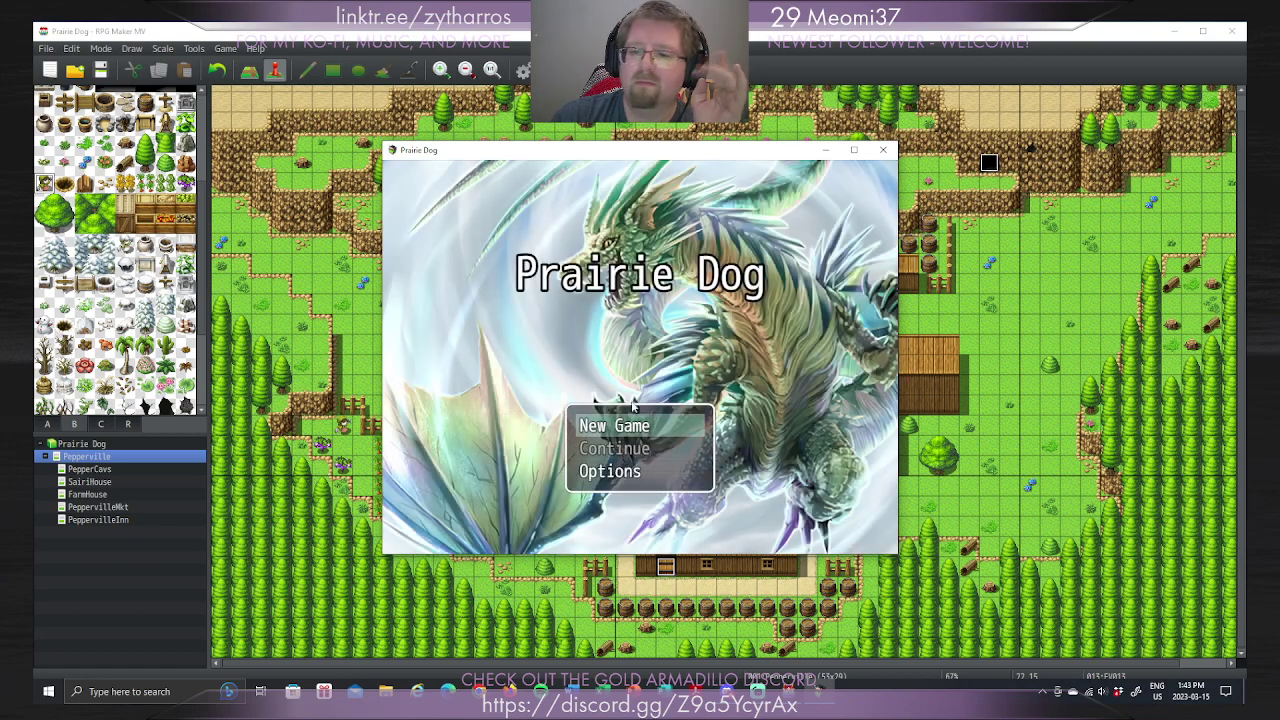
{"action": "left_click", "coordinate": [632, 420]}
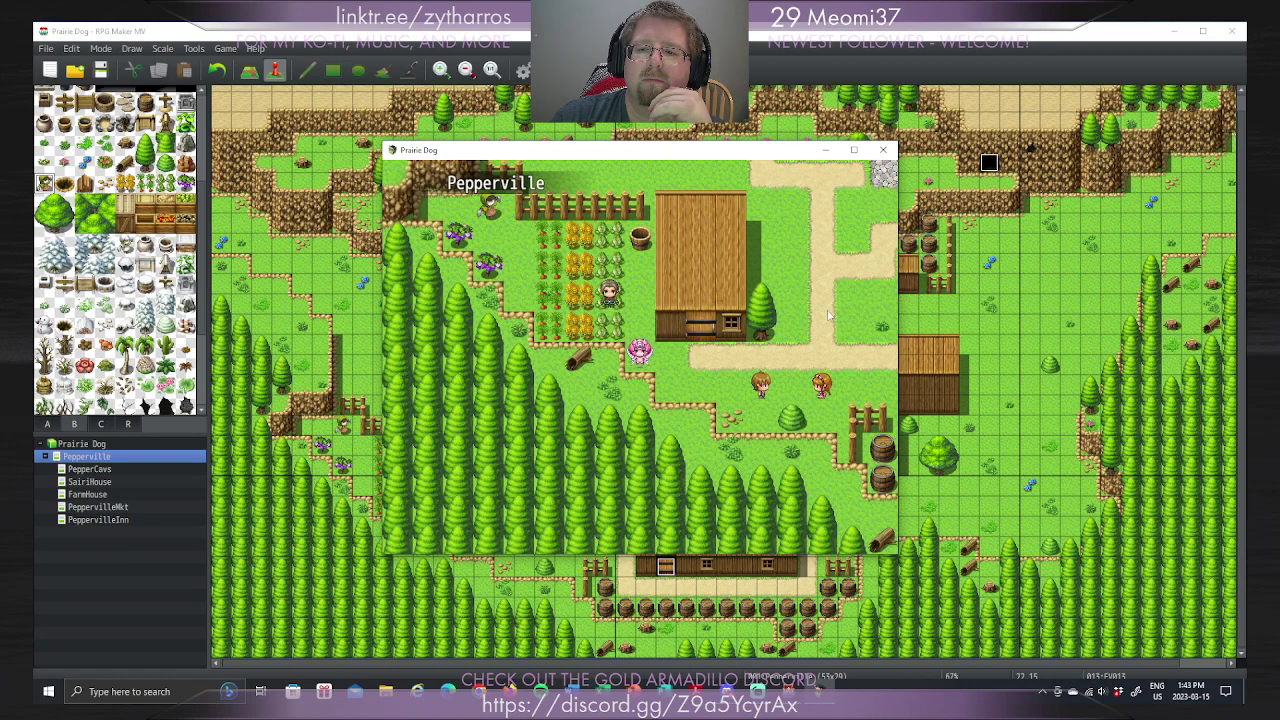
{"action": "left_click", "coordinate": [726, 263]}
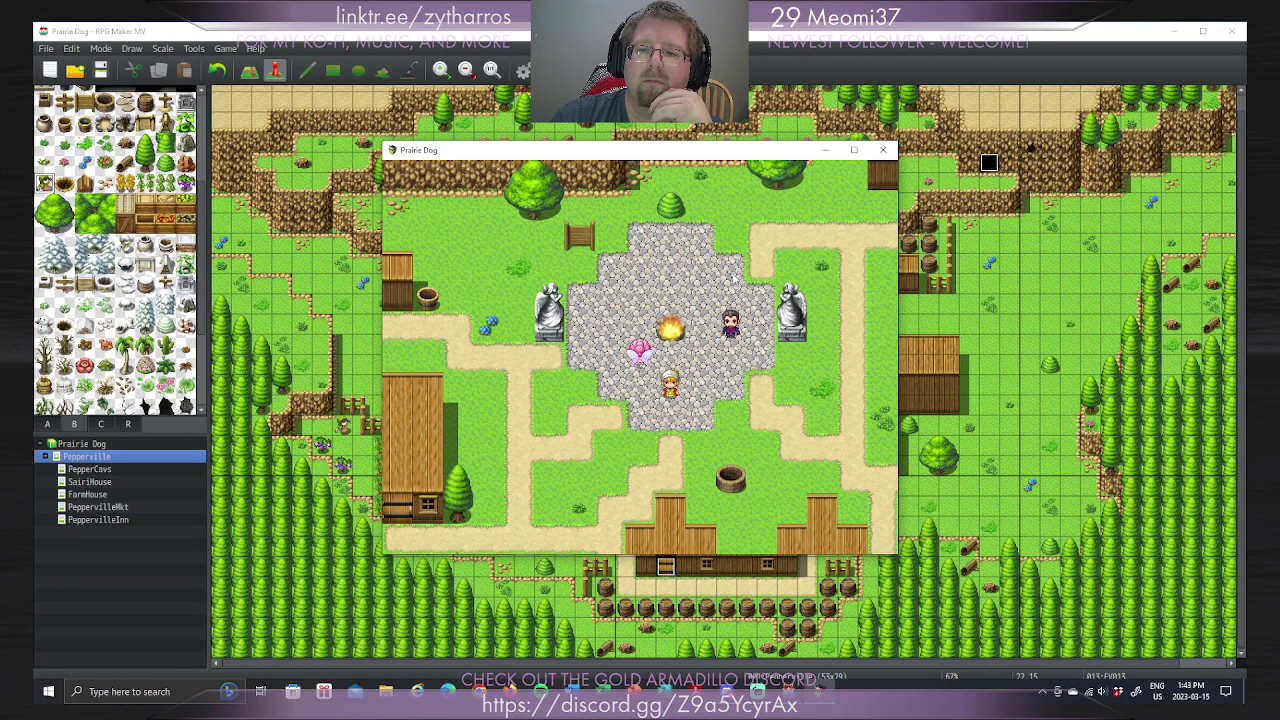
Step: Walk around the plaza fire and north onto the grass to check its animation, and close the playtest window
{"action": "left_click", "coordinate": [736, 277]}
{"action": "key", "text": "Up"}
{"action": "key", "text": "Left"}
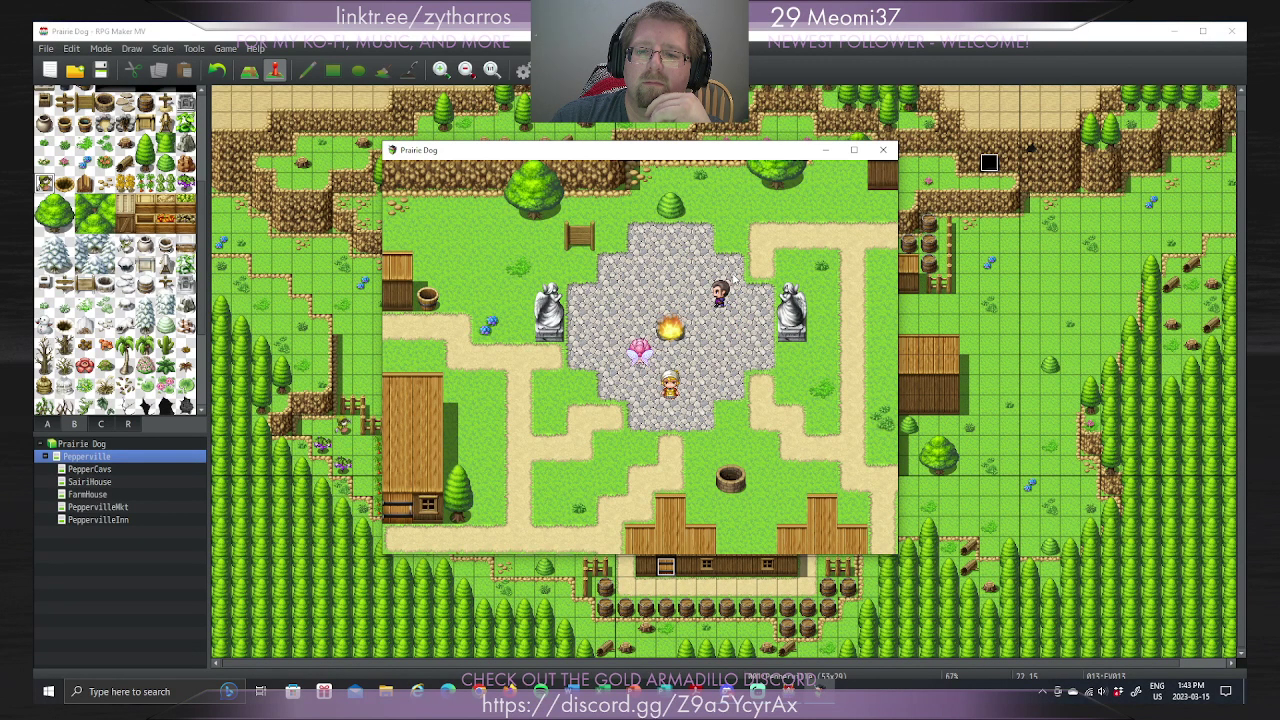
{"action": "key", "text": "Up"}
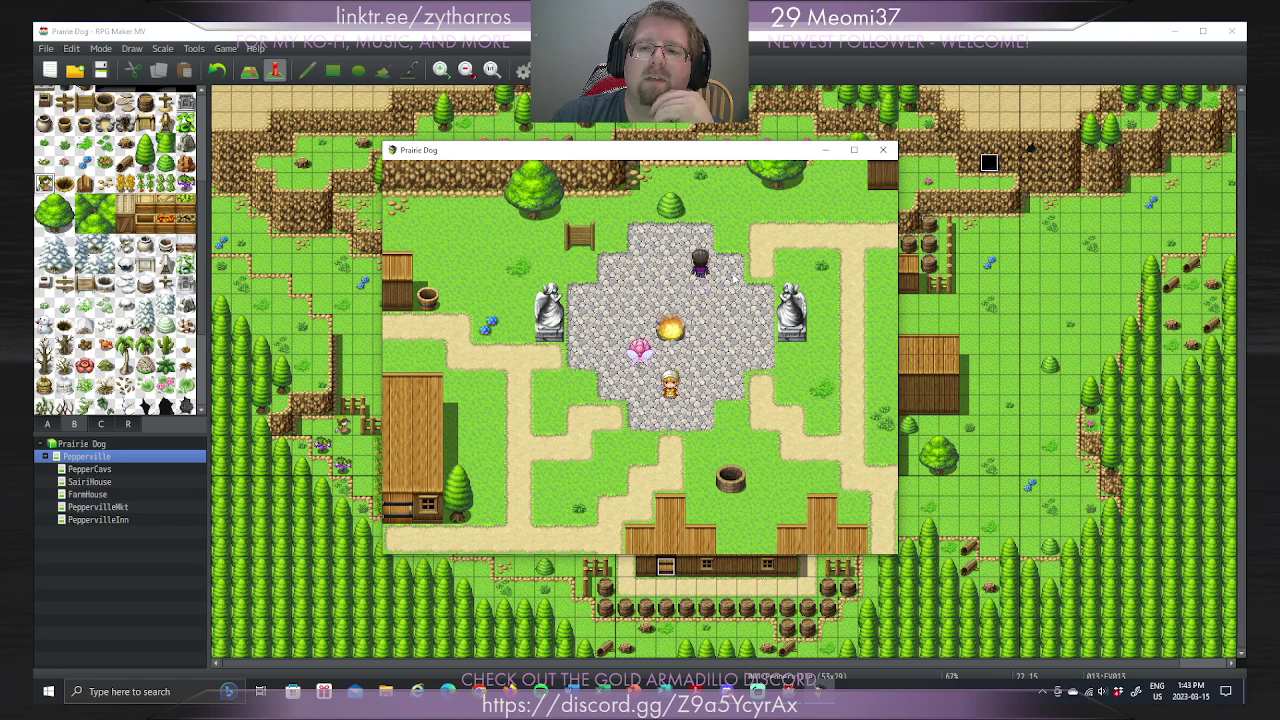
{"action": "key", "text": "Up"}
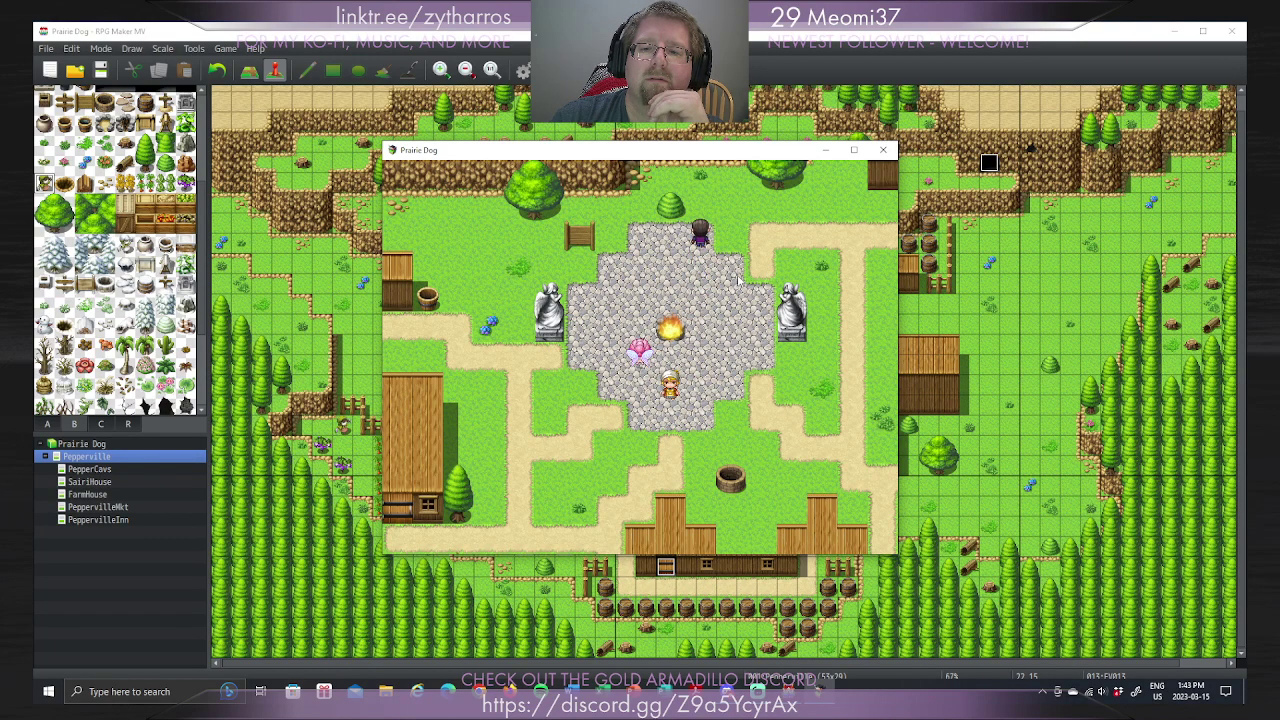
{"action": "key", "text": "Up"}
{"action": "key", "text": "Up"}
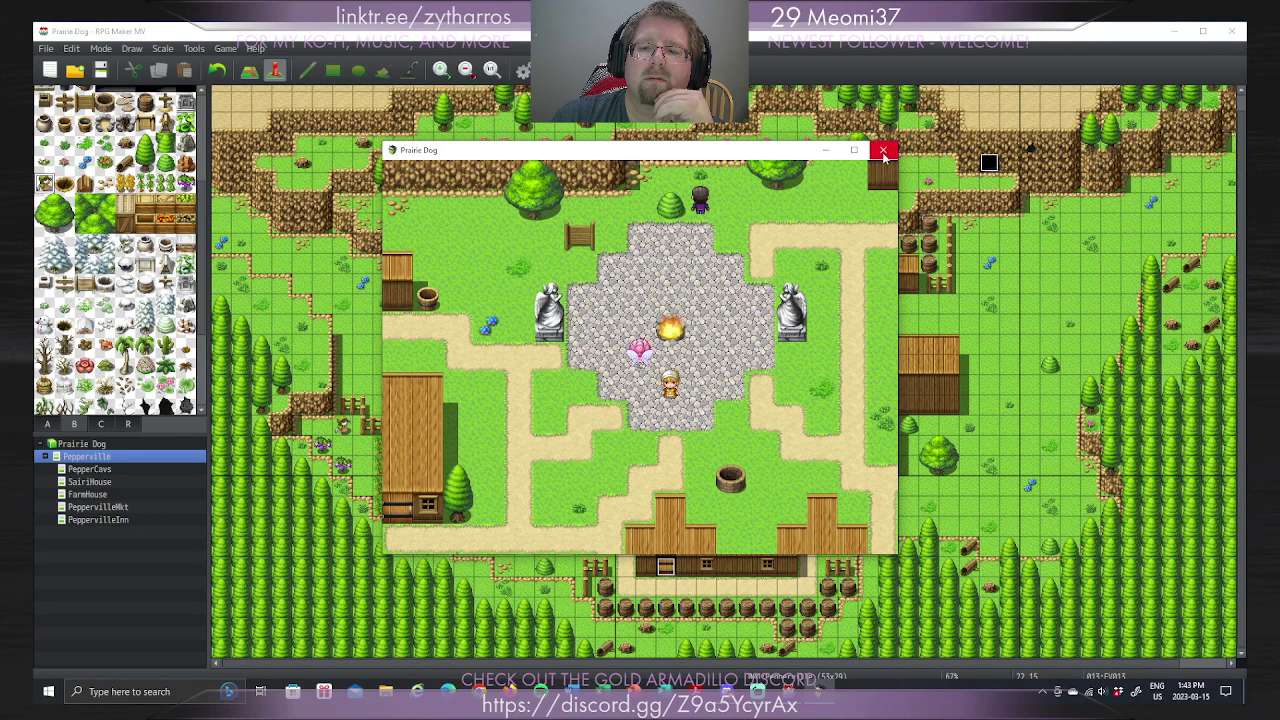
{"action": "left_click", "coordinate": [883, 151]}
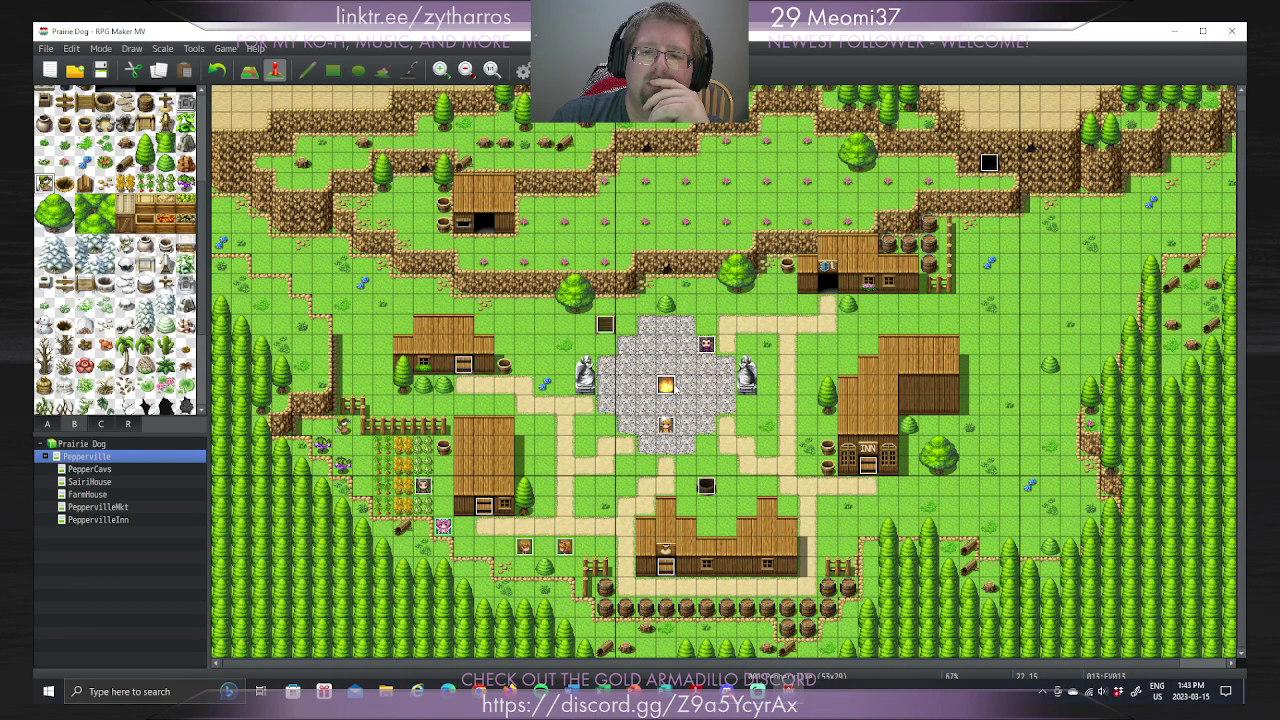
Step: Change the plaza flame event's image to the small burning campfire from the !Flame sheet and save the event
{"action": "key", "text": "Return"}
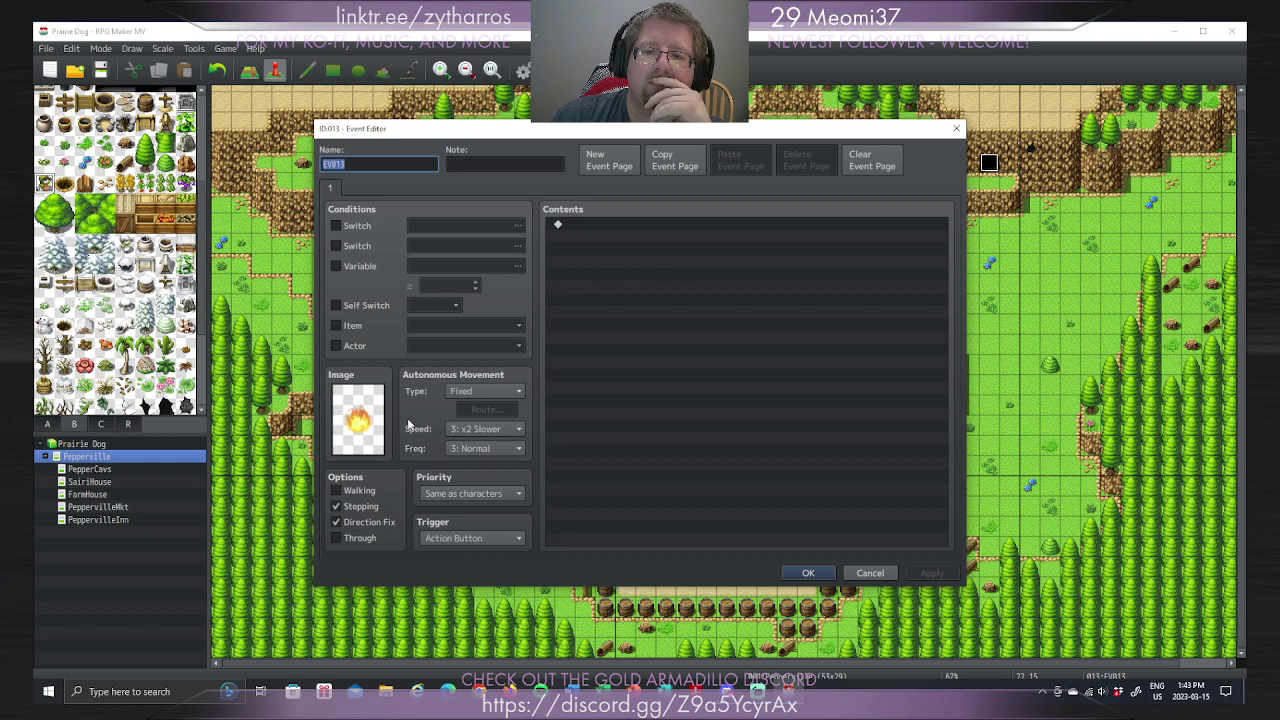
{"action": "double_click", "coordinate": [364, 422]}
{"action": "left_click", "coordinate": [790, 261]}
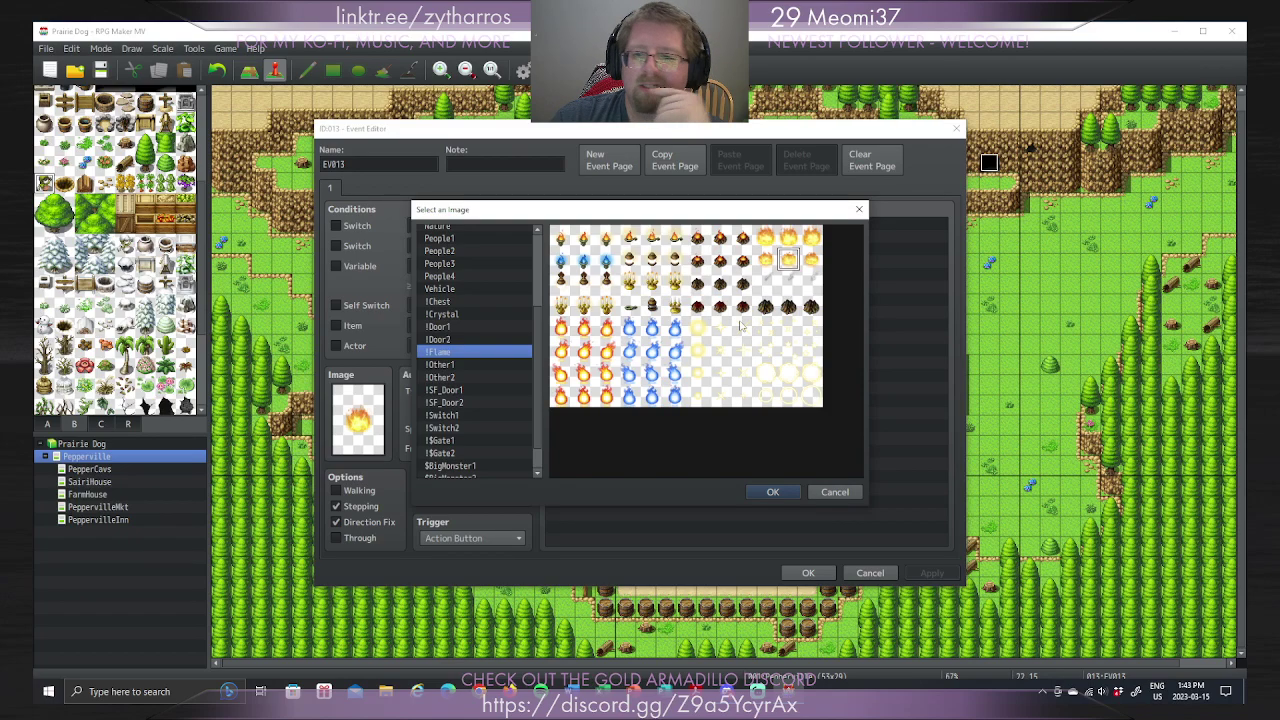
{"action": "left_click", "coordinate": [724, 244]}
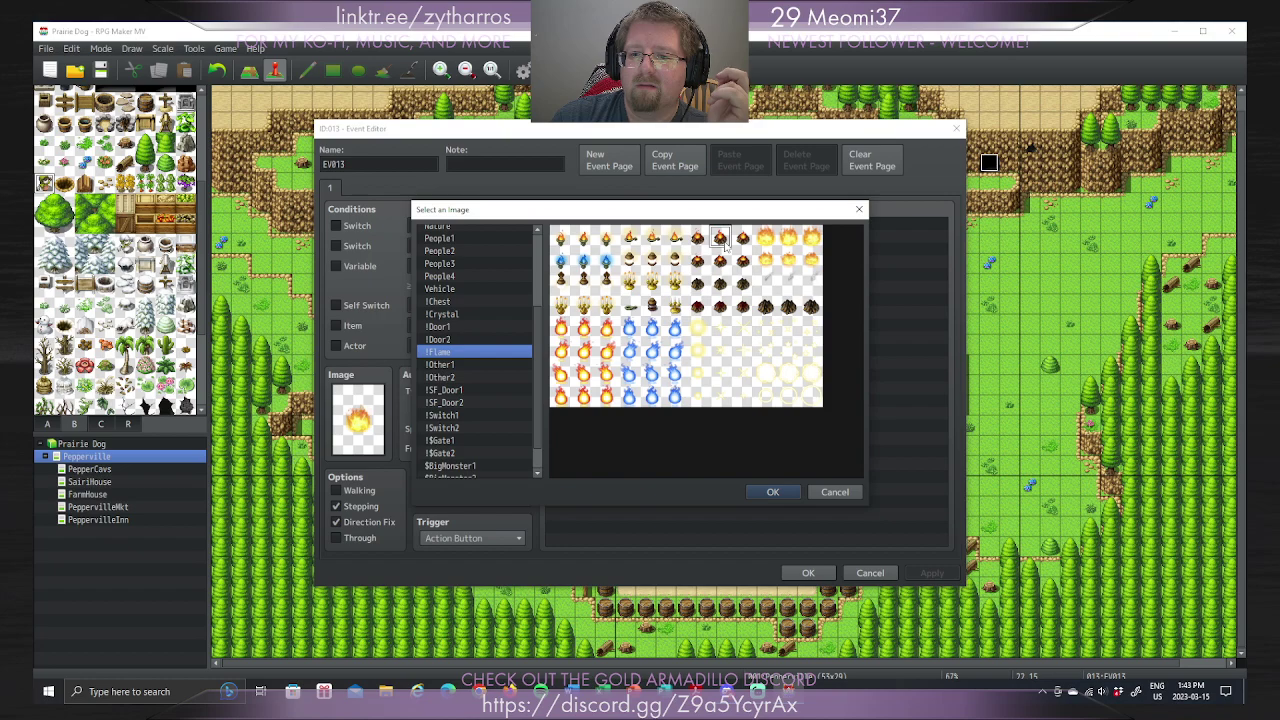
{"action": "left_click", "coordinate": [774, 497]}
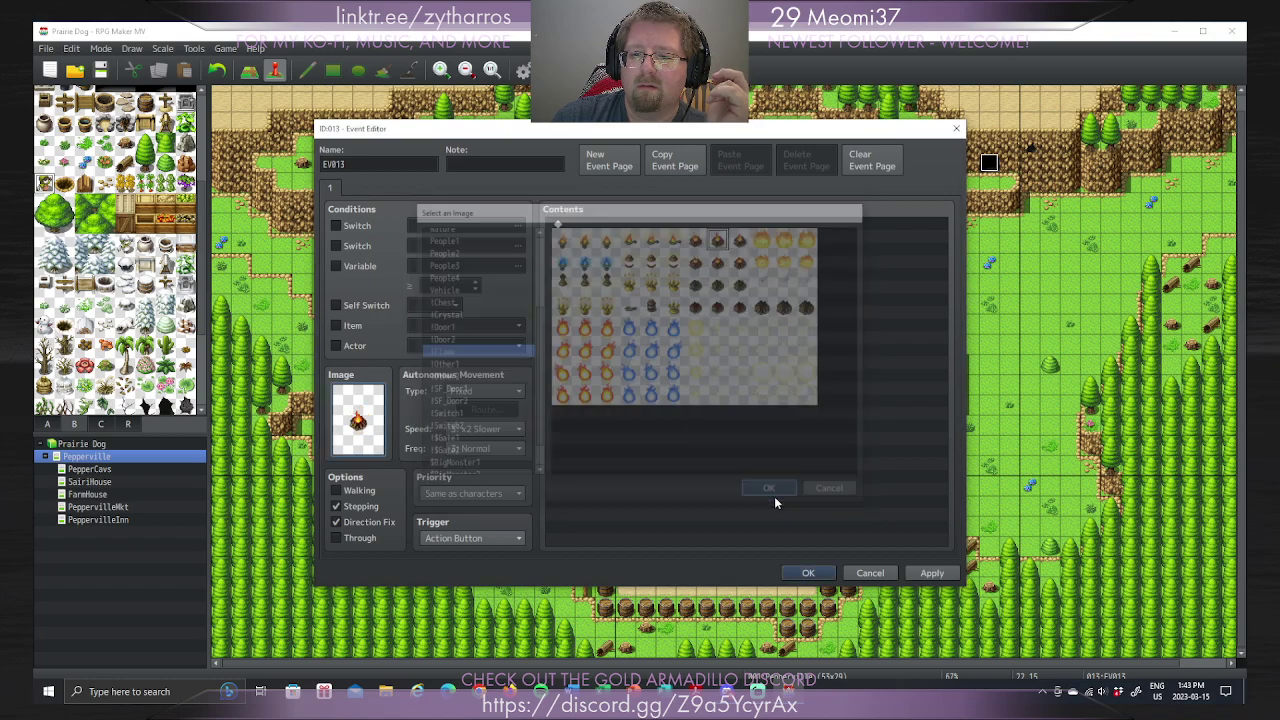
{"action": "left_click", "coordinate": [828, 574]}
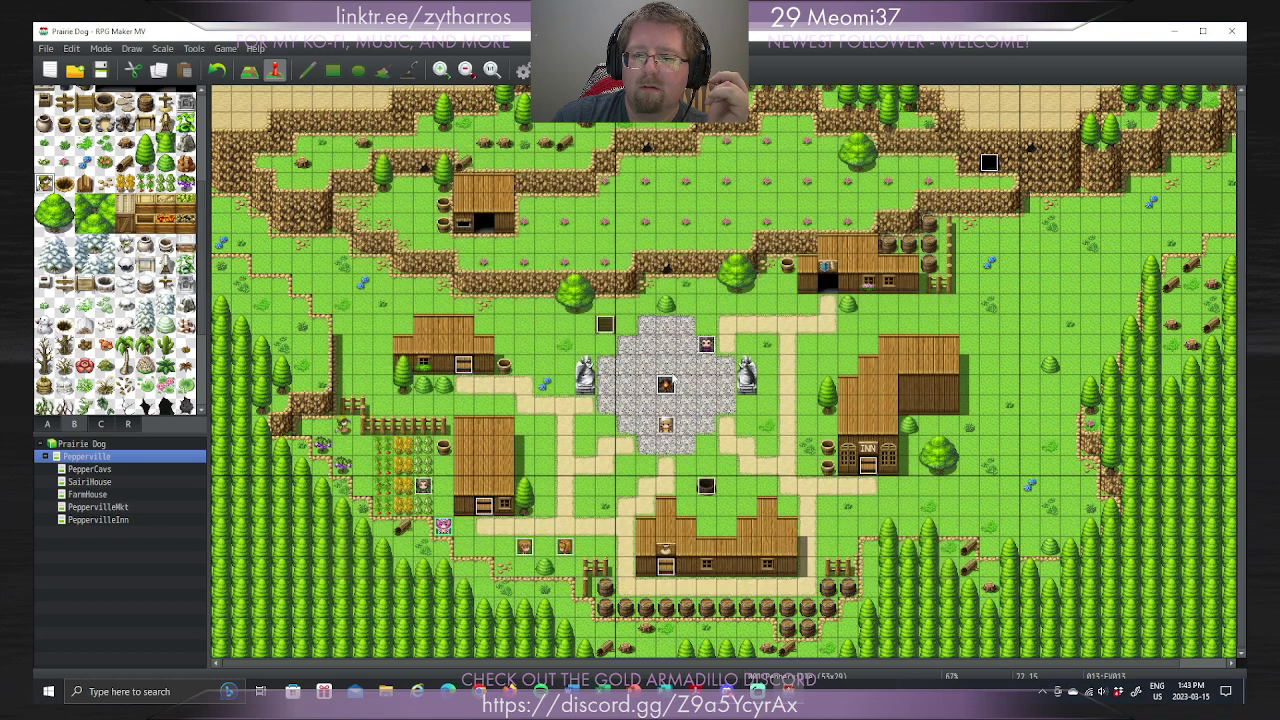
Step: Save the game, playtest a new game to check the campfire in the plaza, and close the playtest window
{"action": "left_click", "coordinate": [249, 69]}
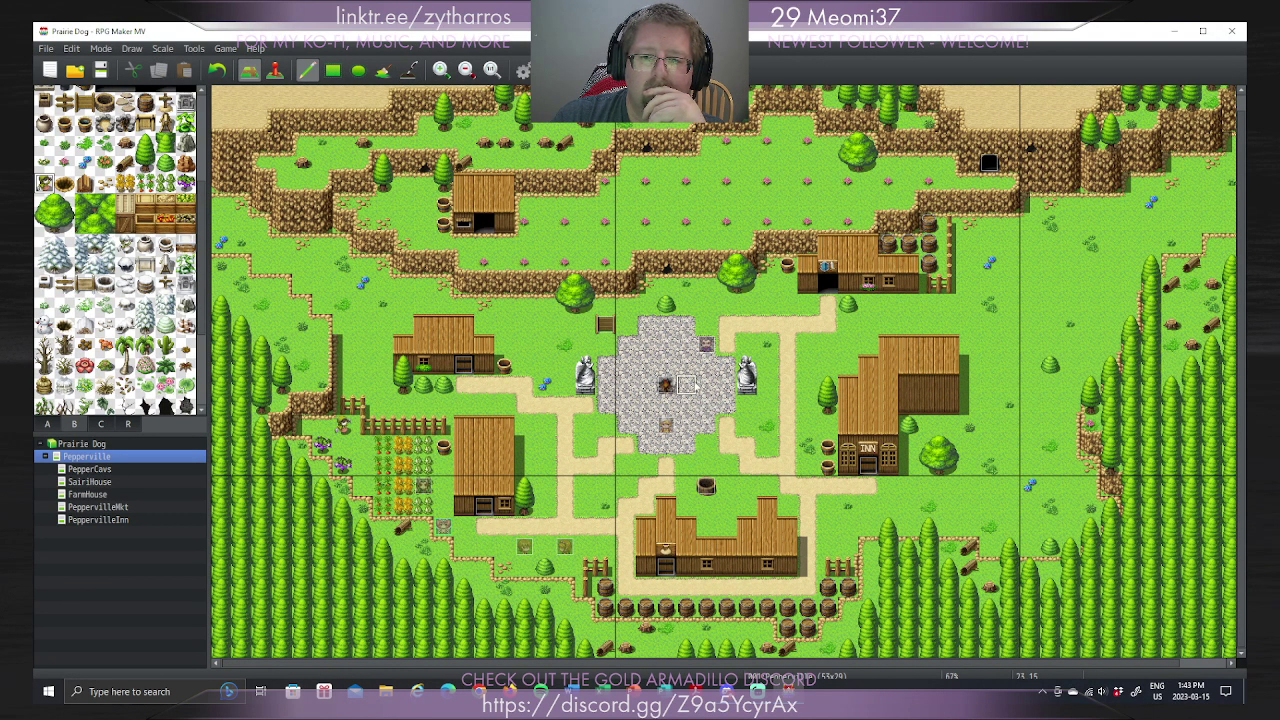
{"action": "key", "text": "alt+F4"}
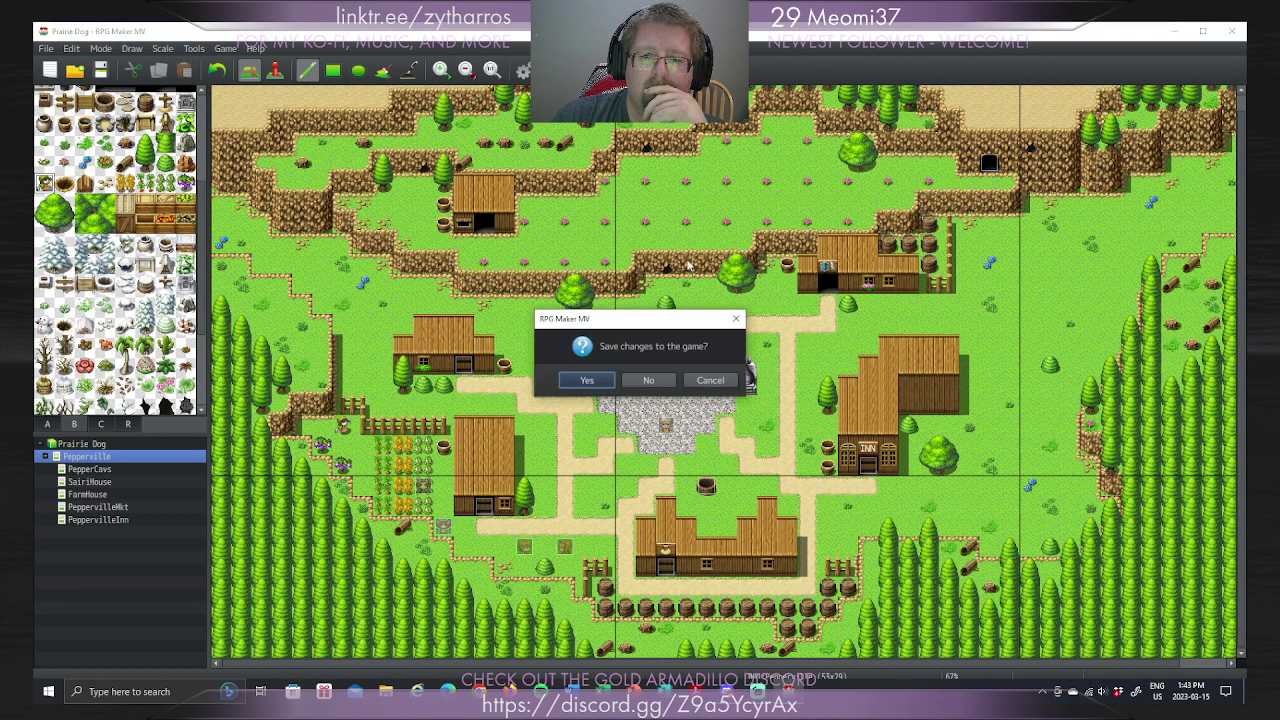
{"action": "left_click", "coordinate": [607, 381]}
{"action": "key", "text": "ctrl+r"}
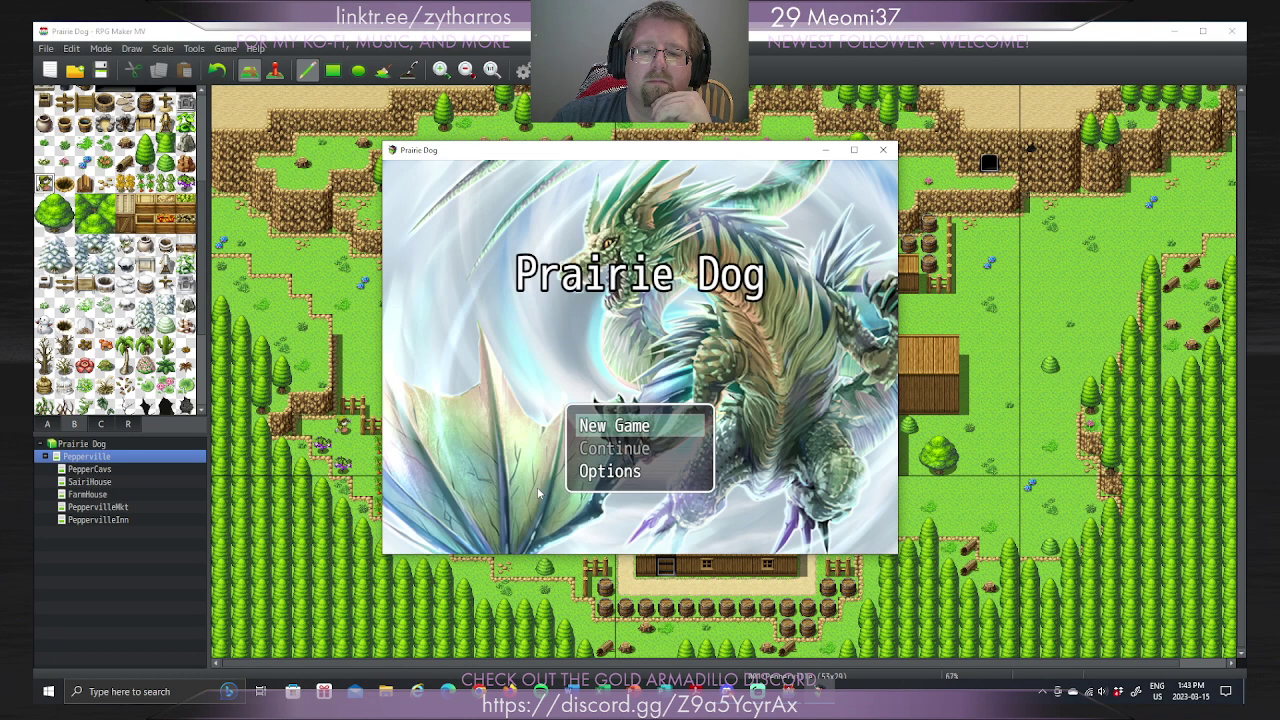
{"action": "left_click", "coordinate": [596, 420]}
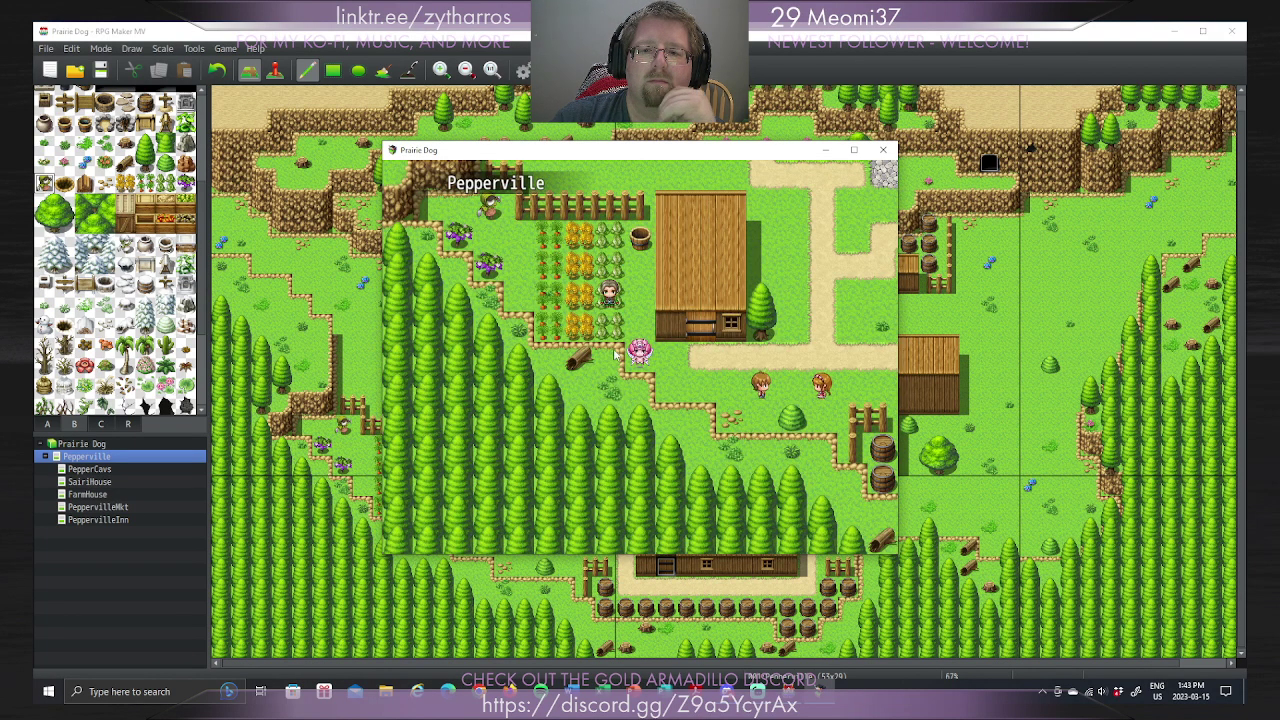
{"action": "left_click", "coordinate": [810, 293]}
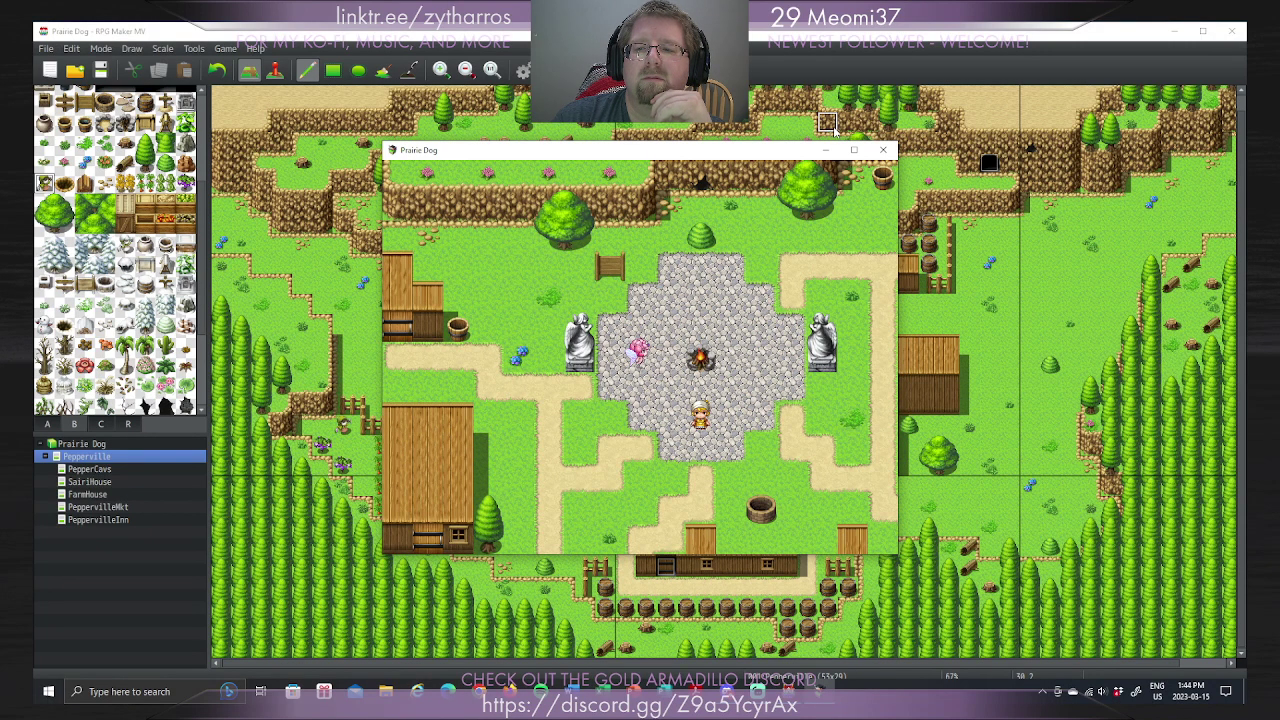
{"action": "left_click", "coordinate": [883, 150]}
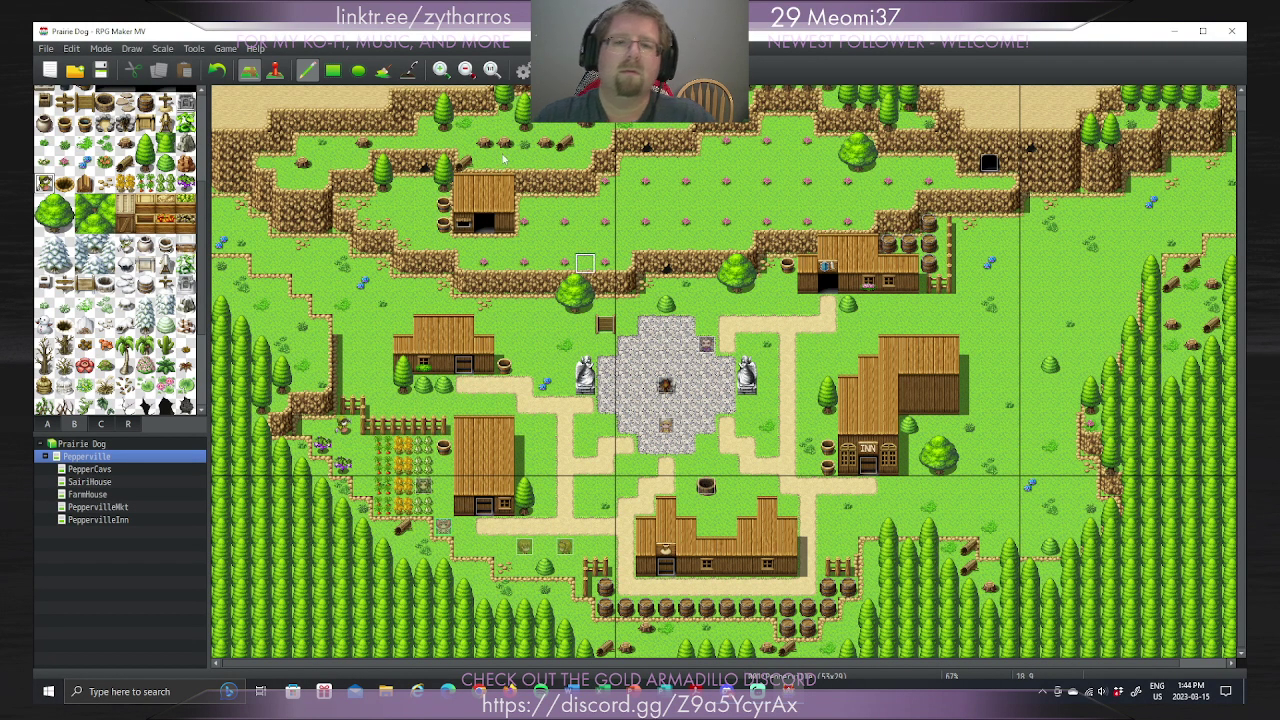
Step: Change the plaza fire event's image to the large flame in the second row of the !Flame sheet and save the event
{"action": "left_click", "coordinate": [274, 70]}
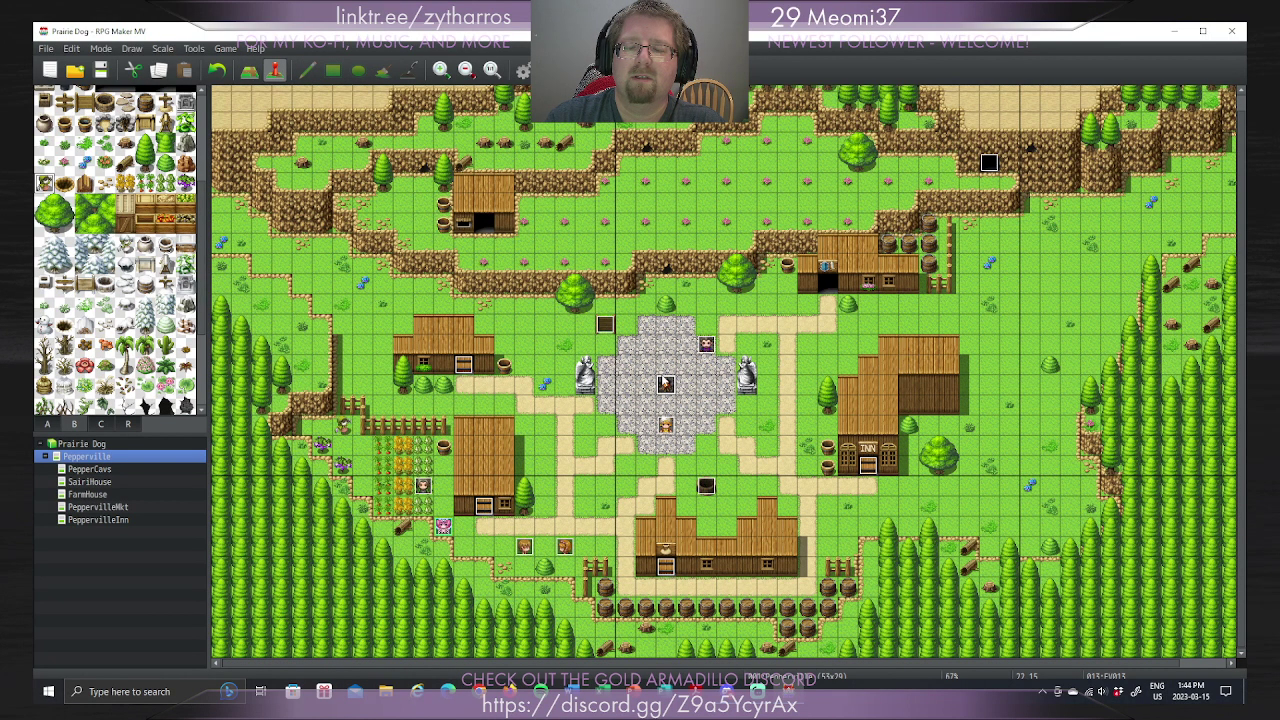
{"action": "double_click", "coordinate": [666, 368]}
{"action": "double_click", "coordinate": [357, 418]}
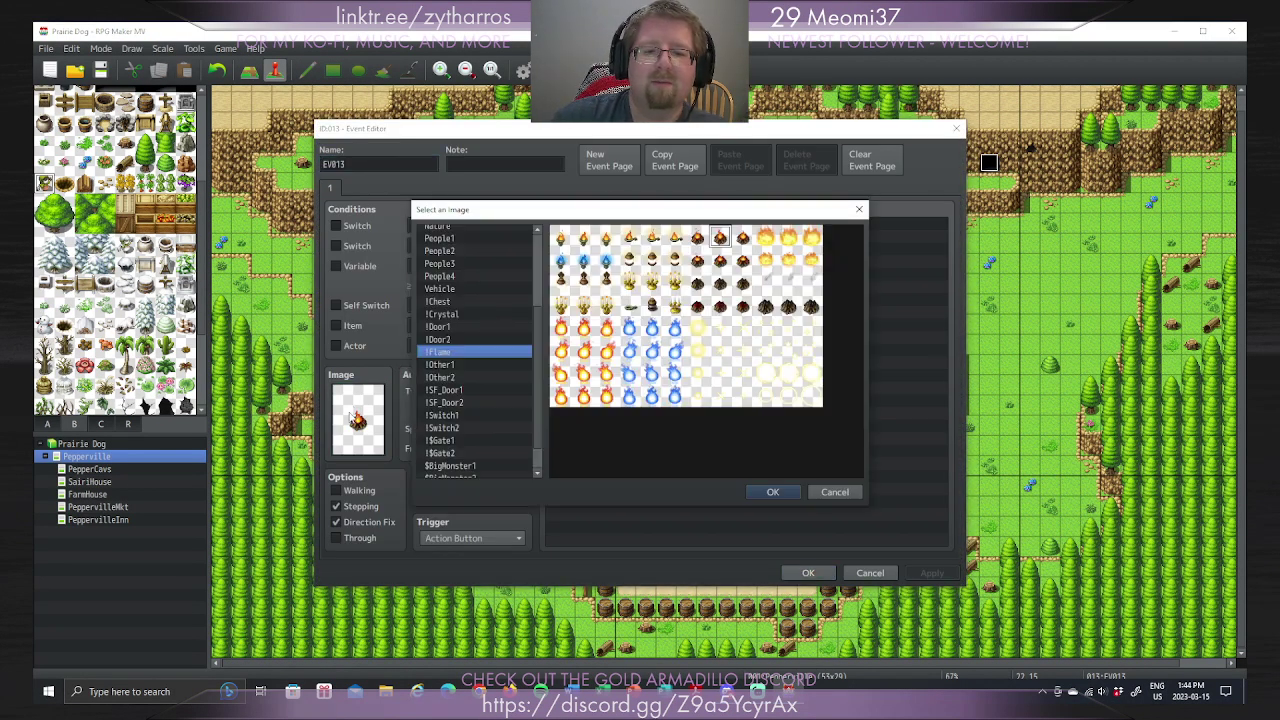
{"action": "left_click", "coordinate": [788, 260]}
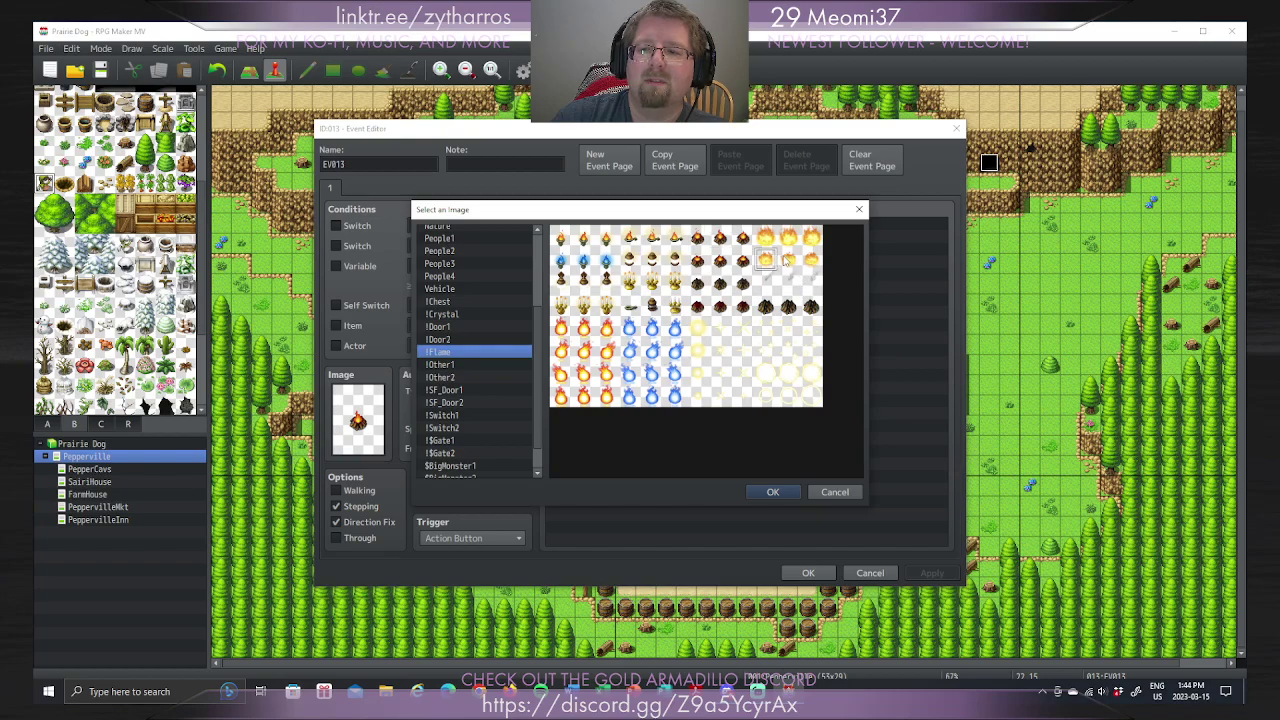
{"action": "left_click", "coordinate": [772, 493]}
{"action": "left_click", "coordinate": [808, 572]}
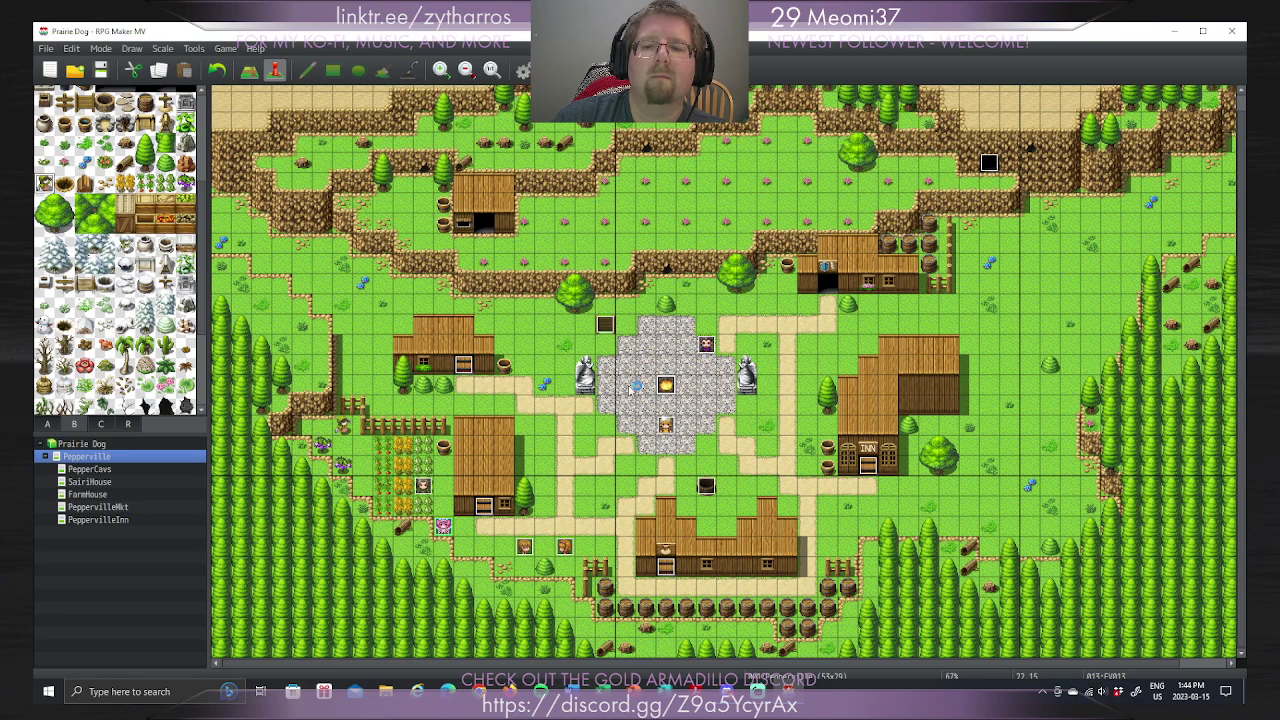
Step: Playtest a new game and walk to the plaza to check the large flame over the firewood
{"action": "key", "text": "ctrl+r"}
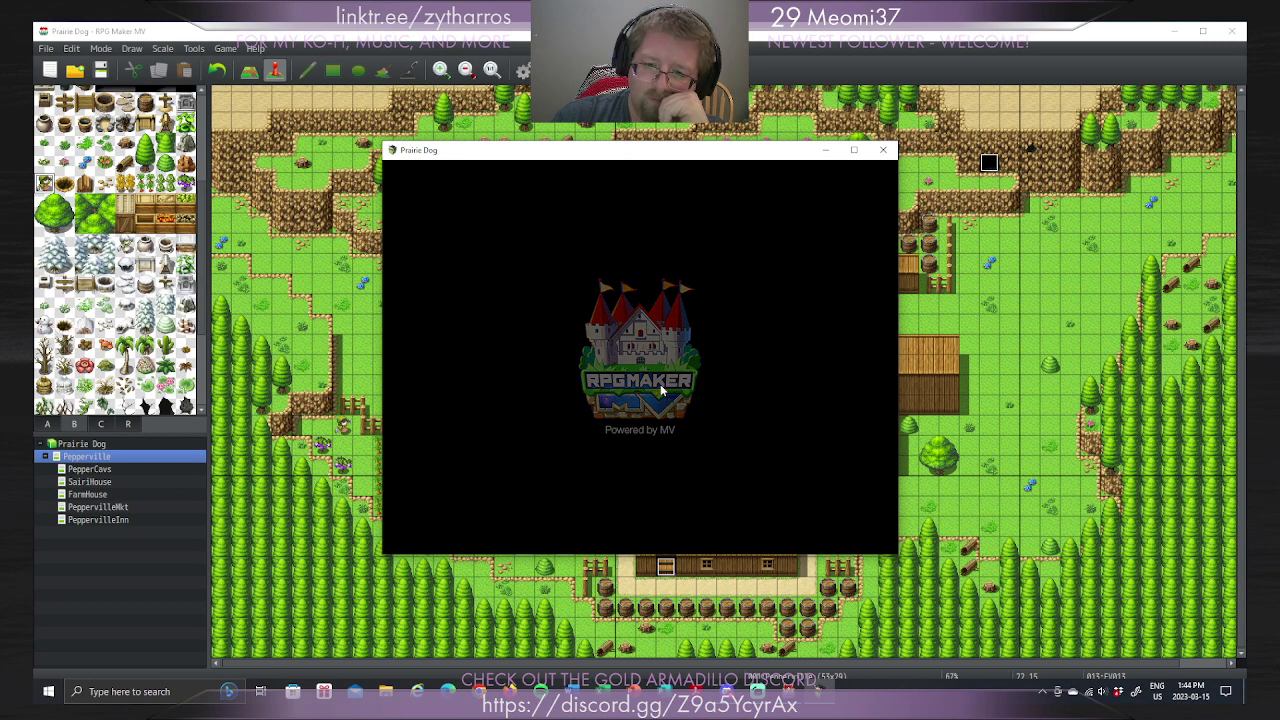
{"action": "left_click", "coordinate": [633, 421]}
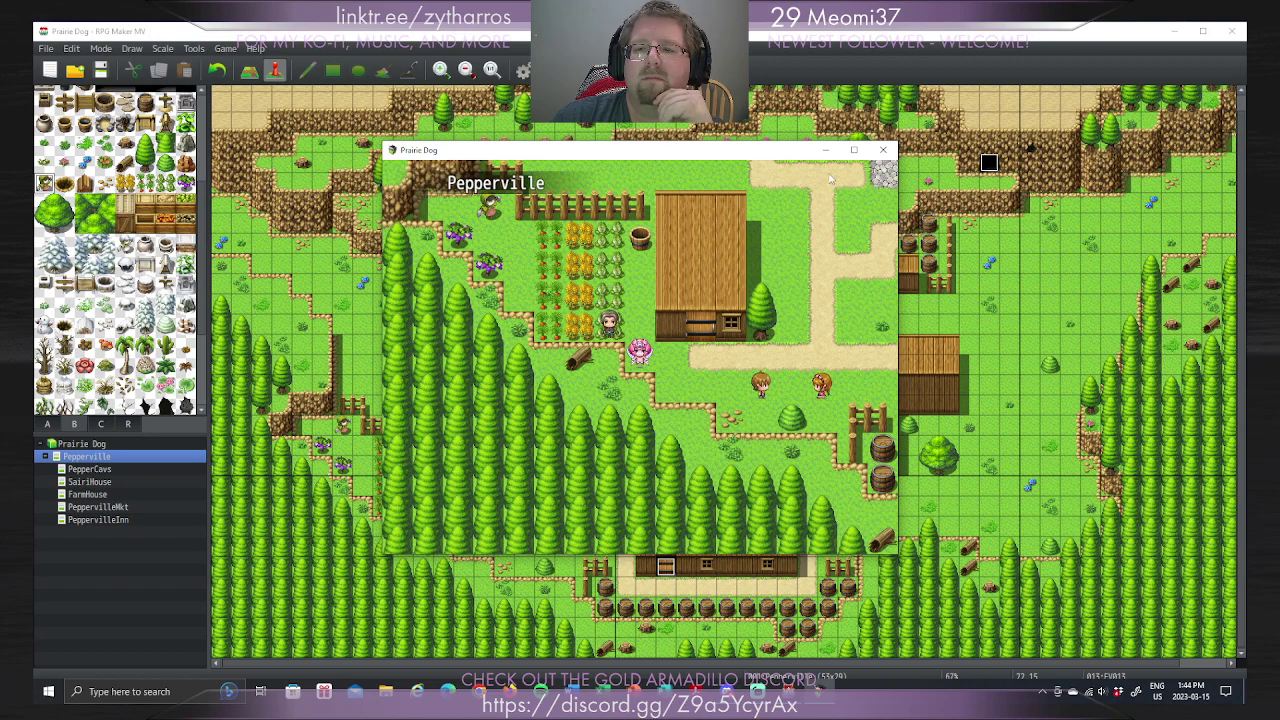
{"action": "key", "text": "Right"}
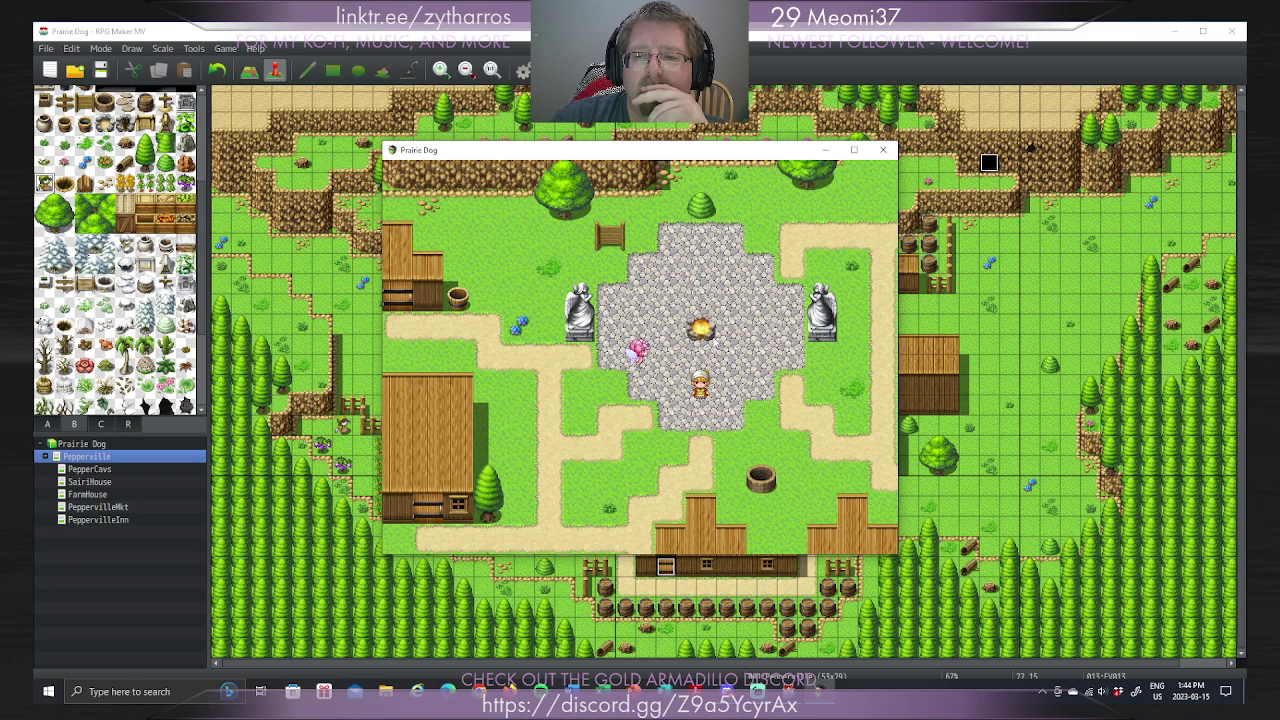
Step: Close the playtest and replace the map tile beneath the flame event at the plaza's centre with another outdoor object tile
{"action": "left_click", "coordinate": [886, 151]}
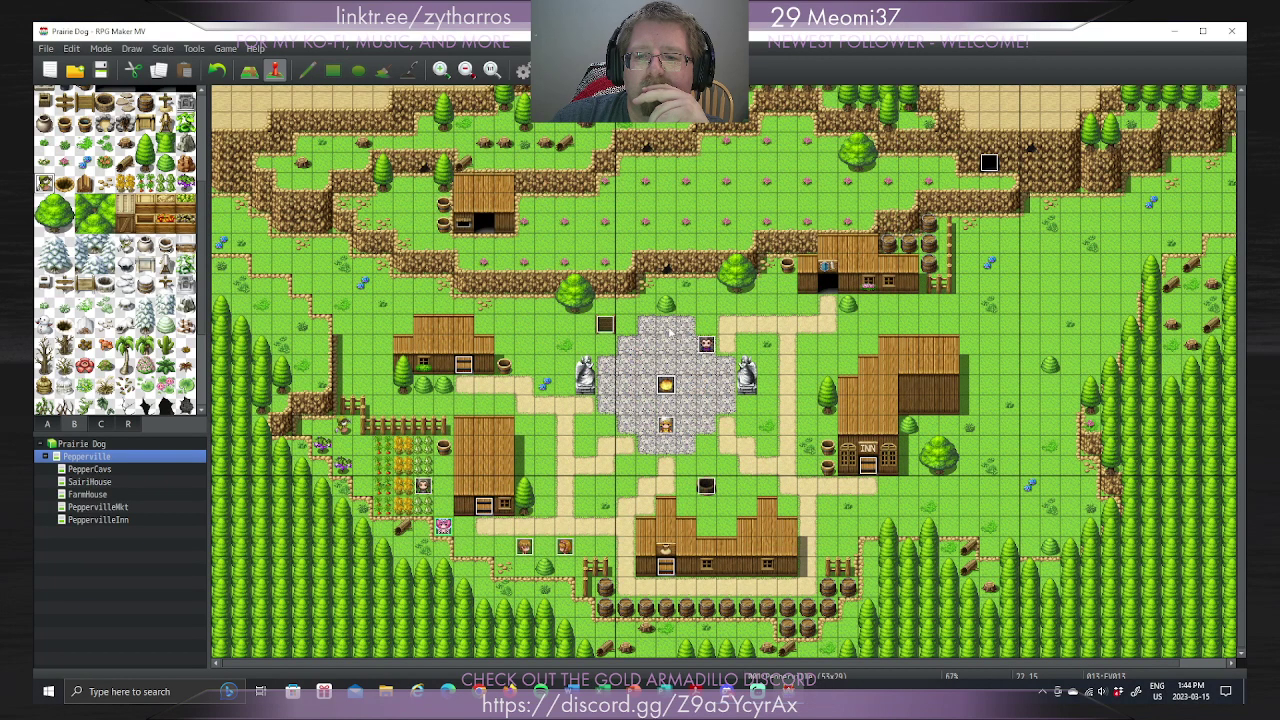
{"action": "left_click", "coordinate": [249, 70]}
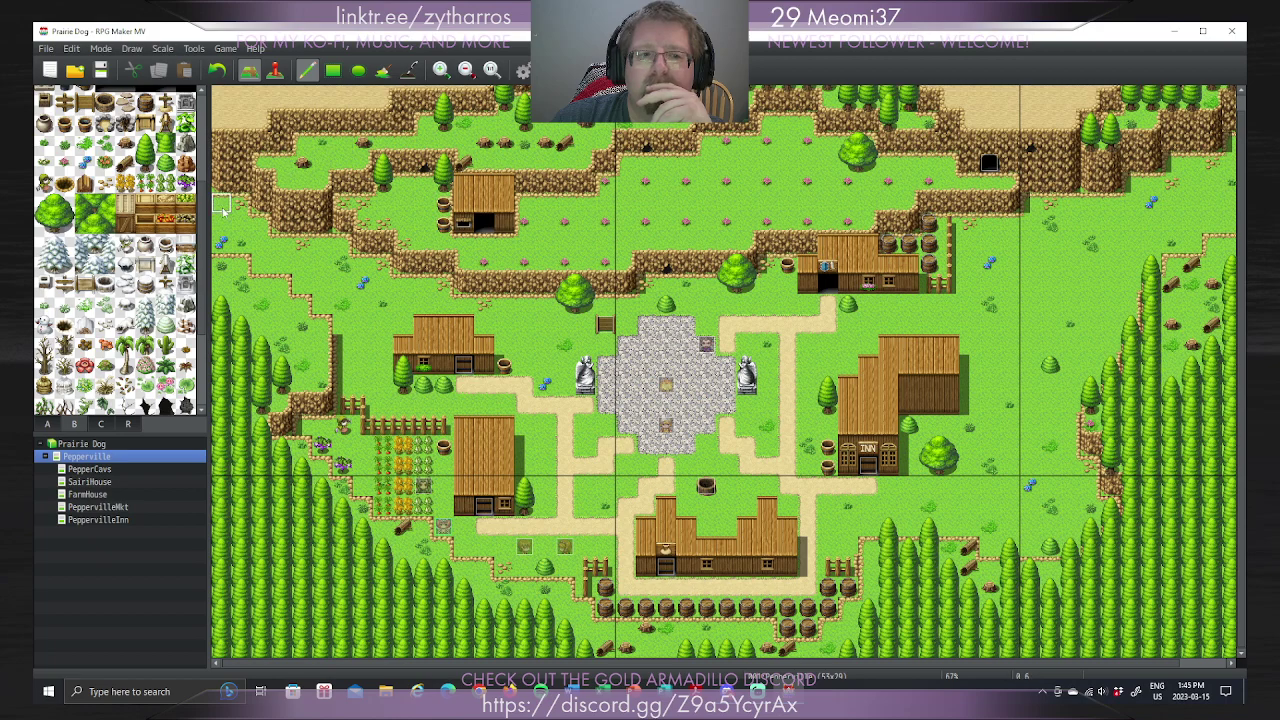
{"action": "scroll", "coordinate": [208, 230], "scroll_direction": "up", "scroll_amount": 3}
{"action": "scroll", "coordinate": [209, 232], "scroll_direction": "up", "scroll_amount": 2}
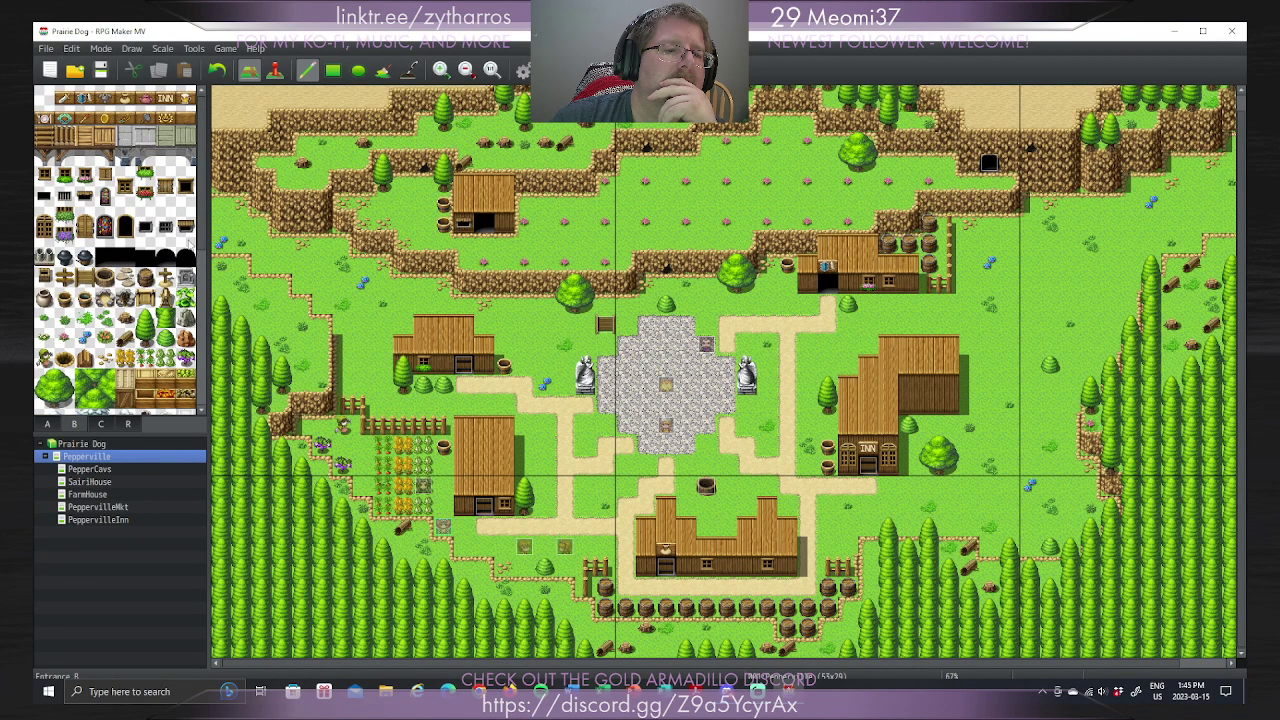
{"action": "left_click", "coordinate": [125, 297]}
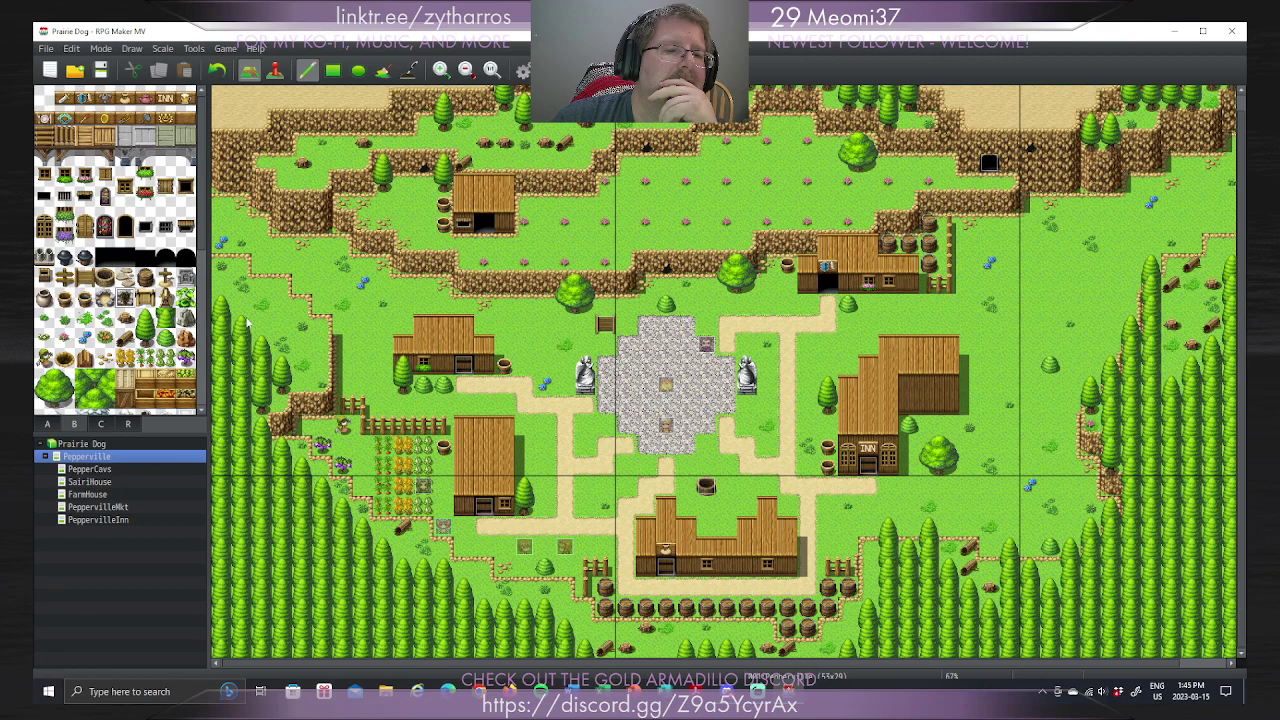
{"action": "left_click", "coordinate": [672, 388]}
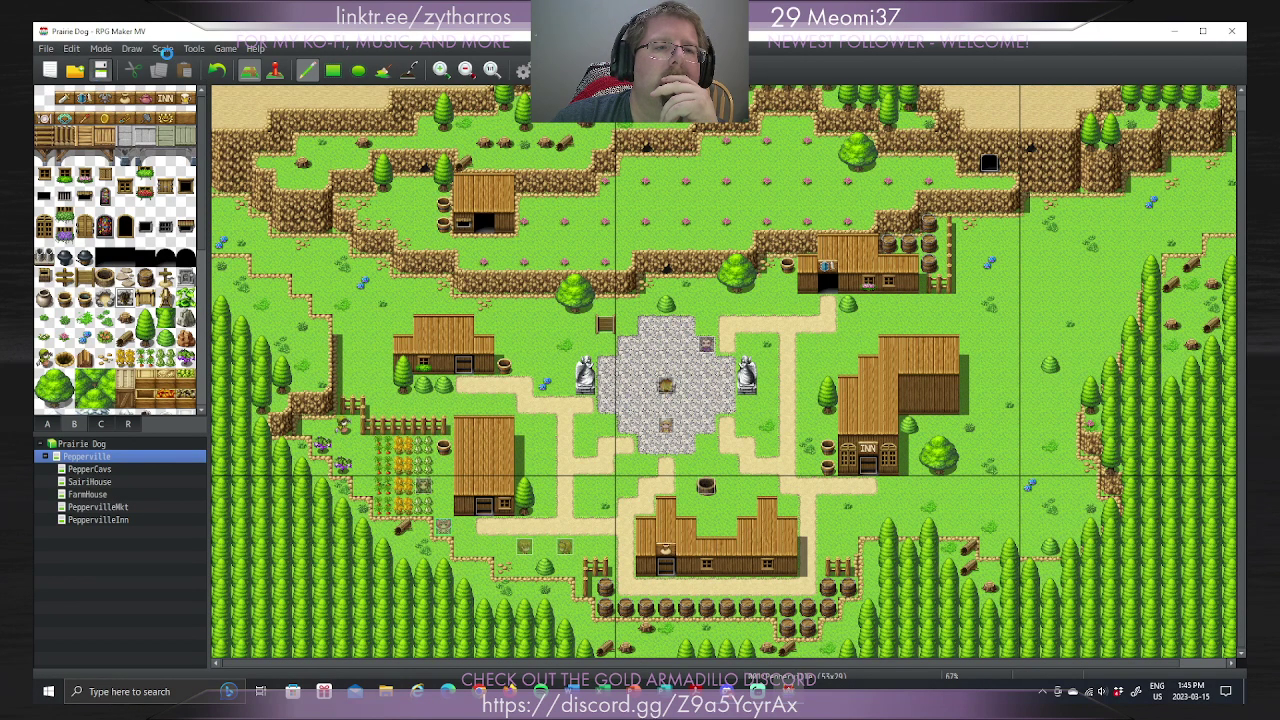
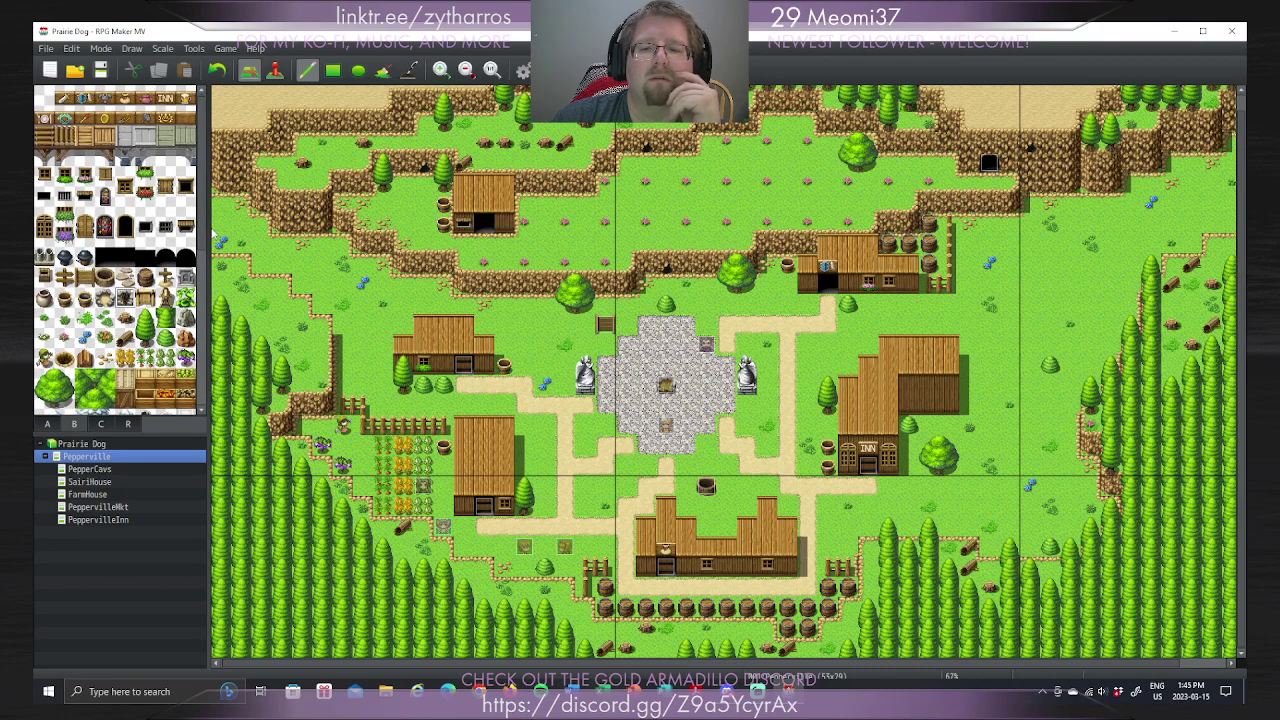
Step: Start a new map under Pepperville and name it PeppervilleArm
{"action": "right_click", "coordinate": [92, 462]}
{"action": "left_click", "coordinate": [110, 470]}
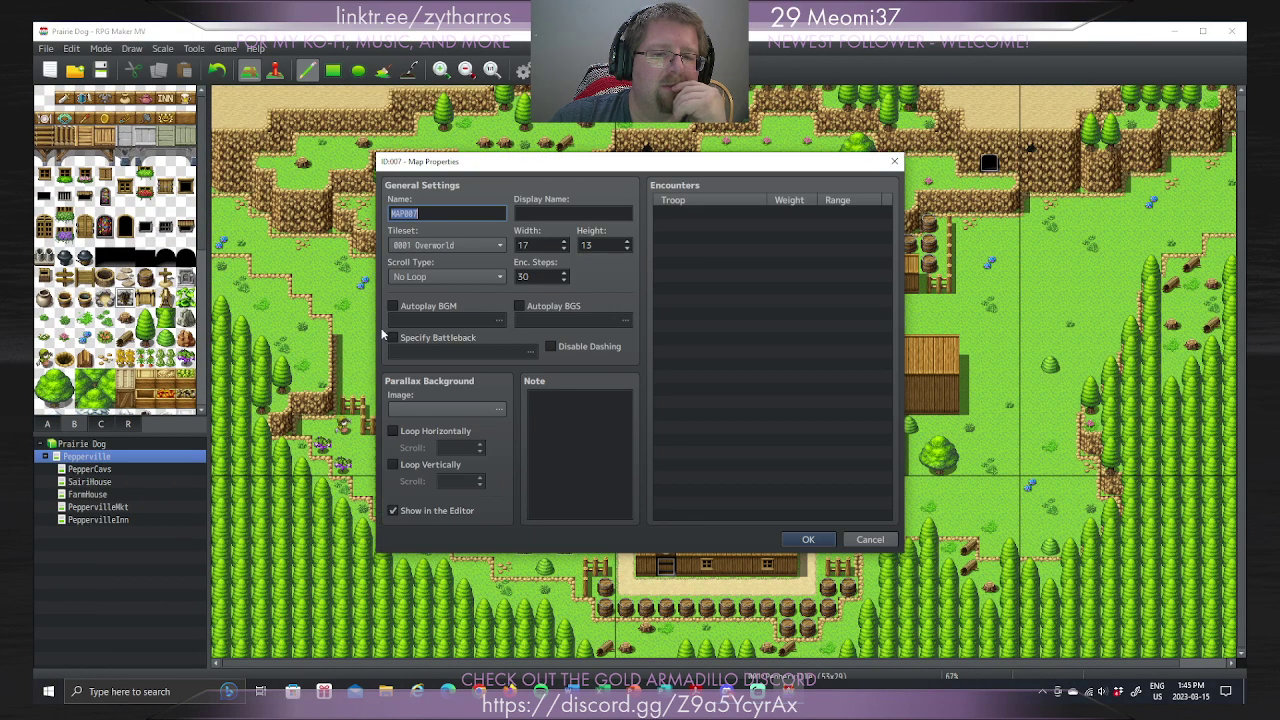
{"action": "key", "text": "BackSpace"}
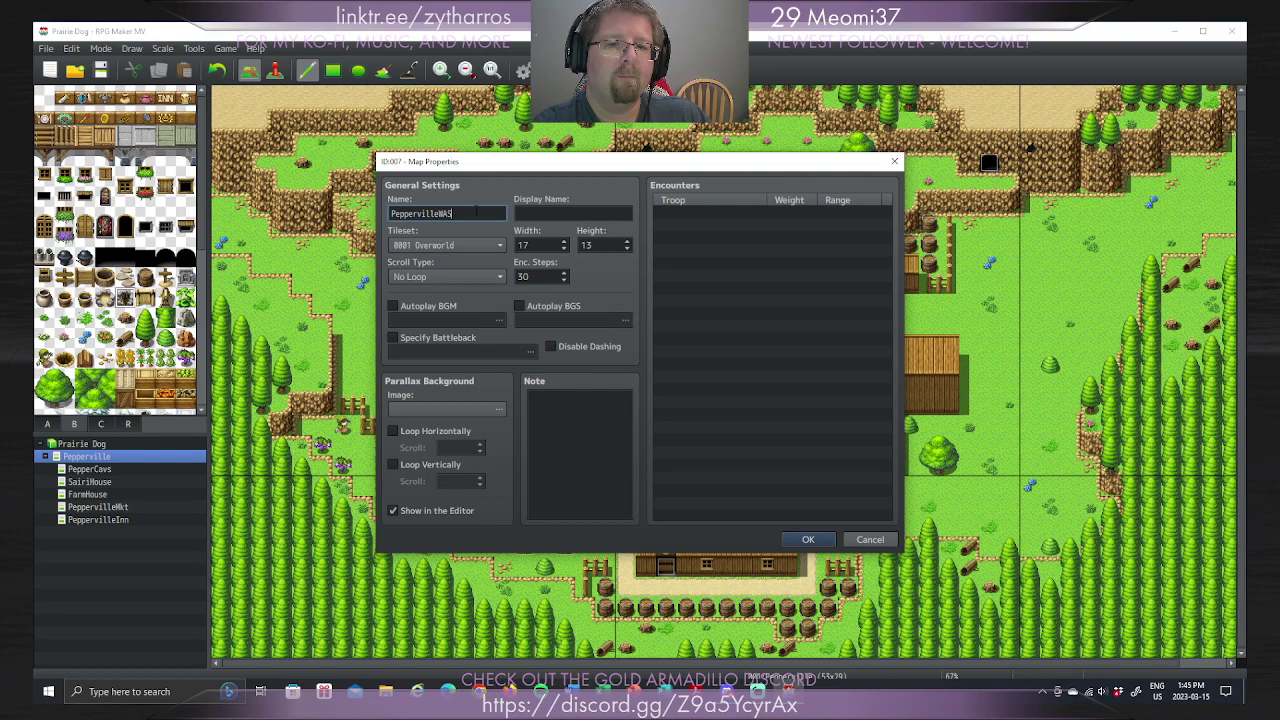
{"action": "left_click", "coordinate": [557, 213]}
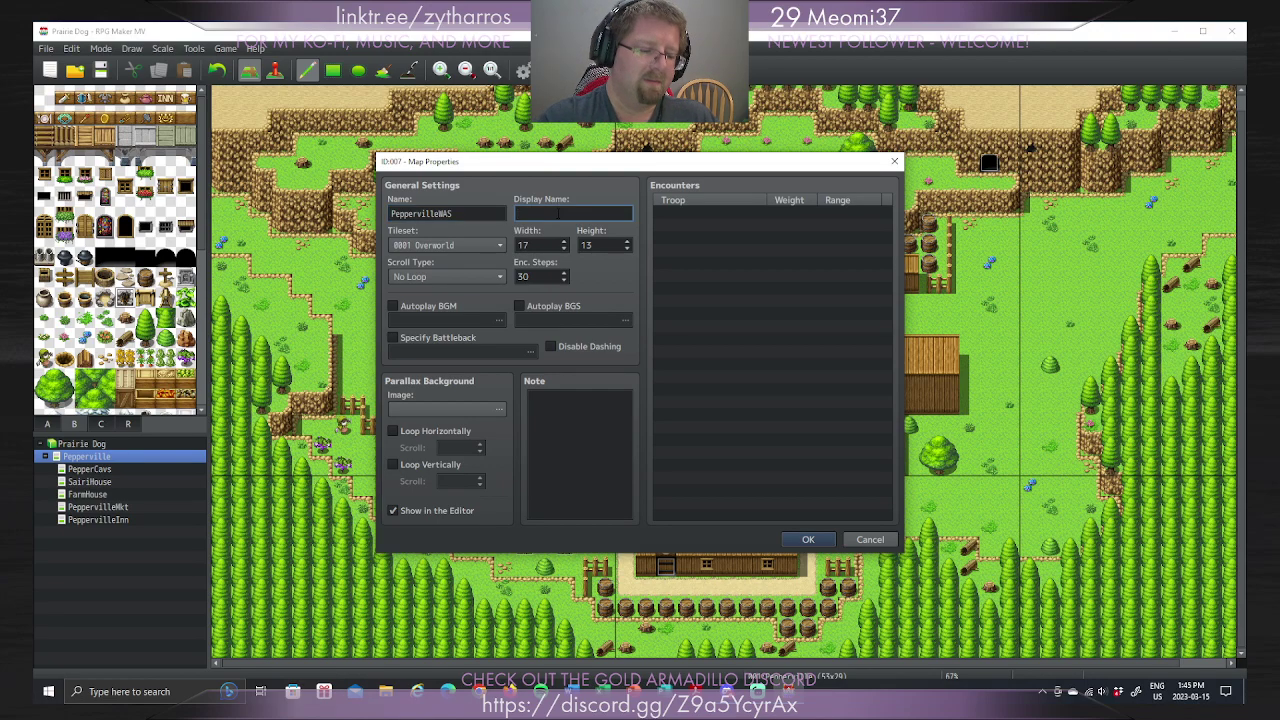
{"action": "double_click", "coordinate": [466, 213]}
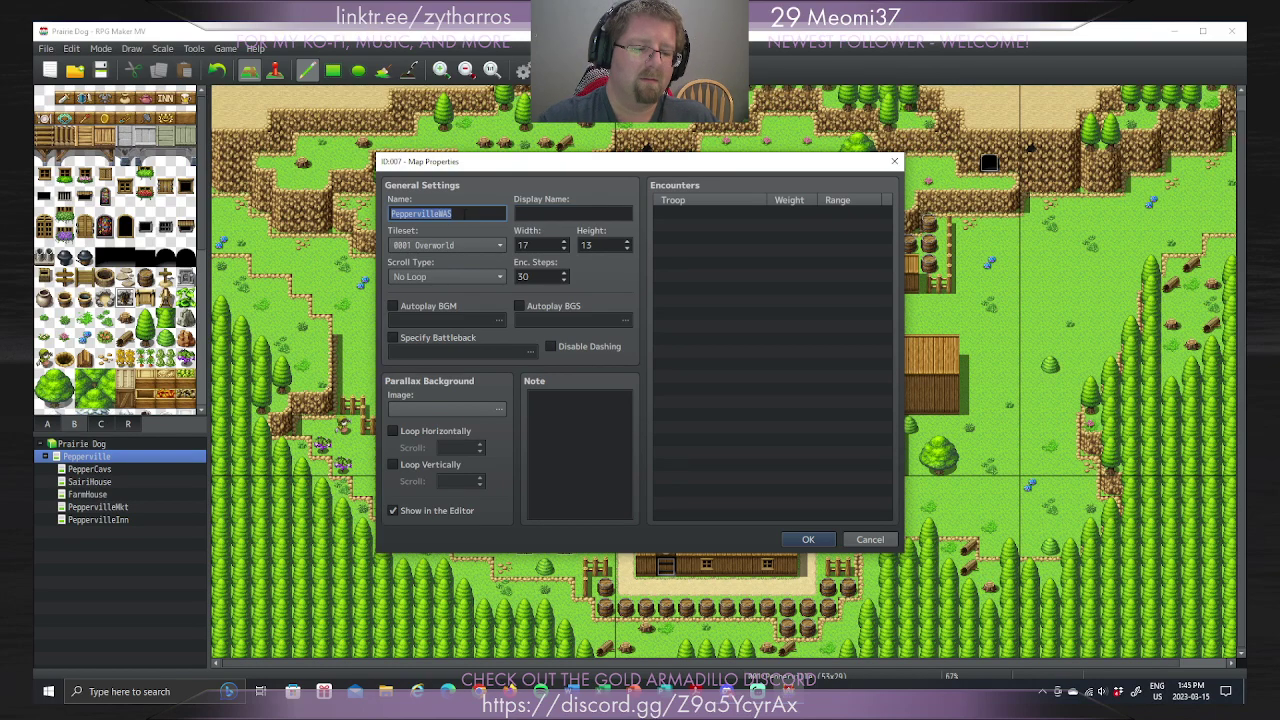
{"action": "left_click", "coordinate": [466, 213]}
{"action": "key", "text": "BackSpace"}
{"action": "key", "text": "BackSpace"}
{"action": "key", "text": "BackSpace"}
{"action": "type", "text": "Arm"}
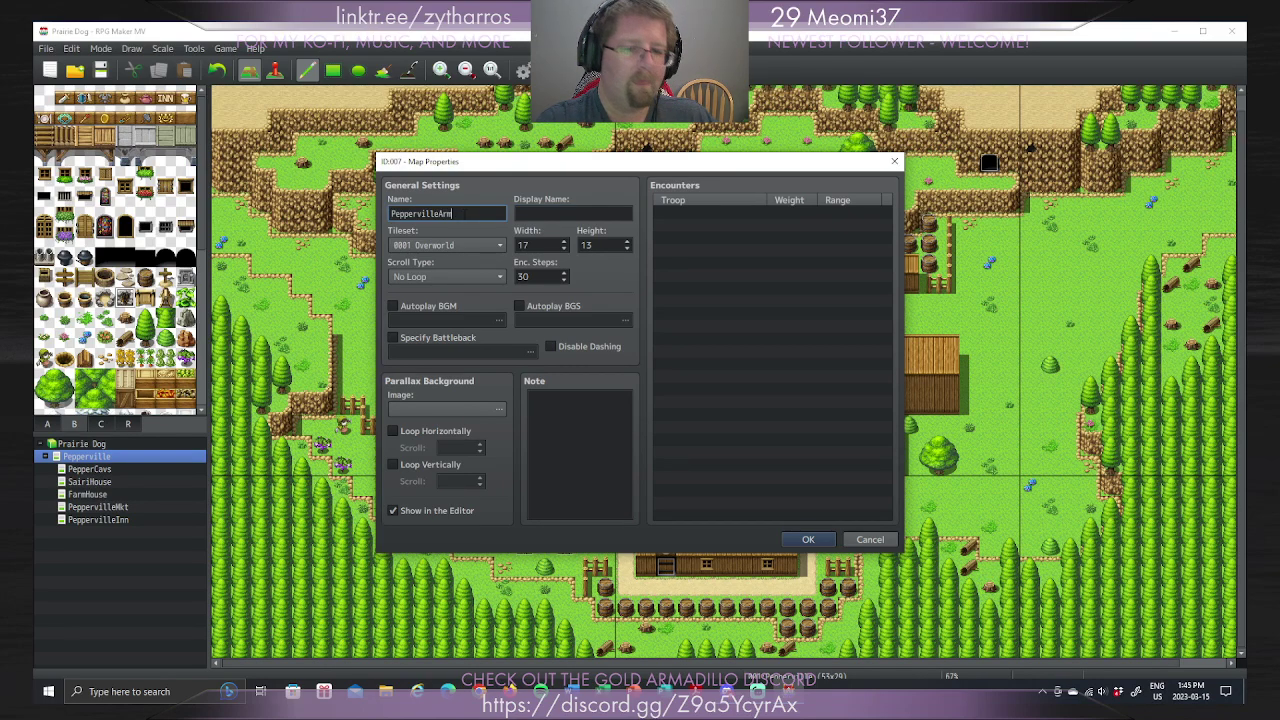
Step: Give the new map the display name Pepperville Armoury, create it with the remaining default properties, and open it for editing
{"action": "left_click", "coordinate": [526, 213]}
{"action": "type", "text": "Pepperville"}
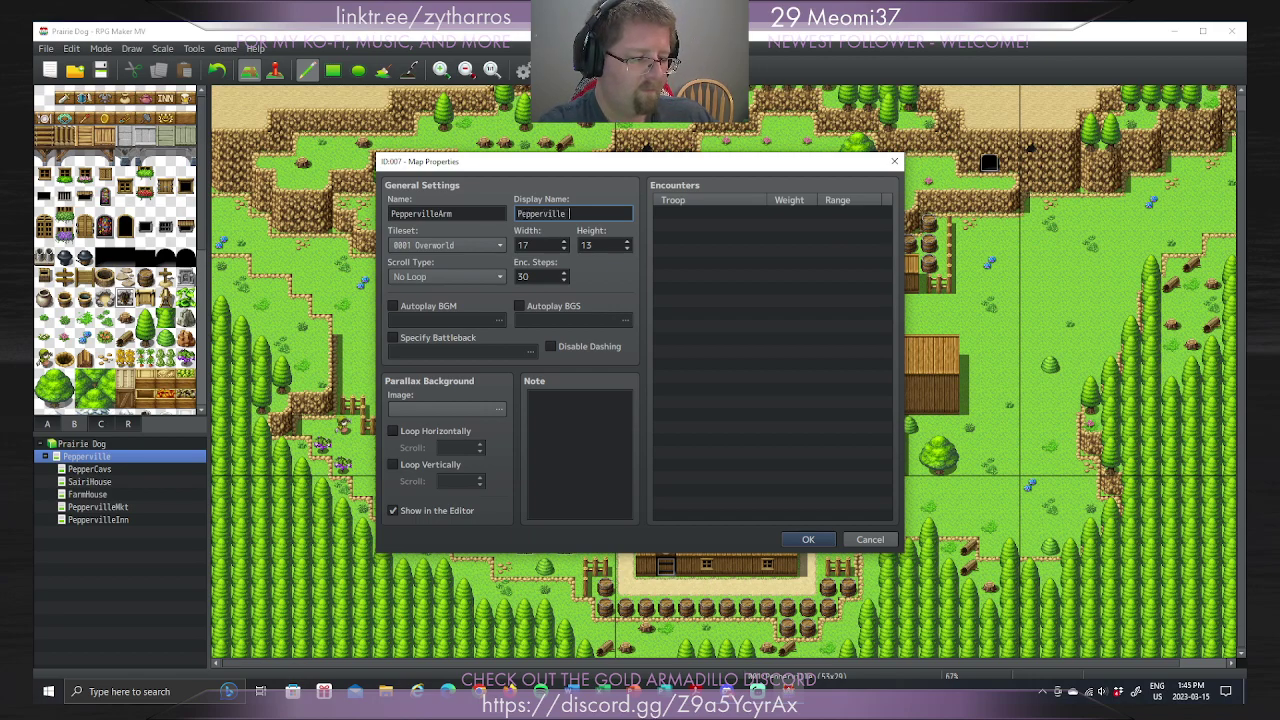
{"action": "type", "text": "ory"}
{"action": "key", "text": "Left"}
{"action": "key", "text": "Left"}
{"action": "key", "text": "Left"}
{"action": "key", "text": "Left"}
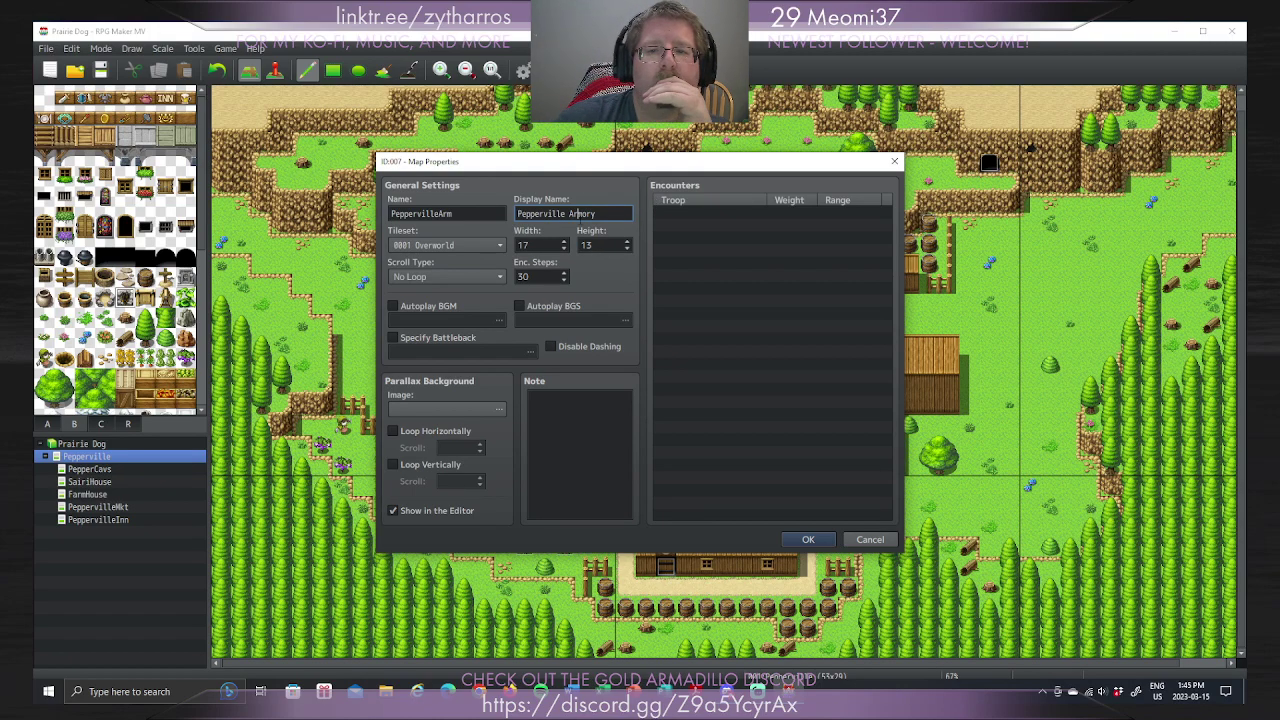
{"action": "type", "text": "u"}
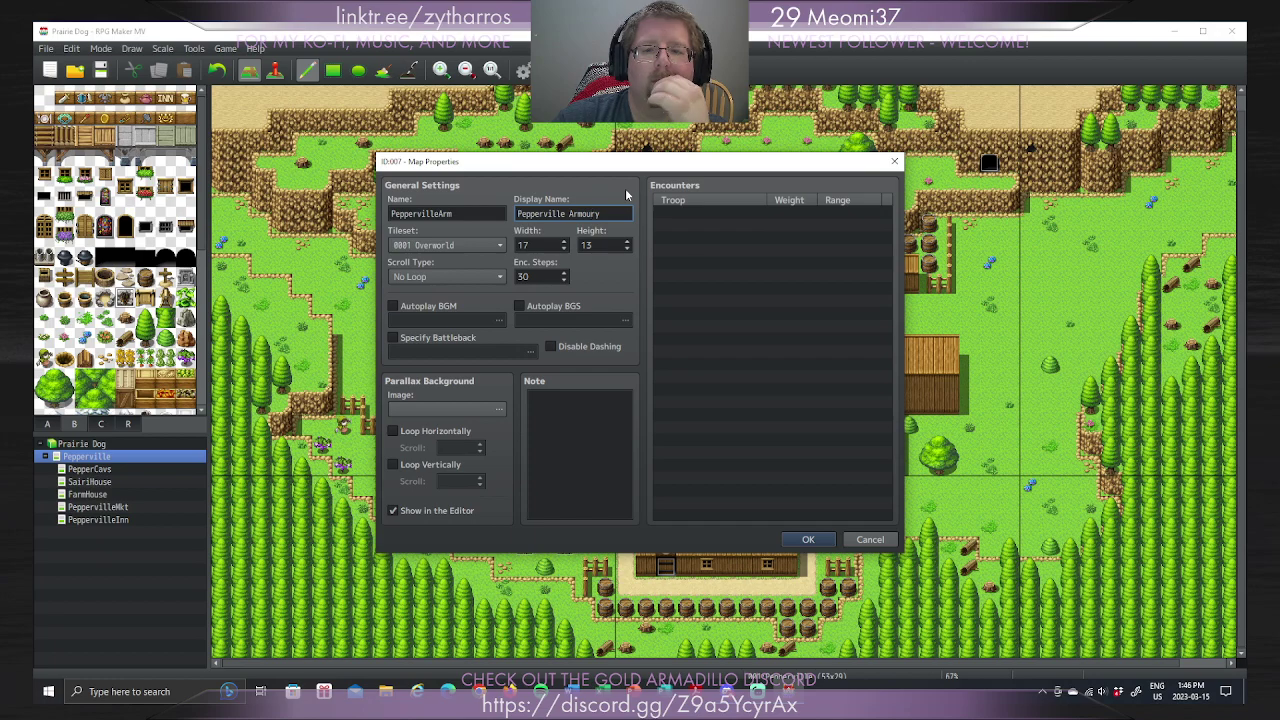
{"action": "left_click", "coordinate": [822, 539]}
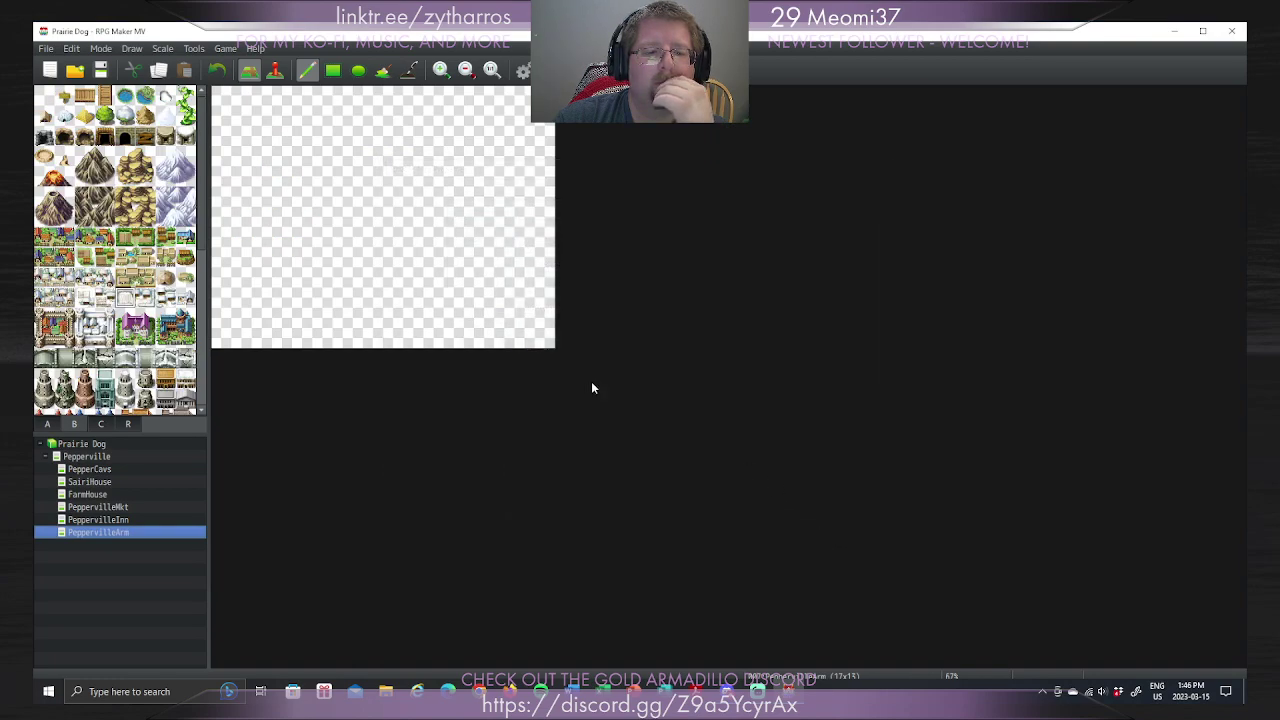
{"action": "left_click", "coordinate": [122, 519]}
{"action": "left_click", "coordinate": [120, 533]}
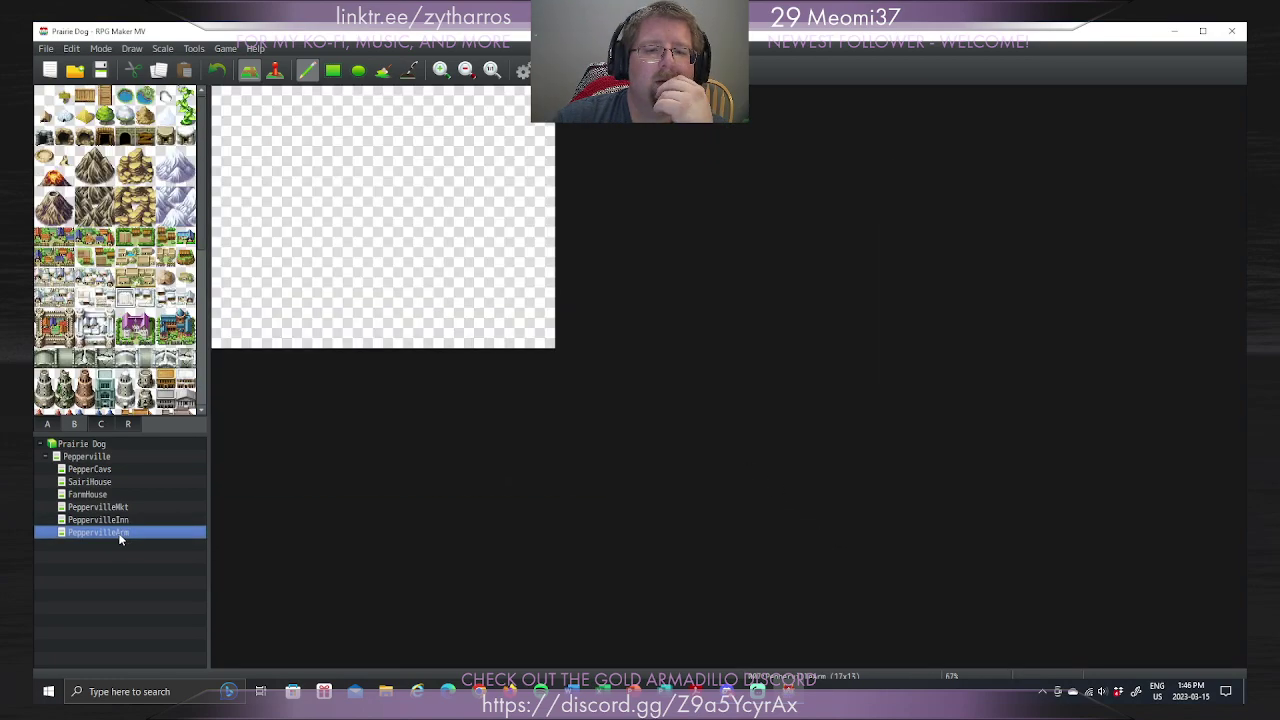
Step: Change the PeppervilleArm map's tileset to 0003 Inside
{"action": "left_click", "coordinate": [88, 457]}
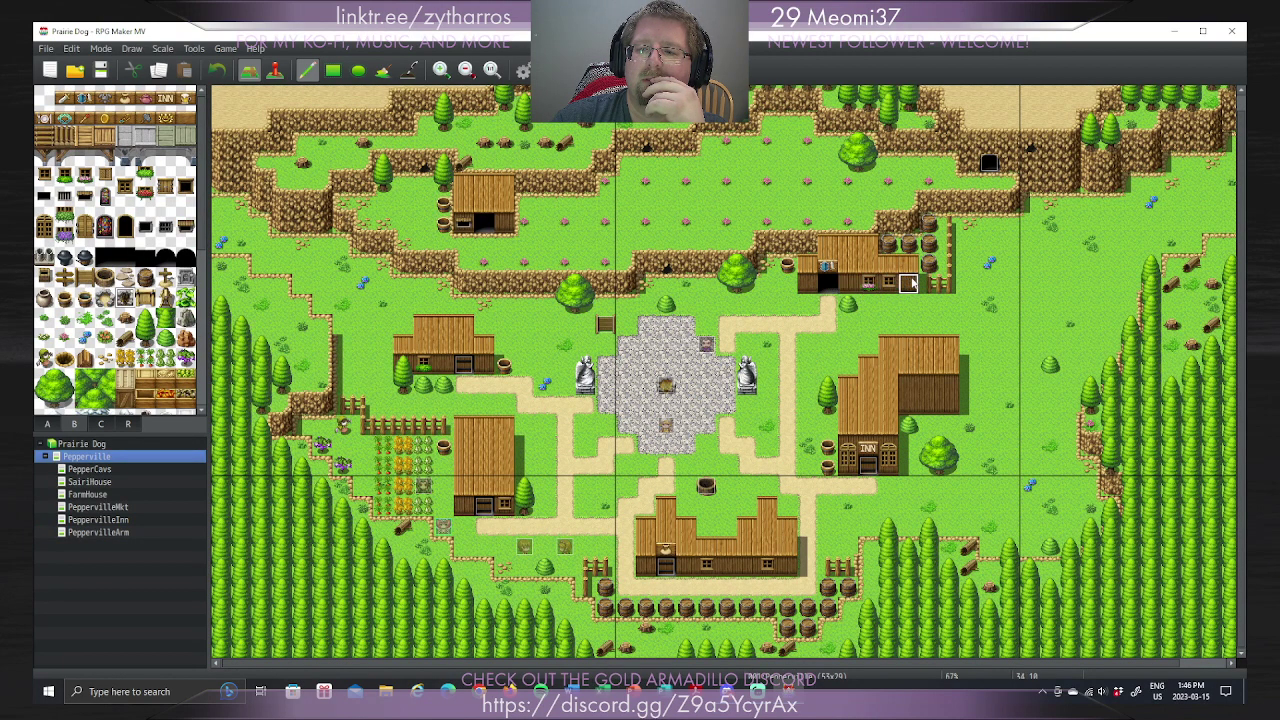
{"action": "left_click", "coordinate": [128, 533]}
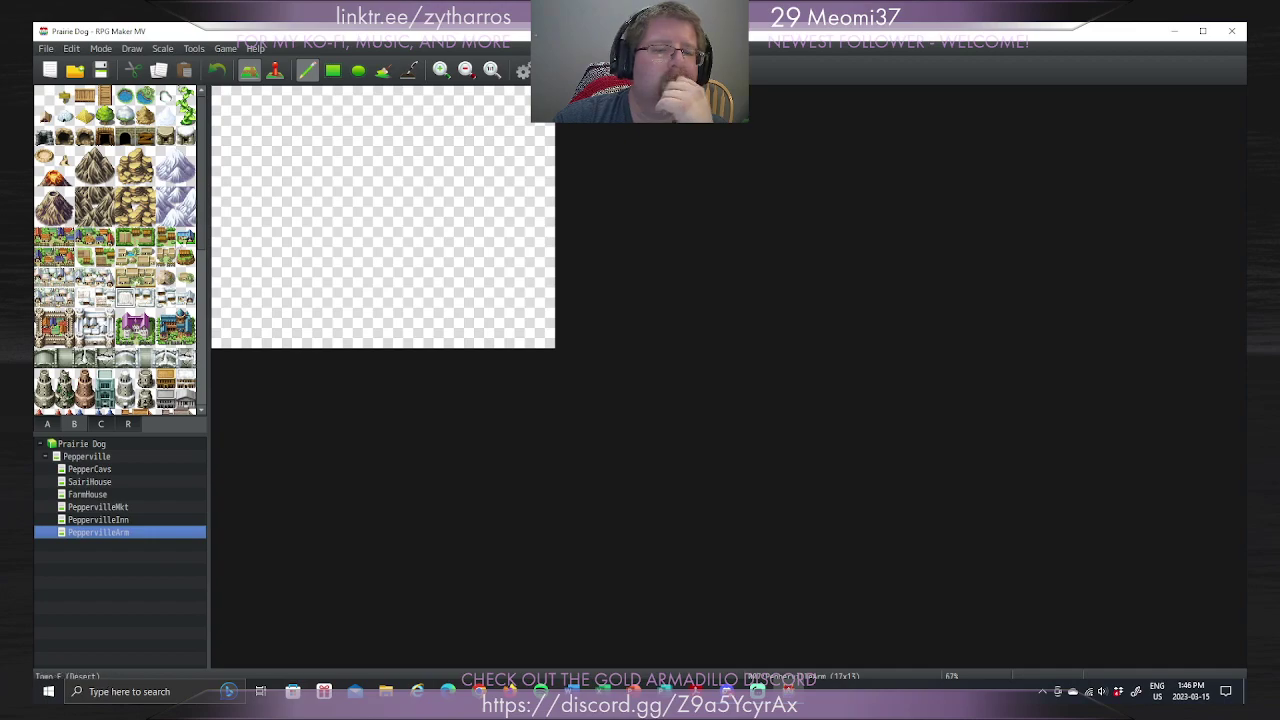
{"action": "right_click", "coordinate": [125, 533]}
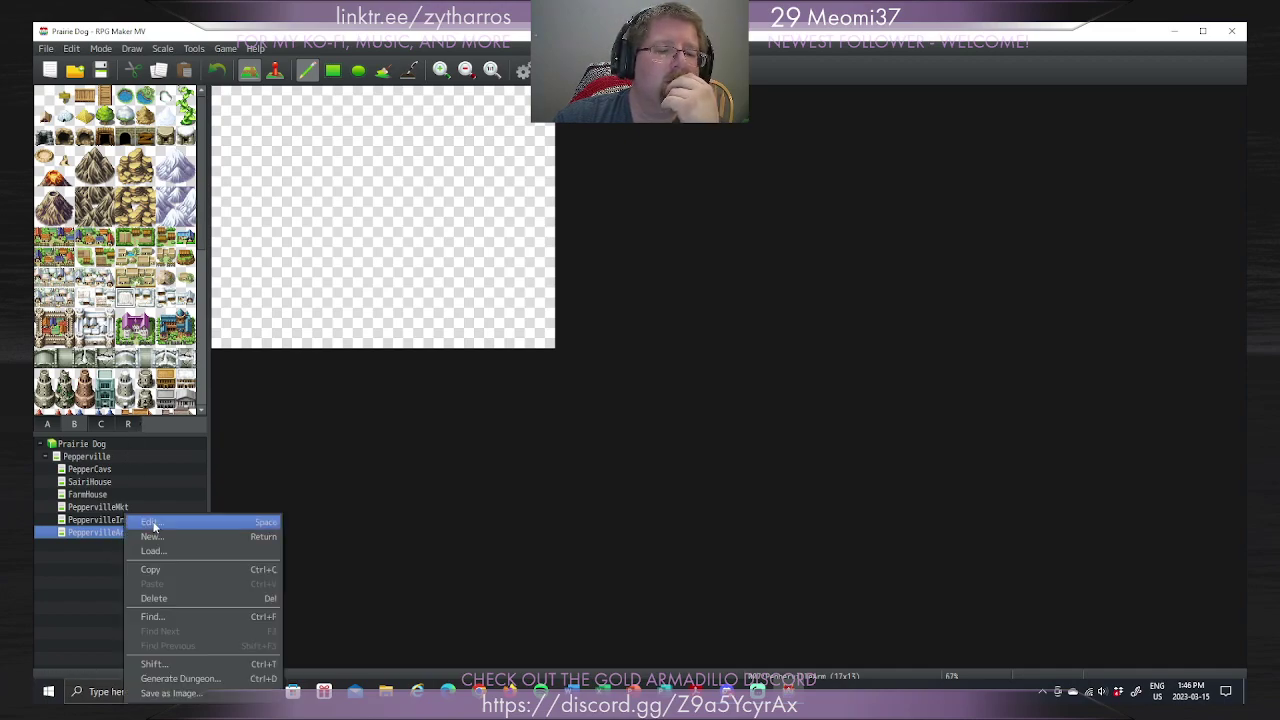
{"action": "left_click", "coordinate": [156, 523]}
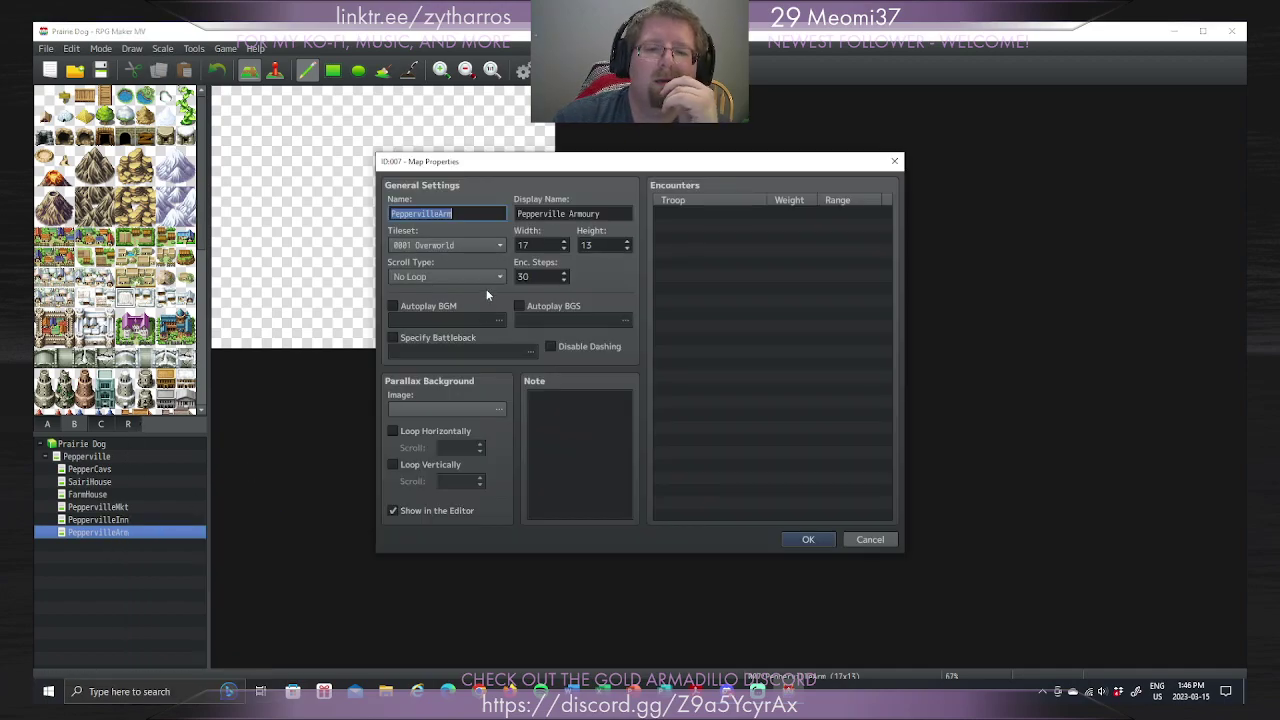
{"action": "left_click", "coordinate": [491, 246]}
{"action": "left_click", "coordinate": [460, 291]}
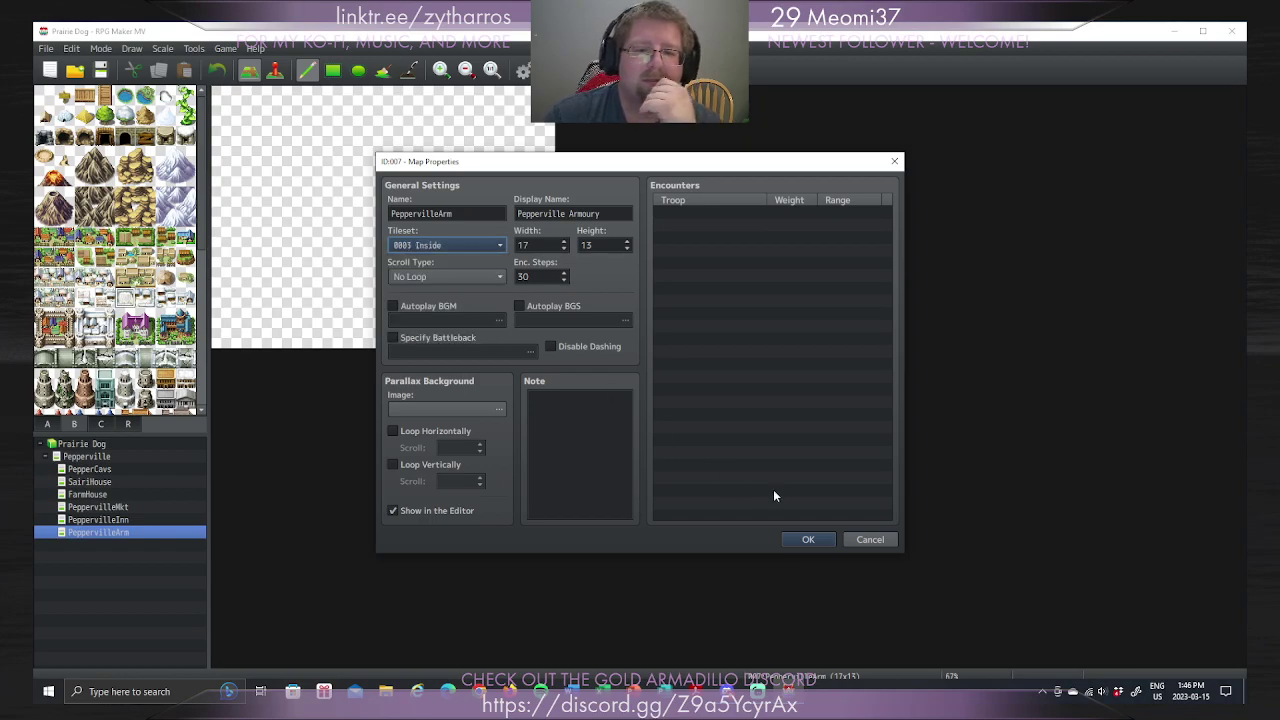
{"action": "left_click", "coordinate": [814, 539]}
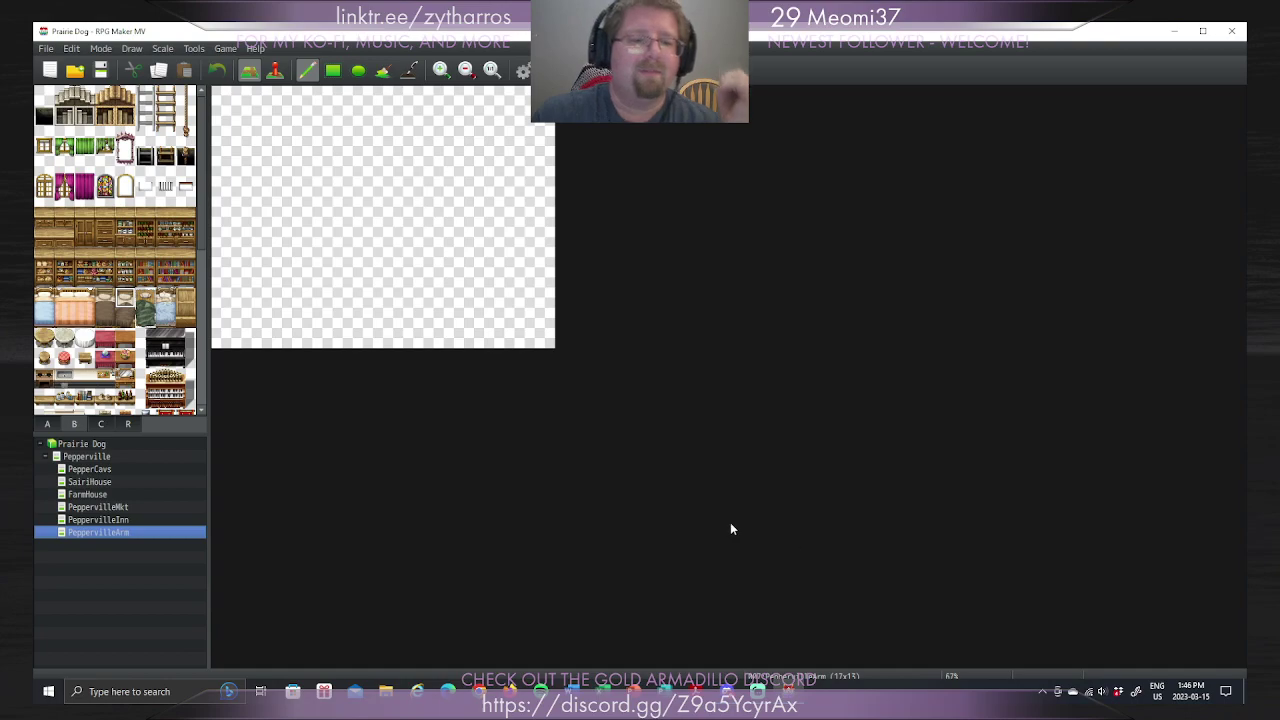
Step: Flood-fill the whole PeppervilleArm map with the light wood wall-top tile from tileset A
{"action": "left_click", "coordinate": [94, 456]}
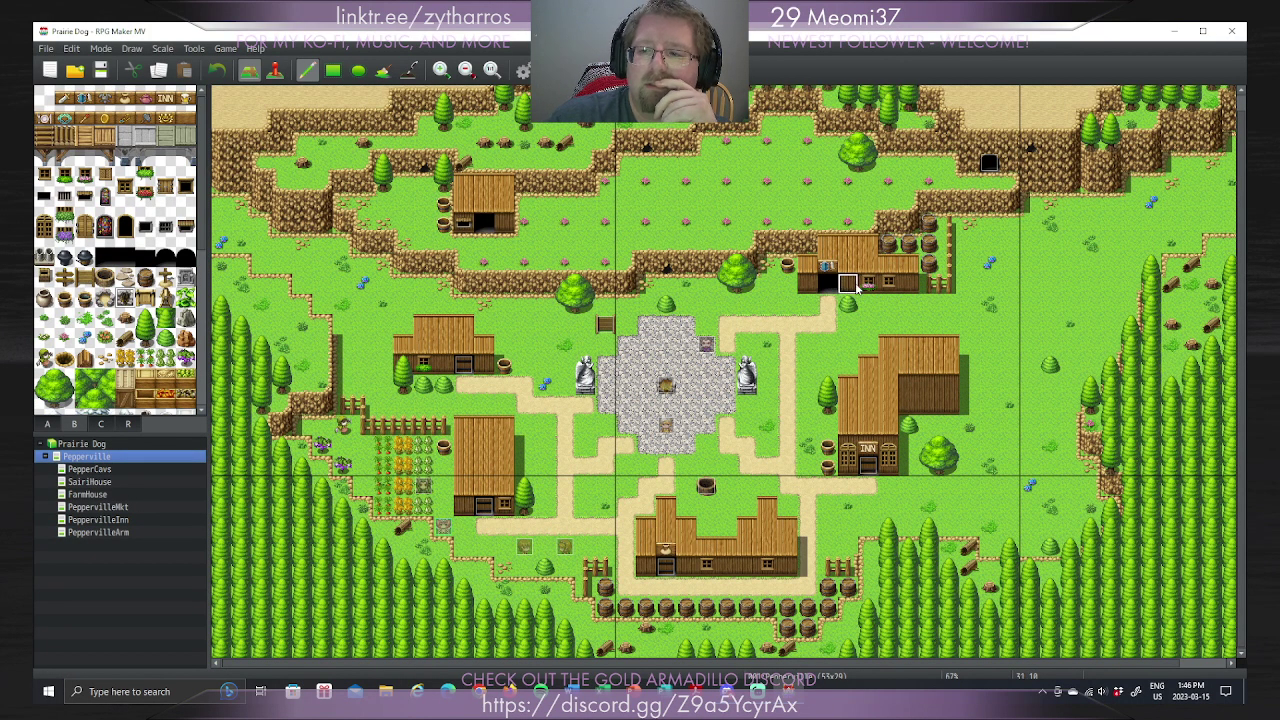
{"action": "left_click", "coordinate": [97, 532]}
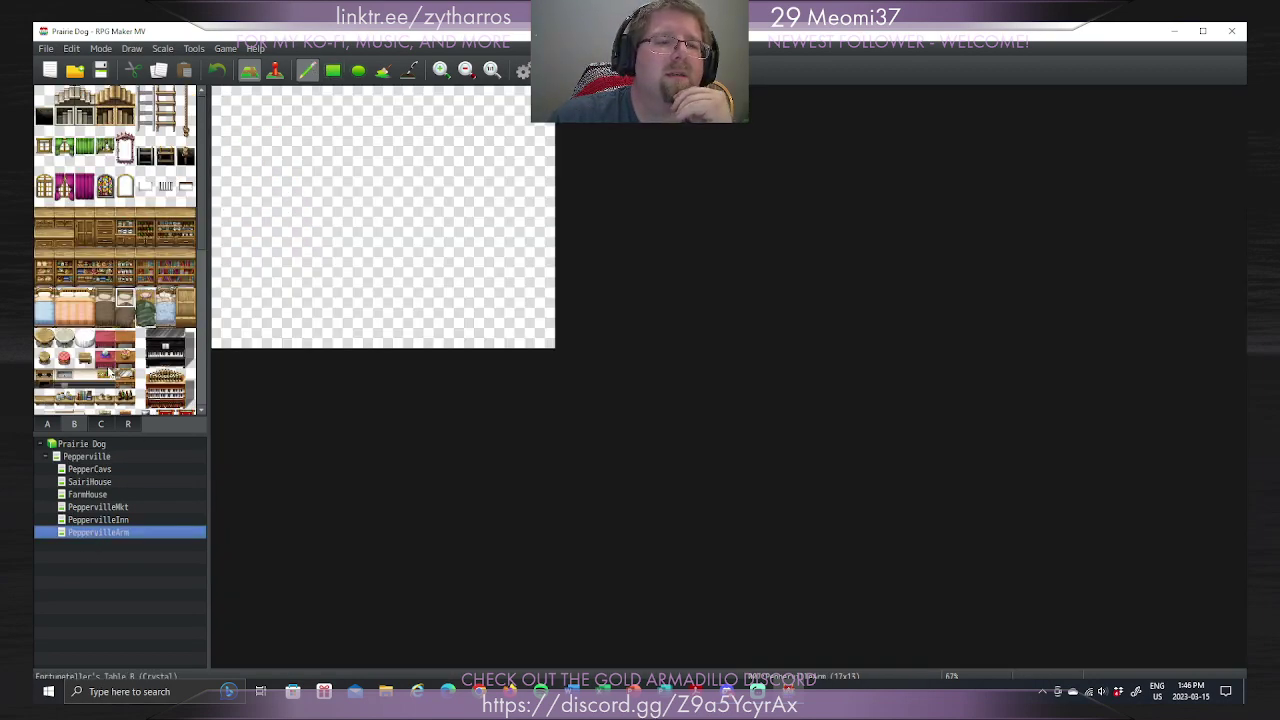
{"action": "left_click", "coordinate": [47, 425]}
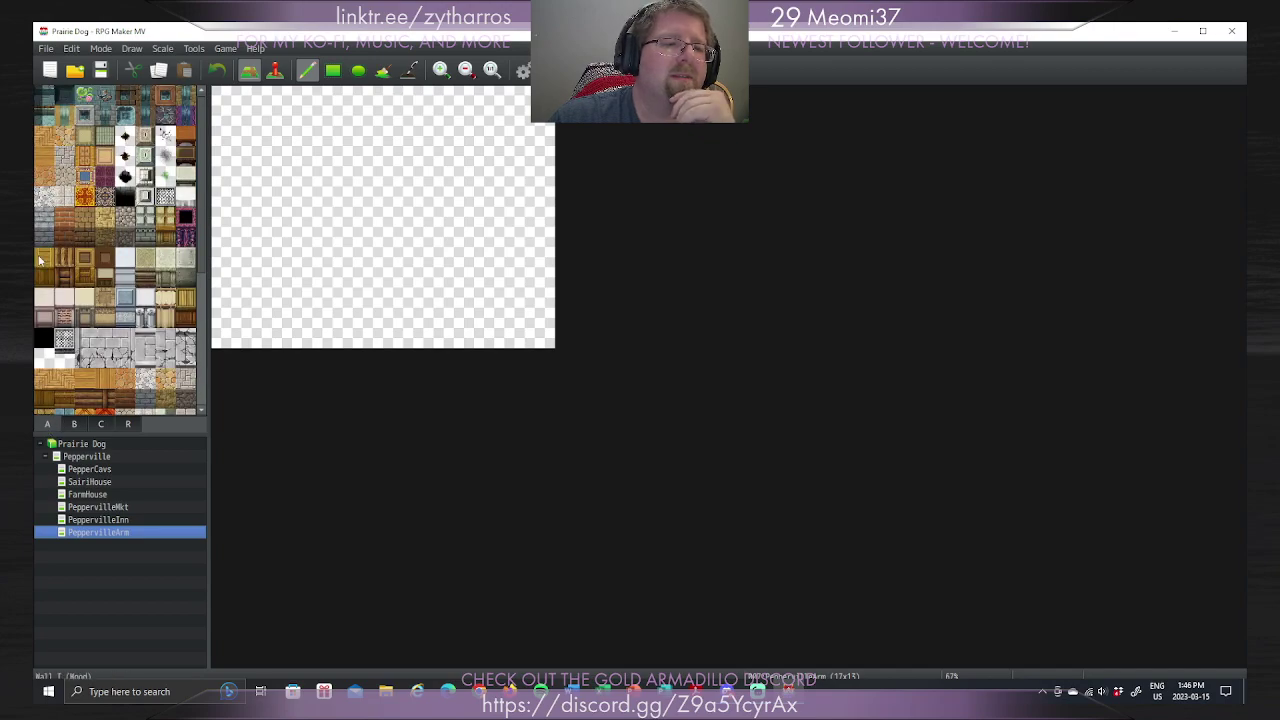
{"action": "left_click_drag", "start_coordinate": [41, 260], "coordinate": [48, 279]}
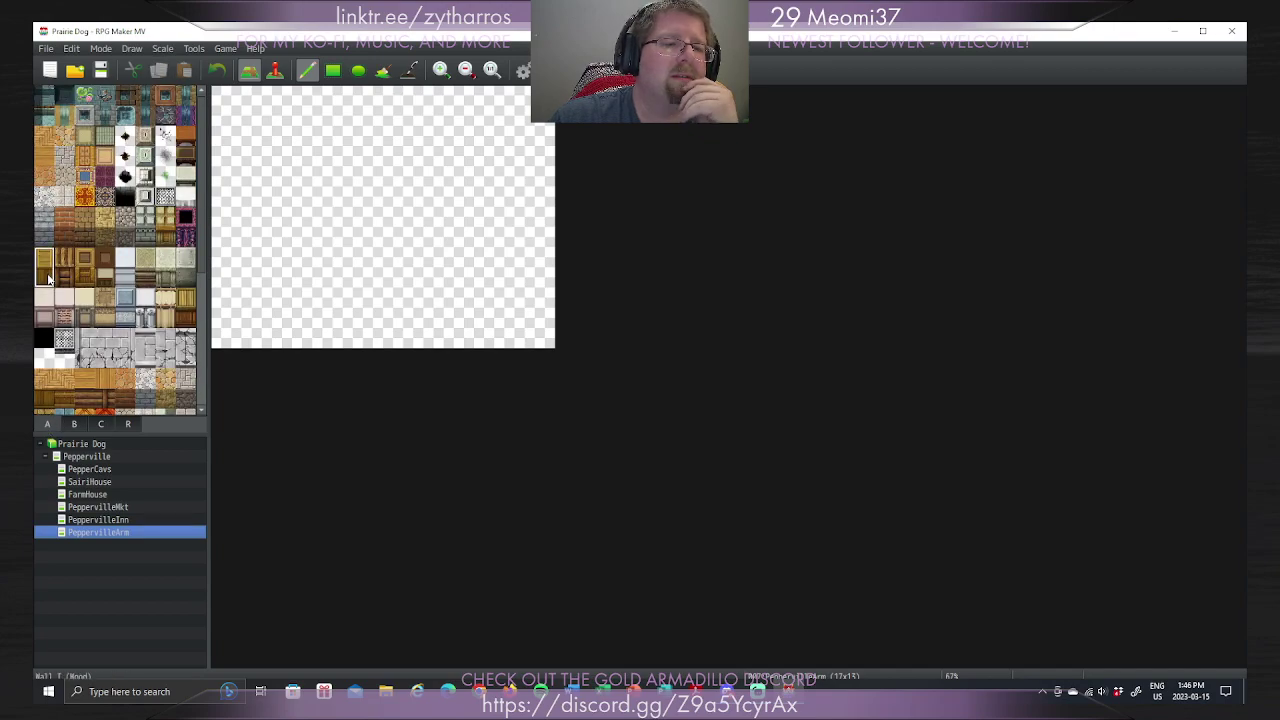
{"action": "left_click", "coordinate": [45, 157]}
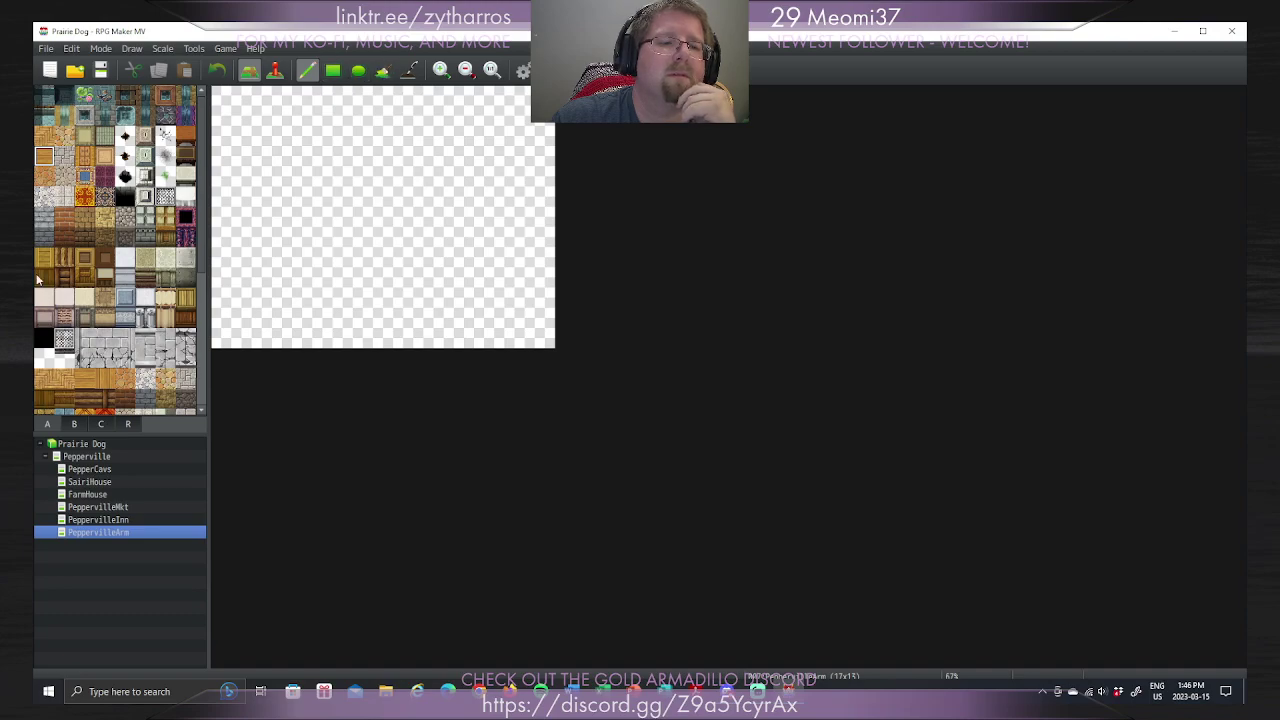
{"action": "left_click", "coordinate": [44, 257]}
{"action": "left_click", "coordinate": [383, 70]}
{"action": "left_click", "coordinate": [362, 198]}
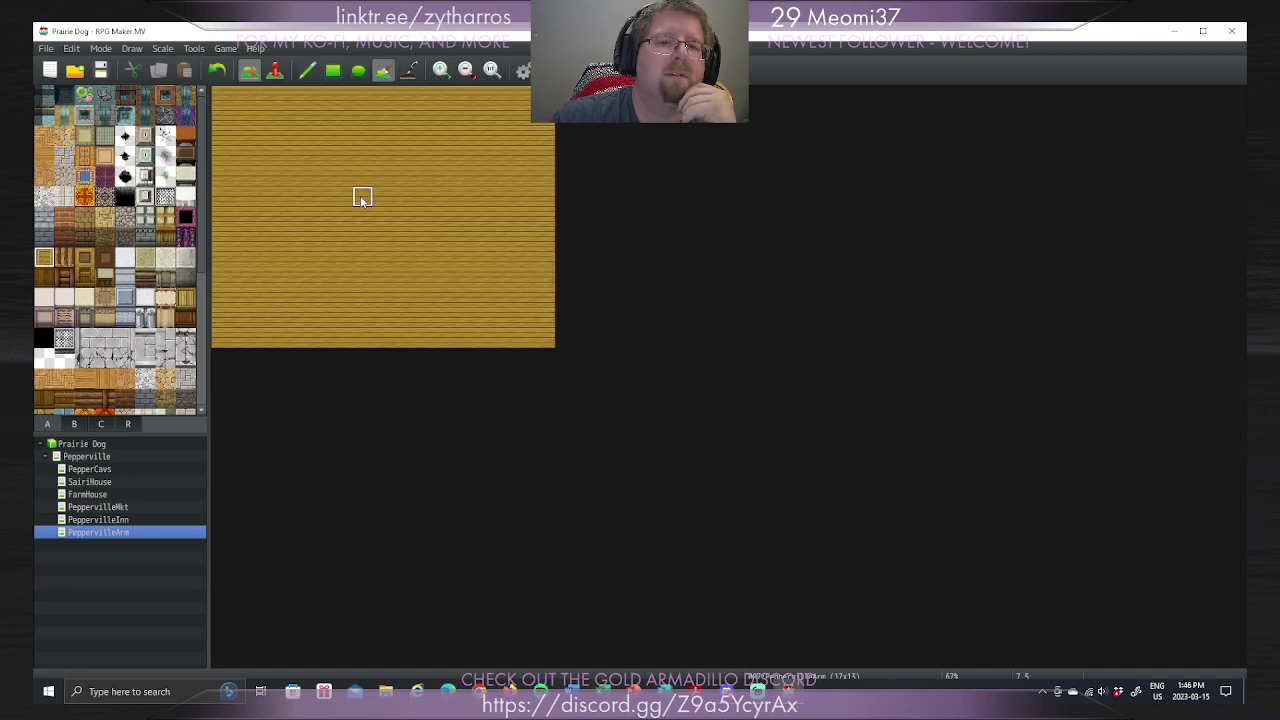
{"action": "left_click", "coordinate": [307, 70]}
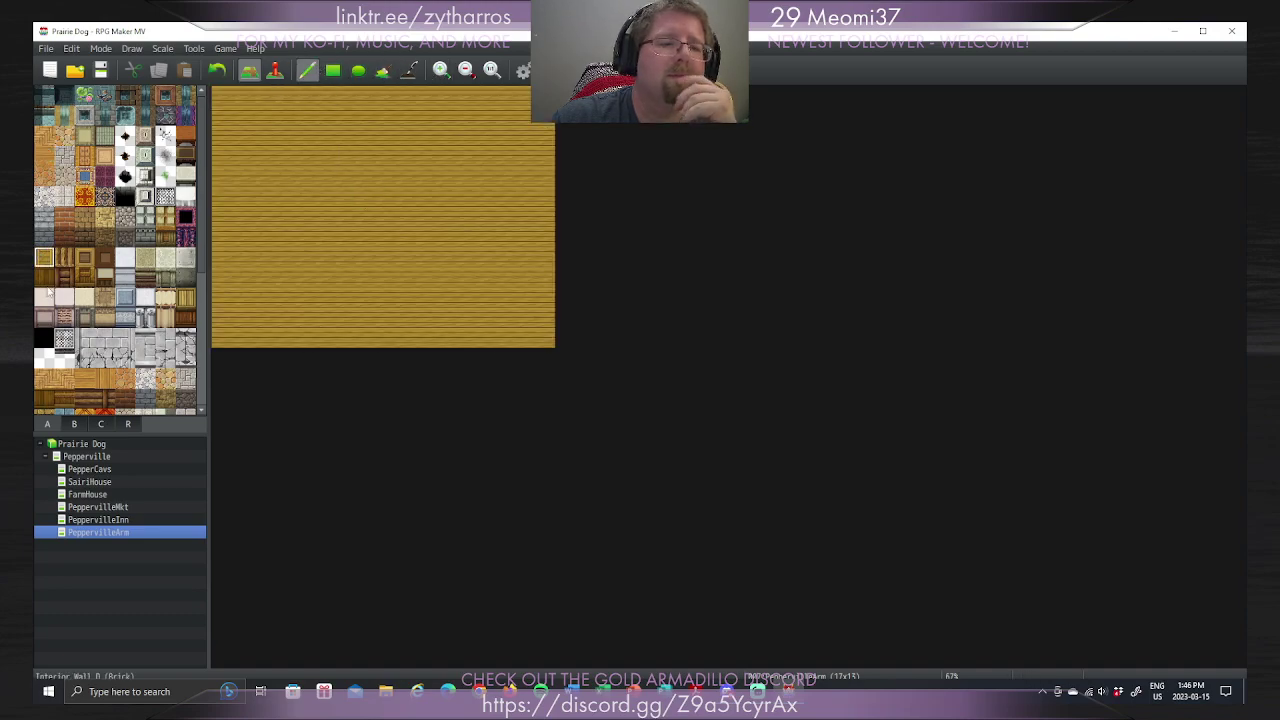
Step: Paint a wood plank floor 12 tiles wide and two tiles high near the map's lower edge, shifted one tile to the right
{"action": "left_click", "coordinate": [45, 157]}
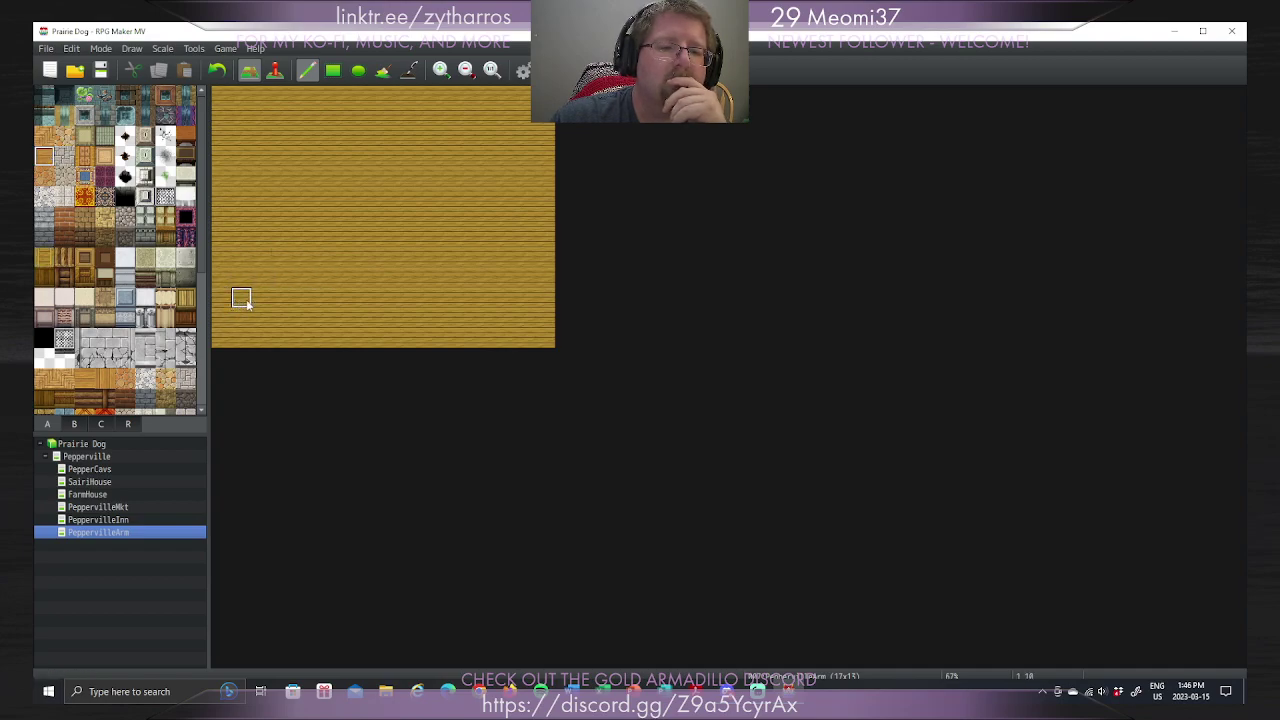
{"action": "mouse_move", "coordinate": [241, 298]}
{"action": "left_mouse_down"}
{"action": "mouse_move", "coordinate": [305, 301]}
{"action": "mouse_move", "coordinate": [246, 297]}
{"action": "mouse_move", "coordinate": [475, 297]}
{"action": "left_mouse_up"}
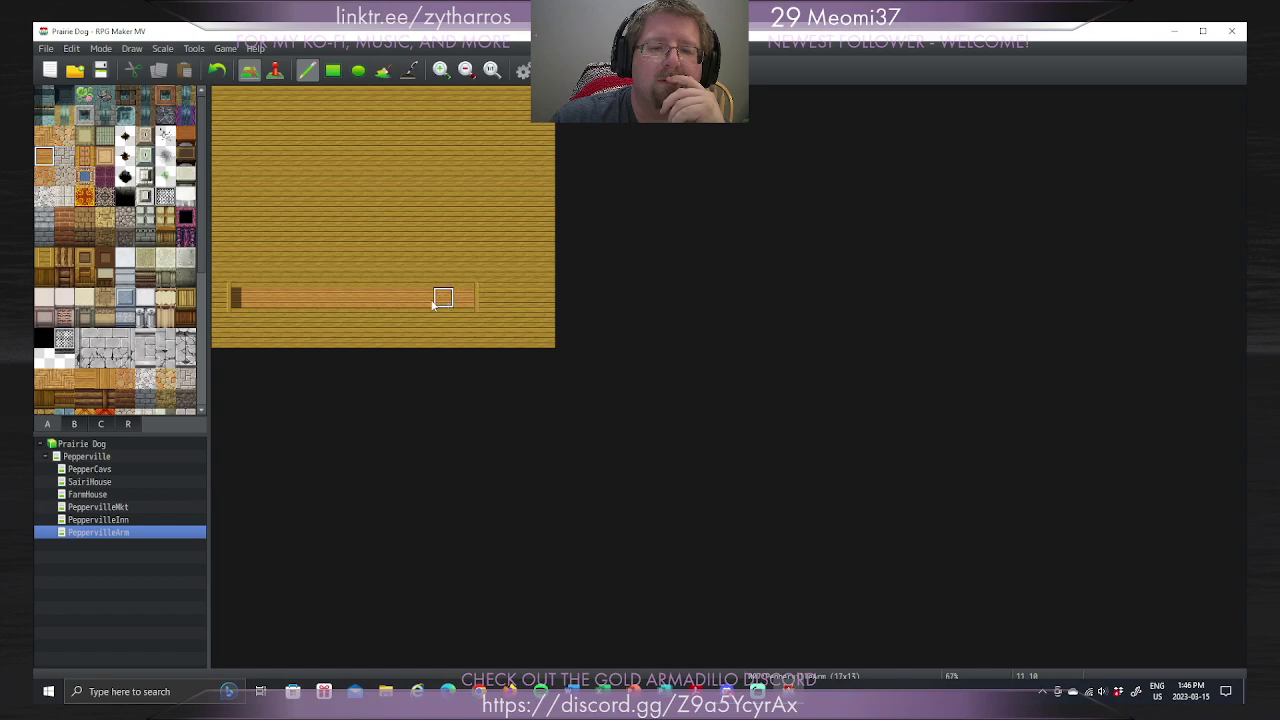
{"action": "right_click_drag", "start_coordinate": [222, 258], "coordinate": [511, 330]}
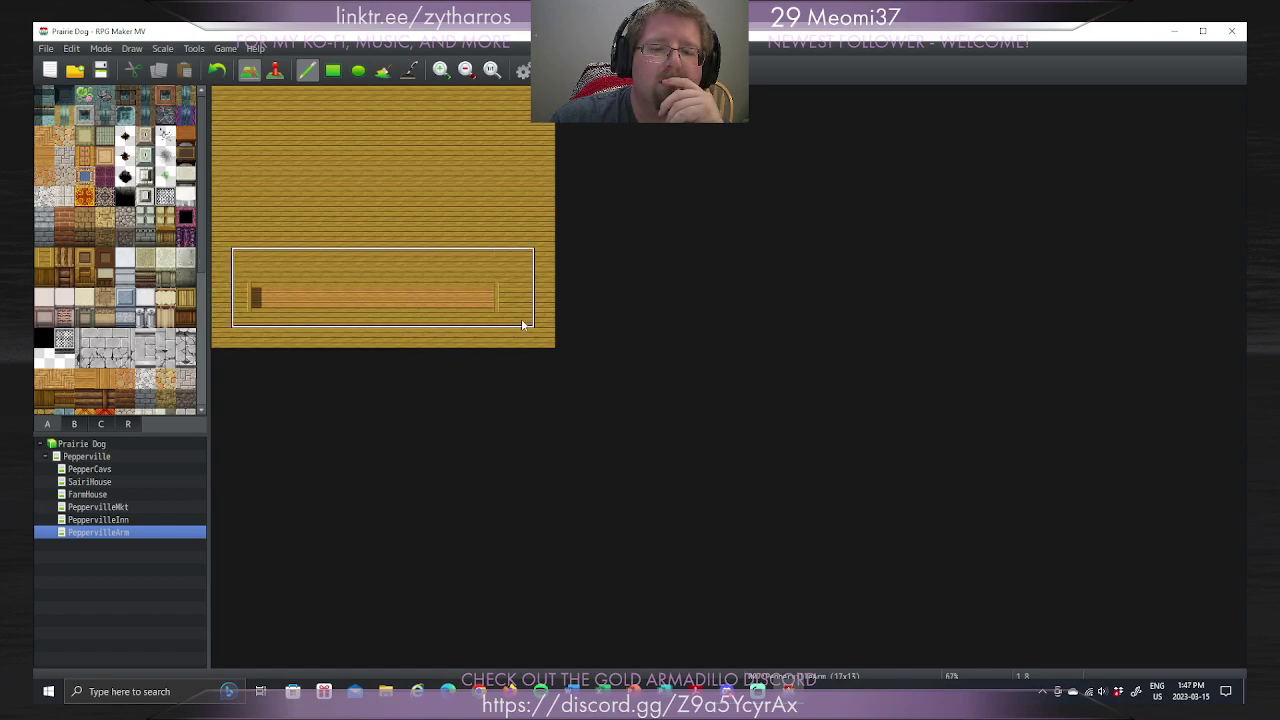
{"action": "left_click", "coordinate": [536, 323]}
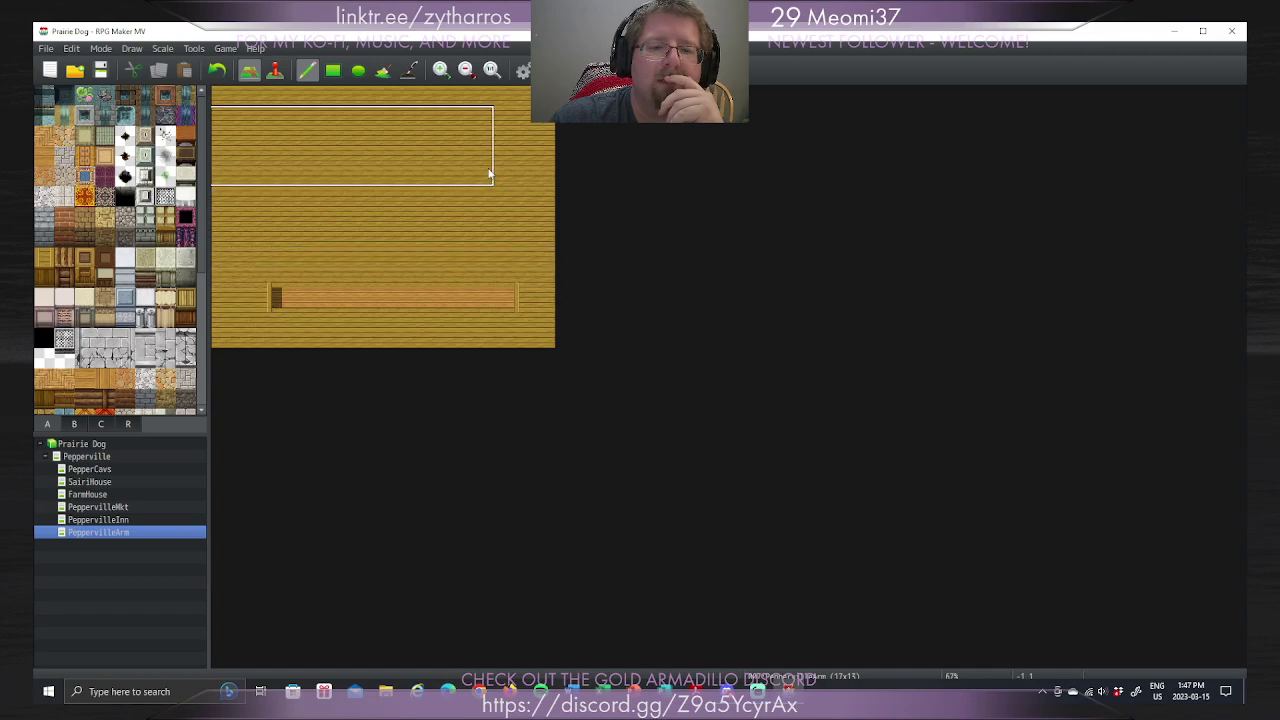
{"action": "left_click", "coordinate": [521, 282]}
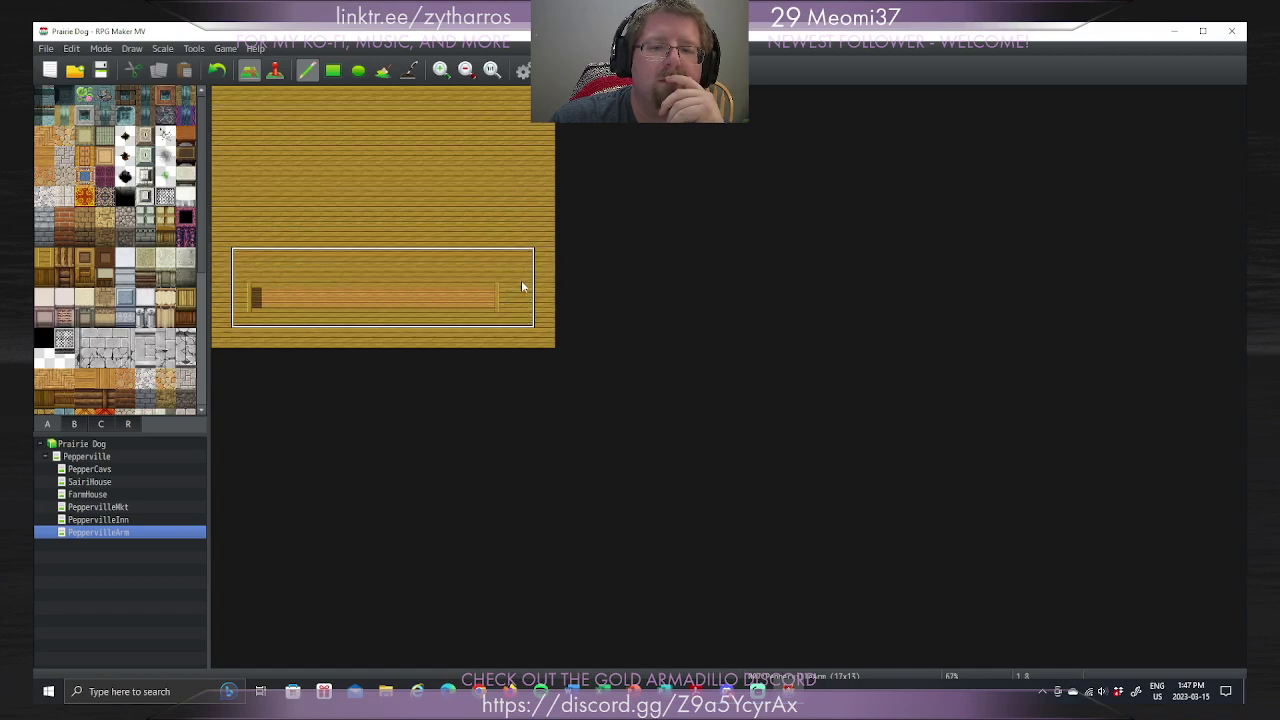
{"action": "right_click", "coordinate": [484, 217]}
{"action": "left_click_drag", "start_coordinate": [257, 280], "coordinate": [492, 278]}
Step: Check the armoury building on the Pepperville map and extend the PeppervilleArm floor upward with an alcove six tiles wide and two tiles high
{"action": "left_click", "coordinate": [88, 456]}
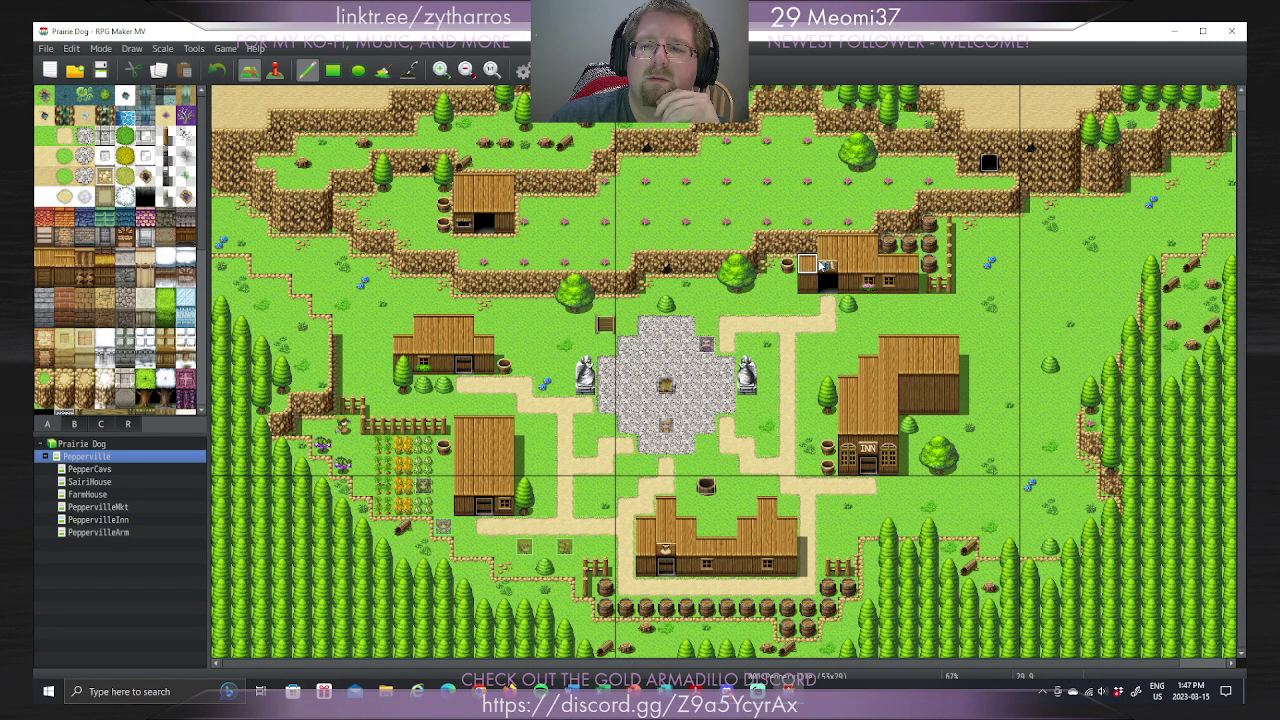
{"action": "left_click", "coordinate": [124, 533]}
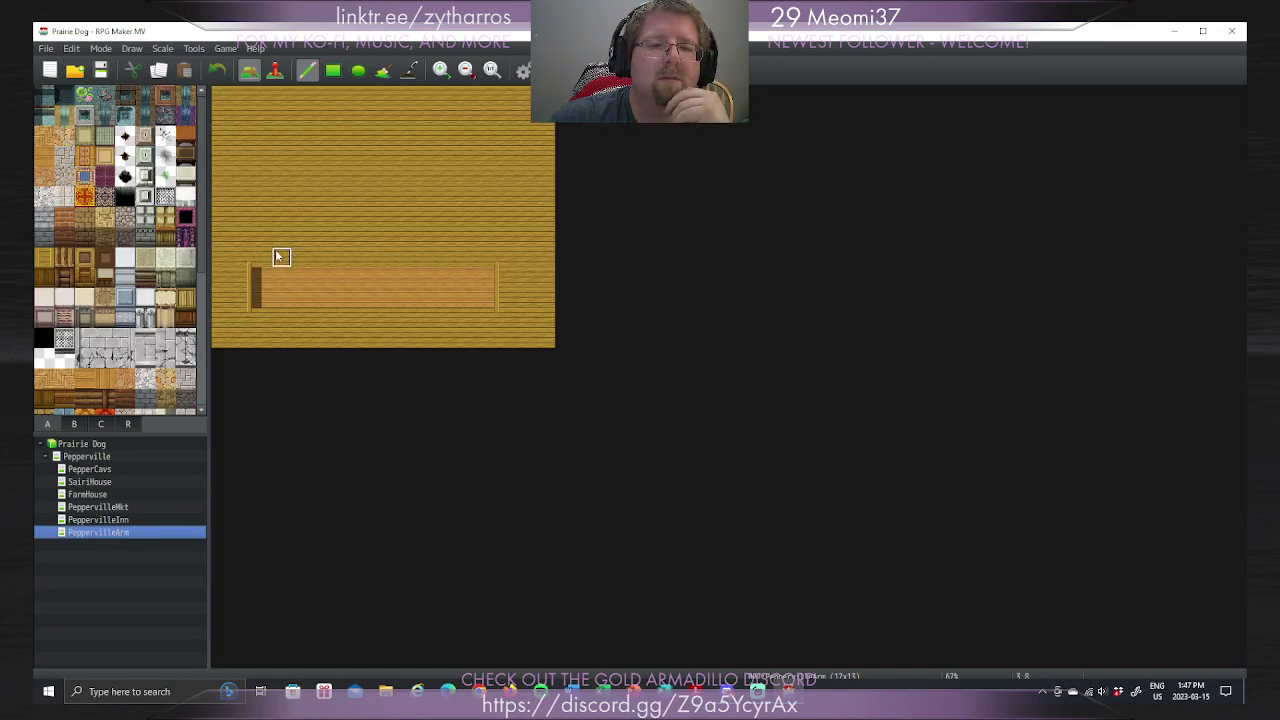
{"action": "left_click", "coordinate": [108, 459]}
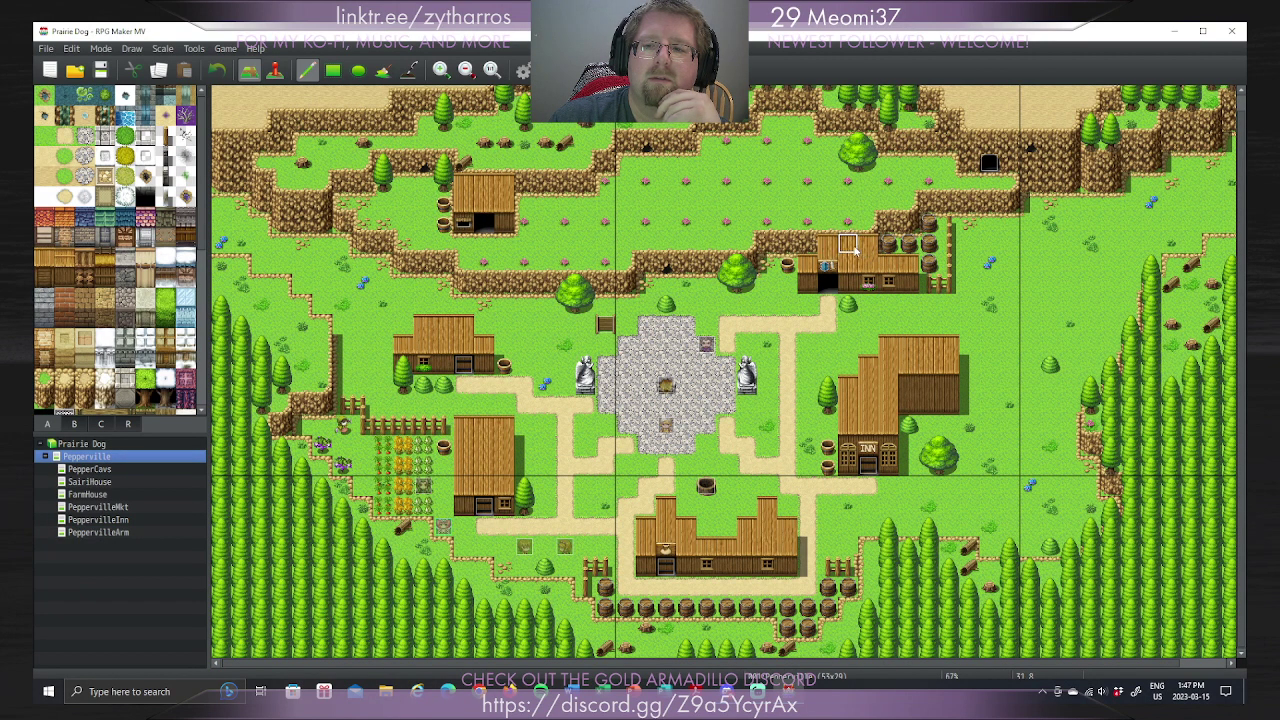
{"action": "left_click", "coordinate": [117, 532]}
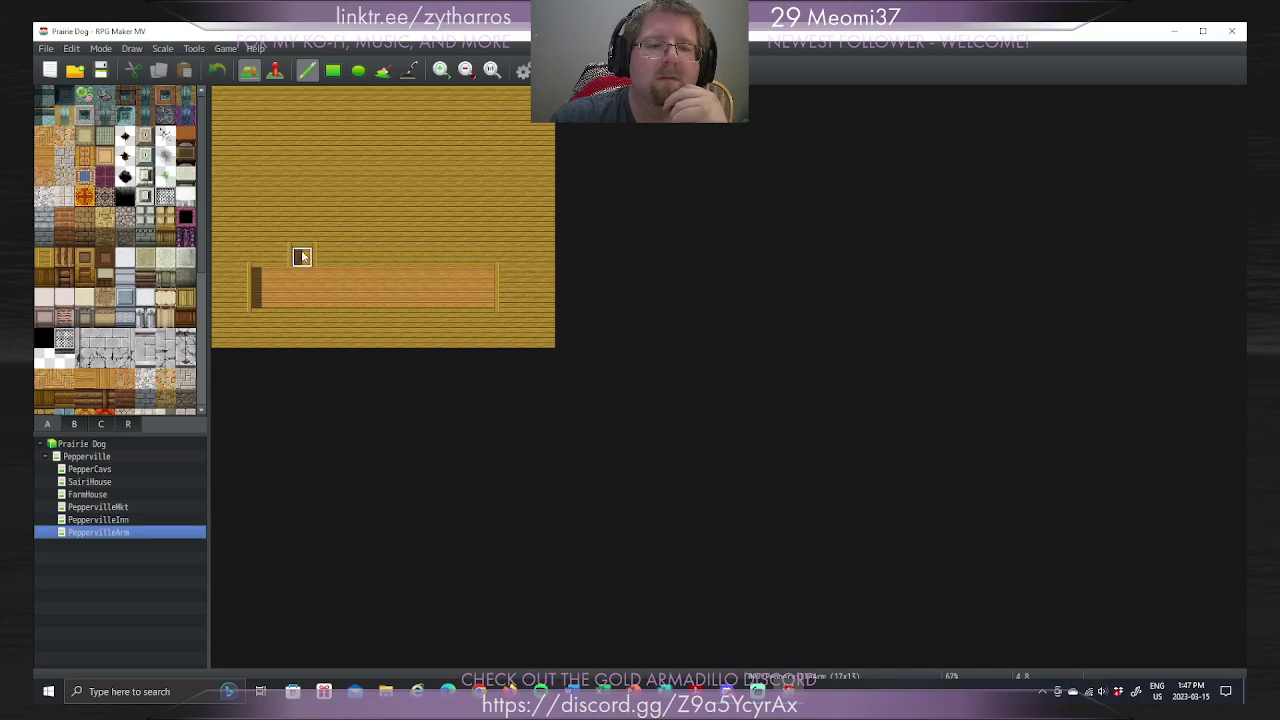
{"action": "mouse_move", "coordinate": [298, 255]}
{"action": "left_mouse_down"}
{"action": "mouse_move", "coordinate": [323, 240]}
{"action": "mouse_move", "coordinate": [343, 258]}
{"action": "mouse_move", "coordinate": [383, 237]}
{"action": "left_mouse_up"}
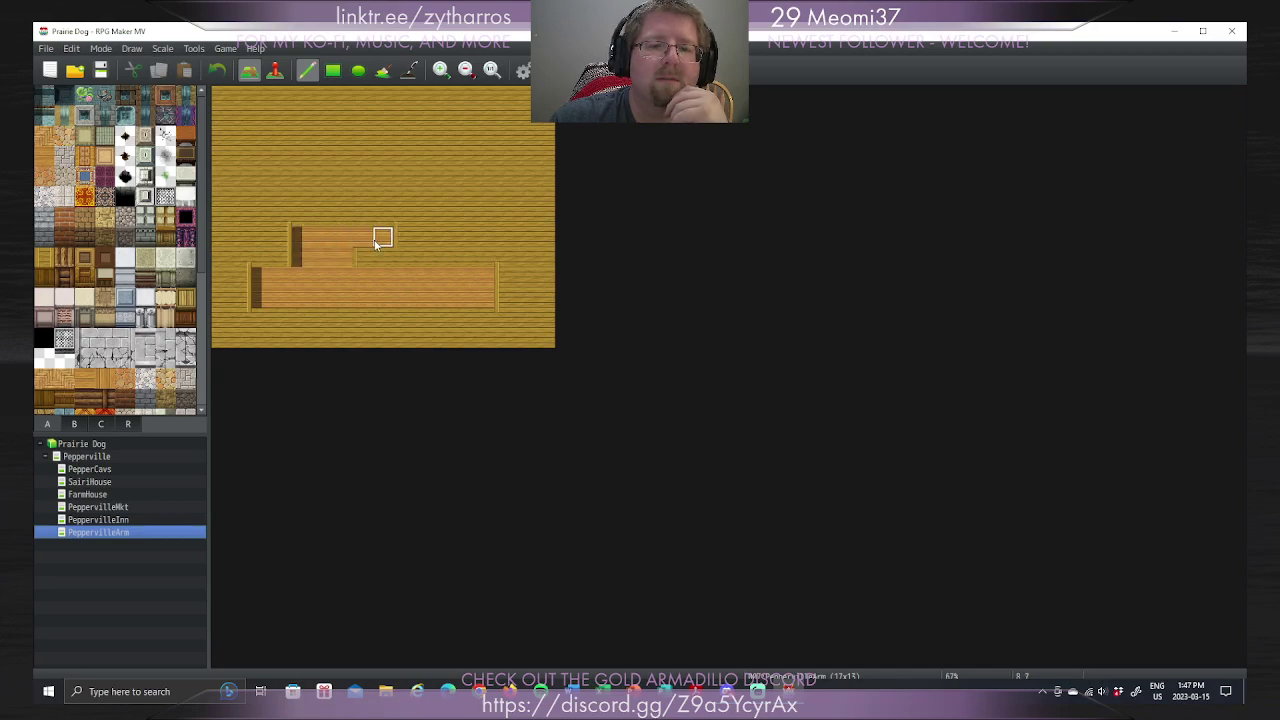
{"action": "left_click_drag", "start_coordinate": [302, 237], "coordinate": [410, 250]}
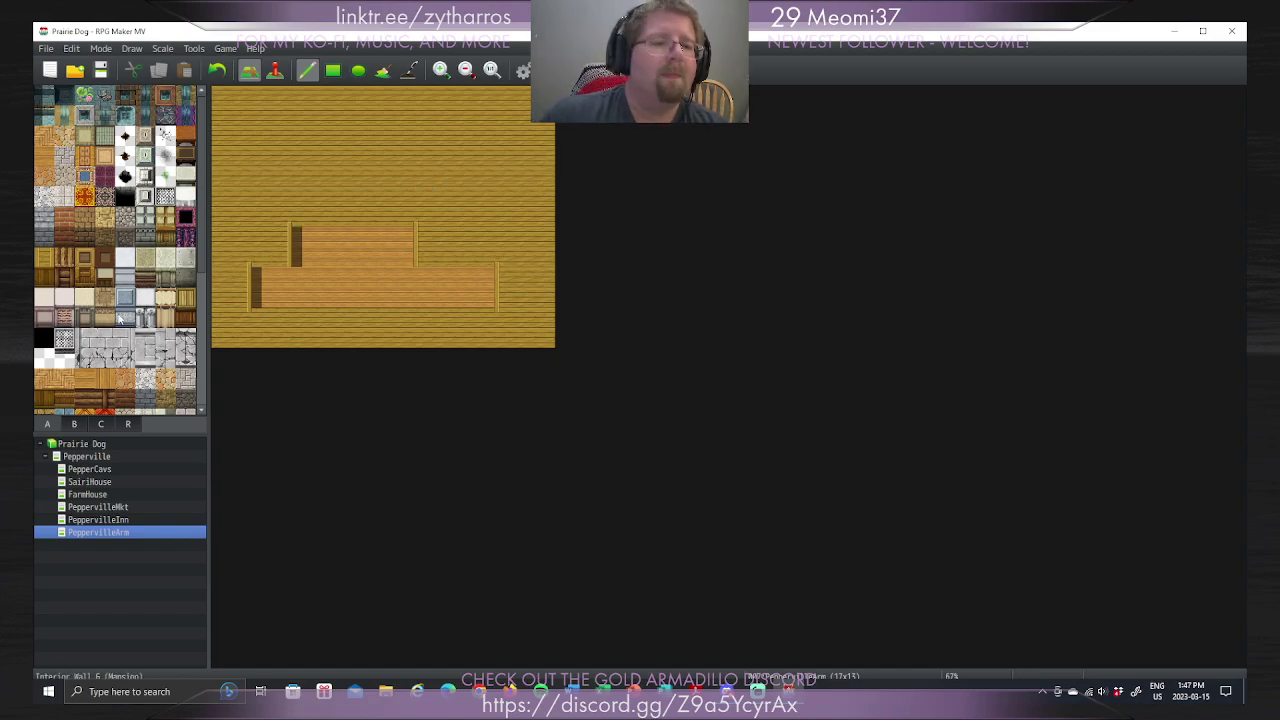
Step: Paint two-tile-high dark wood walls along the upper edges of the alcove and both side sections of the floor
{"action": "left_click", "coordinate": [44, 277]}
{"action": "left_click", "coordinate": [262, 258]}
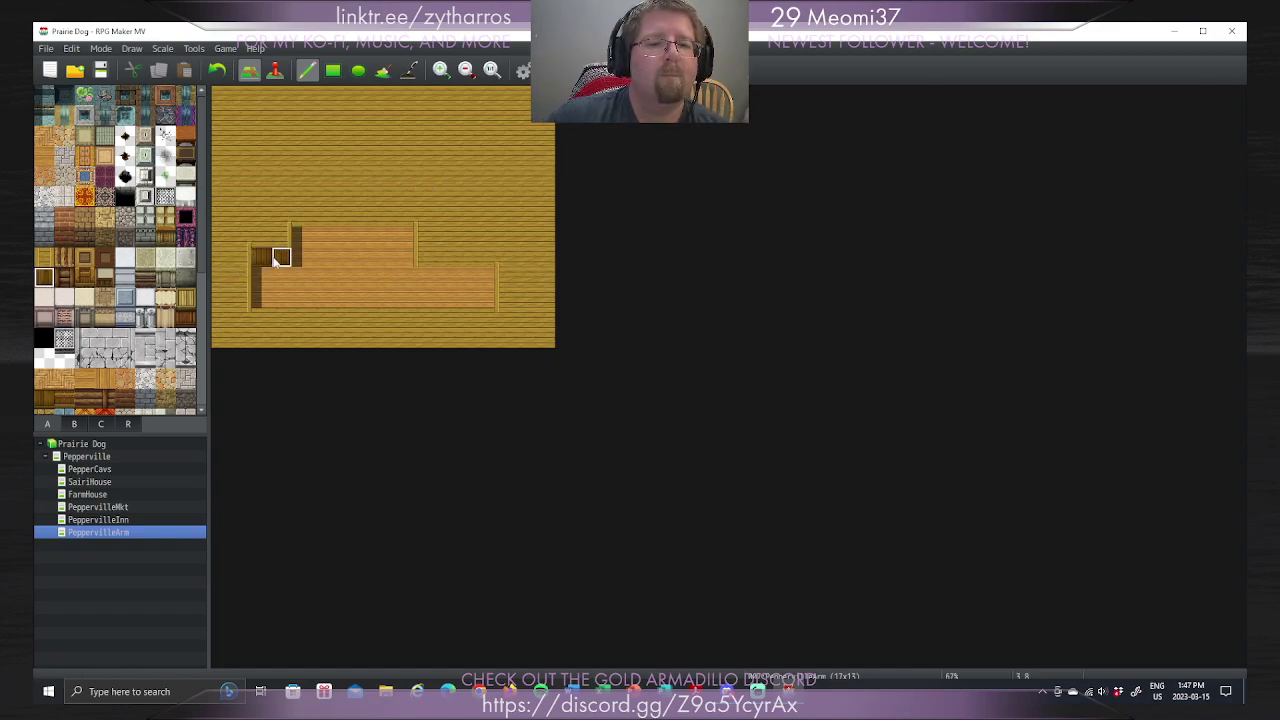
{"action": "mouse_move", "coordinate": [280, 257]}
{"action": "left_mouse_down"}
{"action": "mouse_move", "coordinate": [308, 217]}
{"action": "mouse_move", "coordinate": [398, 212]}
{"action": "mouse_move", "coordinate": [399, 200]}
{"action": "mouse_move", "coordinate": [300, 198]}
{"action": "left_mouse_up"}
{"action": "mouse_move", "coordinate": [424, 260]}
{"action": "left_mouse_down"}
{"action": "mouse_move", "coordinate": [482, 254]}
{"action": "mouse_move", "coordinate": [432, 244]}
{"action": "left_mouse_up"}
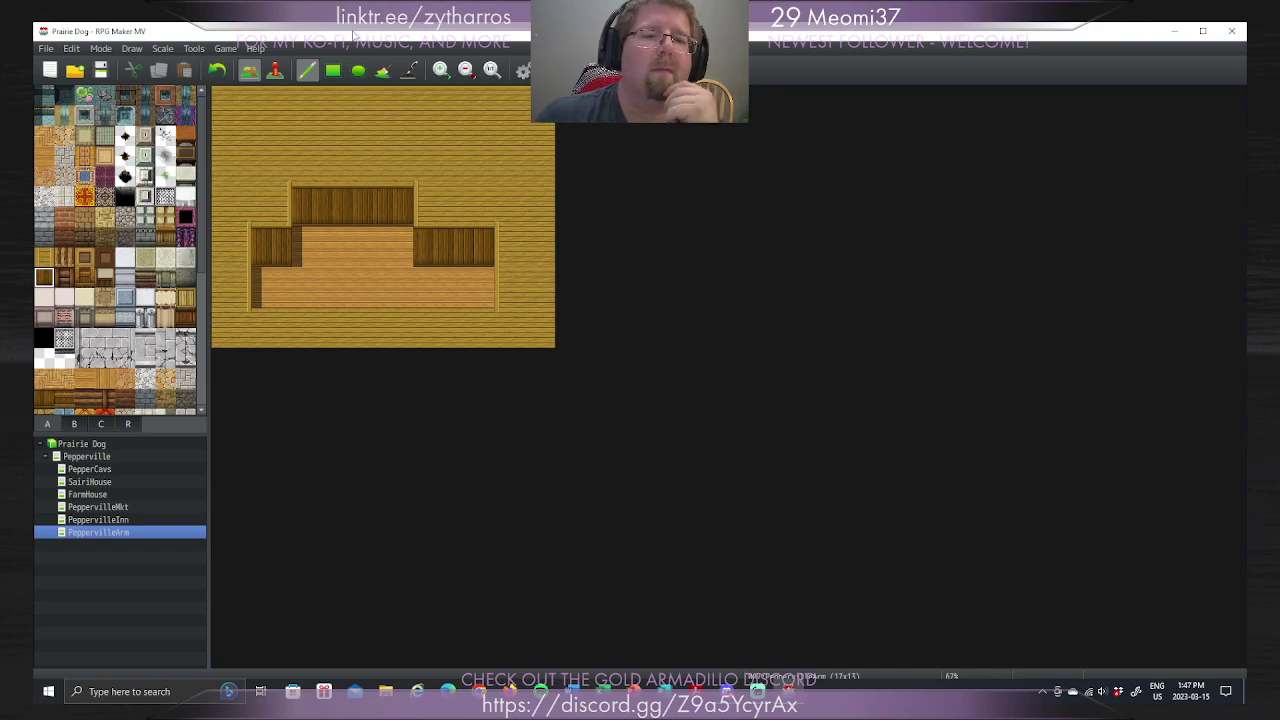
Step: Compare with the Pepperville town map and paint a two-tile-wide entrance below the left part of the armoury floor
{"action": "left_click", "coordinate": [100, 456]}
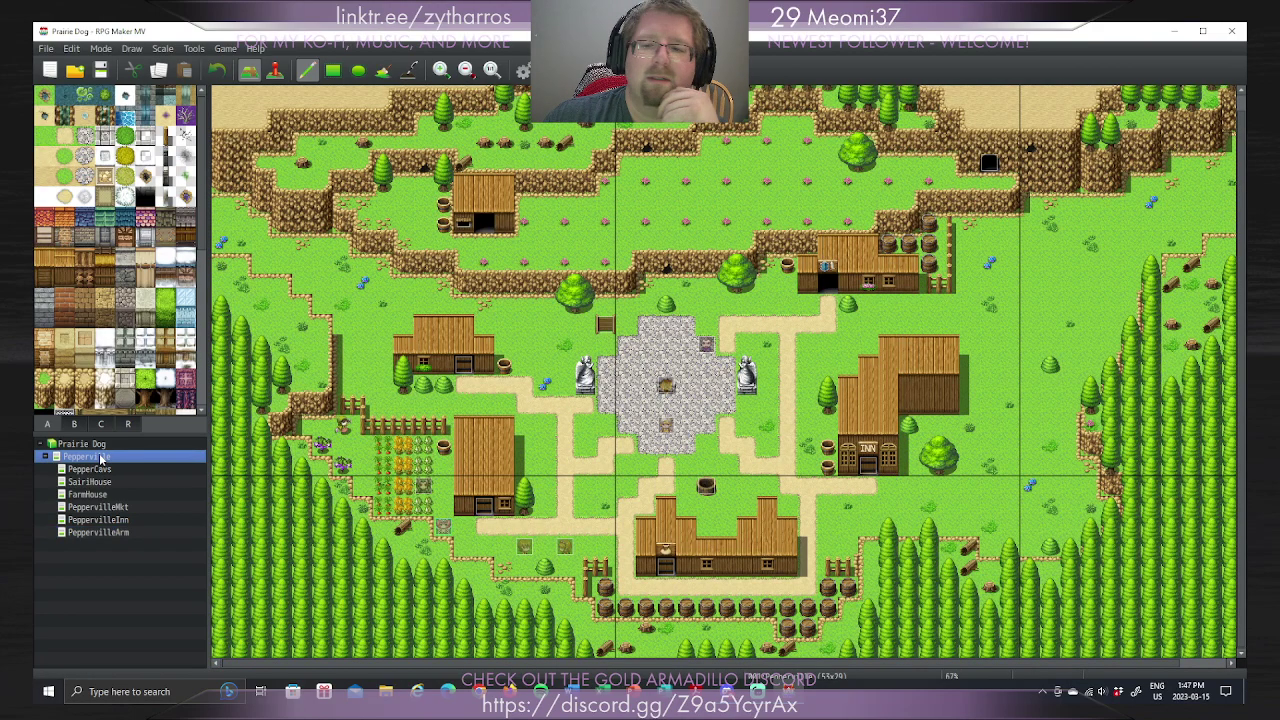
{"action": "left_click", "coordinate": [98, 533]}
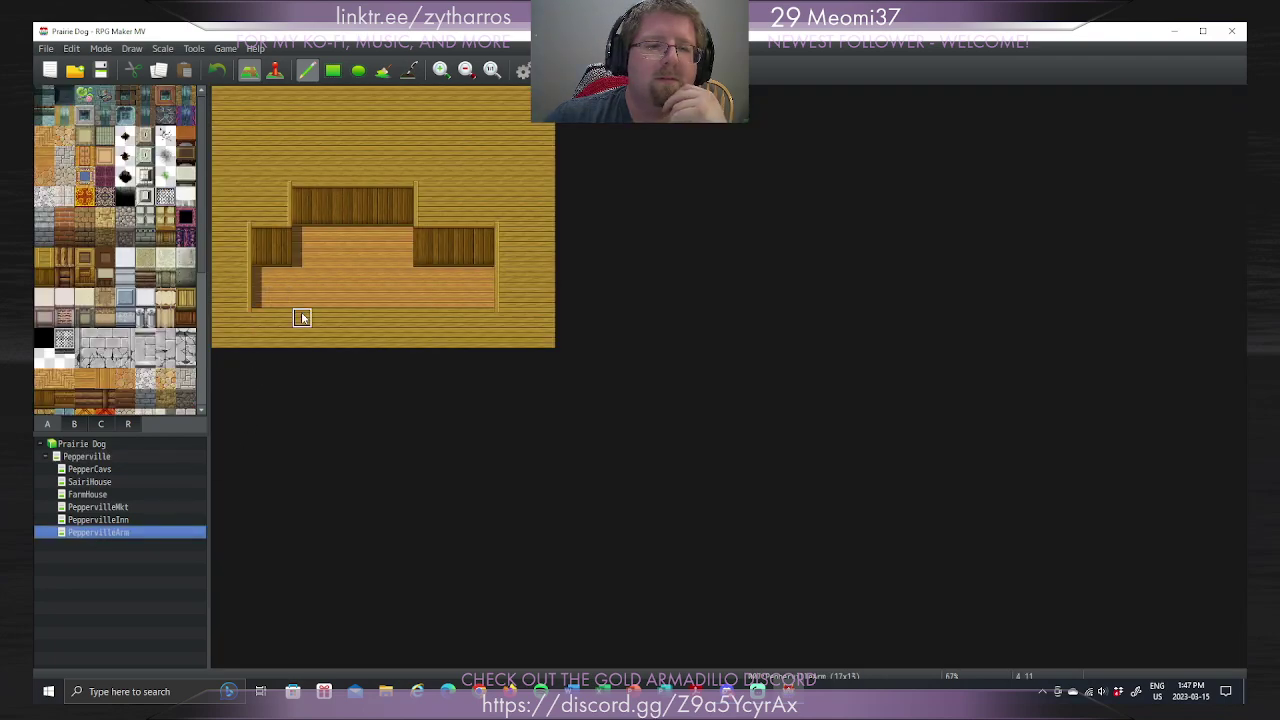
{"action": "left_click_drag", "start_coordinate": [302, 318], "coordinate": [320, 318]}
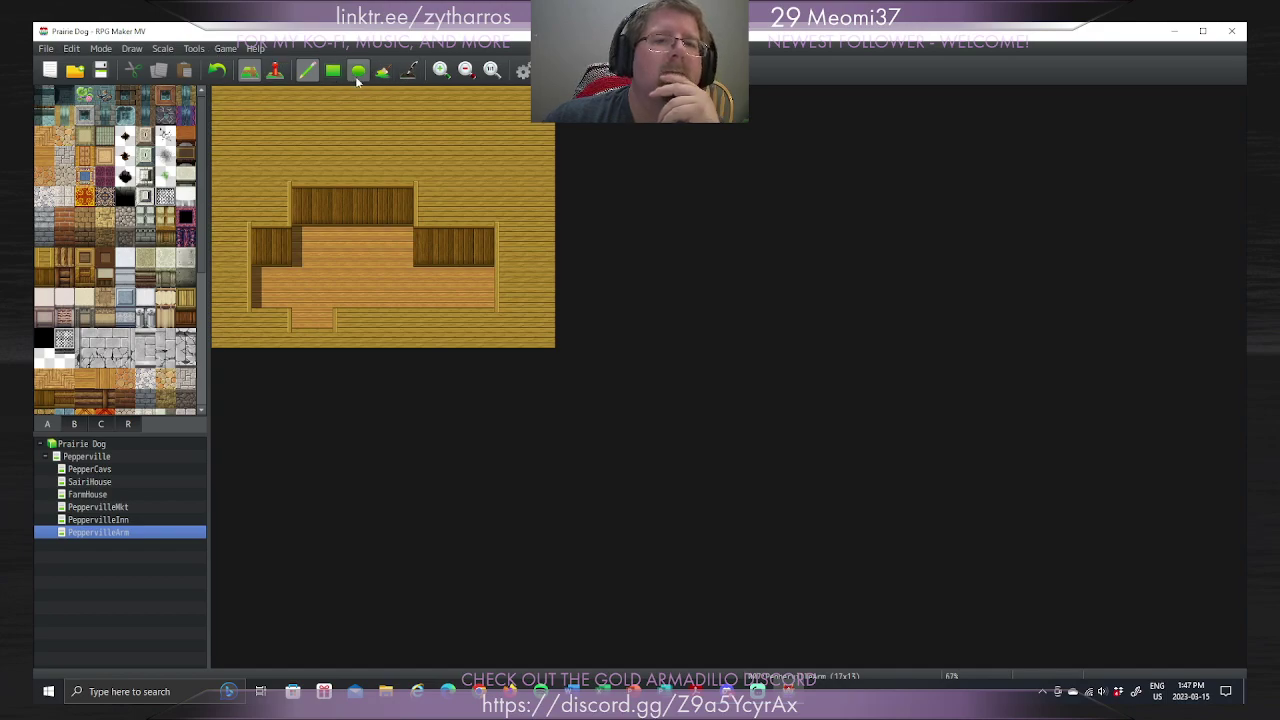
Step: Paint an L-shaped reddish-brown counter, three tiles tall and three wide, from the floor's lower edge up and left to the alcove's side wall
{"action": "left_click", "coordinate": [189, 138]}
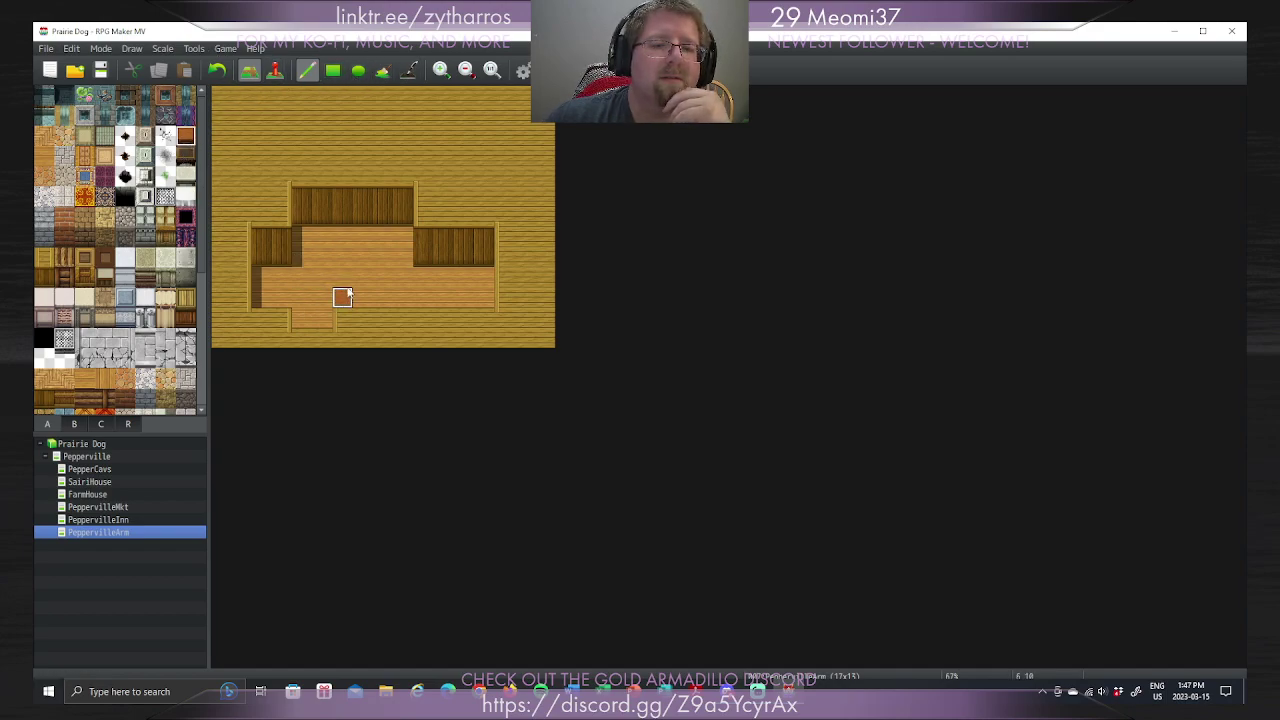
{"action": "mouse_move", "coordinate": [343, 297]}
{"action": "left_mouse_down"}
{"action": "mouse_move", "coordinate": [348, 257]}
{"action": "mouse_move", "coordinate": [298, 256]}
{"action": "left_mouse_up"}
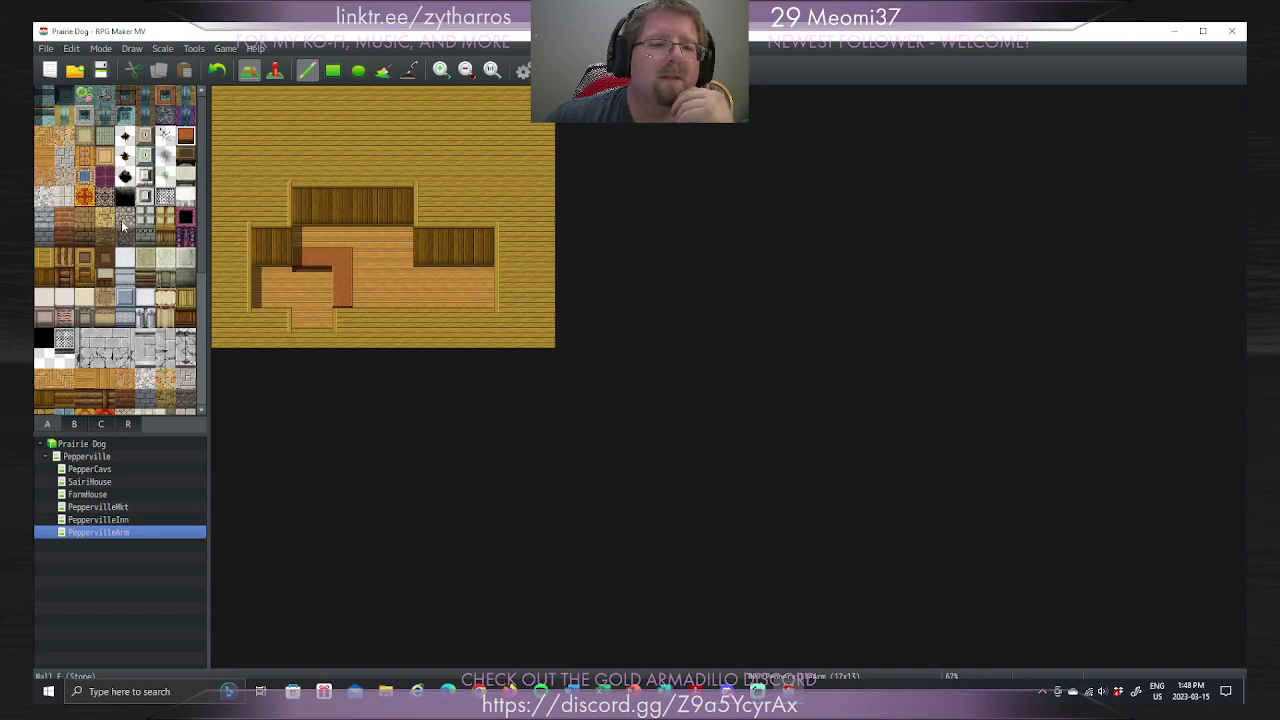
{"action": "left_click", "coordinate": [75, 425]}
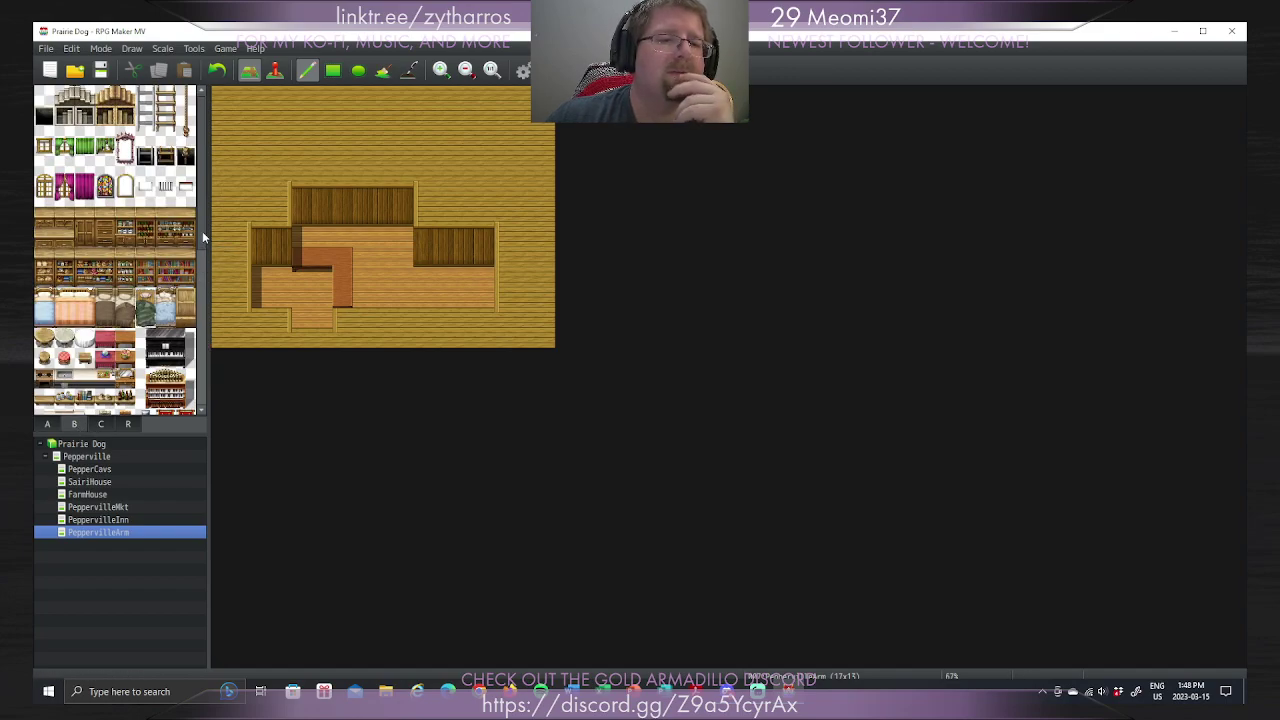
{"action": "left_click_drag", "start_coordinate": [203, 237], "coordinate": [204, 401]}
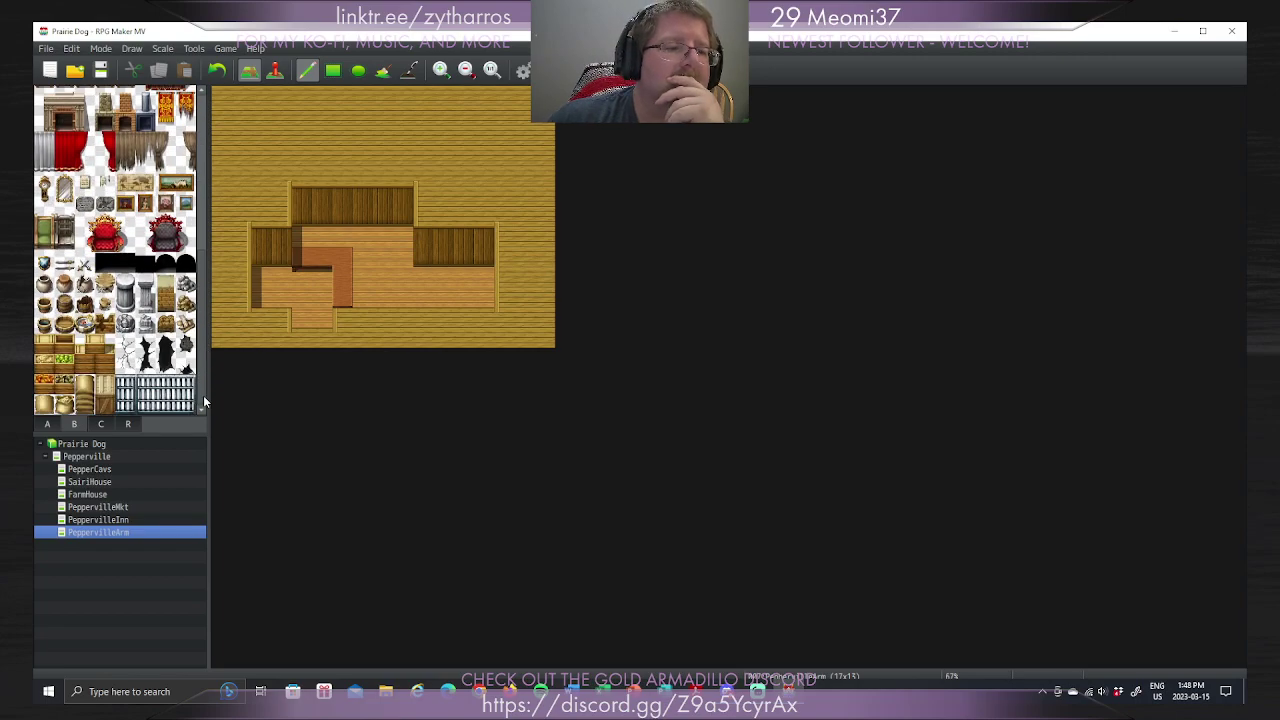
{"action": "scroll", "coordinate": [203, 395], "scroll_direction": "down", "scroll_amount": 5}
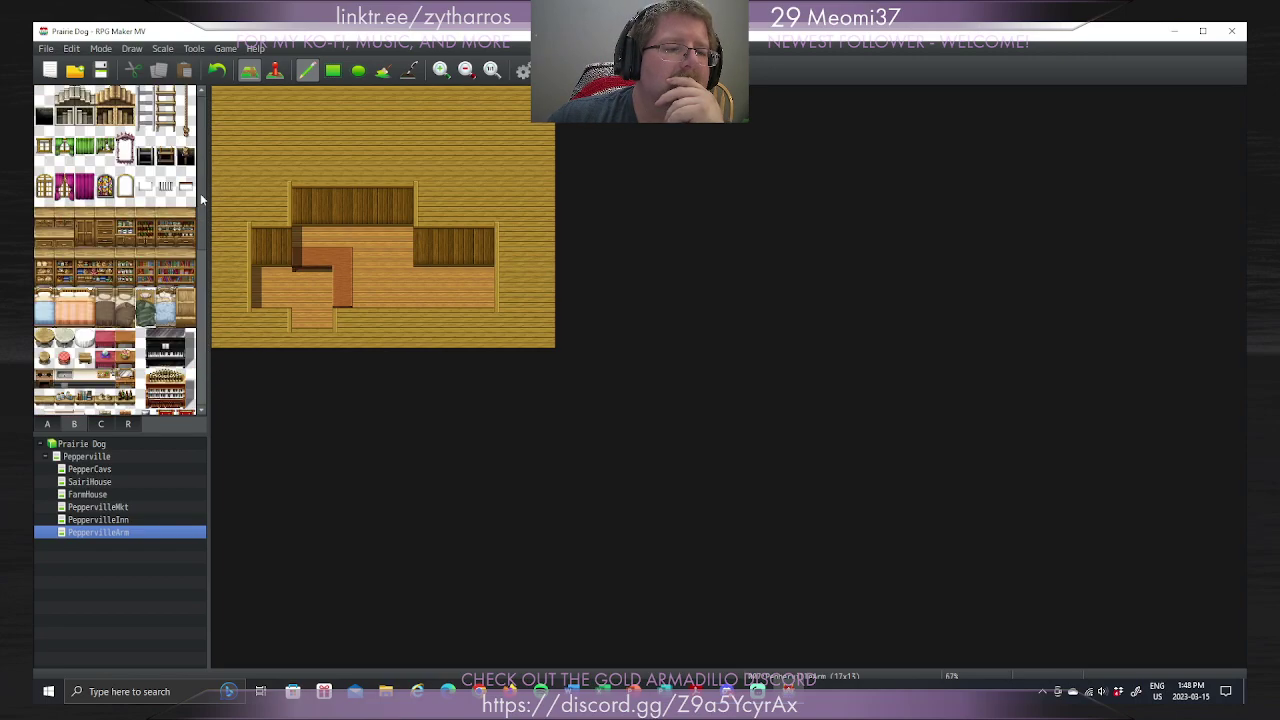
{"action": "left_click", "coordinate": [50, 426]}
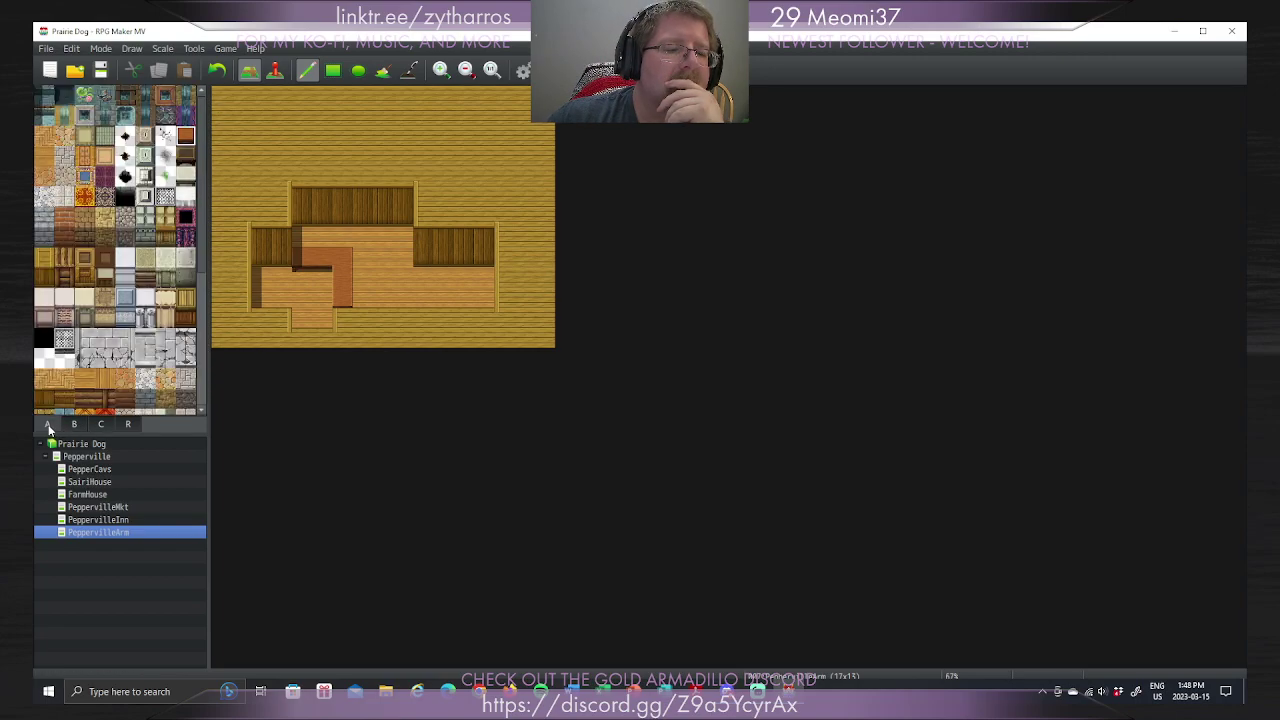
Step: Fill the armoury floor behind the counter with grey cobblestone tiles
{"action": "left_click", "coordinate": [65, 177]}
{"action": "left_click", "coordinate": [383, 70]}
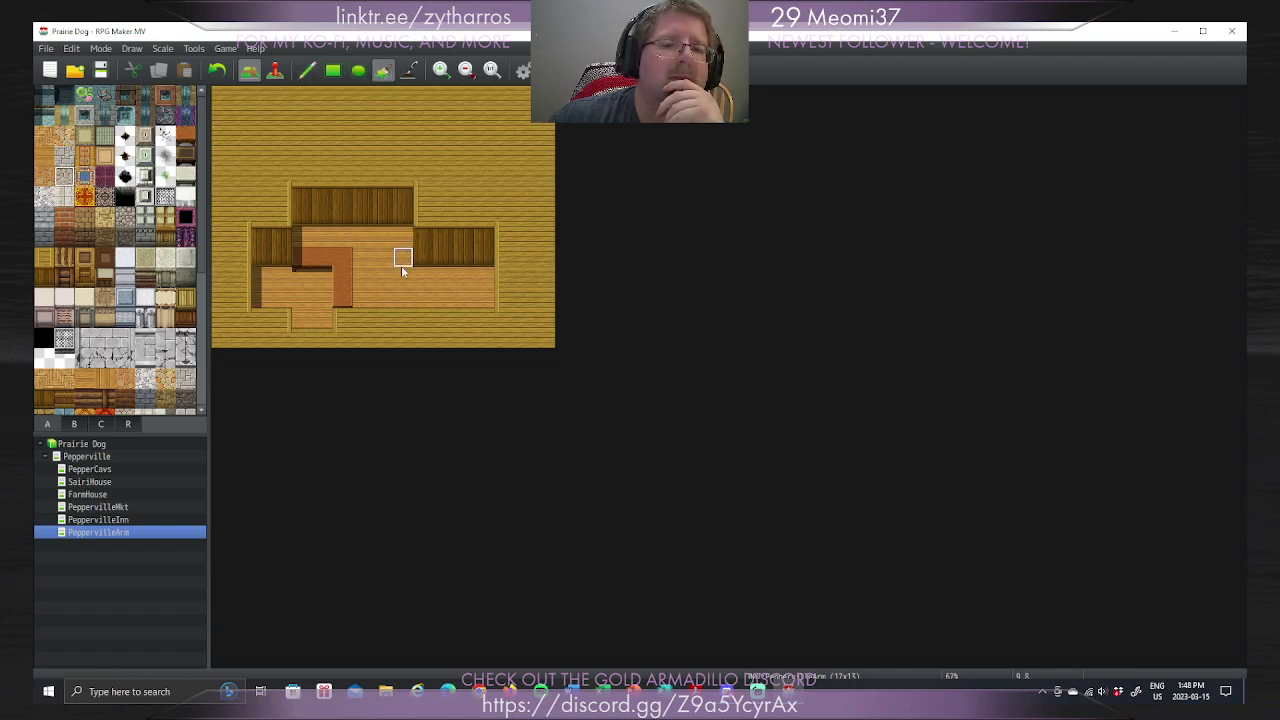
{"action": "left_click", "coordinate": [401, 260]}
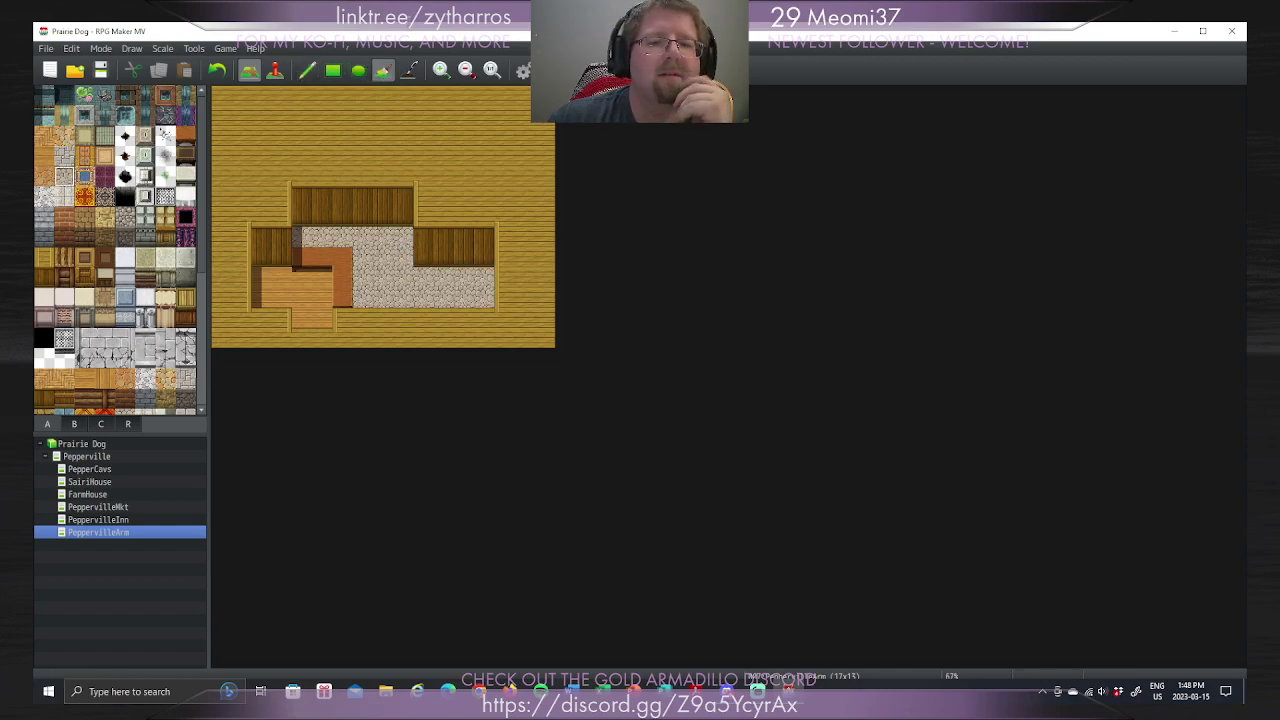
Step: Place the two-by-two pink double bed in the right section of the floor, against the wall and one tile from the right edge
{"action": "left_click", "coordinate": [73, 424]}
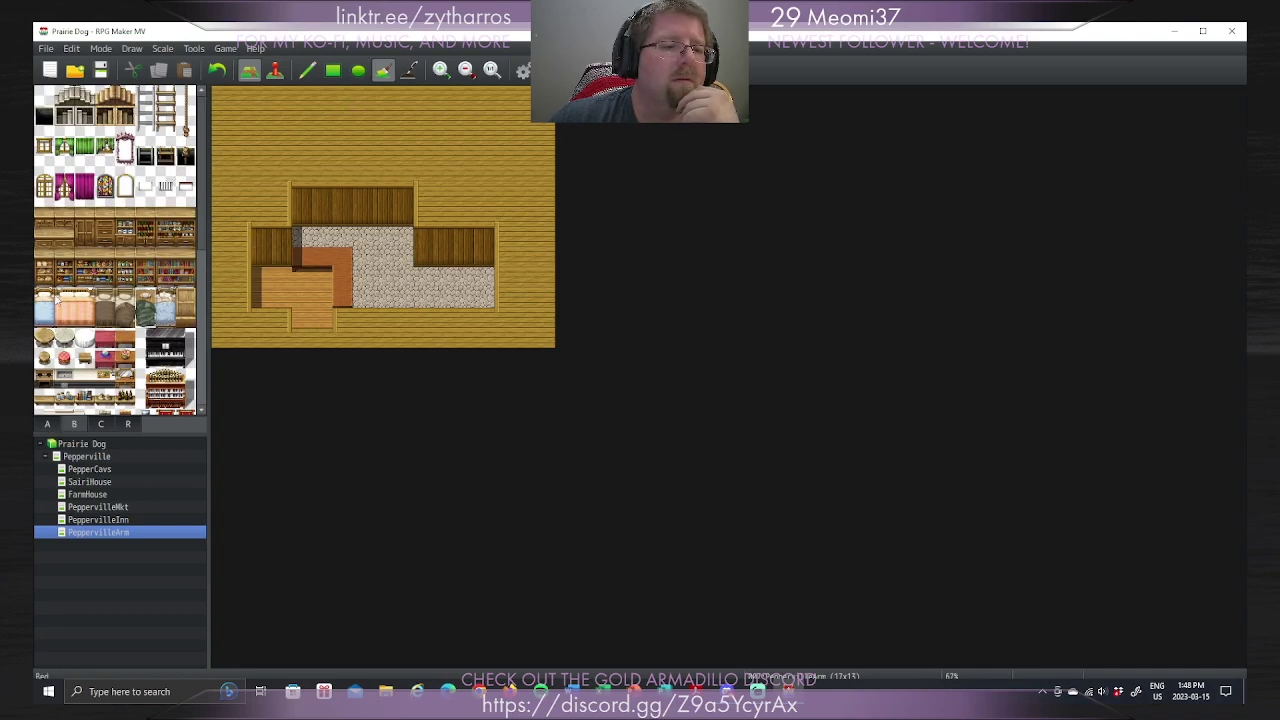
{"action": "left_click_drag", "start_coordinate": [64, 296], "coordinate": [88, 320]}
{"action": "left_click", "coordinate": [307, 76]}
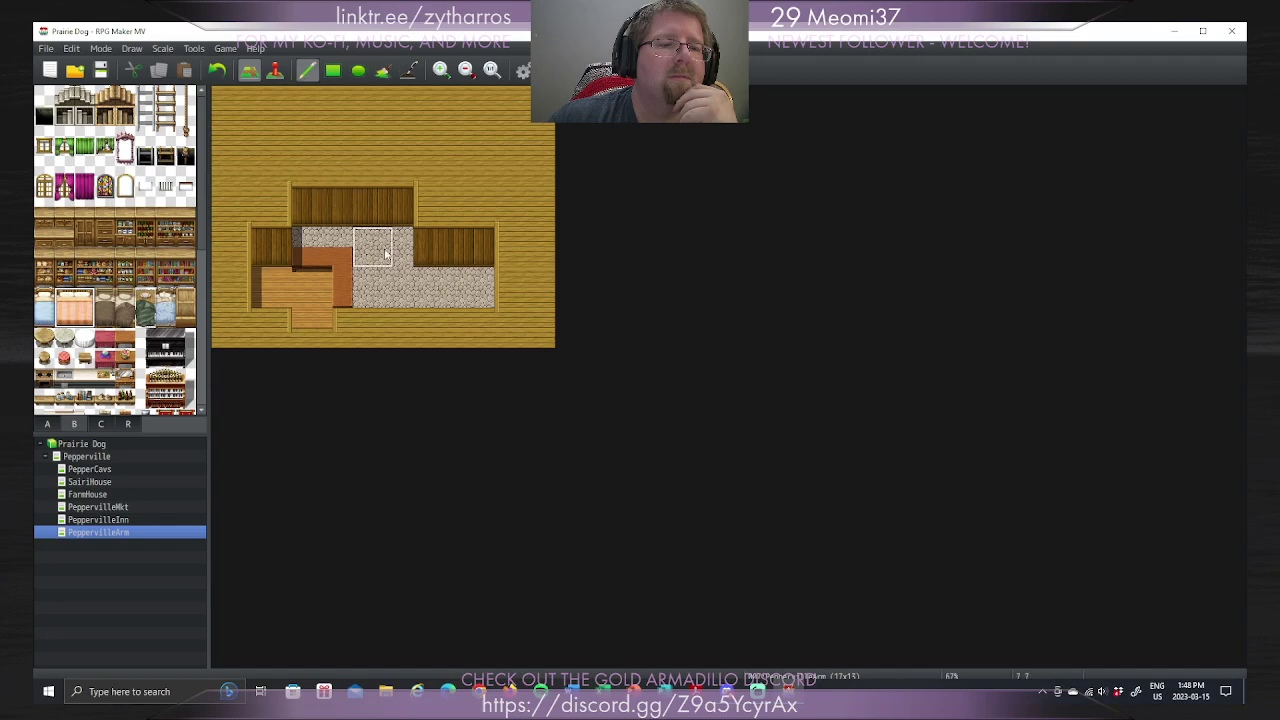
{"action": "left_click", "coordinate": [451, 275]}
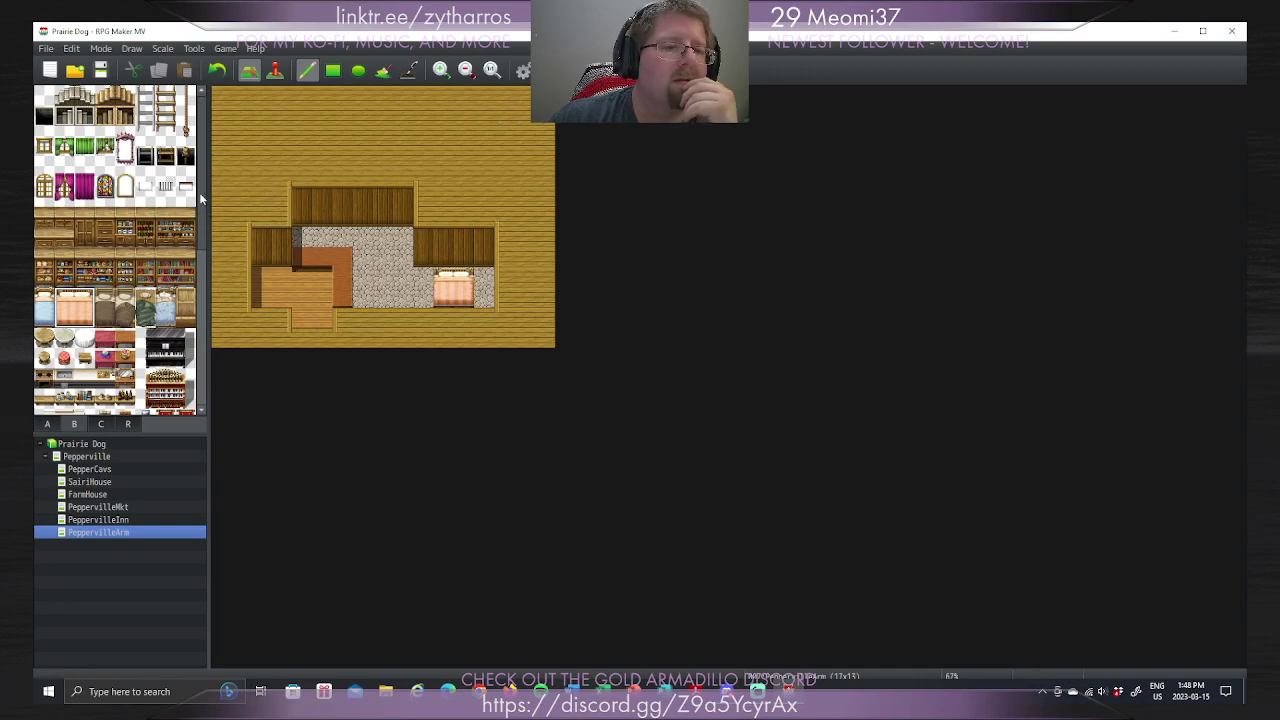
Step: Hang two stacked shields in the alcove wall's leftmost column and two stacked horizontal sword racks in the column beside it
{"action": "left_click_drag", "start_coordinate": [200, 194], "coordinate": [210, 365]}
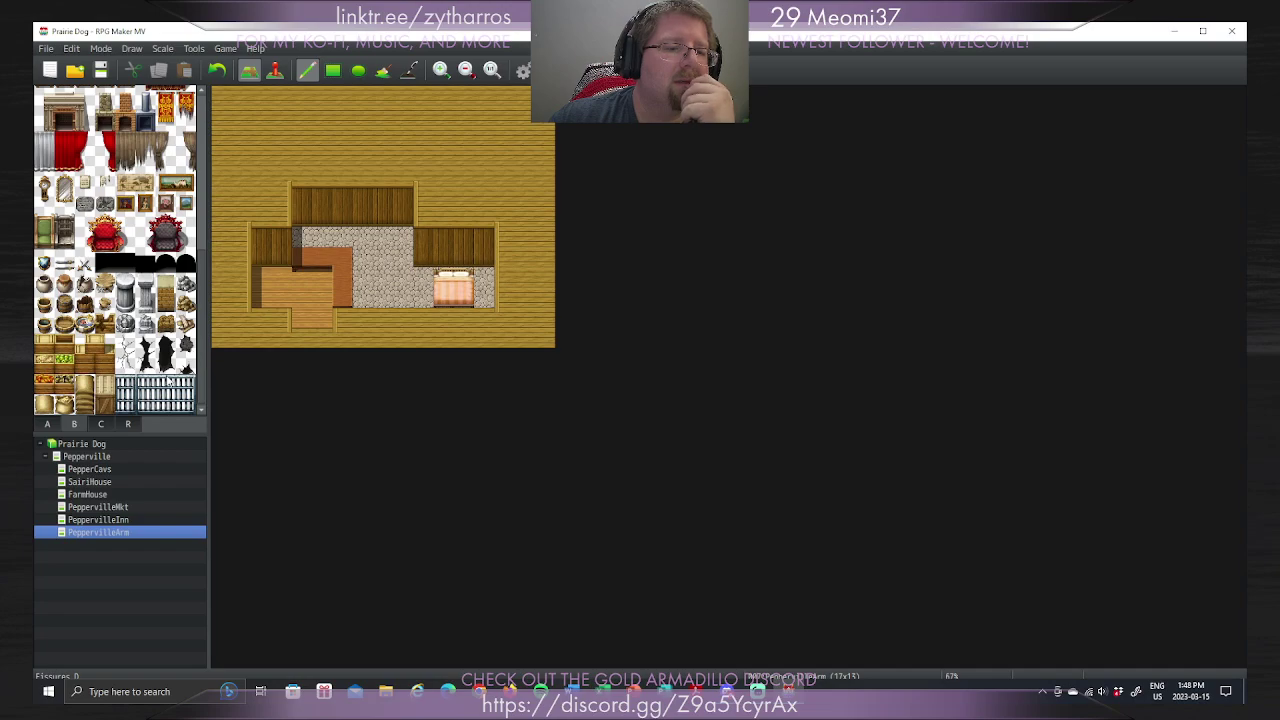
{"action": "left_click", "coordinate": [44, 263]}
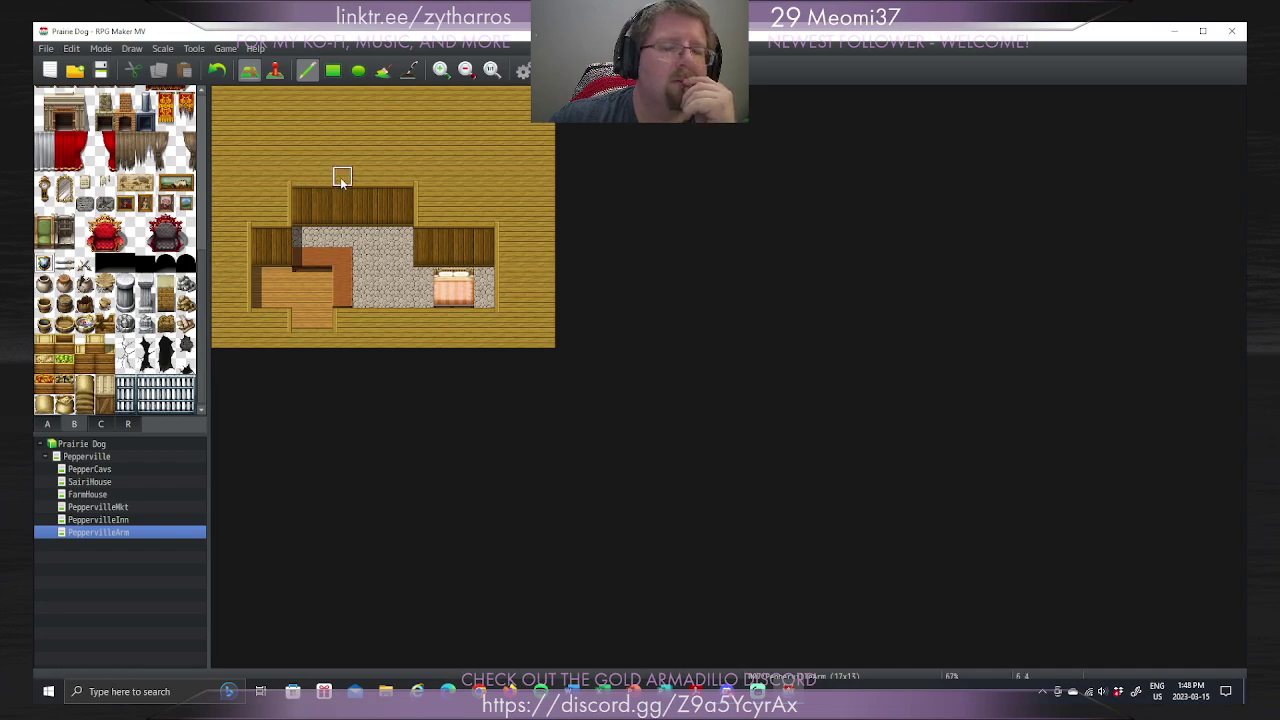
{"action": "left_click", "coordinate": [303, 216]}
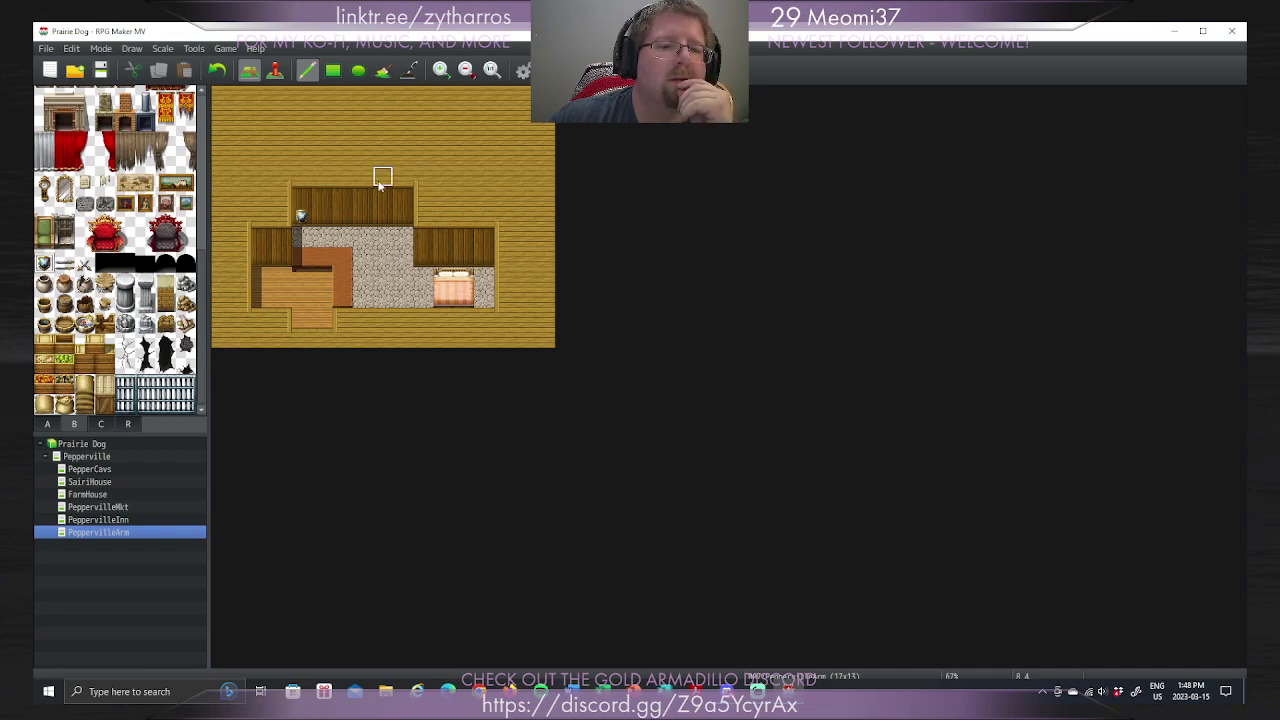
{"action": "left_click", "coordinate": [301, 196]}
{"action": "left_click", "coordinate": [64, 263]}
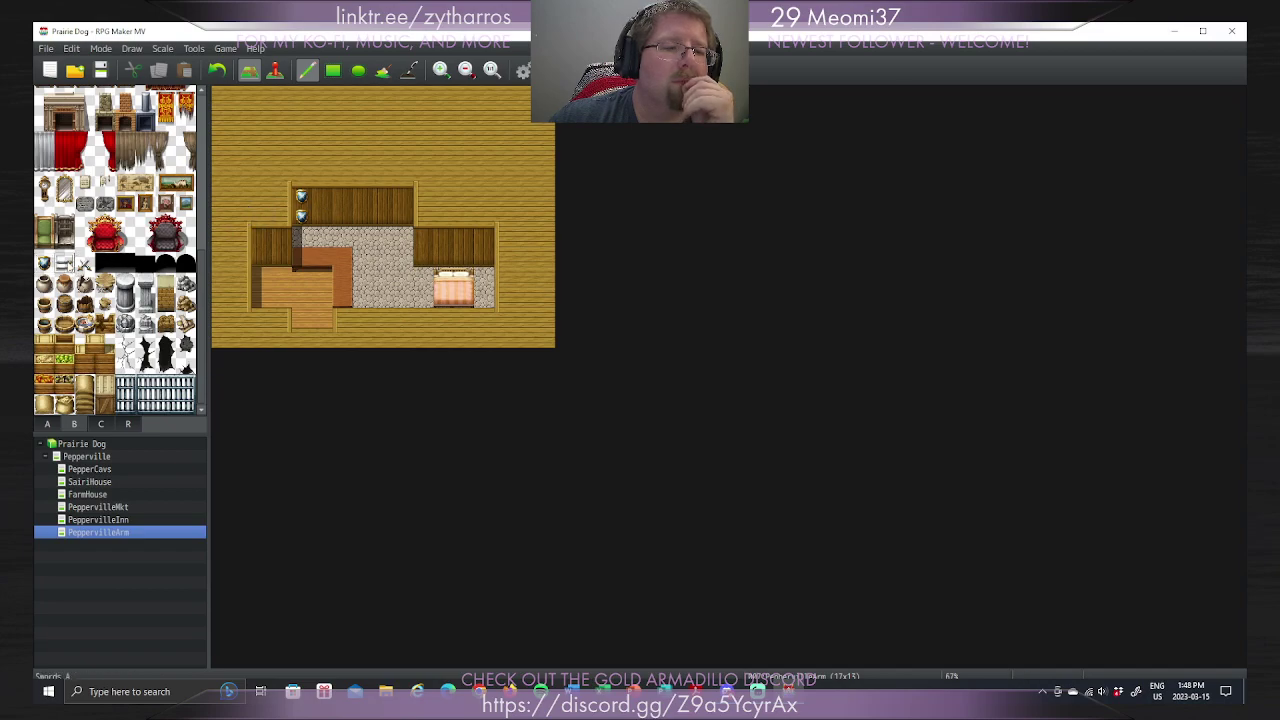
{"action": "left_click", "coordinate": [320, 197]}
{"action": "left_click", "coordinate": [322, 216]}
Step: Continue alternating two-high columns of shields and horizontal swords across the remaining four columns of the alcove wall
{"action": "left_click", "coordinate": [44, 263]}
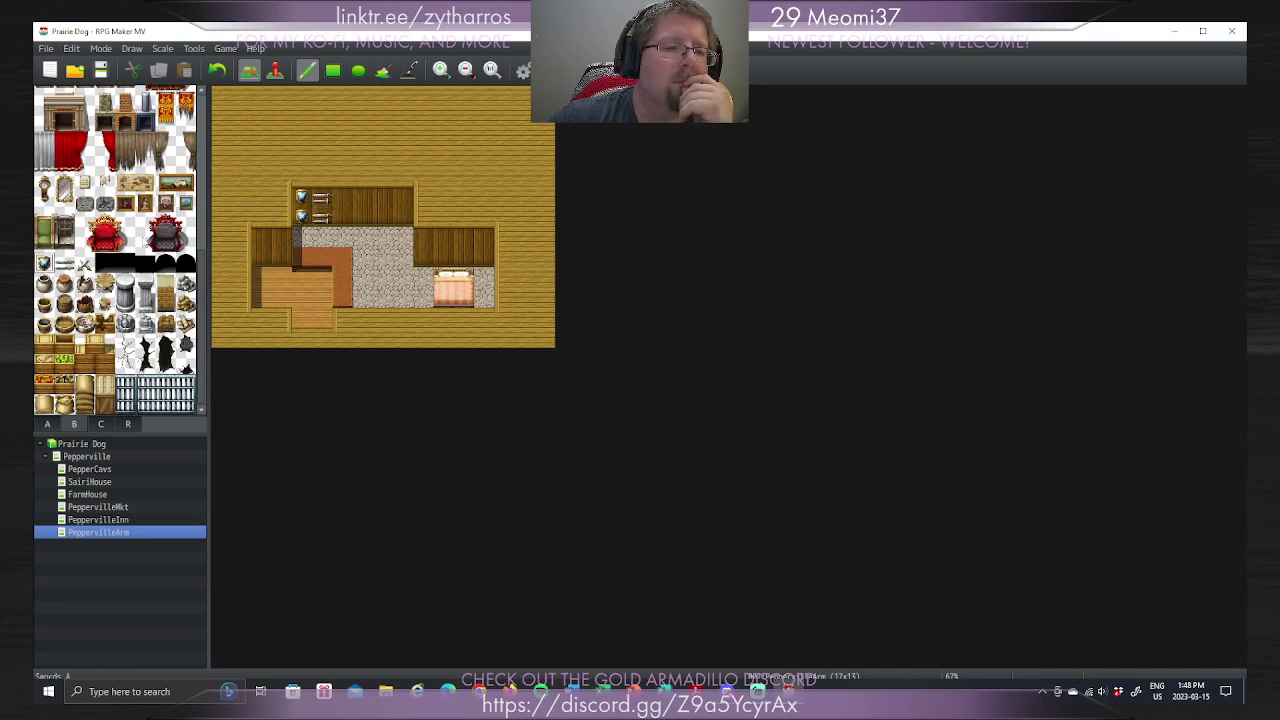
{"action": "left_click", "coordinate": [342, 196]}
{"action": "left_click", "coordinate": [342, 215]}
{"action": "left_click", "coordinate": [64, 263]}
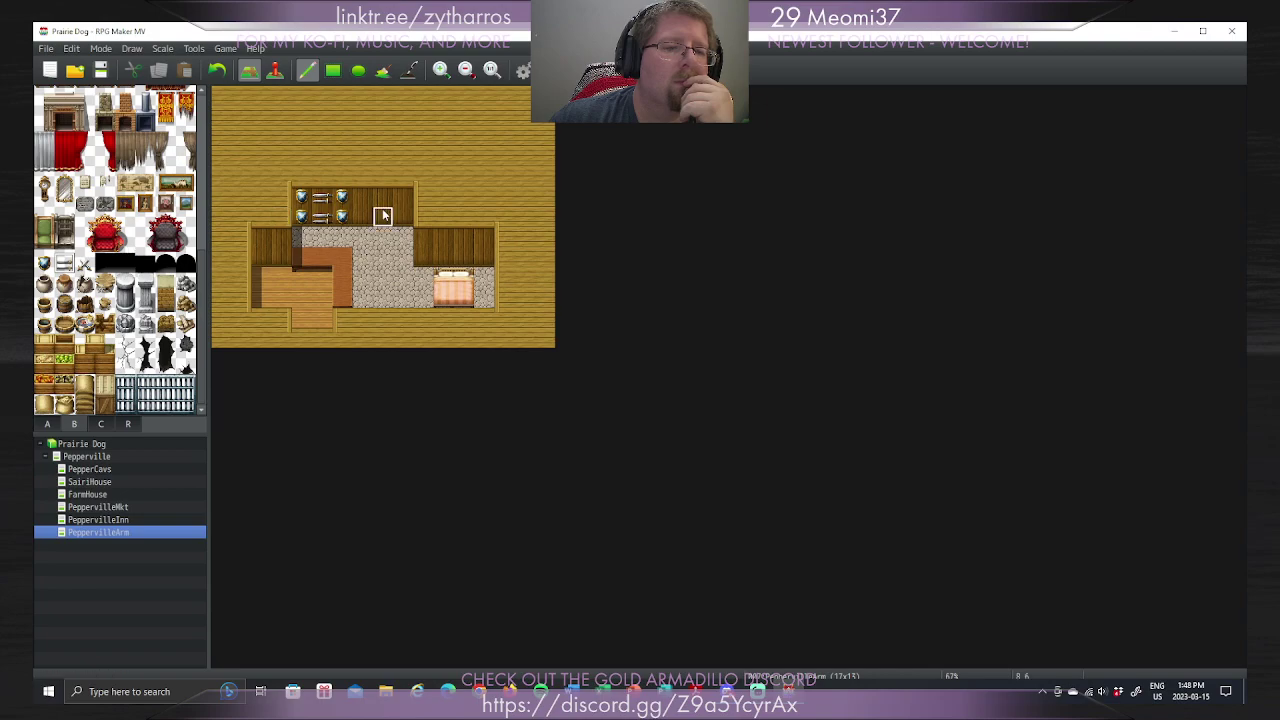
{"action": "left_click", "coordinate": [361, 197]}
{"action": "left_click", "coordinate": [361, 216]}
{"action": "left_click", "coordinate": [44, 263]}
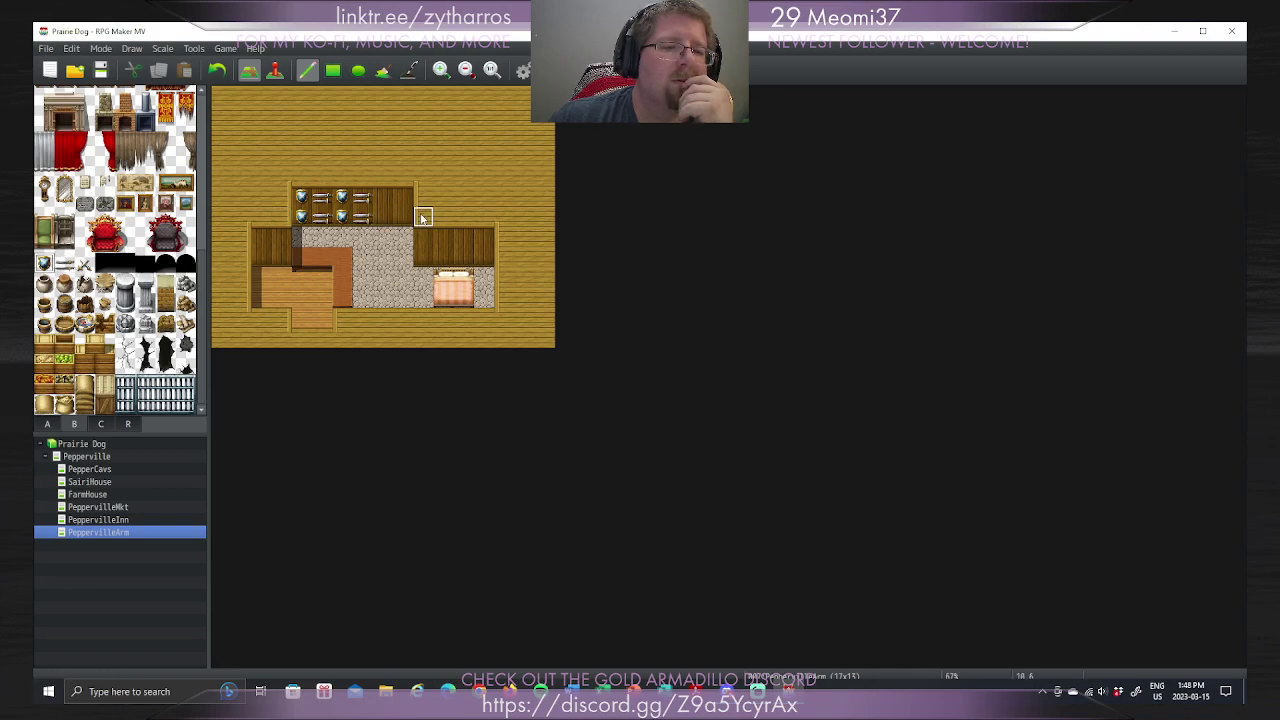
{"action": "left_click", "coordinate": [383, 197]}
{"action": "left_click", "coordinate": [383, 216]}
{"action": "left_click", "coordinate": [64, 263]}
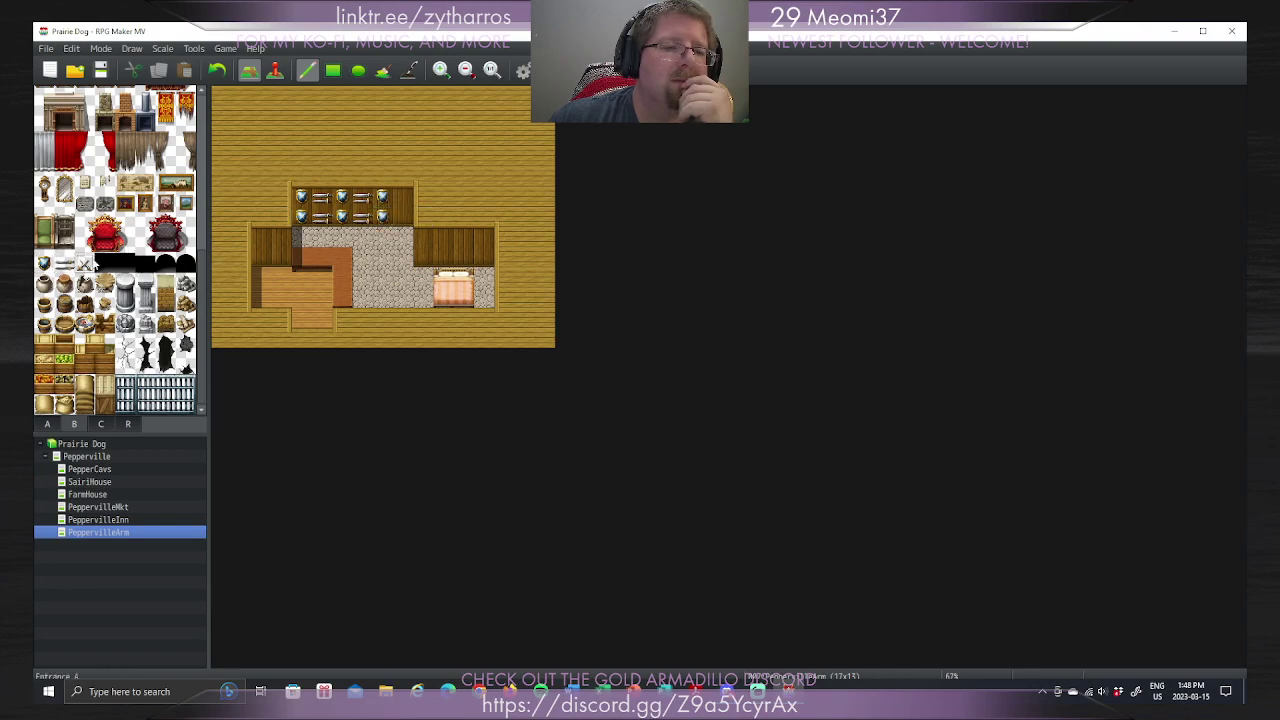
{"action": "left_click", "coordinate": [403, 197]}
{"action": "left_click", "coordinate": [403, 216]}
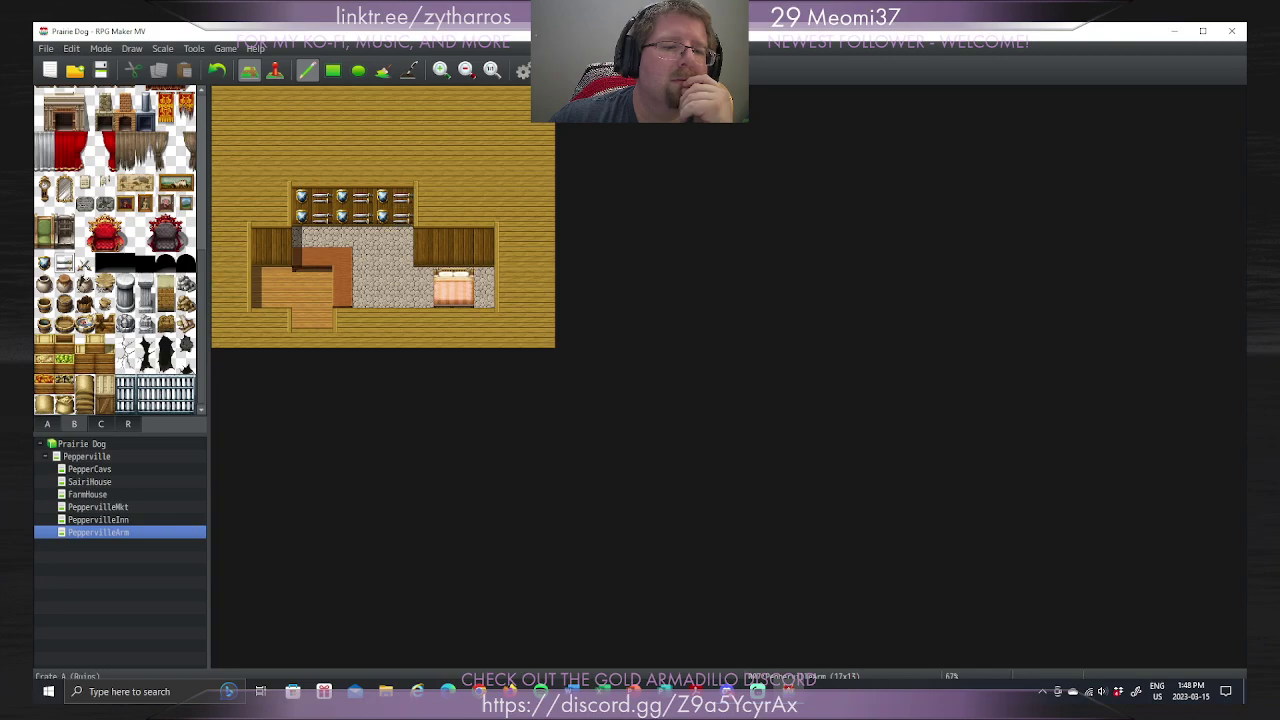
Step: Decorate the left wall section with crossed swords and shields in a checkerboard, starting with crossed swords in the upper-left tile
{"action": "left_click", "coordinate": [84, 263]}
{"action": "left_click", "coordinate": [260, 238]}
{"action": "left_click", "coordinate": [281, 258]}
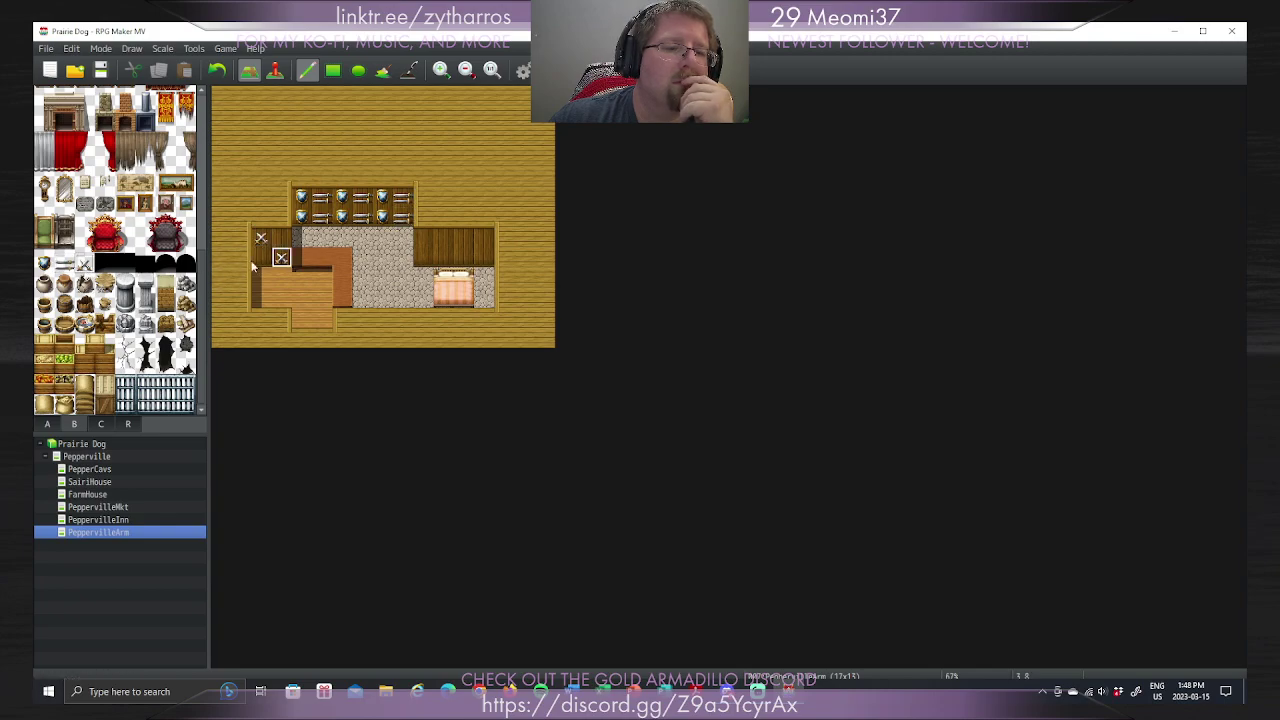
{"action": "left_click", "coordinate": [44, 263]}
{"action": "left_click", "coordinate": [260, 258]}
{"action": "left_click", "coordinate": [281, 237]}
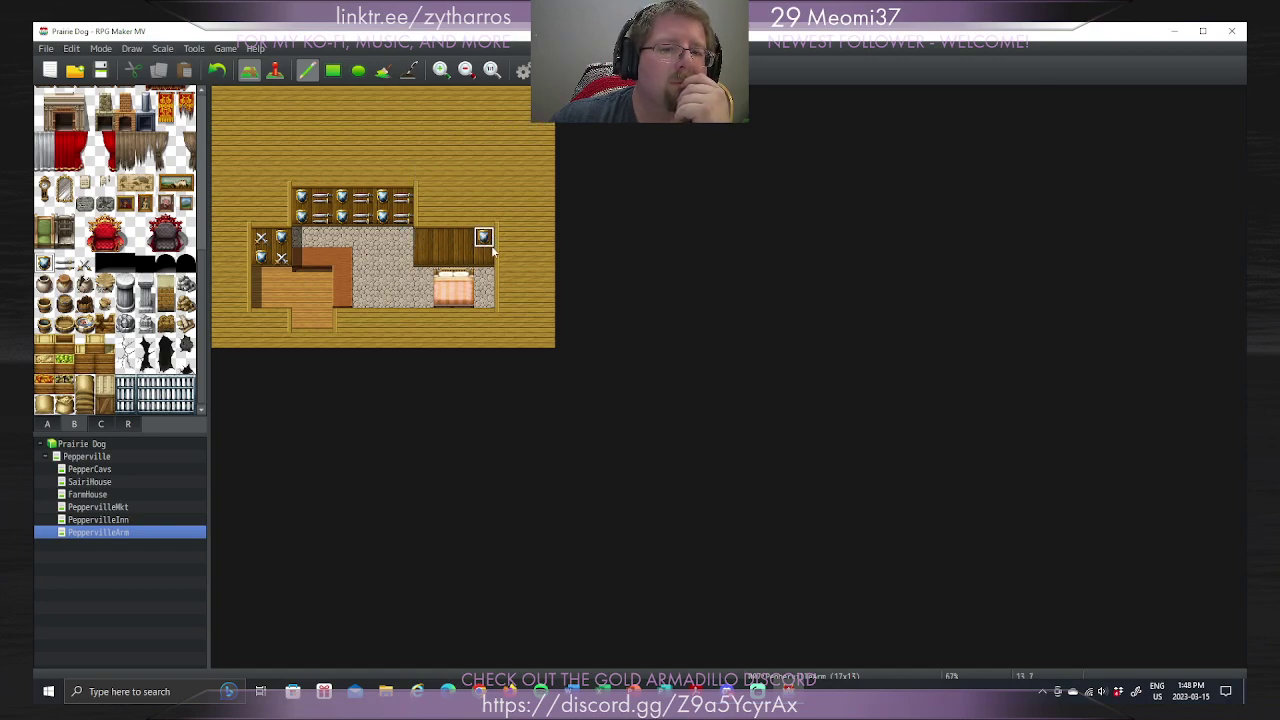
Step: Decorate the right wall section with alternating two-high columns of horizontal swords and shields, starting with swords on the left
{"action": "left_click", "coordinate": [492, 252]}
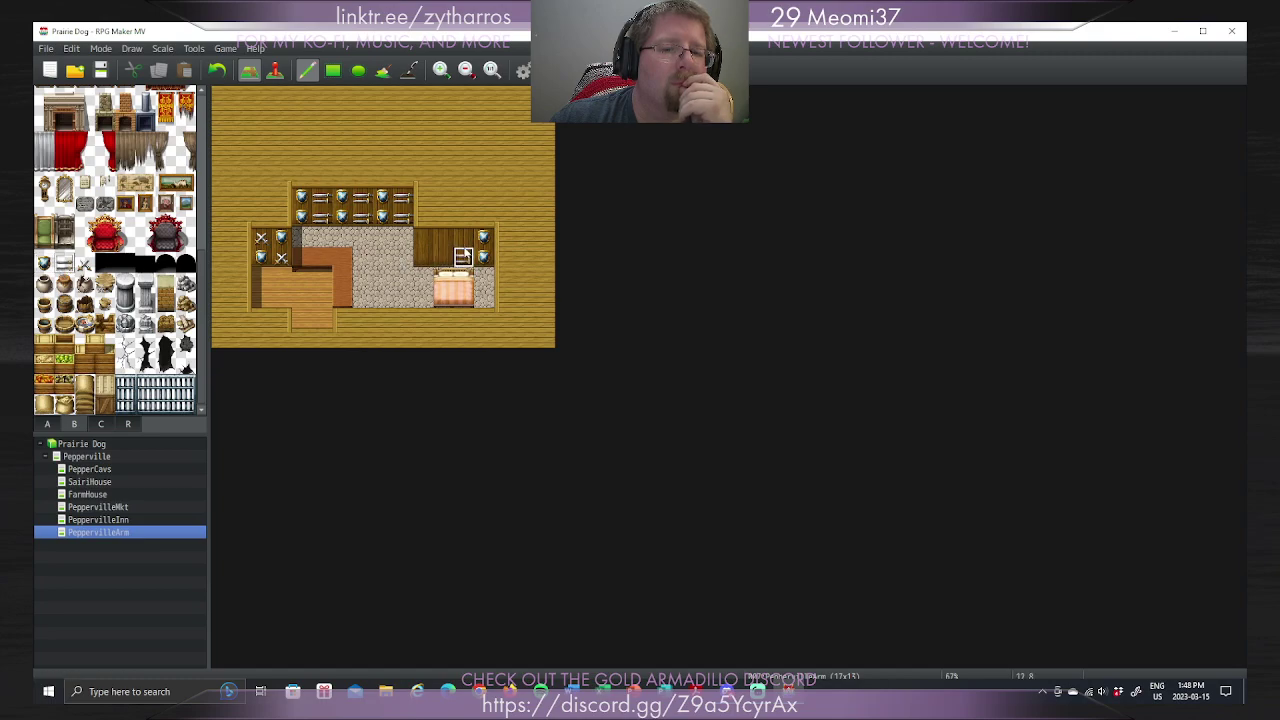
{"action": "left_click", "coordinate": [44, 262]}
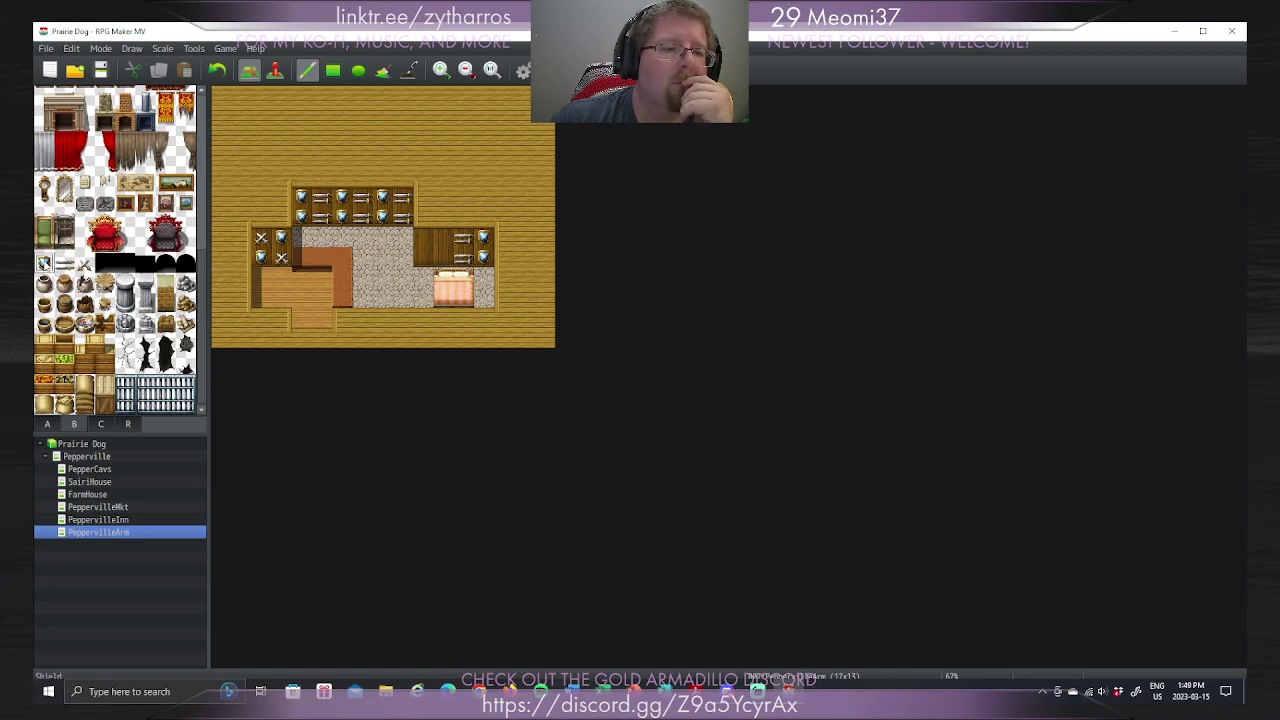
{"action": "left_click", "coordinate": [423, 237]}
{"action": "left_click", "coordinate": [423, 257]}
{"action": "left_click", "coordinate": [443, 237]}
{"action": "left_click", "coordinate": [443, 257]}
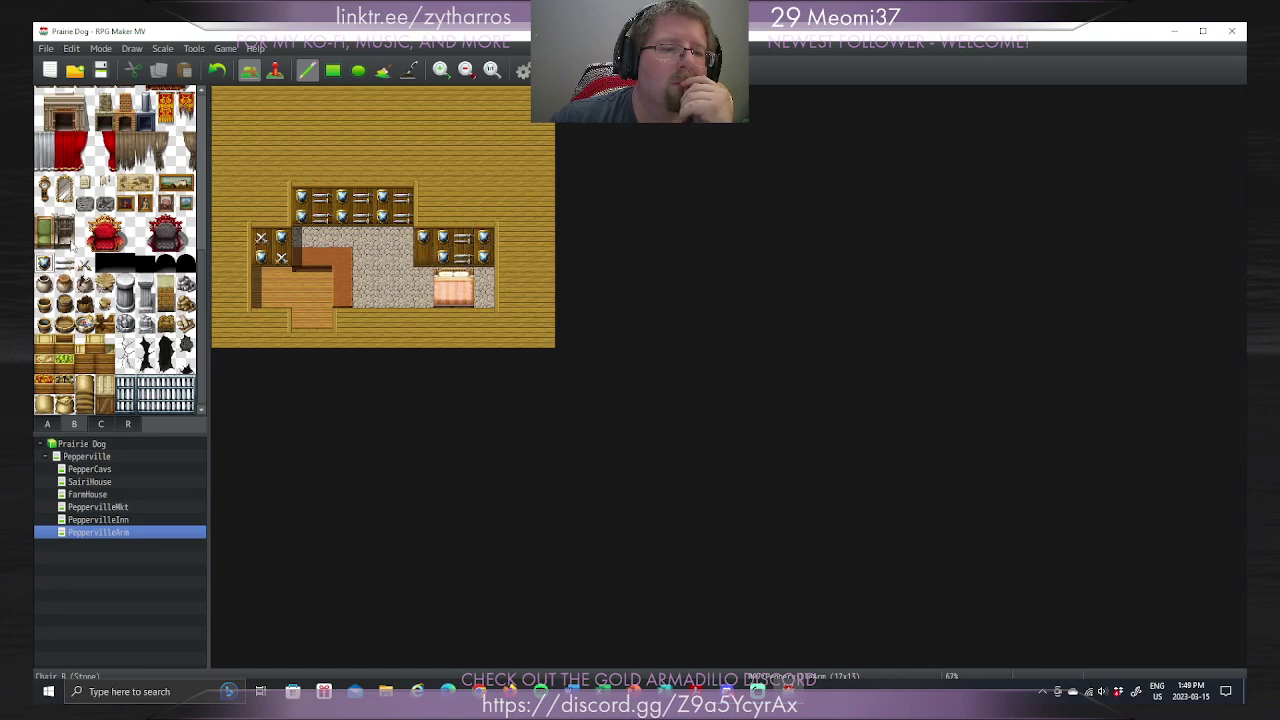
{"action": "left_click", "coordinate": [64, 258]}
{"action": "left_click", "coordinate": [423, 240]}
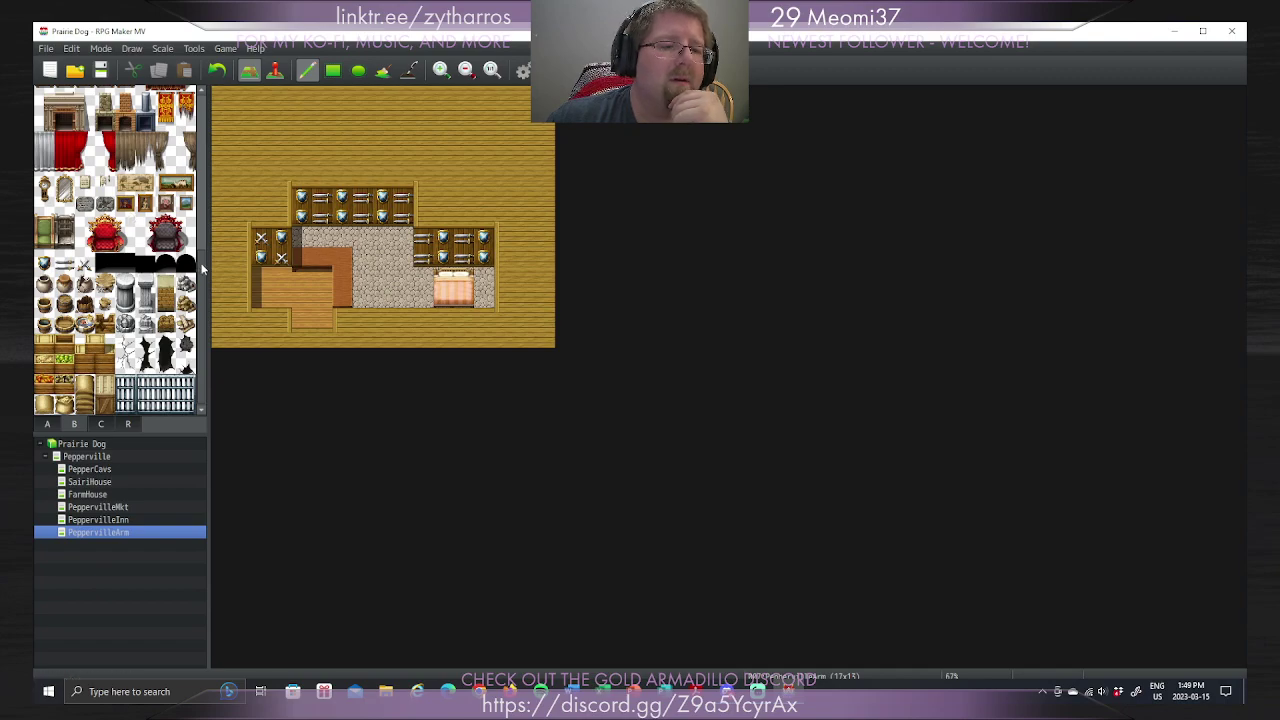
Step: Replace the swords in the alcove wall's rightmost column with a two-tile-tall dark metal stove, repainting the dark wood wall behind it
{"action": "left_click_drag", "start_coordinate": [203, 272], "coordinate": [208, 188]}
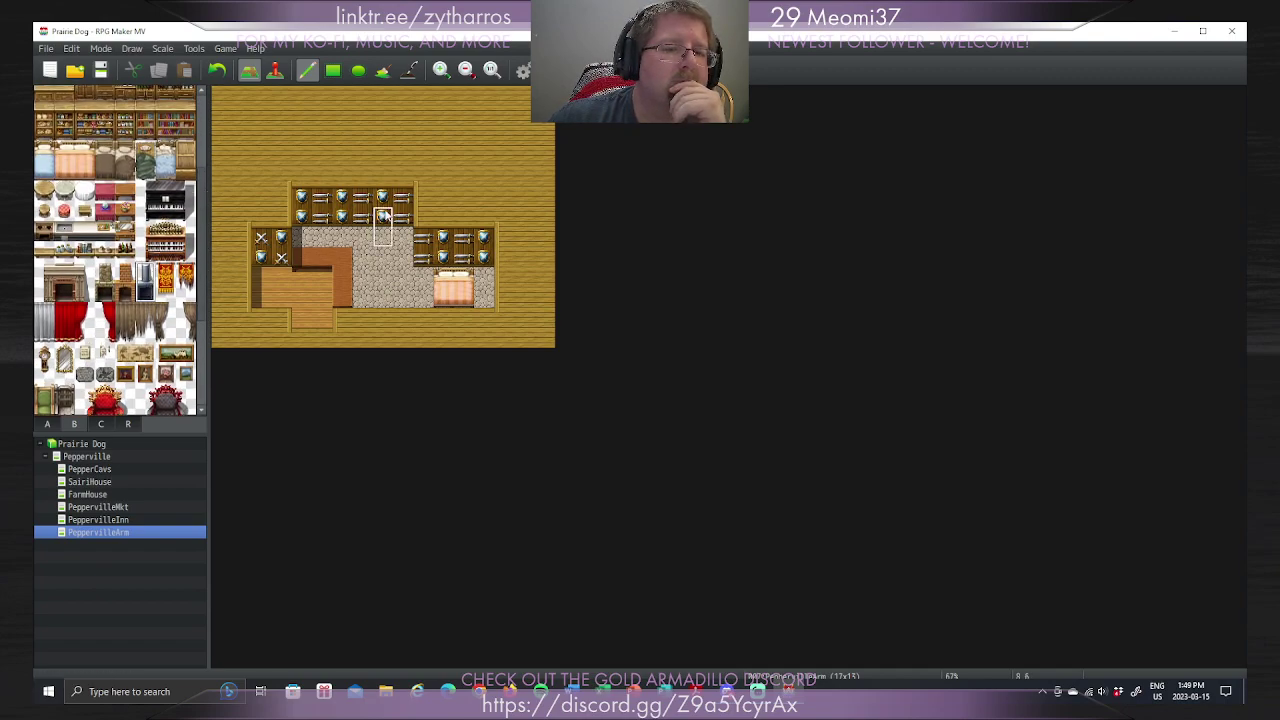
{"action": "left_click", "coordinate": [400, 205]}
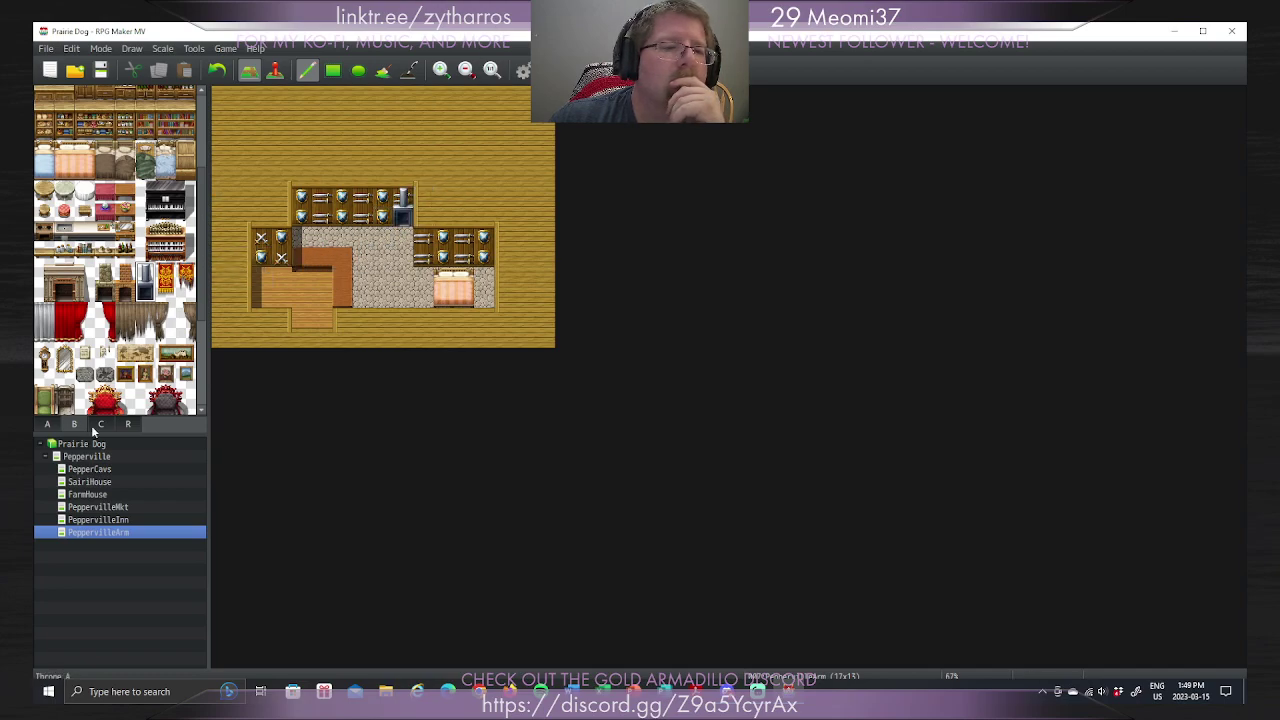
{"action": "left_click", "coordinate": [45, 423]}
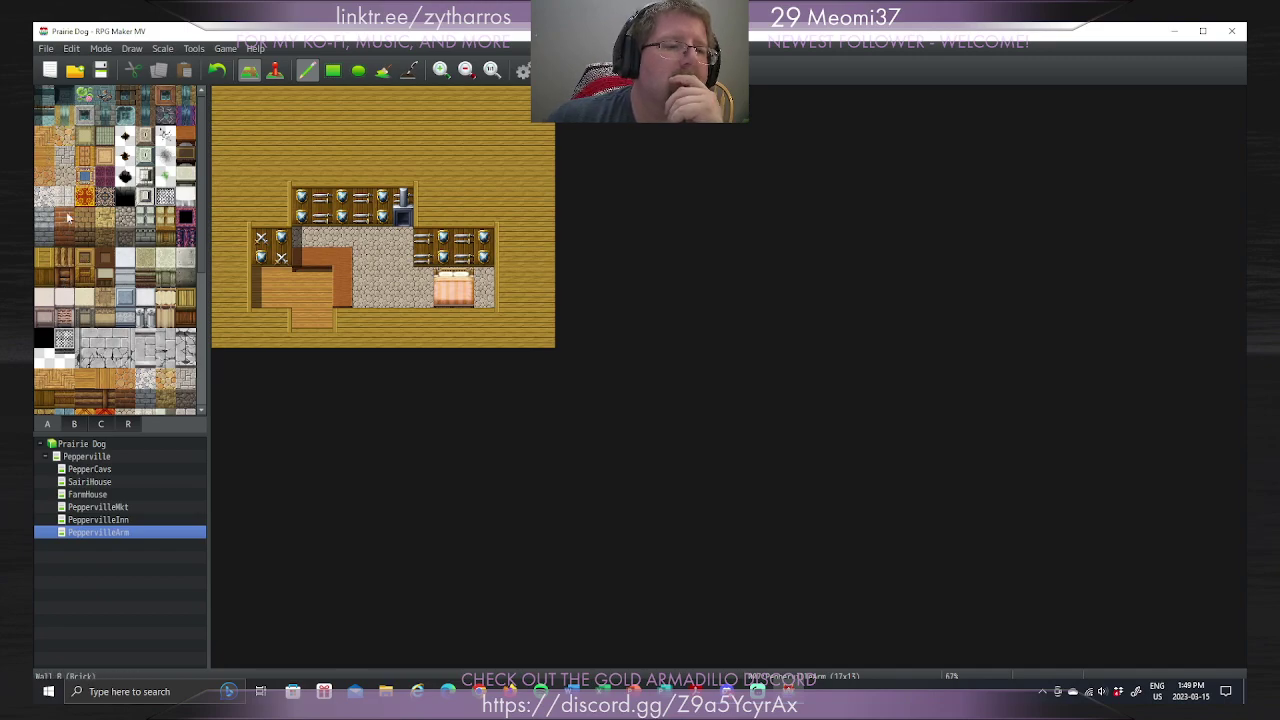
{"action": "left_click_drag", "start_coordinate": [45, 258], "coordinate": [45, 277]}
{"action": "left_click", "coordinate": [404, 200]}
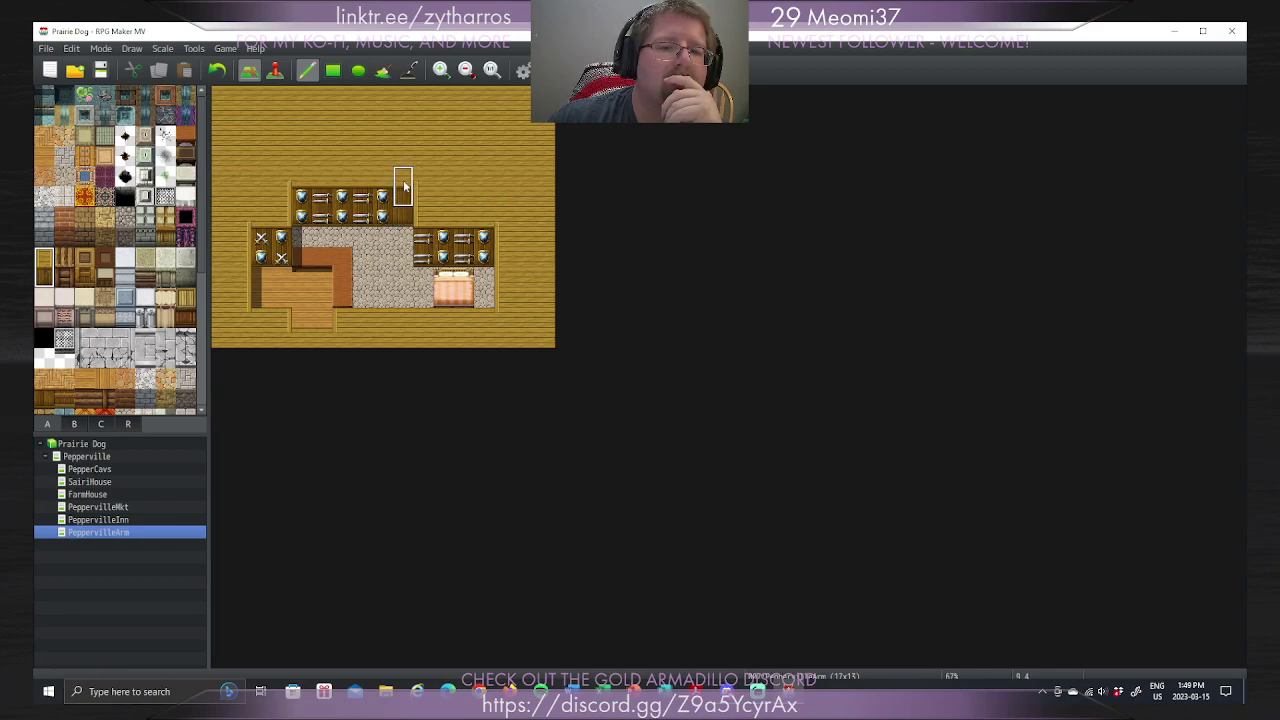
{"action": "left_click", "coordinate": [74, 424]}
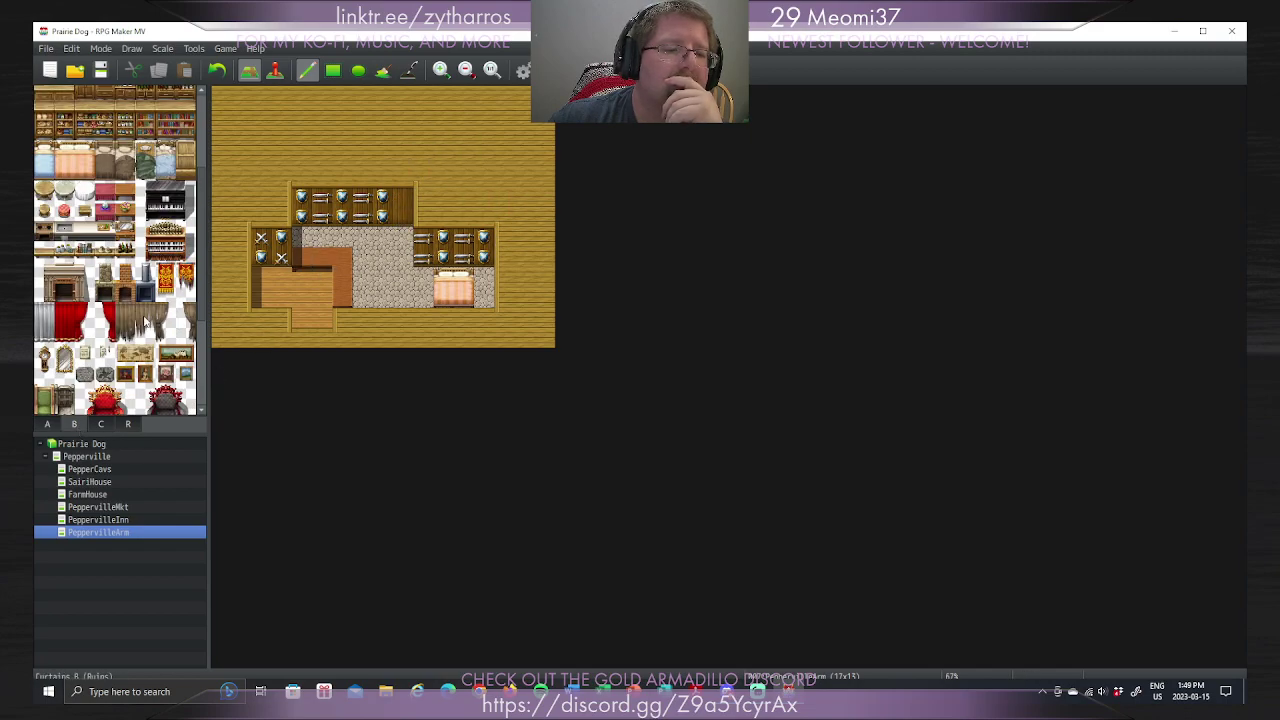
{"action": "left_click_drag", "start_coordinate": [146, 270], "coordinate": [146, 290]}
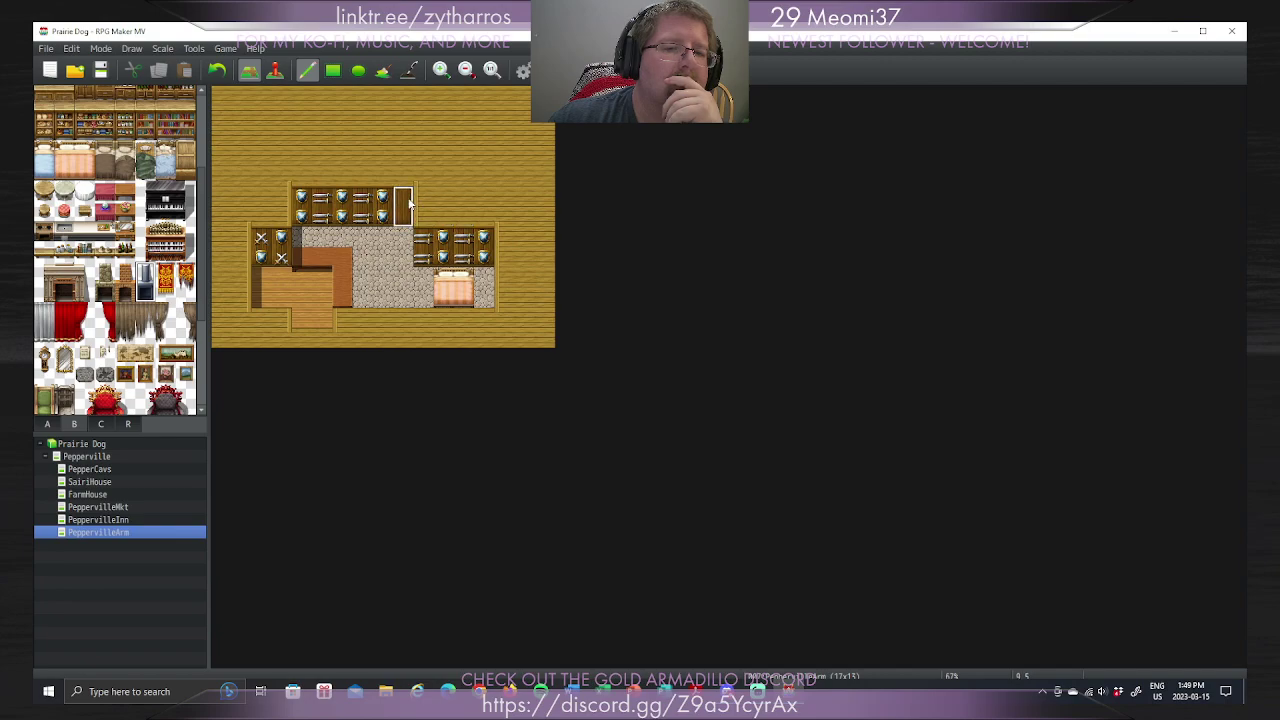
{"action": "left_click", "coordinate": [404, 200]}
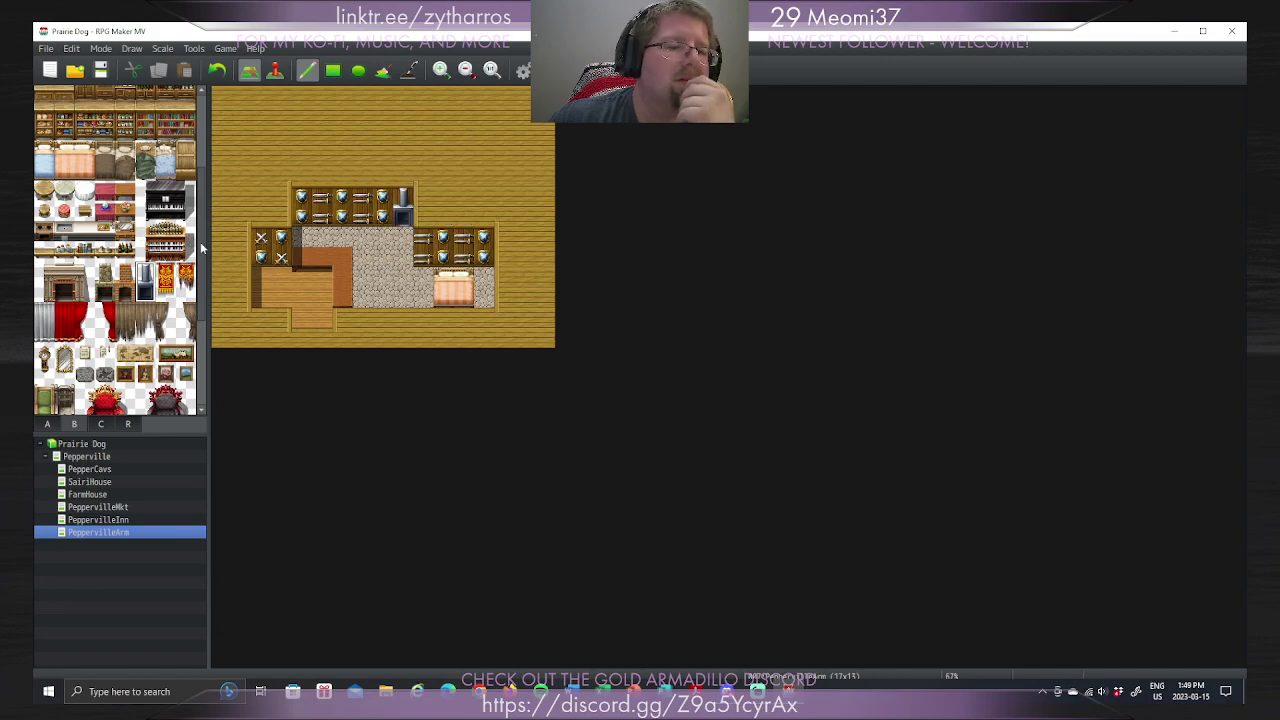
Step: Place a grey blacksmith's table directly below the stove and the dark trough-like blacksmith's table on the tile to its left
{"action": "scroll", "coordinate": [198, 255], "scroll_direction": "up", "scroll_amount": 3}
{"action": "scroll", "coordinate": [190, 268], "scroll_direction": "down", "scroll_amount": 4}
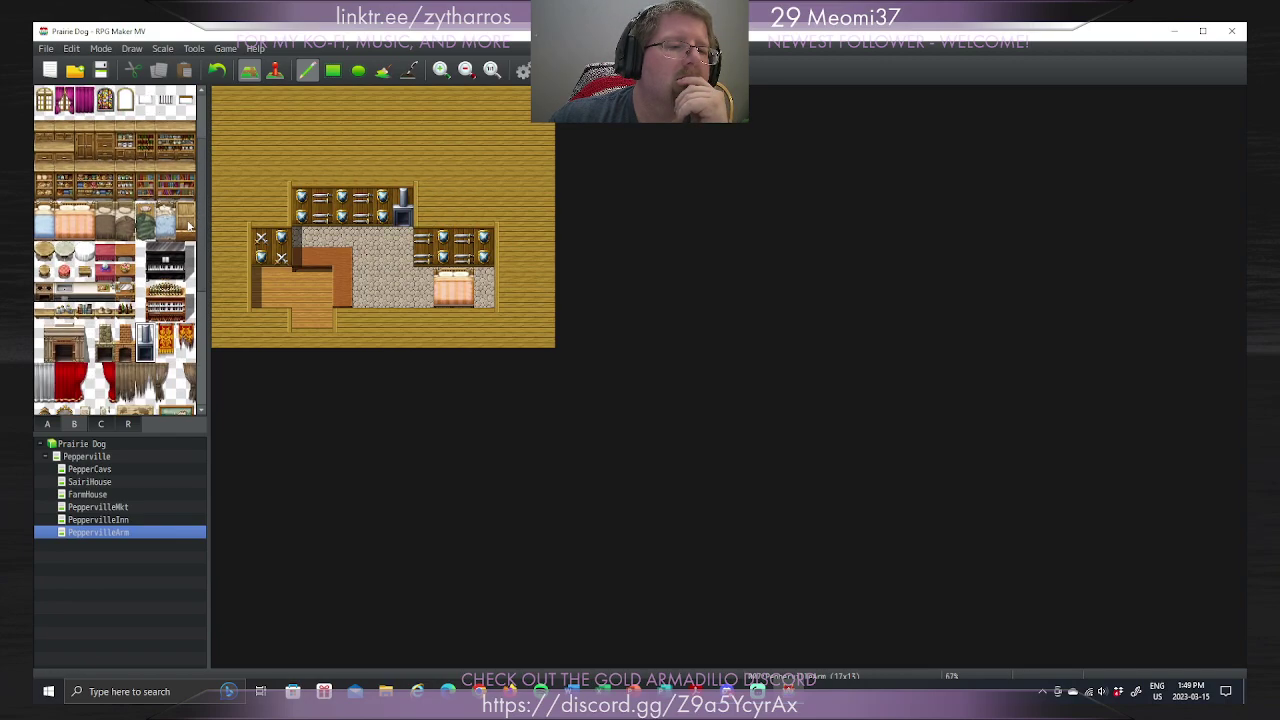
{"action": "scroll", "coordinate": [190, 270], "scroll_direction": "down", "scroll_amount": 3}
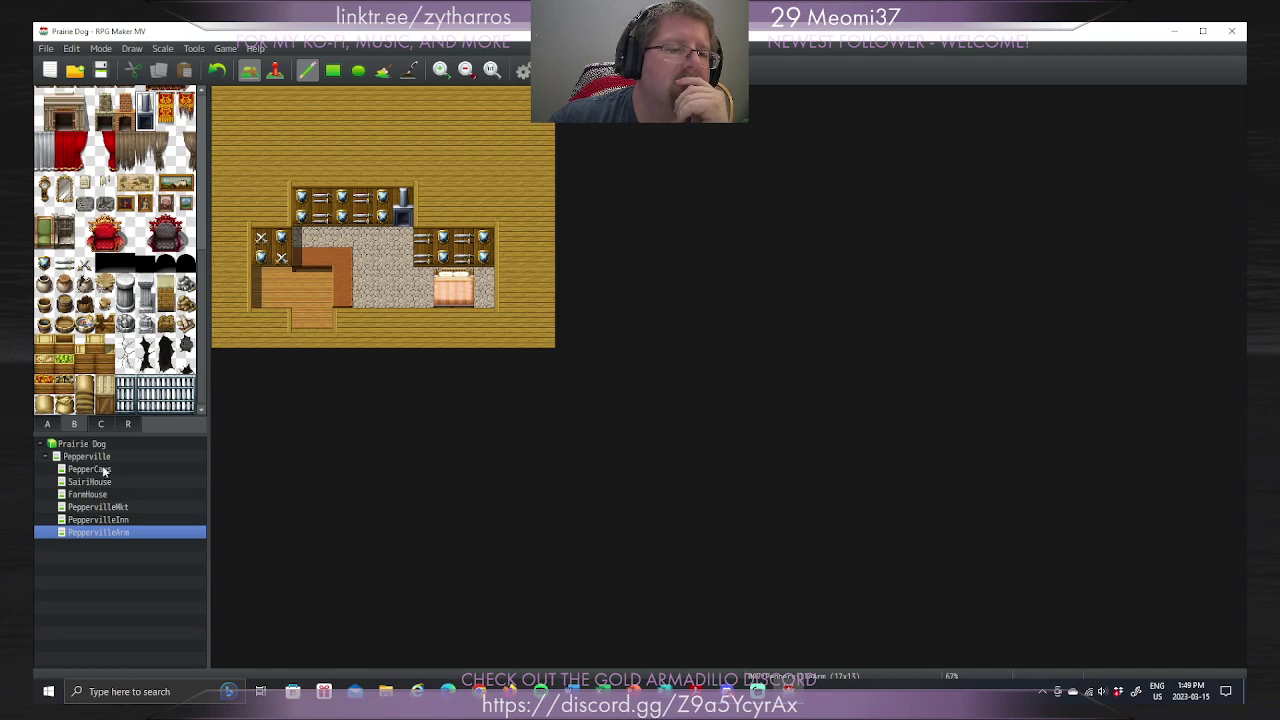
{"action": "left_click", "coordinate": [93, 427]}
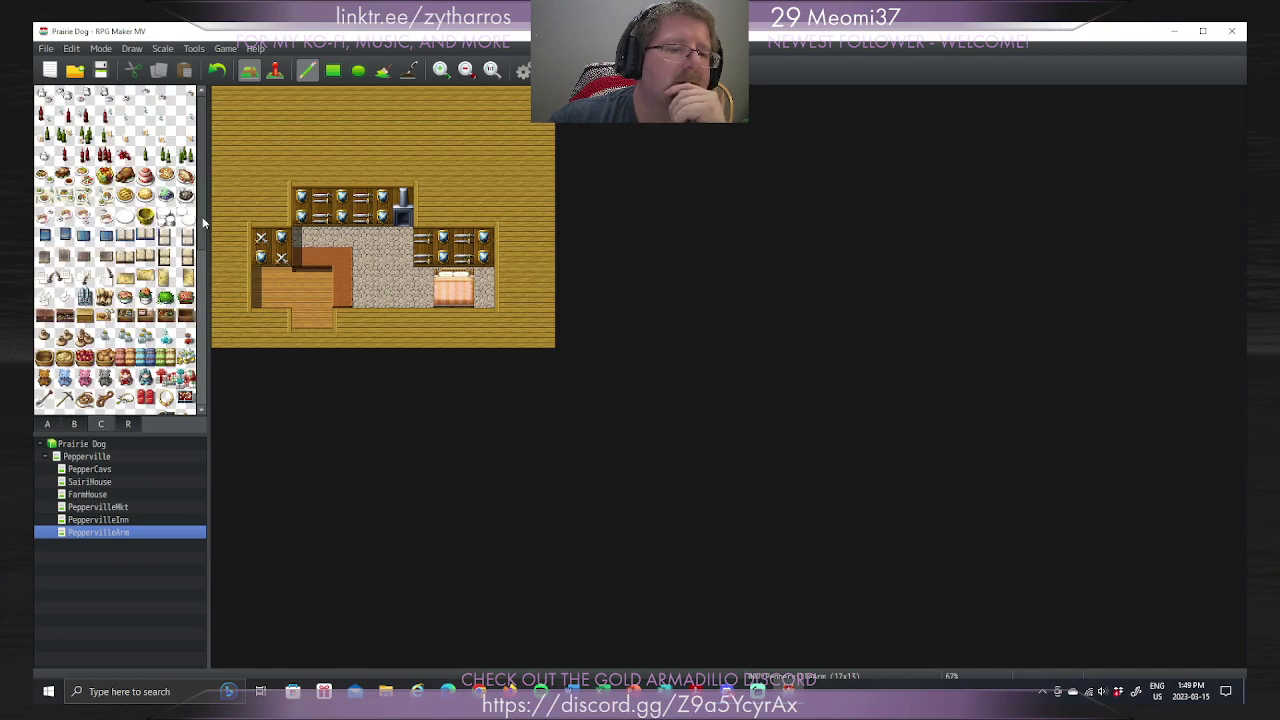
{"action": "scroll", "coordinate": [203, 223], "scroll_direction": "down", "scroll_amount": 3}
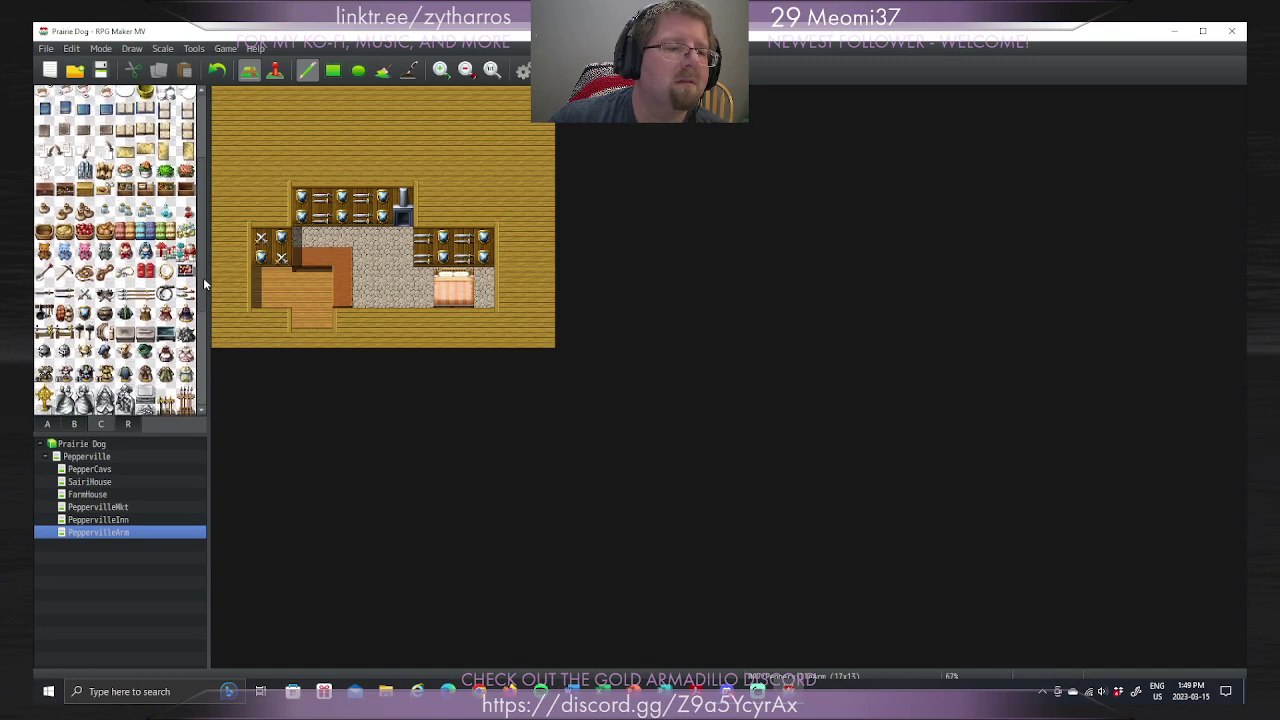
{"action": "scroll", "coordinate": [203, 290], "scroll_direction": "down", "scroll_amount": 1}
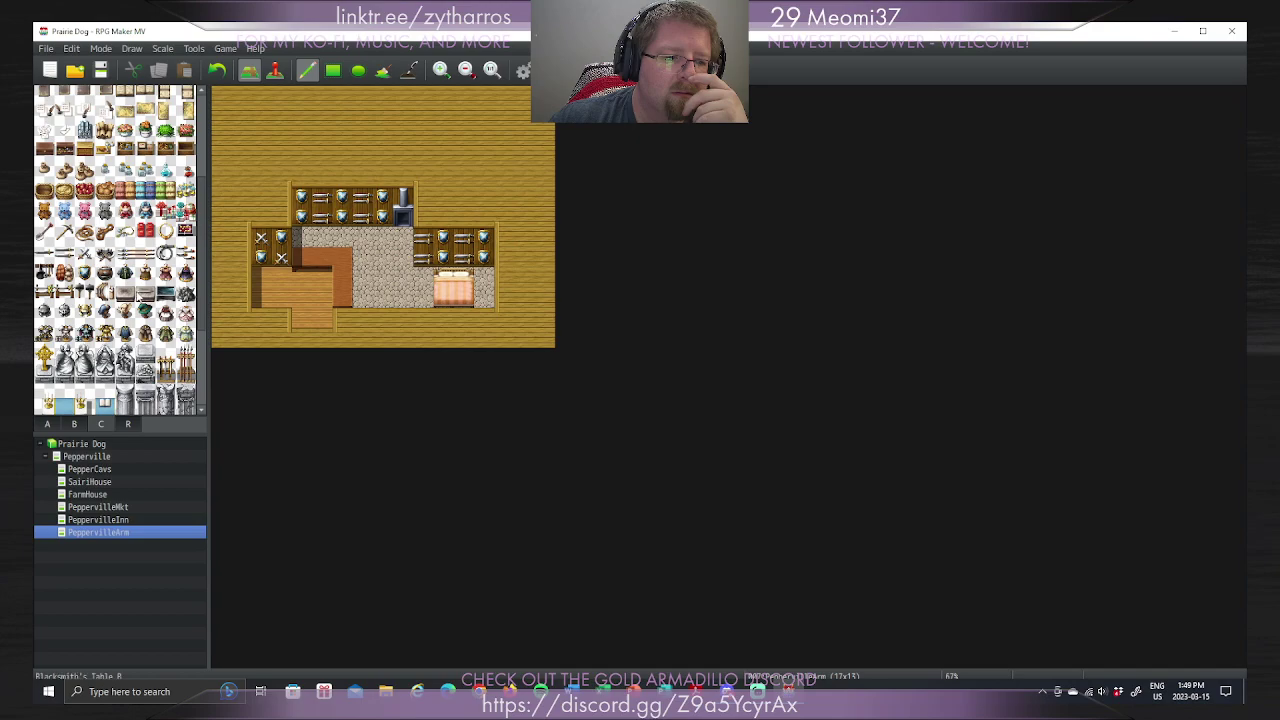
{"action": "left_click", "coordinate": [402, 247]}
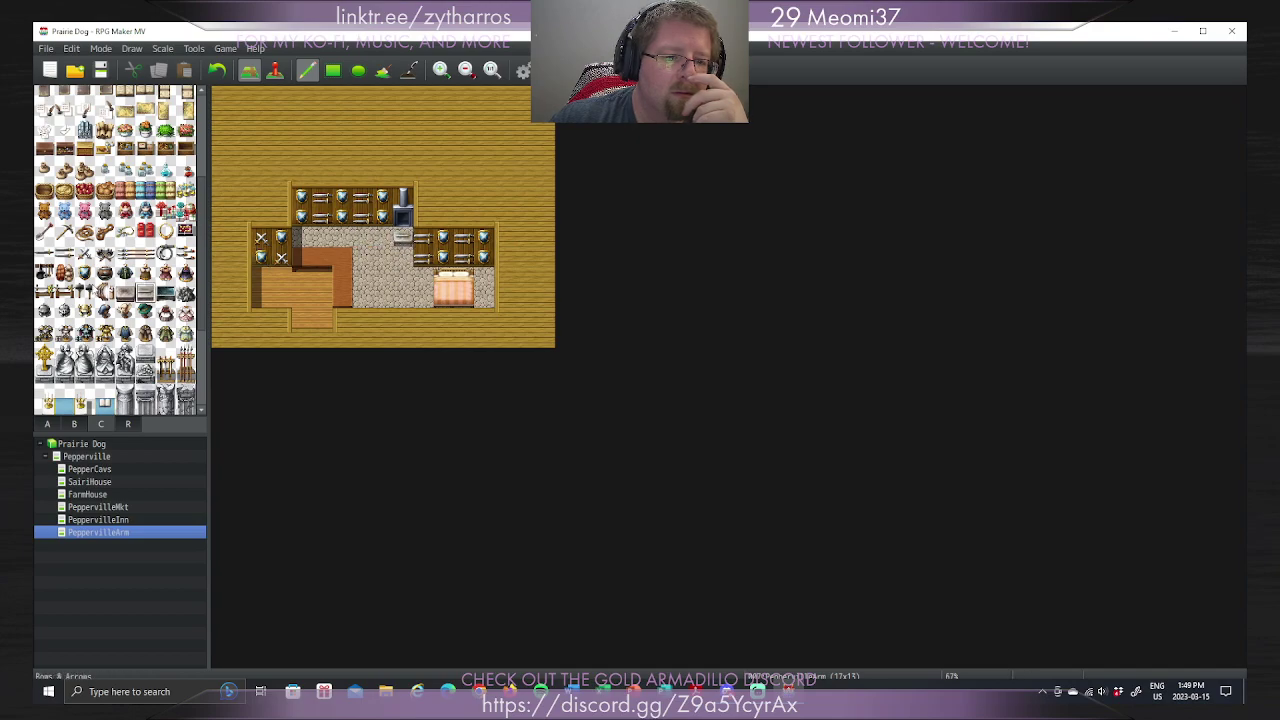
{"action": "left_click_drag", "start_coordinate": [145, 292], "coordinate": [166, 292]}
{"action": "left_click", "coordinate": [383, 238]}
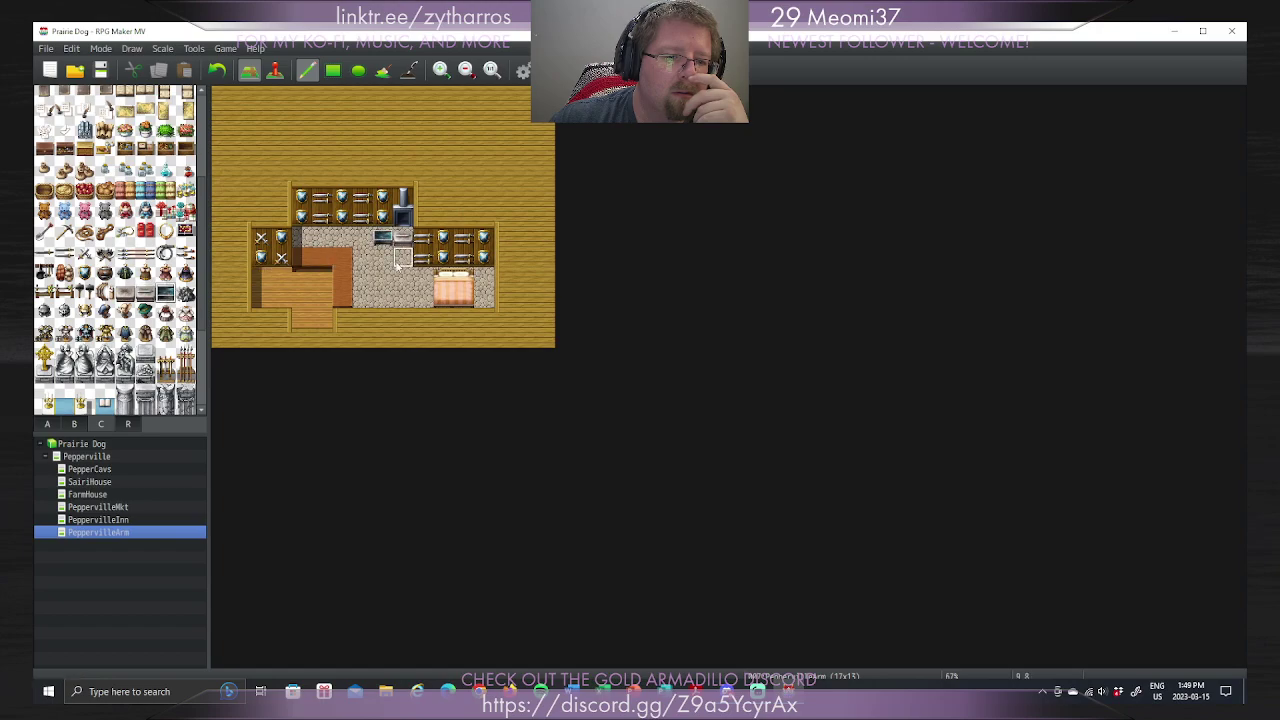
Step: Replace the shields beside the stove with a second stove and move the grey blacksmith's table one tile down
{"action": "left_click", "coordinate": [385, 207]}
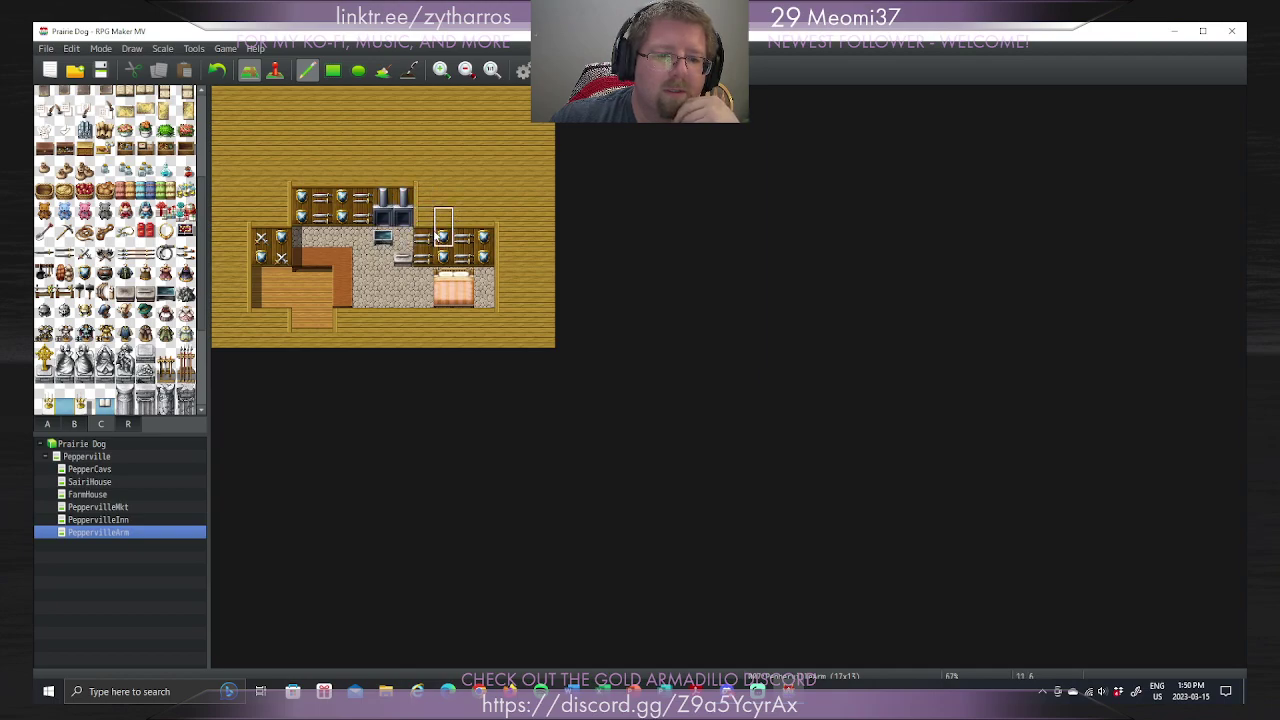
Step: Replace the alcove's rightmost stove with two stacked shields and move the dark trough-like blacksmith's table directly above the grey one
{"action": "left_click", "coordinate": [398, 212]}
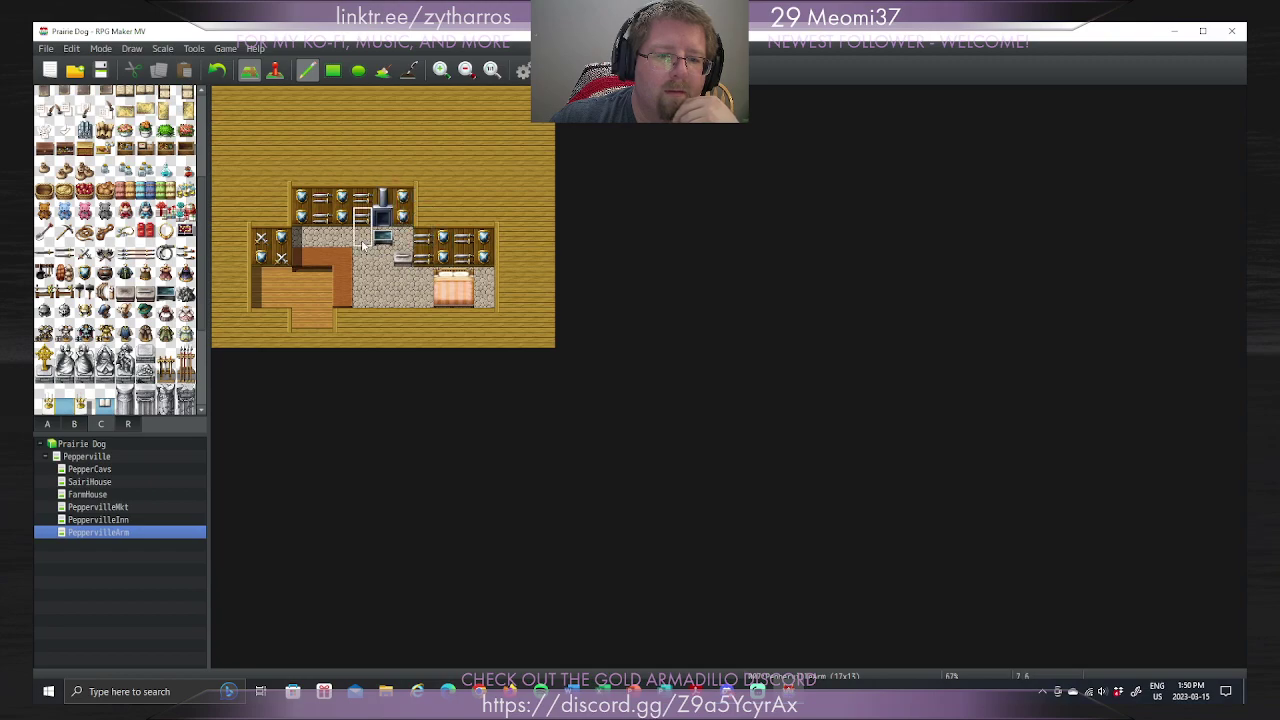
{"action": "left_click", "coordinate": [163, 293]}
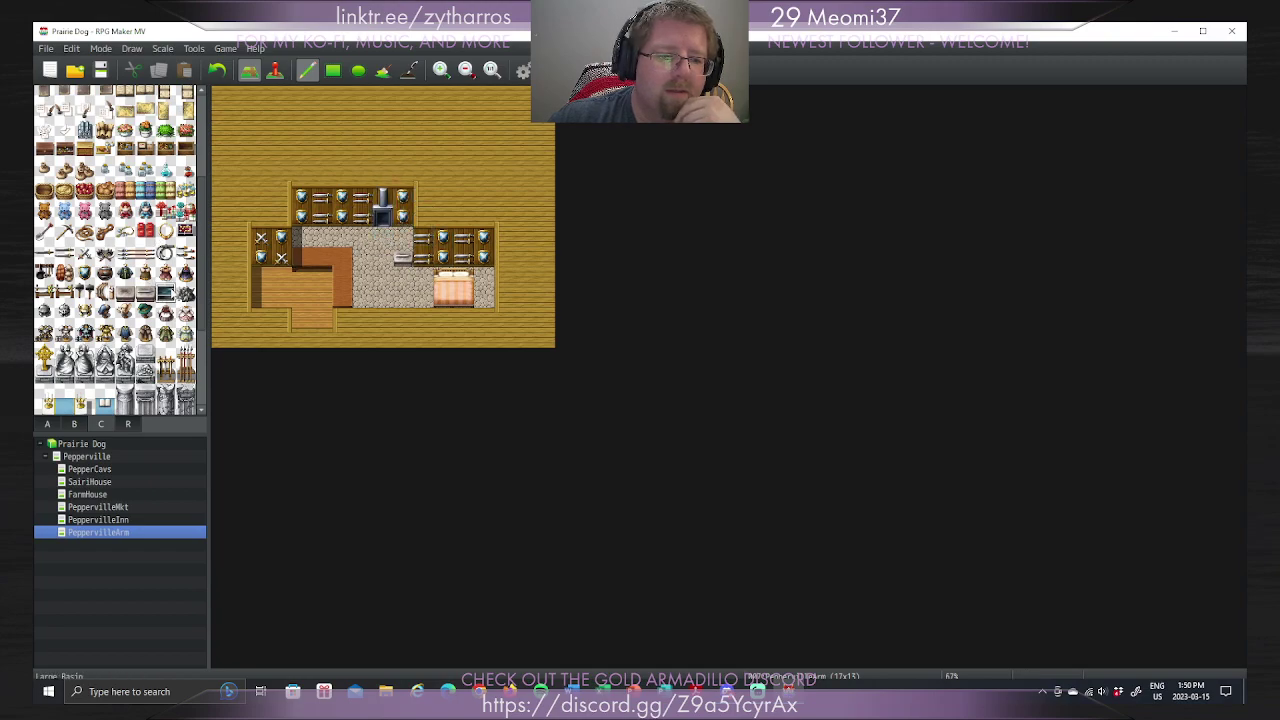
{"action": "left_click", "coordinate": [402, 238]}
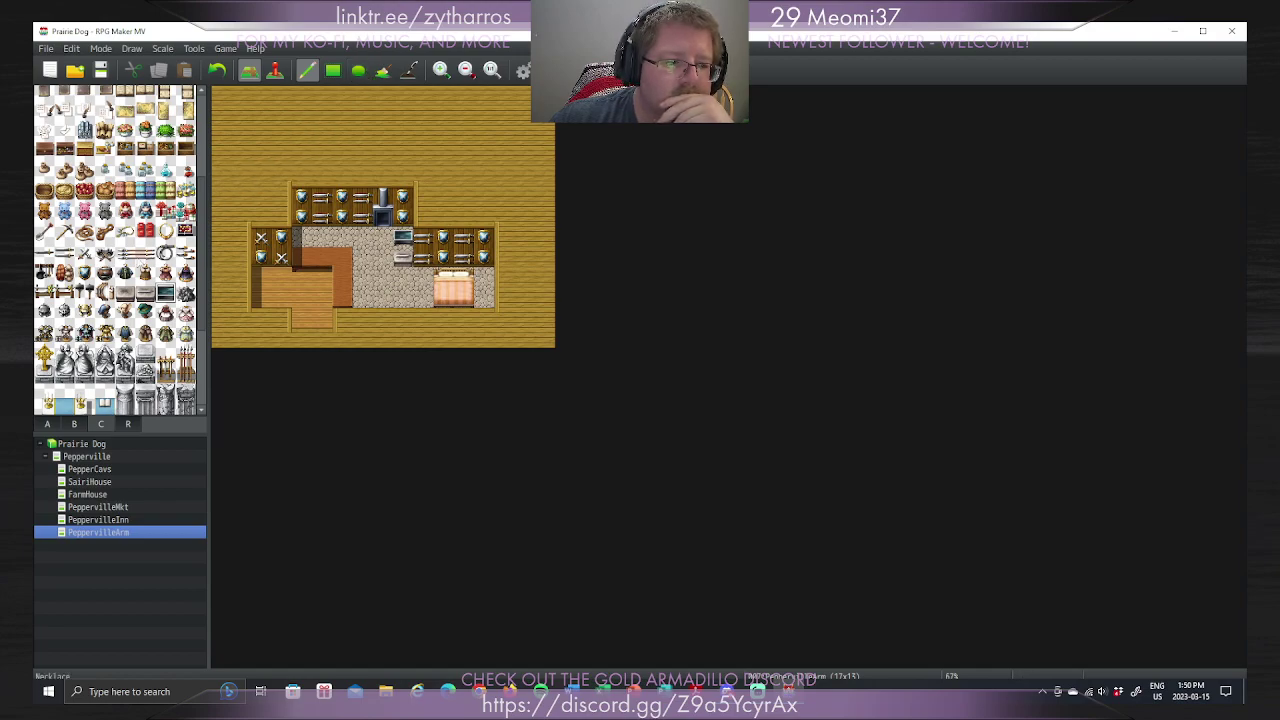
Step: Place two sword racks side by side on the bottom row of stone floor, beginning directly beside the counter
{"action": "left_click", "coordinate": [64, 293]}
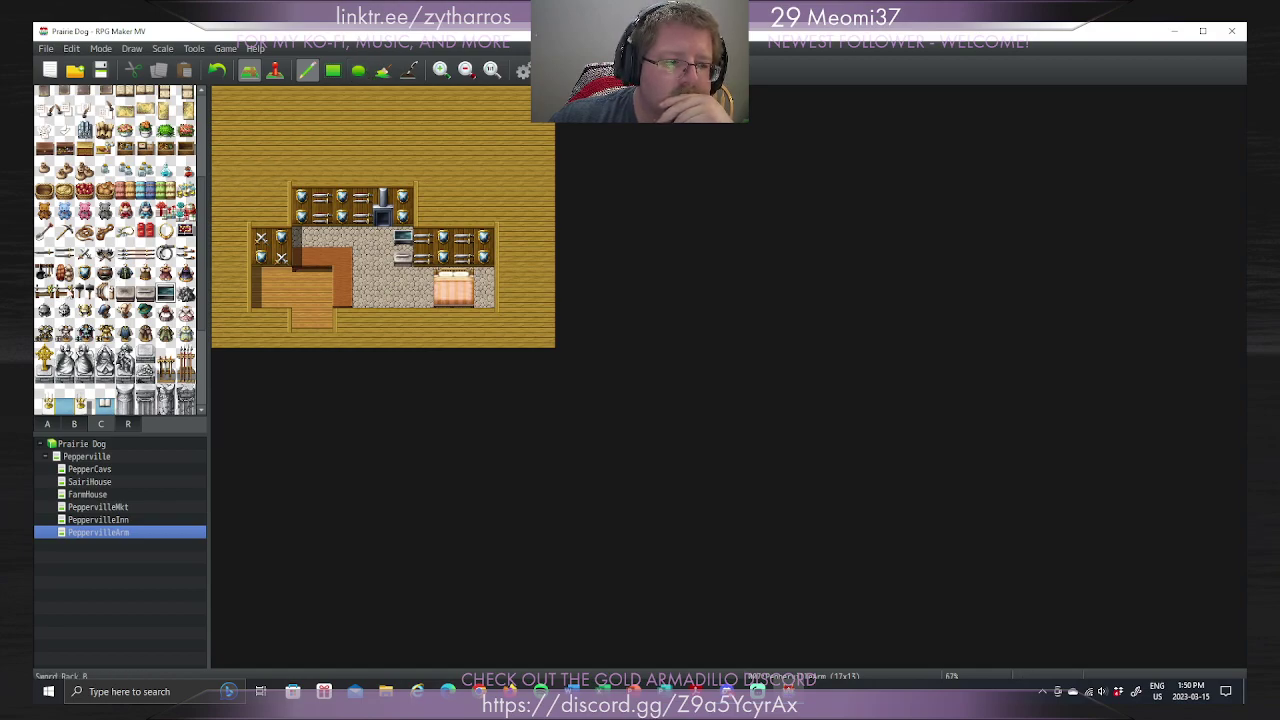
{"action": "left_click", "coordinate": [362, 296]}
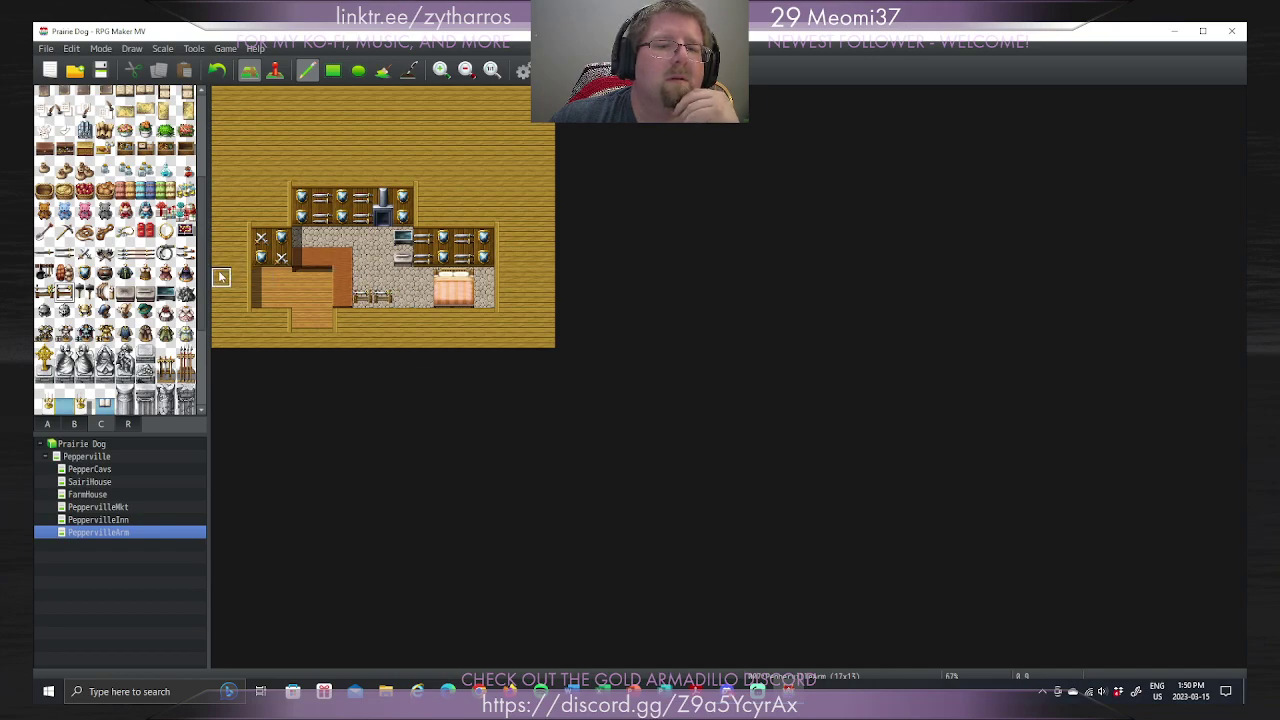
{"action": "left_click", "coordinate": [383, 297]}
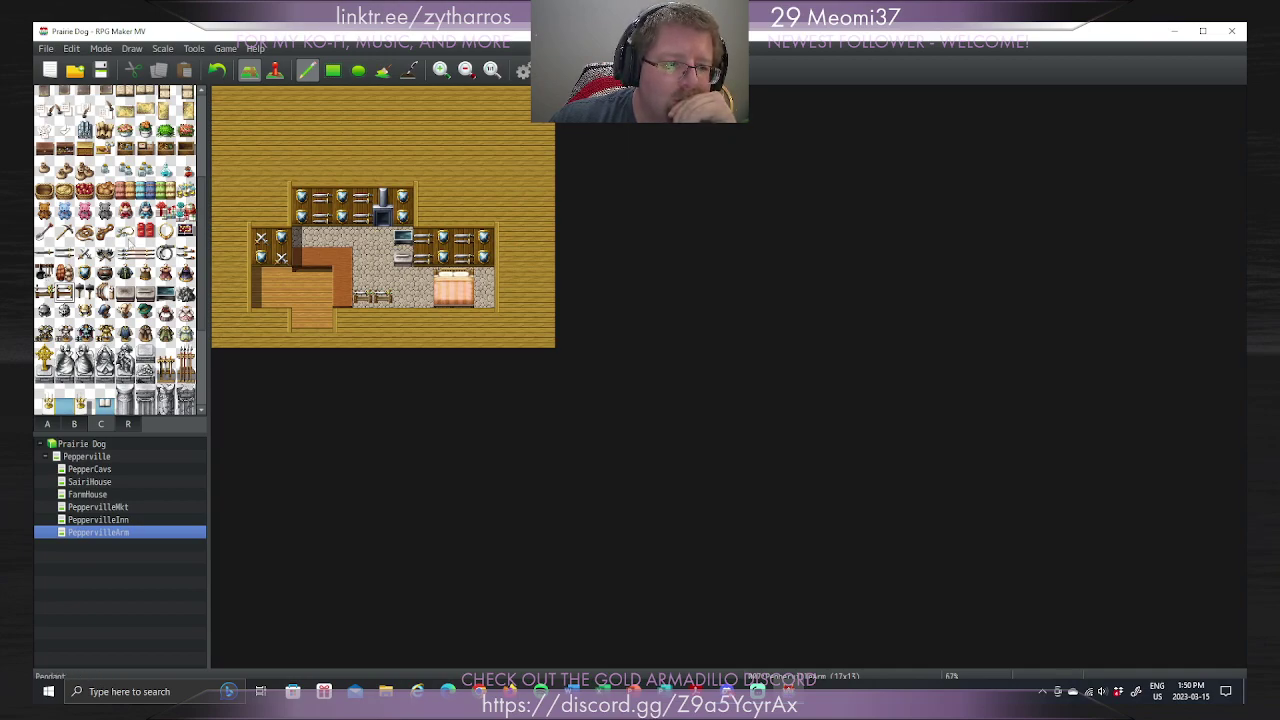
Step: Try paired horizontal spears on the left wall section and clear all its weapons by repainting the dark wood wall
{"action": "left_click_drag", "start_coordinate": [124, 252], "coordinate": [146, 255]}
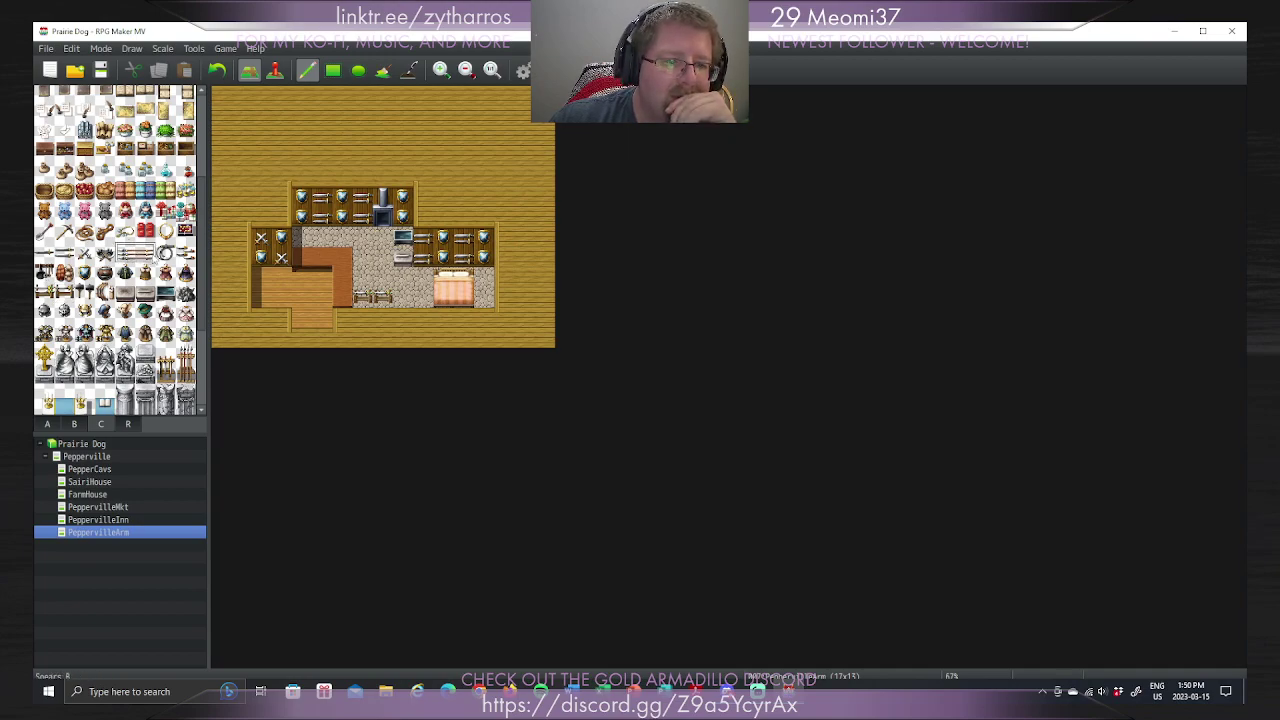
{"action": "left_click", "coordinate": [263, 247]}
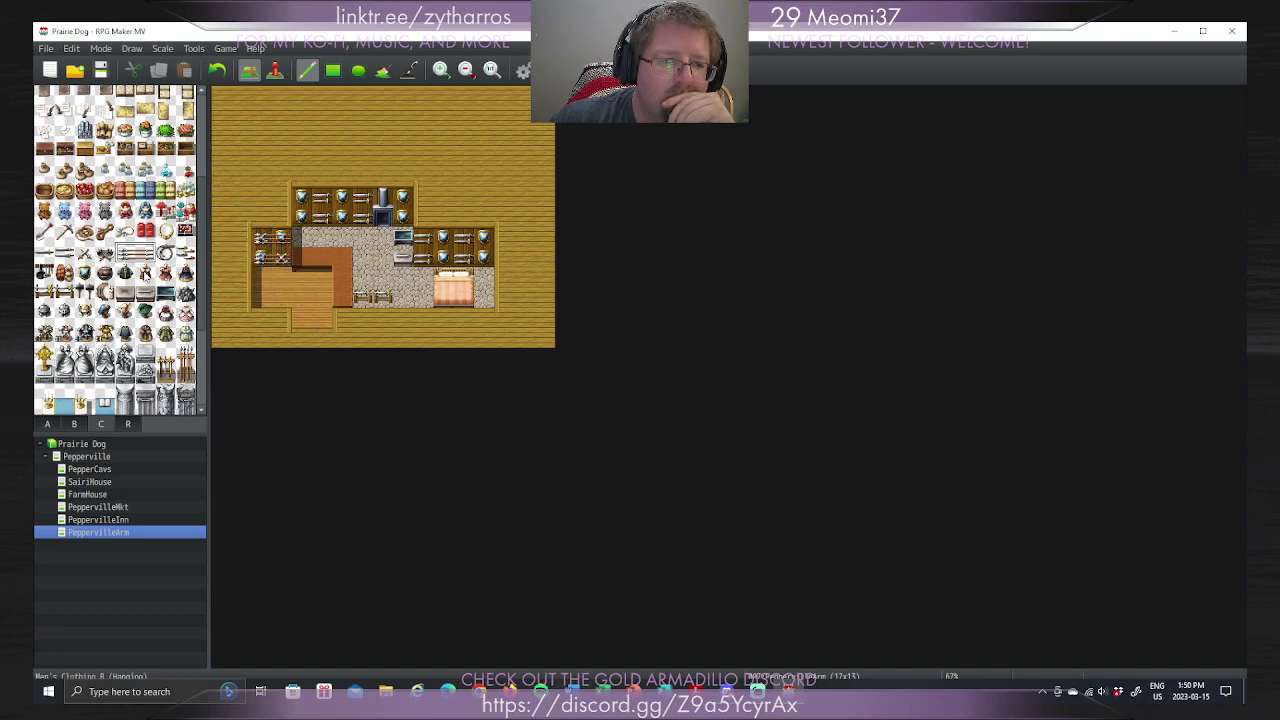
{"action": "left_click", "coordinate": [47, 424]}
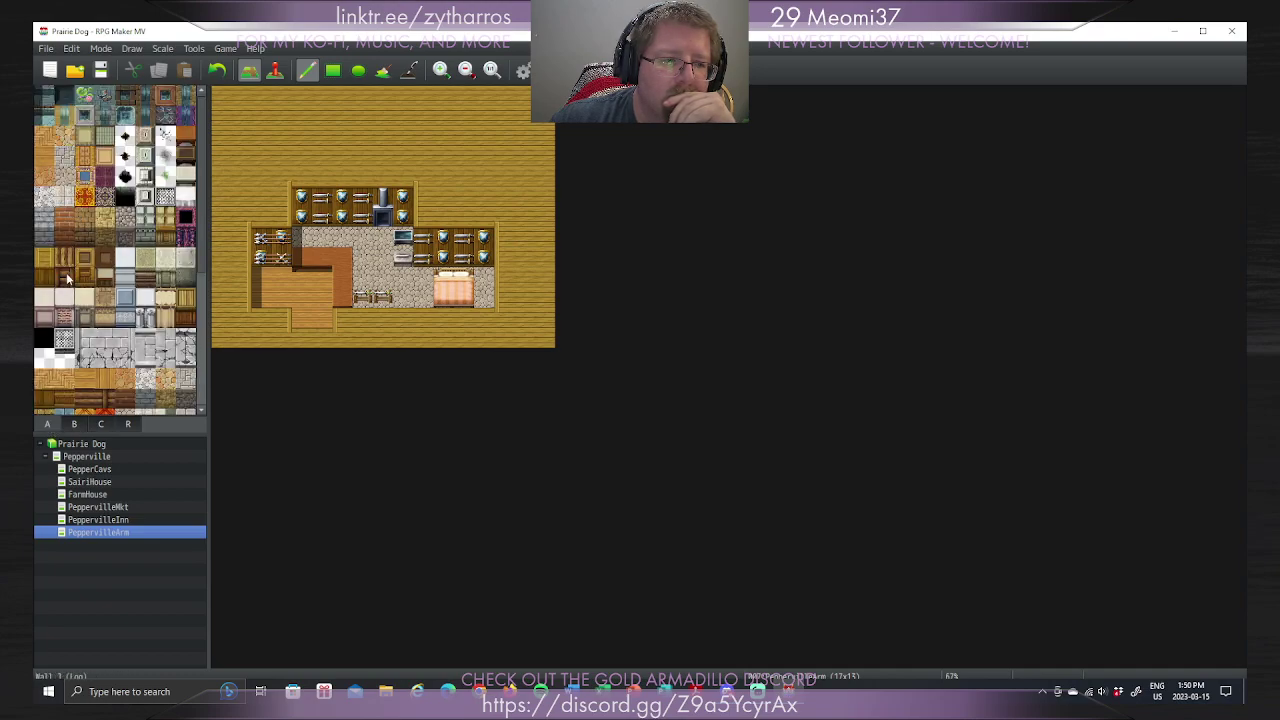
{"action": "left_click", "coordinate": [45, 277]}
{"action": "mouse_move", "coordinate": [261, 257]}
{"action": "left_mouse_down"}
{"action": "mouse_move", "coordinate": [281, 237]}
{"action": "mouse_move", "coordinate": [261, 237]}
{"action": "left_mouse_up"}
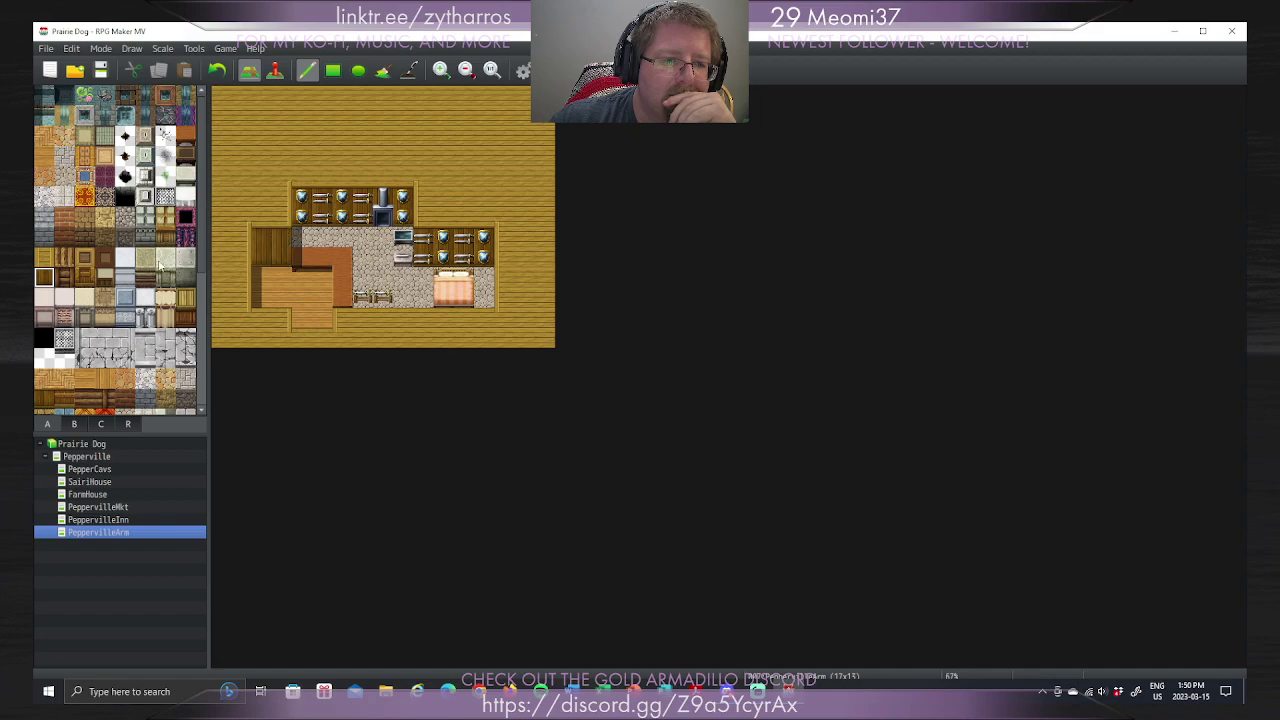
Step: Replace the shields and swords in the alcove wall's two leftmost columns with two stacked rows of horizontal spears
{"action": "left_click", "coordinate": [75, 424]}
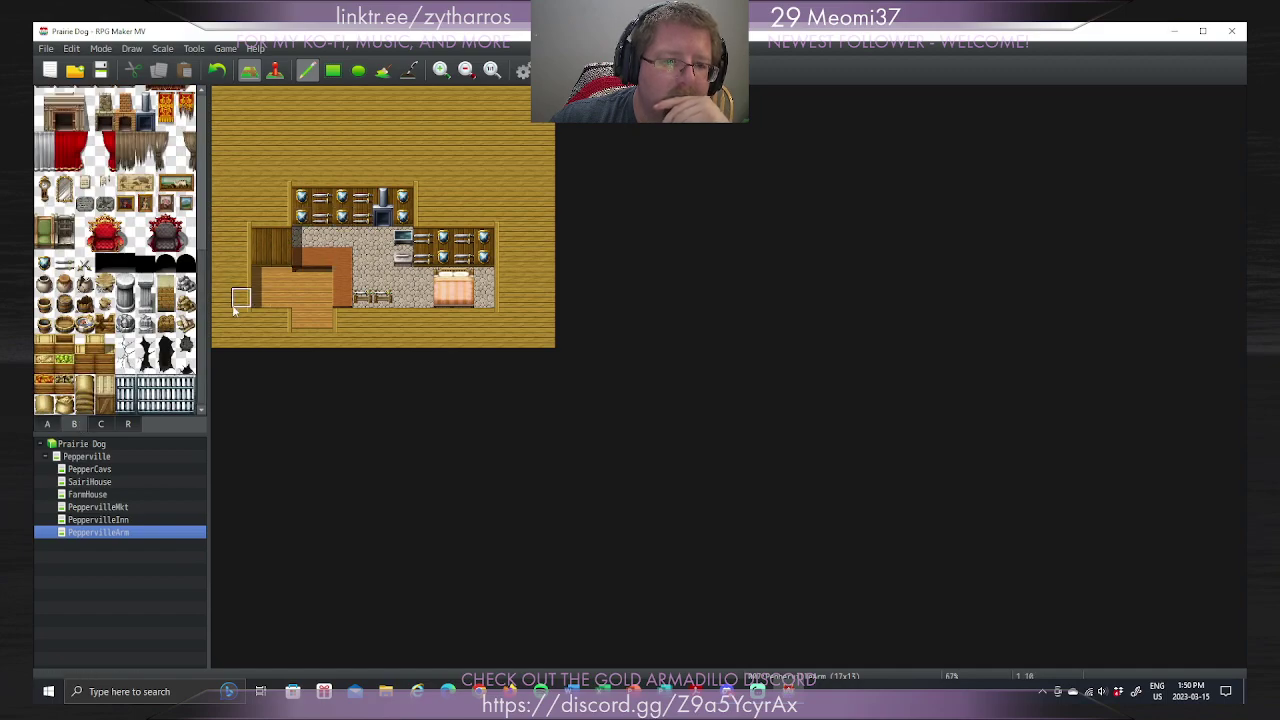
{"action": "left_click", "coordinate": [57, 425]}
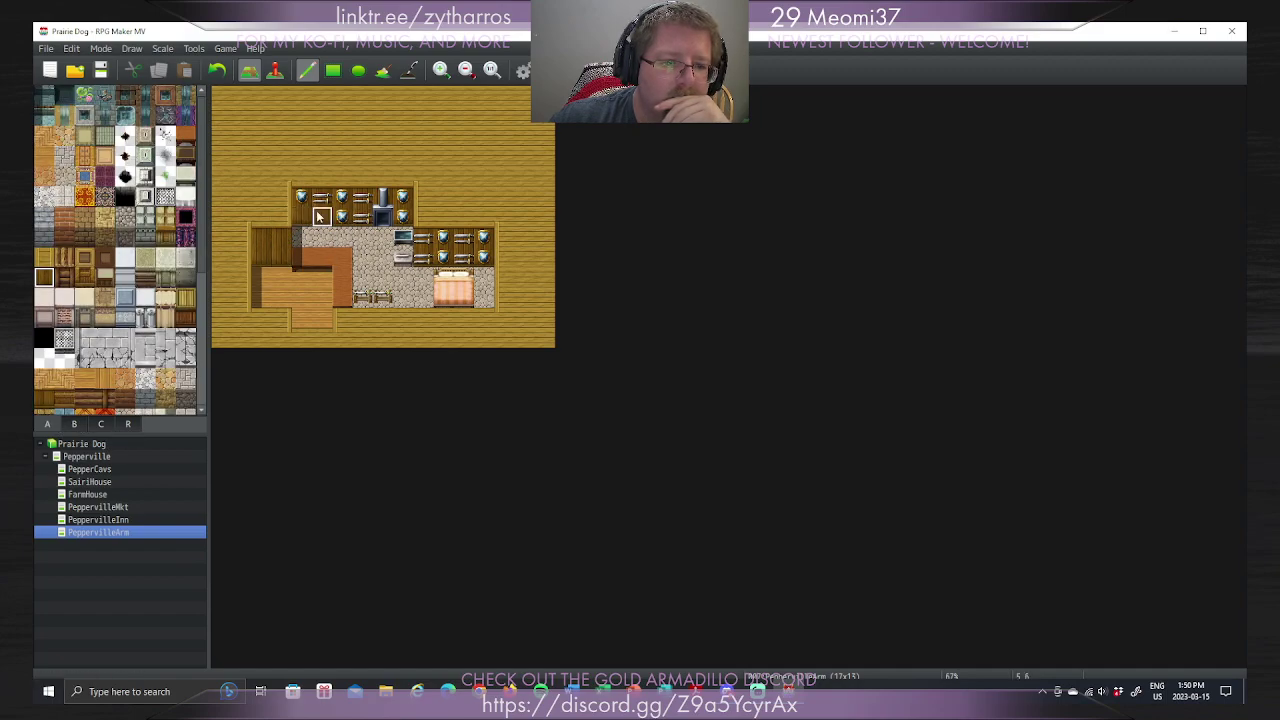
{"action": "left_click", "coordinate": [75, 424]}
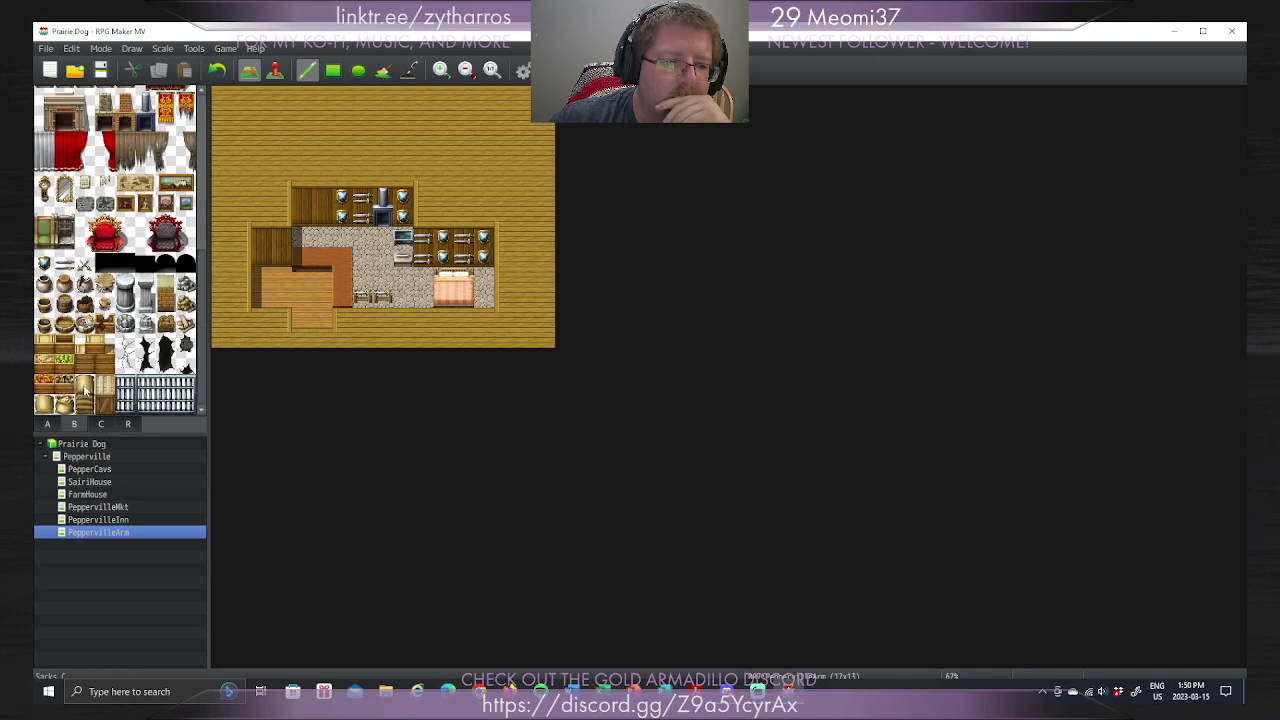
{"action": "left_click", "coordinate": [100, 424]}
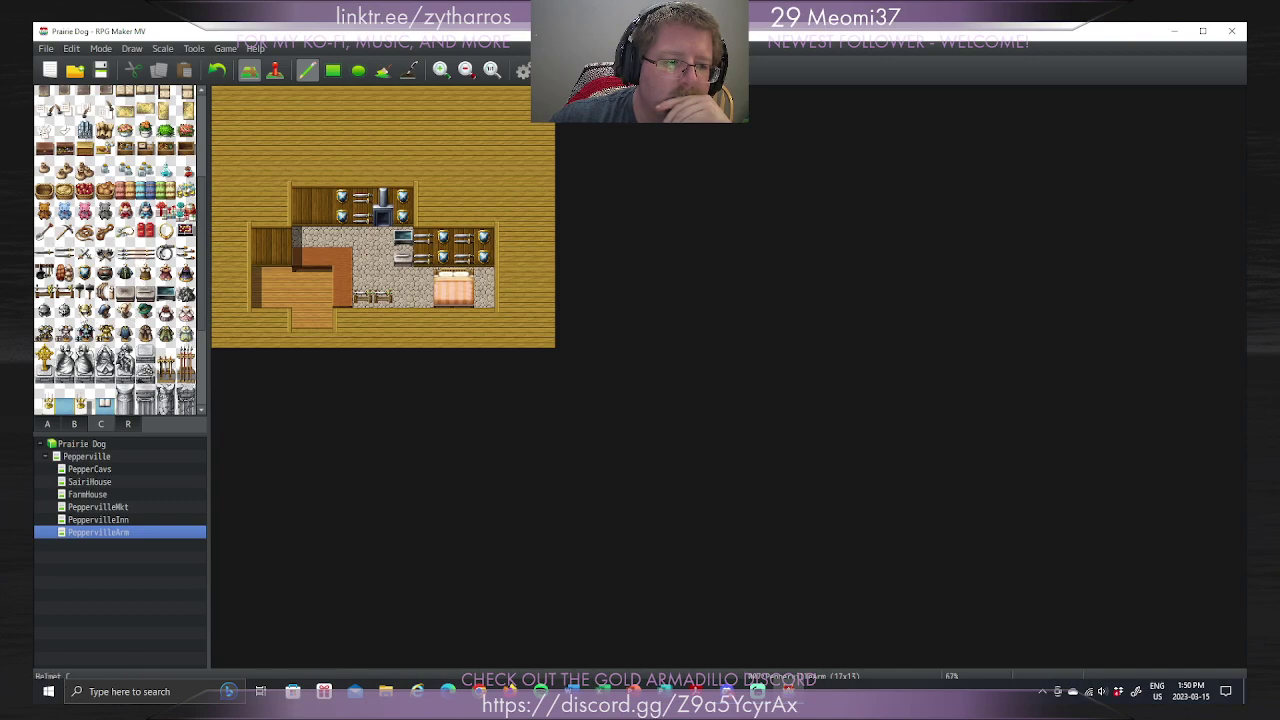
{"action": "left_click_drag", "start_coordinate": [125, 253], "coordinate": [146, 253]}
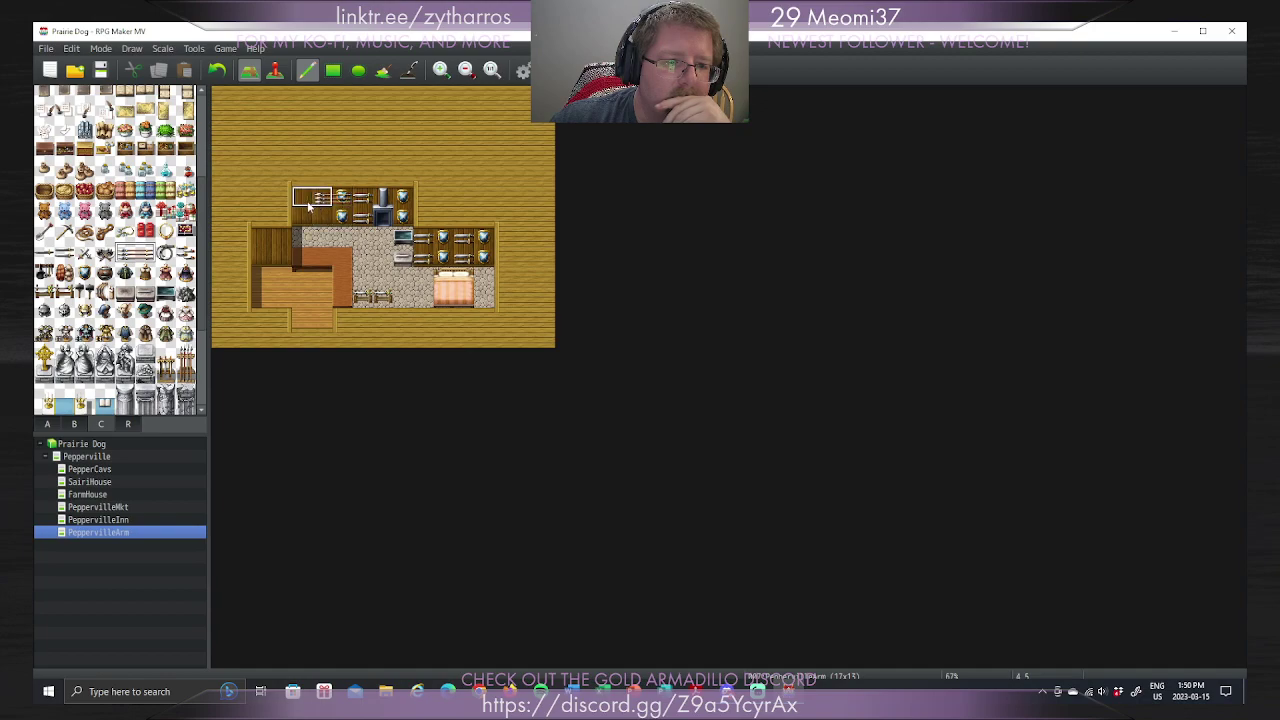
{"action": "left_click", "coordinate": [310, 205]}
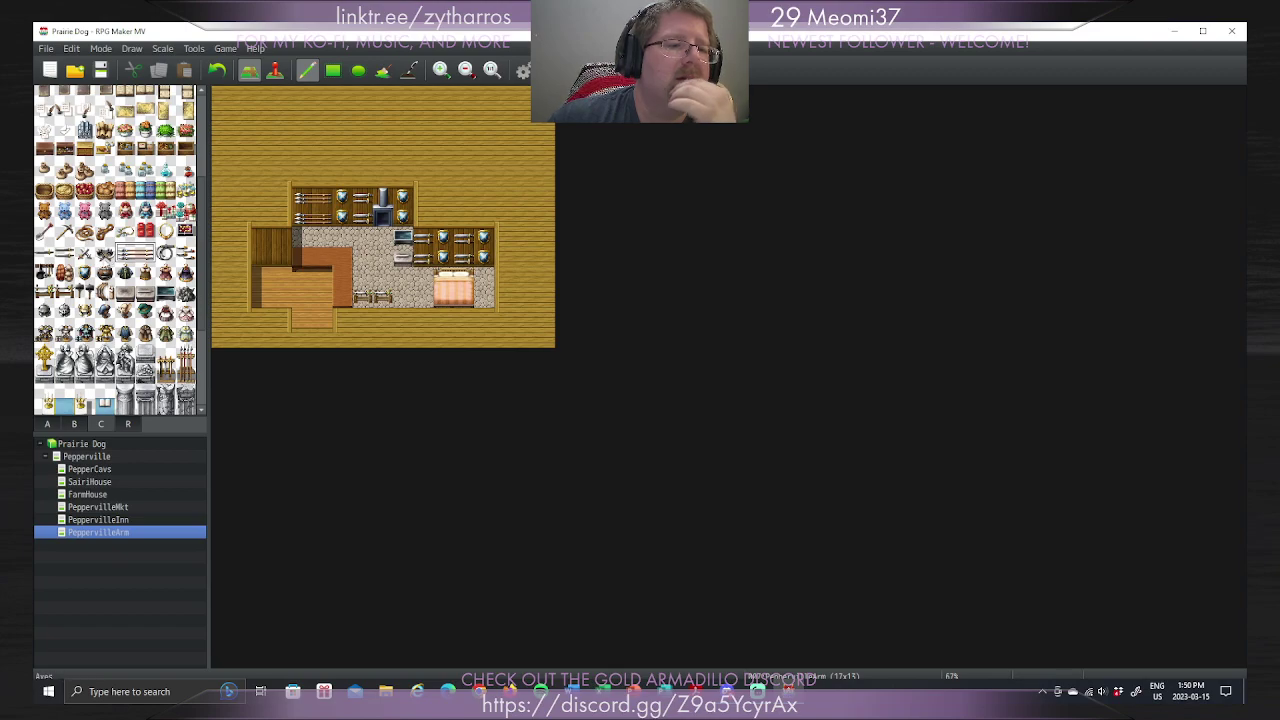
Step: Place a shovel on the counter's left end and pickaxes on its upper-right corner and bottom end
{"action": "left_click", "coordinate": [45, 232]}
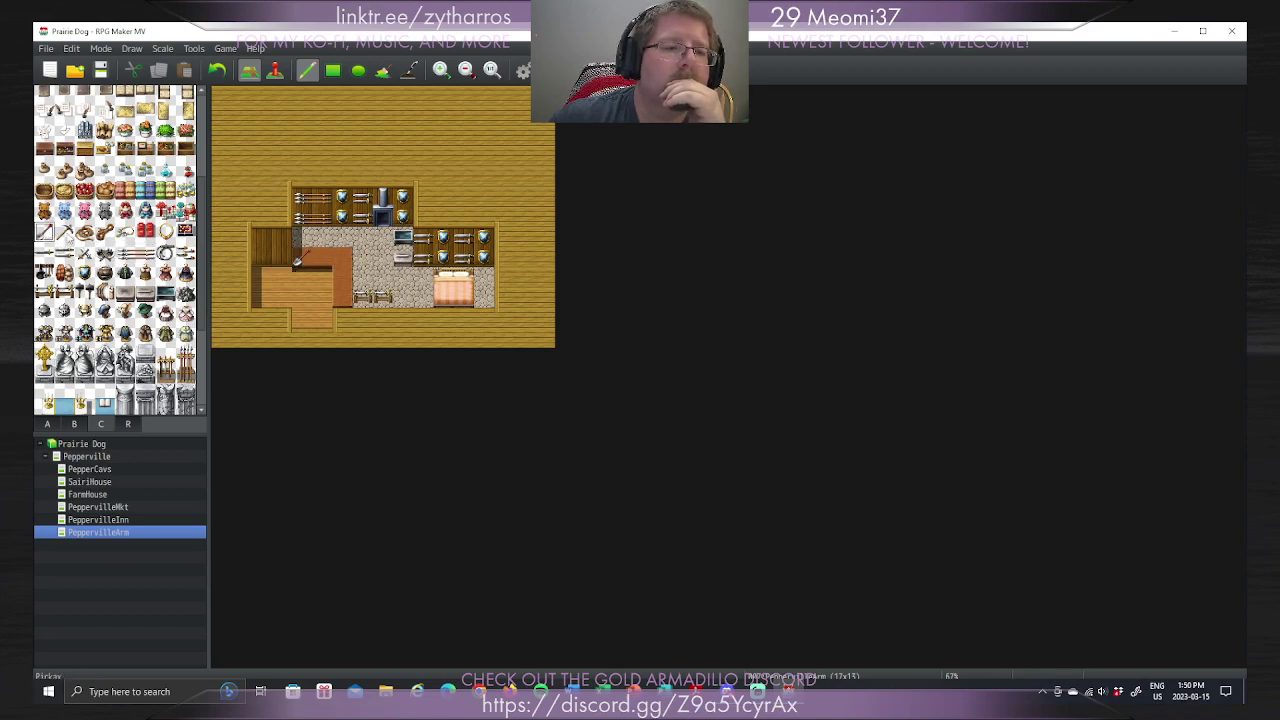
{"action": "left_click", "coordinate": [64, 232]}
{"action": "left_click", "coordinate": [342, 258]}
{"action": "left_click", "coordinate": [45, 232]}
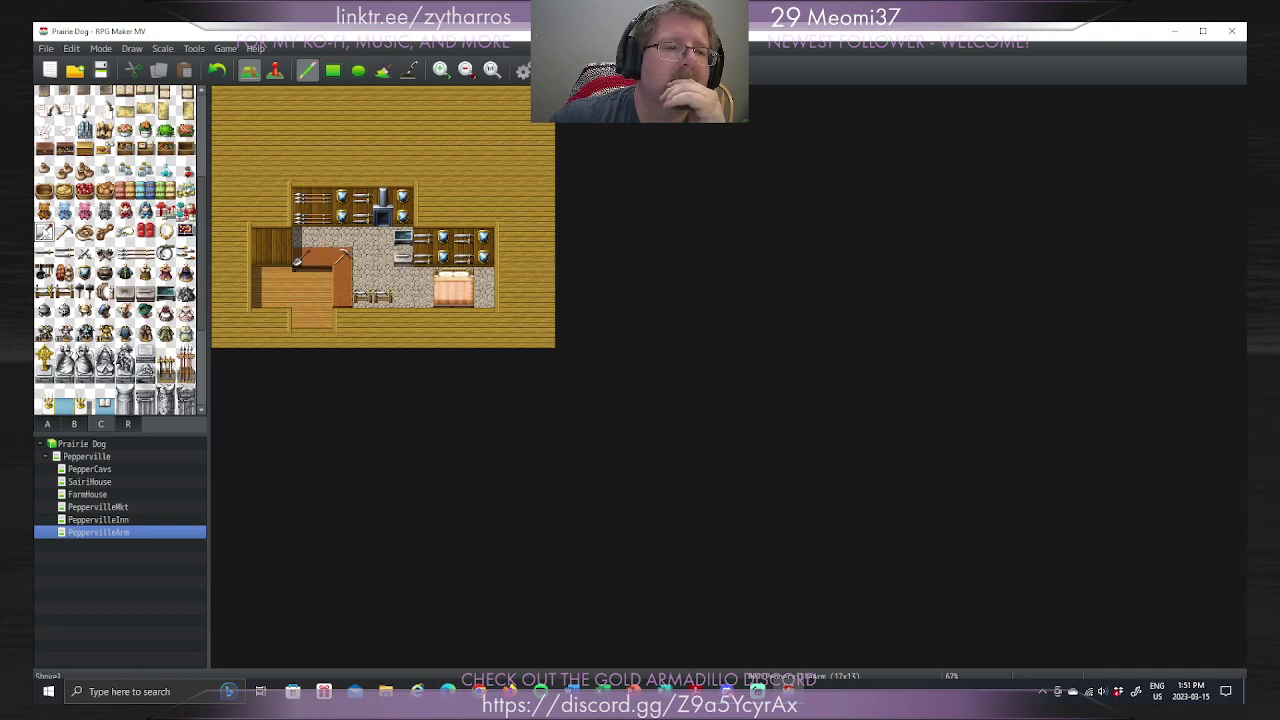
{"action": "left_click", "coordinate": [64, 232]}
{"action": "left_click", "coordinate": [343, 297]}
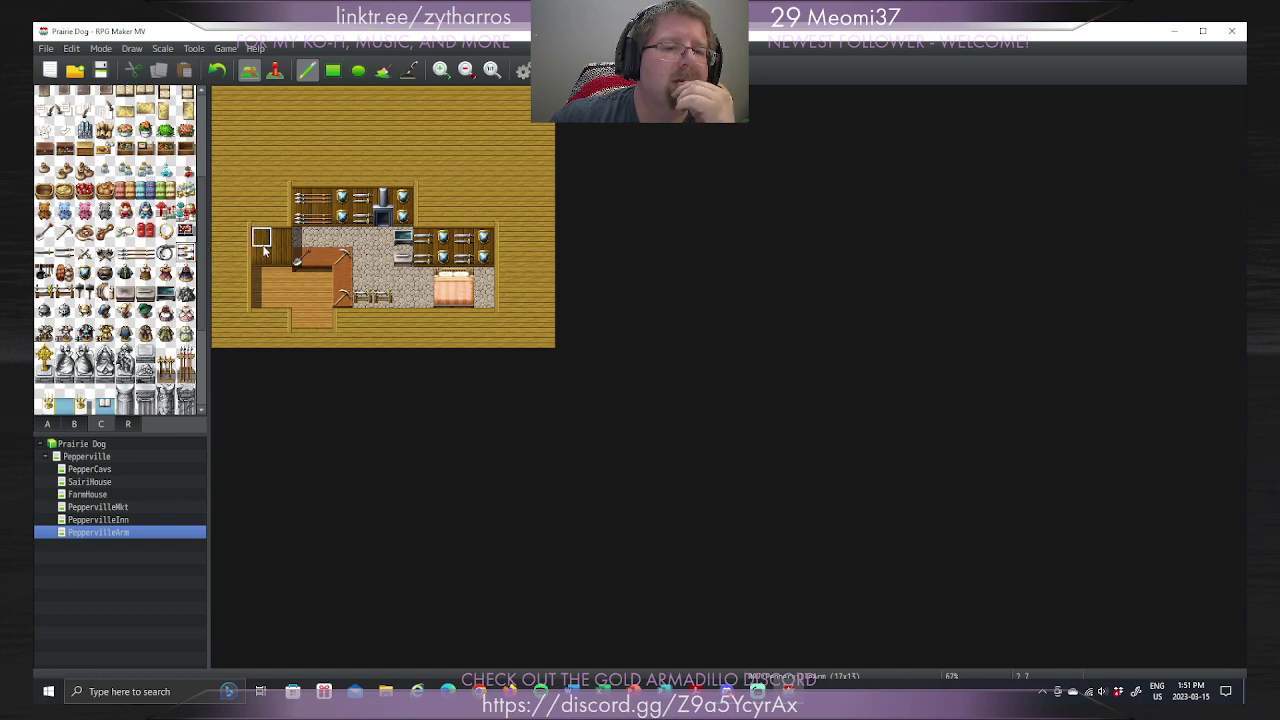
Step: Fill the left wall section's lower row with small horizontal weapons and its upper row with bows
{"action": "left_click_drag", "start_coordinate": [265, 250], "coordinate": [283, 252]}
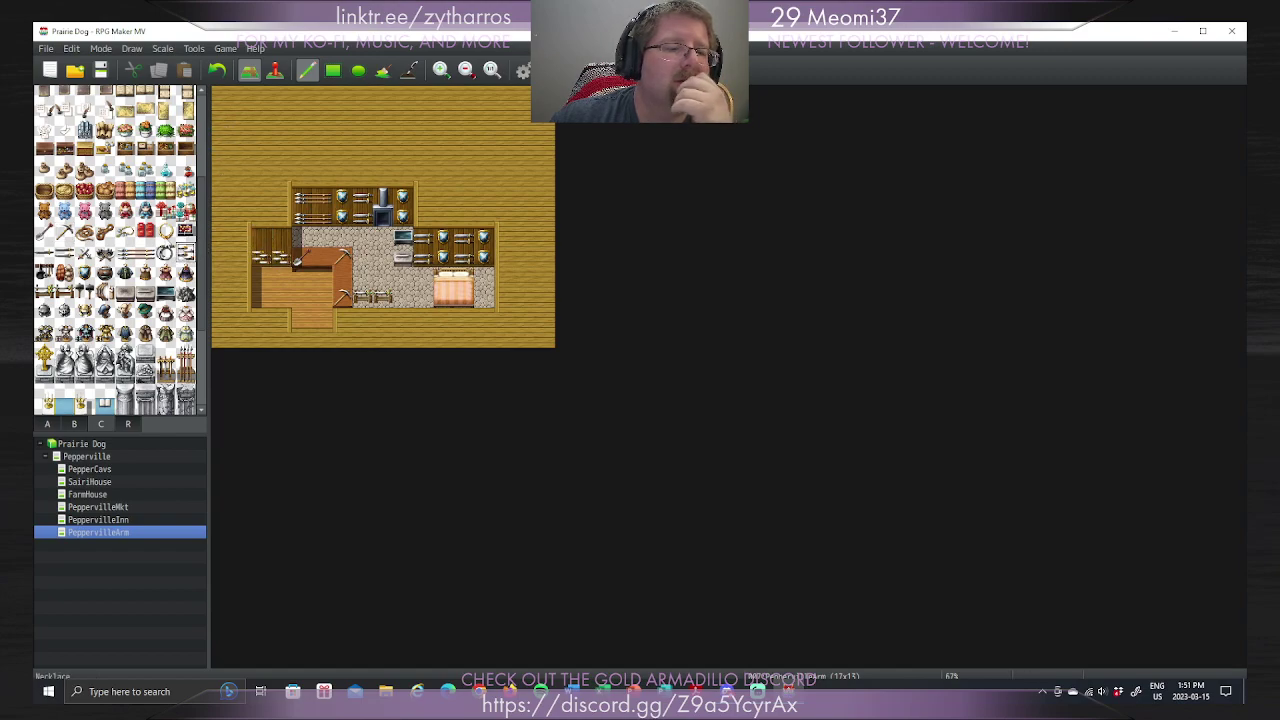
{"action": "left_click", "coordinate": [103, 291]}
{"action": "left_click_drag", "start_coordinate": [262, 237], "coordinate": [281, 238]}
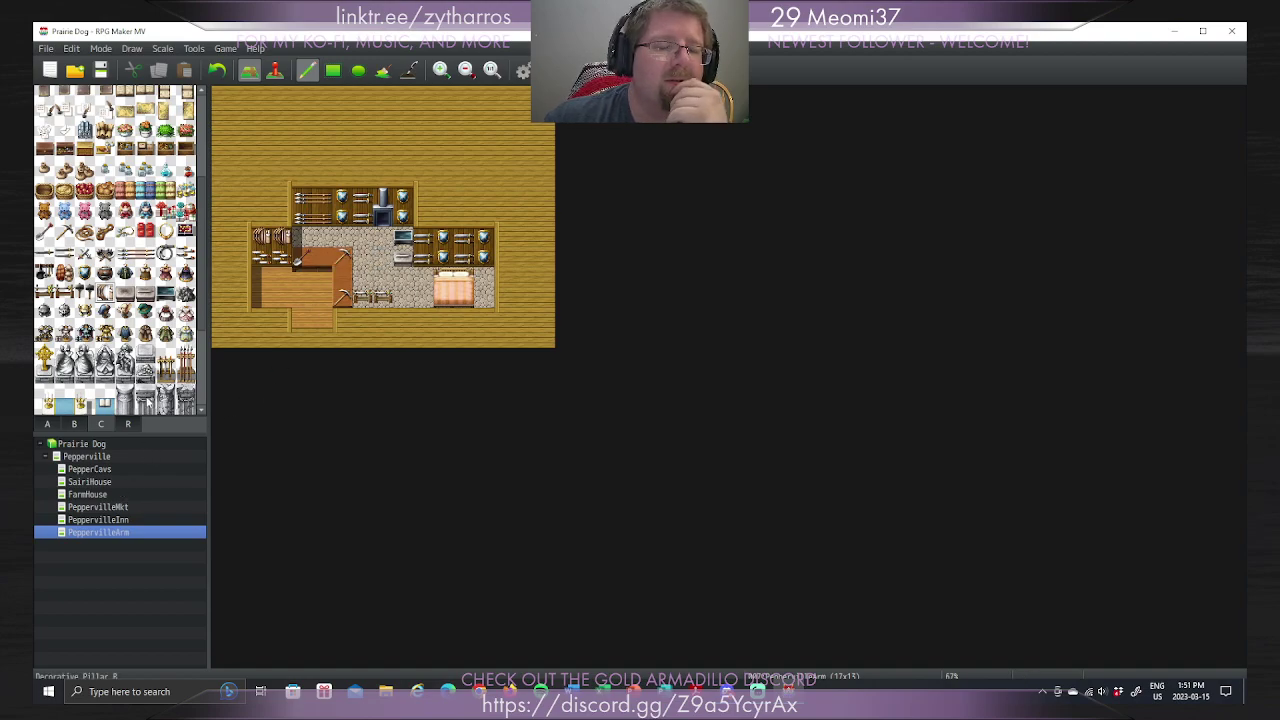
Step: Place two-tile-tall weapon stands beside the left wall section, beside the sword racks and in the shop's lower-left corner
{"action": "left_click", "coordinate": [127, 424]}
{"action": "left_click", "coordinate": [102, 424]}
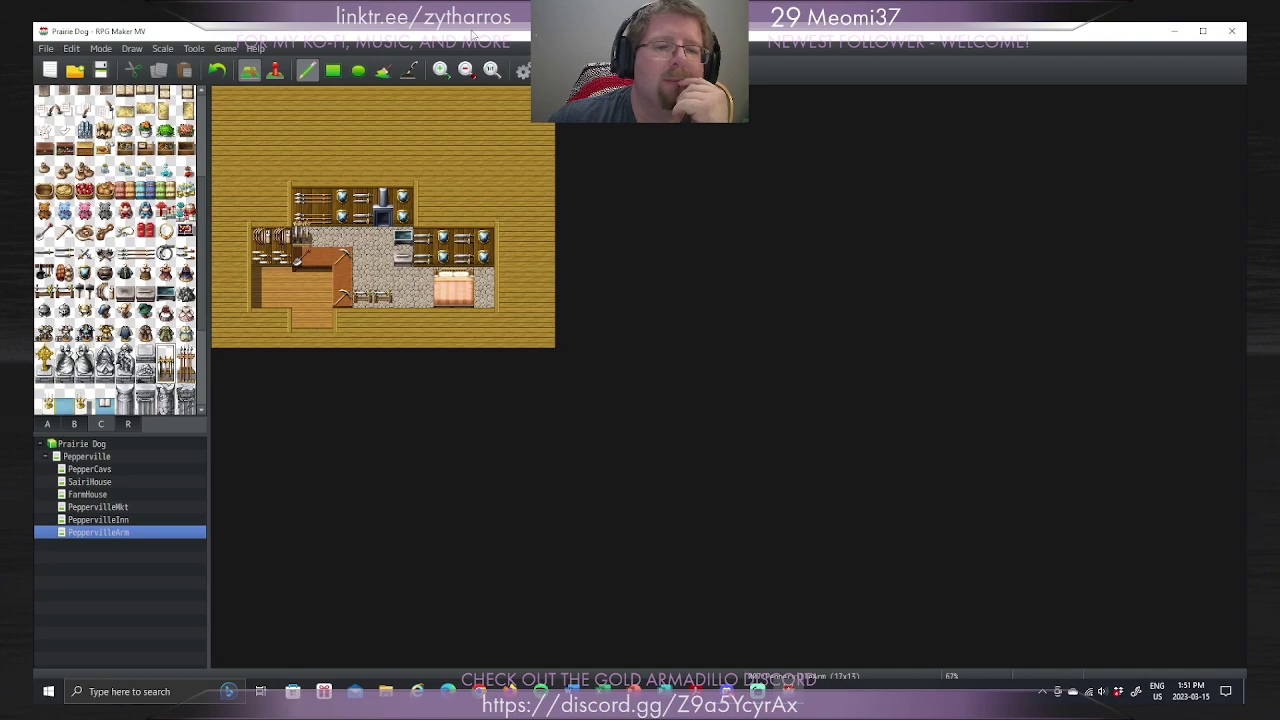
{"action": "left_click", "coordinate": [403, 295]}
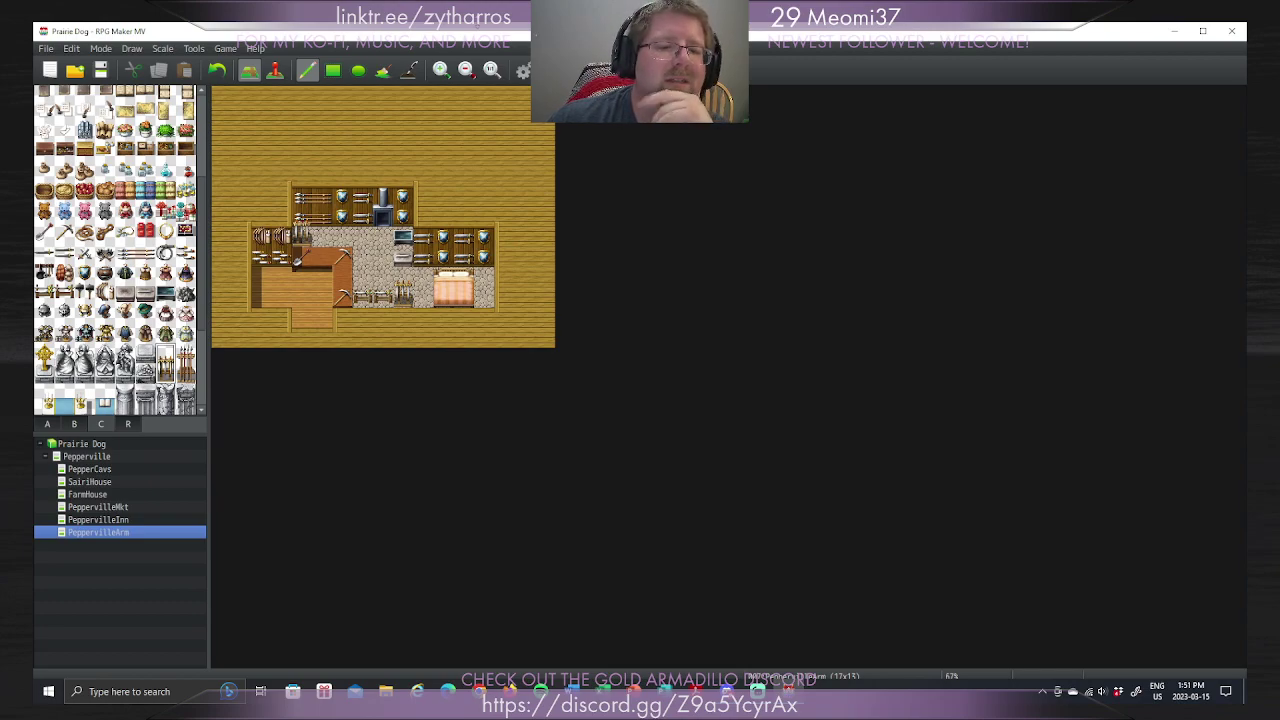
{"action": "left_click", "coordinate": [261, 290]}
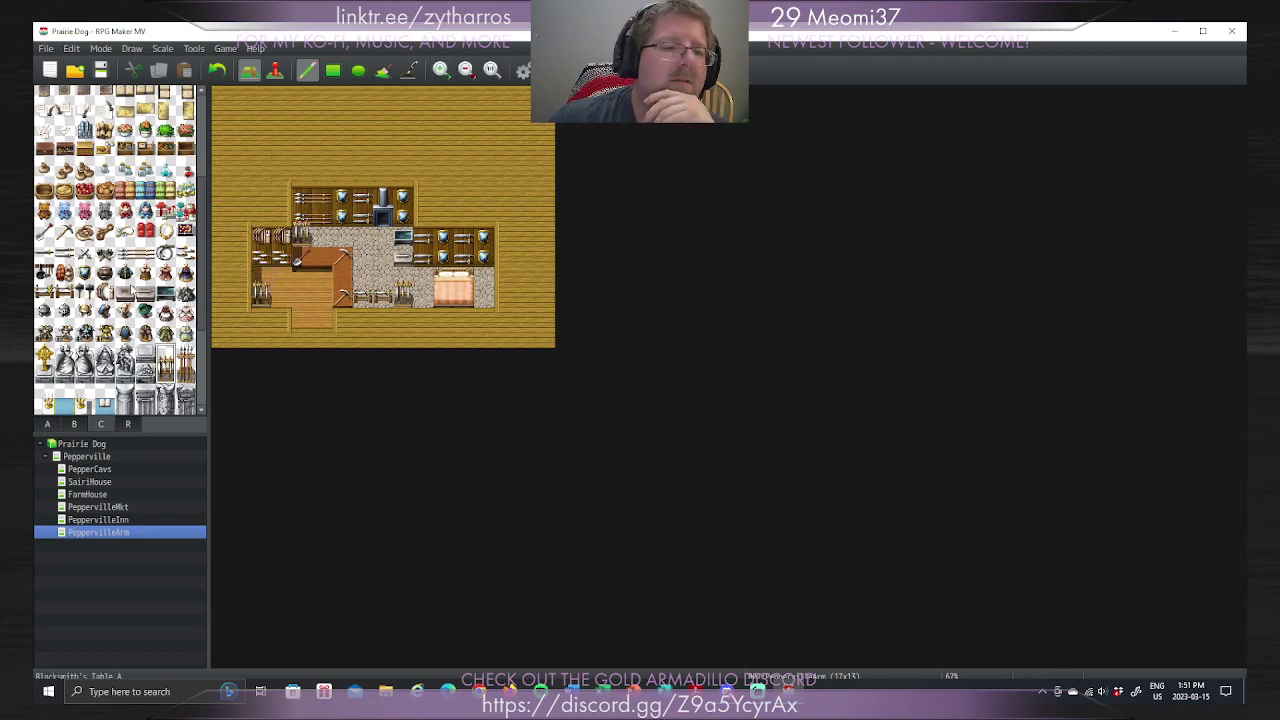
Step: Place armor stands beside the lower-left weapon stand and the grey blacksmith's table, and a helmet on the counter's upper-right corner
{"action": "left_click", "coordinate": [65, 333]}
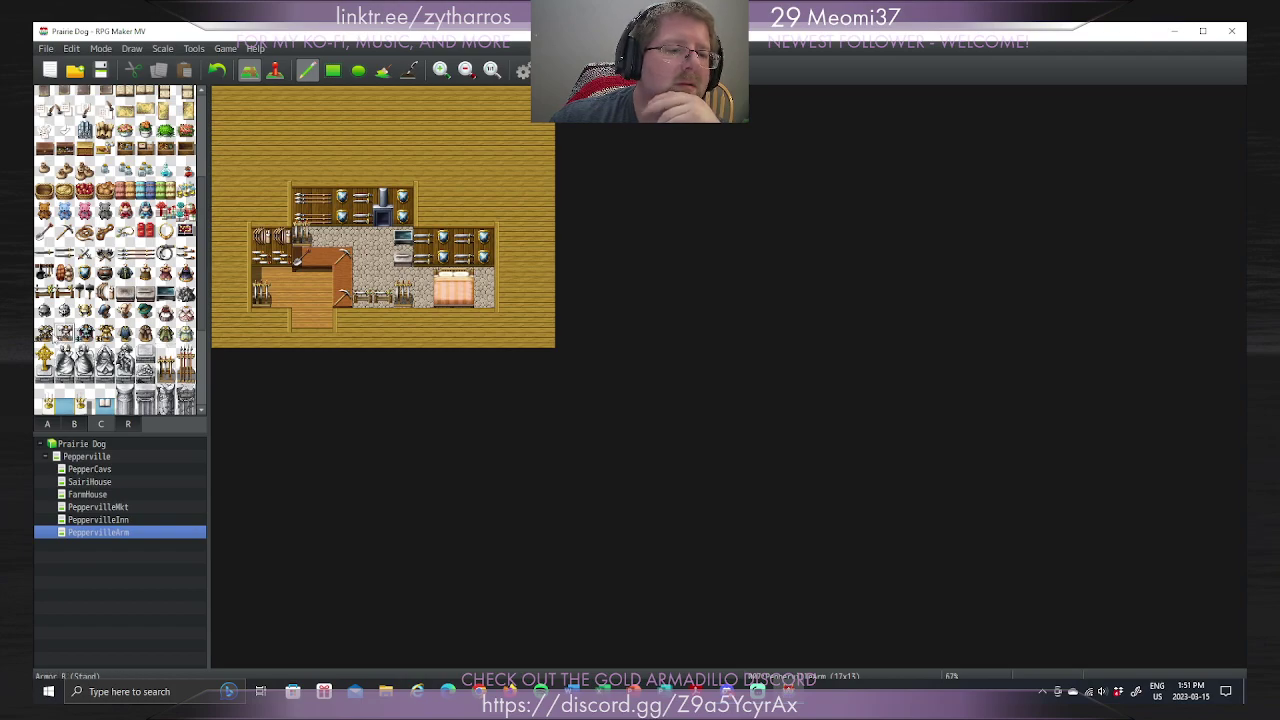
{"action": "left_click", "coordinate": [283, 297]}
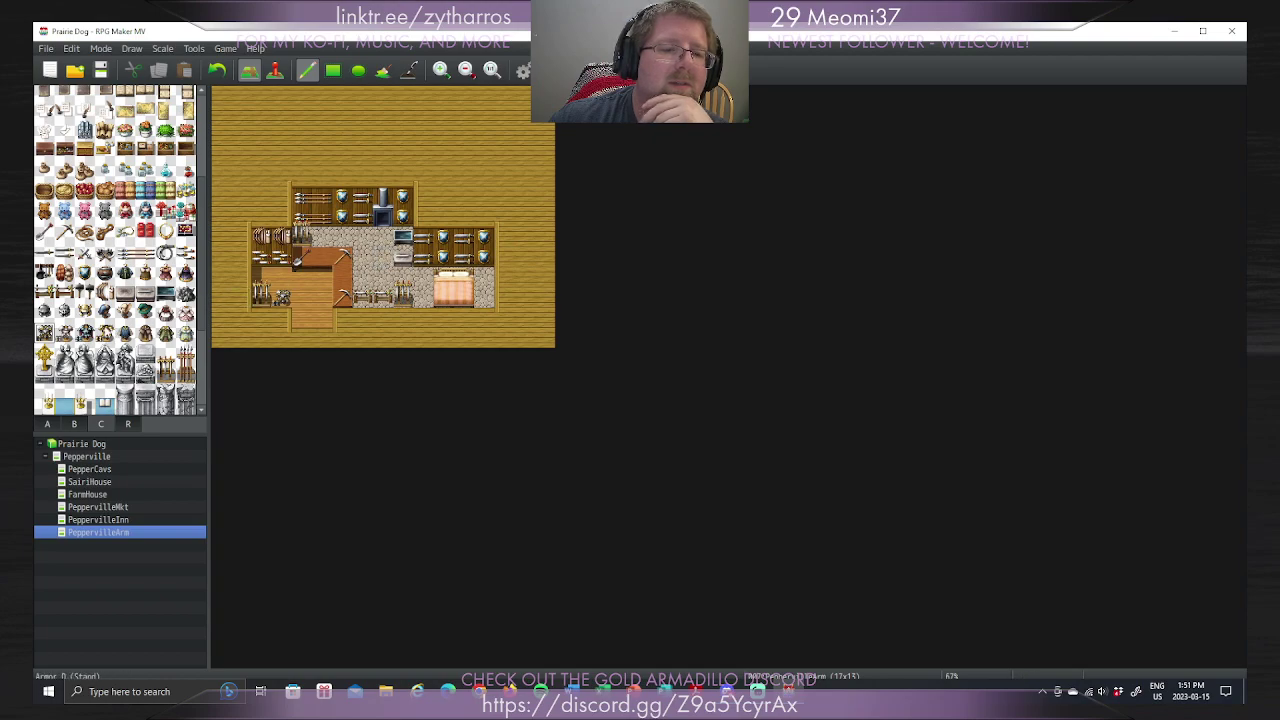
{"action": "left_click", "coordinate": [383, 258]}
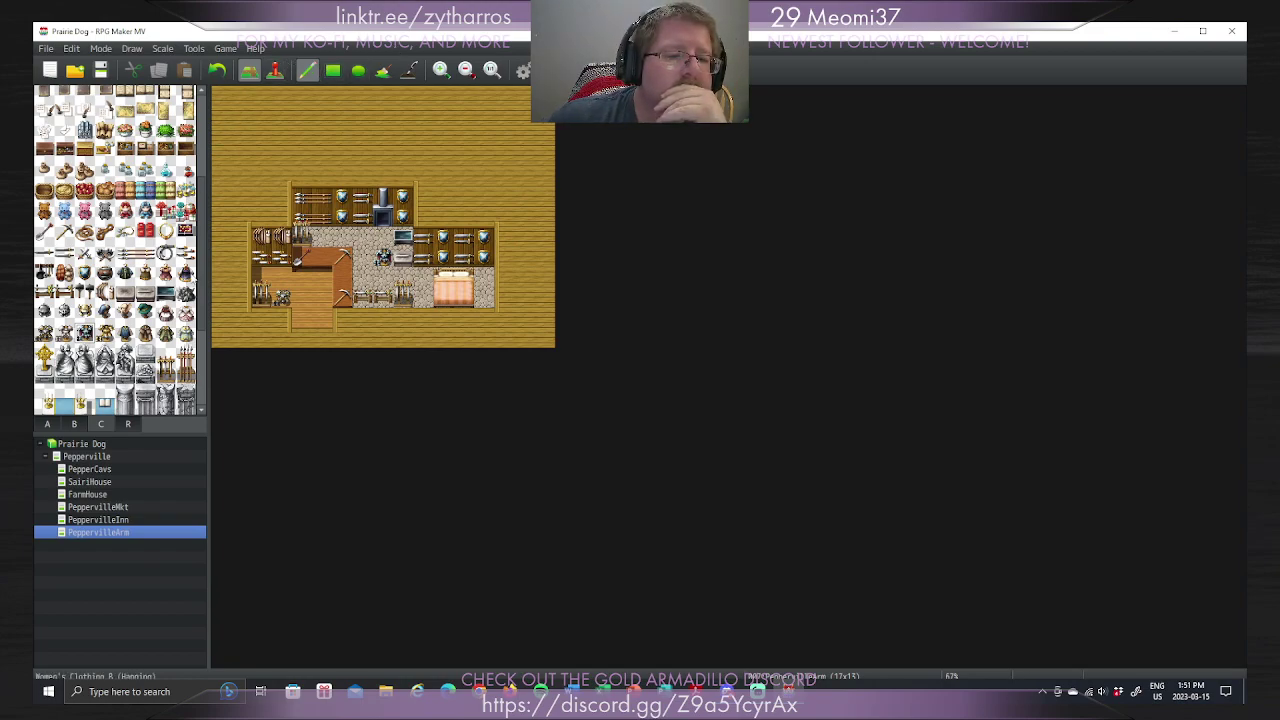
{"action": "left_click", "coordinate": [64, 312]}
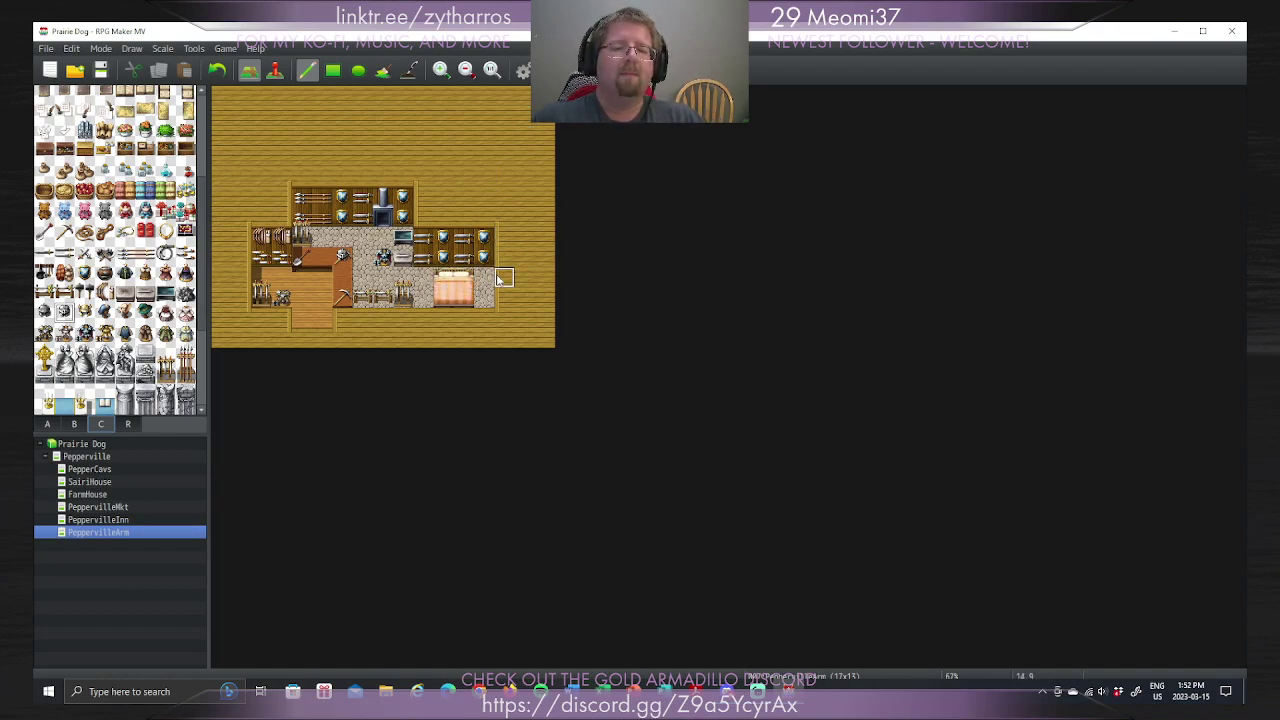
Step: Replace the shields and wall in the right wall section's rightmost column with stone floor
{"action": "left_click", "coordinate": [484, 238]}
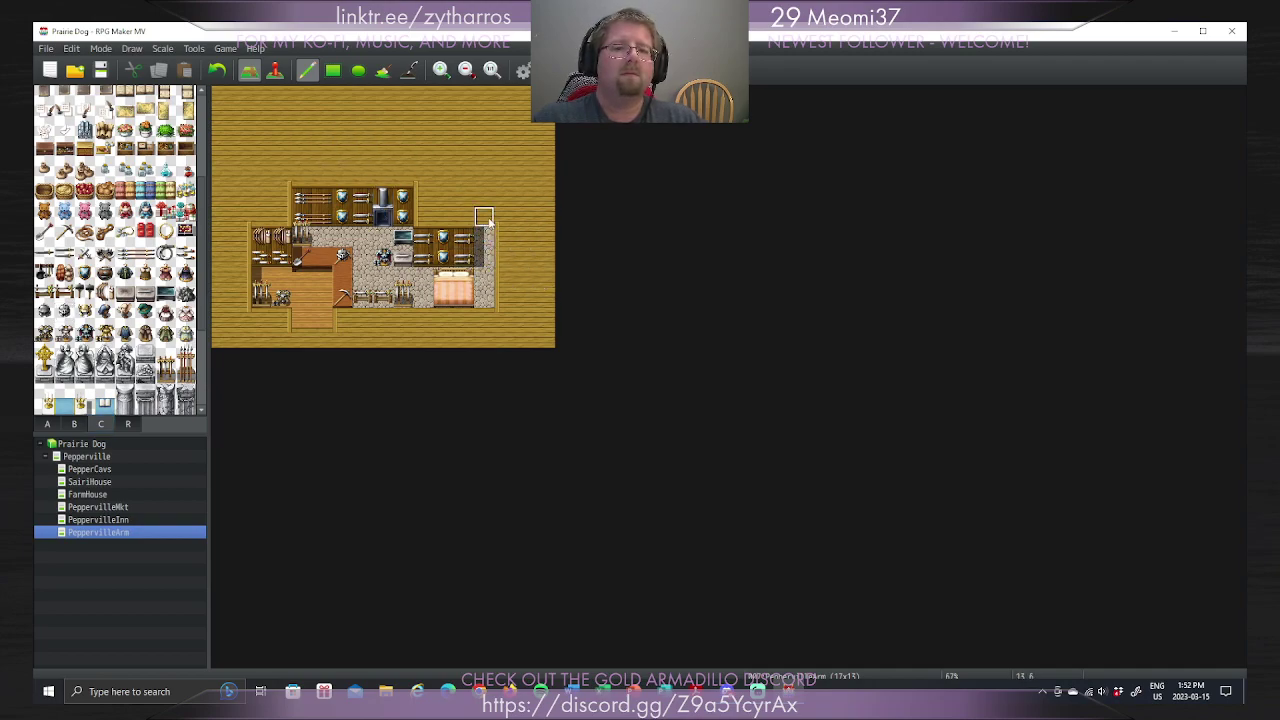
Step: Place black entrance tiles over the two stone-floor cells in the right wall section's rightmost column
{"action": "left_click", "coordinate": [70, 428]}
{"action": "left_click", "coordinate": [56, 428]}
{"action": "left_click", "coordinate": [72, 428]}
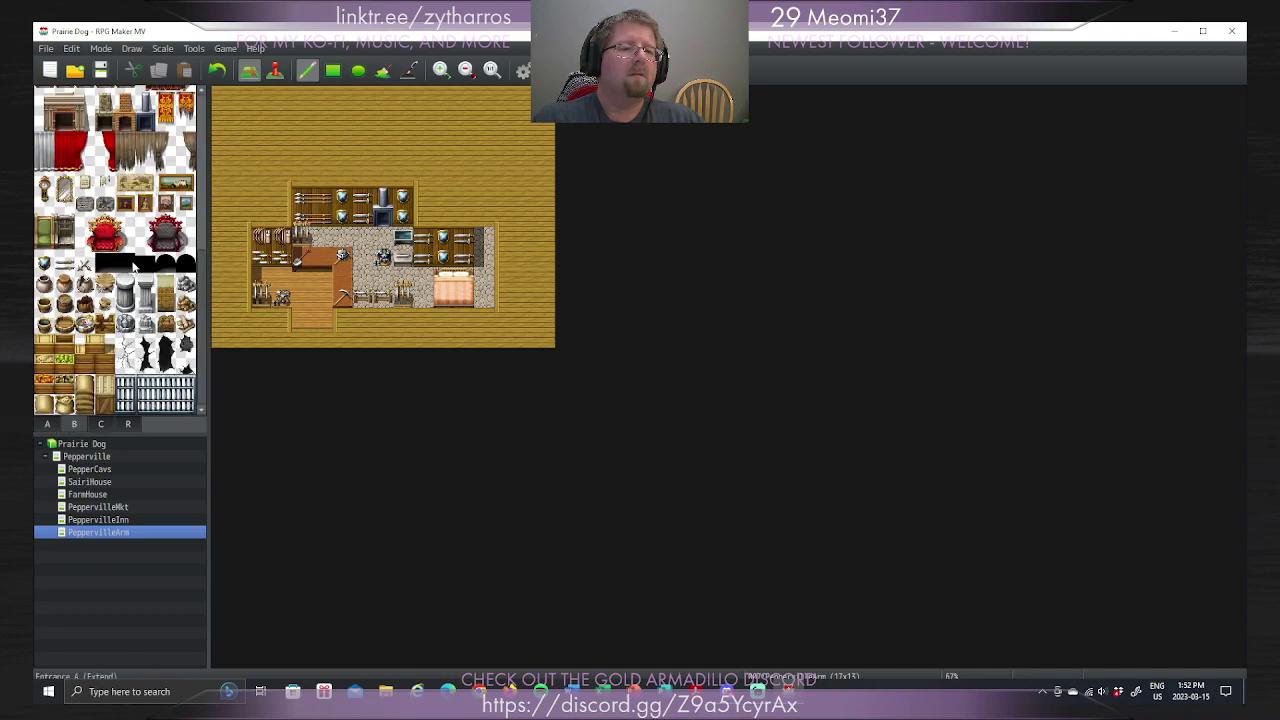
{"action": "left_click_drag", "start_coordinate": [204, 266], "coordinate": [216, 100]}
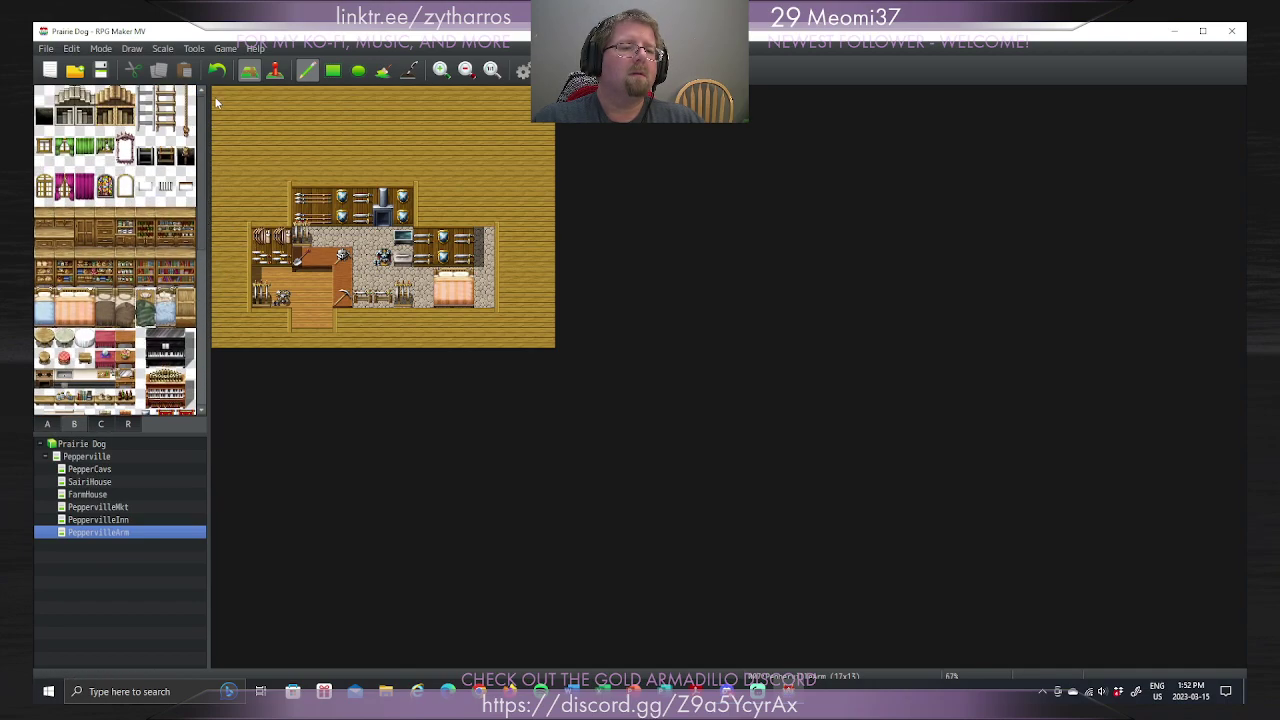
{"action": "left_click", "coordinate": [55, 426]}
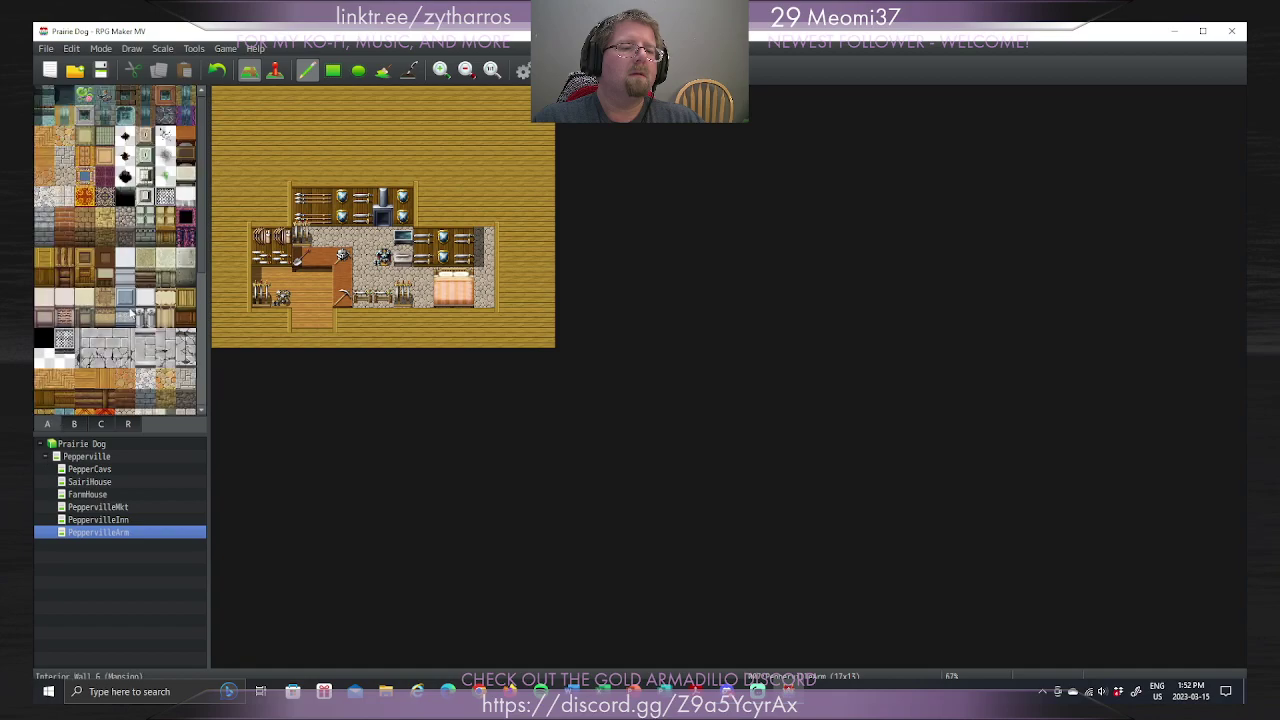
{"action": "left_click_drag", "start_coordinate": [204, 225], "coordinate": [206, 395]}
{"action": "left_click", "coordinate": [78, 426]}
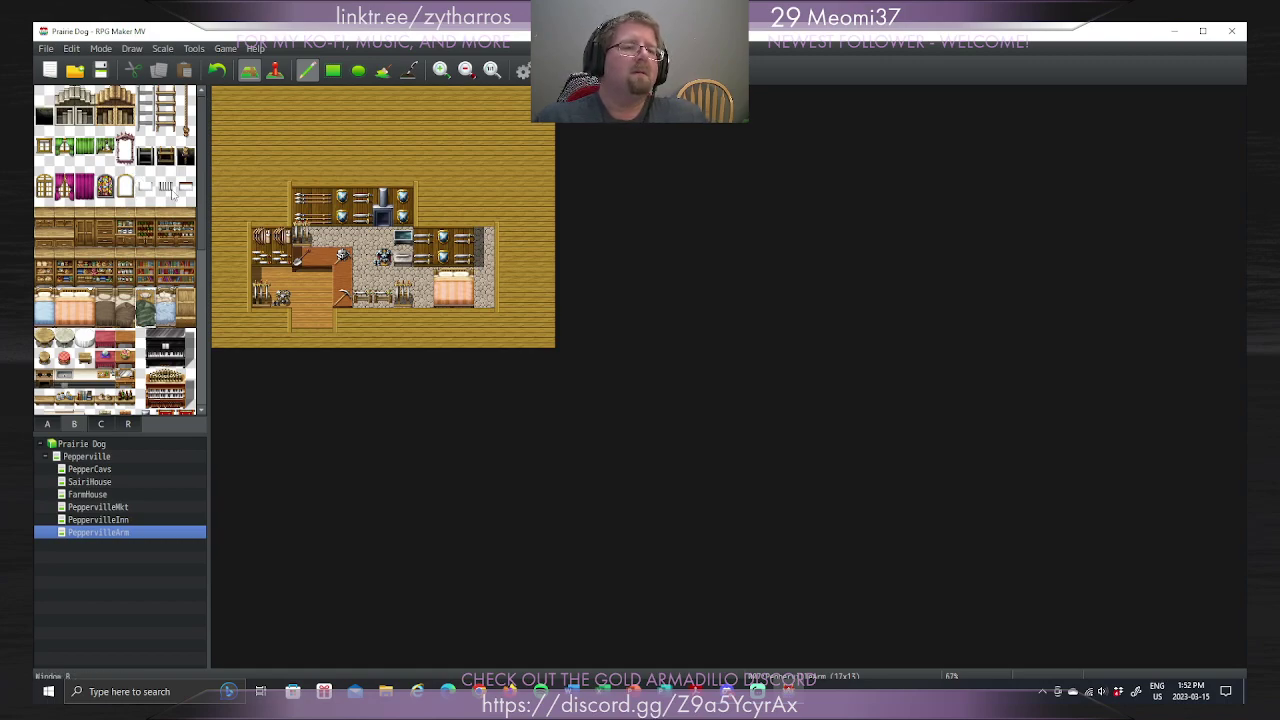
{"action": "scroll", "coordinate": [175, 195], "scroll_direction": "down", "scroll_amount": 5}
{"action": "scroll", "coordinate": [175, 195], "scroll_direction": "down", "scroll_amount": 3}
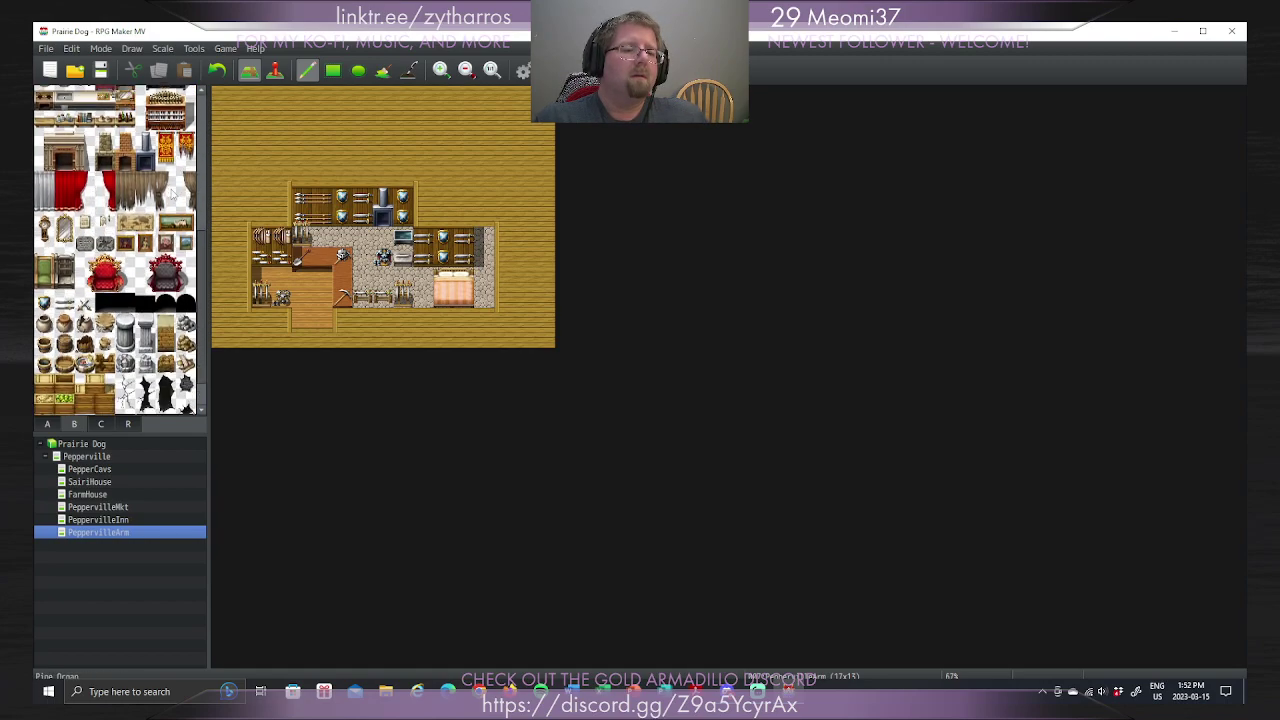
{"action": "left_click", "coordinate": [125, 289]}
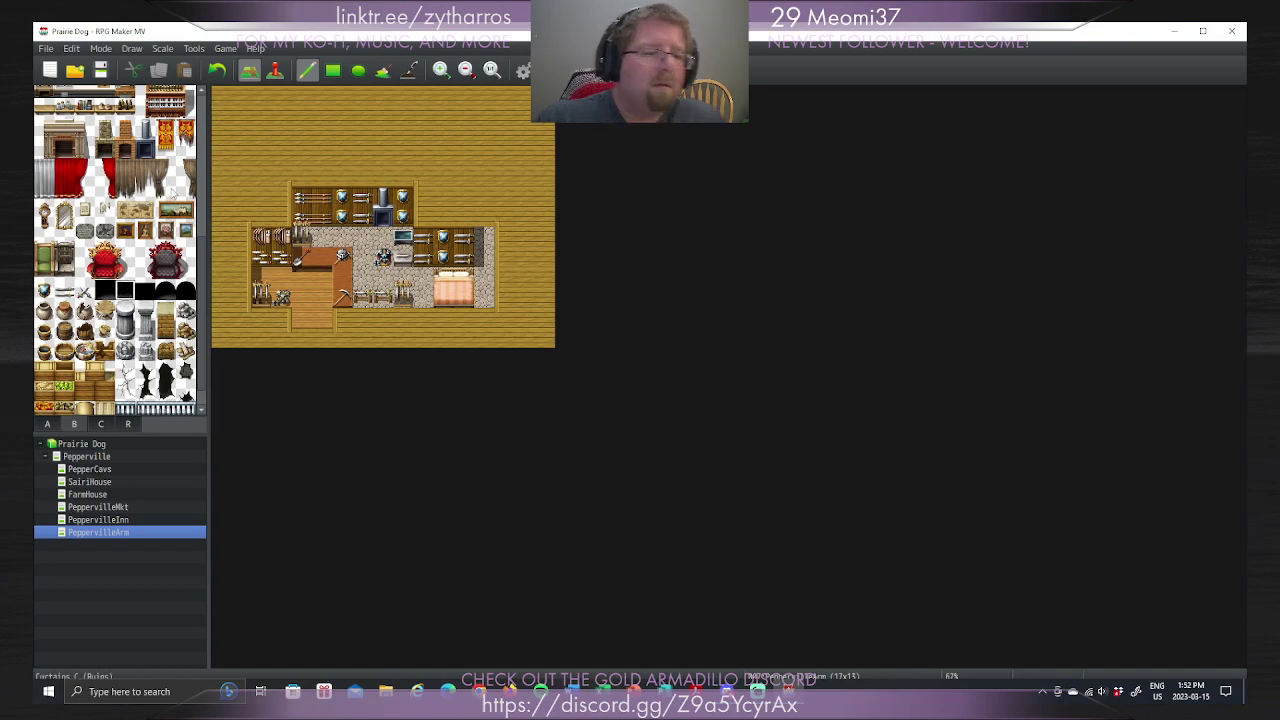
{"action": "left_click", "coordinate": [484, 257]}
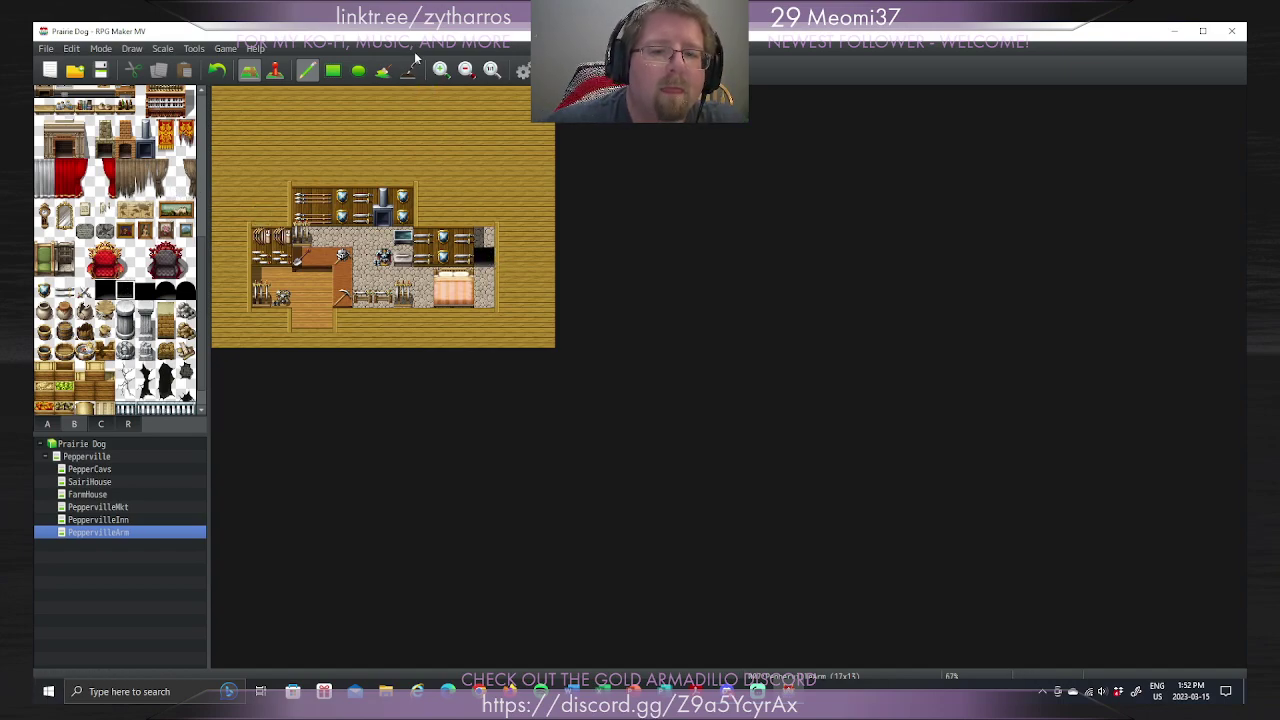
{"action": "left_click", "coordinate": [145, 290]}
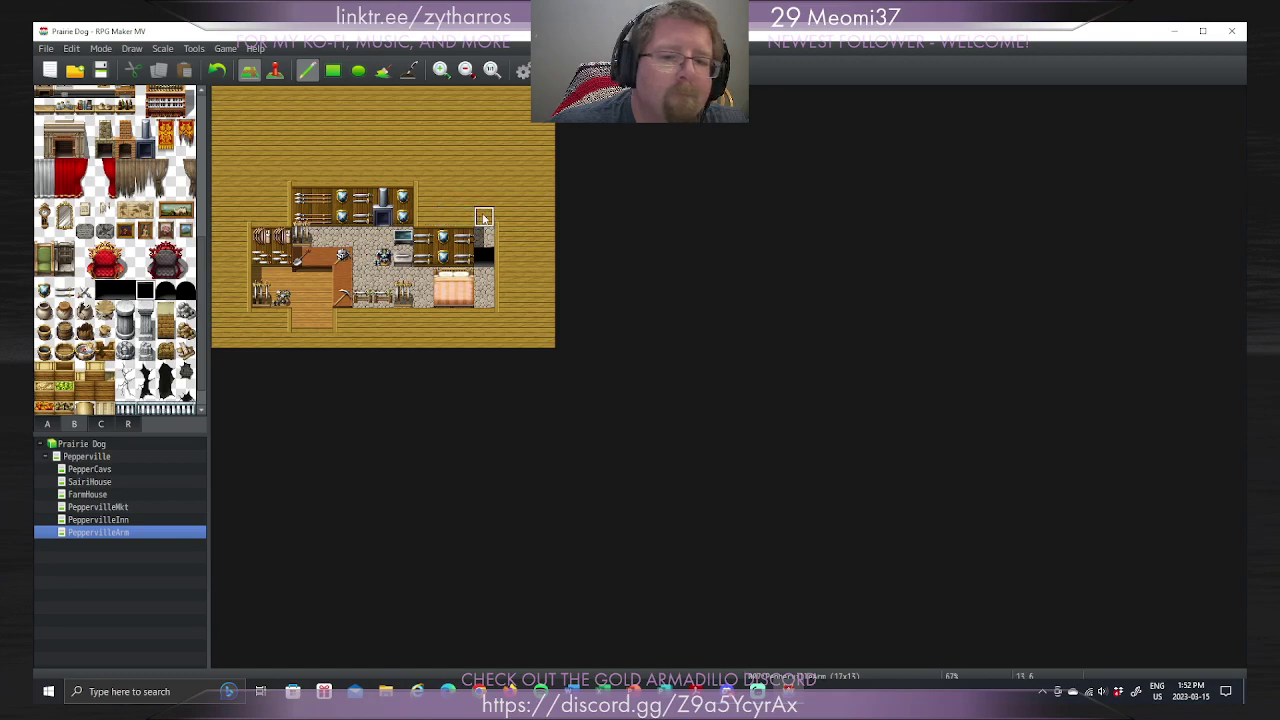
{"action": "left_click", "coordinate": [484, 237]}
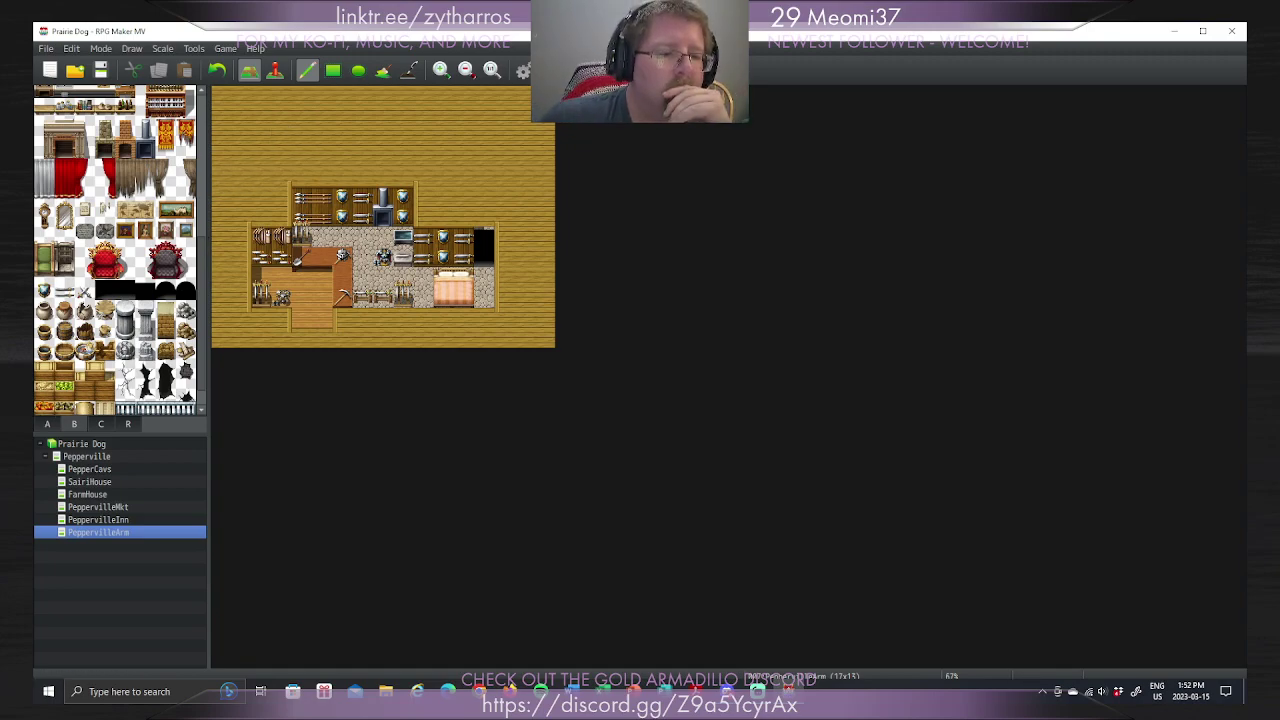
Step: Replace the black entrance in the right wall section's rightmost column with wooden wall, undoing the stray wall outside the room
{"action": "left_click", "coordinate": [47, 424]}
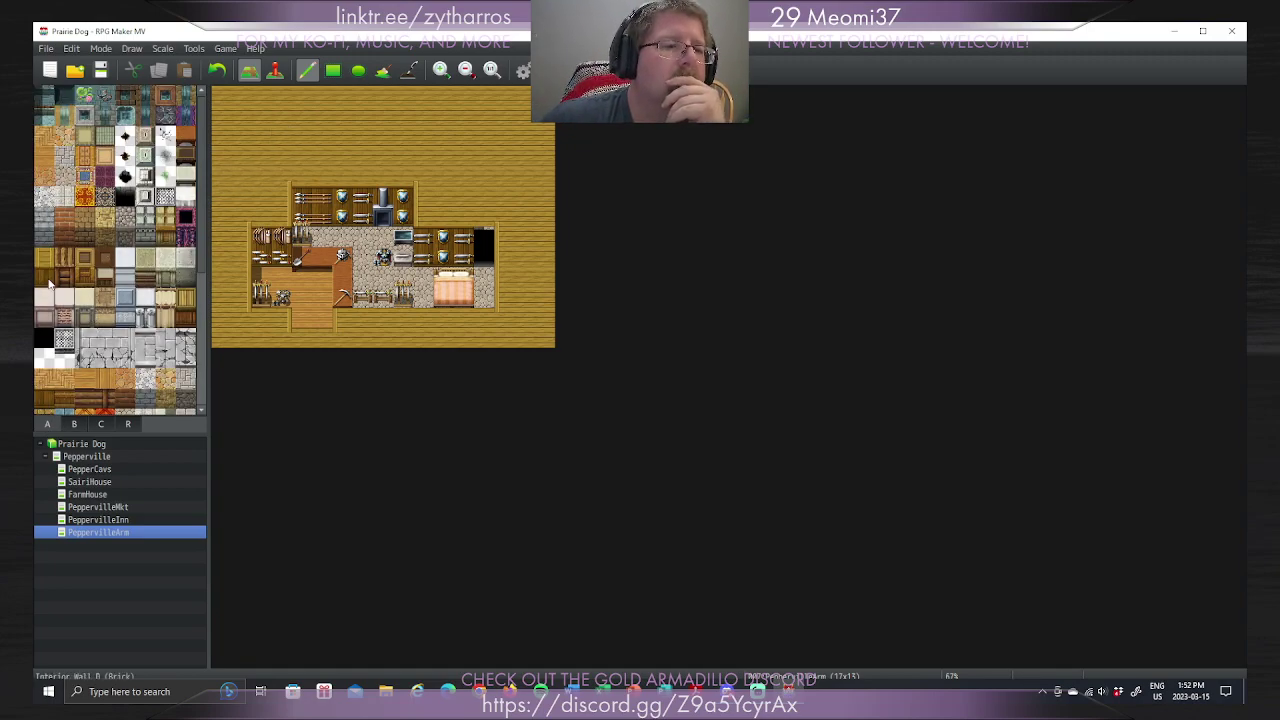
{"action": "left_click", "coordinate": [50, 283]}
{"action": "left_click", "coordinate": [505, 237]}
{"action": "left_click", "coordinate": [485, 237]}
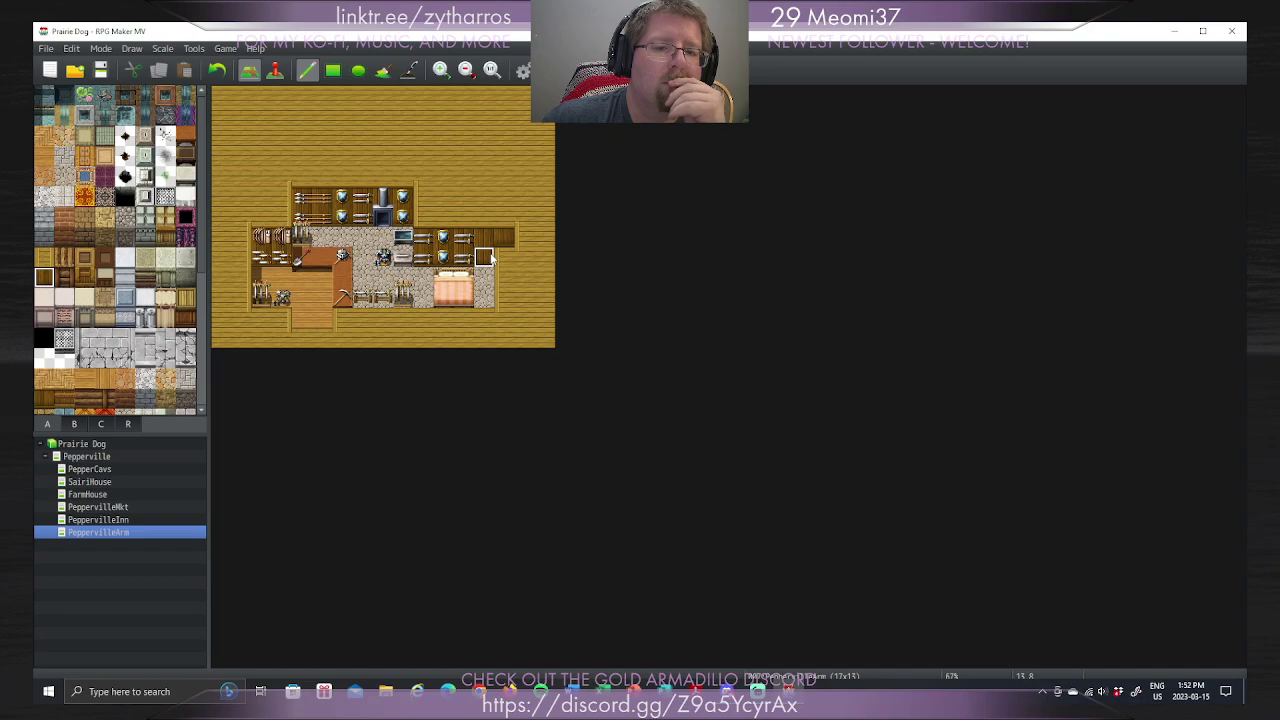
{"action": "key", "text": "ctrl+z"}
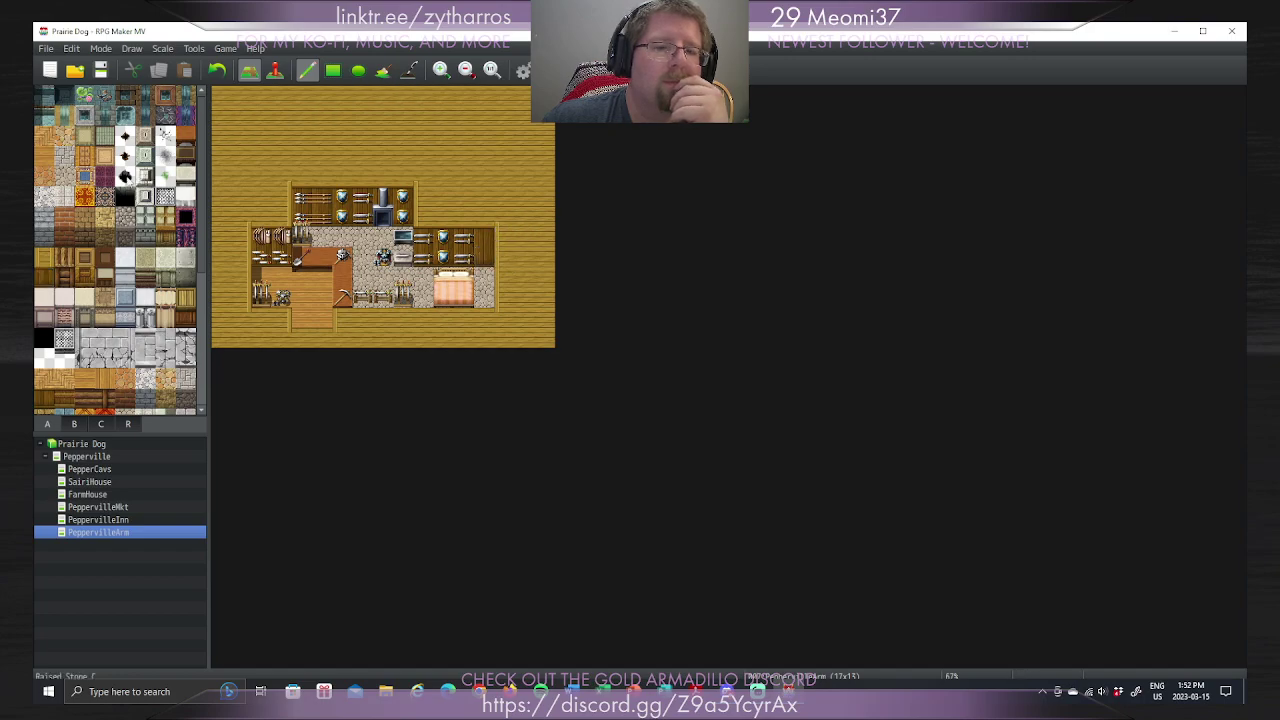
Step: Place the two-tile-tall black entrance on the wooden wall in the right wall section's rightmost column
{"action": "left_click", "coordinate": [76, 424]}
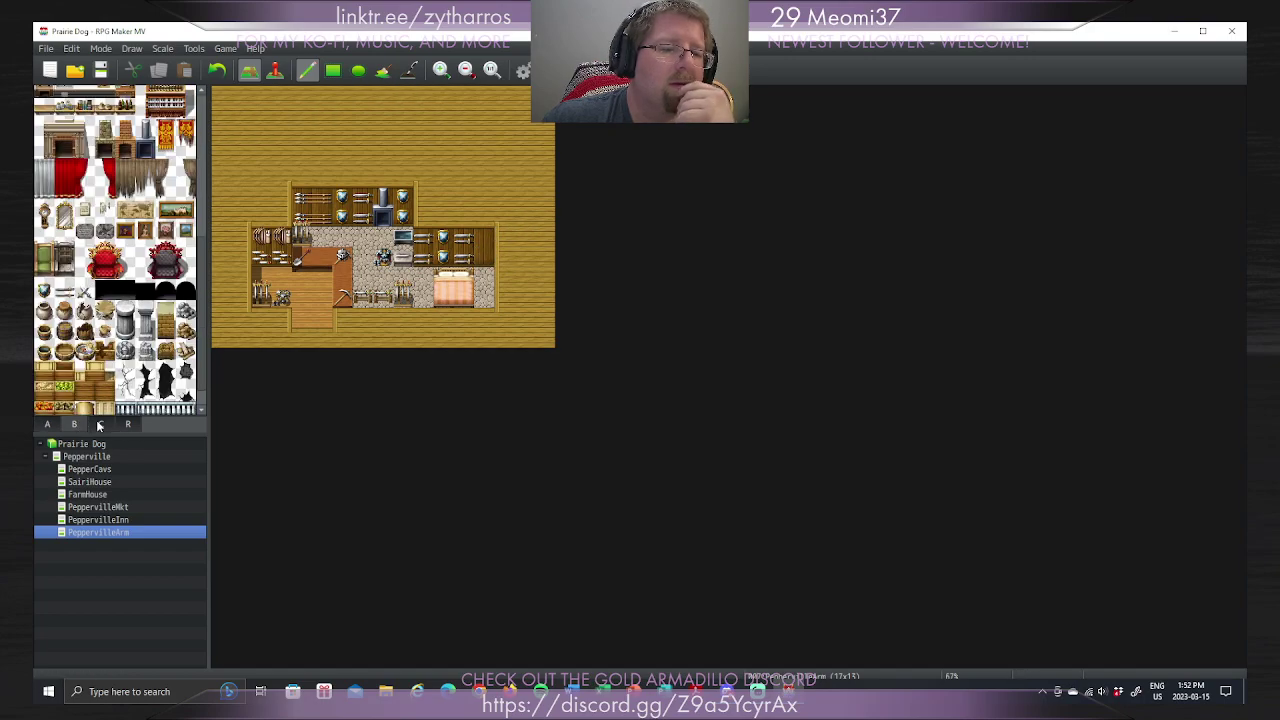
{"action": "left_click", "coordinate": [124, 291]}
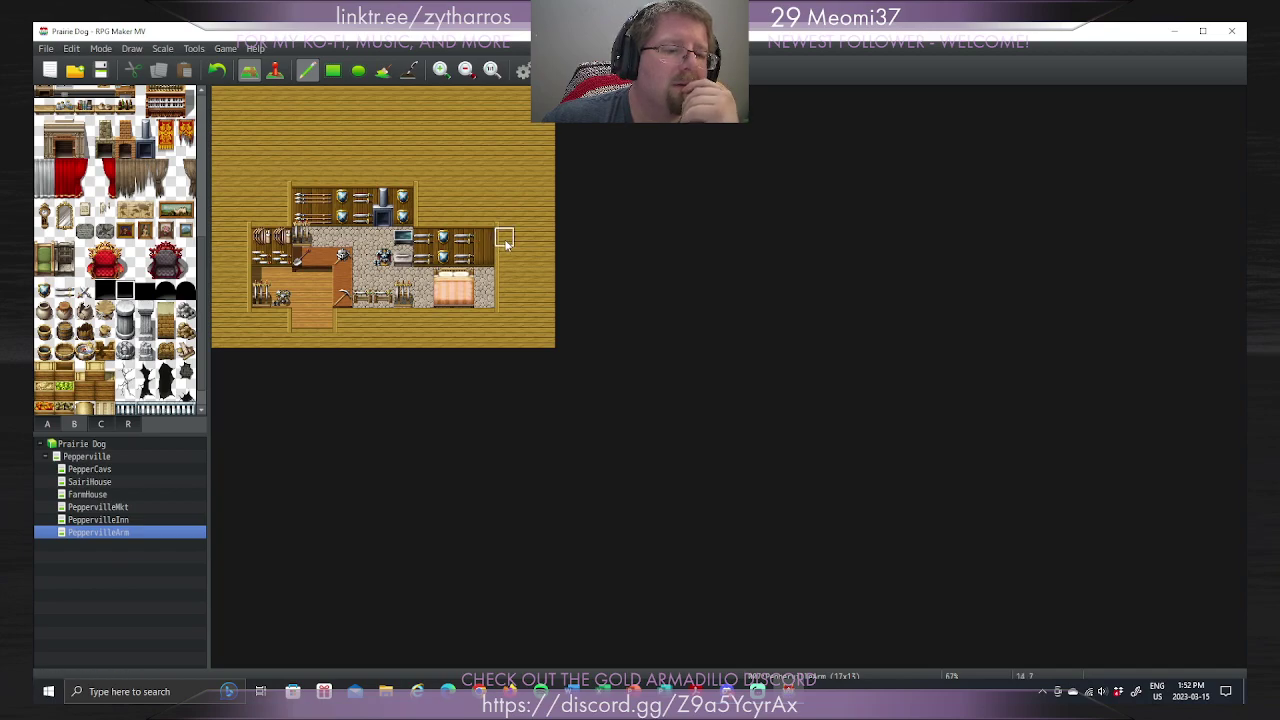
{"action": "left_click", "coordinate": [485, 258]}
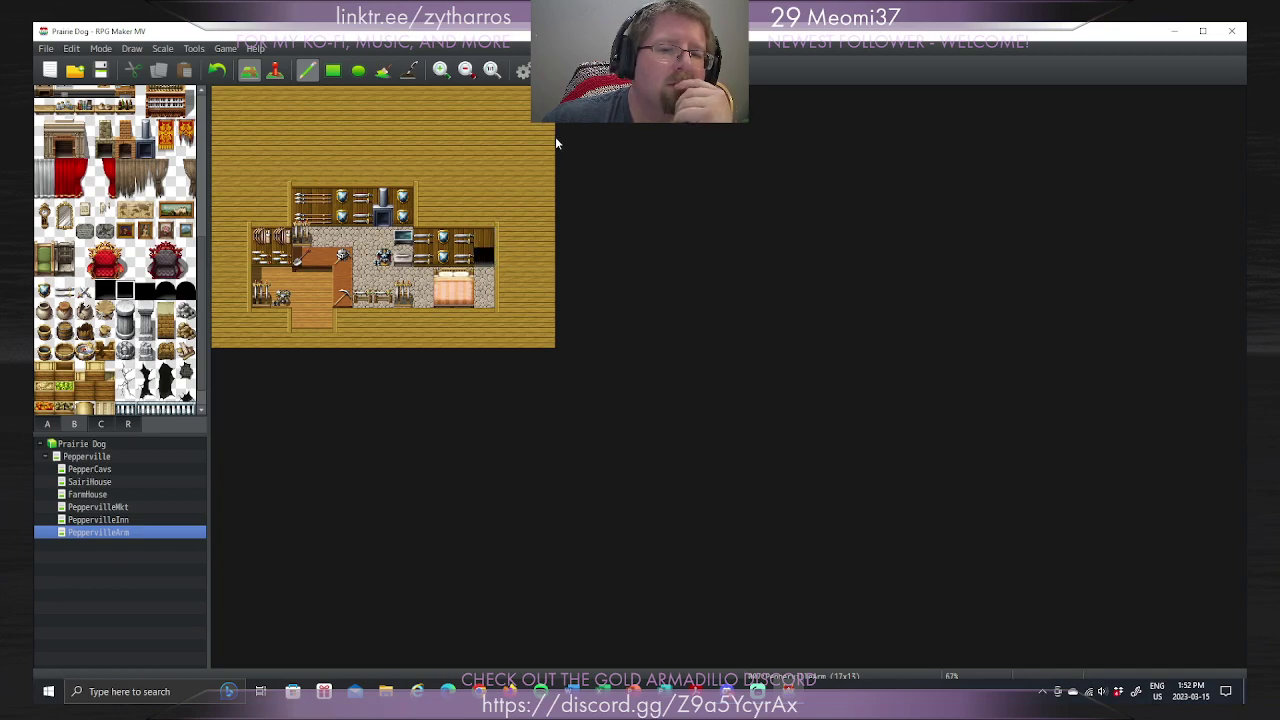
{"action": "left_click", "coordinate": [484, 237]}
{"action": "left_click", "coordinate": [145, 290]}
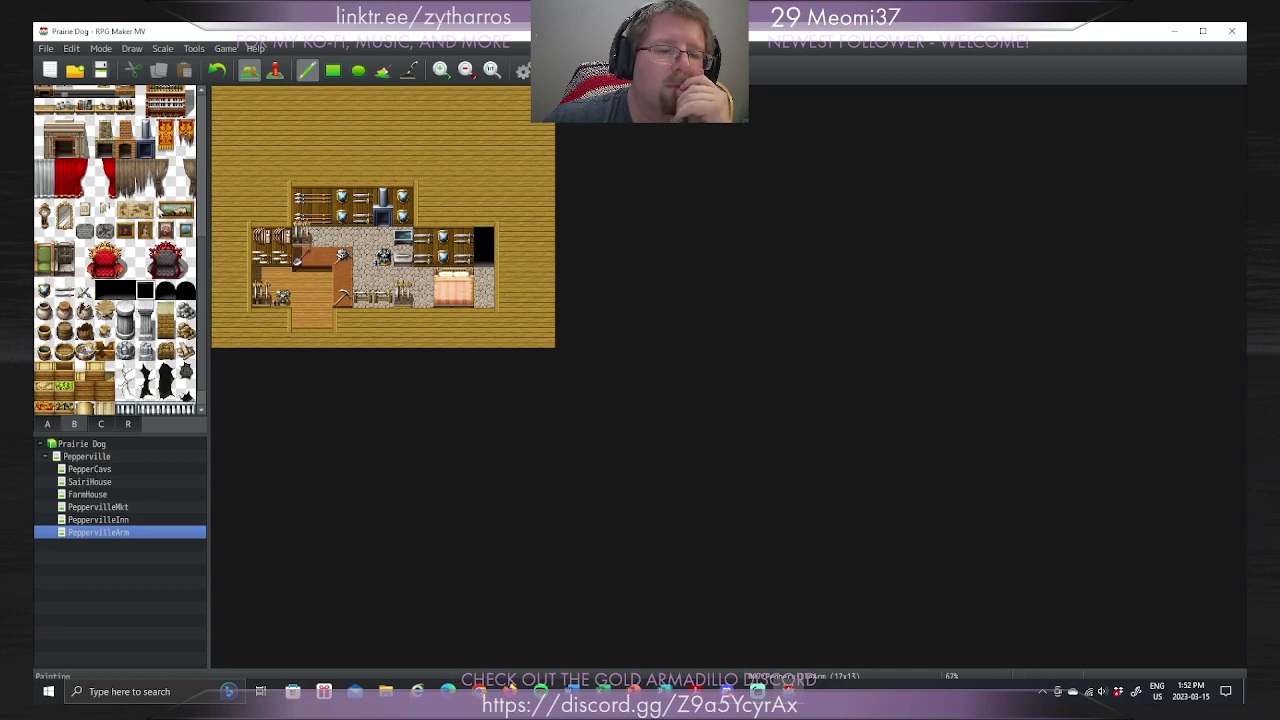
Step: Repaint the entrance's upper cell and the weapon cell beside it with plain wooden wall
{"action": "left_click", "coordinate": [47, 424]}
{"action": "left_click", "coordinate": [44, 276]}
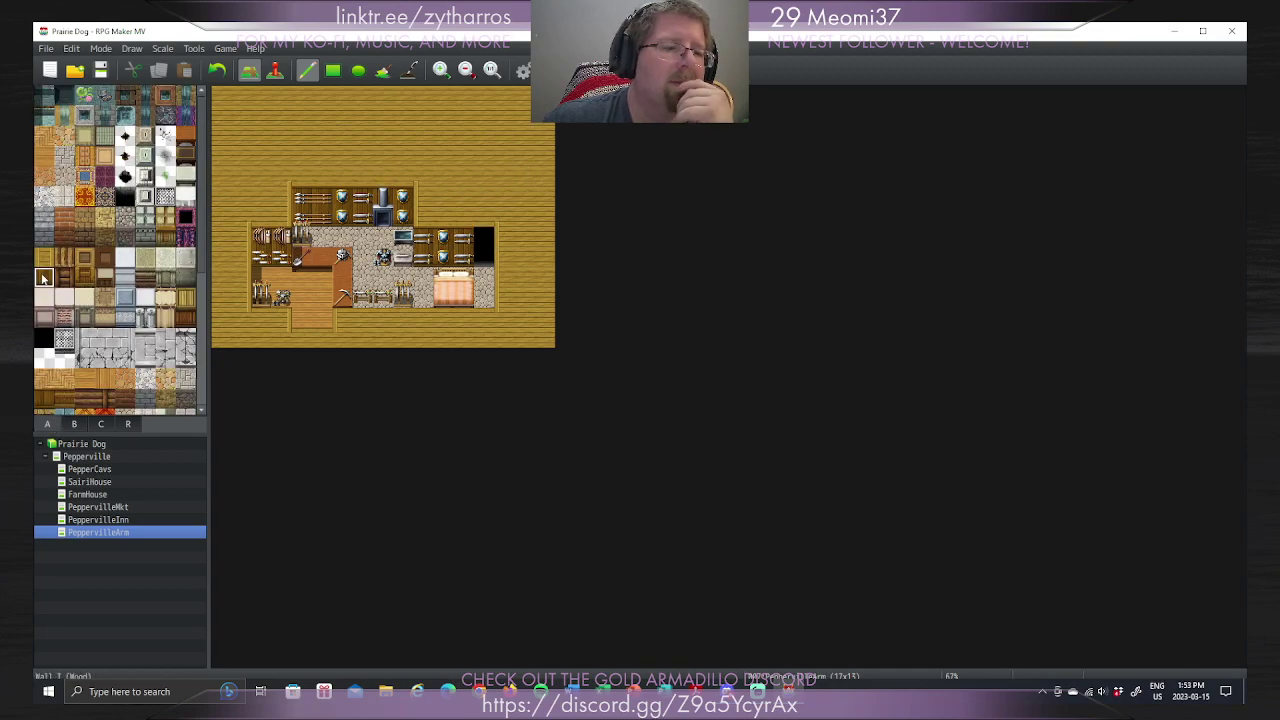
{"action": "left_click", "coordinate": [476, 243]}
{"action": "left_click", "coordinate": [486, 240]}
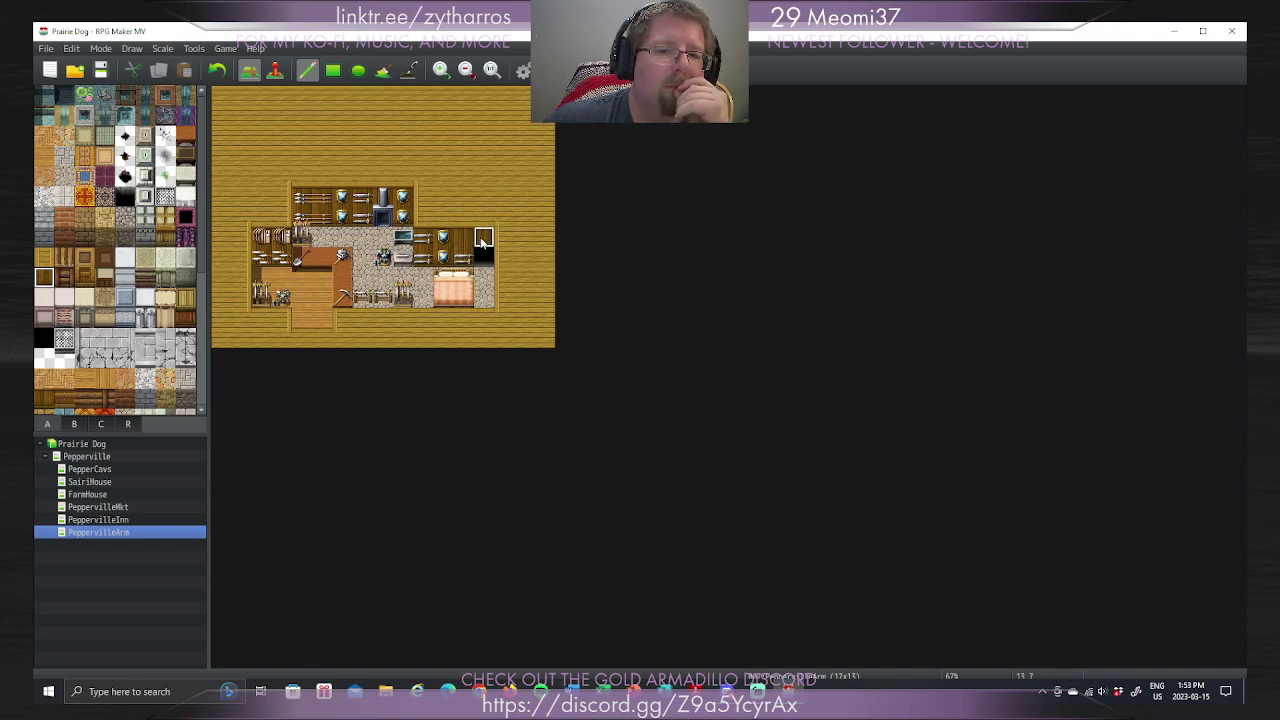
Step: Put the black upper entrance tile back and hang crossed swords on the upper wall cell beside it
{"action": "left_click", "coordinate": [88, 423]}
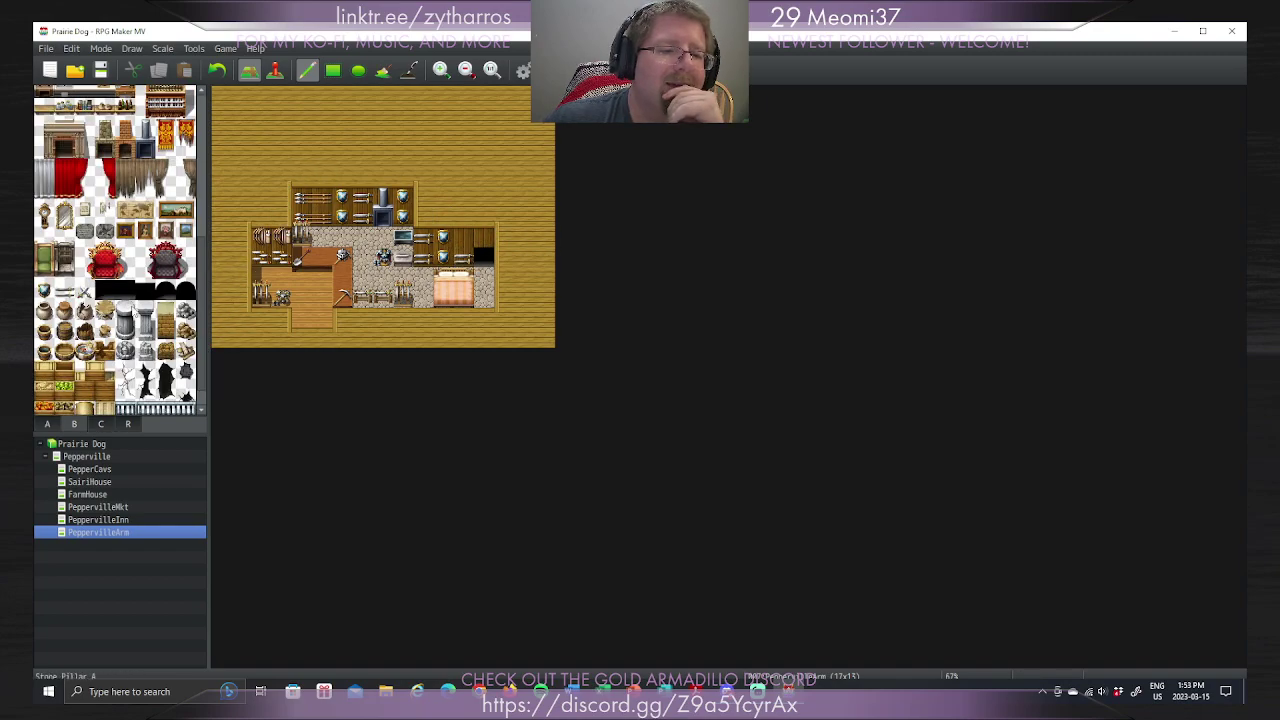
{"action": "left_click", "coordinate": [145, 291]}
{"action": "left_click", "coordinate": [485, 240]}
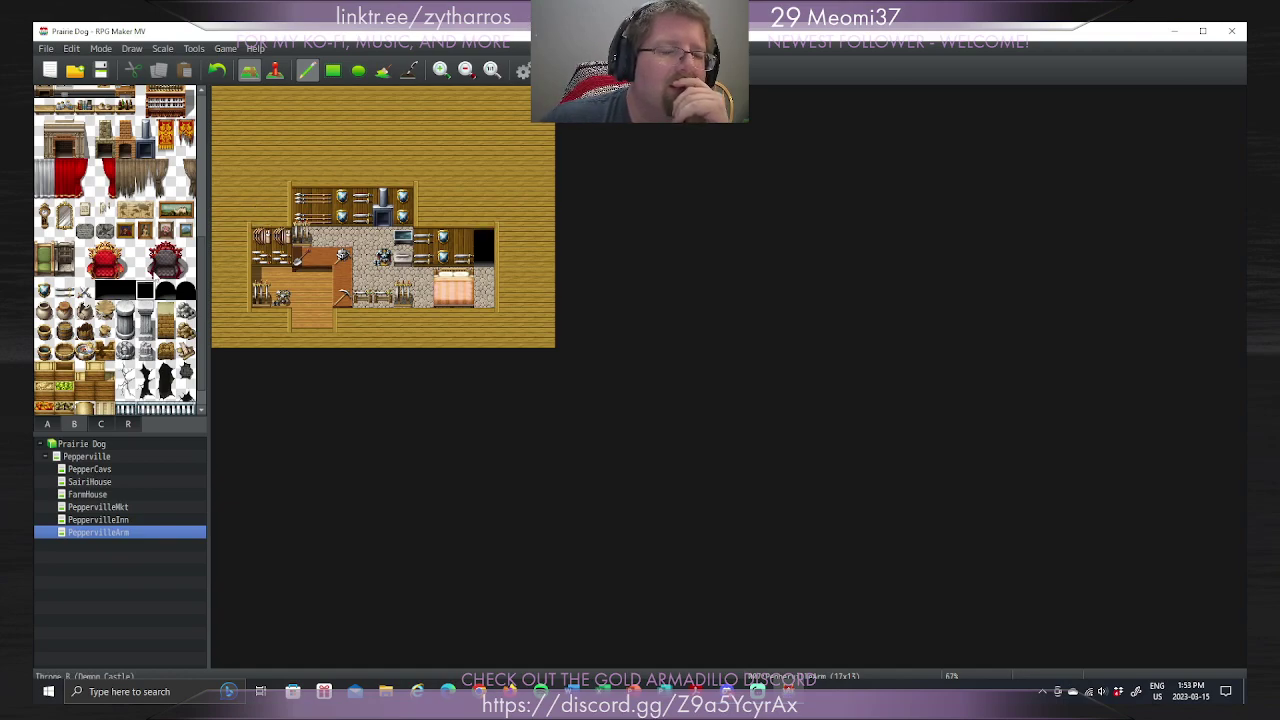
{"action": "left_click", "coordinate": [84, 291]}
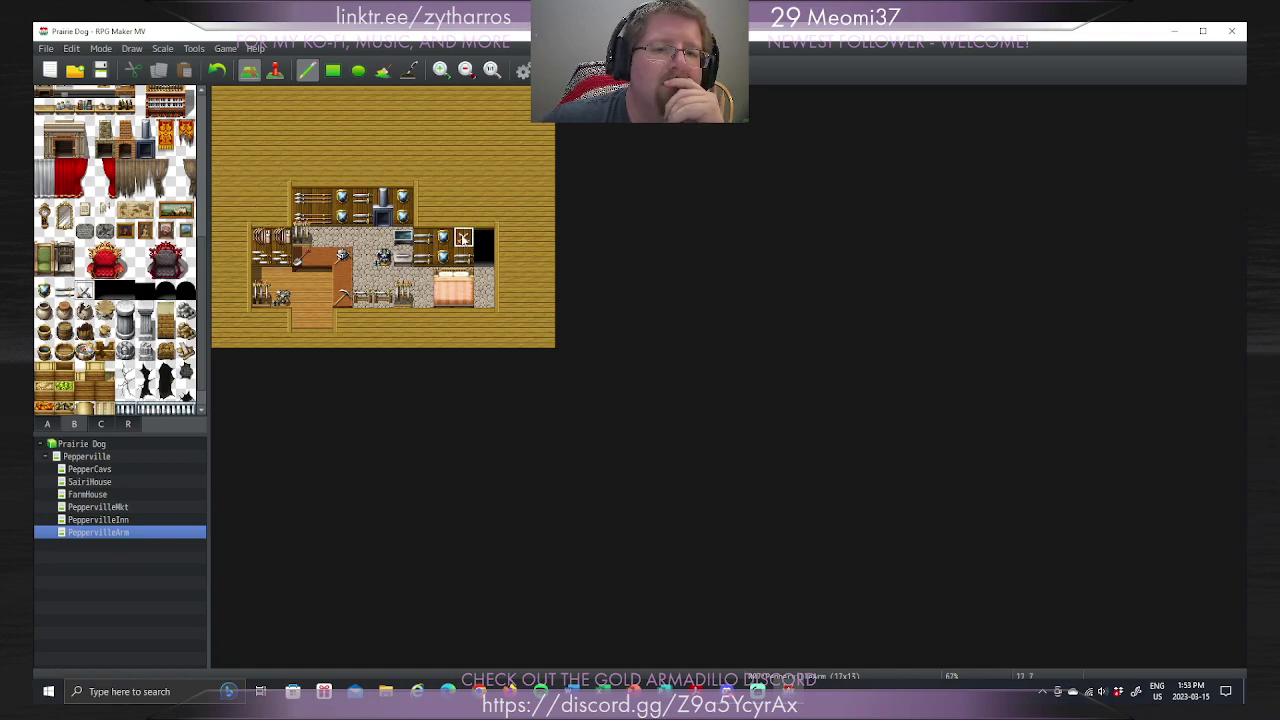
{"action": "left_click", "coordinate": [463, 238]}
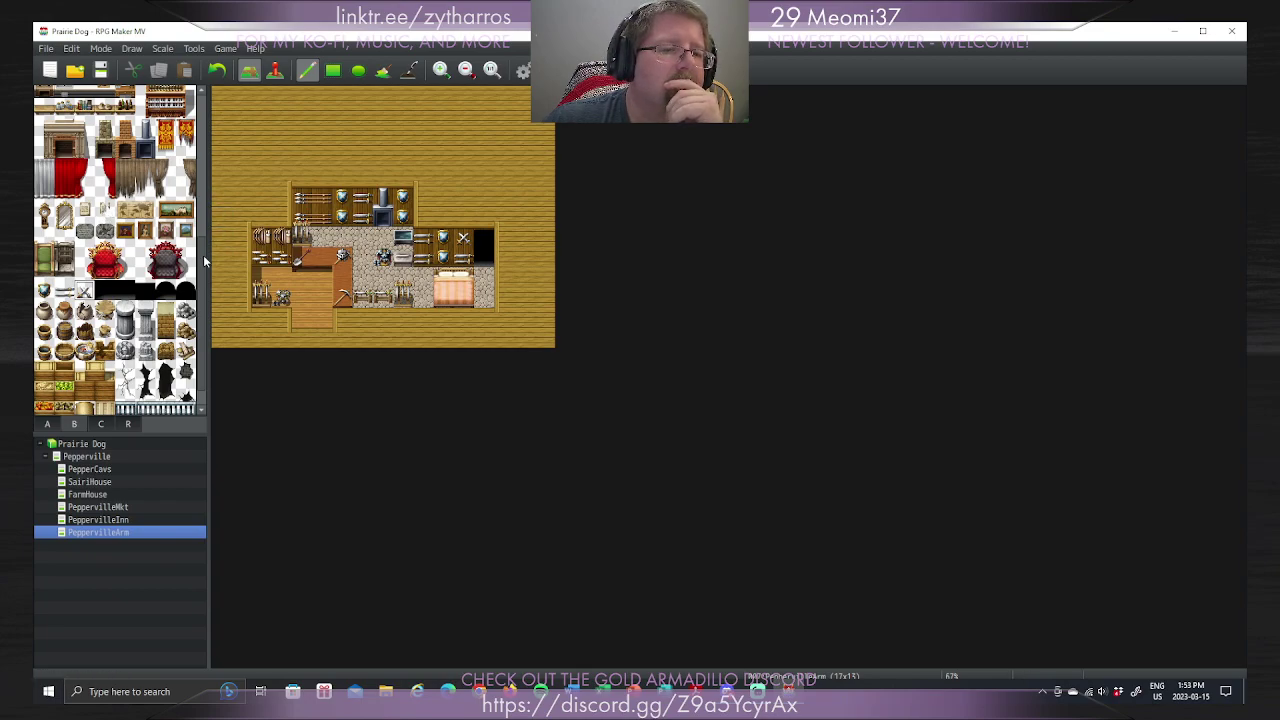
{"action": "left_click_drag", "start_coordinate": [206, 258], "coordinate": [208, 112]}
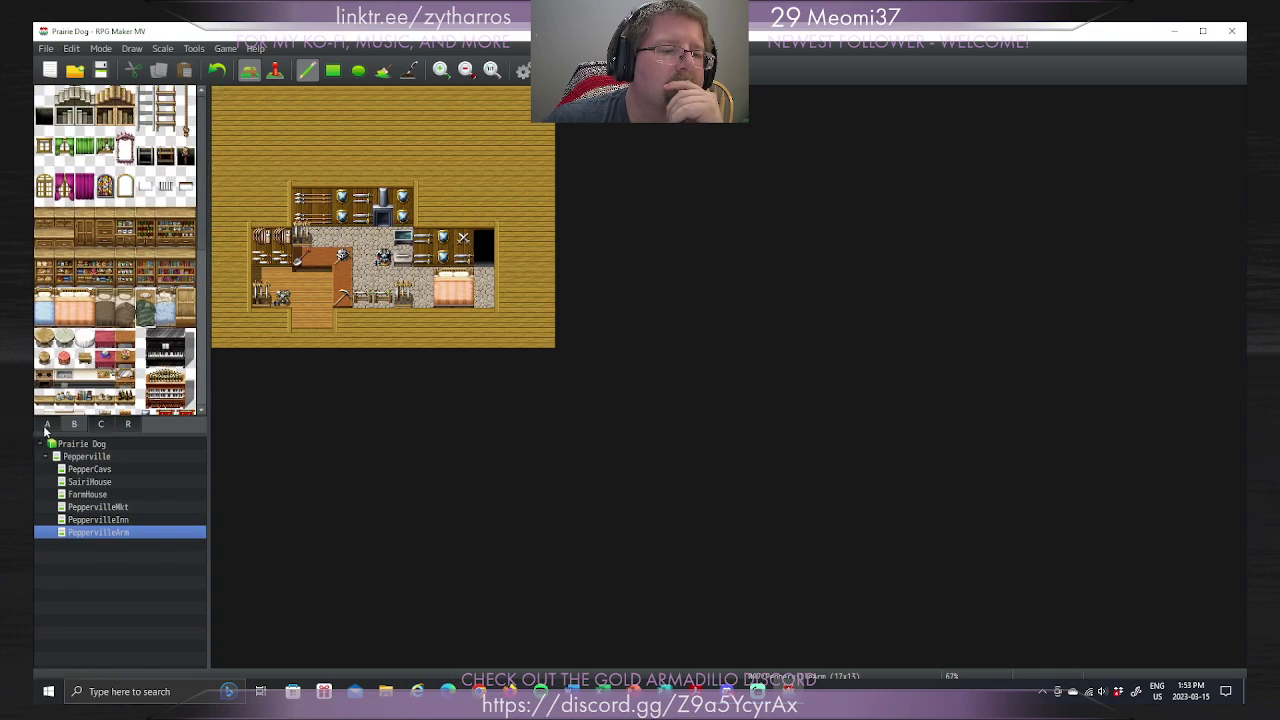
{"action": "left_click", "coordinate": [100, 424]}
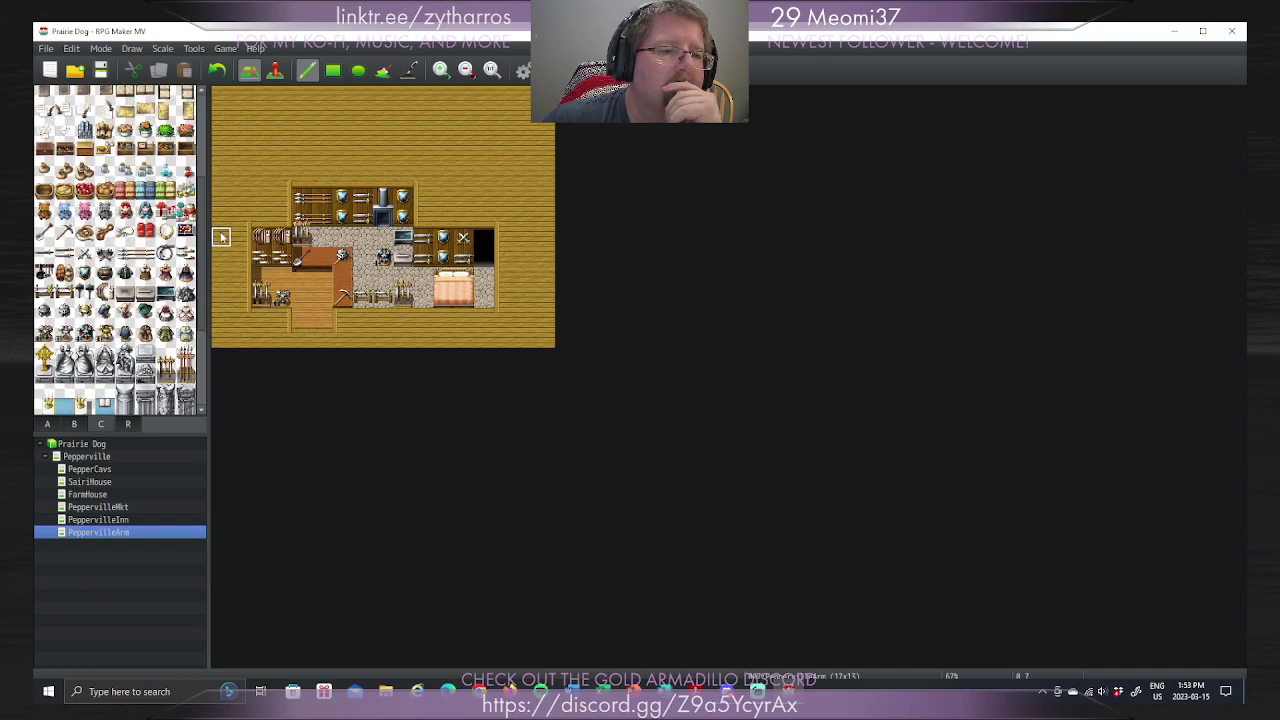
{"action": "scroll", "coordinate": [200, 250], "scroll_direction": "down", "scroll_amount": 5}
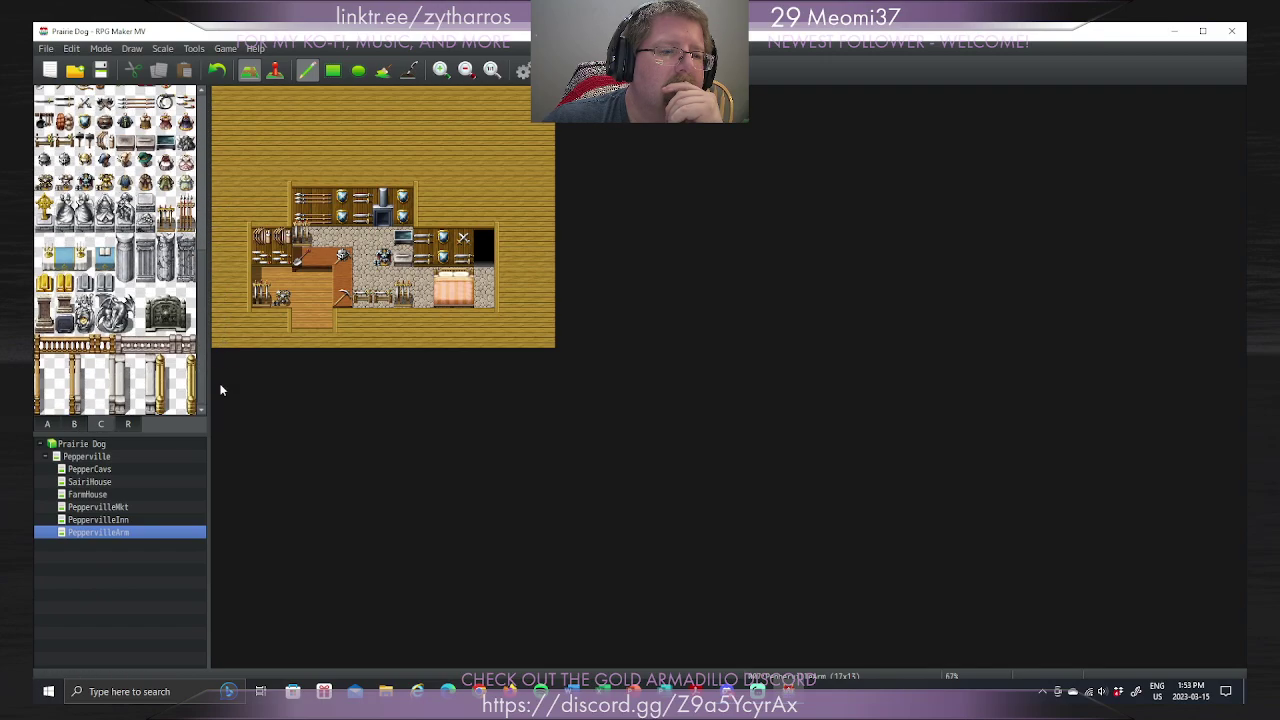
{"action": "left_click", "coordinate": [127, 424]}
{"action": "left_click", "coordinate": [100, 424]}
Step: Create an event on the lower black entrance tile and open its image selection
{"action": "left_click", "coordinate": [275, 70]}
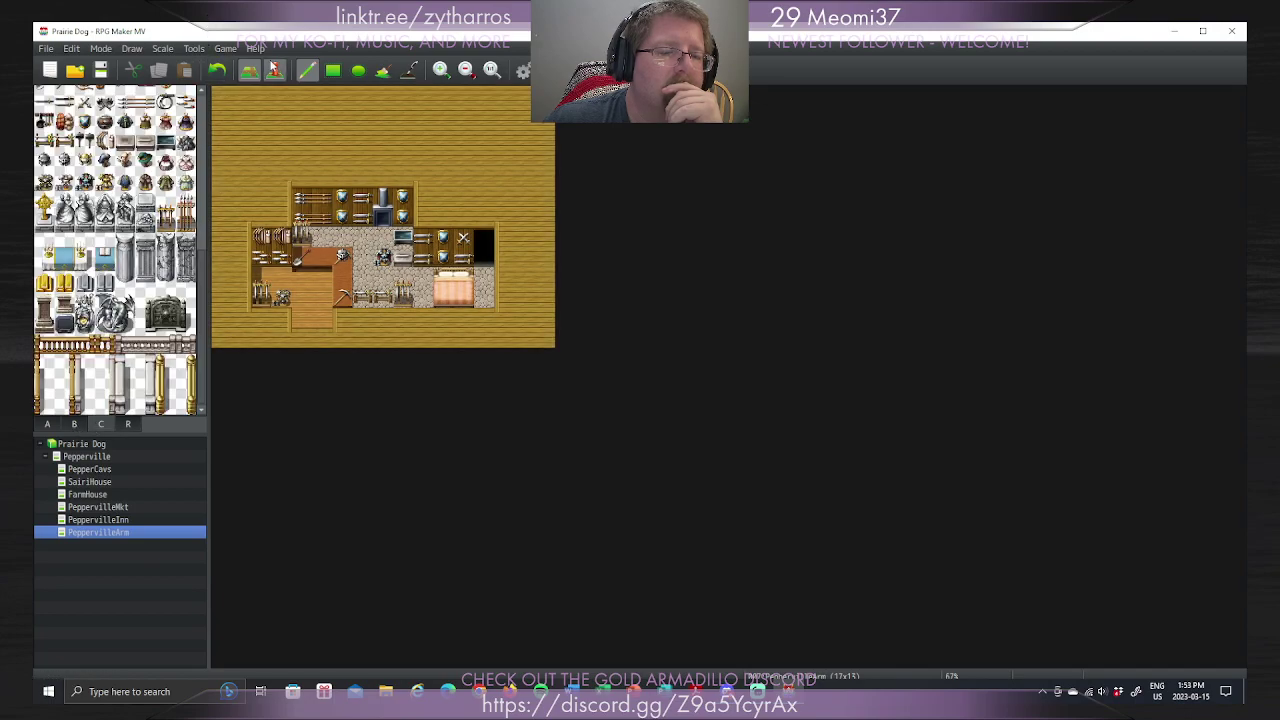
{"action": "double_click", "coordinate": [484, 258]}
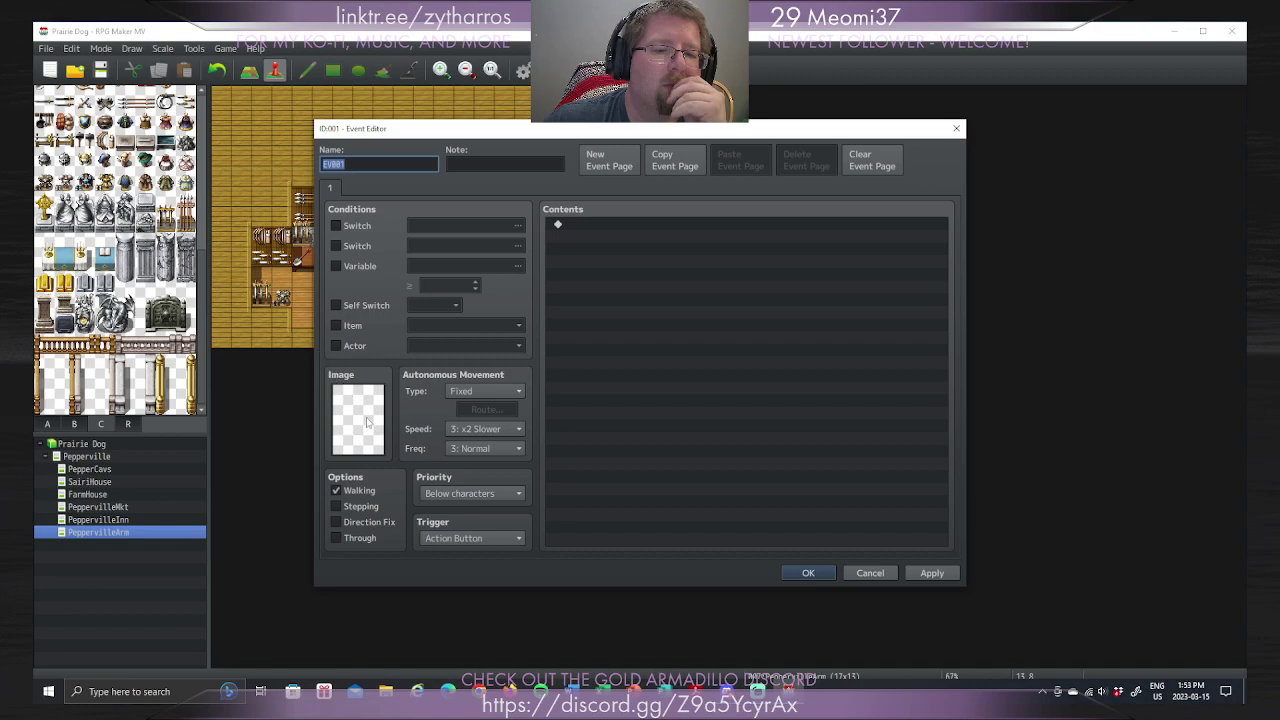
{"action": "double_click", "coordinate": [367, 422]}
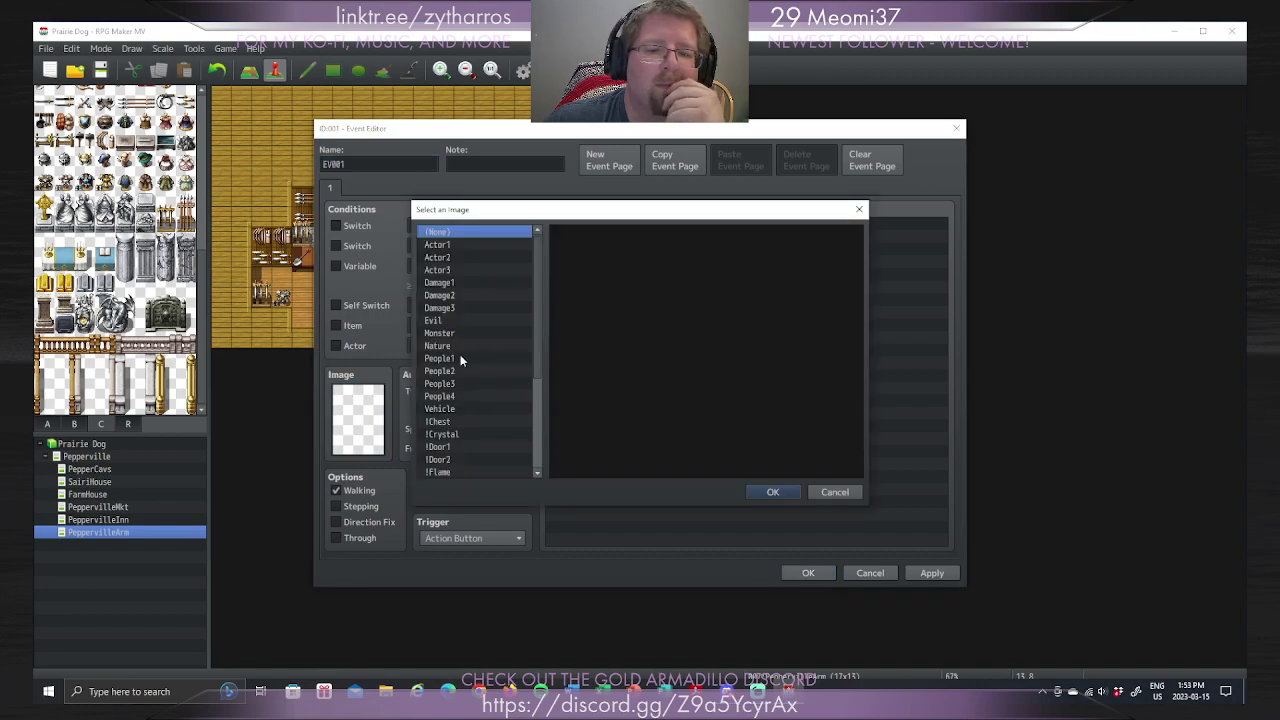
Step: Examine the door, flame, gate, monster and tileset images for the entrance event, then close the event without choosing one
{"action": "scroll", "coordinate": [474, 368], "scroll_direction": "down", "scroll_amount": 2}
{"action": "left_click", "coordinate": [440, 384]}
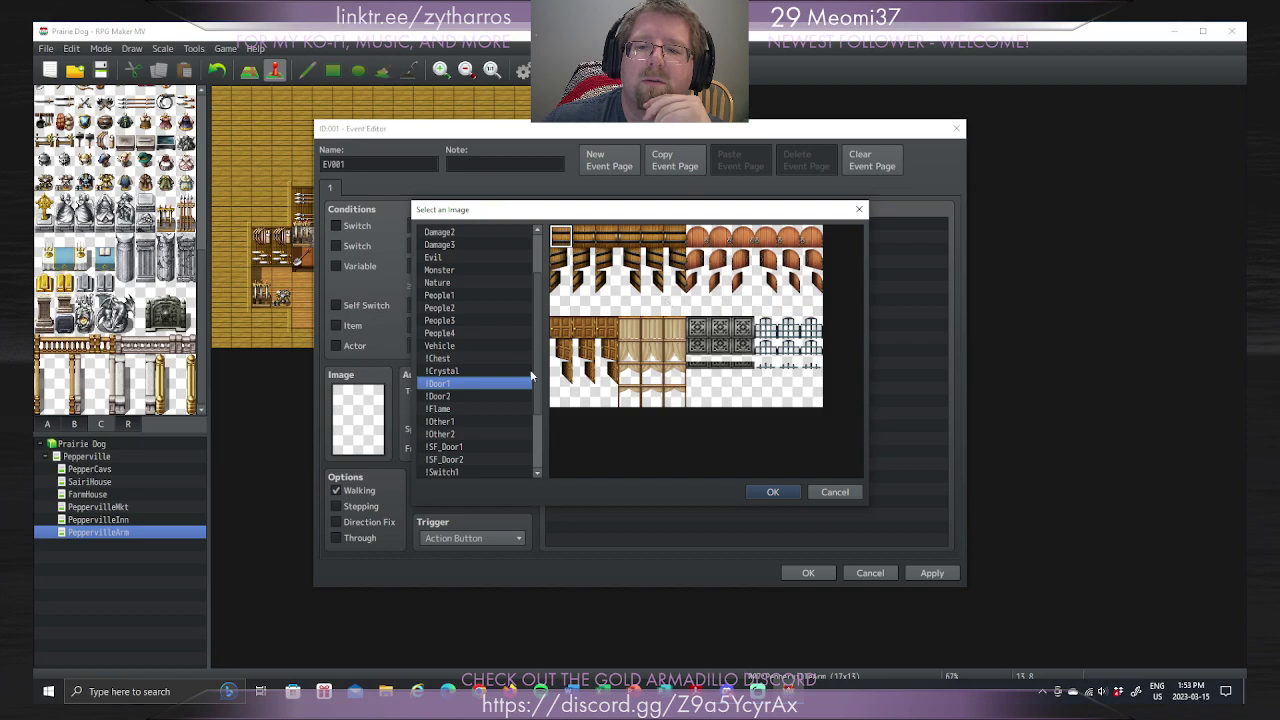
{"action": "left_click", "coordinate": [433, 398]}
{"action": "left_click", "coordinate": [436, 409]}
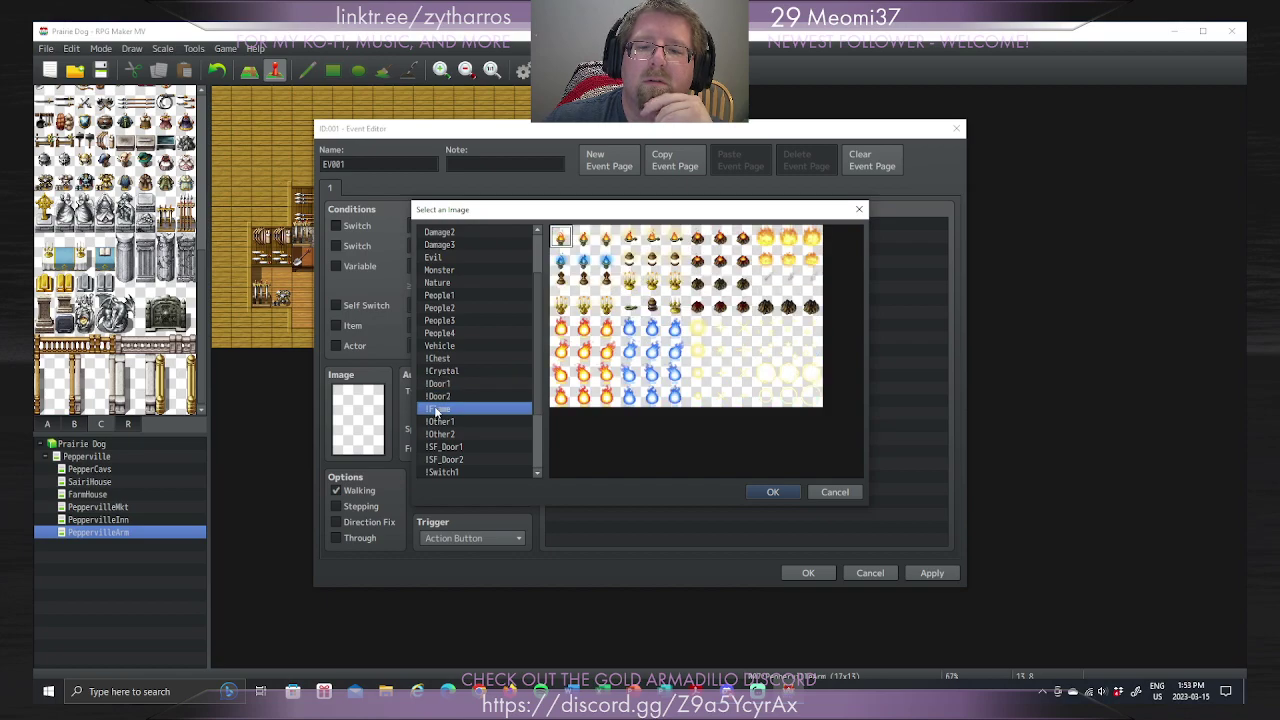
{"action": "left_click", "coordinate": [448, 447]}
{"action": "scroll", "coordinate": [448, 442], "scroll_direction": "down", "scroll_amount": 2}
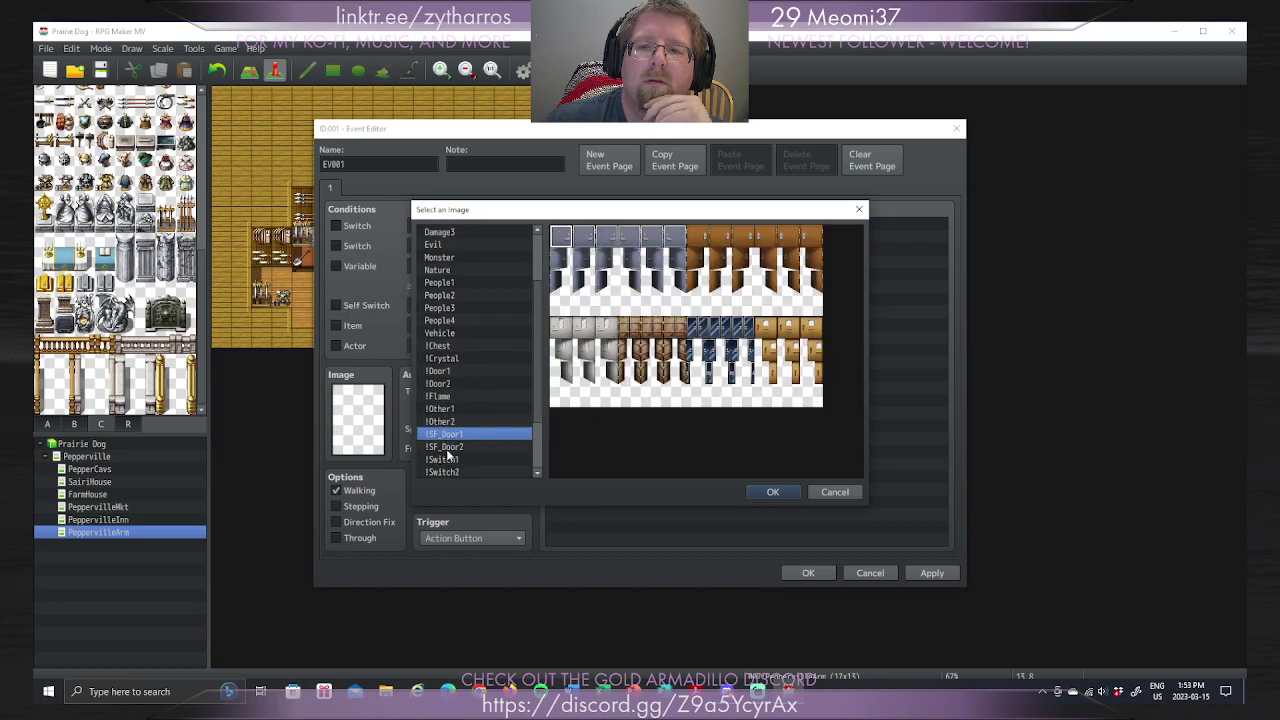
{"action": "left_click", "coordinate": [458, 398]}
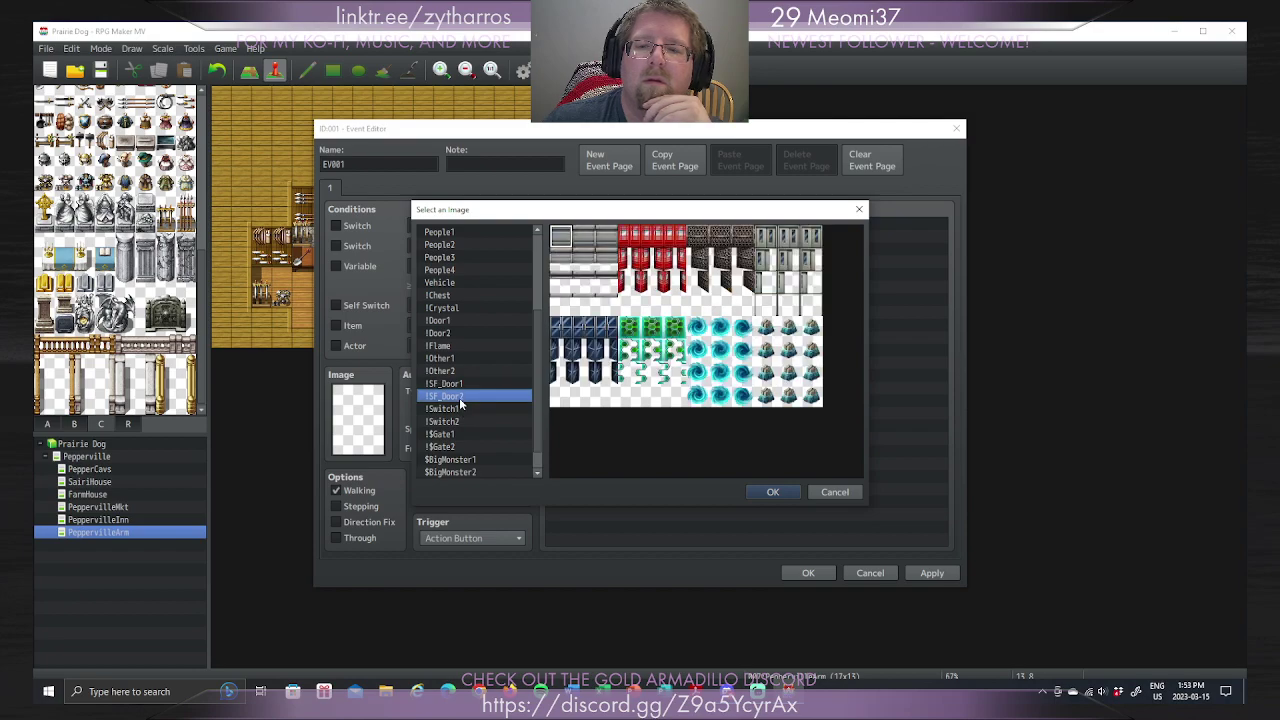
{"action": "scroll", "coordinate": [459, 400], "scroll_direction": "down", "scroll_amount": 1}
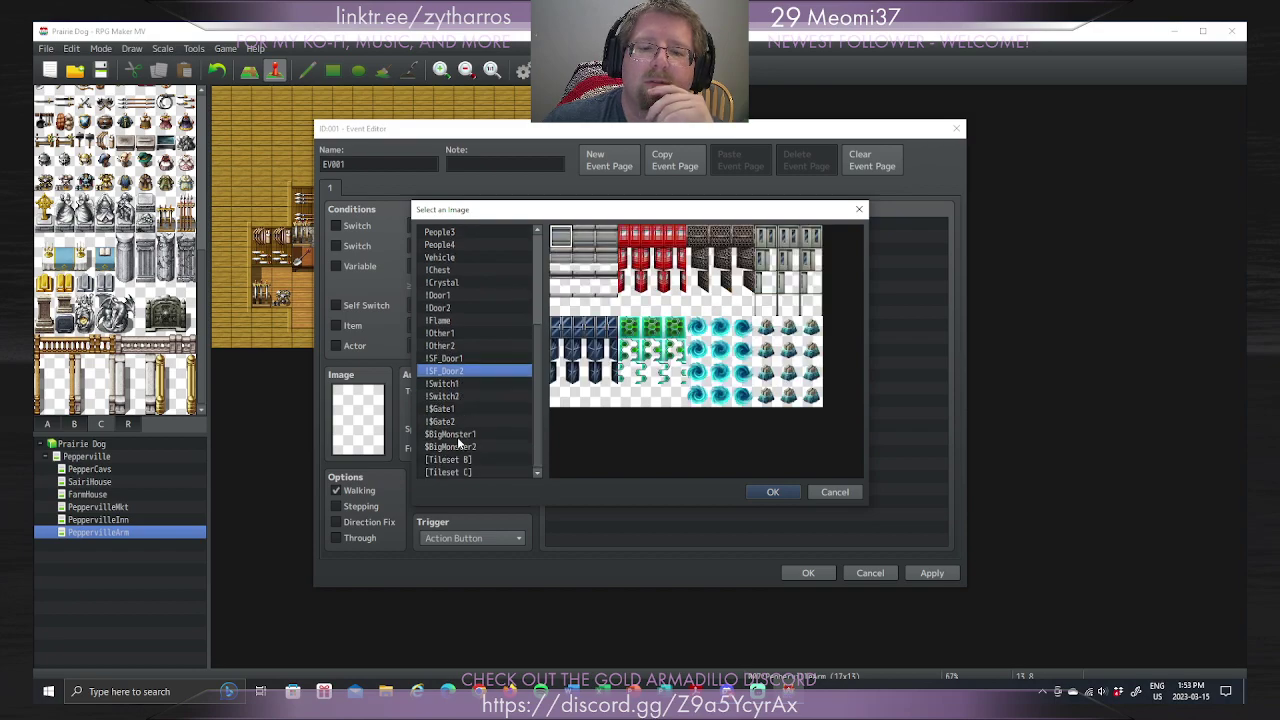
{"action": "left_click", "coordinate": [457, 422]}
{"action": "left_click", "coordinate": [460, 434]}
{"action": "left_click", "coordinate": [466, 459]}
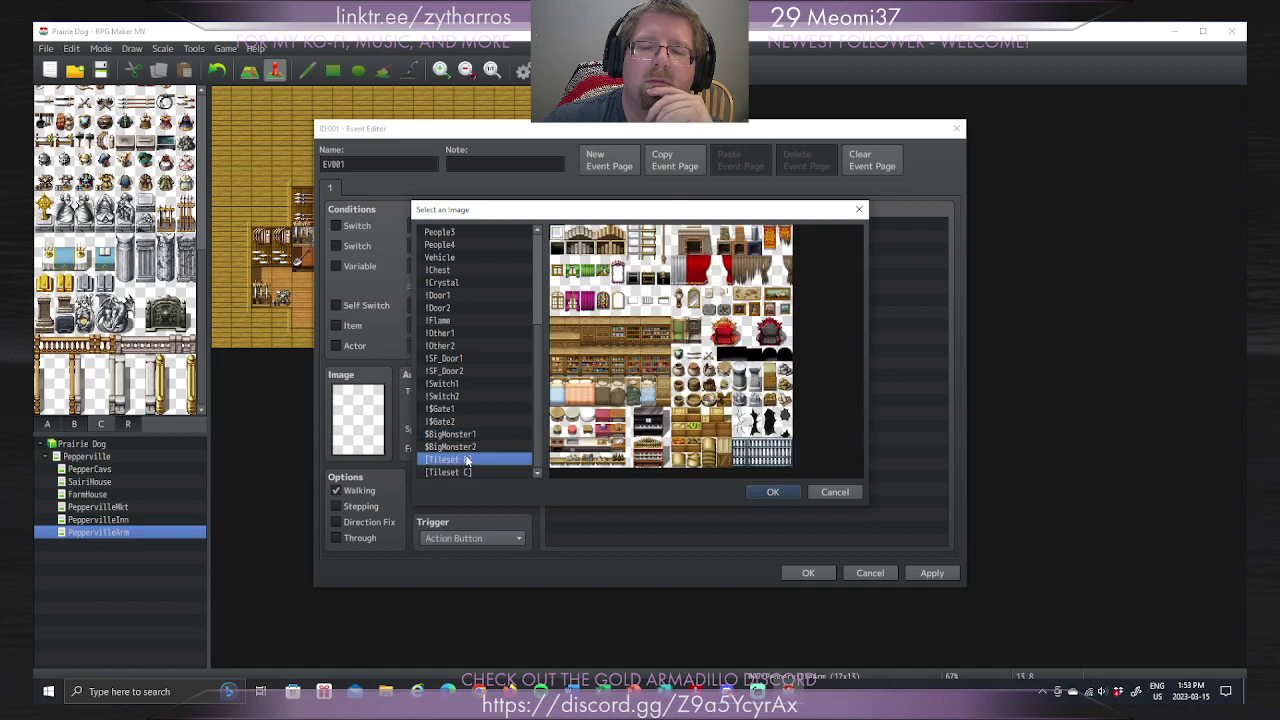
{"action": "left_click", "coordinate": [467, 446]}
{"action": "left_click", "coordinate": [467, 435]}
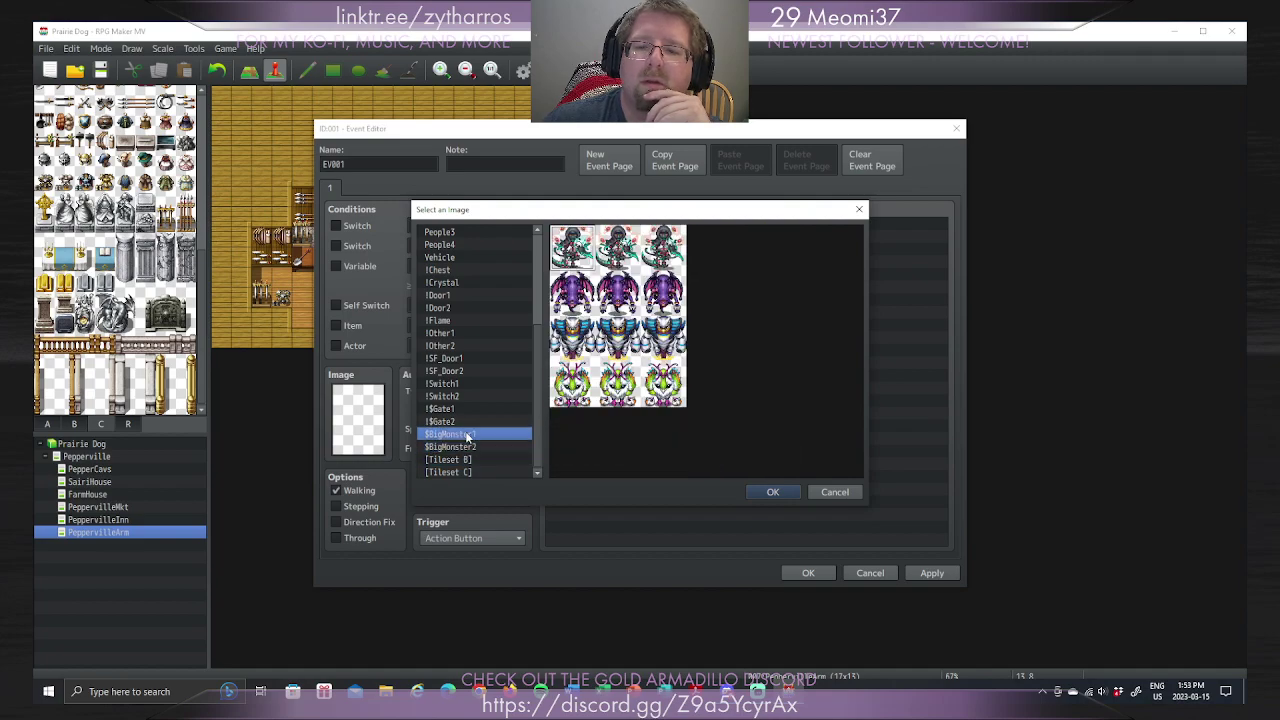
{"action": "left_click", "coordinate": [467, 447]}
{"action": "left_click", "coordinate": [467, 435]}
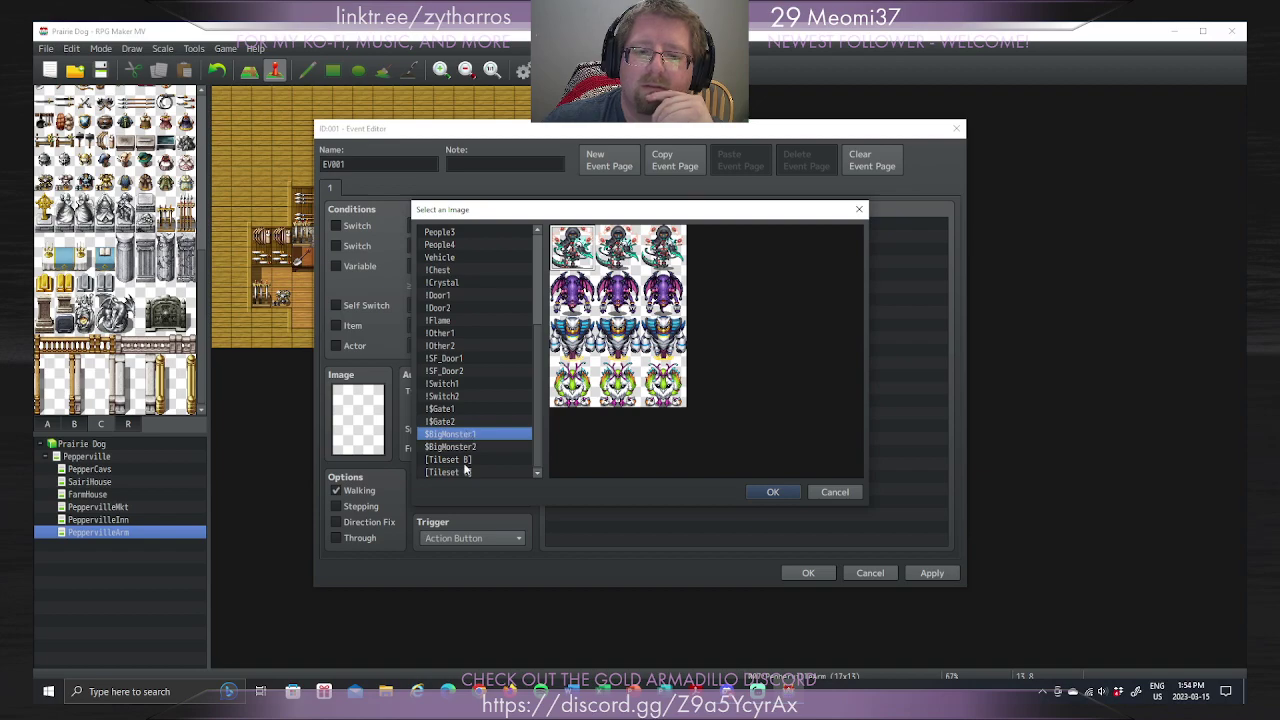
{"action": "left_click", "coordinate": [464, 462]}
{"action": "left_click", "coordinate": [462, 473]}
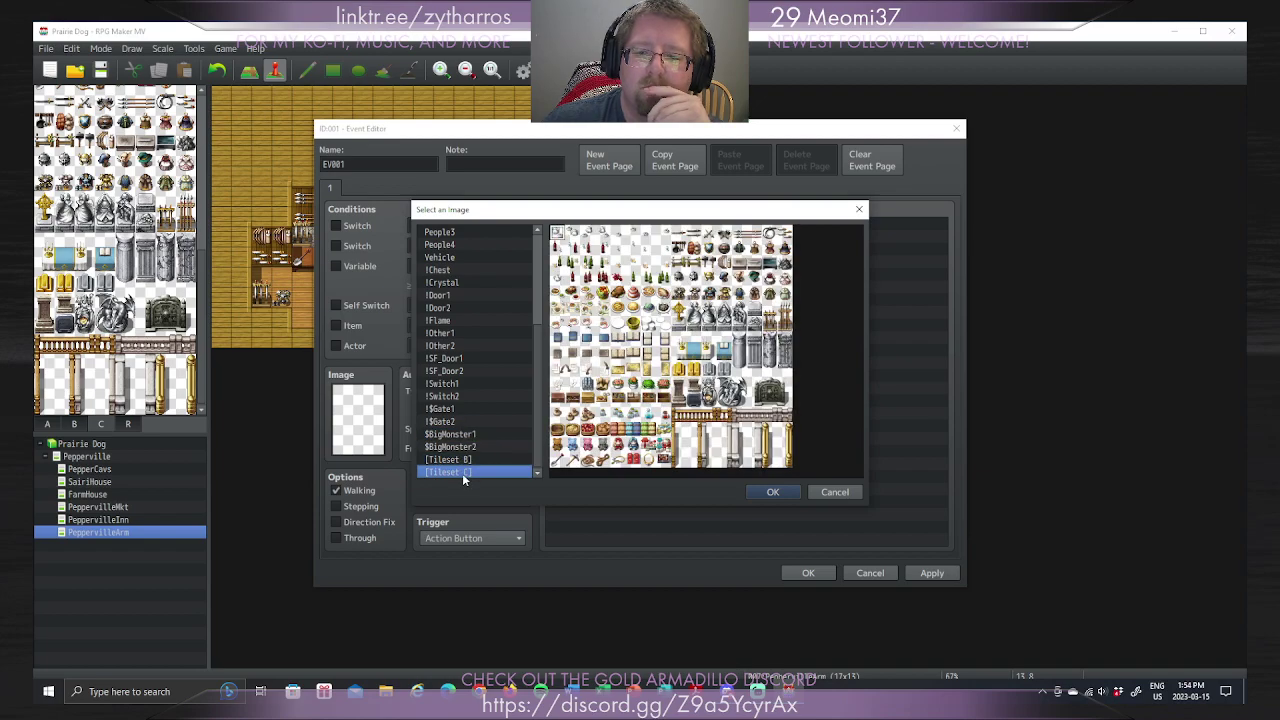
{"action": "left_click", "coordinate": [460, 459]}
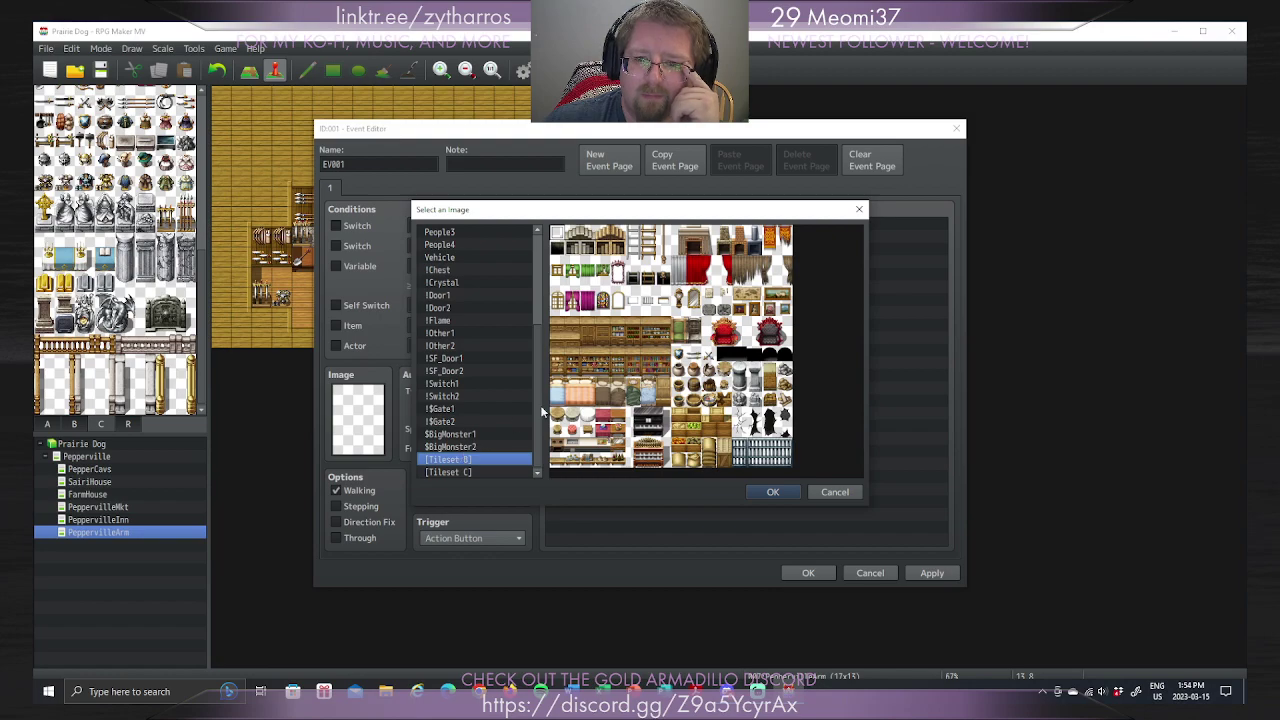
{"action": "left_click", "coordinate": [858, 209]}
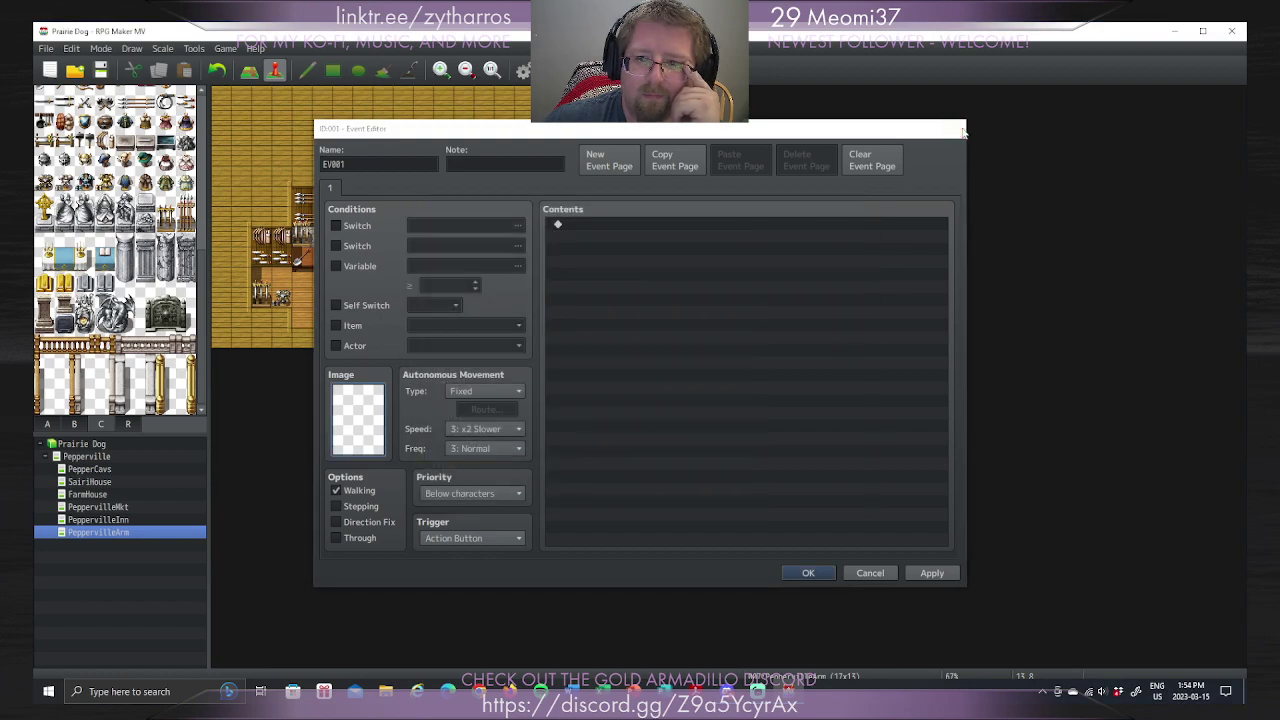
{"action": "left_click", "coordinate": [957, 128]}
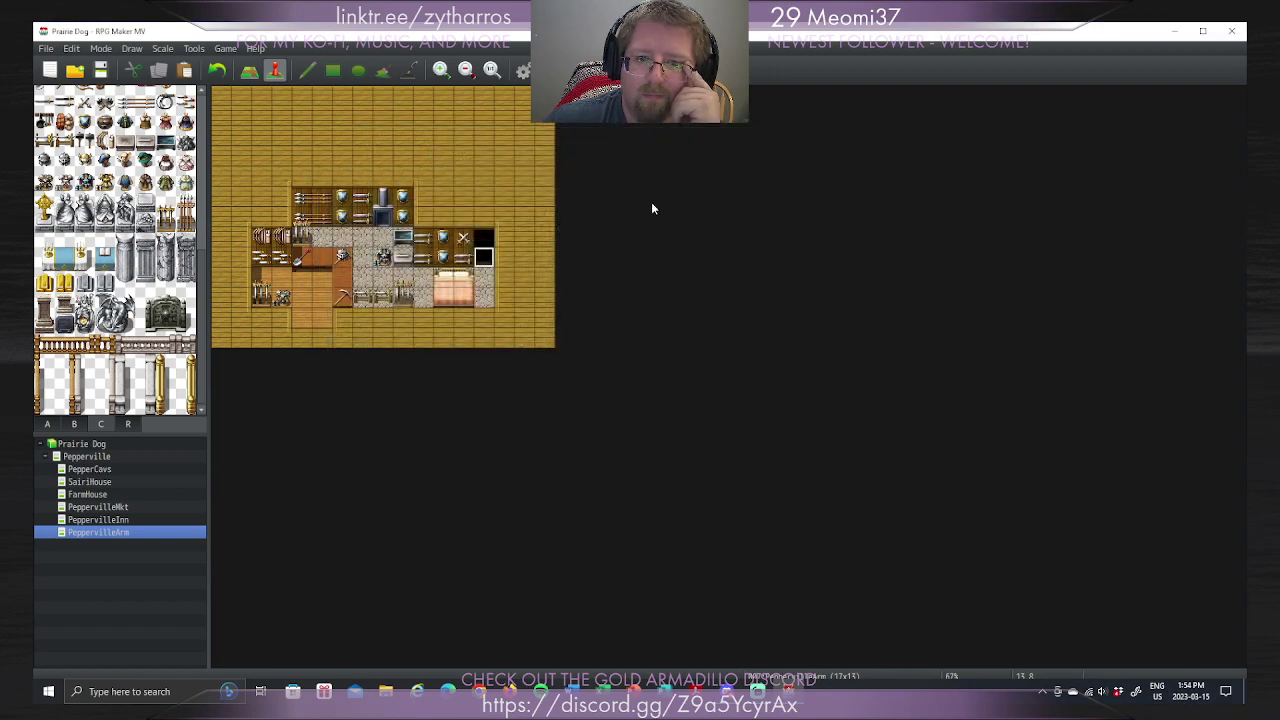
Step: Paint the upper black entrance cell in the rightmost column with the plain wooden wall tile
{"action": "left_click", "coordinate": [249, 69]}
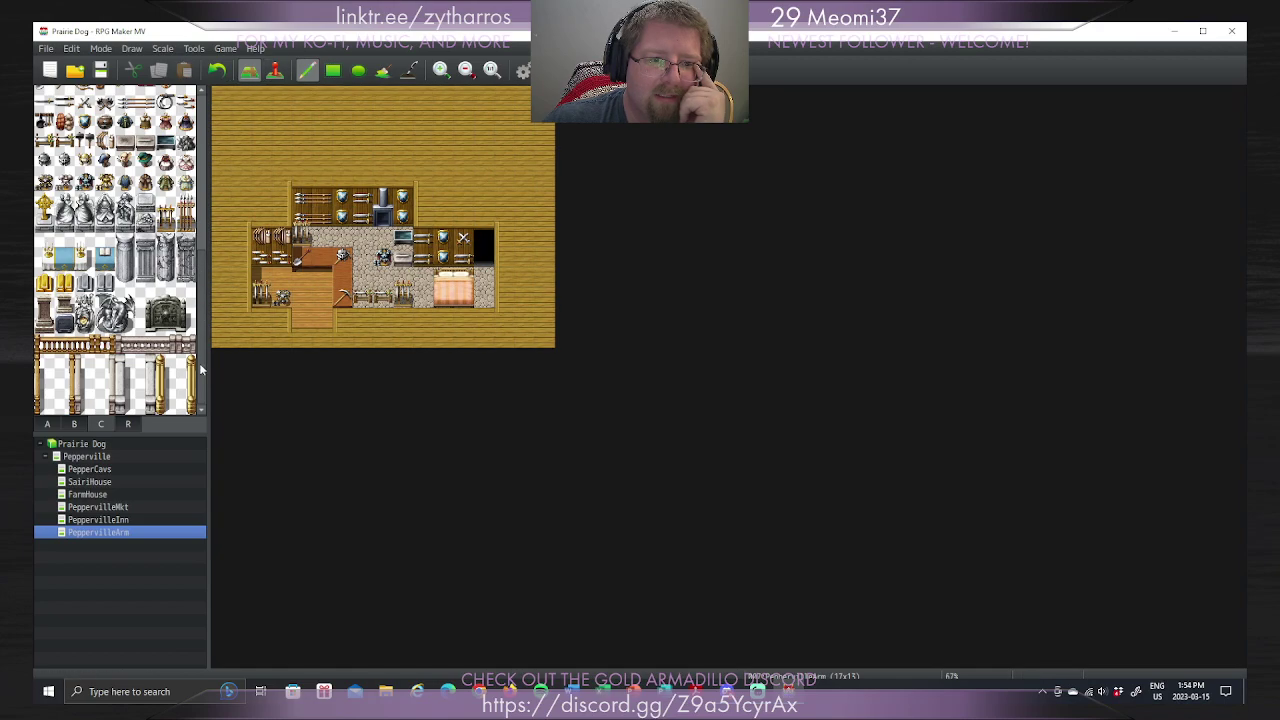
{"action": "left_click_drag", "start_coordinate": [200, 370], "coordinate": [220, 94]}
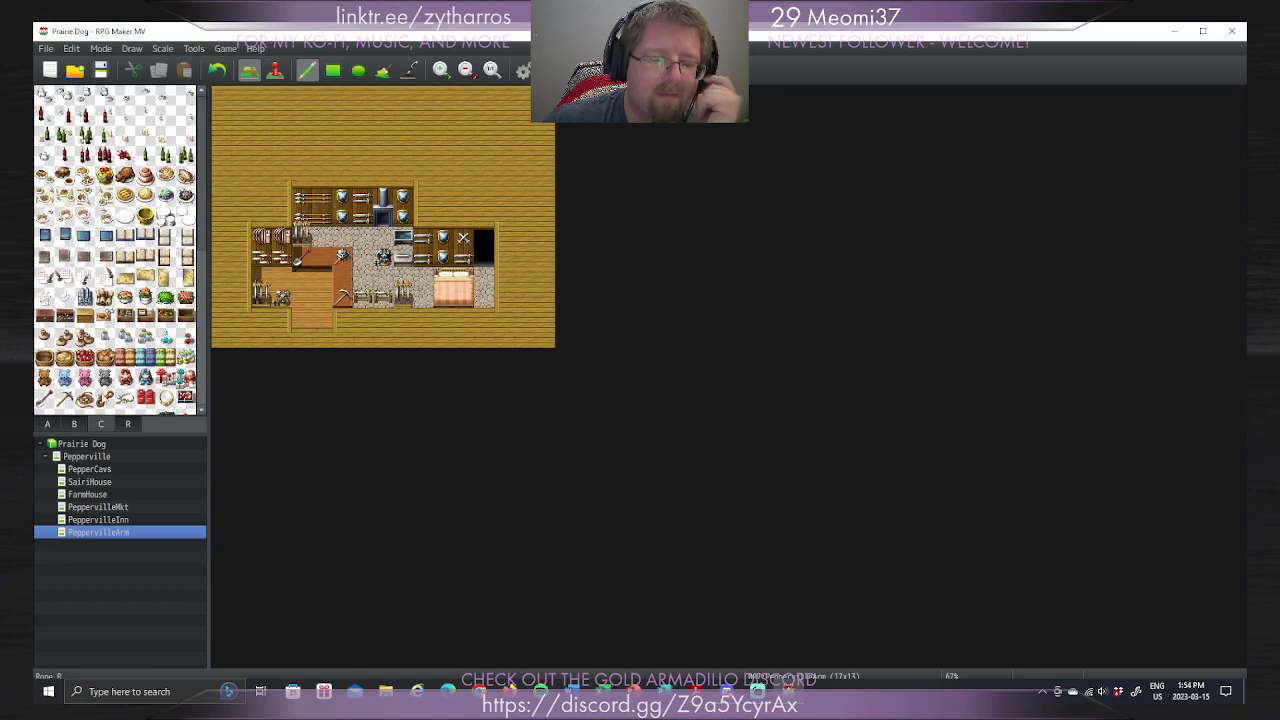
{"action": "left_click", "coordinate": [56, 426]}
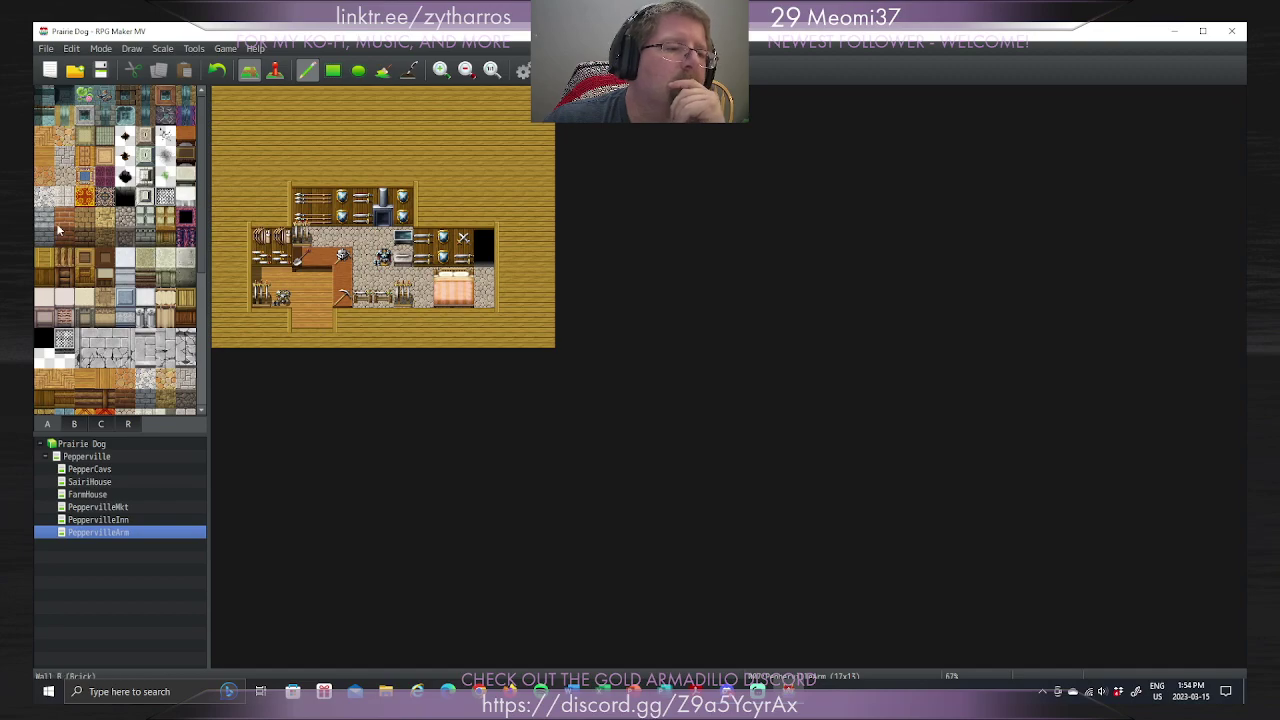
{"action": "left_click", "coordinate": [72, 426]}
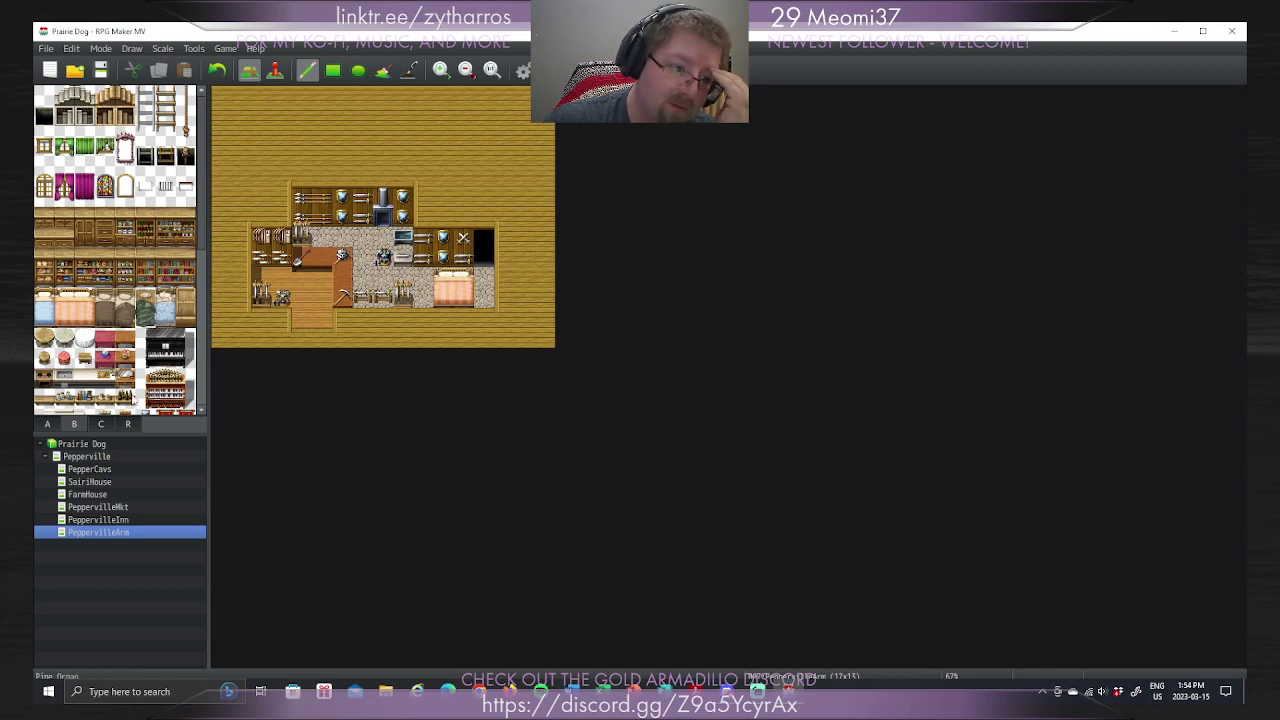
{"action": "left_click", "coordinate": [91, 425]}
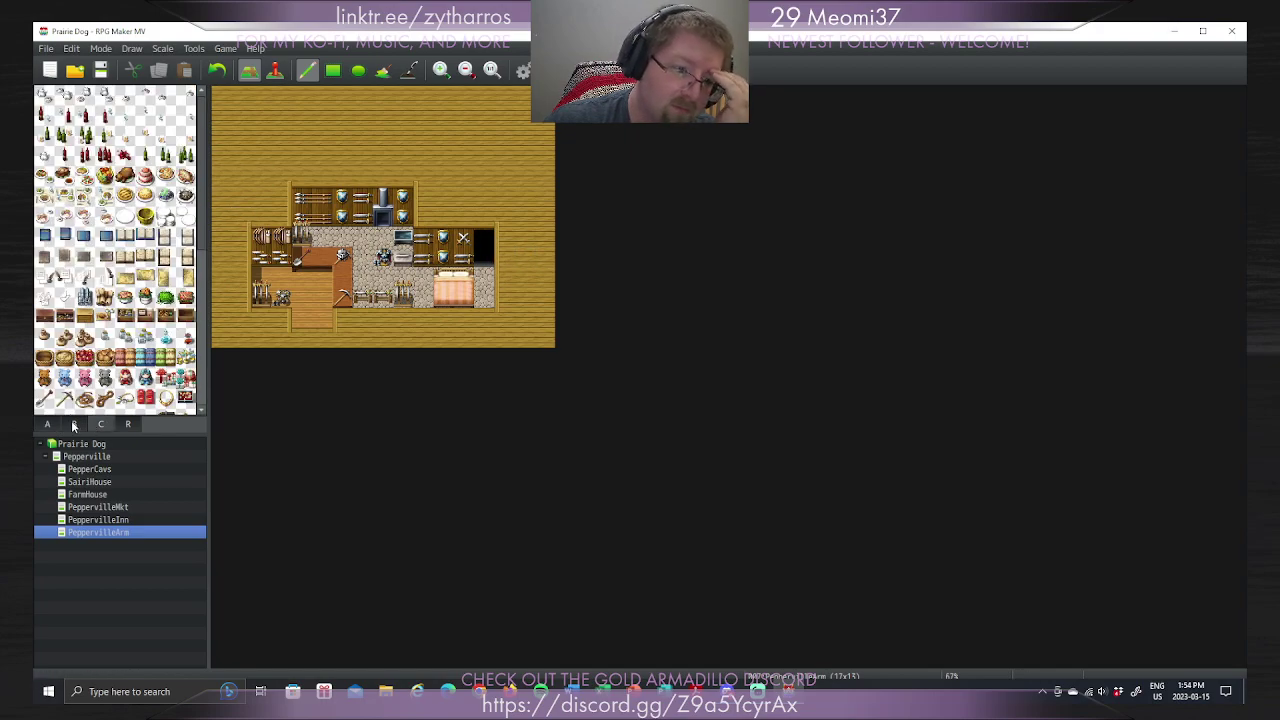
{"action": "left_click", "coordinate": [47, 424]}
{"action": "left_click", "coordinate": [44, 277]}
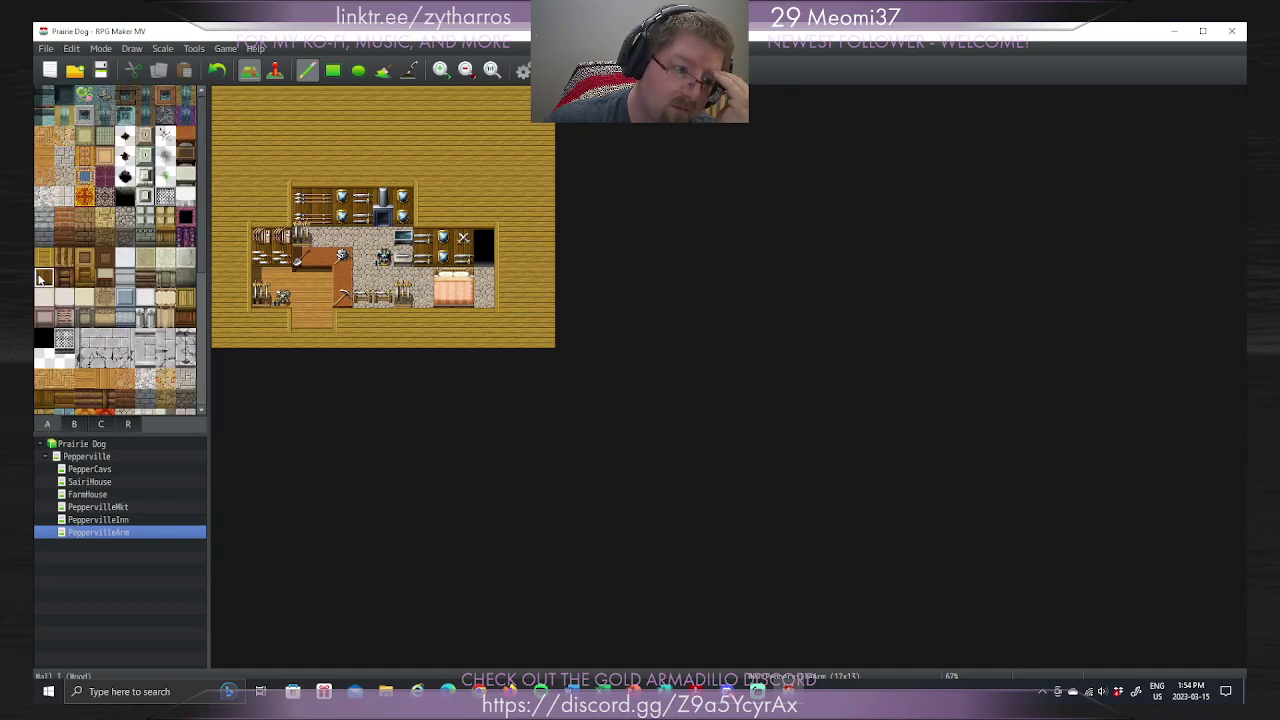
{"action": "left_click", "coordinate": [484, 238]}
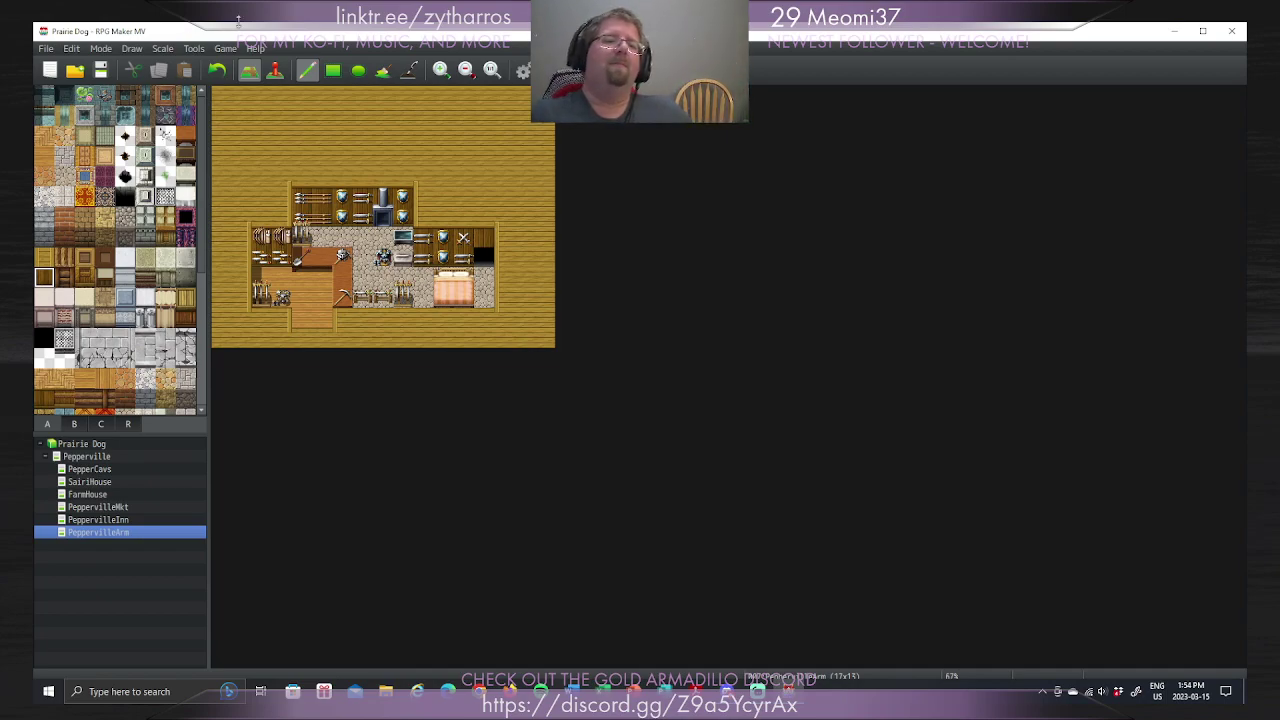
Step: Create an event on the remaining black entrance tile using a closed wooden door image from the top-row doors of !Door1
{"action": "left_click", "coordinate": [275, 70]}
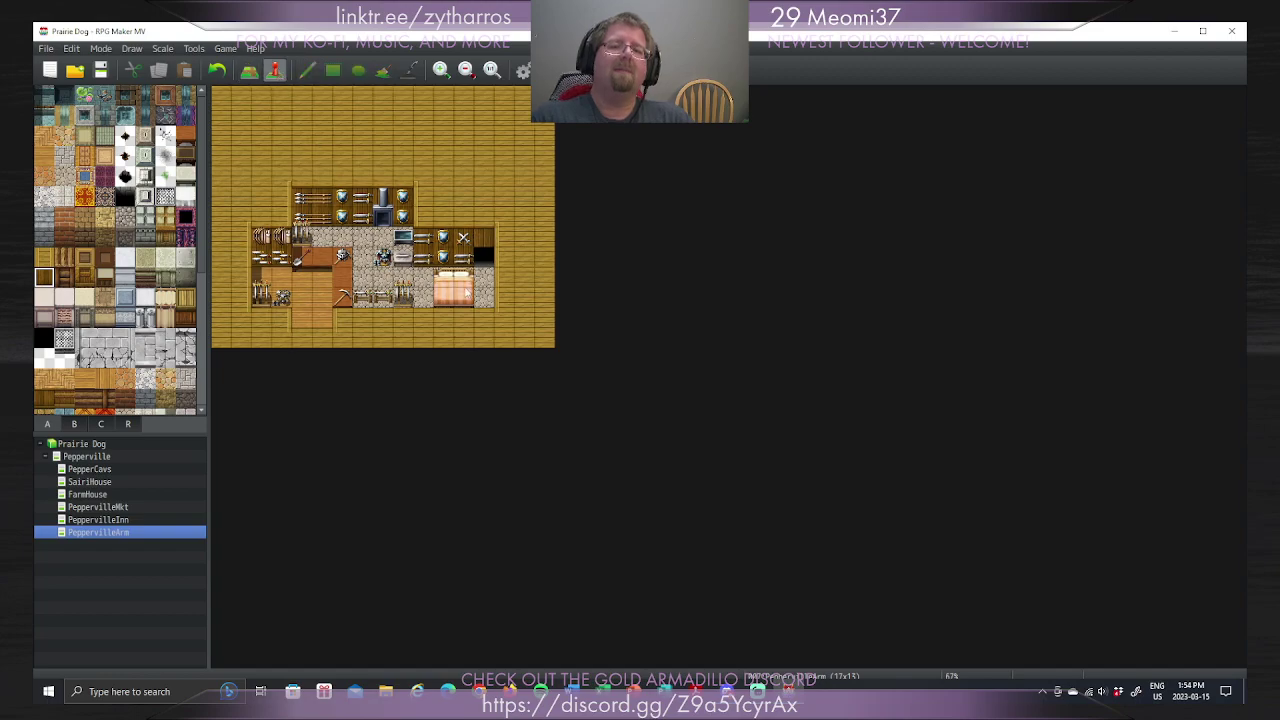
{"action": "left_click", "coordinate": [481, 252]}
{"action": "right_click", "coordinate": [483, 256]}
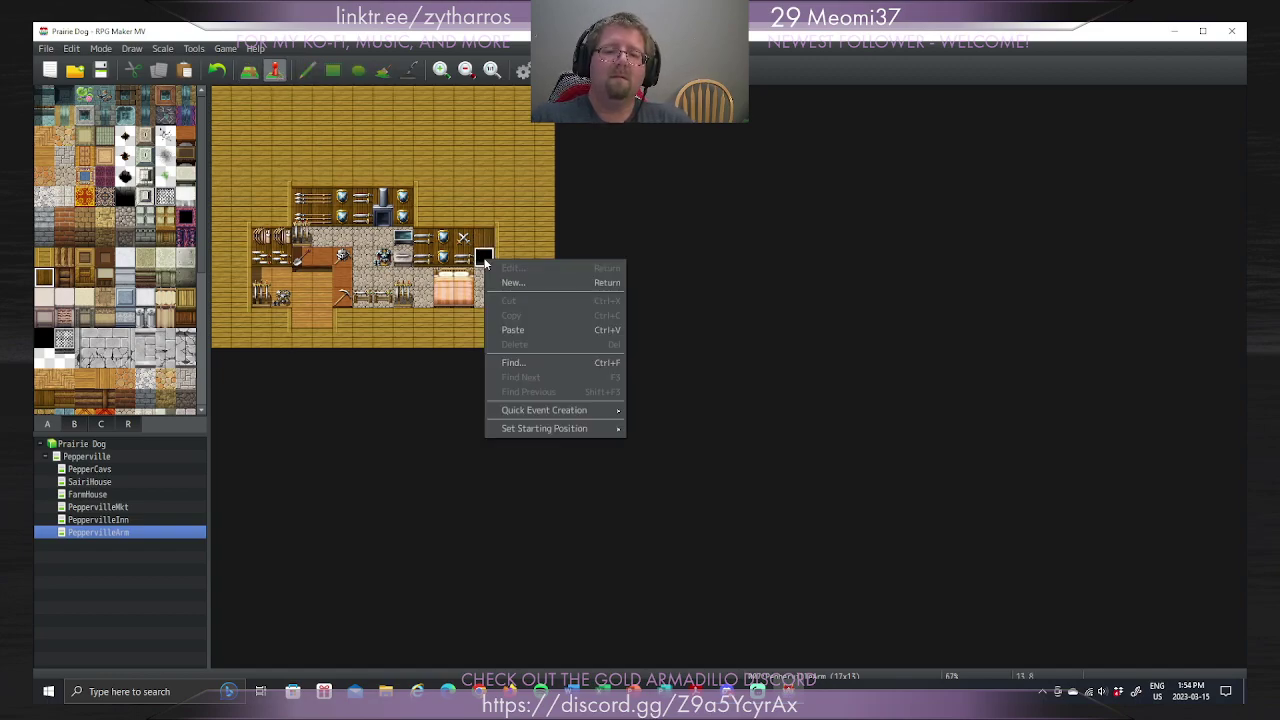
{"action": "key", "text": "Escape"}
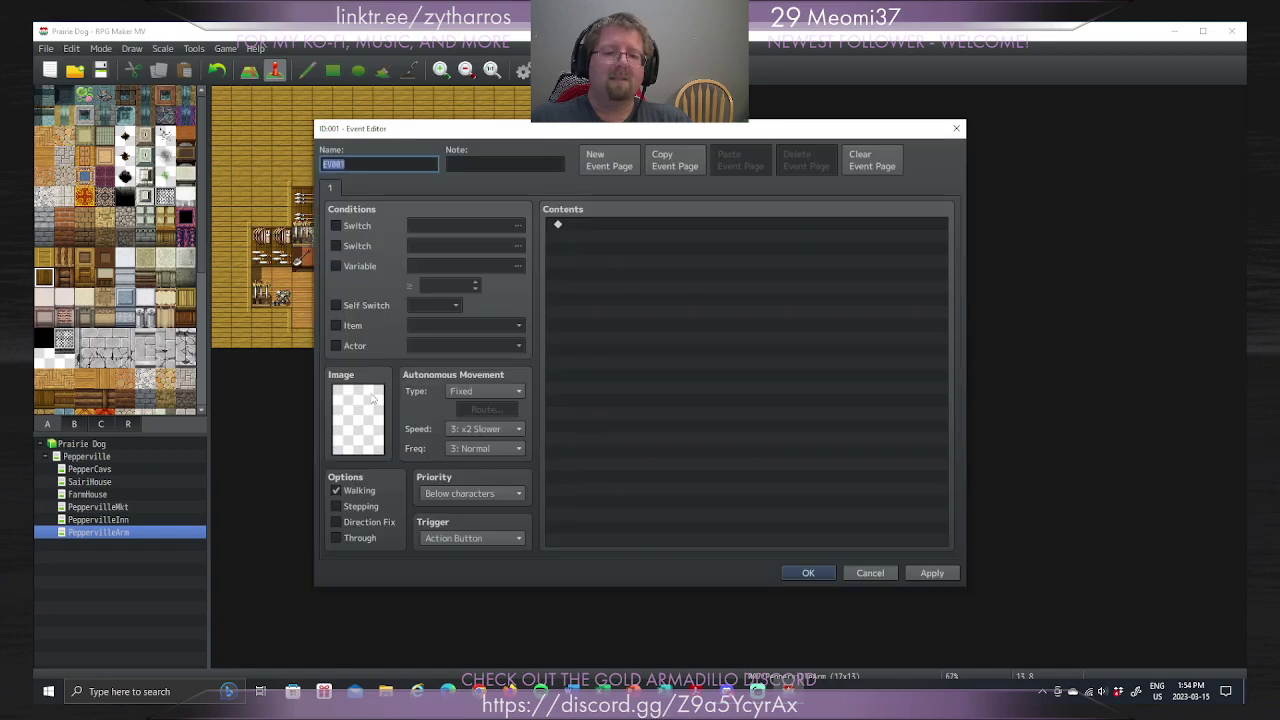
{"action": "double_click", "coordinate": [370, 402]}
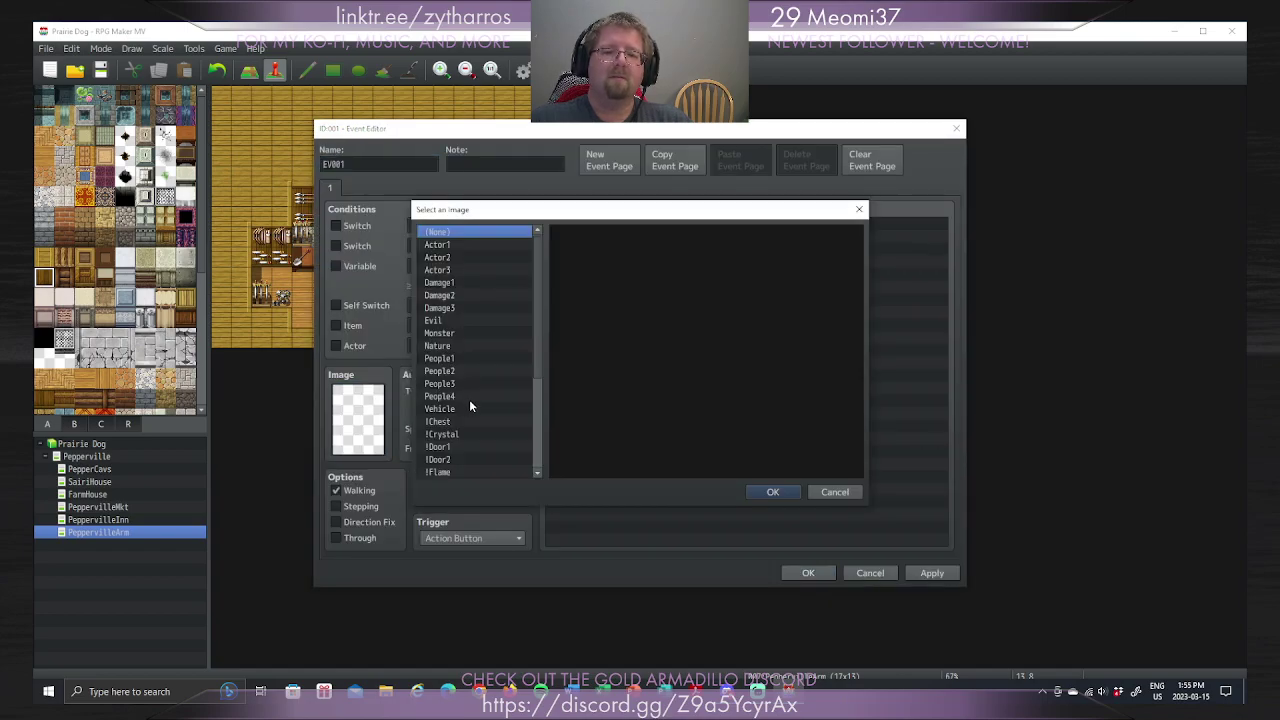
{"action": "left_click", "coordinate": [465, 449]}
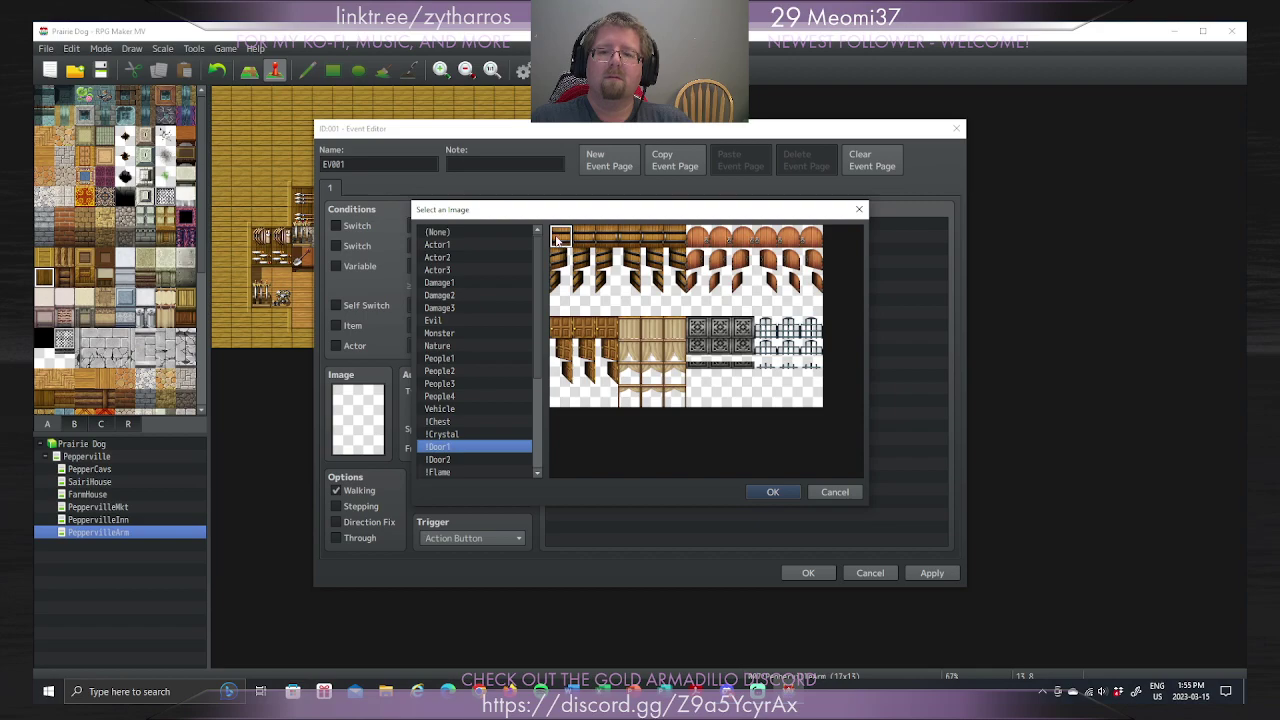
{"action": "left_click", "coordinate": [655, 240]}
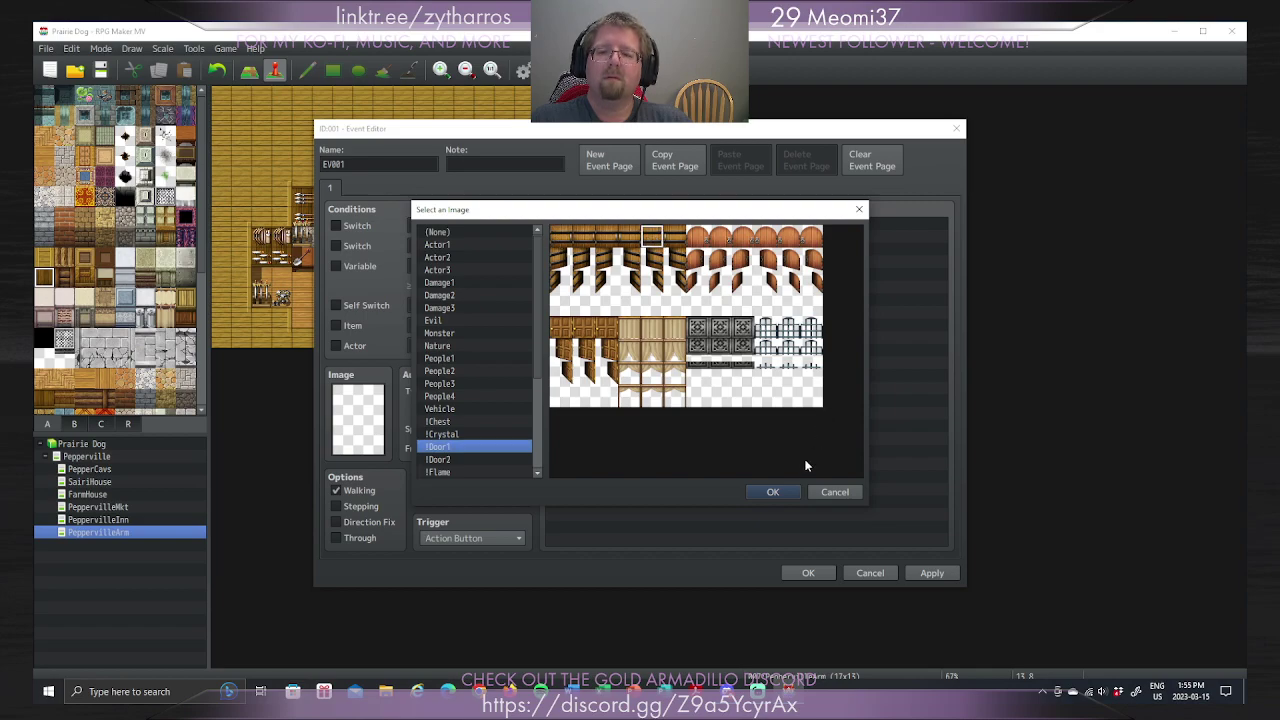
{"action": "left_click", "coordinate": [773, 492]}
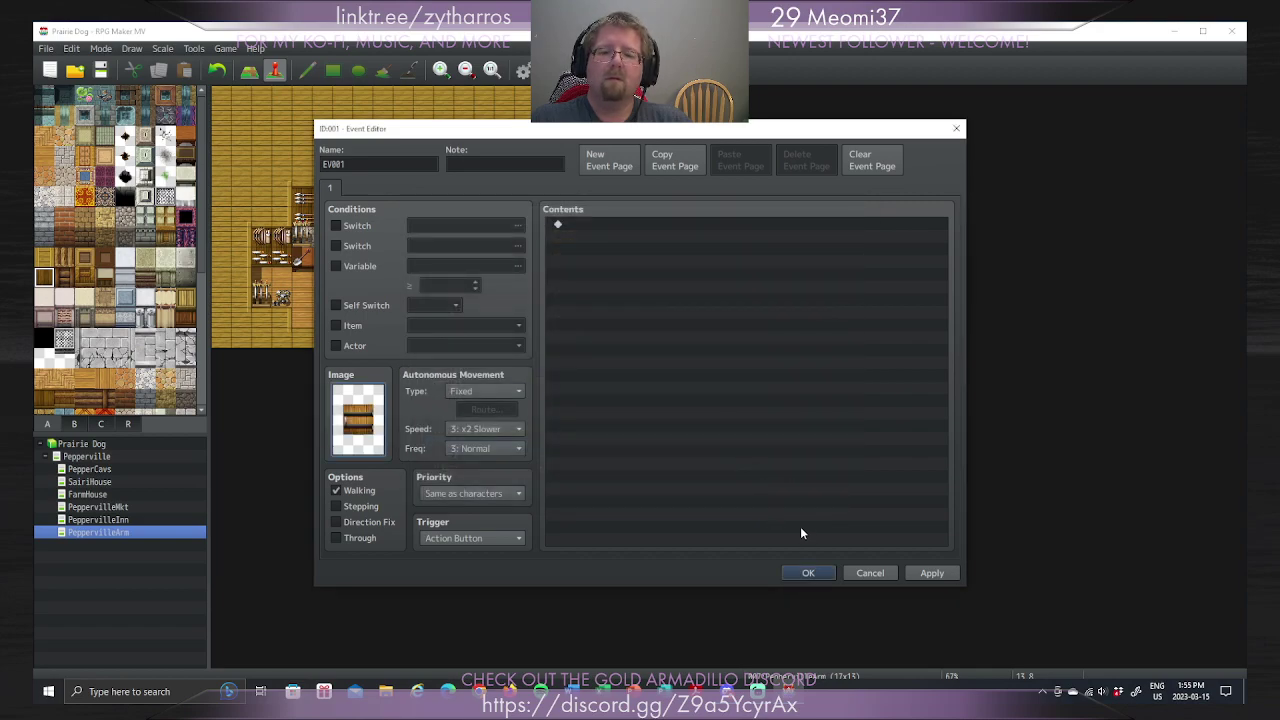
{"action": "left_click", "coordinate": [808, 573]}
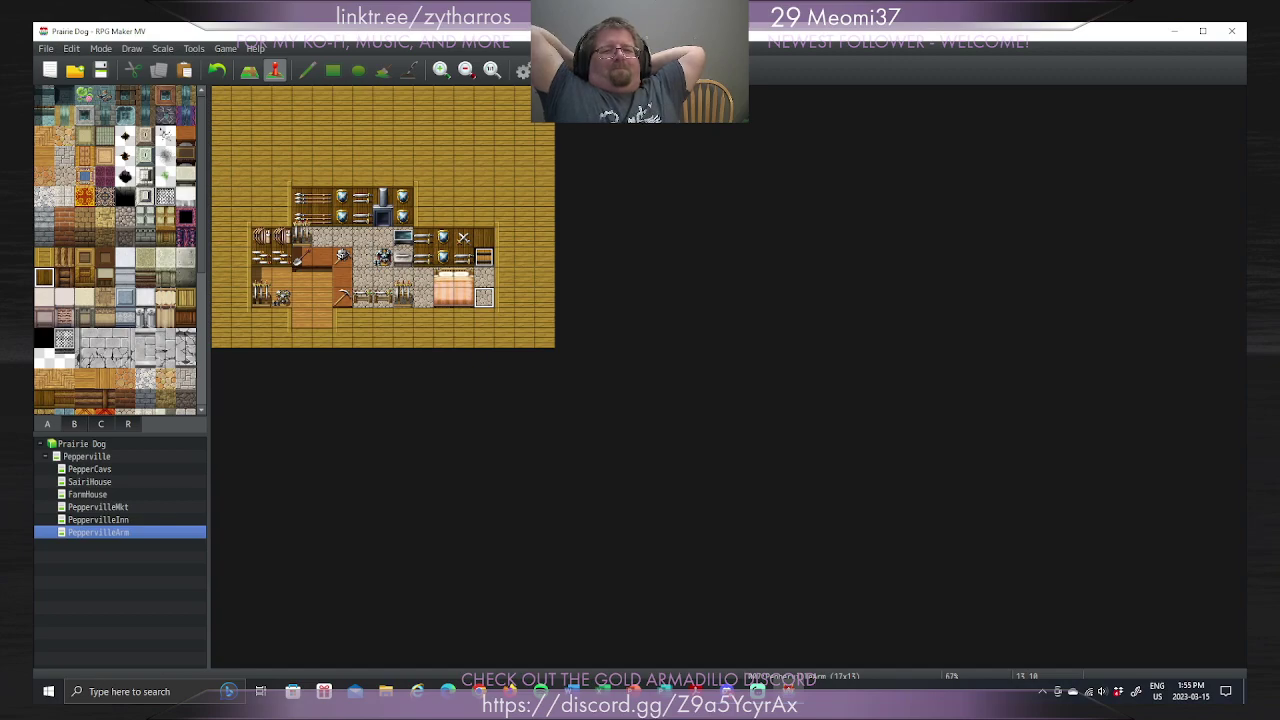
Step: Open the Pepperville map for tile editing and remove the barrels behind the shop with the blue sign in the northeast
{"action": "left_click", "coordinate": [106, 458]}
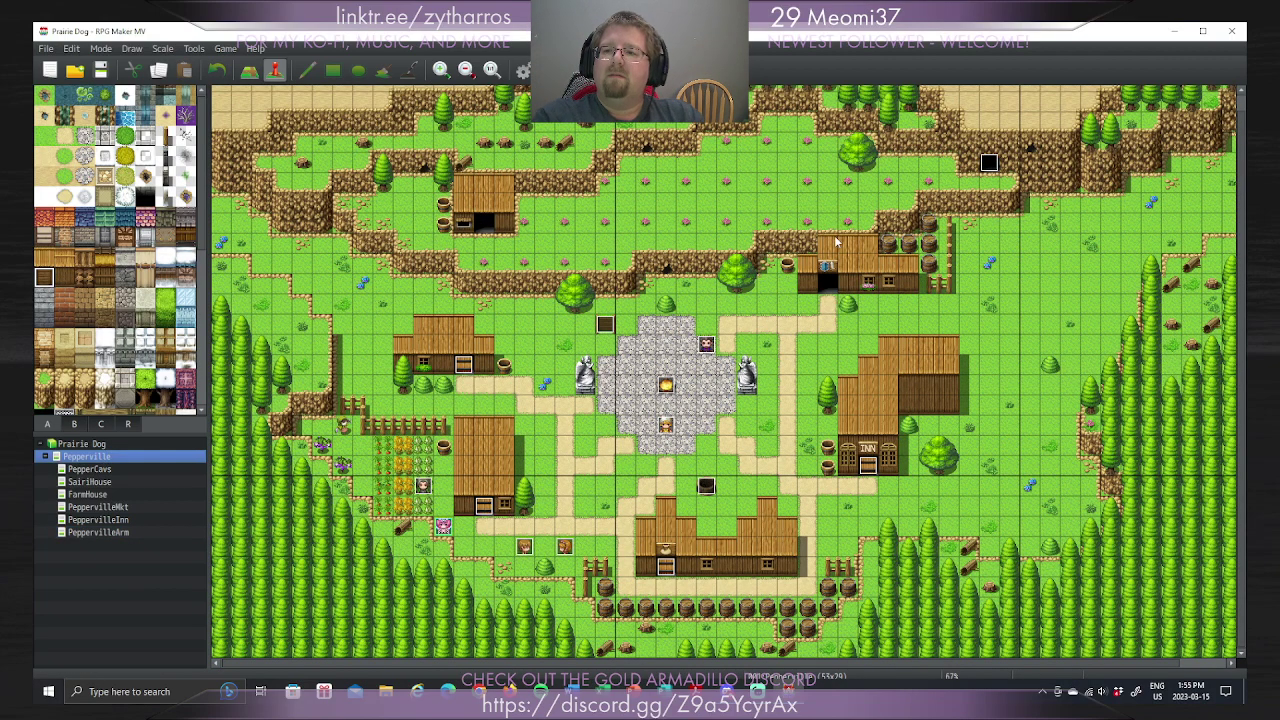
{"action": "left_click", "coordinate": [249, 70]}
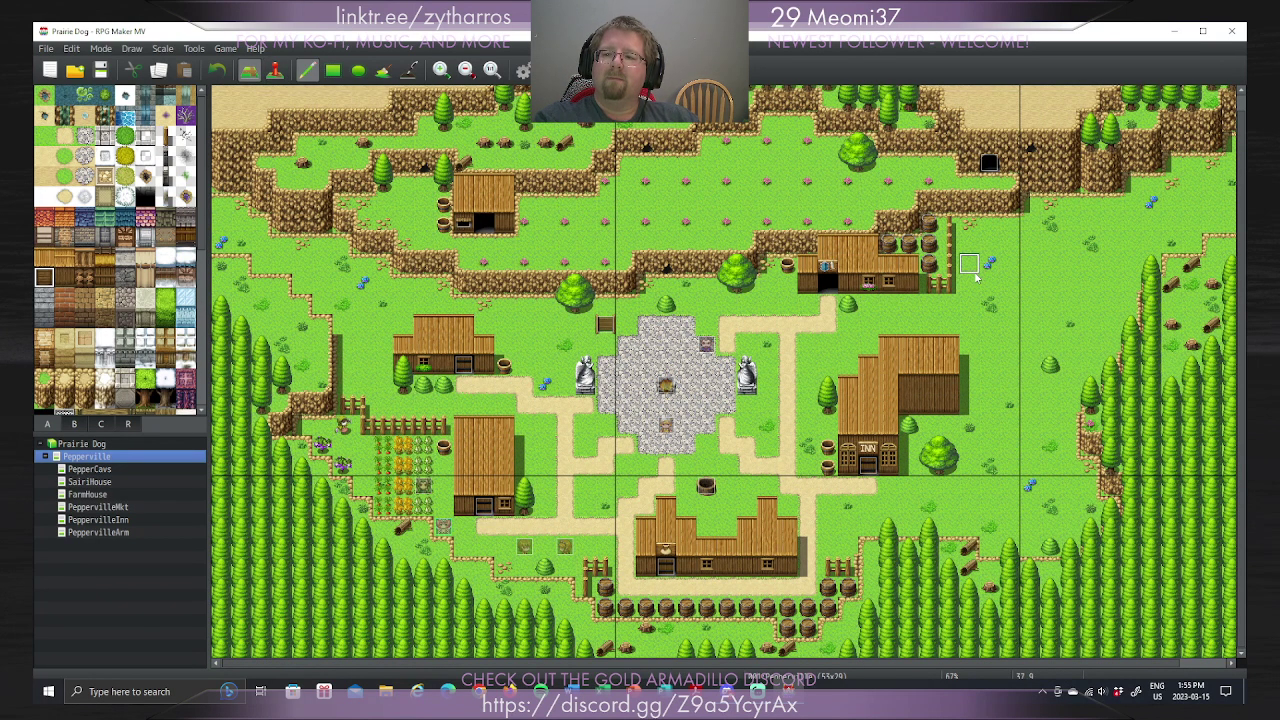
{"action": "left_click_drag", "start_coordinate": [930, 245], "coordinate": [888, 245]}
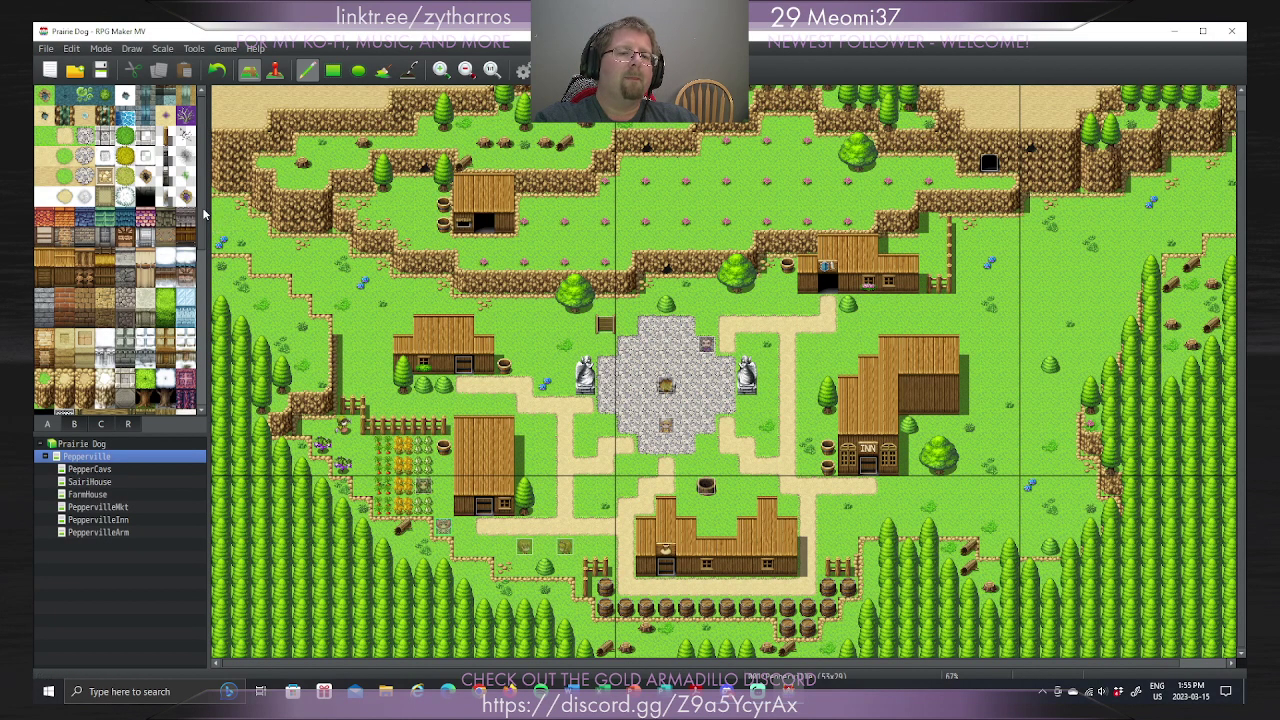
Step: Examine the ground, outdoor object and structure tiles for decorations to fill the cleared area behind the shop with the blue sign
{"action": "scroll", "coordinate": [204, 214], "scroll_direction": "down", "scroll_amount": 5}
{"action": "left_click", "coordinate": [100, 343]}
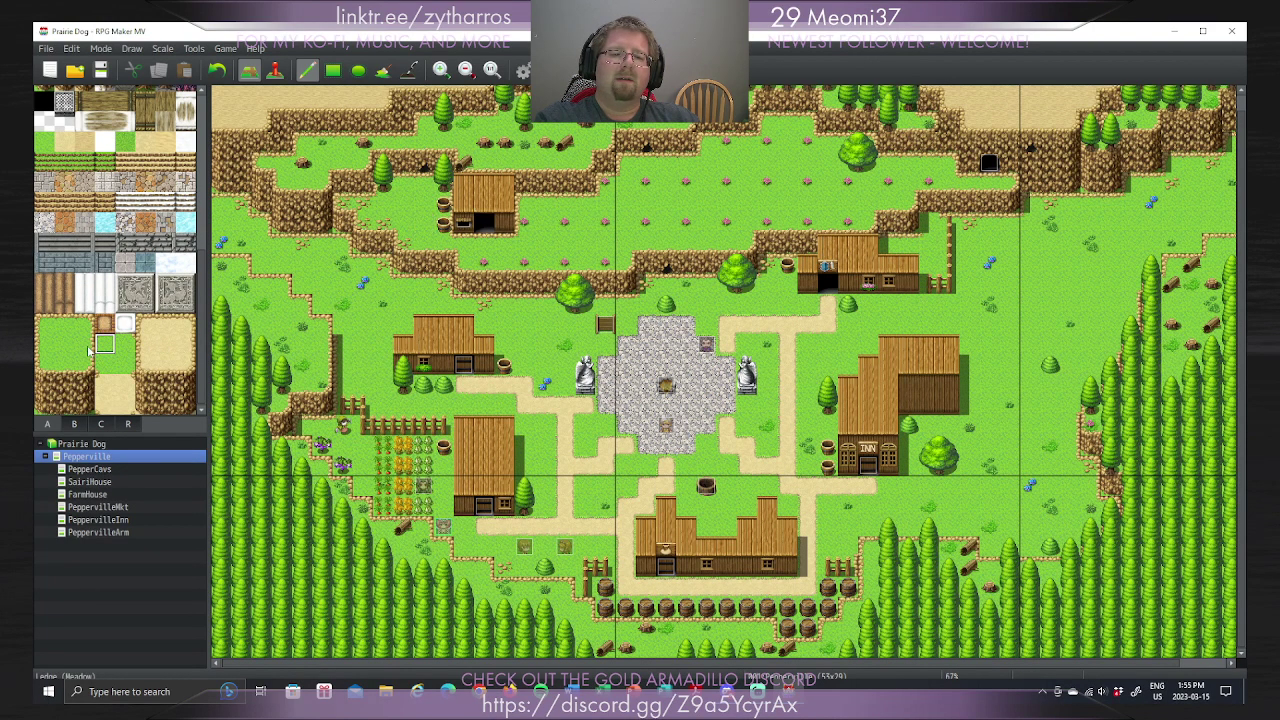
{"action": "left_click", "coordinate": [44, 323]}
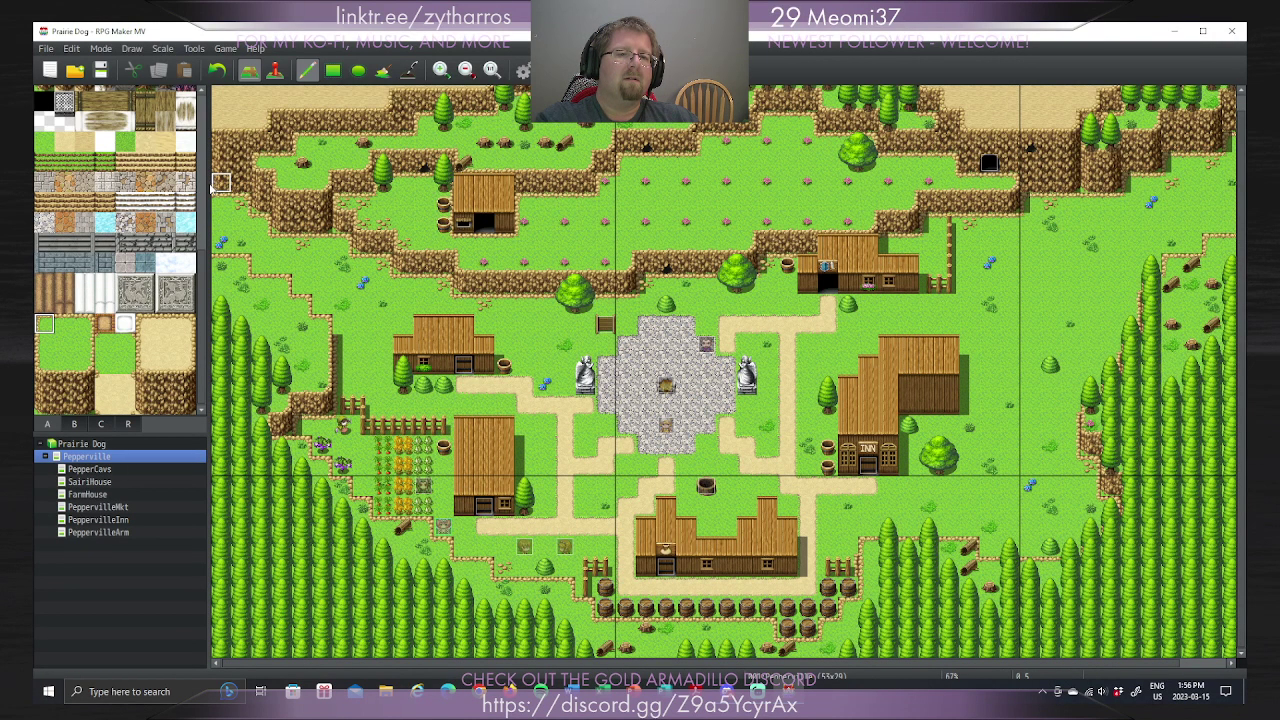
{"action": "right_click", "coordinate": [213, 195]}
{"action": "right_click", "coordinate": [216, 152]}
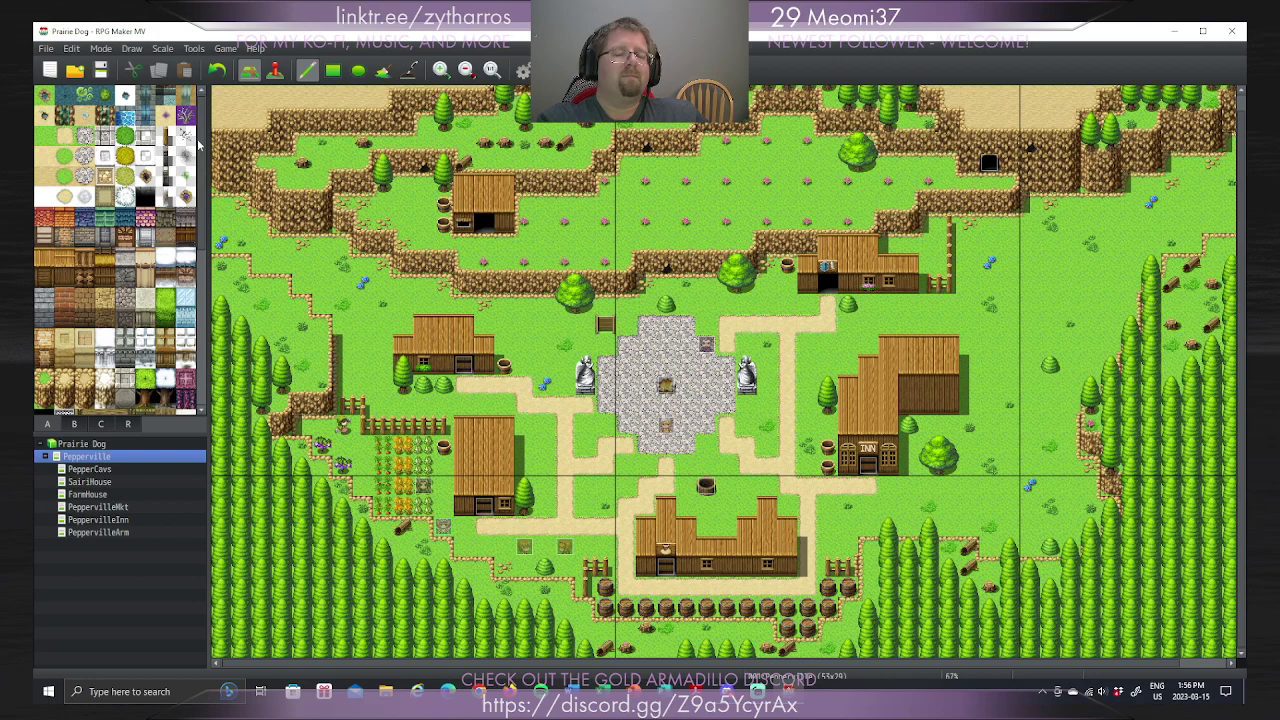
{"action": "left_click", "coordinate": [74, 423]}
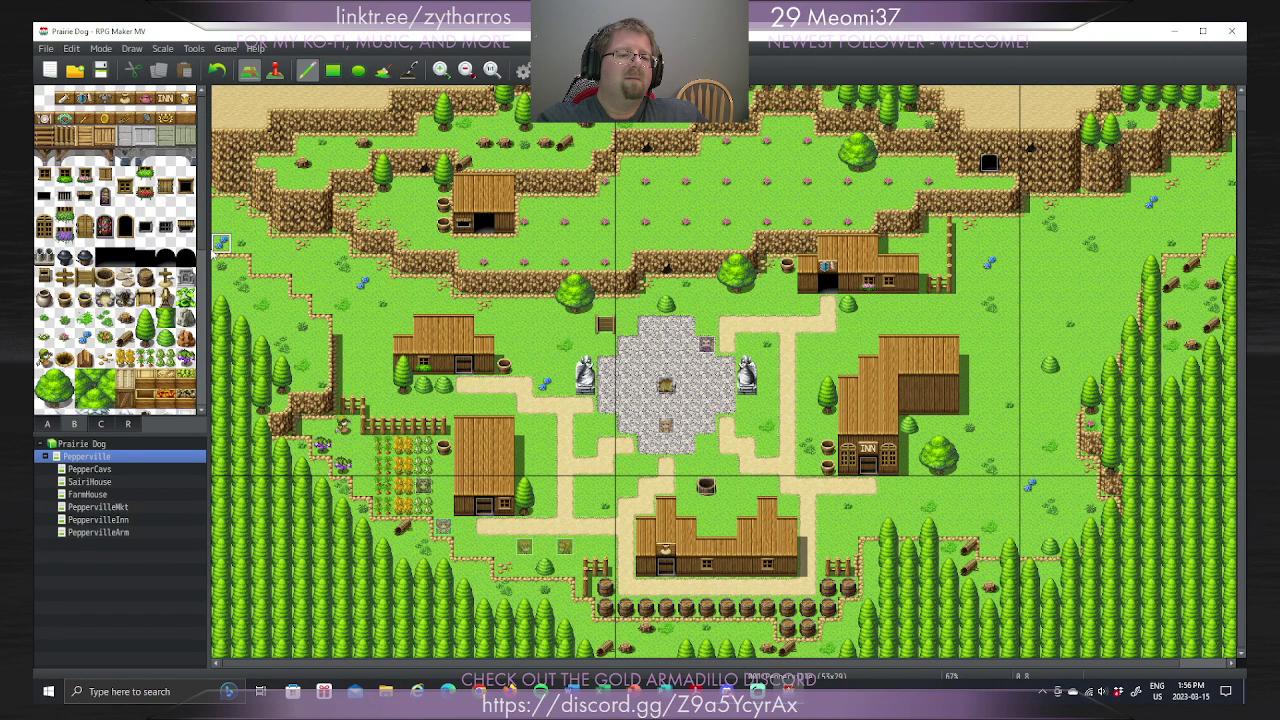
{"action": "mouse_move", "coordinate": [201, 237]}
{"action": "left_mouse_down"}
{"action": "mouse_move", "coordinate": [193, 357]}
{"action": "mouse_move", "coordinate": [189, 228]}
{"action": "left_mouse_up"}
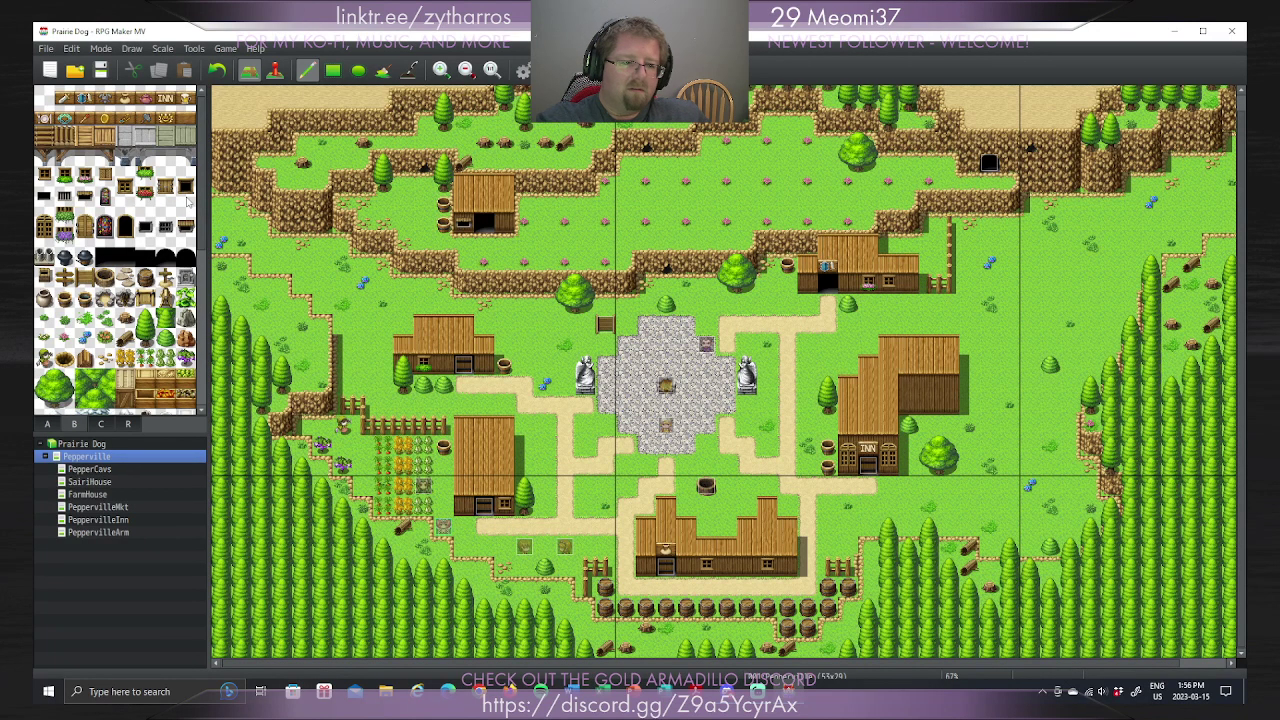
{"action": "left_click", "coordinate": [100, 423]}
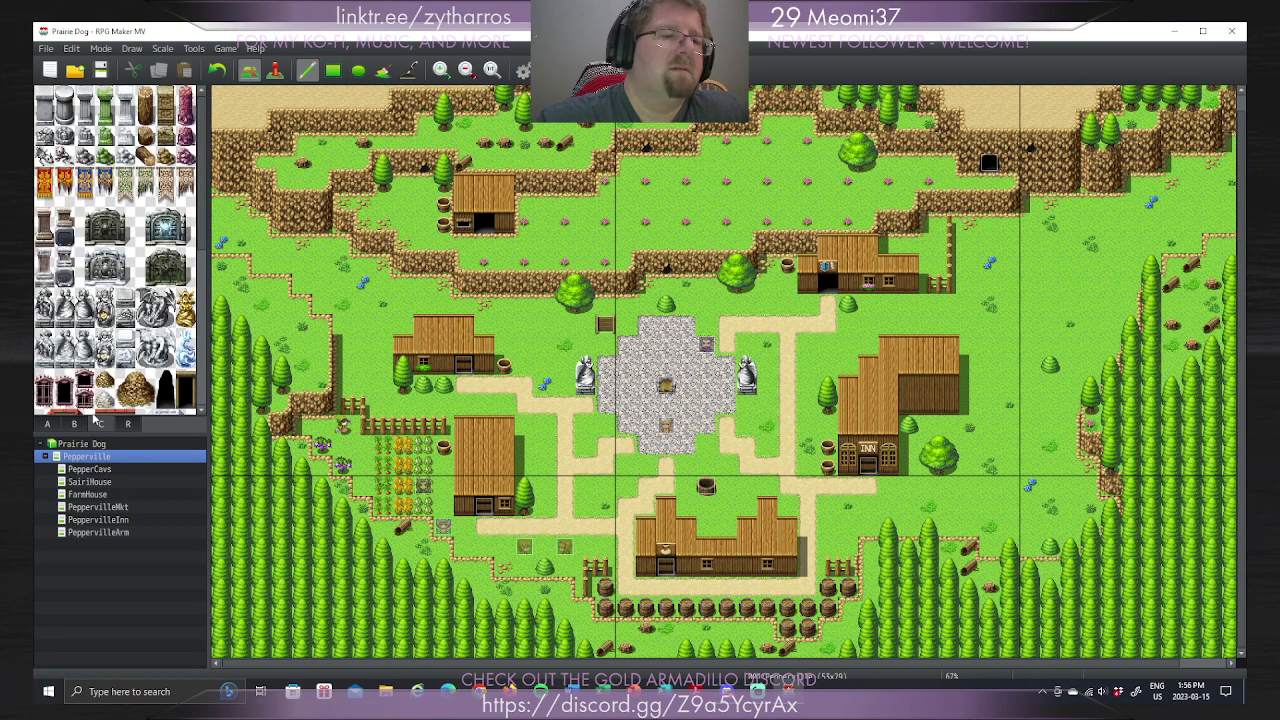
{"action": "scroll", "coordinate": [190, 259], "scroll_direction": "down", "scroll_amount": 5}
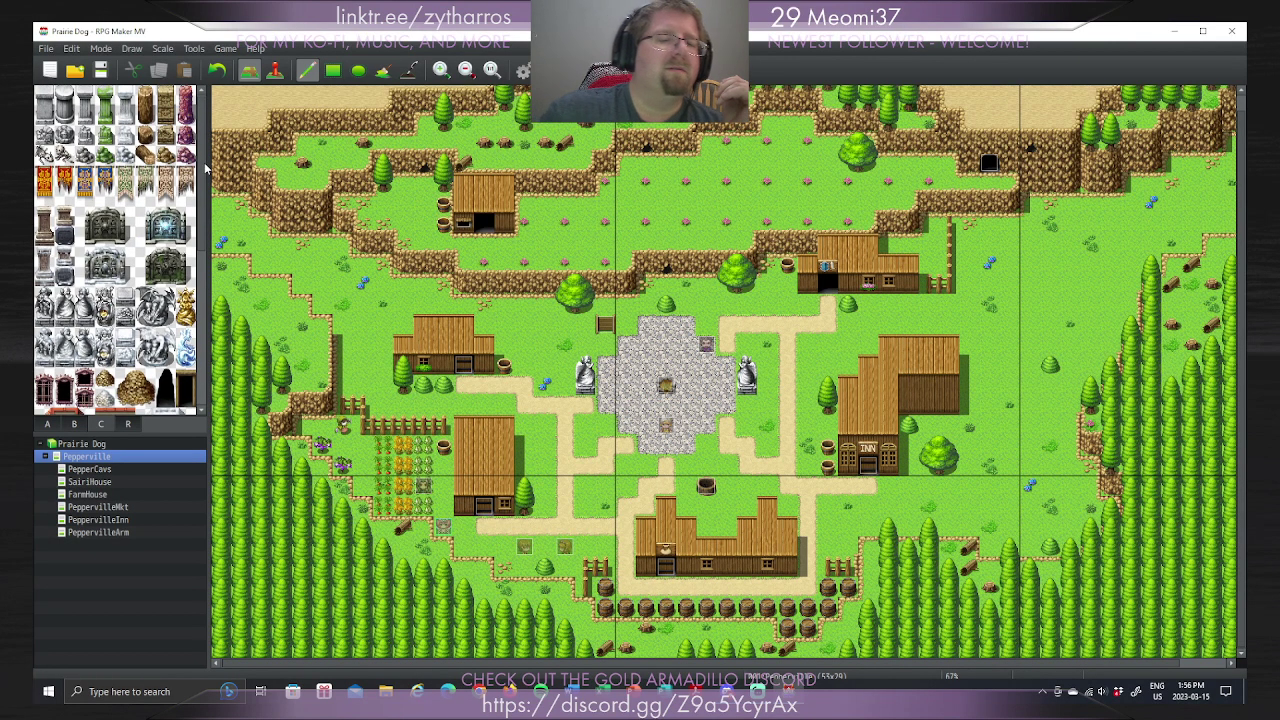
{"action": "scroll", "coordinate": [204, 310], "scroll_direction": "up", "scroll_amount": 6}
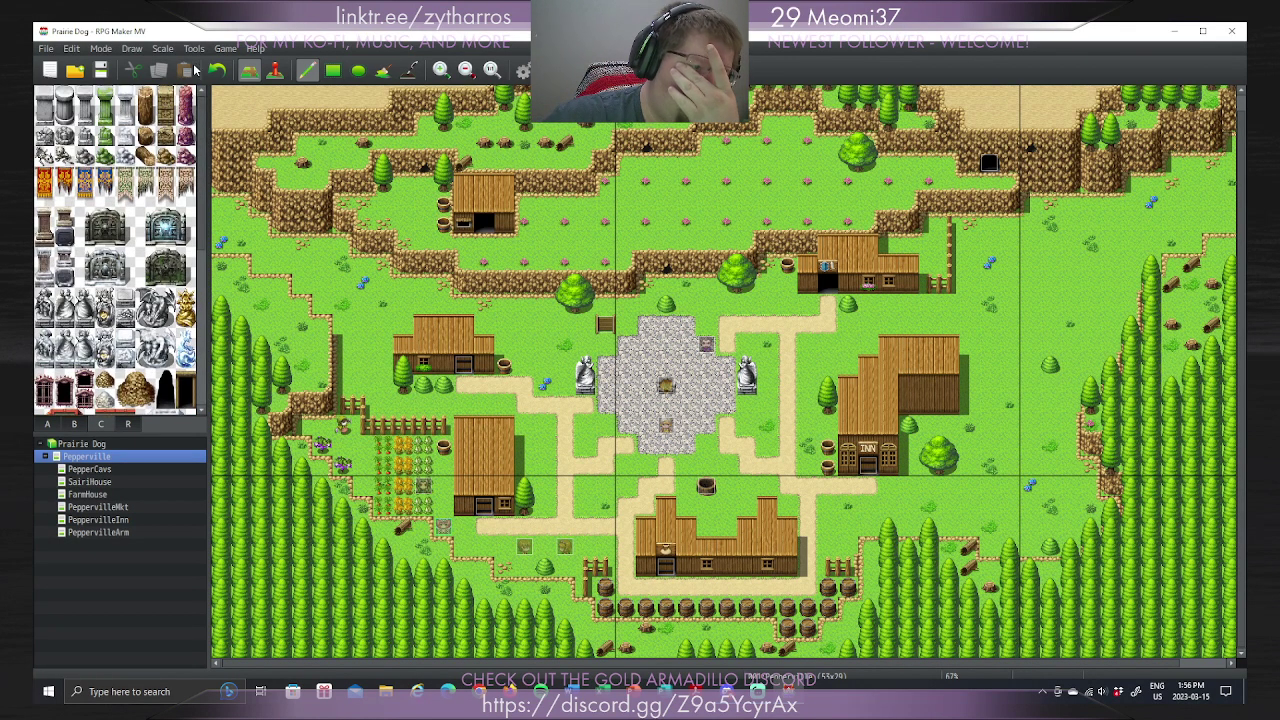
{"action": "left_click", "coordinate": [76, 425]}
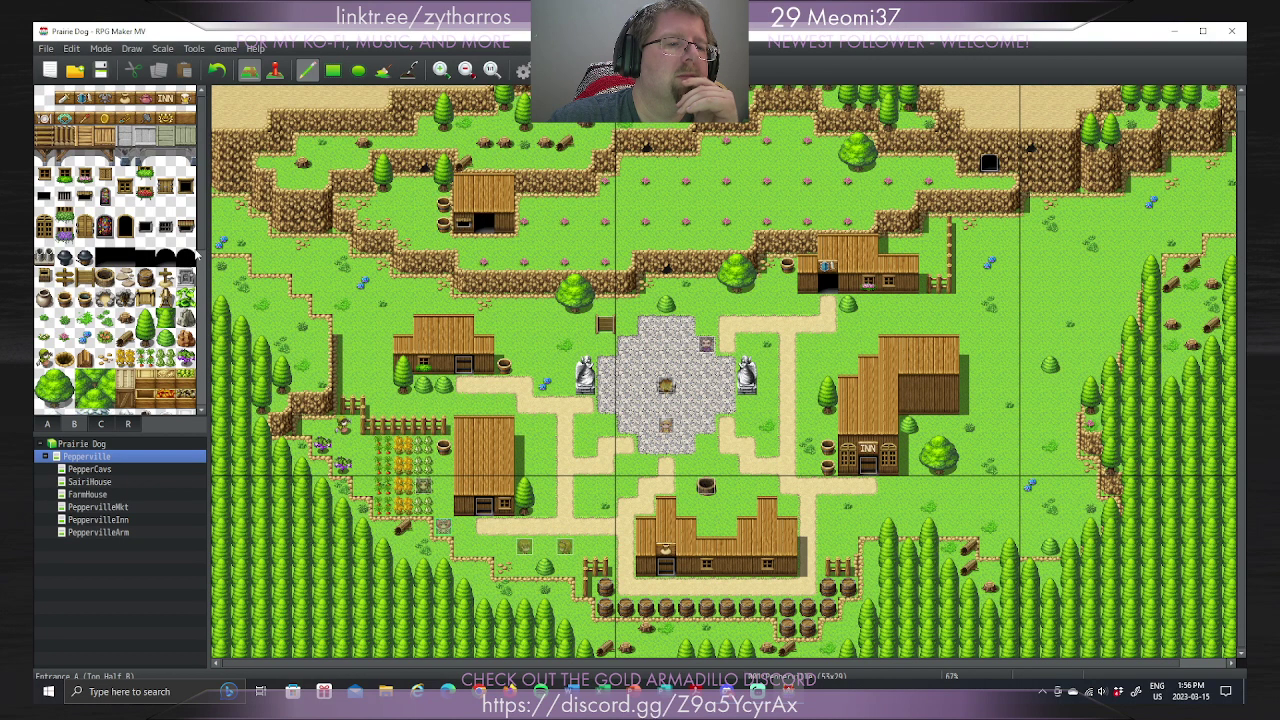
{"action": "mouse_move", "coordinate": [203, 250]}
{"action": "left_mouse_down"}
{"action": "mouse_move", "coordinate": [218, 372]}
{"action": "mouse_move", "coordinate": [198, 232]}
{"action": "left_mouse_up"}
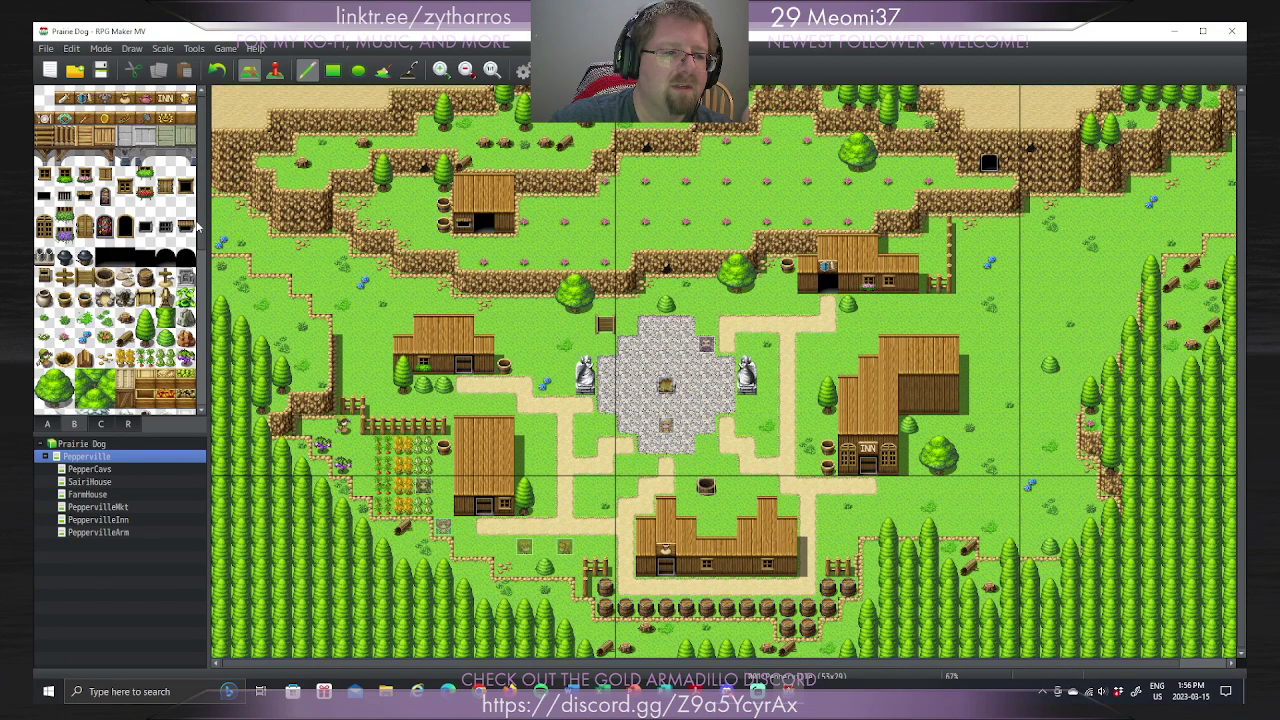
{"action": "left_click_drag", "start_coordinate": [200, 226], "coordinate": [201, 393]}
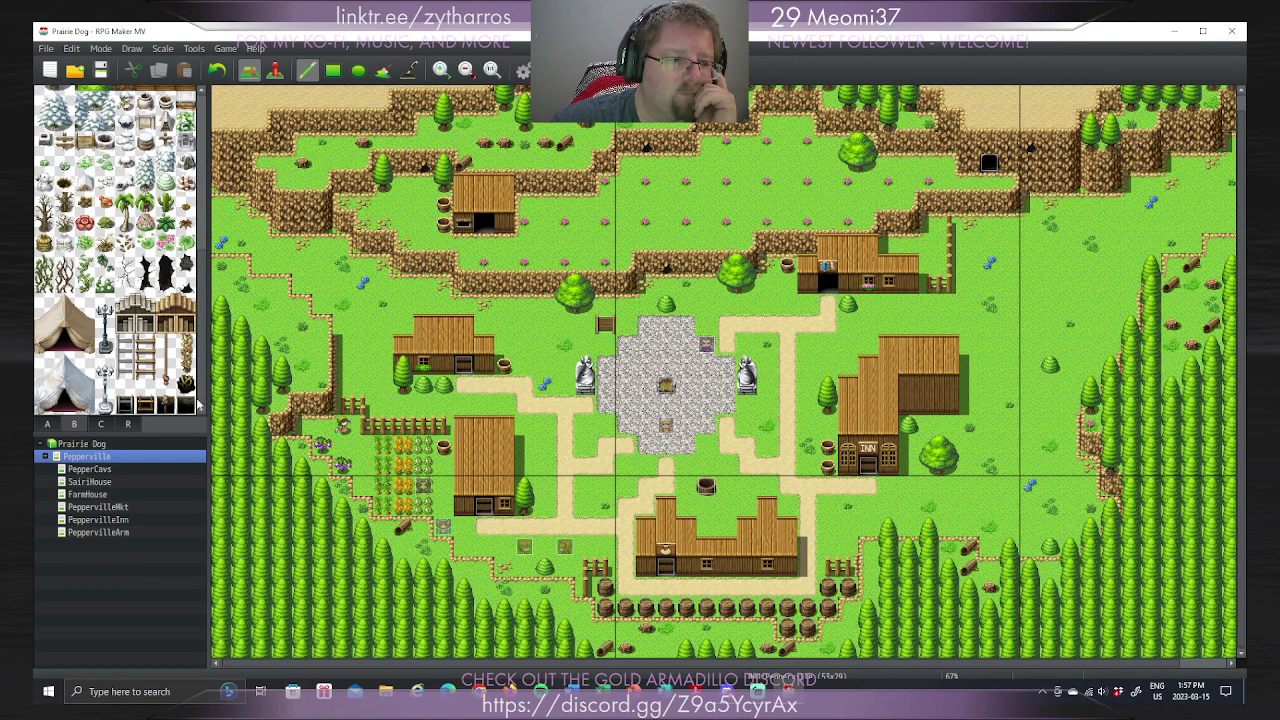
{"action": "left_click", "coordinate": [100, 423]}
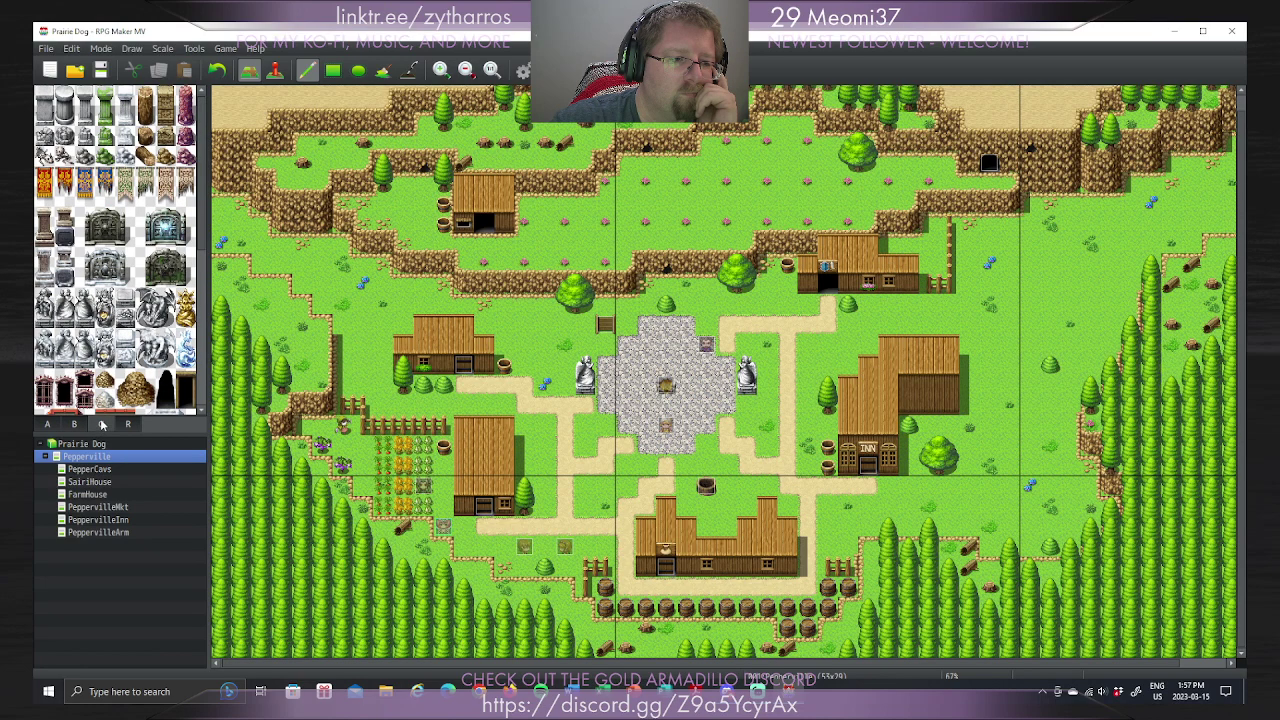
{"action": "left_click_drag", "start_coordinate": [202, 216], "coordinate": [215, 362]}
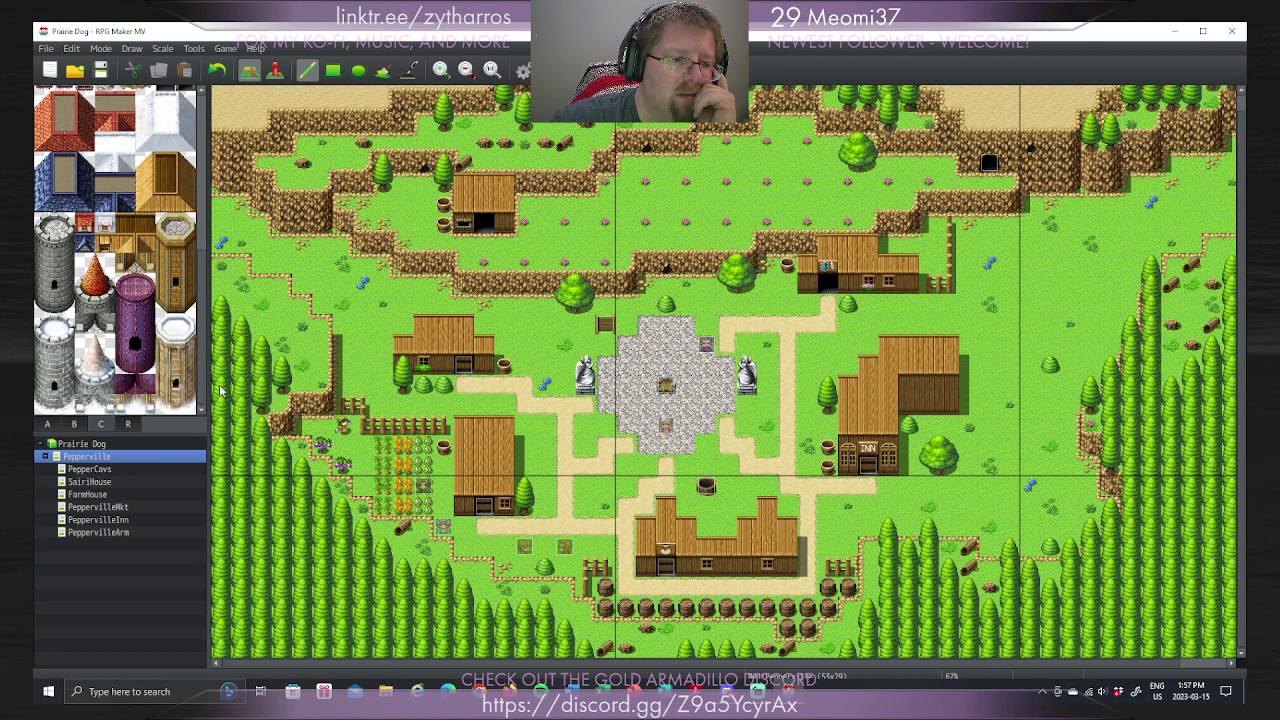
{"action": "left_click_drag", "start_coordinate": [221, 390], "coordinate": [213, 64]}
{"action": "left_click", "coordinate": [74, 428]}
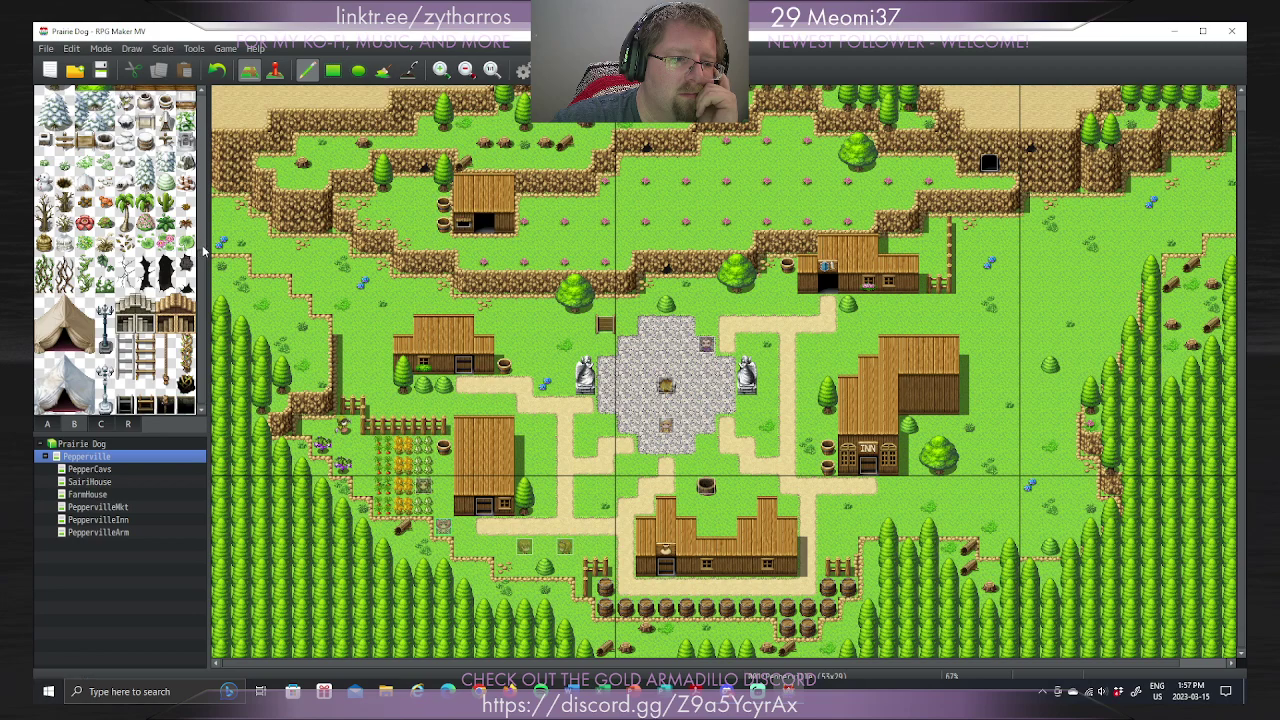
{"action": "scroll", "coordinate": [204, 242], "scroll_direction": "up", "scroll_amount": 2}
{"action": "left_click_drag", "start_coordinate": [204, 242], "coordinate": [227, 93]}
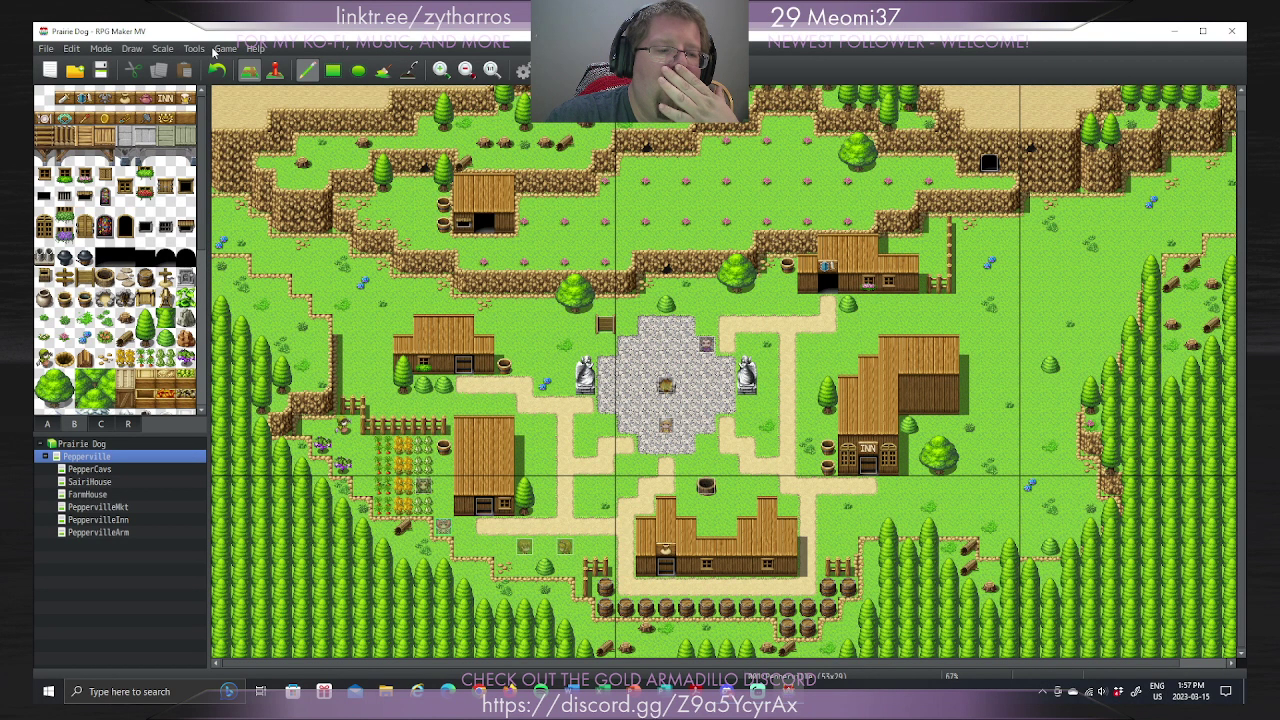
Step: Place two small tree stumps between the blue-sign shop's roof and the fence in the northeast, and save the project
{"action": "left_click", "coordinate": [125, 318]}
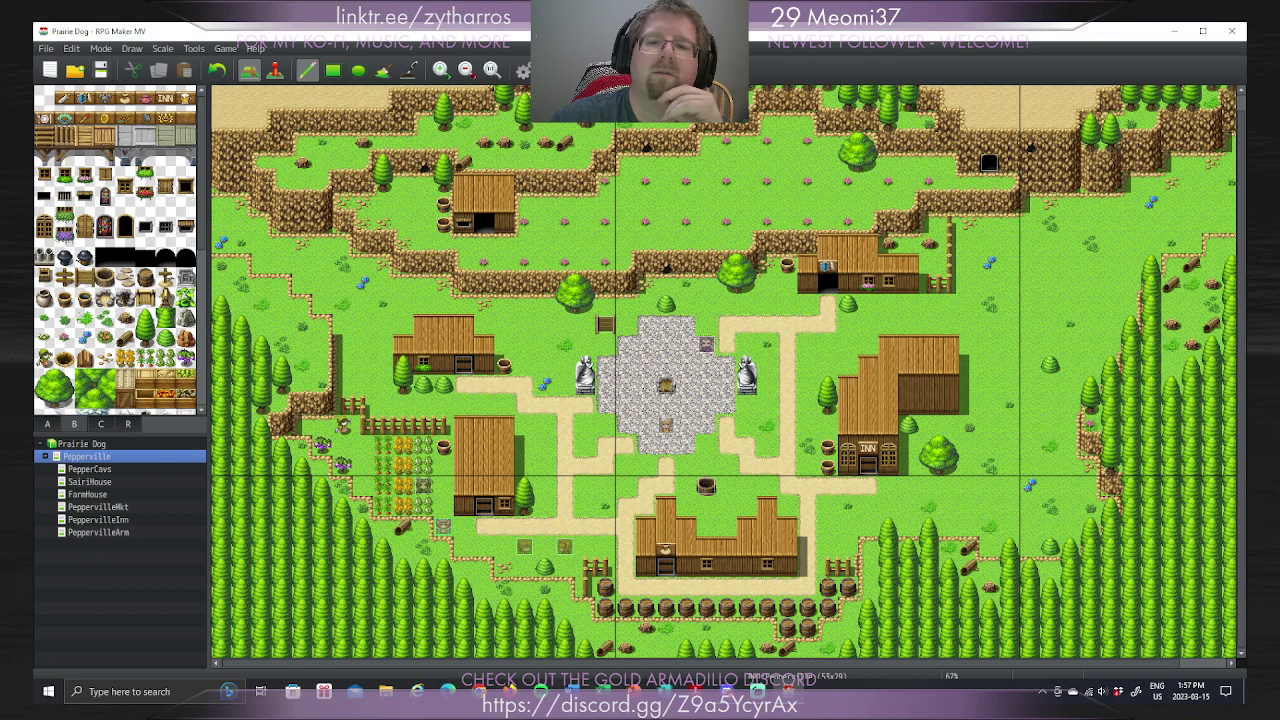
{"action": "left_click", "coordinate": [100, 70]}
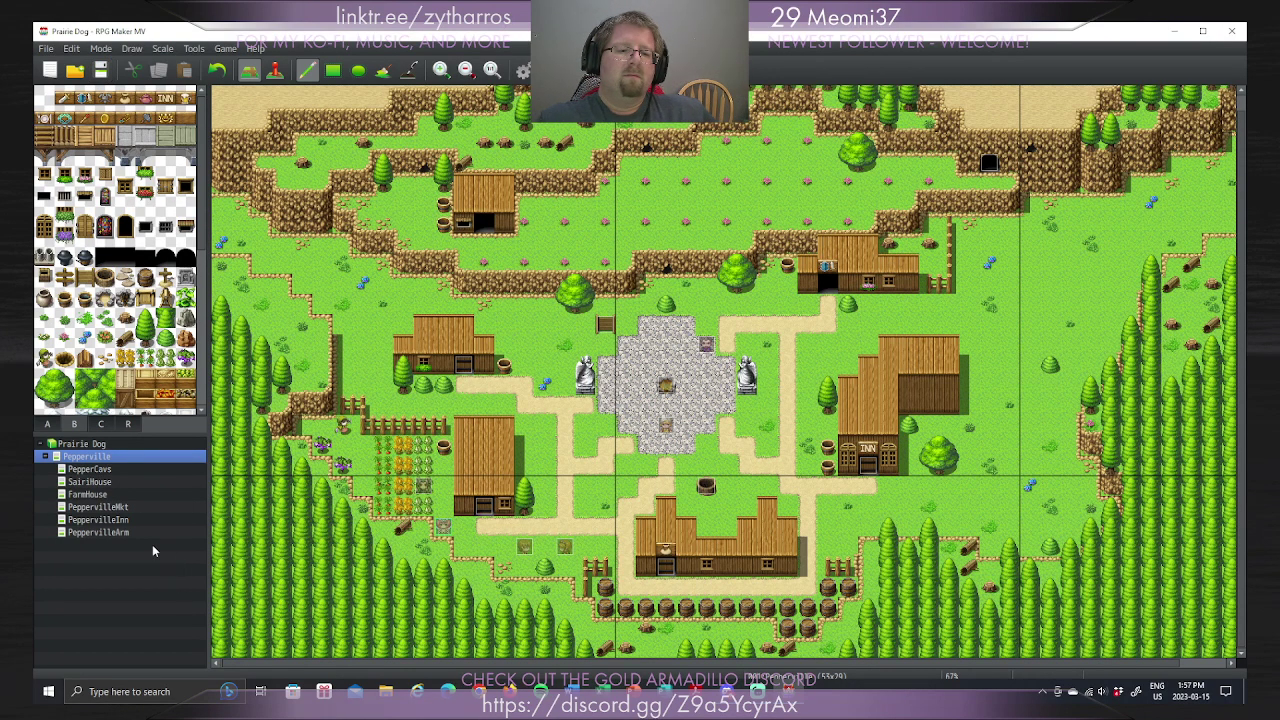
Step: Copy the west exit event from the PeppervilleInn map and paste it on the west entrance tile of PeppervilleArm
{"action": "left_click", "coordinate": [114, 532]}
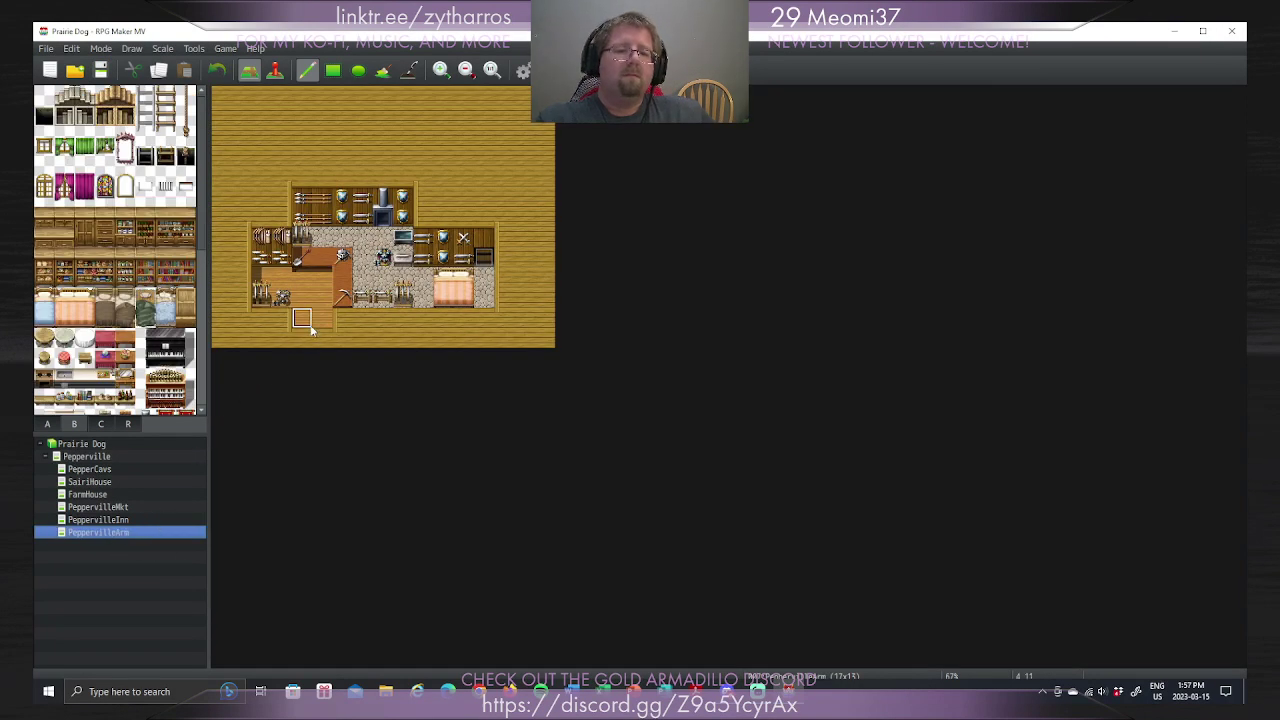
{"action": "left_click", "coordinate": [133, 521]}
{"action": "left_click", "coordinate": [277, 76]}
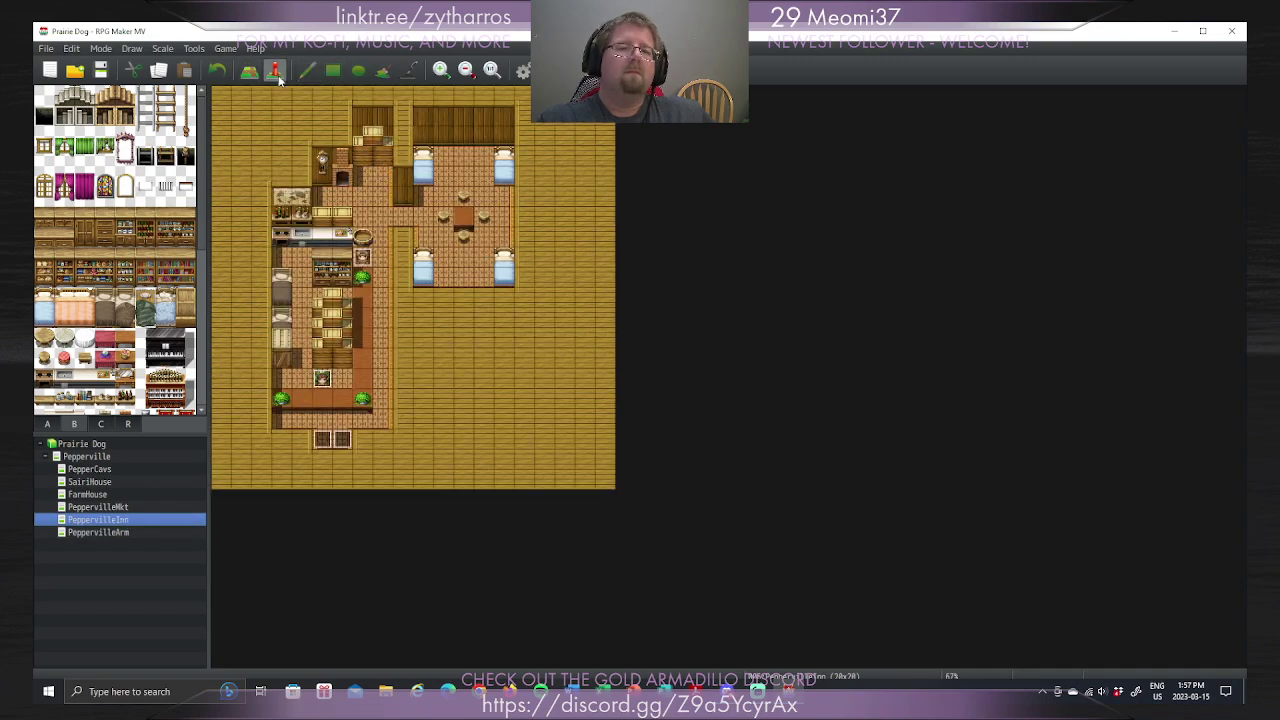
{"action": "right_click", "coordinate": [326, 434]}
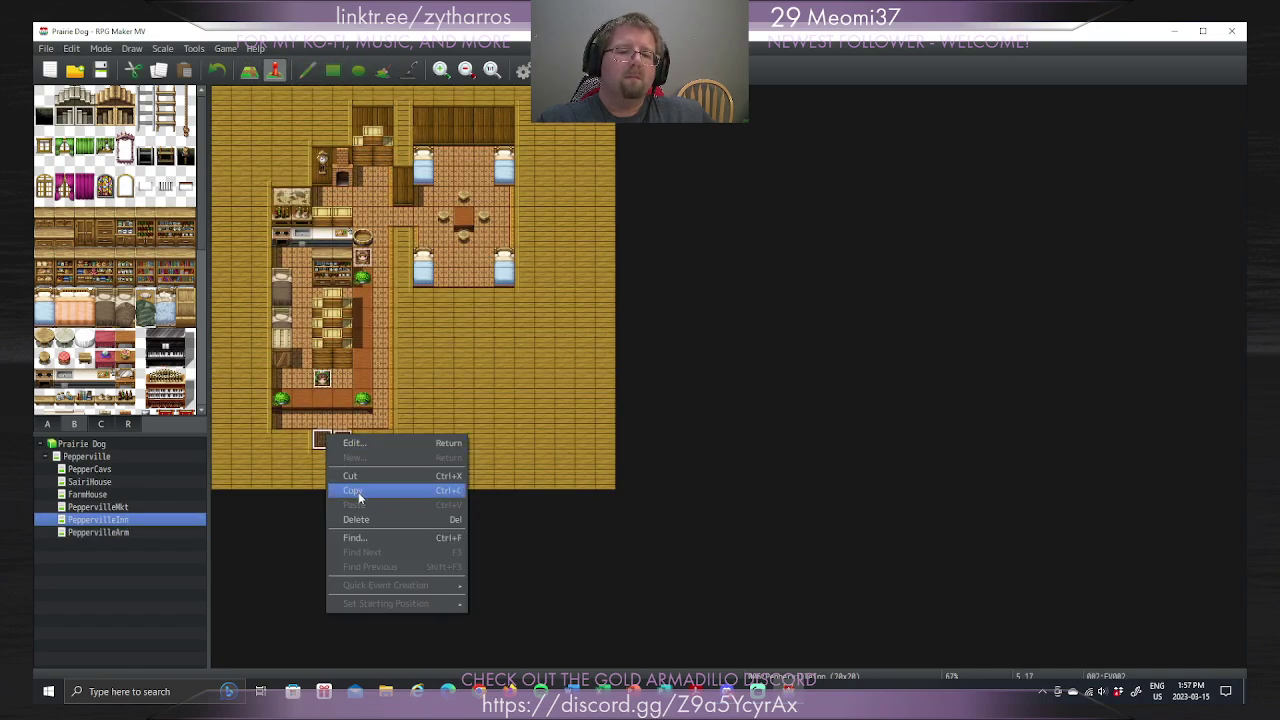
{"action": "left_click", "coordinate": [111, 532]}
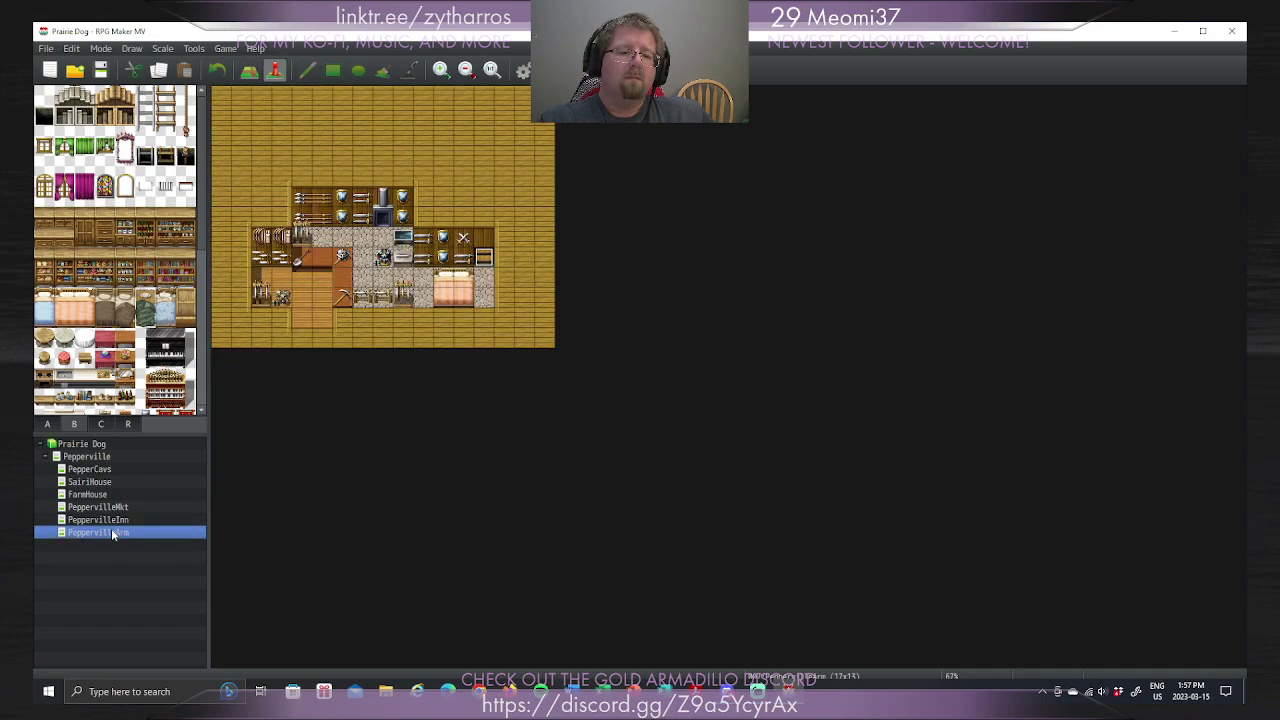
{"action": "right_click", "coordinate": [302, 320]}
{"action": "key", "text": "Escape"}
Step: Set the pasted exit event's Transfer Player destination to Pepperville (30,11), just outside the blue-sign shop's doorway, and apply the event
{"action": "right_click", "coordinate": [302, 318]}
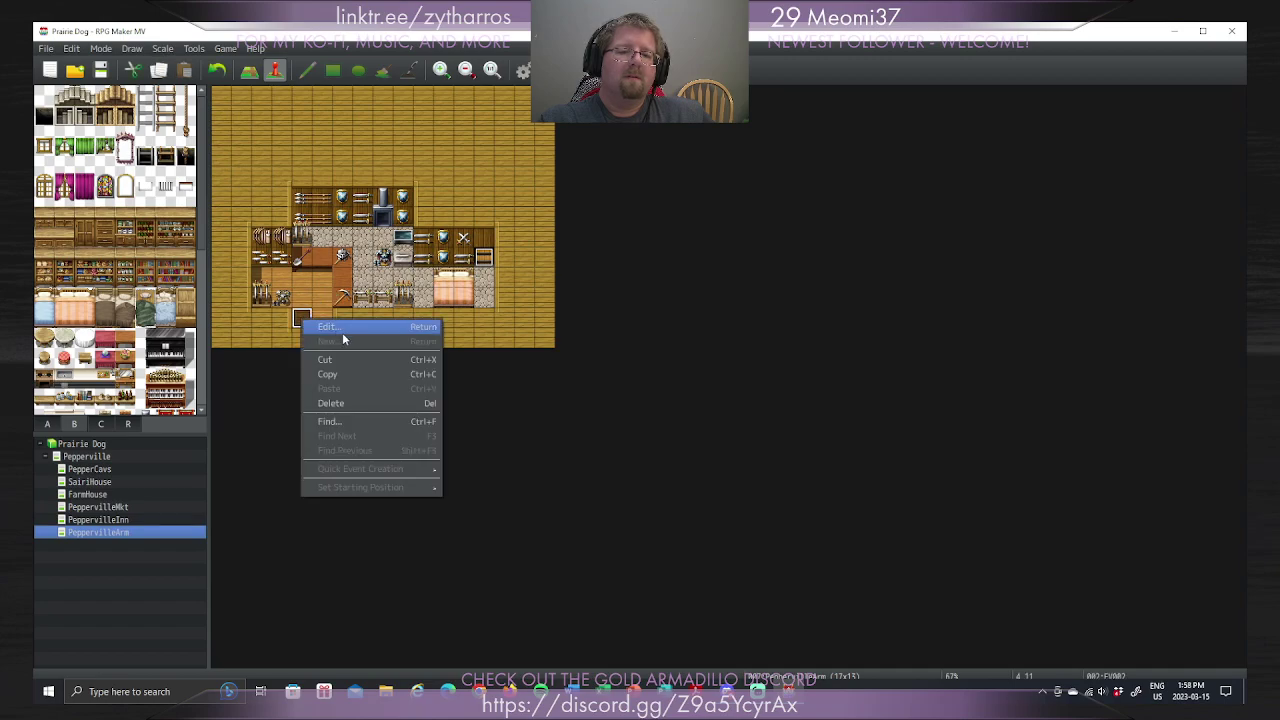
{"action": "key", "text": "Escape"}
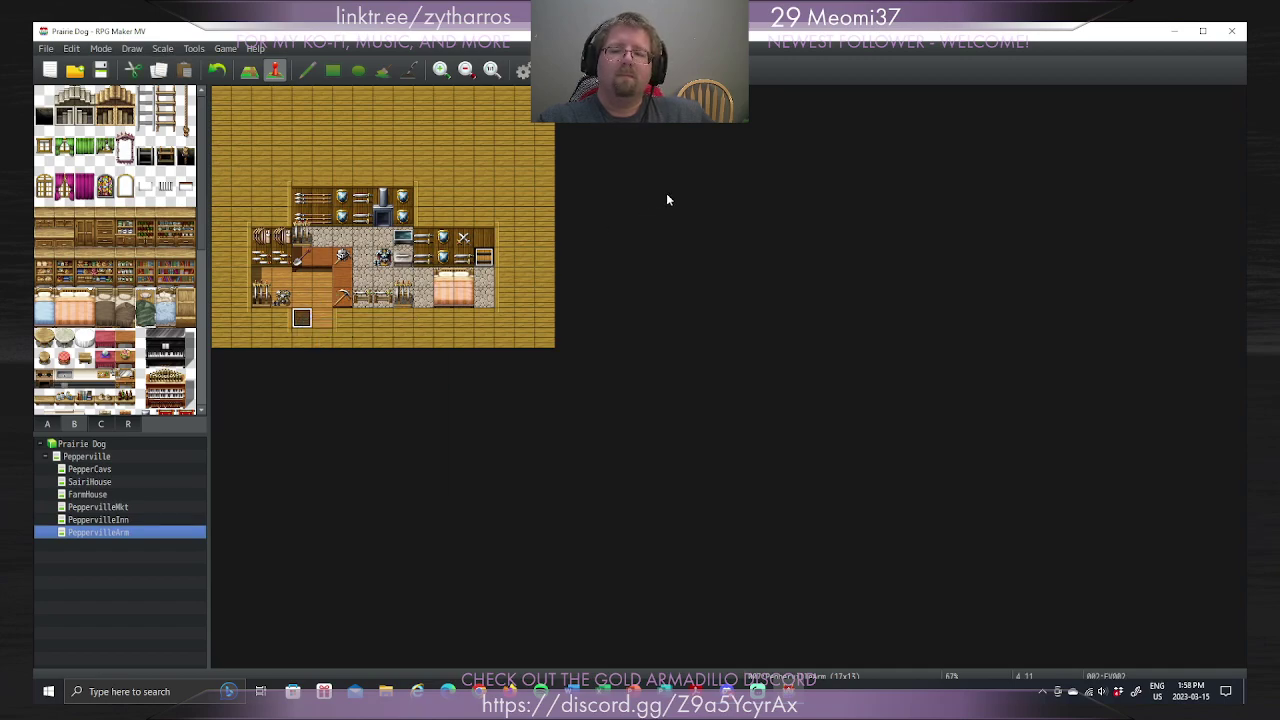
{"action": "key", "text": "Return"}
{"action": "right_click", "coordinate": [690, 300]}
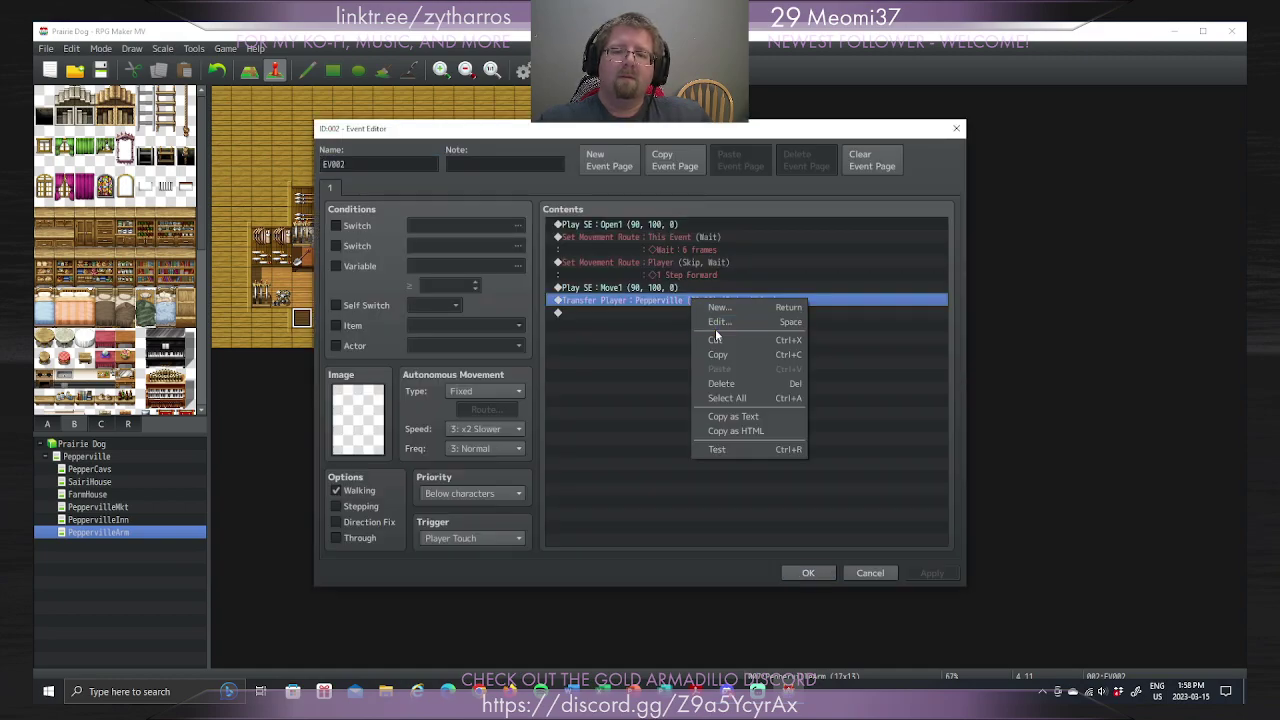
{"action": "left_click", "coordinate": [718, 321]}
{"action": "left_click", "coordinate": [786, 327]}
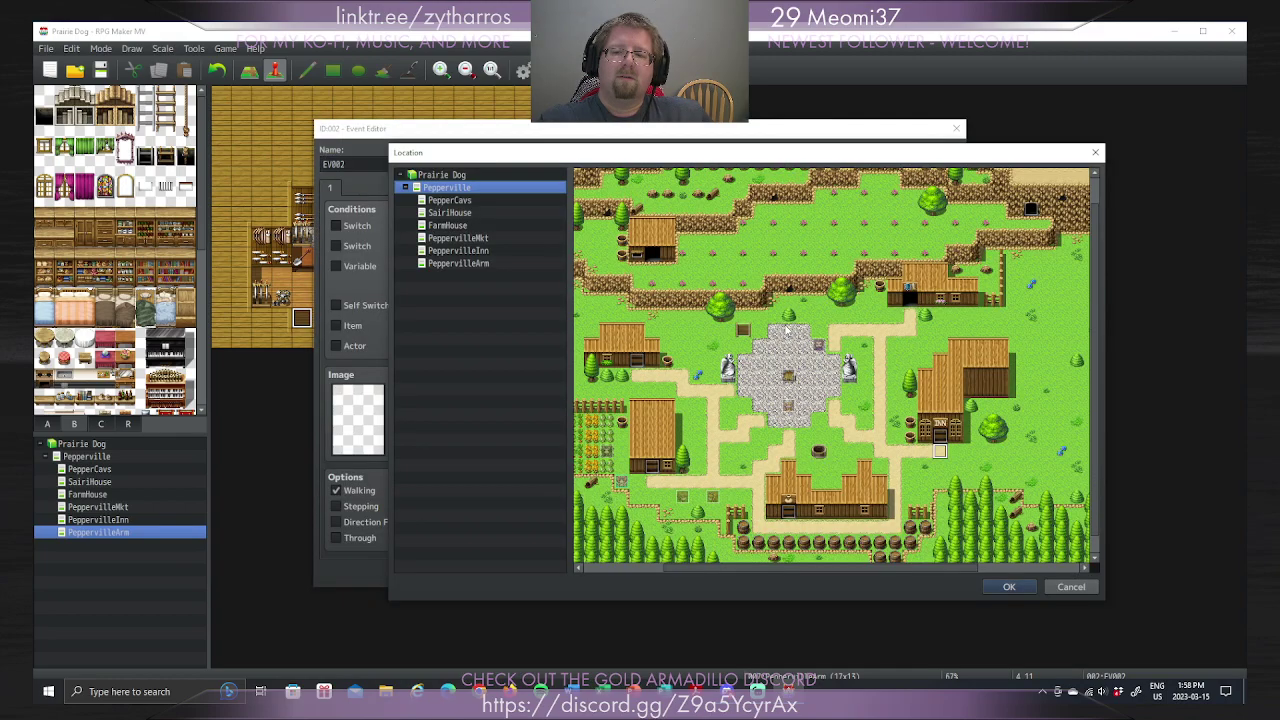
{"action": "left_click", "coordinate": [910, 316]}
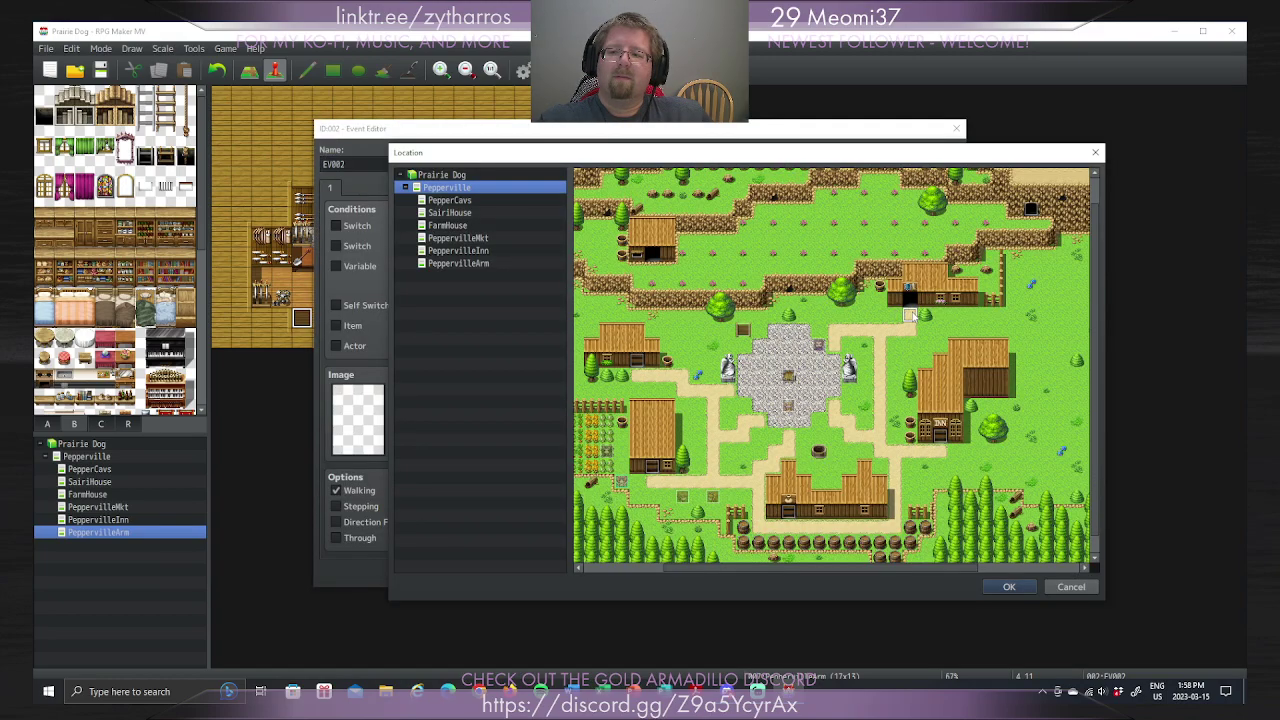
{"action": "left_click", "coordinate": [1018, 585]}
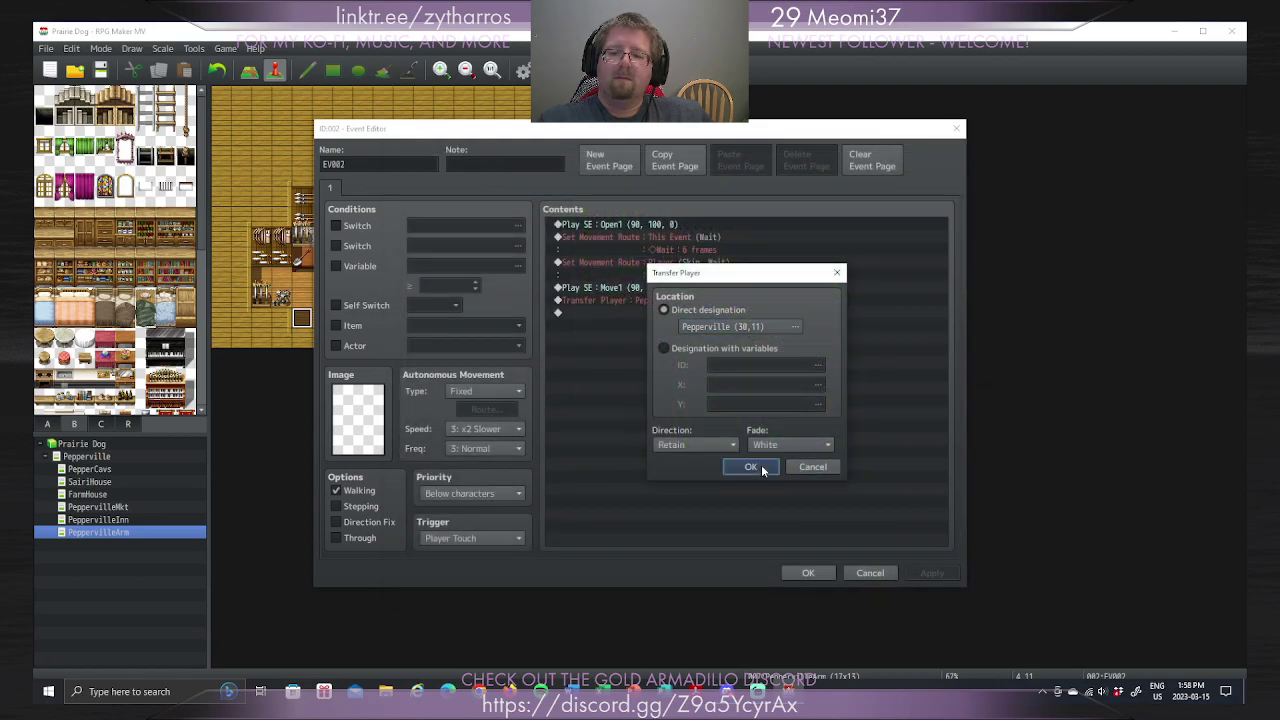
{"action": "left_click", "coordinate": [751, 467]}
{"action": "left_click", "coordinate": [935, 573]}
{"action": "left_click", "coordinate": [810, 573]}
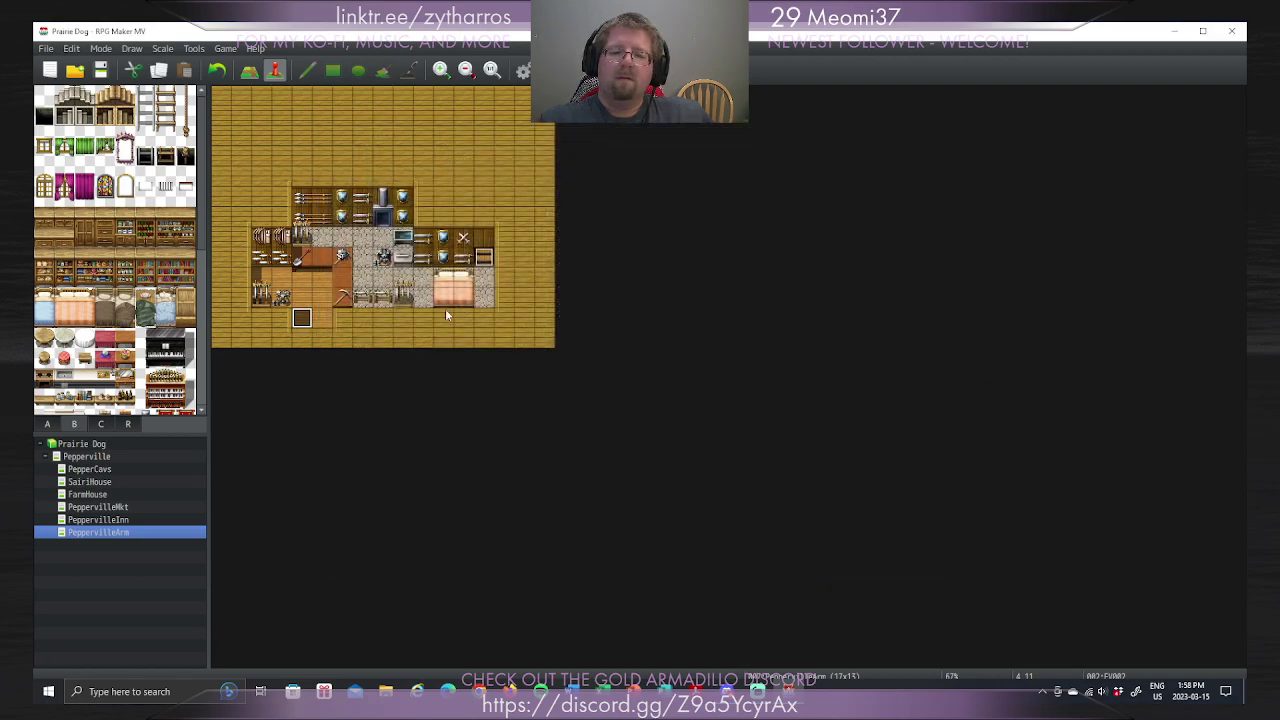
Step: Duplicate the armoury exit event onto the adjacent entrance tile to its east
{"action": "right_click", "coordinate": [304, 319]}
{"action": "left_click", "coordinate": [324, 315]}
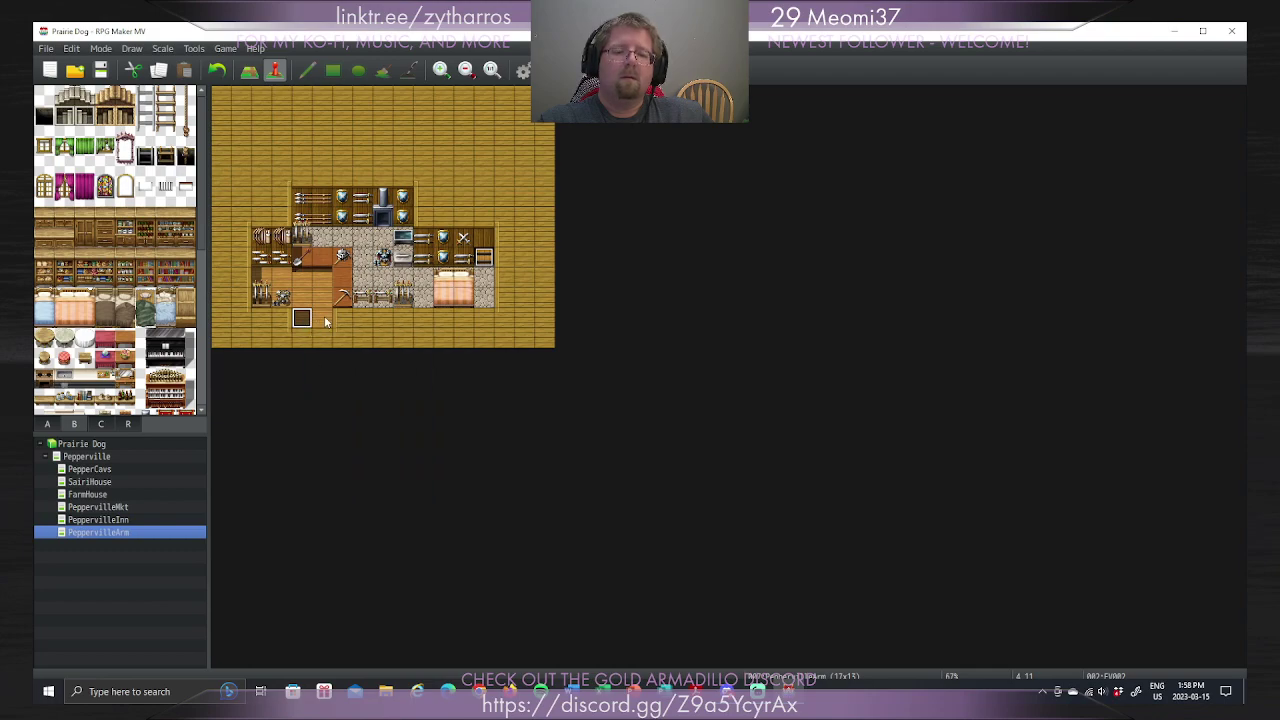
{"action": "right_click", "coordinate": [324, 315]}
{"action": "left_click", "coordinate": [363, 389]}
Step: On the Pepperville map, copy the inn's door event and paste it on the doorway of the shop with the blue sign
{"action": "left_click", "coordinate": [98, 520]}
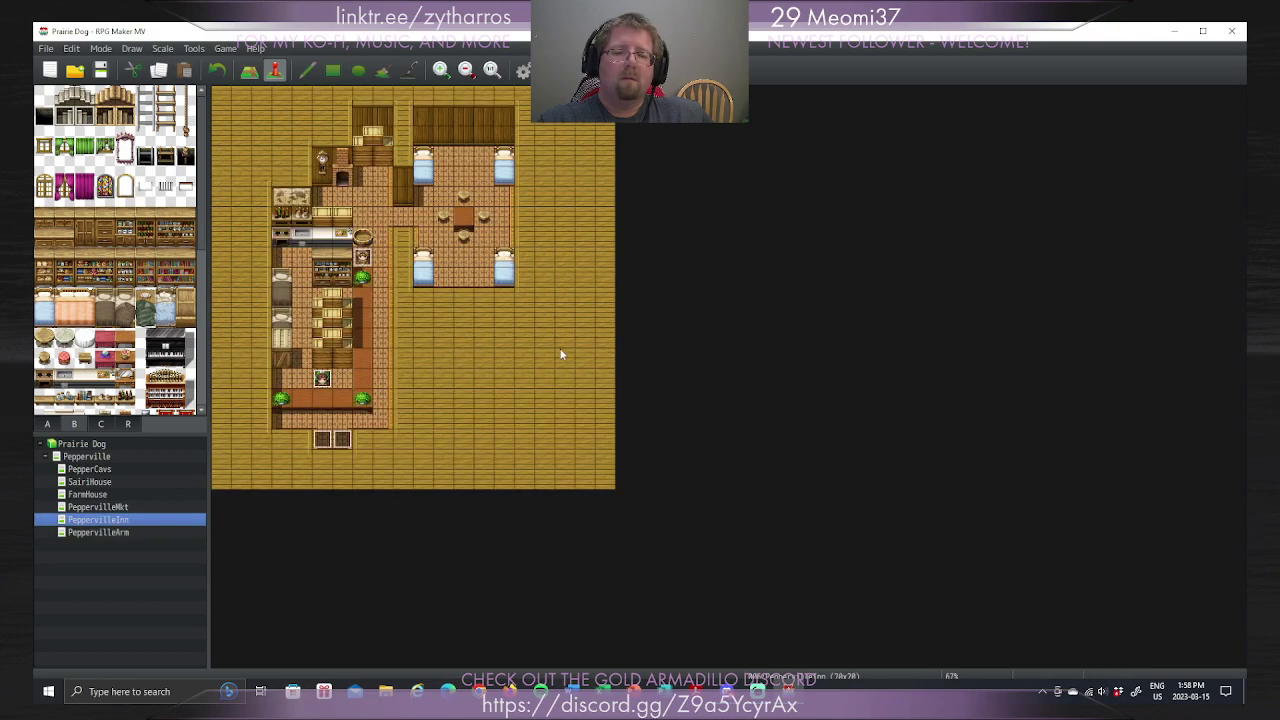
{"action": "left_click", "coordinate": [87, 456]}
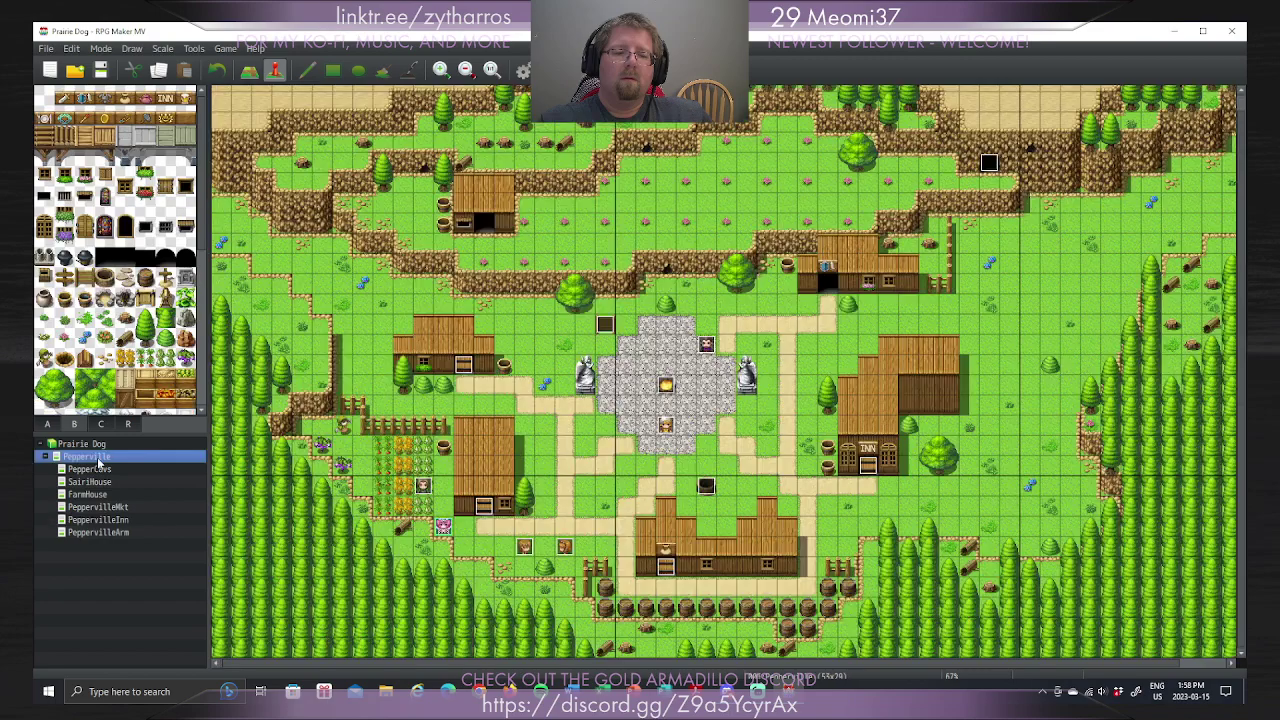
{"action": "right_click", "coordinate": [862, 464]}
{"action": "left_click", "coordinate": [894, 516]}
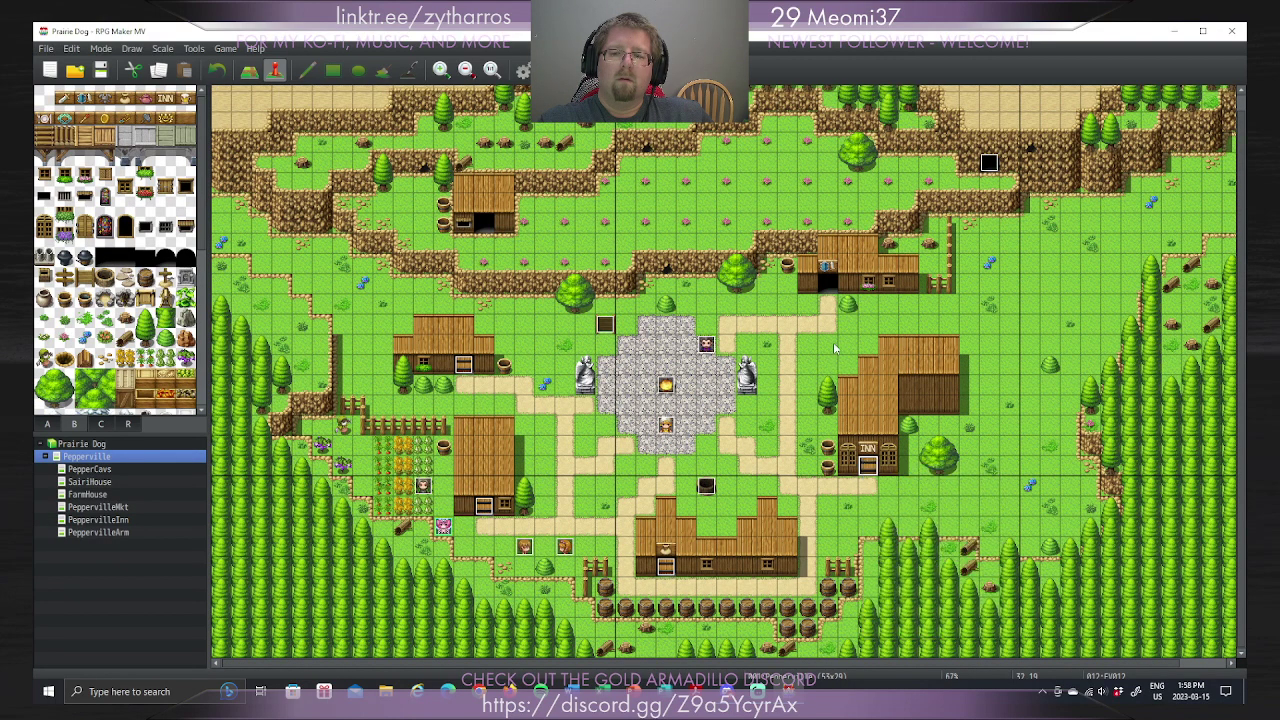
{"action": "right_click", "coordinate": [834, 287]}
{"action": "left_click", "coordinate": [848, 346]}
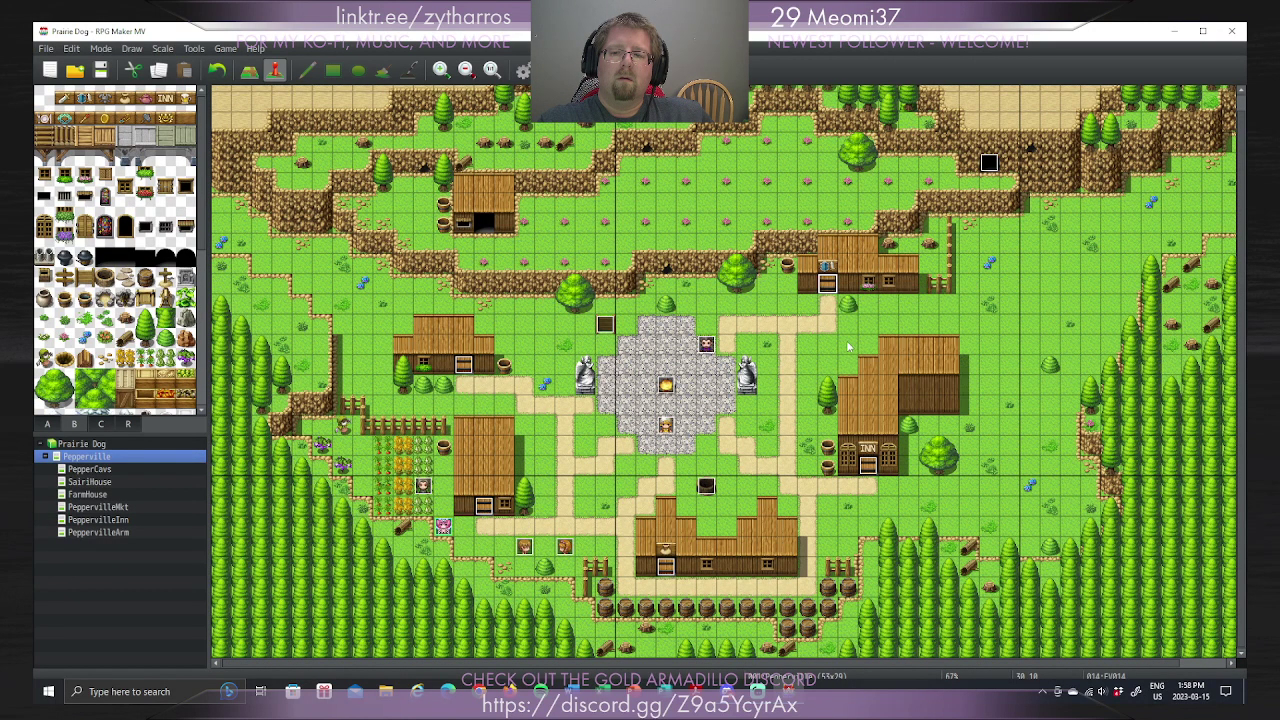
Step: Set the blue-sign shop door event's Transfer Player destination to Pepperville (30,11), just outside the doorway, and save the event
{"action": "right_click", "coordinate": [825, 281]}
{"action": "left_click", "coordinate": [863, 288]}
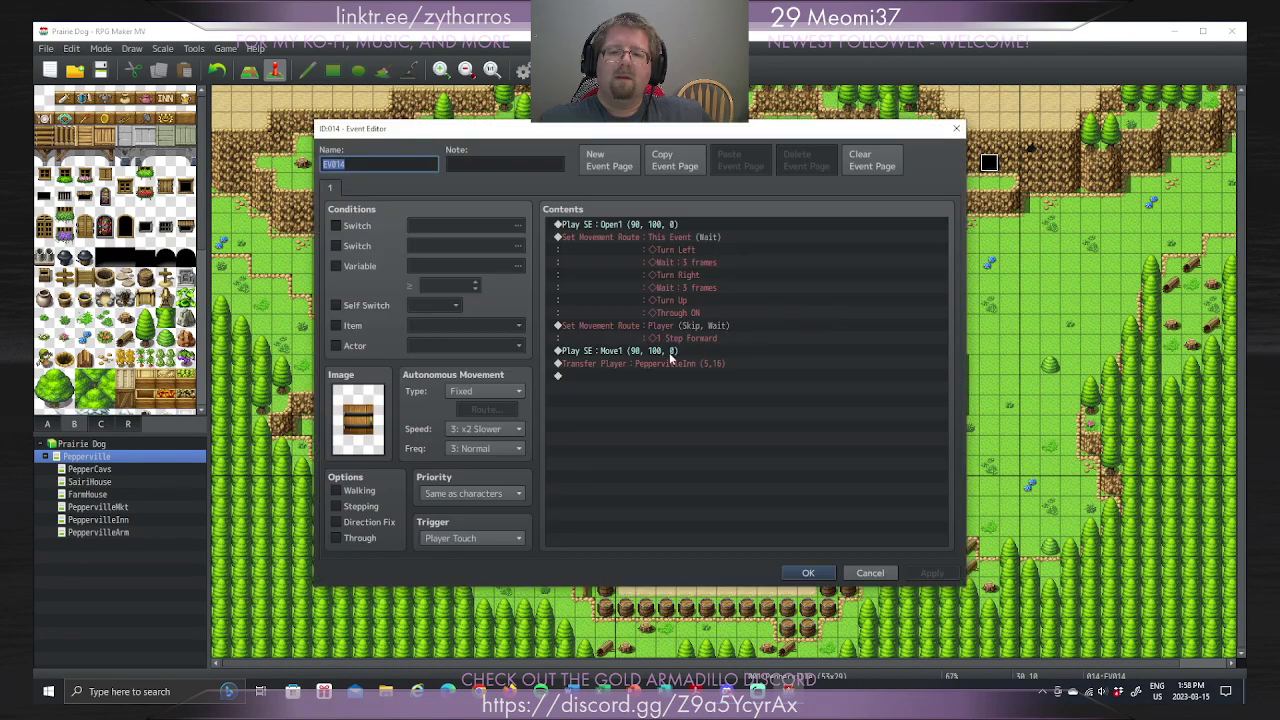
{"action": "left_click", "coordinate": [664, 364]}
{"action": "right_click", "coordinate": [663, 362]}
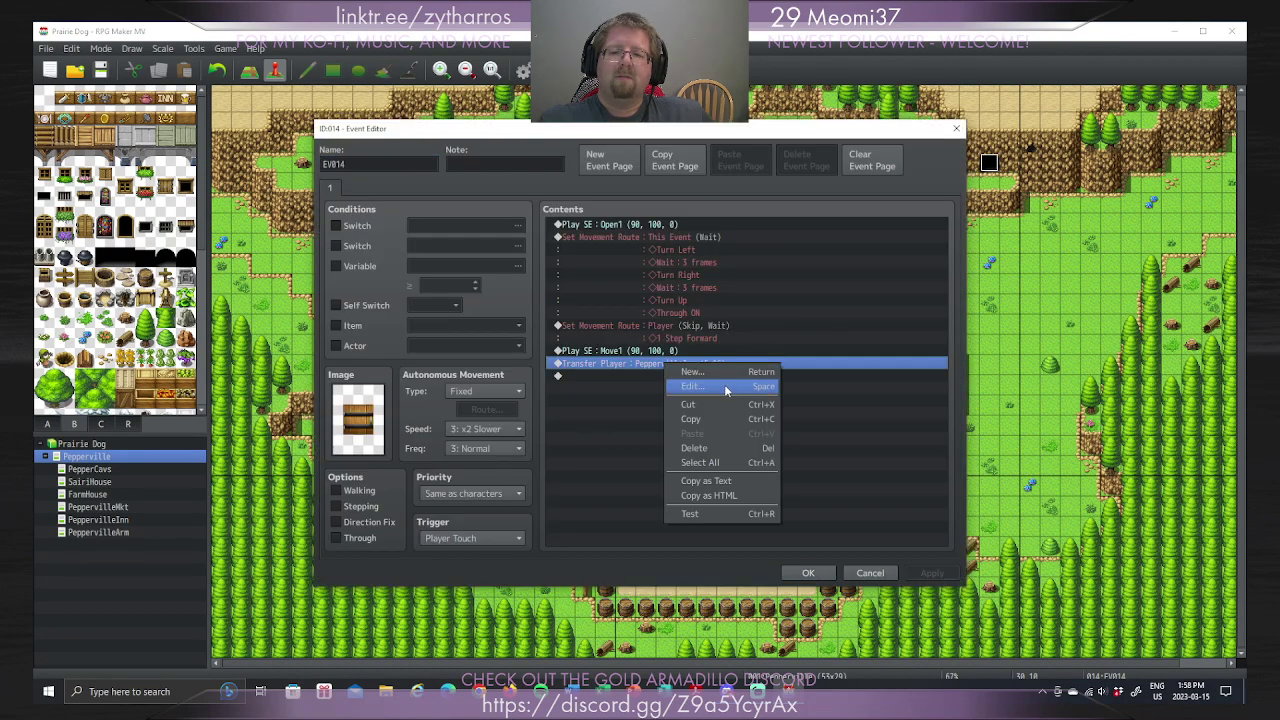
{"action": "left_click", "coordinate": [727, 375]}
{"action": "left_click", "coordinate": [743, 326]}
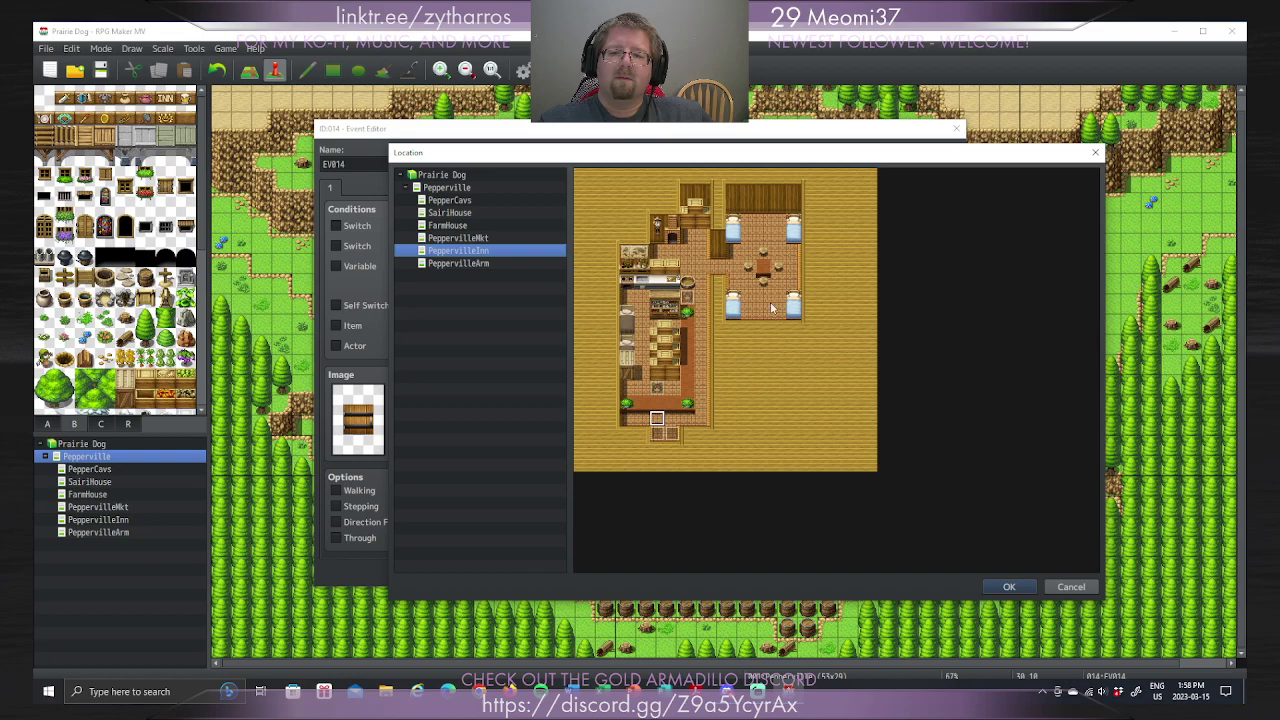
{"action": "left_click", "coordinate": [459, 190]}
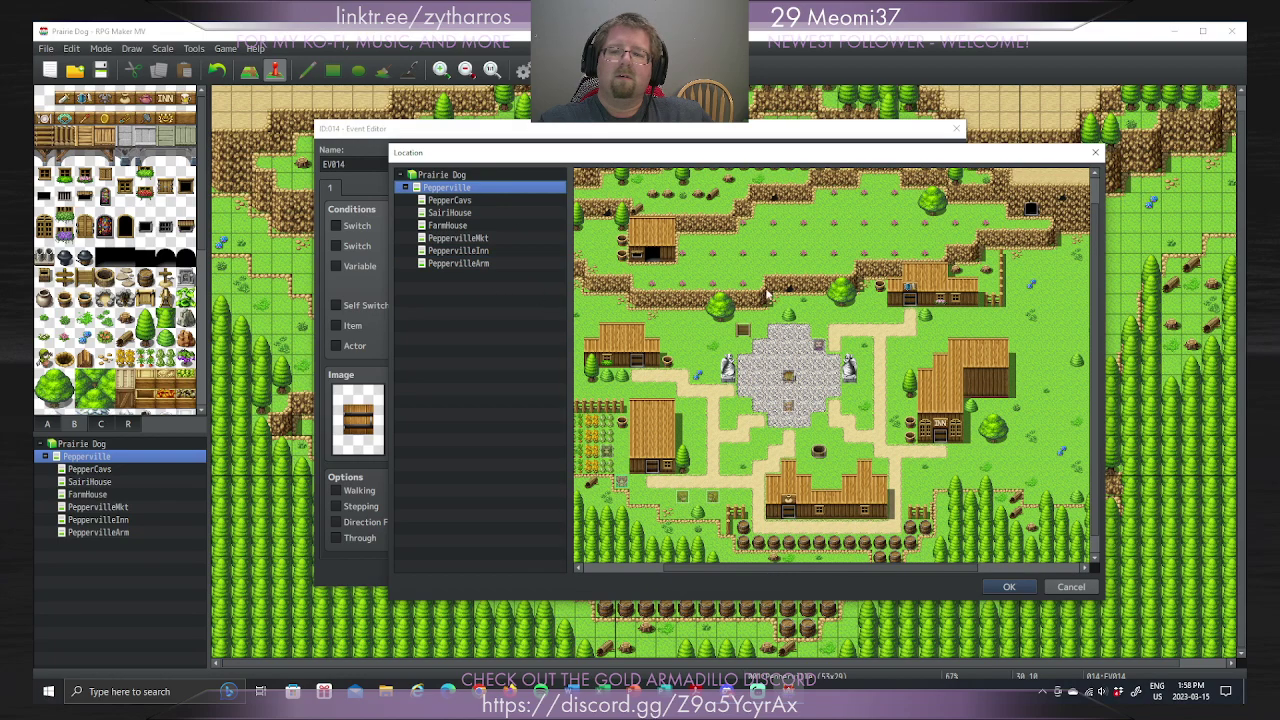
{"action": "left_click", "coordinate": [907, 318]}
{"action": "left_click", "coordinate": [1009, 587]}
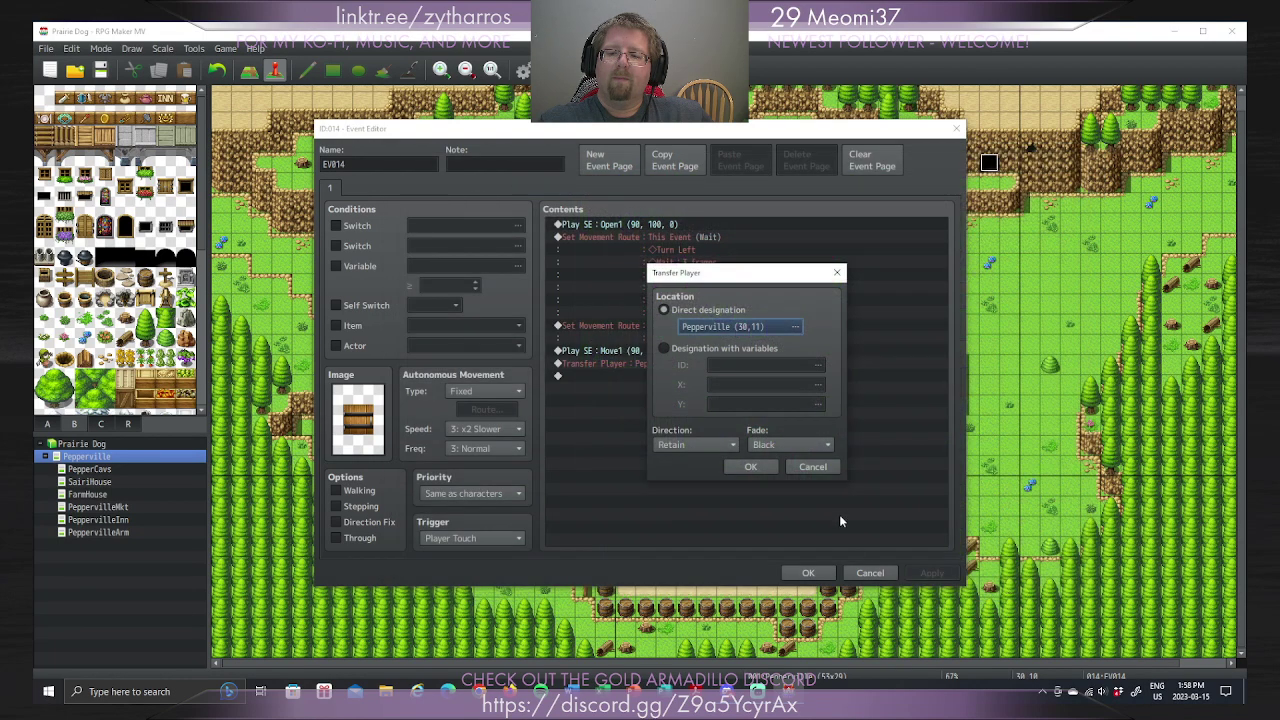
{"action": "left_click", "coordinate": [771, 470]}
{"action": "left_click", "coordinate": [825, 574]}
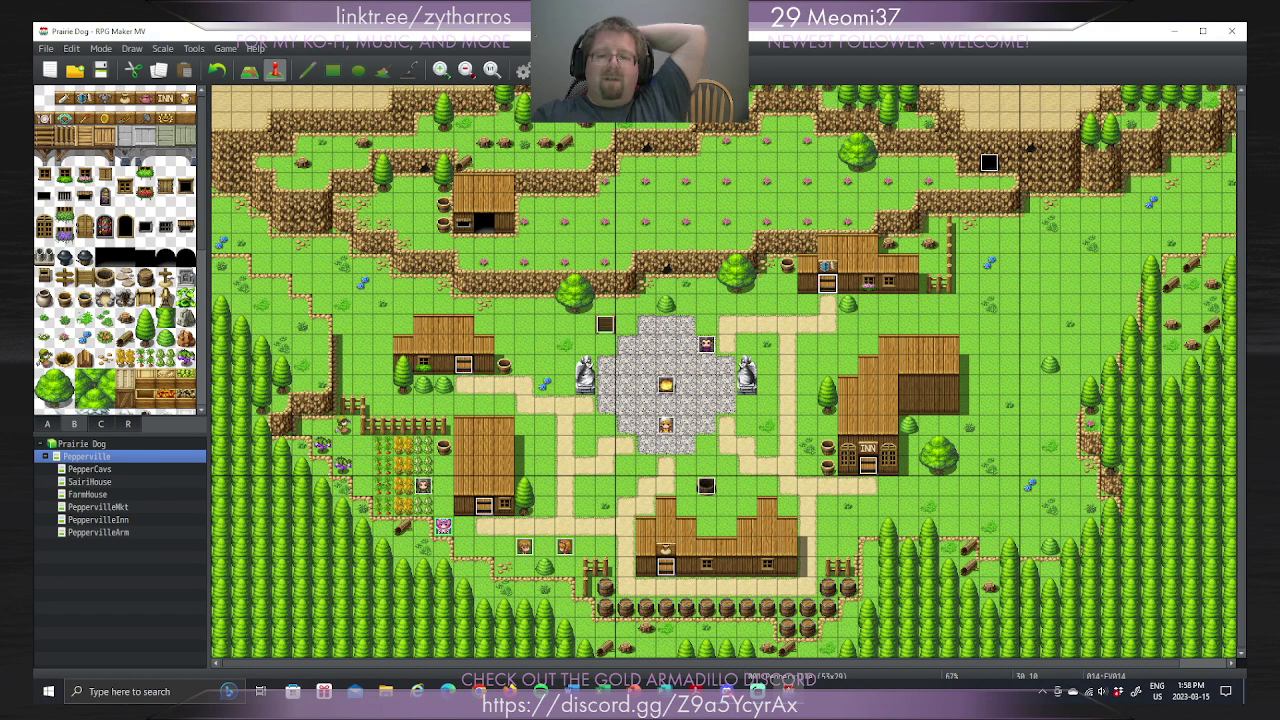
{"action": "right_click", "coordinate": [97, 457]}
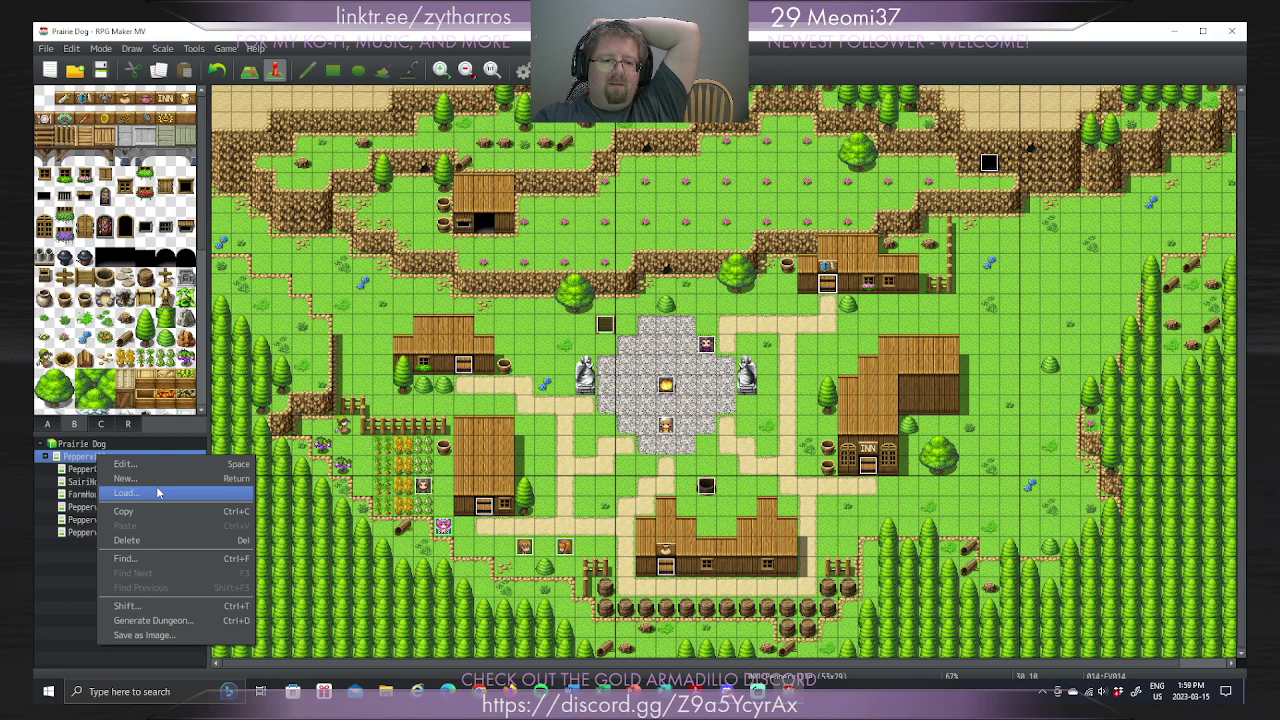
{"action": "left_click", "coordinate": [157, 493]}
{"action": "left_click", "coordinate": [823, 506]}
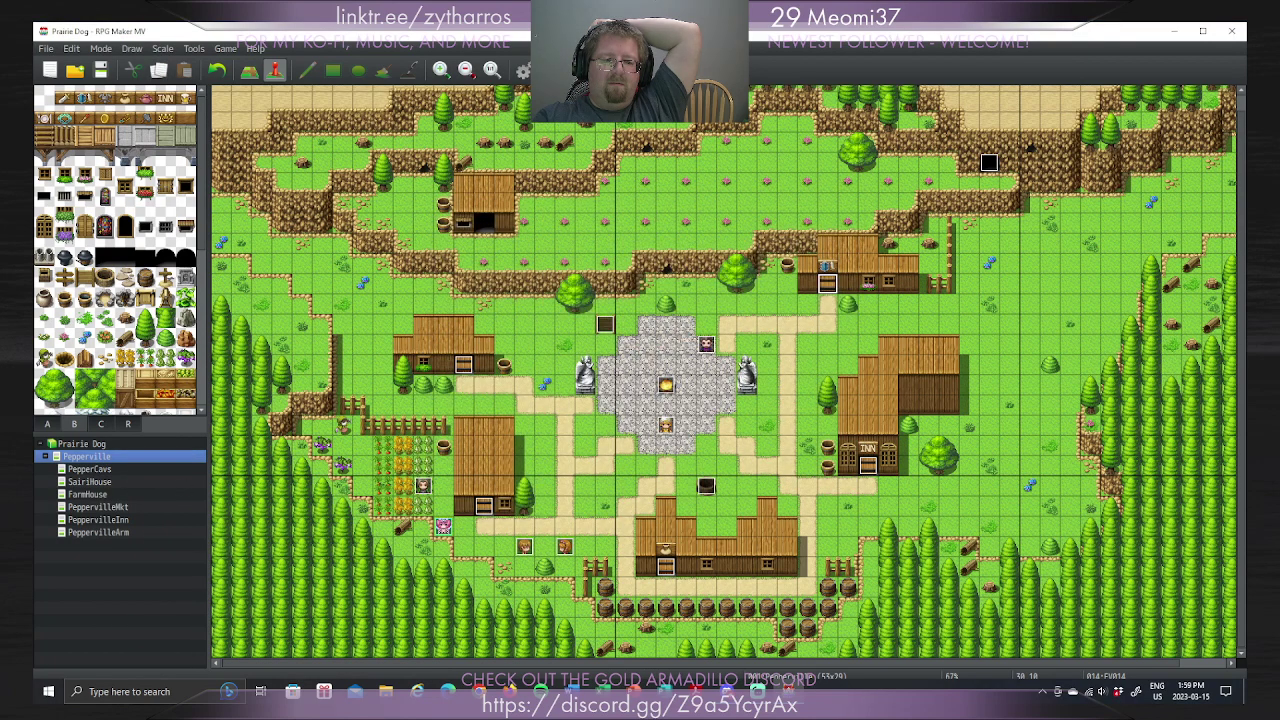
Step: Create a new map under Pepperville named PeppervilleHS with the display name Pepperville Hill Shack
{"action": "right_click", "coordinate": [97, 457]}
{"action": "left_click", "coordinate": [125, 467]}
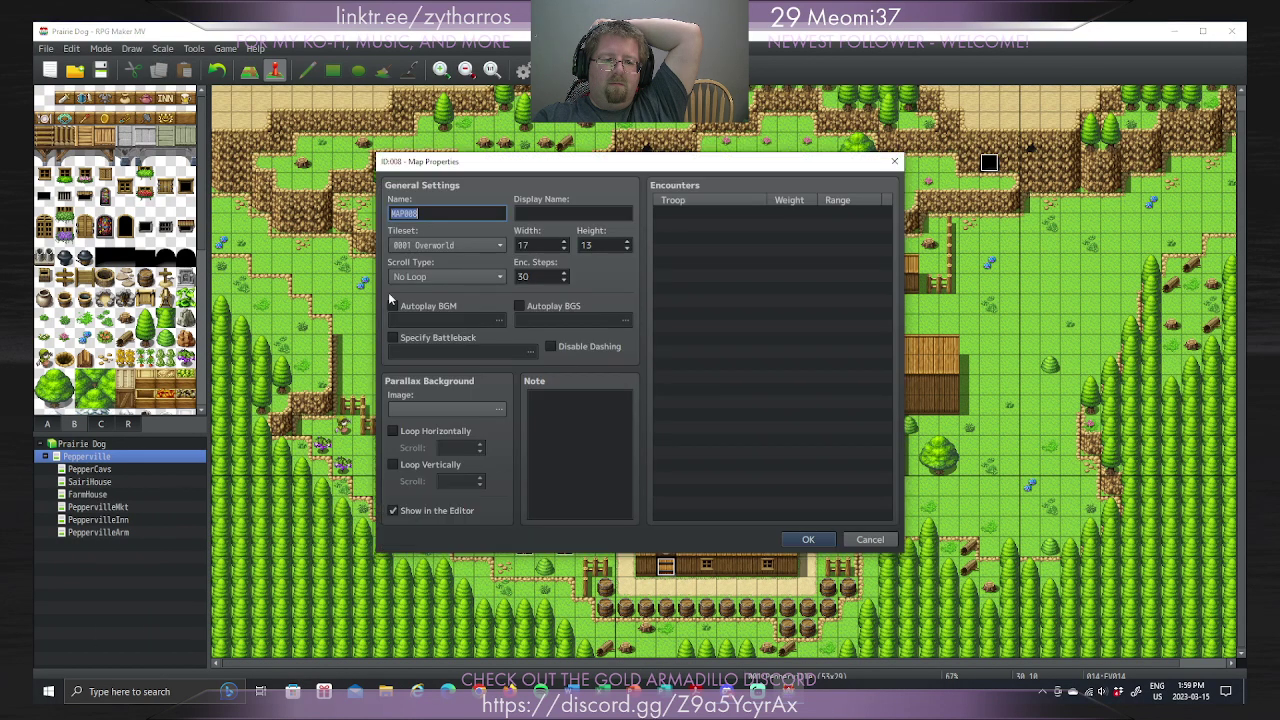
{"action": "type", "text": "PepperVilleHS"}
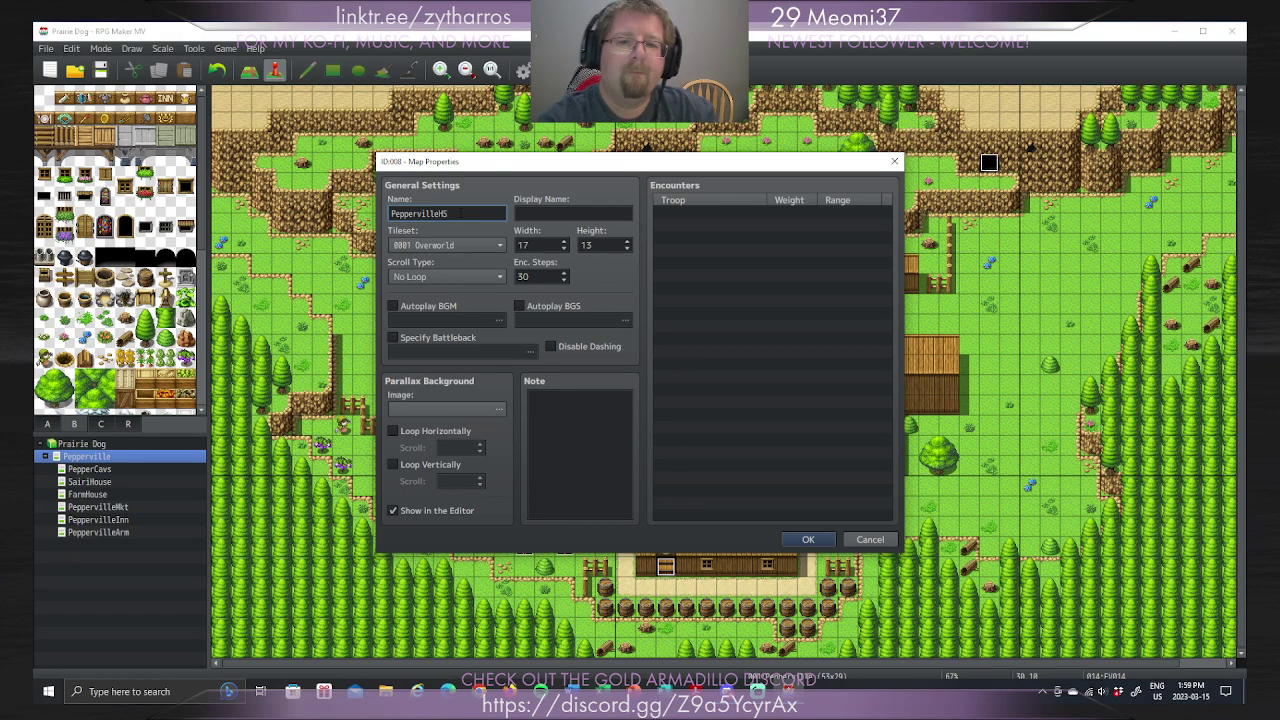
{"action": "left_click", "coordinate": [567, 214]}
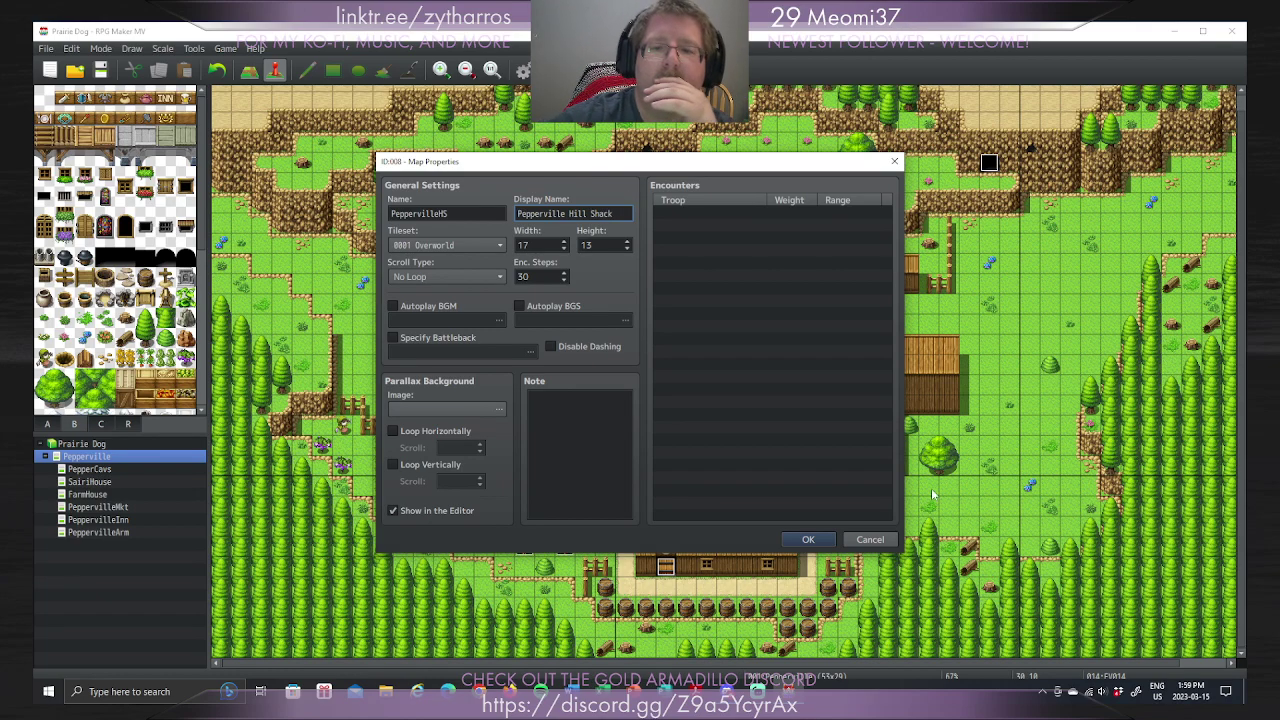
{"action": "left_click", "coordinate": [818, 540]}
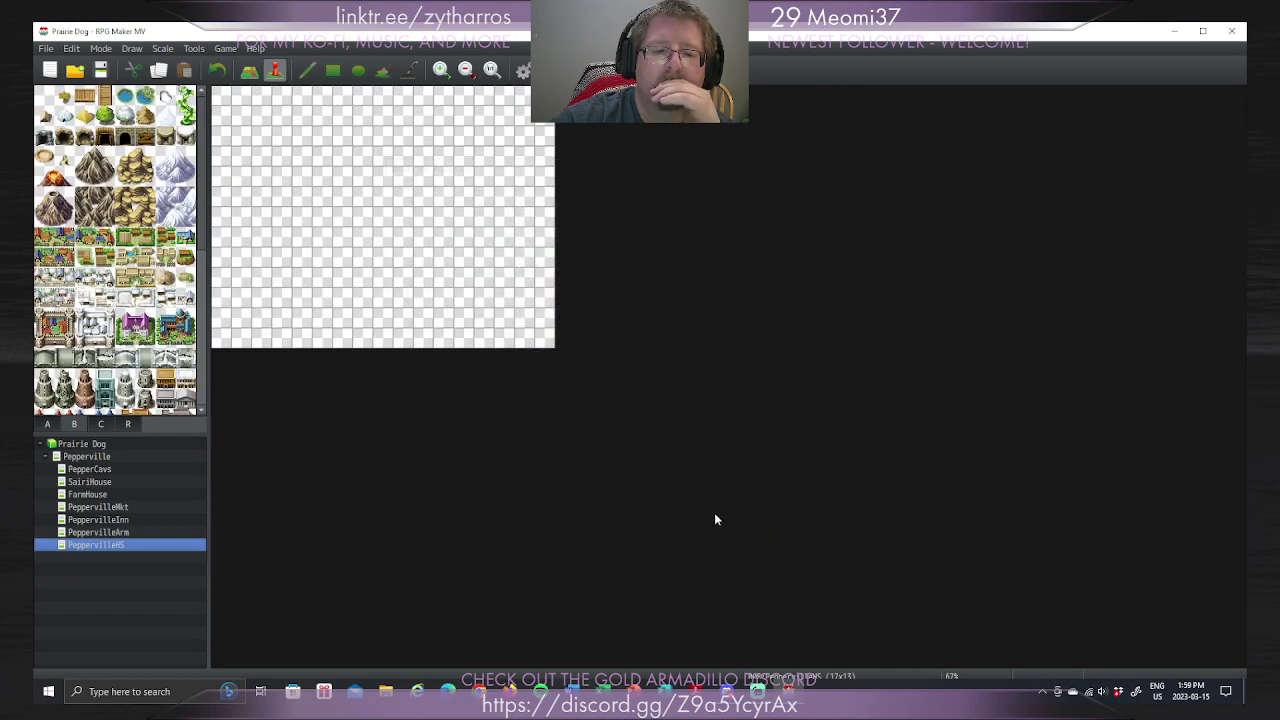
Step: Check the hill shack on the Pepperville map, then return to PeppervilleHS in map mode and set its tileset to 0003 Inside
{"action": "left_click", "coordinate": [100, 458]}
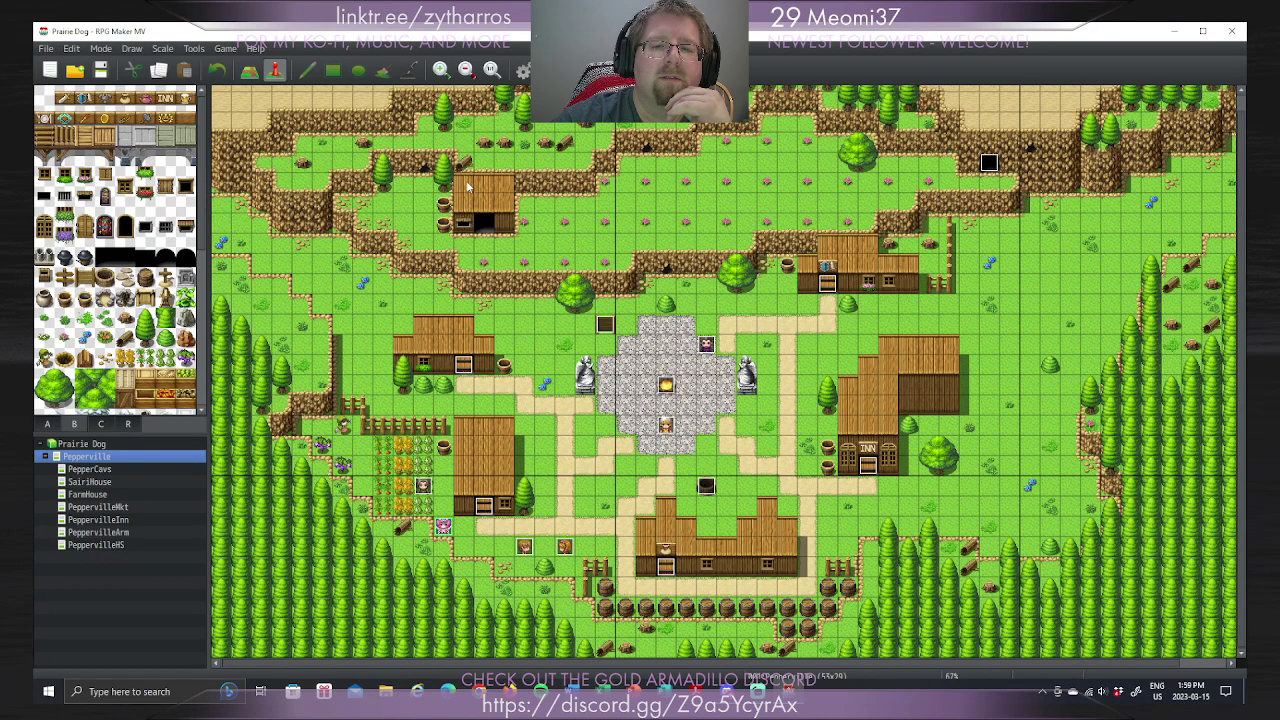
{"action": "left_click", "coordinate": [100, 545]}
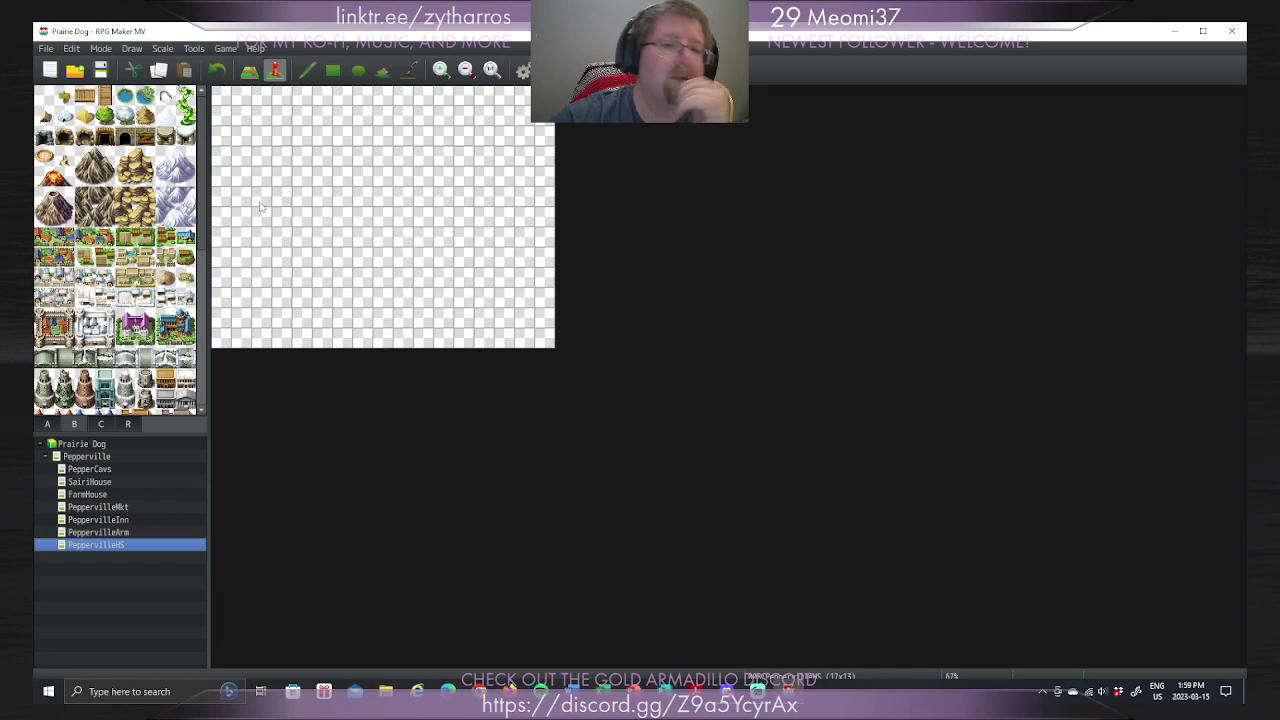
{"action": "left_click", "coordinate": [249, 70]}
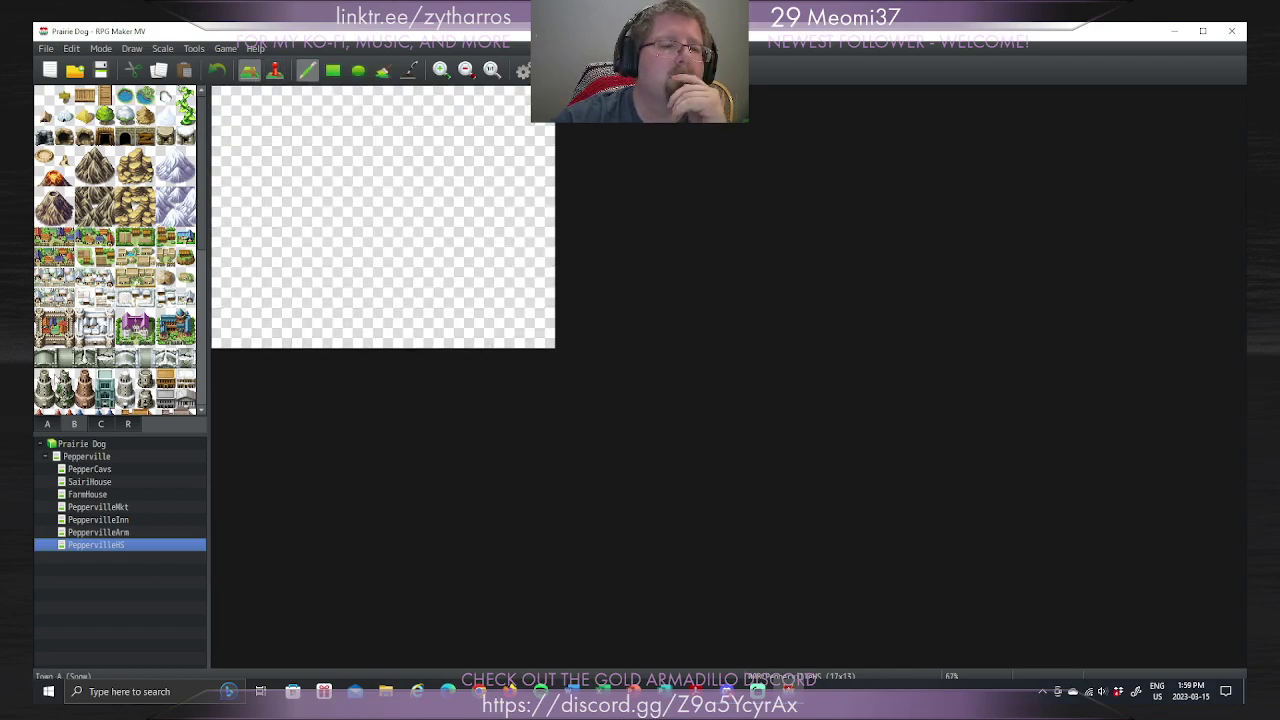
{"action": "right_click", "coordinate": [100, 548]}
{"action": "left_click", "coordinate": [139, 524]}
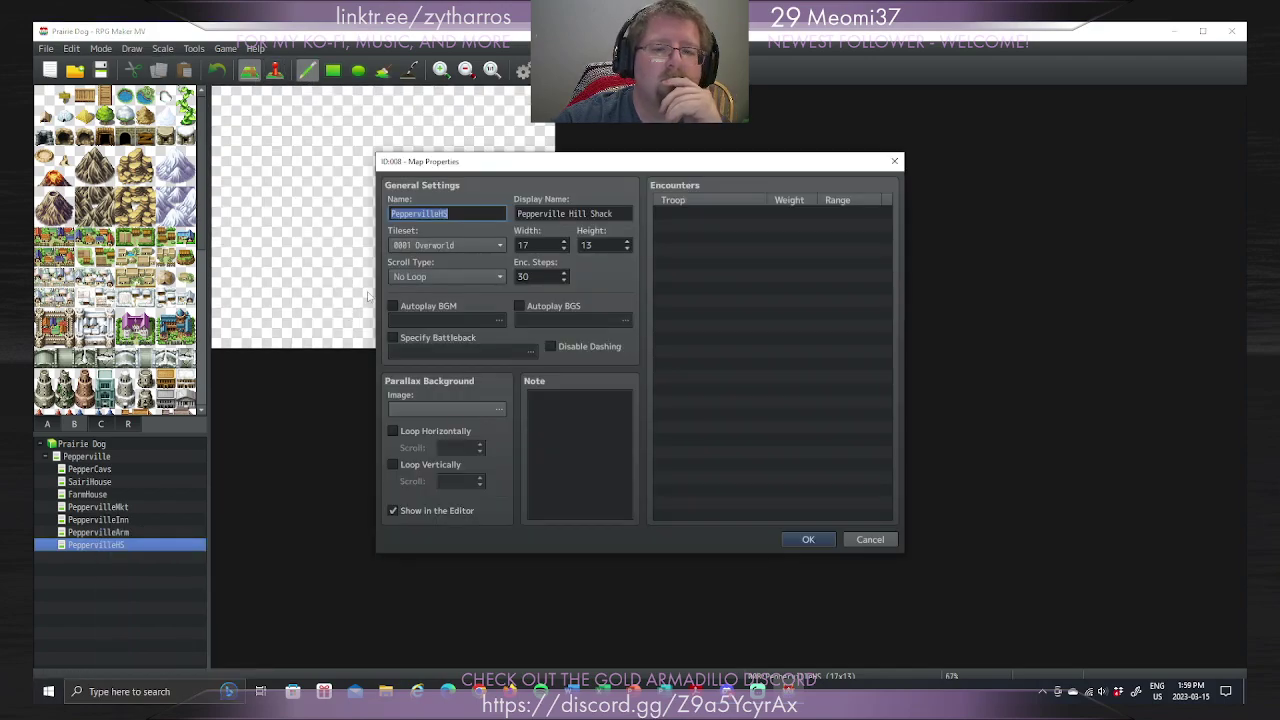
{"action": "left_click", "coordinate": [447, 246]}
{"action": "left_click", "coordinate": [452, 293]}
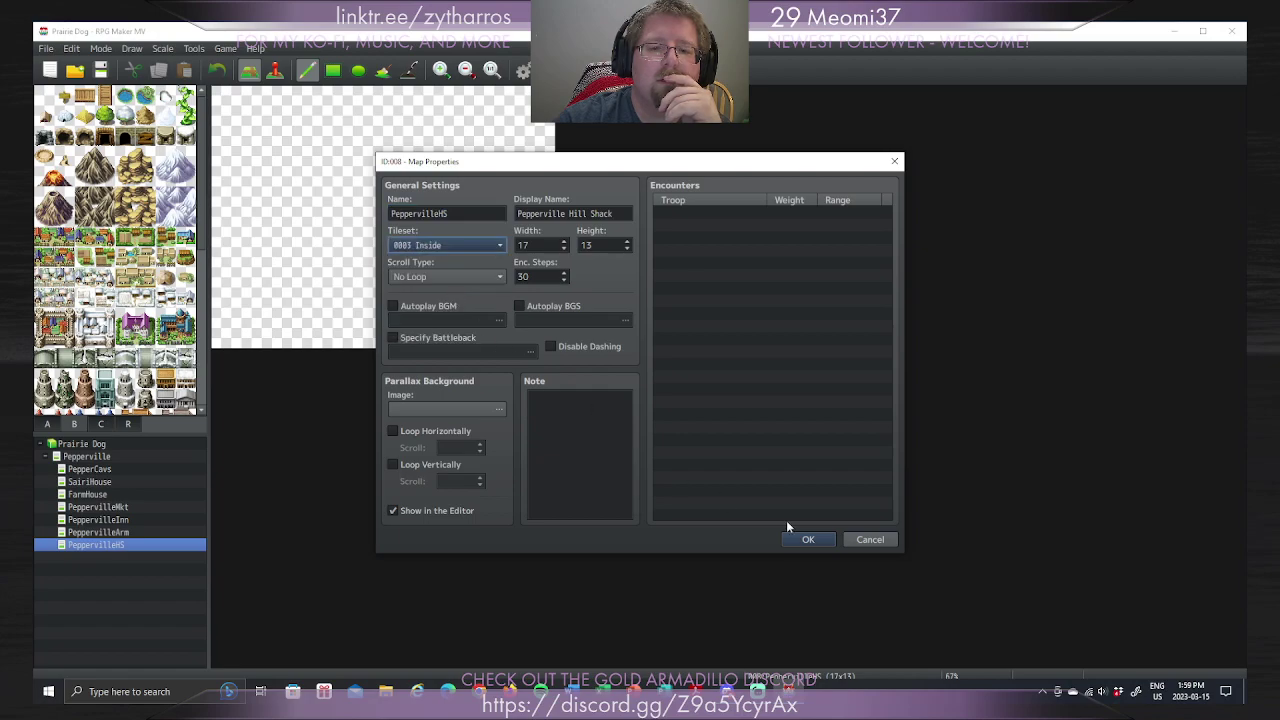
{"action": "left_click", "coordinate": [808, 539]}
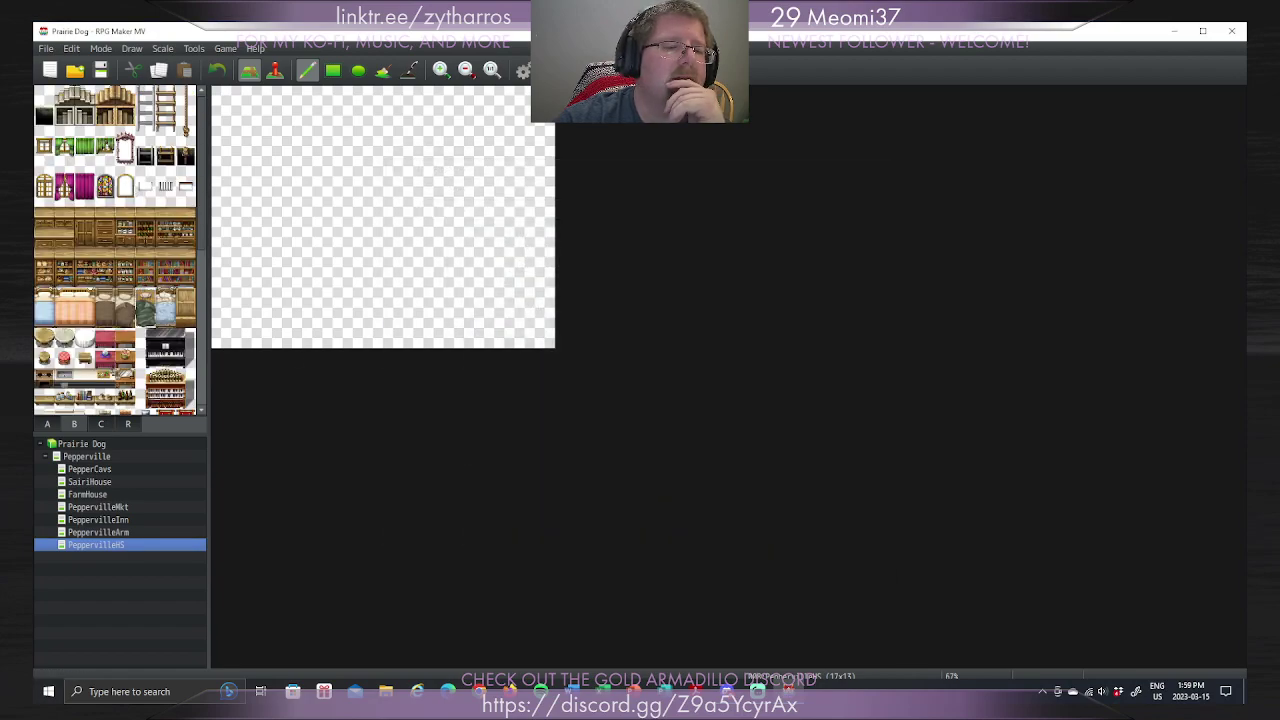
Step: Fill a rectangle of plank floor about 6 by 7 tiles in the middle of the PeppervilleHS map
{"action": "left_click", "coordinate": [48, 424]}
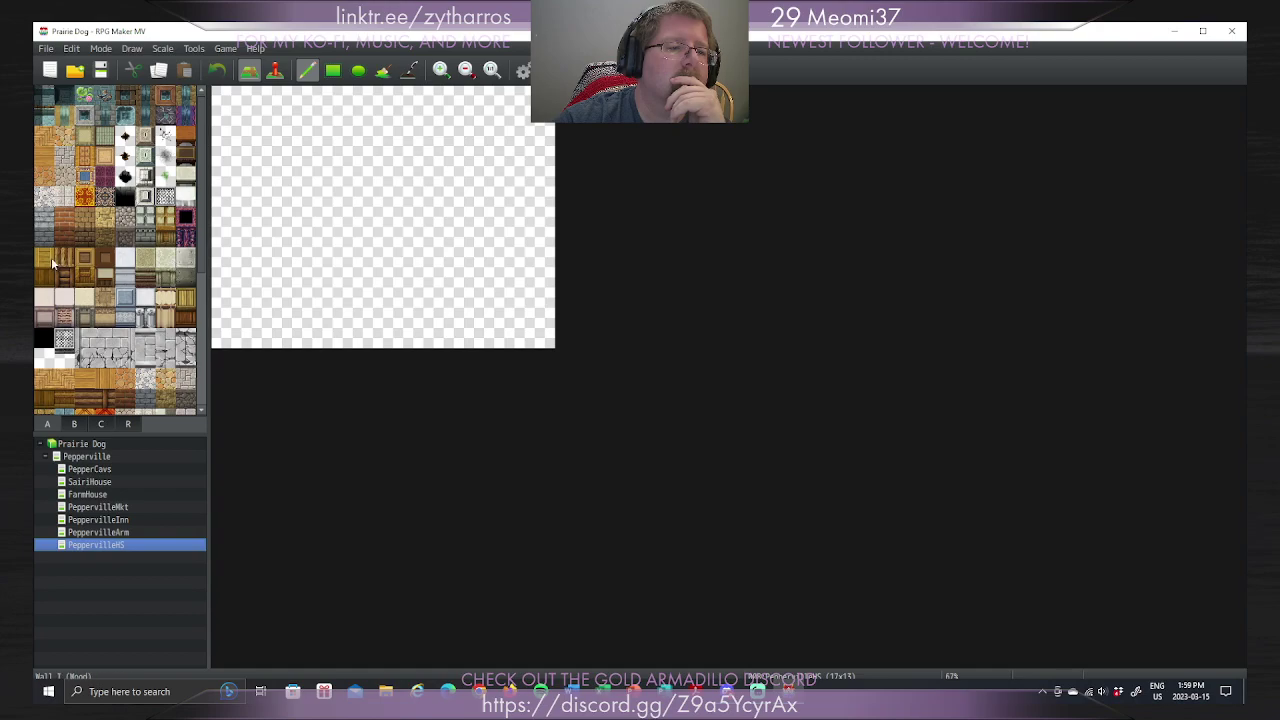
{"action": "left_click", "coordinate": [44, 156]}
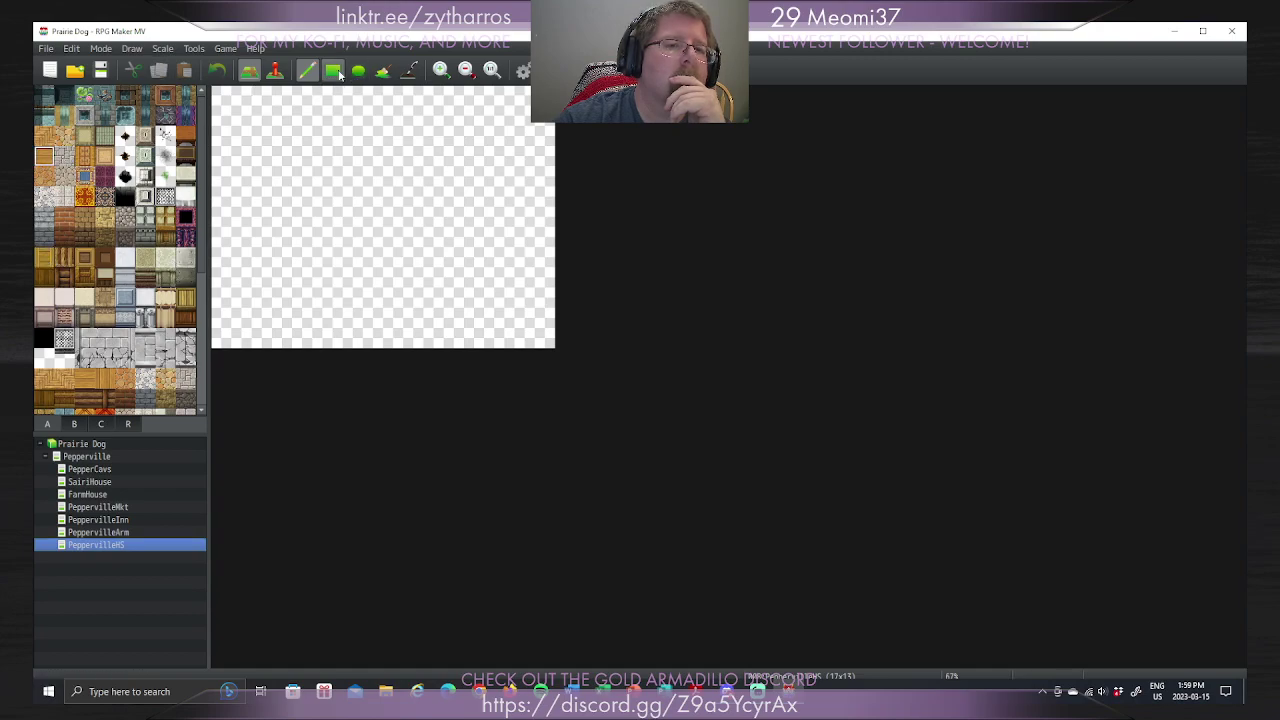
{"action": "left_click", "coordinate": [333, 72]}
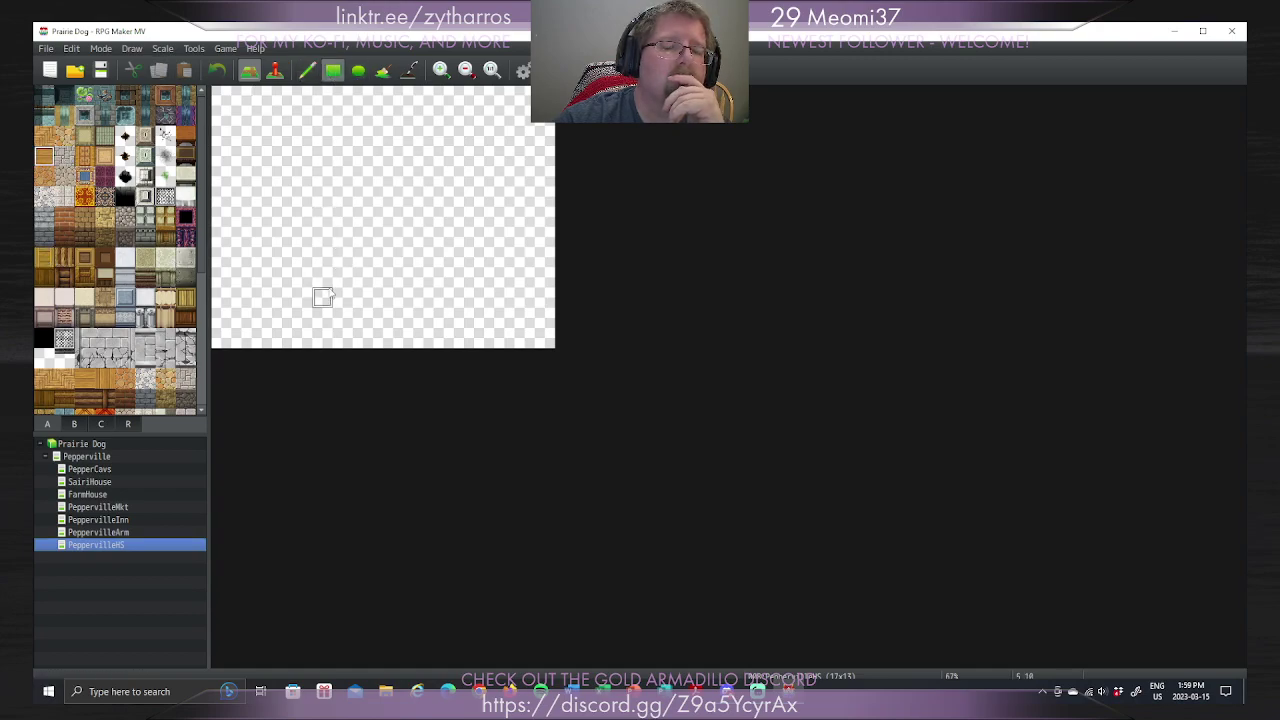
{"action": "left_click", "coordinate": [101, 457]}
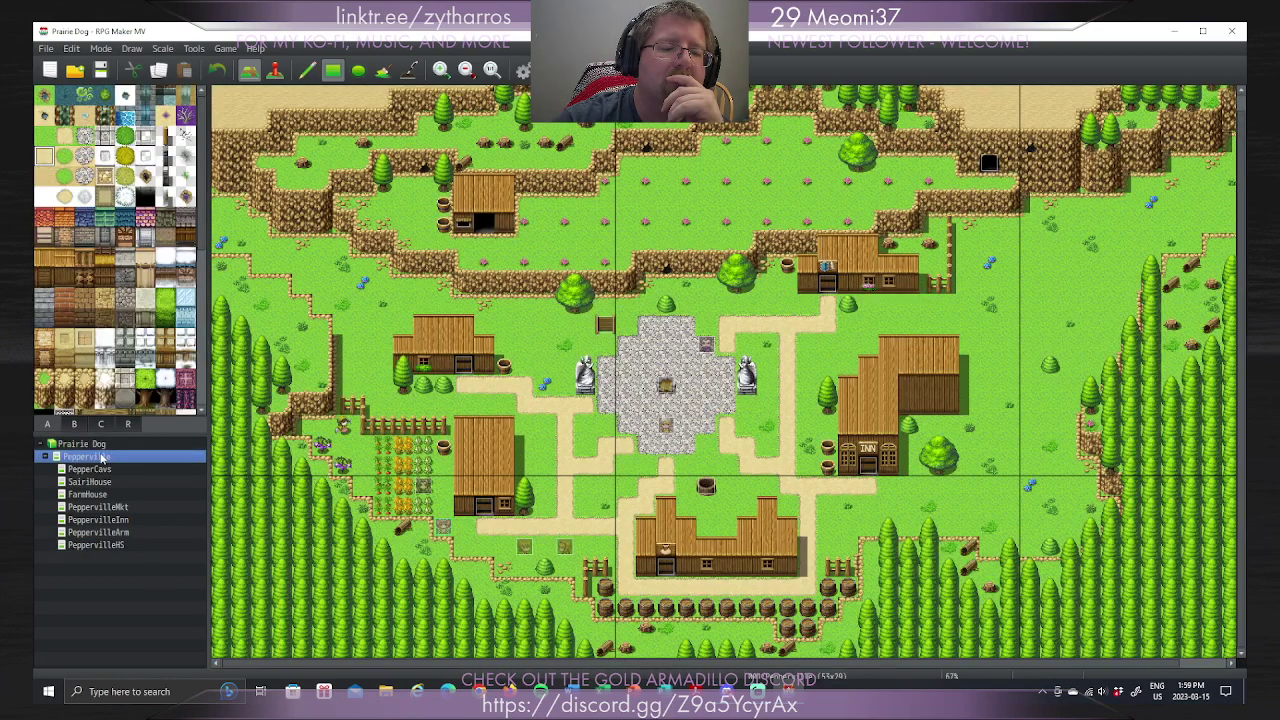
{"action": "left_click", "coordinate": [91, 546]}
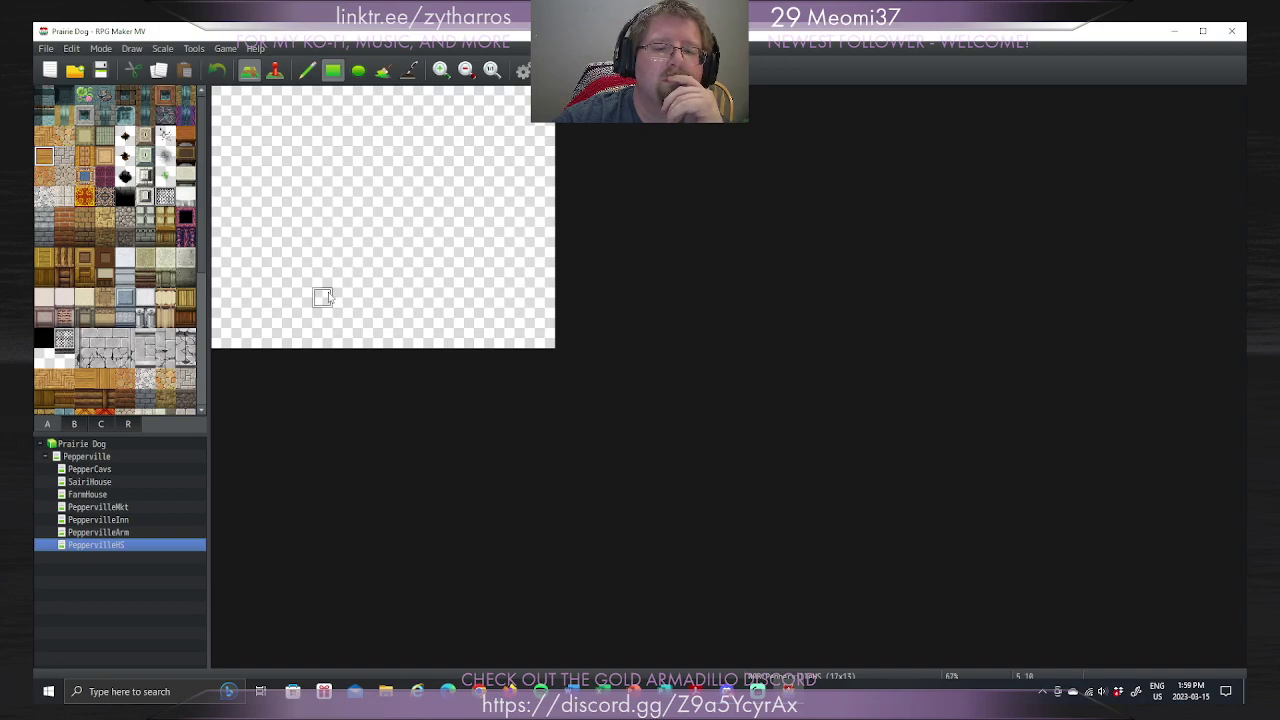
{"action": "mouse_move", "coordinate": [322, 297]}
{"action": "left_mouse_down"}
{"action": "mouse_move", "coordinate": [431, 295]}
{"action": "mouse_move", "coordinate": [429, 183]}
{"action": "left_mouse_up"}
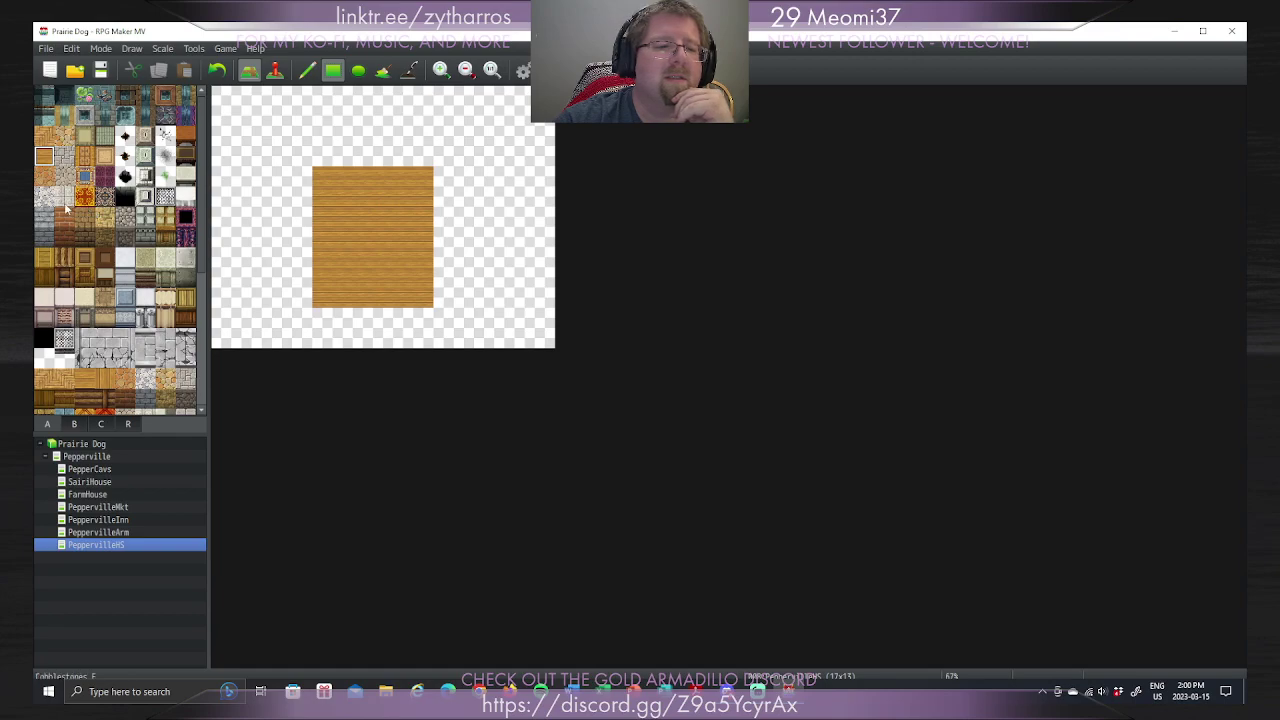
Step: Paint a strip of wooden ceiling and wall tiles along the full north edge of the plank floor
{"action": "left_click", "coordinate": [307, 70]}
{"action": "left_click_drag", "start_coordinate": [44, 258], "coordinate": [44, 277]}
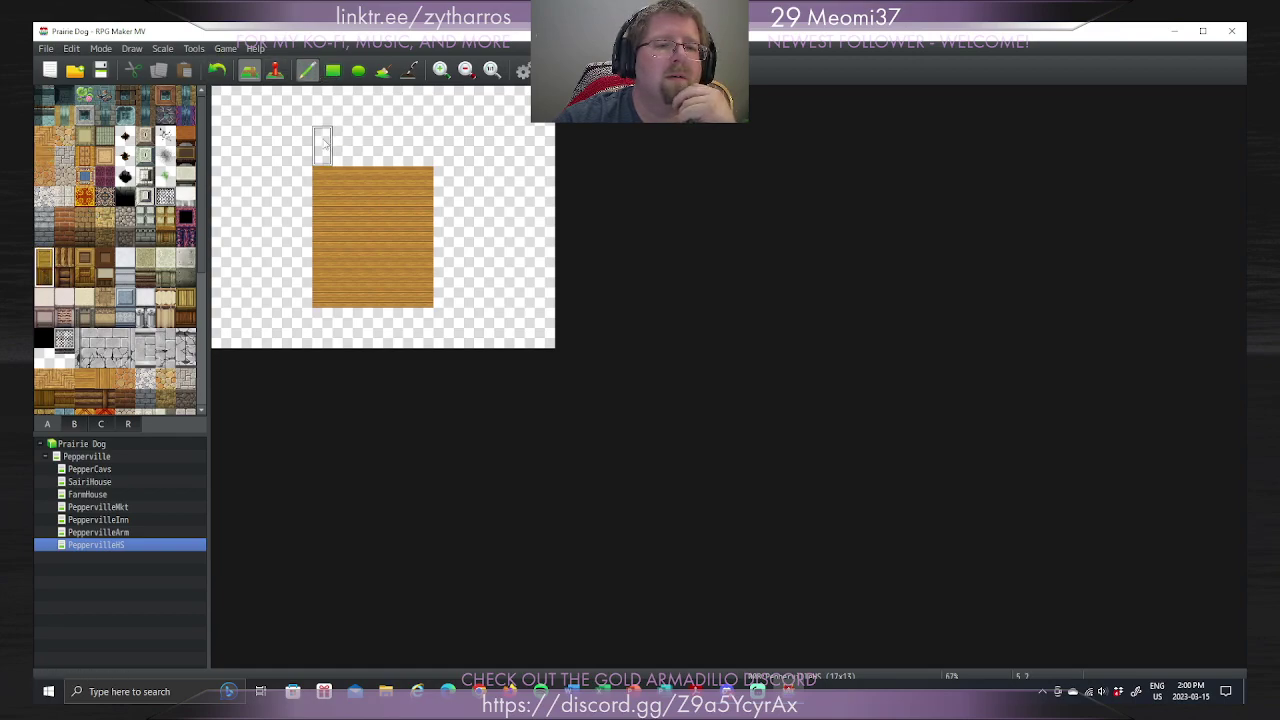
{"action": "left_click_drag", "start_coordinate": [322, 145], "coordinate": [428, 145]}
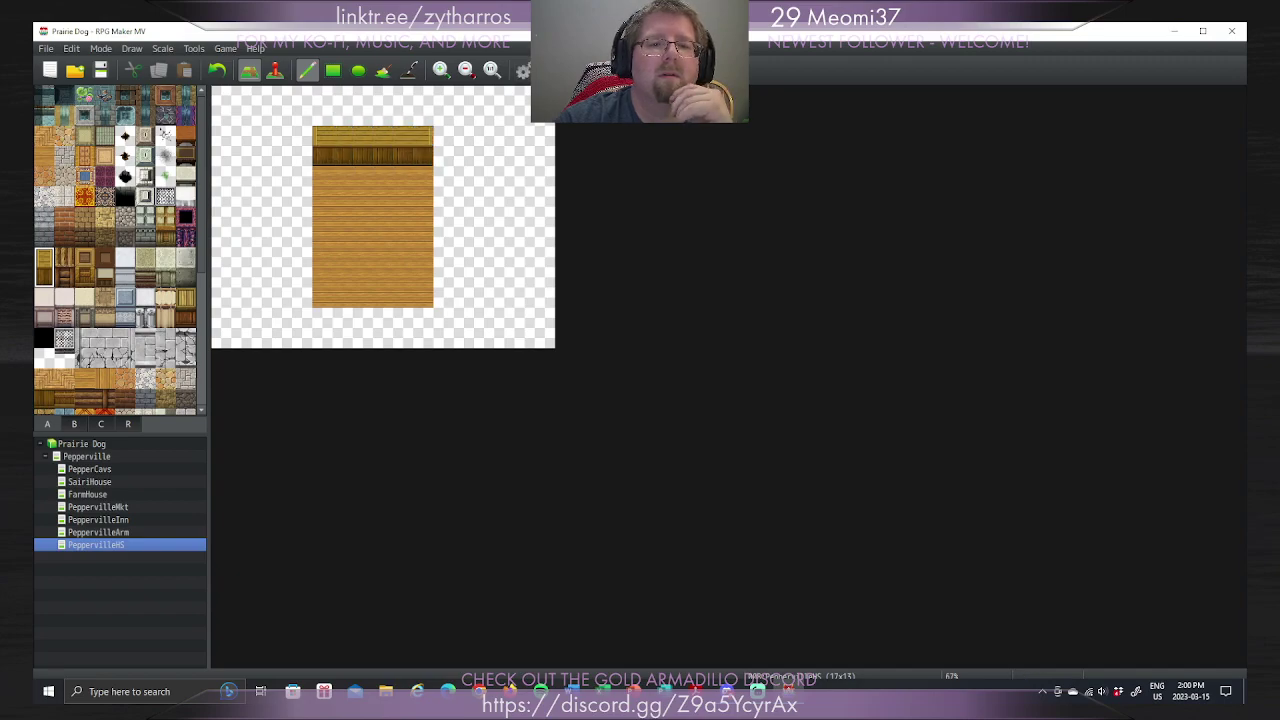
Step: Flood-fill the empty area around the room with the wooden ceiling tile alone, undoing the first fill made with the ceiling-and-wall pair
{"action": "left_click", "coordinate": [383, 70]}
{"action": "left_click", "coordinate": [243, 163]}
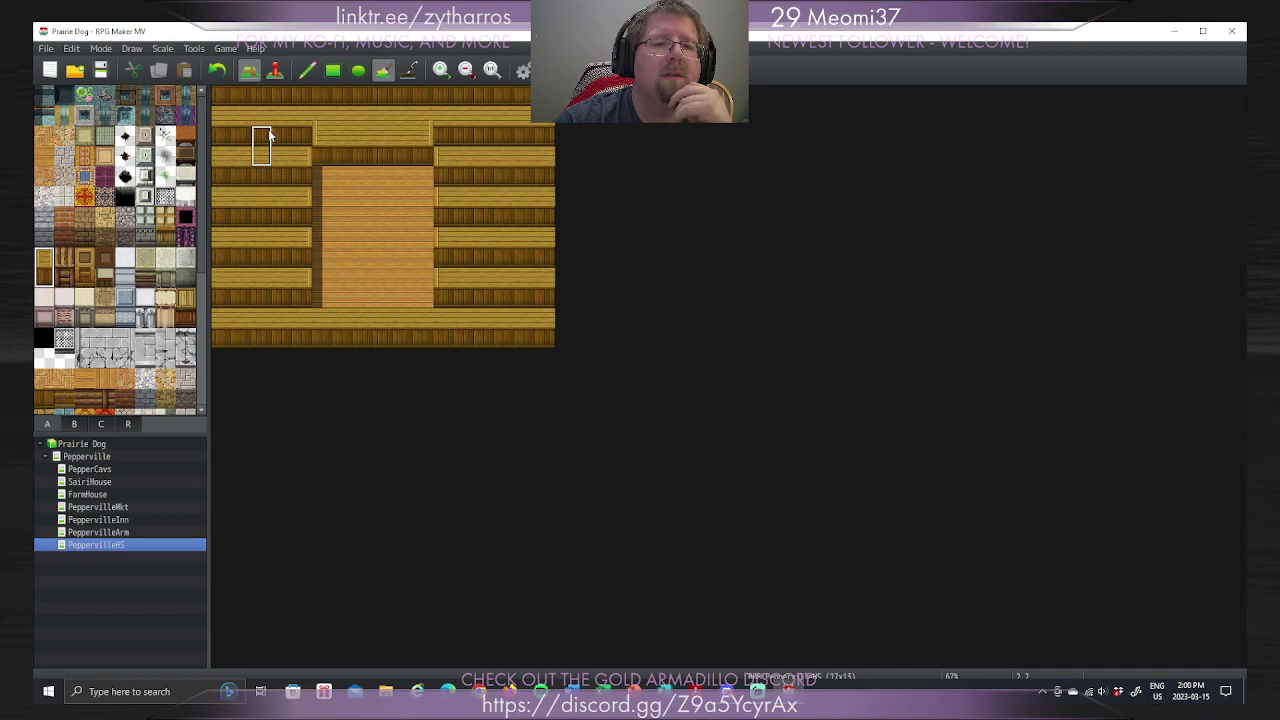
{"action": "key", "text": "ctrl+z"}
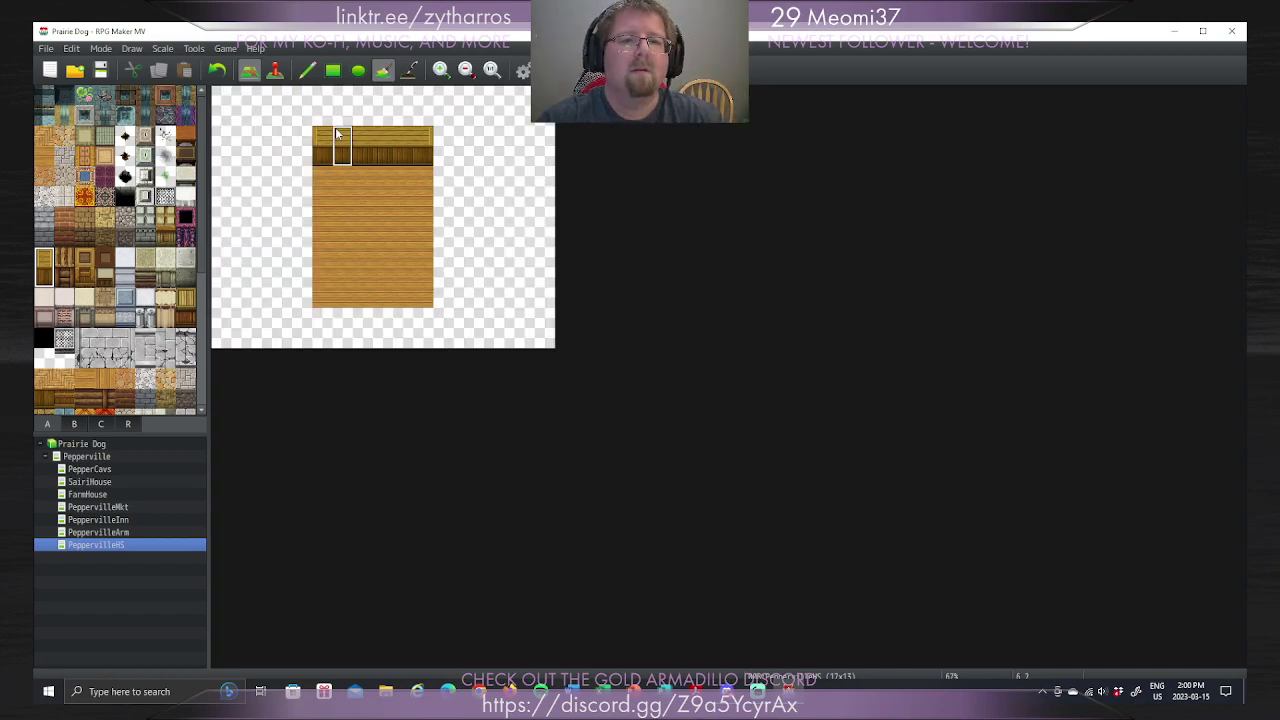
{"action": "left_click", "coordinate": [281, 140]}
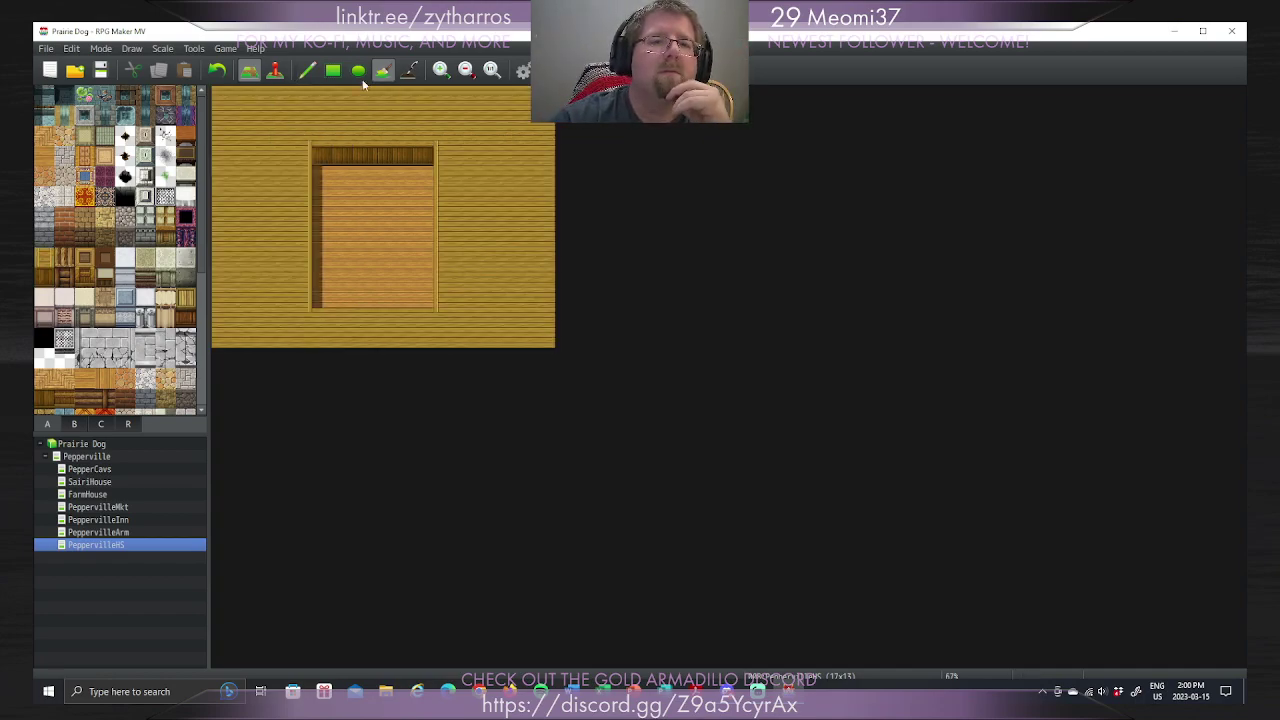
Step: Make the north wall two tiles high and add a two-tile-wide floor entrance in the middle of the south edge
{"action": "left_click", "coordinate": [307, 70]}
{"action": "mouse_move", "coordinate": [341, 157]}
{"action": "left_mouse_down"}
{"action": "mouse_move", "coordinate": [320, 134]}
{"action": "mouse_move", "coordinate": [430, 134]}
{"action": "left_mouse_up"}
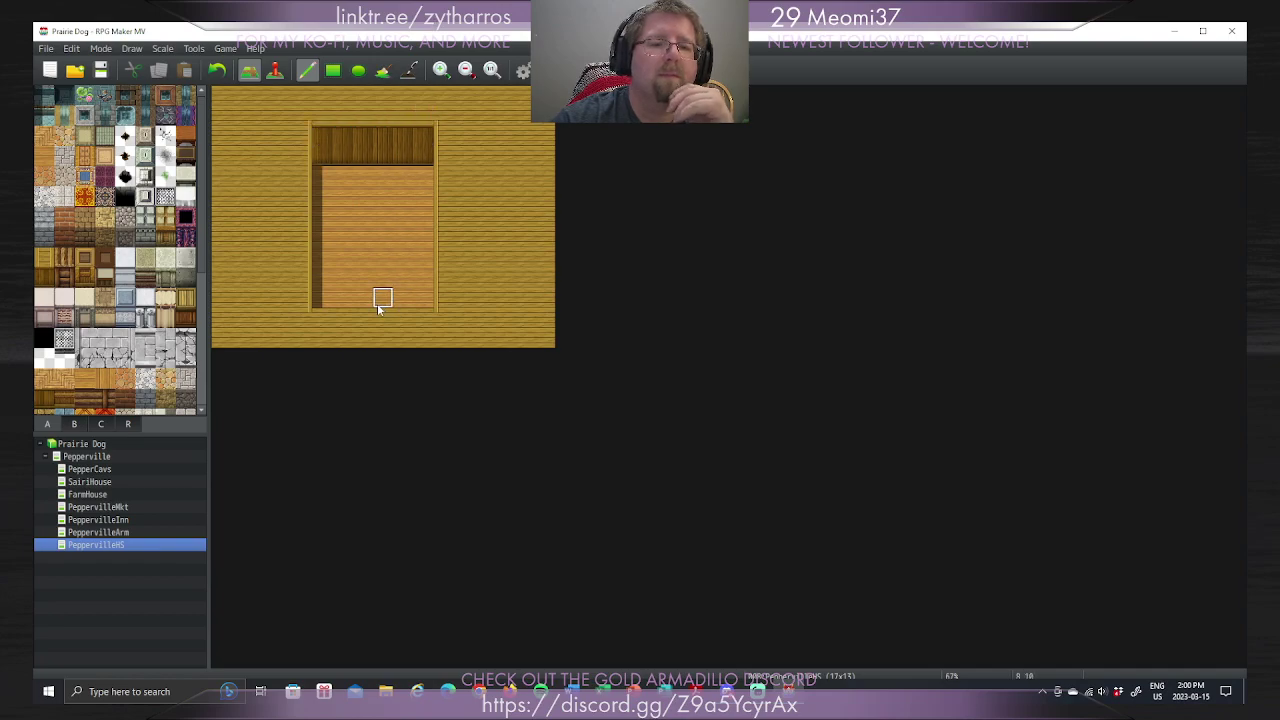
{"action": "left_click_drag", "start_coordinate": [362, 320], "coordinate": [383, 320]}
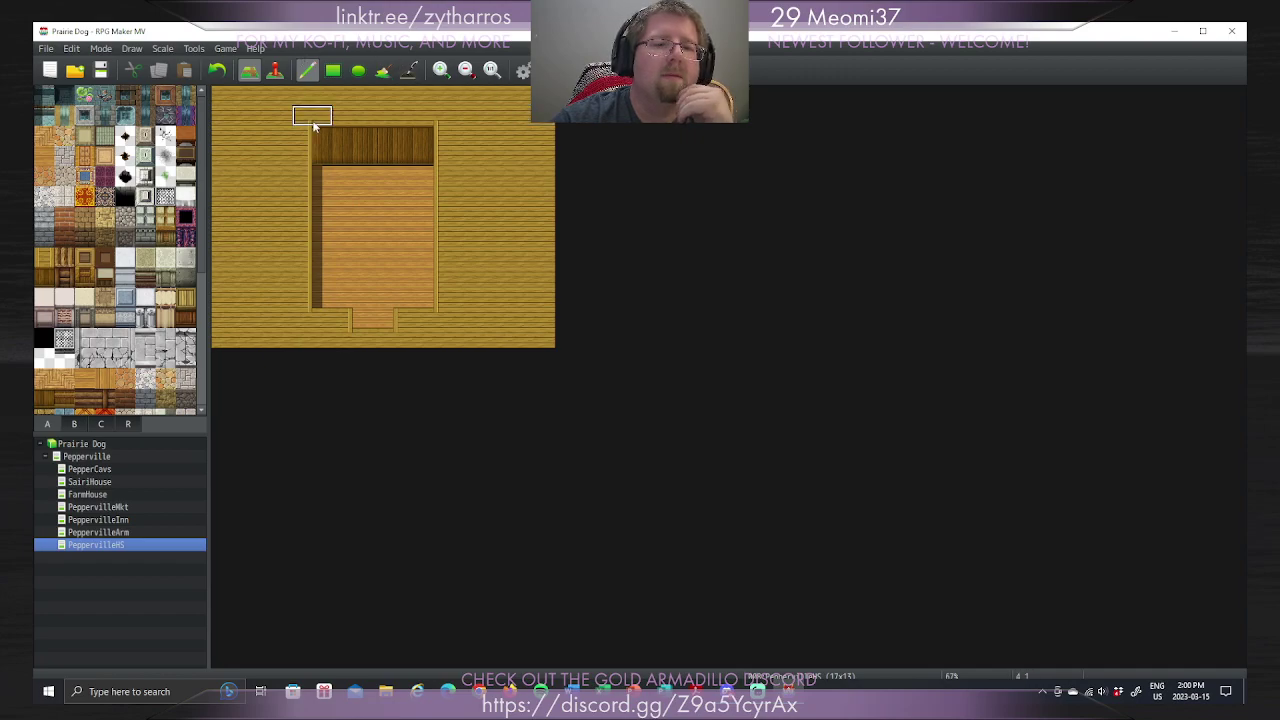
Step: Copy the north wall with its surrounding ceiling and stamp it one tile further south to shorten the room
{"action": "right_click", "coordinate": [322, 177]}
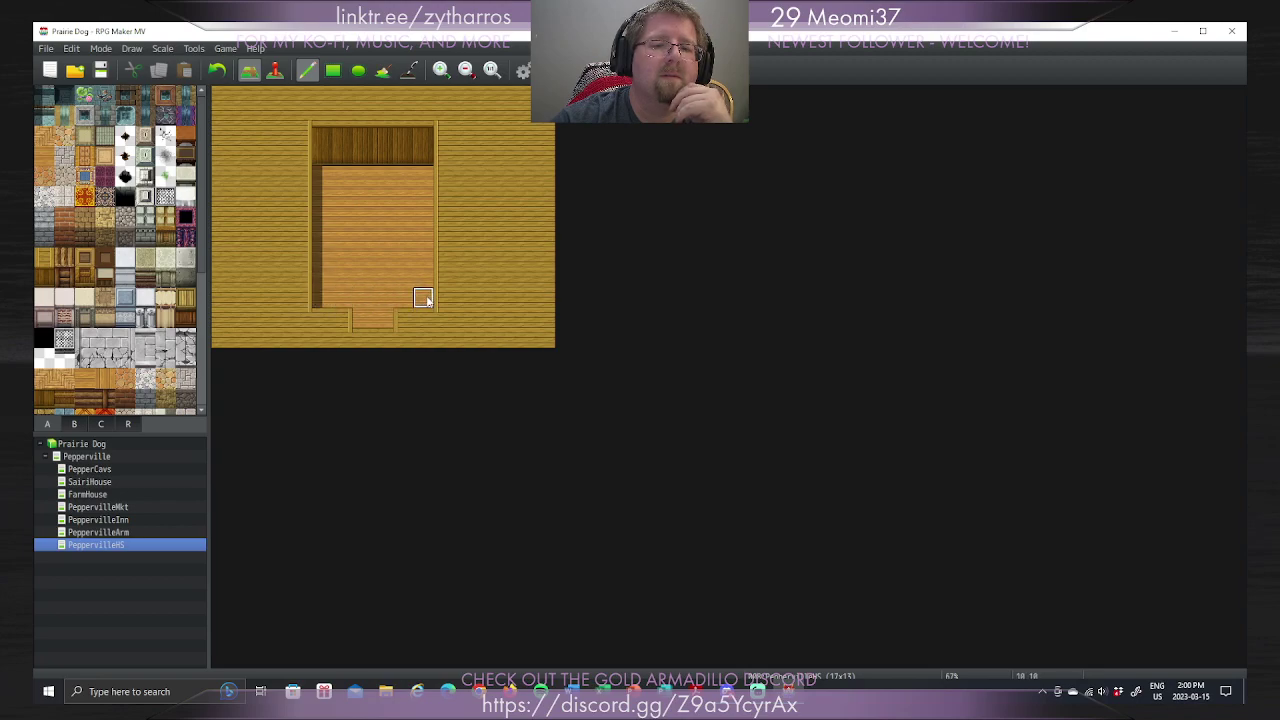
{"action": "right_click_drag", "start_coordinate": [282, 96], "coordinate": [470, 160]}
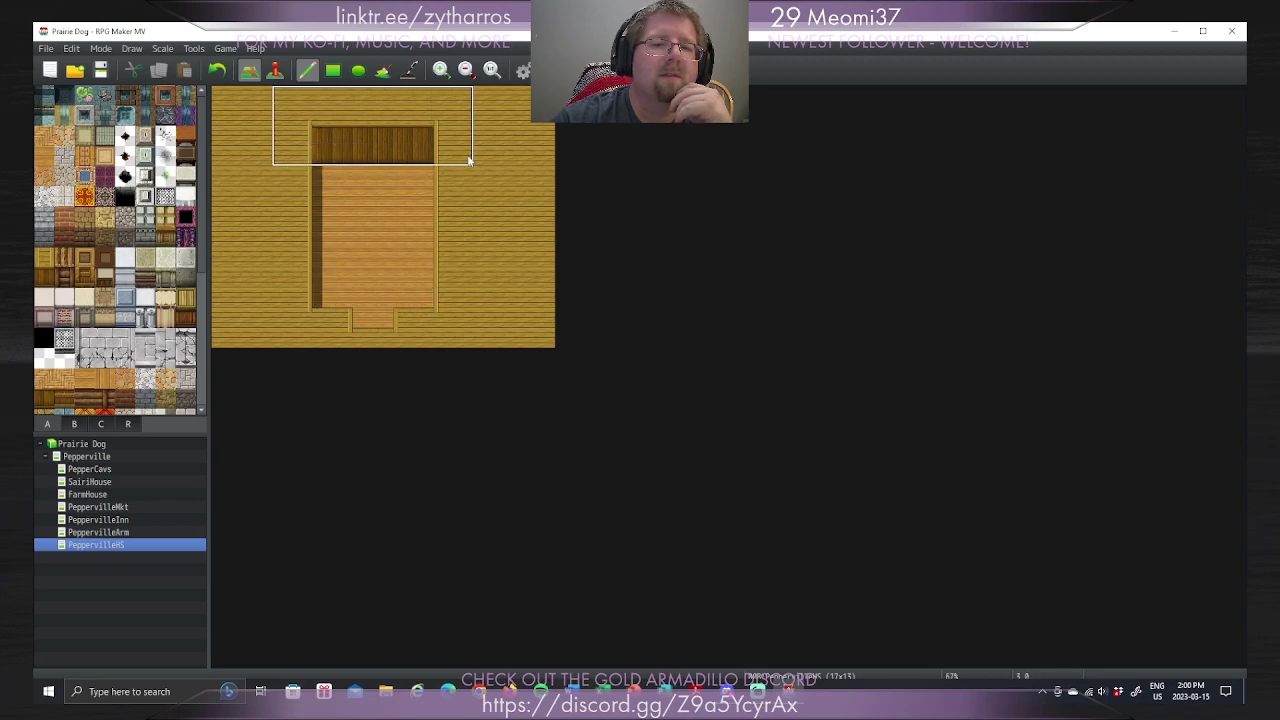
{"action": "left_click", "coordinate": [469, 170]}
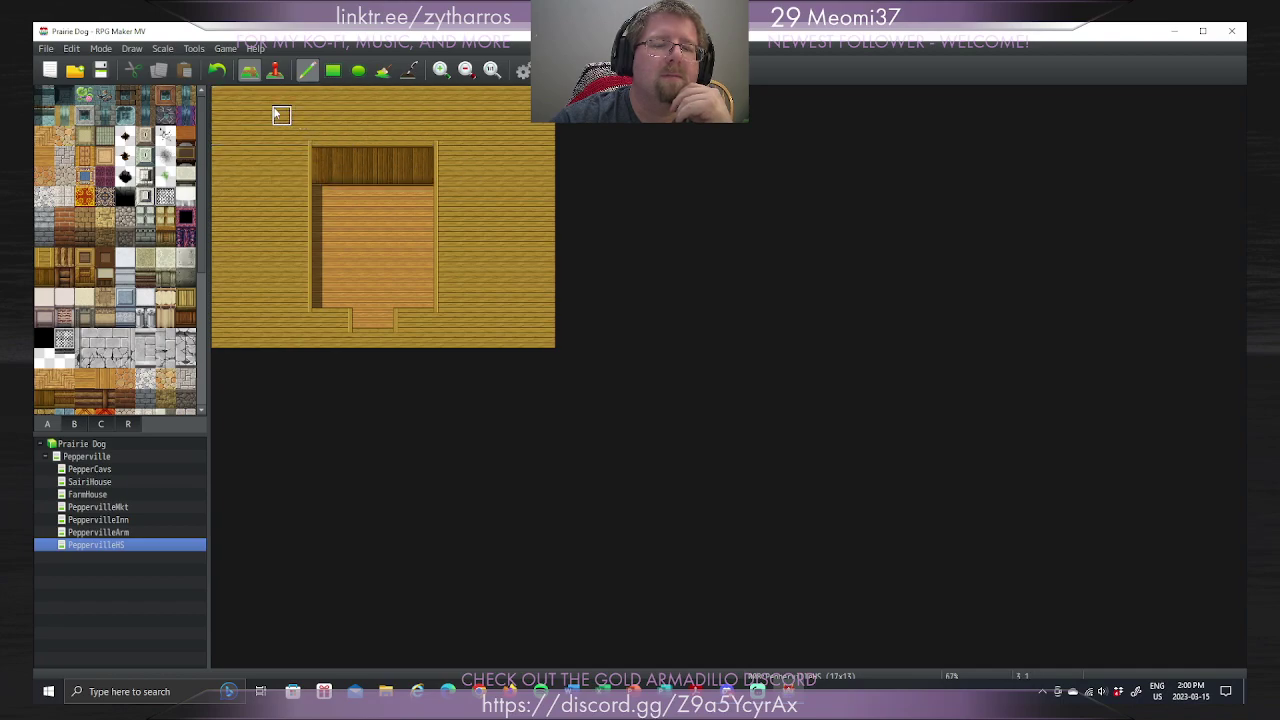
Step: Copy the whole room with its surrounding ceiling and stamp it one tile further north
{"action": "right_click_drag", "start_coordinate": [277, 114], "coordinate": [495, 370]}
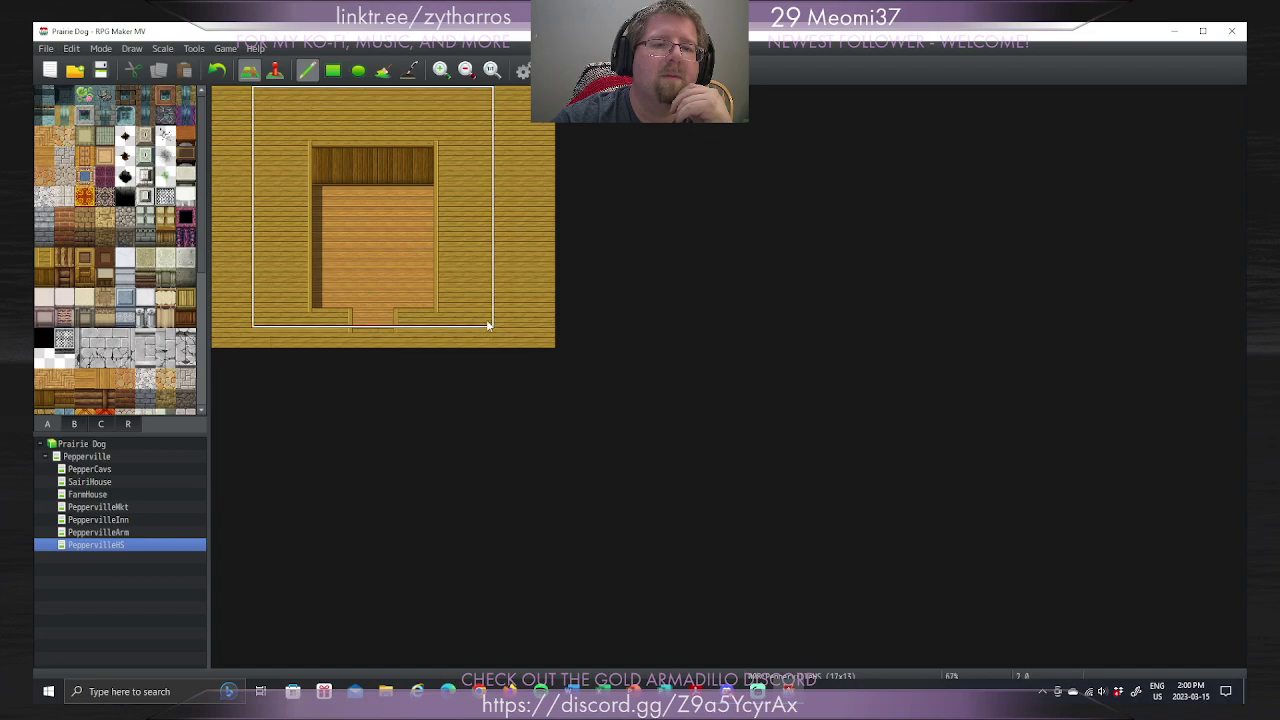
{"action": "left_click", "coordinate": [487, 320]}
{"action": "left_click", "coordinate": [512, 323]}
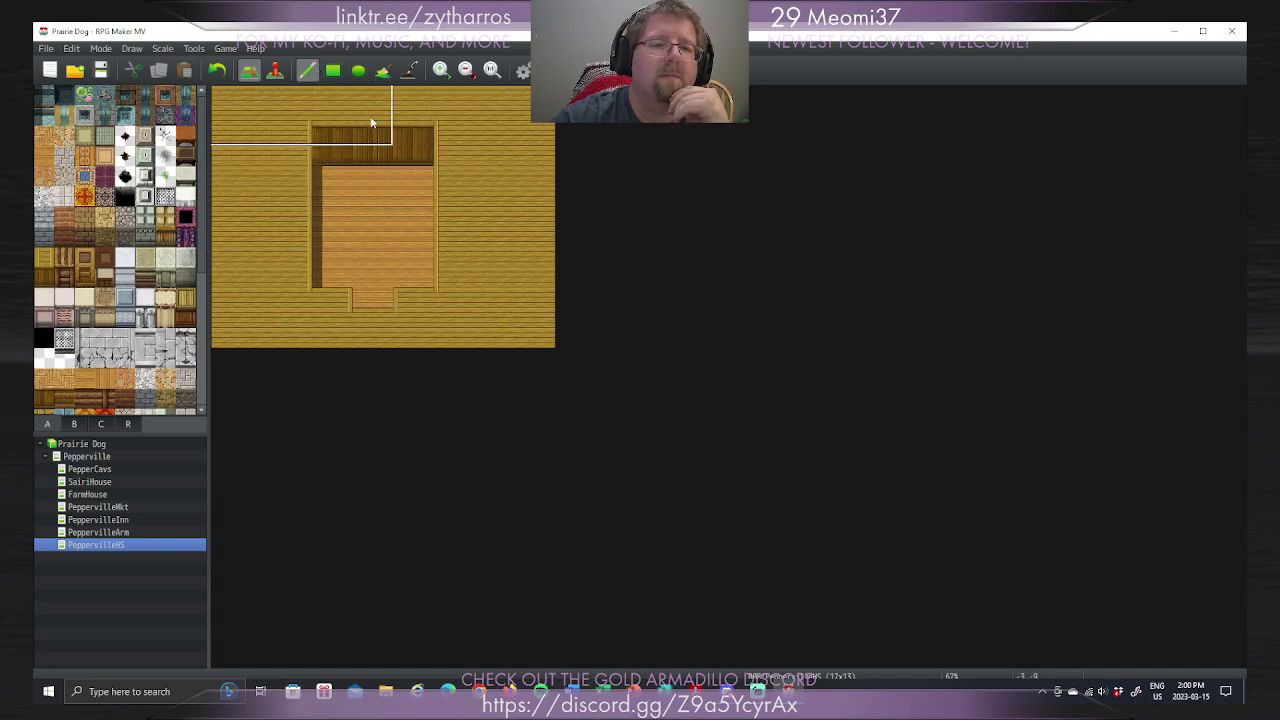
Step: Place the single bed with the dark green blanket in the northwest corner of the plank floor
{"action": "left_click", "coordinate": [74, 424]}
{"action": "left_click_drag", "start_coordinate": [200, 225], "coordinate": [212, 390]}
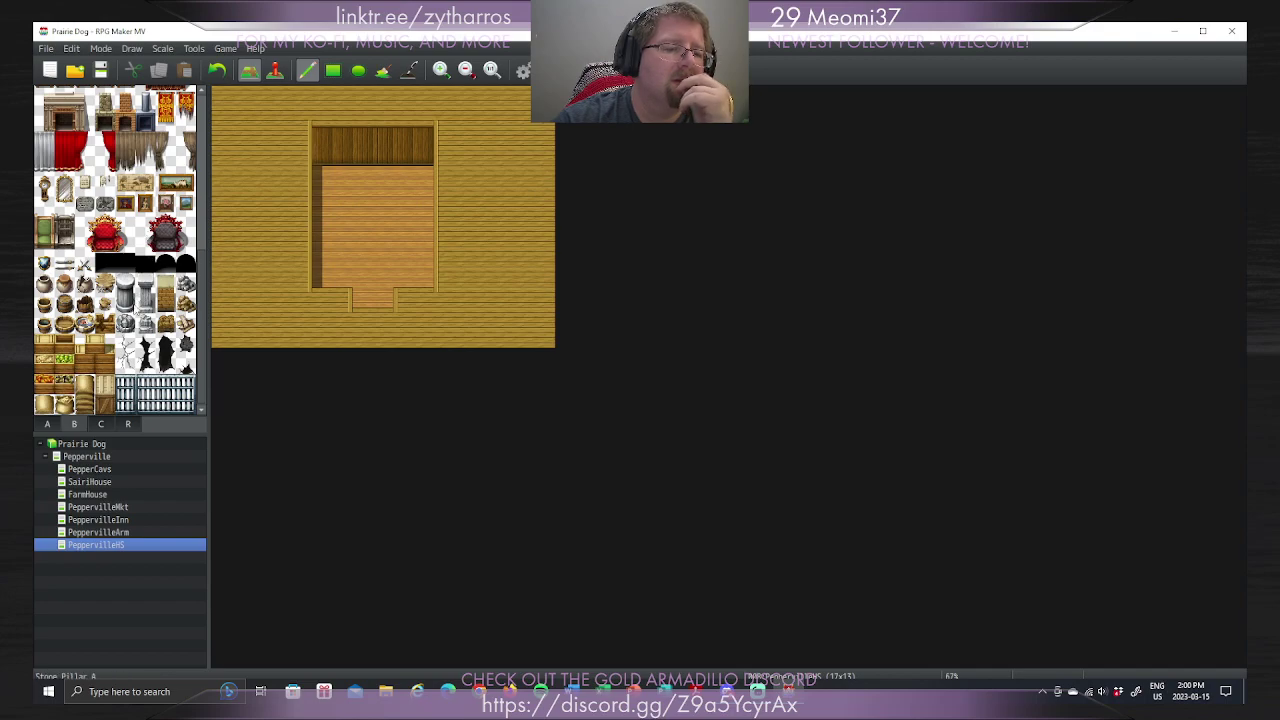
{"action": "left_click", "coordinate": [106, 425]}
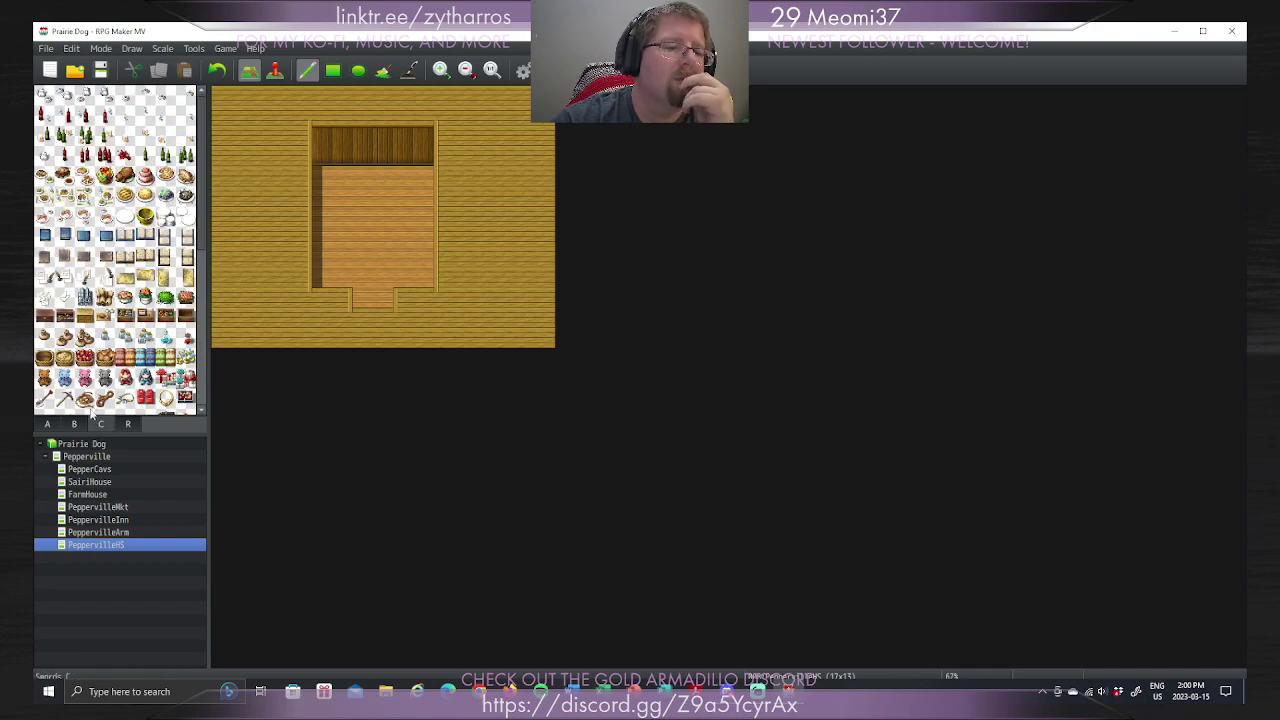
{"action": "left_click", "coordinate": [82, 424]}
{"action": "left_click_drag", "start_coordinate": [204, 275], "coordinate": [233, 86]}
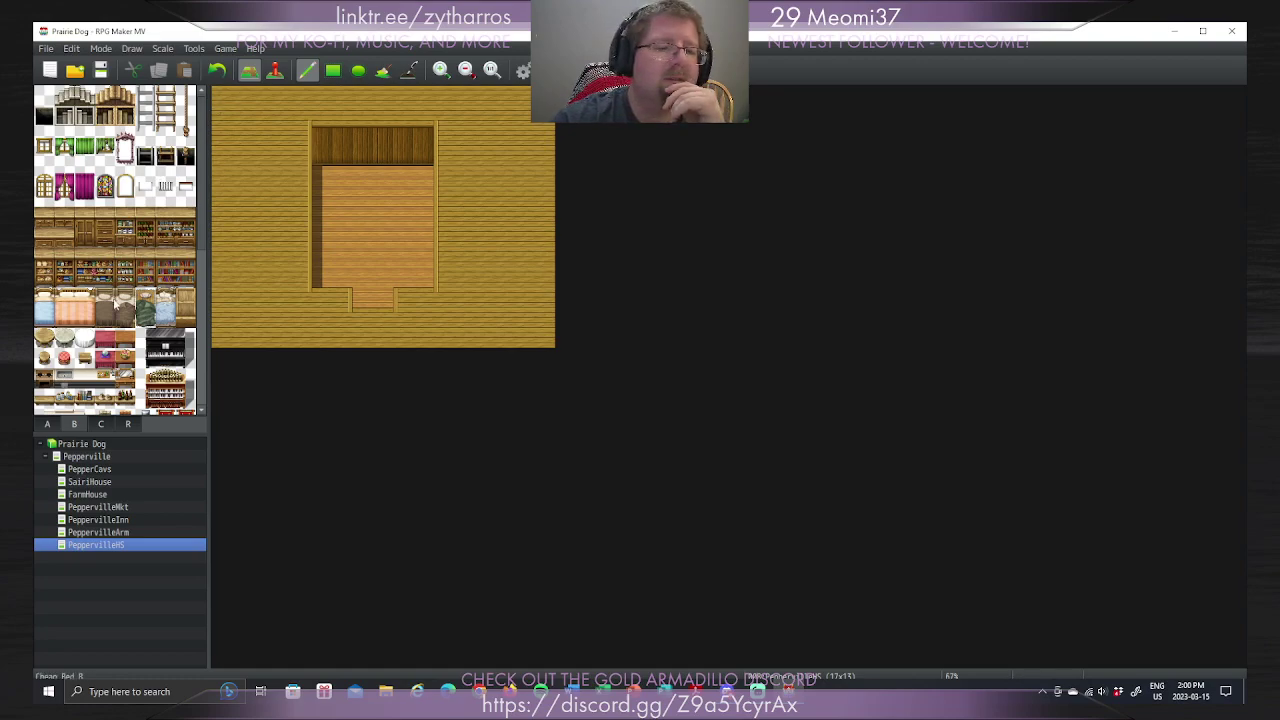
{"action": "left_click", "coordinate": [148, 302]}
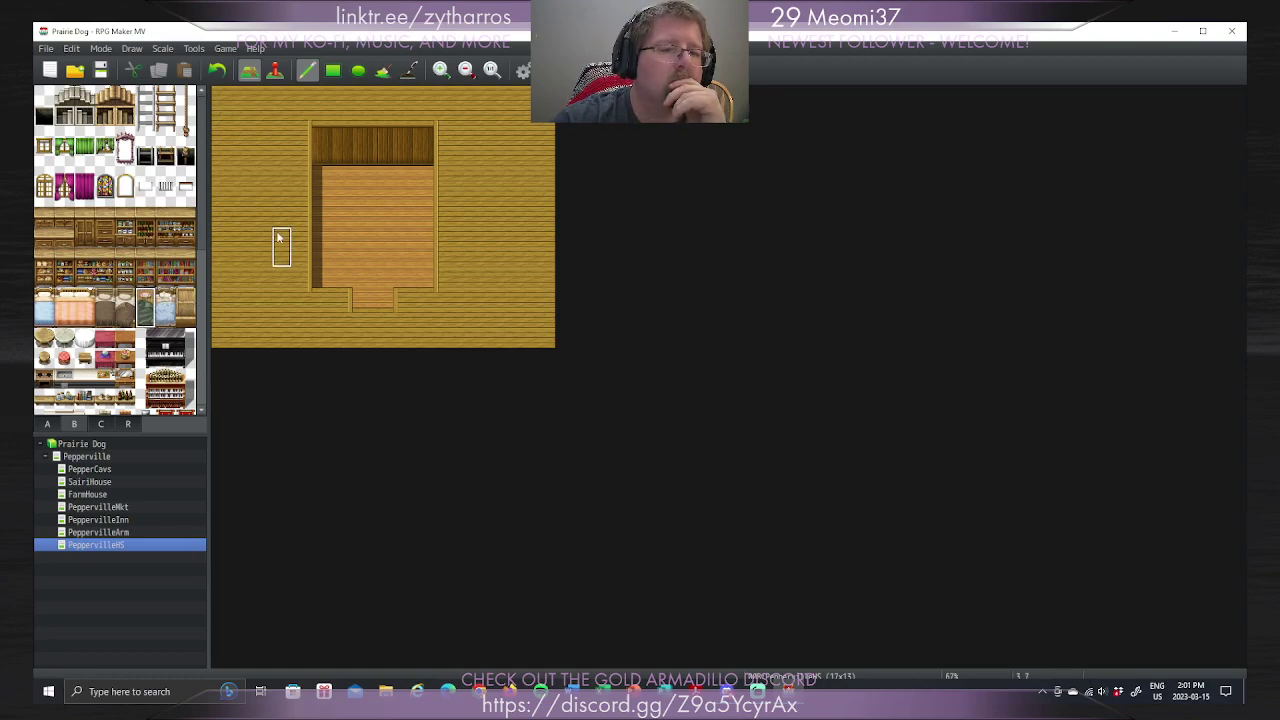
{"action": "left_click", "coordinate": [322, 186]}
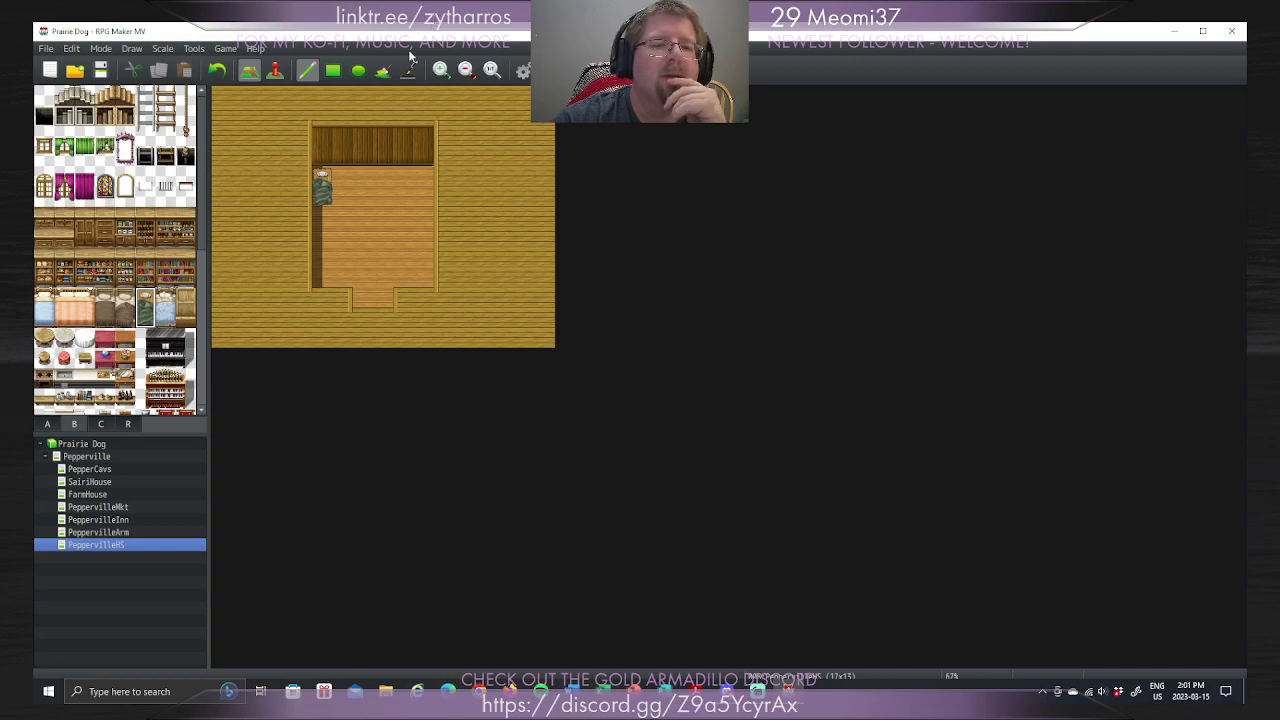
Step: Line the west wall below the bed with four open sacks, reaching down to the southwest corner
{"action": "left_click_drag", "start_coordinate": [204, 236], "coordinate": [200, 412]}
{"action": "left_click", "coordinate": [101, 424]}
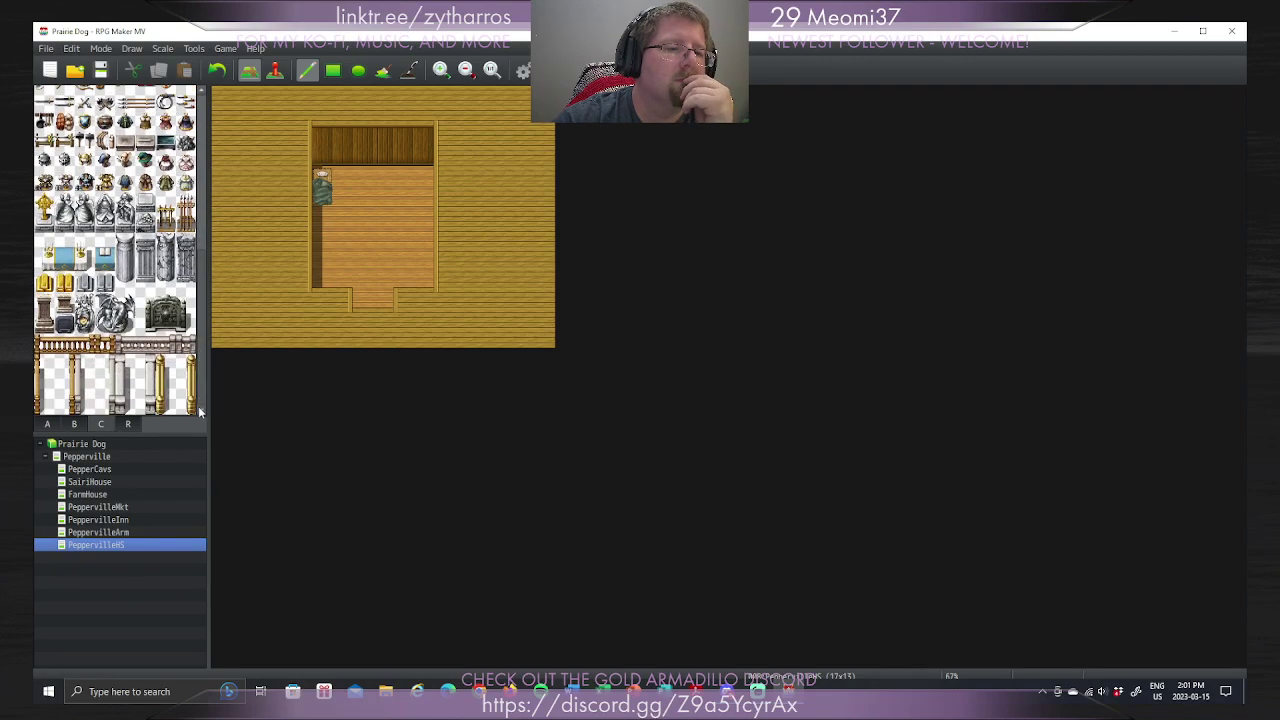
{"action": "left_click", "coordinate": [74, 424]}
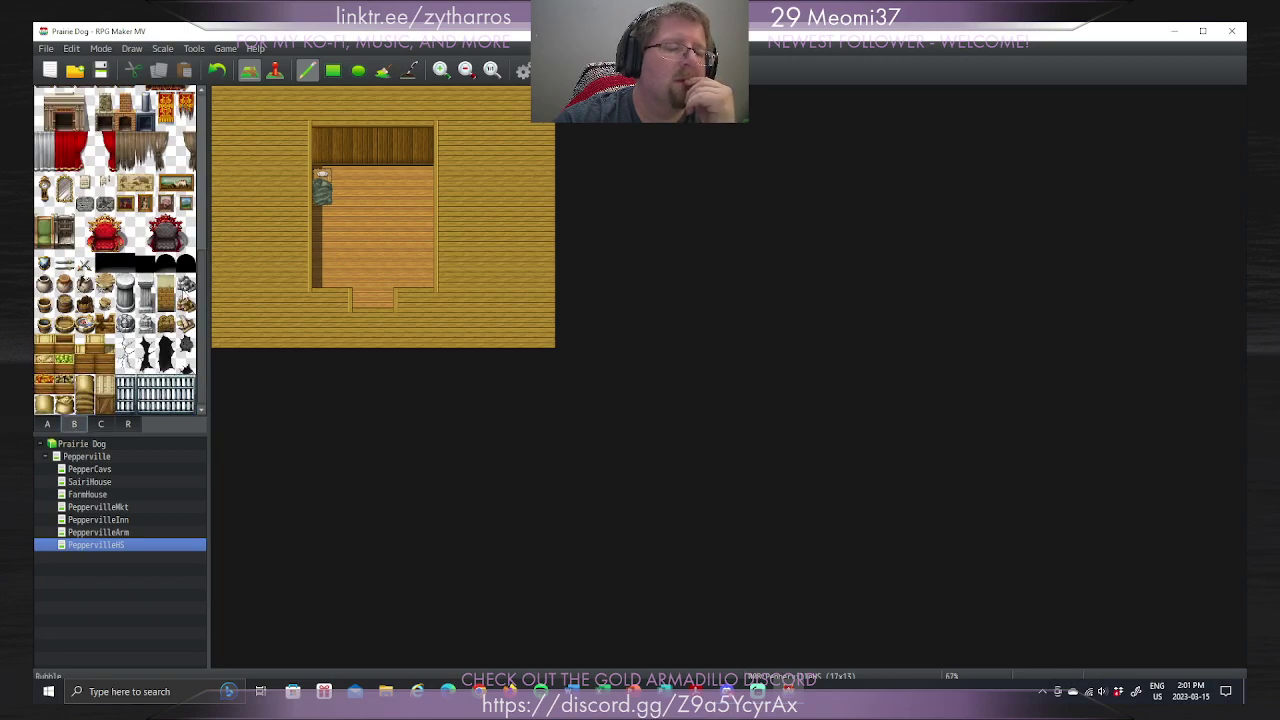
{"action": "left_click_drag", "start_coordinate": [200, 307], "coordinate": [197, 405]}
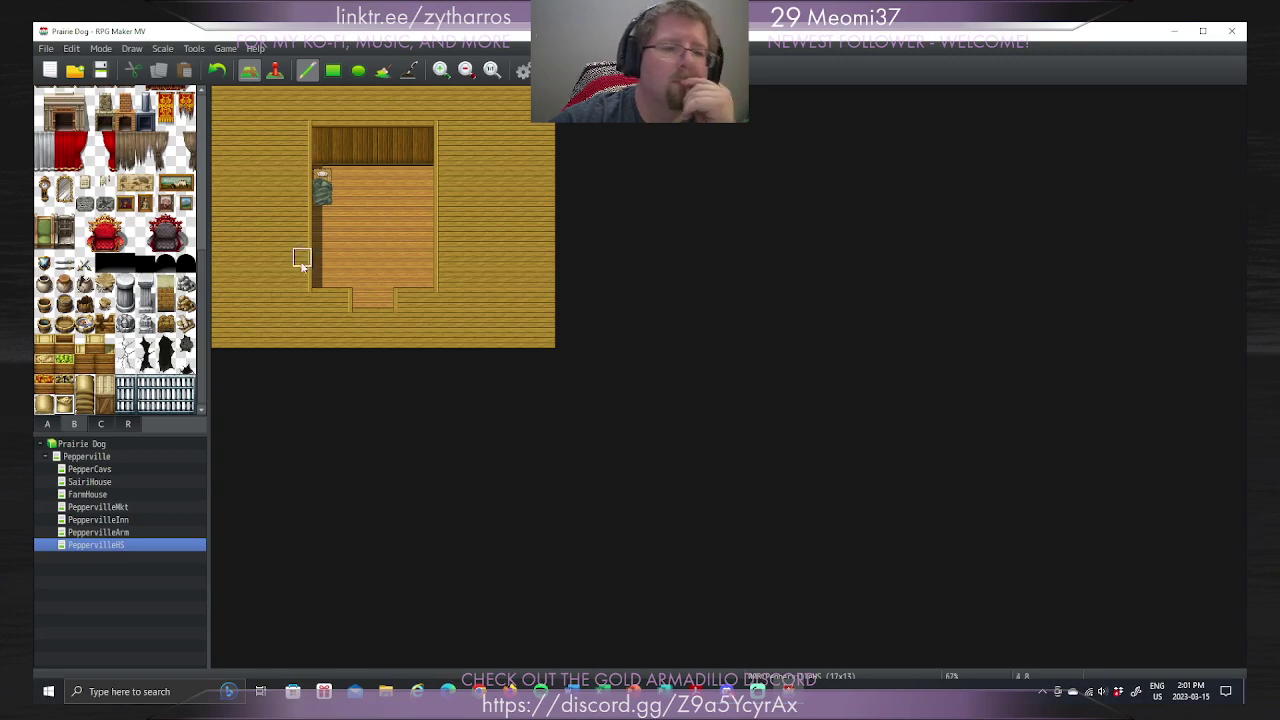
{"action": "left_click", "coordinate": [321, 215]}
{"action": "left_click_drag", "start_coordinate": [322, 237], "coordinate": [323, 277]}
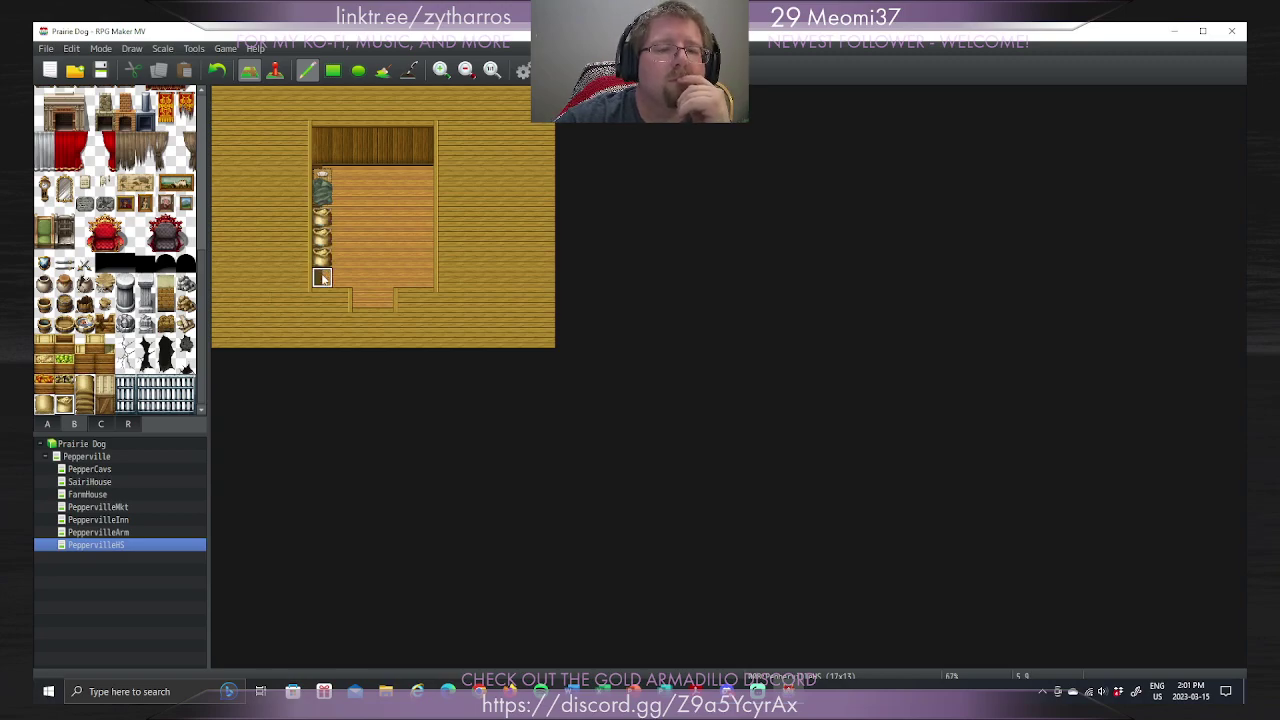
Step: Find the dark blue basin tile and line the east wall with four of them, ending in the southeast corner
{"action": "left_click", "coordinate": [100, 423]}
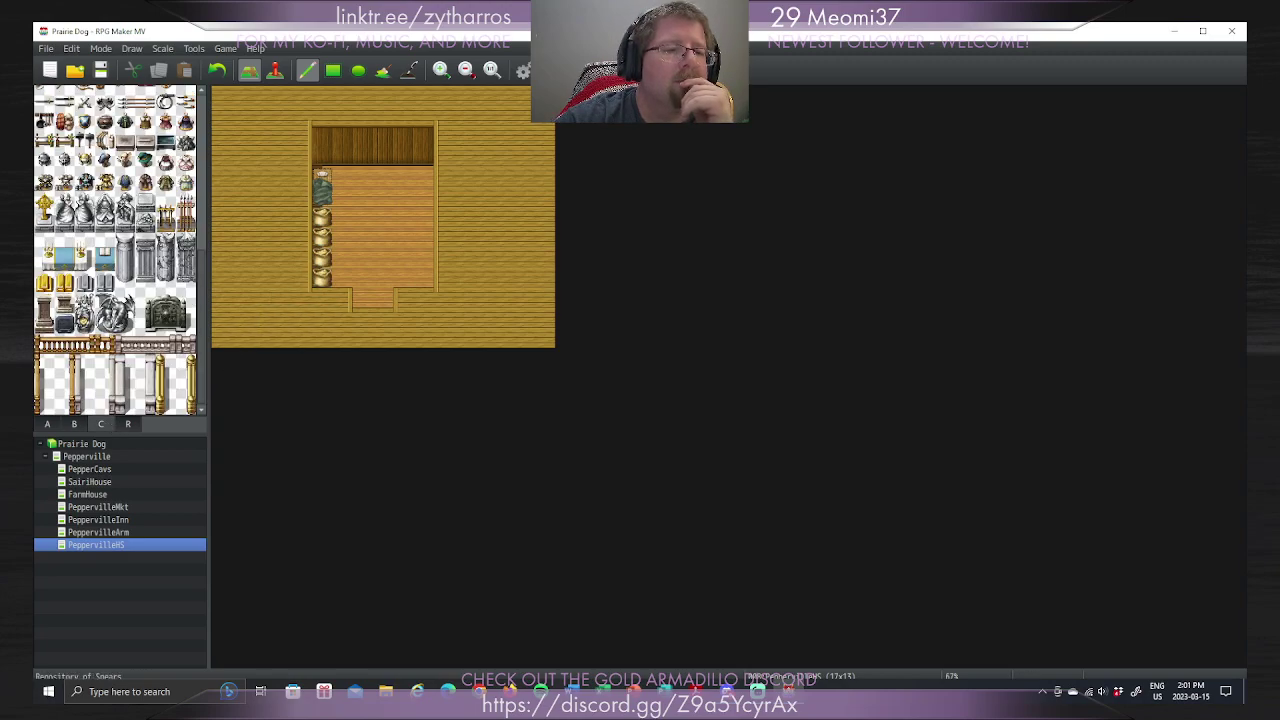
{"action": "left_click_drag", "start_coordinate": [204, 288], "coordinate": [207, 127]}
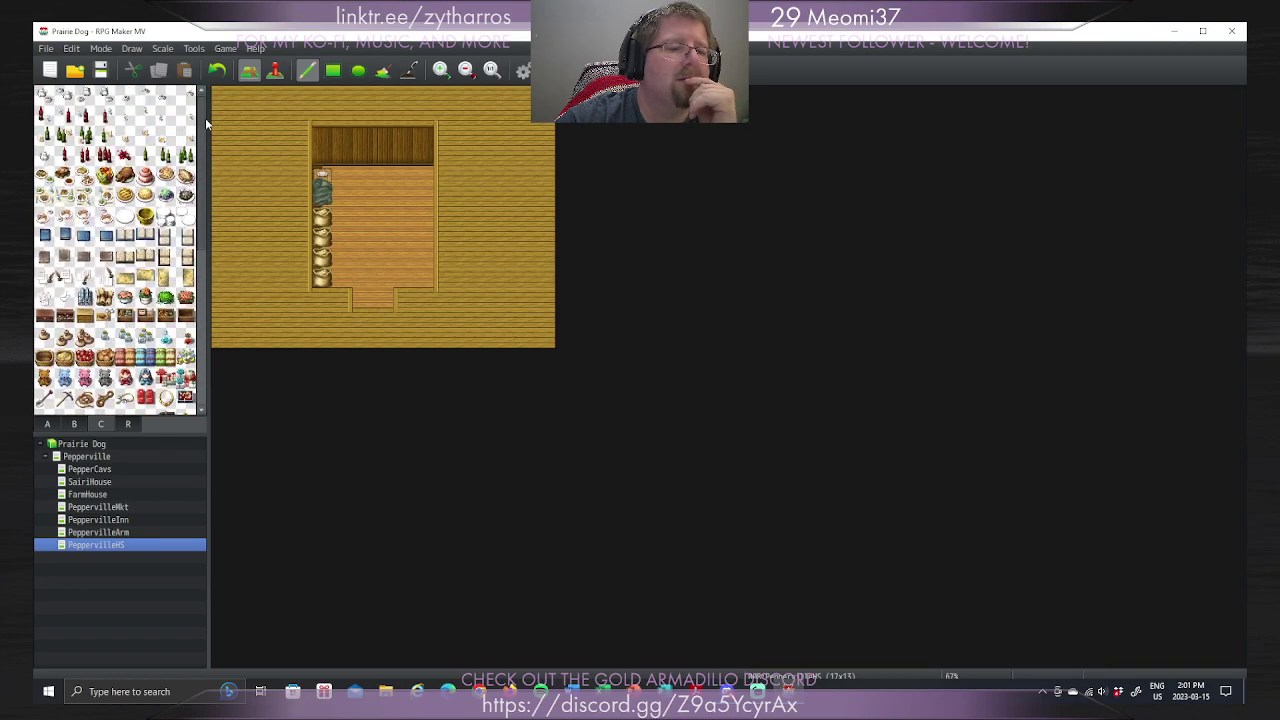
{"action": "left_click", "coordinate": [74, 423]}
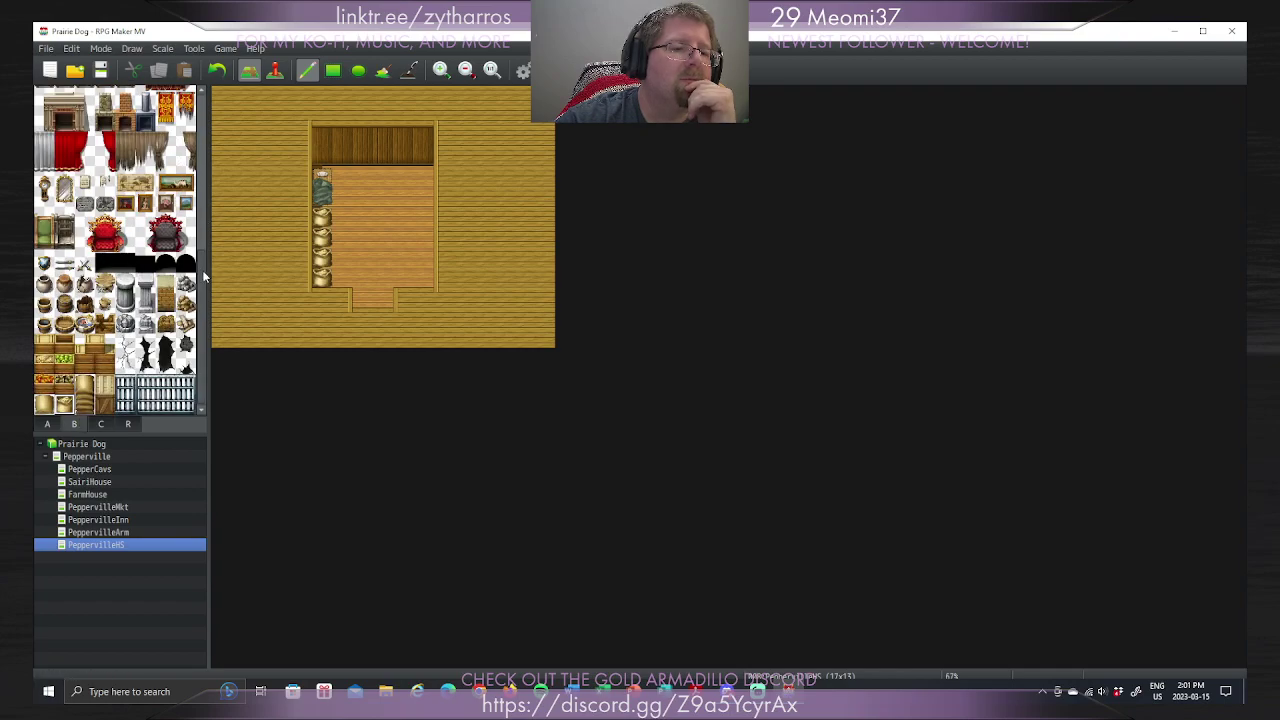
{"action": "scroll", "coordinate": [197, 183], "scroll_direction": "up", "scroll_amount": 4}
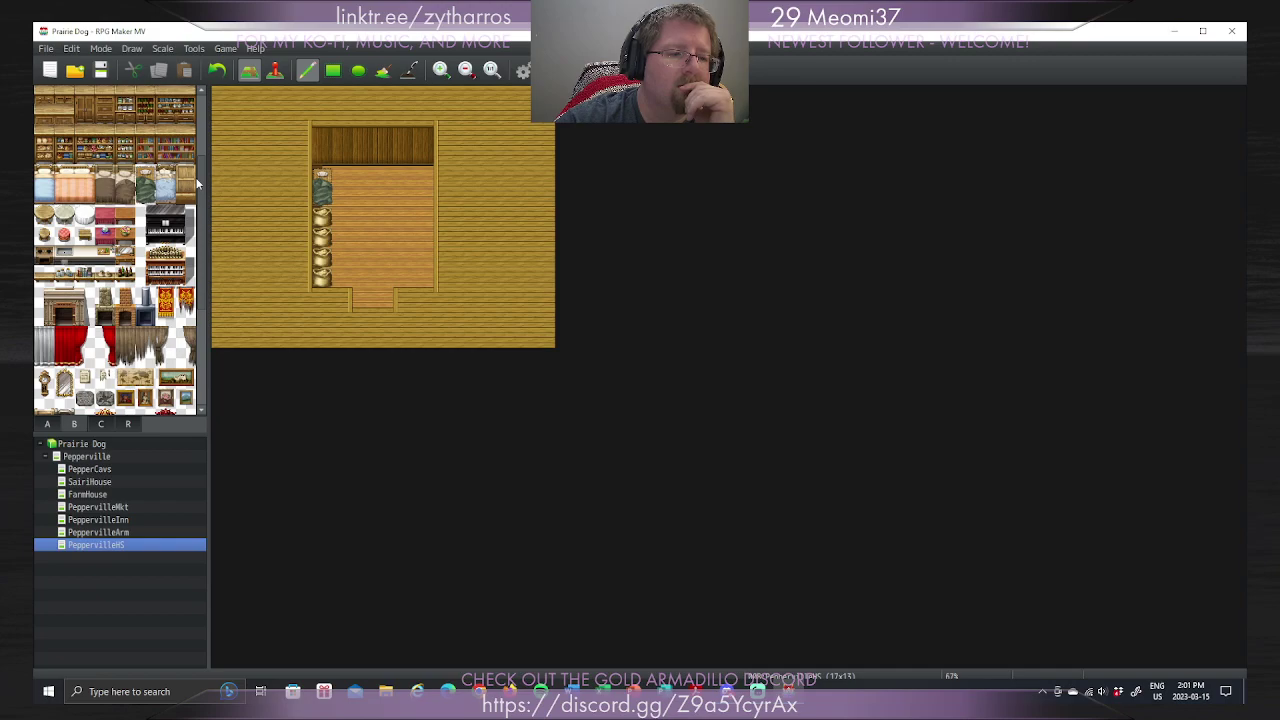
{"action": "scroll", "coordinate": [197, 183], "scroll_direction": "down", "scroll_amount": 4}
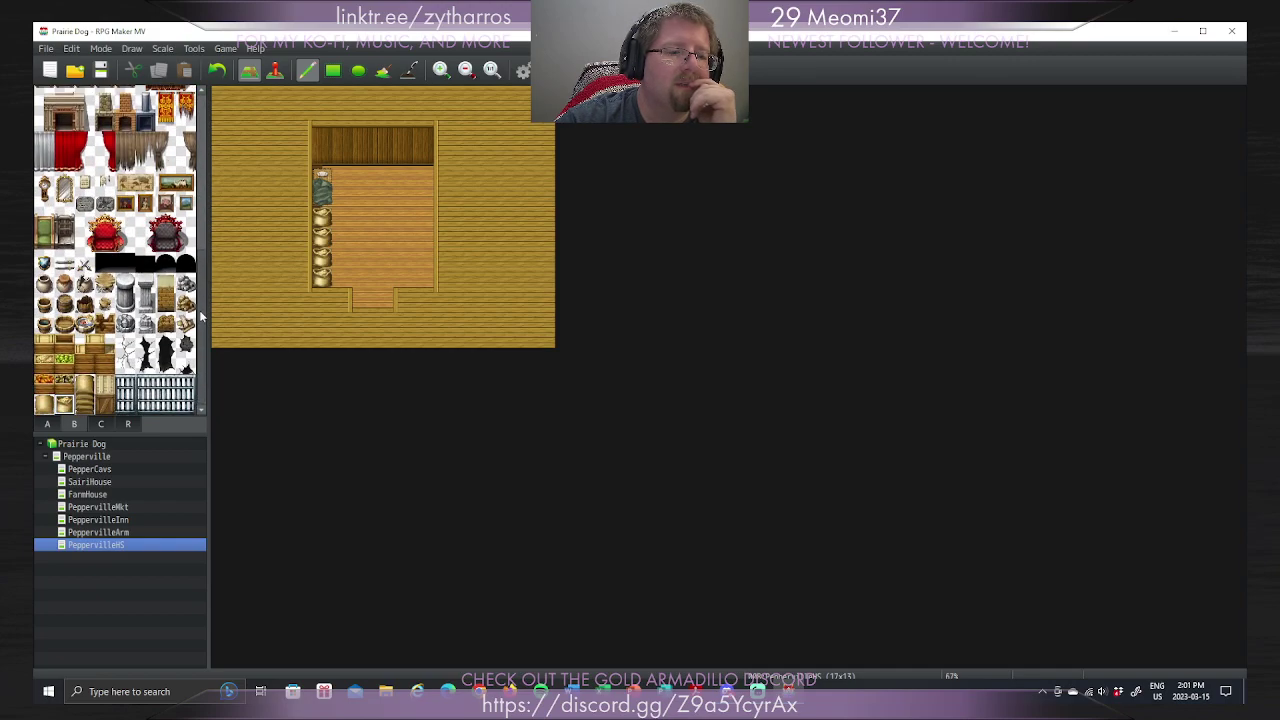
{"action": "scroll", "coordinate": [200, 300], "scroll_direction": "down", "scroll_amount": 10}
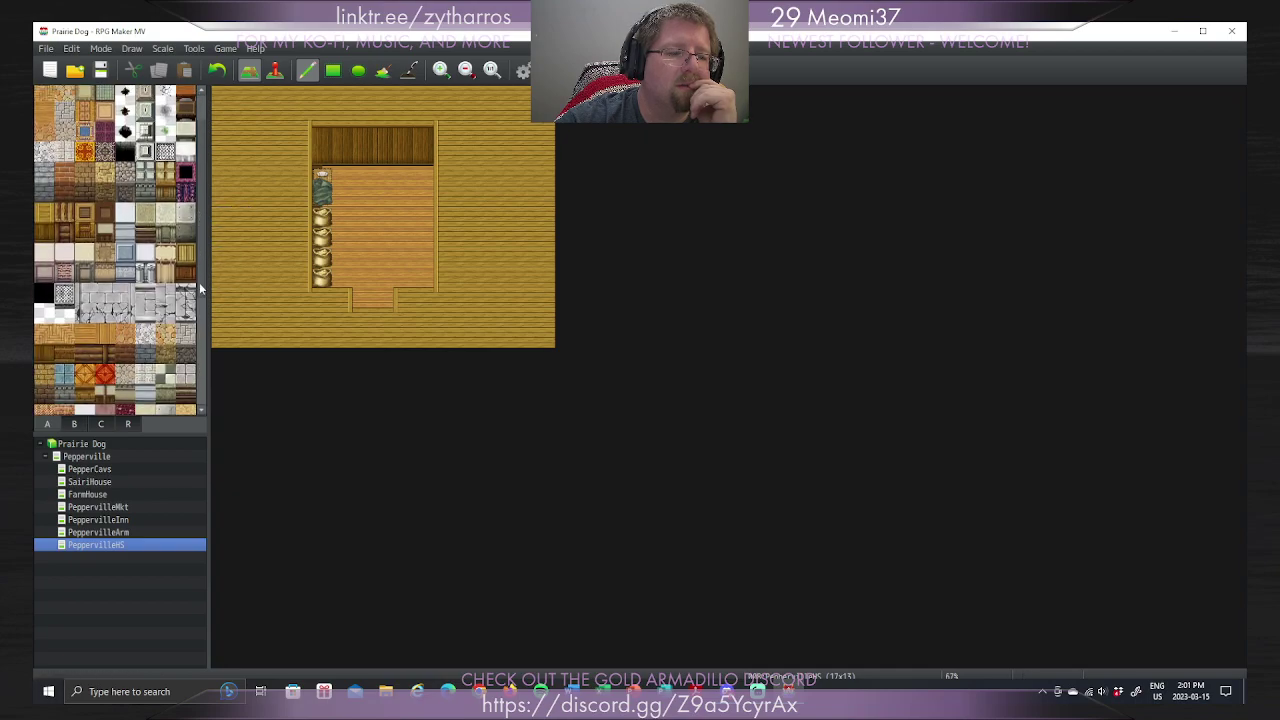
{"action": "scroll", "coordinate": [200, 289], "scroll_direction": "up", "scroll_amount": 3}
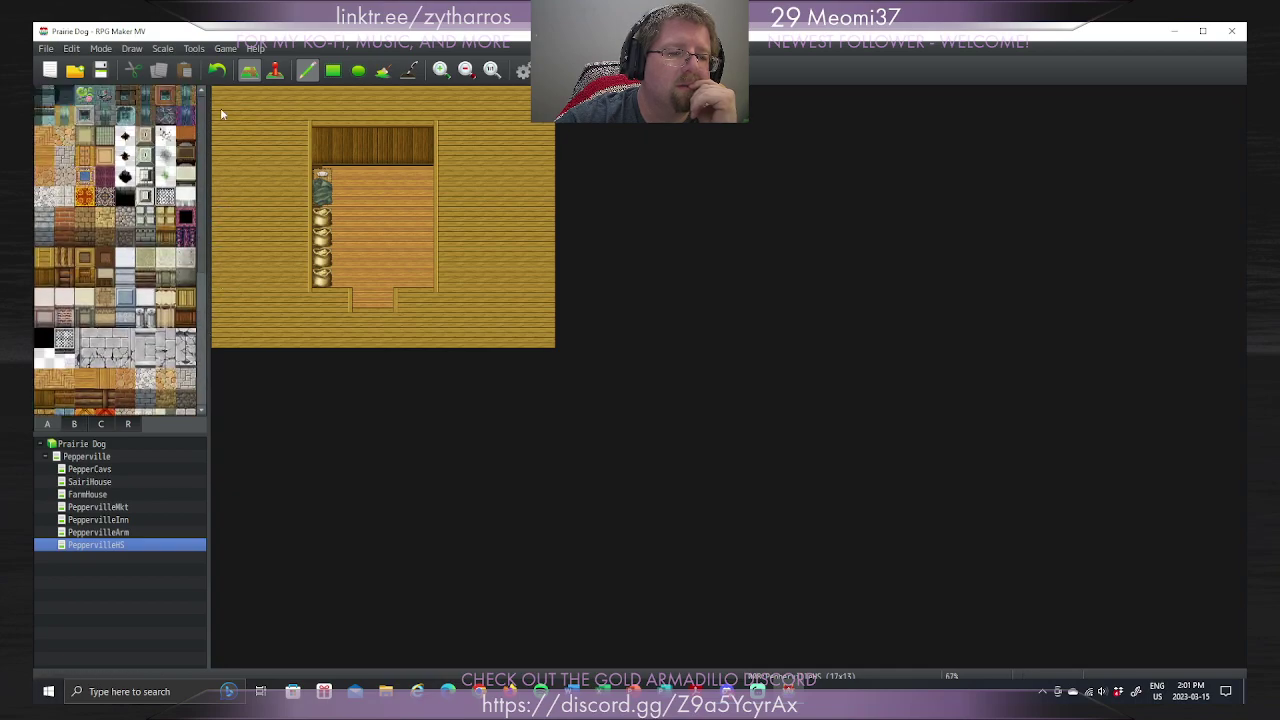
{"action": "left_click", "coordinate": [100, 424]}
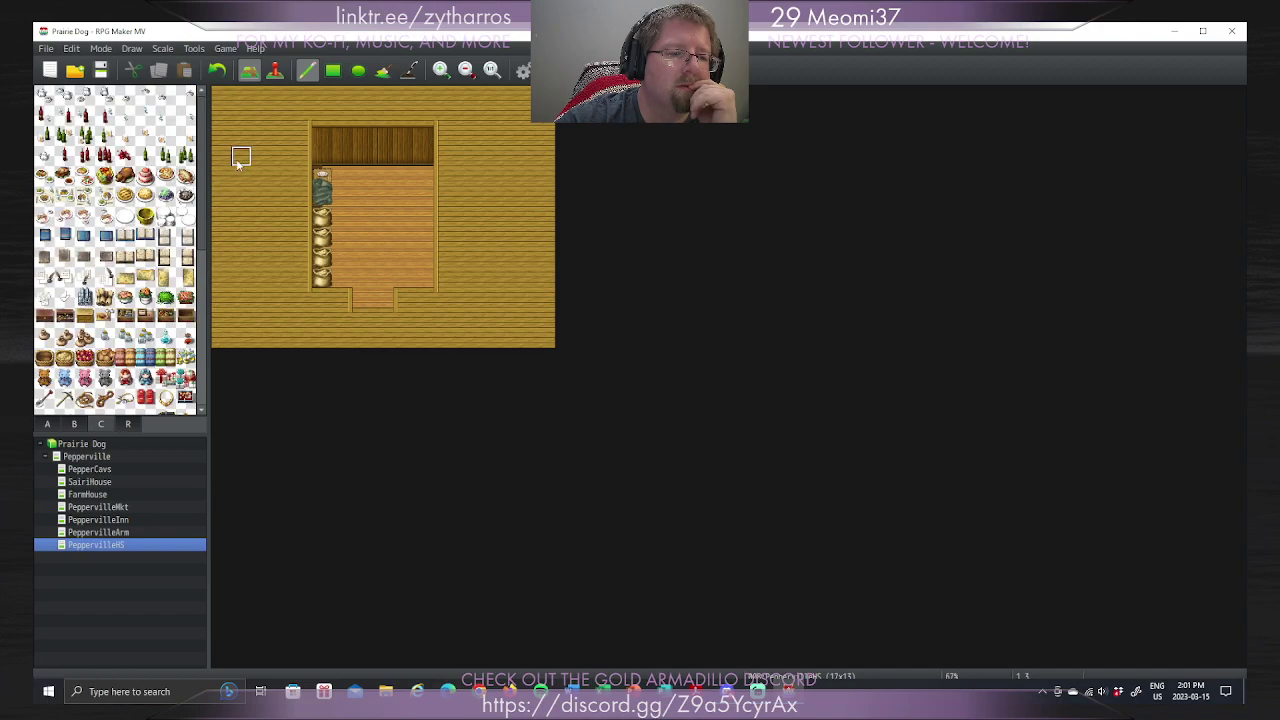
{"action": "scroll", "coordinate": [198, 300], "scroll_direction": "down", "scroll_amount": 7}
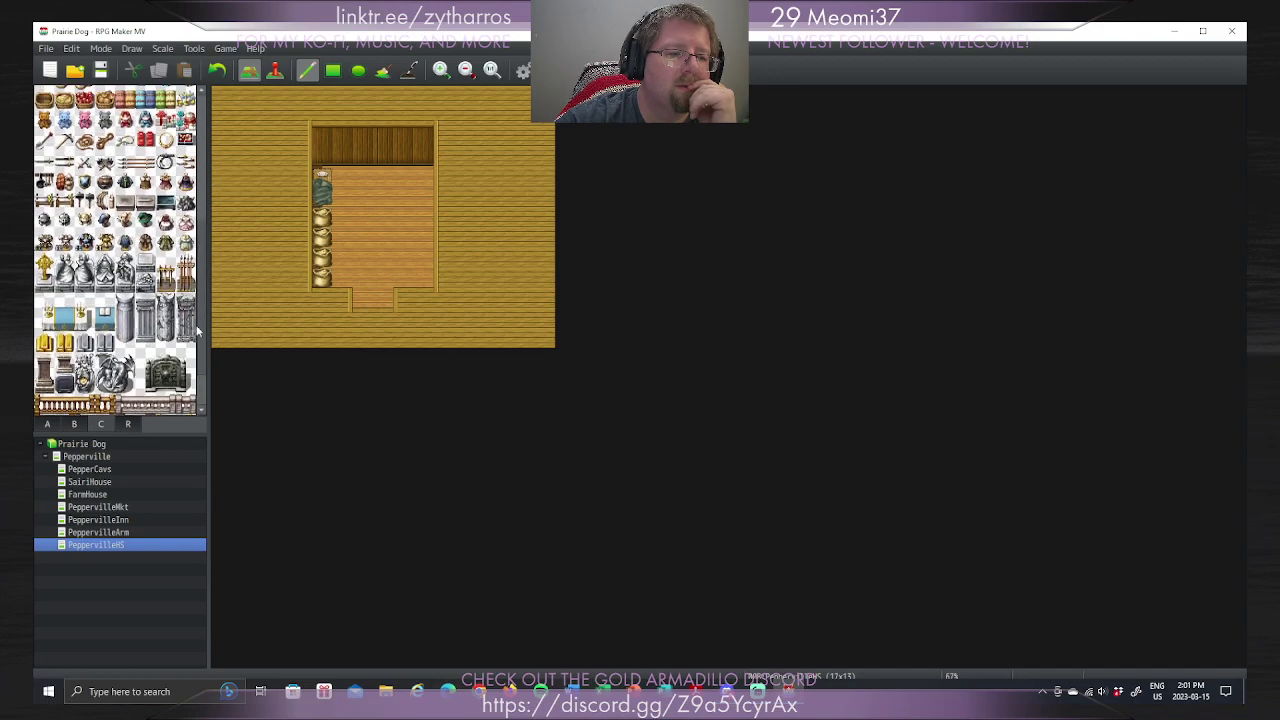
{"action": "scroll", "coordinate": [197, 330], "scroll_direction": "down", "scroll_amount": 2}
{"action": "scroll", "coordinate": [193, 360], "scroll_direction": "up", "scroll_amount": 3}
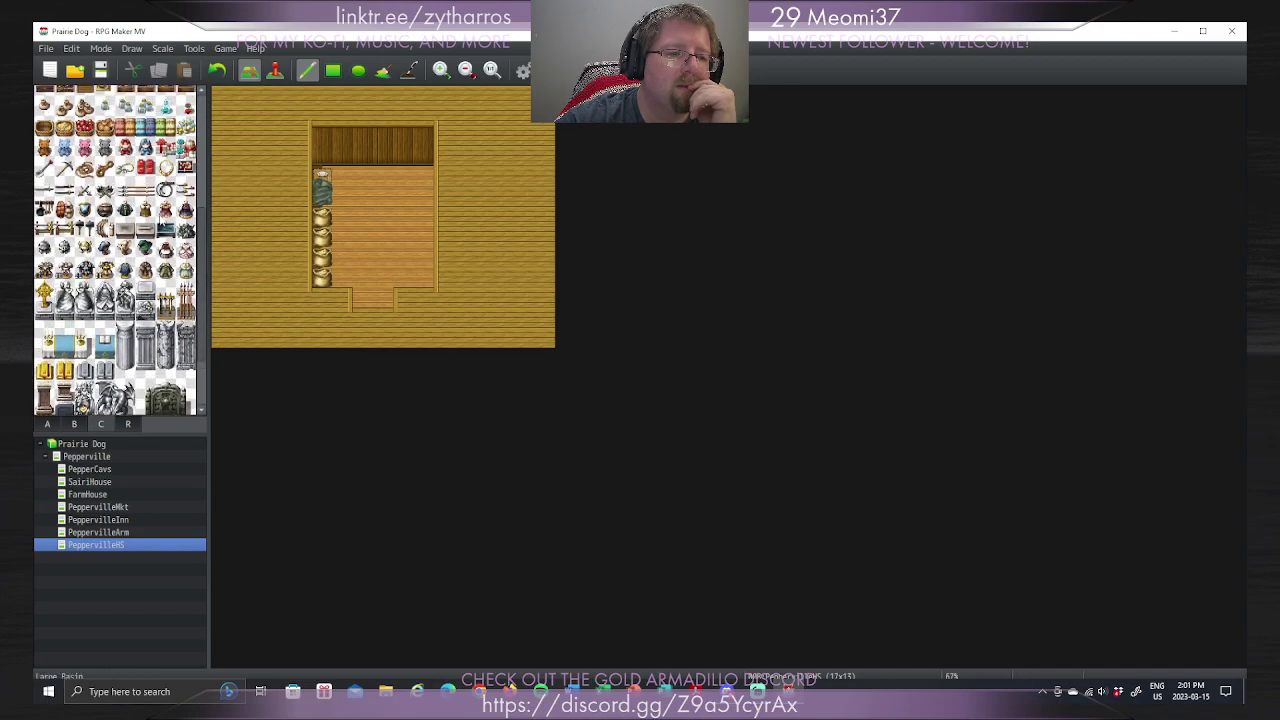
{"action": "left_click", "coordinate": [166, 229]}
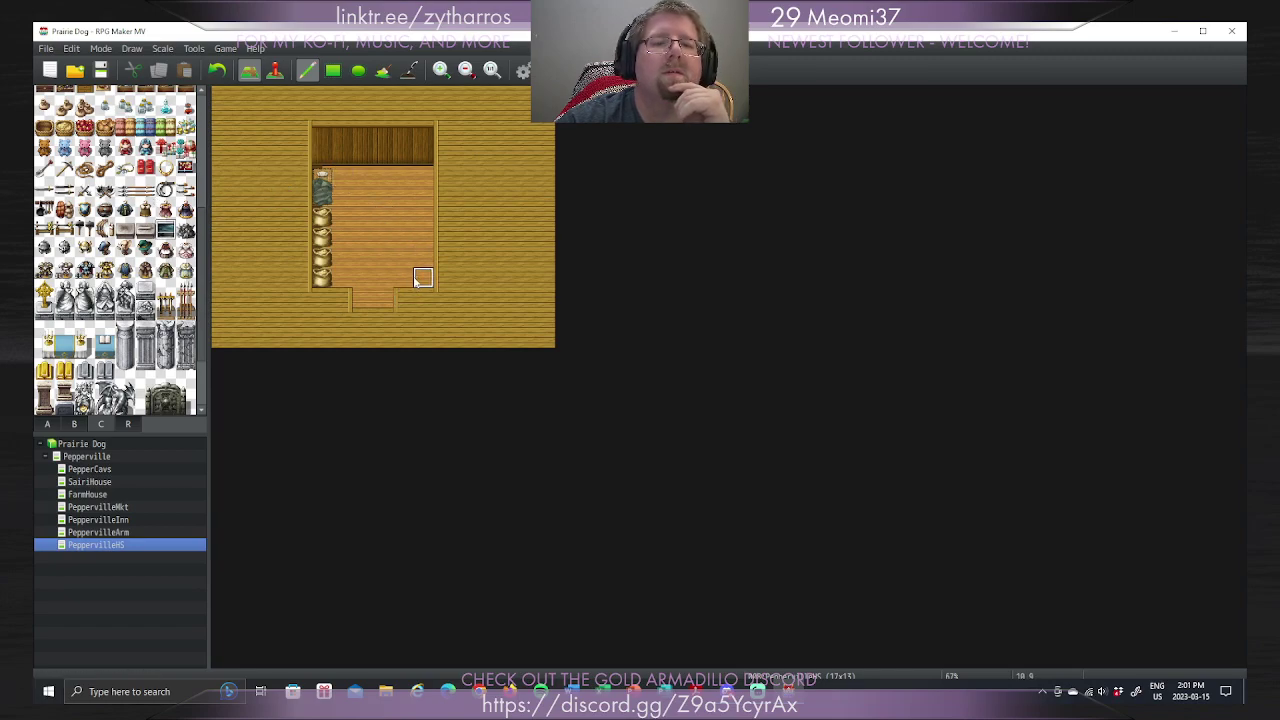
{"action": "left_click", "coordinate": [424, 220]}
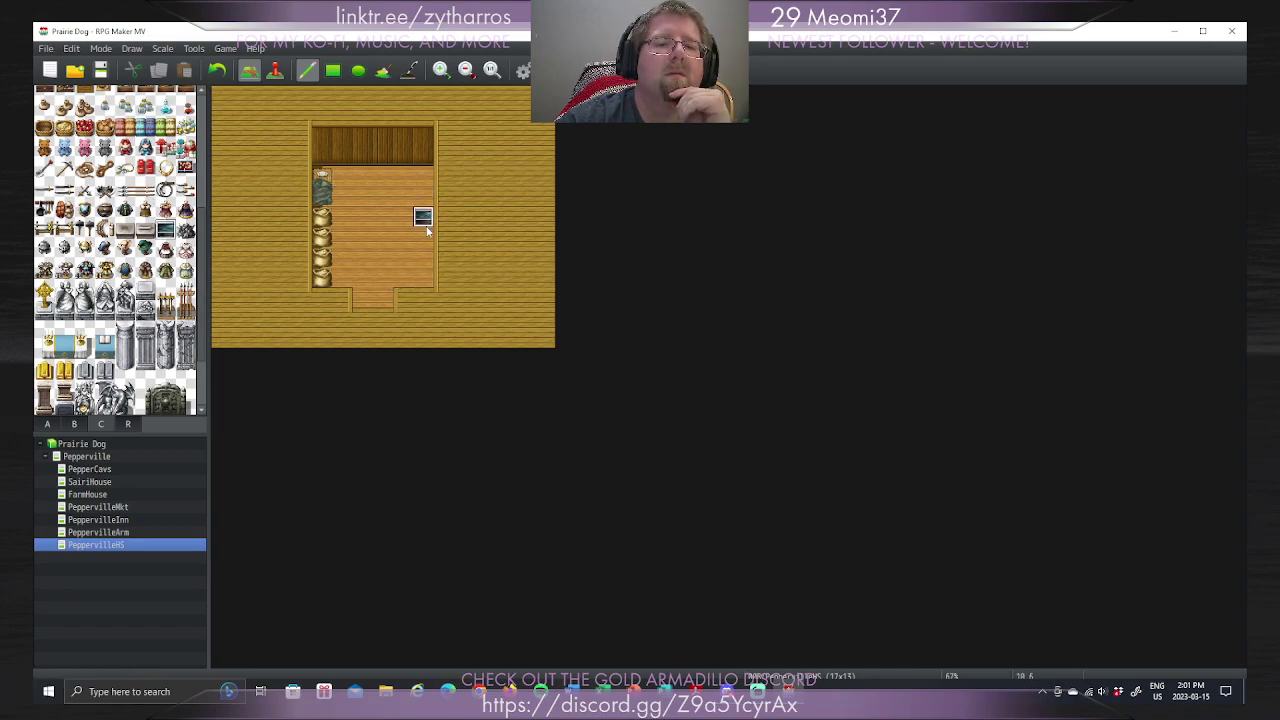
{"action": "left_click_drag", "start_coordinate": [427, 230], "coordinate": [425, 280]}
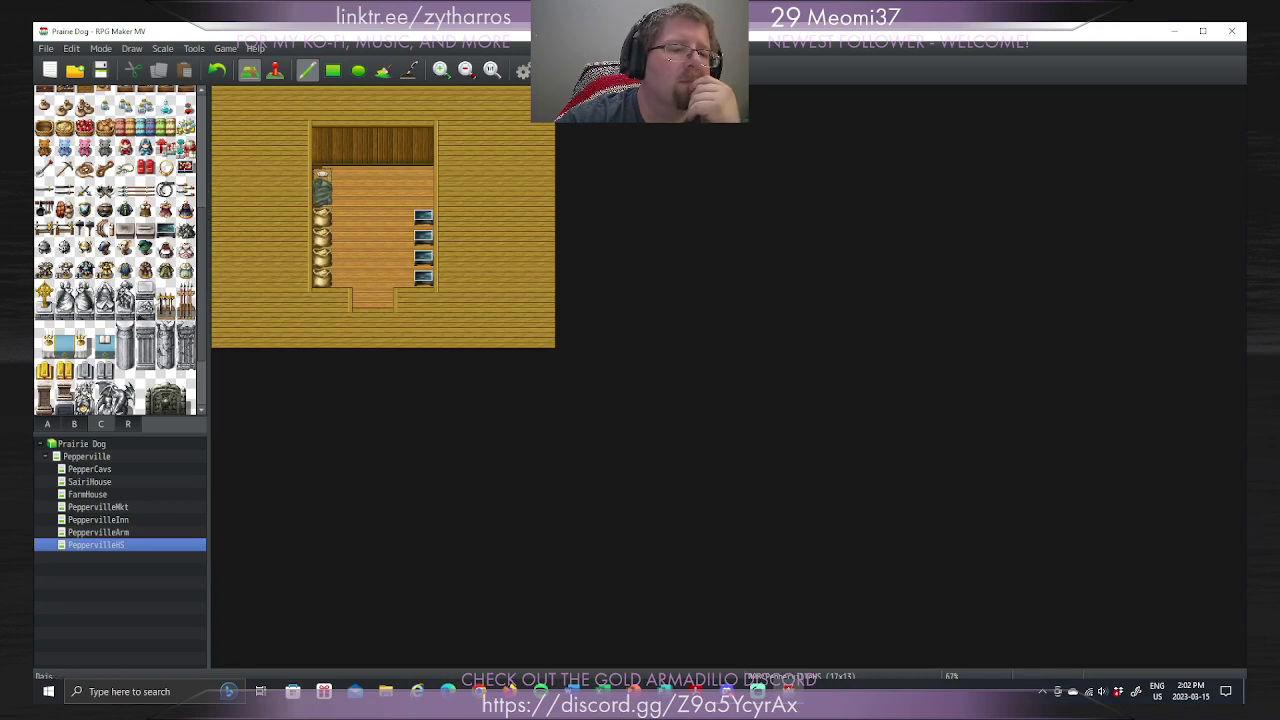
{"action": "left_click_drag", "start_coordinate": [202, 217], "coordinate": [204, 285]}
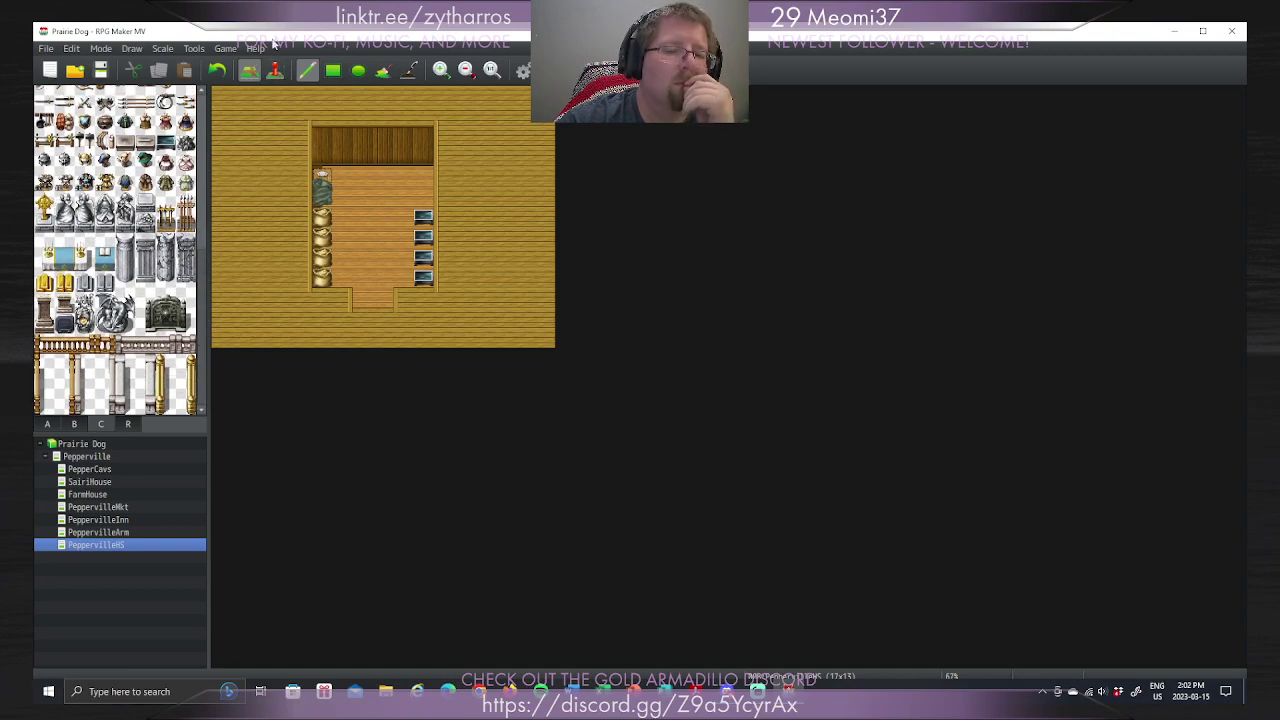
Step: Create an event on Pepperville's northern hill meadow with the white chicken image from the Nature set and Random autonomous movement
{"action": "left_click", "coordinate": [275, 70]}
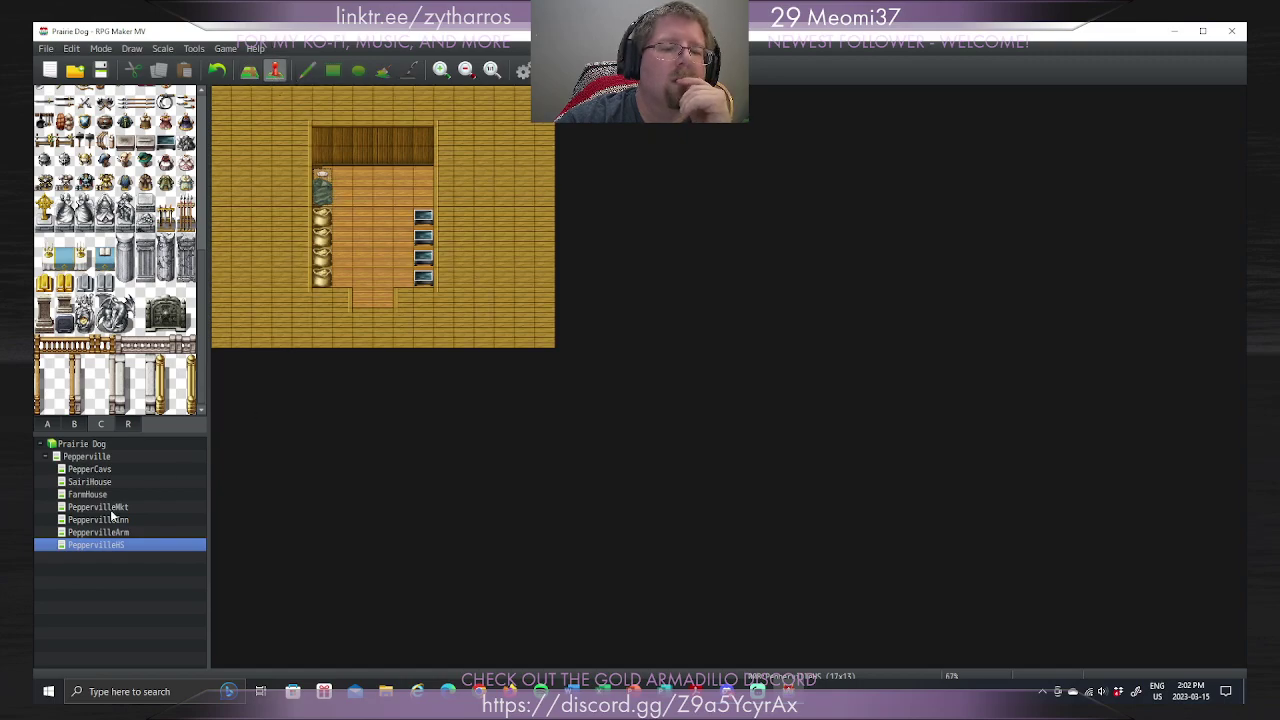
{"action": "left_click", "coordinate": [92, 457]}
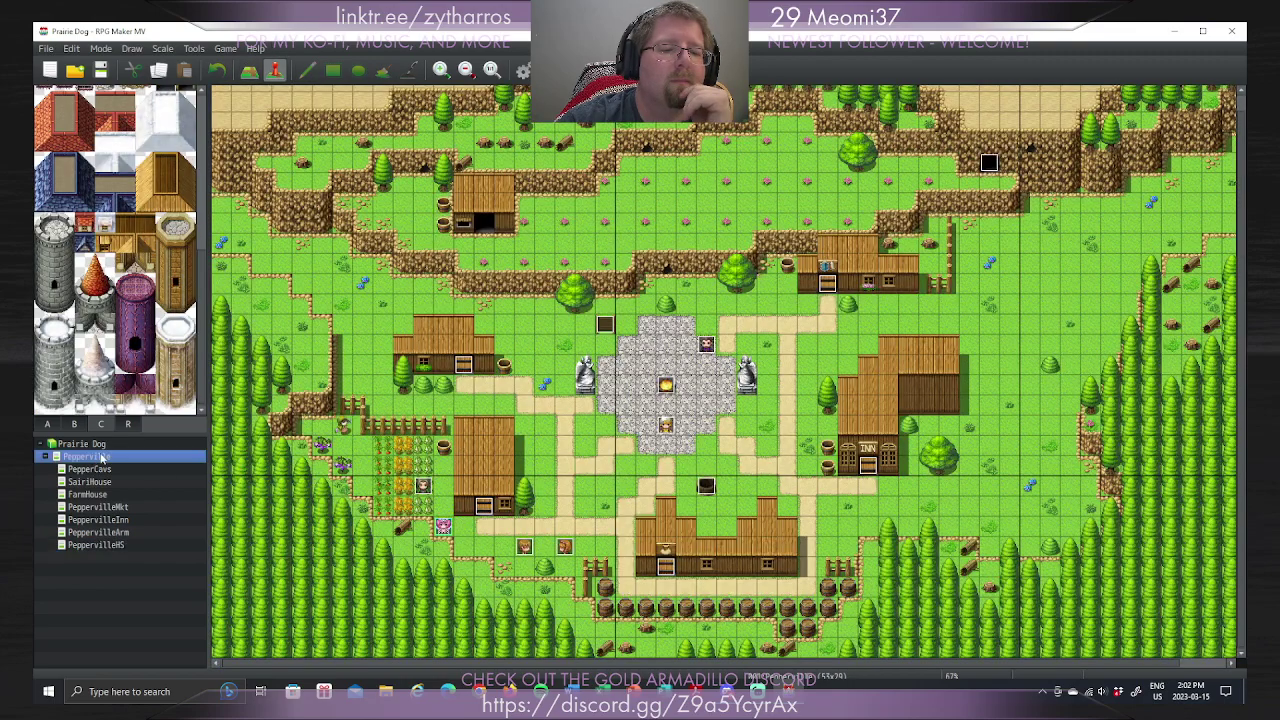
{"action": "left_click", "coordinate": [630, 211]}
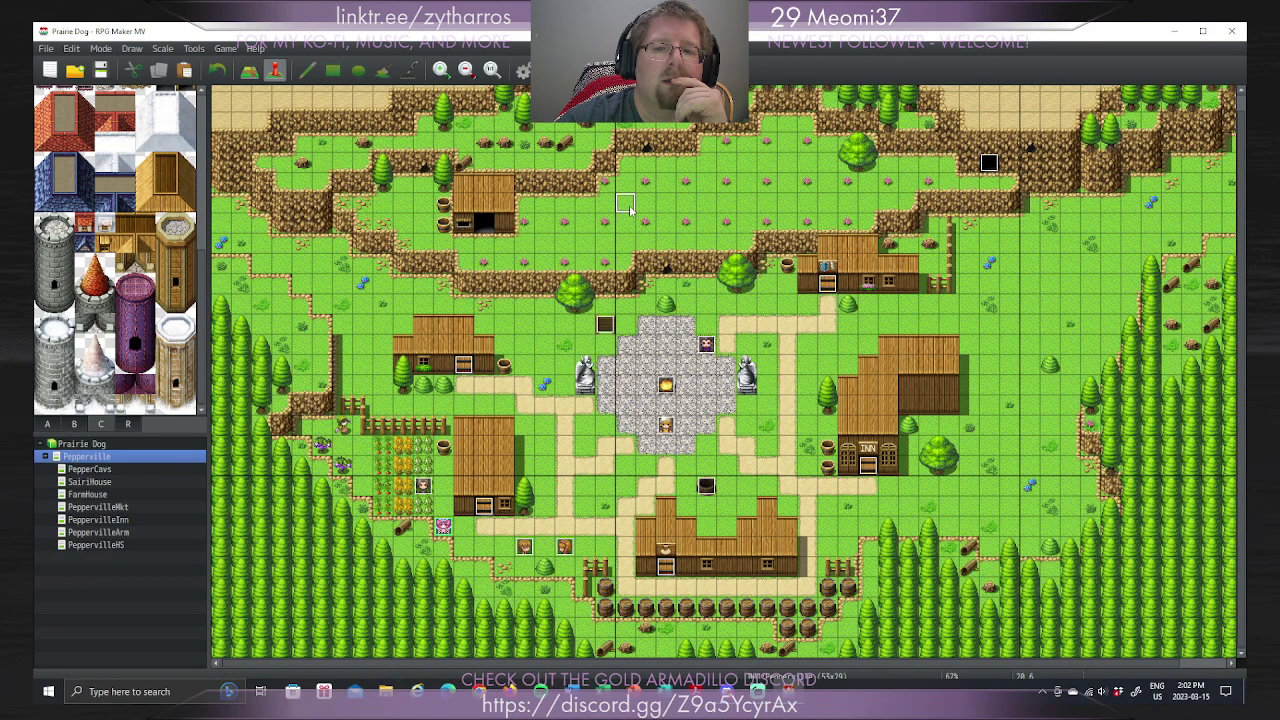
{"action": "double_click", "coordinate": [558, 296]}
{"action": "double_click", "coordinate": [367, 424]}
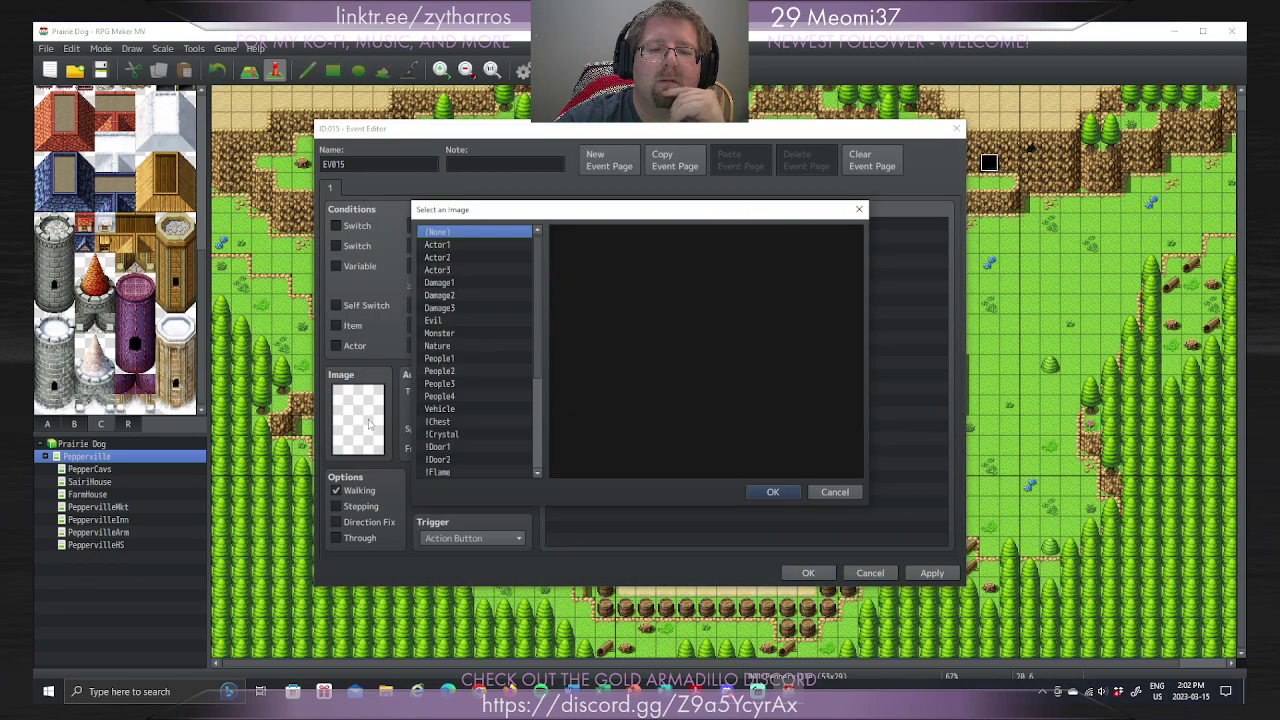
{"action": "left_click", "coordinate": [454, 345]}
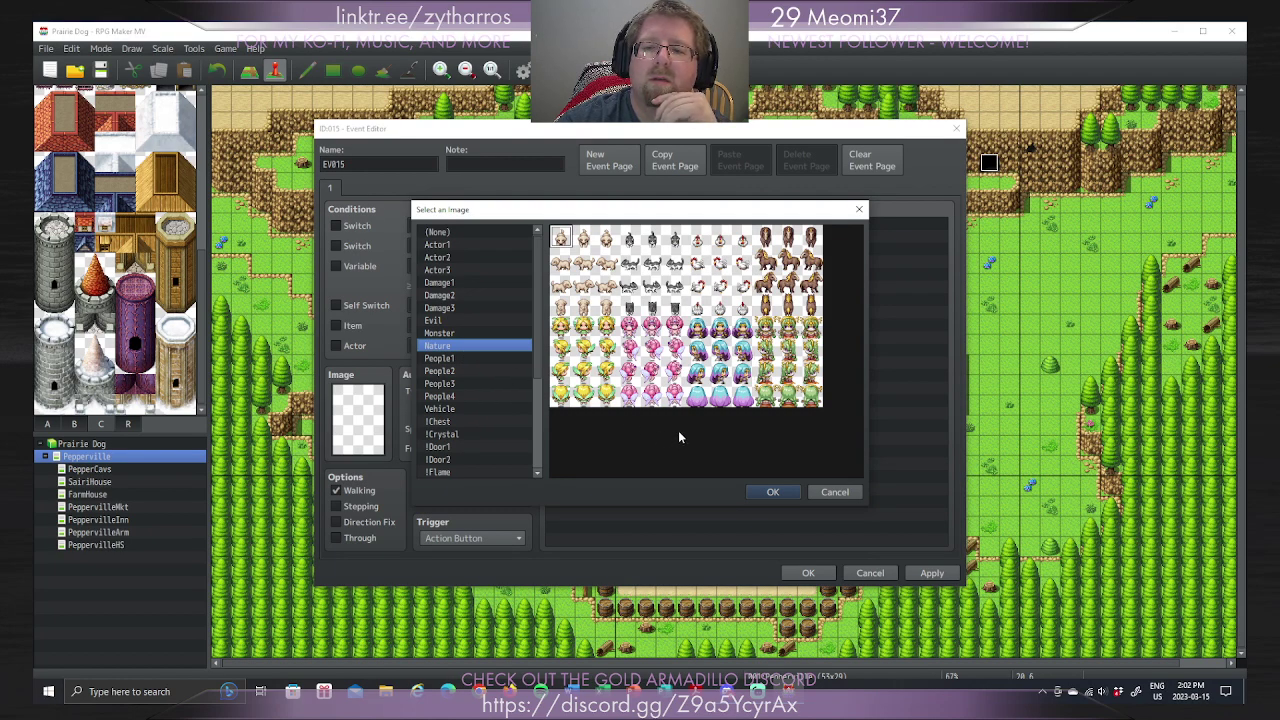
{"action": "left_click", "coordinate": [720, 238]}
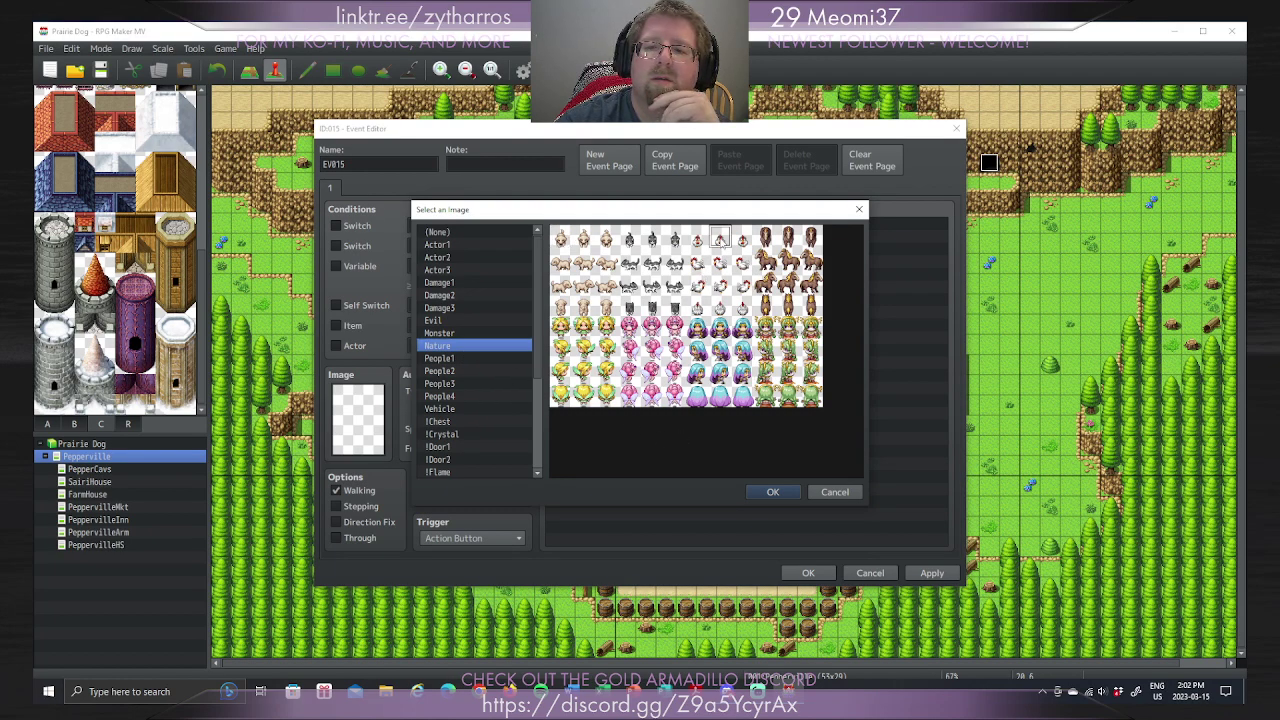
{"action": "left_click", "coordinate": [771, 491]}
{"action": "left_click", "coordinate": [486, 391]}
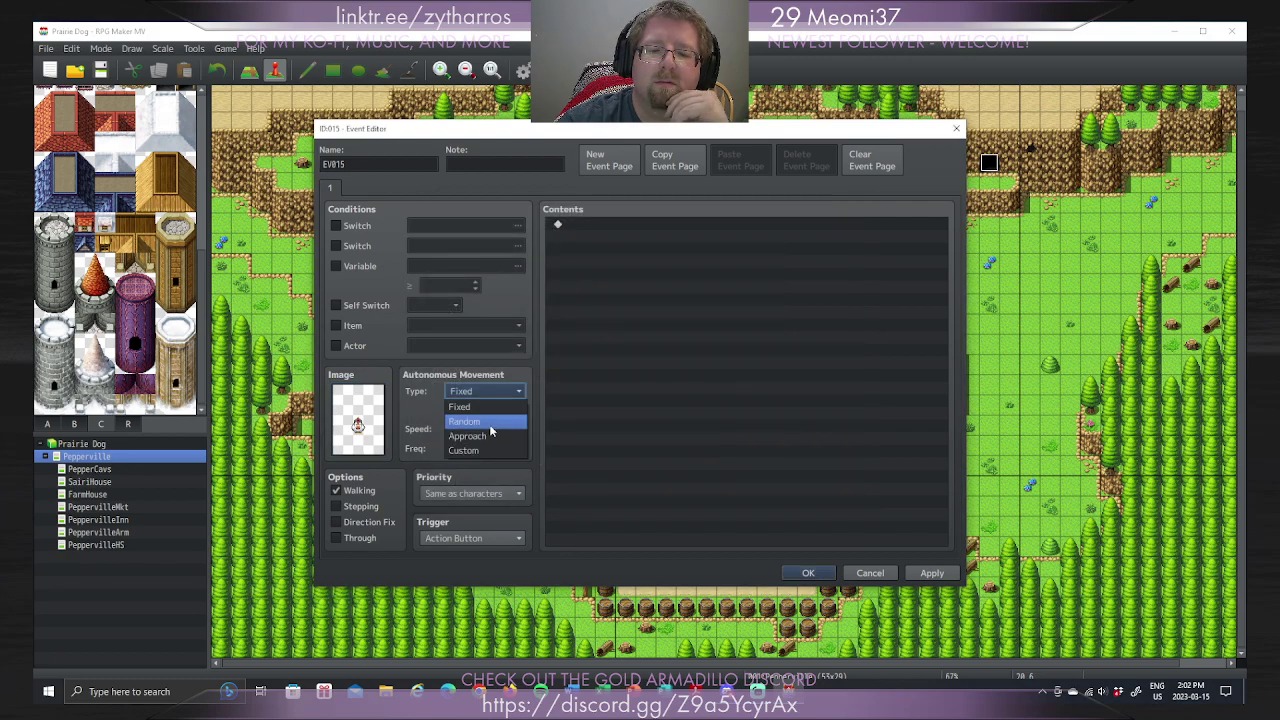
{"action": "left_click", "coordinate": [489, 422]}
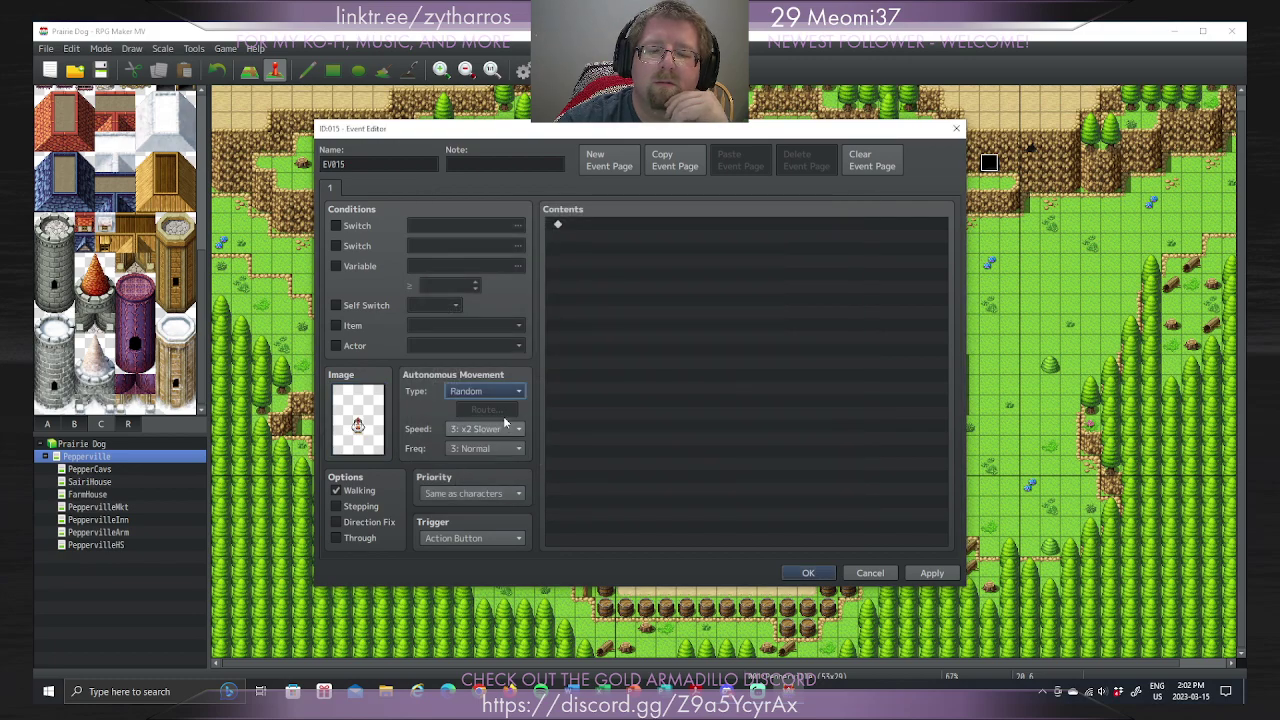
Step: Look through the event commands available for the chicken event, checking what the Script and Plugin Command entries offer
{"action": "double_click", "coordinate": [594, 225]}
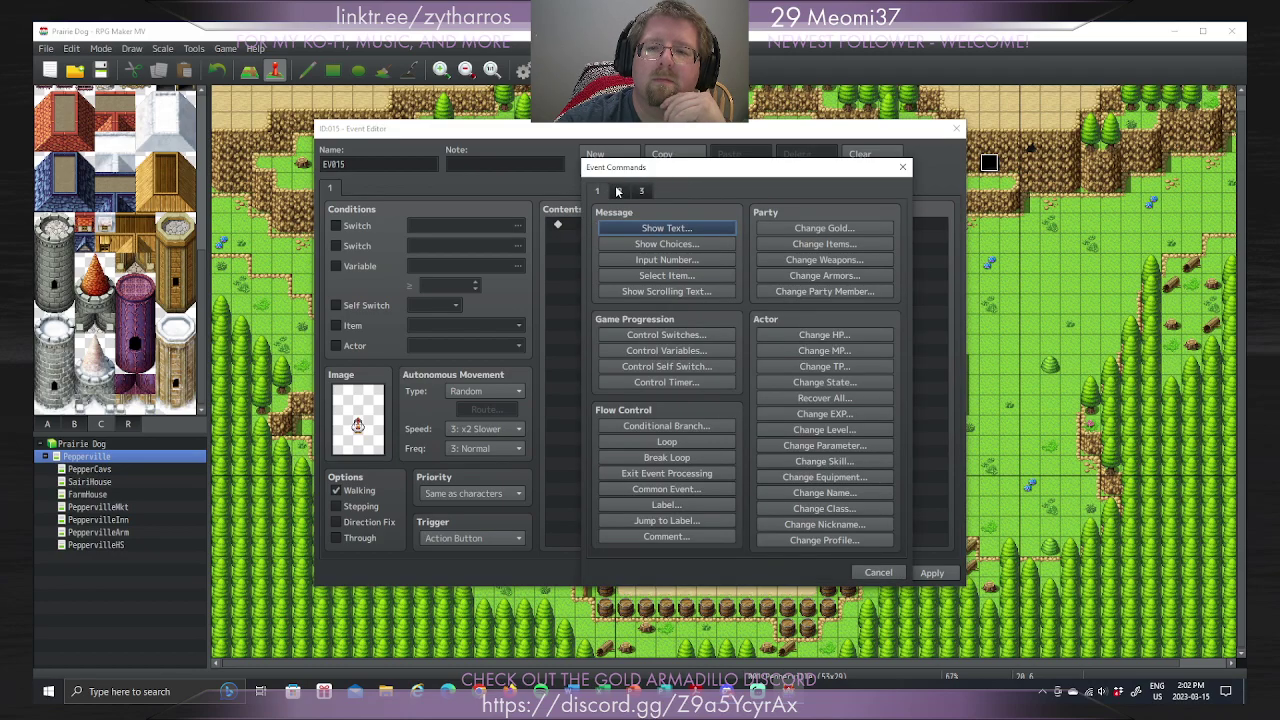
{"action": "left_click", "coordinate": [618, 191]}
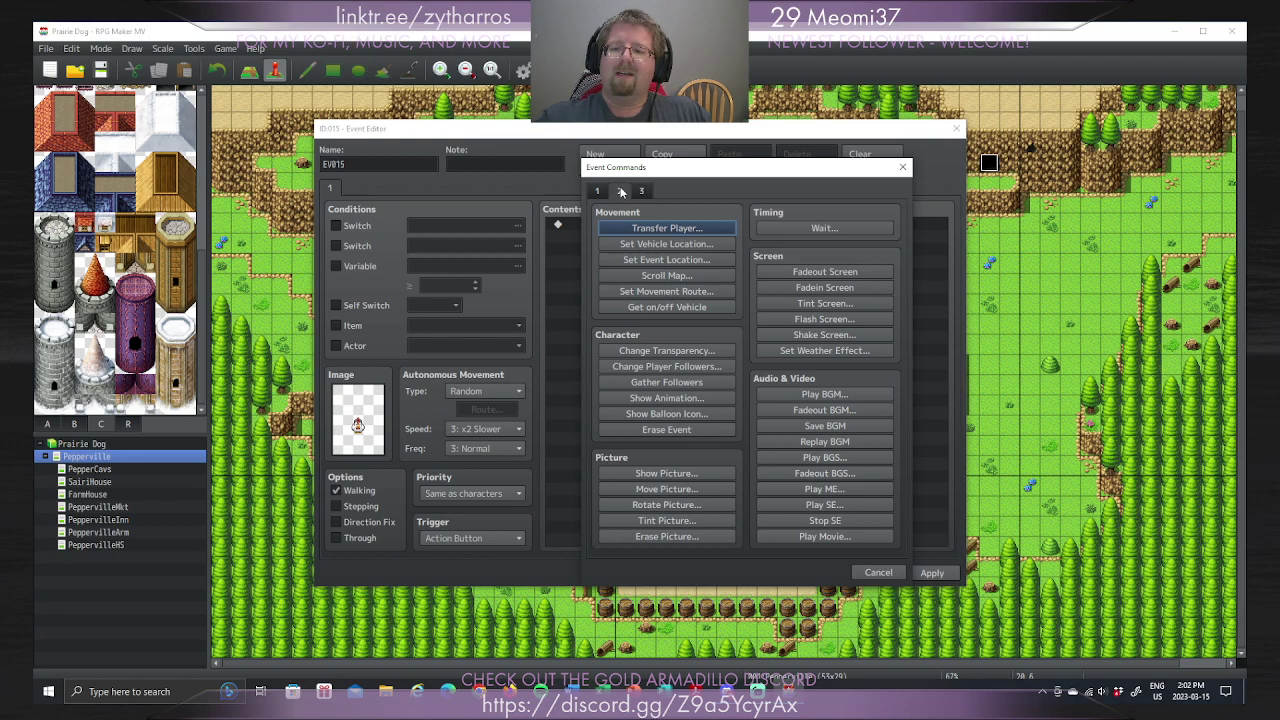
{"action": "left_click", "coordinate": [642, 191]}
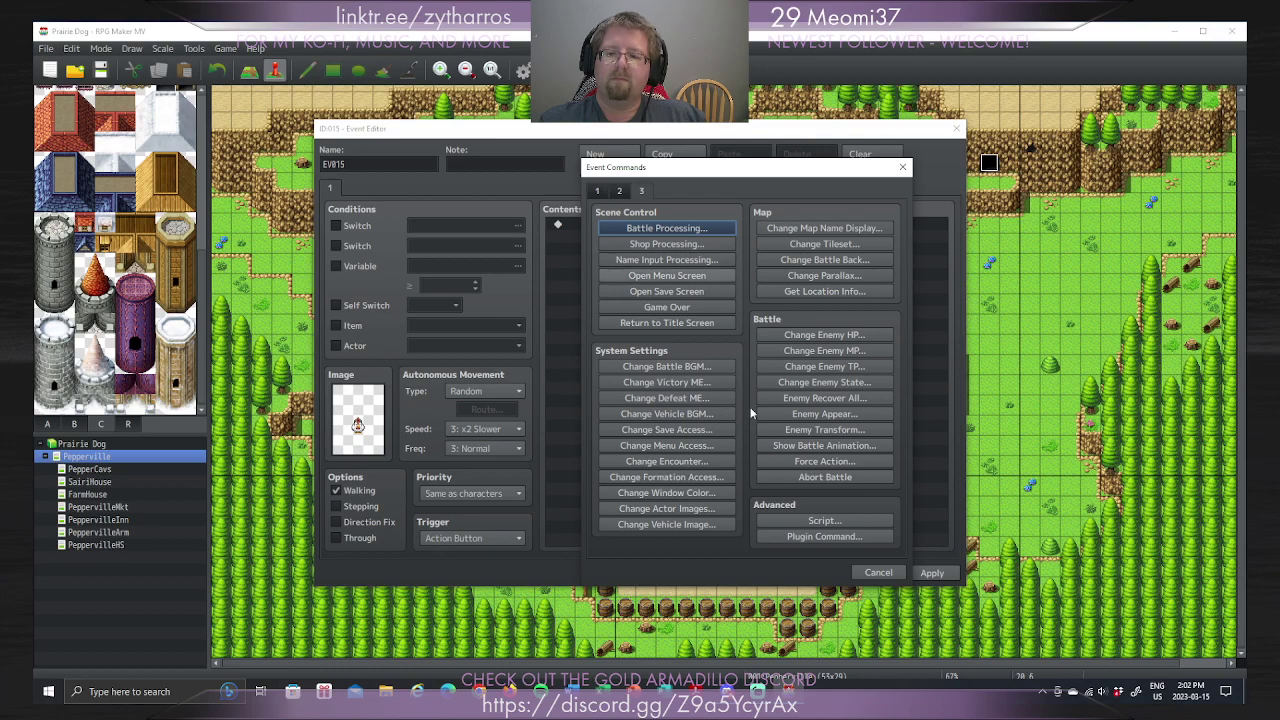
{"action": "left_click", "coordinate": [822, 521]}
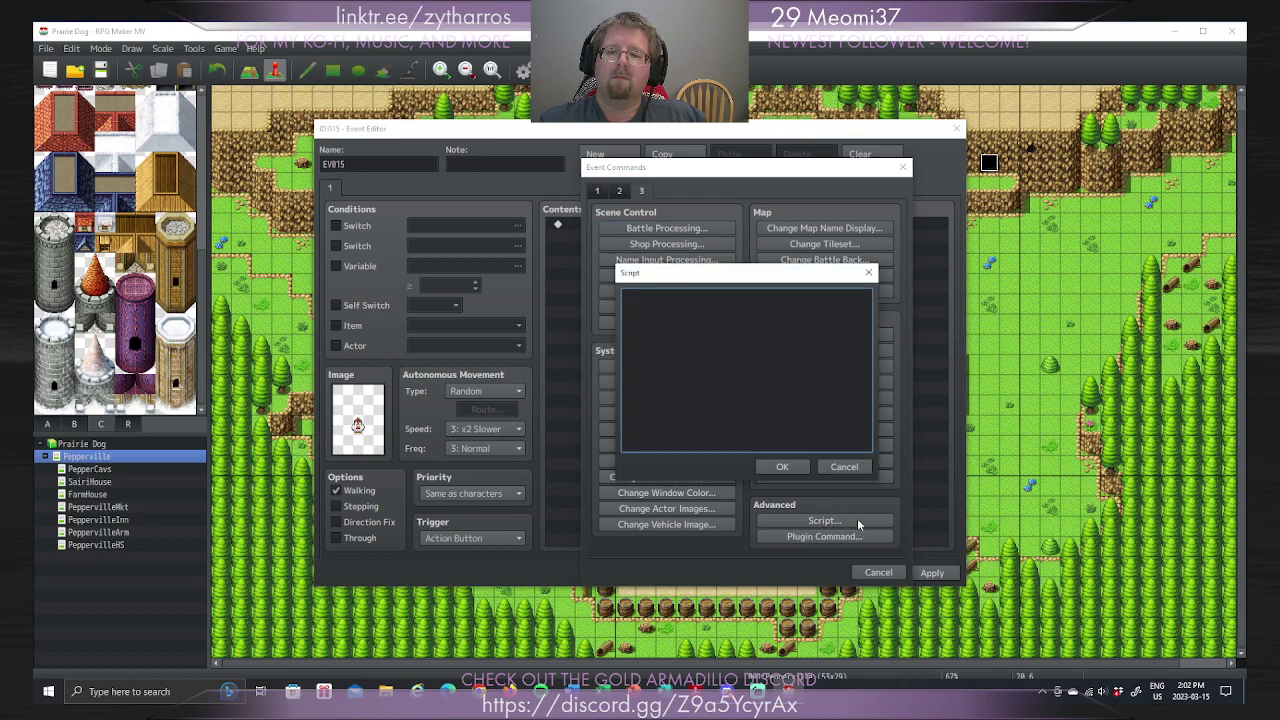
{"action": "left_click", "coordinate": [846, 466]}
{"action": "left_click", "coordinate": [825, 538]}
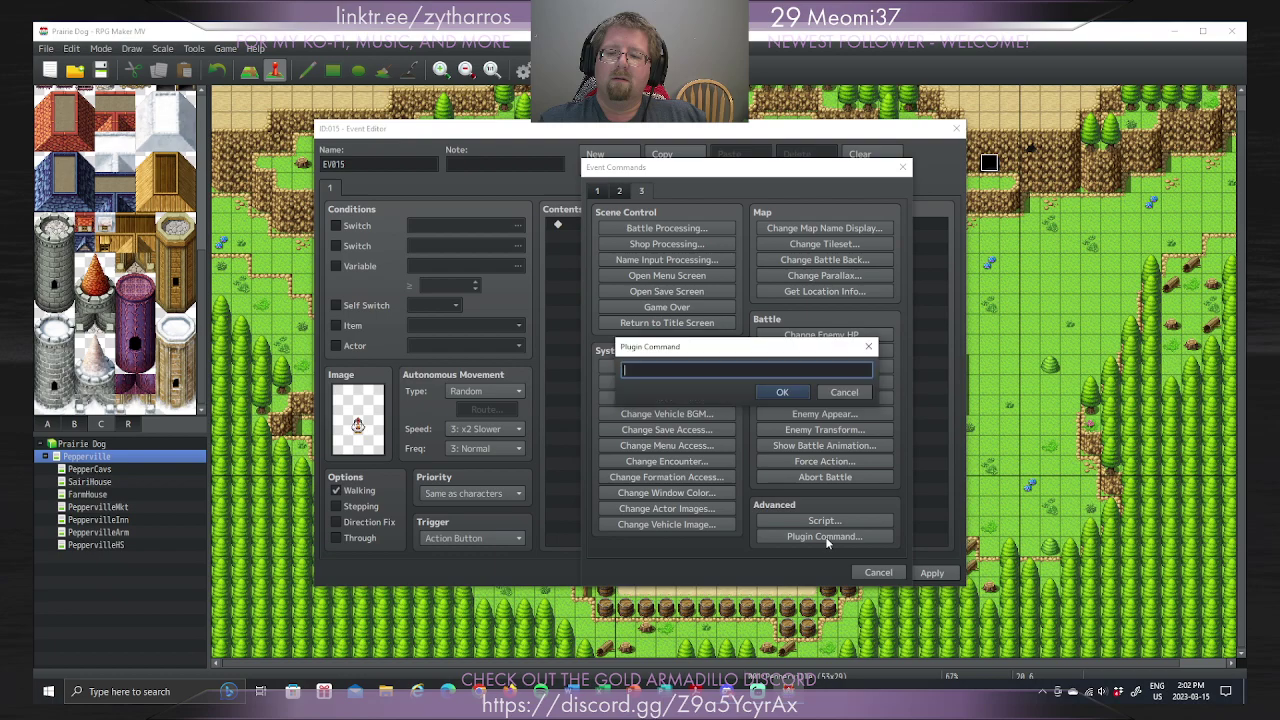
{"action": "left_click", "coordinate": [844, 392]}
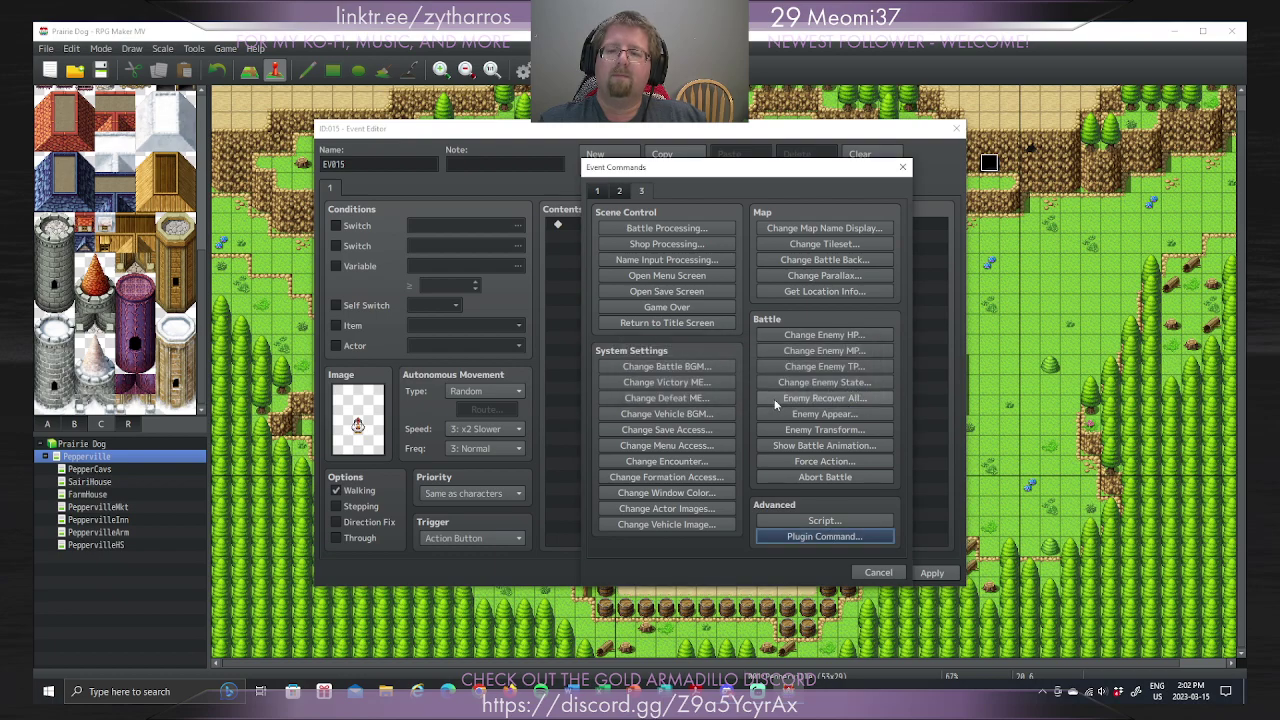
{"action": "left_click", "coordinate": [604, 192]}
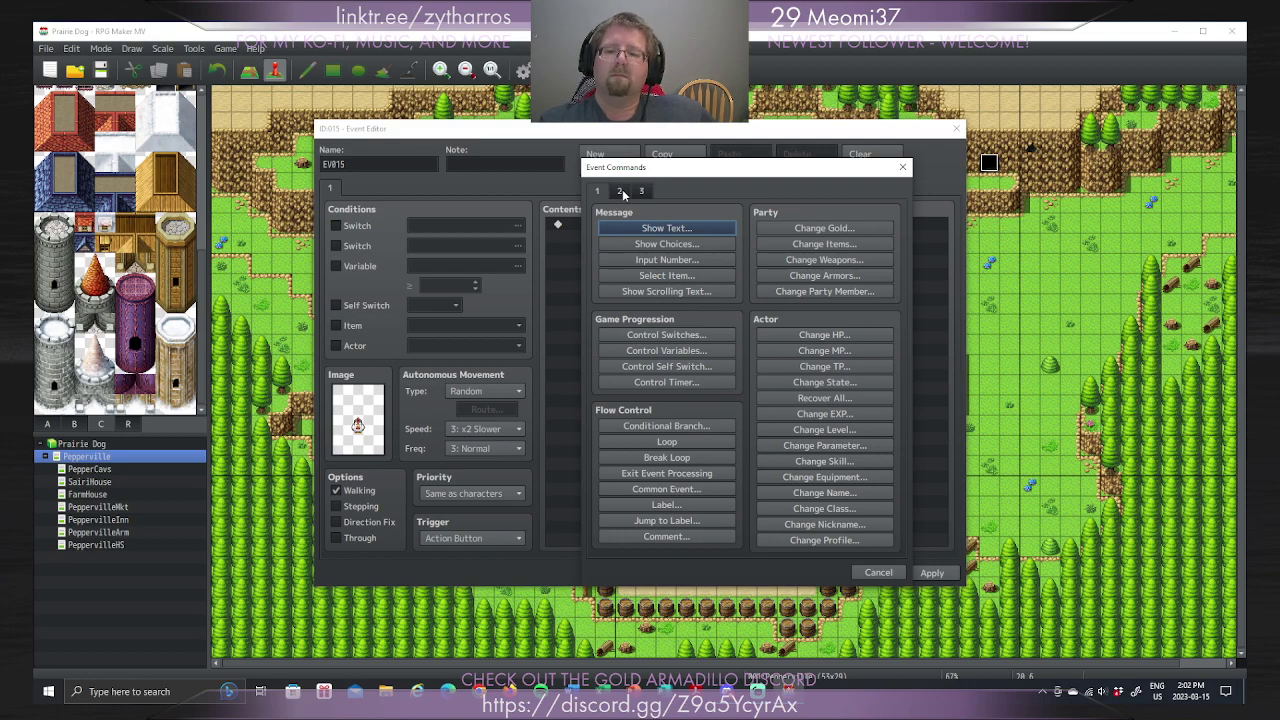
Step: Start a Control Variables command for the chicken event with a random operand from 0 to 10
{"action": "left_click", "coordinate": [694, 354]}
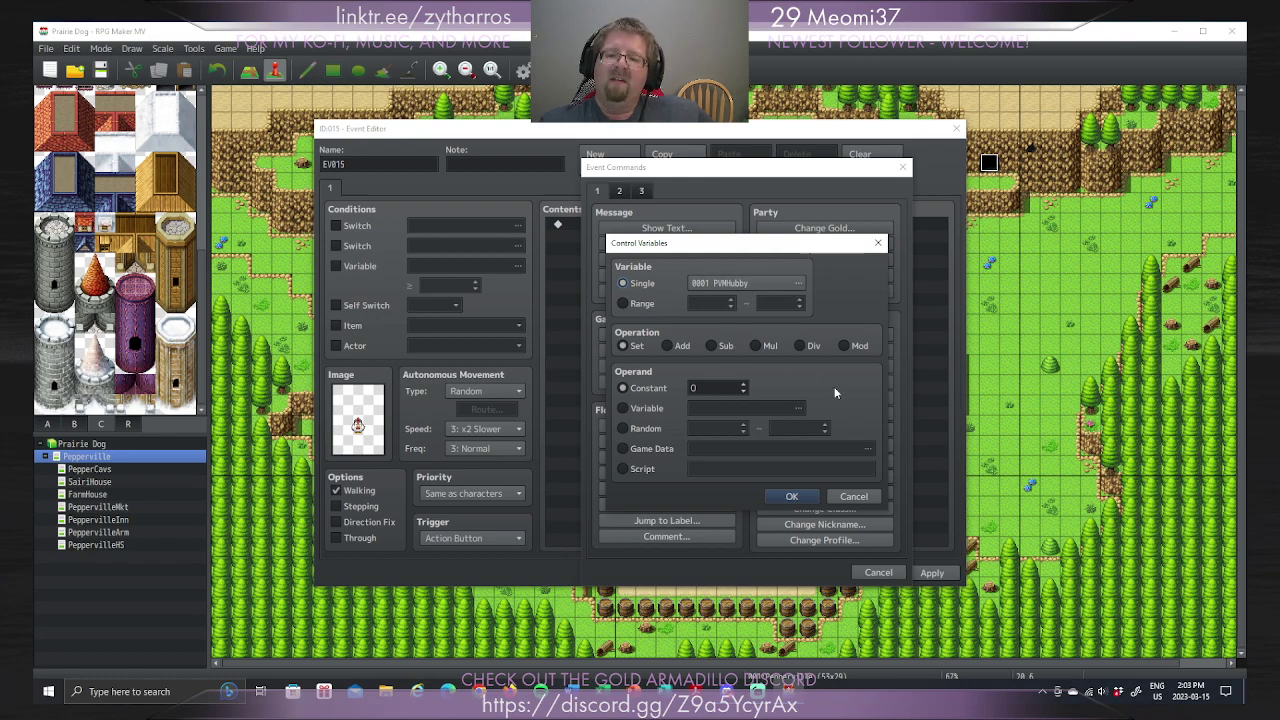
{"action": "left_click", "coordinate": [645, 428]}
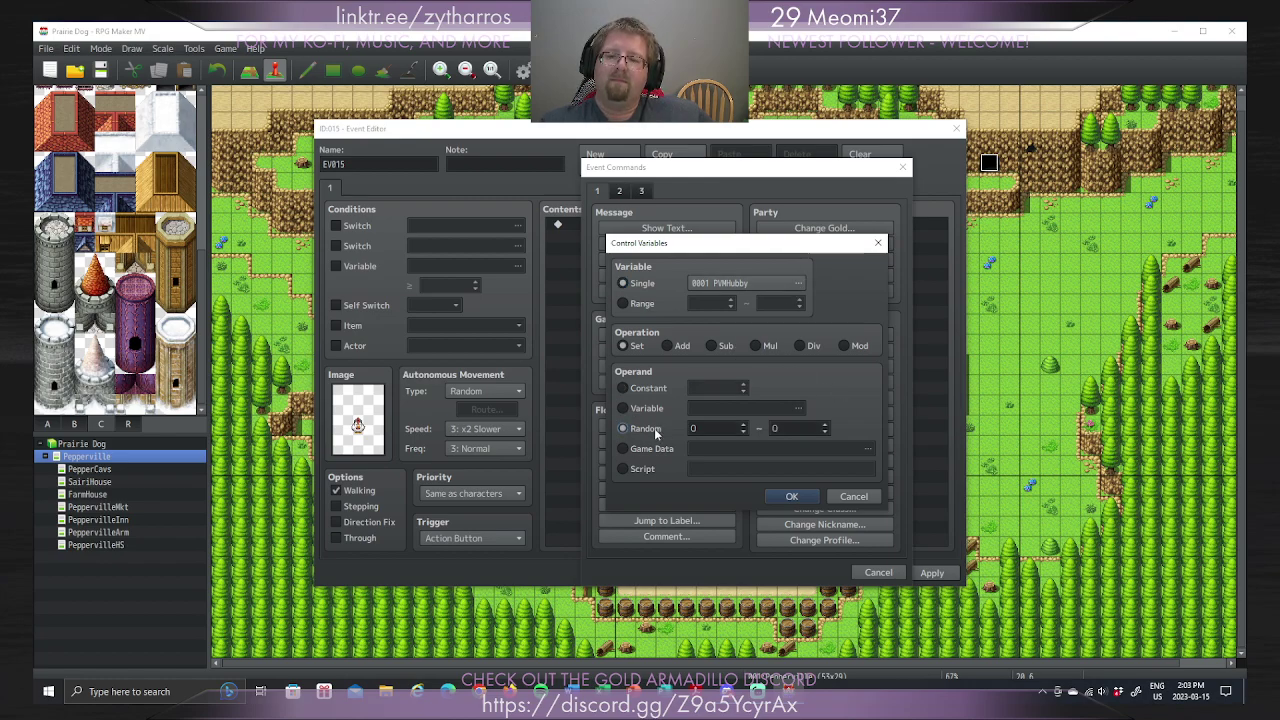
{"action": "left_click", "coordinate": [823, 428]}
{"action": "scroll", "coordinate": [823, 428], "scroll_direction": "up", "scroll_amount": 11}
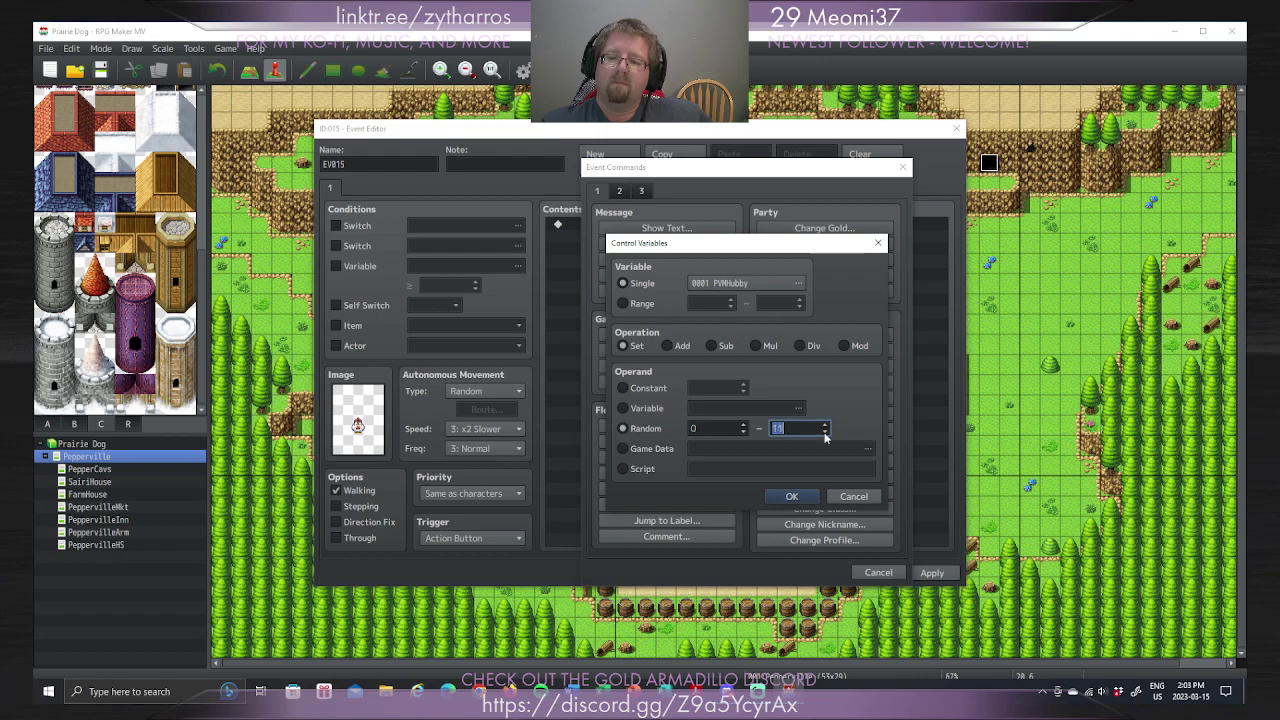
Step: Name variable 0002 Chicken and add the random-value command to the event with it as the target
{"action": "left_click", "coordinate": [798, 283]}
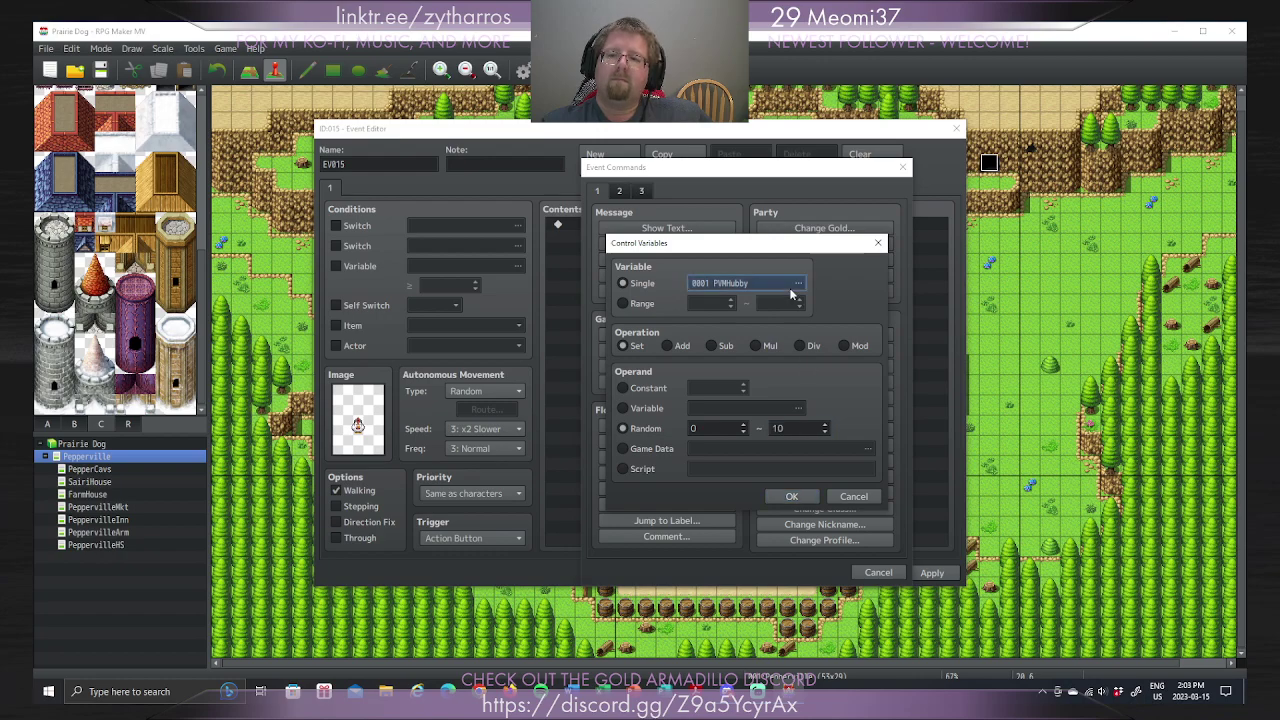
{"action": "key", "text": "Down"}
{"action": "left_click", "coordinate": [810, 500]}
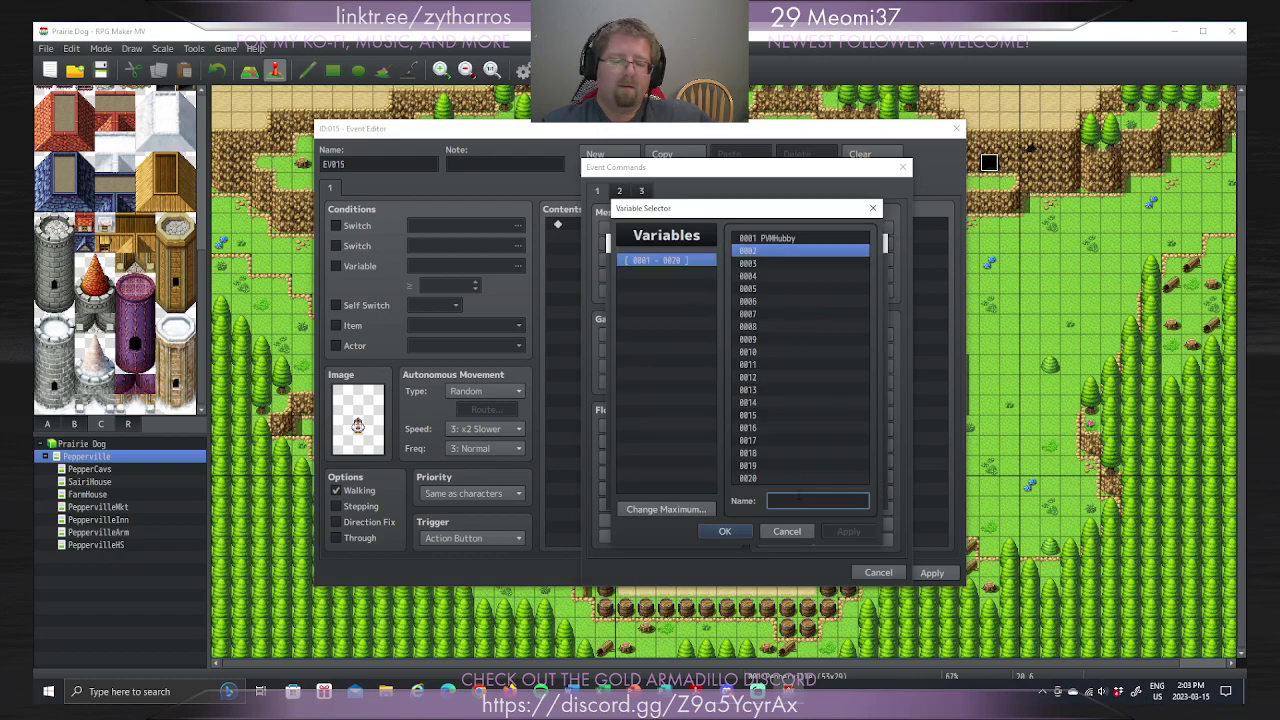
{"action": "type", "text": "Chicken"}
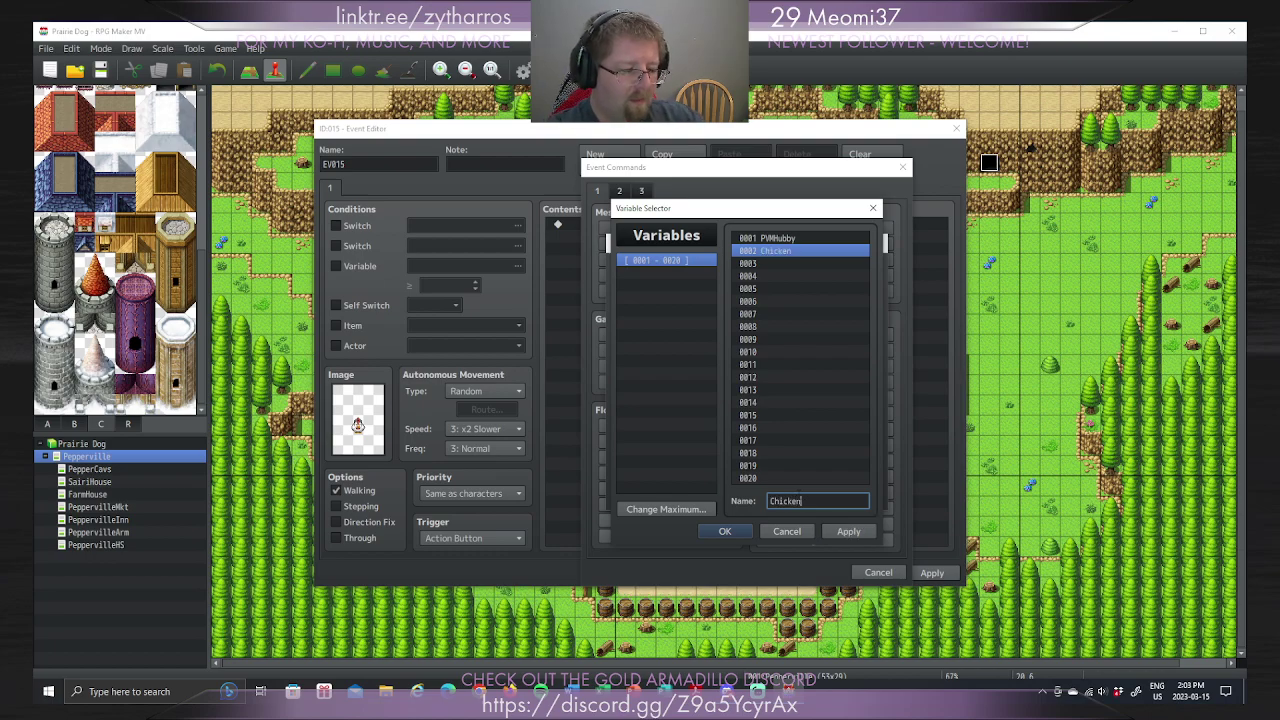
{"action": "left_click", "coordinate": [848, 531]}
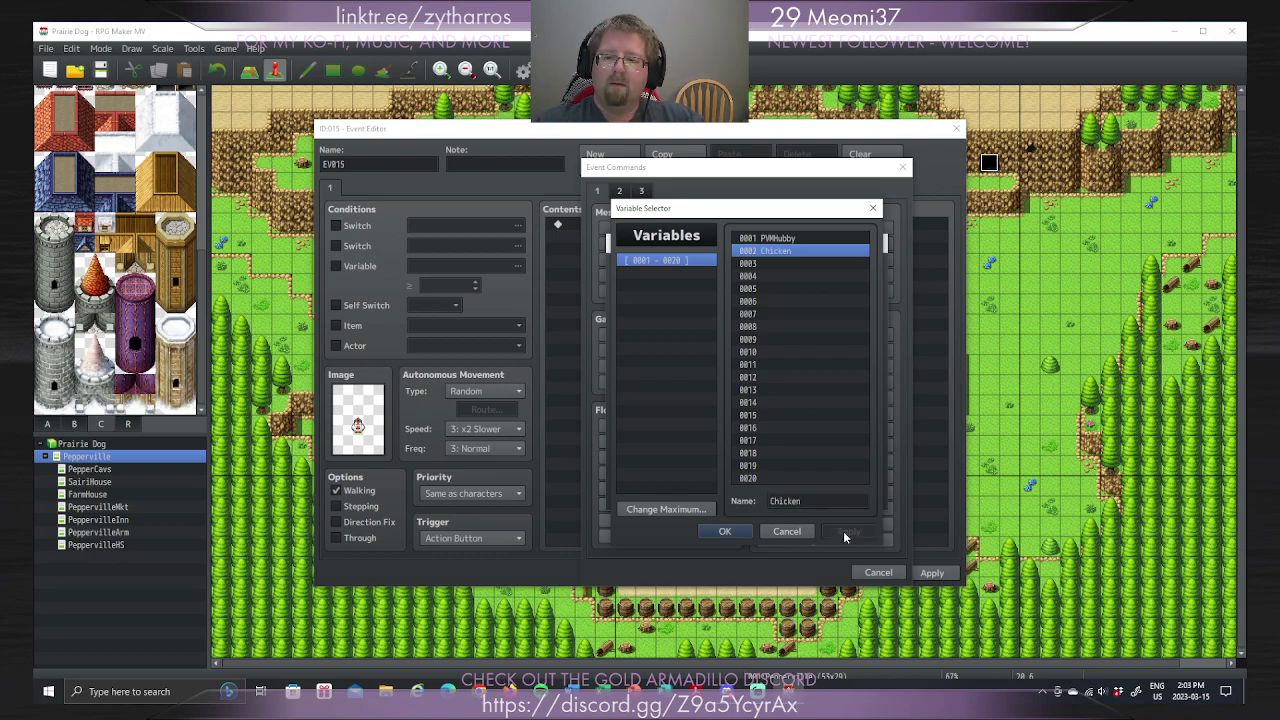
{"action": "left_click", "coordinate": [733, 533]}
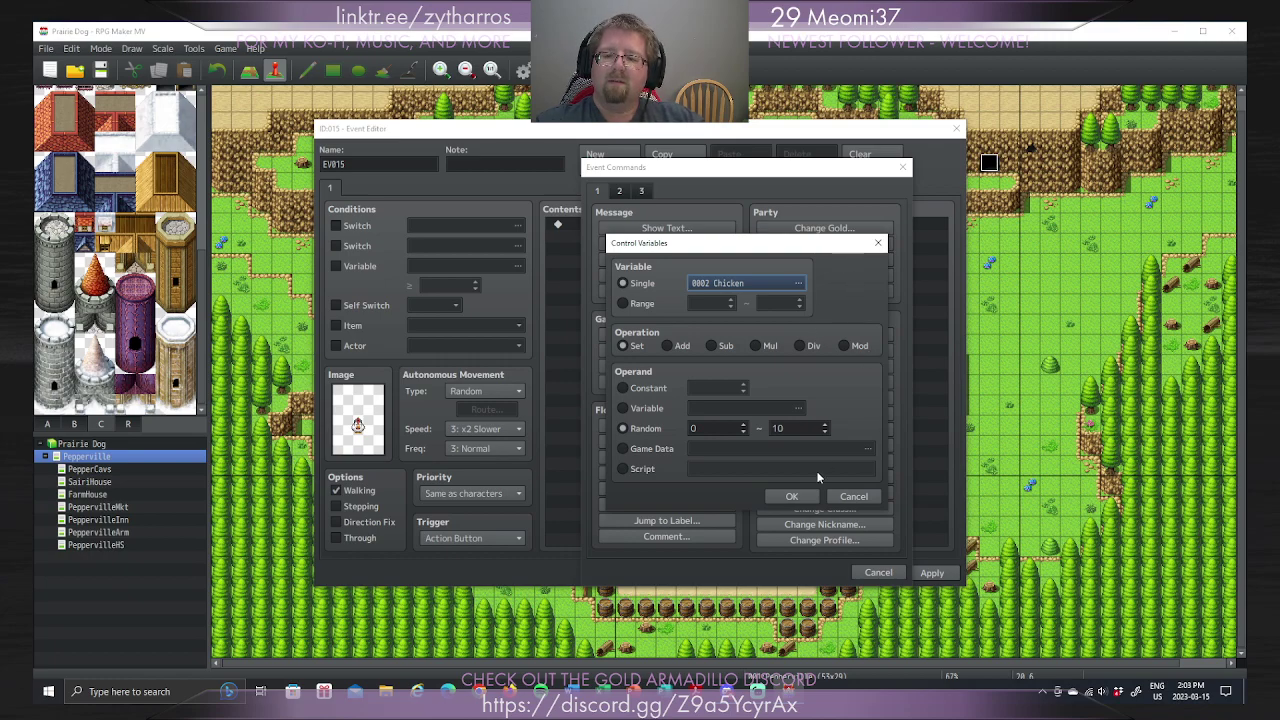
{"action": "left_click", "coordinate": [803, 497]}
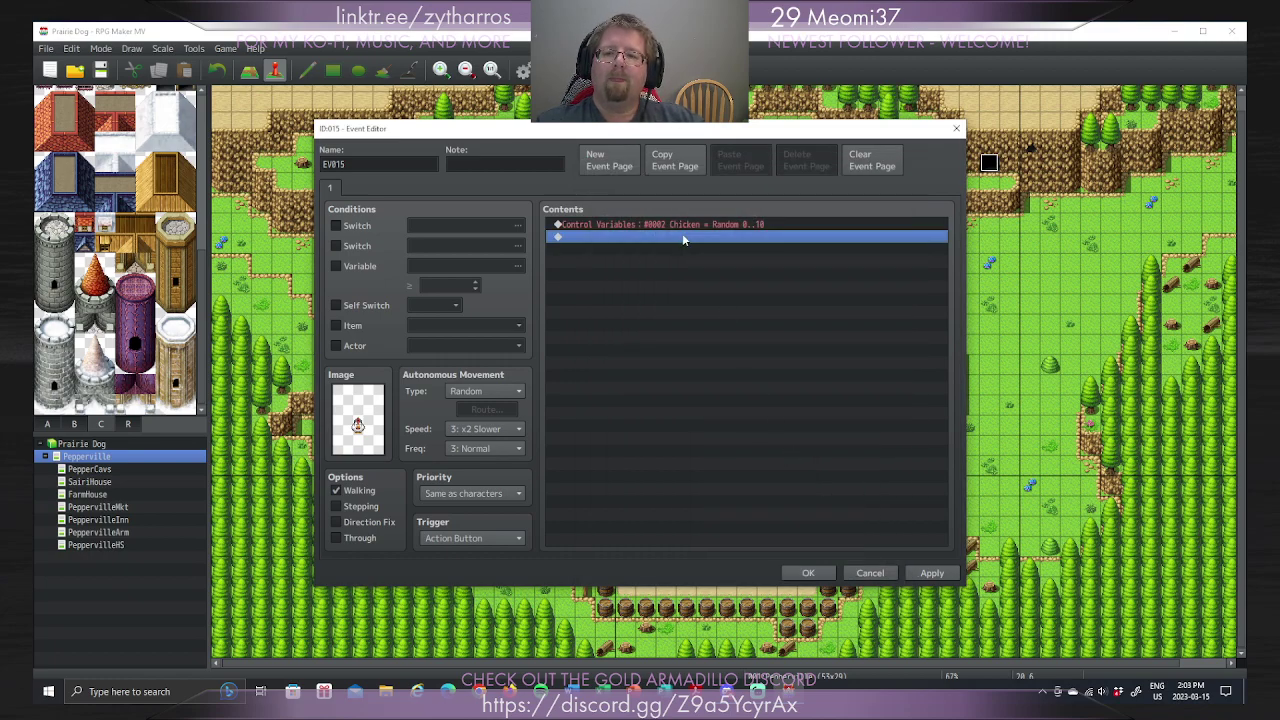
Step: Look through the event commands for a follow-up to the Chicken variable, checking the Control Variables and Show Choices options
{"action": "right_click", "coordinate": [684, 240]}
{"action": "left_click", "coordinate": [726, 245]}
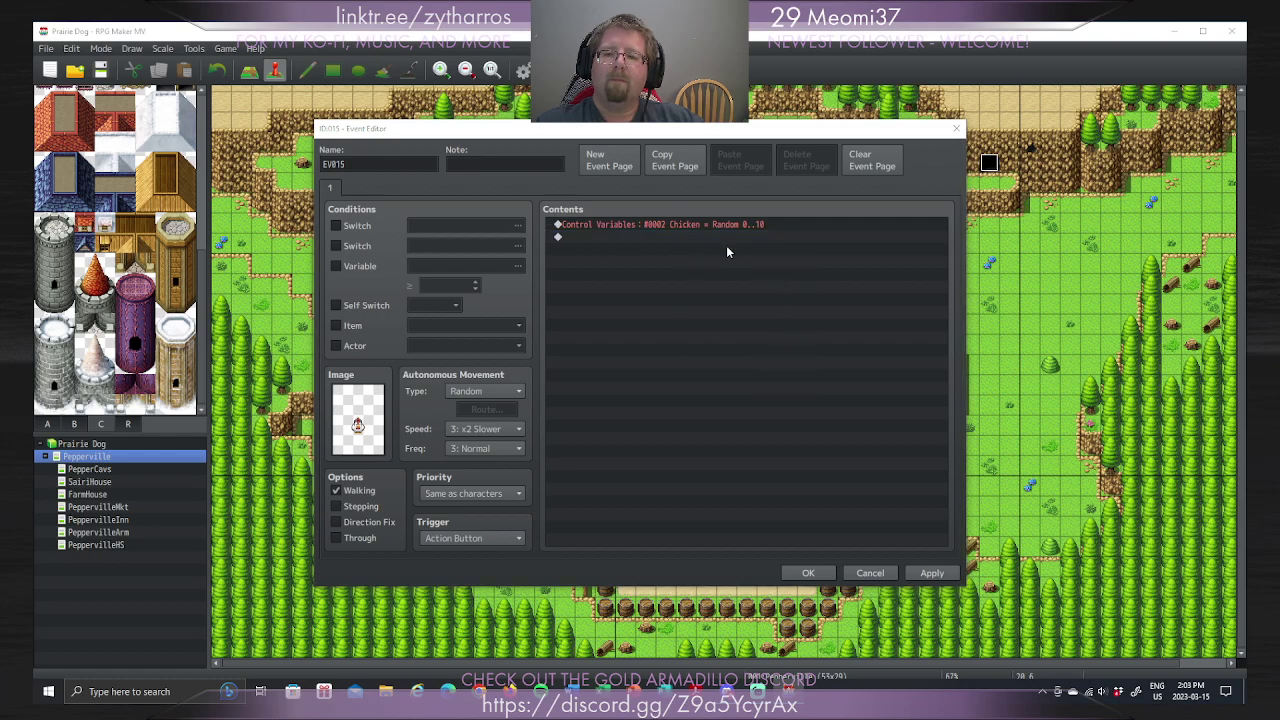
{"action": "left_click", "coordinate": [666, 351]}
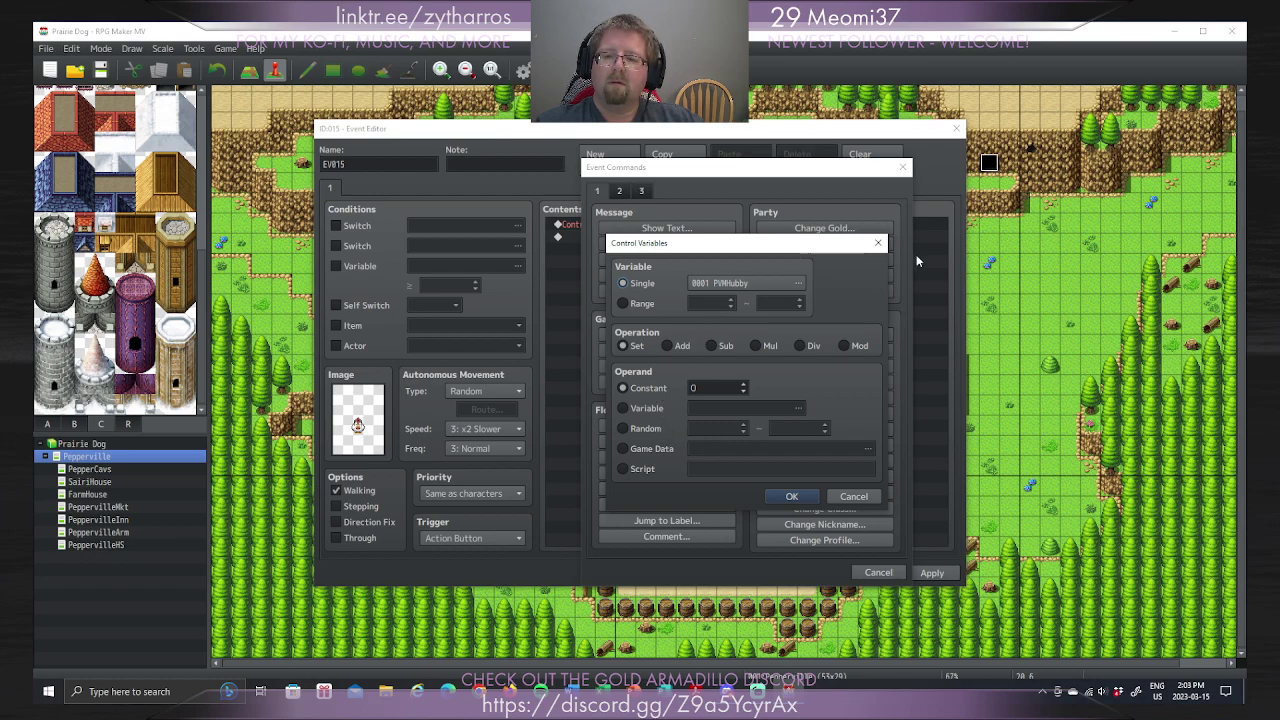
{"action": "left_click", "coordinate": [878, 242]}
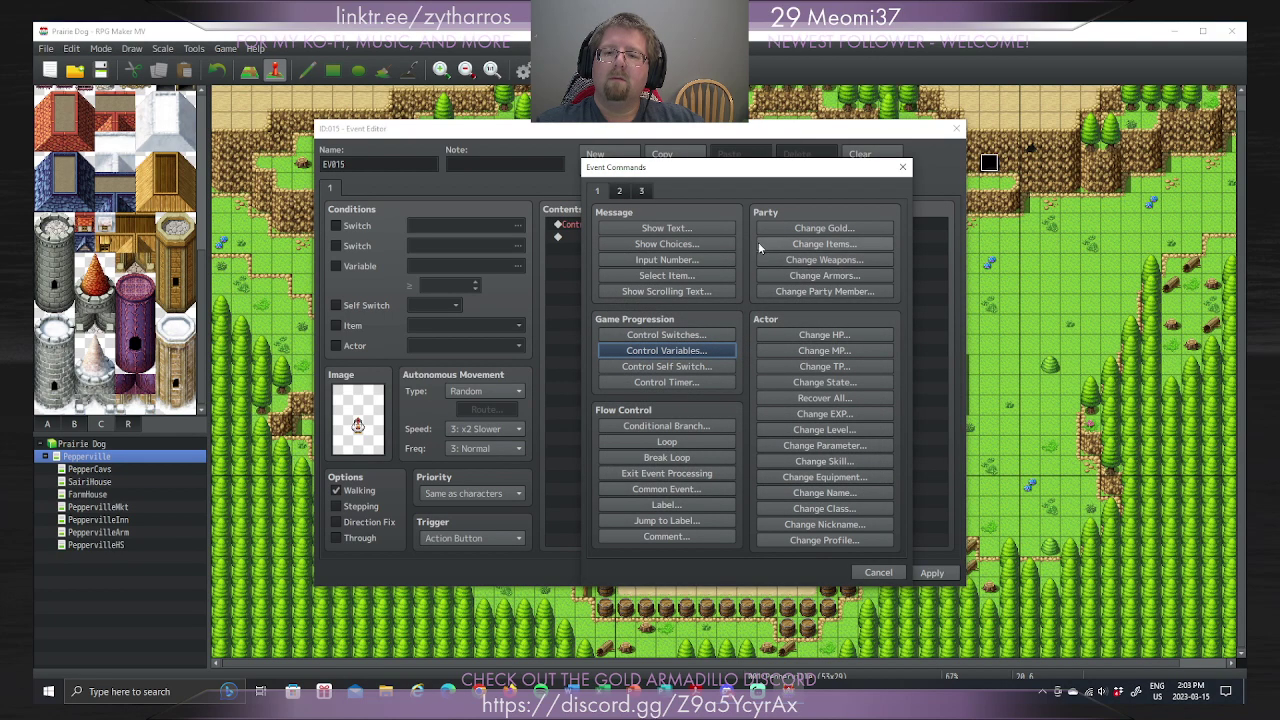
{"action": "left_click", "coordinate": [708, 244]}
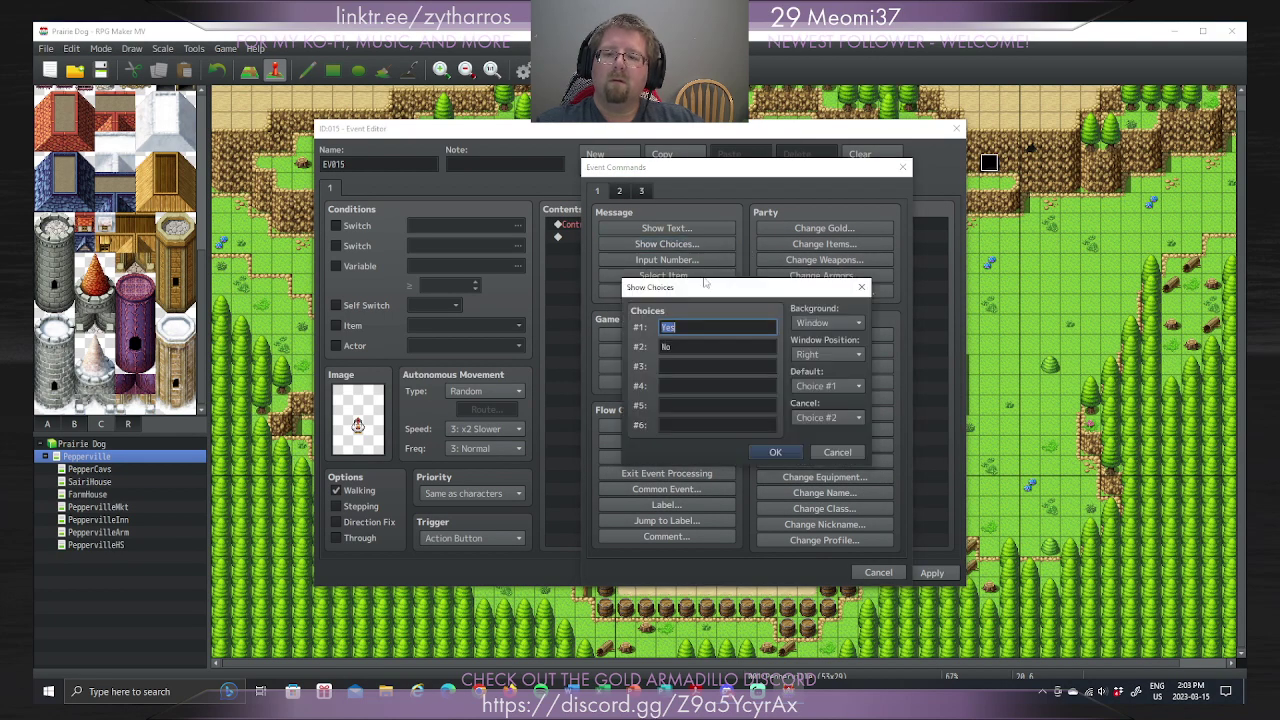
{"action": "left_click", "coordinate": [837, 452]}
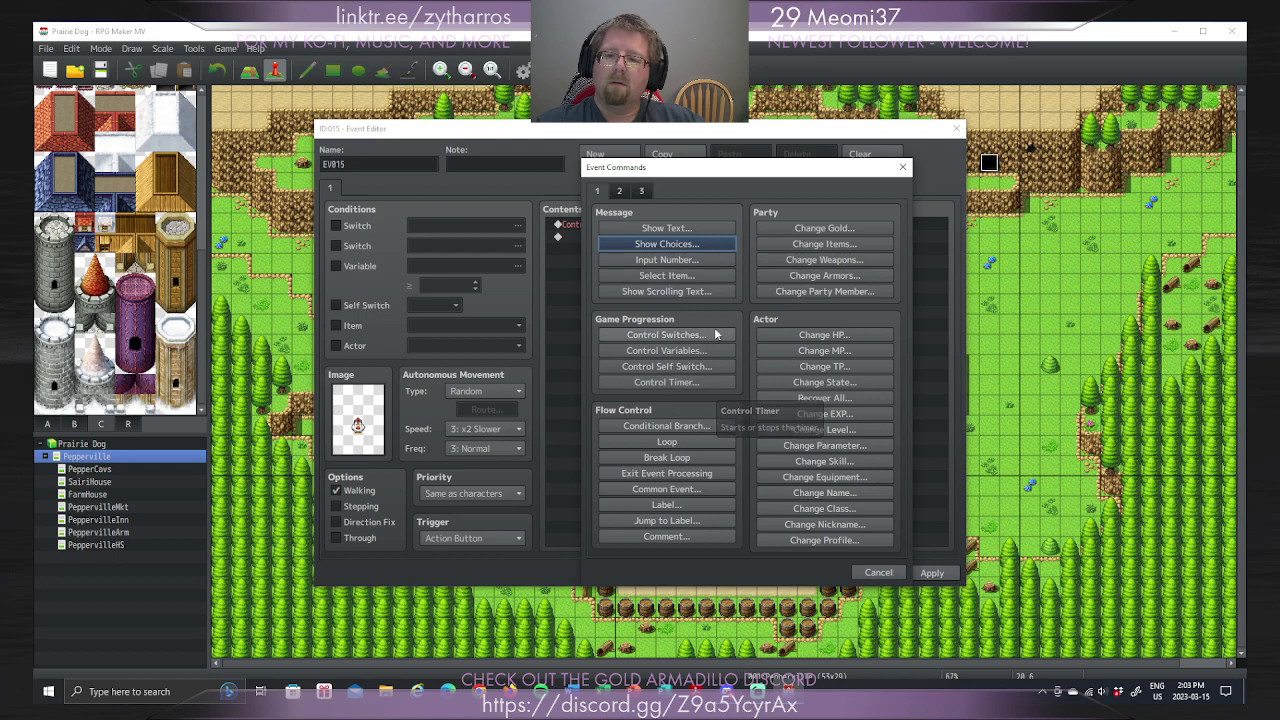
{"action": "left_click", "coordinate": [666, 244]}
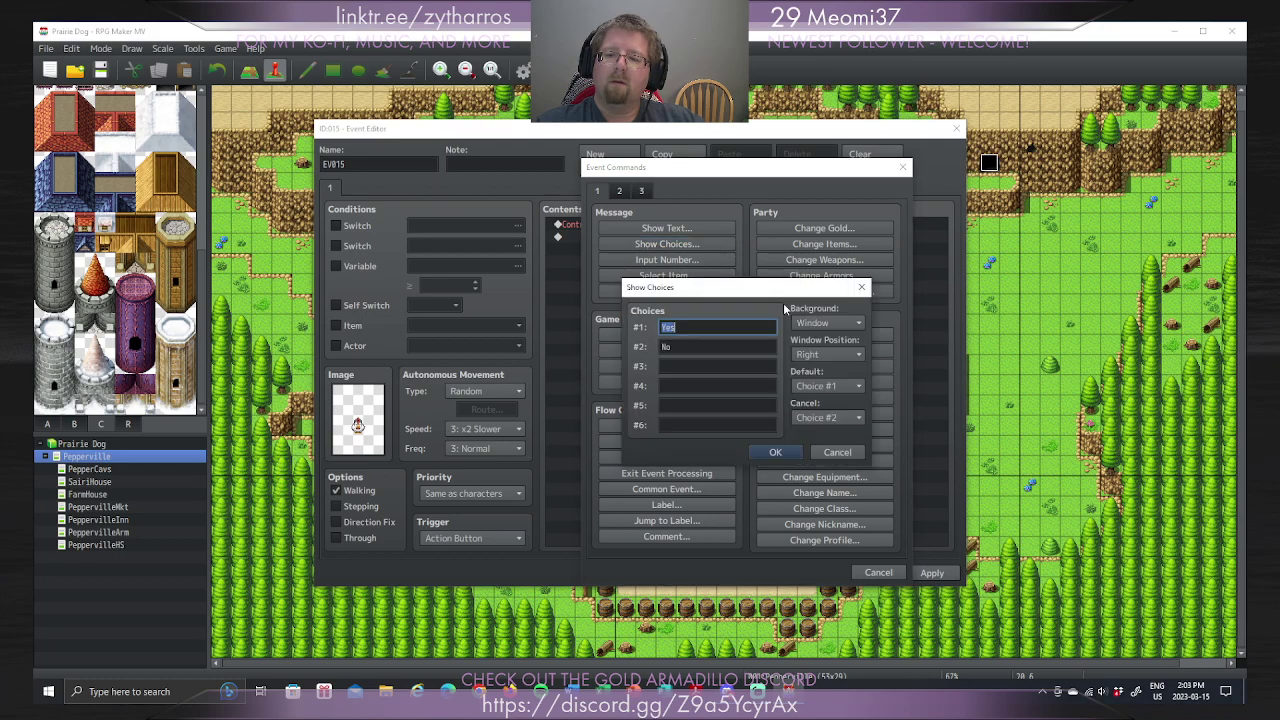
{"action": "left_click", "coordinate": [837, 452]}
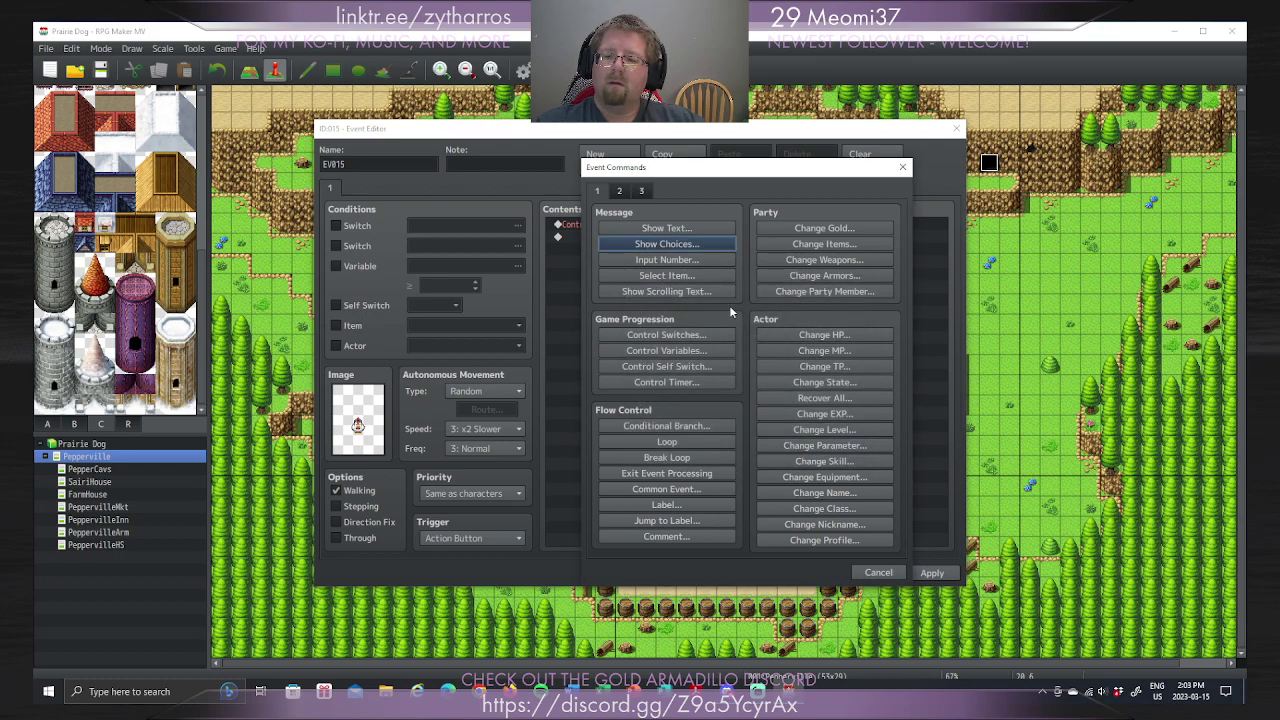
{"action": "left_click", "coordinate": [619, 191]}
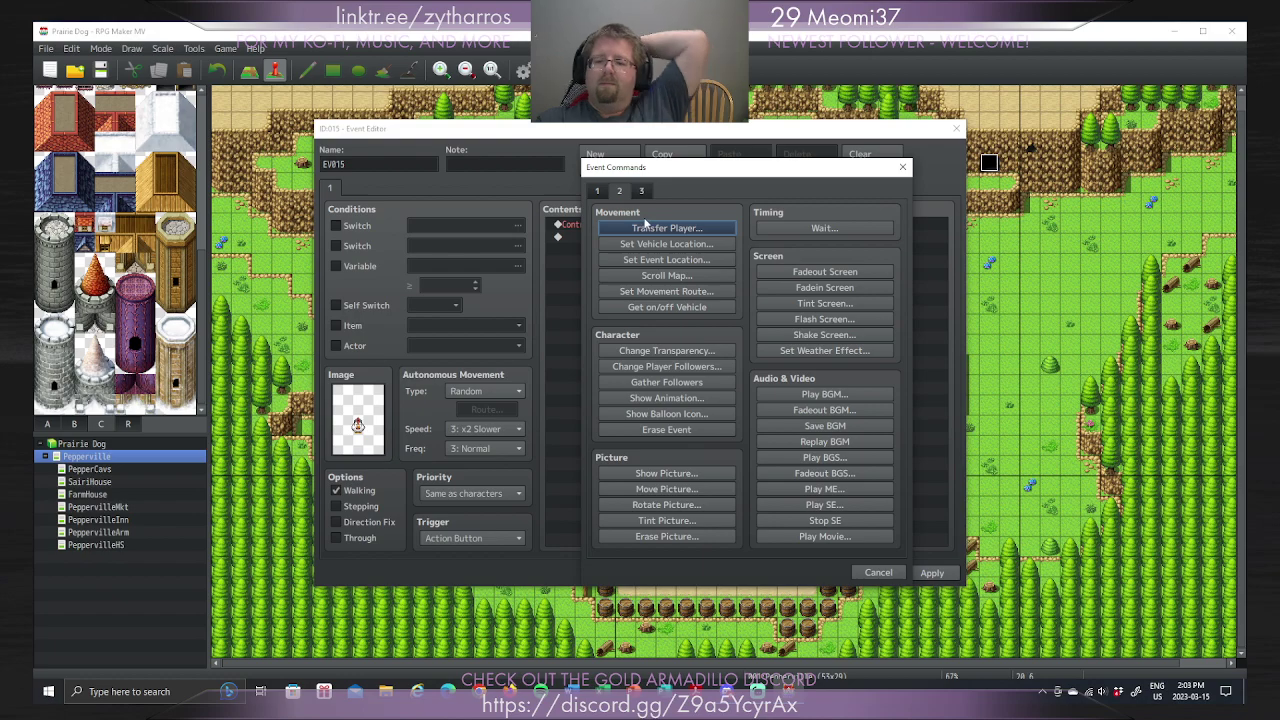
{"action": "left_click", "coordinate": [643, 192]}
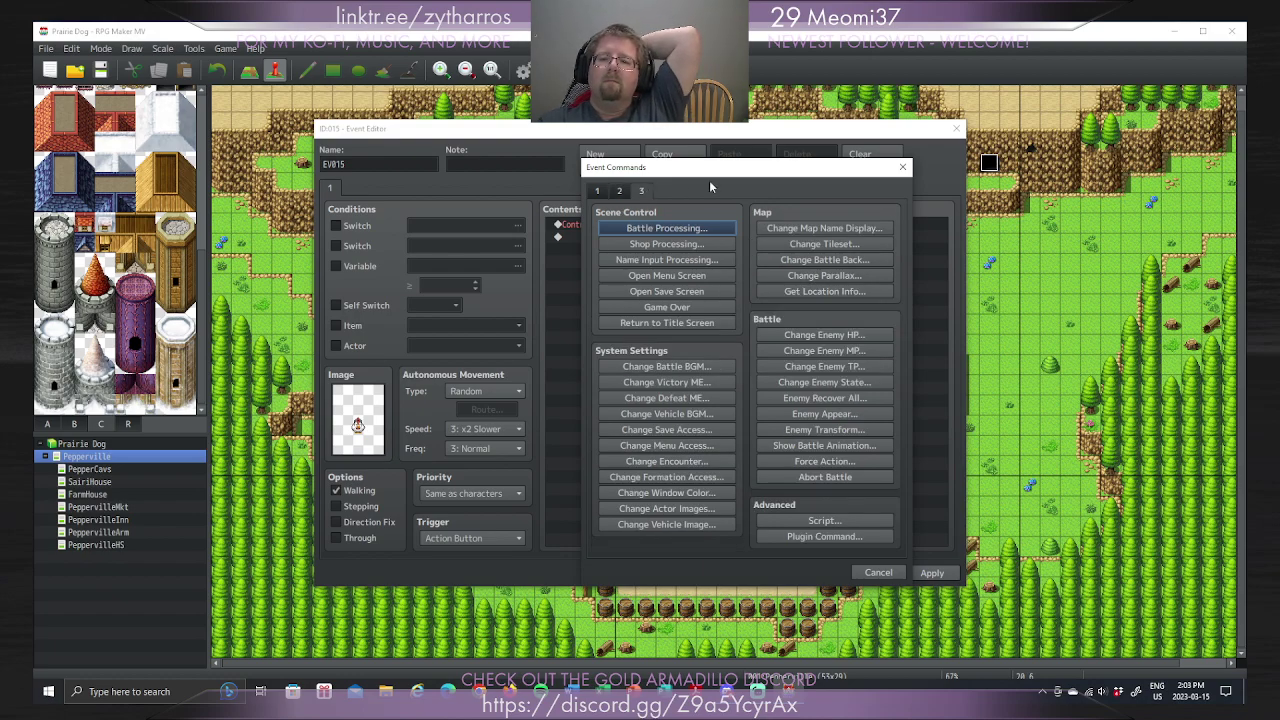
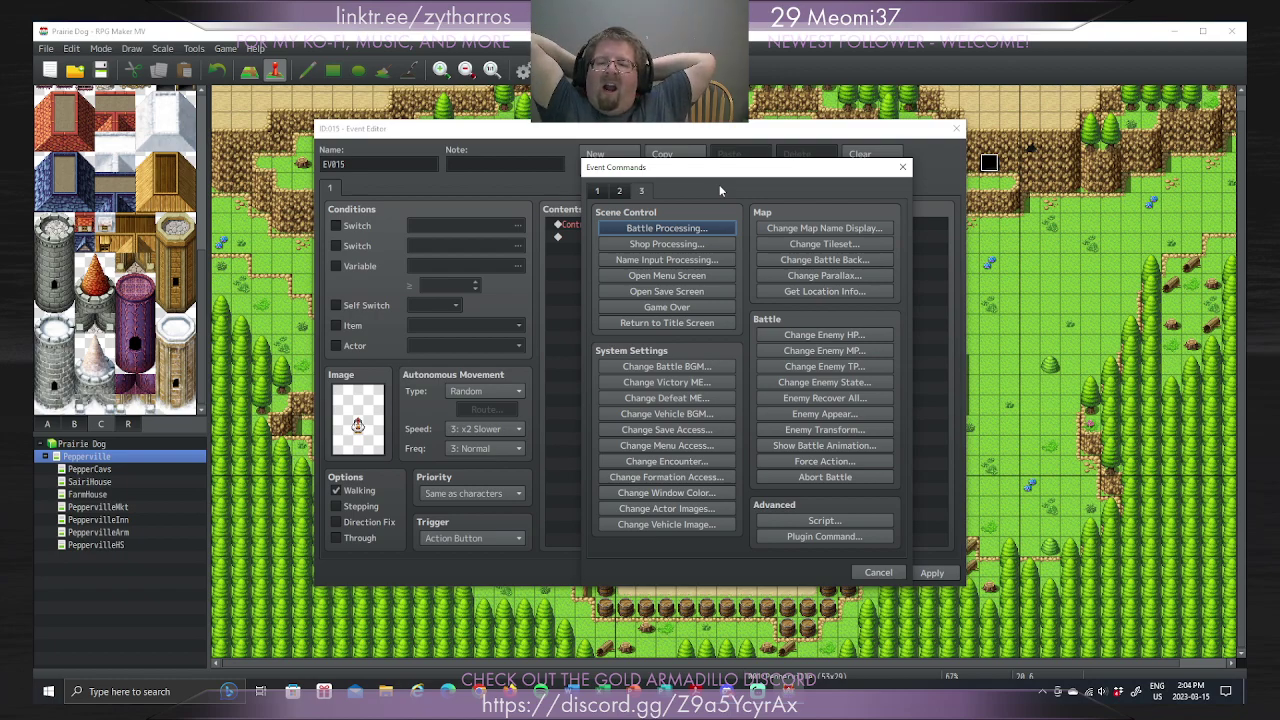
Step: Look through the Play ME music effects, including Fanfare2 and Musical1 to Musical3, without adding one to the event
{"action": "left_click", "coordinate": [628, 189]}
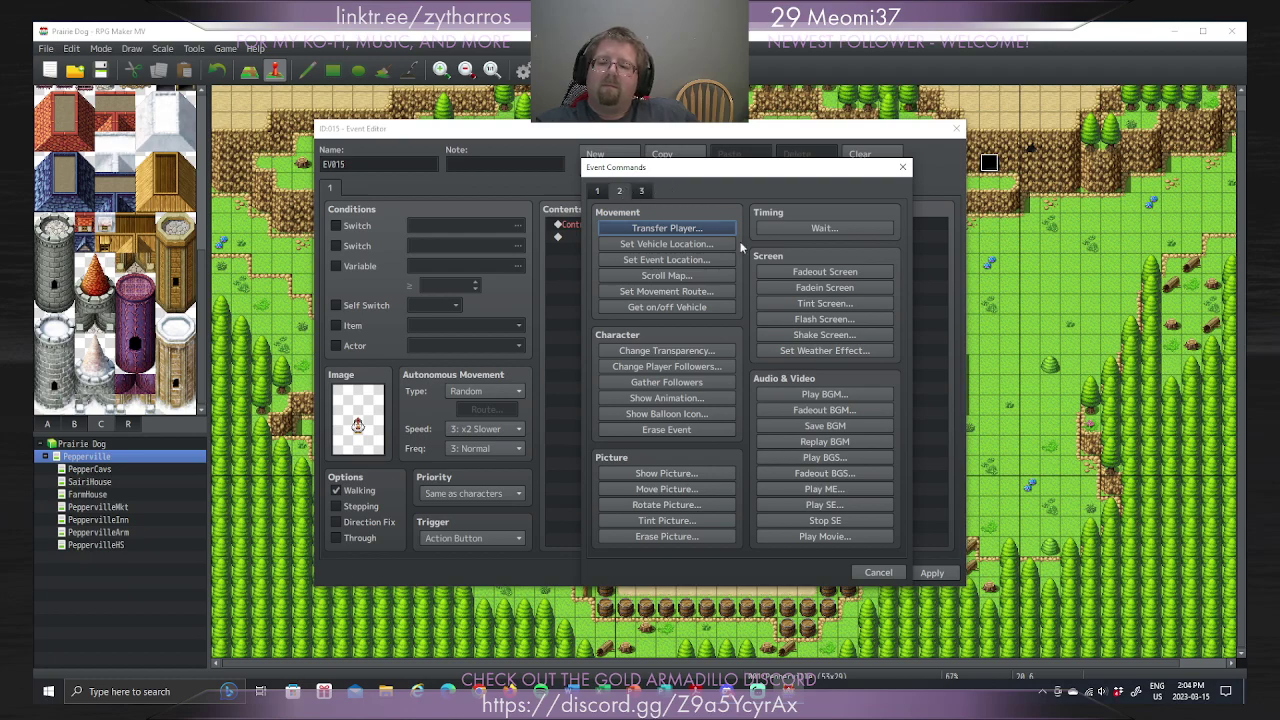
{"action": "left_click", "coordinate": [842, 490]}
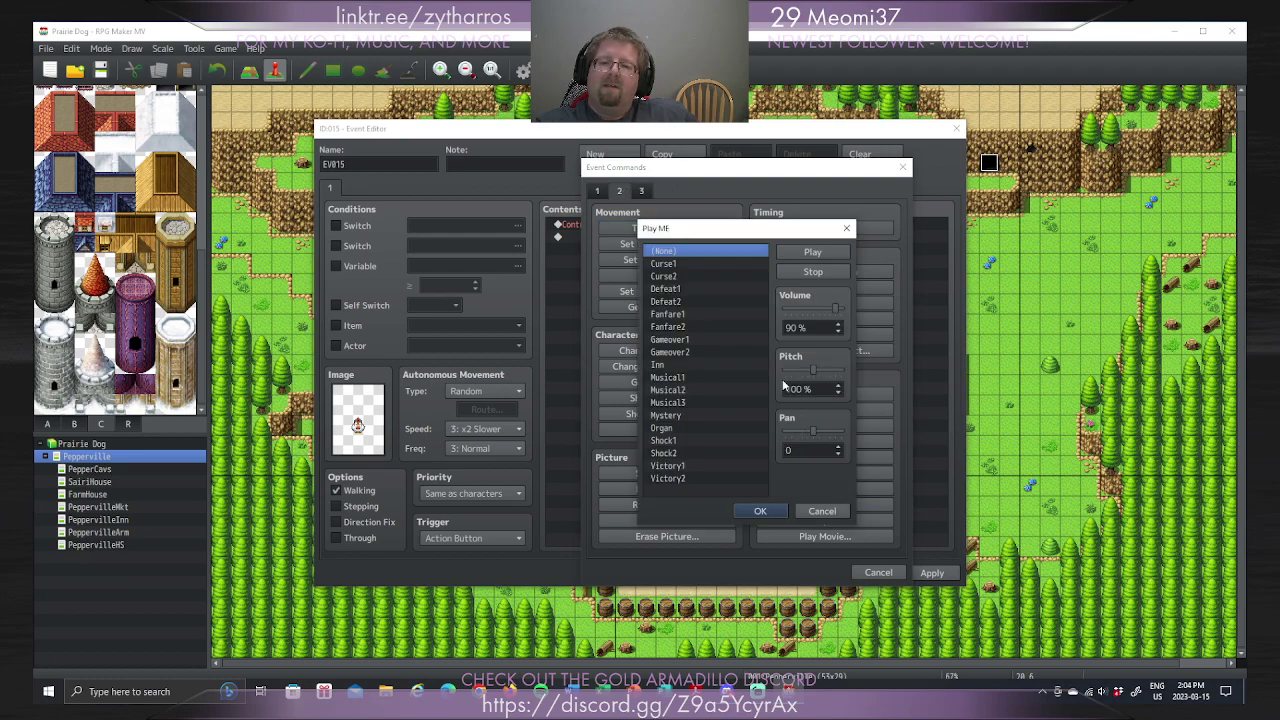
{"action": "left_click", "coordinate": [680, 352]}
{"action": "left_click", "coordinate": [681, 327]}
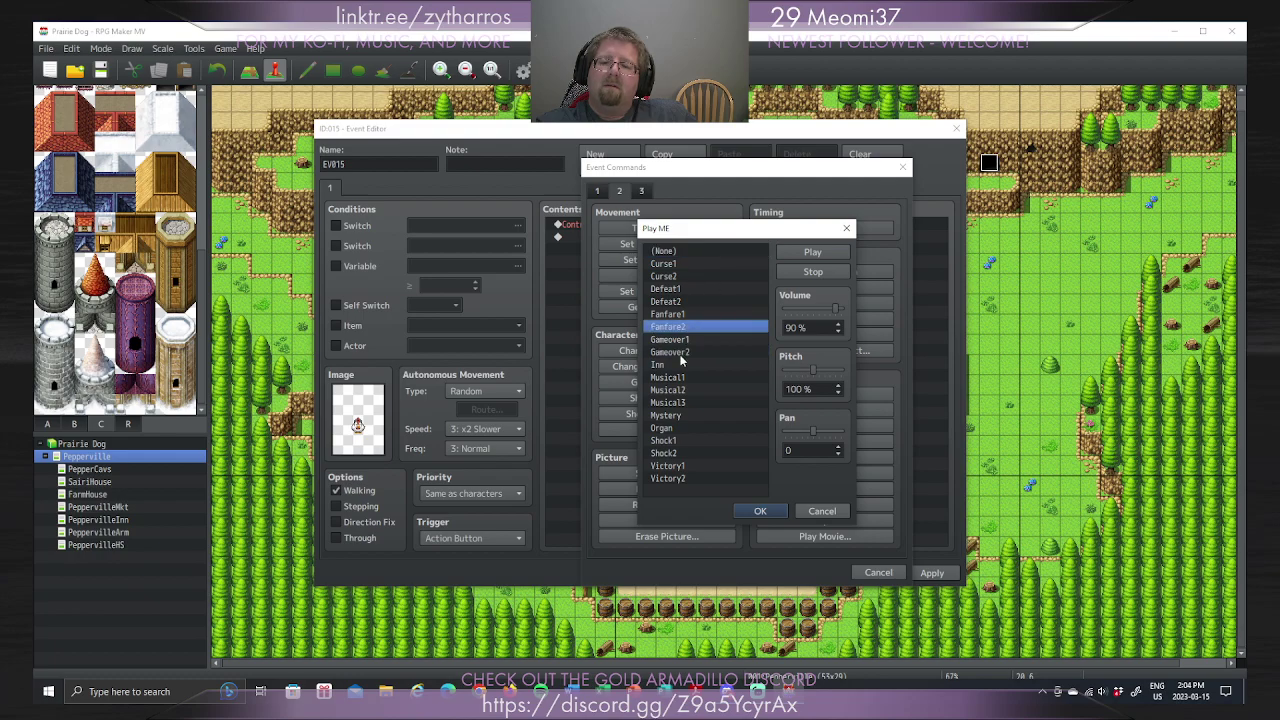
{"action": "left_click", "coordinate": [680, 364]}
{"action": "left_click", "coordinate": [685, 391]}
{"action": "left_click", "coordinate": [690, 378]}
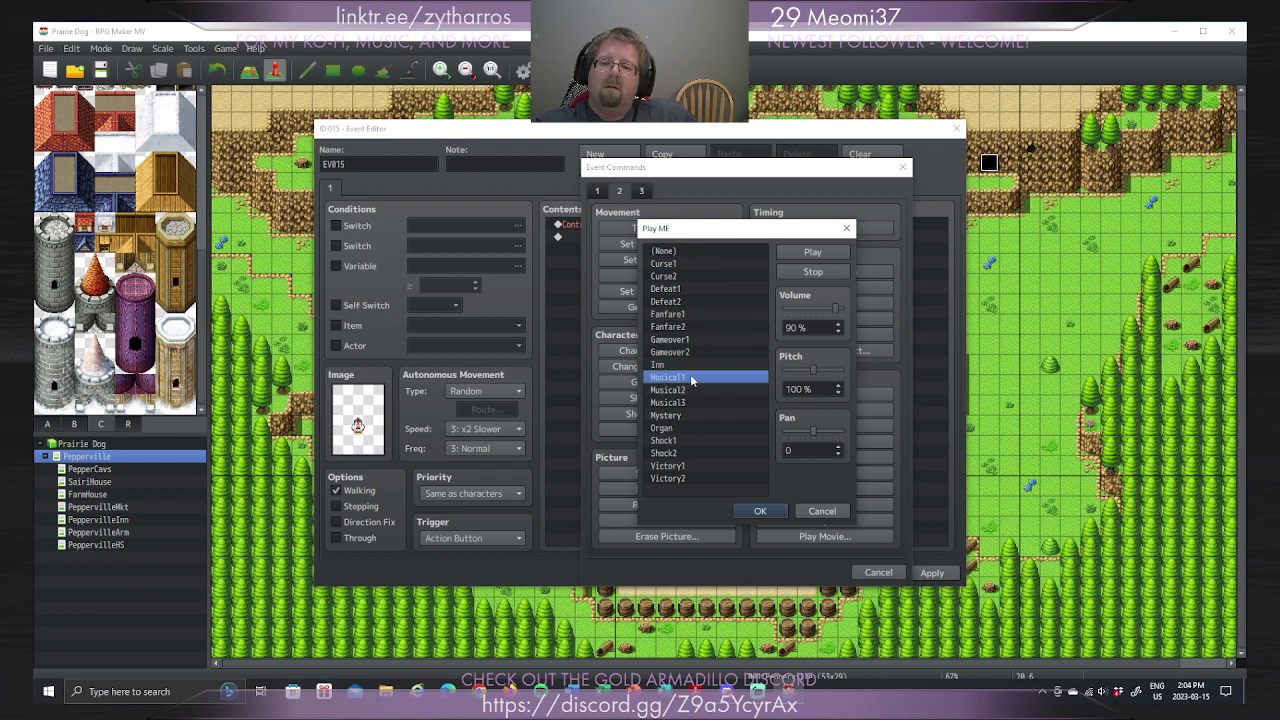
{"action": "left_click", "coordinate": [689, 424]}
{"action": "left_click", "coordinate": [689, 391]}
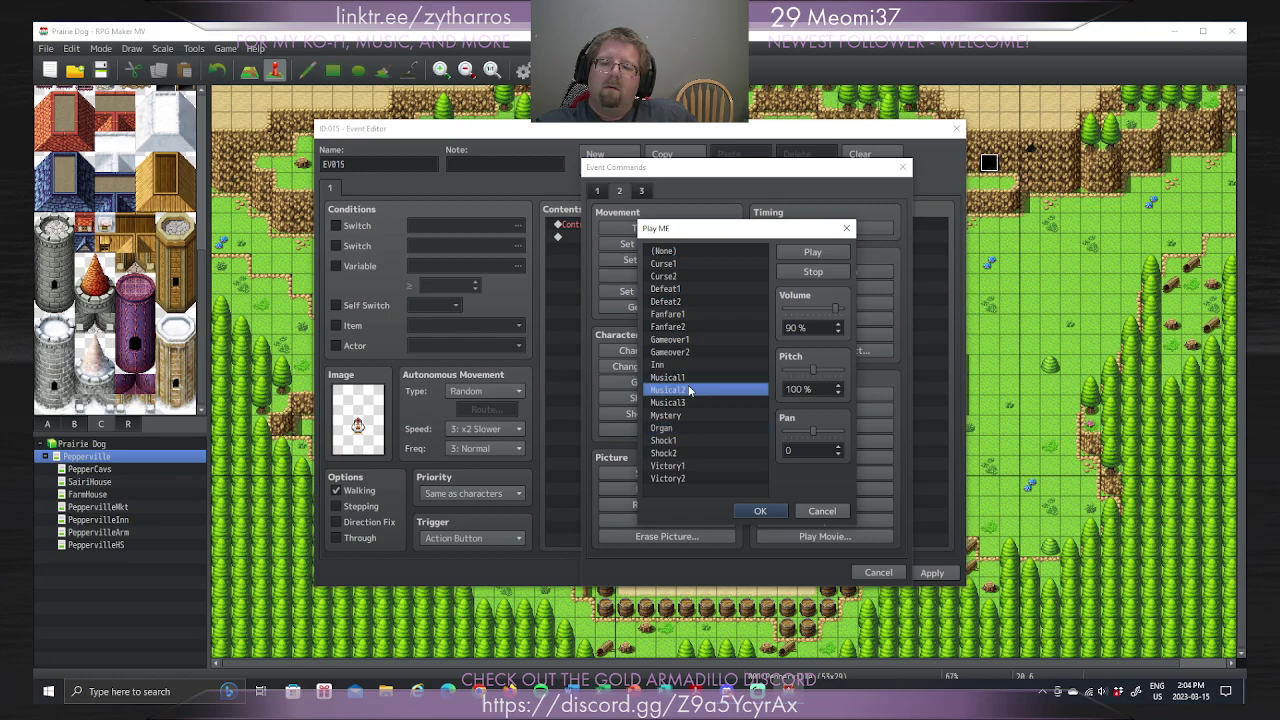
{"action": "left_click", "coordinate": [692, 406]}
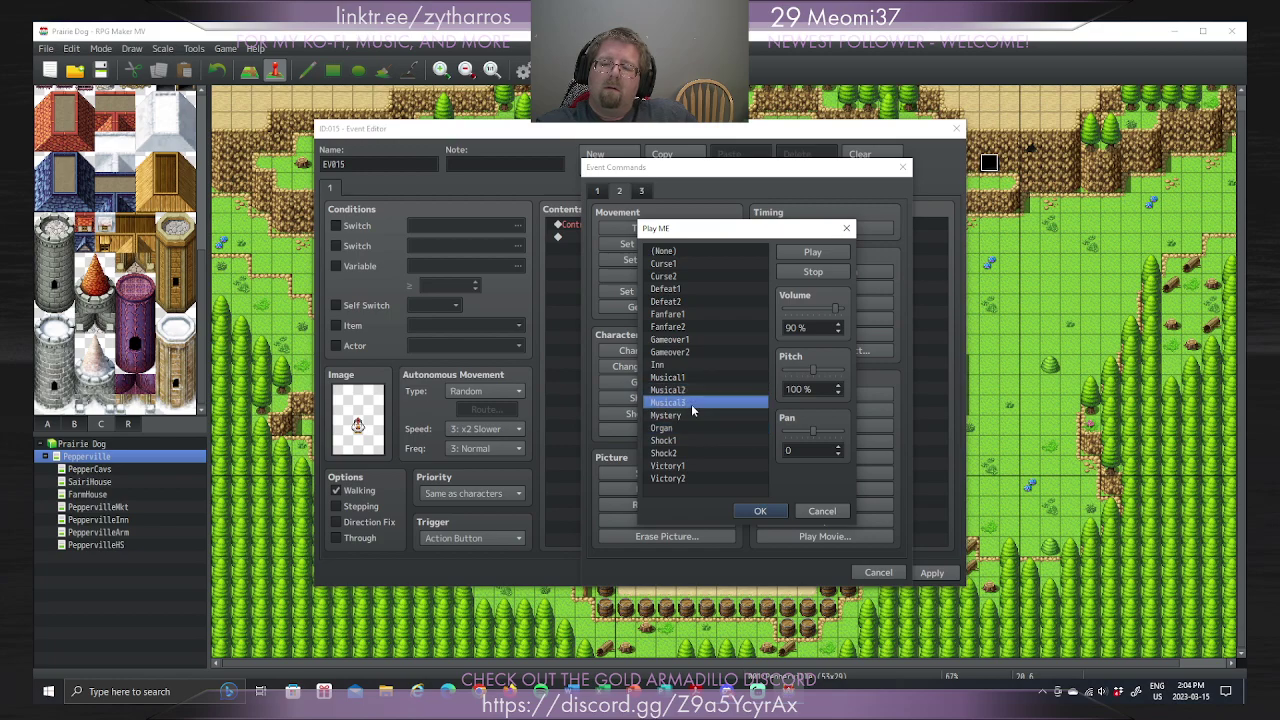
{"action": "left_click", "coordinate": [806, 510]}
{"action": "left_click", "coordinate": [841, 490]}
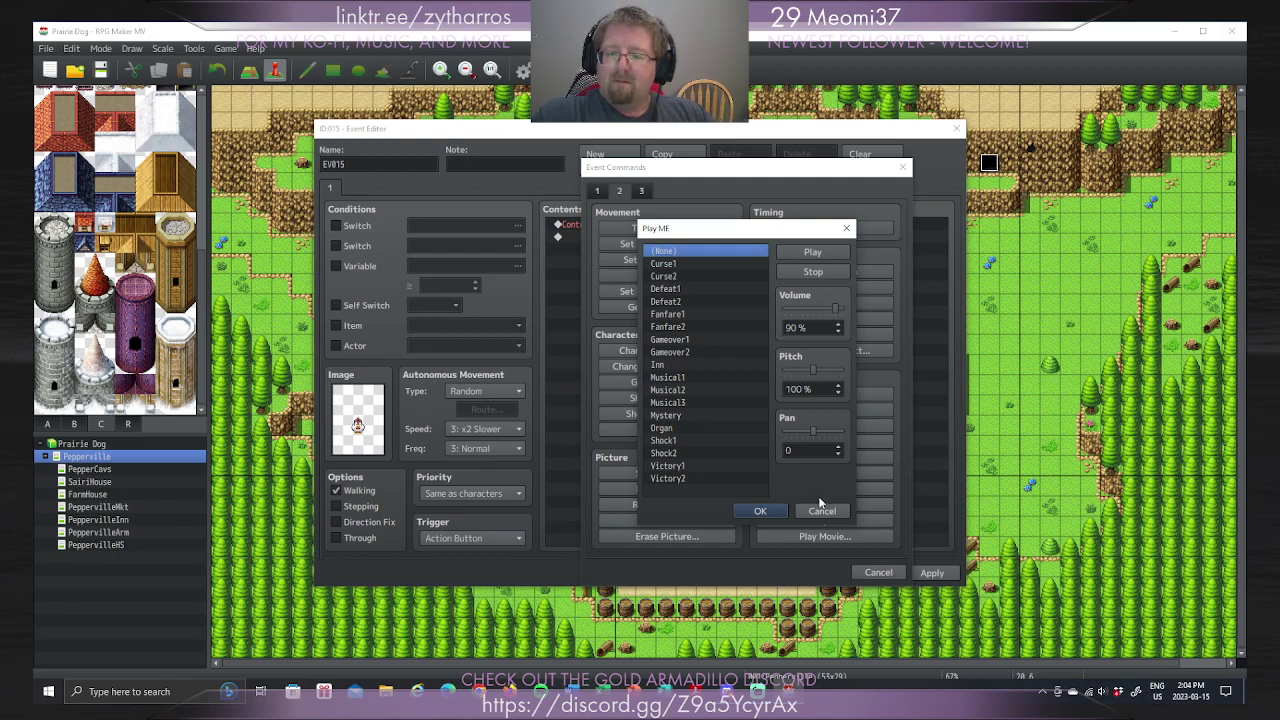
{"action": "left_click", "coordinate": [821, 511]}
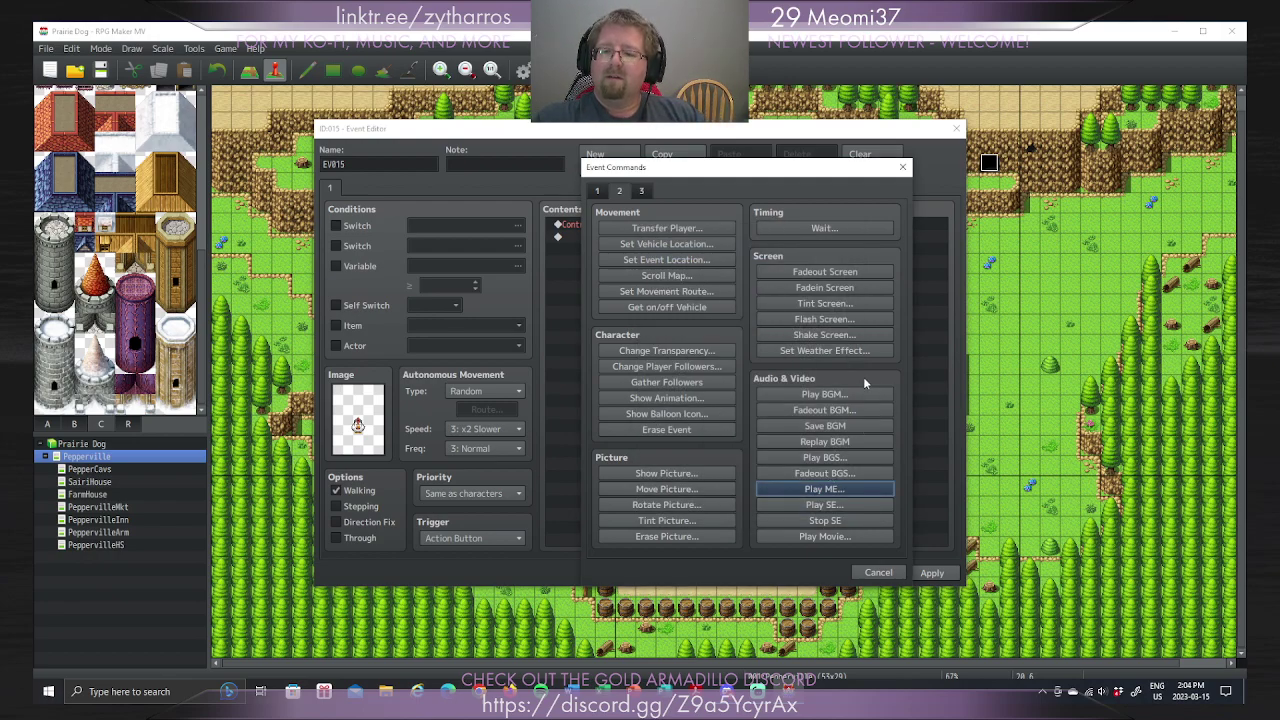
Step: Look through the Play SE sound effects, from the start of the list to the skill sounds, for one that suits the chicken event
{"action": "left_click", "coordinate": [865, 506]}
{"action": "scroll", "coordinate": [738, 392], "scroll_direction": "down", "scroll_amount": 8}
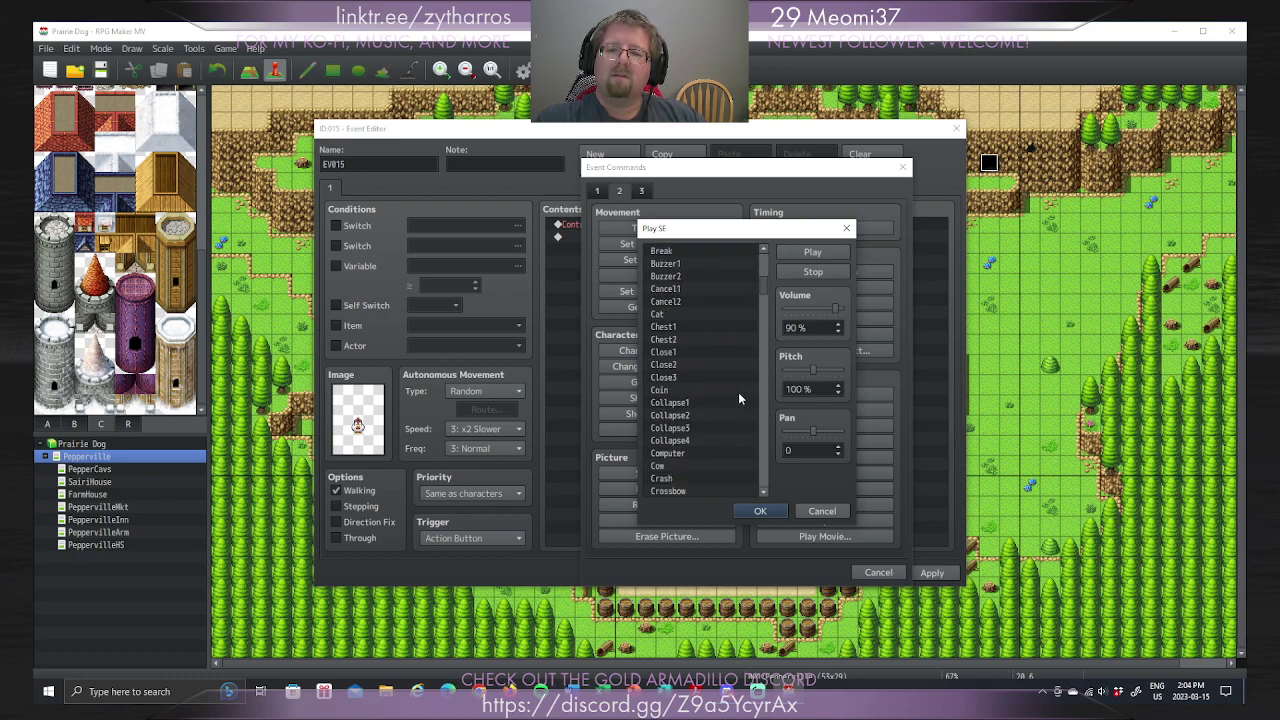
{"action": "scroll", "coordinate": [740, 398], "scroll_direction": "down", "scroll_amount": 3}
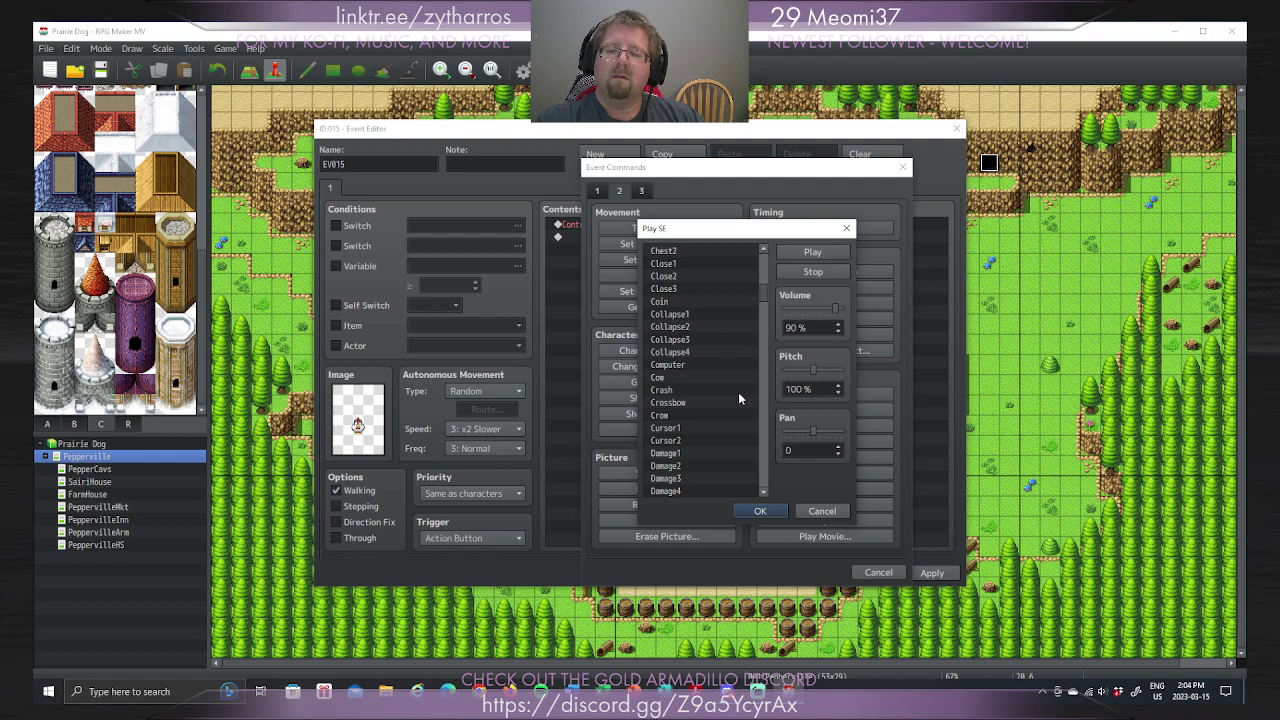
{"action": "scroll", "coordinate": [740, 397], "scroll_direction": "up", "scroll_amount": 6}
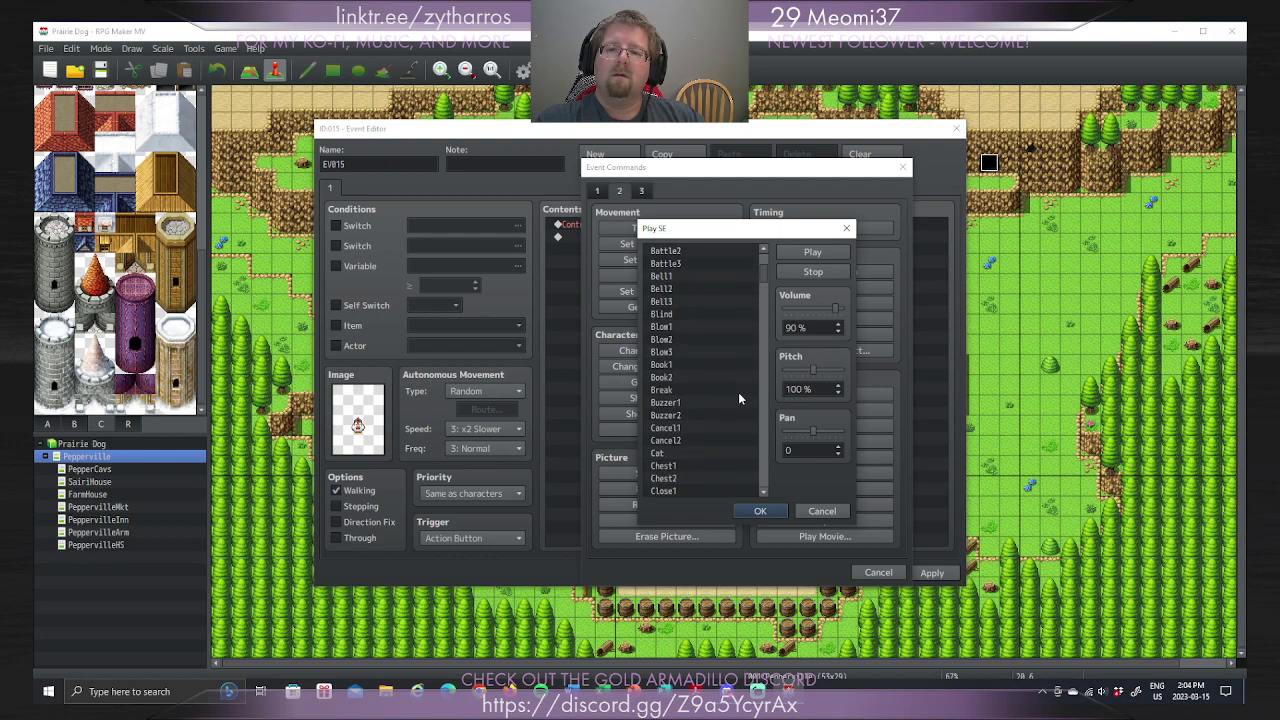
{"action": "scroll", "coordinate": [740, 398], "scroll_direction": "down", "scroll_amount": 6}
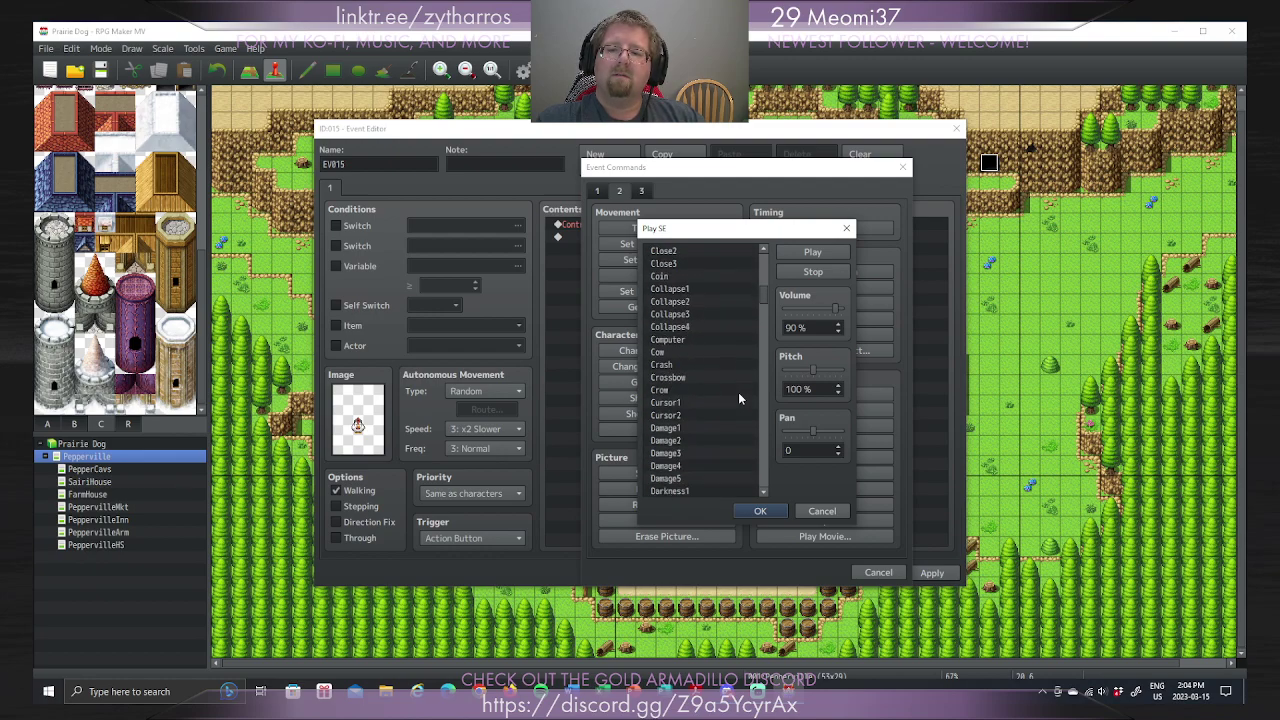
{"action": "scroll", "coordinate": [738, 398], "scroll_direction": "down", "scroll_amount": 7}
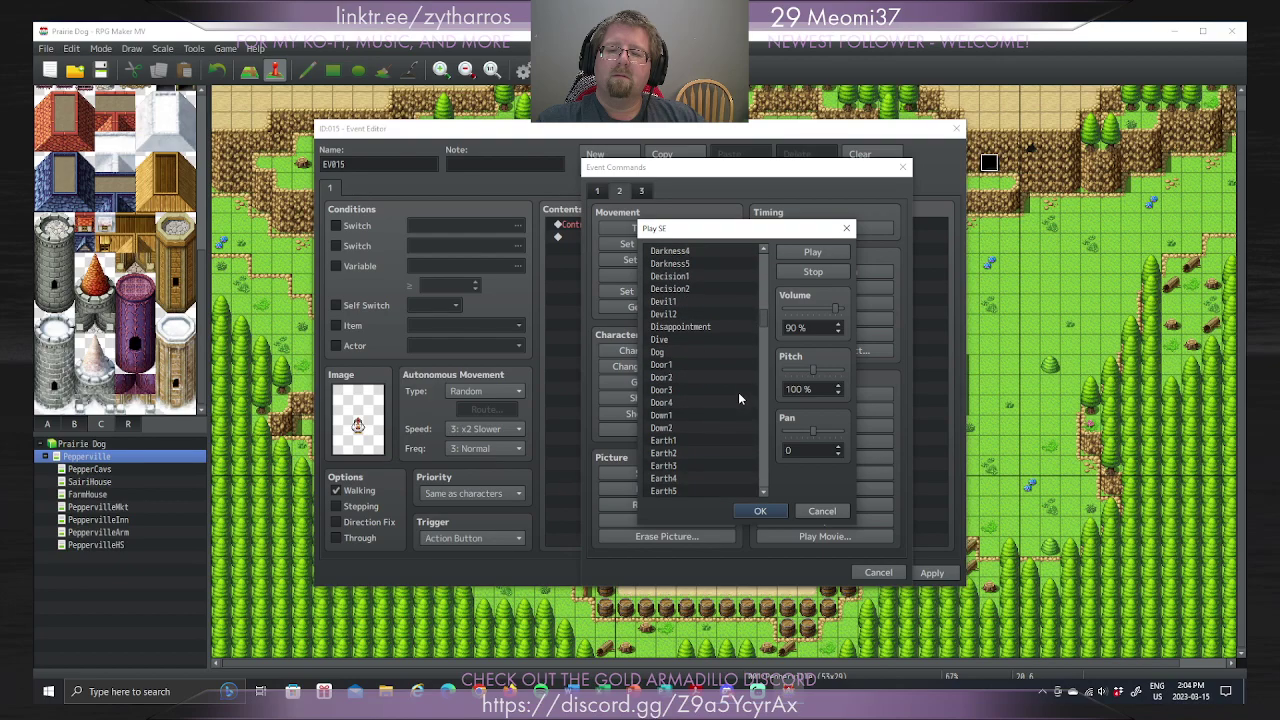
{"action": "scroll", "coordinate": [740, 398], "scroll_direction": "down", "scroll_amount": 8}
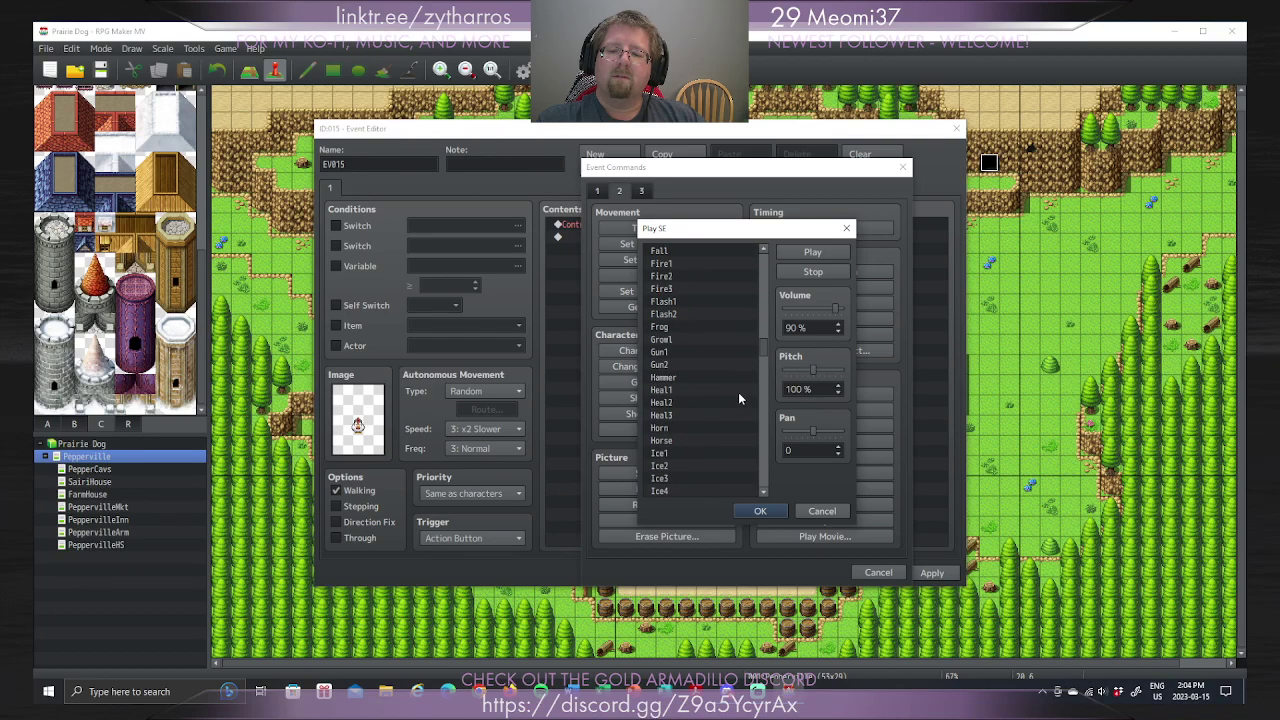
{"action": "scroll", "coordinate": [738, 398], "scroll_direction": "down", "scroll_amount": 9}
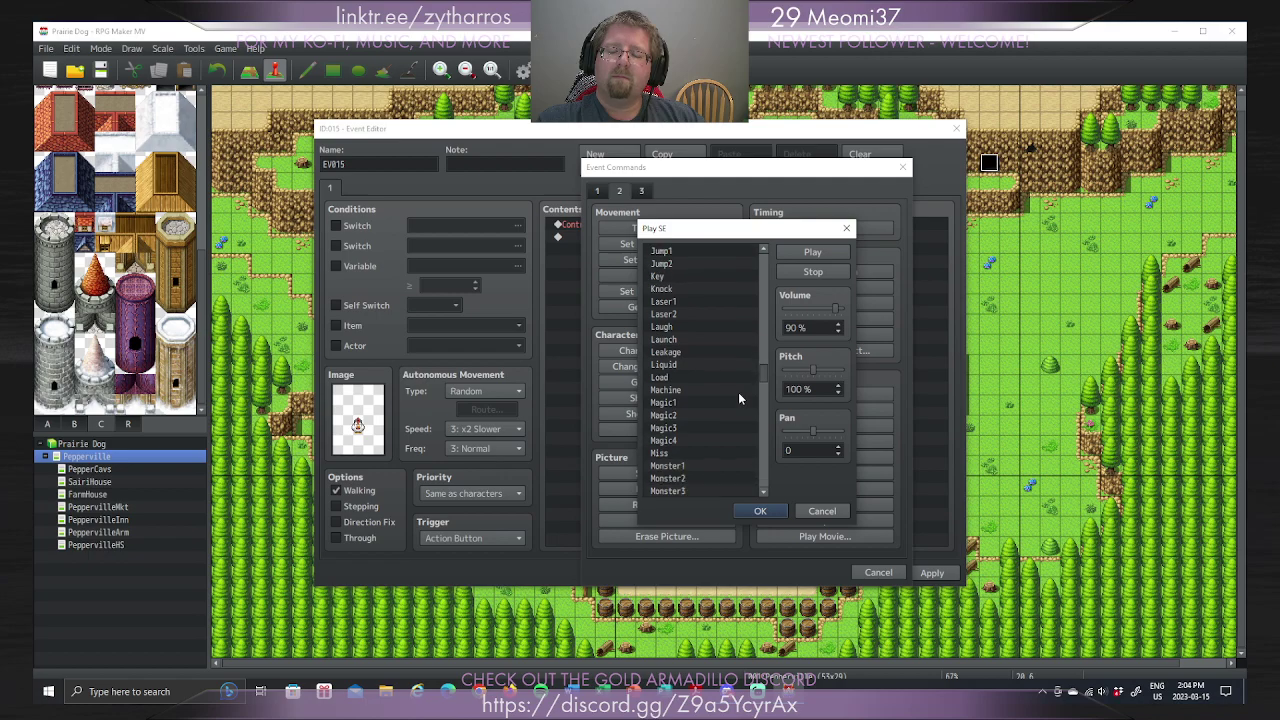
{"action": "scroll", "coordinate": [740, 398], "scroll_direction": "down", "scroll_amount": 6}
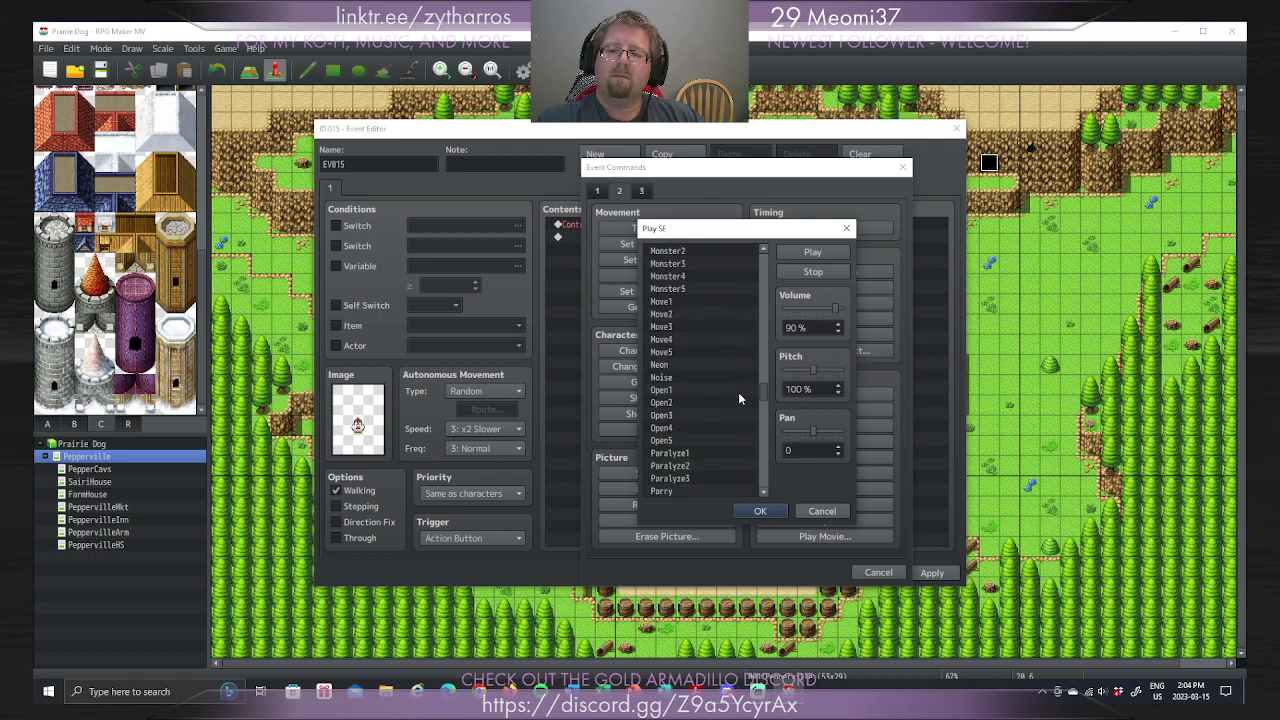
{"action": "scroll", "coordinate": [739, 398], "scroll_direction": "down", "scroll_amount": 5}
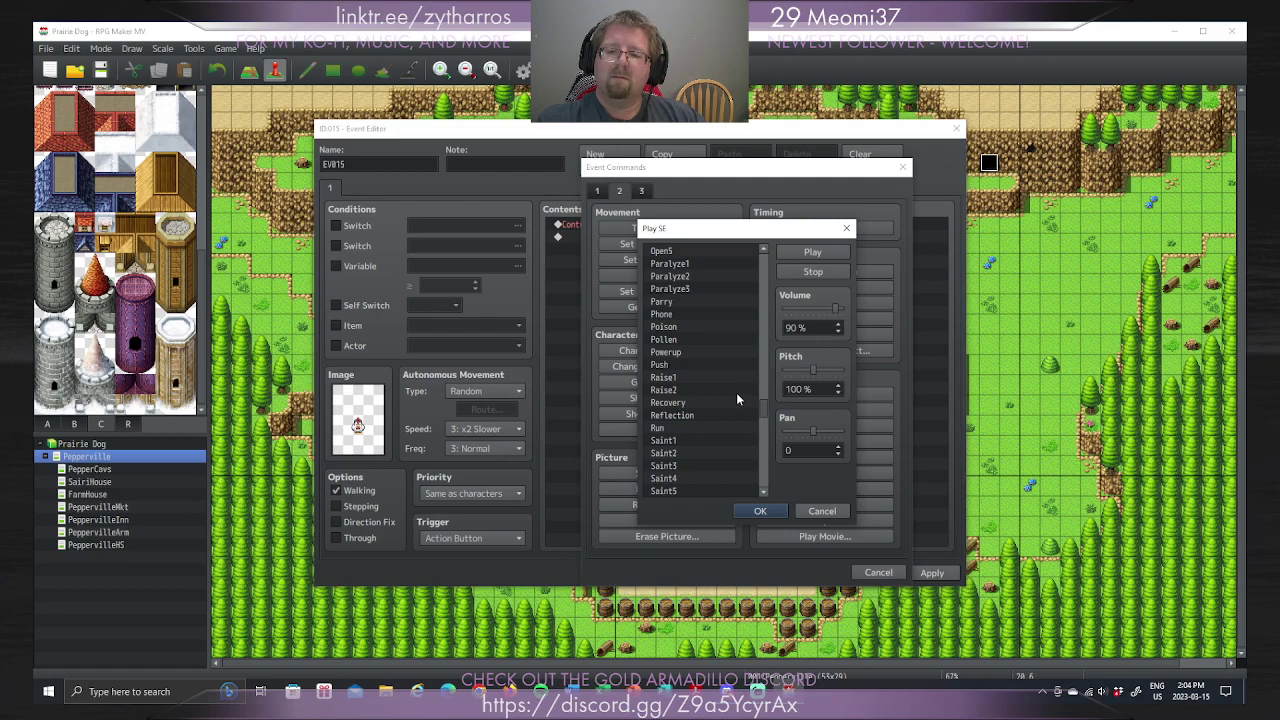
{"action": "scroll", "coordinate": [736, 398], "scroll_direction": "down", "scroll_amount": 4}
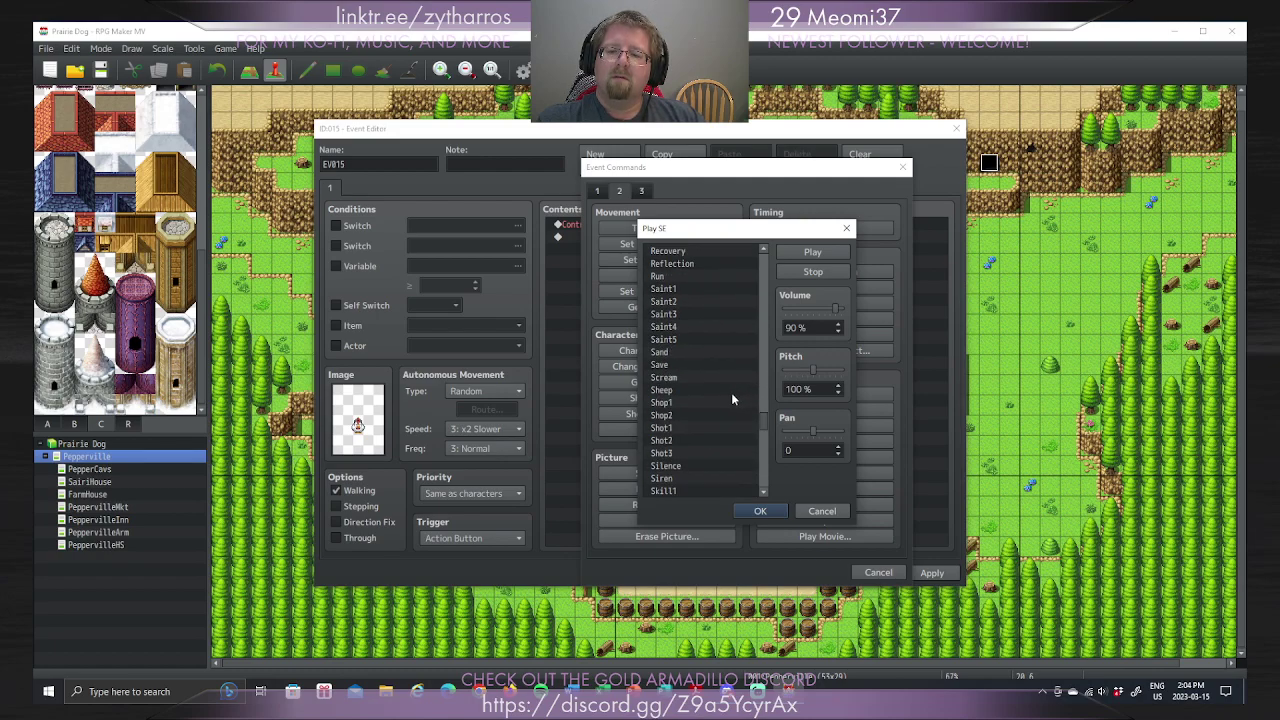
Step: Audition the Scream sound effect, and select Sand for comparison
{"action": "left_click", "coordinate": [723, 376]}
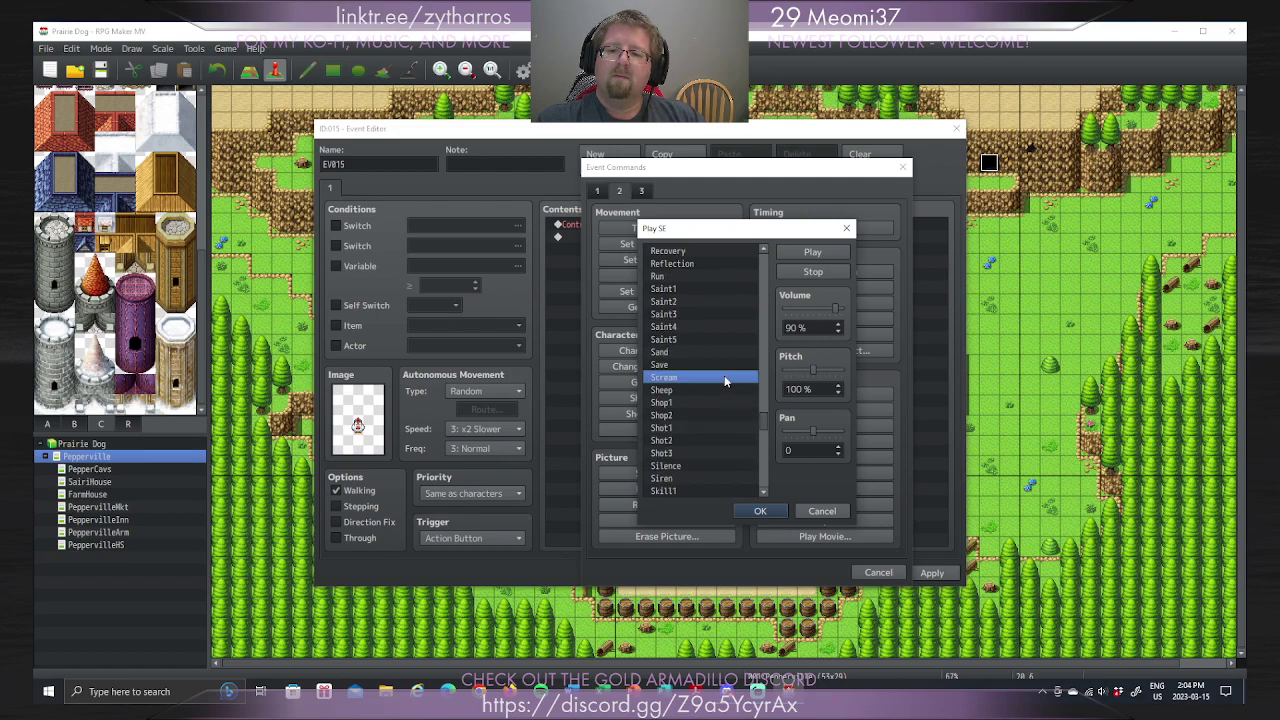
{"action": "left_click", "coordinate": [798, 273]}
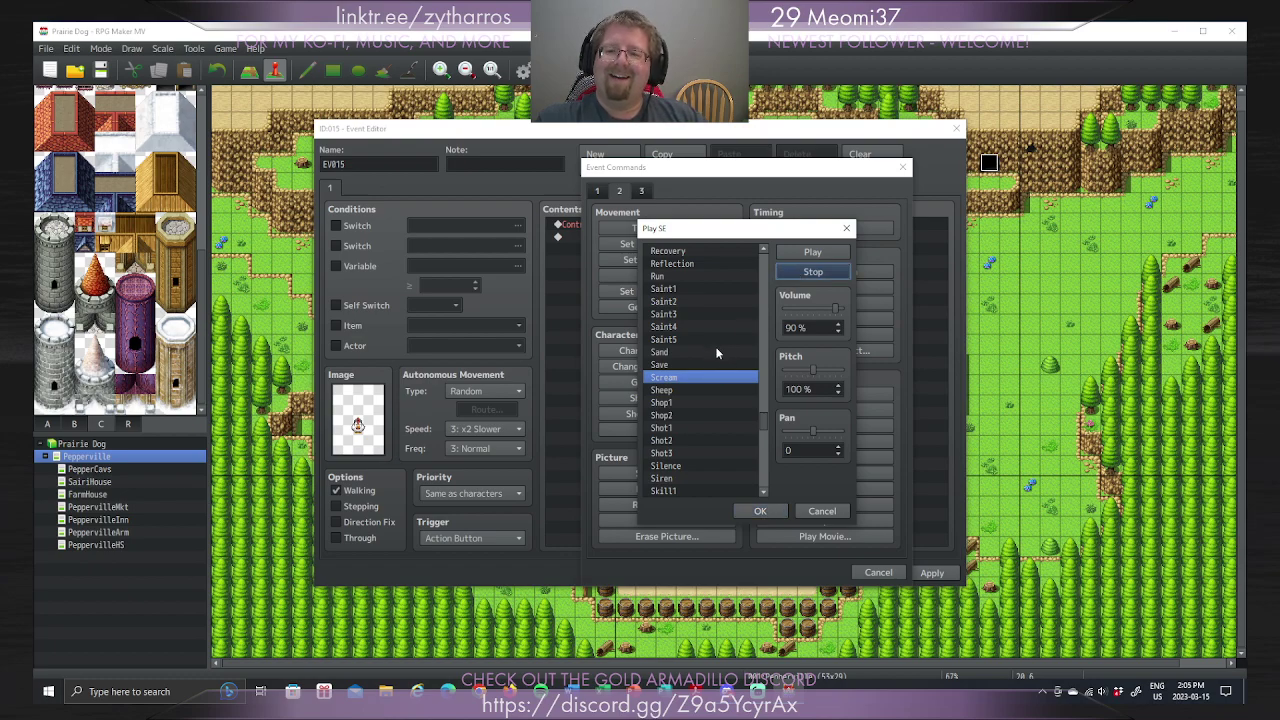
{"action": "left_click", "coordinate": [716, 352]}
{"action": "left_click", "coordinate": [794, 278]}
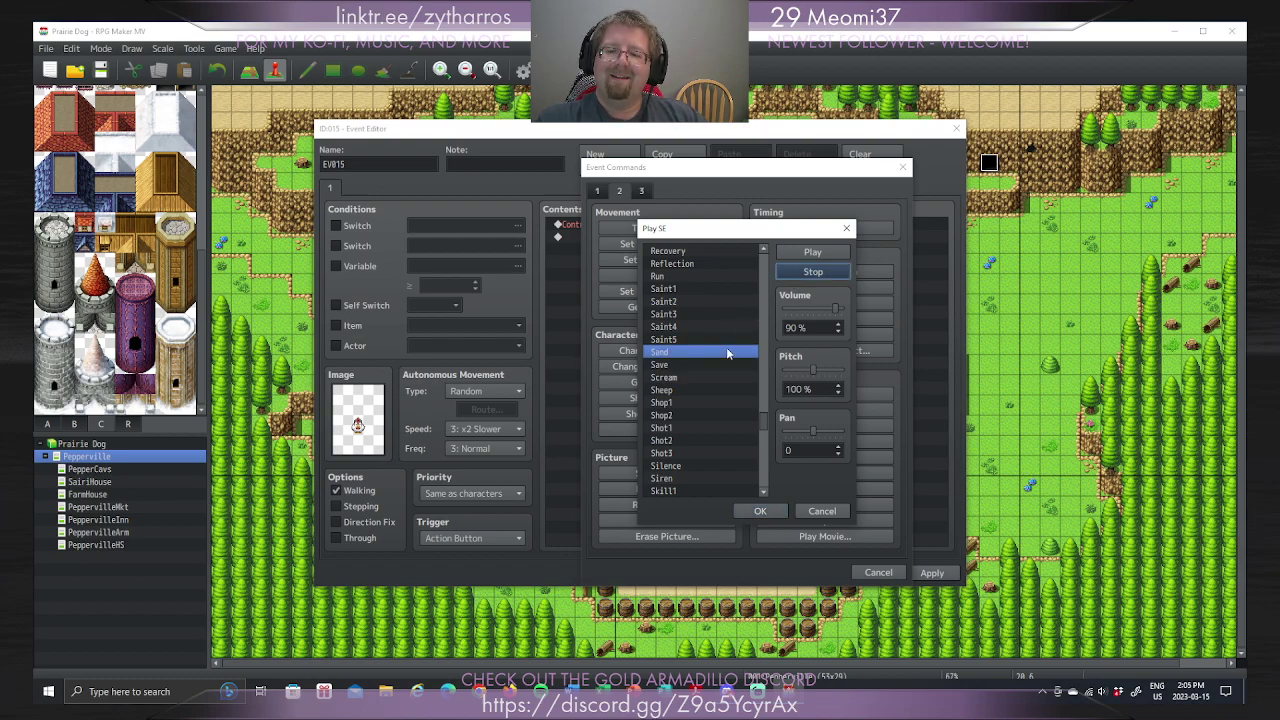
Step: Search the remaining sound effects down to Wolf, recheck the early entries, and leave Play SE without adding a sound
{"action": "scroll", "coordinate": [727, 353], "scroll_direction": "down", "scroll_amount": 5}
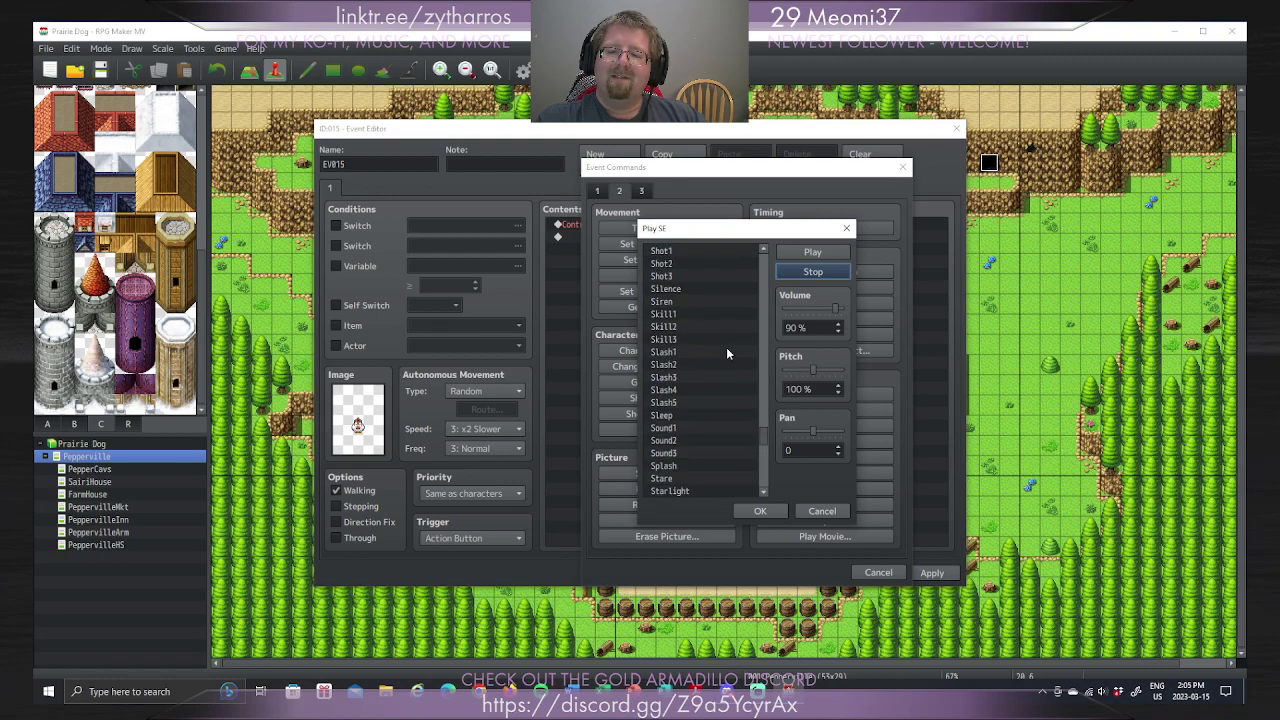
{"action": "scroll", "coordinate": [727, 353], "scroll_direction": "down", "scroll_amount": 7}
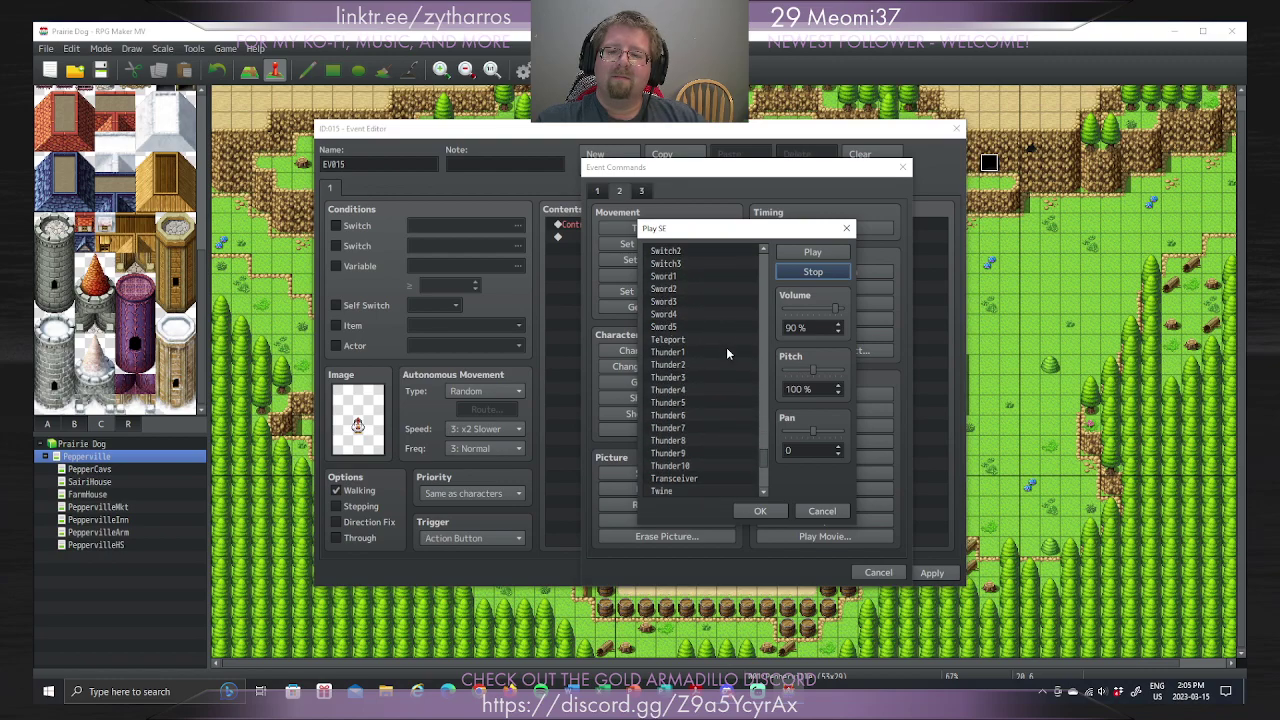
{"action": "scroll", "coordinate": [727, 353], "scroll_direction": "down", "scroll_amount": 5}
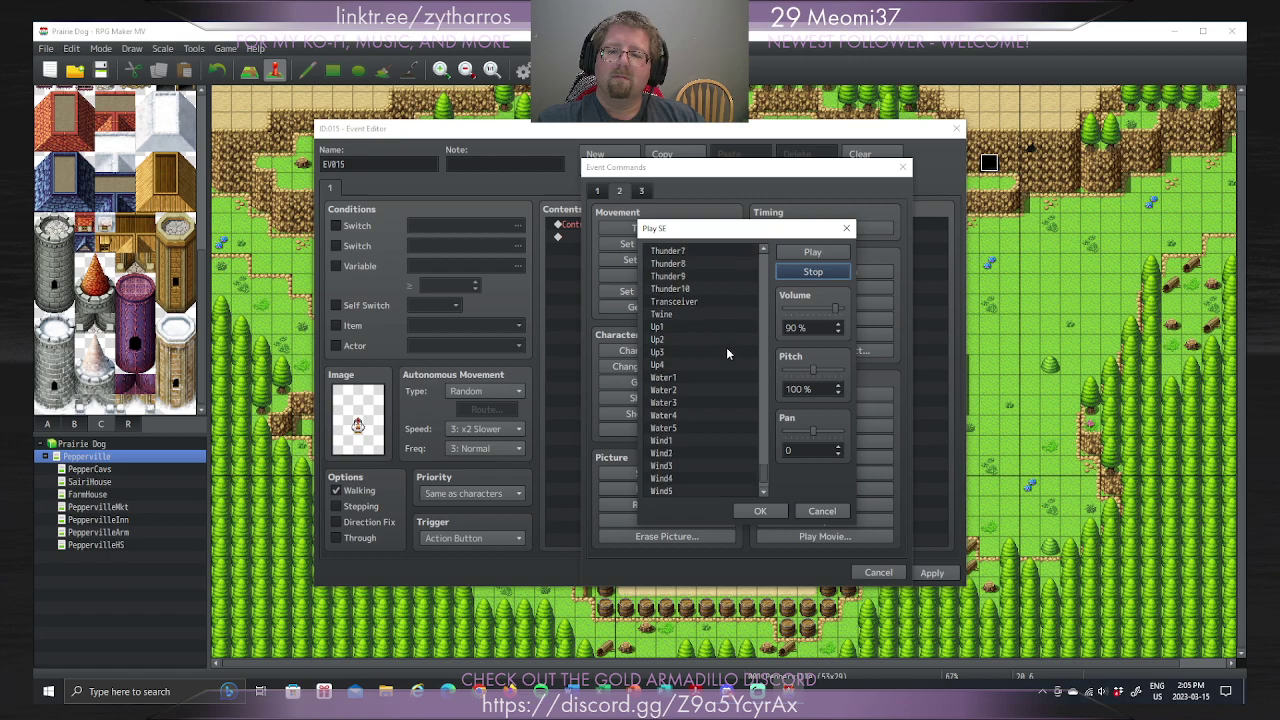
{"action": "scroll", "coordinate": [726, 347], "scroll_direction": "down", "scroll_amount": 2}
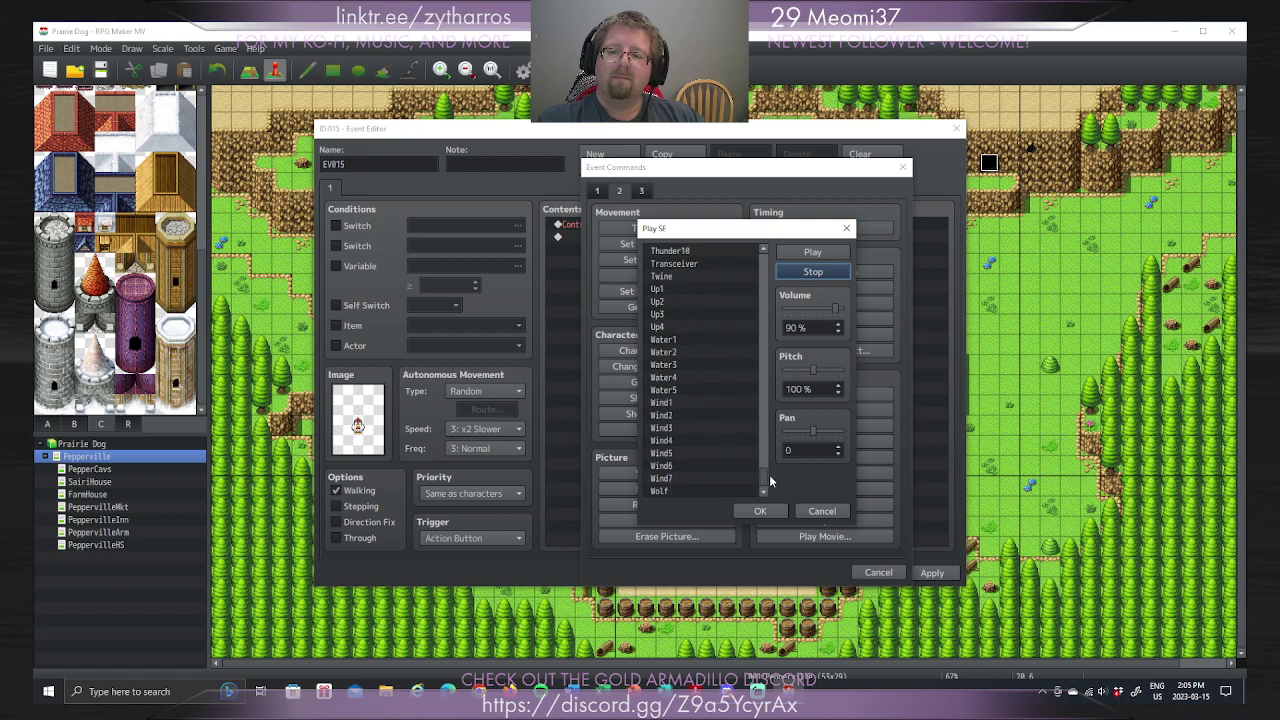
{"action": "left_click_drag", "start_coordinate": [770, 482], "coordinate": [770, 240]}
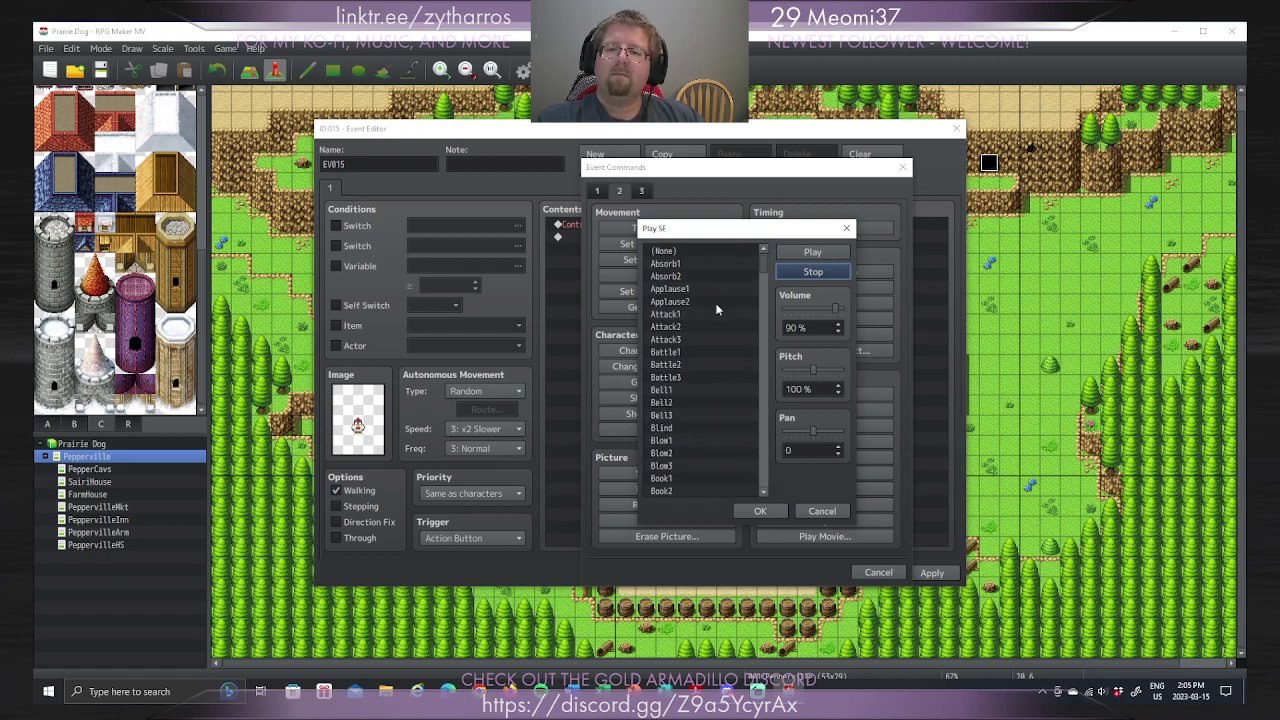
{"action": "scroll", "coordinate": [719, 305], "scroll_direction": "down", "scroll_amount": 5}
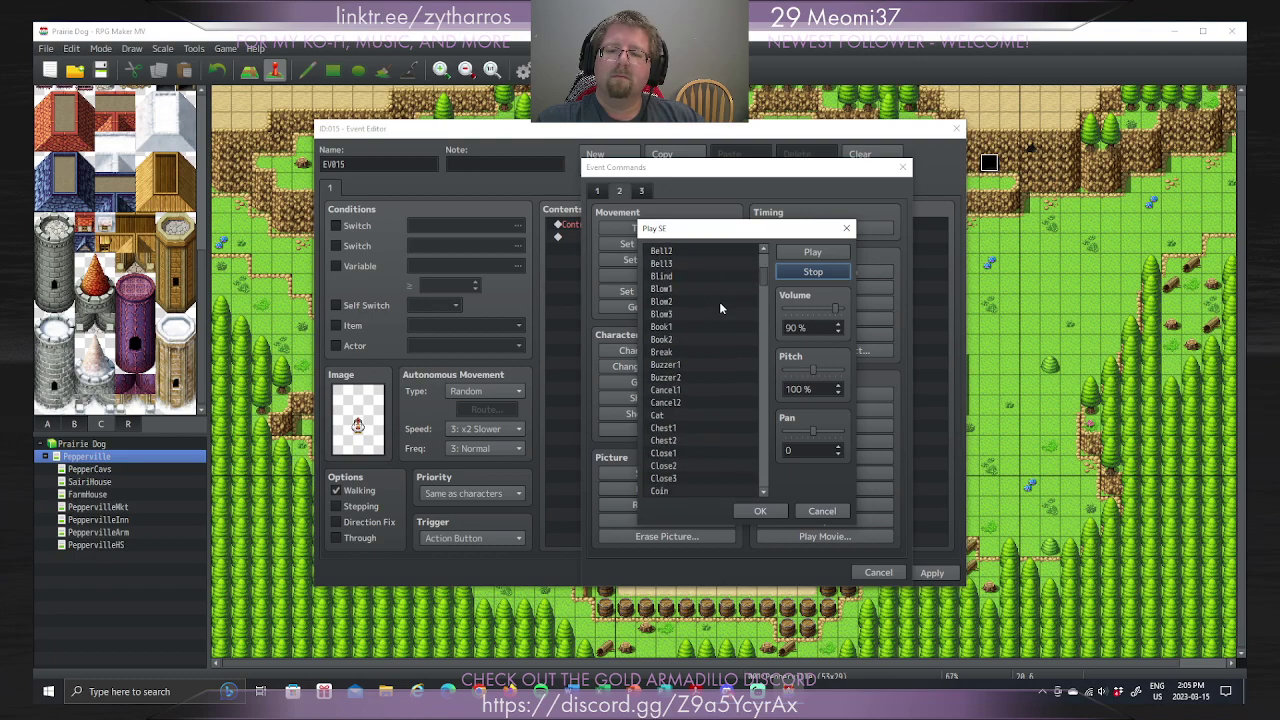
{"action": "scroll", "coordinate": [719, 308], "scroll_direction": "down", "scroll_amount": 3}
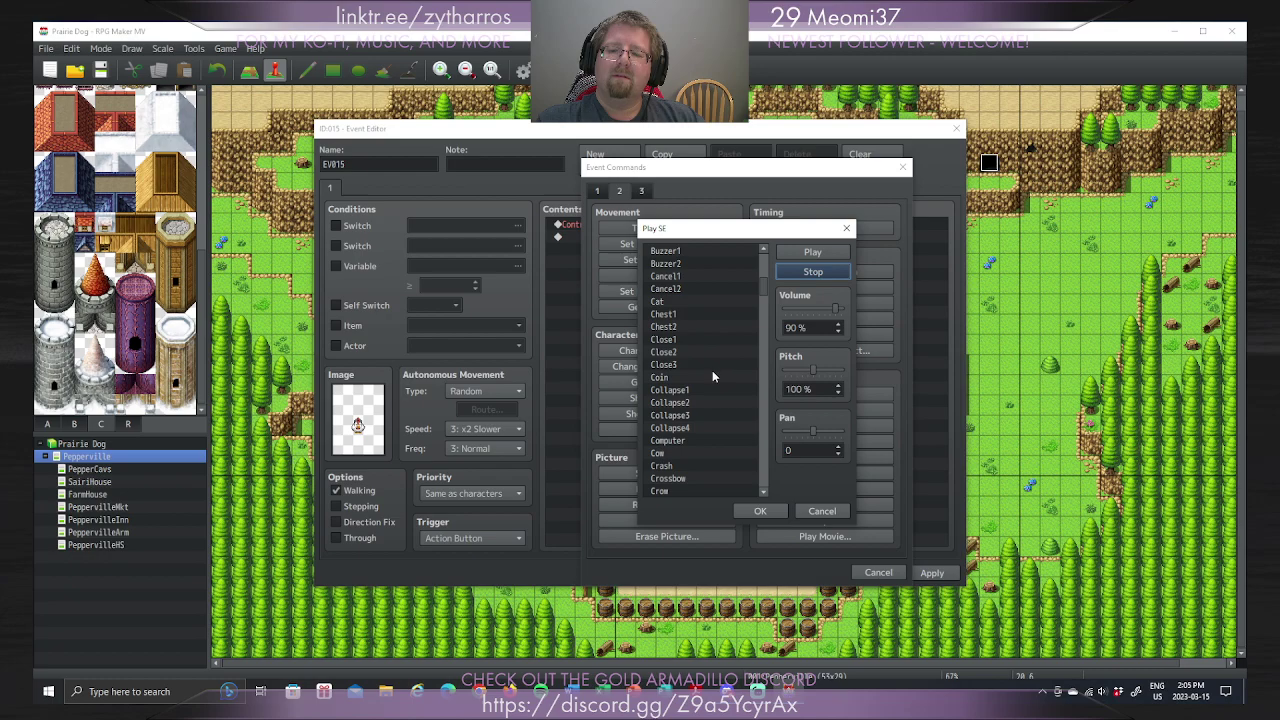
{"action": "scroll", "coordinate": [711, 372], "scroll_direction": "down", "scroll_amount": 3}
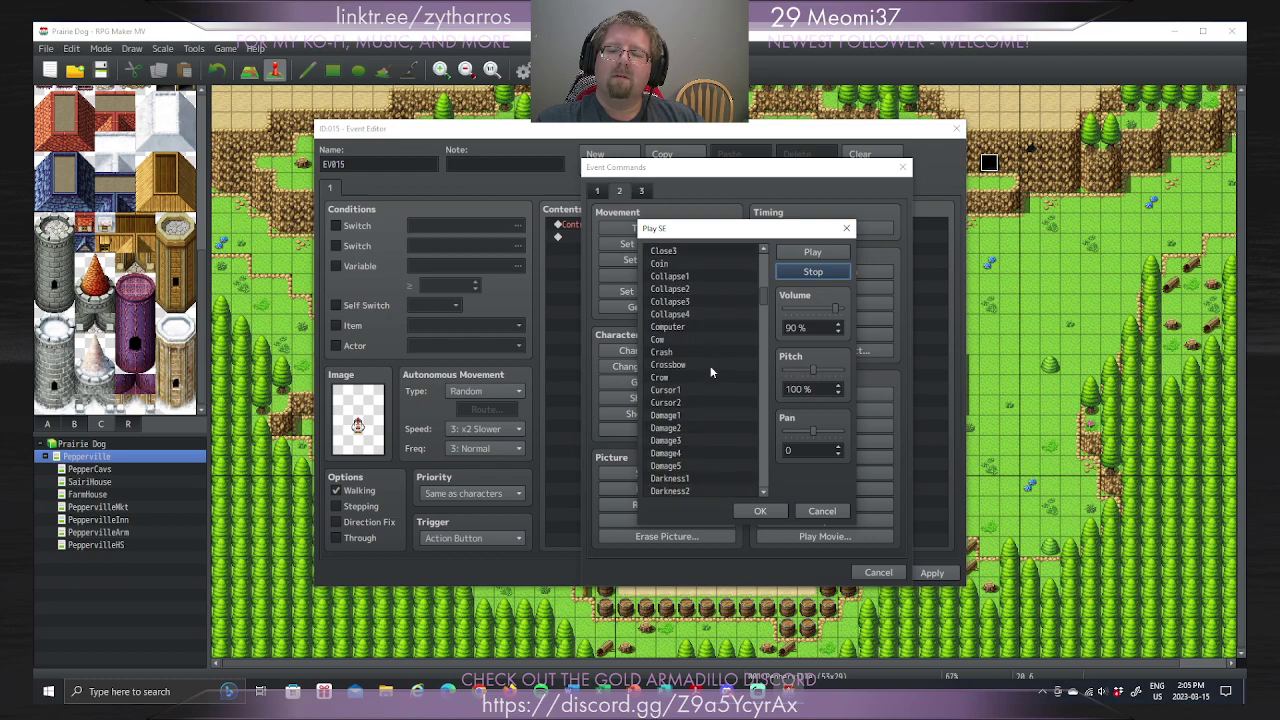
{"action": "scroll", "coordinate": [710, 370], "scroll_direction": "down", "scroll_amount": 1}
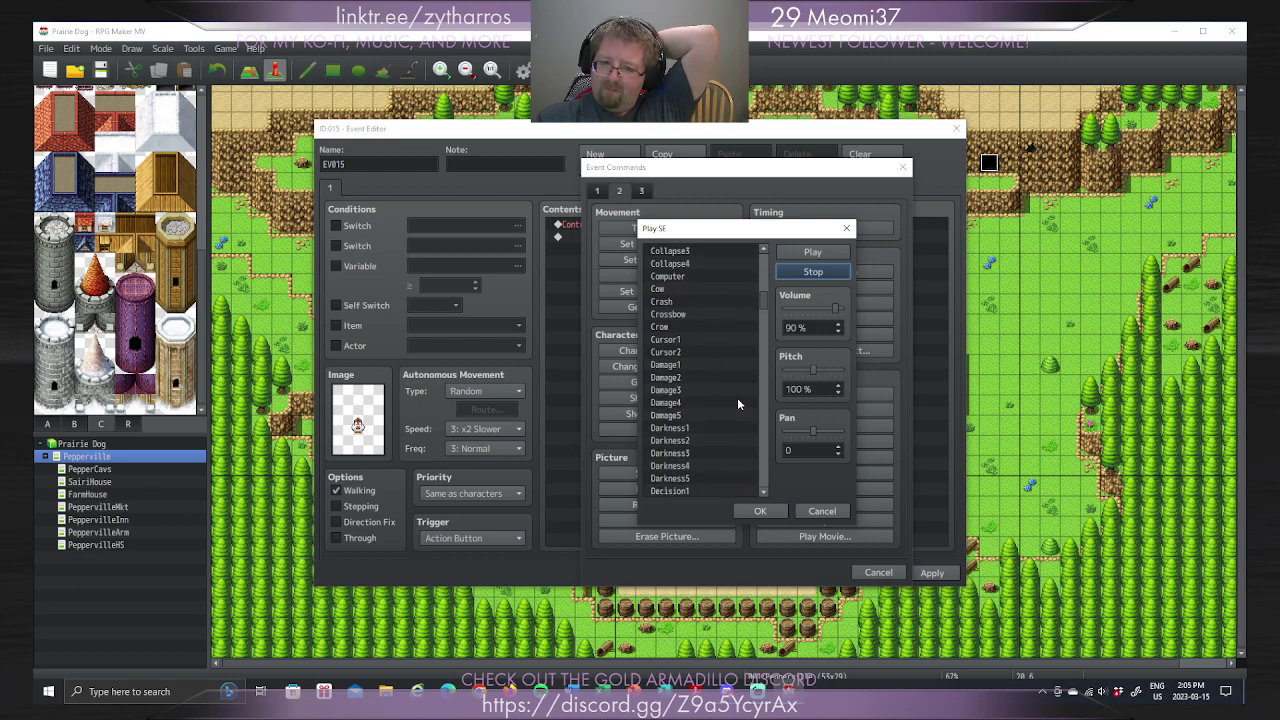
{"action": "left_click", "coordinate": [821, 511]}
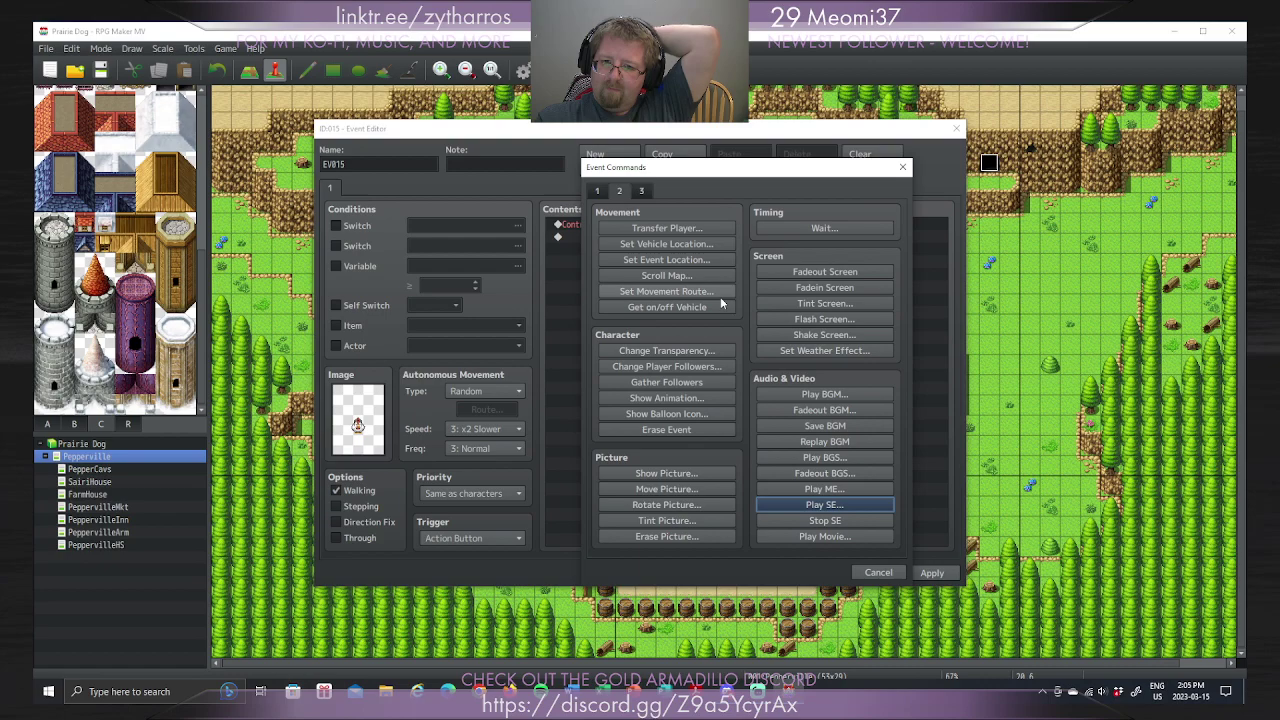
Step: Delete the Control Variables command from the chicken event, save the event, and recheck its settings
{"action": "left_click", "coordinate": [886, 574]}
{"action": "right_click", "coordinate": [717, 225]}
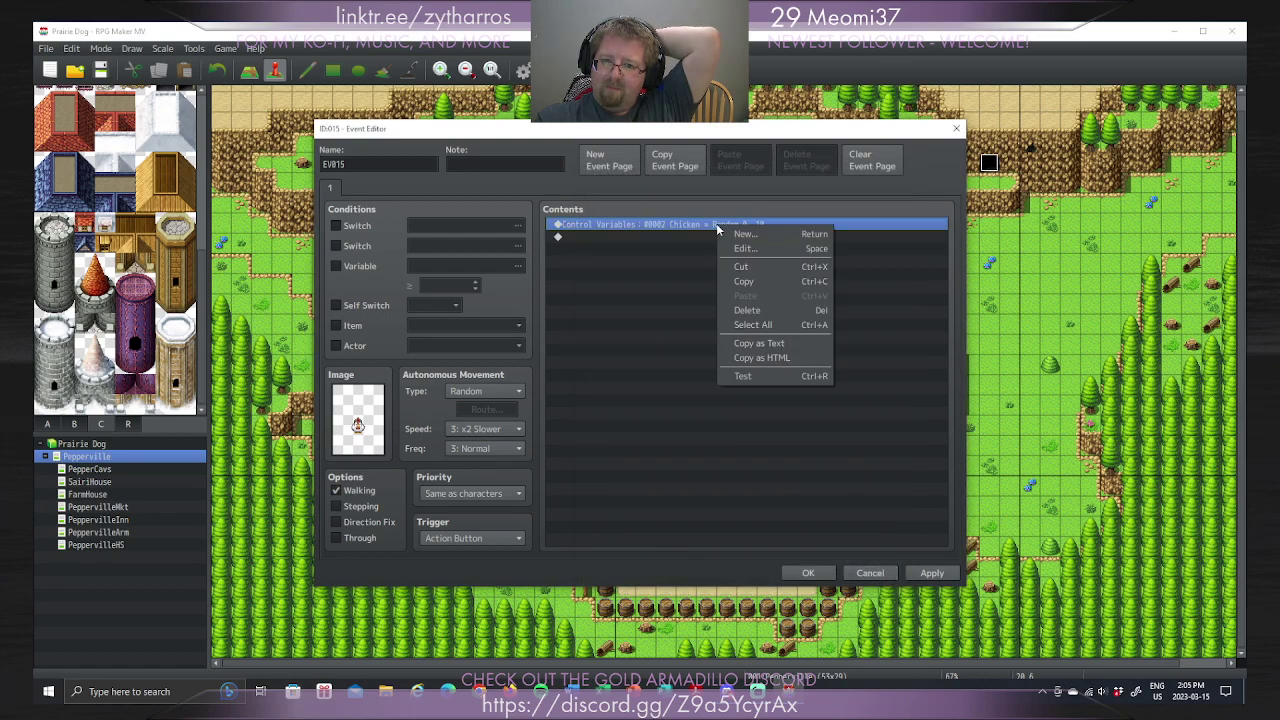
{"action": "left_click", "coordinate": [769, 318]}
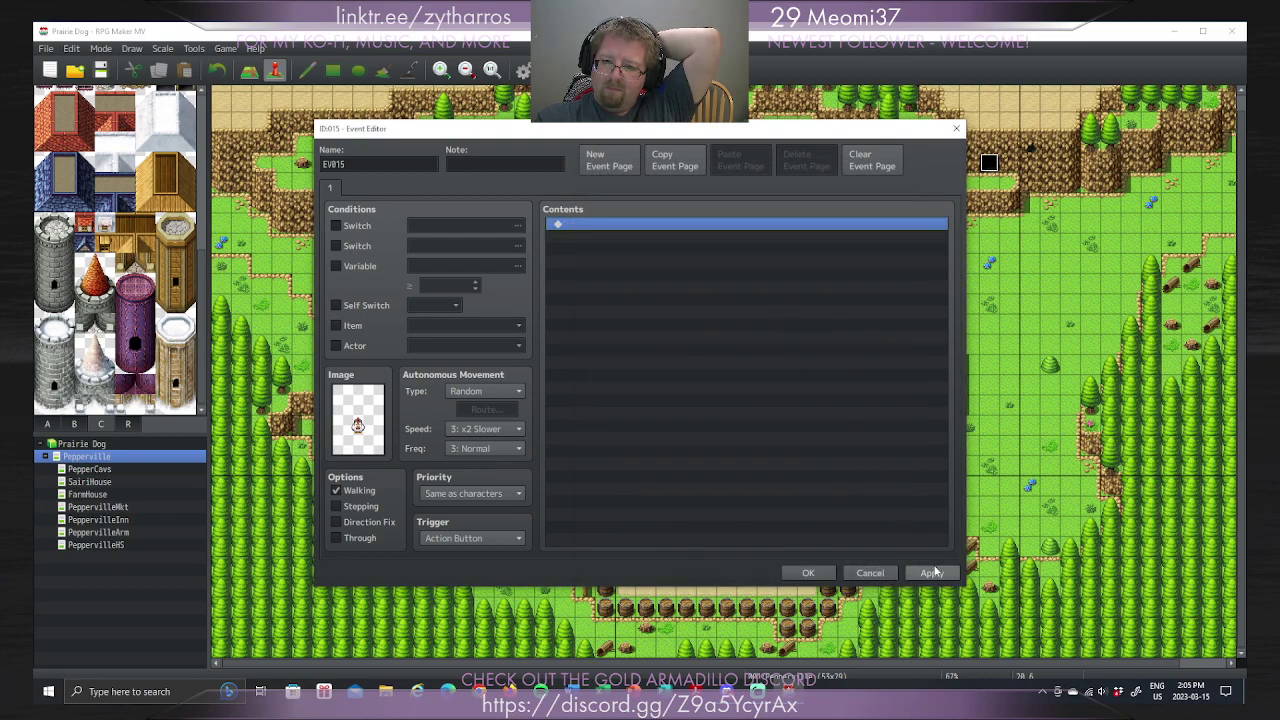
{"action": "left_click", "coordinate": [810, 573]}
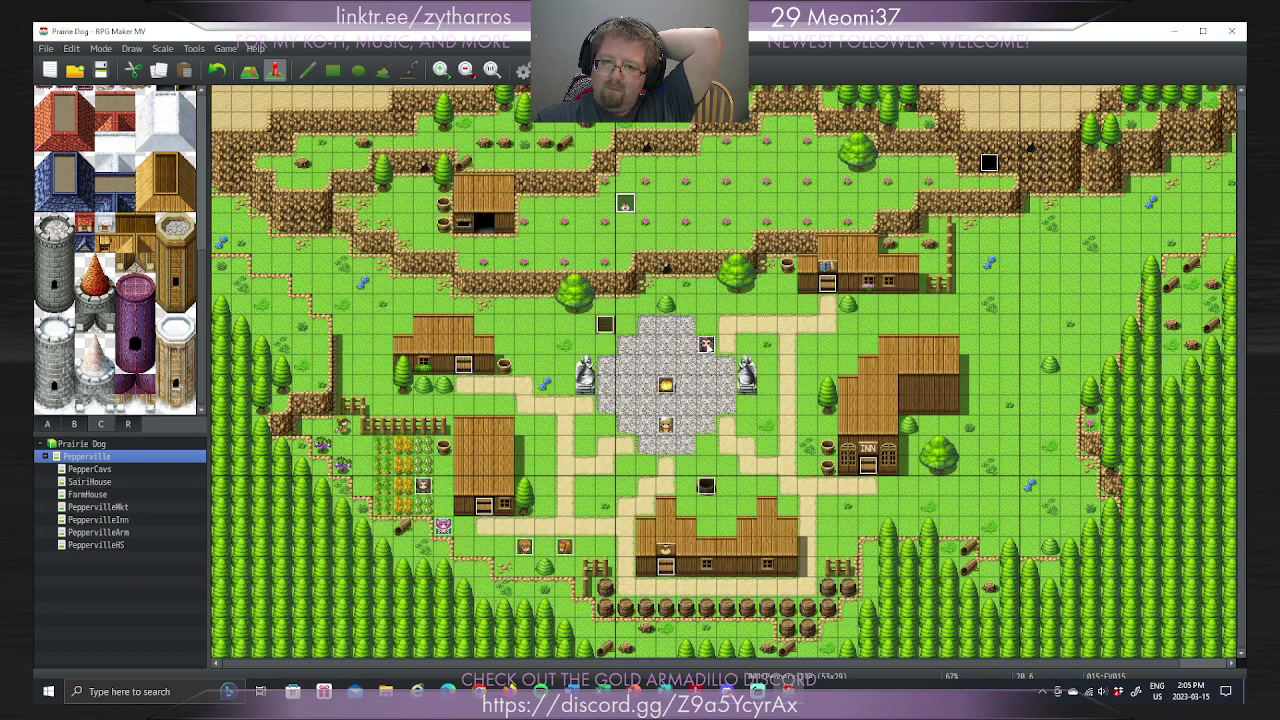
{"action": "double_click", "coordinate": [624, 203]}
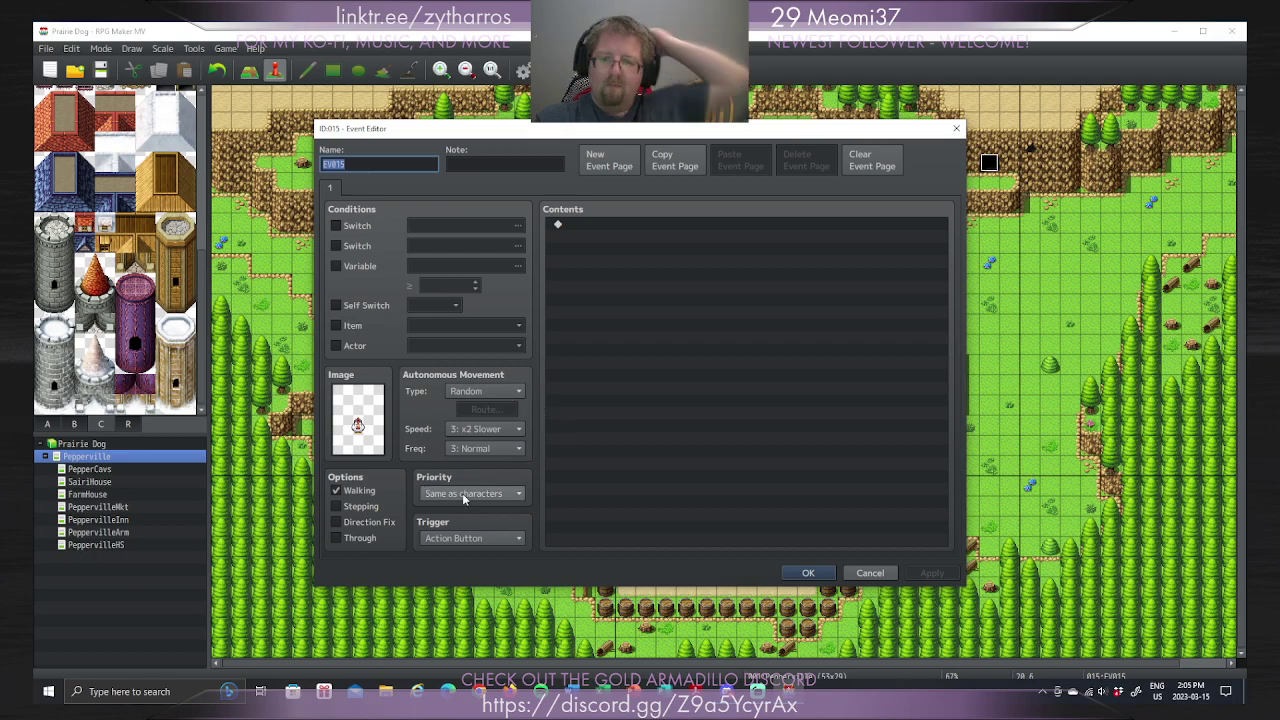
{"action": "left_click", "coordinate": [808, 573]}
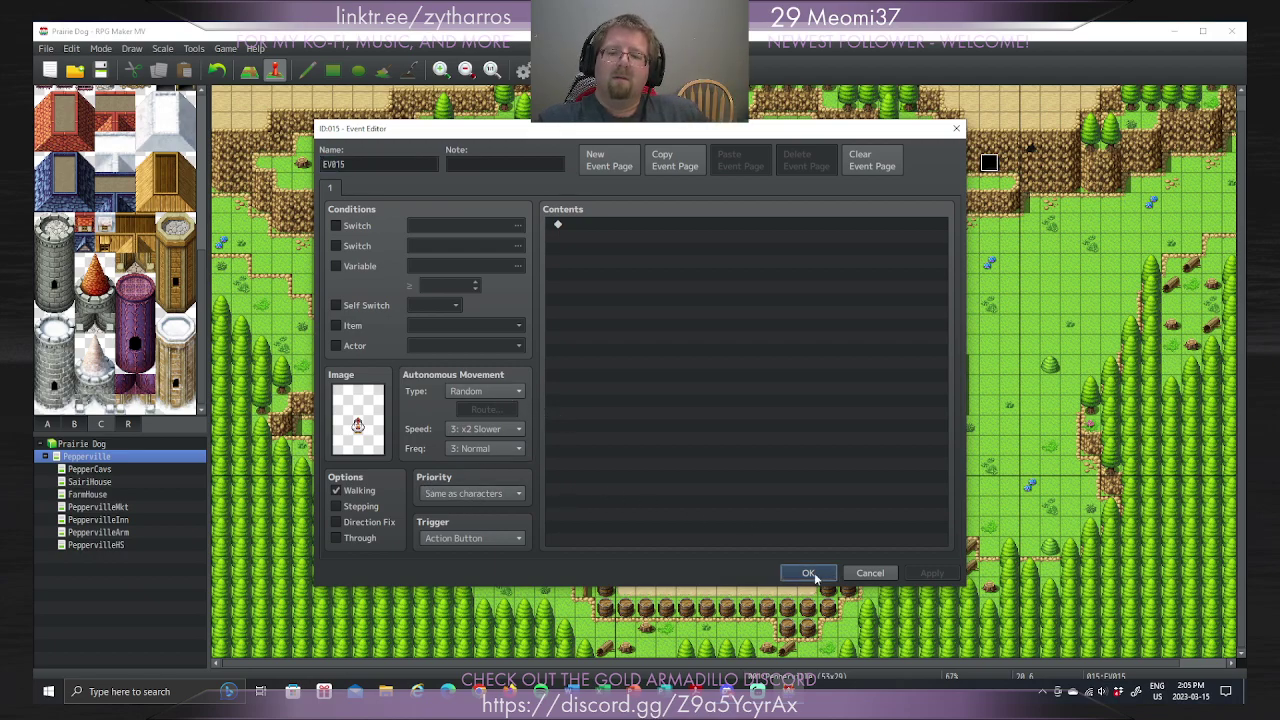
Step: Copy the chicken event and paste four copies in the northern meadow at tiles 26,4, 9,6, 16,8 and 24,8
{"action": "right_click", "coordinate": [626, 200]}
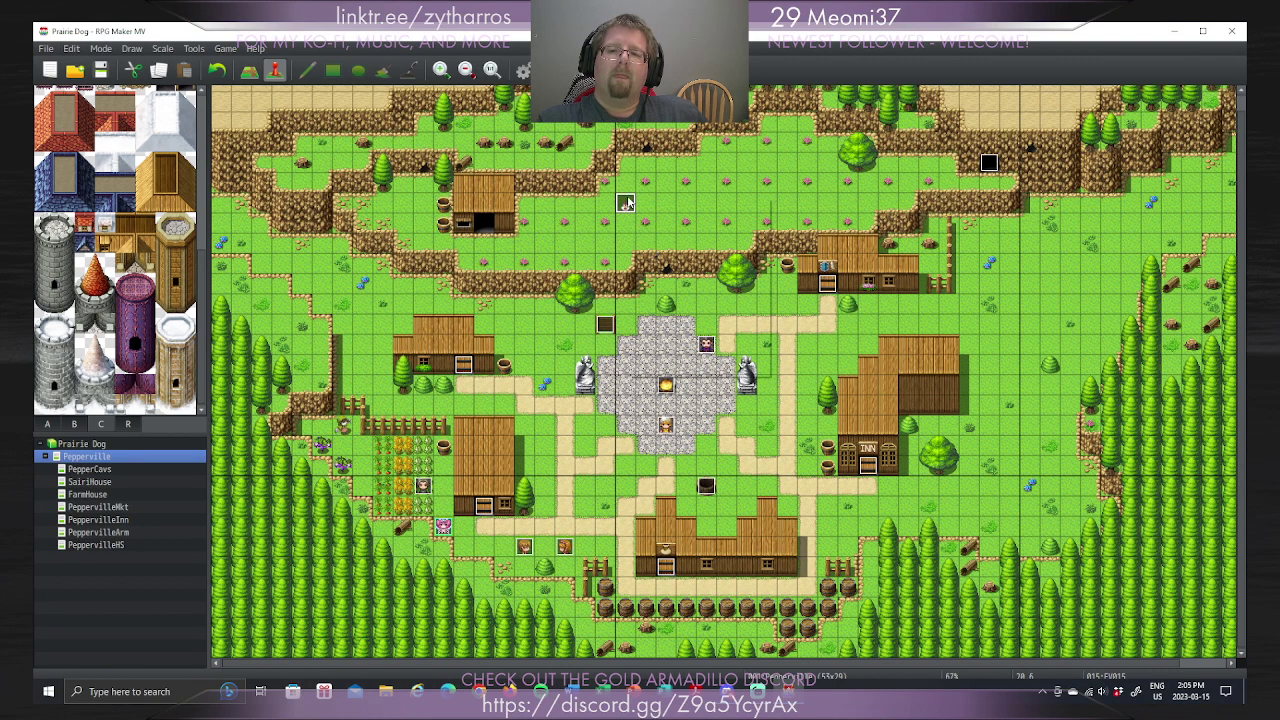
{"action": "left_click", "coordinate": [672, 253]}
{"action": "right_click", "coordinate": [745, 166]}
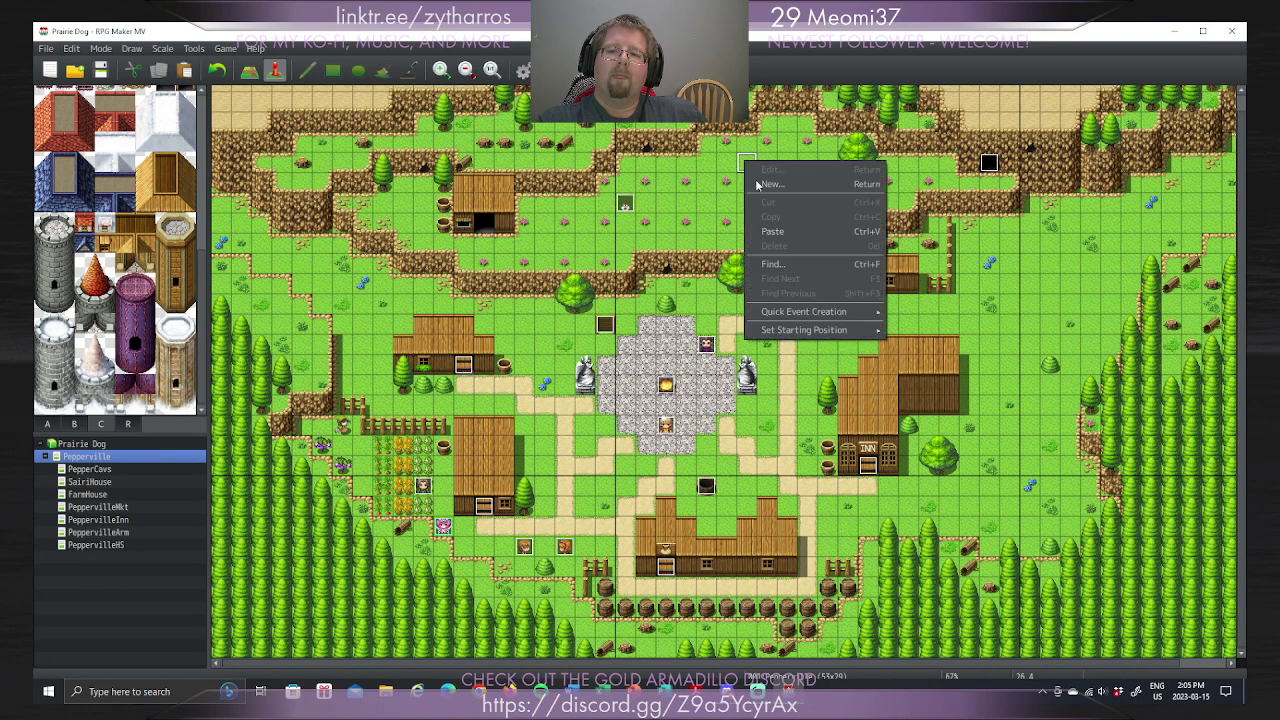
{"action": "left_click", "coordinate": [775, 229]}
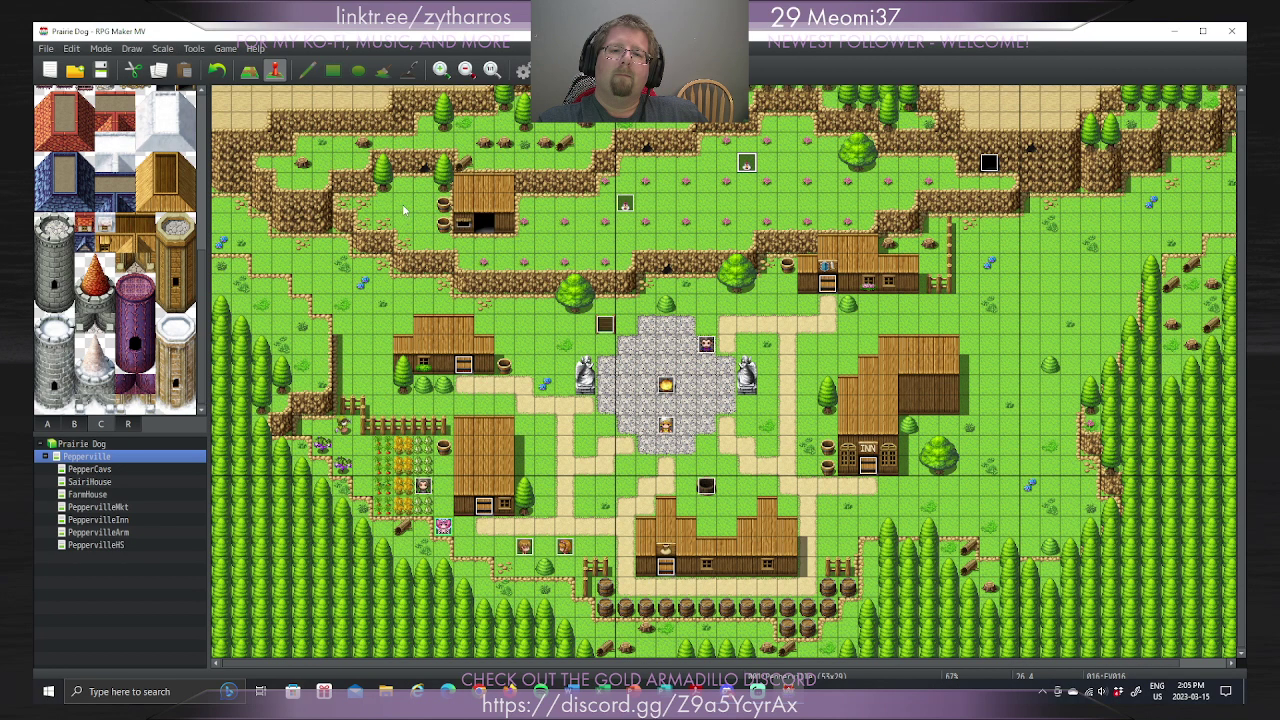
{"action": "right_click", "coordinate": [404, 209]}
{"action": "left_click", "coordinate": [458, 272]}
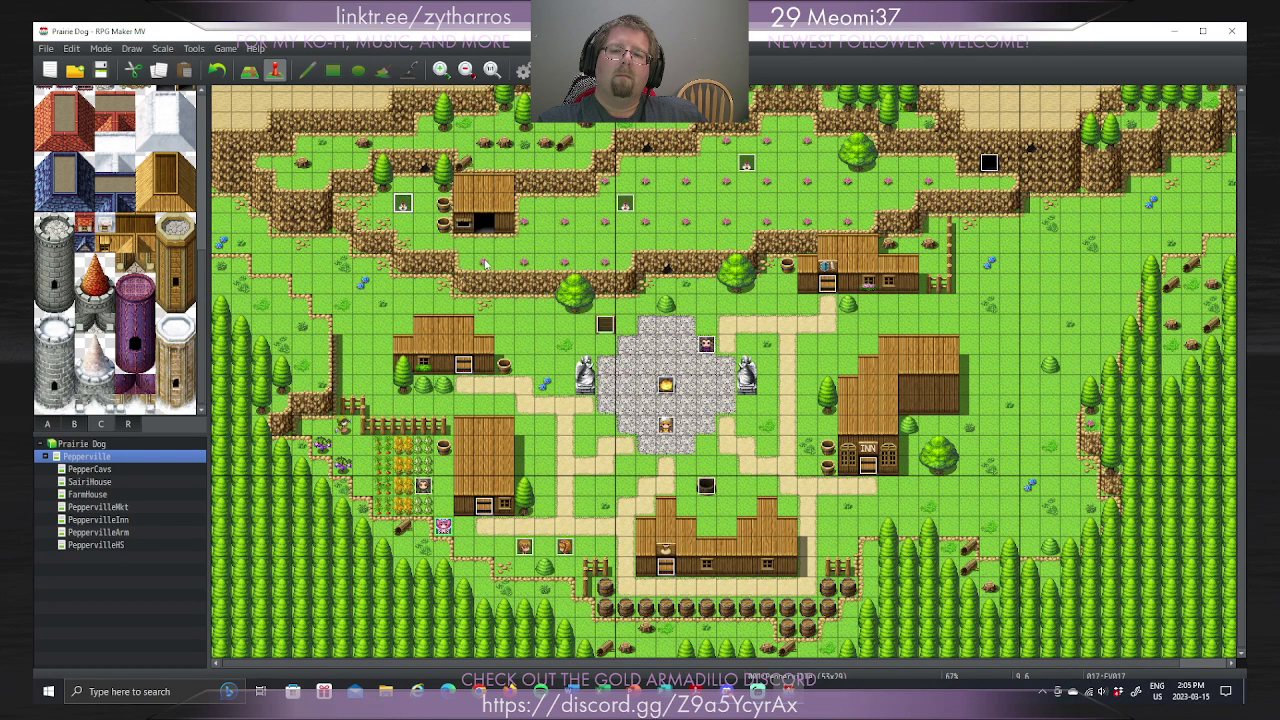
{"action": "right_click", "coordinate": [541, 246]}
{"action": "left_click", "coordinate": [578, 318]}
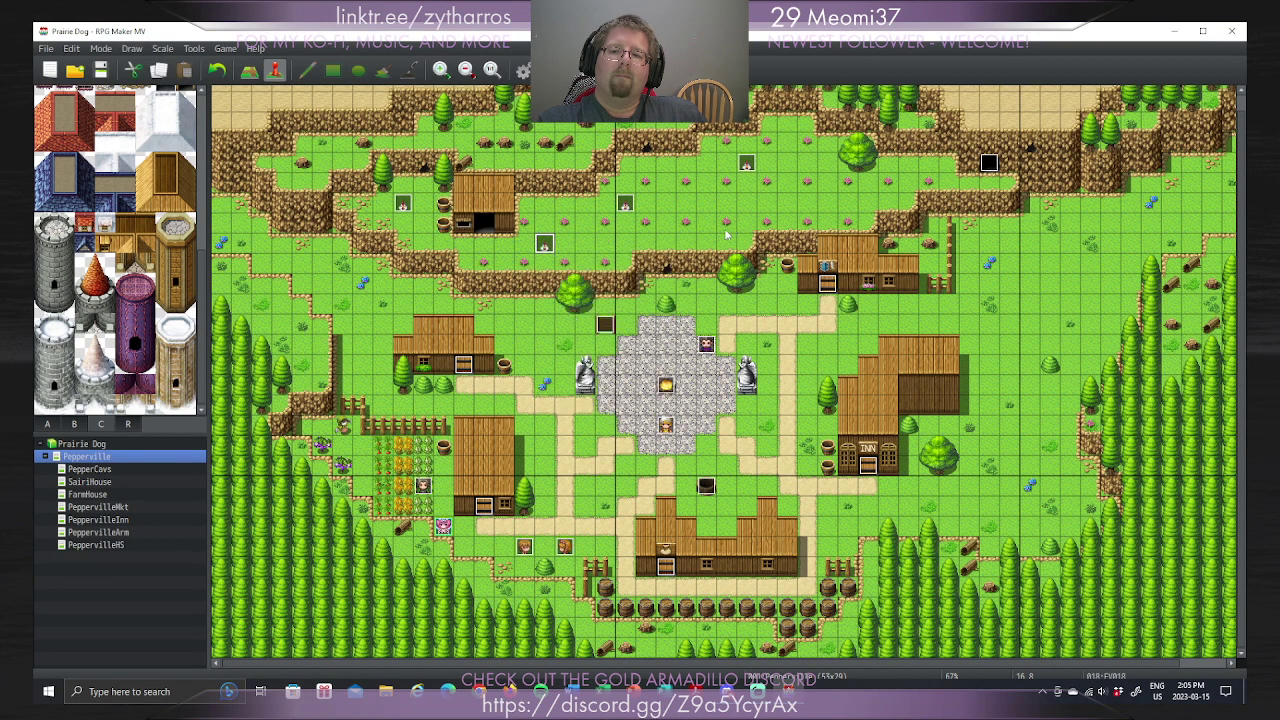
{"action": "right_click", "coordinate": [707, 241]}
{"action": "left_click", "coordinate": [745, 308]}
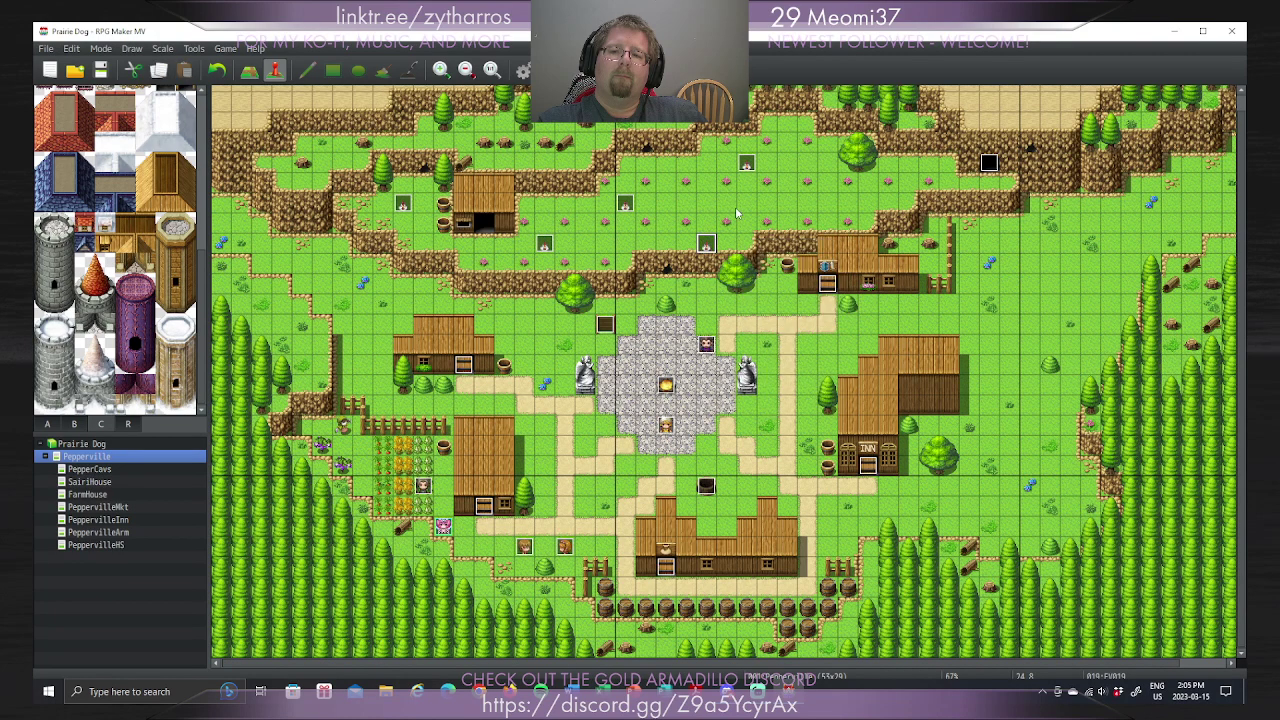
Step: Paste another copy of the chicken event in the northern meadow at tile 30,4
{"action": "left_click", "coordinate": [827, 164]}
{"action": "double_click", "coordinate": [828, 166]}
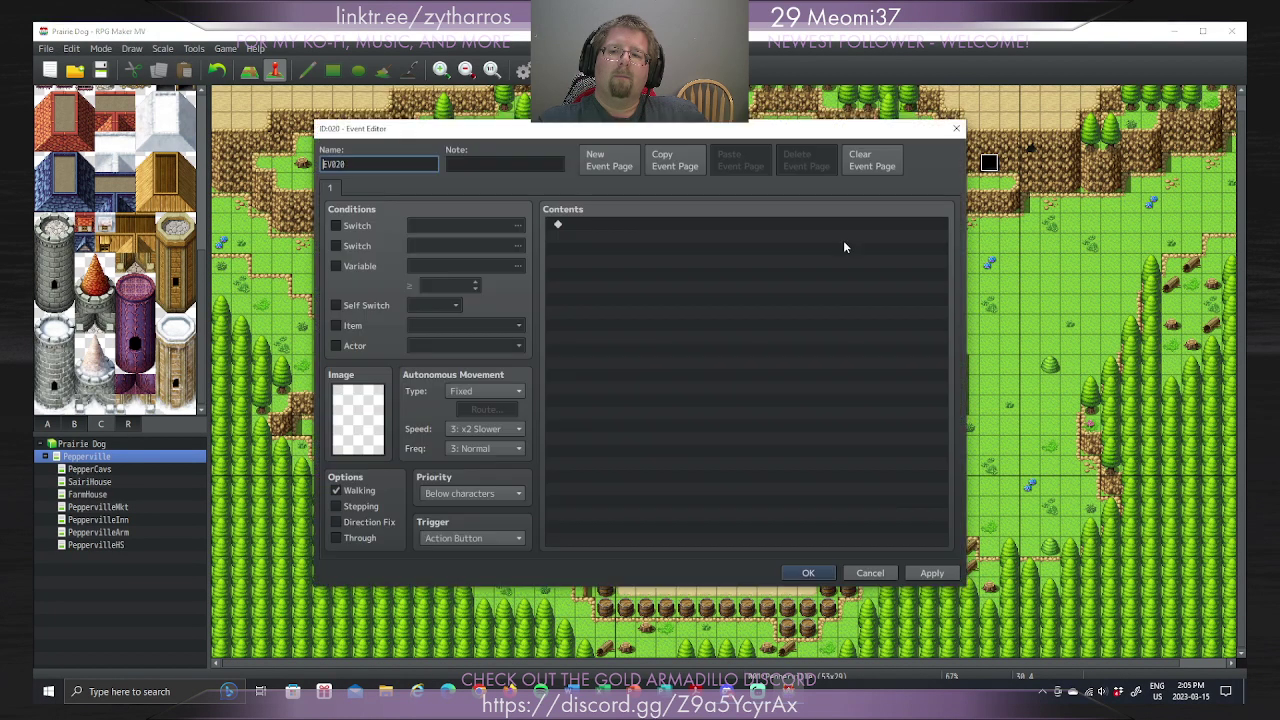
{"action": "left_click", "coordinate": [863, 575]}
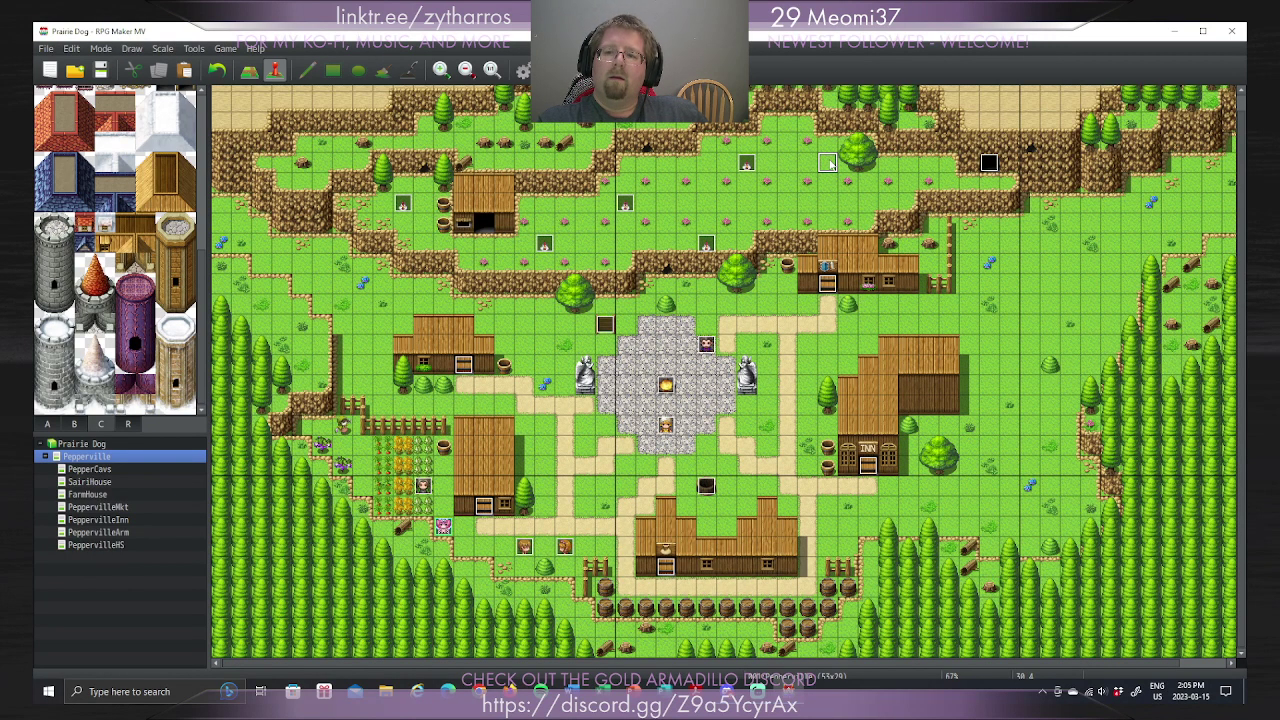
{"action": "right_click", "coordinate": [828, 164]}
{"action": "left_click", "coordinate": [857, 230]}
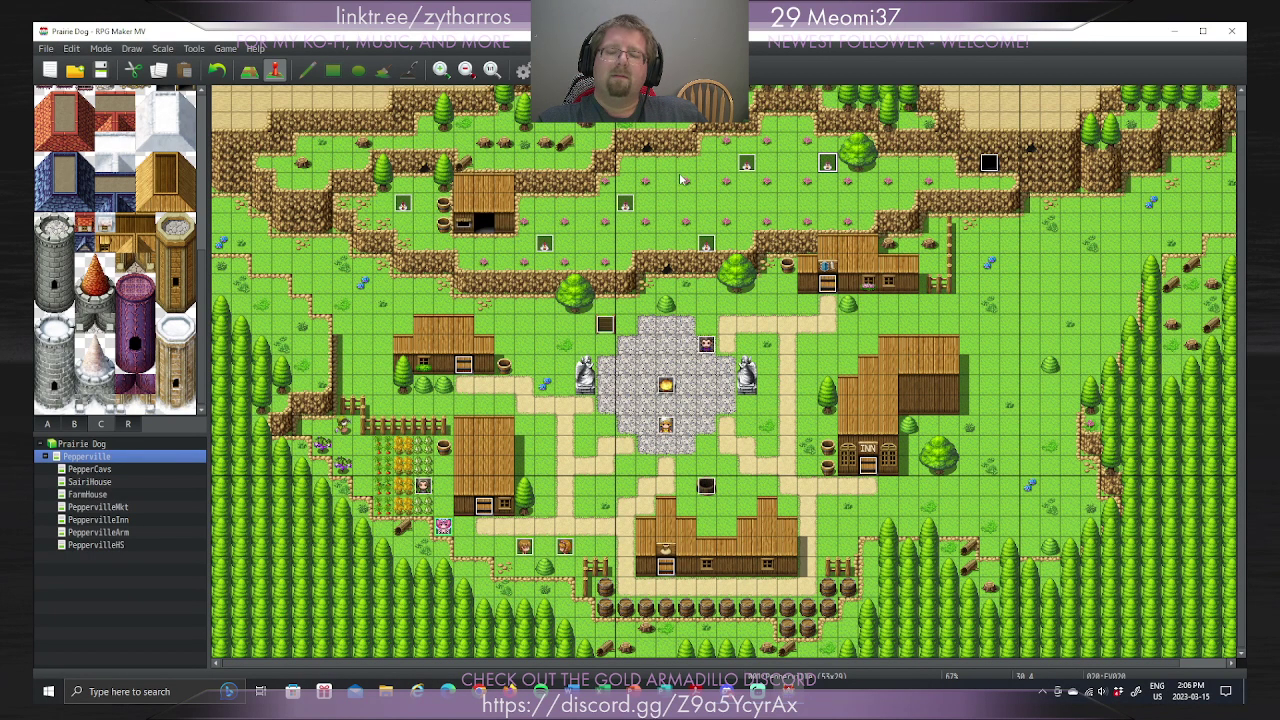
Step: On the PeppervilleHS map, draw a four-tile row of empty wooden display shelves along the back wall, ending at the east wall
{"action": "left_click", "coordinate": [103, 545]}
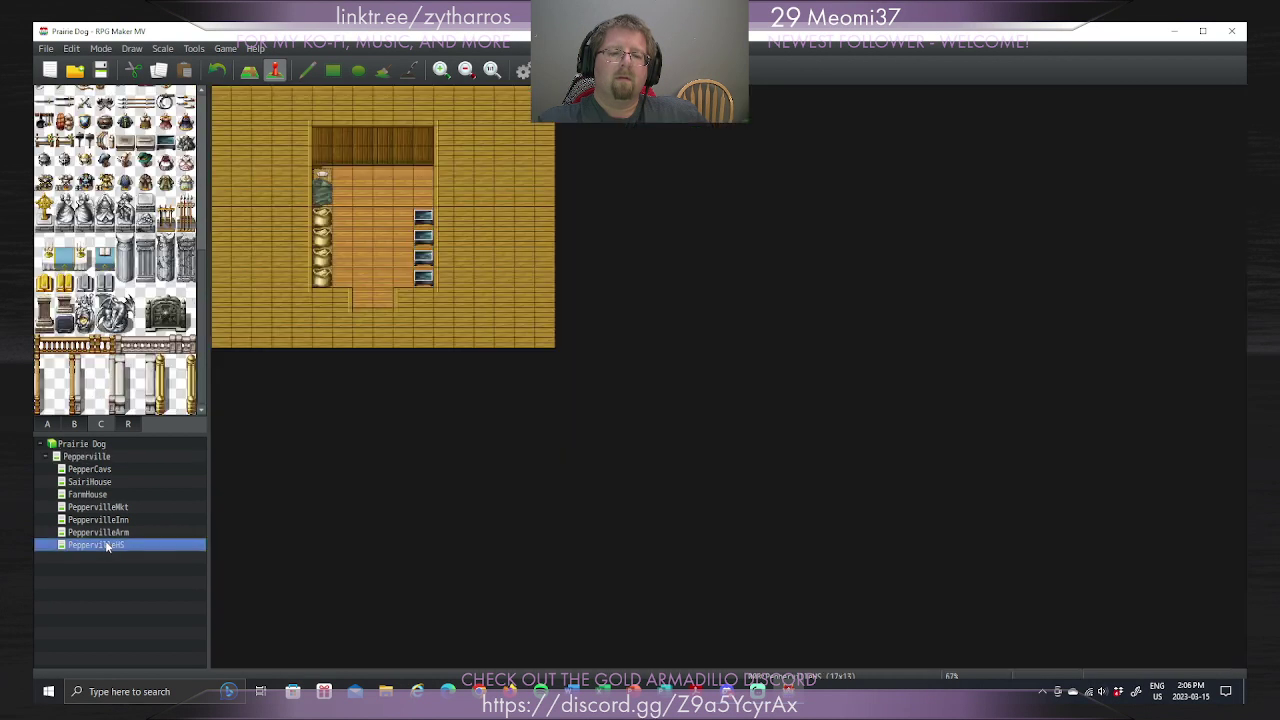
{"action": "left_click", "coordinate": [249, 70]}
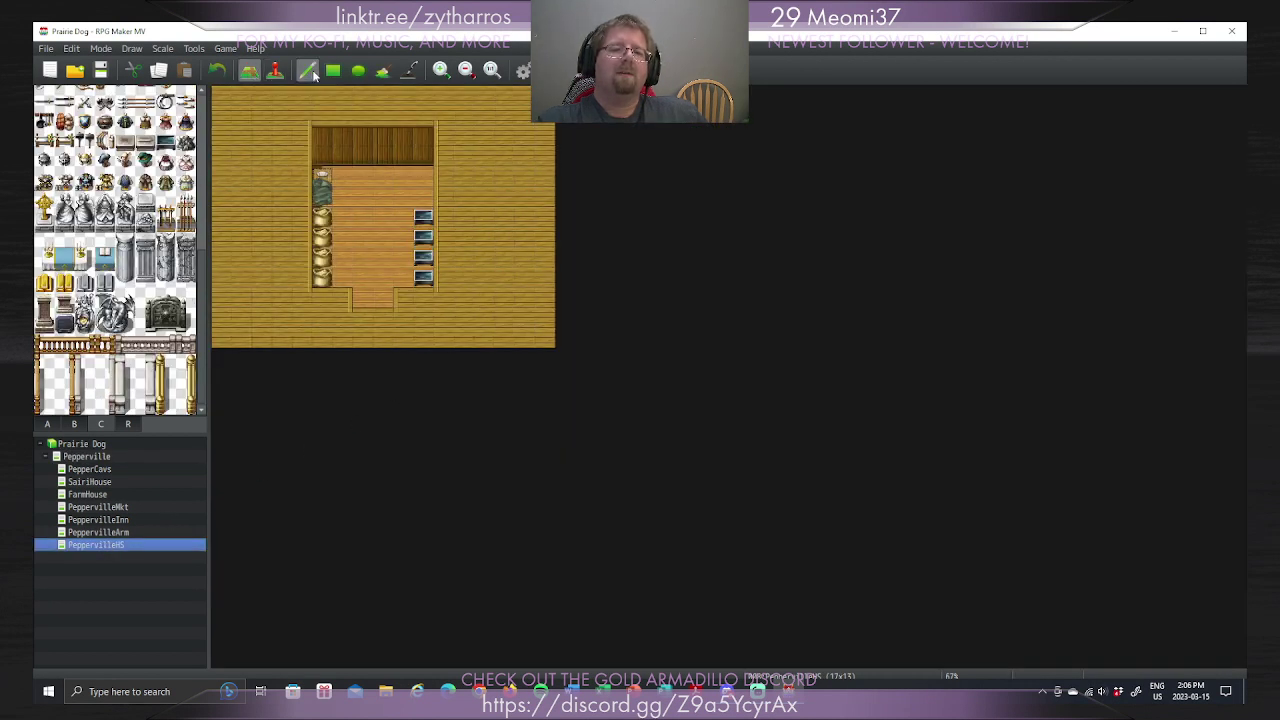
{"action": "left_click", "coordinate": [74, 424]}
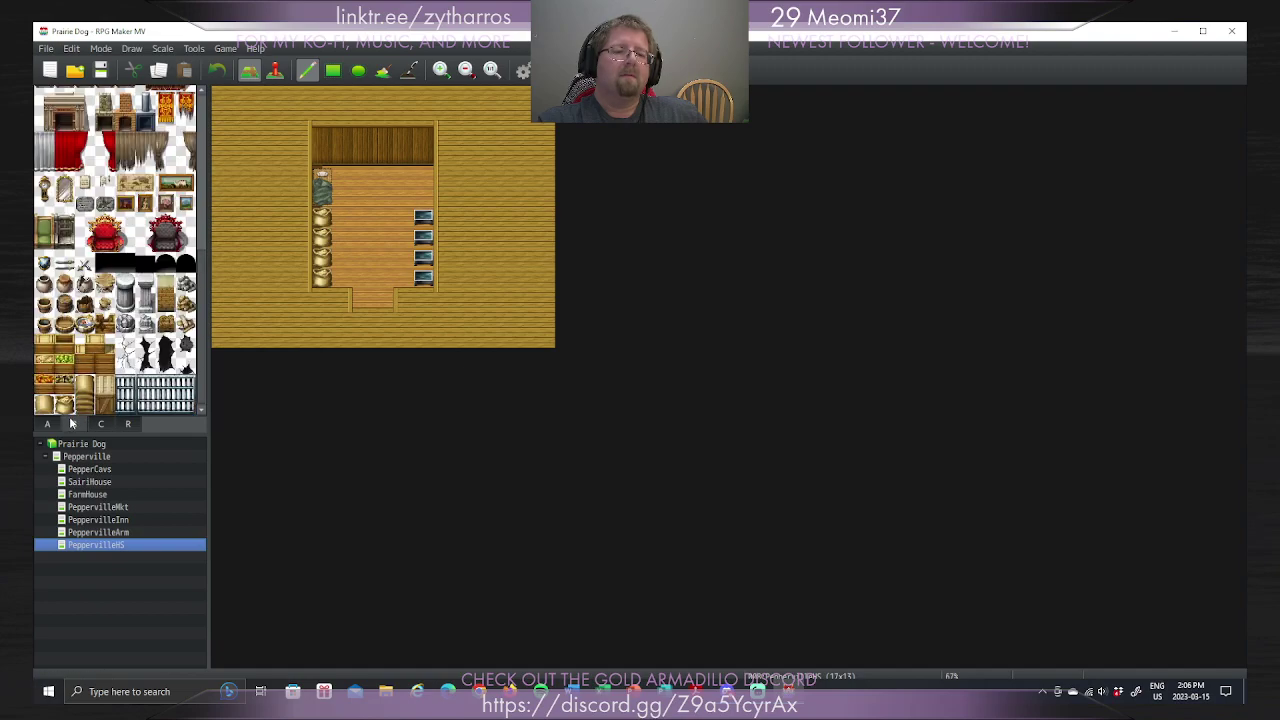
{"action": "left_click", "coordinate": [45, 345]}
{"action": "left_click_drag", "start_coordinate": [363, 177], "coordinate": [423, 177]}
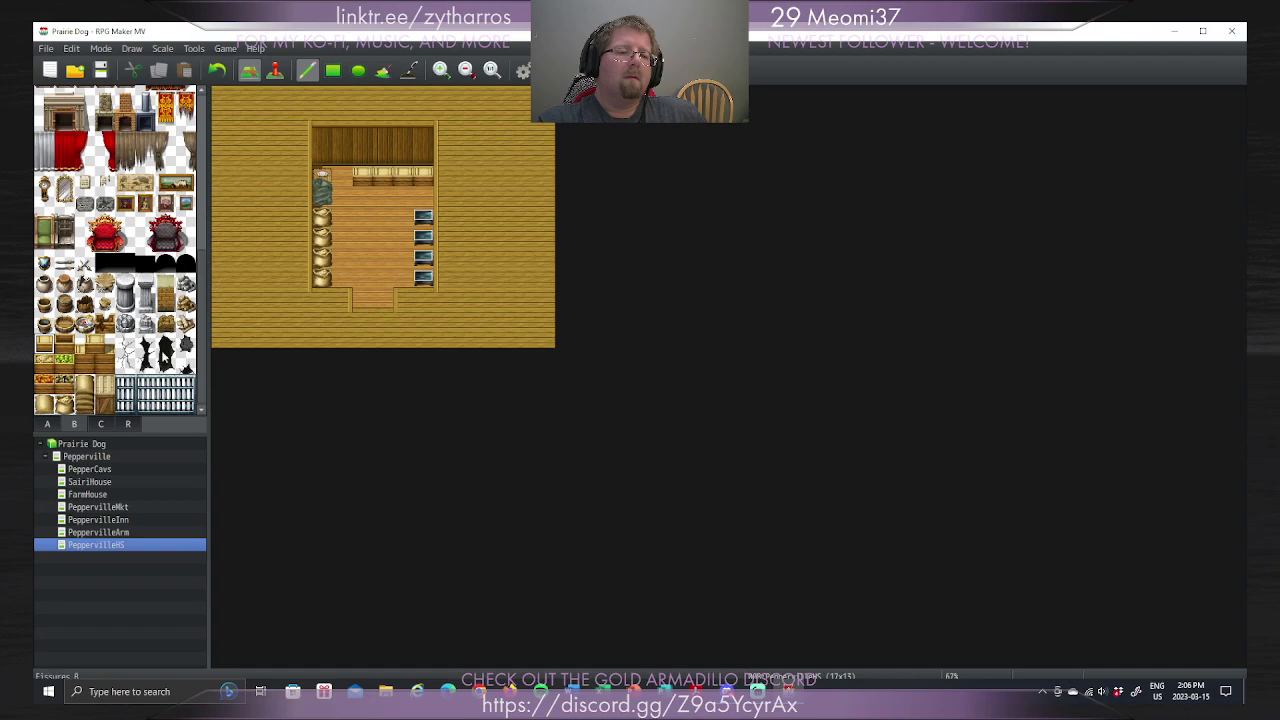
Step: Place a dish shelf and a bottle shelf side by side on the back wall, and extend the display shelf row to the bed
{"action": "left_click_drag", "start_coordinate": [200, 334], "coordinate": [196, 267]}
{"action": "scroll", "coordinate": [196, 267], "scroll_direction": "up", "scroll_amount": 2}
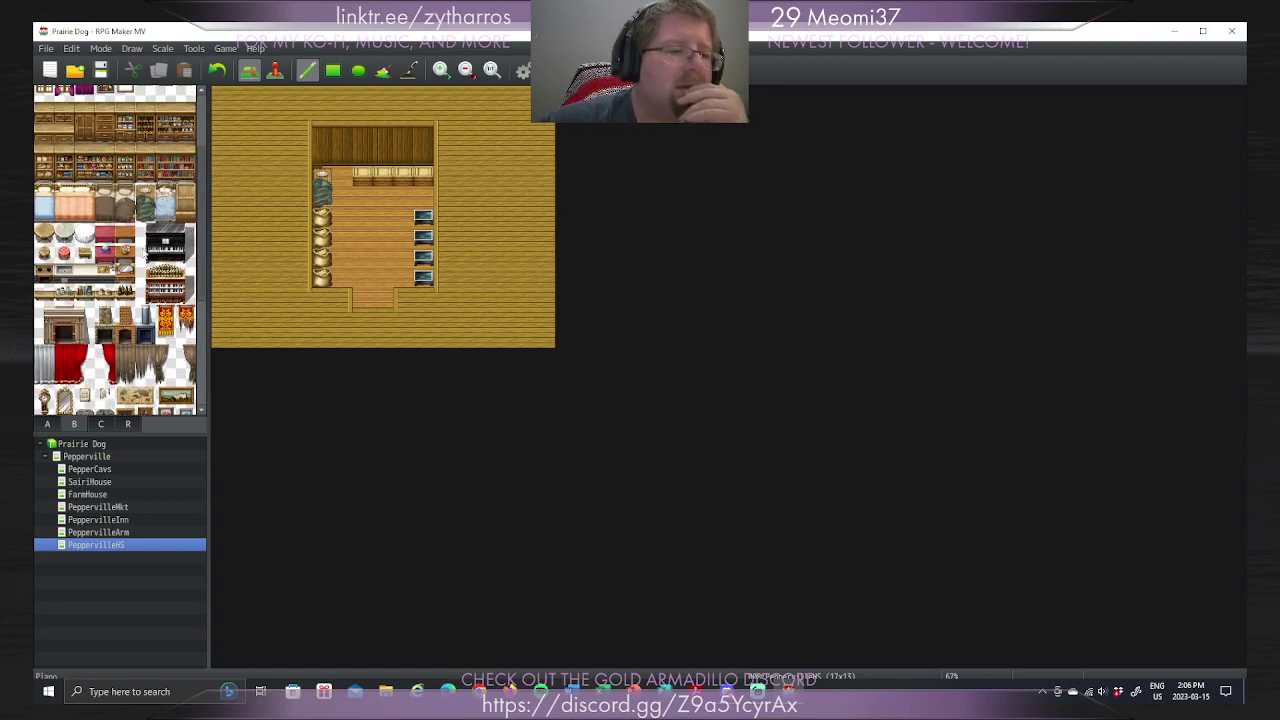
{"action": "left_click", "coordinate": [320, 157]}
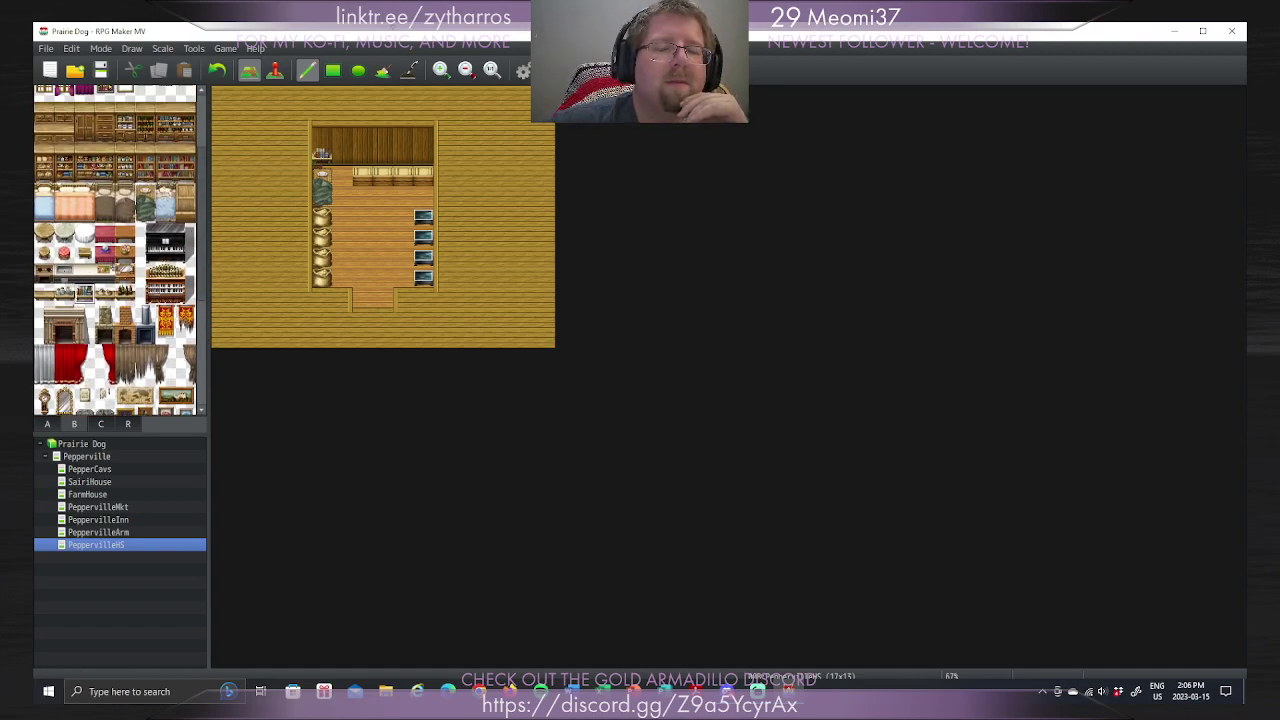
{"action": "left_click", "coordinate": [84, 293]}
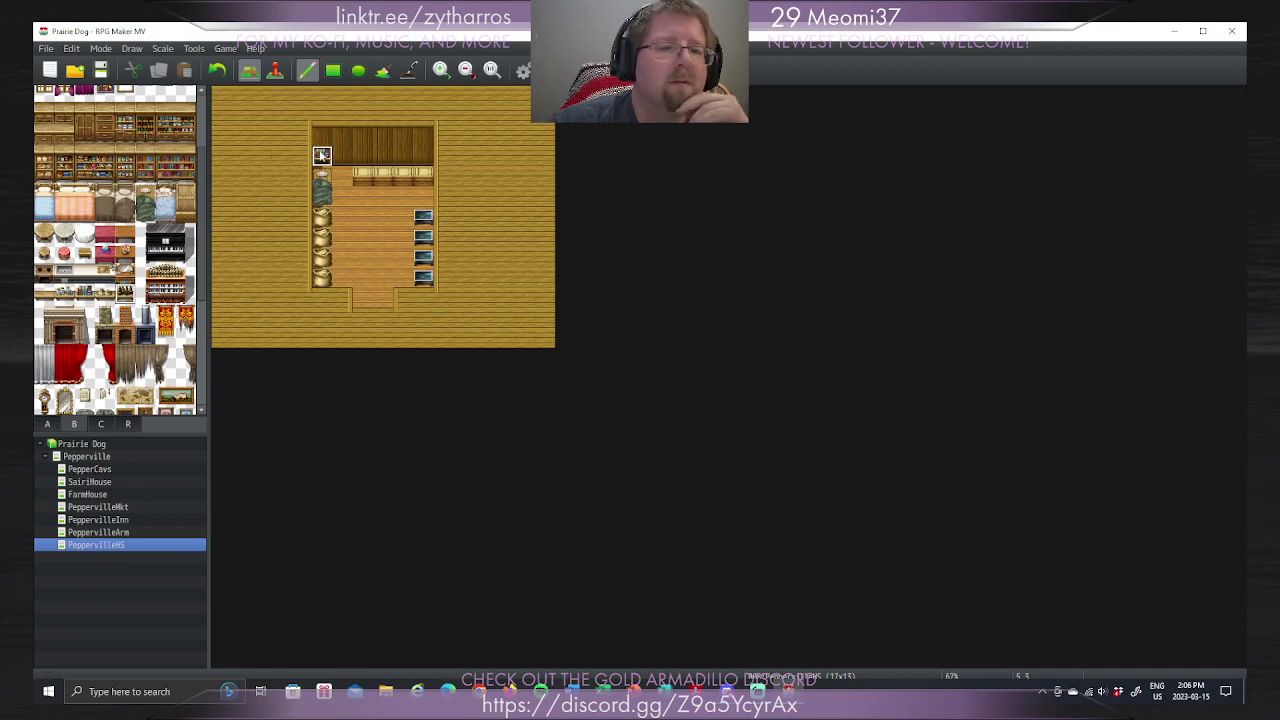
{"action": "left_click", "coordinate": [343, 155]}
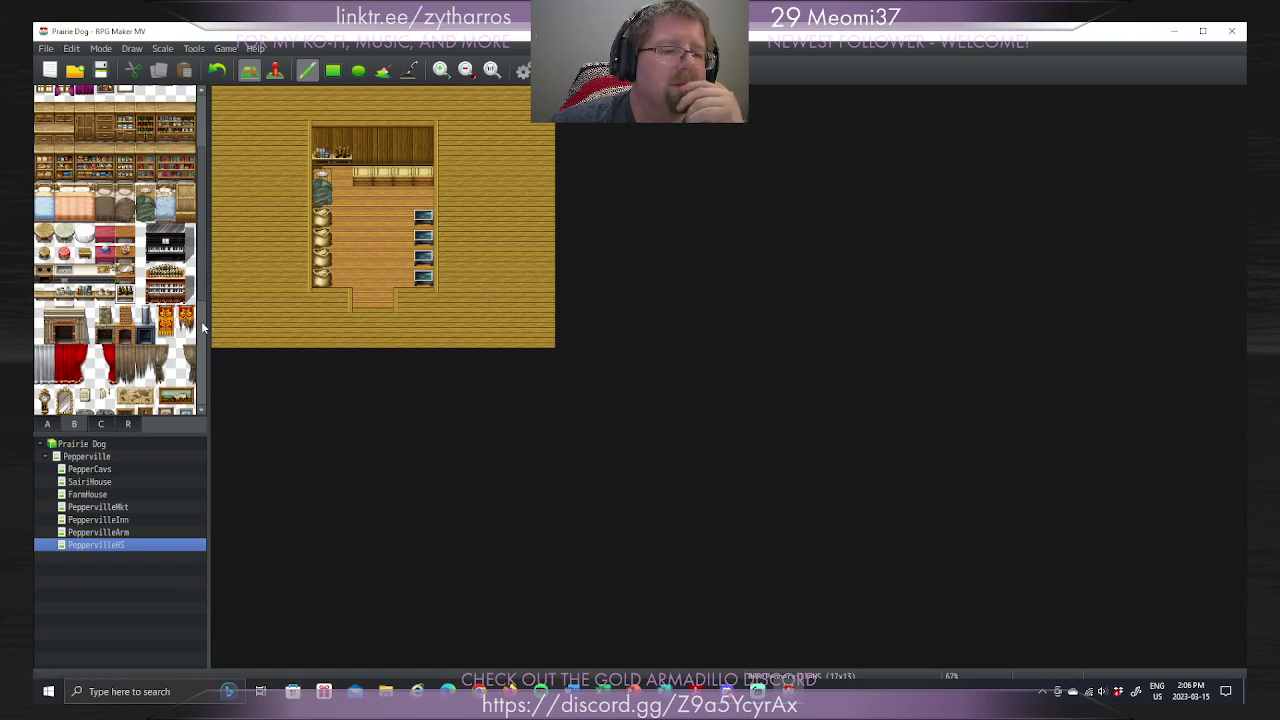
{"action": "left_click_drag", "start_coordinate": [202, 290], "coordinate": [204, 402]}
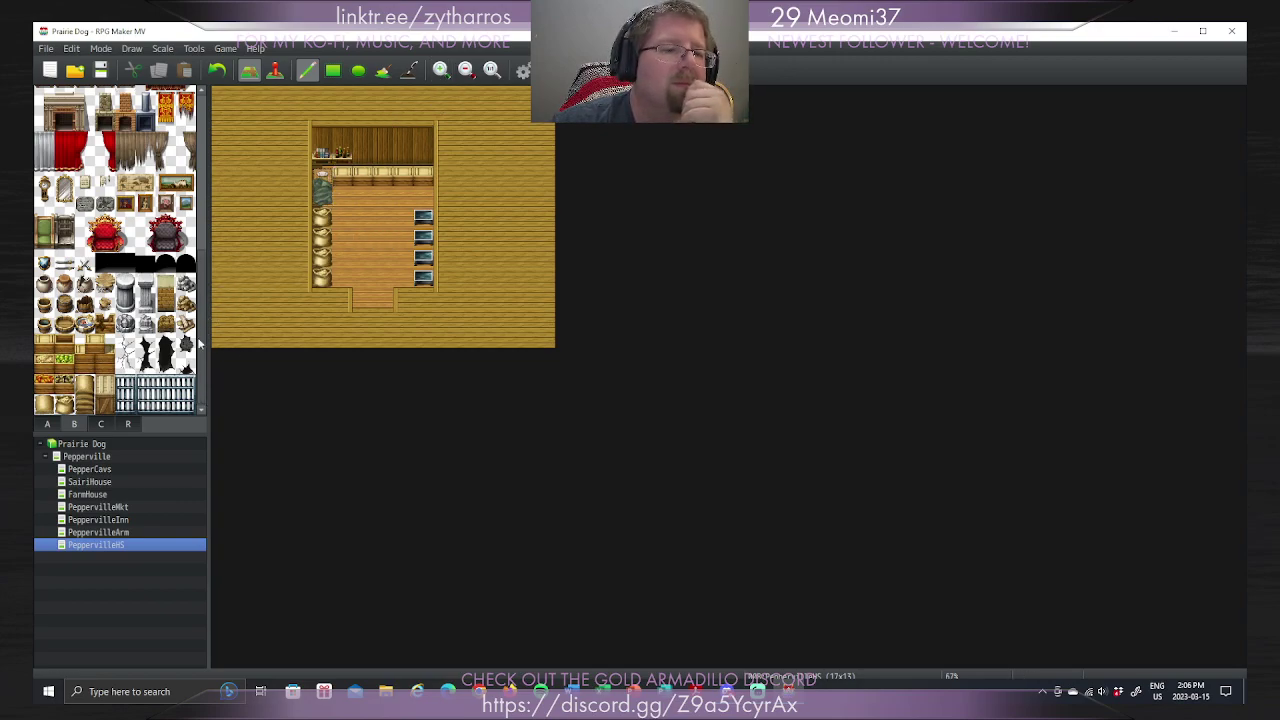
Step: Look through the A, B and C tilesets for further furnishings for the shack interior
{"action": "left_click", "coordinate": [48, 424]}
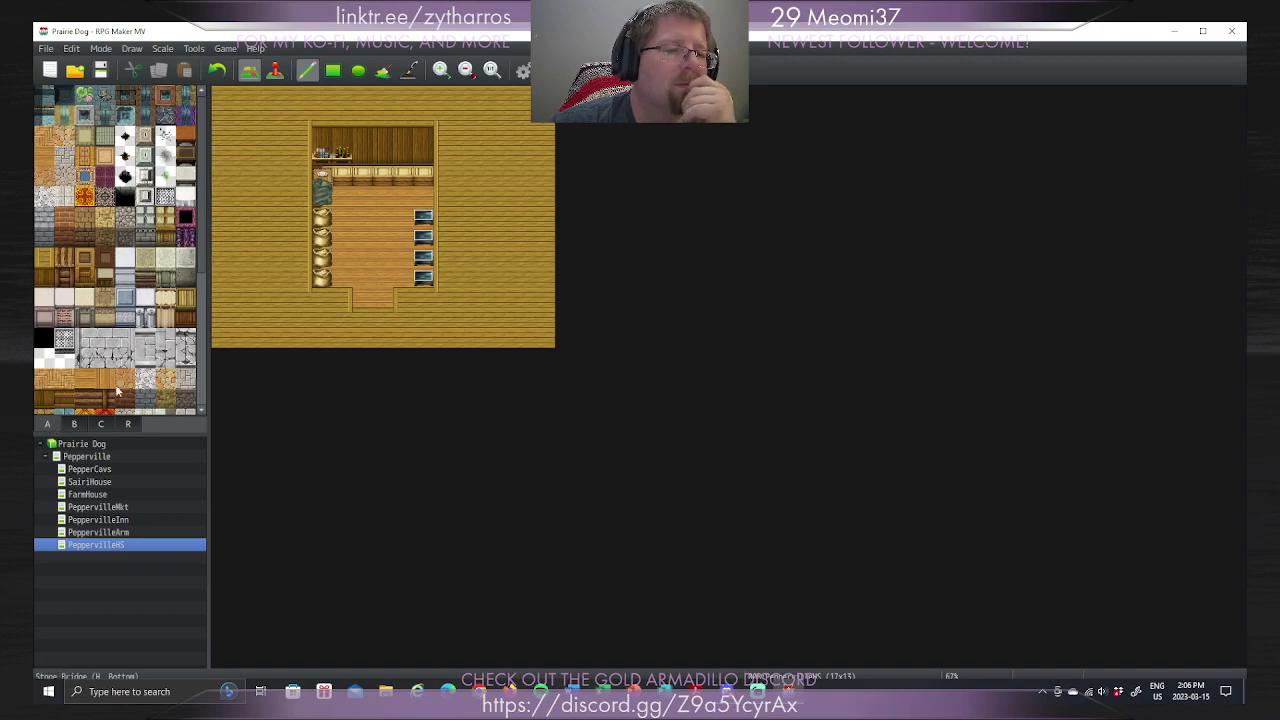
{"action": "scroll", "coordinate": [203, 252], "scroll_direction": "down", "scroll_amount": 10}
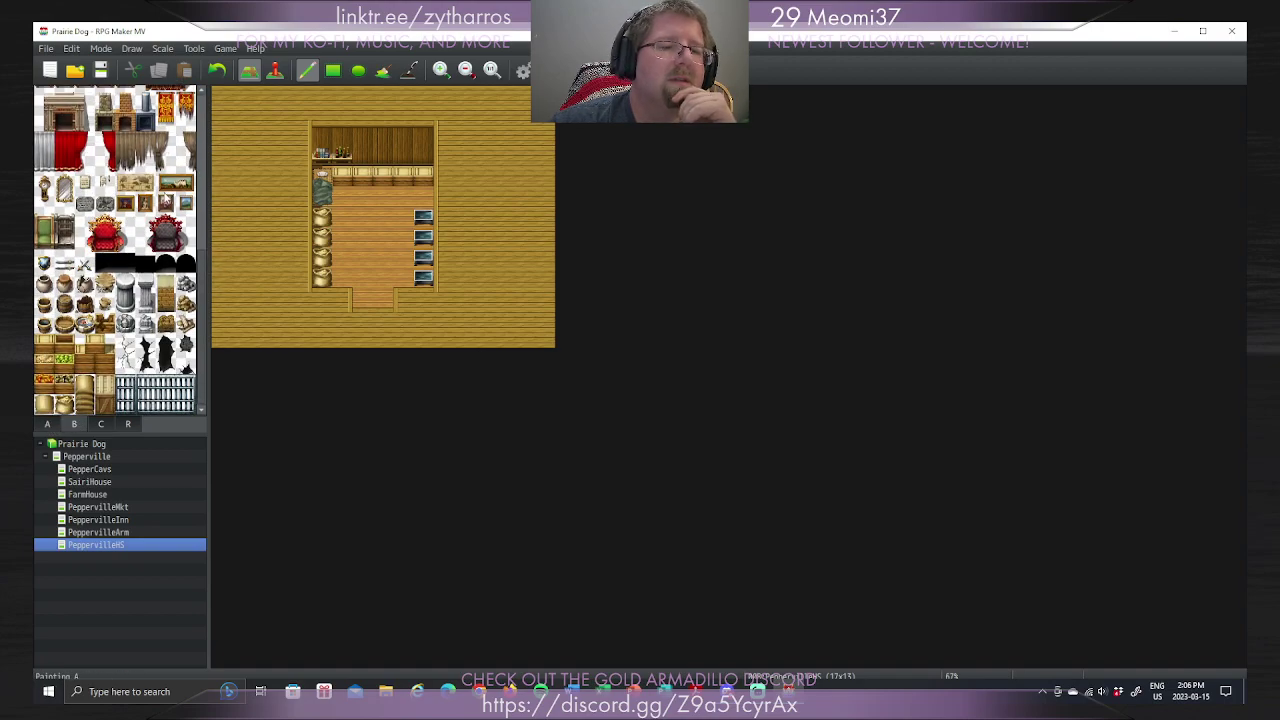
{"action": "scroll", "coordinate": [166, 196], "scroll_direction": "up", "scroll_amount": 6}
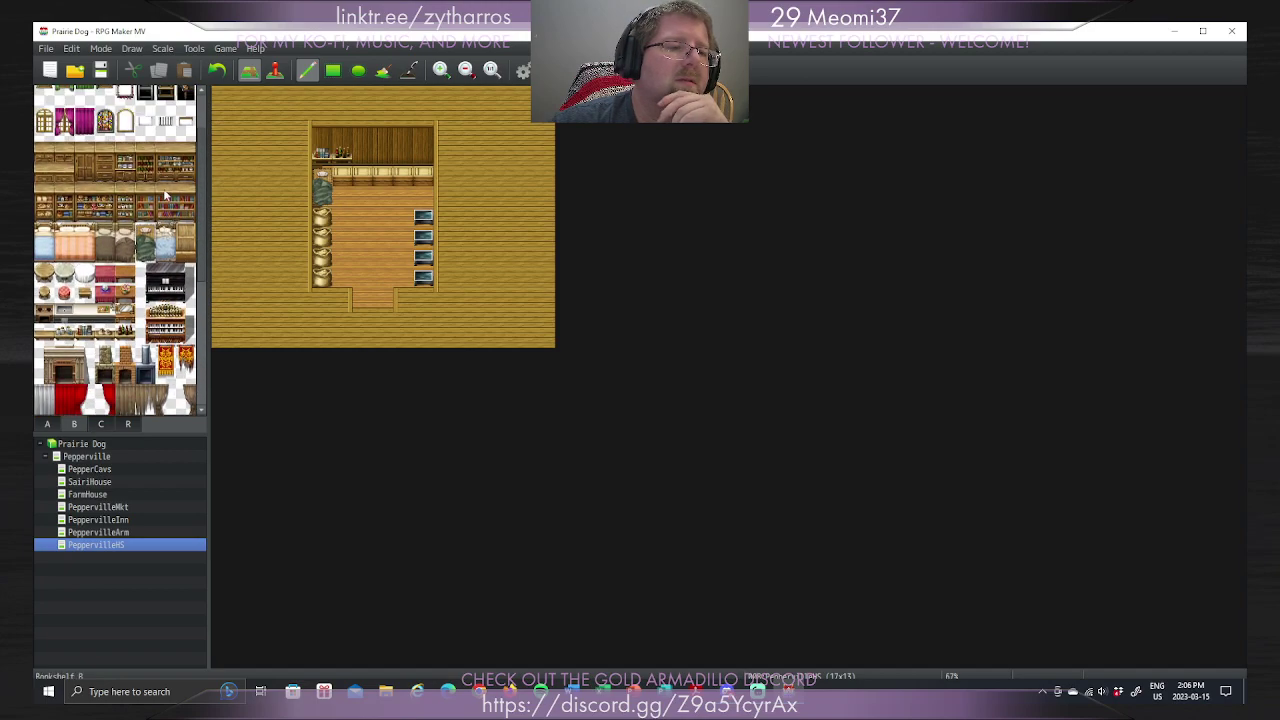
{"action": "scroll", "coordinate": [166, 196], "scroll_direction": "up", "scroll_amount": 2}
{"action": "scroll", "coordinate": [166, 201], "scroll_direction": "down", "scroll_amount": 5}
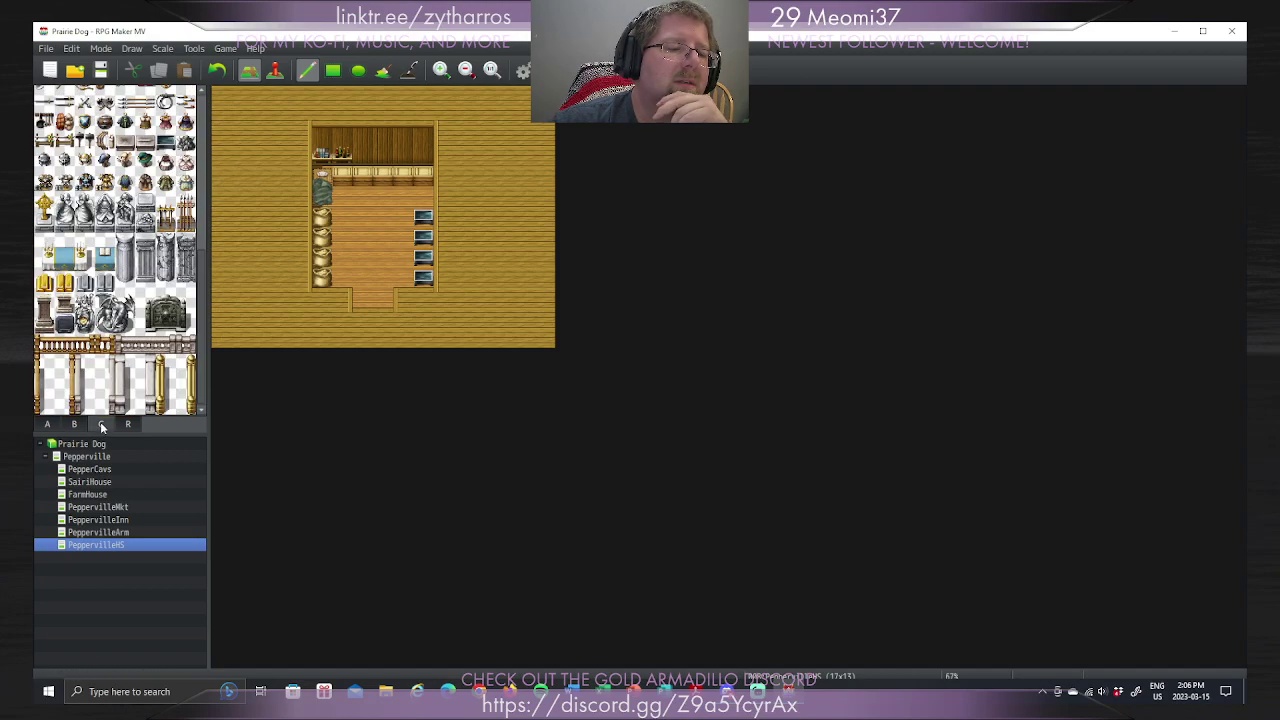
{"action": "scroll", "coordinate": [116, 190], "scroll_direction": "up", "scroll_amount": 4}
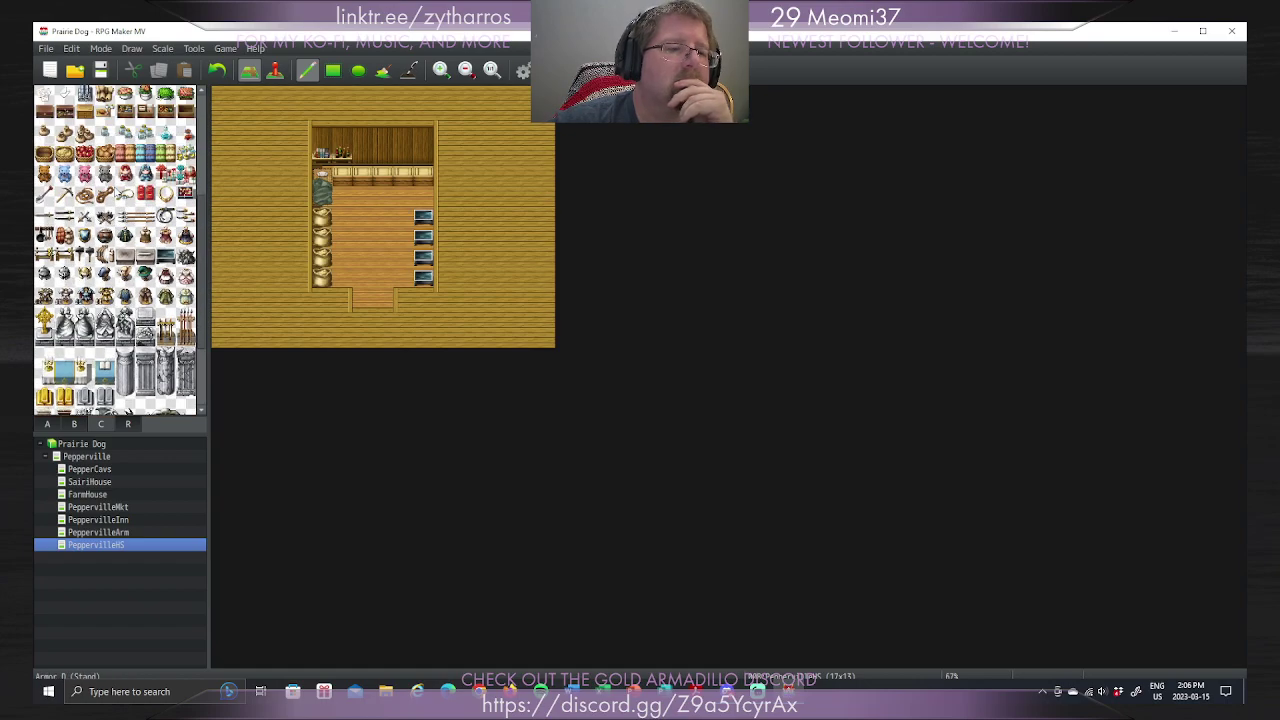
{"action": "scroll", "coordinate": [116, 190], "scroll_direction": "up", "scroll_amount": 4}
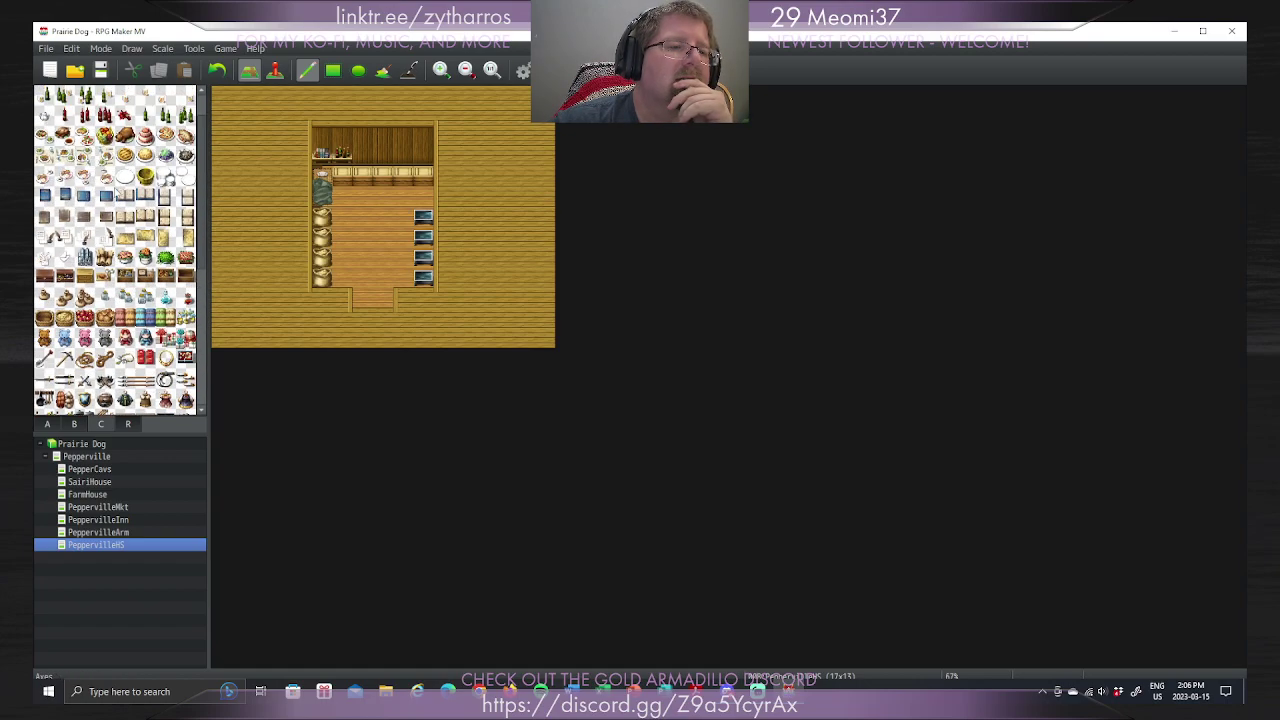
{"action": "scroll", "coordinate": [120, 250], "scroll_direction": "down", "scroll_amount": 8}
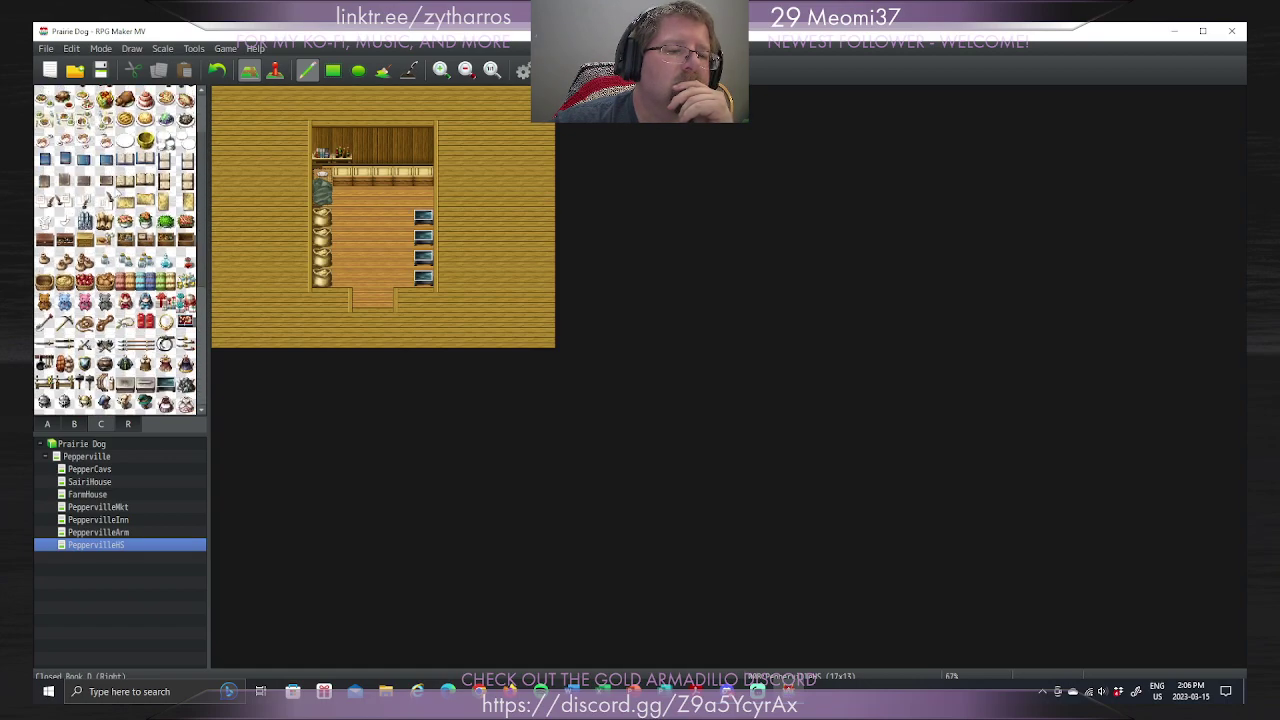
{"action": "scroll", "coordinate": [120, 250], "scroll_direction": "down", "scroll_amount": 1}
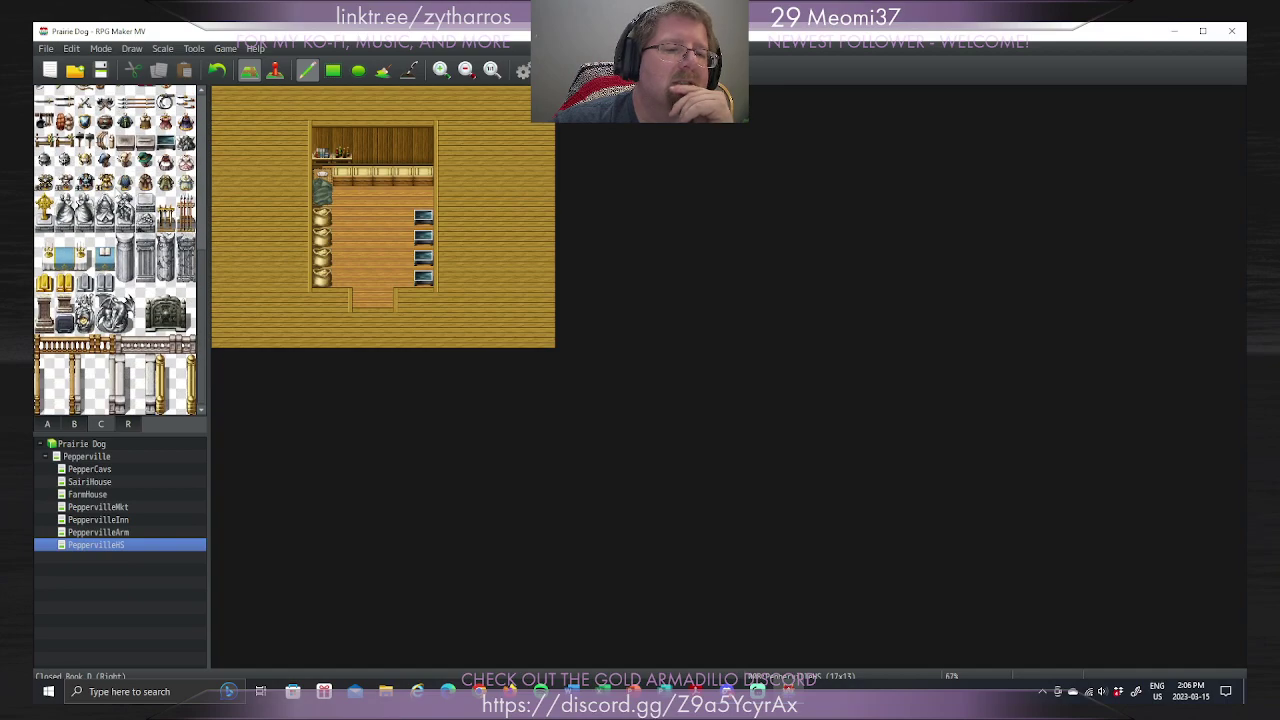